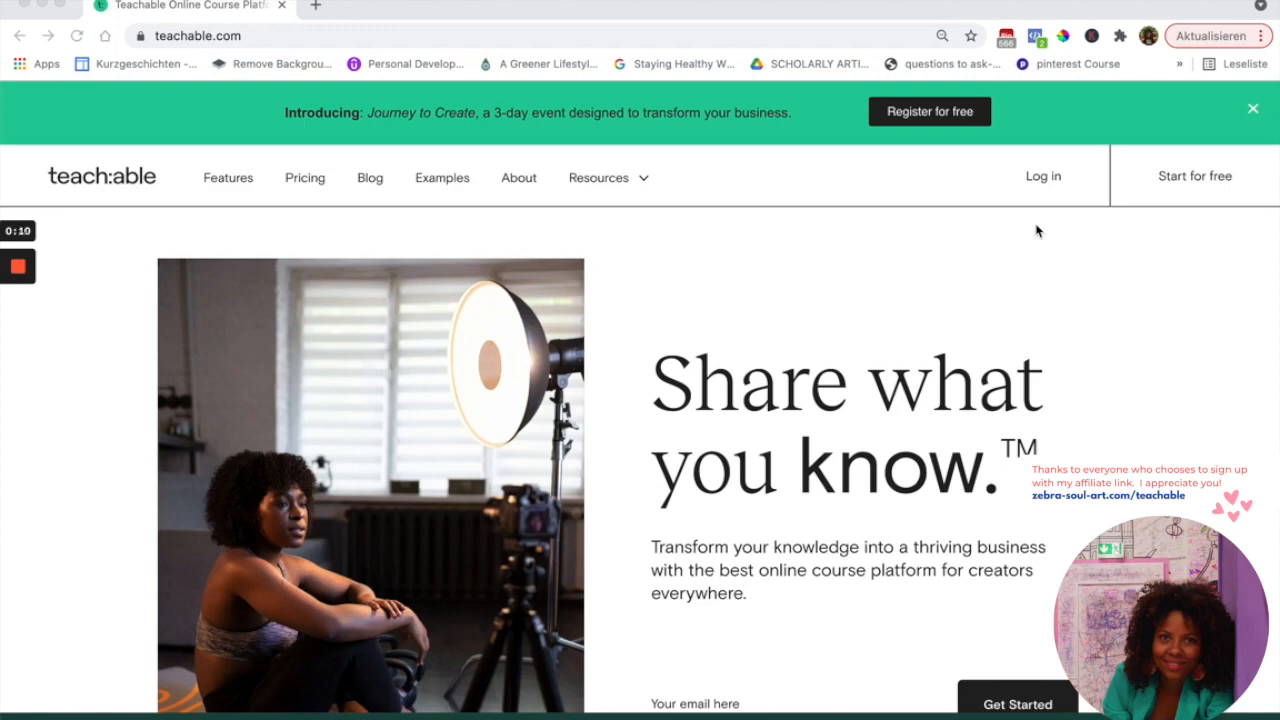
Look through the Teachable homepage from its headline down to the statement about creators and their course sales
scroll(1033, 260, down, 2)
scroll(1033, 260, down, 3)
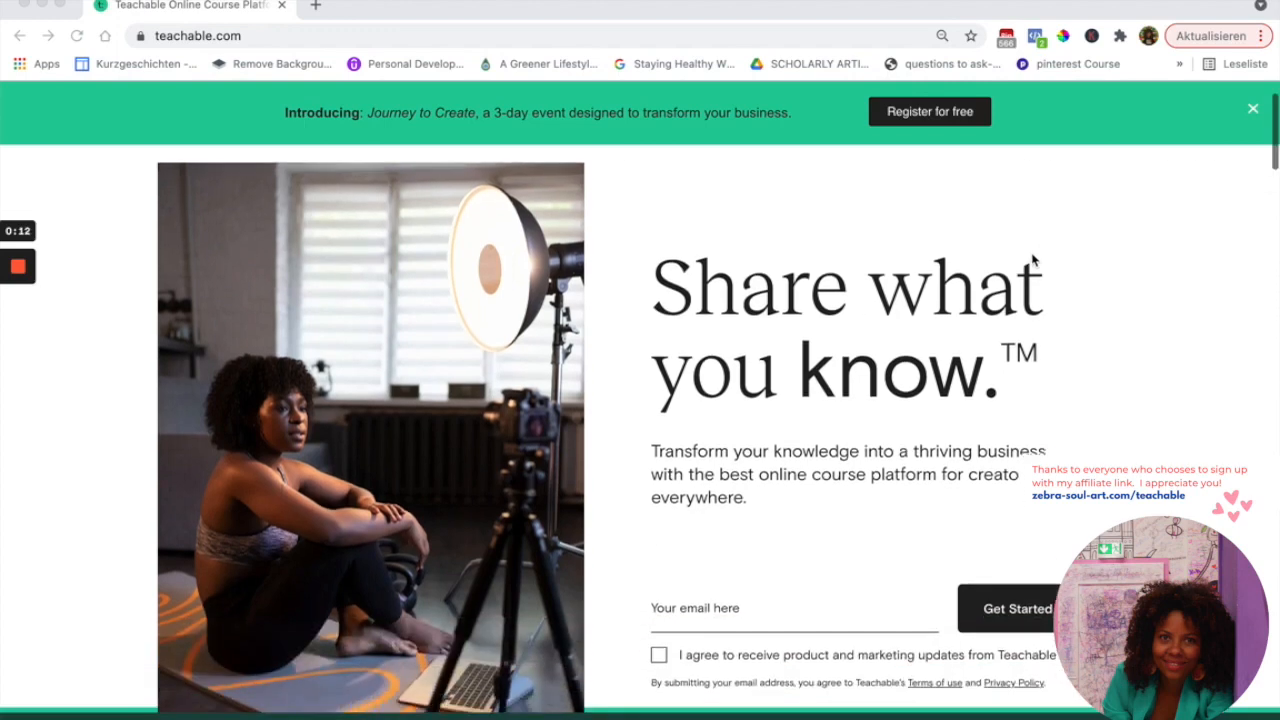
scroll(1033, 260, down, 10)
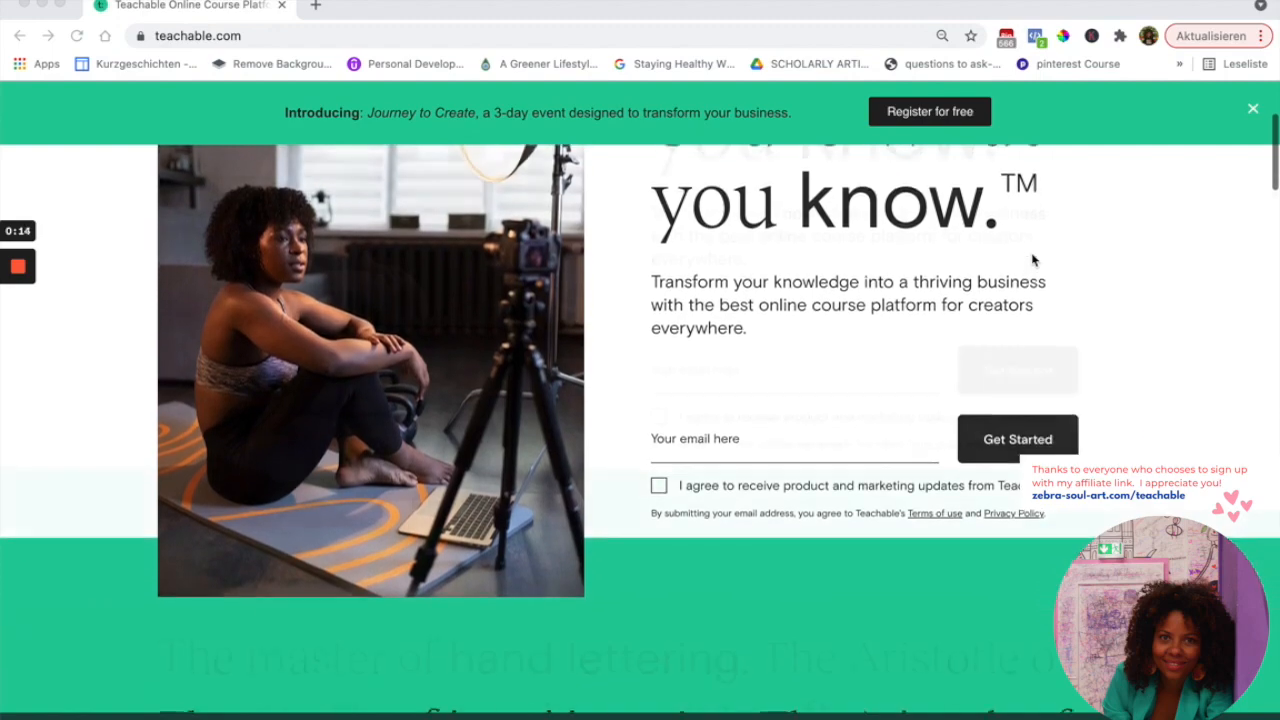
scroll(1033, 260, down, 13)
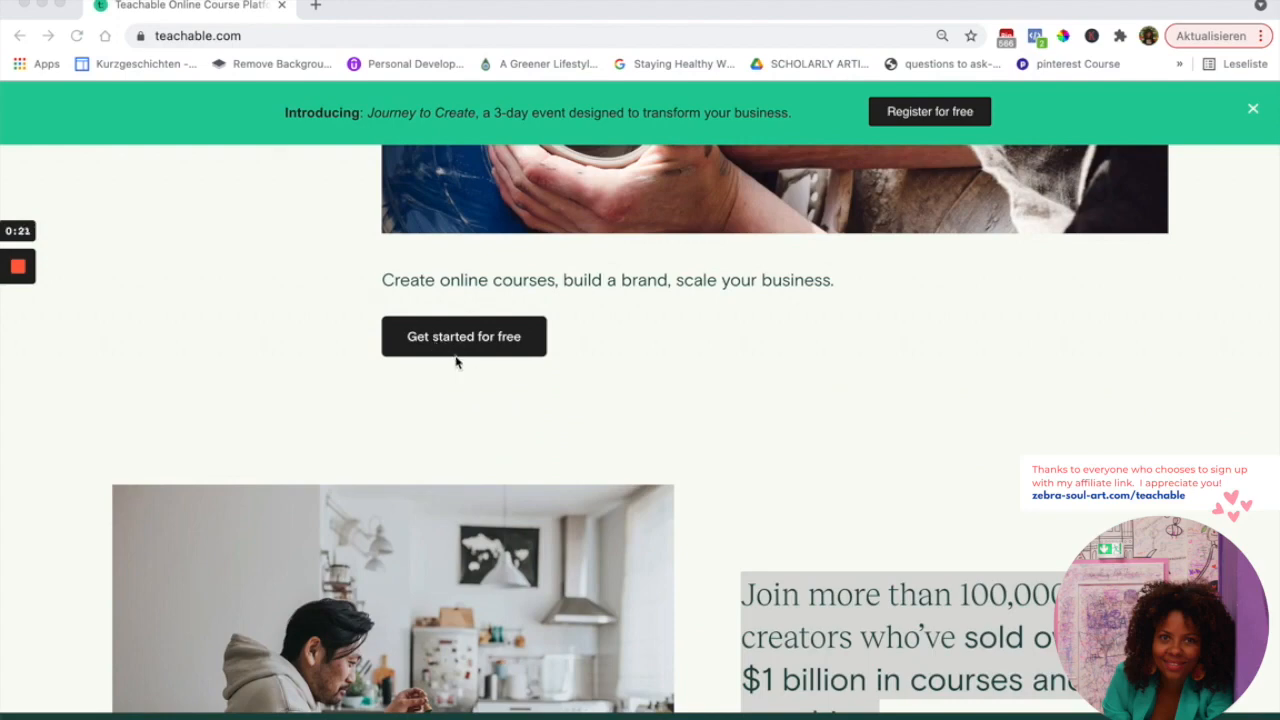
scroll(508, 316, up, 20)
scroll(508, 316, up, 5)
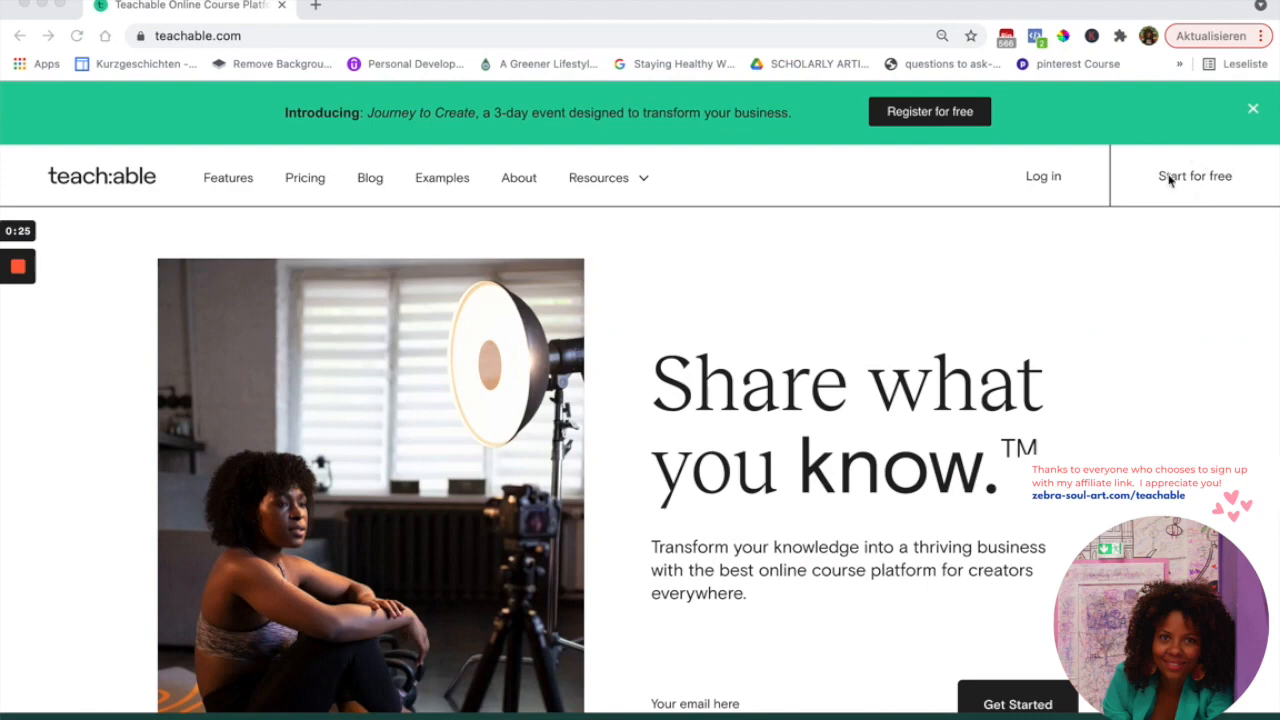
scroll(1168, 330, down, 3)
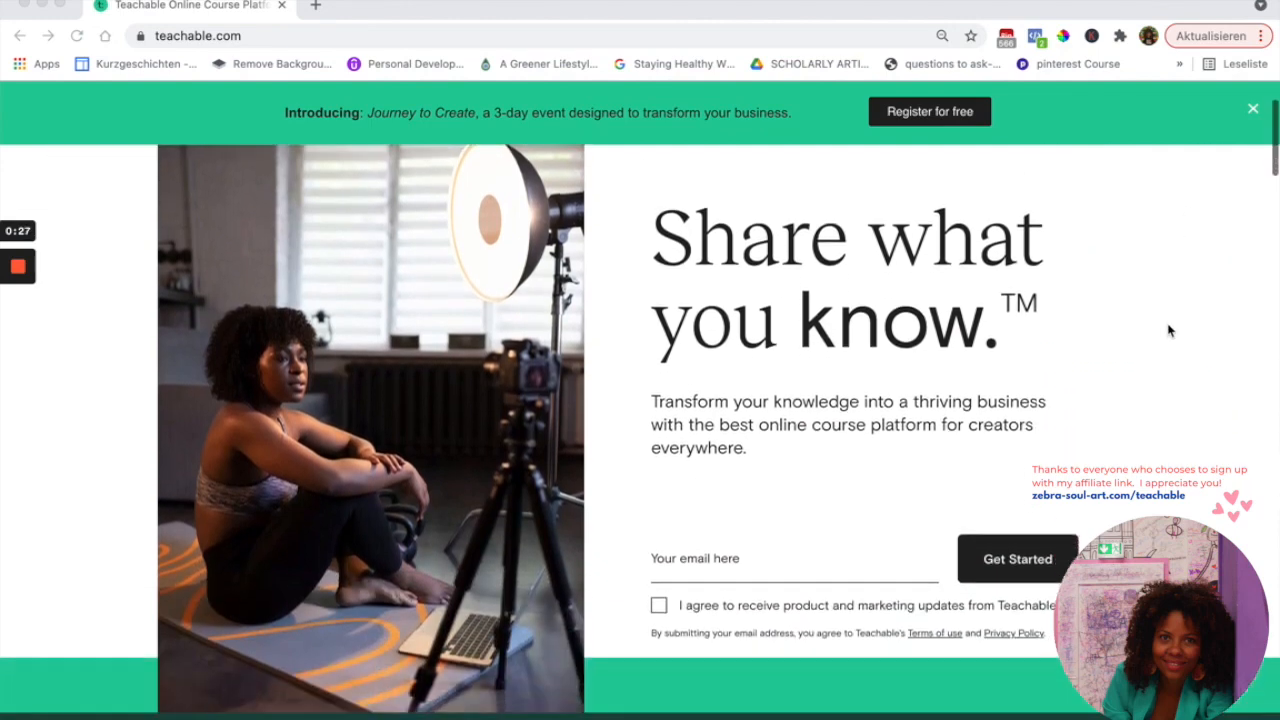
scroll(1168, 330, down, 5)
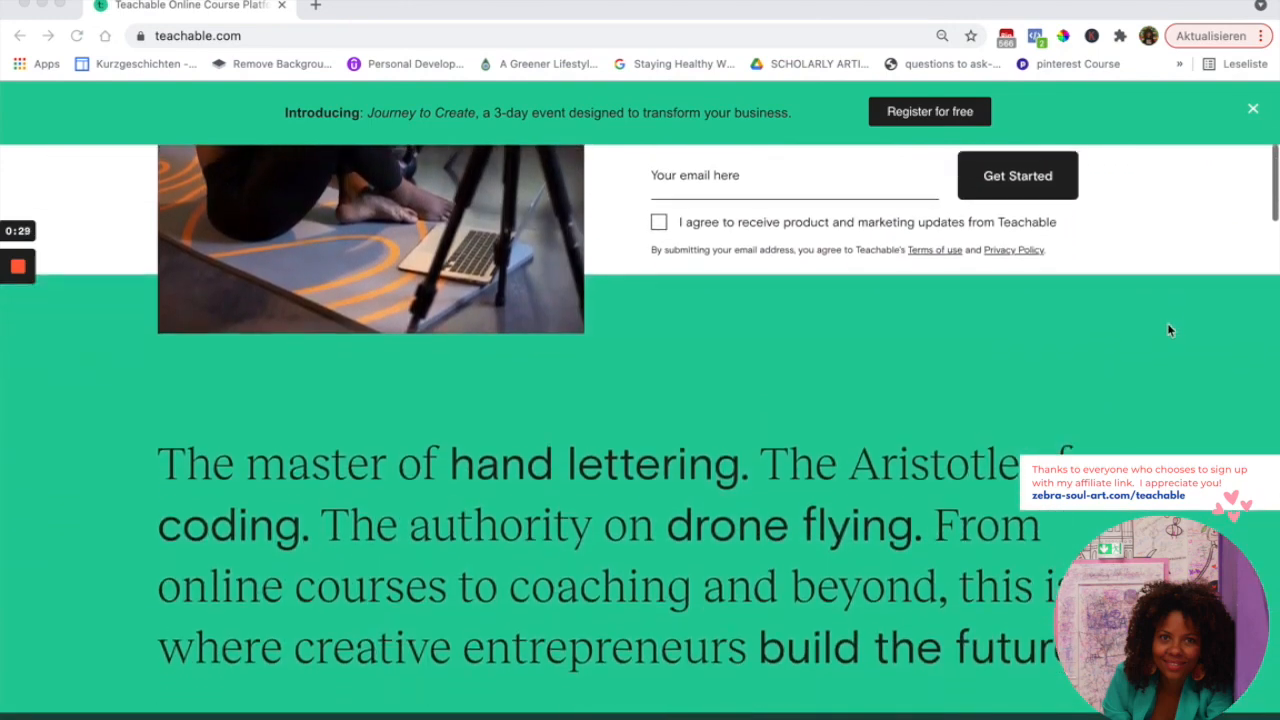
scroll(1168, 330, down, 1)
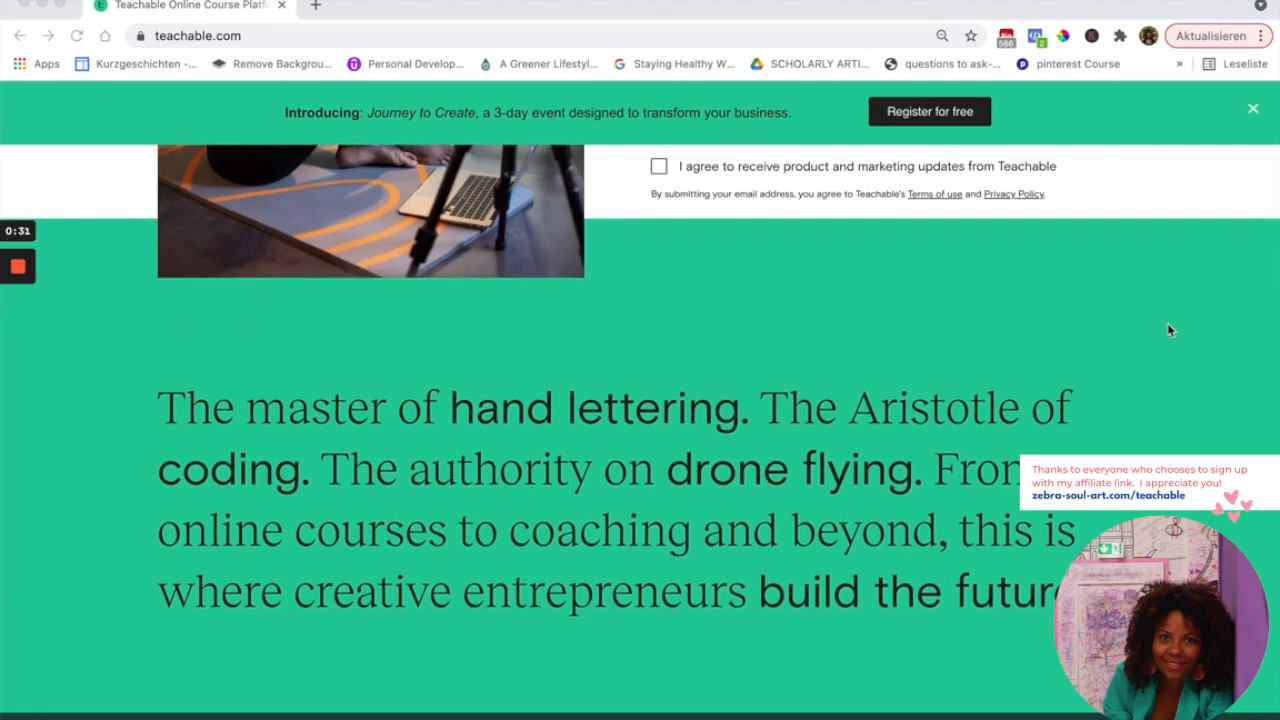
scroll(1171, 371, down, 6)
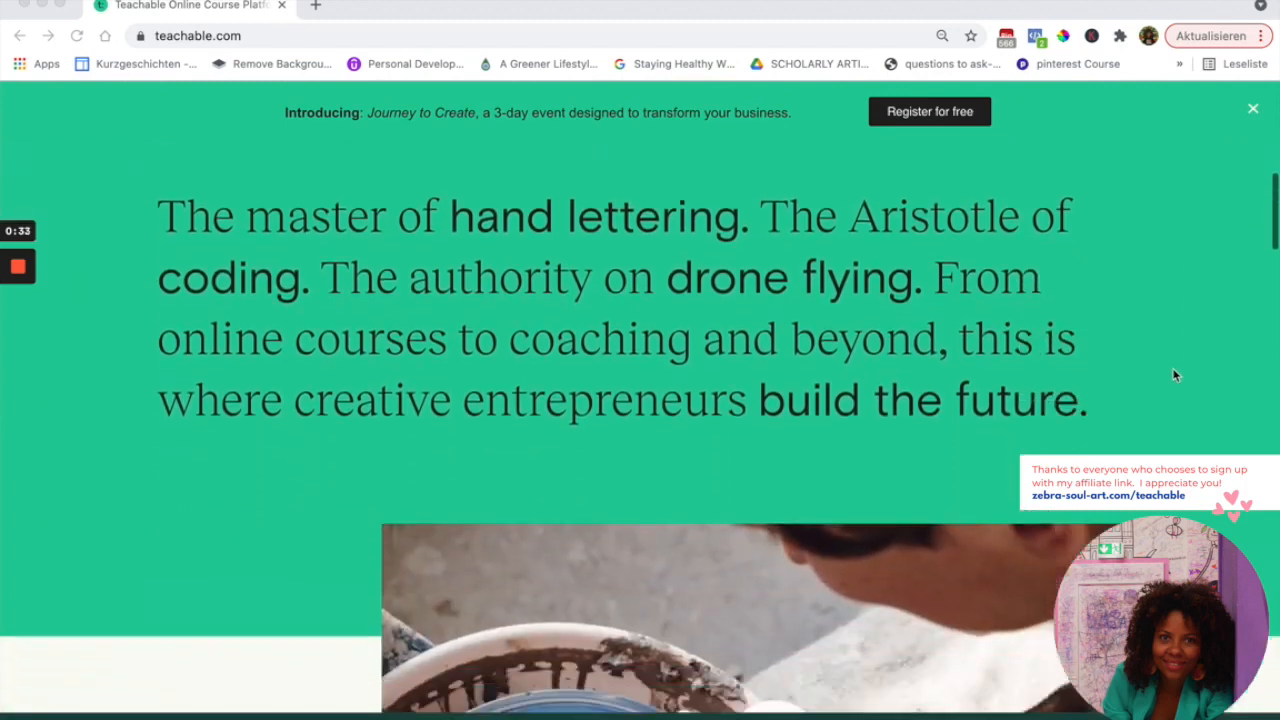
scroll(1172, 375, down, 9)
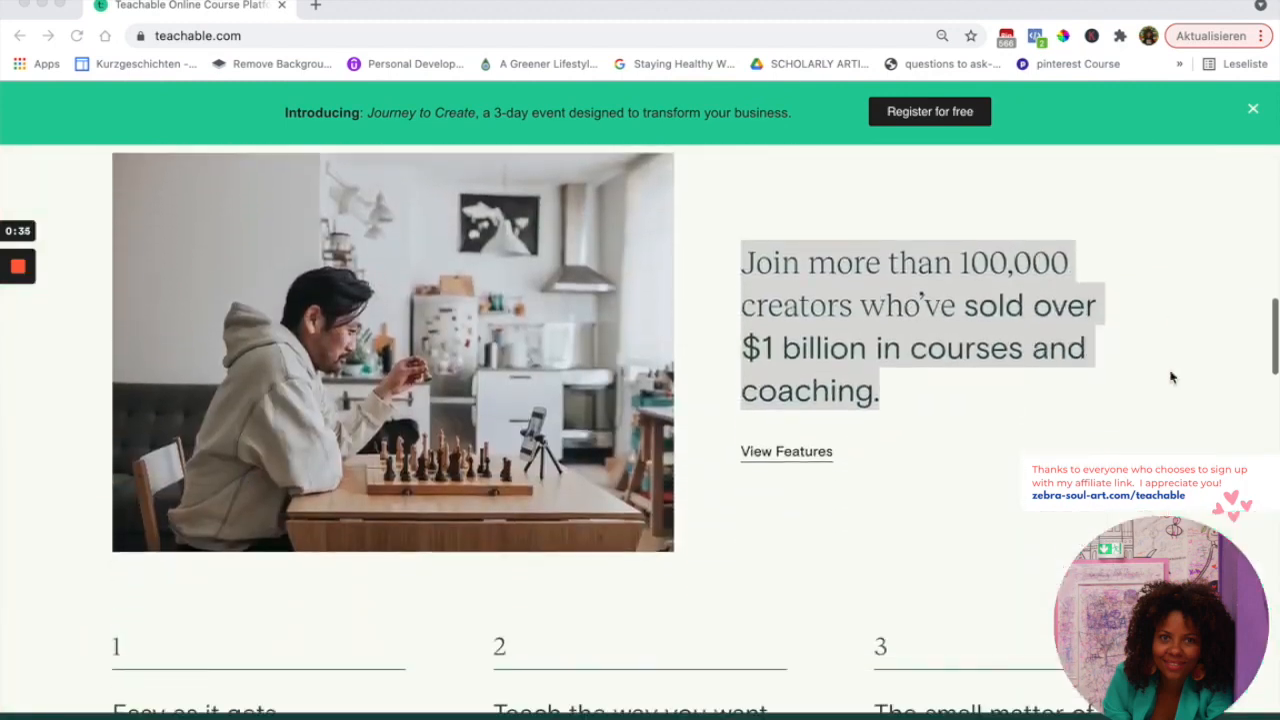
Highlight the sentence about Teachable creators and their course sales, and the figure 100,000 within it
click(730, 263)
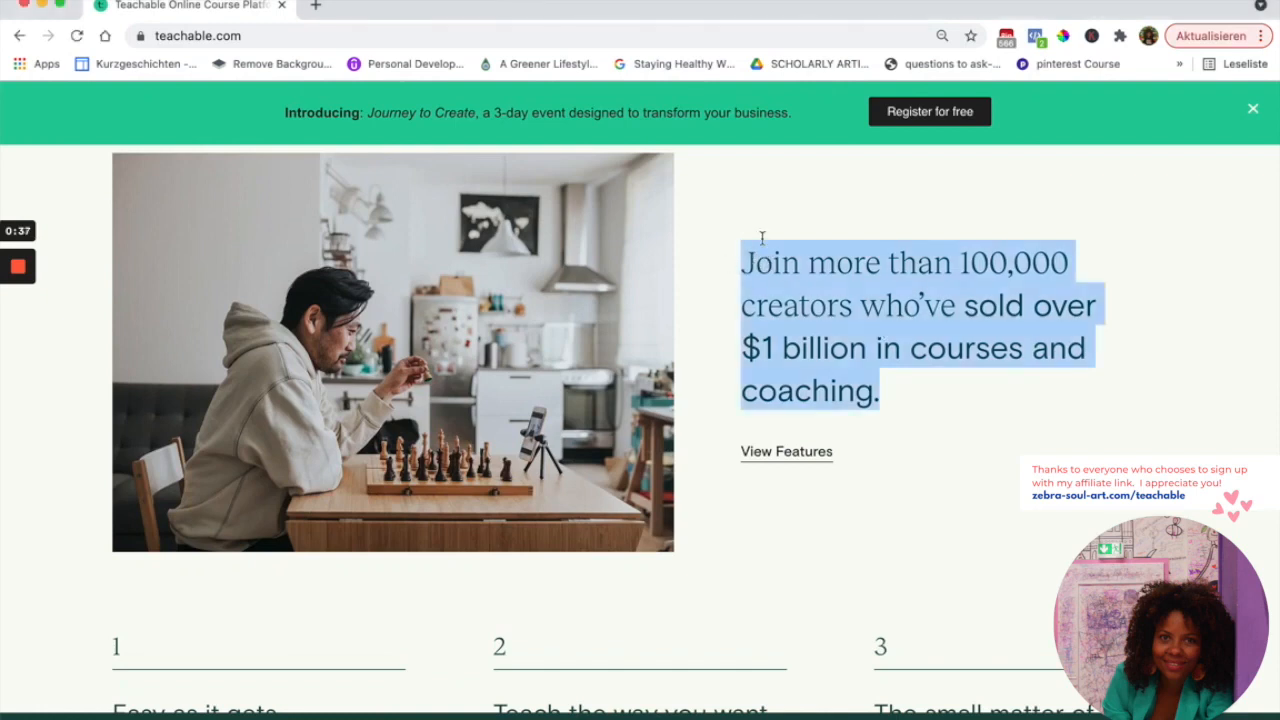
click(761, 238)
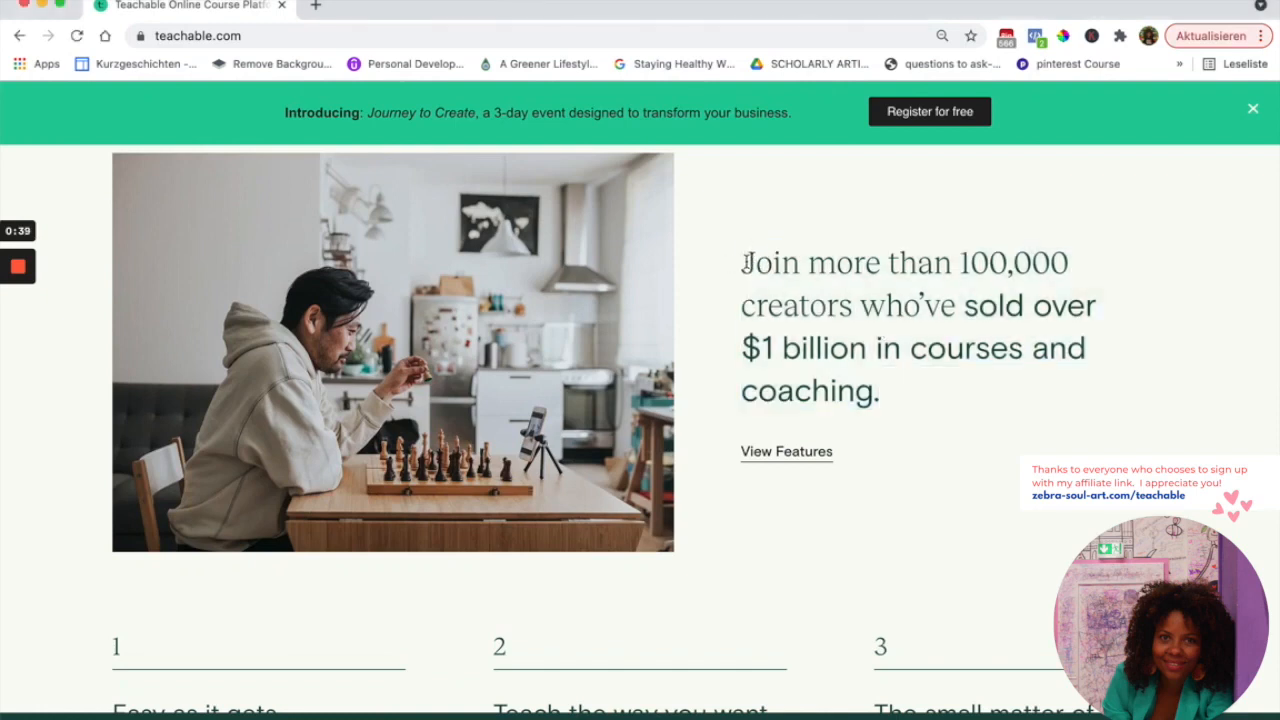
drag(745, 262, 913, 322)
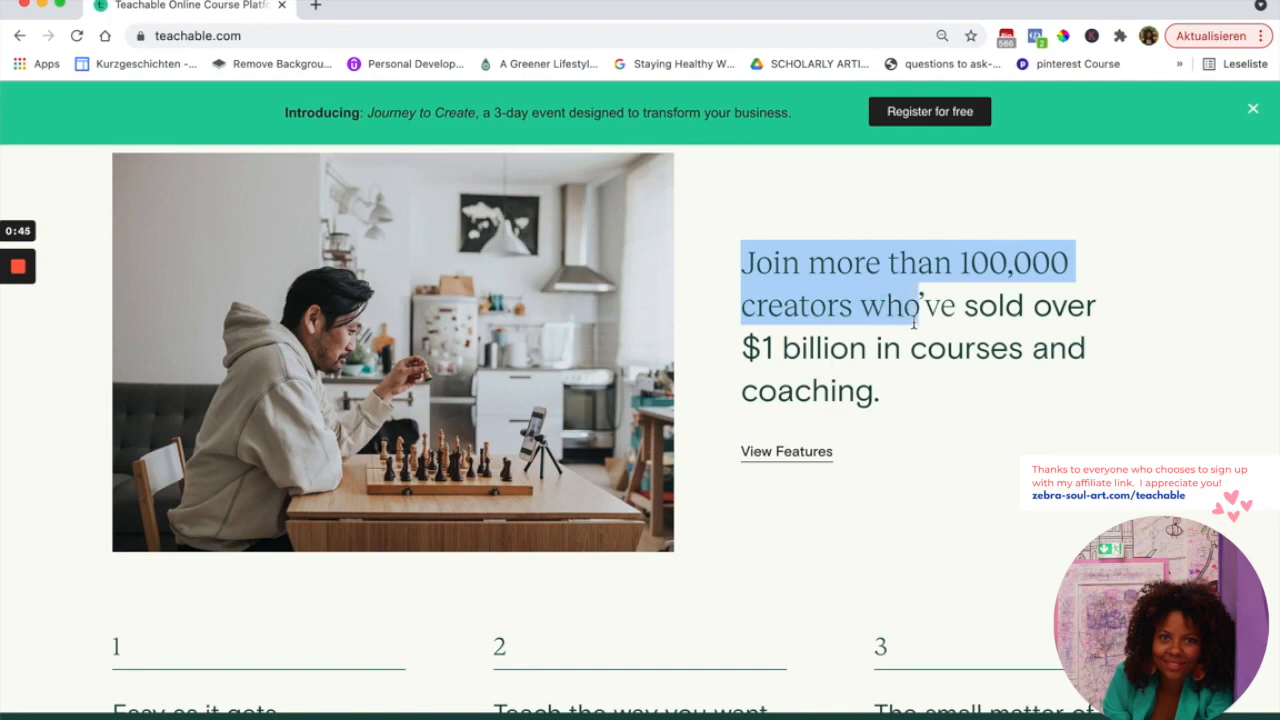
drag(913, 322, 928, 374)
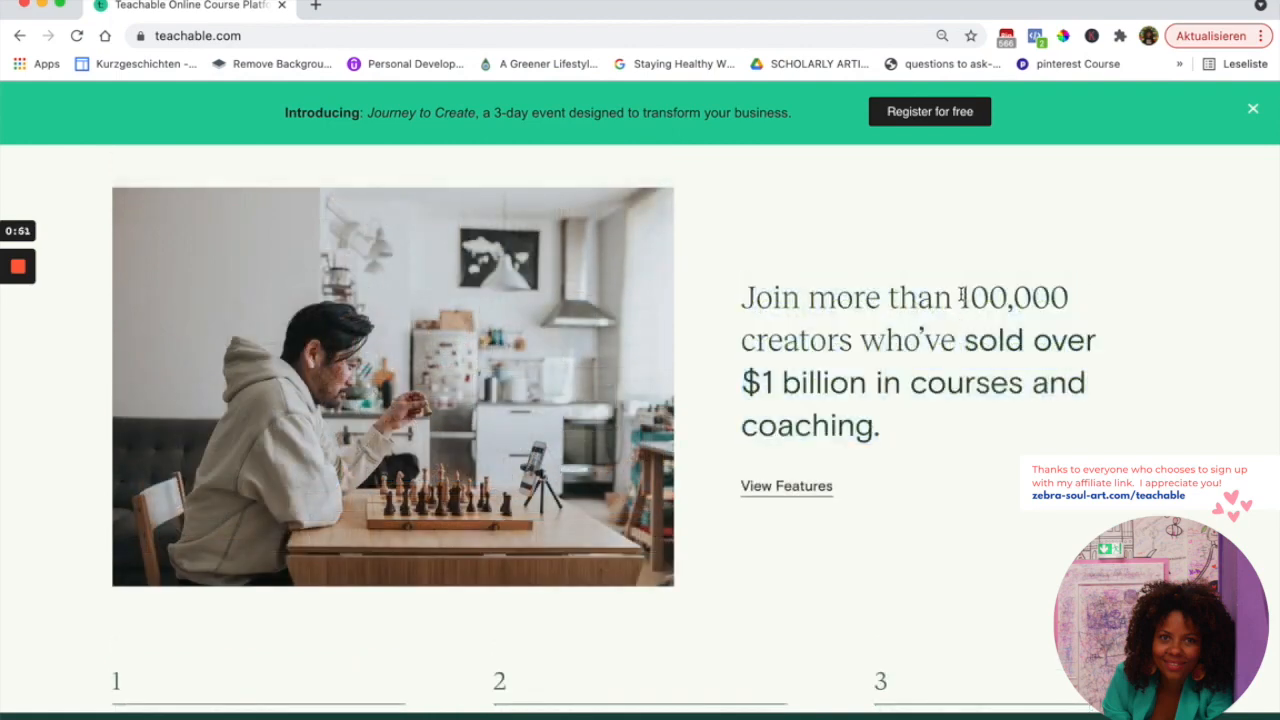
drag(961, 297, 1078, 301)
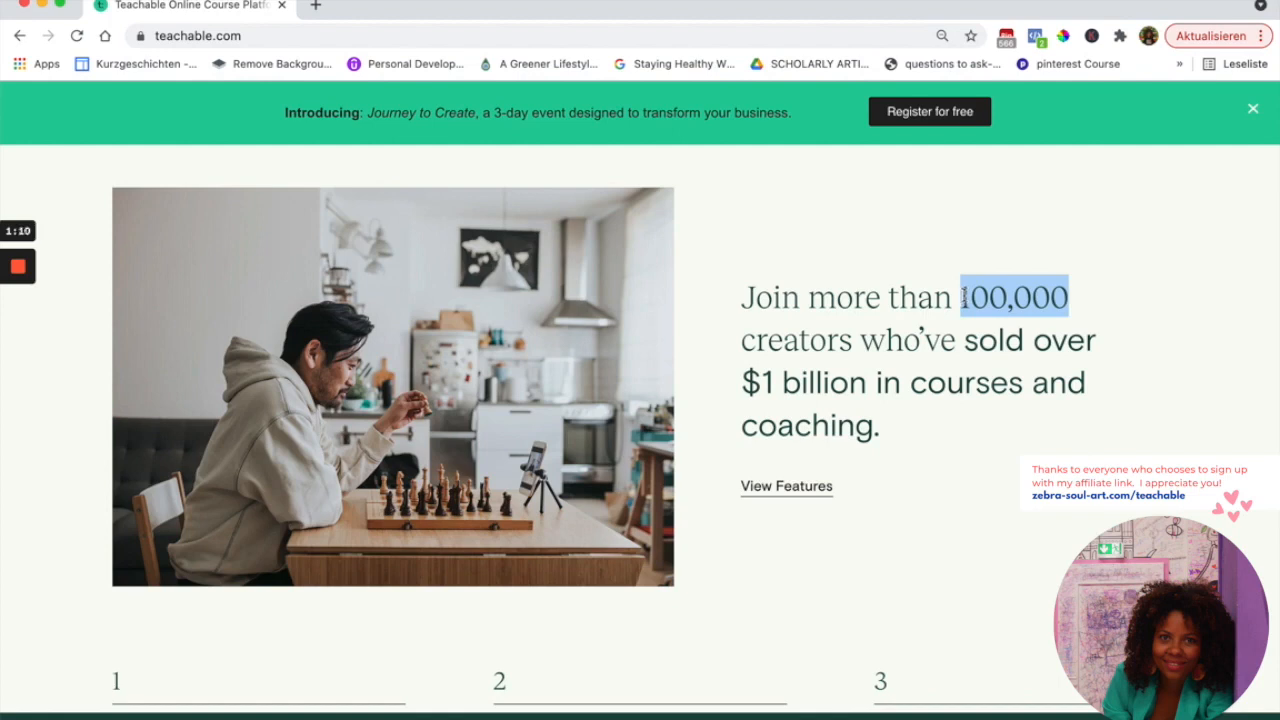
scroll(965, 297, down, 1)
scroll(965, 298, up, 1)
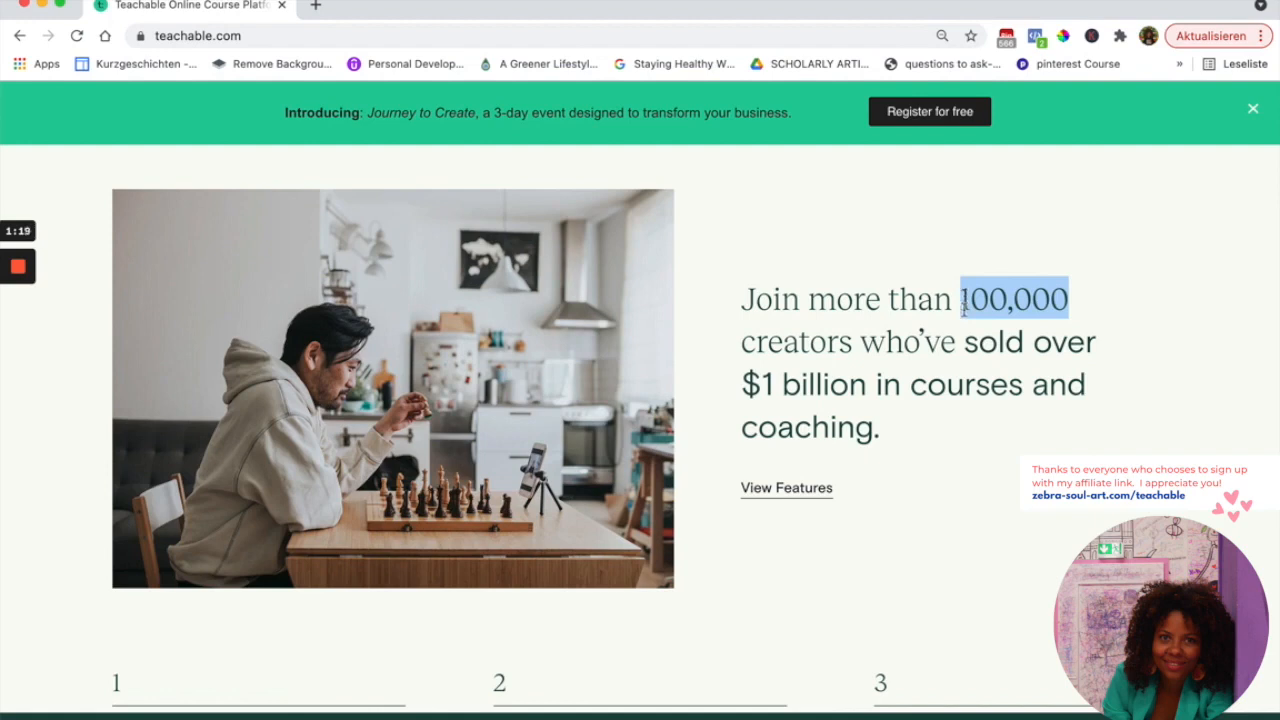
scroll(965, 308, down, 1)
scroll(964, 311, up, 1)
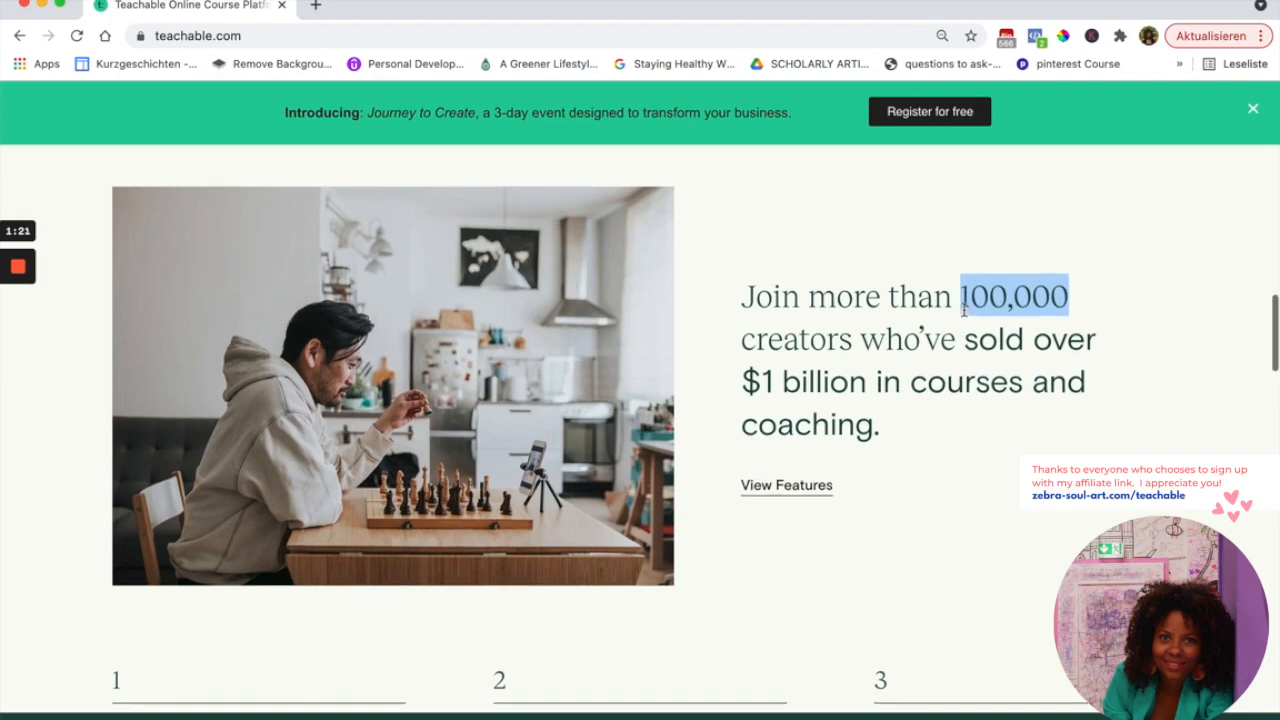
scroll(964, 310, up, 1)
scroll(964, 310, down, 5)
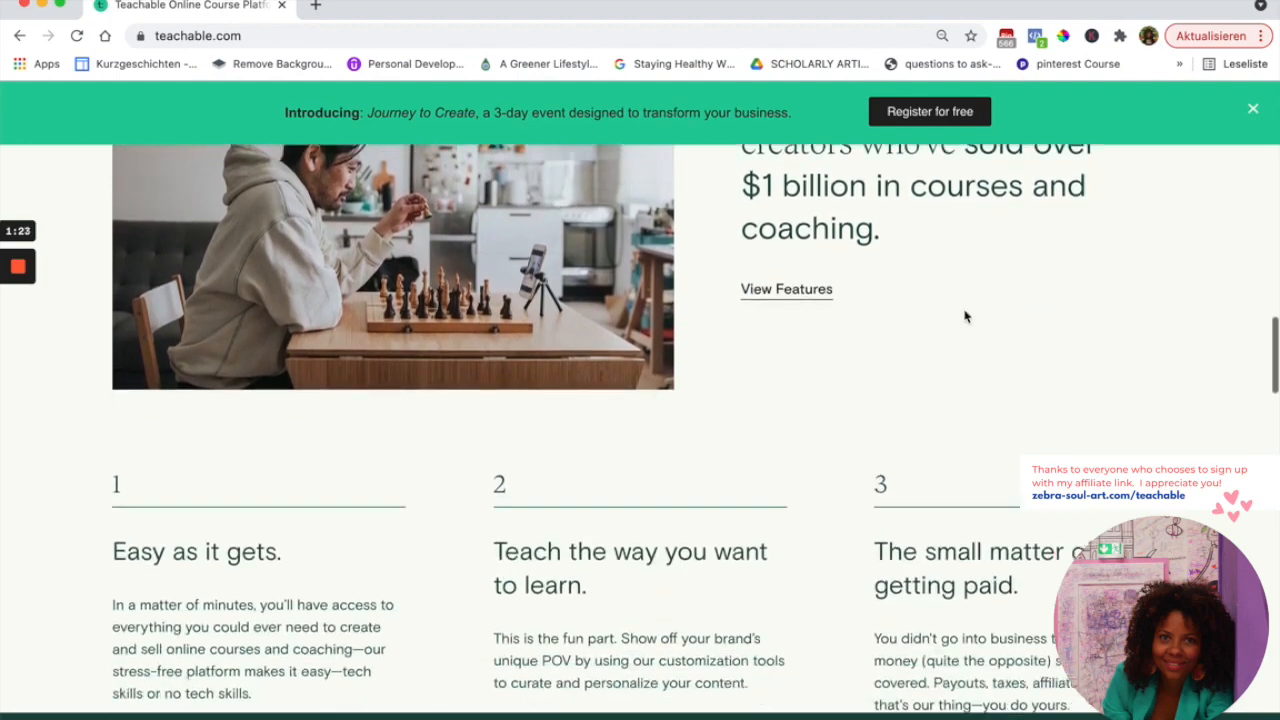
scroll(965, 314, up, 4)
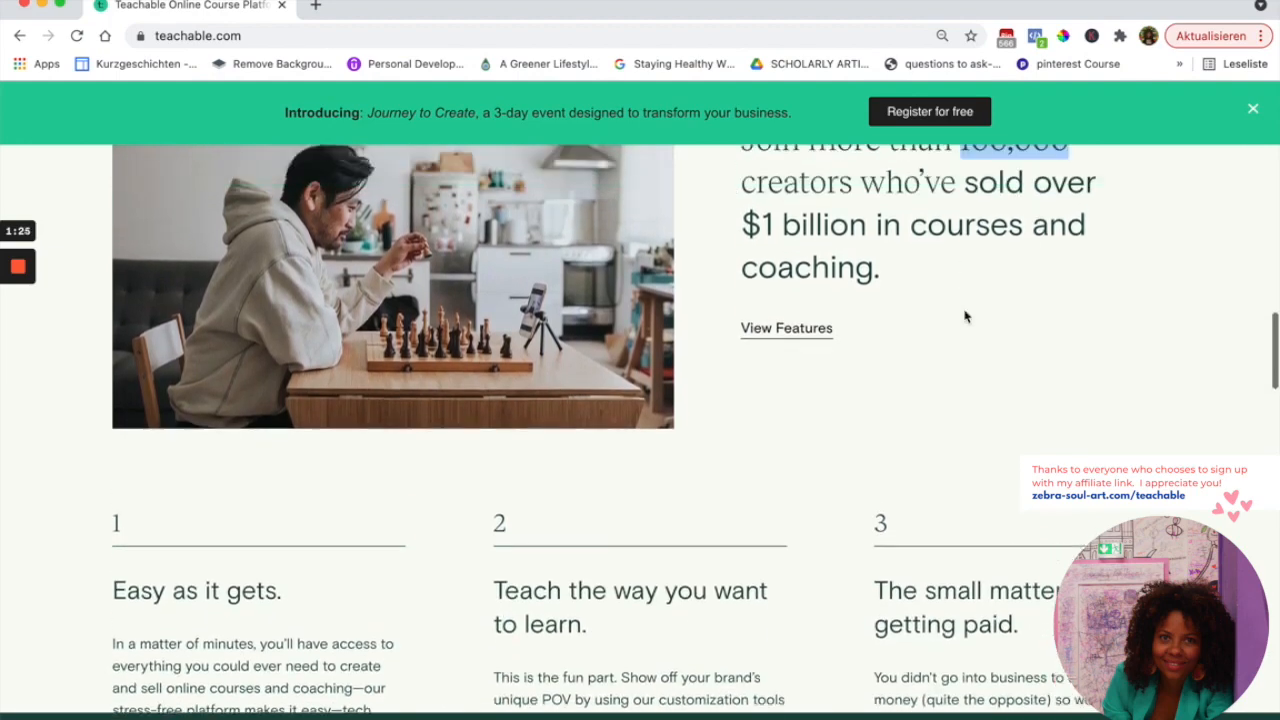
scroll(964, 310, up, 3)
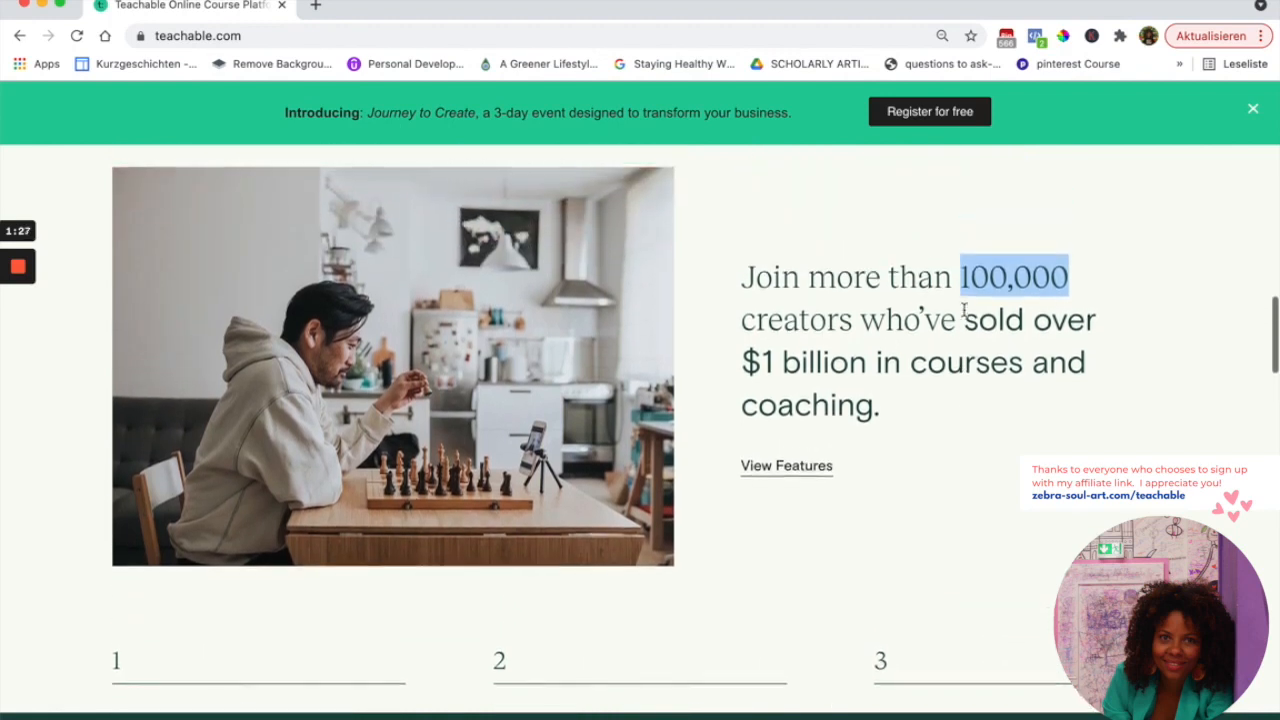
scroll(964, 310, up, 2)
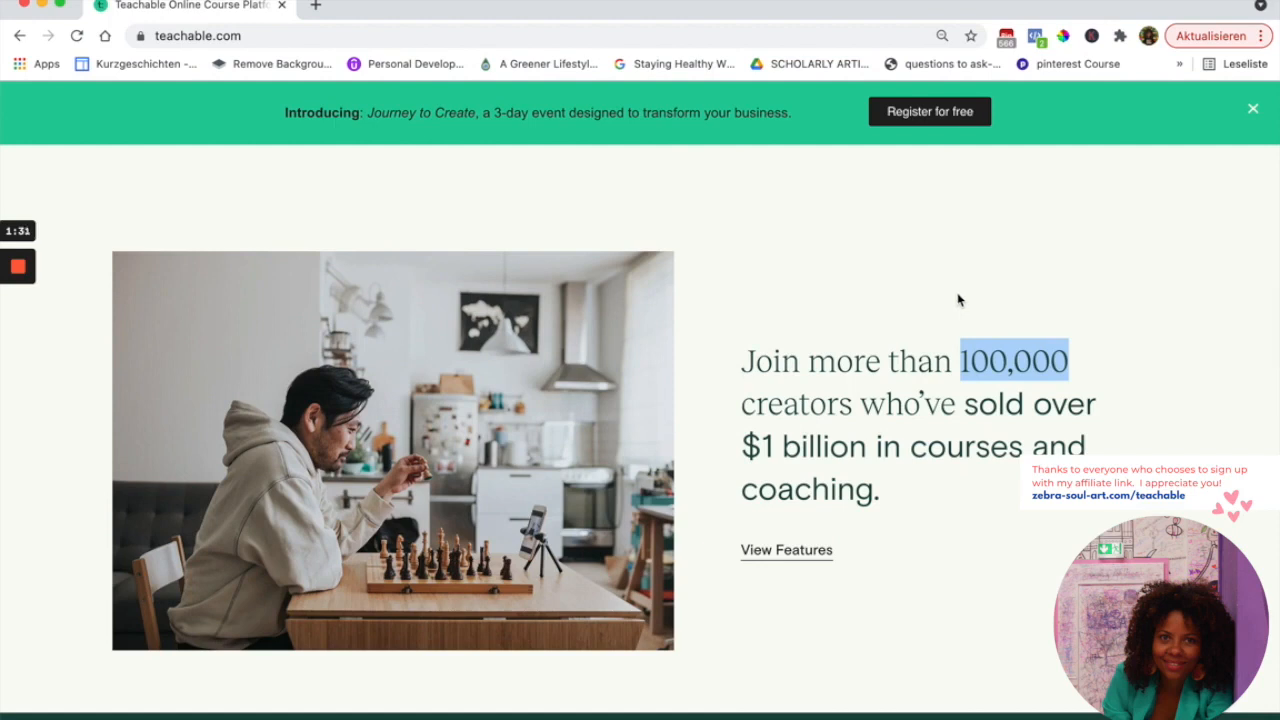
Search Google for "udemy phil ebiner" in a new tab and open the instructor's Udemy profile
click(316, 8)
click(284, 40)
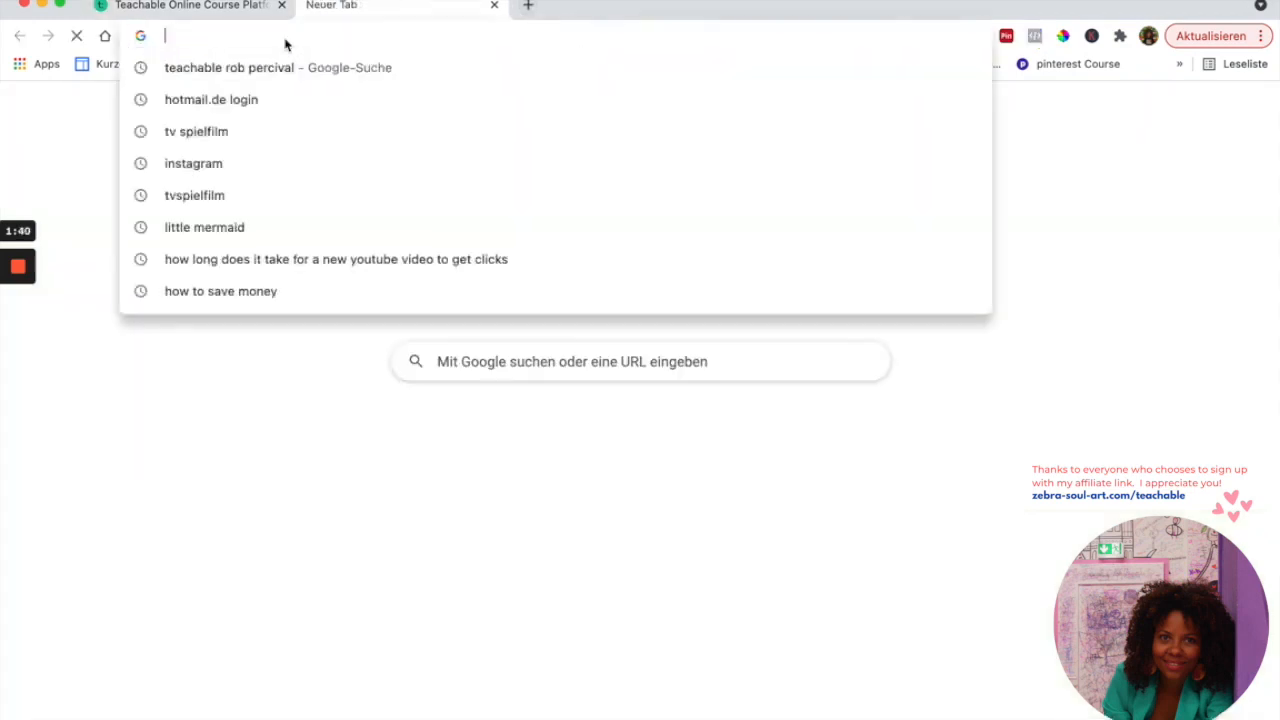
text(udemy)
key(Delete)
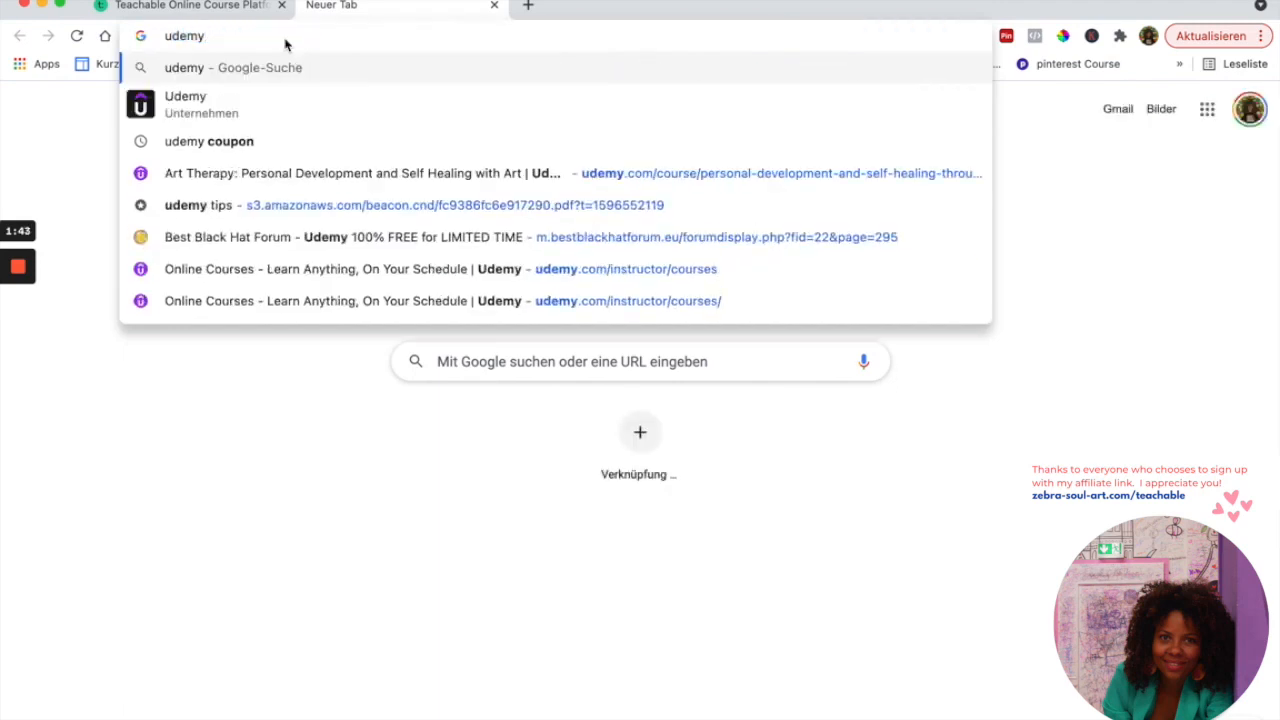
text(phil ebiner)
key(Return)
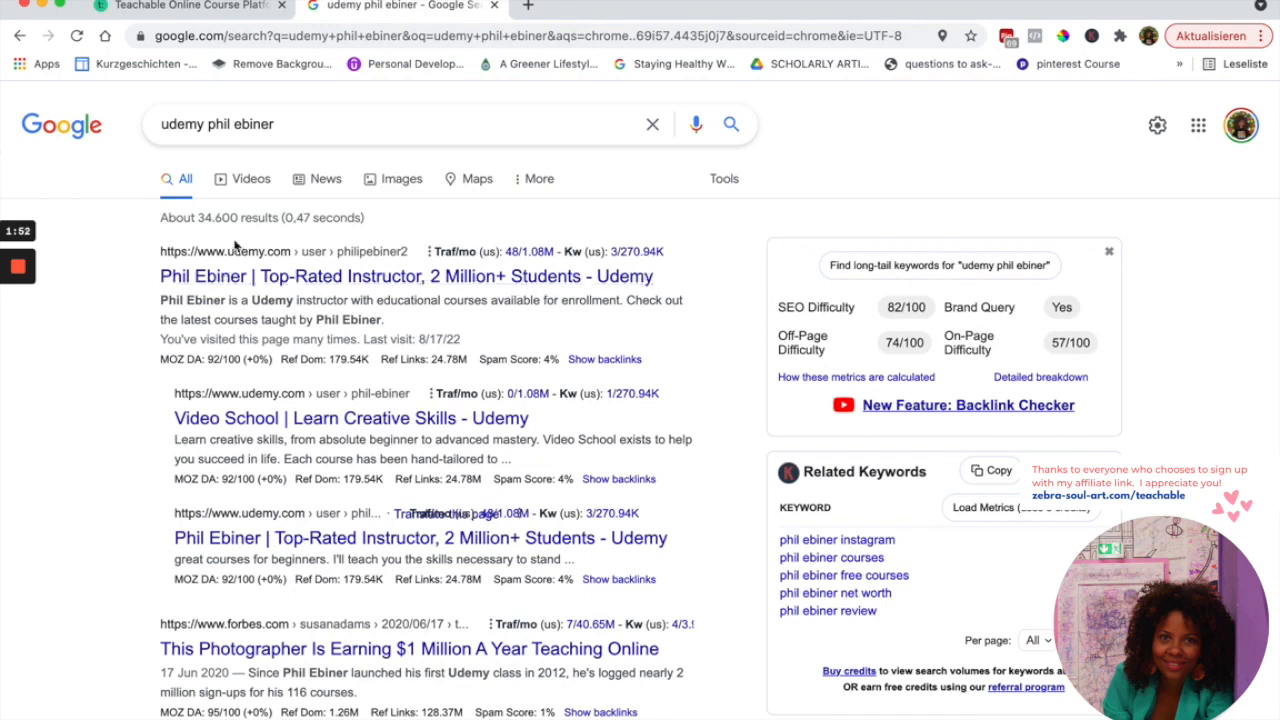
click(246, 282)
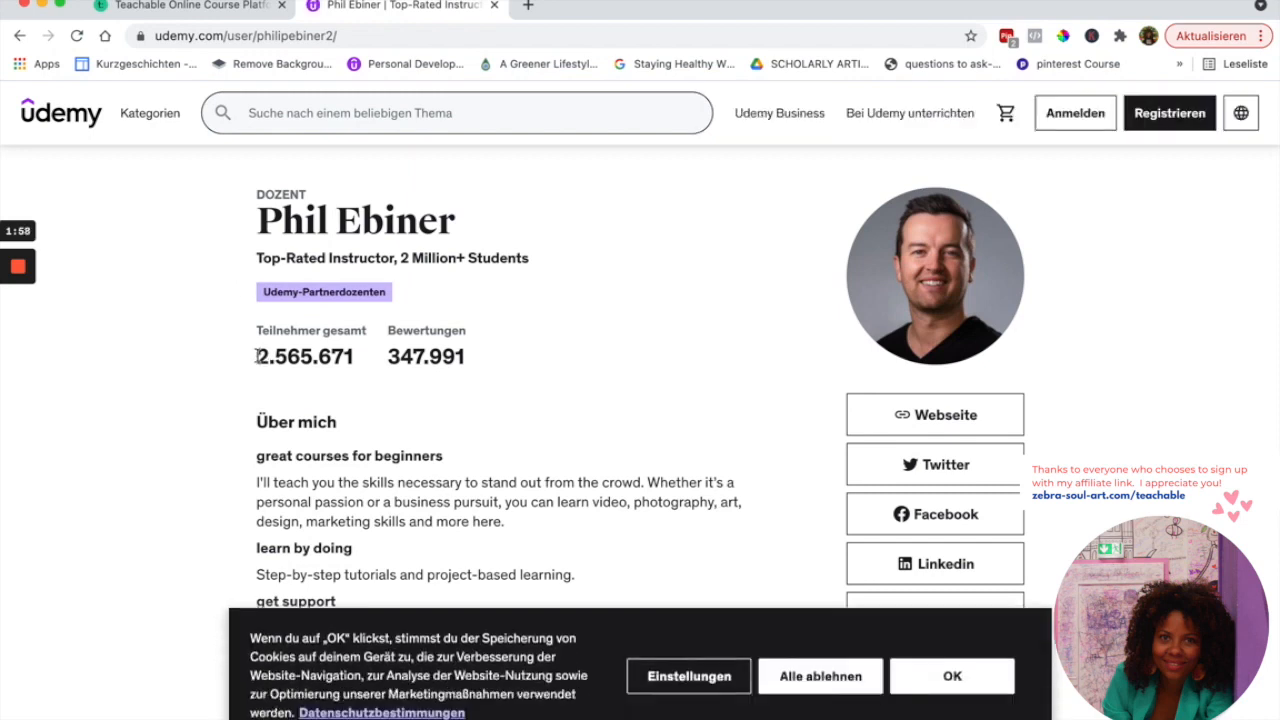
Highlight the total participant count on the instructor profile and accept the cookie notice
drag(256, 356, 357, 360)
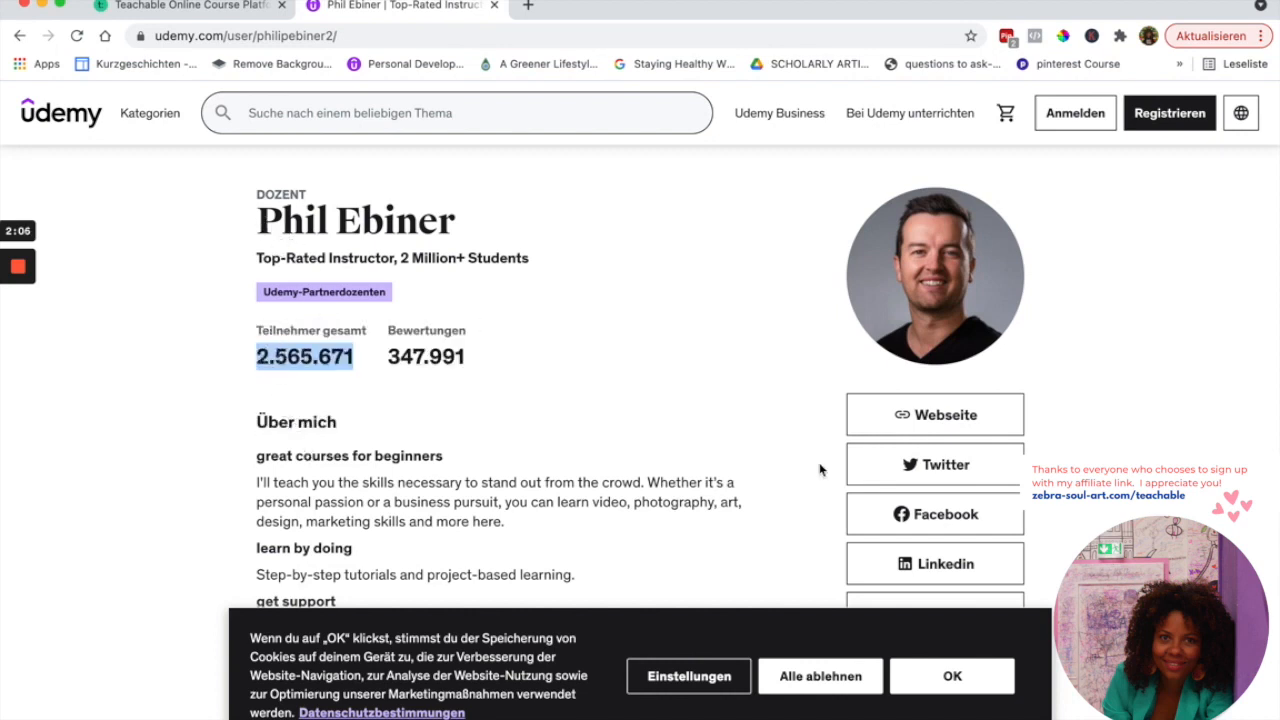
click(960, 678)
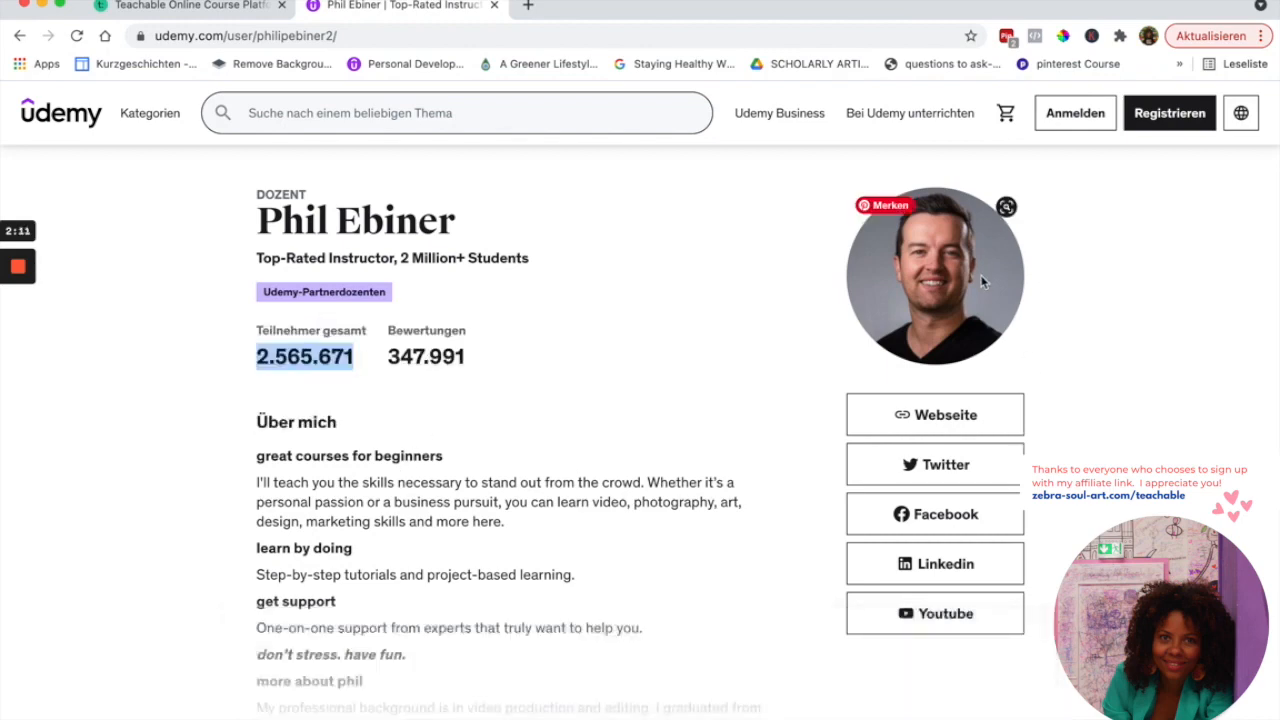
Switch the Udemy site language from German to English using the language selector in the page footer
scroll(950, 300, down, 5)
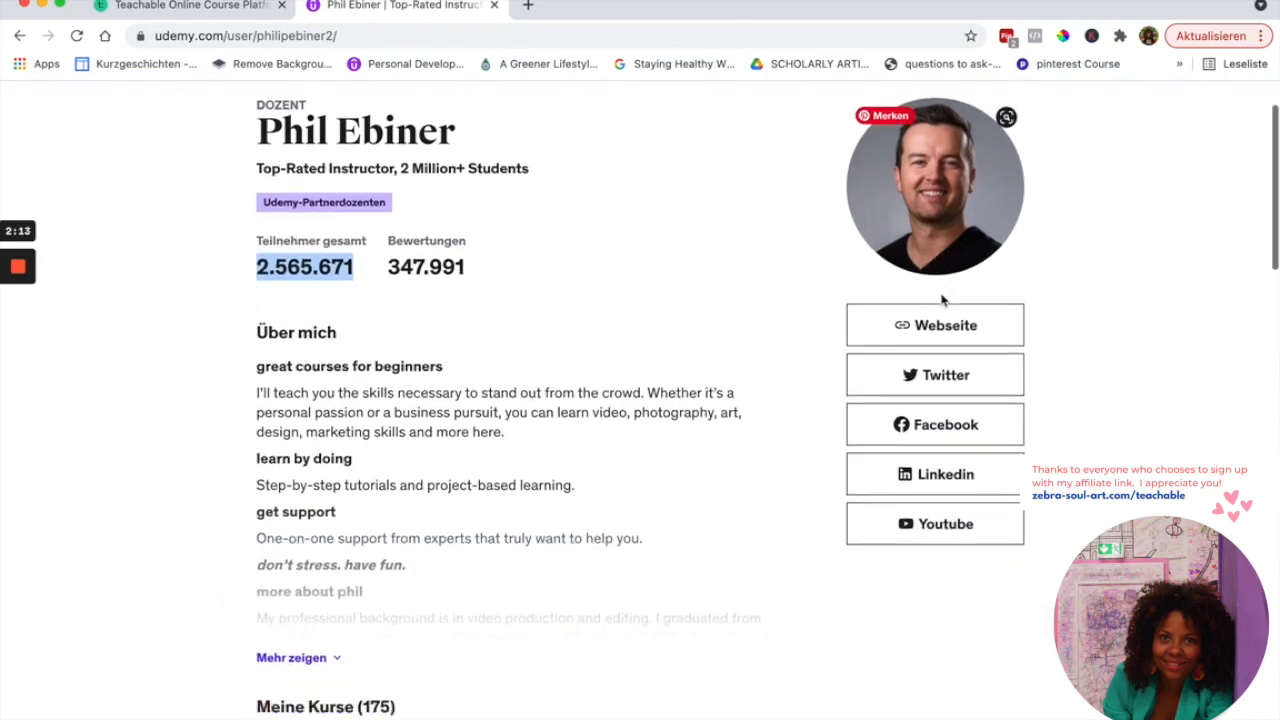
scroll(941, 300, down, 15)
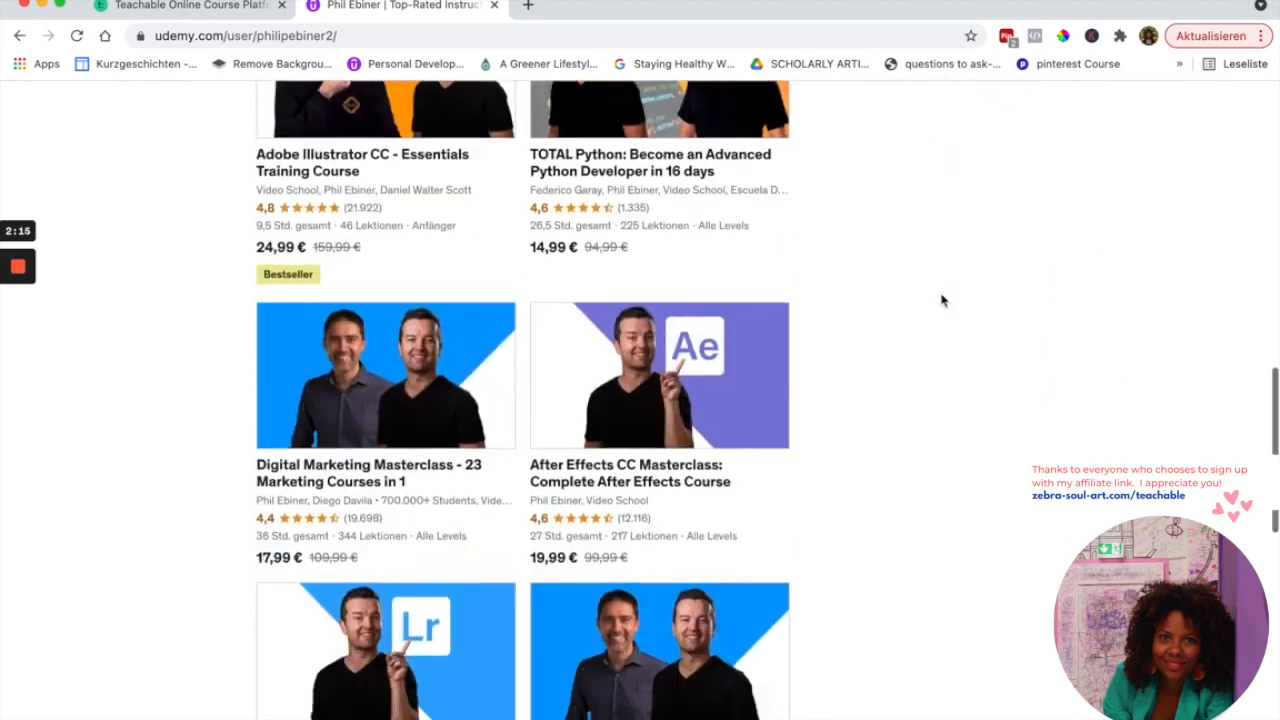
scroll(941, 300, down, 1)
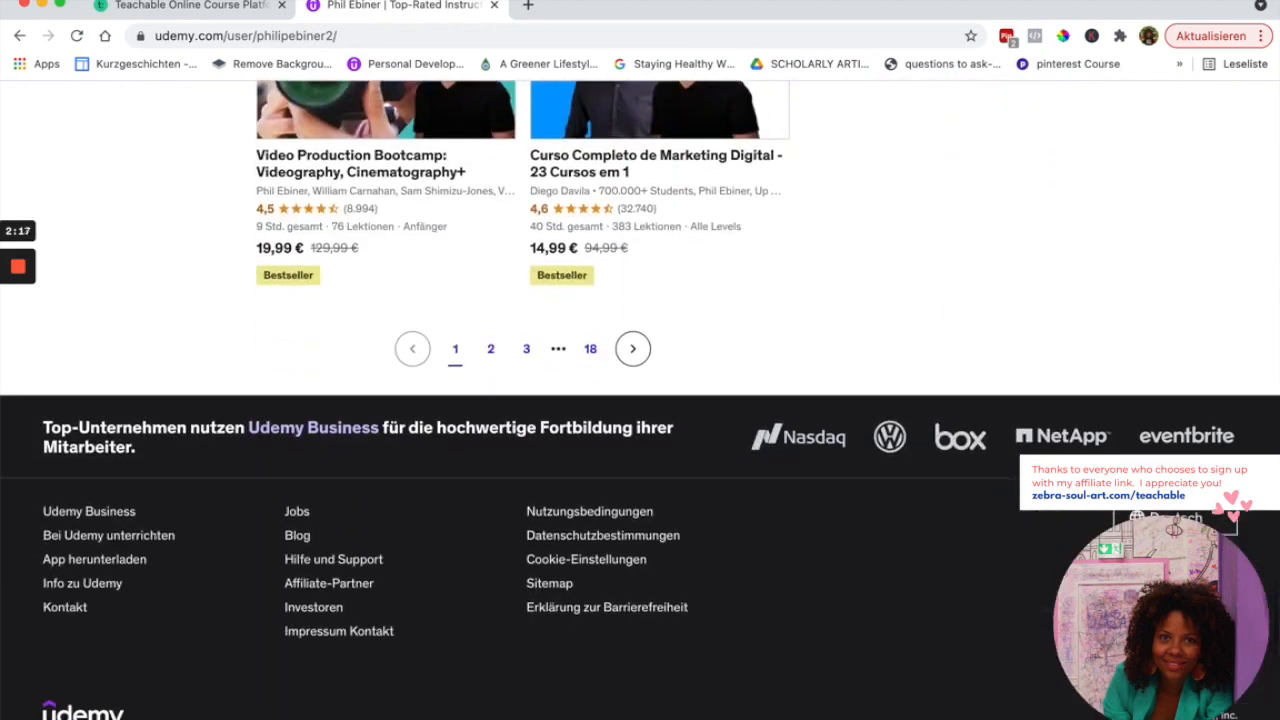
click(1175, 517)
click(440, 353)
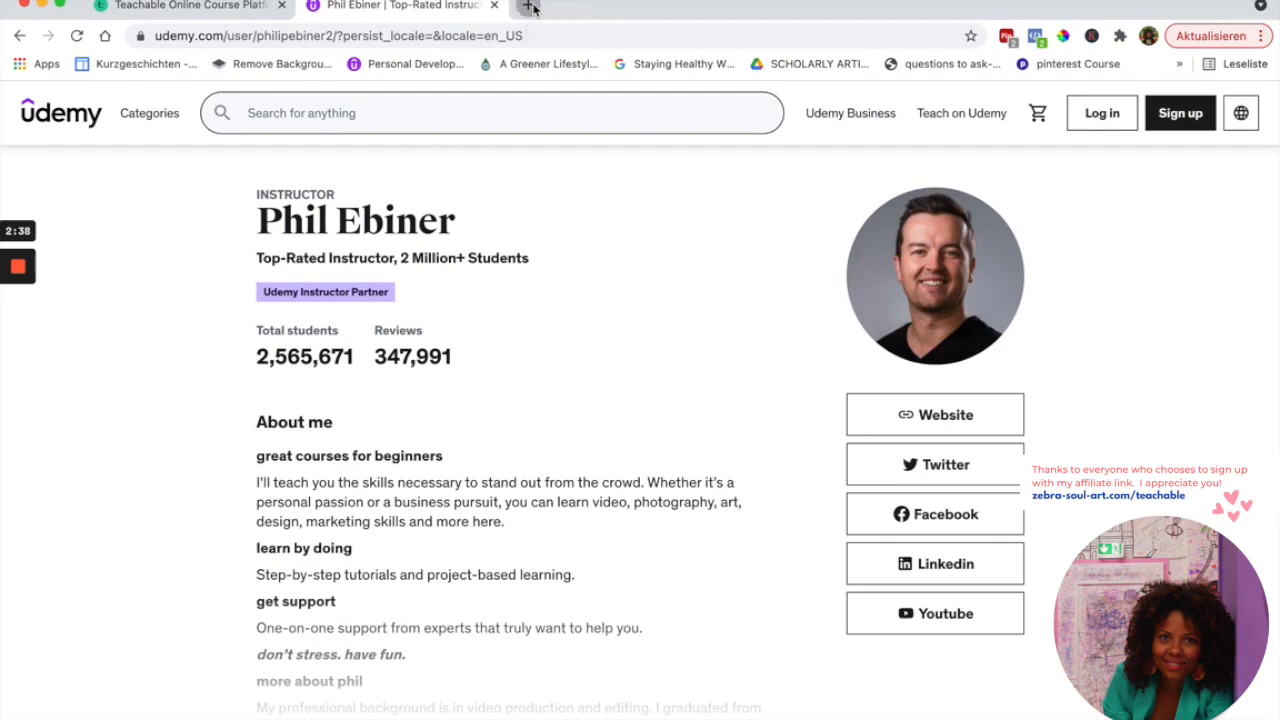
Open the Video School course site at courses.videoschool.com in a new tab
click(530, 7)
click(400, 35)
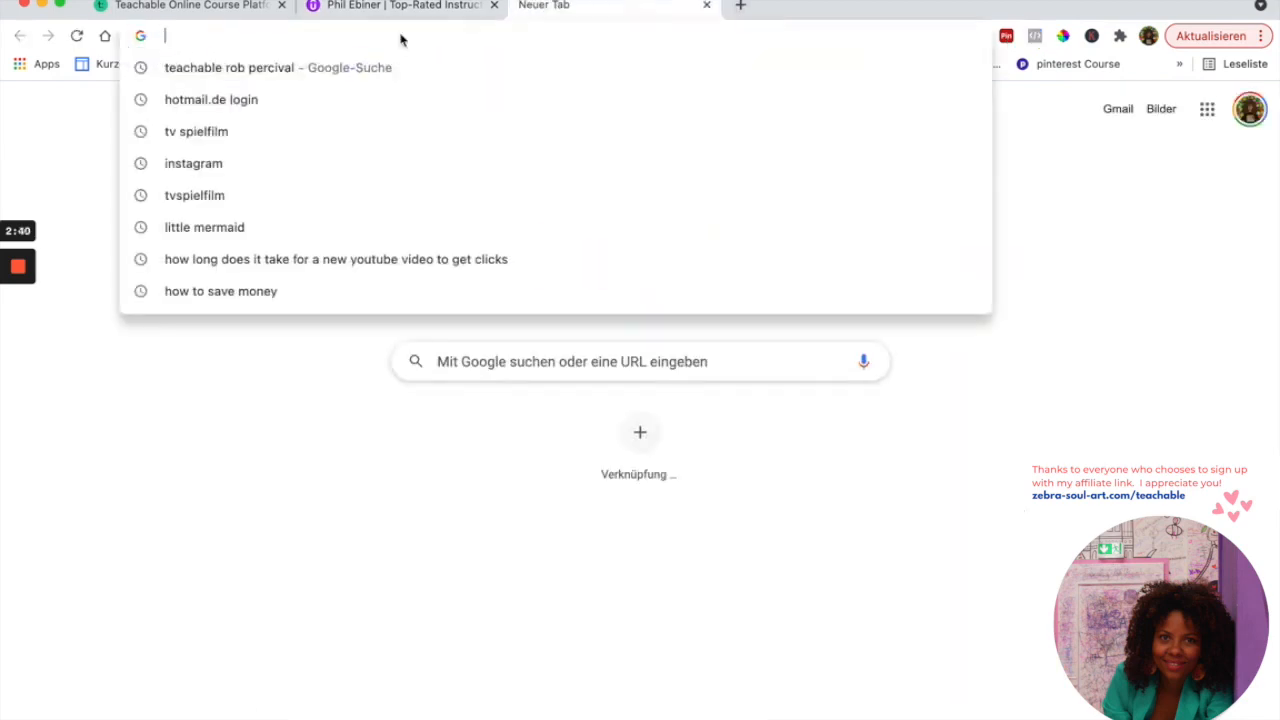
text(v)
key(BackSpace)
key(BackSpace)
text(courses teachable)
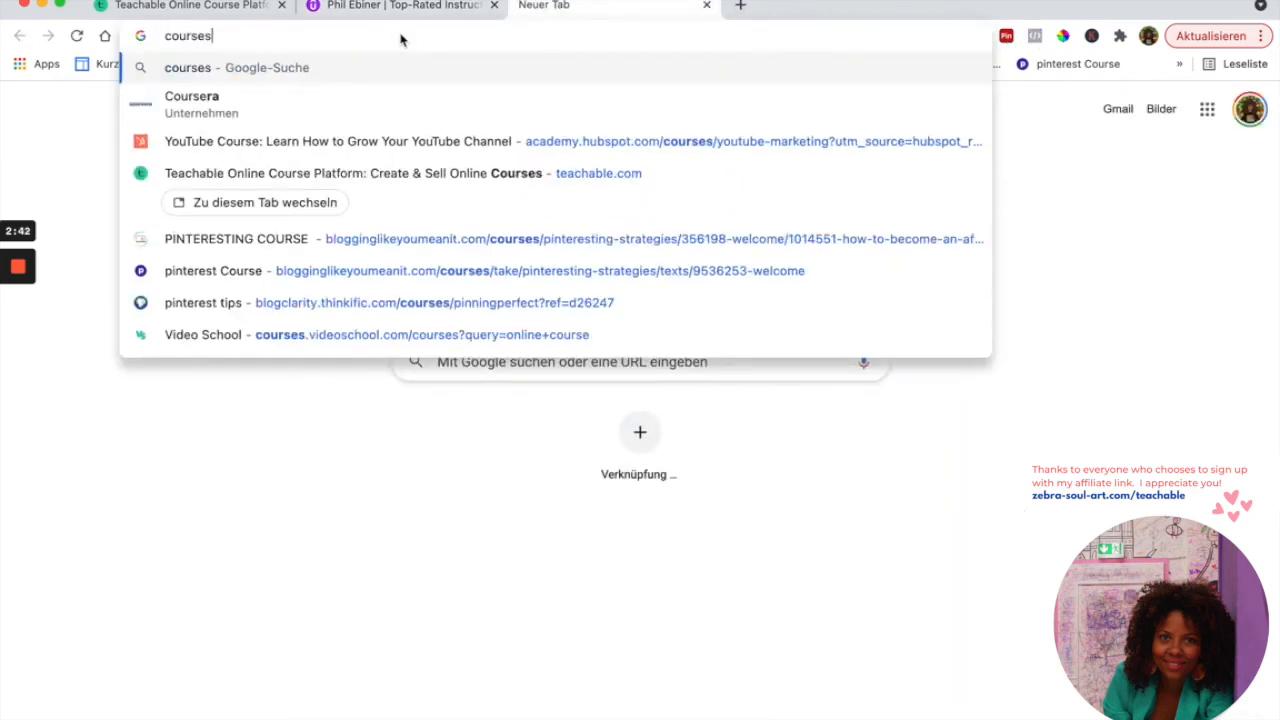
key(BackSpace)
key(BackSpace)
key(BackSpace)
key(BackSpace)
key(BackSpace)
key(BackSpace)
key(BackSpace)
key(BackSpace)
key(BackSpace)
text(videoschool.com)
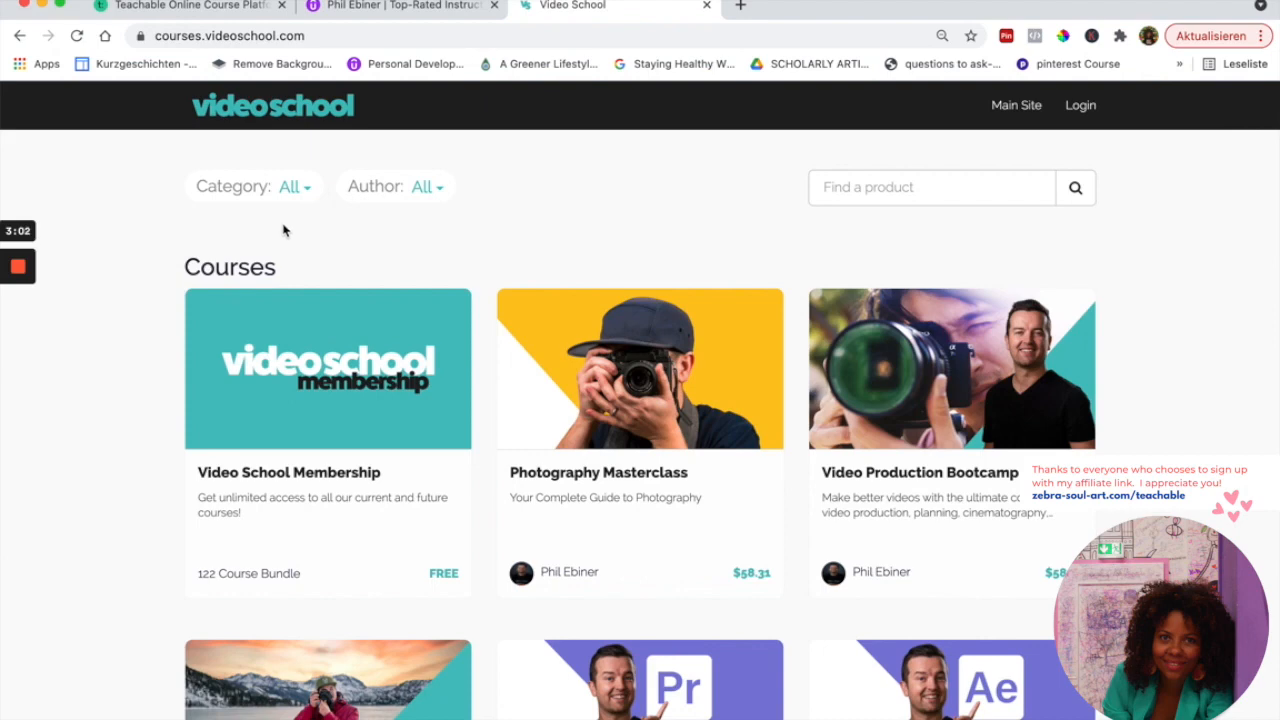
Look through the Video School course catalogue, examining the range of courses, their instructors and prices, and return to its beginning
scroll(290, 245, down, 3)
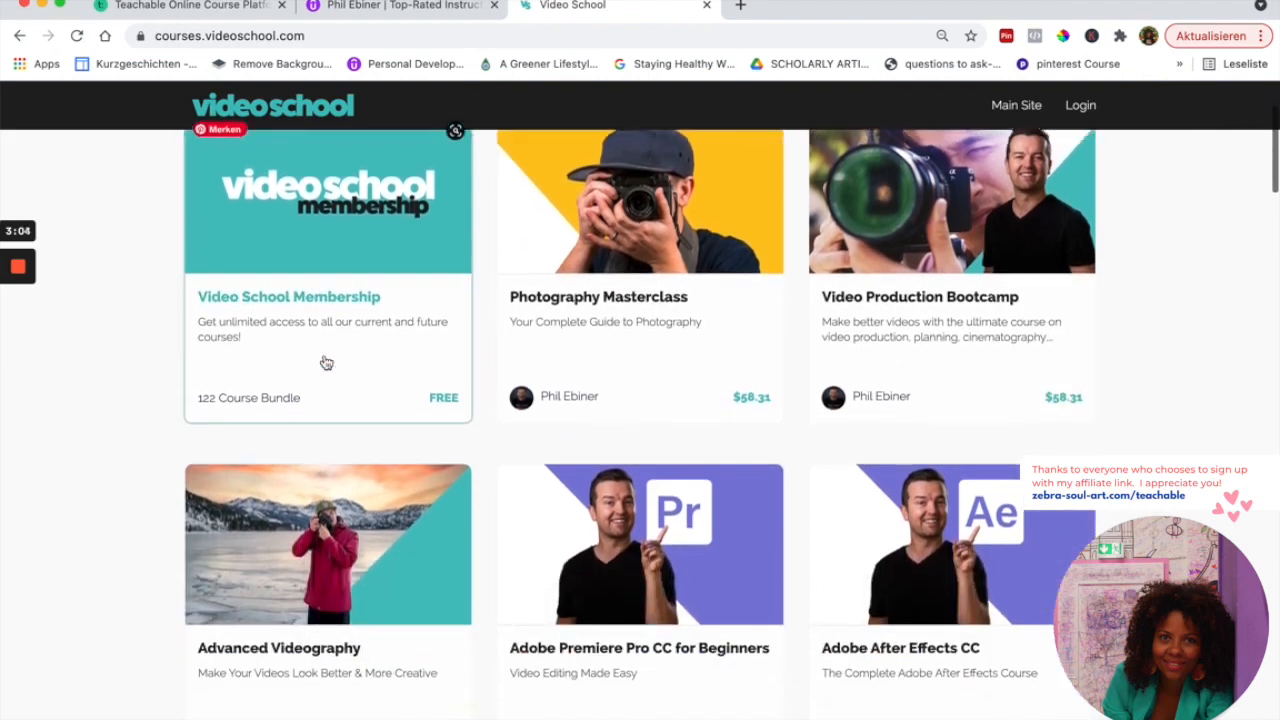
scroll(326, 362, down, 11)
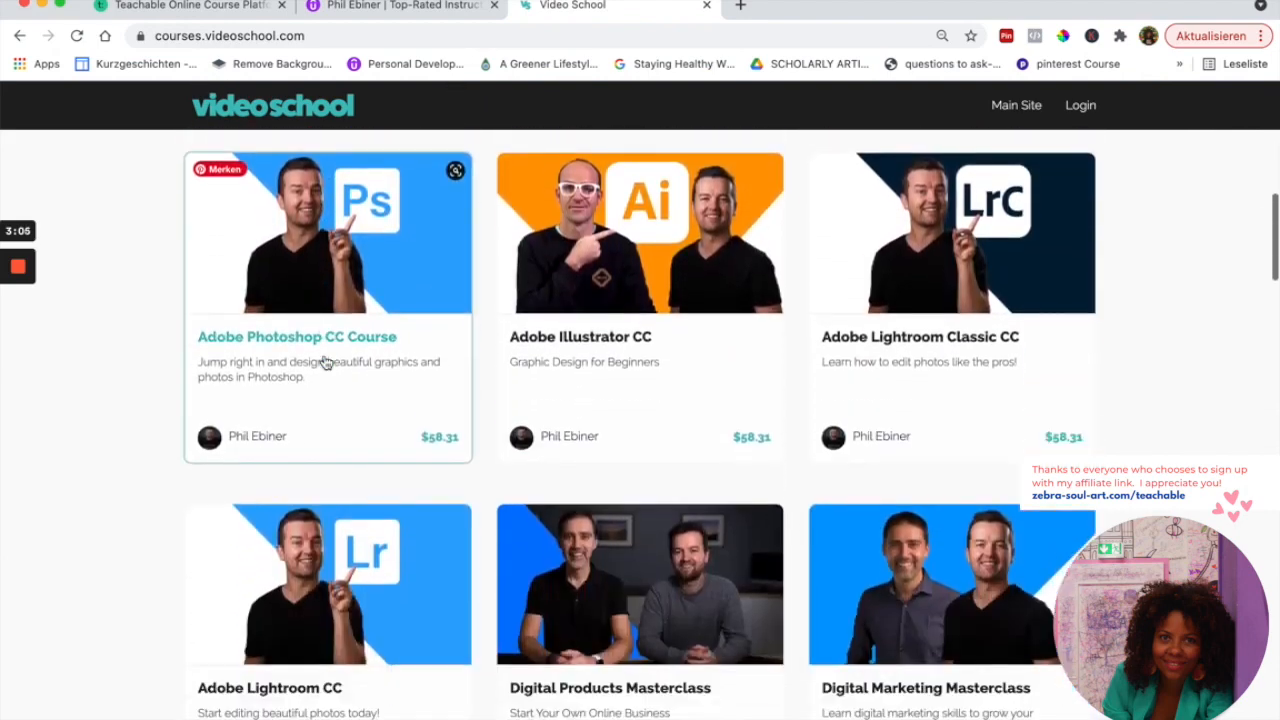
scroll(326, 362, down, 6)
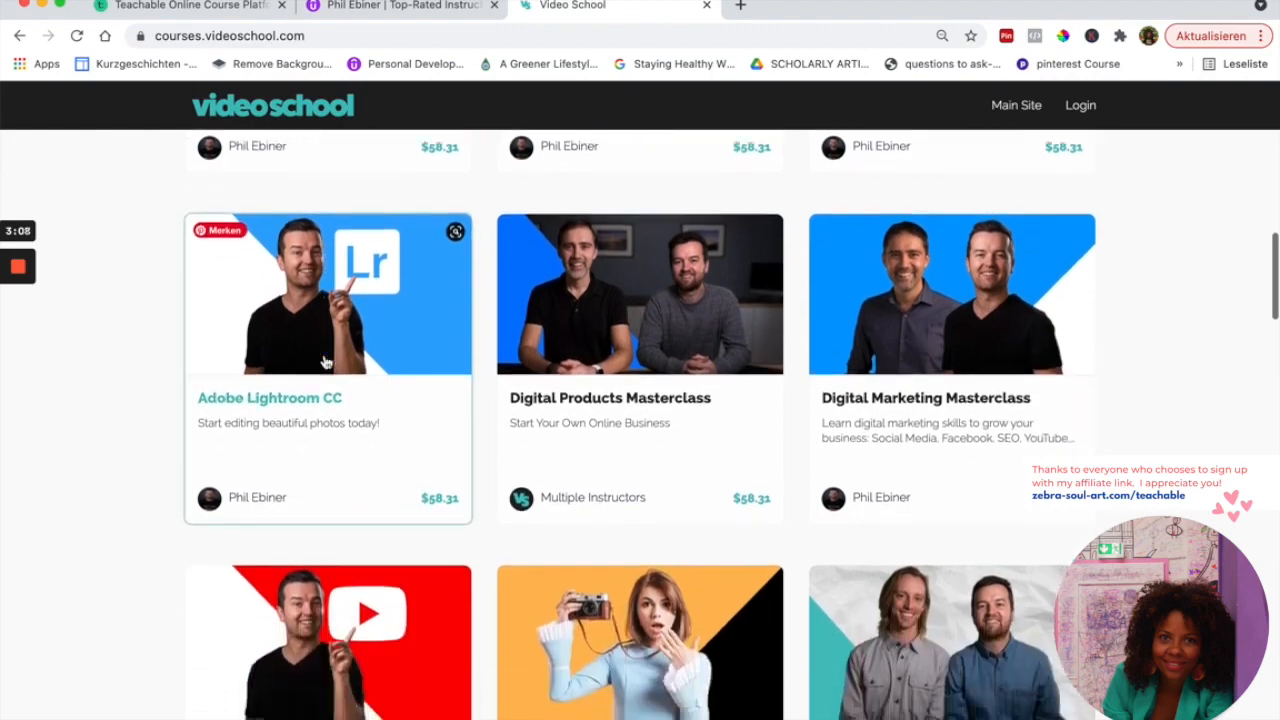
scroll(326, 362, down, 2)
scroll(325, 362, down, 6)
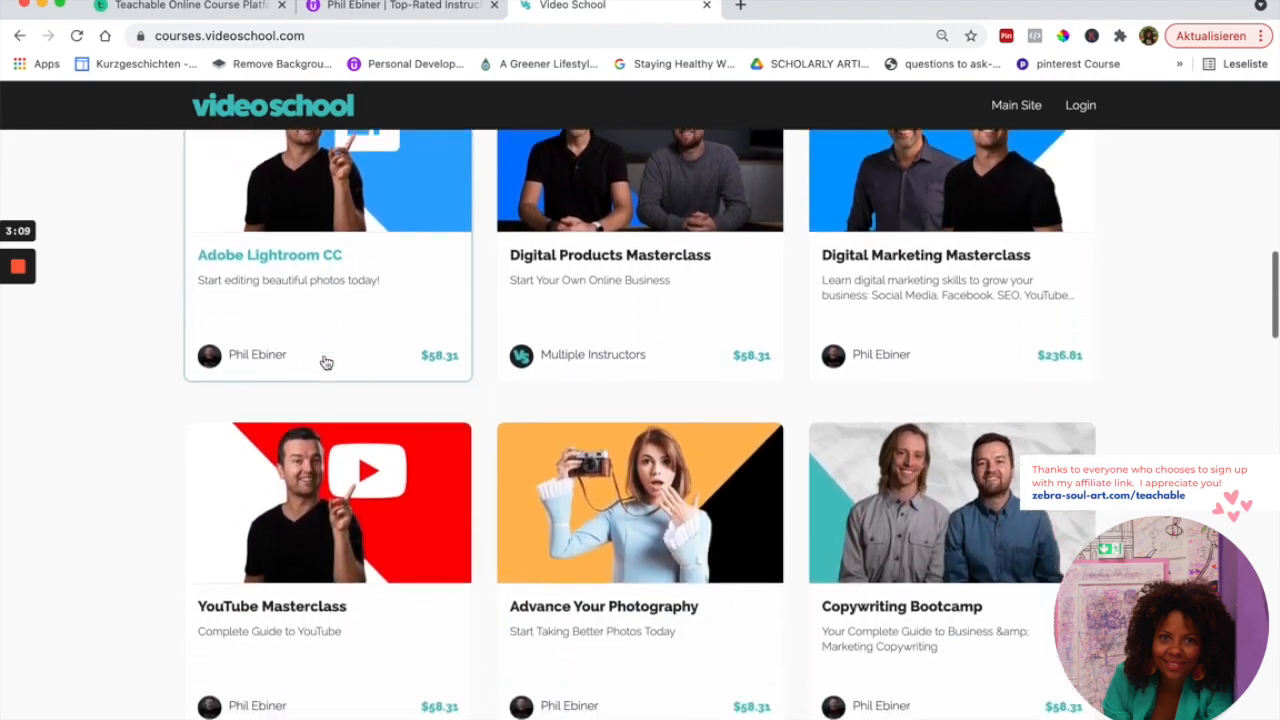
scroll(325, 362, down, 10)
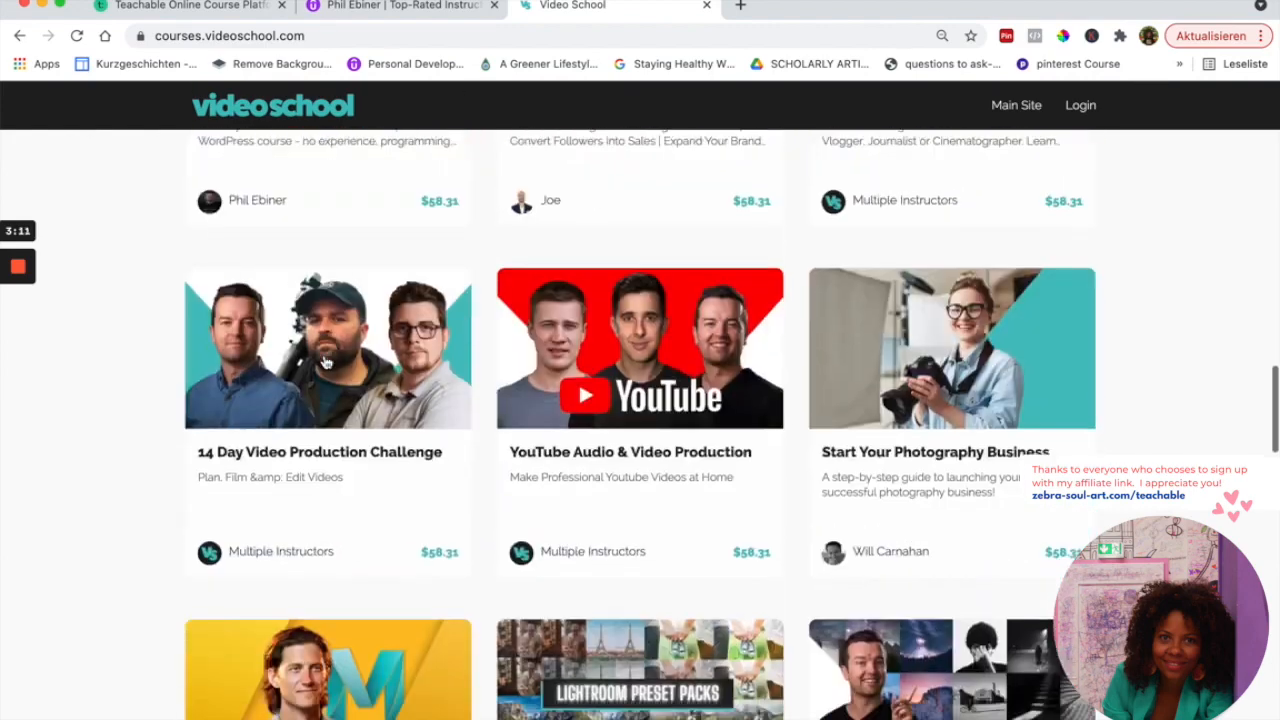
scroll(325, 362, down, 3)
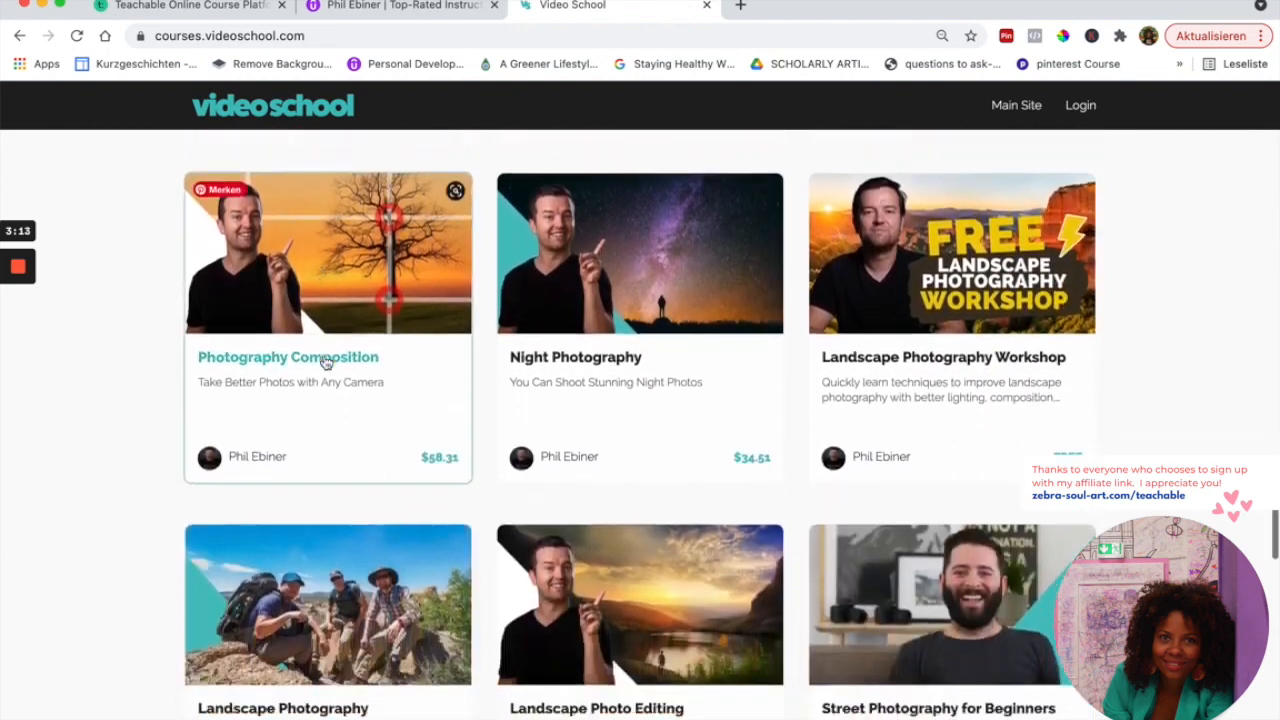
scroll(333, 400, down, 1)
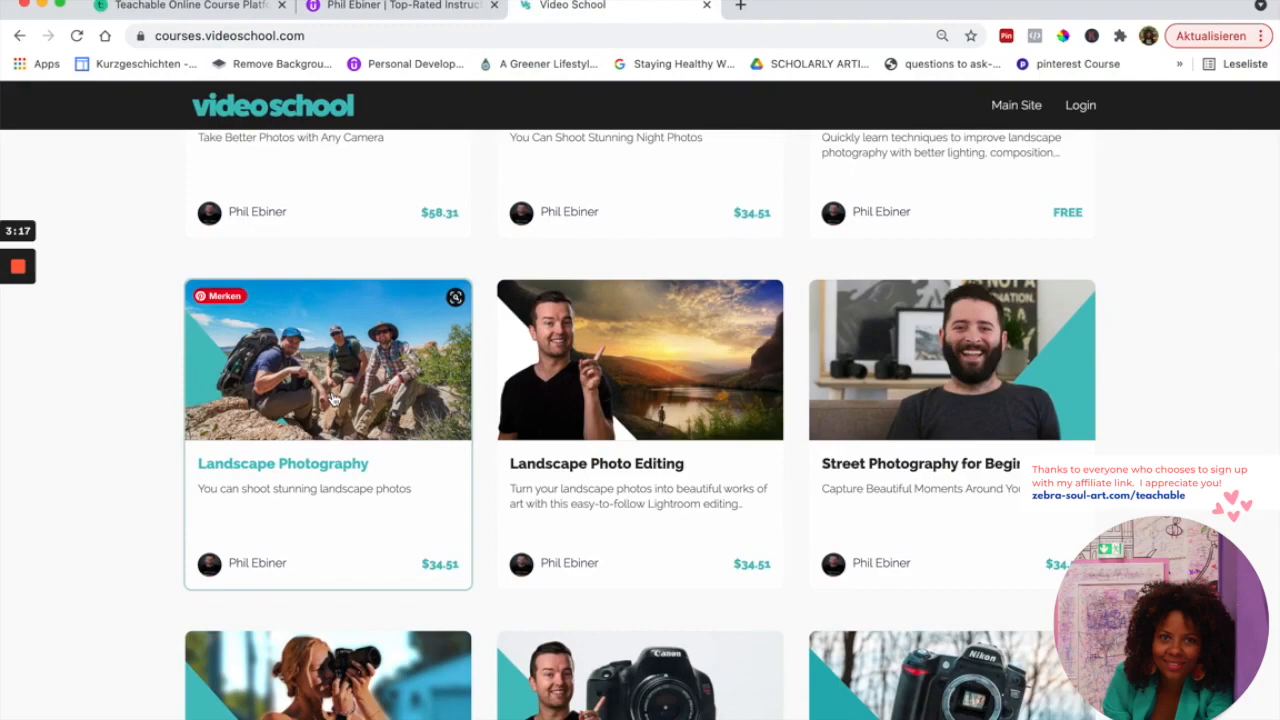
scroll(320, 292, up, 1)
scroll(322, 292, down, 10)
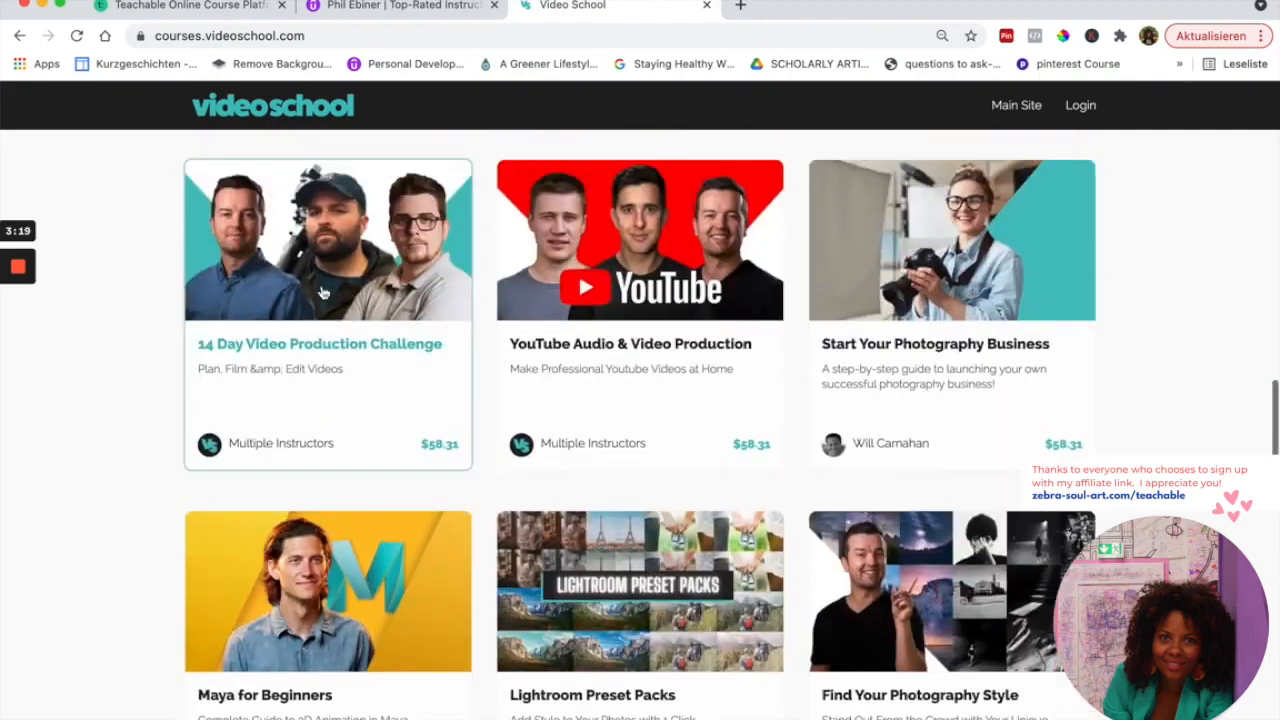
scroll(322, 292, up, 10)
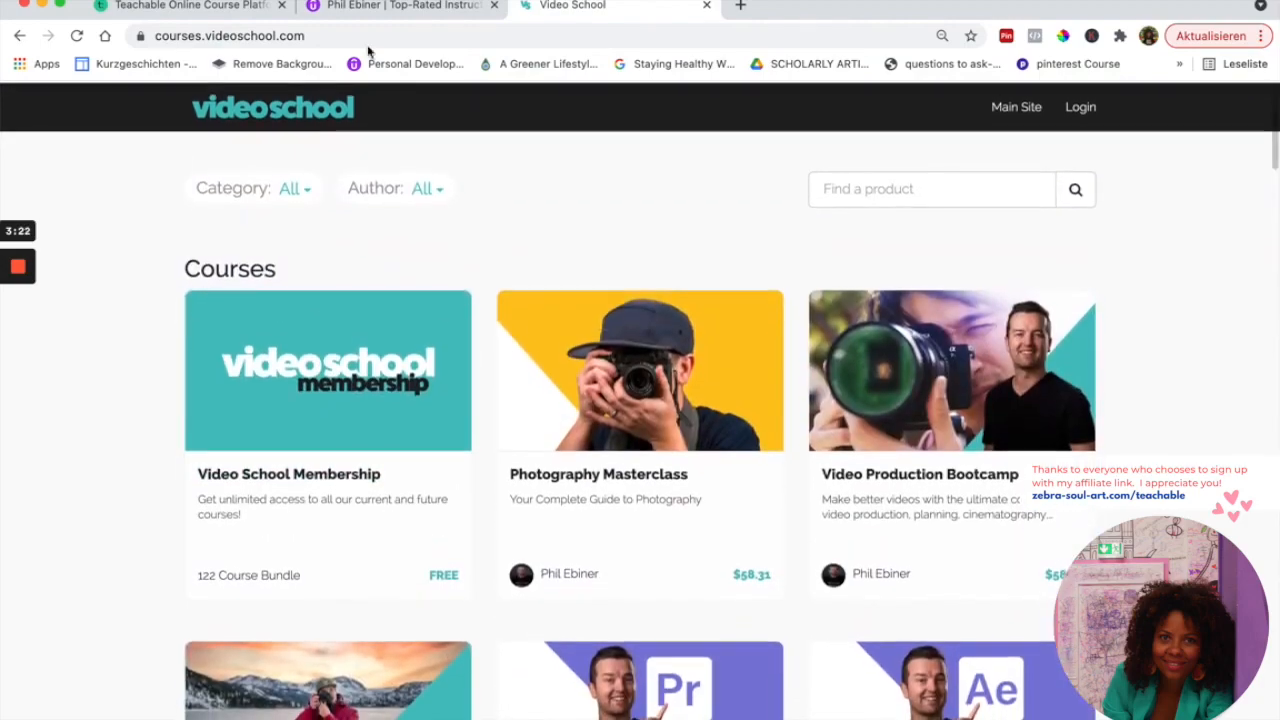
Switch to the instructor's Udemy page and search Udemy for "rob perceival"
click(374, 6)
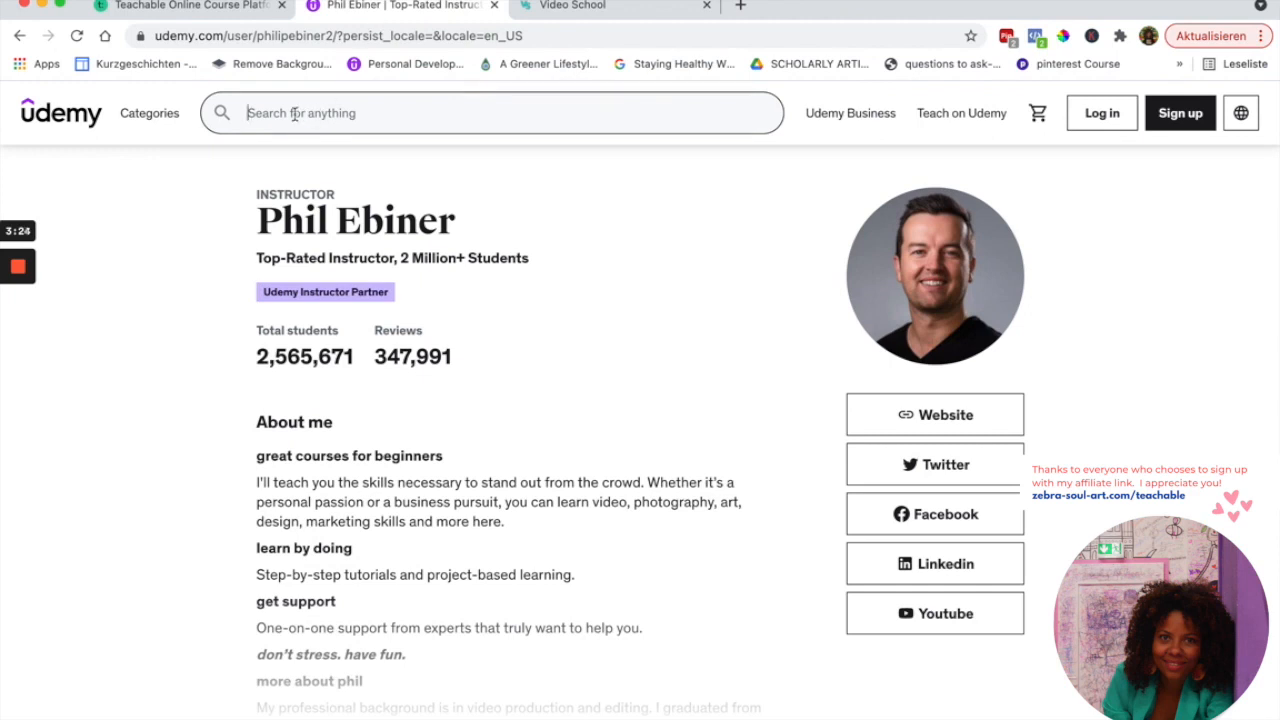
text(rob per)
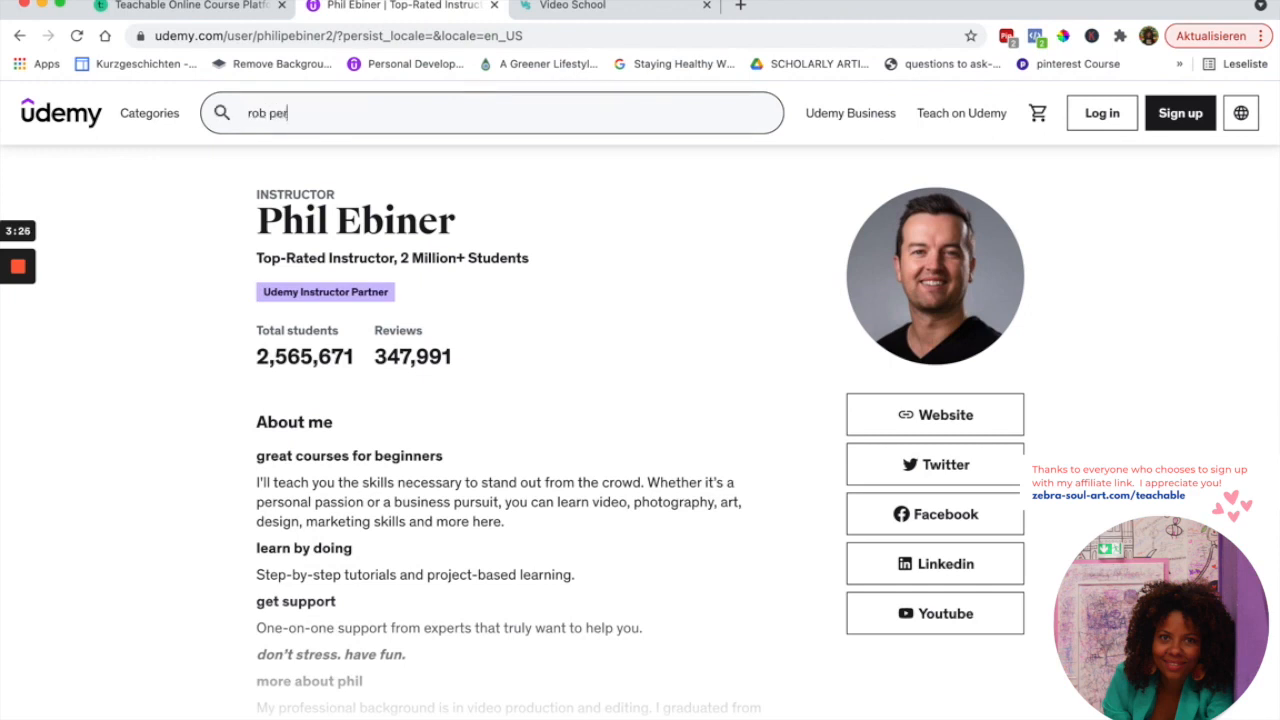
text(ceival)
key(Return)
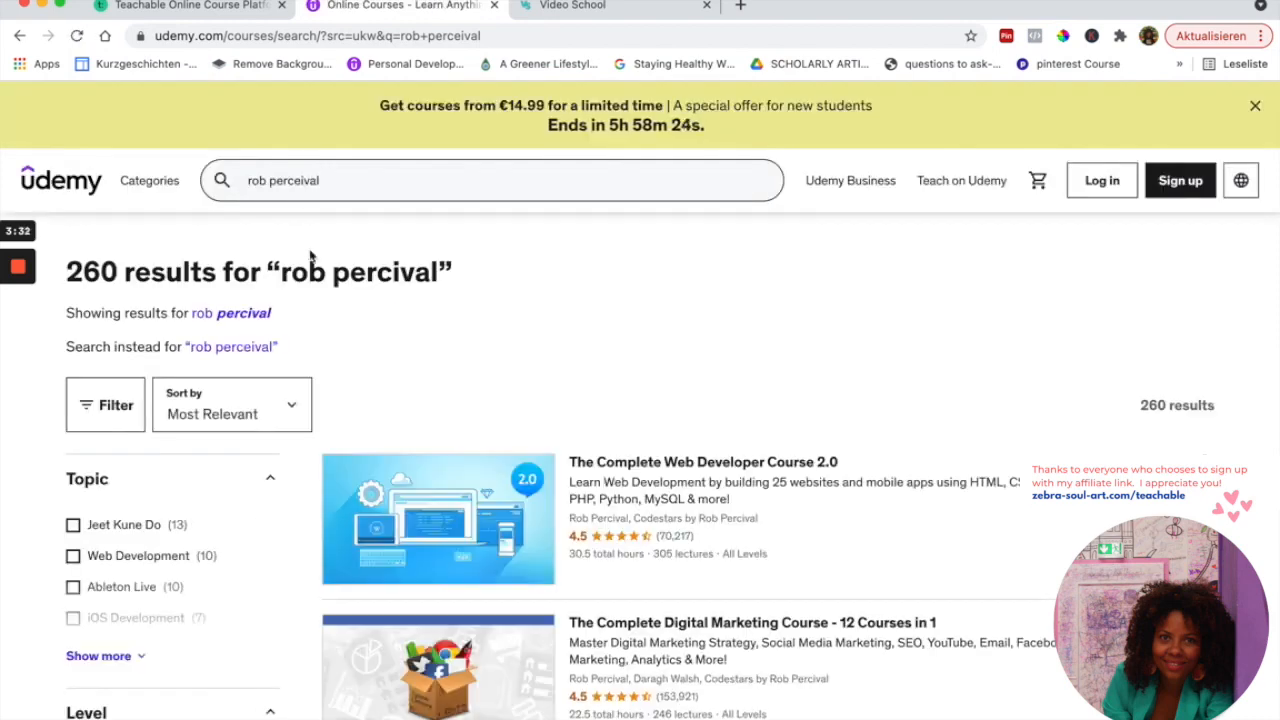
Open The Complete Web Developer Course 2.0 from the results and go to the profile of its instructor Rob Percival
scroll(332, 309, down, 2)
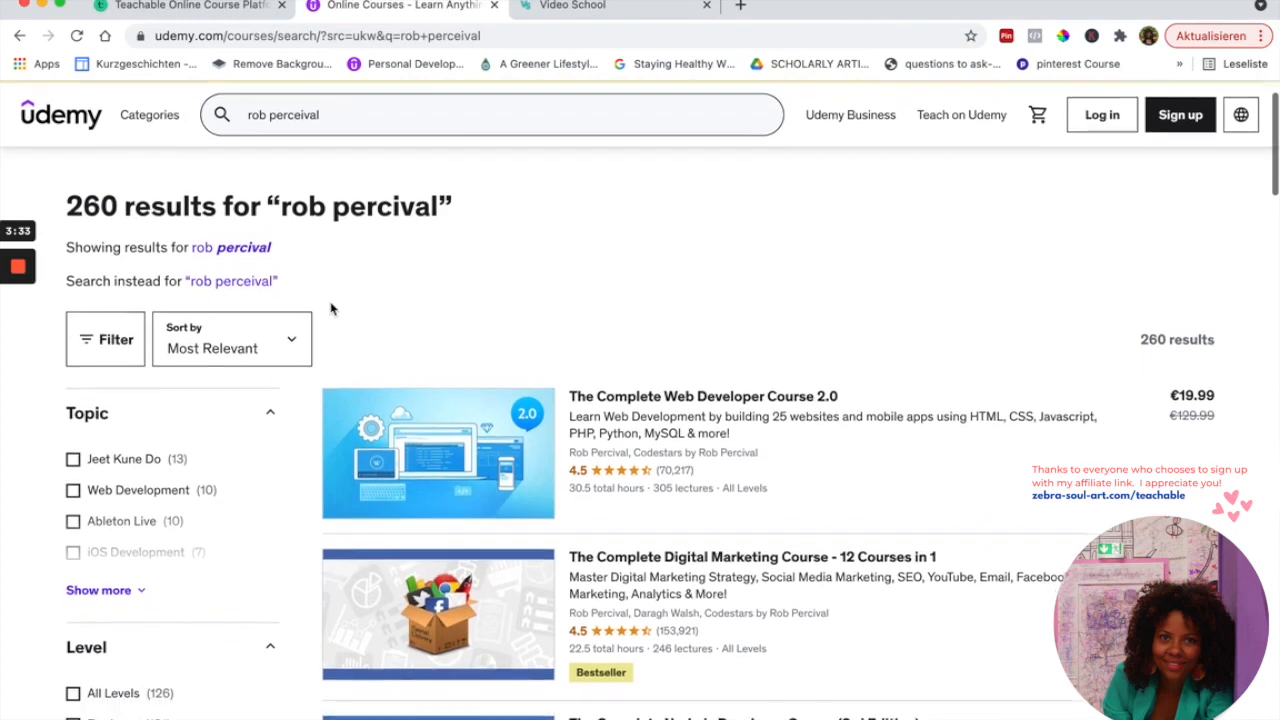
scroll(332, 309, down, 1)
click(611, 428)
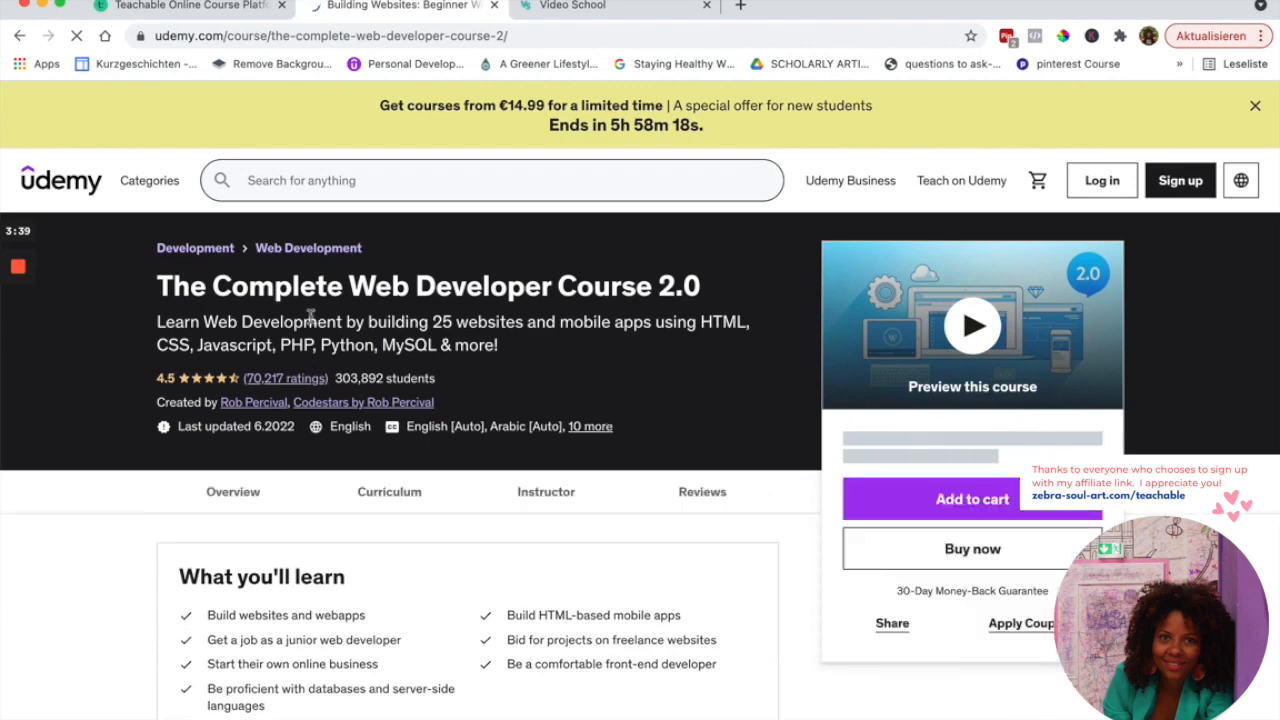
click(254, 402)
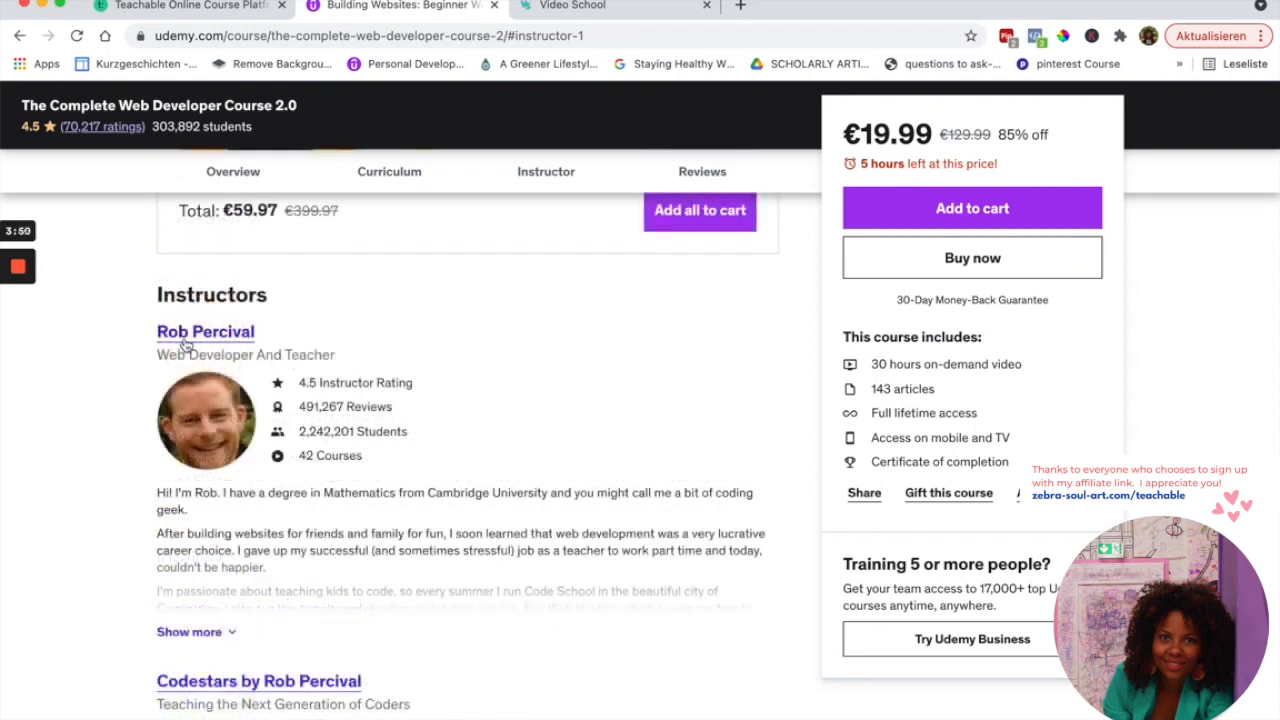
click(192, 335)
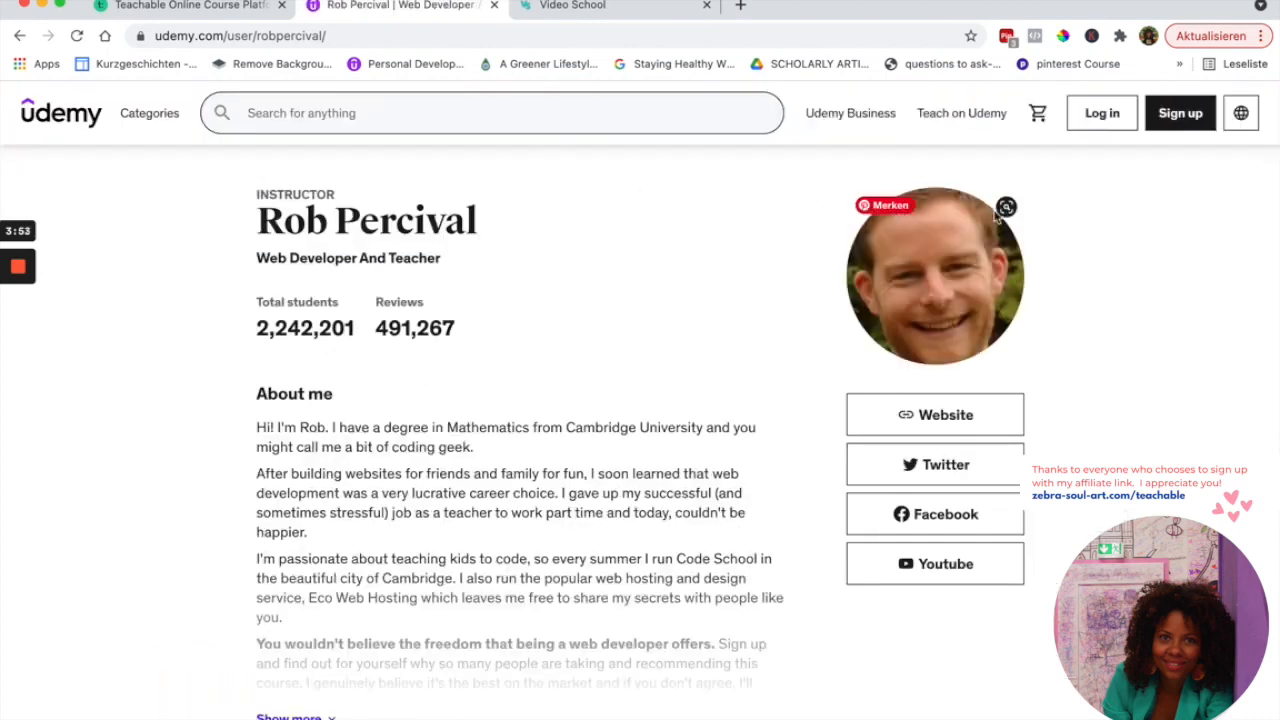
scroll(357, 491, down, 1)
scroll(362, 502, up, 1)
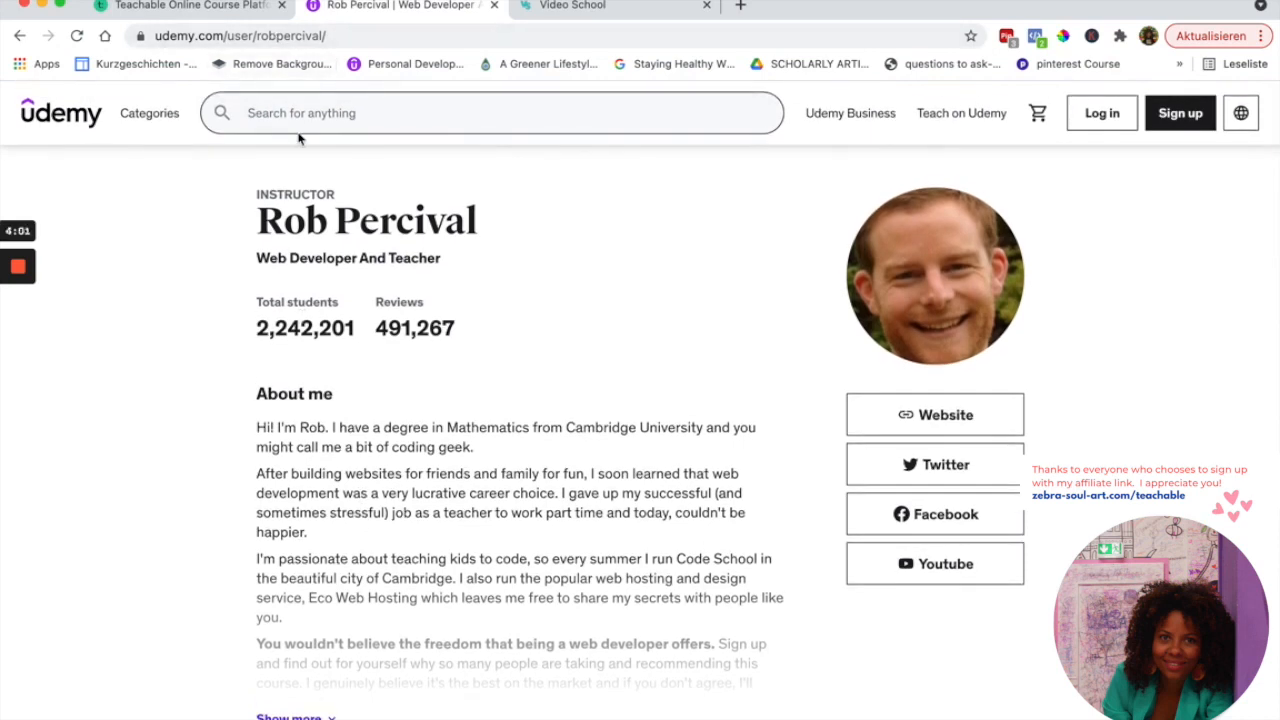
Search Google for "teachable rob perceival" in the same tab
click(208, 35)
text(teac)
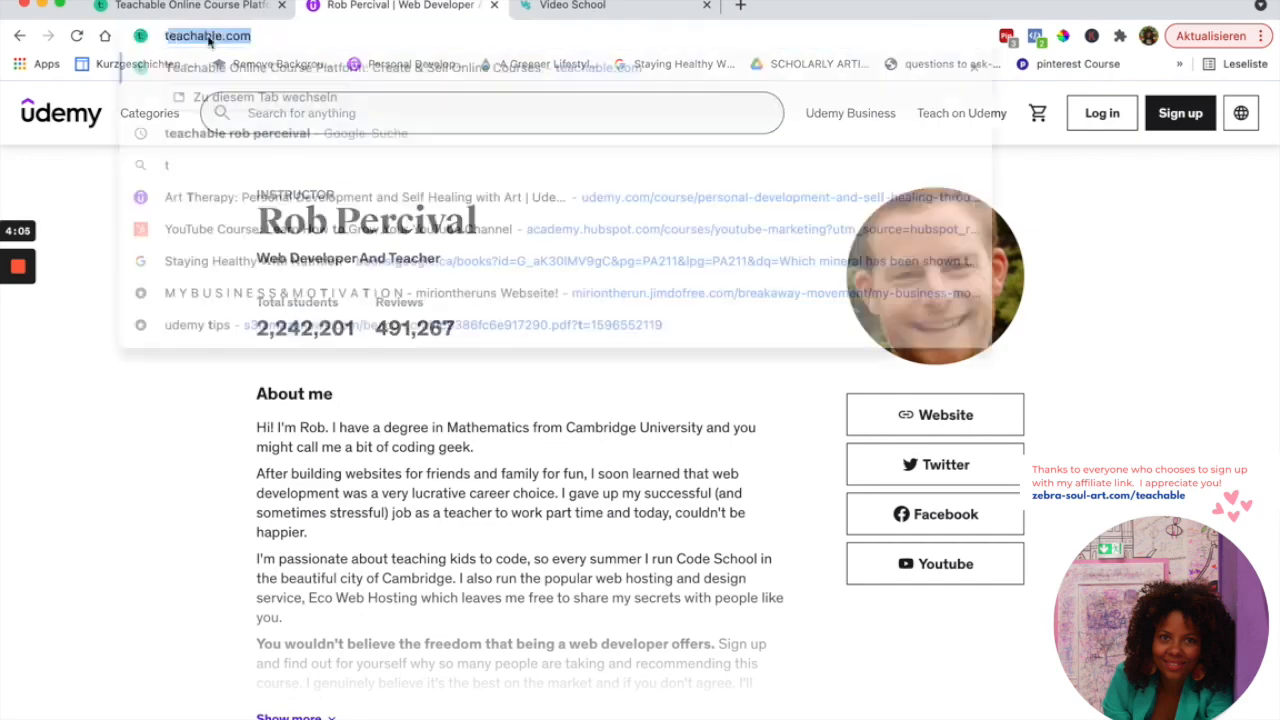
text(hable rob per)
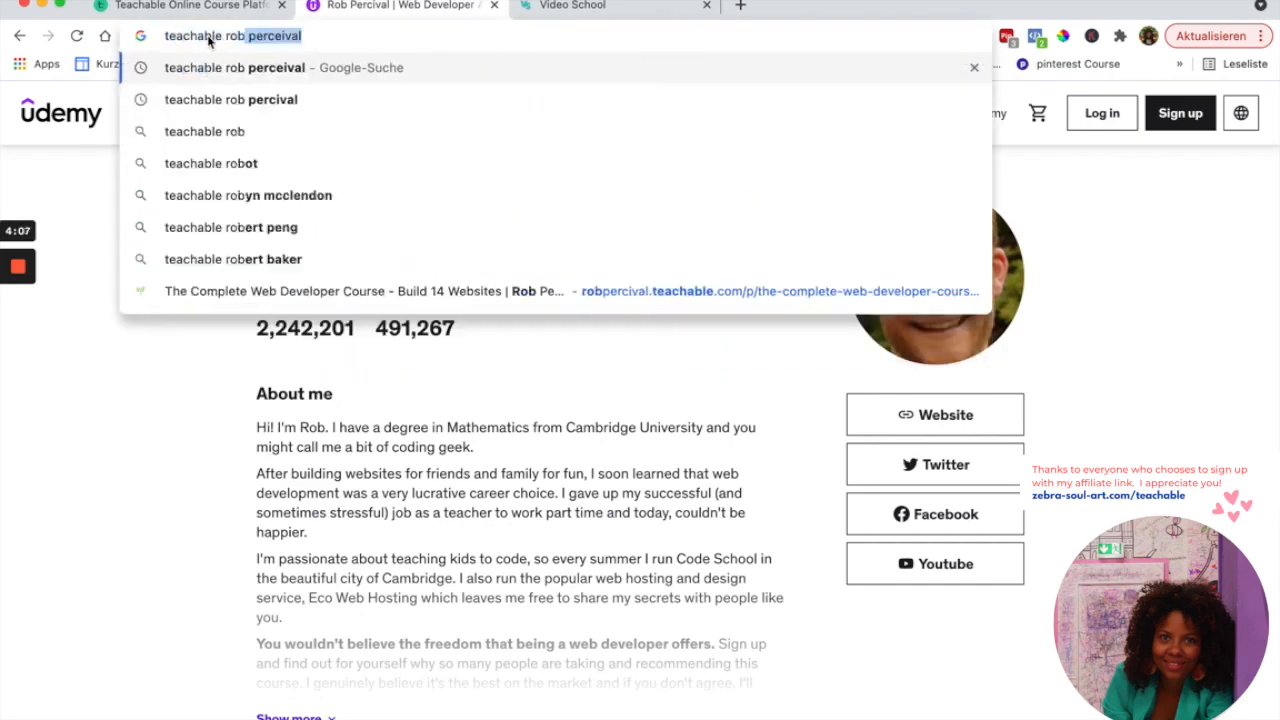
text(ceival)
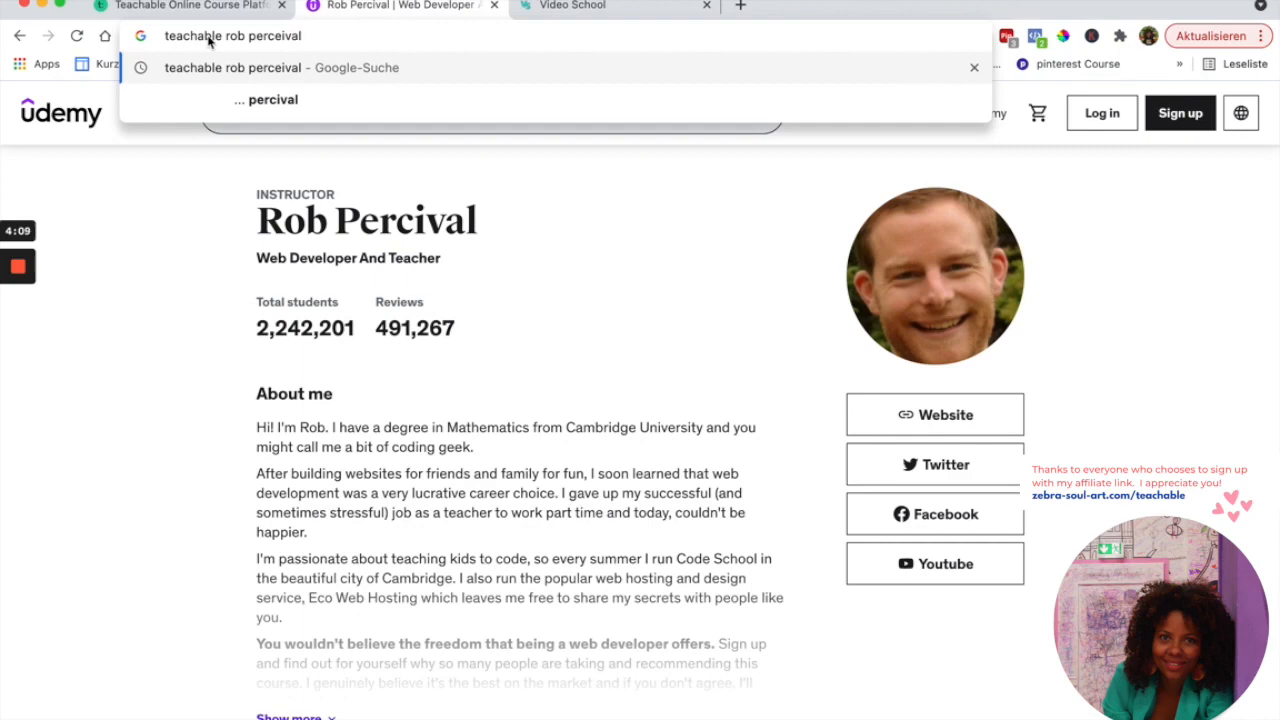
key(Return)
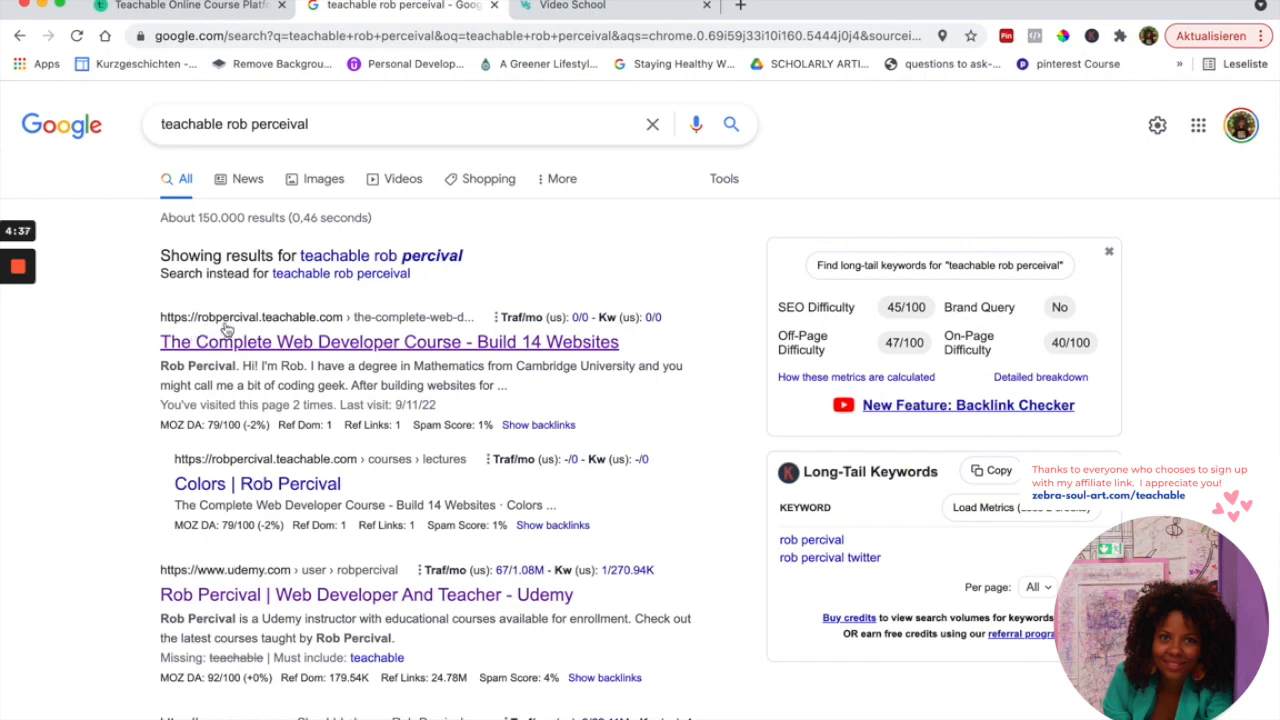
Highlight the courses.videoschool.com web address on the Video School page and return to the Google results
click(565, 9)
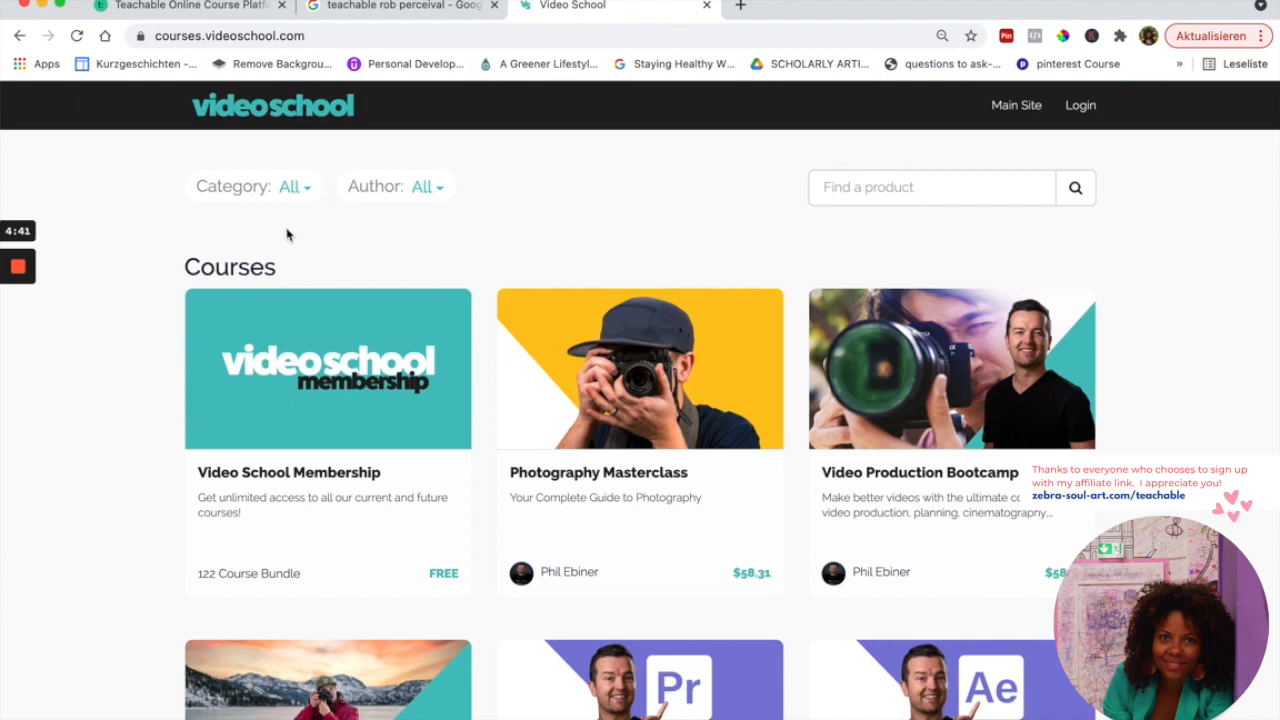
drag(155, 35, 269, 50)
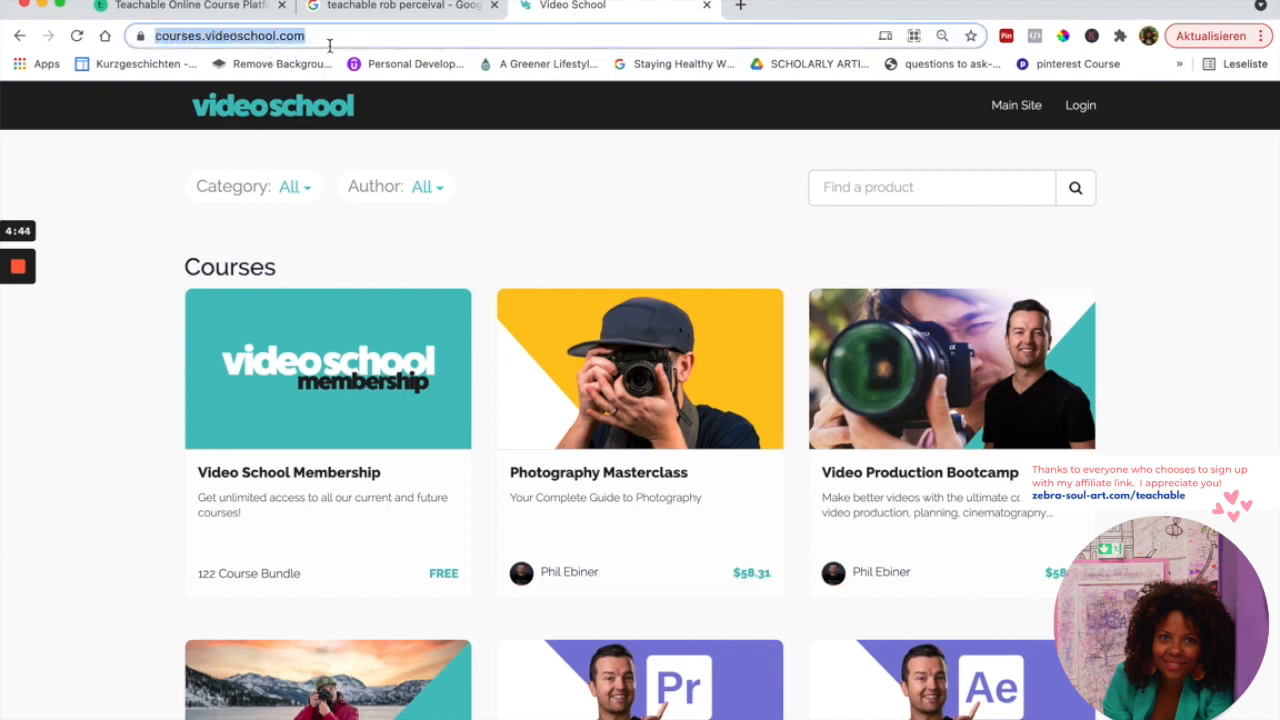
click(360, 8)
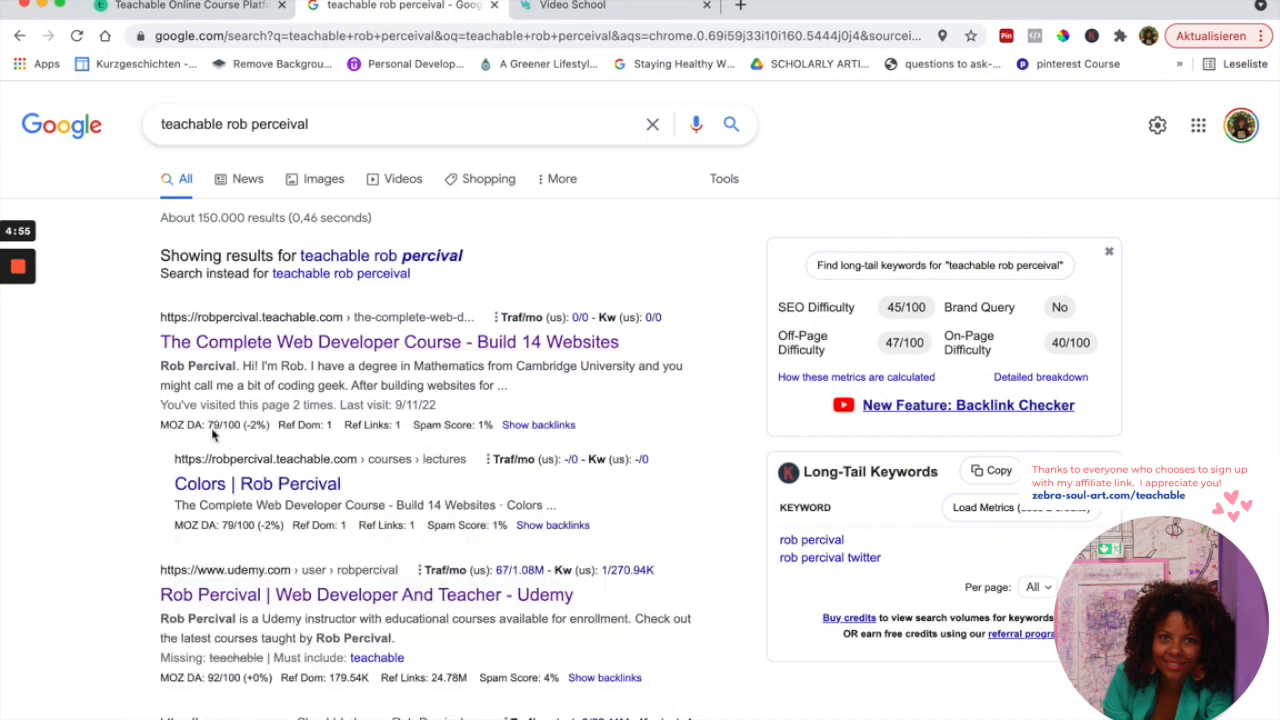
Open the robpercival.teachable.com result "The Complete Web Developer Course - Build 14 Websites" and highlight the course title and short description
mouse_move(213, 432)
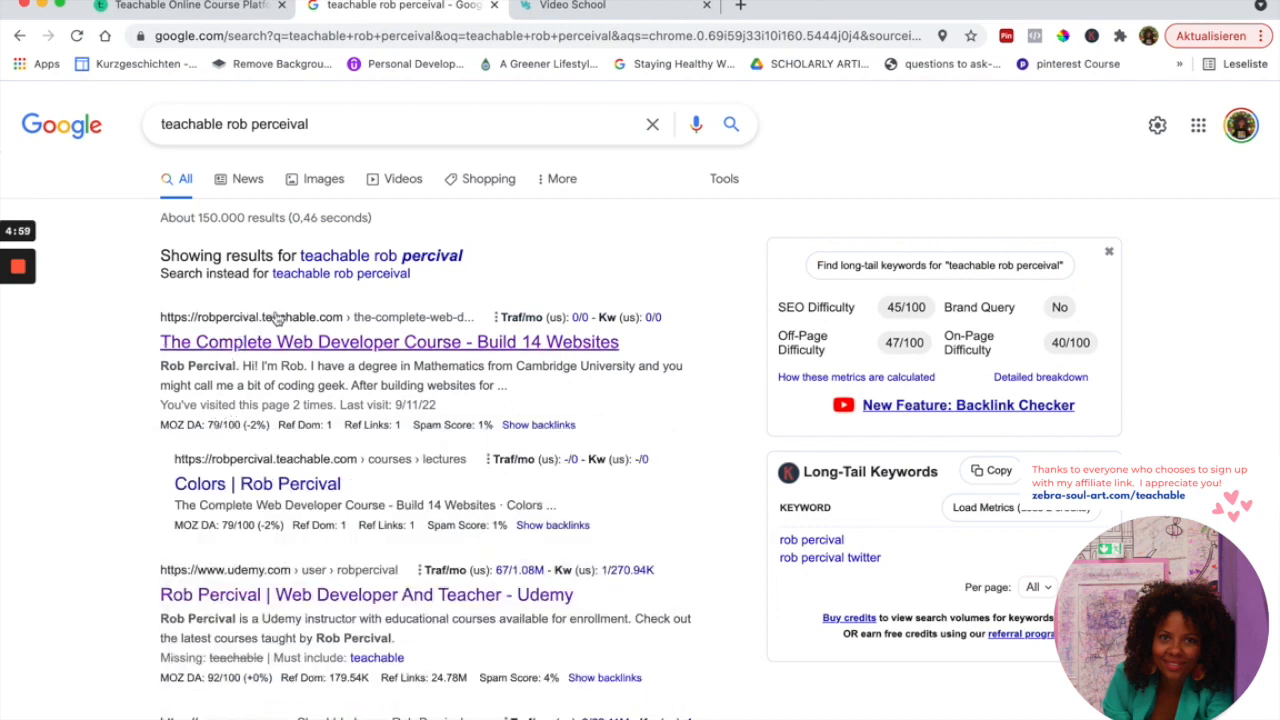
click(270, 344)
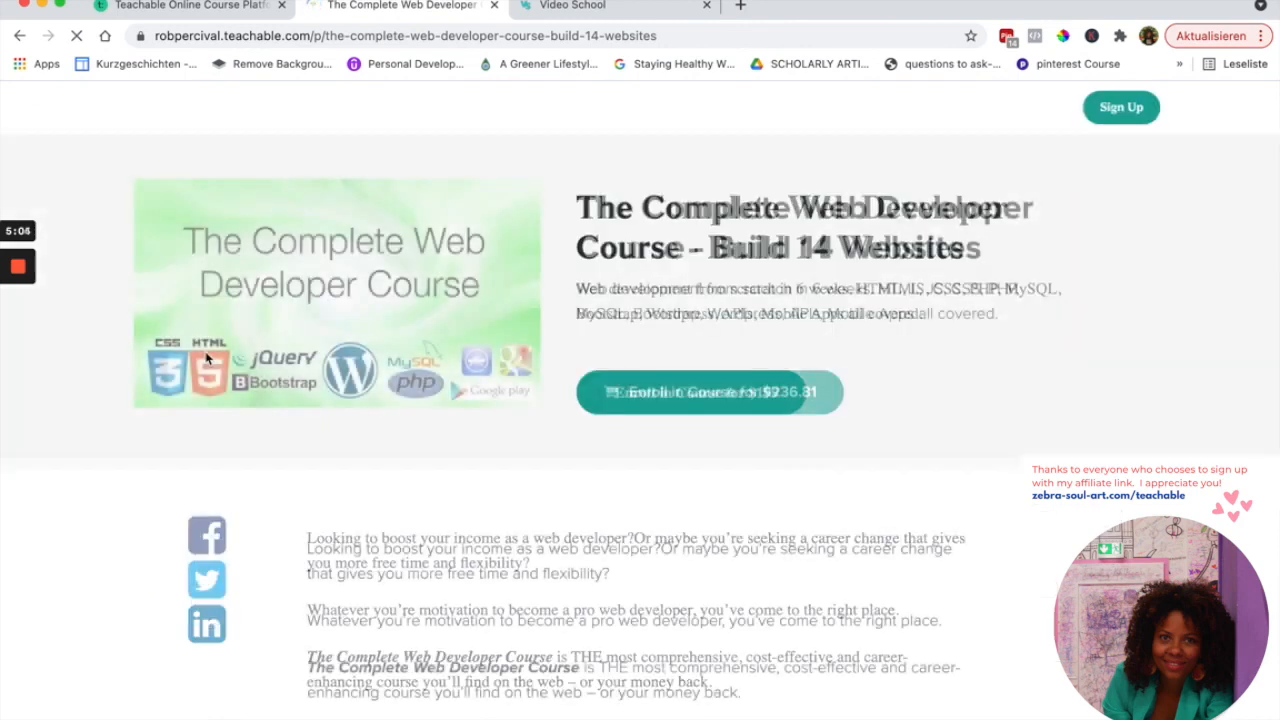
scroll(296, 433, down, 2)
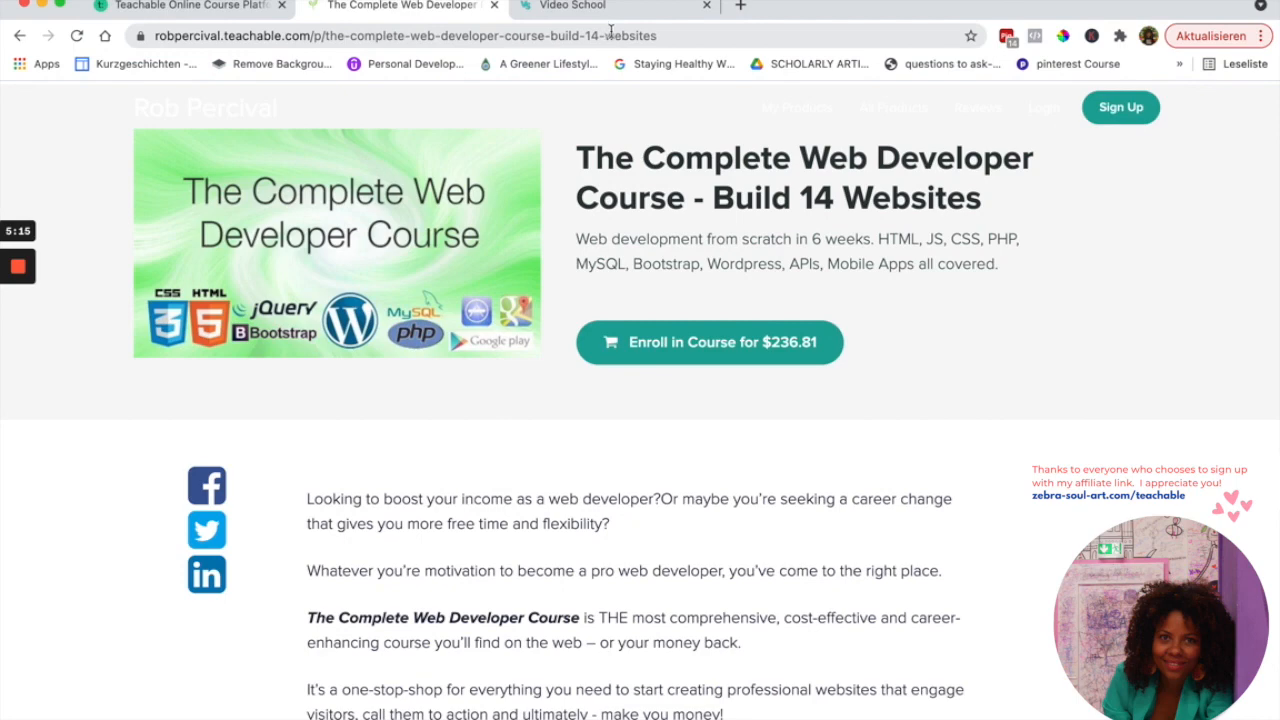
scroll(540, 268, down, 1)
scroll(540, 268, up, 1)
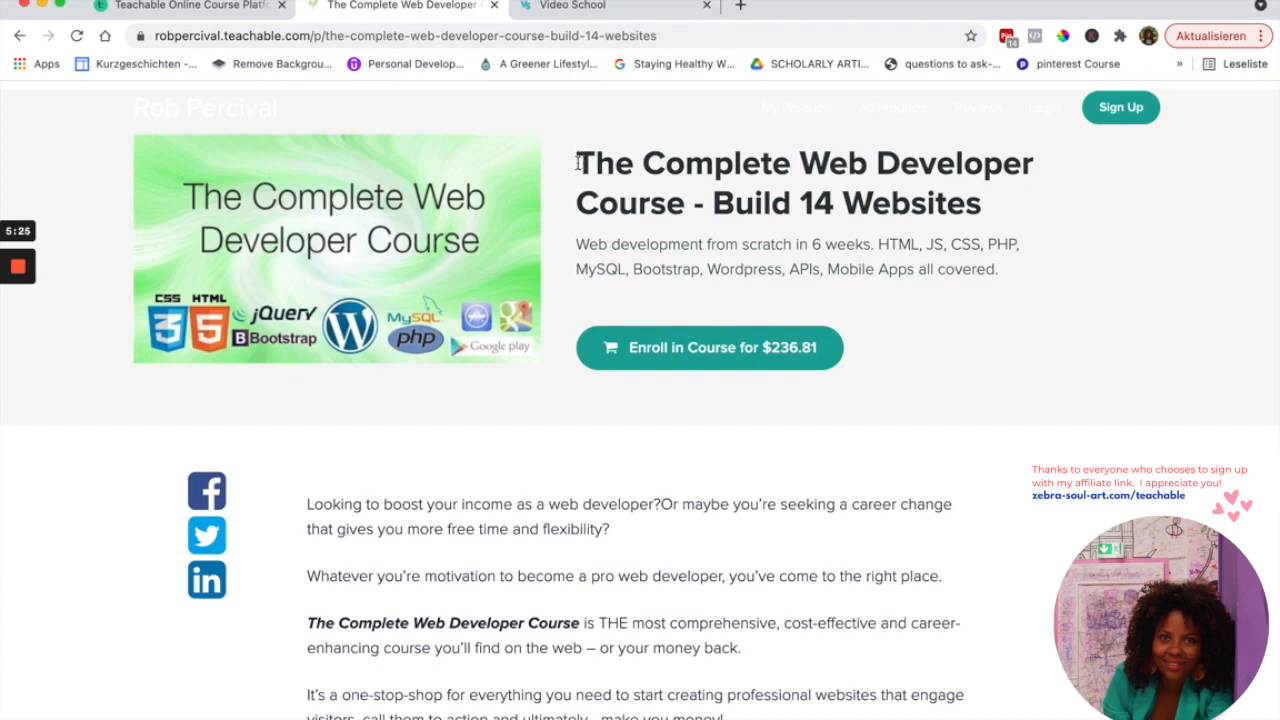
drag(580, 160, 1008, 215)
drag(578, 241, 1006, 293)
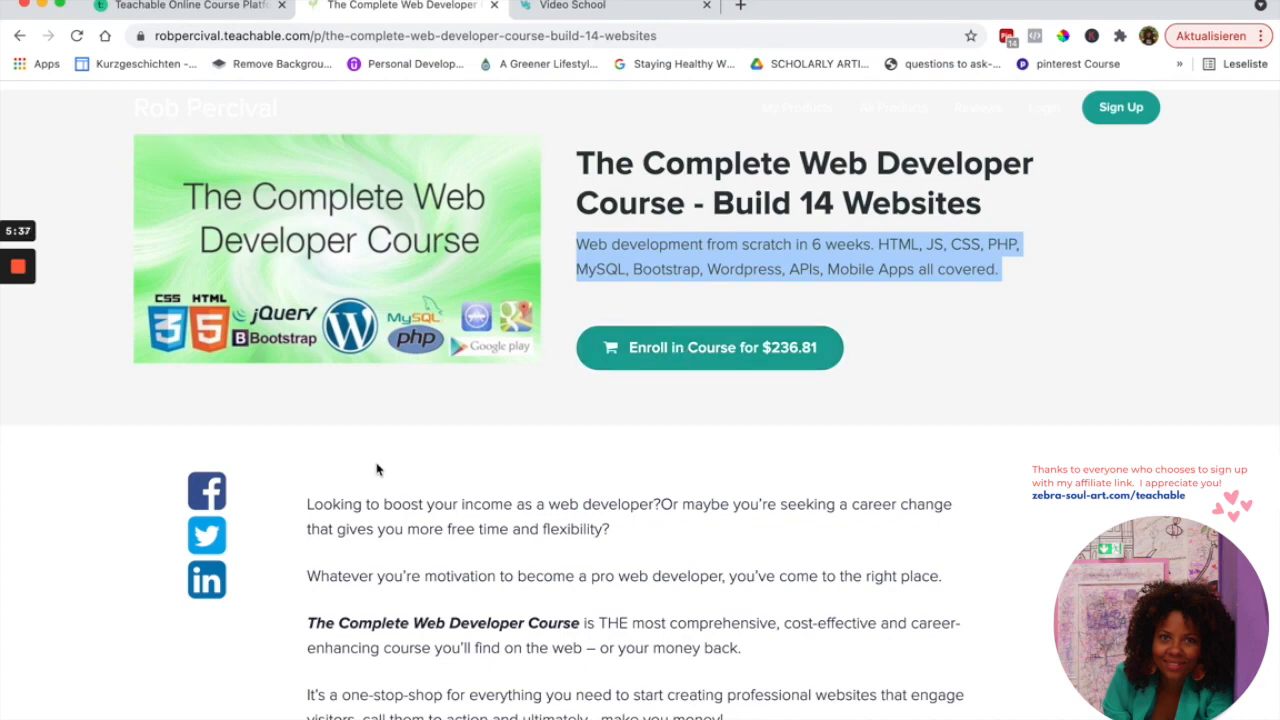
Go to the Your Instructor section of the course page and highlight the whole instructor biography
scroll(376, 468, down, 5)
scroll(376, 465, down, 12)
scroll(376, 468, down, 10)
scroll(378, 468, down, 7)
scroll(386, 474, down, 2)
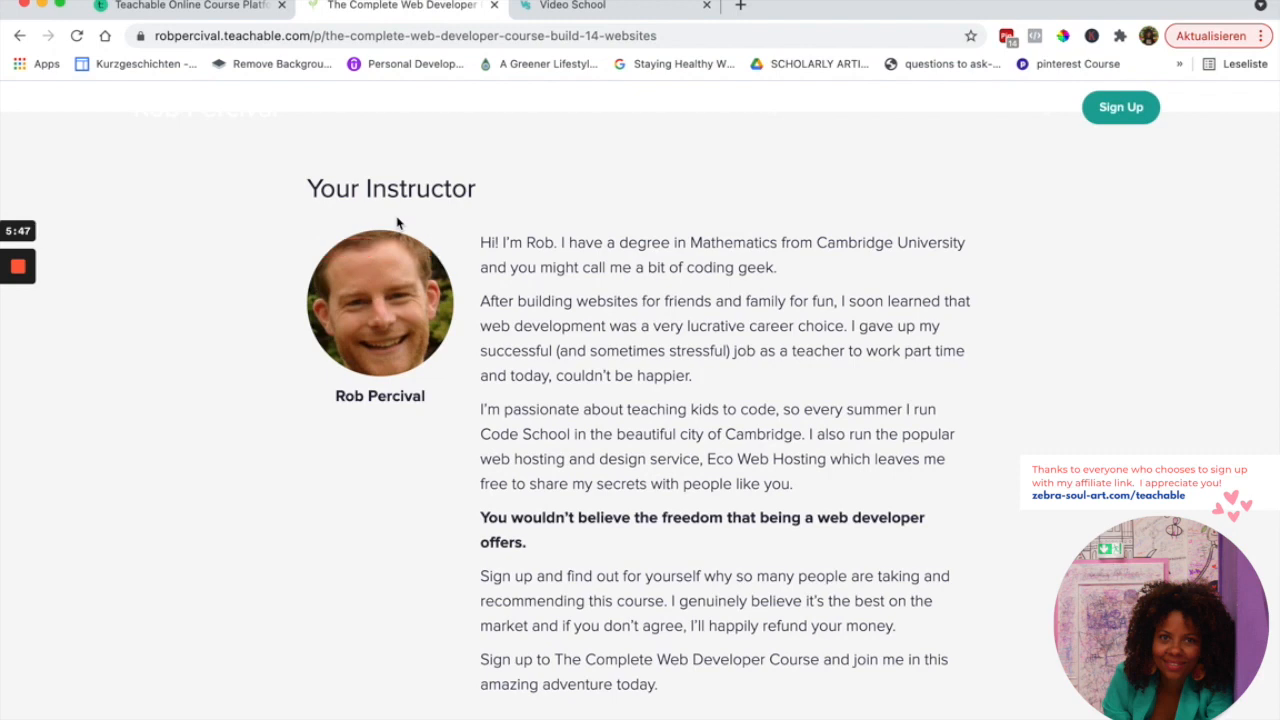
scroll(388, 270, down, 1)
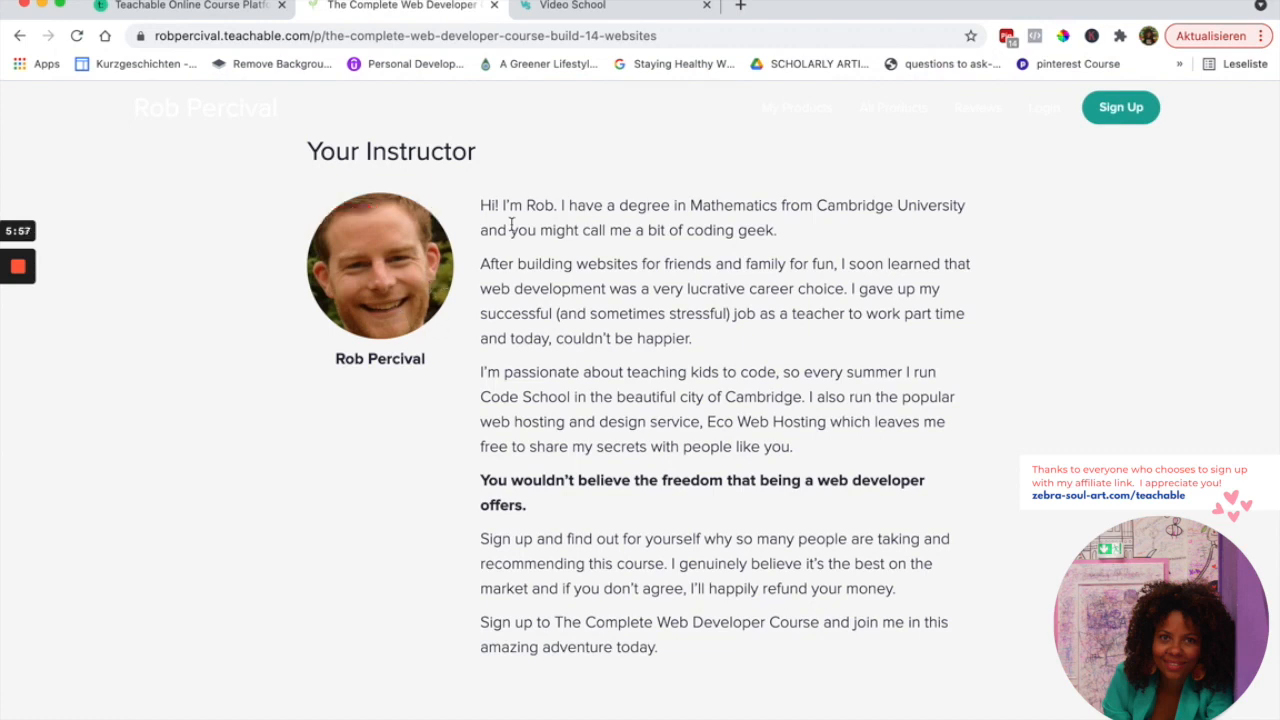
drag(481, 200, 714, 655)
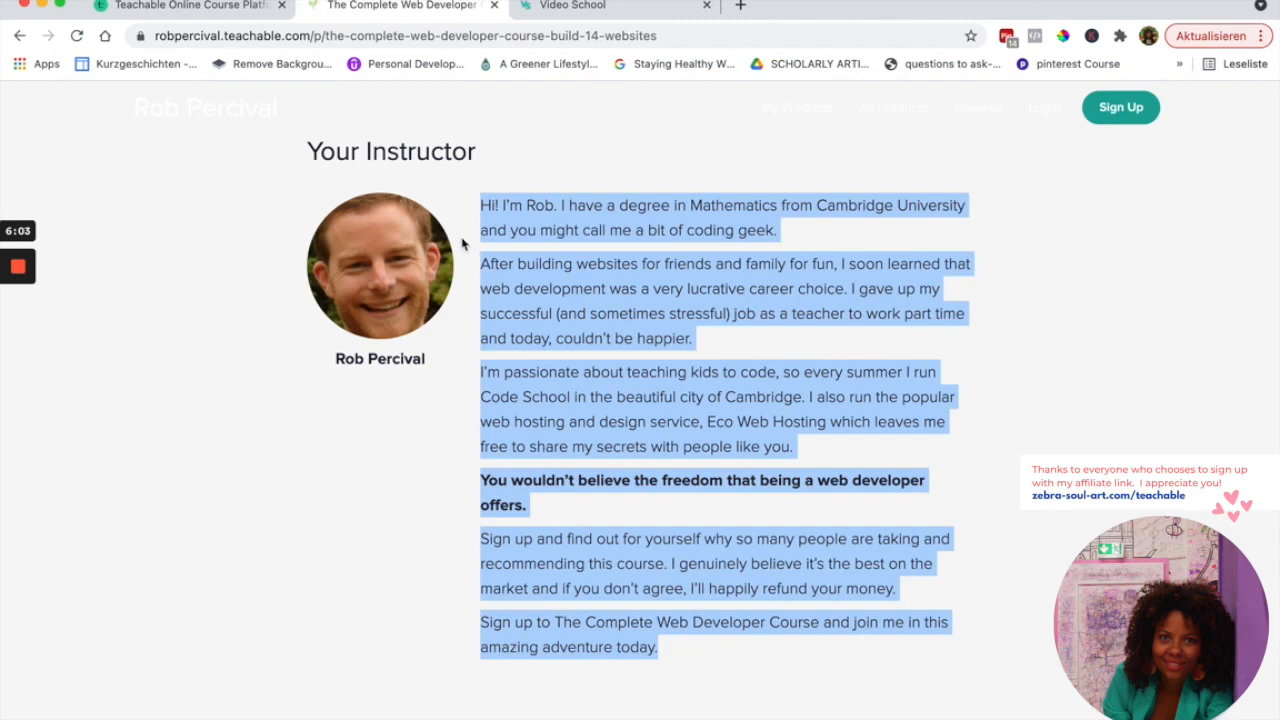
Examine the Course Curriculum section of the course page, from the Getting Started & HTML lectures down to the Frequently Asked Questions
scroll(462, 243, down, 5)
scroll(465, 270, down, 2)
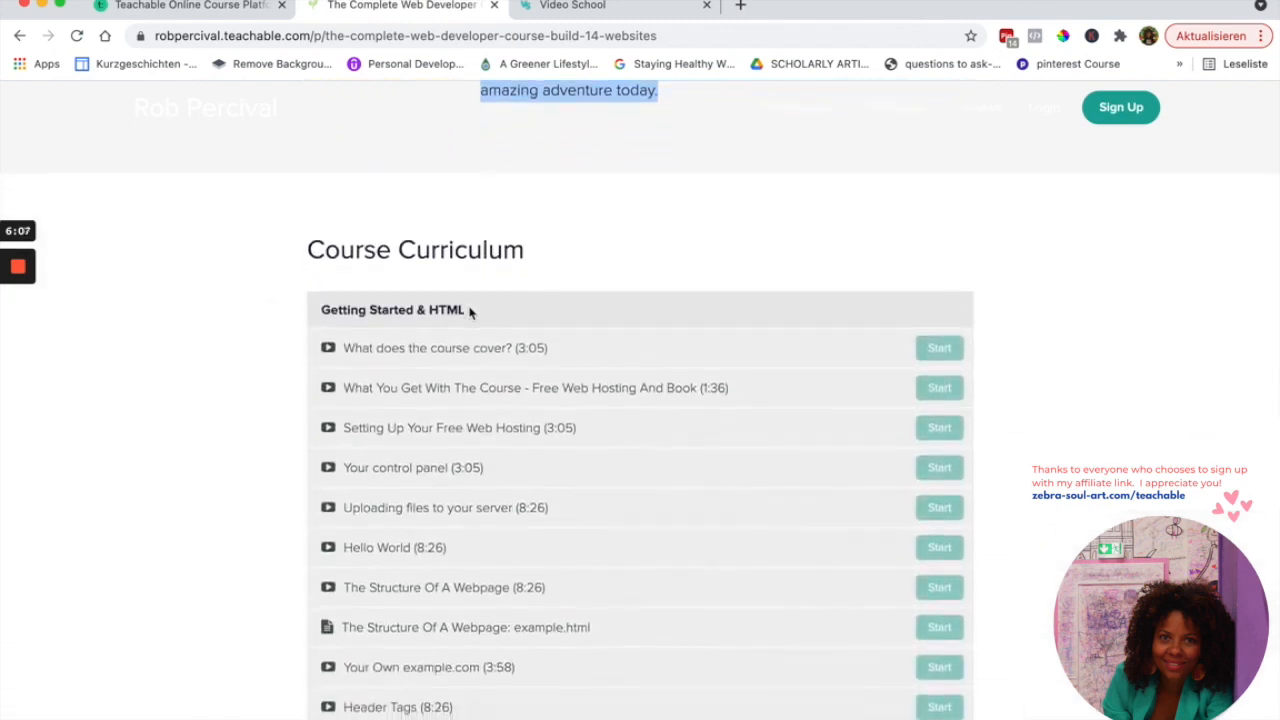
scroll(470, 313, down, 1)
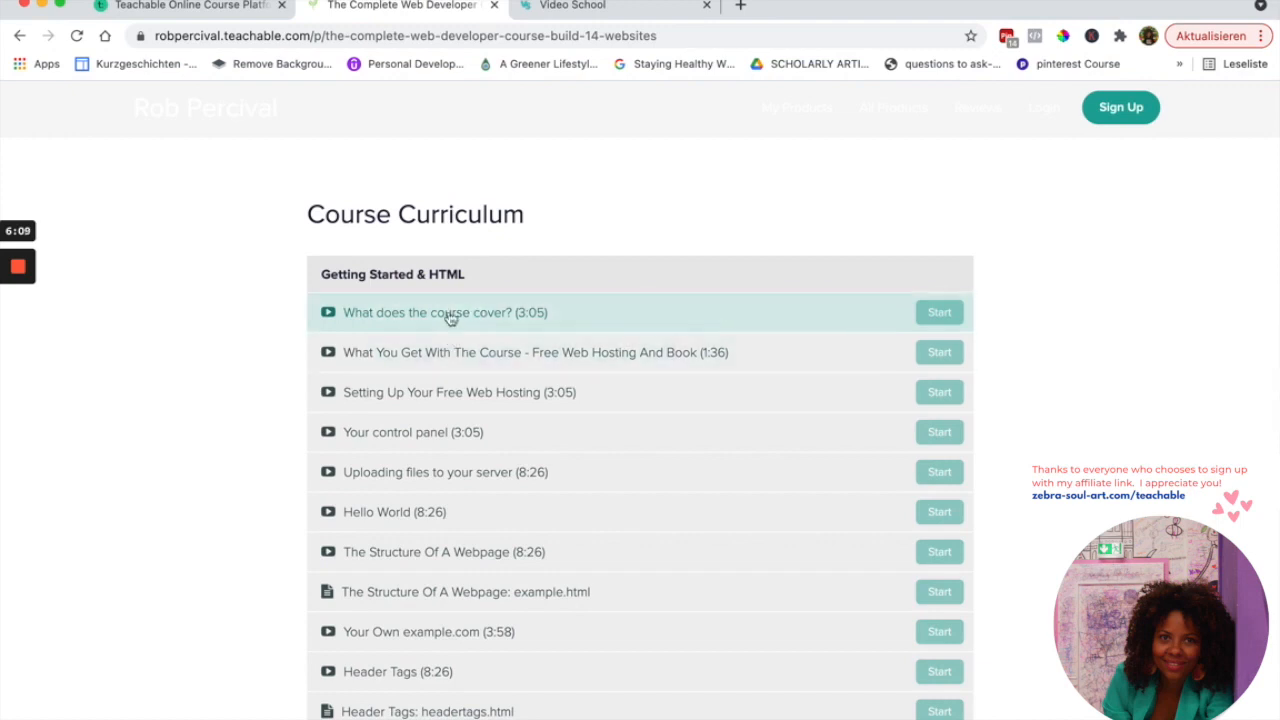
scroll(482, 362, down, 1)
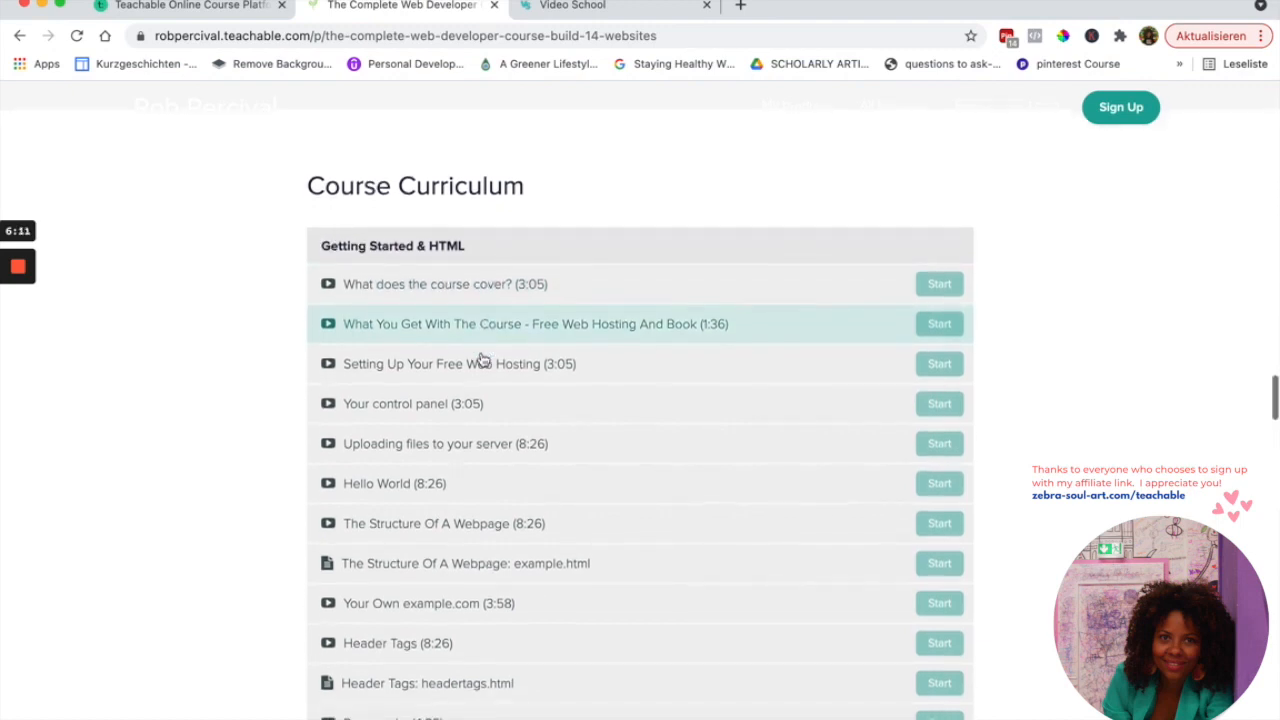
scroll(482, 360, down, 1)
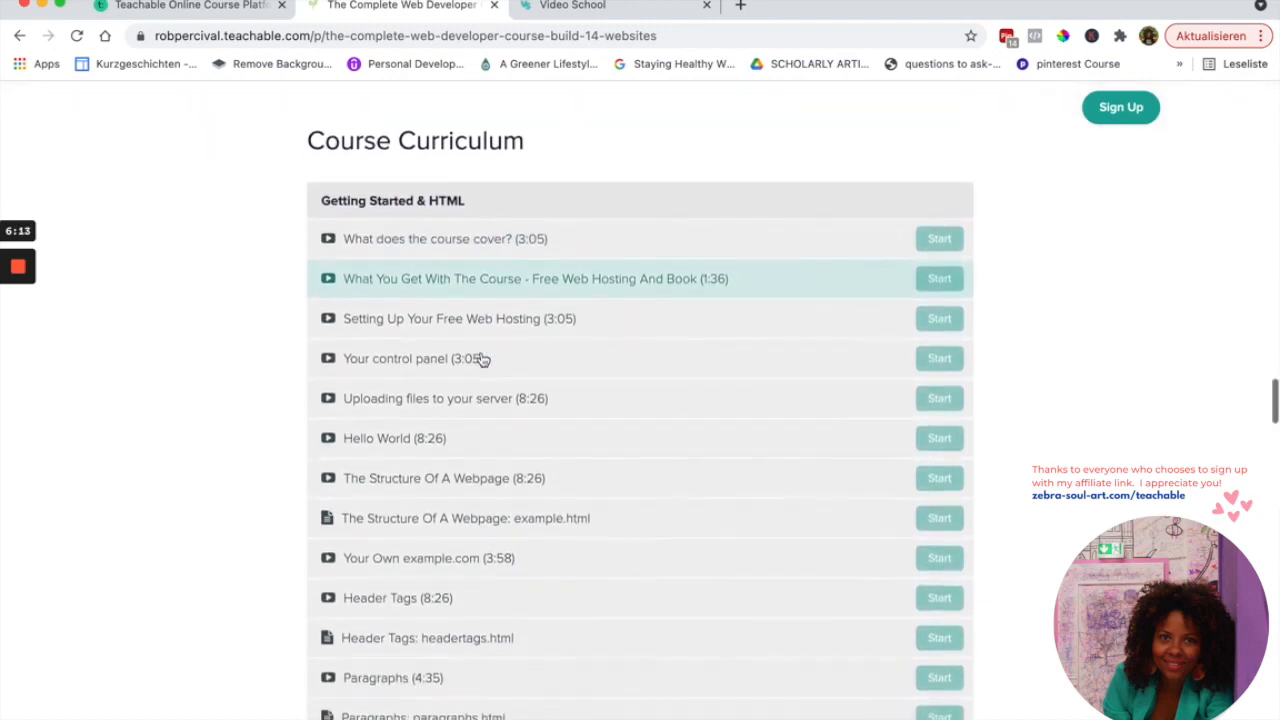
scroll(482, 360, down, 10)
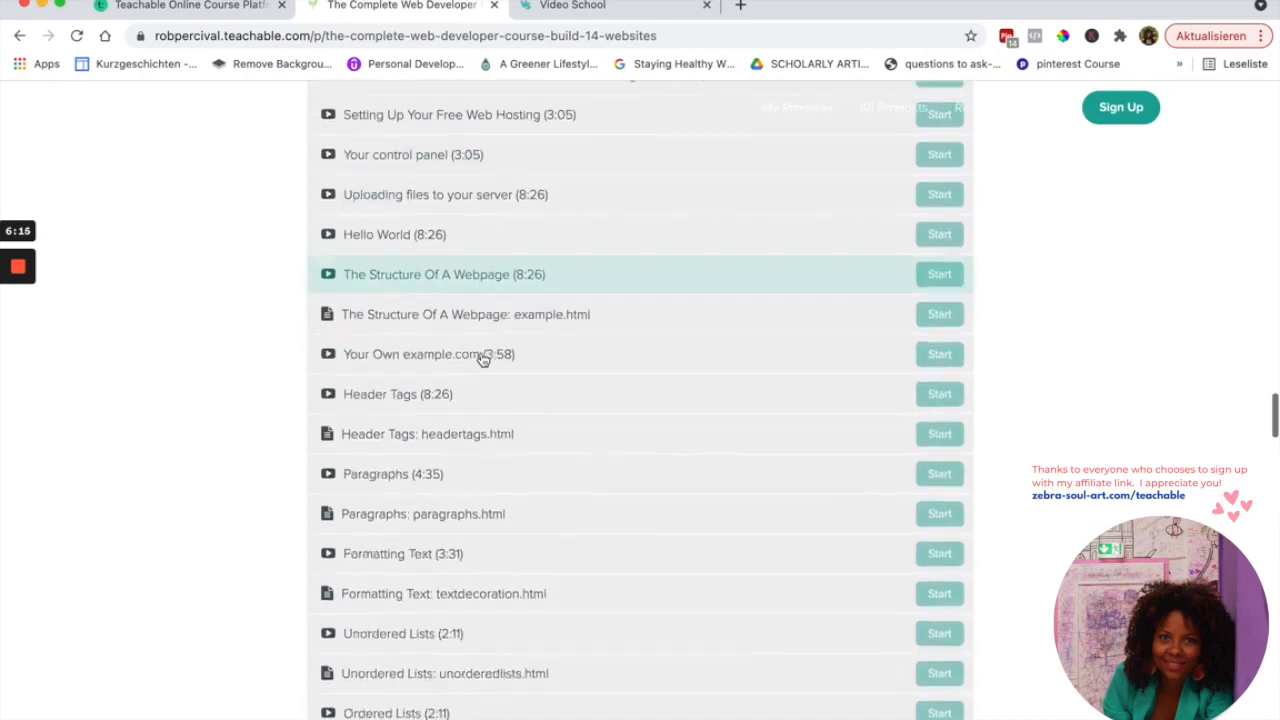
scroll(482, 360, down, 20)
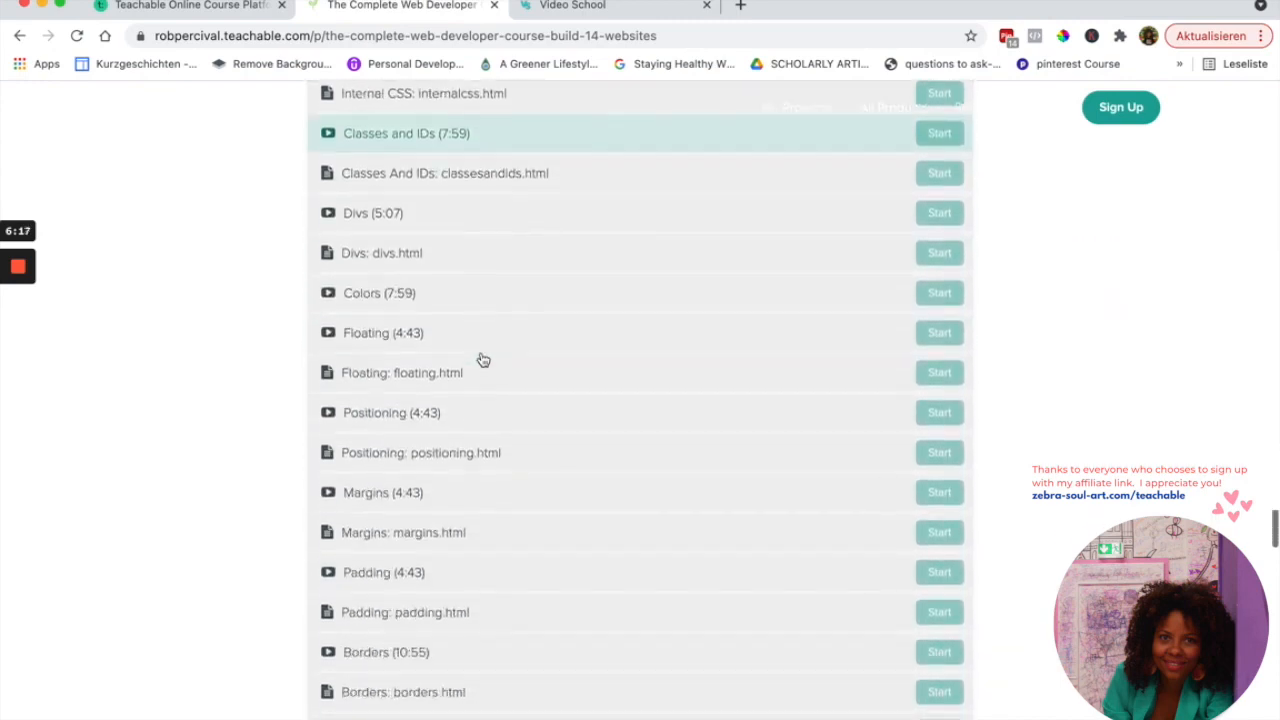
scroll(482, 360, down, 14)
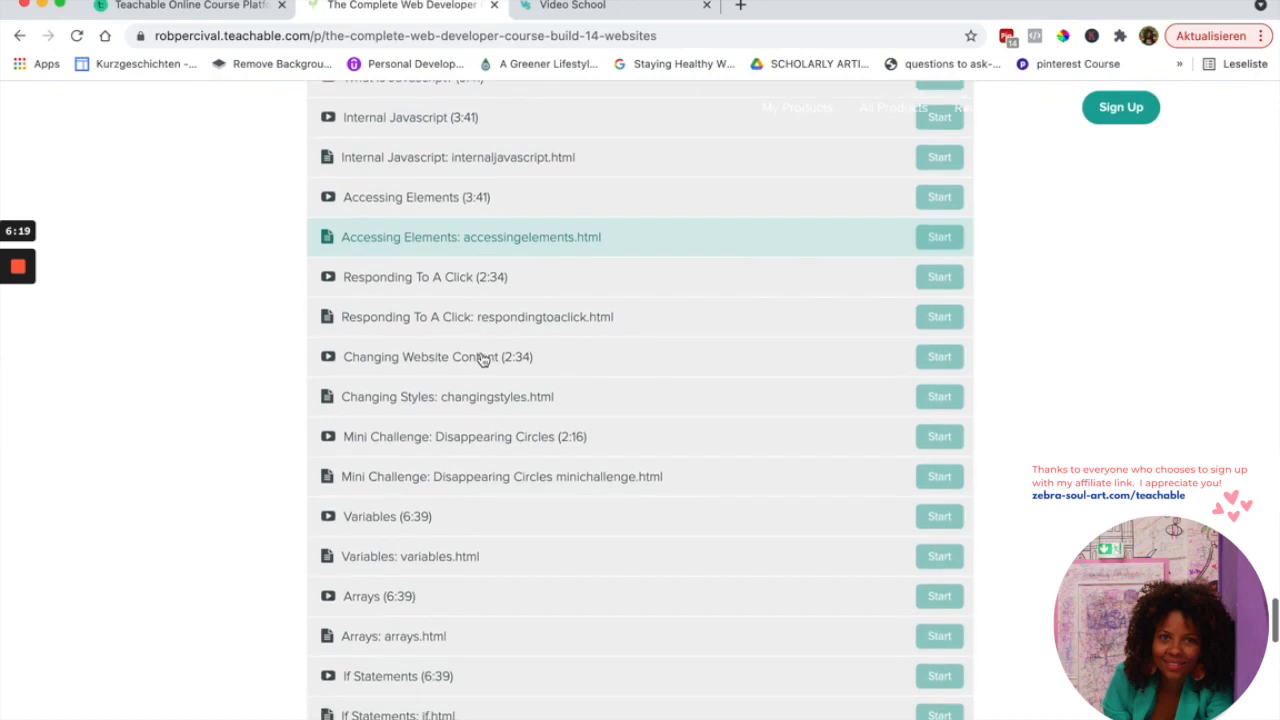
scroll(482, 358, down, 18)
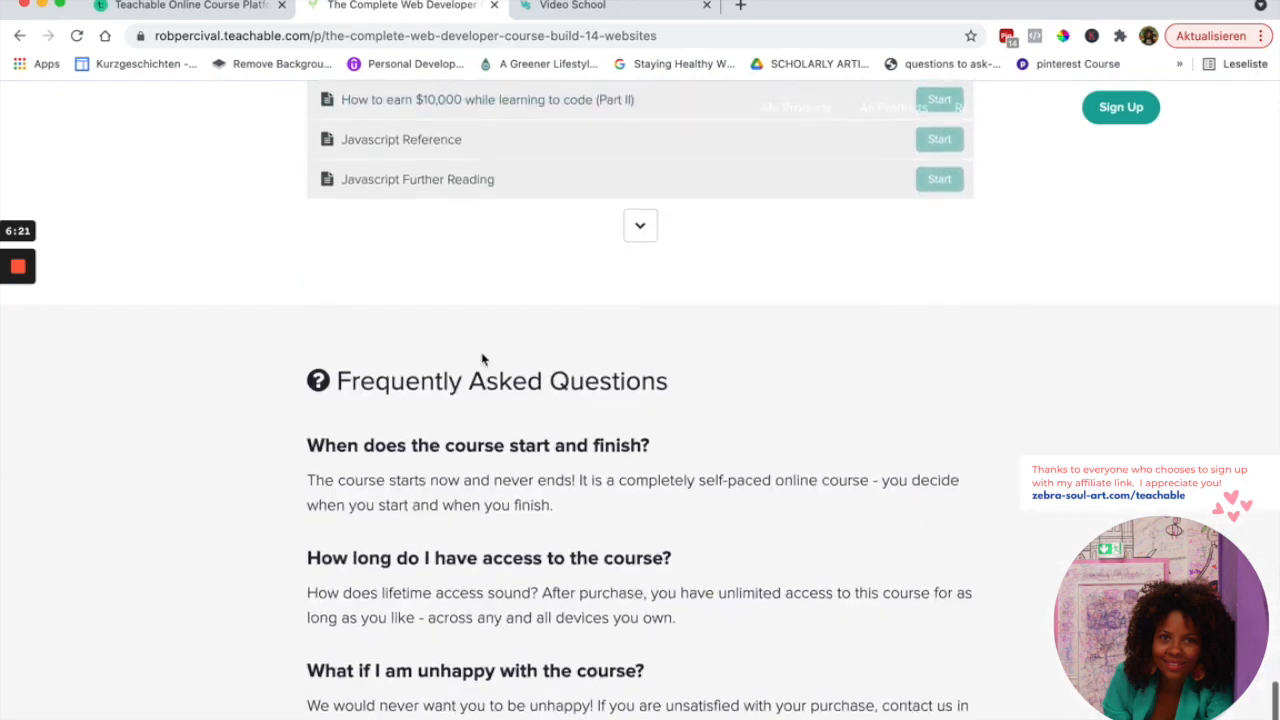
Expand the rest of the course curriculum and look through the jQuery, Twitter Bootstrap and Wordpress sections
scroll(516, 326, up, 1)
click(640, 265)
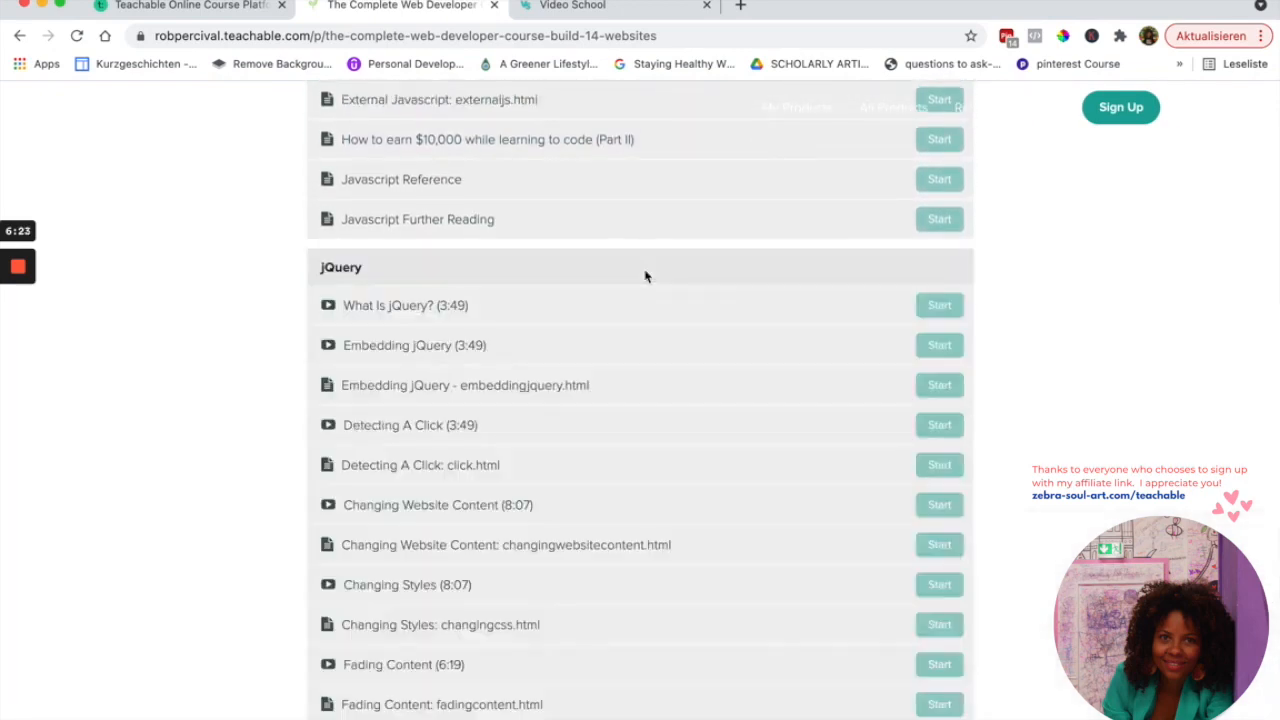
scroll(640, 360, down, 20)
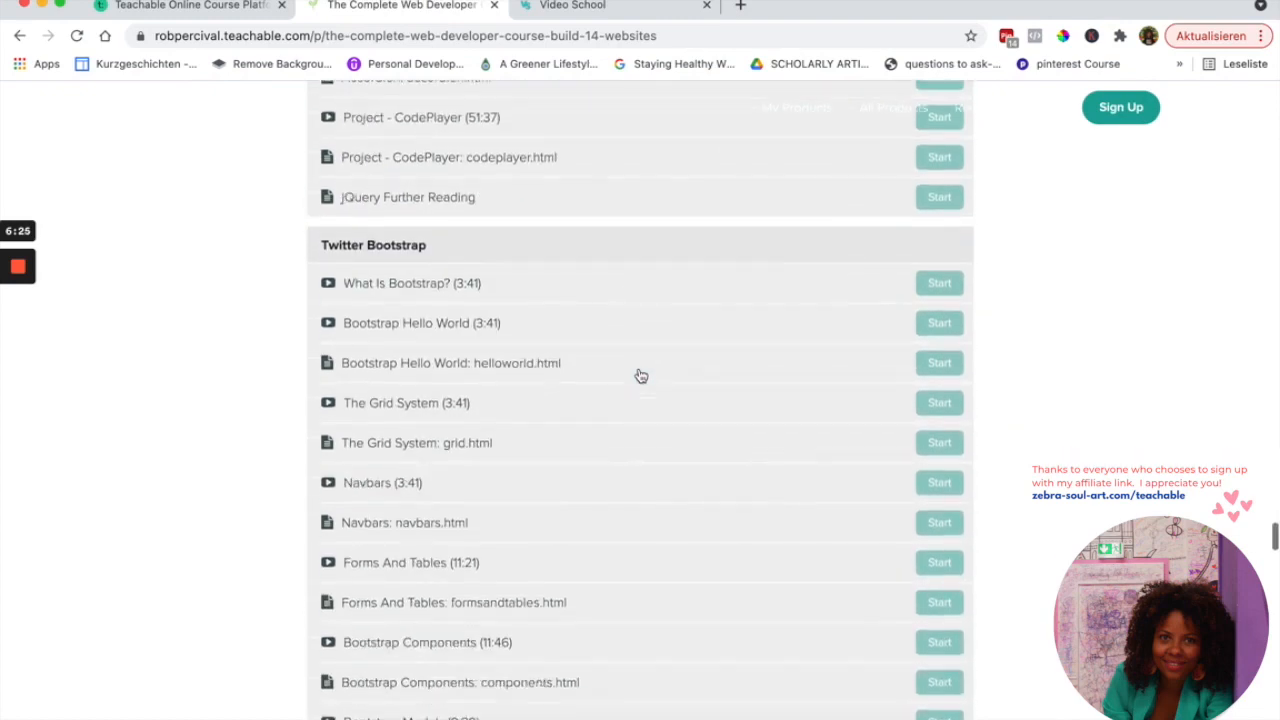
scroll(641, 376, down, 5)
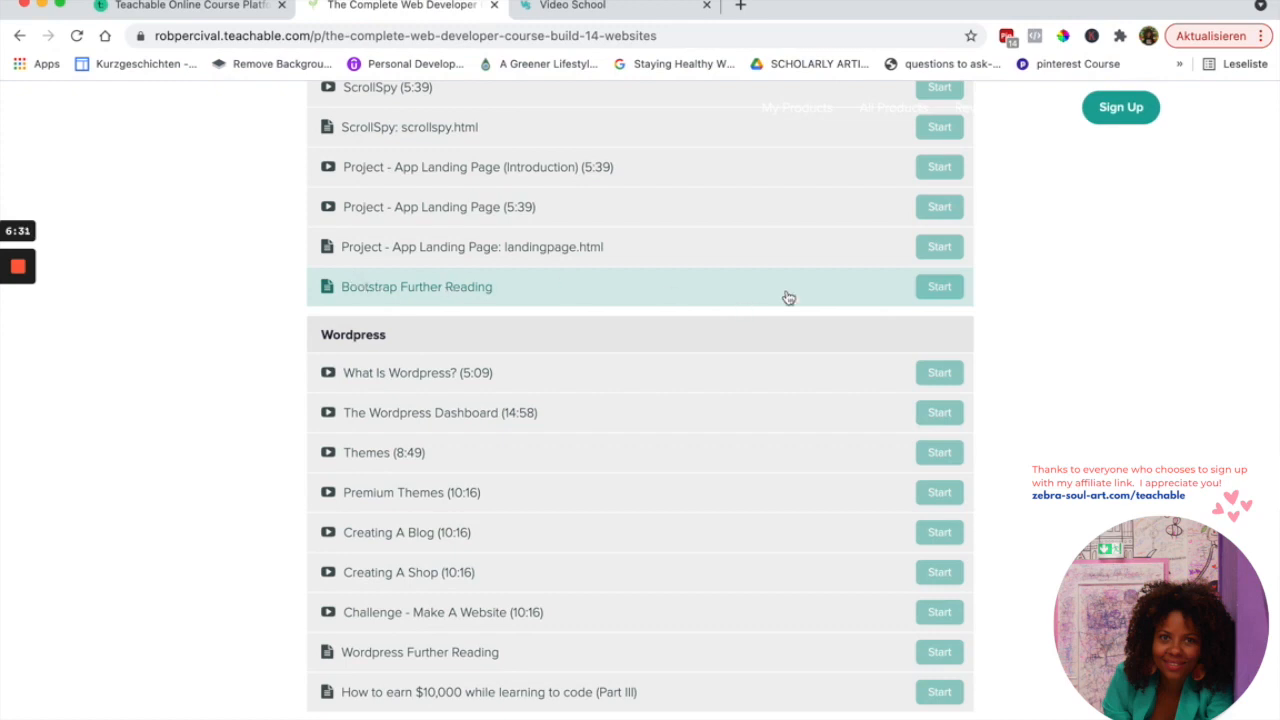
Open the Bootstrap Further Reading lecture and look through the course's lecture list down to the Mobile Apps section
click(940, 288)
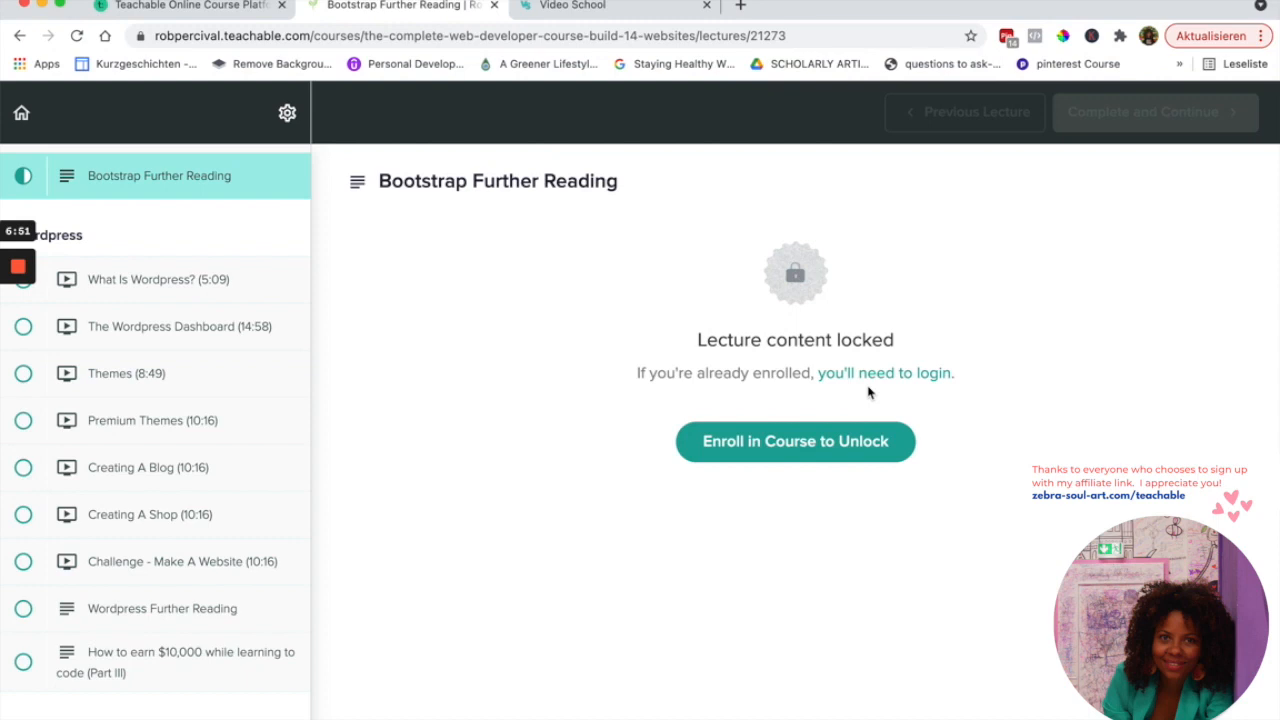
scroll(197, 357, down, 4)
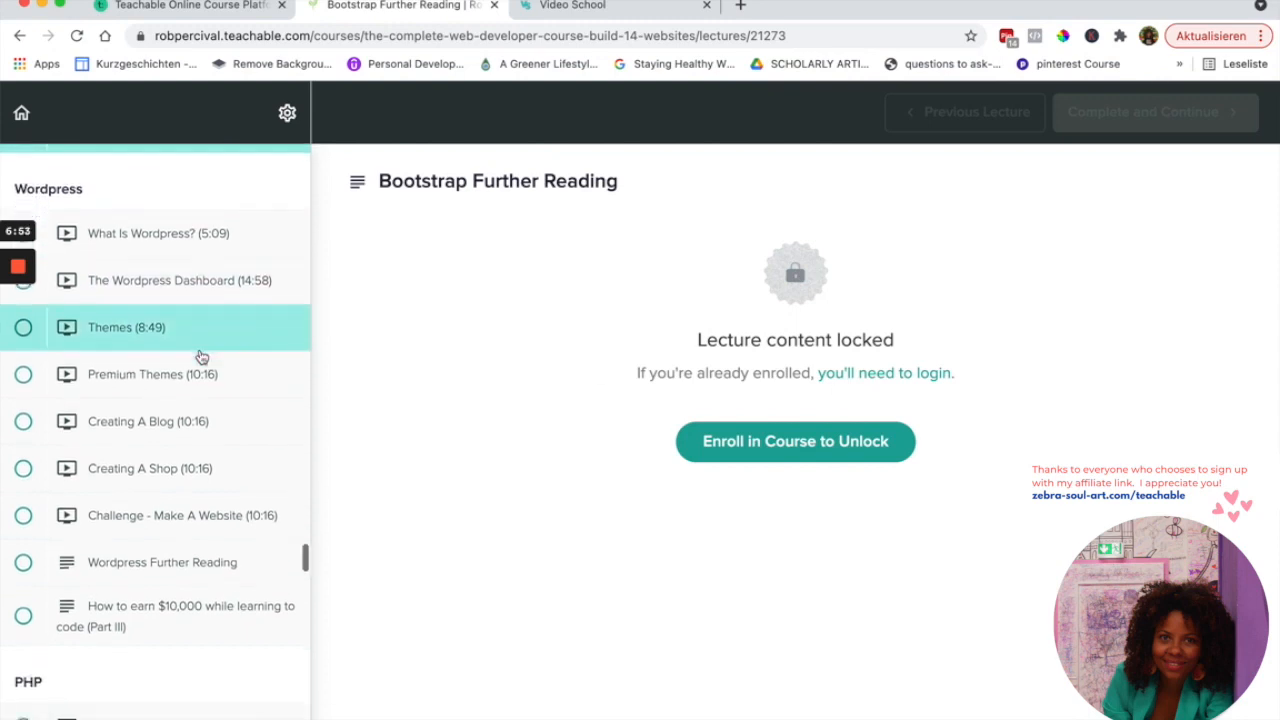
scroll(200, 357, down, 9)
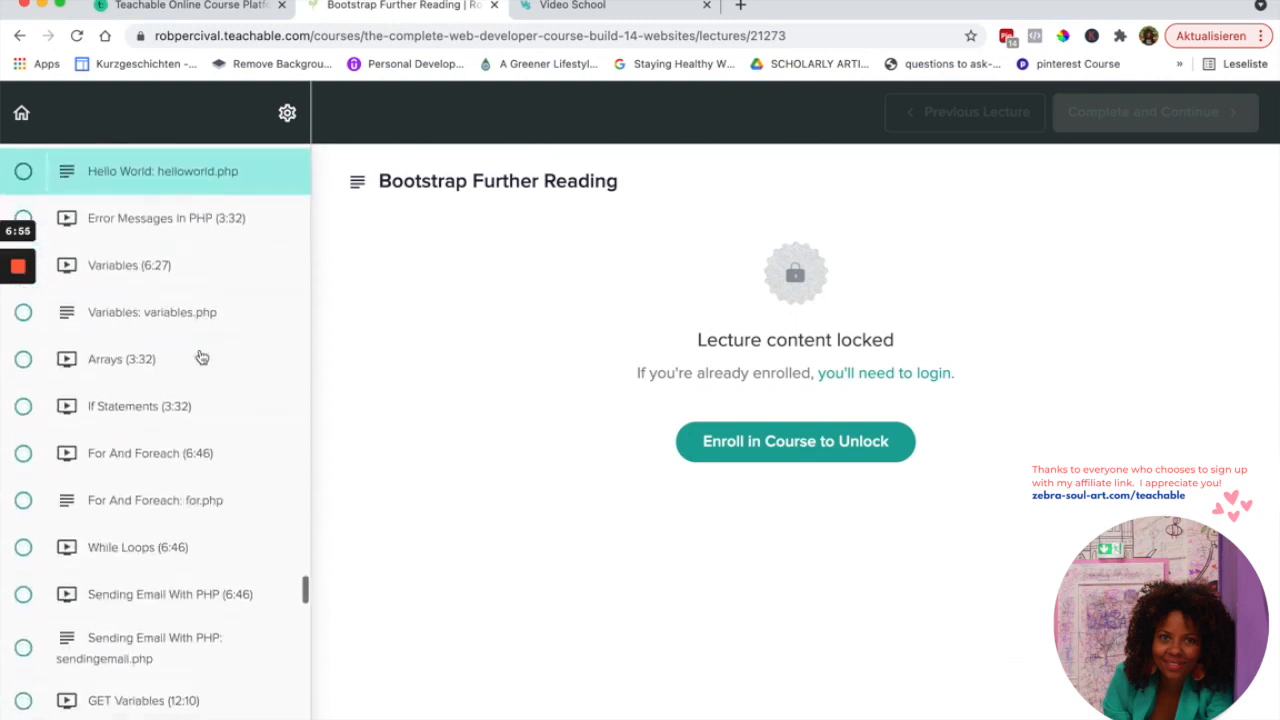
scroll(198, 500, down, 3)
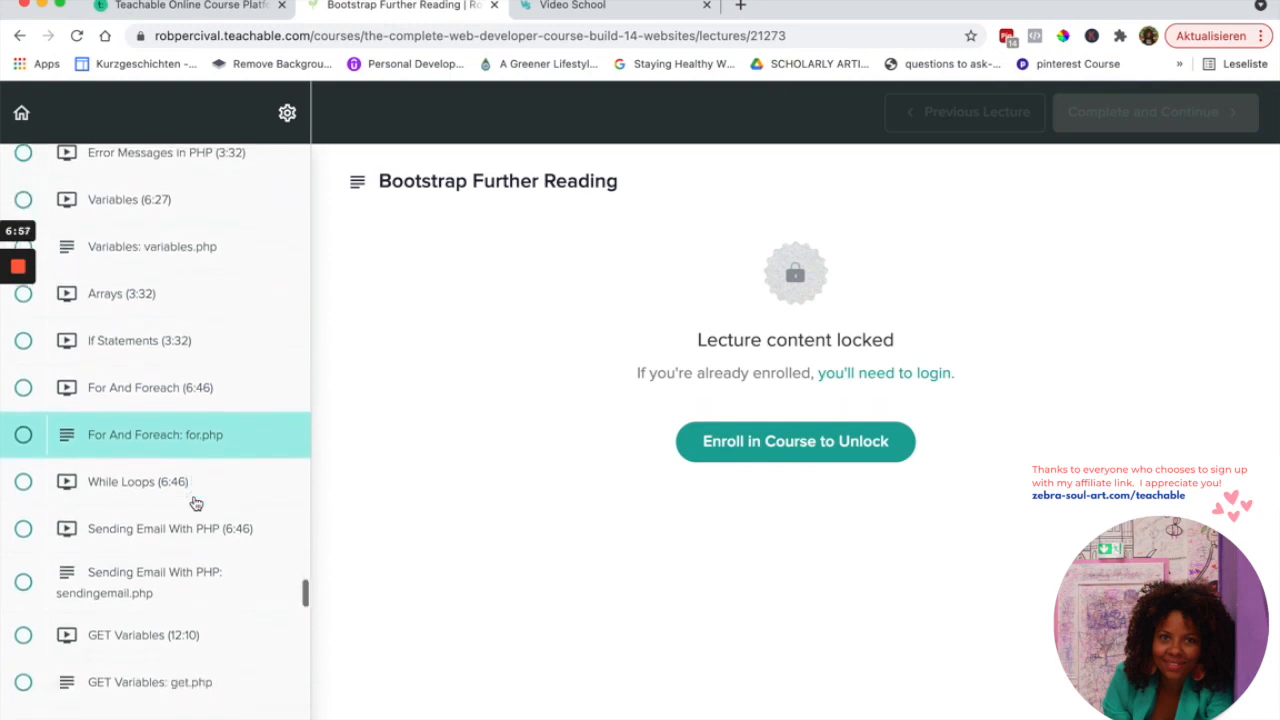
scroll(196, 503, down, 5)
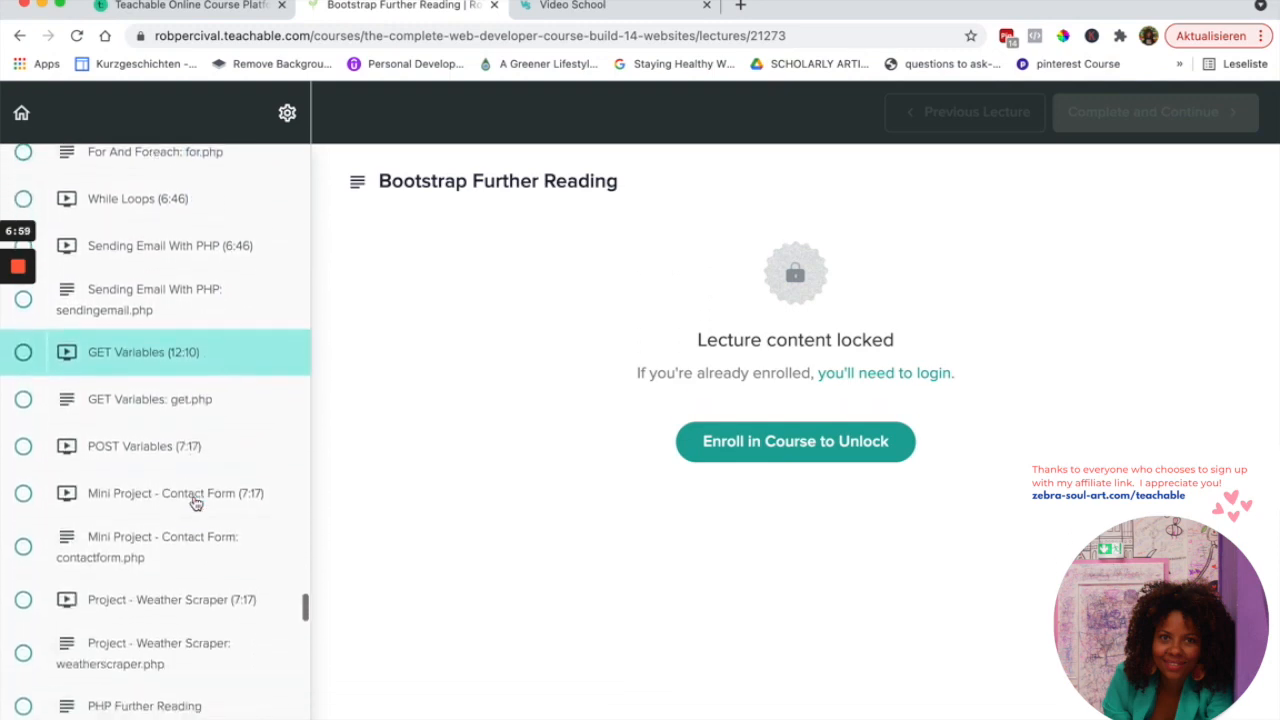
scroll(196, 503, down, 7)
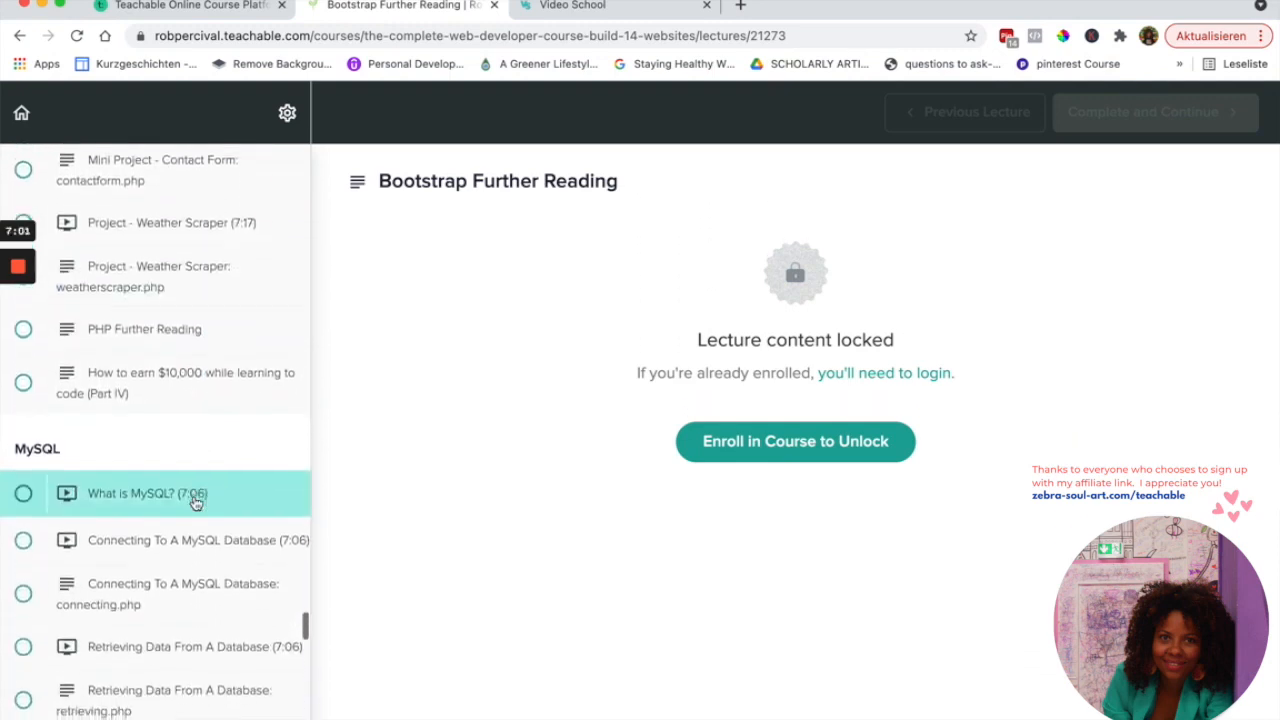
scroll(196, 503, down, 1)
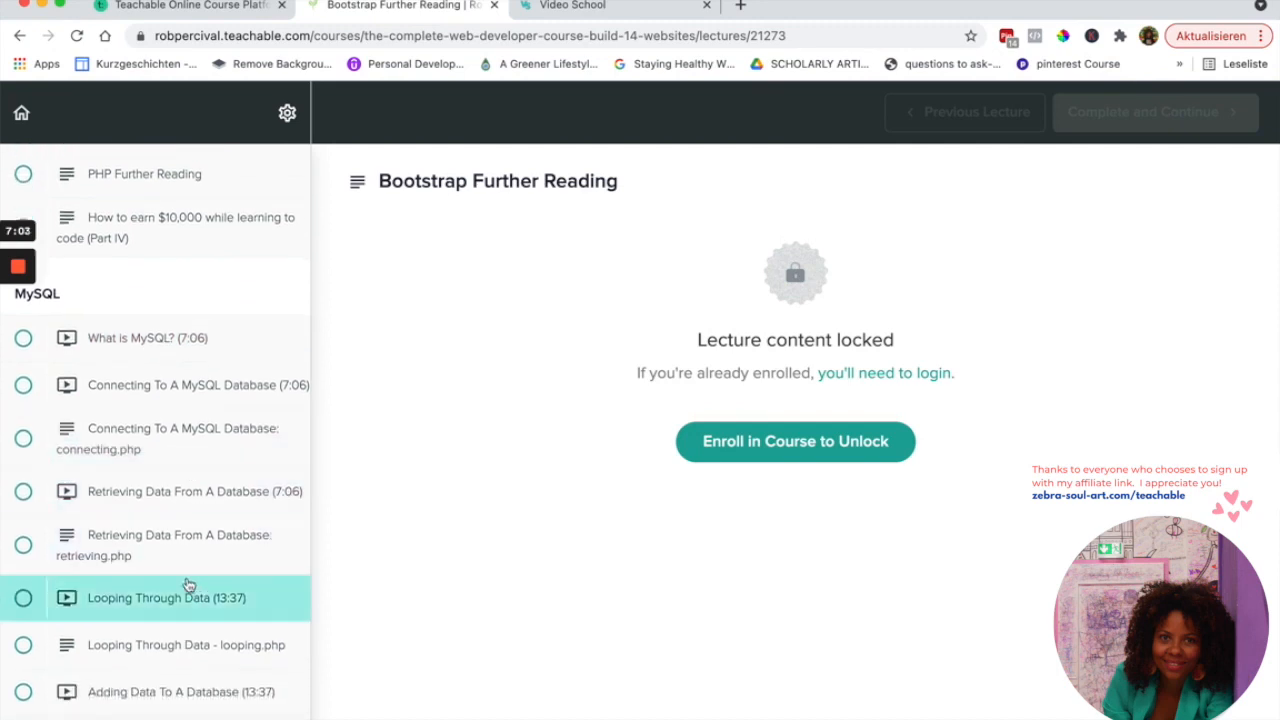
scroll(214, 643, down, 18)
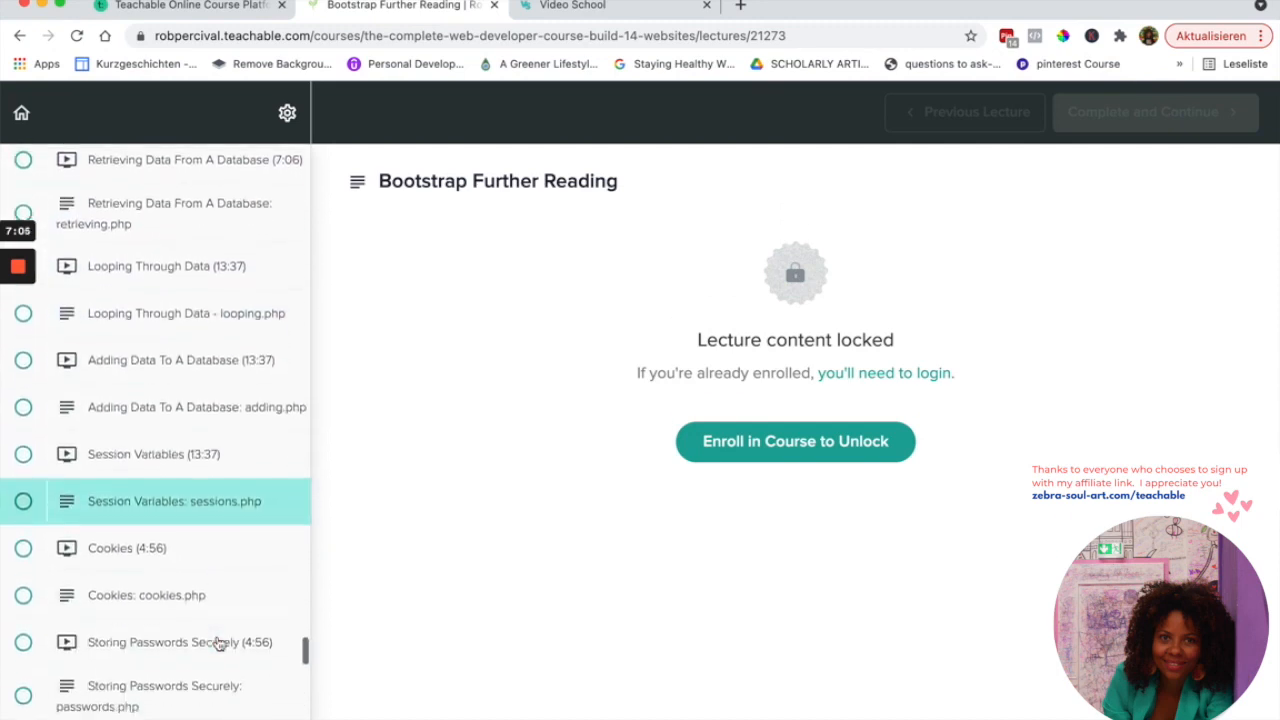
scroll(218, 643, down, 20)
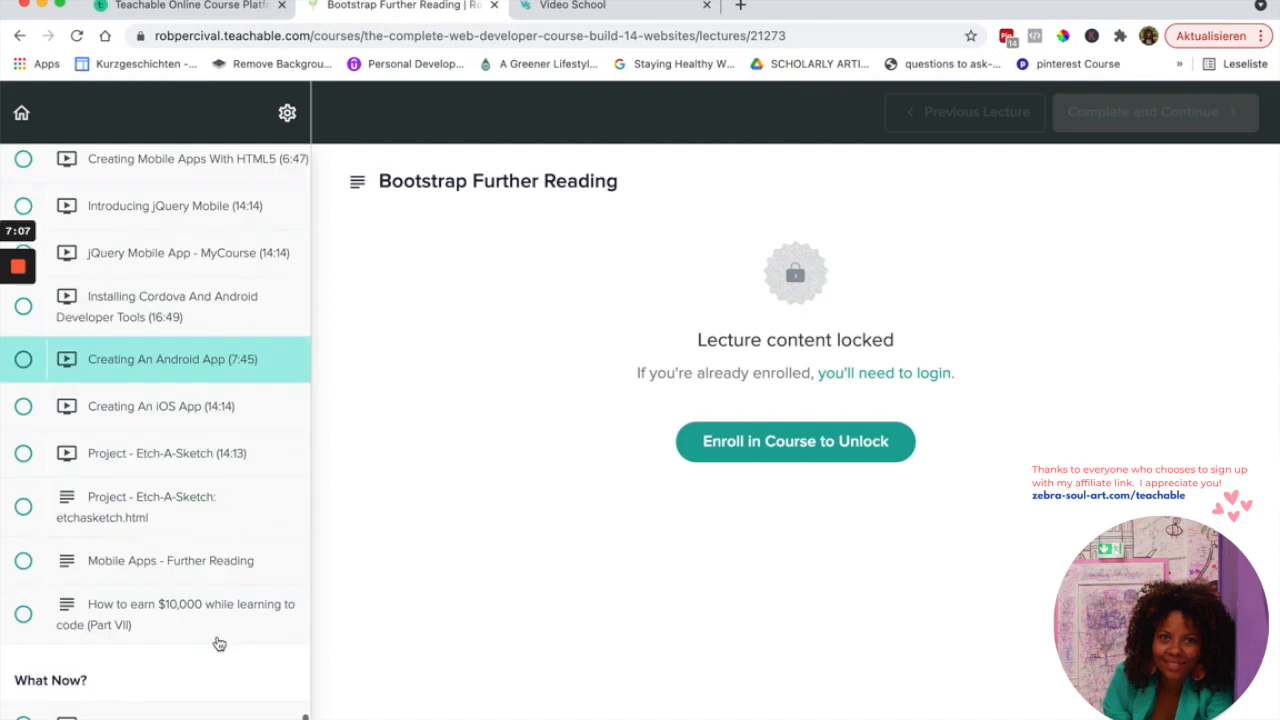
scroll(217, 520, up, 6)
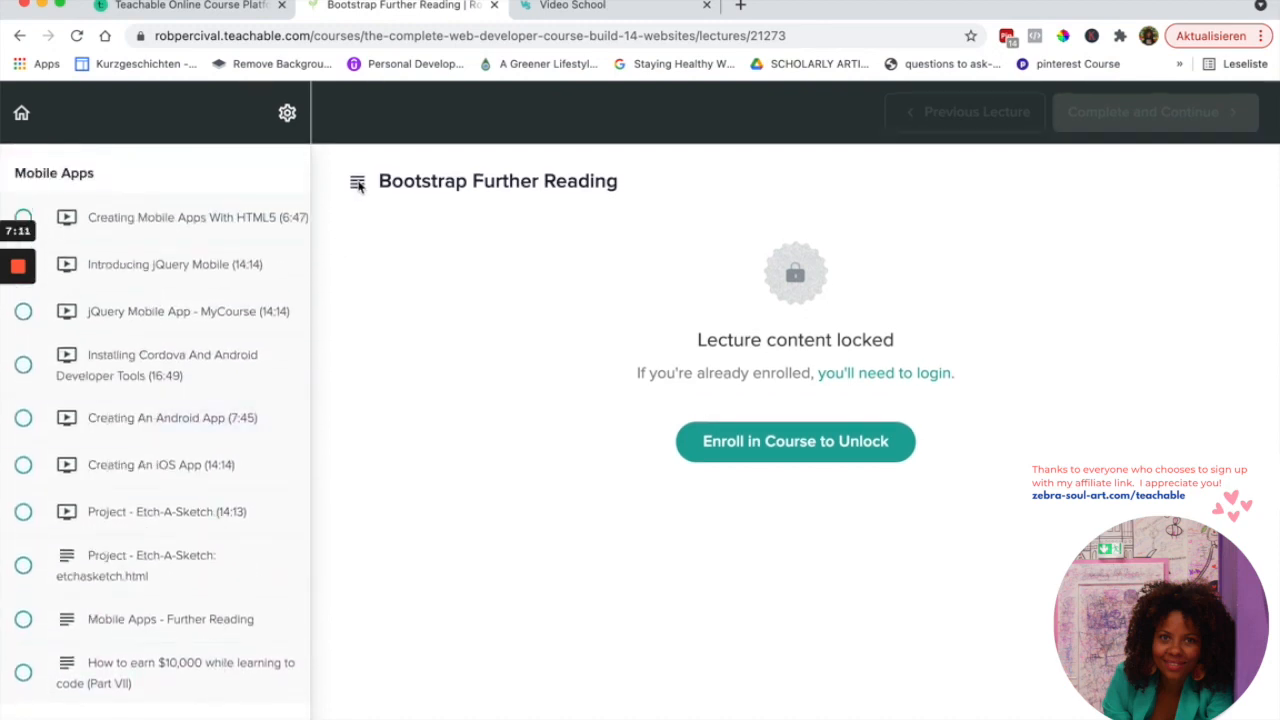
Follow the locked lecture's enrolment link to the course page and examine its social sharing icons, course description and enrolment offer
click(826, 455)
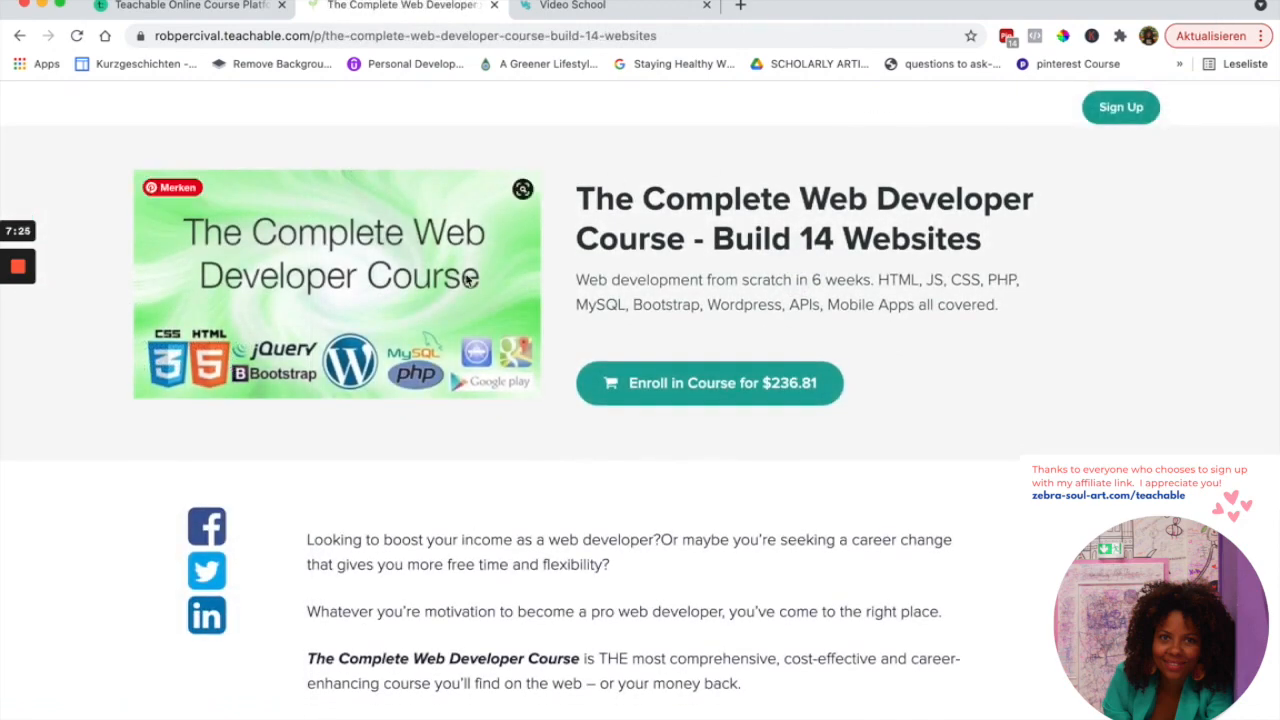
scroll(403, 346, down, 3)
scroll(403, 341, down, 1)
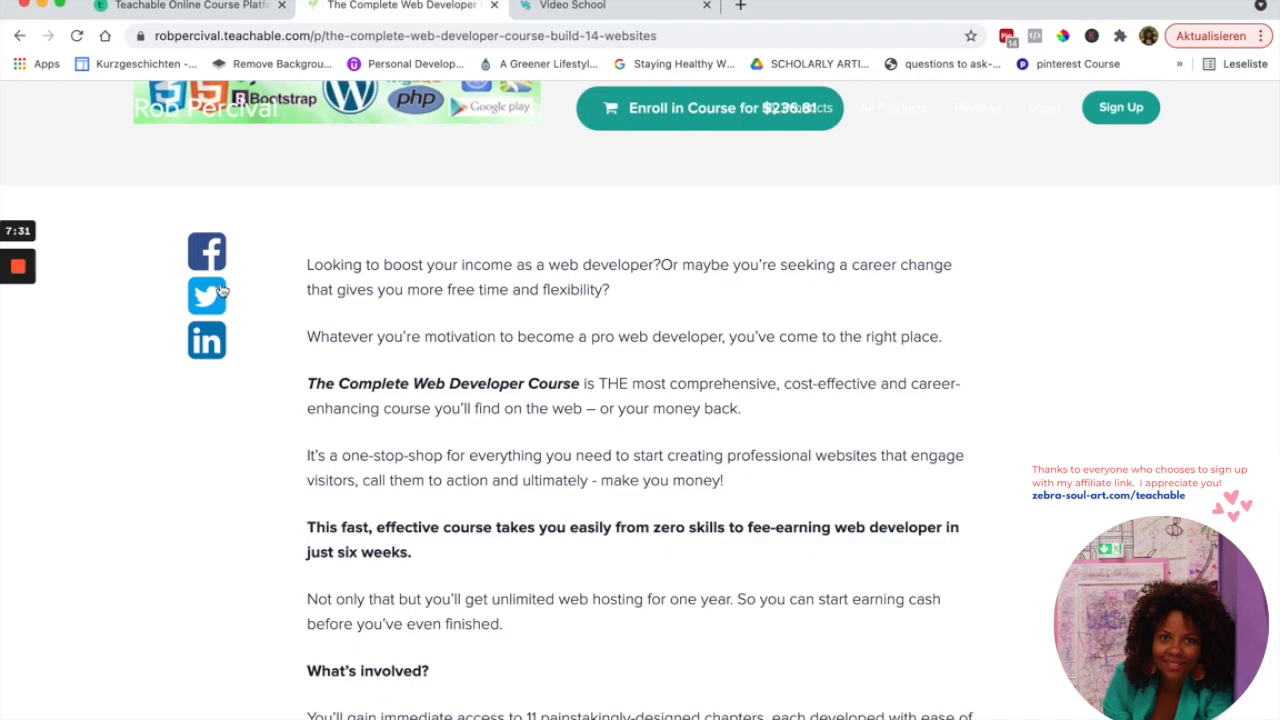
scroll(217, 341, down, 1)
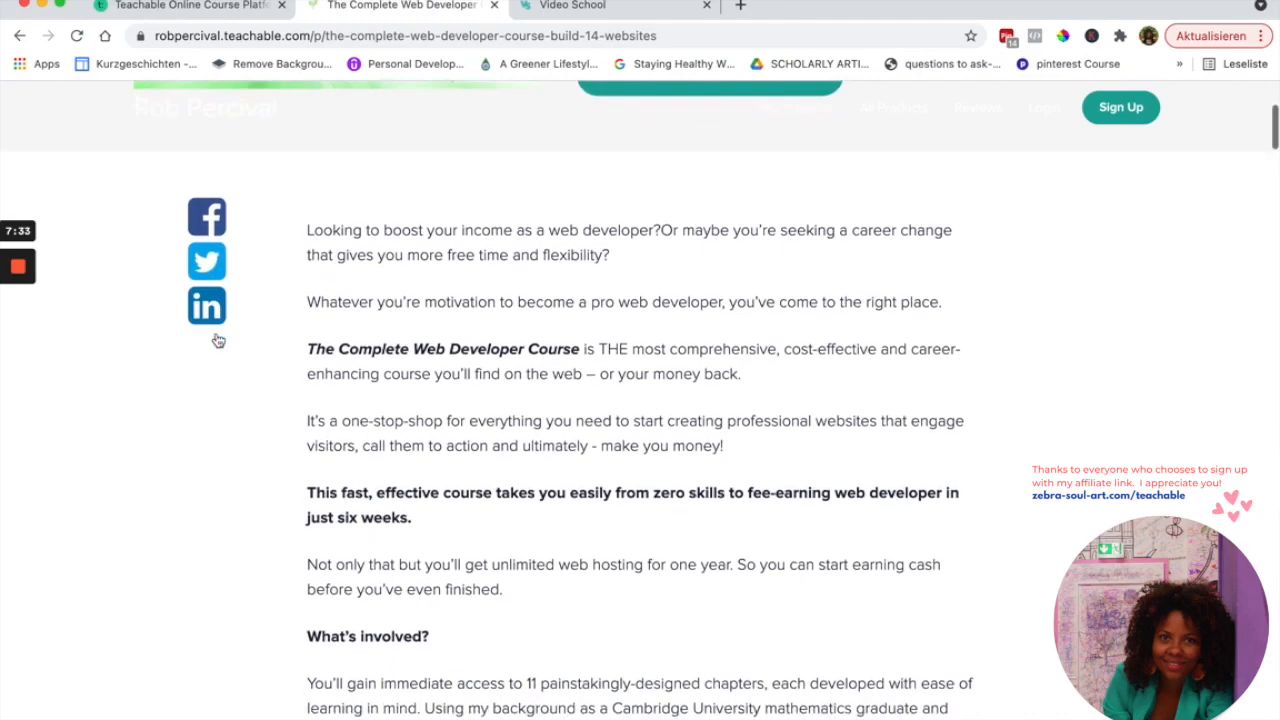
scroll(217, 355, down, 3)
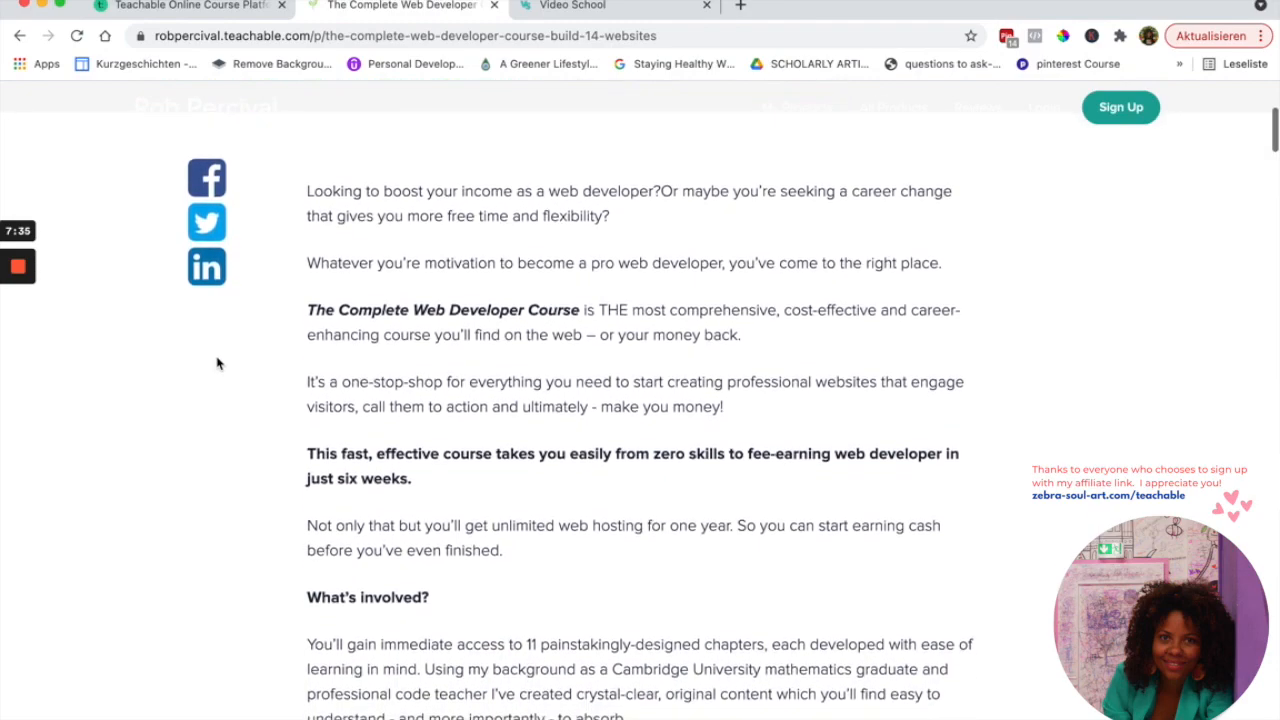
scroll(217, 363, down, 5)
scroll(217, 363, up, 5)
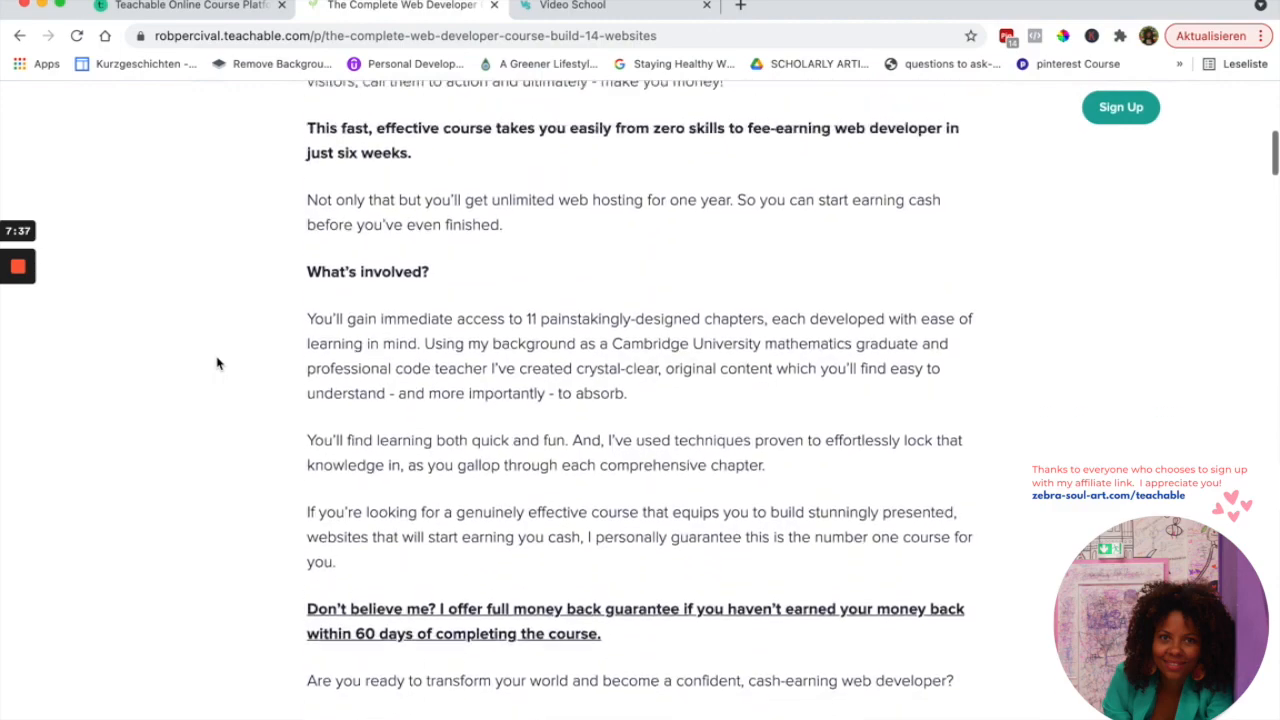
scroll(215, 300, up, 2)
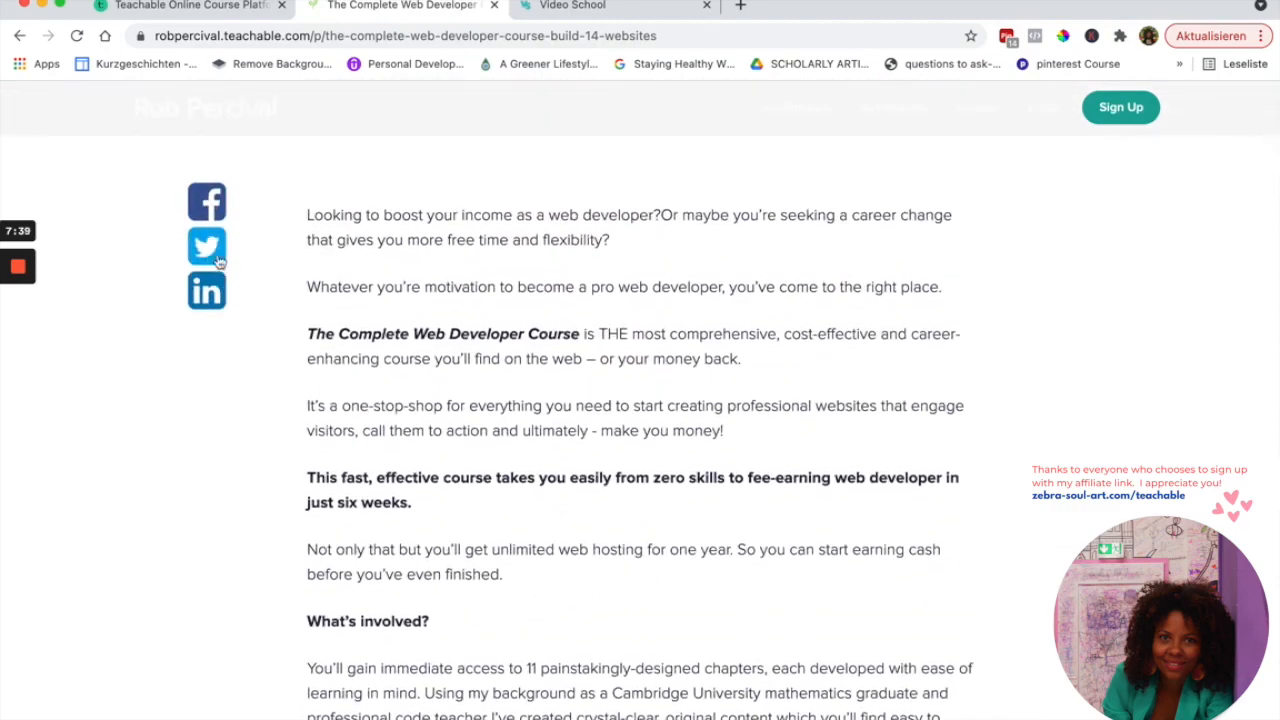
scroll(230, 335, down, 2)
scroll(234, 331, down, 3)
scroll(271, 434, down, 10)
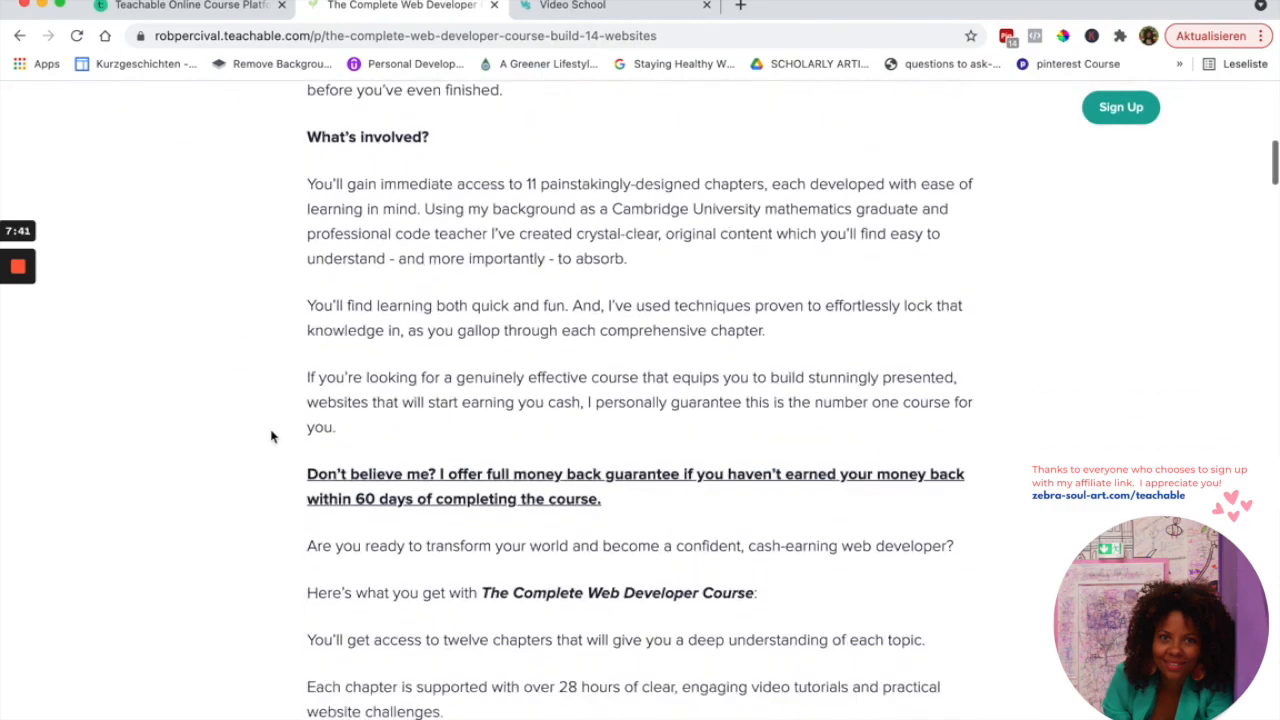
scroll(271, 434, up, 10)
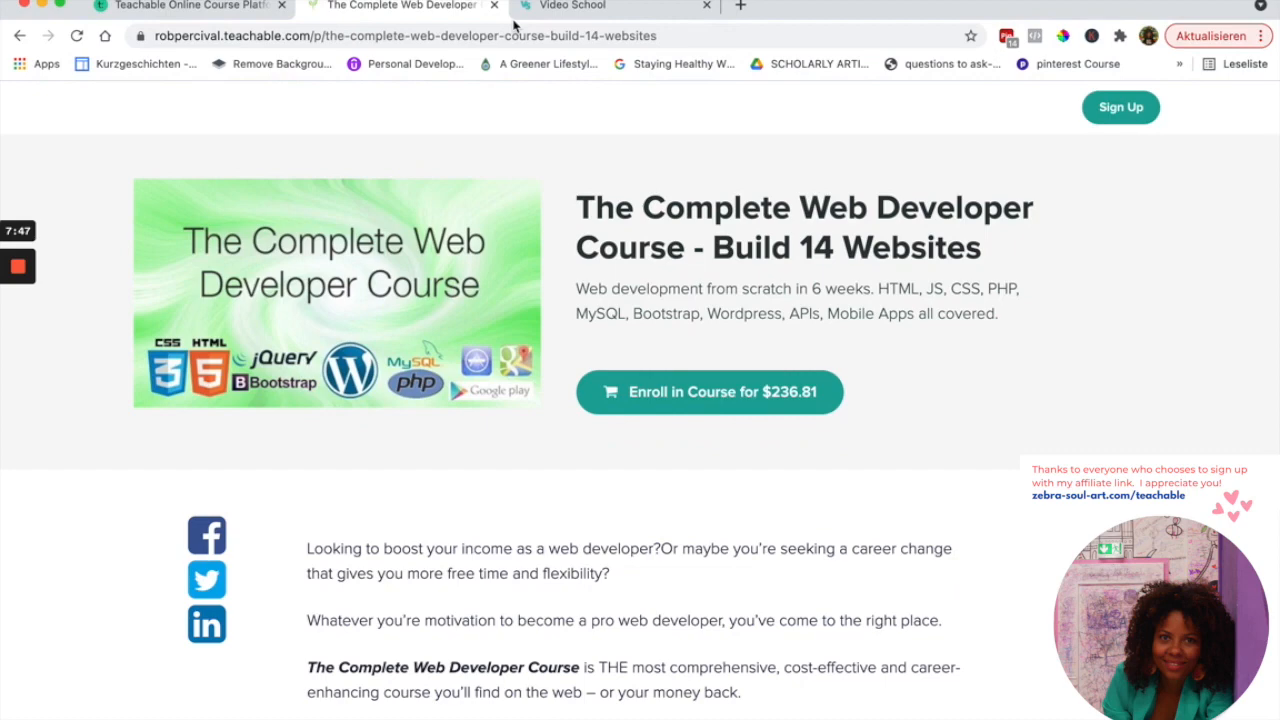
Switch to the open Video School page and look through its course listings, from Video School Membership to the Digital Marketing Masterclass
click(545, 10)
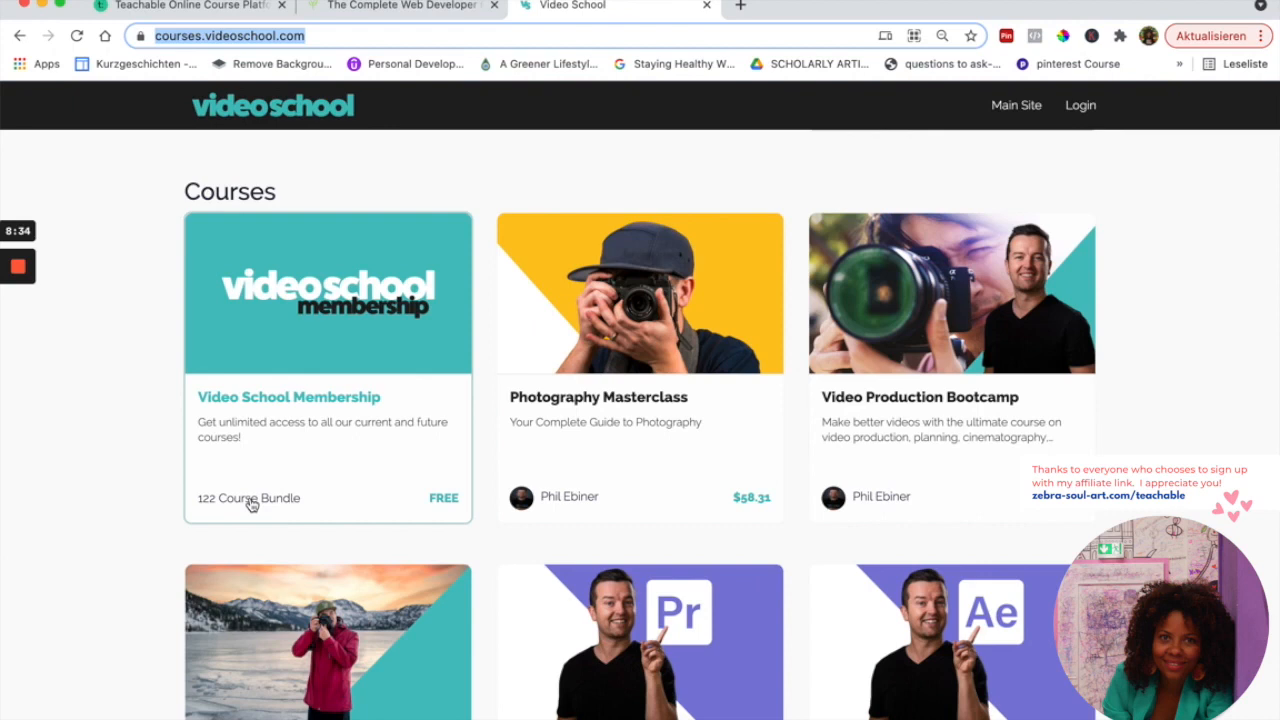
scroll(274, 490, down, 1)
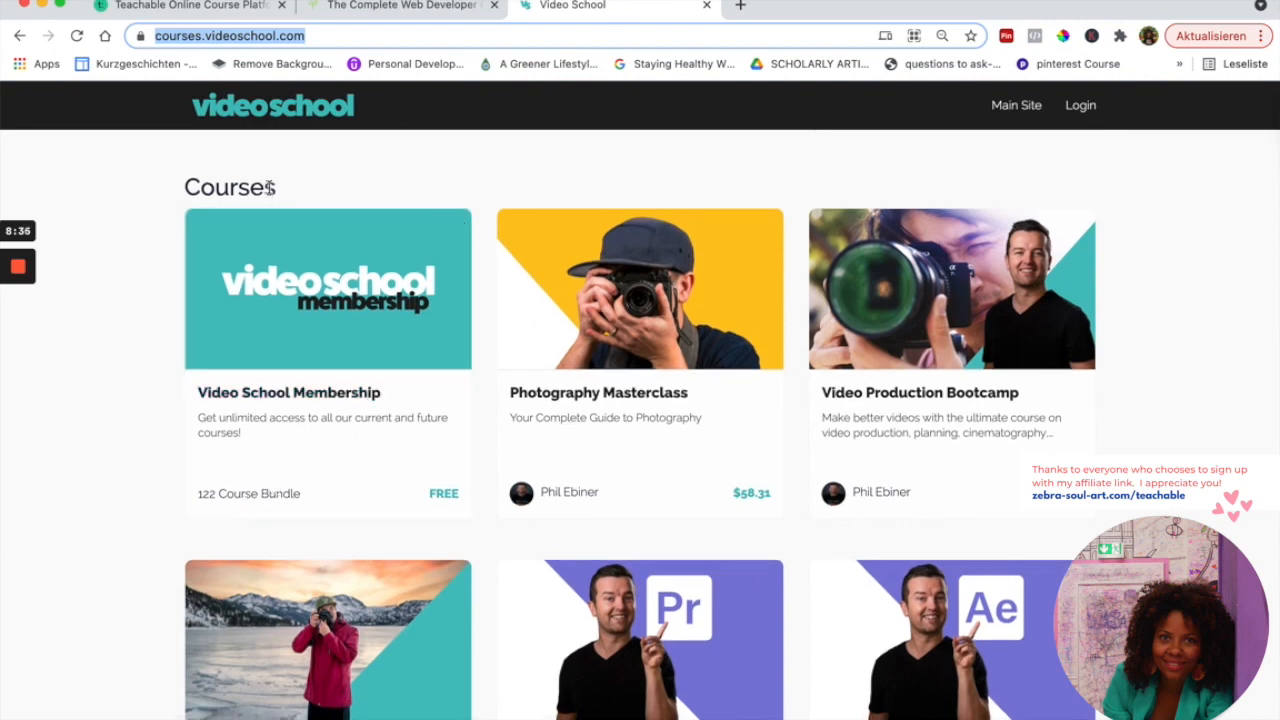
scroll(263, 326, down, 1)
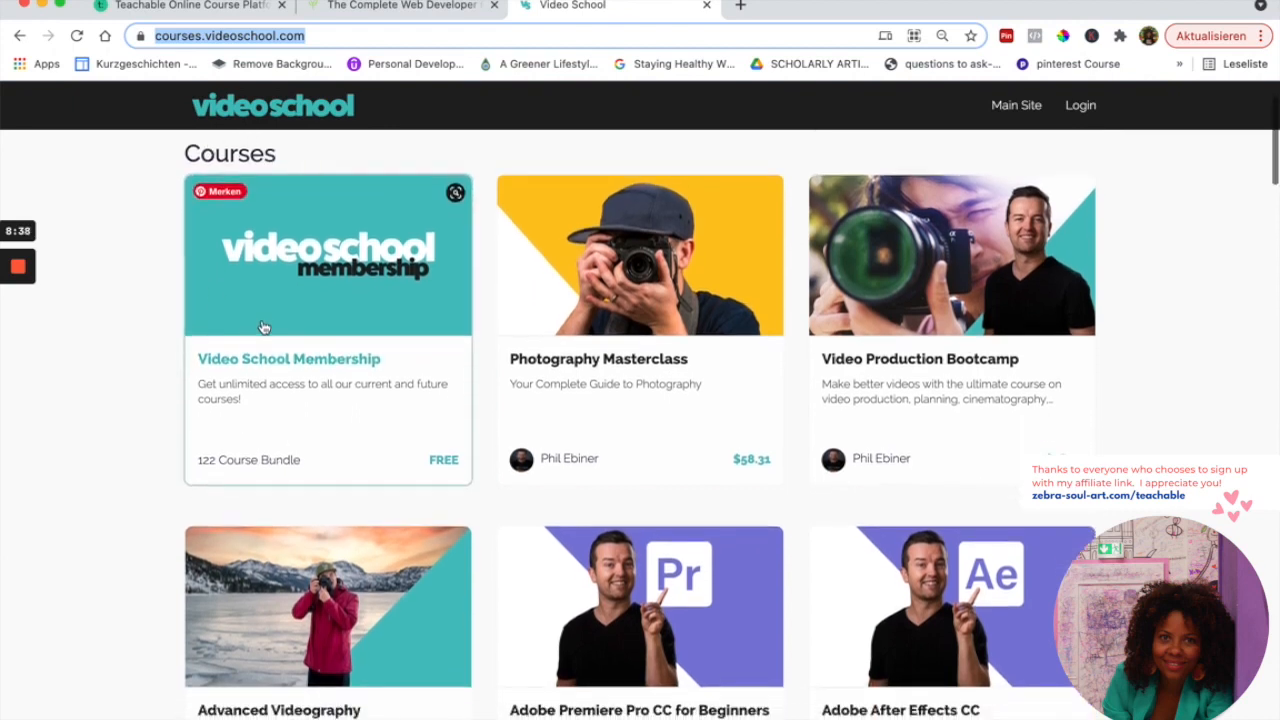
scroll(263, 326, down, 1)
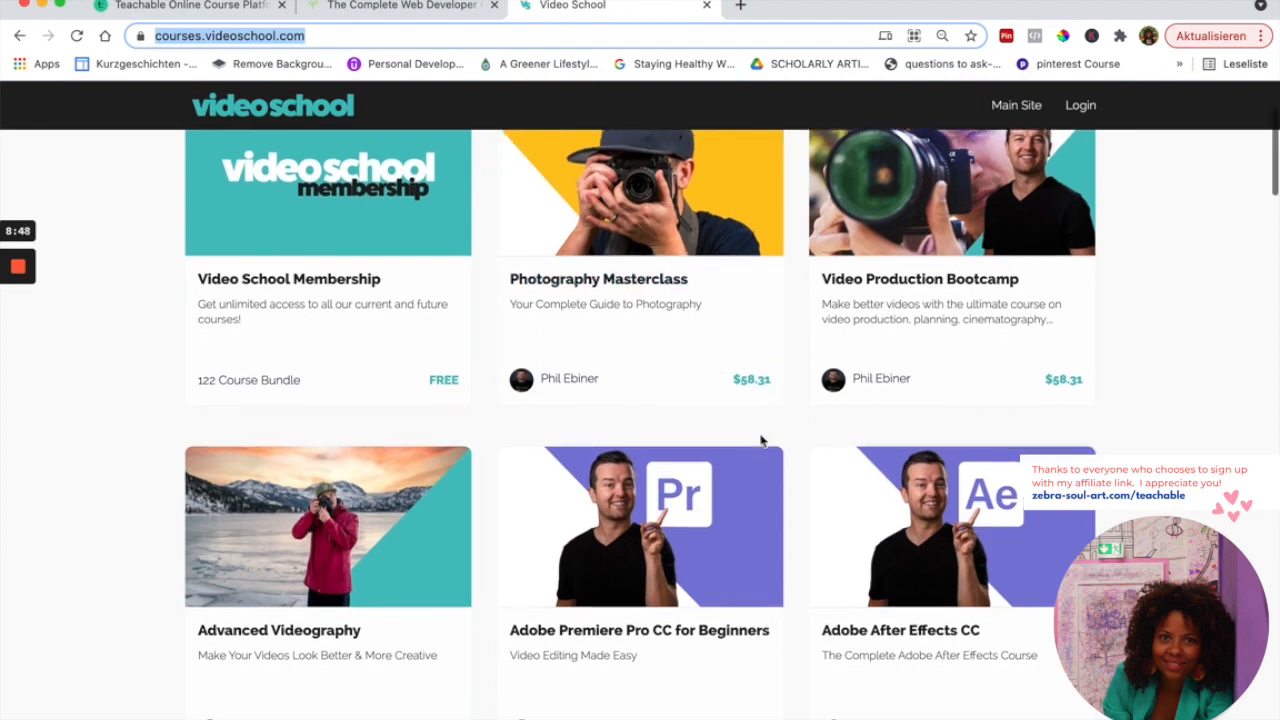
scroll(763, 411, down, 4)
scroll(761, 441, down, 3)
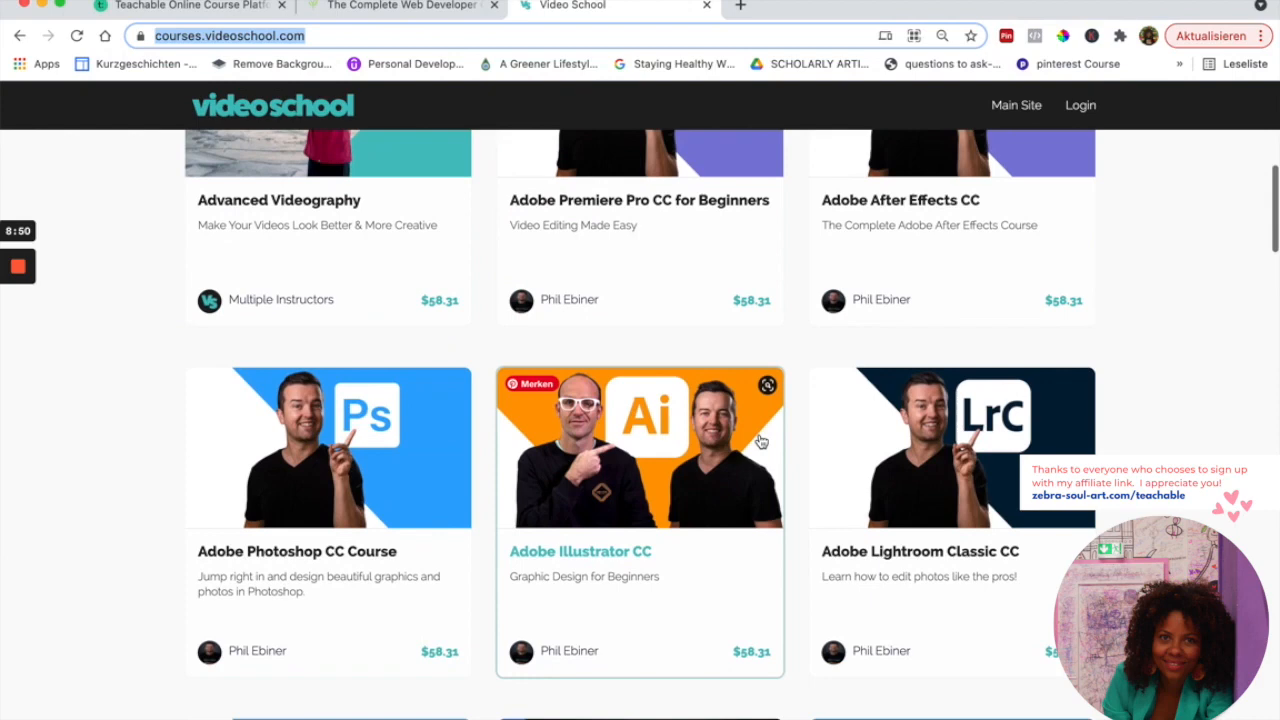
scroll(761, 441, down, 4)
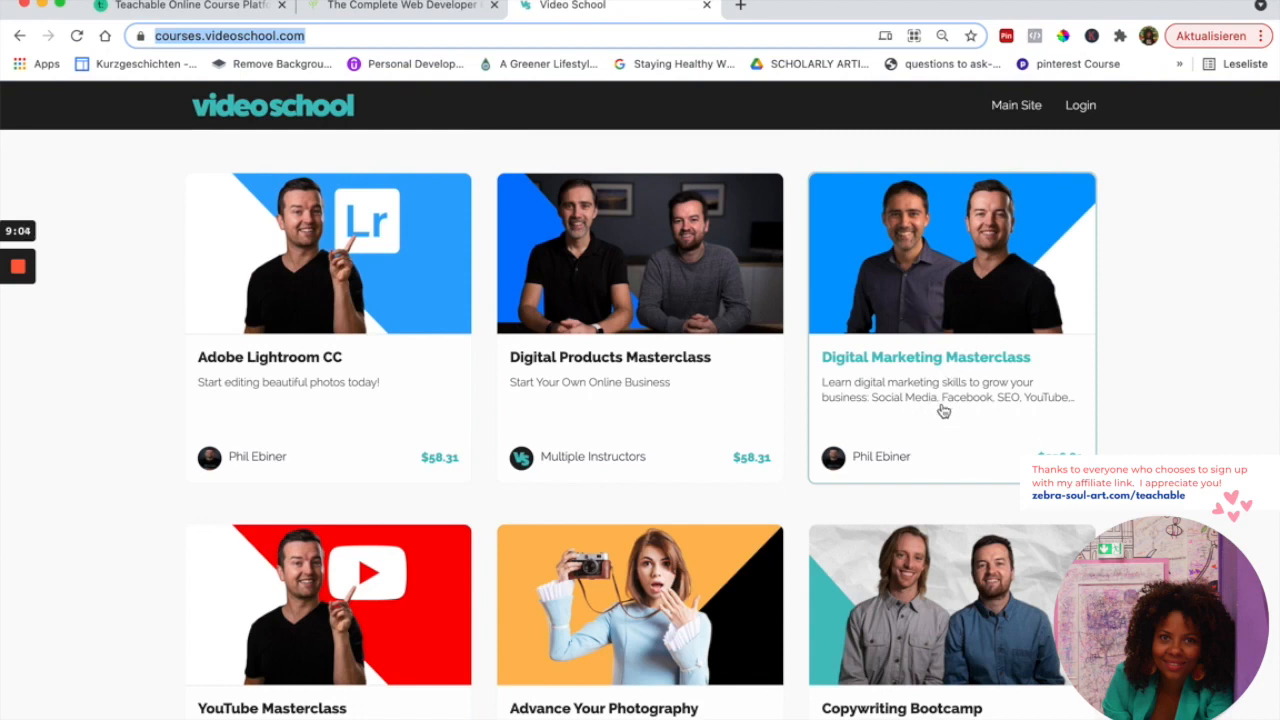
Look through the rest of the Video School course listings down to Find Your Photography Style, and return to the Video School Membership listing
scroll(965, 440, down, 1)
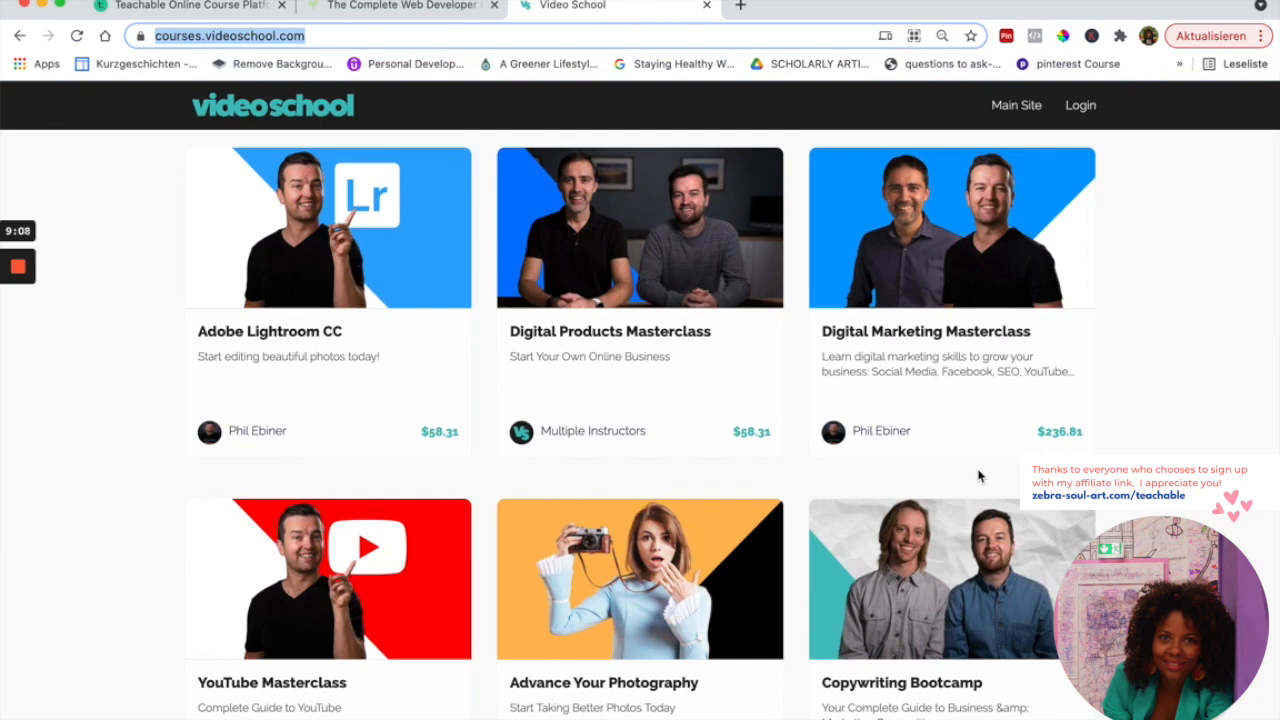
scroll(979, 476, down, 5)
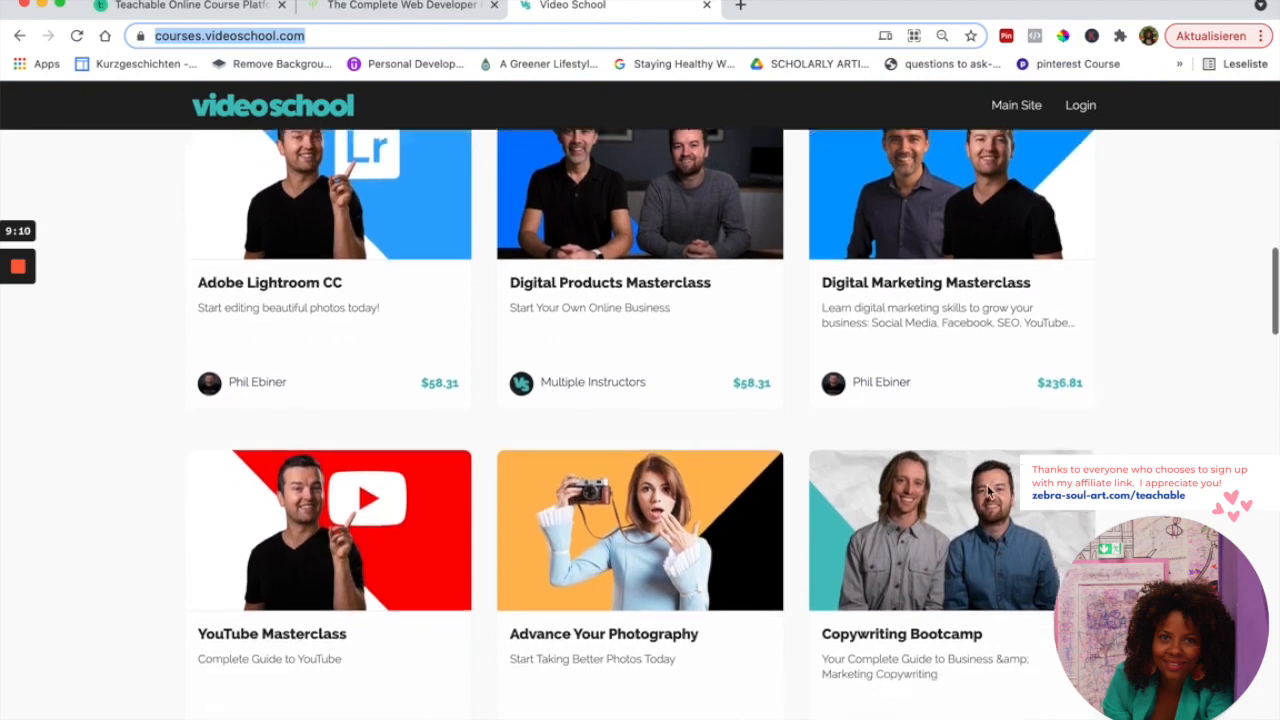
scroll(988, 492, down, 10)
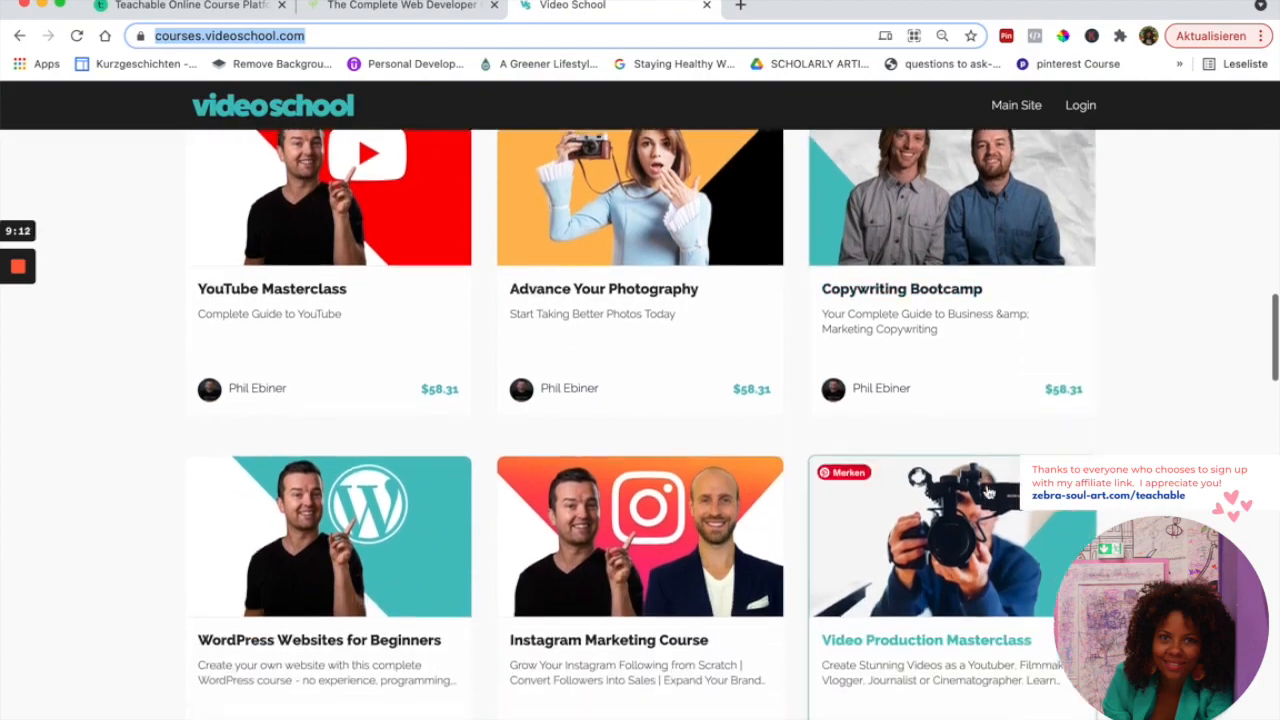
scroll(988, 492, down, 15)
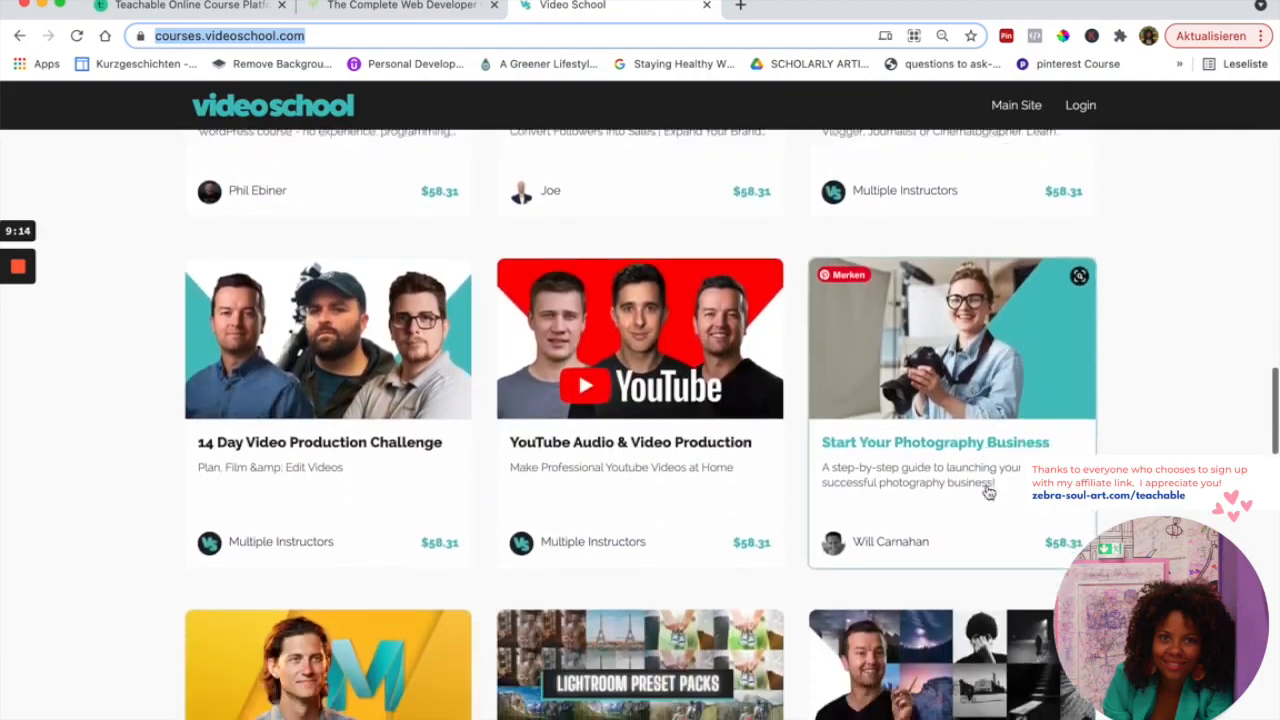
scroll(988, 492, up, 20)
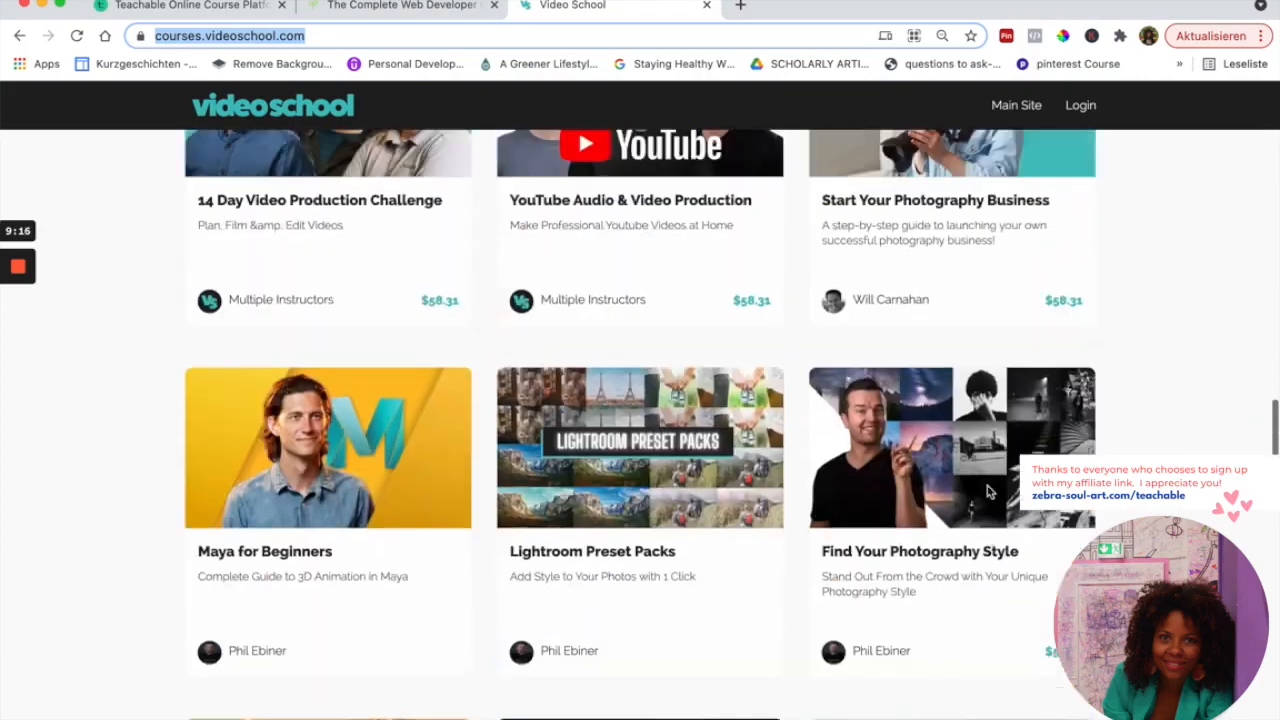
scroll(975, 264, up, 20)
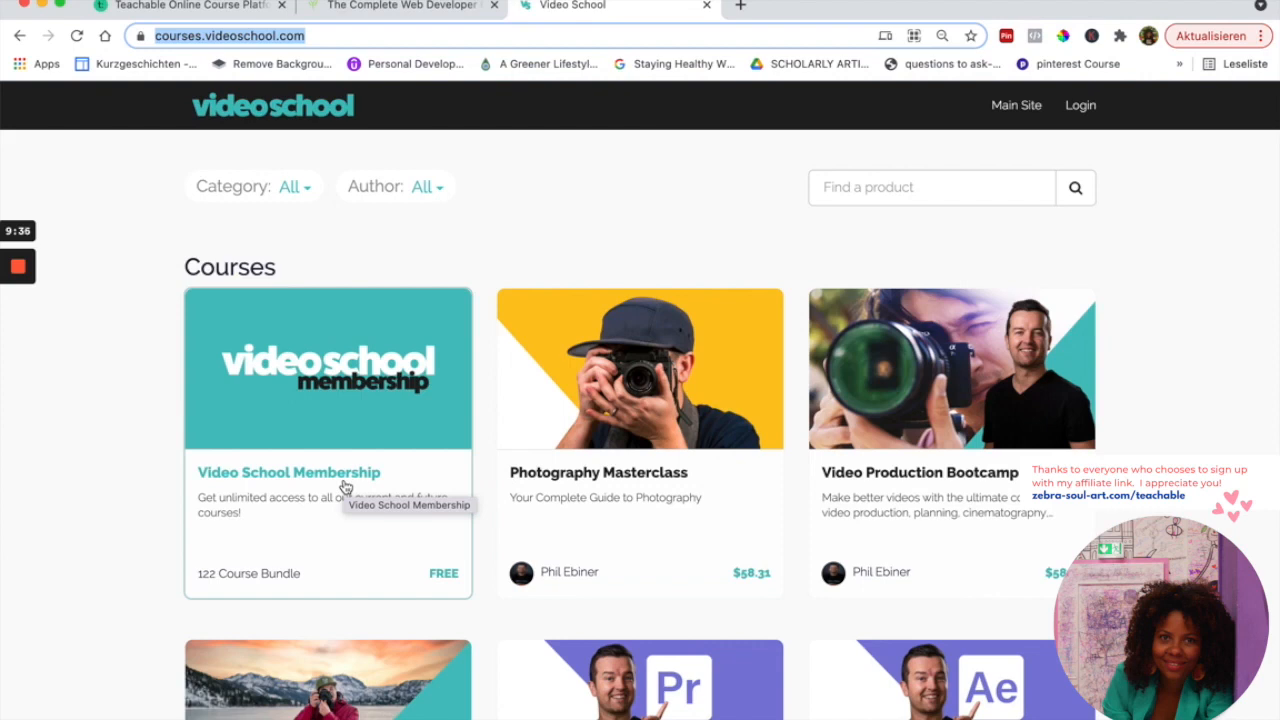
Open the Video School Membership page and examine its title, unlimited-access tagline, promo and enrolment options and intro video, highlighting the title and tagline
scroll(335, 520, down, 1)
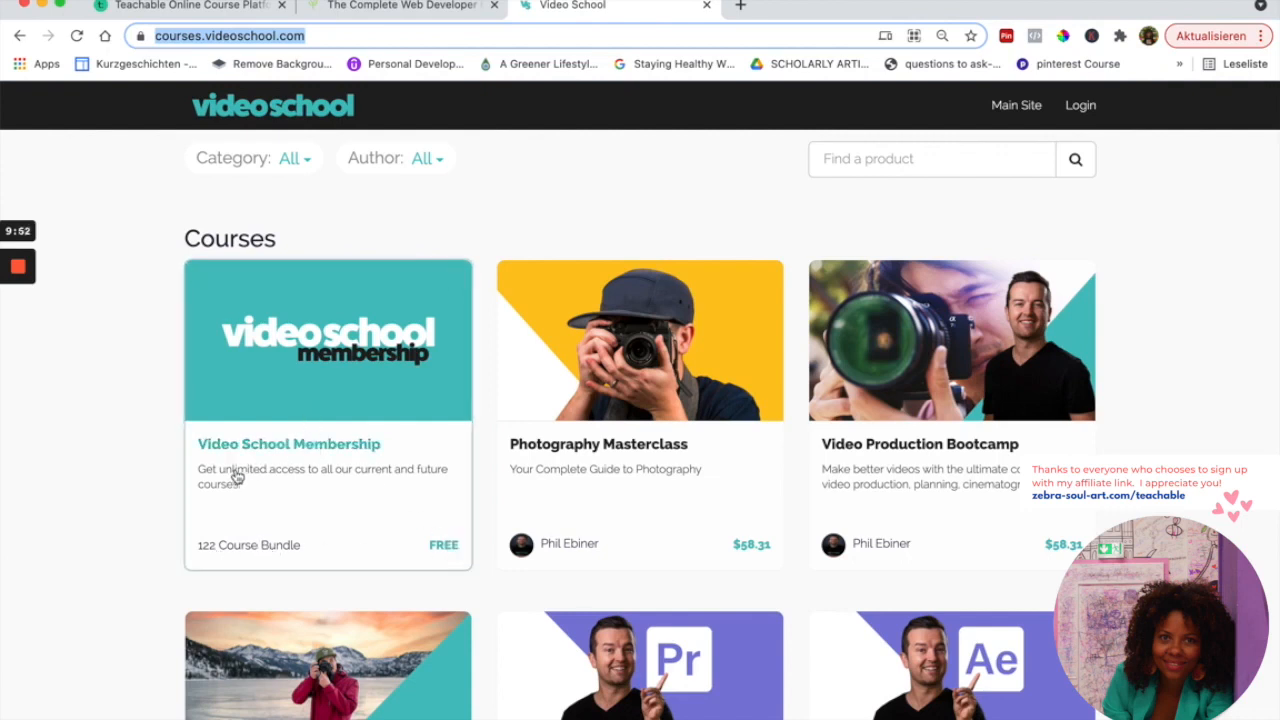
click(286, 480)
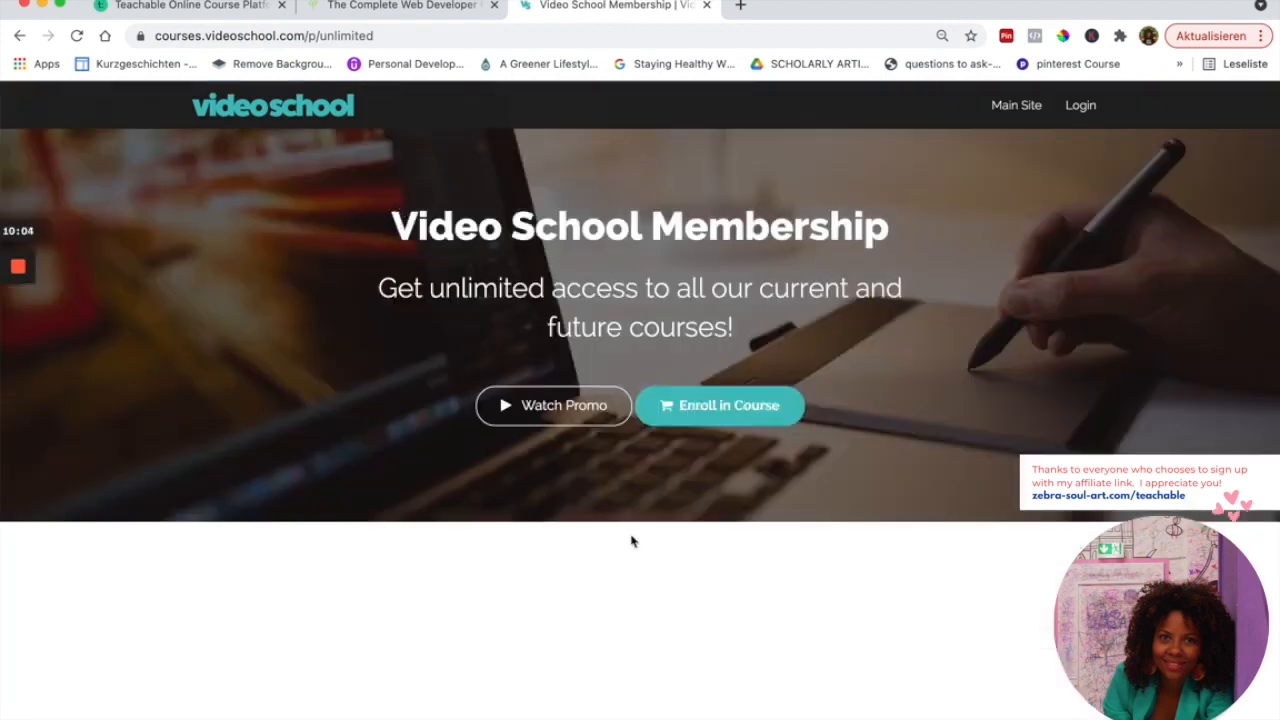
drag(393, 224, 910, 235)
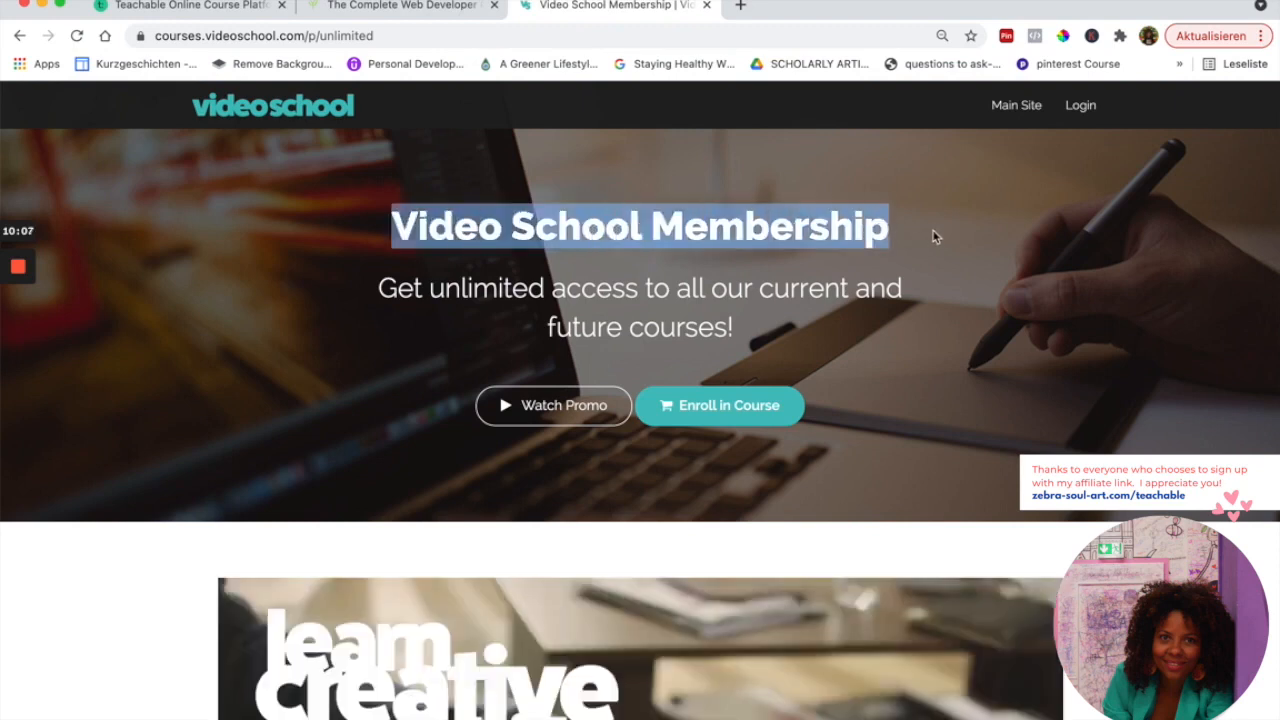
click(379, 287)
drag(379, 287, 718, 315)
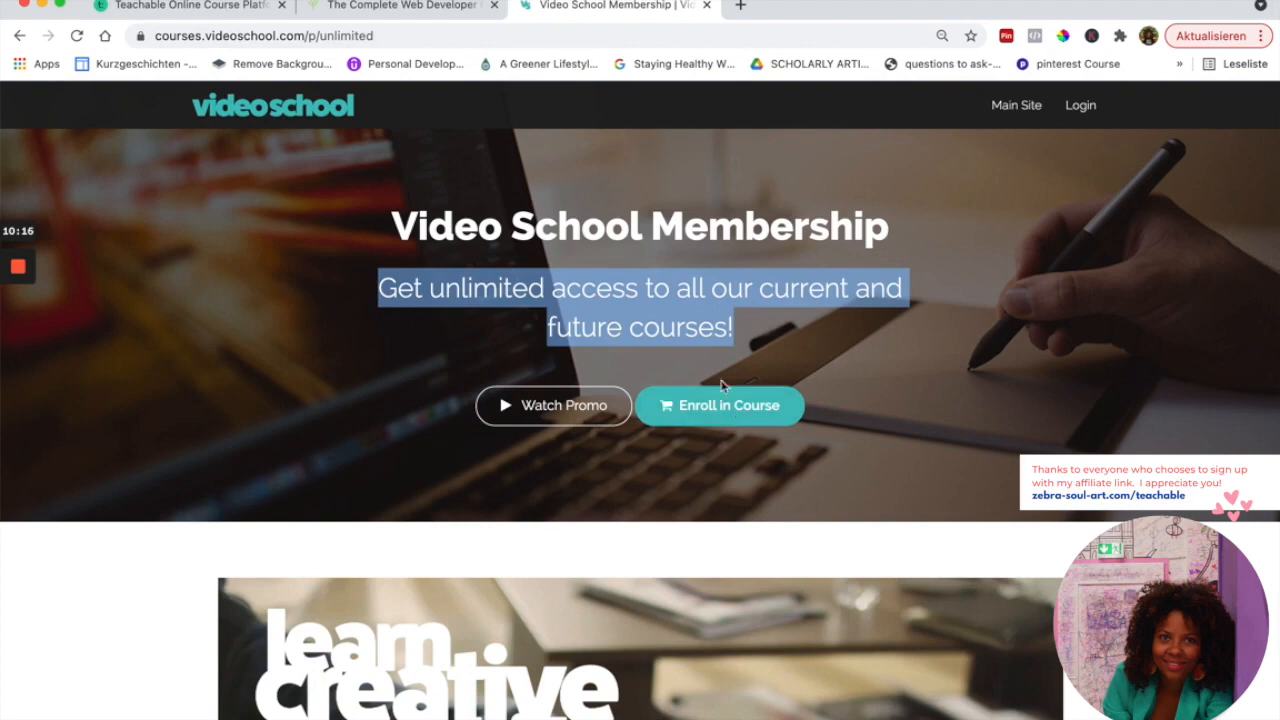
scroll(734, 480, up, 2)
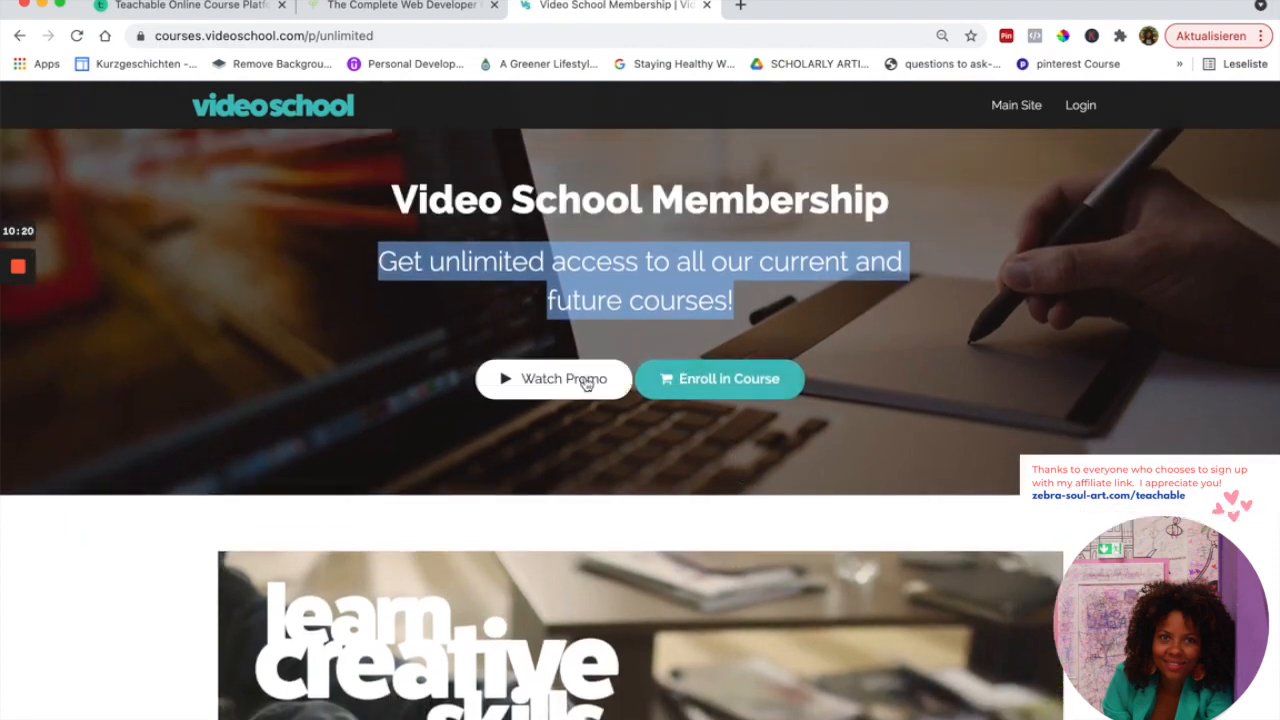
scroll(594, 446, down, 5)
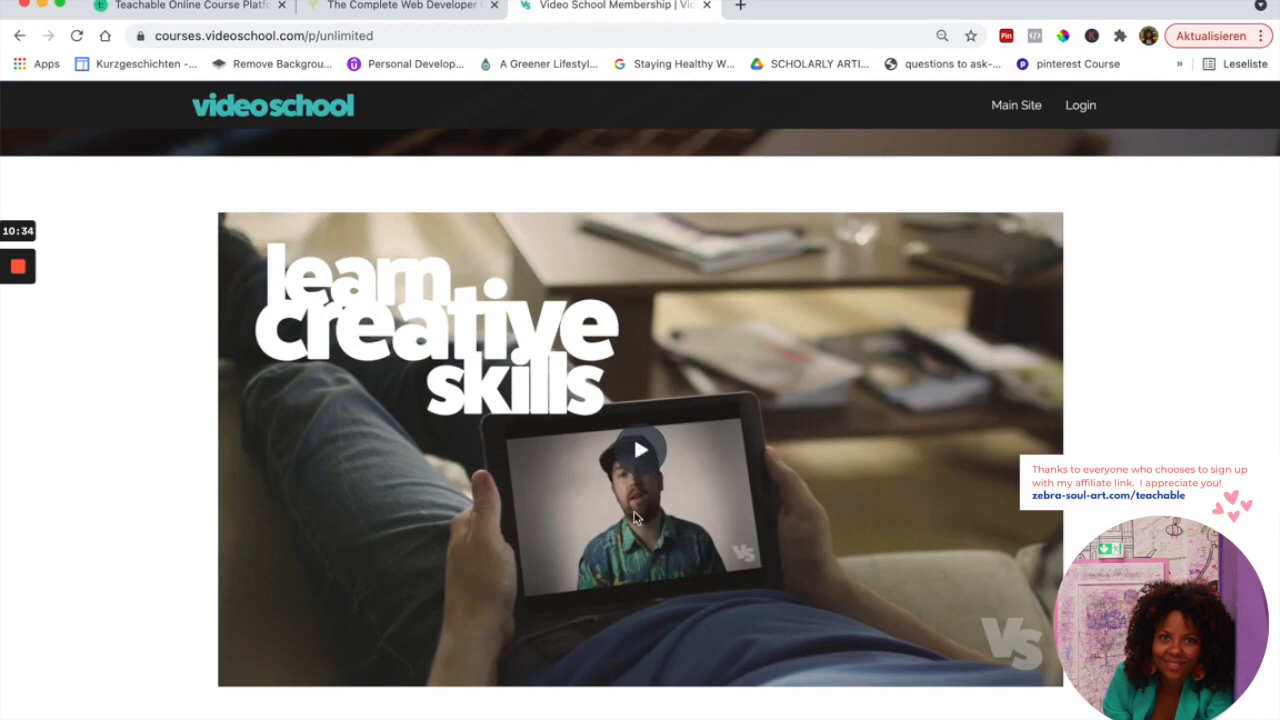
Read the membership description, highlighting the $12 monthly price and the "Why Video School?" section down to the "Why become a member?" heading
scroll(639, 528, down, 4)
scroll(639, 528, down, 2)
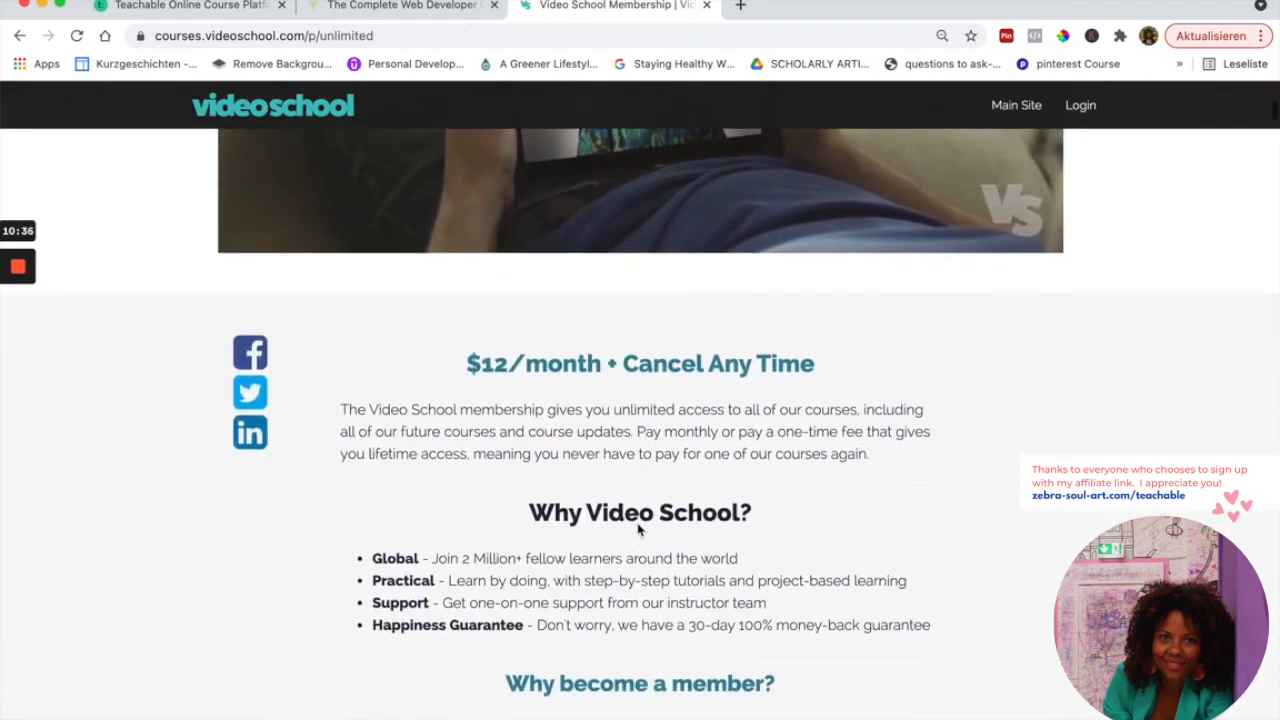
drag(468, 333, 516, 333)
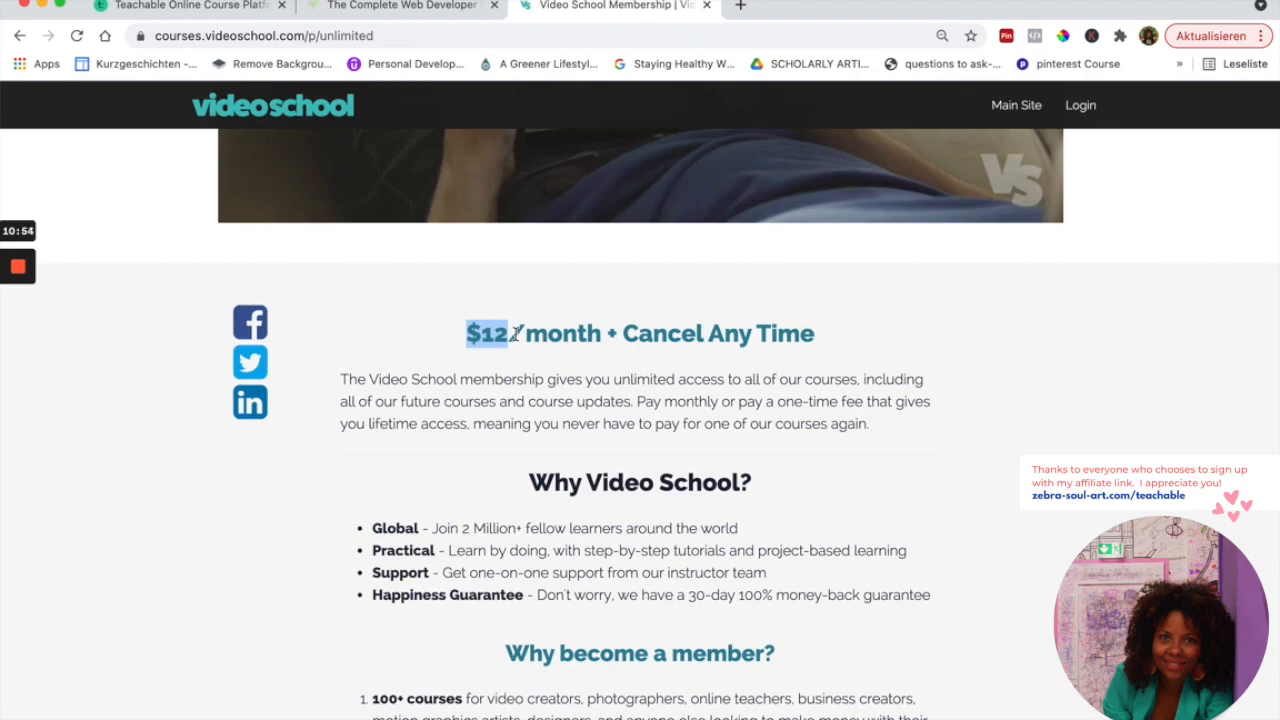
scroll(528, 358, down, 3)
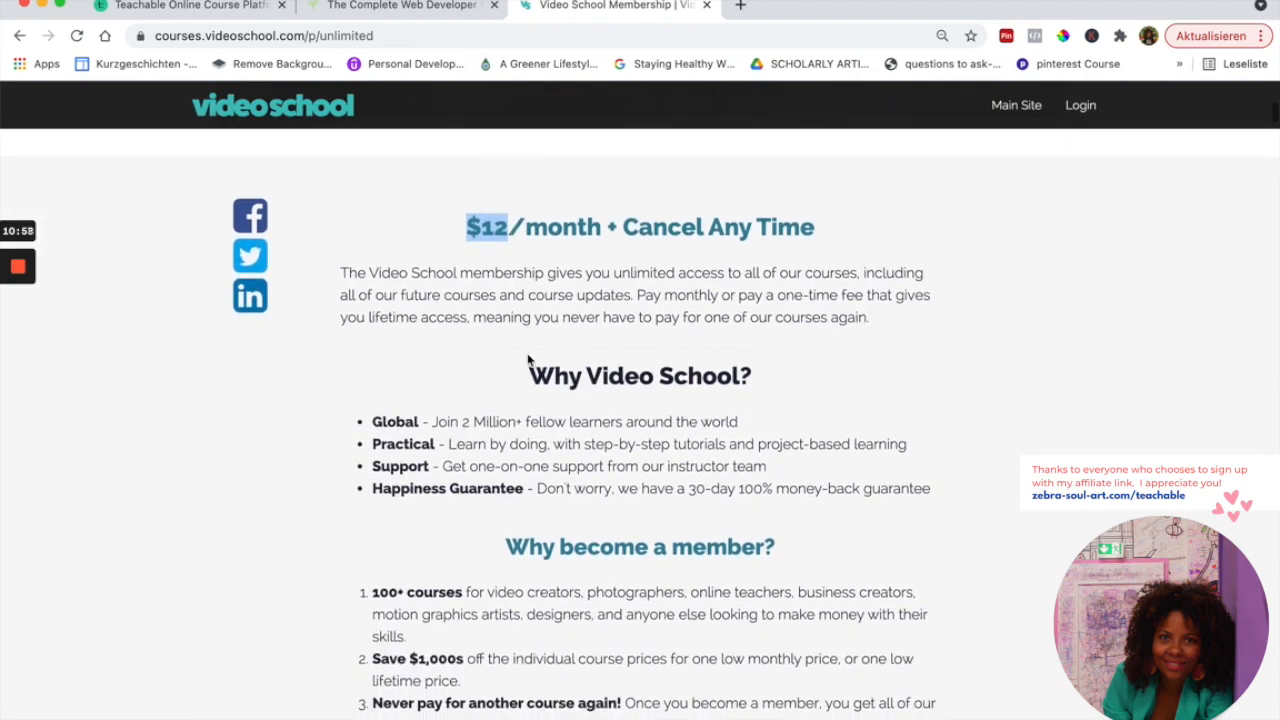
scroll(528, 358, down, 1)
drag(531, 345, 808, 544)
scroll(808, 546, down, 5)
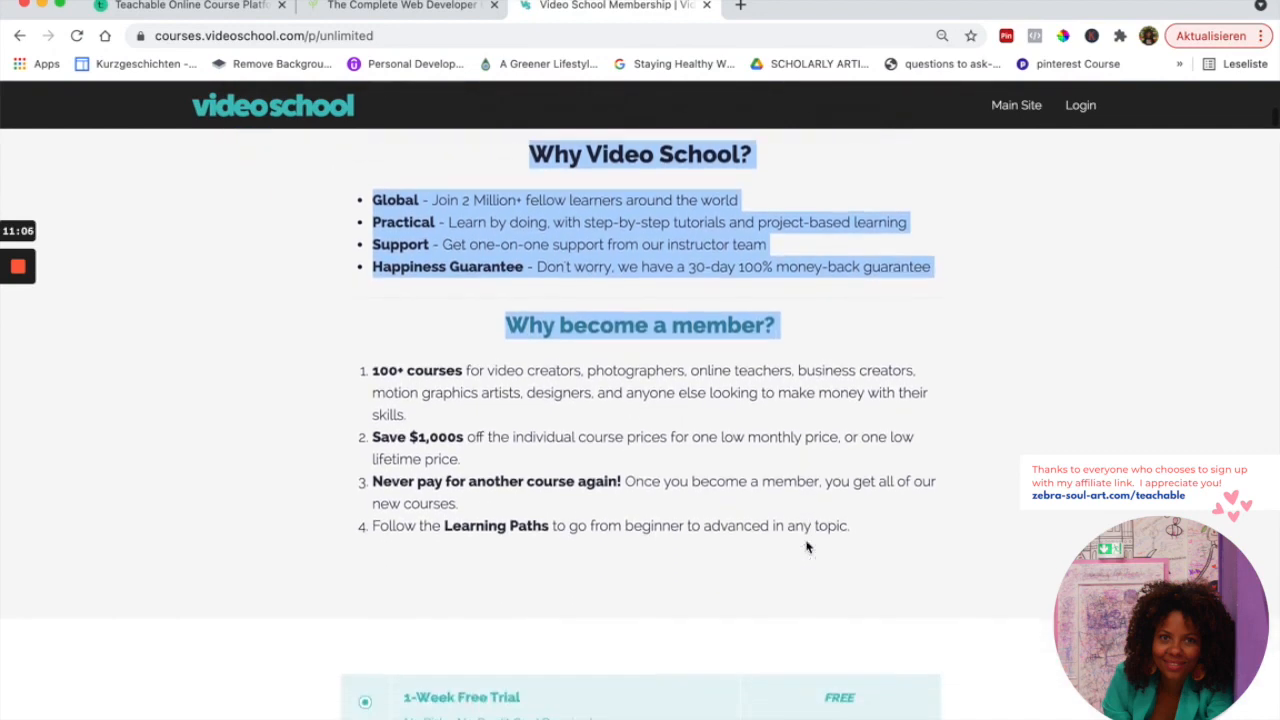
Compare the membership's free trial, monthly, yearly and lifetime pricing plans, and select Lifetime Access
scroll(808, 547, down, 2)
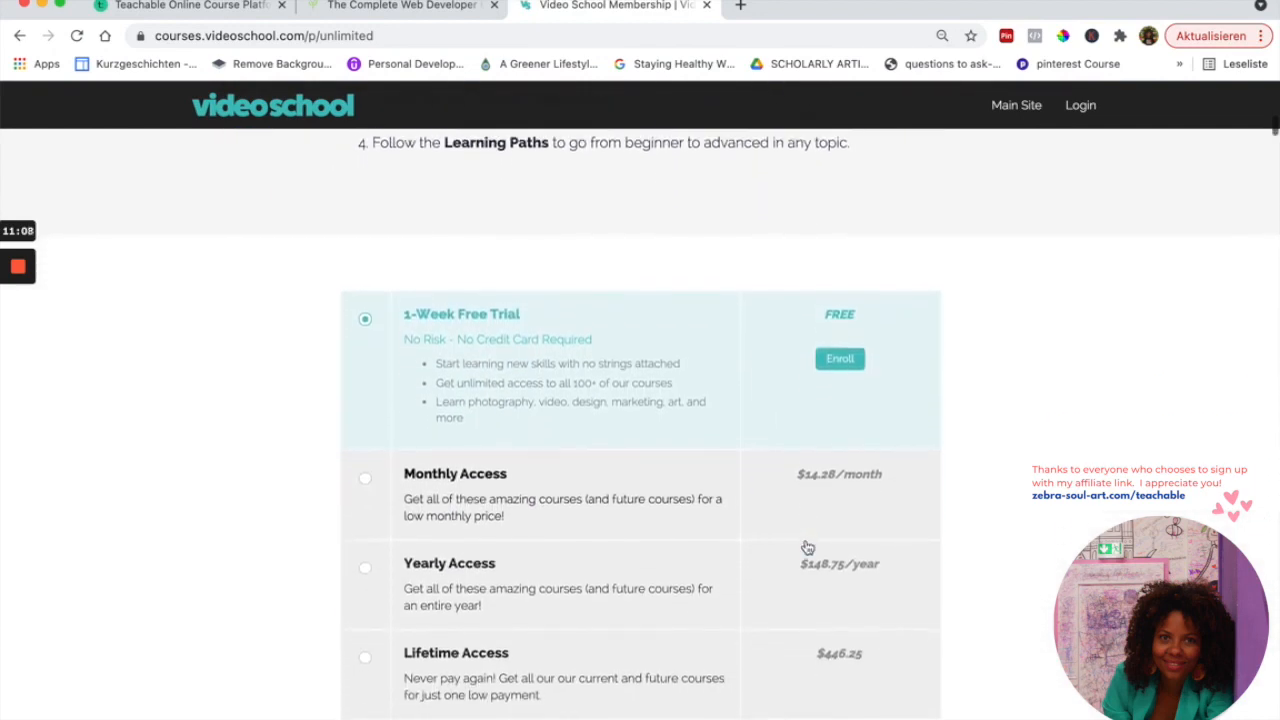
scroll(808, 546, down, 1)
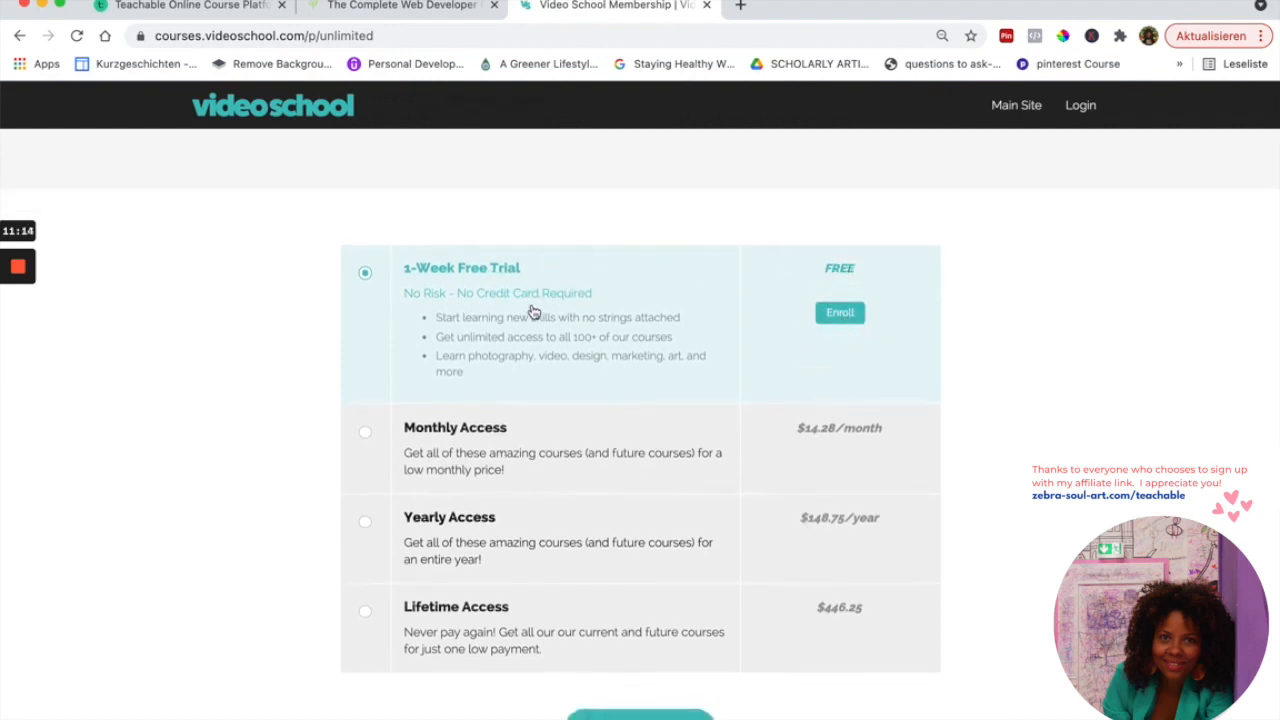
scroll(567, 335, down, 1)
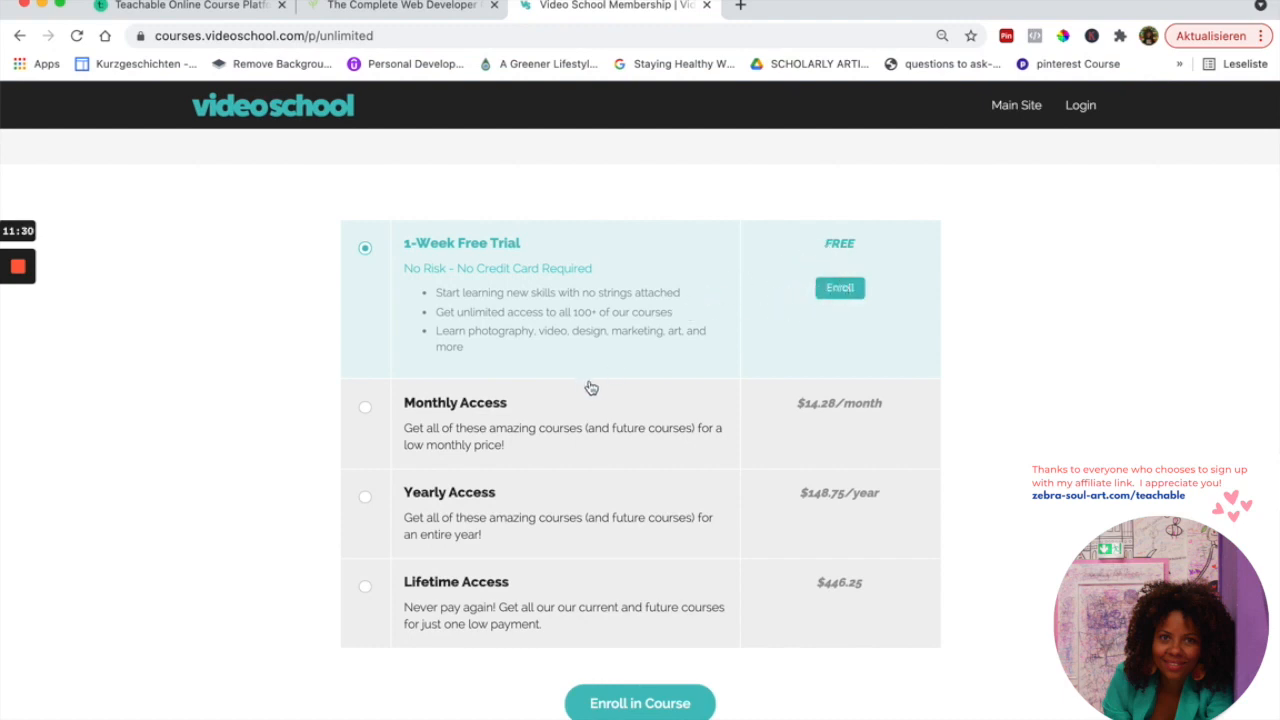
scroll(586, 386, down, 1)
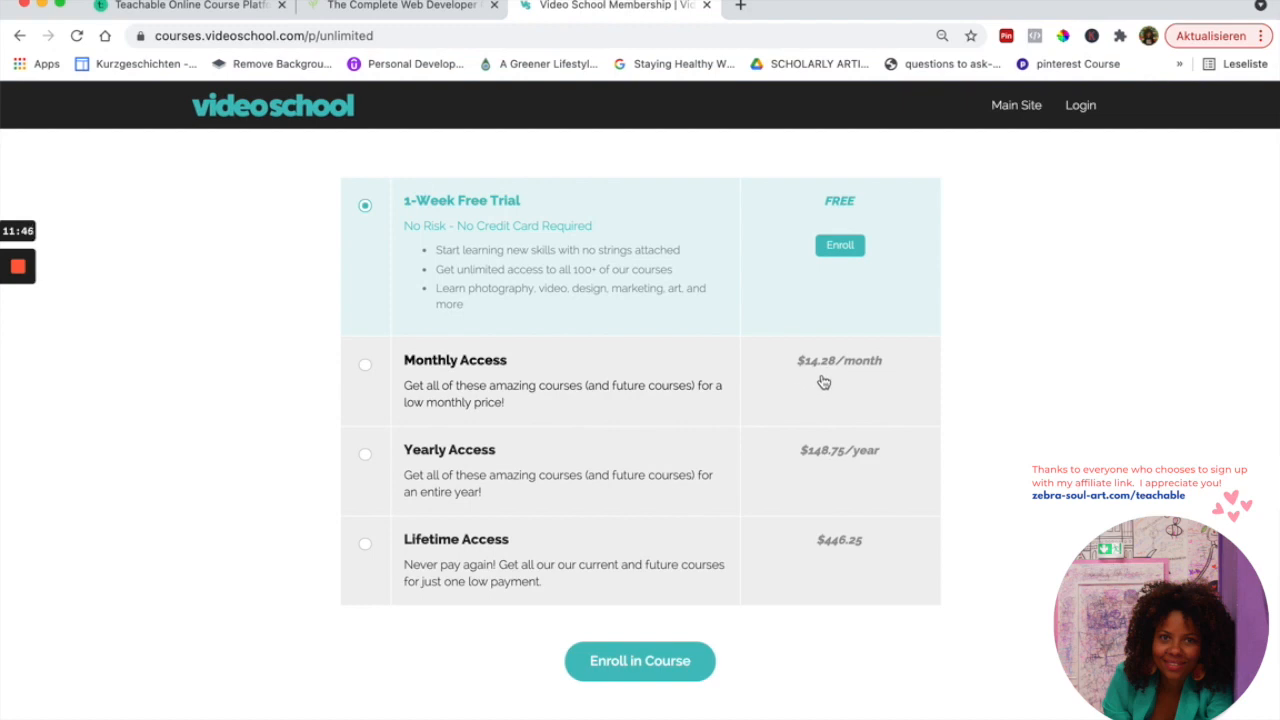
scroll(828, 392, down, 1)
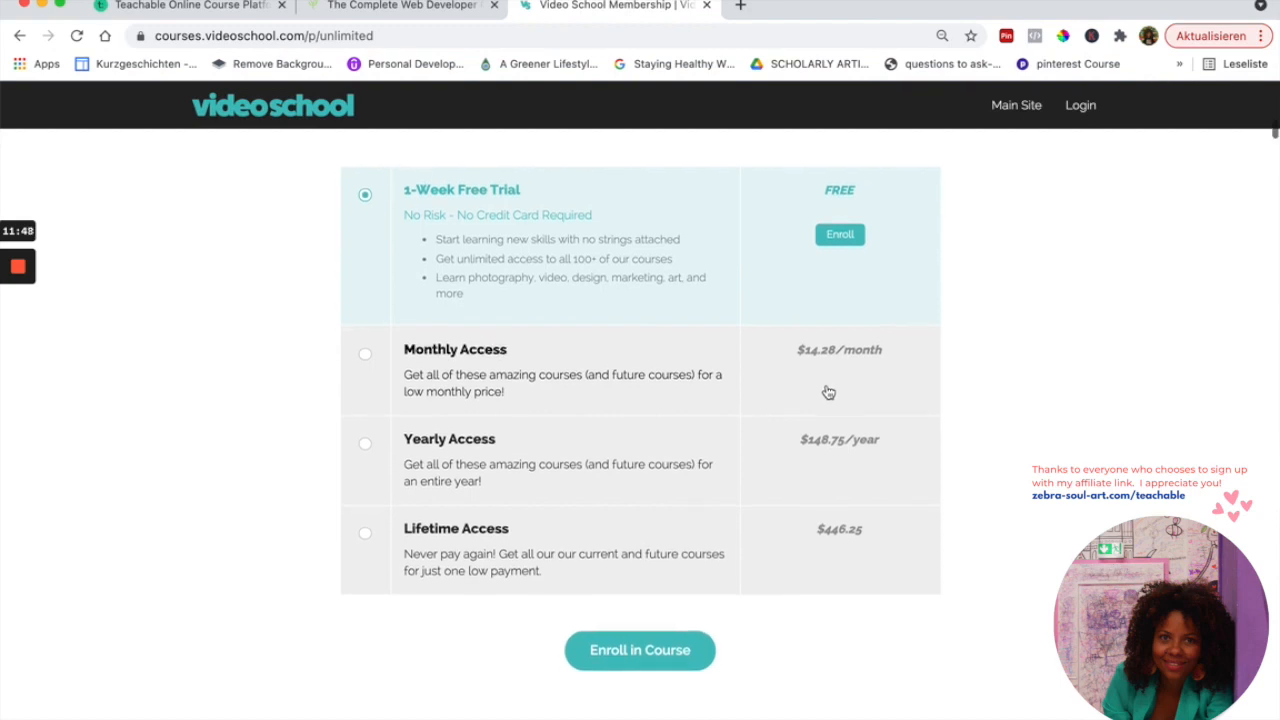
scroll(824, 371, up, 1)
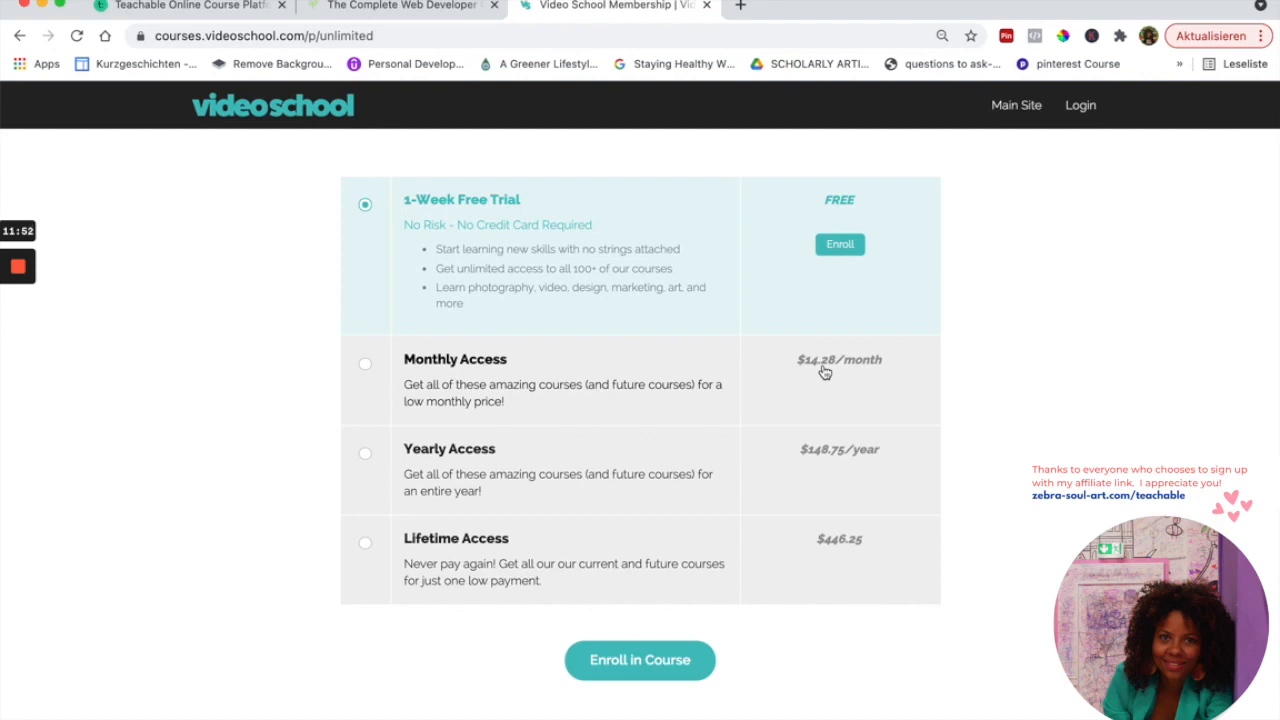
scroll(790, 410, down, 1)
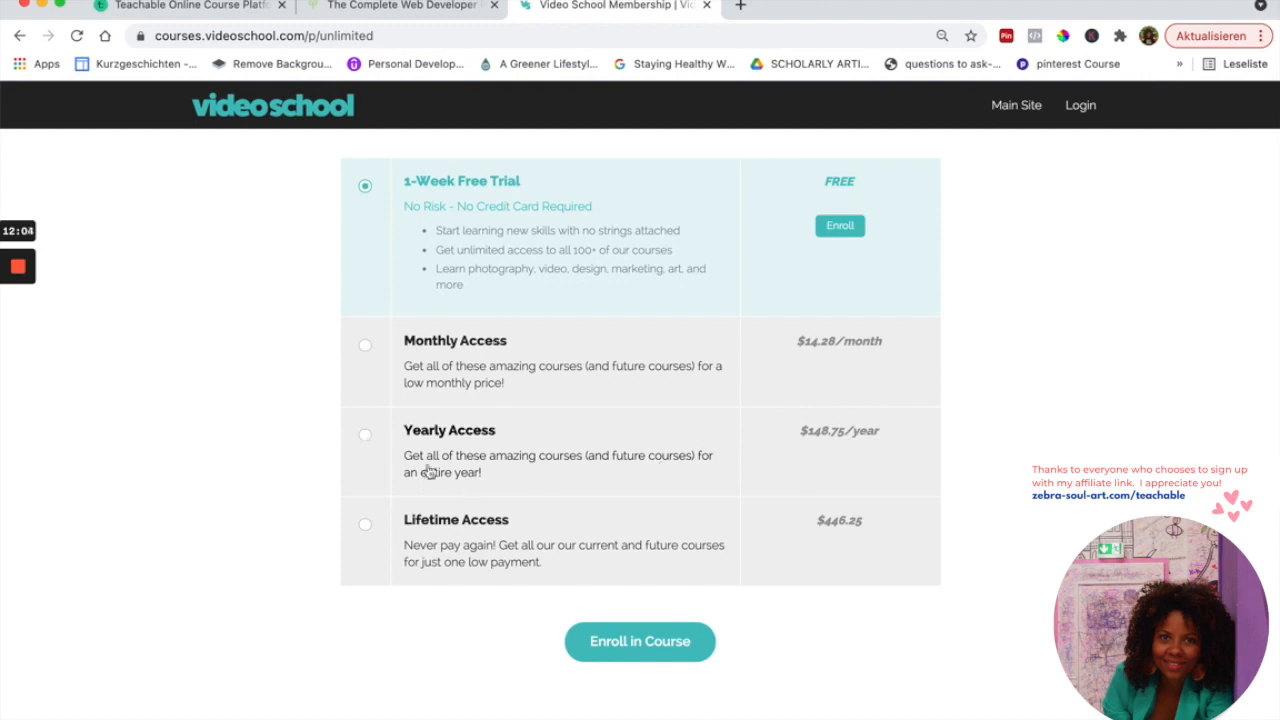
click(366, 530)
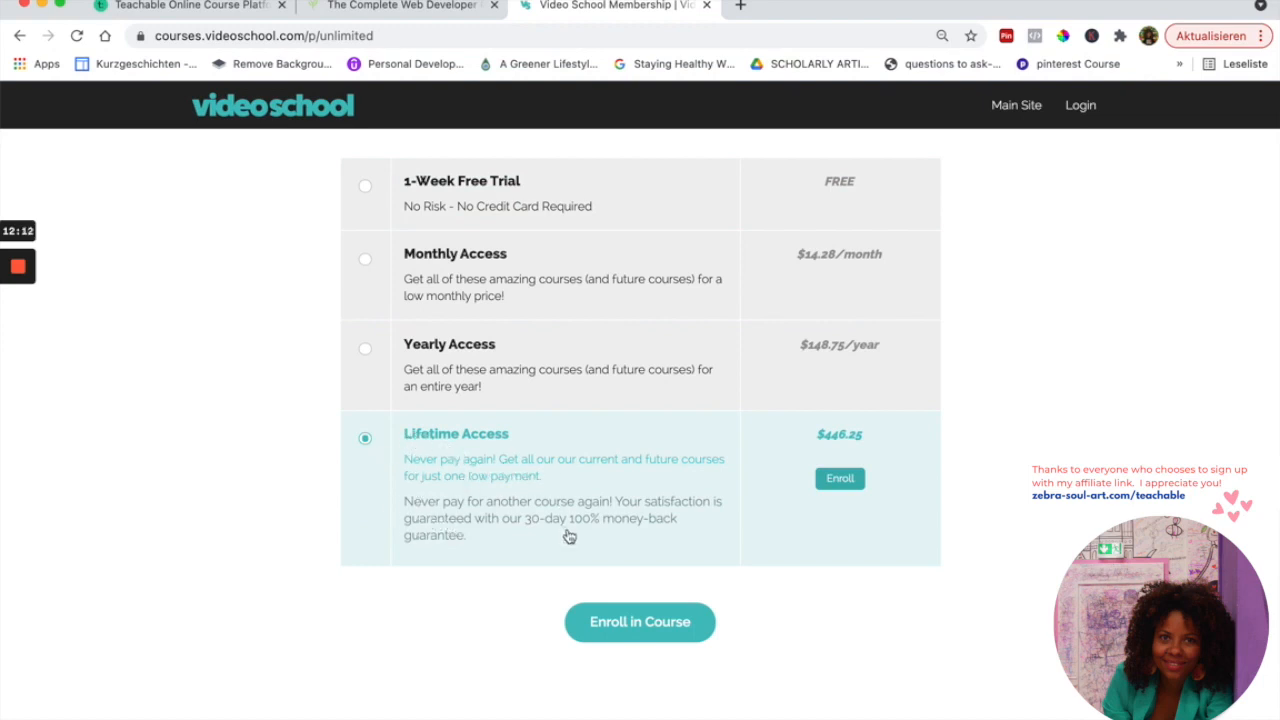
Look through the membership page's student testimonials, instructor section and included courses, and return to the page header
scroll(568, 545, down, 3)
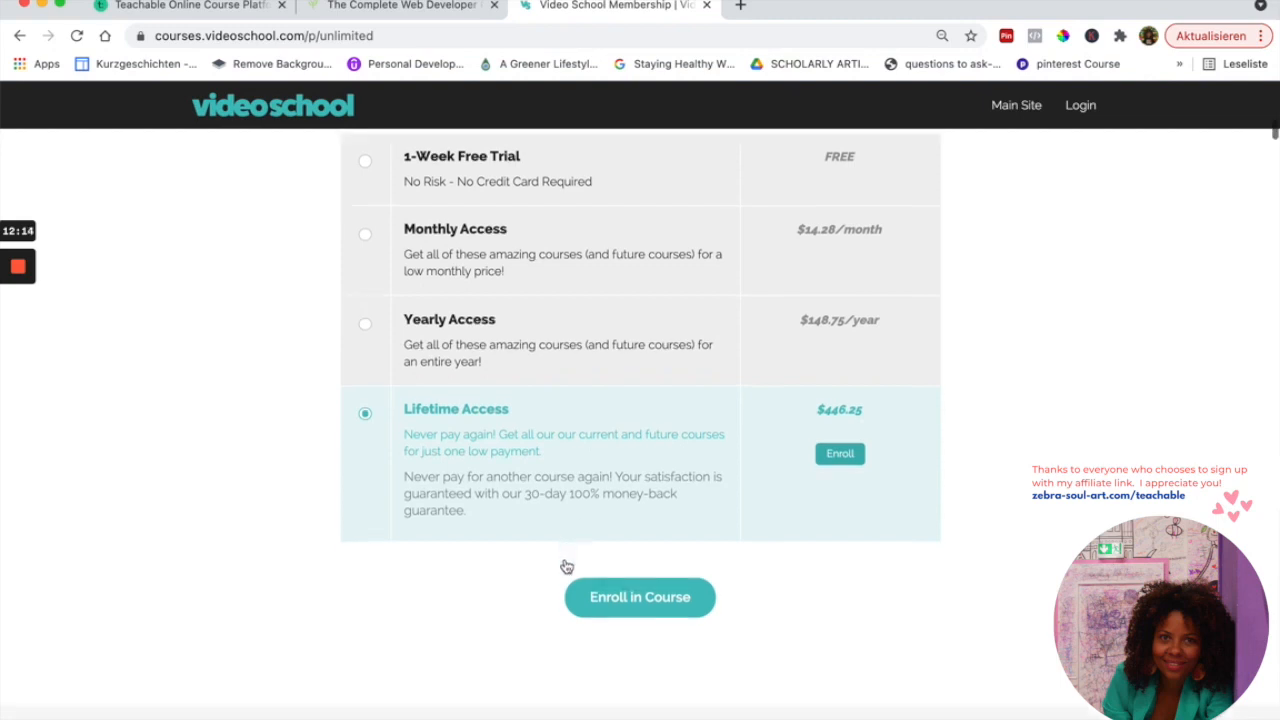
scroll(636, 630, down, 9)
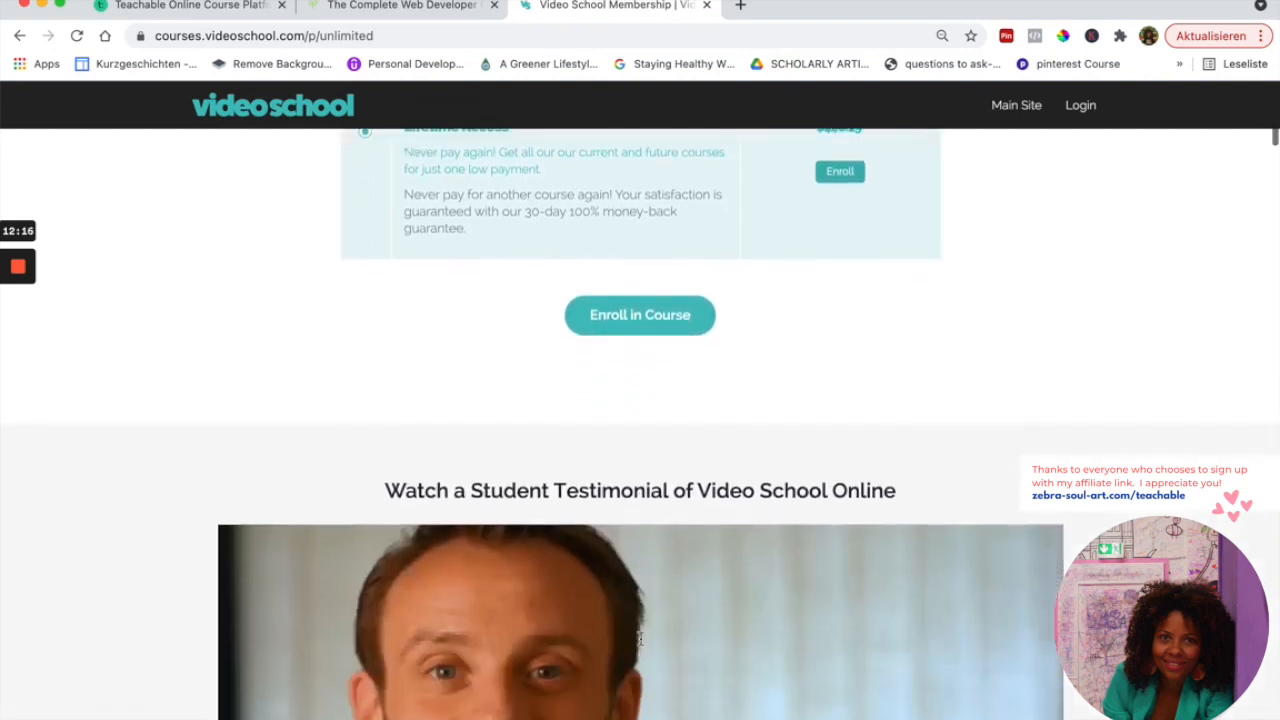
scroll(641, 638, down, 10)
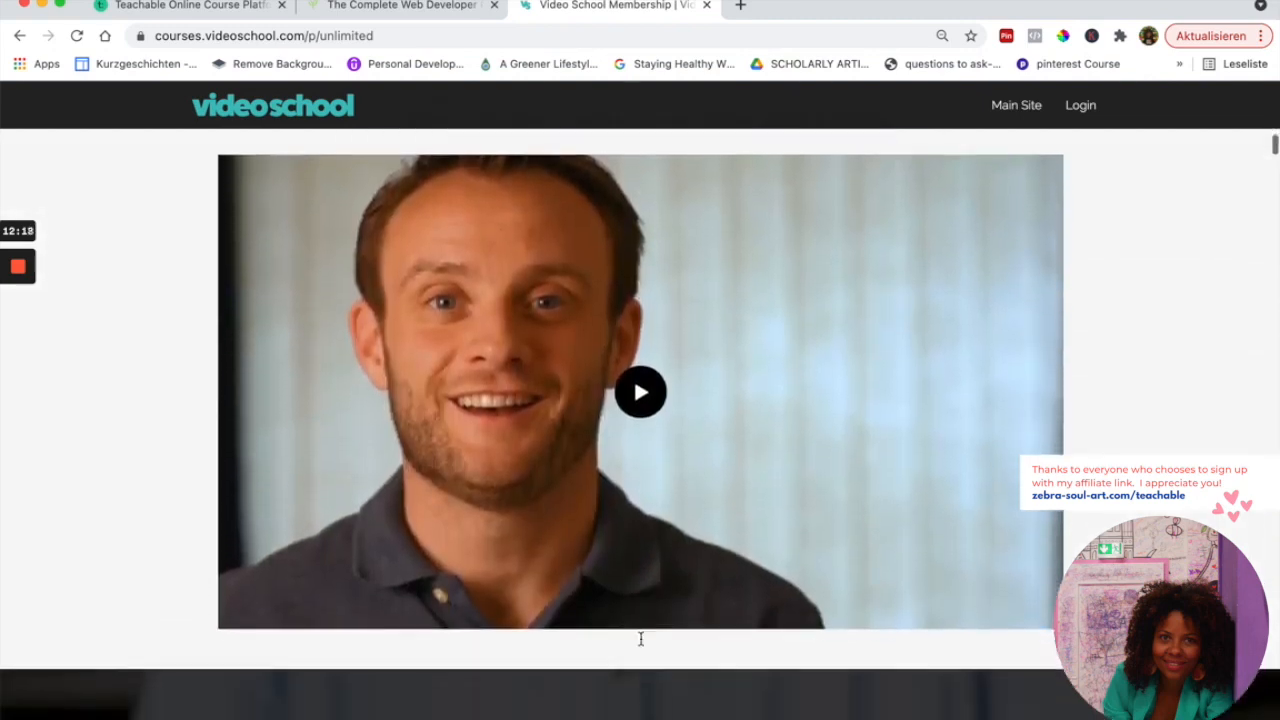
scroll(641, 638, down, 12)
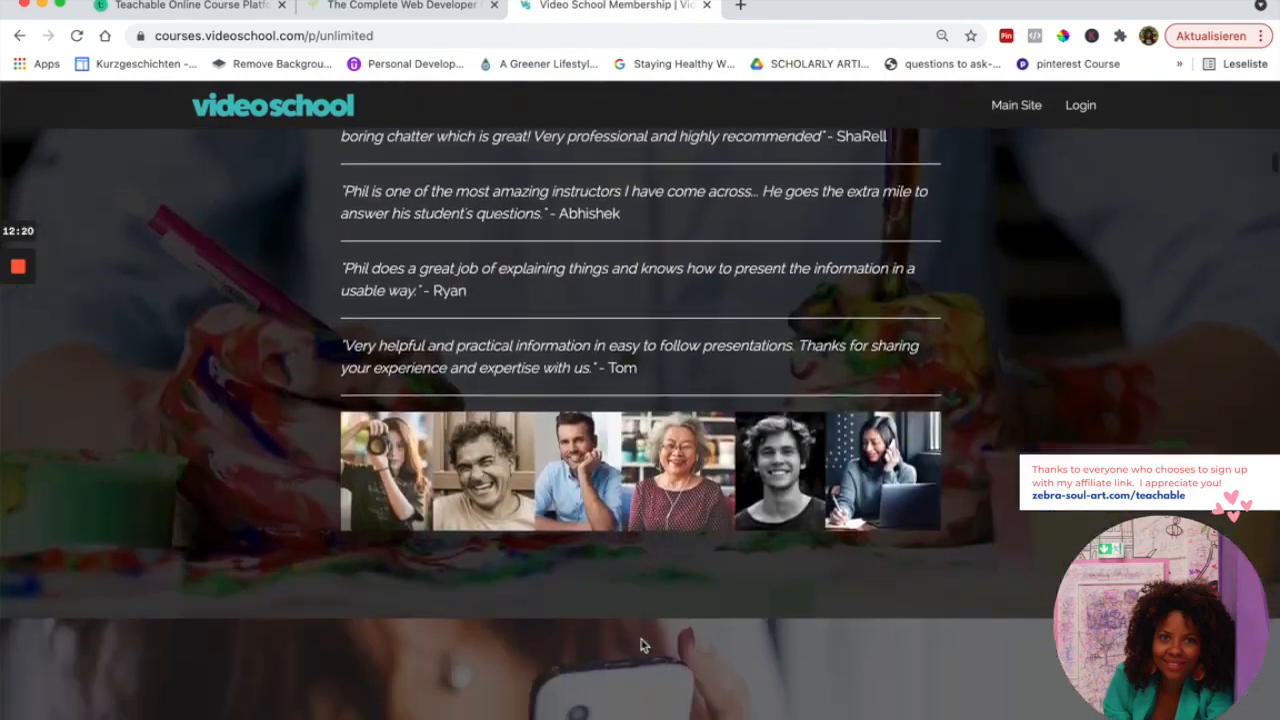
scroll(641, 645, down, 15)
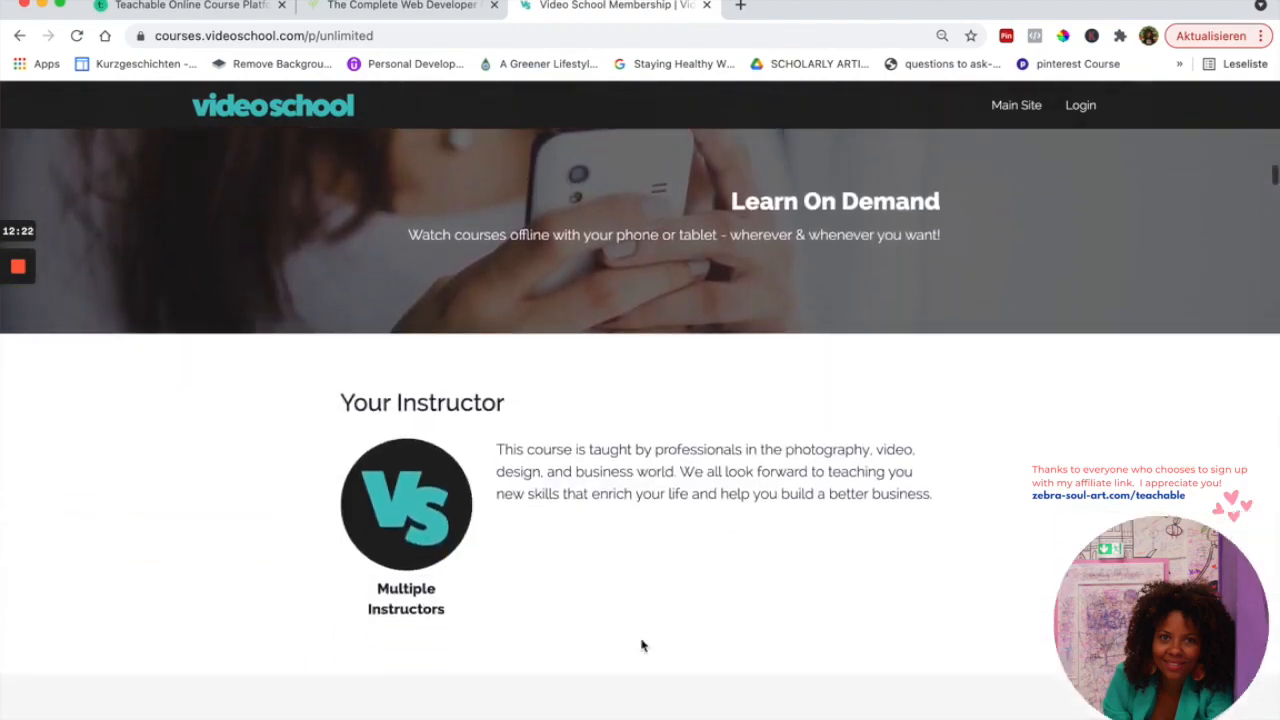
scroll(641, 645, down, 11)
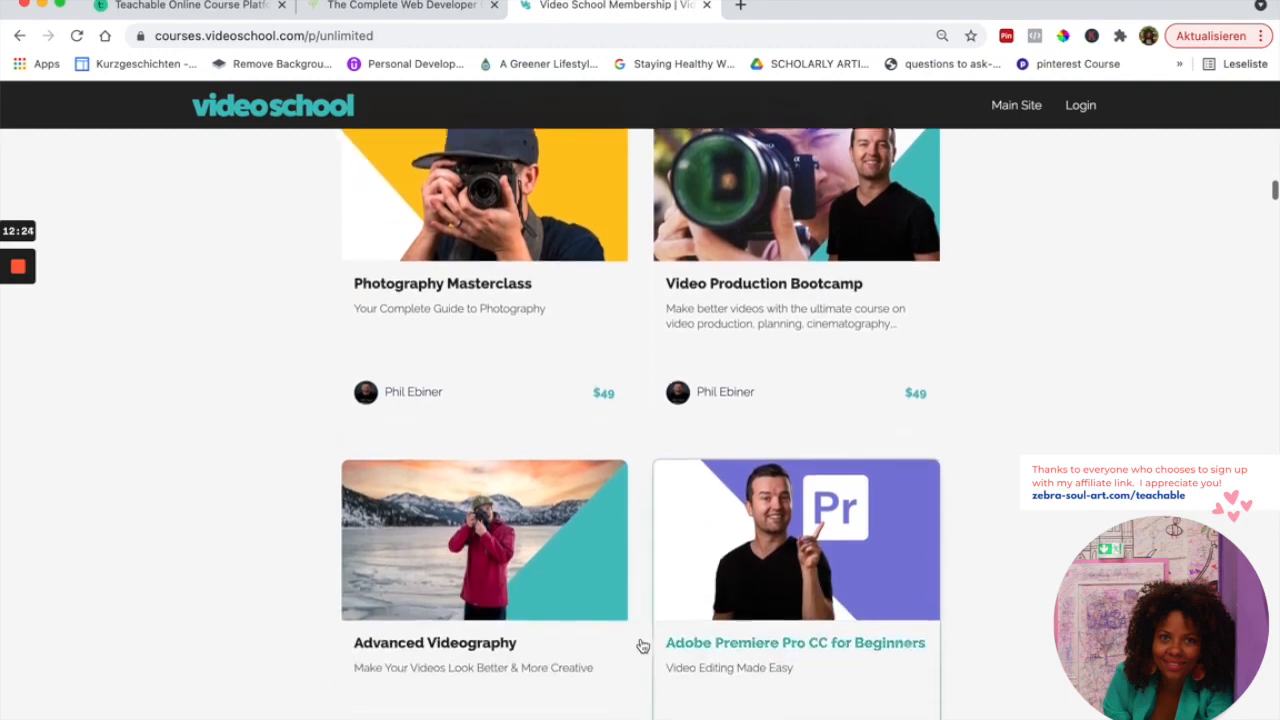
scroll(642, 645, down, 20)
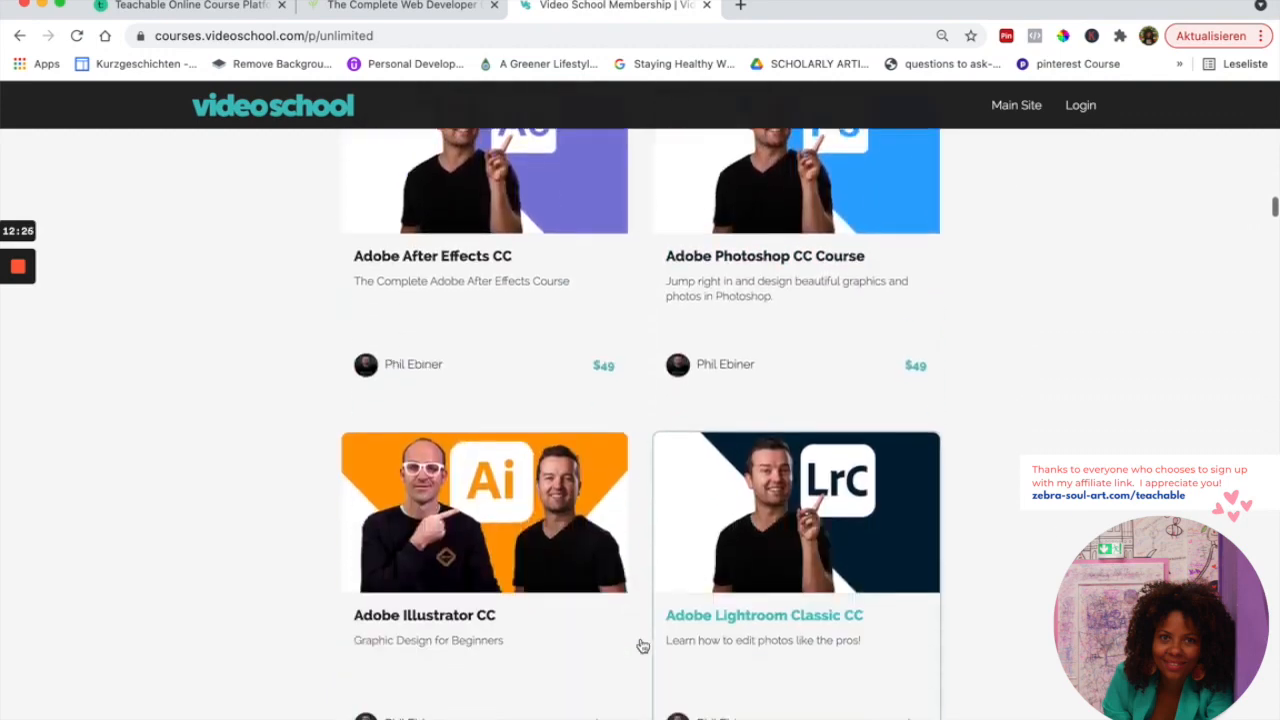
scroll(642, 645, down, 14)
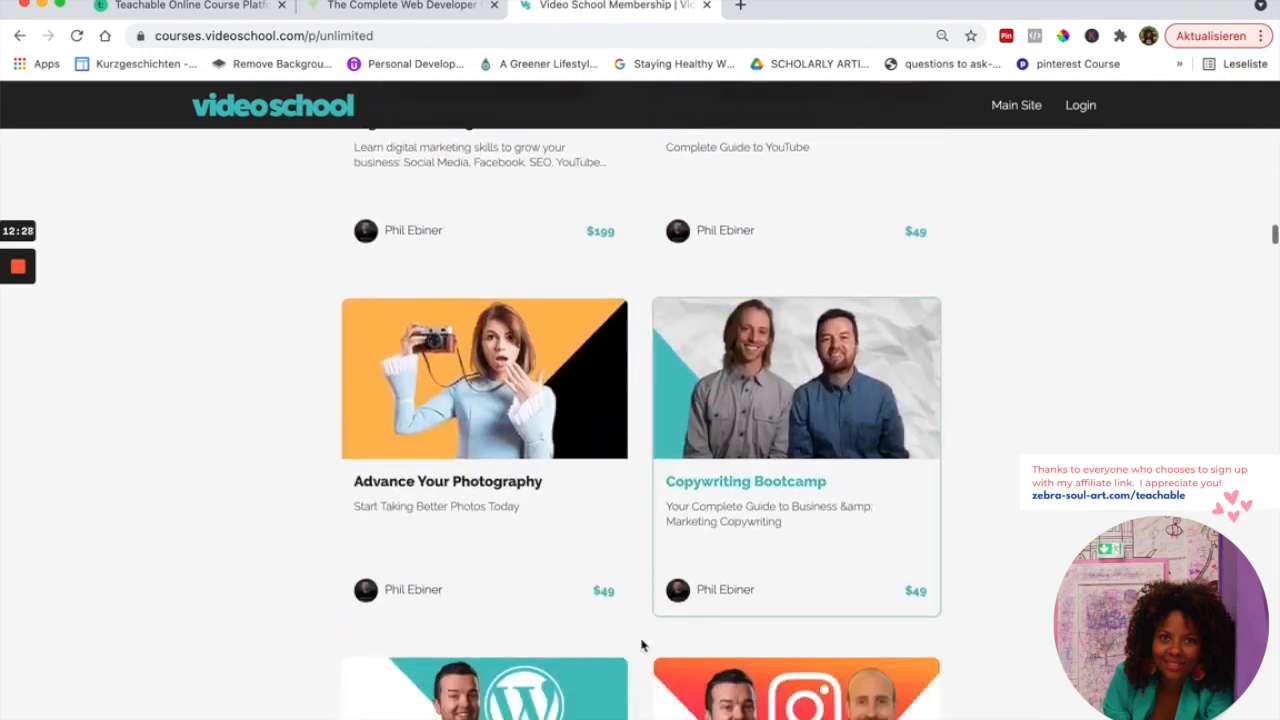
scroll(642, 645, down, 12)
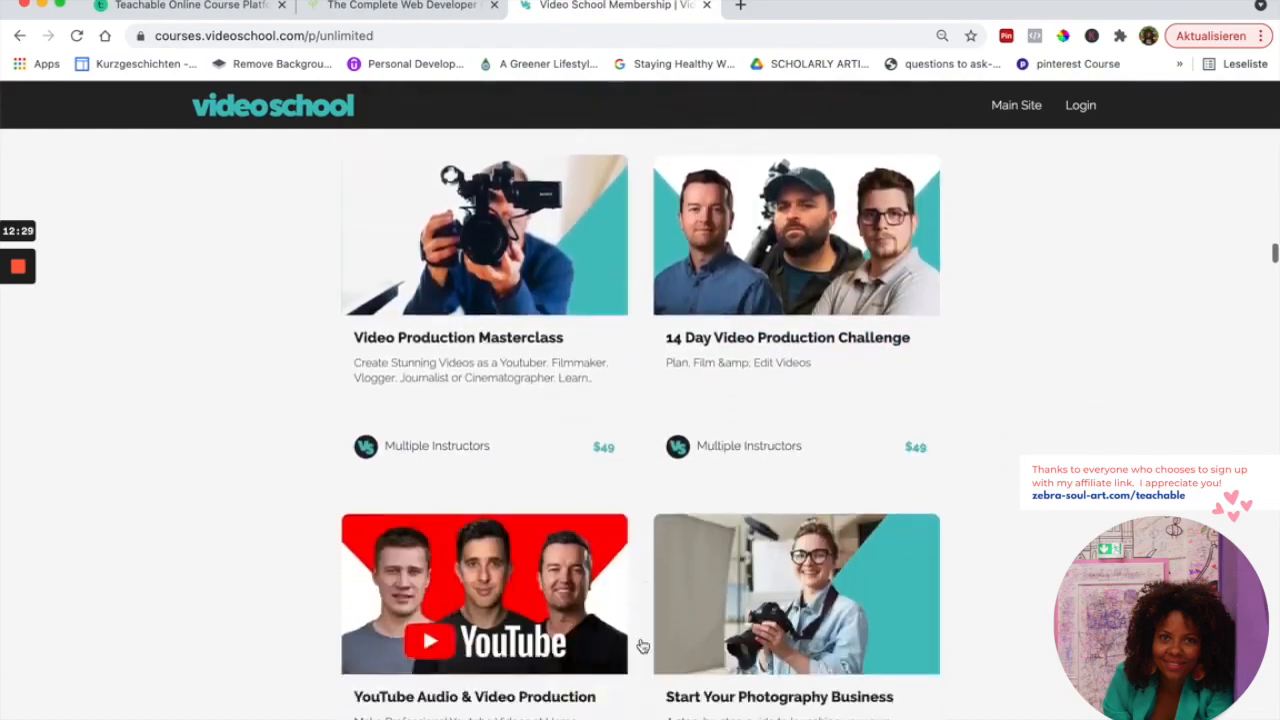
scroll(642, 645, up, 20)
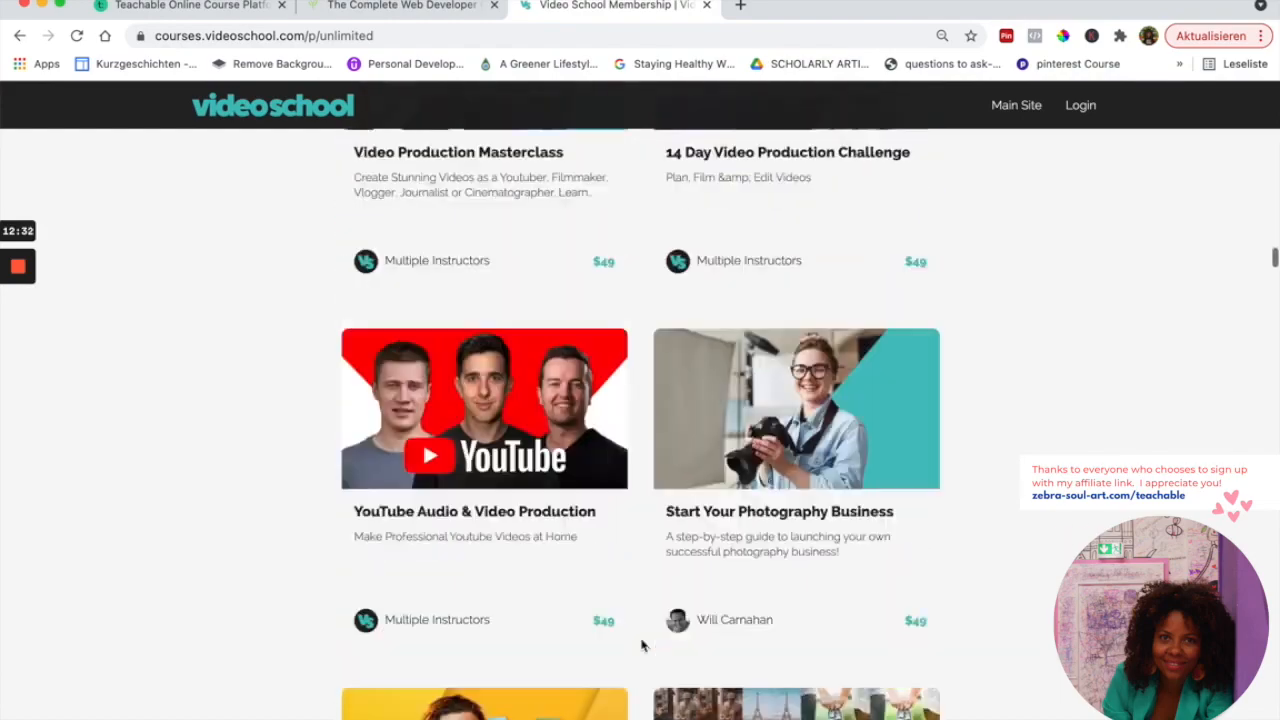
scroll(642, 645, up, 10)
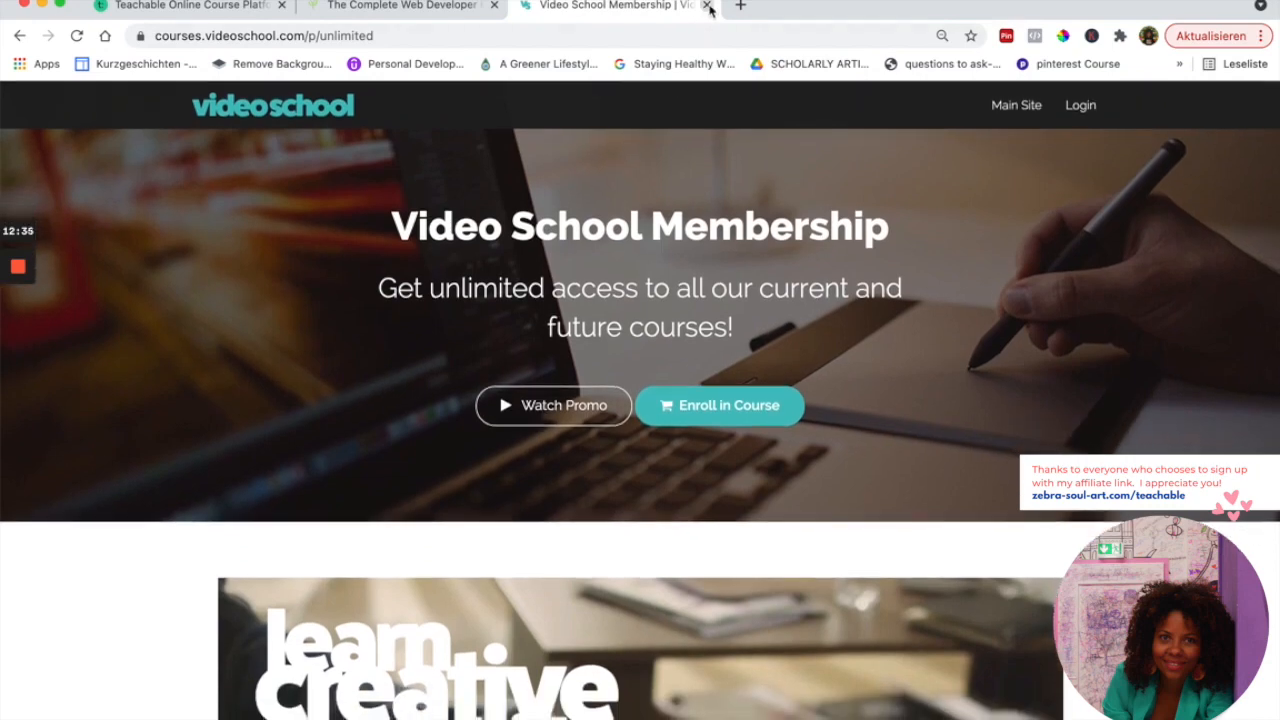
Close the Video School Membership and Complete Web Developer Course pages, and open the Examples page on Teachable's main site
click(709, 6)
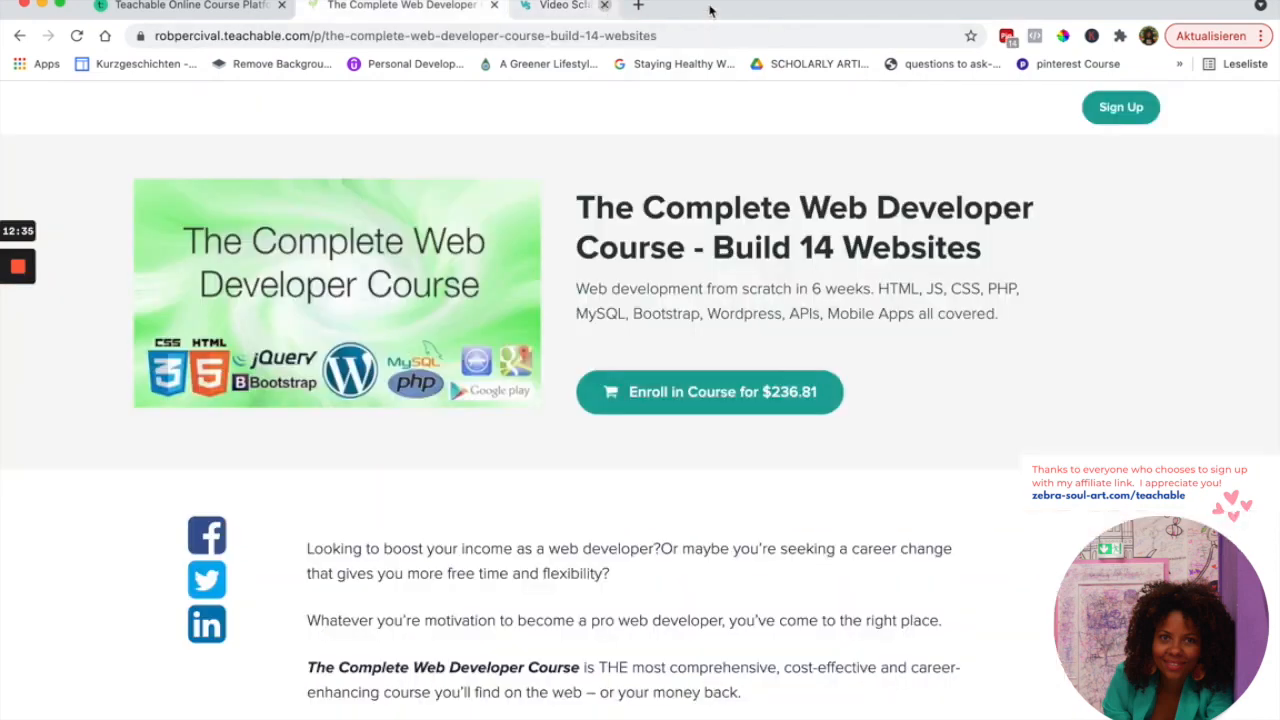
click(494, 6)
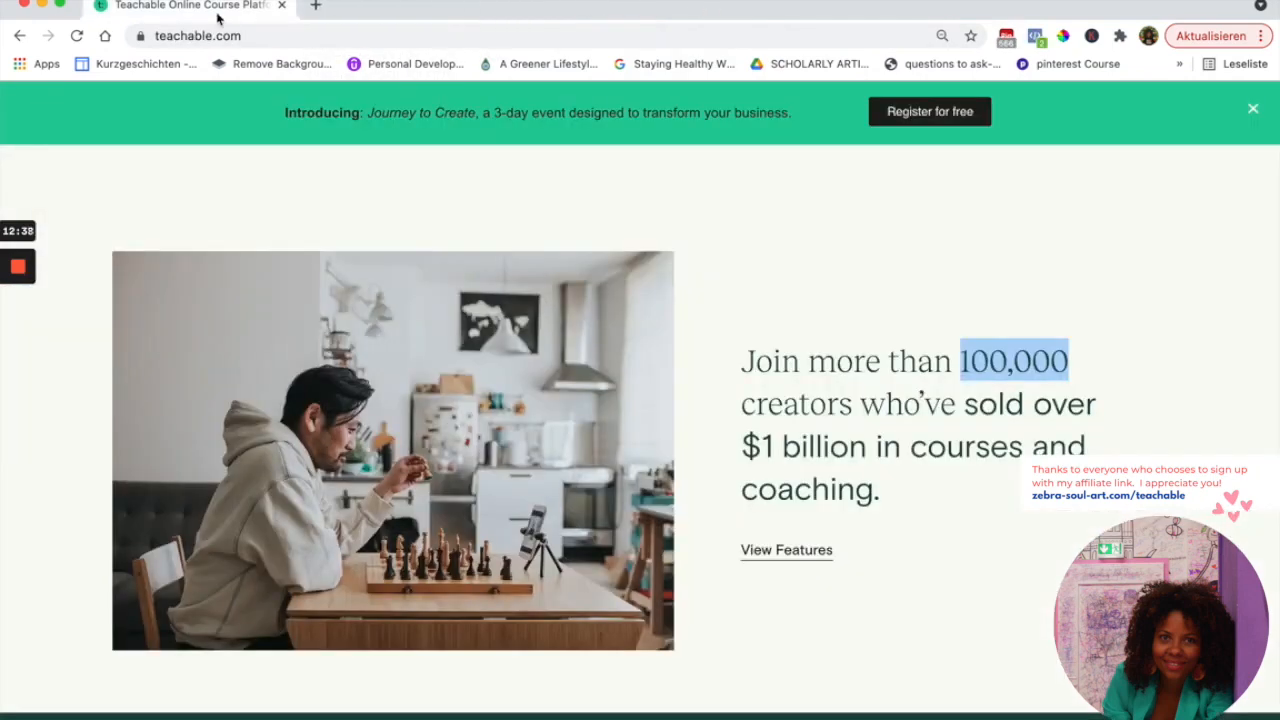
scroll(445, 253, up, 15)
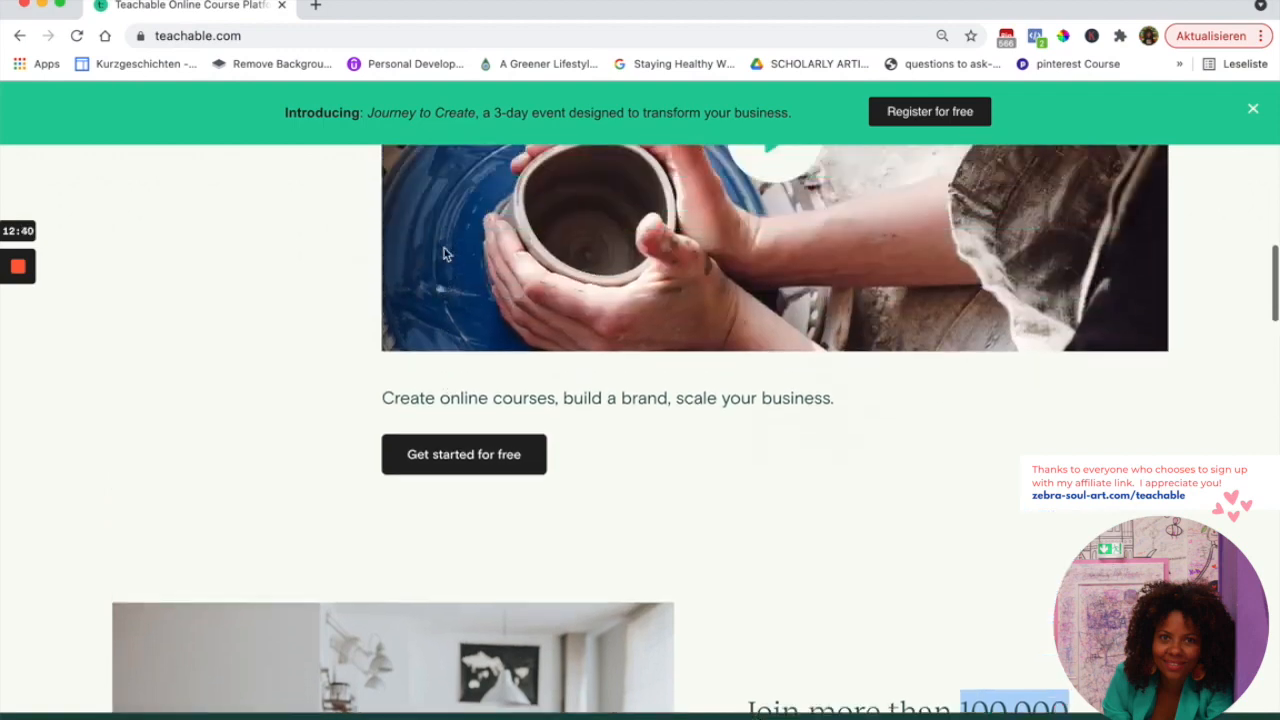
scroll(444, 250, up, 5)
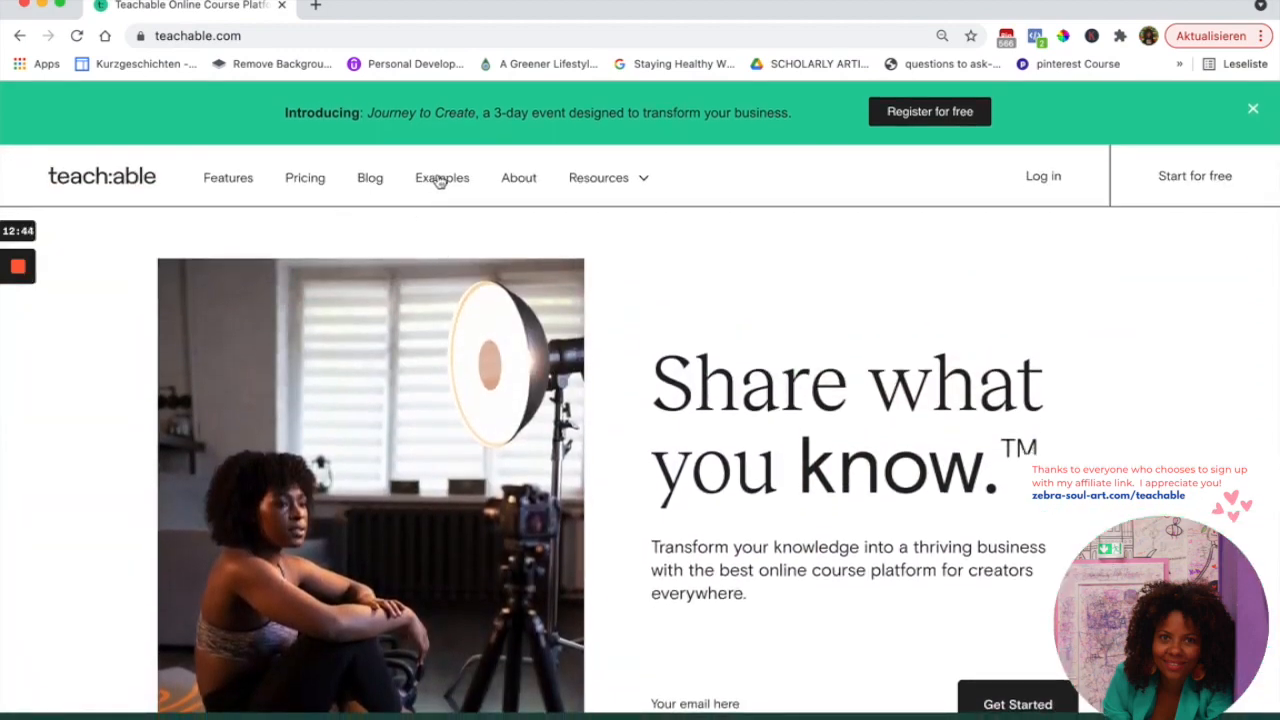
click(447, 186)
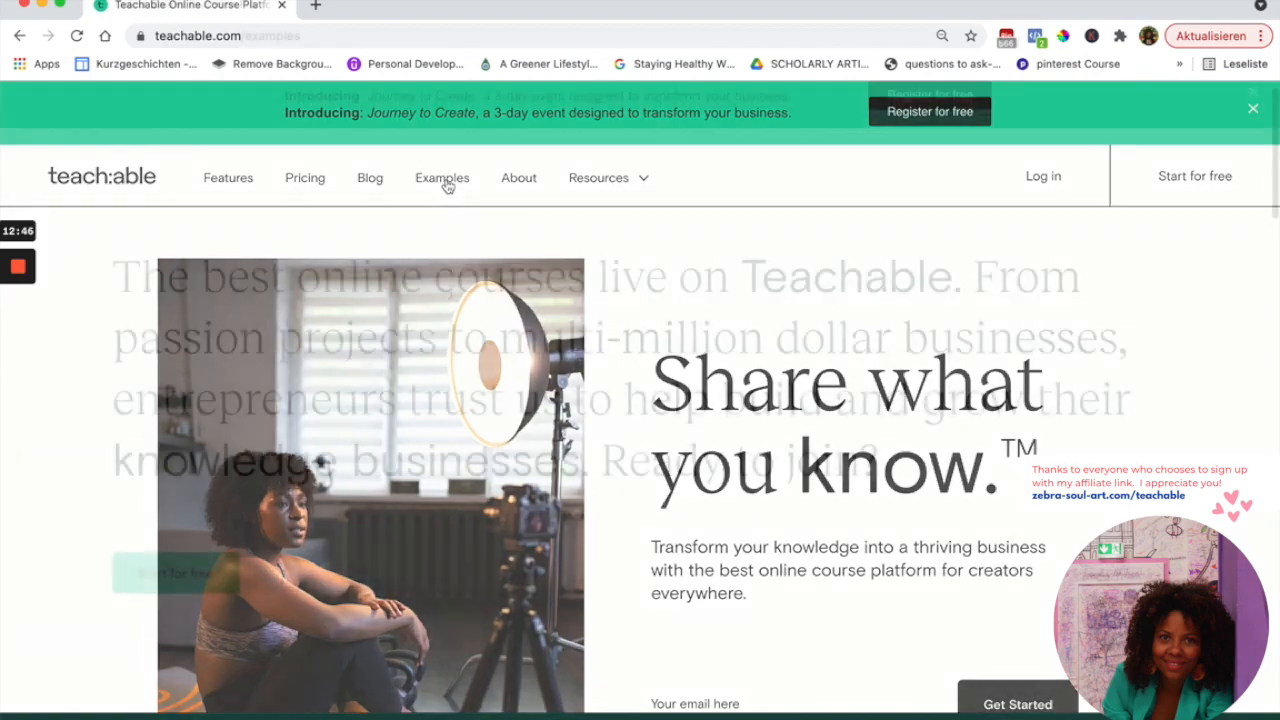
Read the Examples page introduction and review its course categories, from Arts to Business
scroll(463, 398, down, 3)
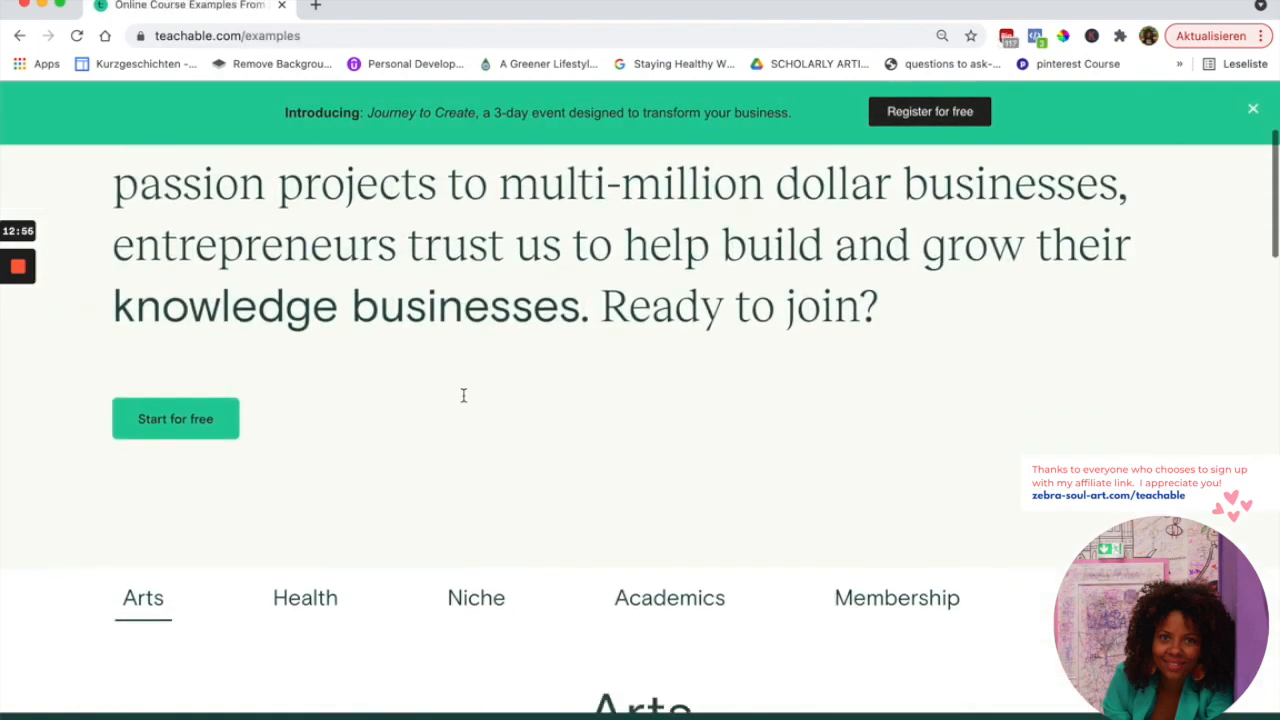
scroll(463, 398, down, 4)
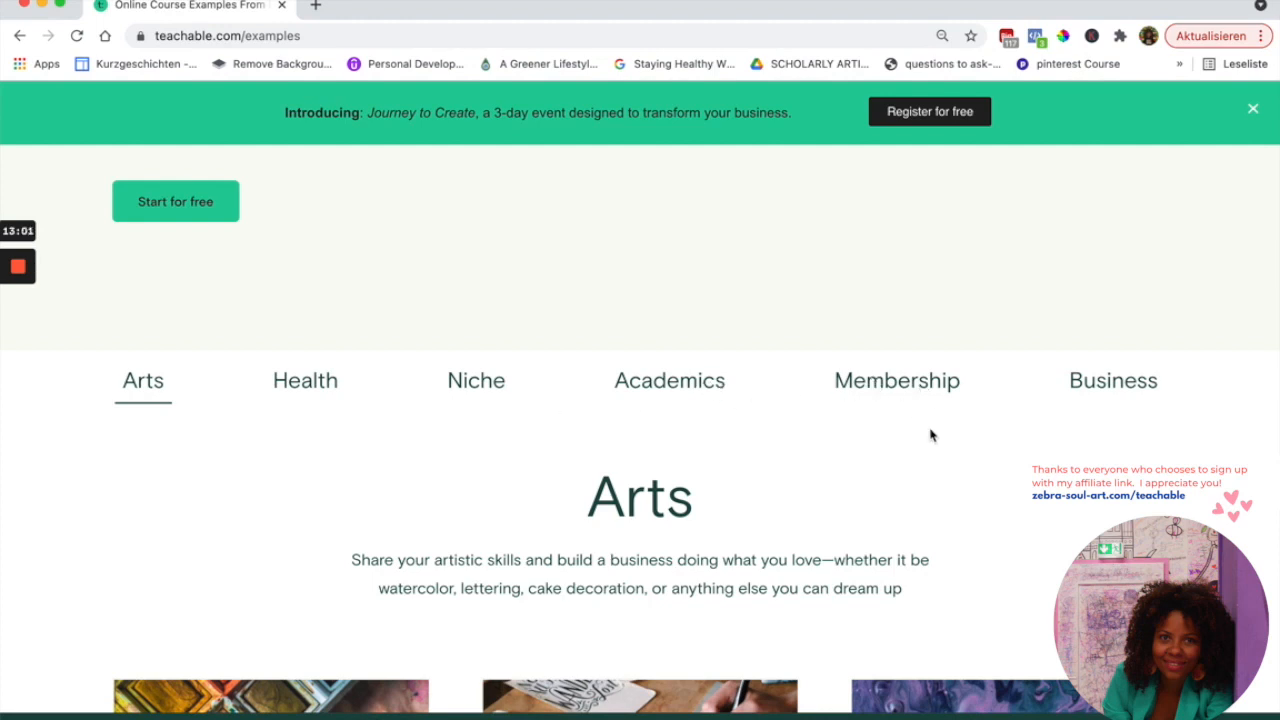
scroll(874, 509, down, 3)
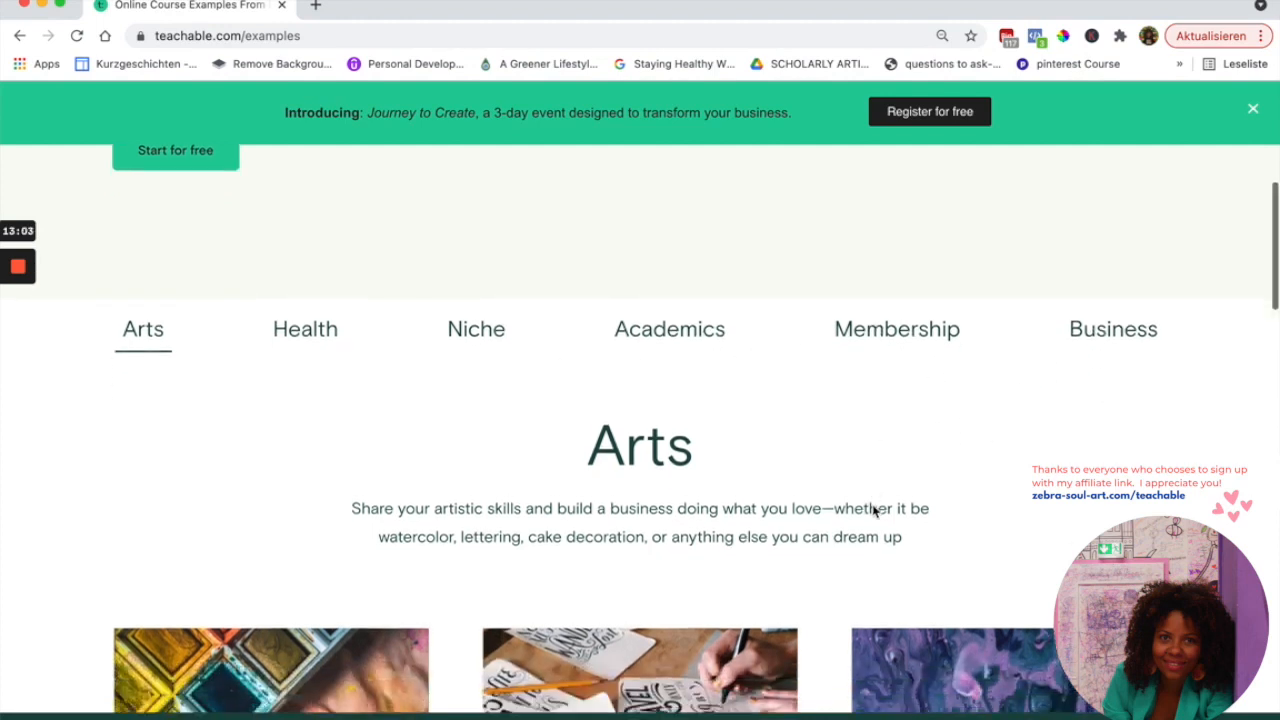
scroll(543, 214, up, 1)
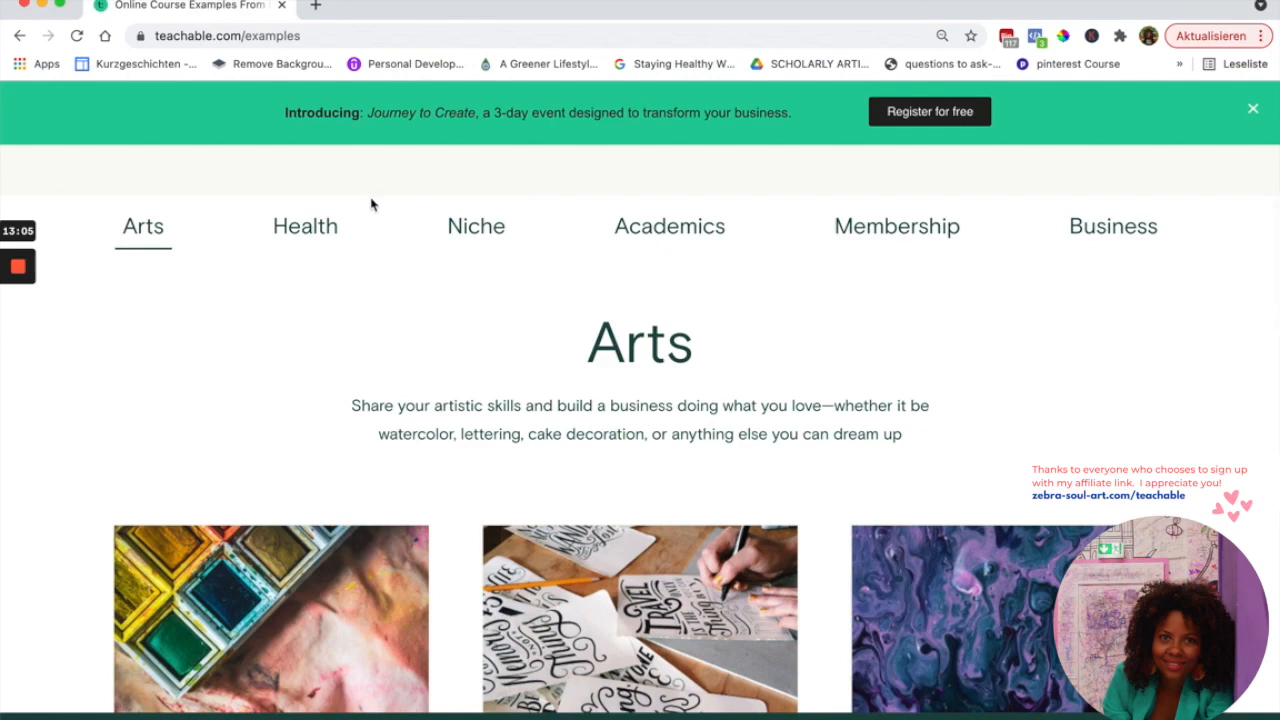
Show the Health examples and review the Fitness Bootcamp, Yoga and Nutrition cards
click(322, 230)
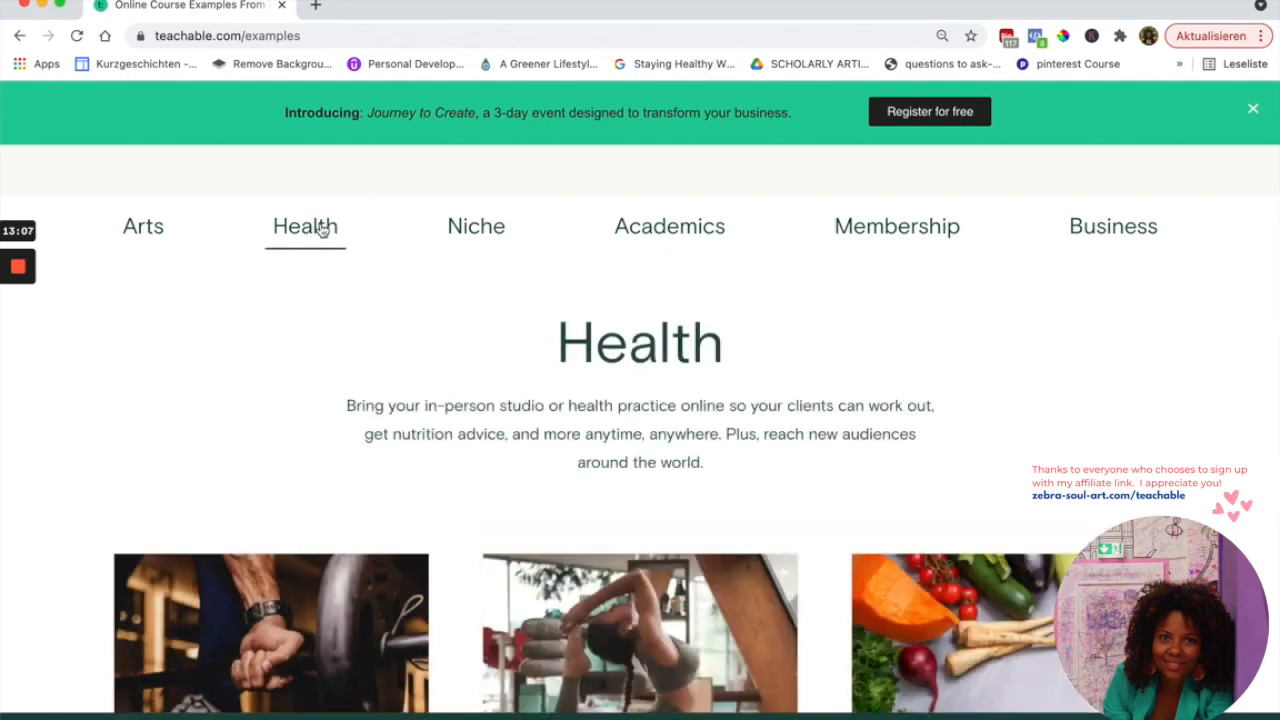
scroll(551, 345, down, 3)
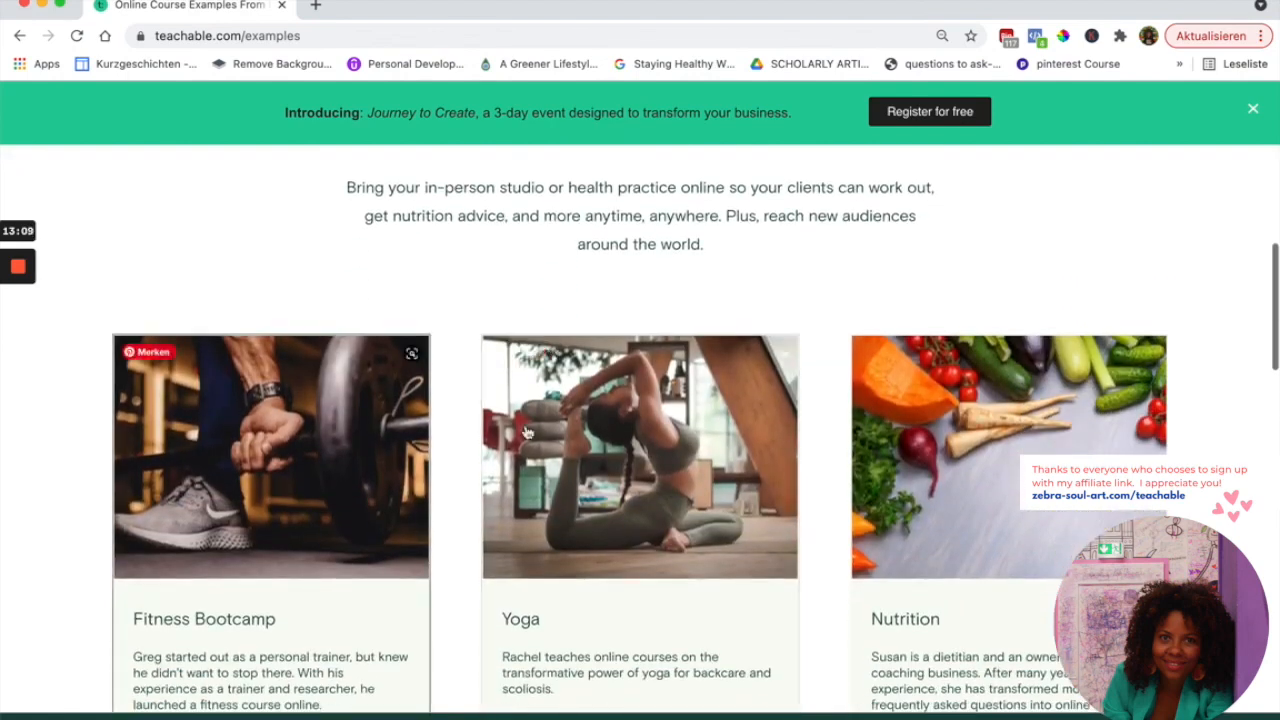
scroll(958, 452, down, 1)
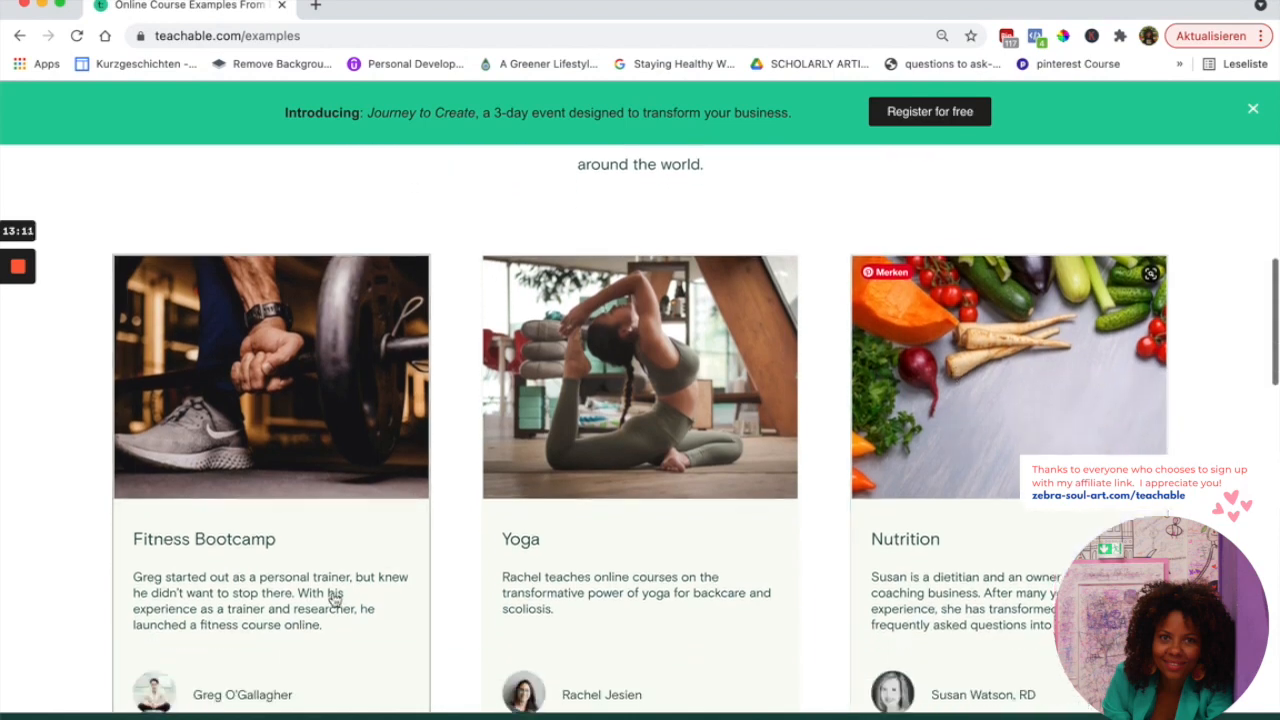
scroll(551, 566, down, 1)
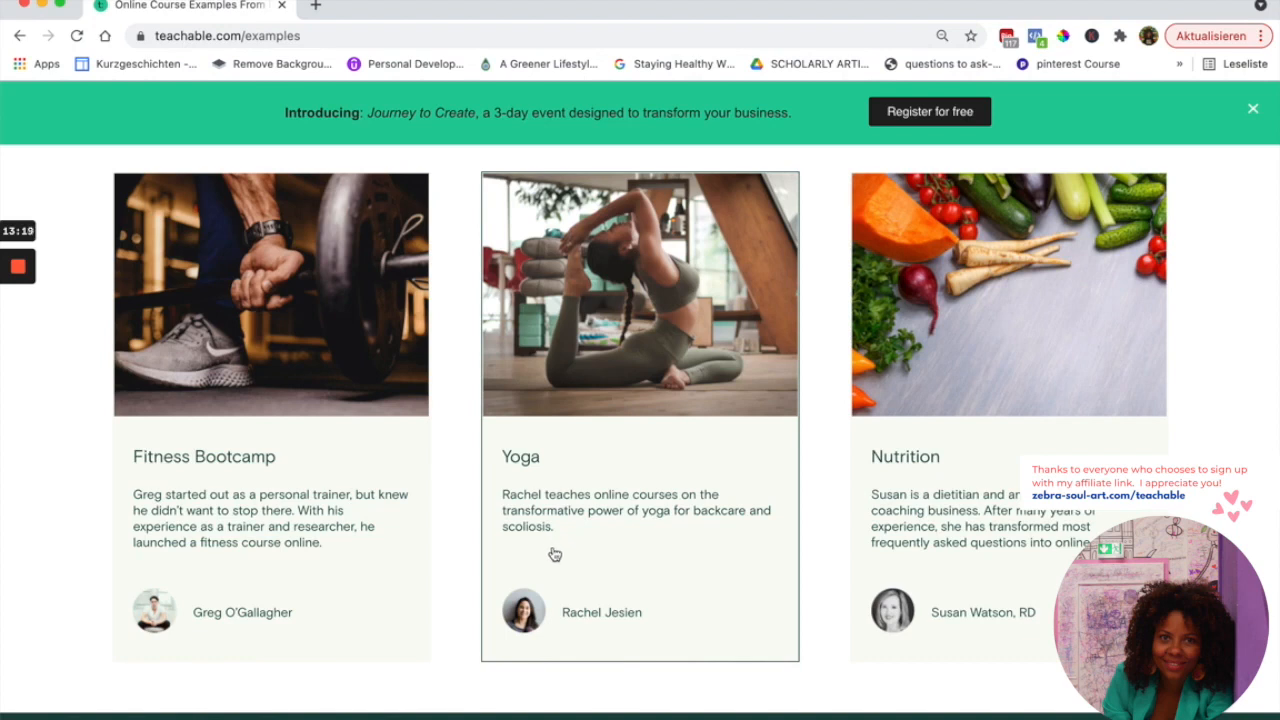
scroll(554, 553, down, 1)
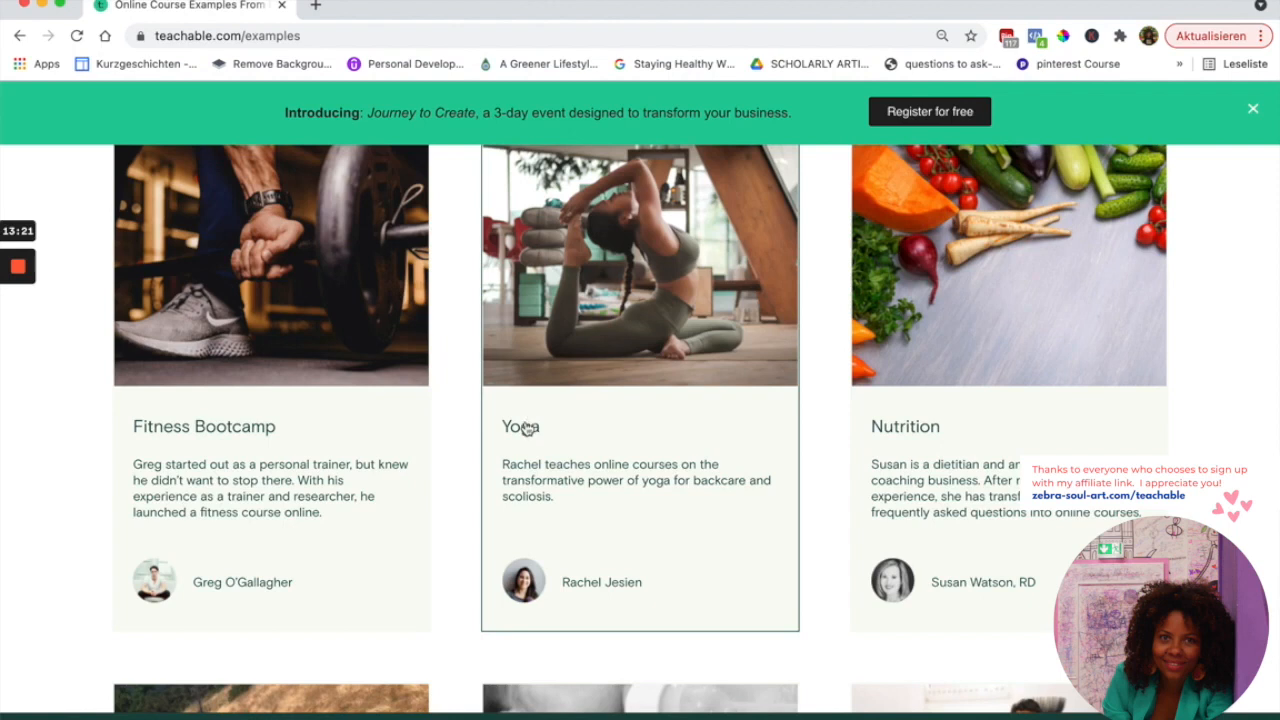
Open the Yoga example's school site and highlight its headline "Take Control of Your Own Healing!" and the tagline beneath it
click(526, 431)
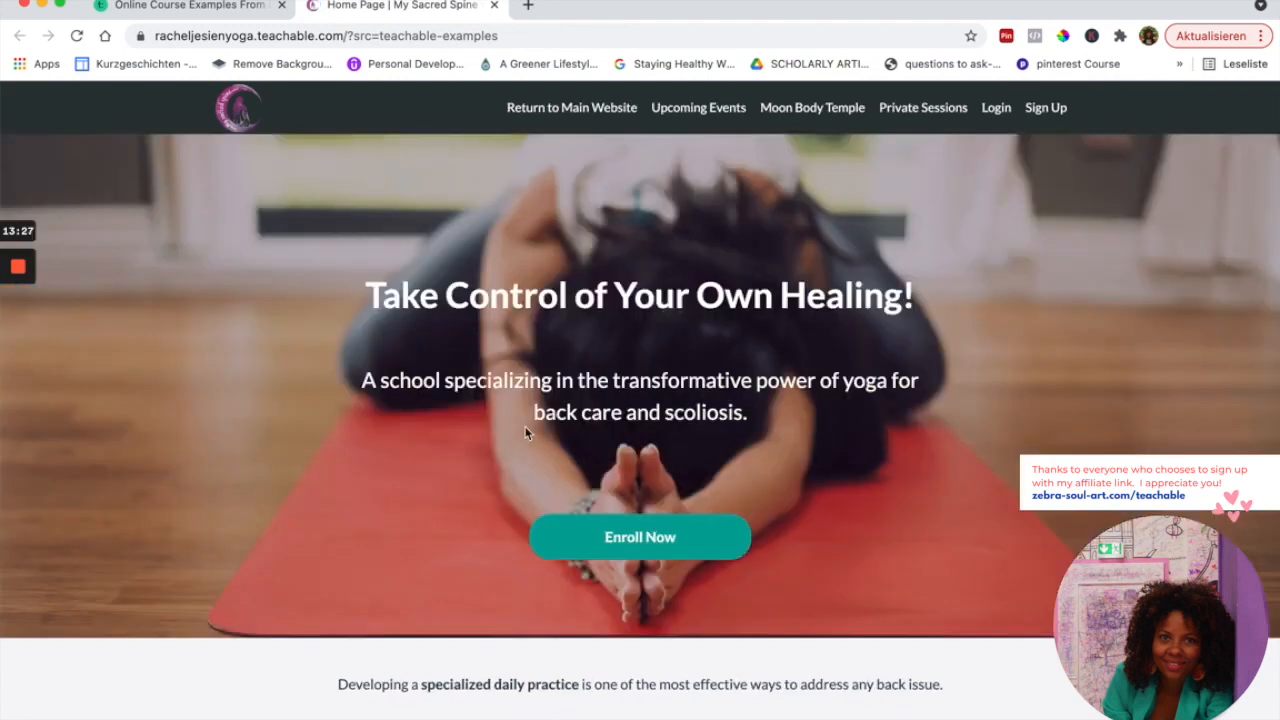
scroll(520, 440, down, 1)
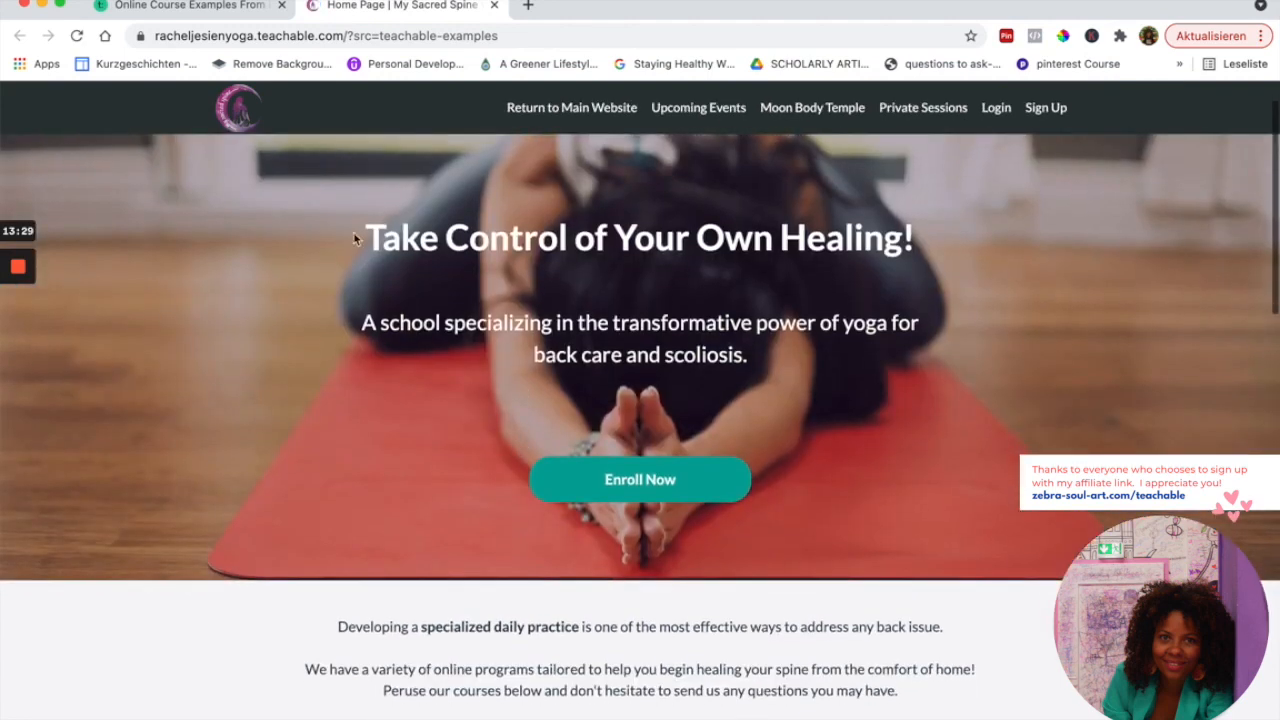
drag(368, 232, 960, 235)
drag(361, 324, 755, 353)
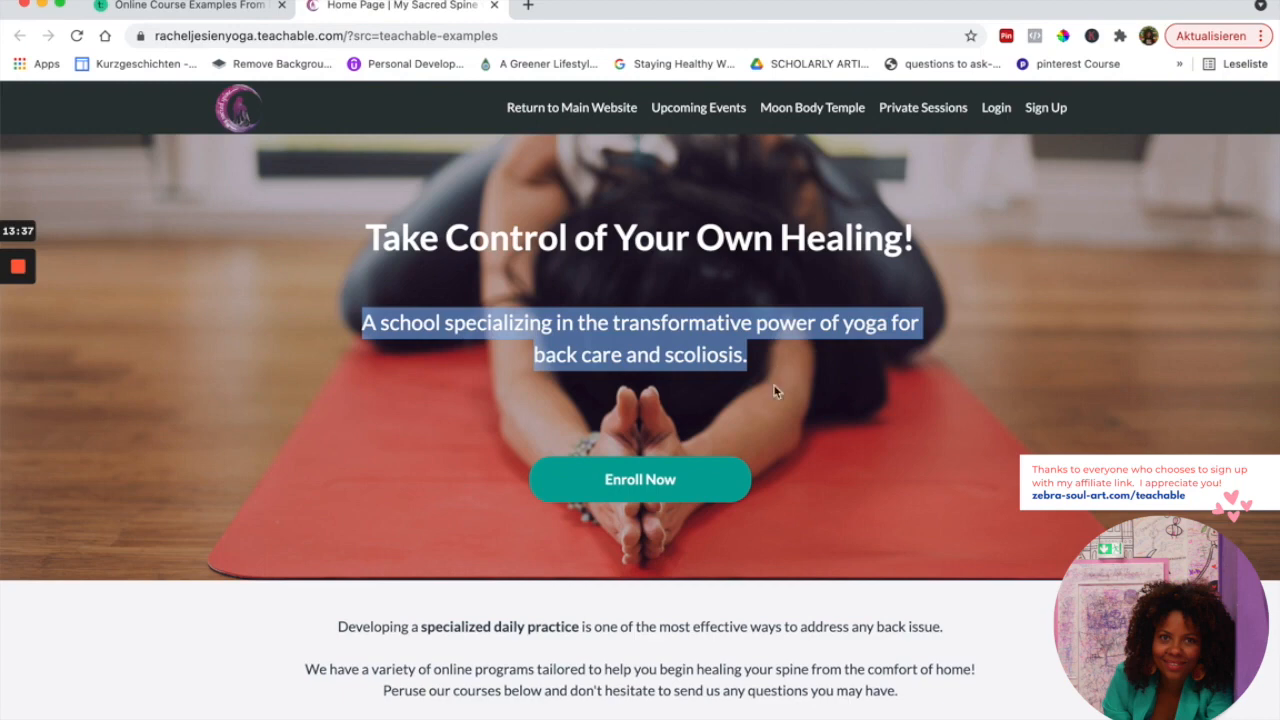
Highlight the school's introductory text, from the specialized daily practice line through the contact invitation, and clear the highlight
scroll(775, 395, down, 2)
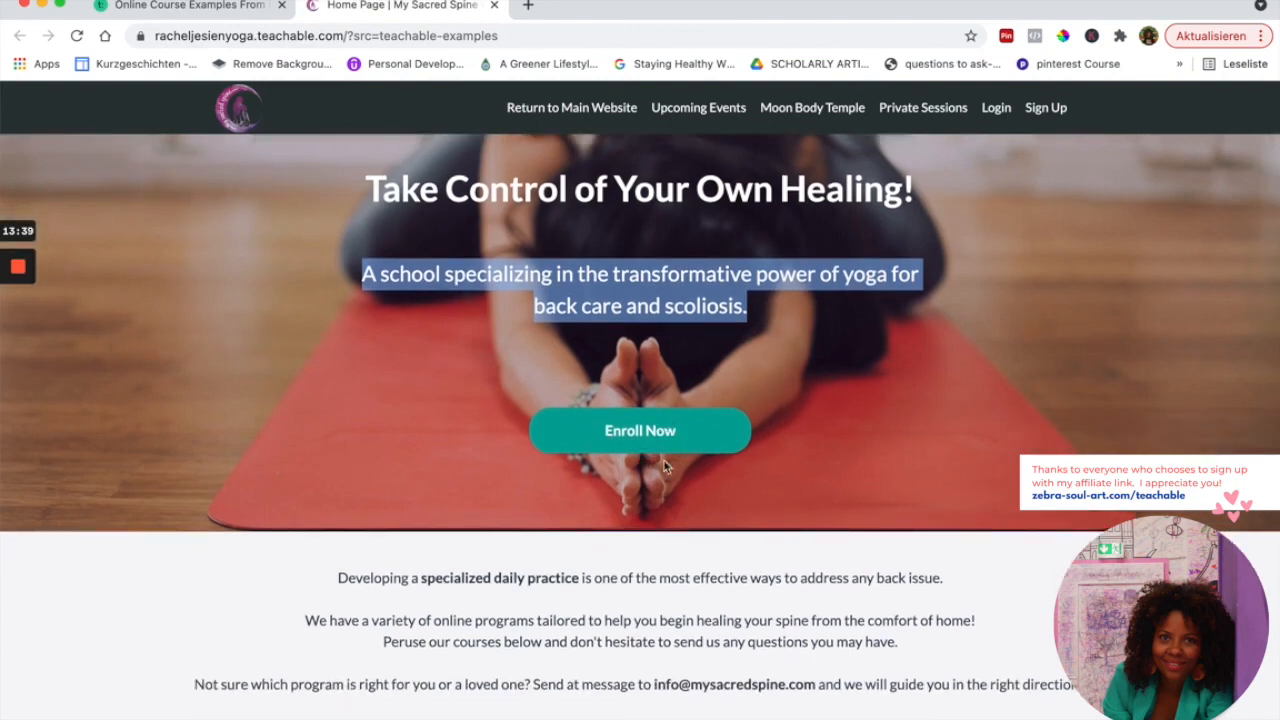
scroll(670, 486, down, 5)
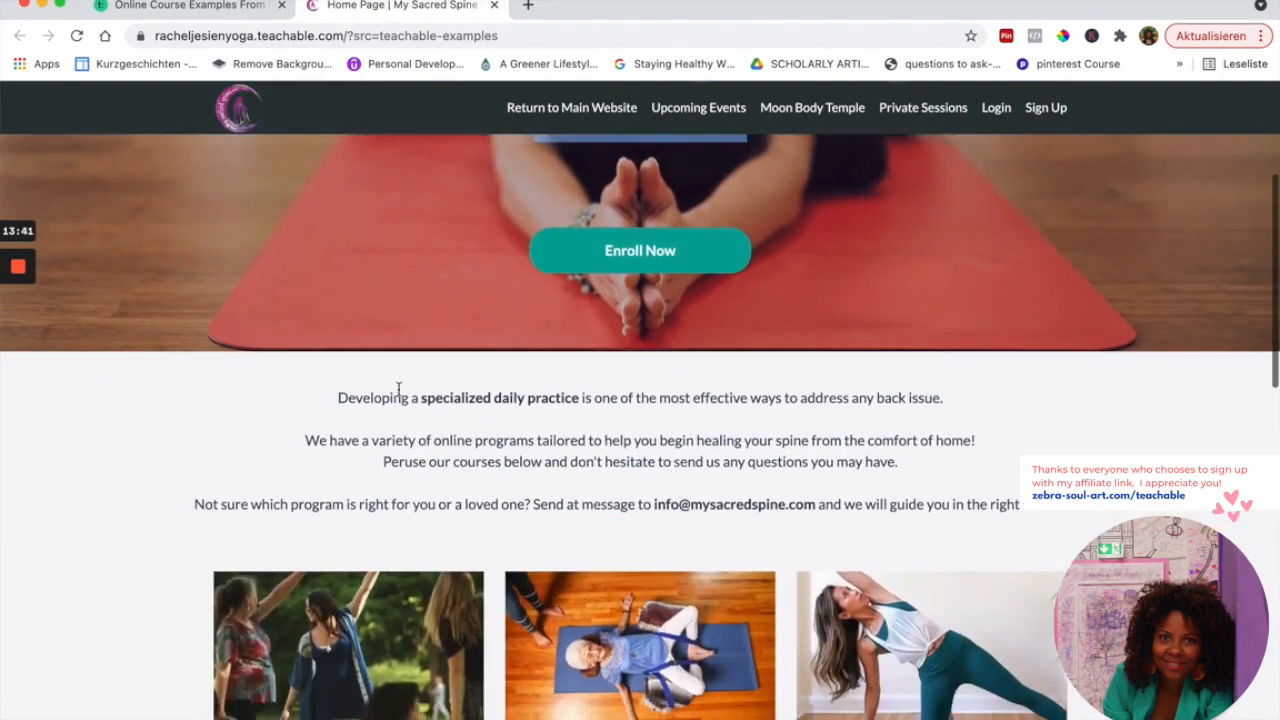
mouse_move(340, 394)
mouse_down()
mouse_move(820, 452)
mouse_move(1113, 518)
mouse_up()
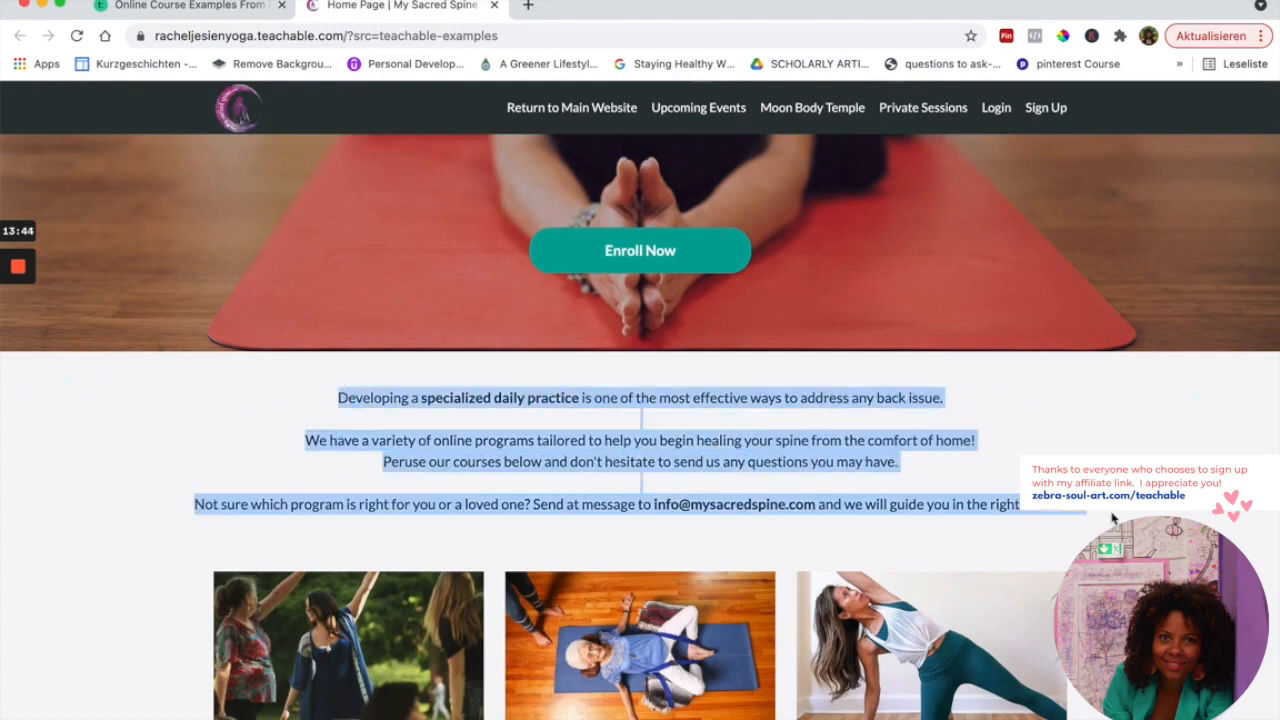
click(596, 496)
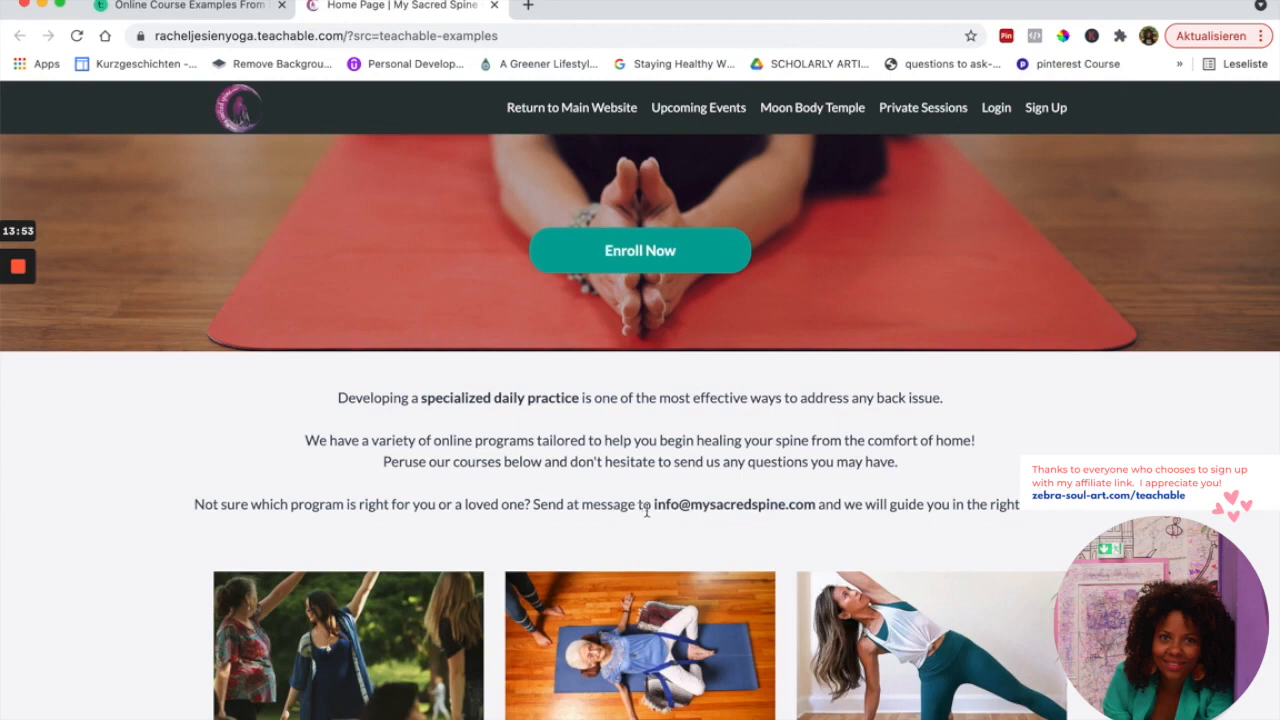
Look through the yoga school's course catalogue, comparing the yearly and one-time prices of both rows of courses
scroll(780, 511, down, 2)
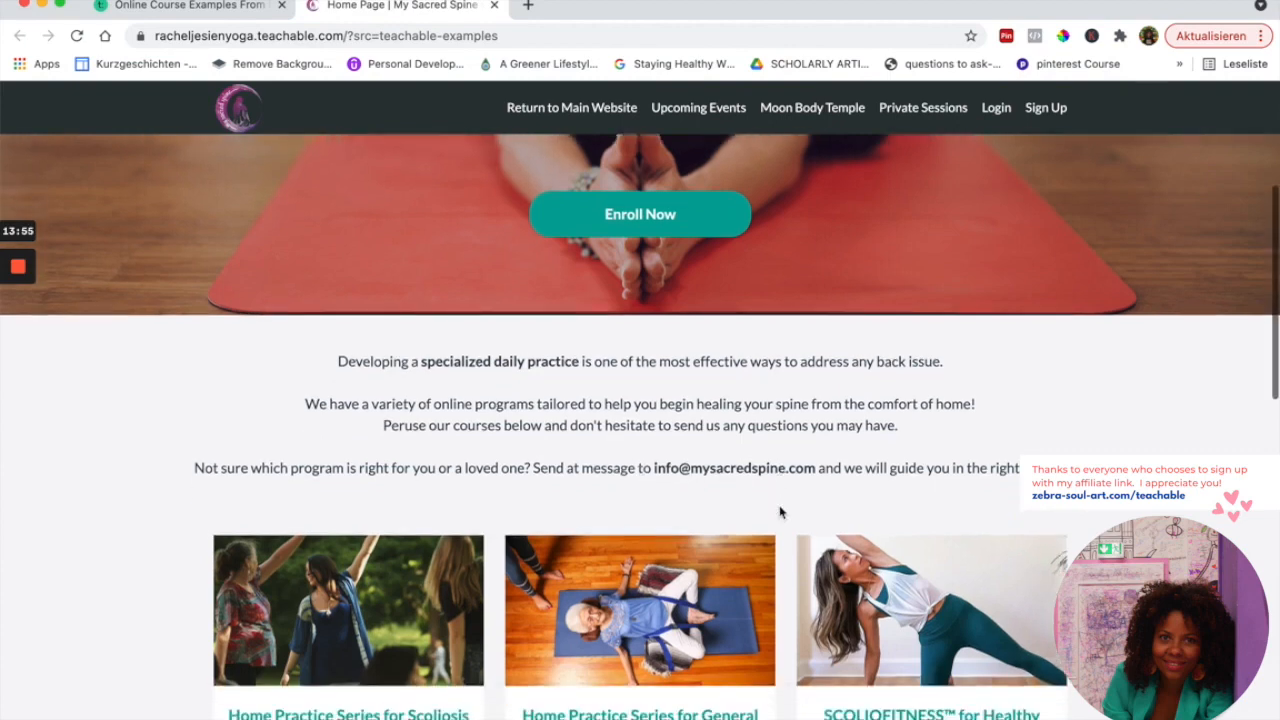
scroll(780, 511, down, 1)
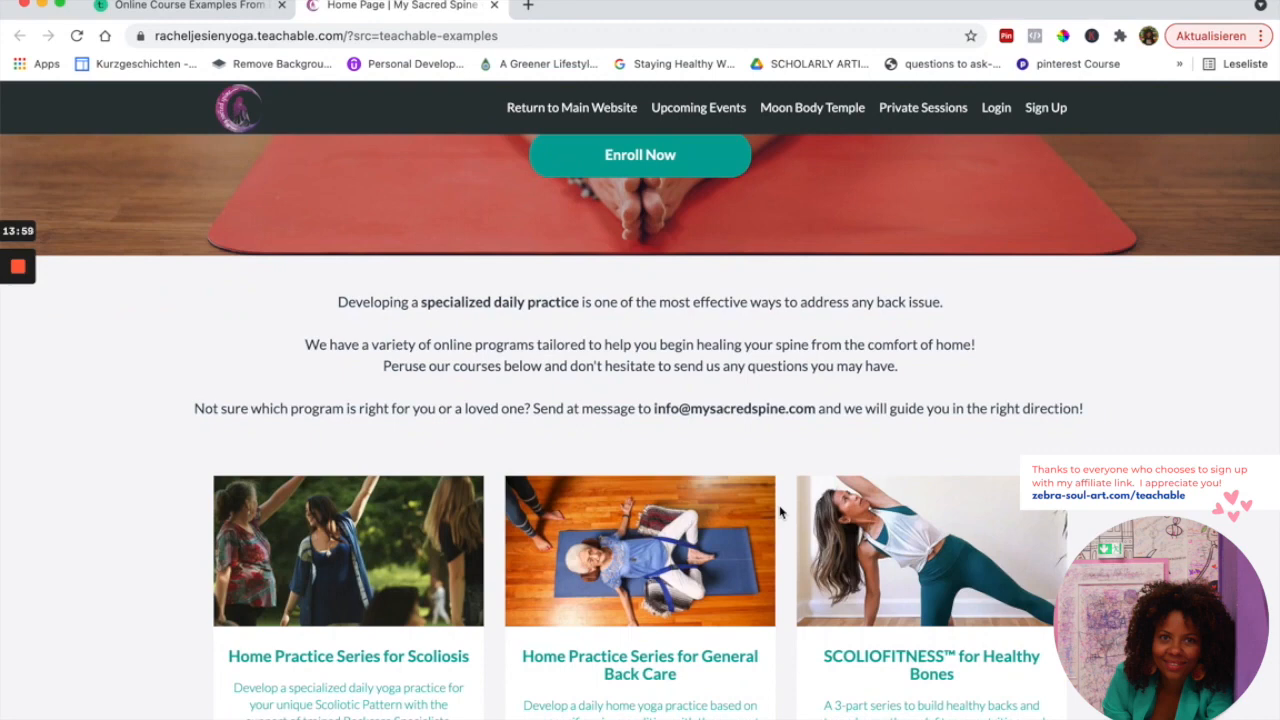
scroll(799, 523, down, 4)
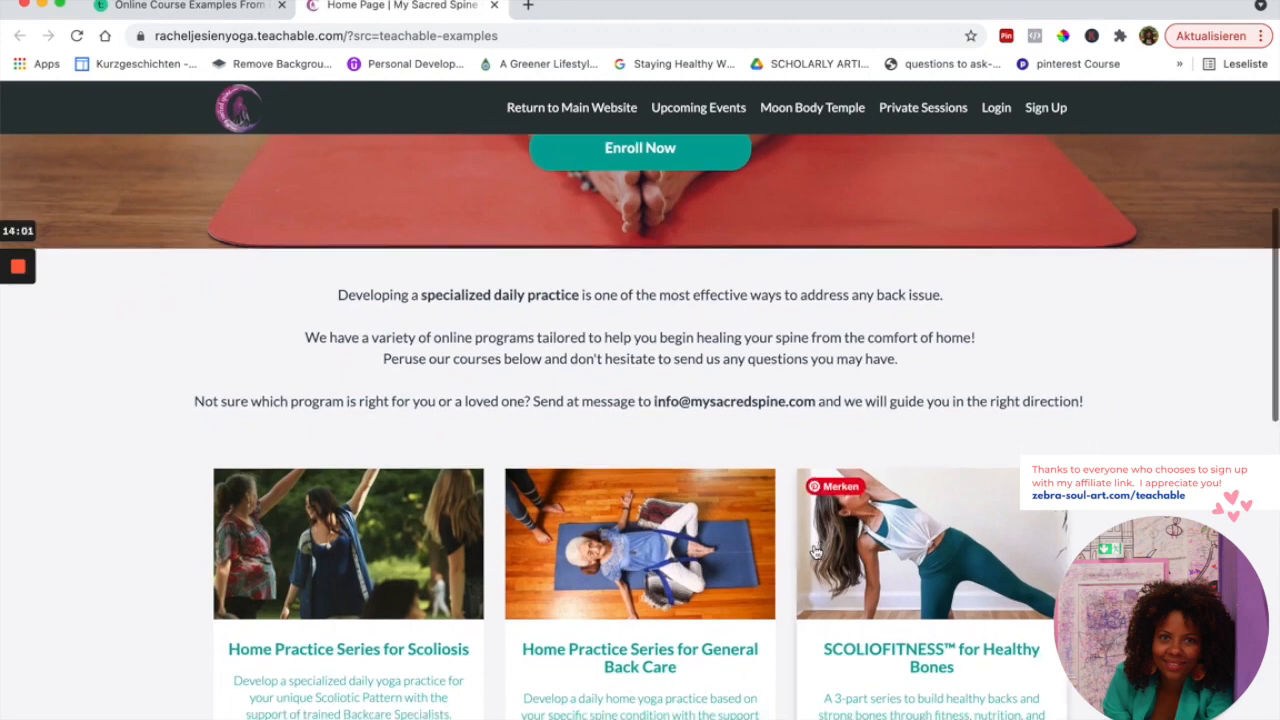
scroll(833, 601, down, 1)
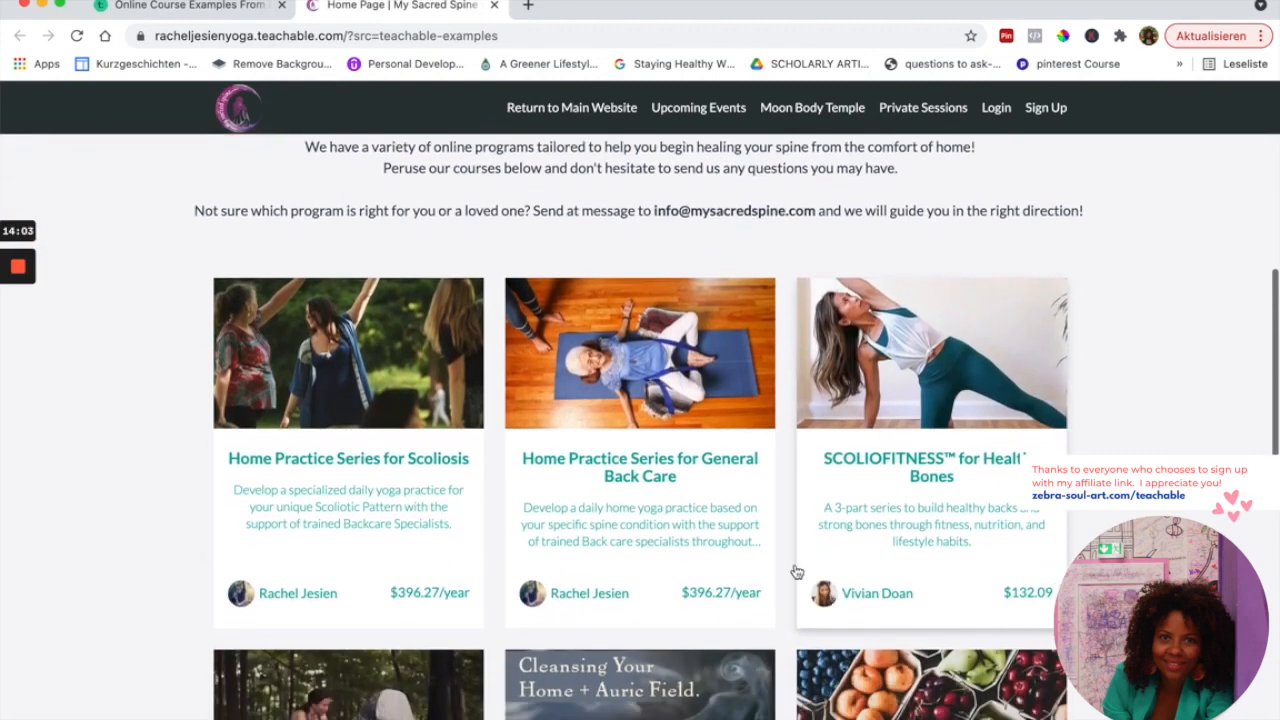
scroll(721, 525, down, 4)
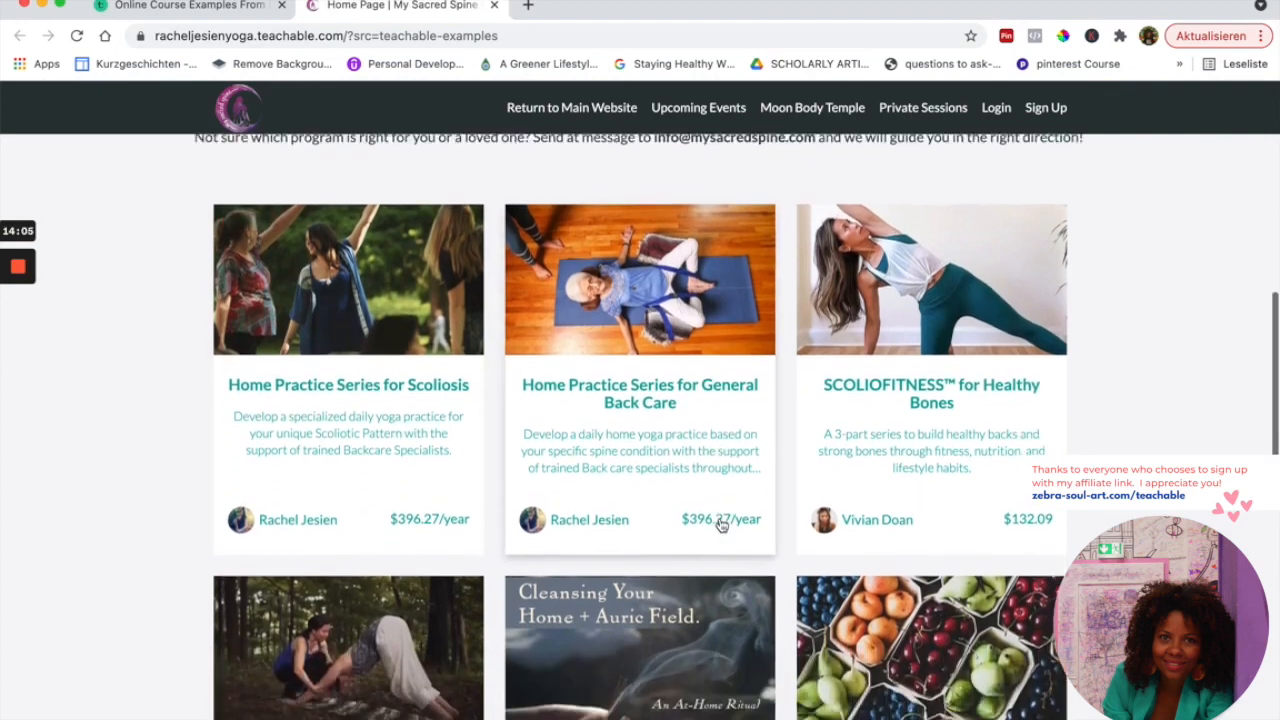
scroll(721, 525, down, 2)
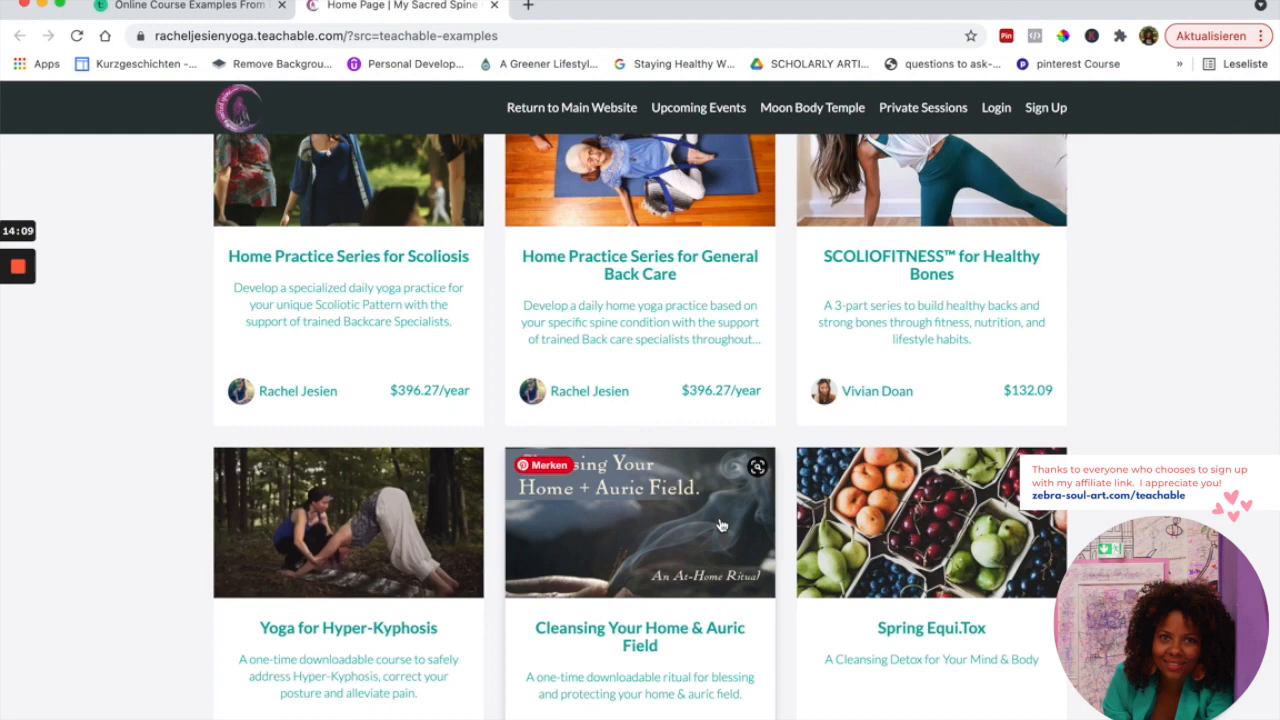
scroll(721, 525, down, 7)
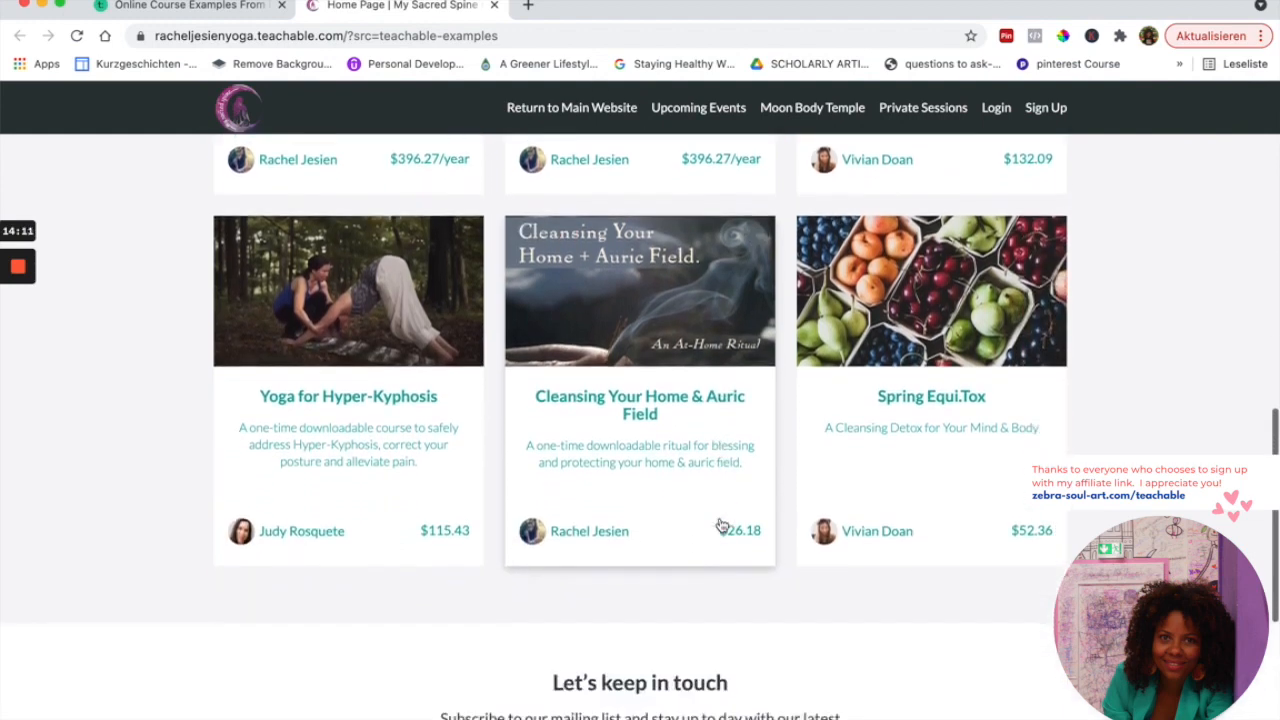
Examine the "Let's keep in touch" mailing list form, including its email field, consent checkbox and Subscribe option
scroll(721, 525, down, 3)
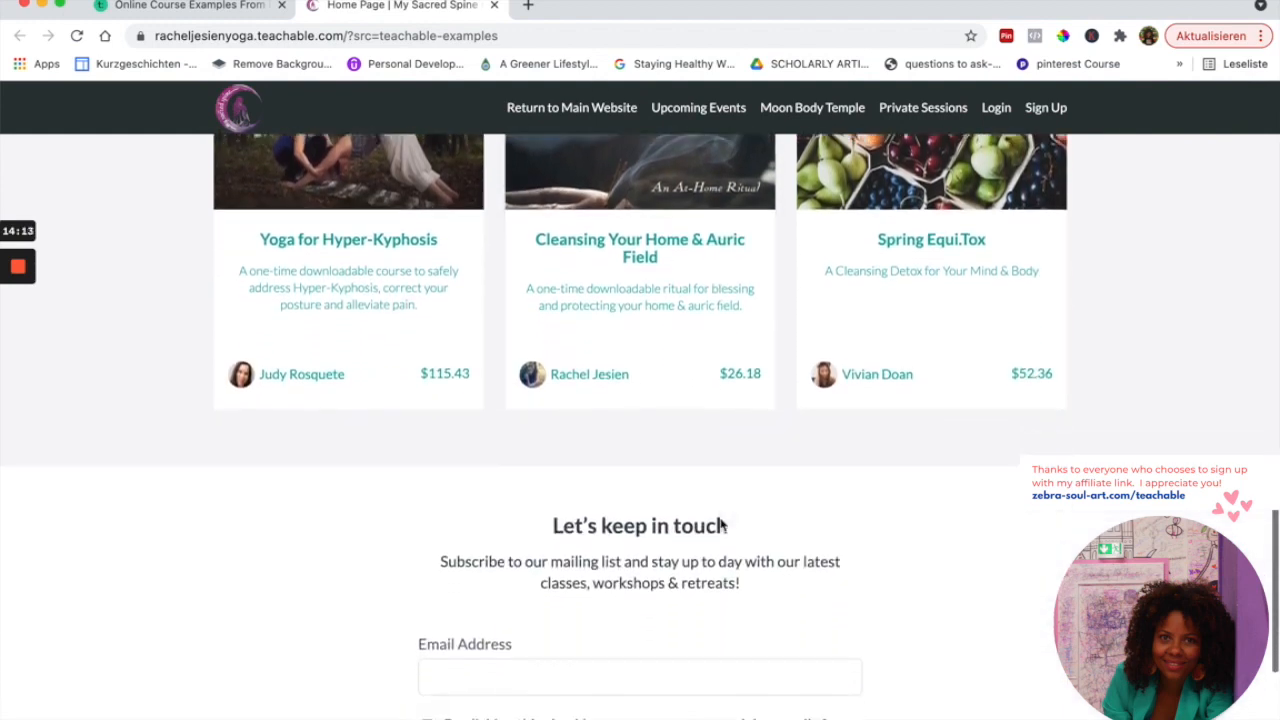
scroll(721, 525, down, 1)
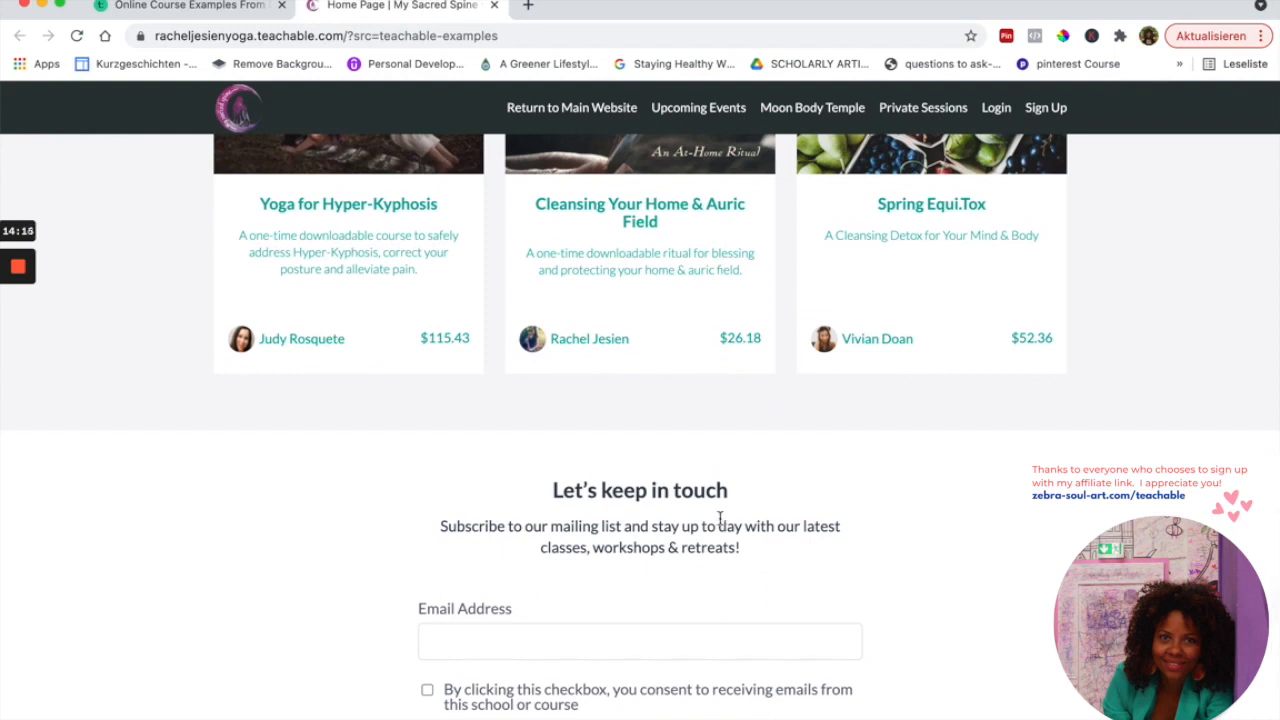
scroll(720, 517, down, 3)
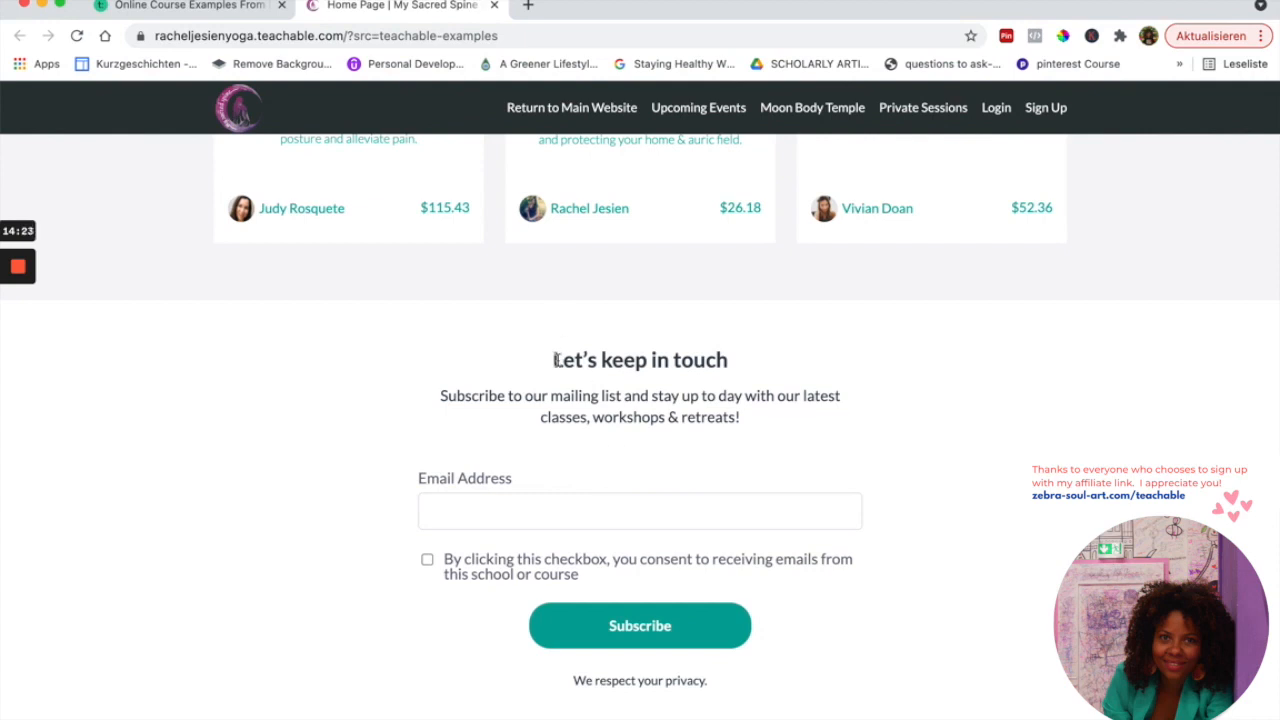
scroll(555, 358, down, 2)
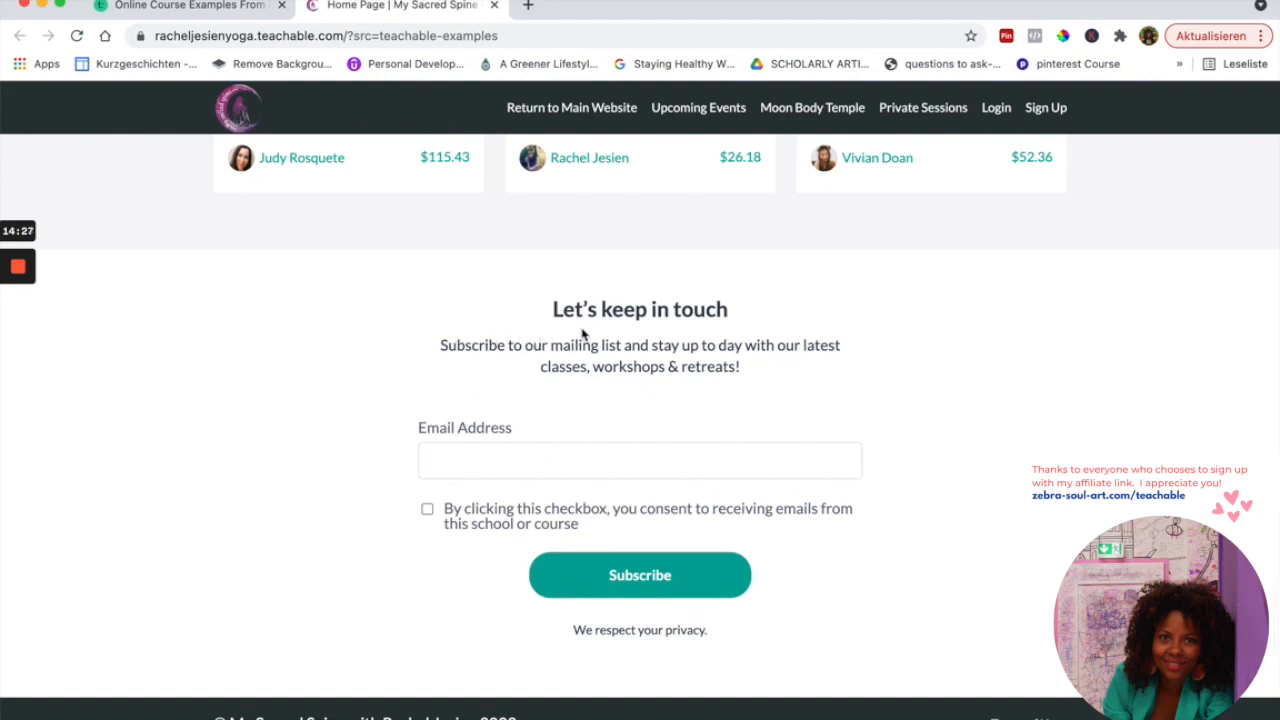
scroll(593, 373, down, 1)
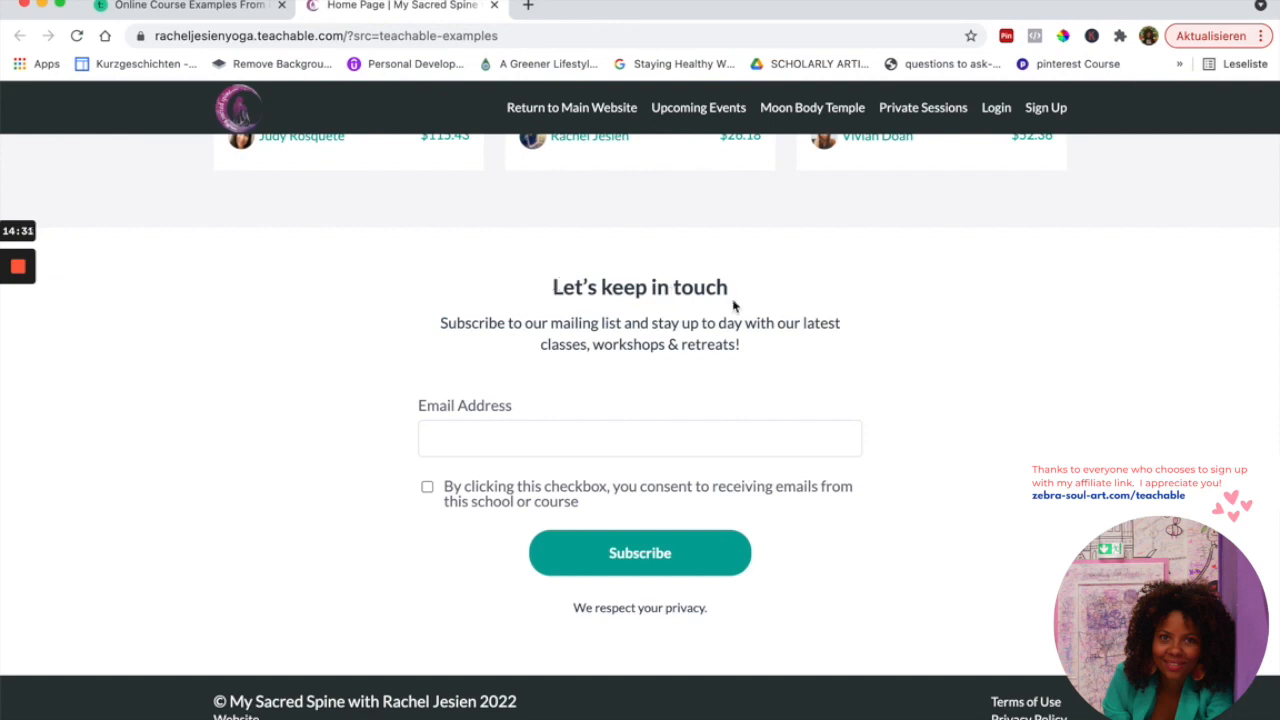
scroll(483, 330, down, 1)
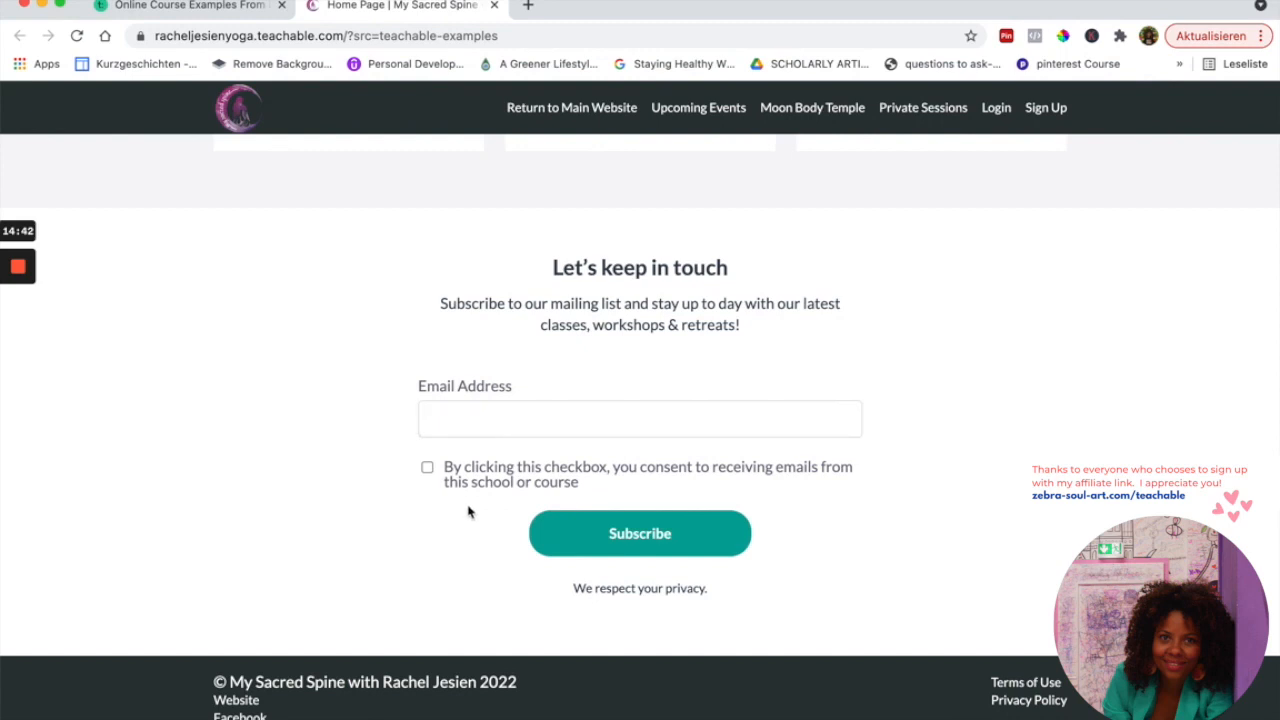
scroll(612, 552, down, 1)
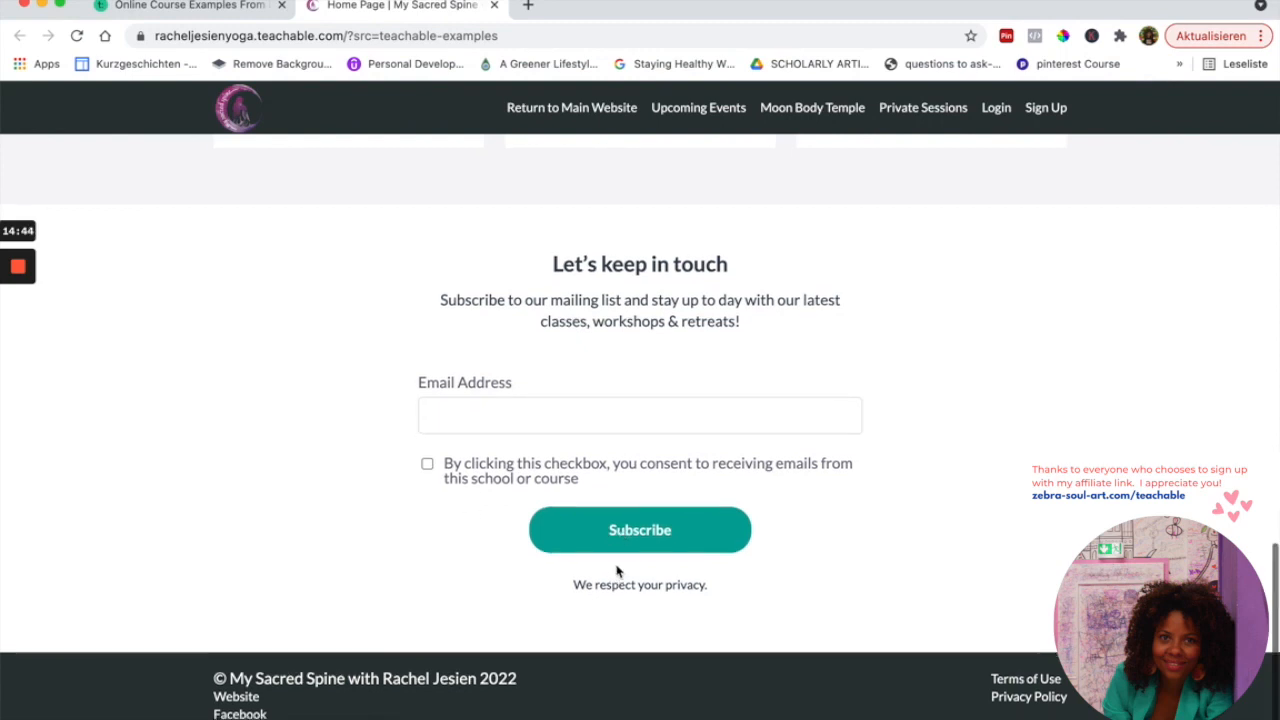
Look over the end of the mailing list section and the footer's policy links, and return to the yoga school's opening banner
scroll(574, 553, up, 1)
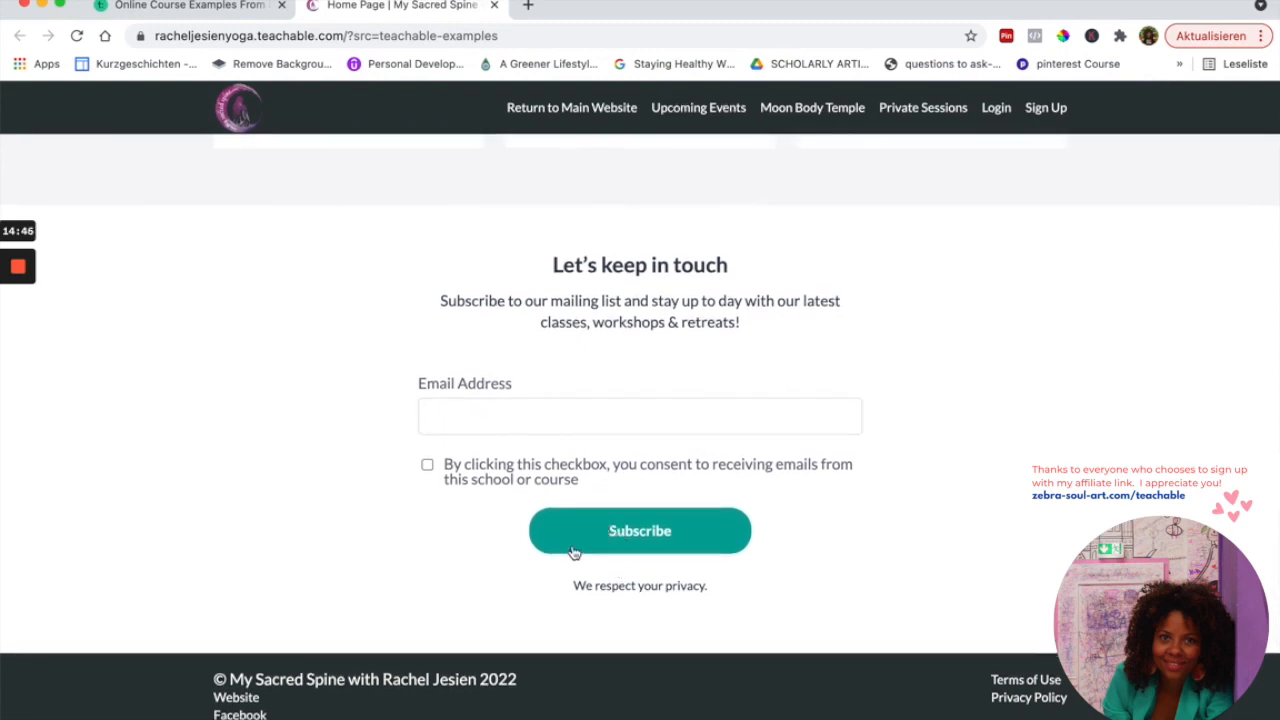
scroll(586, 567, down, 1)
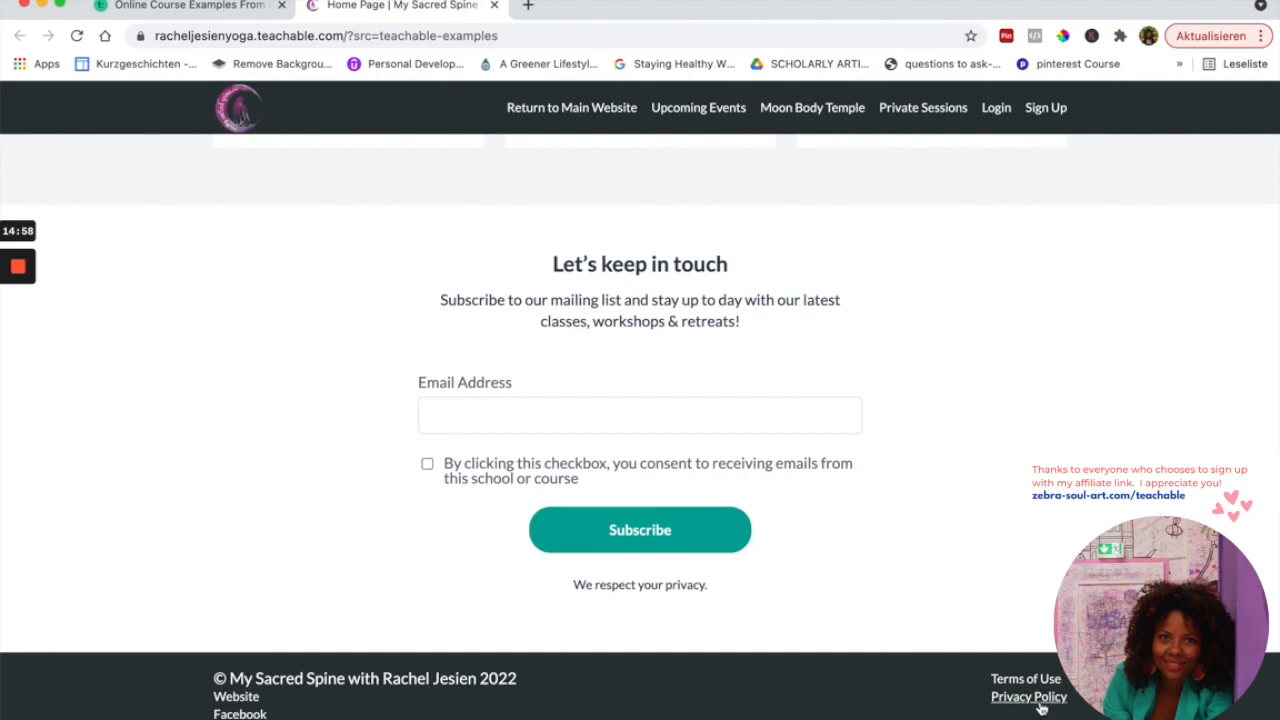
scroll(998, 585, up, 2)
scroll(998, 585, up, 20)
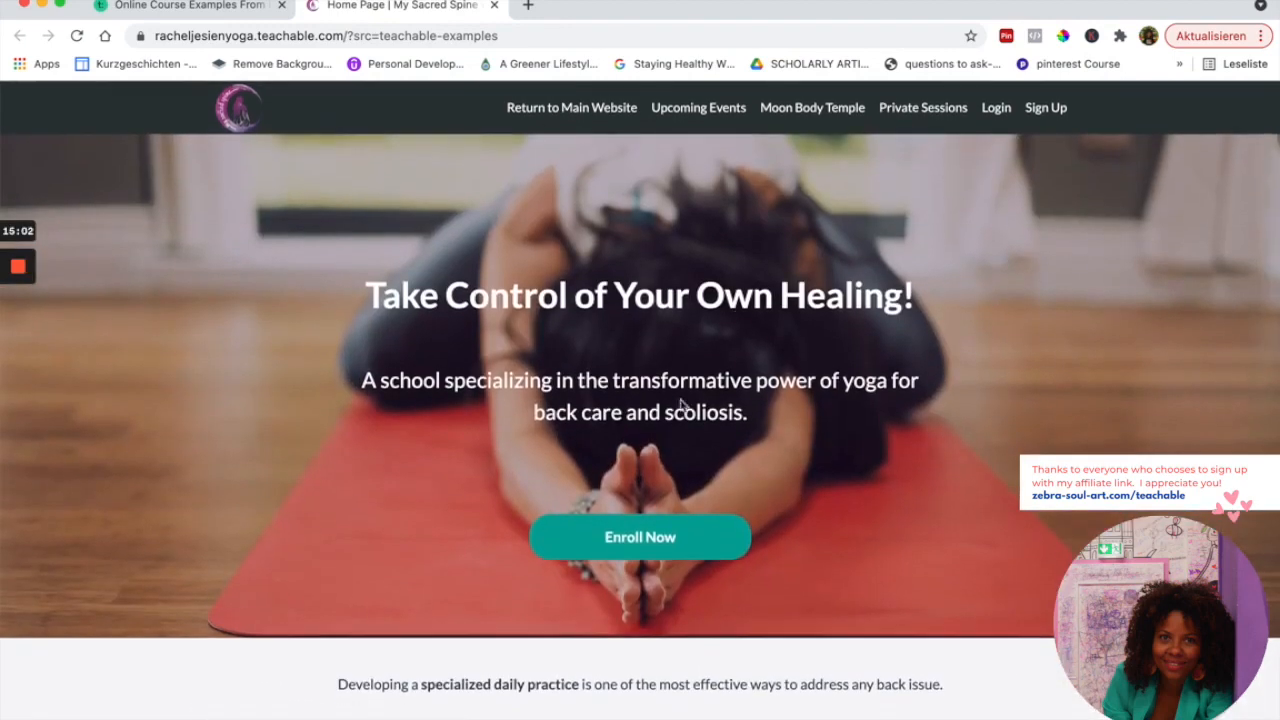
Return to Teachable's course examples page and show the Membership category
click(202, 8)
scroll(481, 206, up, 4)
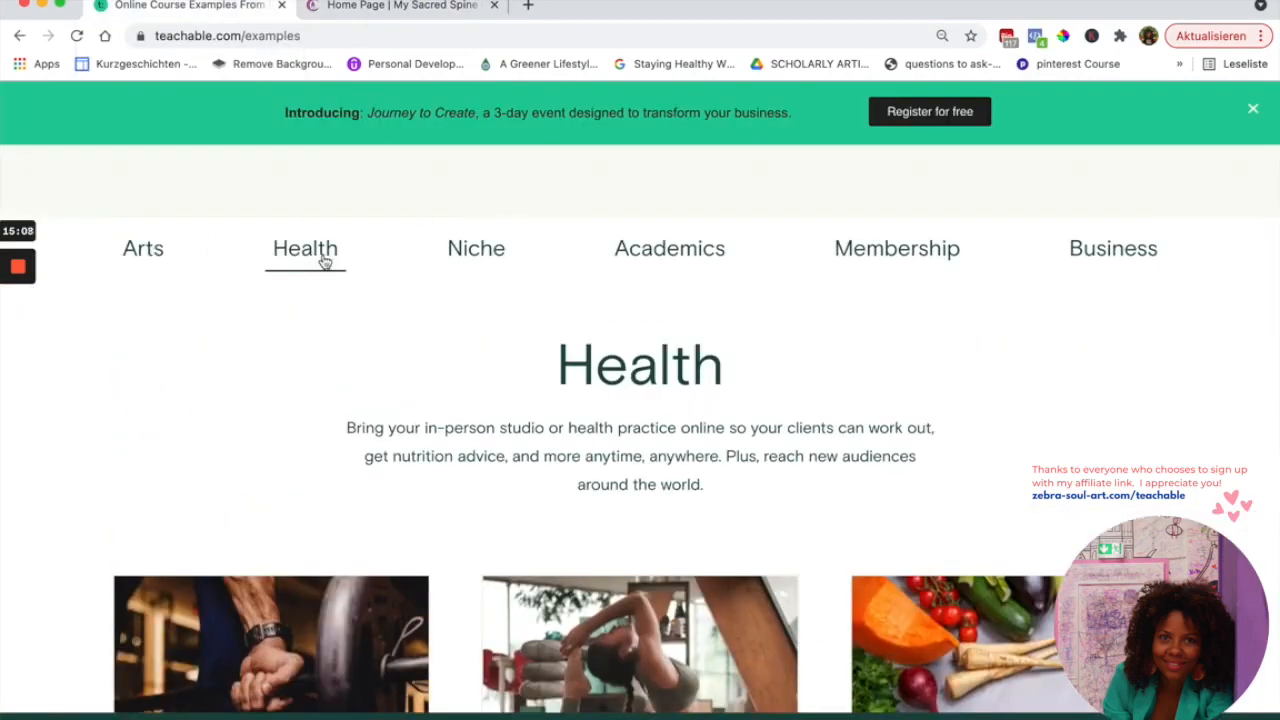
click(895, 252)
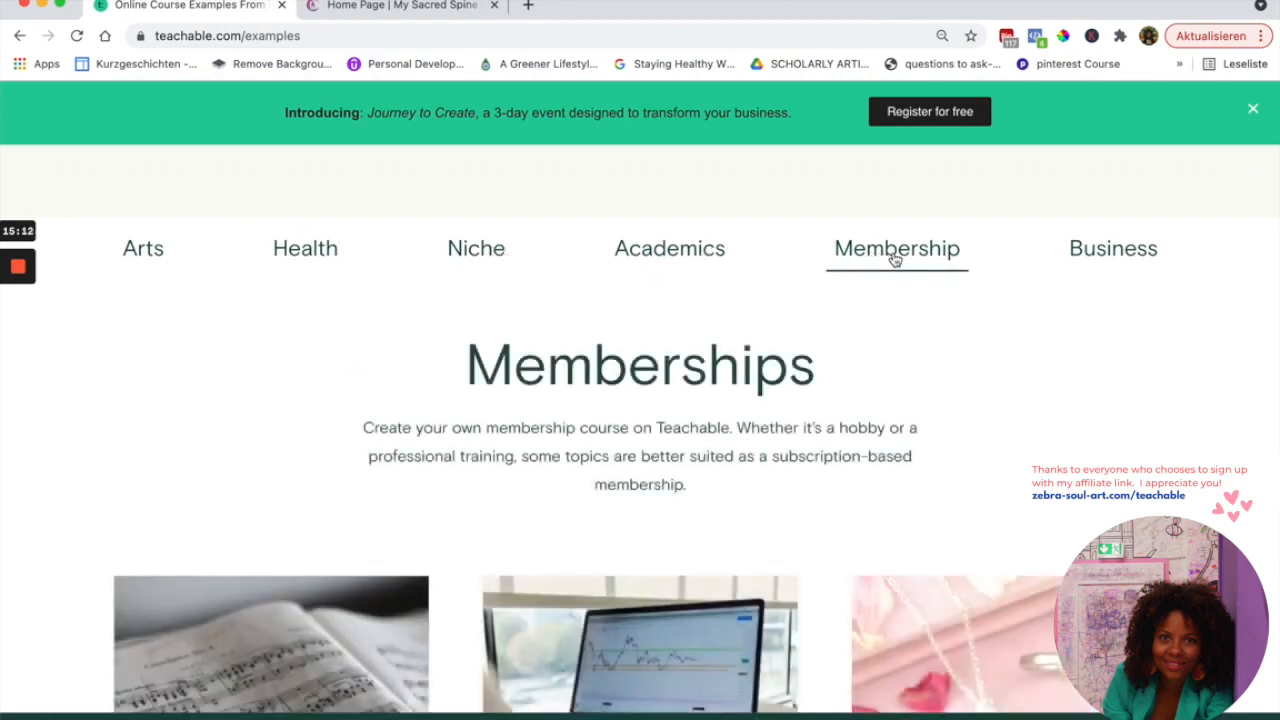
Browse the membership examples, from Harmonica School to Marketing, and open the Photoshop Training school's site
scroll(886, 349, down, 3)
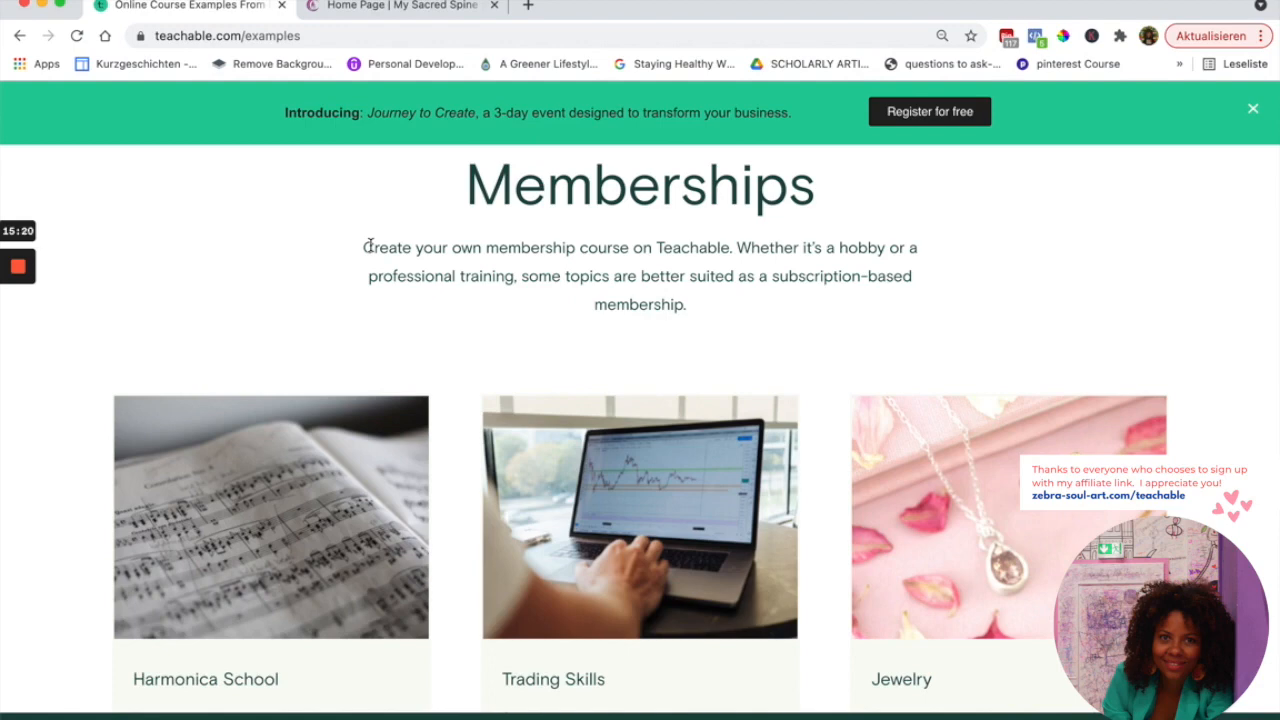
scroll(371, 260, down, 3)
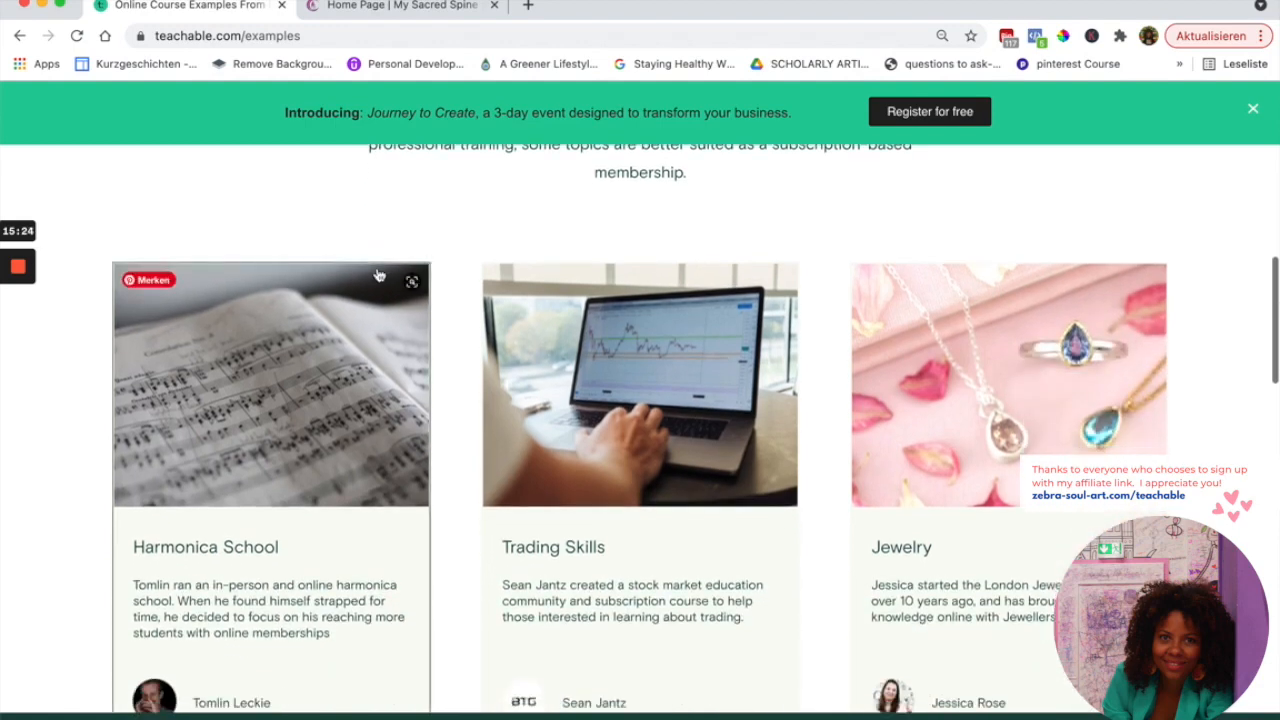
scroll(379, 275, down, 5)
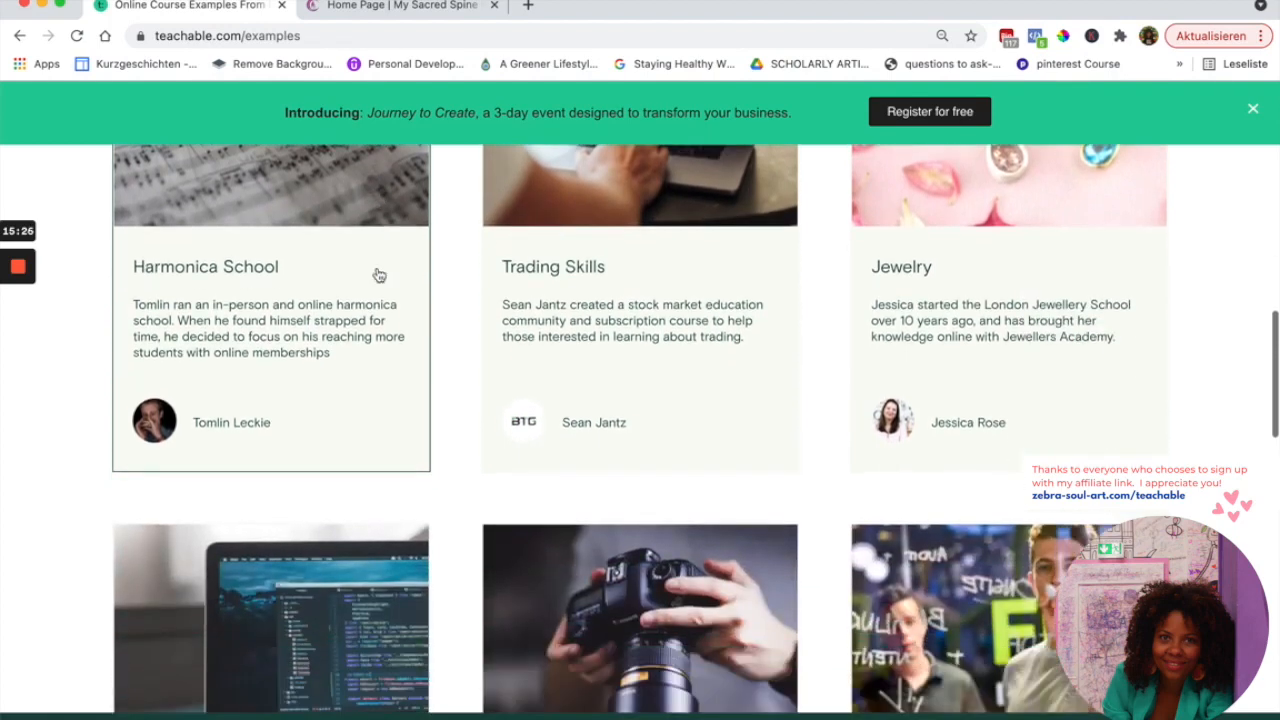
scroll(379, 275, down, 3)
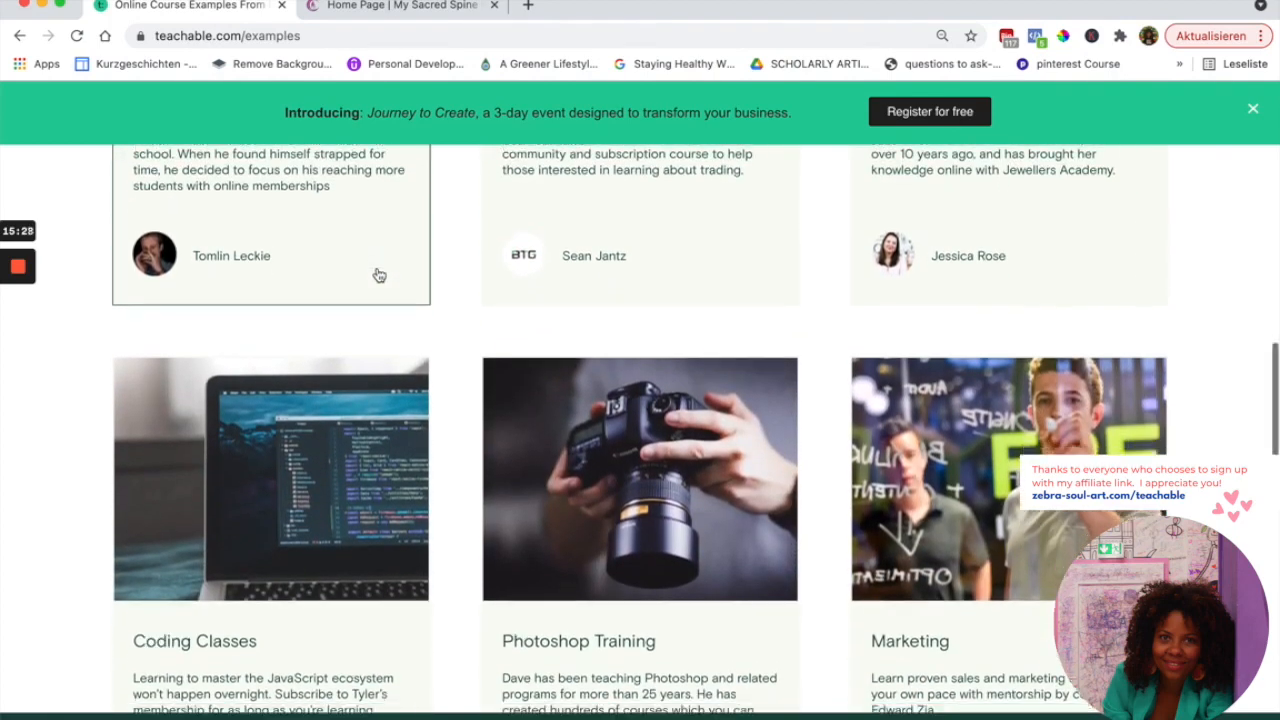
scroll(379, 275, down, 3)
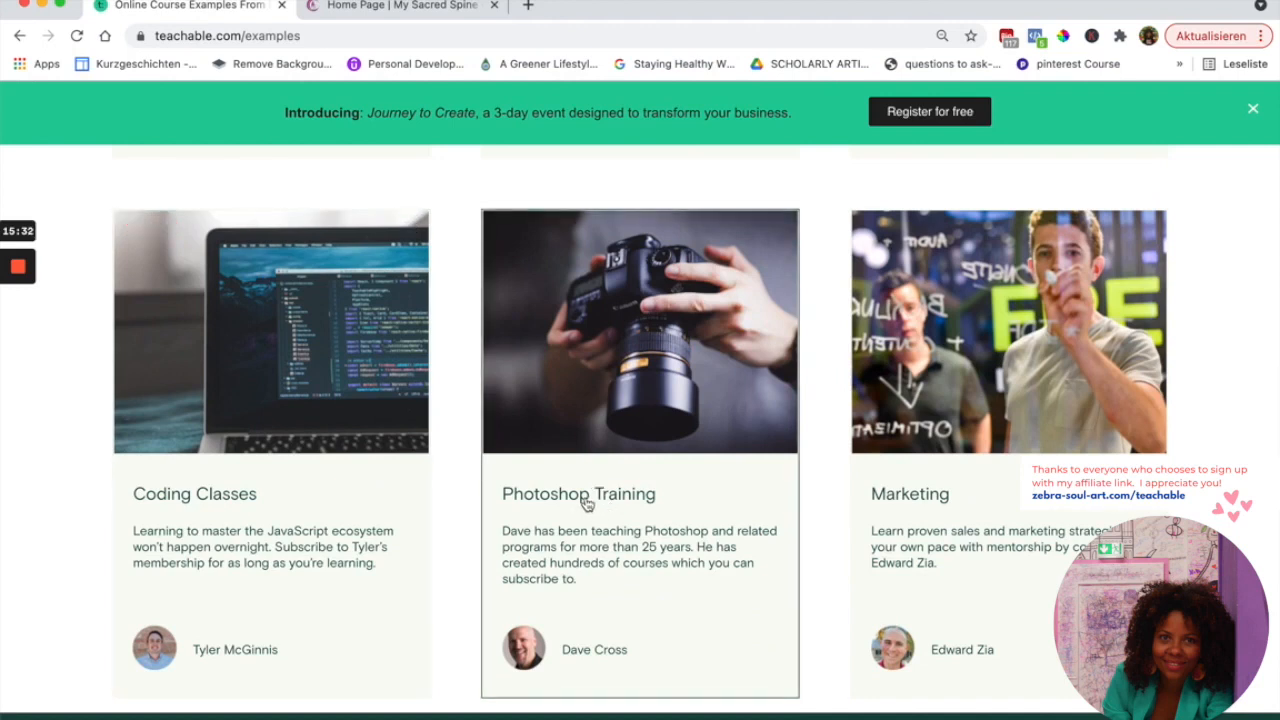
click(586, 503)
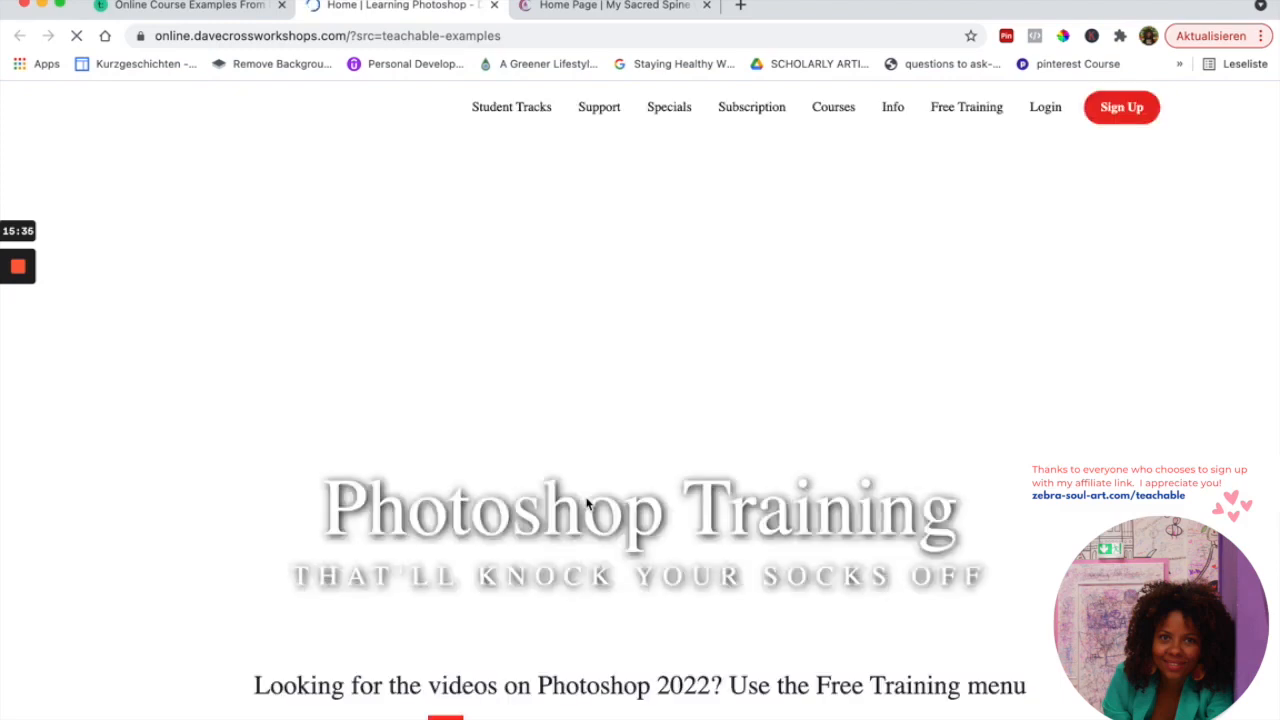
Highlight the "/?src=teachable-examples" ending of the Photoshop school's web address
drag(347, 36, 415, 36)
drag(516, 47, 540, 42)
scroll(530, 230, down, 1)
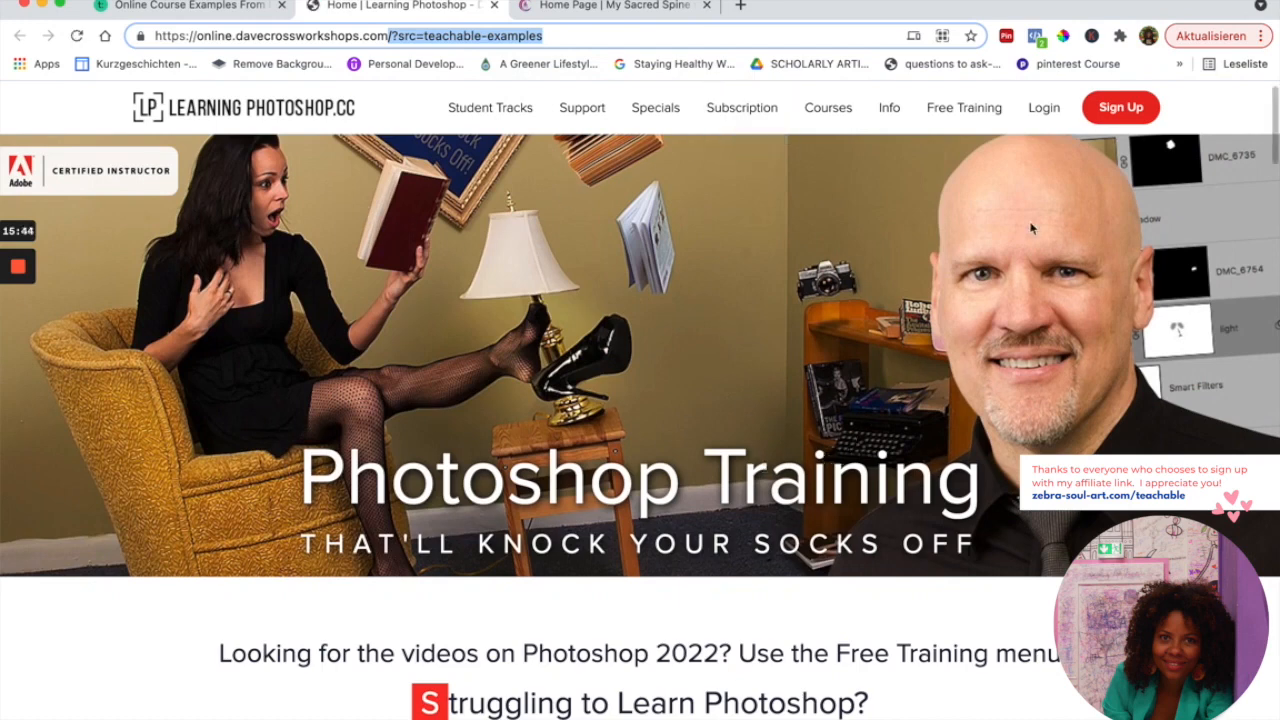
Examine the Photoshop Training banner and the All Access Membership section, including its intro video, description and pricing
scroll(946, 422, down, 1)
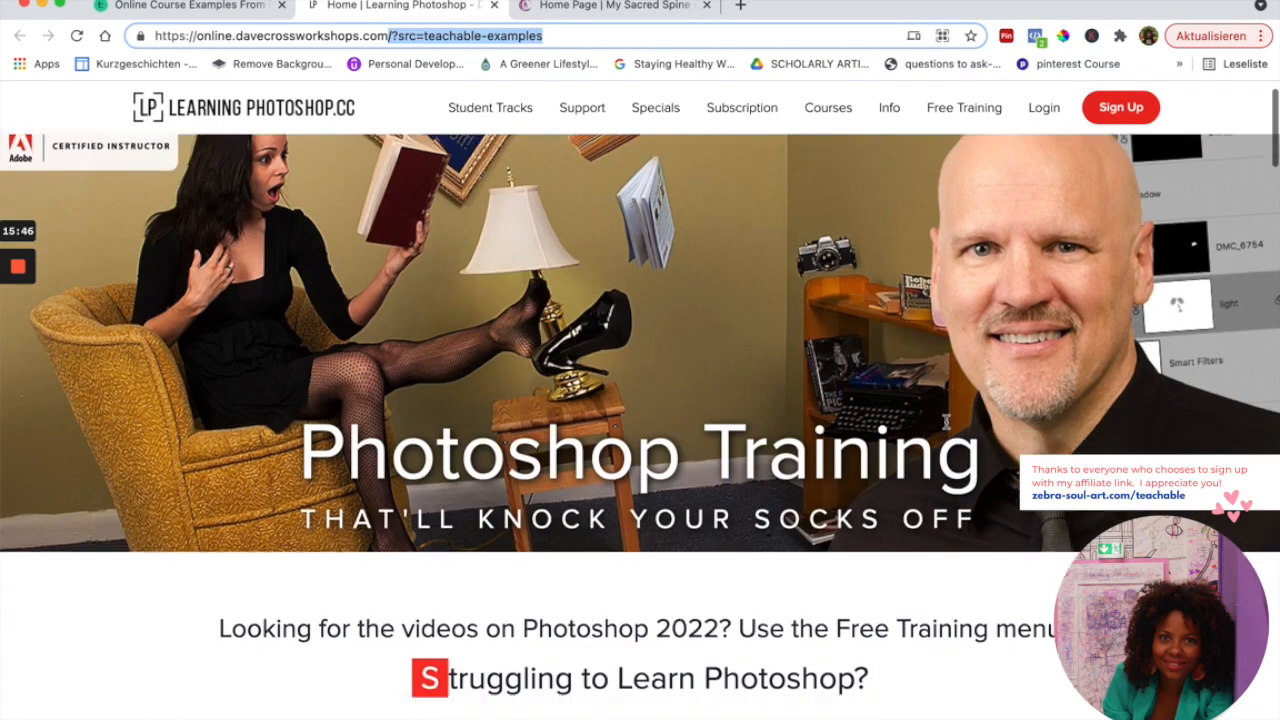
scroll(992, 548, down, 5)
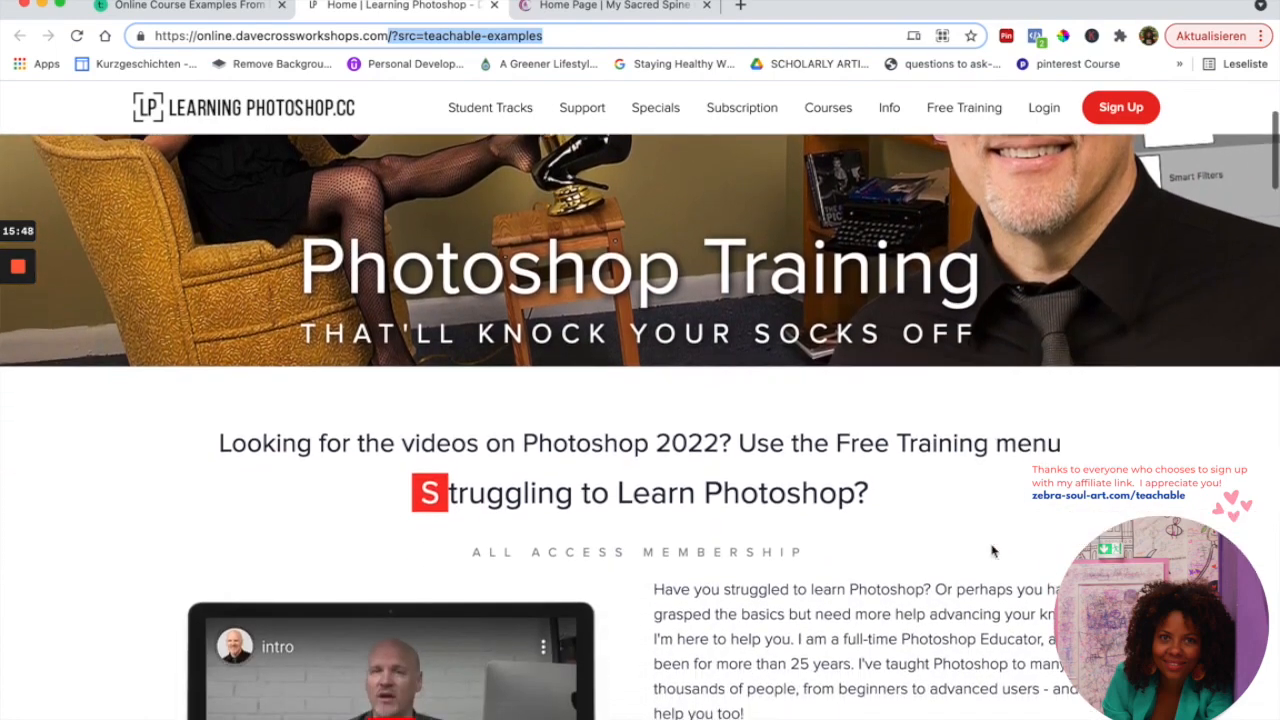
scroll(992, 548, down, 5)
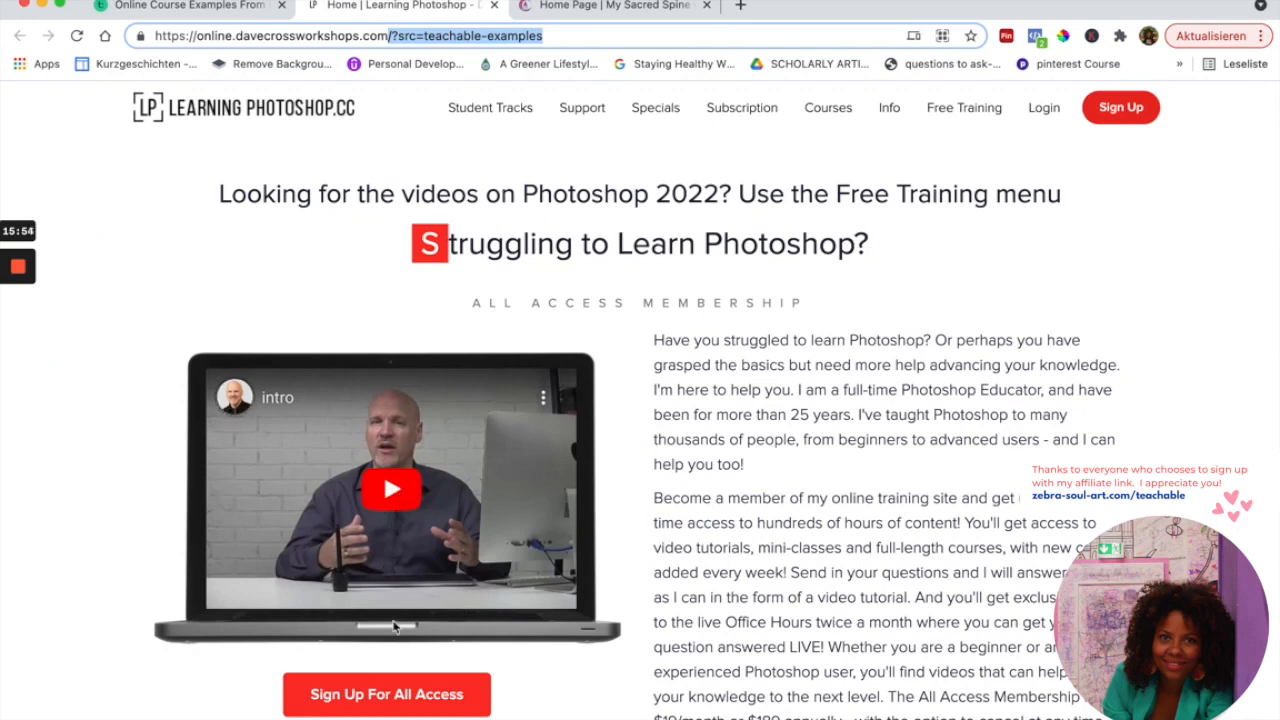
scroll(385, 600, down, 3)
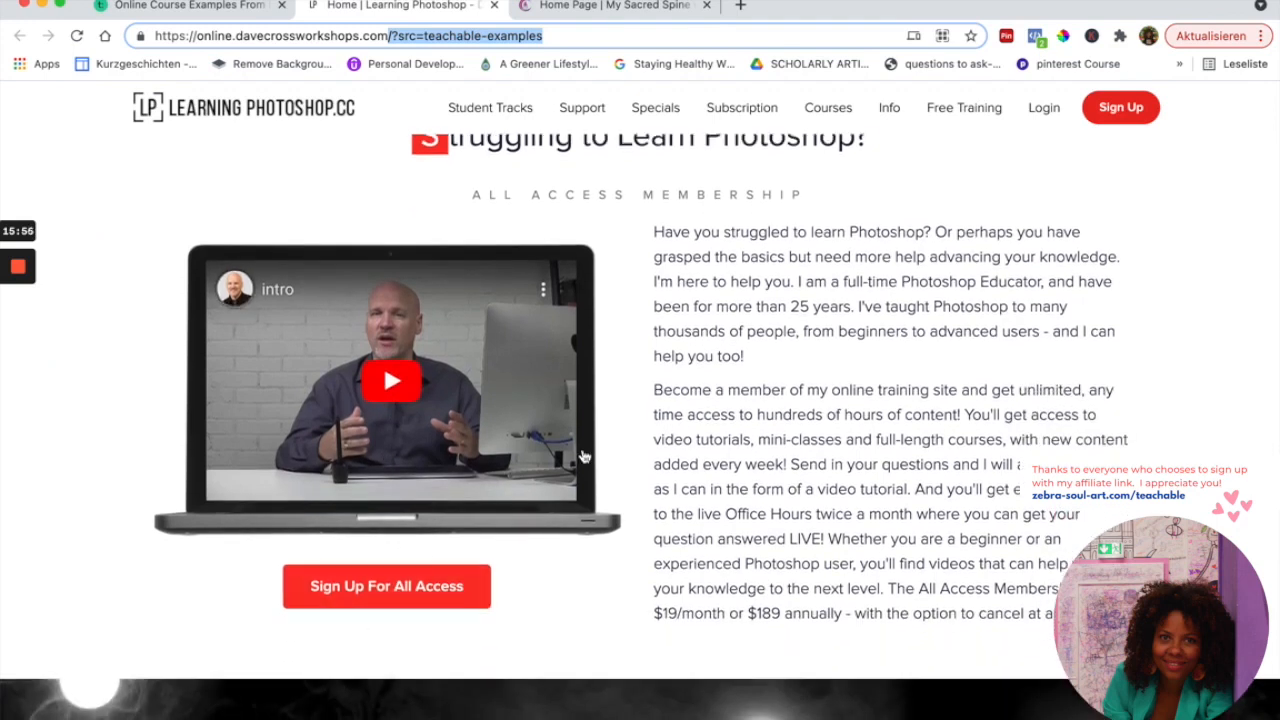
scroll(660, 300, down, 10)
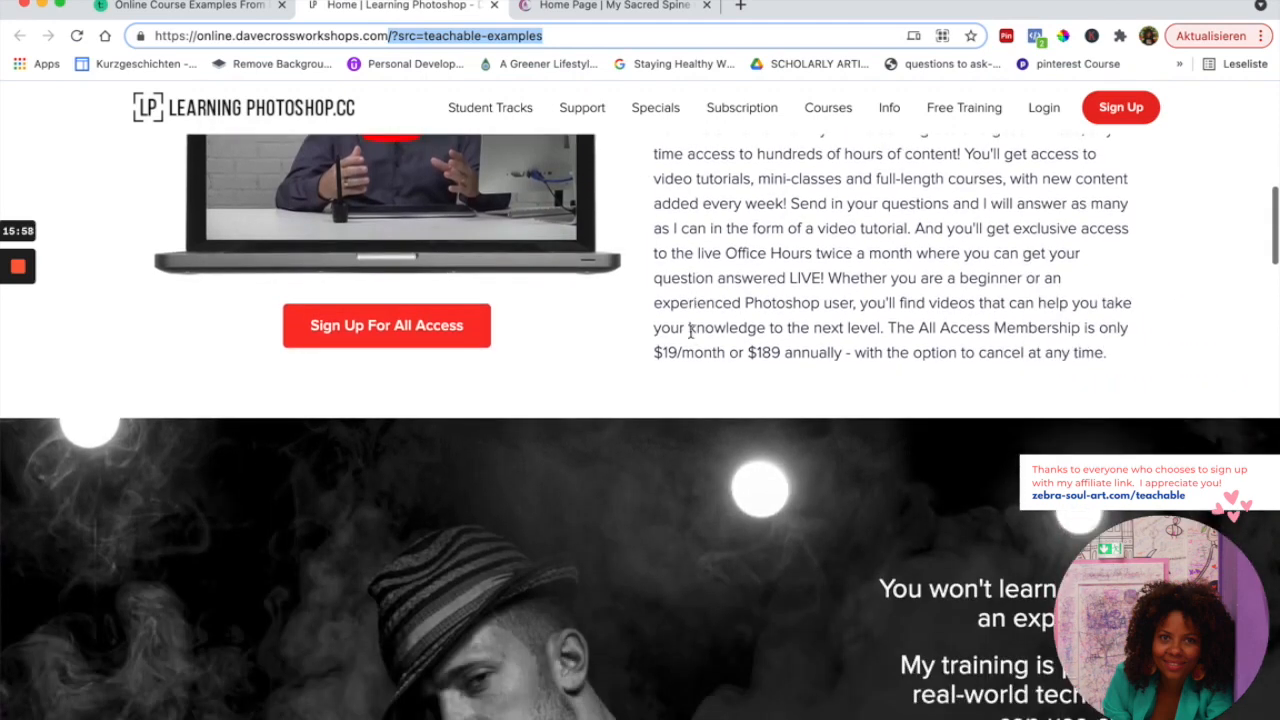
View the banner about practical, real-world techniques and read the student testimonial section below it
scroll(690, 338, down, 4)
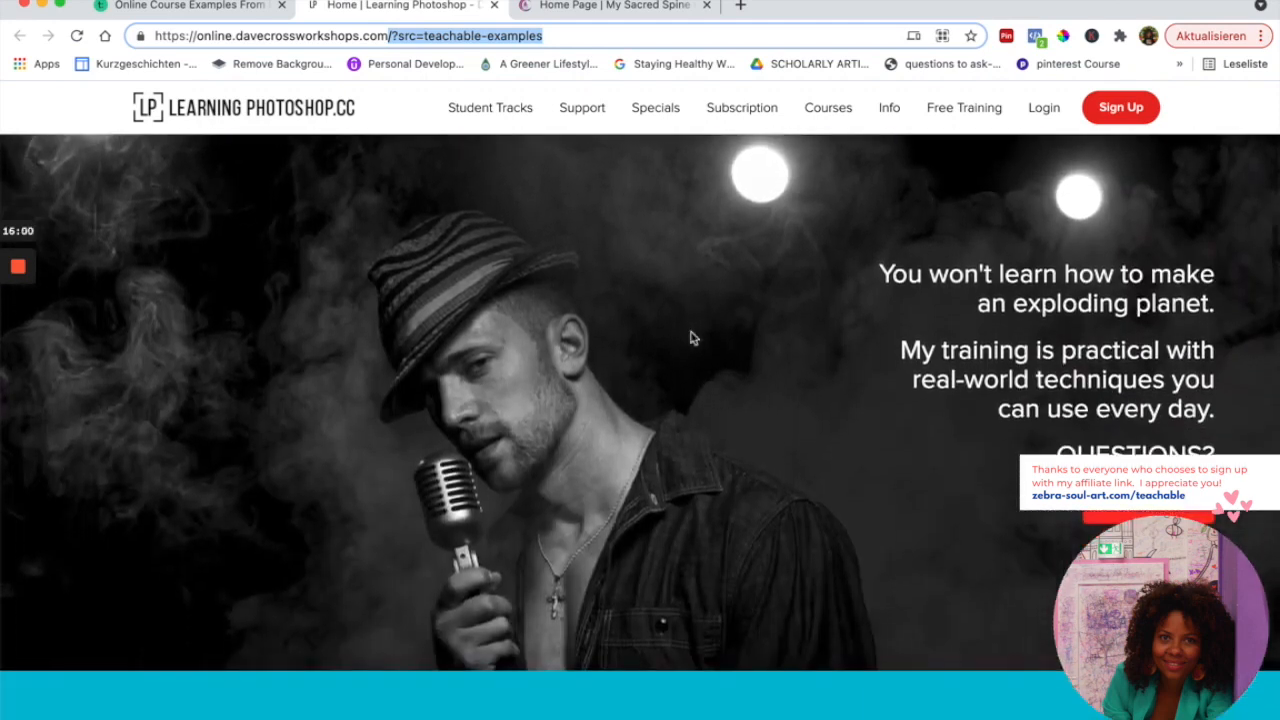
scroll(690, 338, down, 1)
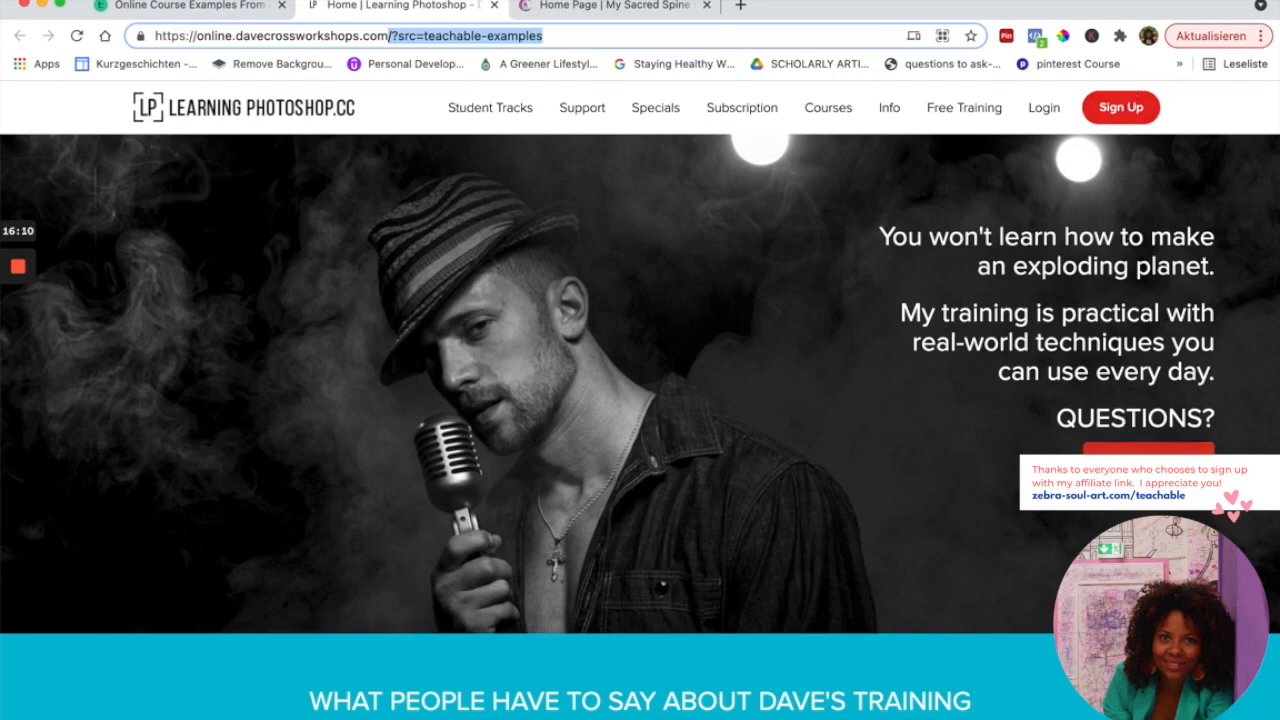
scroll(1014, 419, down, 3)
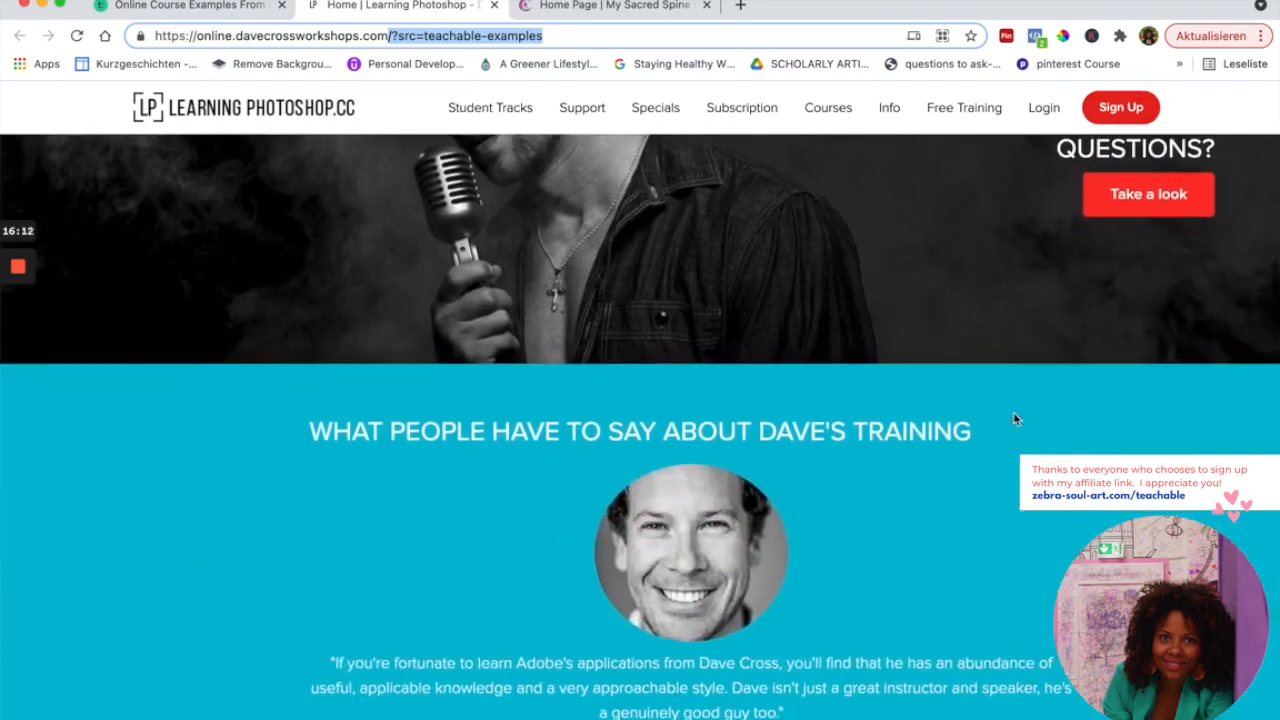
scroll(1014, 419, down, 1)
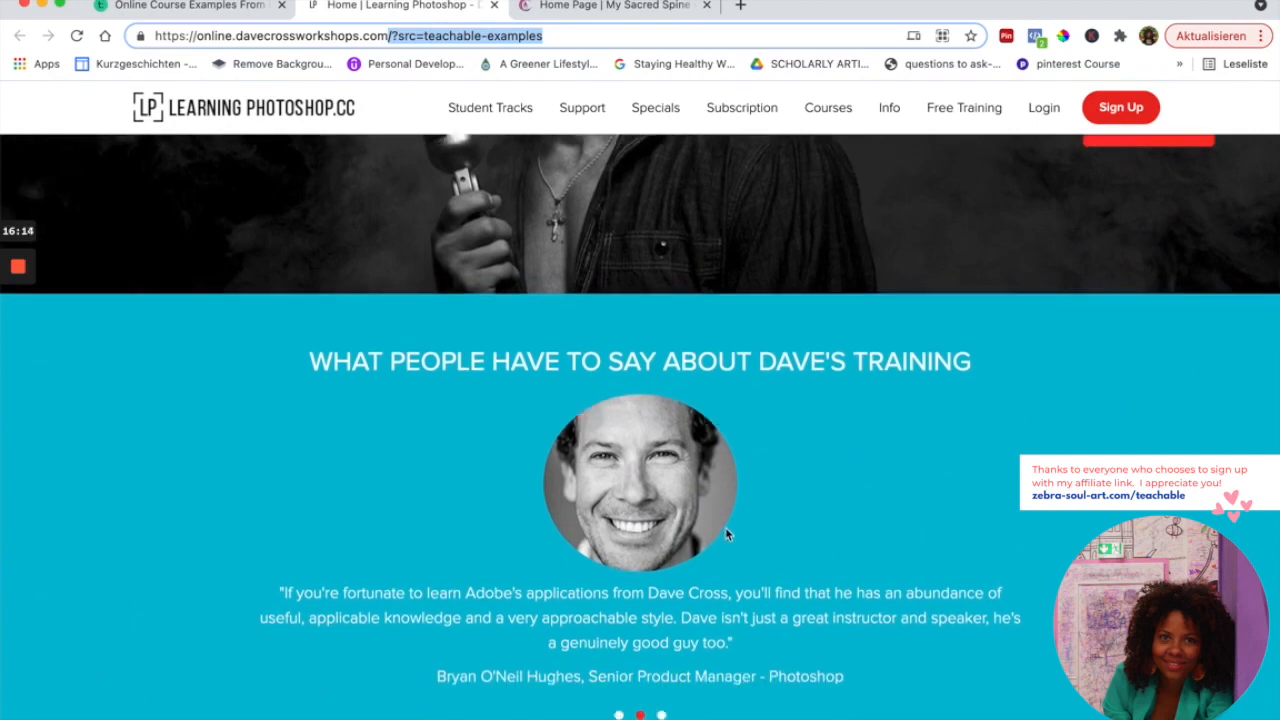
scroll(725, 528, down, 1)
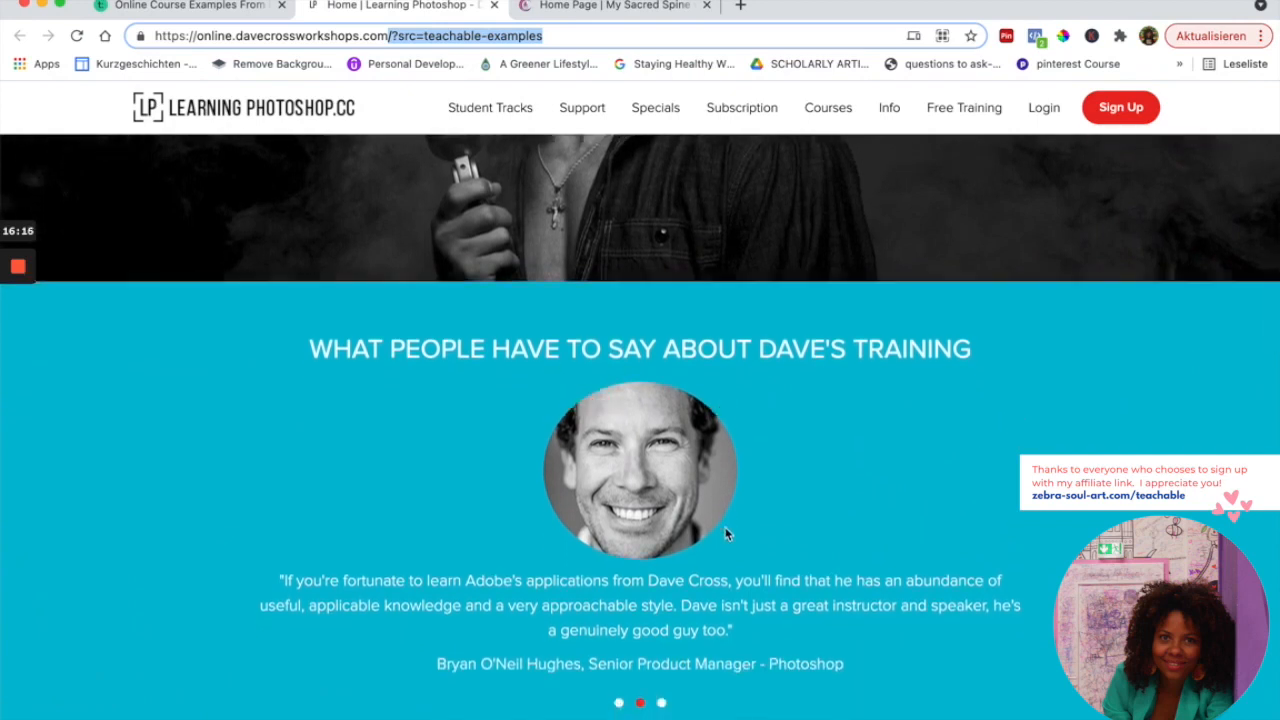
Highlight the "Your Membership includes:" list, from its heading through Industry Discounts
scroll(727, 533, down, 1)
scroll(727, 533, down, 5)
scroll(741, 557, down, 4)
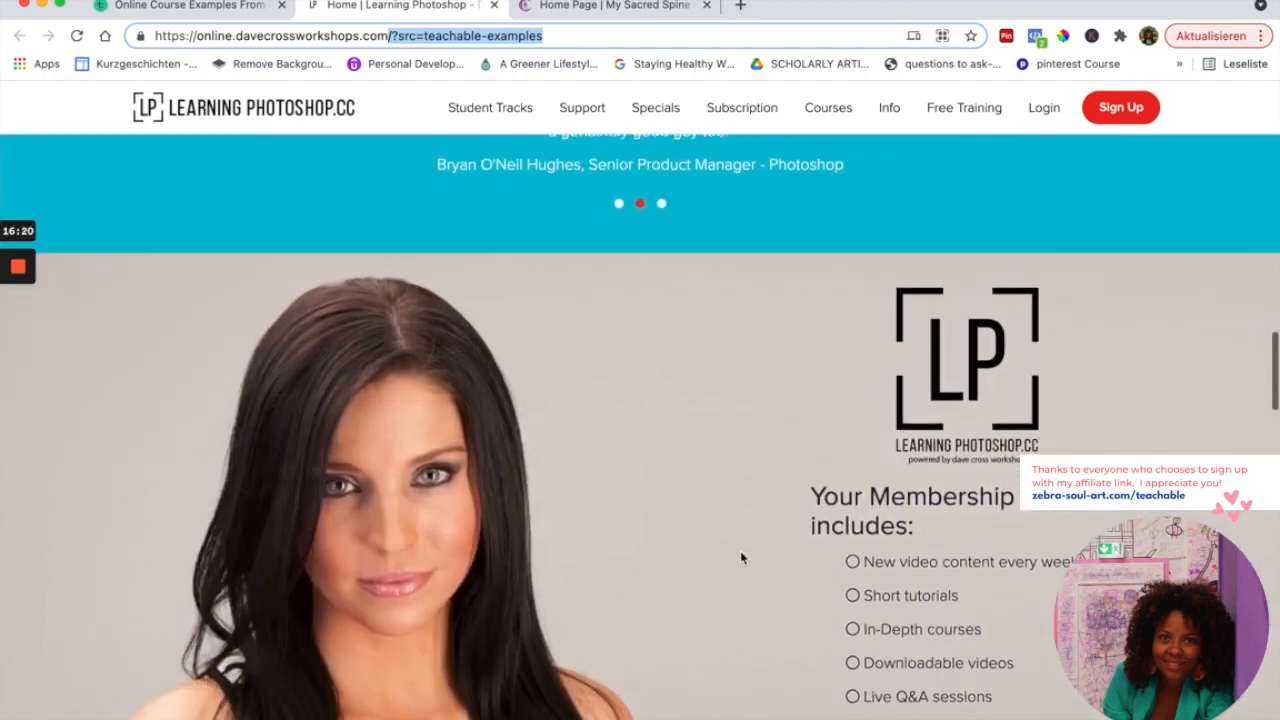
drag(810, 345, 1012, 616)
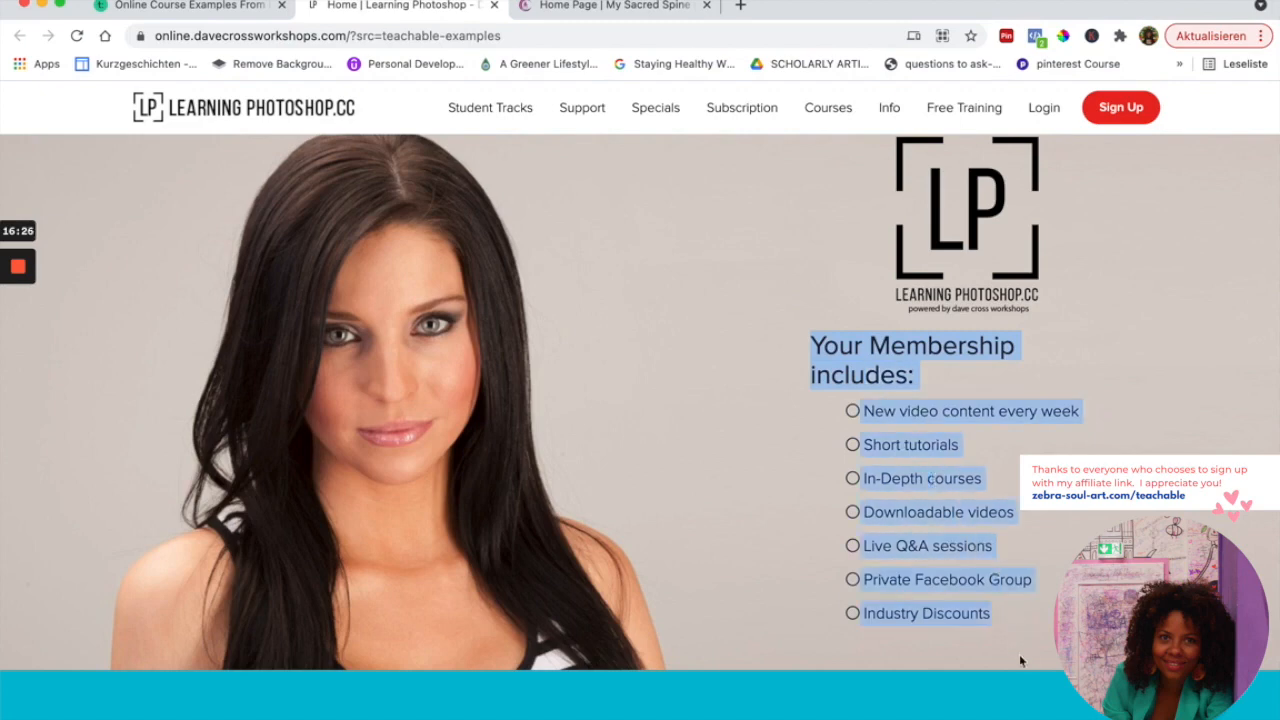
Look through the Photoshop school's course categories and the monthly membership offer with its before-and-after photos
scroll(1019, 654, down, 5)
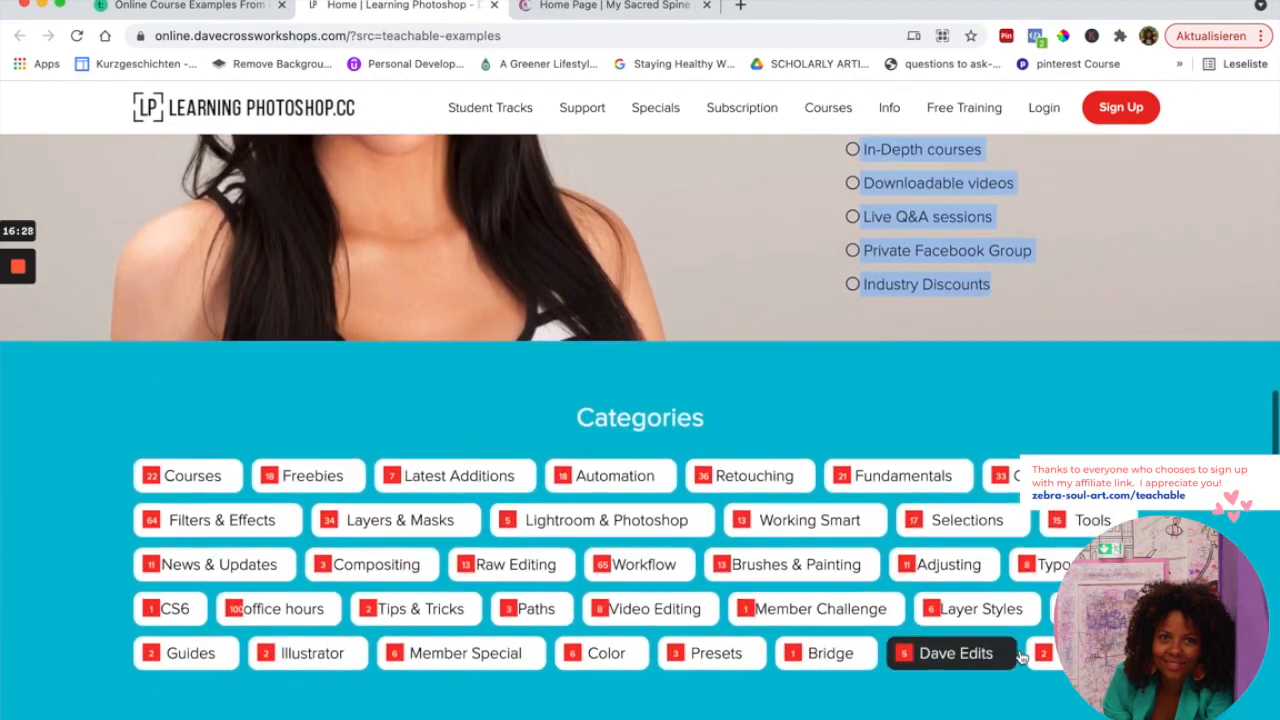
scroll(1019, 654, down, 2)
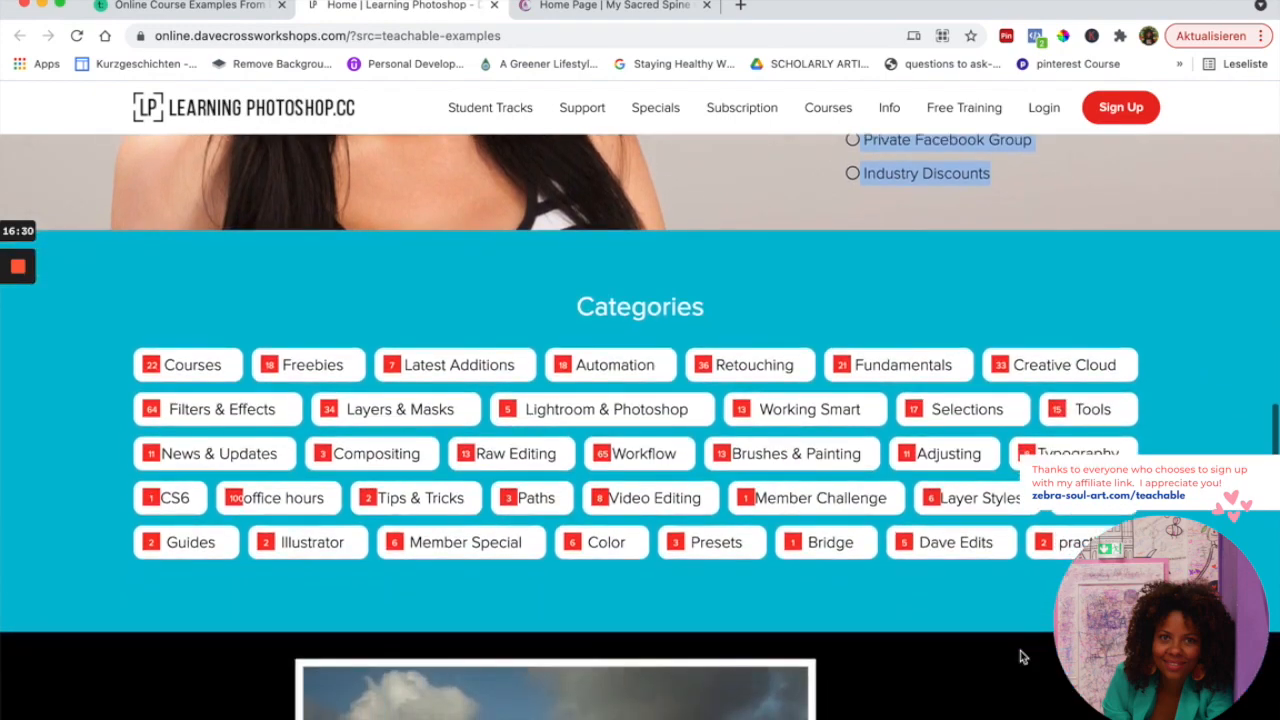
scroll(1020, 656, down, 3)
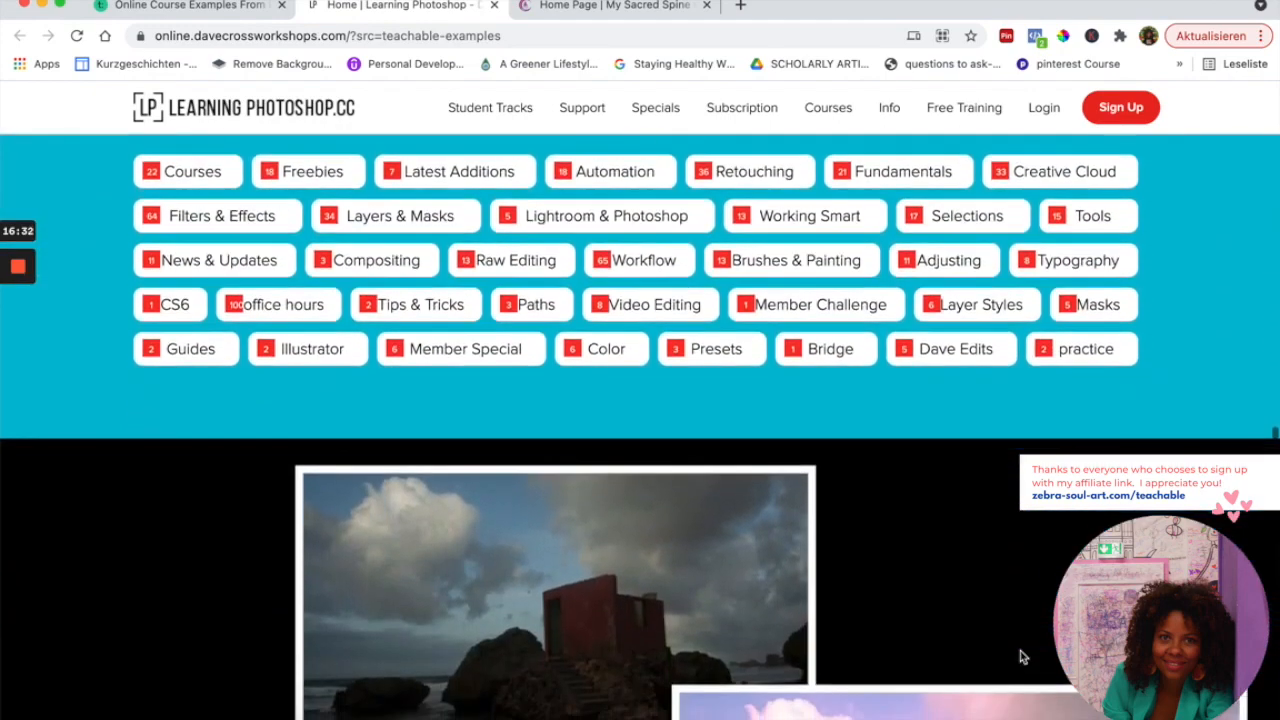
scroll(1020, 656, down, 6)
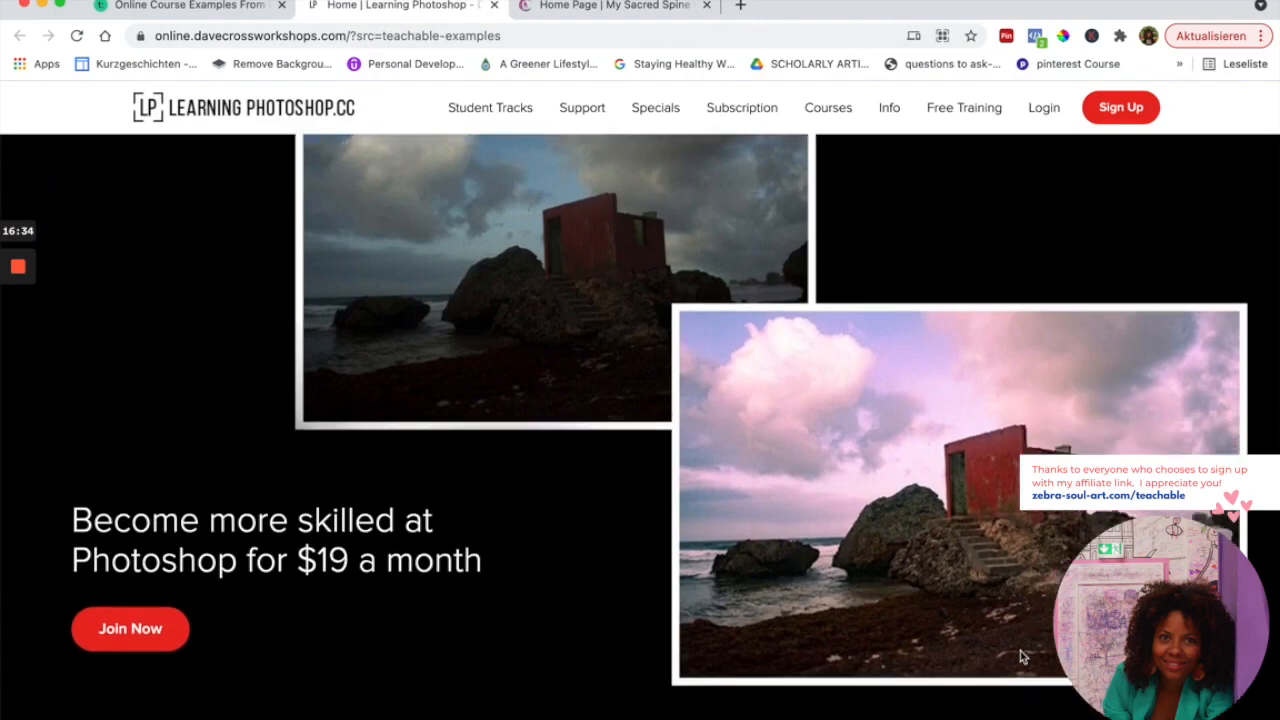
Review the featured courses, the instructor's About Me section, and the annual and monthly subscription prices
scroll(1021, 656, down, 7)
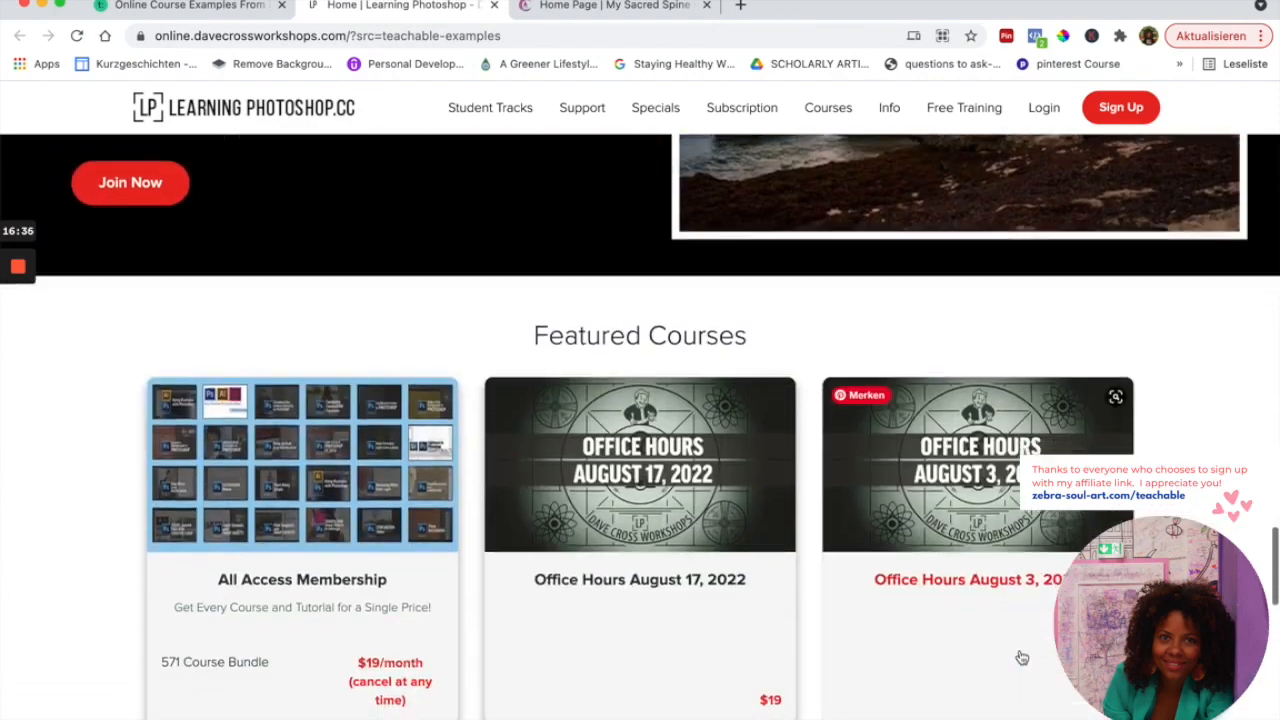
scroll(1021, 657, down, 6)
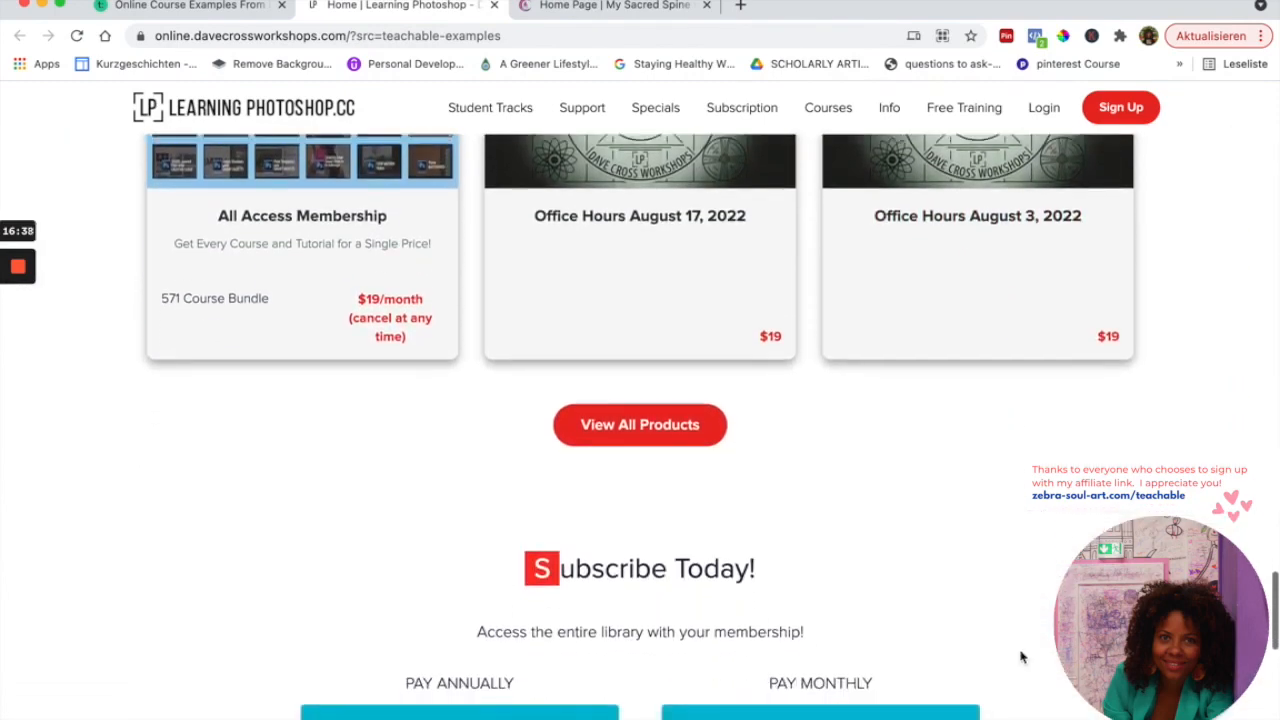
scroll(1021, 657, down, 6)
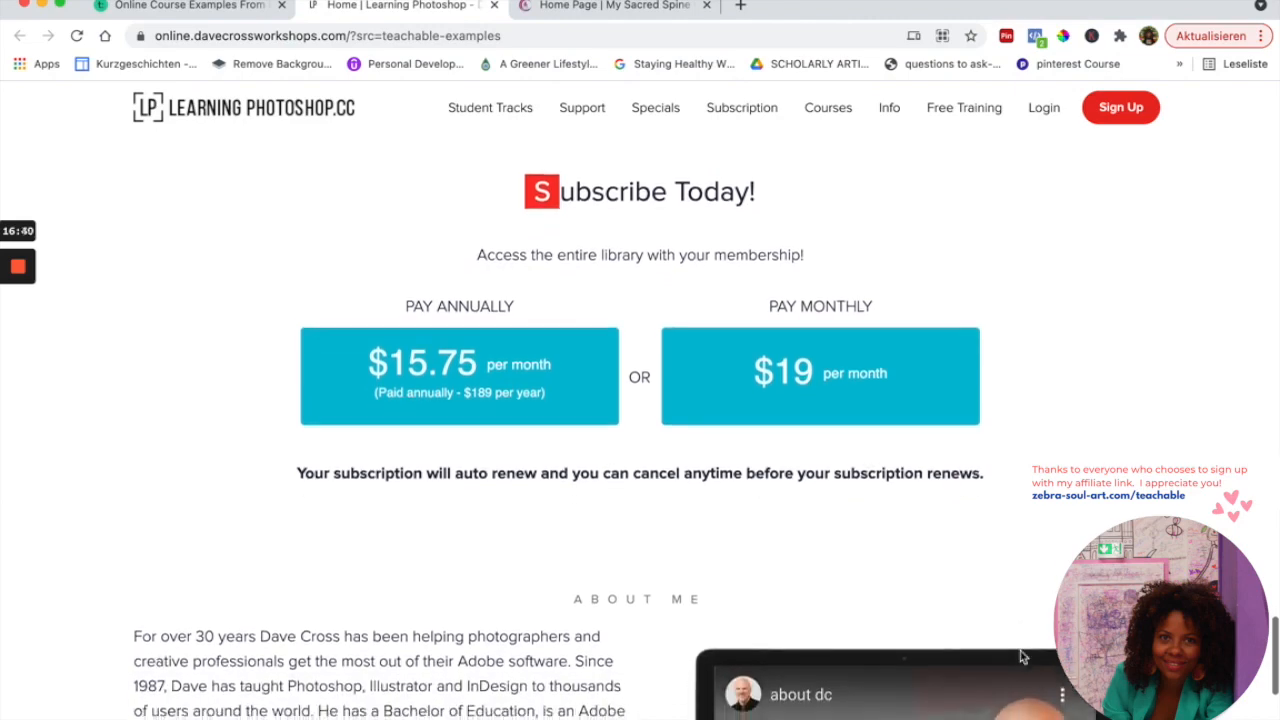
scroll(1021, 657, down, 8)
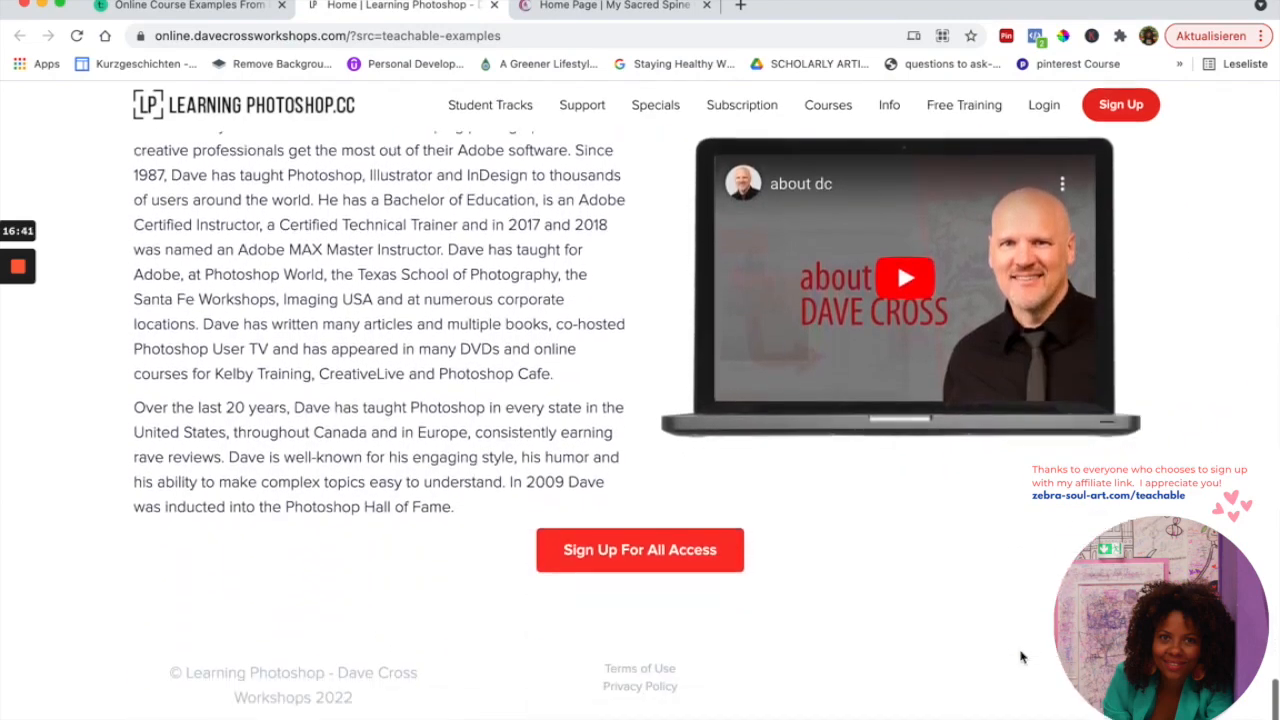
scroll(1015, 563, up, 8)
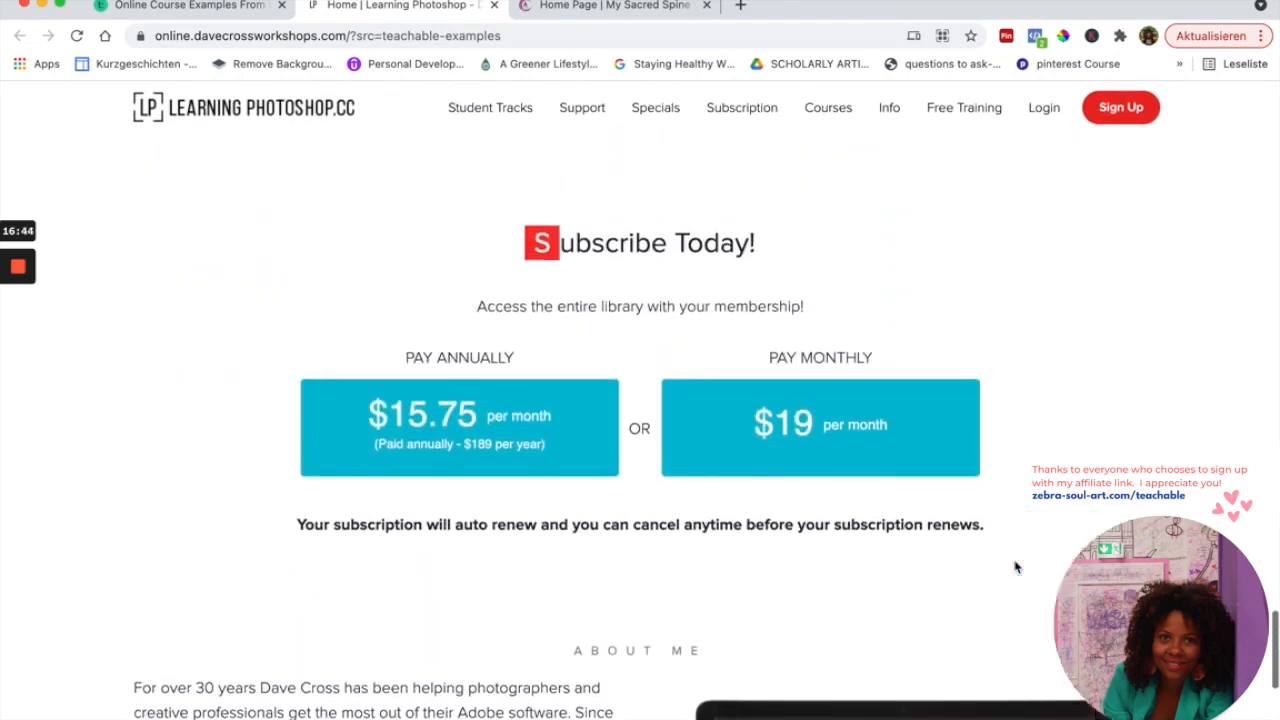
Go back to the beginning of the Photoshop school's home page and view its opening banner and membership introduction
scroll(1015, 567, up, 20)
scroll(1015, 566, up, 15)
scroll(1014, 567, up, 12)
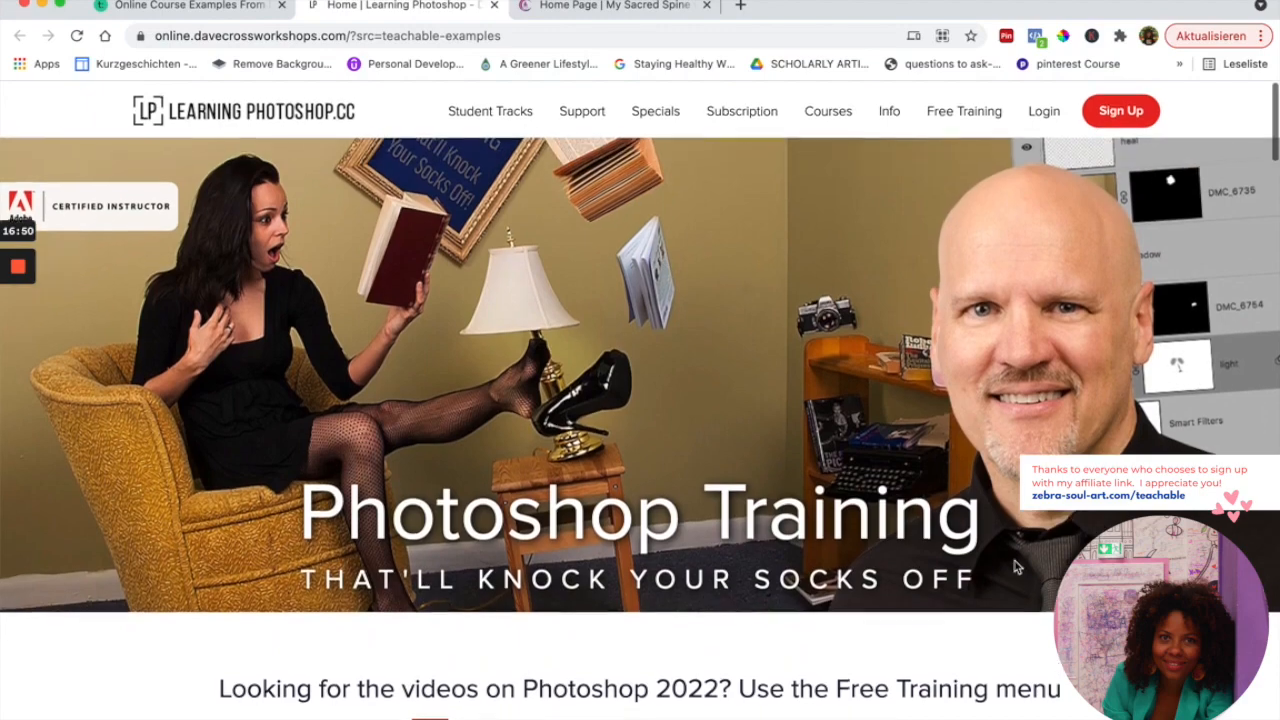
scroll(1019, 588, down, 2)
scroll(1020, 590, down, 3)
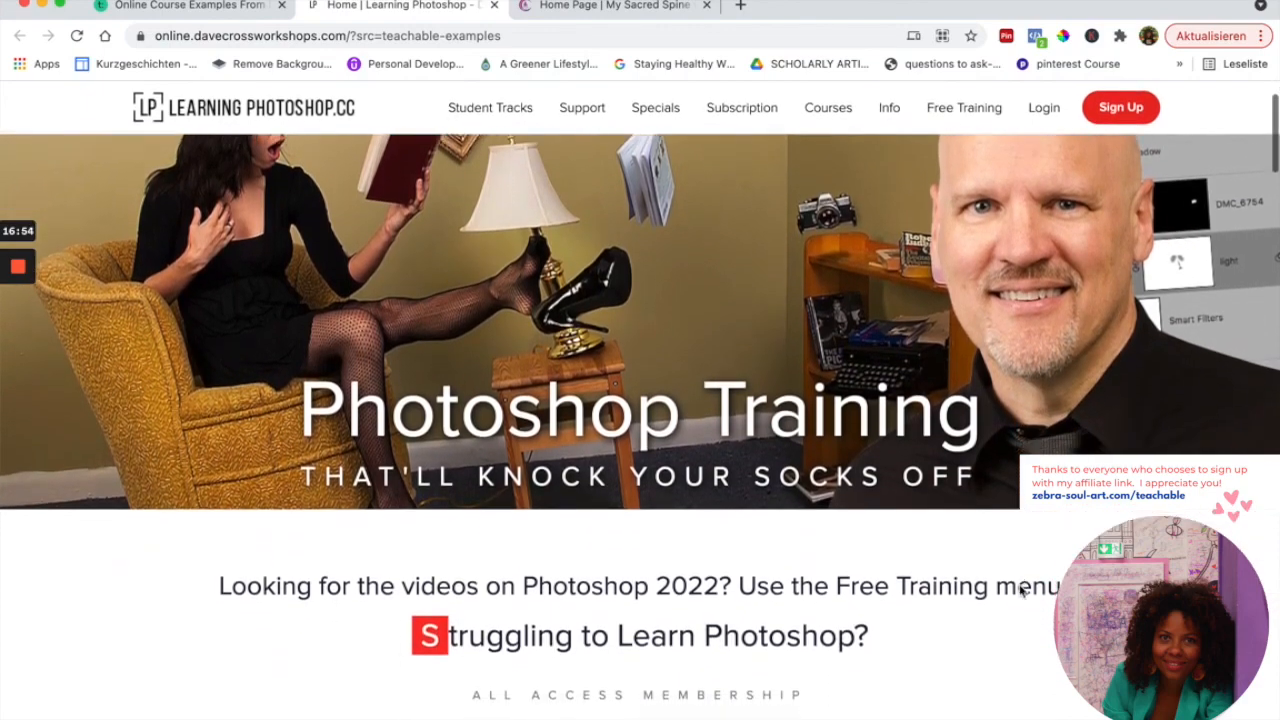
Review the Photoshop school's All Access Membership introduction and the annual and monthly prices in the Subscribe Today section
scroll(1020, 590, down, 3)
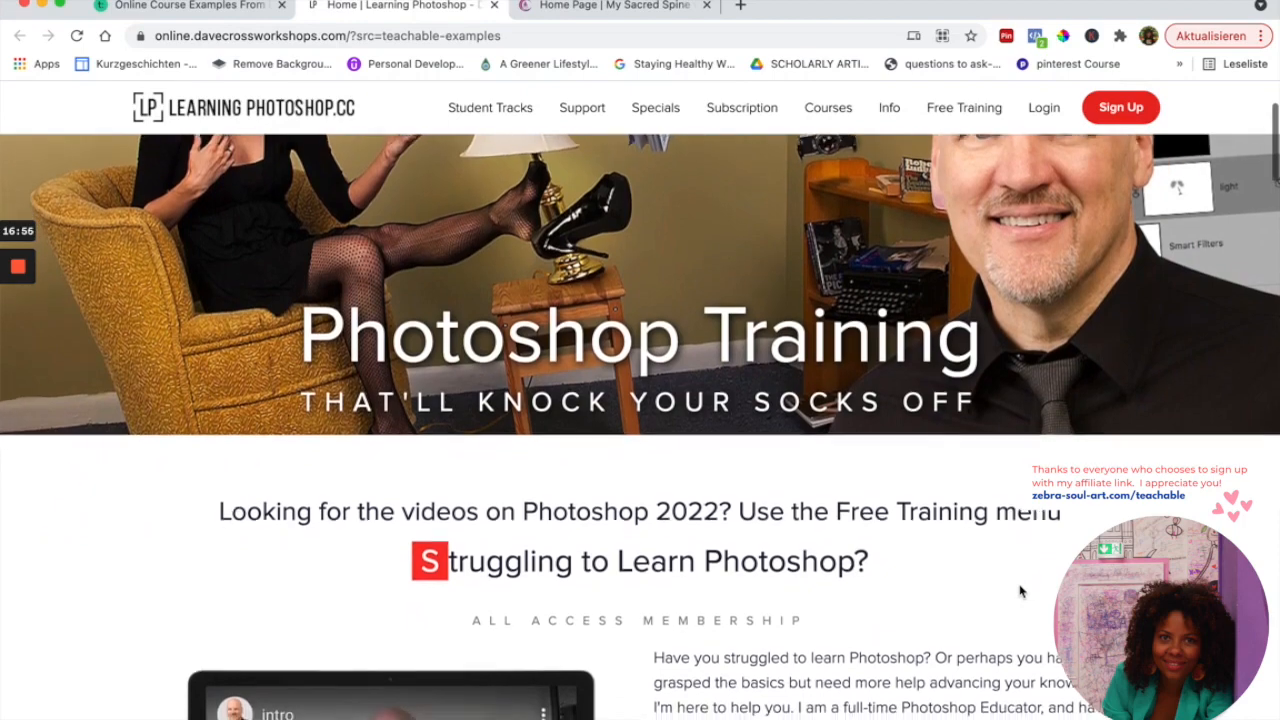
scroll(1020, 590, down, 6)
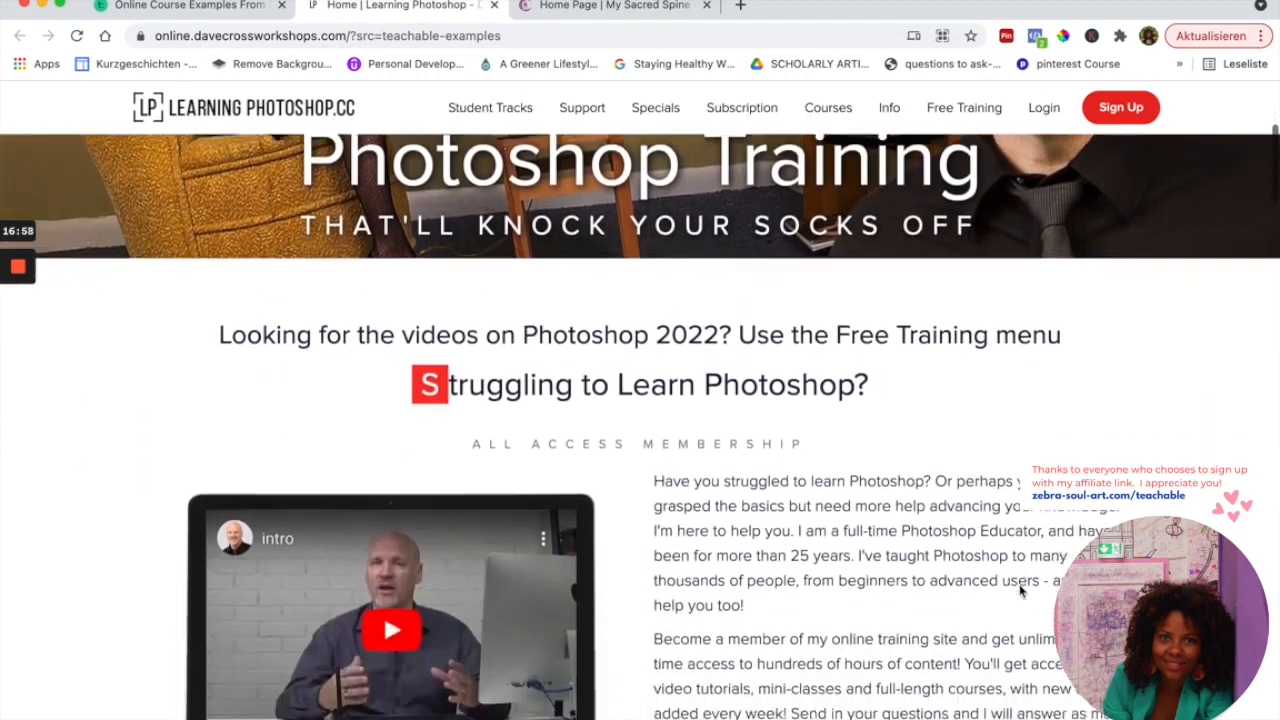
scroll(1020, 590, down, 9)
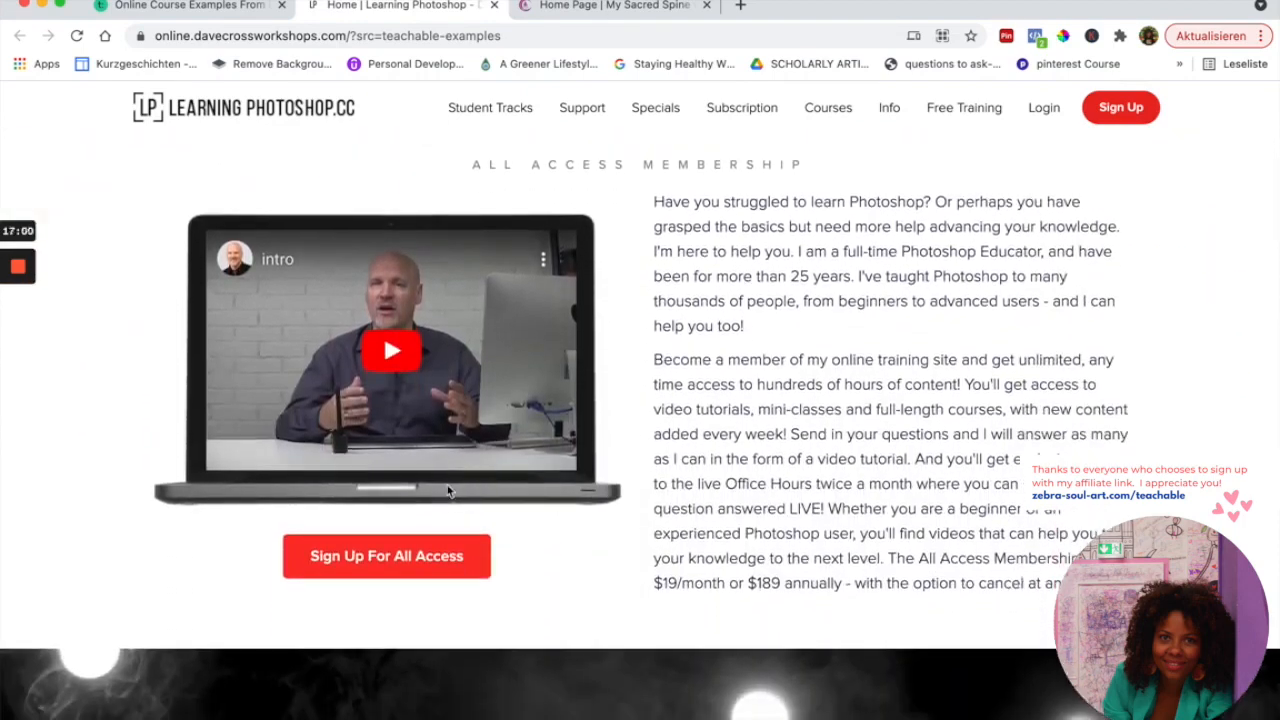
scroll(400, 560, down, 20)
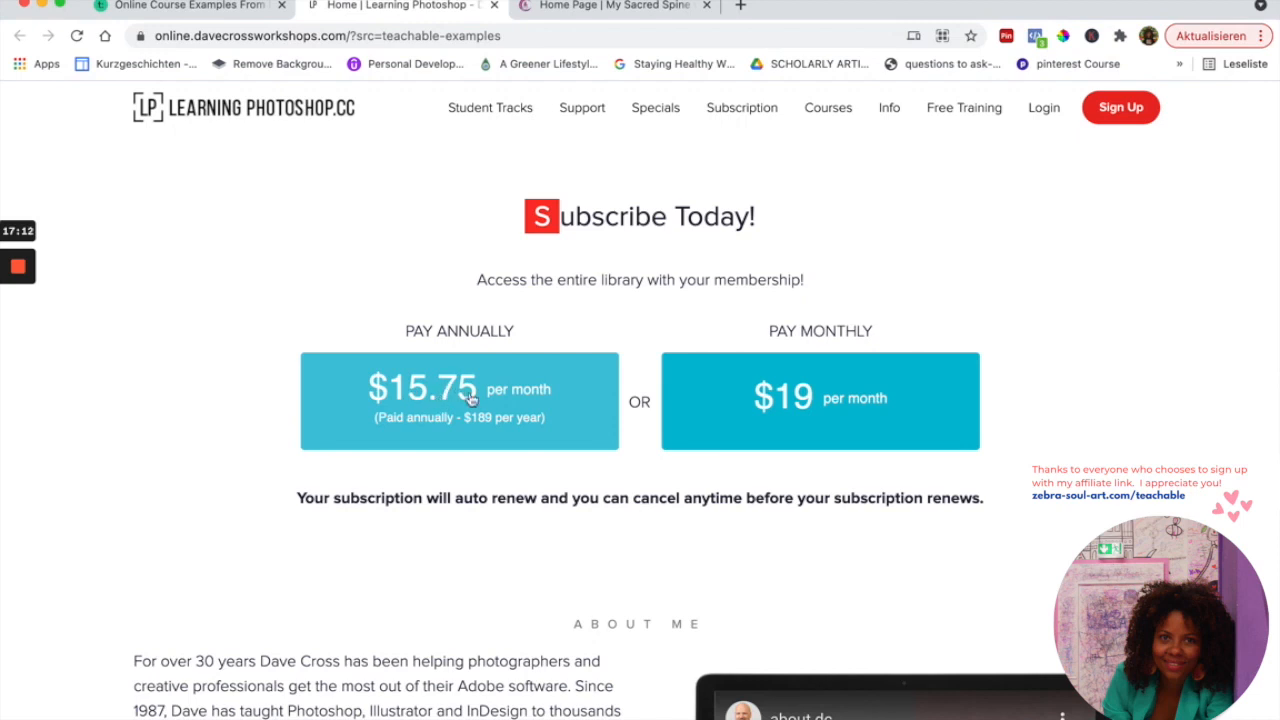
scroll(822, 377, up, 1)
scroll(822, 377, up, 1)
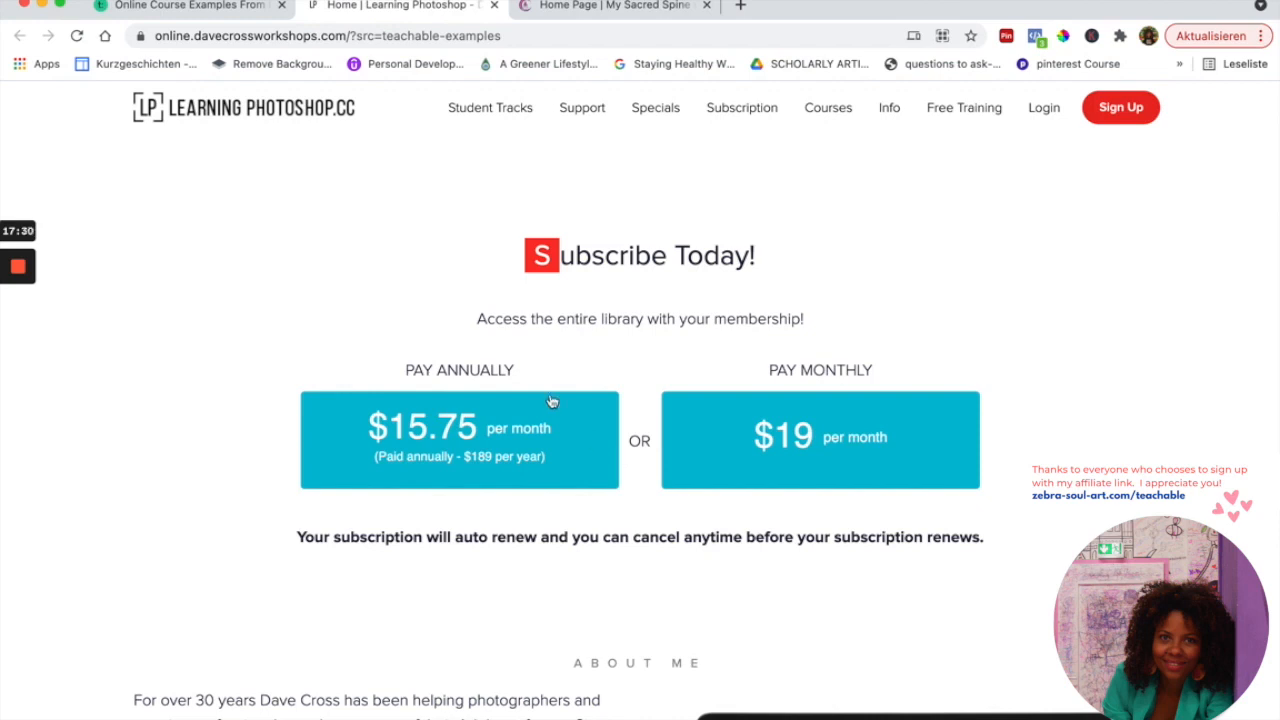
scroll(526, 353, up, 1)
scroll(524, 350, up, 1)
scroll(523, 349, down, 1)
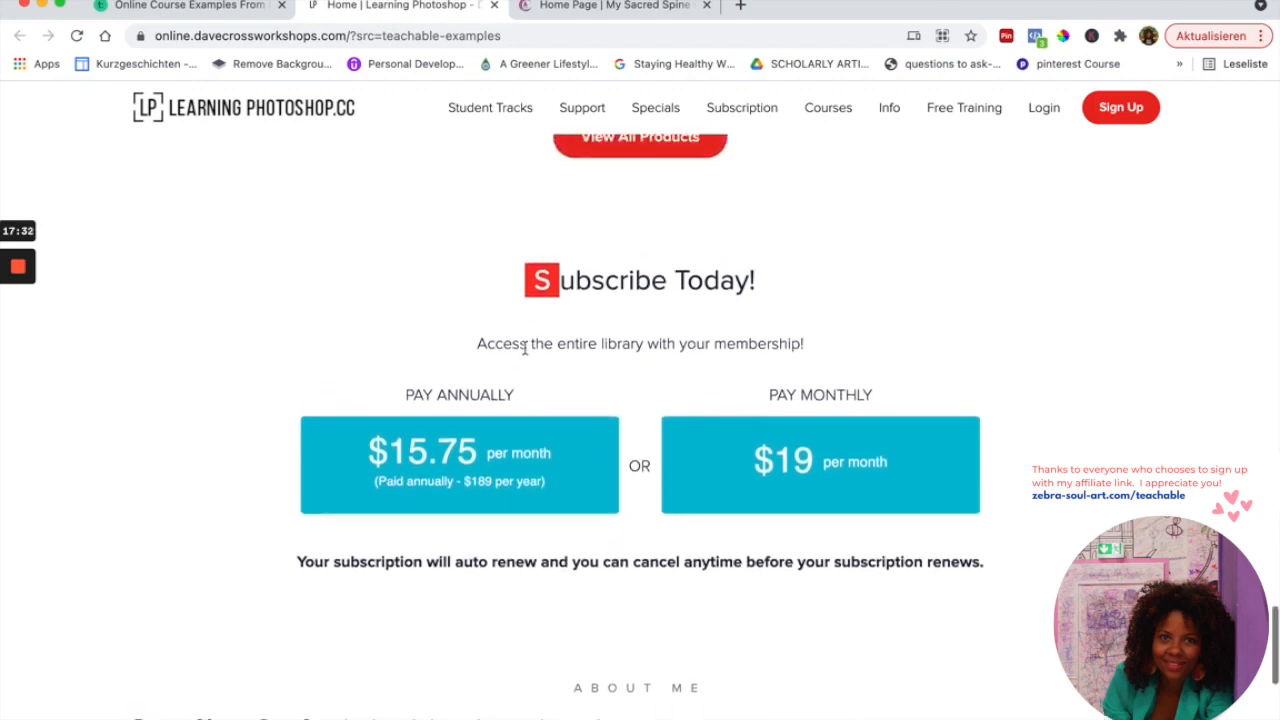
Close the Photoshop and My Sacred Spine school pages and open Teachable's pricing page
click(494, 5)
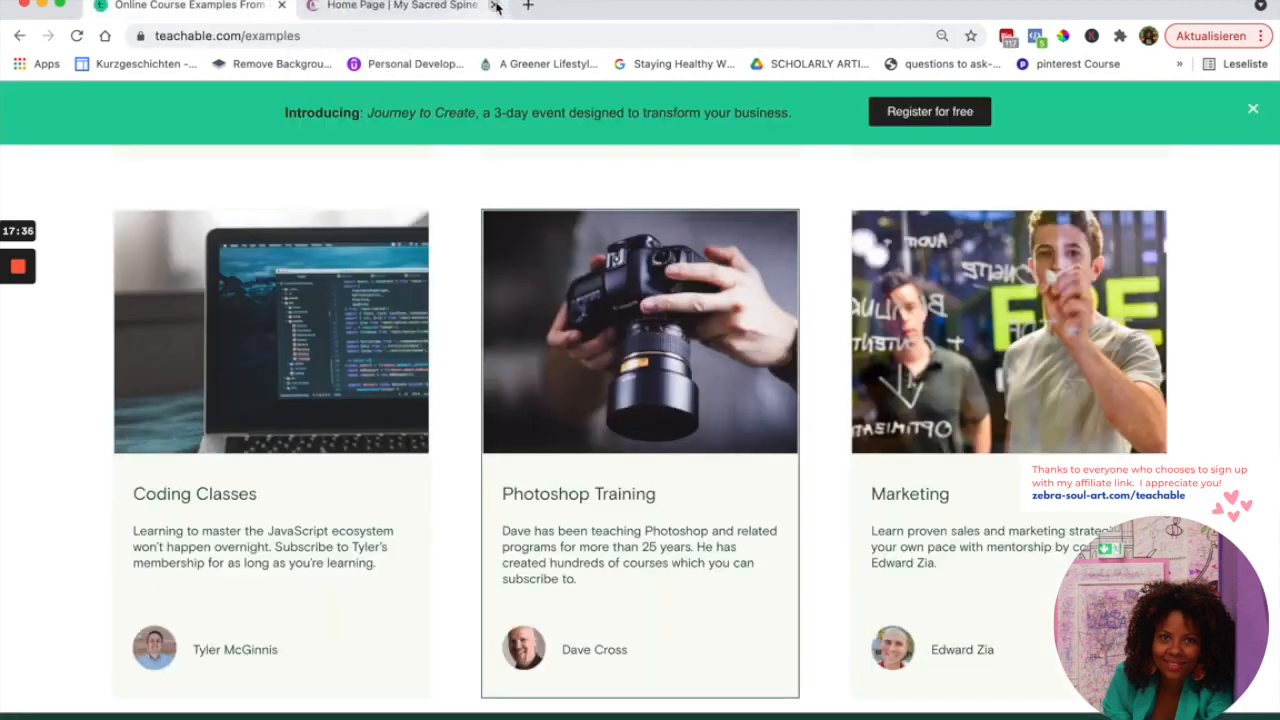
click(494, 5)
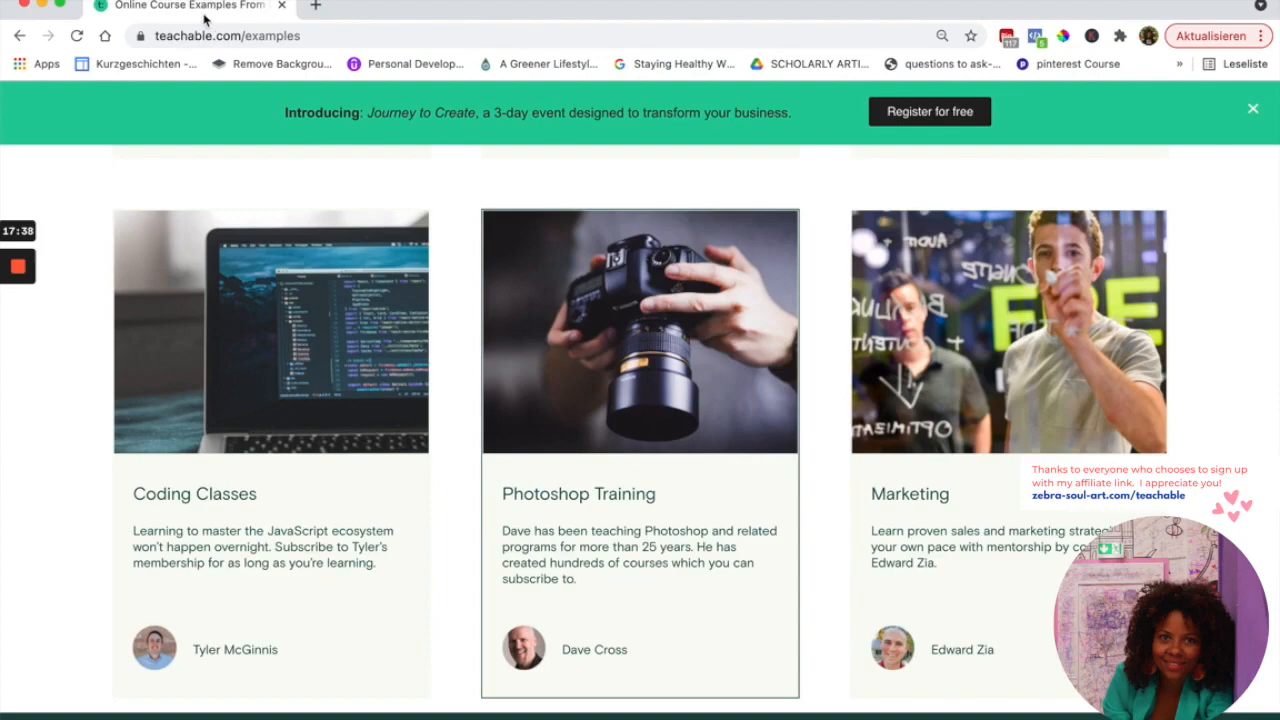
scroll(228, 165, up, 15)
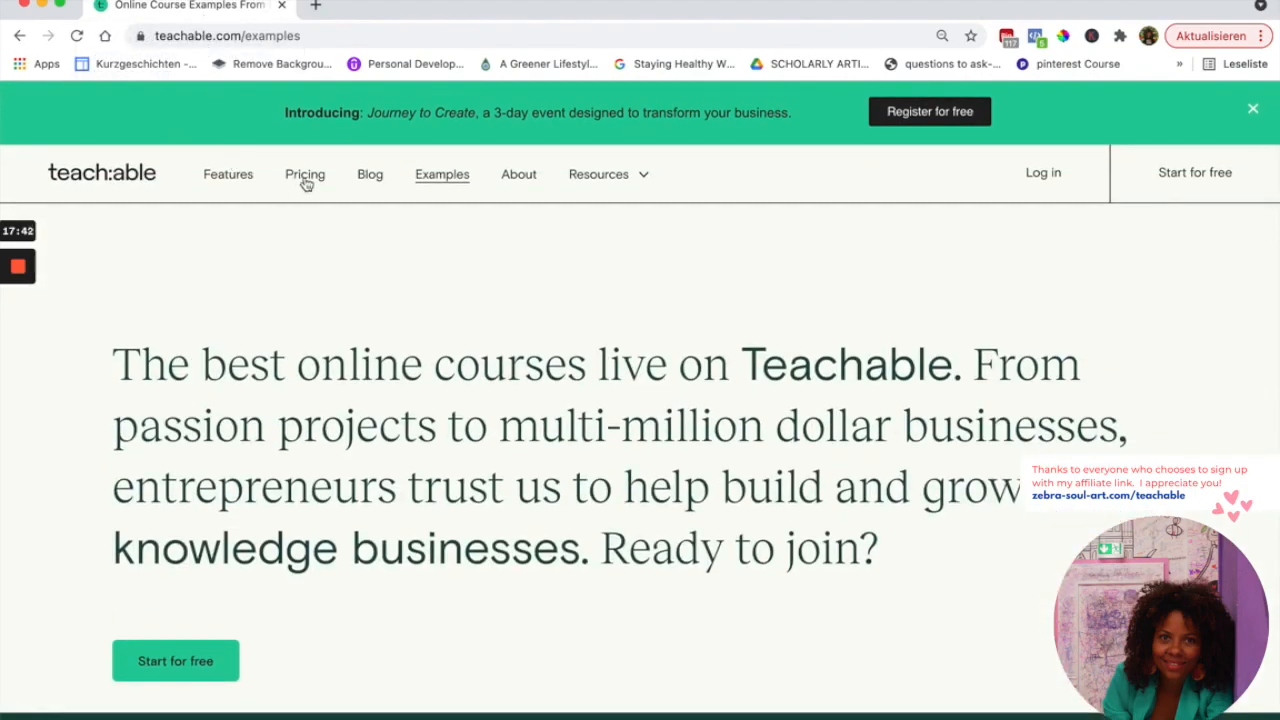
click(305, 176)
Bring up the plan comparison on the pricing page and show the prices for monthly billing
scroll(346, 277, down, 5)
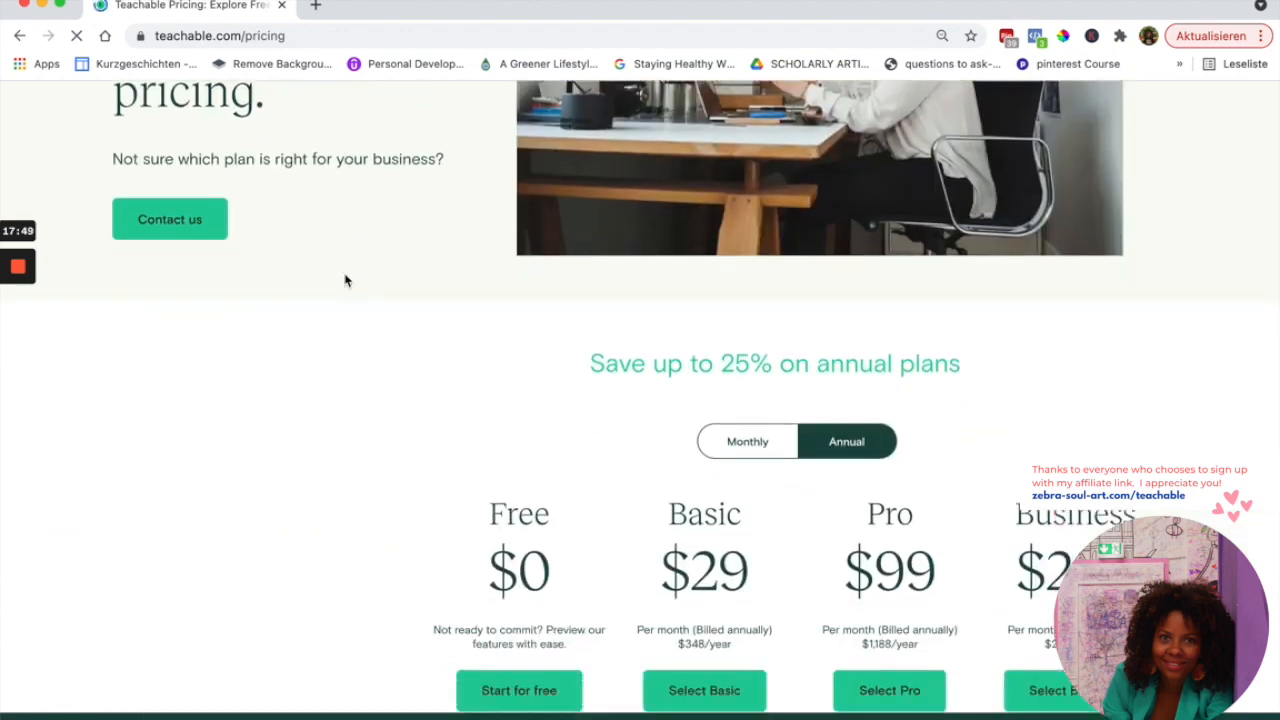
scroll(345, 279, down, 2)
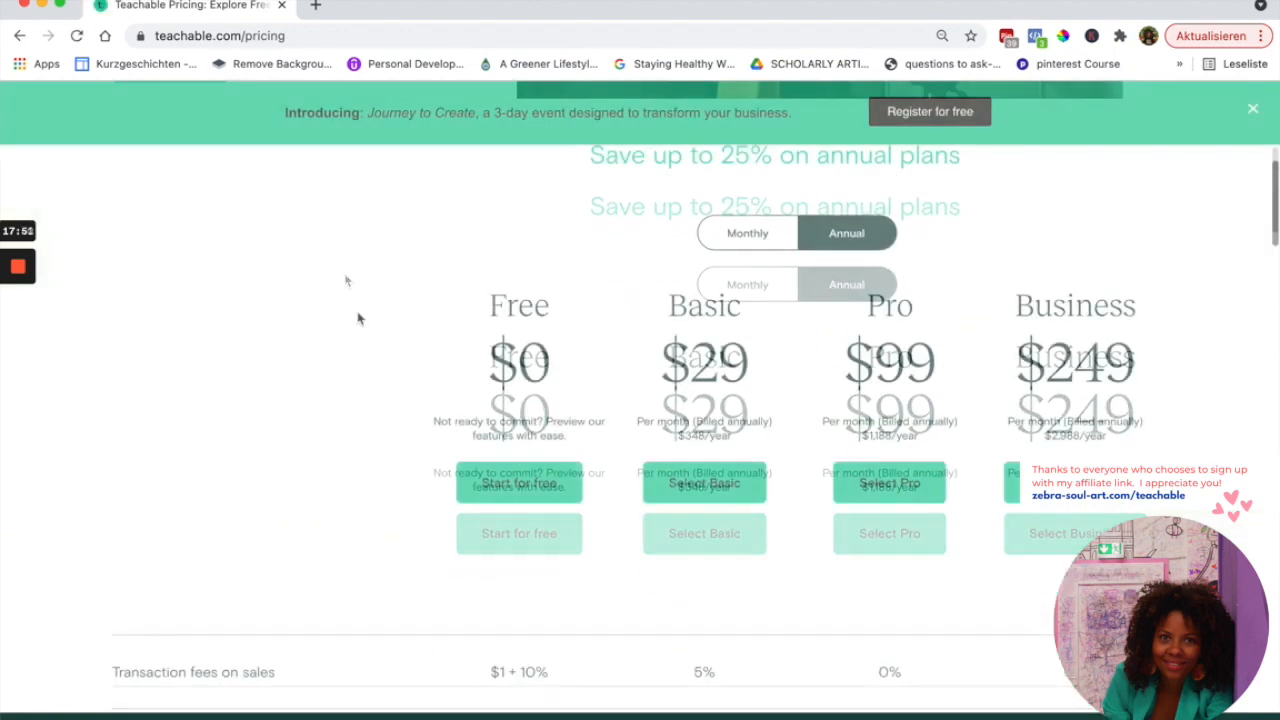
scroll(374, 349, down, 1)
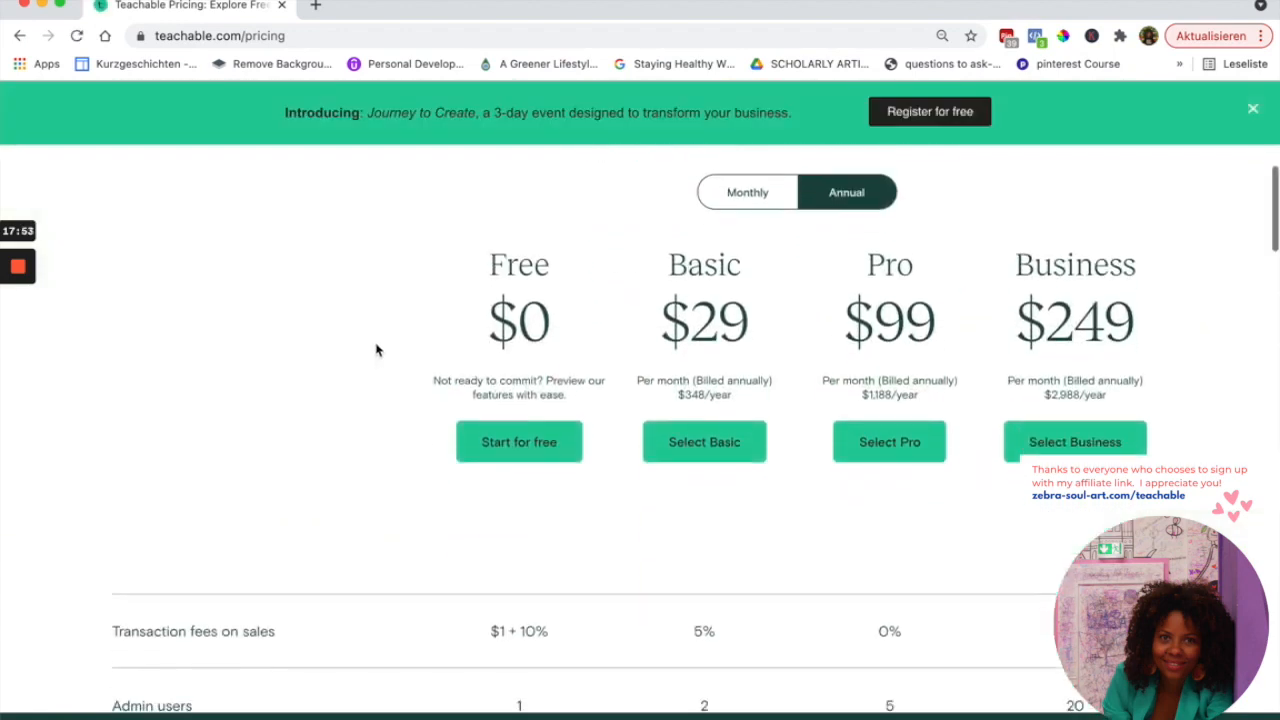
scroll(378, 352, down, 1)
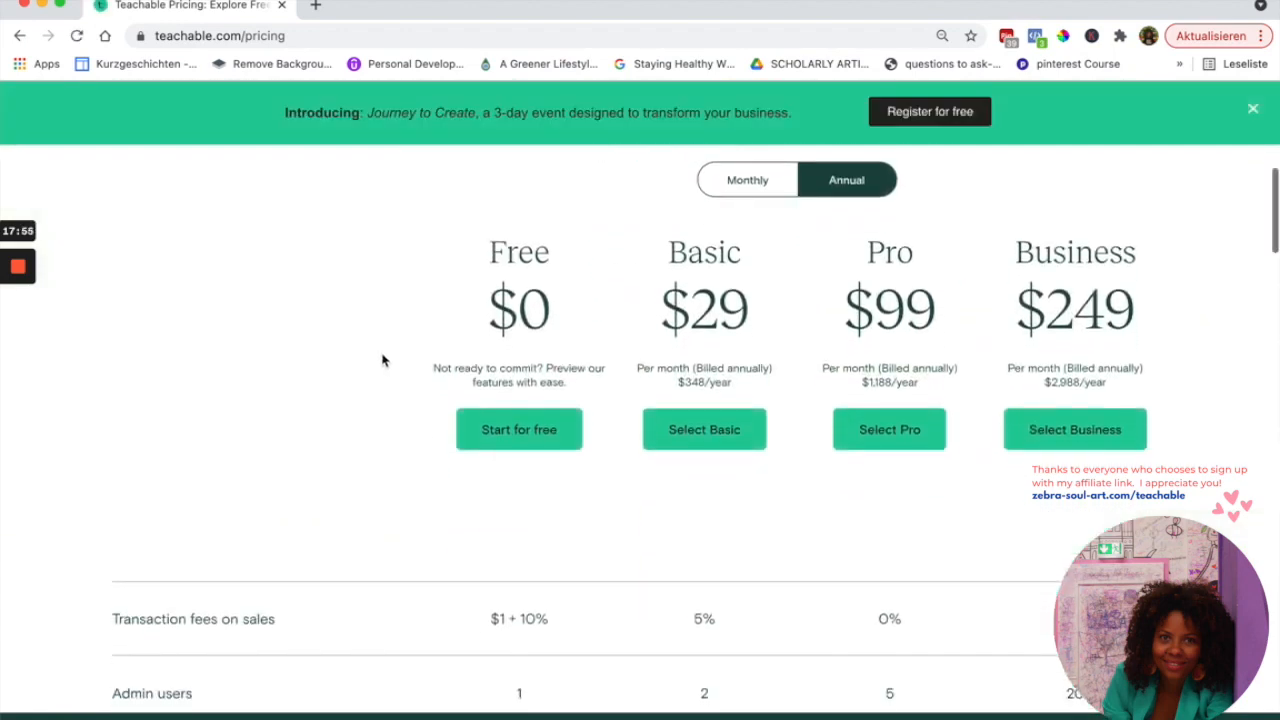
click(738, 190)
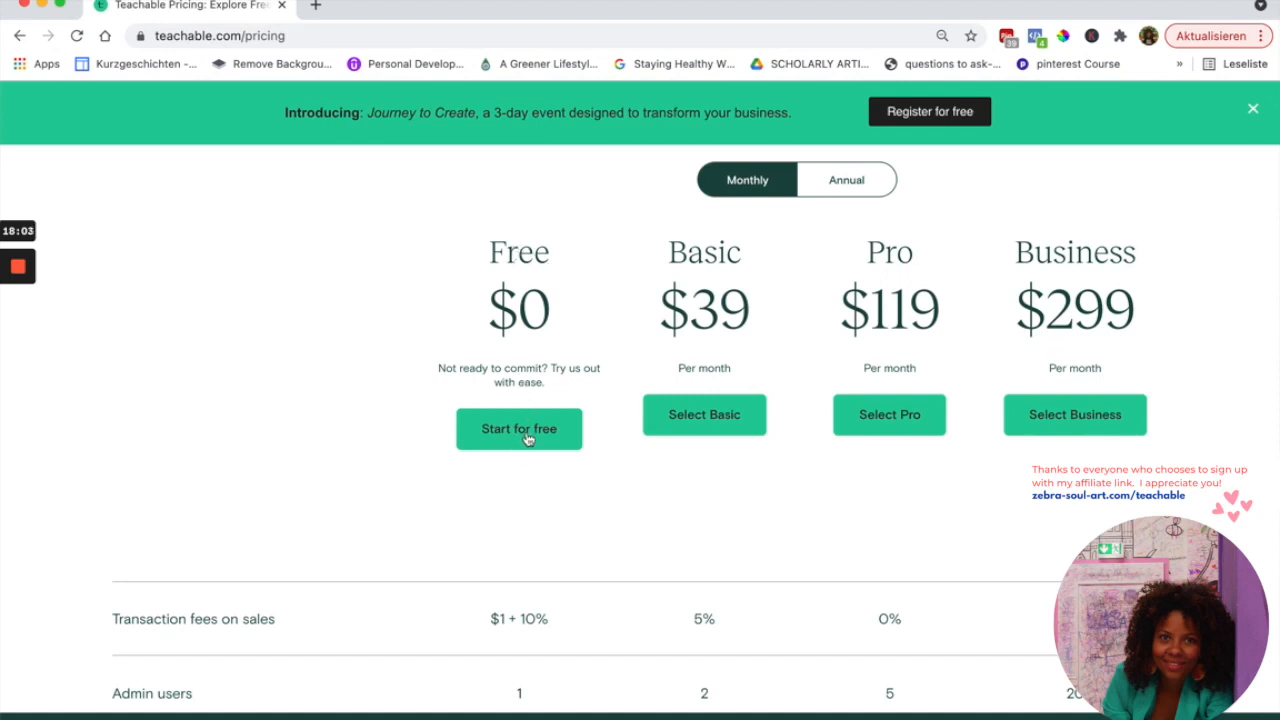
Highlight the Free plan's value in the "Transaction fees on sales" row
scroll(541, 469, down, 4)
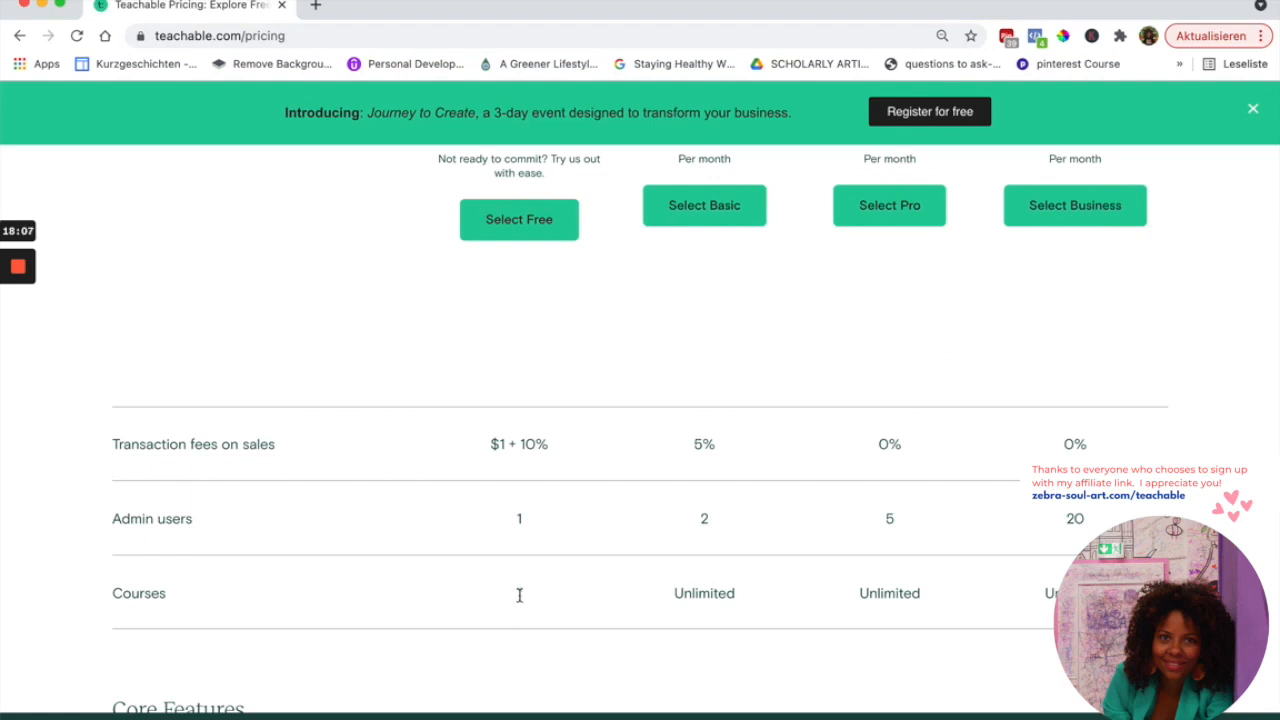
scroll(519, 594, up, 1)
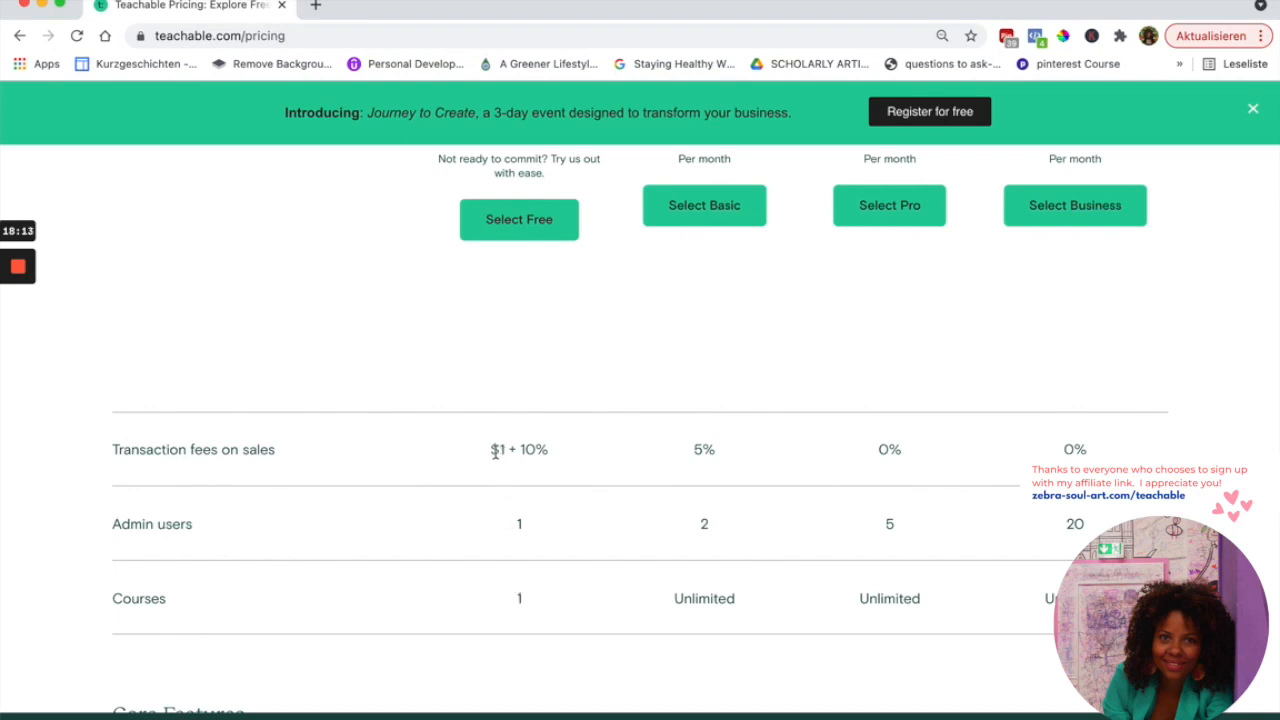
drag(491, 449, 556, 452)
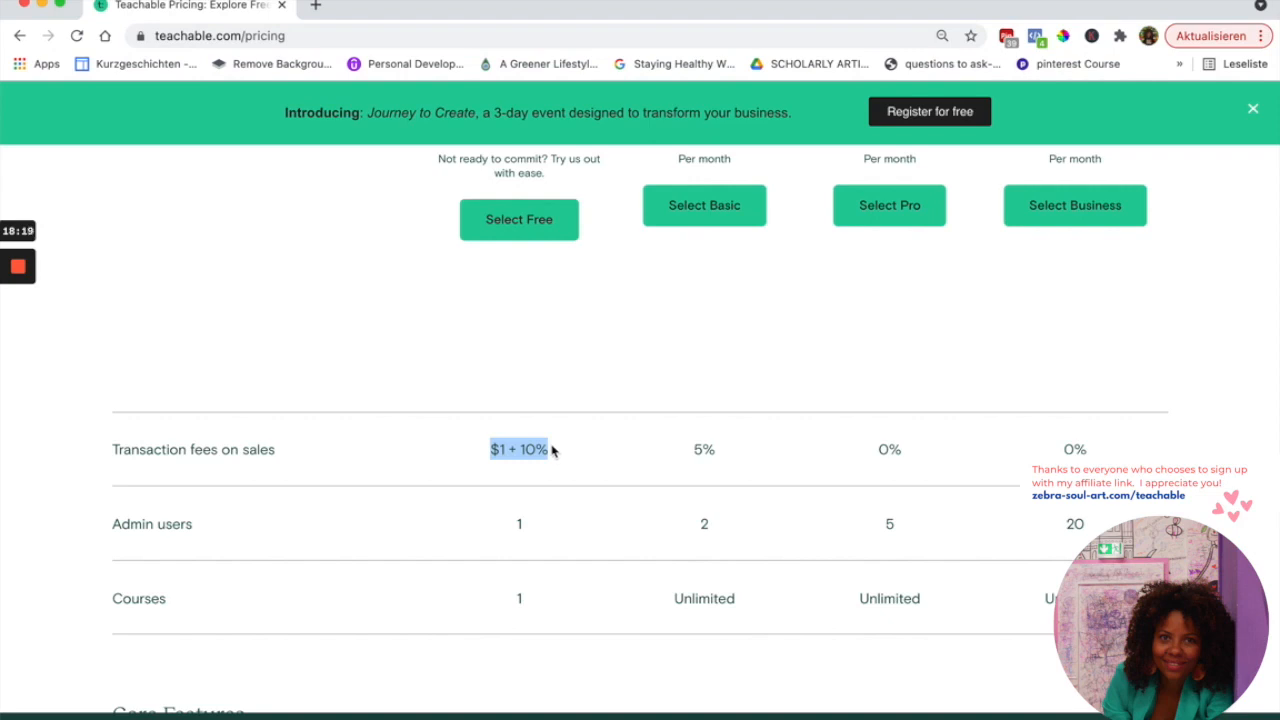
Highlight the monthly prices of the Basic, Pro and Business plans one after another
scroll(552, 425, up, 1)
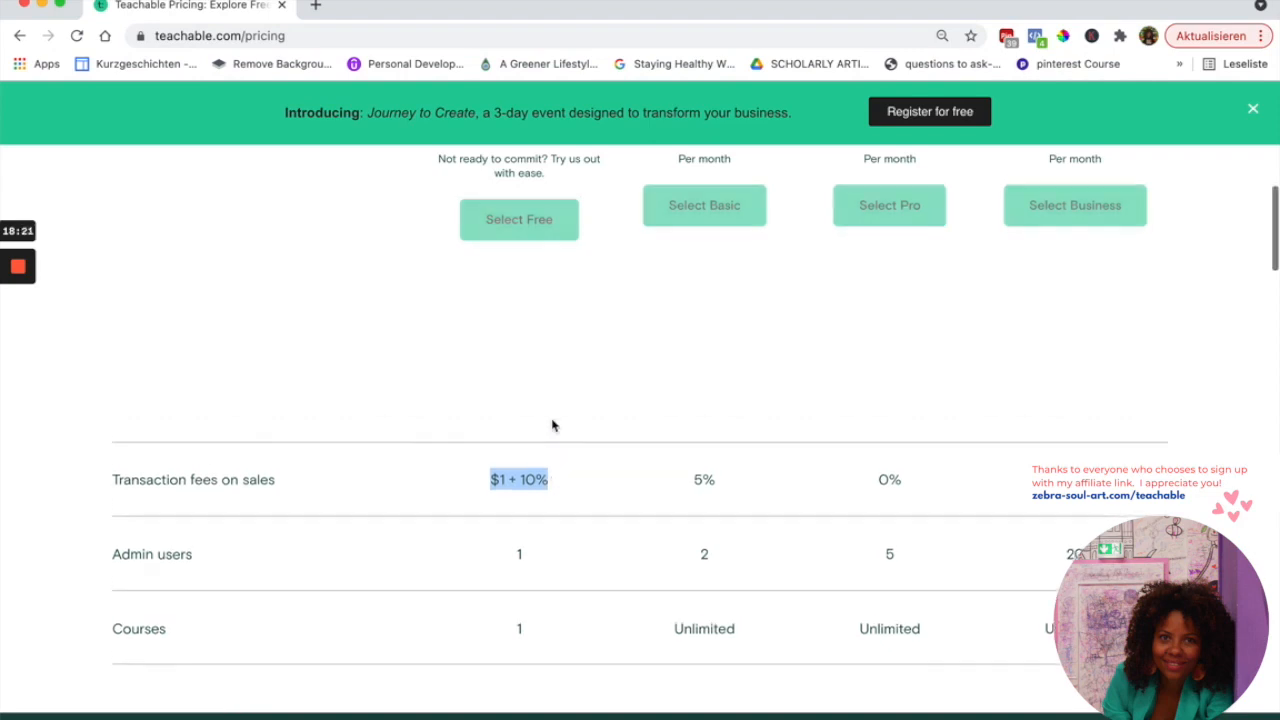
scroll(552, 425, up, 2)
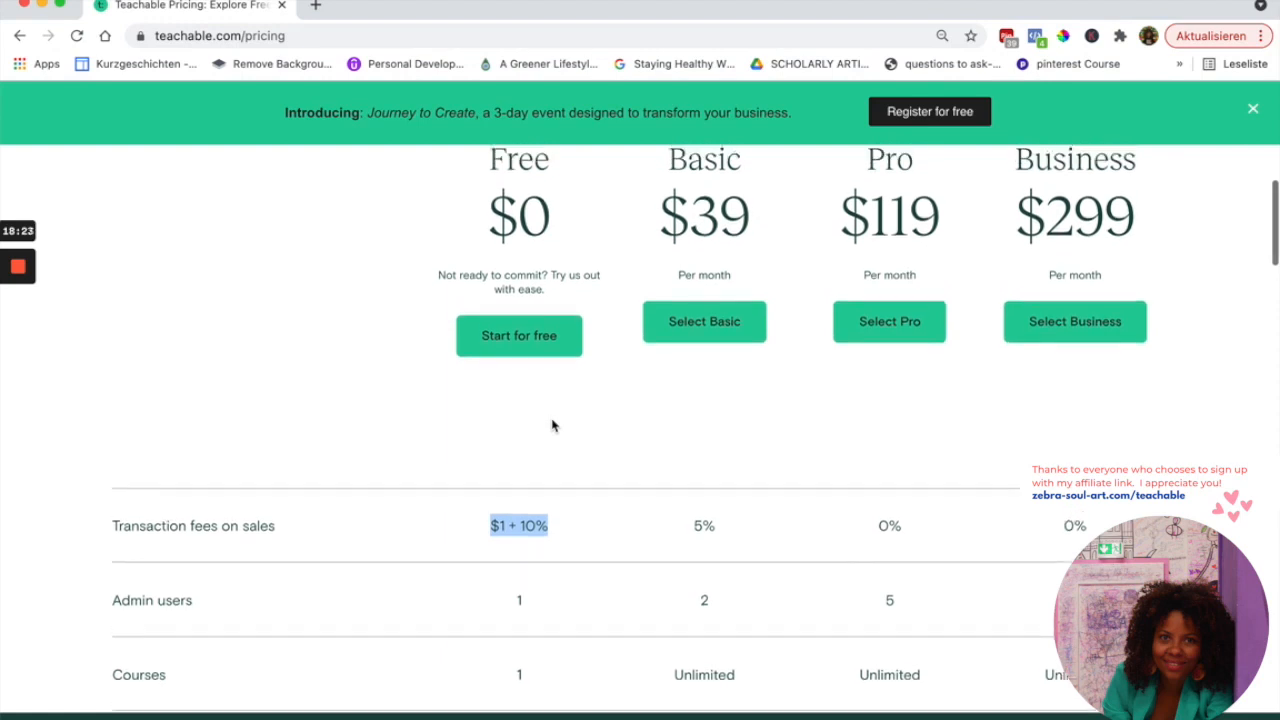
scroll(572, 394, up, 1)
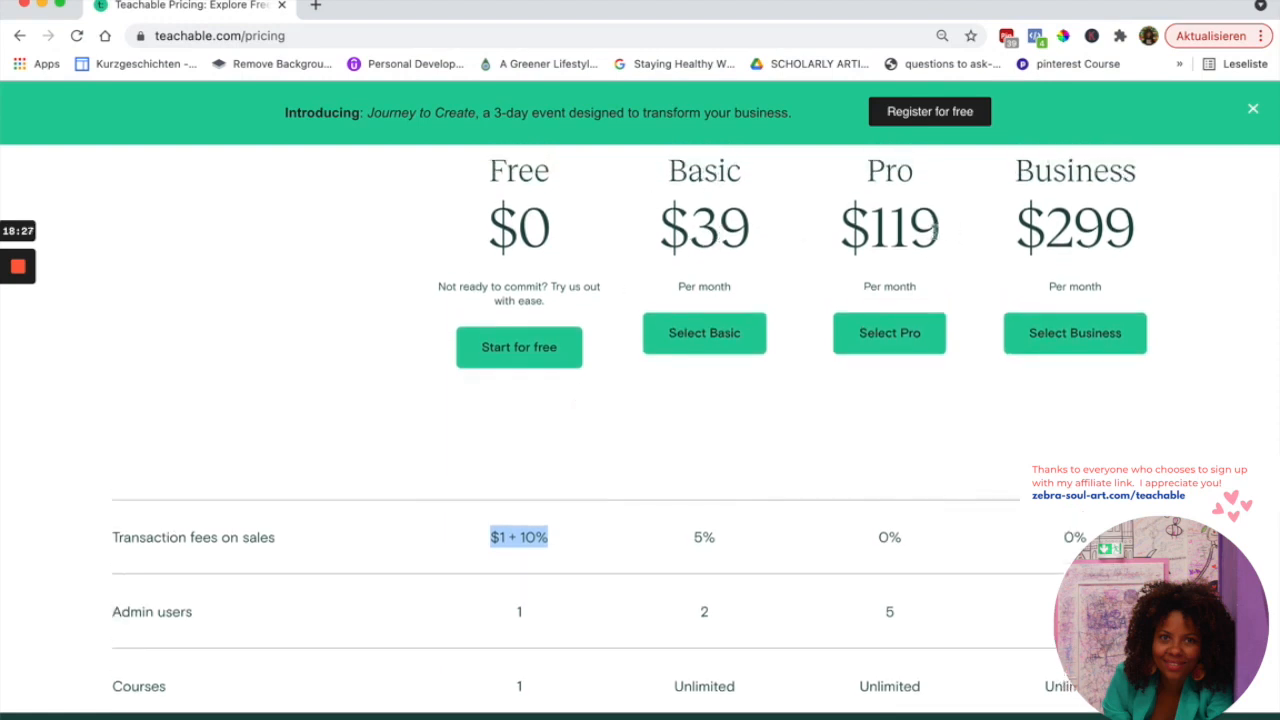
scroll(690, 213, up, 3)
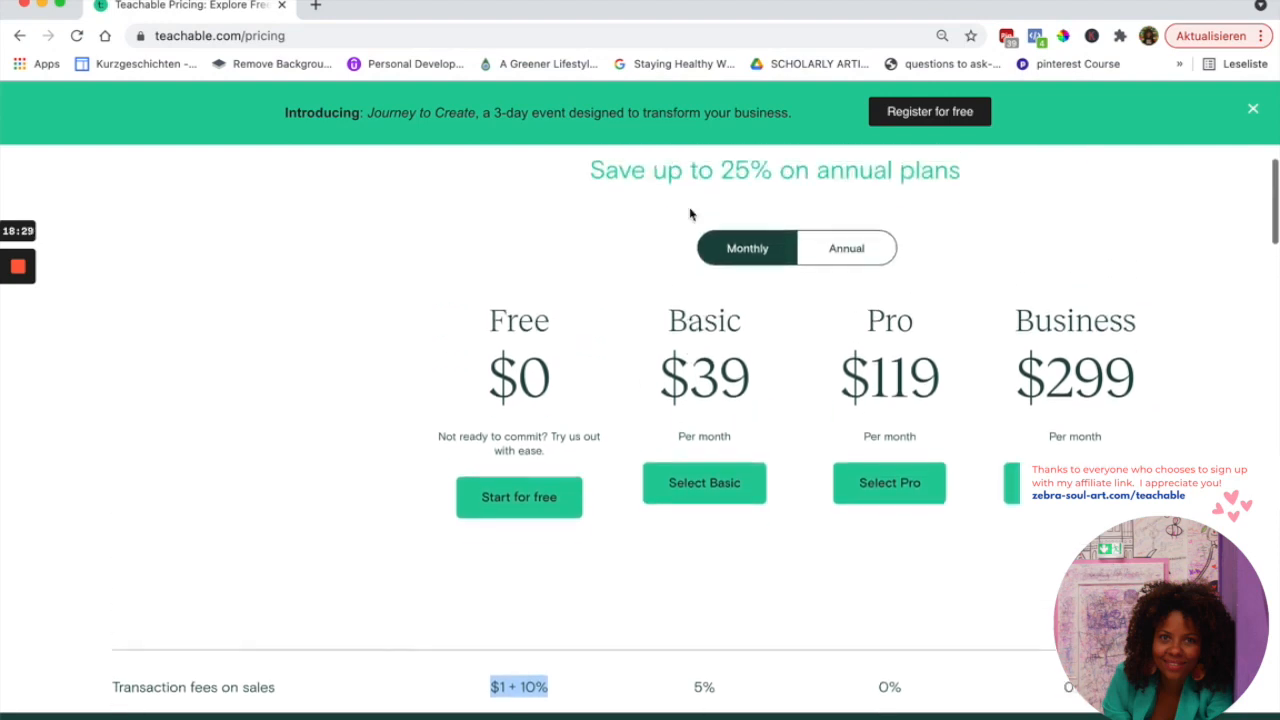
scroll(690, 213, up, 1)
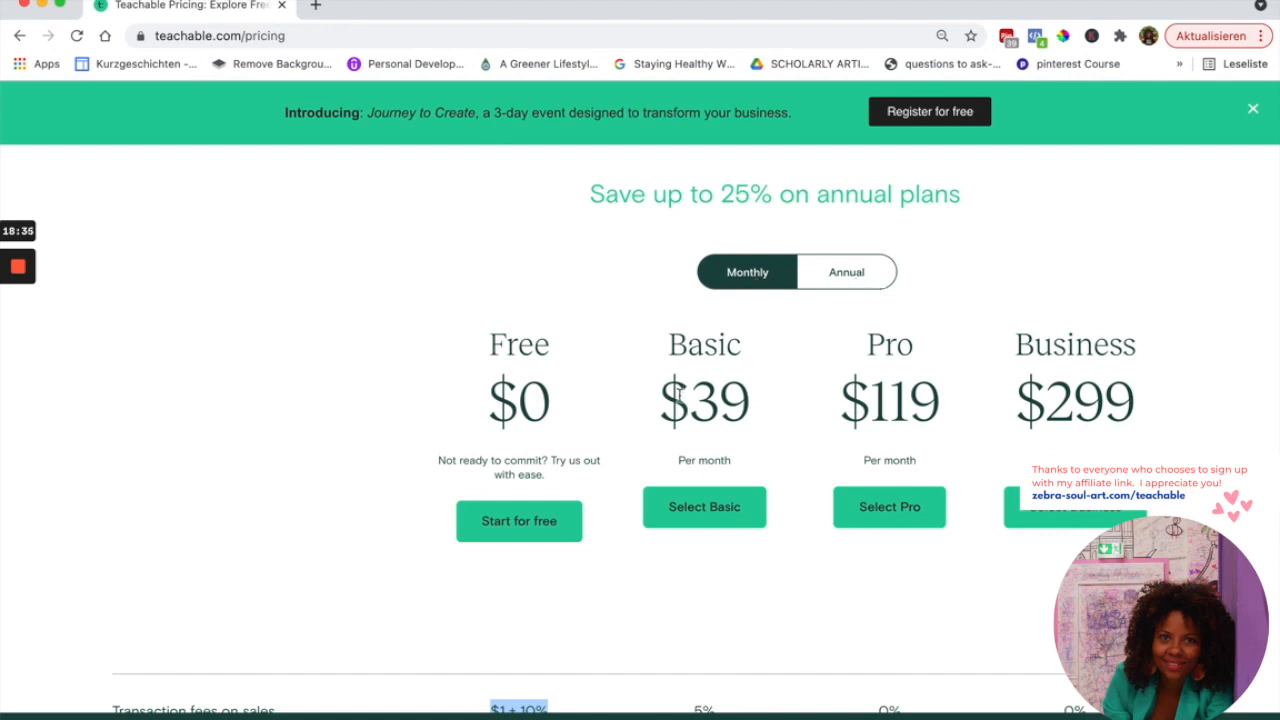
click(664, 375)
drag(664, 375, 754, 410)
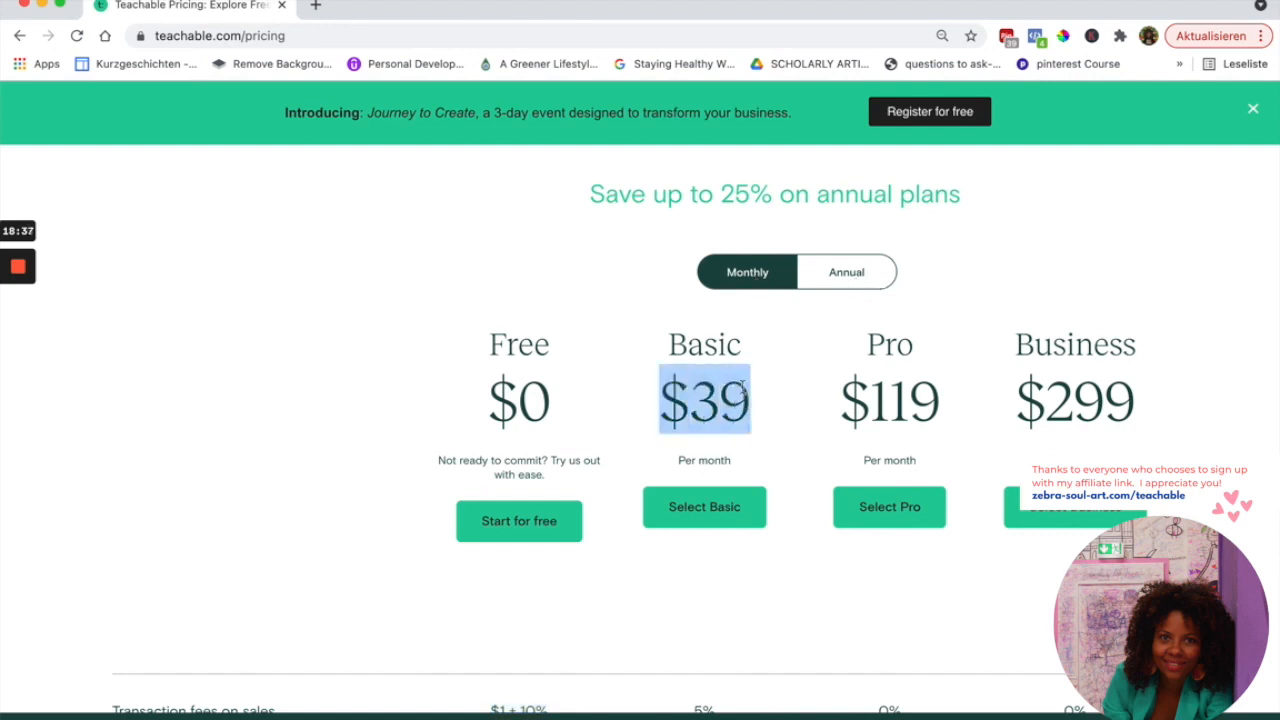
drag(846, 396, 932, 398)
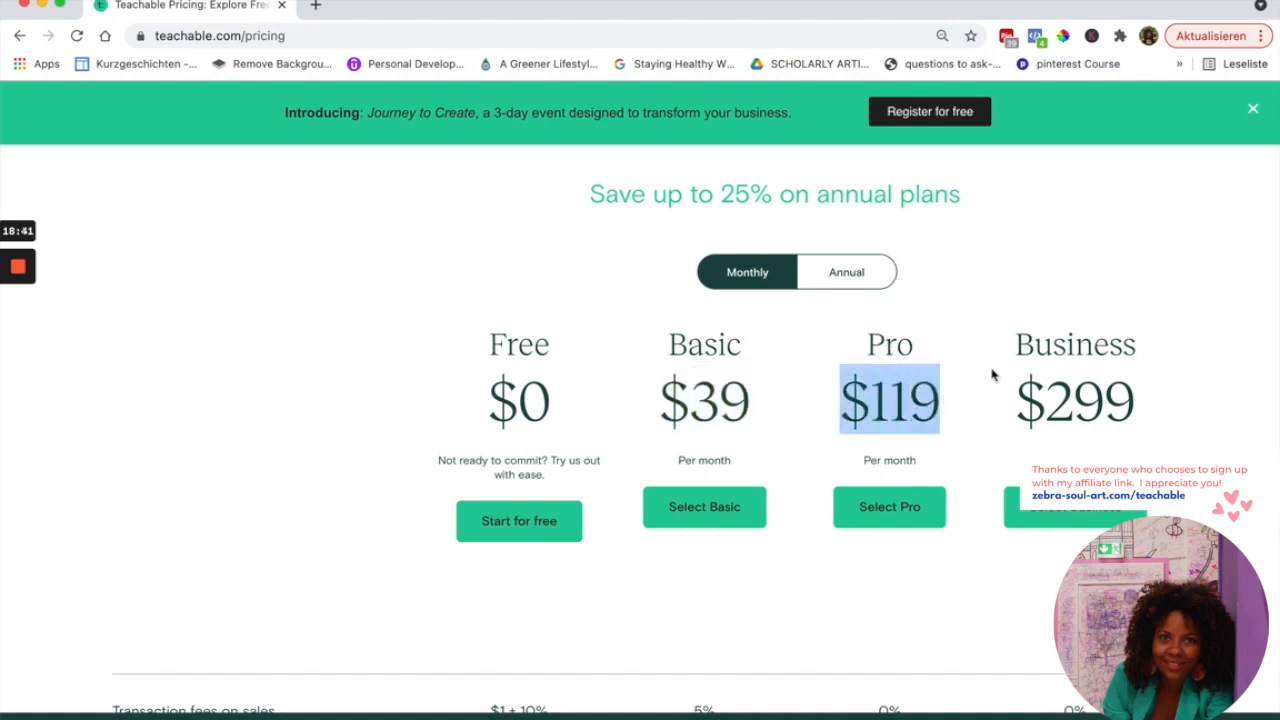
drag(1019, 382, 1133, 398)
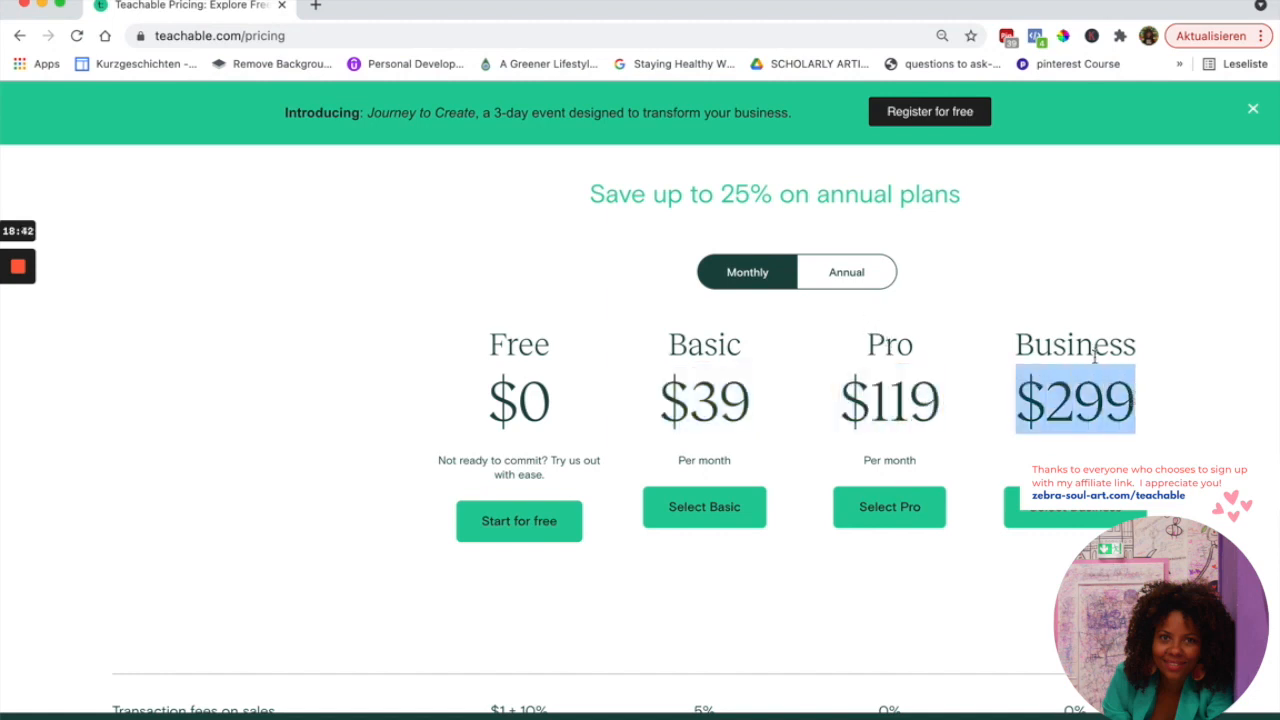
Switch the plan prices to annual billing and highlight the Basic plan's name and price
click(842, 278)
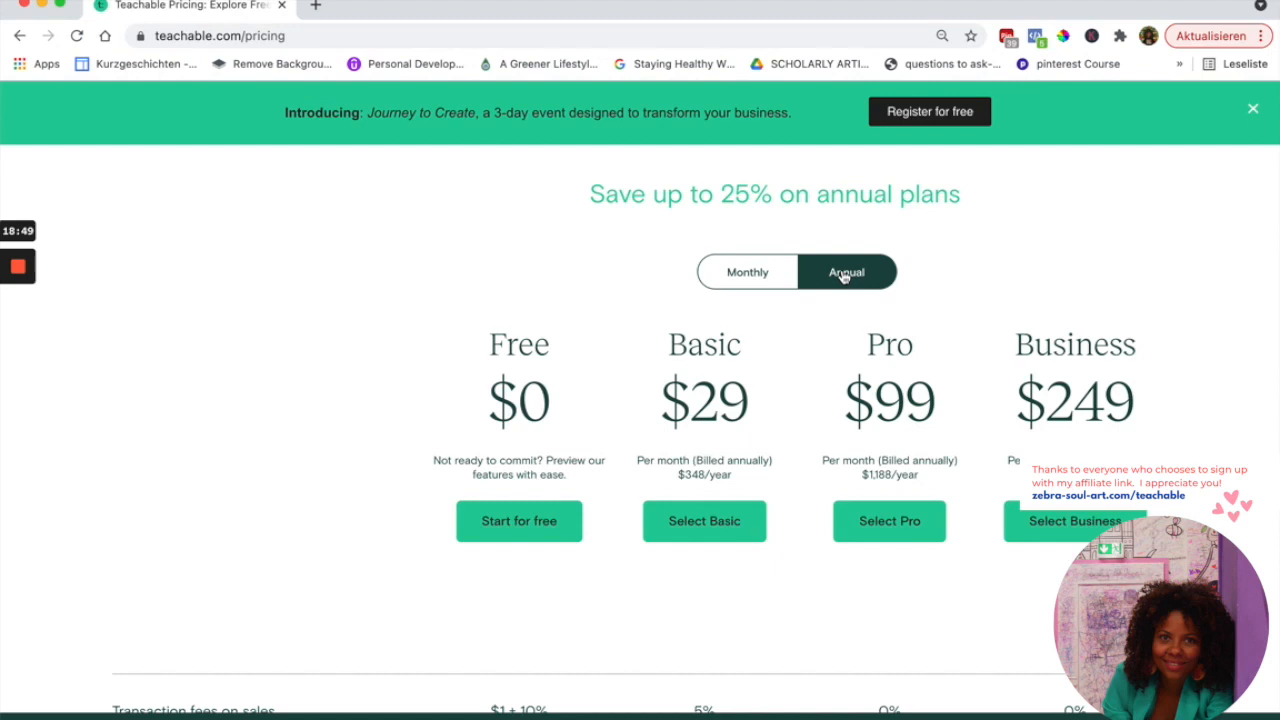
scroll(843, 350, down, 2)
scroll(843, 358, down, 3)
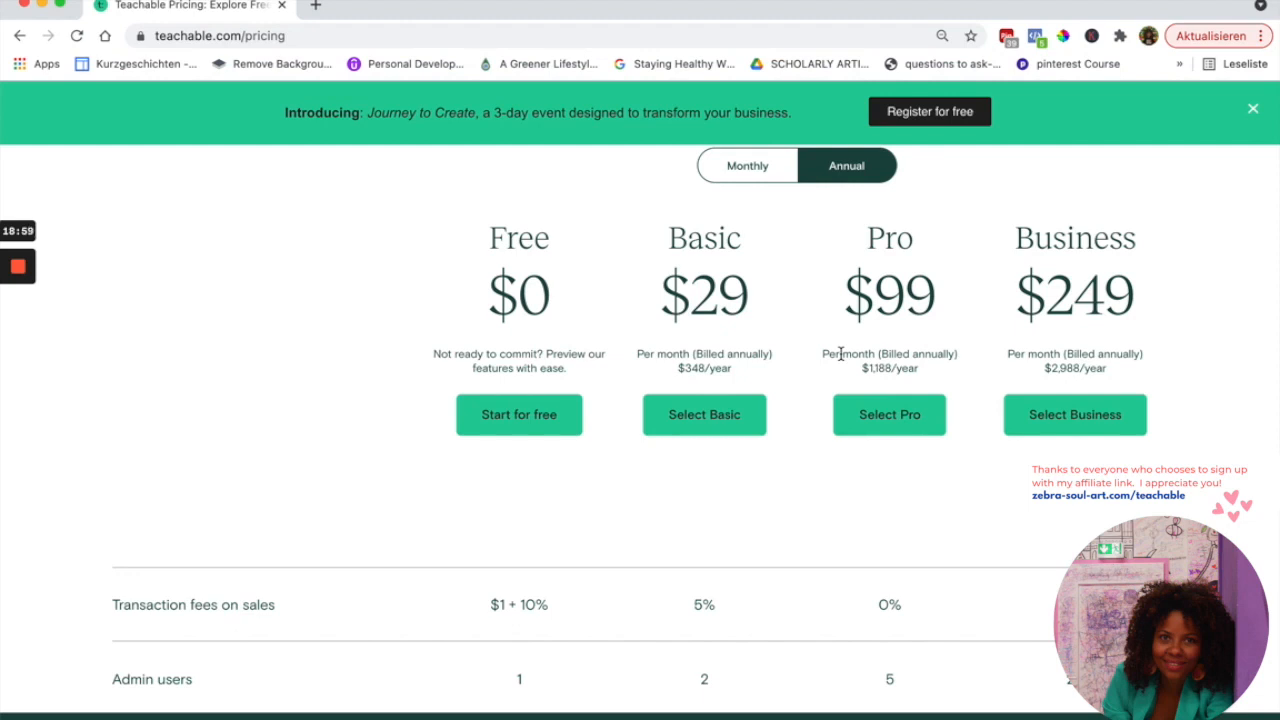
scroll(838, 372, down, 1)
scroll(838, 374, down, 2)
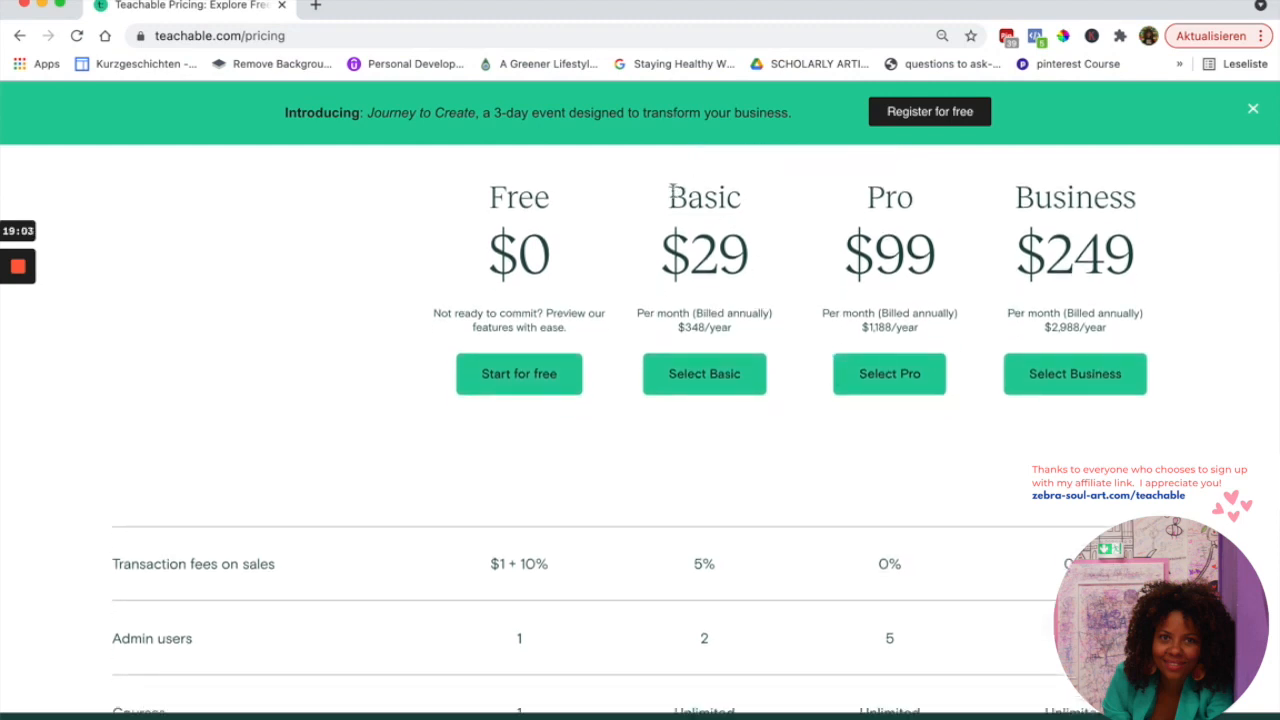
drag(672, 190, 760, 257)
Highlight the Basic plan's transaction fee on sales in the comparison table
scroll(760, 298, down, 3)
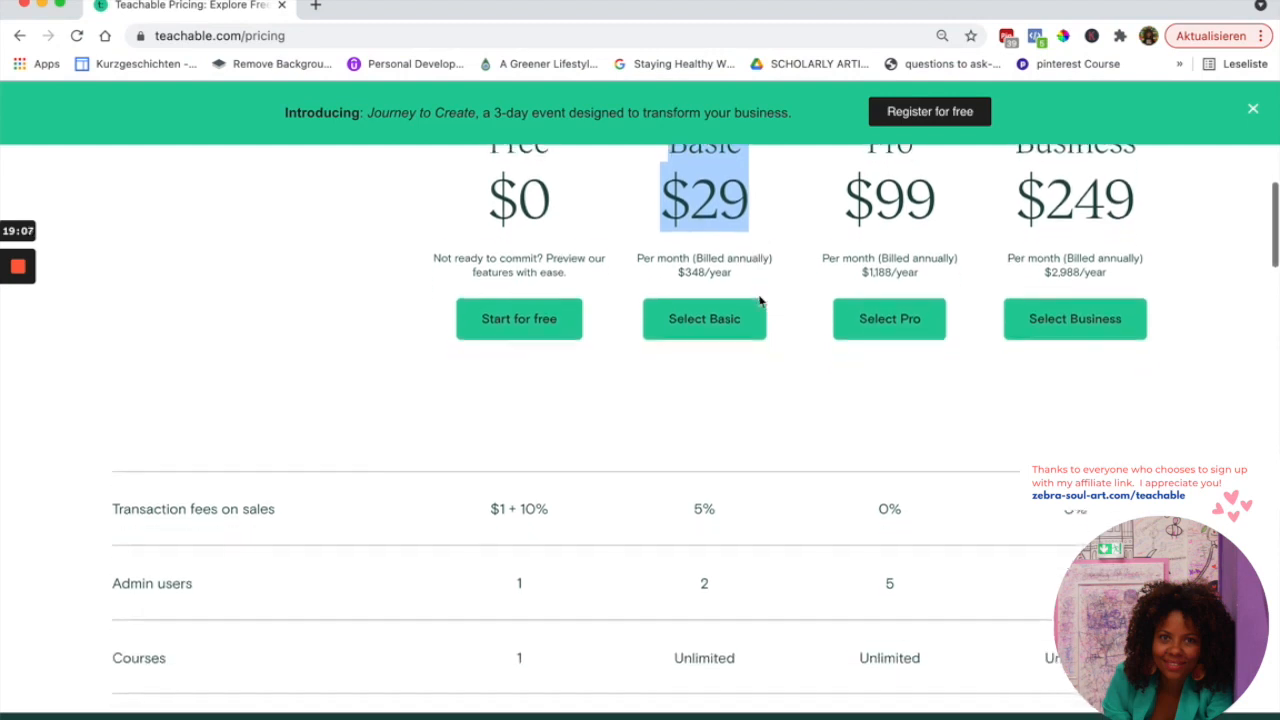
scroll(760, 300, down, 2)
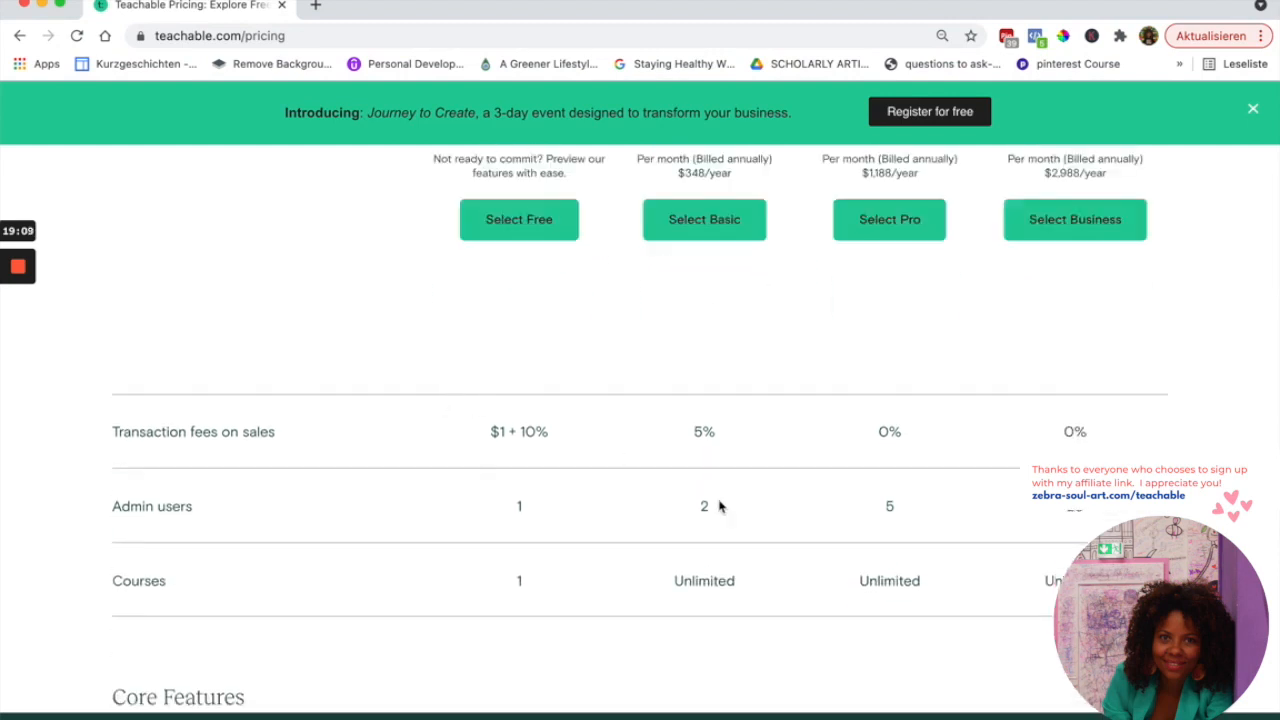
drag(694, 436, 726, 434)
Highlight the Basic plan's entry in the Courses row of the comparison table
scroll(728, 445, down, 2)
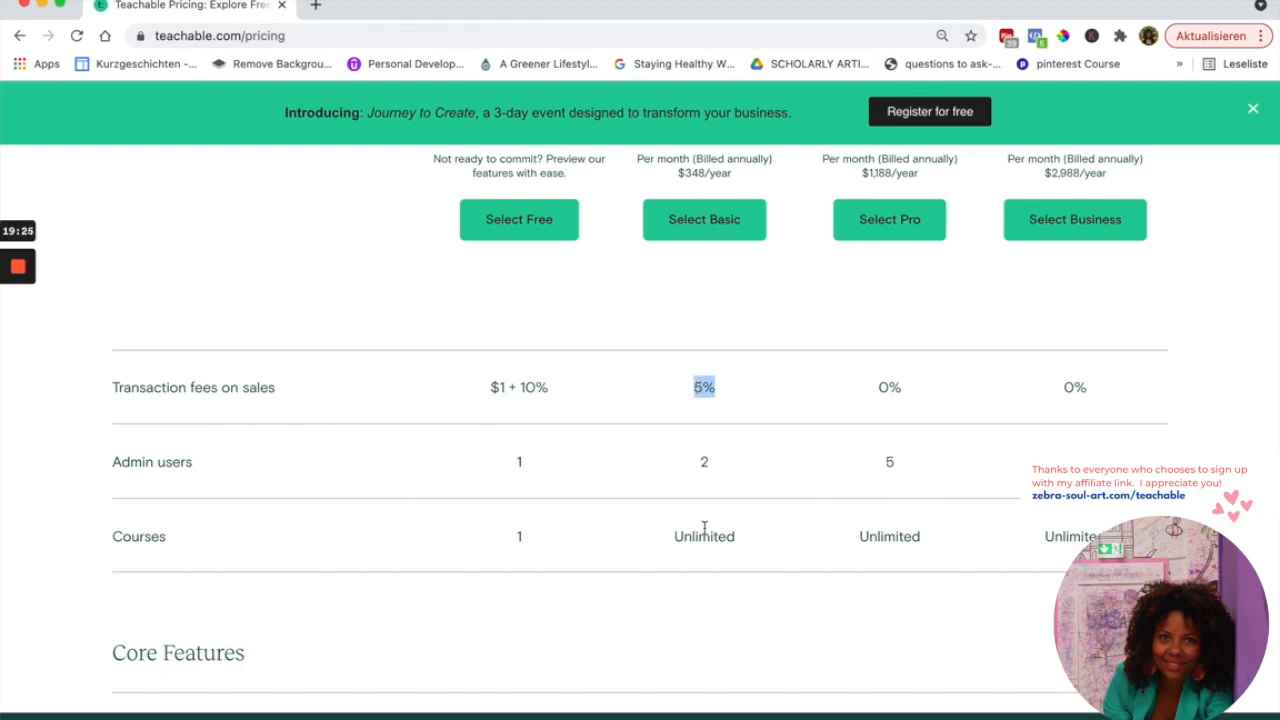
scroll(704, 528, down, 1)
scroll(704, 528, down, 1)
click(683, 445)
drag(683, 445, 743, 456)
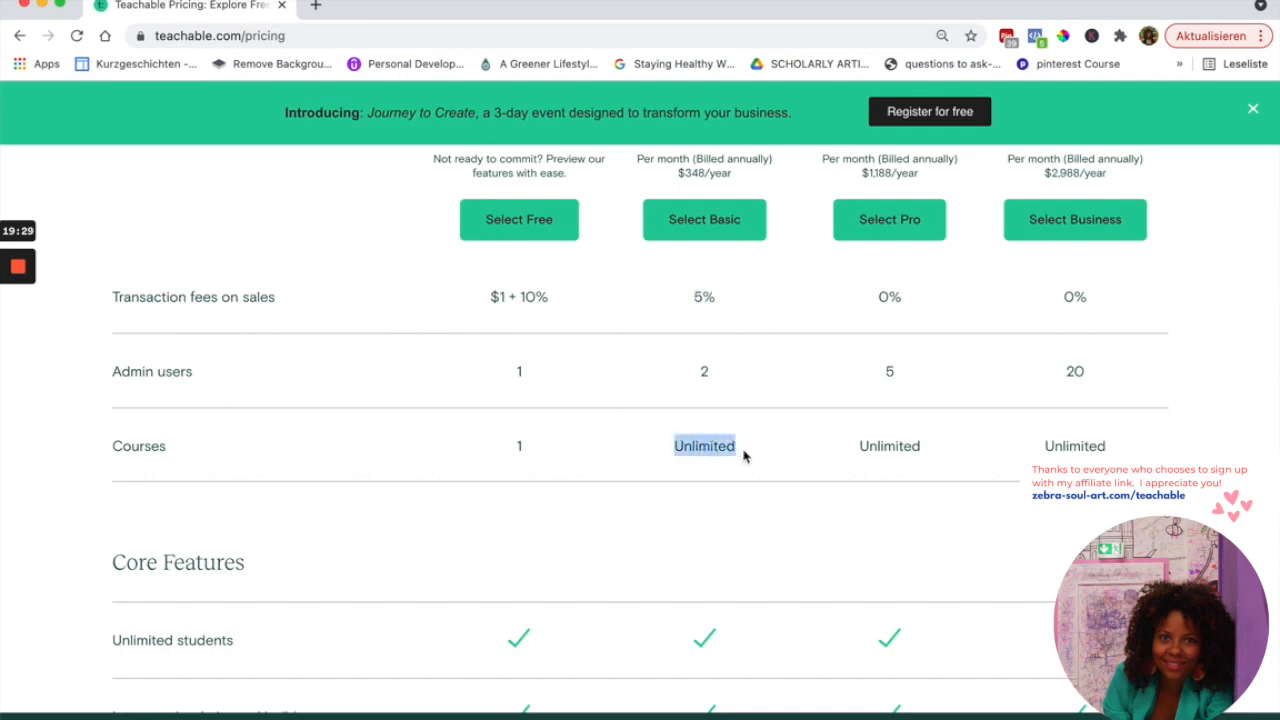
Compare the transaction fees, admin users and course limits of the plans in the comparison table
scroll(745, 390, up, 1)
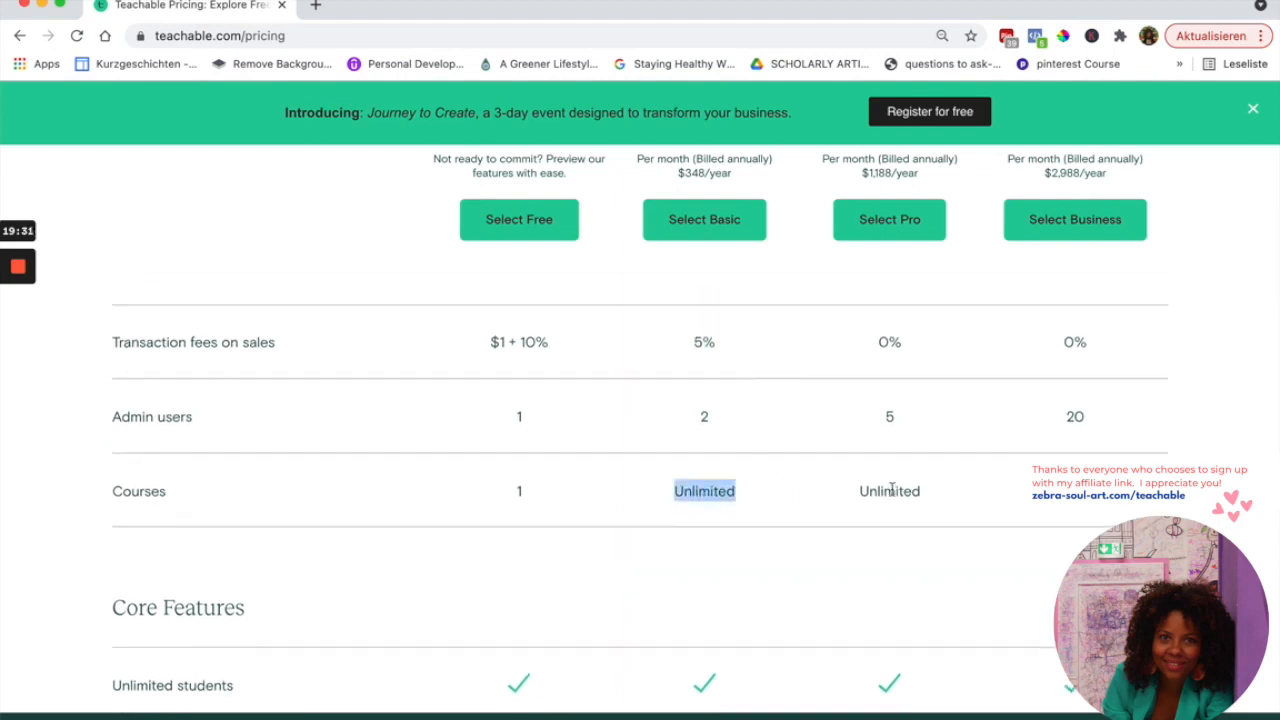
scroll(743, 491, down, 4)
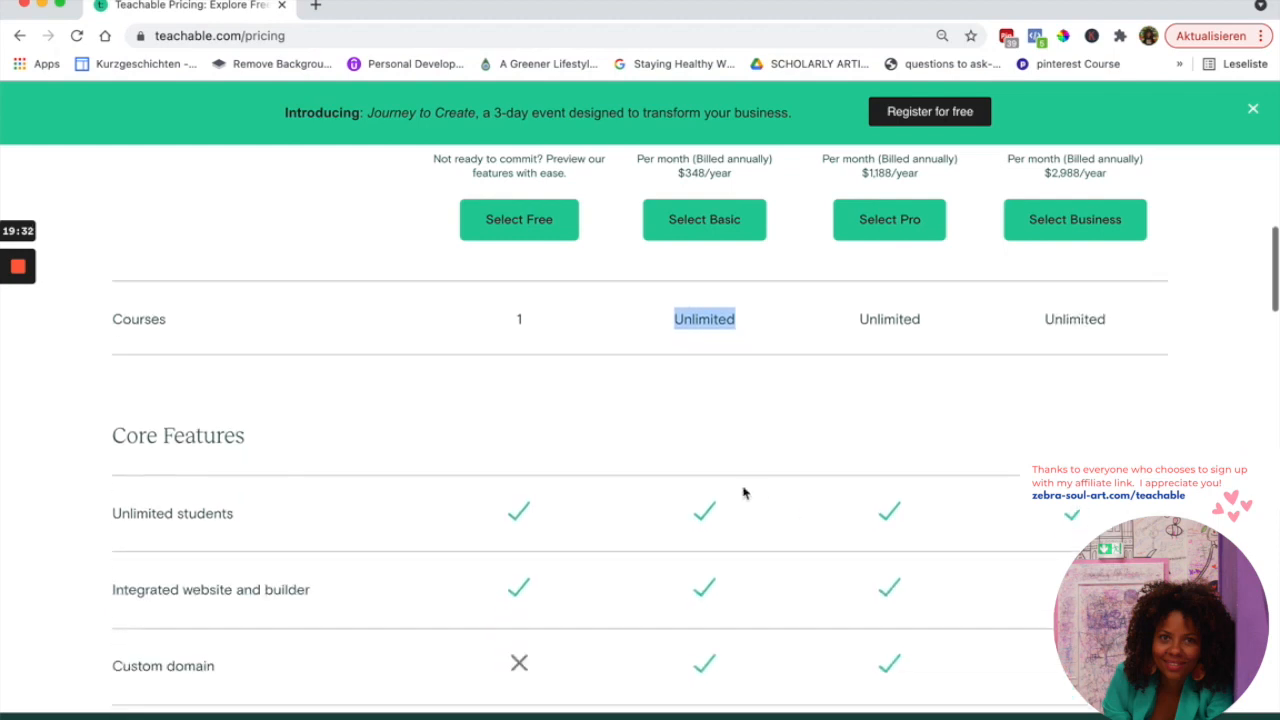
scroll(697, 516, up, 2)
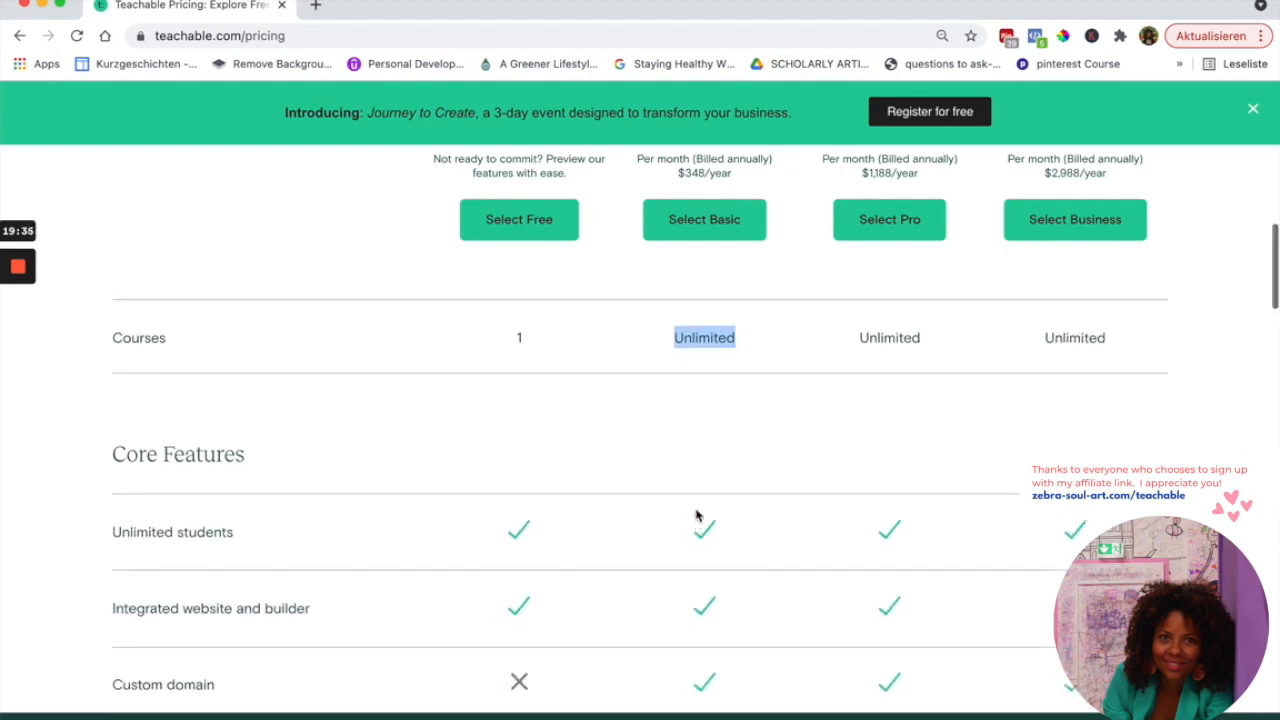
scroll(697, 516, up, 1)
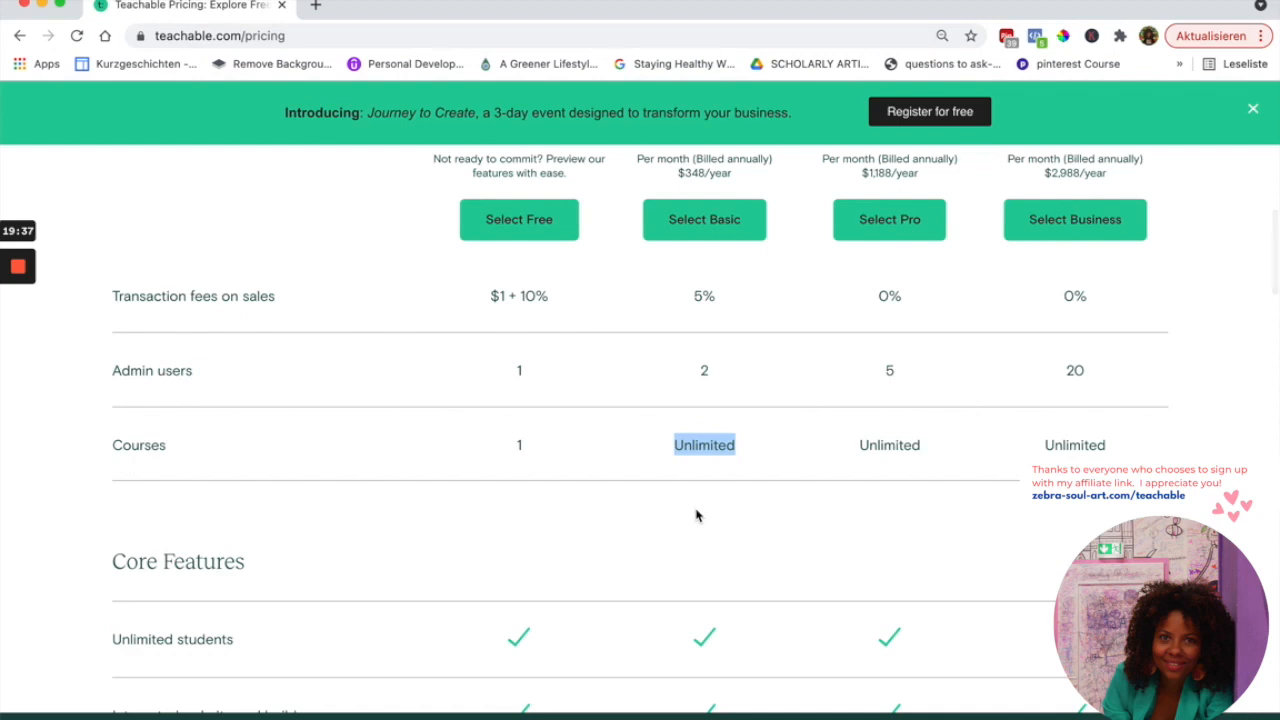
scroll(697, 500, up, 1)
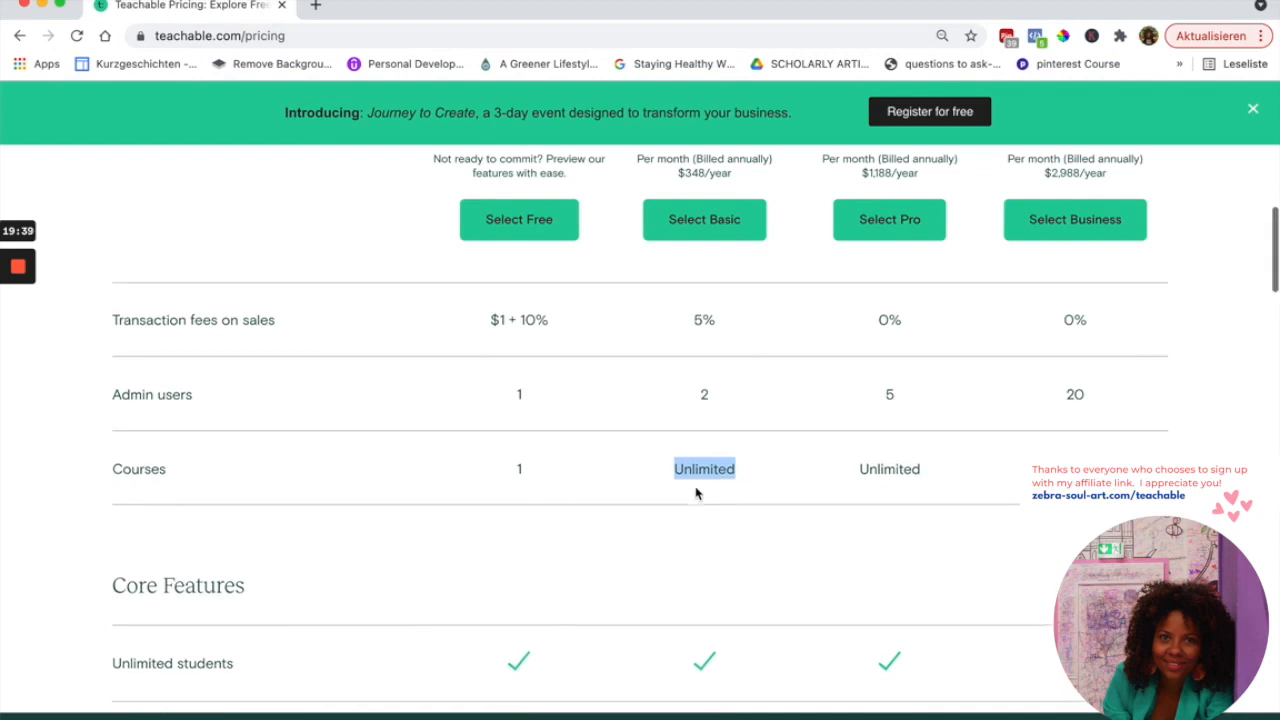
scroll(696, 492, down, 1)
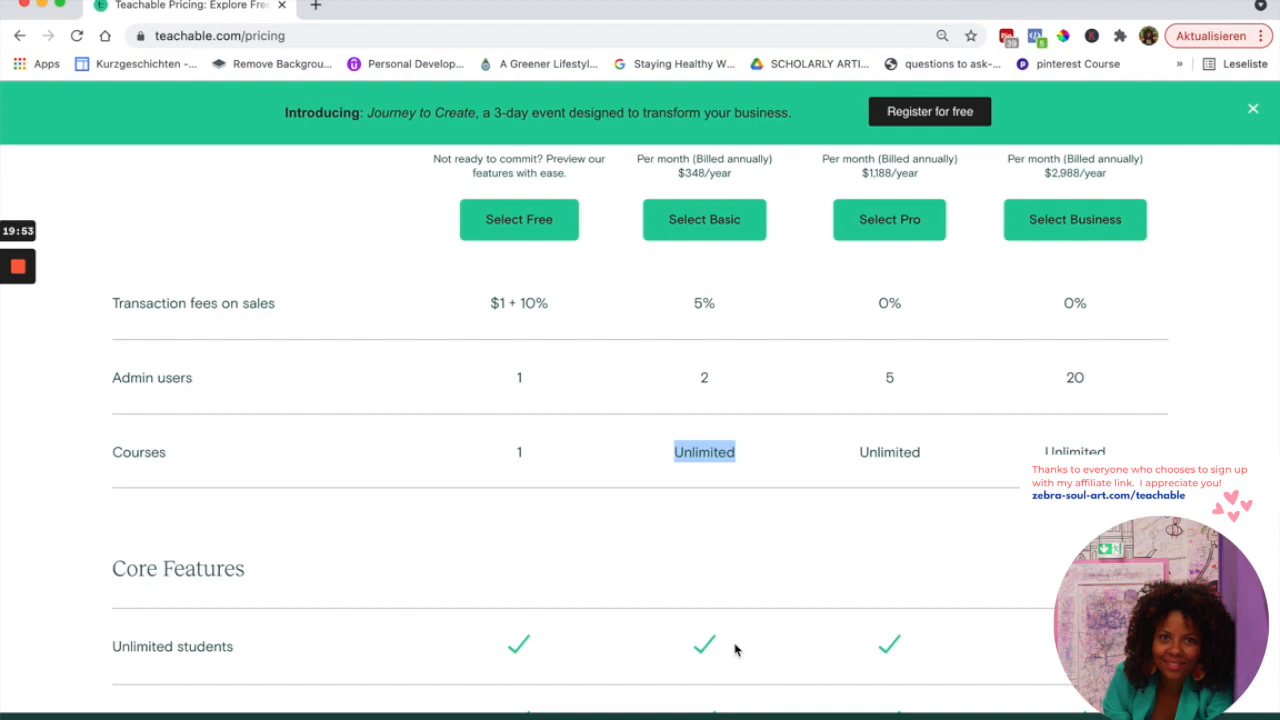
scroll(708, 468, up, 1)
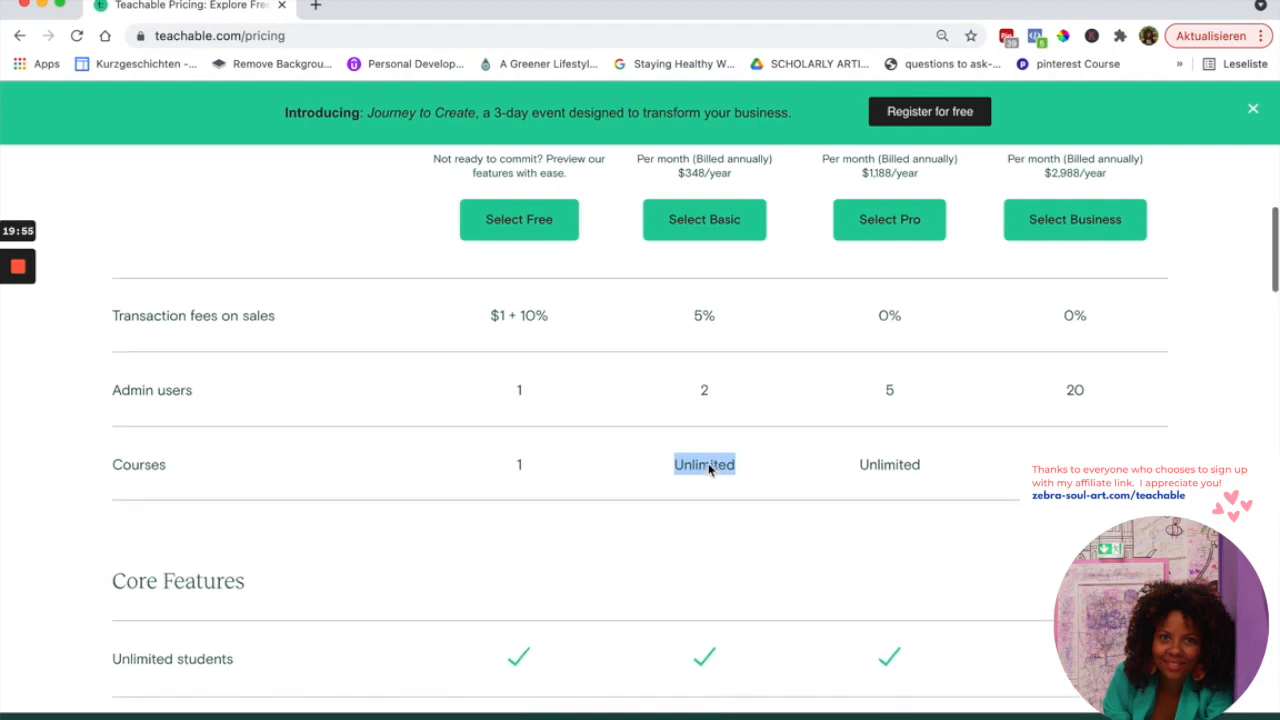
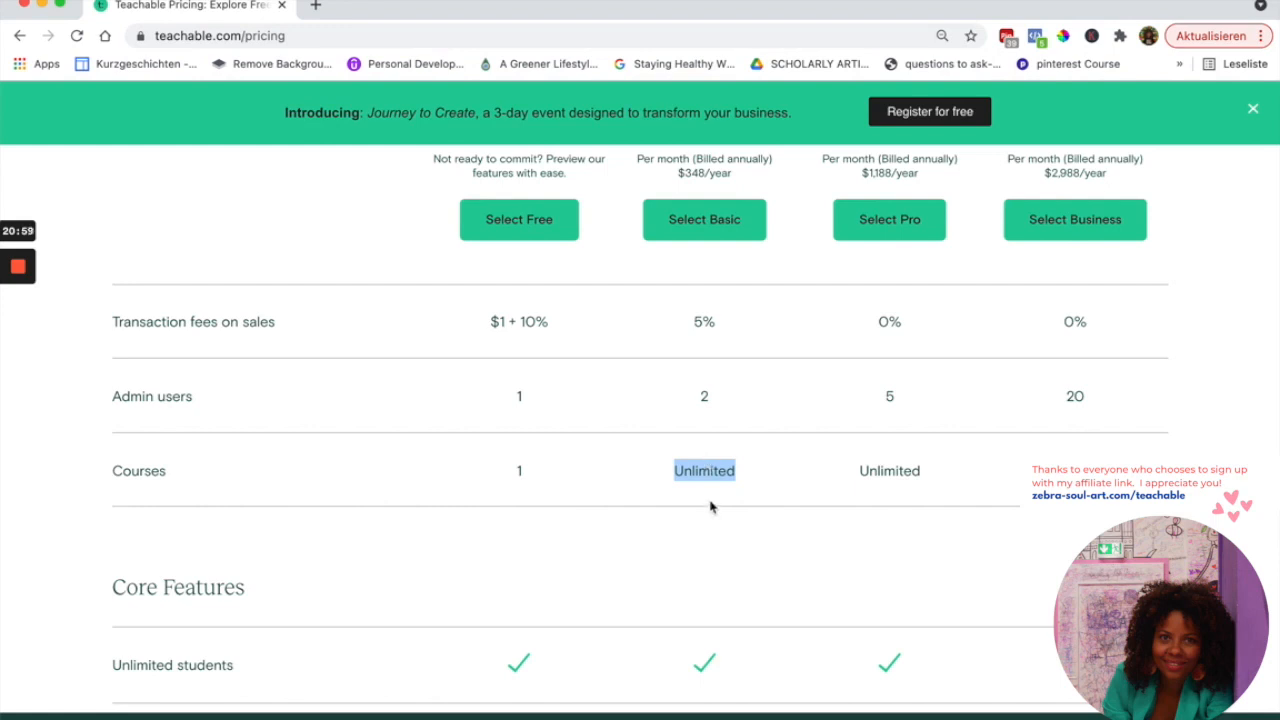
scroll(710, 508, down, 1)
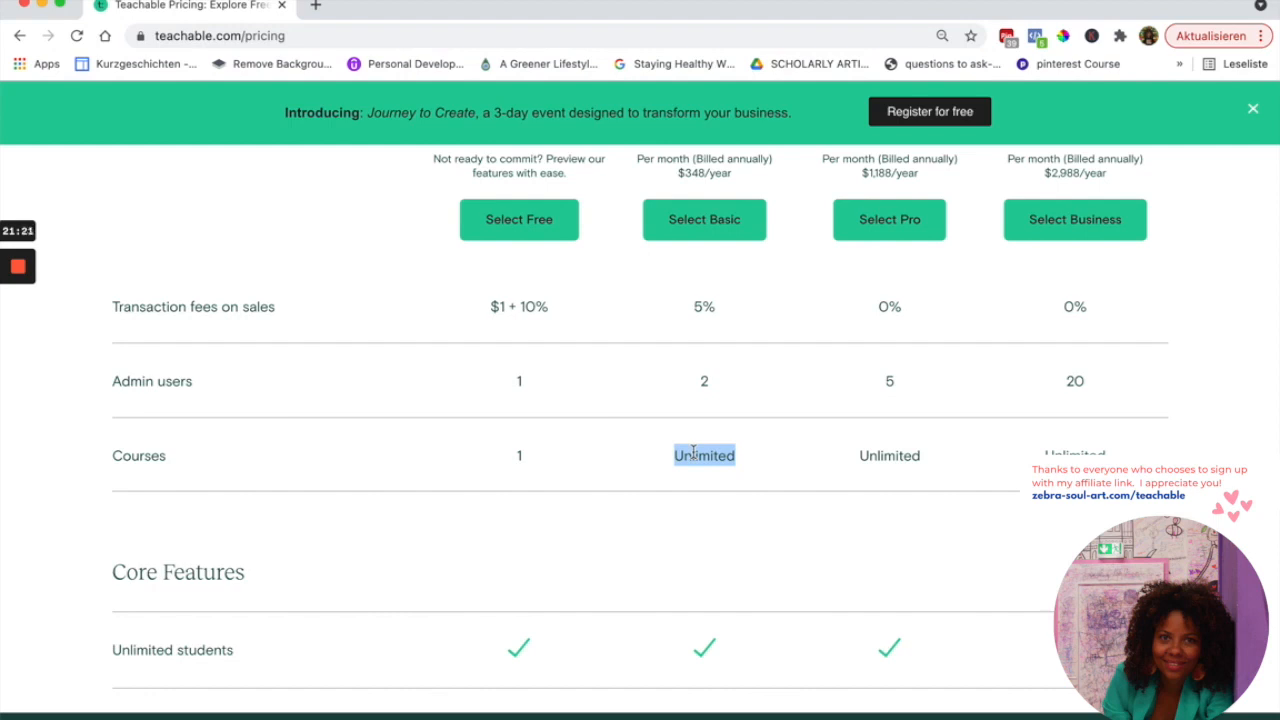
scroll(700, 486, down, 1)
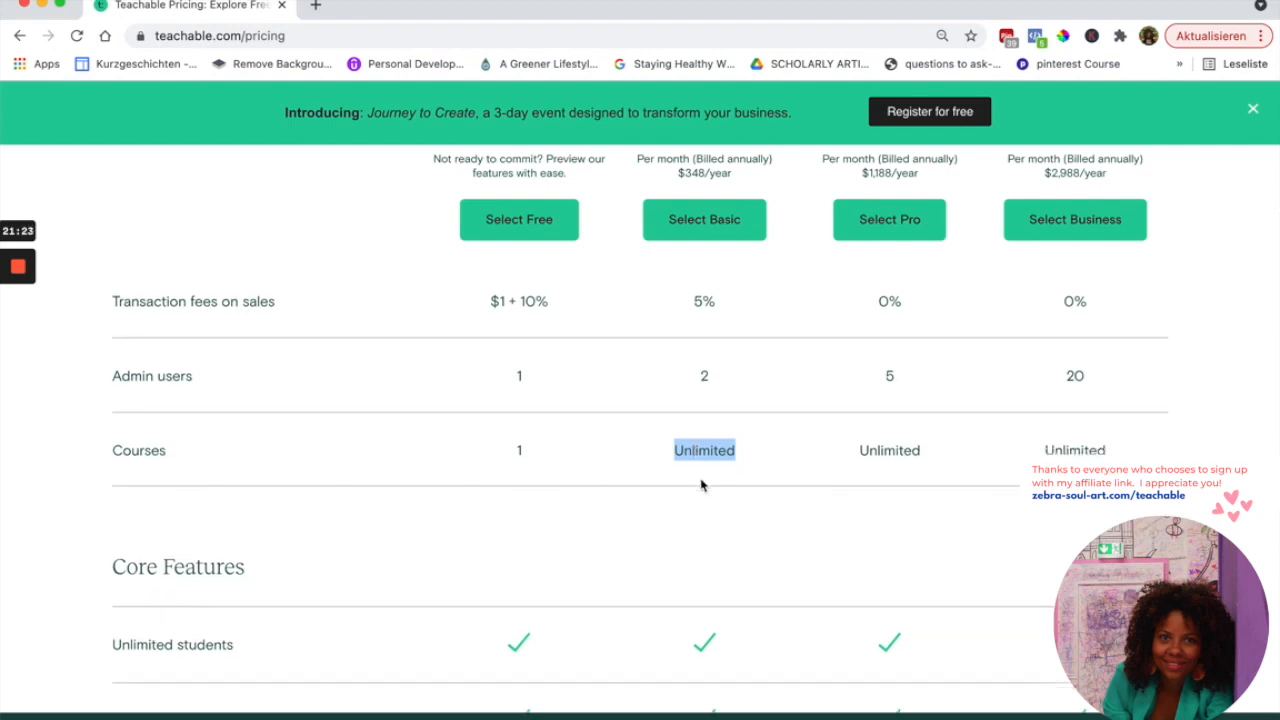
scroll(704, 503, down, 1)
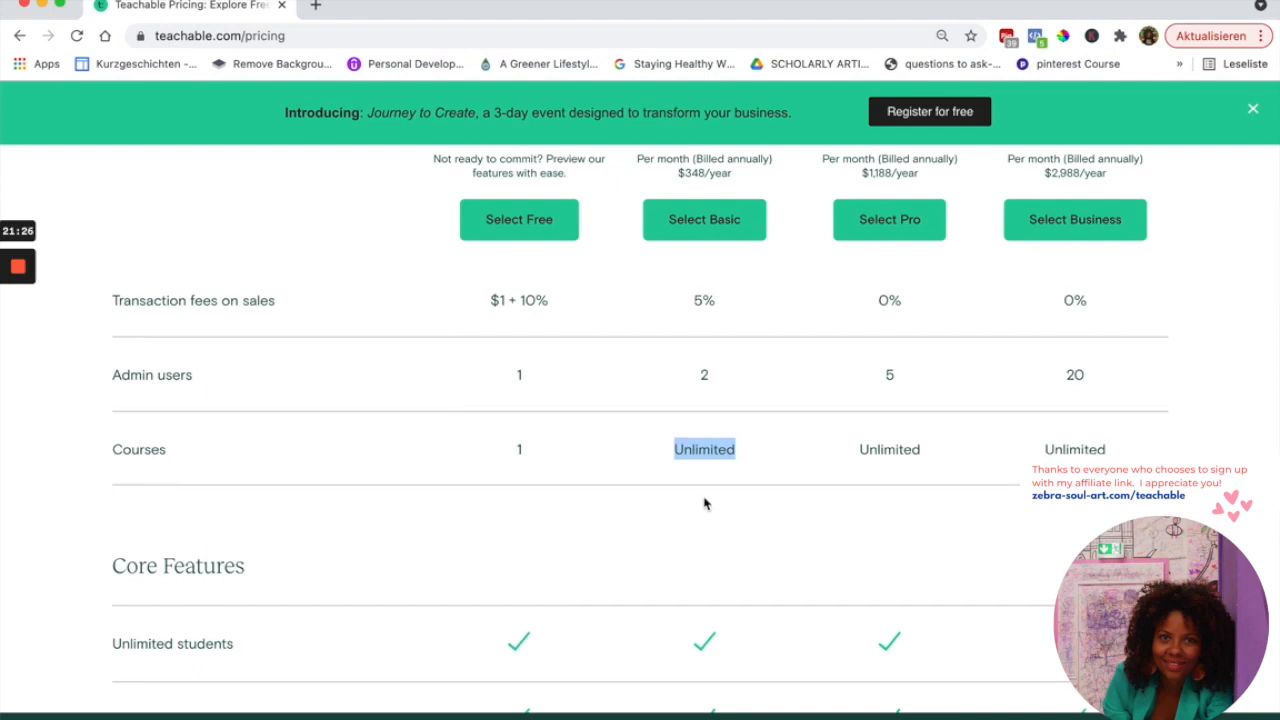
scroll(704, 503, up, 2)
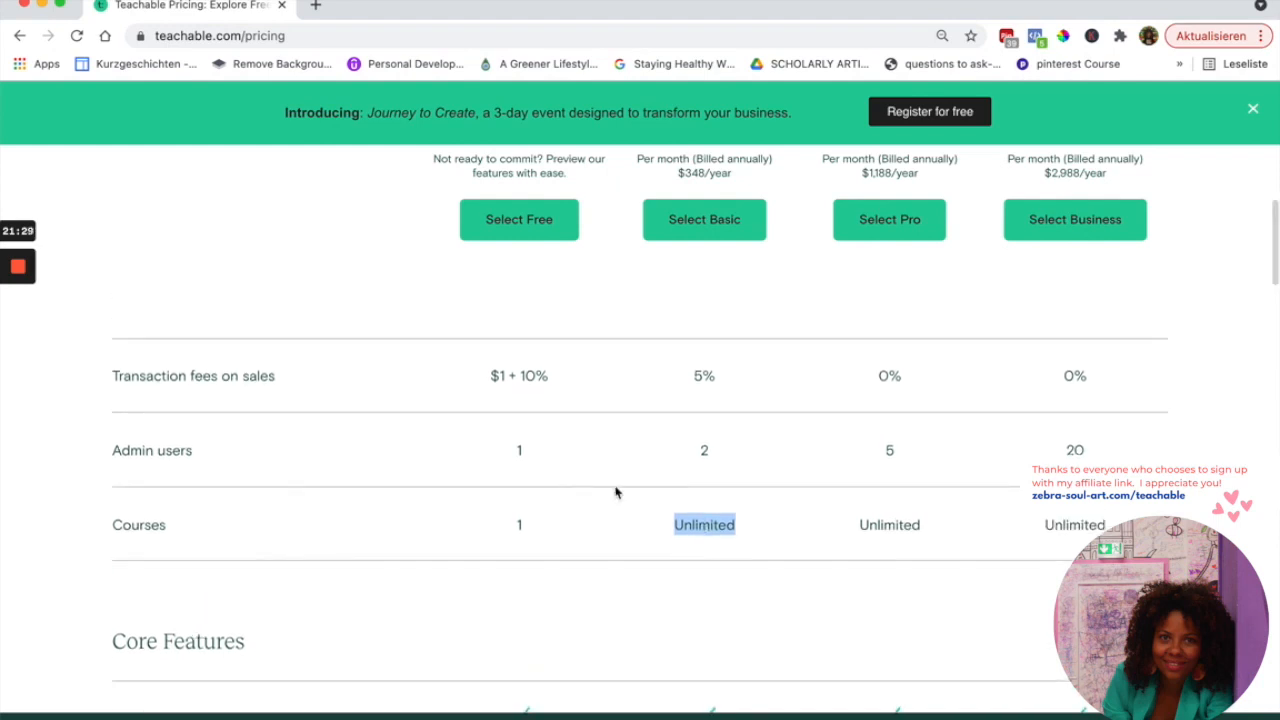
scroll(857, 530, down, 2)
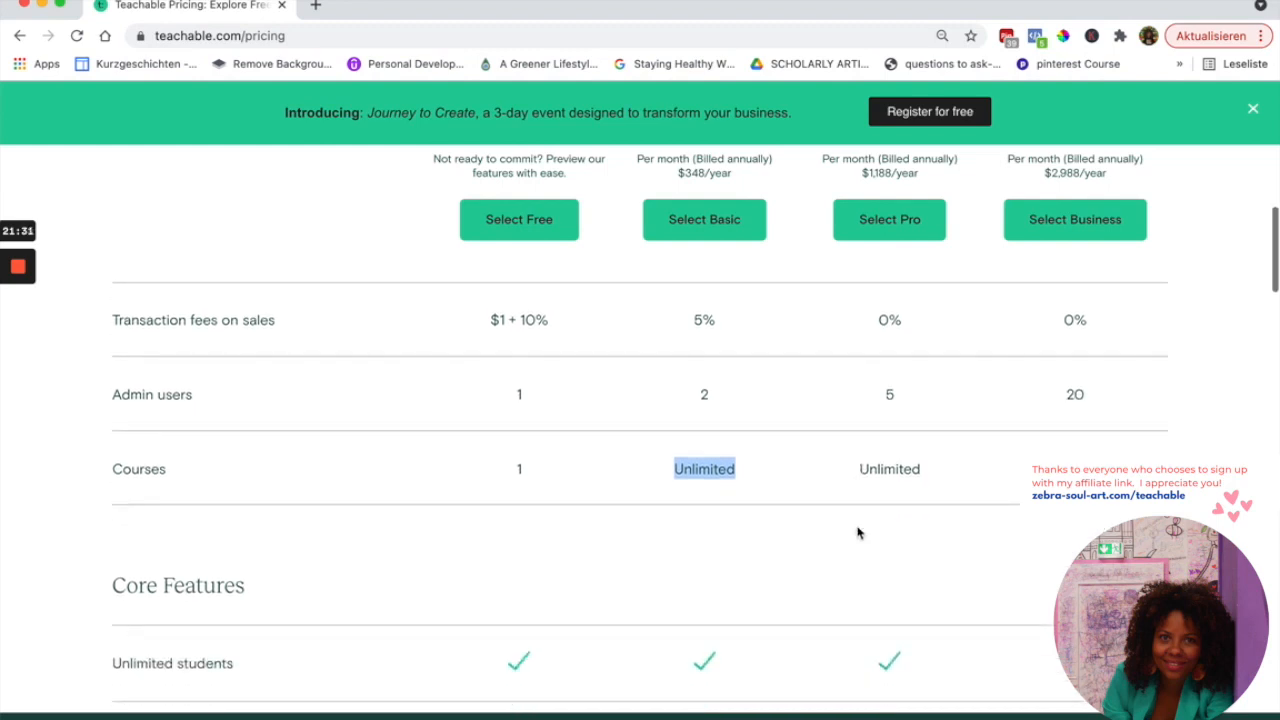
scroll(709, 449, up, 2)
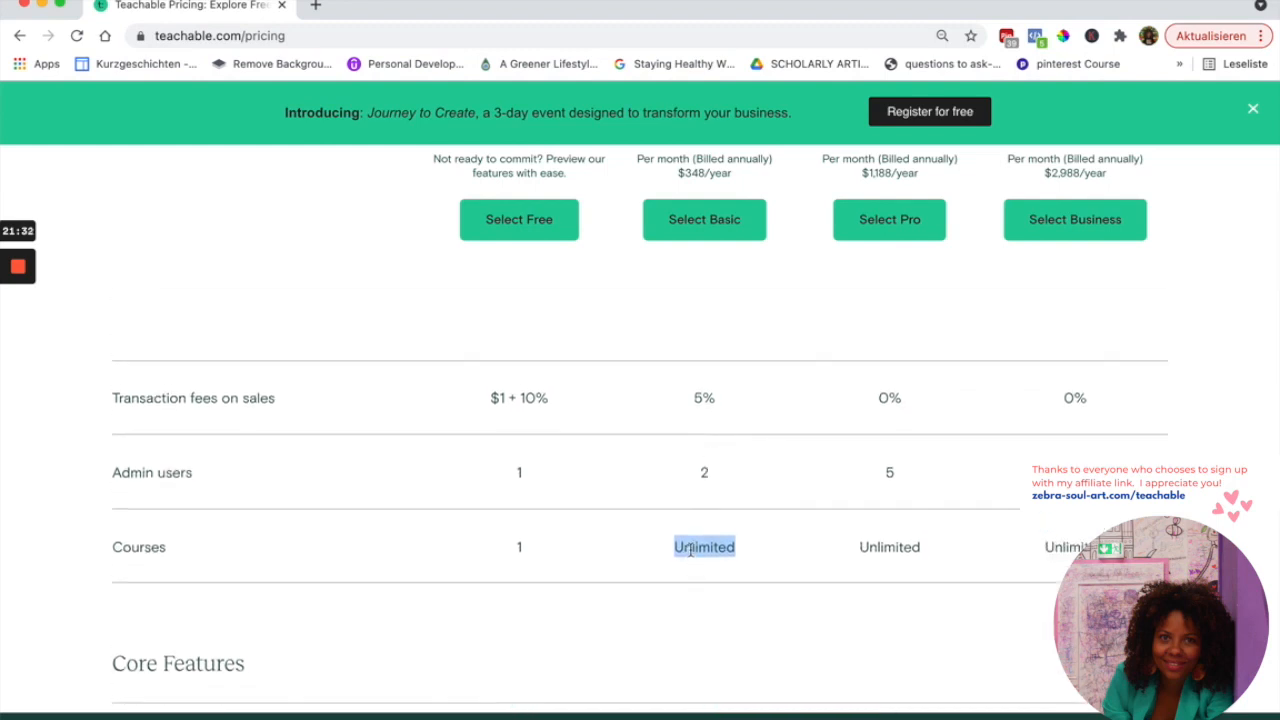
scroll(690, 549, up, 2)
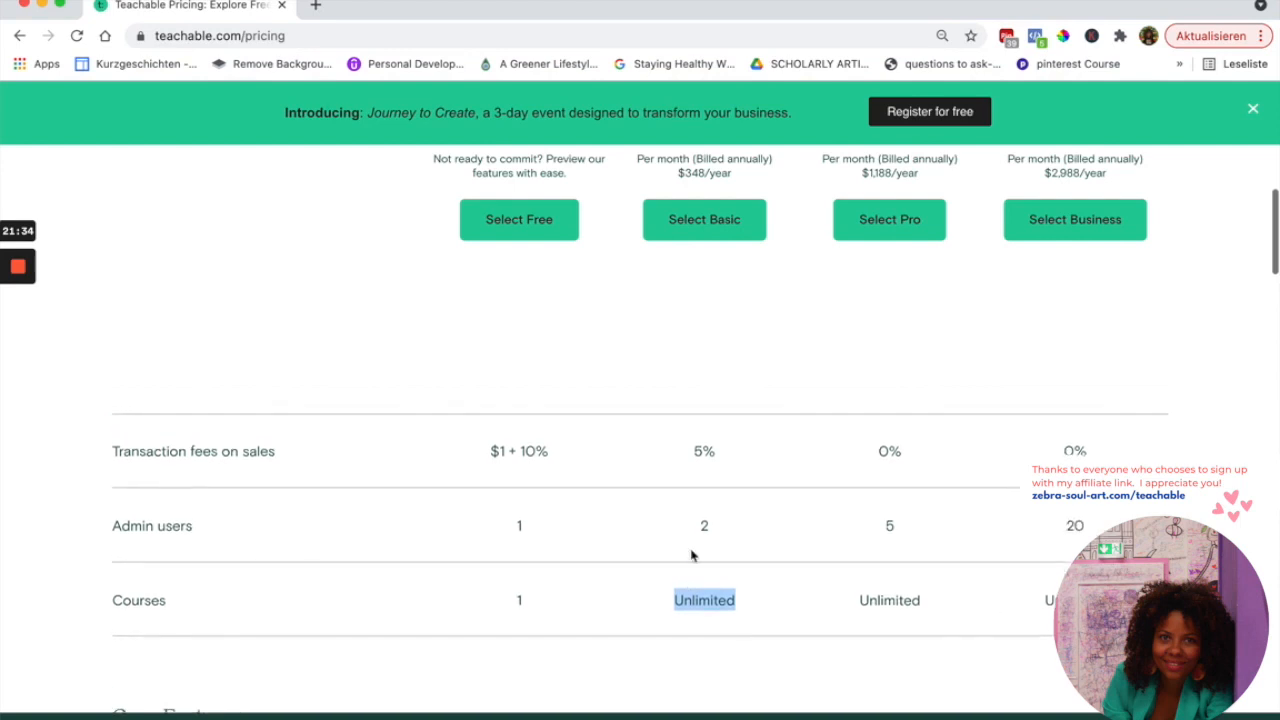
scroll(700, 531, up, 1)
scroll(700, 531, down, 2)
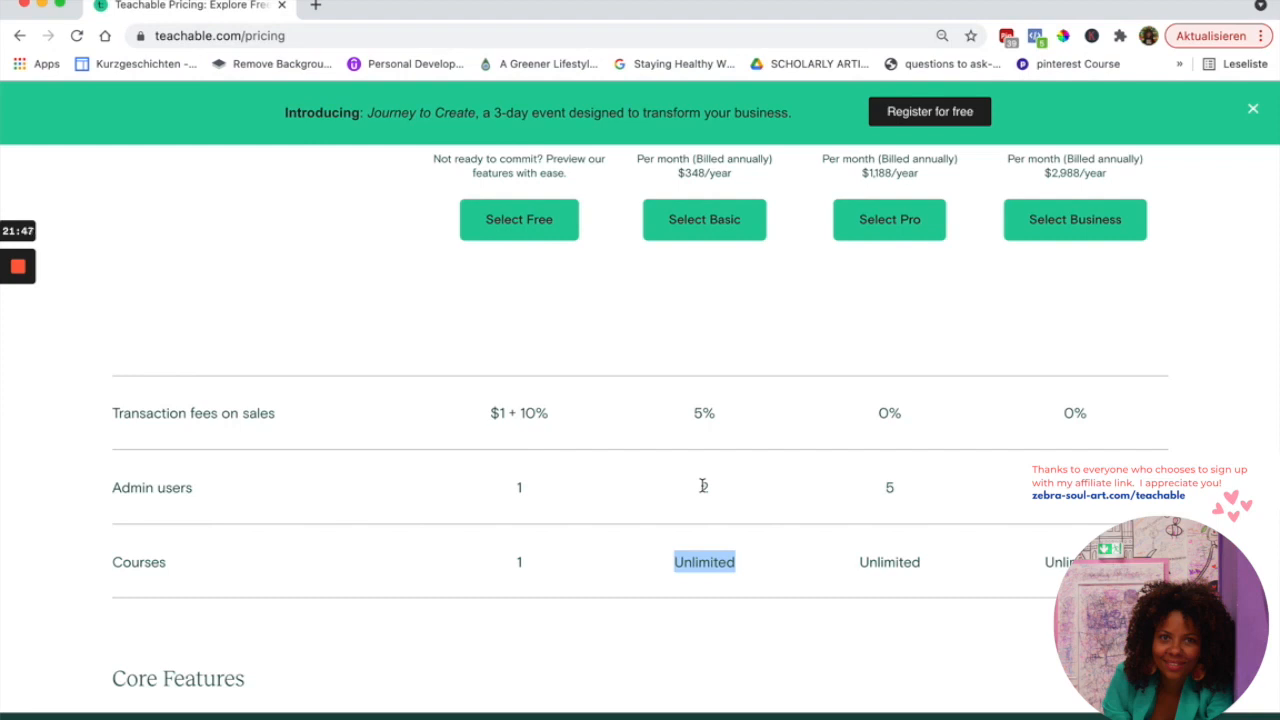
Highlight the Pro and Business plans' entries in the Admin users row one after the other
scroll(895, 455, up, 2)
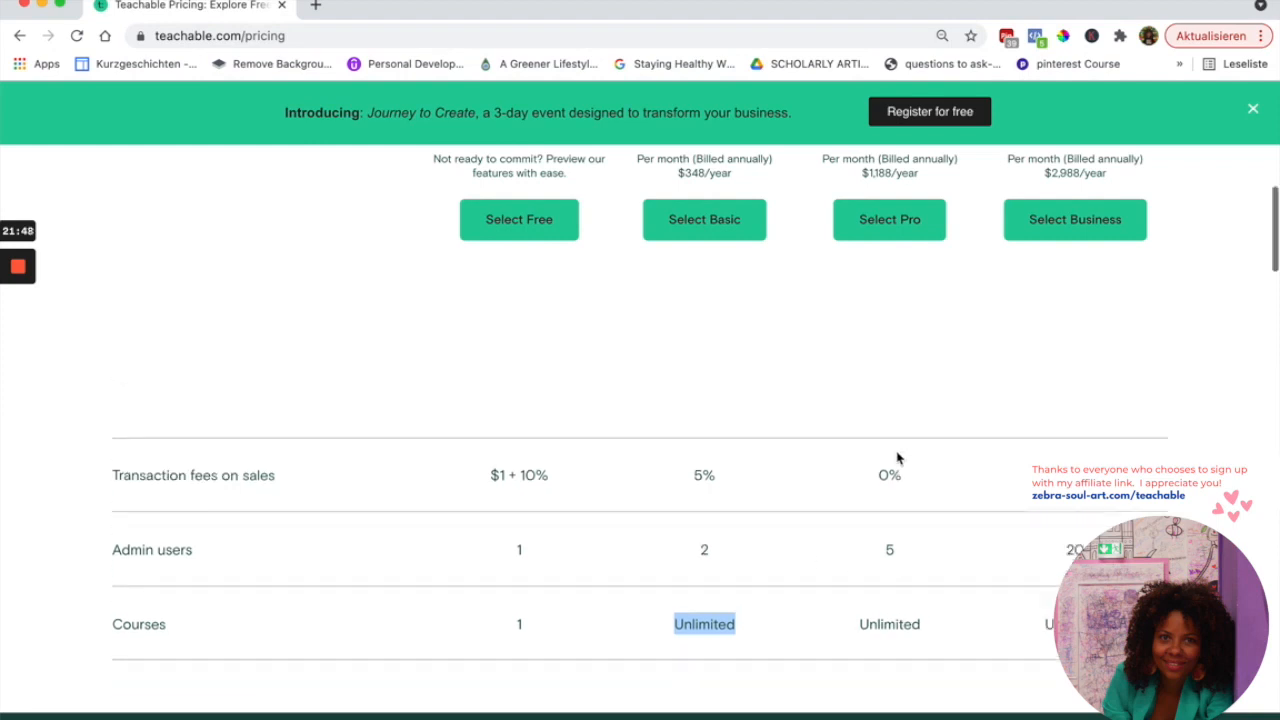
scroll(897, 455, down, 1)
scroll(906, 198, up, 1)
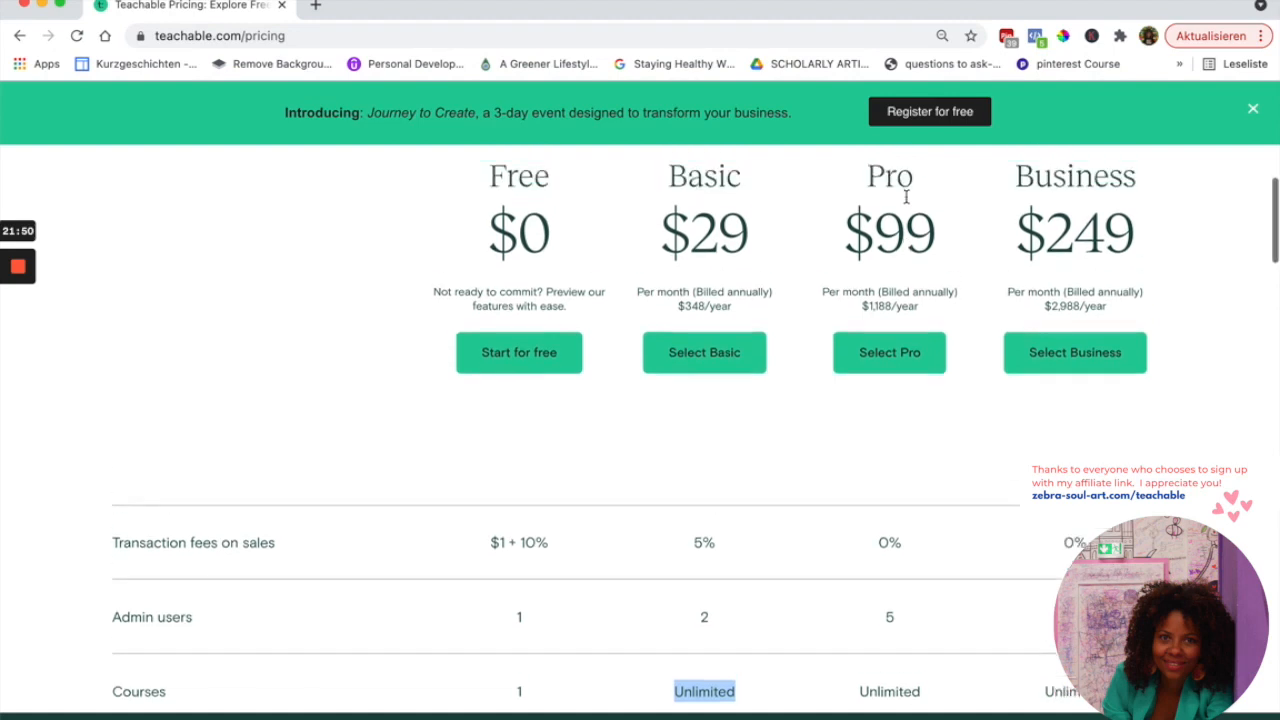
scroll(966, 380, down, 3)
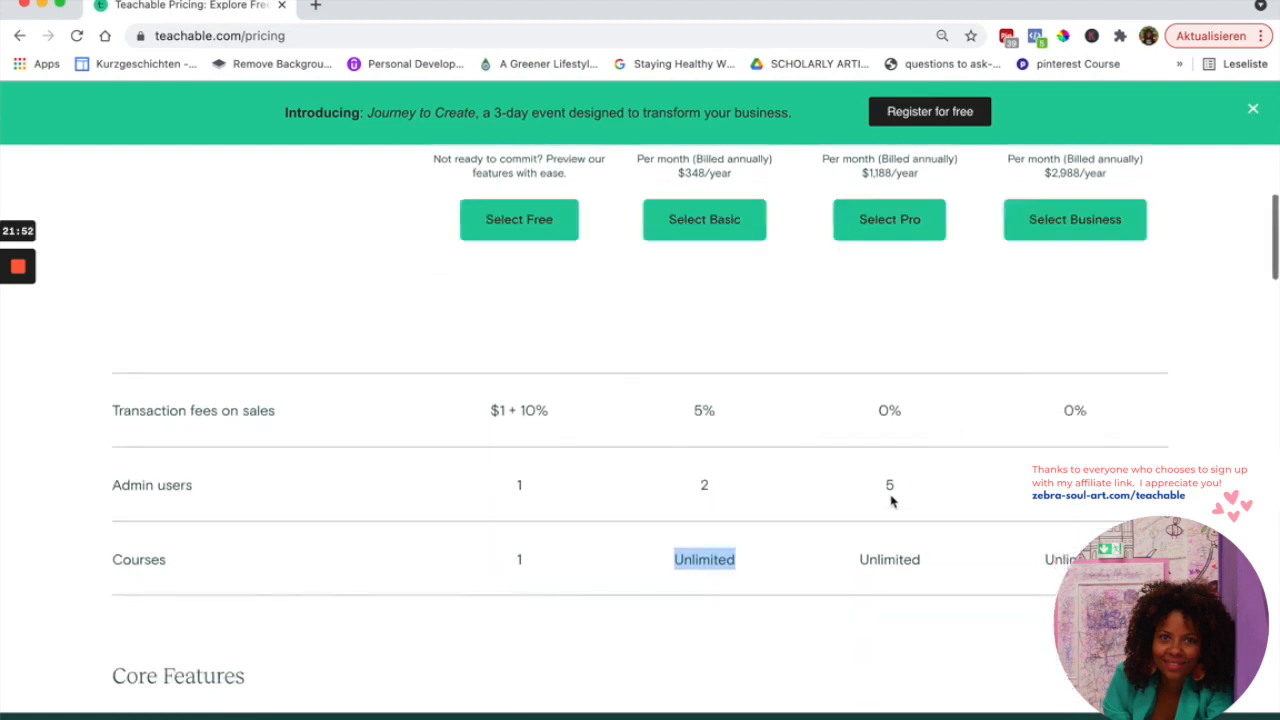
click(885, 492)
double_click(885, 492)
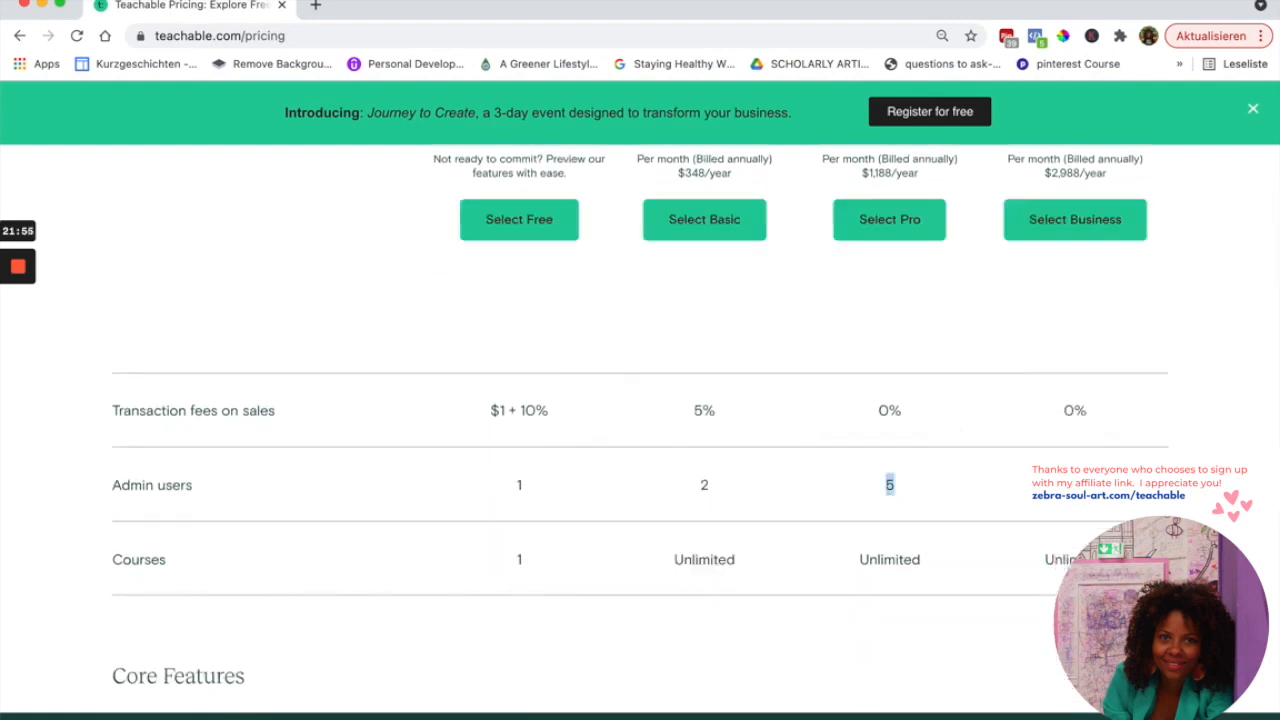
scroll(923, 509, down, 2)
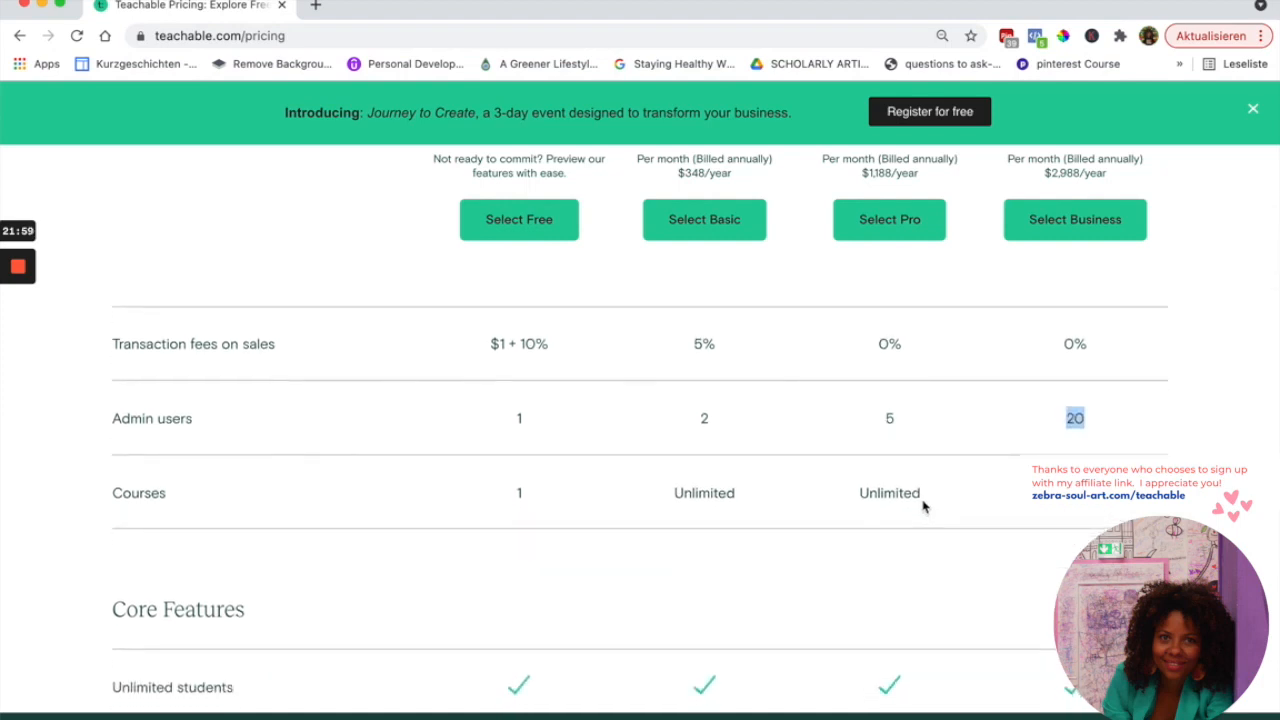
Highlight the Affiliate marketing row label in the Sales and marketing section of the comparison table
scroll(923, 509, down, 1)
scroll(457, 517, down, 2)
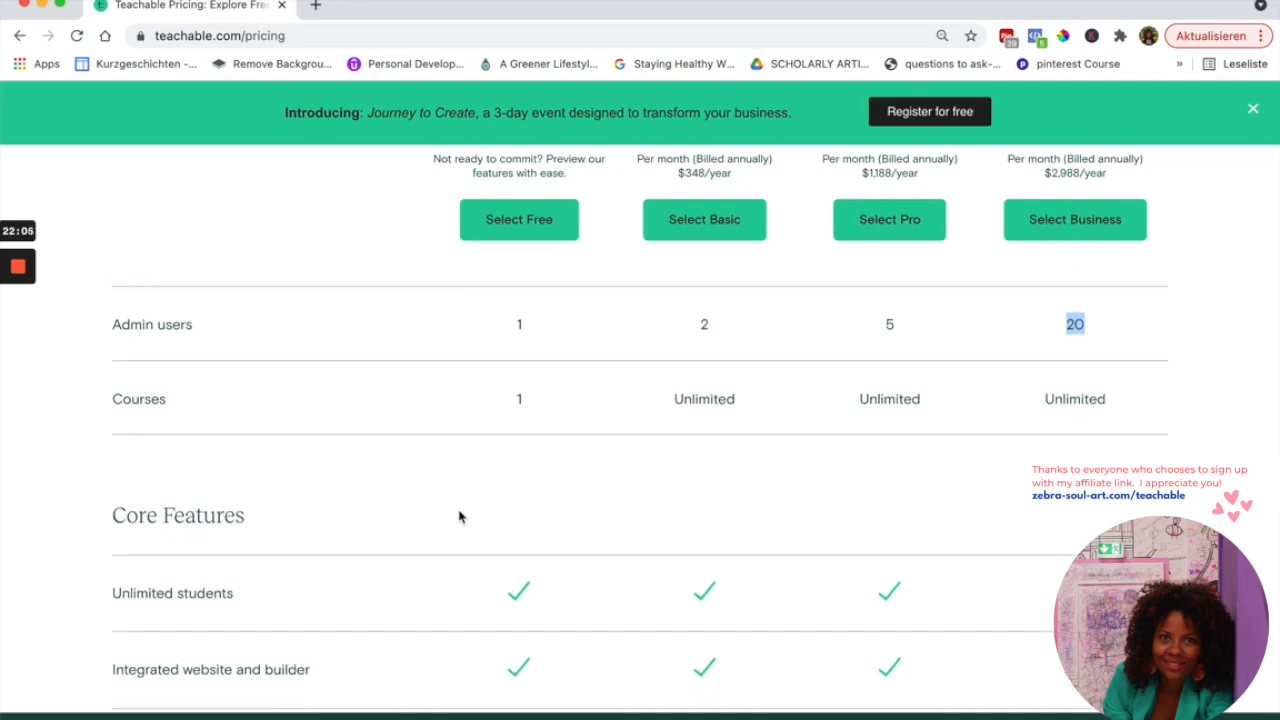
scroll(465, 530, down, 3)
scroll(470, 538, down, 5)
scroll(470, 538, down, 8)
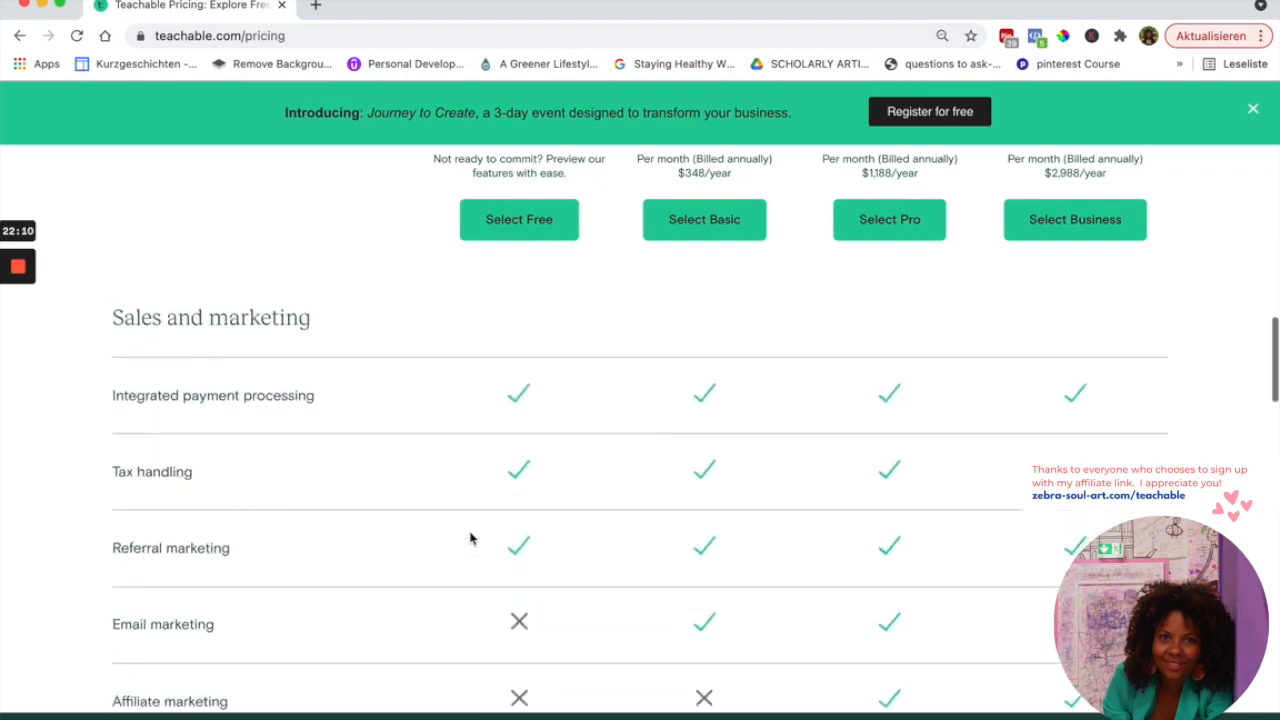
scroll(470, 538, down, 3)
scroll(470, 538, down, 1)
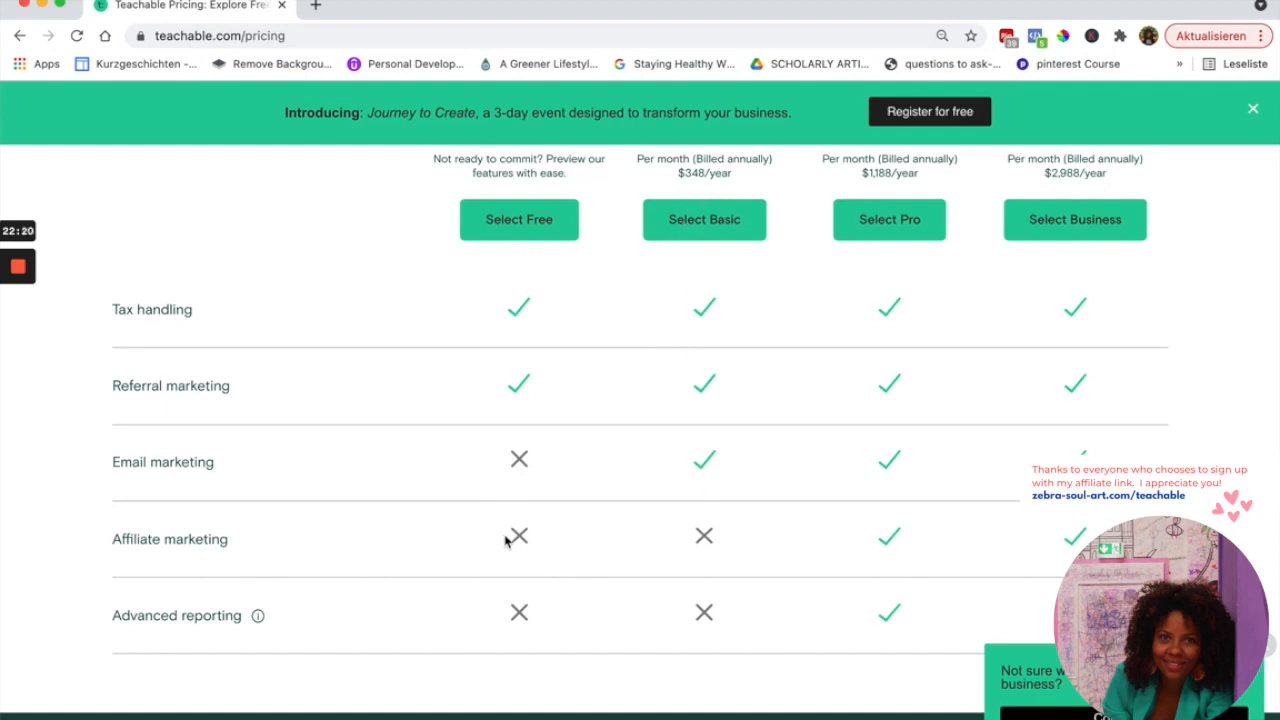
triple_click(692, 538)
click(514, 550)
drag(229, 540, 116, 540)
scroll(120, 549, up, 1)
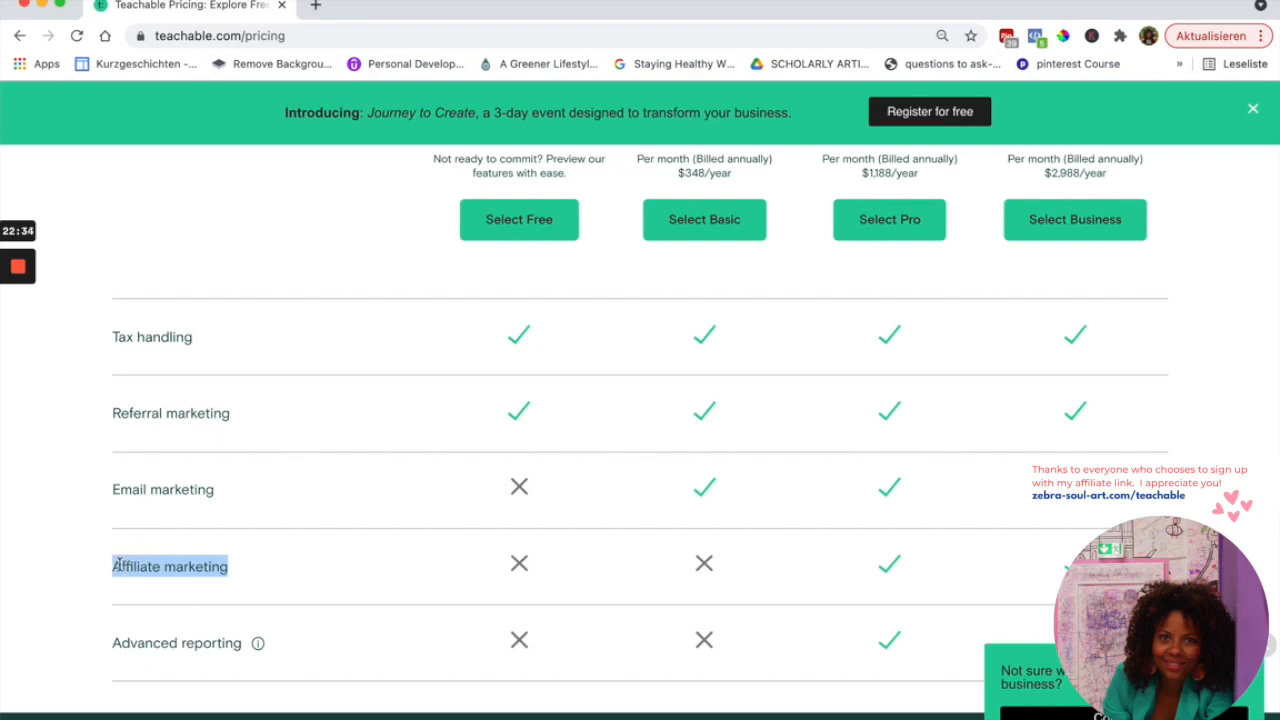
Examine which plans include referral, email and affiliate marketing and advanced reporting
scroll(118, 564, up, 1)
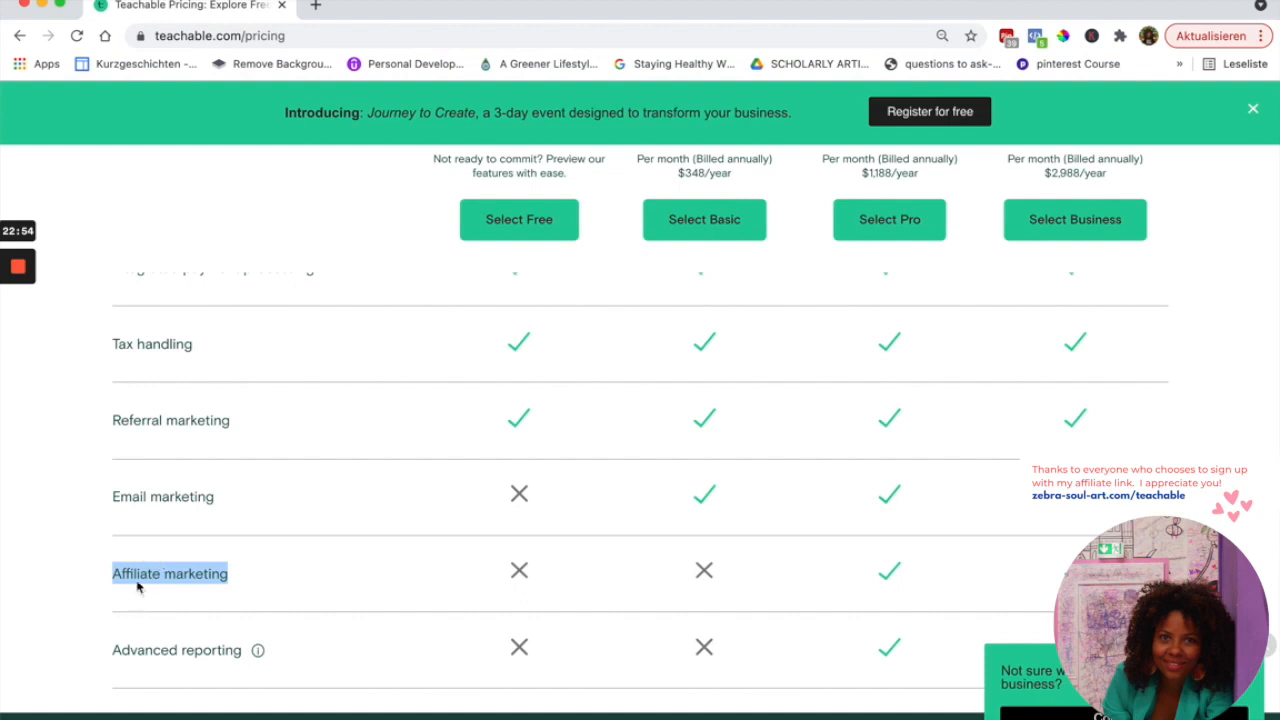
scroll(141, 572, up, 1)
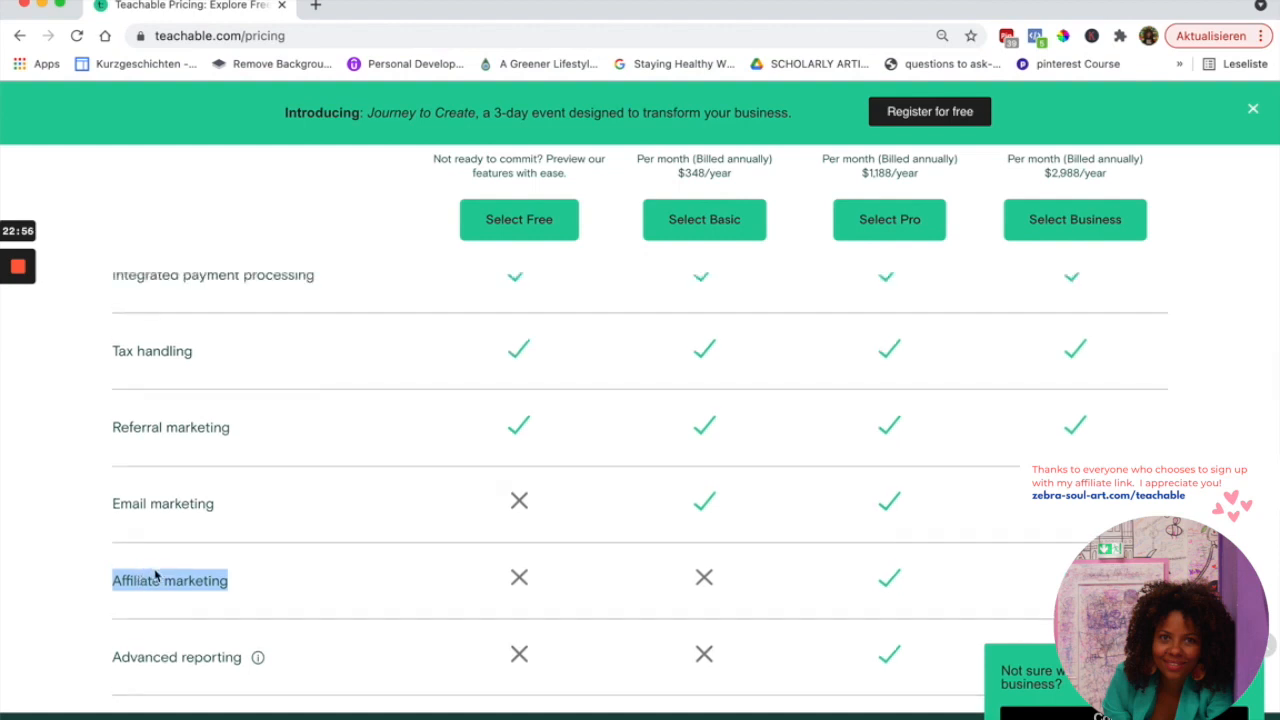
scroll(155, 570, down, 2)
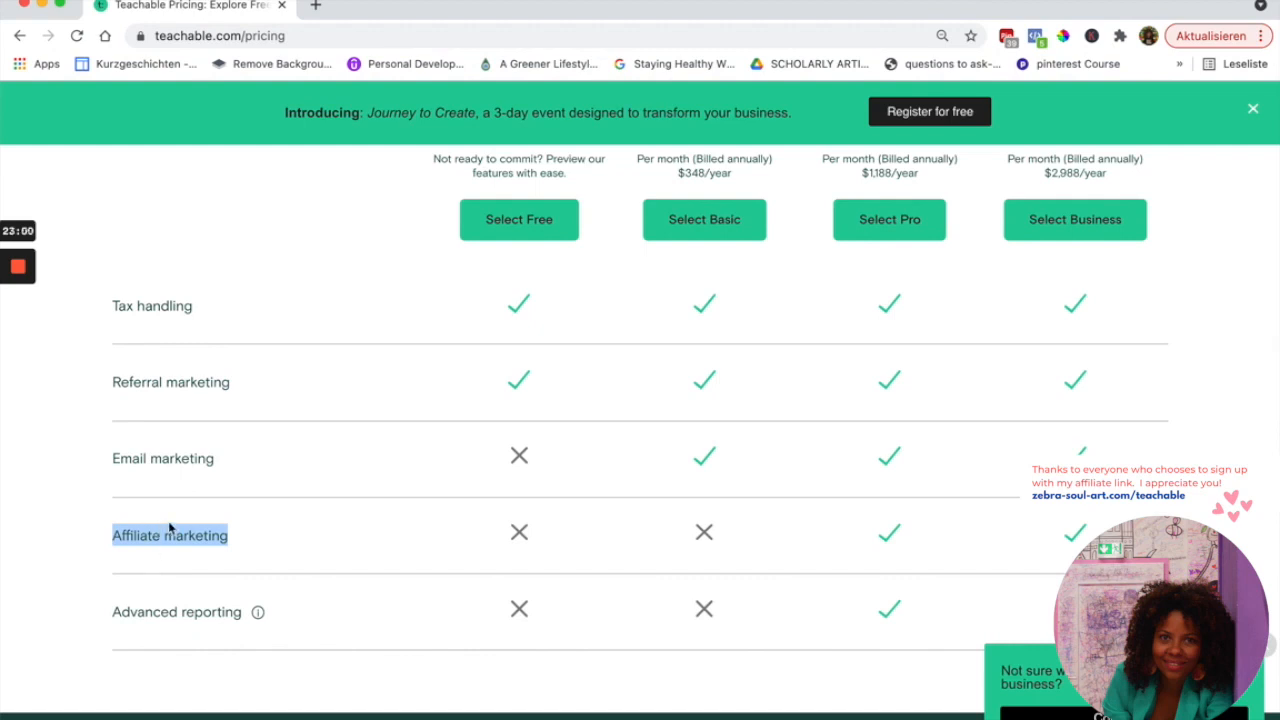
scroll(159, 535, down, 1)
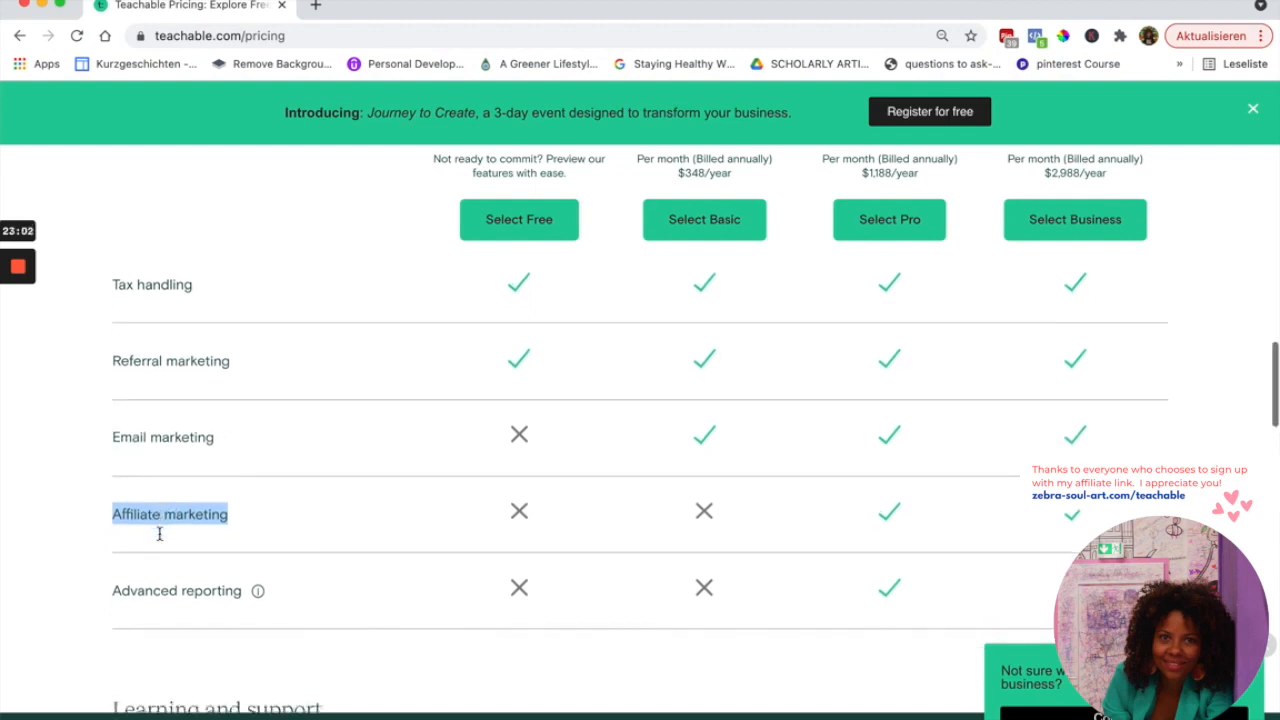
scroll(159, 534, down, 1)
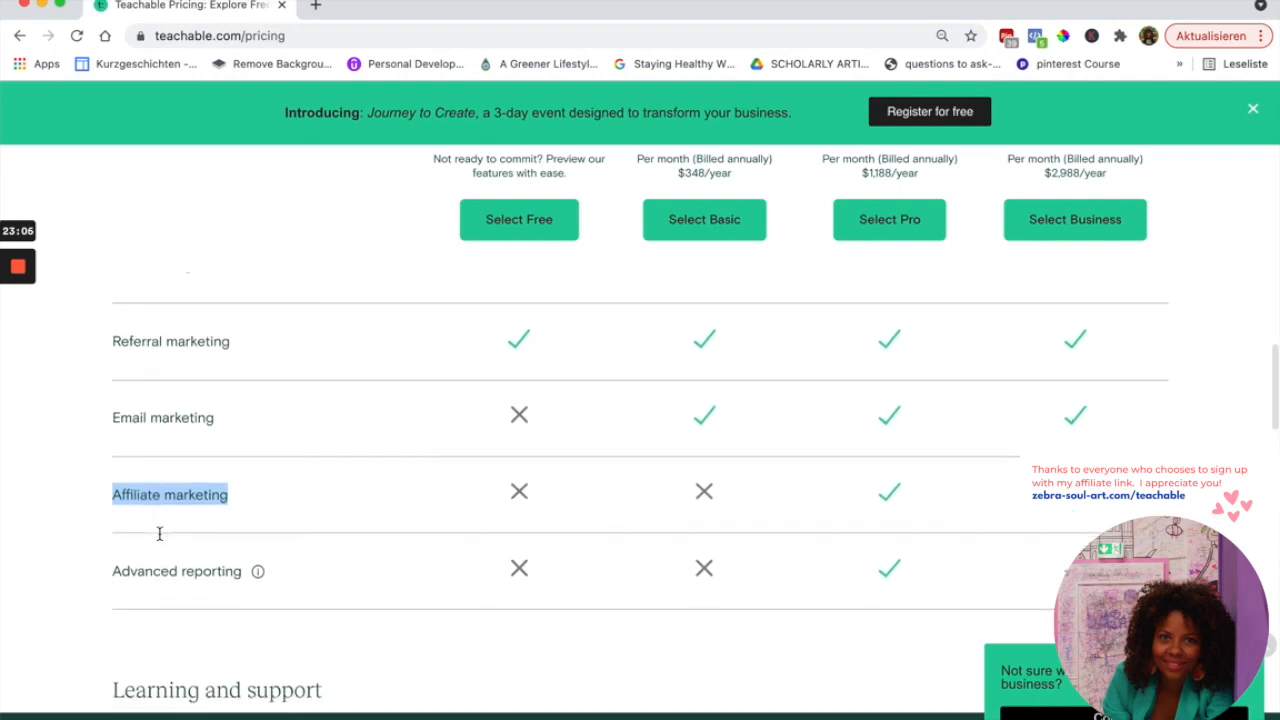
scroll(159, 534, up, 1)
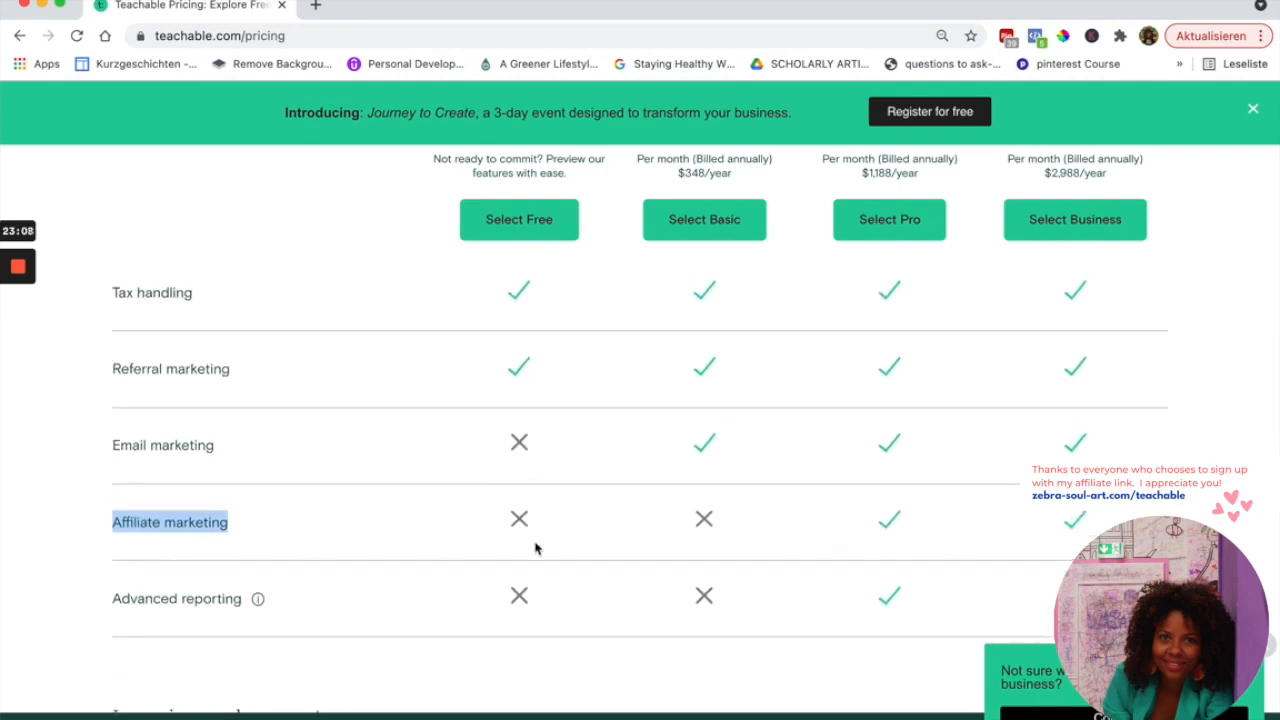
scroll(502, 499, up, 1)
scroll(502, 499, up, 1)
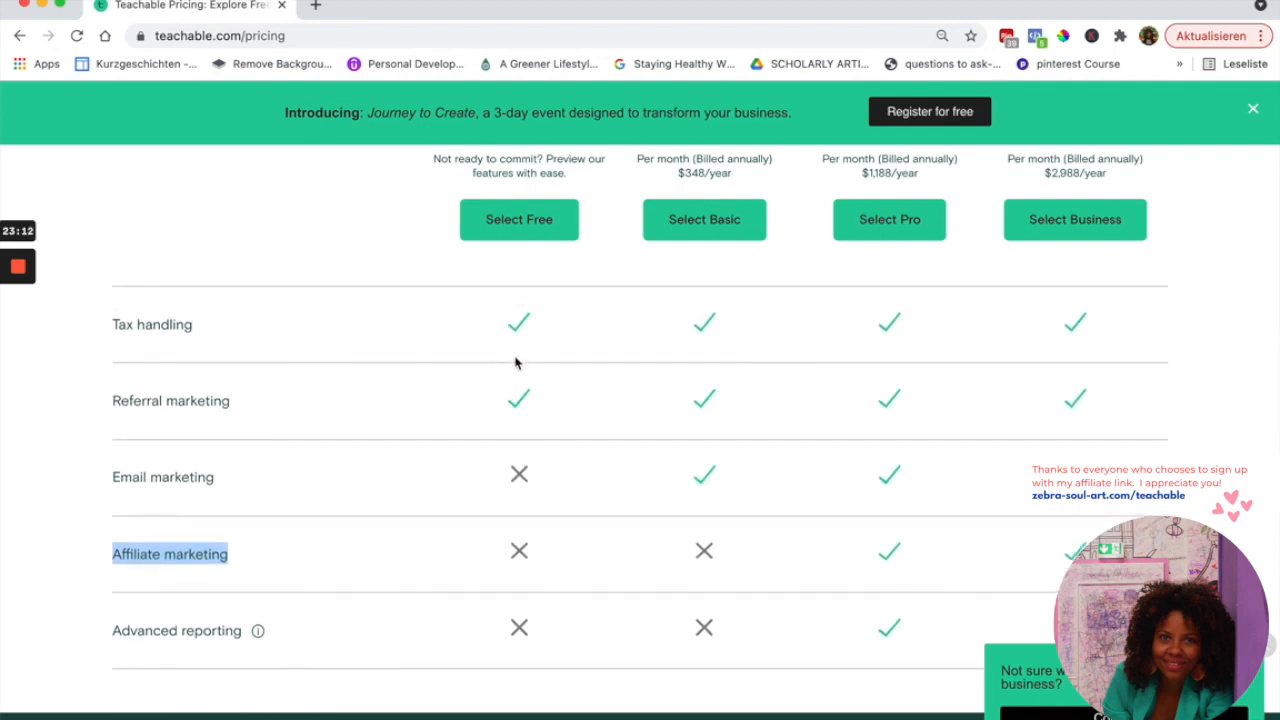
scroll(526, 423, up, 1)
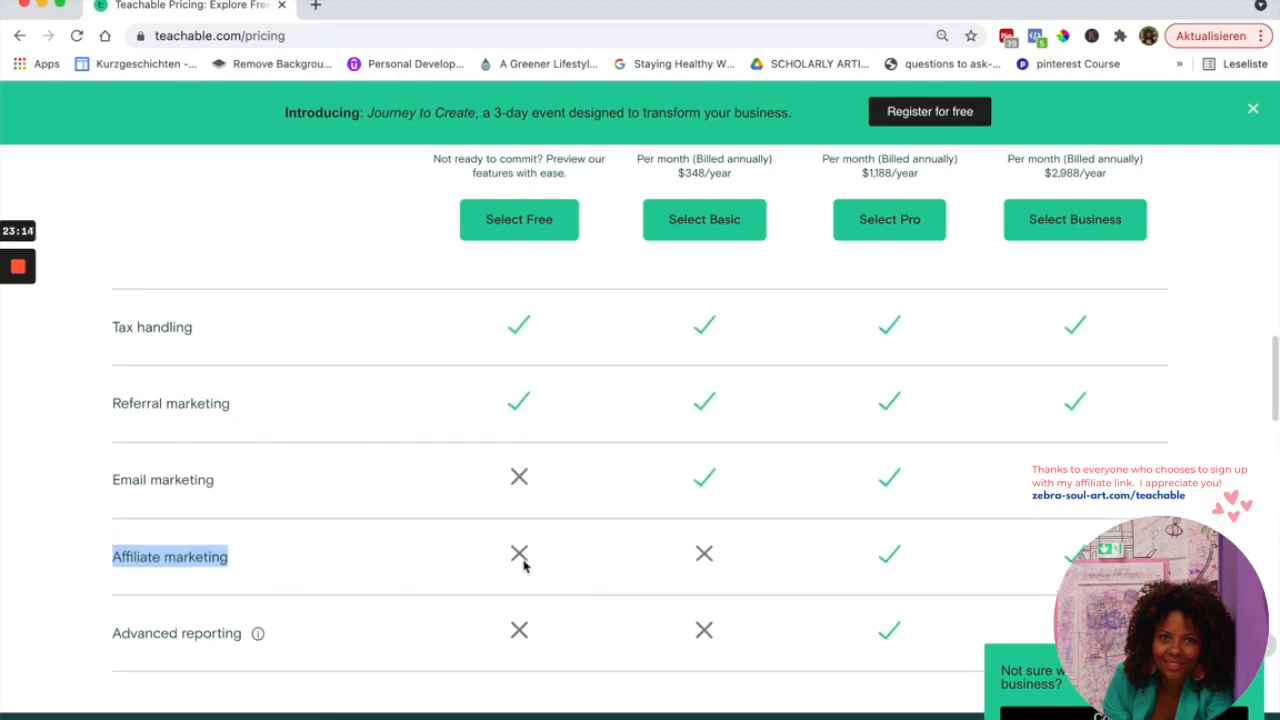
Return to the annual prices of the Free, Basic, Pro and Business plans above the comparison table
scroll(524, 560, up, 5)
scroll(550, 449, up, 2)
scroll(552, 447, up, 10)
scroll(713, 397, up, 3)
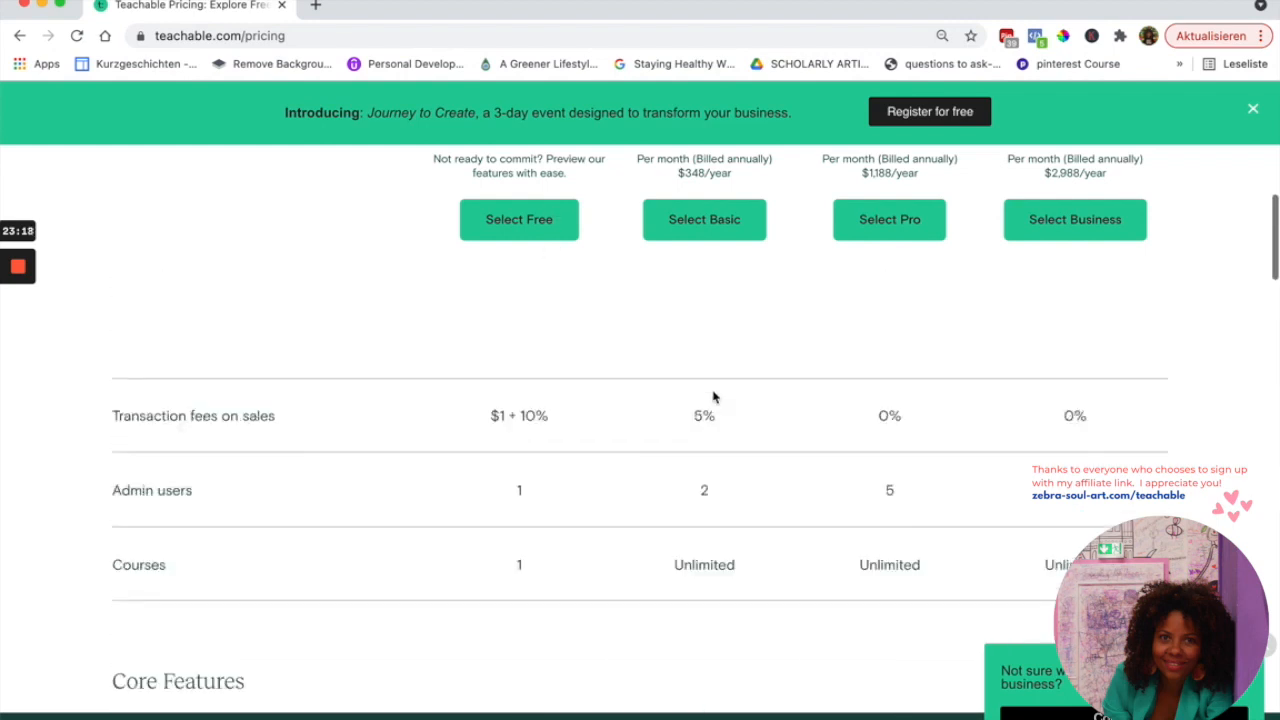
scroll(713, 397, up, 6)
scroll(692, 453, down, 1)
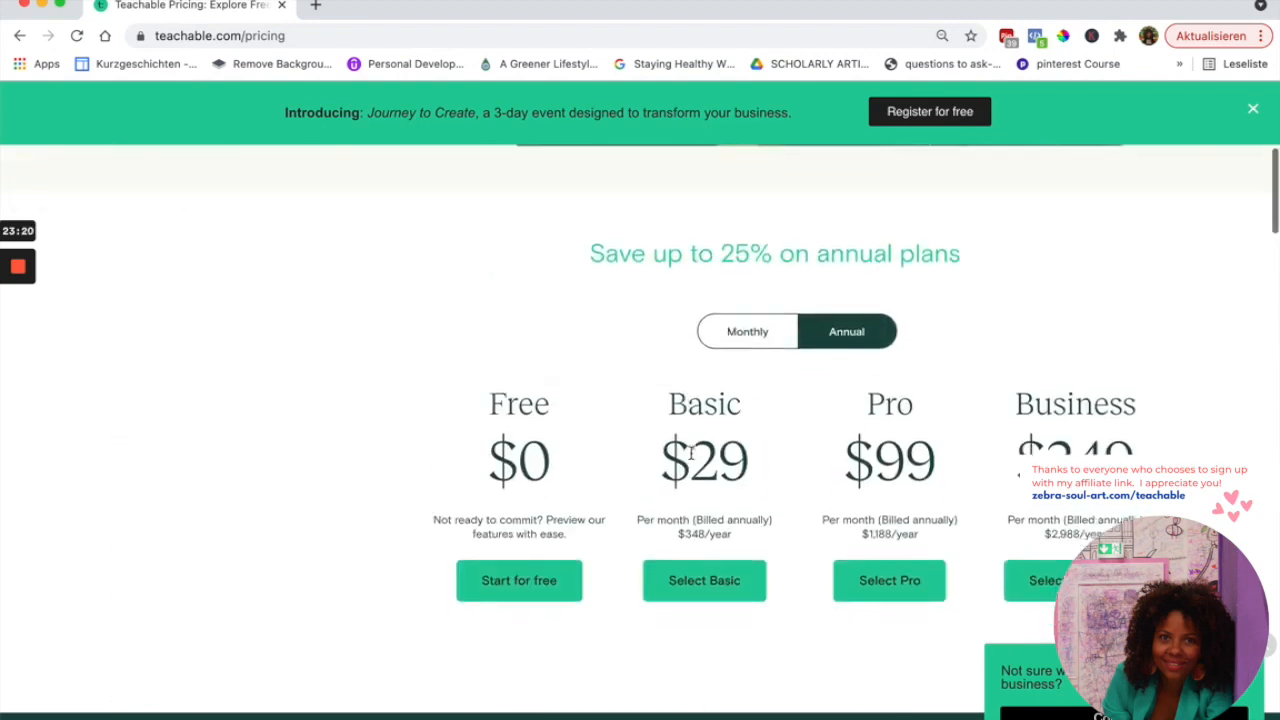
Highlight the Pro plan's name and annual price above the comparison table
scroll(690, 453, down, 2)
scroll(690, 453, down, 2)
scroll(690, 453, down, 1)
scroll(690, 453, down, 1)
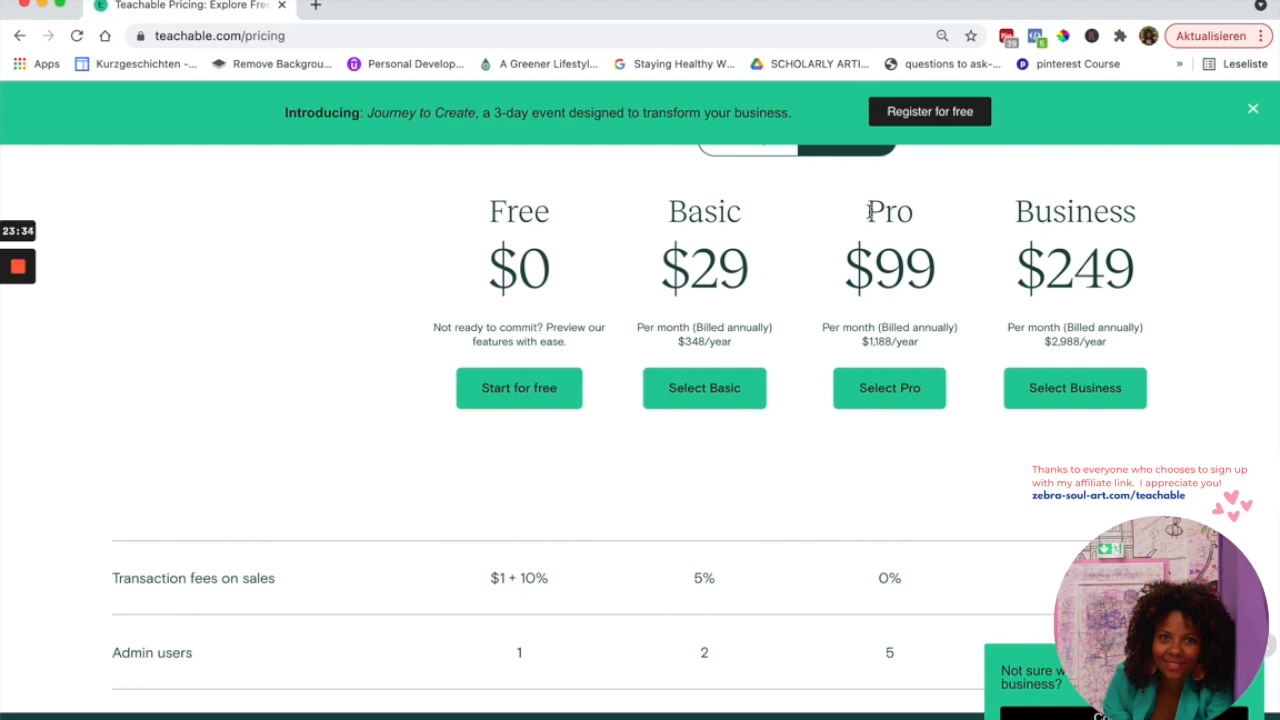
drag(868, 212, 937, 344)
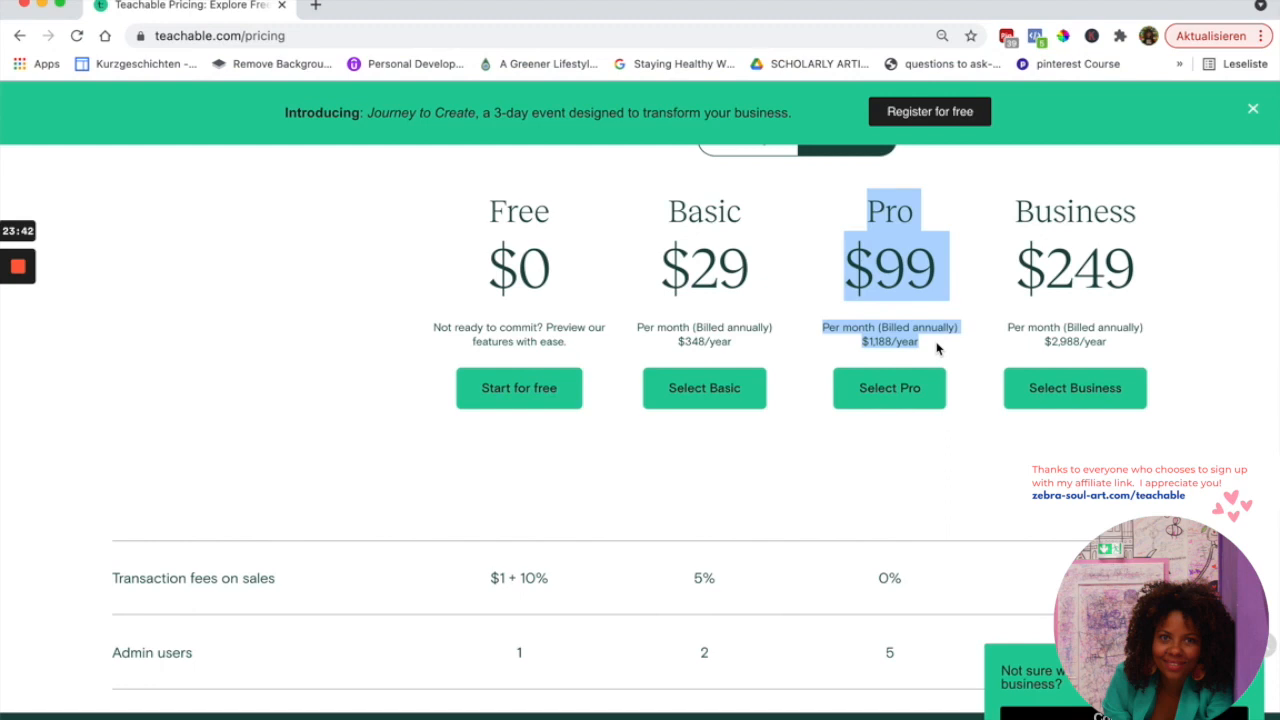
scroll(937, 345, up, 1)
drag(937, 345, 937, 345)
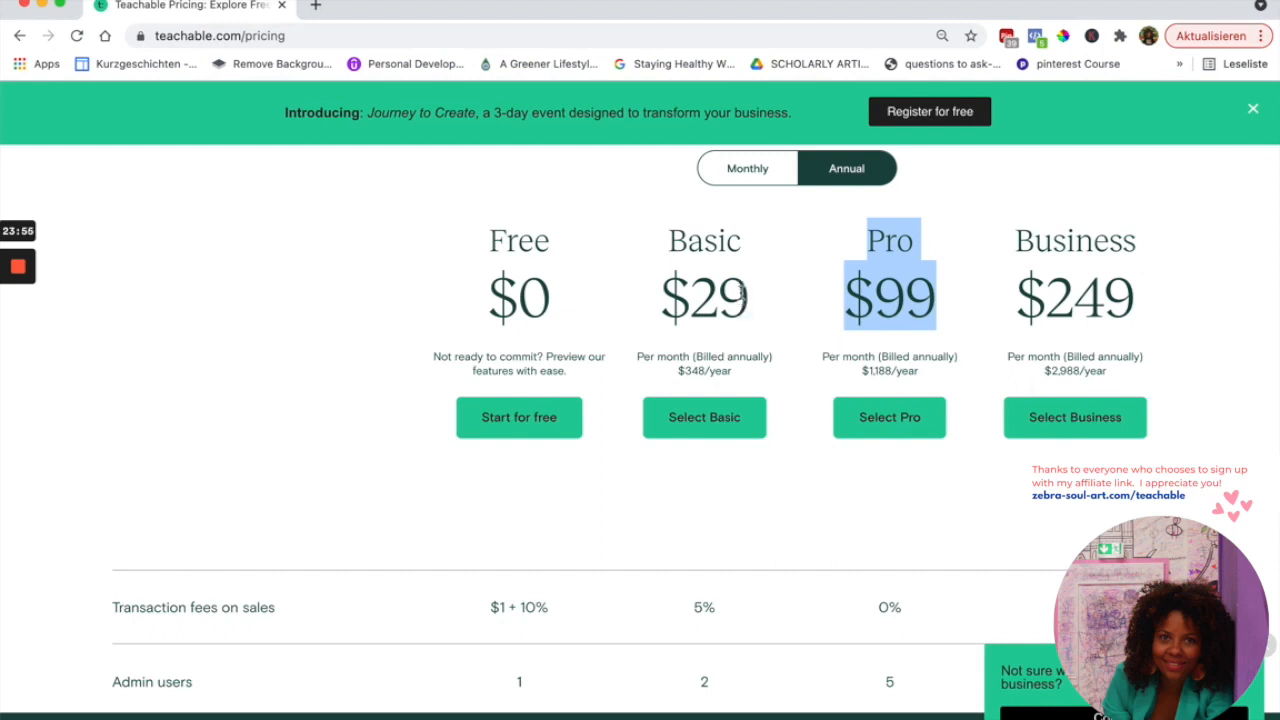
Examine which plans include launch accelerator, live chat and live group coaching at the end of the comparison table
scroll(745, 290, down, 1)
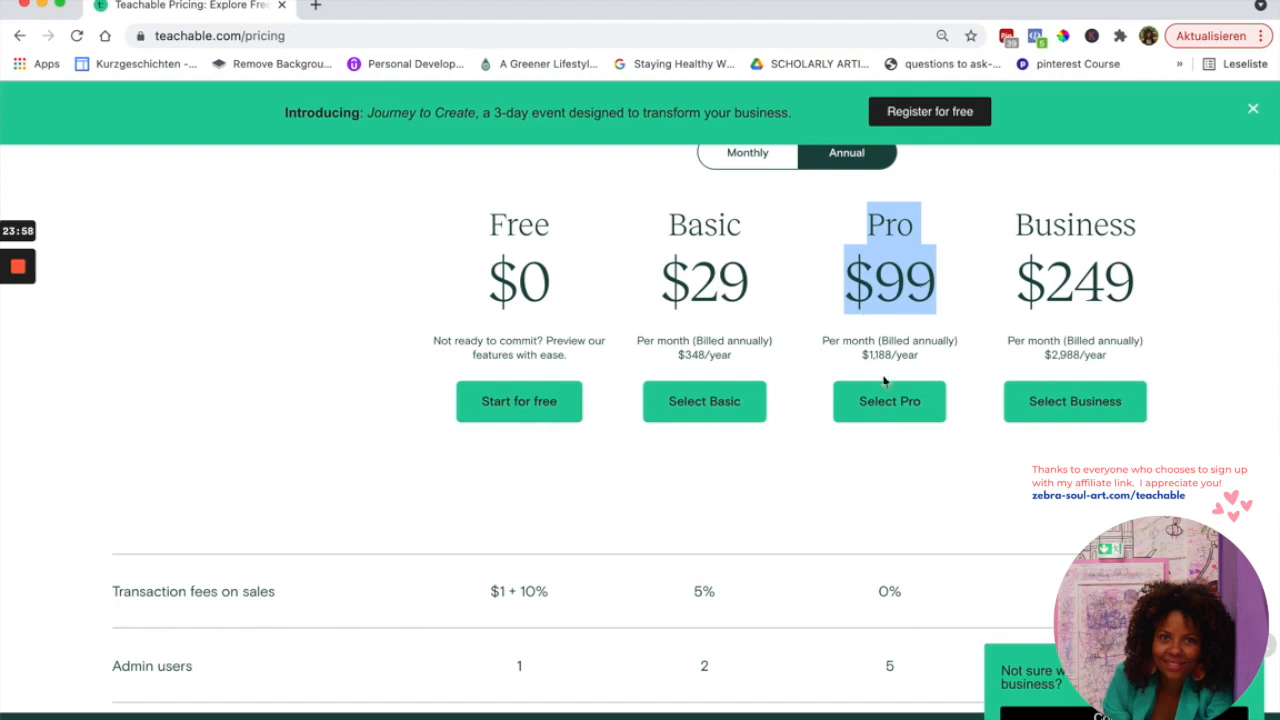
scroll(880, 377, down, 1)
scroll(886, 378, down, 4)
scroll(888, 381, down, 3)
scroll(908, 437, down, 4)
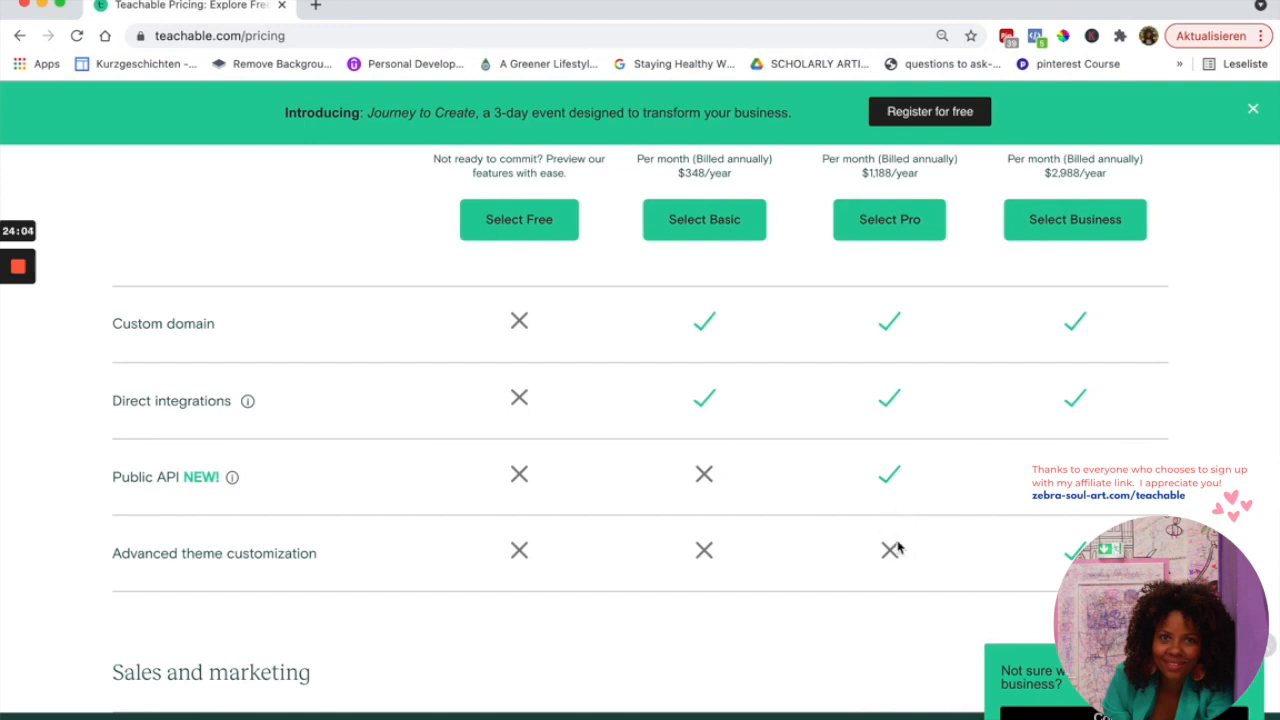
scroll(897, 550, down, 10)
scroll(897, 573, down, 12)
scroll(897, 573, down, 10)
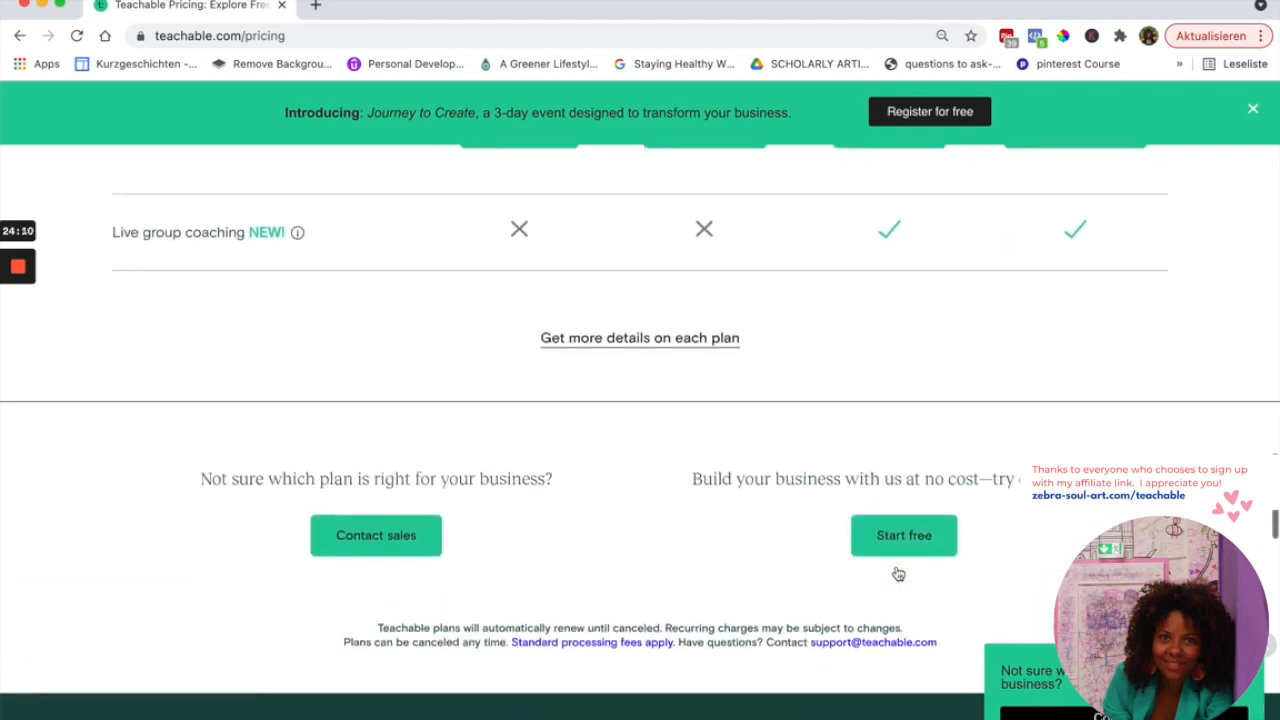
scroll(898, 574, up, 3)
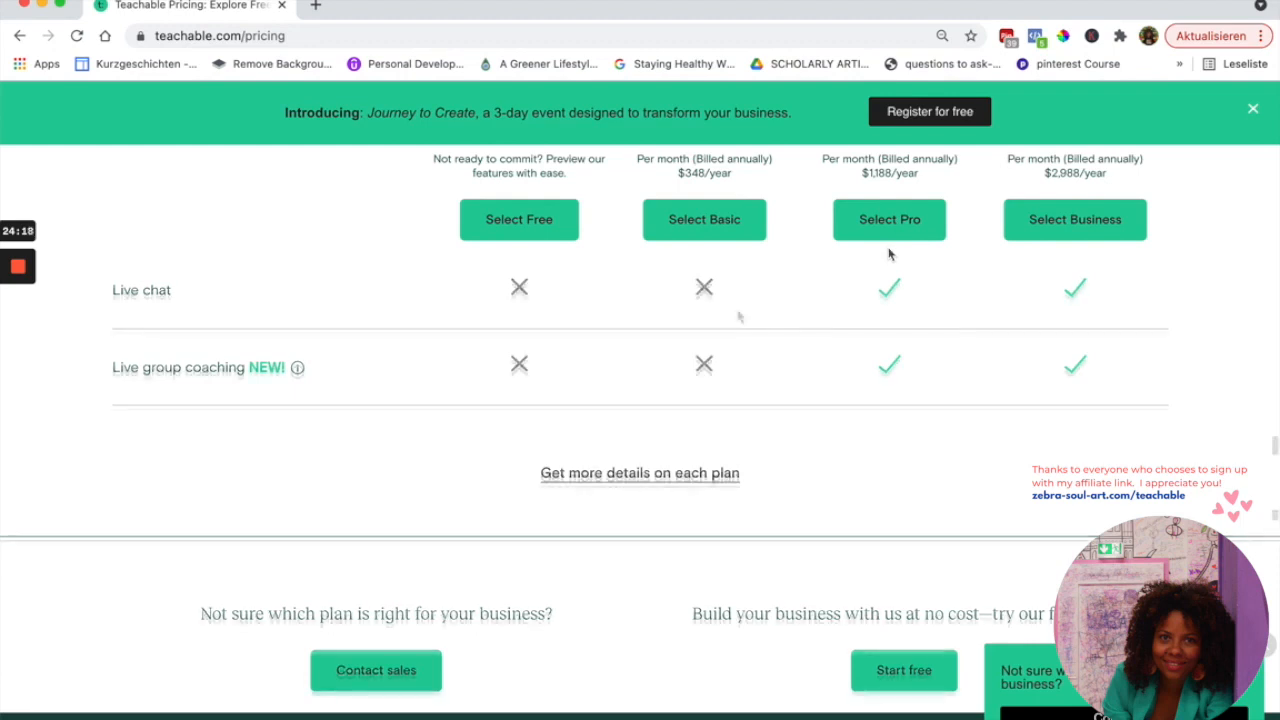
scroll(738, 316, up, 1)
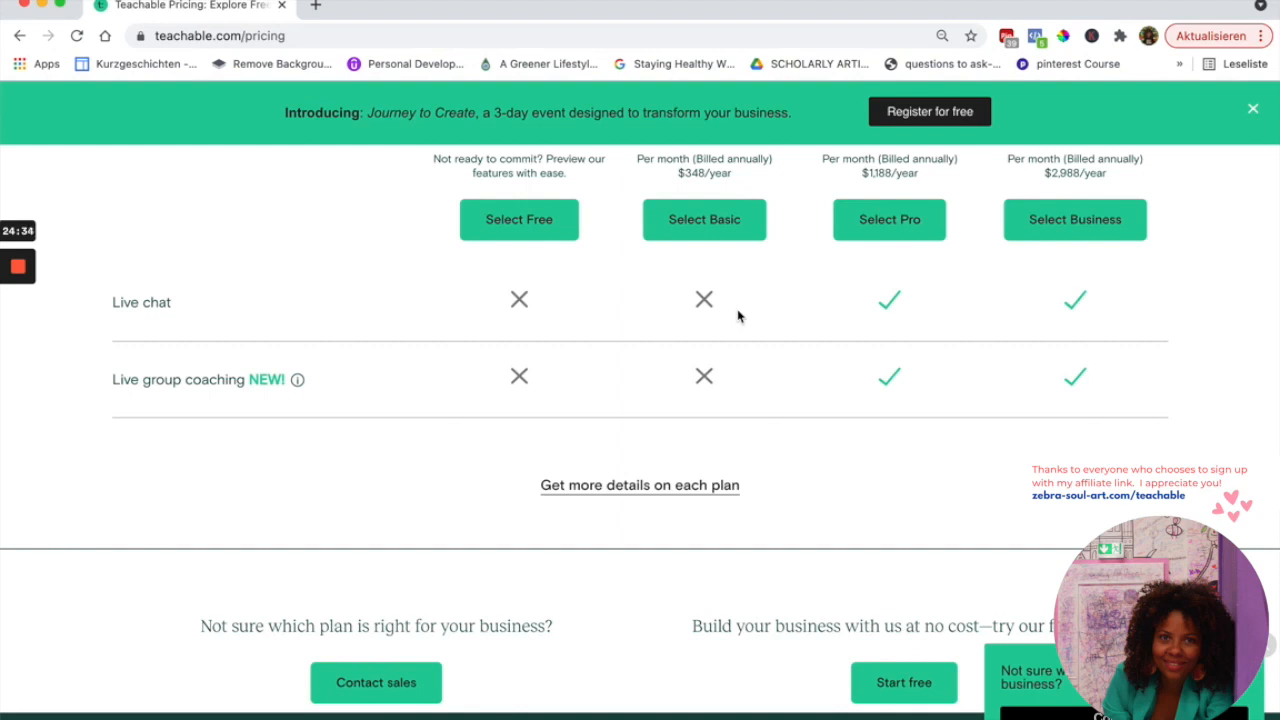
scroll(591, 306, up, 1)
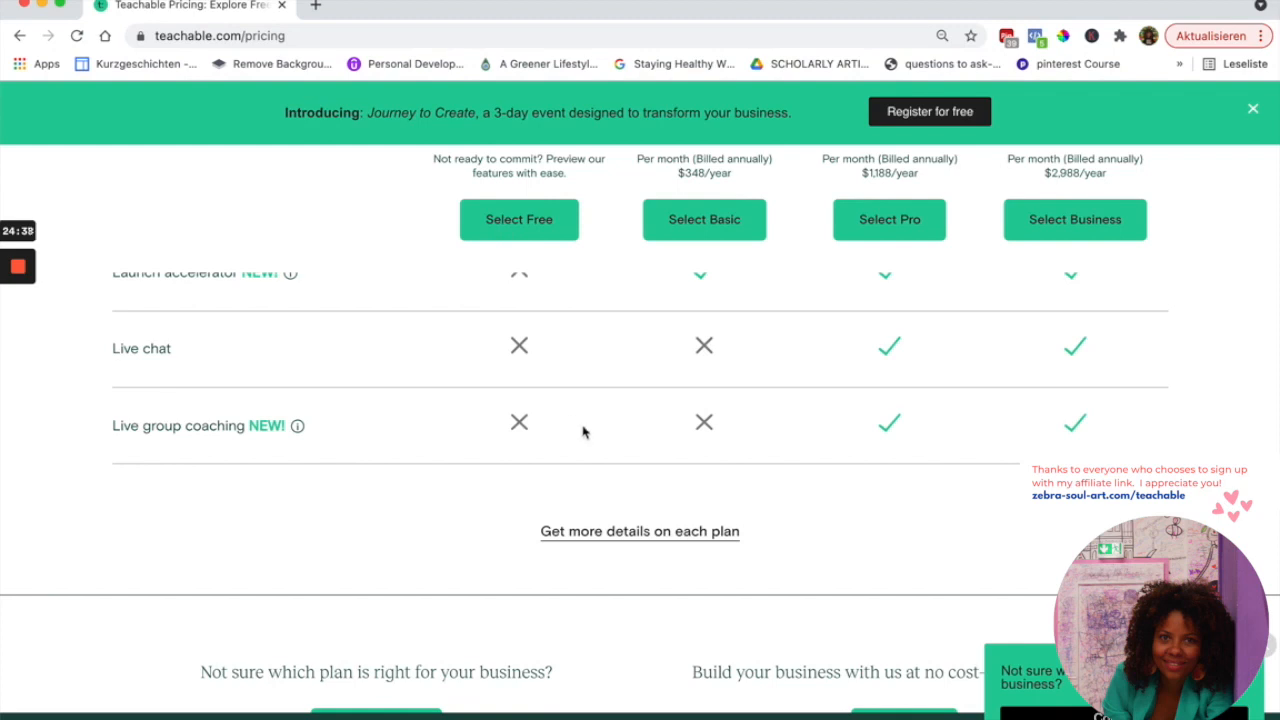
scroll(583, 432, up, 1)
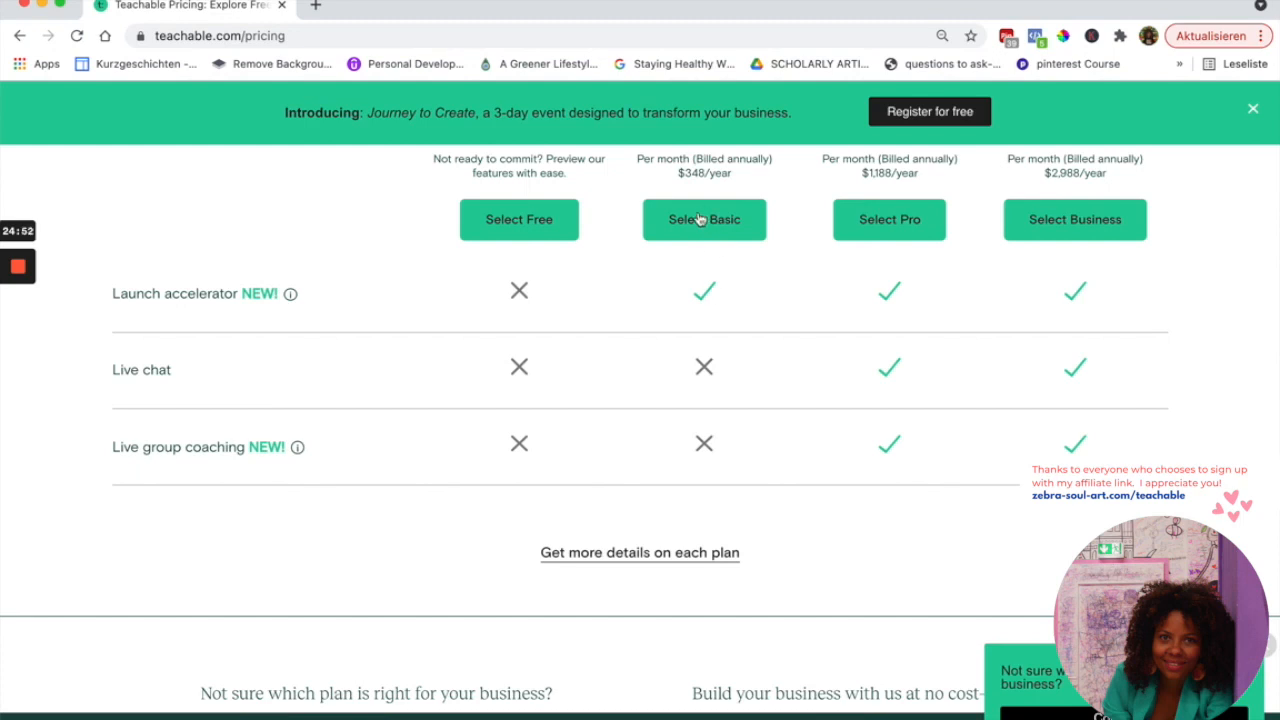
Go back to the annual plan prices and the Monthly/Annual switch above the comparison table
scroll(693, 252, up, 10)
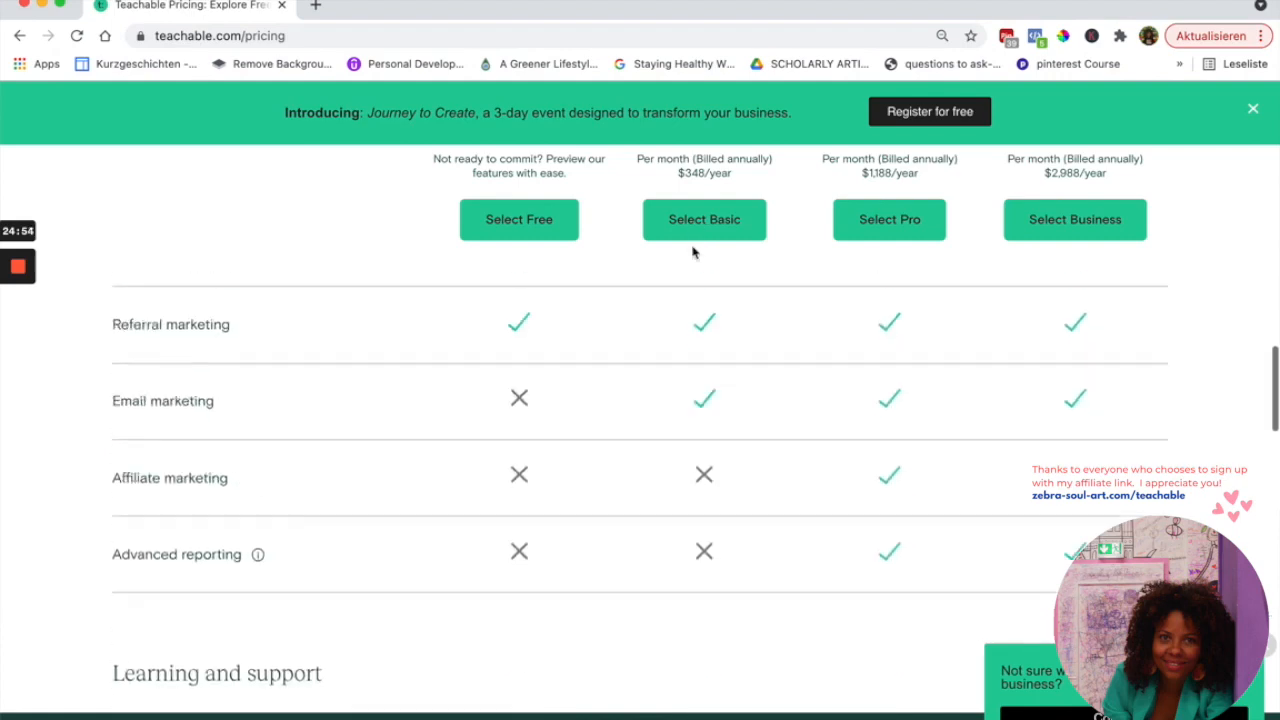
scroll(693, 252, up, 15)
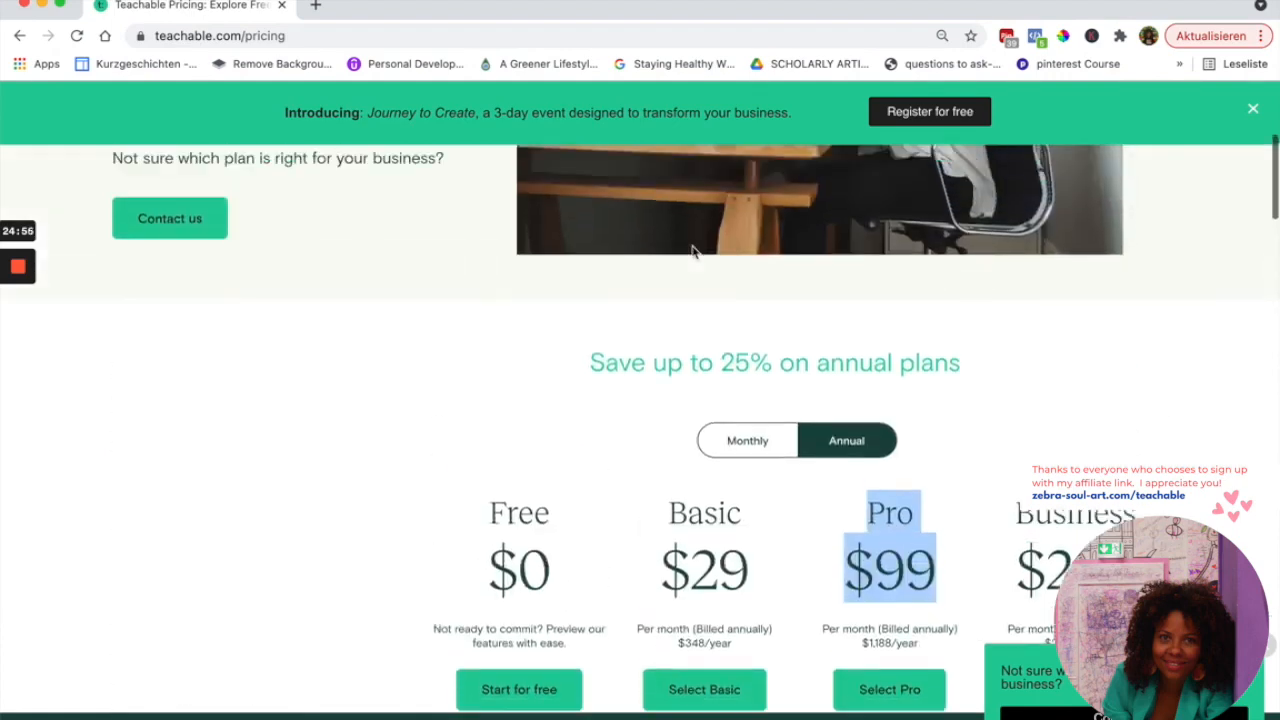
scroll(693, 252, up, 3)
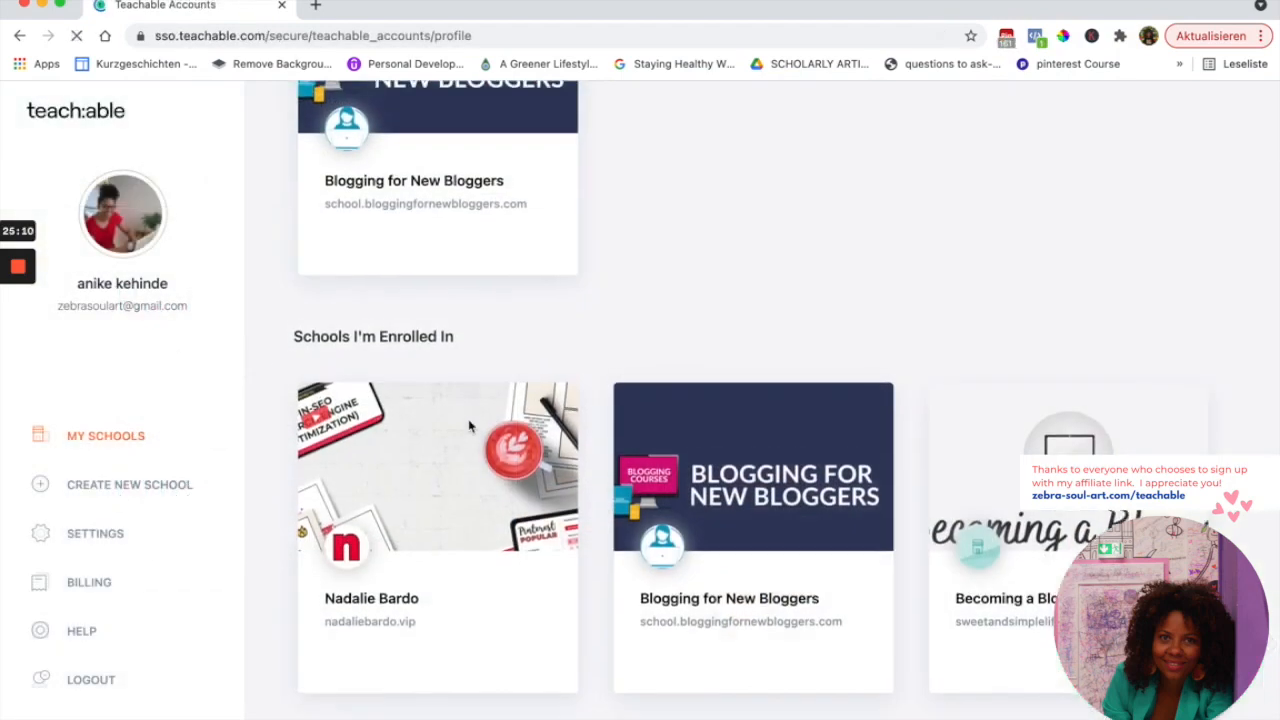
Look through all the school cards listed under Schools I'm Enrolled In on the account profile
scroll(470, 425, down, 2)
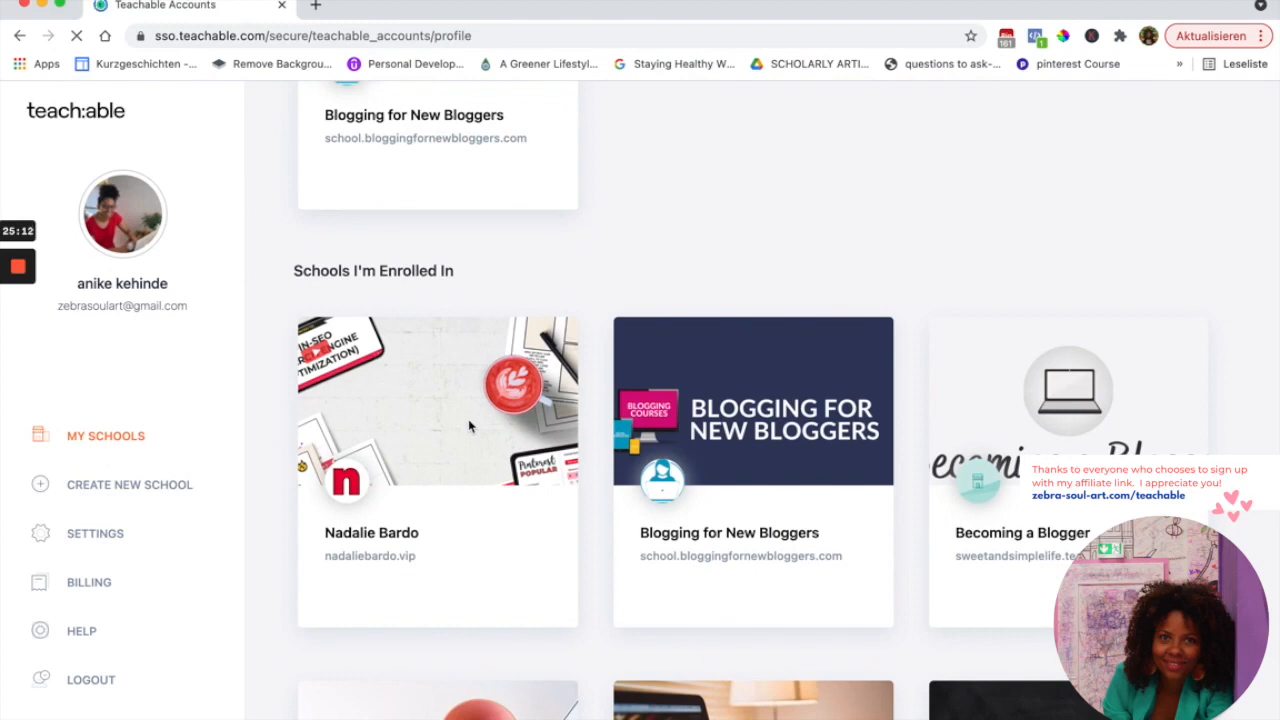
scroll(470, 427, down, 2)
scroll(470, 427, down, 2)
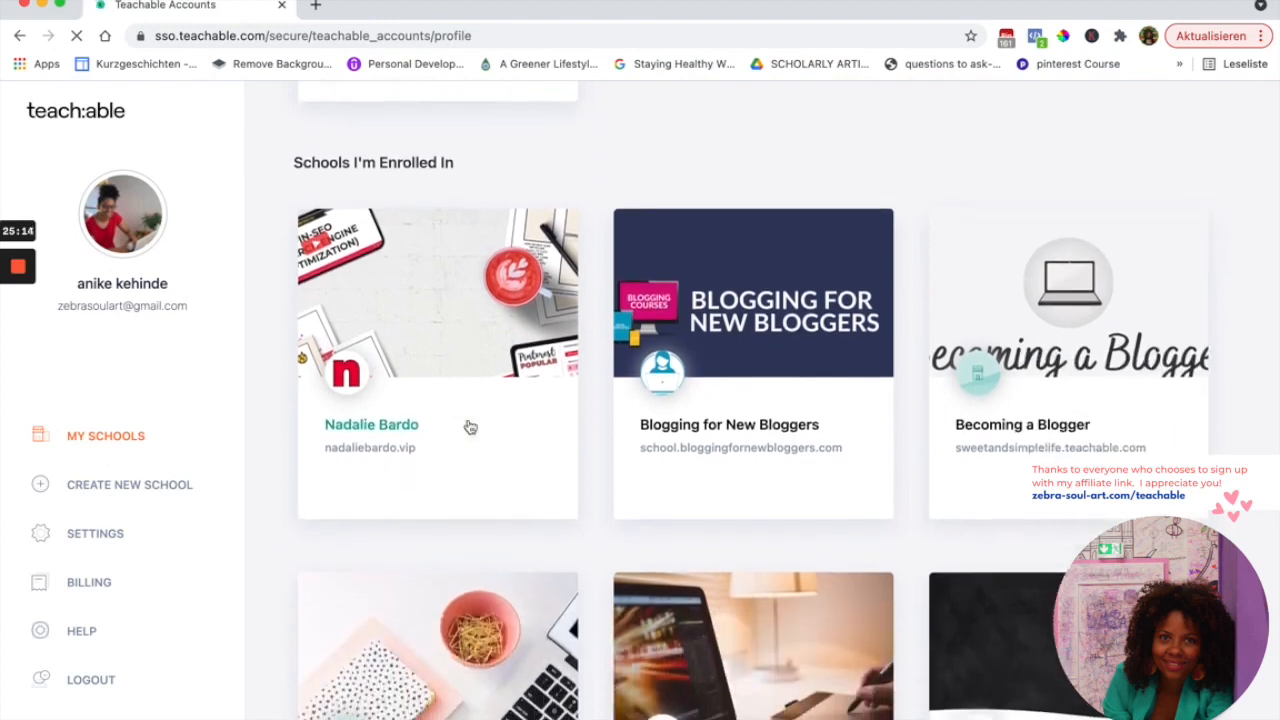
scroll(470, 427, down, 1)
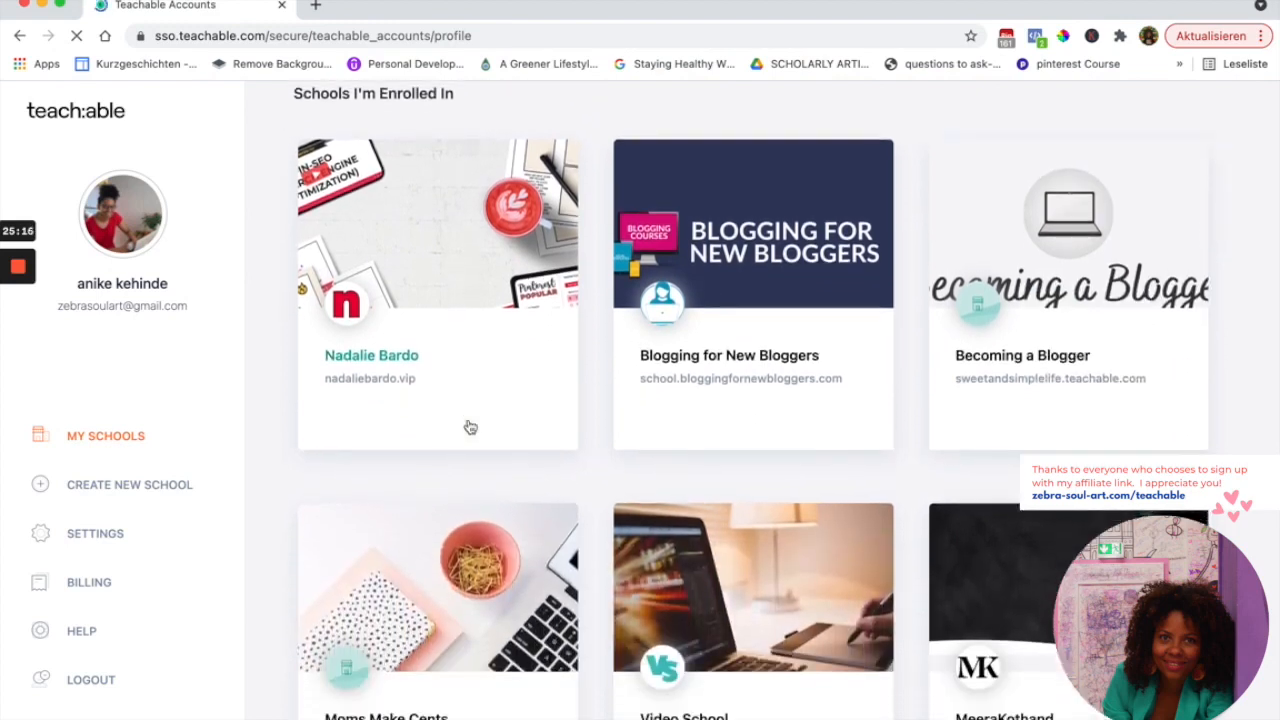
scroll(470, 427, up, 1)
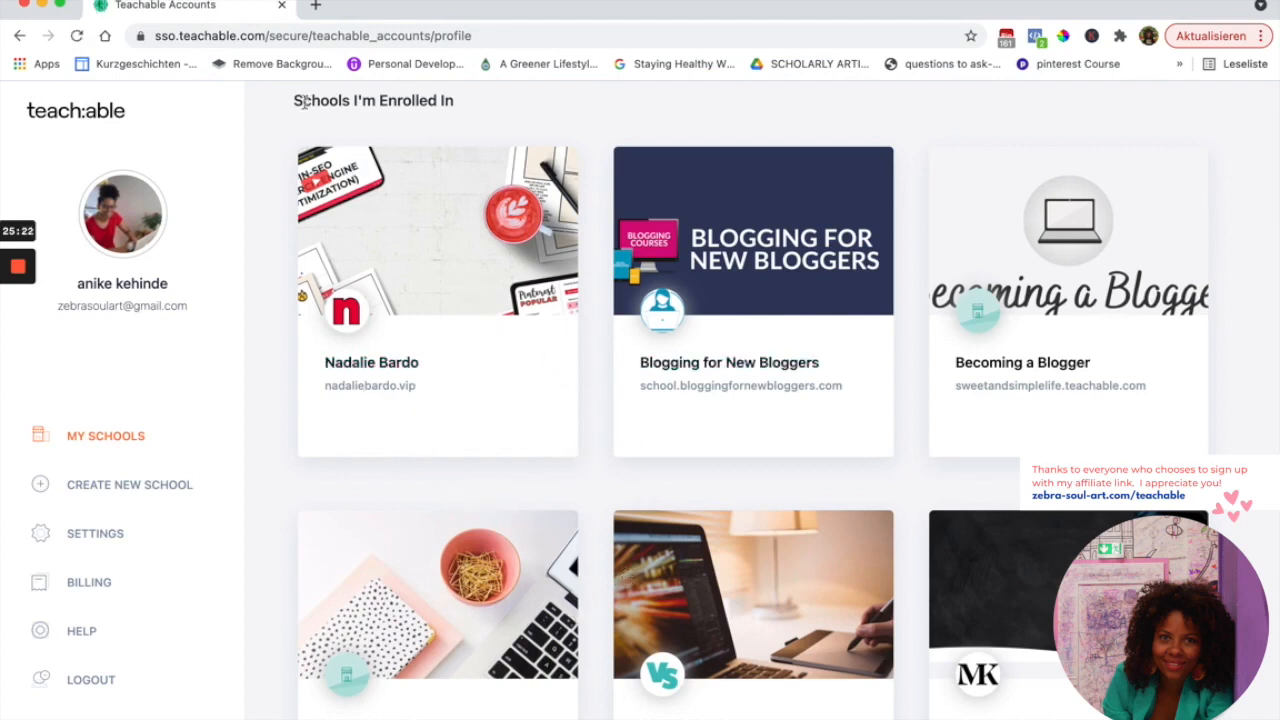
scroll(293, 97, up, 1)
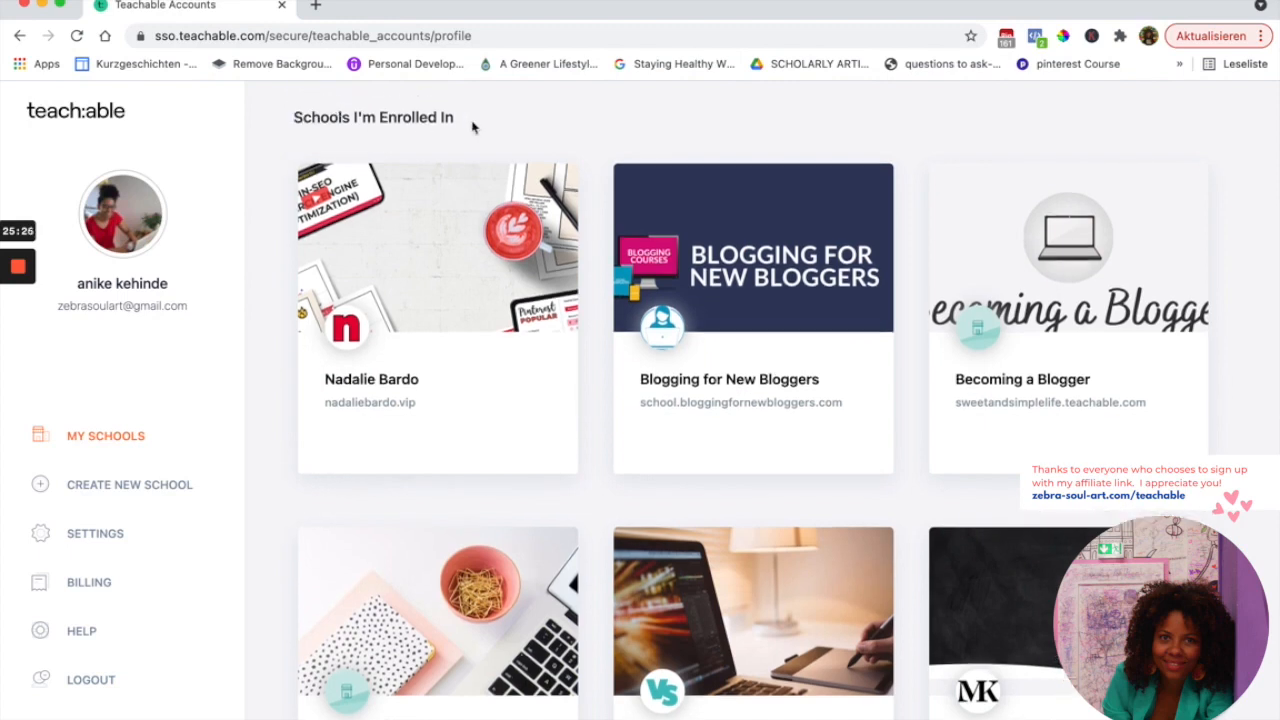
scroll(812, 290, down, 5)
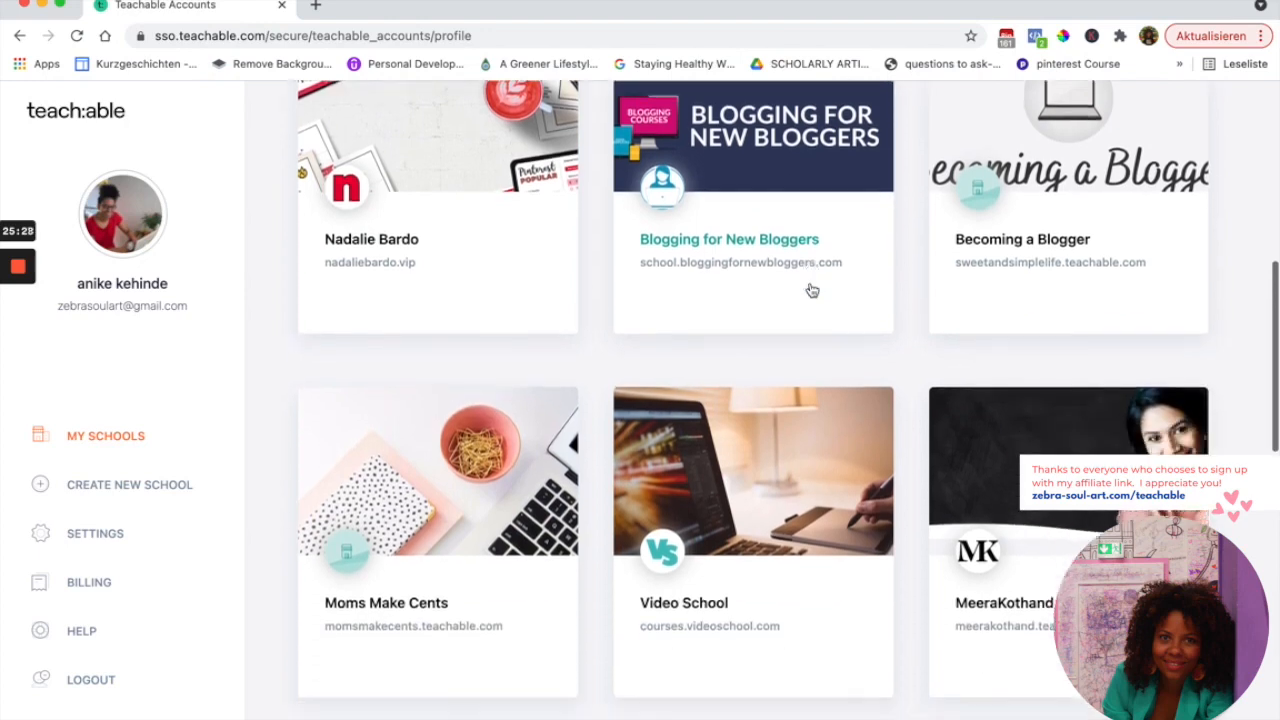
scroll(812, 290, down, 3)
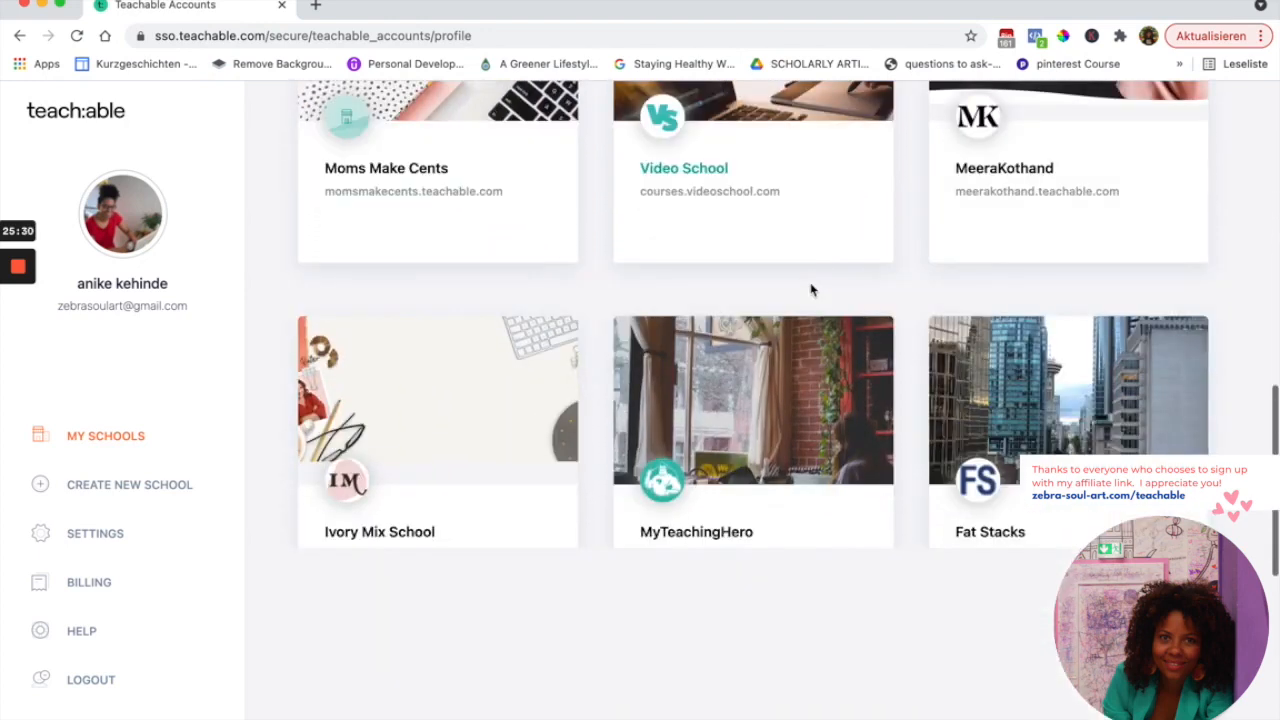
scroll(812, 290, down, 3)
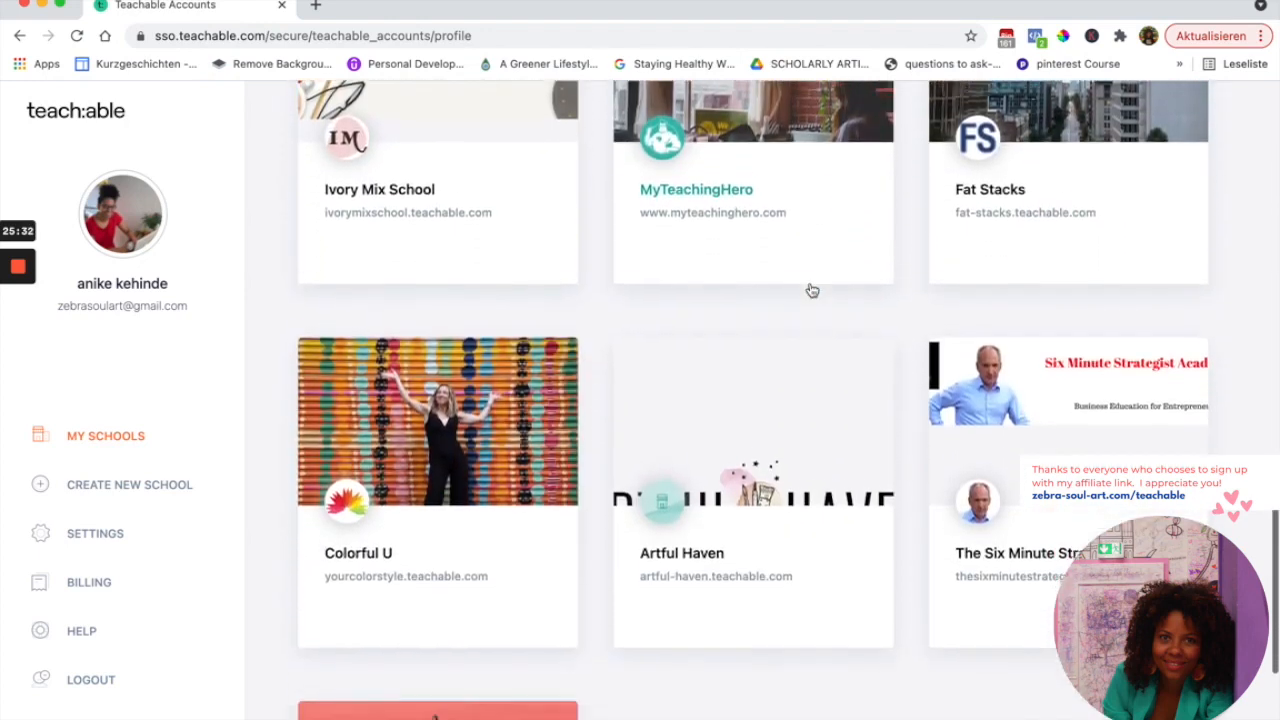
scroll(815, 300, down, 1)
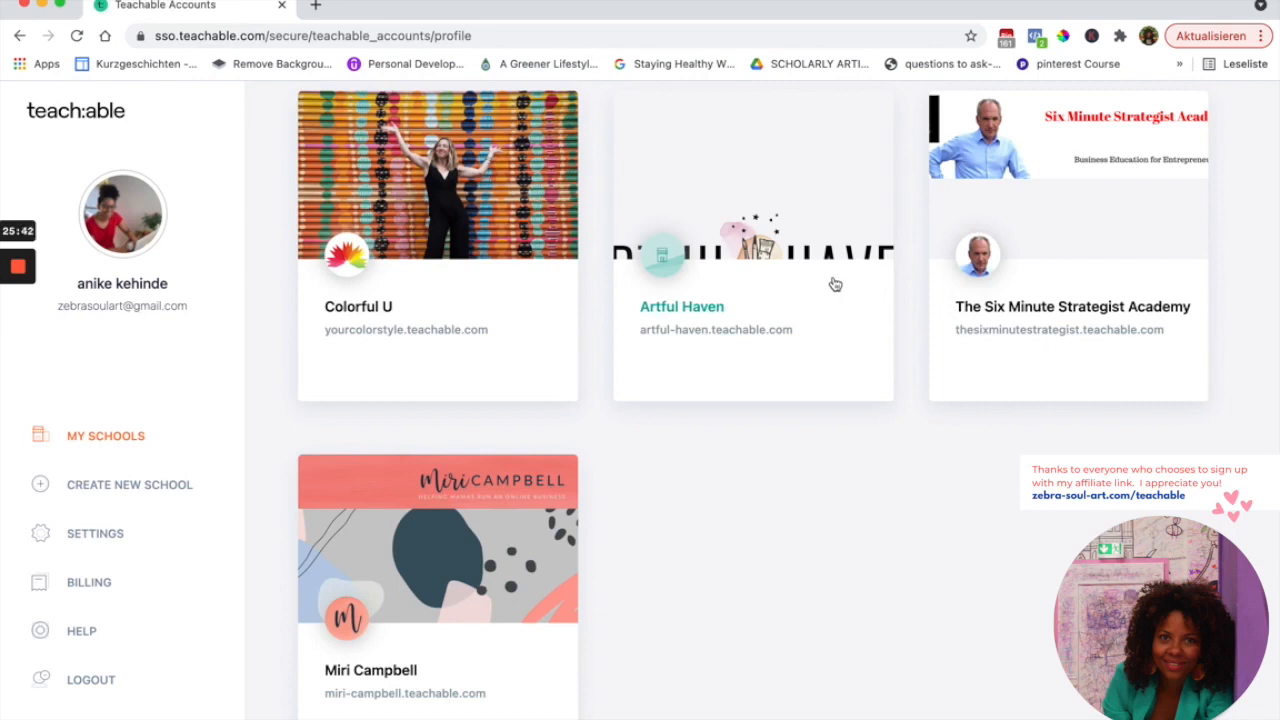
Go back to the Schools Where I'm an Affiliate section and view its Blogging for New Bloggers card
scroll(831, 283, up, 1)
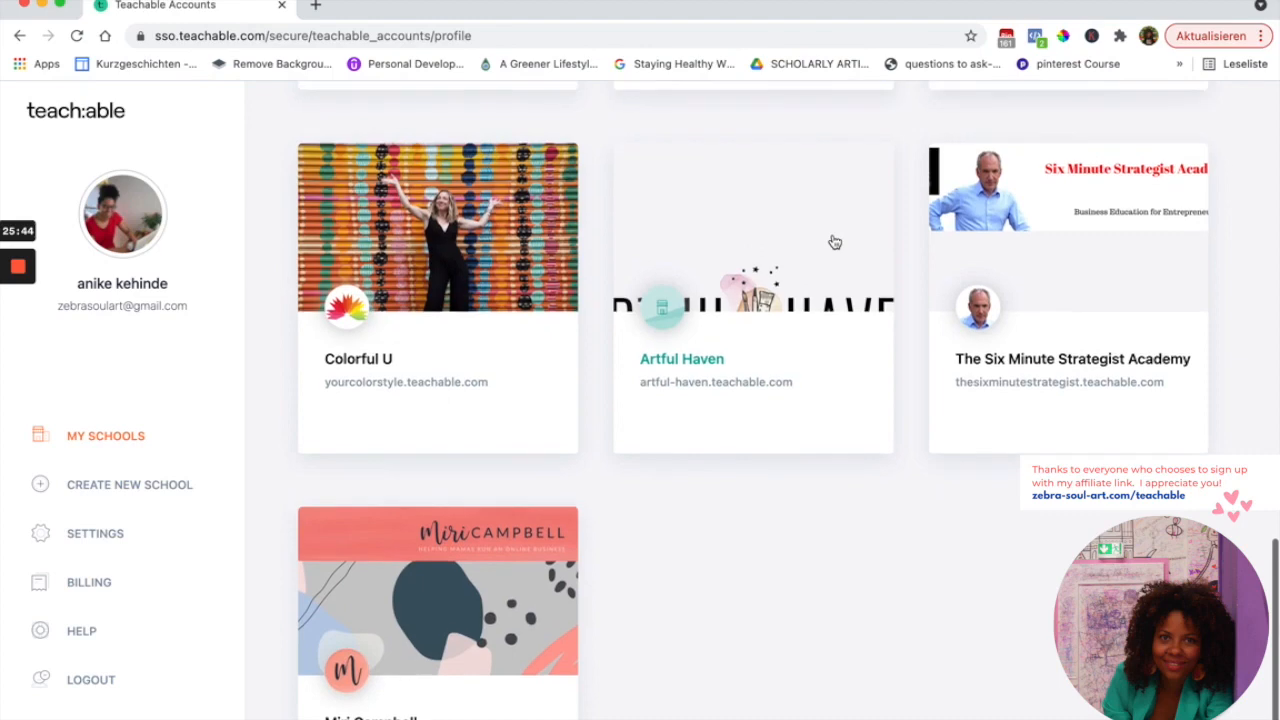
scroll(835, 242, up, 3)
scroll(835, 242, up, 6)
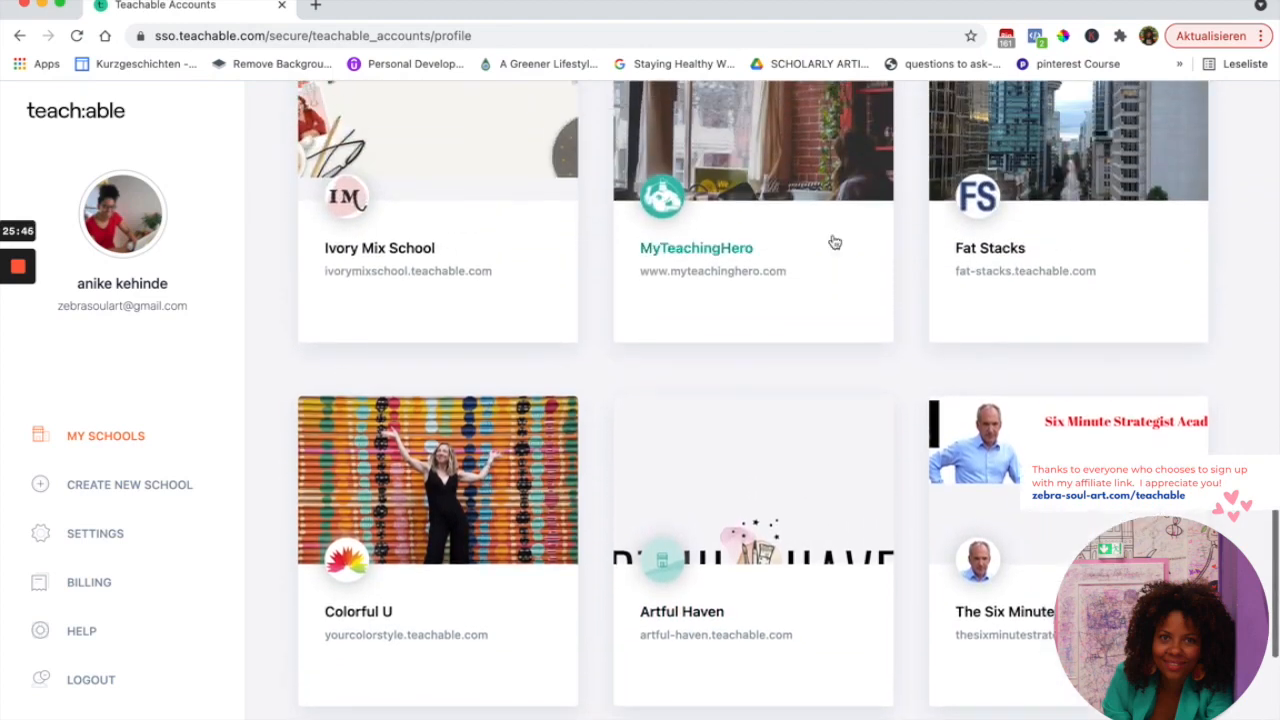
scroll(835, 242, up, 5)
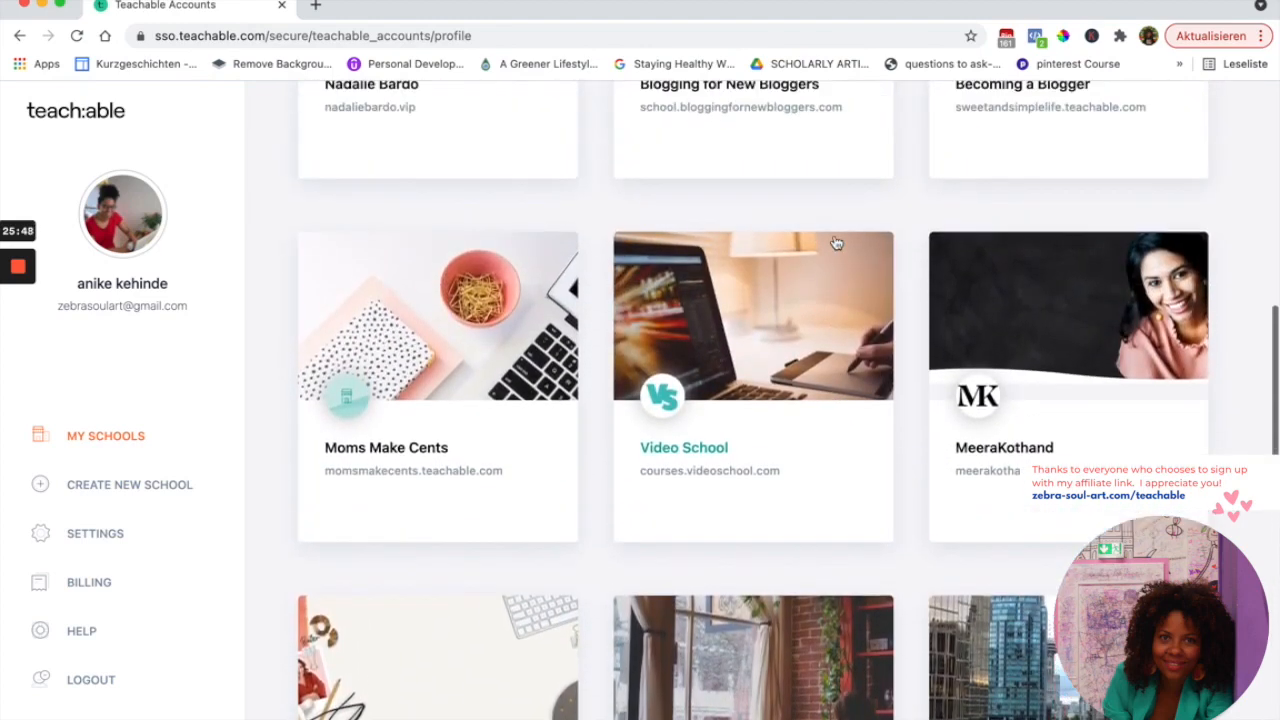
scroll(835, 242, up, 5)
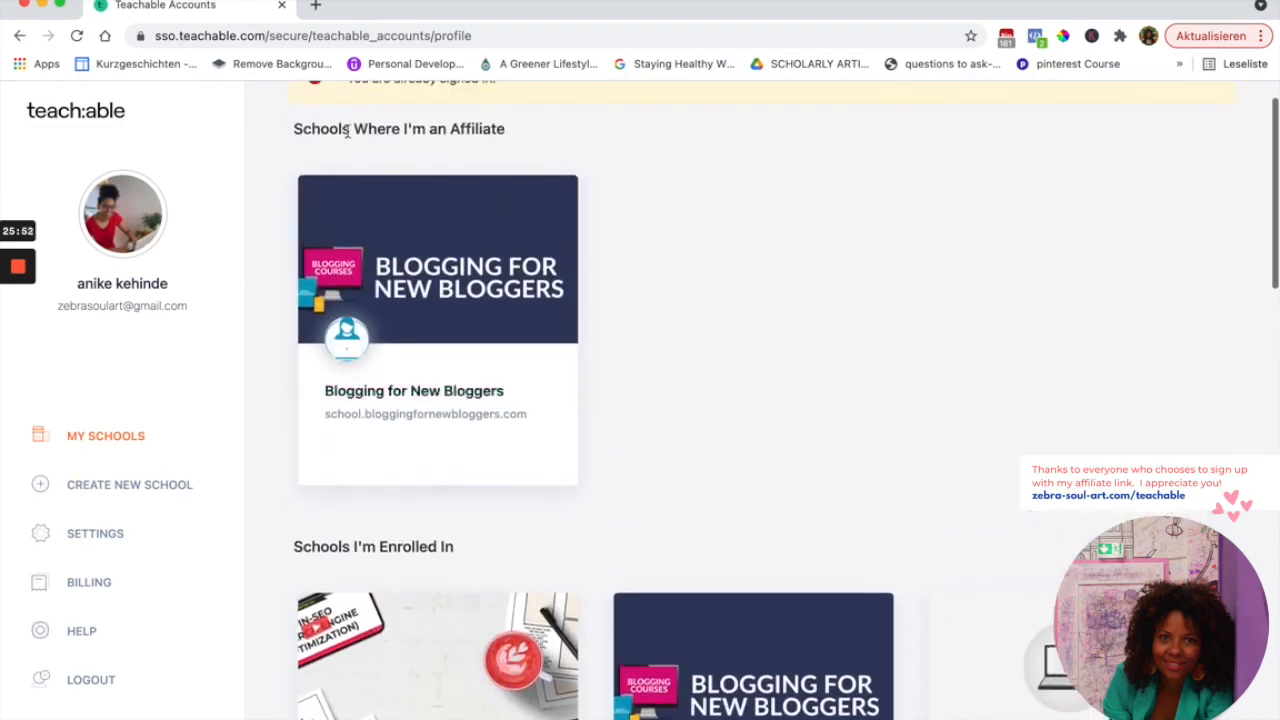
scroll(405, 175, down, 1)
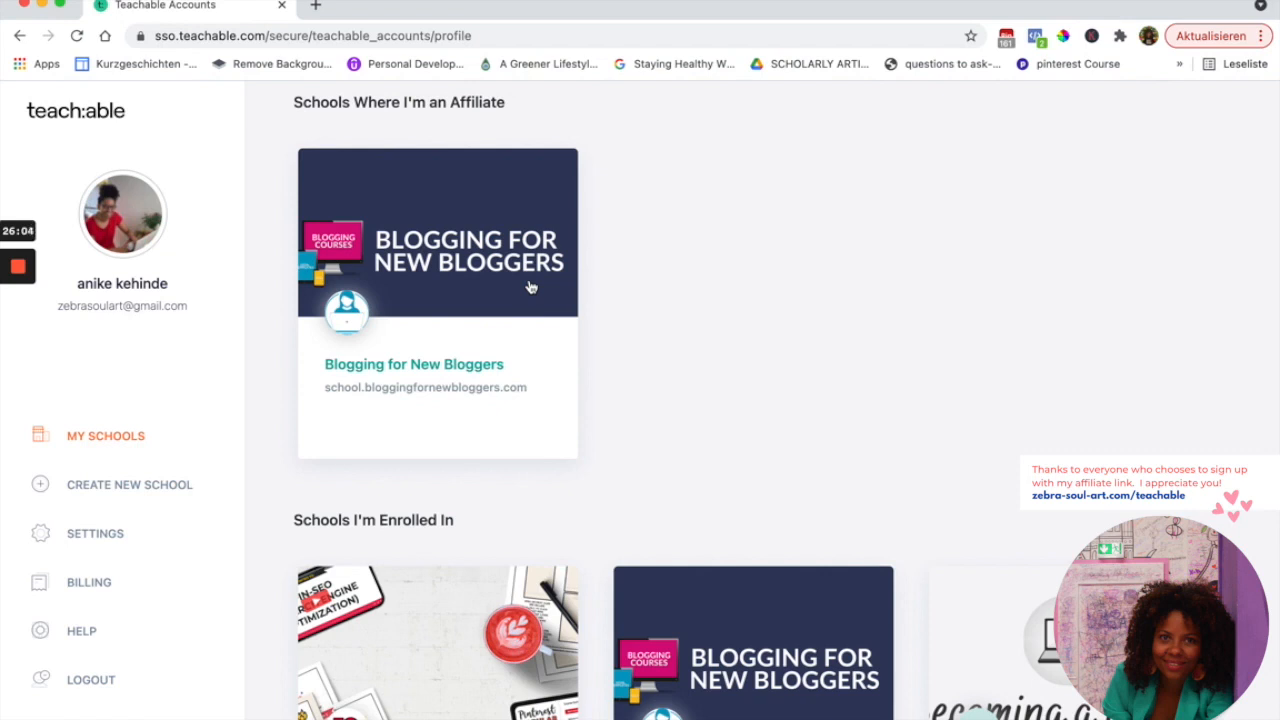
Review the enrolled schools once more, from Blogging for New Bloggers down to Ivory Mix School, MyTeachingHero and Fat Stacks
scroll(496, 394, down, 2)
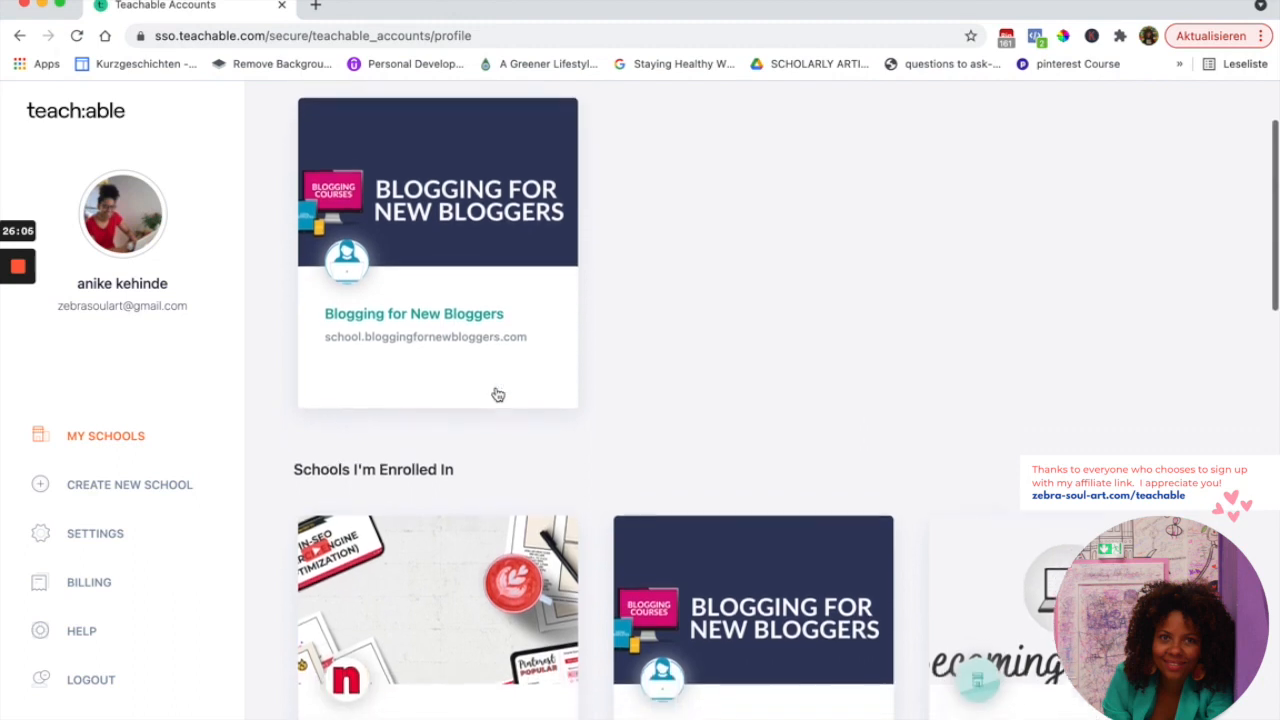
scroll(496, 394, down, 4)
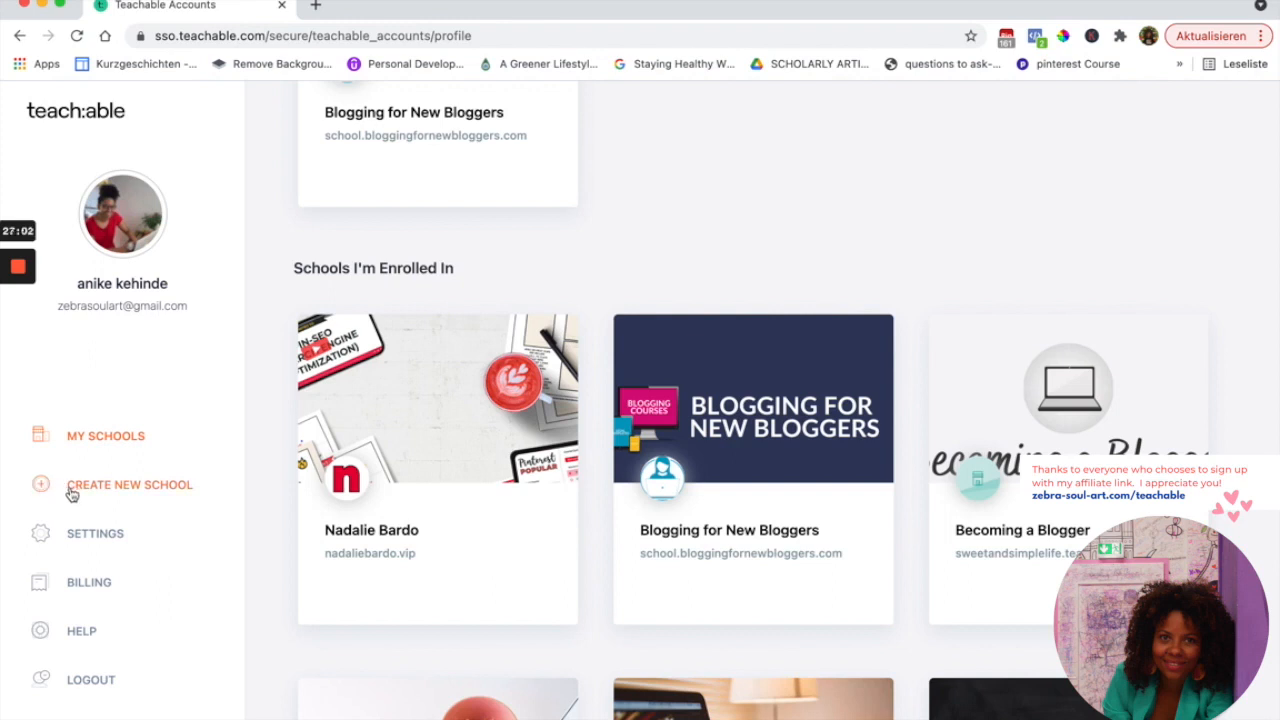
scroll(277, 521, down, 2)
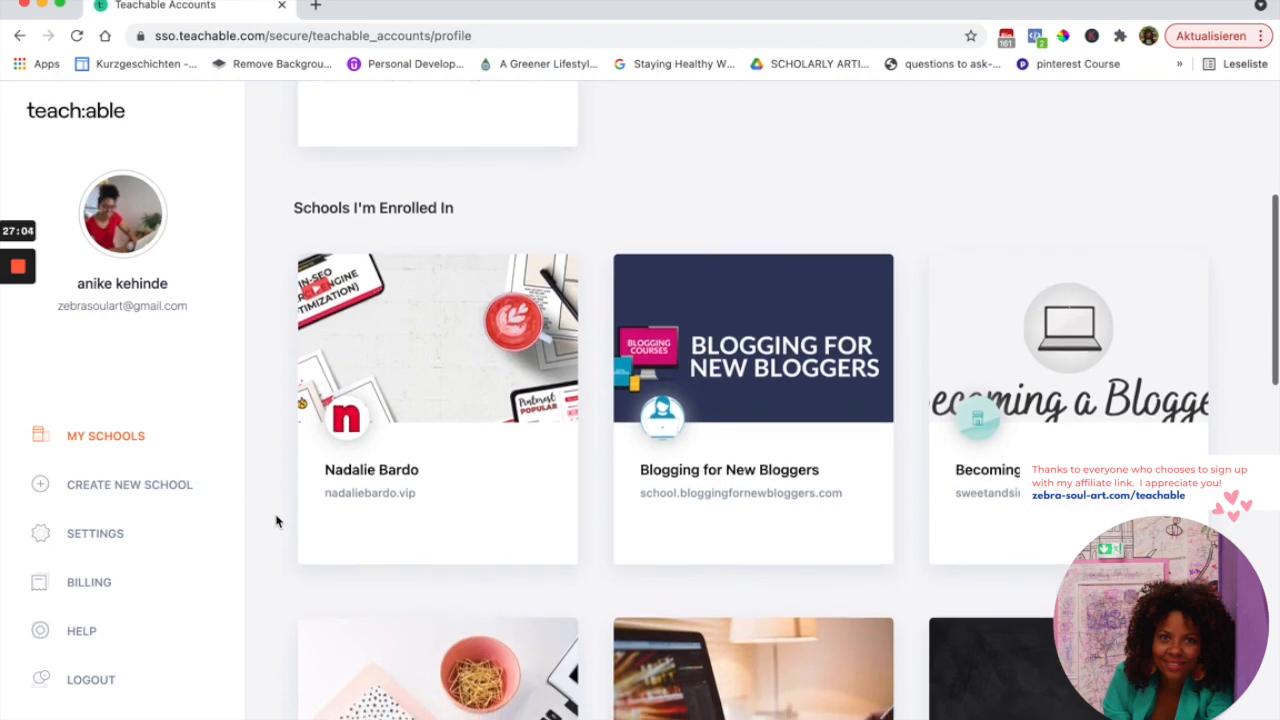
scroll(277, 521, down, 2)
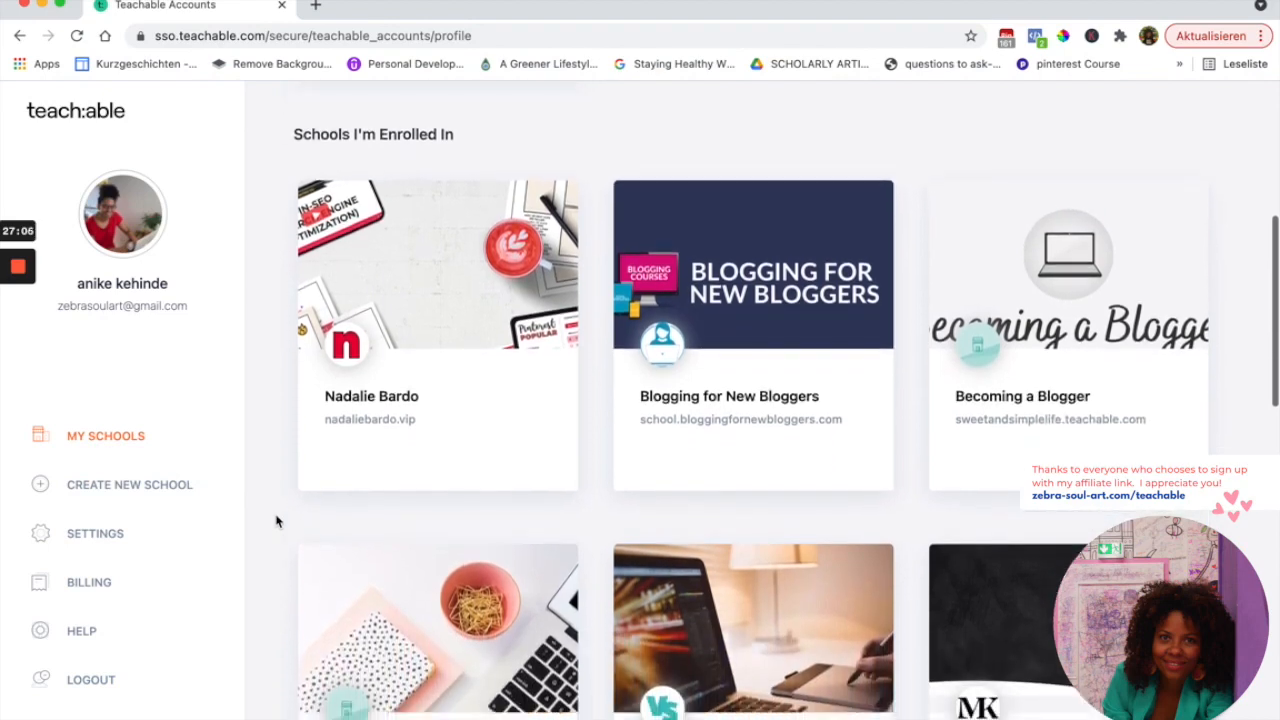
scroll(292, 544, down, 1)
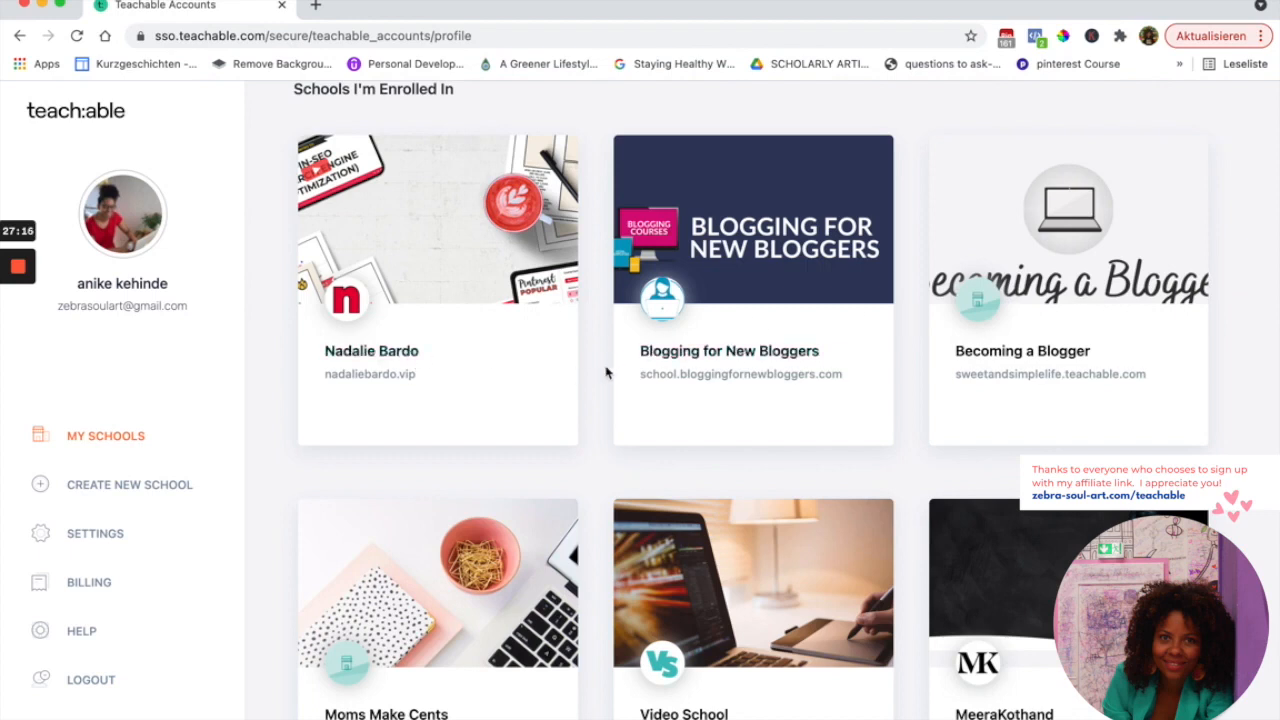
scroll(605, 373, down, 1)
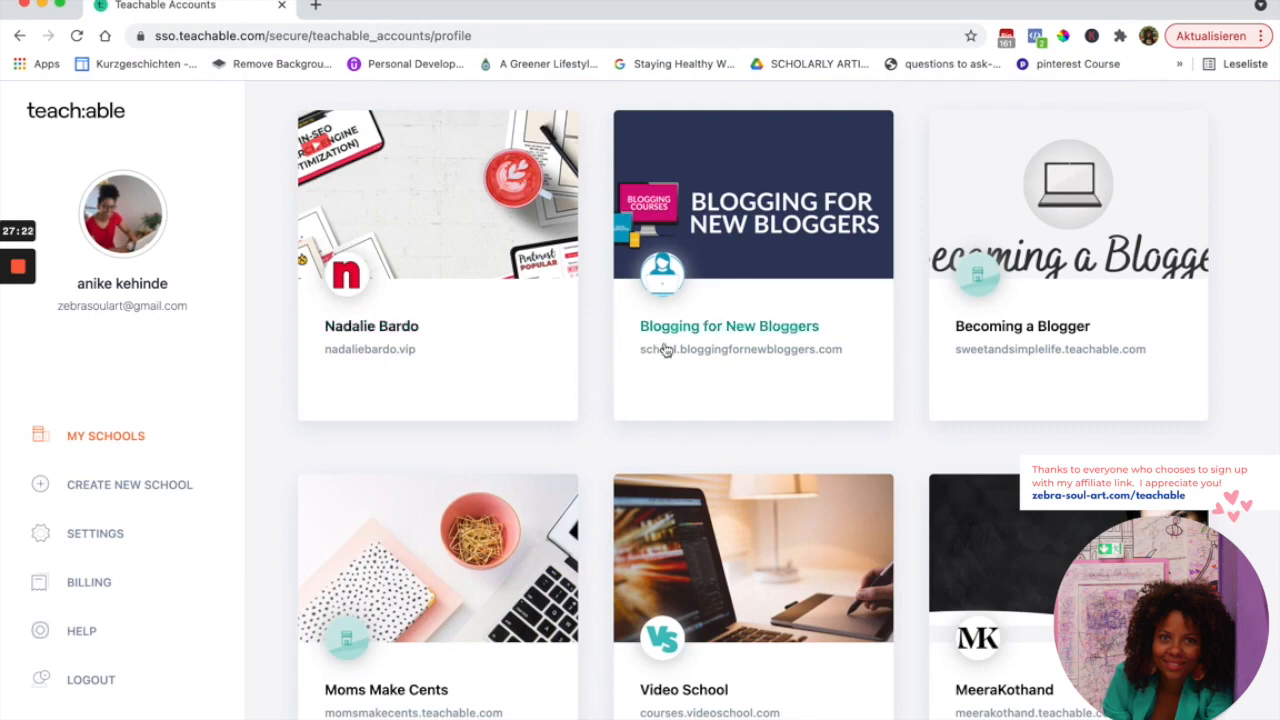
scroll(710, 384, down, 2)
scroll(707, 383, down, 5)
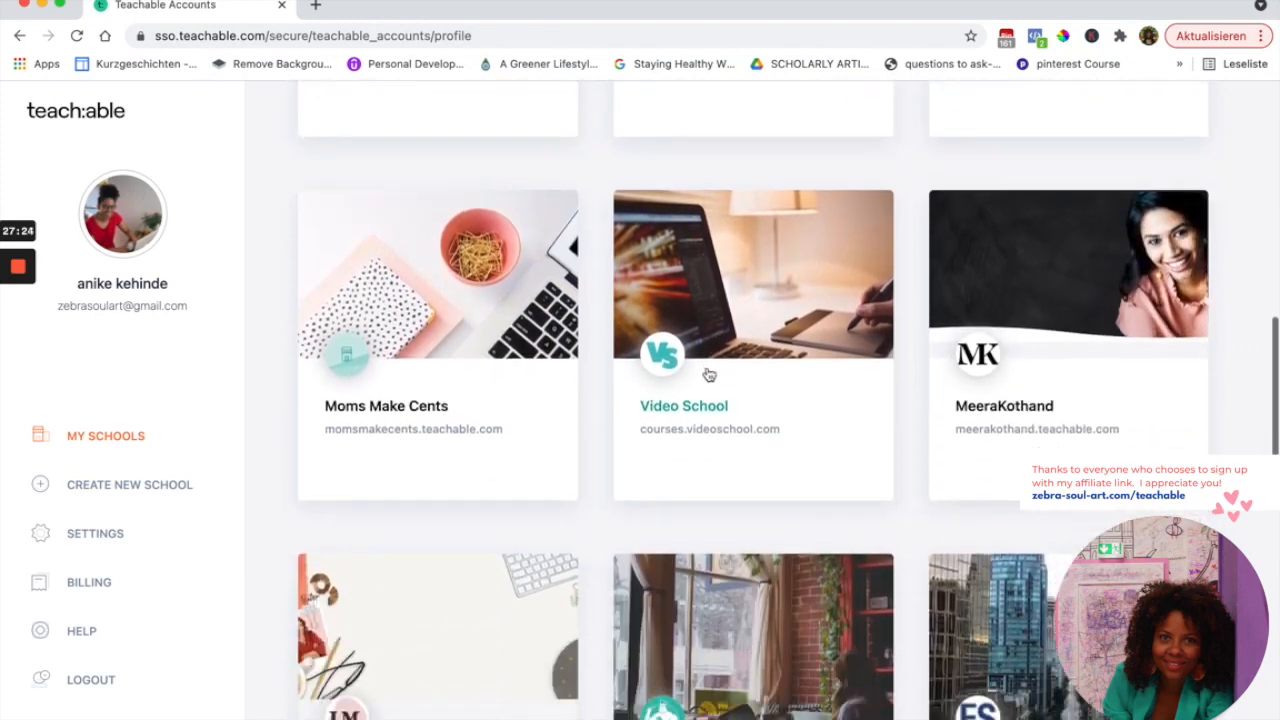
scroll(707, 373, down, 5)
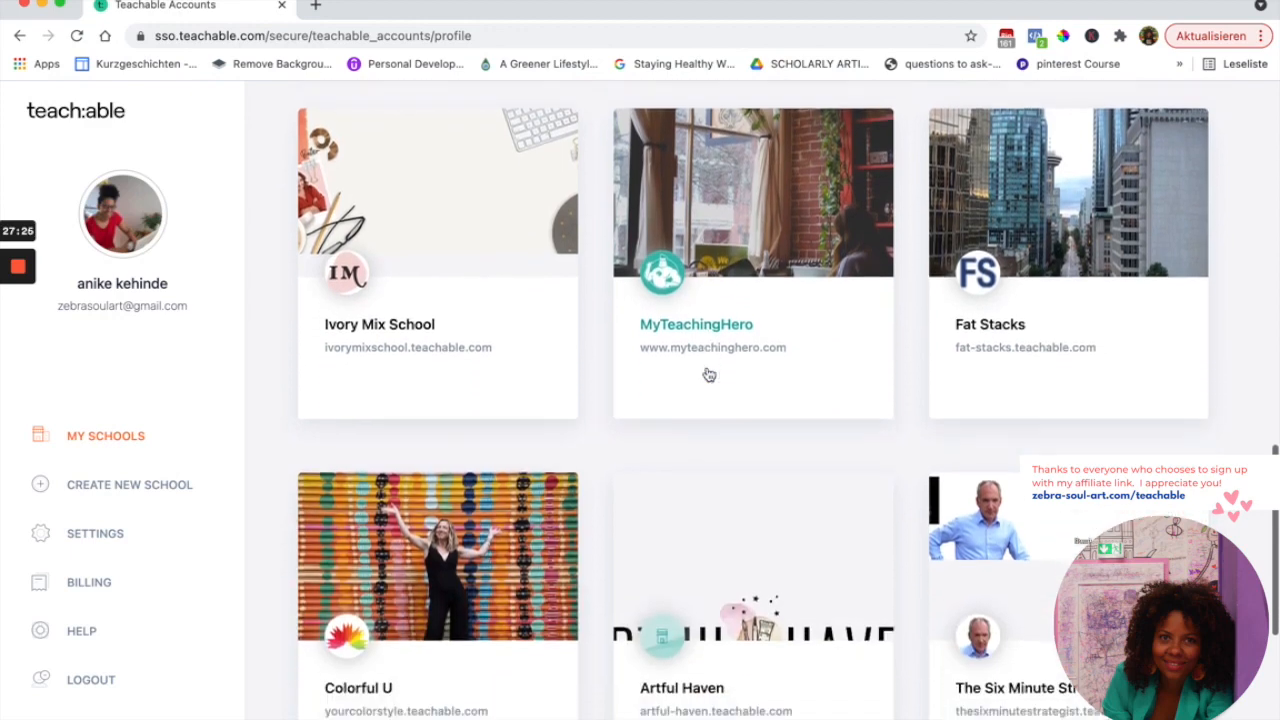
Open the last school in the enrolled schools list and its course Make a Printable Poster and Sell it on Etsy
scroll(707, 362, down, 3)
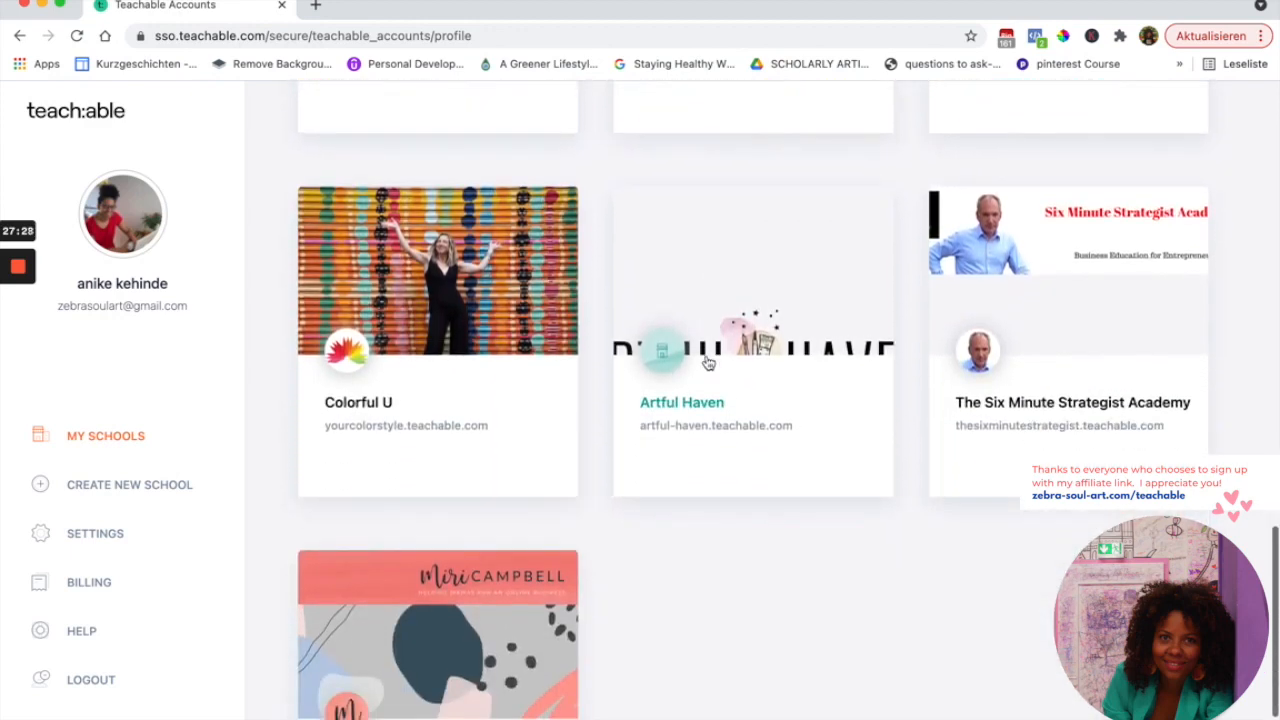
scroll(707, 360, down, 3)
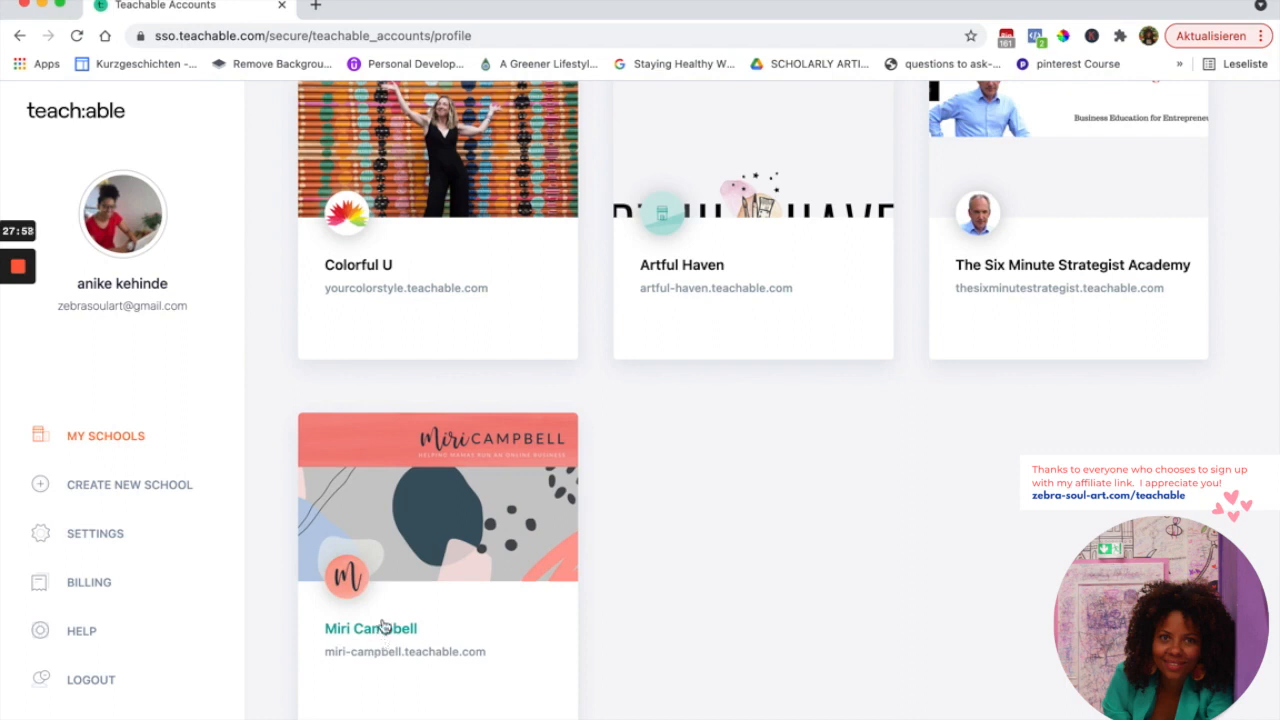
click(450, 441)
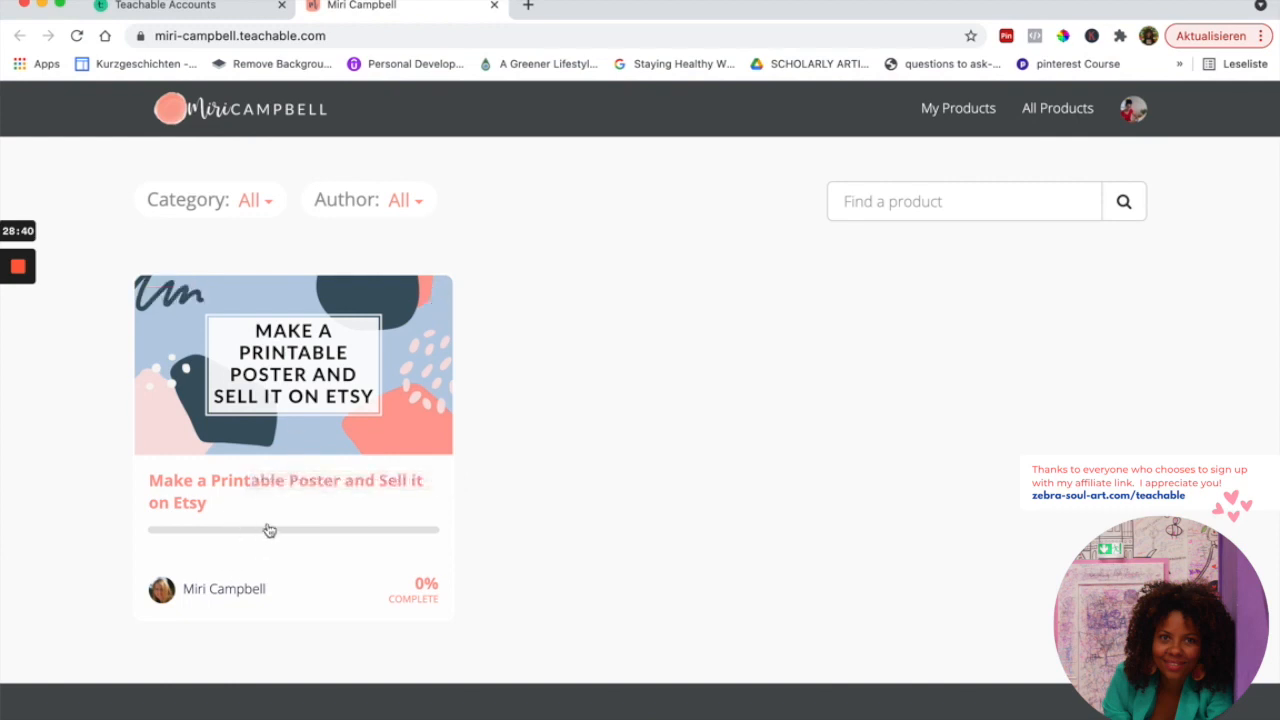
click(209, 596)
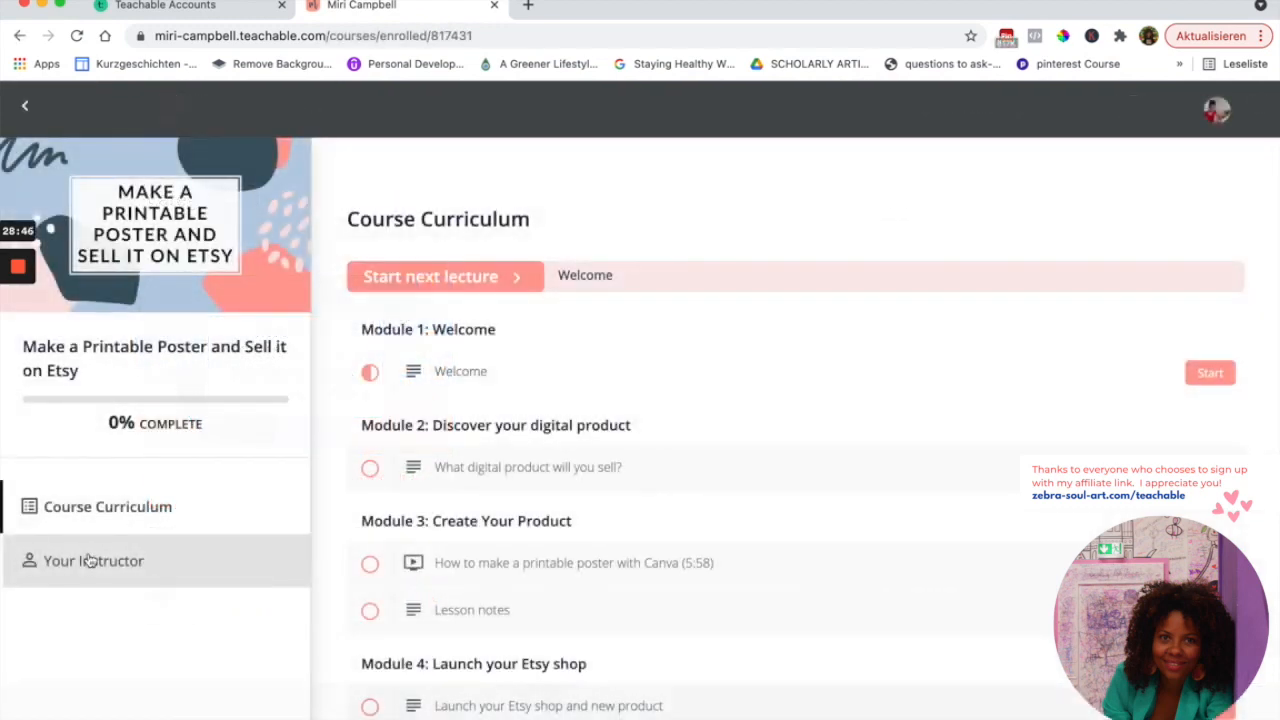
View the course's Your Instructor page, check the options in the student account menu, and close that menu
click(89, 562)
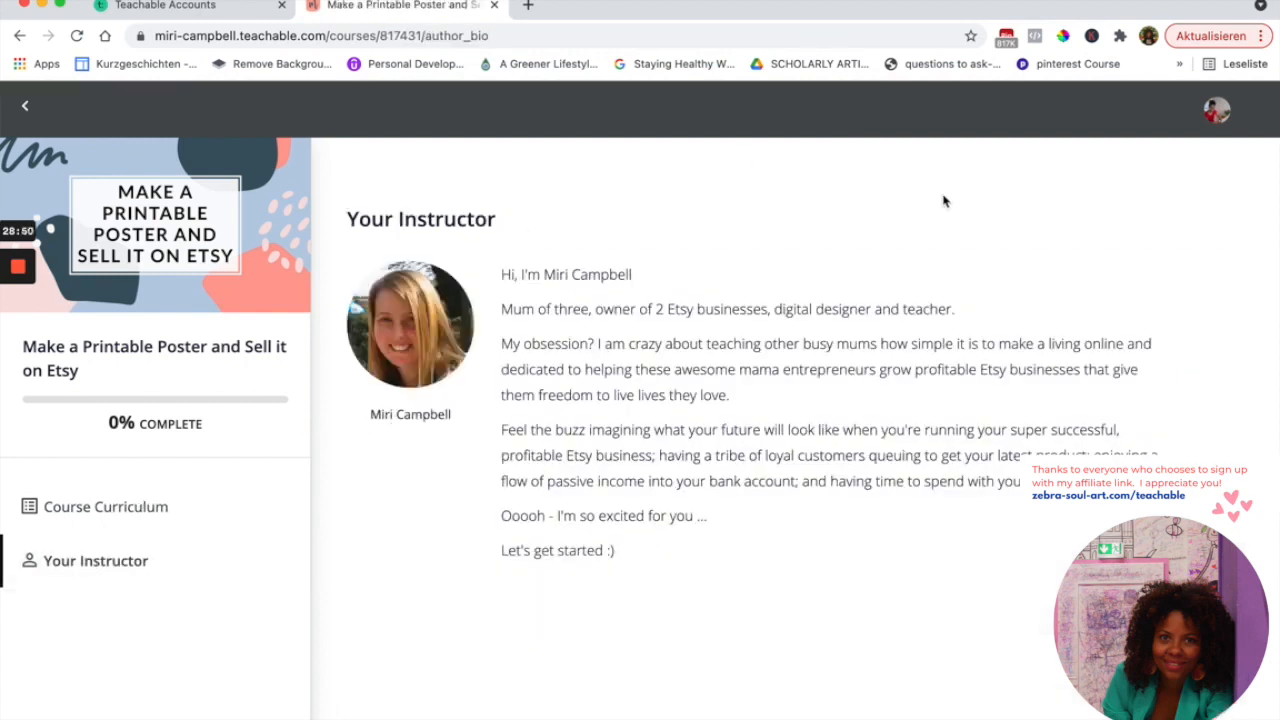
click(1219, 114)
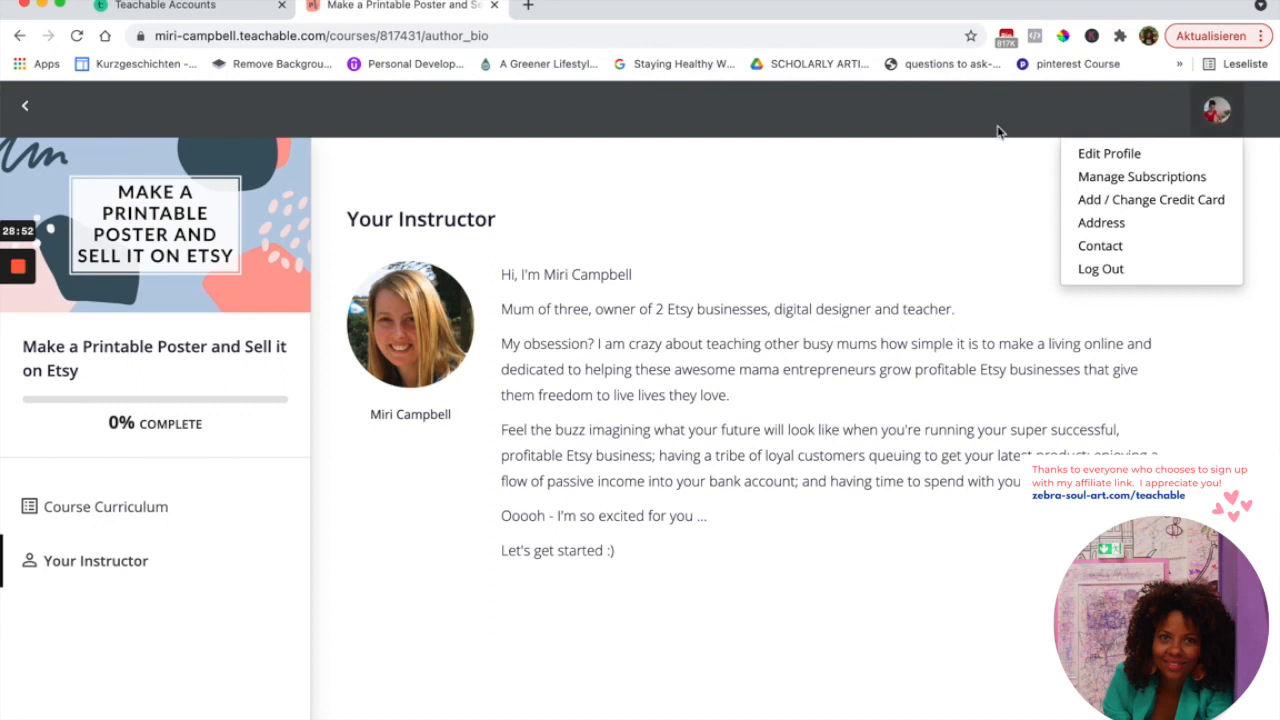
click(1184, 99)
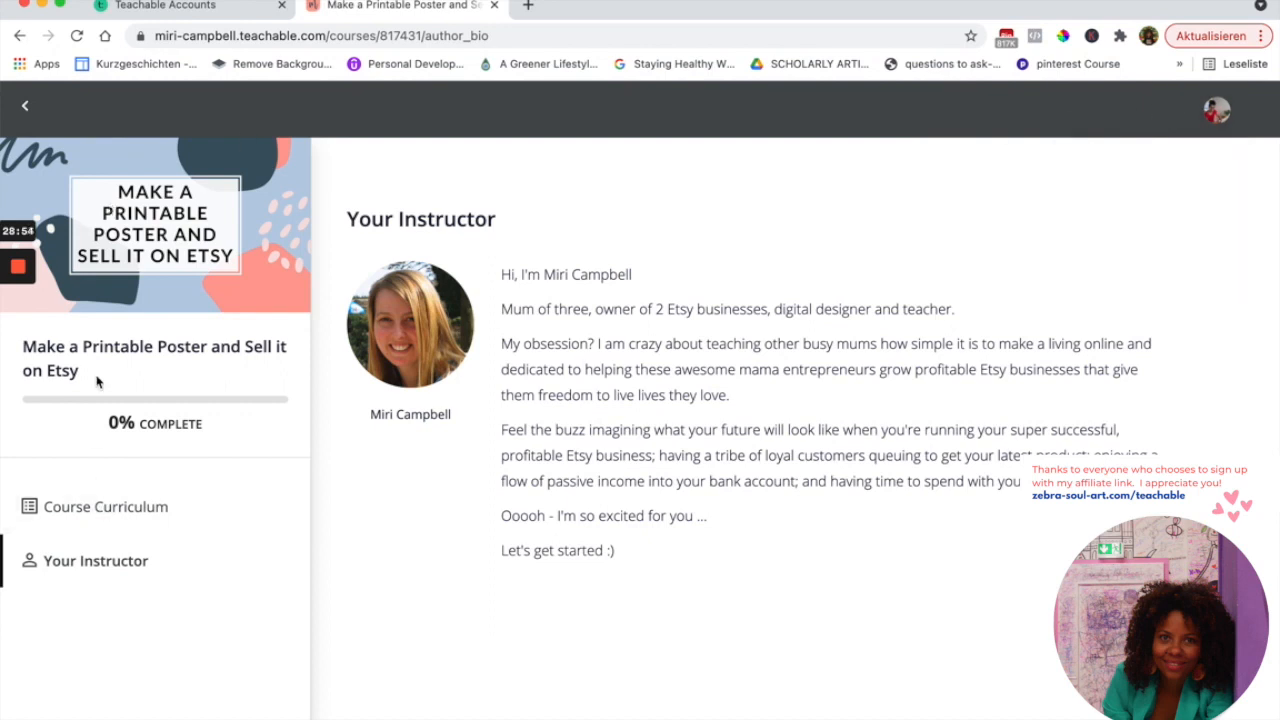
Return to the school's product list and review its courses and prices, down to How to open an Etsy shop selling digital party products
click(29, 109)
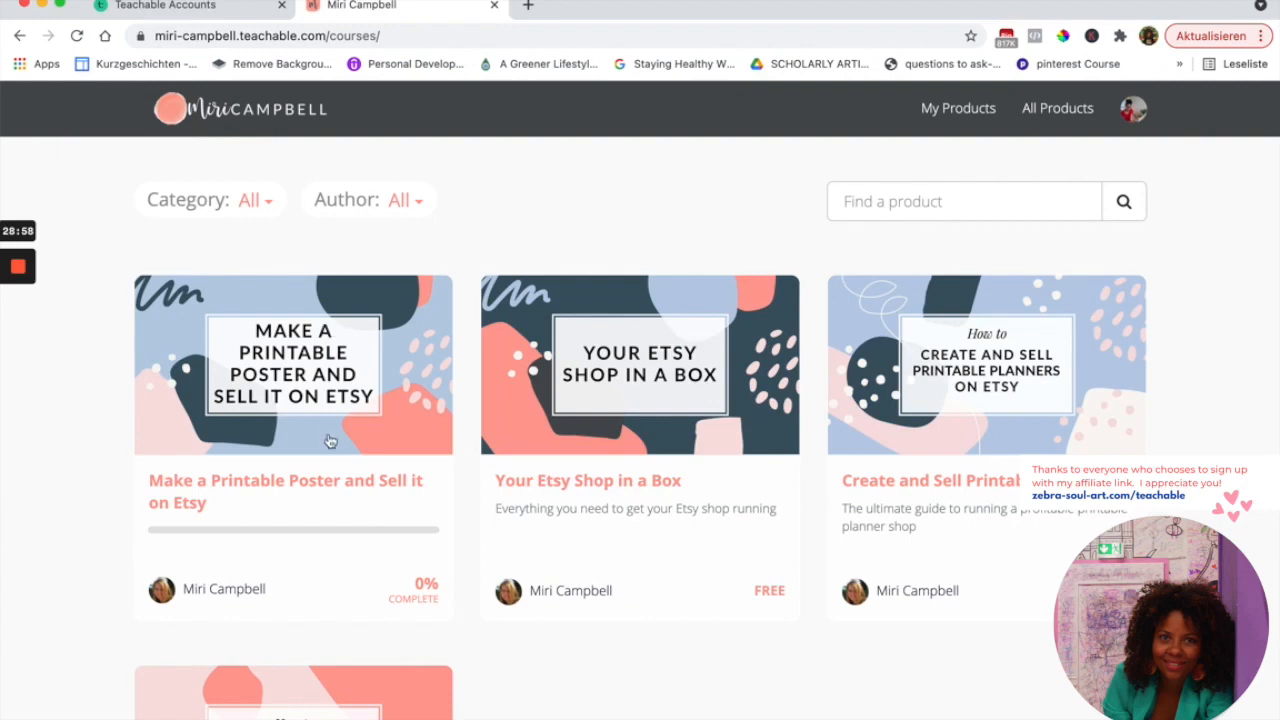
scroll(330, 440, down, 1)
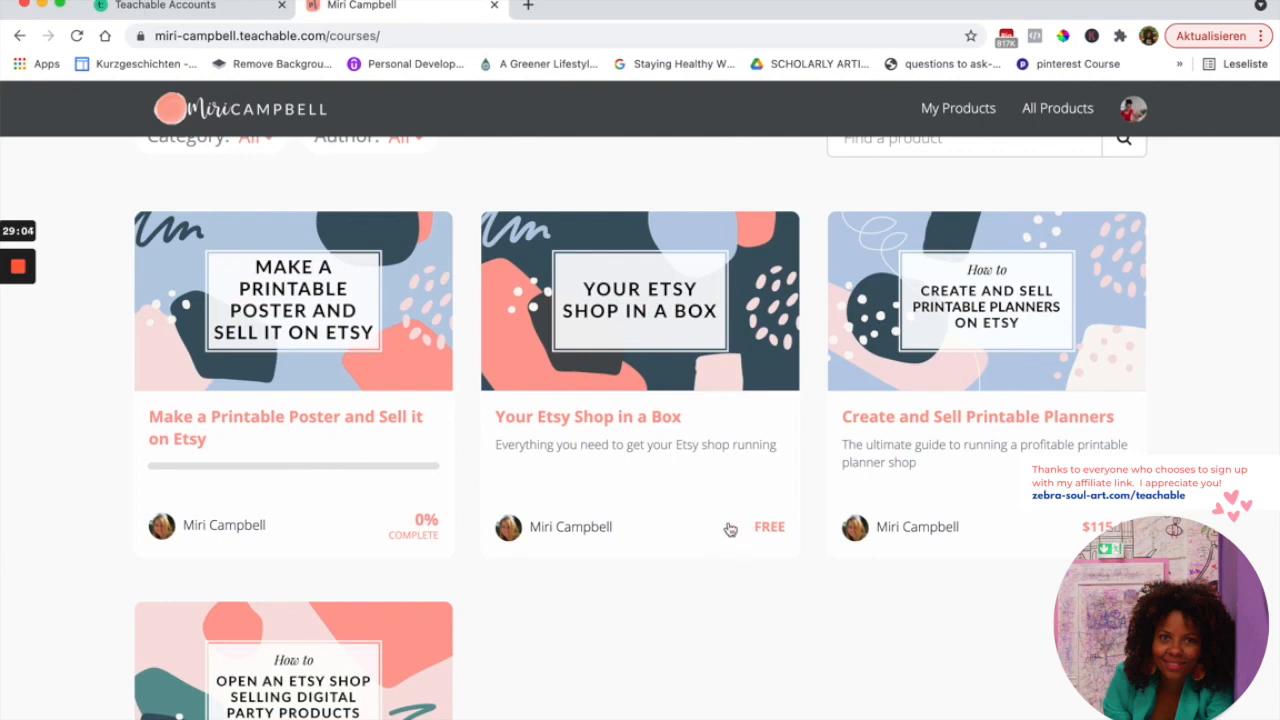
scroll(783, 537, down, 1)
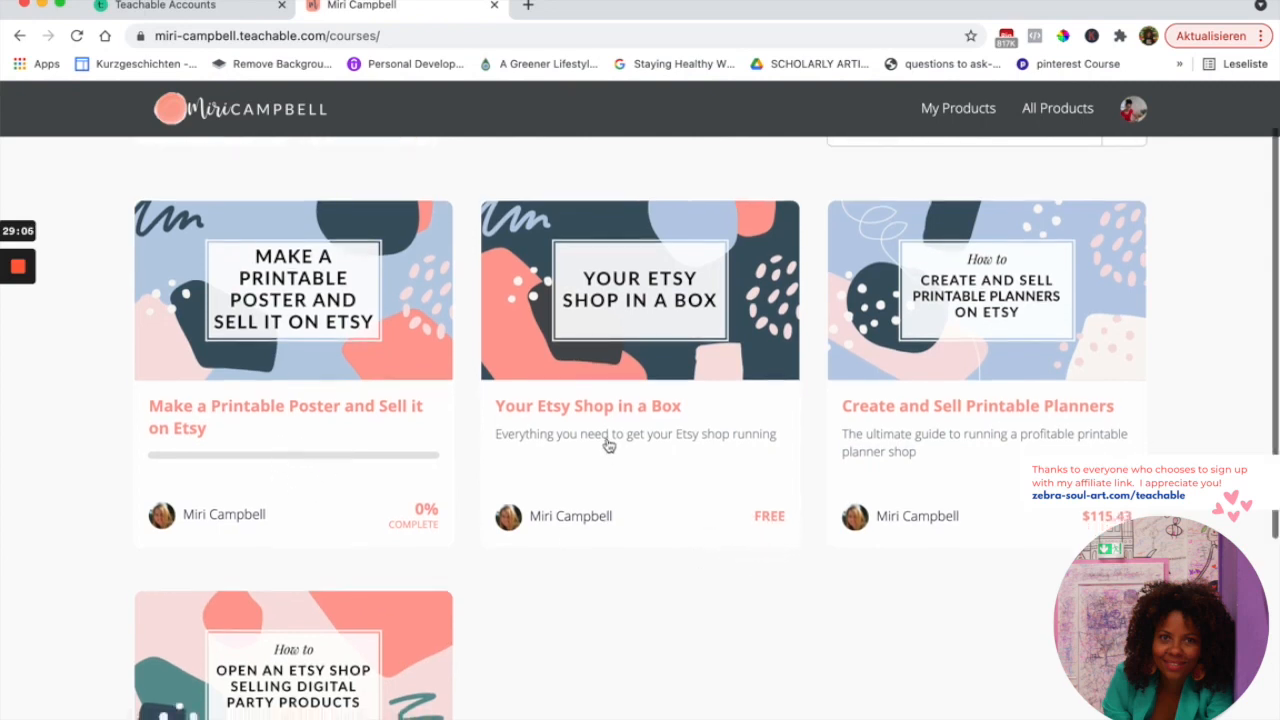
scroll(666, 451, down, 1)
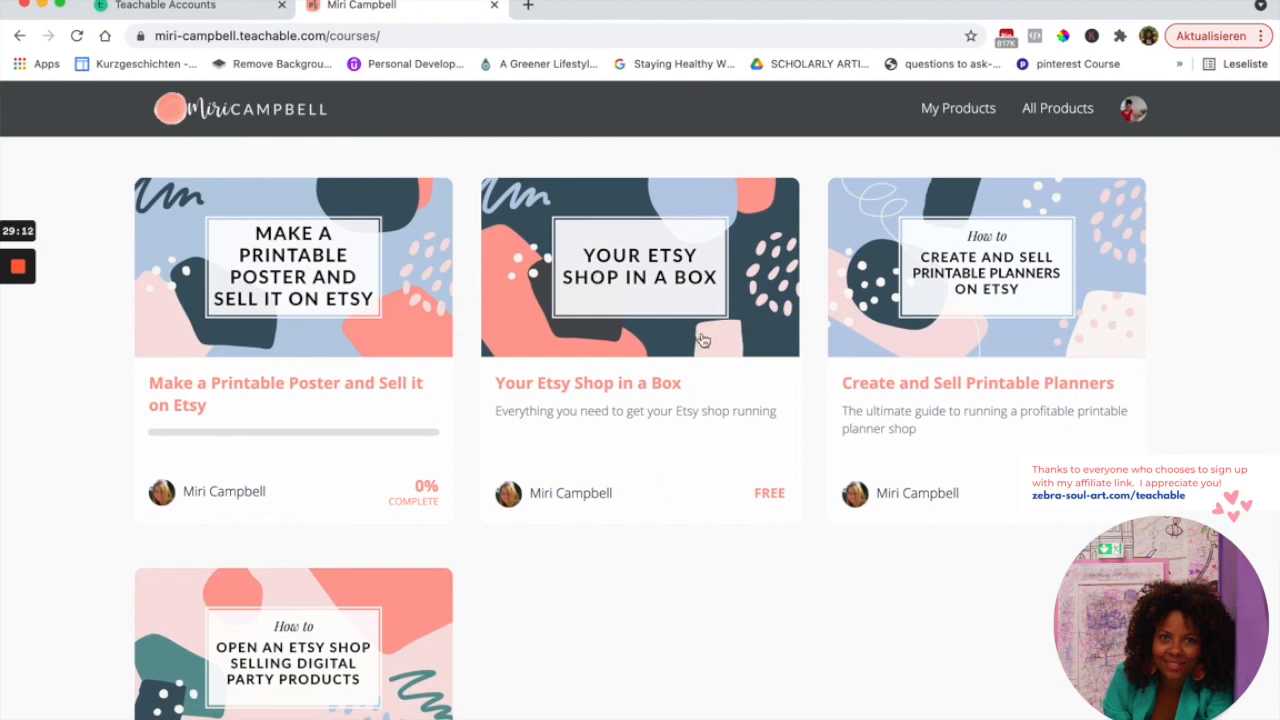
scroll(705, 345, down, 1)
scroll(706, 394, down, 1)
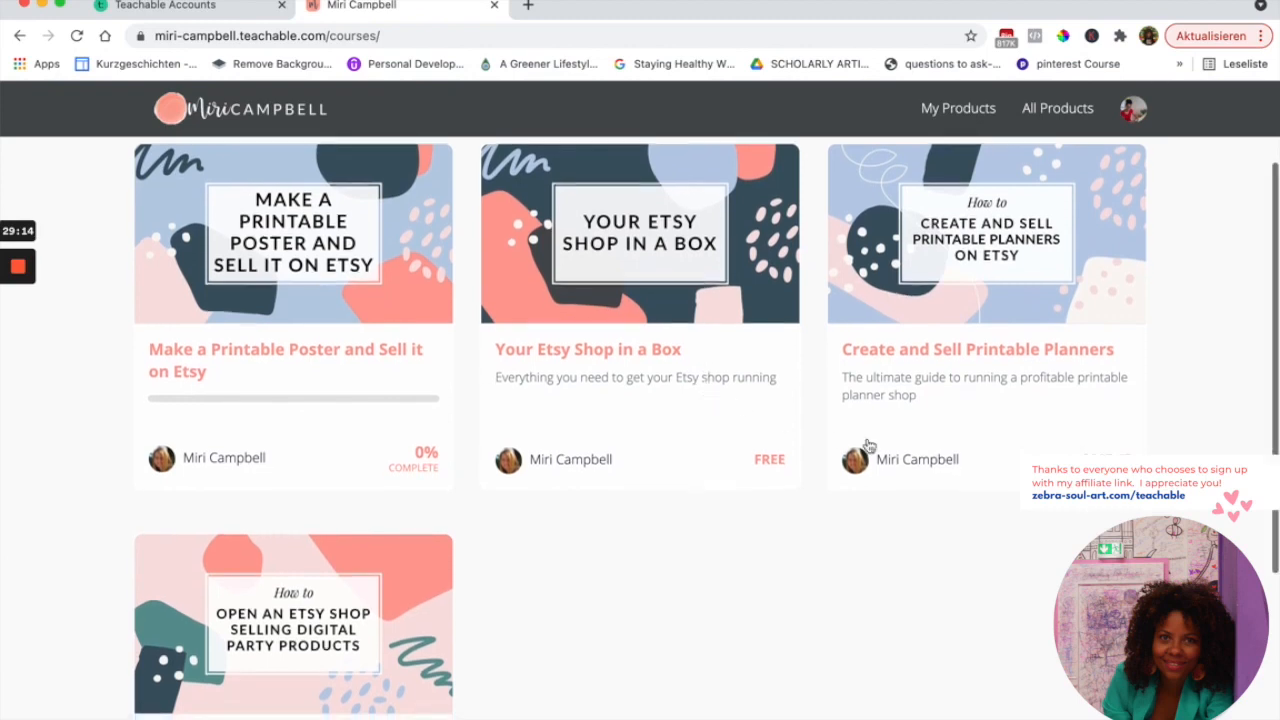
scroll(843, 370, down, 3)
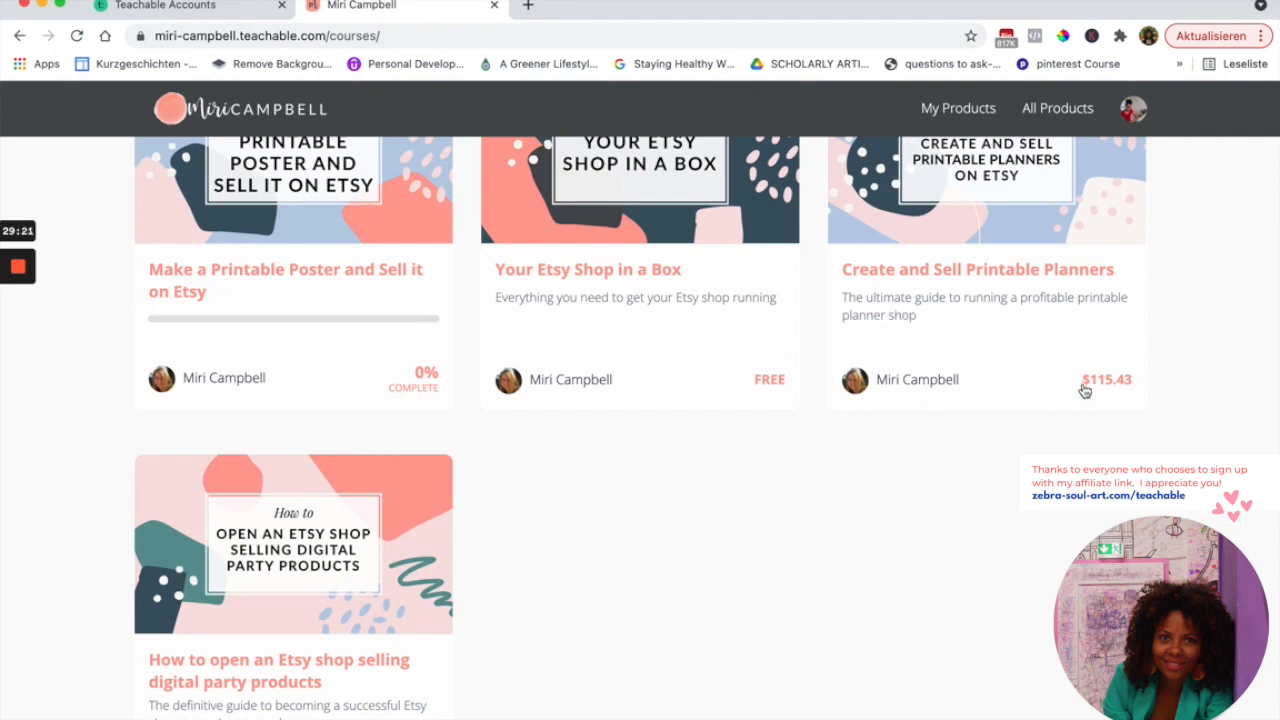
scroll(1119, 410, down, 1)
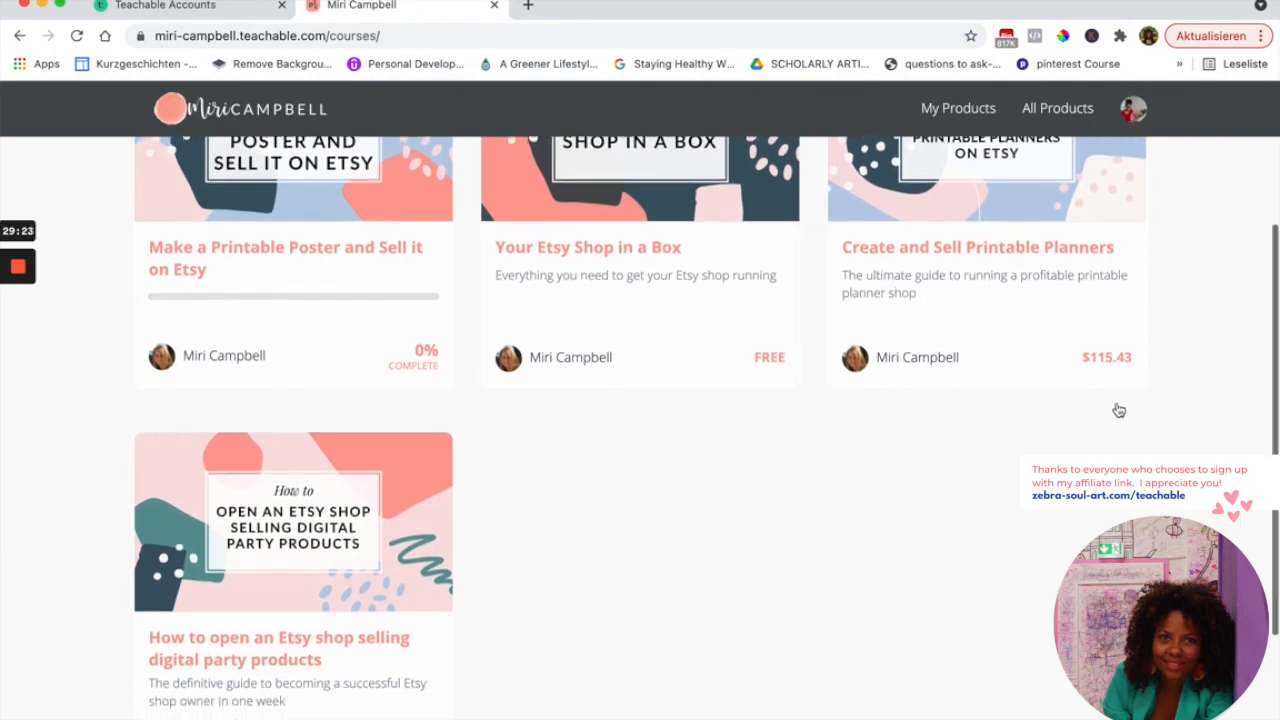
scroll(1088, 422, down, 1)
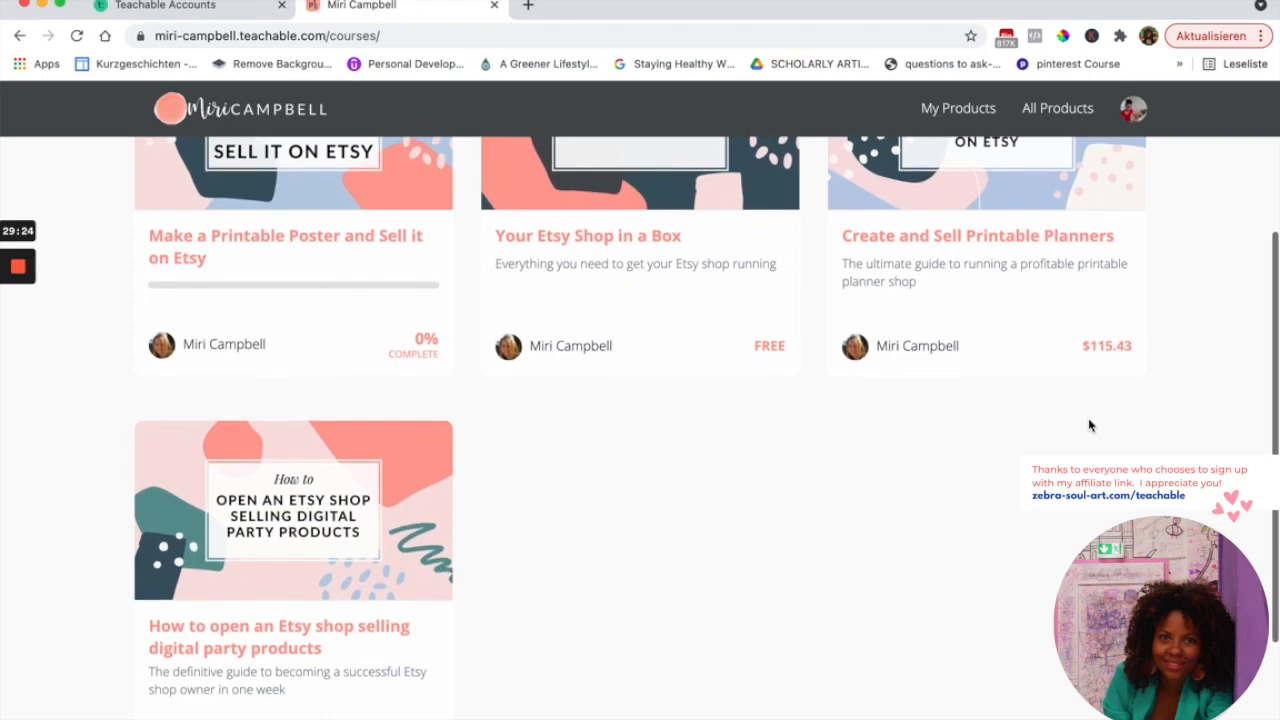
scroll(980, 462, down, 1)
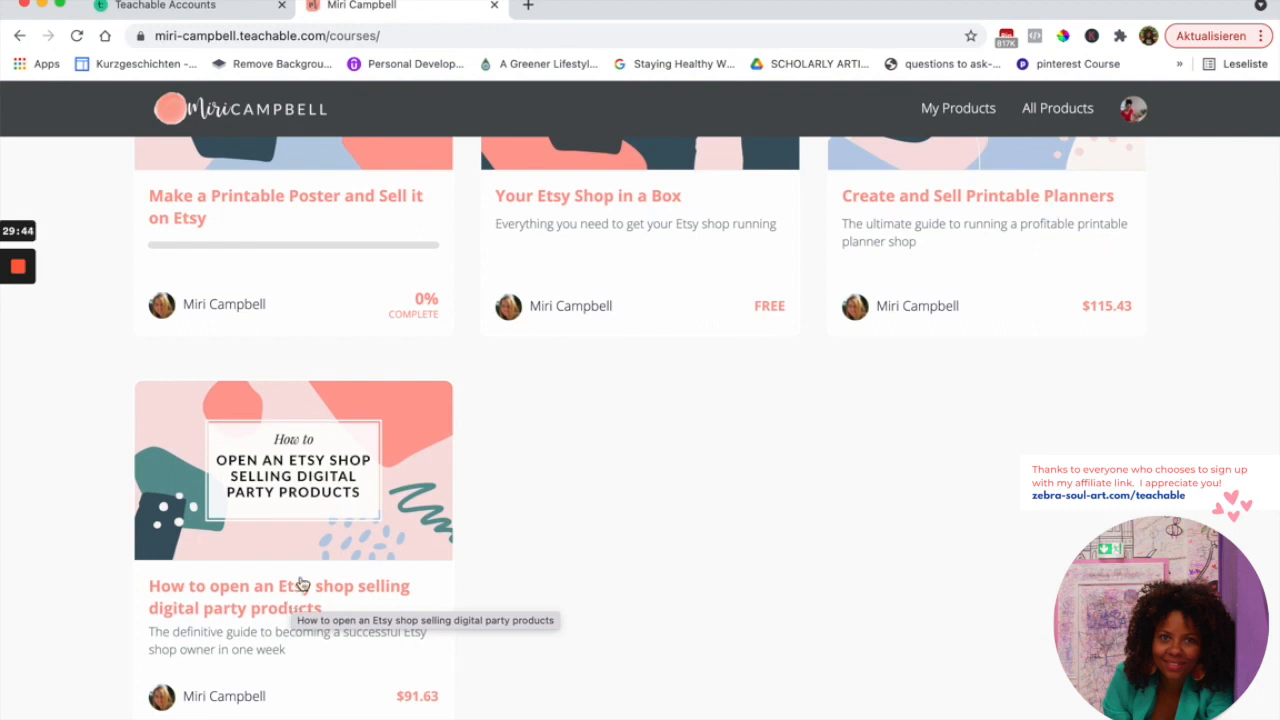
scroll(293, 602, up, 2)
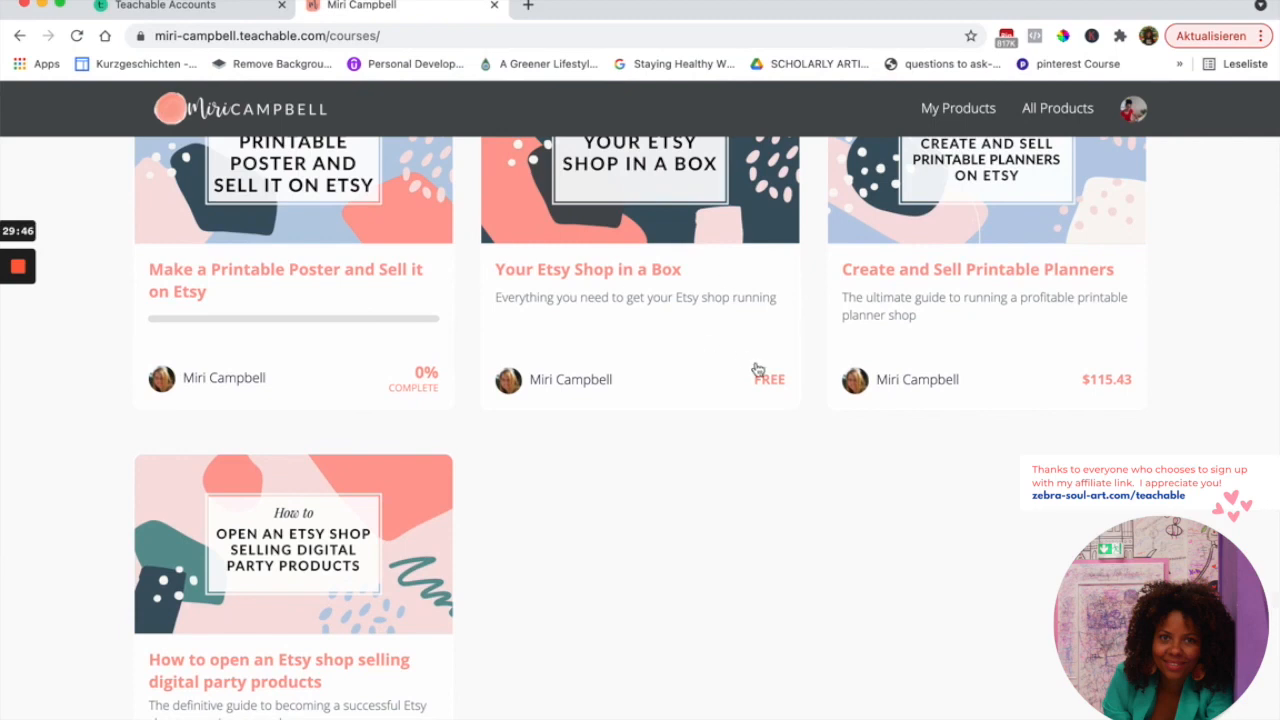
scroll(778, 297, up, 5)
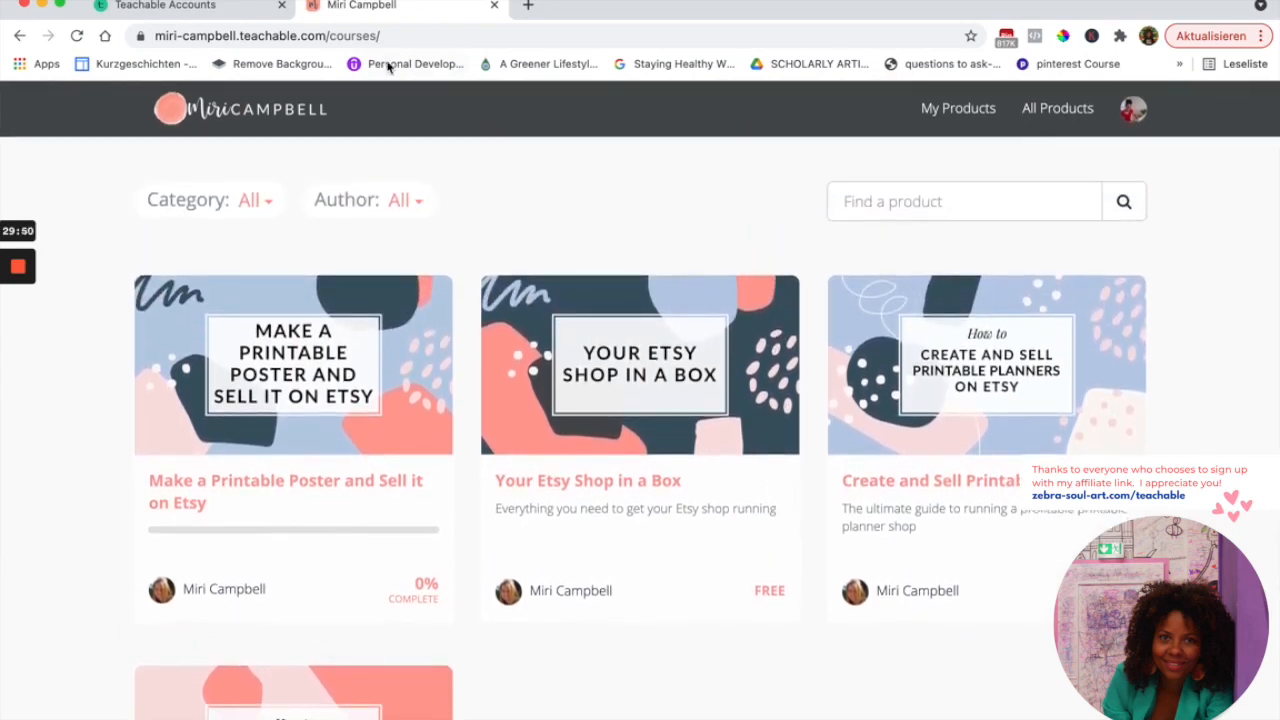
Return to the enrolled schools on the Teachable account profile and open The Six Minute Strategist Academy
click(228, 8)
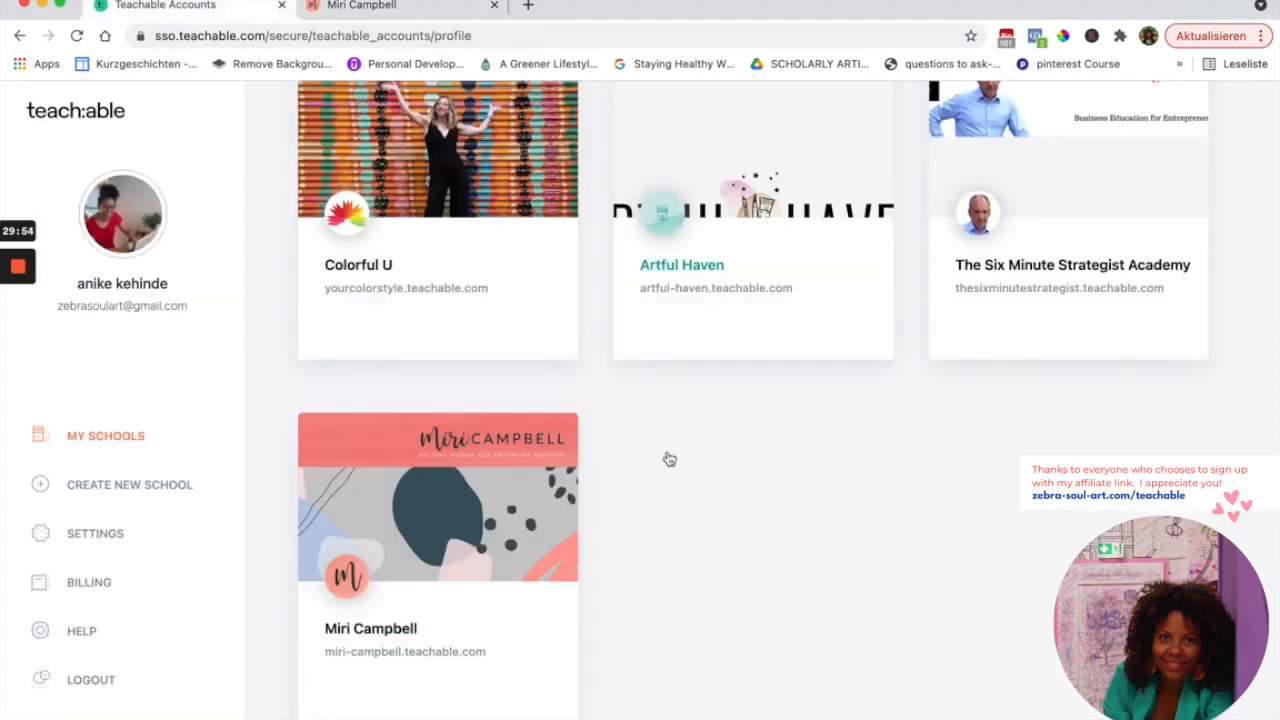
scroll(686, 486, up, 3)
scroll(687, 487, down, 1)
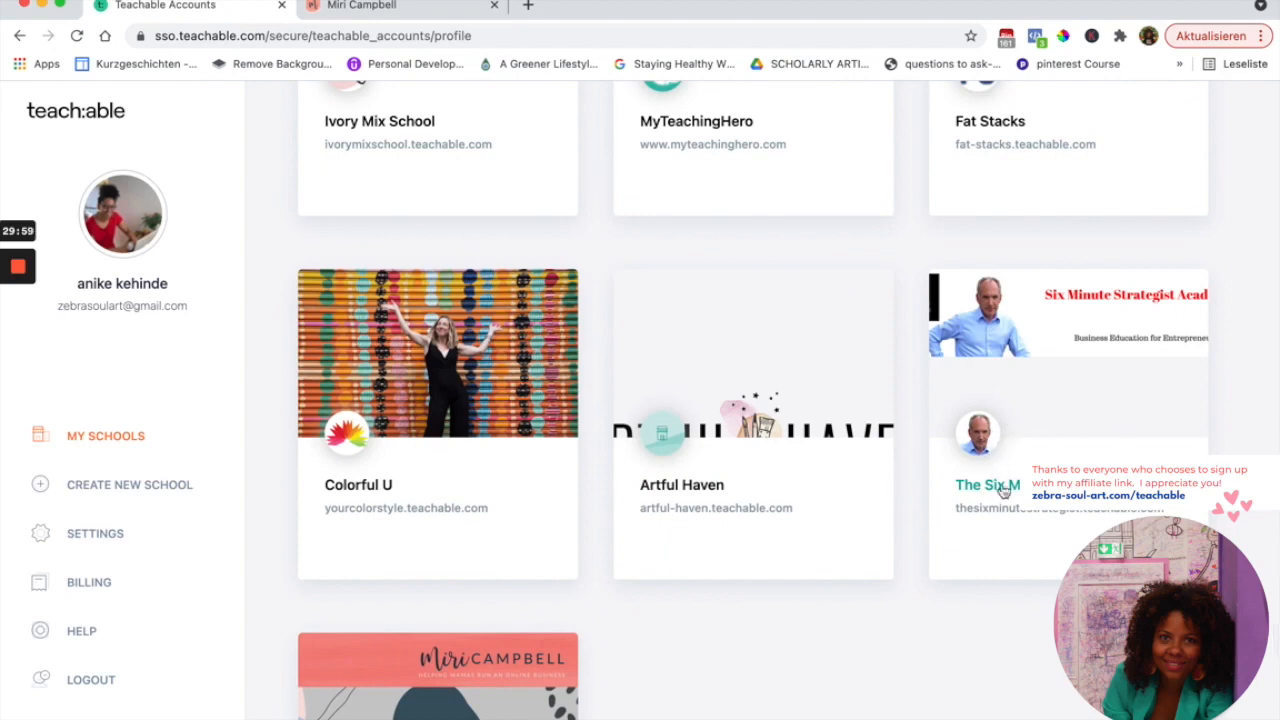
scroll(1001, 523, down, 1)
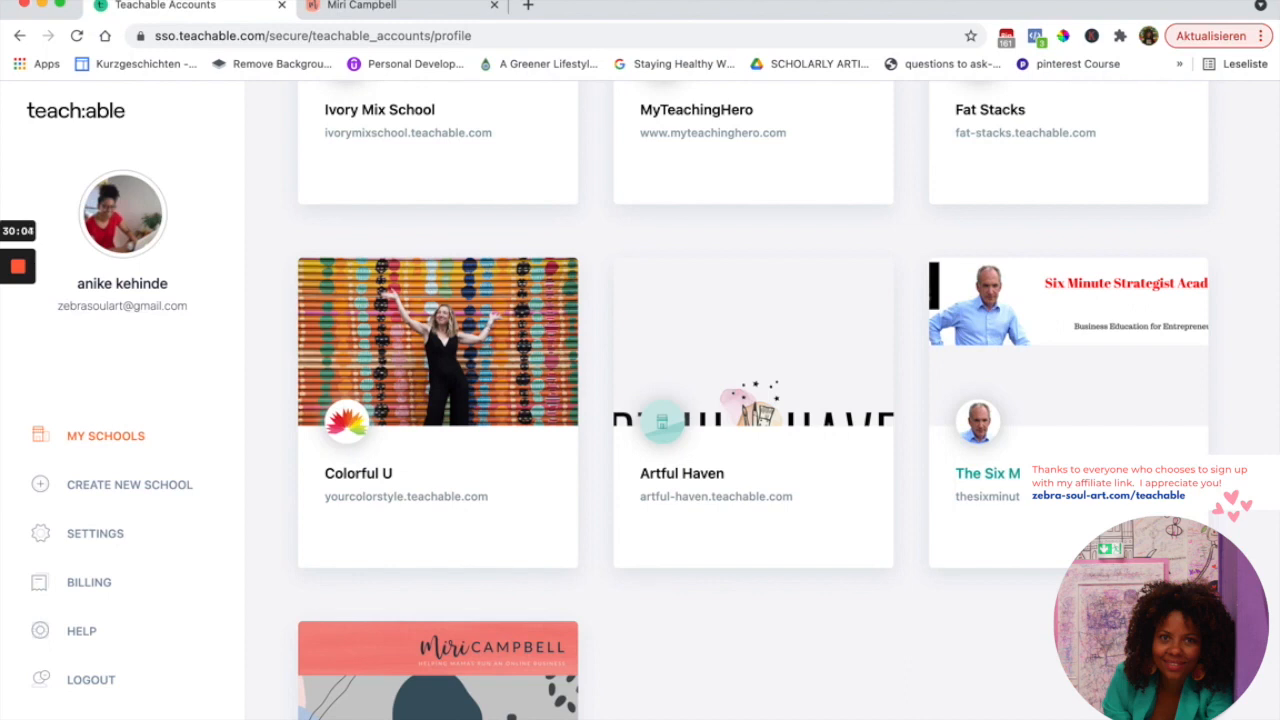
click(988, 473)
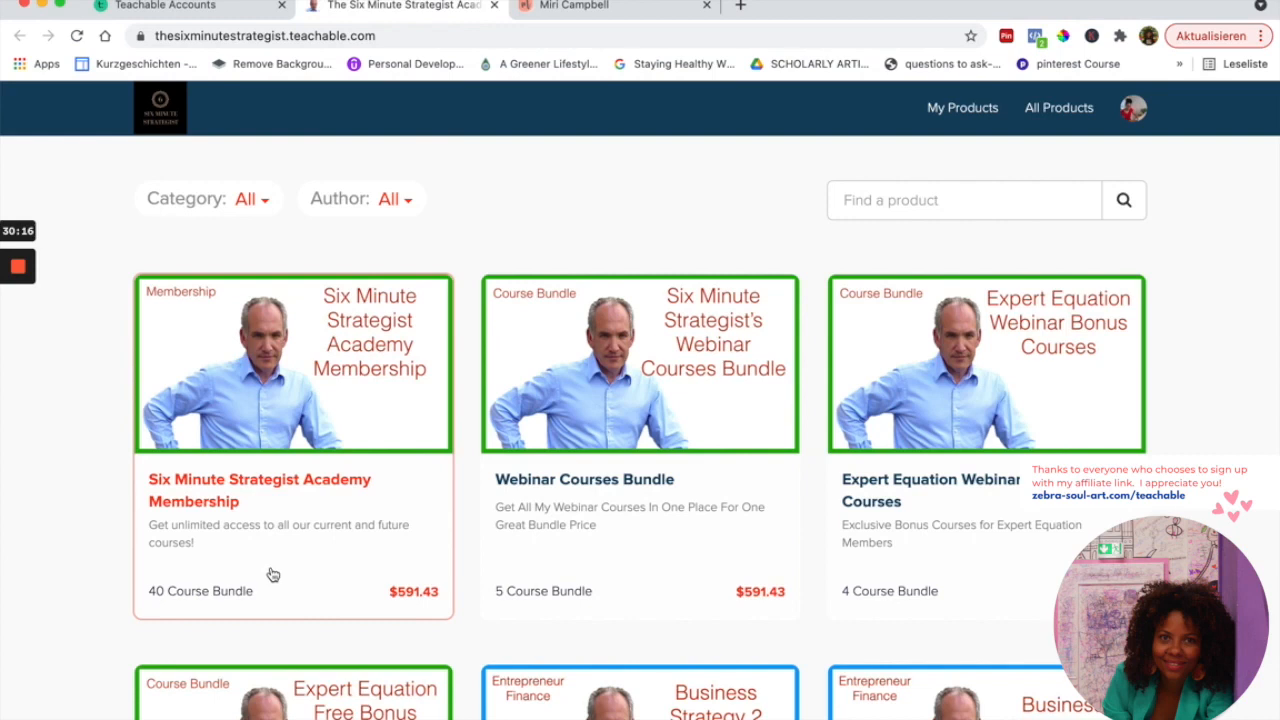
Review the course bundles, entrepreneur finance courses and digital marketing courses with their prices in The Six Minute Strategist Academy's product list
scroll(270, 570, down, 1)
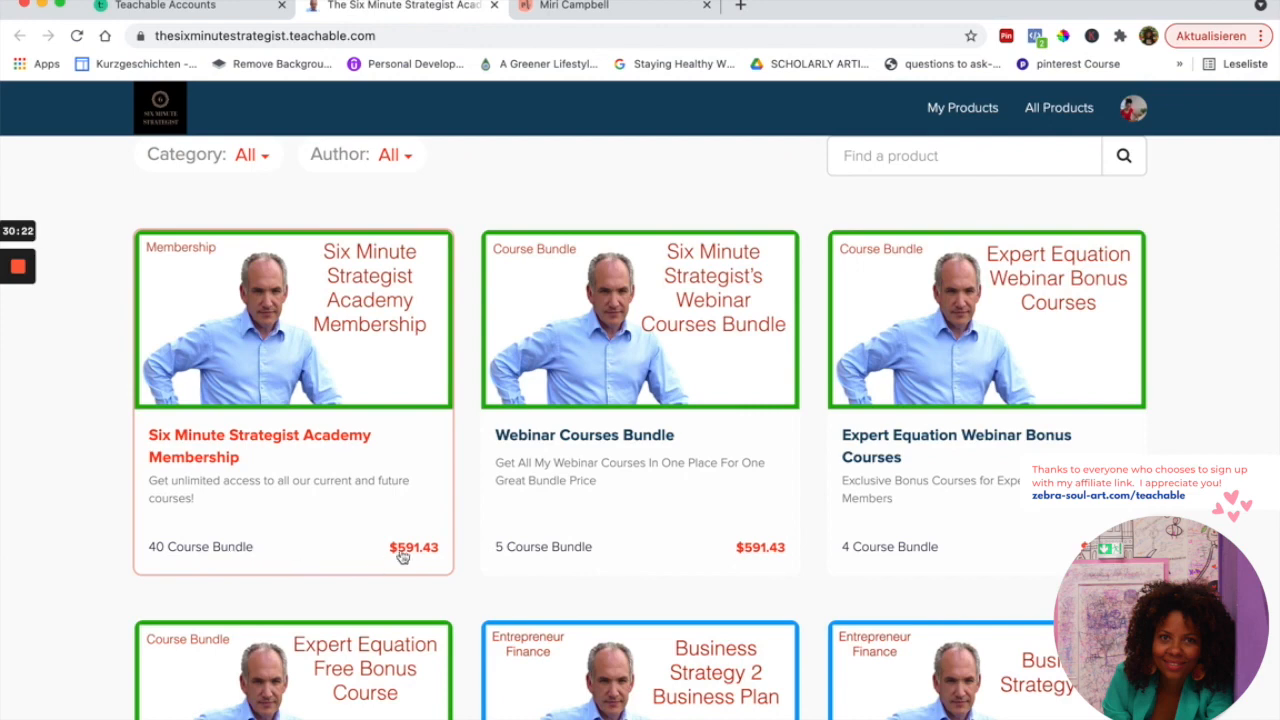
scroll(425, 555, down, 2)
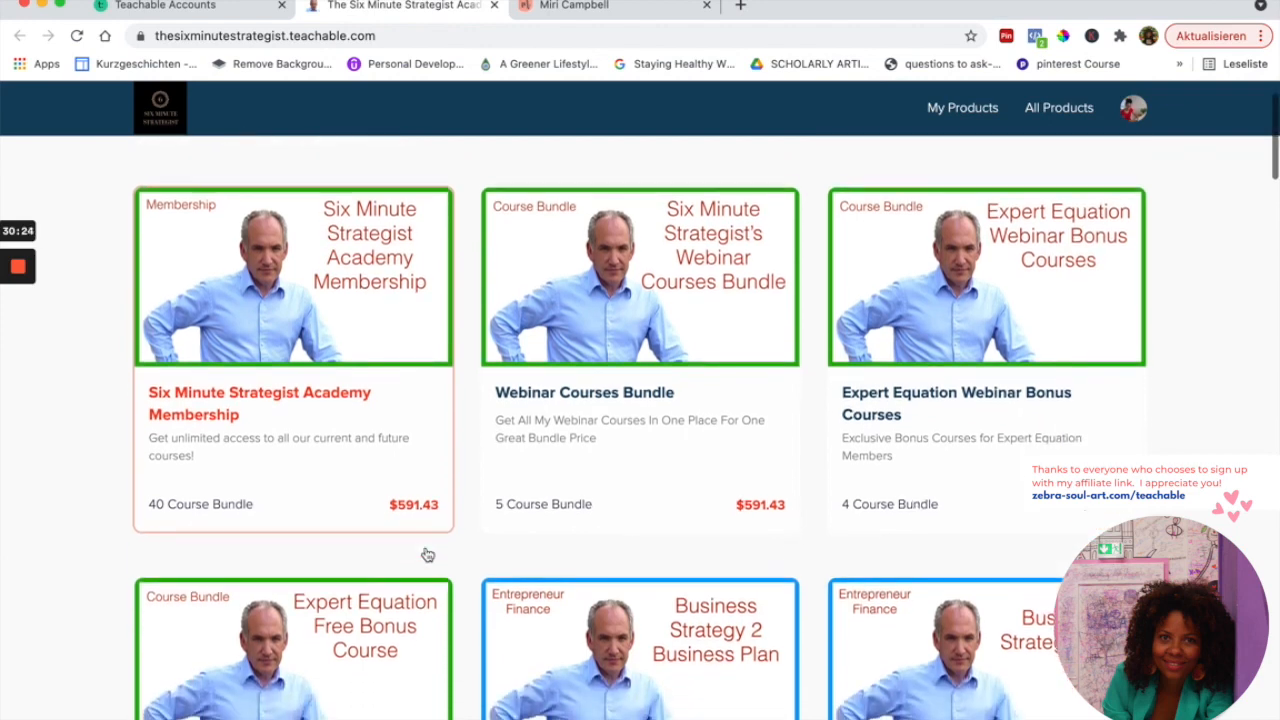
scroll(426, 553, down, 6)
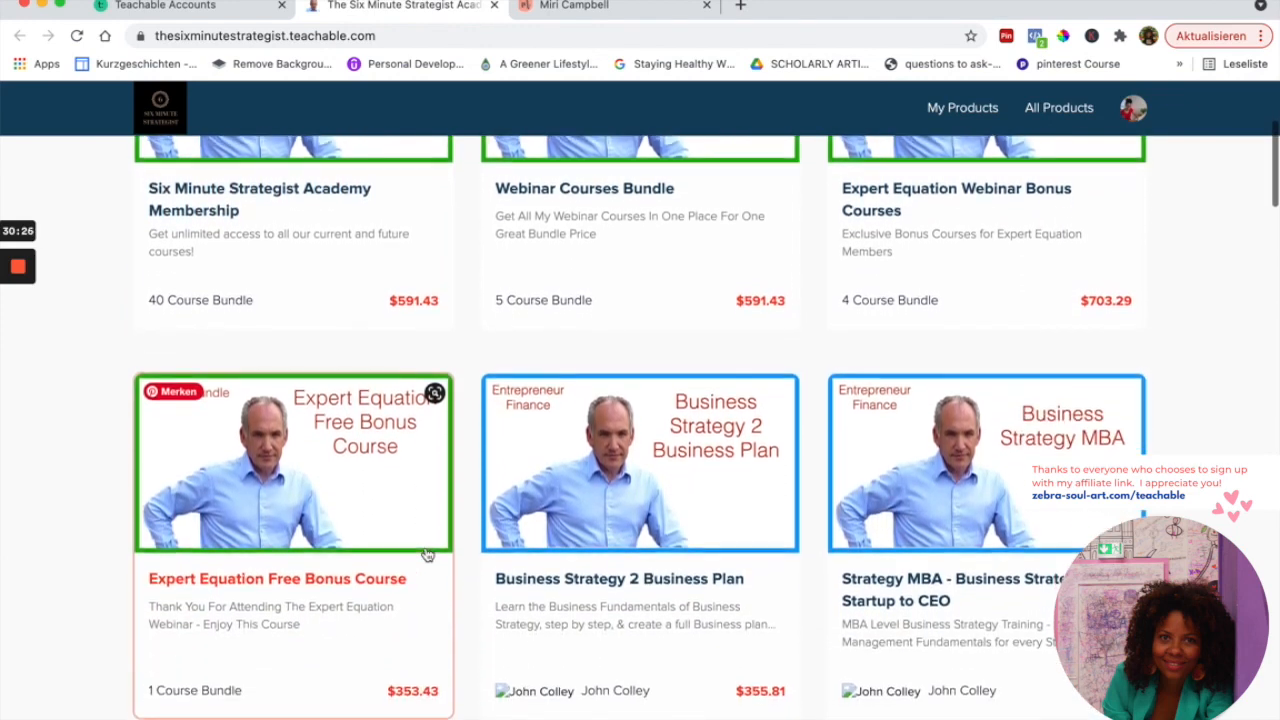
scroll(427, 553, down, 10)
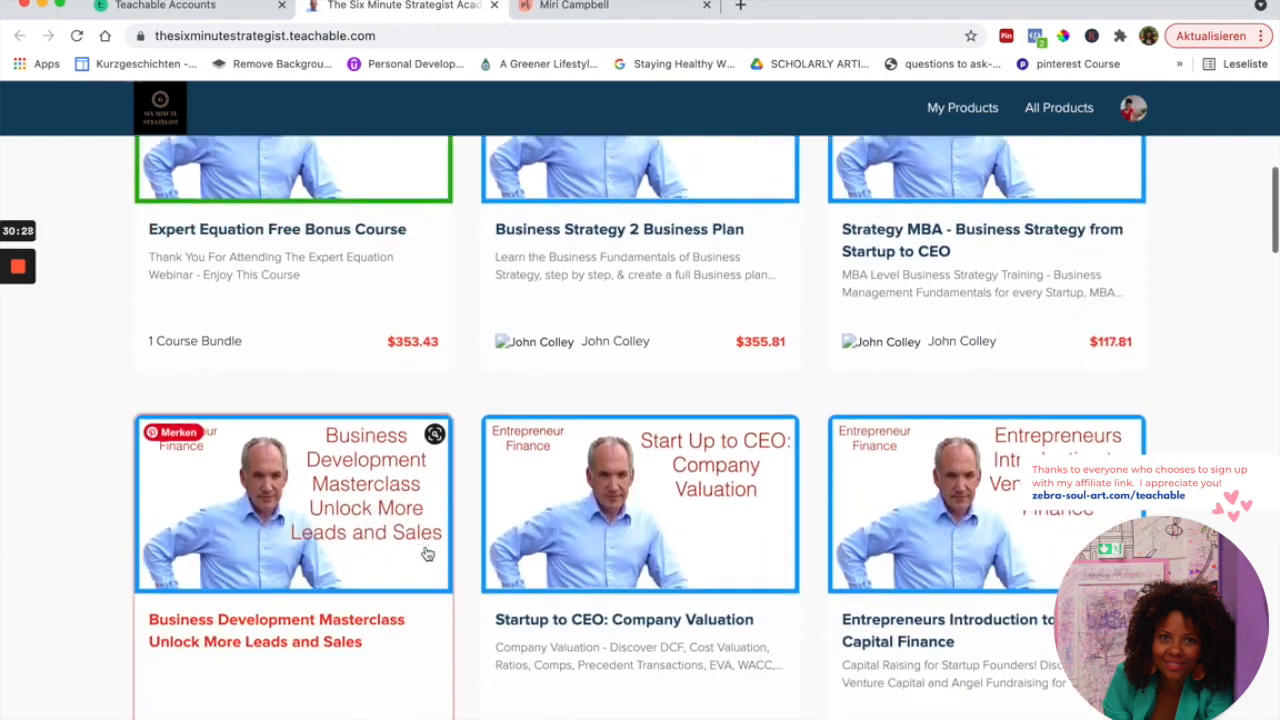
scroll(427, 553, down, 5)
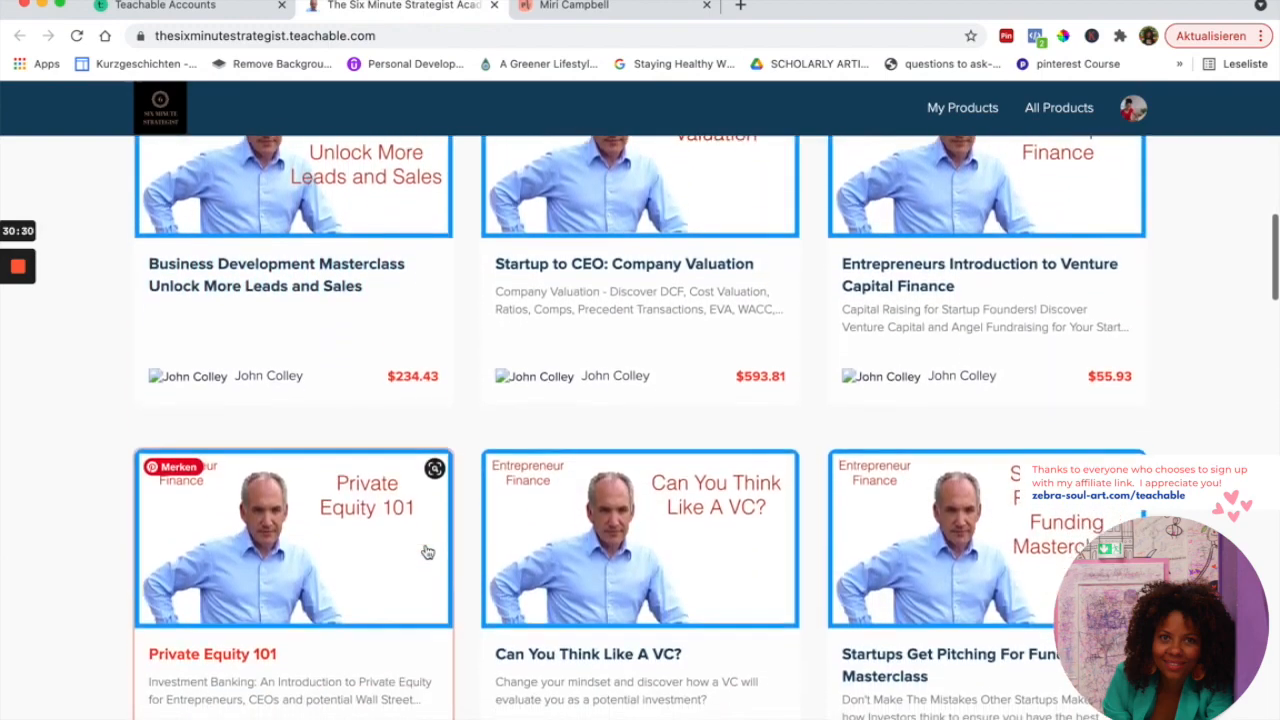
scroll(427, 553, down, 6)
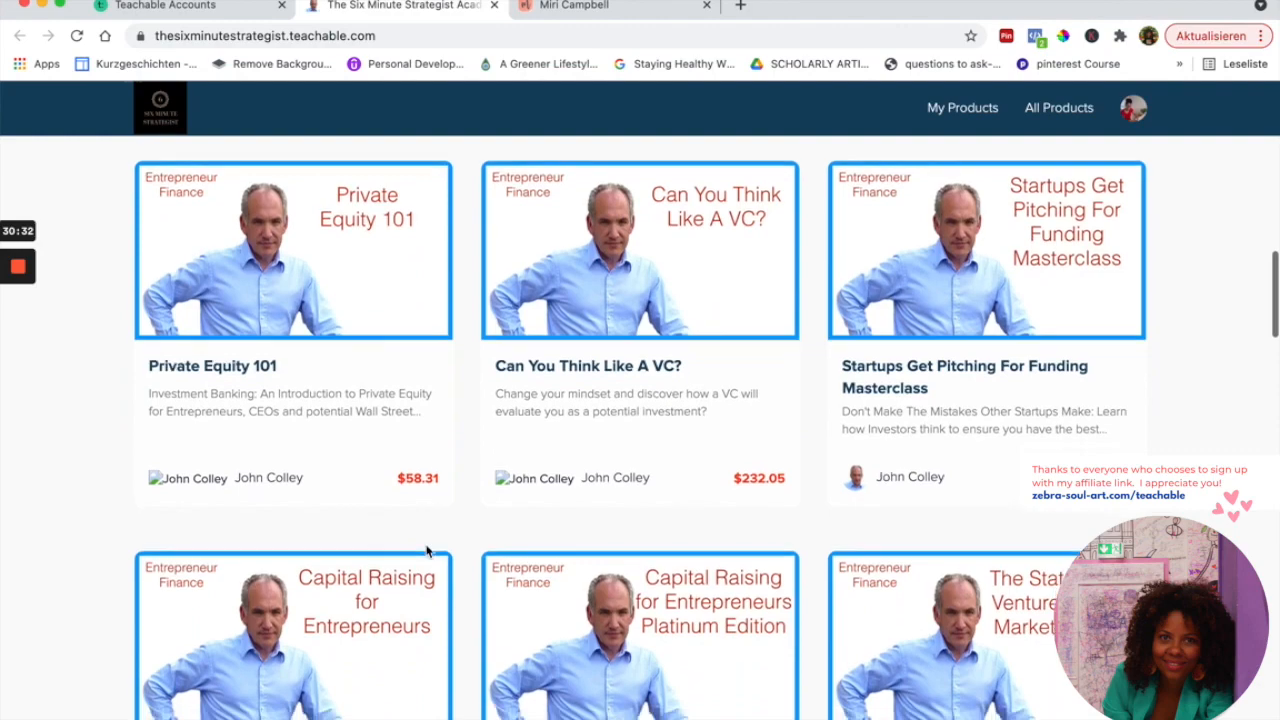
scroll(427, 553, down, 4)
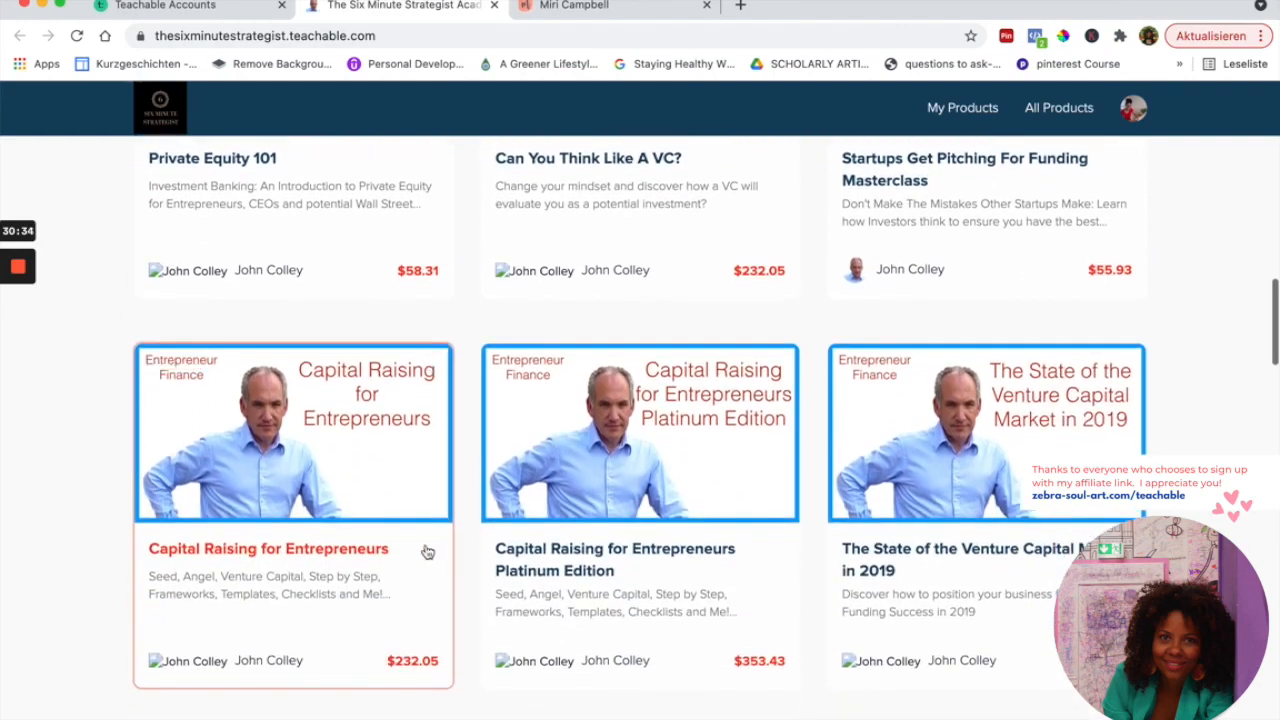
scroll(427, 553, down, 3)
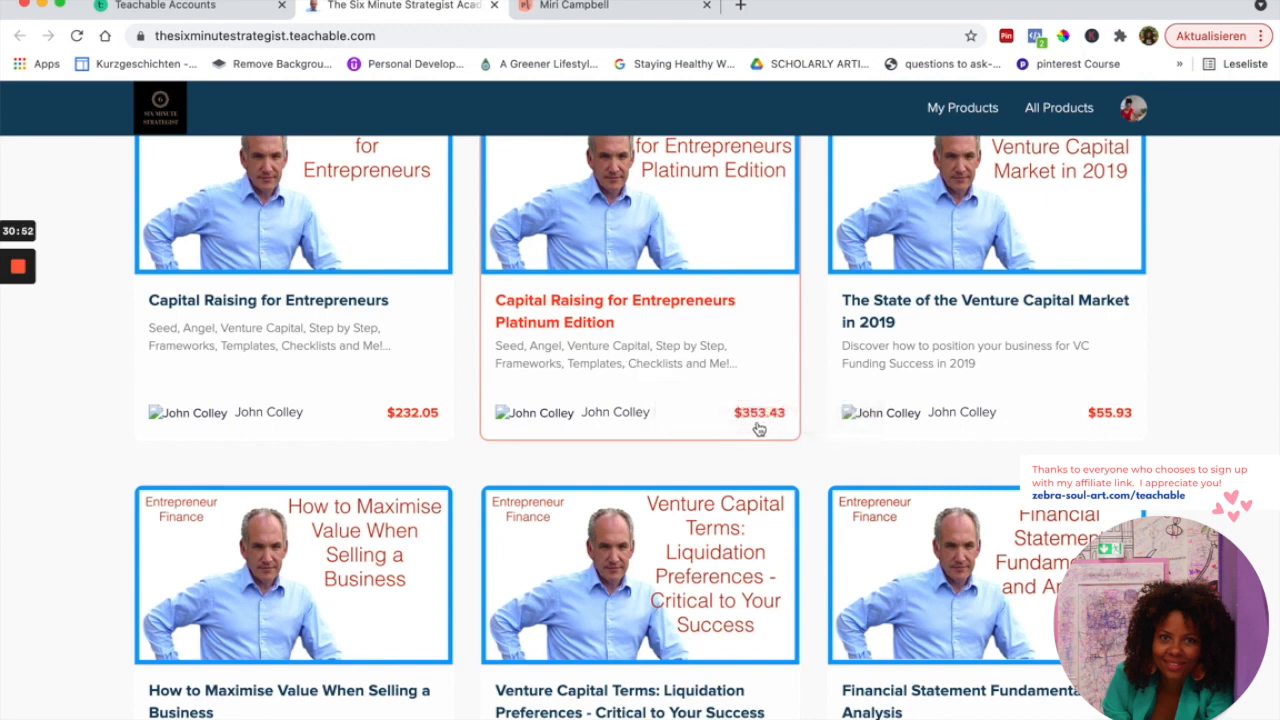
scroll(758, 448, down, 4)
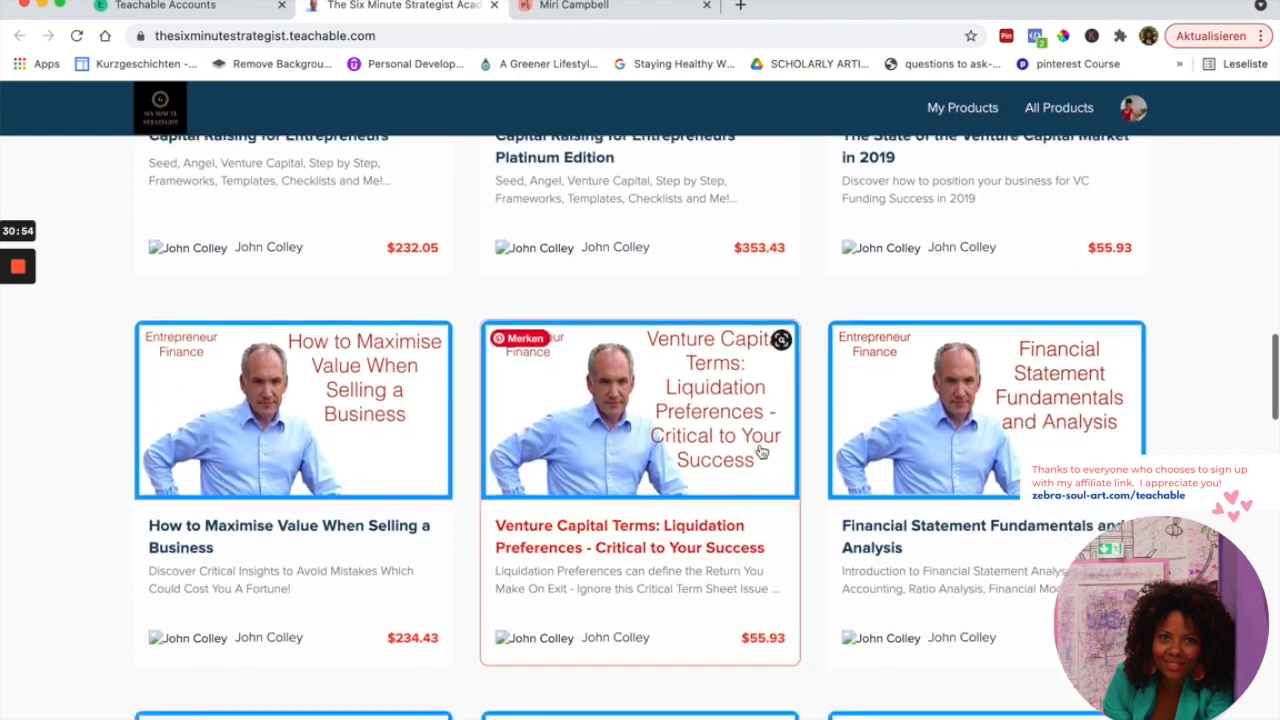
scroll(760, 451, down, 2)
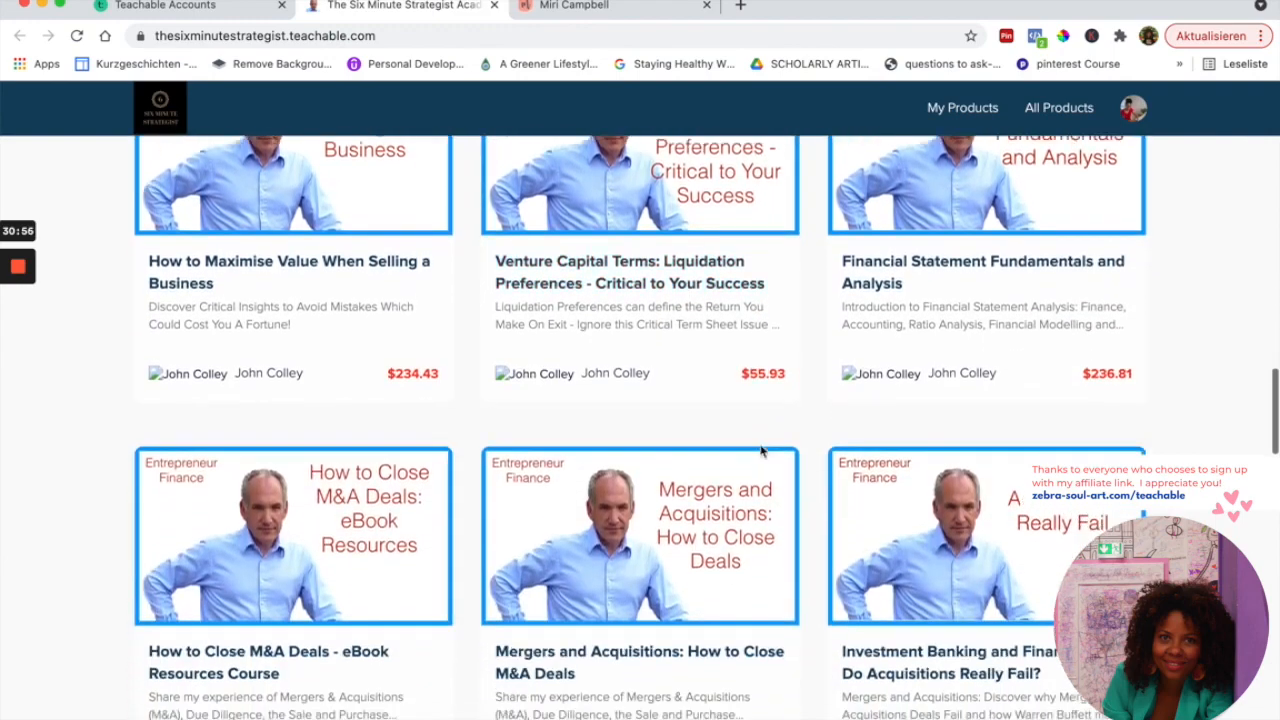
scroll(760, 451, down, 4)
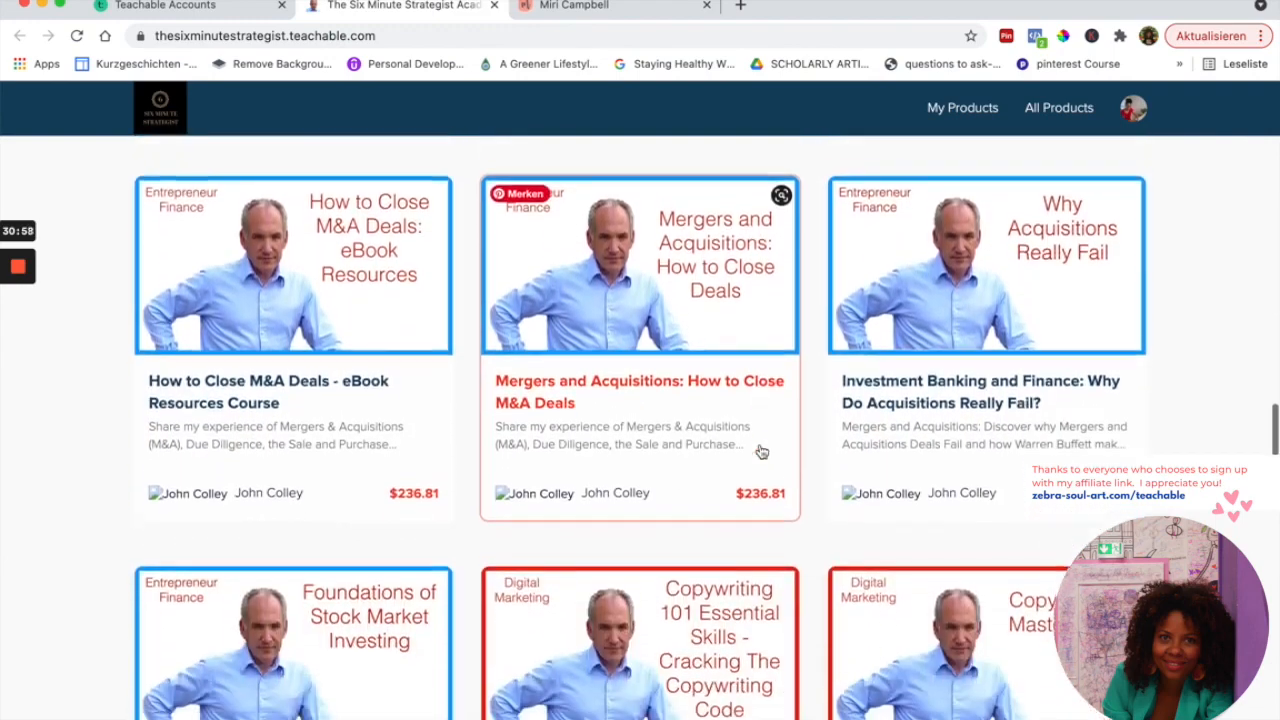
scroll(760, 452, down, 3)
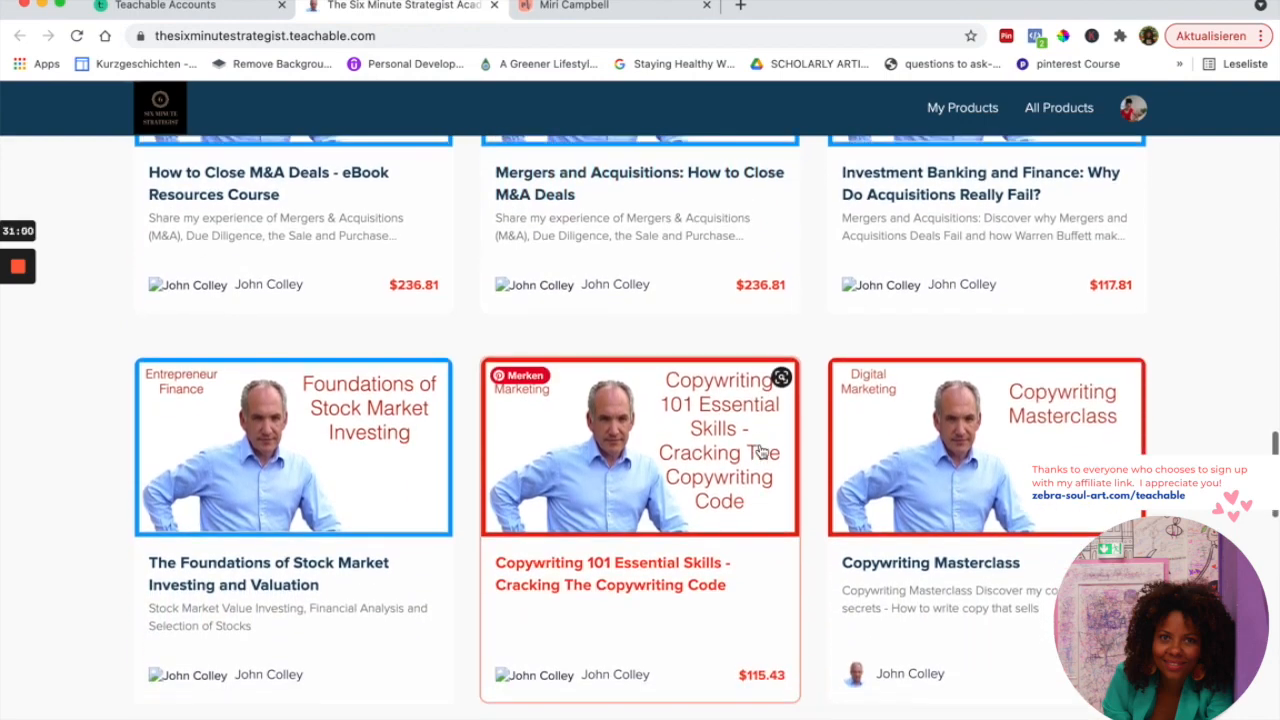
scroll(760, 452, down, 9)
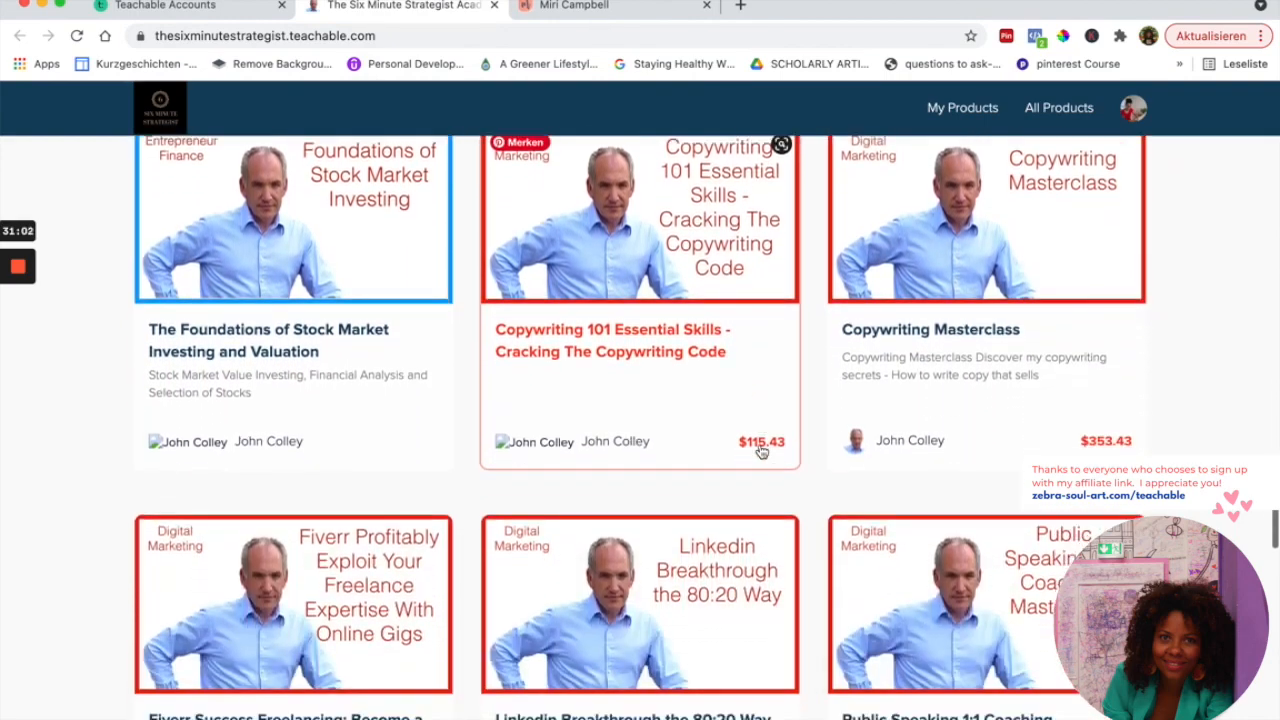
scroll(760, 452, down, 5)
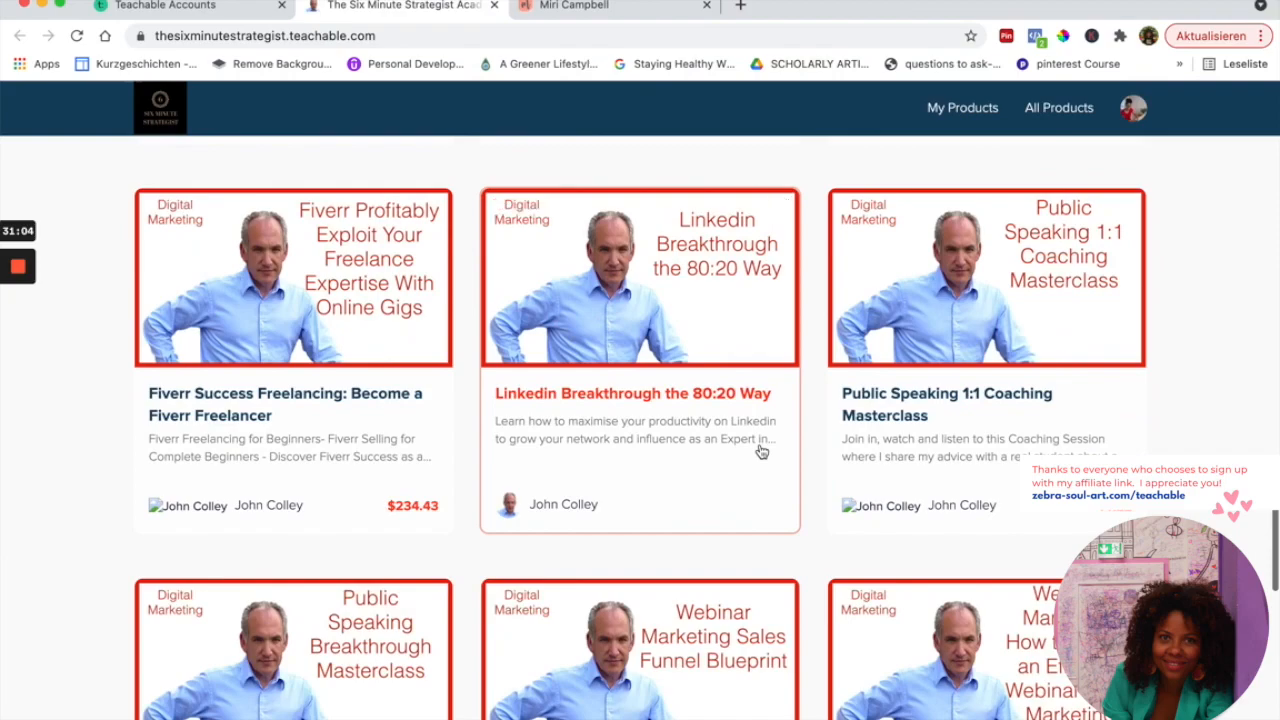
scroll(760, 452, down, 3)
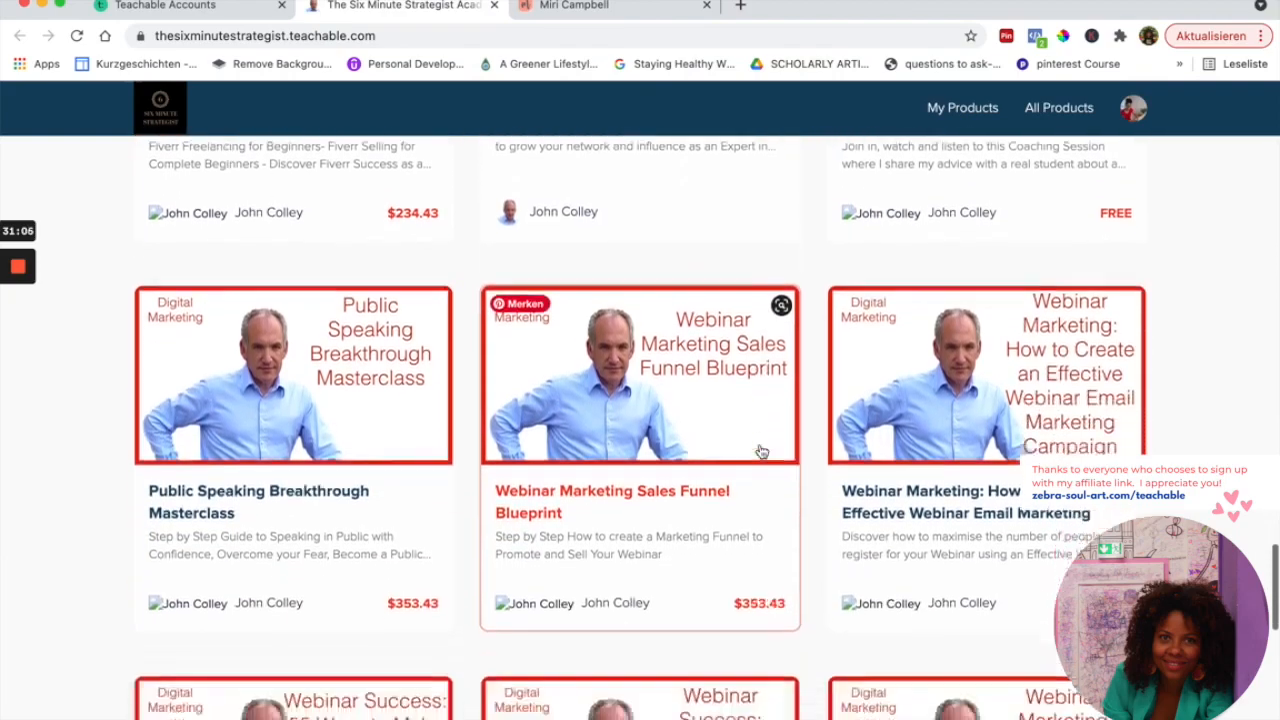
scroll(768, 500, down, 1)
scroll(783, 528, up, 20)
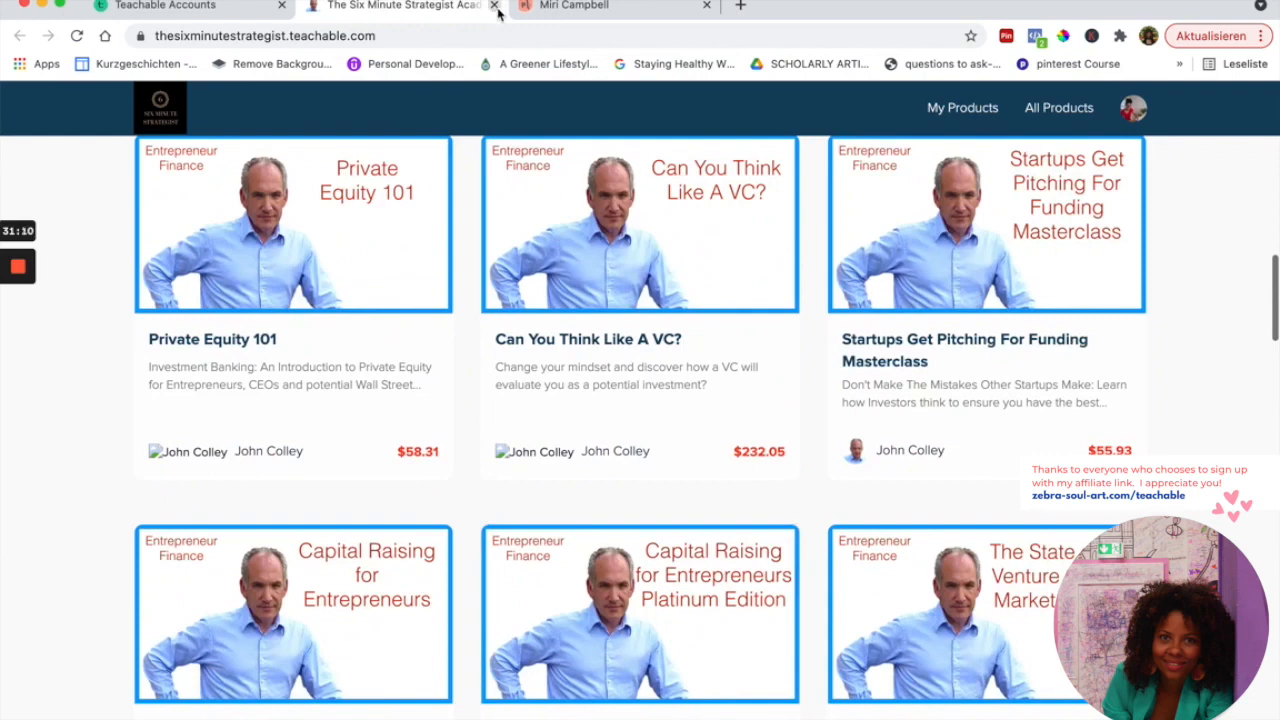
Close the two open school pages, return to the enrolled schools on the Teachable account profile, and open Ivory Mix School
click(707, 6)
click(494, 6)
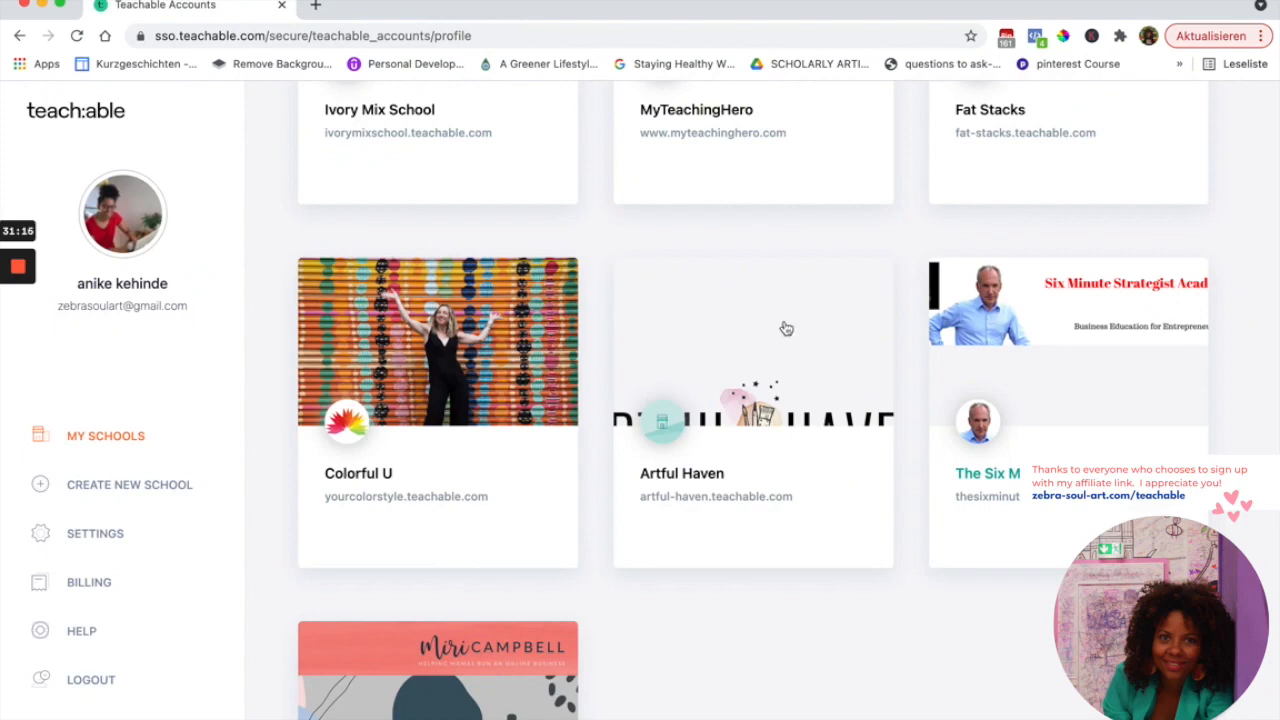
scroll(808, 340, up, 2)
scroll(868, 417, up, 3)
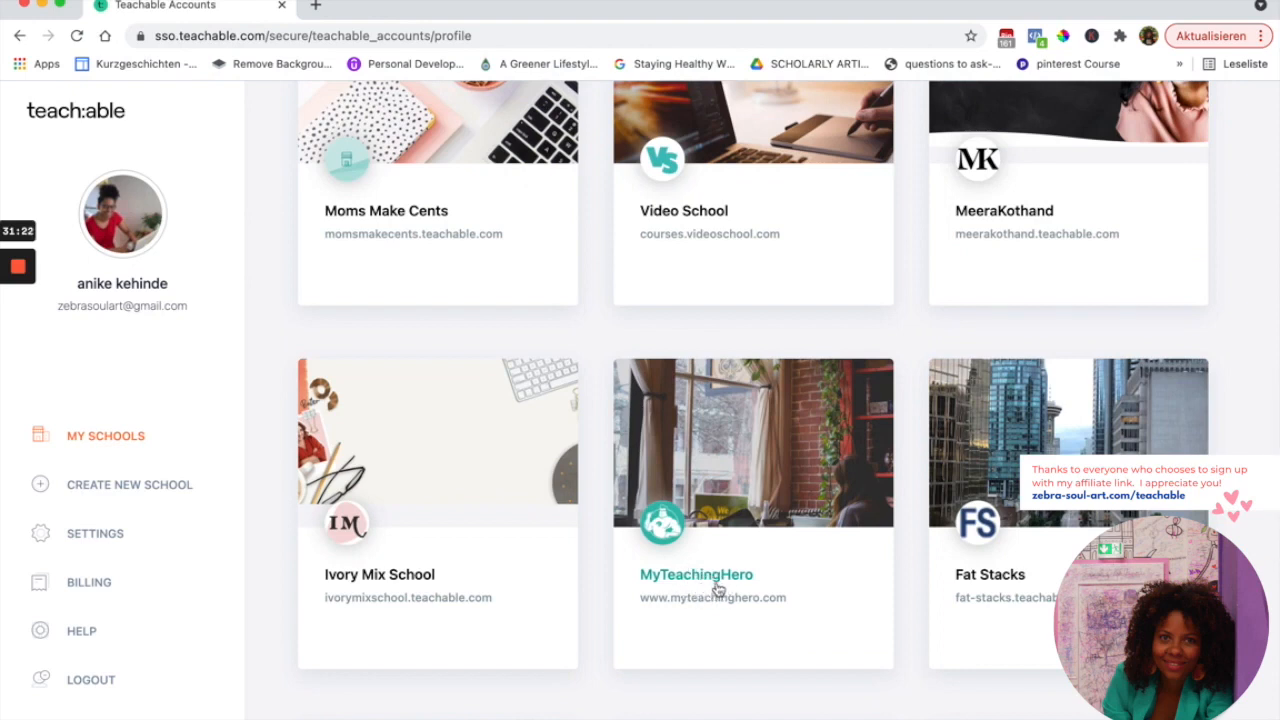
click(352, 582)
Review the Featured Courses and their prices on the Ivory Mix School home page, Level-Up Launch Accelerator and Audience Growth Academy
scroll(360, 588, down, 3)
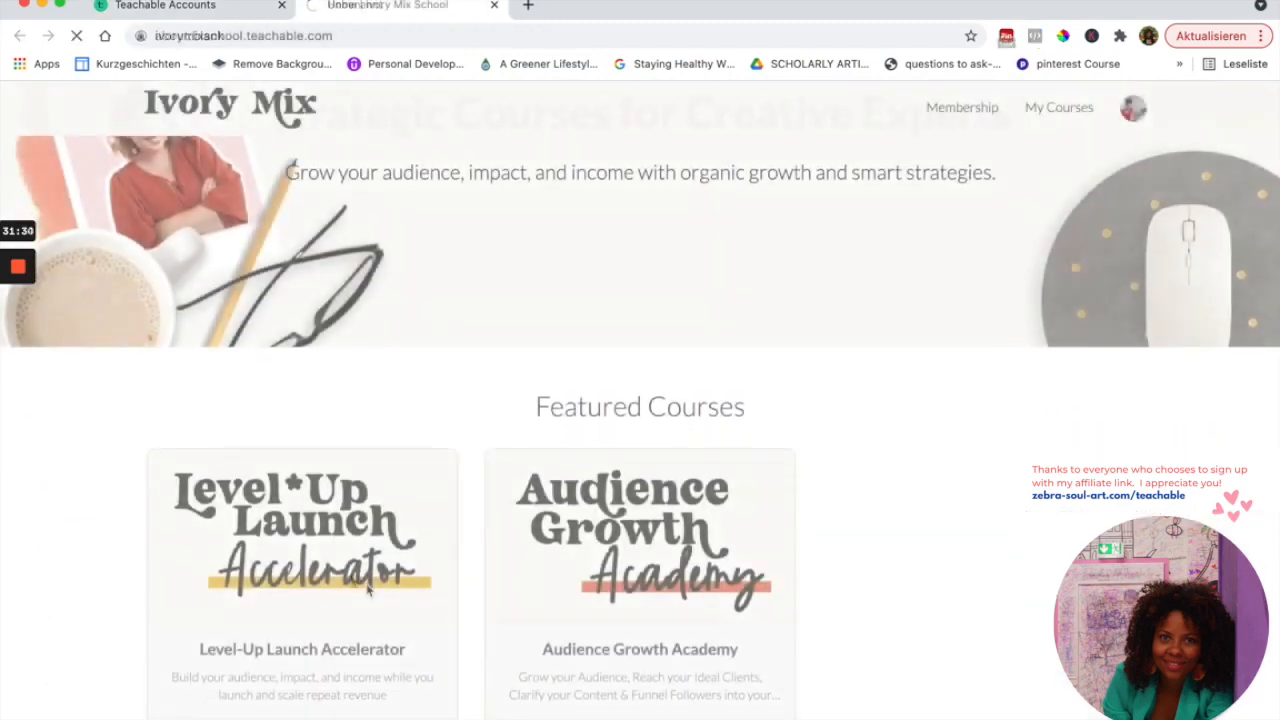
scroll(368, 590, down, 2)
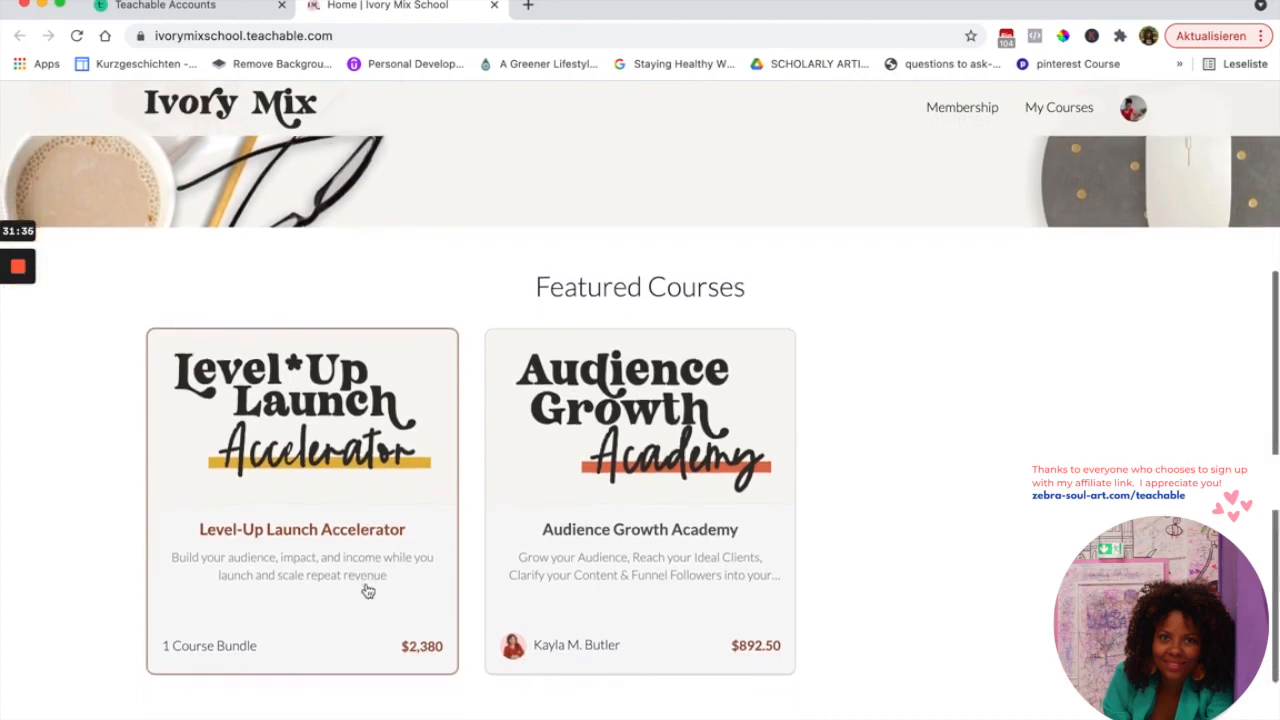
scroll(368, 590, down, 1)
scroll(368, 591, down, 2)
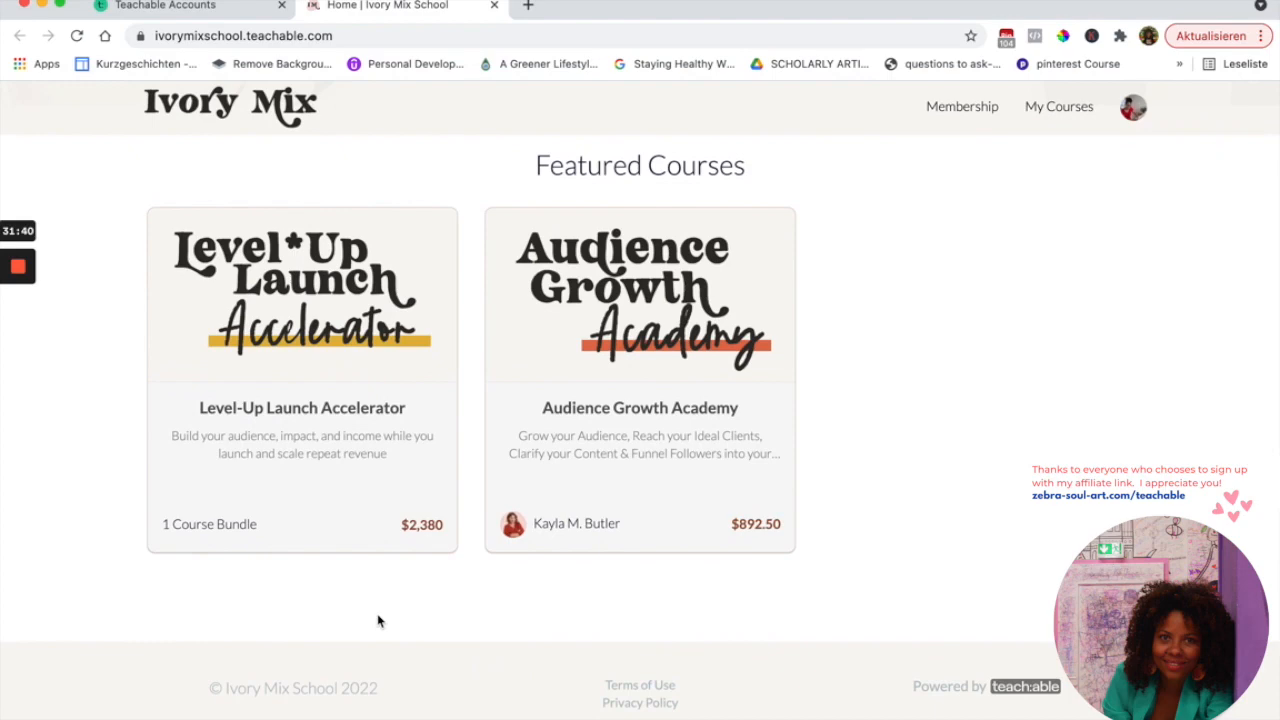
scroll(378, 621, up, 1)
scroll(378, 621, up, 1)
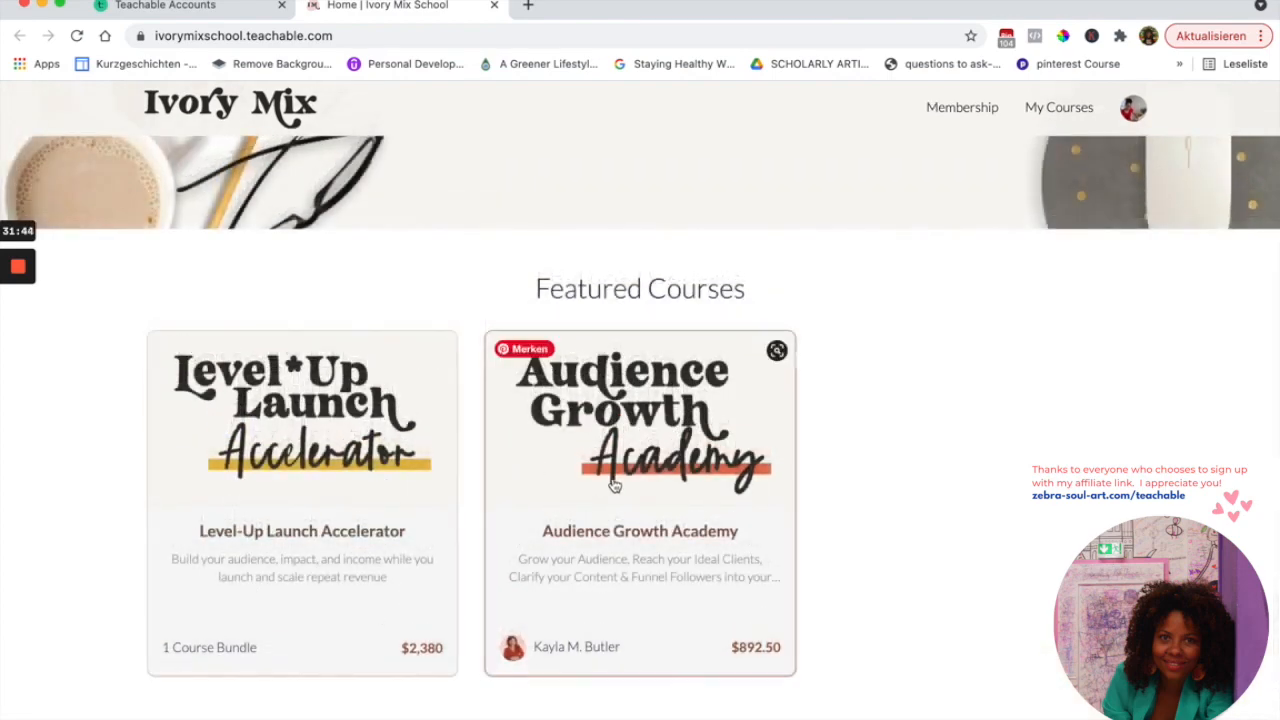
scroll(429, 486, up, 1)
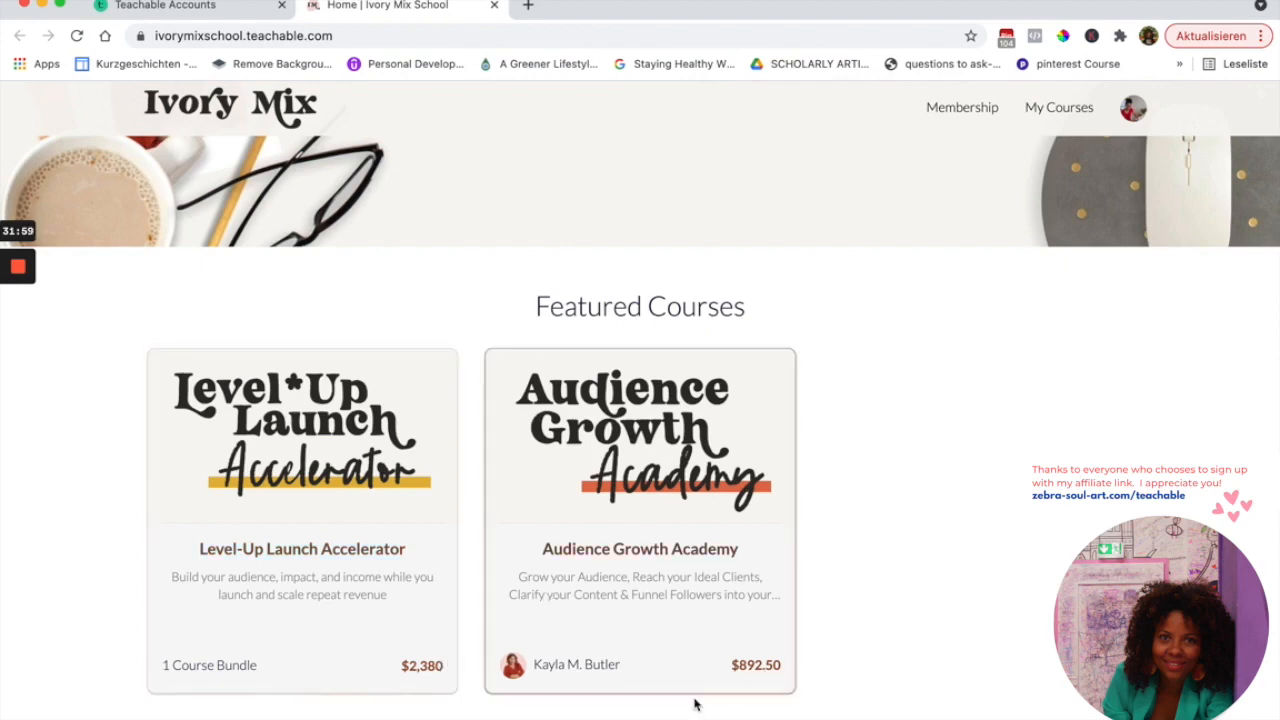
scroll(580, 585, up, 3)
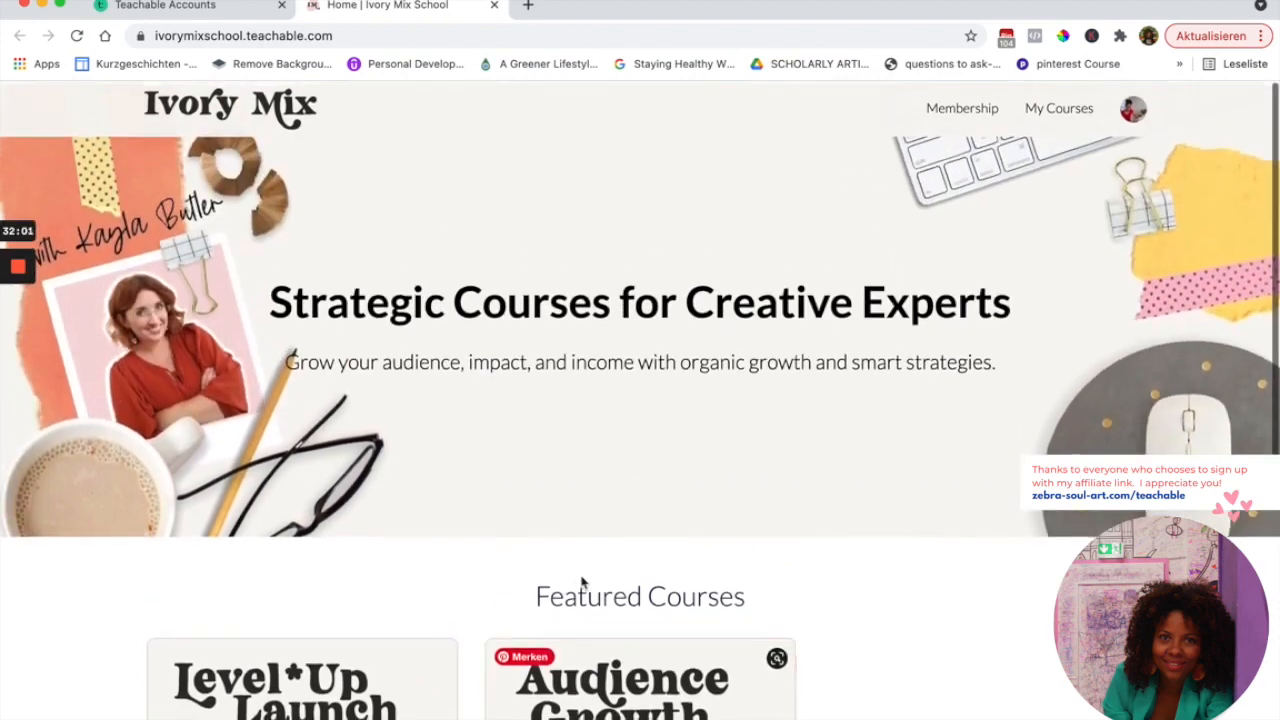
Open Ivory Mix's Membership page and compare the prices and features of the Free, VIP and Elite plans
click(963, 108)
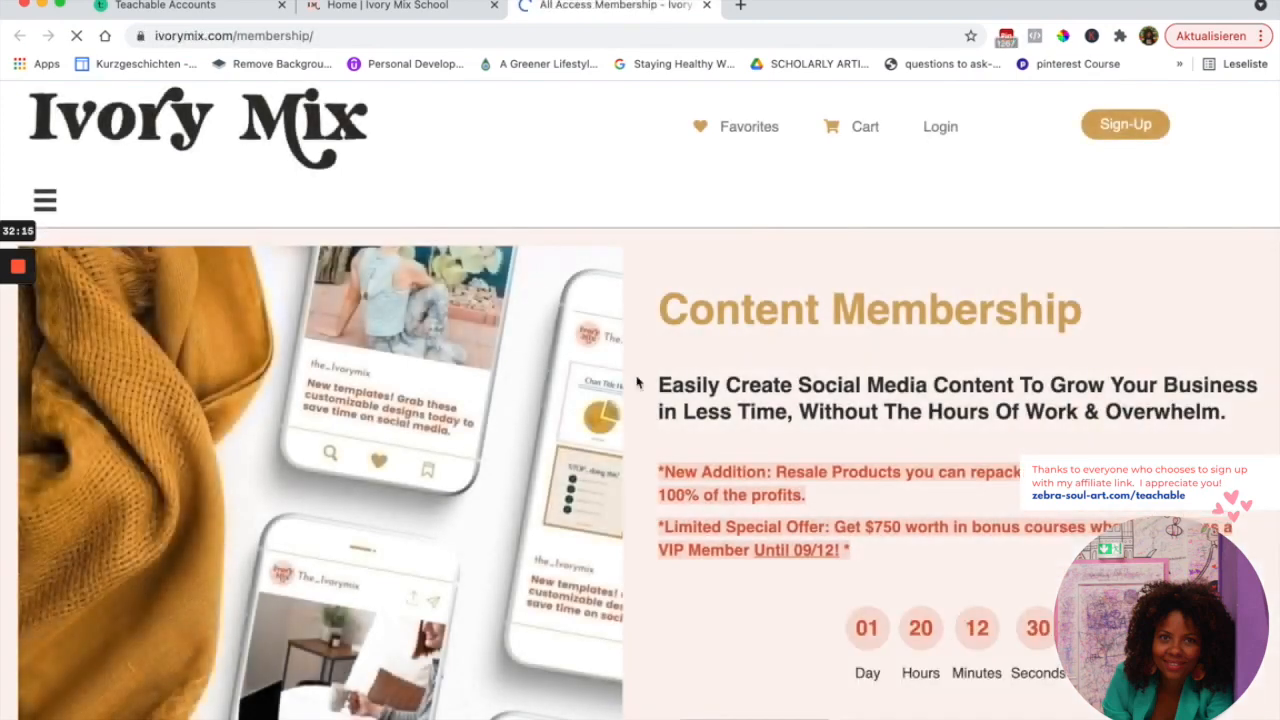
scroll(629, 472, down, 2)
scroll(629, 472, down, 3)
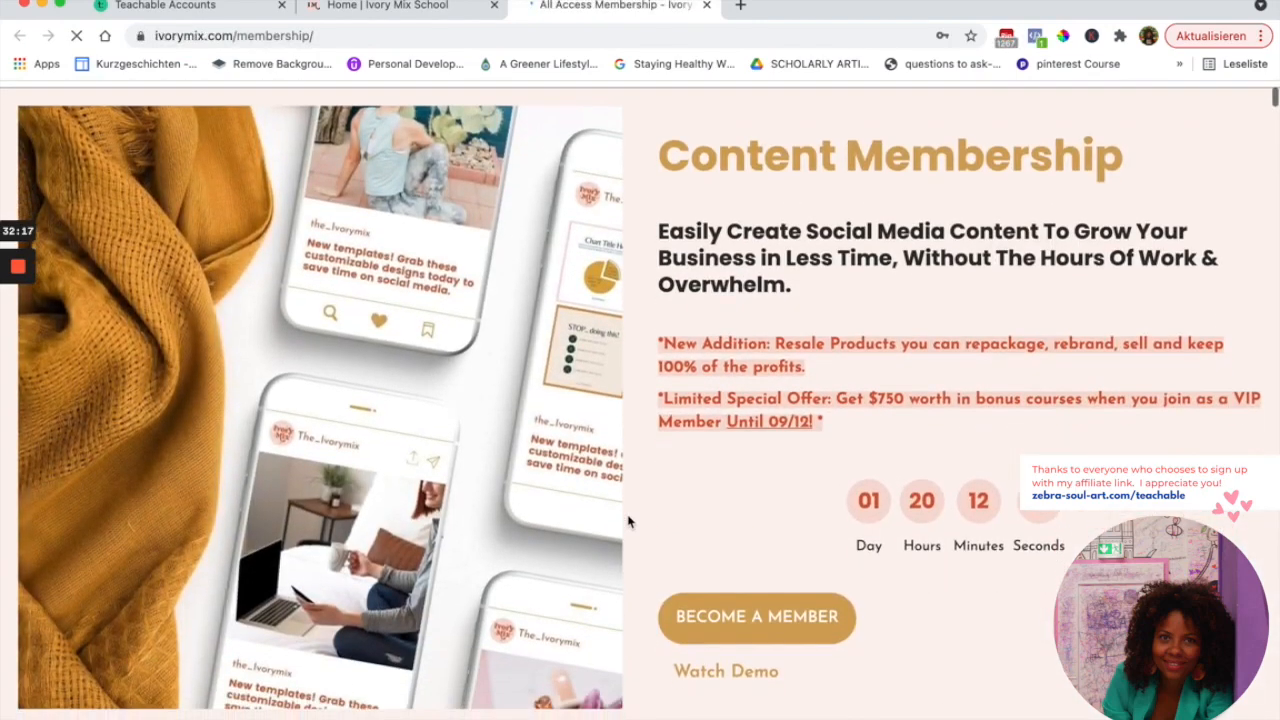
scroll(629, 510, down, 2)
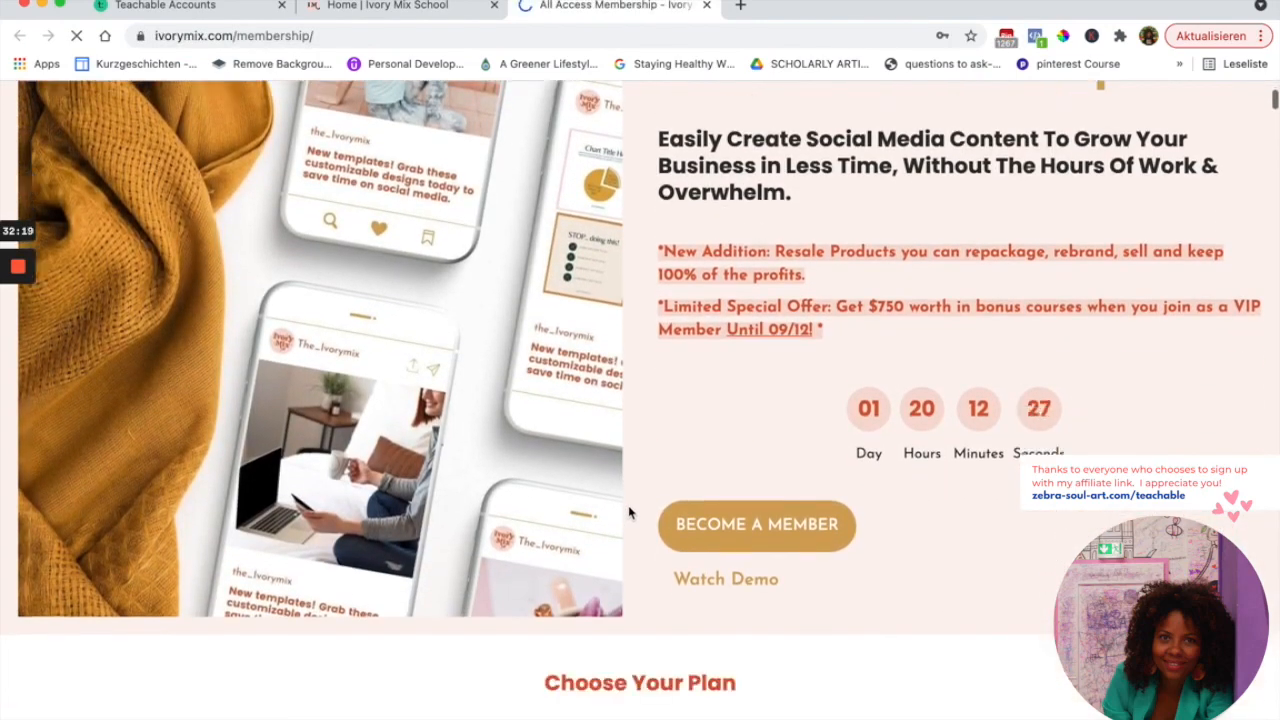
scroll(616, 566, down, 2)
scroll(616, 566, down, 5)
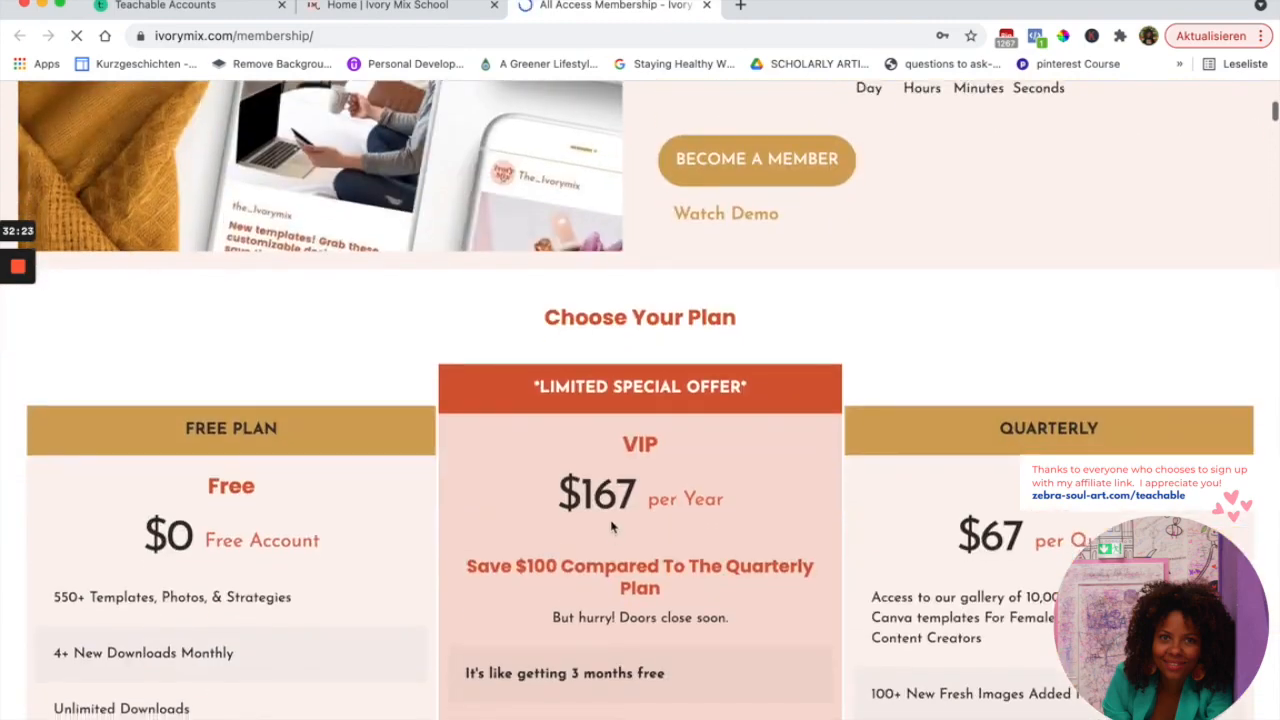
scroll(612, 527, down, 5)
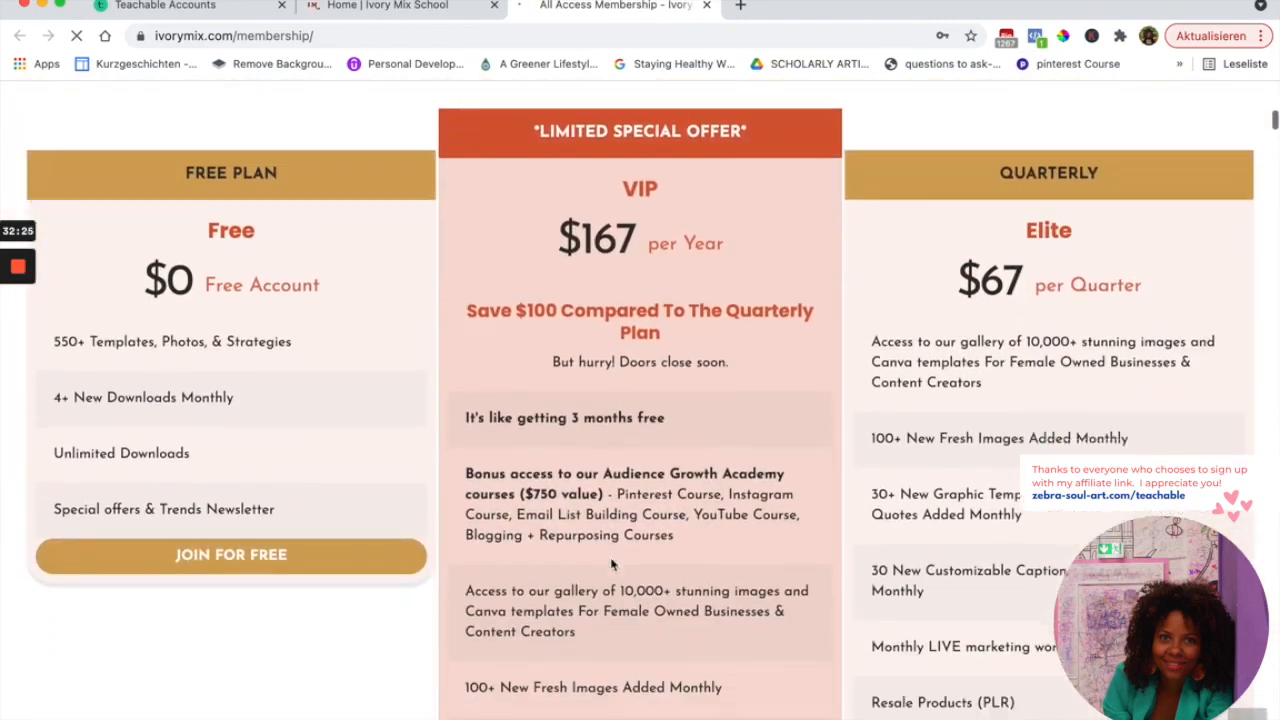
scroll(612, 563, down, 8)
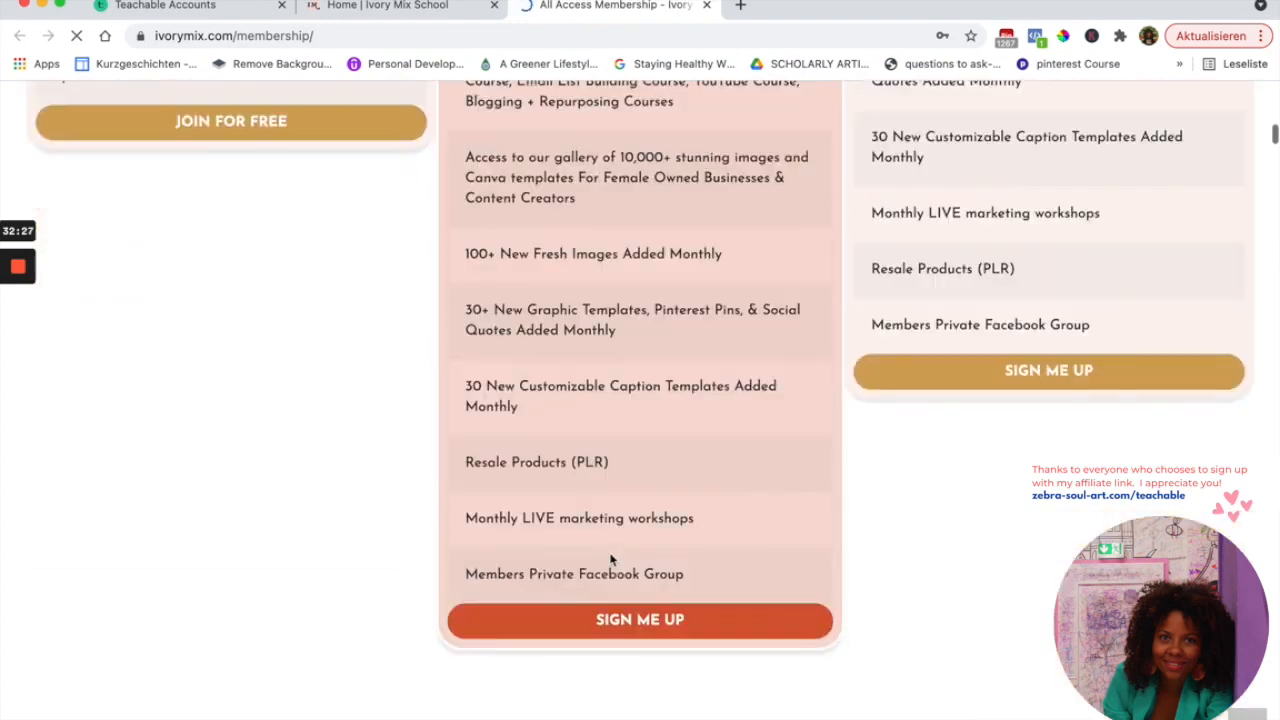
Skim the Ivory Mix membership sales content below the plans, and return to the Ivory Mix School home page
scroll(612, 560, down, 11)
scroll(612, 560, down, 7)
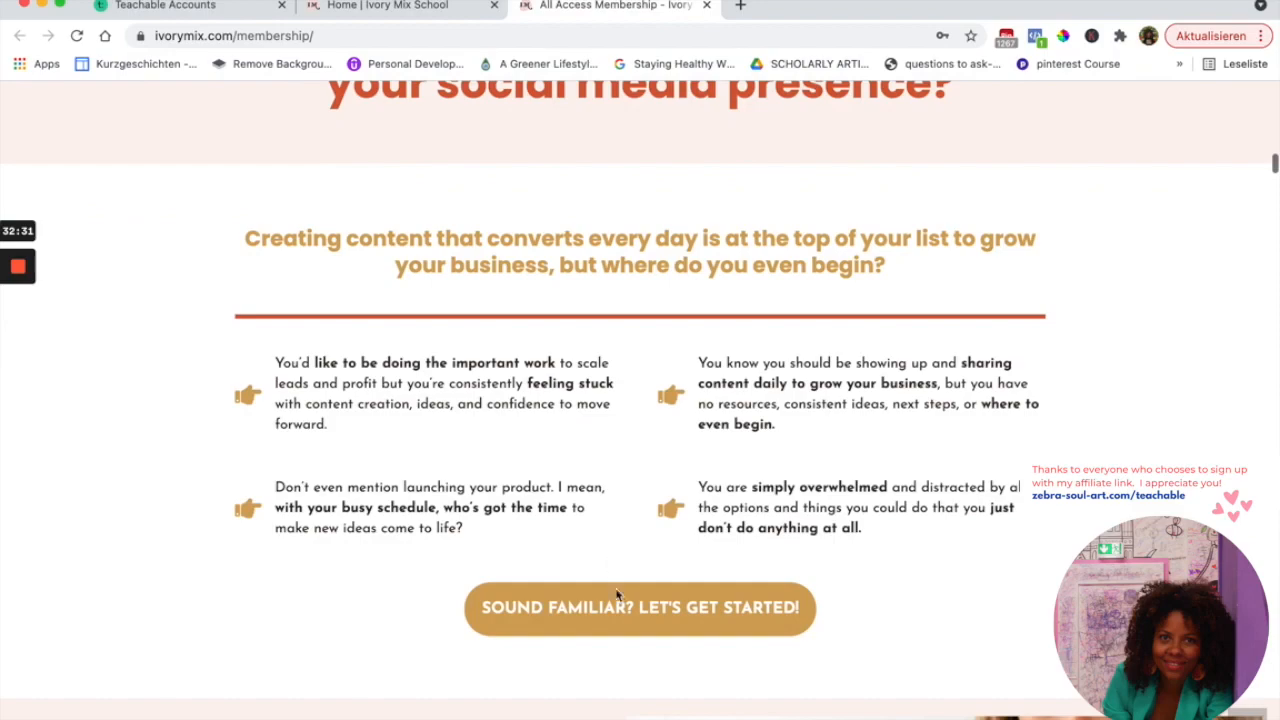
scroll(617, 594, down, 20)
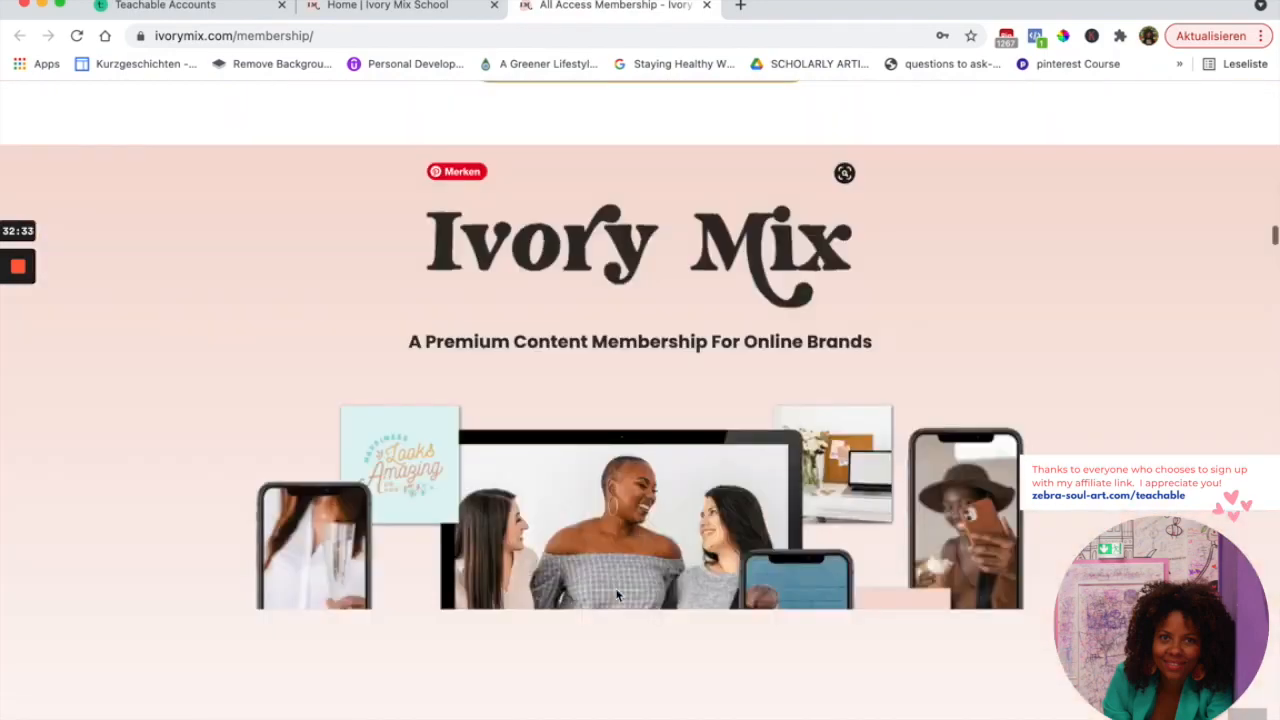
scroll(617, 594, down, 12)
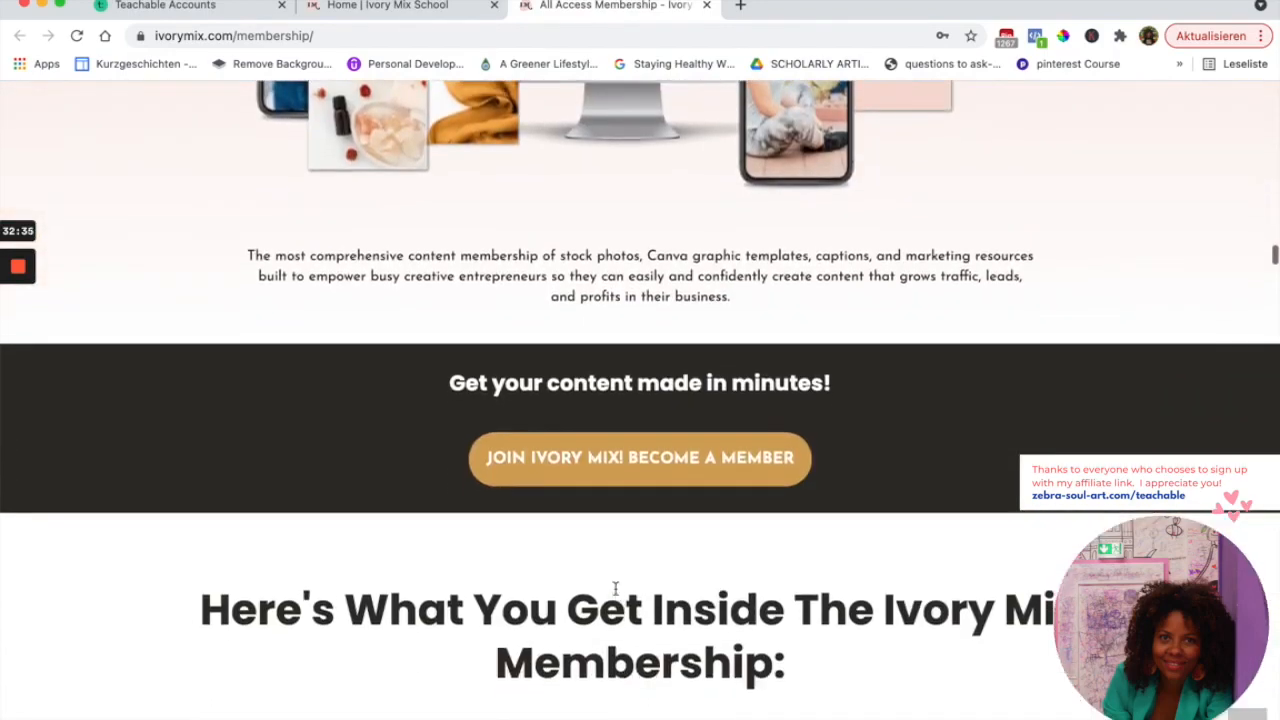
scroll(615, 588, up, 12)
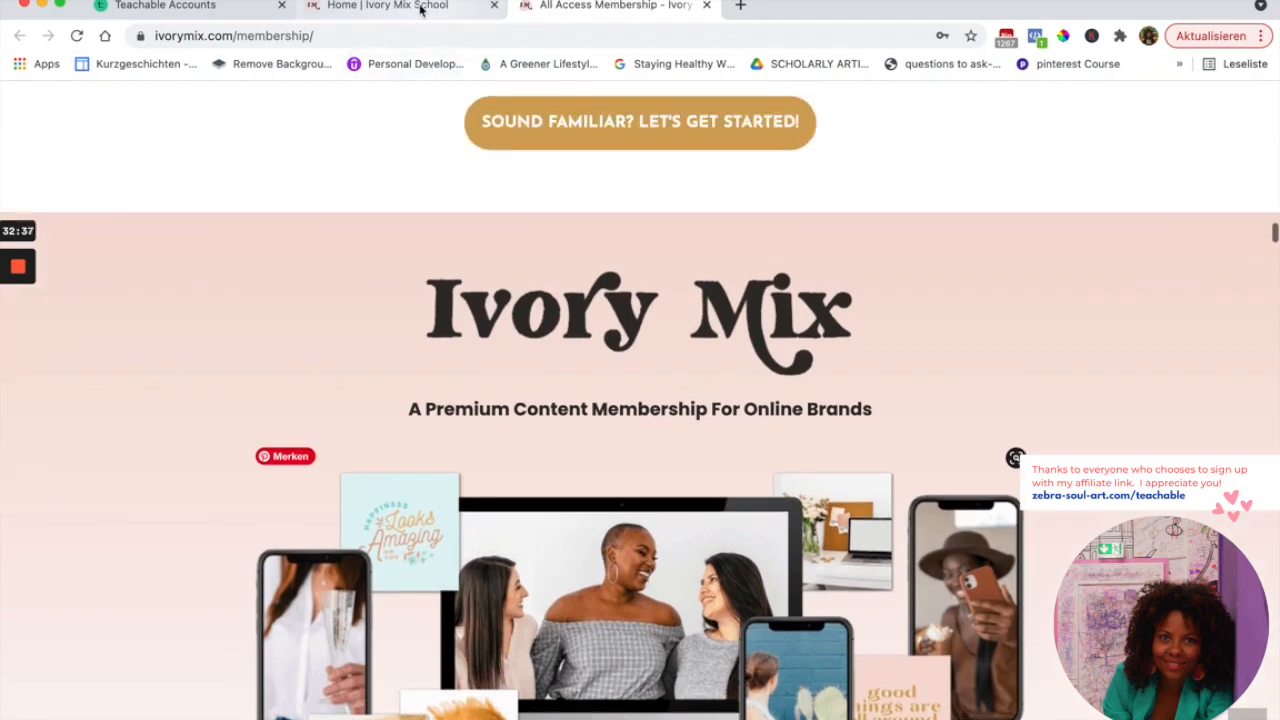
click(421, 8)
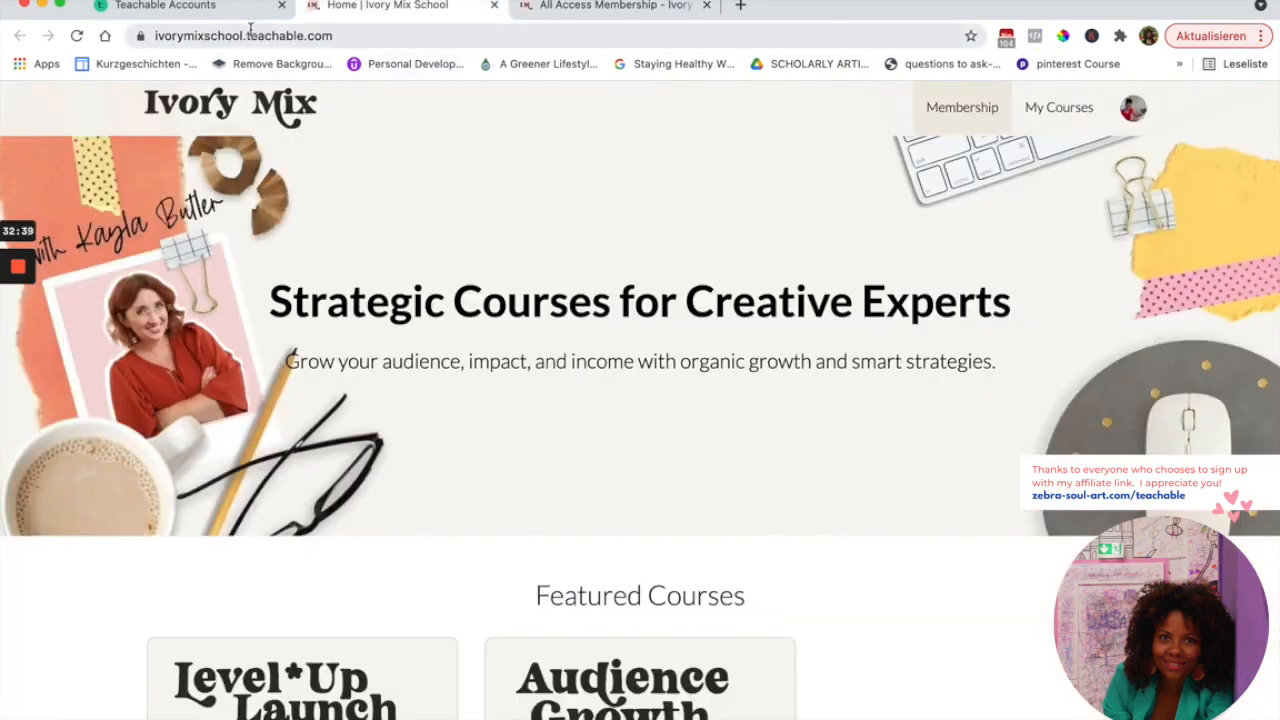
Recheck the Featured Courses on the Ivory Mix School home page, and close both Ivory Mix pages to return to the enrolled schools
scroll(285, 230, down, 5)
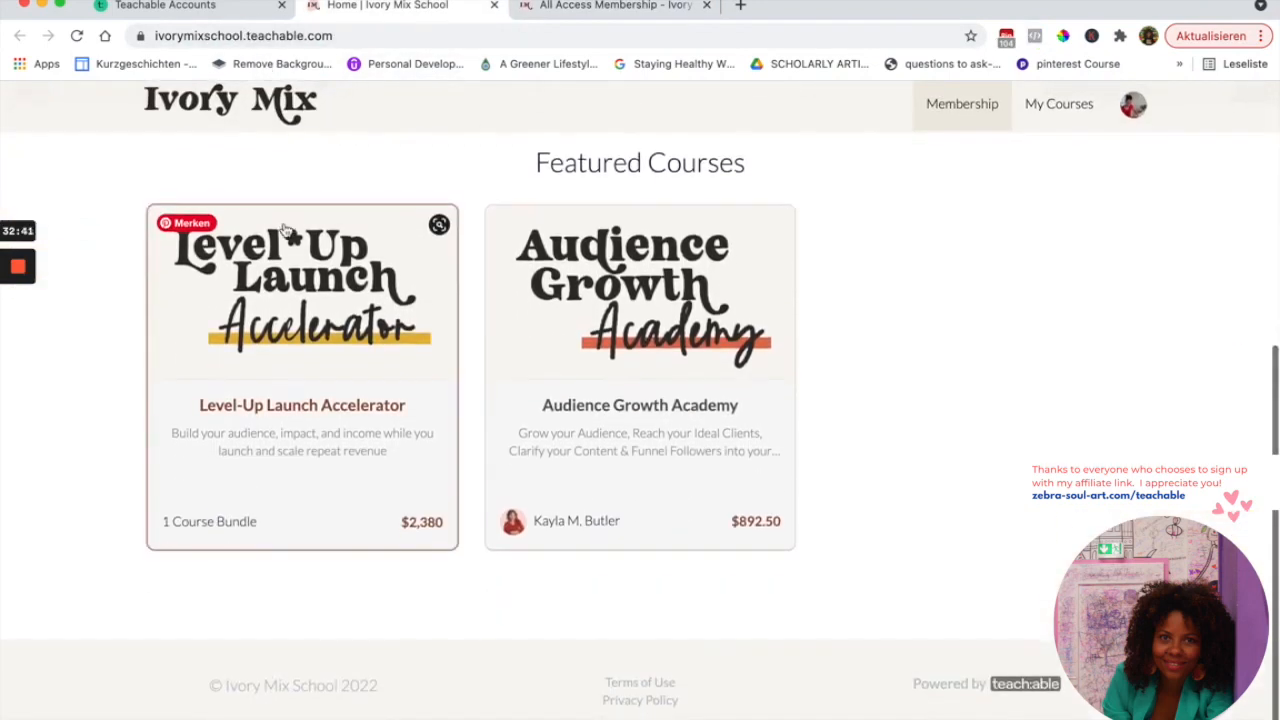
scroll(285, 230, up, 1)
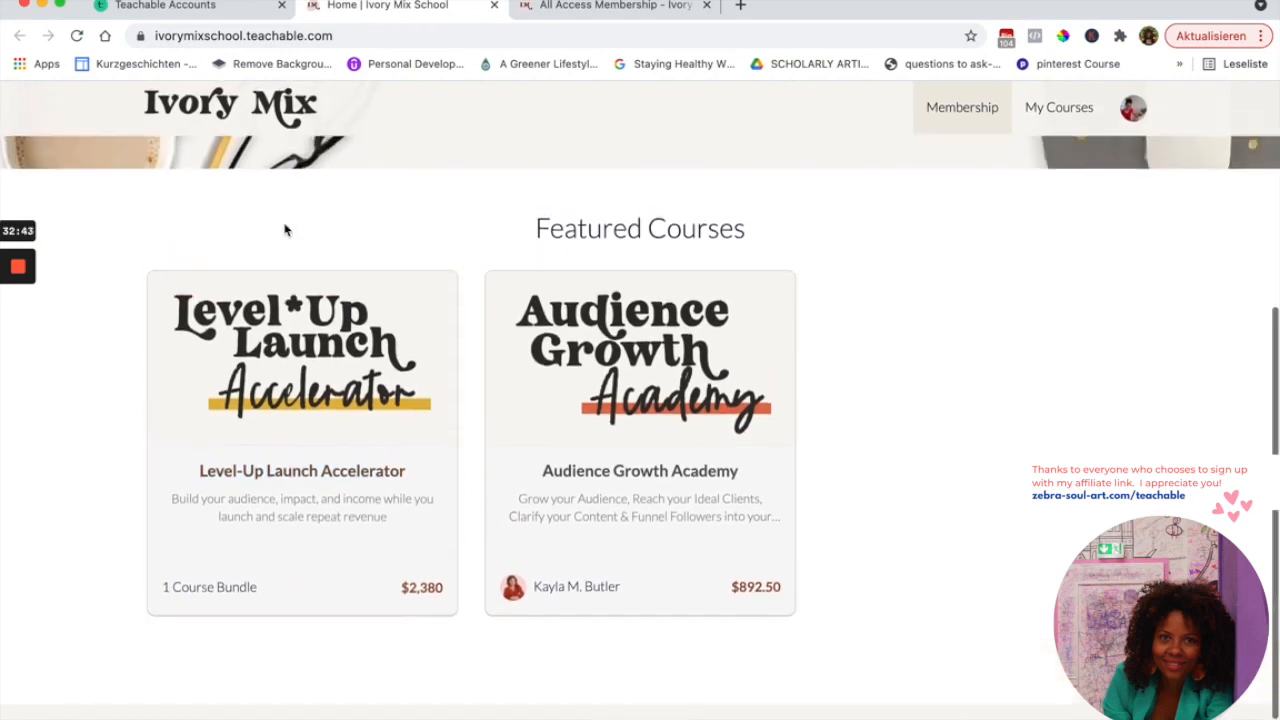
scroll(285, 230, up, 2)
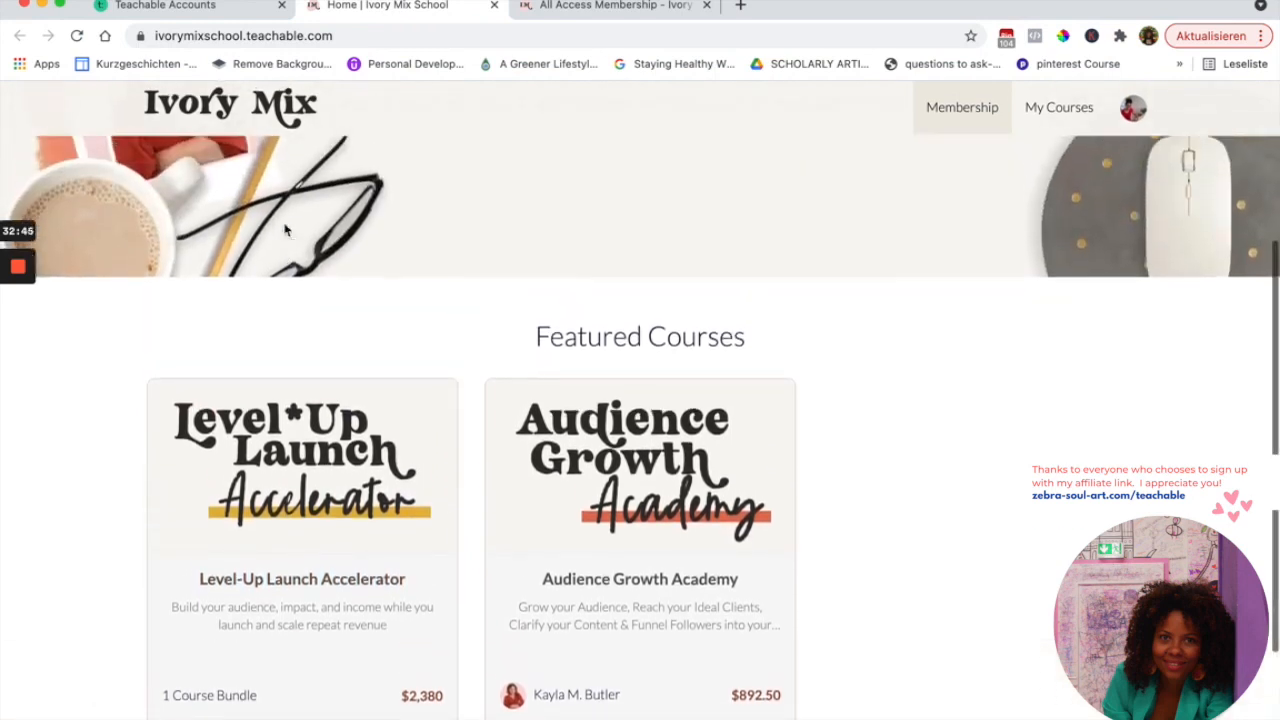
scroll(285, 230, up, 1)
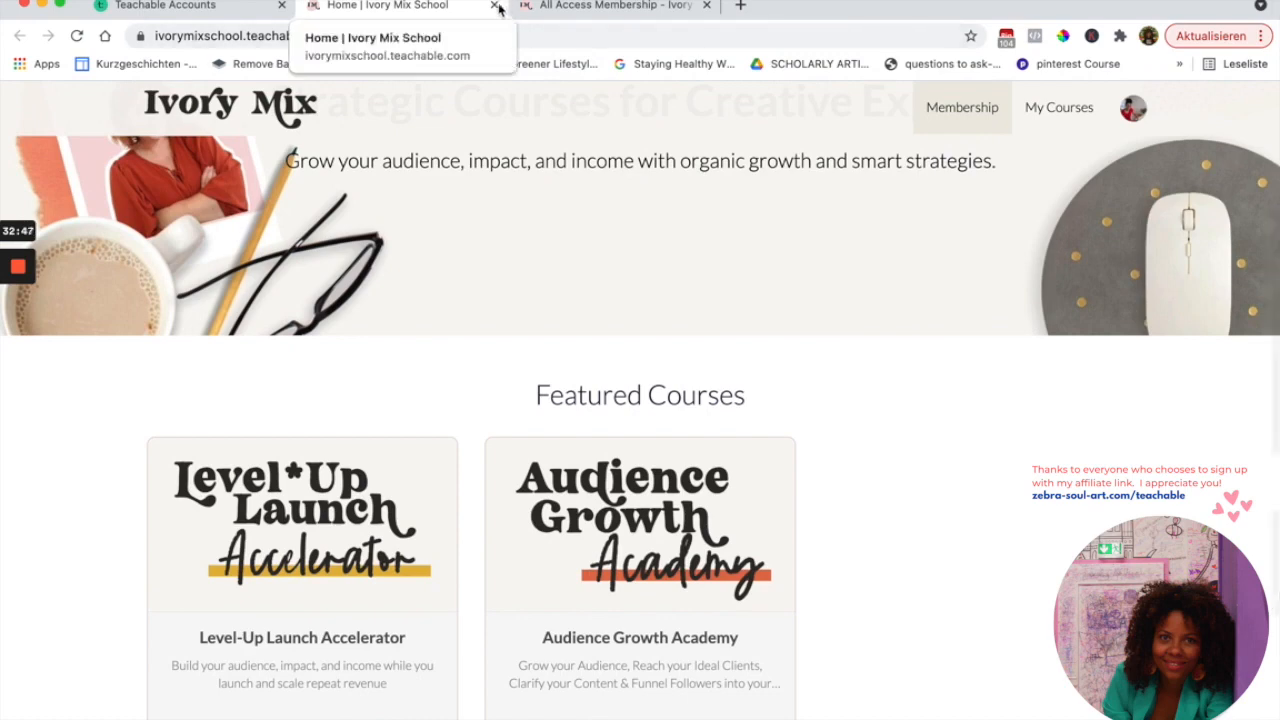
click(497, 7)
click(495, 6)
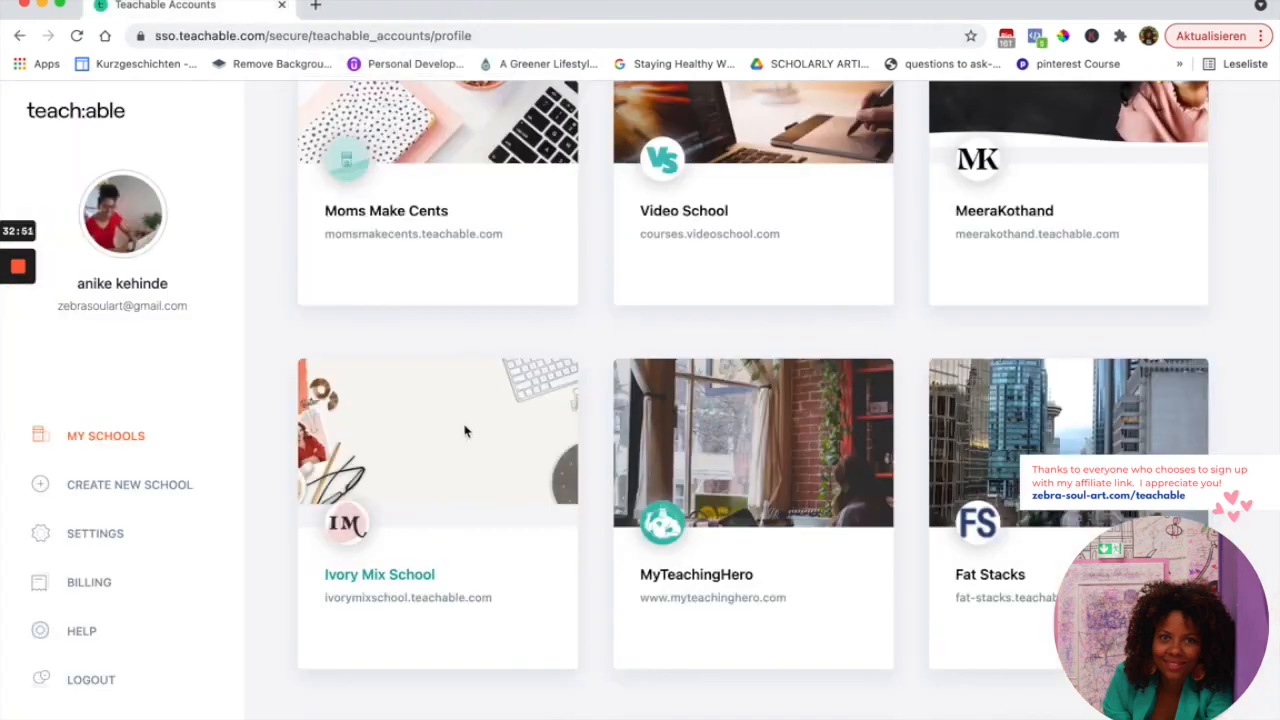
Look over the enrolled schools on the account profile, from Ivory Mix School back up to Blogging for New Bloggers
scroll(464, 431, up, 5)
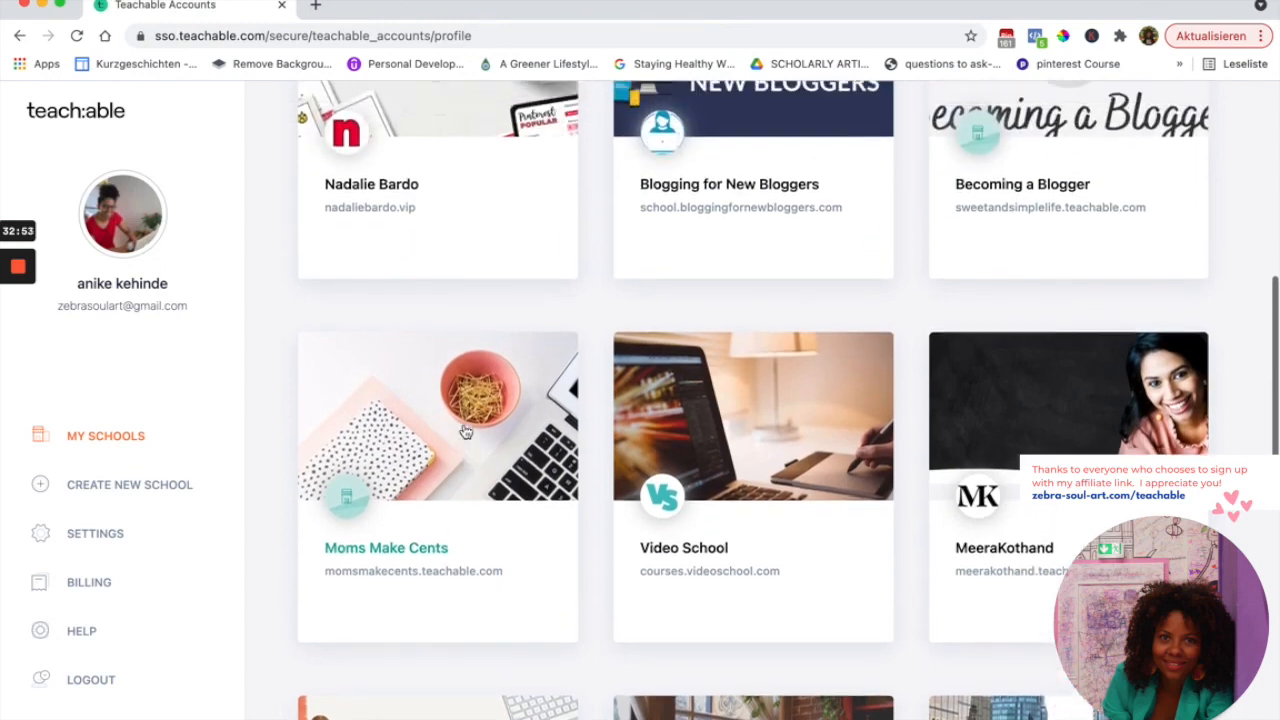
scroll(464, 431, up, 2)
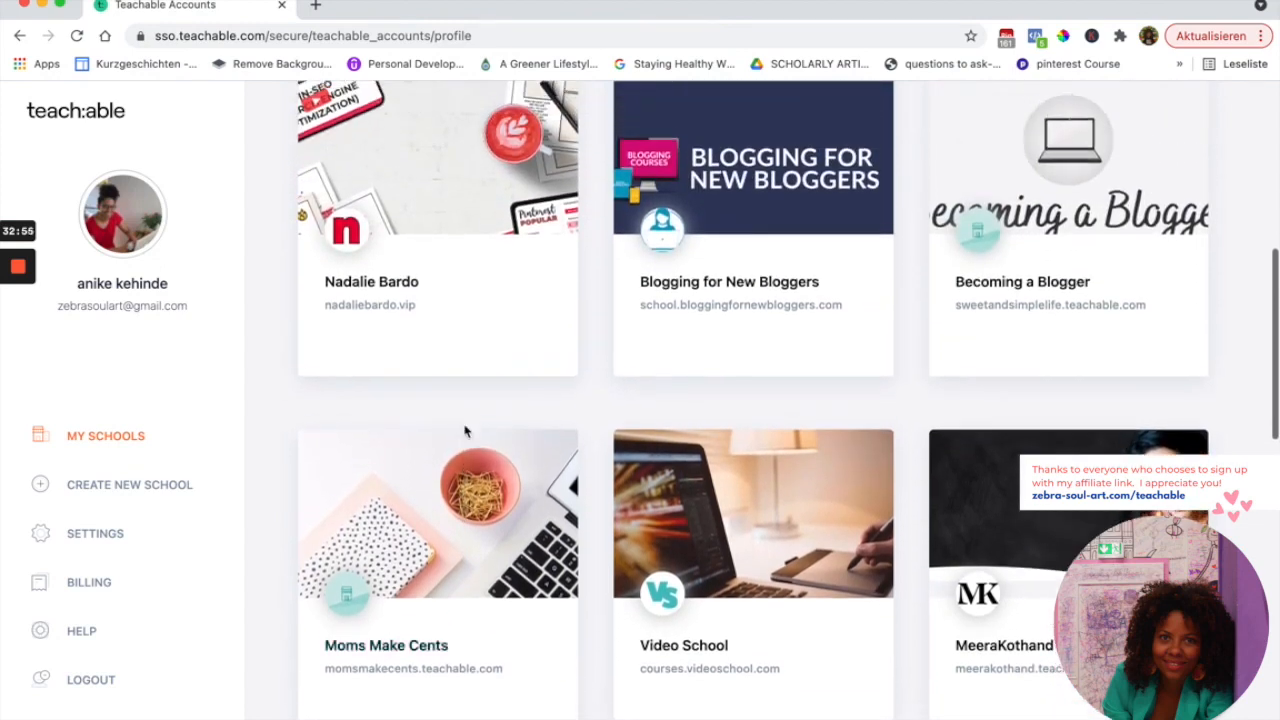
scroll(464, 431, down, 4)
scroll(464, 431, up, 2)
scroll(464, 431, up, 1)
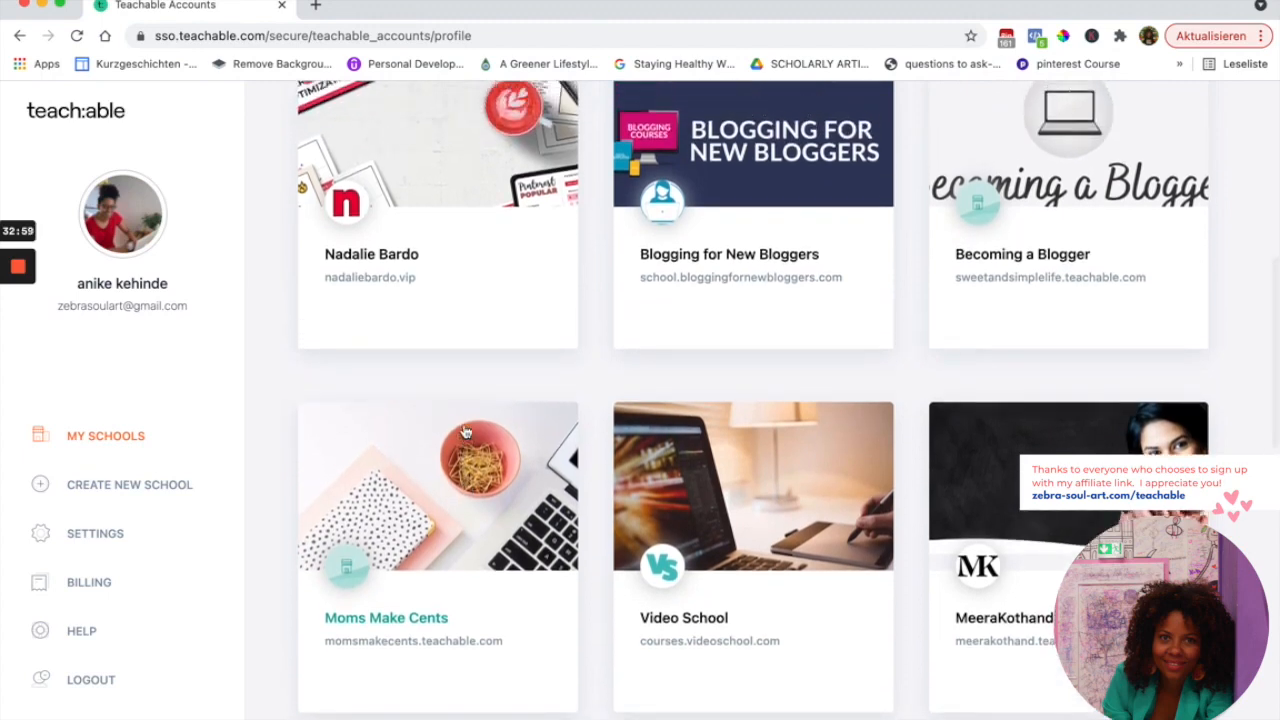
scroll(464, 431, up, 1)
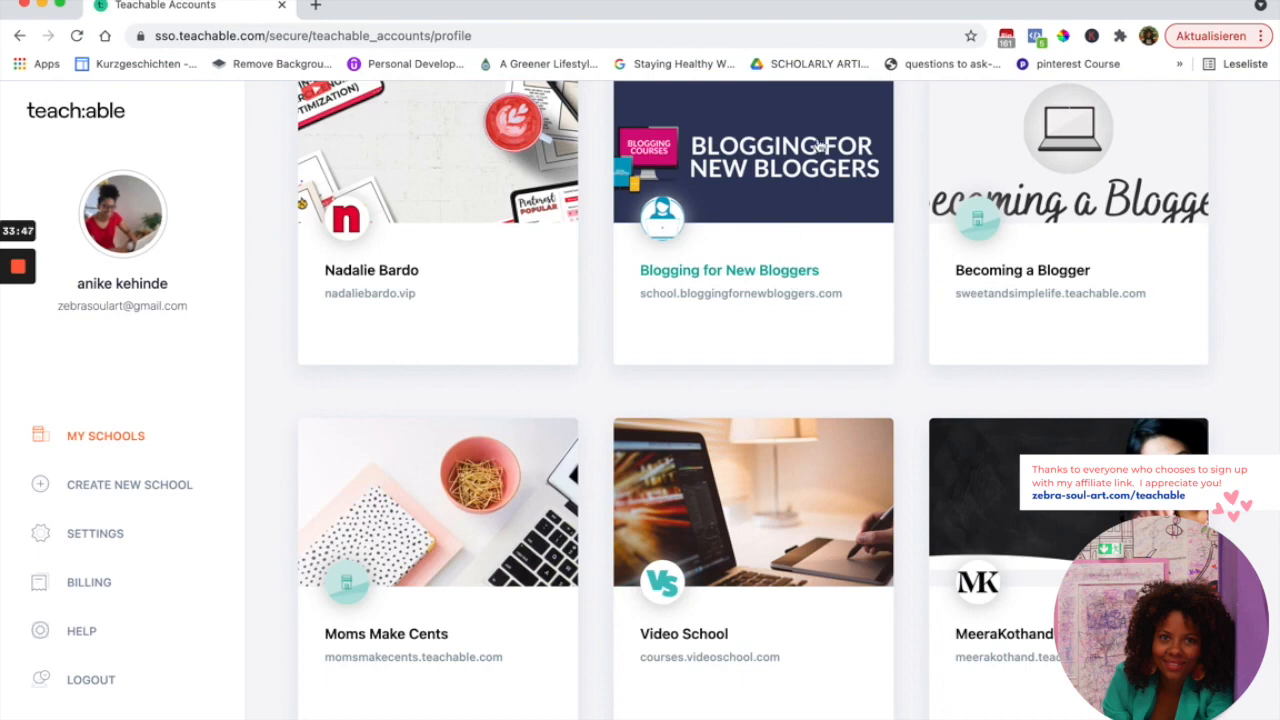
scroll(835, 232, up, 1)
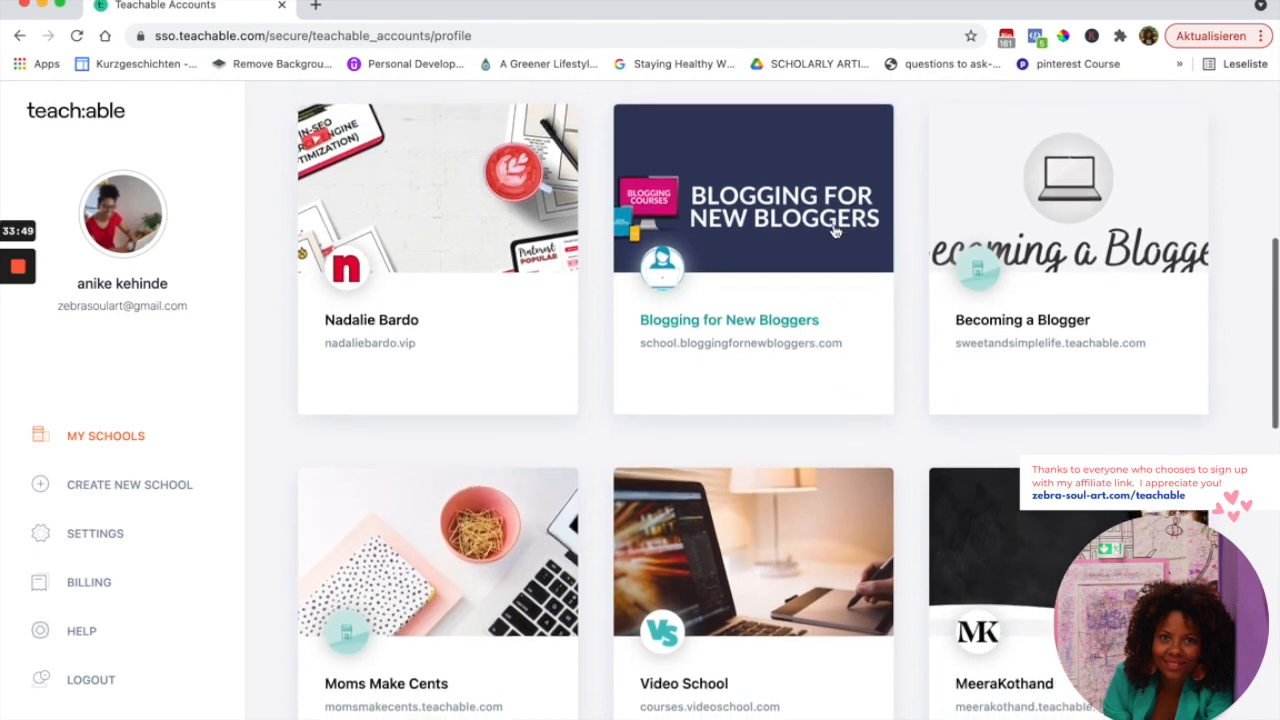
Skim the remaining enrolled schools down to the end of the list, including Fat Stacks, Colorful U and Artful Haven, and return to Blogging for New Bloggers
scroll(835, 232, down, 3)
scroll(835, 232, down, 3)
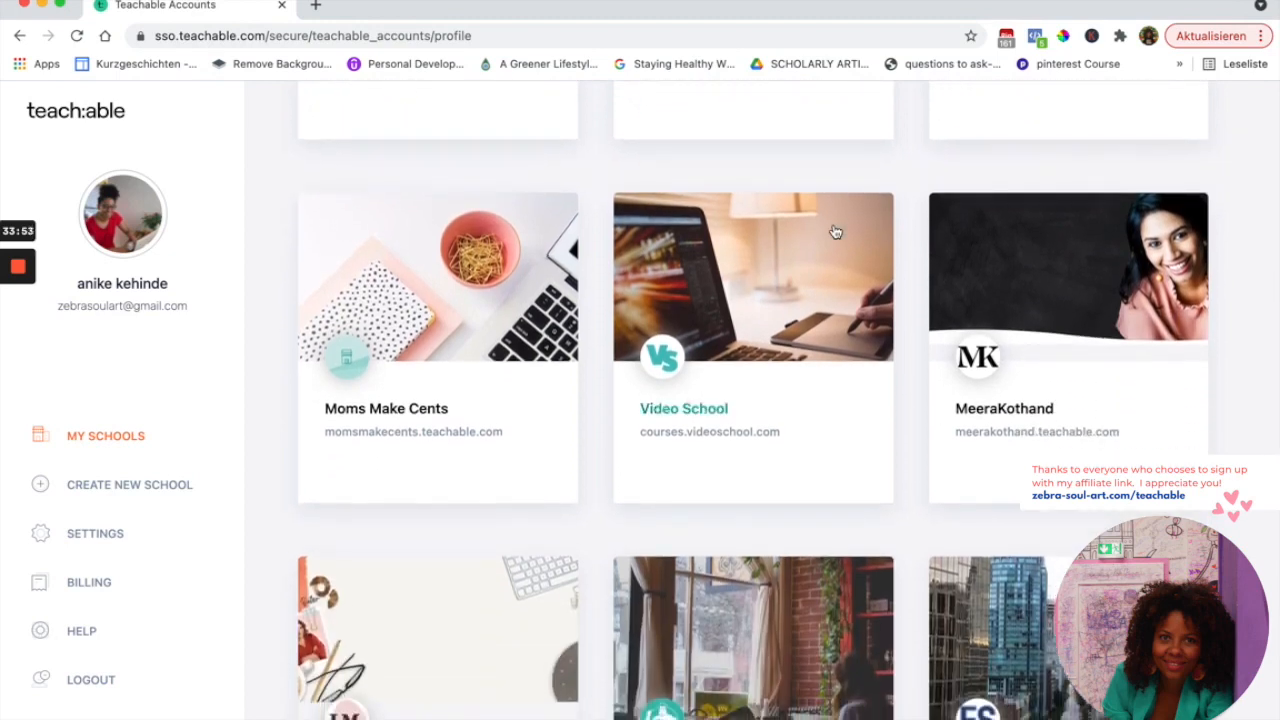
scroll(871, 357, down, 4)
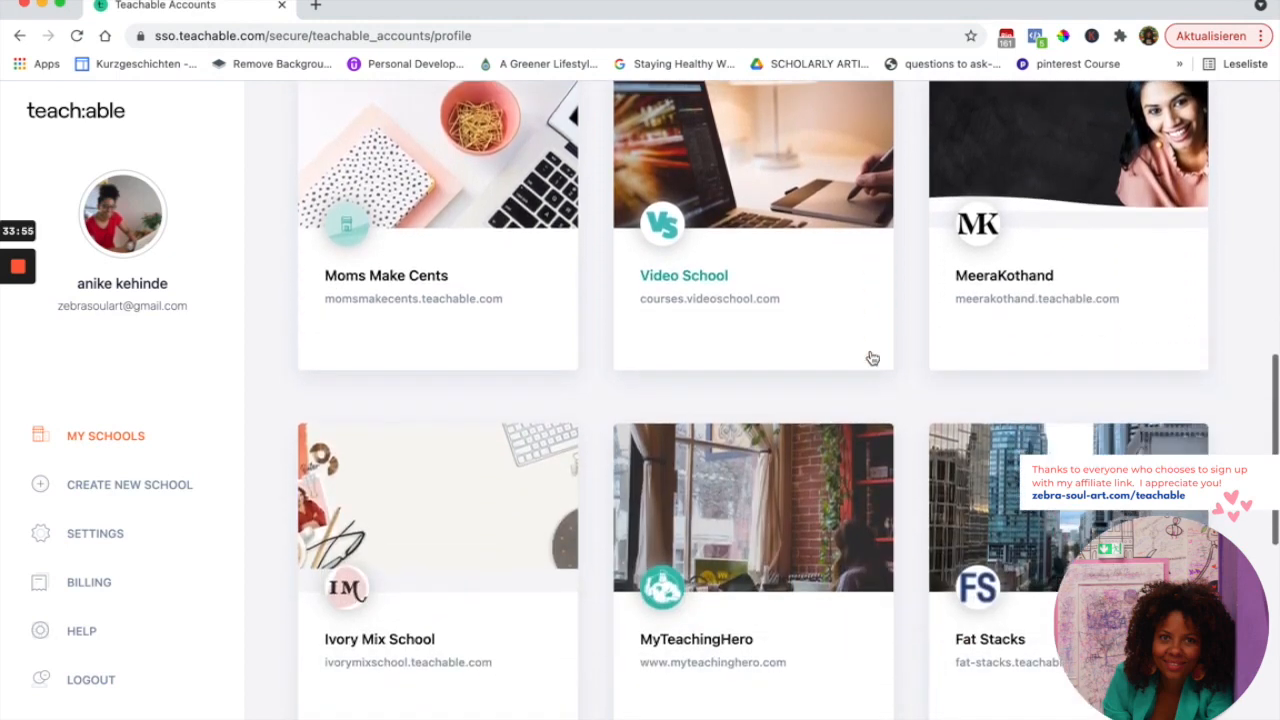
scroll(1000, 380, down, 5)
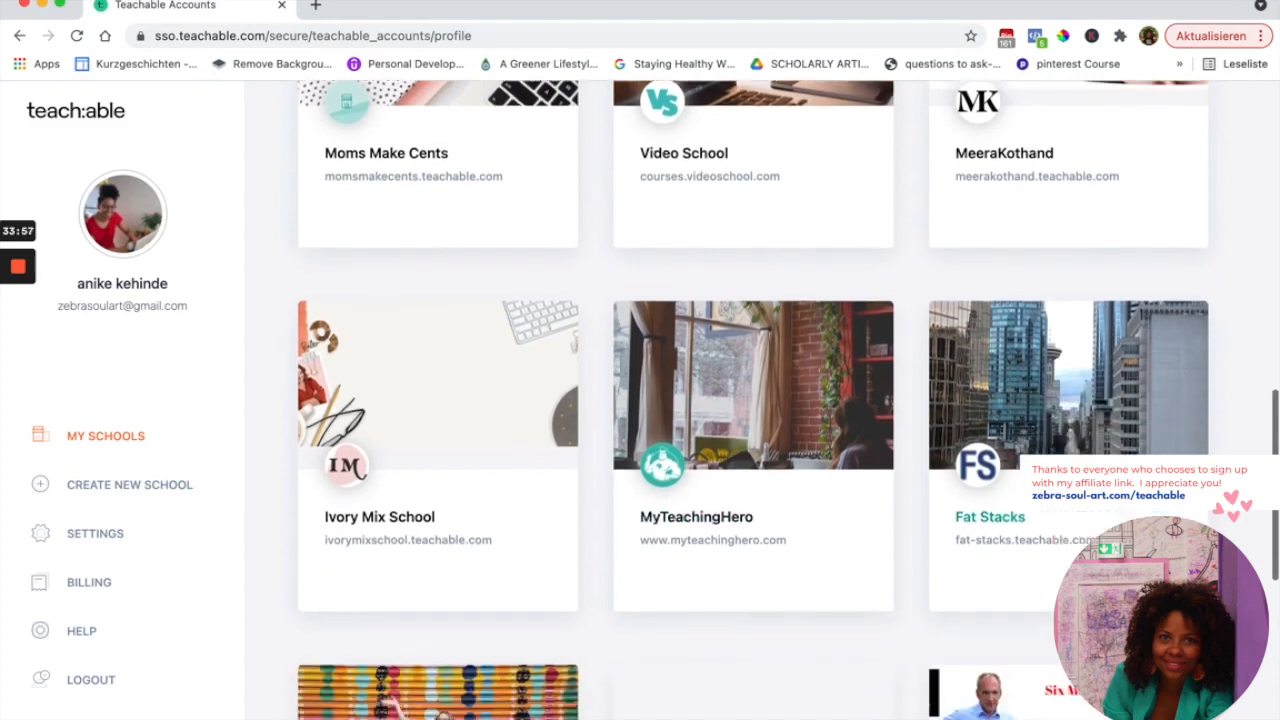
scroll(988, 351, down, 2)
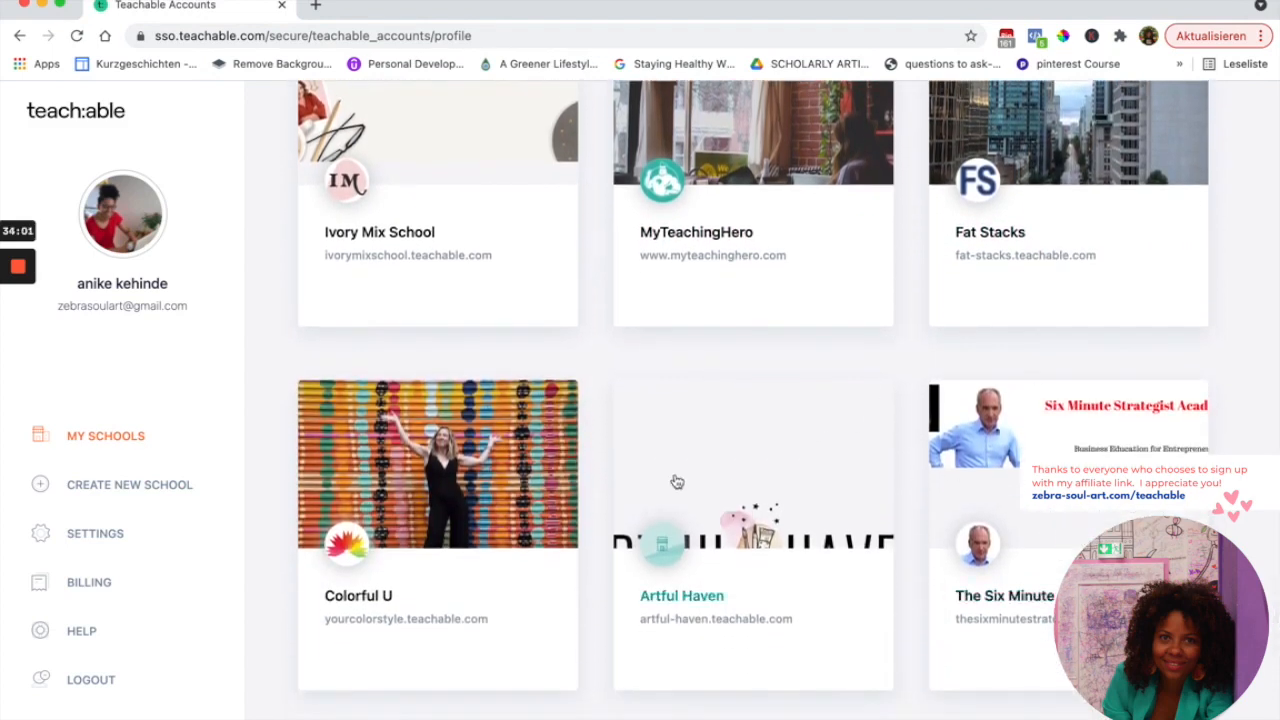
scroll(478, 503, down, 2)
scroll(478, 503, down, 5)
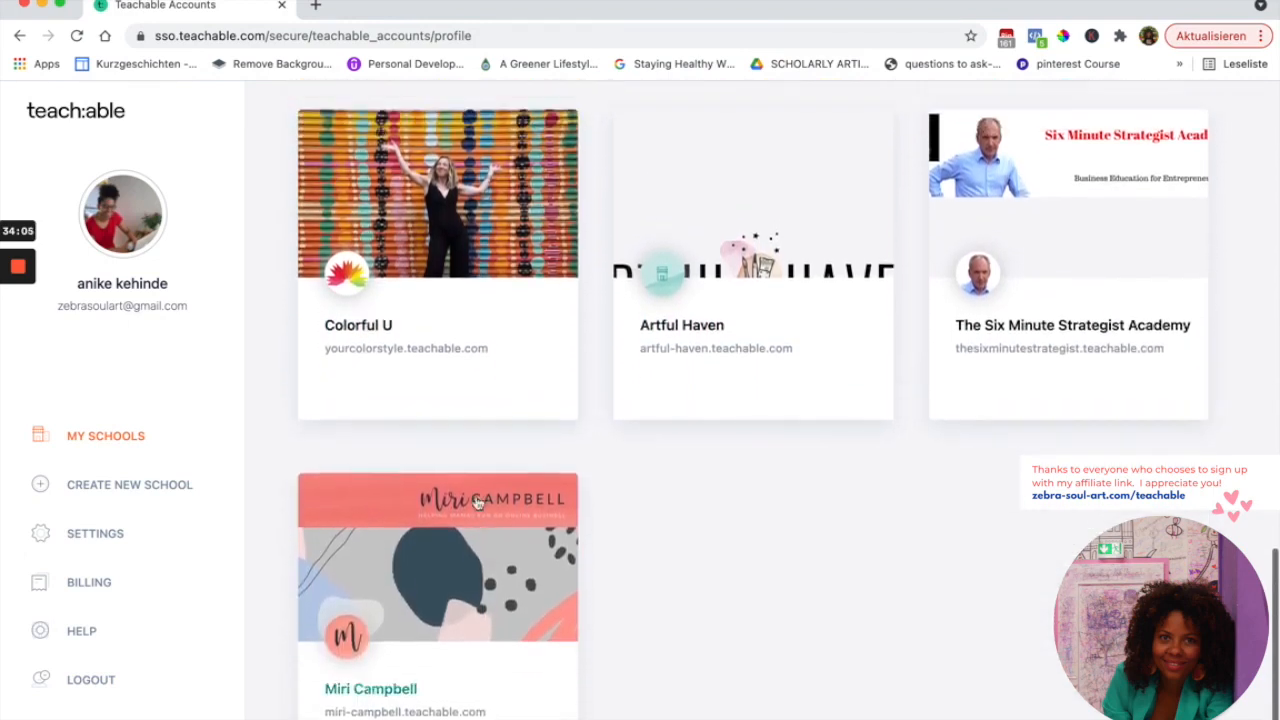
scroll(478, 503, up, 10)
scroll(478, 503, up, 10)
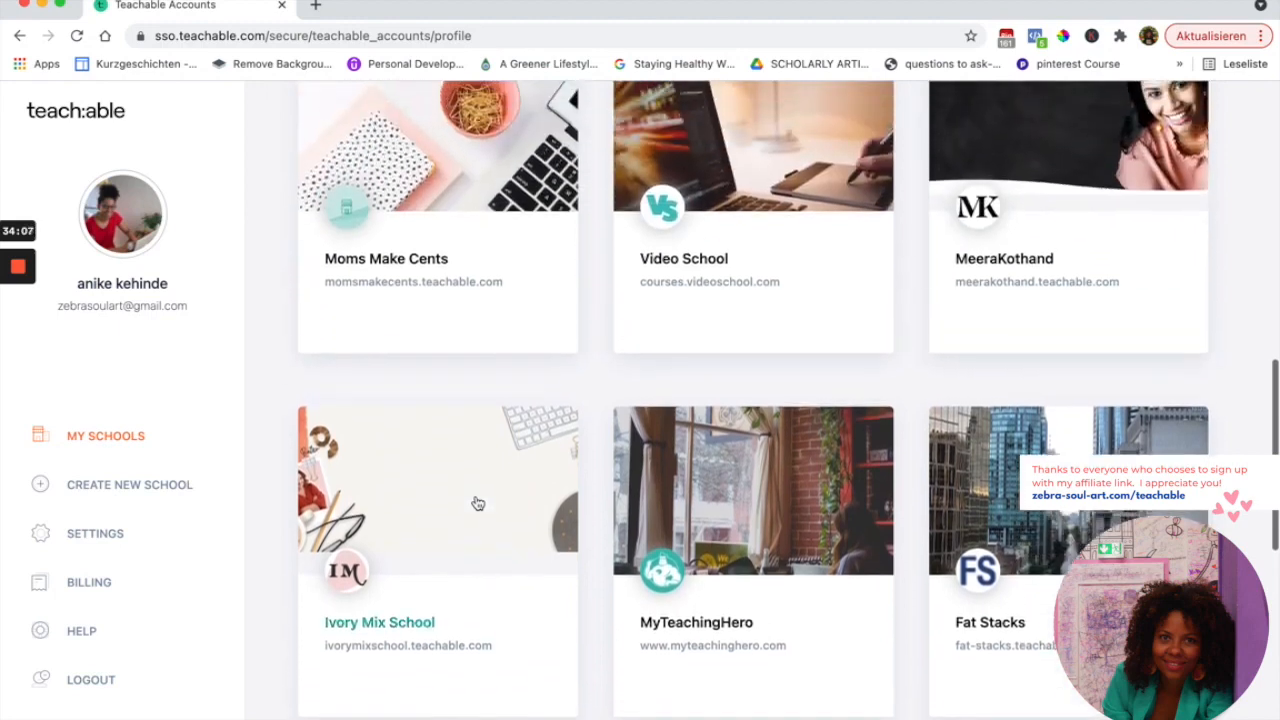
scroll(478, 503, up, 1)
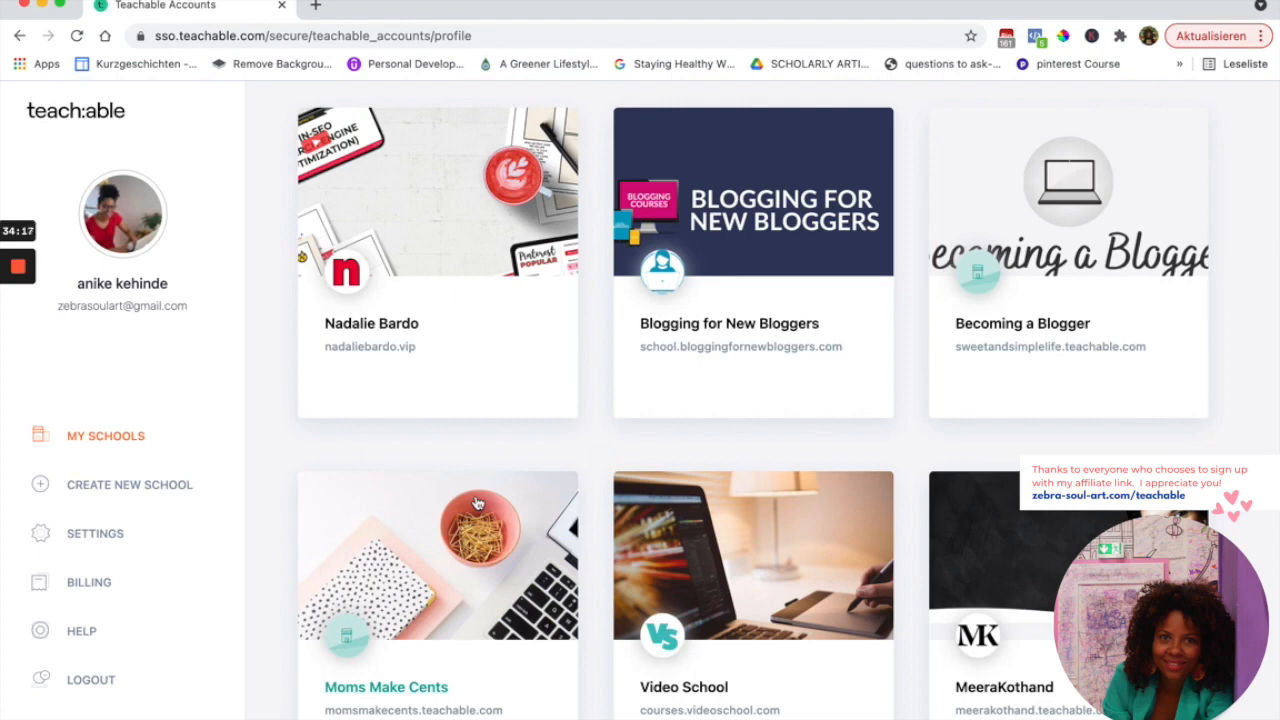
Open the Blogging for New Bloggers school and review its free courses, Legally Blogs and the Copyright Notice Template
click(494, 337)
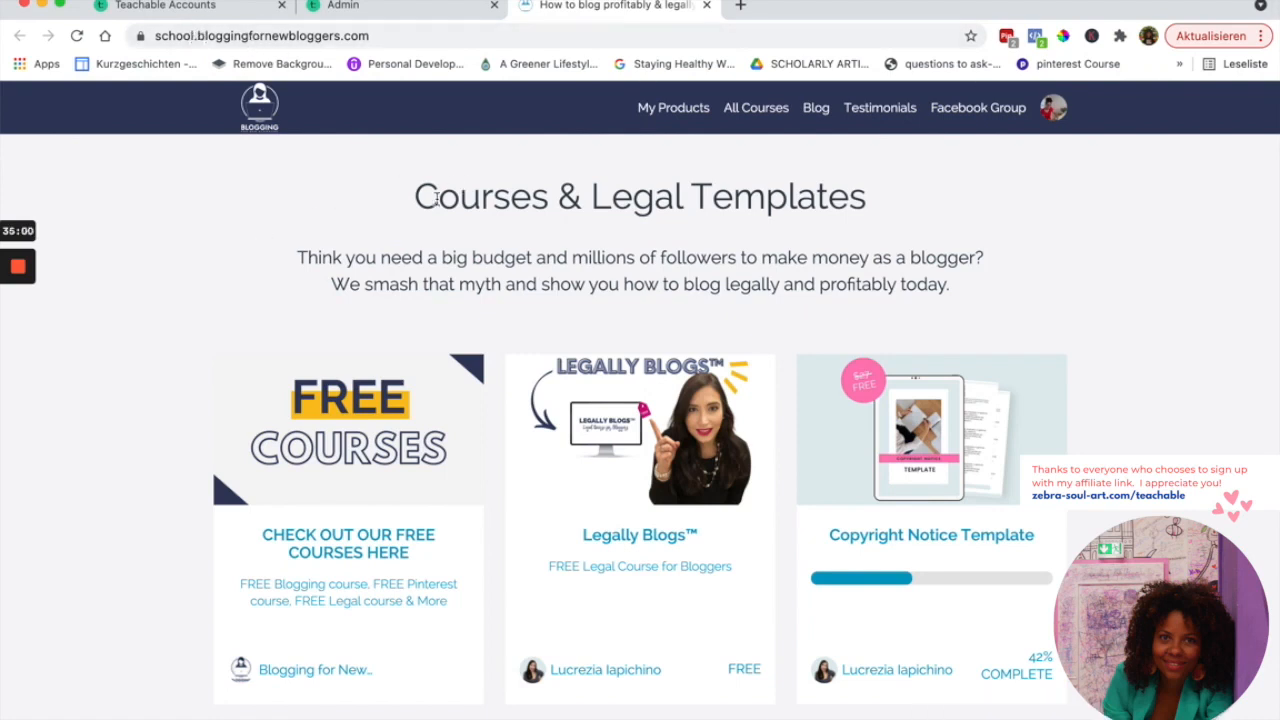
scroll(466, 338, down, 2)
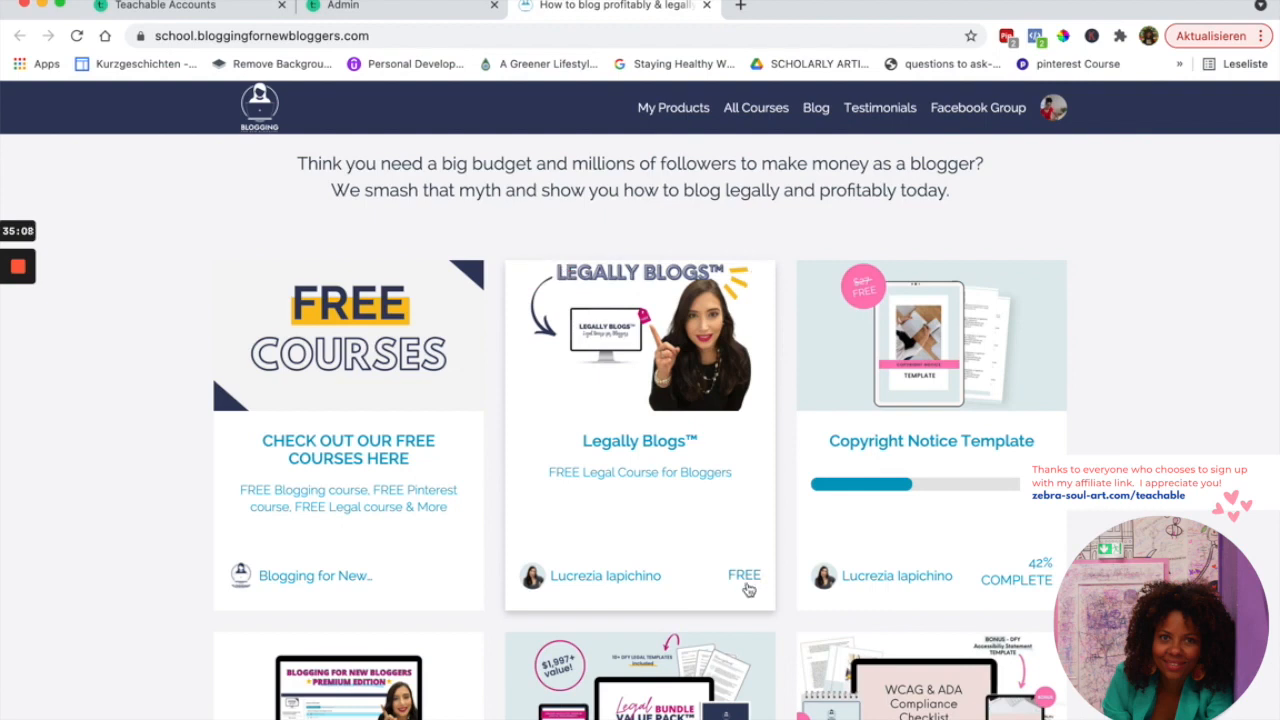
scroll(702, 563, down, 1)
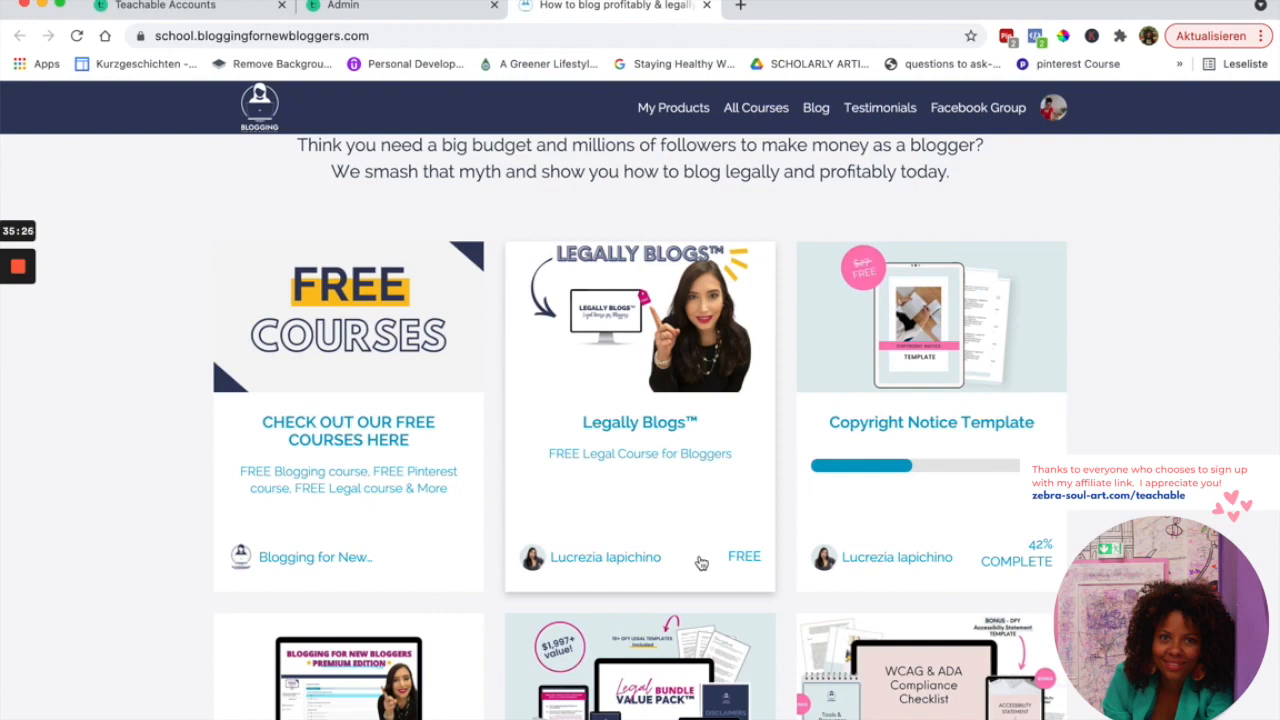
scroll(699, 563, down, 1)
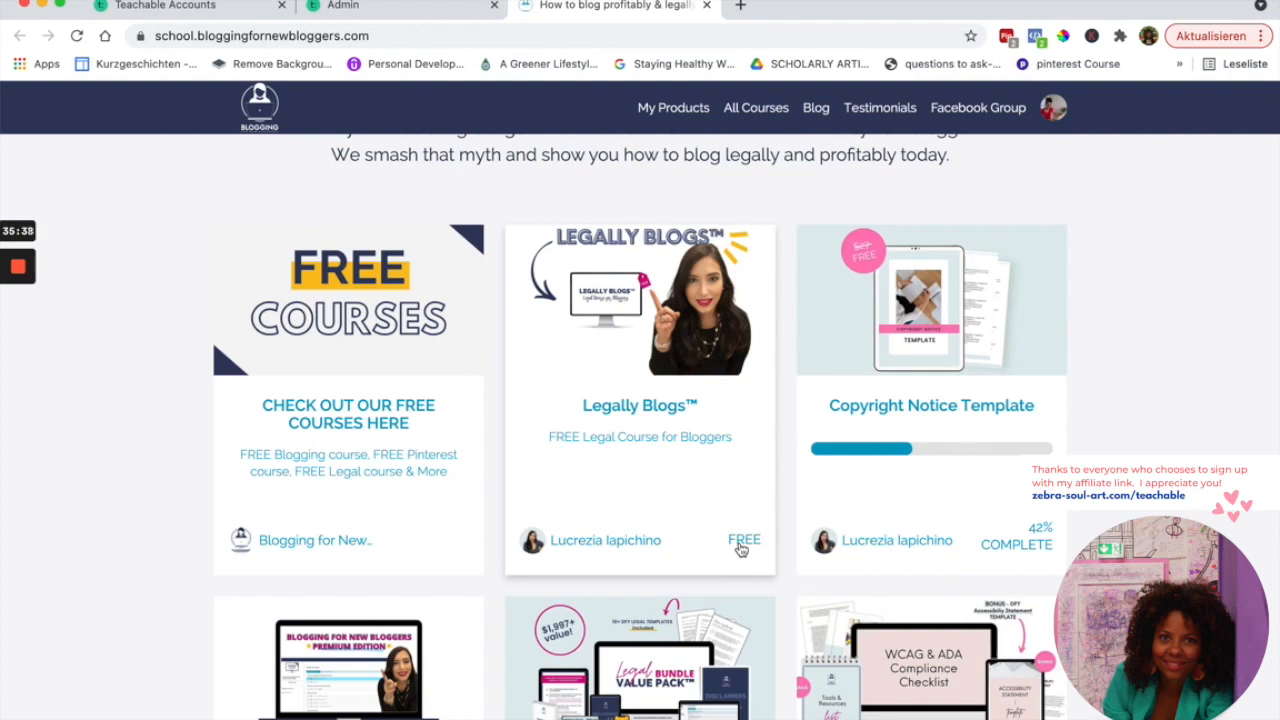
scroll(993, 524, down, 1)
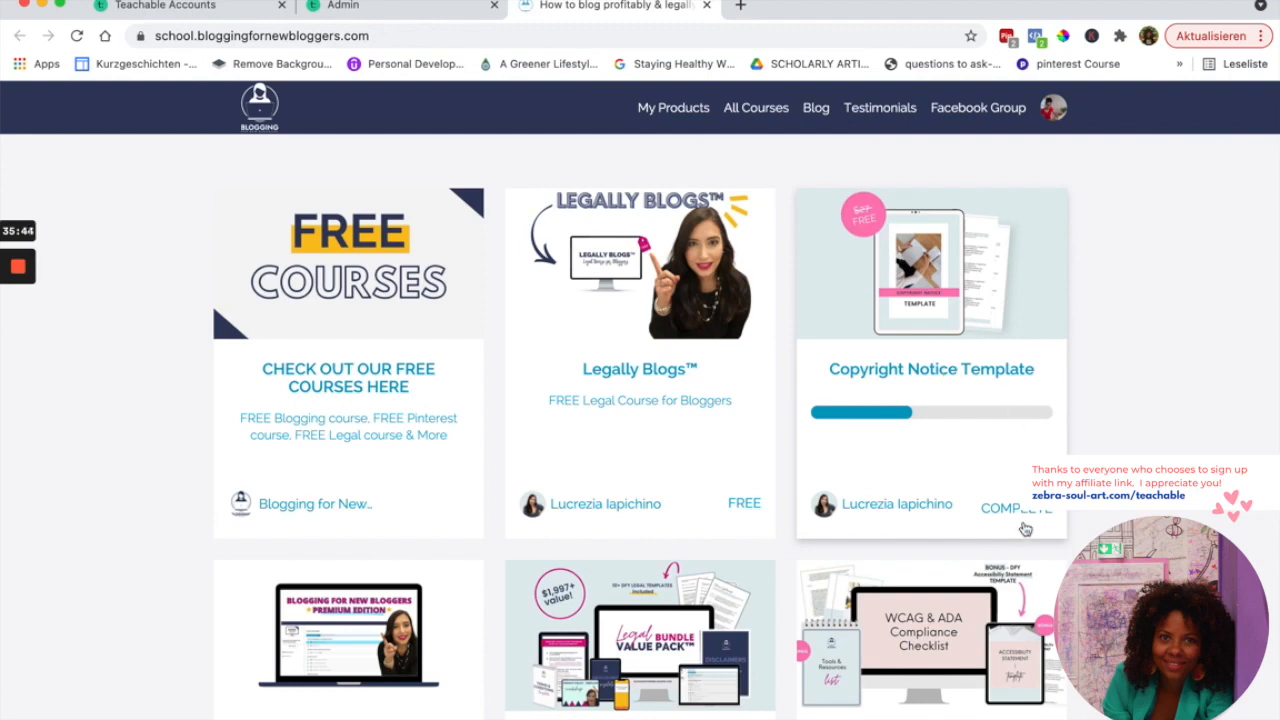
scroll(1020, 520, down, 1)
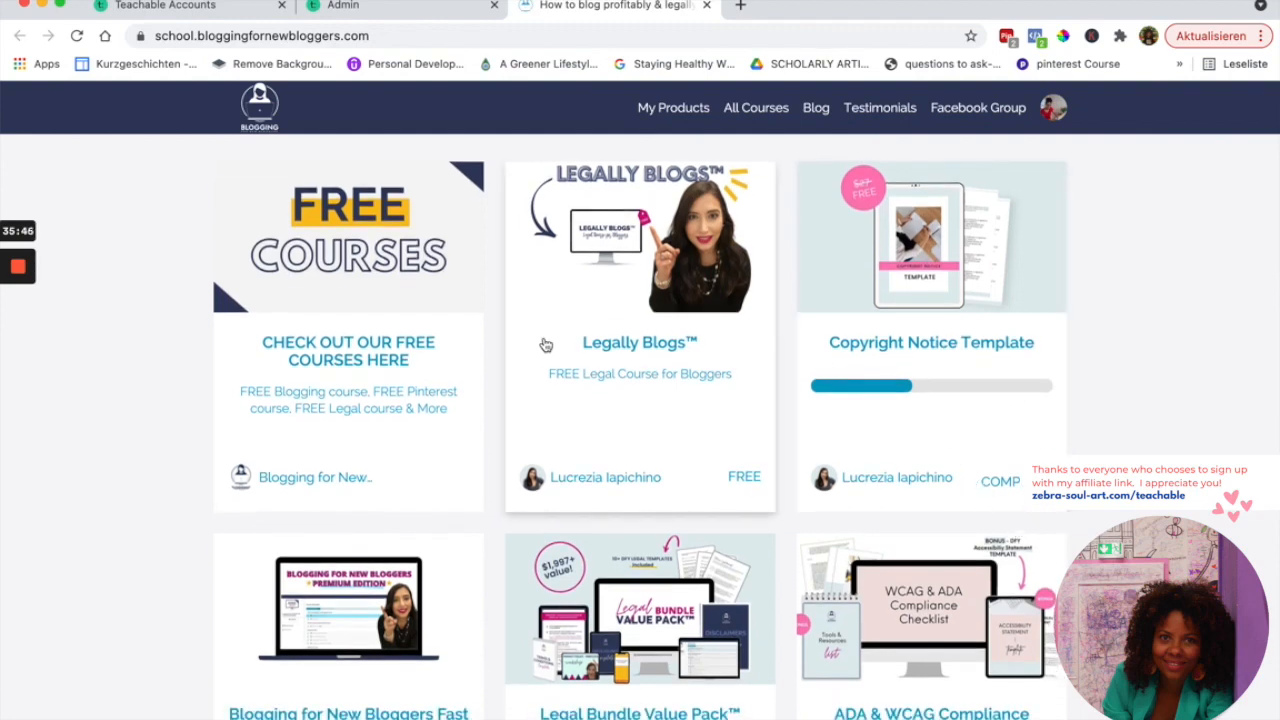
Review the school's paid courses and legal templates with their prices, and open the full catalogue of courses and templates
scroll(886, 467, down, 3)
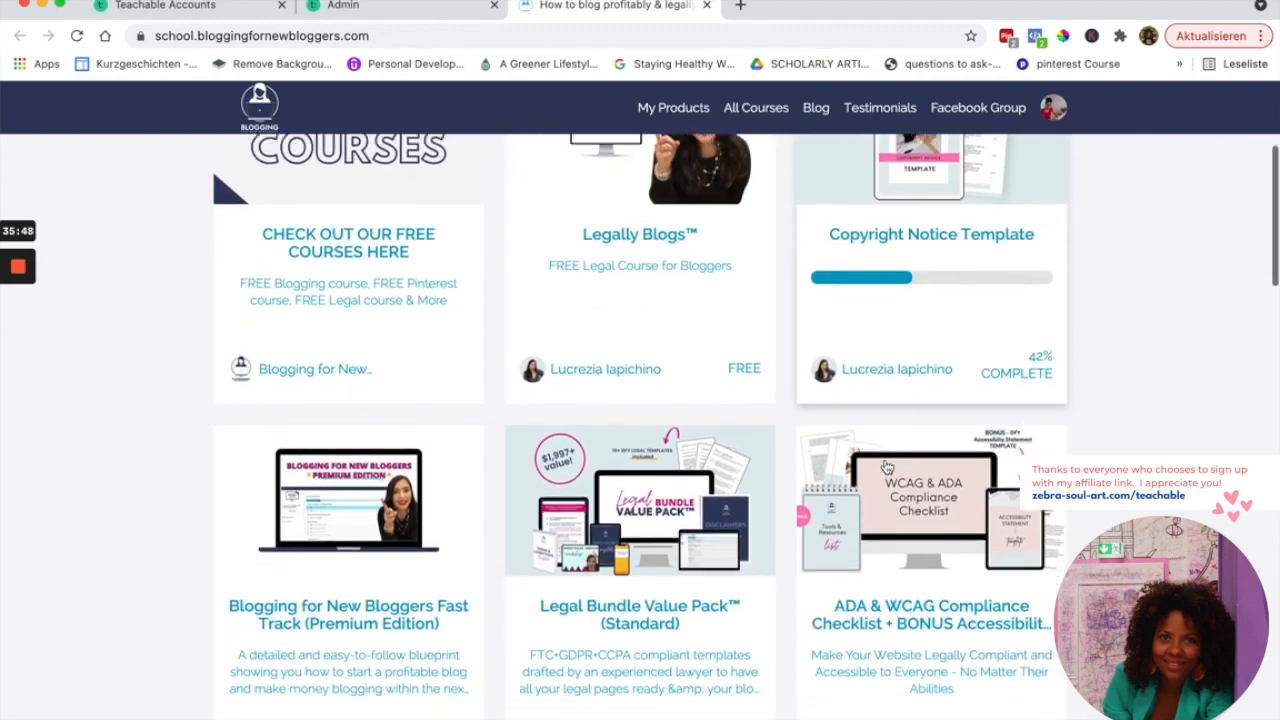
scroll(886, 467, down, 3)
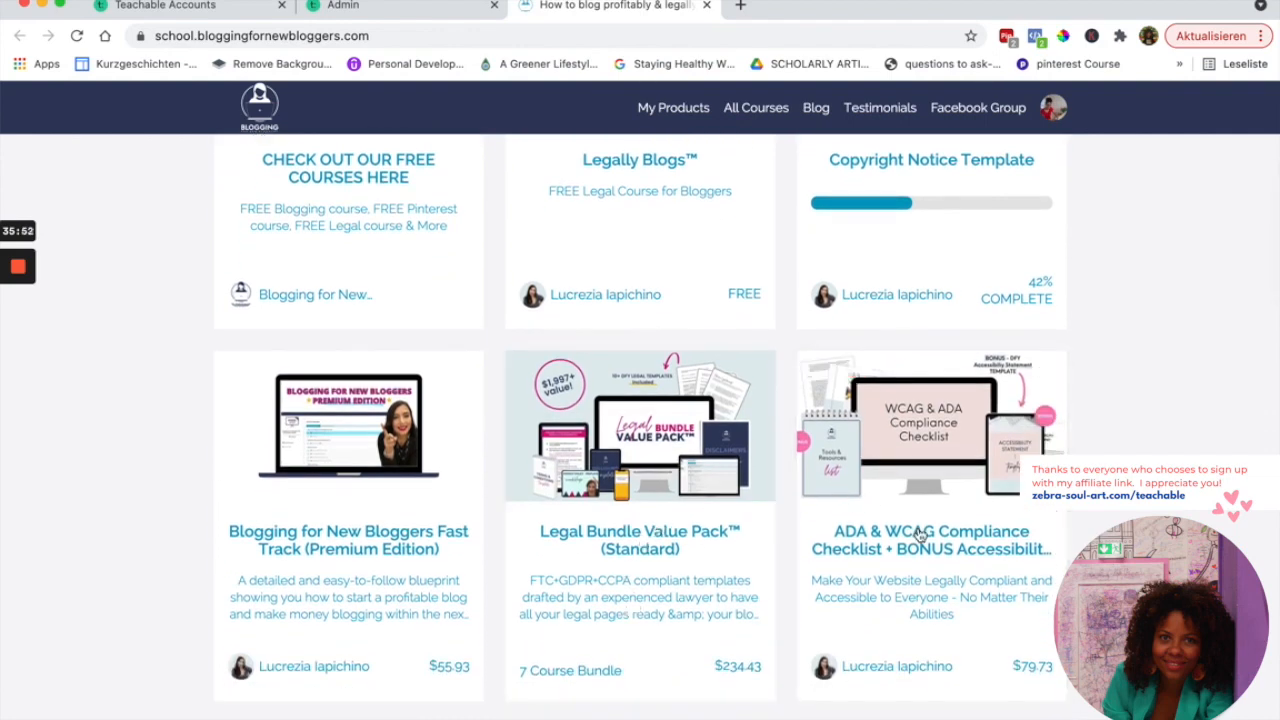
scroll(983, 614, down, 5)
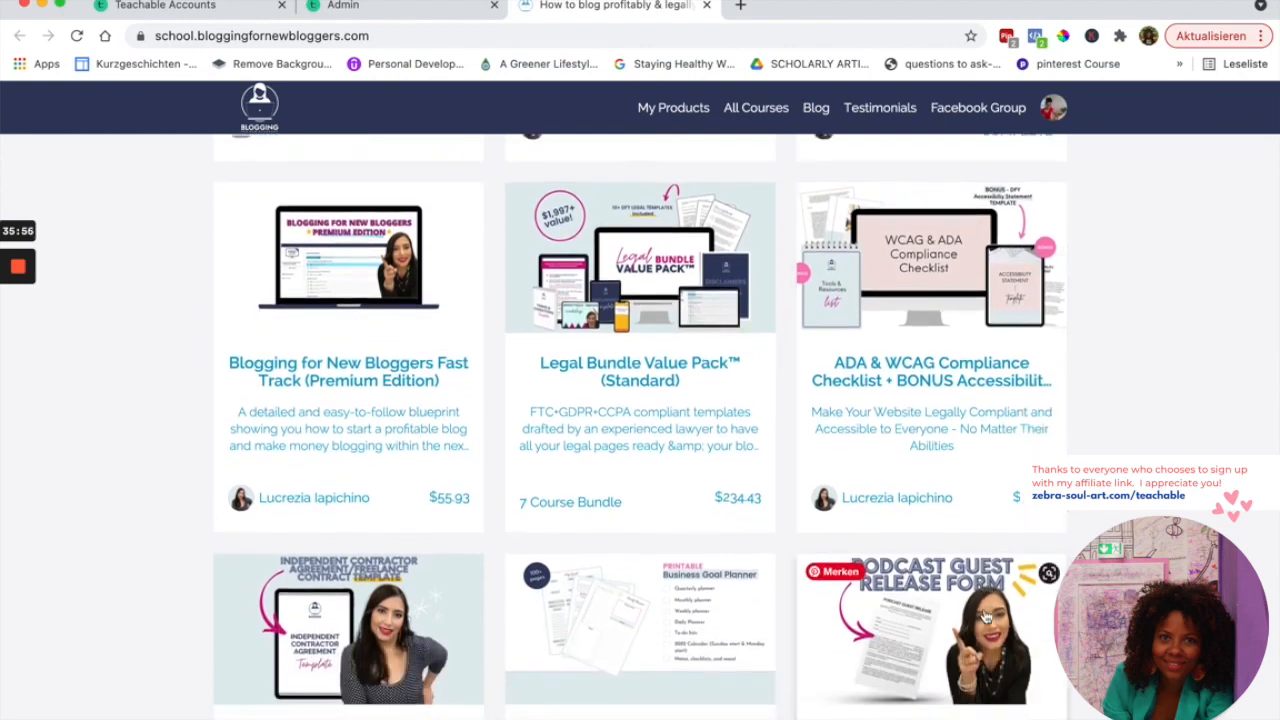
scroll(985, 617, down, 8)
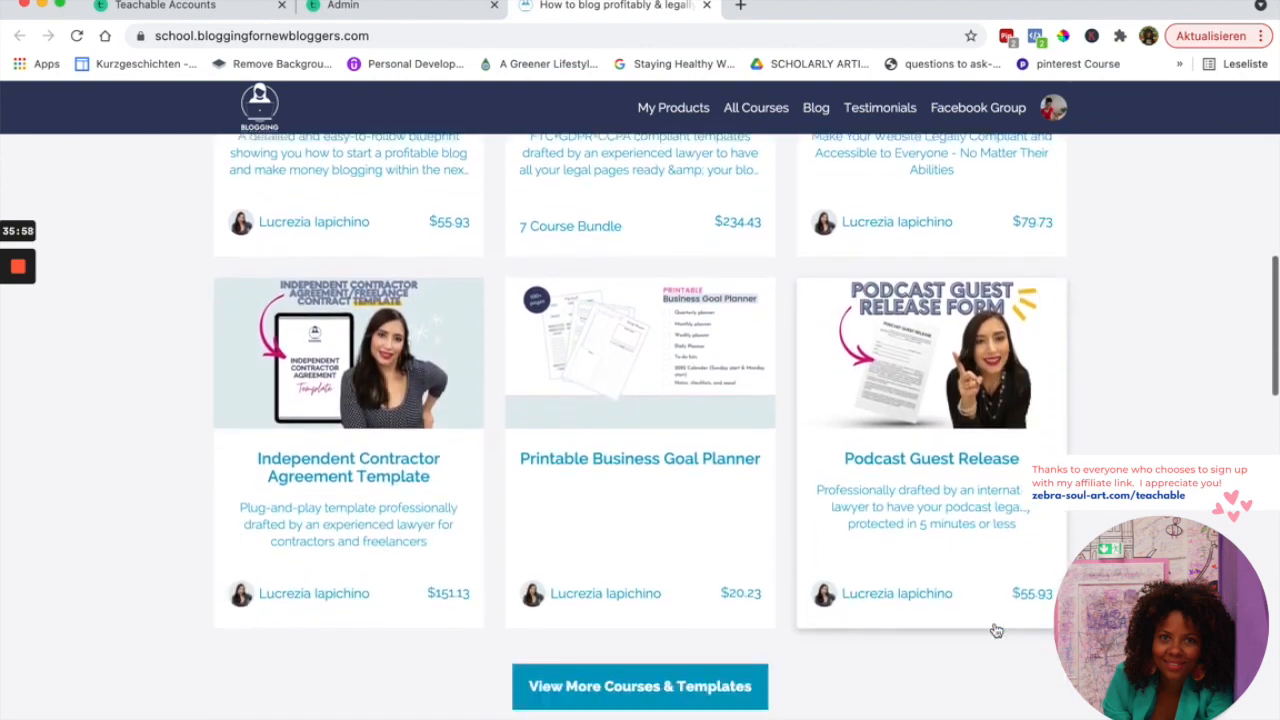
scroll(995, 620, down, 3)
click(645, 595)
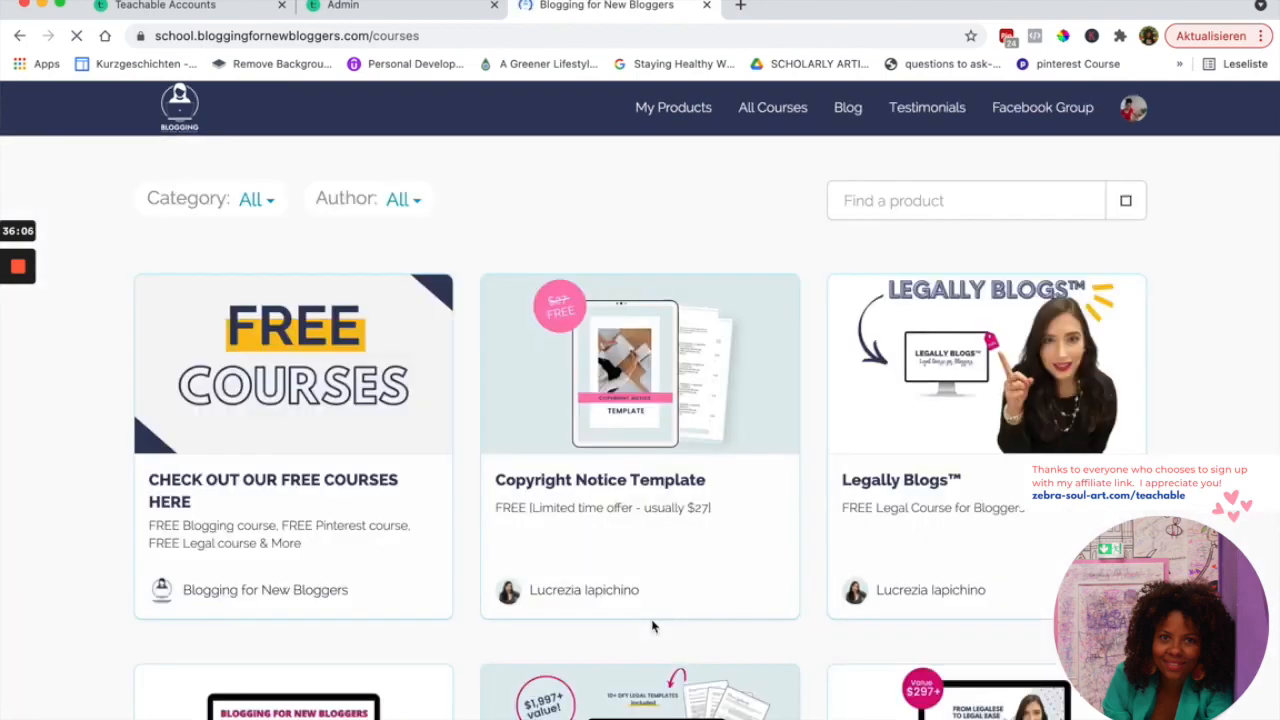
Open the Affiliate Program course at the end of the Blogging for New Bloggers course list
scroll(652, 626, down, 10)
scroll(652, 626, down, 20)
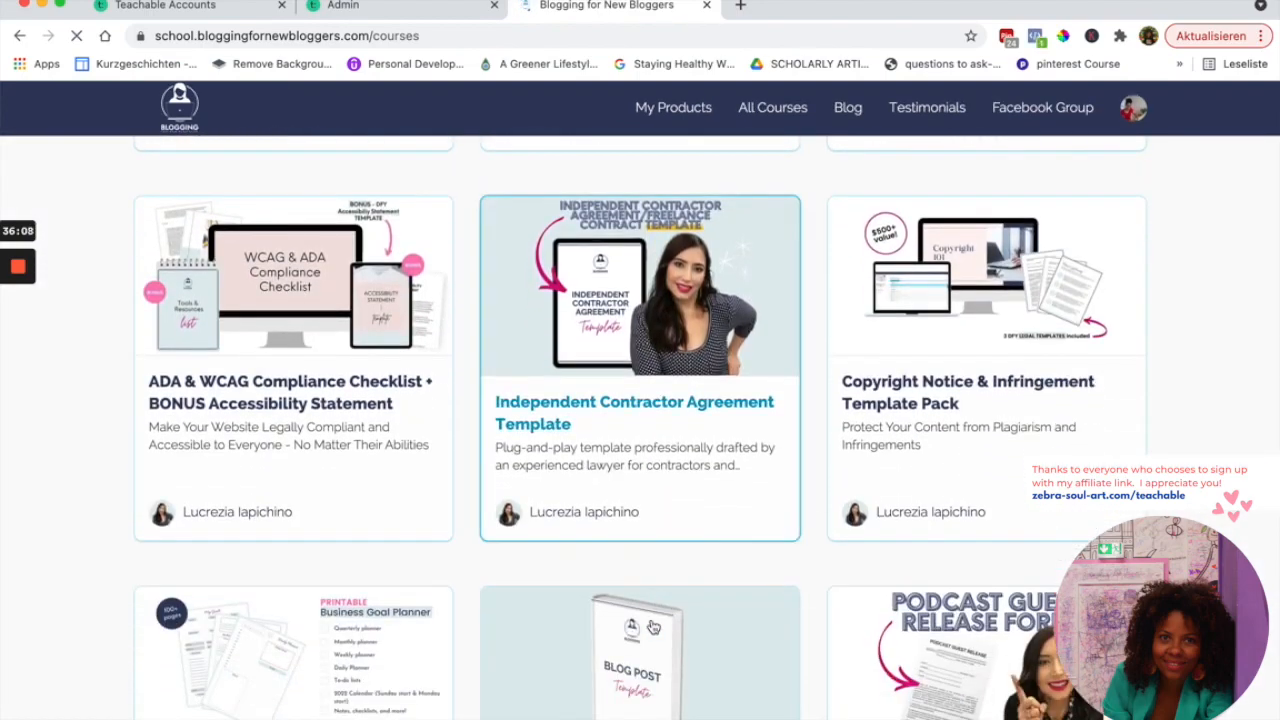
scroll(652, 628, down, 10)
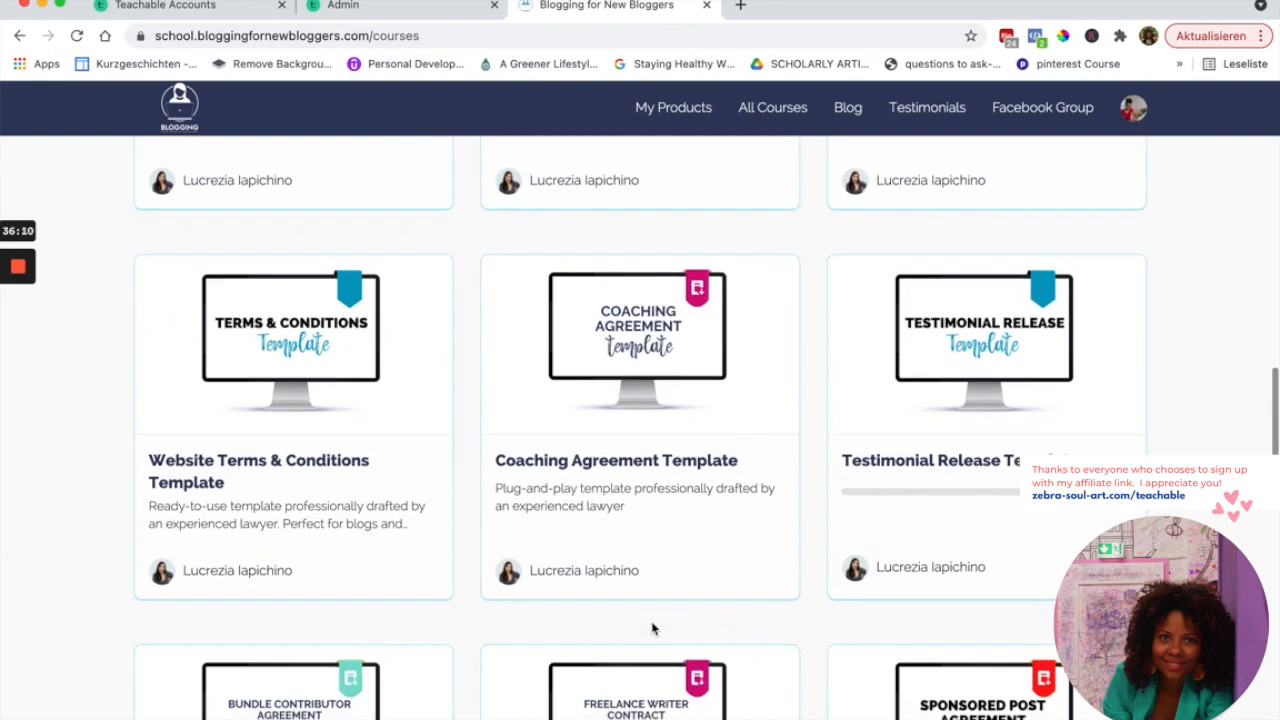
scroll(652, 536, down, 12)
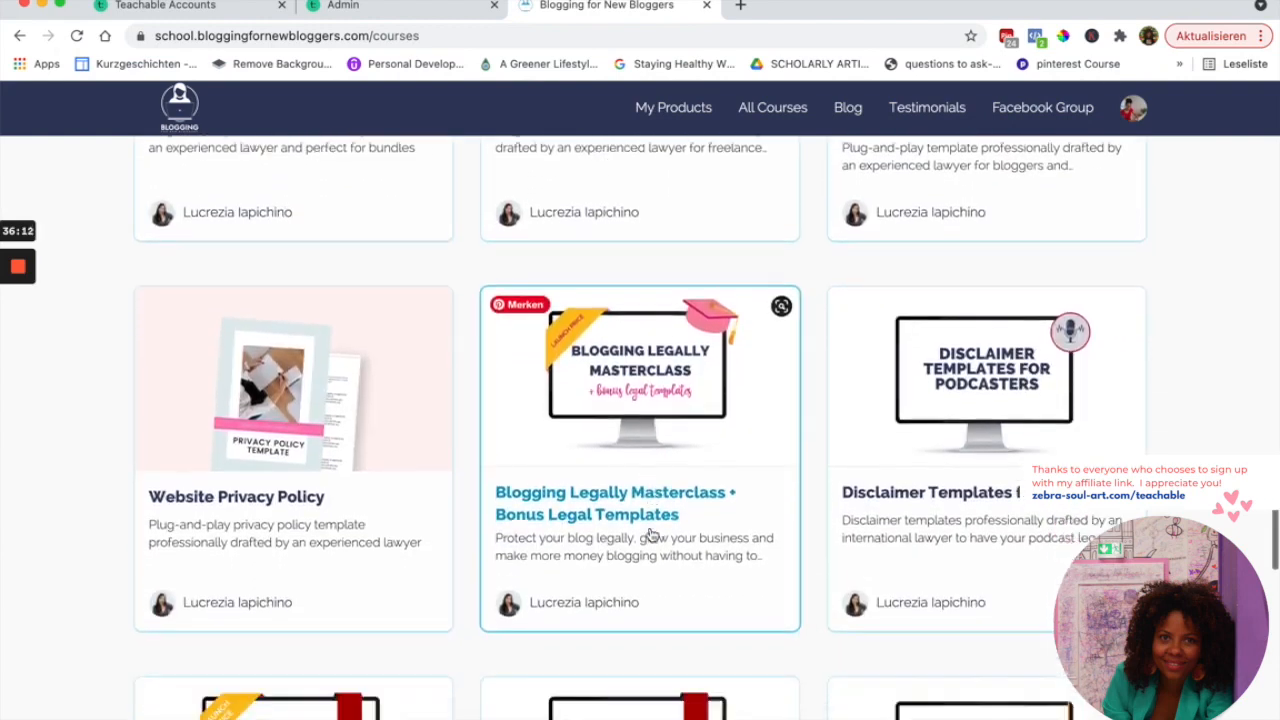
scroll(652, 536, down, 7)
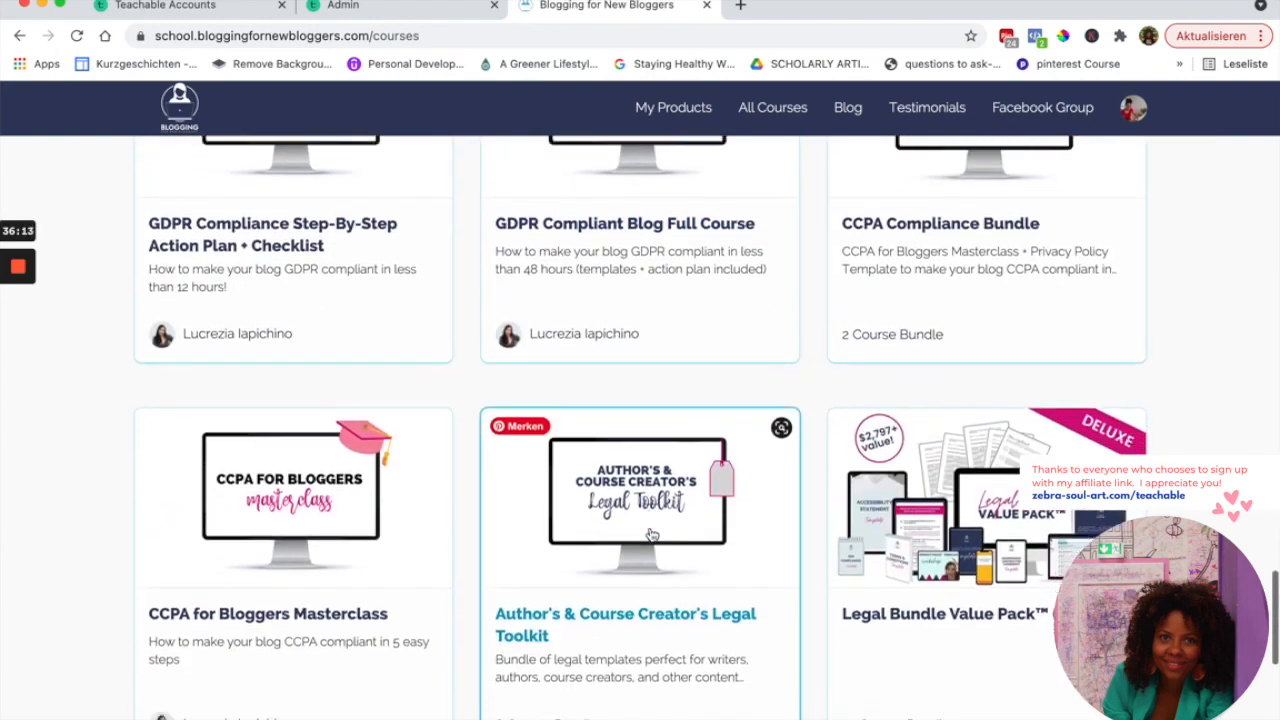
scroll(650, 535, down, 2)
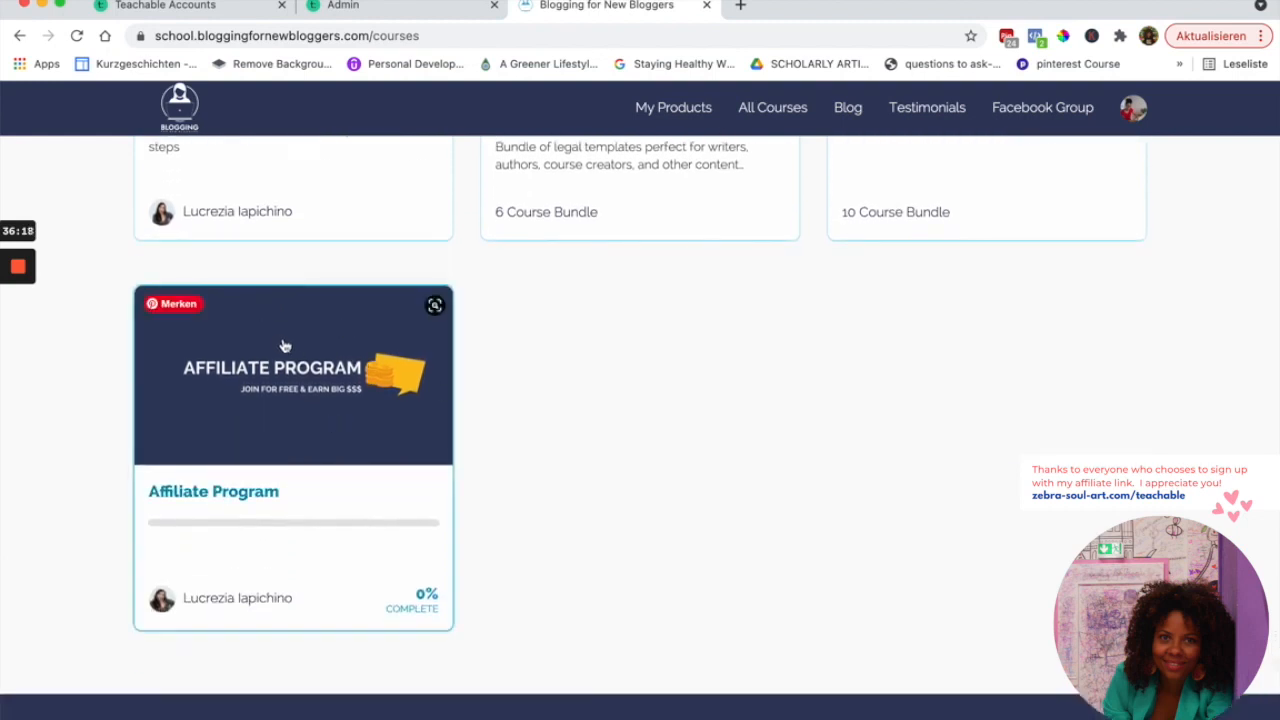
scroll(285, 345, up, 1)
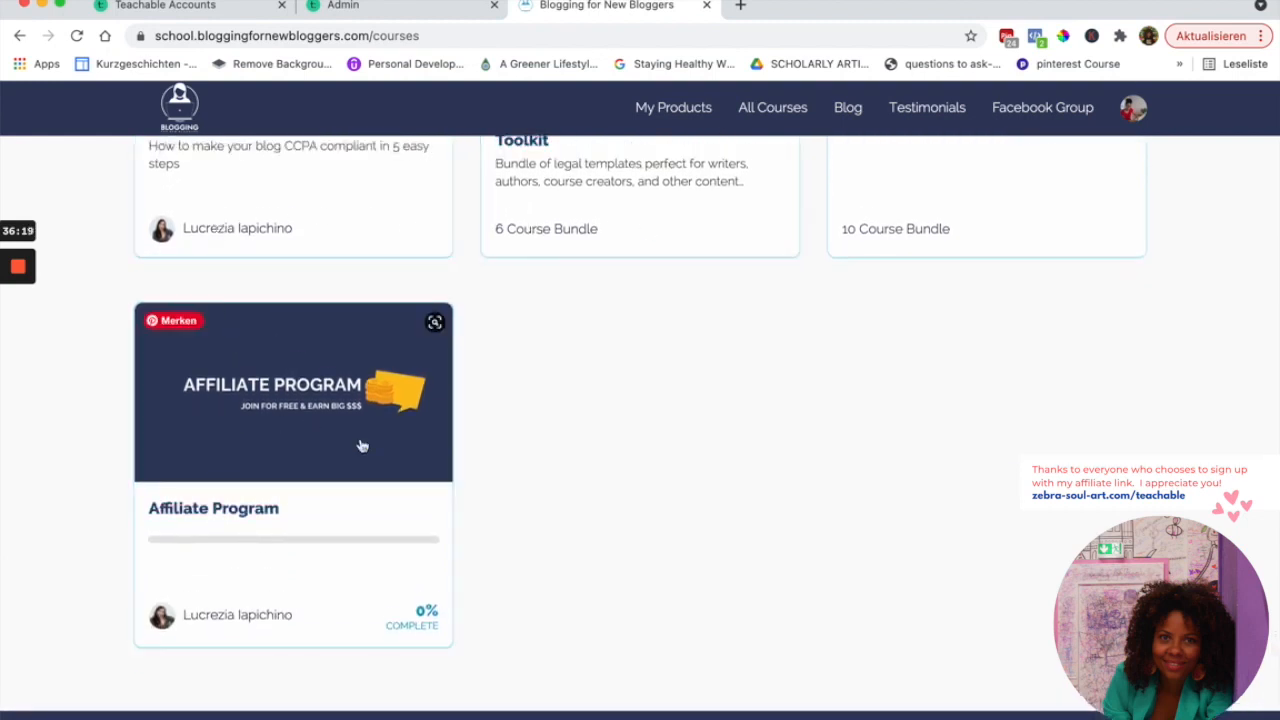
click(226, 512)
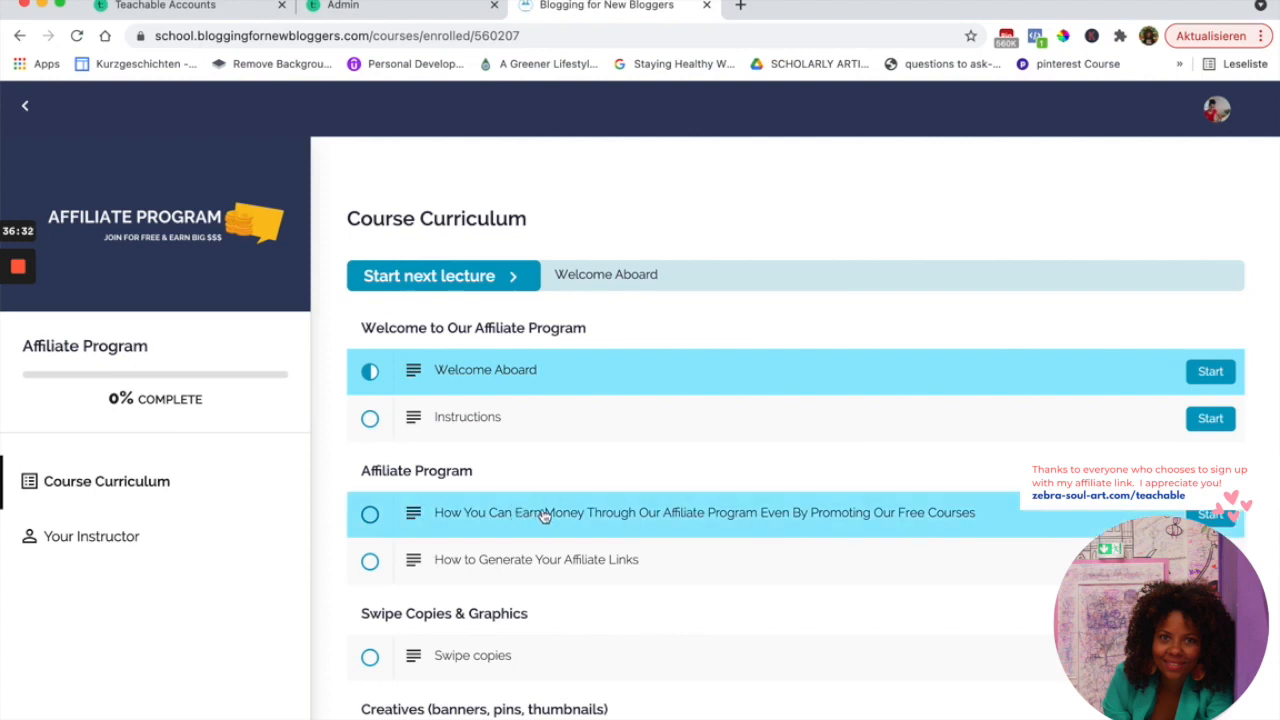
Look through the Affiliate Program course curriculum, from the welcome lectures to the creatives section
scroll(628, 520, down, 1)
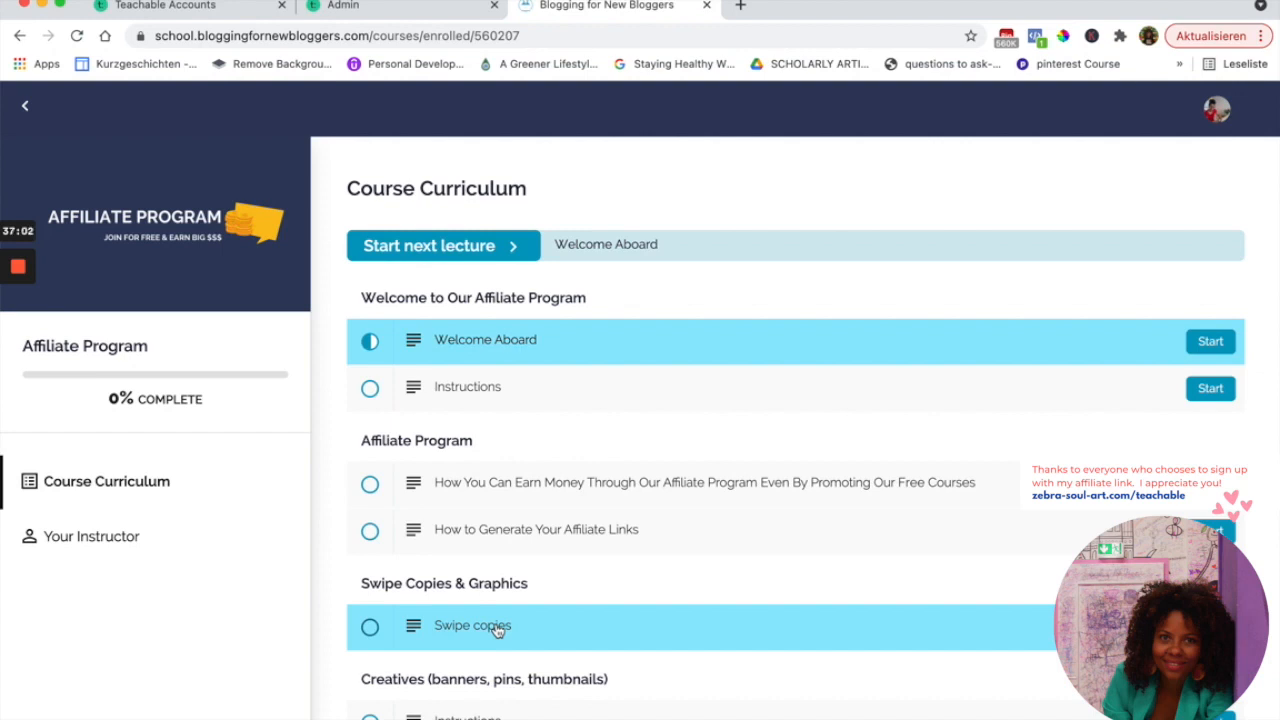
scroll(505, 648, down, 2)
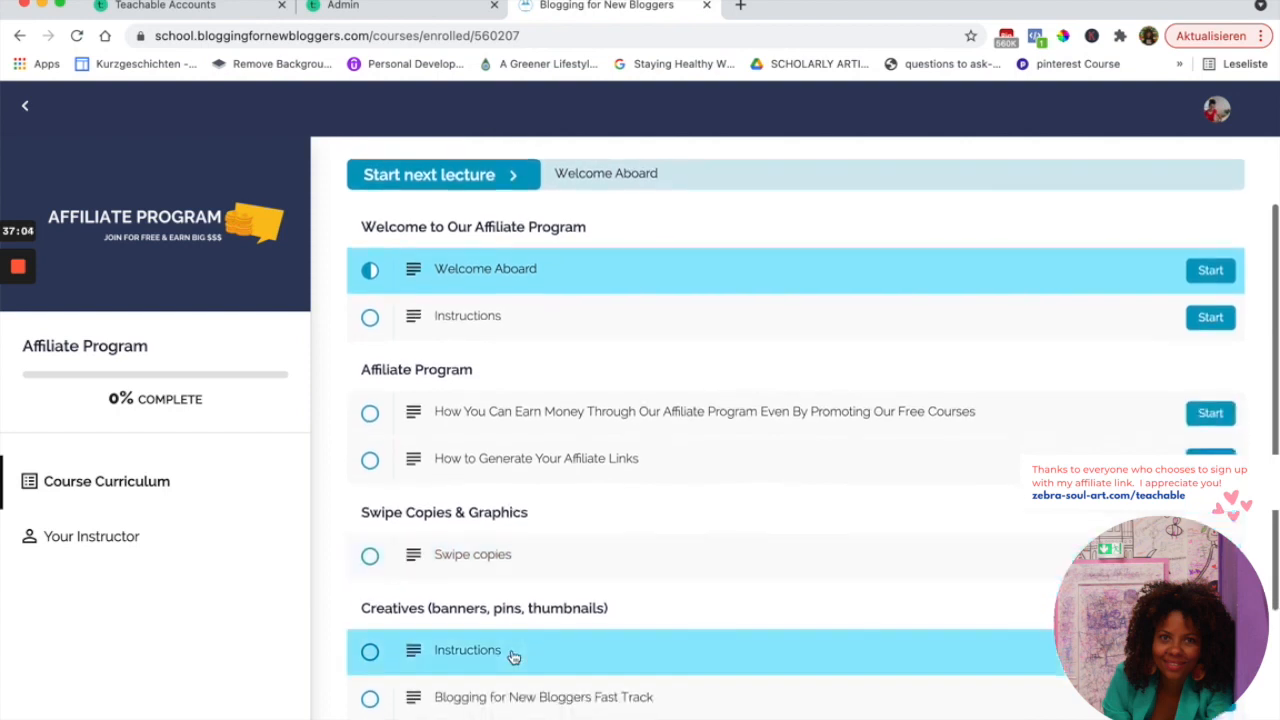
scroll(513, 656, down, 5)
scroll(513, 500, up, 7)
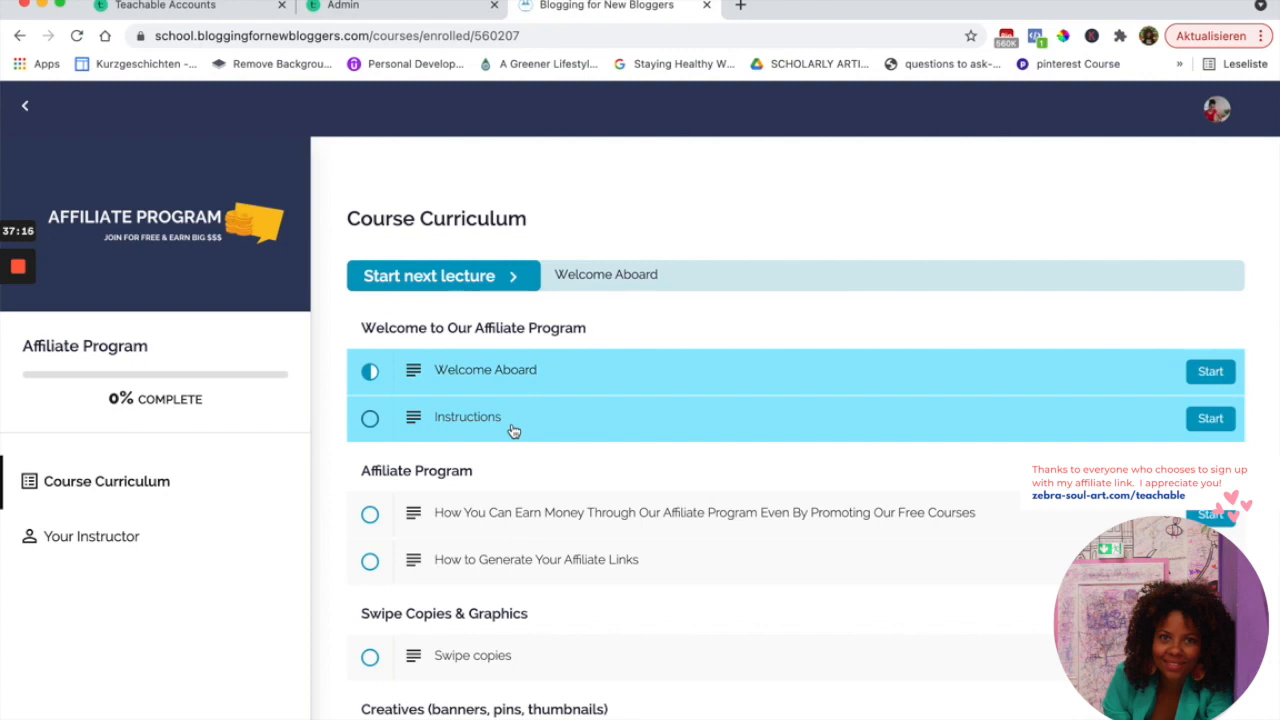
Close the course page and review the affiliate and enrolled schools on the Teachable account profile
click(707, 8)
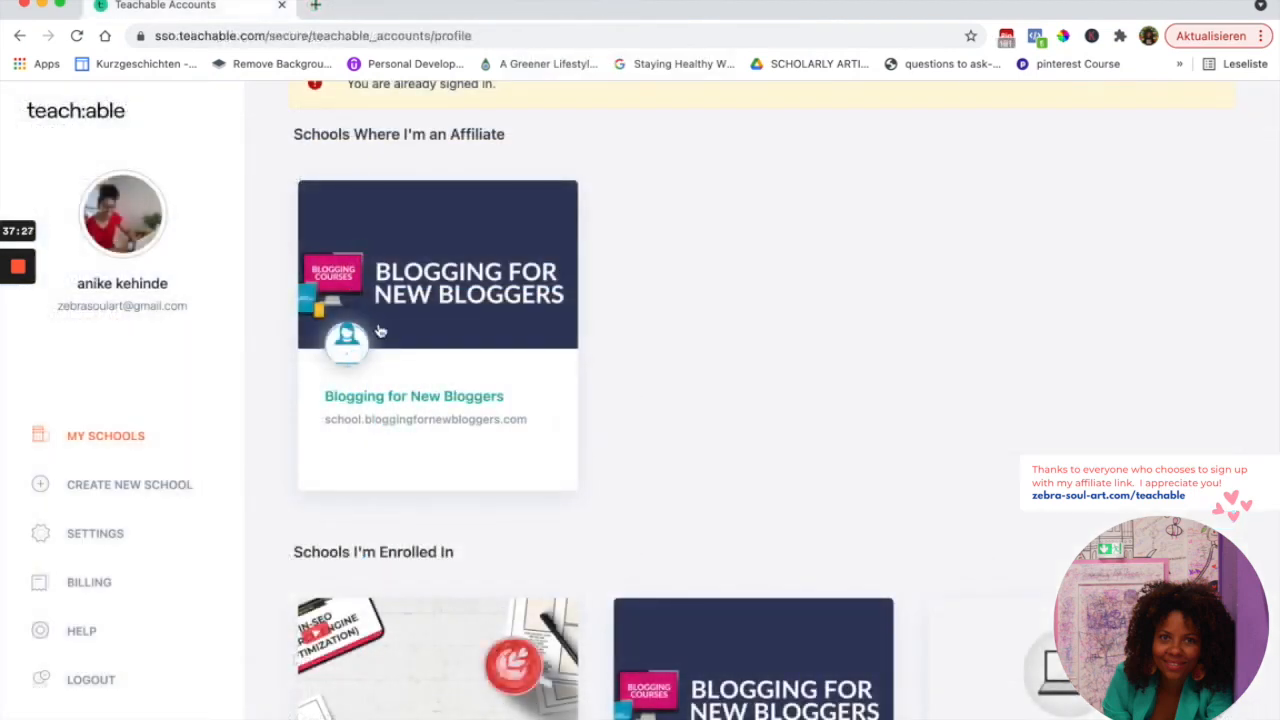
scroll(380, 331, down, 2)
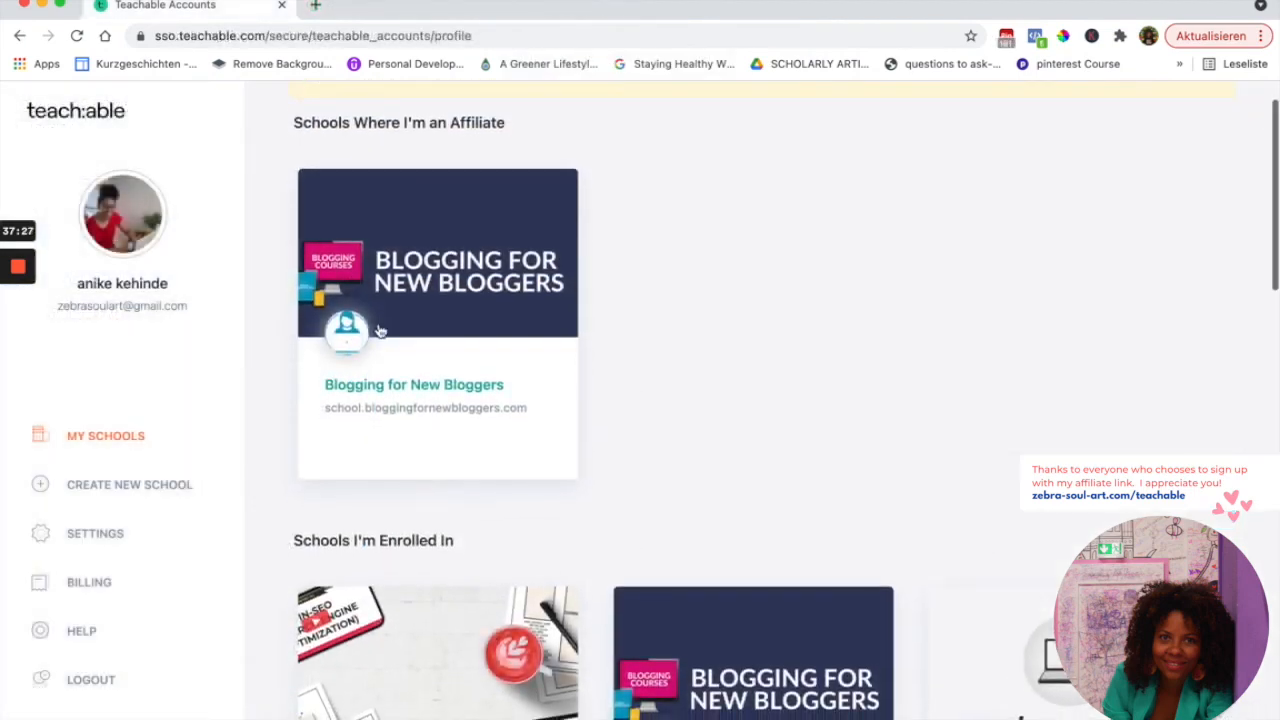
scroll(380, 331, down, 3)
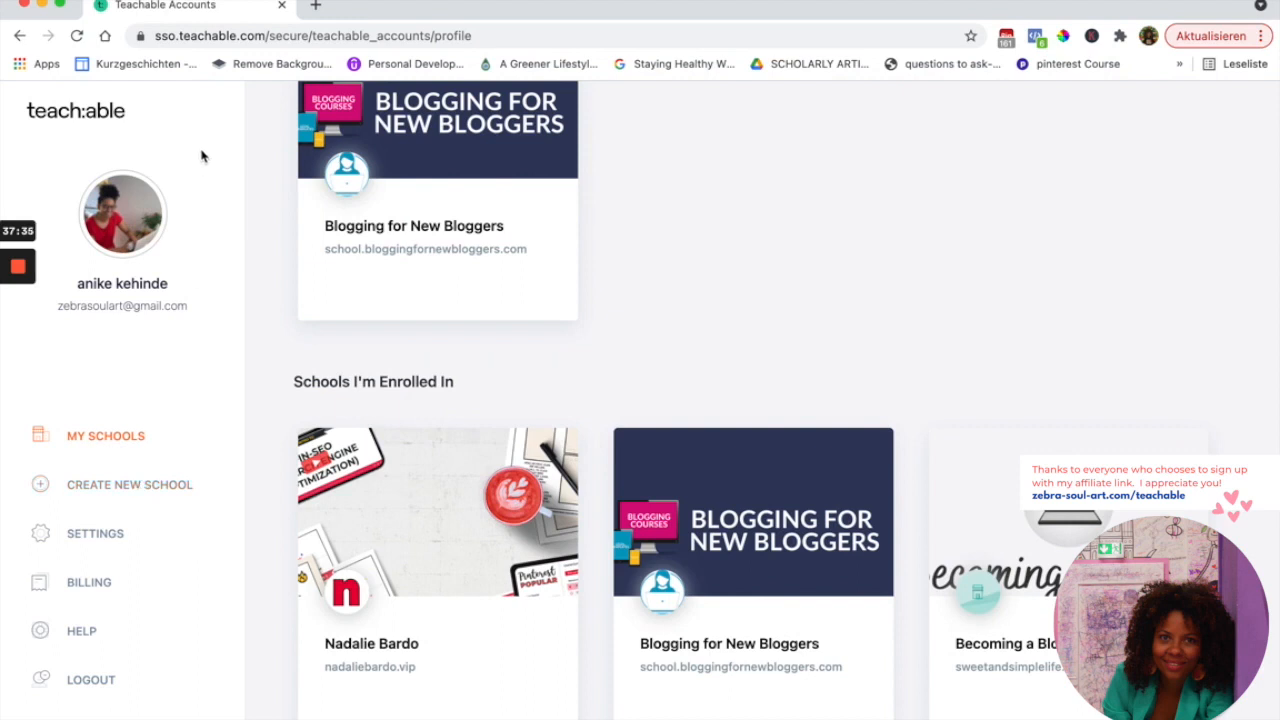
scroll(141, 650, down, 1)
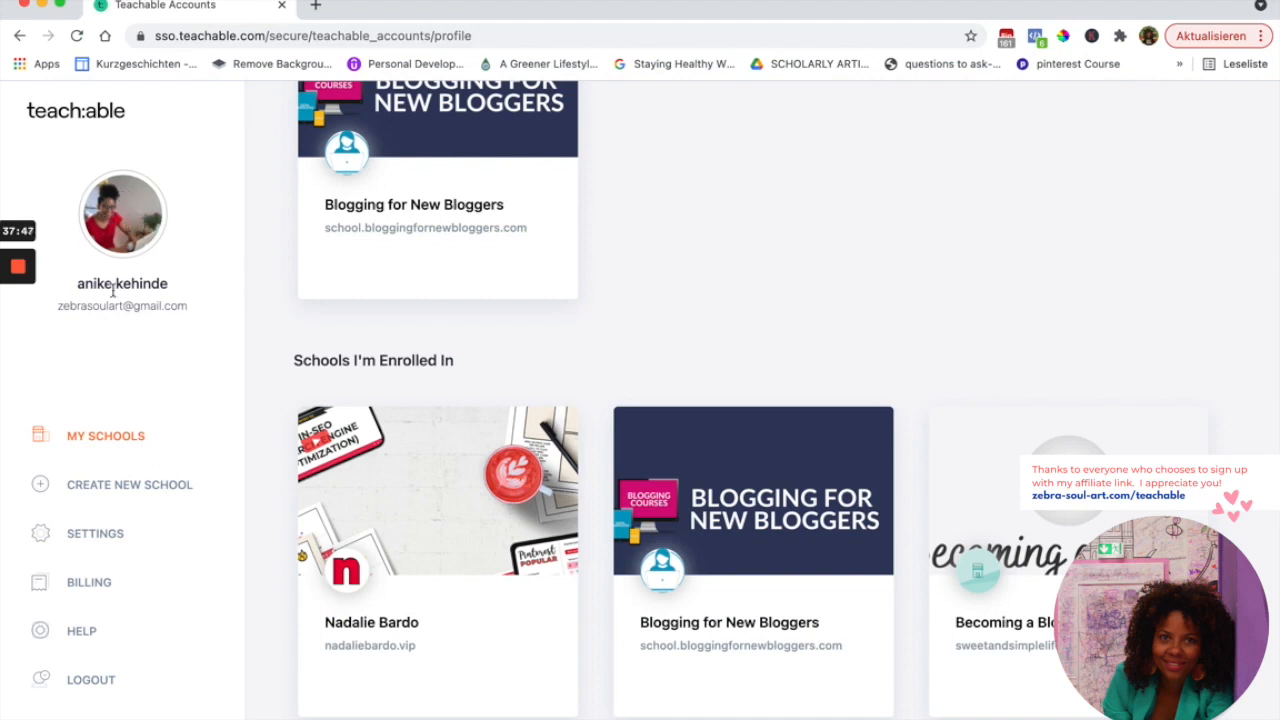
scroll(130, 380, down, 1)
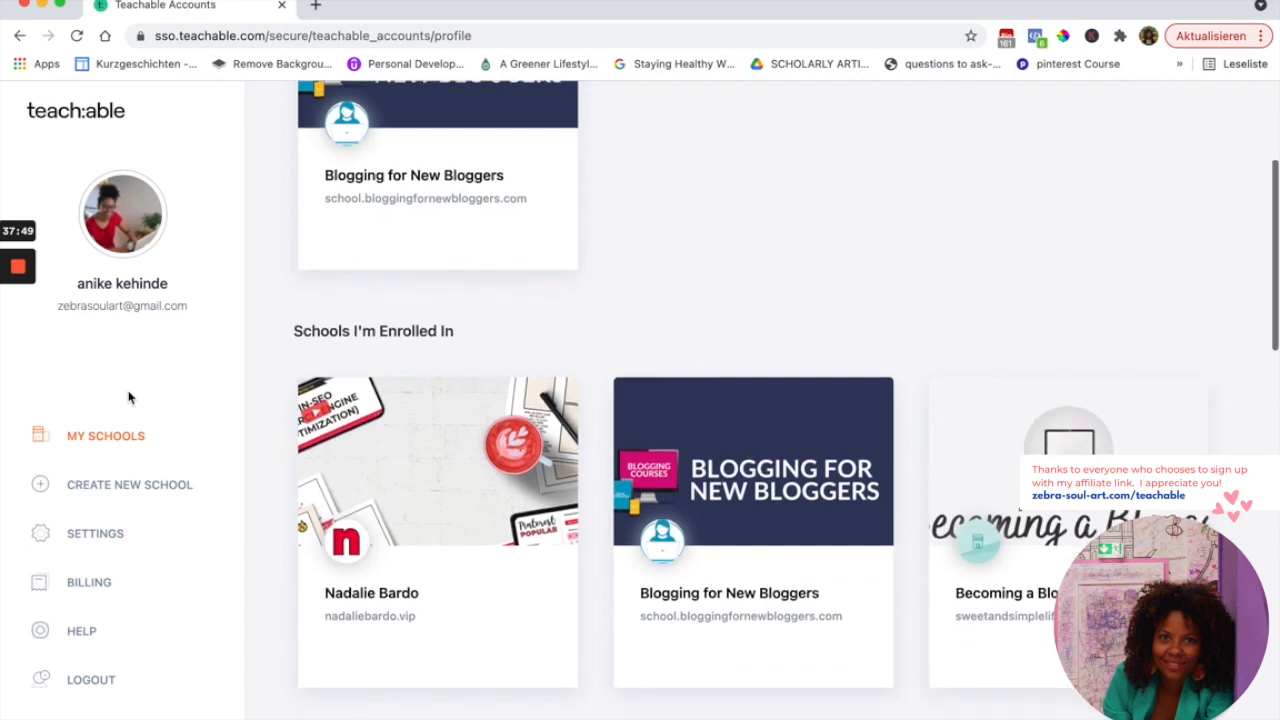
Create a new school named Zebra Soul Art
click(96, 488)
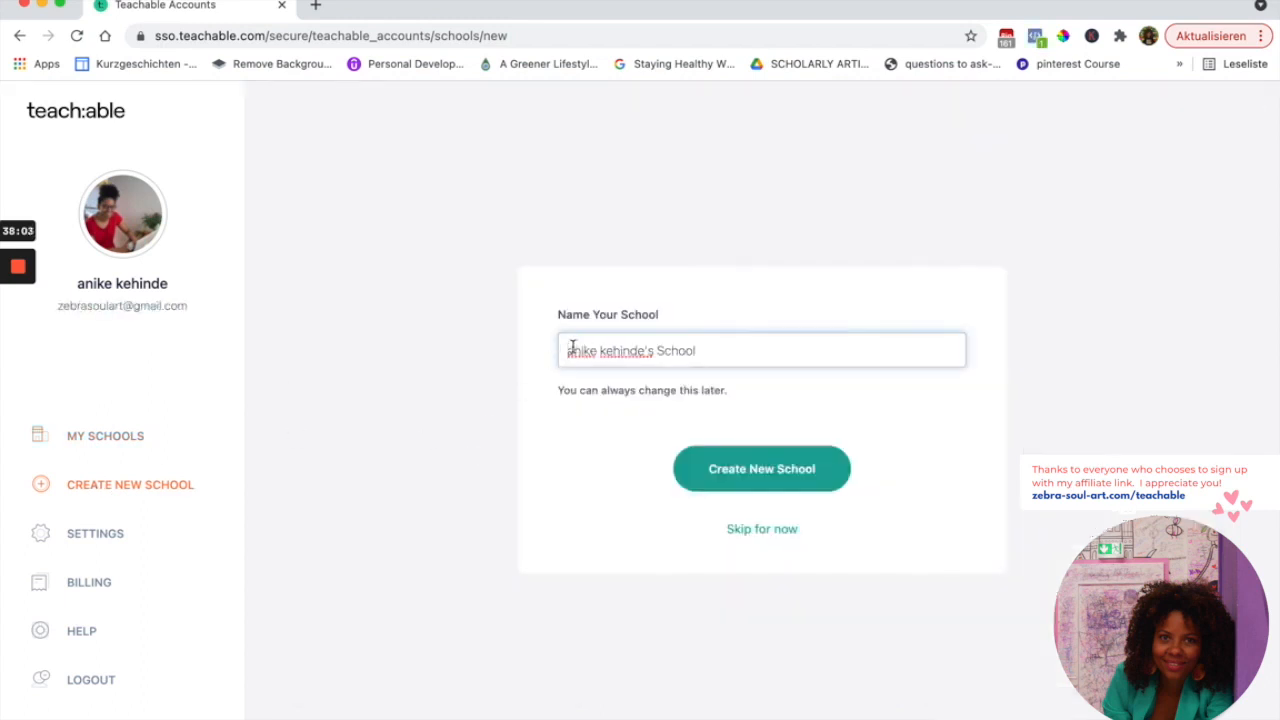
drag(569, 349, 714, 362)
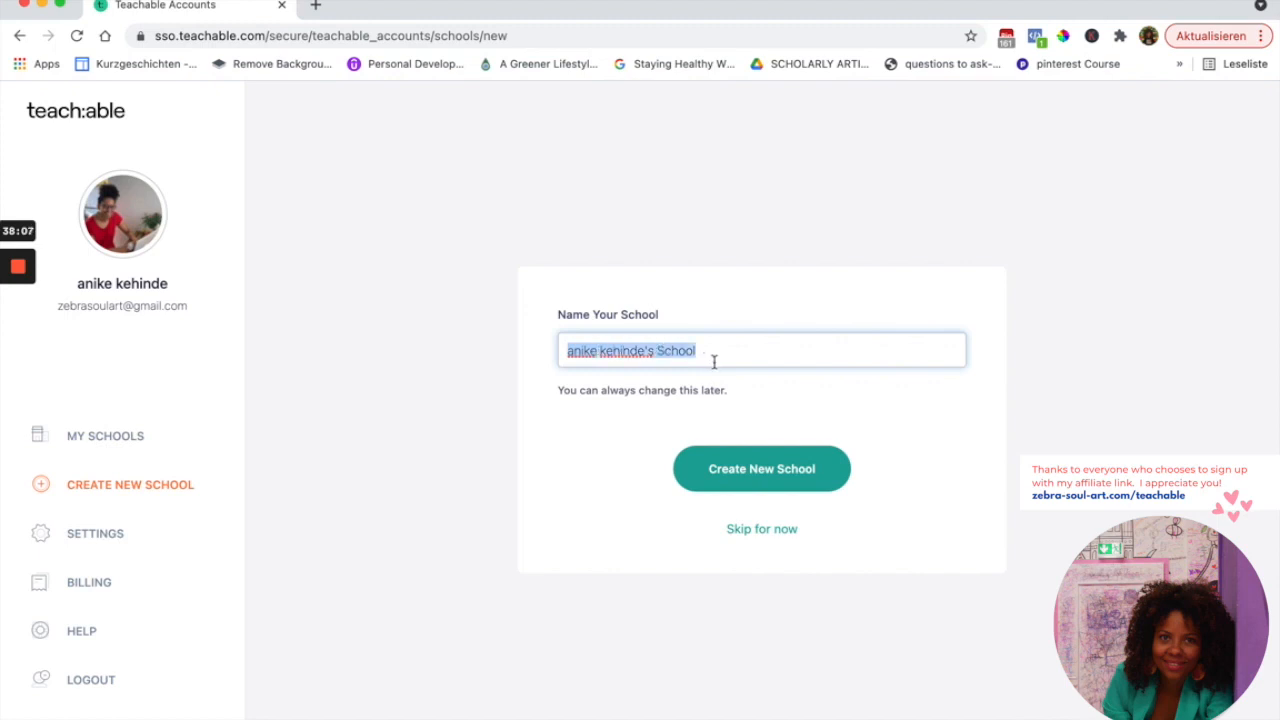
text(Zebra Soul Art Academy)
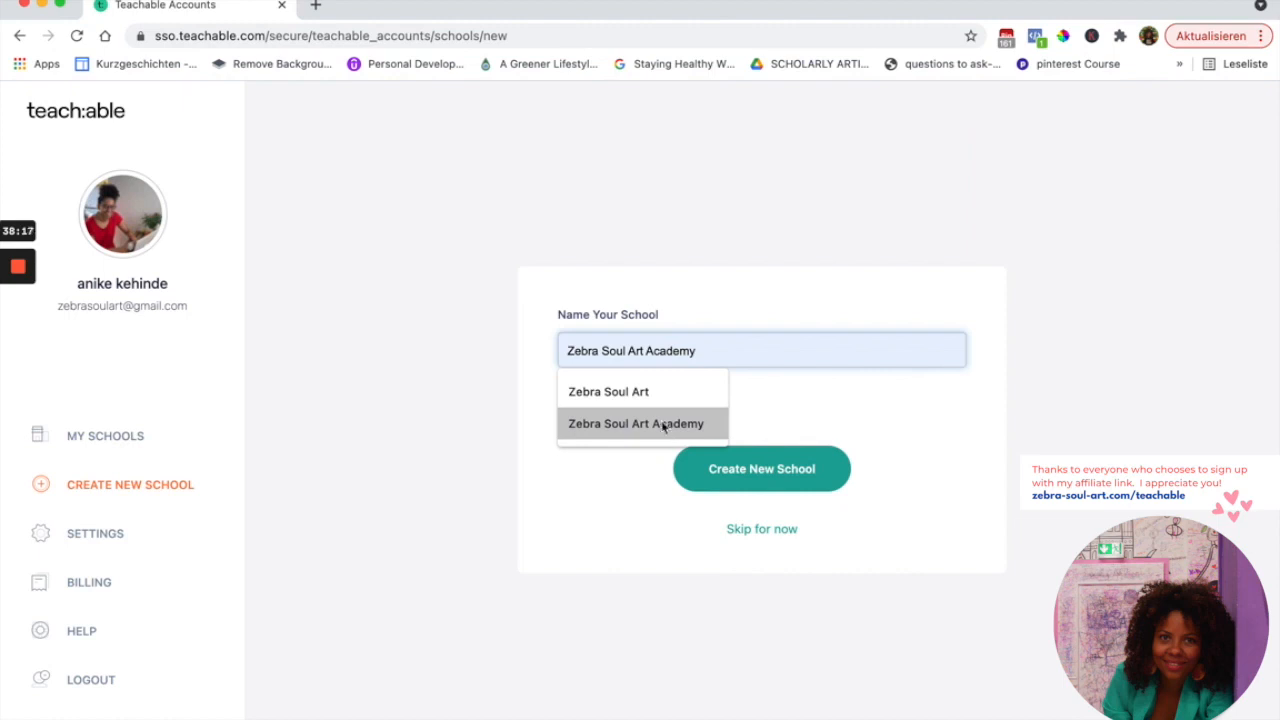
click(654, 391)
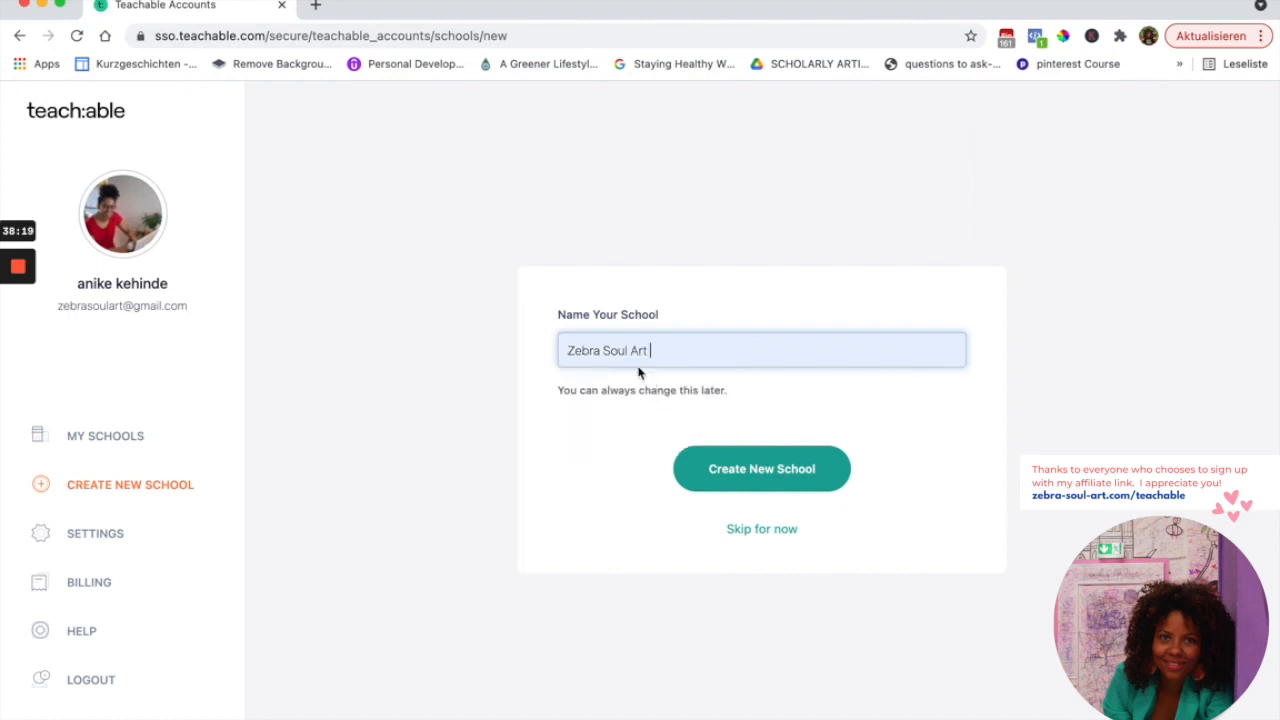
click(622, 352)
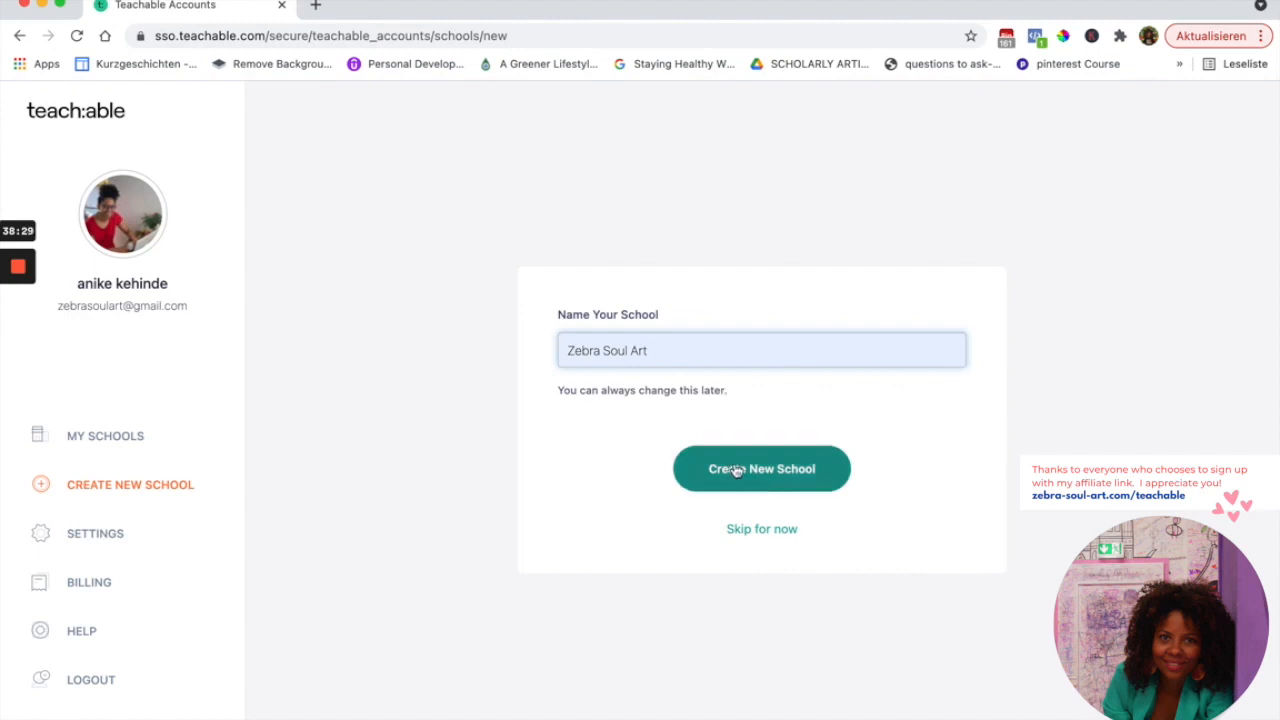
click(769, 474)
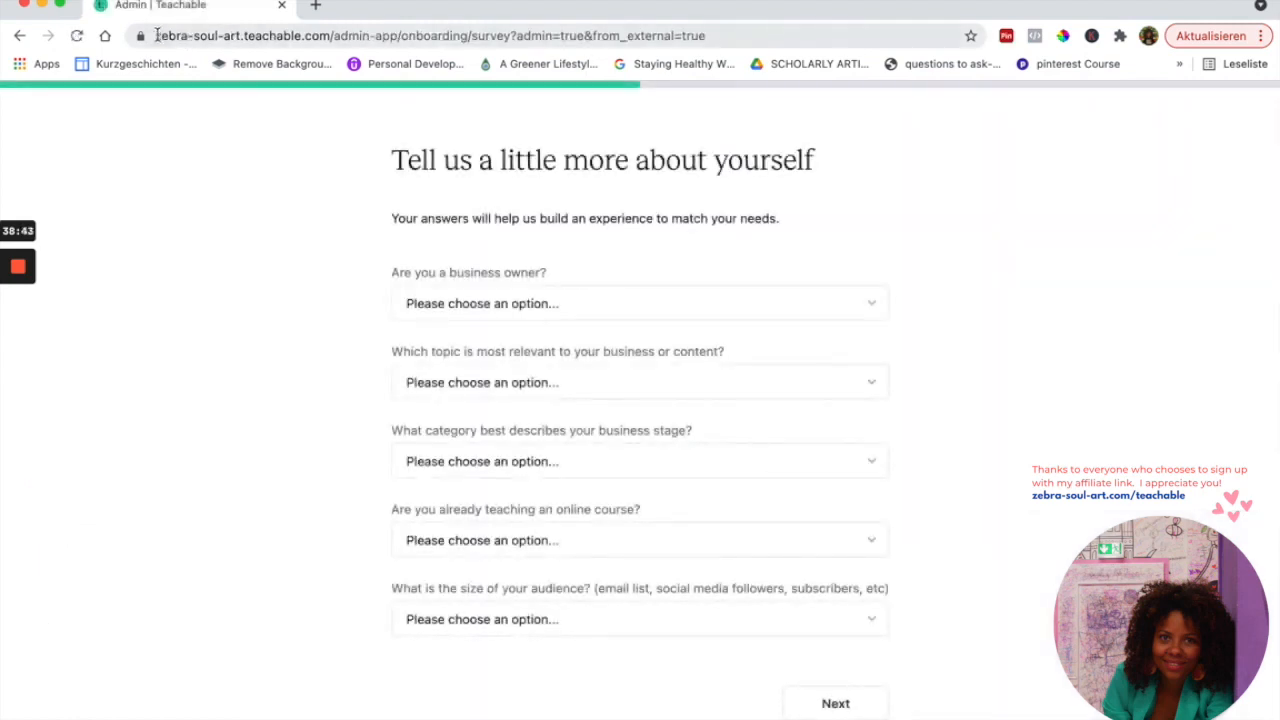
Examine the new school's web address and the heading and introduction of the onboarding survey
click(157, 36)
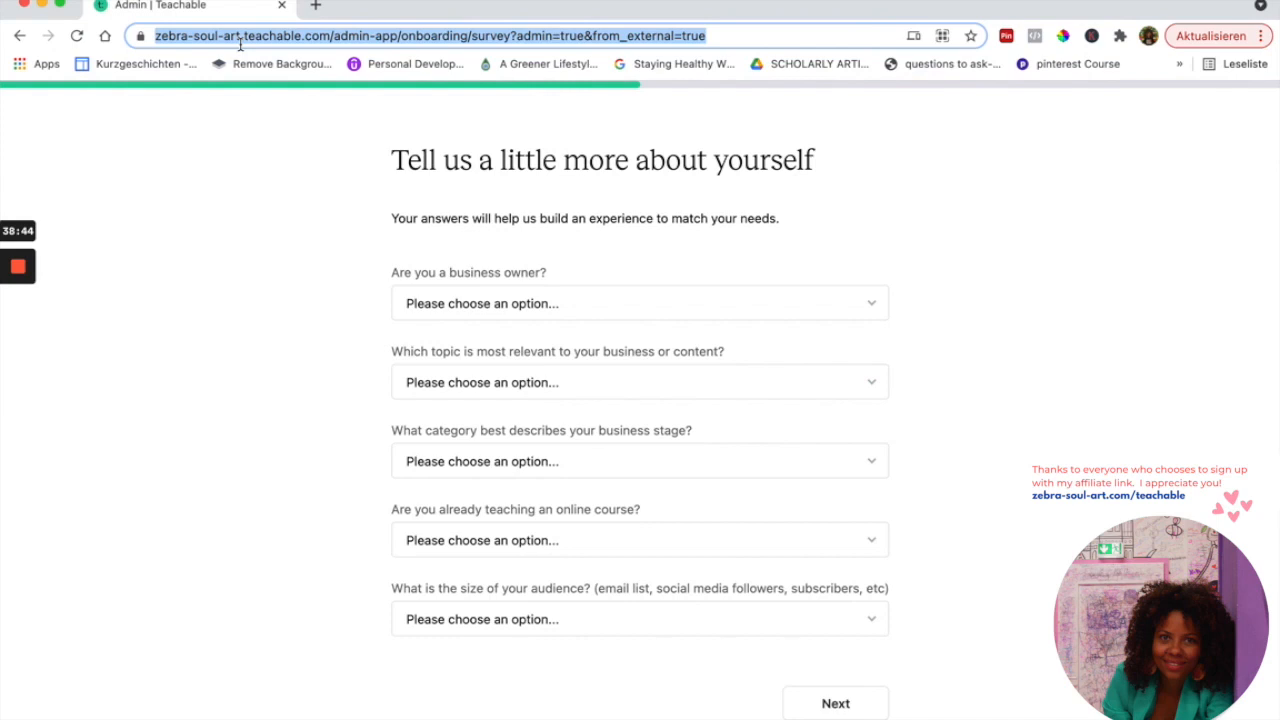
shift+click(333, 36)
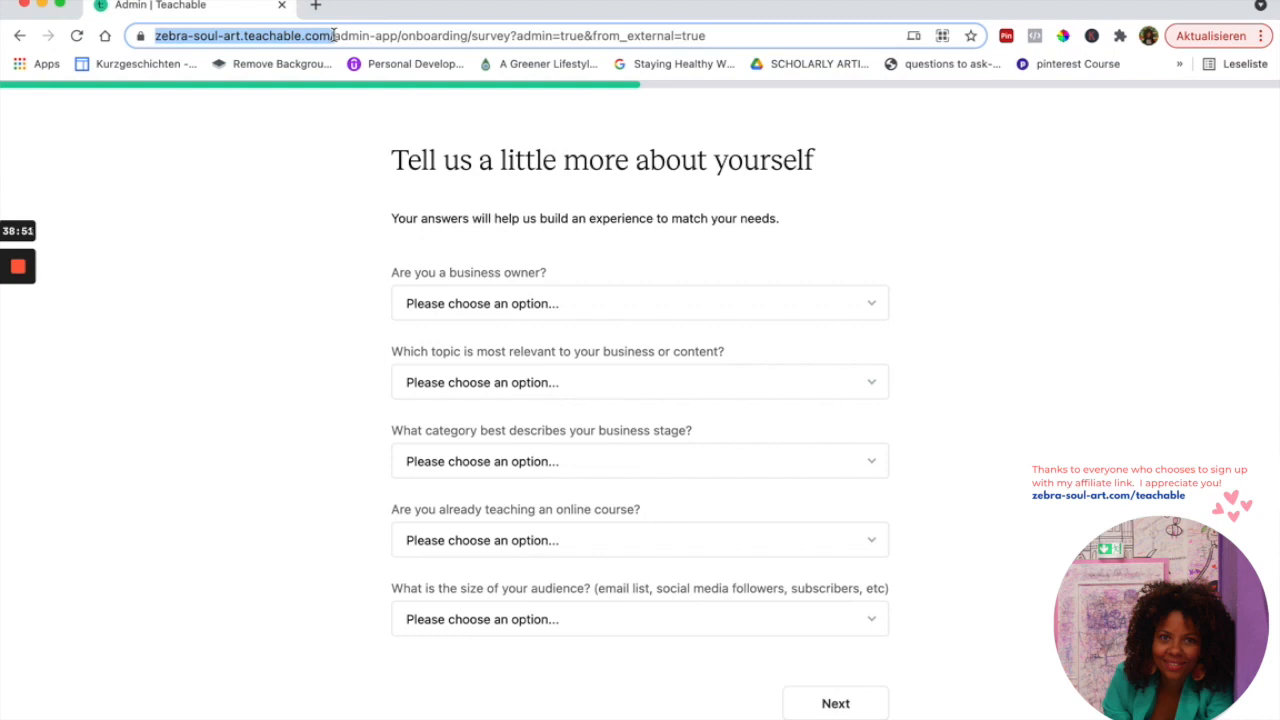
drag(394, 158, 837, 186)
drag(392, 218, 749, 237)
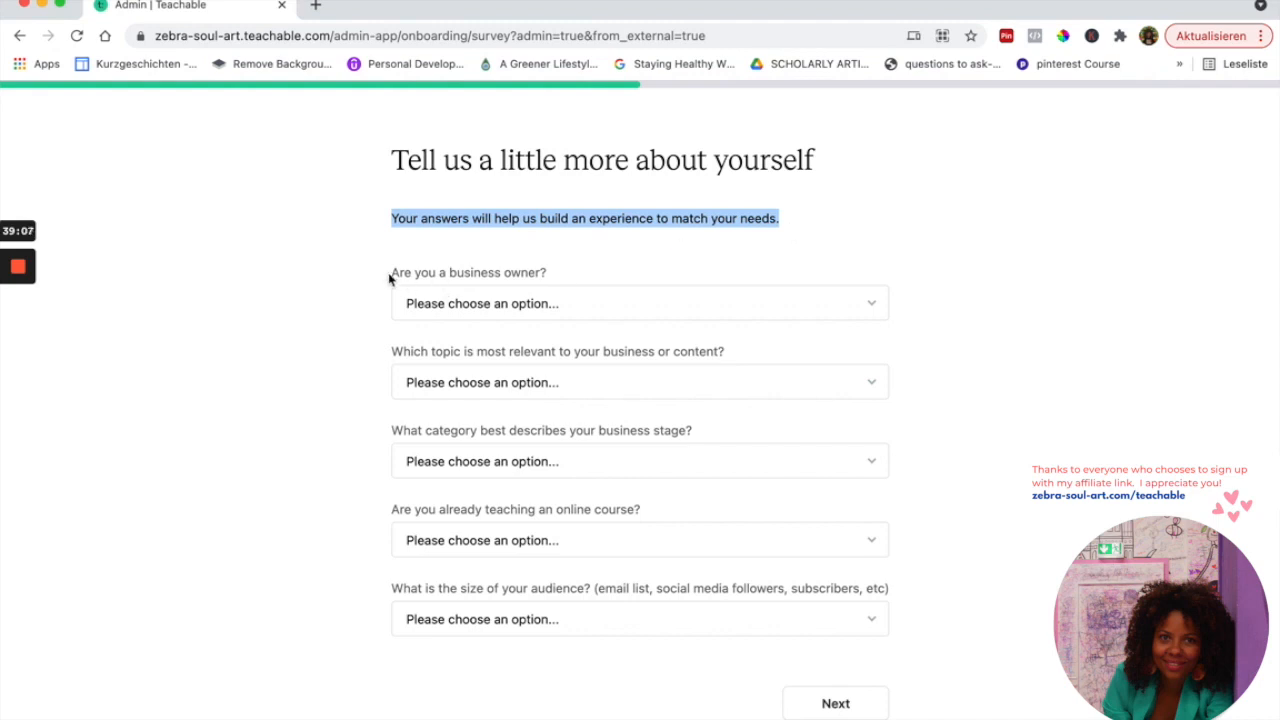
Answer the survey with full-time work on the business and Coach or Tutor (in-person or online instruction) as primary identity
click(550, 312)
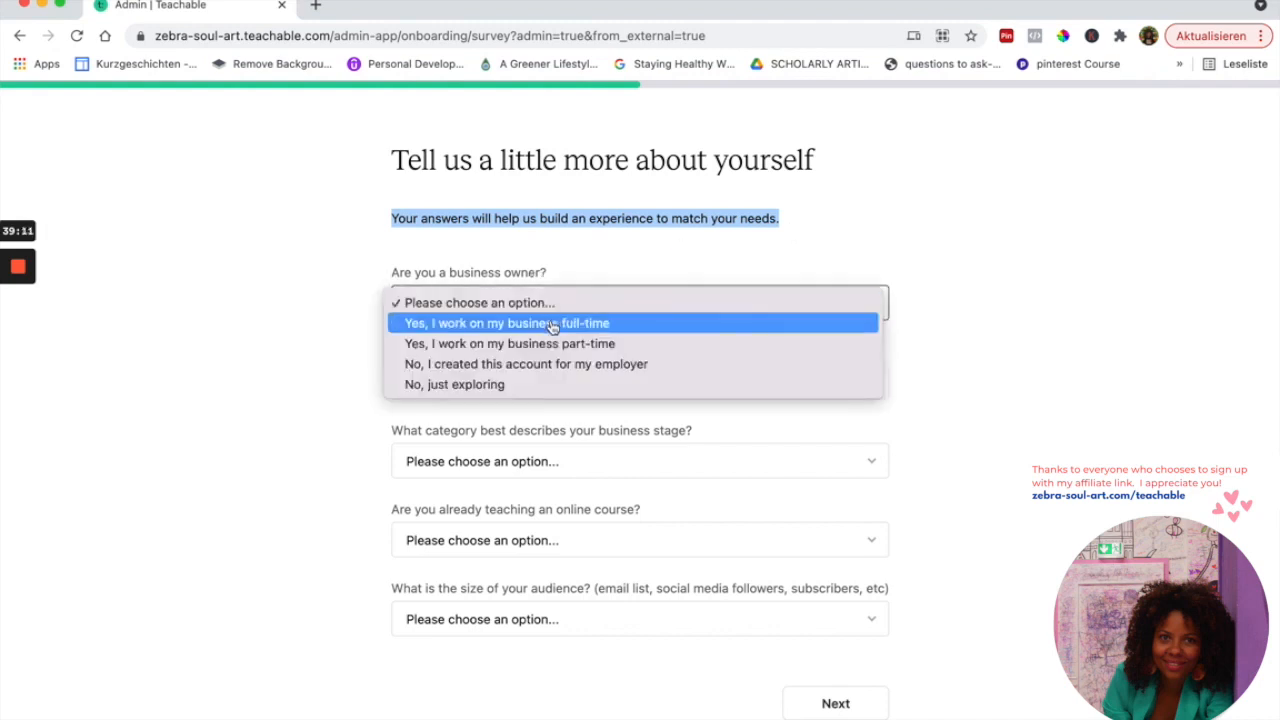
click(652, 333)
scroll(583, 352, down, 1)
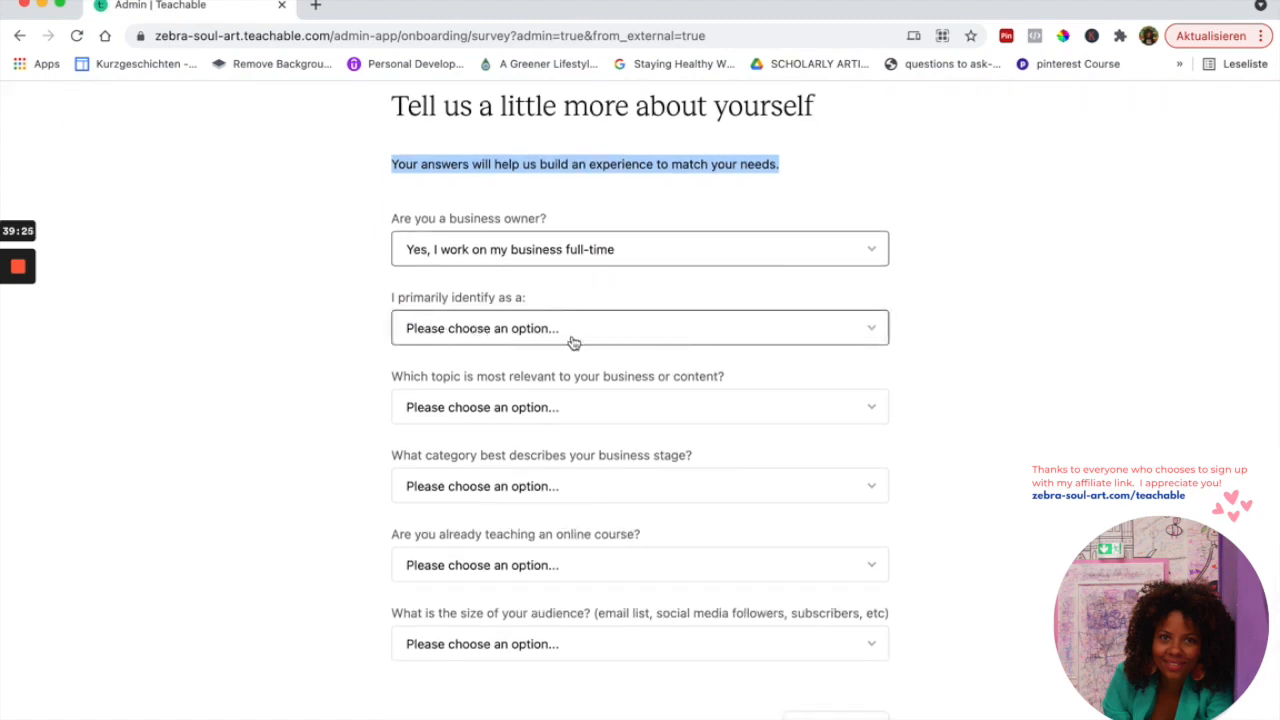
click(575, 336)
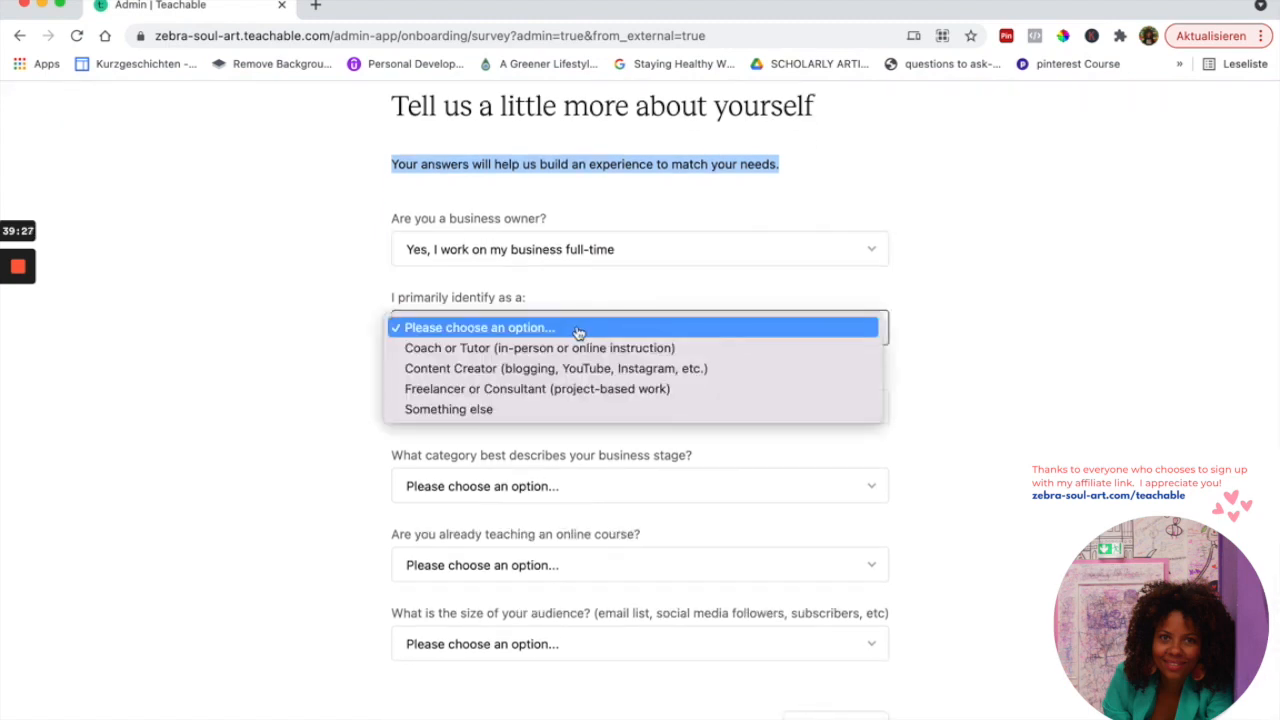
click(687, 352)
Set the most relevant topic to Personal Development and the business stage to "I prefer not to answer"
scroll(685, 360, down, 1)
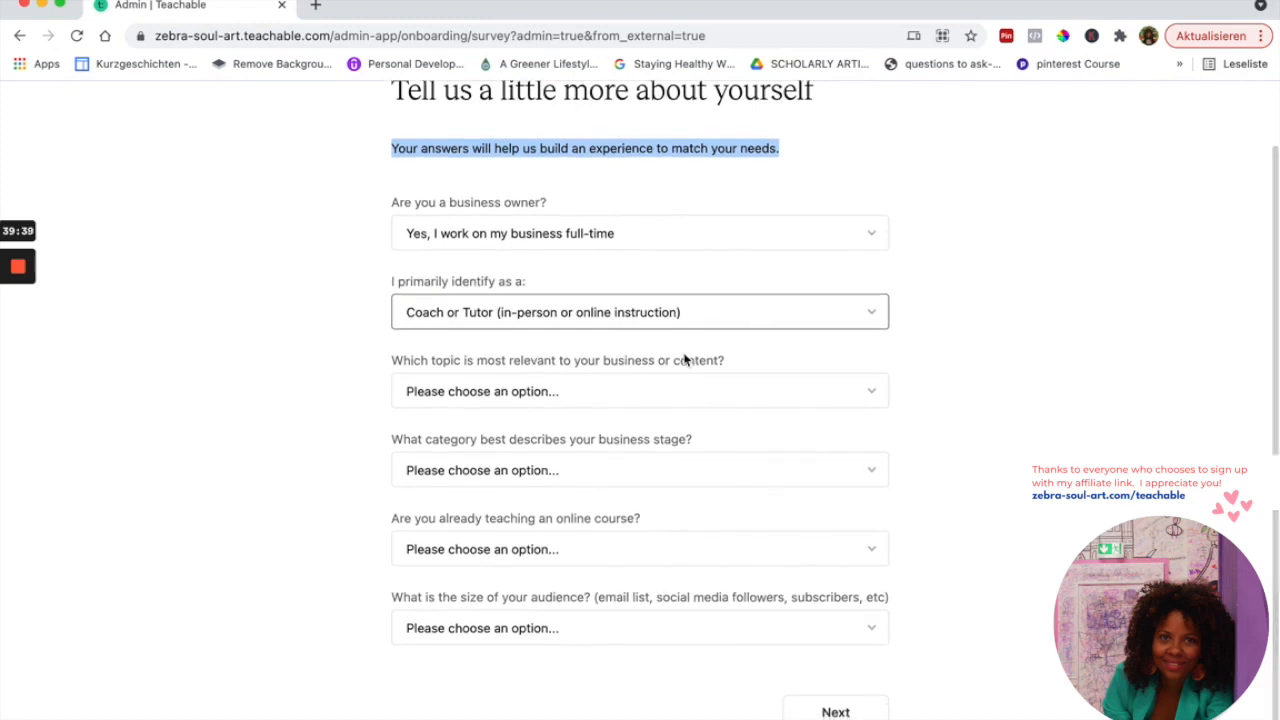
scroll(685, 360, down, 1)
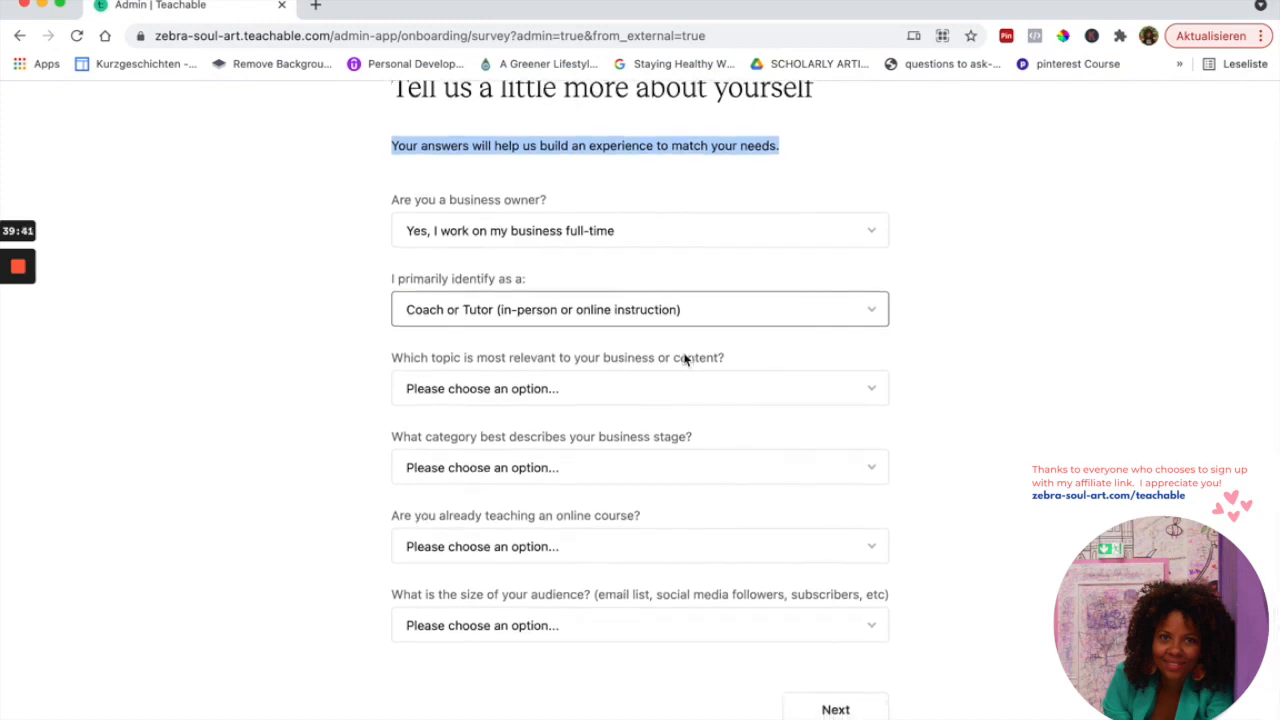
scroll(686, 360, up, 1)
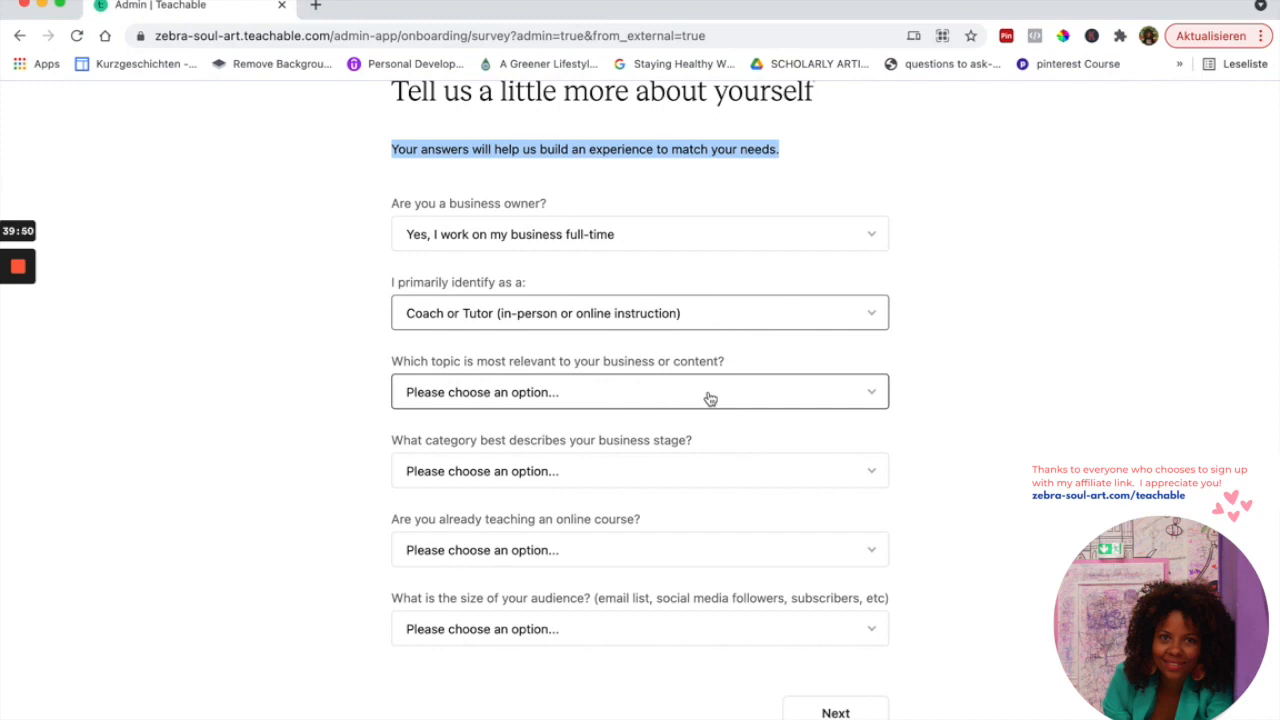
click(710, 399)
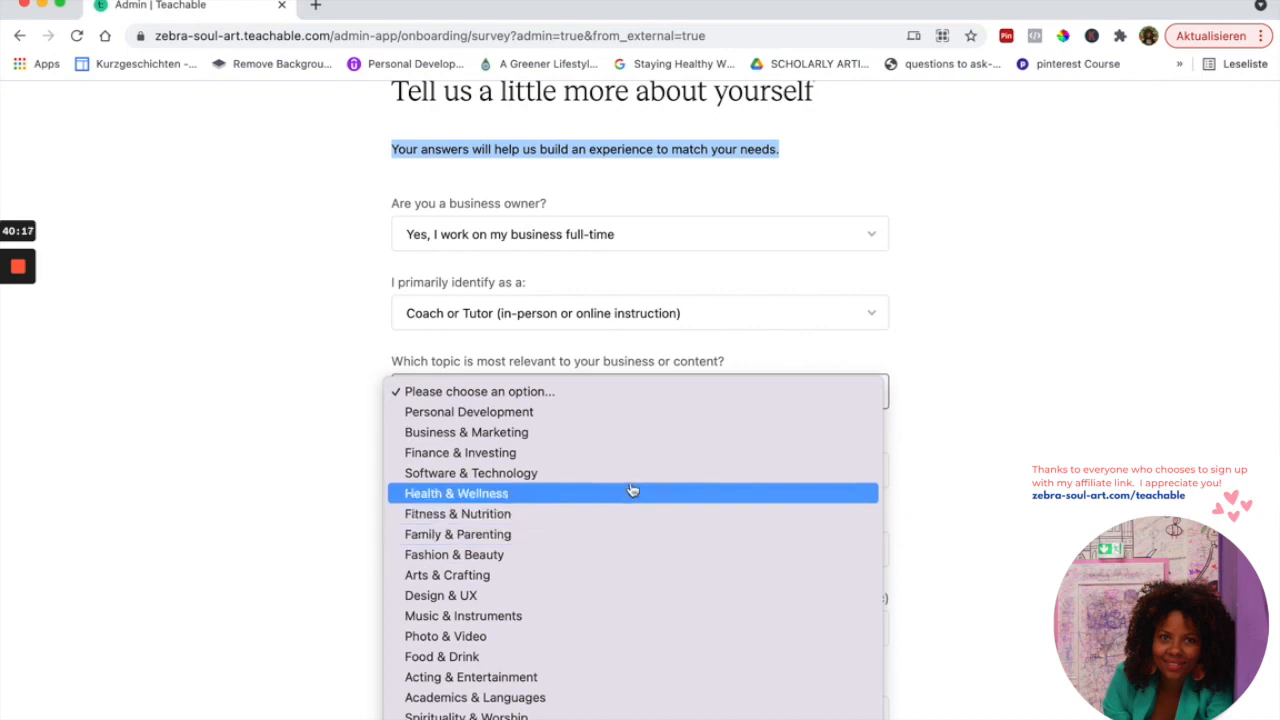
click(630, 413)
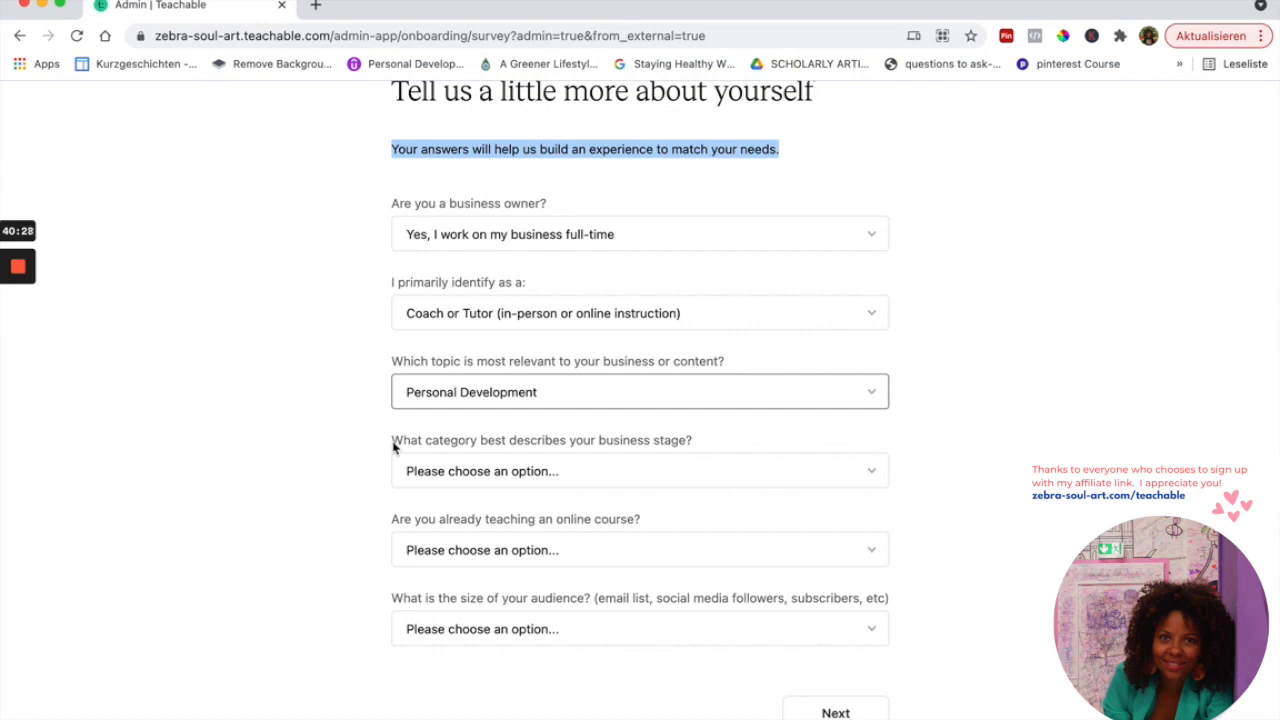
click(574, 476)
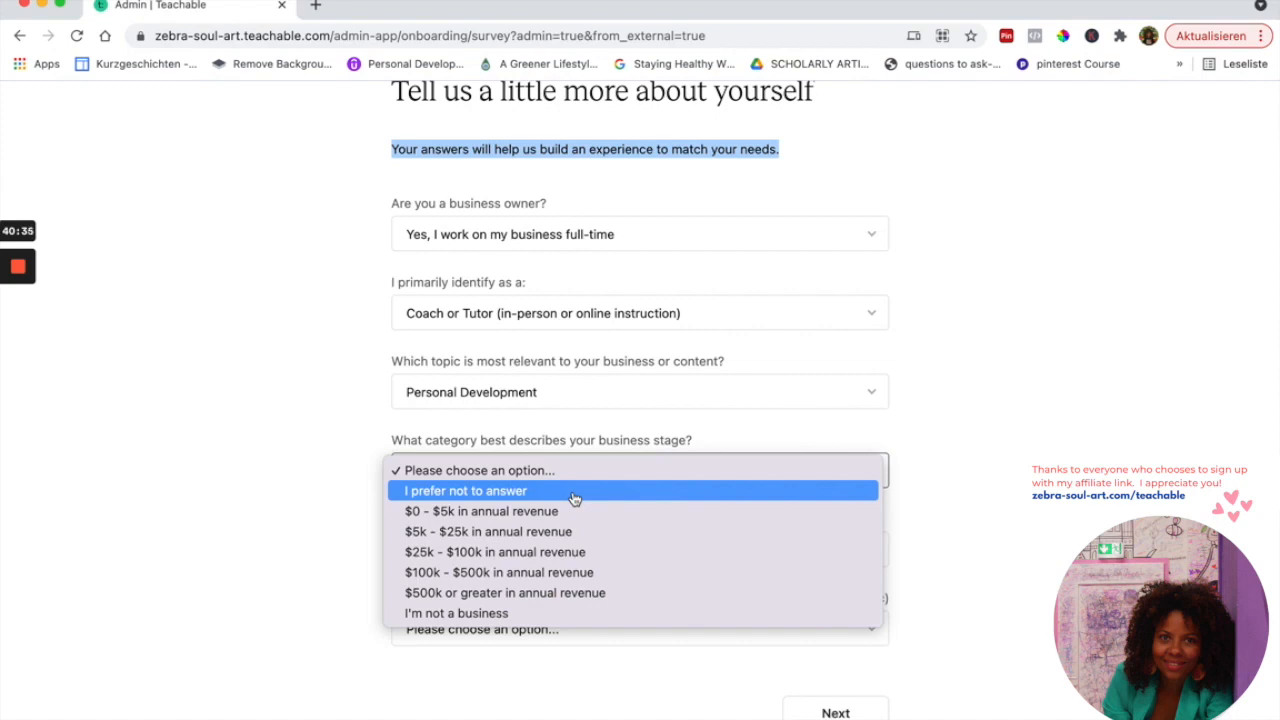
click(574, 491)
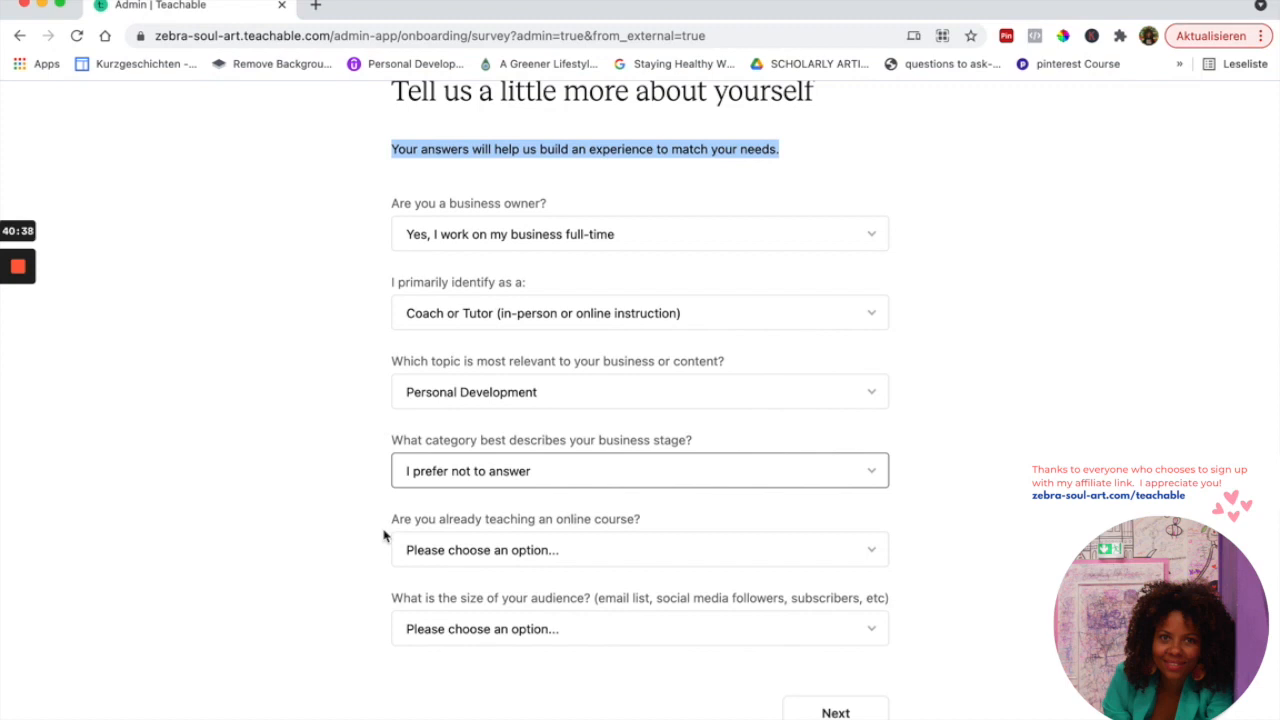
Answer "Yes, I'm already teaching an online course", set the audience size to 10,000 - 50,000 people, and submit the survey
click(595, 557)
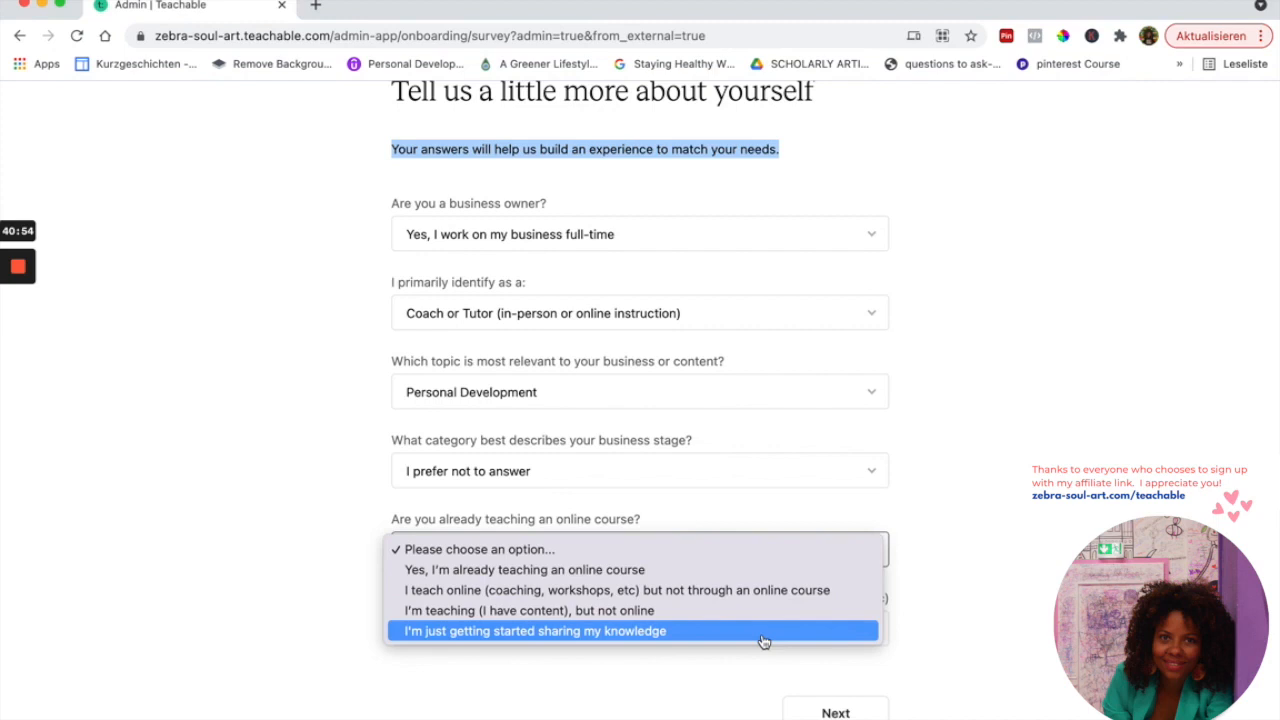
click(608, 576)
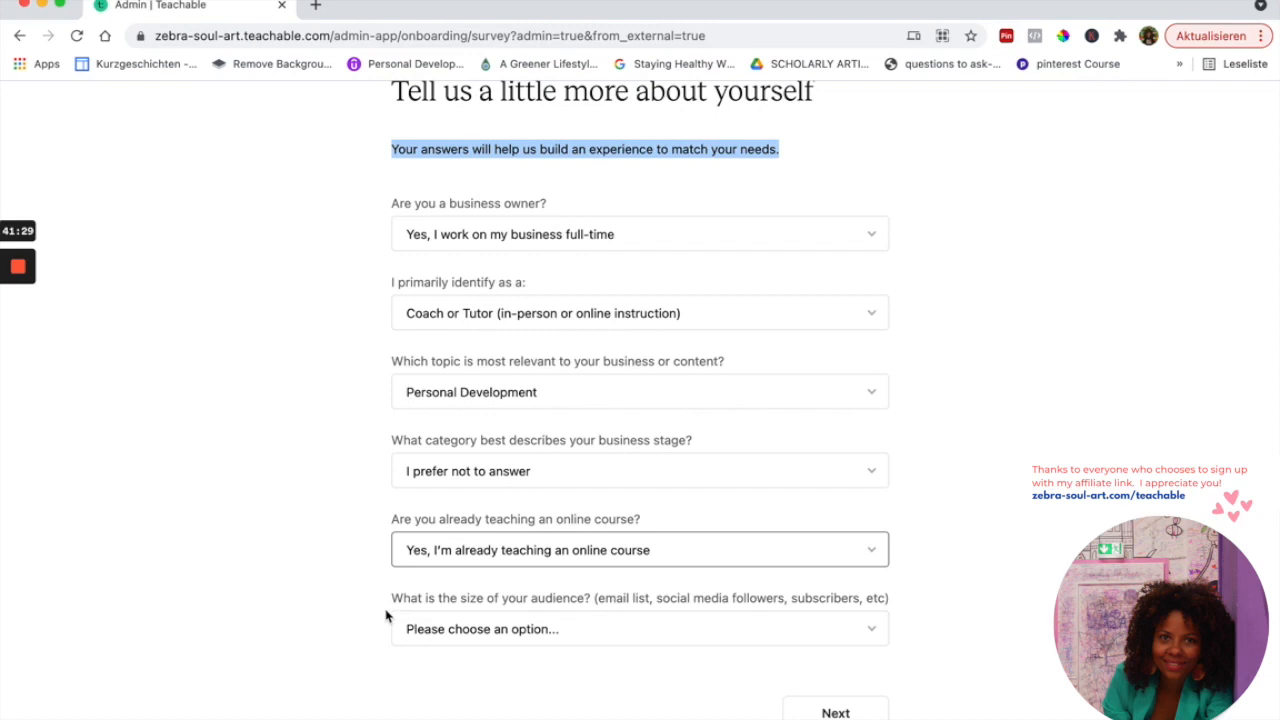
click(583, 633)
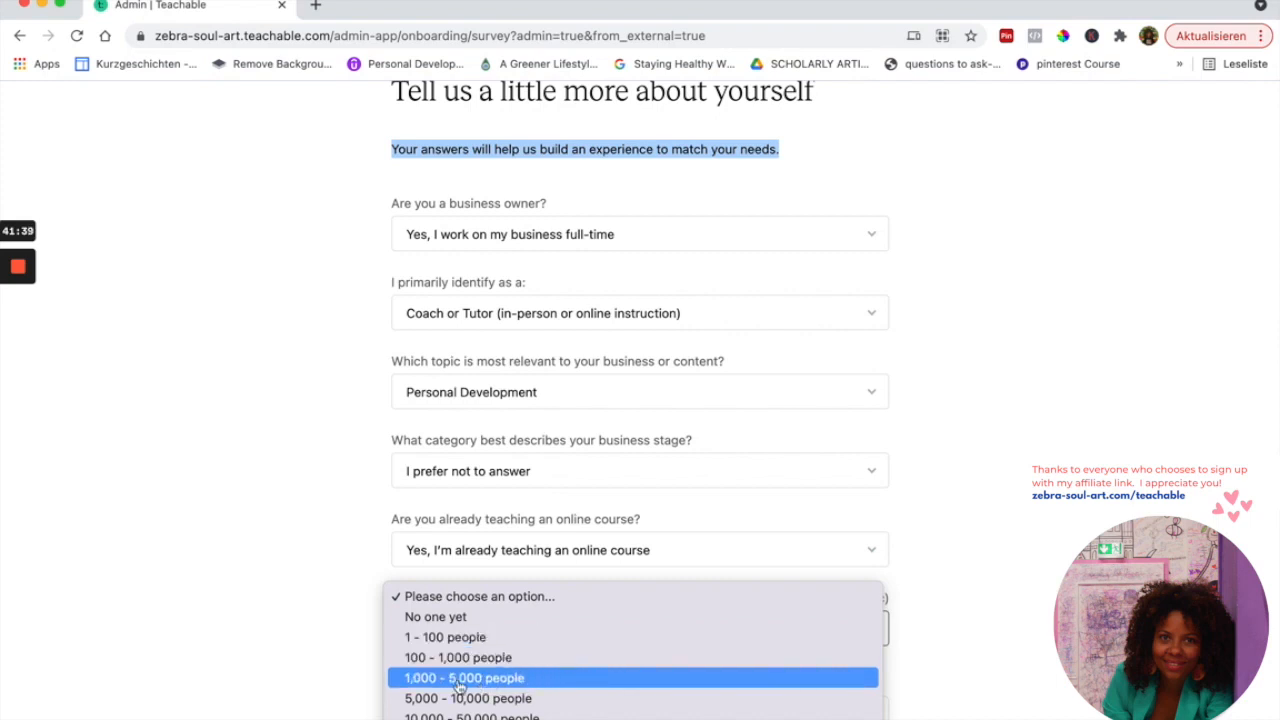
click(547, 717)
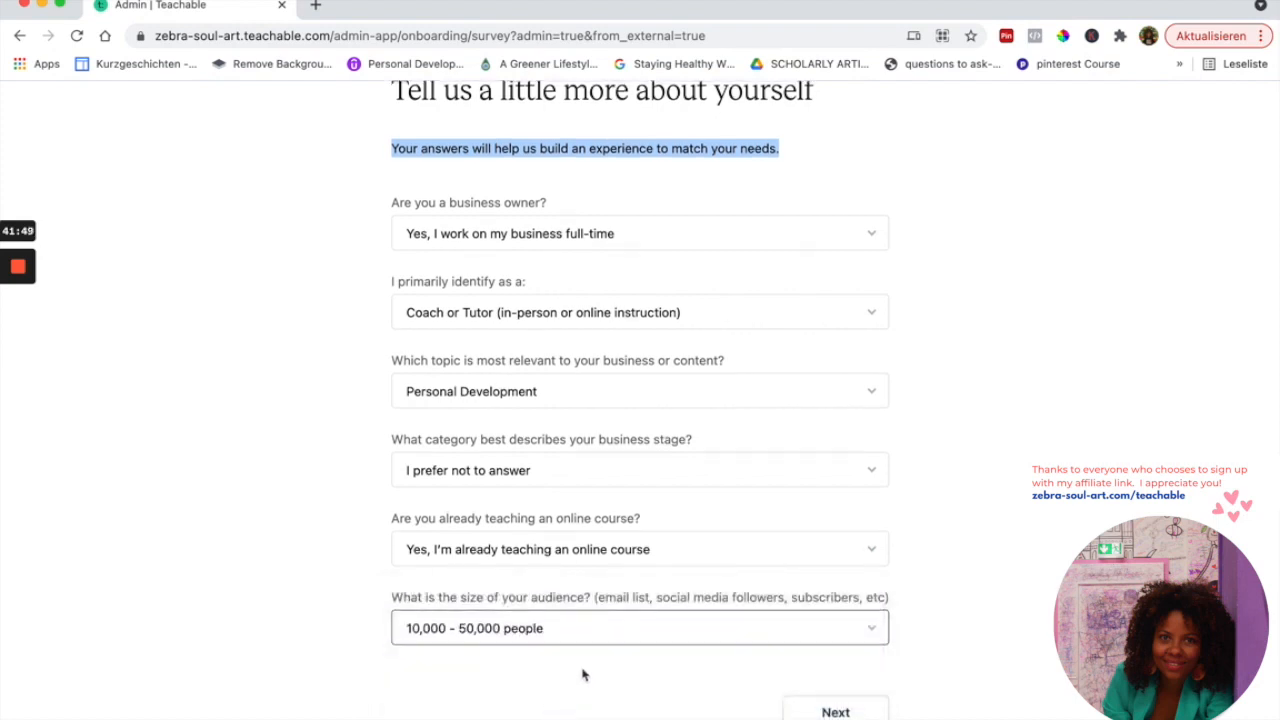
click(830, 713)
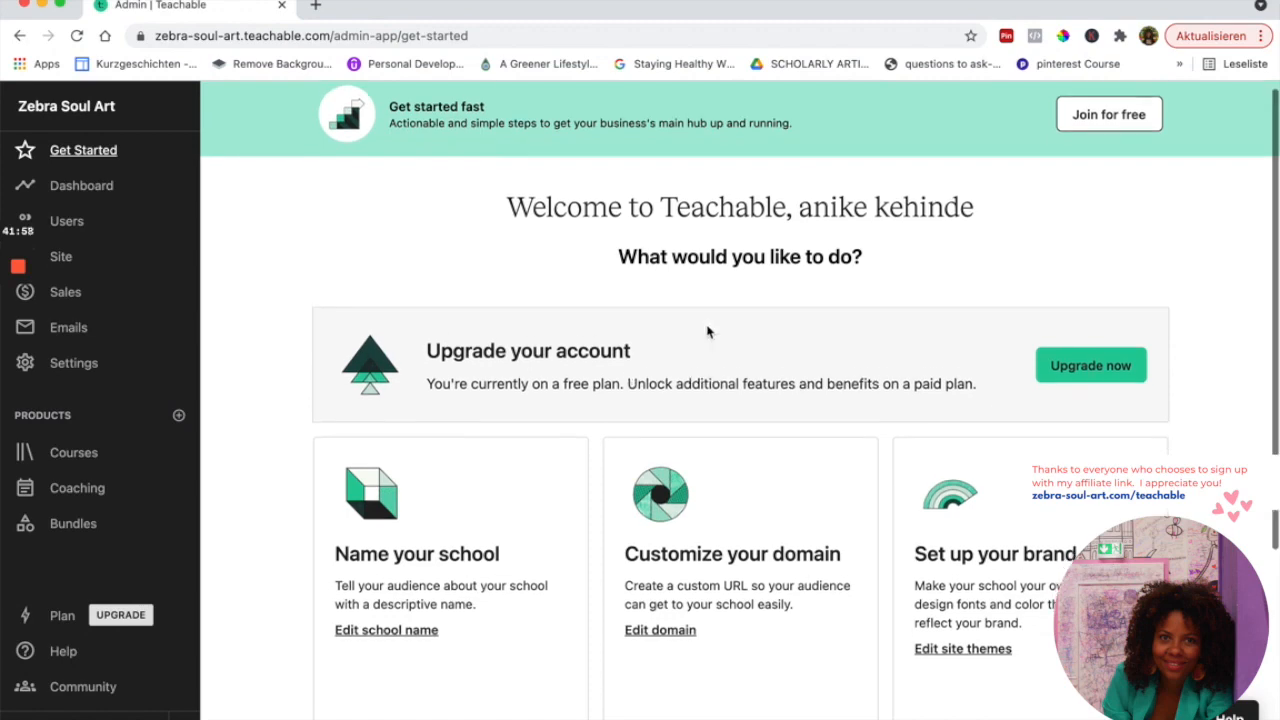
Examine the Get Started page's free onboarding offer, account upgrade, and setup cards for name, domain, brand, landing page, course and payments
scroll(707, 331, down, 1)
scroll(707, 331, up, 1)
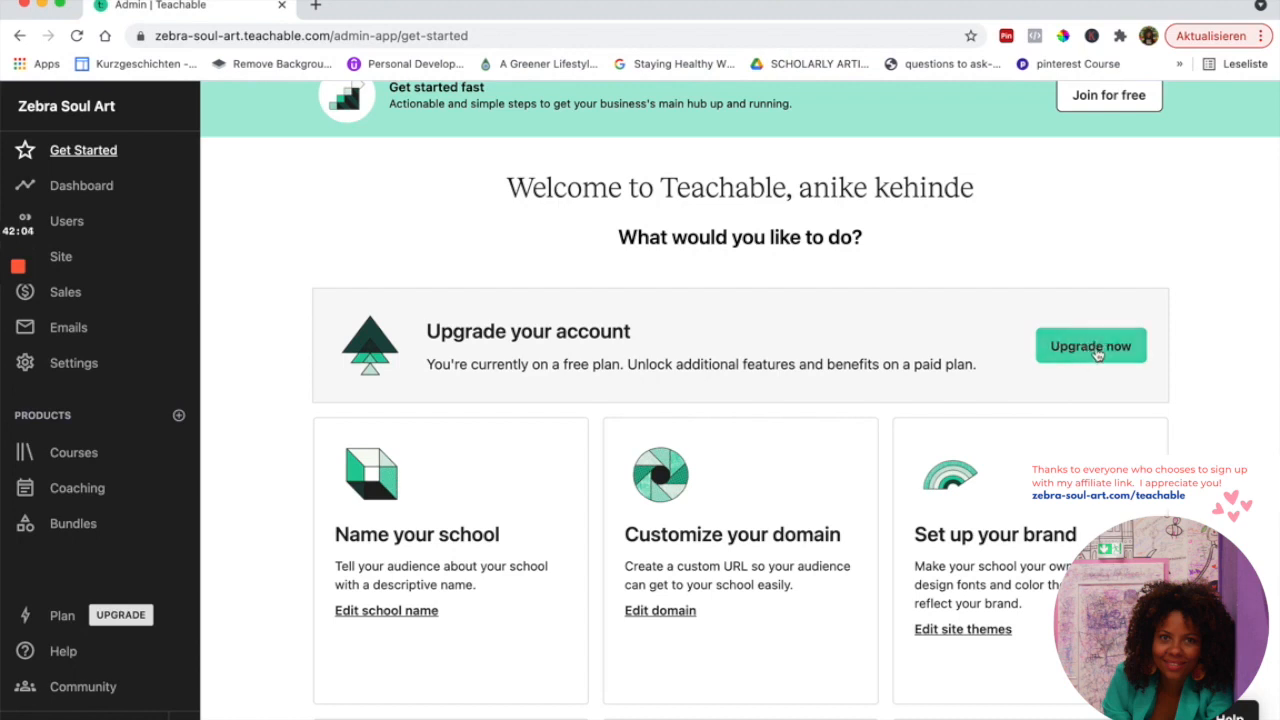
scroll(1092, 290, up, 1)
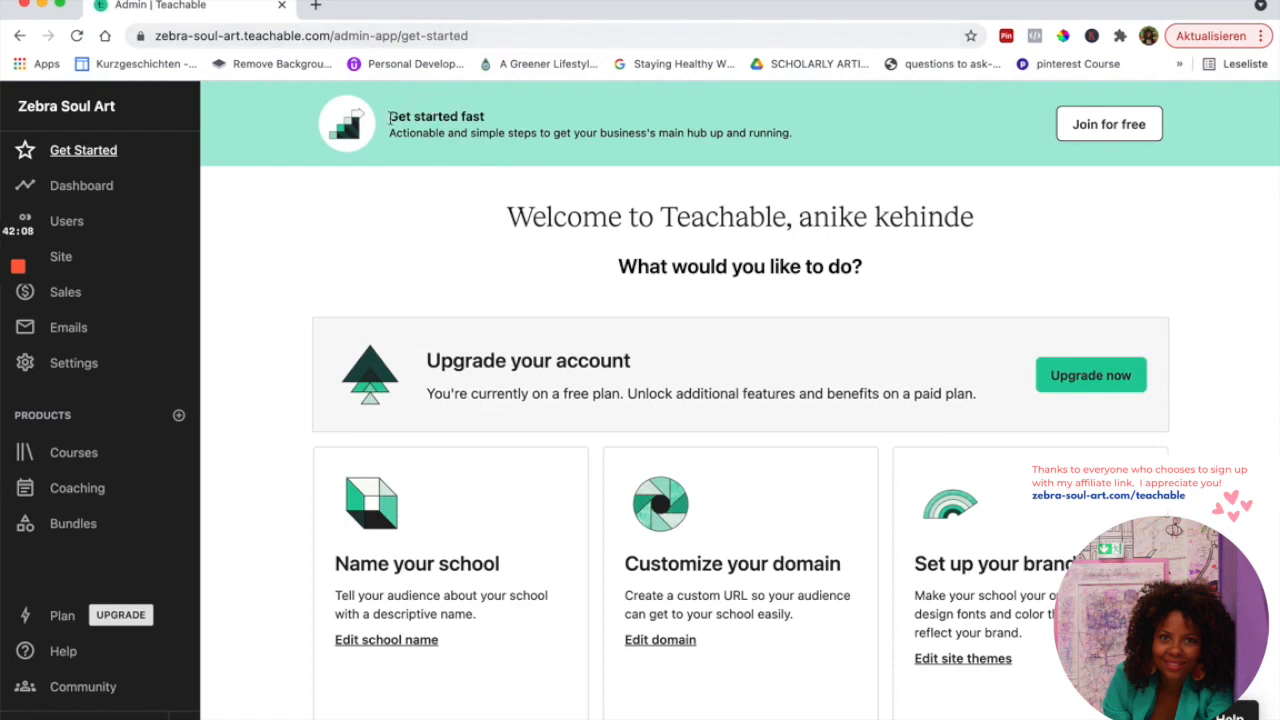
drag(391, 114, 805, 141)
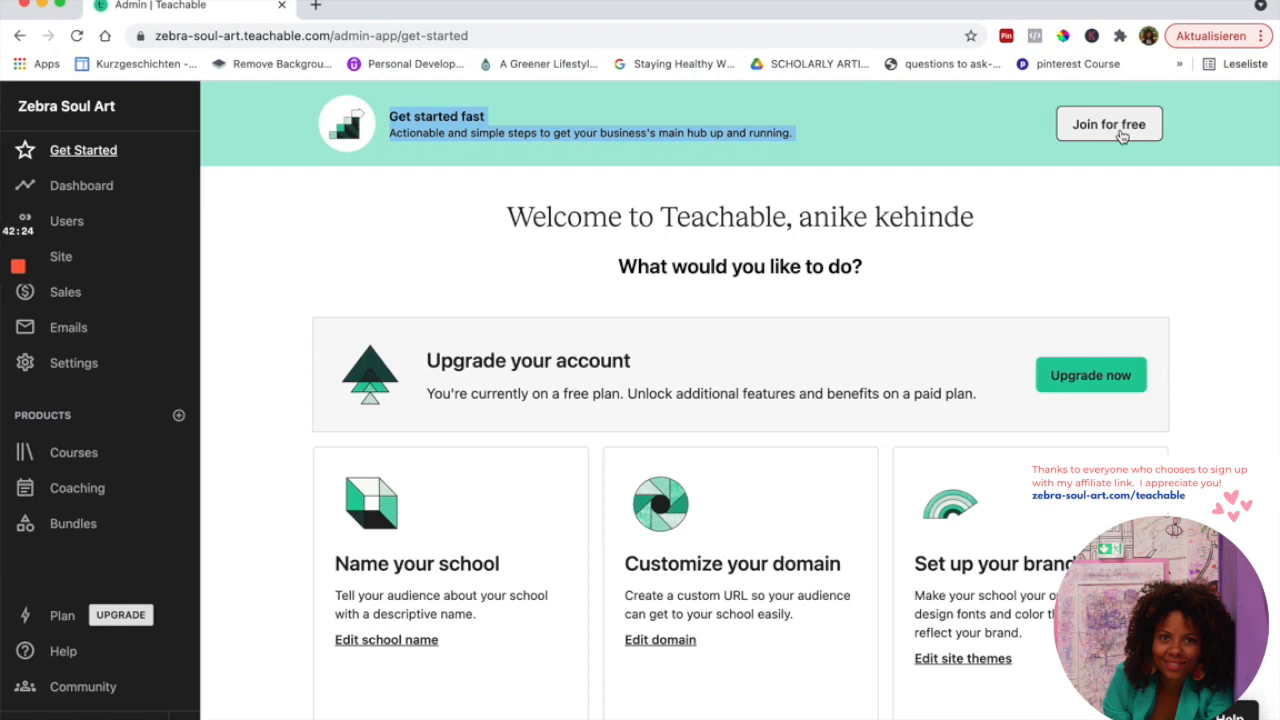
scroll(1120, 234, down, 2)
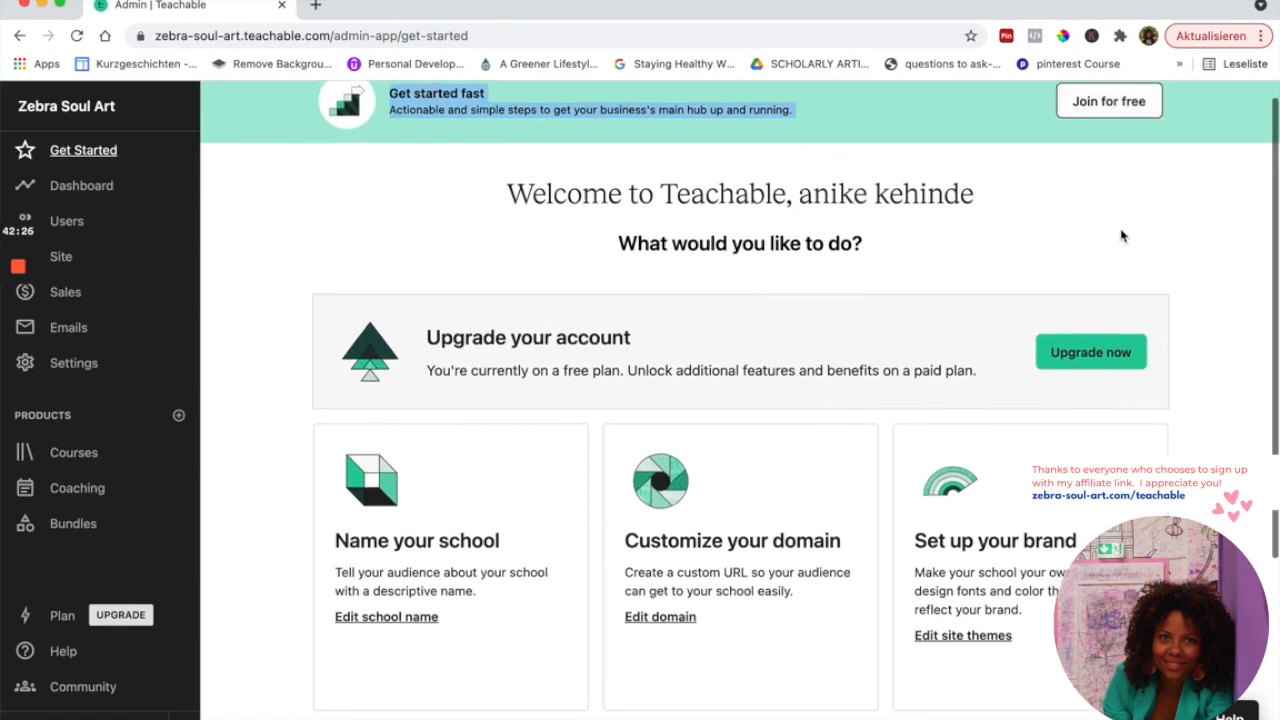
scroll(1121, 235, down, 1)
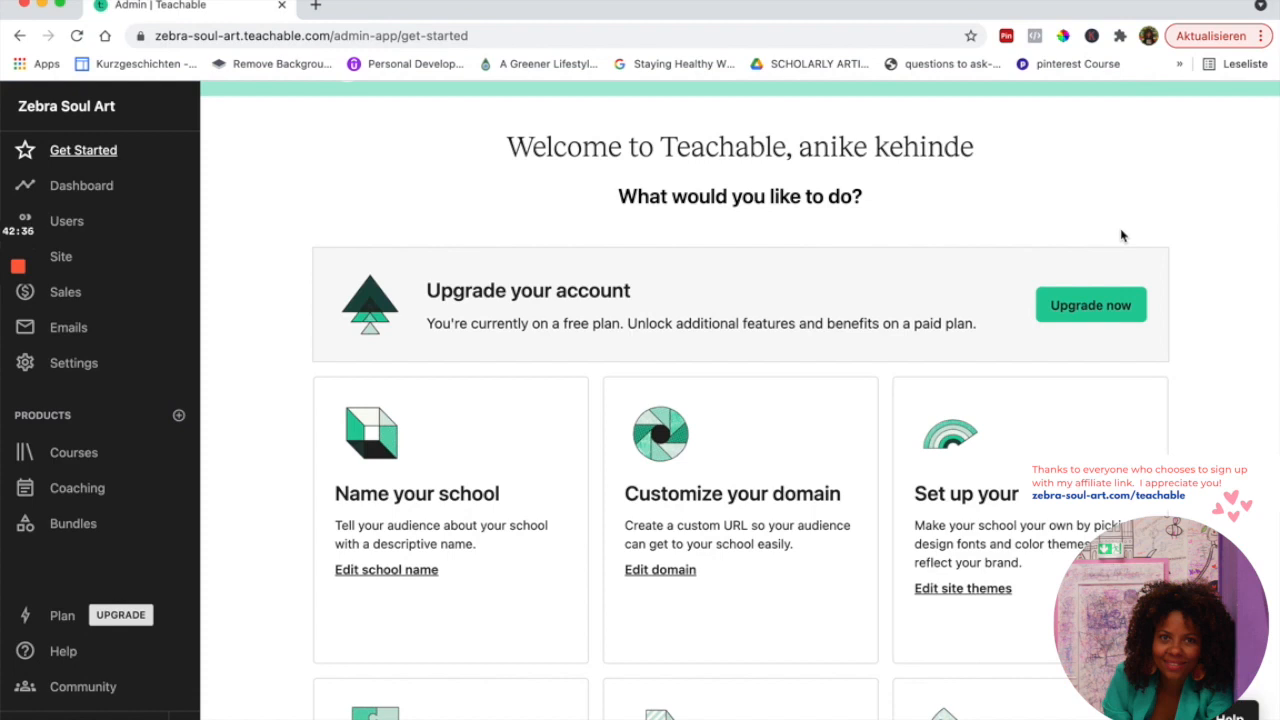
scroll(1111, 357, down, 3)
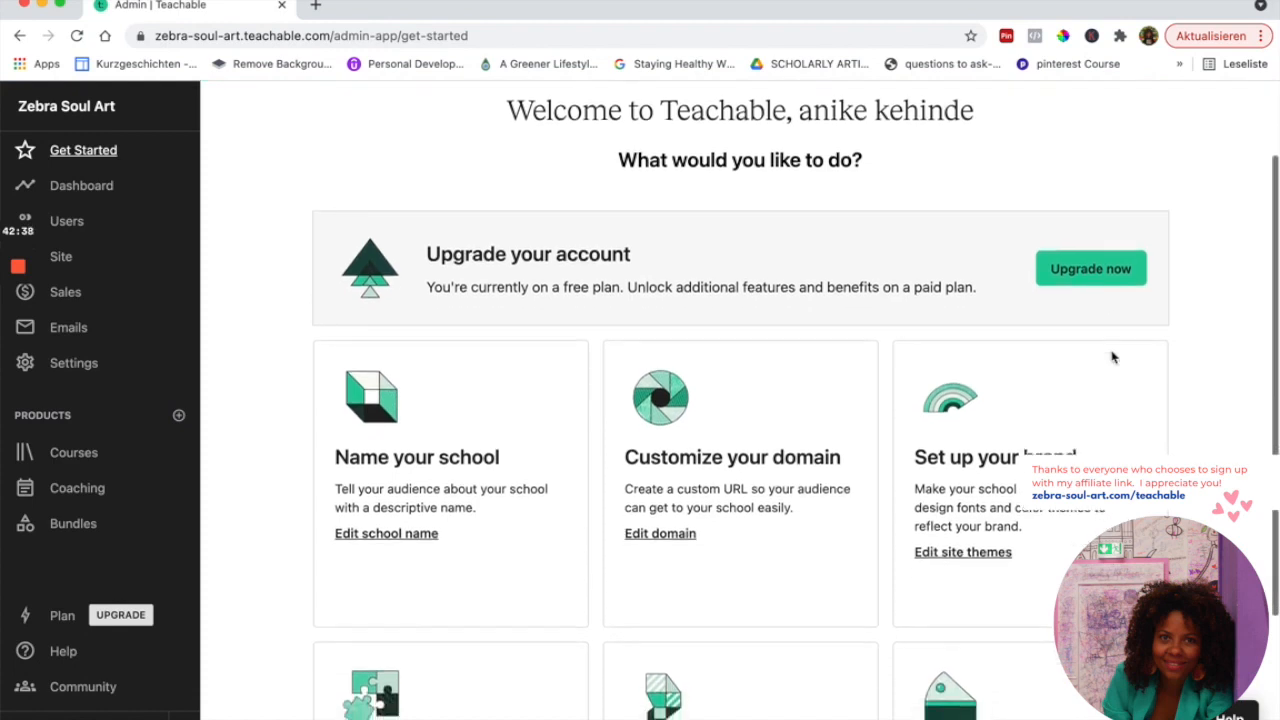
scroll(1113, 357, down, 1)
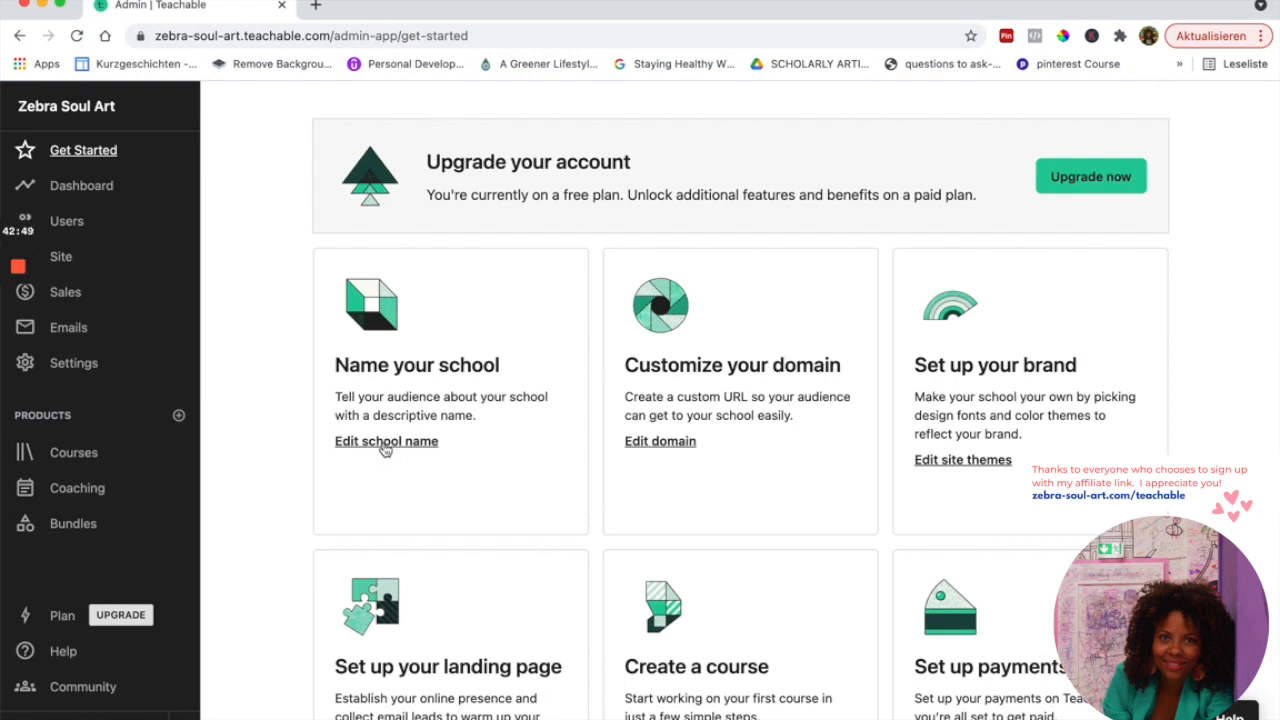
scroll(390, 455, down, 2)
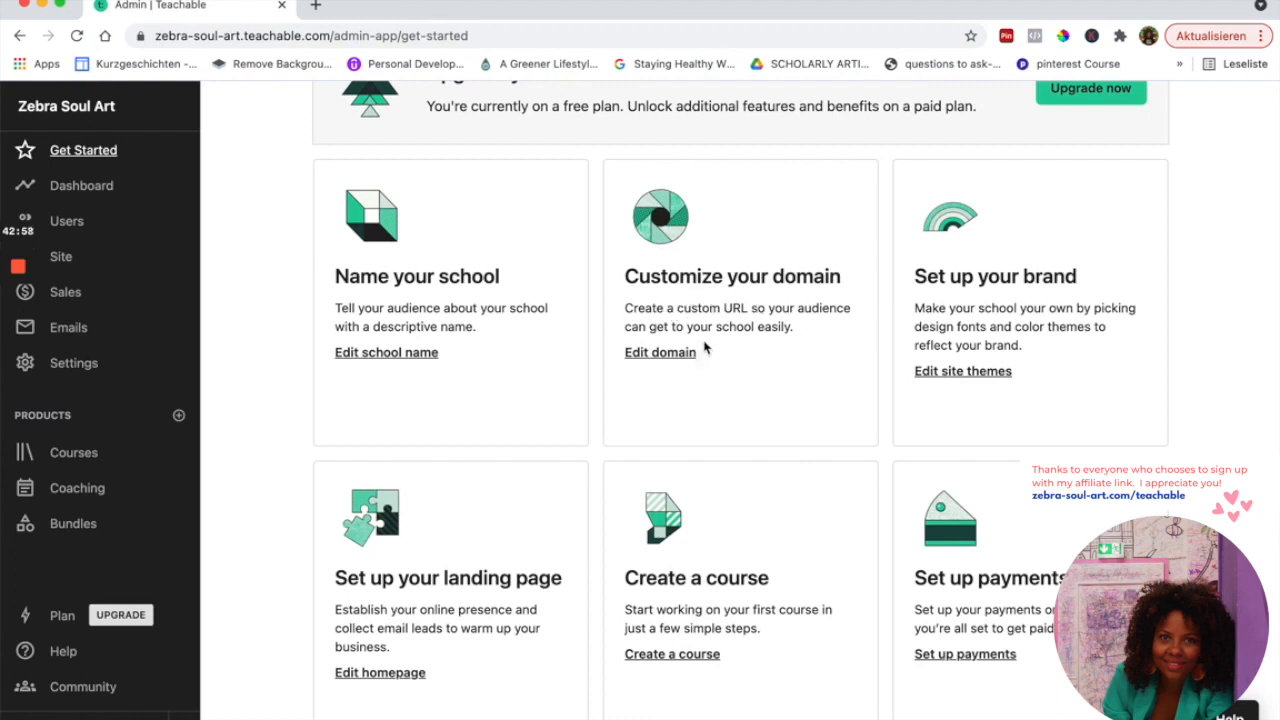
Open the school's domain settings and read the information about using a custom domain
click(665, 353)
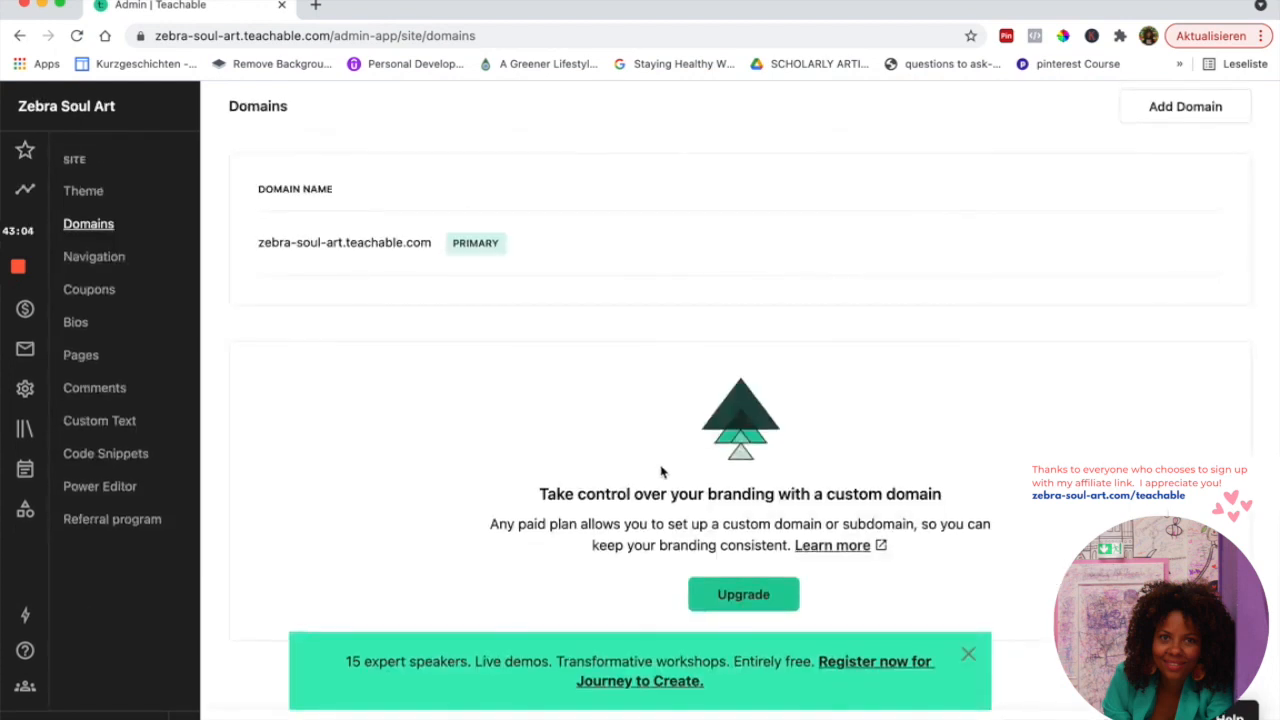
drag(540, 494, 942, 517)
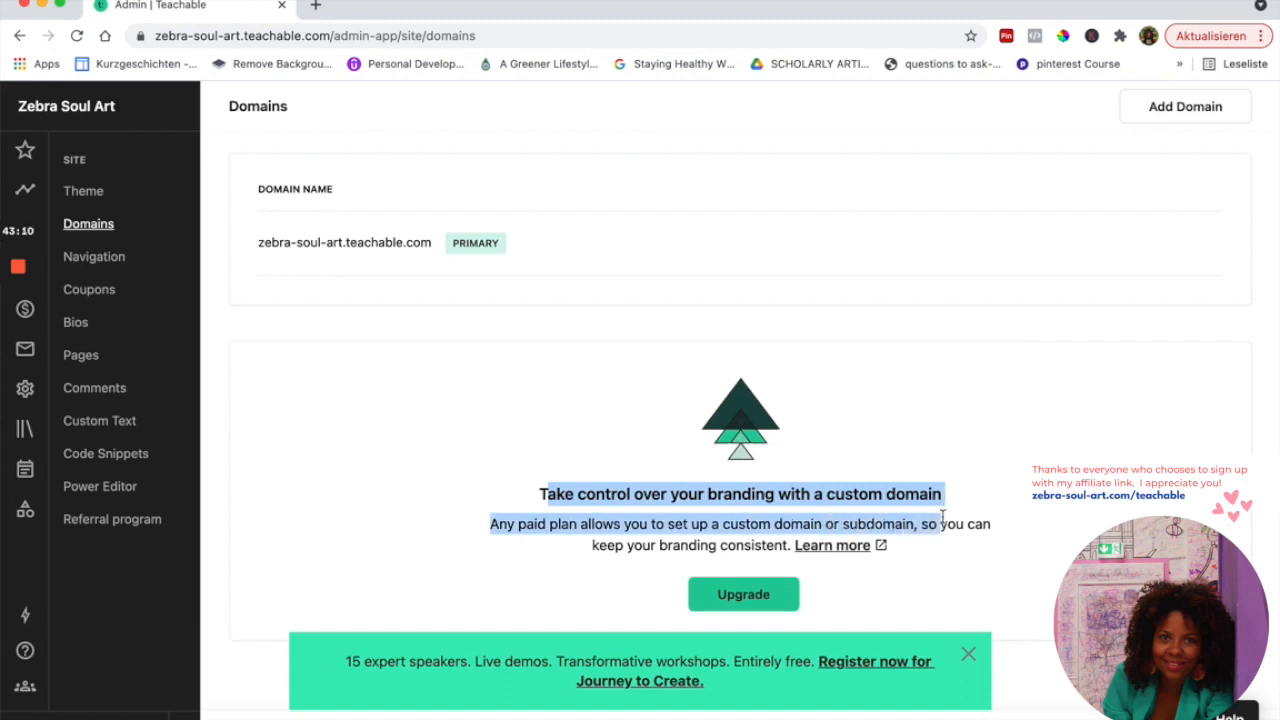
drag(942, 517, 792, 546)
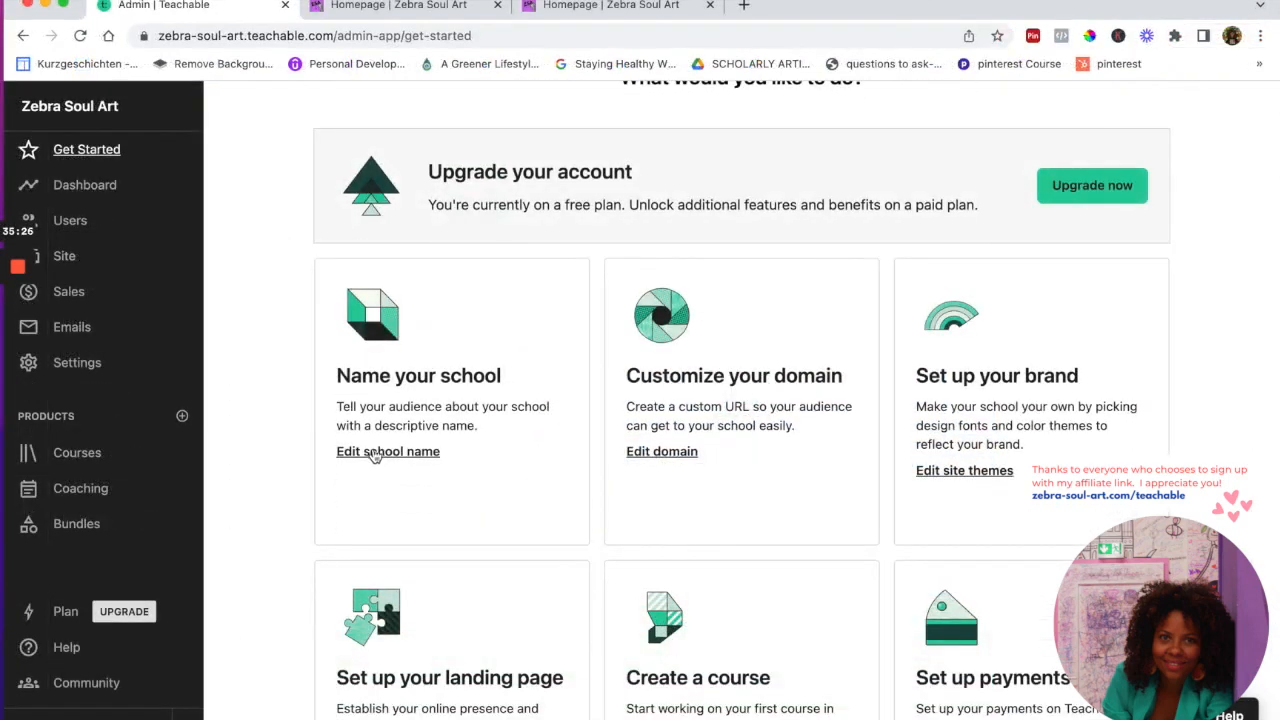
Open the school's general settings, review the website options, and publish the school
click(374, 455)
scroll(470, 363, up, 2)
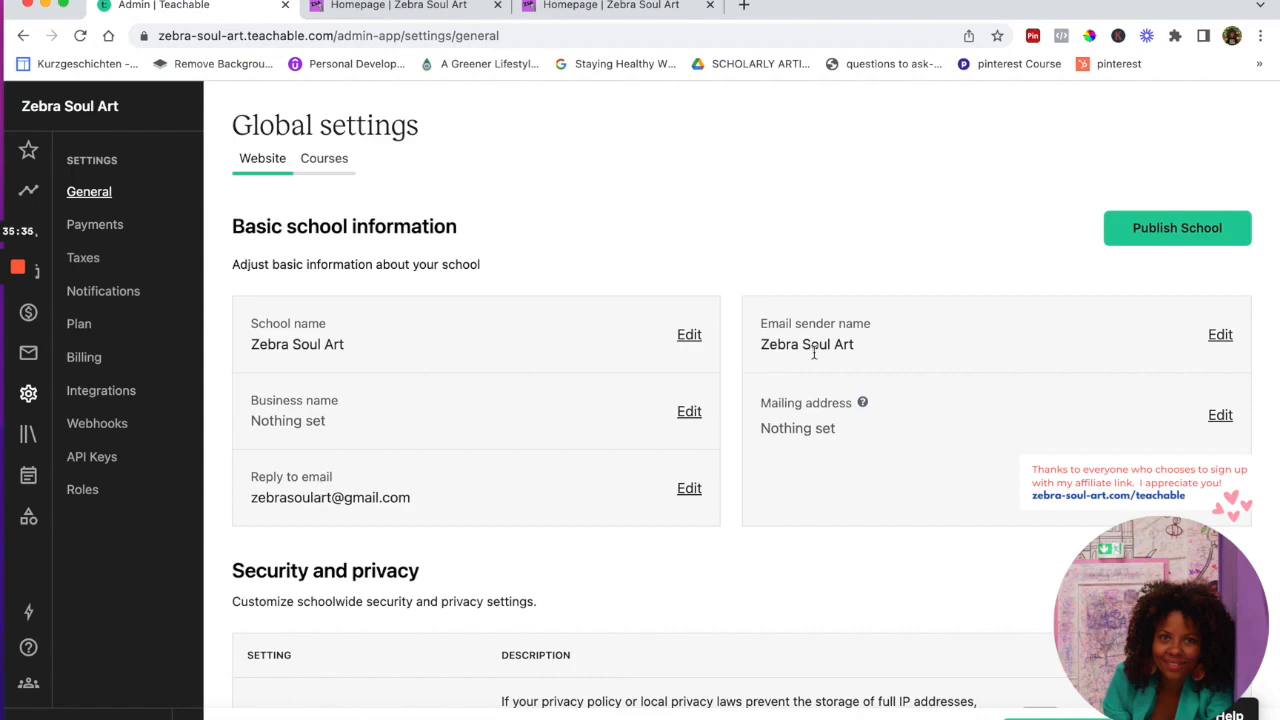
scroll(815, 355, down, 3)
scroll(816, 361, down, 3)
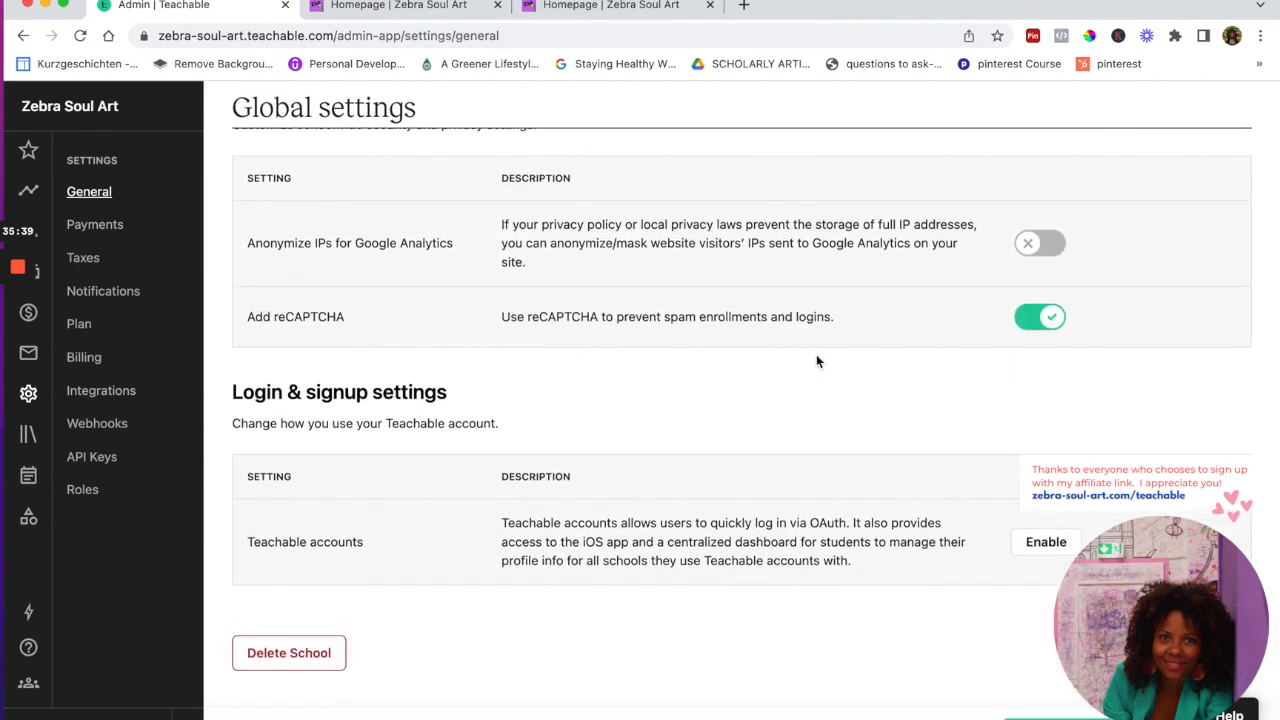
scroll(816, 361, up, 5)
click(1141, 230)
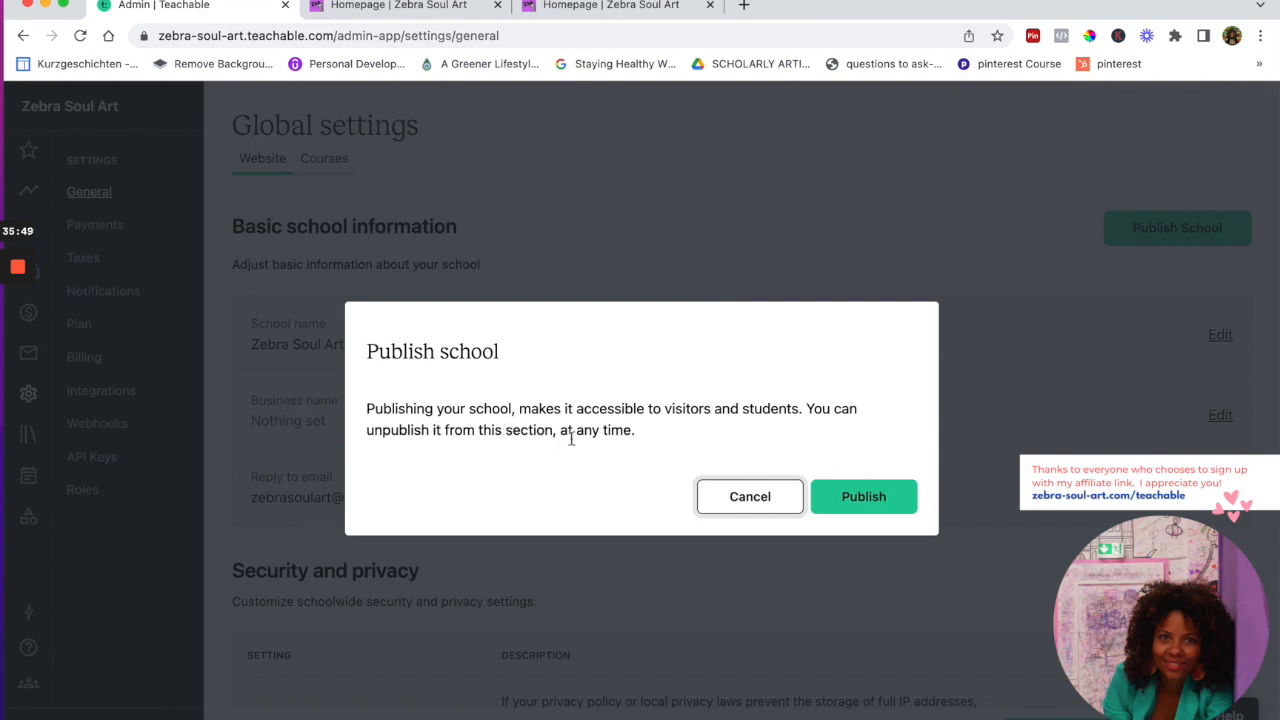
click(865, 500)
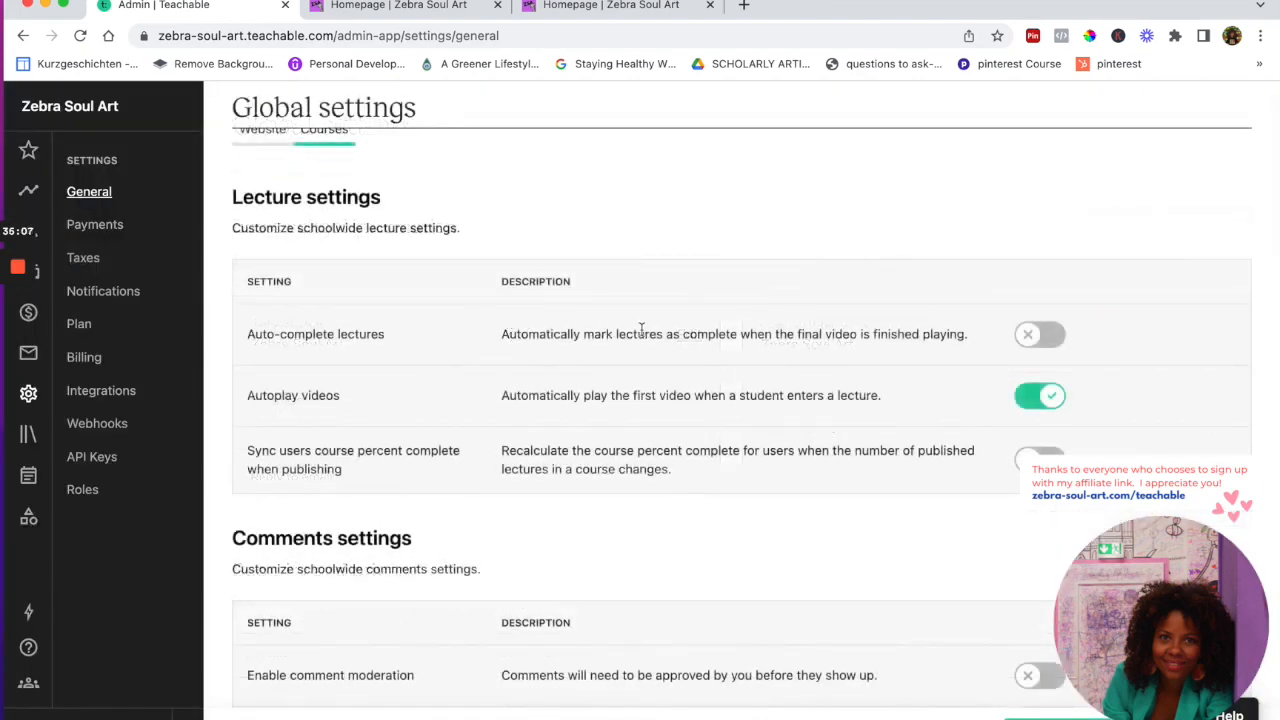
Enable Auto-complete lectures in the schoolwide lecture settings for courses
scroll(645, 334, down, 1)
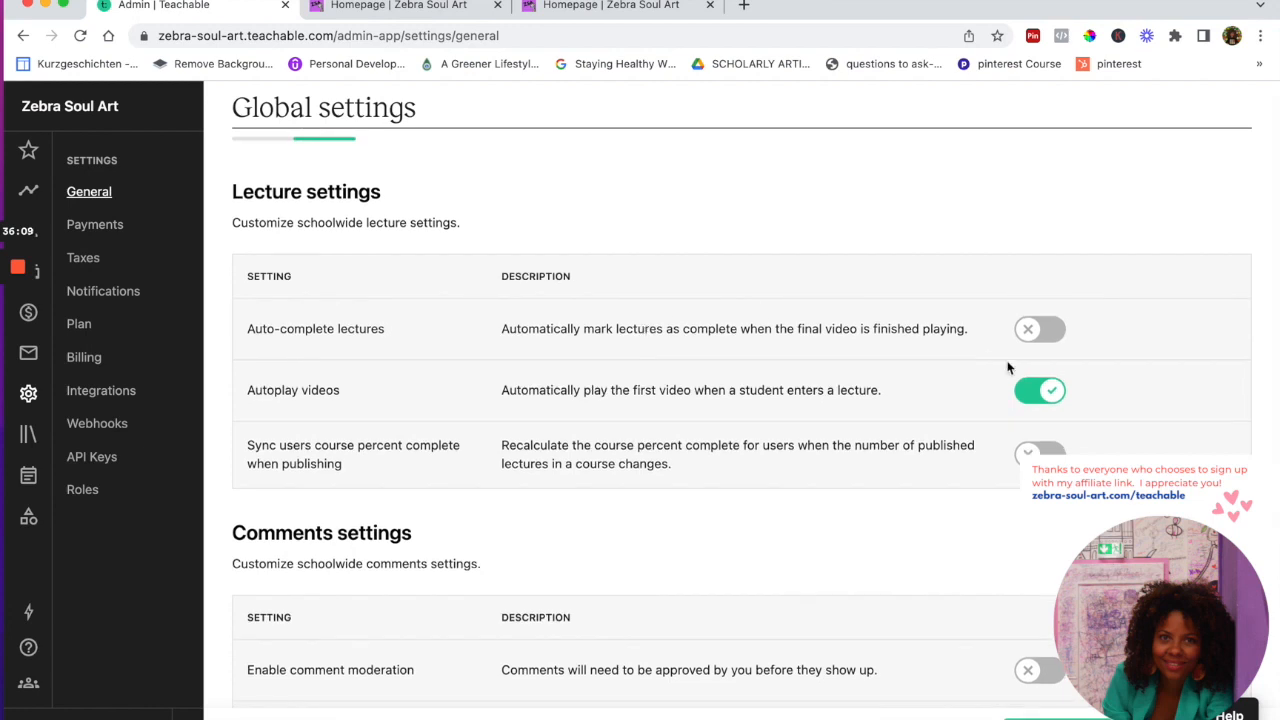
click(1061, 334)
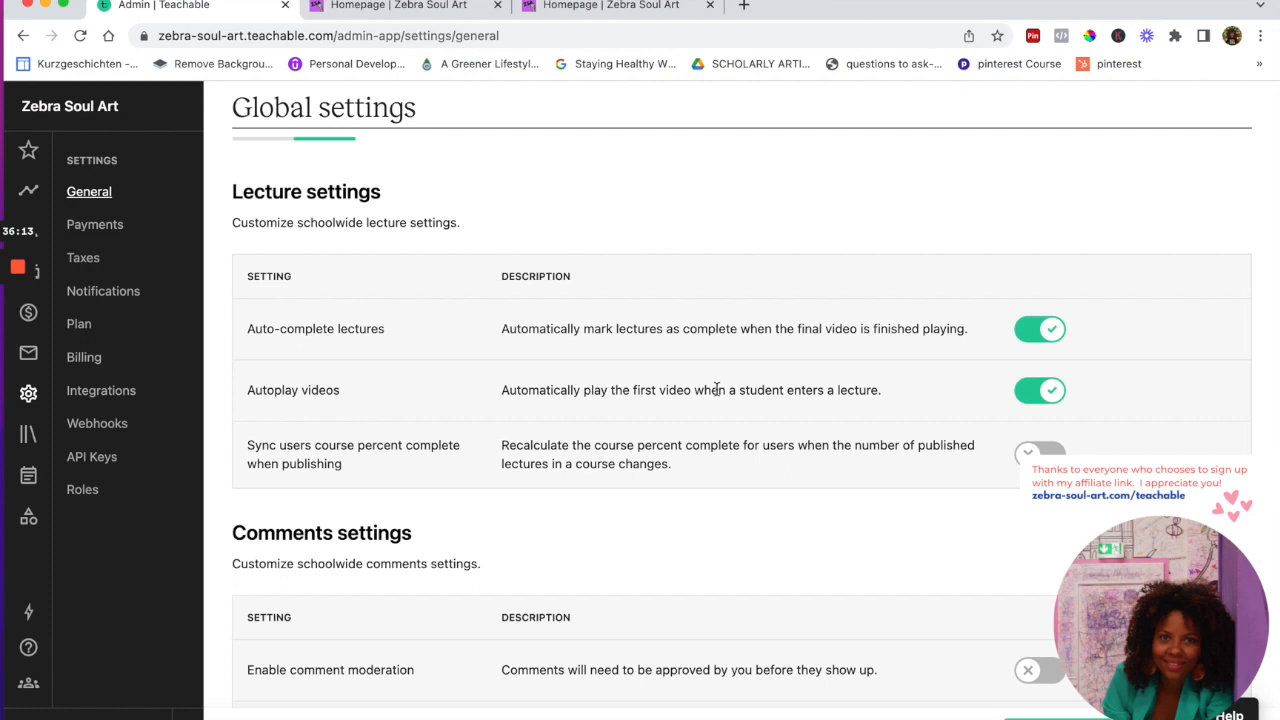
Examine the remaining course settings for lecture progress syncing, comment moderation, attachments, threading, and course event tracking
scroll(884, 455, down, 2)
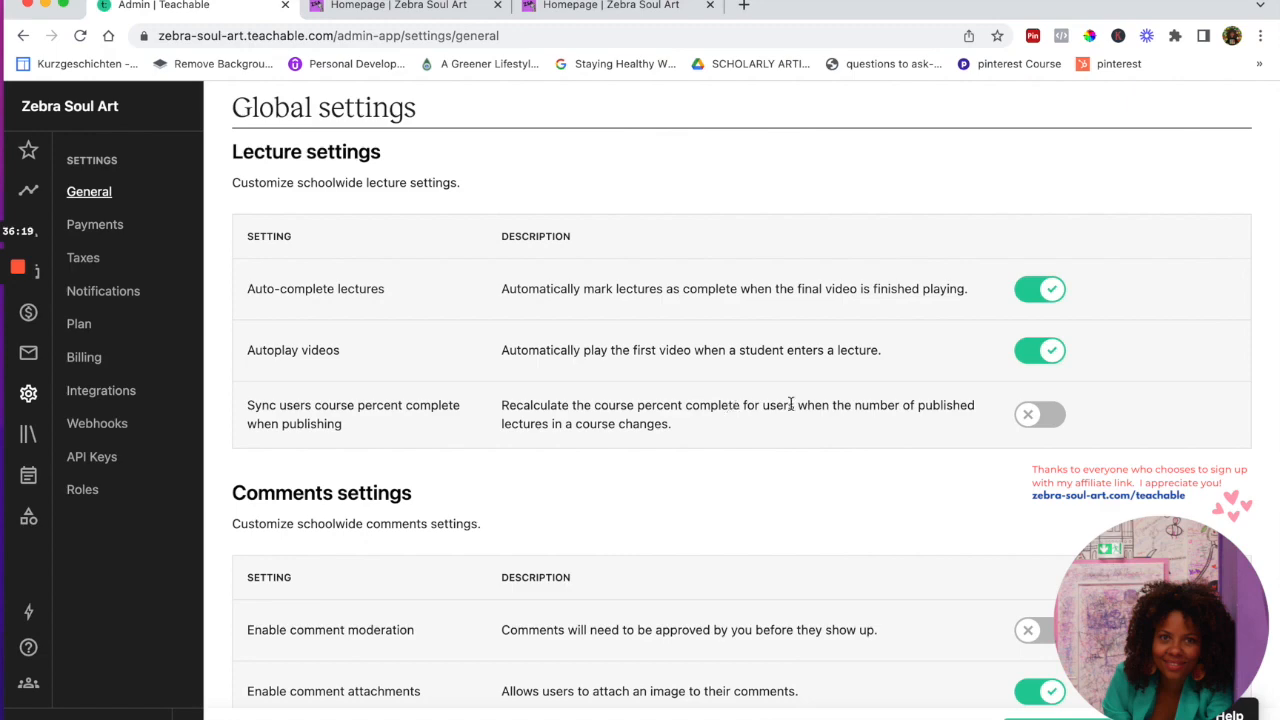
scroll(787, 420, down, 1)
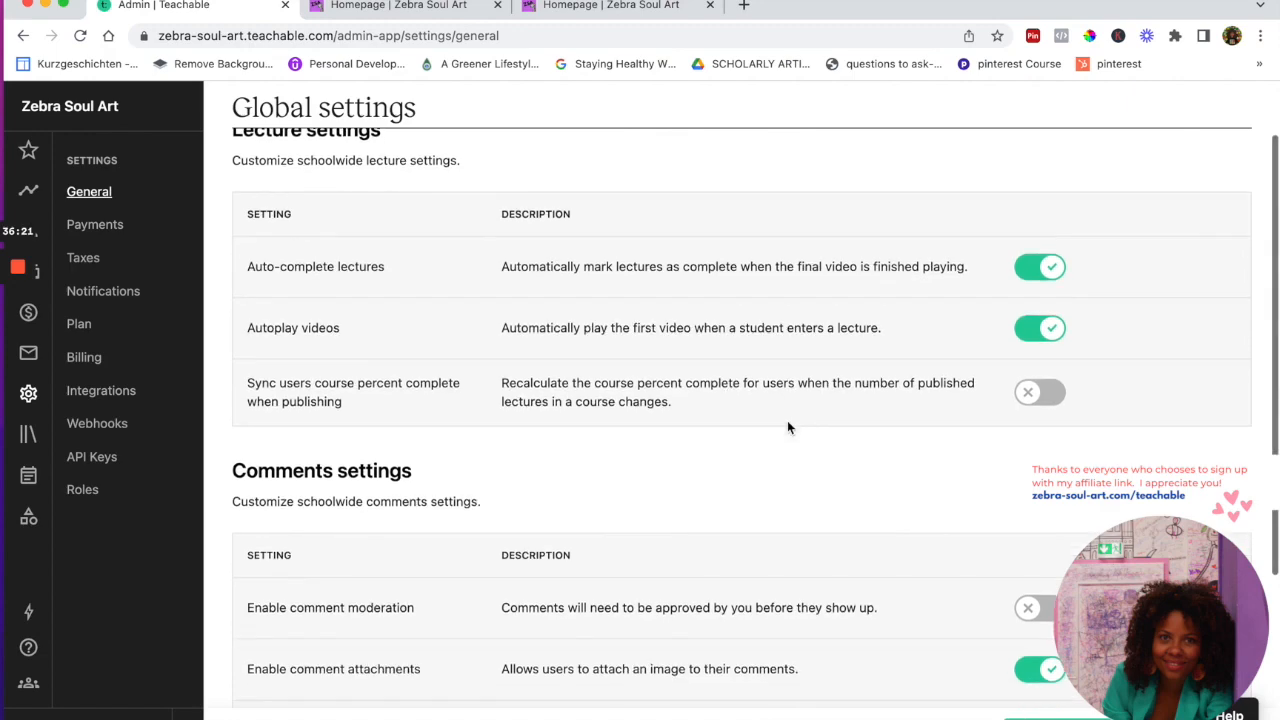
scroll(1012, 443, down, 5)
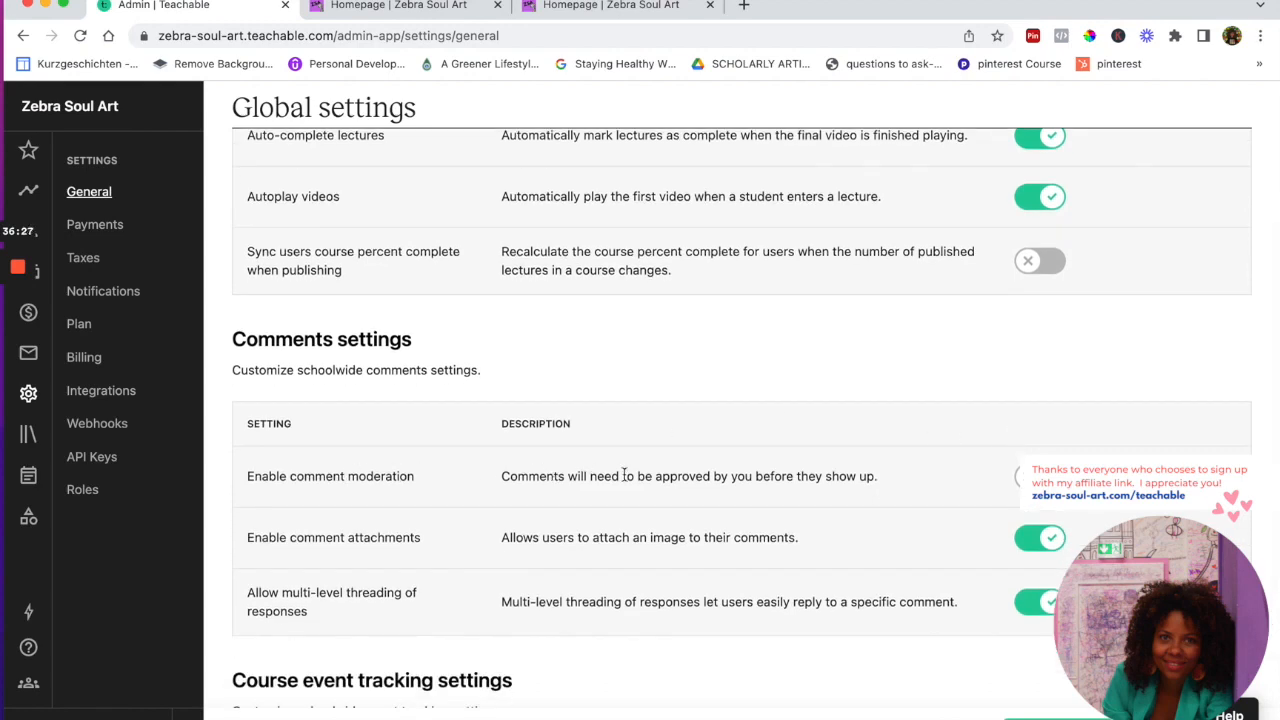
scroll(748, 476, down, 1)
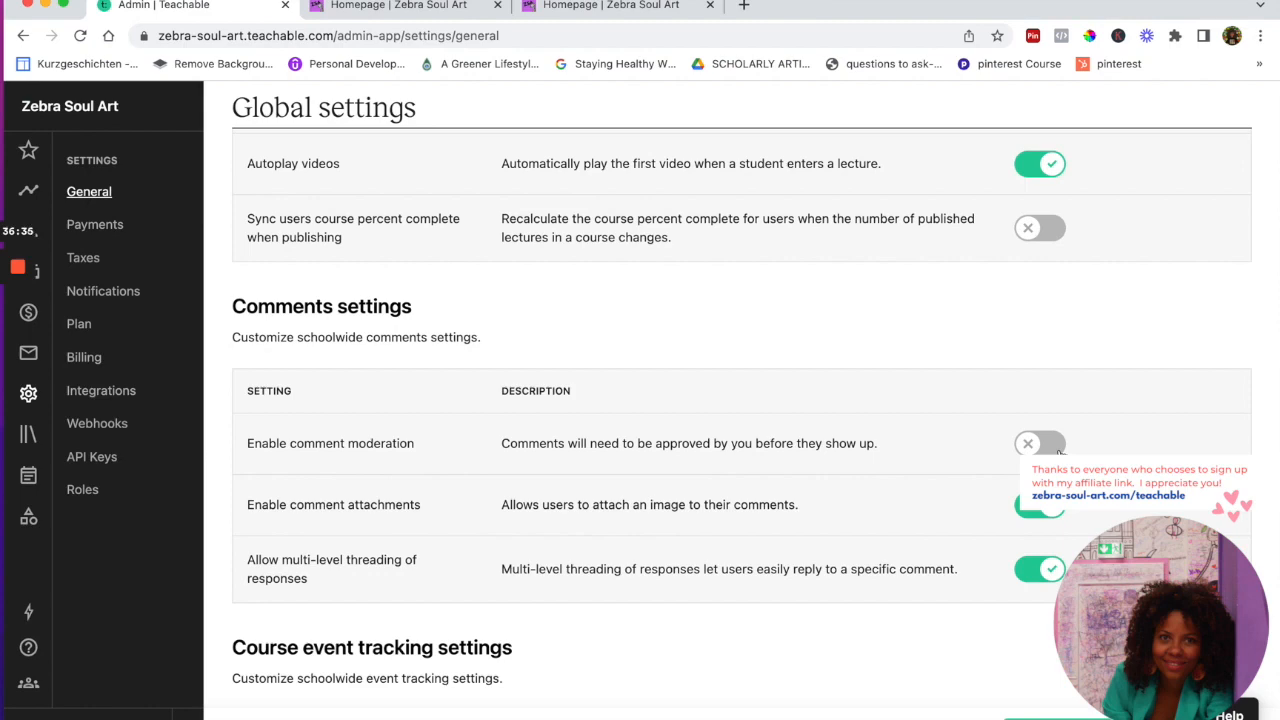
scroll(1059, 453, down, 1)
scroll(1059, 453, down, 2)
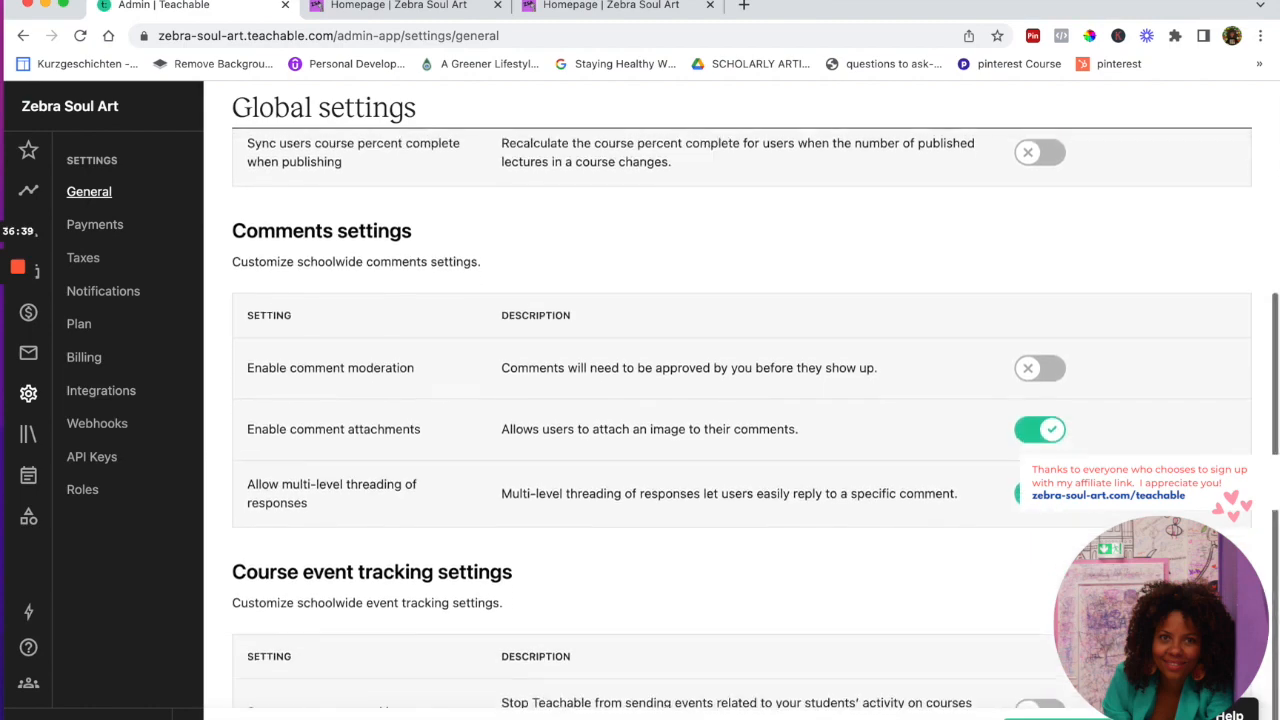
scroll(1057, 352, down, 1)
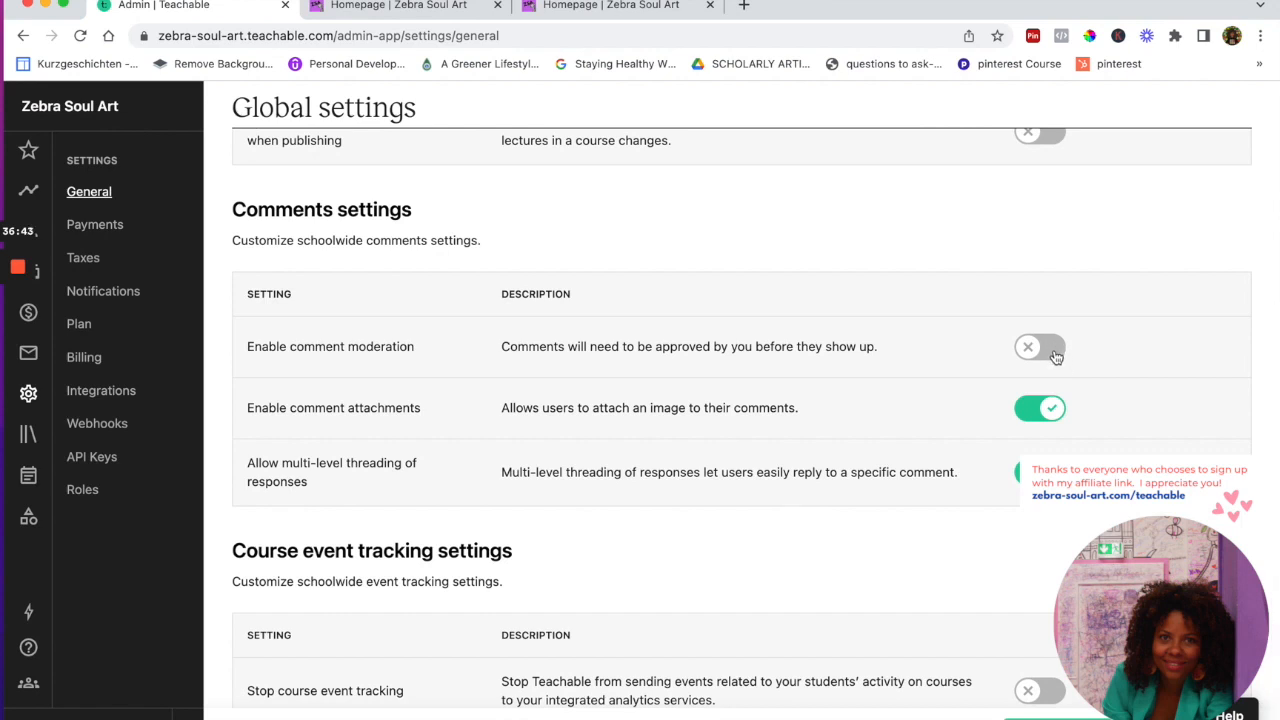
scroll(934, 466, down, 1)
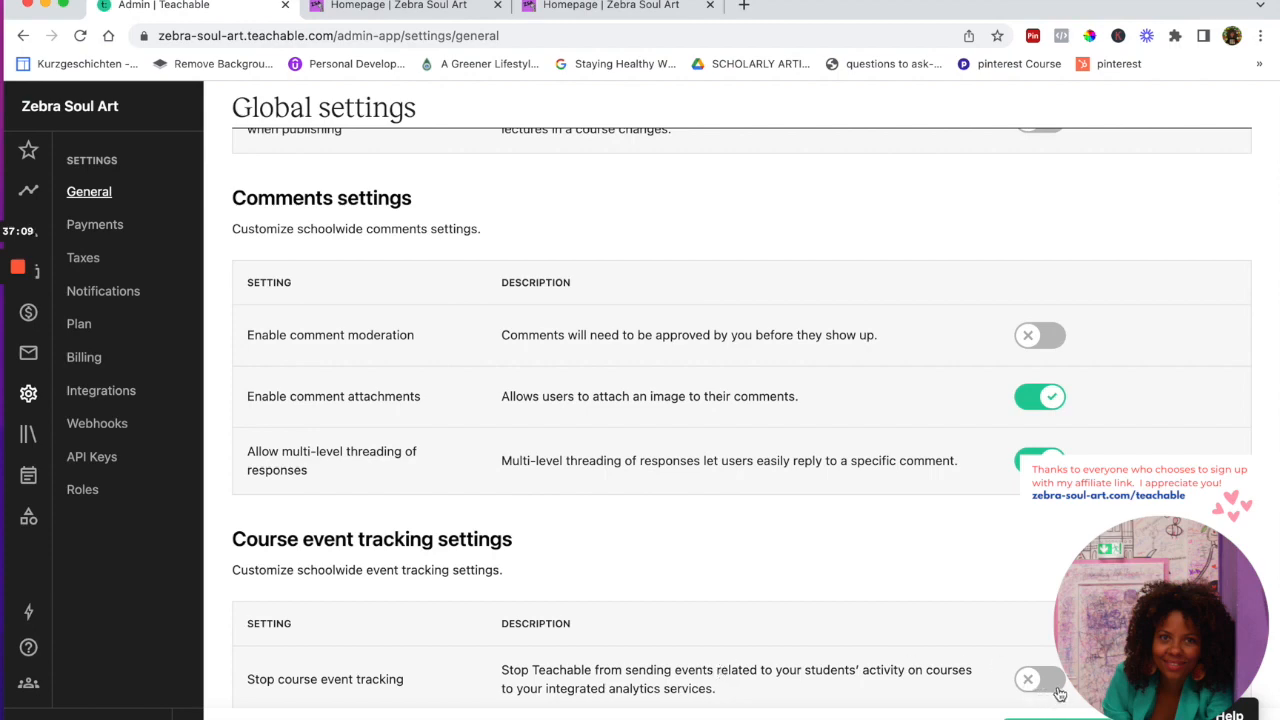
scroll(1010, 530, up, 3)
scroll(1009, 527, up, 3)
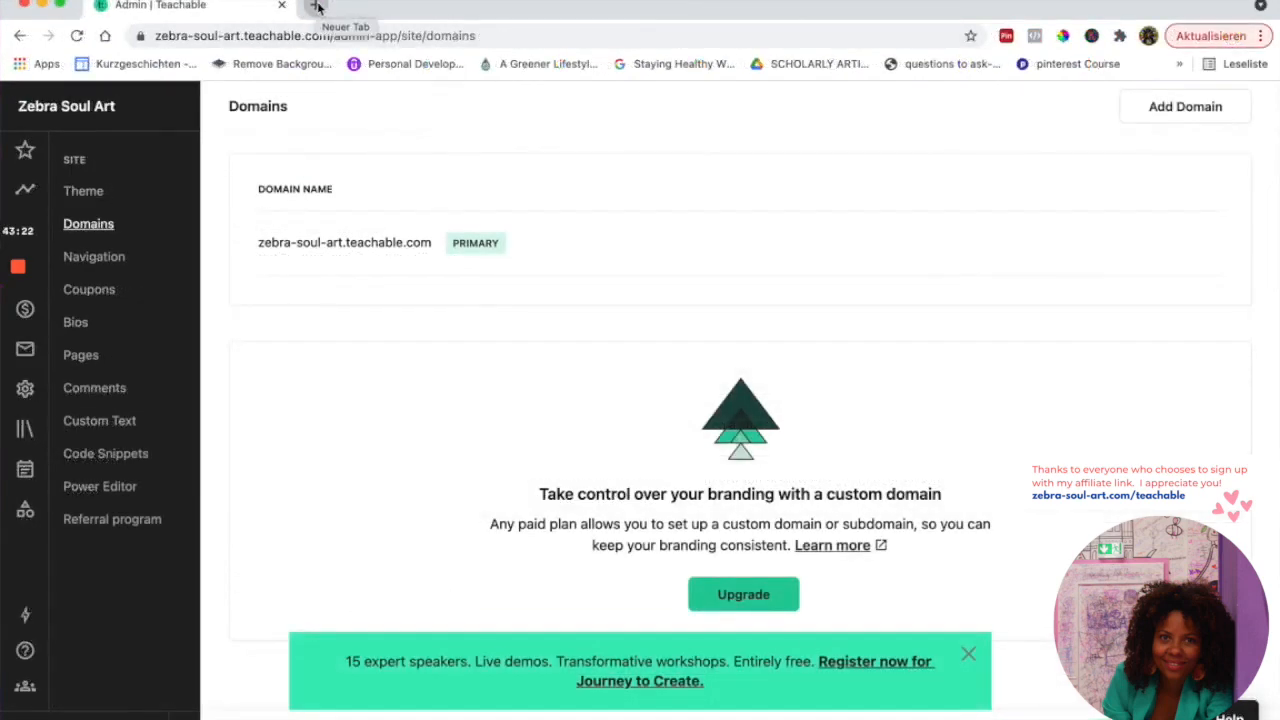
Open sso.teachable.com/secure/teachable_accounts/profile in a new tab and compare the web addresses of the listed schools
click(316, 7)
text(teachable.com/secure/teachable_accounts/profile)
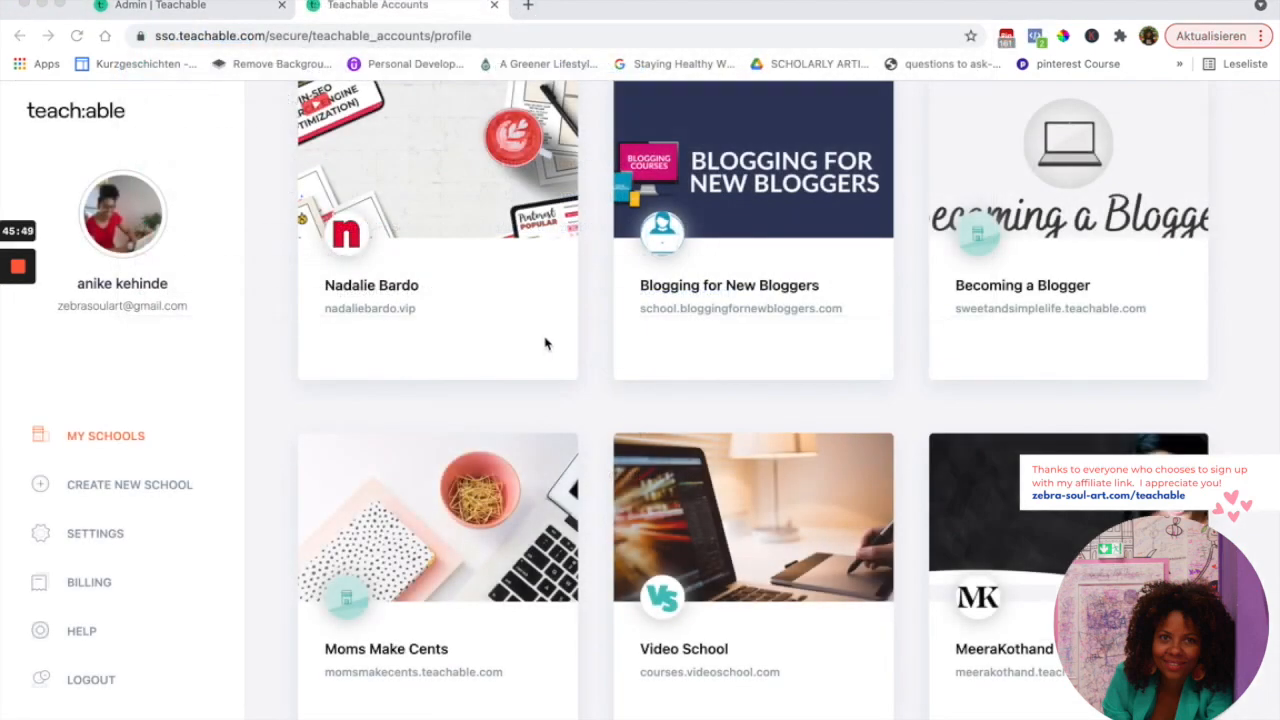
scroll(660, 325, up, 1)
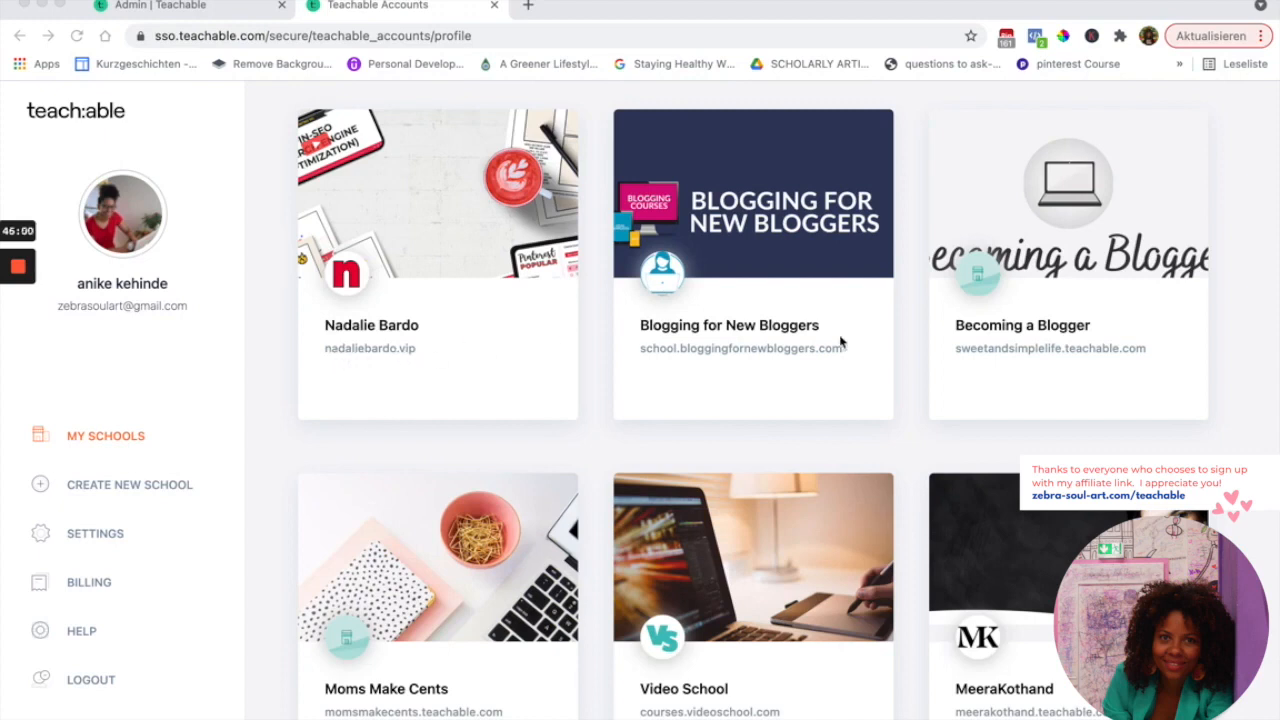
scroll(992, 396, down, 1)
scroll(992, 396, down, 2)
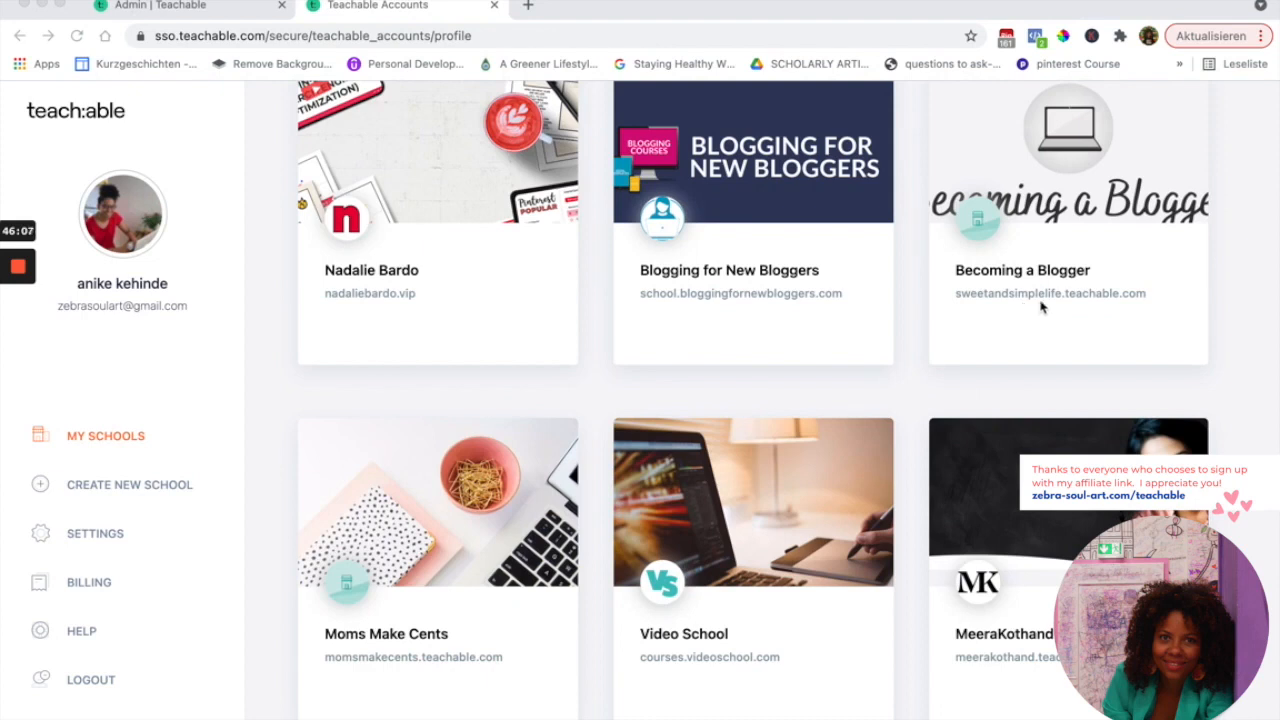
scroll(1114, 337, down, 1)
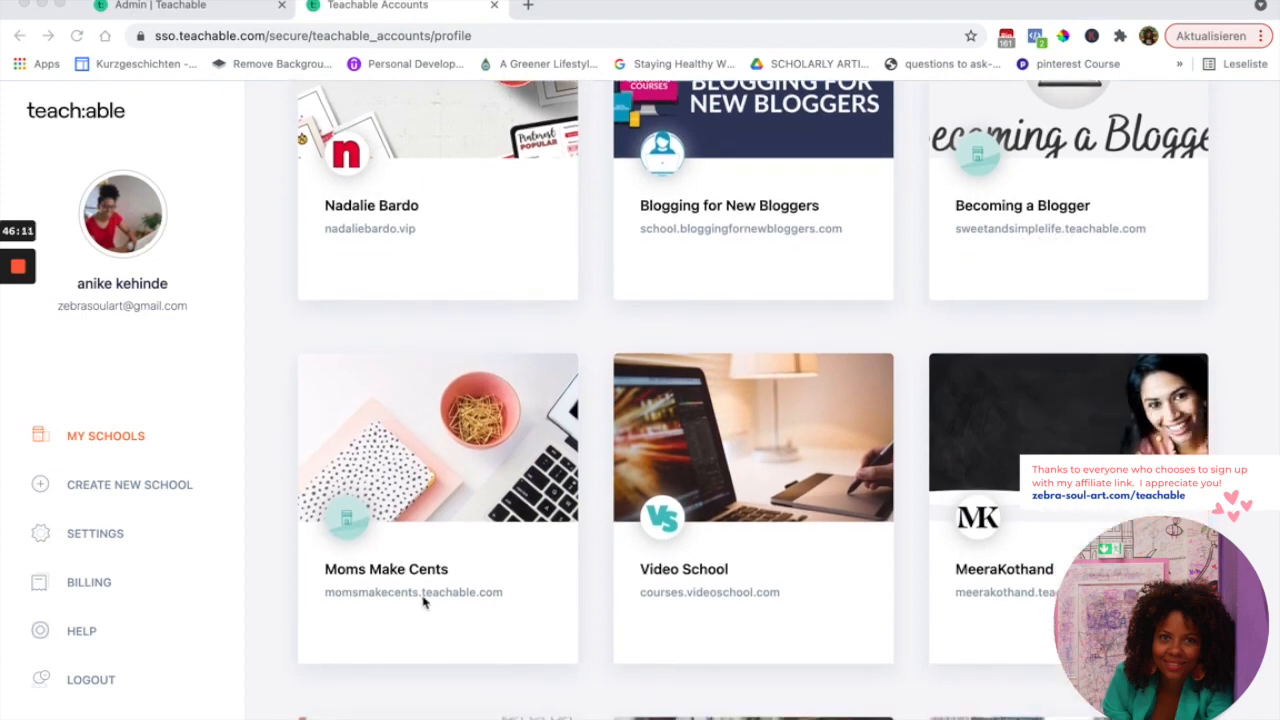
scroll(470, 618, down, 1)
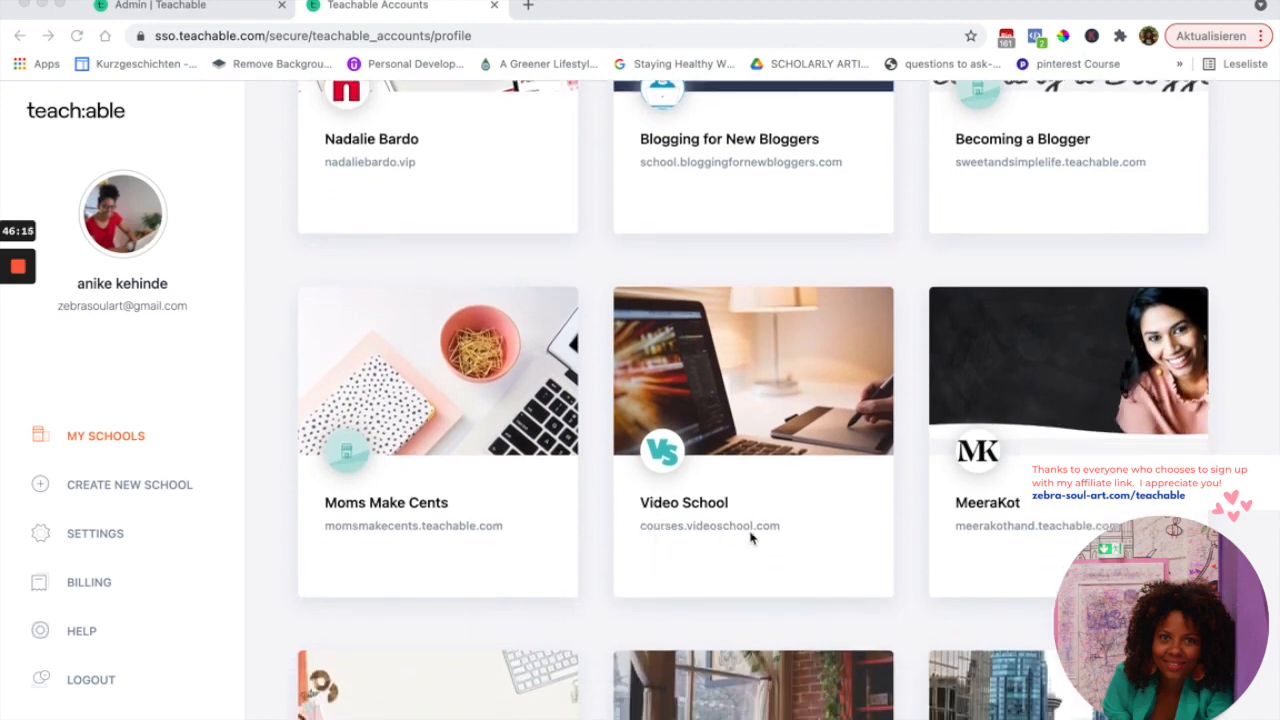
Examine the web addresses of the enrolled schools, comparing custom domains with teachable.com subdomains down to the end of the list
scroll(752, 538, down, 1)
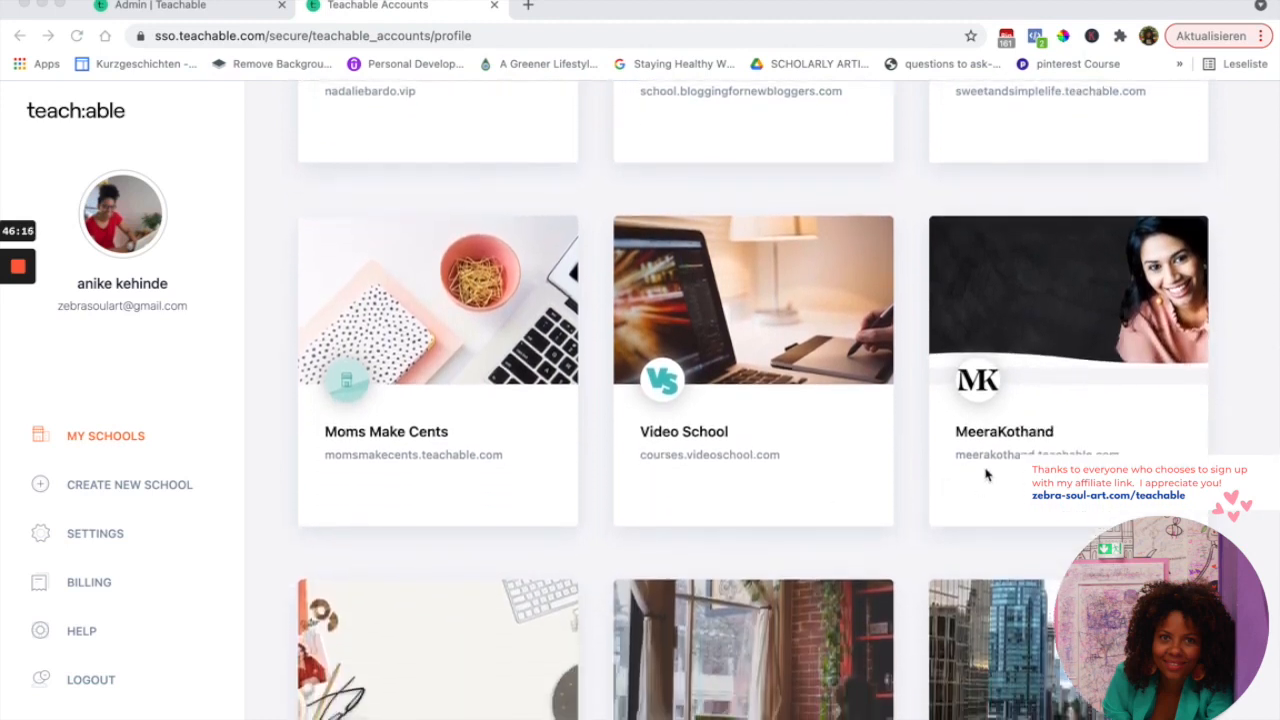
scroll(855, 463, down, 5)
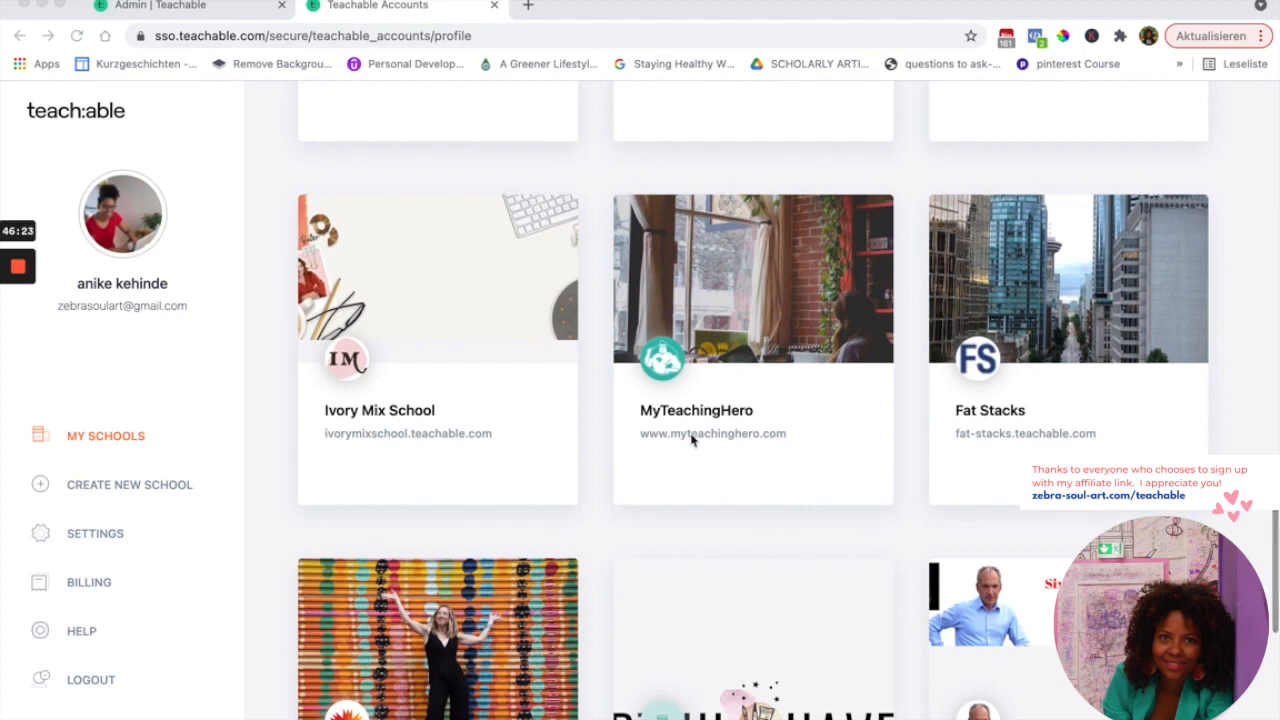
scroll(691, 437, up, 2)
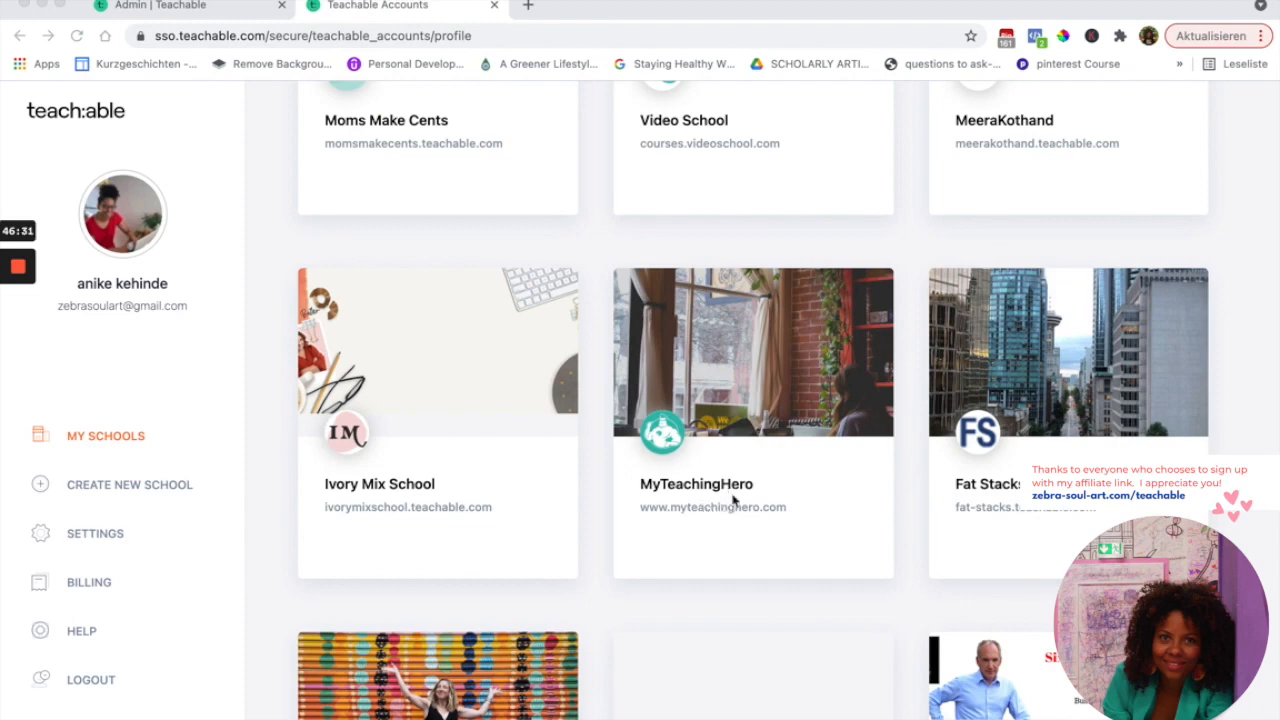
scroll(731, 500, up, 3)
scroll(731, 497, up, 5)
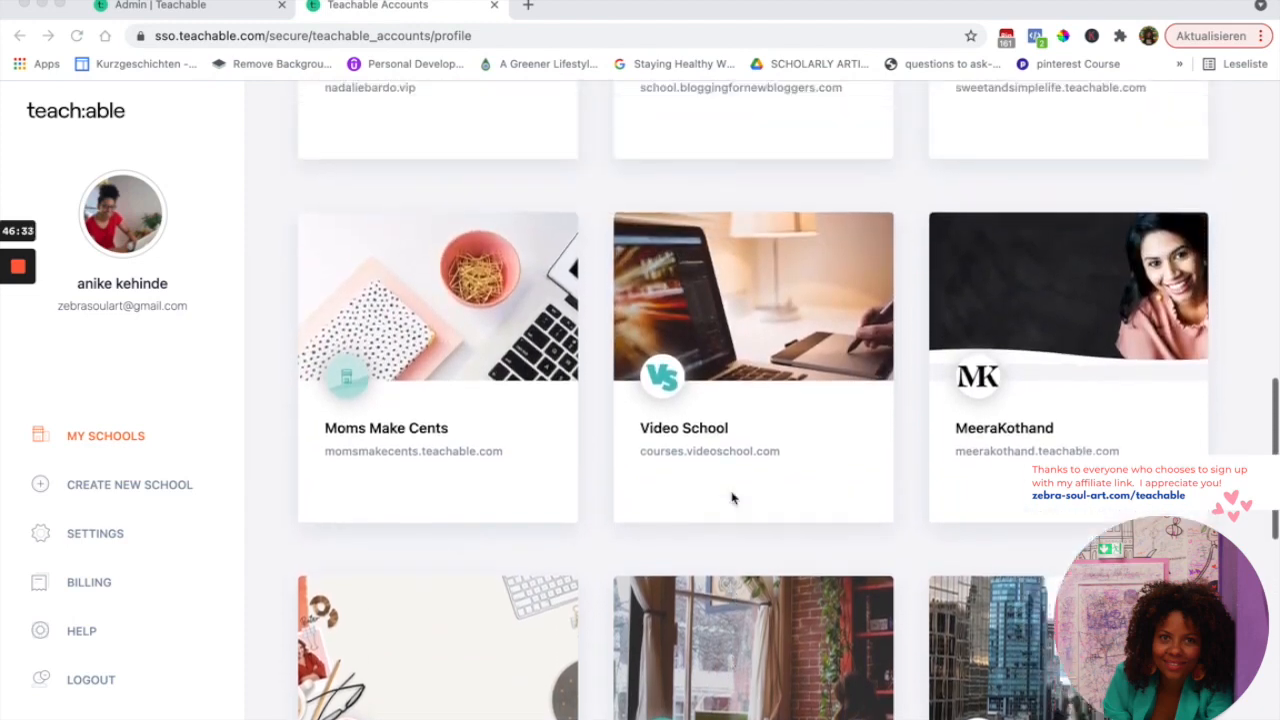
scroll(731, 497, up, 5)
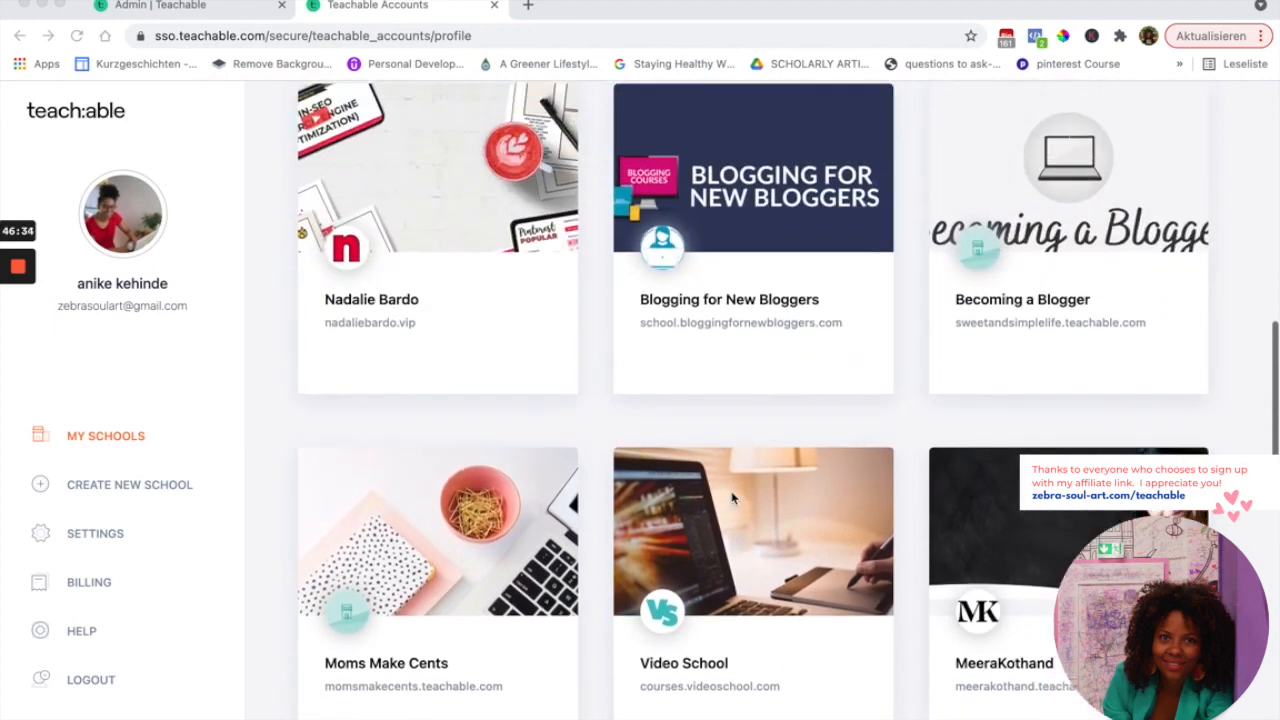
scroll(731, 497, down, 15)
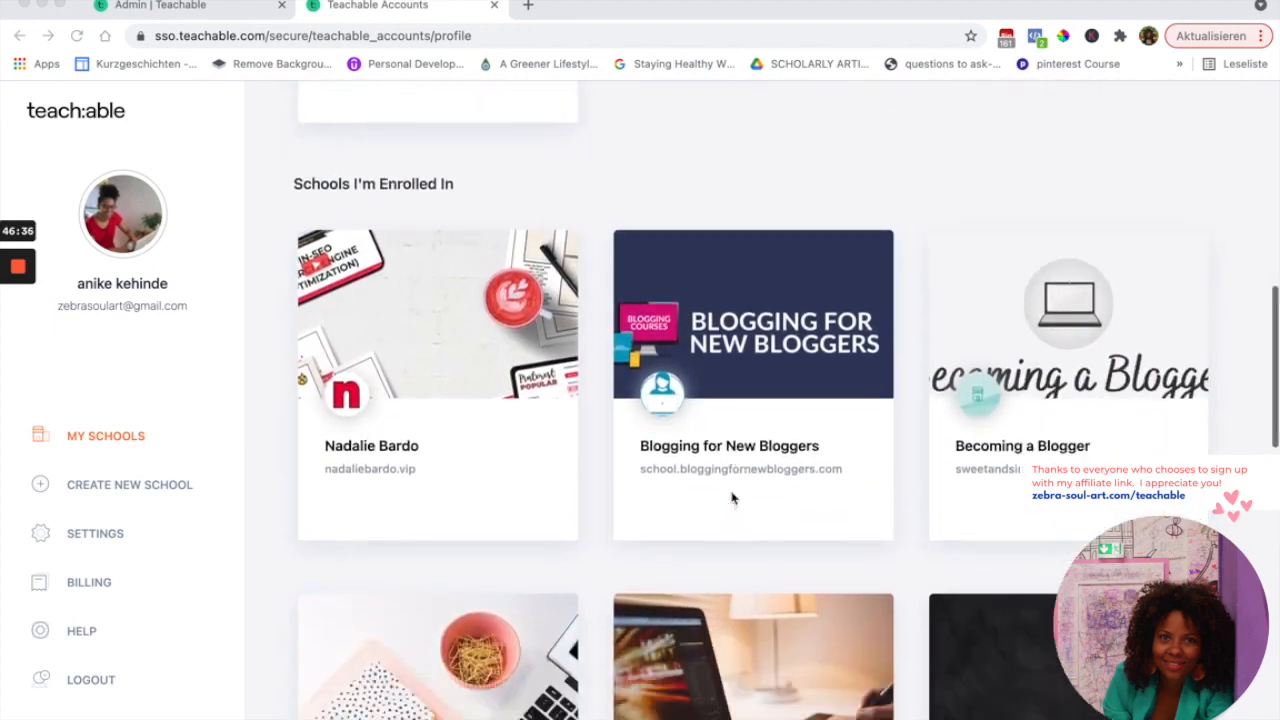
scroll(731, 497, down, 3)
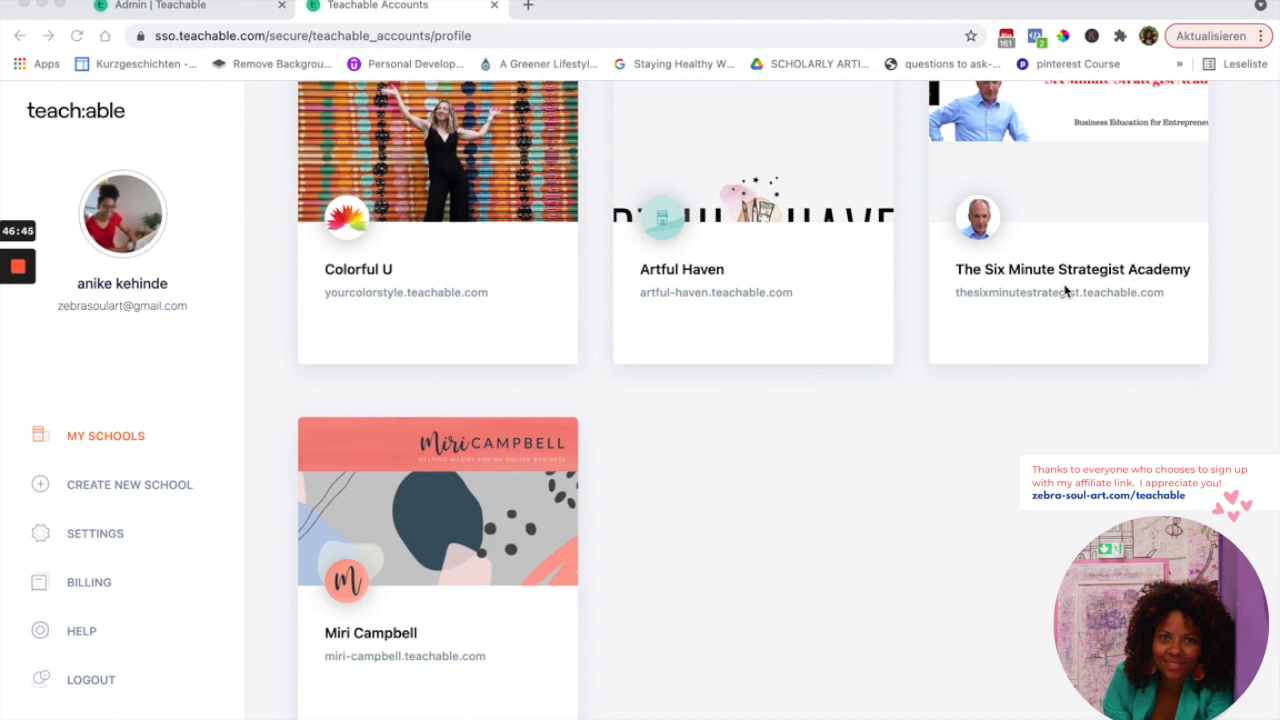
scroll(877, 209, up, 3)
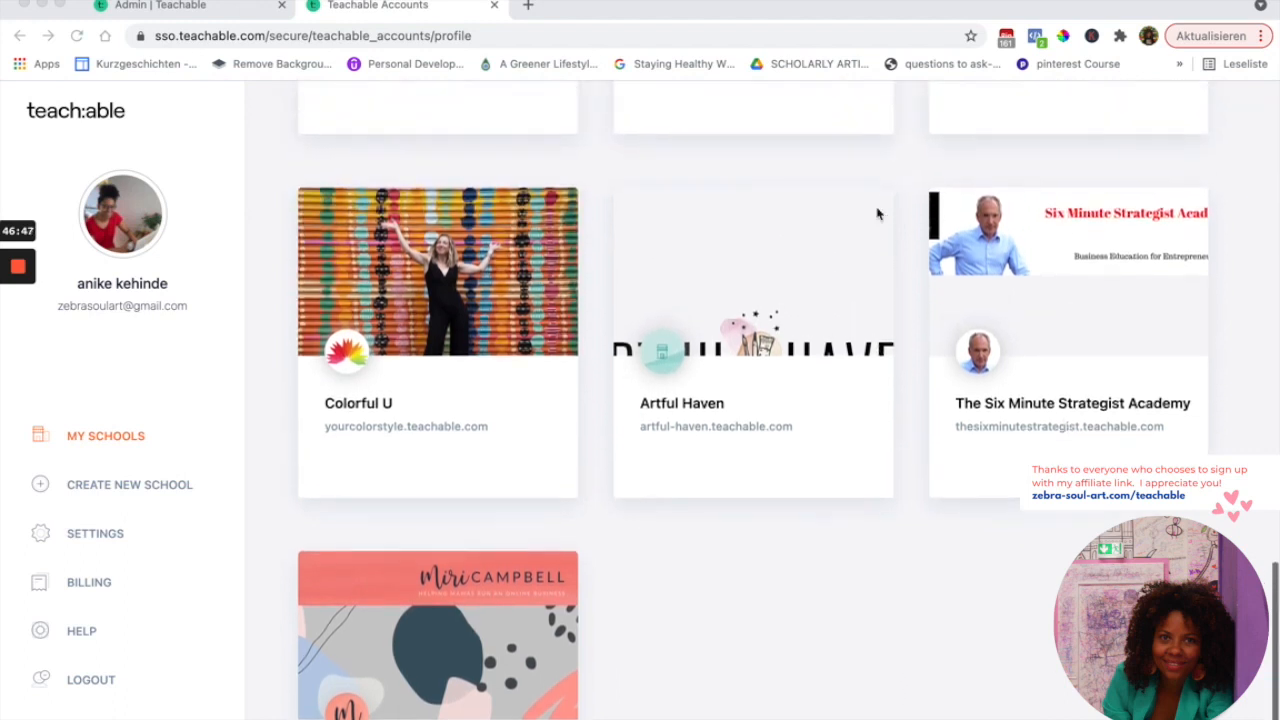
Search Google for "rob perceival teachable", check the school's web address in the results, and return to the Zebra Soul Art domain settings
click(243, 37)
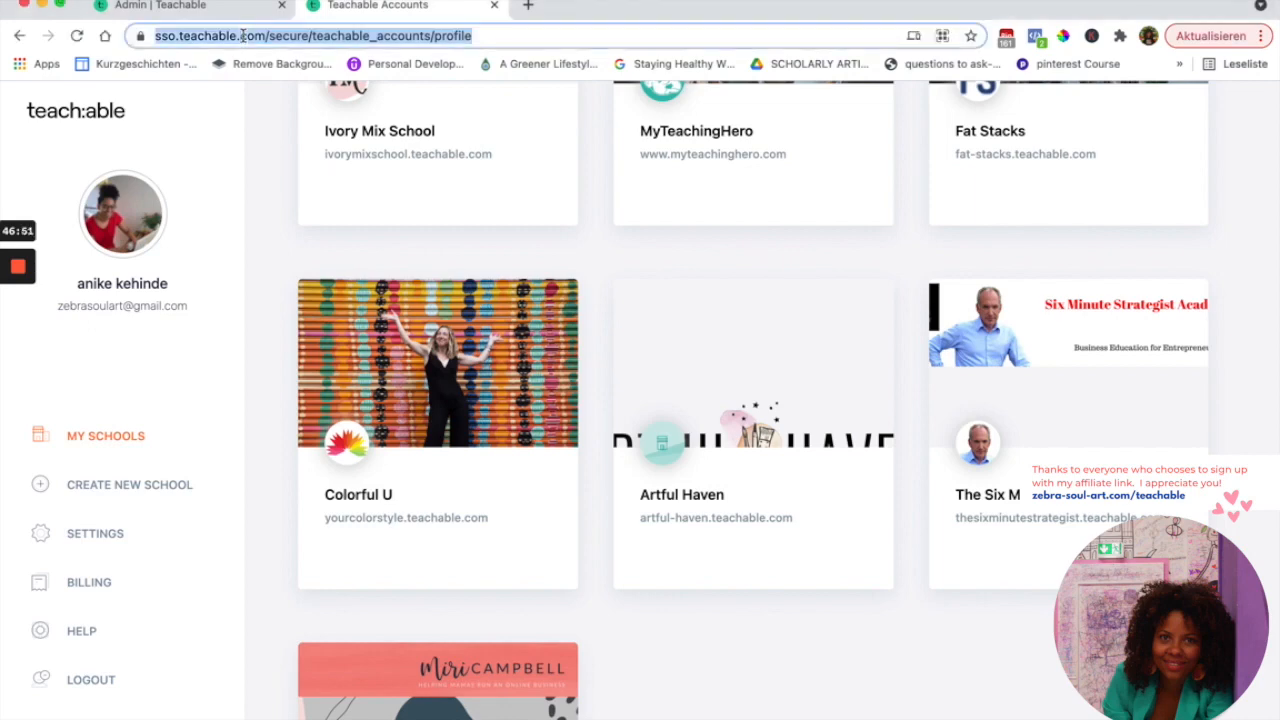
text(rob perceival teachable)
key(Return)
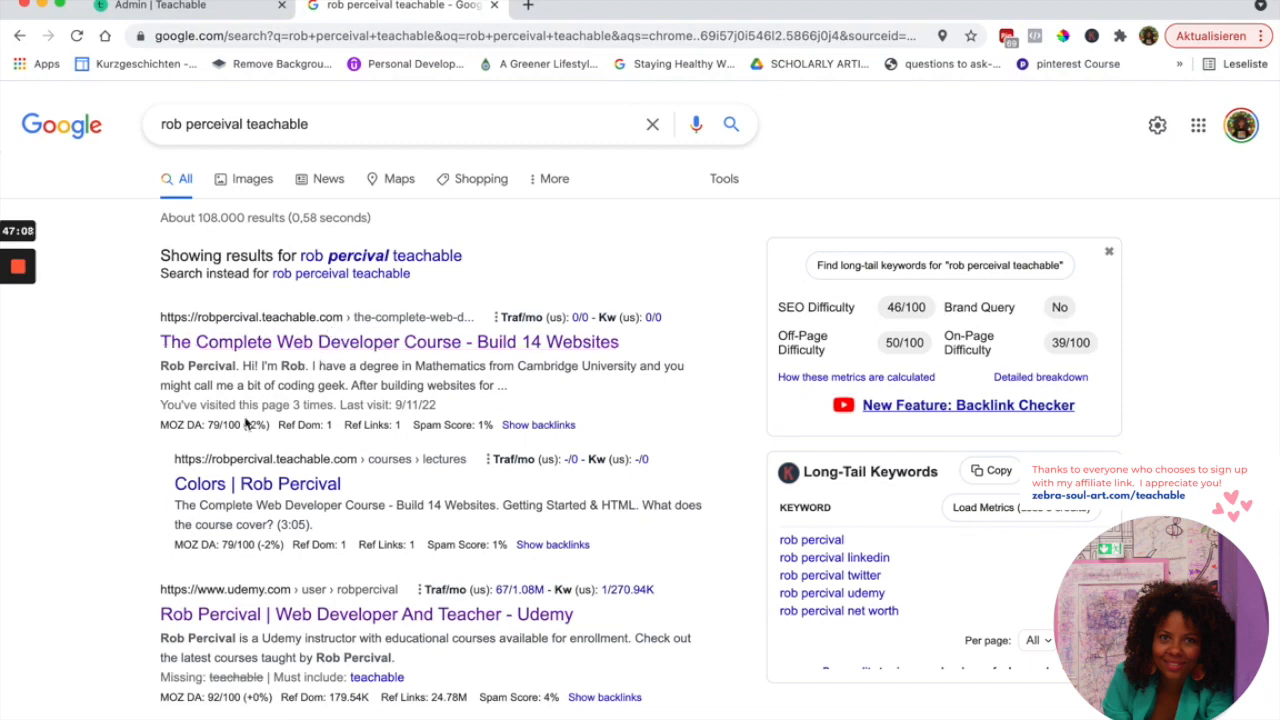
mouse_move(224, 425)
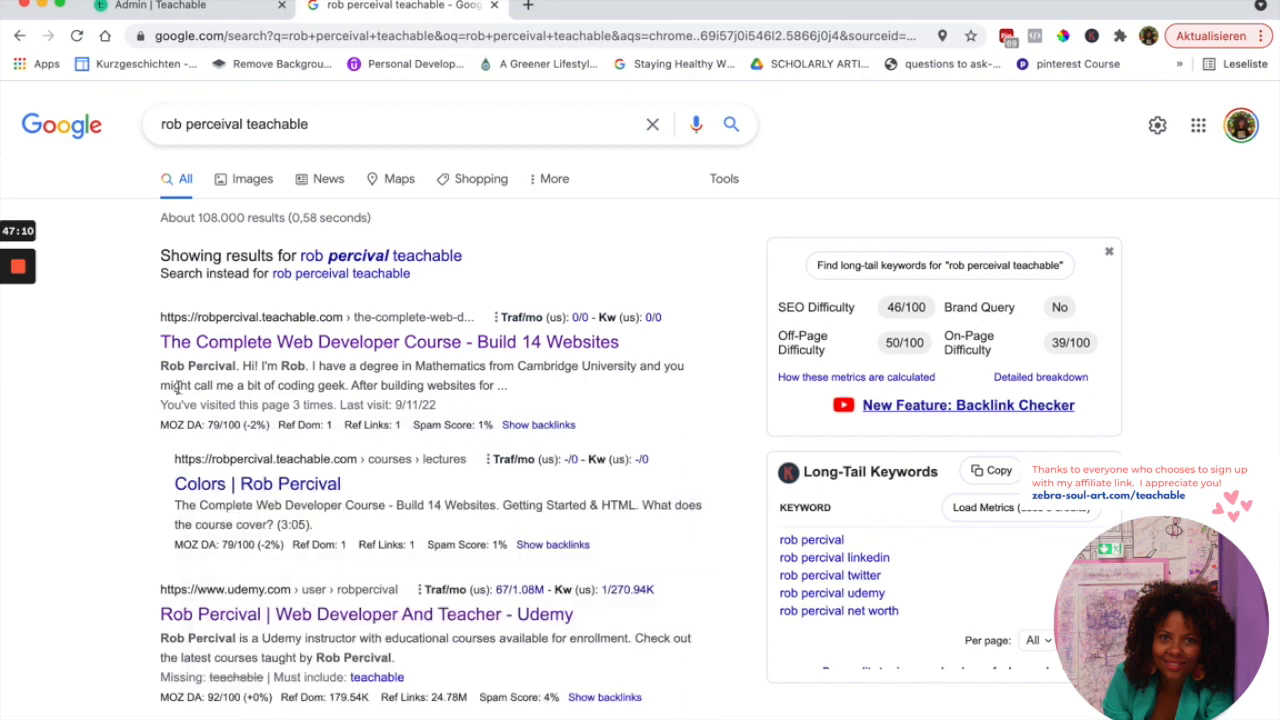
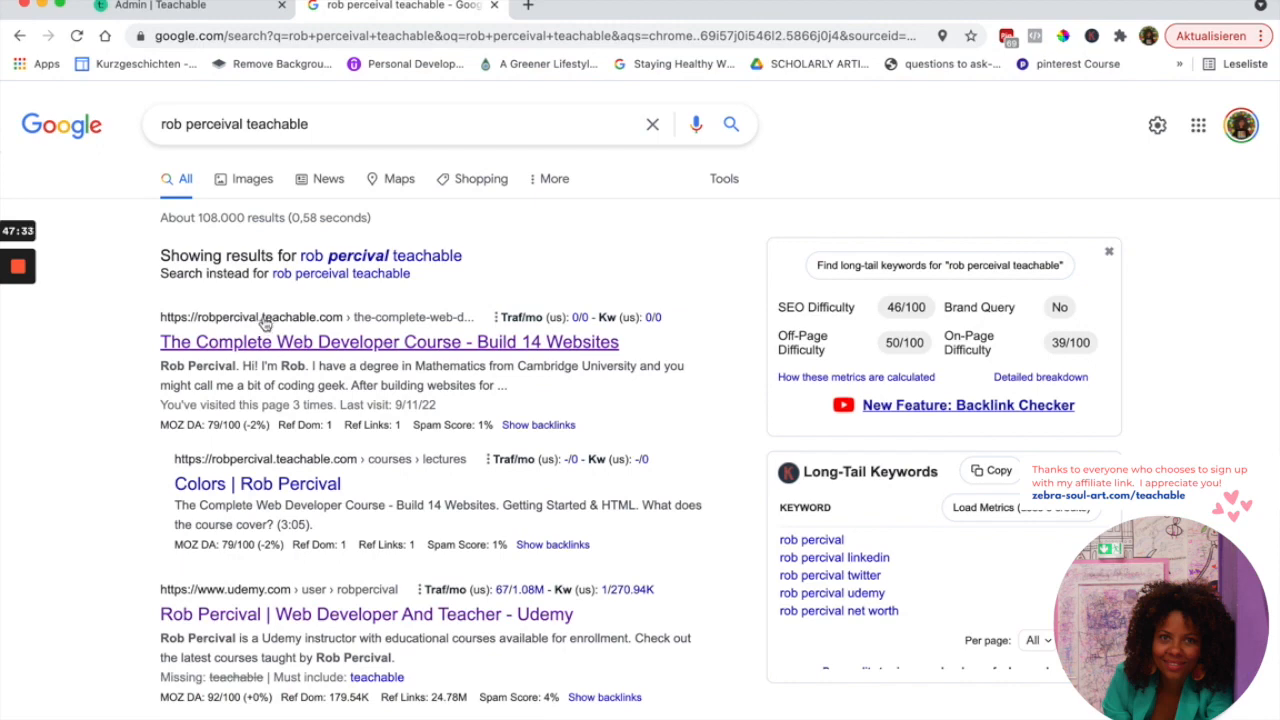
click(208, 7)
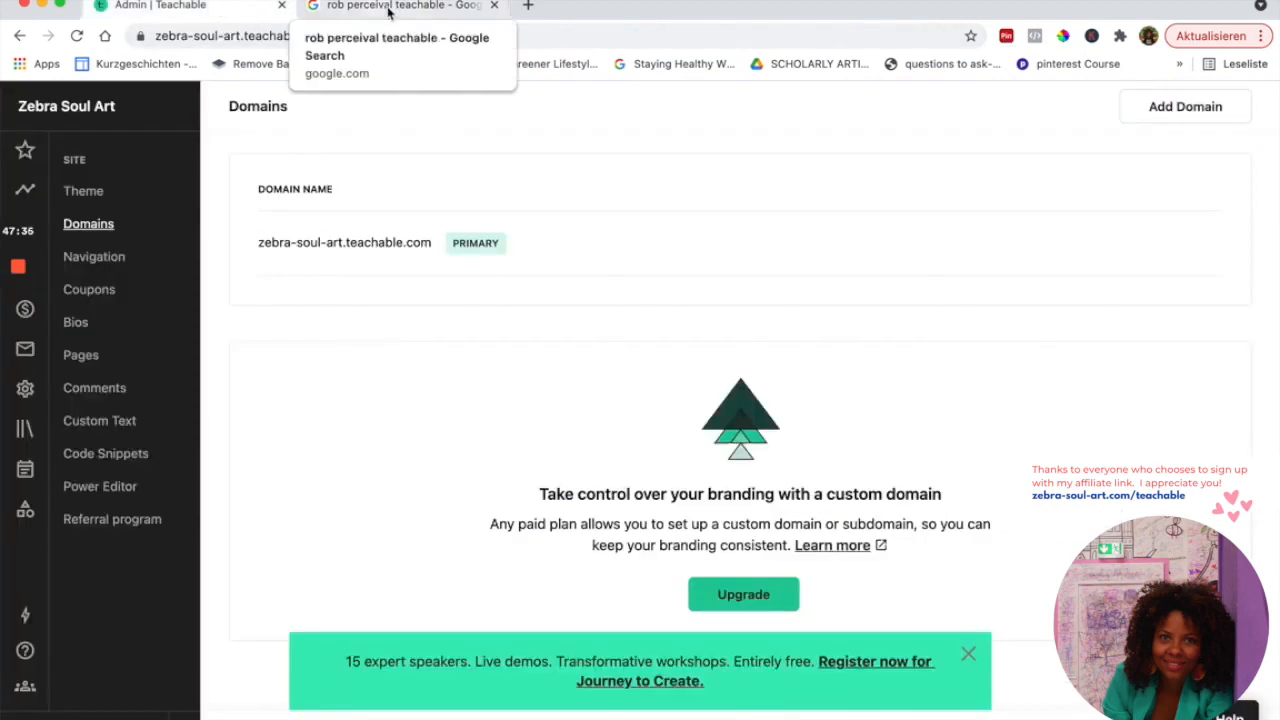
Go back to the account's school list and review the addresses from Nadalie Bardo through The Six Minute Strategist Academy
click(19, 38)
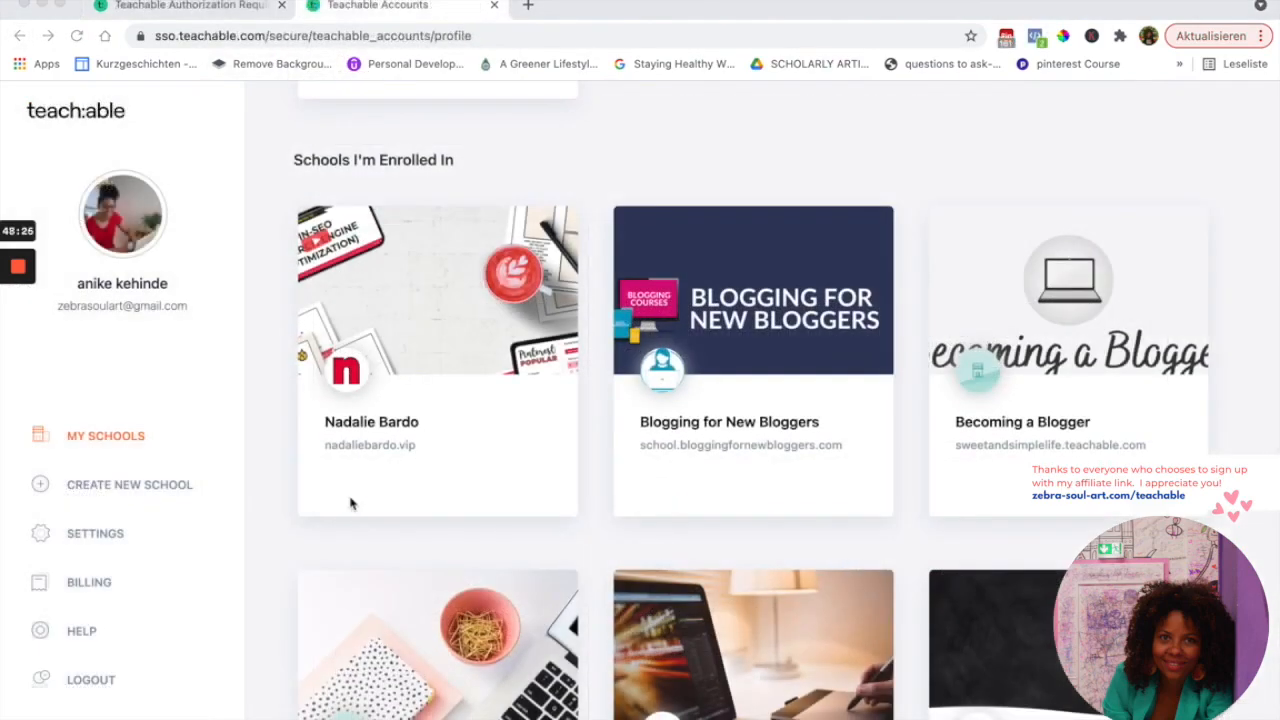
scroll(350, 503, down, 2)
scroll(350, 503, down, 3)
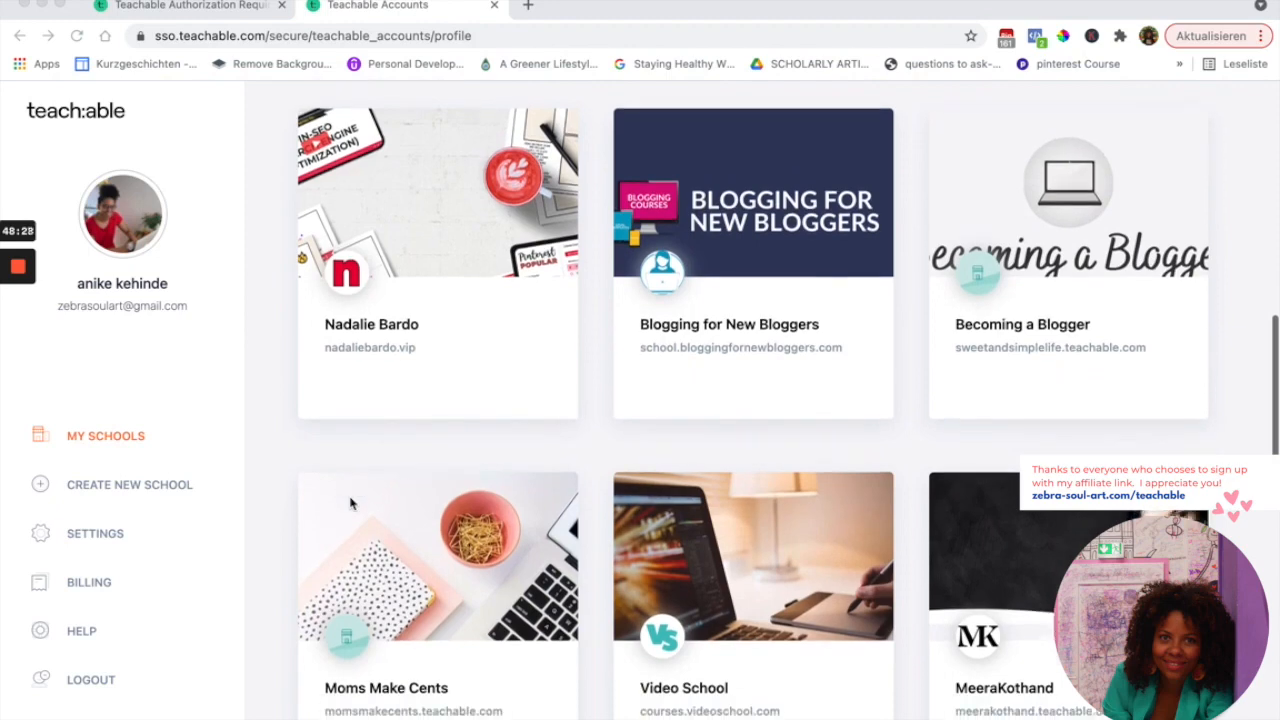
scroll(350, 503, down, 3)
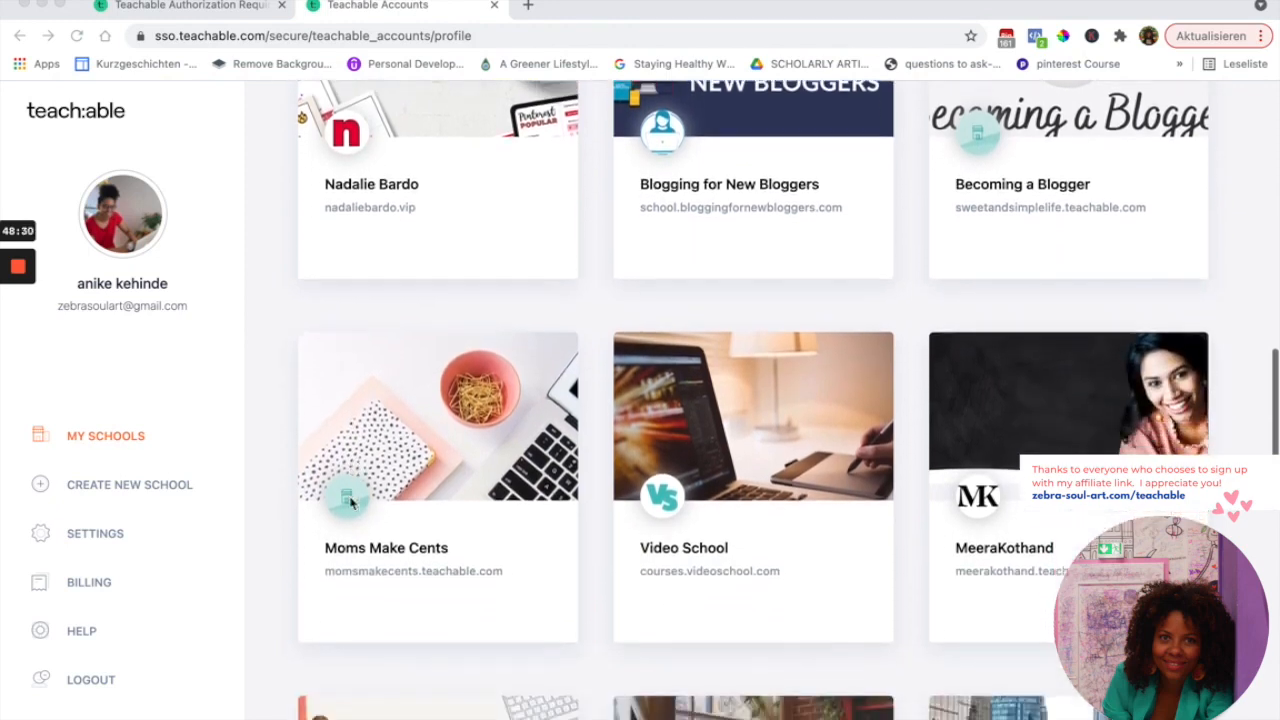
scroll(350, 503, down, 2)
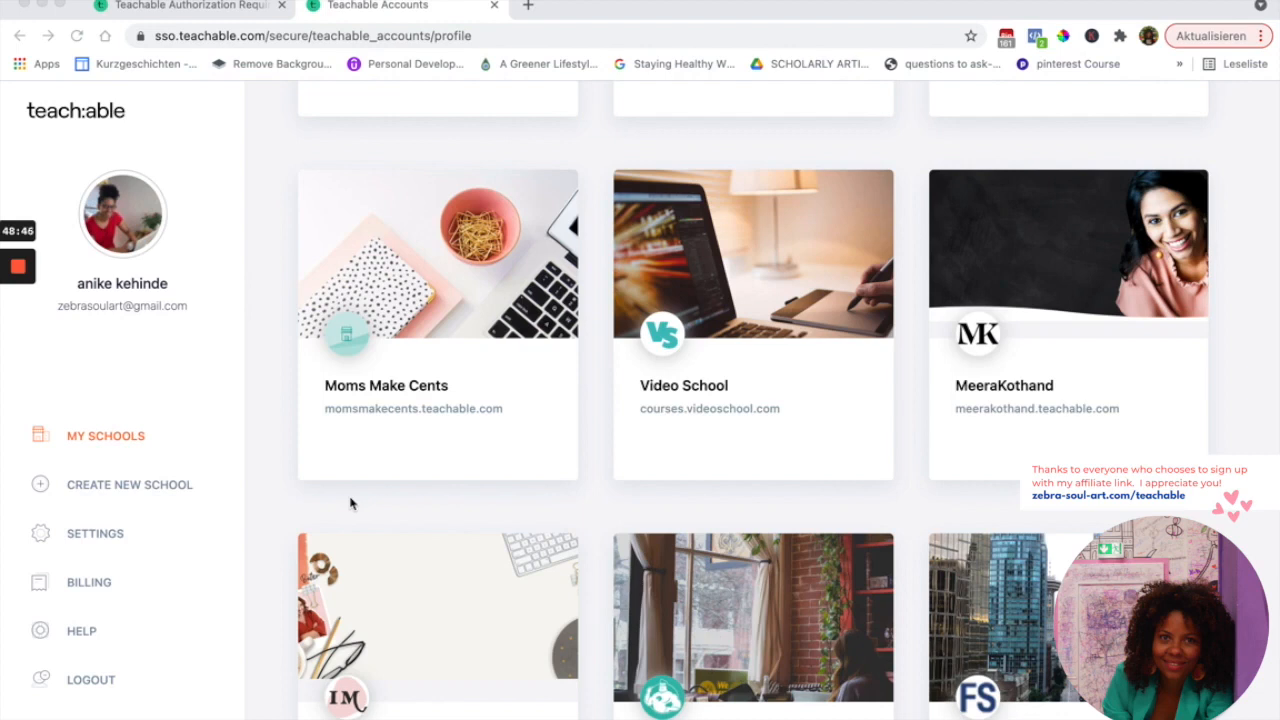
scroll(412, 528, down, 2)
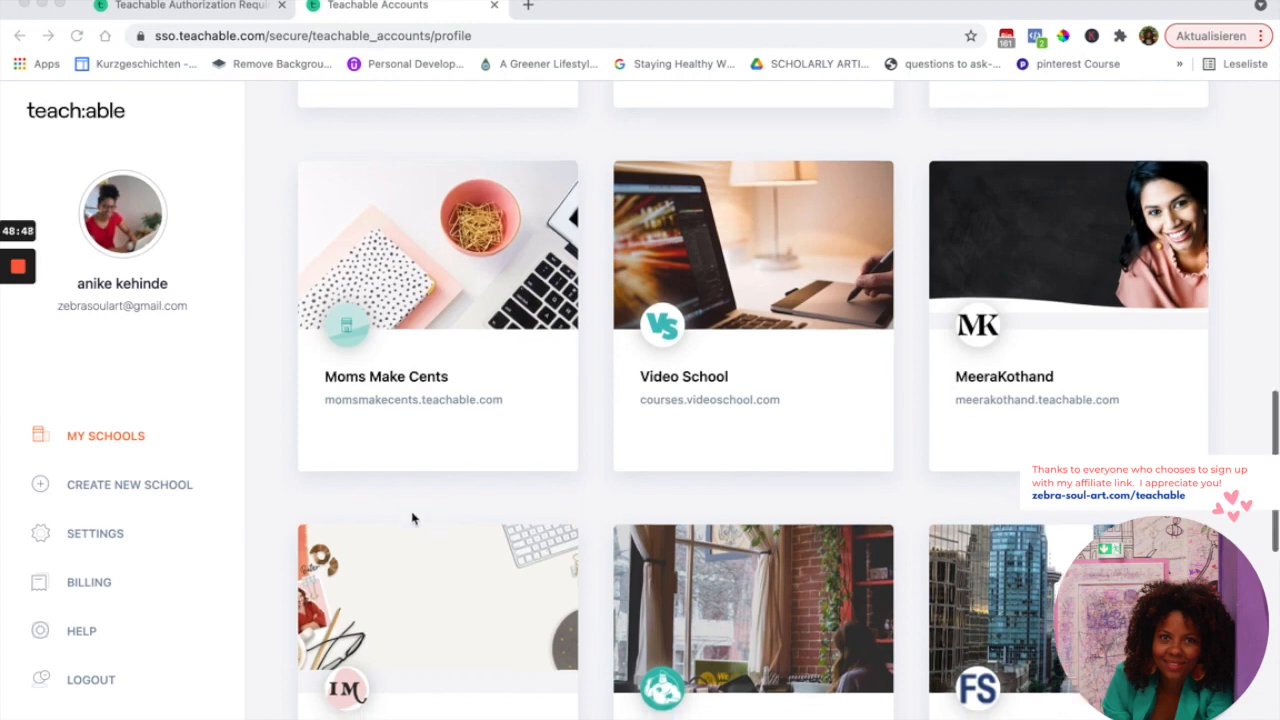
scroll(412, 516, down, 1)
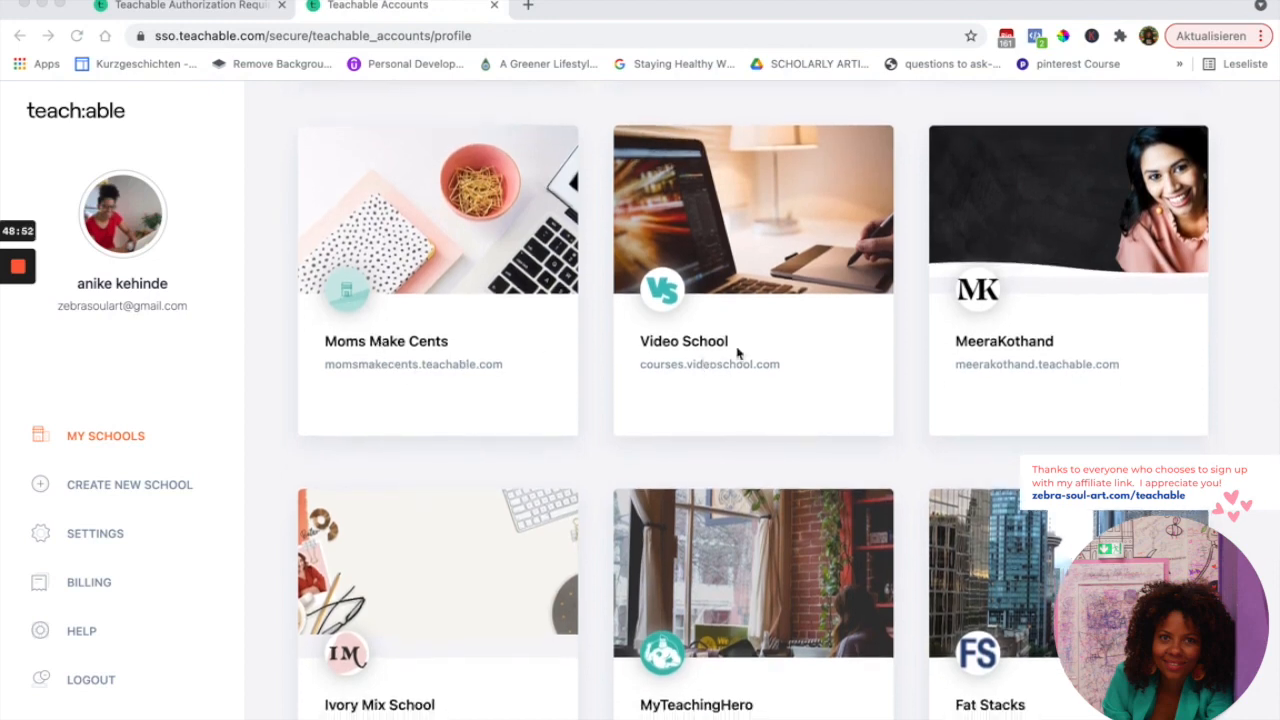
scroll(1052, 420, down, 4)
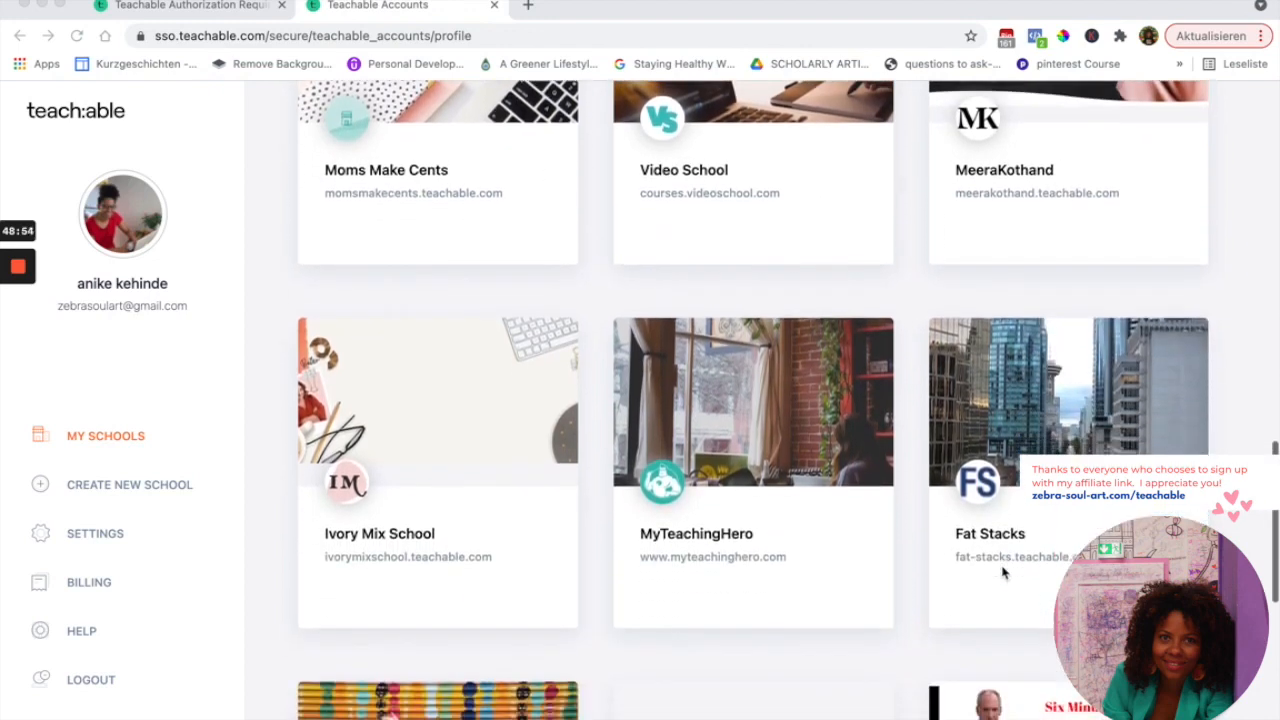
scroll(1003, 572, down, 3)
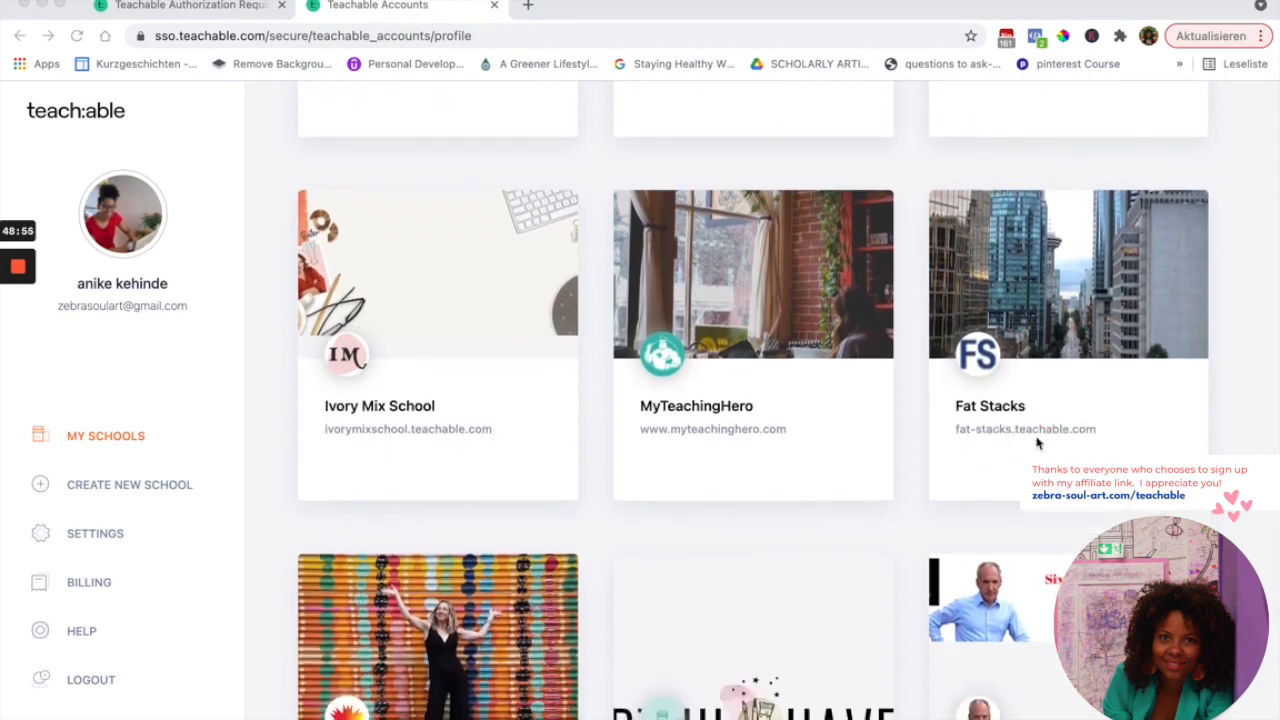
scroll(1037, 444, down, 1)
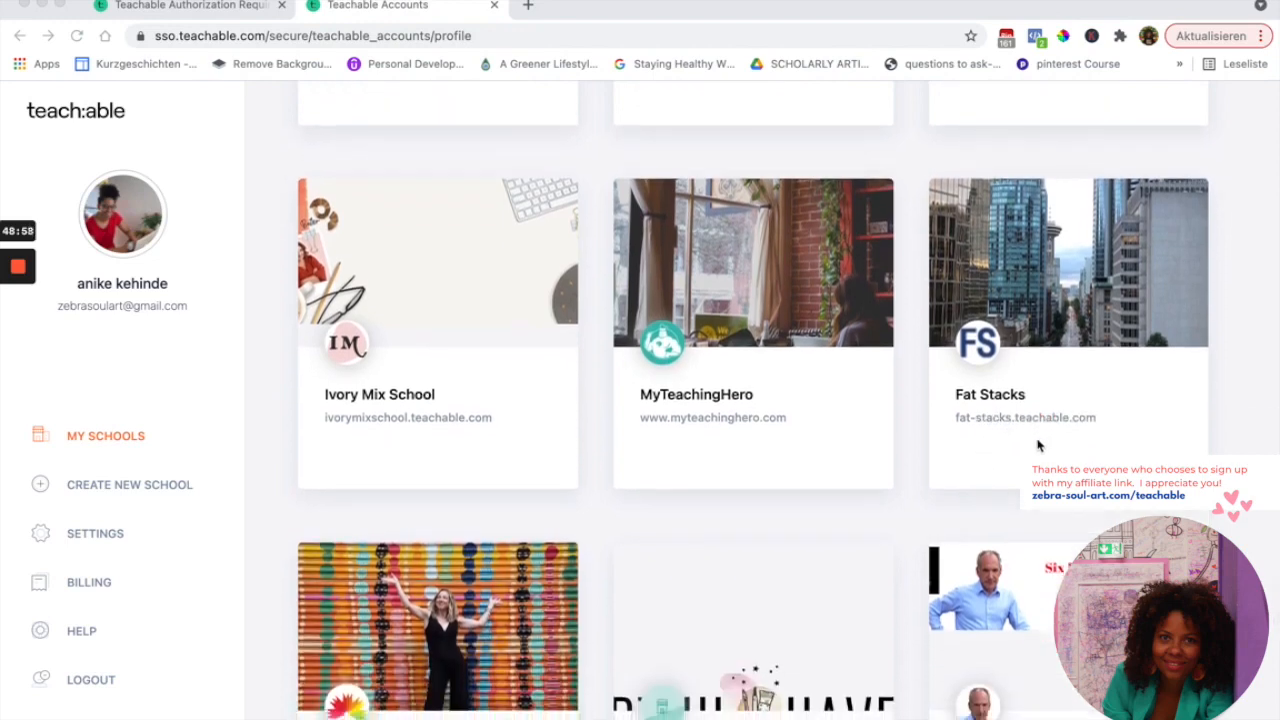
scroll(1037, 444, down, 1)
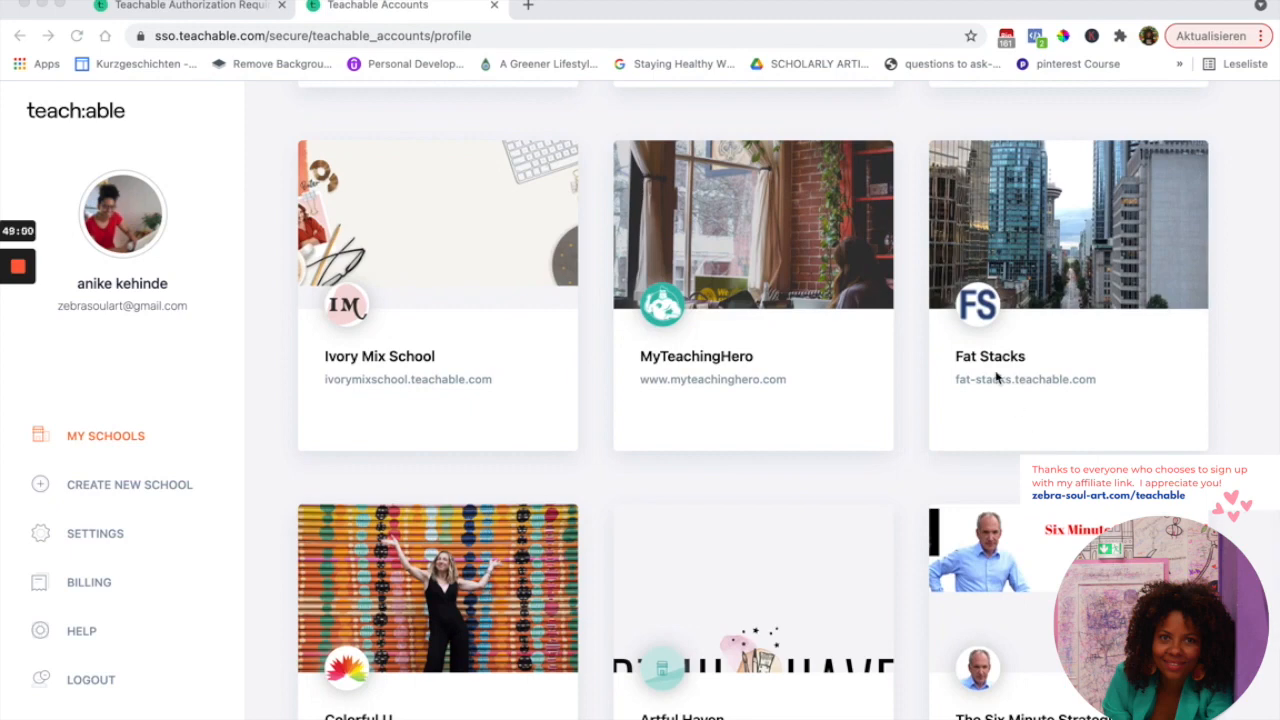
scroll(995, 390, down, 1)
scroll(995, 397, down, 5)
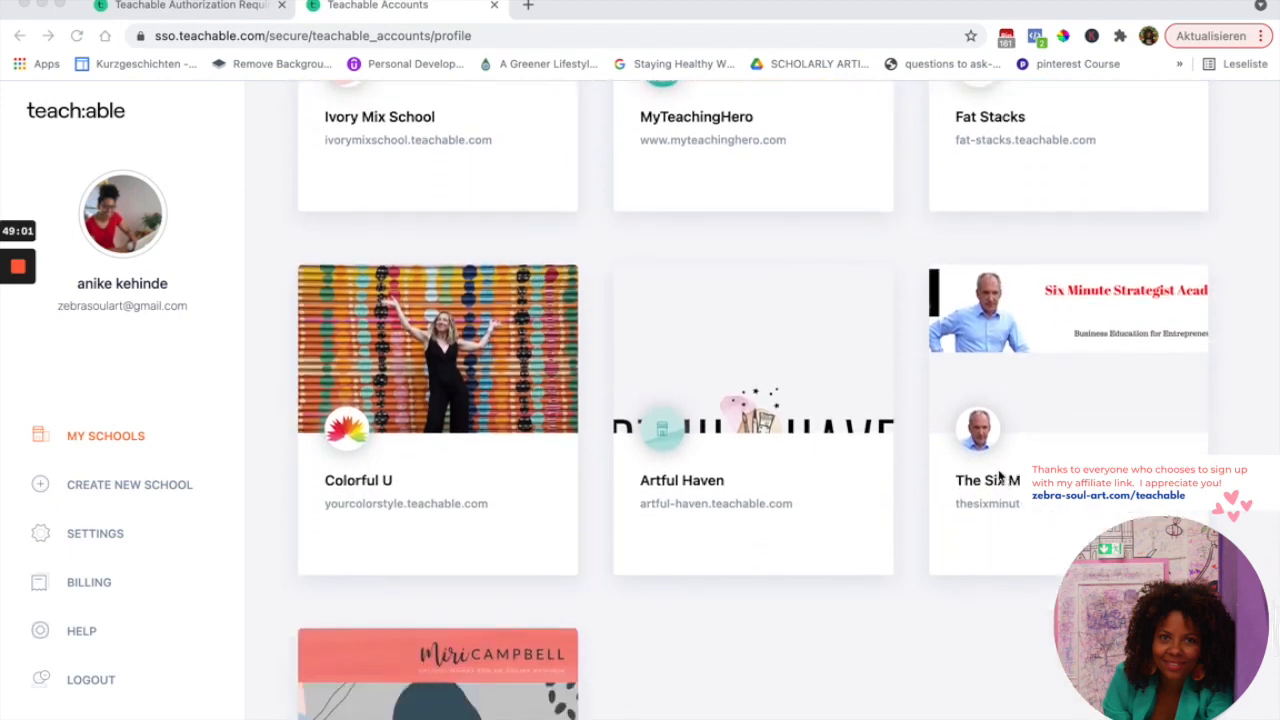
Open The Six Minute Strategist Academy school, browse its product listing, and highlight its teachable.com web address
click(1045, 482)
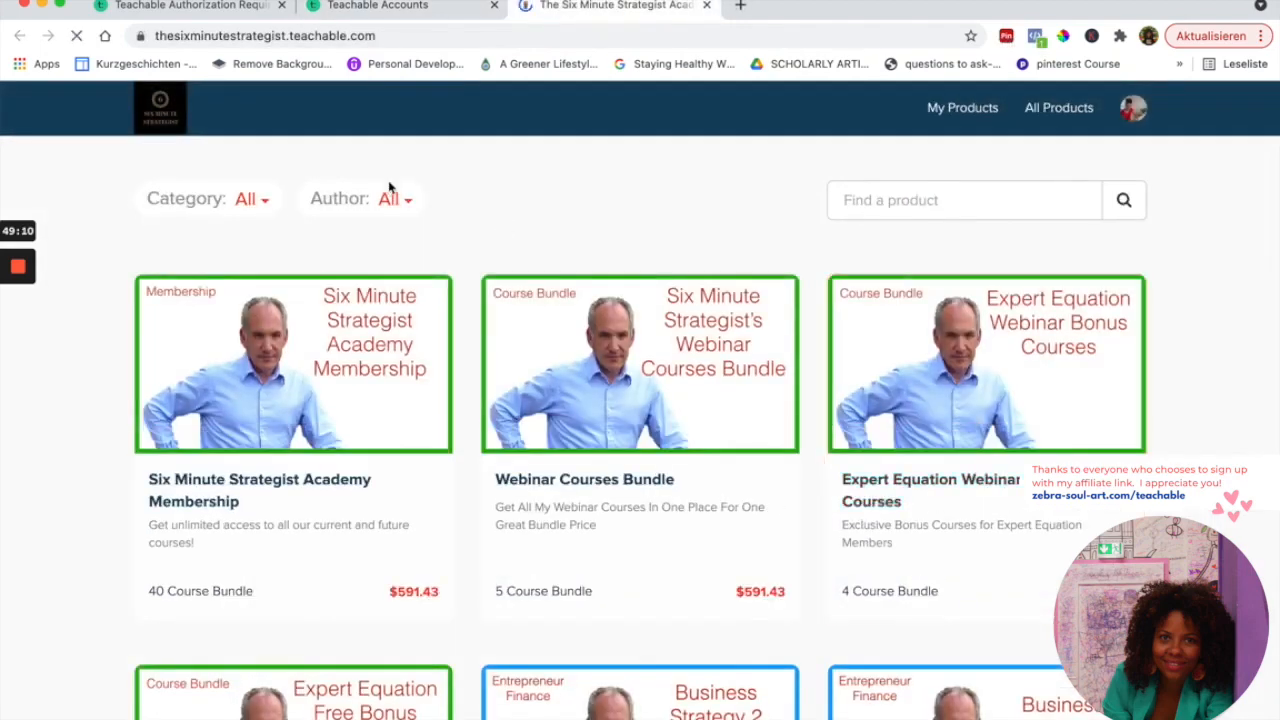
scroll(406, 549, down, 4)
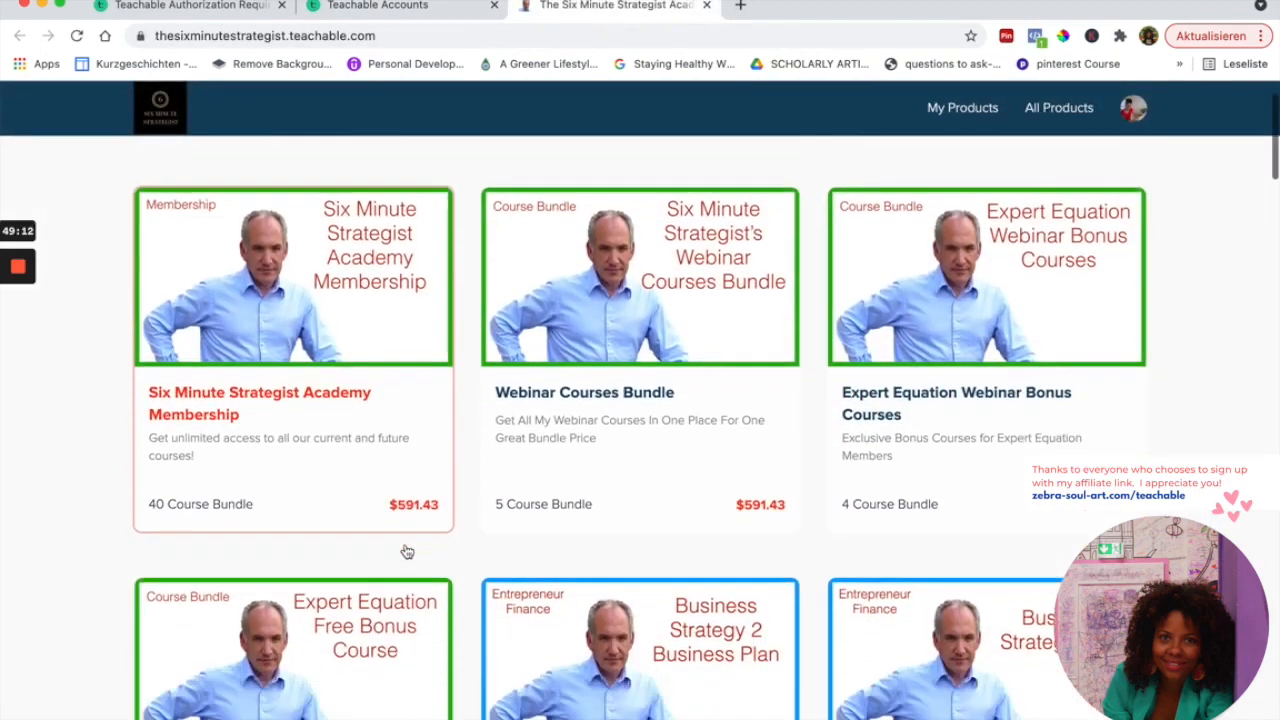
scroll(406, 551, down, 3)
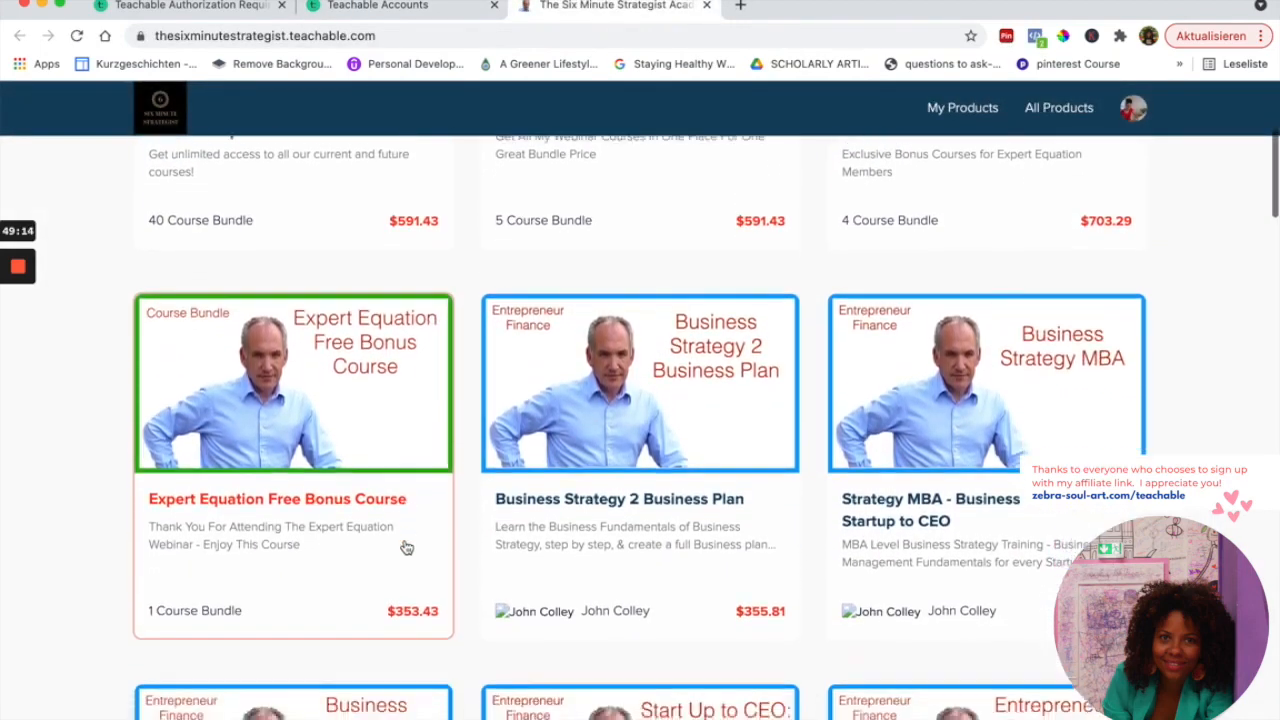
double_click(234, 35)
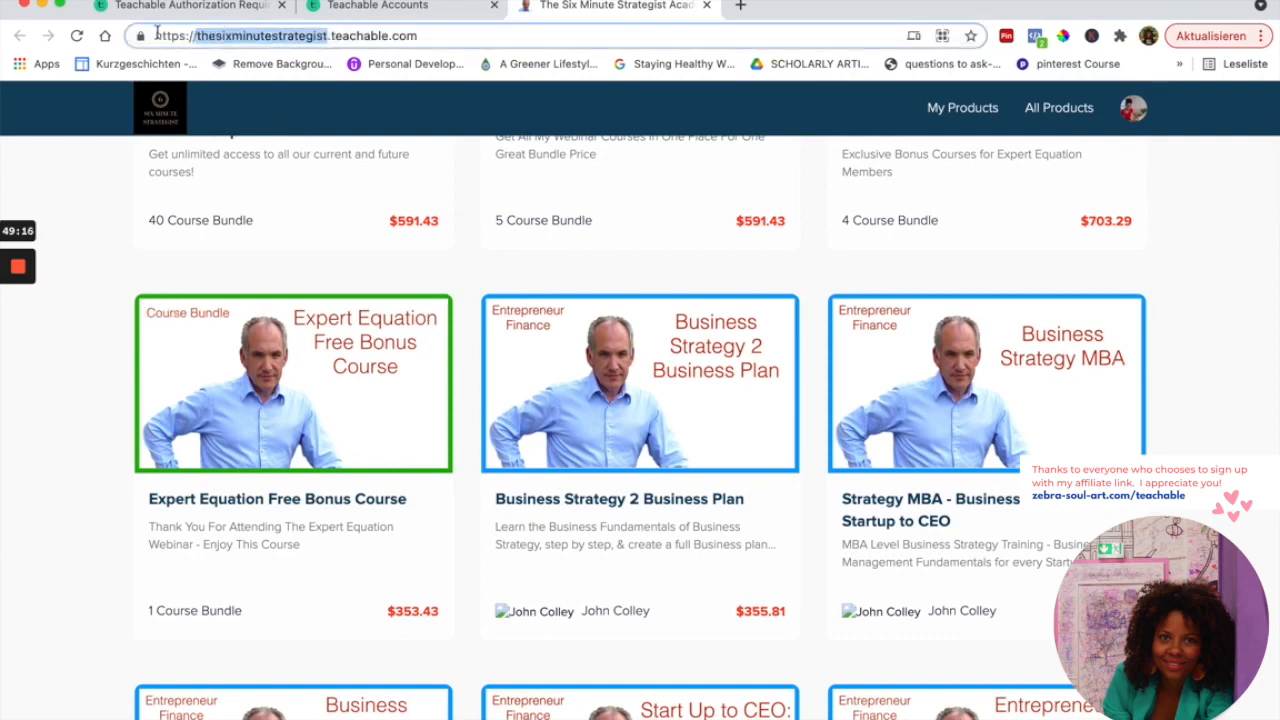
drag(156, 35, 467, 45)
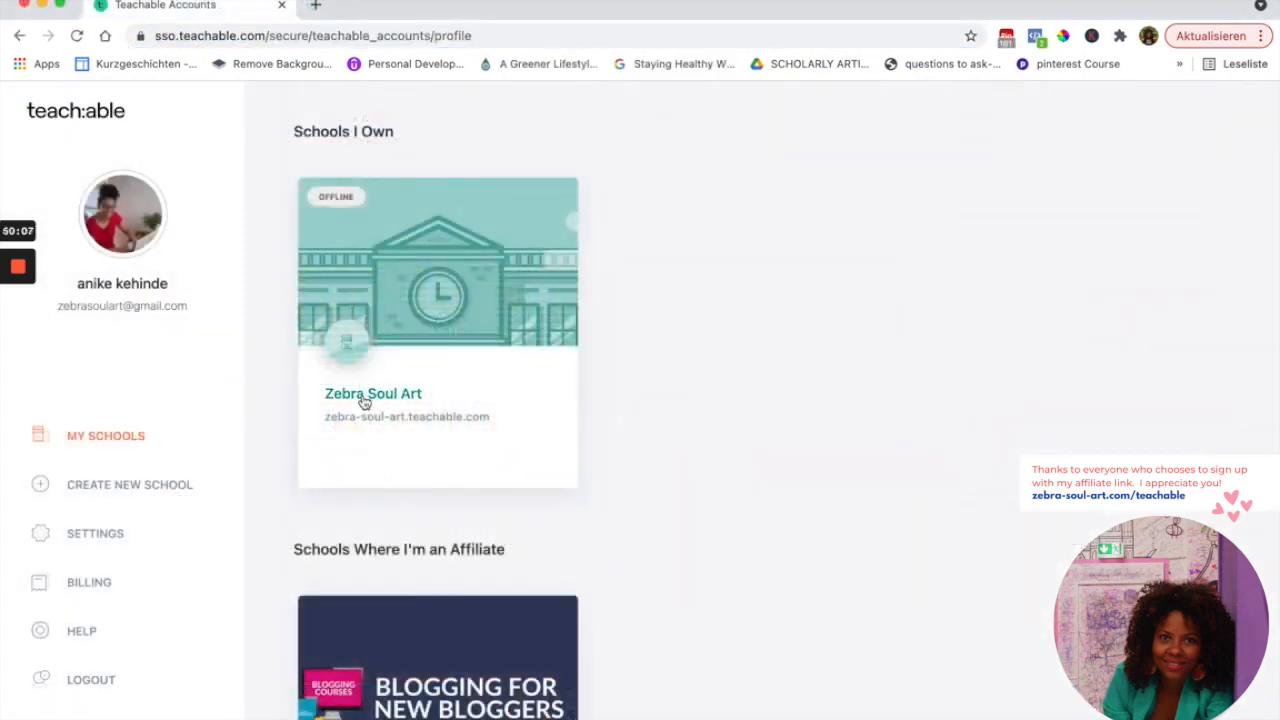
Open the owned Zebra Soul Art school, authorizing its access to the Teachable account, and review the Get Started tasks
click(364, 398)
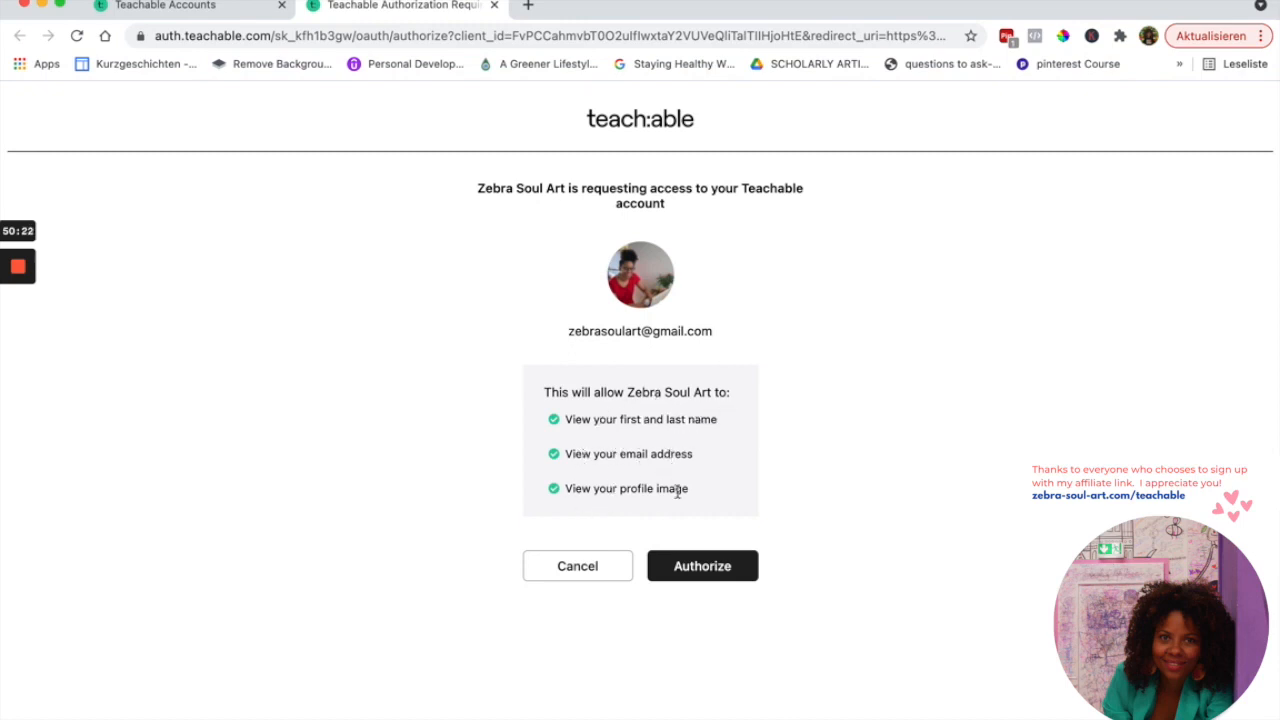
click(700, 573)
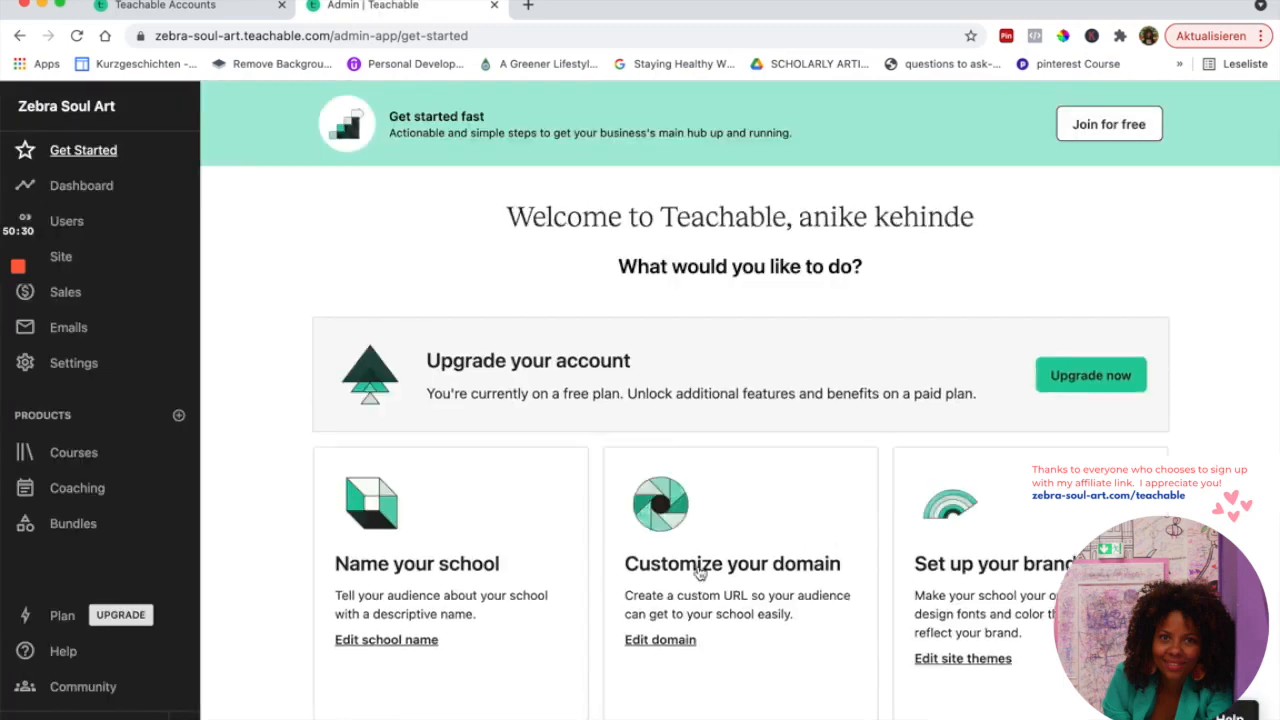
scroll(700, 573, down, 3)
scroll(700, 573, down, 5)
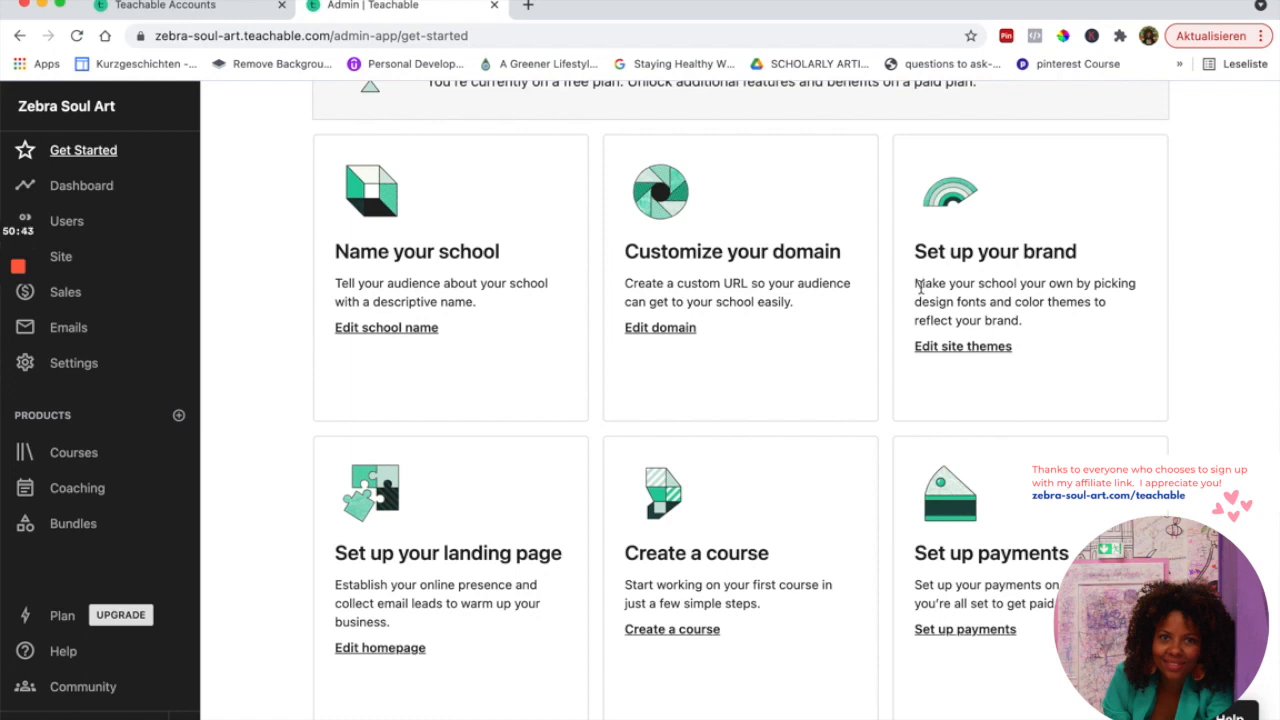
Read the Set up your brand description, open the site themes from it, and view the Logo & Branding section
drag(914, 283, 1043, 322)
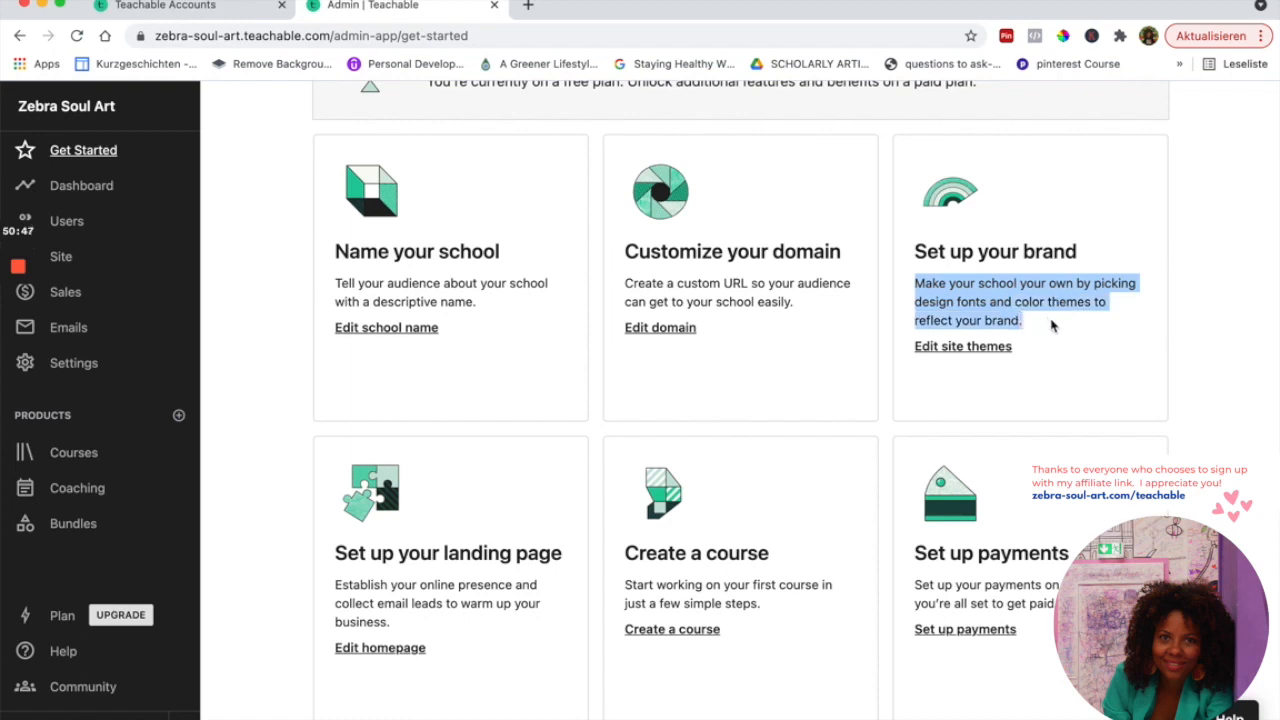
click(986, 348)
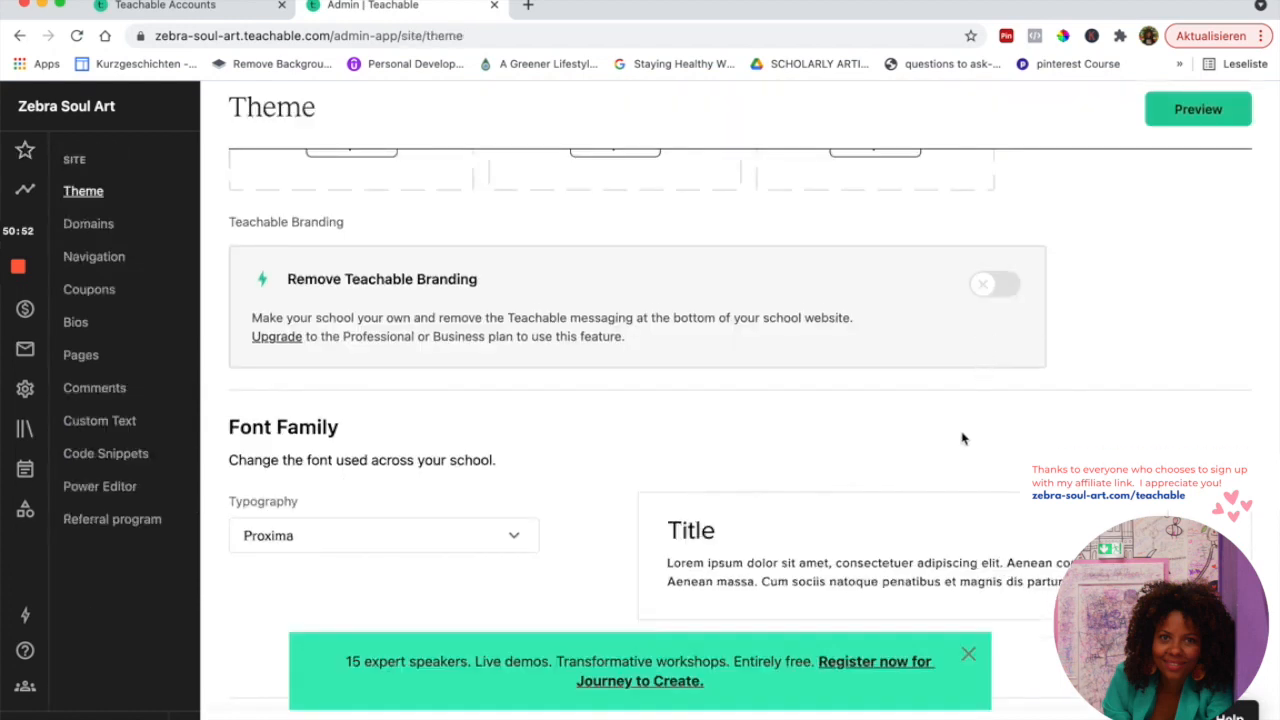
scroll(962, 438, up, 4)
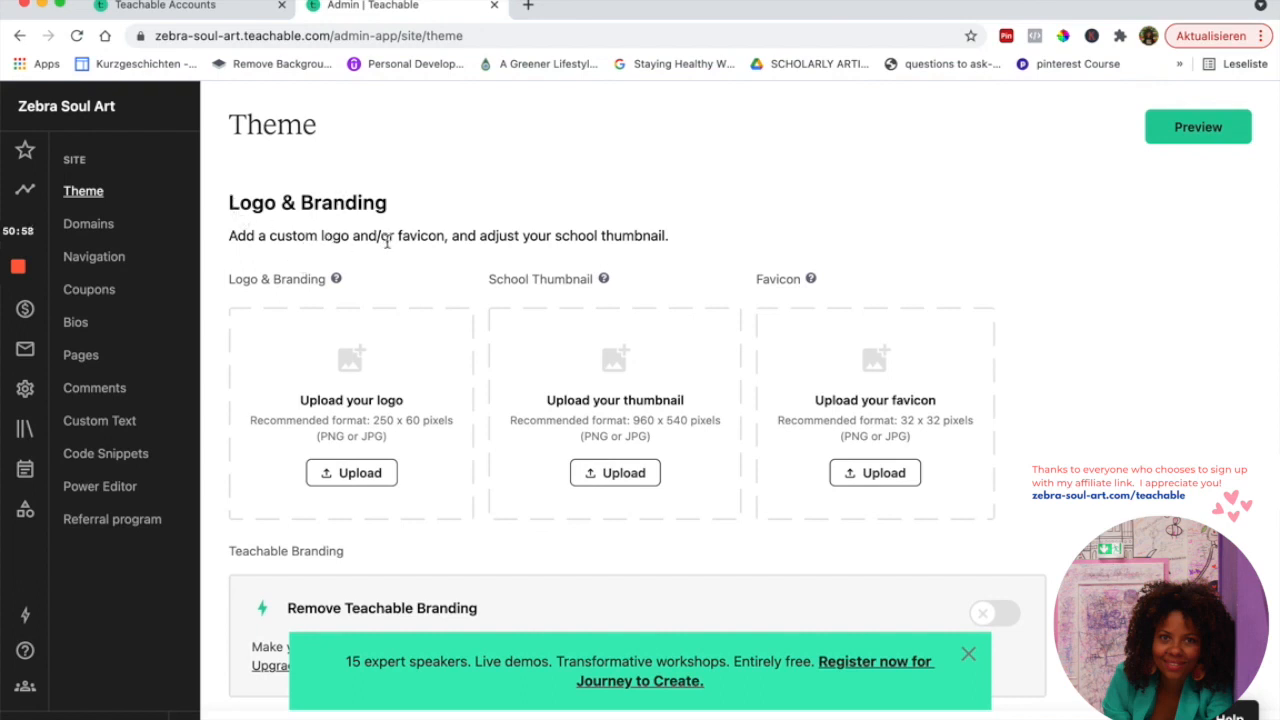
Look over the branding options and the available fonts, and set the school's typography to Arial
scroll(425, 275, down, 2)
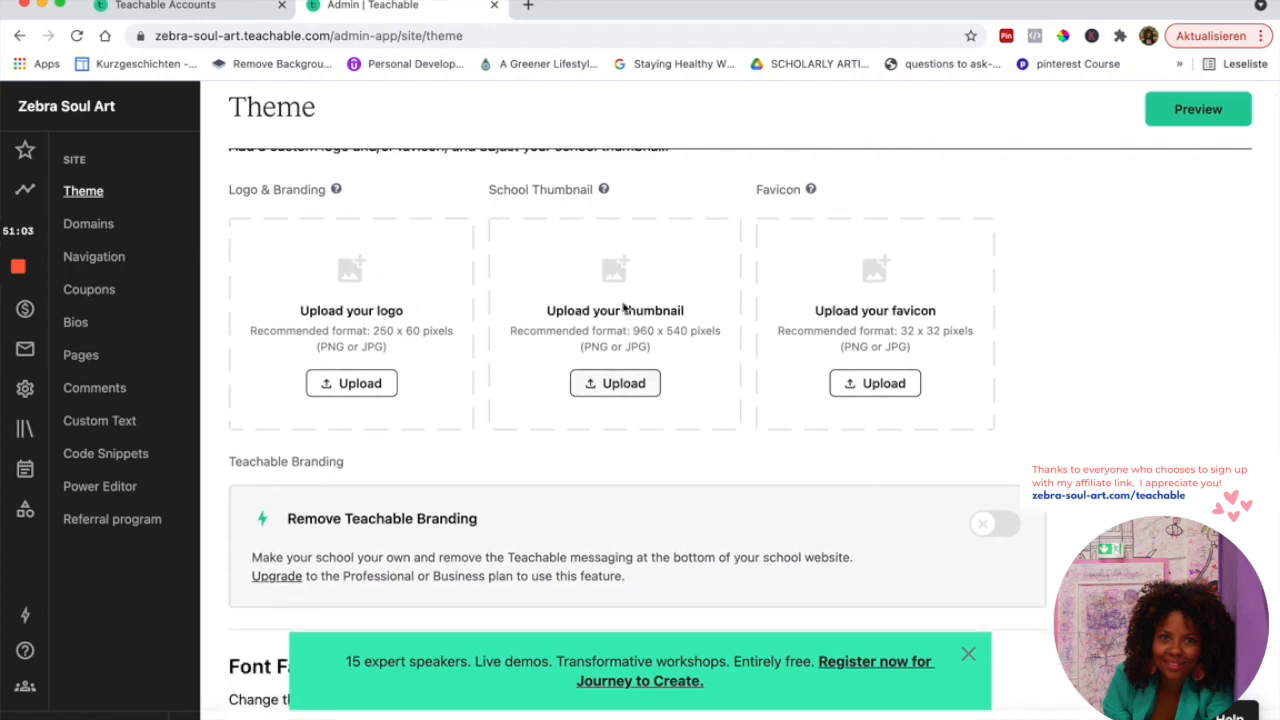
scroll(909, 370, down, 5)
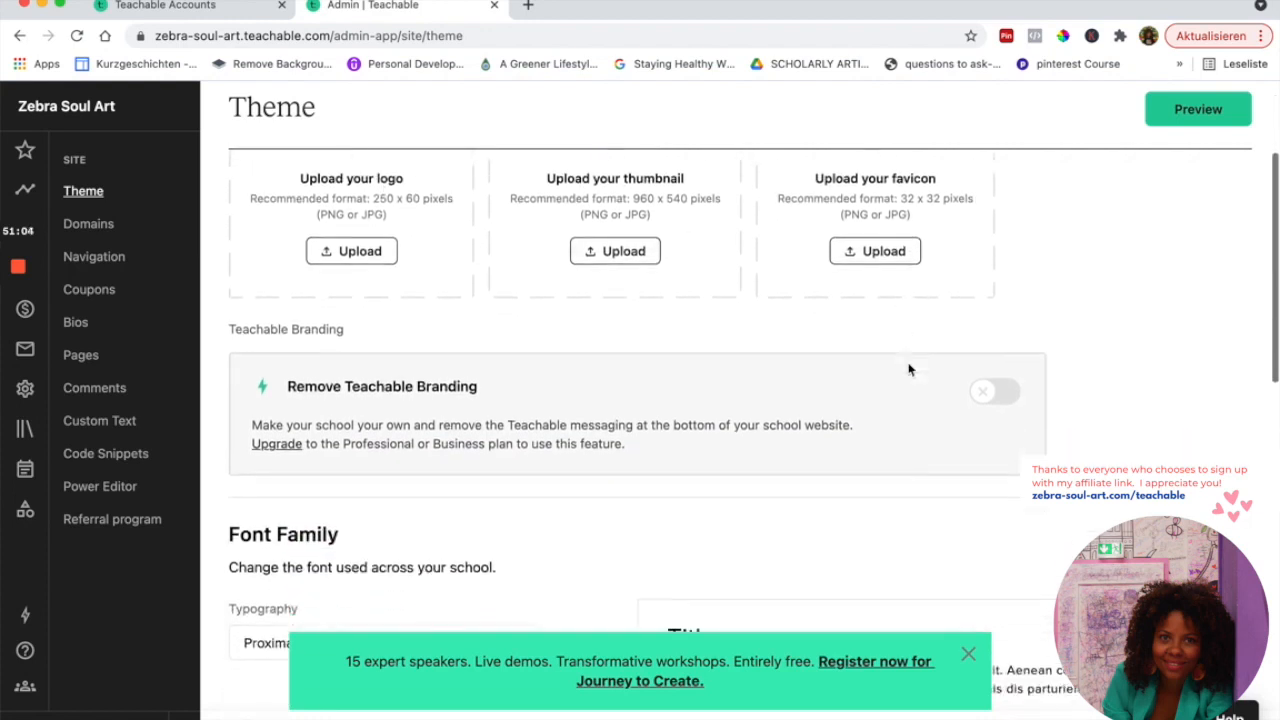
scroll(909, 370, down, 1)
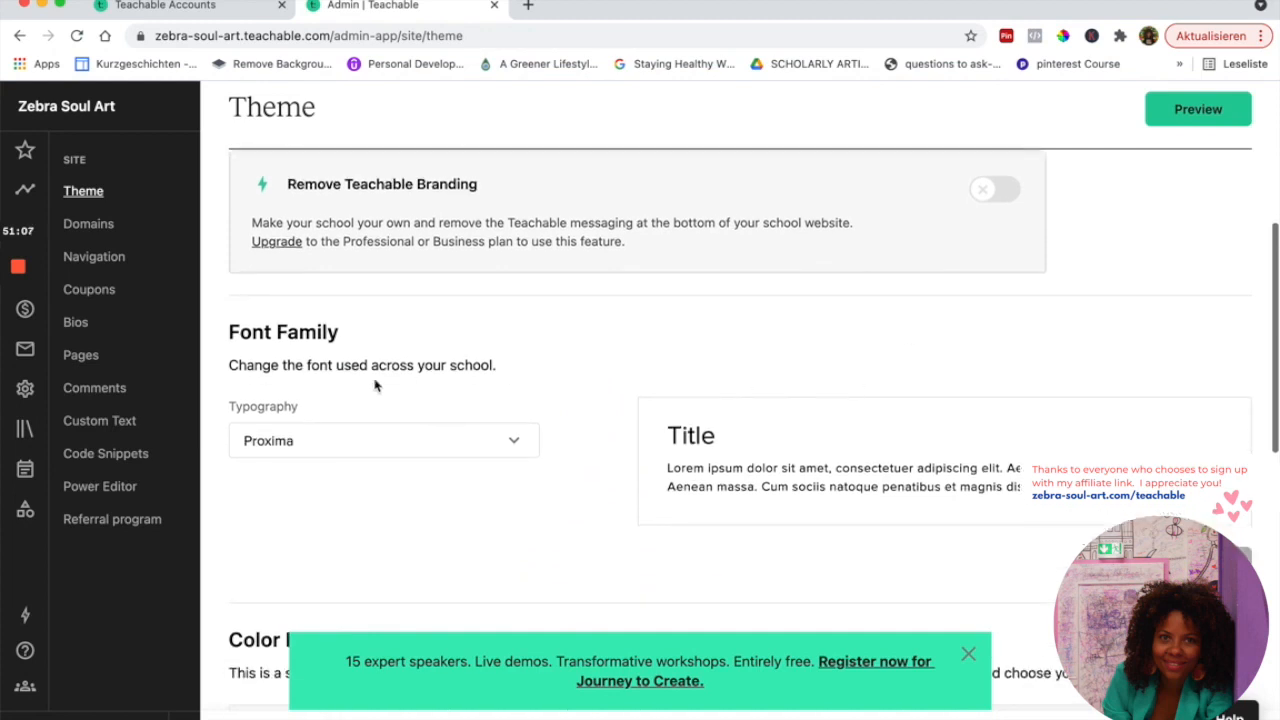
scroll(313, 390, down, 1)
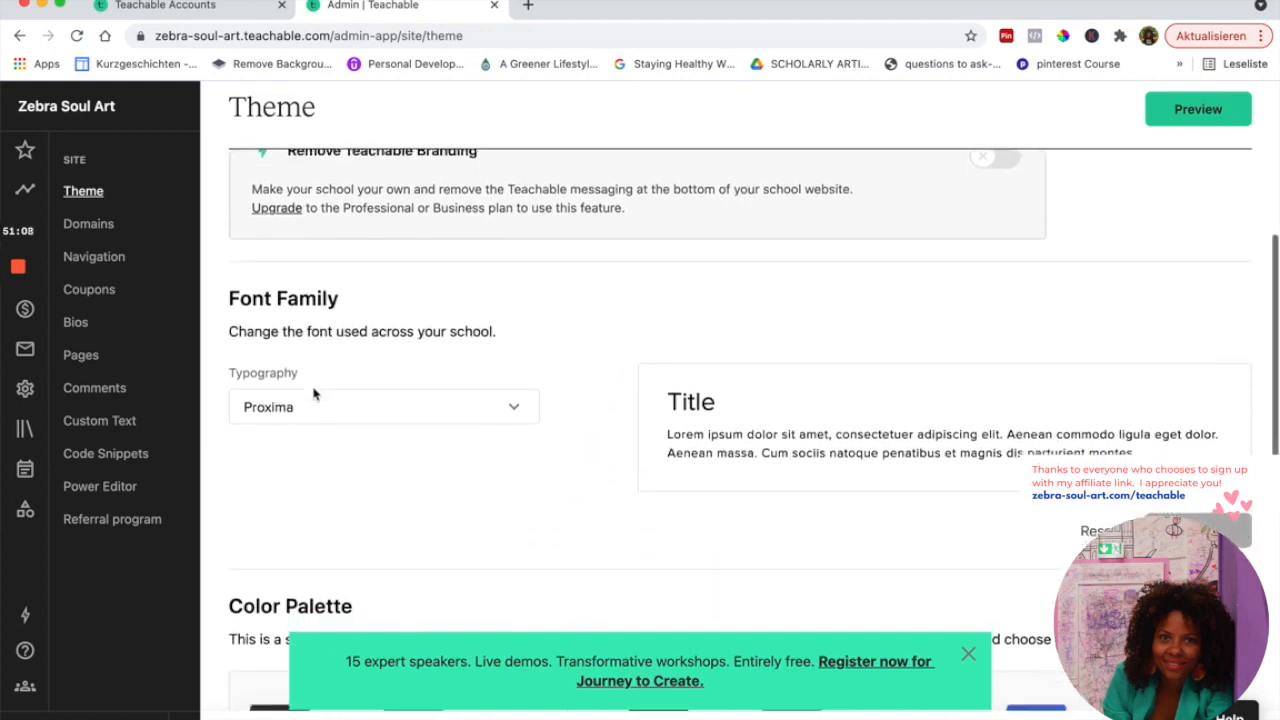
click(514, 410)
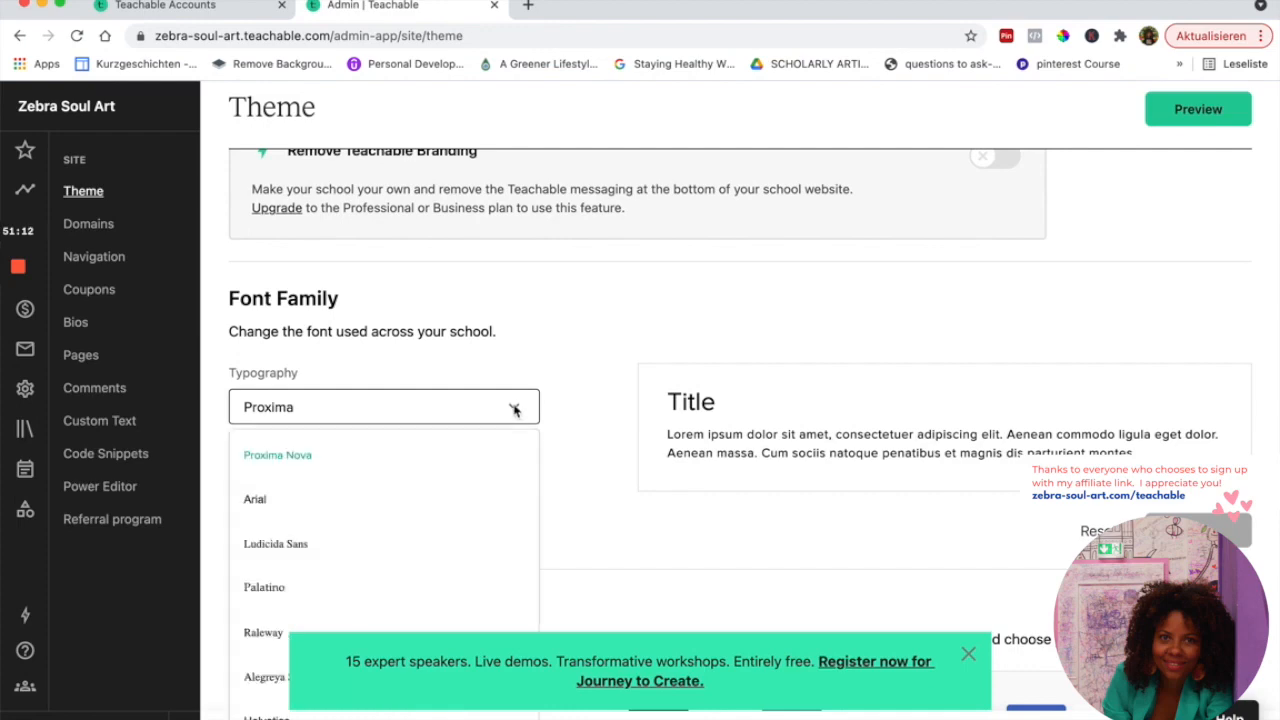
scroll(505, 460, down, 1)
scroll(505, 465, down, 3)
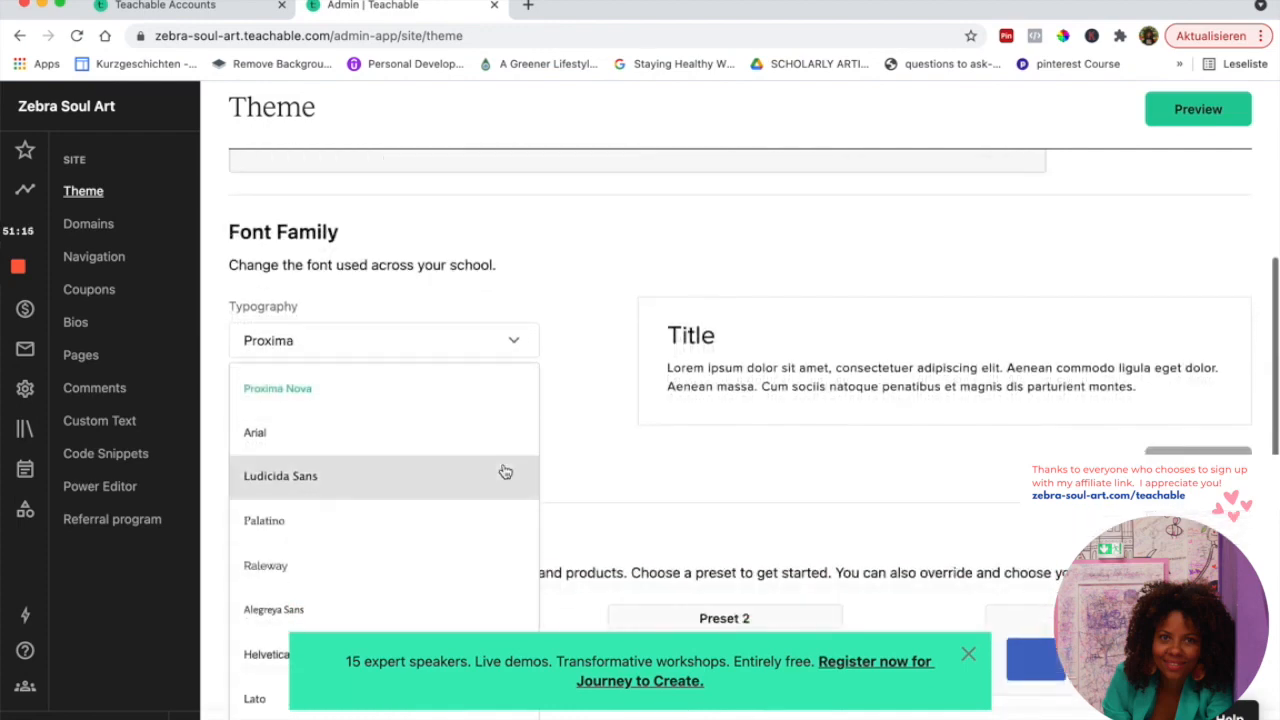
scroll(505, 548, down, 3)
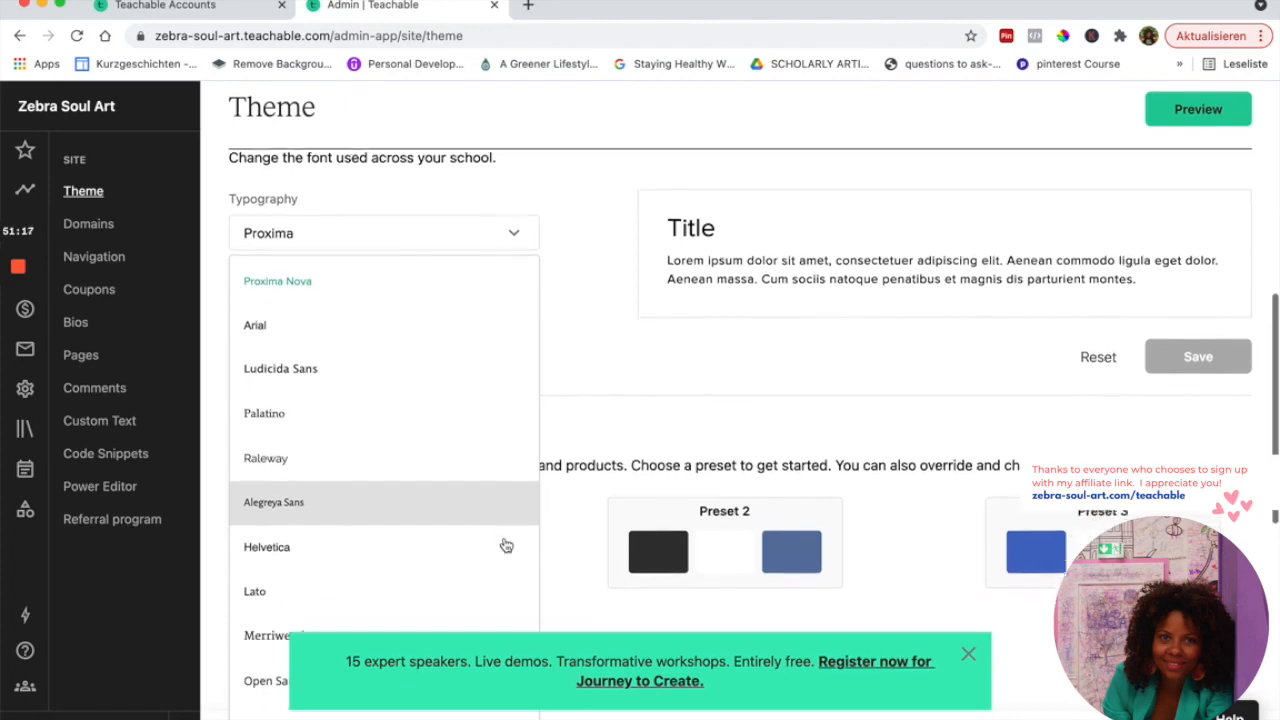
scroll(504, 559, down, 2)
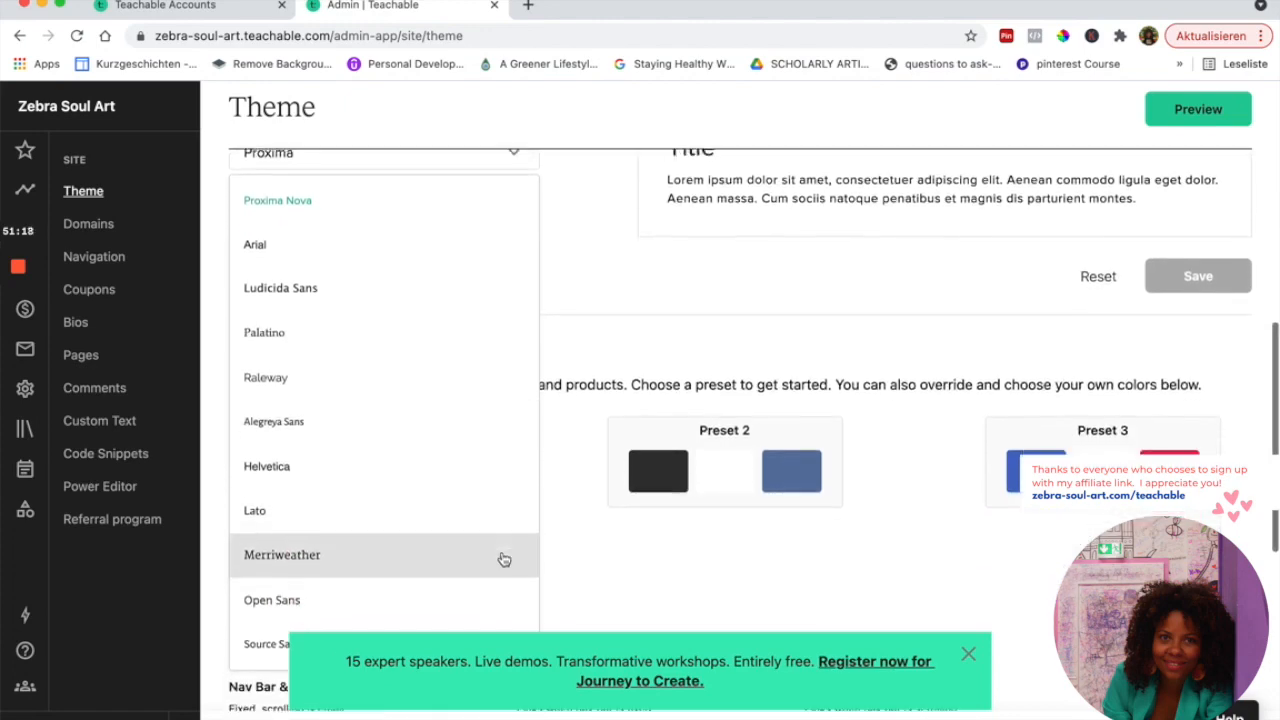
scroll(504, 559, down, 1)
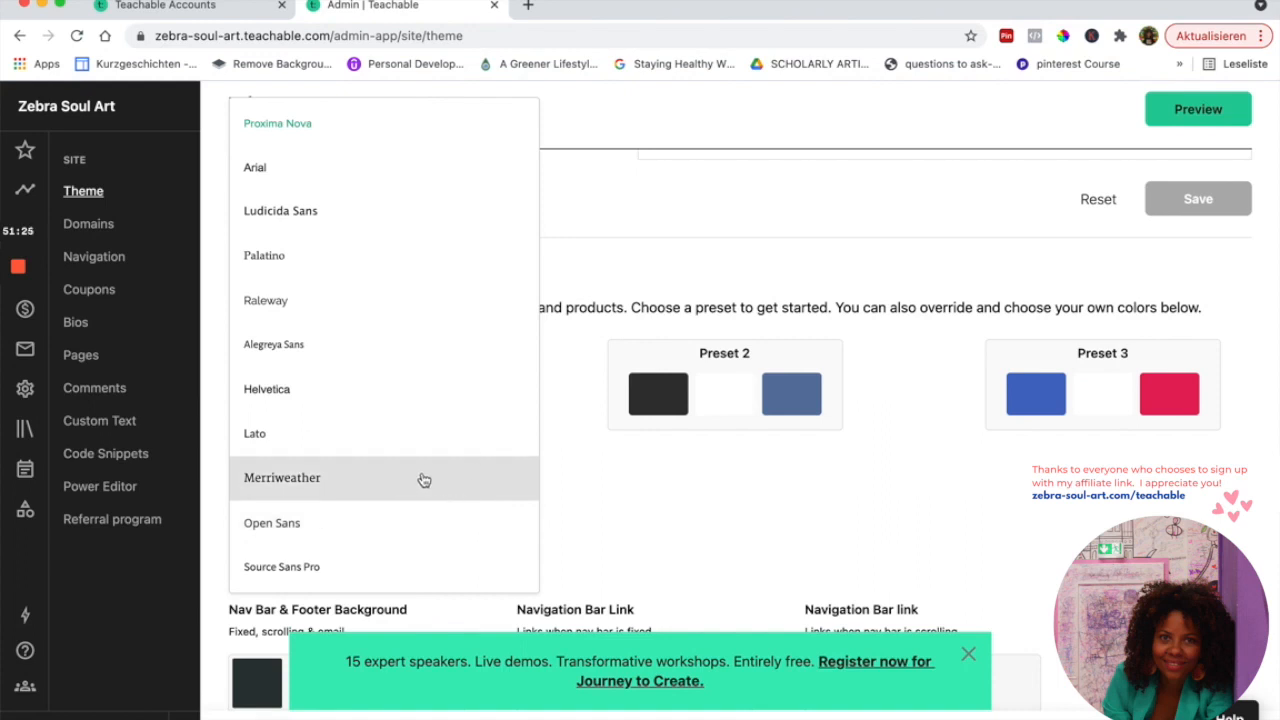
scroll(414, 437, up, 1)
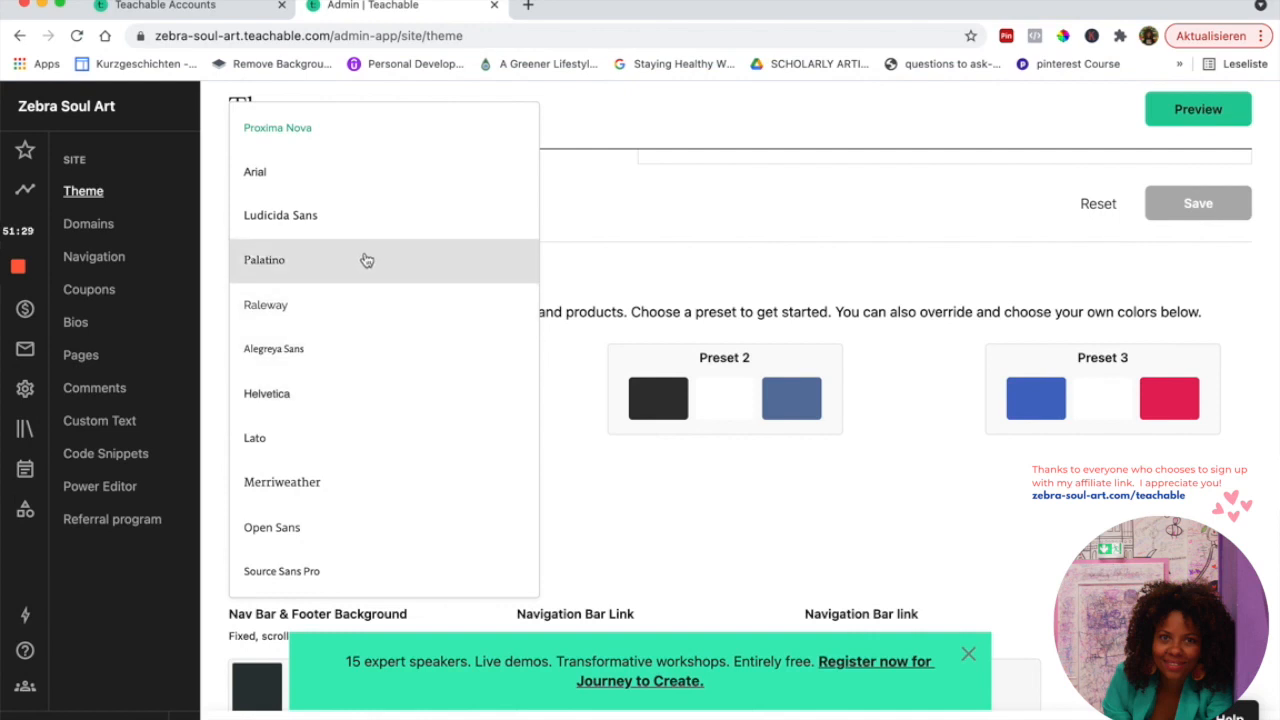
click(376, 176)
scroll(366, 238, up, 5)
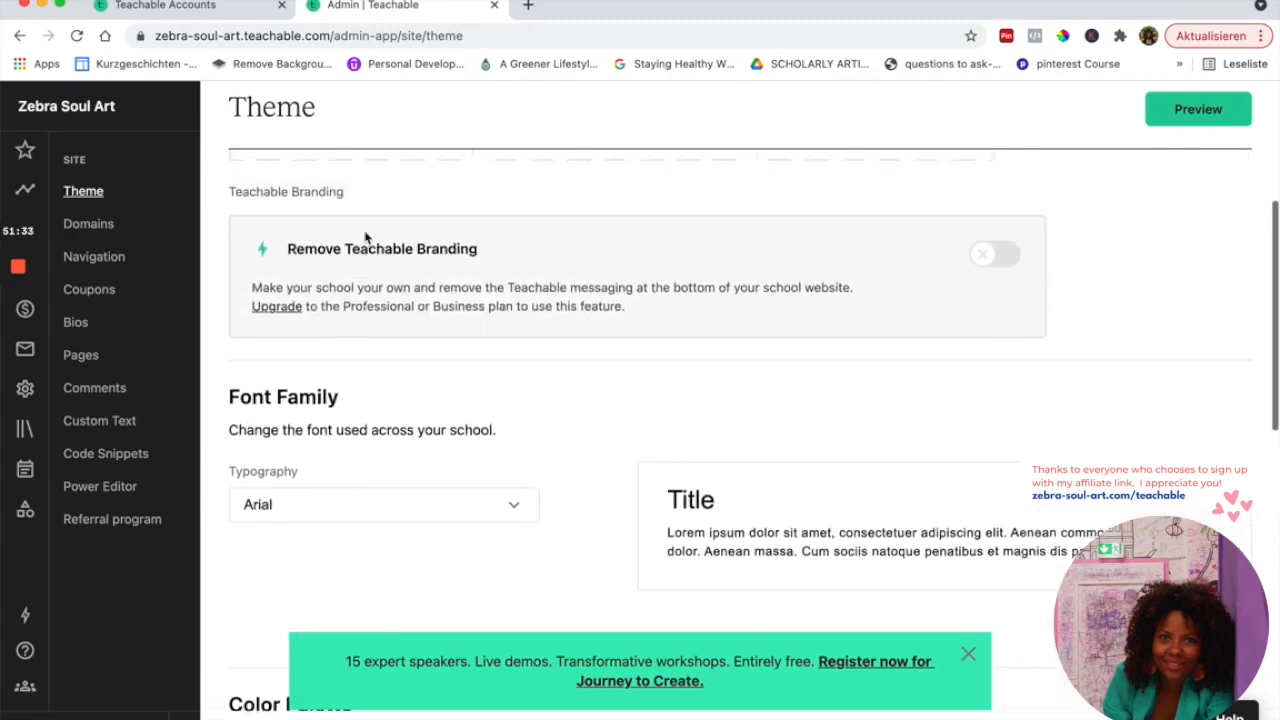
Compare the color palette presets and apply Preset 1 to the school theme
scroll(366, 238, down, 8)
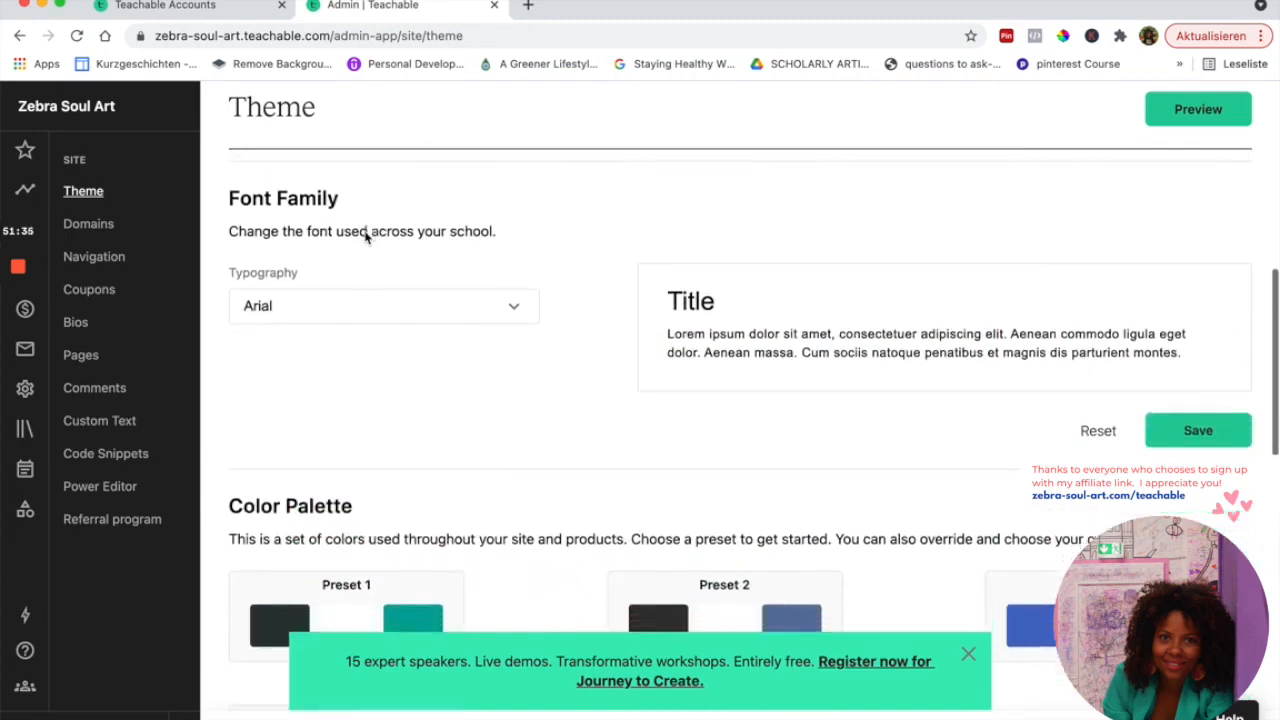
scroll(366, 238, down, 4)
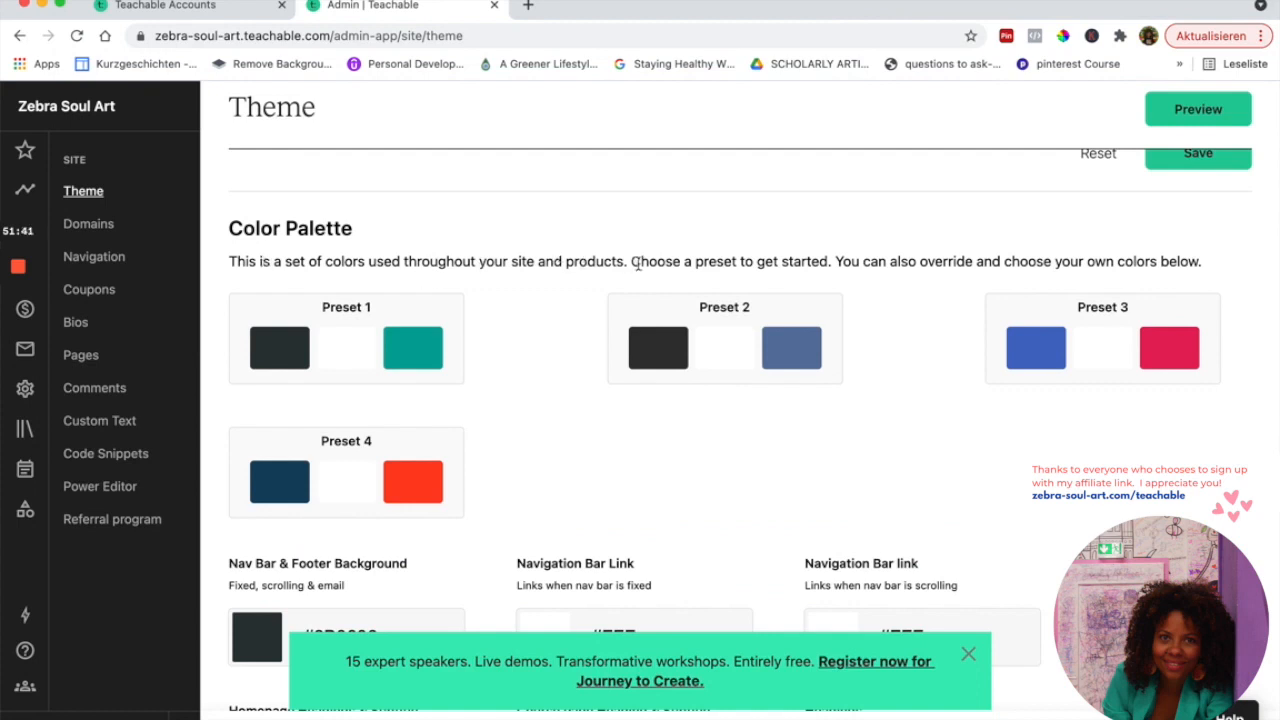
scroll(710, 281, down, 1)
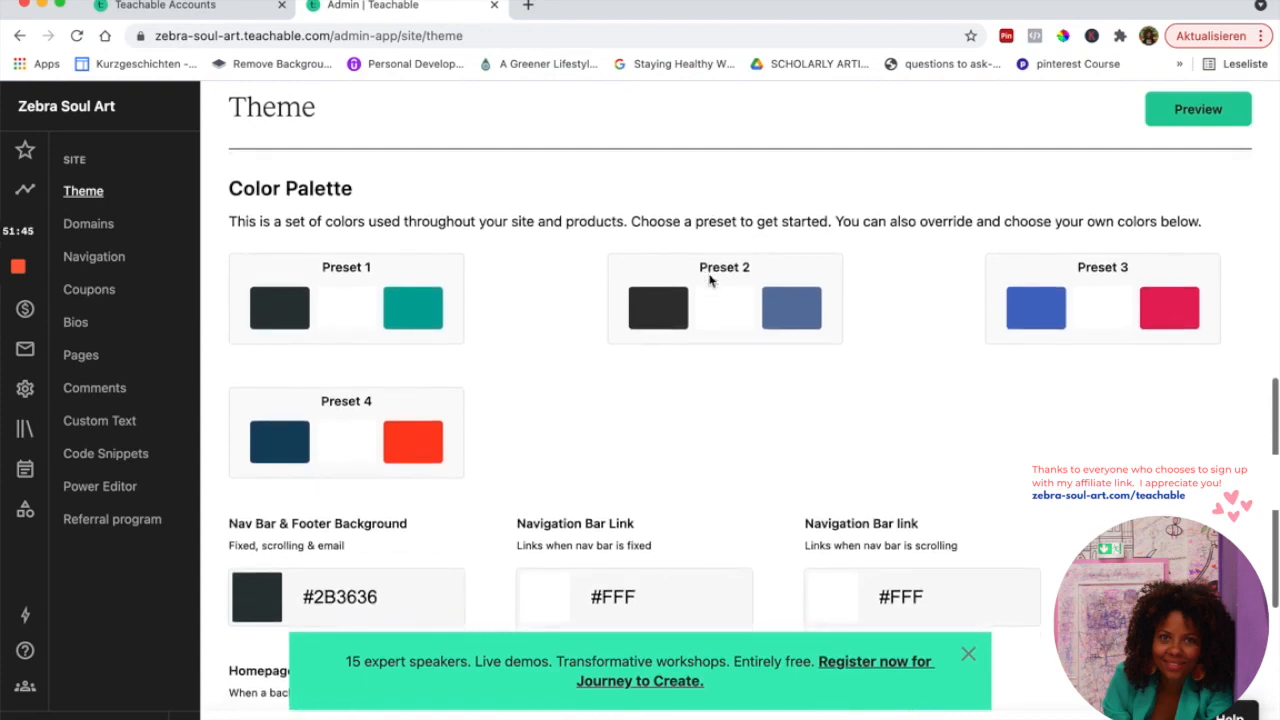
scroll(710, 281, down, 1)
click(710, 281)
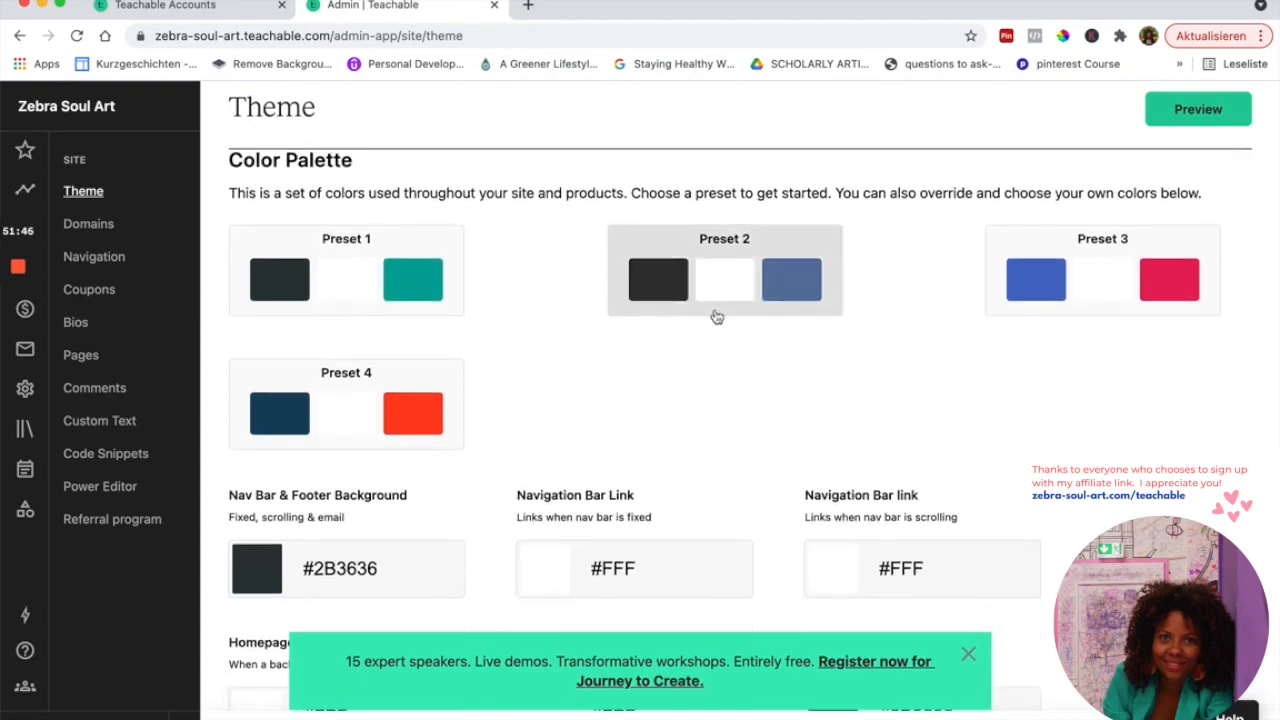
scroll(716, 314, down, 1)
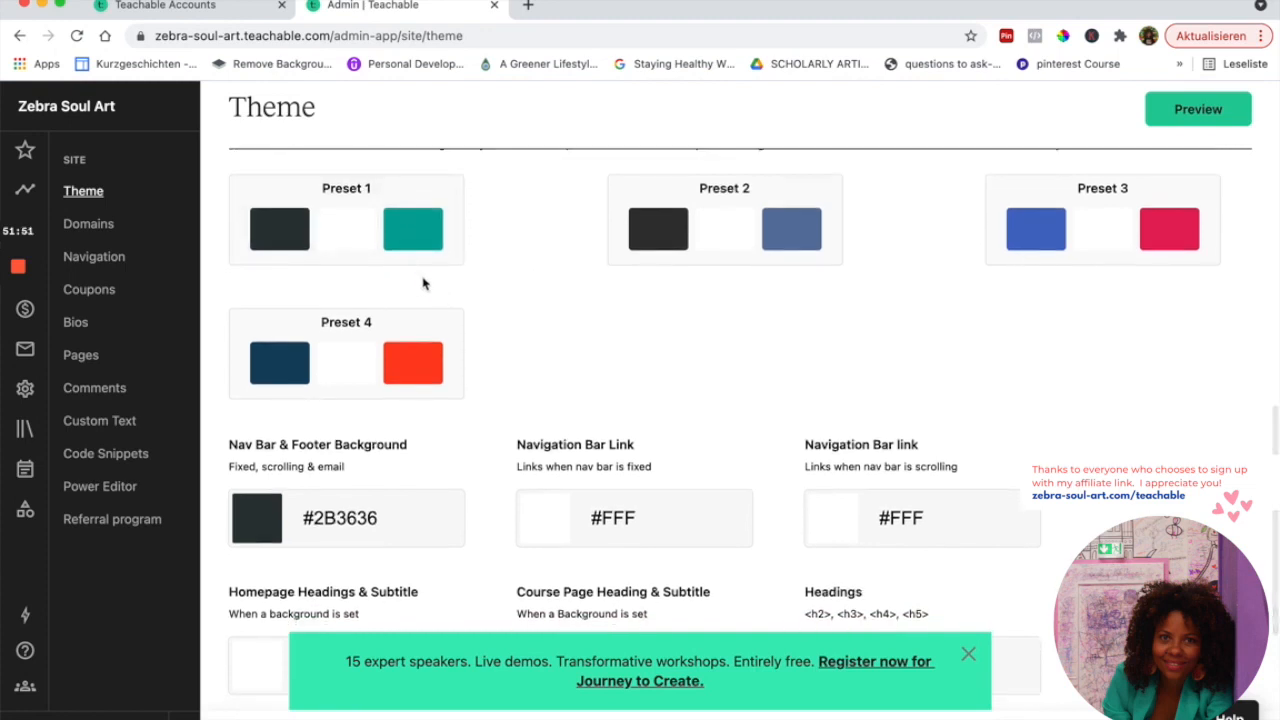
click(407, 236)
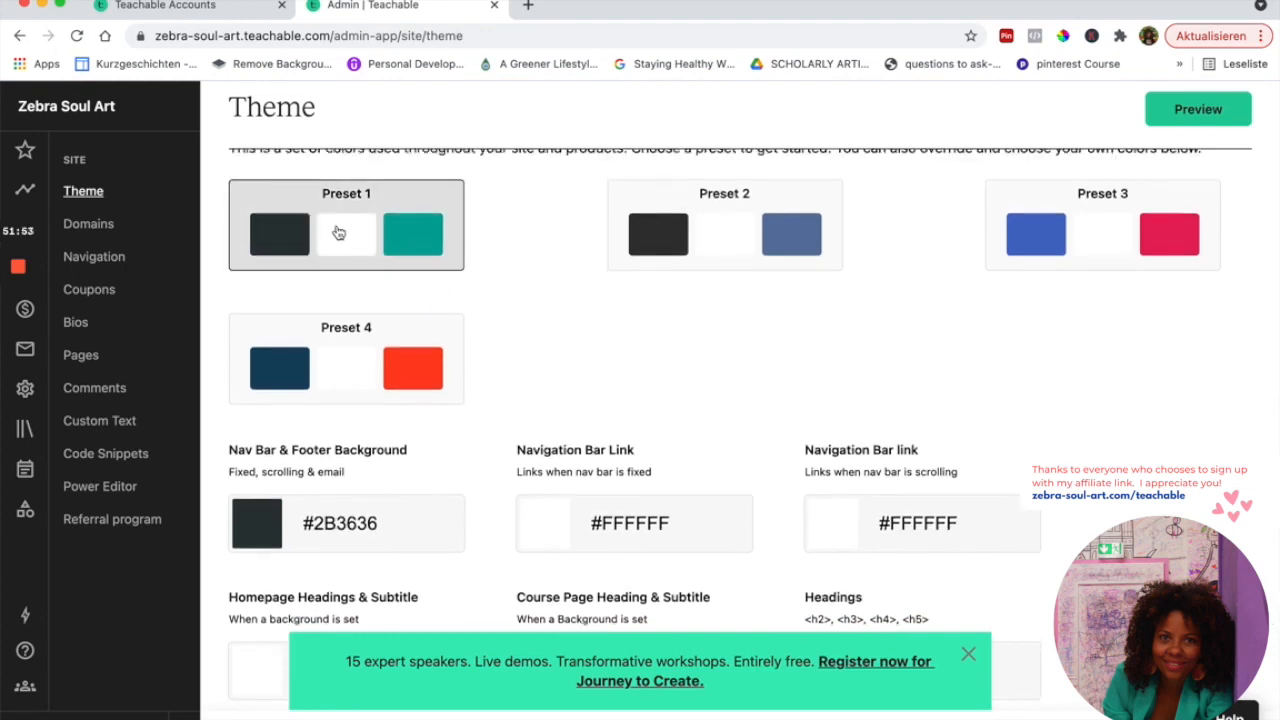
Review the individual theme color settings, open the color picker for Body text, and close it without picking a color
scroll(340, 233, down, 5)
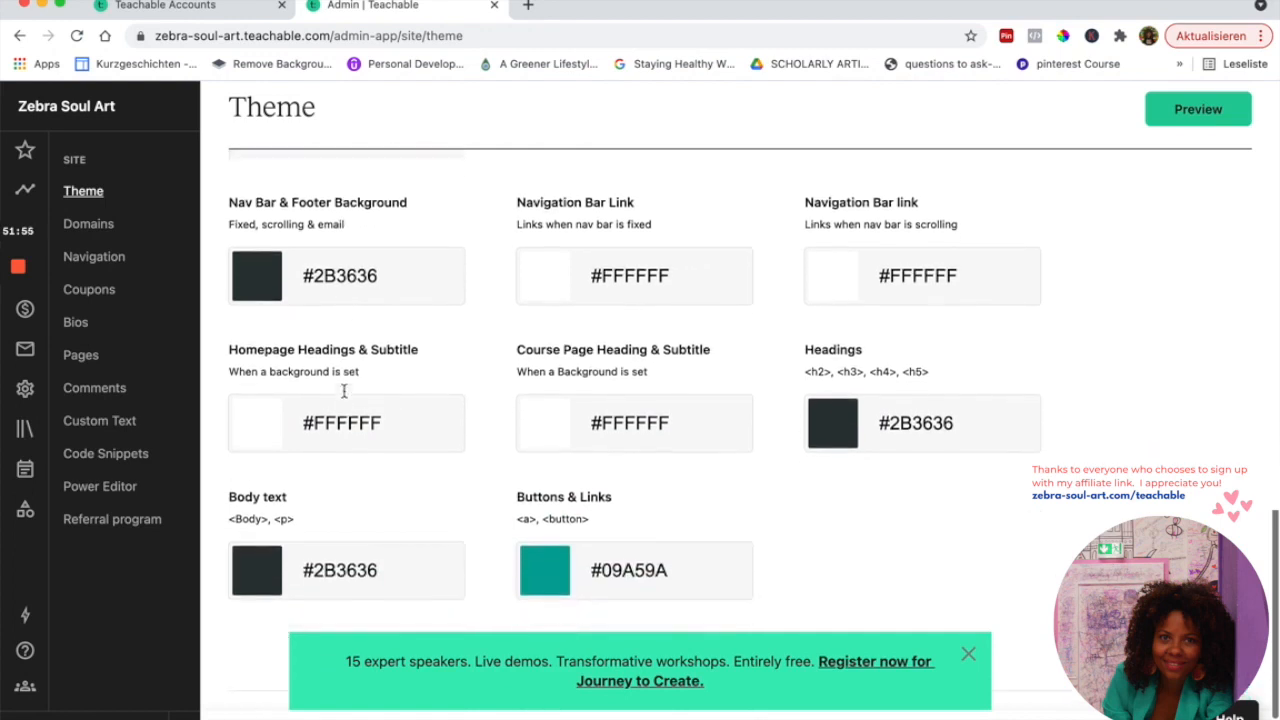
scroll(280, 489, down, 1)
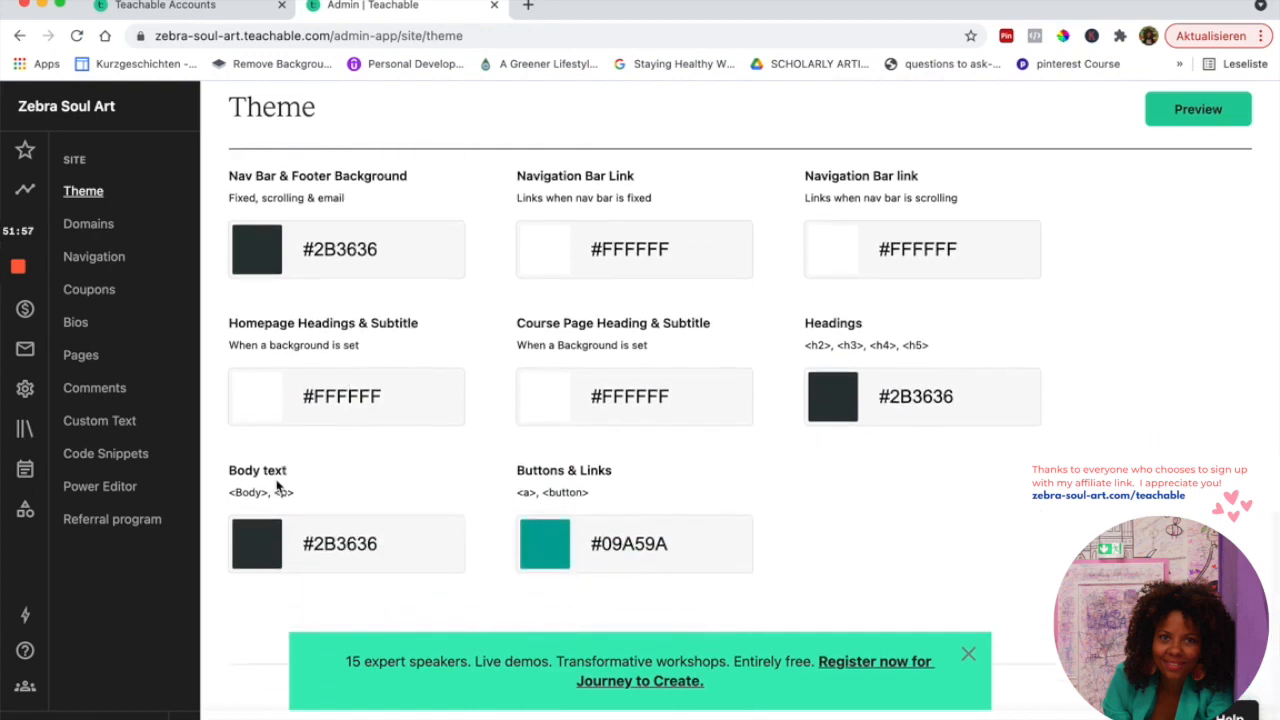
click(259, 556)
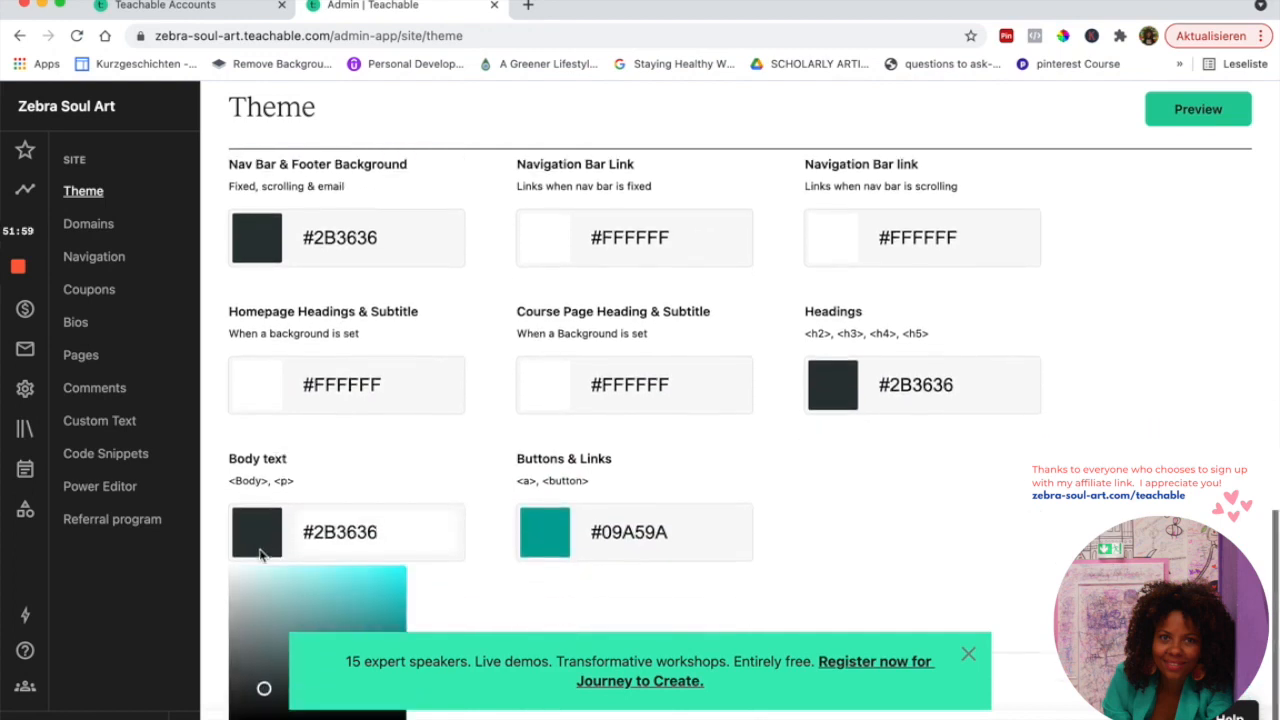
scroll(259, 548, down, 2)
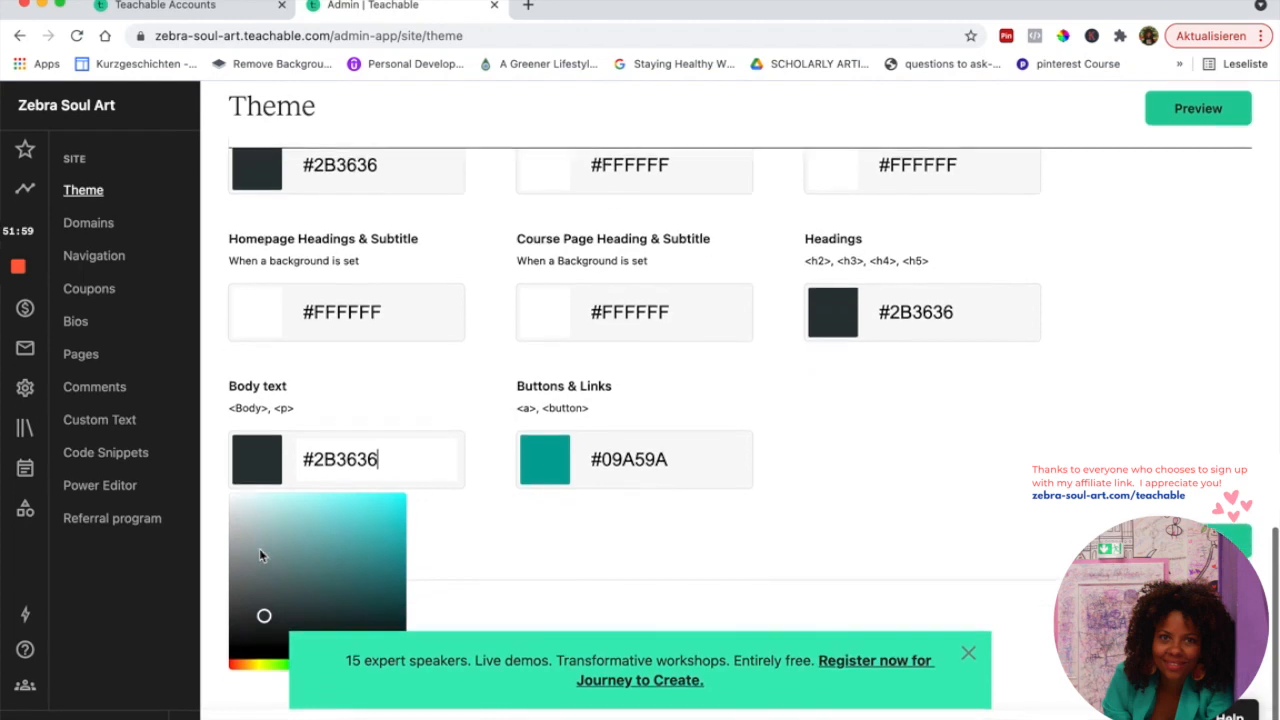
click(465, 411)
Dismiss the Journey to Create banner and try a different shade and hue for the Buttons & Links color
click(557, 463)
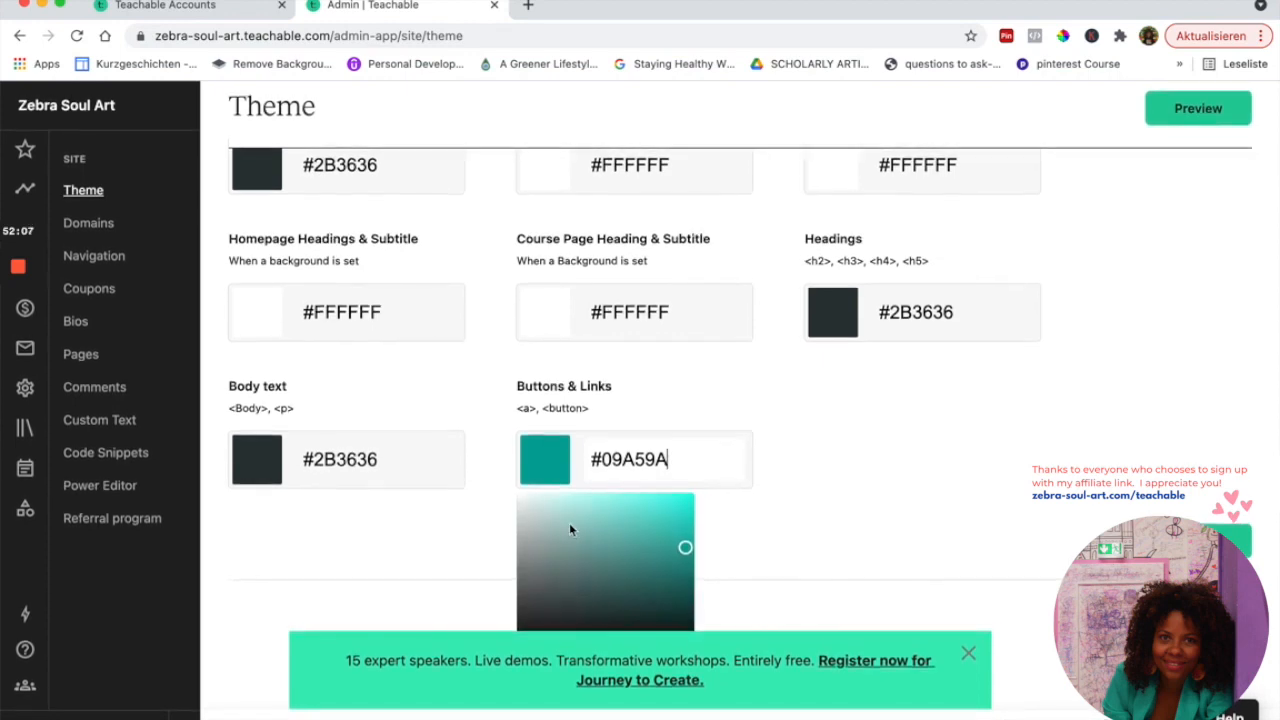
click(968, 655)
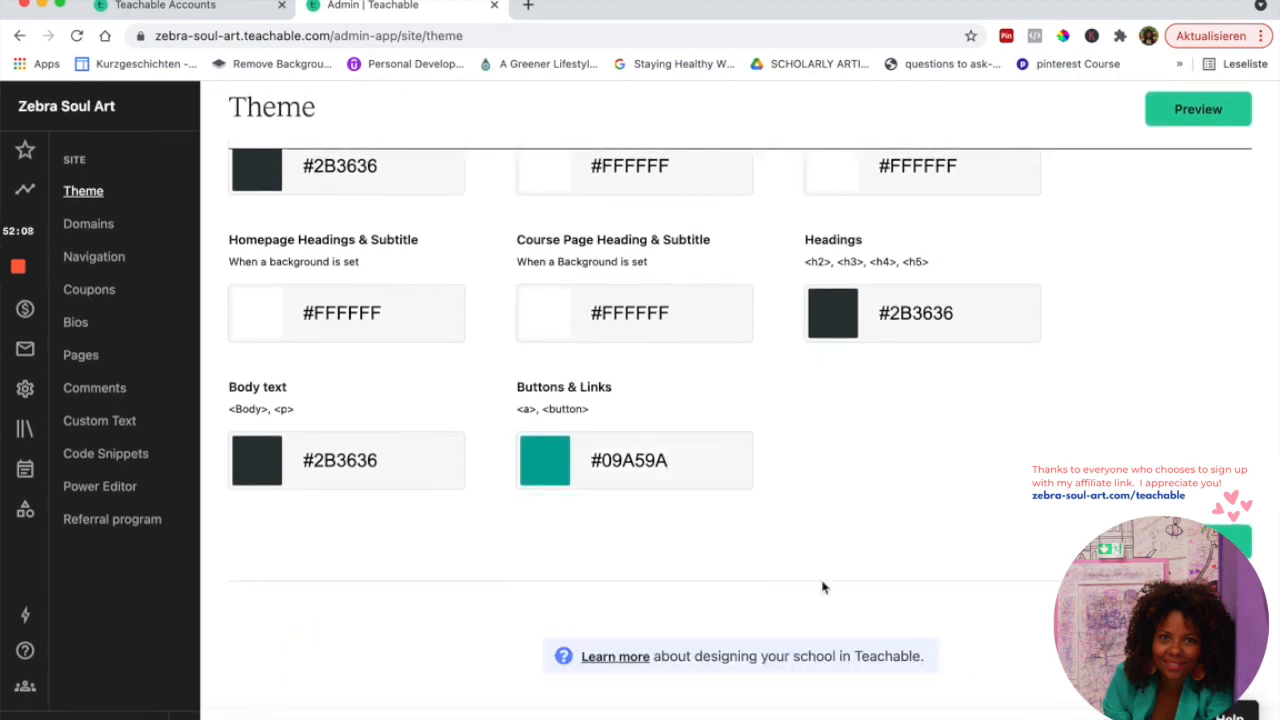
click(548, 462)
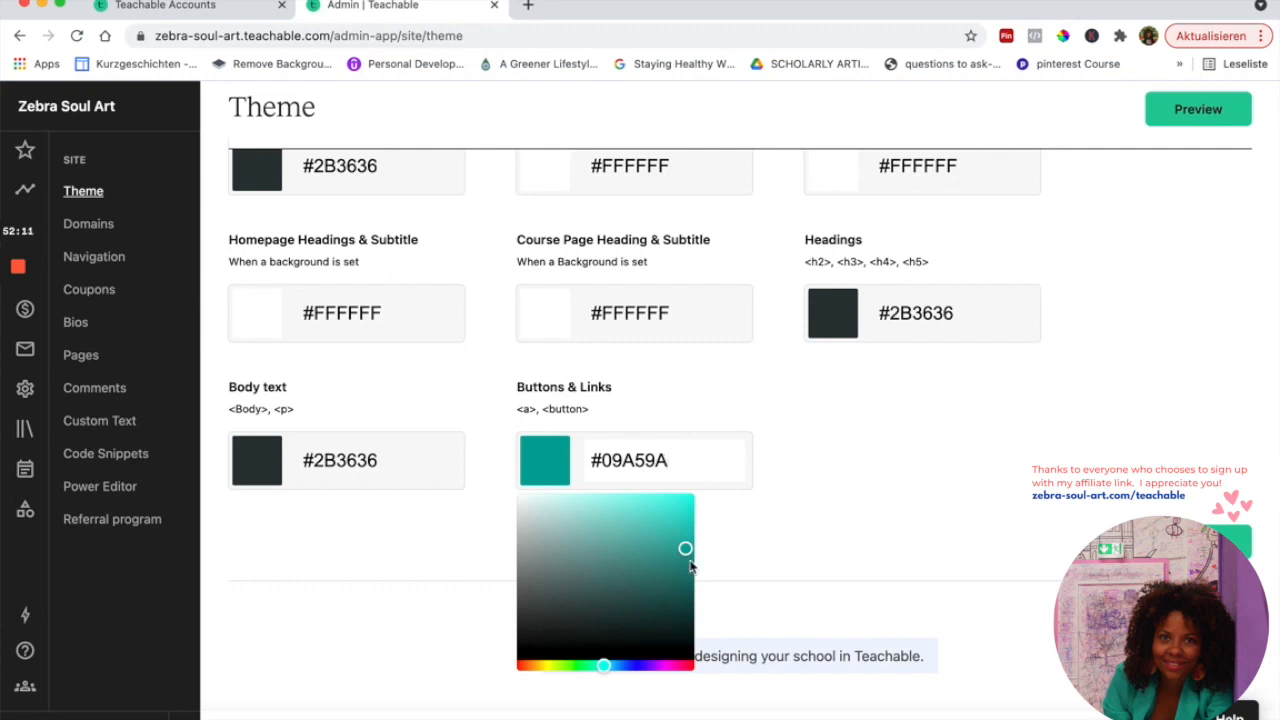
drag(686, 555, 641, 501)
mouse_move(602, 668)
mouse_down()
mouse_move(662, 672)
mouse_move(586, 669)
mouse_up()
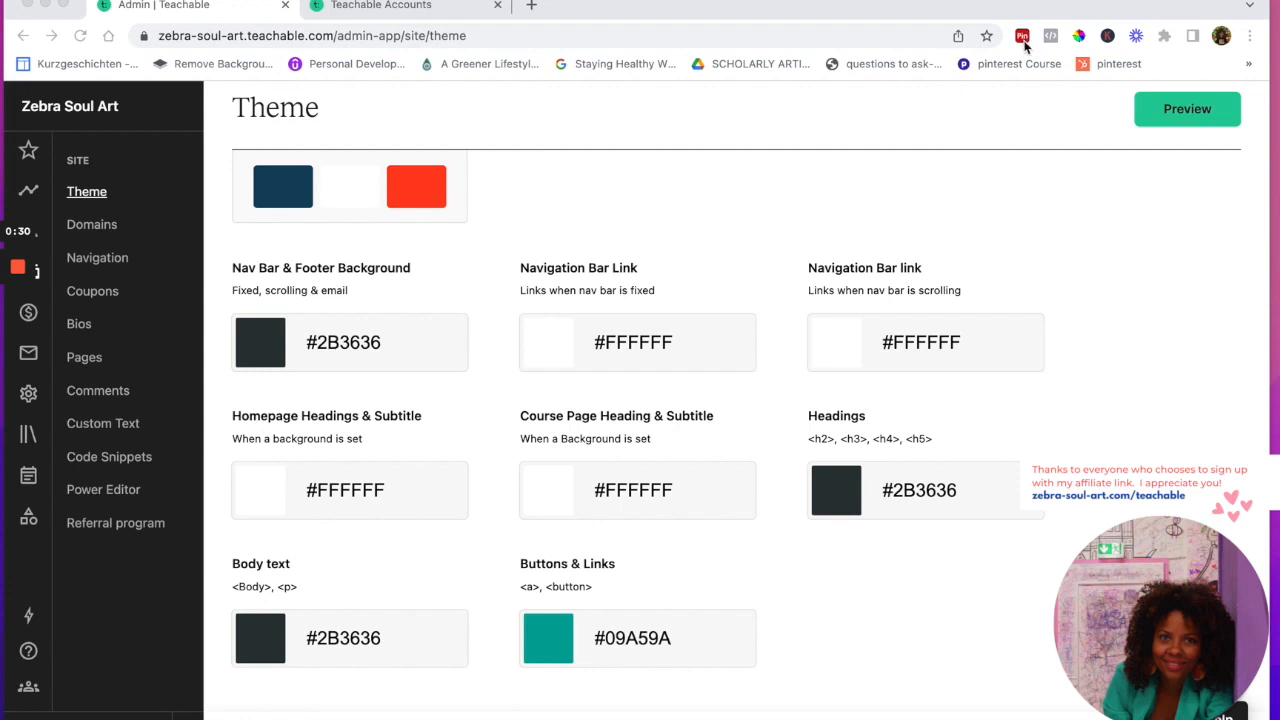
Start the ColorPick Eyedropper on the Theme page and sample the white page background
click(1080, 40)
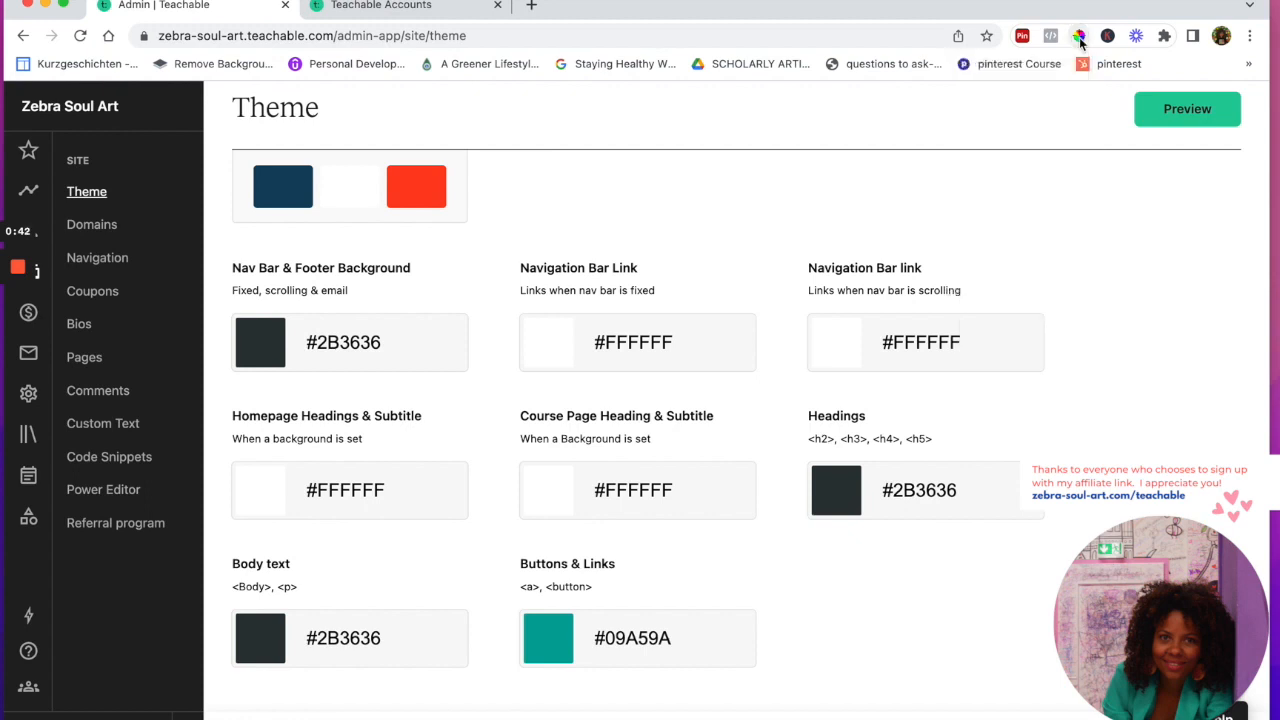
click(1080, 38)
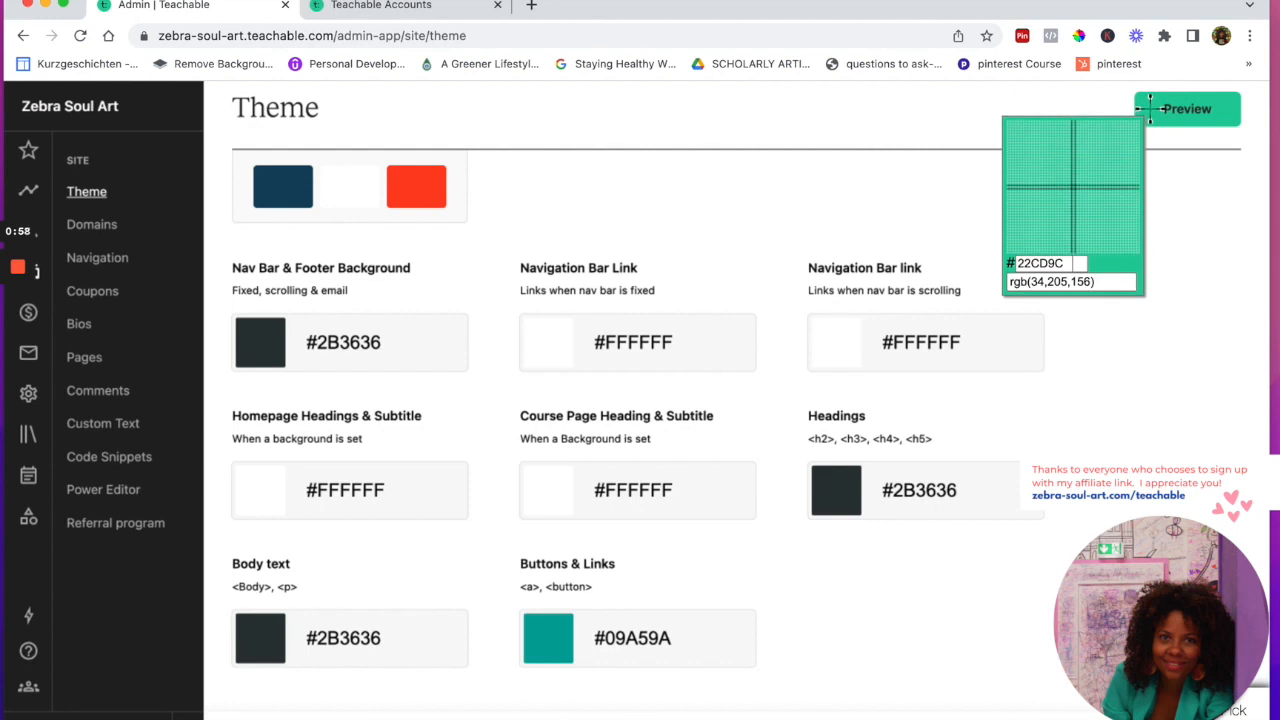
click(1137, 171)
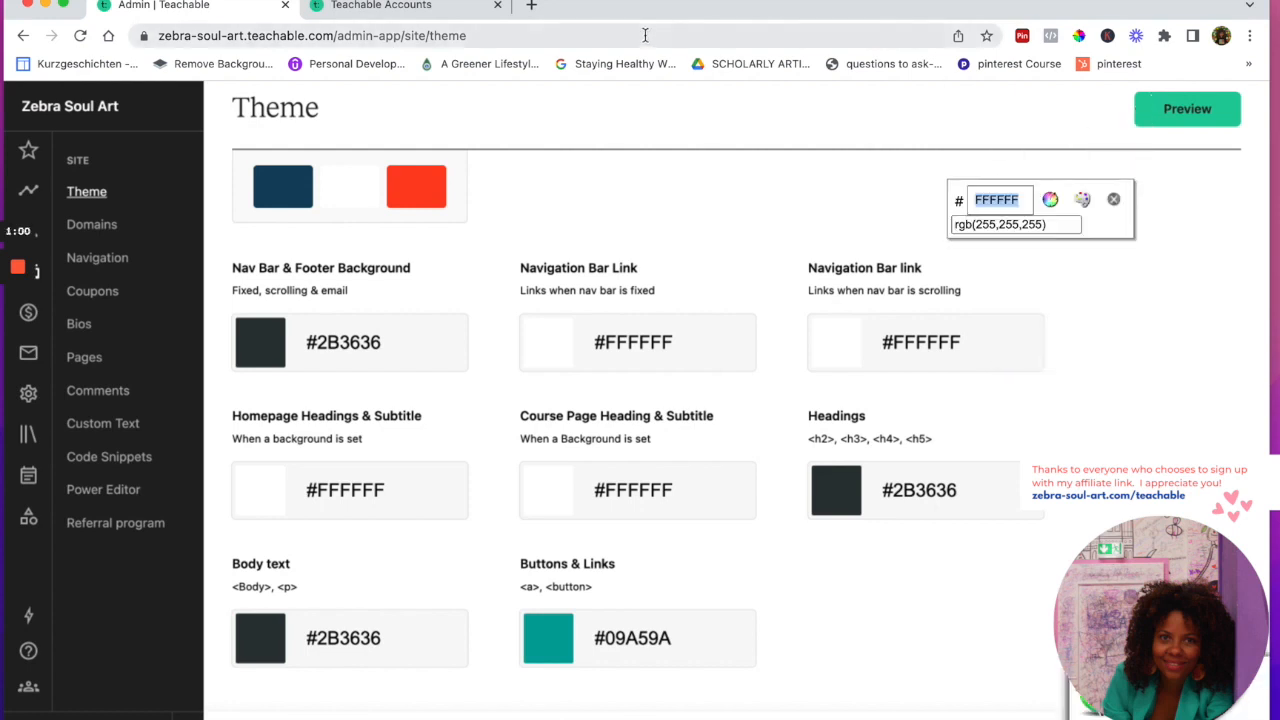
Switch to the Teachable Accounts school list and sample the teal of the Video School logo with the ColorPick Eyedropper
click(430, 6)
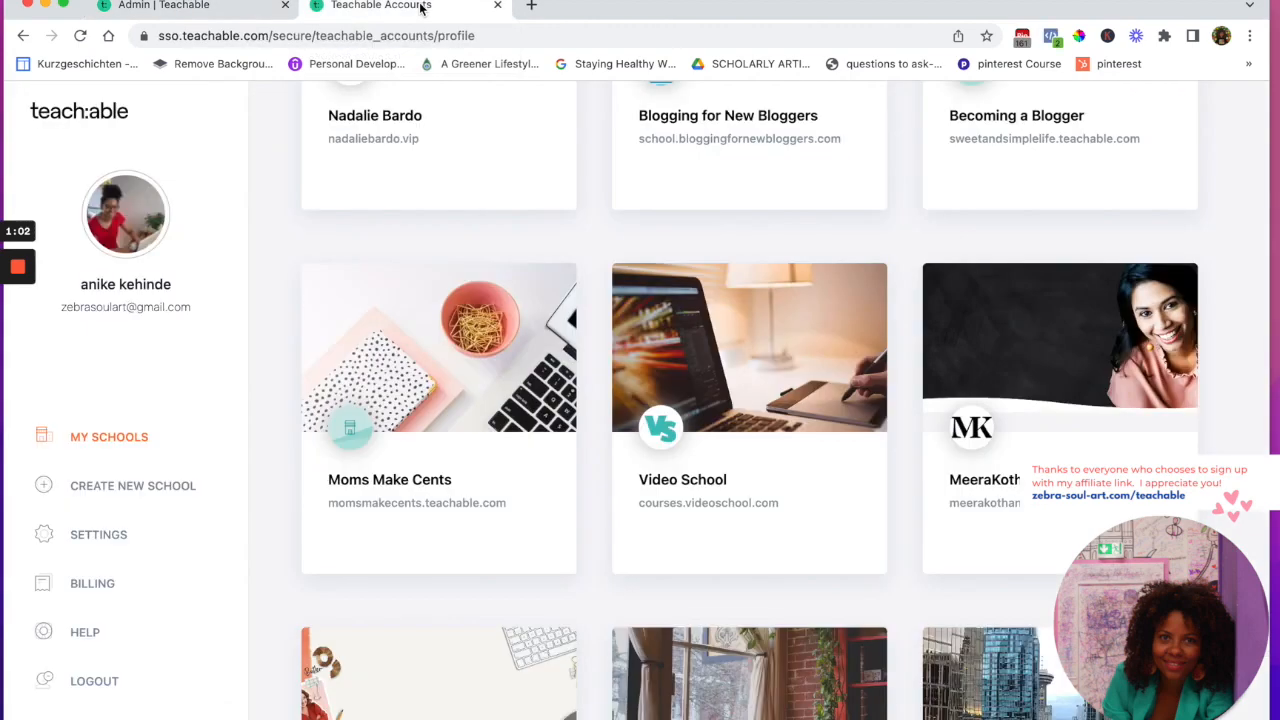
scroll(508, 410, down, 1)
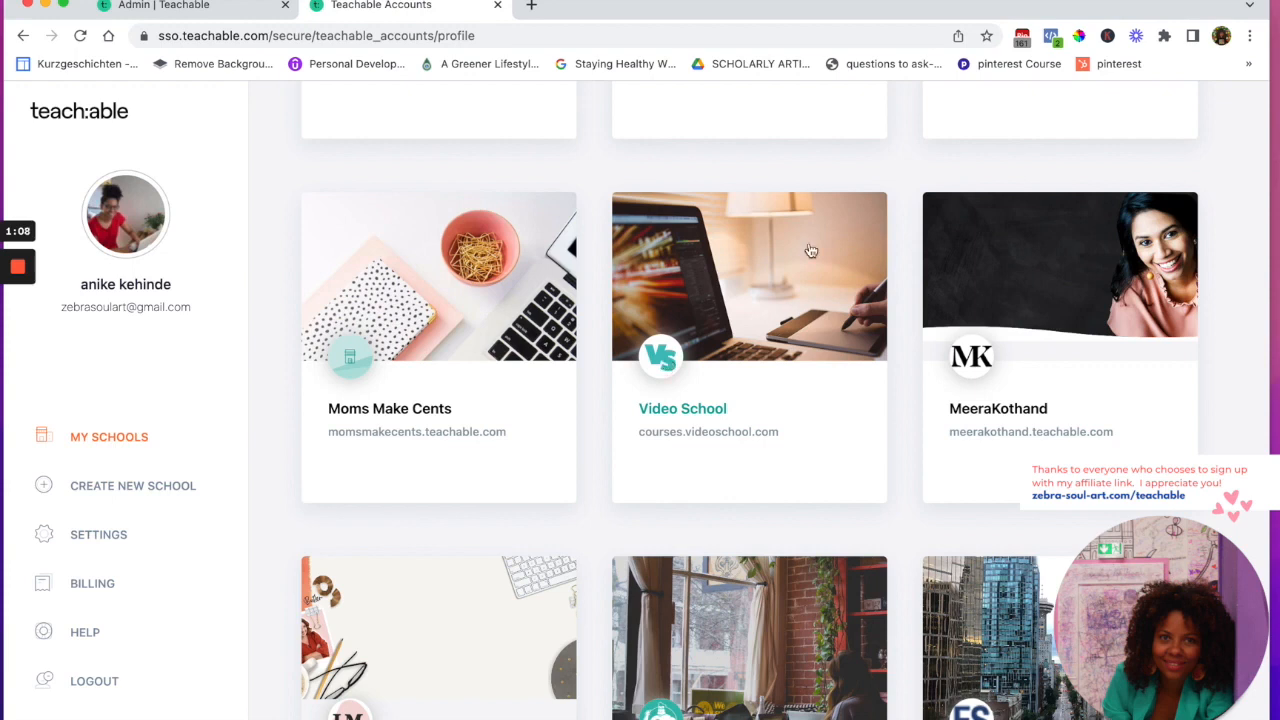
click(1081, 44)
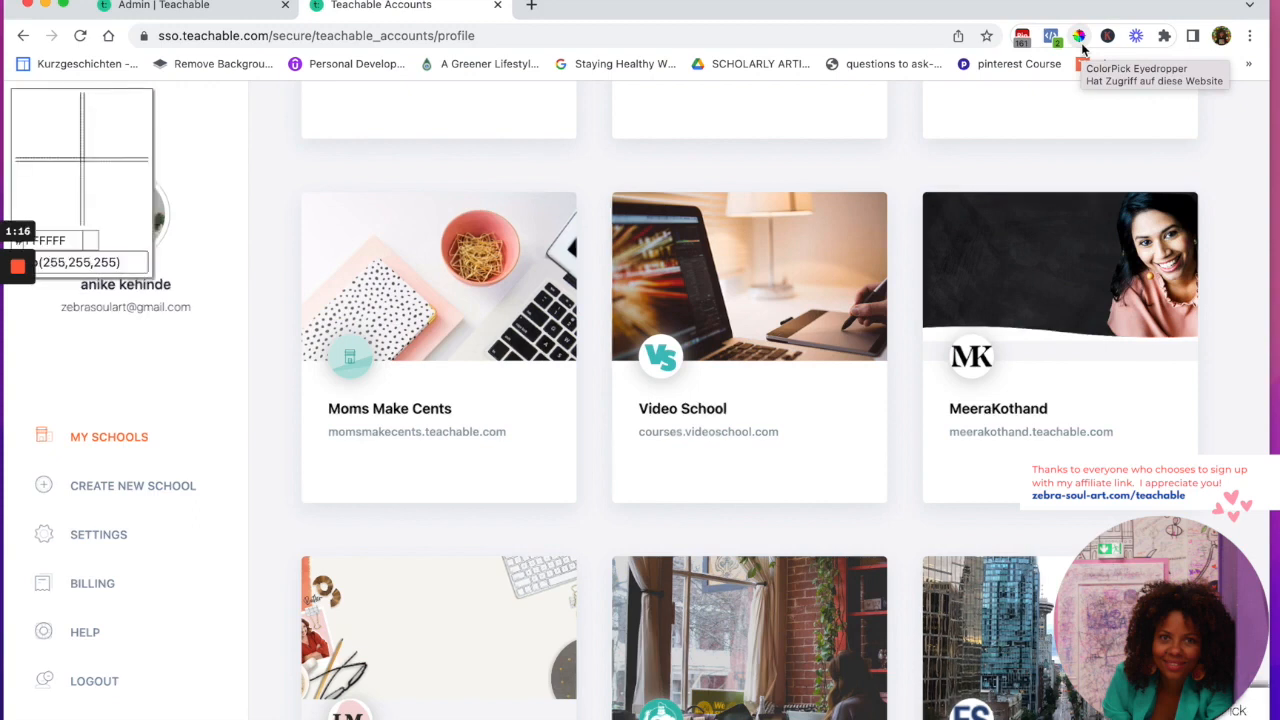
click(659, 355)
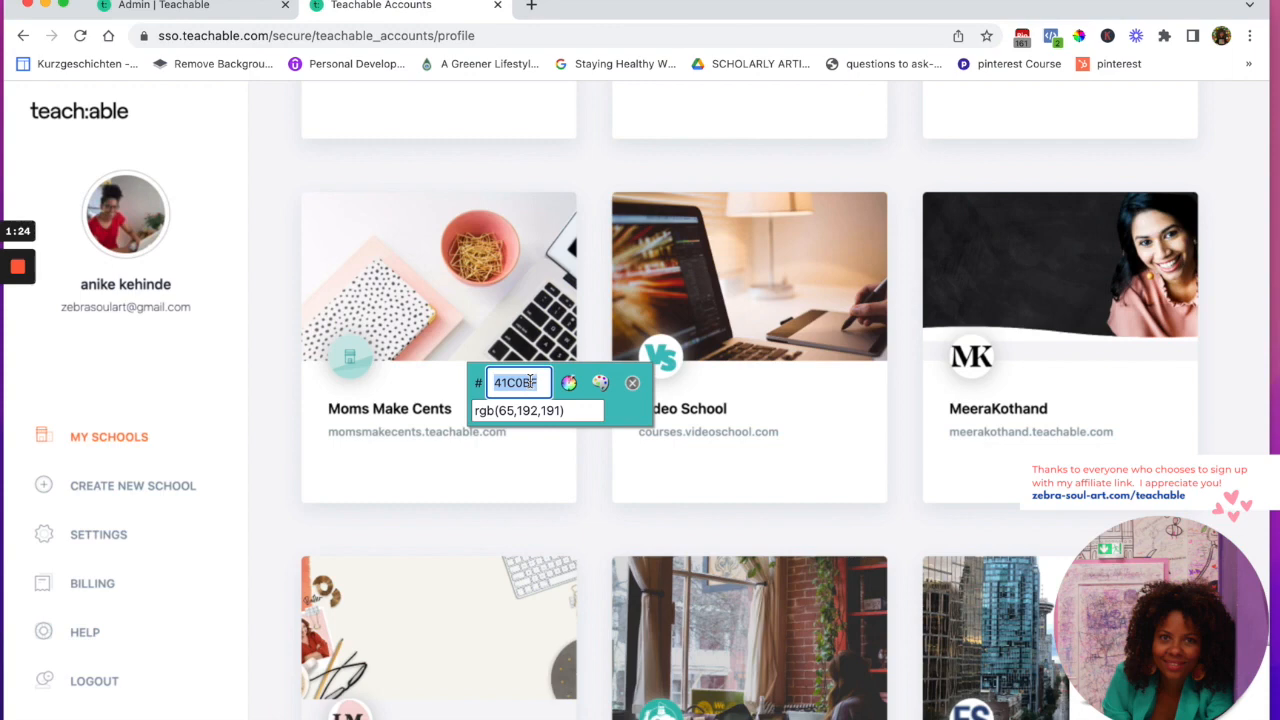
Return to the Teachable Theme page, dismiss the leftover eyedropper sample and set the Buttons & Links color to #41C0BF
click(182, 8)
scroll(252, 101, down, 3)
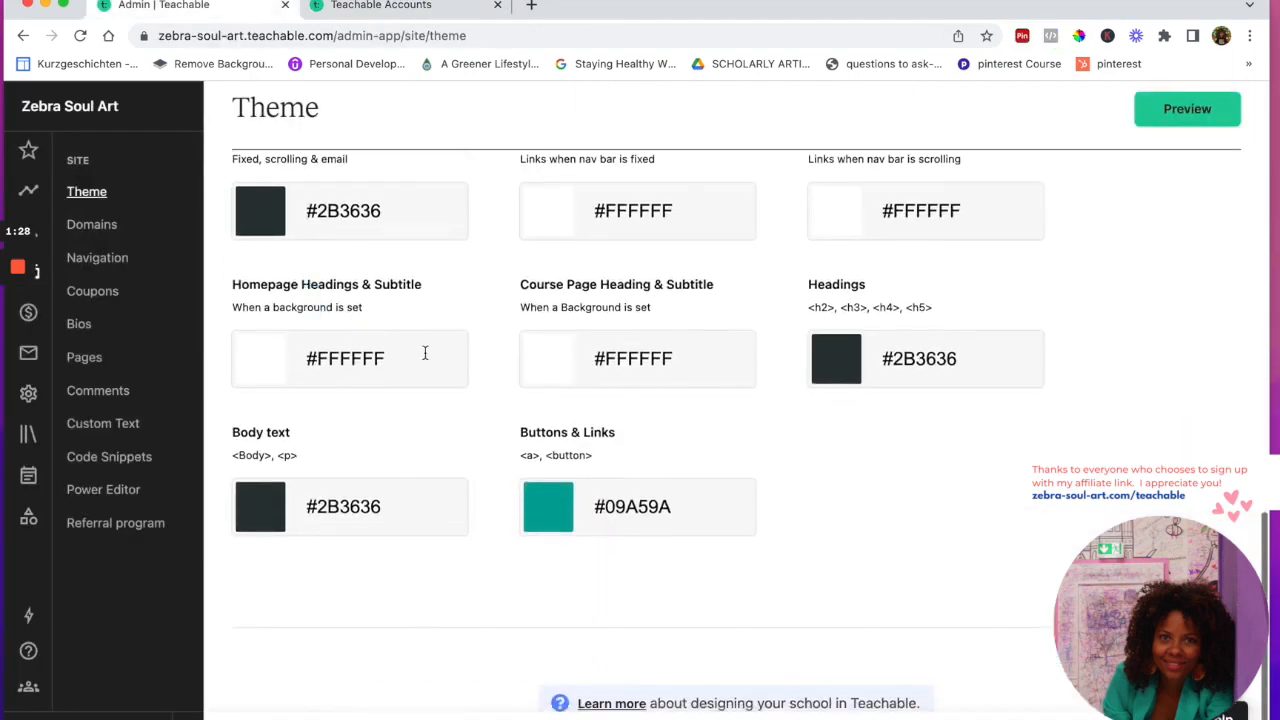
click(555, 490)
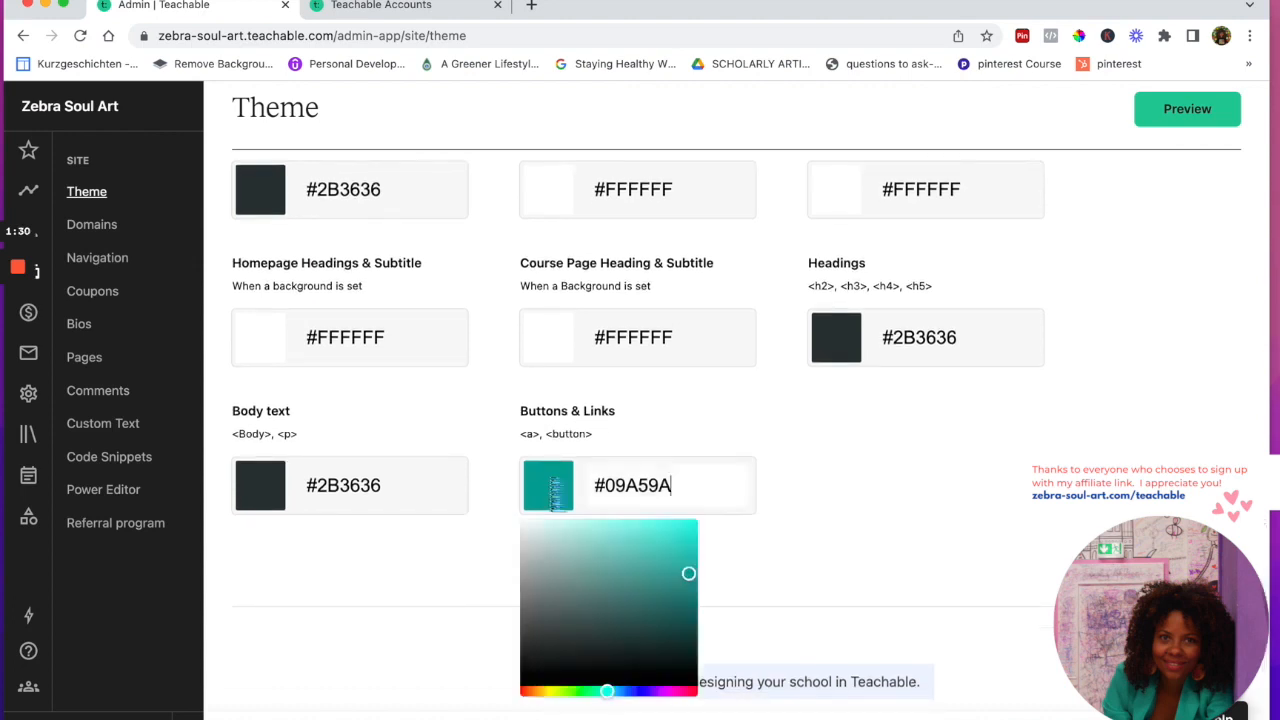
click(629, 480)
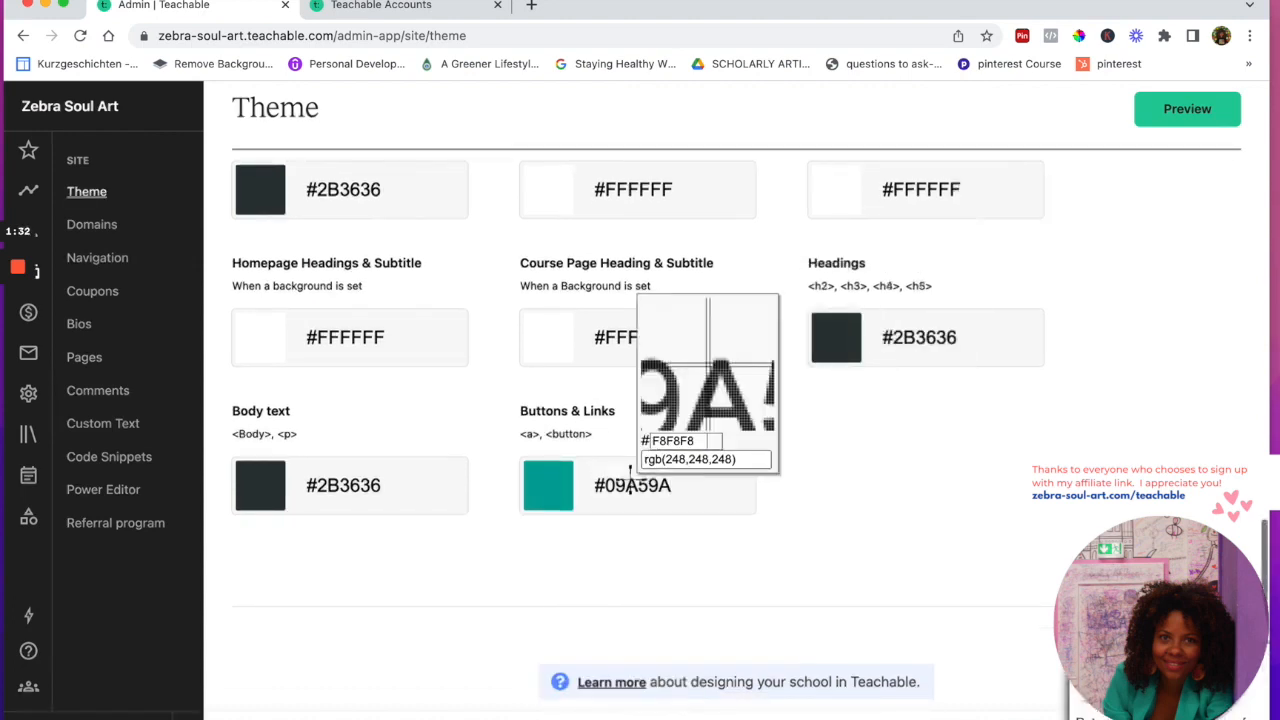
click(746, 430)
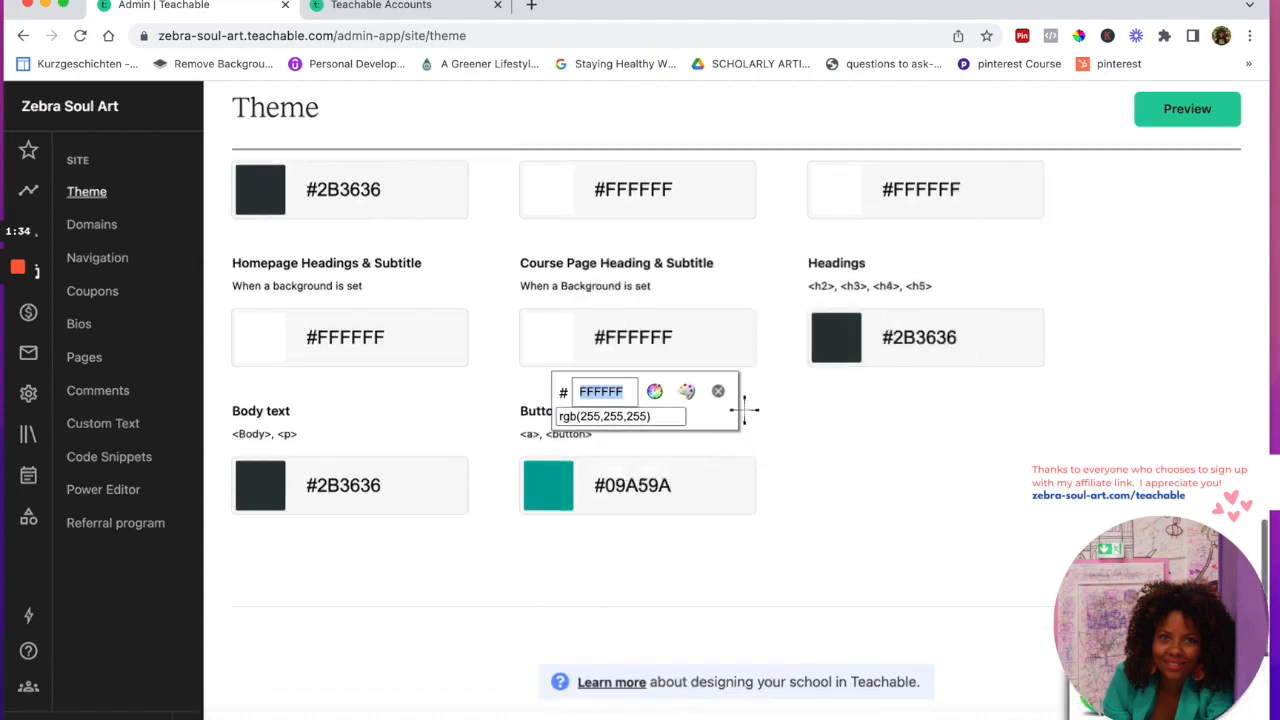
click(719, 392)
click(618, 484)
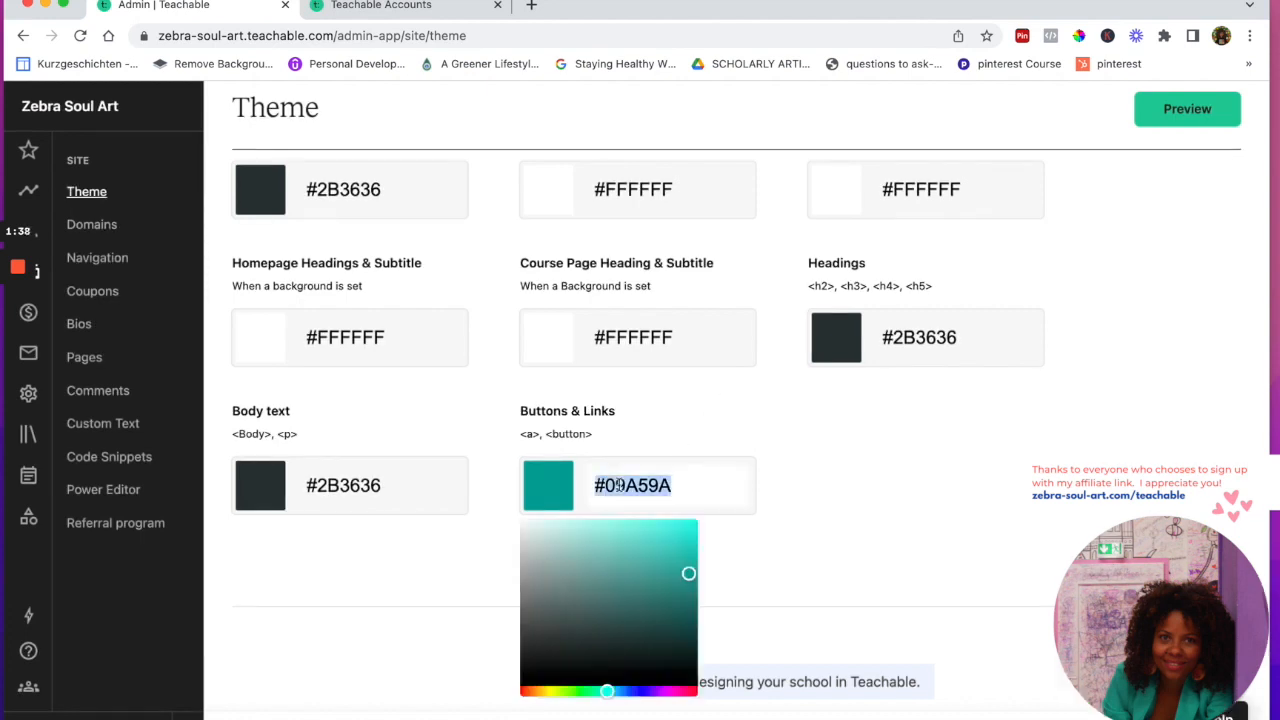
text(#41C0BF)
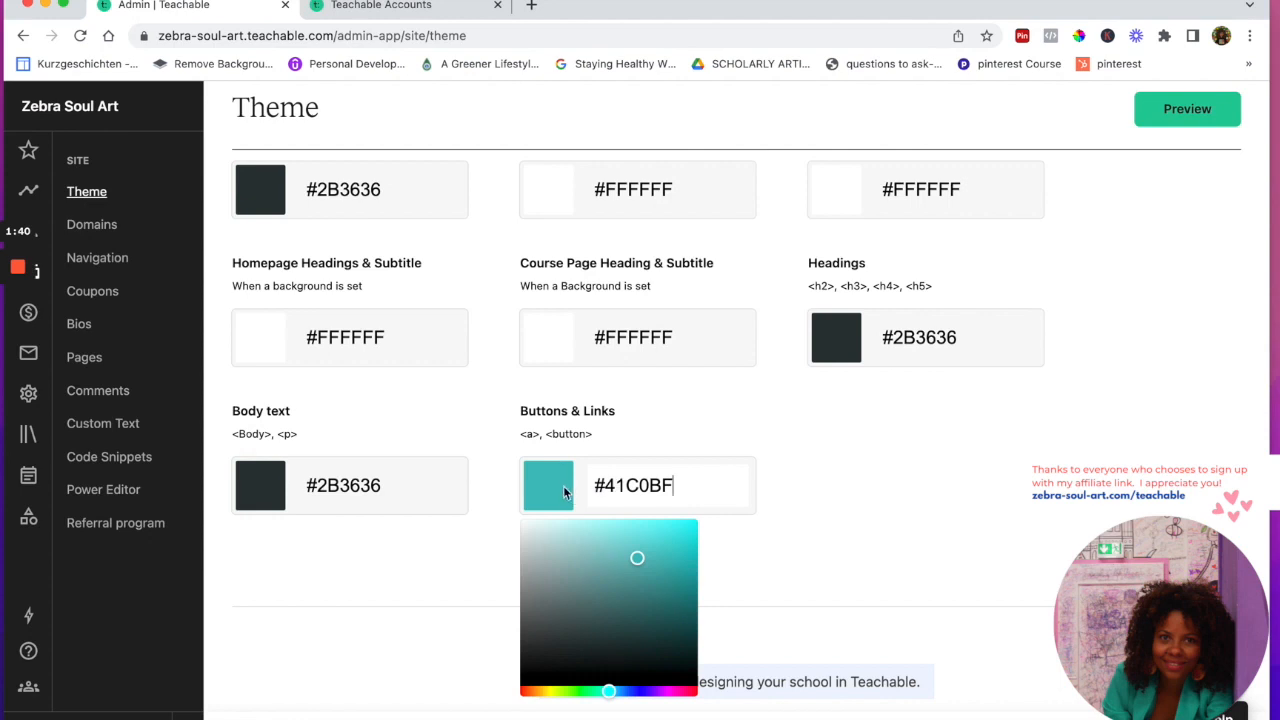
scroll(590, 578, down, 1)
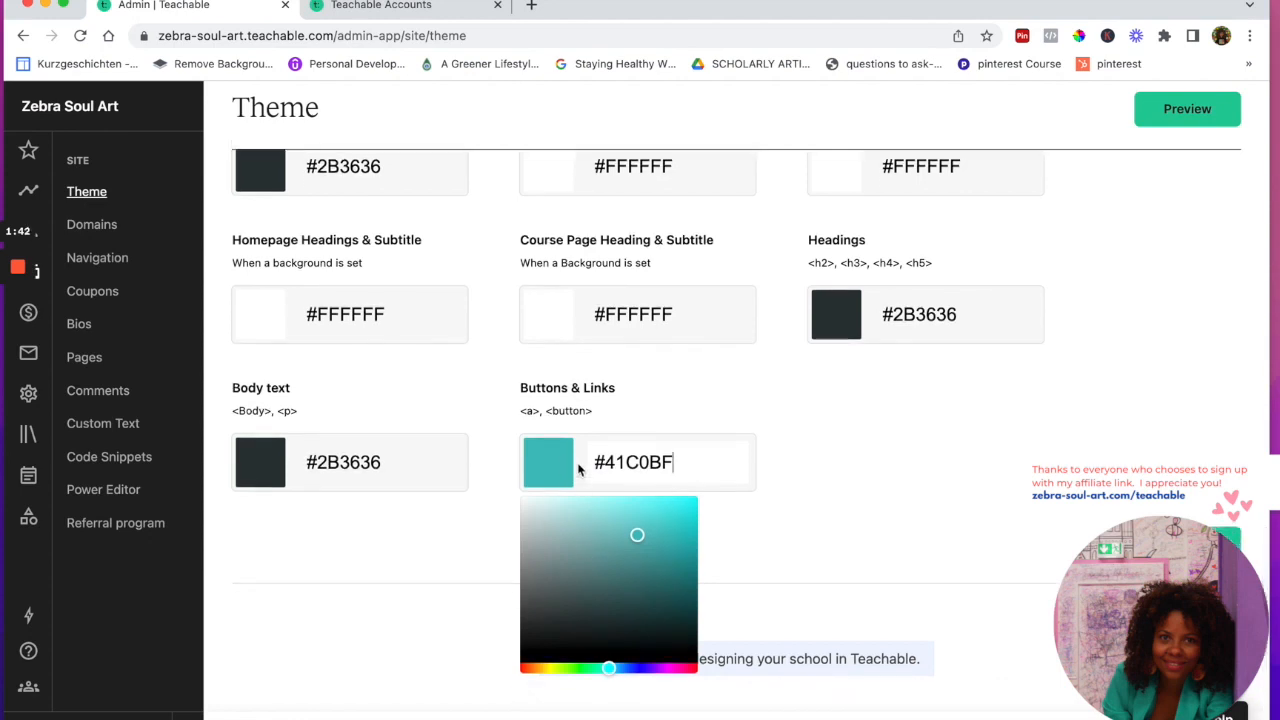
scroll(564, 424, up, 1)
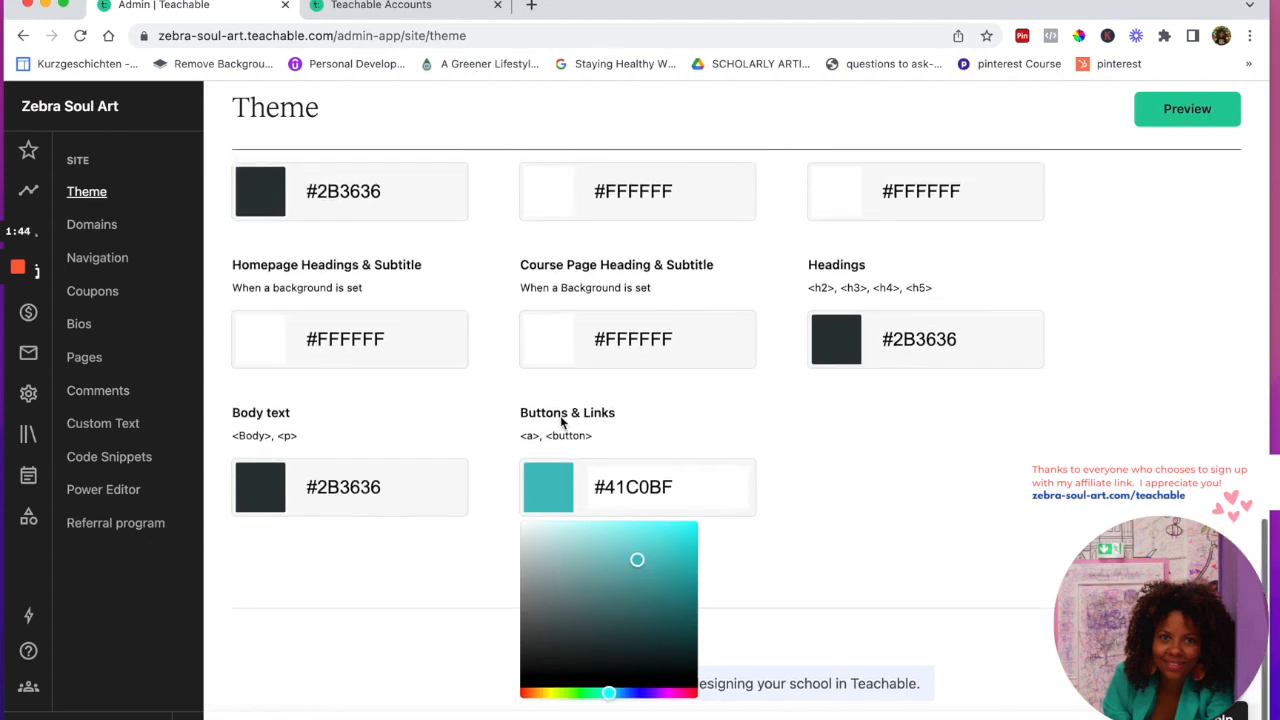
Search Google for COCA COCAL in a new tab and sample the red of the Coca-Cola logo image with the ColorPick Eyedropper
click(532, 6)
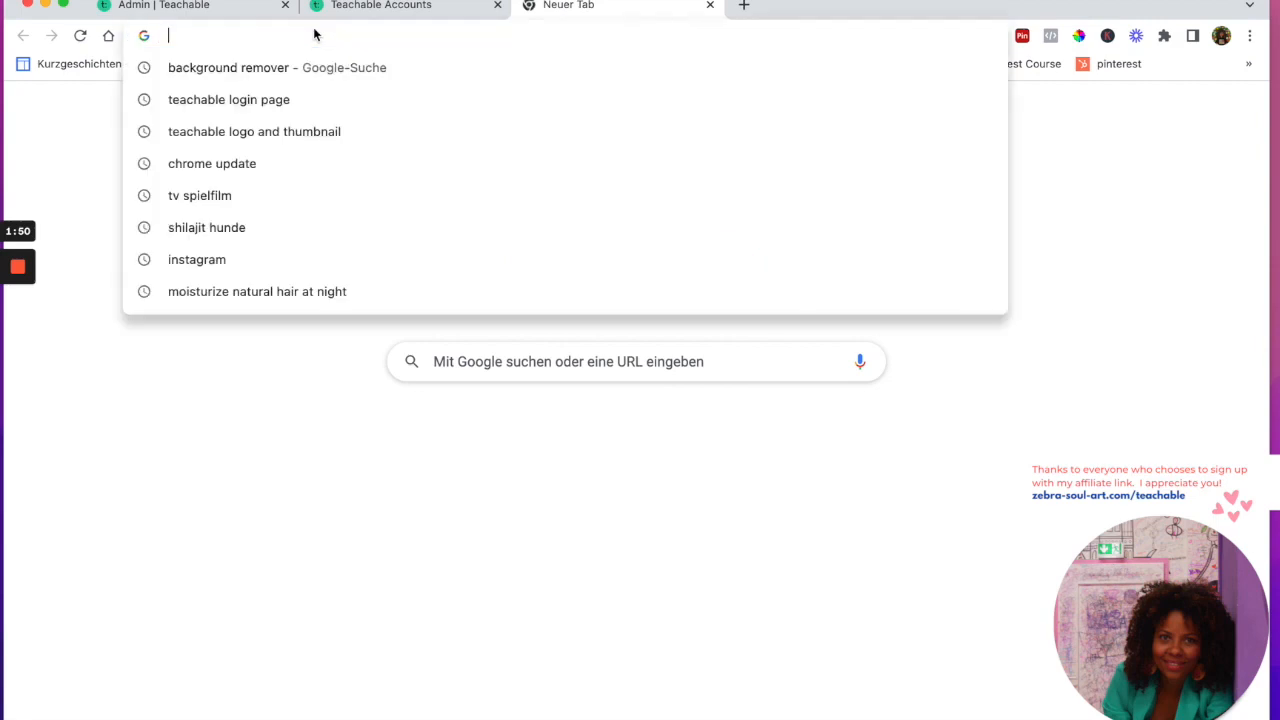
text(COCA)
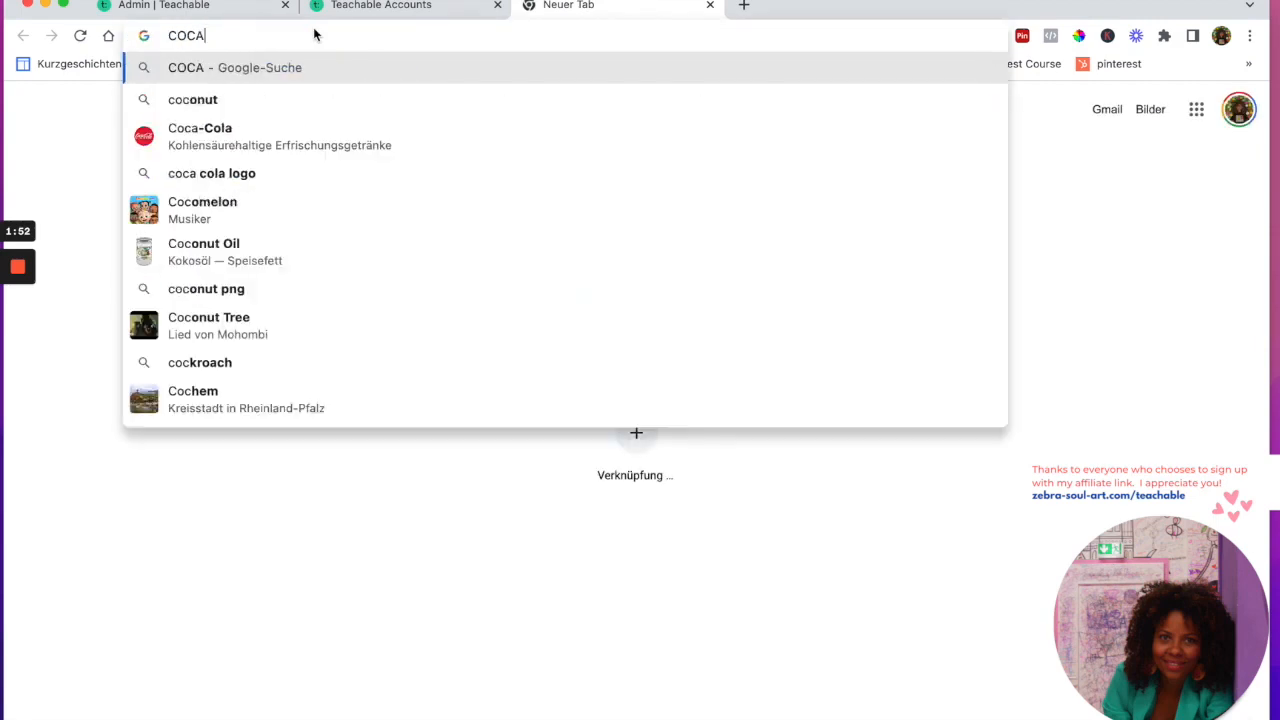
text( COCAL)
key(Return)
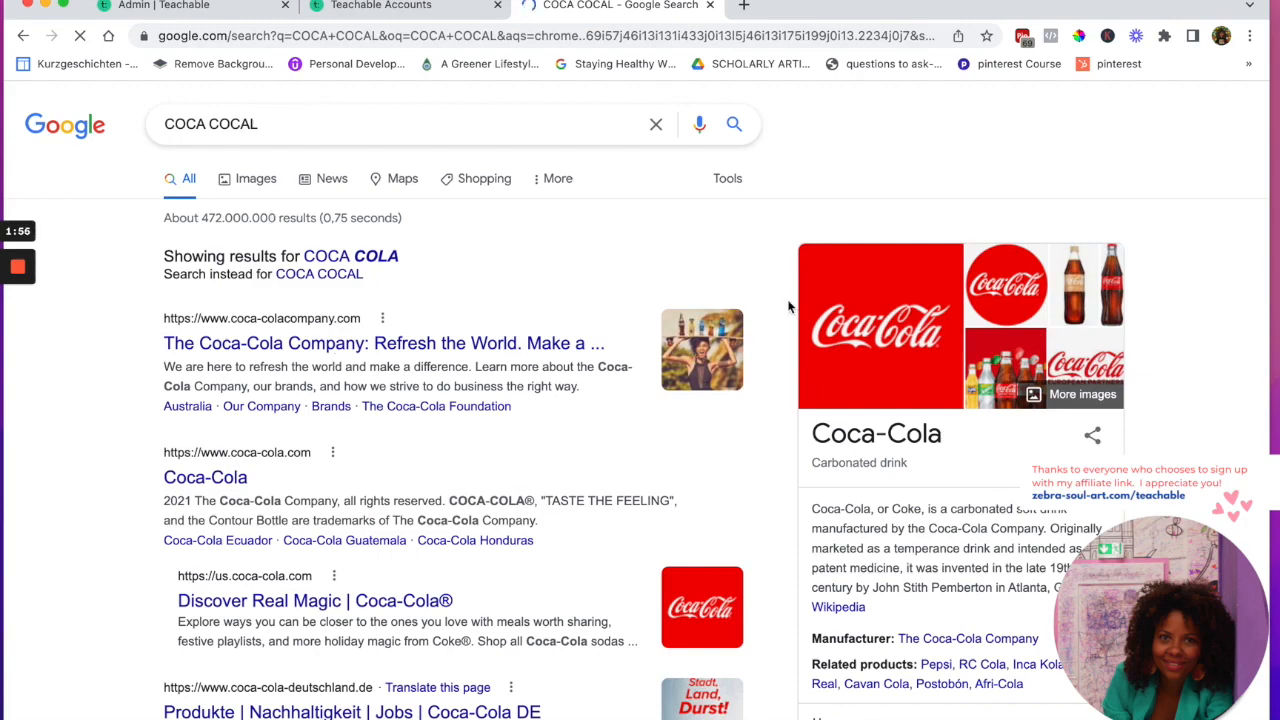
click(1078, 35)
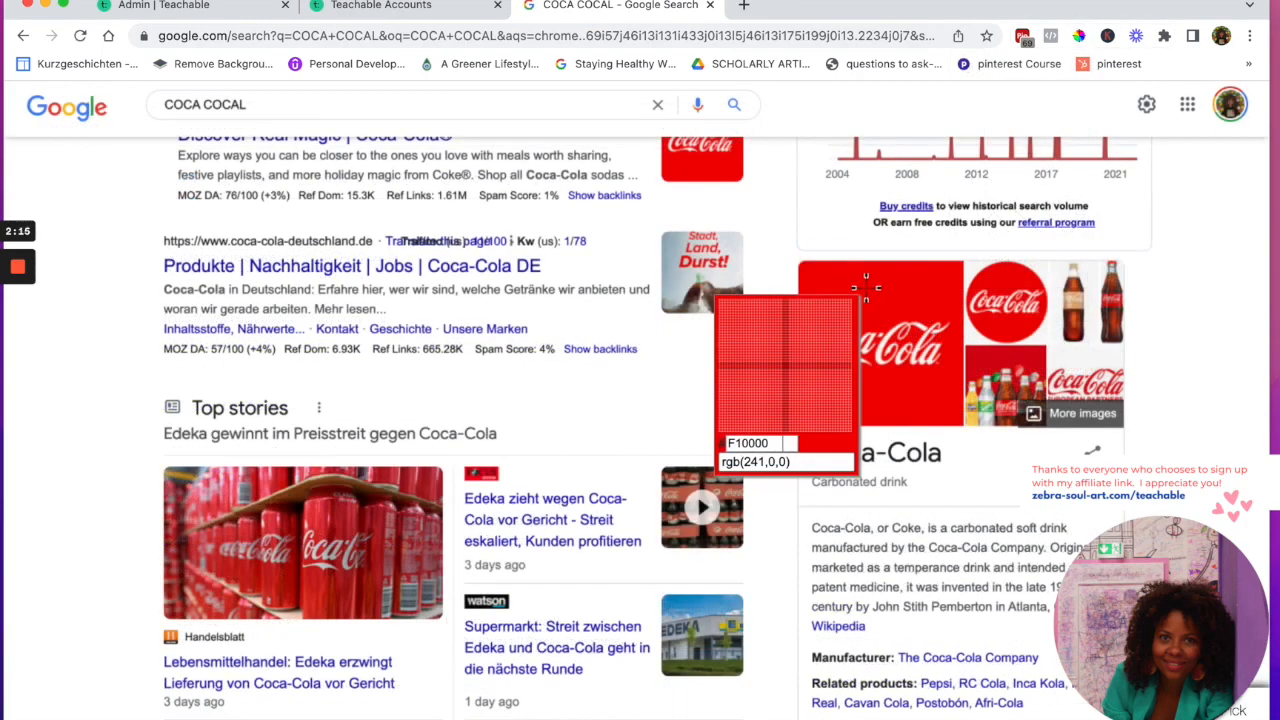
click(858, 290)
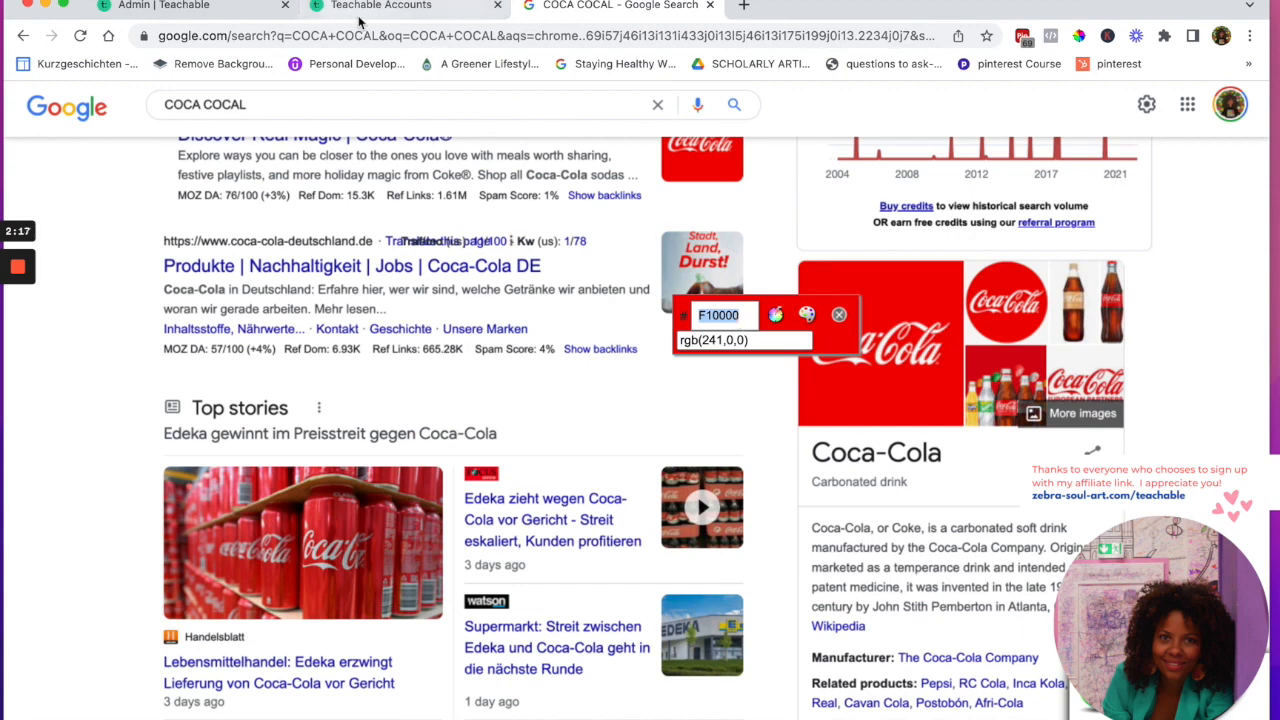
Return to the Teachable Theme page and set the Buttons & Links color to #F10000
click(222, 8)
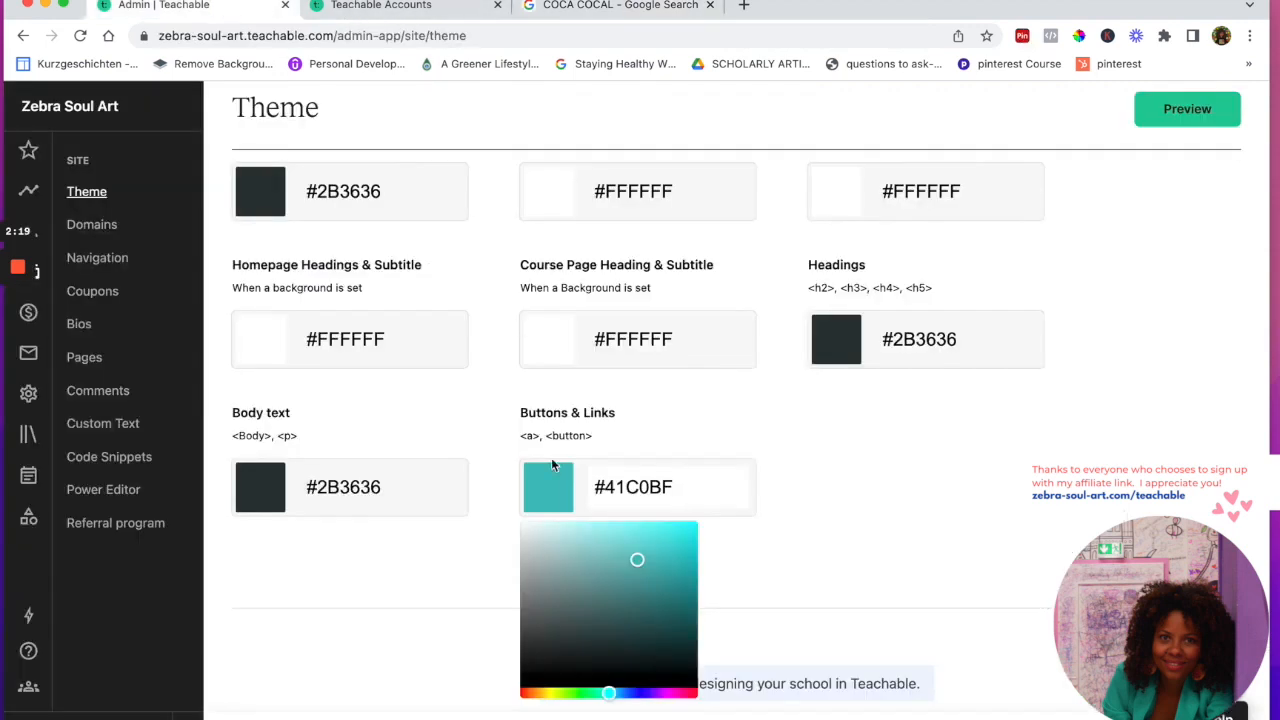
double_click(632, 487)
text(#F10000)
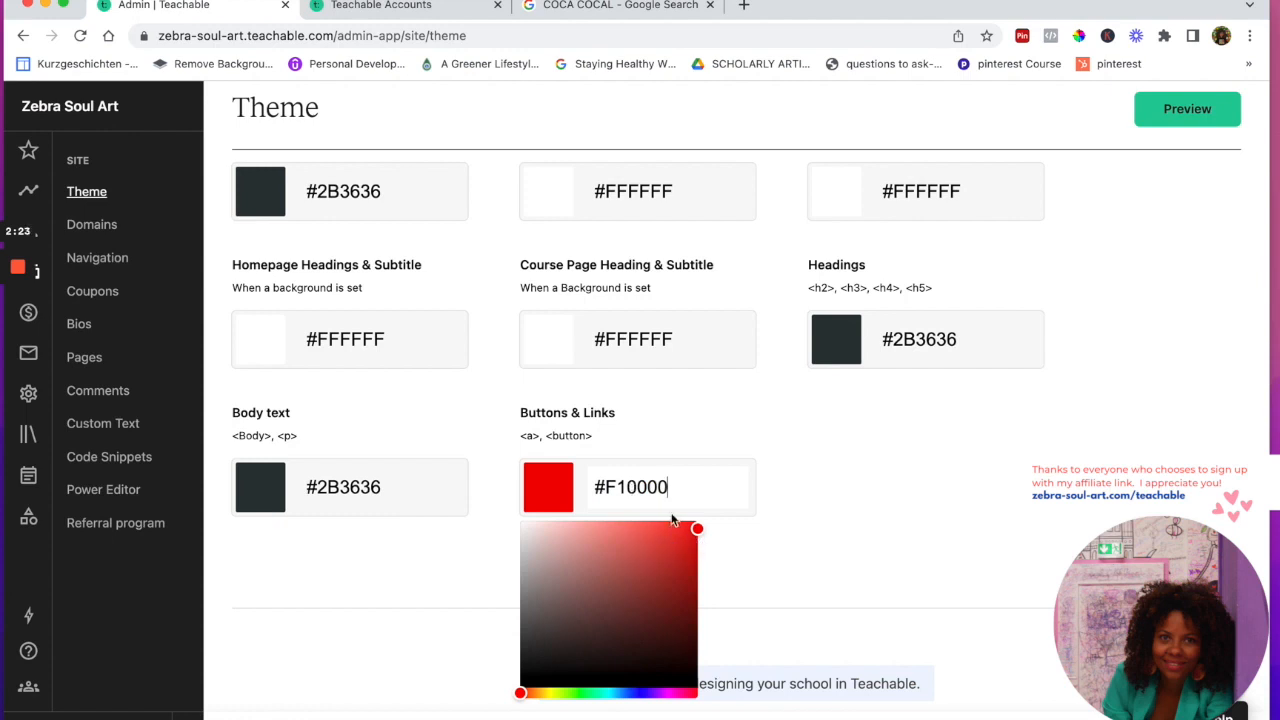
scroll(674, 477, up, 1)
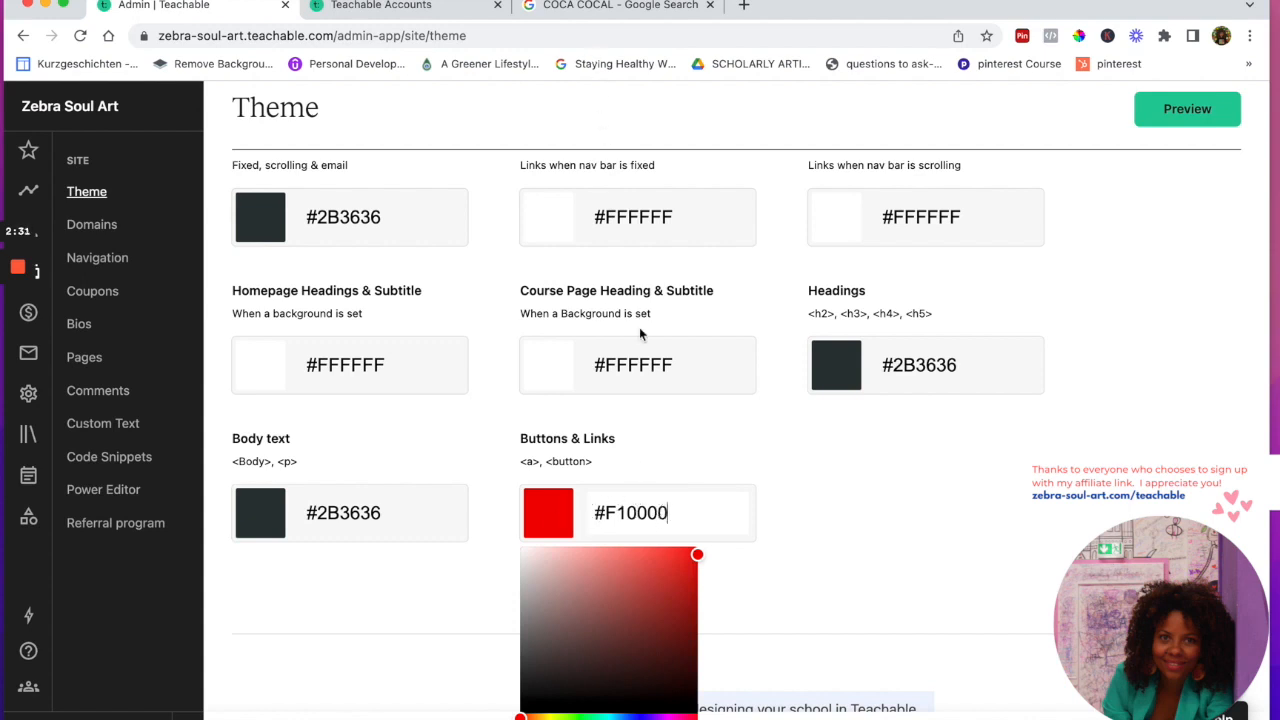
scroll(634, 300, up, 1)
scroll(621, 437, down, 1)
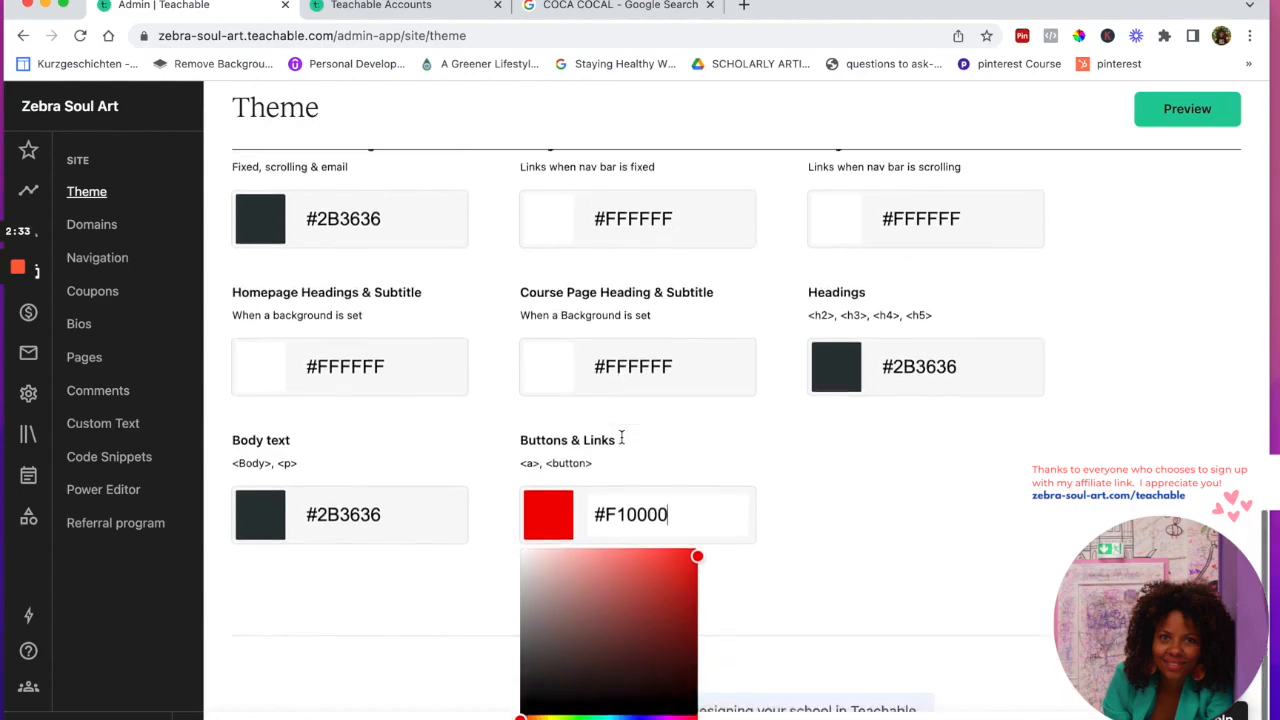
Switch to Canva, open the recent design "zebra sou" and sample its green background with the ColorPick Eyedropper
click(605, 8)
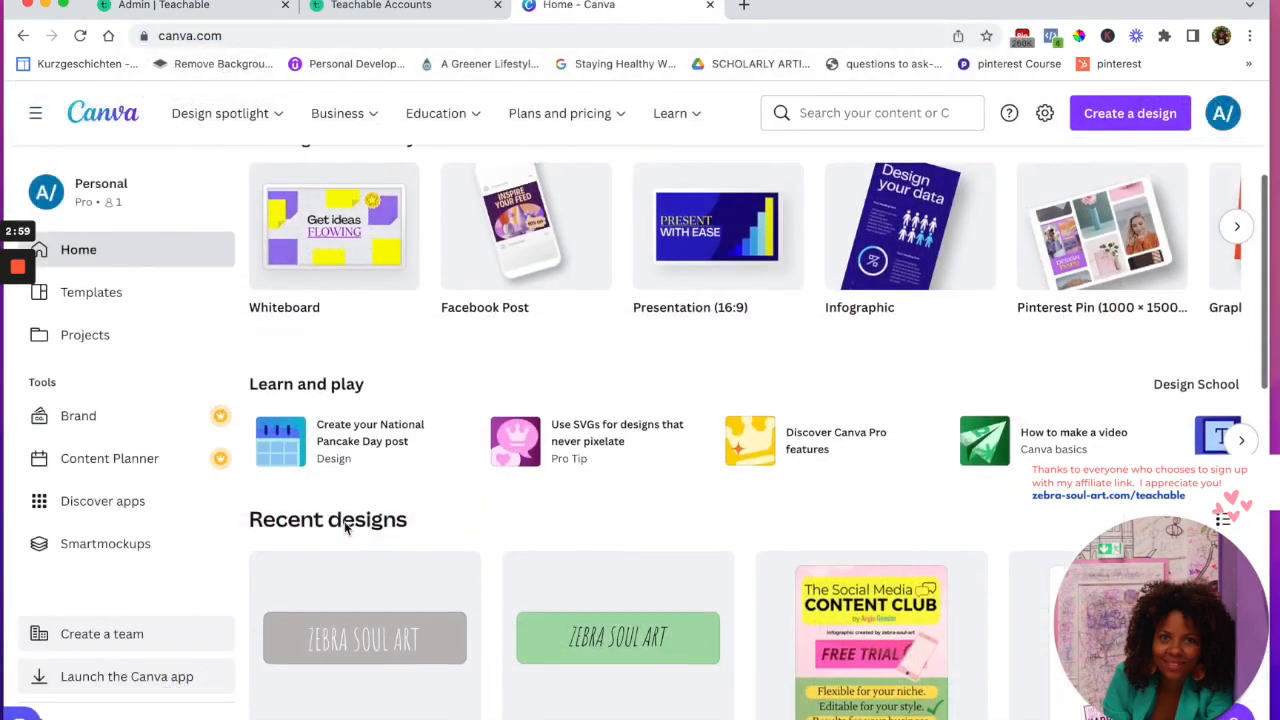
scroll(344, 521, down, 1)
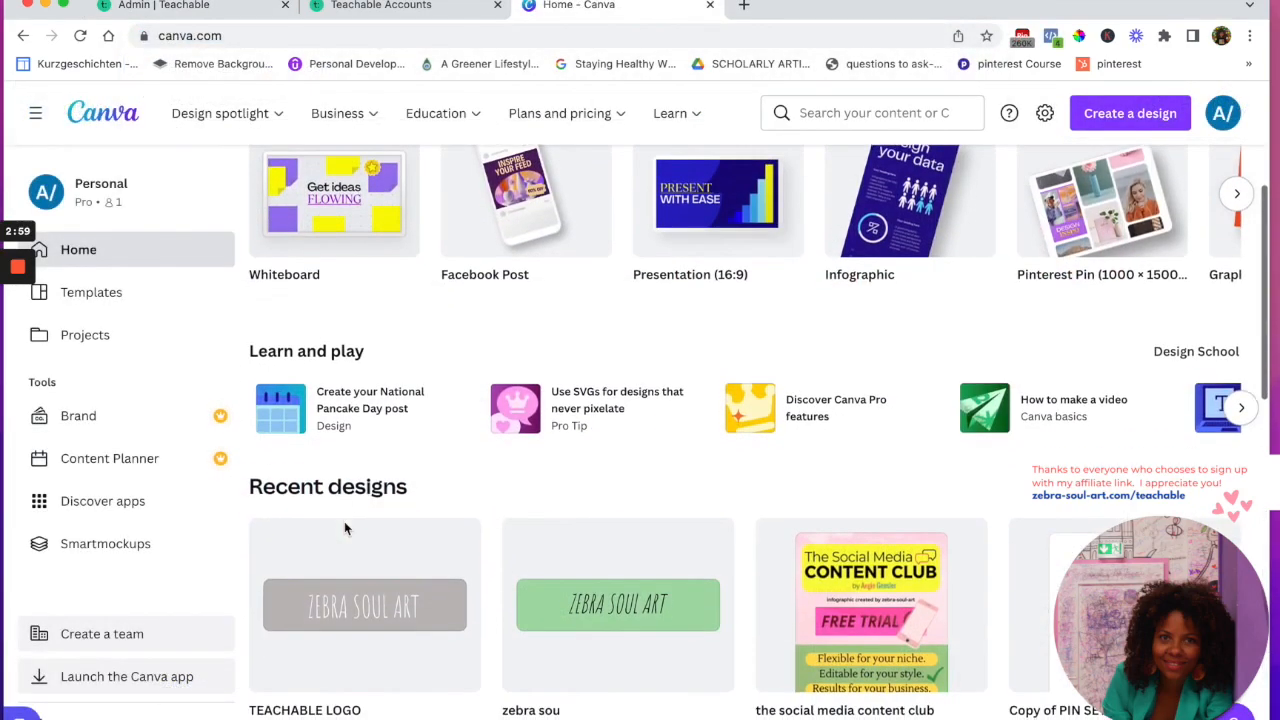
click(544, 592)
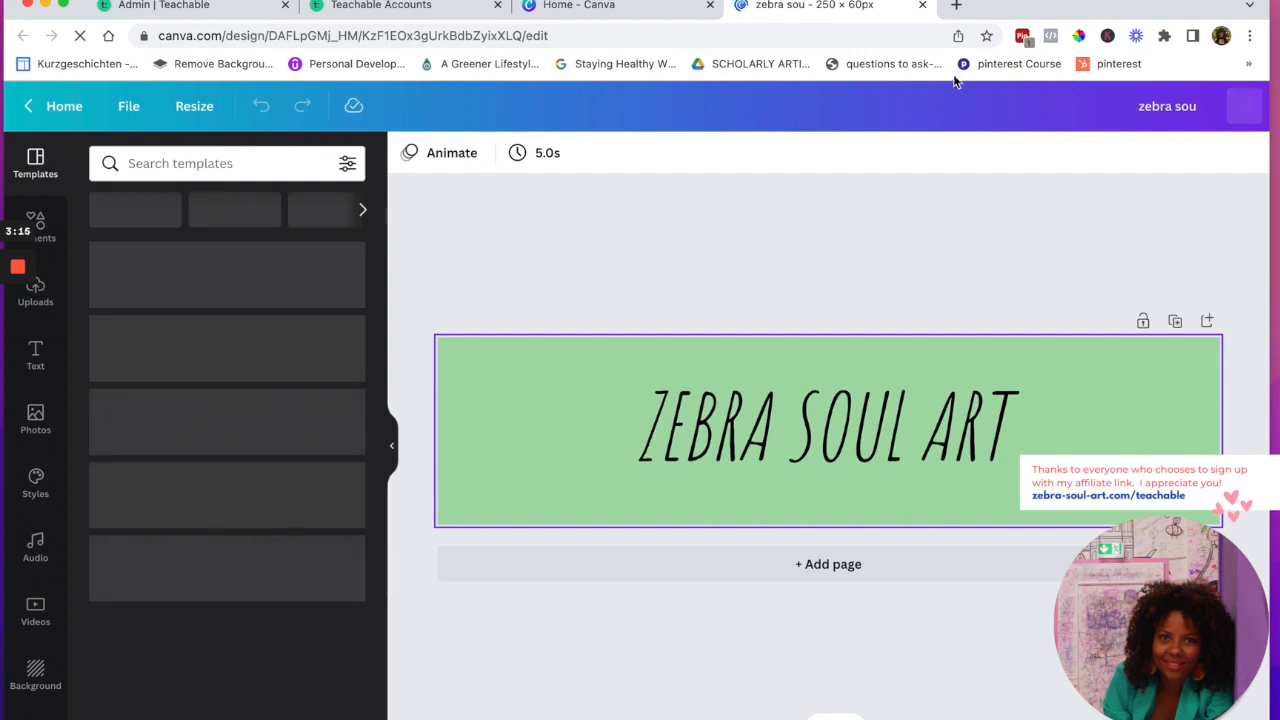
click(1080, 36)
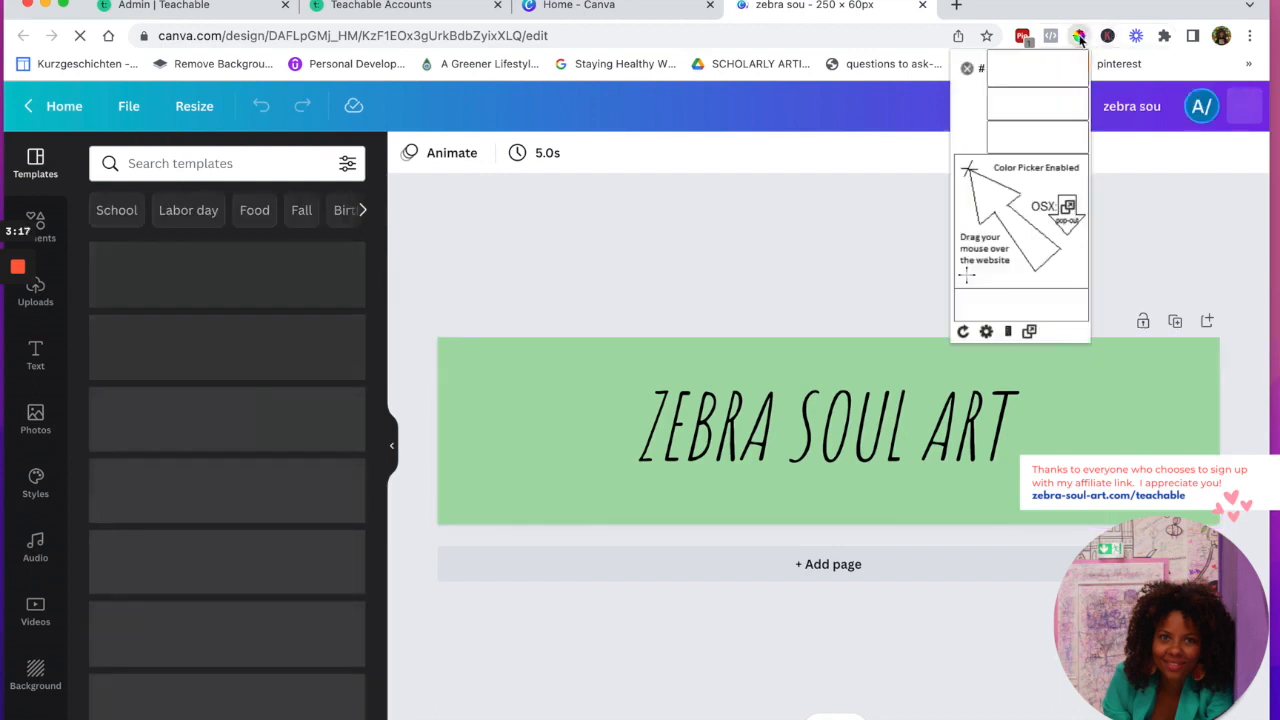
click(543, 417)
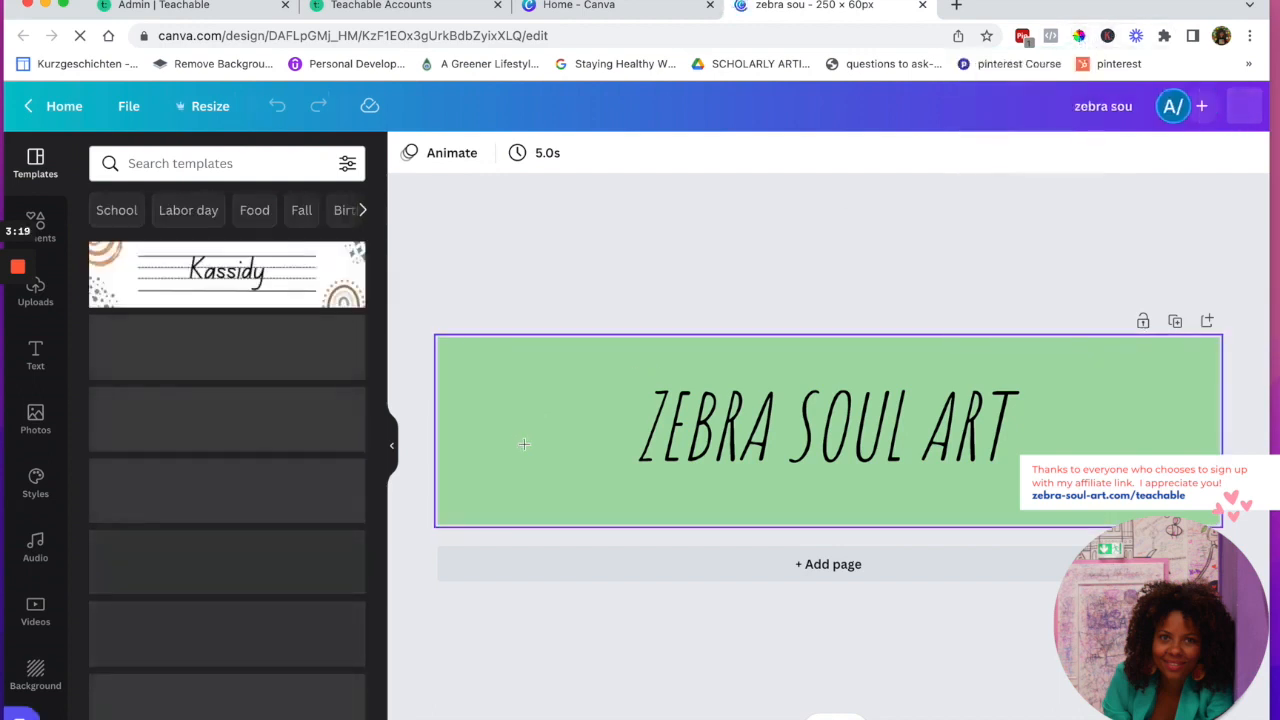
click(518, 379)
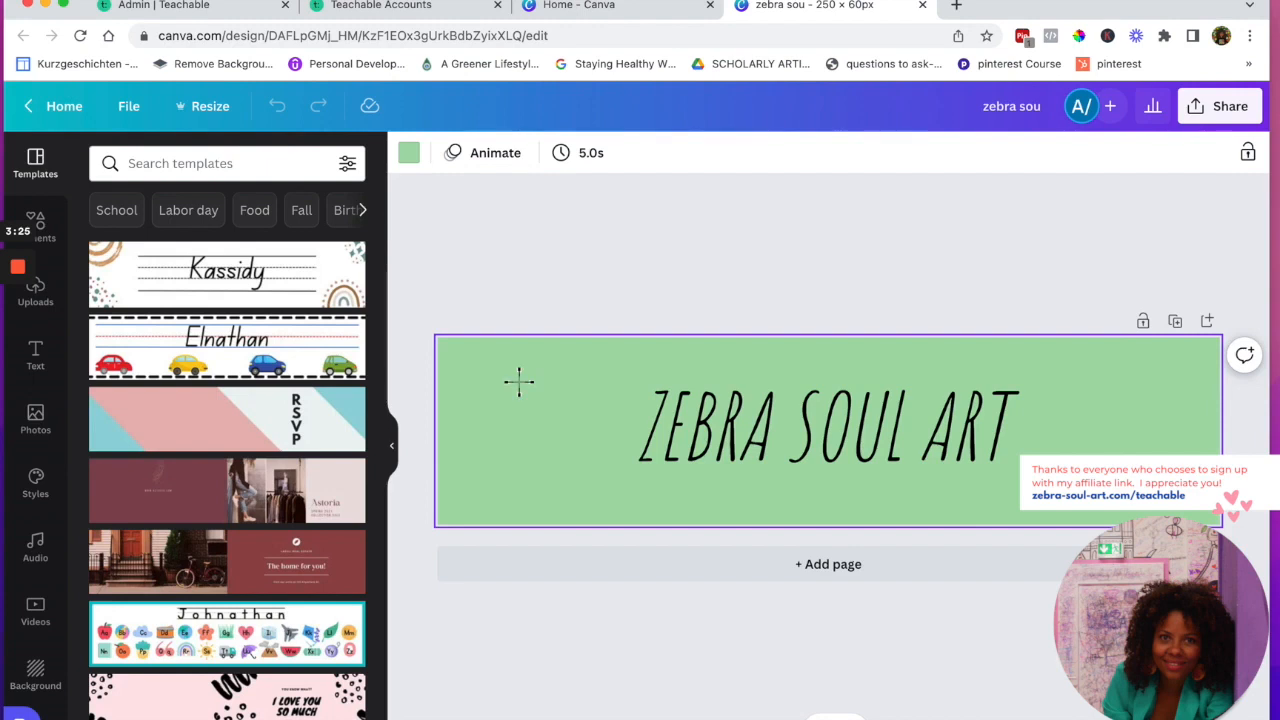
click(476, 405)
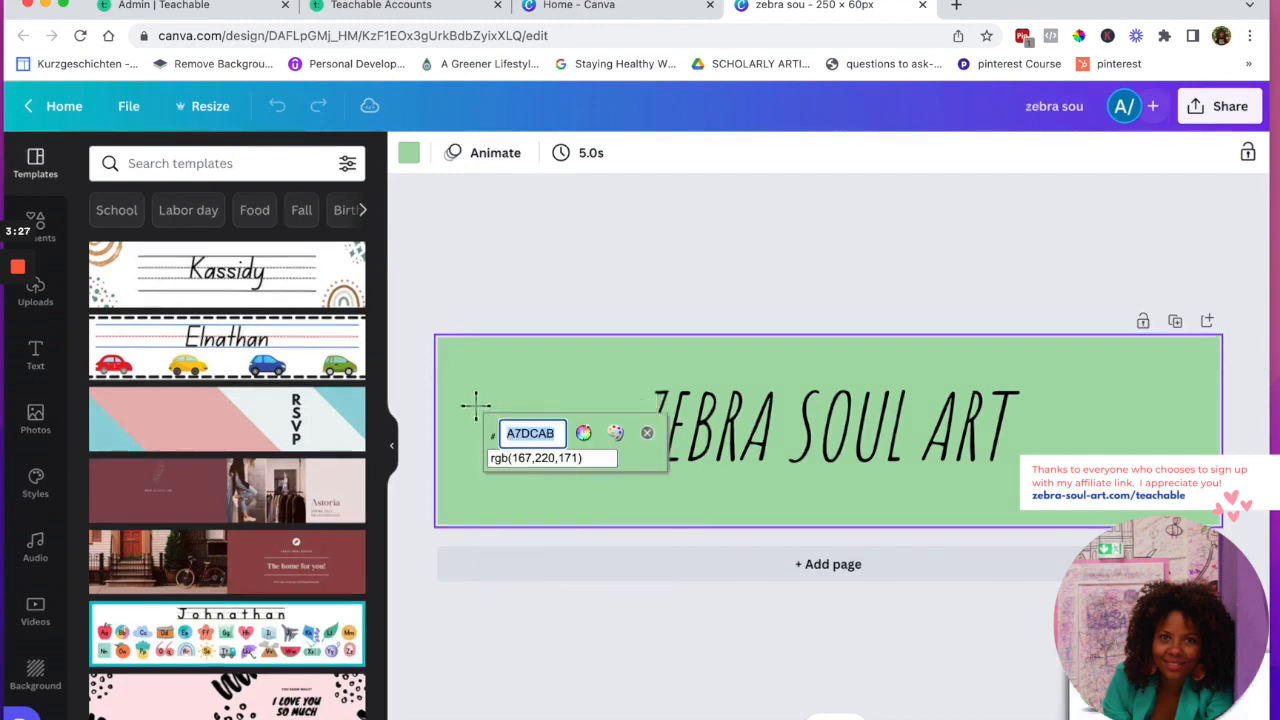
click(648, 434)
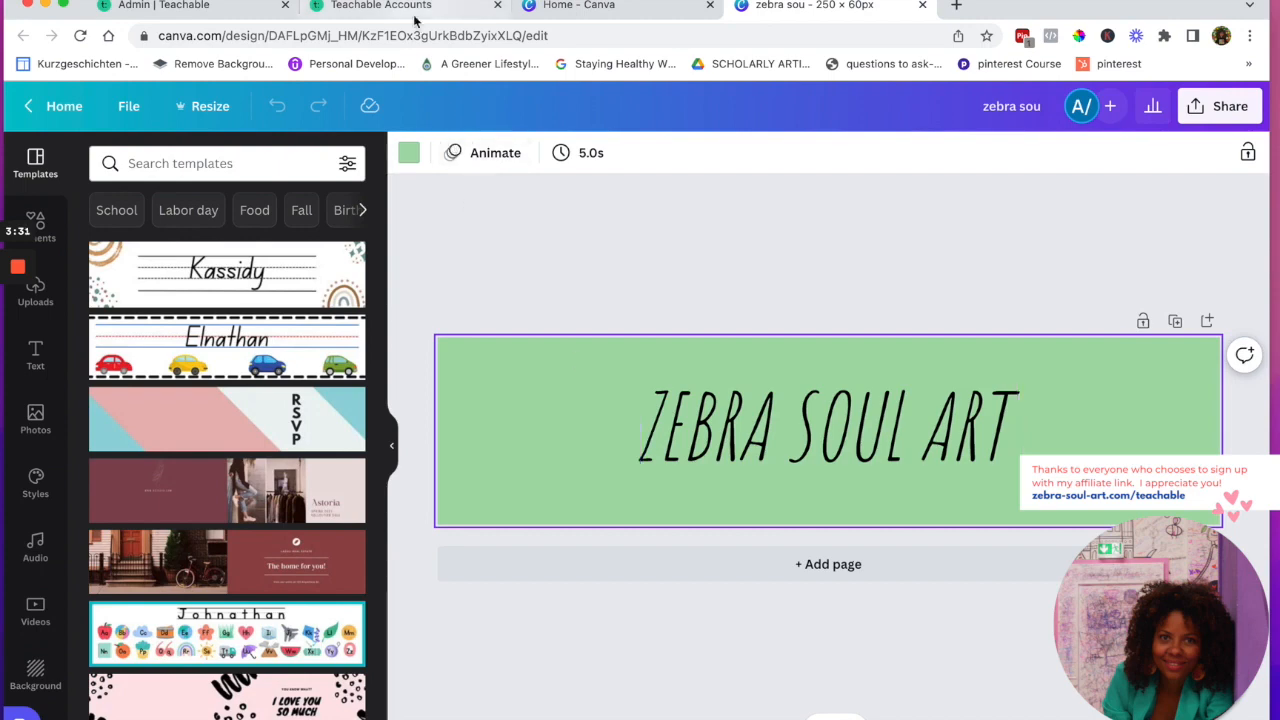
Switch back to the Teachable Theme page and set the Buttons & Links color to #A7DCAB
click(246, 7)
scroll(605, 461, down, 1)
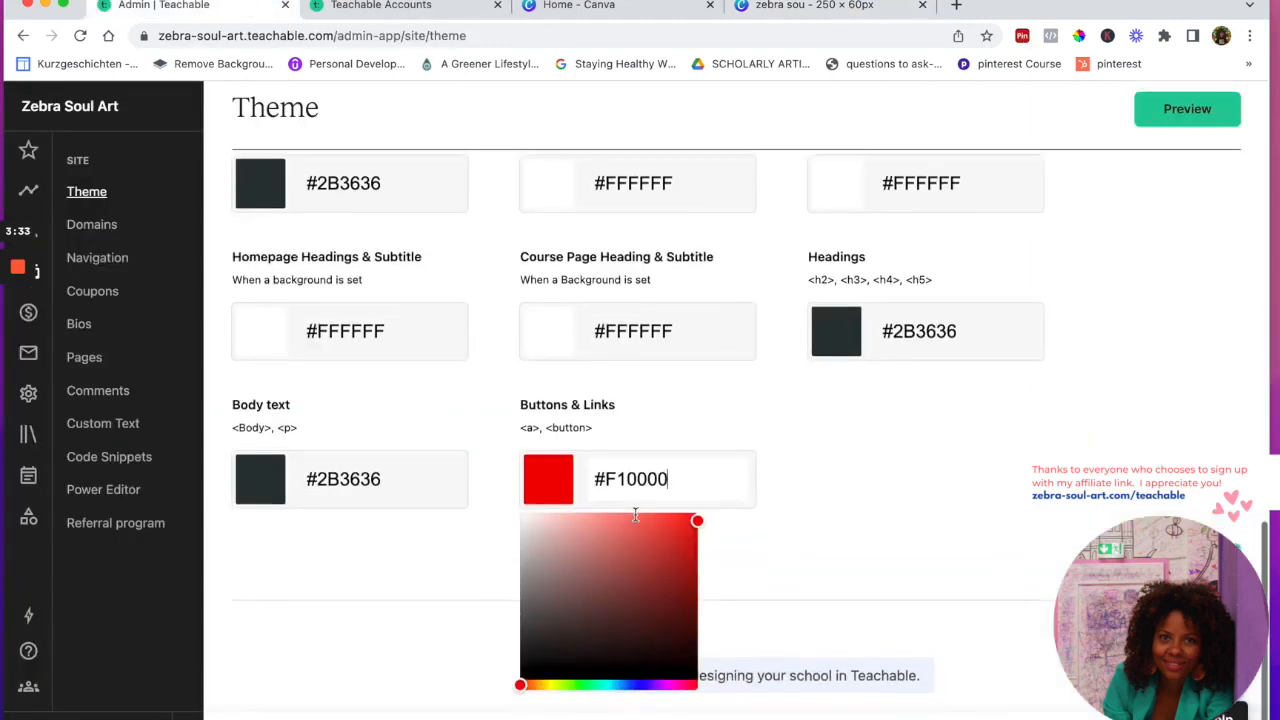
click(619, 468)
text(#A7DCAB)
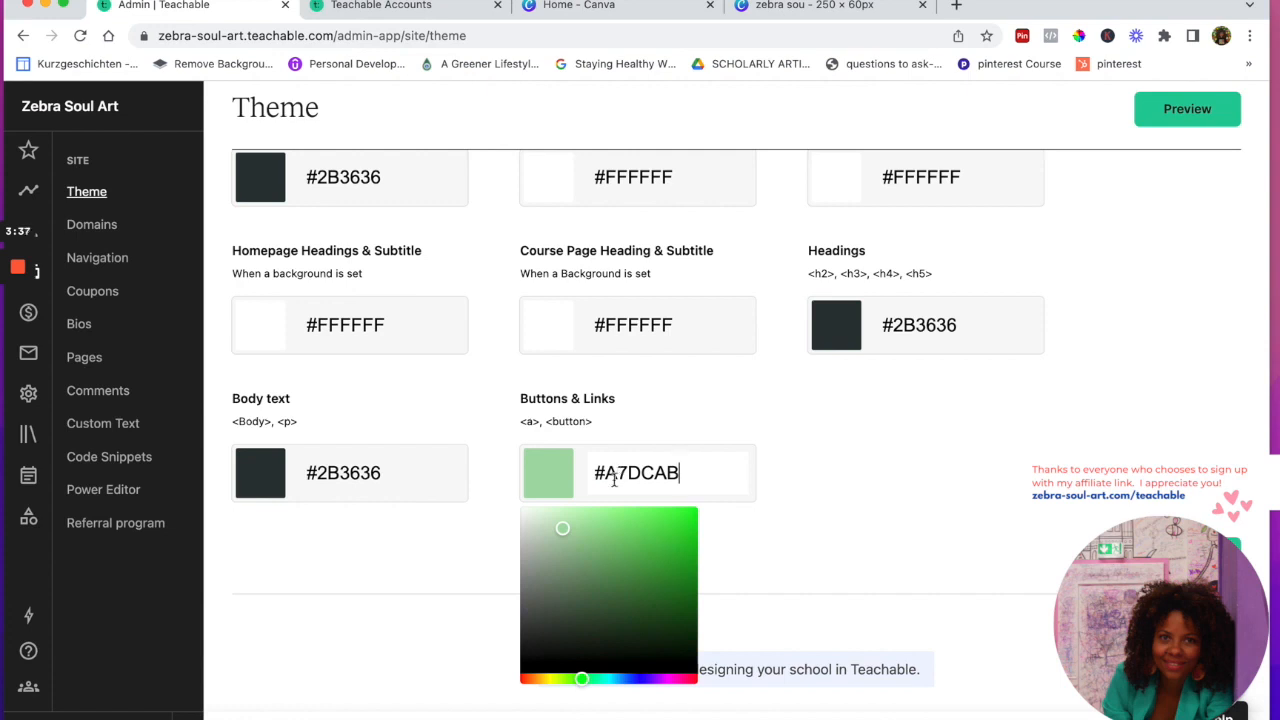
Check the color settings on the Theme page and save the color palette changes
scroll(628, 450, up, 3)
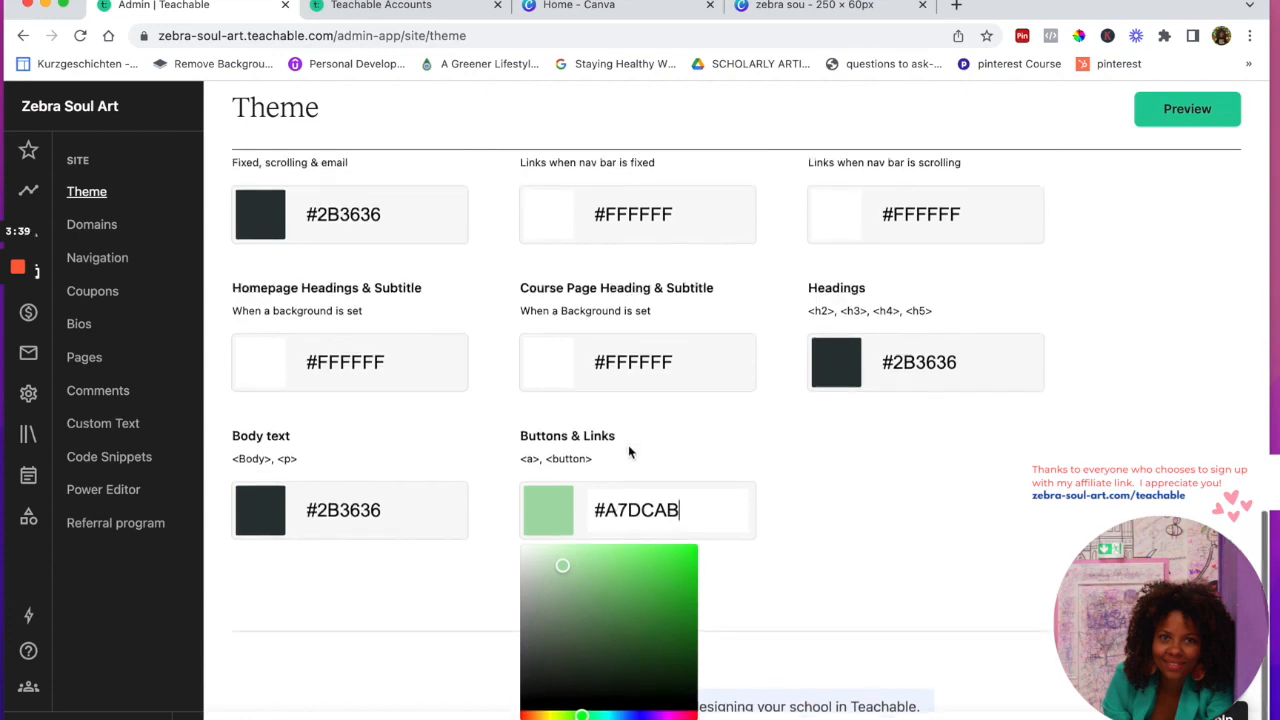
scroll(628, 450, up, 3)
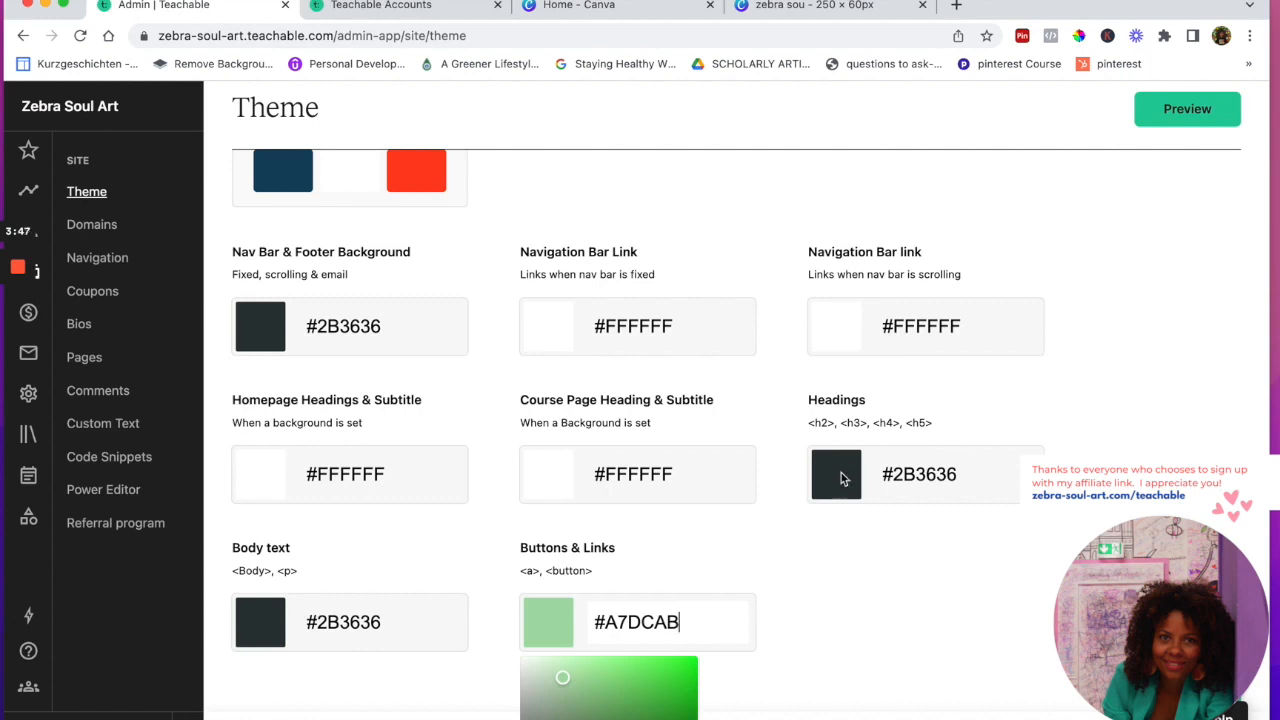
scroll(840, 490, down, 2)
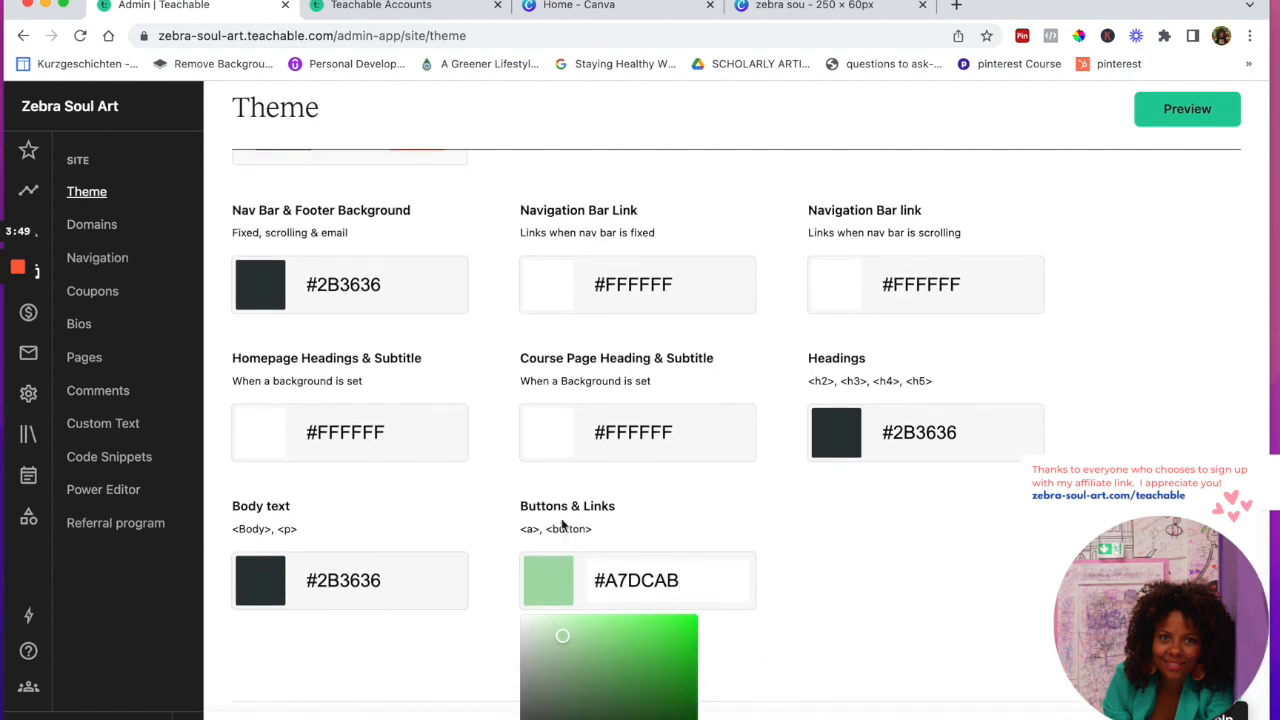
scroll(606, 529, down, 1)
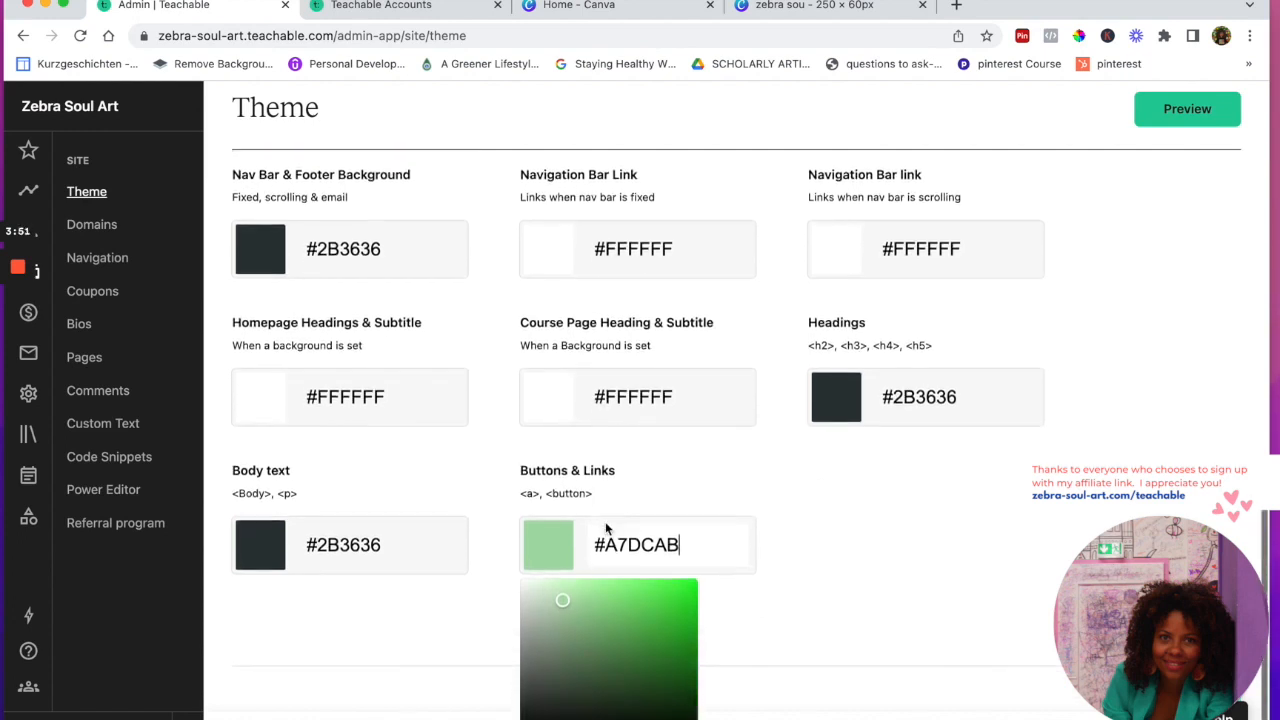
scroll(605, 525, up, 1)
scroll(714, 464, up, 1)
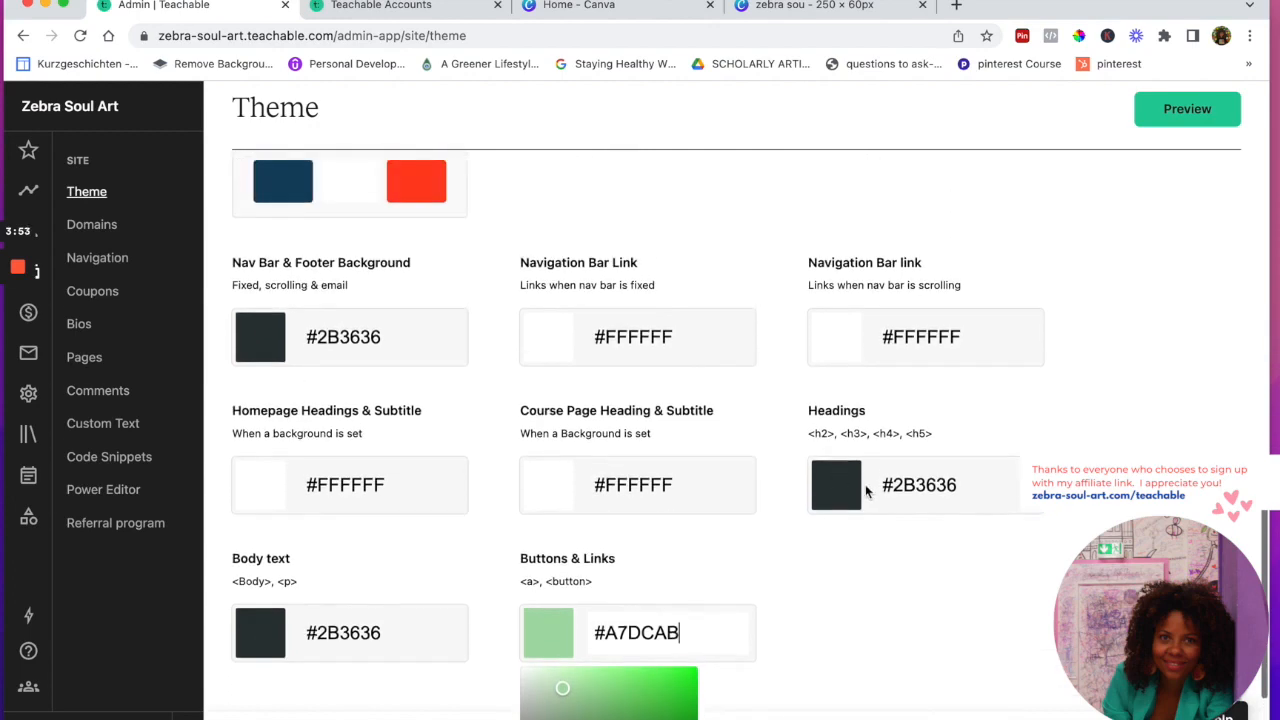
scroll(848, 544, down, 3)
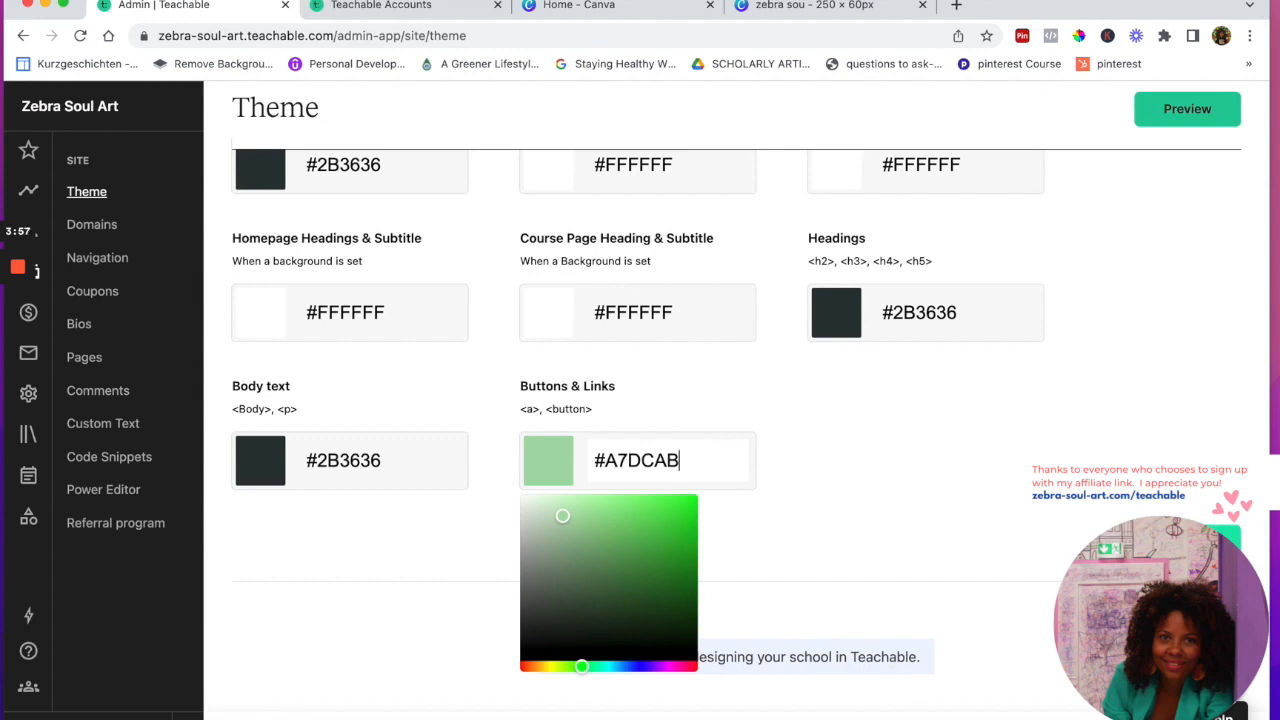
click(1190, 542)
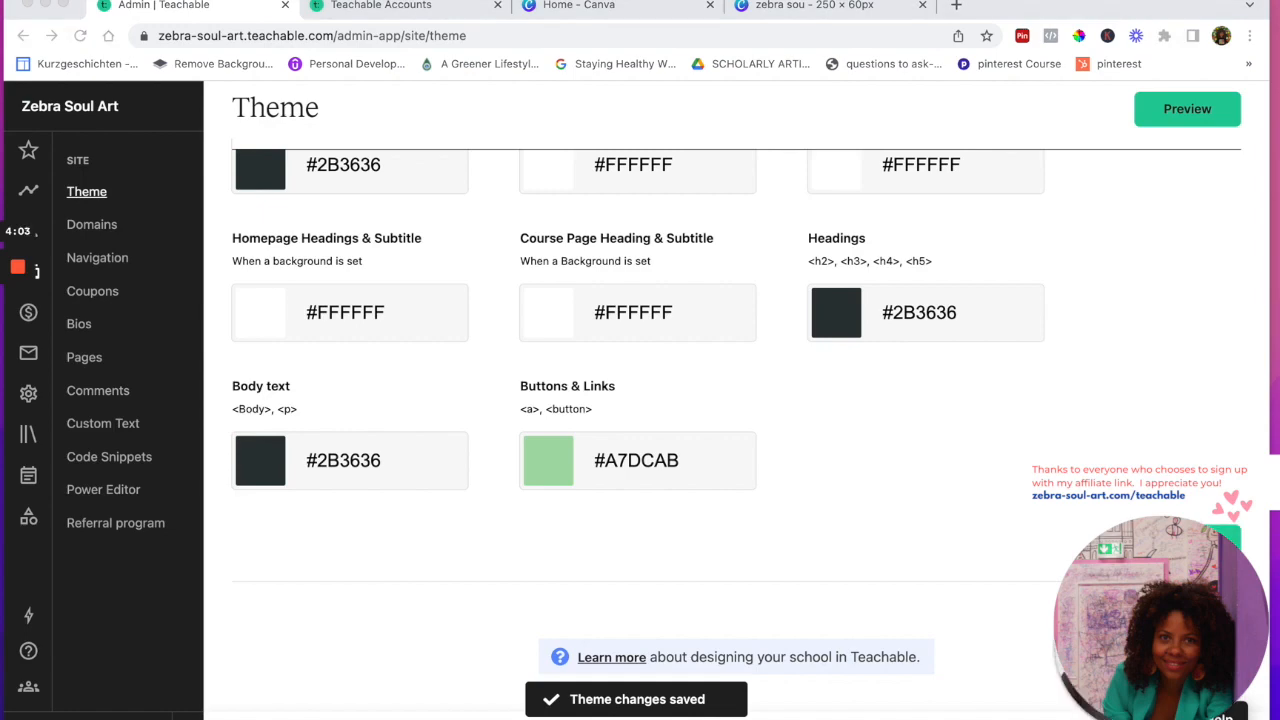
scroll(1105, 343, up, 3)
scroll(1105, 343, up, 5)
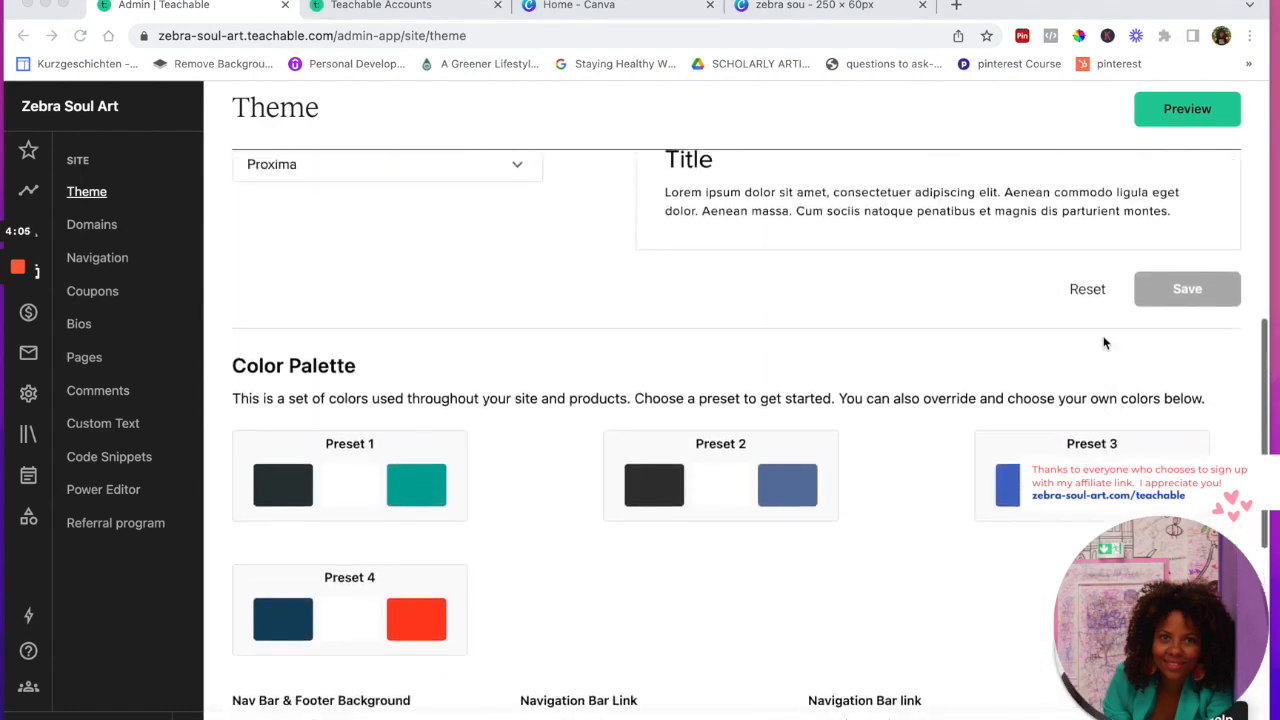
Review the available fonts under Font Family and set the school's typography to Ludicida Sans
scroll(1105, 320, up, 2)
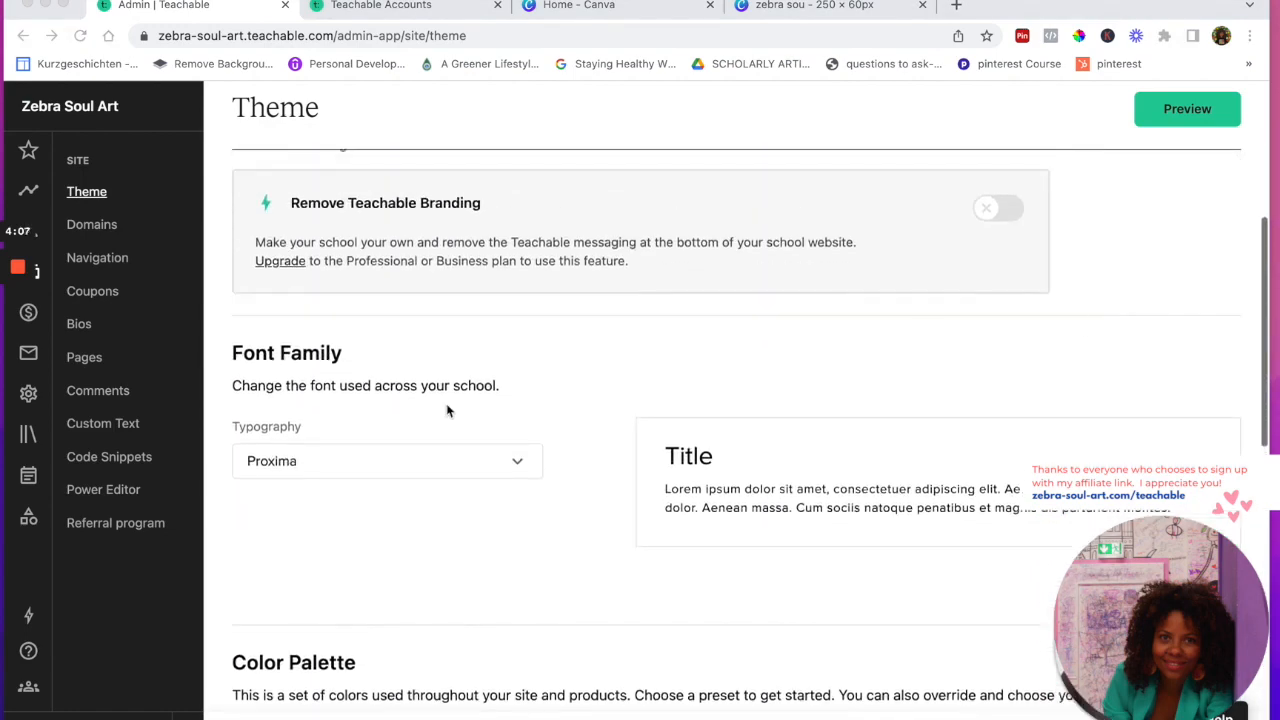
scroll(413, 445, down, 1)
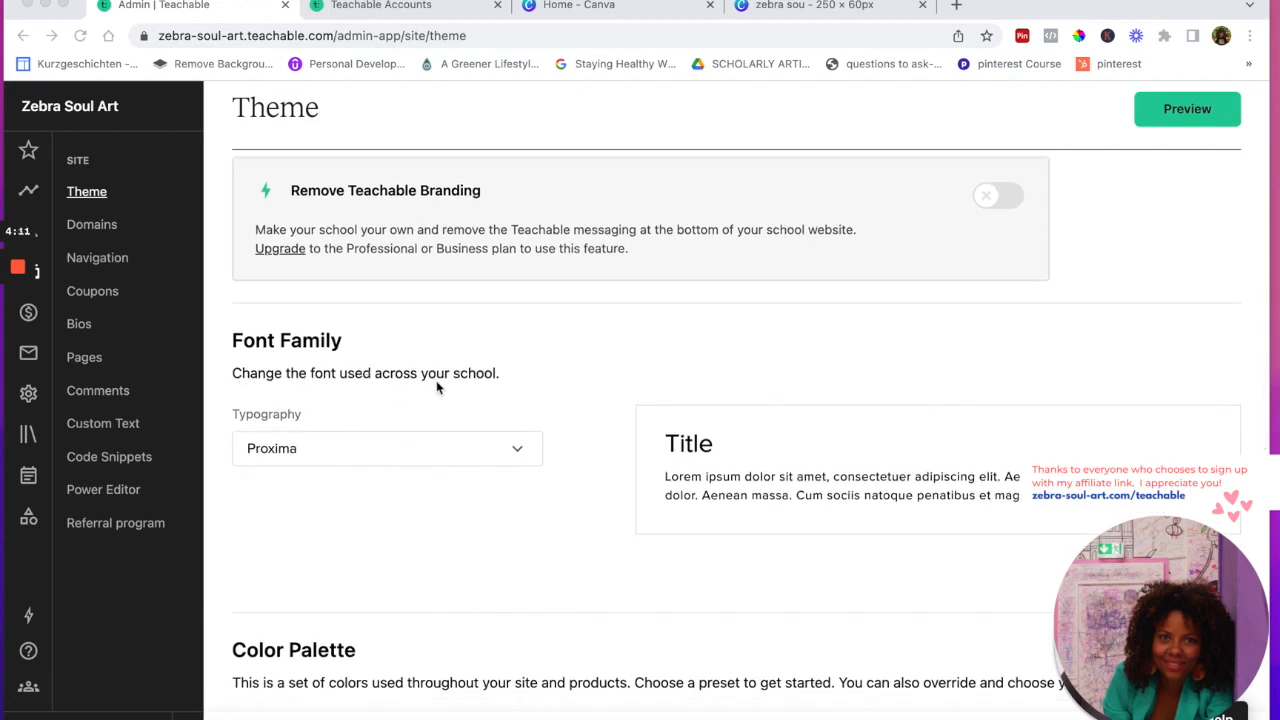
scroll(436, 388, down, 1)
click(518, 425)
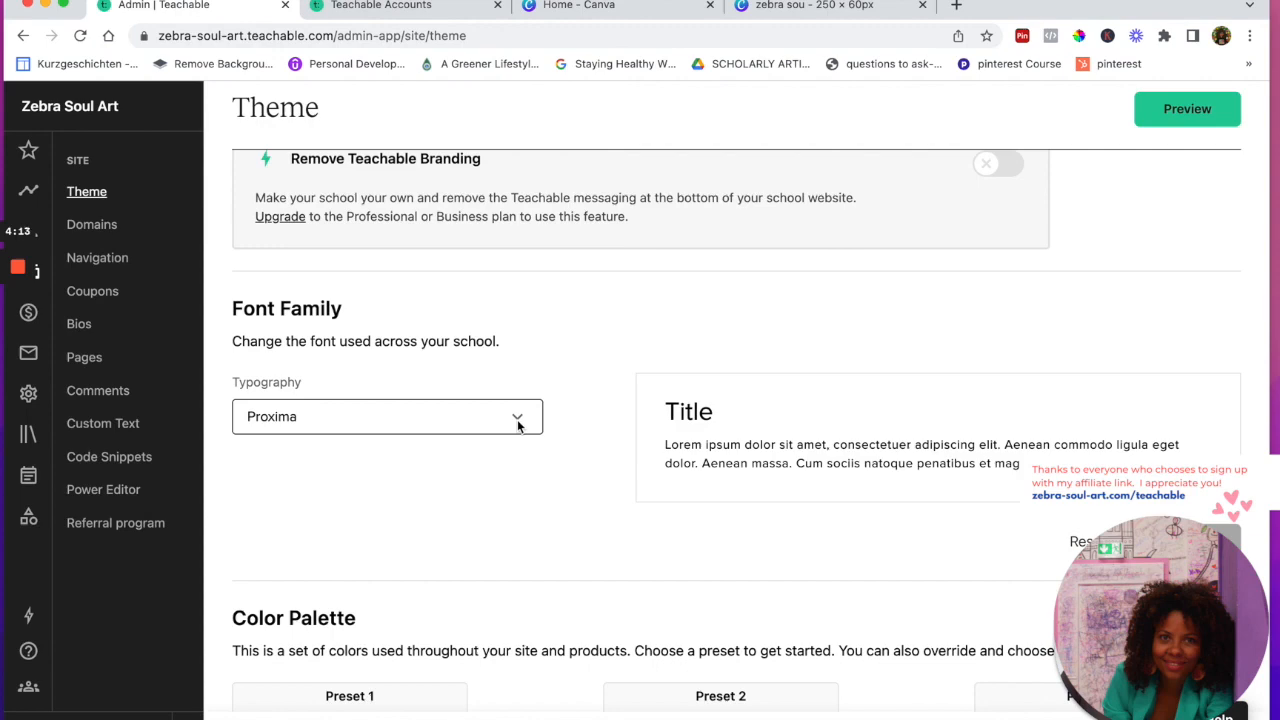
scroll(518, 446, down, 1)
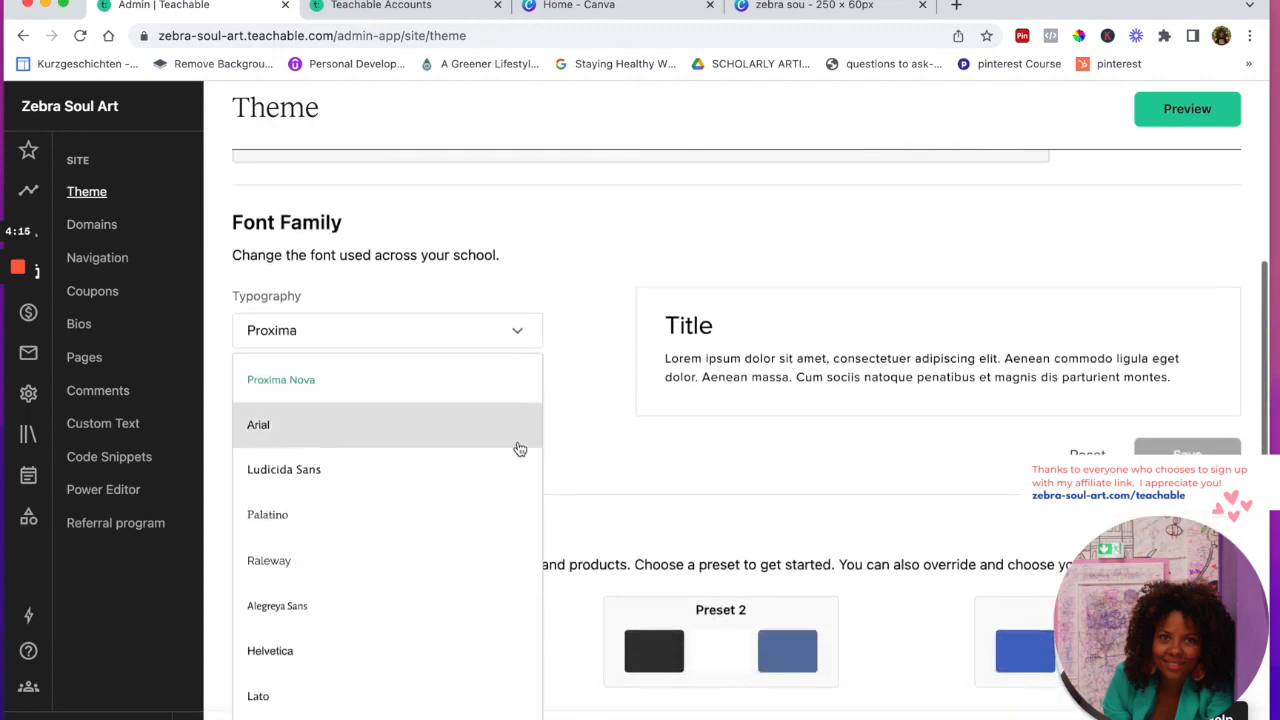
scroll(487, 470, down, 1)
scroll(480, 500, down, 1)
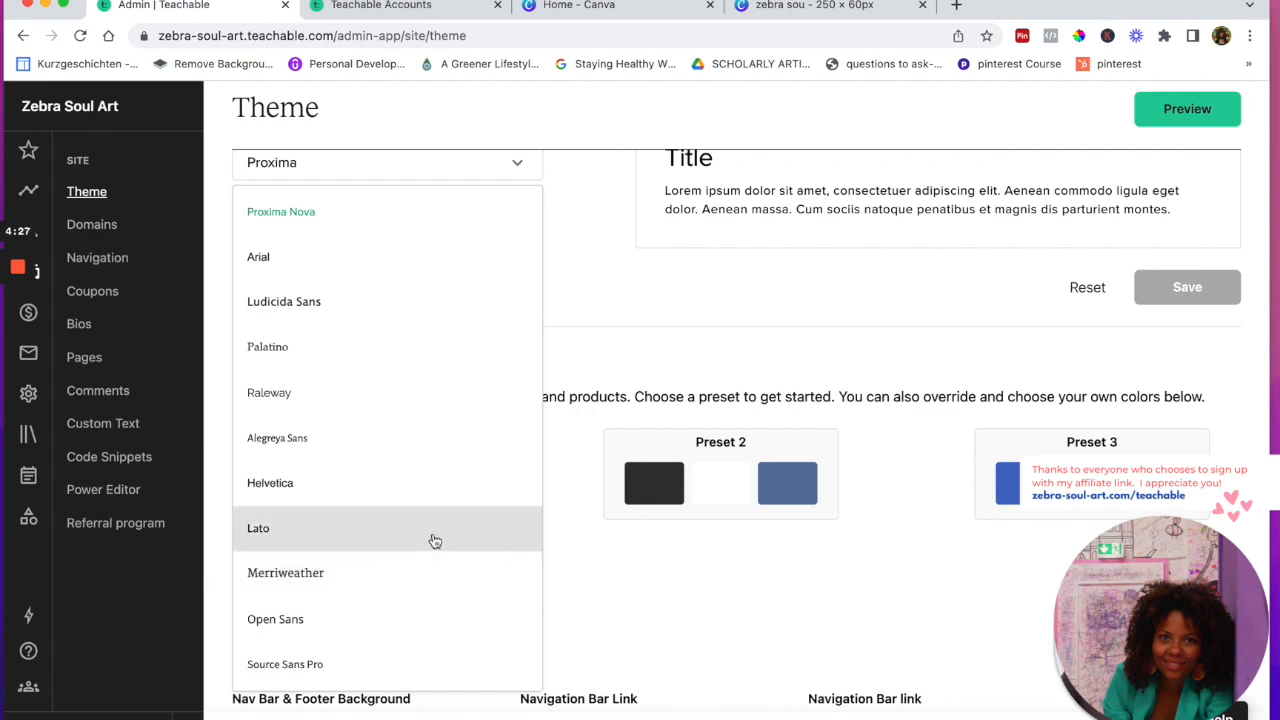
scroll(435, 541, up, 1)
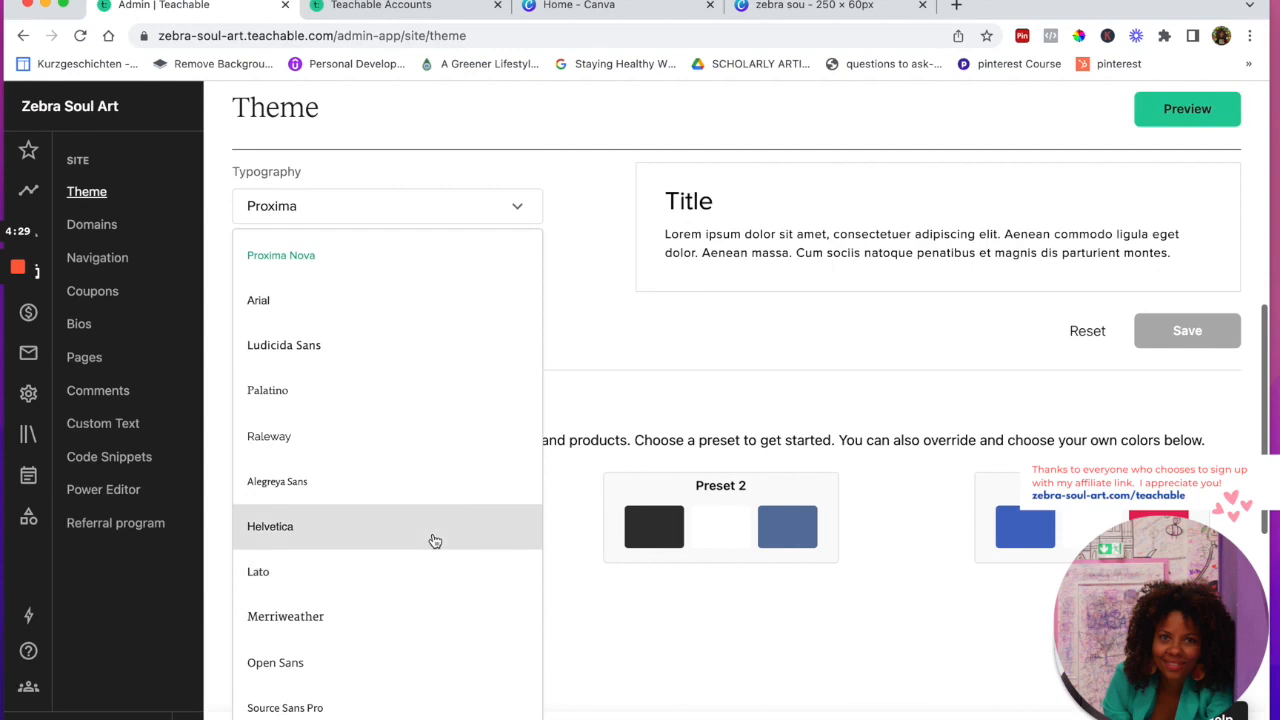
scroll(435, 553, down, 1)
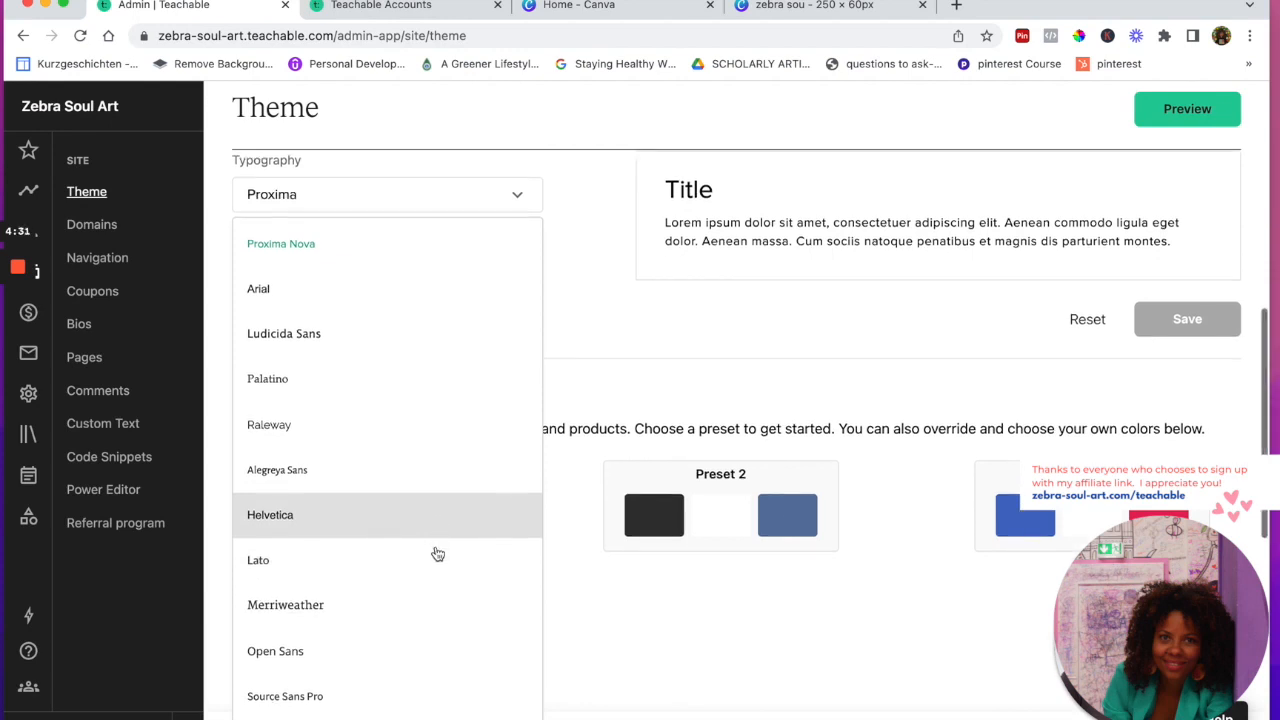
click(413, 342)
scroll(780, 246, up, 2)
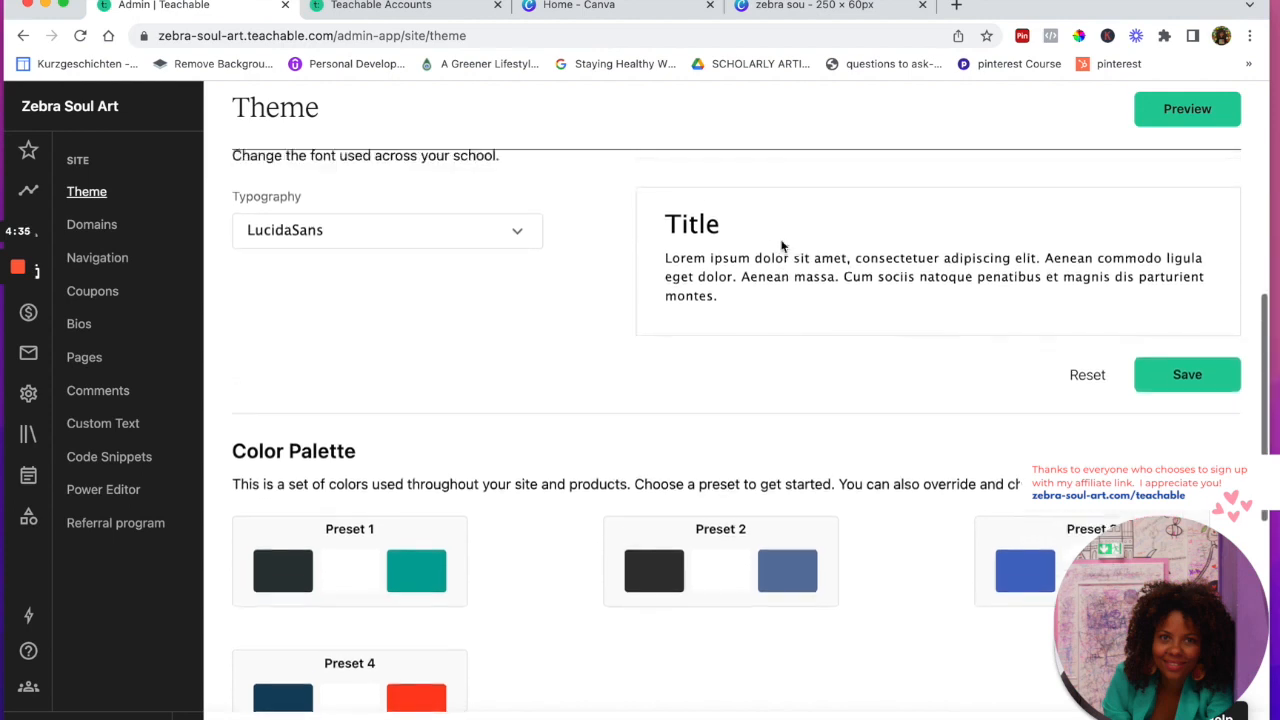
Set the school's typography to Open Sans and save the font change
click(519, 244)
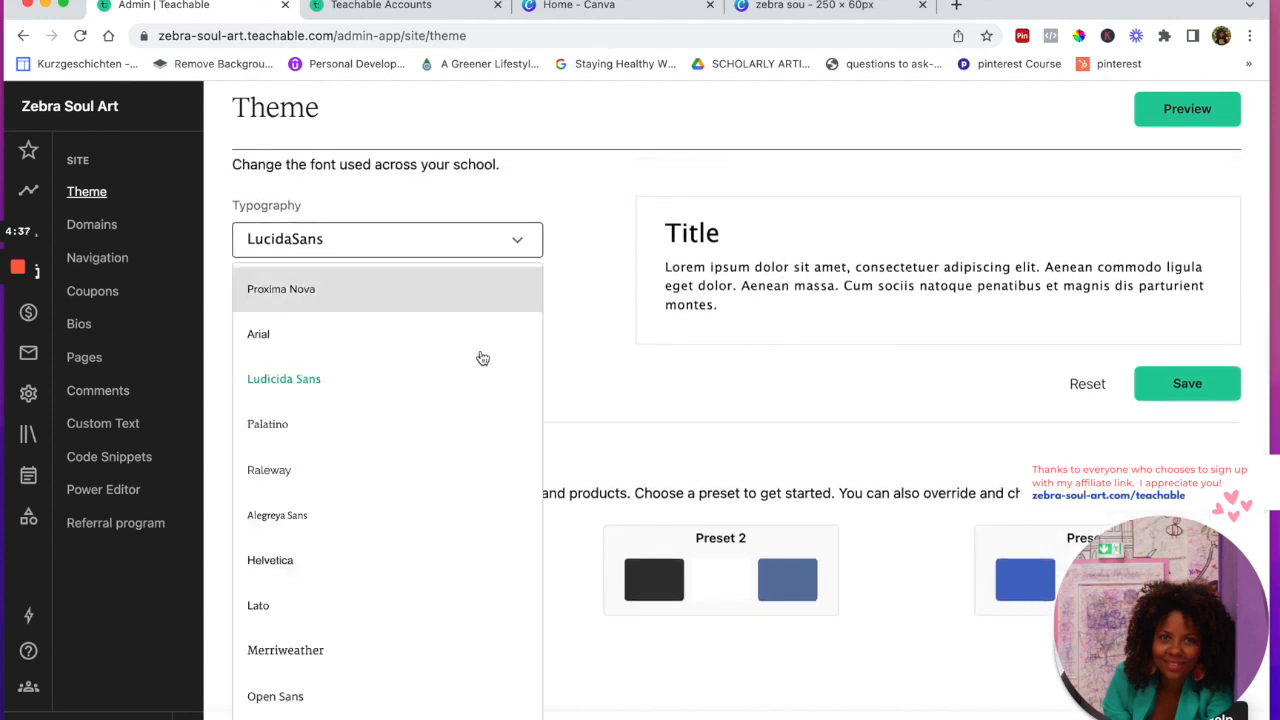
click(420, 690)
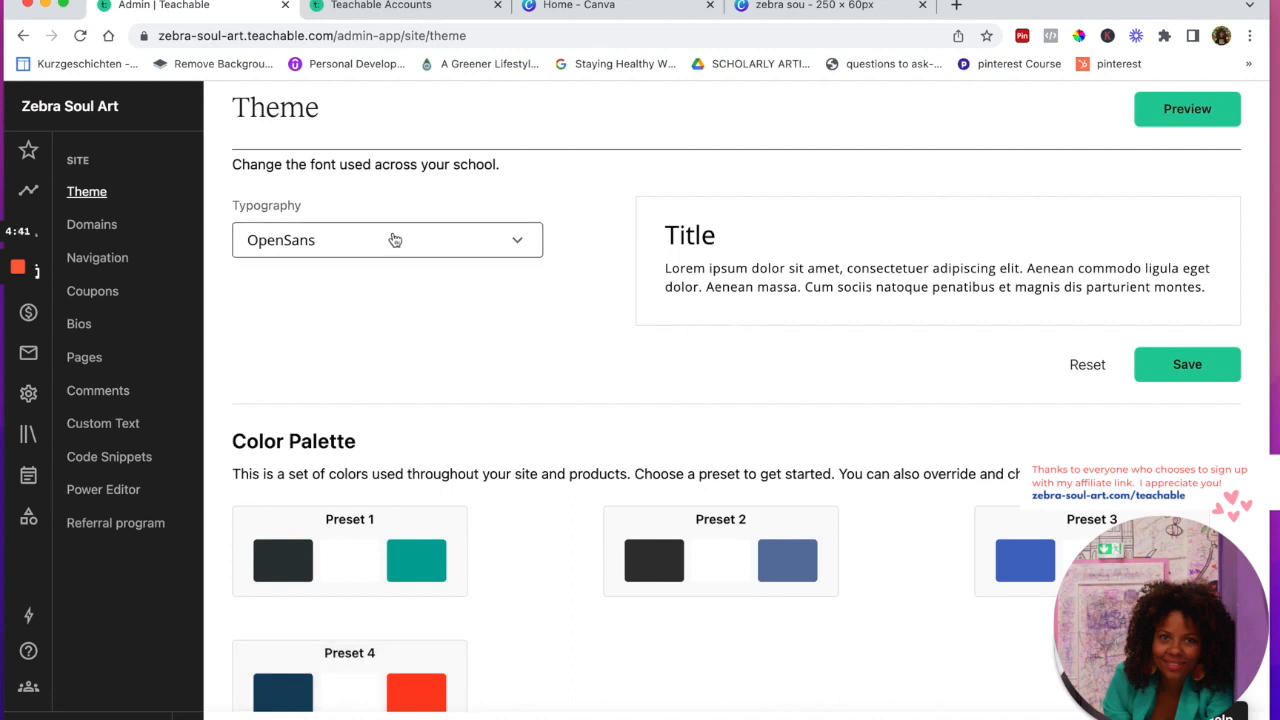
scroll(390, 240, up, 1)
scroll(587, 338, up, 1)
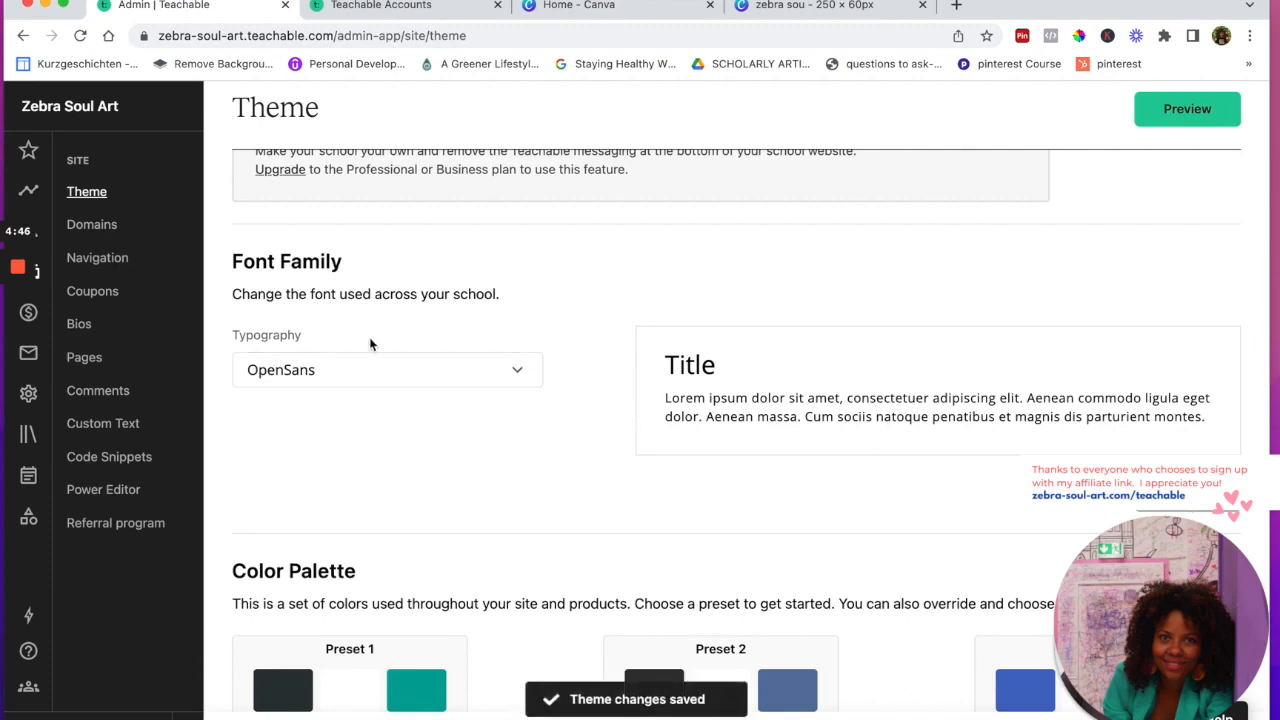
Check the Logo & Branding upload formats, then dismiss the color picker on the Teachable Accounts page and examine the Moms Make Cents and Video School thumbnails
scroll(417, 295, up, 4)
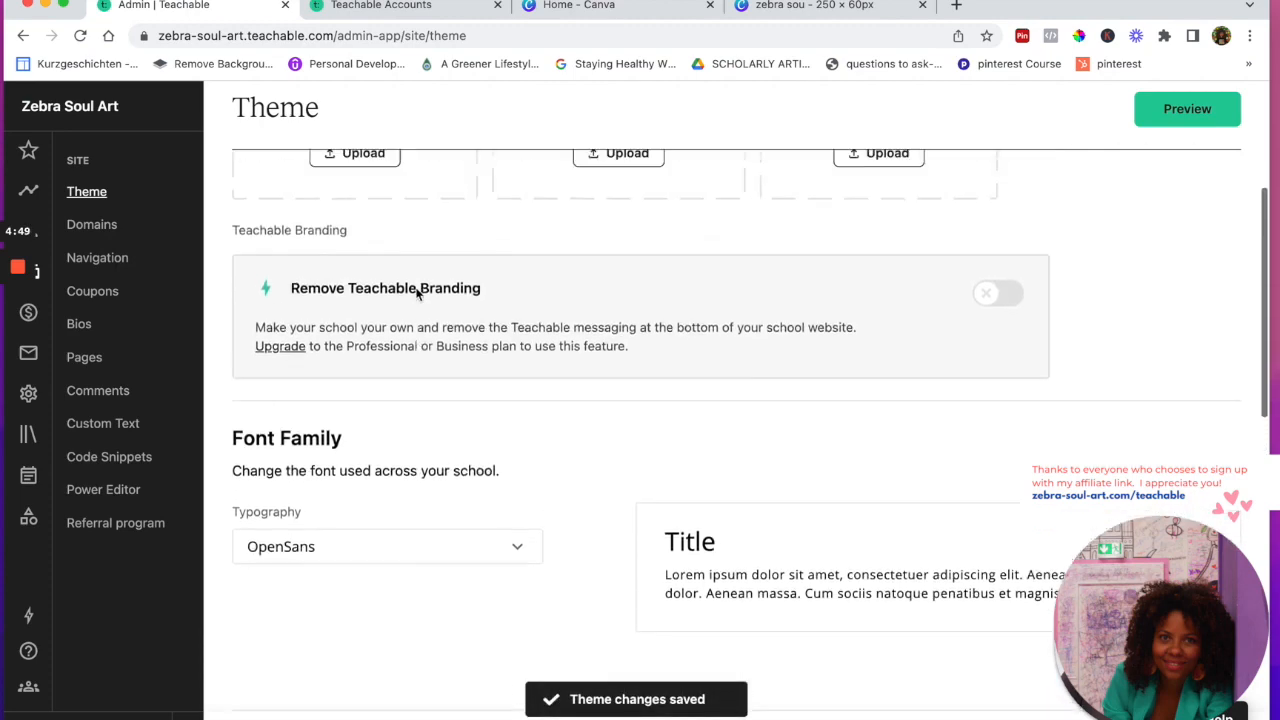
scroll(417, 295, up, 3)
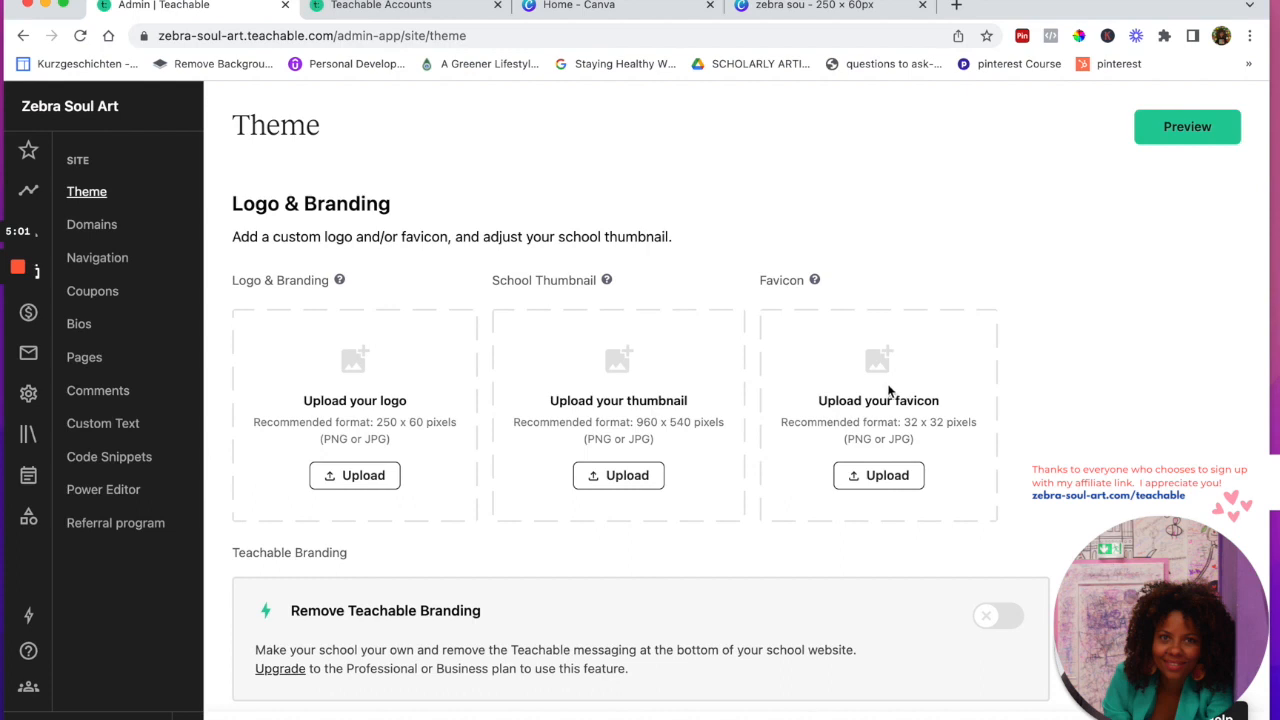
click(393, 10)
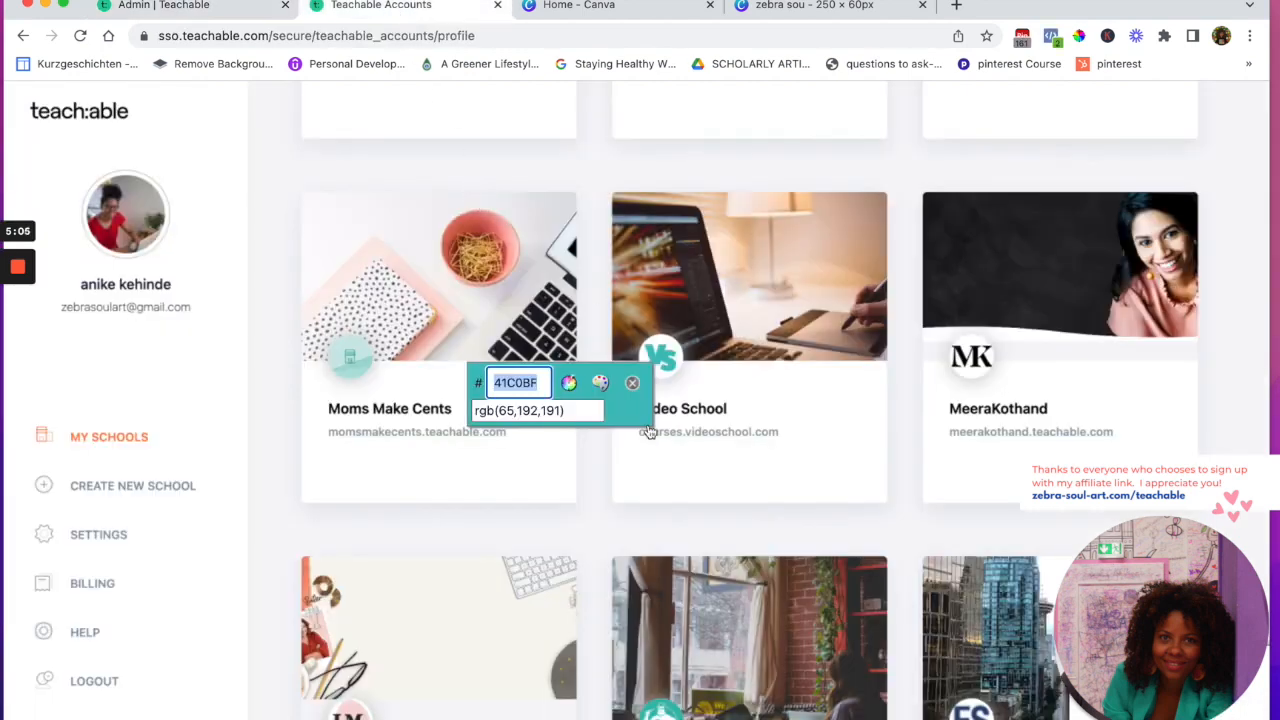
click(637, 385)
scroll(572, 478, down, 2)
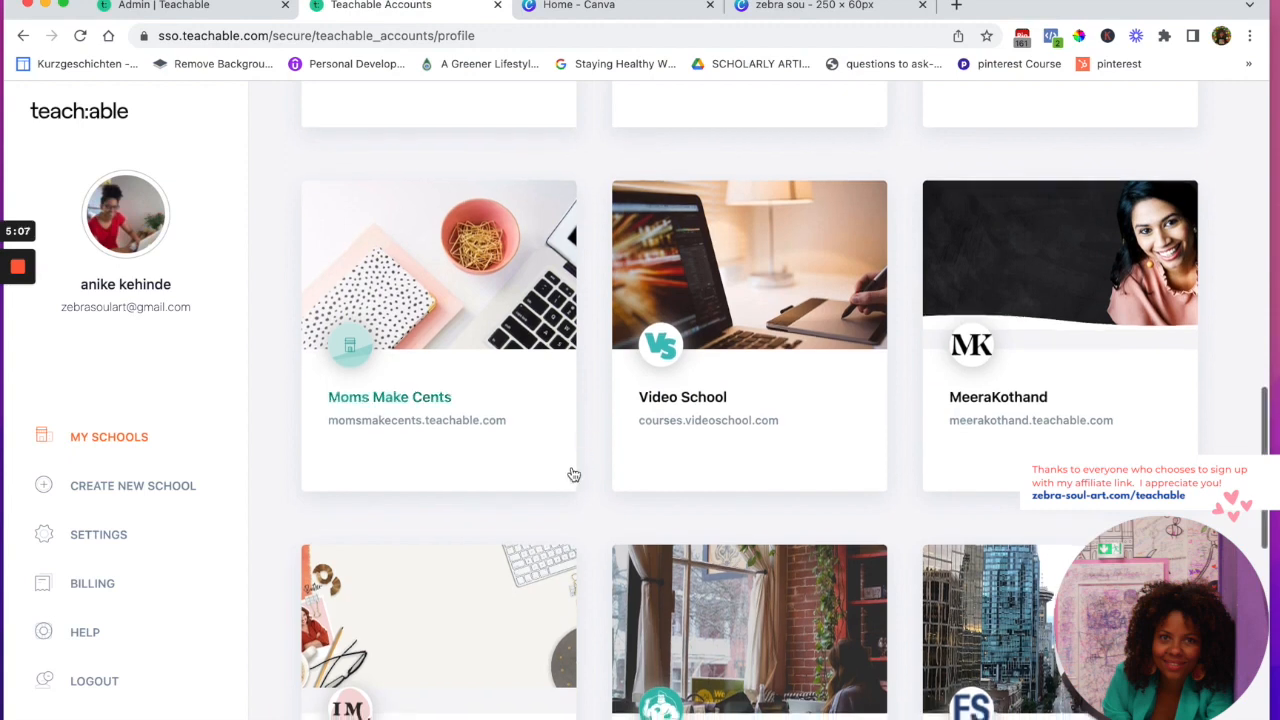
scroll(572, 479, up, 1)
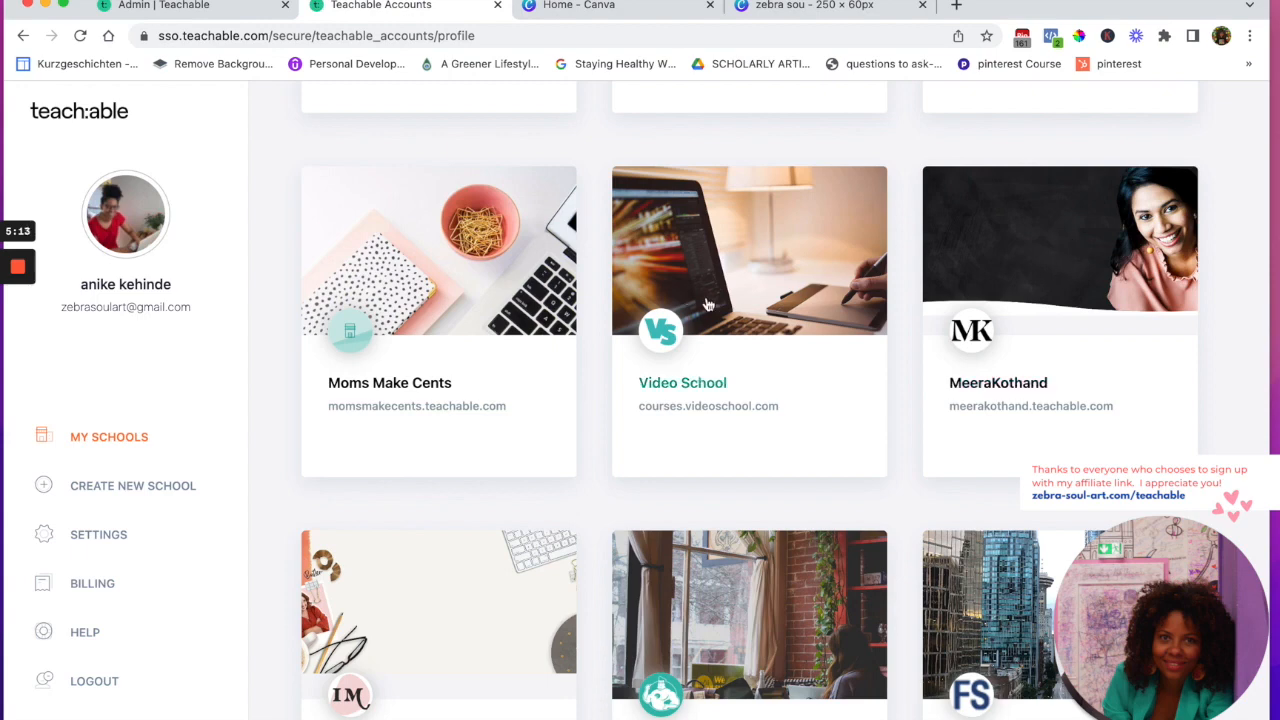
scroll(706, 300, down, 2)
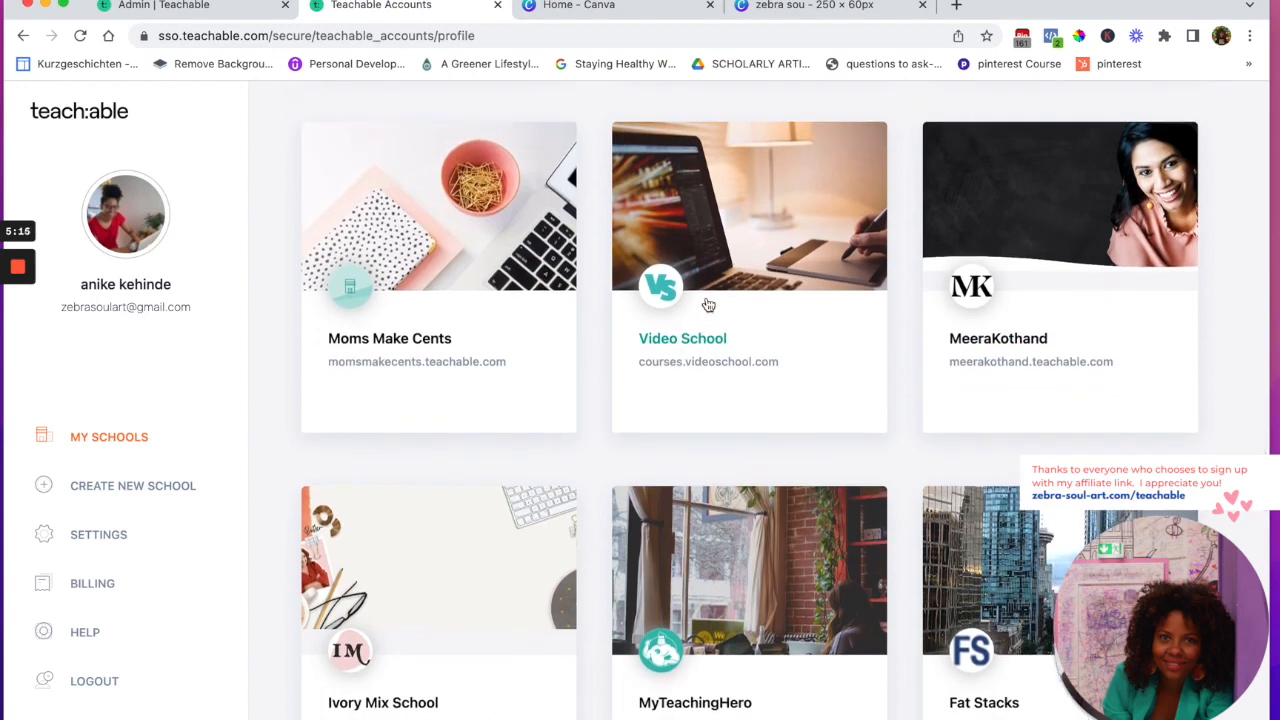
scroll(708, 305, down, 1)
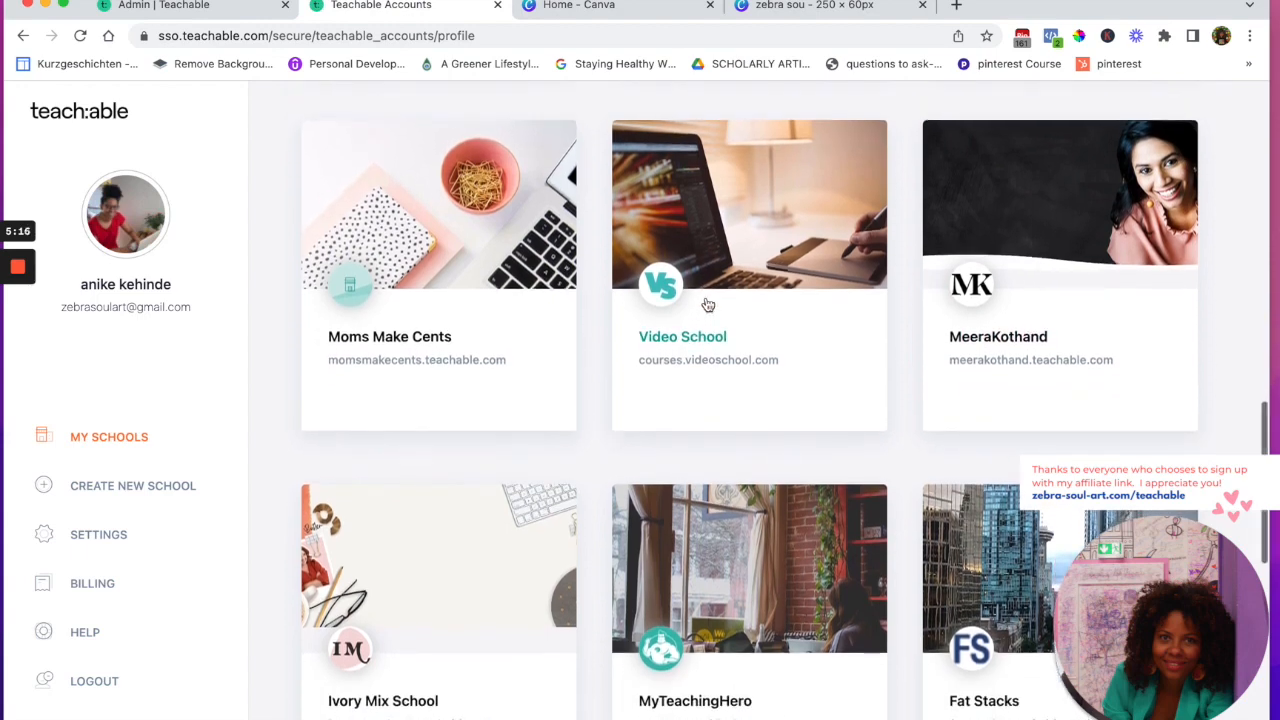
click(528, 273)
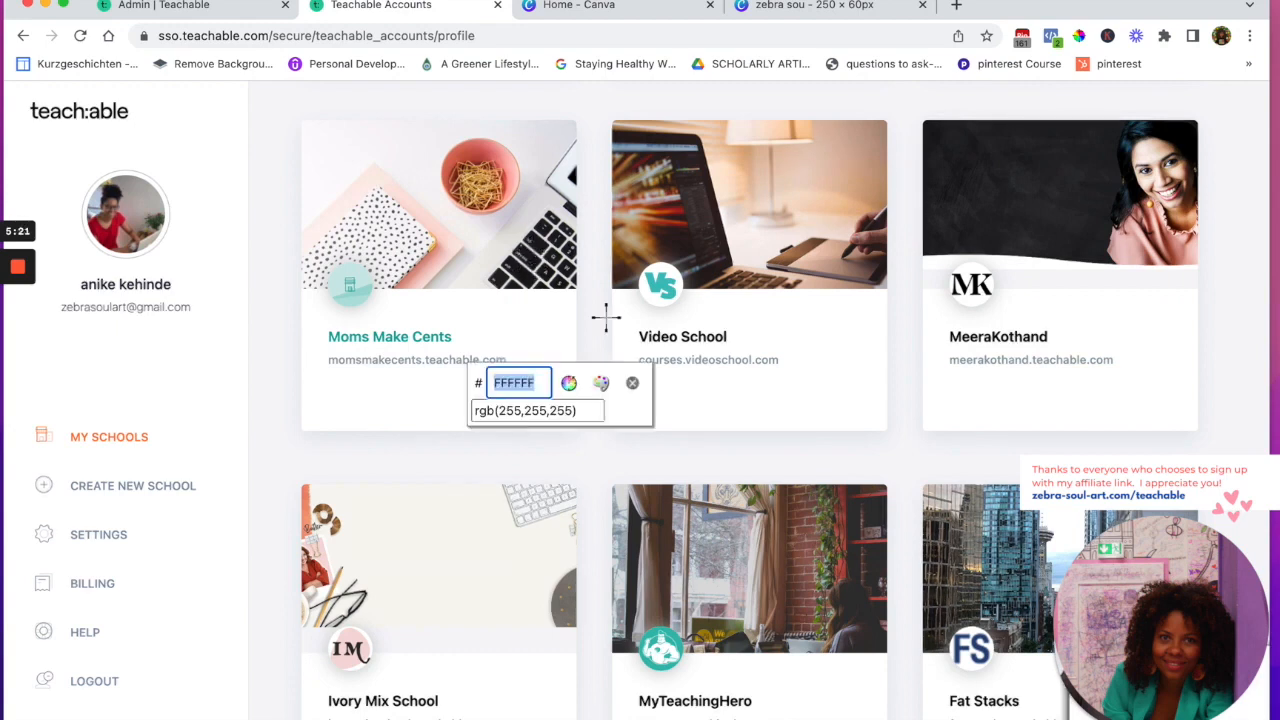
click(634, 384)
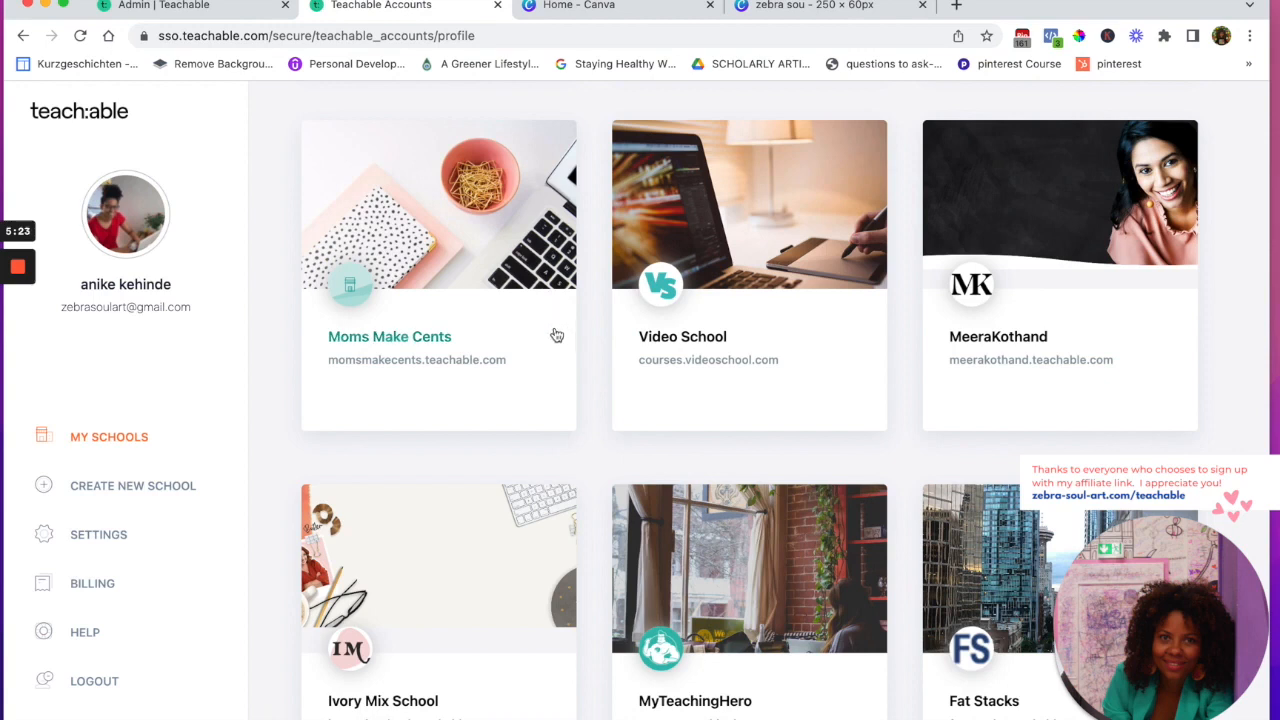
Compare the thumbnails and logos of the other schools, such as Ivory Mix School, MyTeachingHero, Colorful U, Artful Haven and The Six Minute Strategist Academy
scroll(557, 333, down, 1)
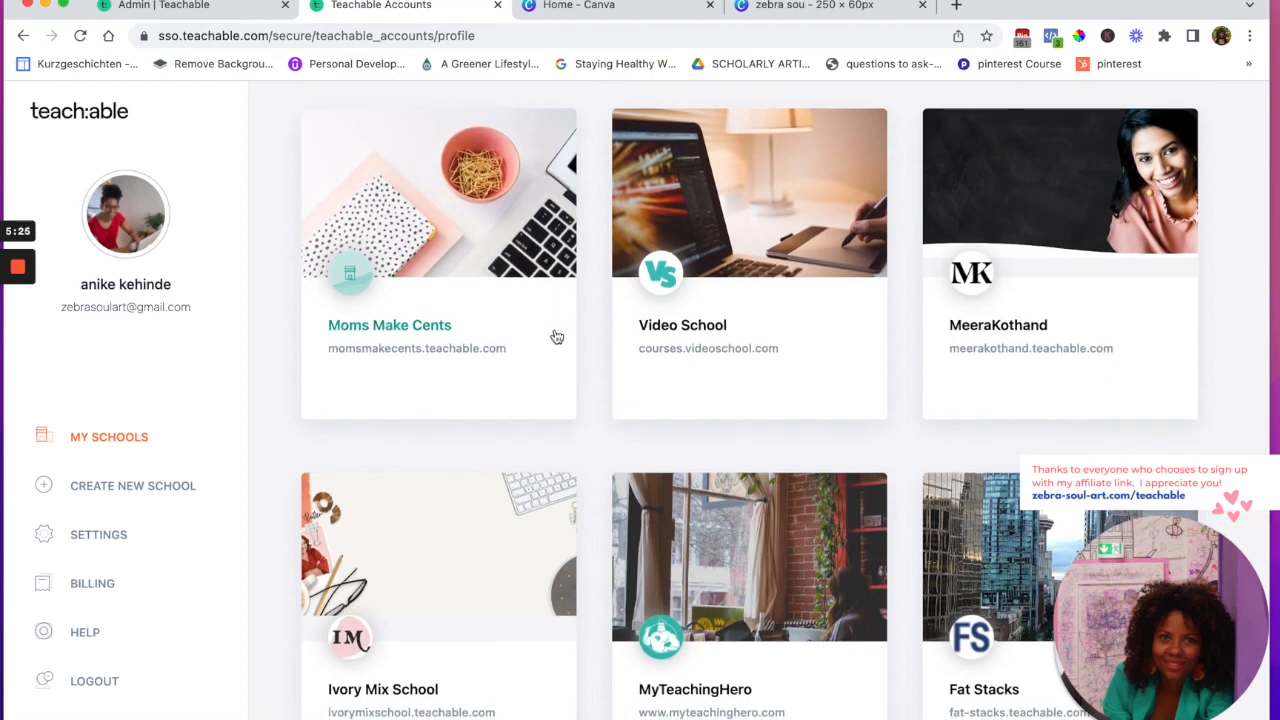
scroll(557, 337, up, 1)
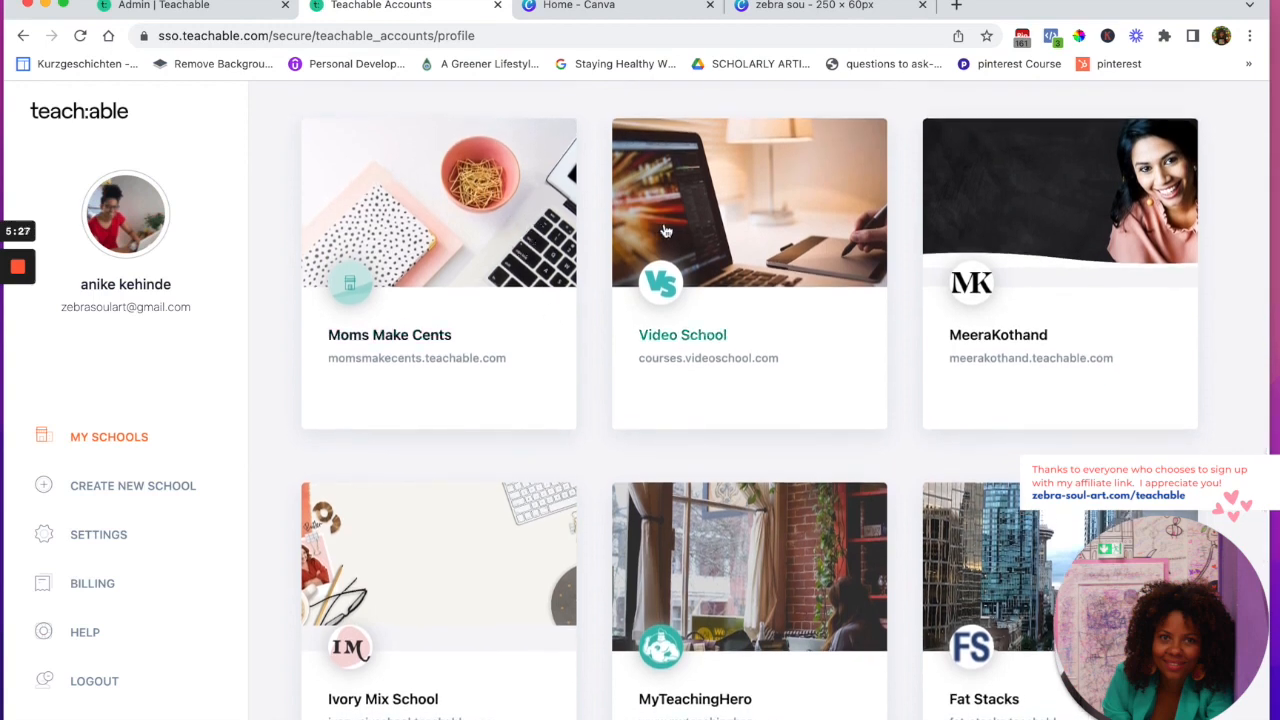
scroll(686, 233, down, 3)
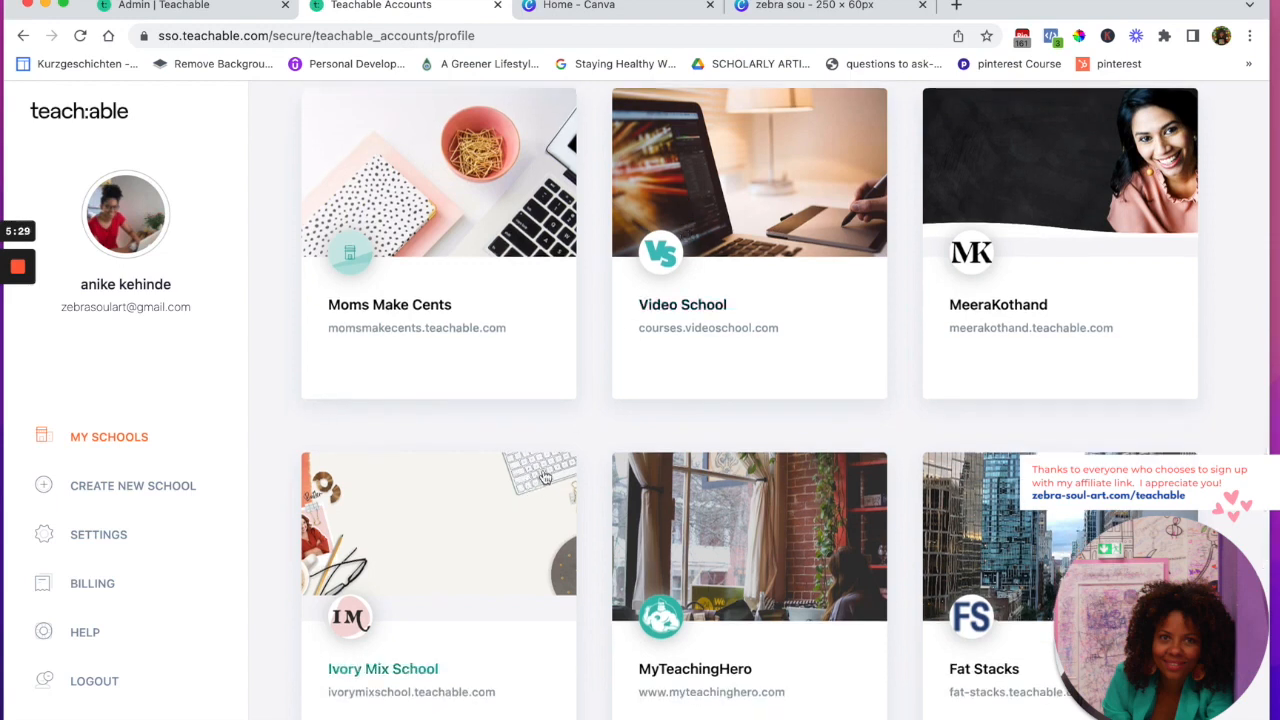
scroll(548, 510, down, 1)
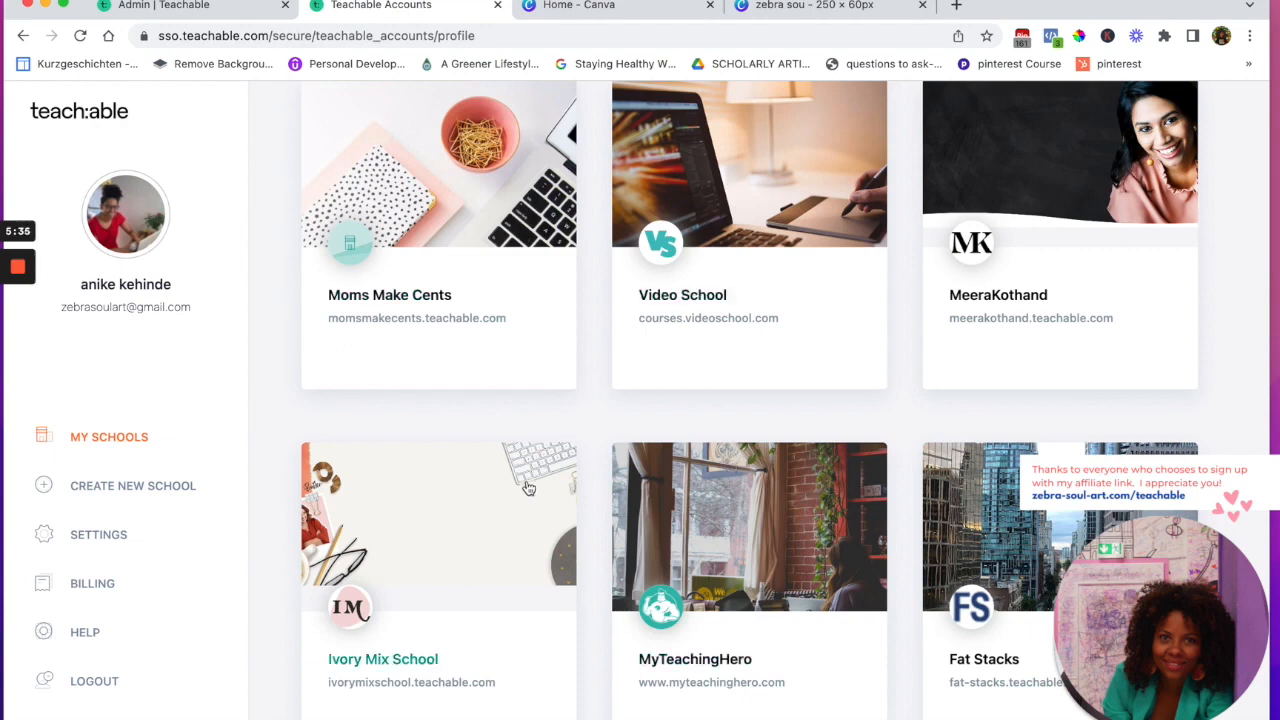
scroll(740, 531, down, 1)
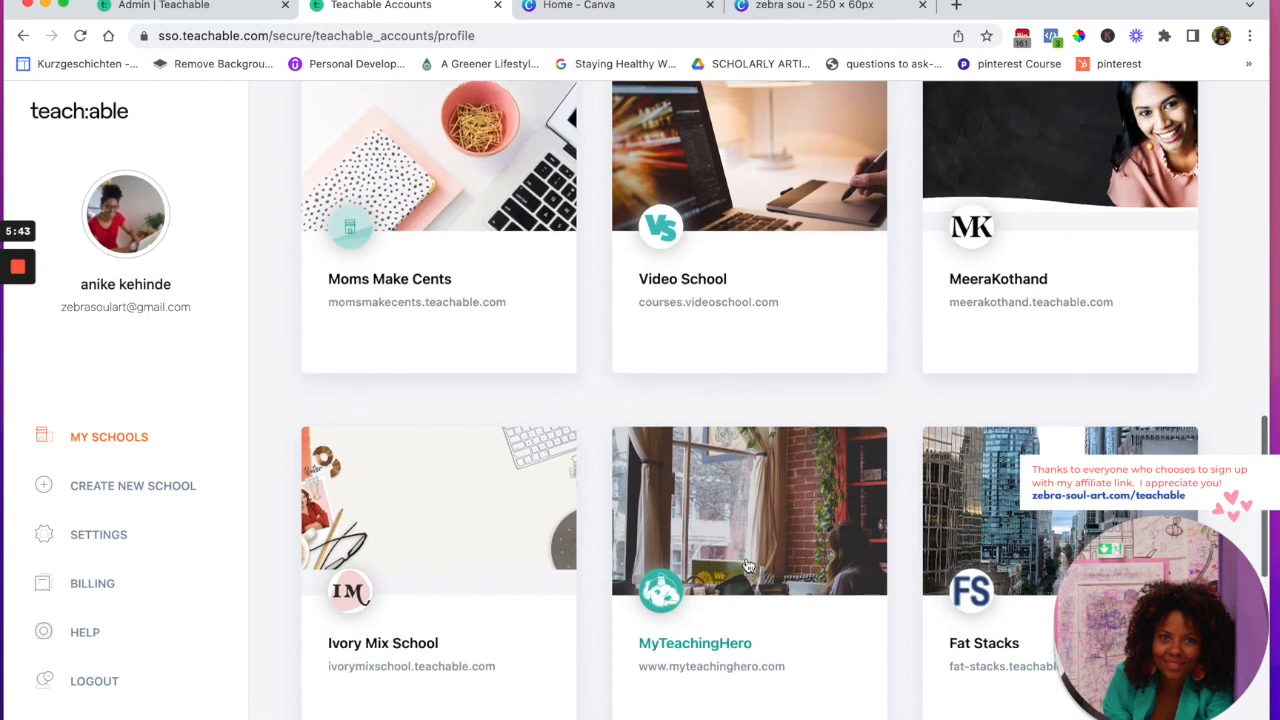
scroll(1100, 222, up, 1)
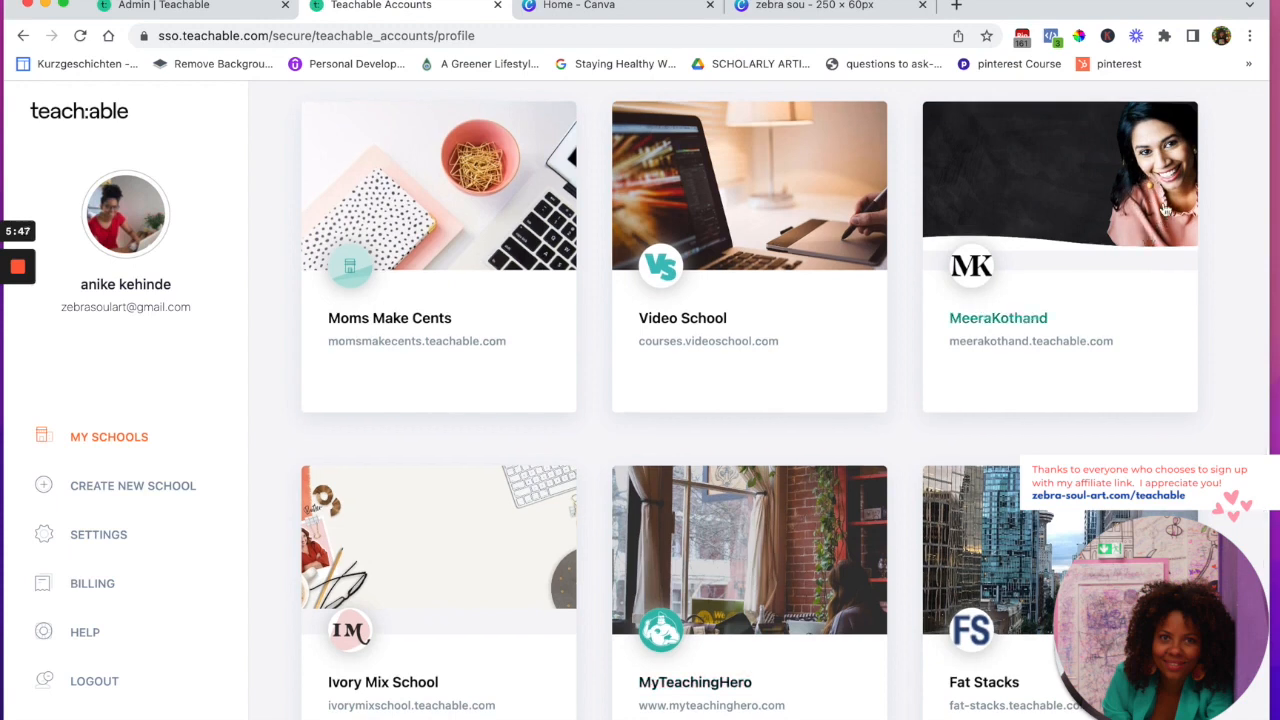
scroll(1155, 225, down, 1)
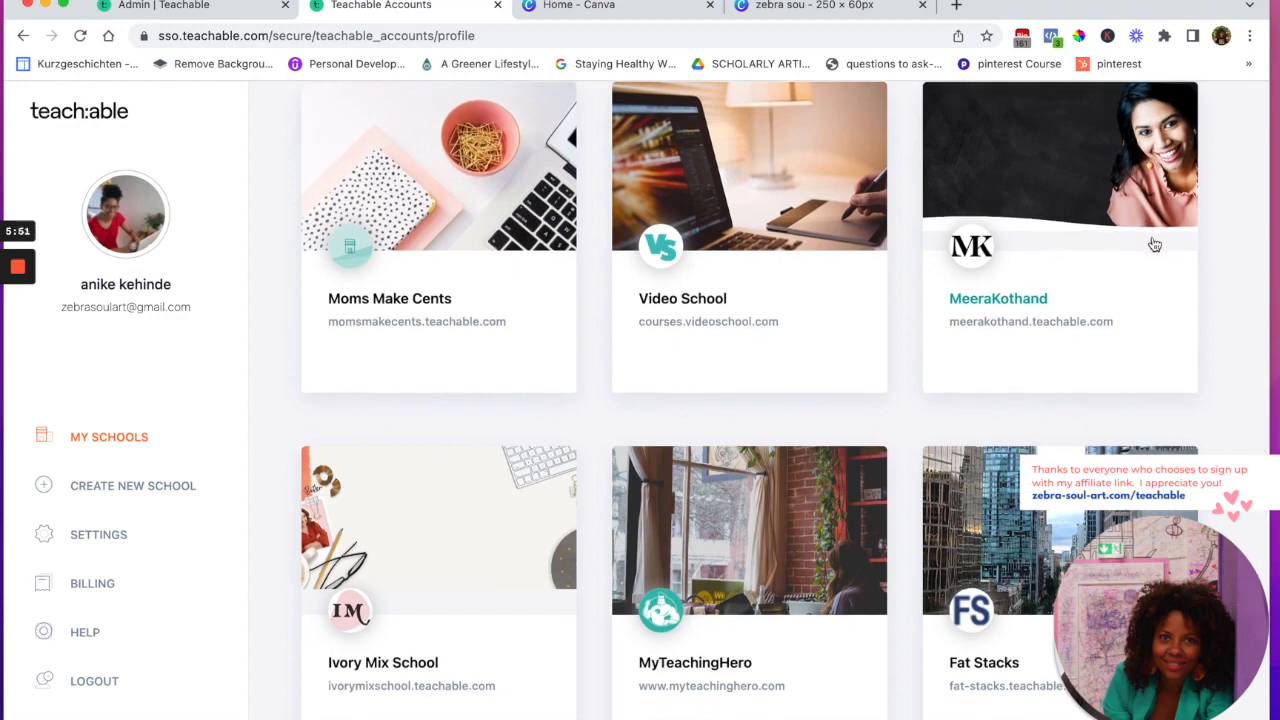
scroll(1152, 260, down, 3)
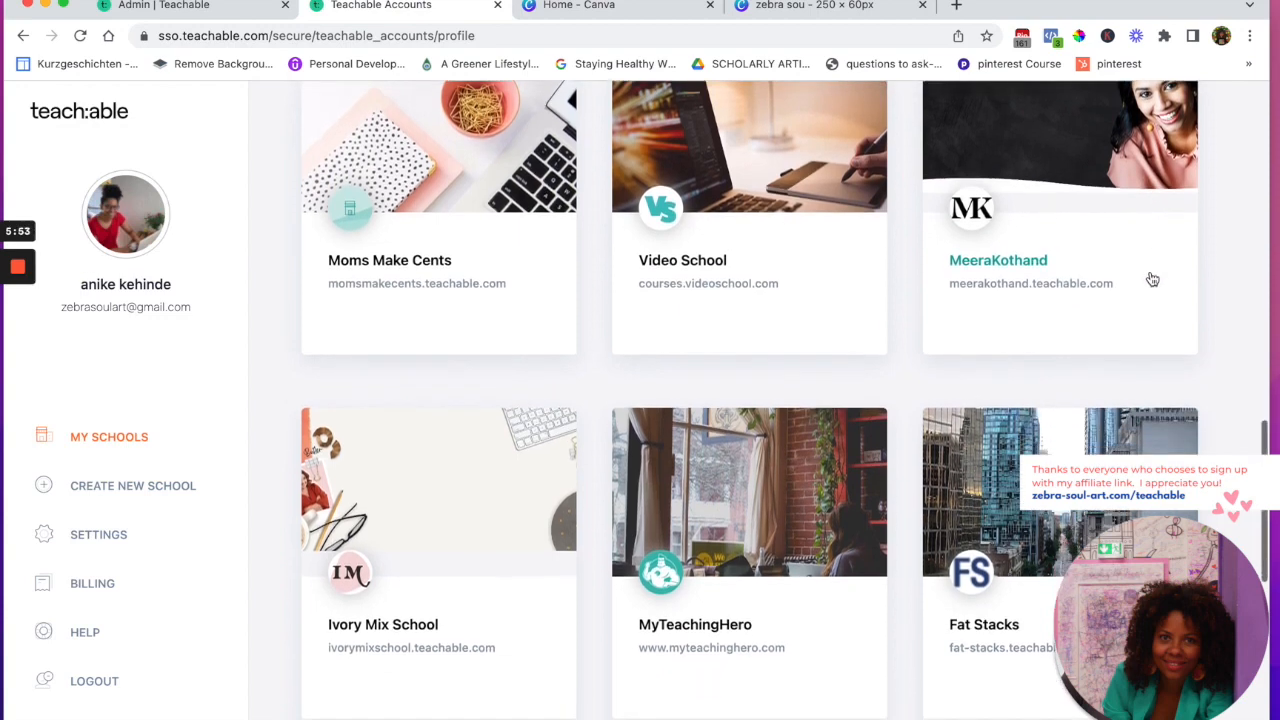
scroll(1151, 277, down, 3)
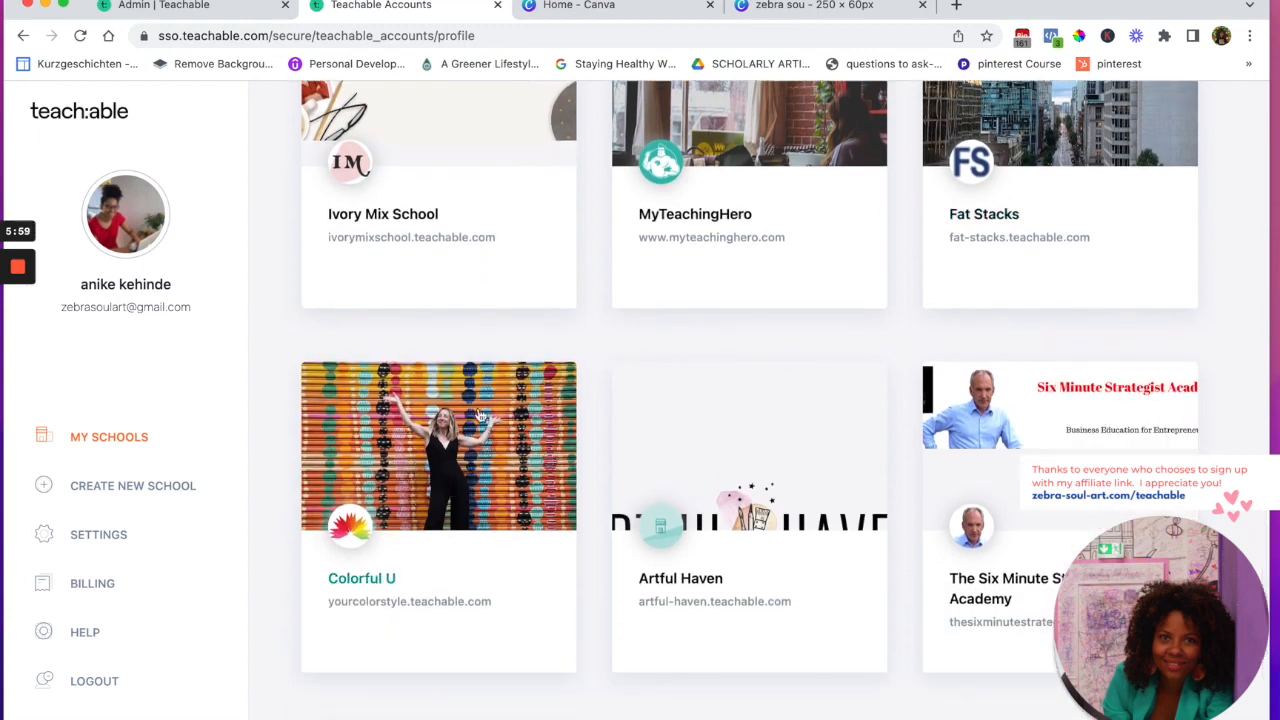
scroll(545, 441, down, 2)
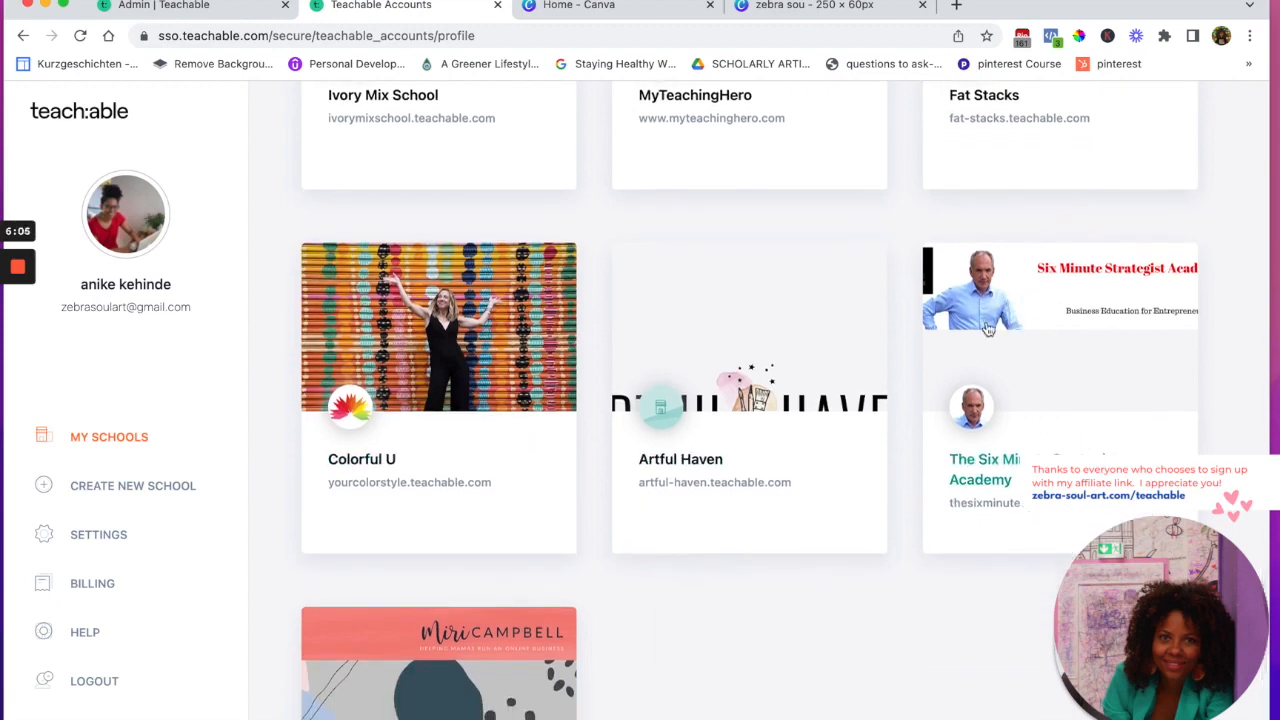
scroll(1008, 320, down, 2)
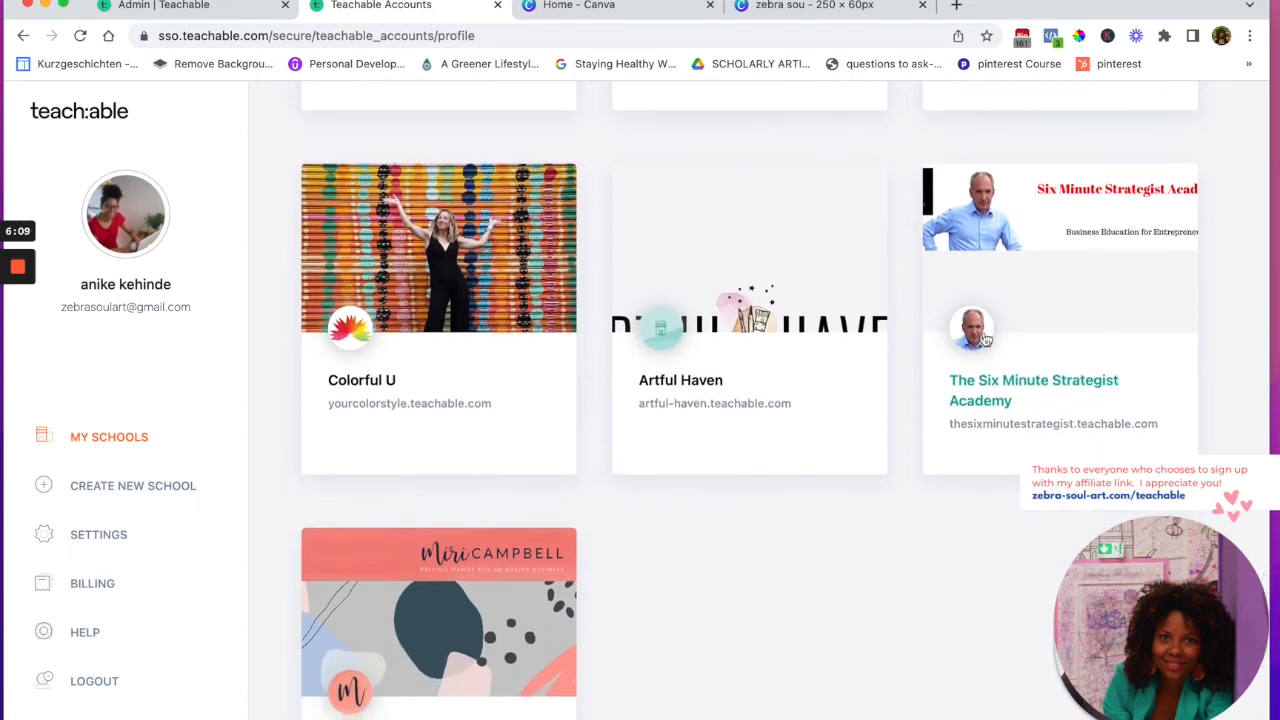
scroll(975, 350, up, 8)
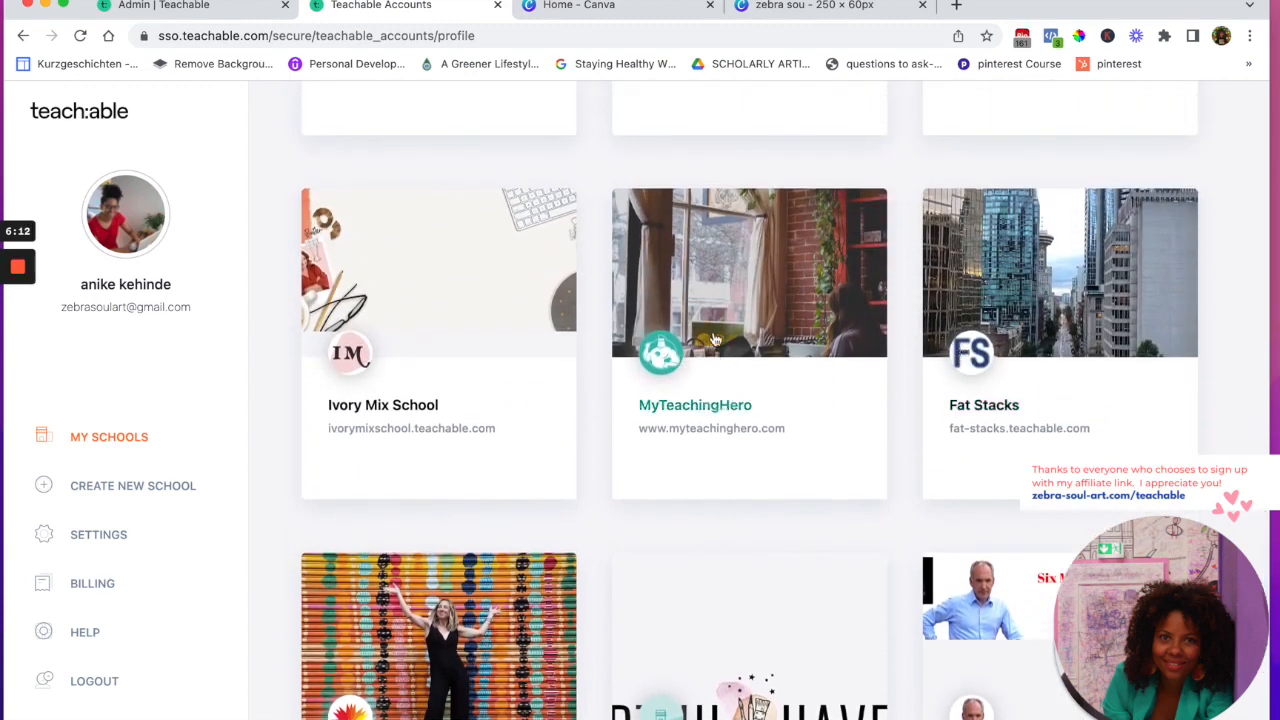
scroll(700, 350, up, 2)
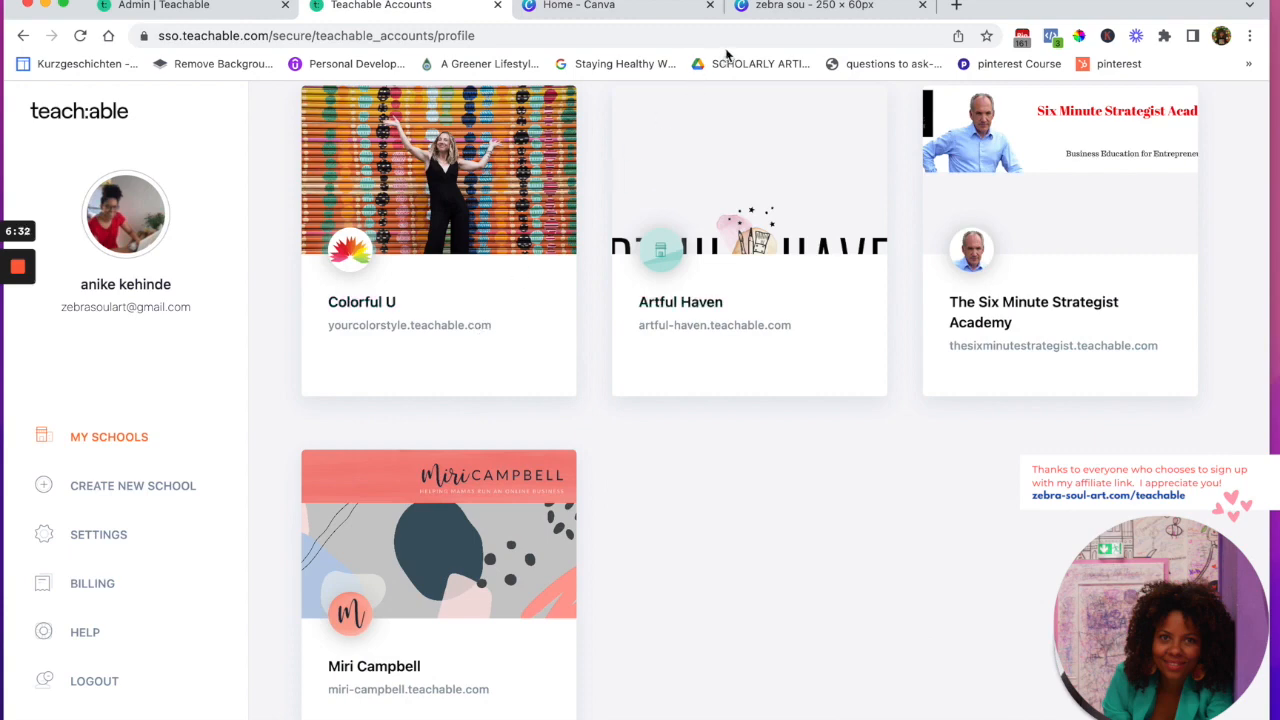
Search Google for "THUMBNAIL LOGO TEACHABLE" and open the Teachable Support article Modify Your School Theme
click(657, 11)
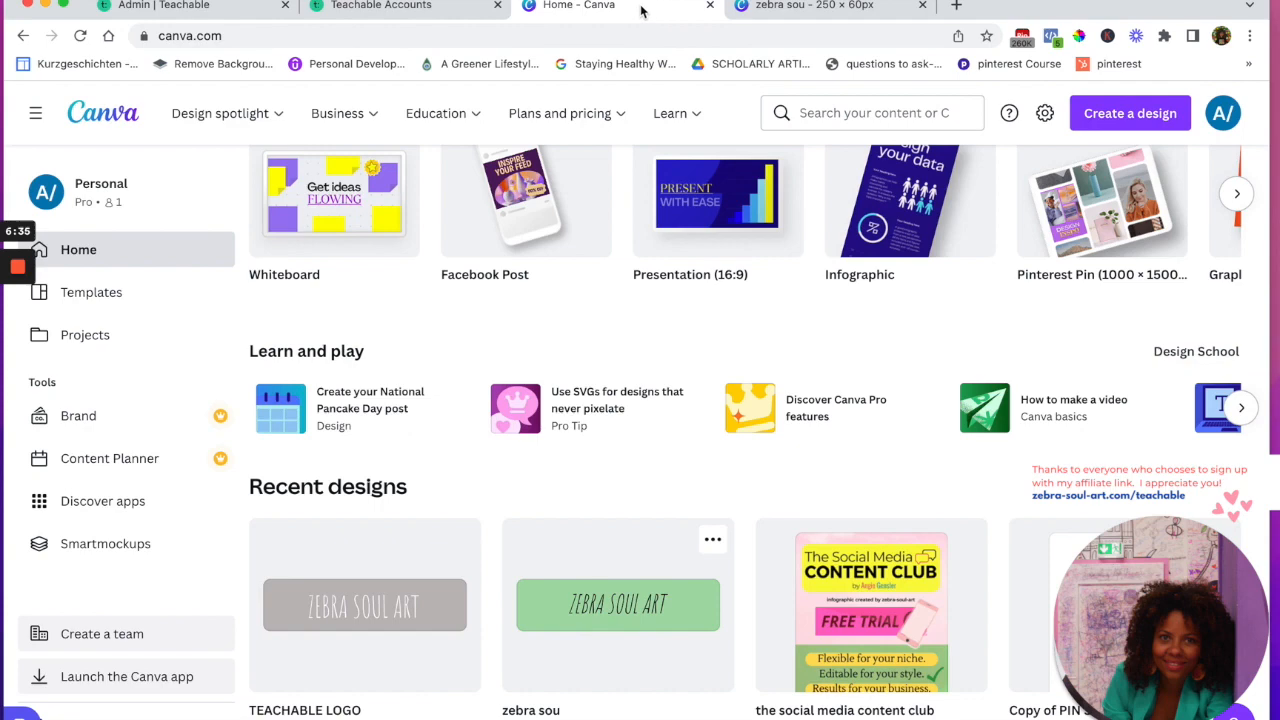
click(190, 35)
text(THUM)
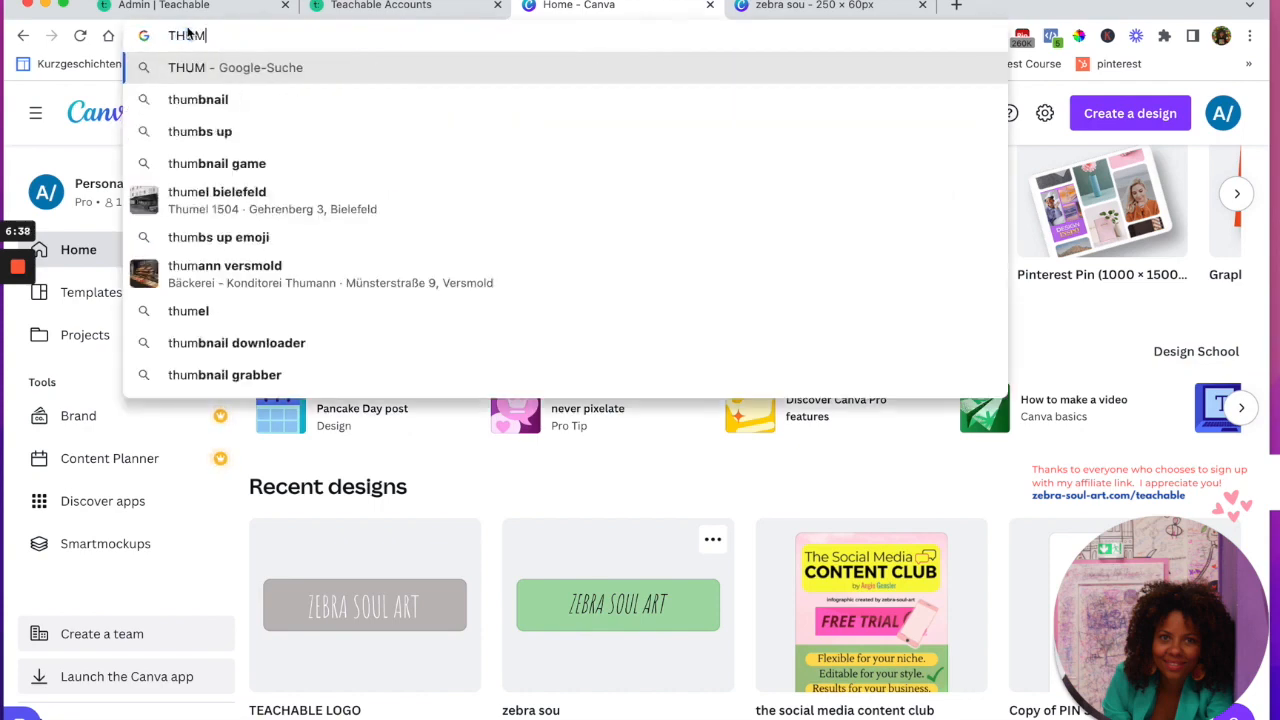
text(BNAIL LOGO TEACHABLE)
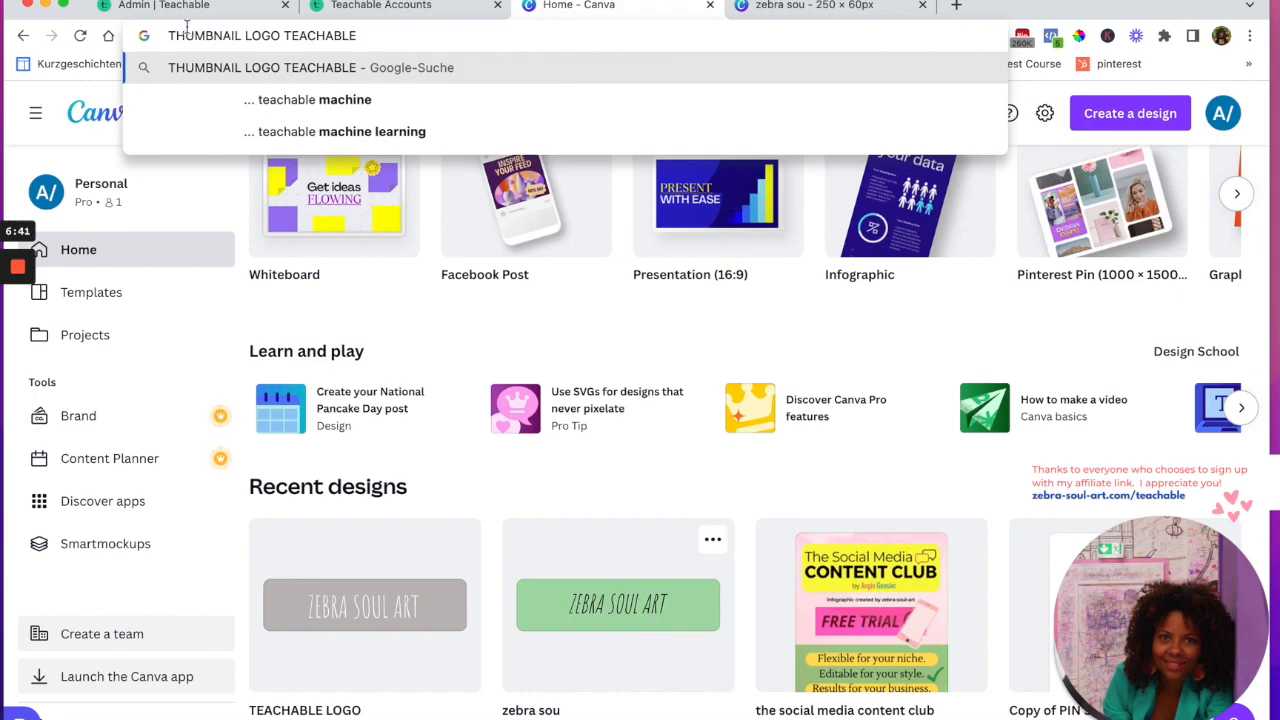
key(Return)
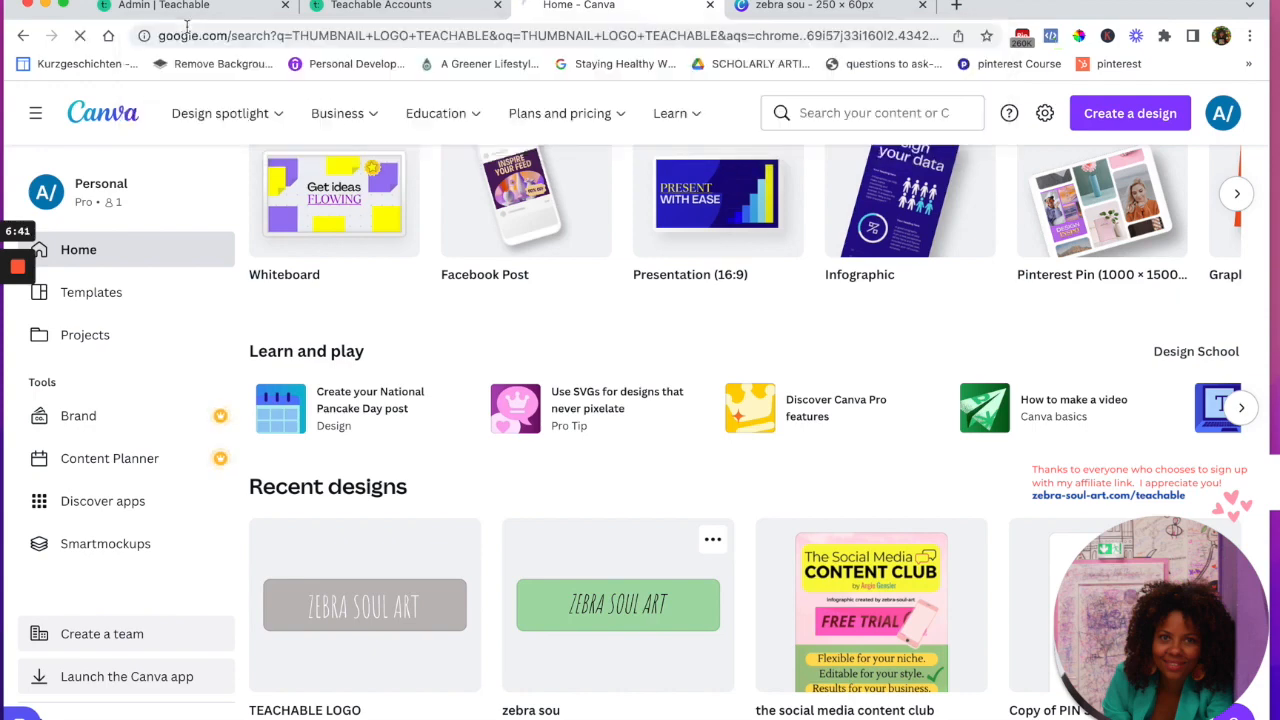
scroll(237, 315, down, 2)
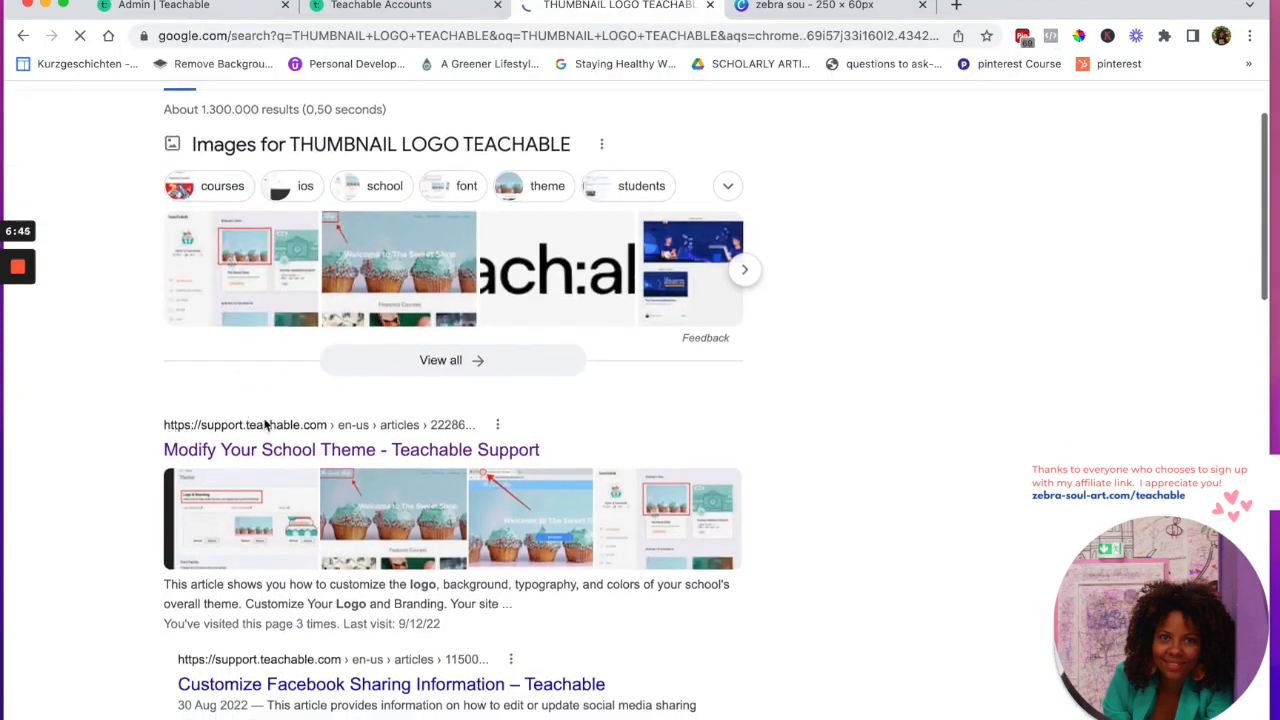
click(280, 452)
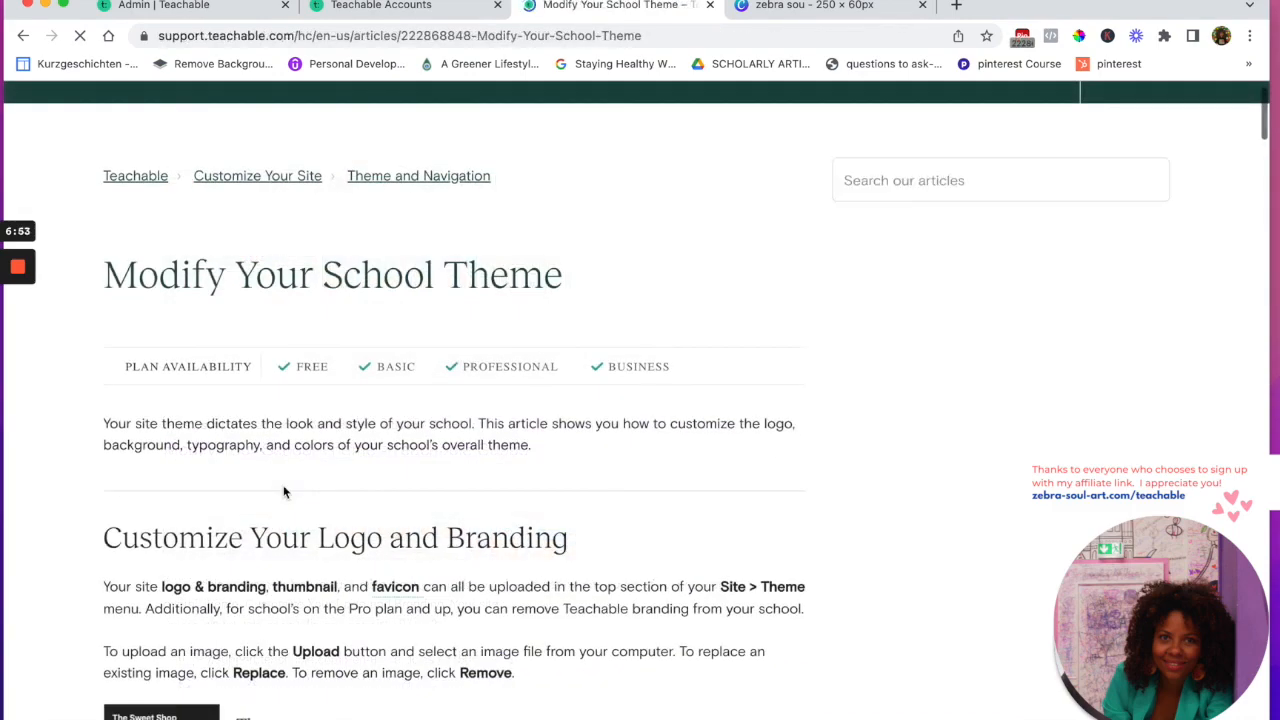
Read the article's recommended image sizes for the site logo, favicon and school thumbnail, and close the article
scroll(283, 492, down, 3)
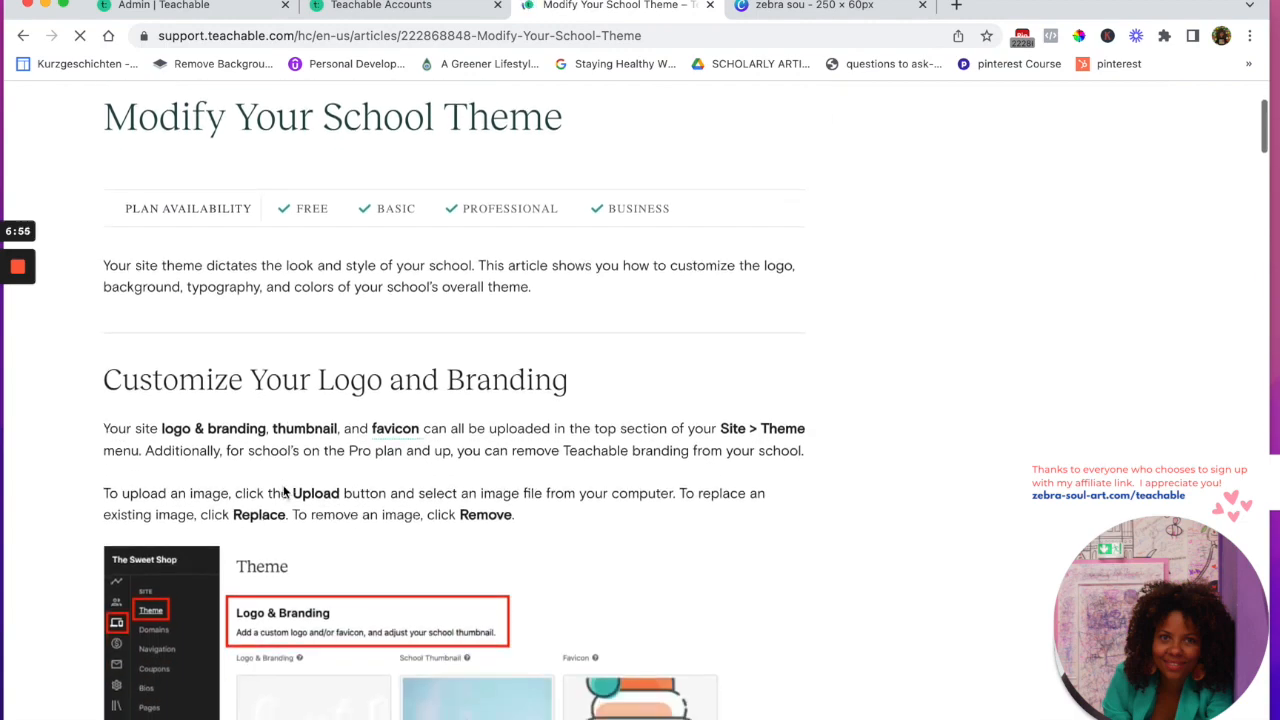
scroll(283, 492, down, 5)
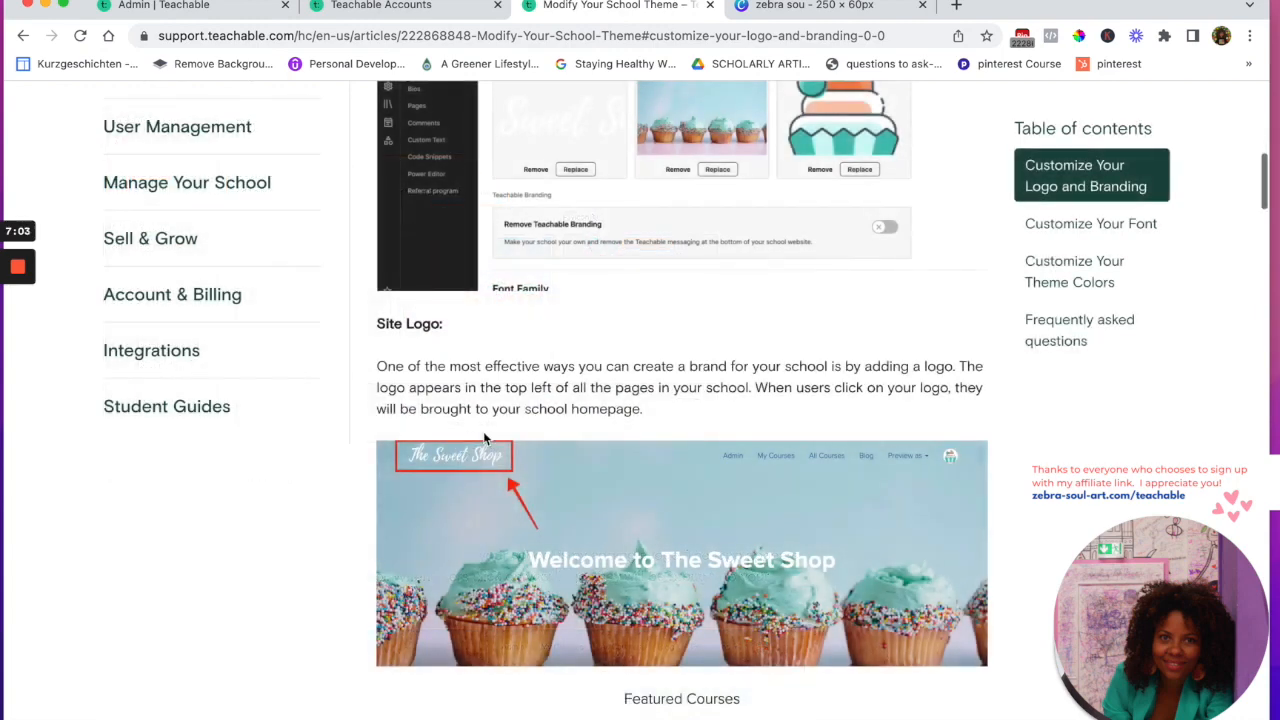
scroll(465, 487, down, 5)
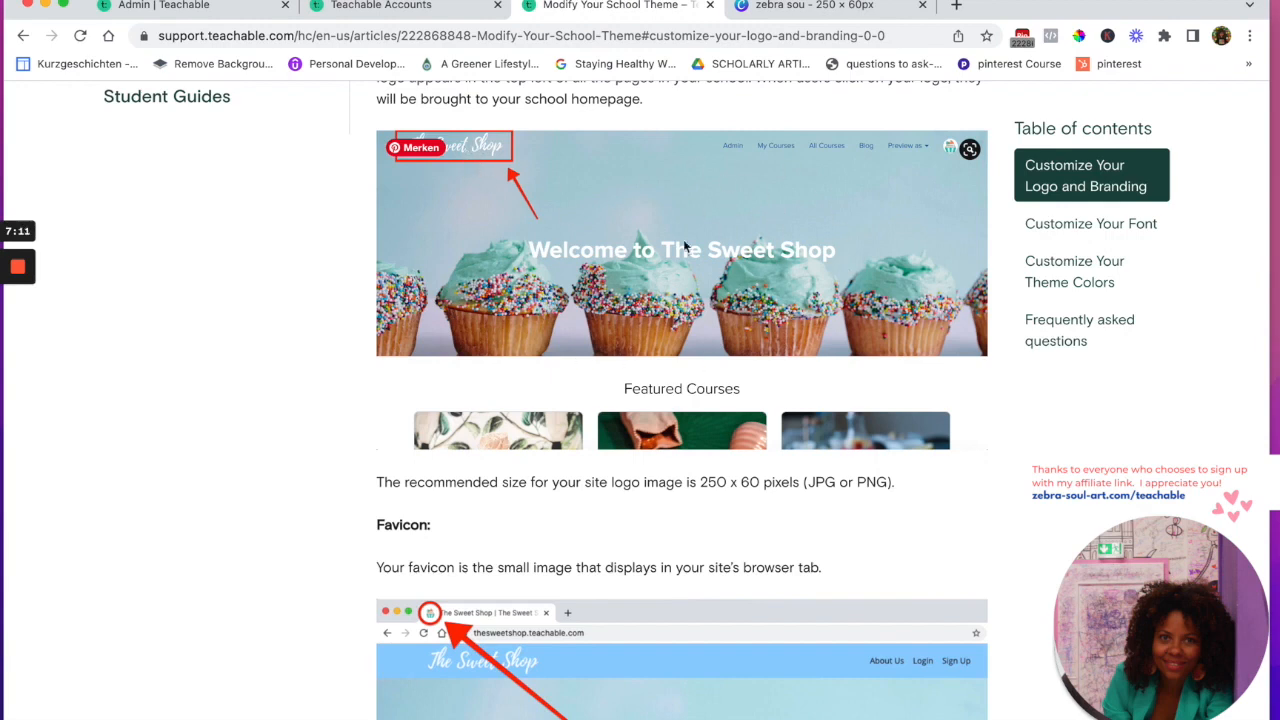
scroll(641, 336, down, 5)
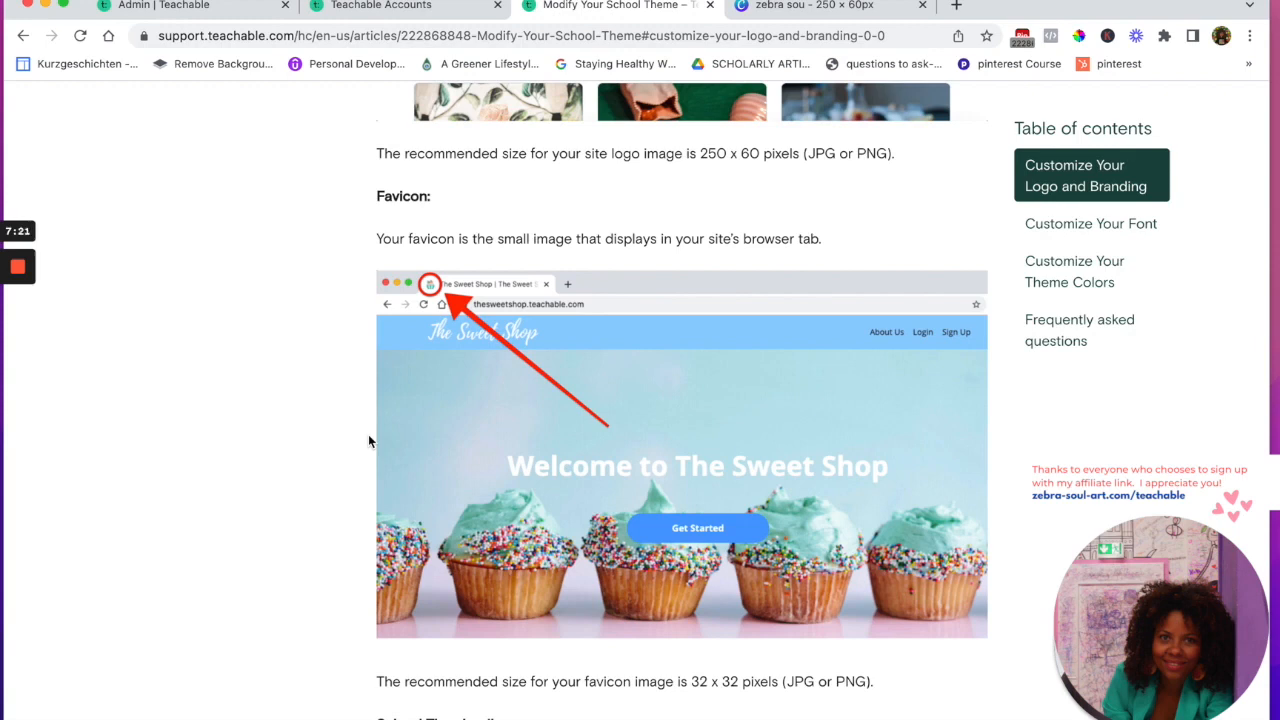
scroll(370, 436, down, 1)
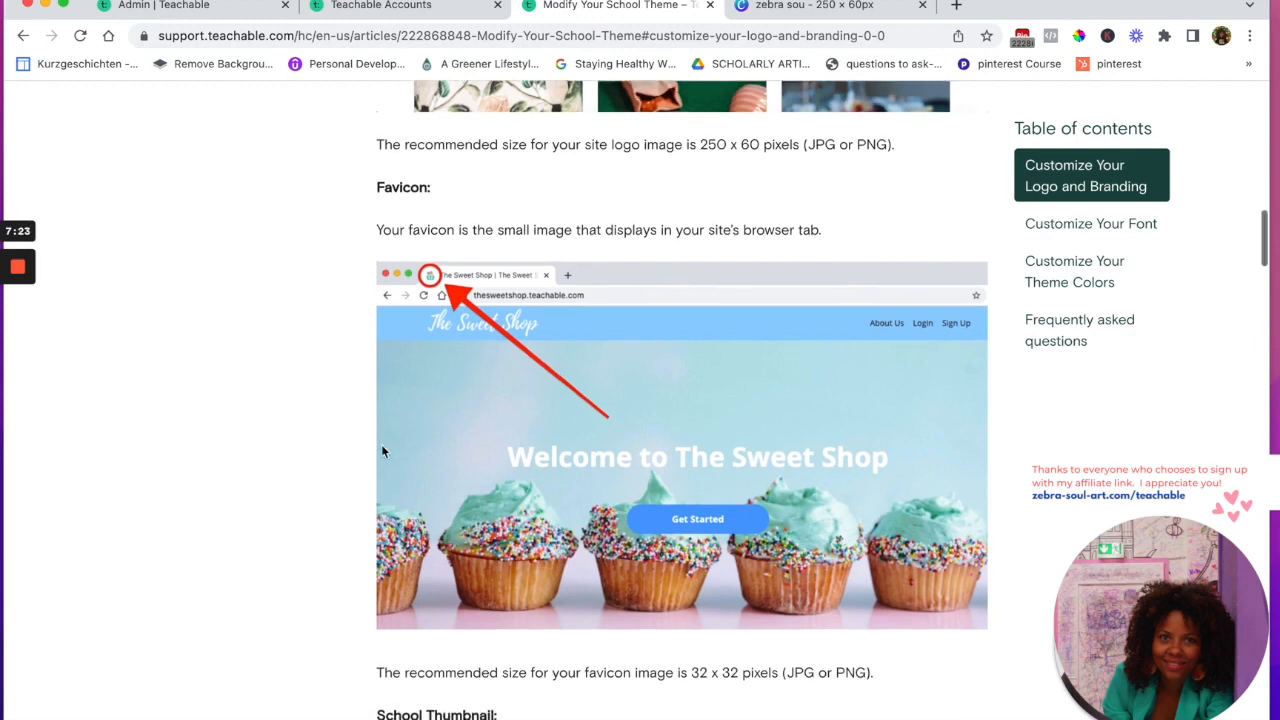
scroll(457, 521, down, 5)
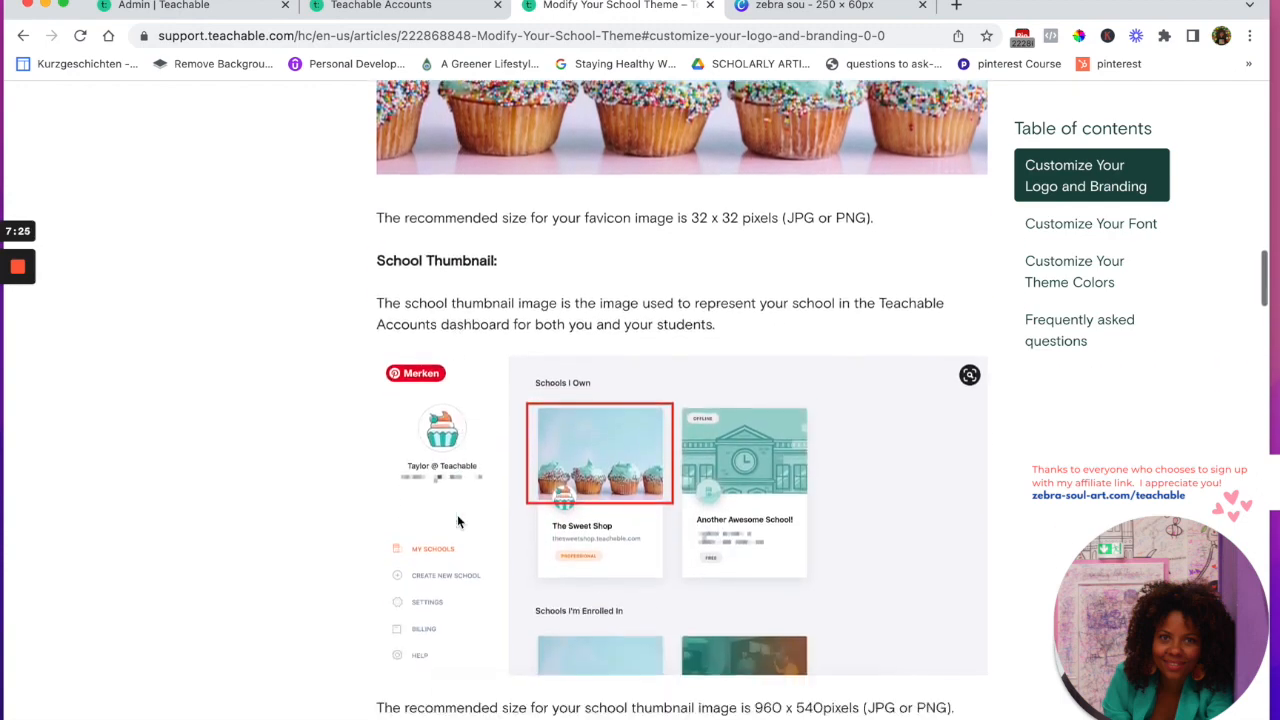
scroll(457, 521, down, 4)
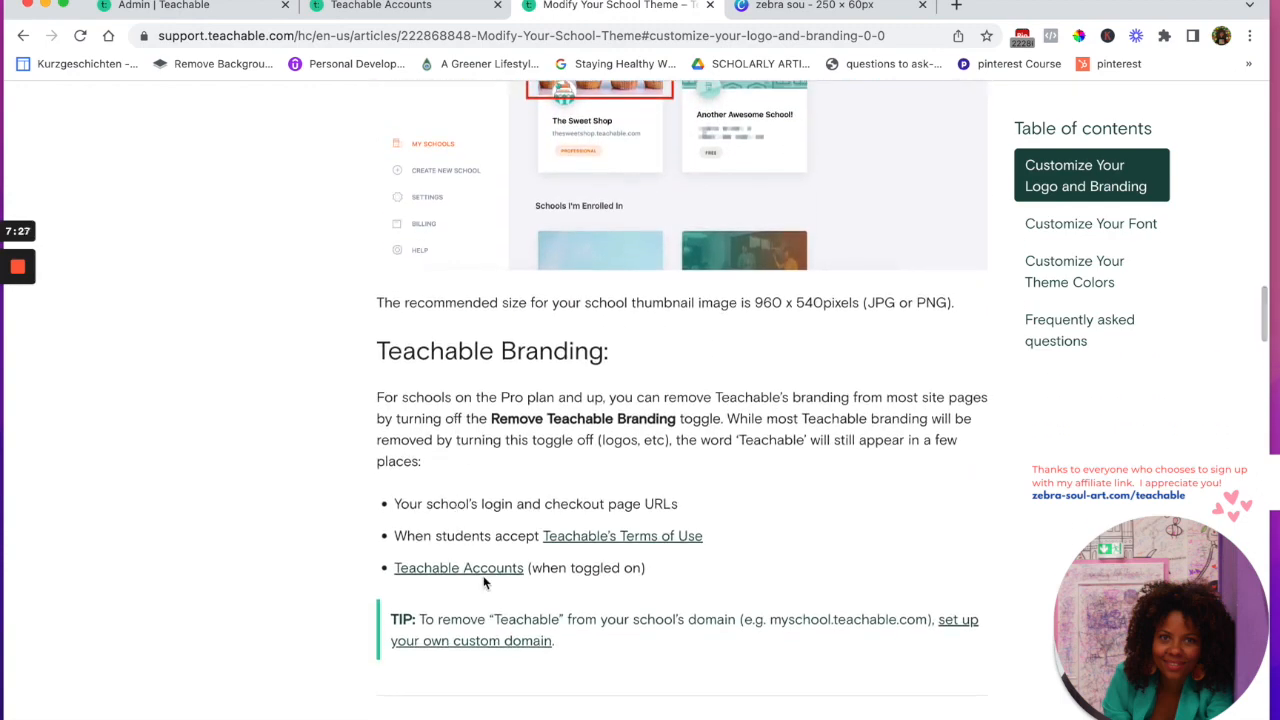
scroll(486, 580, up, 4)
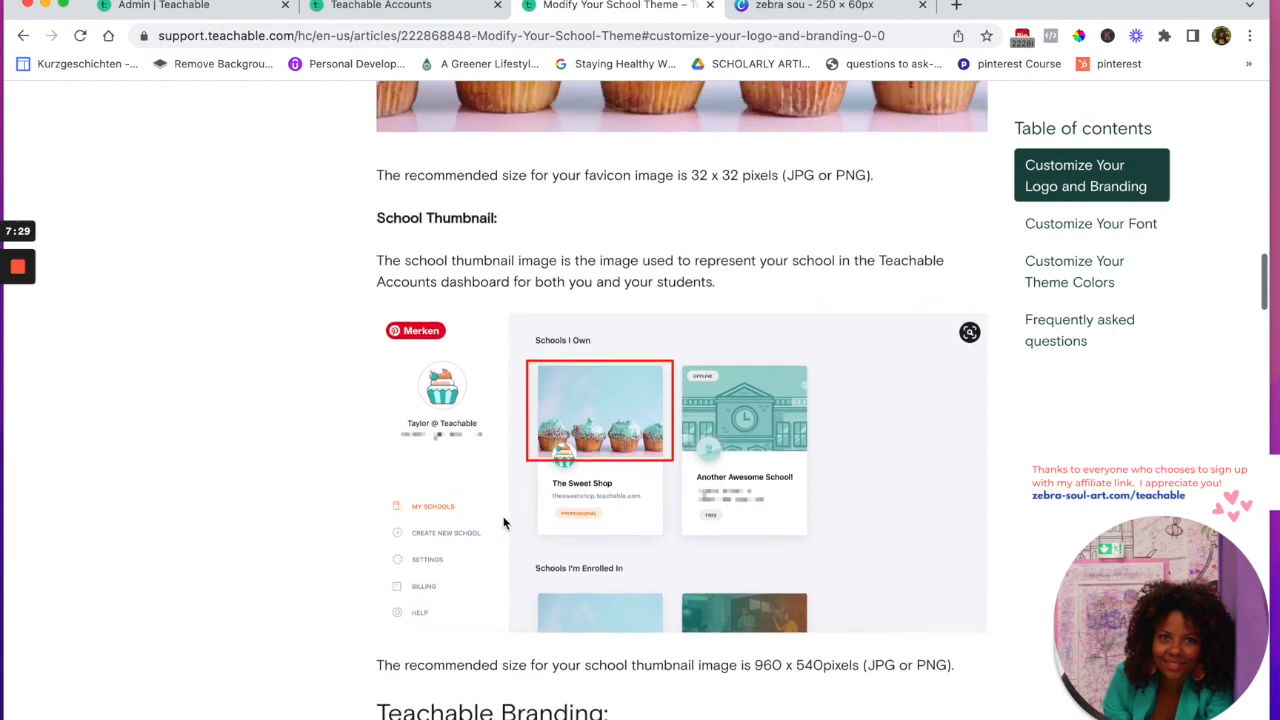
scroll(503, 523, up, 7)
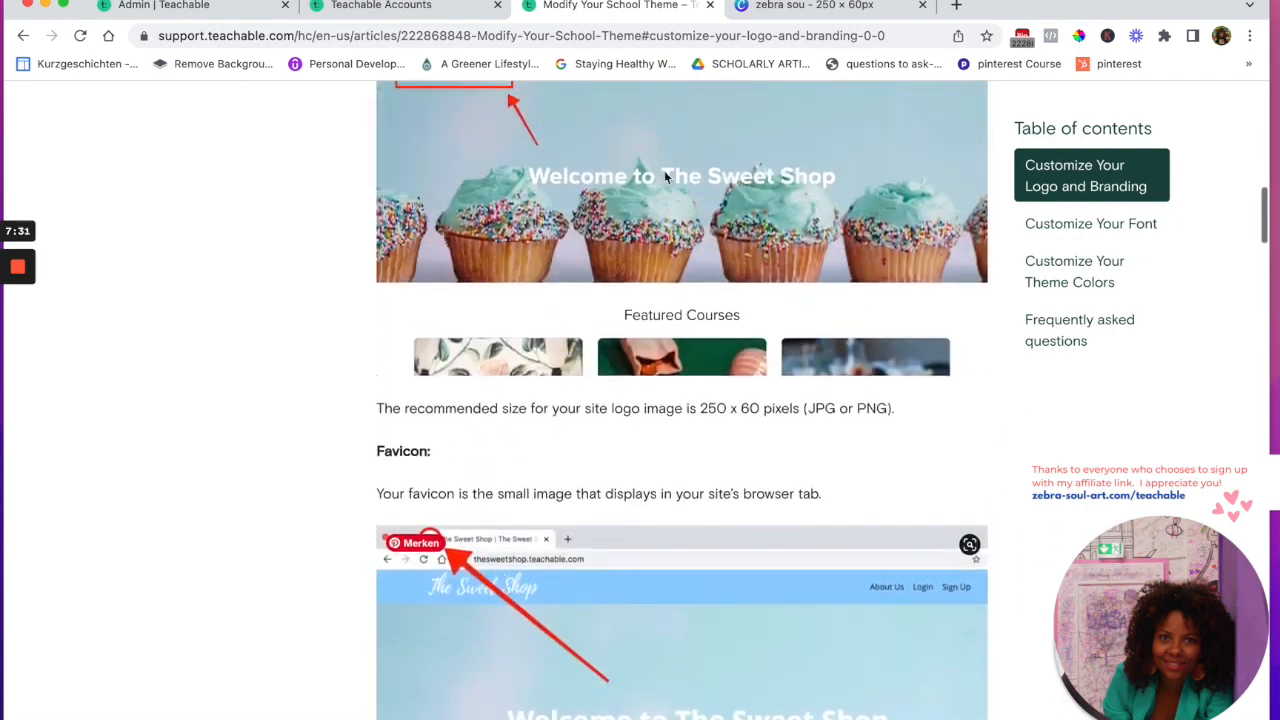
click(711, 6)
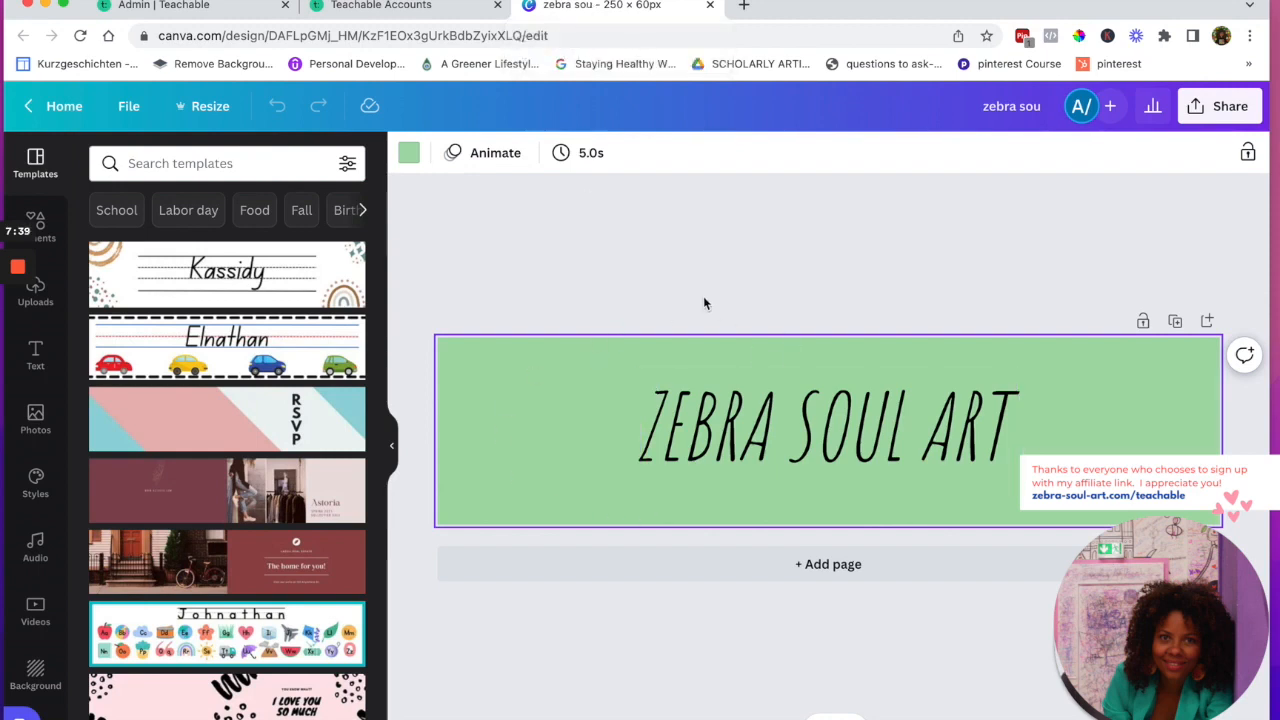
Return from the zebra sou design to the Canva home page and browse the suggested design types
click(45, 116)
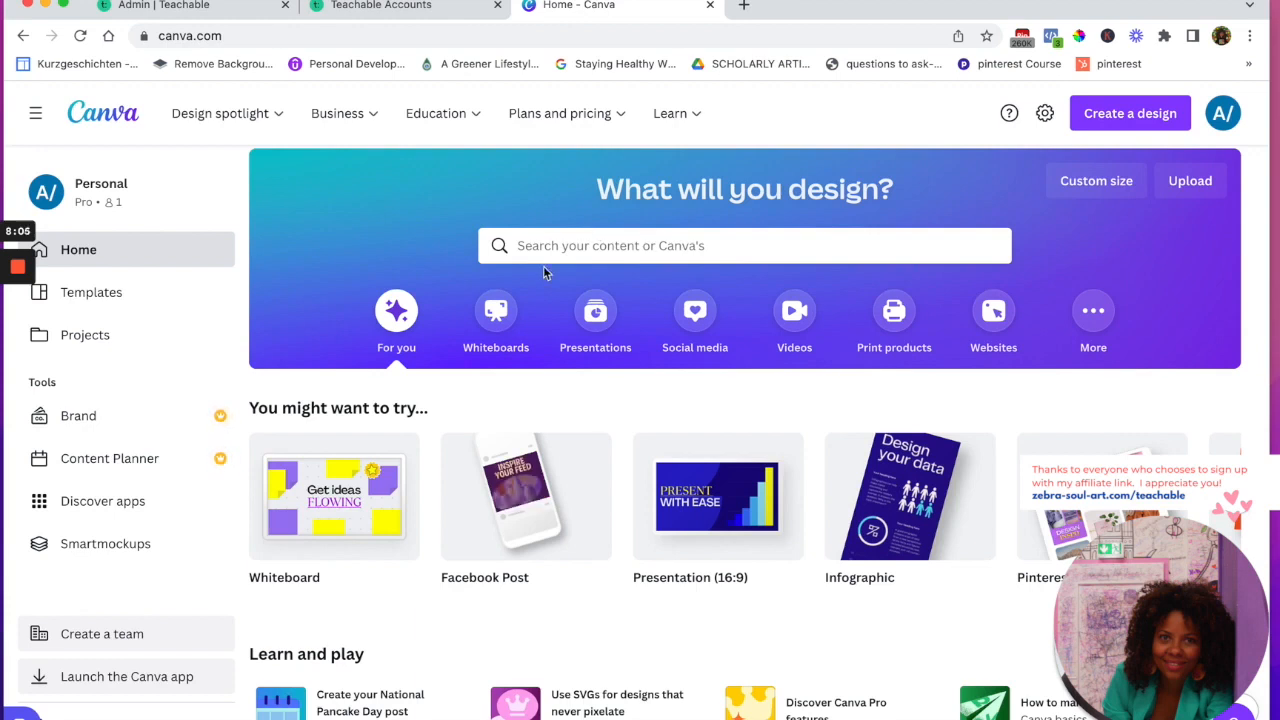
mouse_move(351, 513)
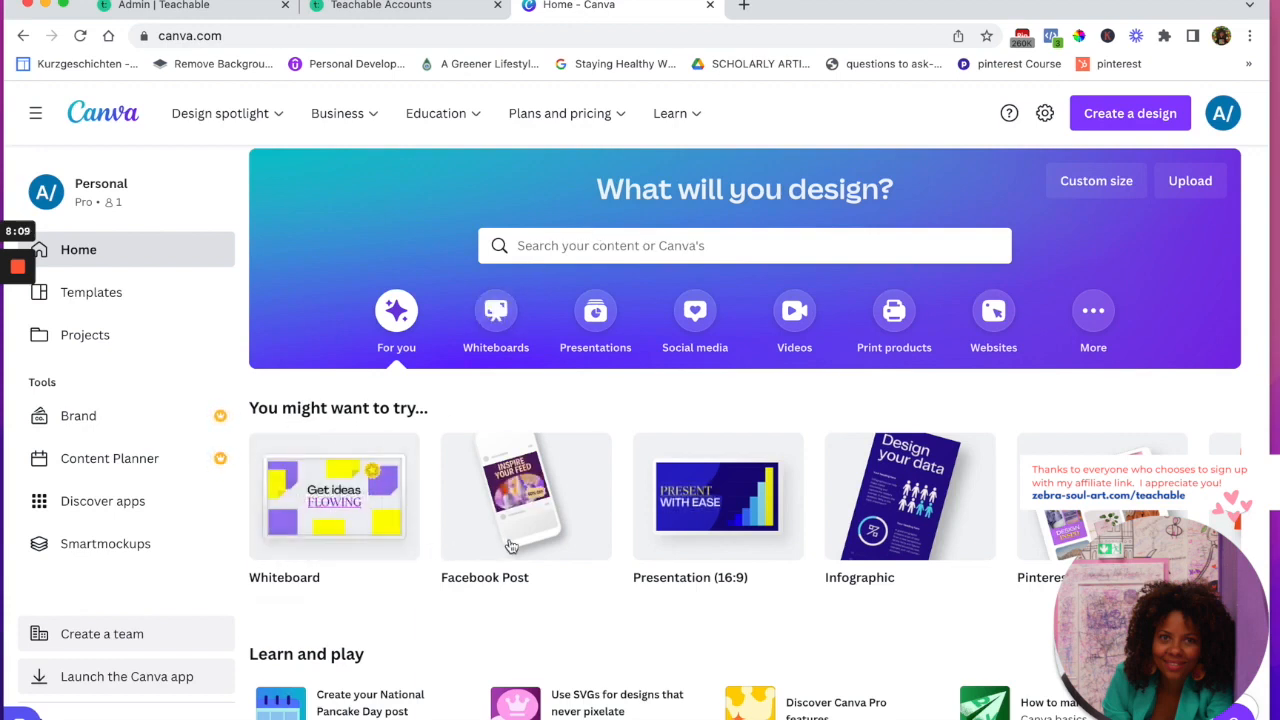
mouse_move(512, 545)
scroll(512, 545, down, 1)
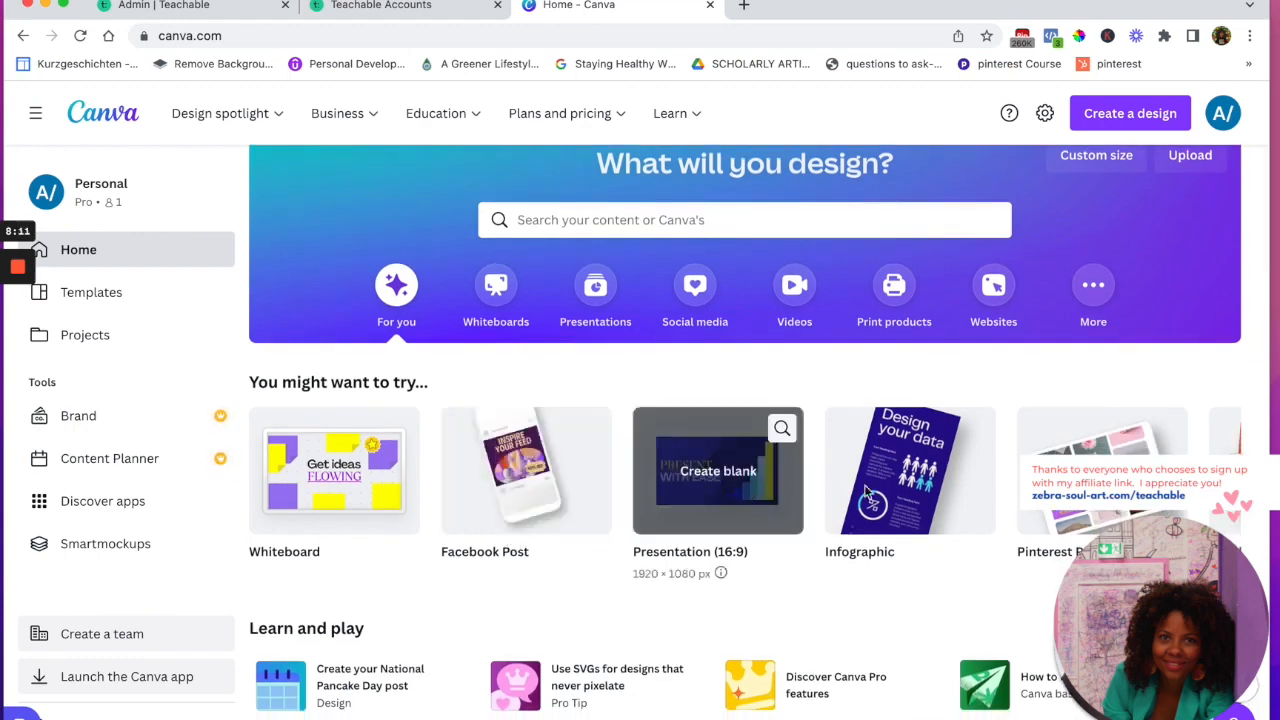
mouse_move(918, 484)
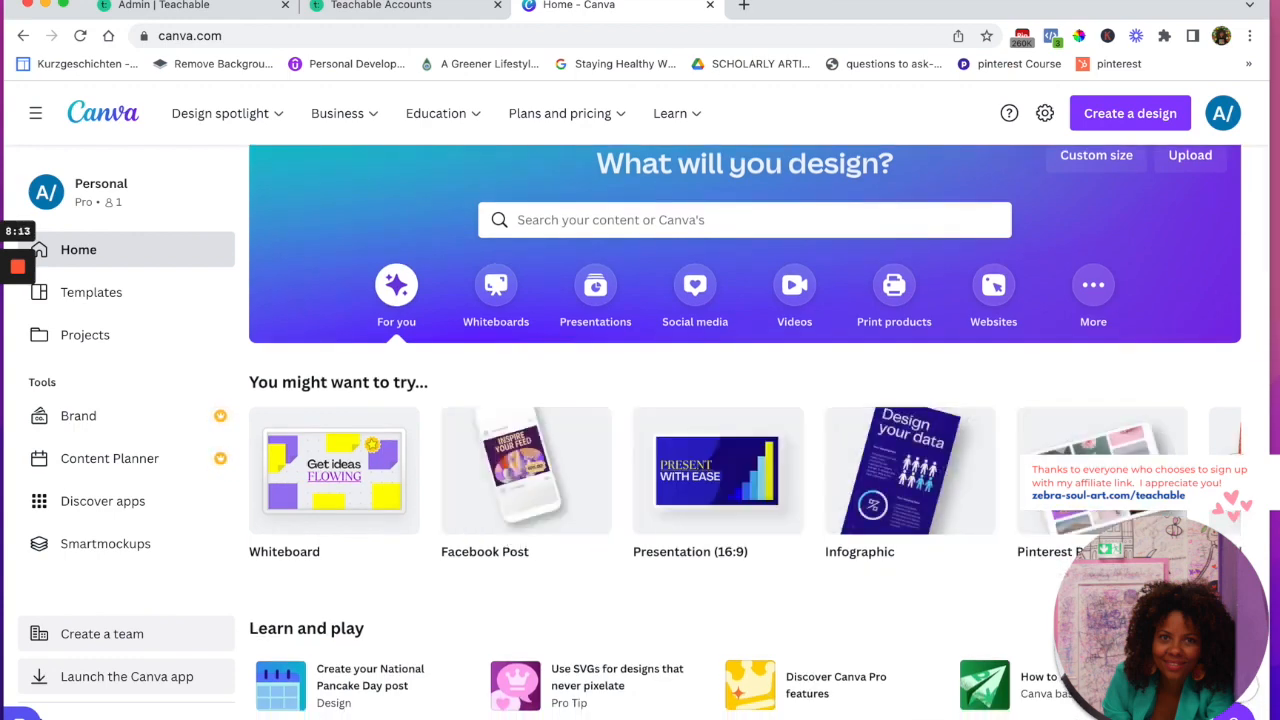
click(1237, 471)
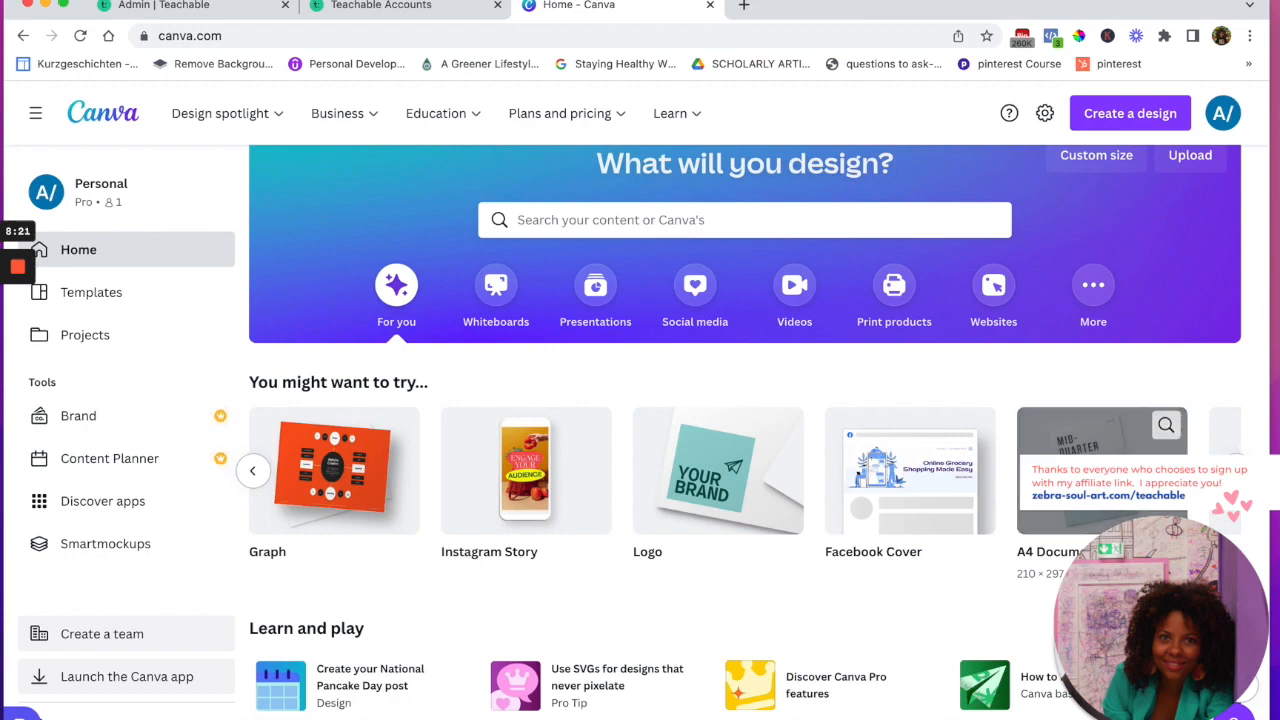
click(1236, 471)
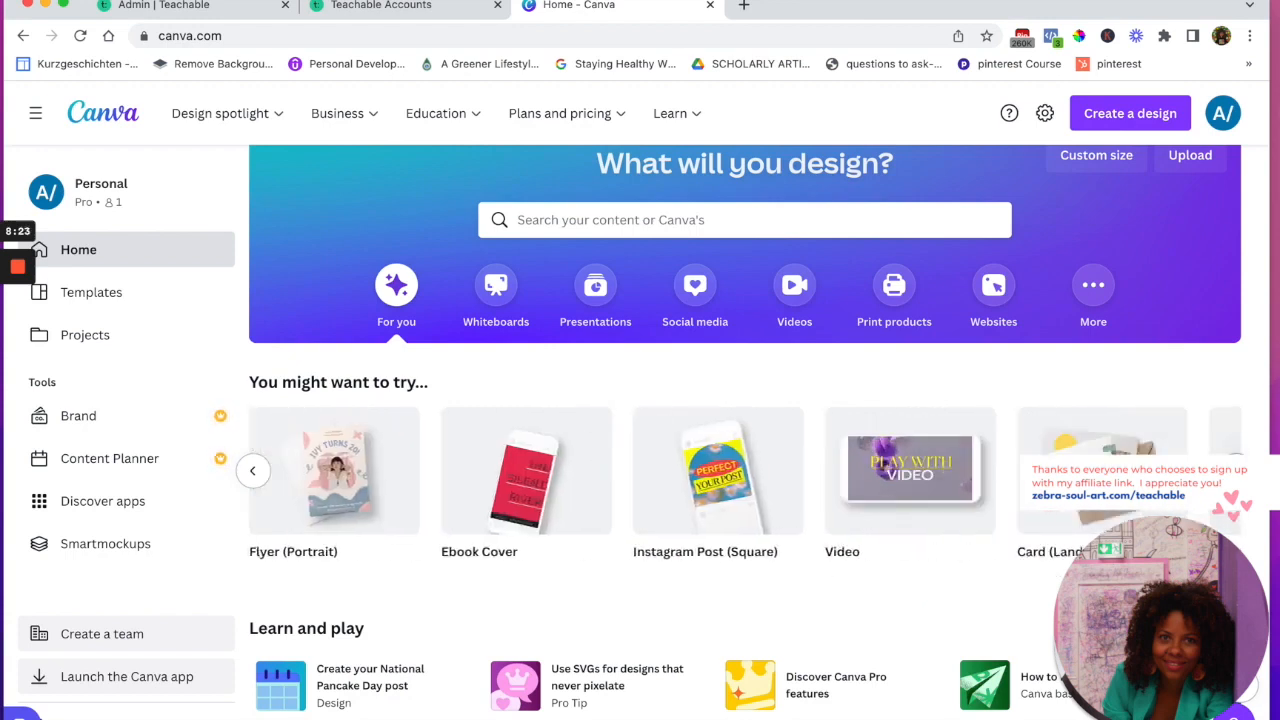
click(1236, 471)
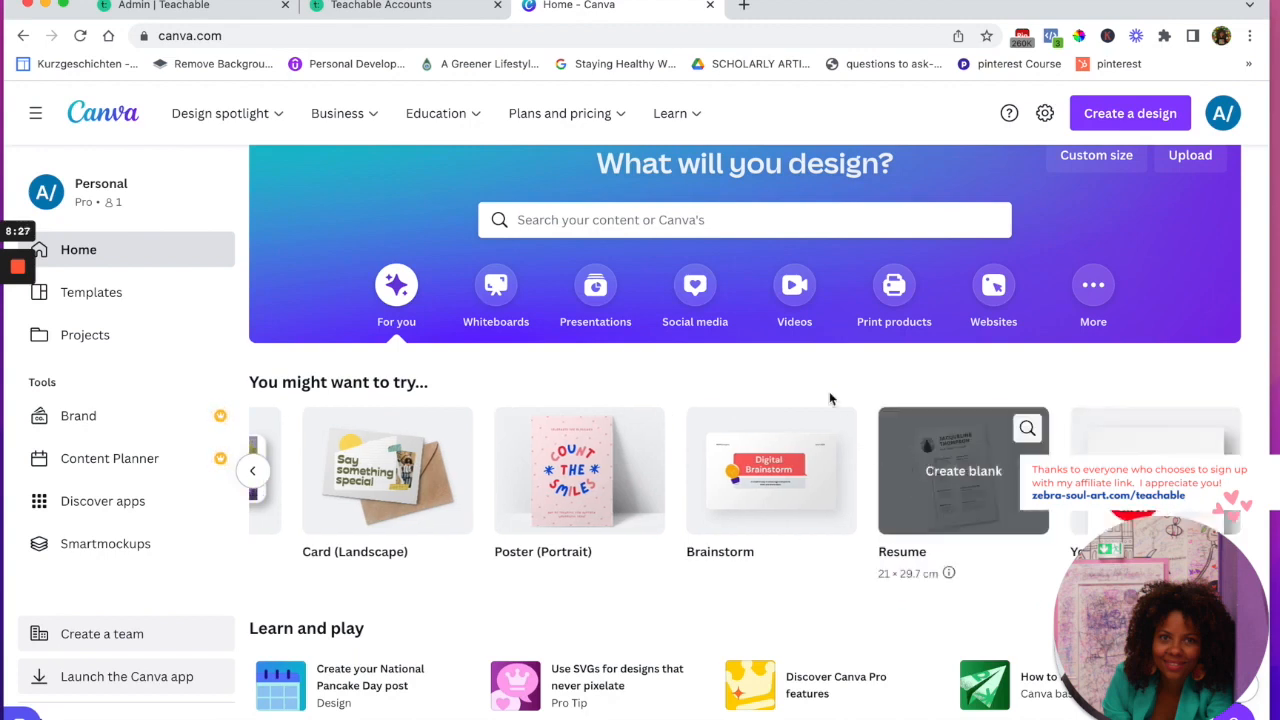
scroll(829, 395, up, 1)
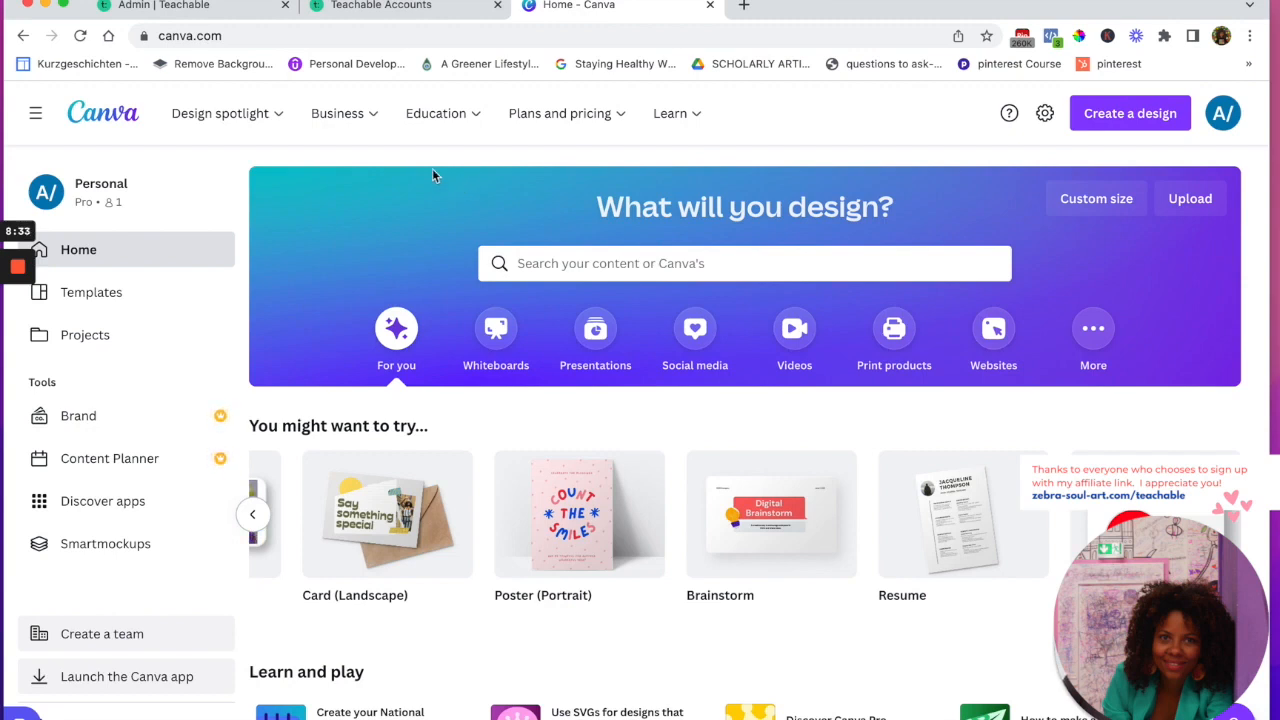
Open the Canva Free sign-up page at zebra-soul-art.com/canvafree
click(186, 35)
text(zebra)
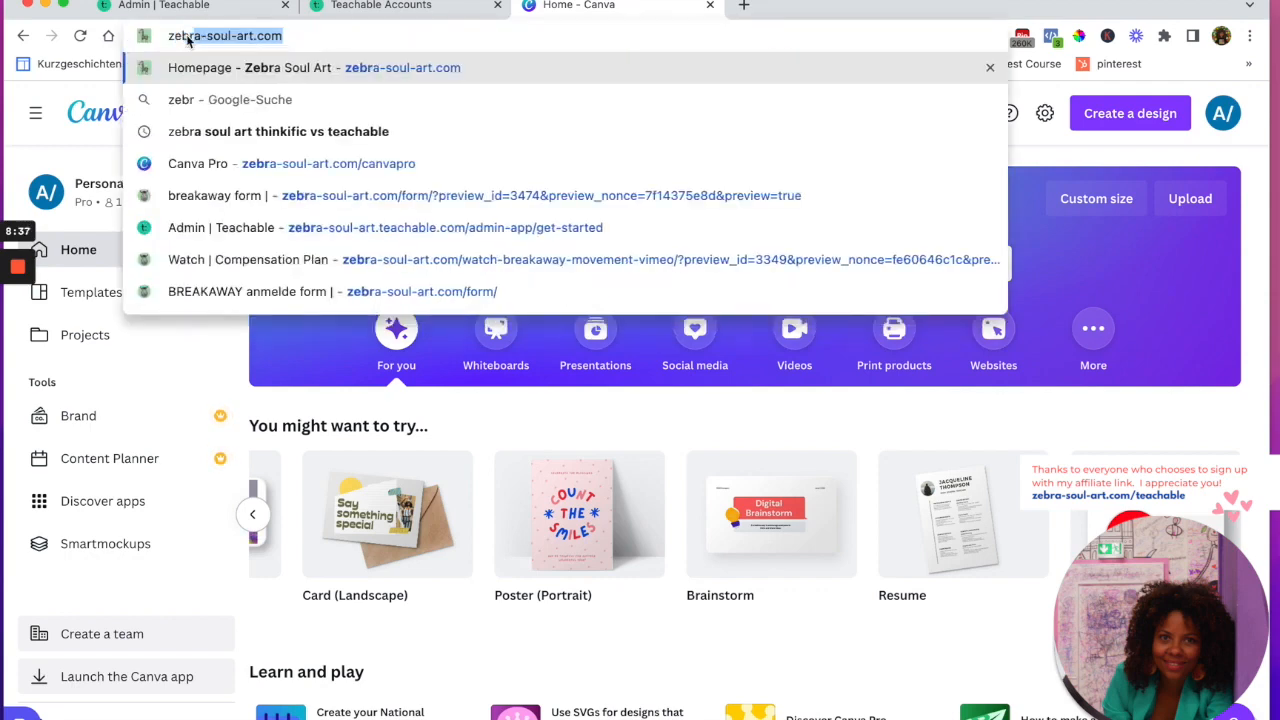
text(-soul-art.com/)
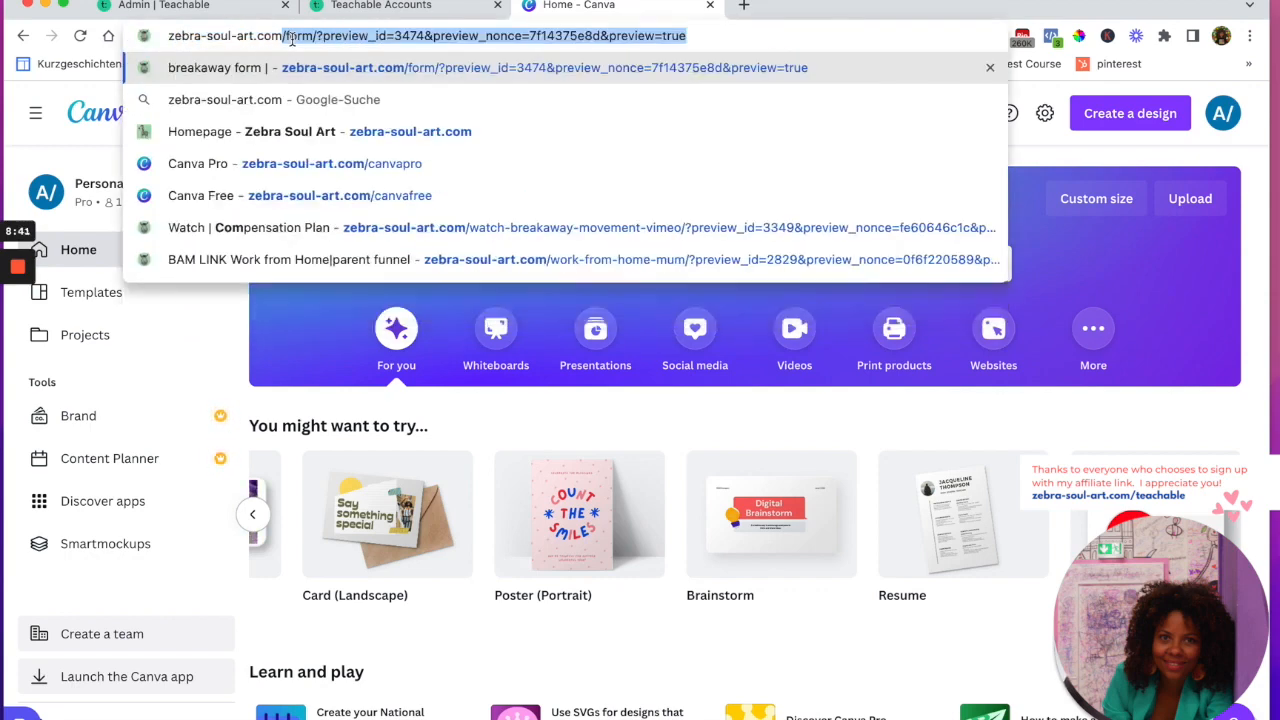
text(canvafree)
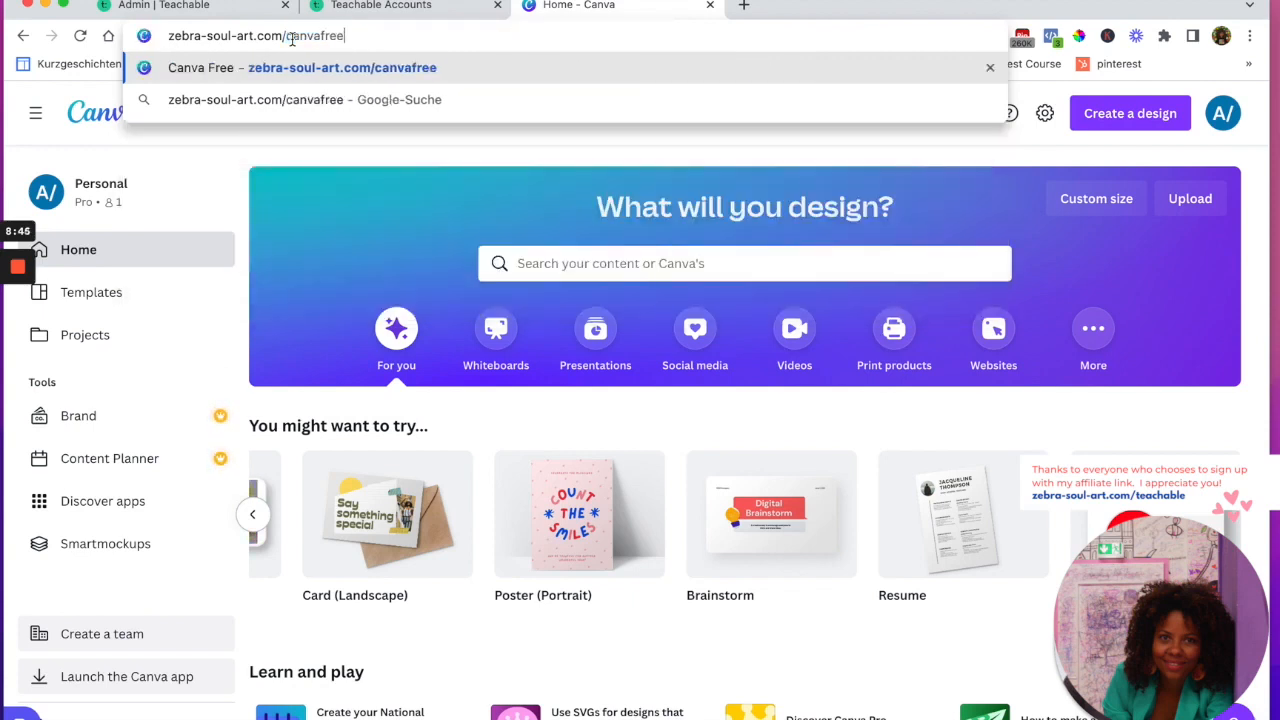
key(Return)
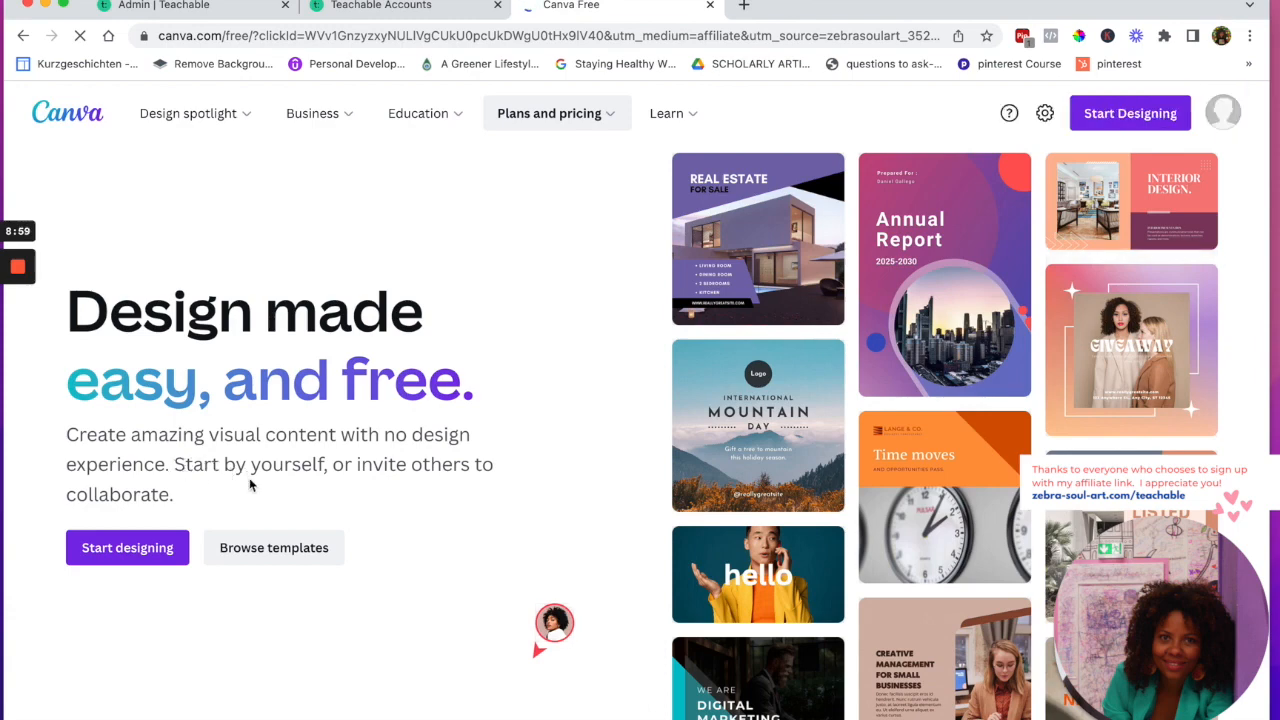
Look through the Canva Free page, from the template examples to the Create, collaborate, publish and print section
scroll(250, 485, down, 1)
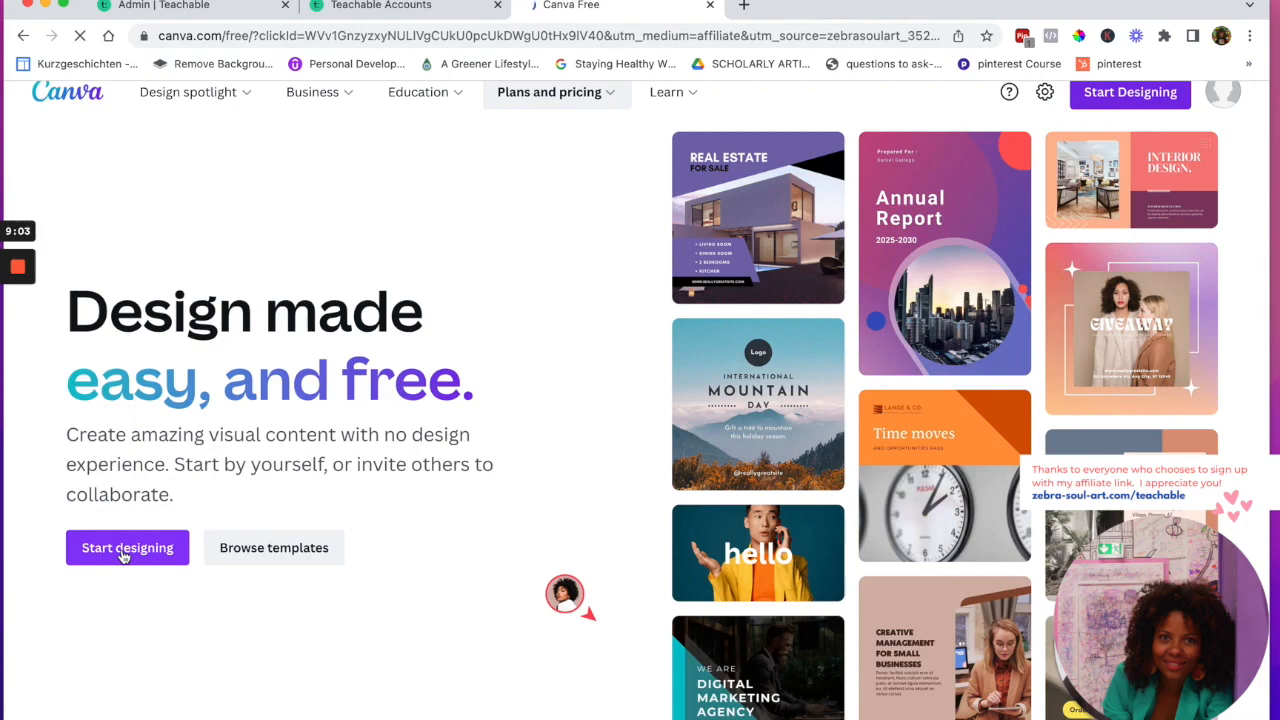
scroll(766, 548, down, 3)
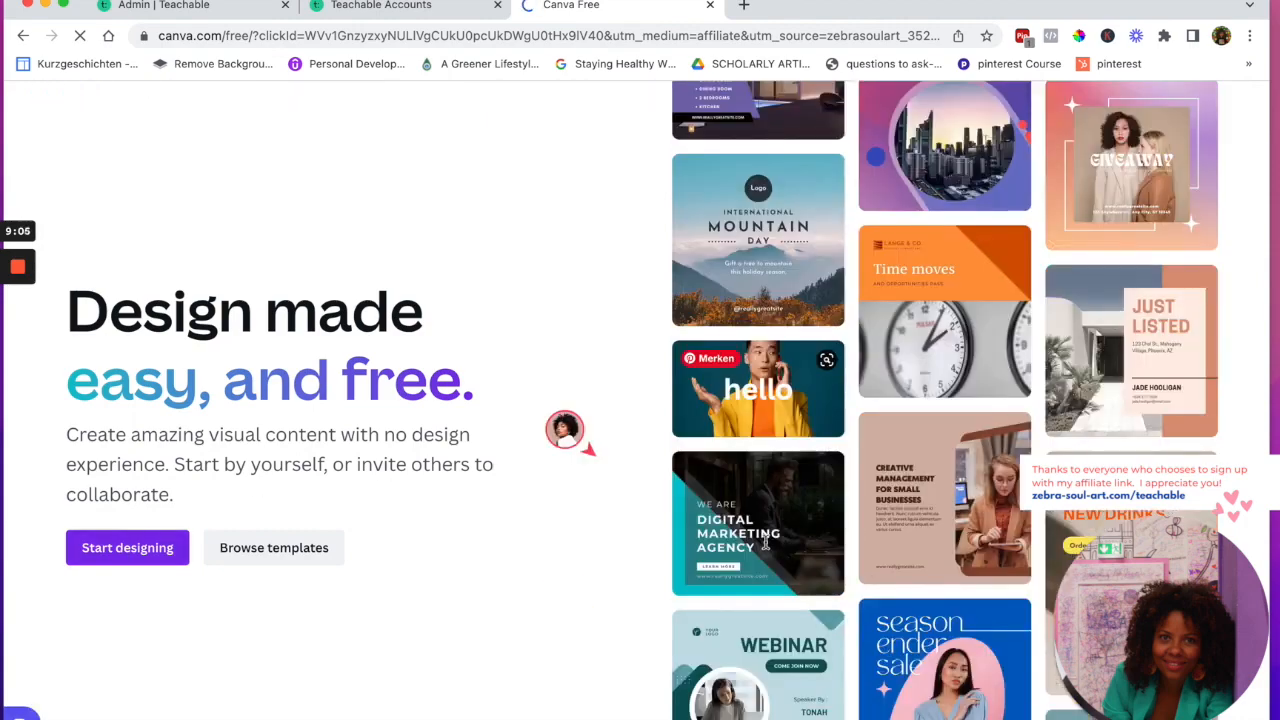
scroll(766, 548, down, 5)
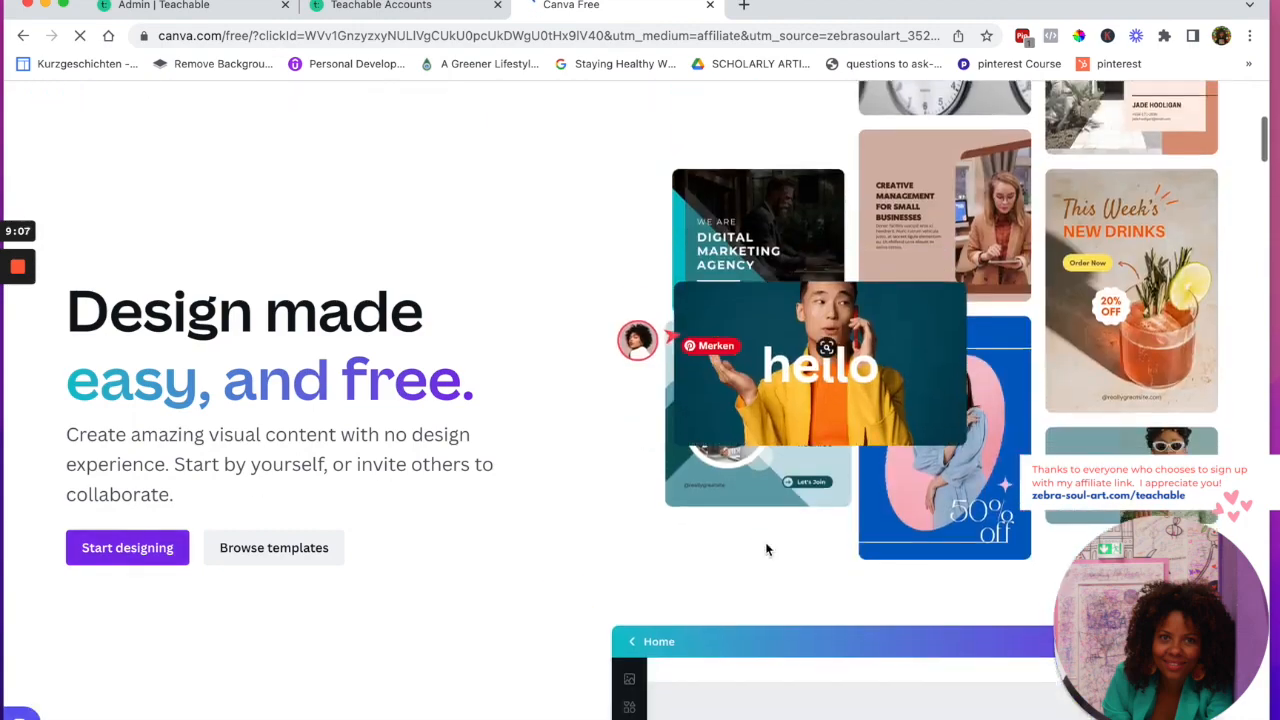
scroll(766, 548, down, 5)
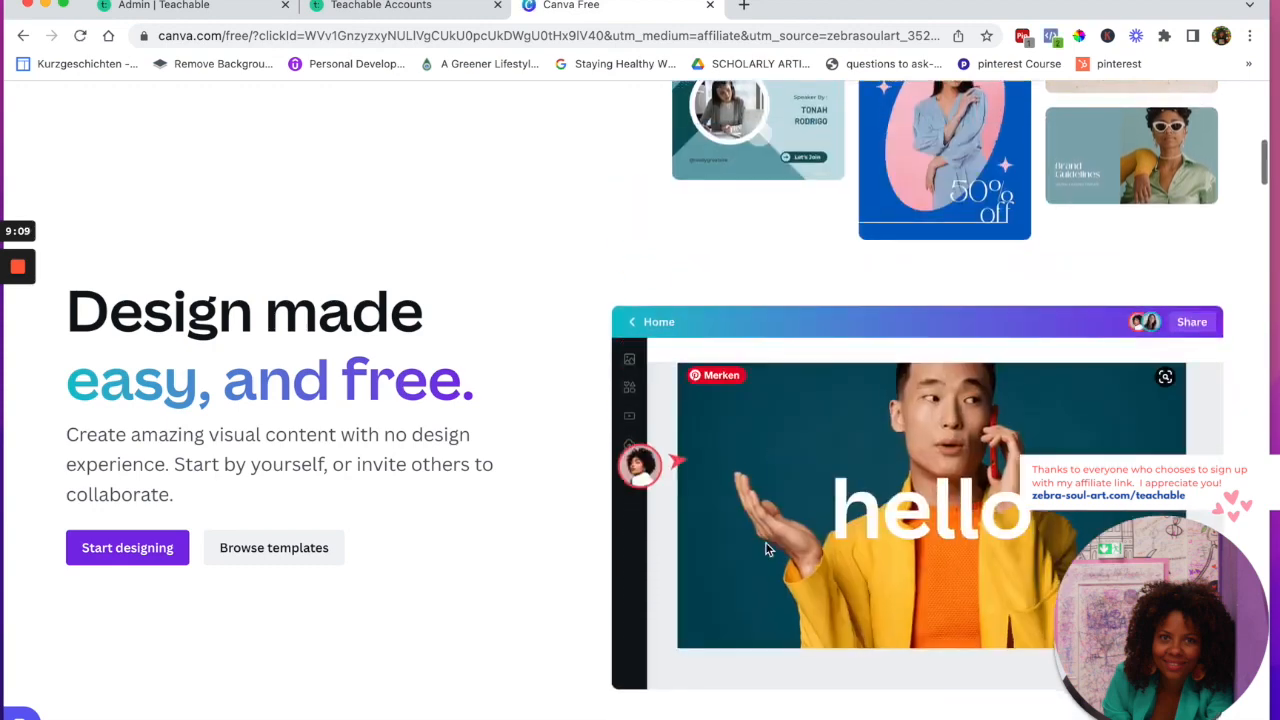
scroll(766, 548, down, 3)
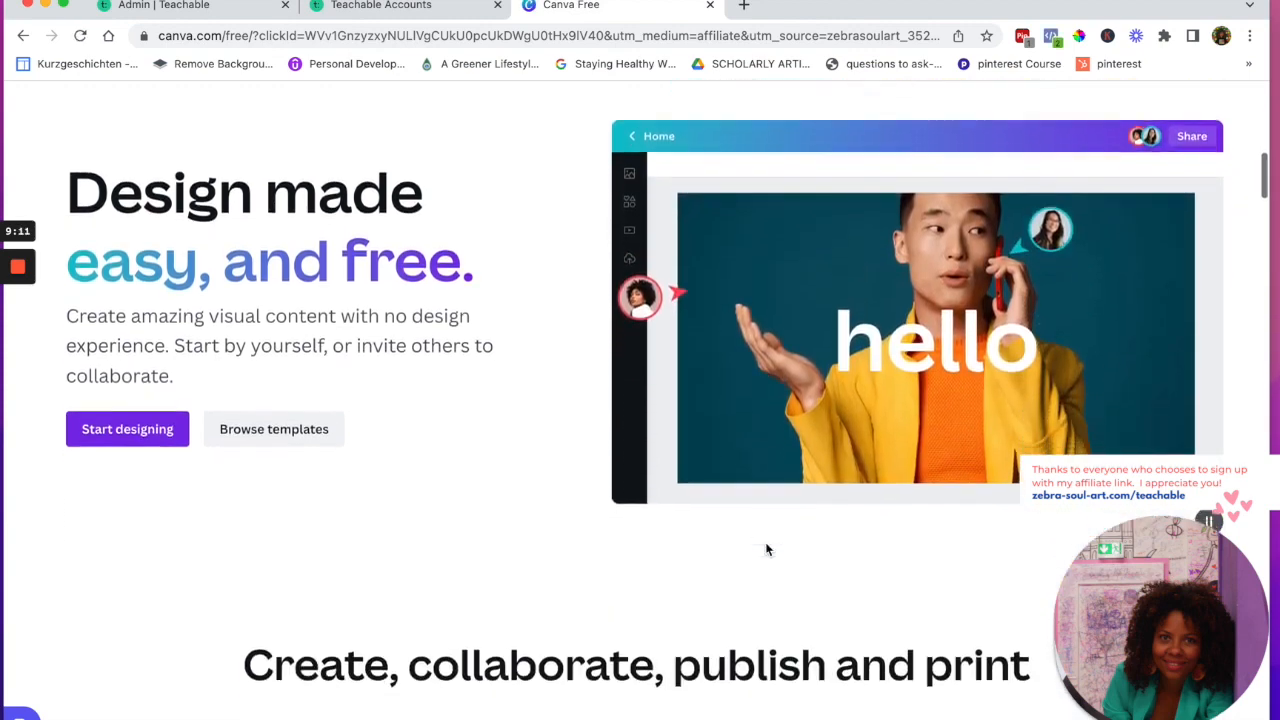
scroll(766, 548, down, 3)
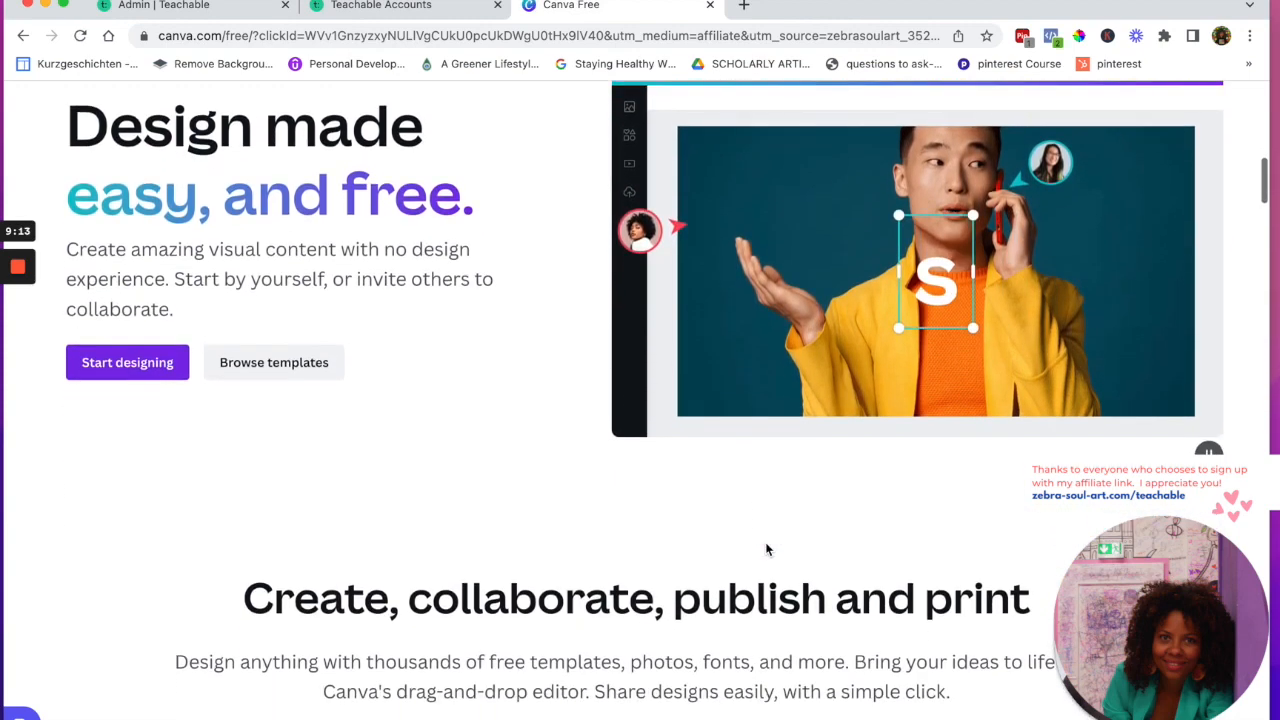
scroll(766, 548, down, 3)
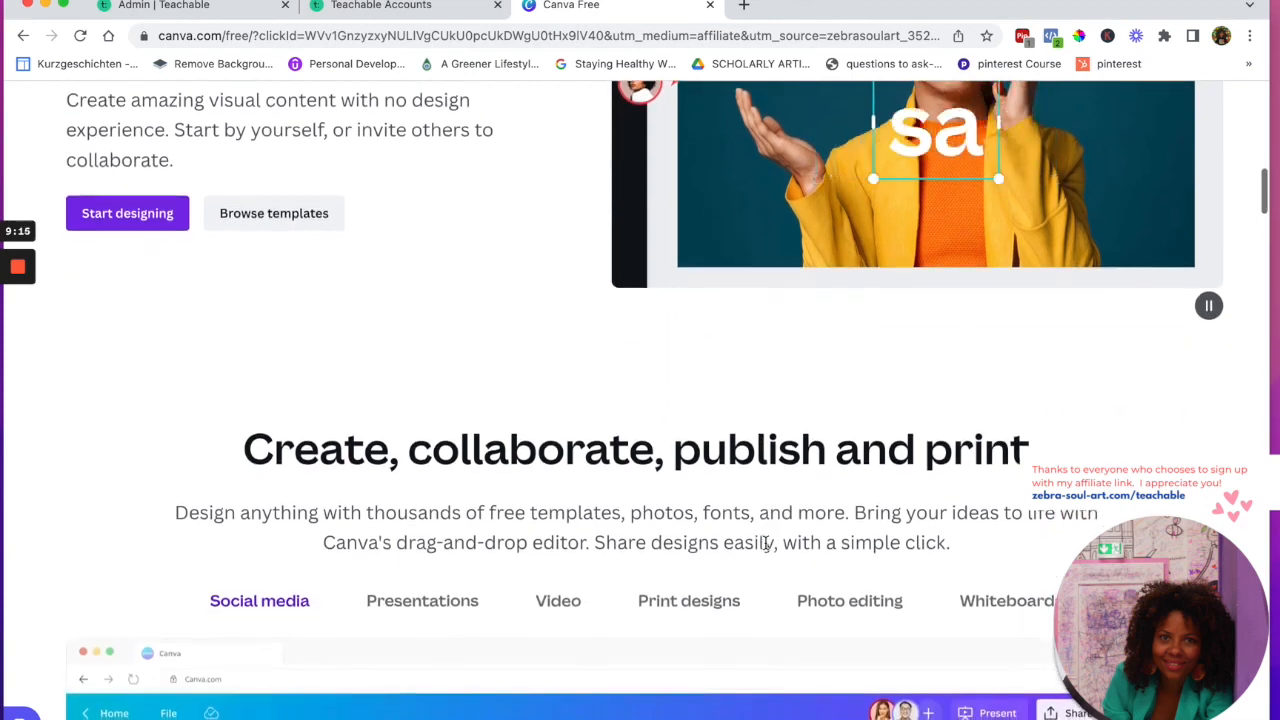
Open the Canva Pro page at zebra-soul-art.com/canvapro and go to the sign-up for the free Pro trial
scroll(775, 474, up, 9)
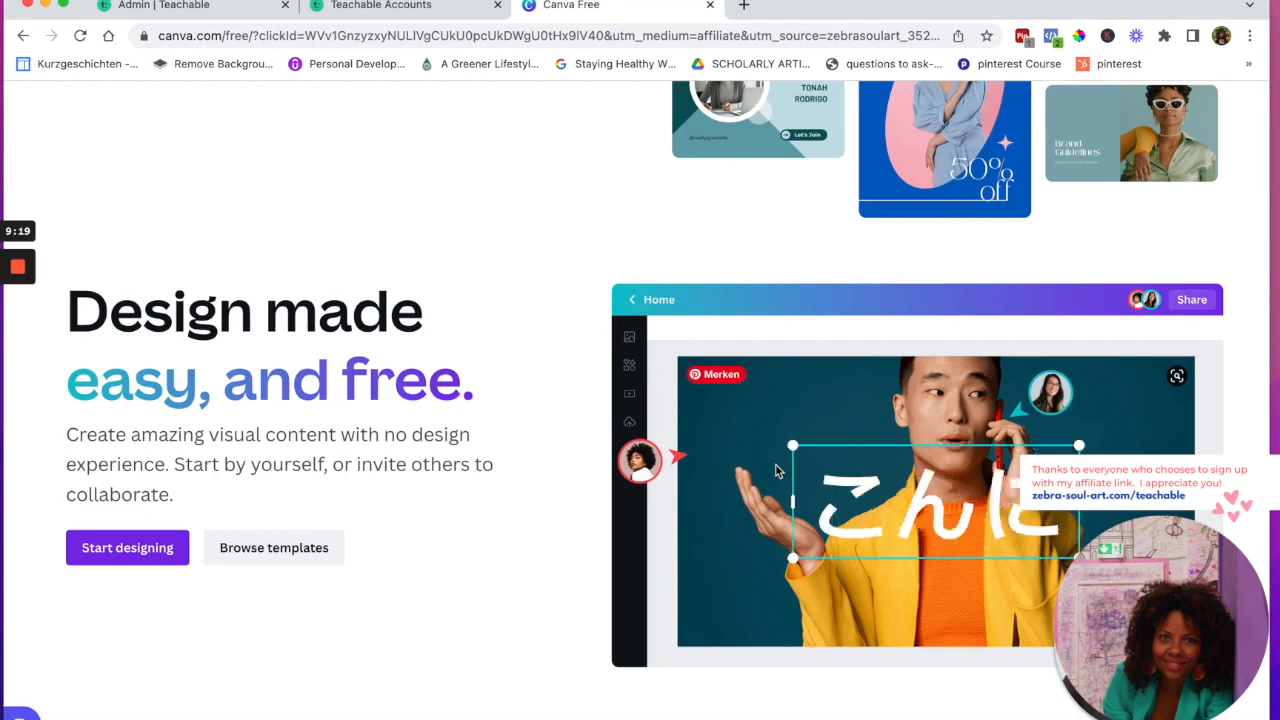
click(324, 35)
text(zebra-soul-art.com/cava)
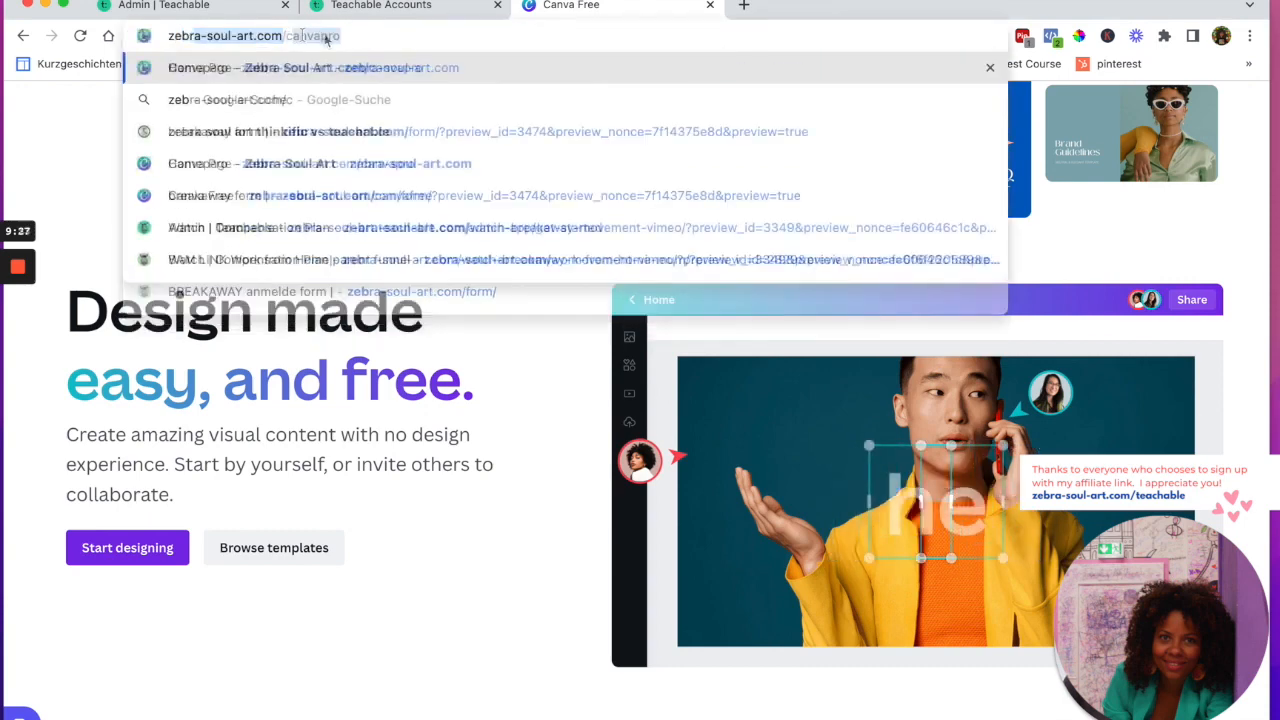
text(pro)
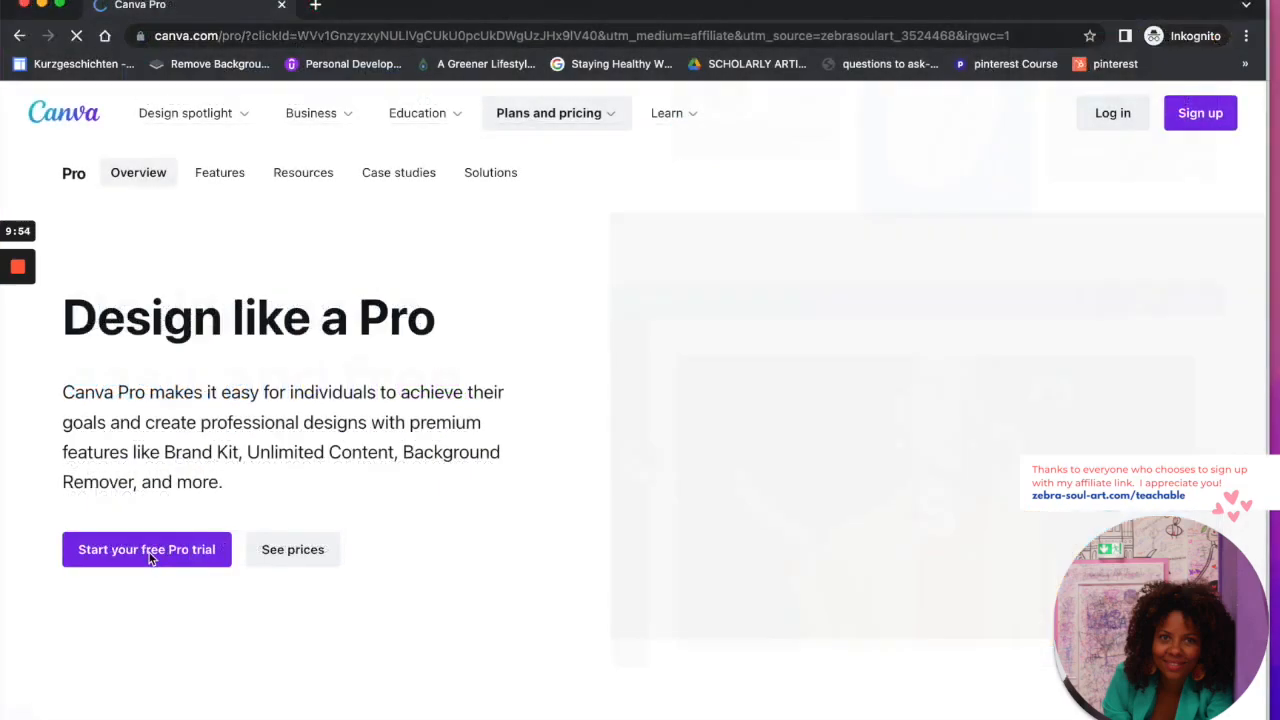
click(137, 551)
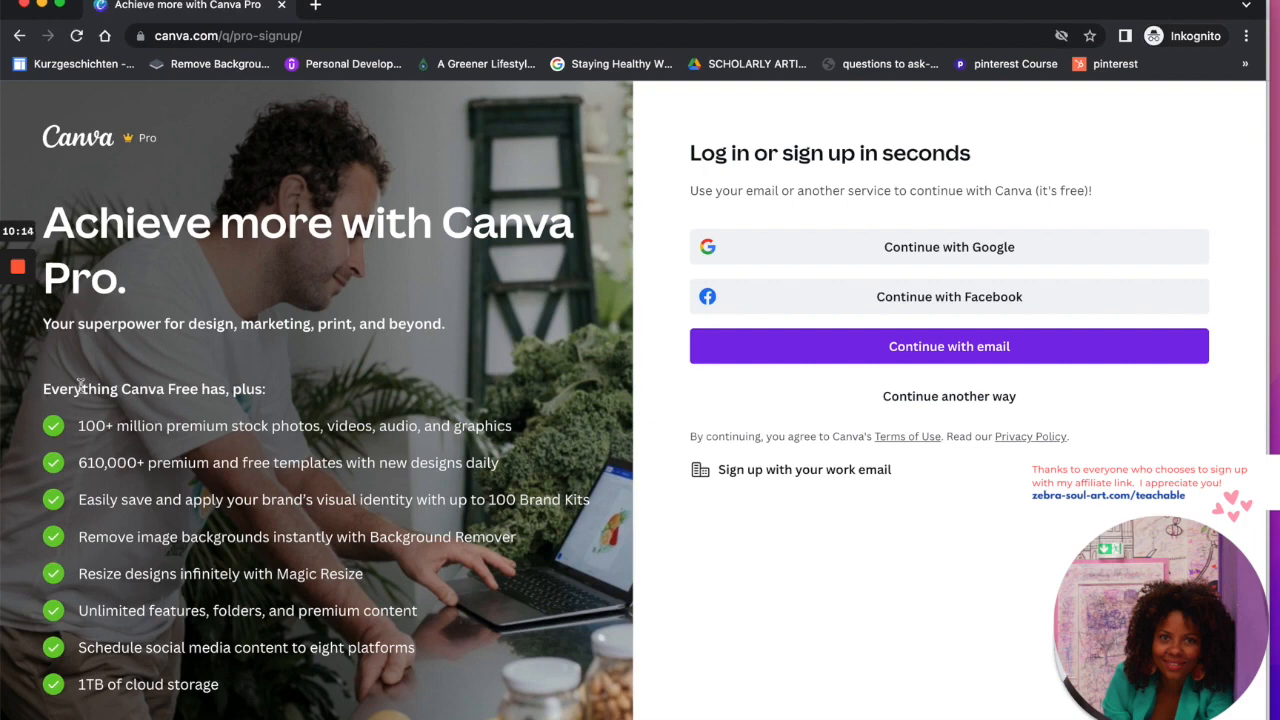
Read through the list of benefits Canva Pro adds to Canva Free on the sign-up page, and close that window
drag(45, 388, 278, 391)
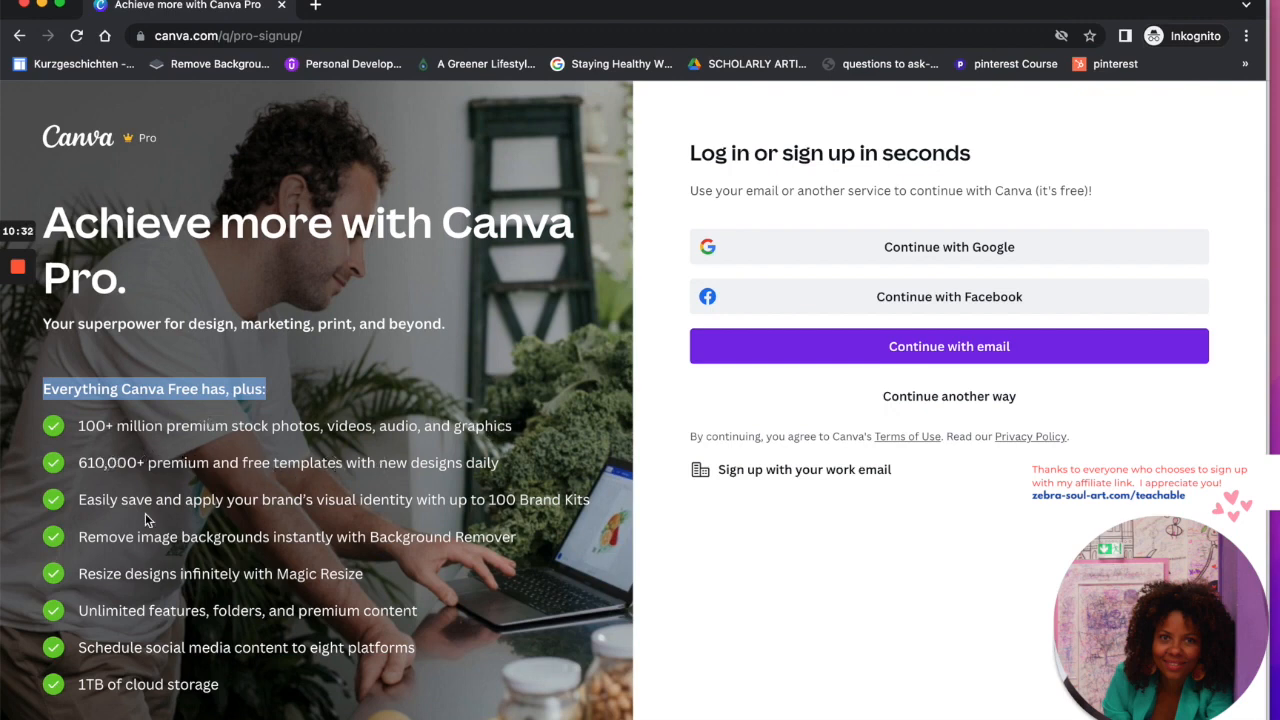
drag(80, 502, 560, 505)
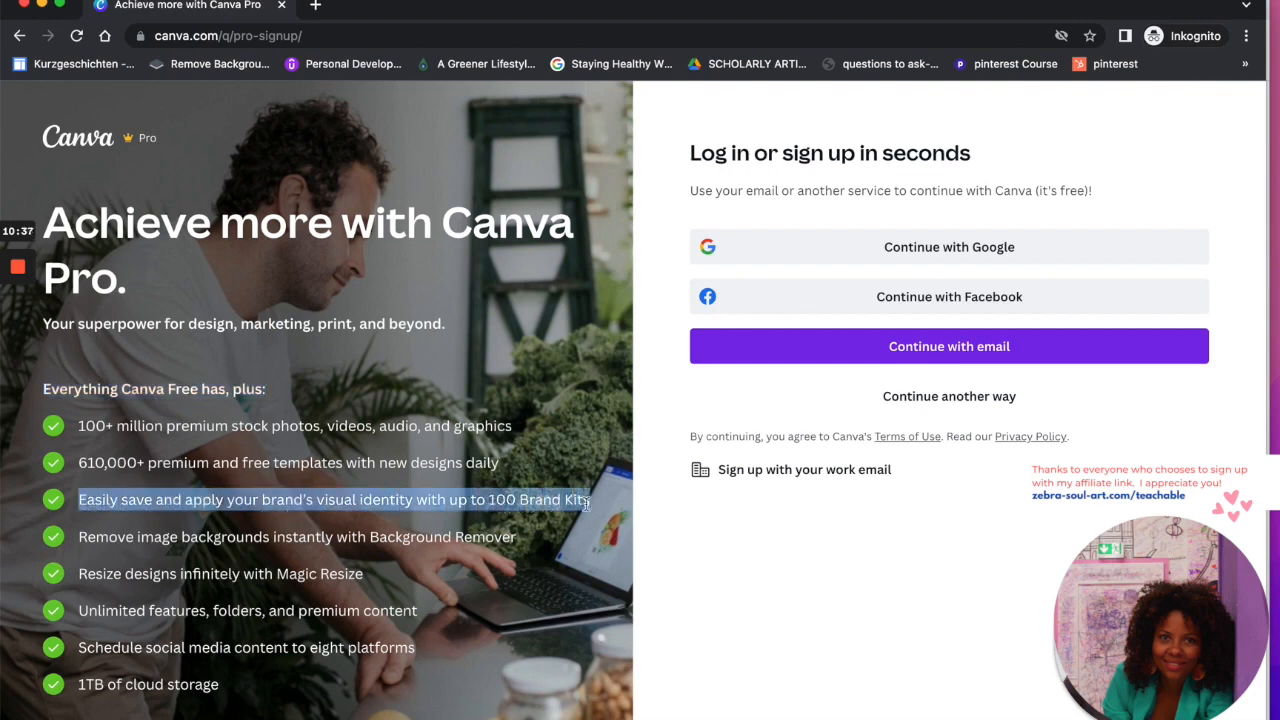
drag(590, 499, 79, 426)
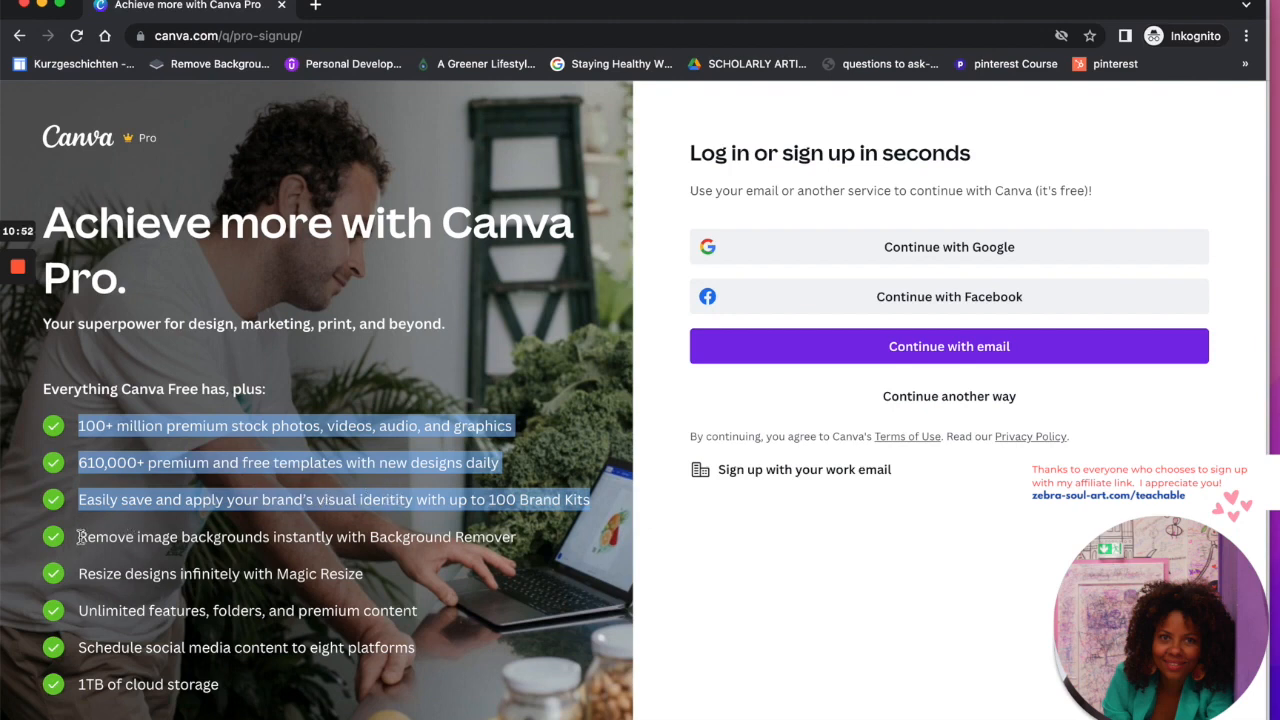
drag(79, 537, 381, 545)
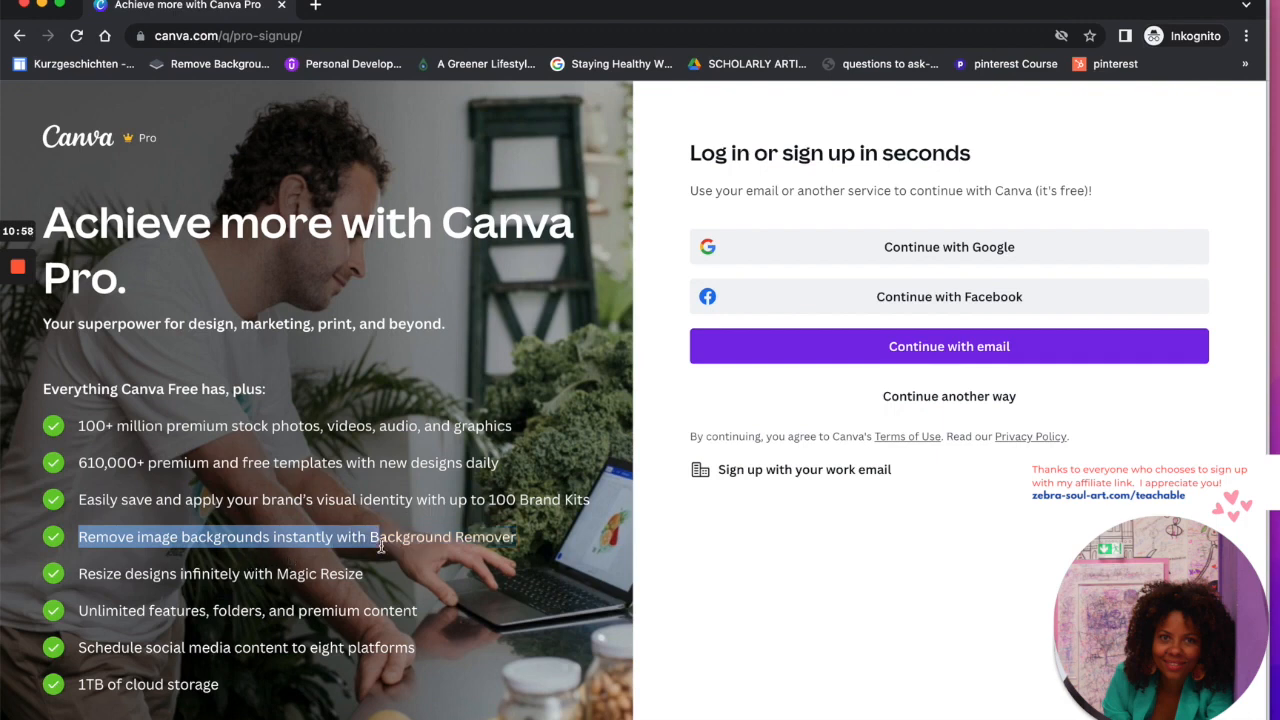
drag(381, 547, 544, 549)
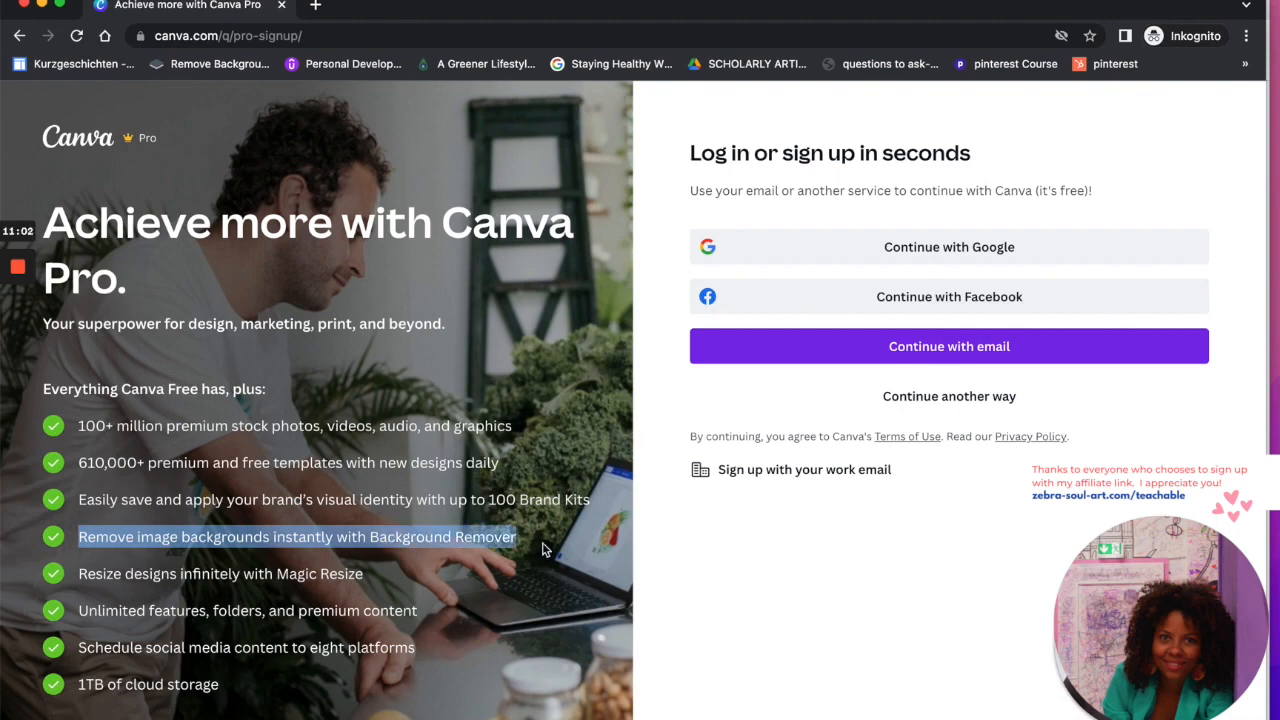
click(84, 575)
drag(79, 573, 368, 581)
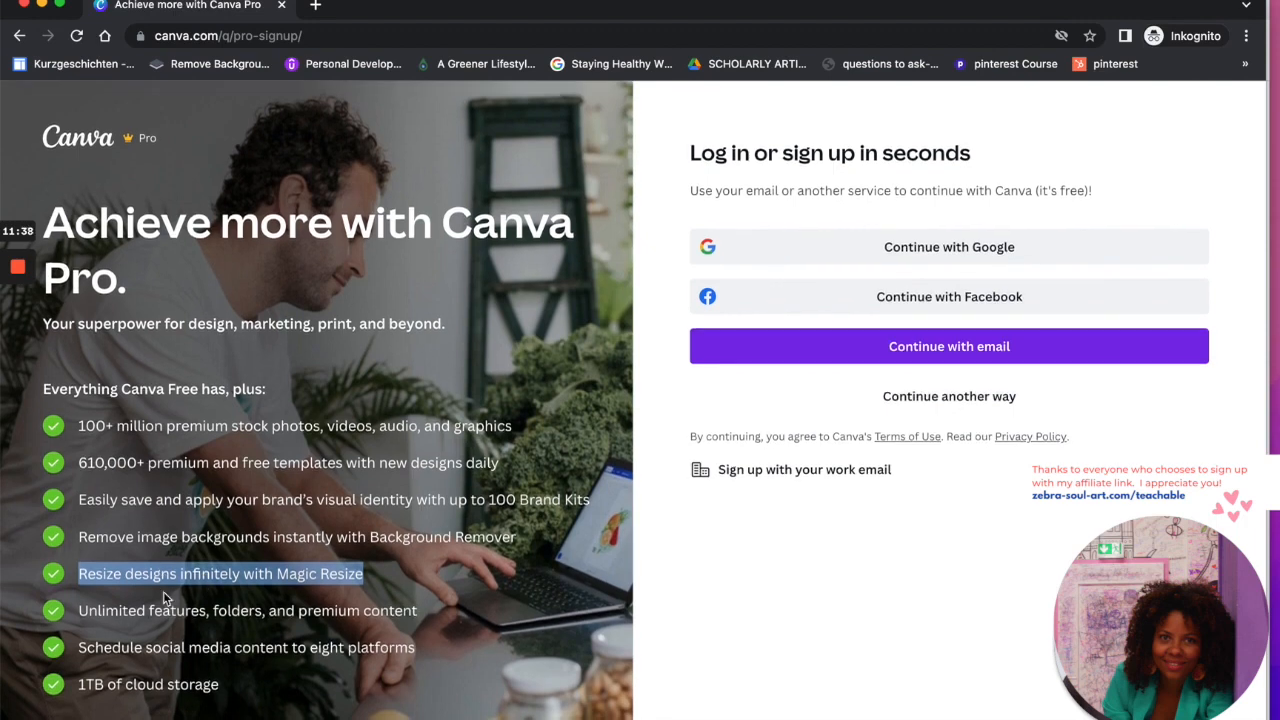
drag(220, 688, 78, 573)
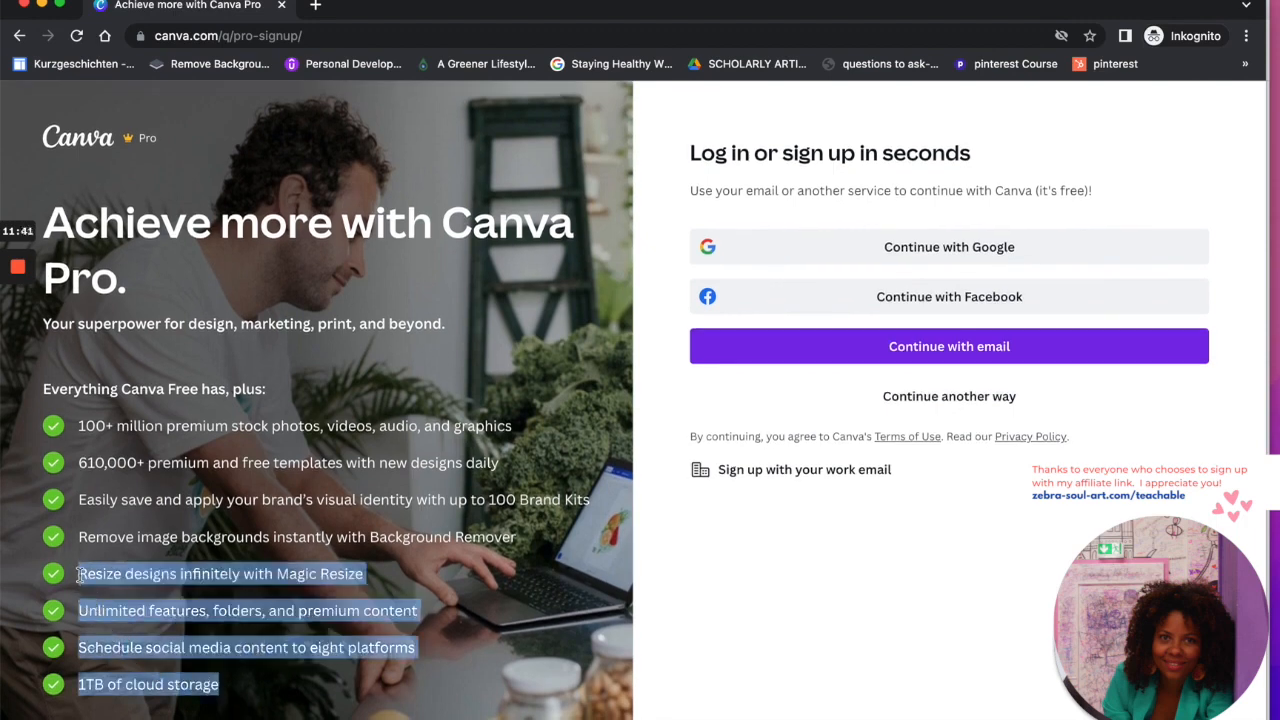
click(78, 573)
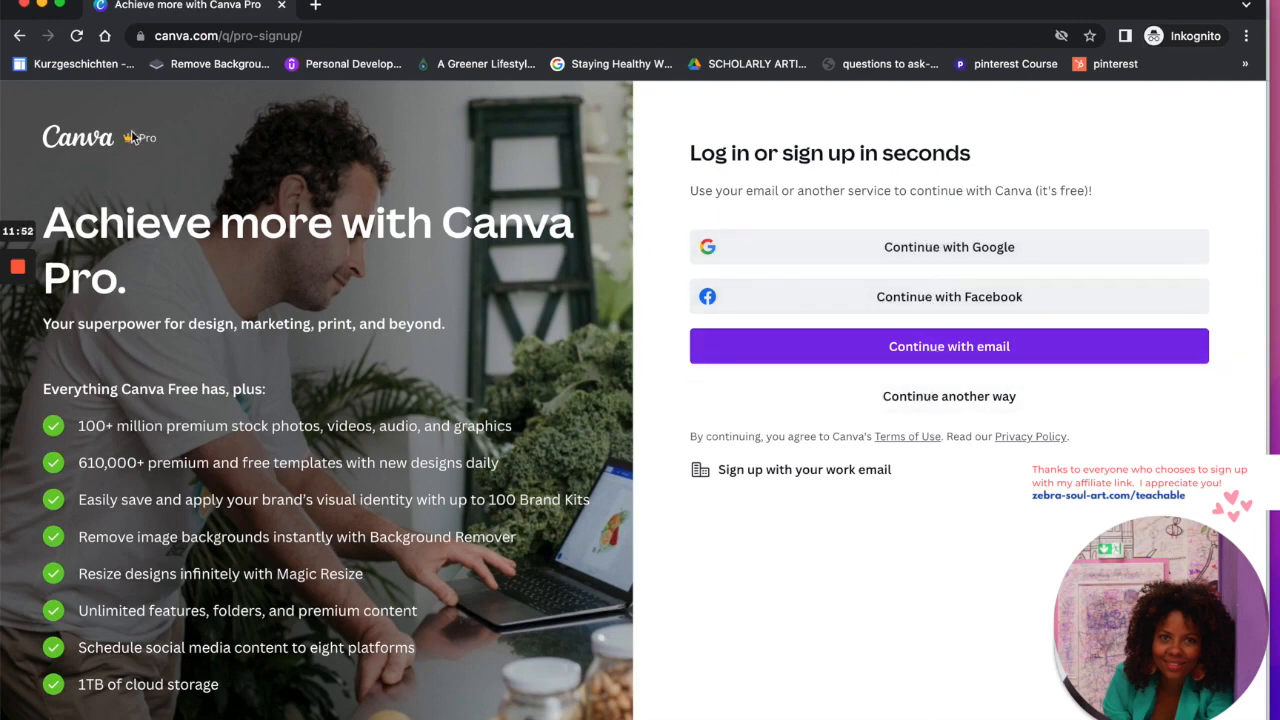
click(24, 8)
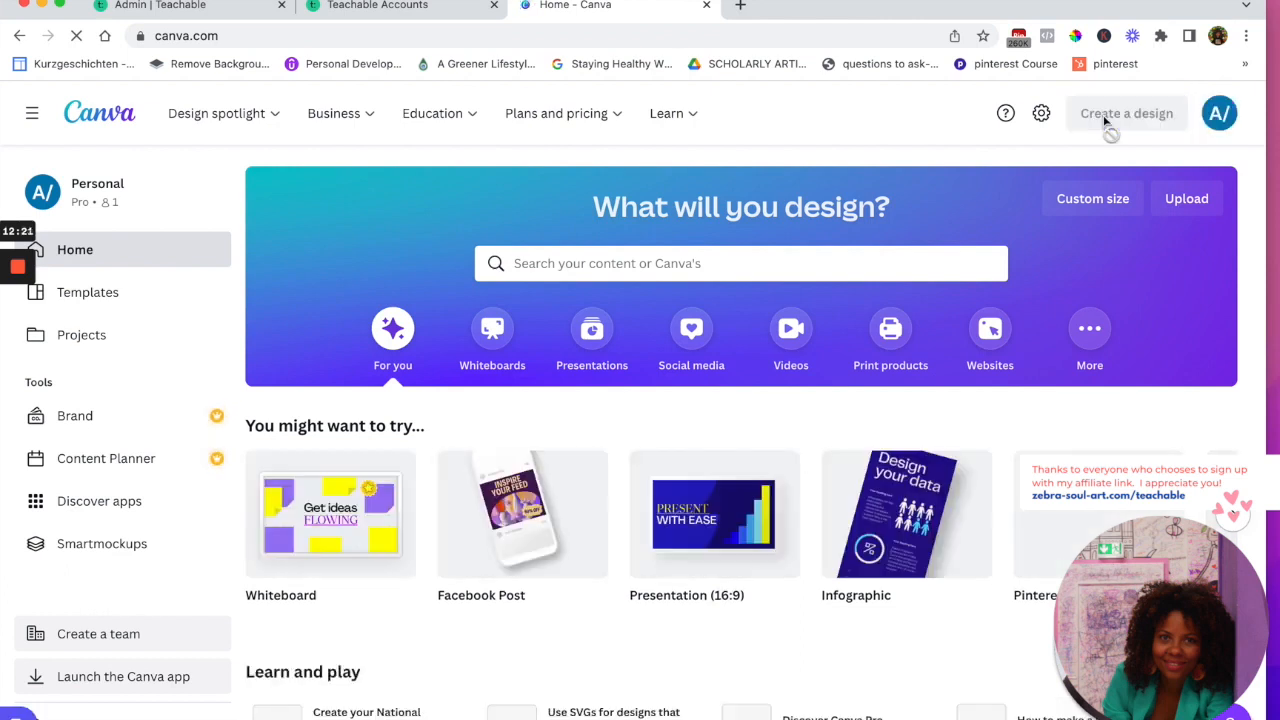
Create a new custom-size Canva design of 250 × 60 px, checking Teachable's recommended logo format for the dimensions
click(1105, 118)
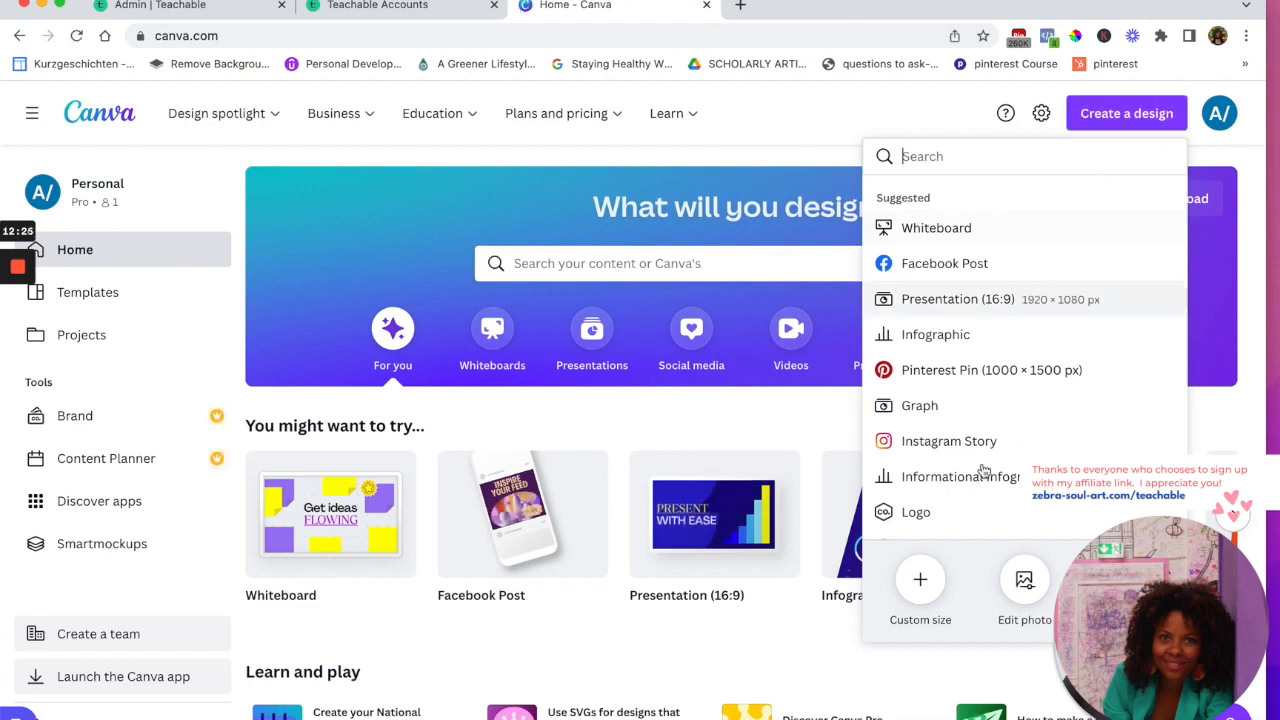
click(921, 585)
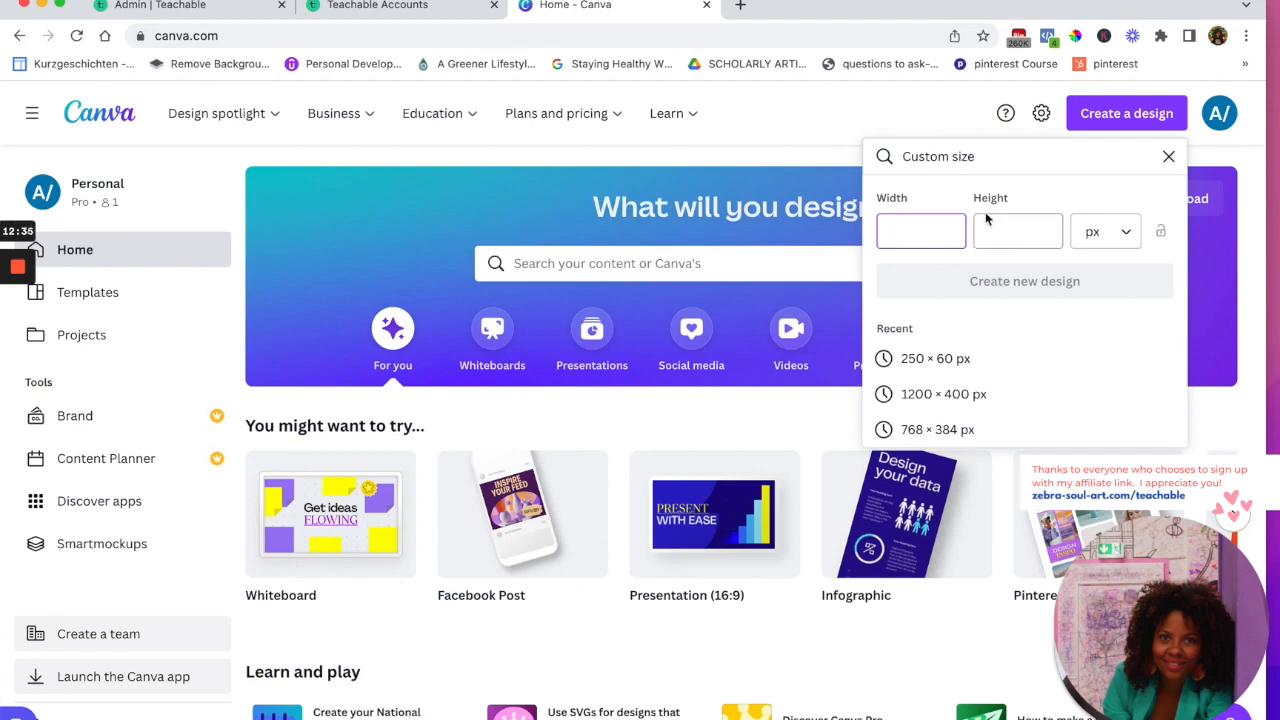
click(225, 8)
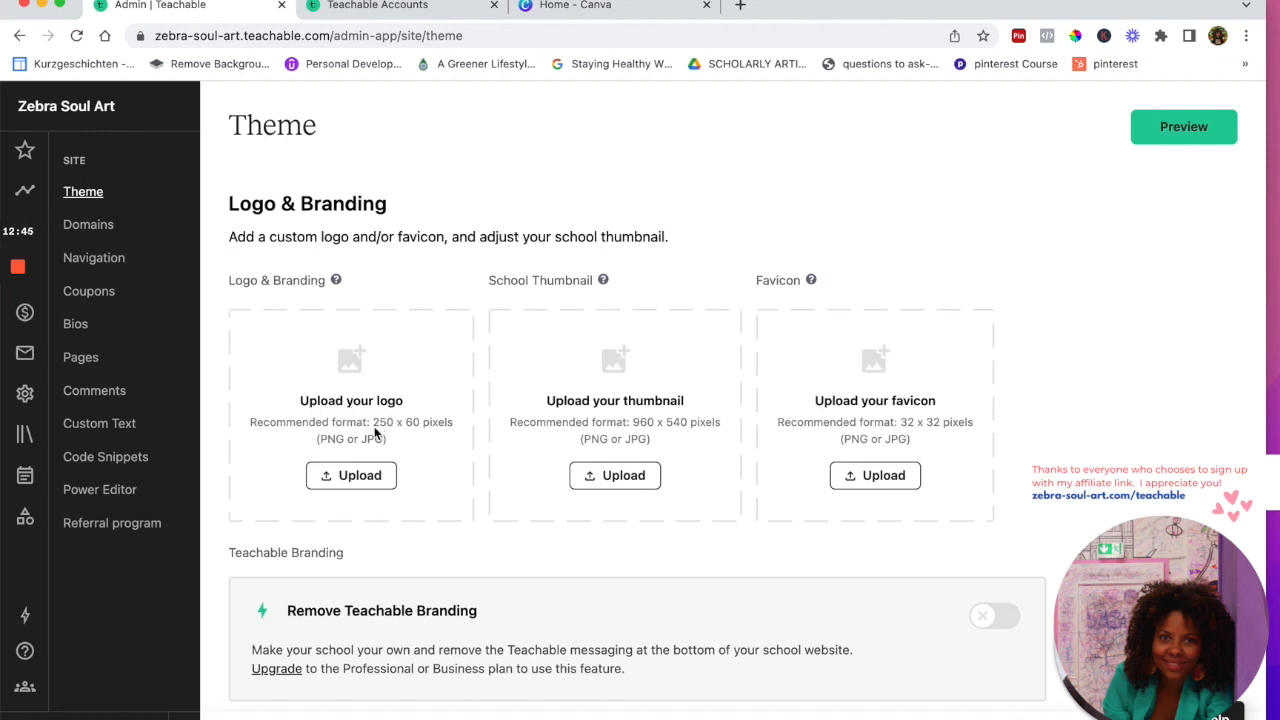
click(582, 10)
text(250)
click(1034, 224)
text(6)
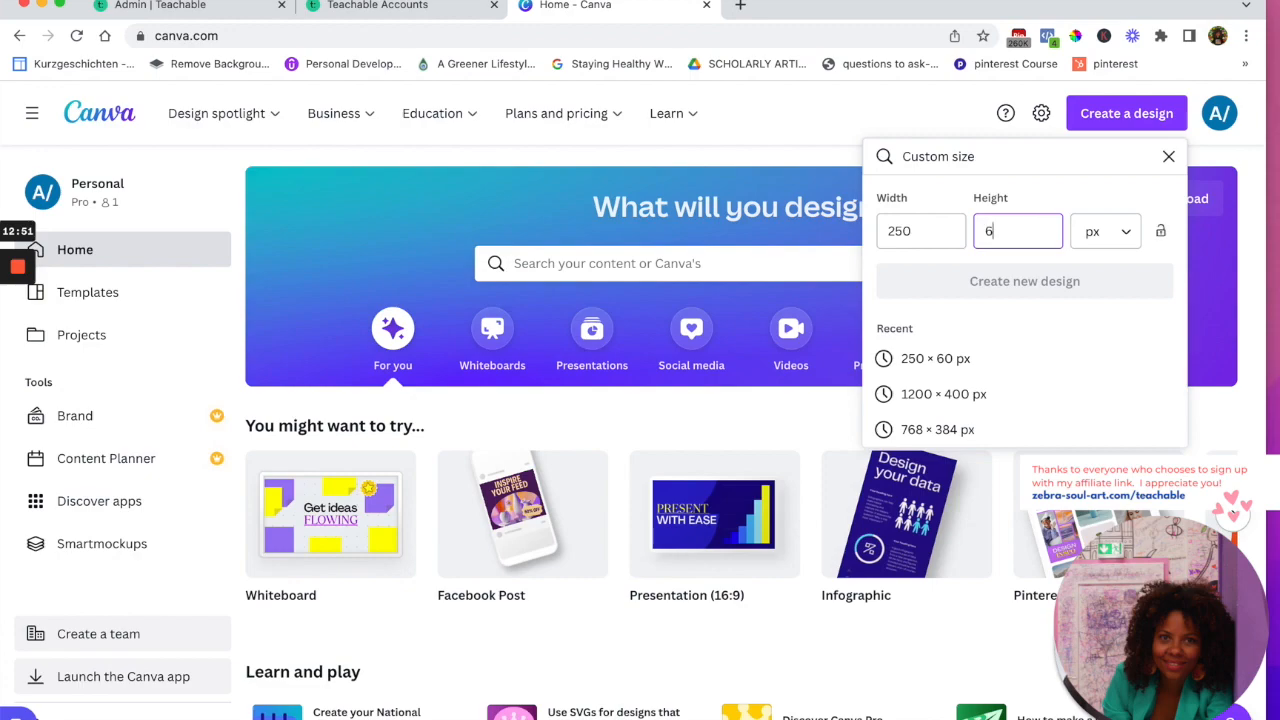
text(0)
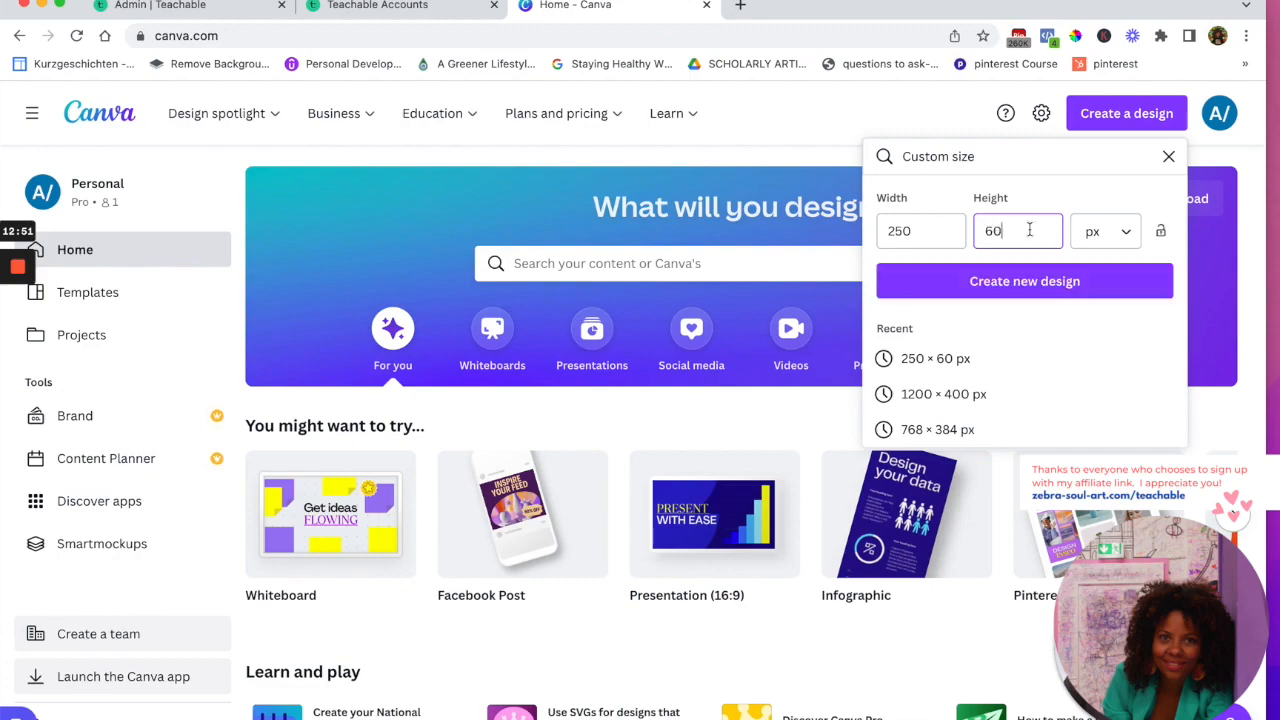
click(1043, 282)
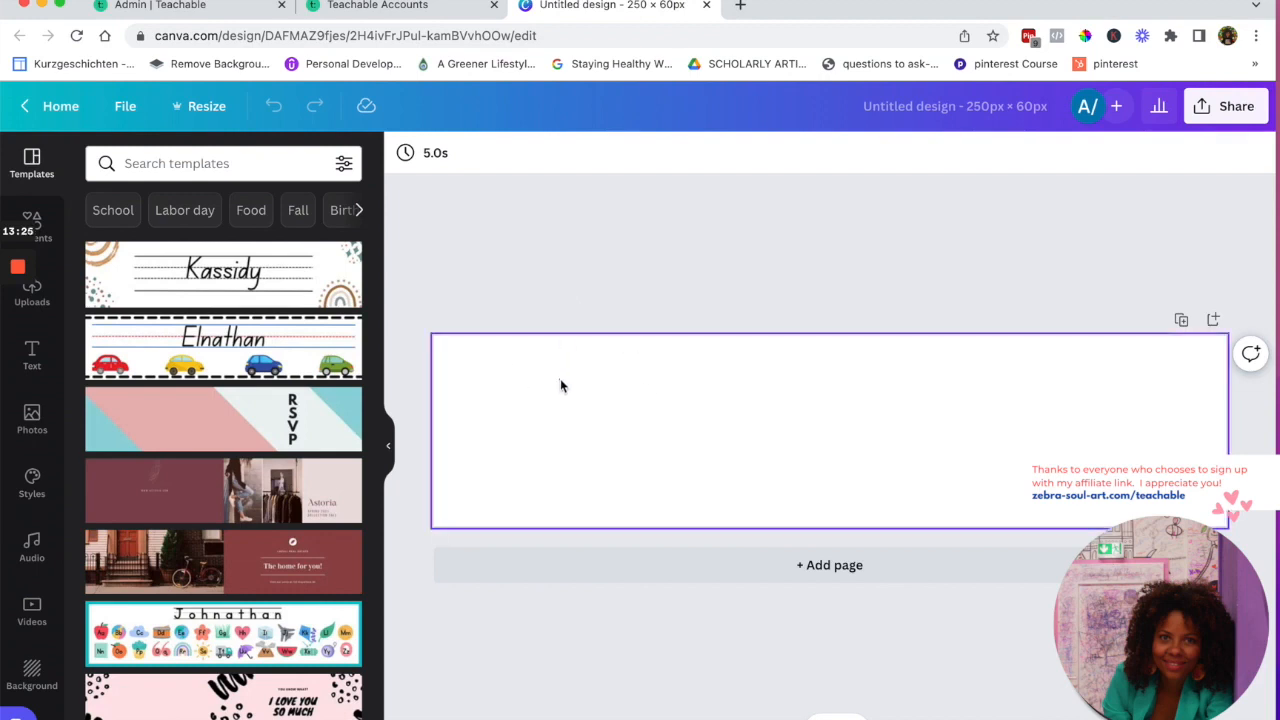
Try the first page of the Periwinkle and Yellow Bee template on the blank design, and undo it
click(561, 386)
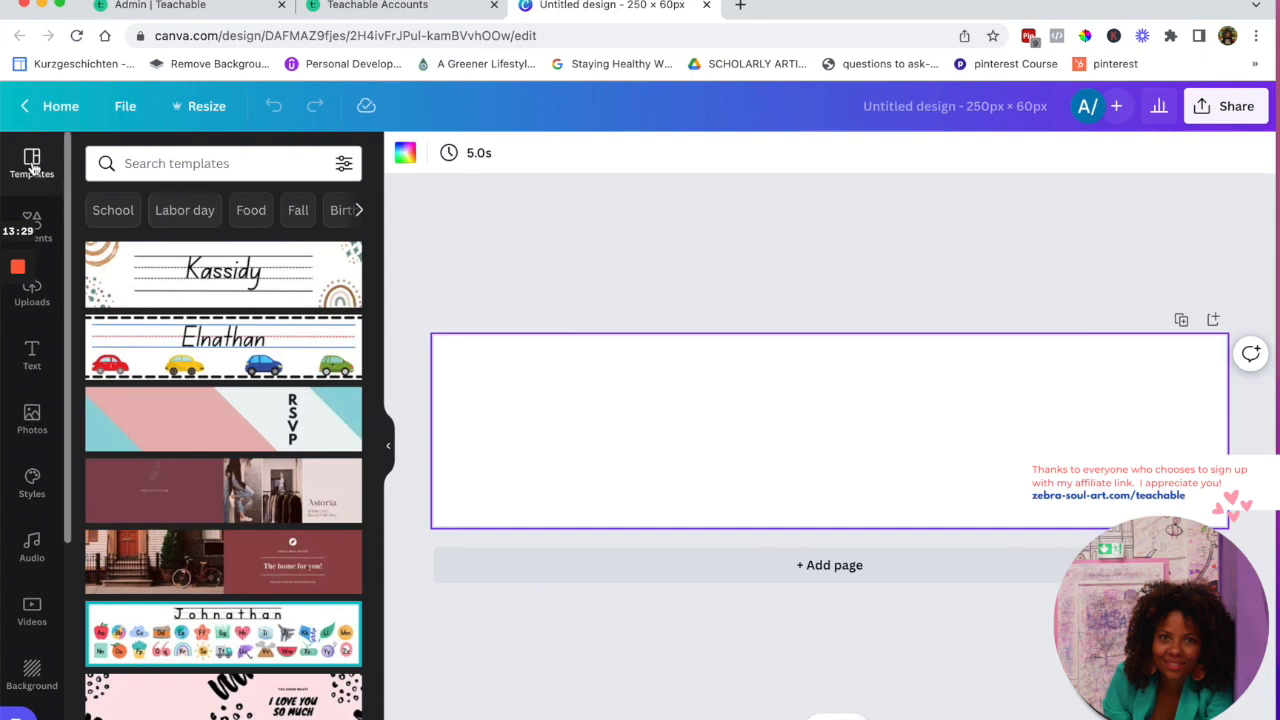
scroll(190, 390, down, 2)
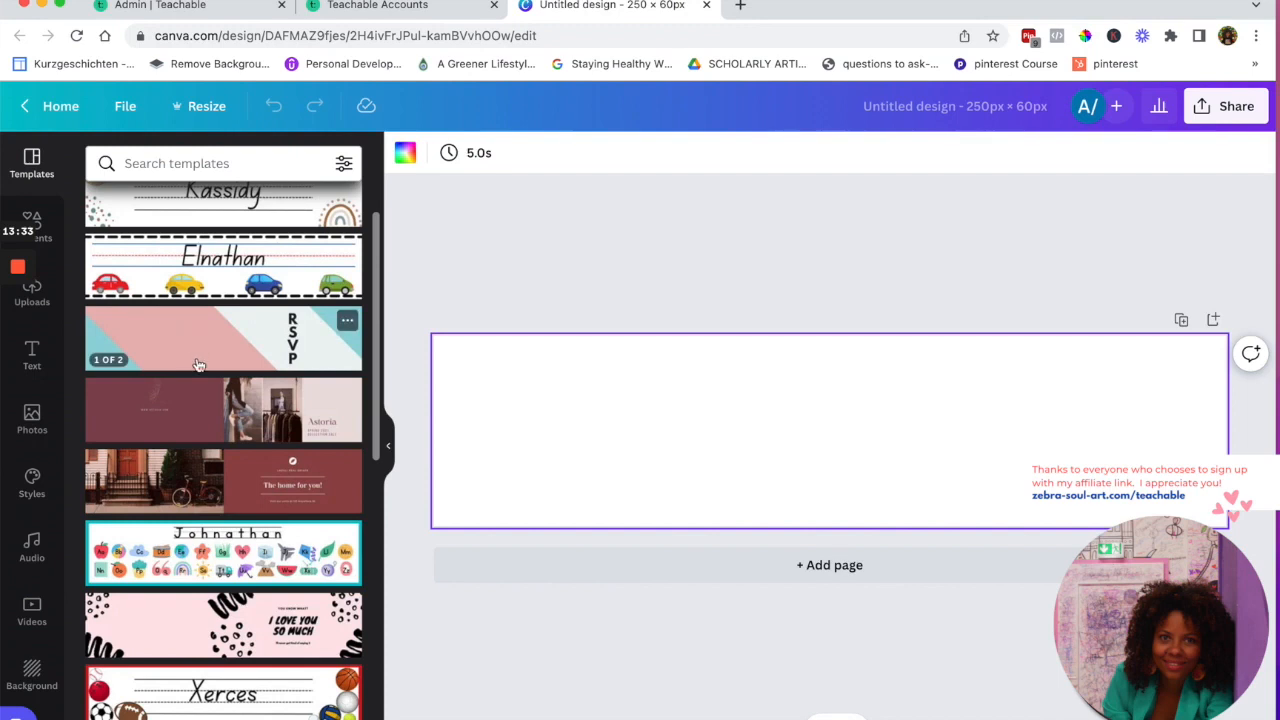
scroll(228, 478, down, 3)
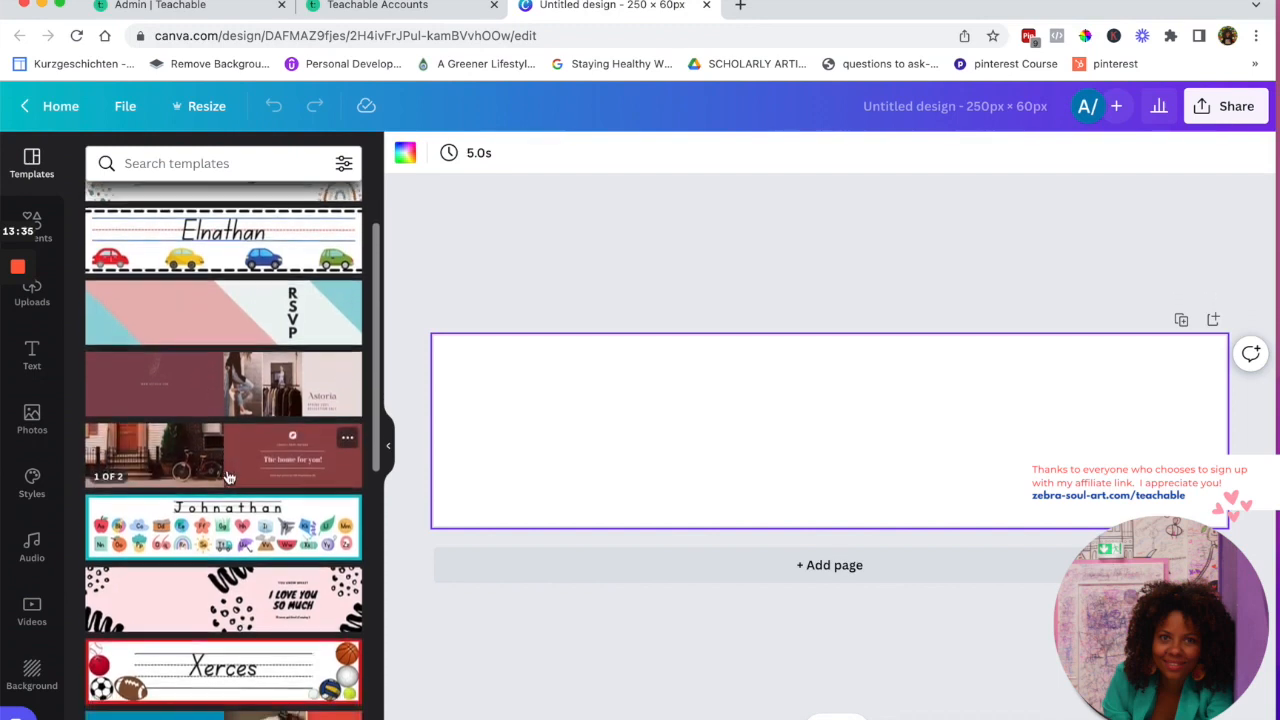
scroll(228, 478, down, 5)
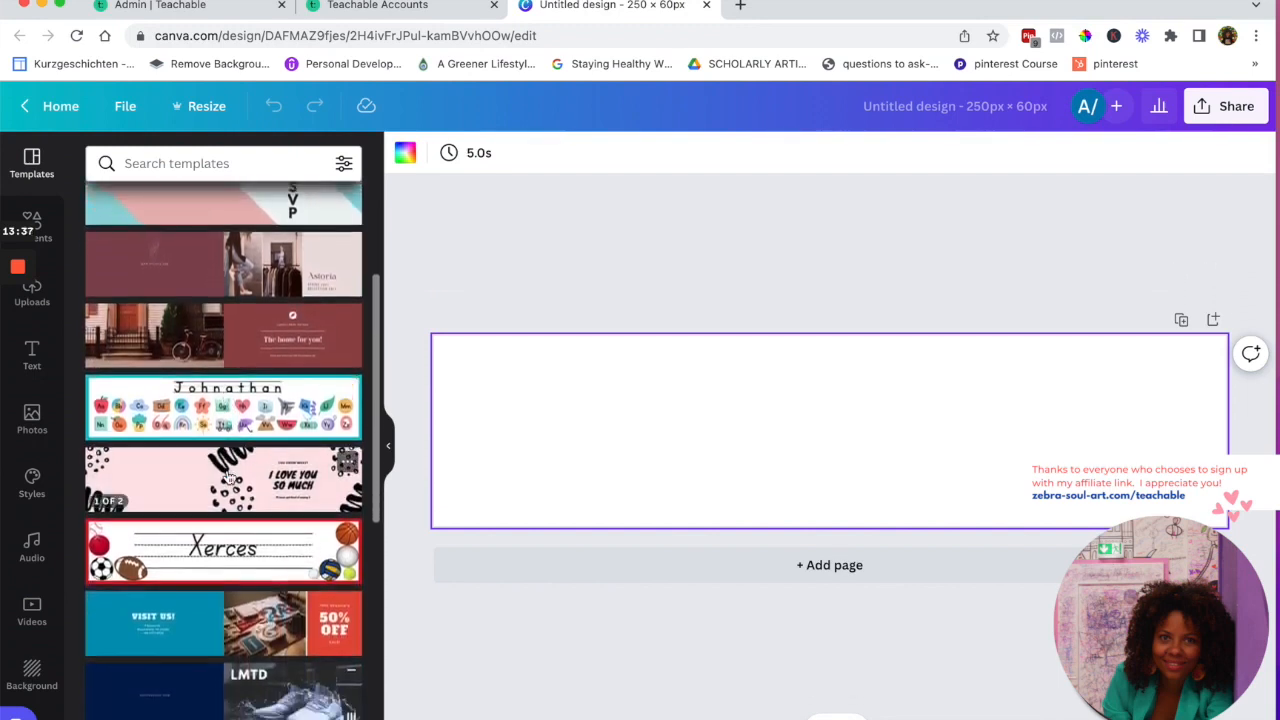
scroll(228, 478, down, 3)
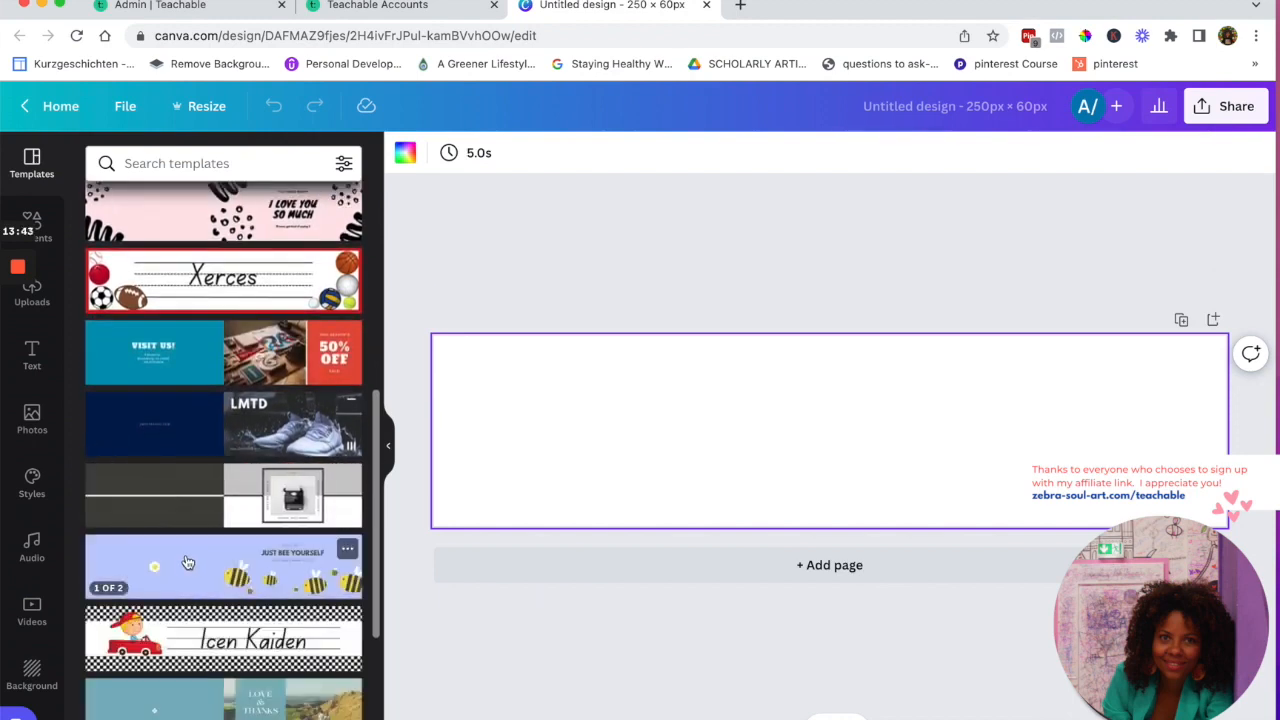
click(189, 566)
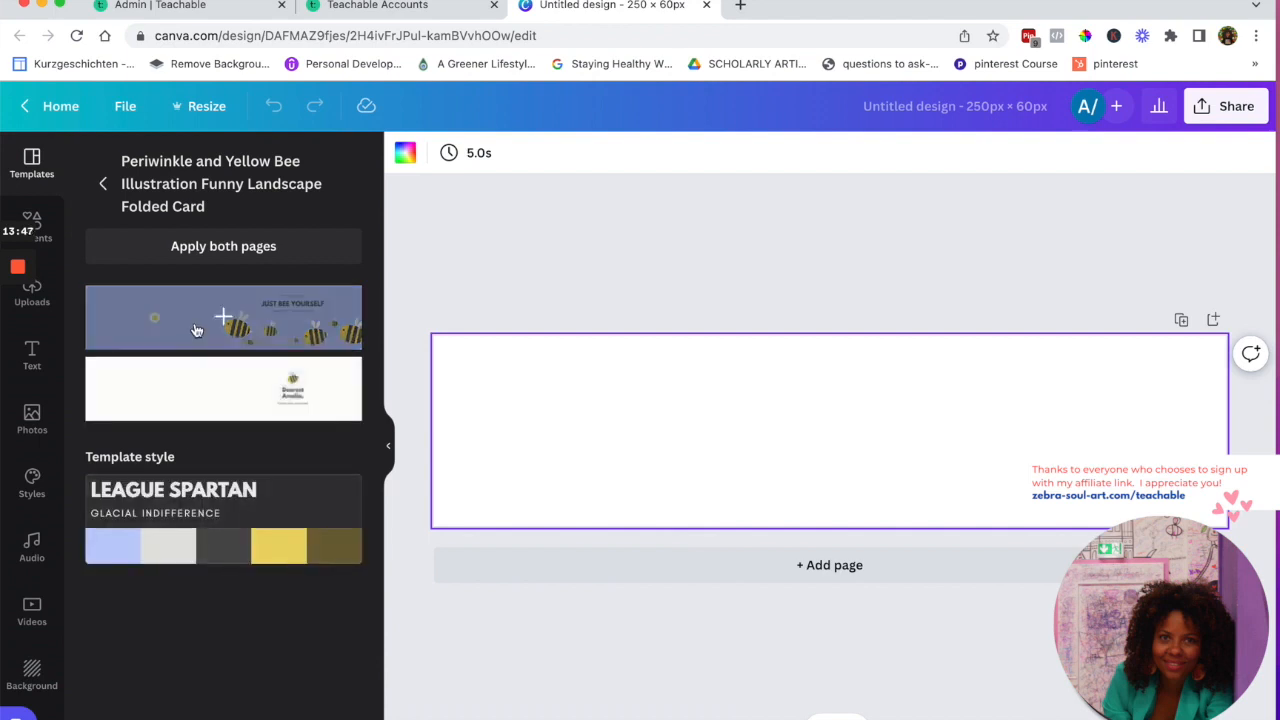
click(197, 330)
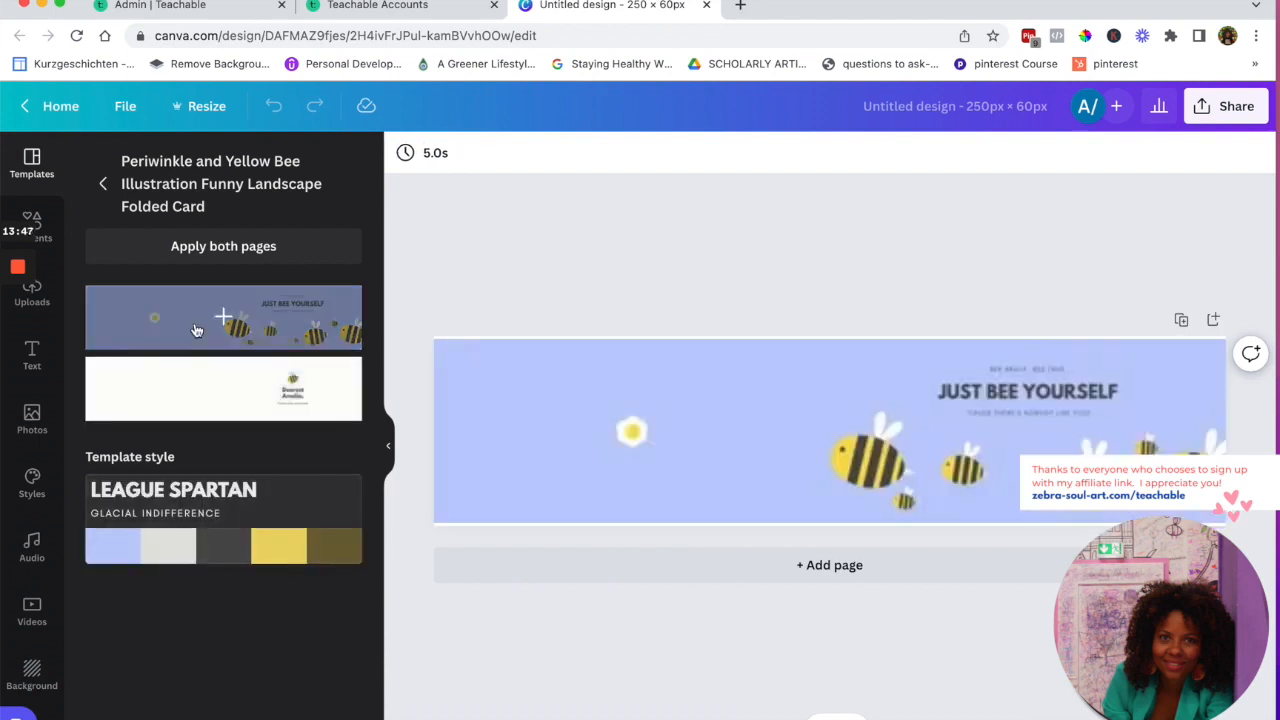
click(814, 425)
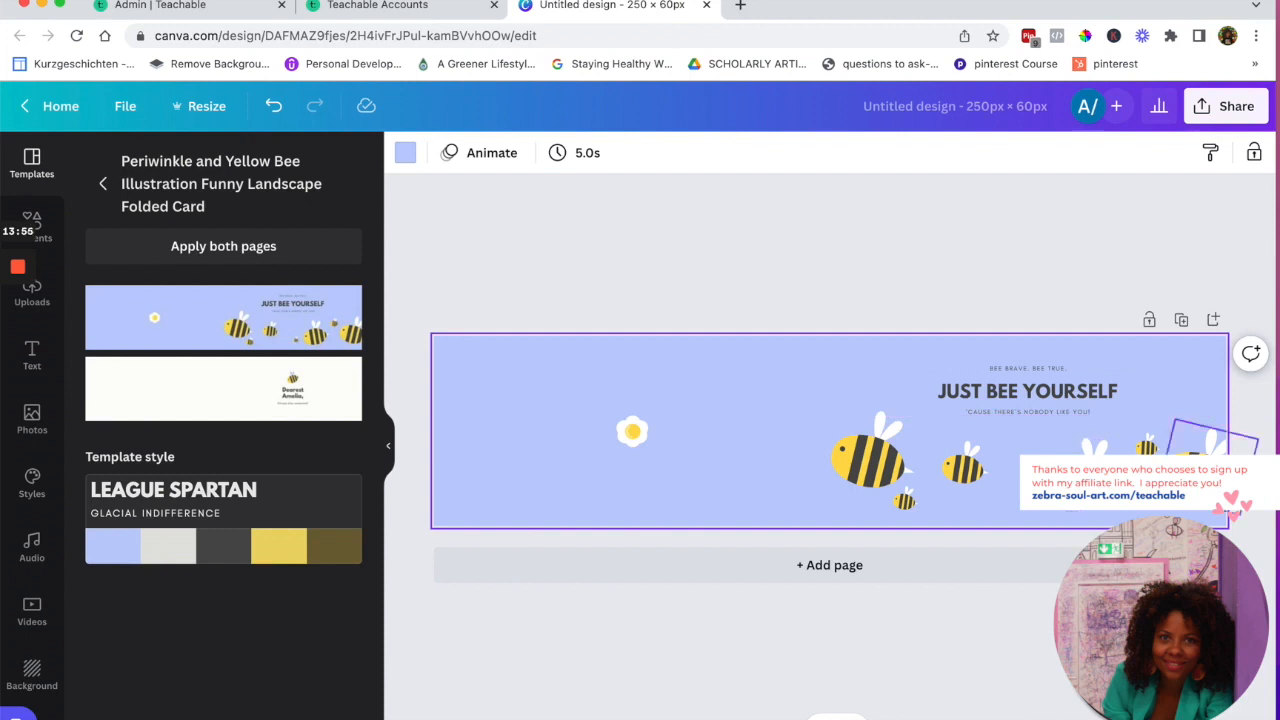
click(273, 110)
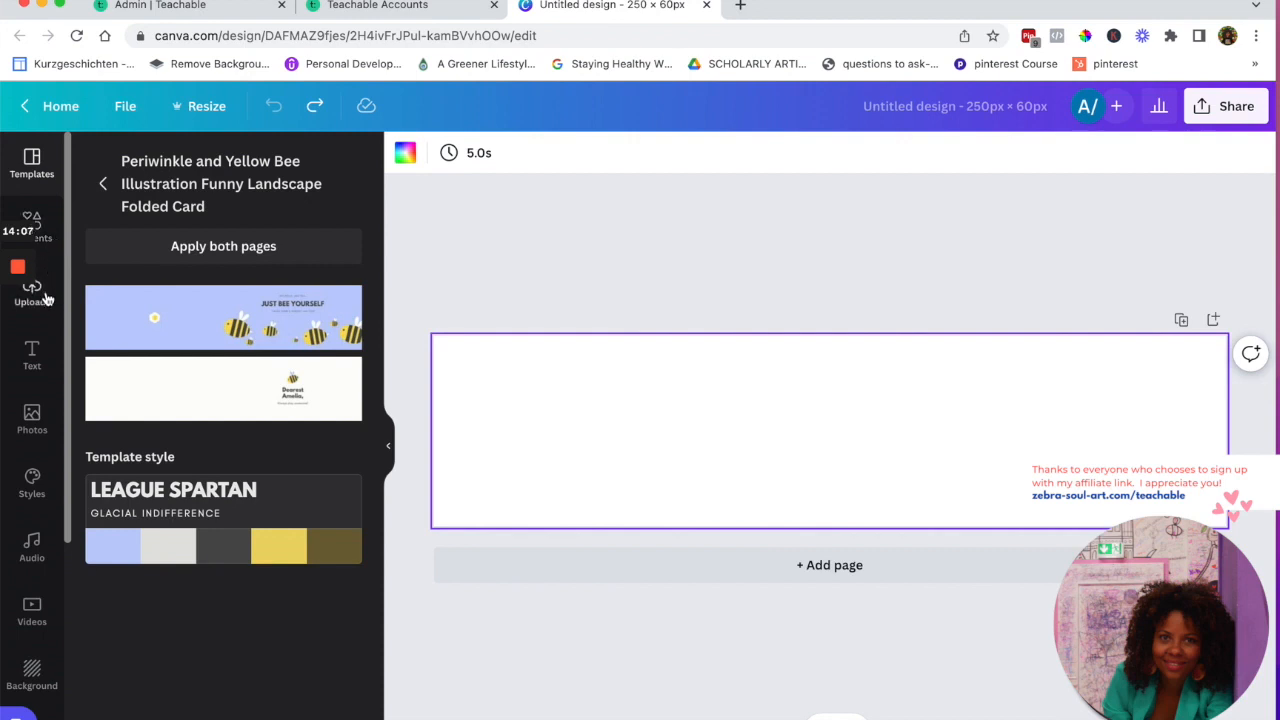
Add a heading to the blank logo design and reduce its font size to 17,5
click(33, 355)
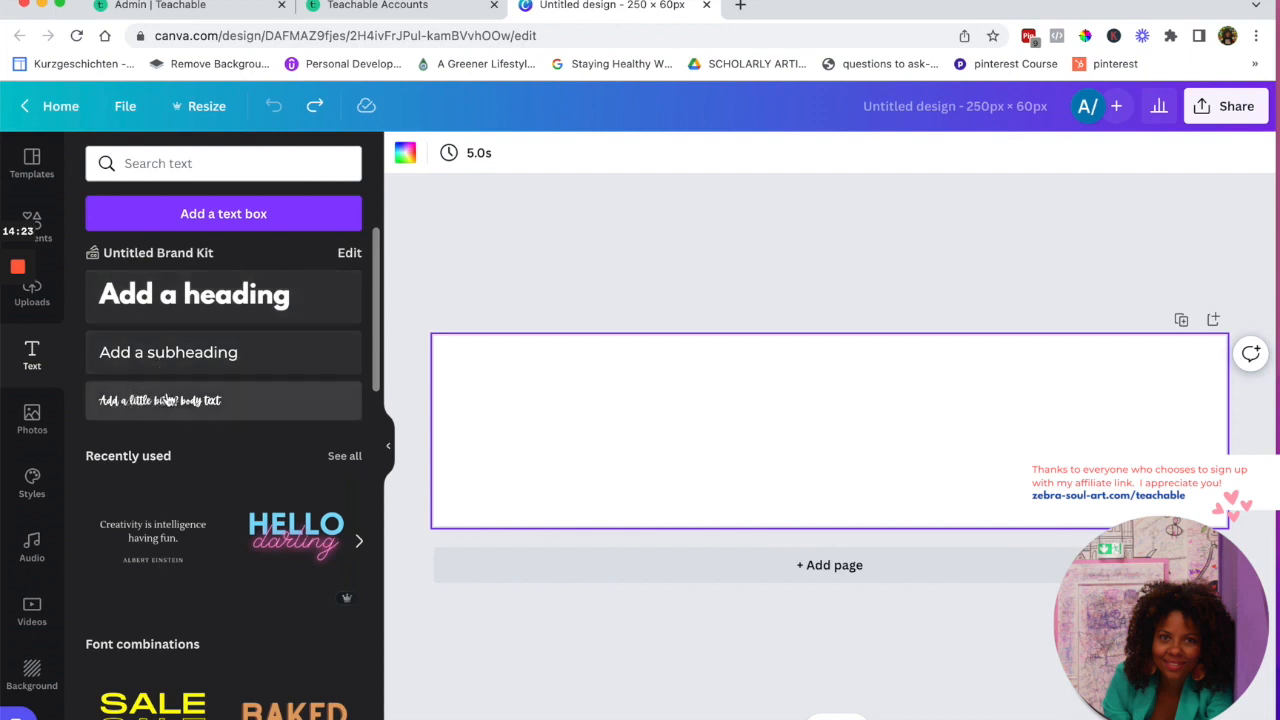
click(176, 303)
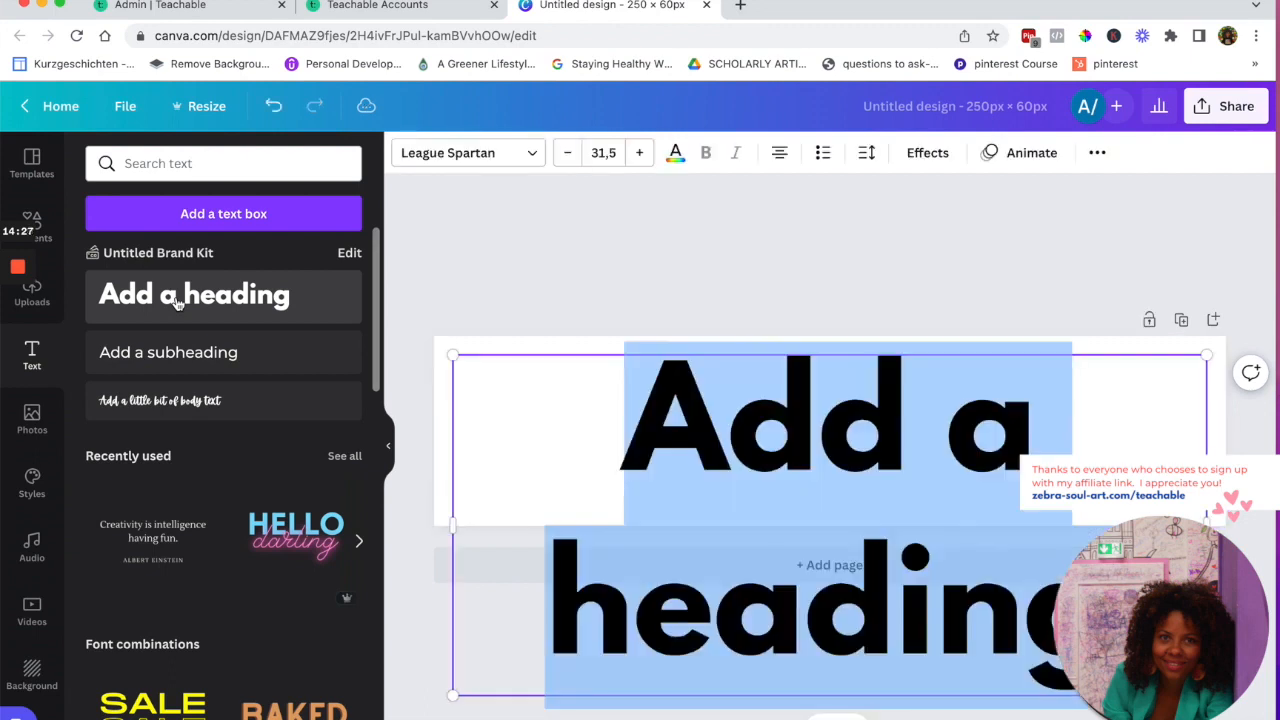
click(567, 158)
click(567, 158)
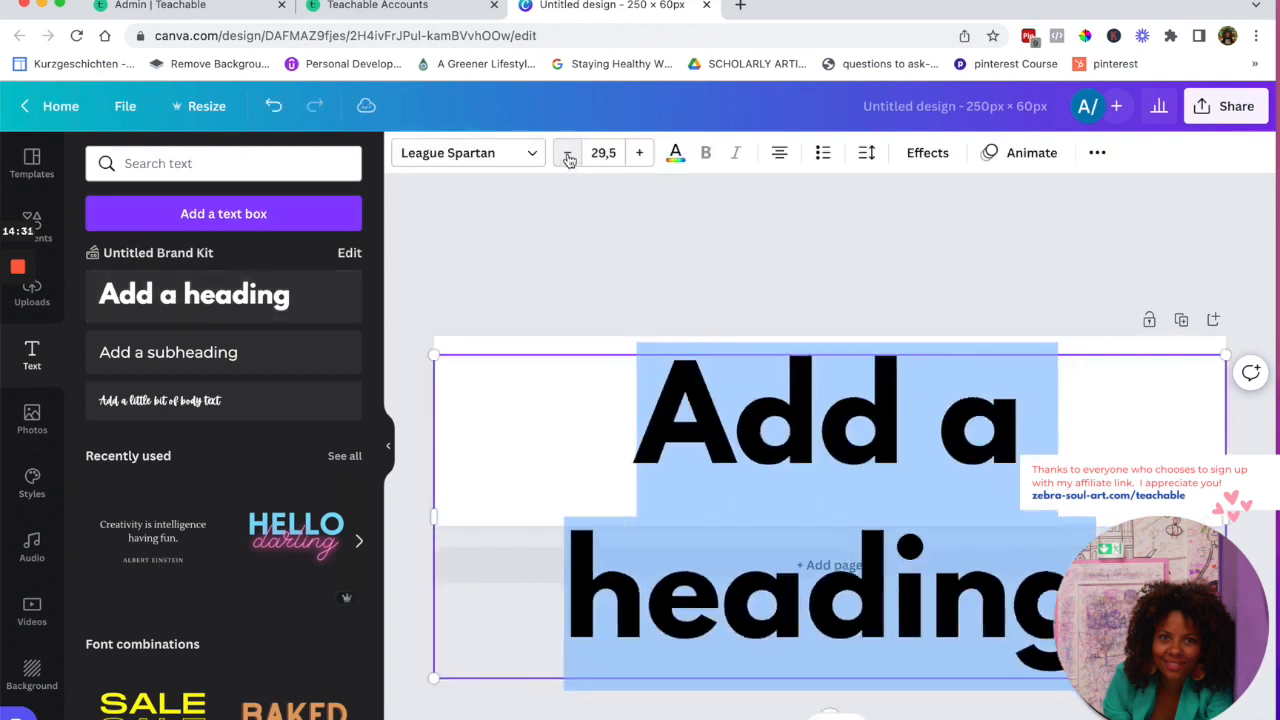
click(567, 158)
click(567, 158)
click(567, 158)
click(567, 158)
click(567, 158)
click(567, 158)
click(567, 158)
click(567, 158)
click(567, 158)
click(567, 158)
click(567, 158)
click(567, 158)
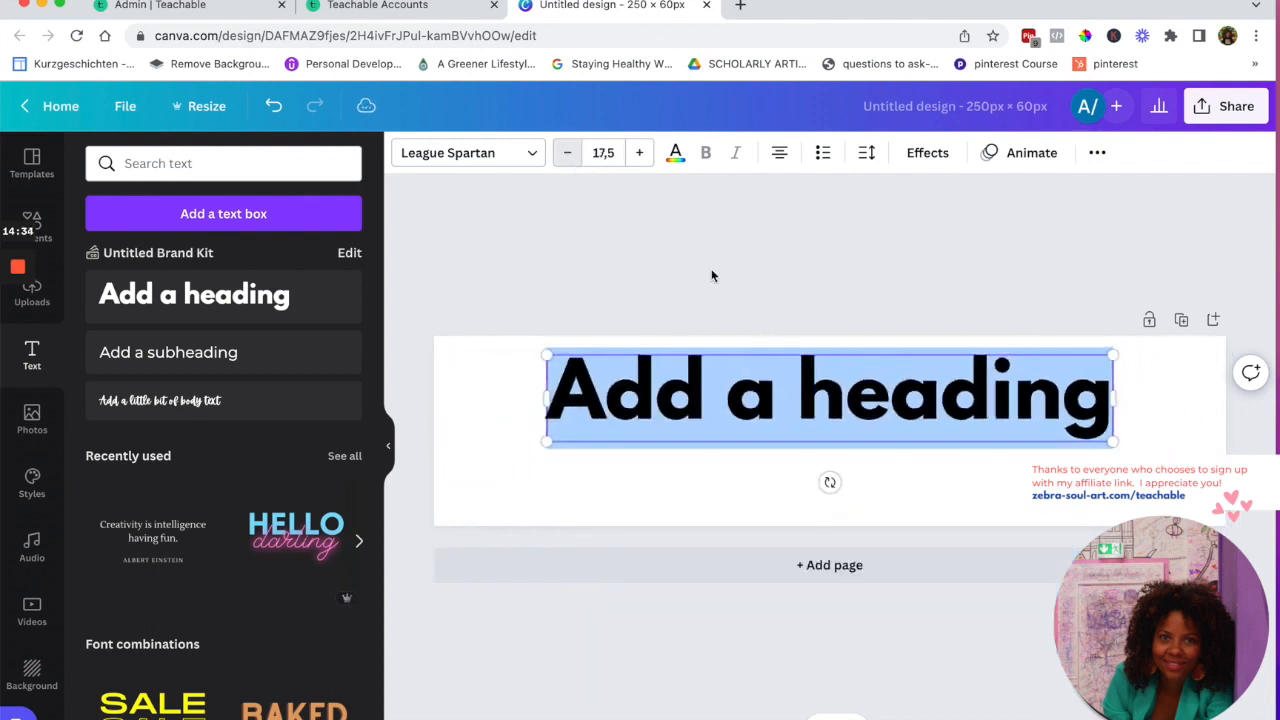
Centre the heading on the logo canvas and replace its text with "Zebra Soul Art"
click(811, 284)
mouse_move(815, 434)
mouse_down()
mouse_move(820, 451)
mouse_move(818, 435)
mouse_up()
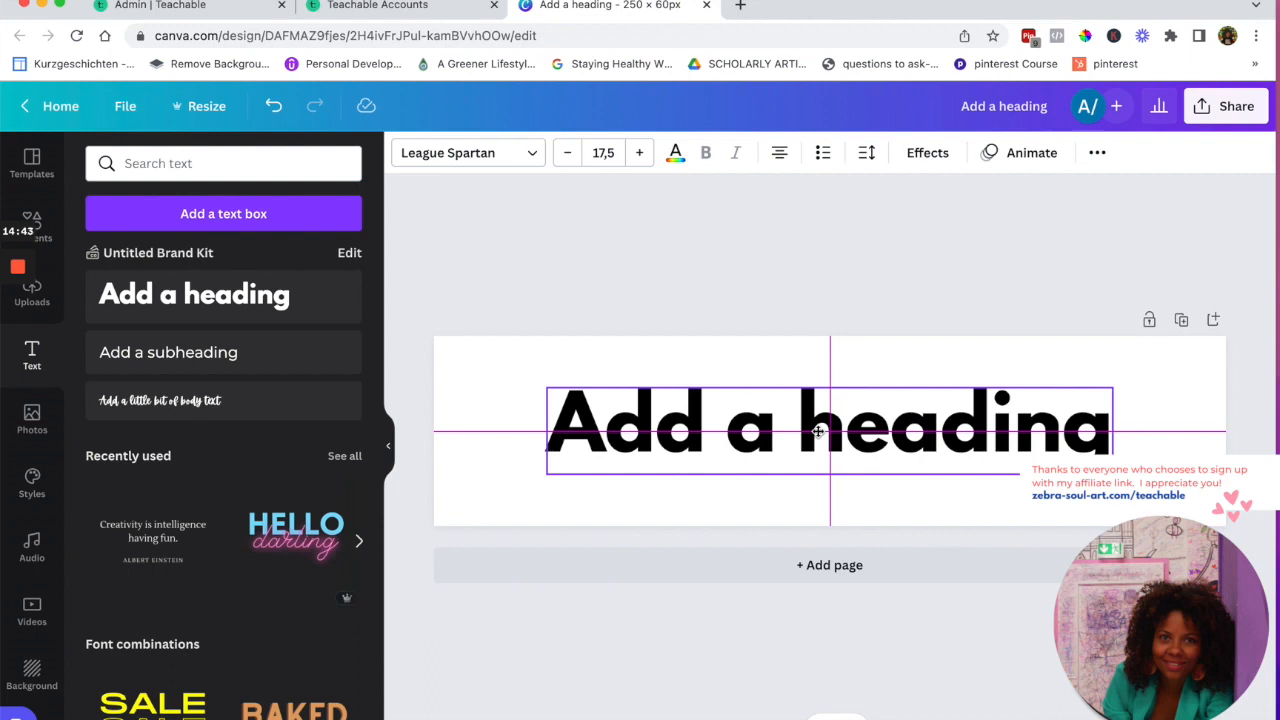
double_click(808, 430)
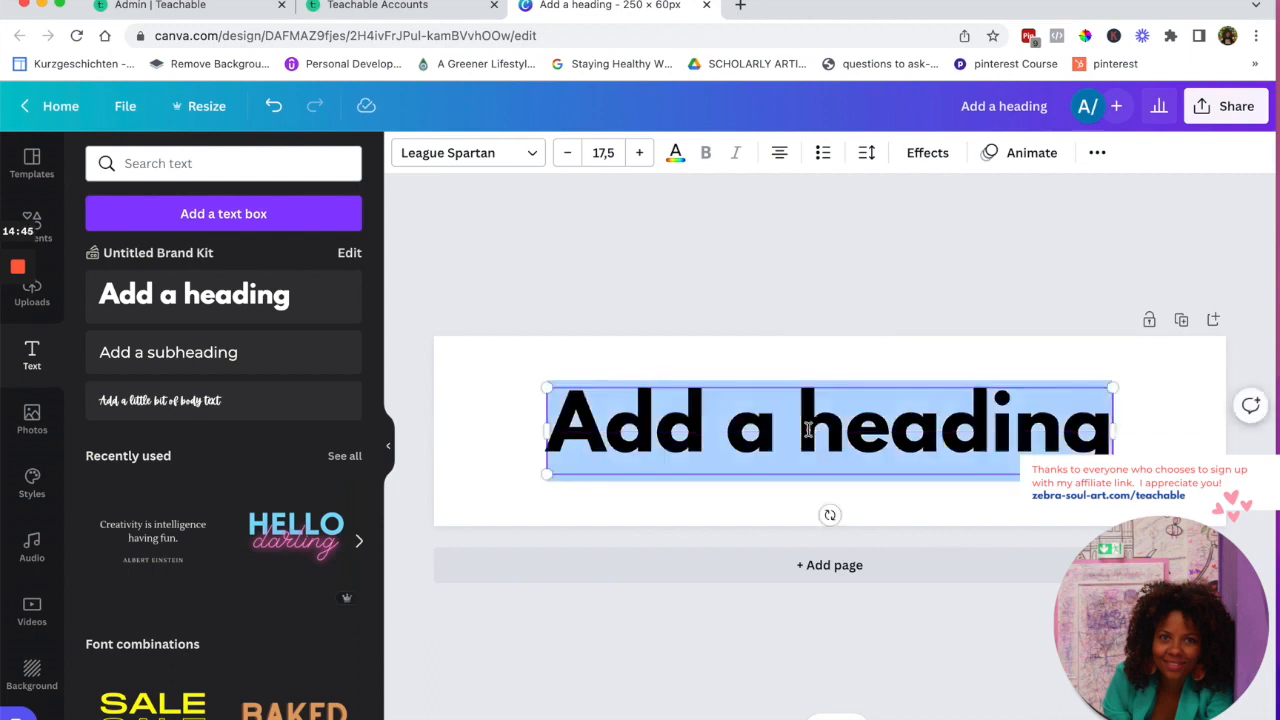
text(Ze)
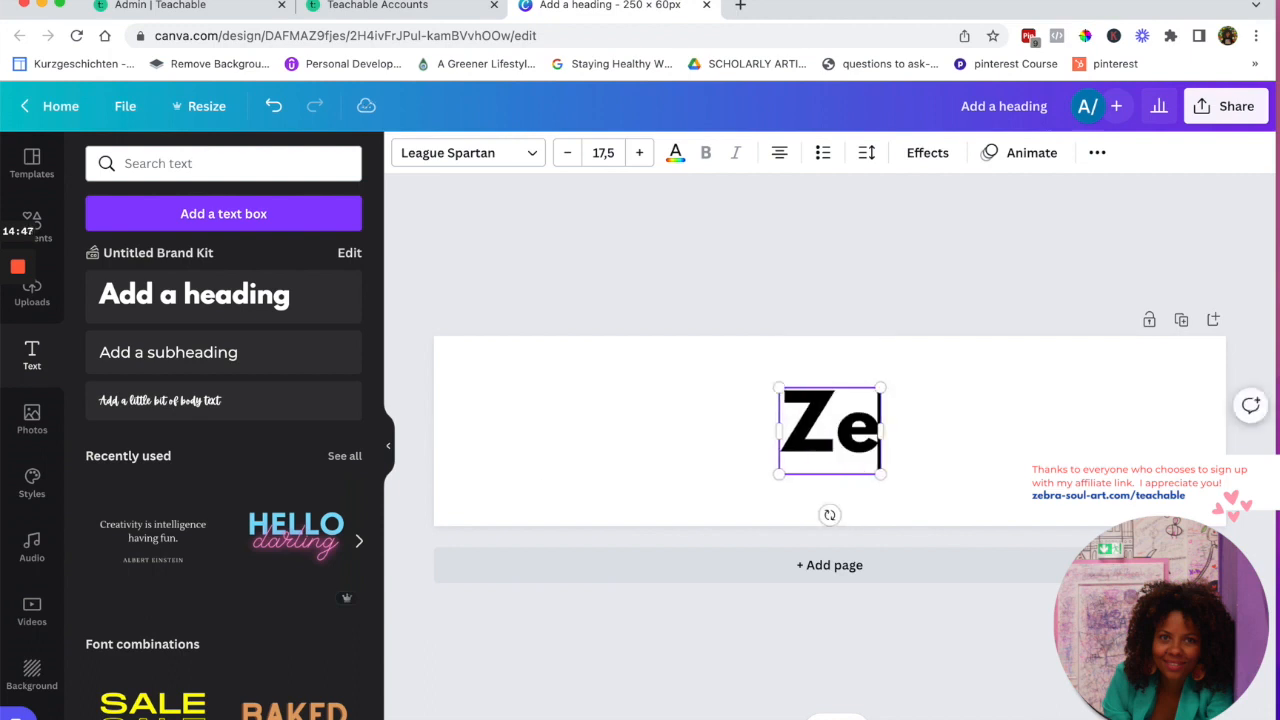
text(bra S)
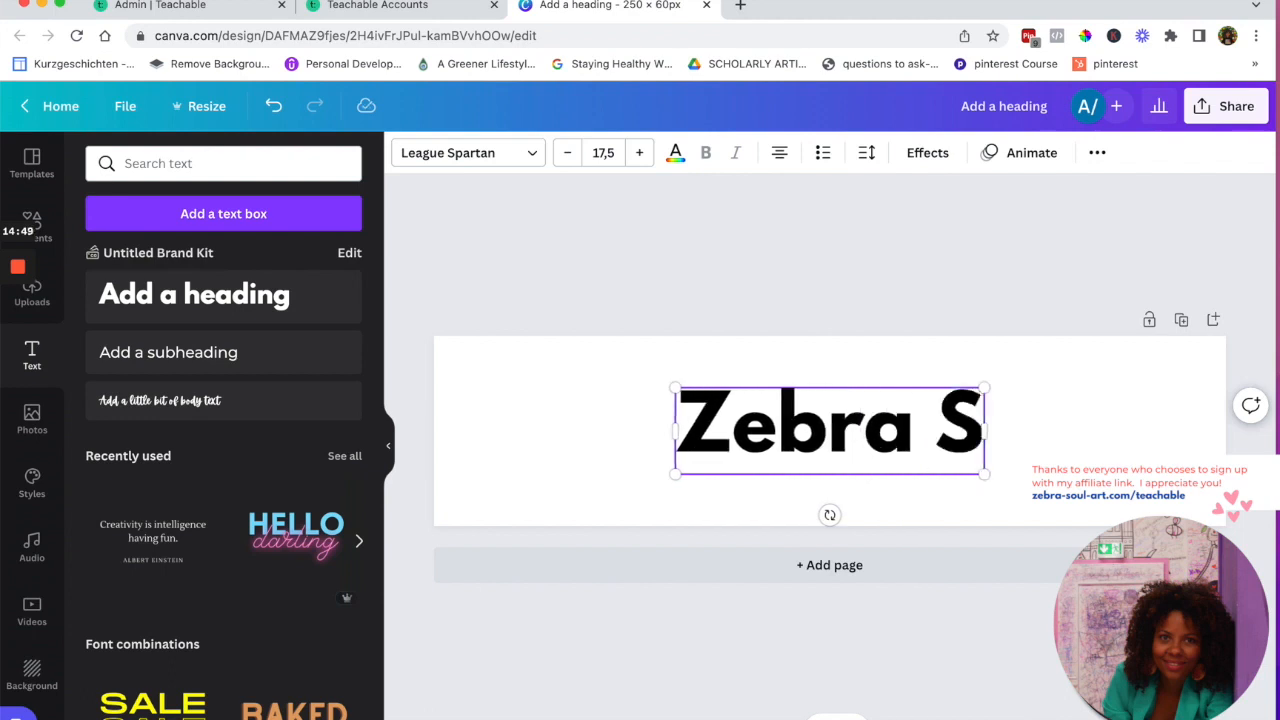
text(oul Art)
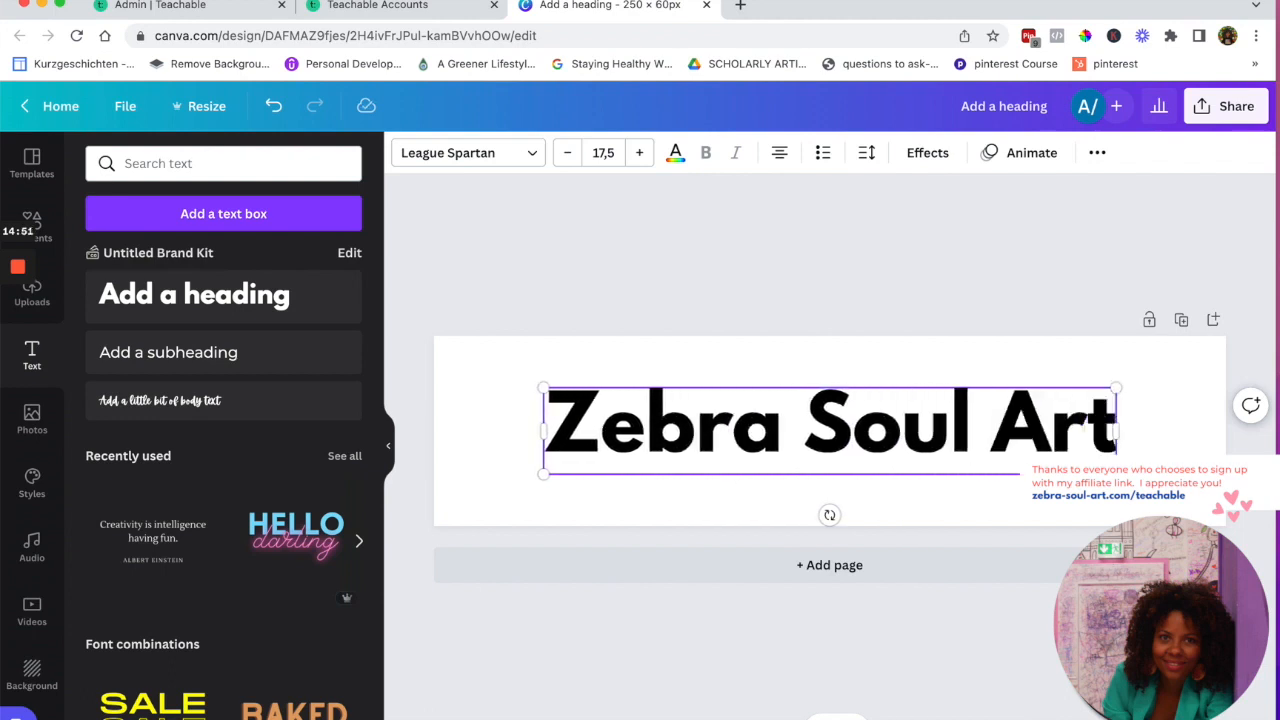
Try the Apricots, Frutilla Script and Adele I fonts on the Zebra Soul Art text
click(534, 160)
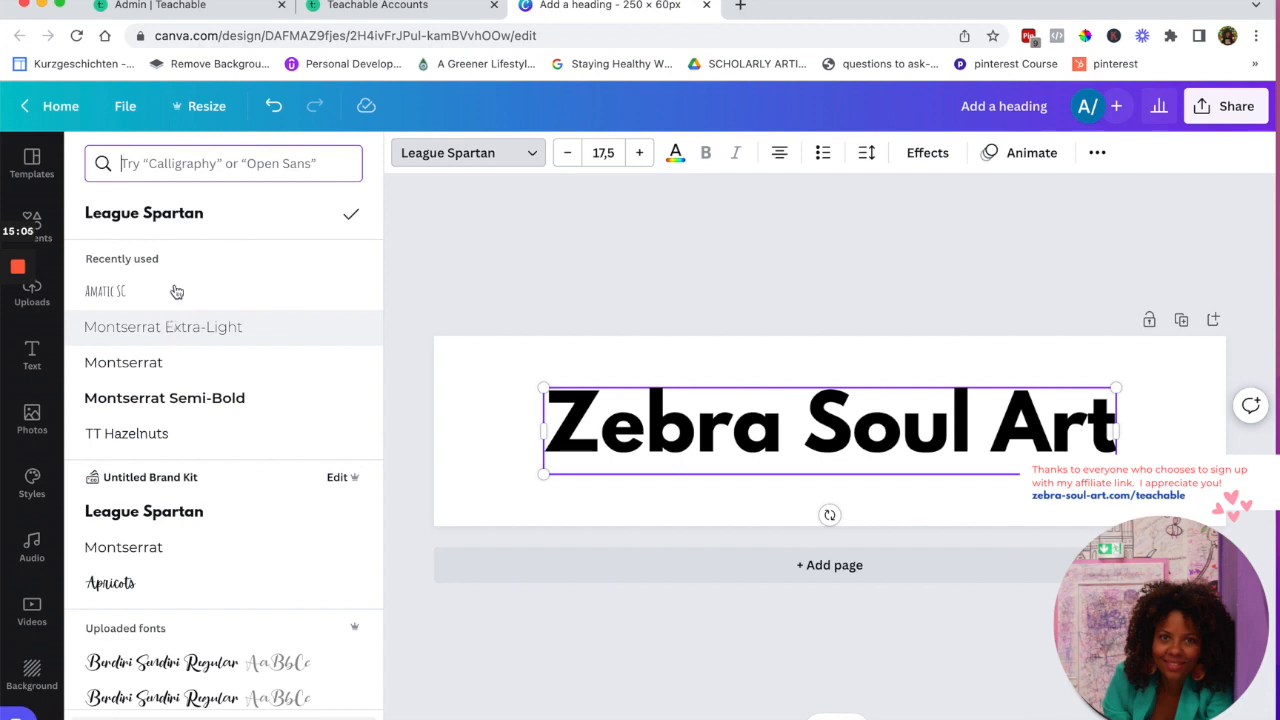
scroll(190, 387, down, 1)
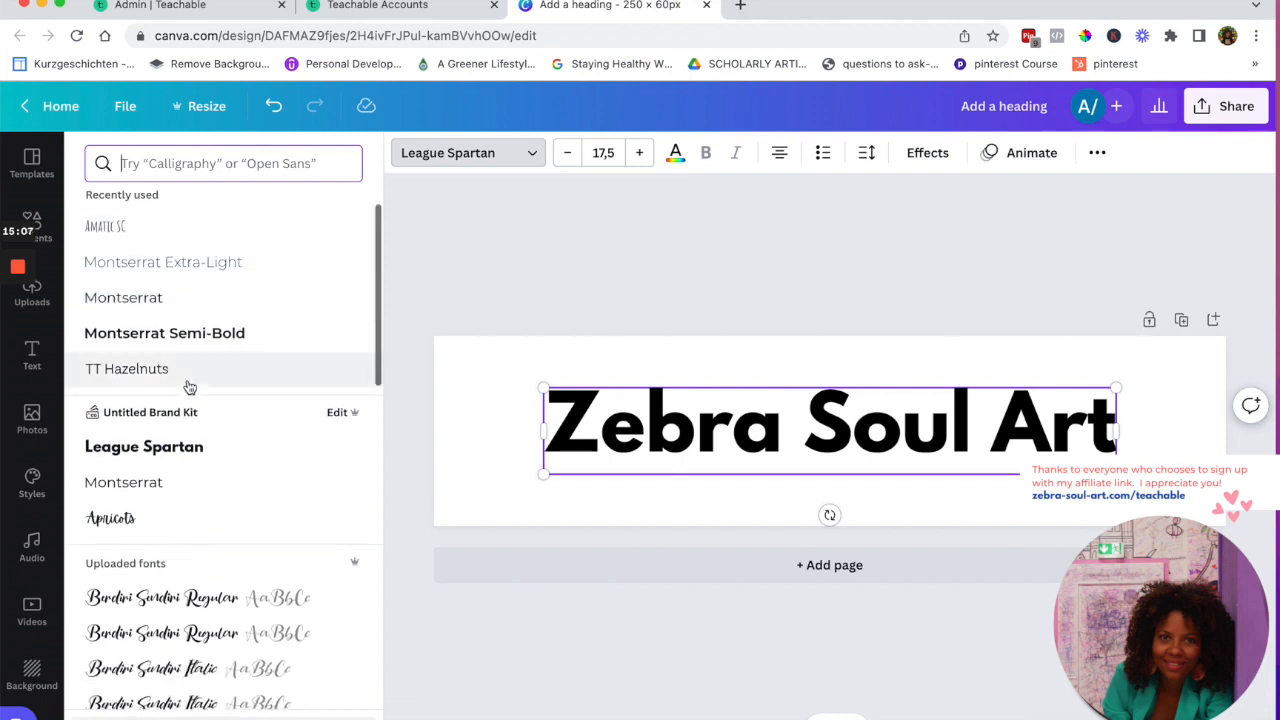
click(112, 518)
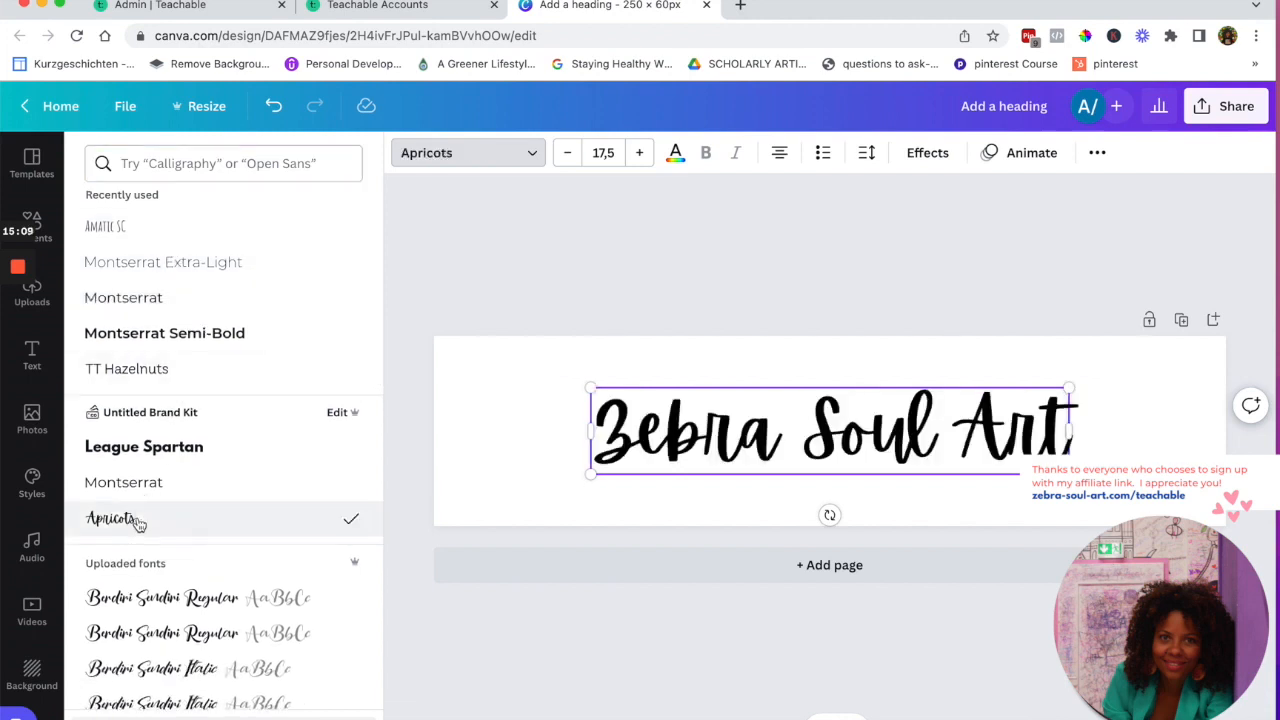
scroll(140, 530, down, 5)
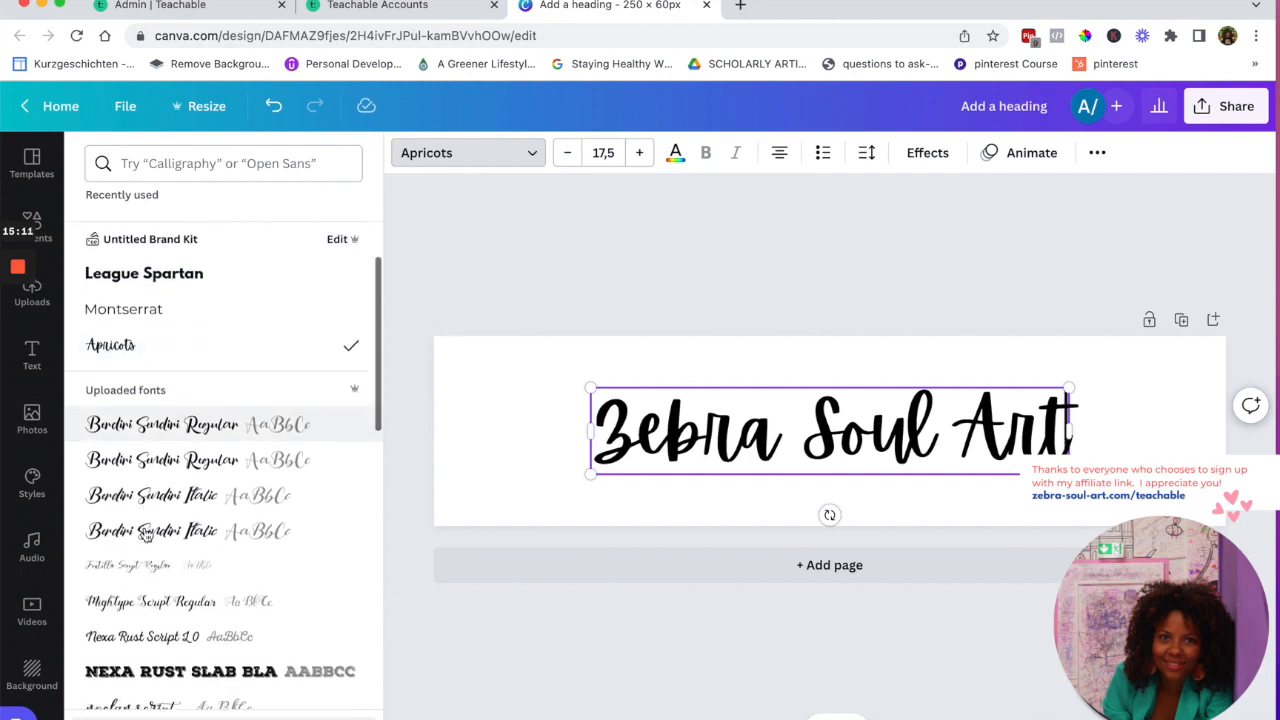
scroll(145, 535, down, 2)
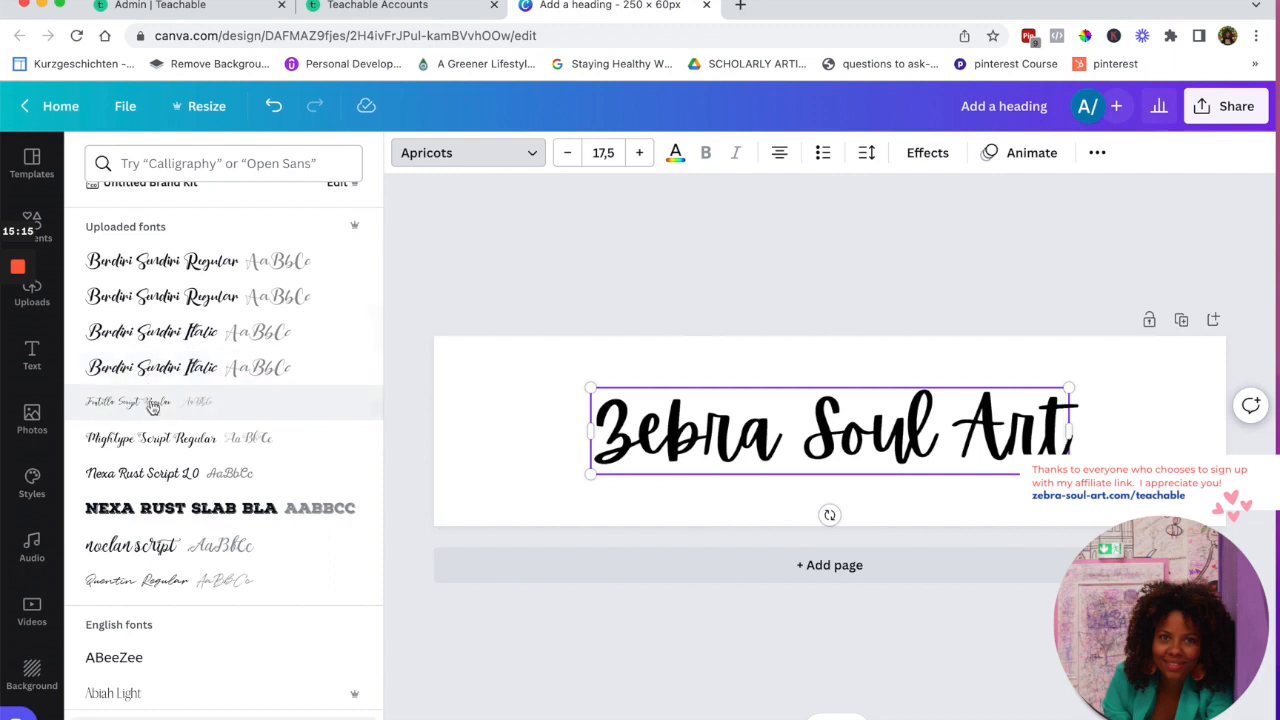
click(145, 408)
scroll(165, 540, down, 5)
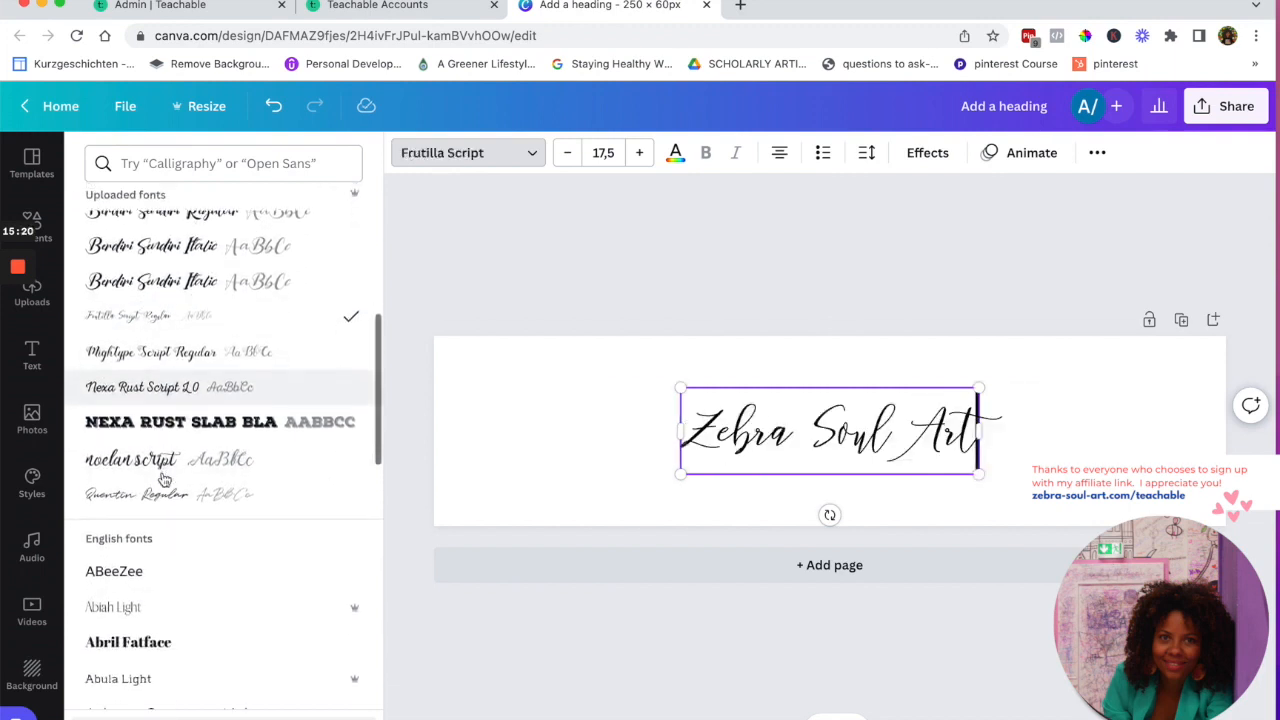
scroll(165, 553, down, 2)
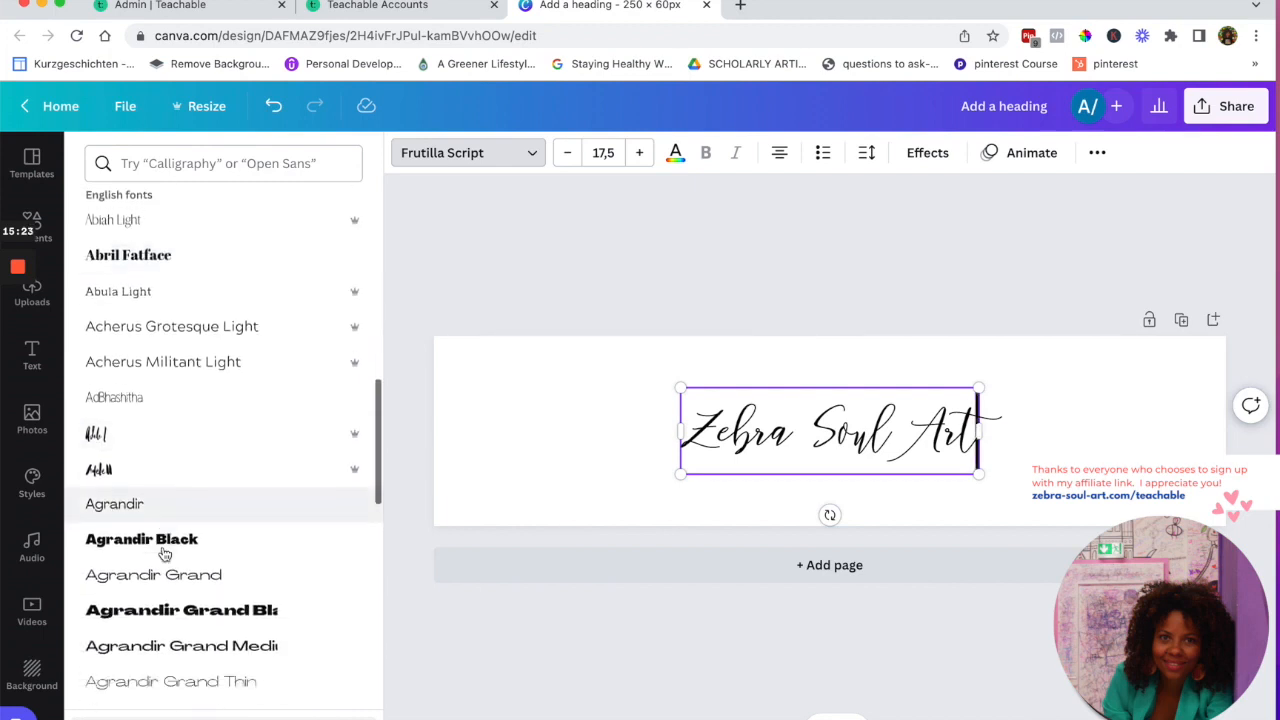
click(105, 410)
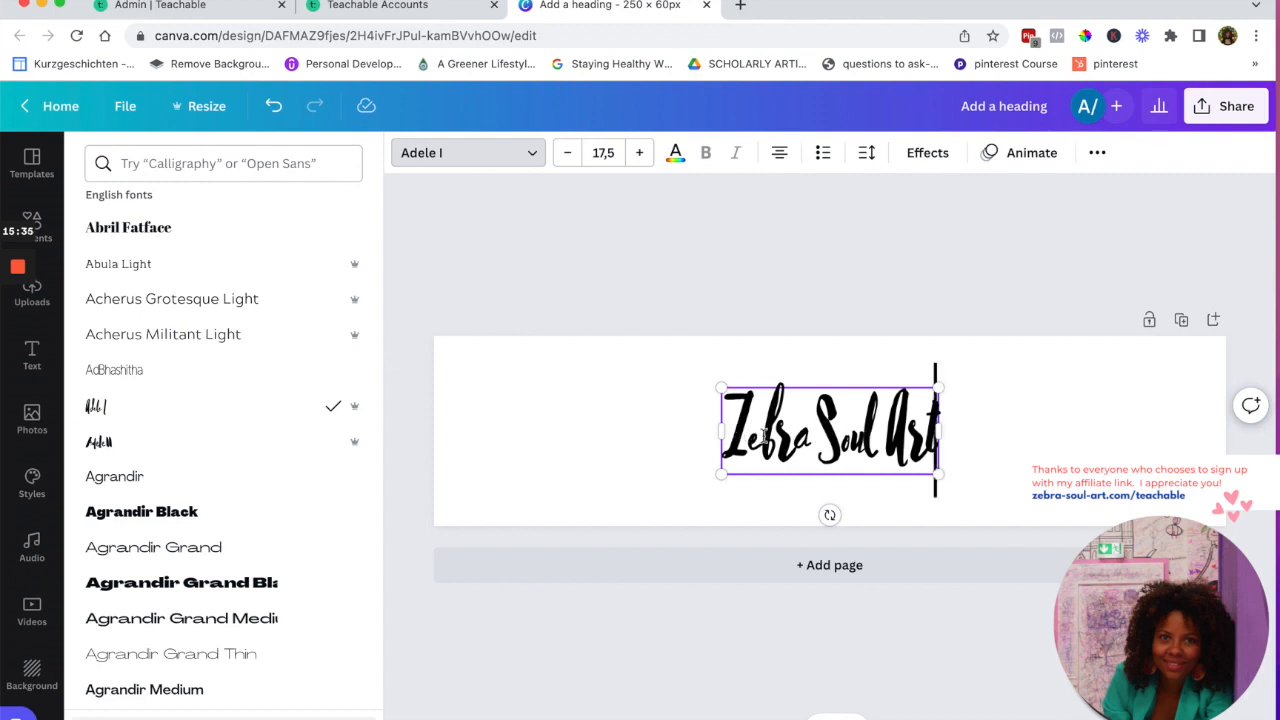
Check which English fonts in the font list are marked as Canva Pro fonts
scroll(193, 365, up, 1)
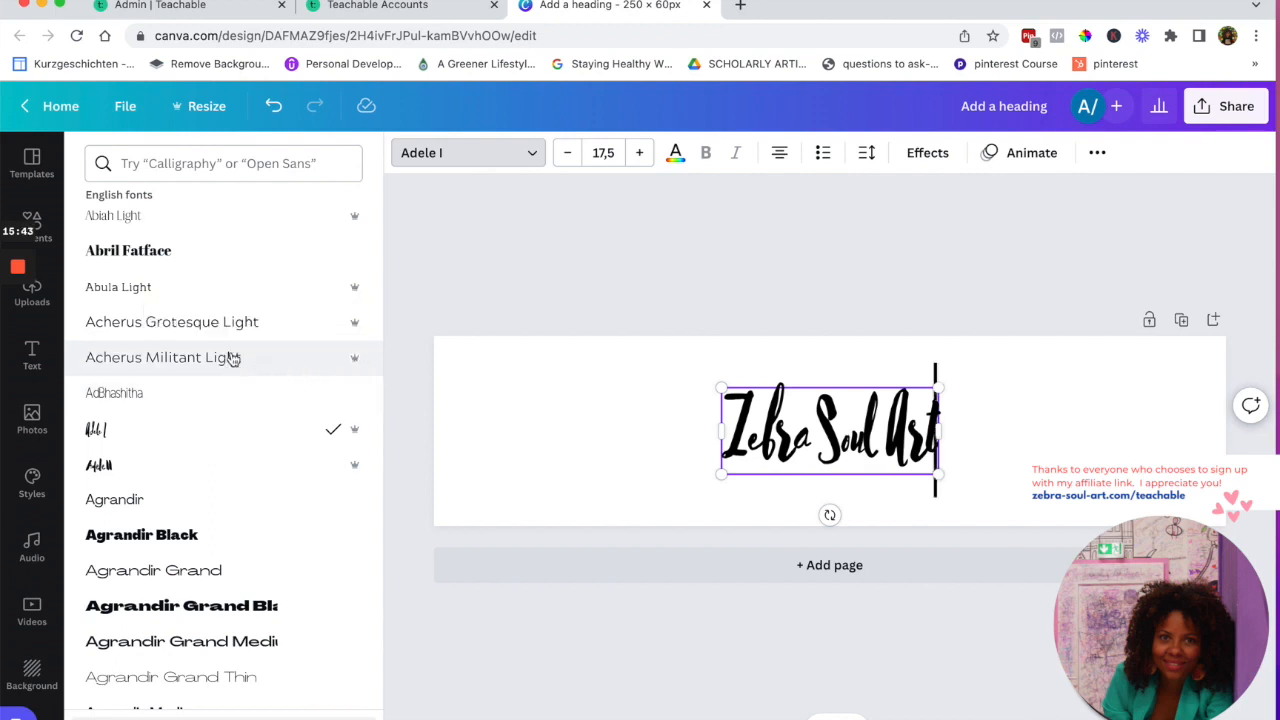
mouse_move(358, 360)
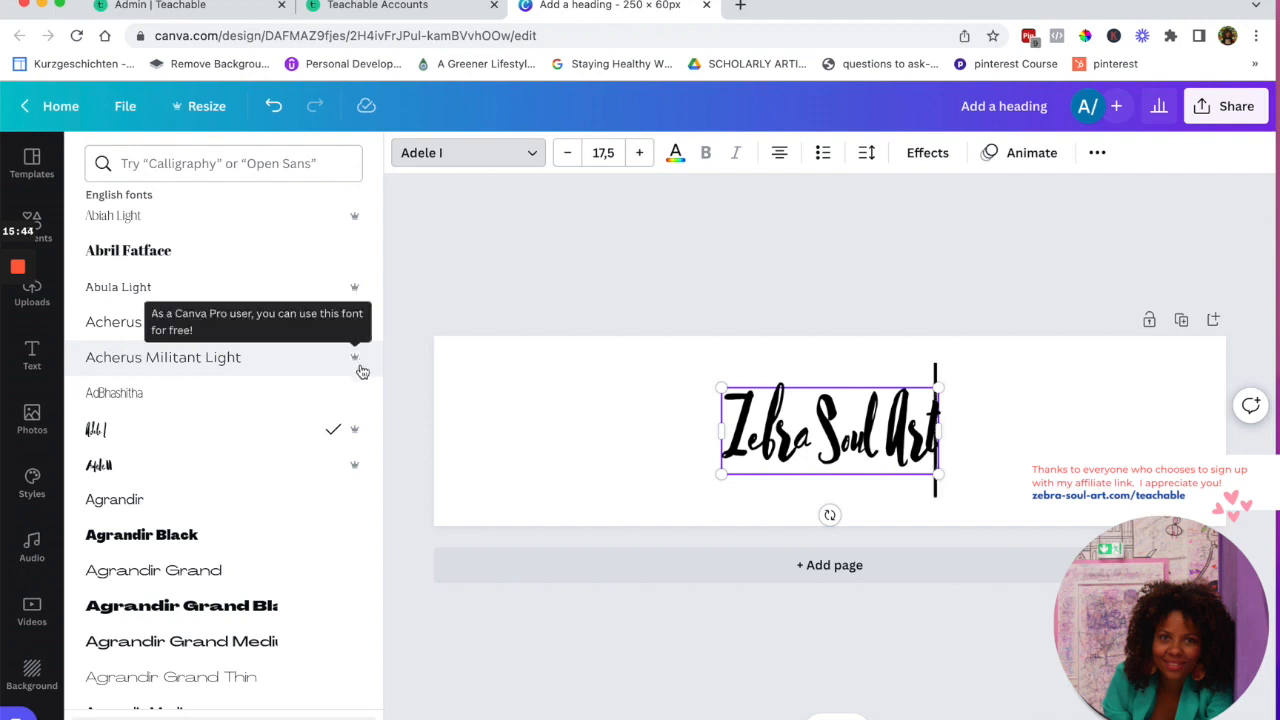
mouse_move(362, 436)
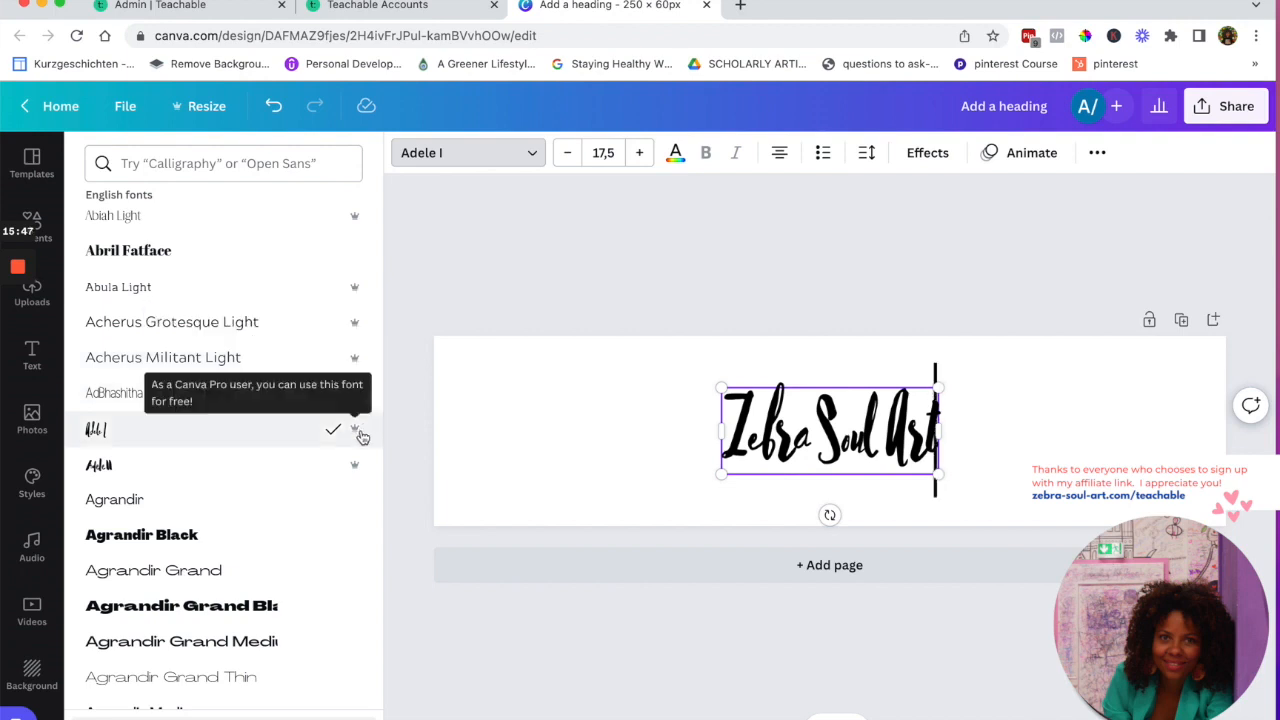
mouse_move(358, 468)
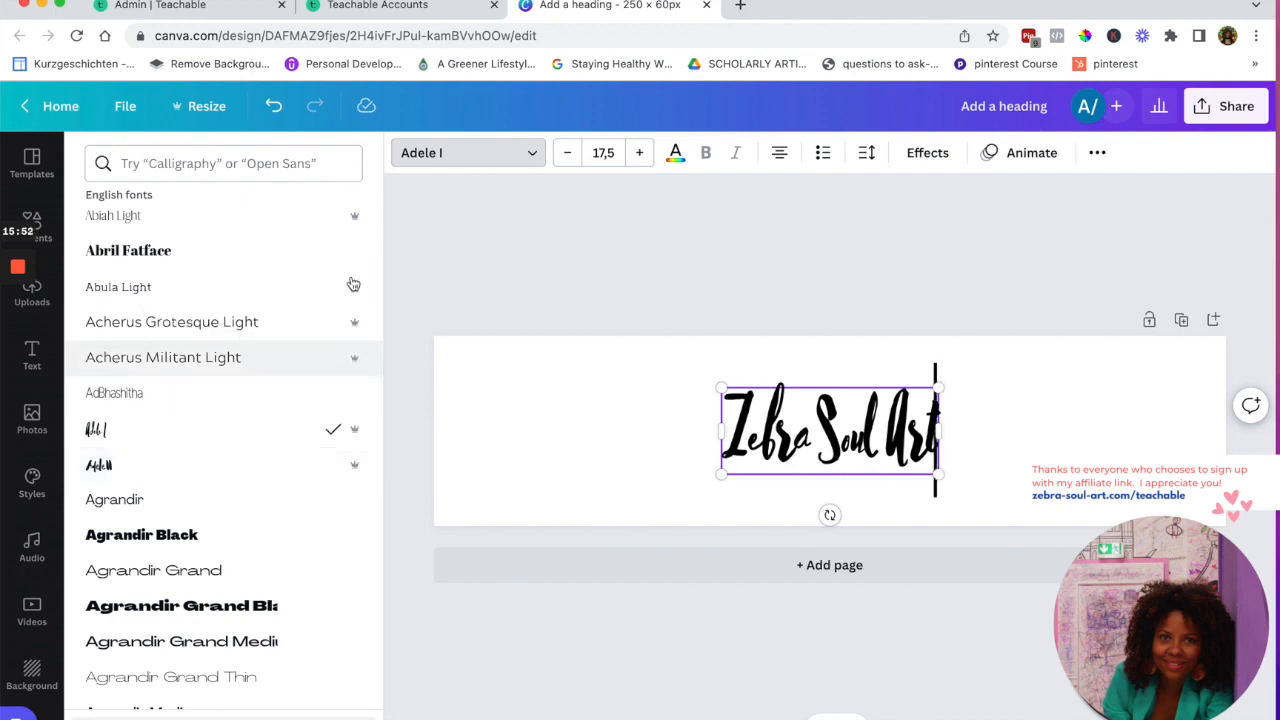
mouse_move(358, 222)
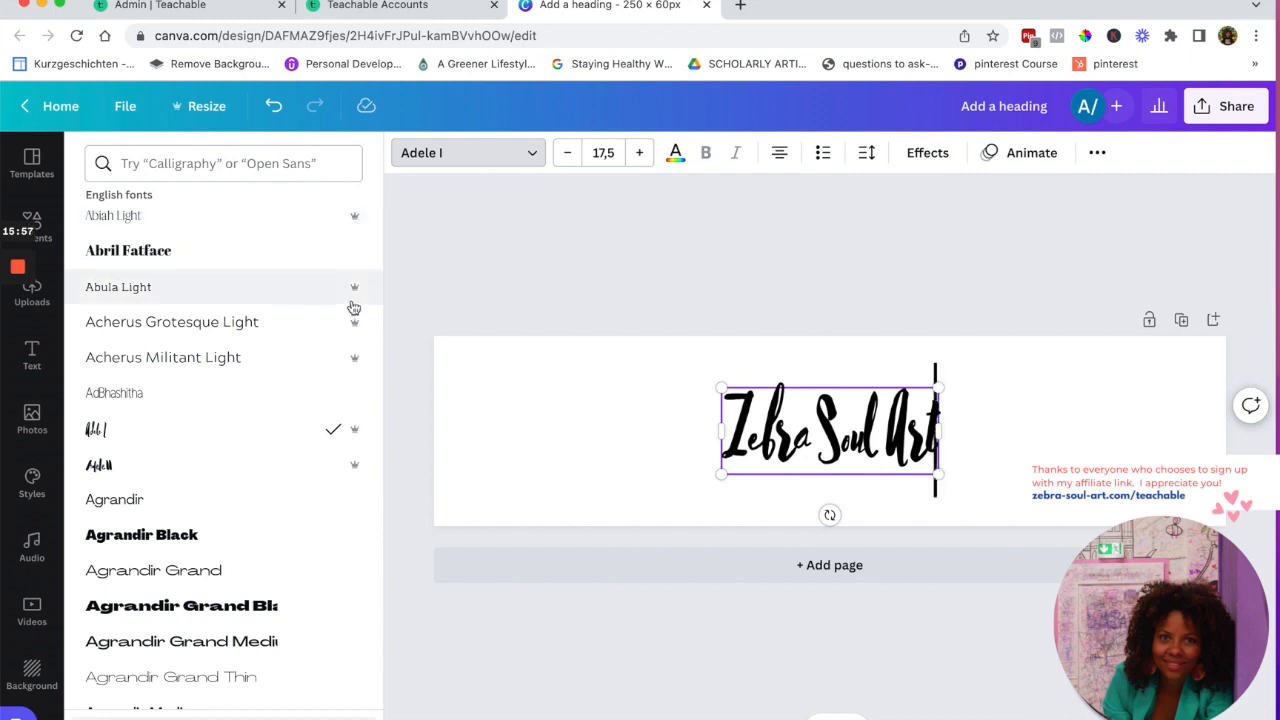
Set the Zebra Soul Art text in the recently used font Amatic SC
scroll(353, 307, up, 5)
scroll(353, 307, up, 3)
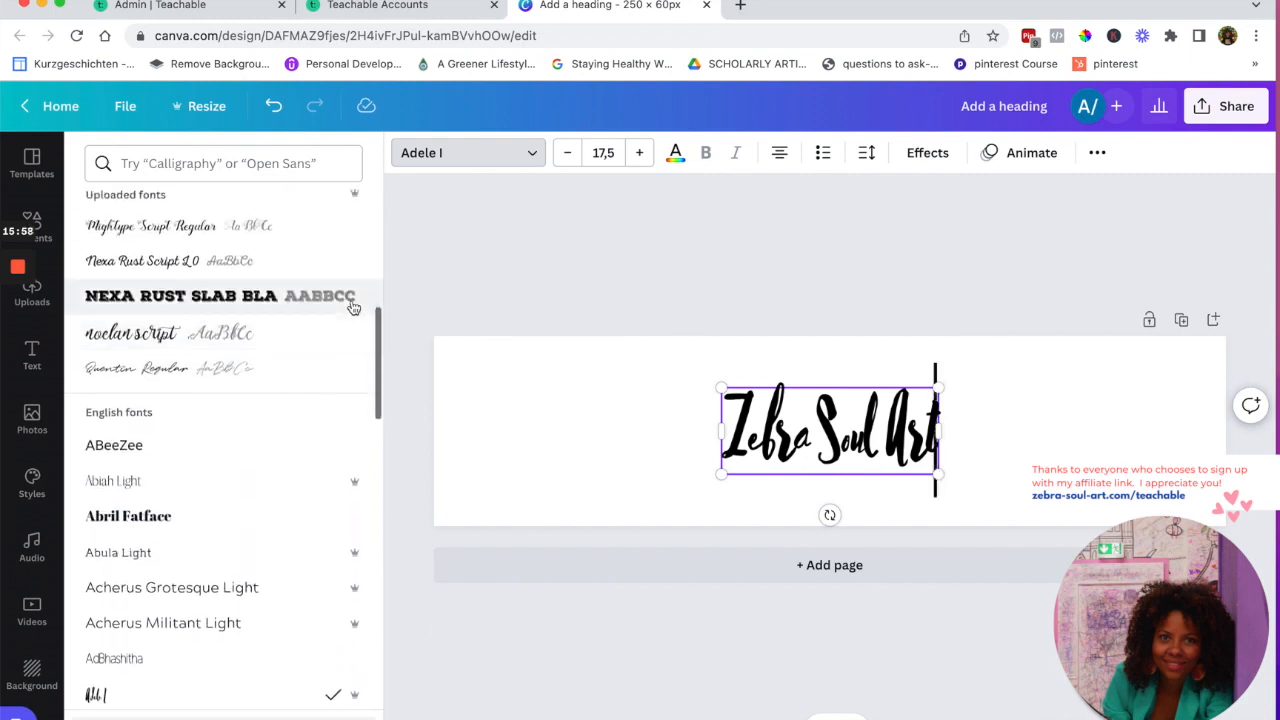
scroll(333, 455, up, 5)
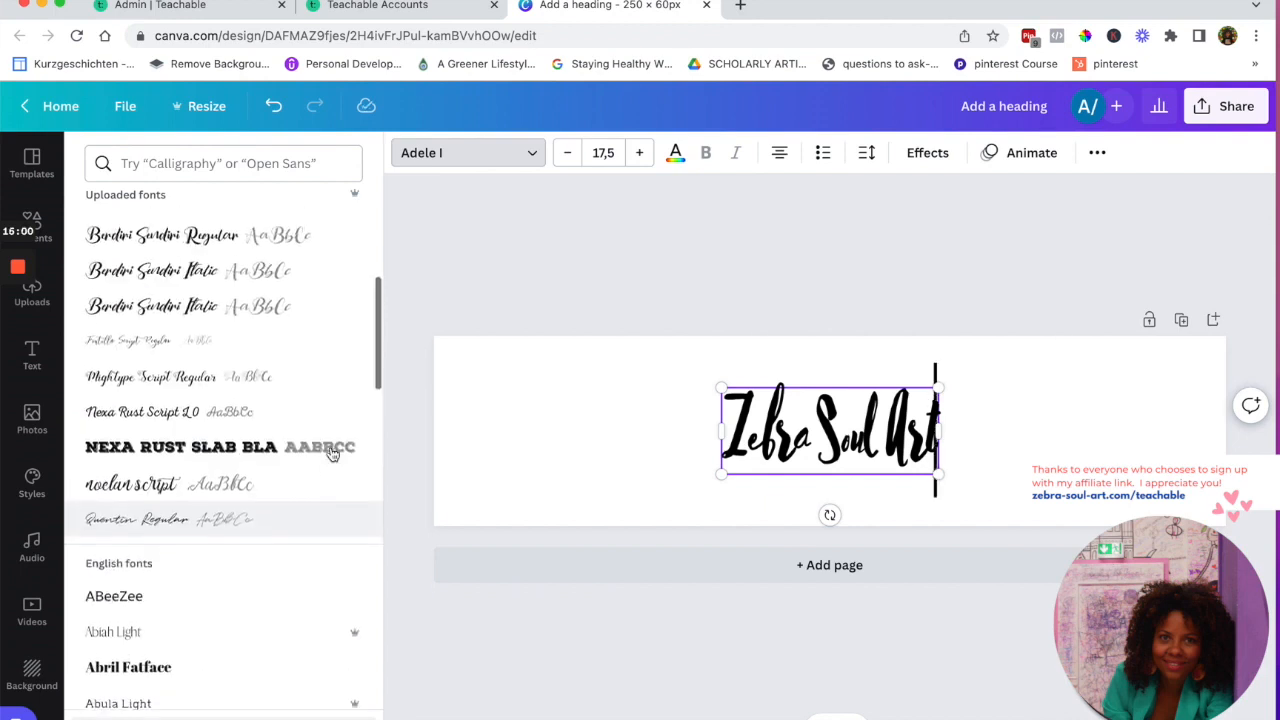
scroll(319, 367, up, 4)
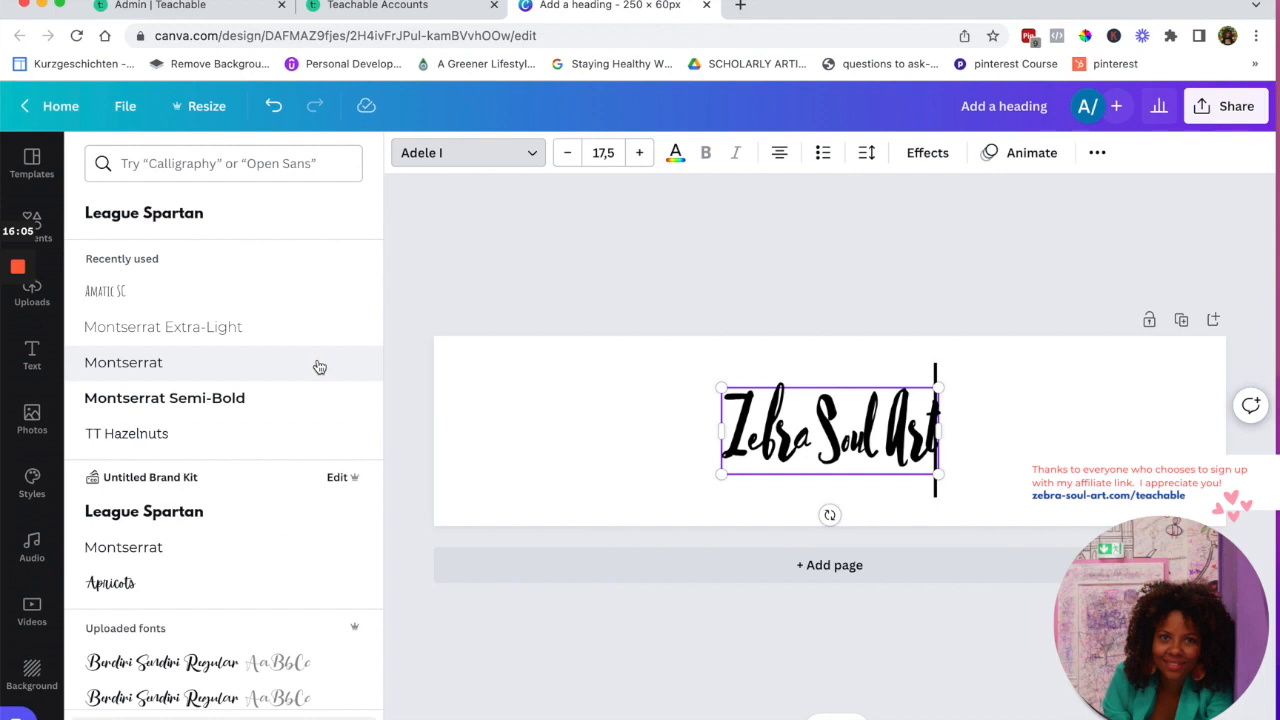
click(145, 297)
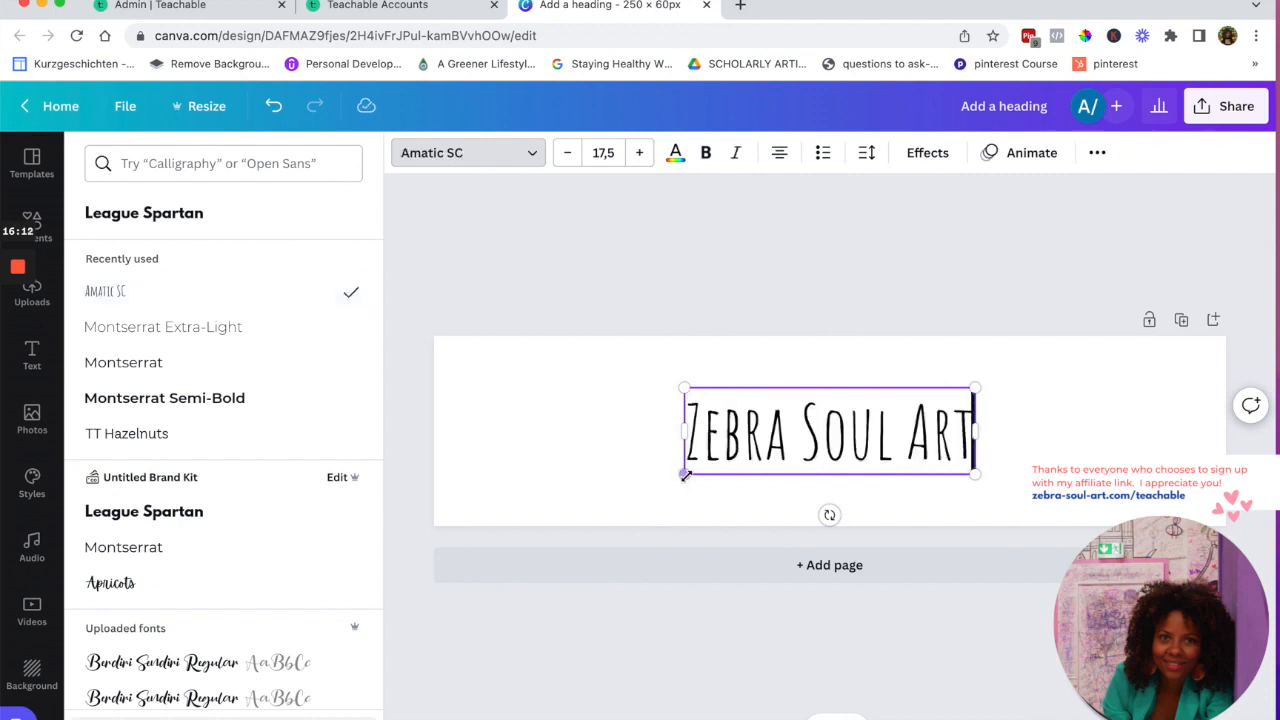
Enlarge the Zebra Soul Art text to a font size of about 24,7 and centre it on the canvas
drag(623, 495, 608, 494)
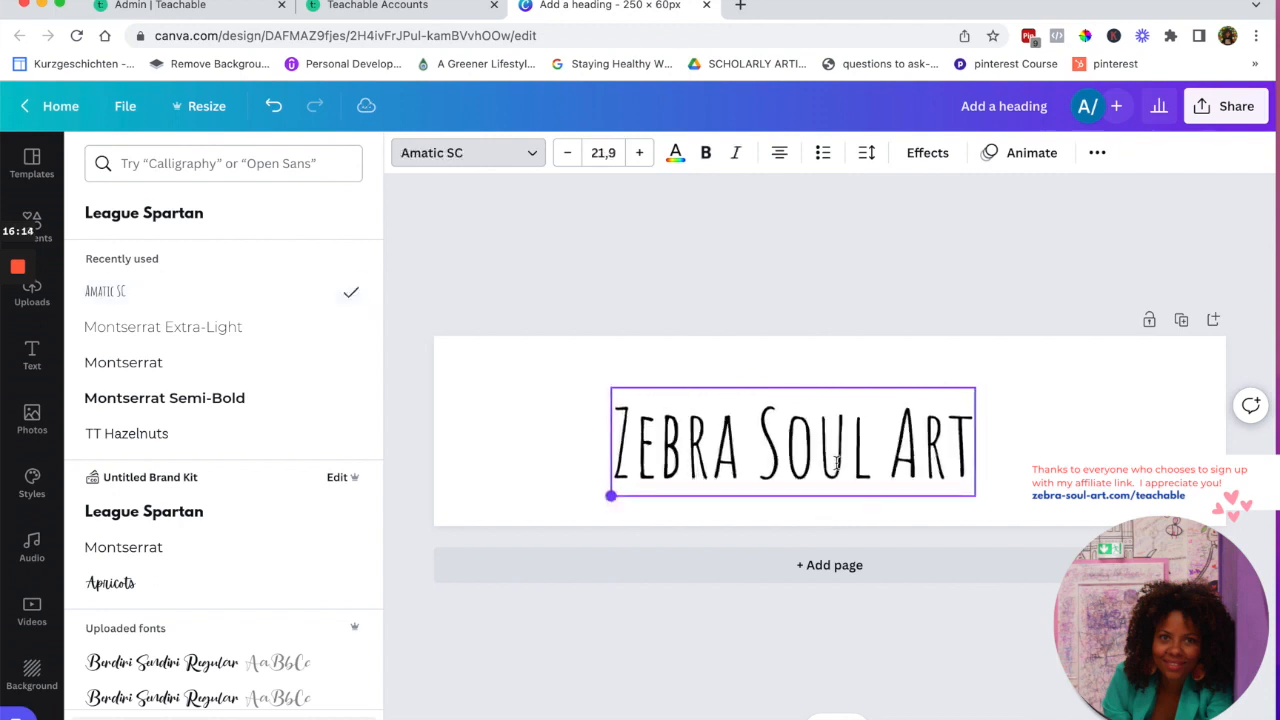
drag(976, 387, 1020, 374)
click(793, 303)
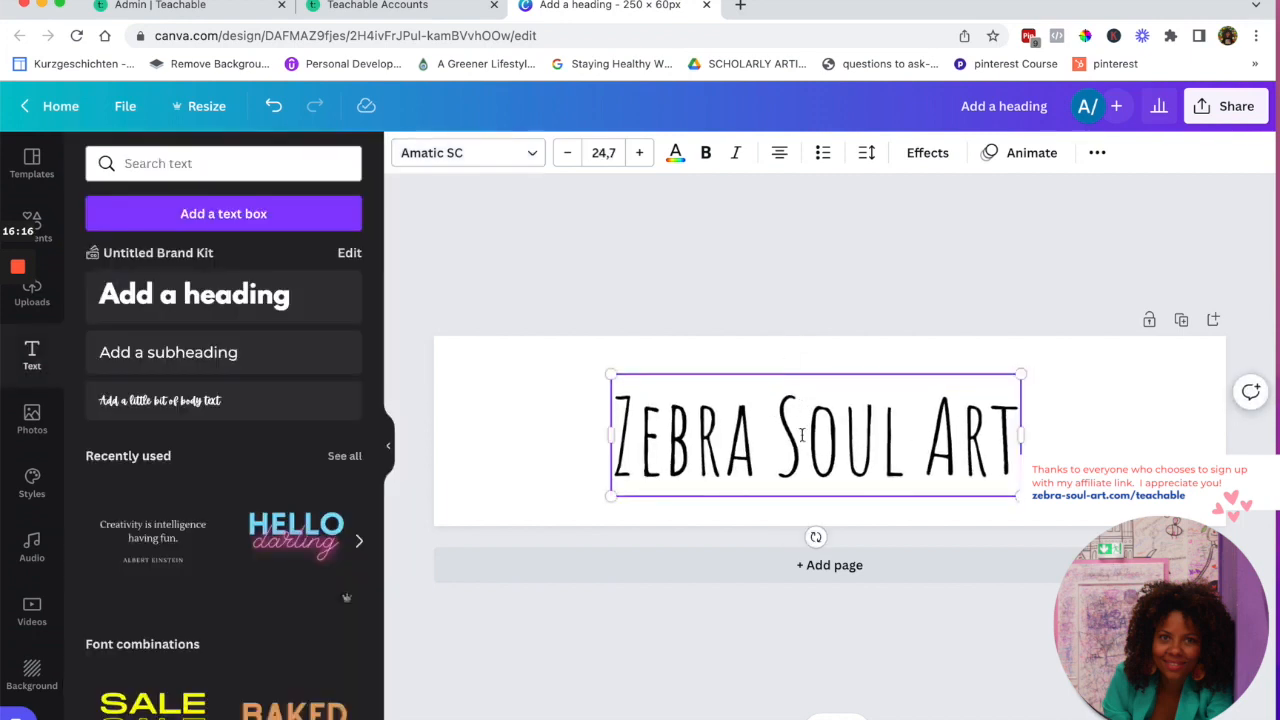
click(766, 277)
mouse_move(821, 431)
mouse_down()
mouse_move(791, 431)
mouse_move(808, 431)
mouse_up()
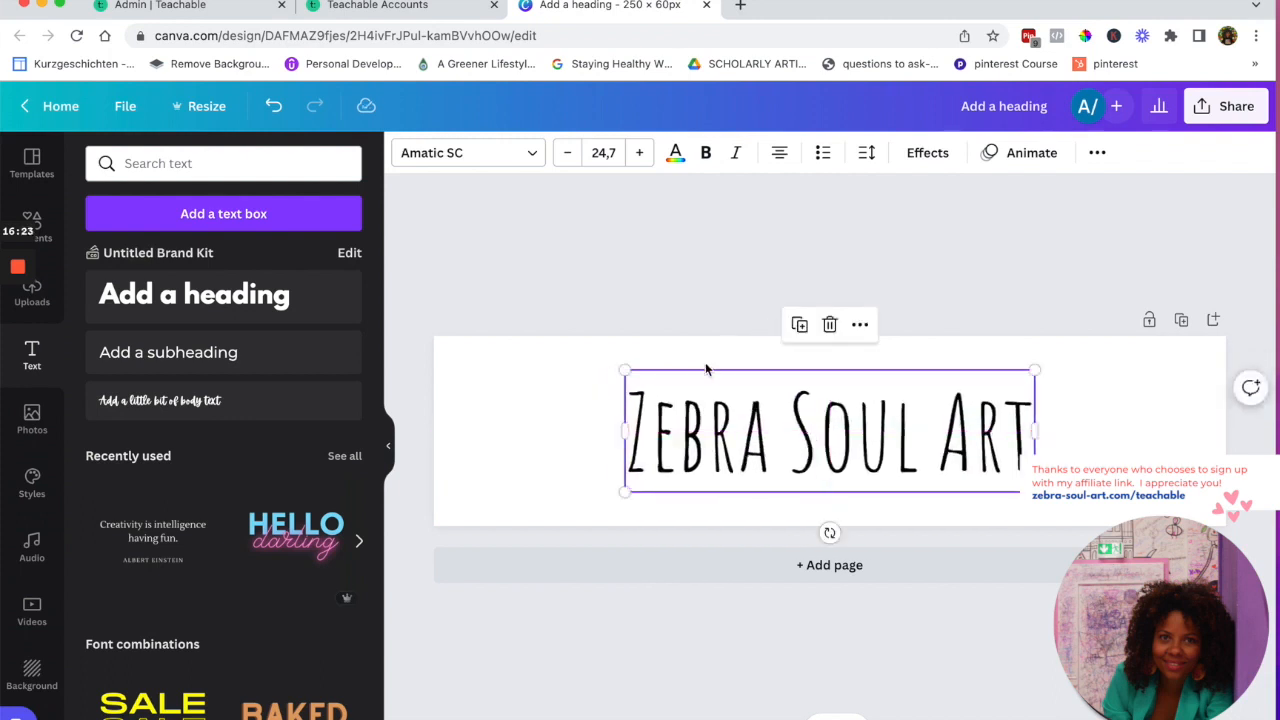
Colour the logo text with the cream shade from the Zebra Soul Art brand palette
double_click(727, 450)
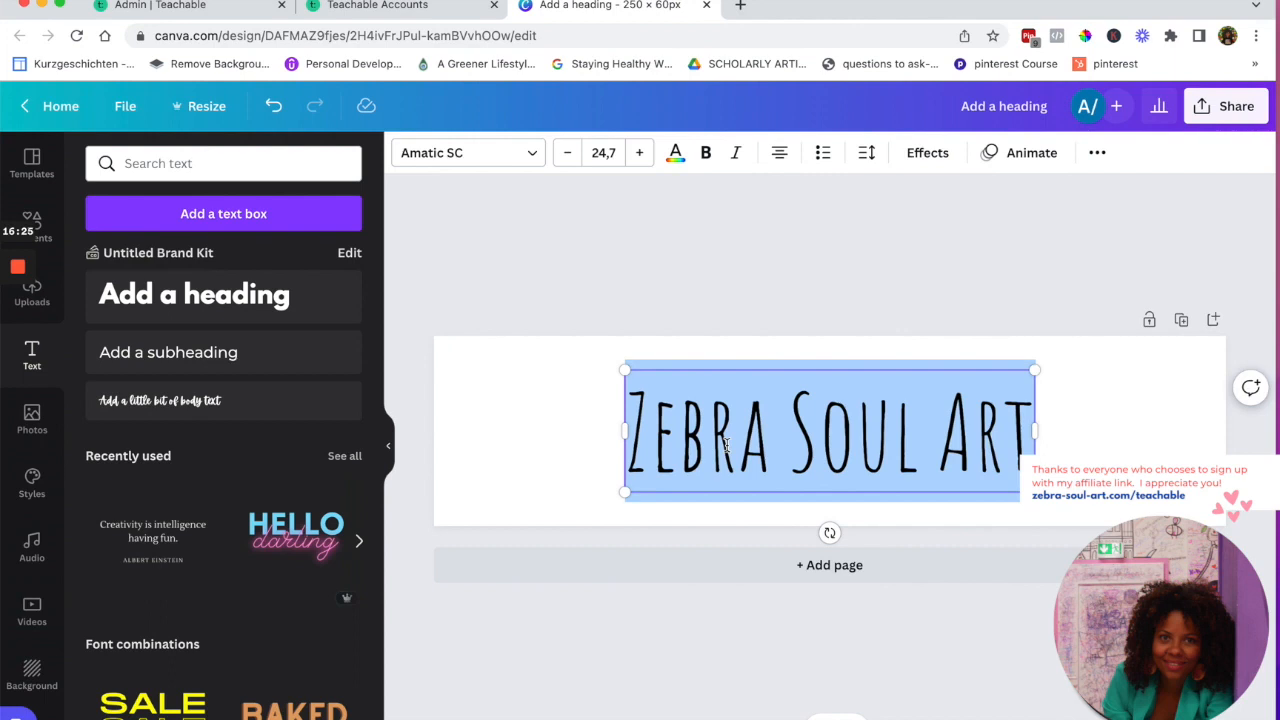
click(676, 156)
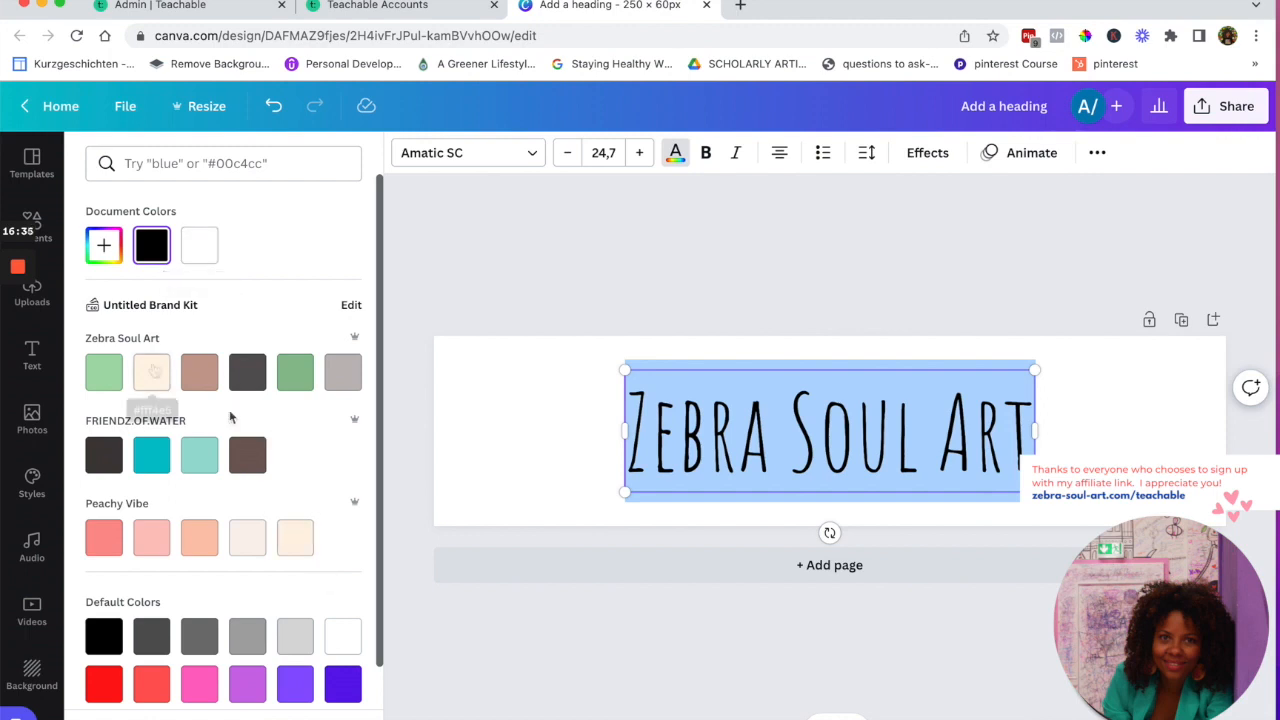
click(153, 371)
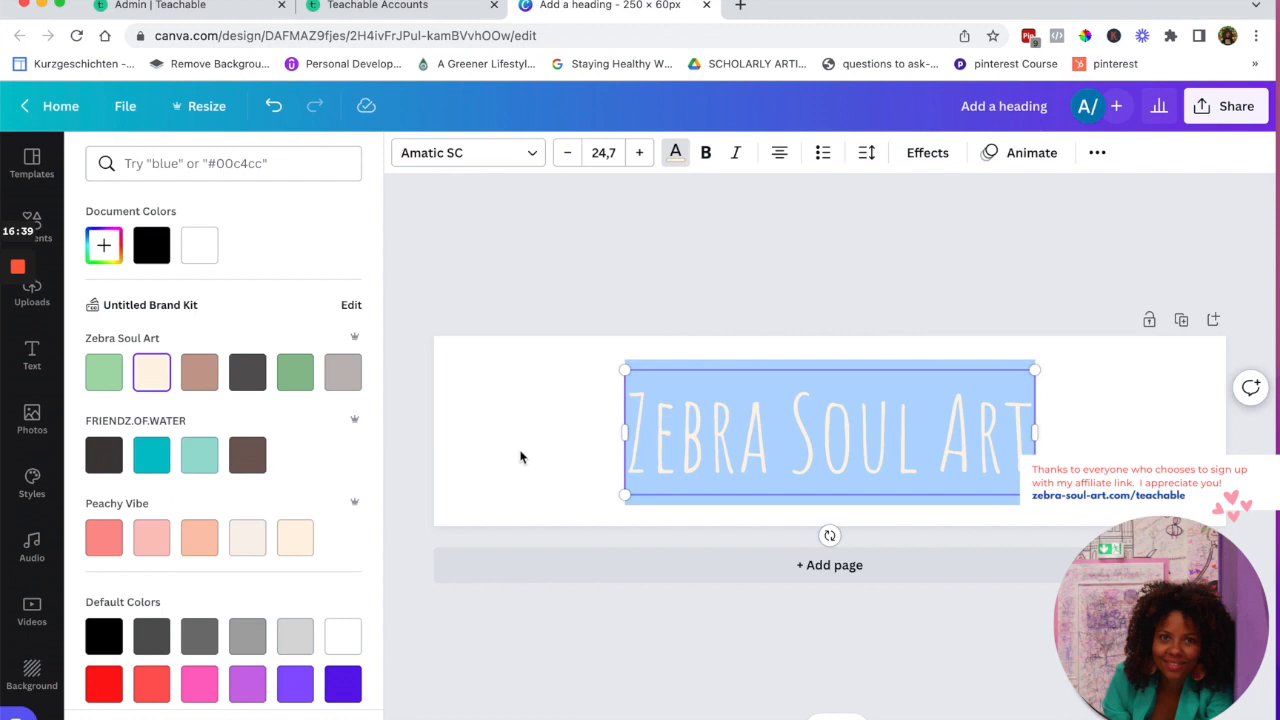
key(Escape)
Set the page background to the light grey of the Zebra Soul Art brand palette
click(459, 368)
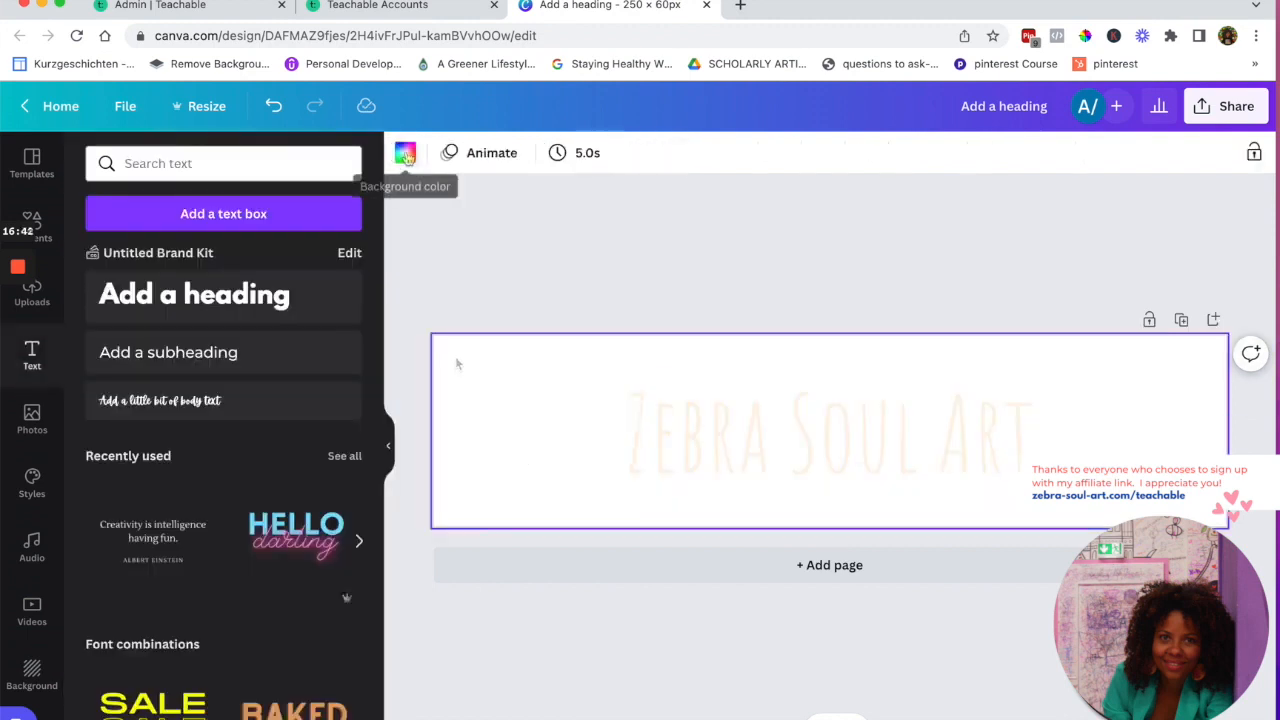
click(405, 152)
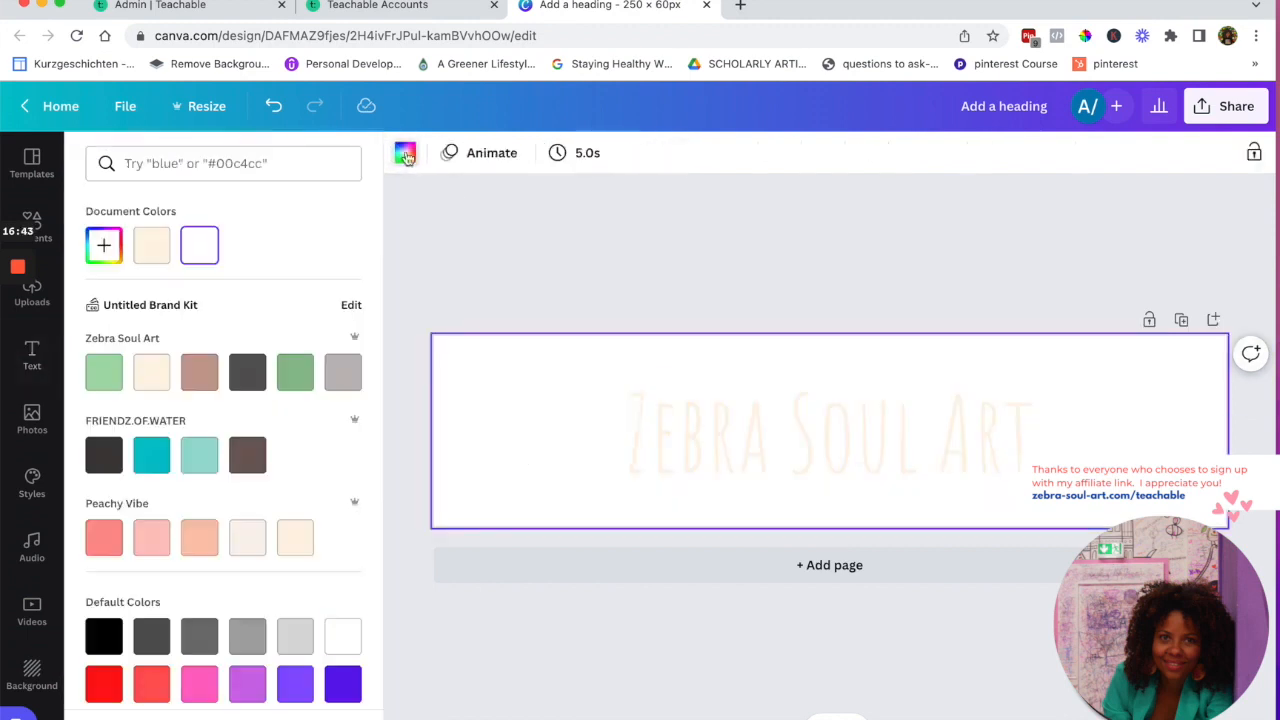
click(344, 373)
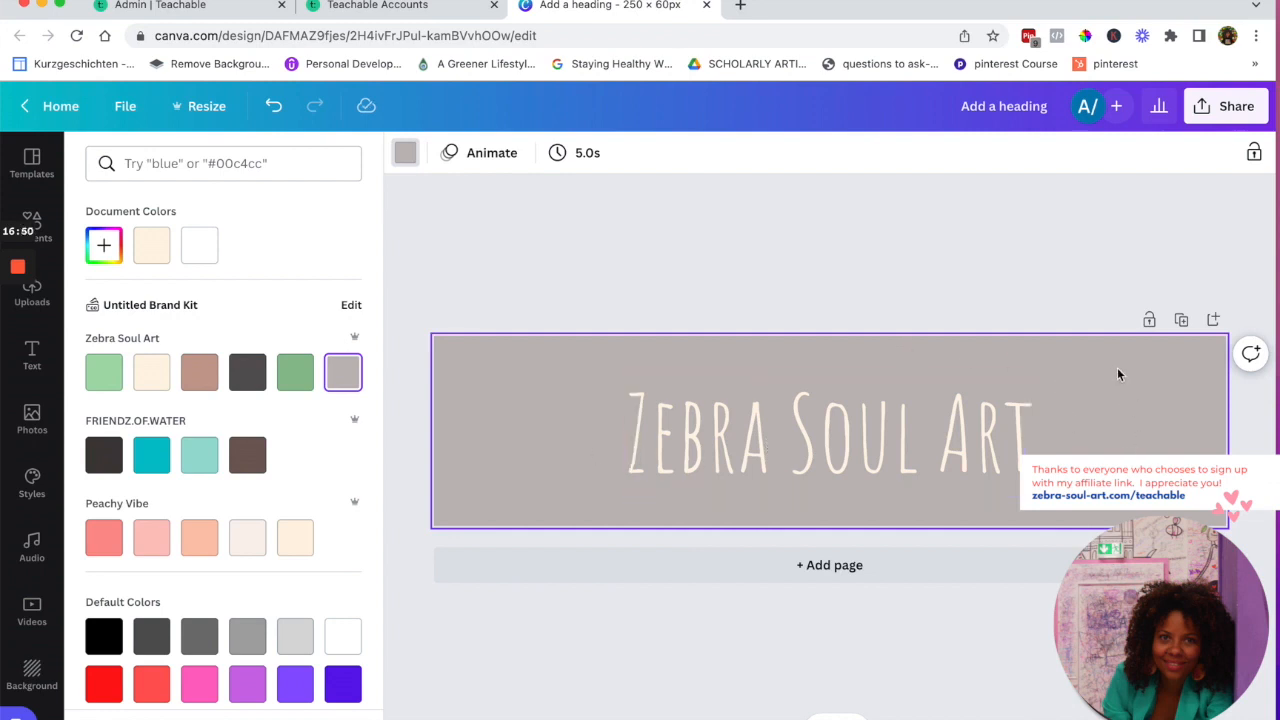
Review the PNG download options for the logo, including the transparent background setting
click(1203, 106)
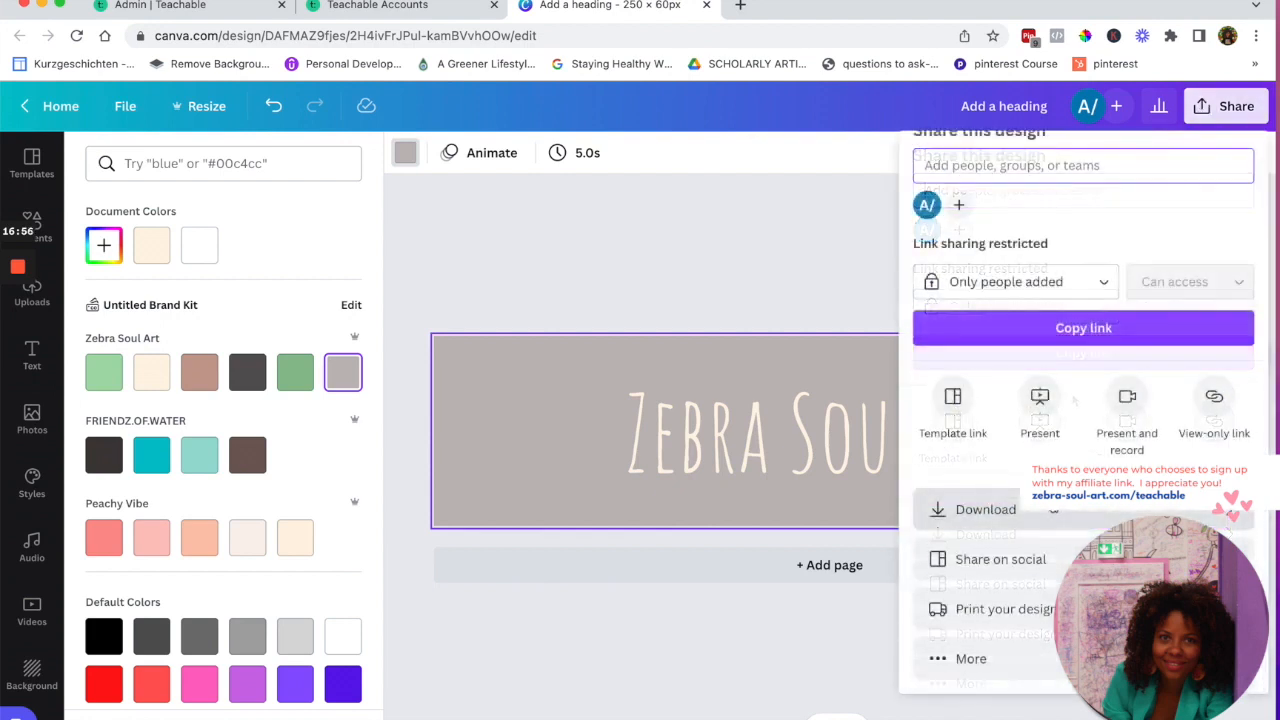
click(1058, 508)
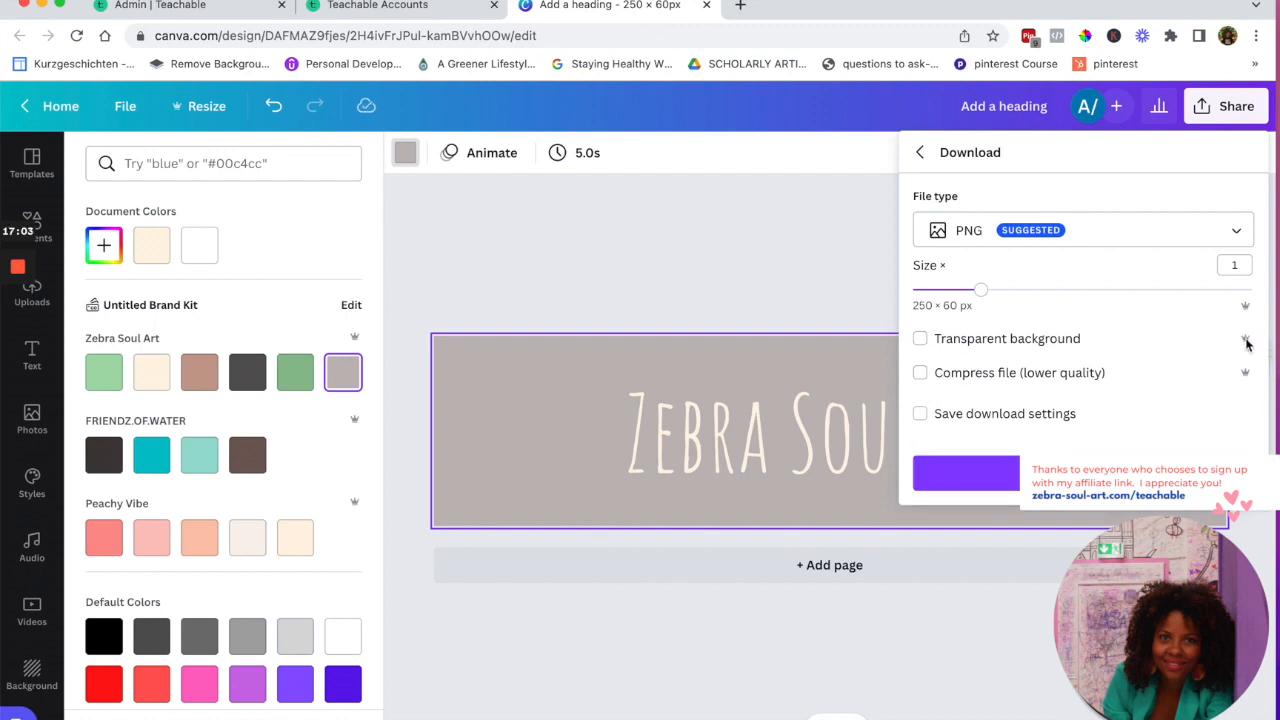
click(920, 338)
Rename the design as "Teachable logo" and open its sharing options
click(986, 104)
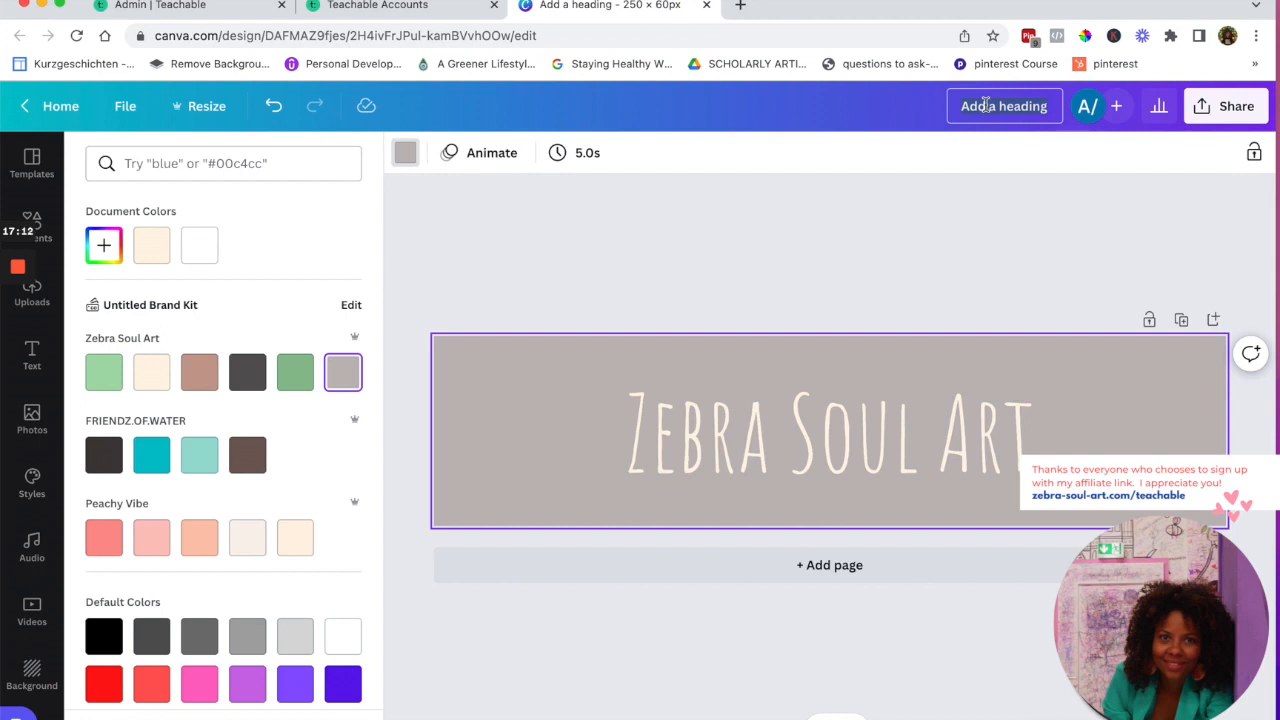
text(Teachable logo)
click(1213, 107)
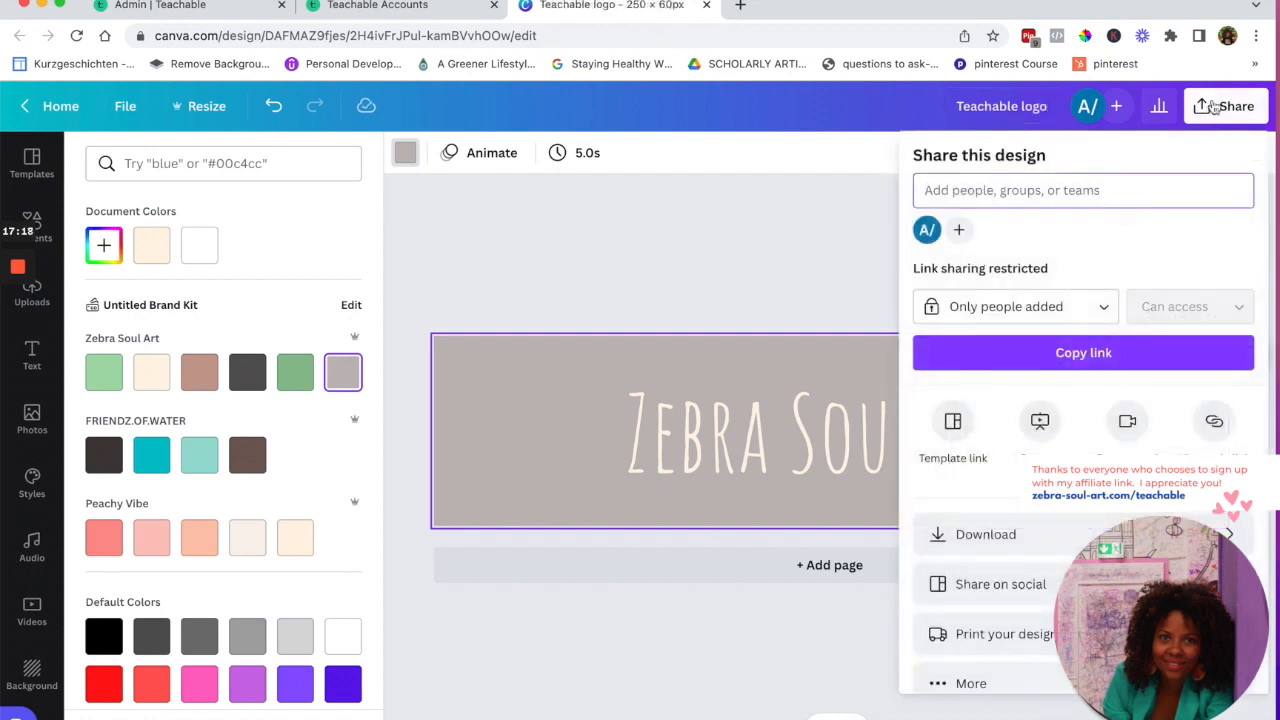
Download the Teachable logo design as a PNG at 250 × 60 px
click(965, 534)
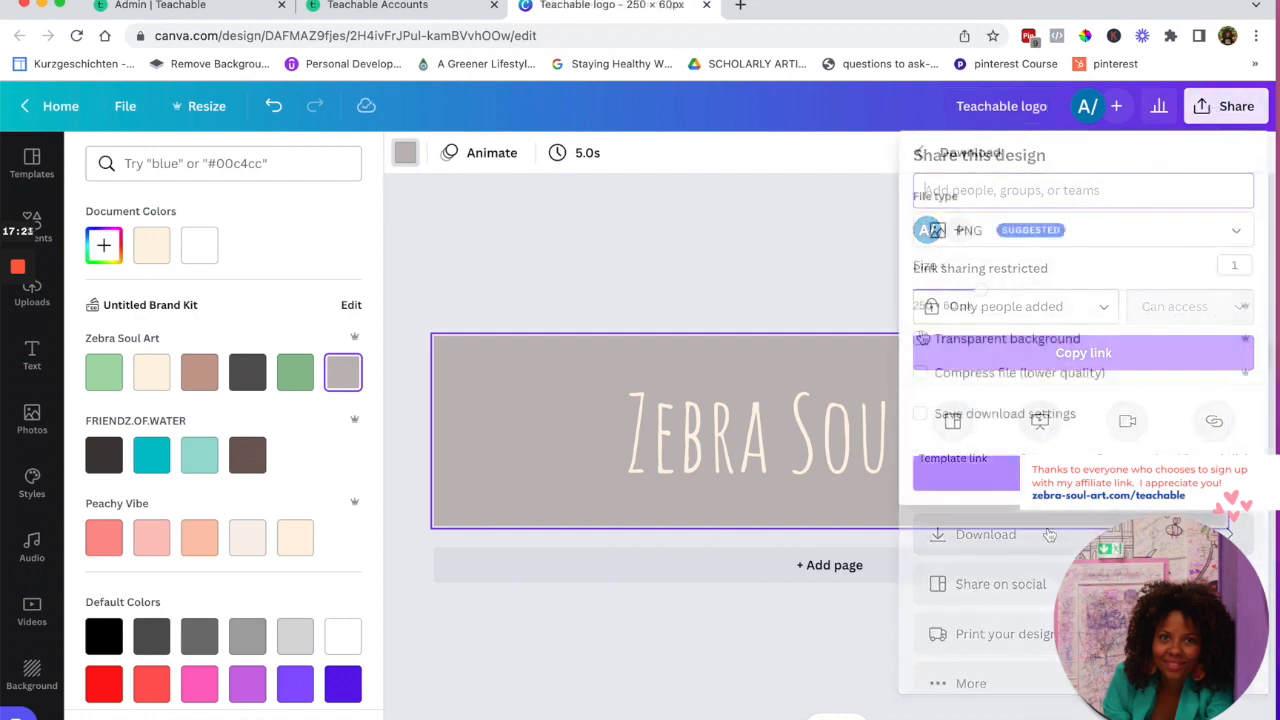
click(1083, 474)
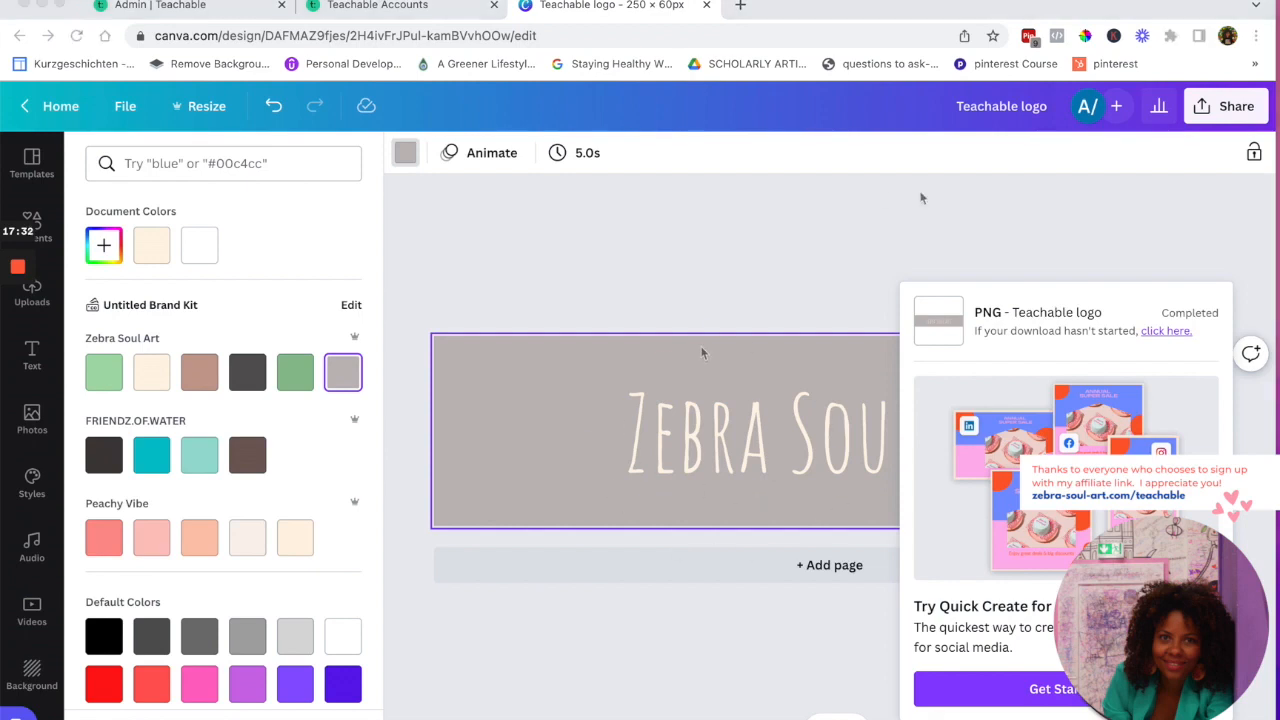
Reopen the logo's download options, review the available file types with PNG kept selected, and close the options
click(1205, 108)
click(1203, 108)
click(1202, 107)
click(1202, 107)
click(1202, 107)
click(1046, 545)
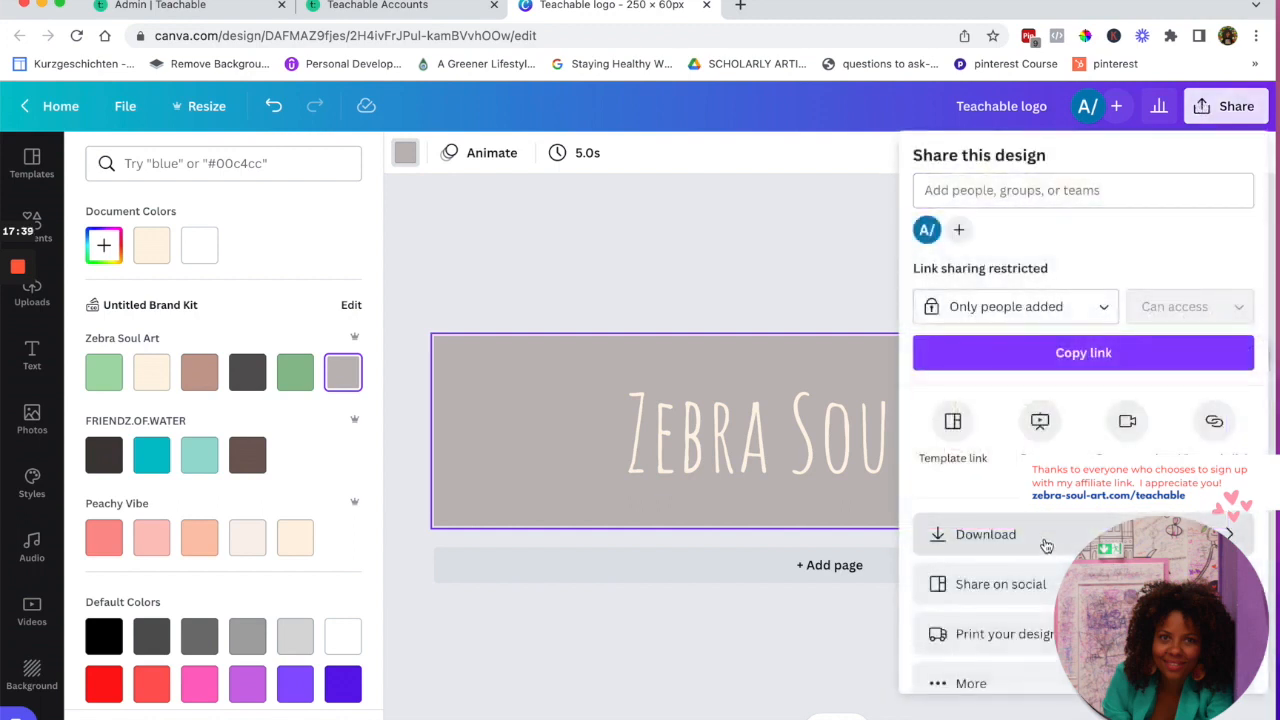
click(1046, 545)
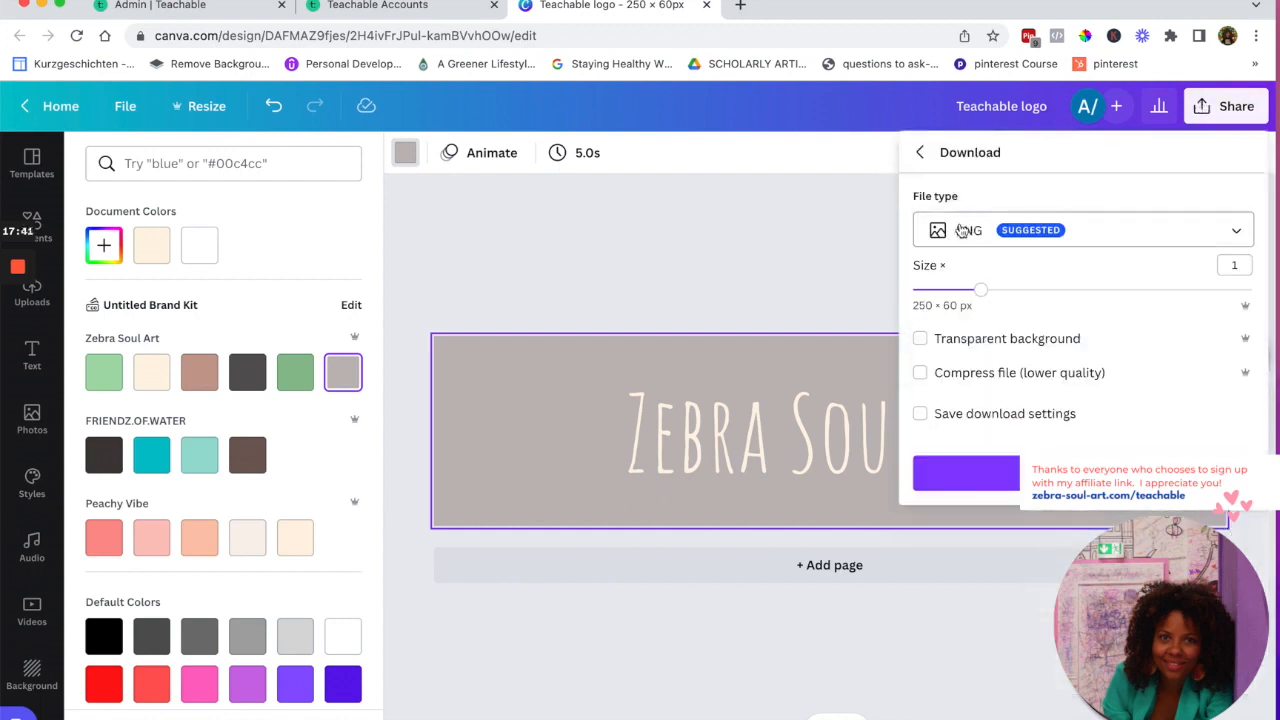
click(1238, 232)
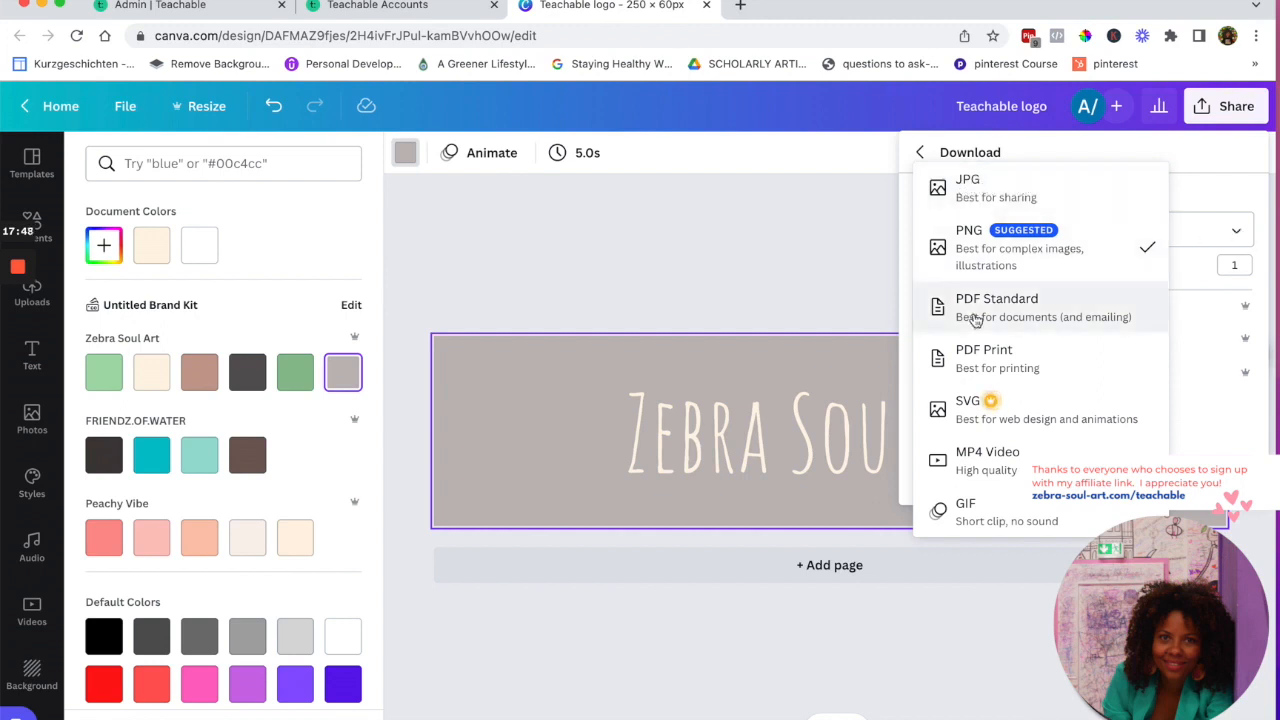
click(980, 224)
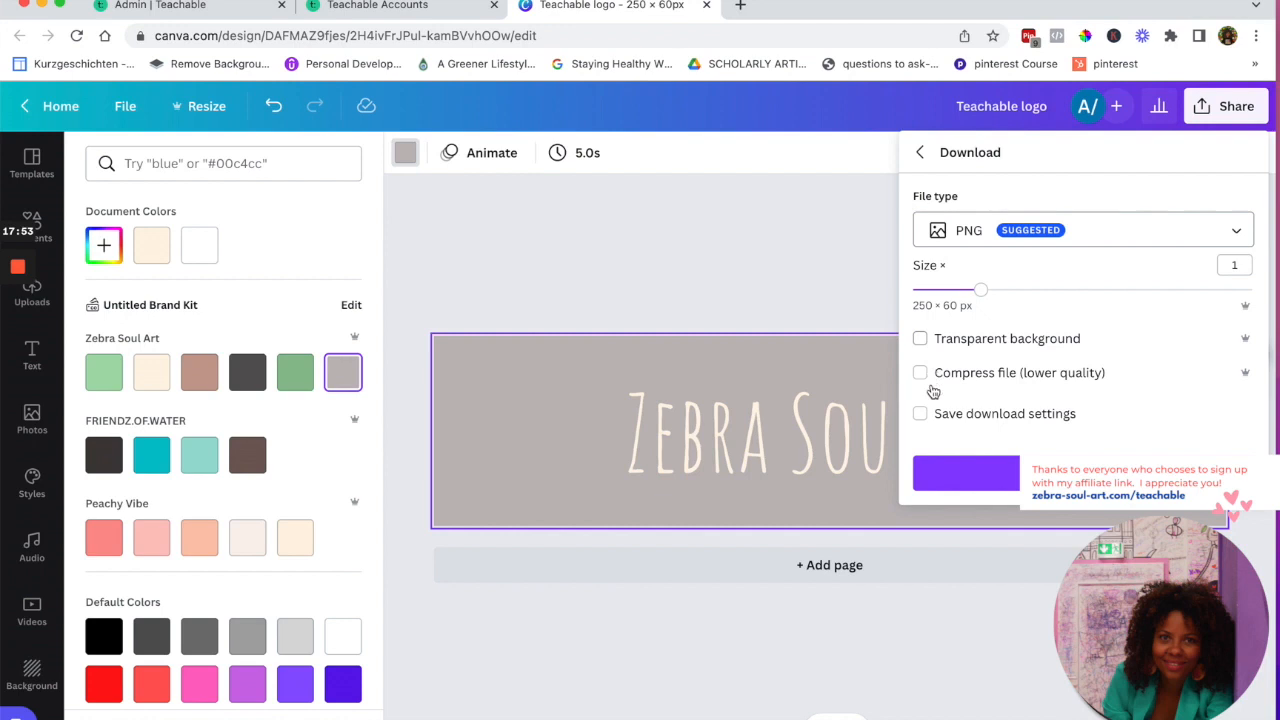
click(797, 234)
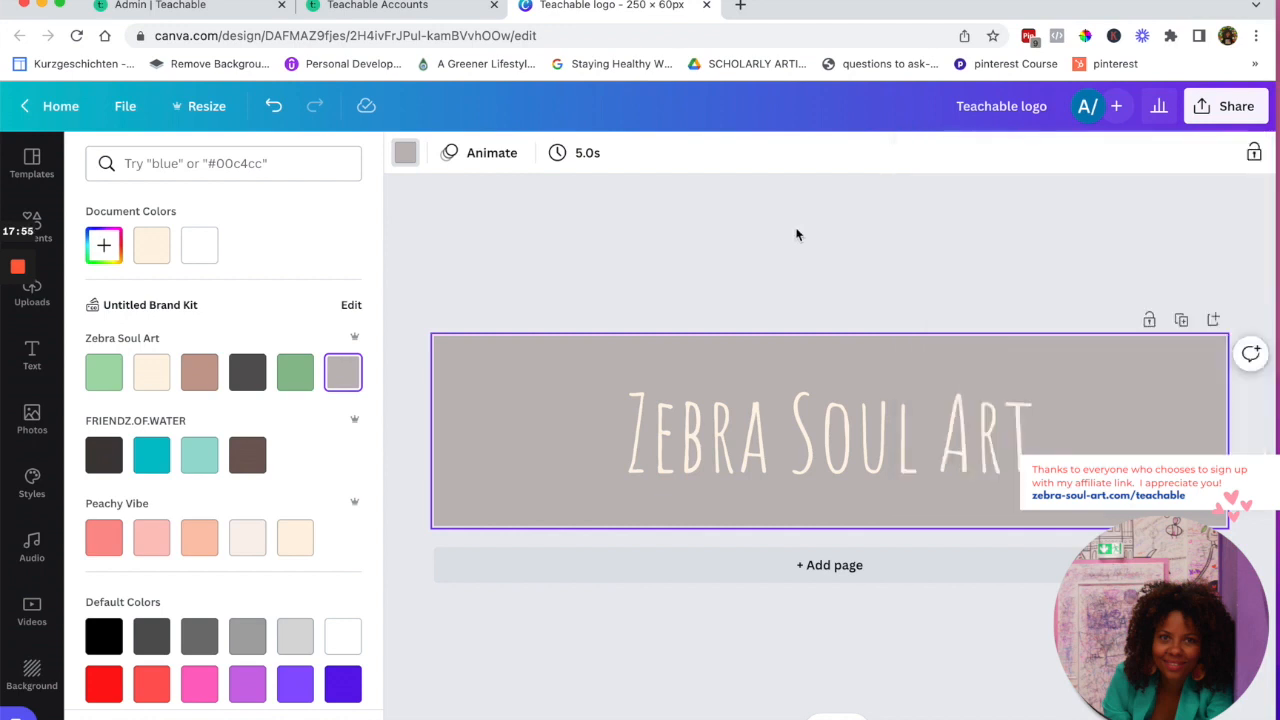
Search Google for "background remover" in a new browser tab, view the remove.bg site, and close it
click(741, 7)
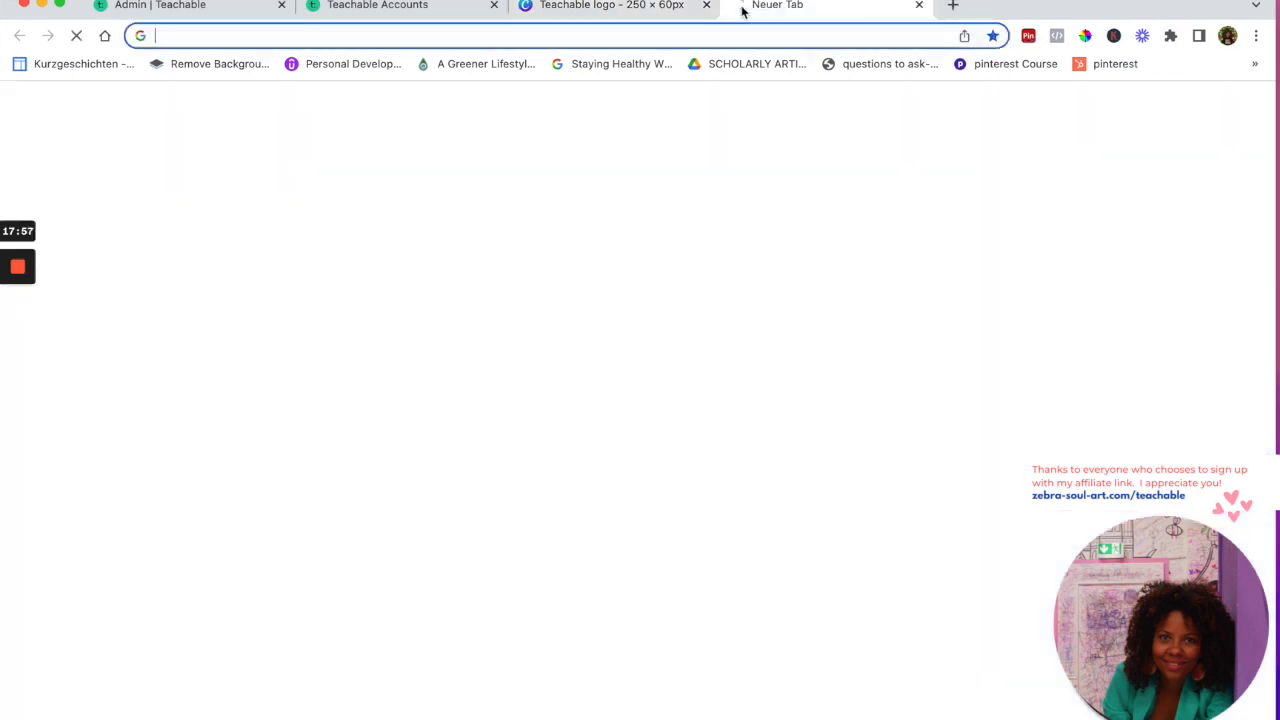
text(ba)
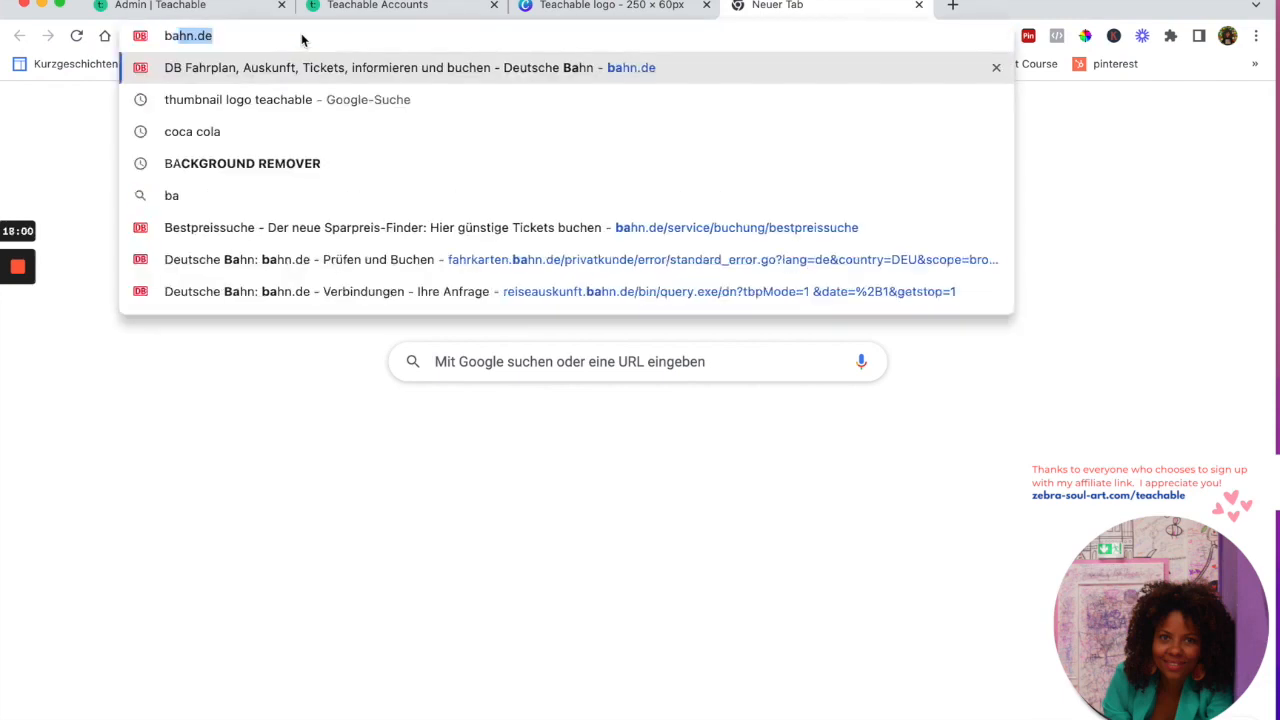
text(ckground remover)
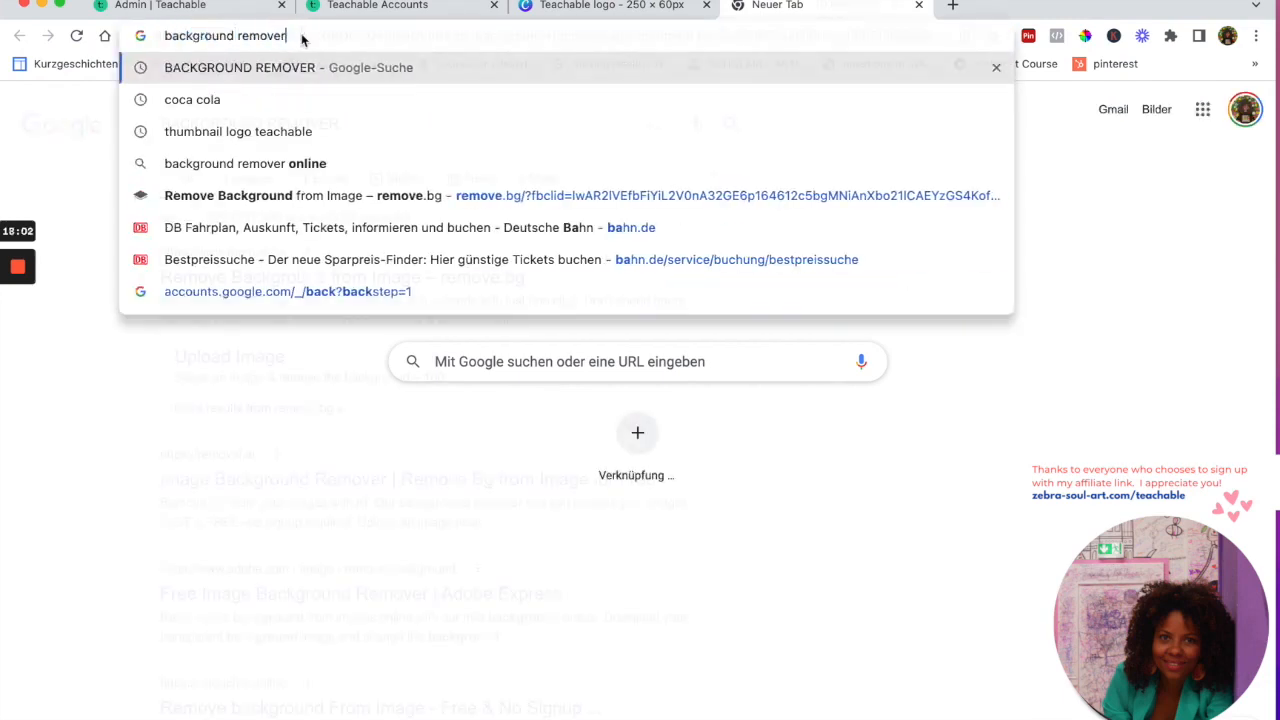
key(Return)
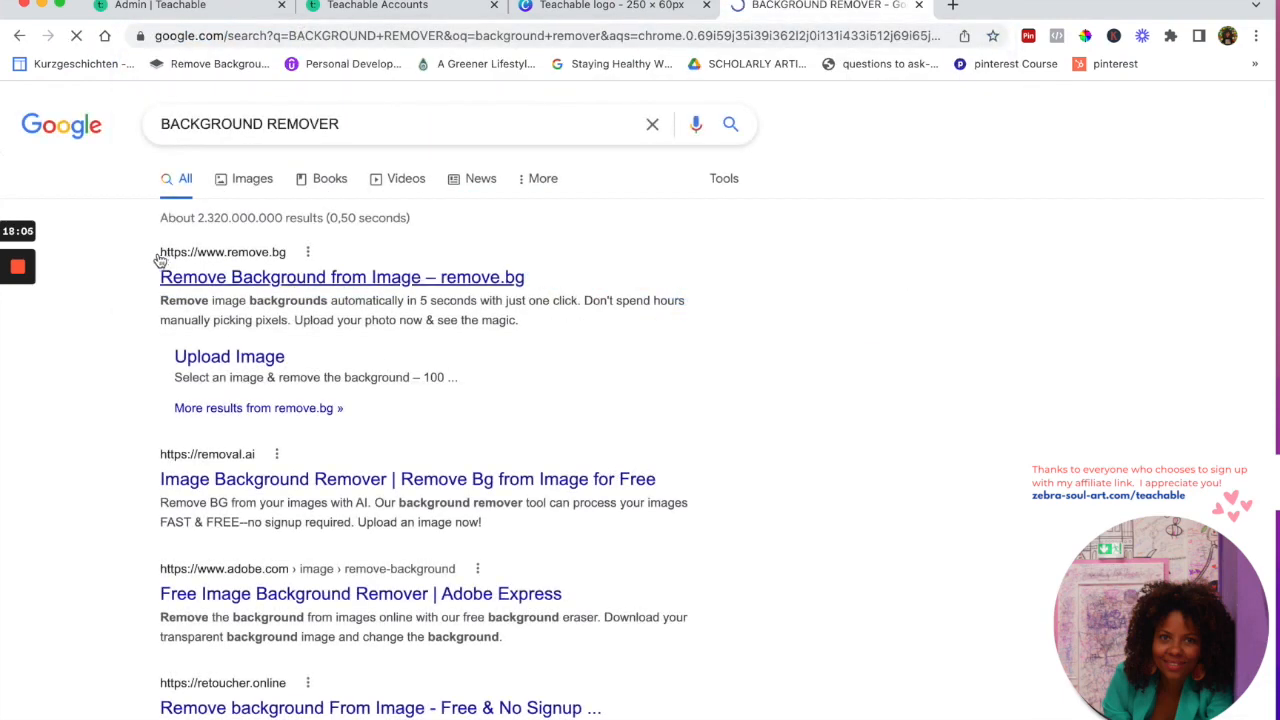
click(275, 285)
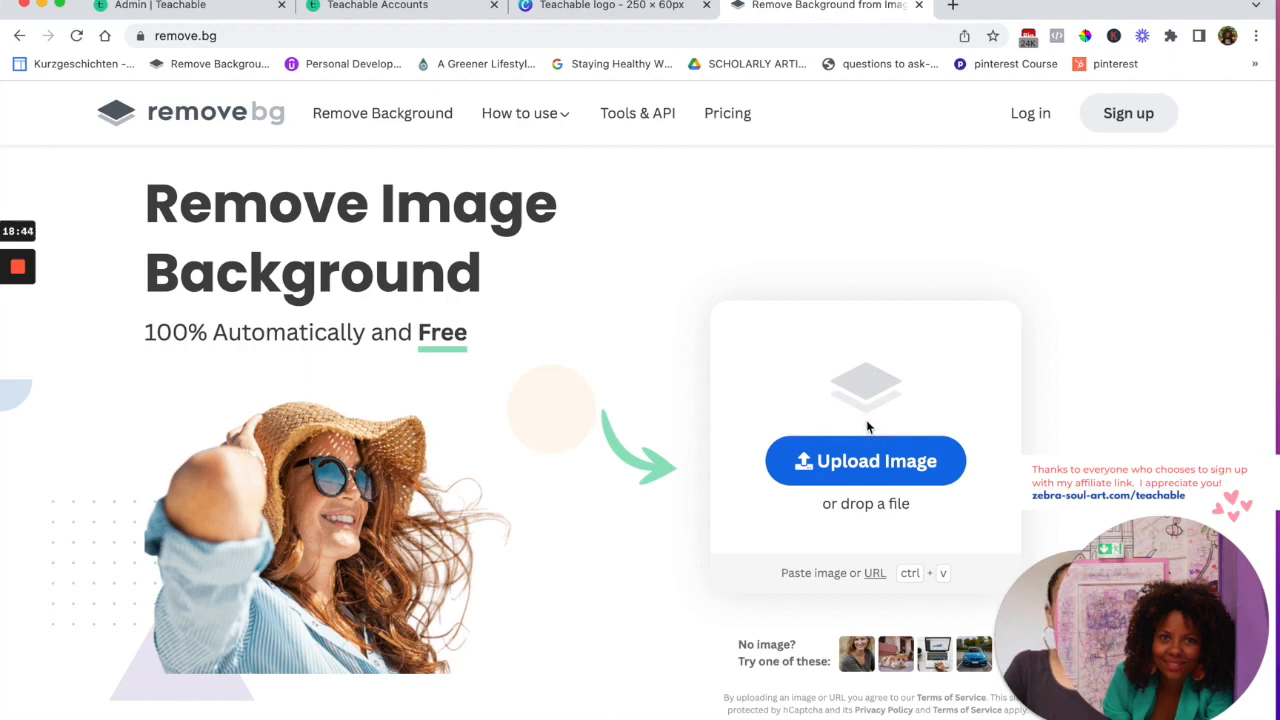
click(1084, 716)
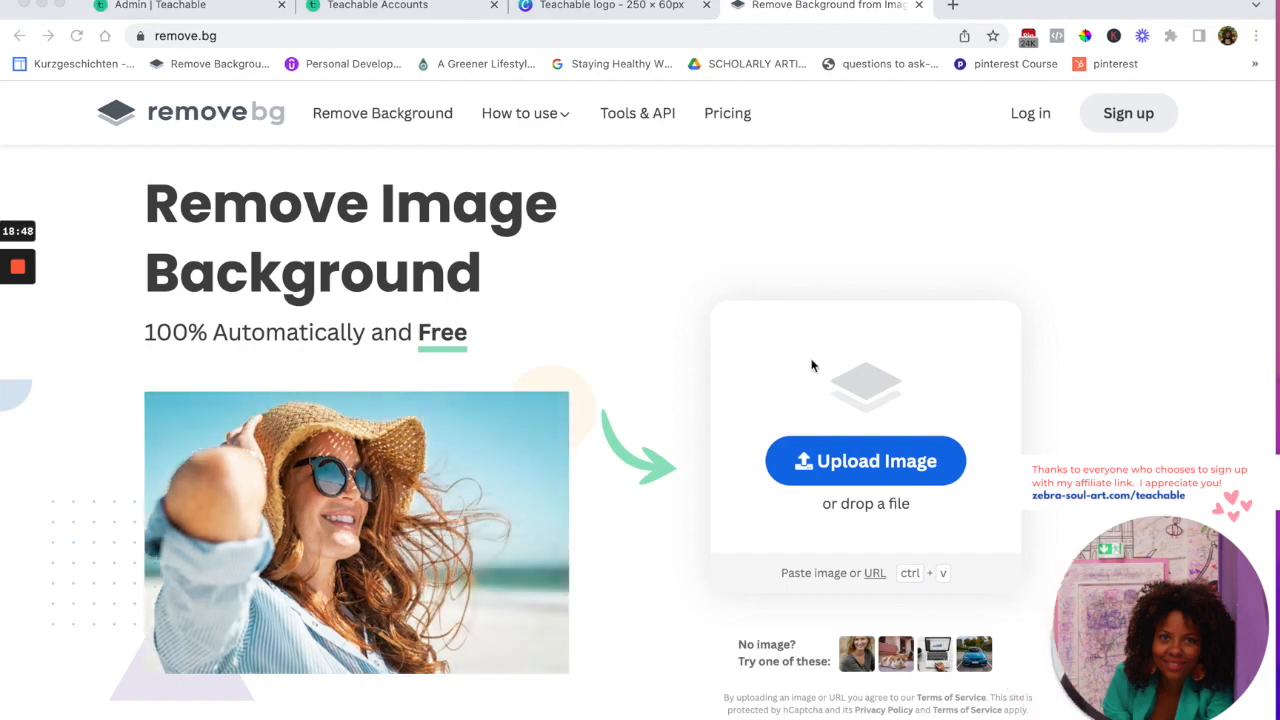
click(919, 8)
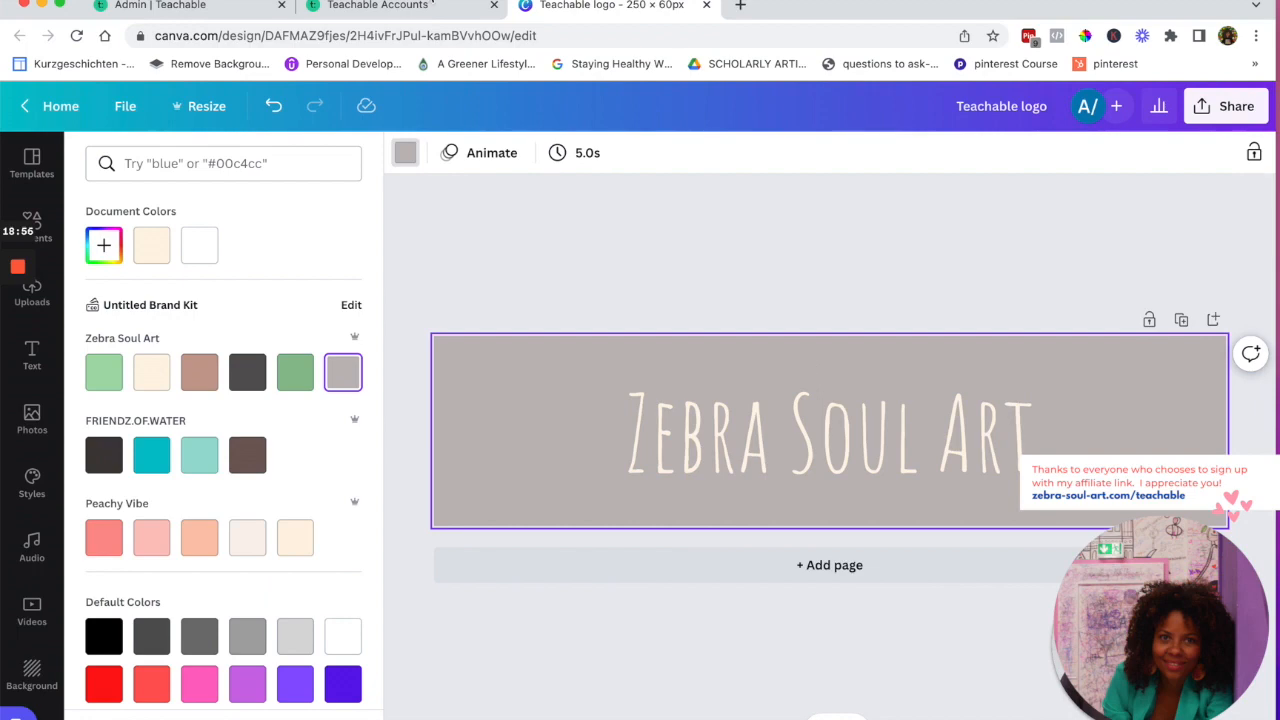
Create a new custom-size Canva design of 960 × 540 px for the school thumbnail
click(245, 7)
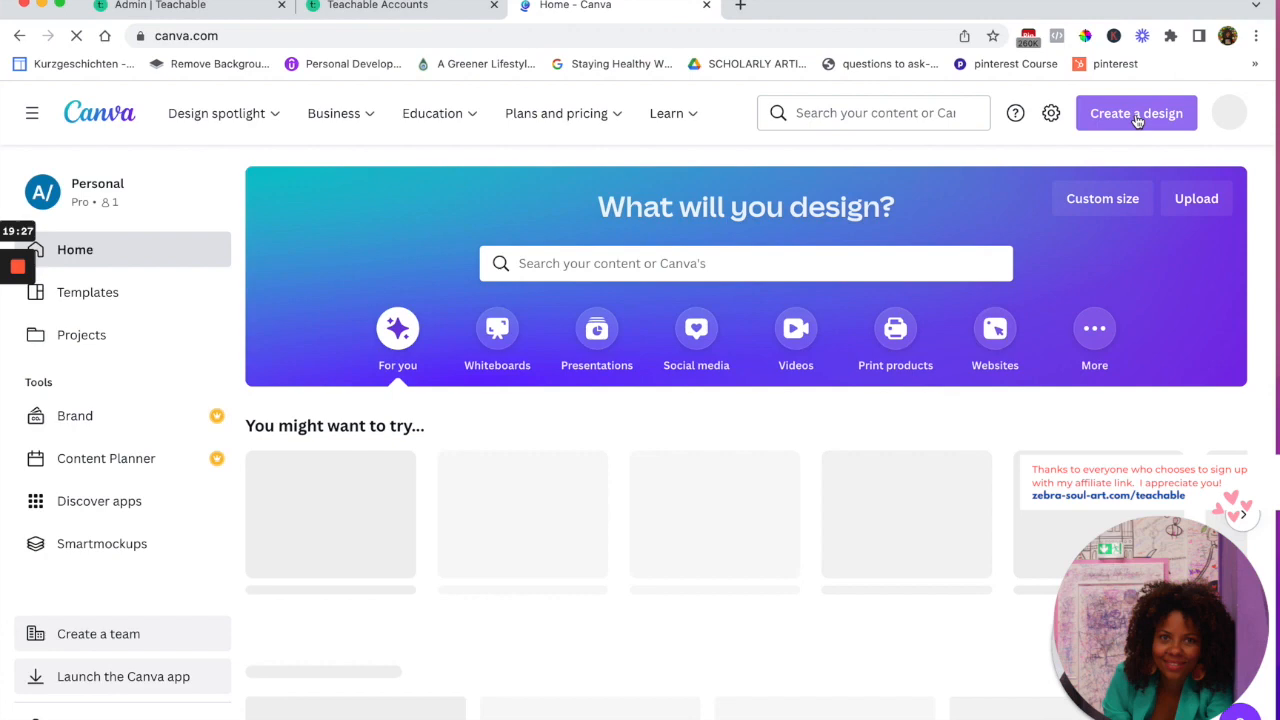
click(1136, 113)
click(930, 585)
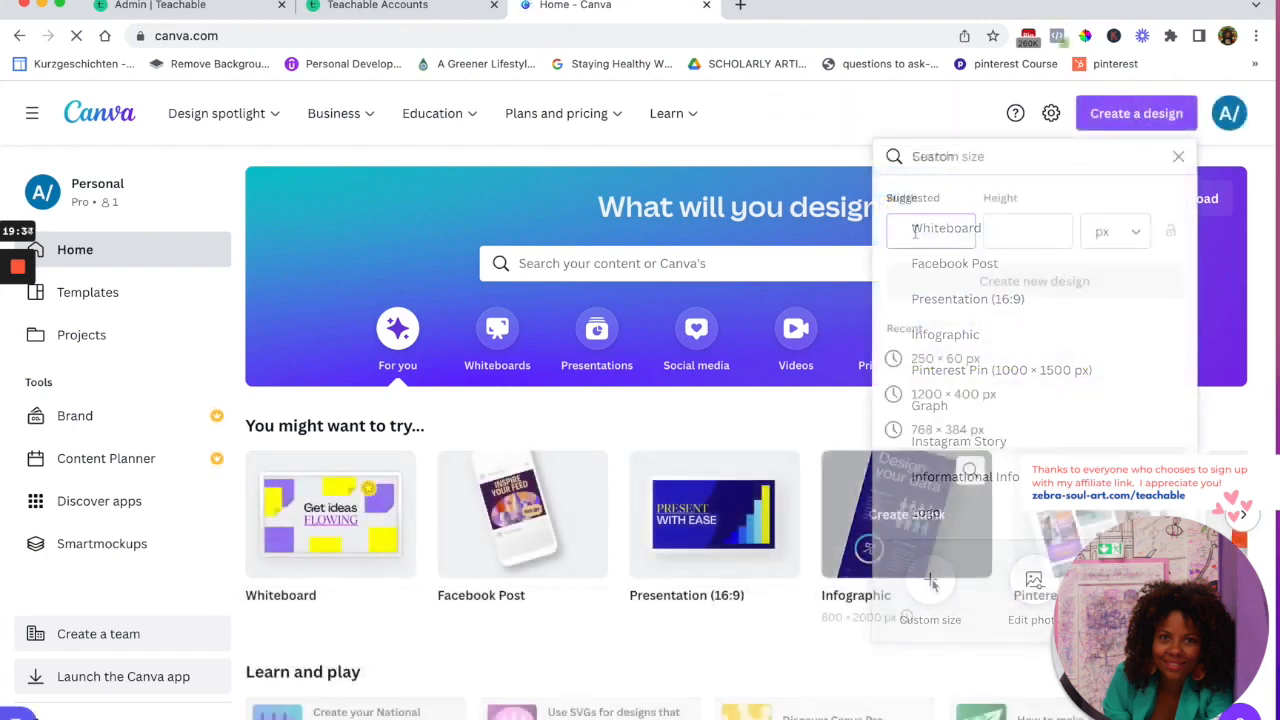
text(960)
click(1003, 231)
text(540)
click(1016, 290)
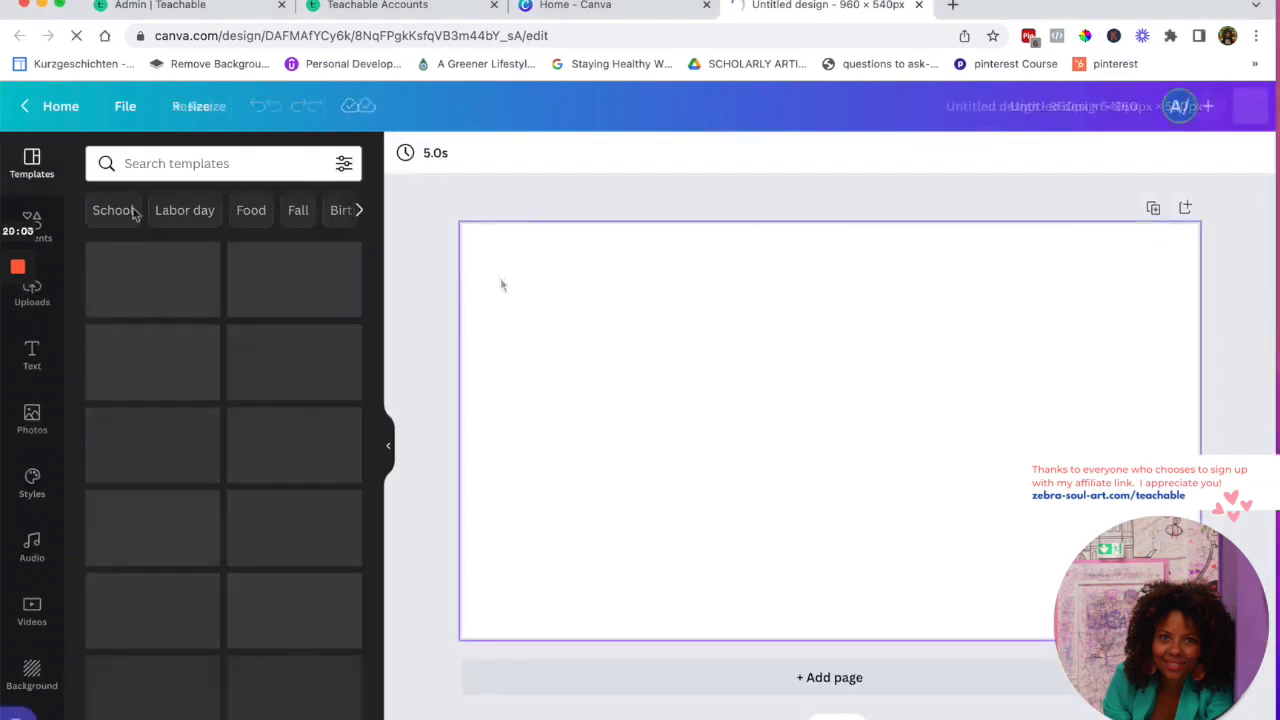
Fill the blank thumbnail page with a single-image grid and open the photo library
click(32, 225)
scroll(225, 623, down, 2)
scroll(224, 623, down, 5)
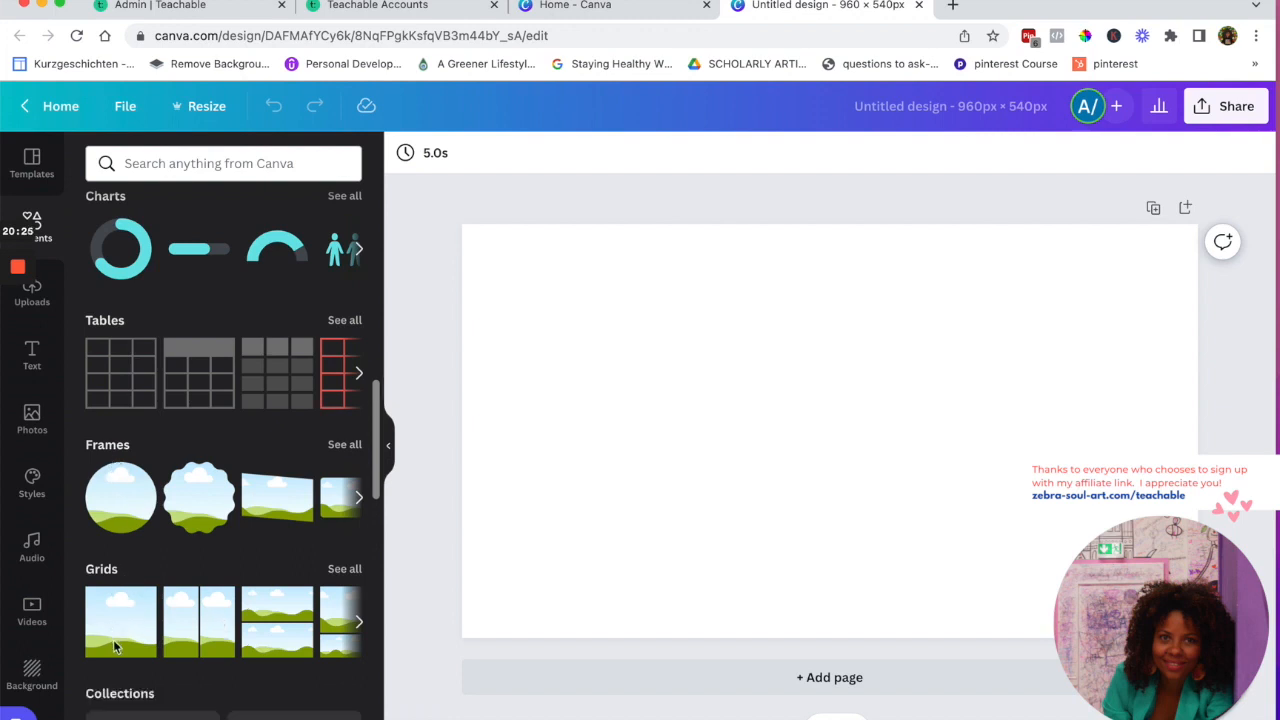
scroll(115, 610, down, 1)
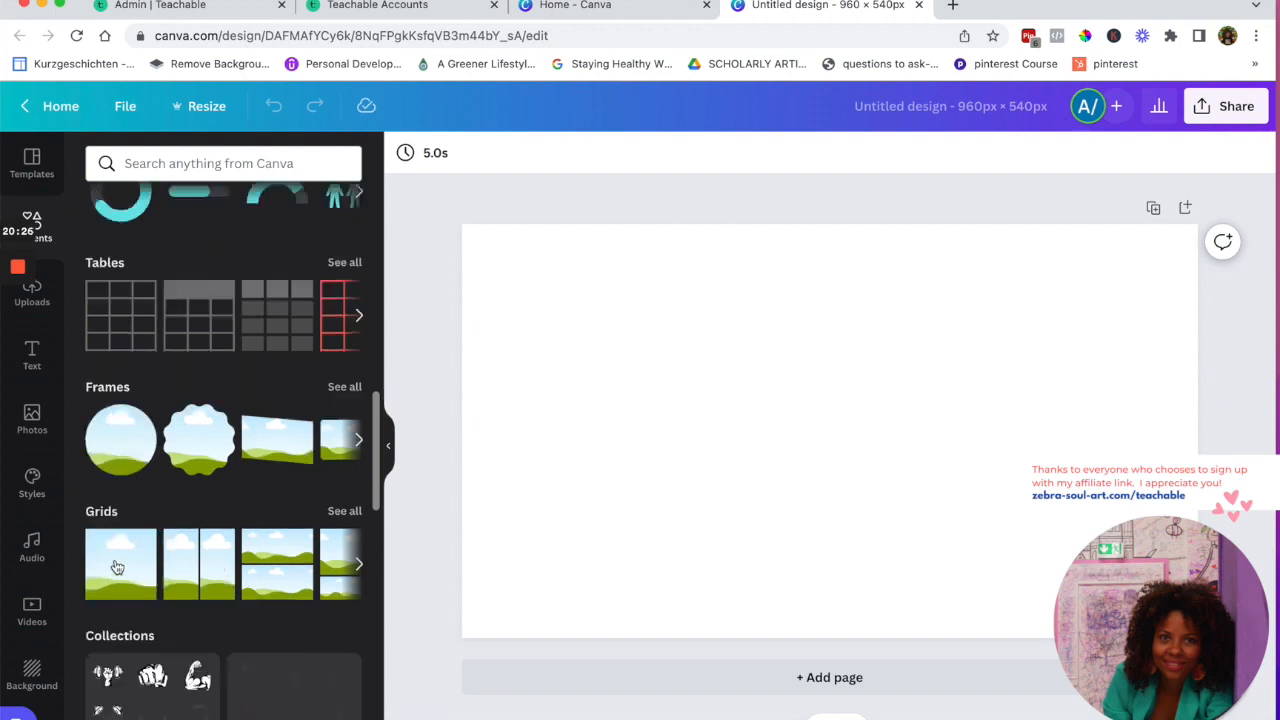
click(117, 568)
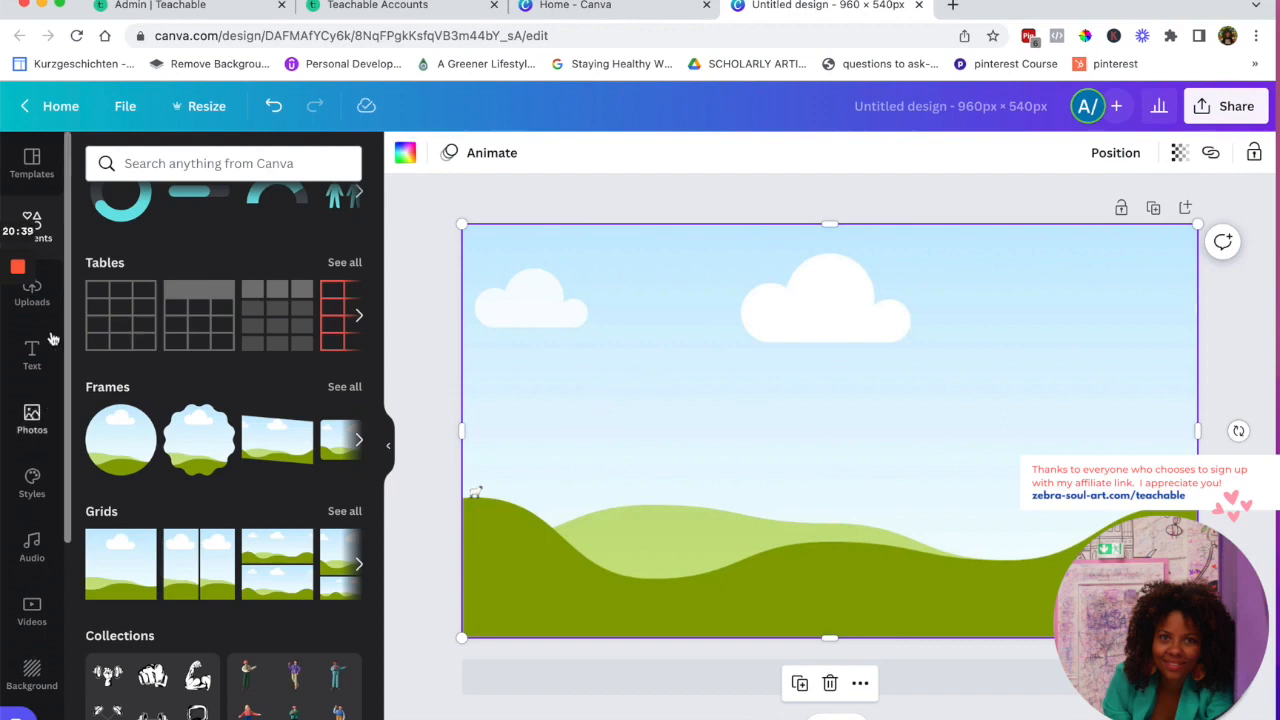
click(32, 420)
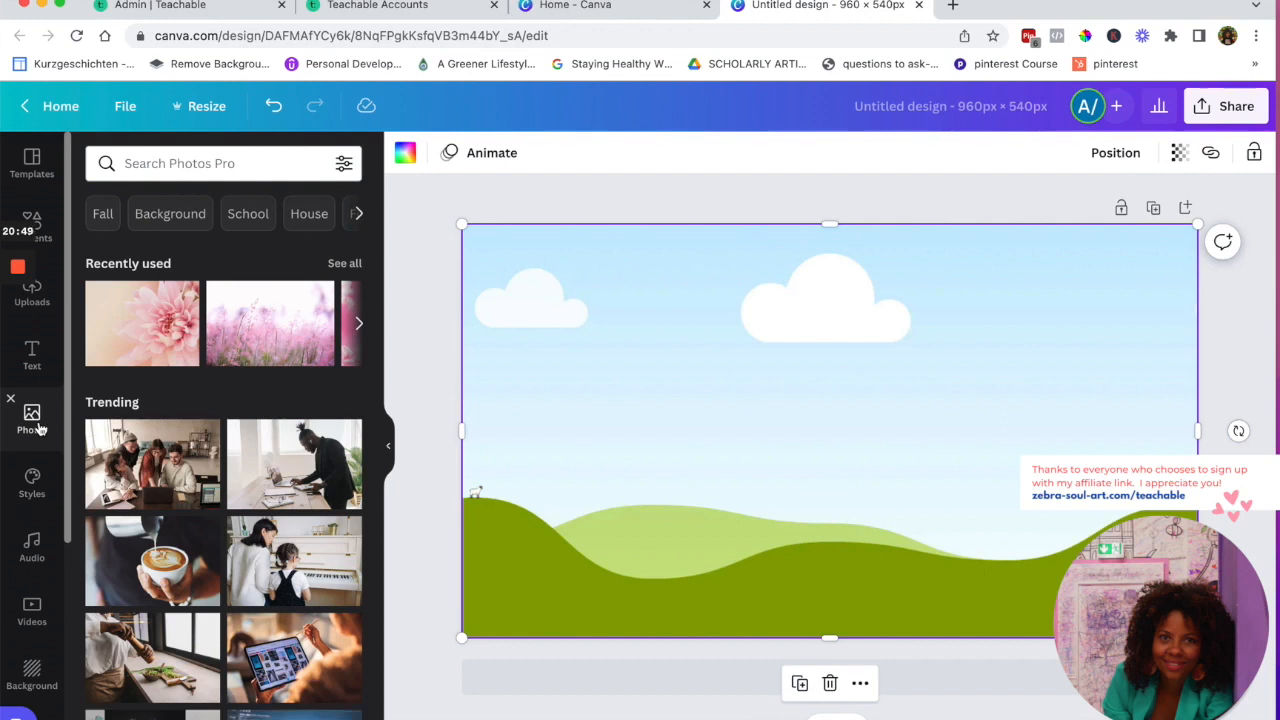
Switch to the Teachable Accounts page and examine the enrolled schools' thumbnails and logos as design examples
click(365, 7)
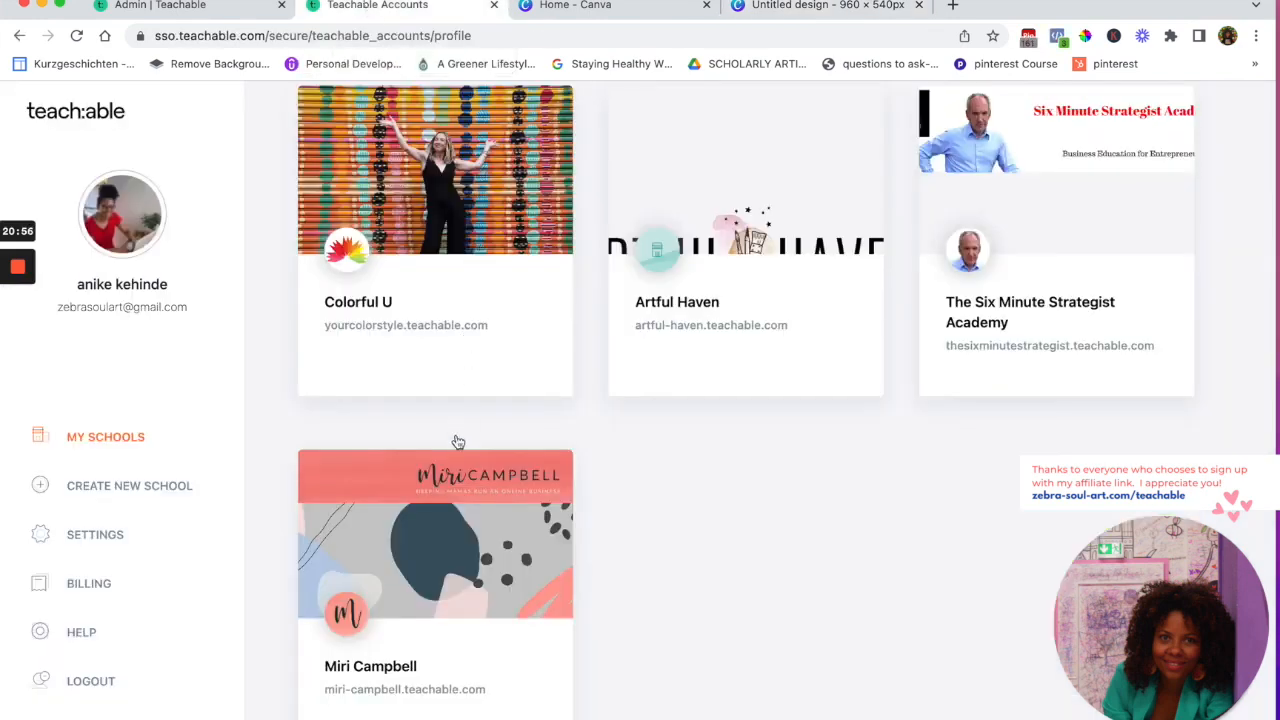
scroll(427, 576, up, 3)
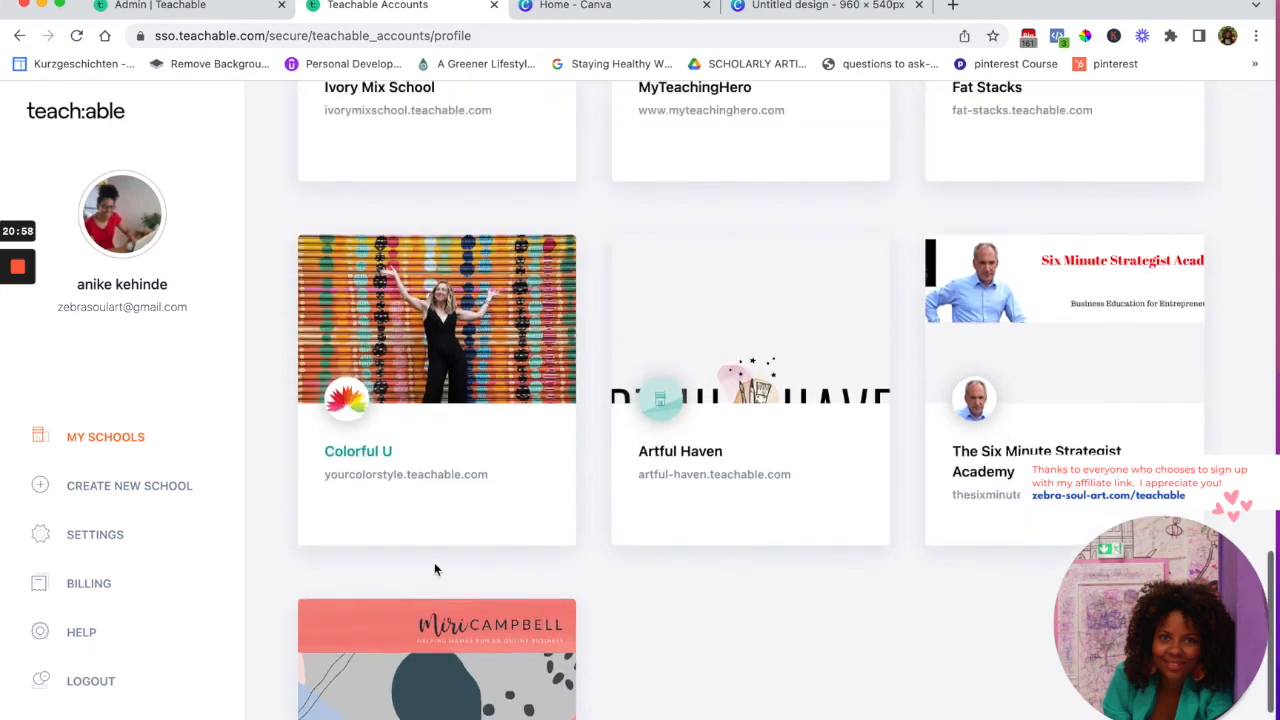
scroll(409, 663, down, 2)
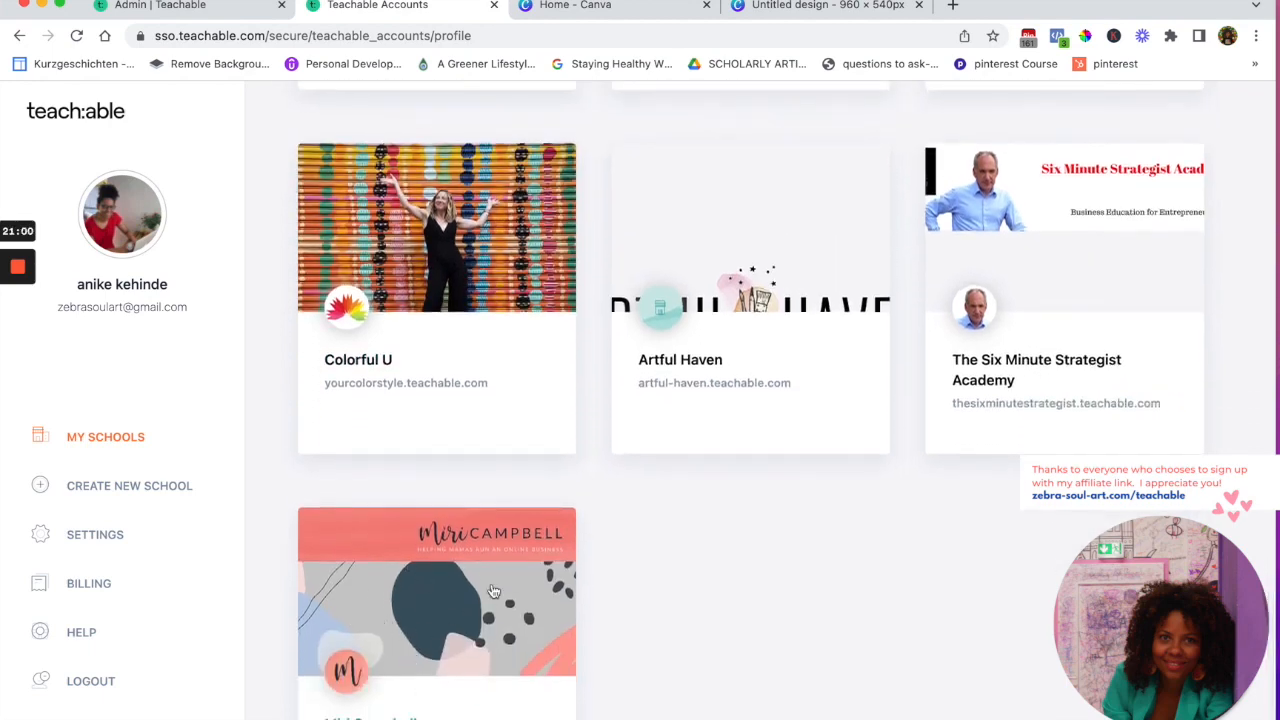
scroll(473, 590, down, 1)
scroll(473, 590, down, 1)
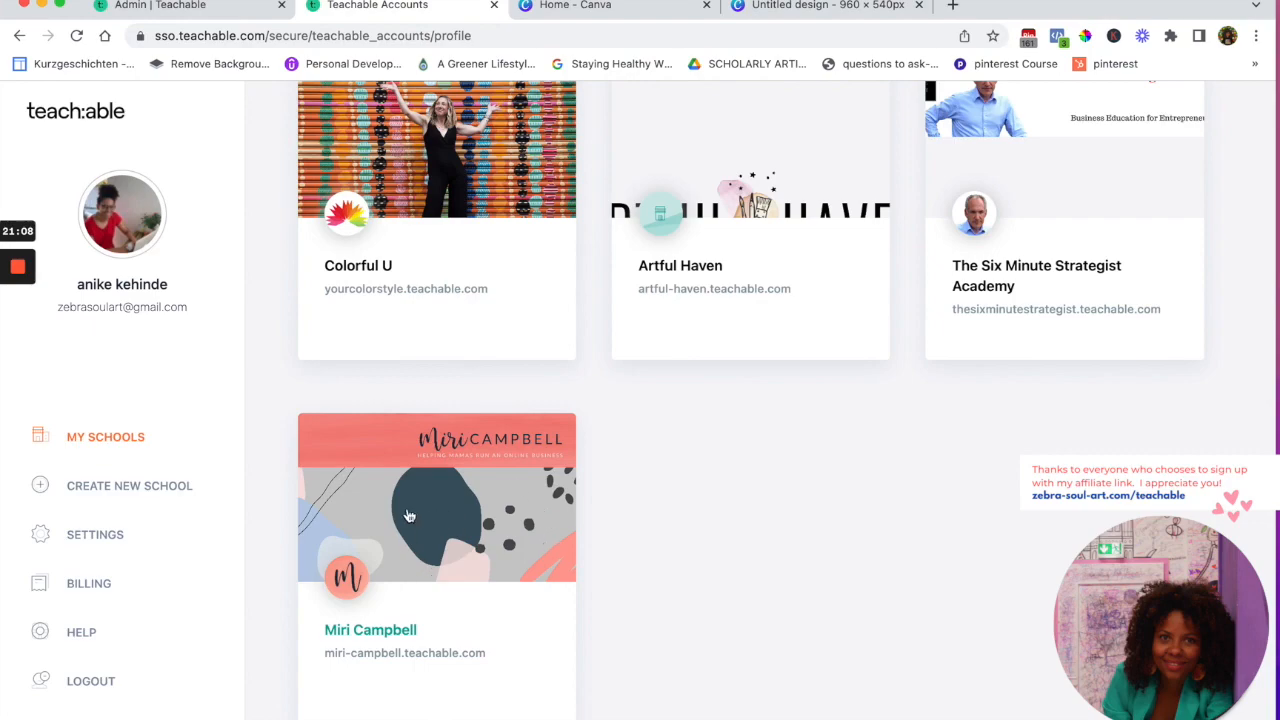
scroll(433, 494, up, 2)
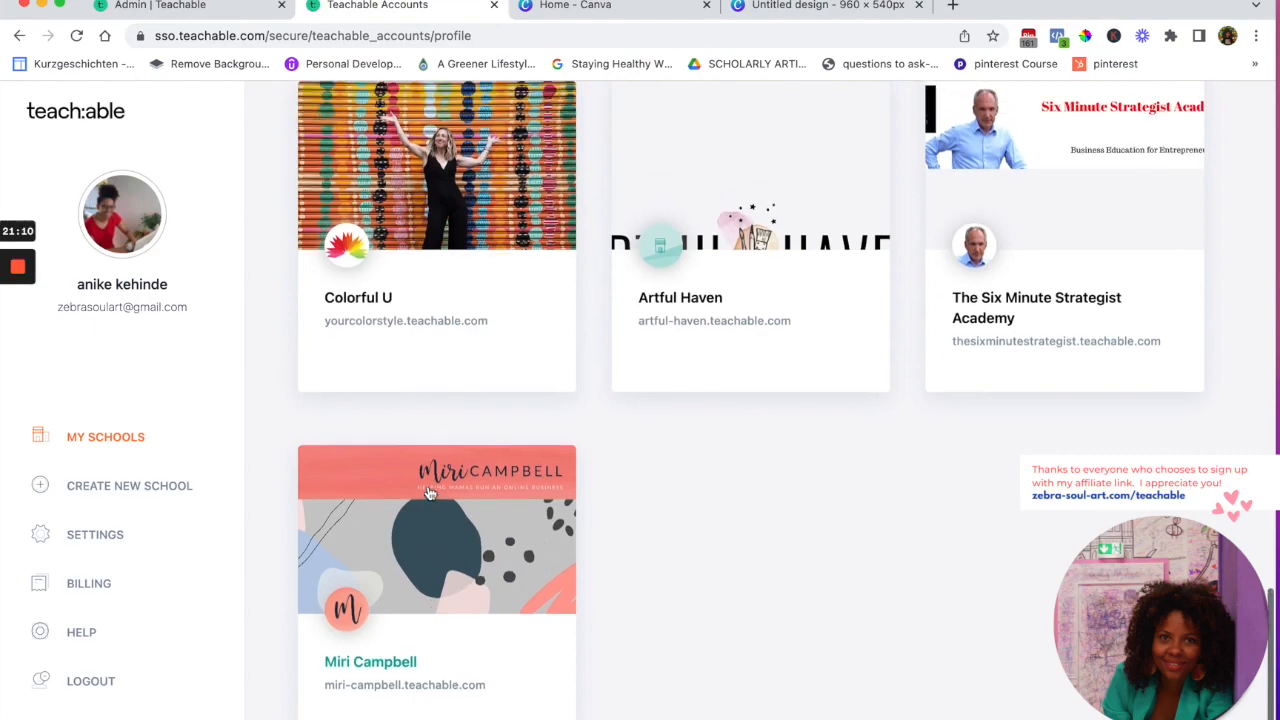
scroll(443, 457, up, 5)
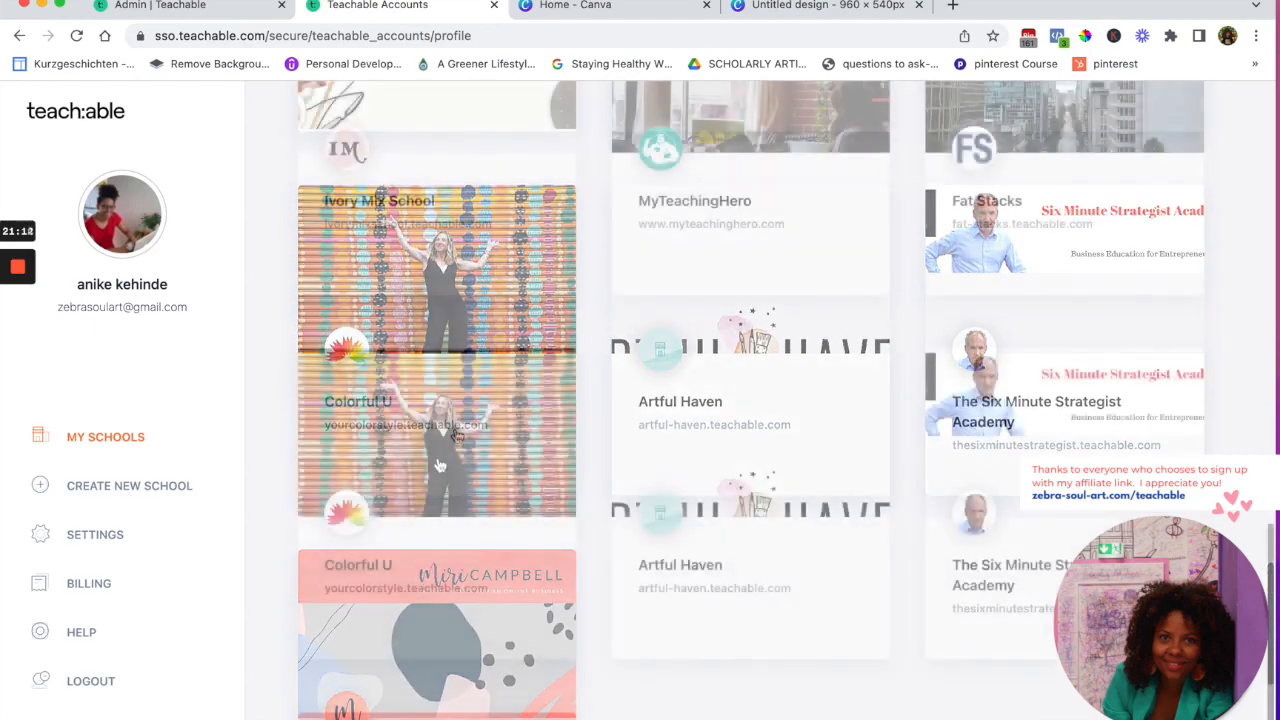
scroll(440, 465, up, 4)
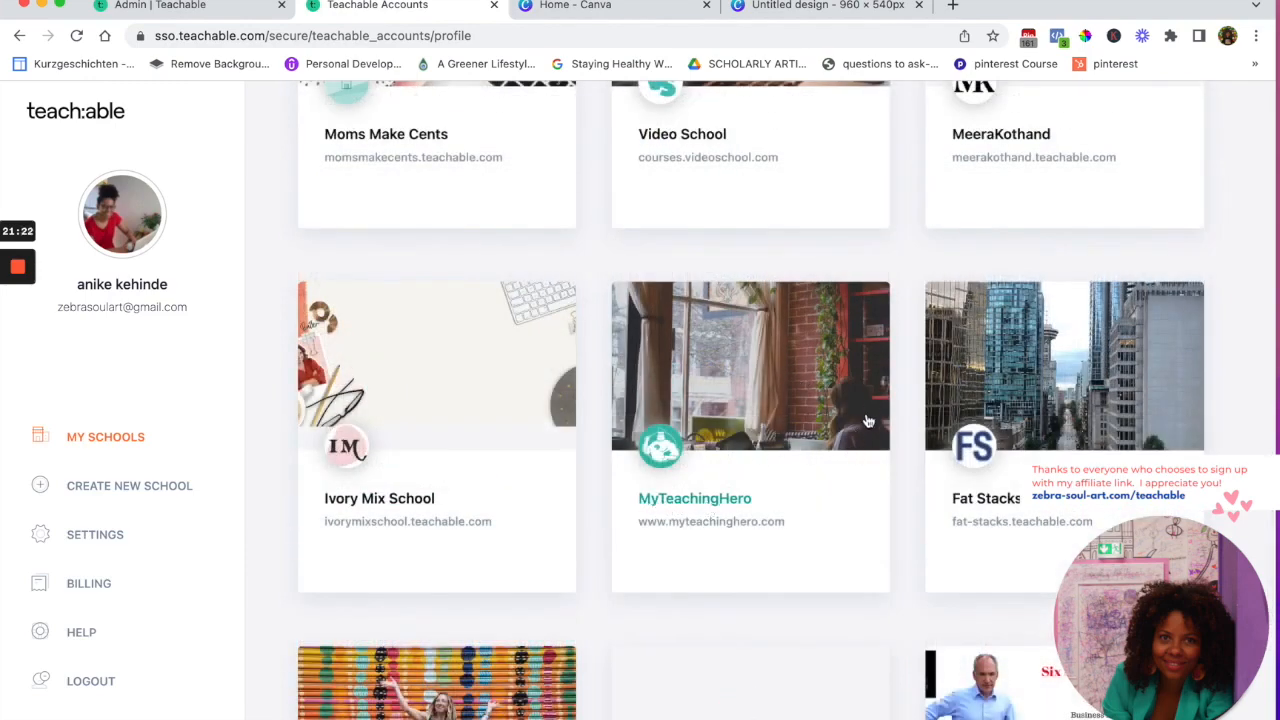
scroll(749, 451, up, 1)
scroll(663, 421, up, 2)
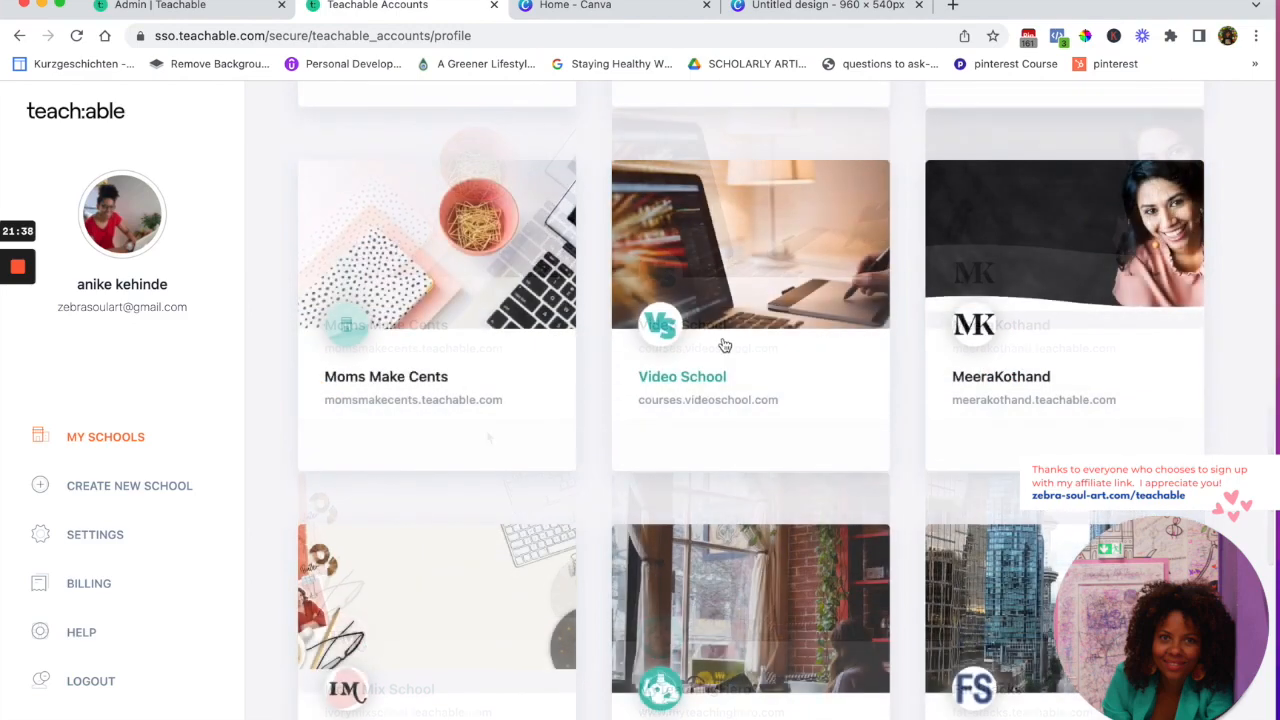
scroll(745, 345, up, 1)
scroll(750, 350, up, 3)
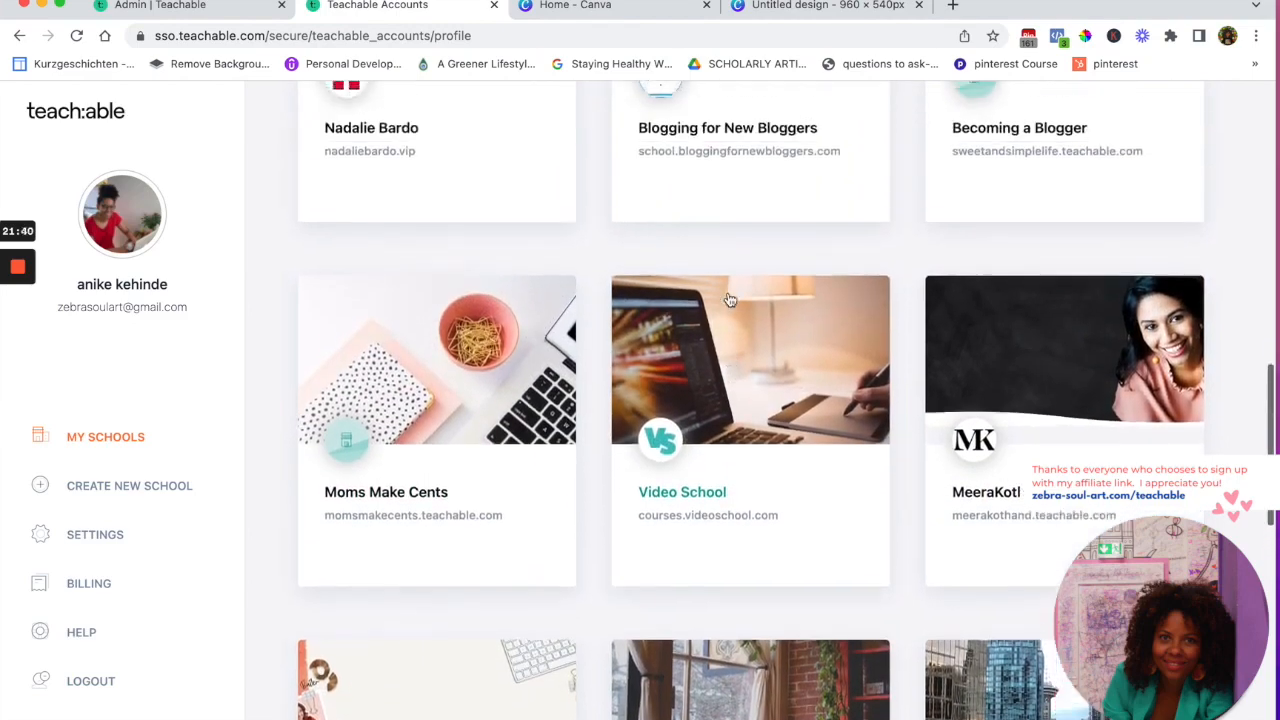
scroll(730, 300, up, 2)
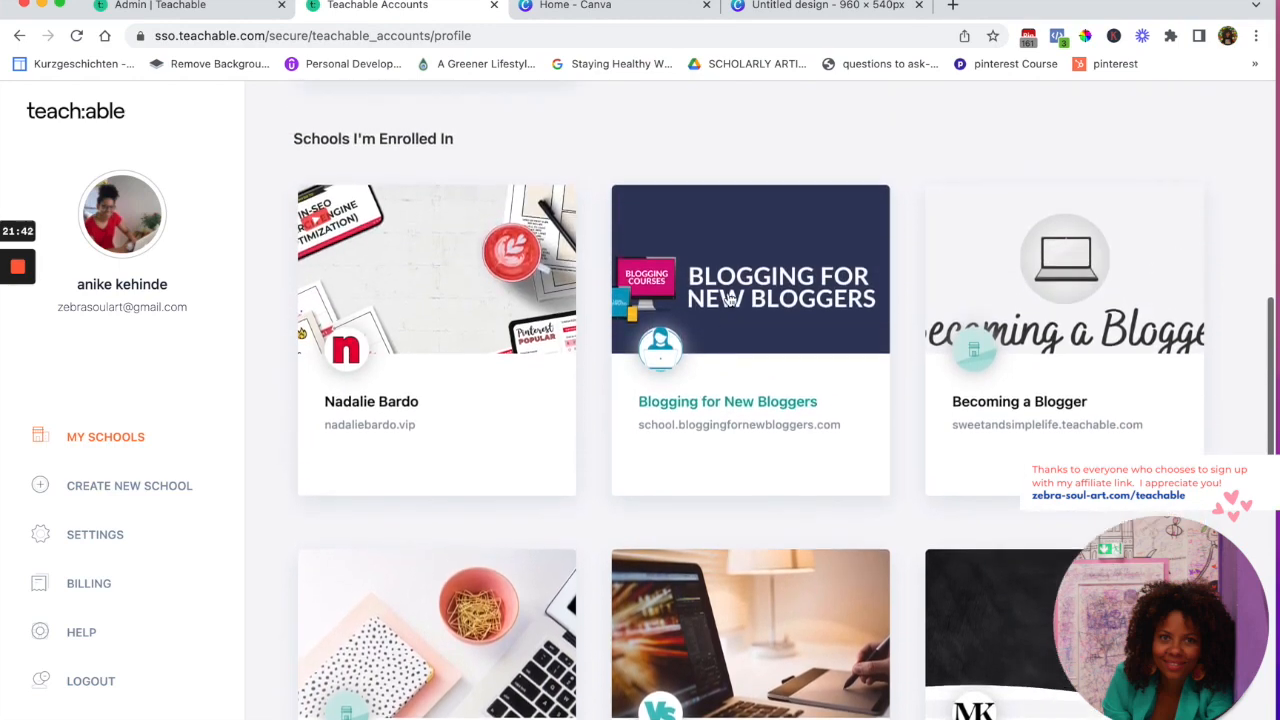
scroll(730, 300, down, 4)
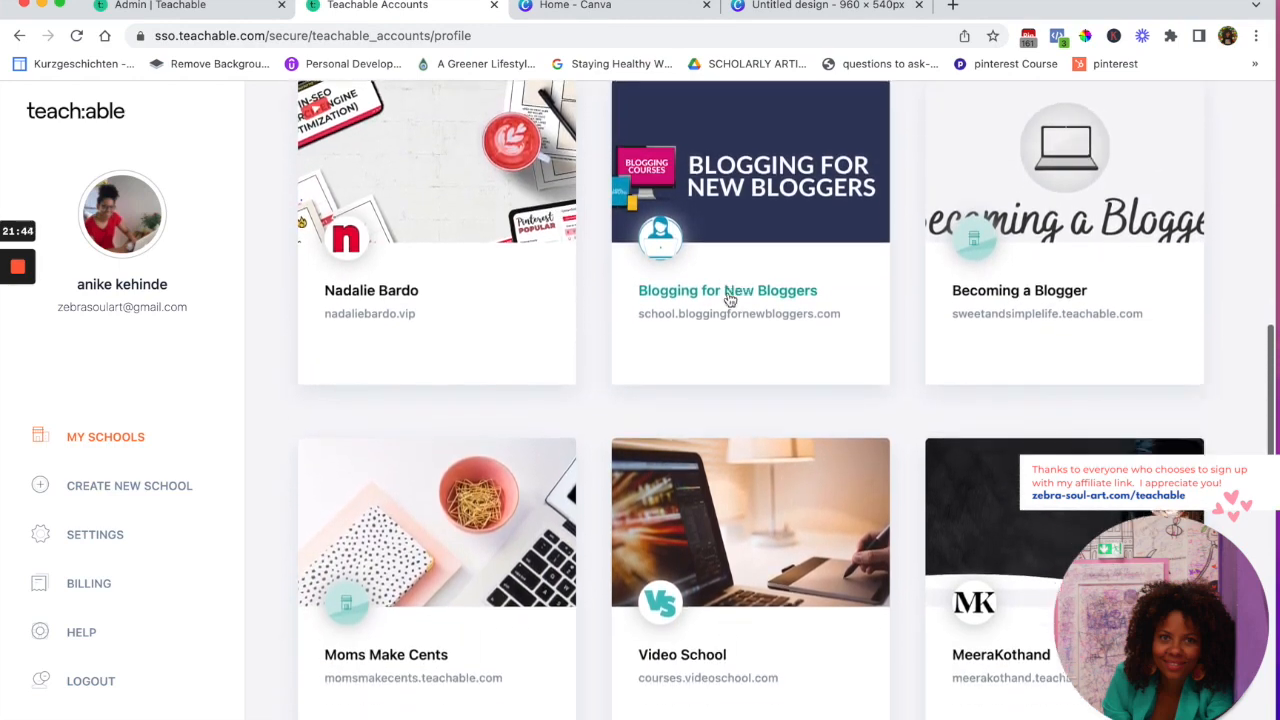
scroll(730, 300, down, 6)
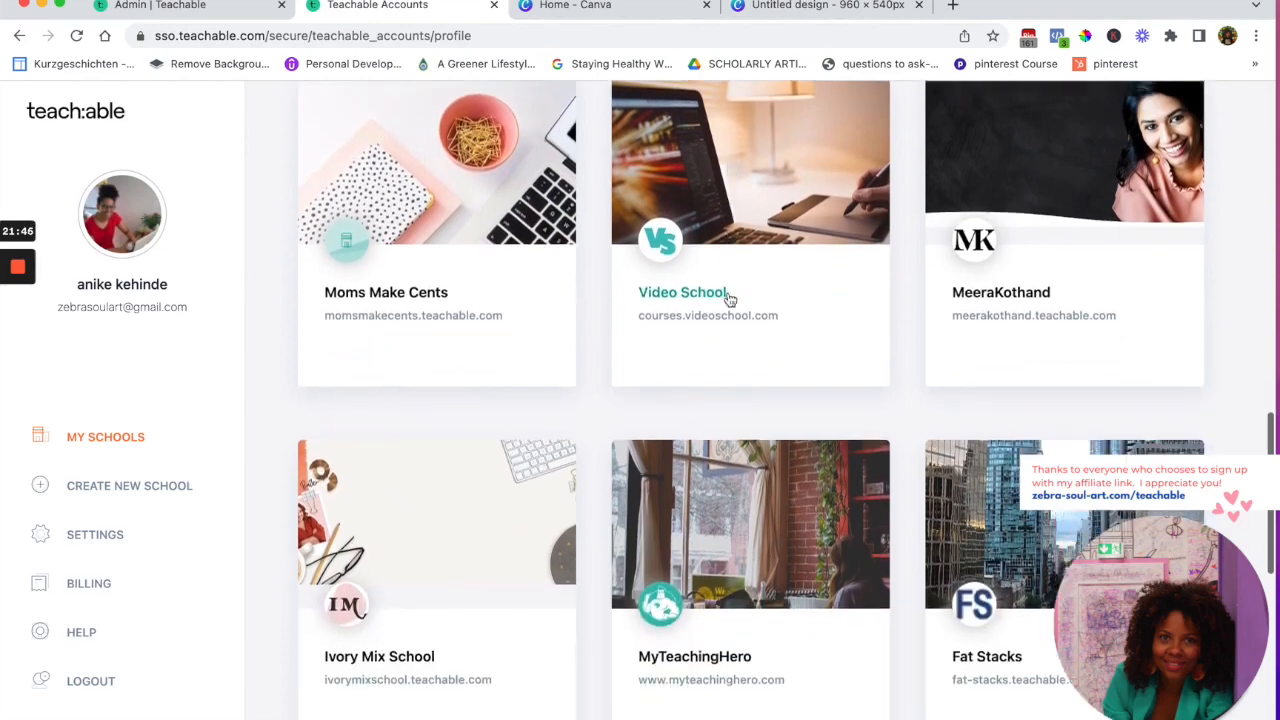
scroll(730, 300, down, 10)
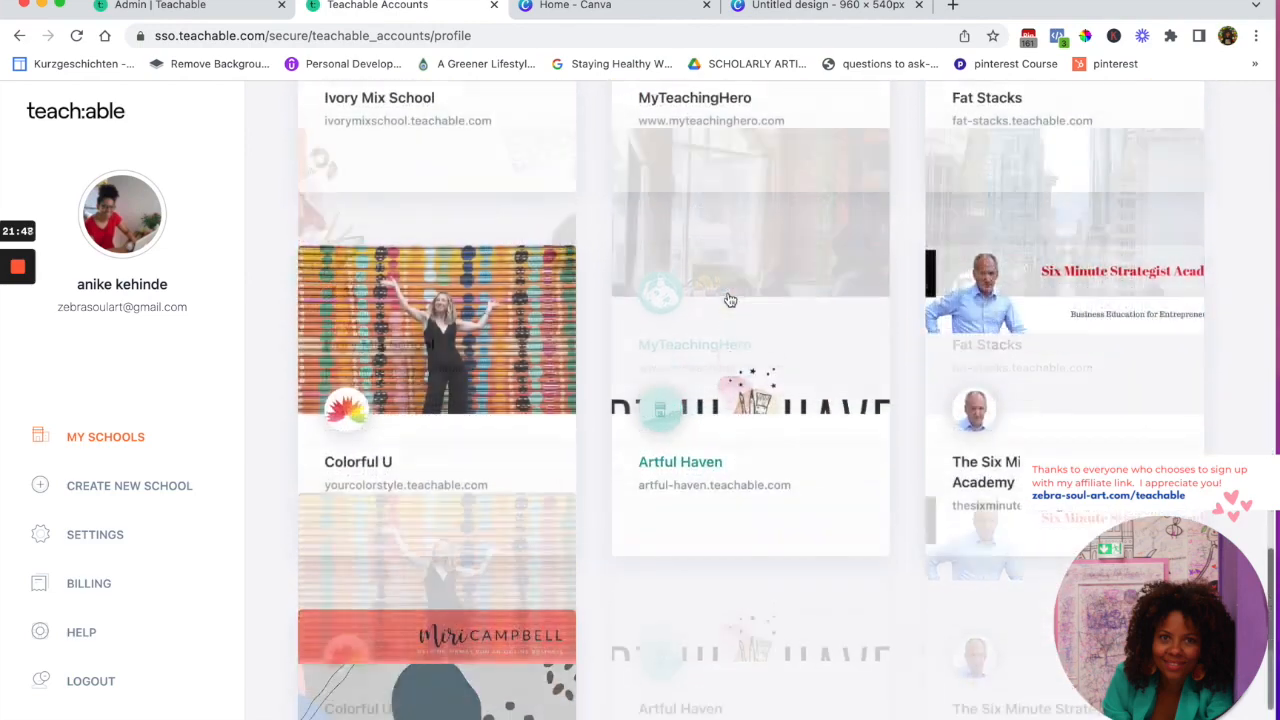
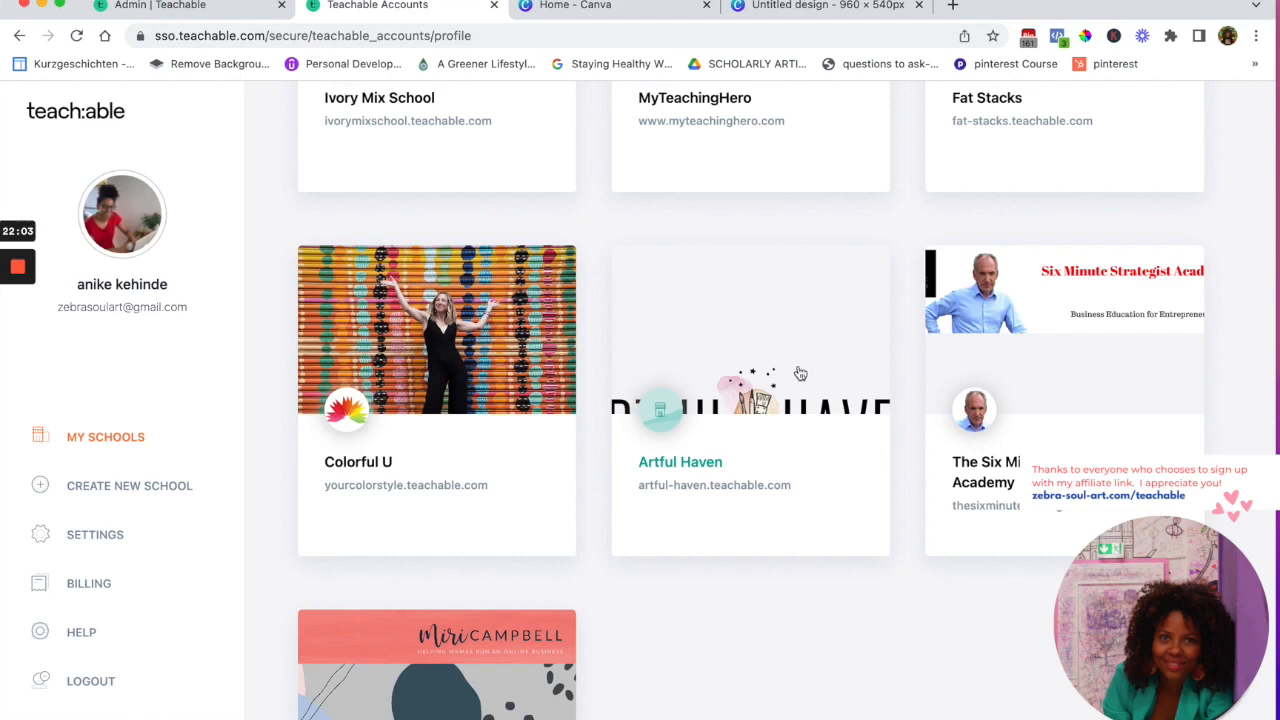
Switch to the 960 × 540 px Canva design and look through the trending photos for a thumbnail image
scroll(797, 466, down, 1)
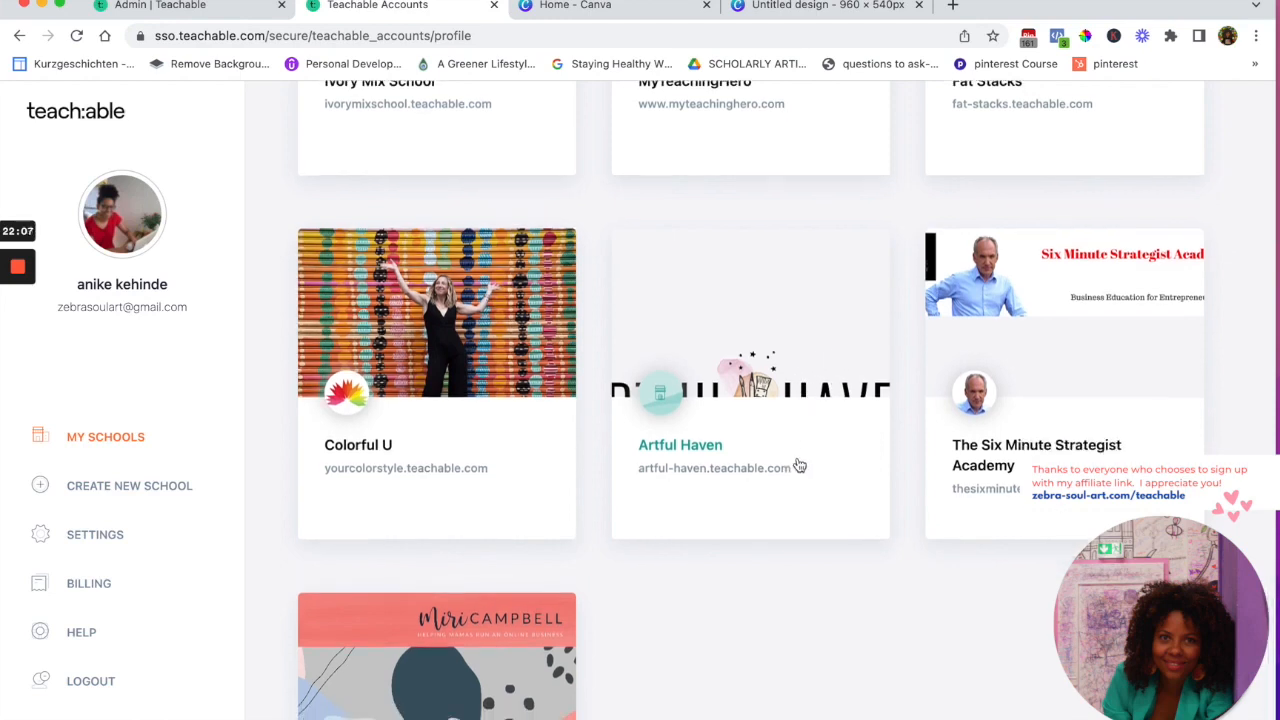
click(811, 10)
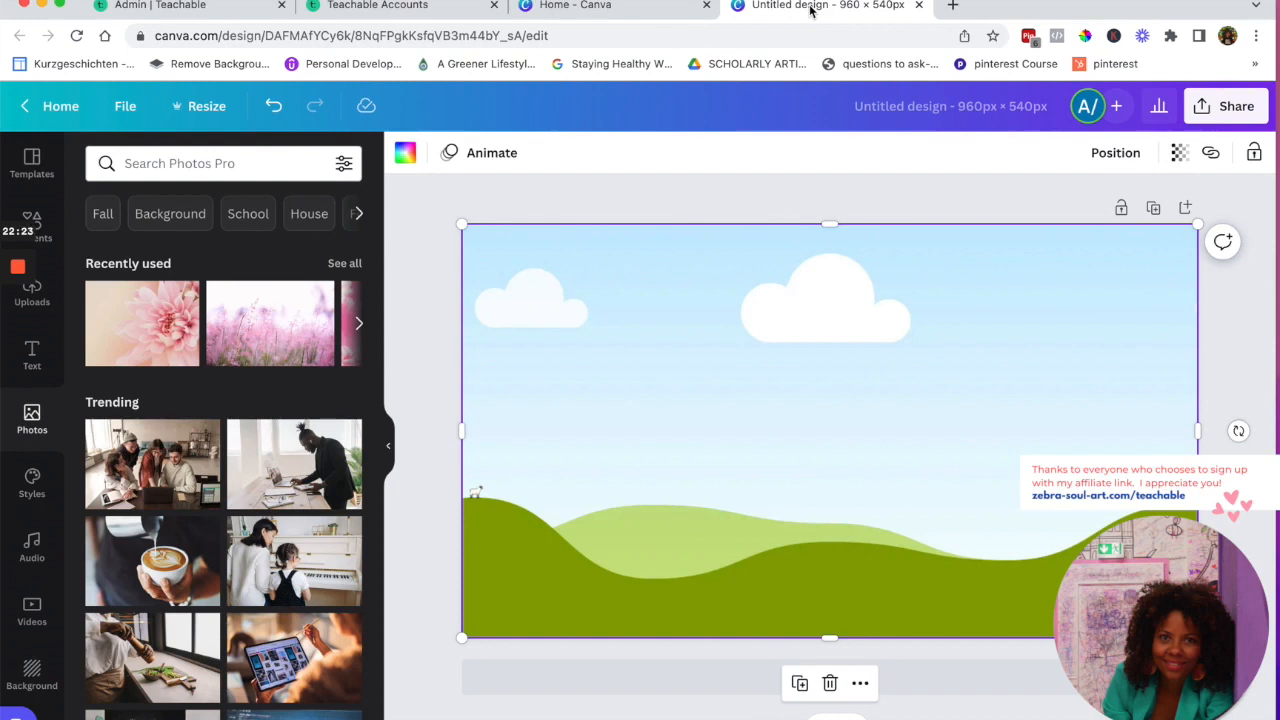
scroll(303, 390, down, 3)
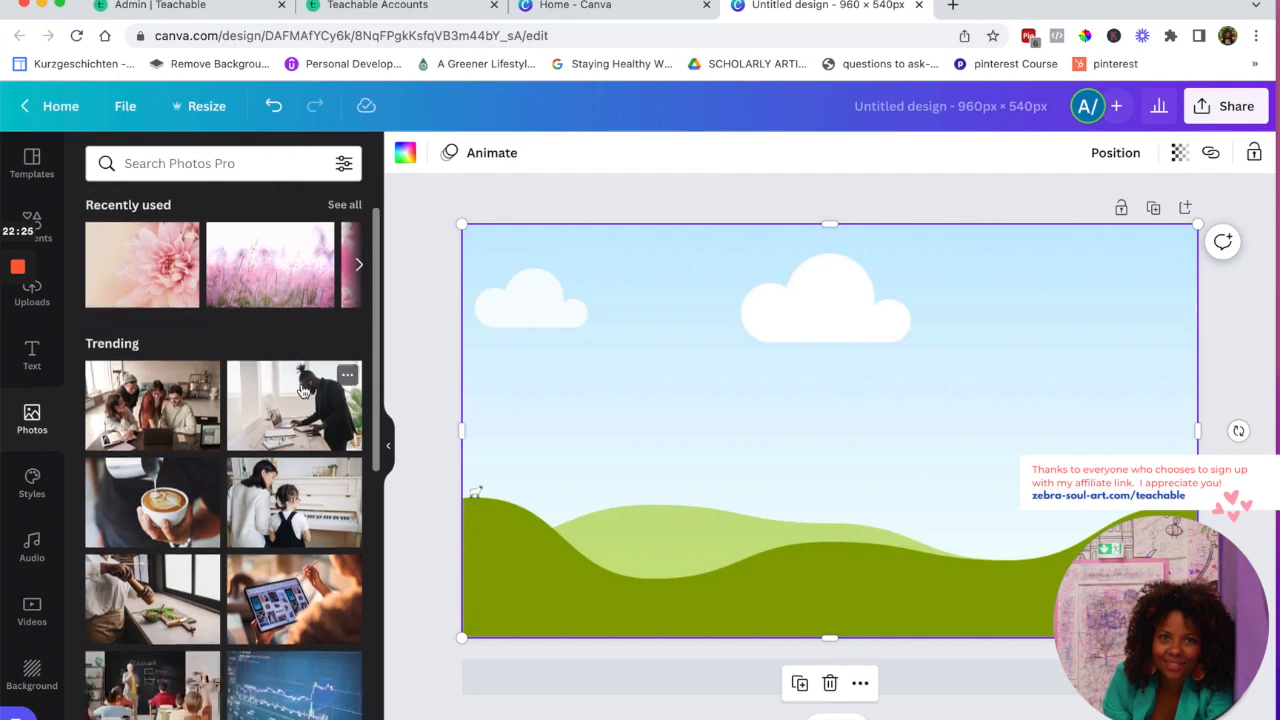
scroll(303, 390, down, 3)
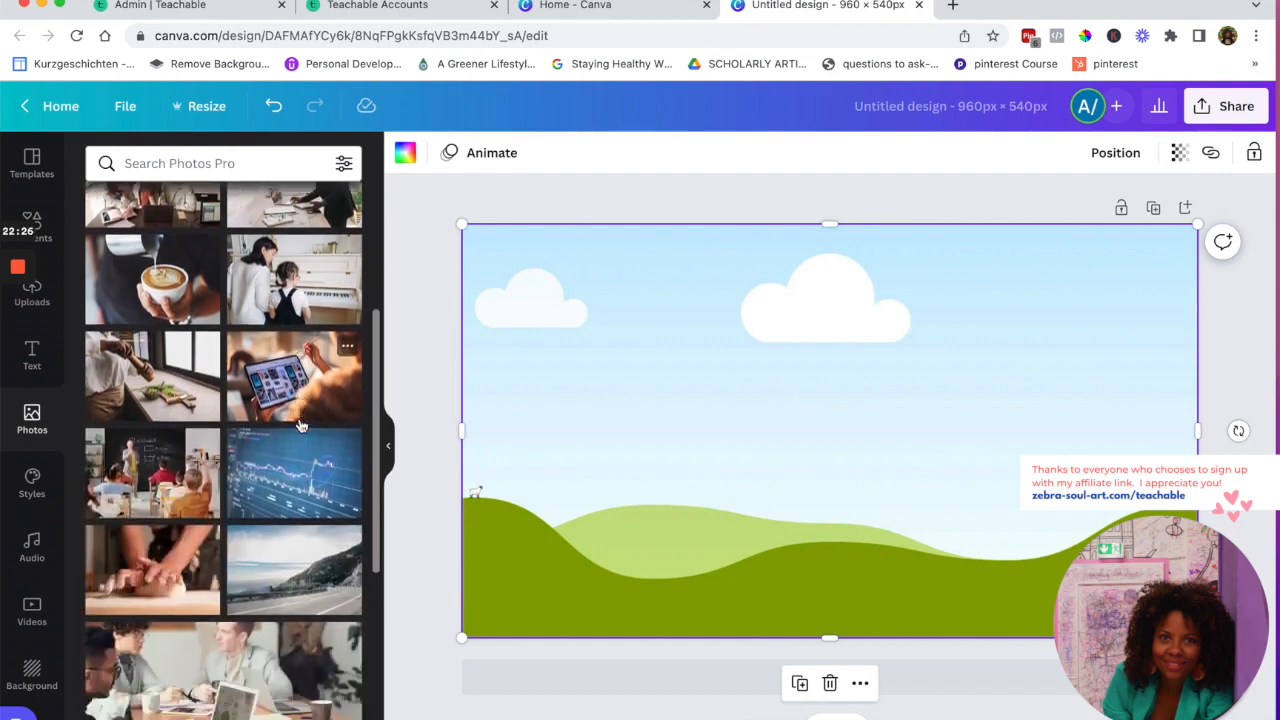
scroll(300, 423, down, 3)
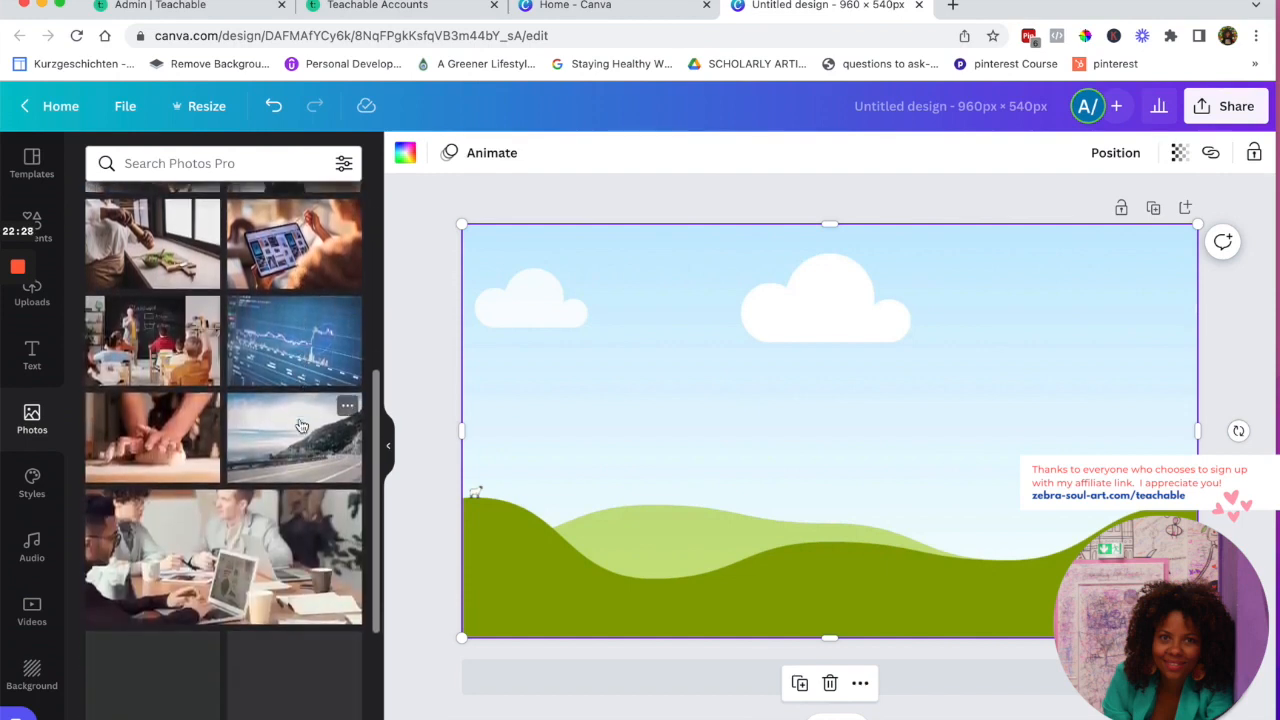
scroll(270, 460, down, 2)
scroll(270, 460, down, 4)
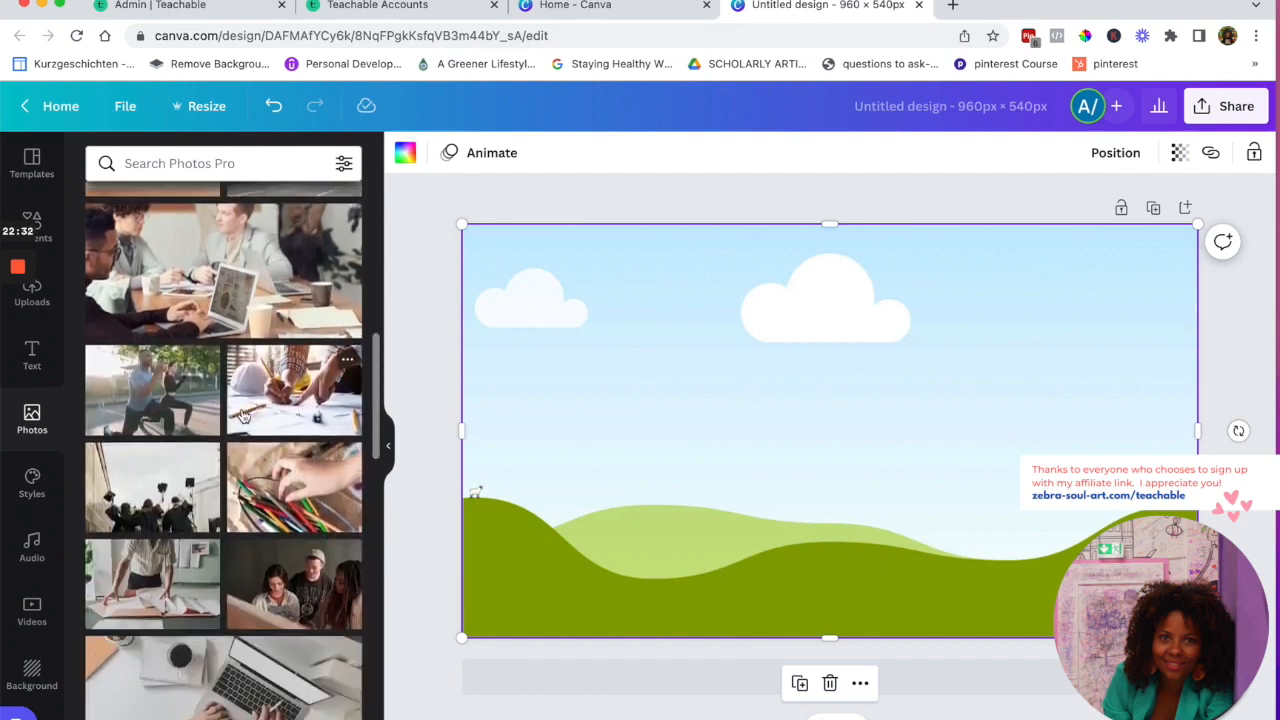
scroll(243, 415, down, 2)
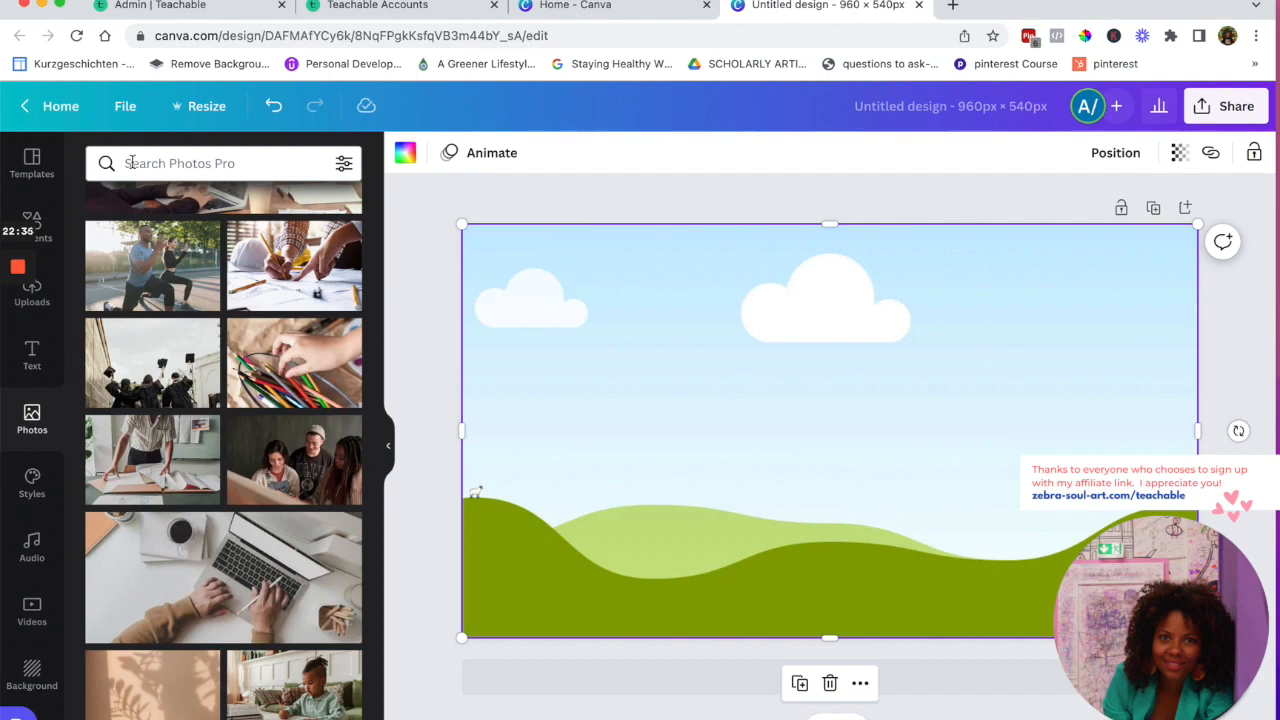
Search the photo library for "creating art" and look through the matching photos
click(131, 163)
text(creating art)
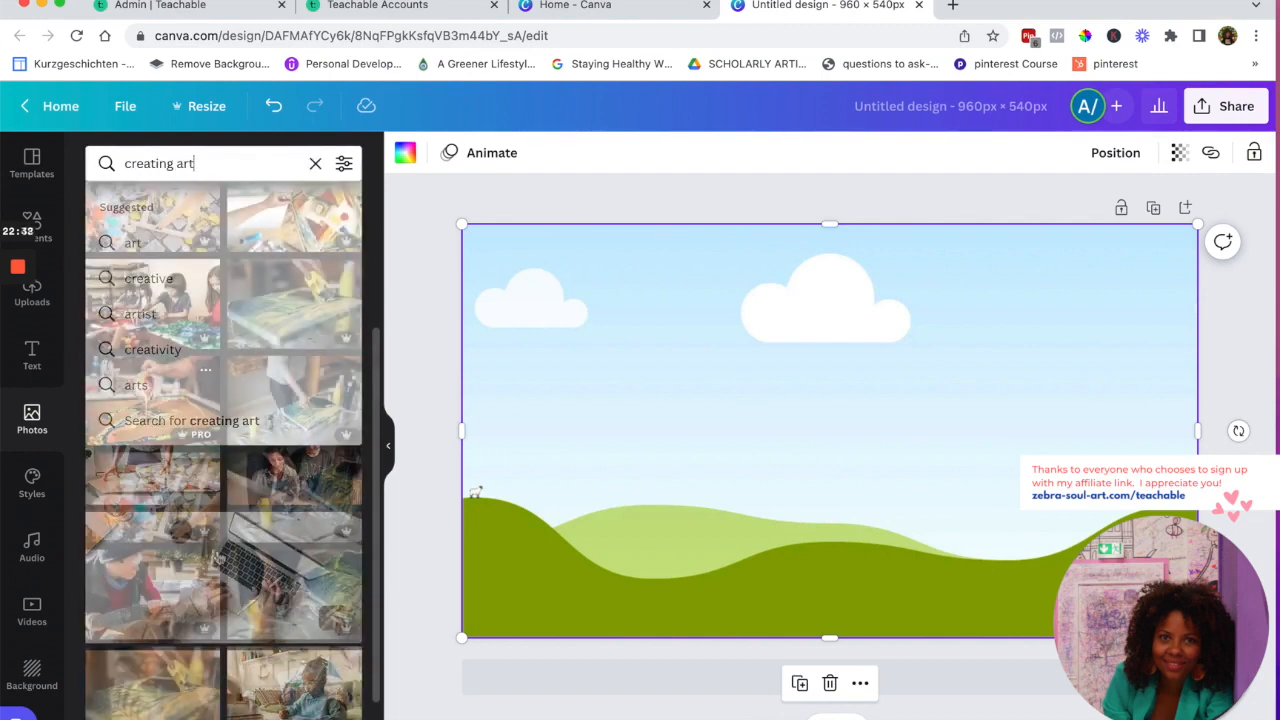
key(Return)
scroll(218, 556, down, 5)
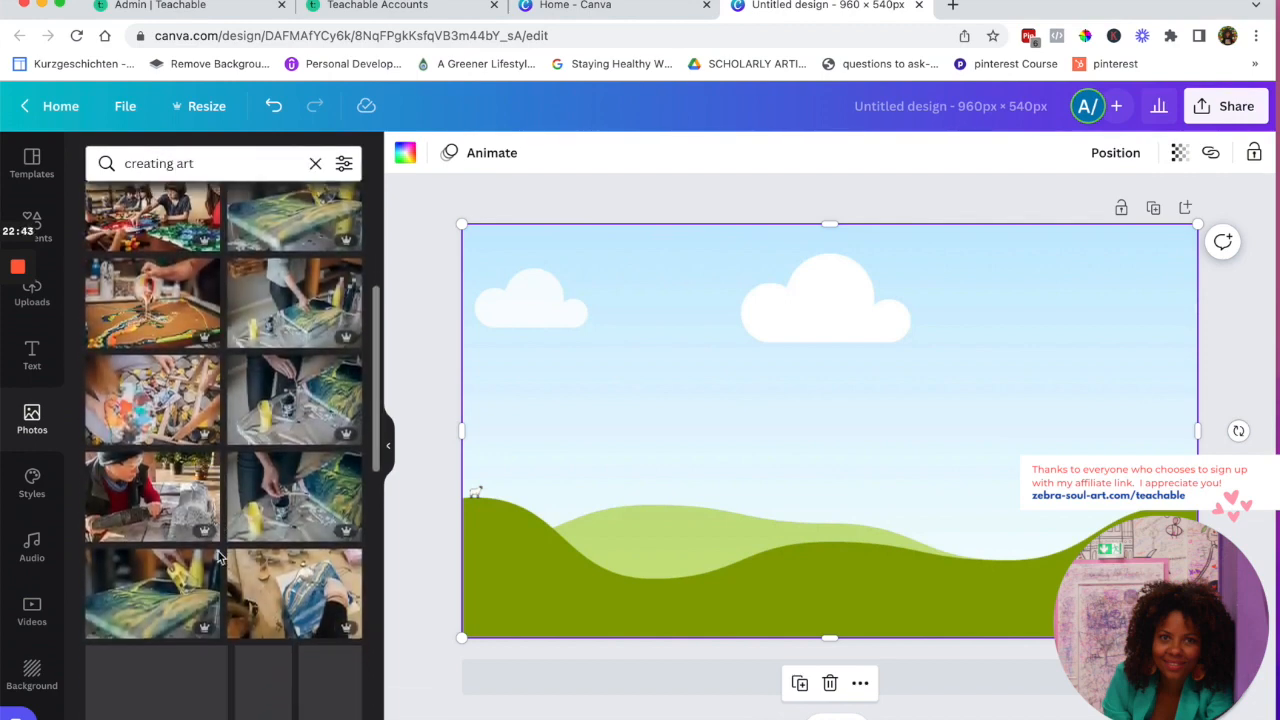
scroll(218, 551, down, 3)
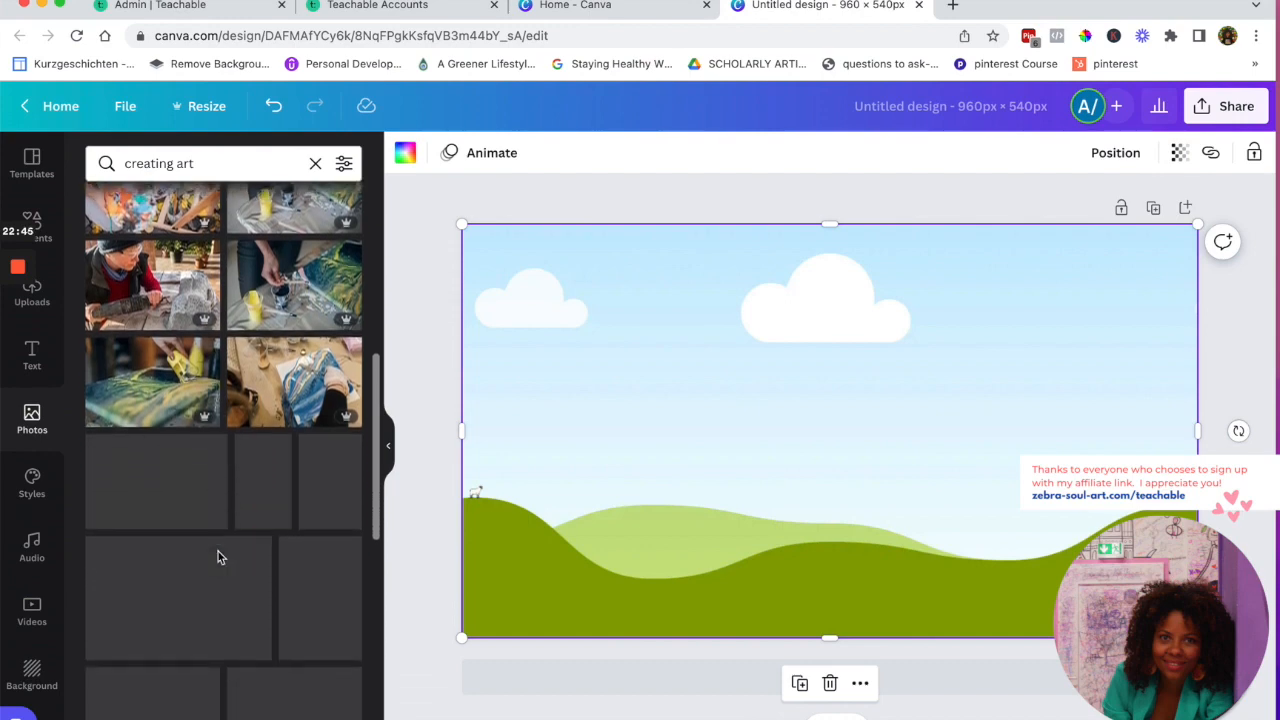
scroll(195, 470, down, 3)
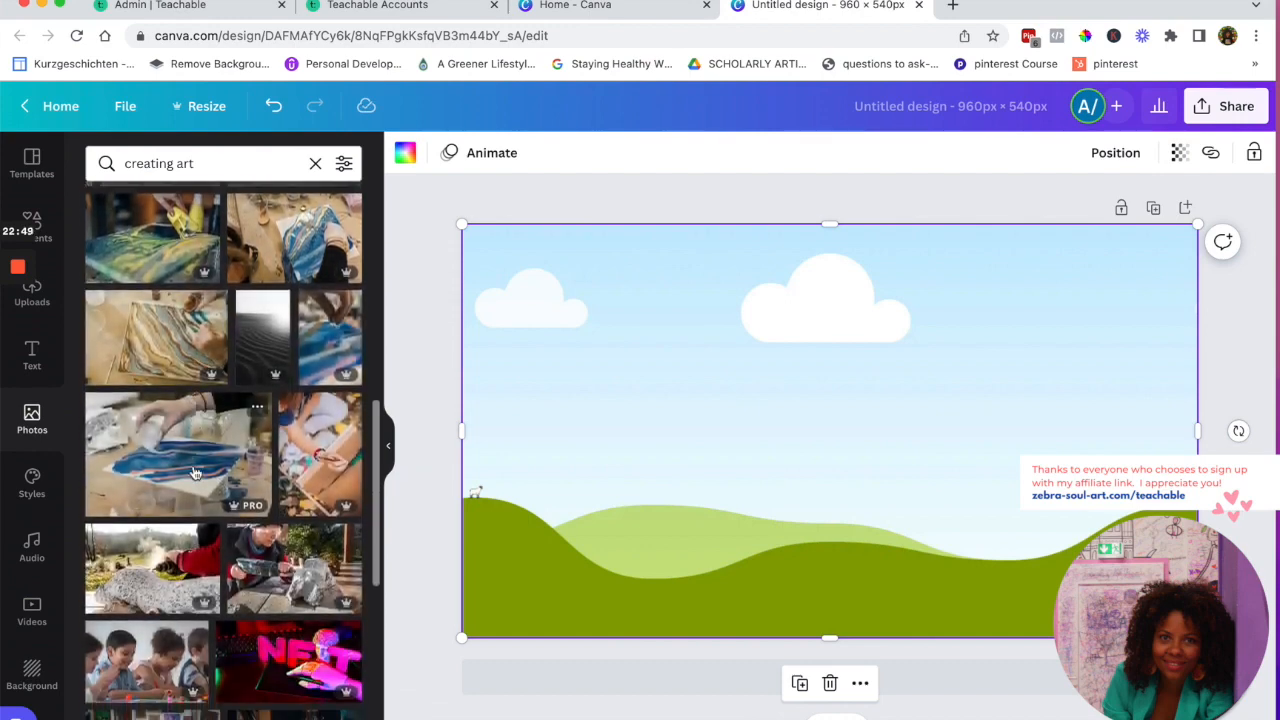
scroll(195, 470, down, 4)
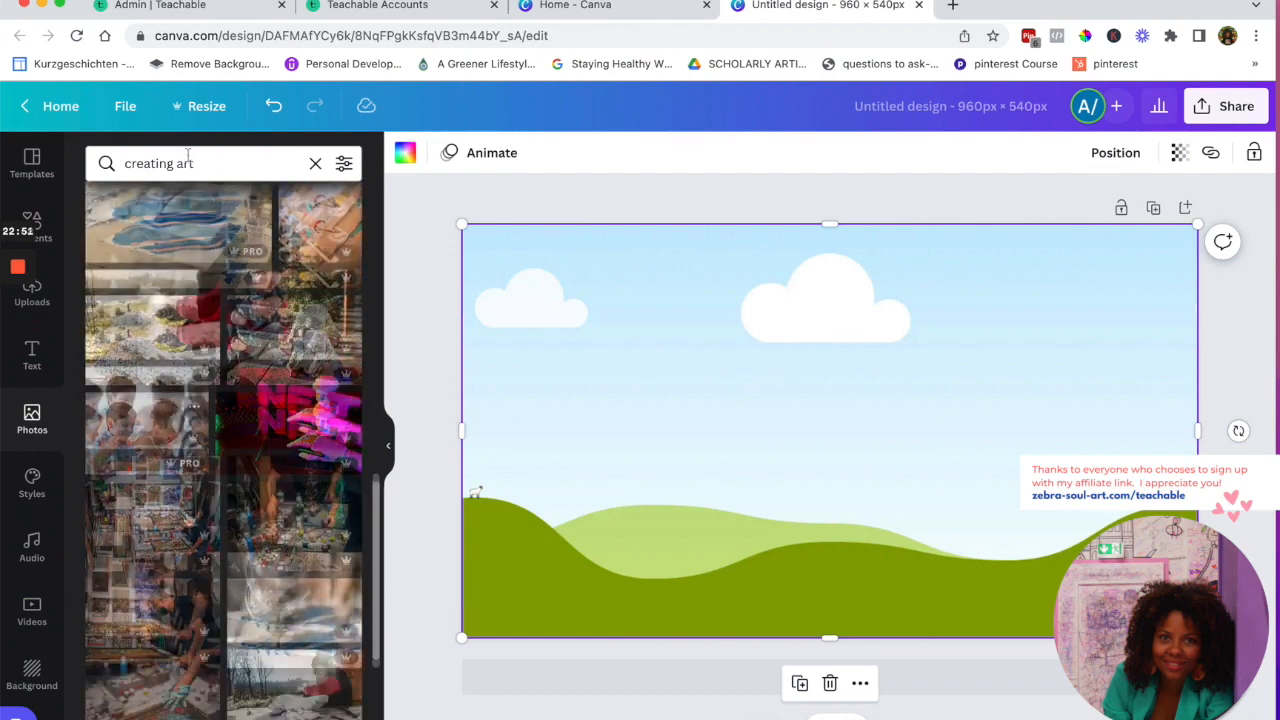
Search the photos for "laptop coffee" and filter the results to Free images only
drag(209, 163, 118, 150)
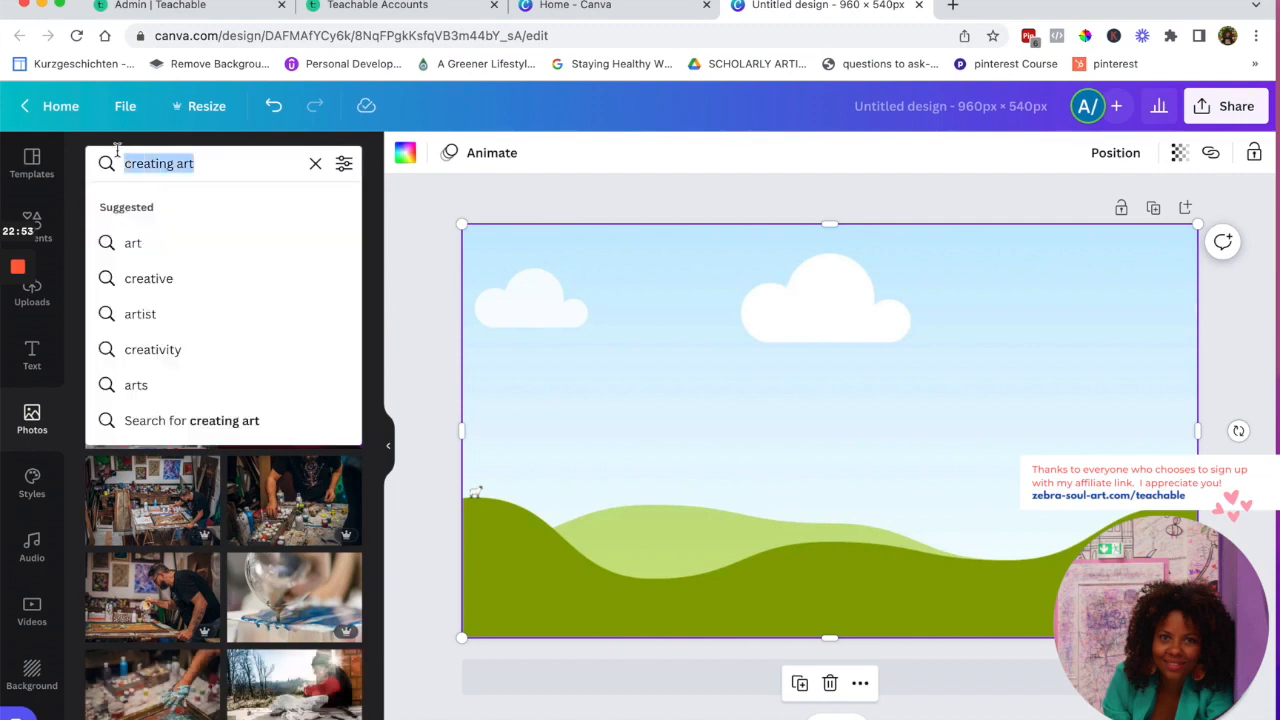
text(laptop)
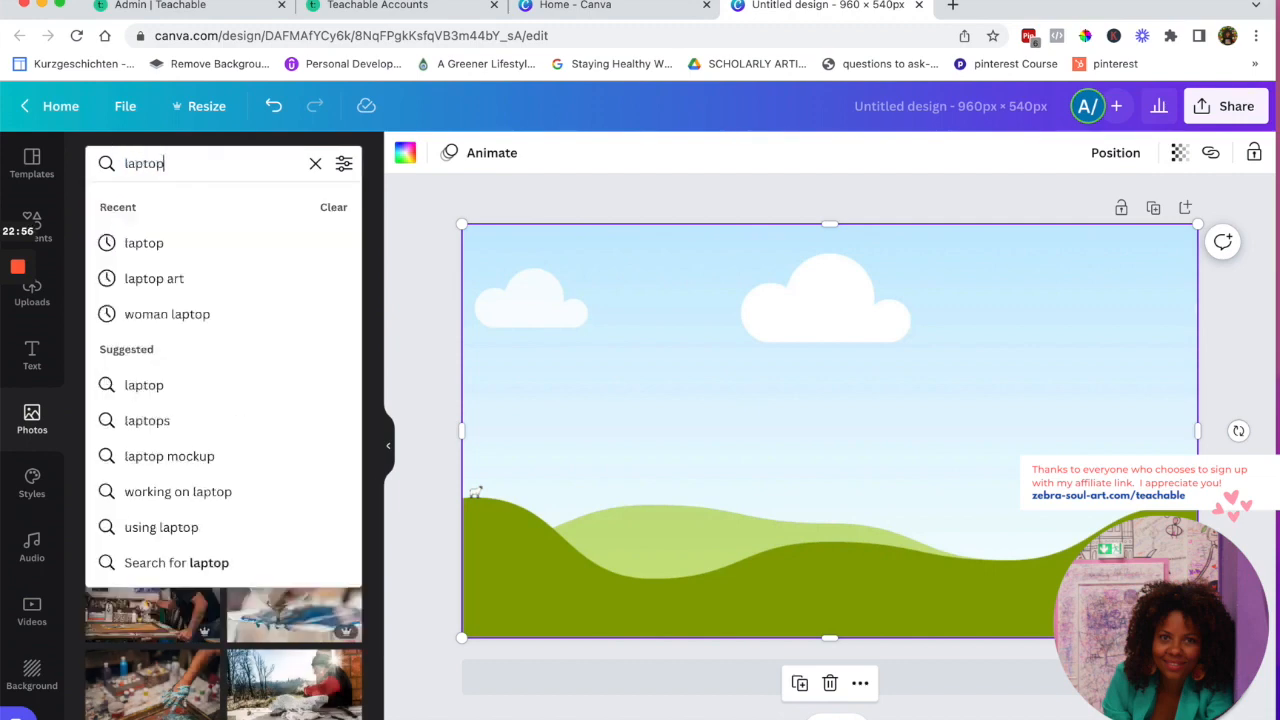
text( coffee)
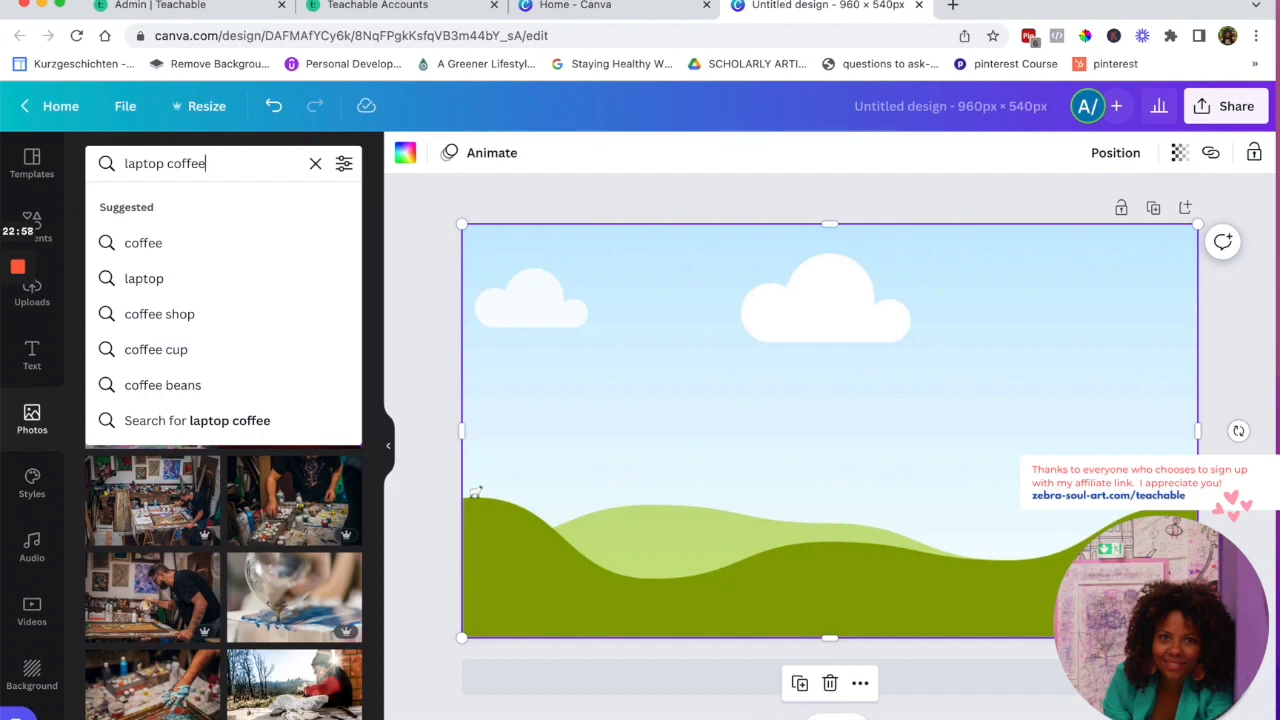
key(Return)
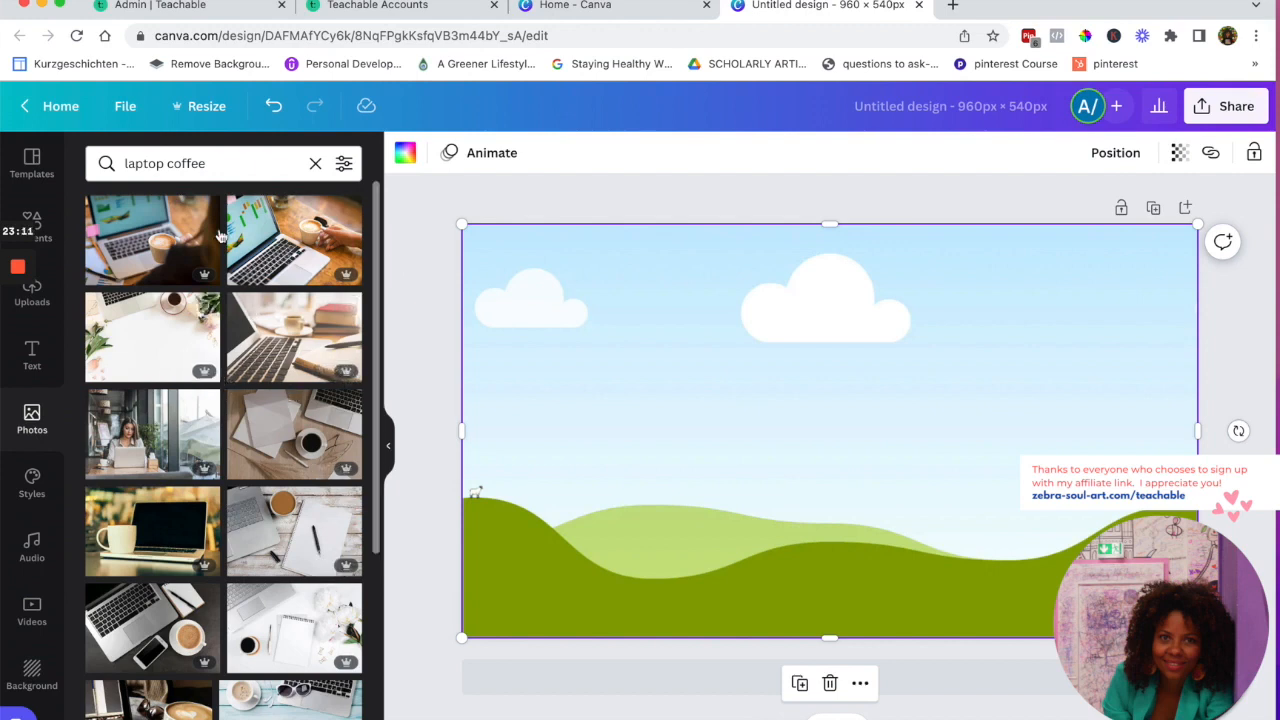
click(344, 166)
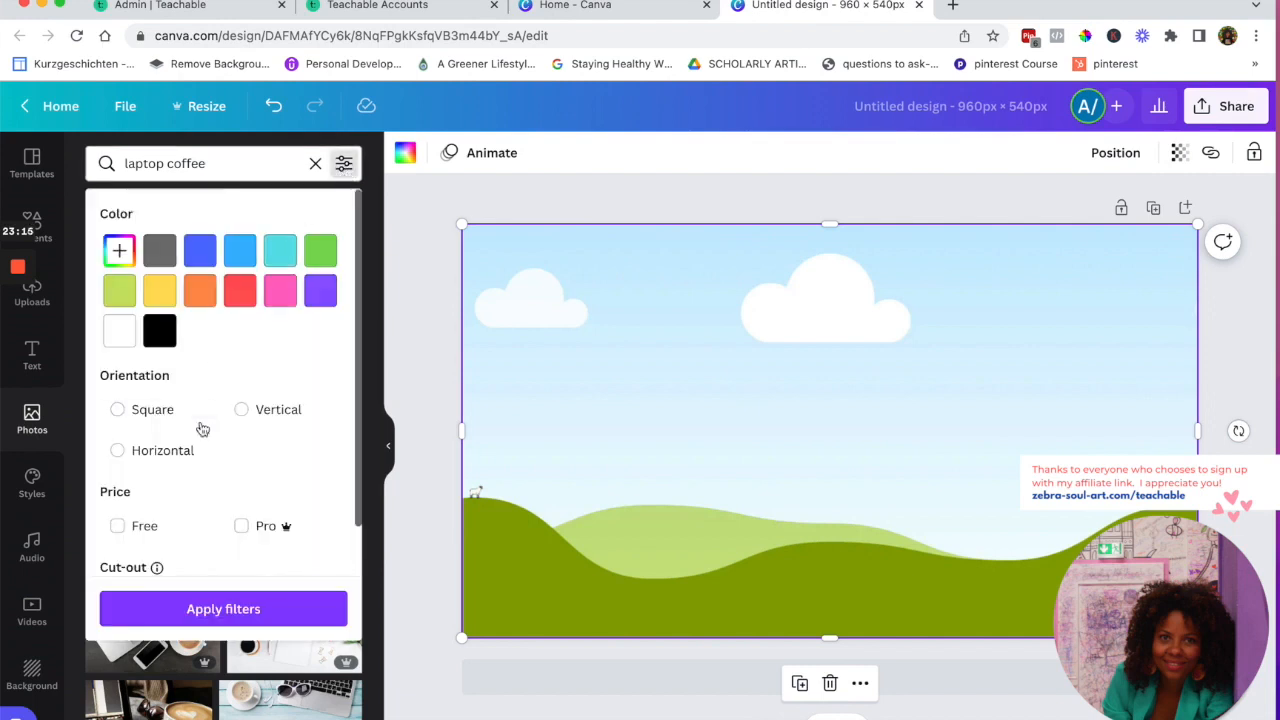
scroll(200, 429, down, 1)
click(118, 490)
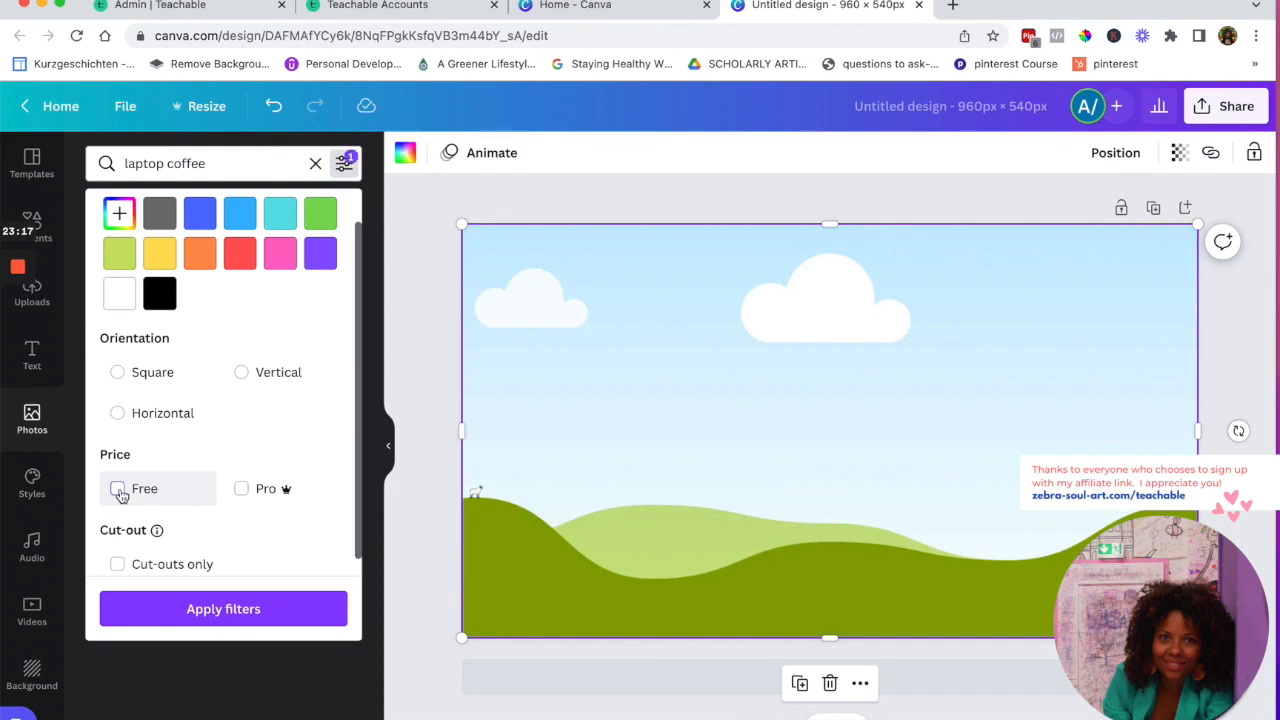
click(215, 612)
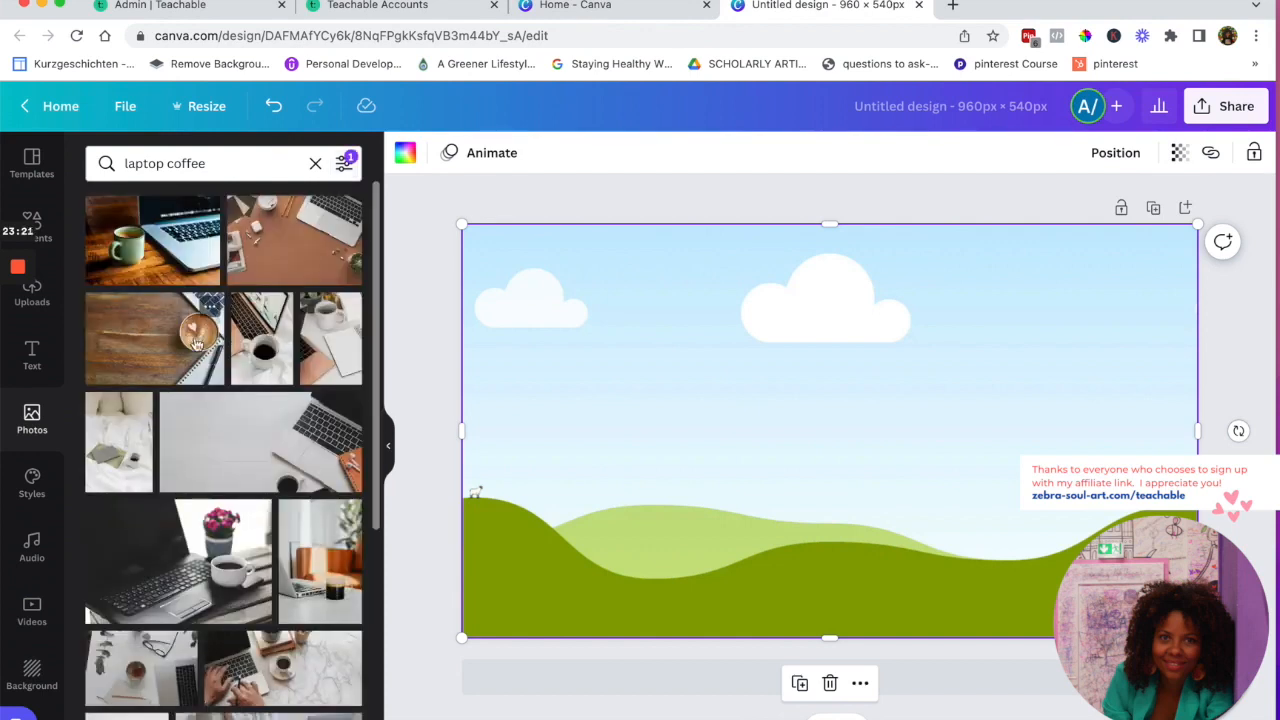
Fill the grid with the photo of a latte on a wooden table and make the image partly transparent
scroll(197, 343, down, 5)
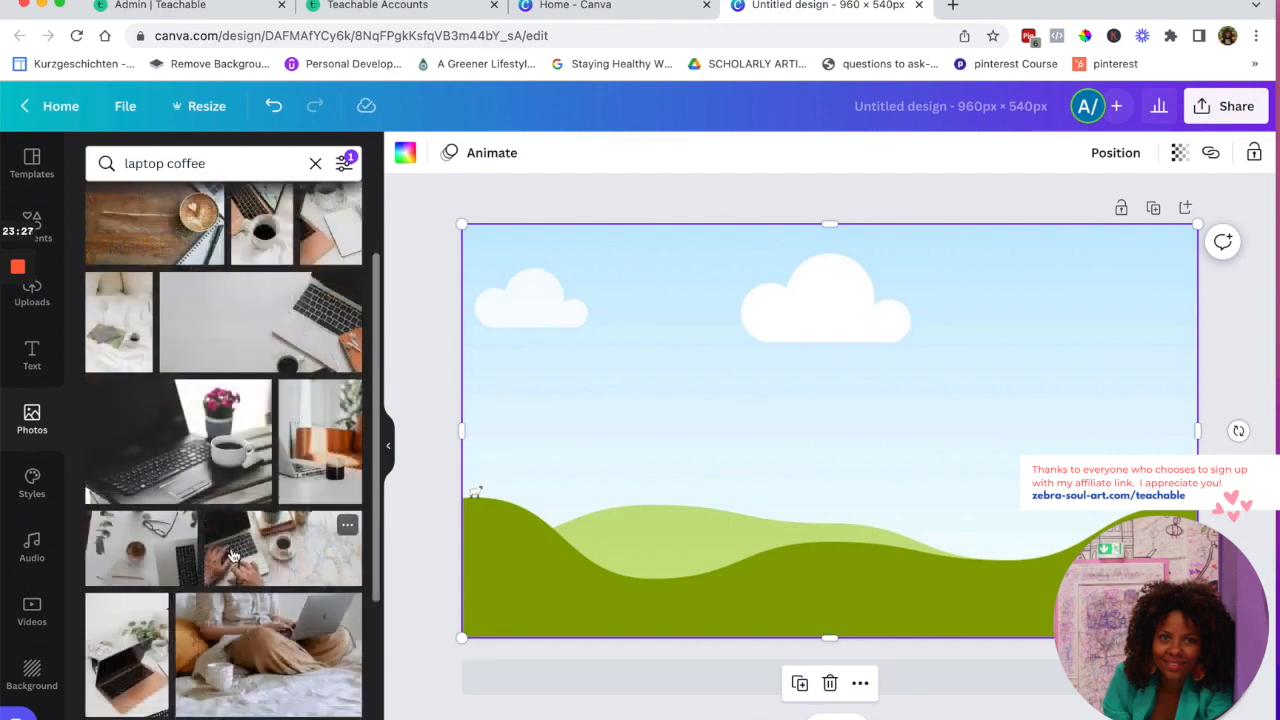
scroll(230, 555, up, 3)
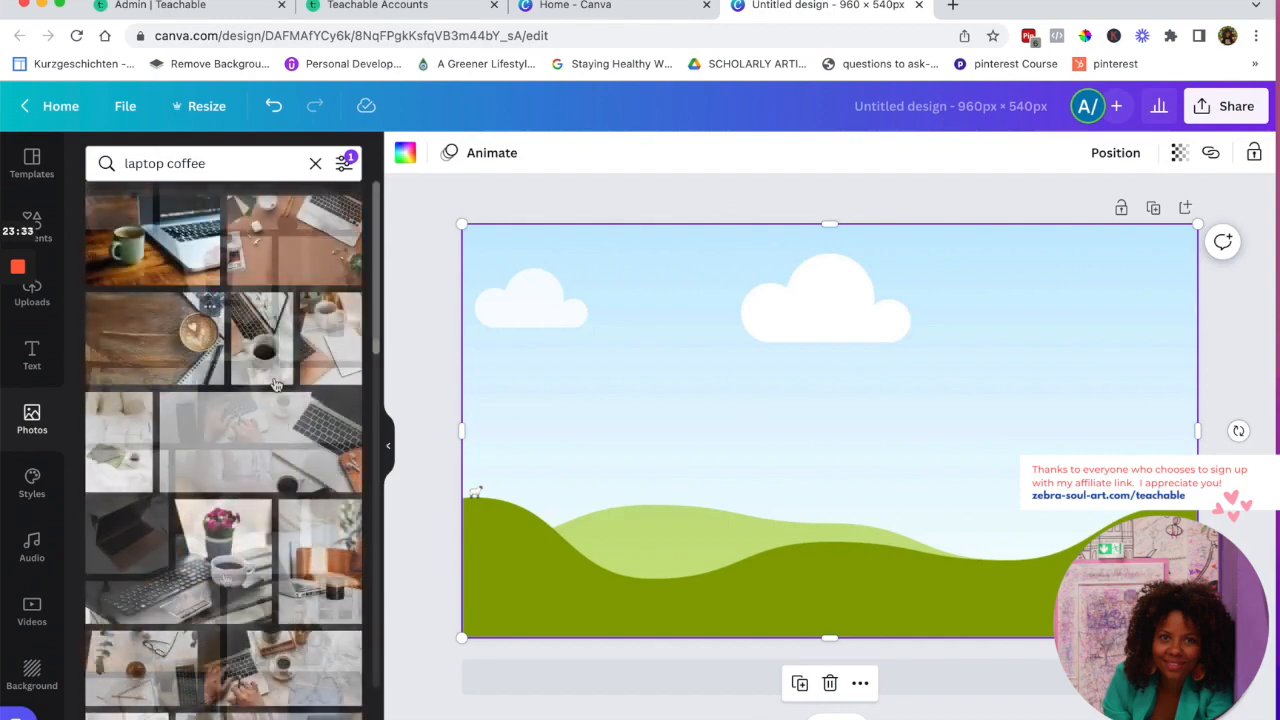
drag(478, 430, 632, 426)
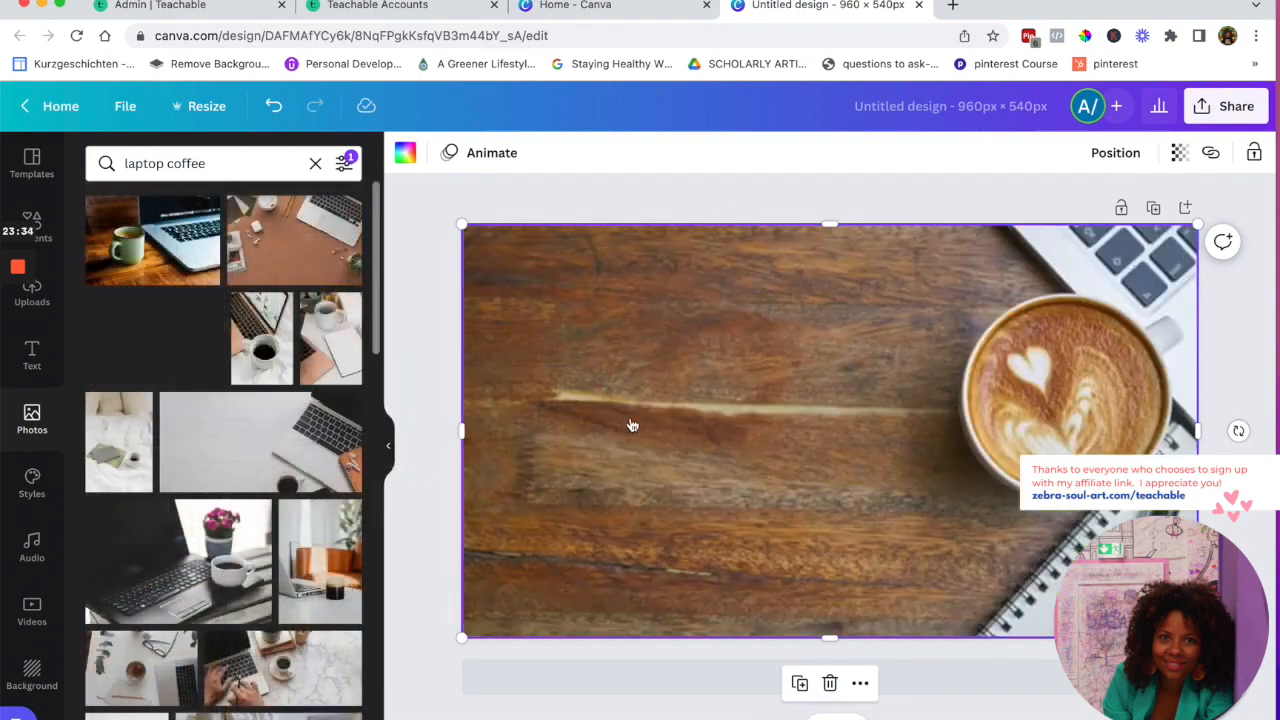
click(1181, 156)
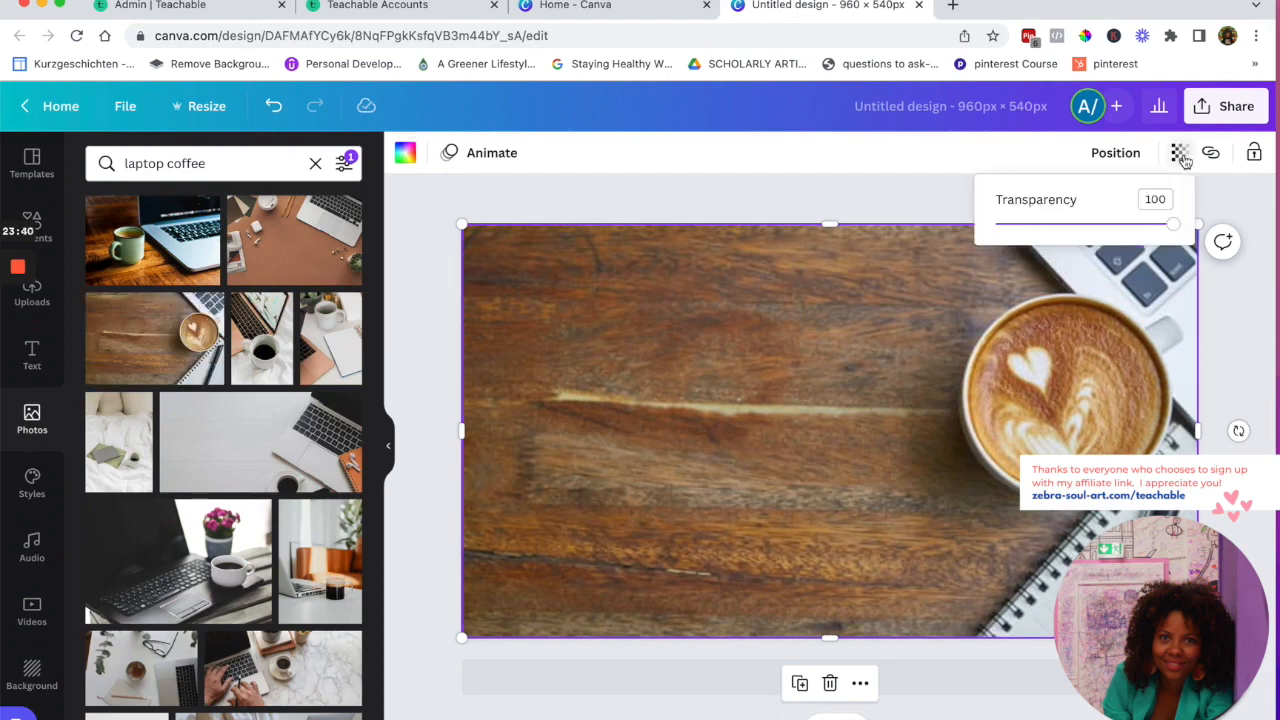
drag(1174, 230, 1113, 226)
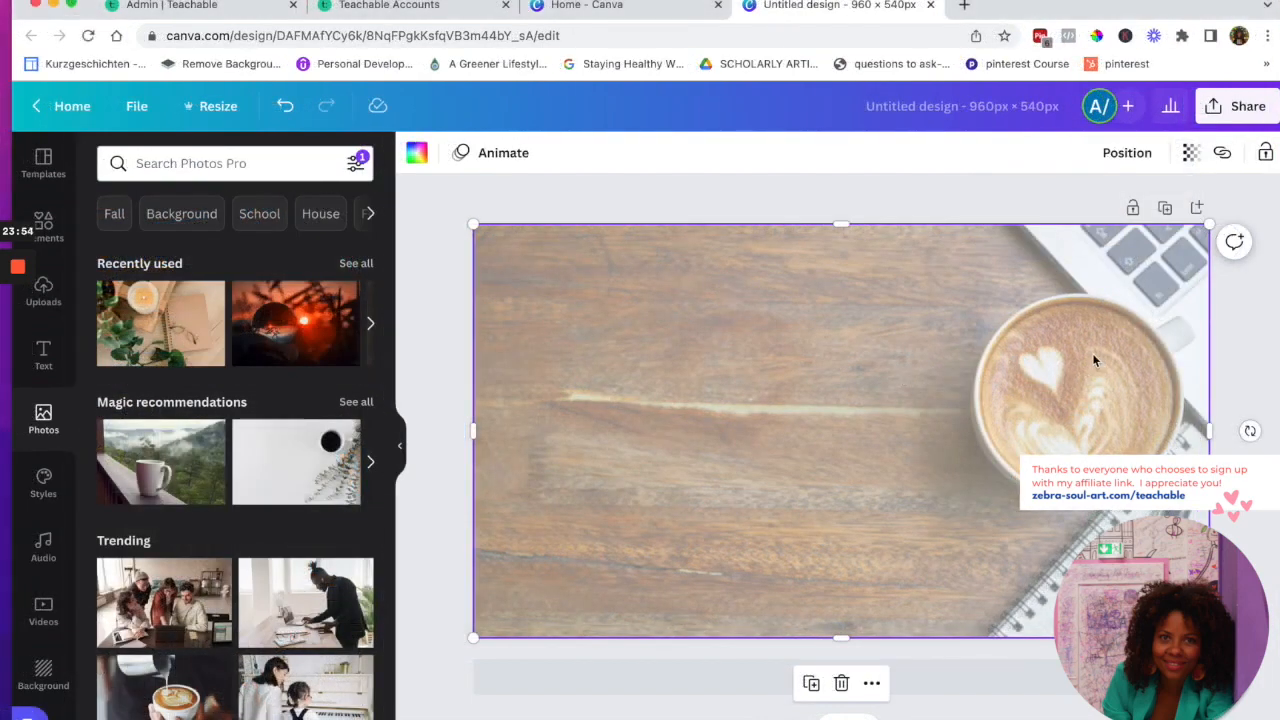
Delete the latte photo from the grid and restore the grid to about full opacity
scroll(250, 535, down, 5)
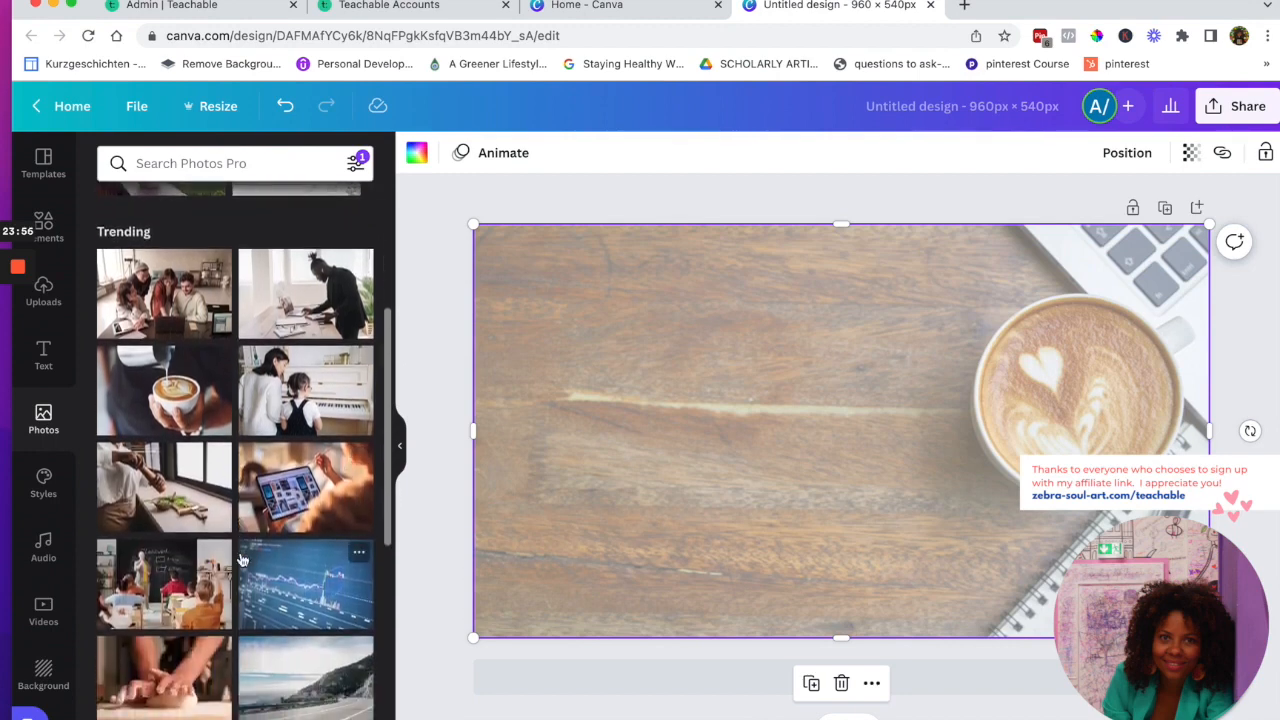
scroll(210, 600, down, 2)
scroll(185, 643, down, 2)
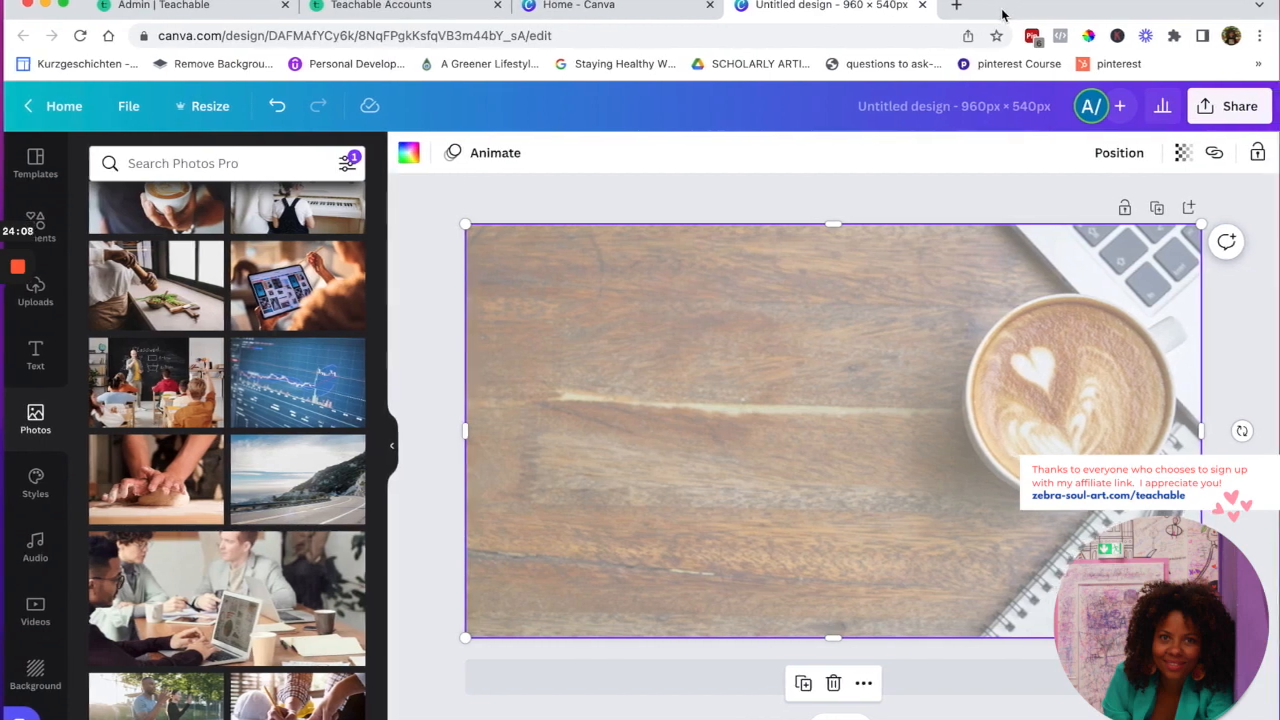
click(877, 287)
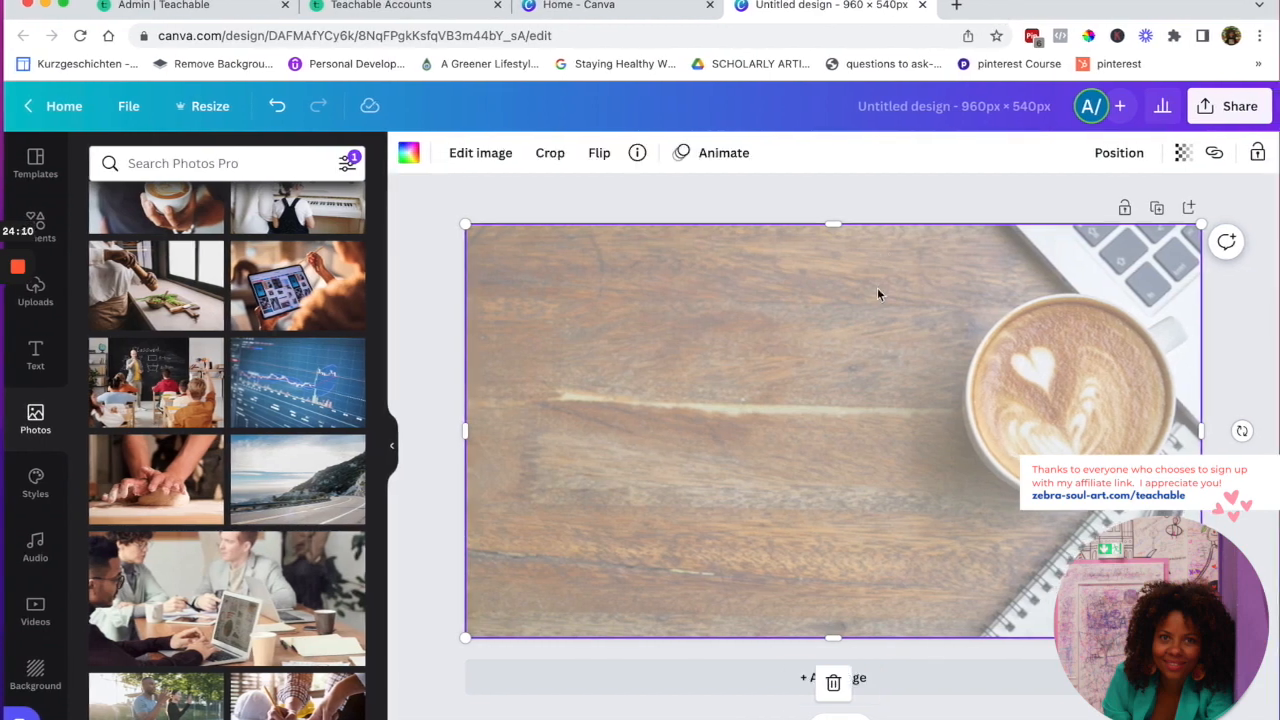
key(Delete)
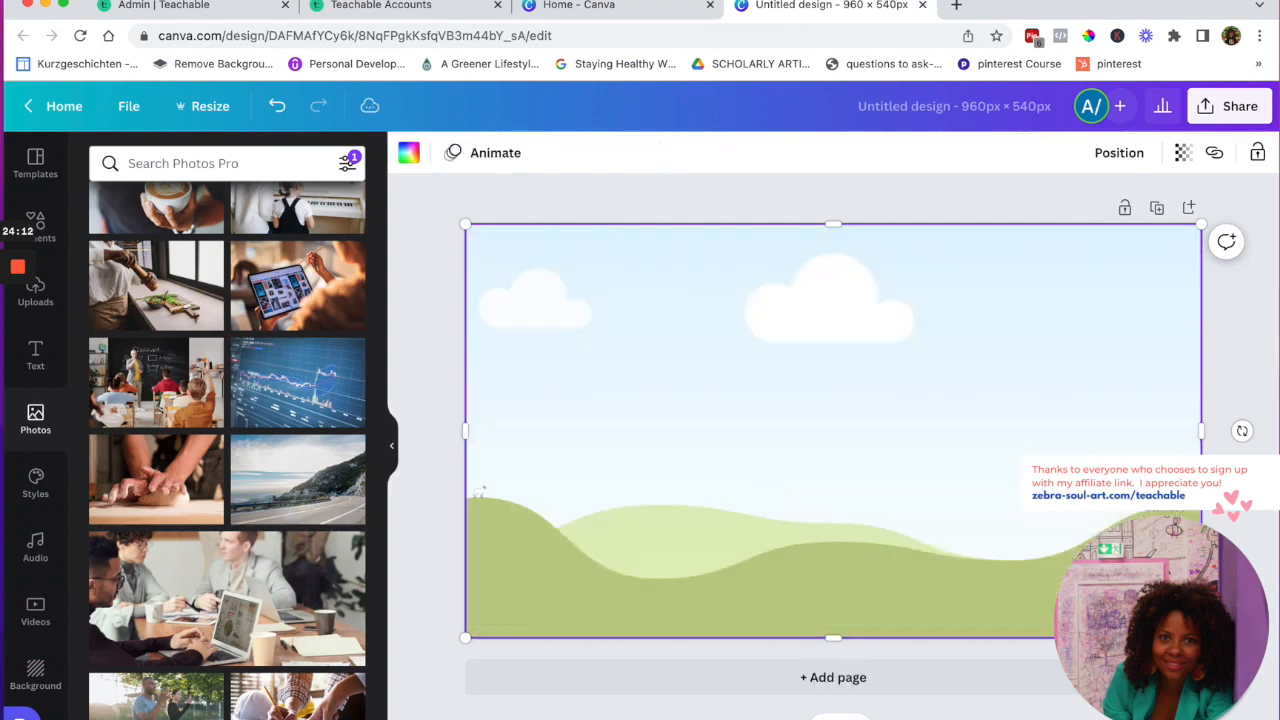
click(1183, 152)
drag(1112, 226, 1175, 226)
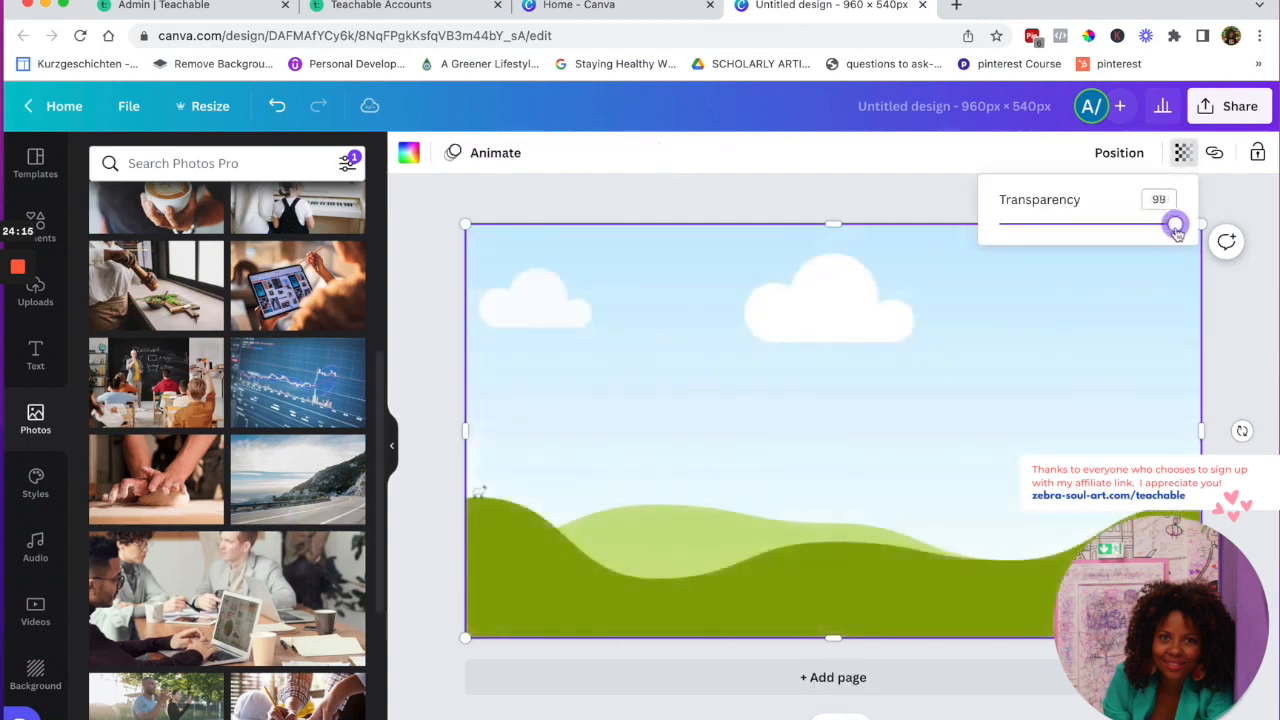
Search the photos for "calm" and fill the grid with the photo of a candle, notebook and glasses
click(140, 163)
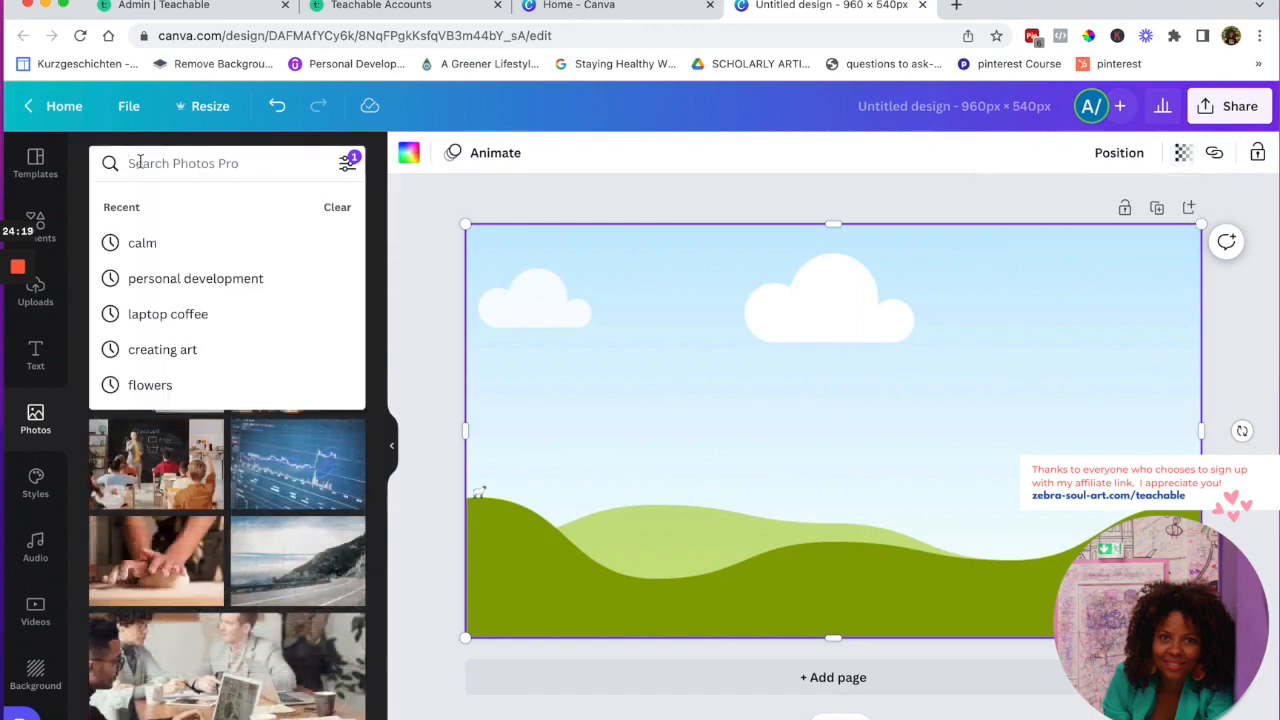
click(142, 243)
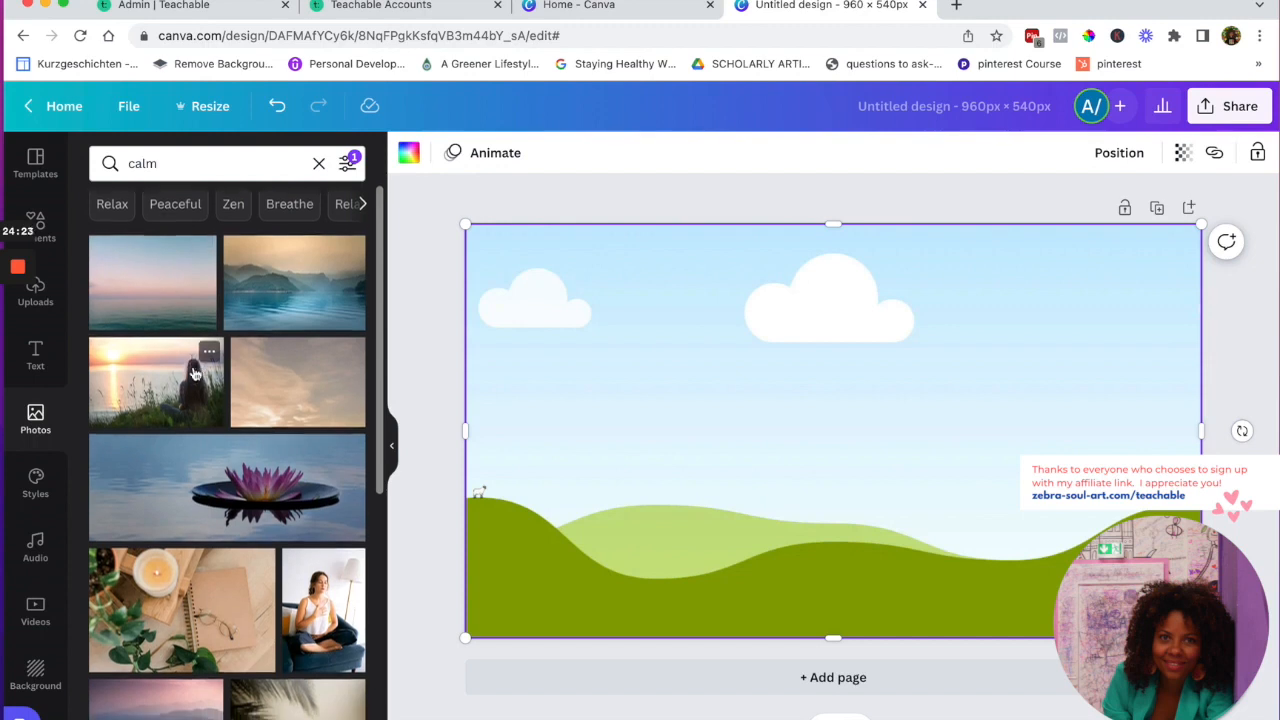
scroll(195, 374, down, 1)
scroll(195, 397, down, 1)
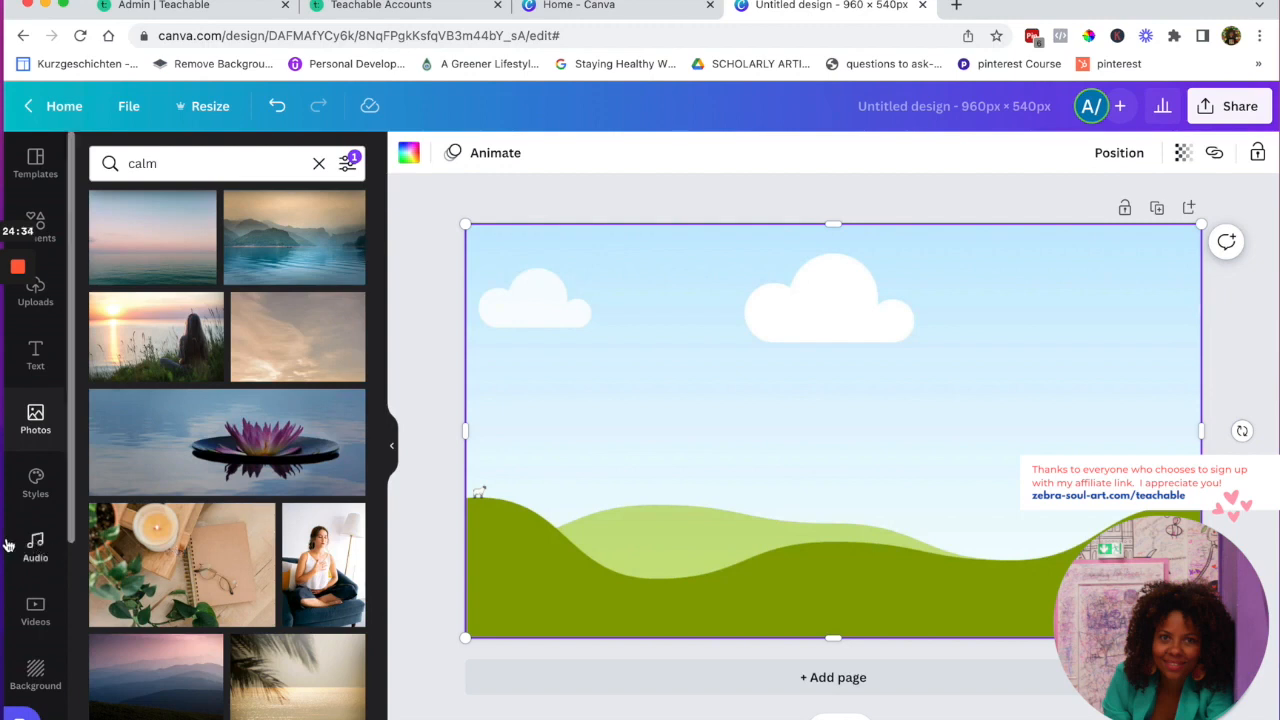
click(141, 566)
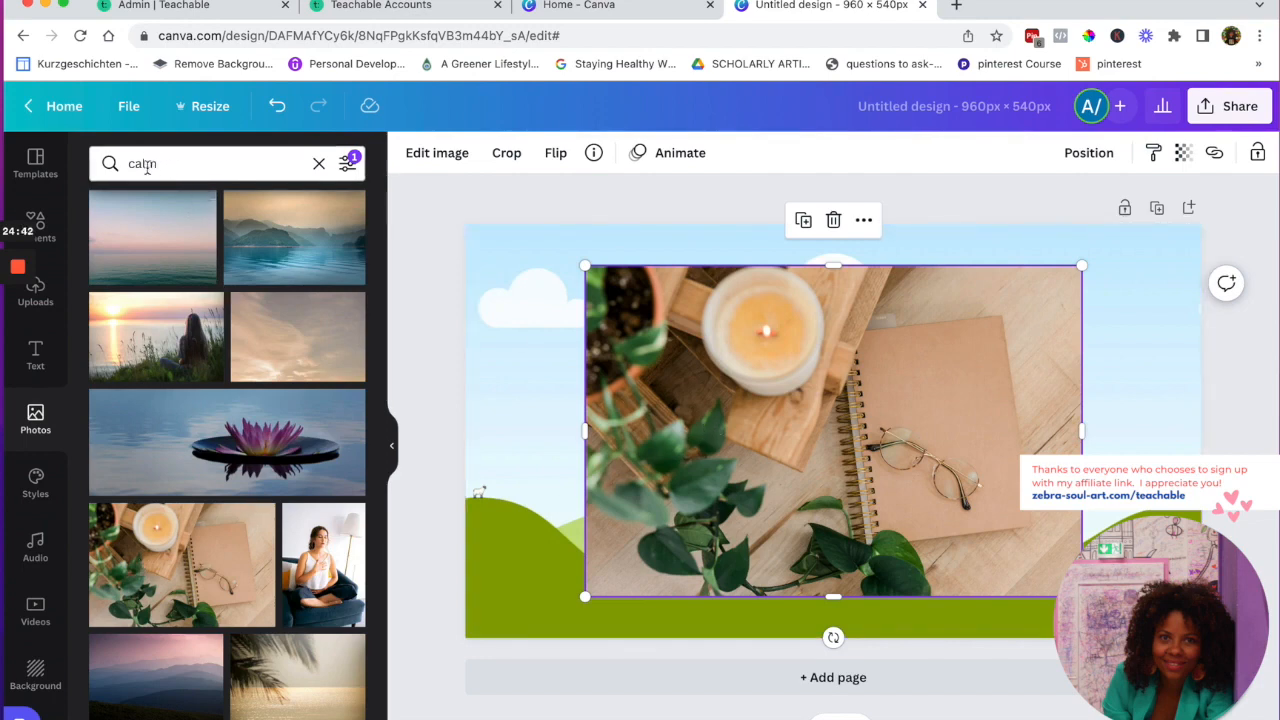
drag(697, 384, 875, 391)
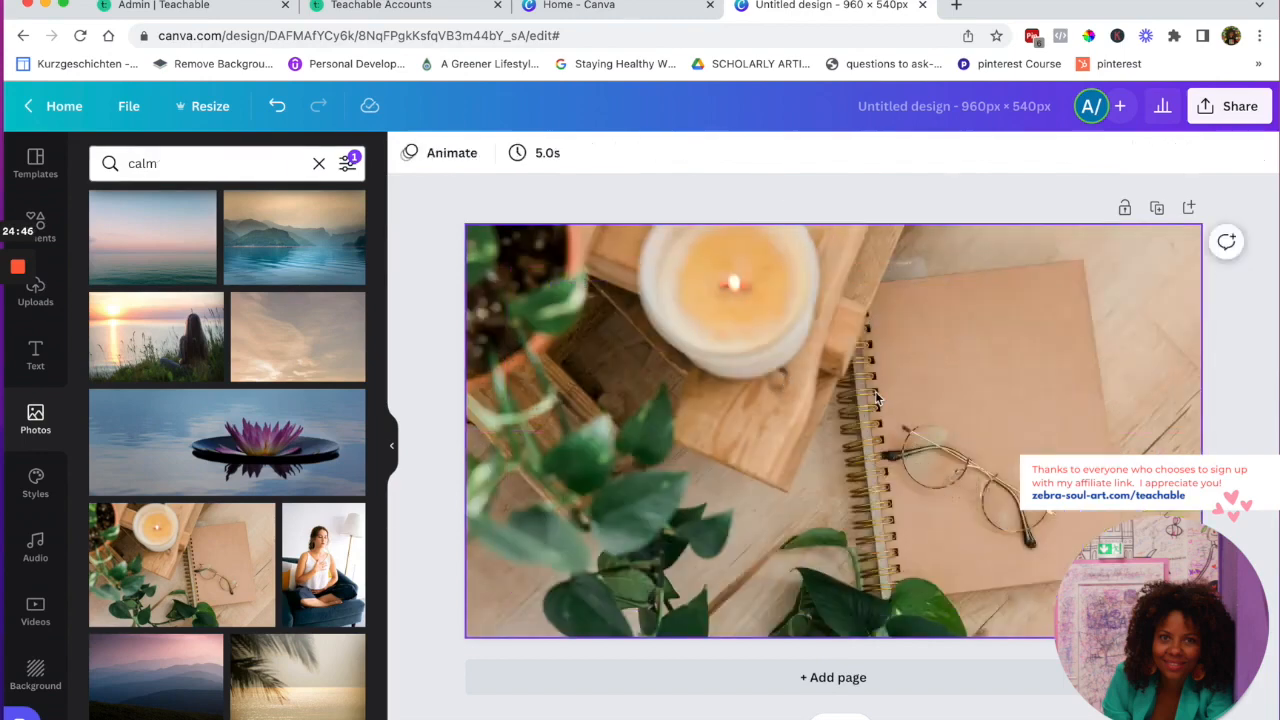
click(875, 391)
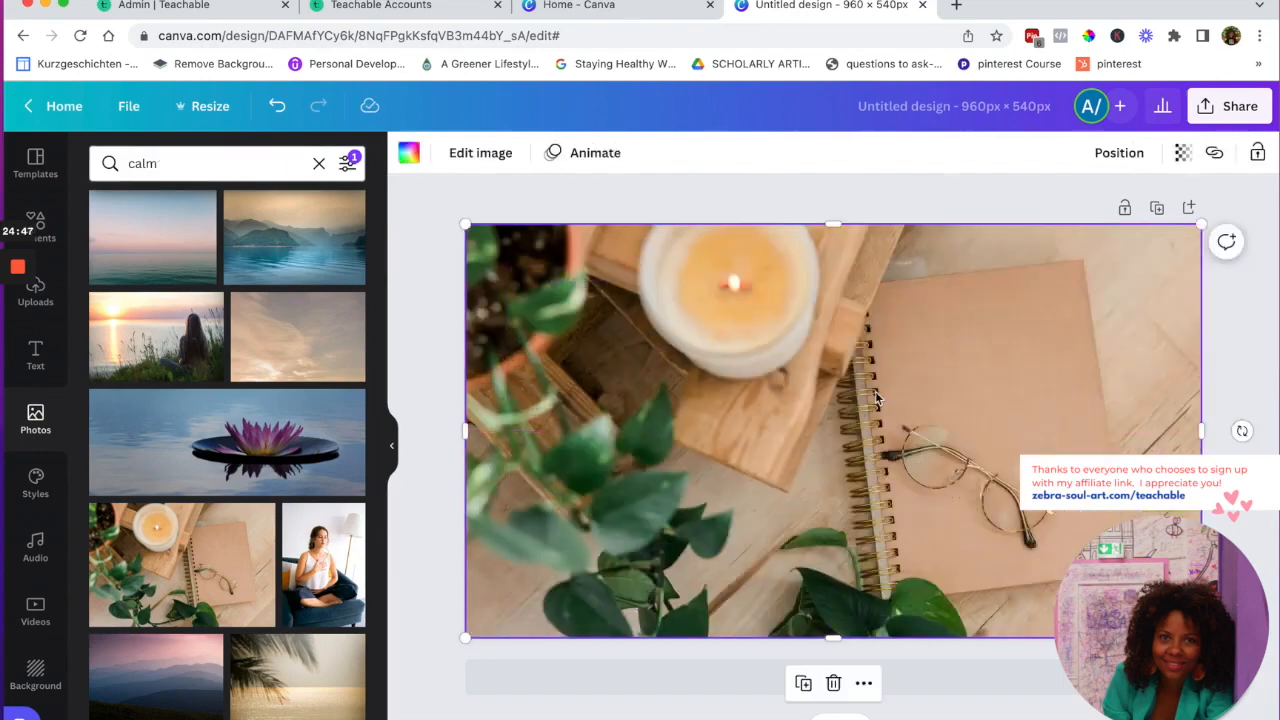
Add the slanted four-sided frame to the page, rotate it and place it diagonally across the photo's lower-left corner
click(1220, 348)
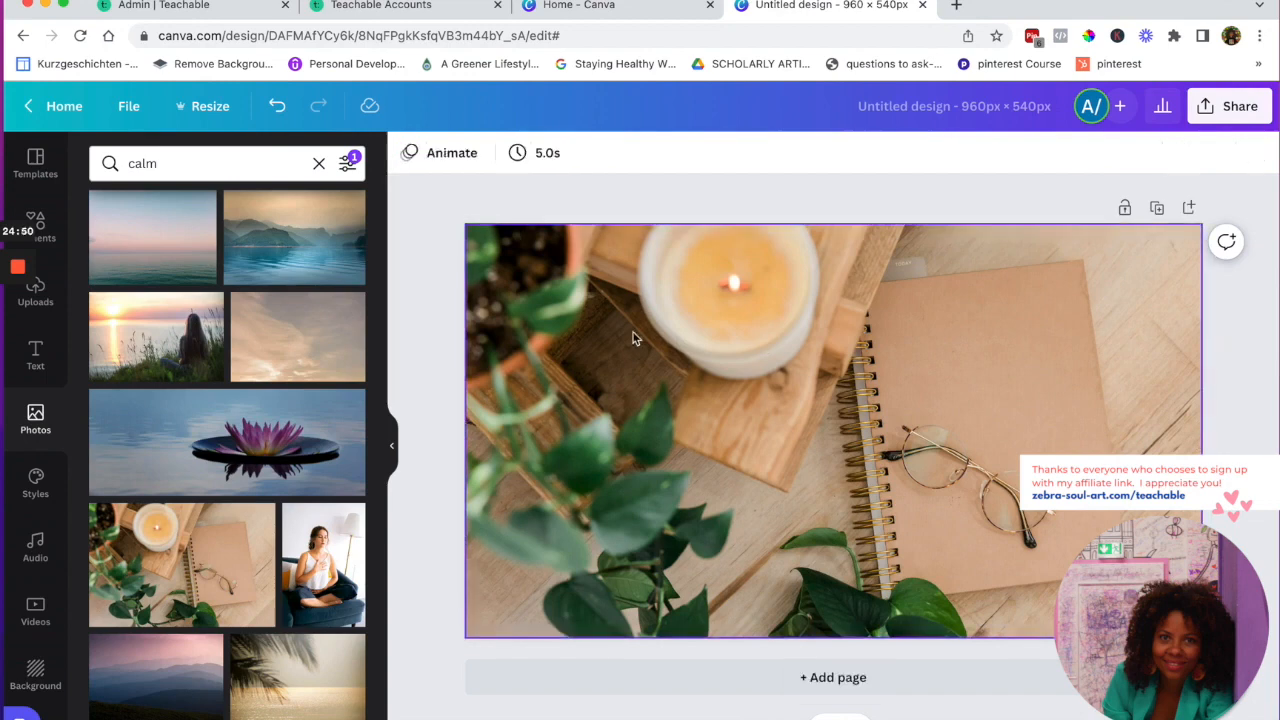
click(36, 226)
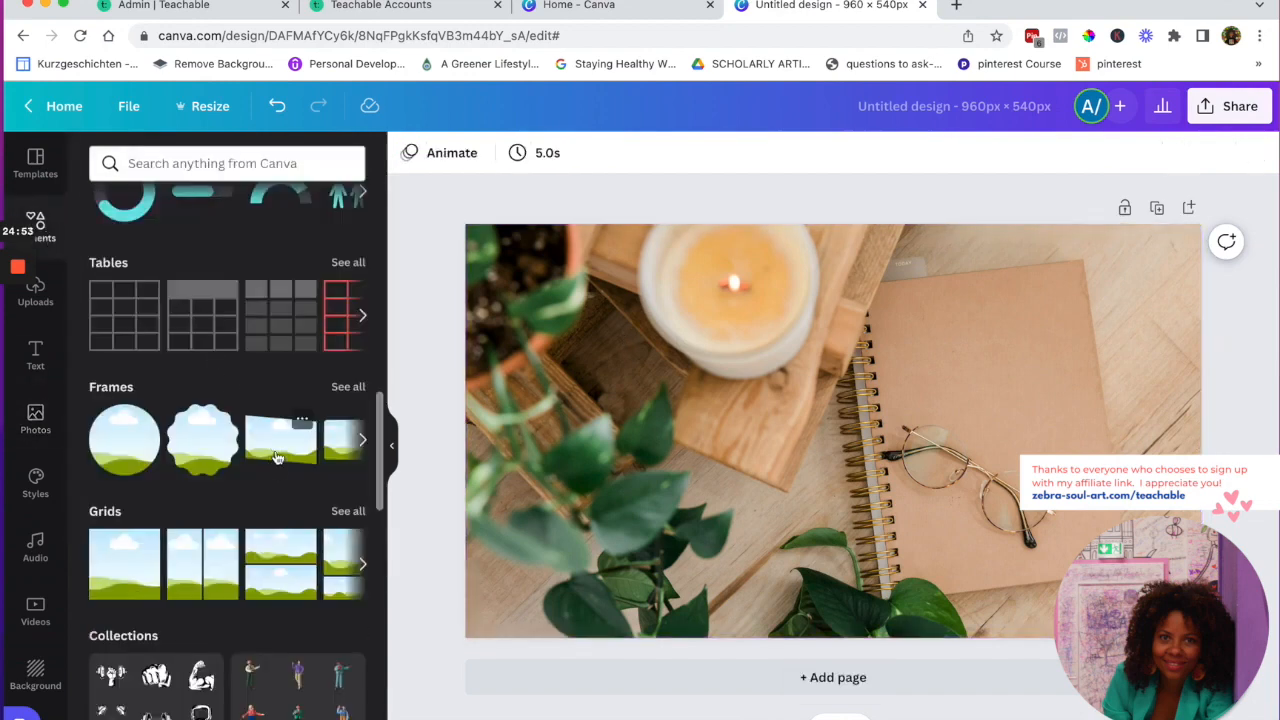
scroll(278, 460, right, 3)
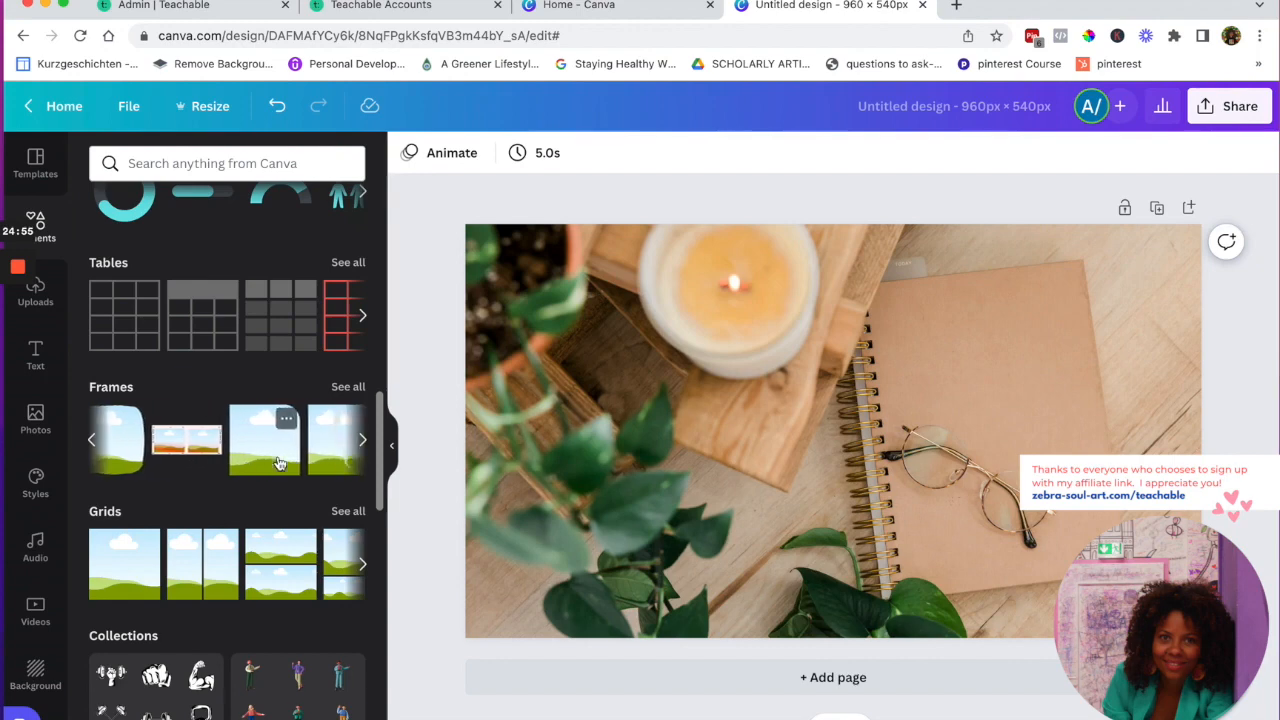
scroll(278, 462, right, 5)
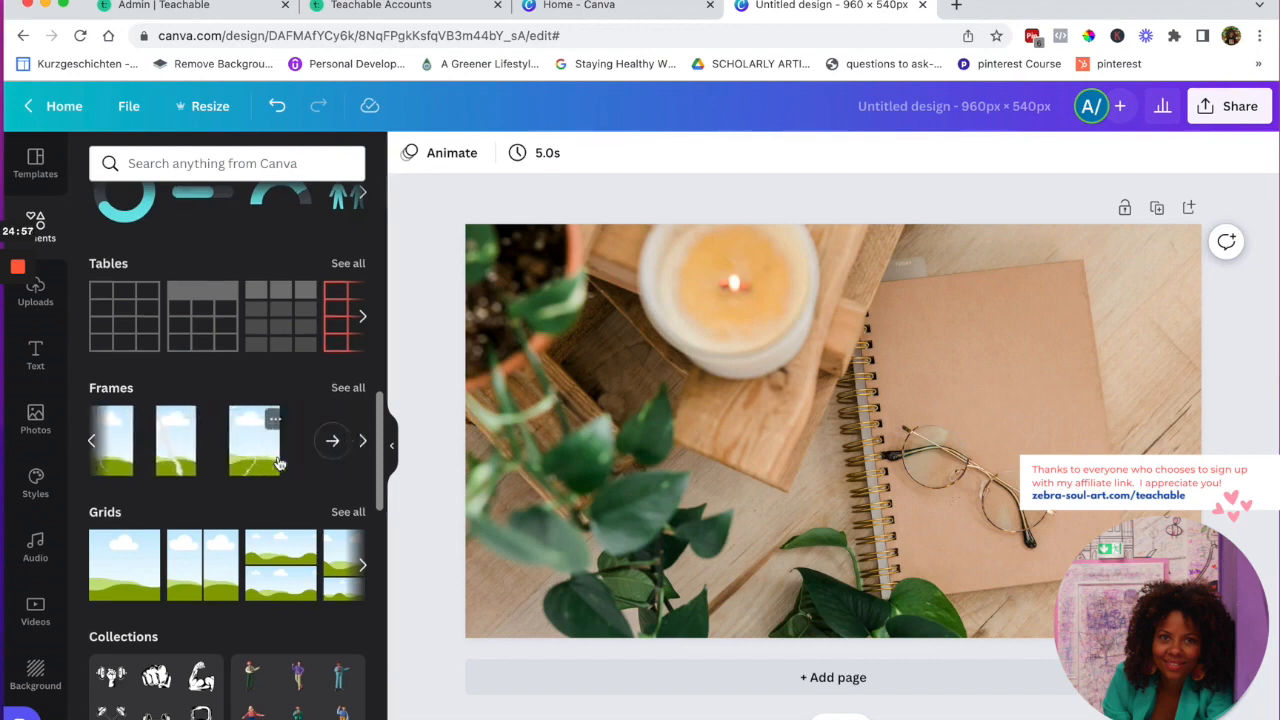
scroll(280, 462, left, 8)
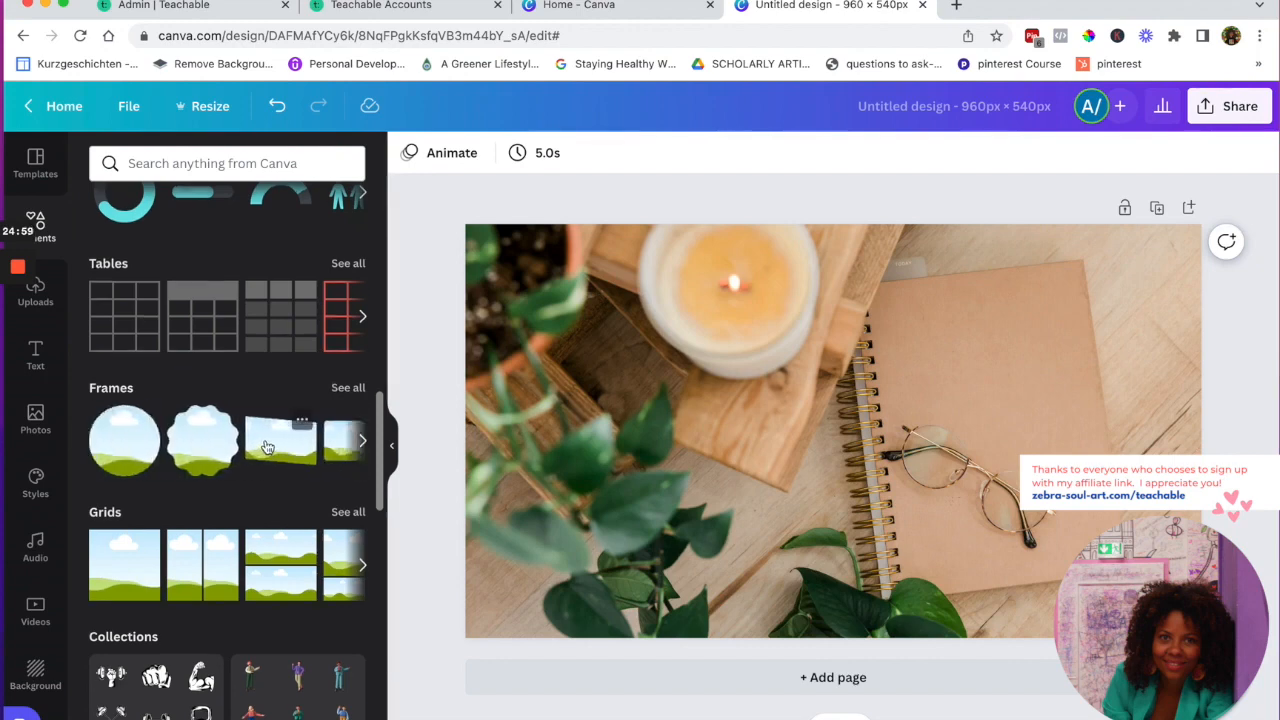
click(268, 447)
drag(832, 578, 777, 574)
drag(880, 437, 553, 657)
scroll(538, 597, down, 2)
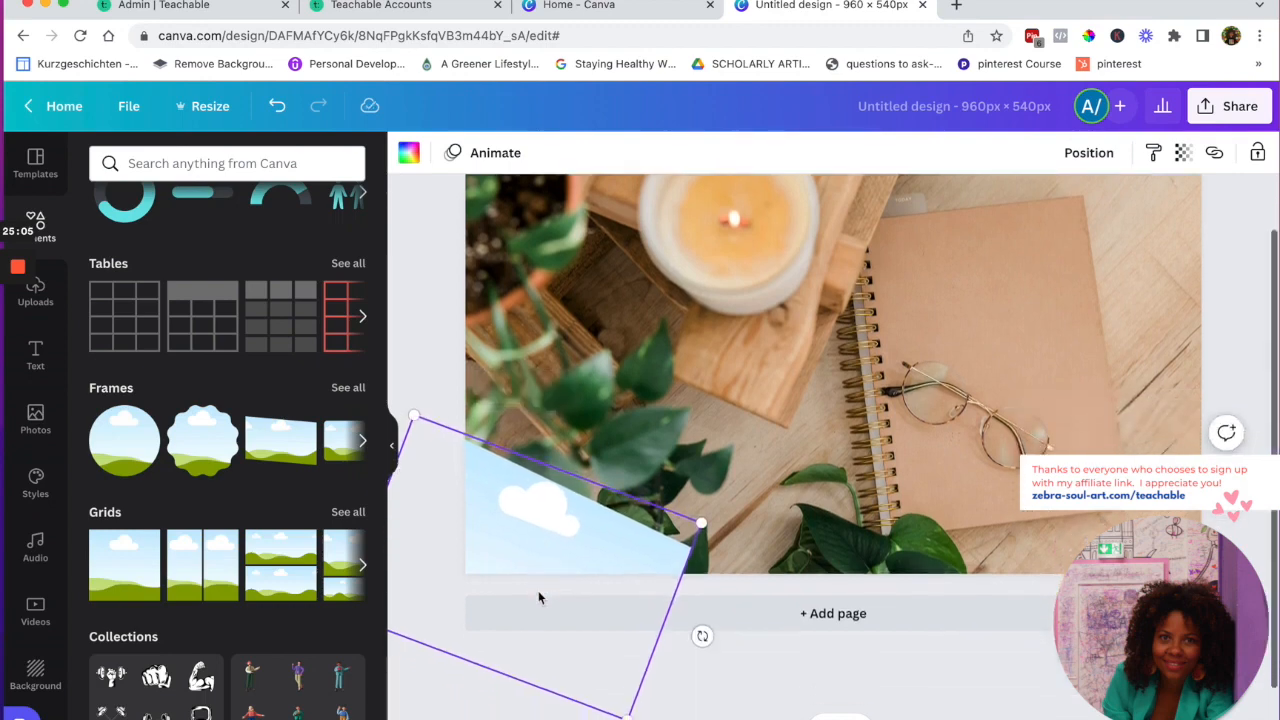
drag(468, 704, 417, 712)
drag(529, 514, 524, 520)
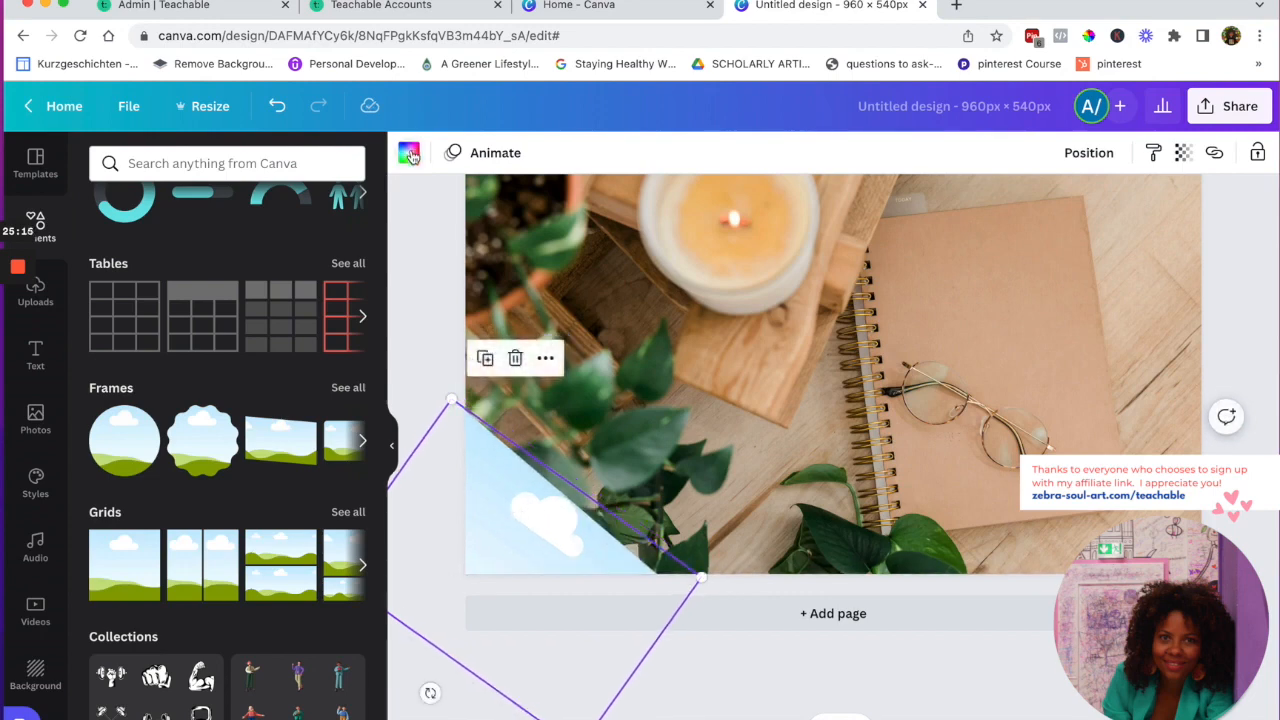
Color the slanted corner frame light green from the Zebra Soul Art palette and enlarge it slightly
click(409, 153)
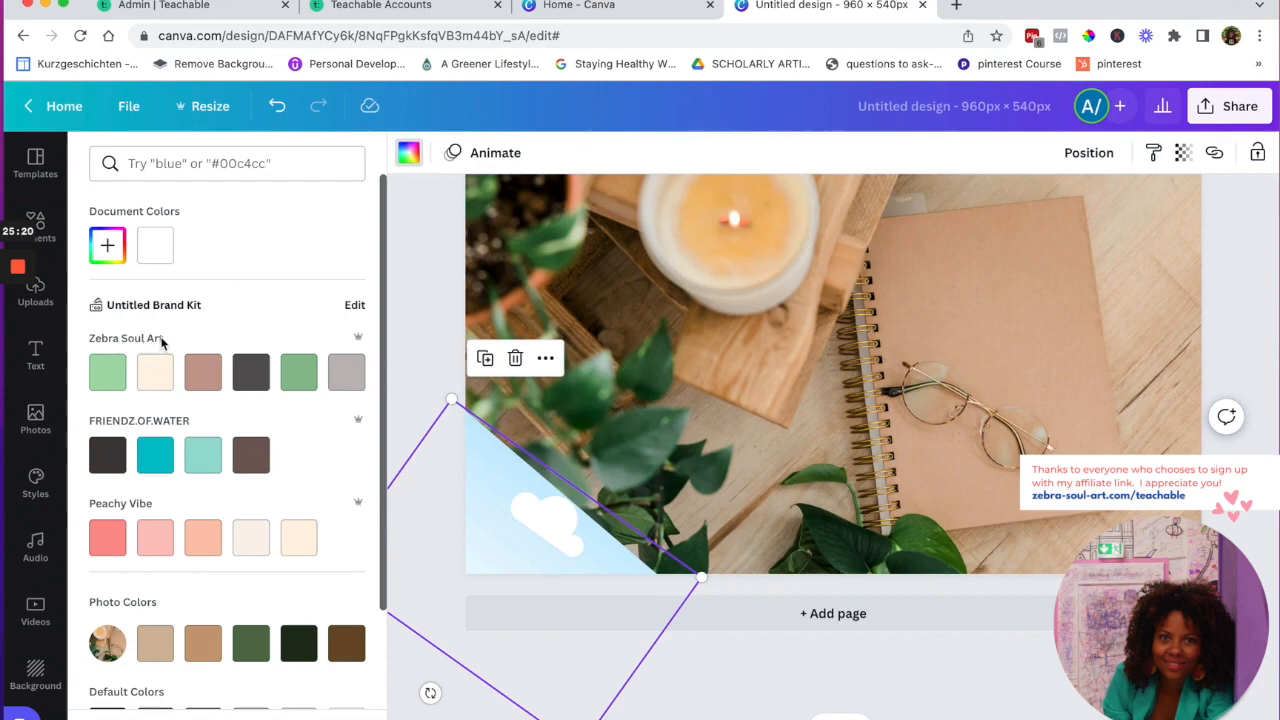
click(107, 383)
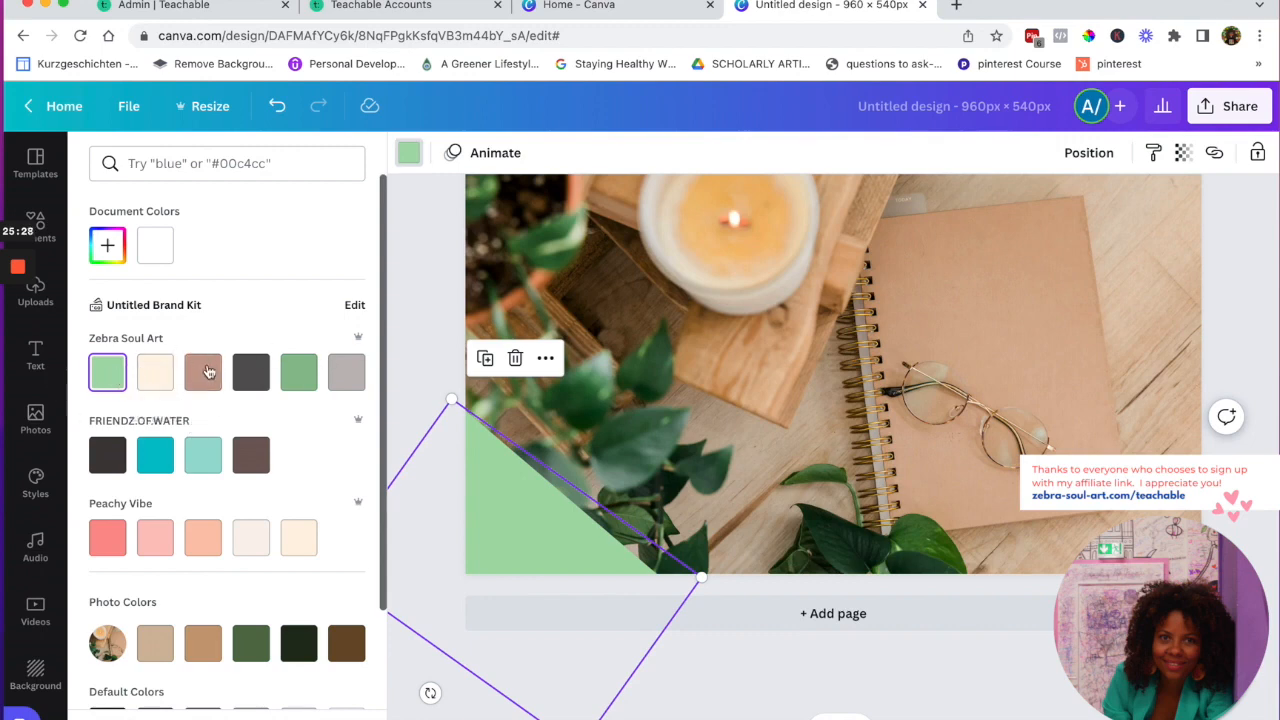
click(150, 164)
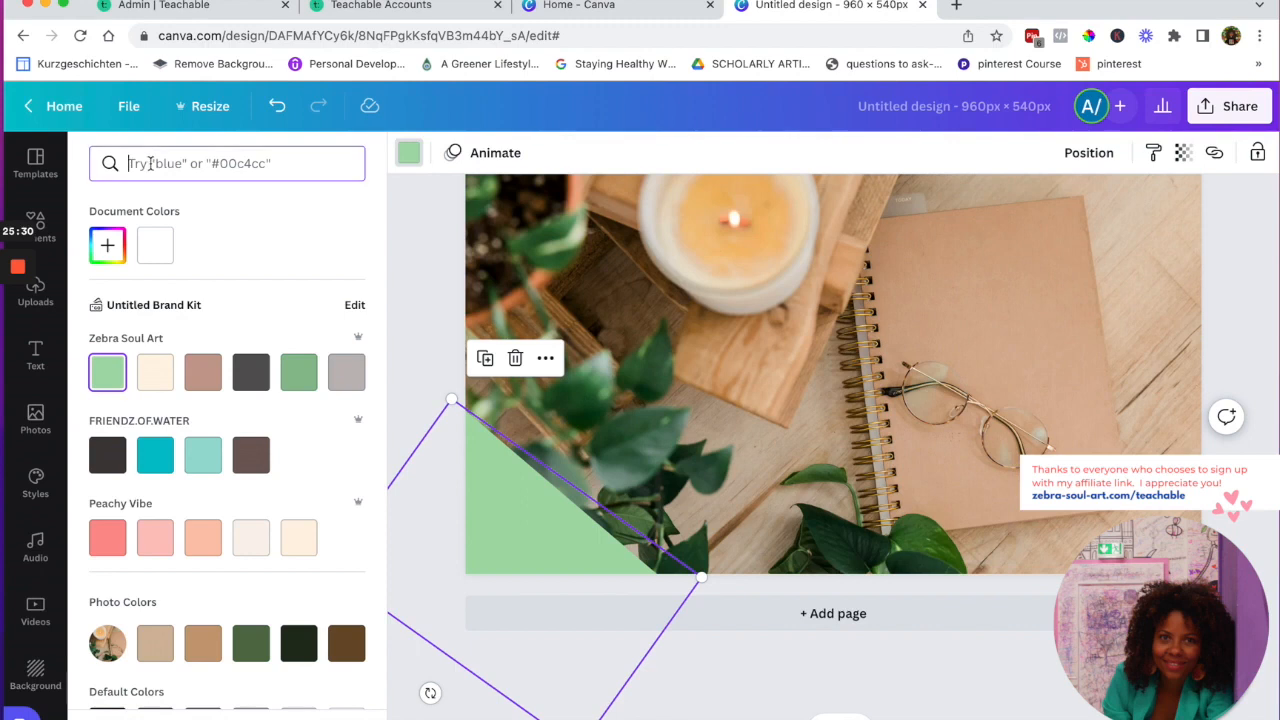
scroll(223, 441, down, 3)
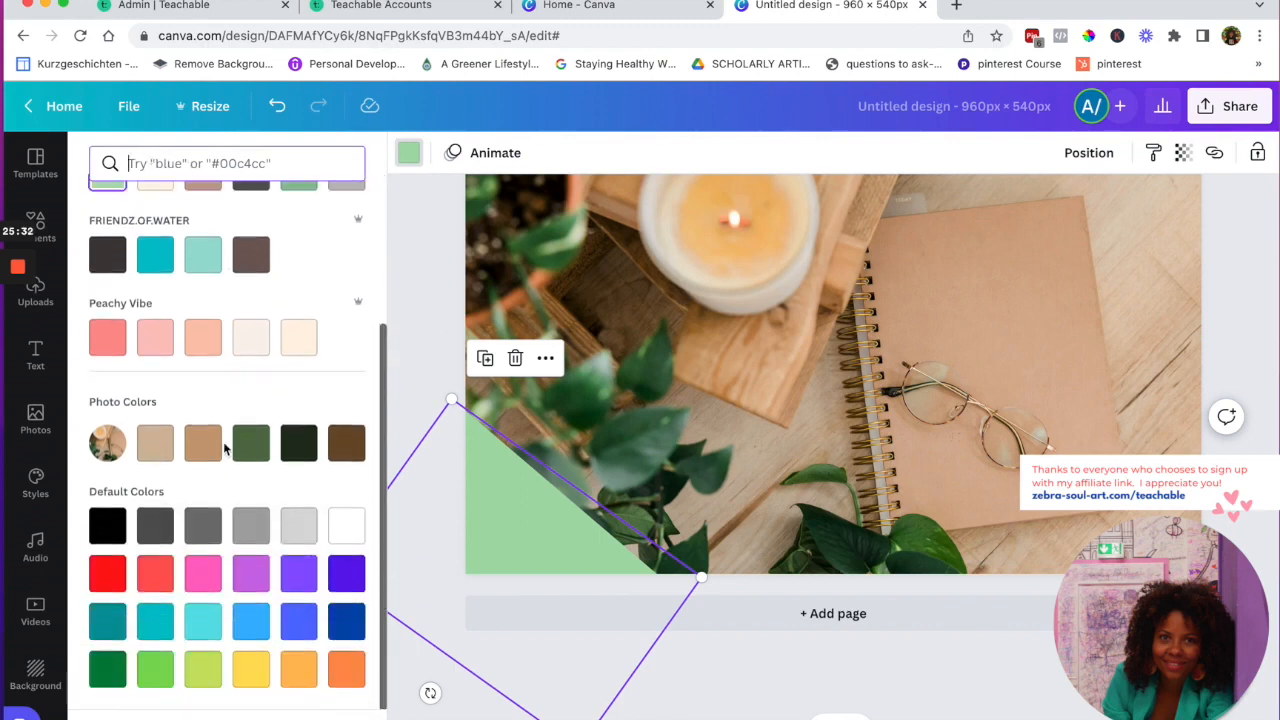
scroll(257, 455, up, 1)
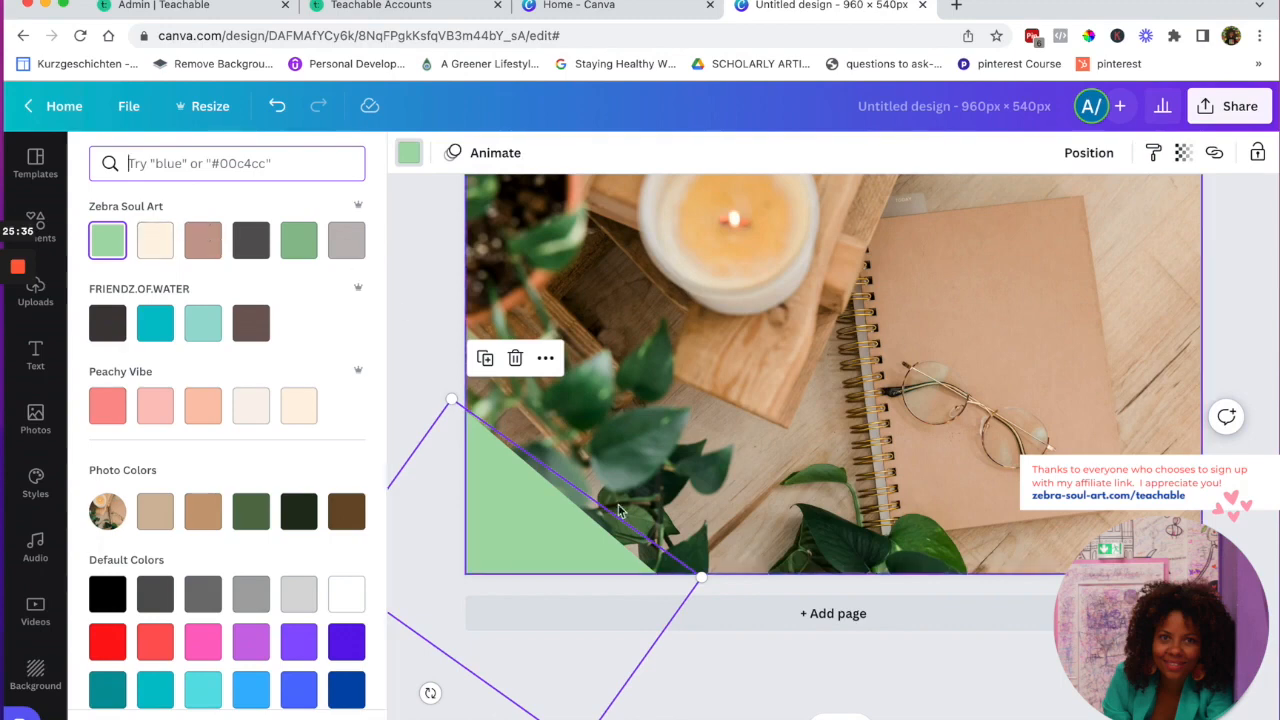
drag(702, 576, 708, 581)
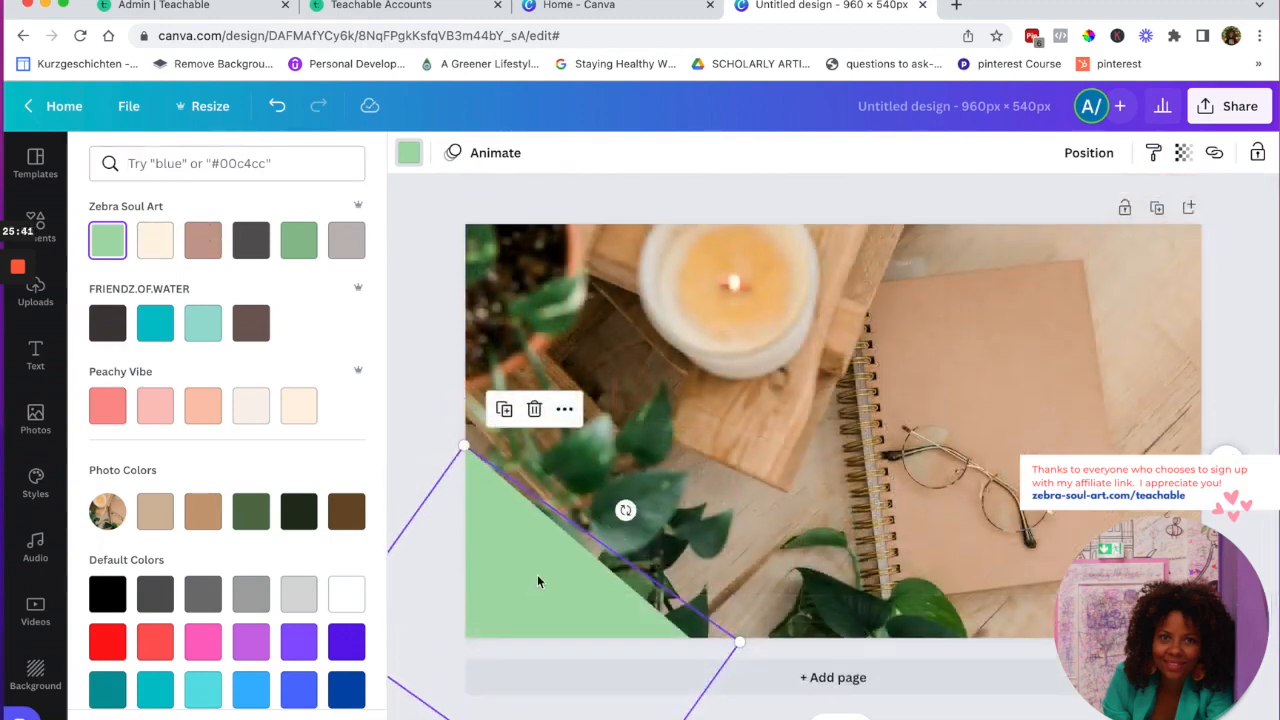
Add a single-cell grid to the page
click(44, 228)
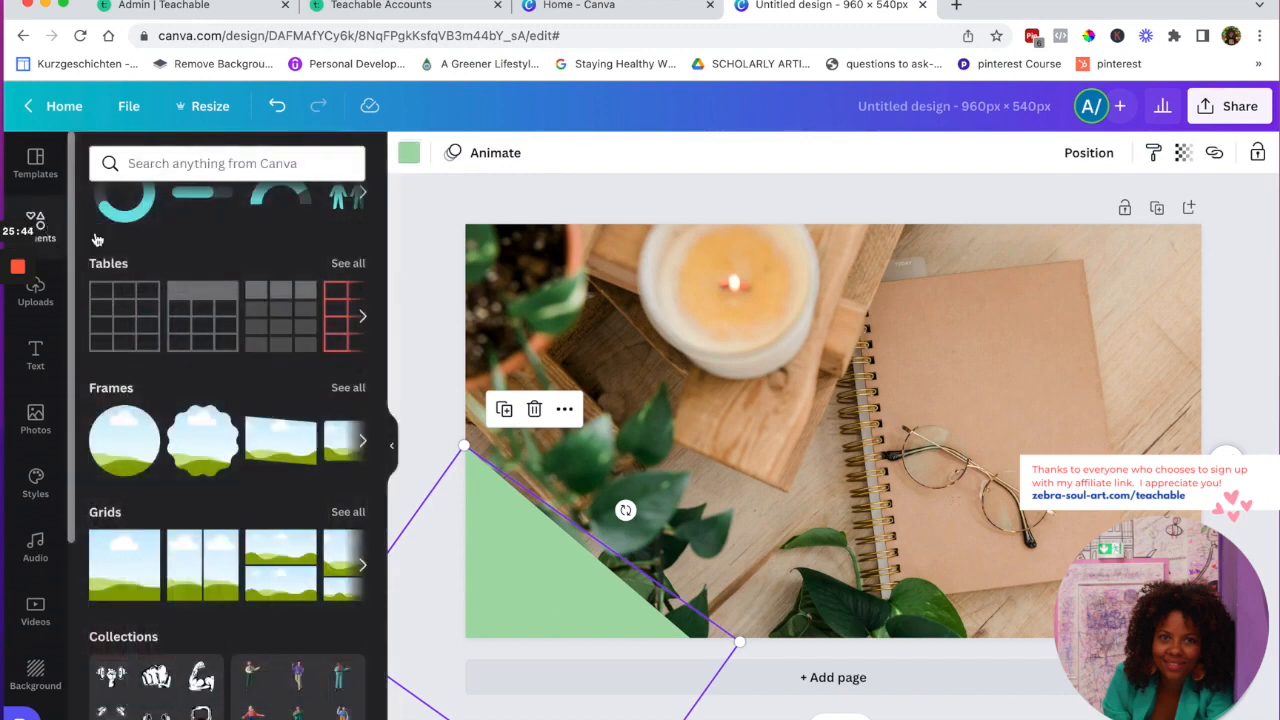
scroll(231, 334, down, 3)
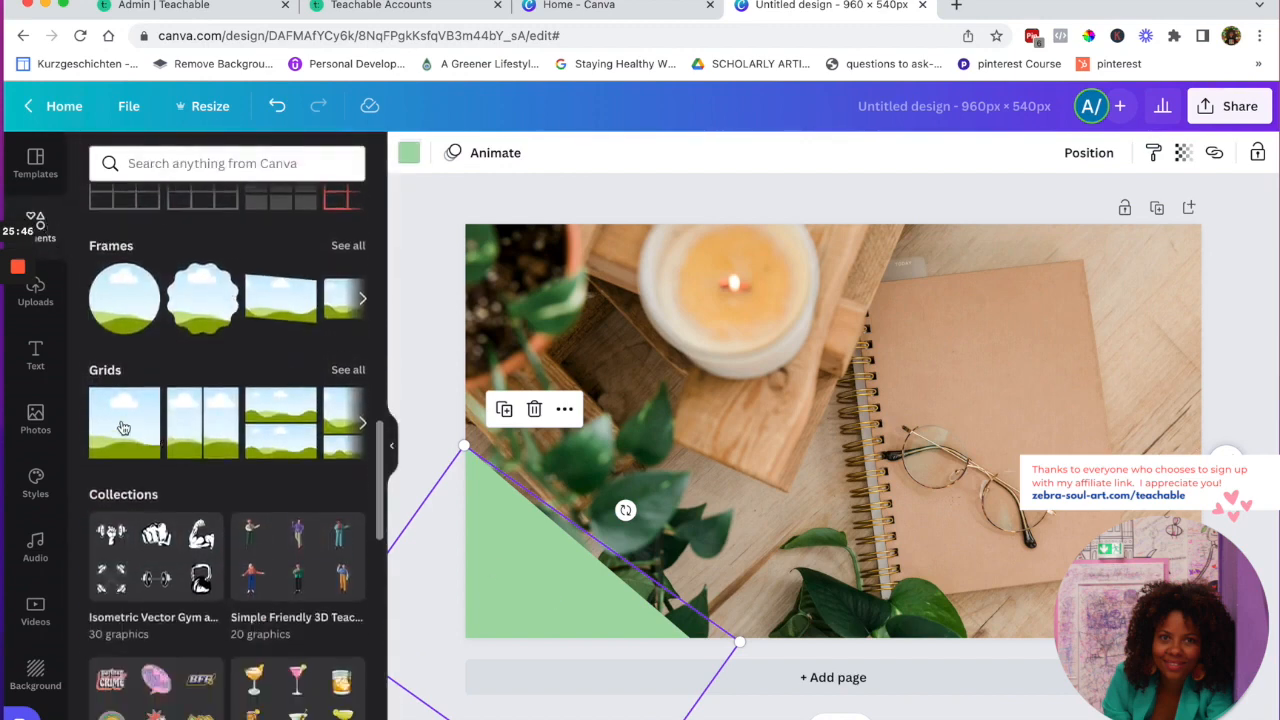
click(123, 428)
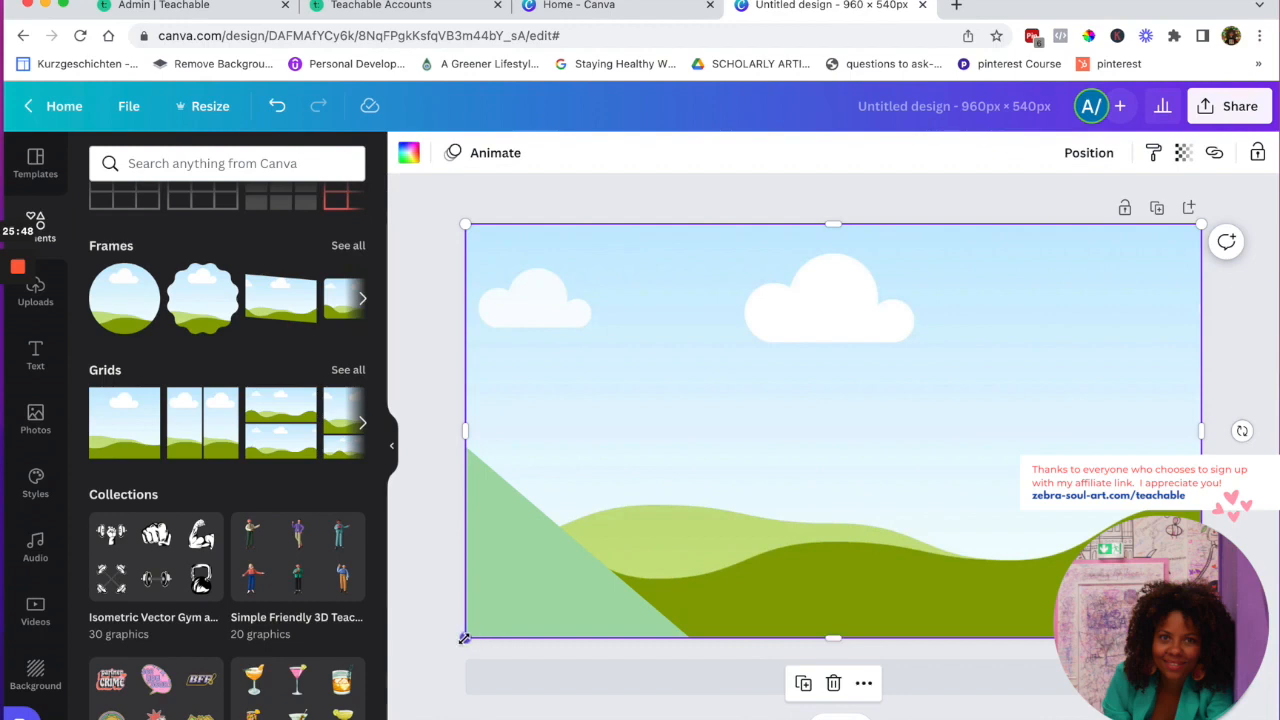
Shrink the landscape placeholder frame into the page's lower-left corner and bring it forward in front of the green triangle
drag(541, 627, 534, 624)
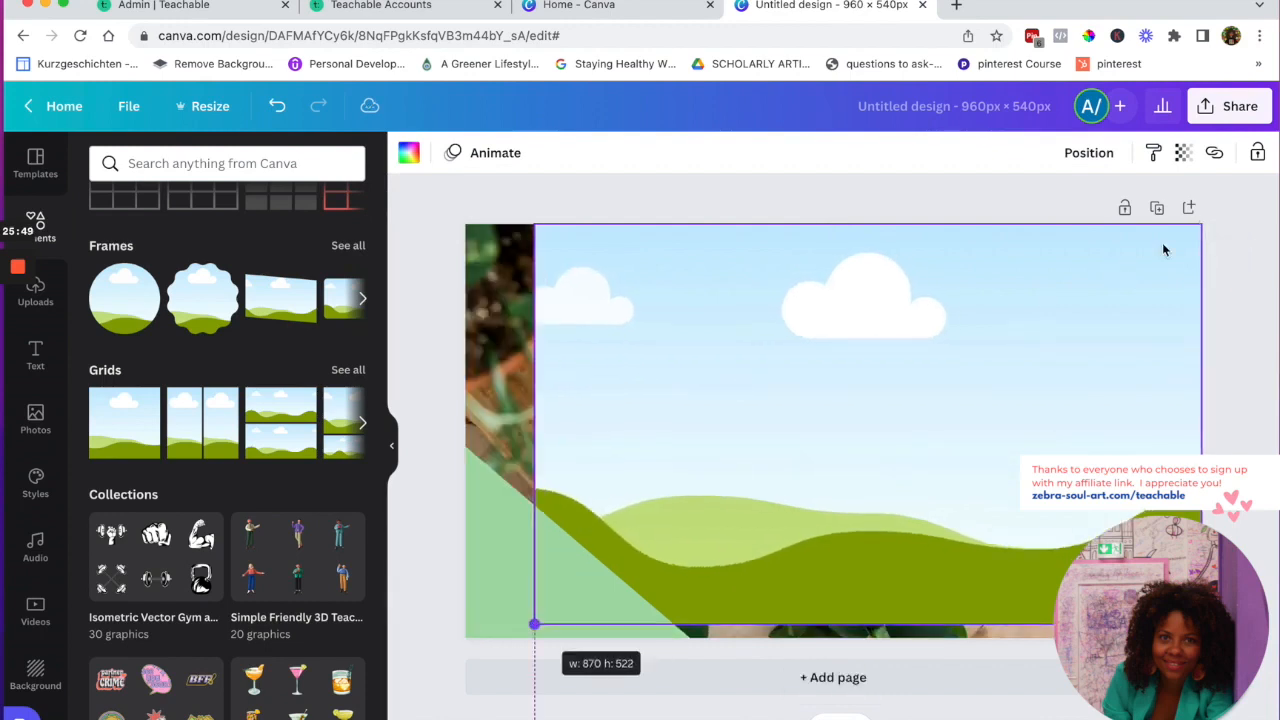
drag(1200, 224, 782, 404)
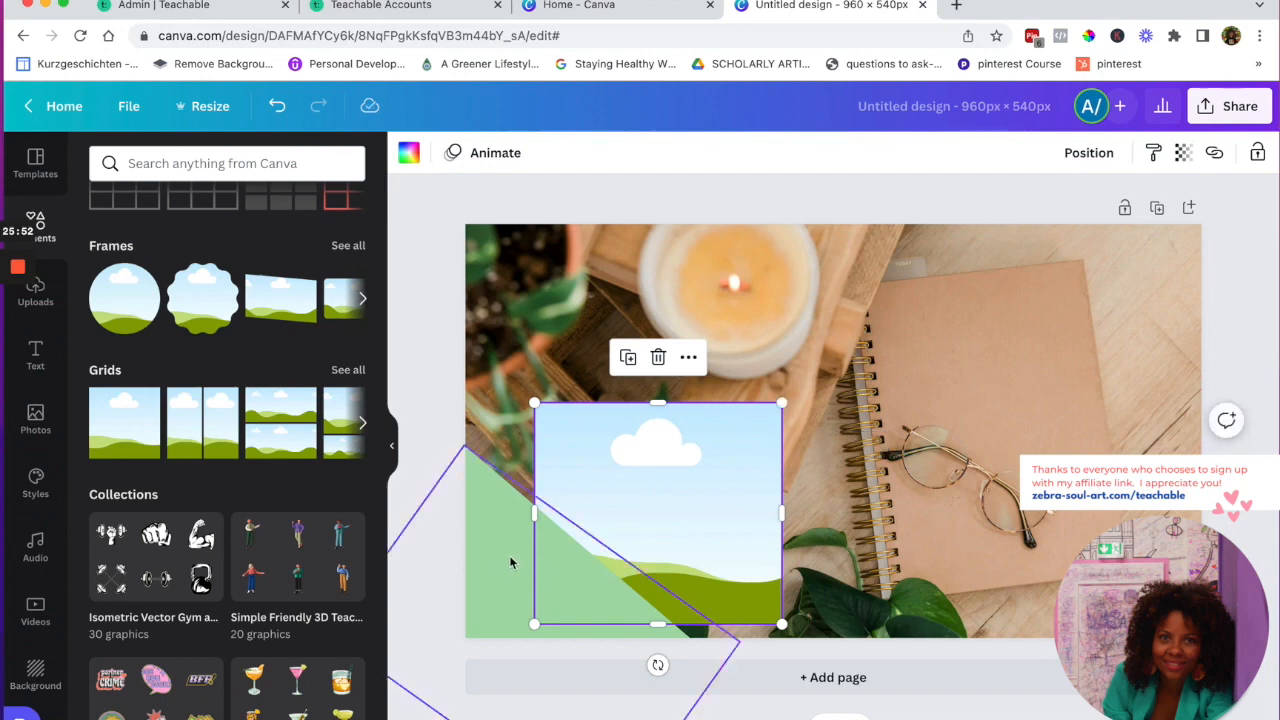
click(681, 497)
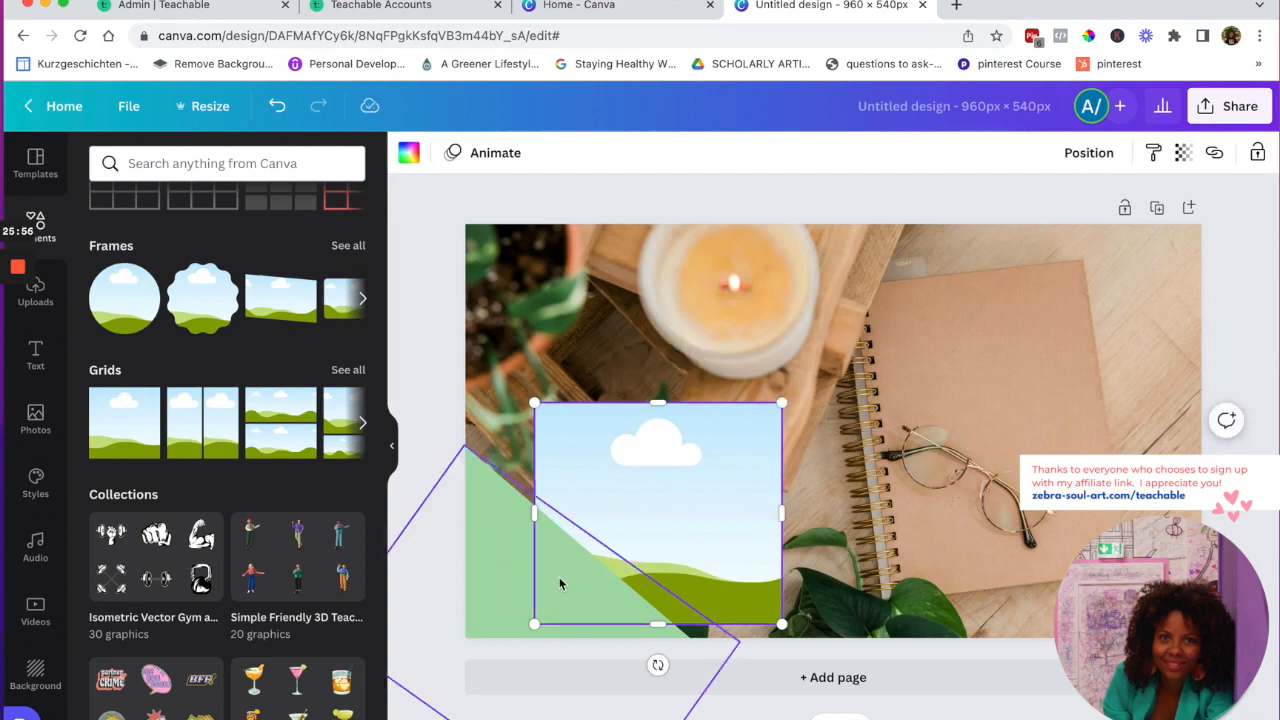
click(1087, 155)
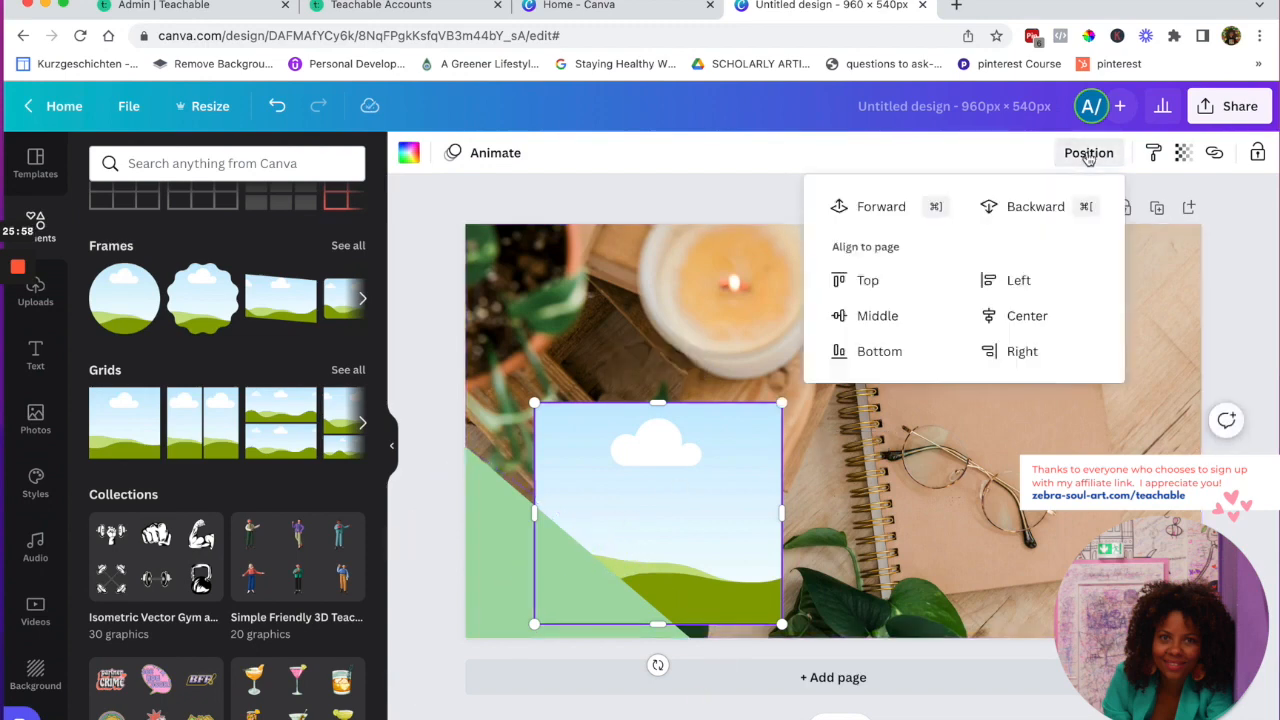
click(879, 210)
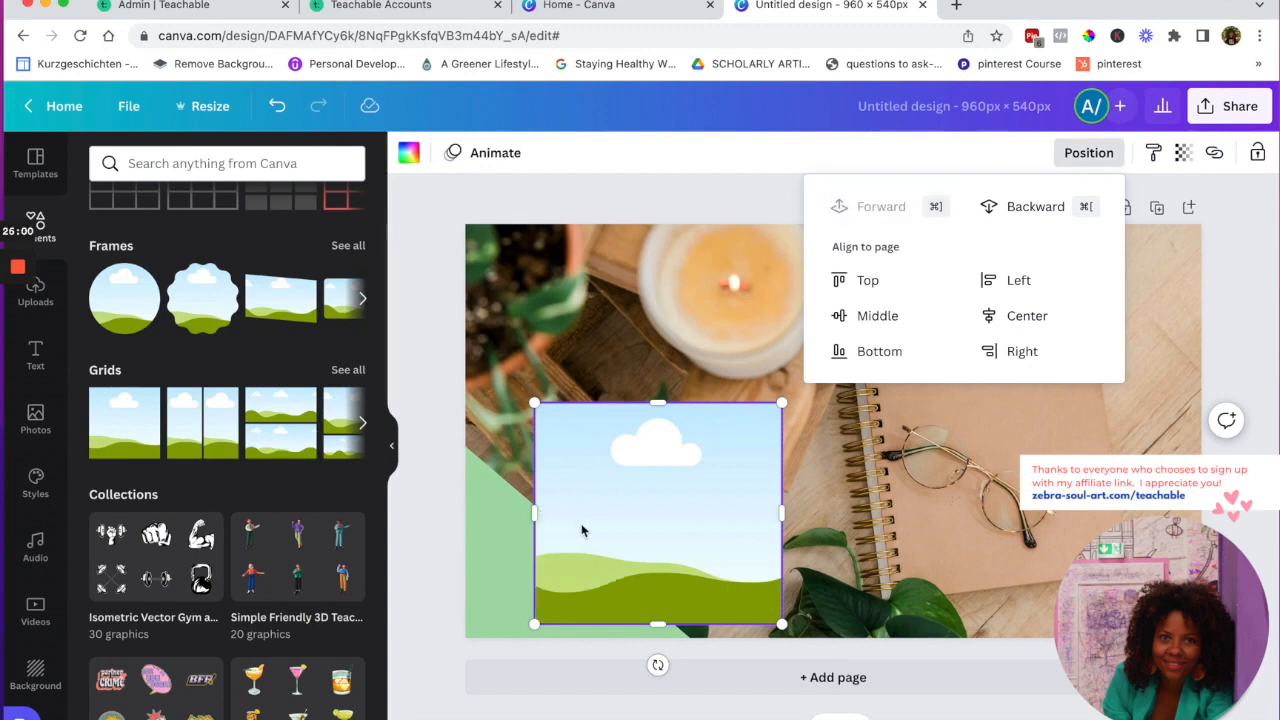
drag(583, 538, 546, 540)
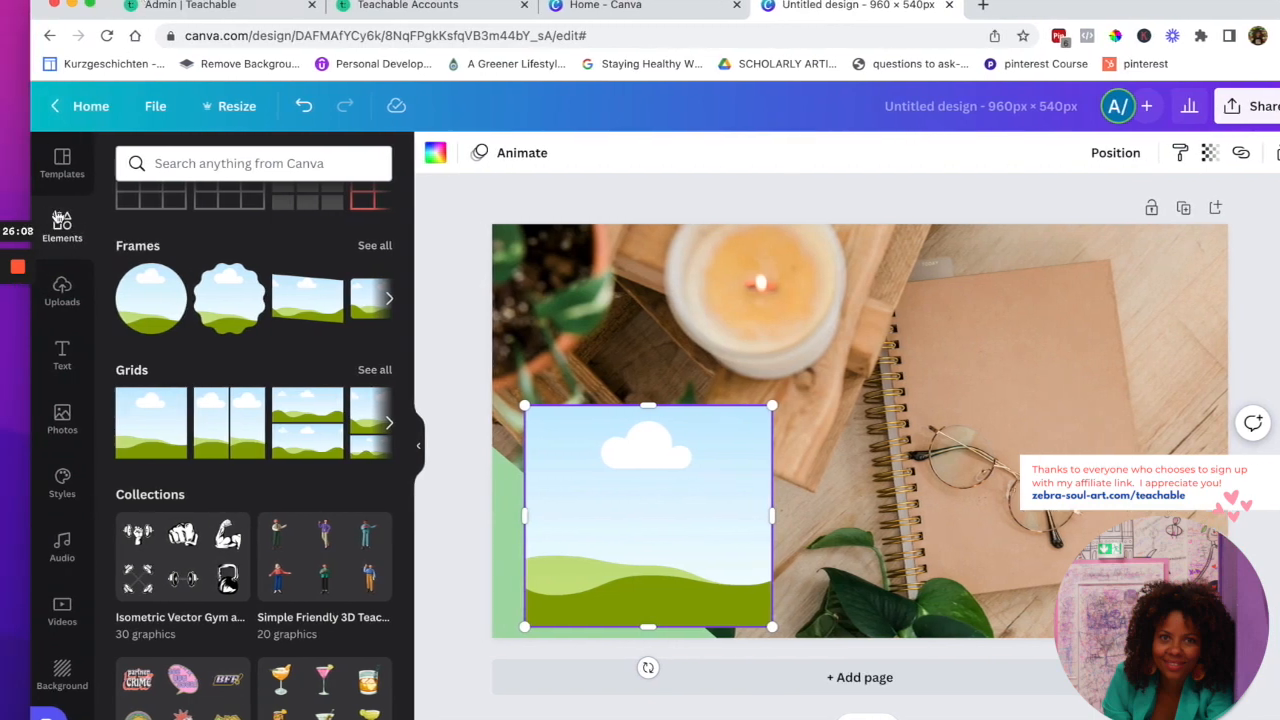
Search the elements for "zebra" and place the standing cartoon zebra with the pink cheek into the placeholder frame
click(160, 165)
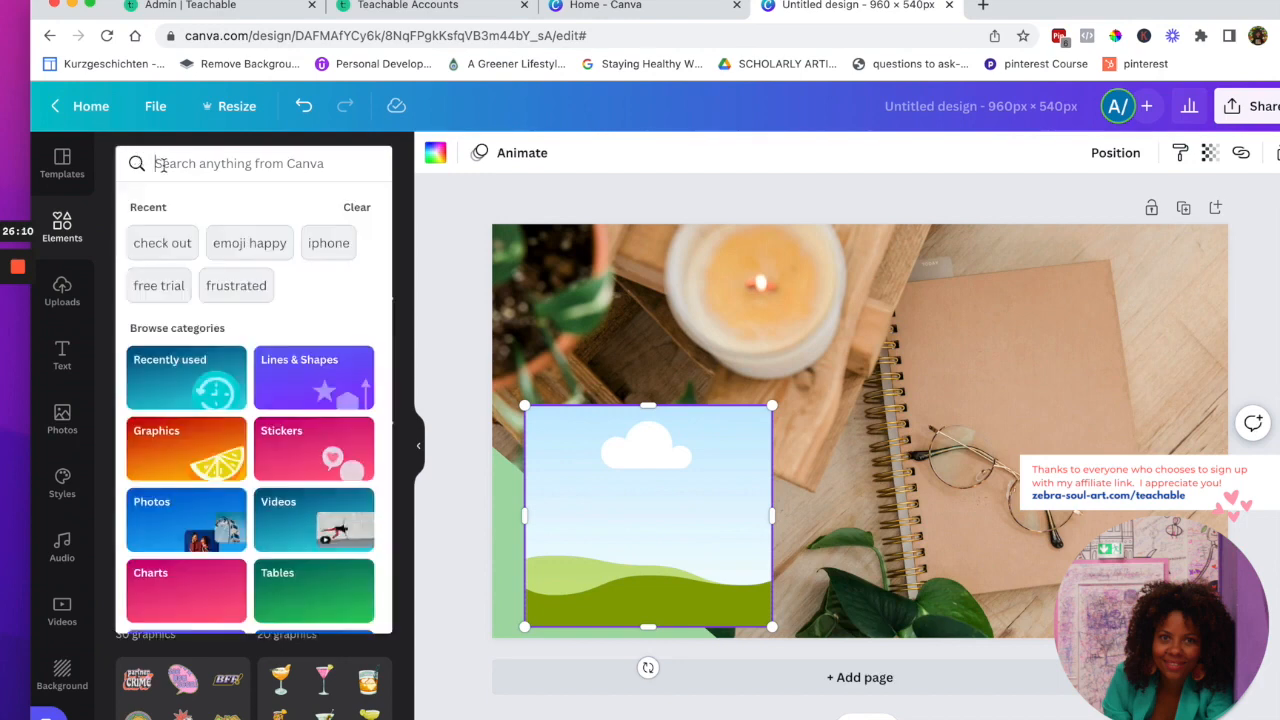
text(zebra)
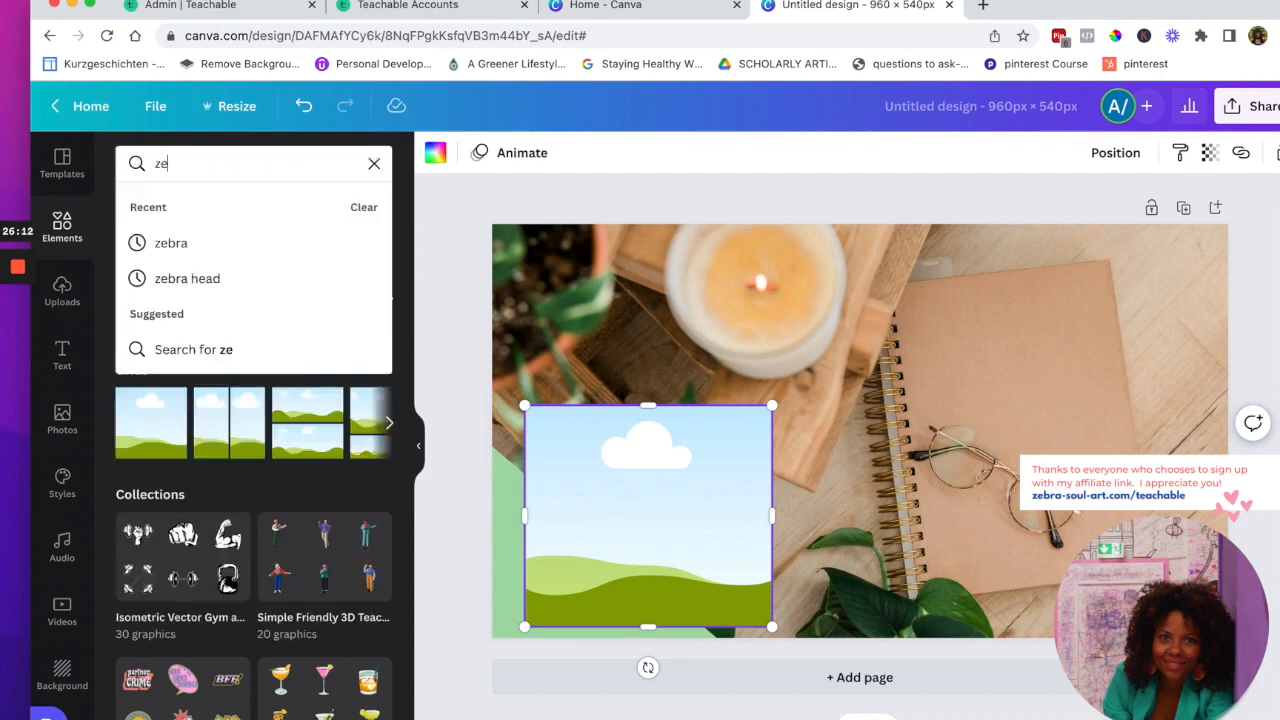
key(Return)
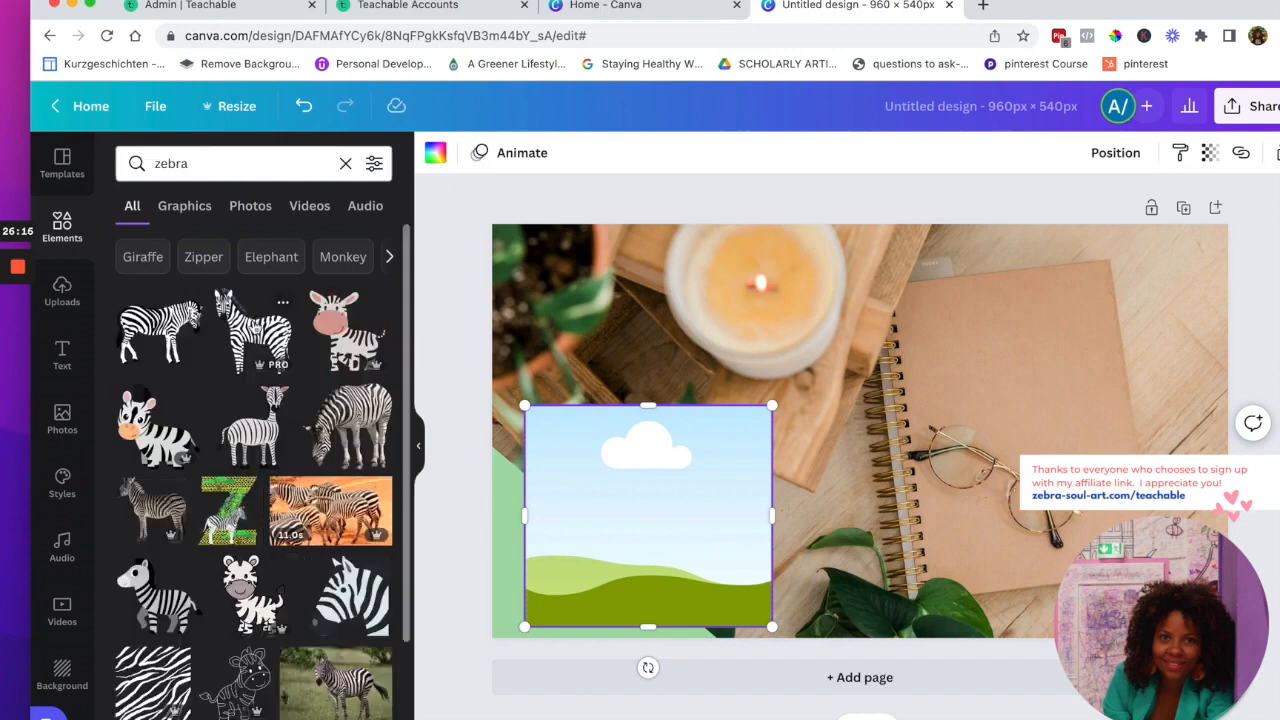
scroll(253, 398, down, 2)
scroll(253, 398, down, 6)
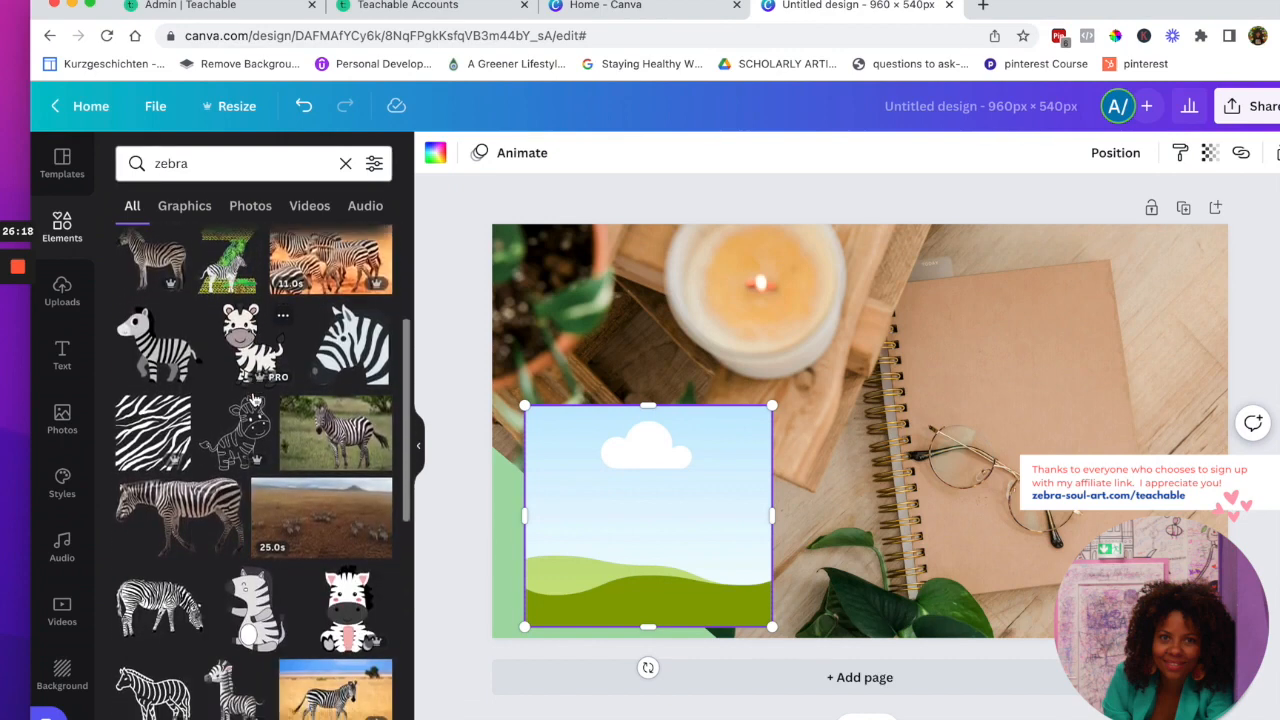
scroll(255, 400, down, 1)
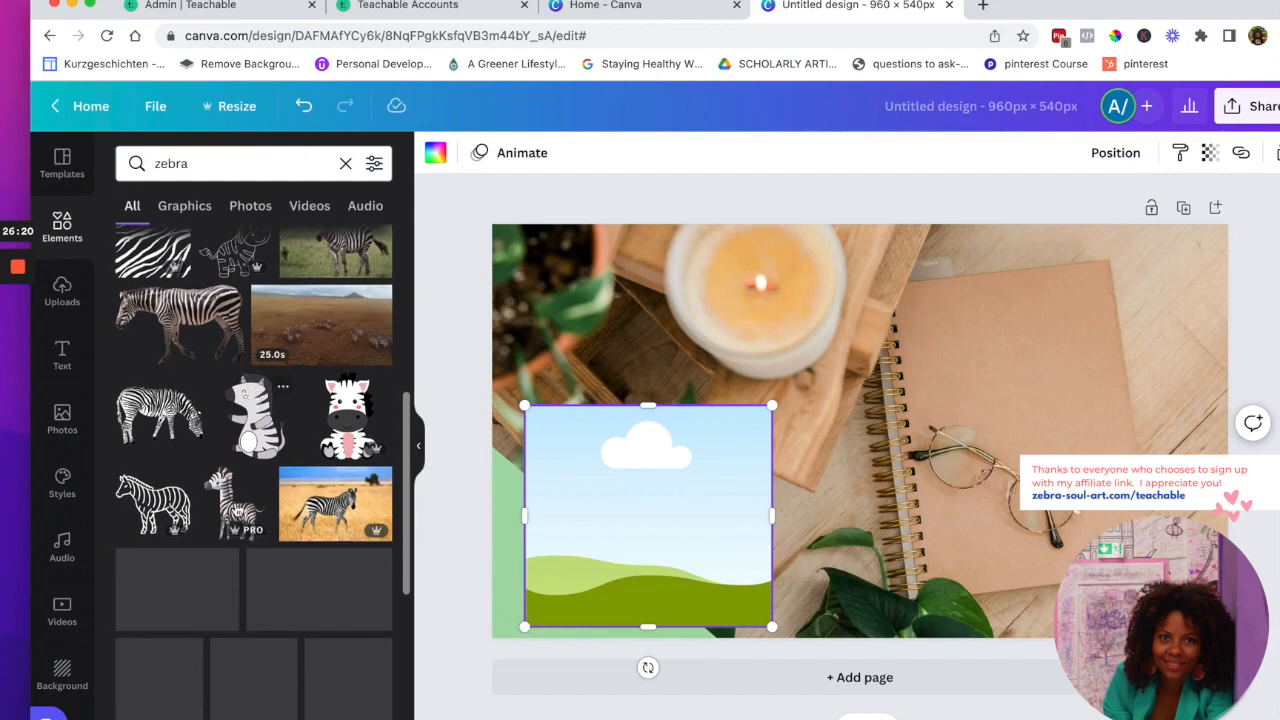
click(232, 506)
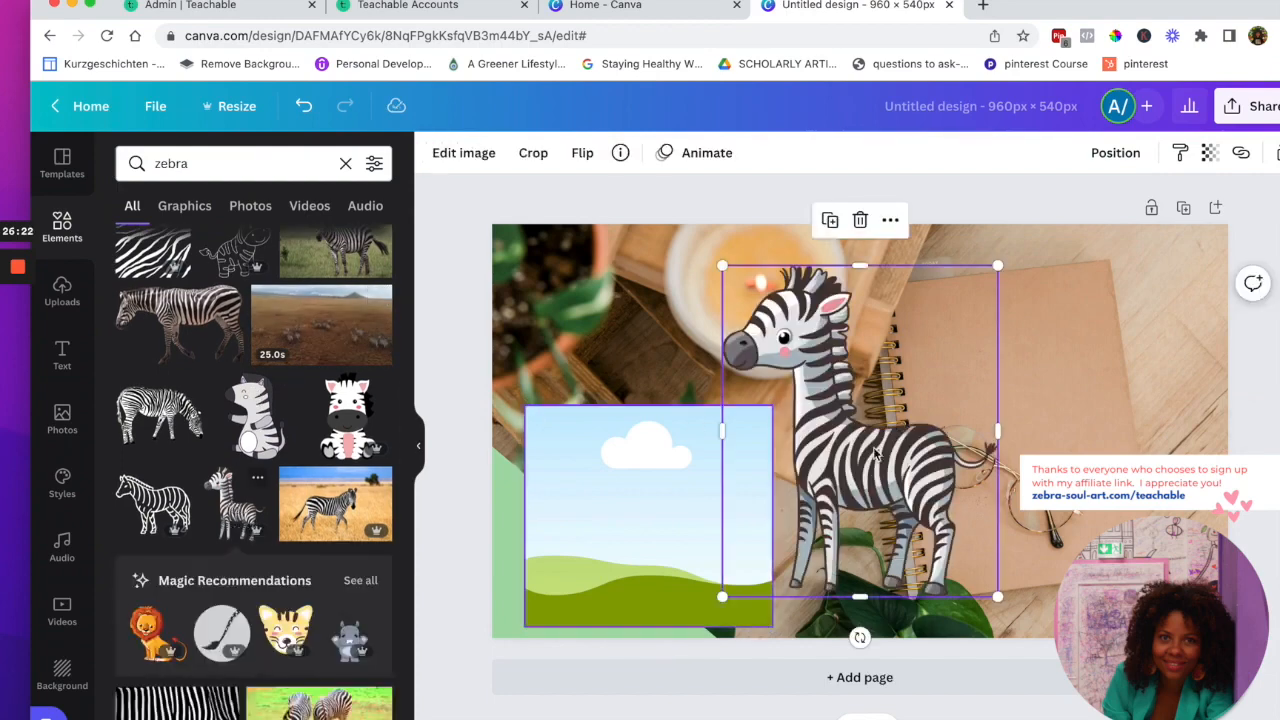
drag(874, 459, 688, 510)
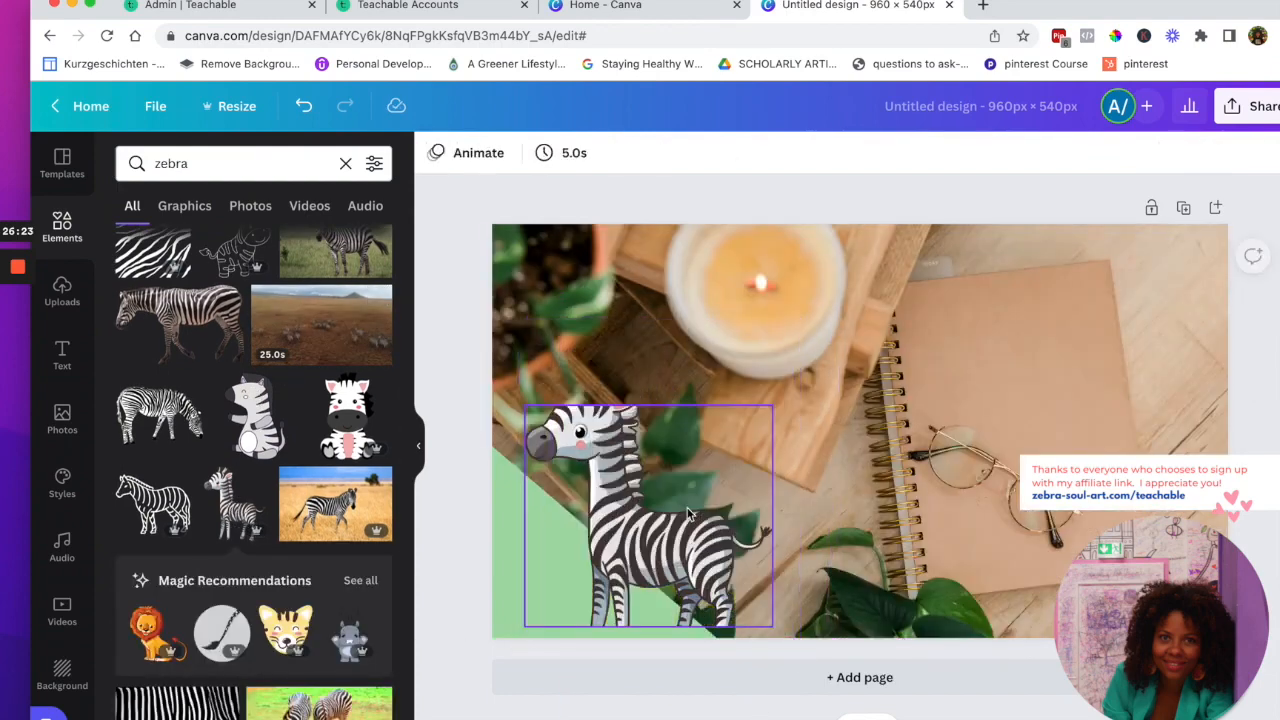
Shrink the zebra frame and position it over the green triangle in the page's lower-left corner
click(623, 523)
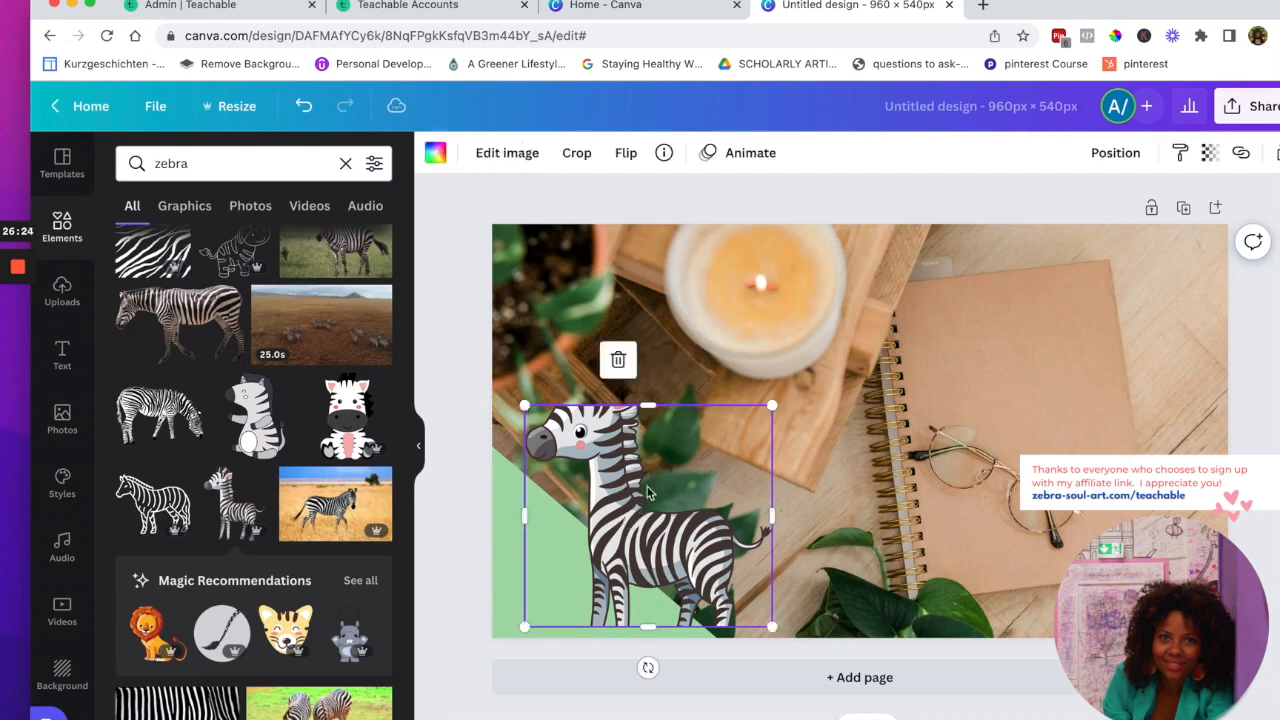
drag(771, 406, 650, 475)
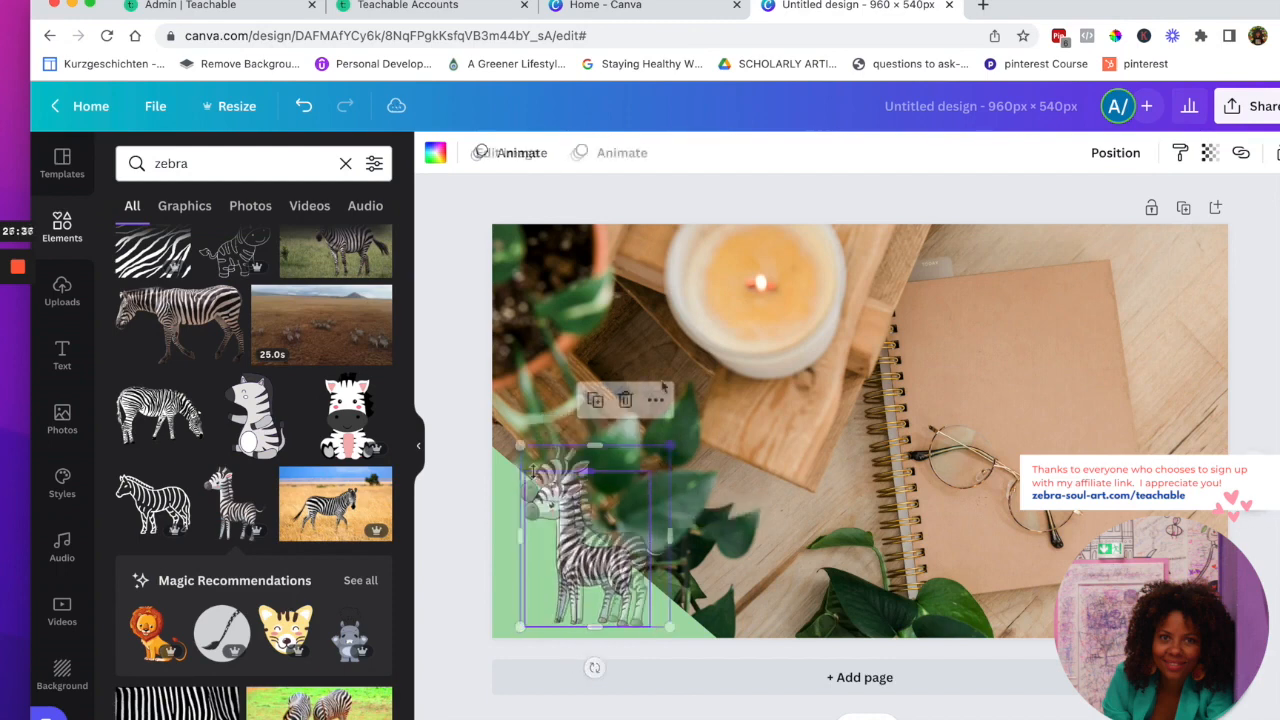
click(663, 385)
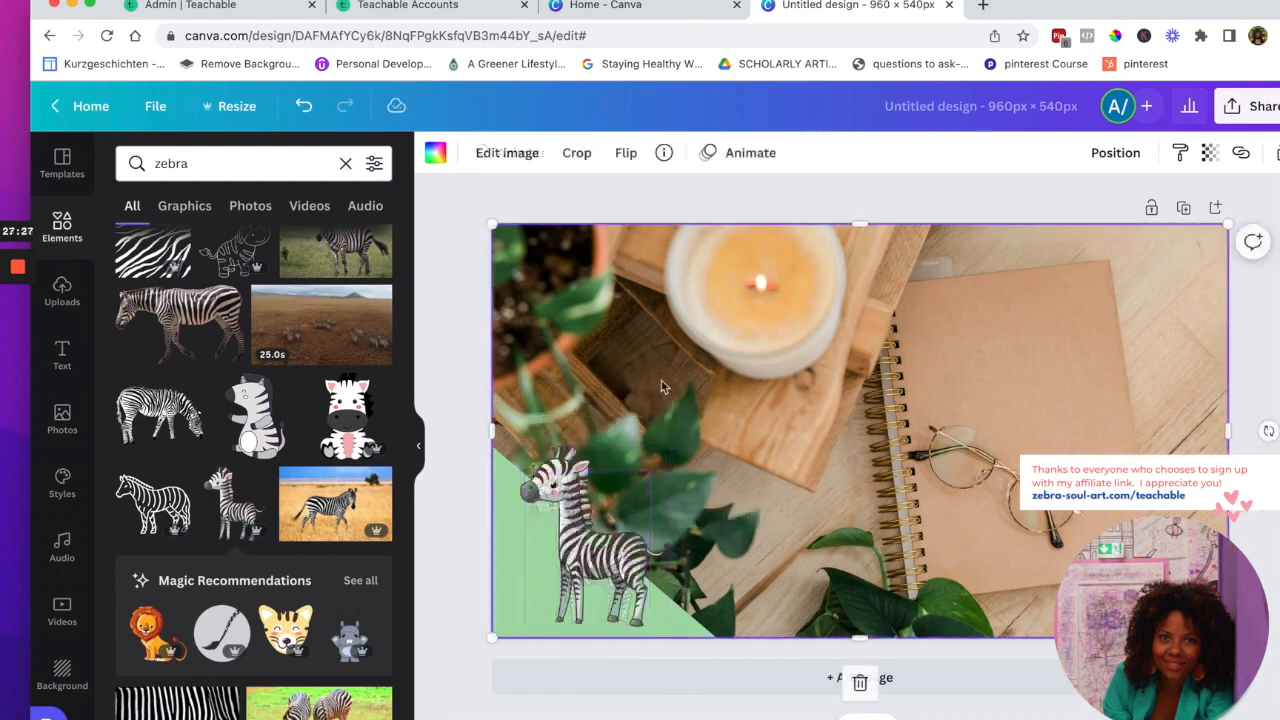
click(613, 522)
mouse_move(613, 522)
mouse_down()
mouse_move(622, 517)
mouse_move(606, 517)
mouse_up()
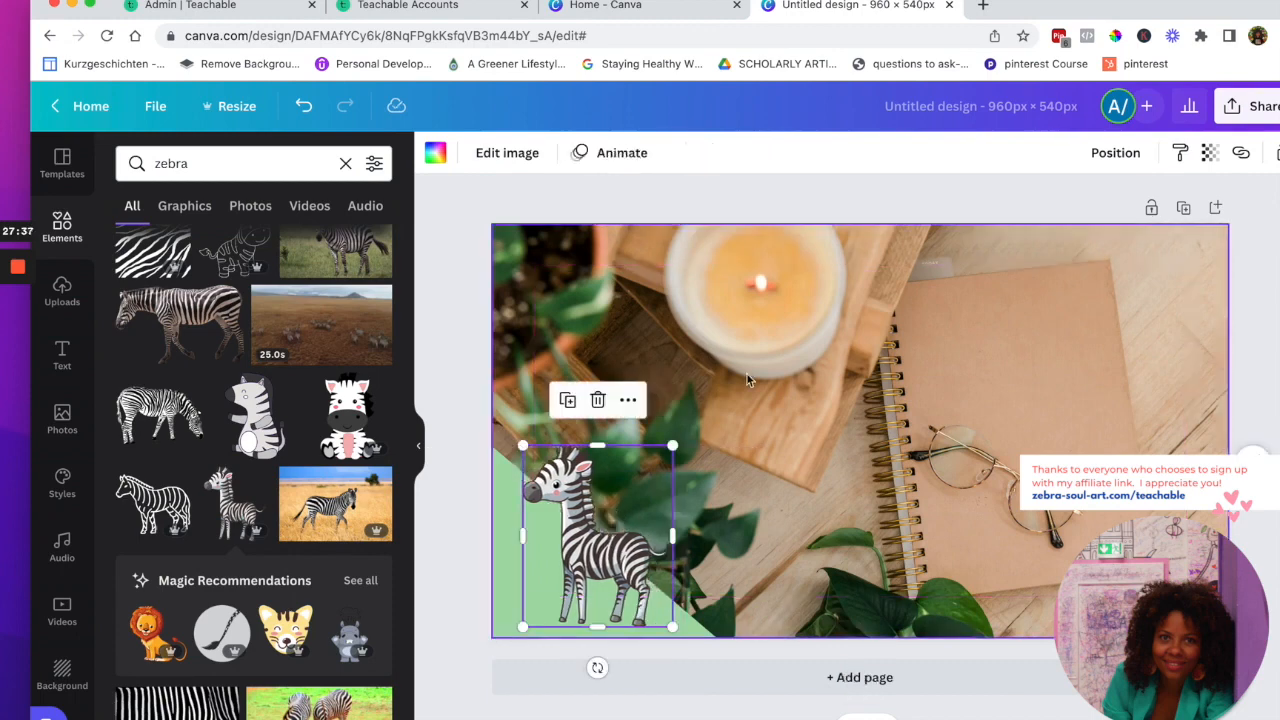
click(628, 517)
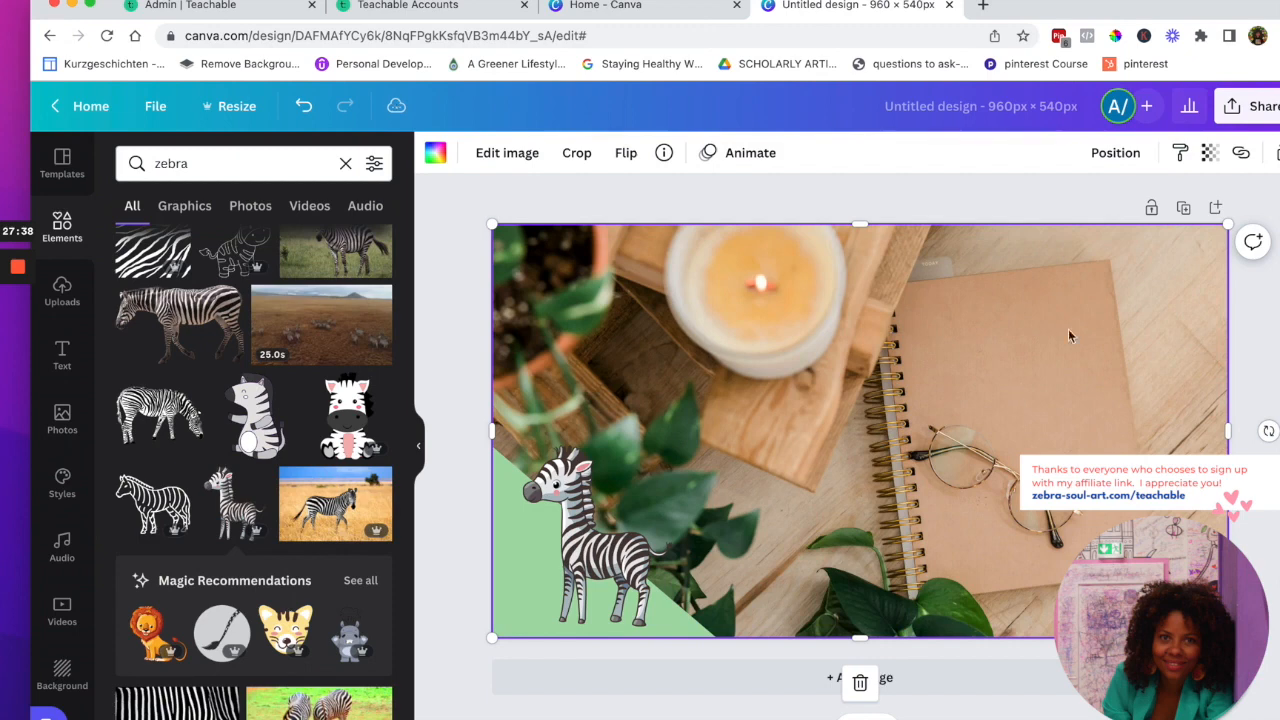
Set the background photo's transparency to 70
drag(1221, 12, 1205, 12)
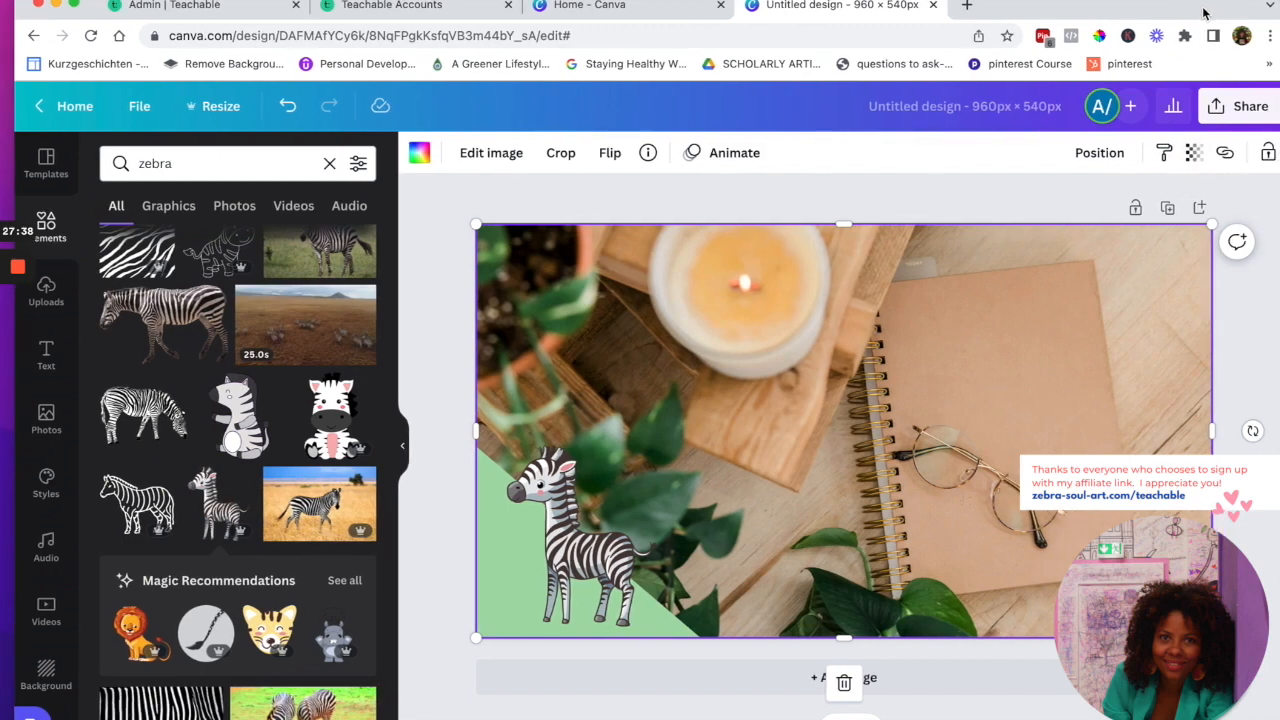
drag(1187, 224, 1135, 226)
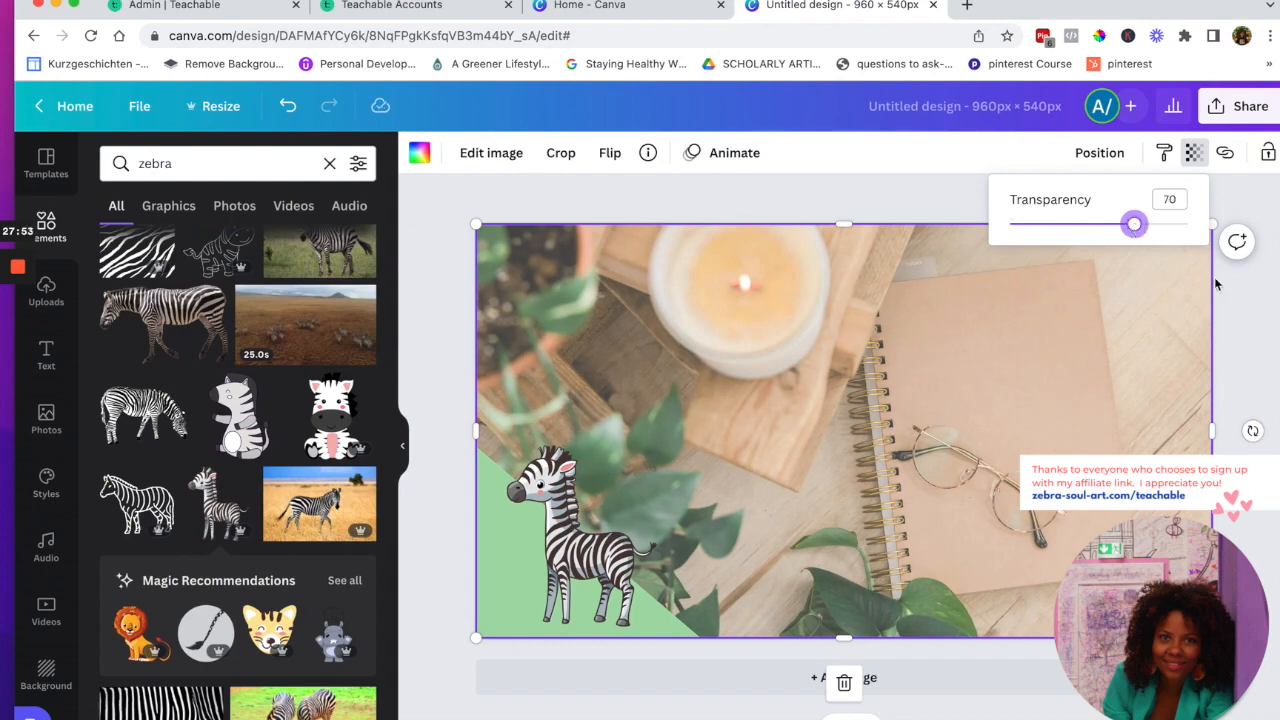
click(1241, 327)
Rename the design "teachable thumbnail"
click(950, 102)
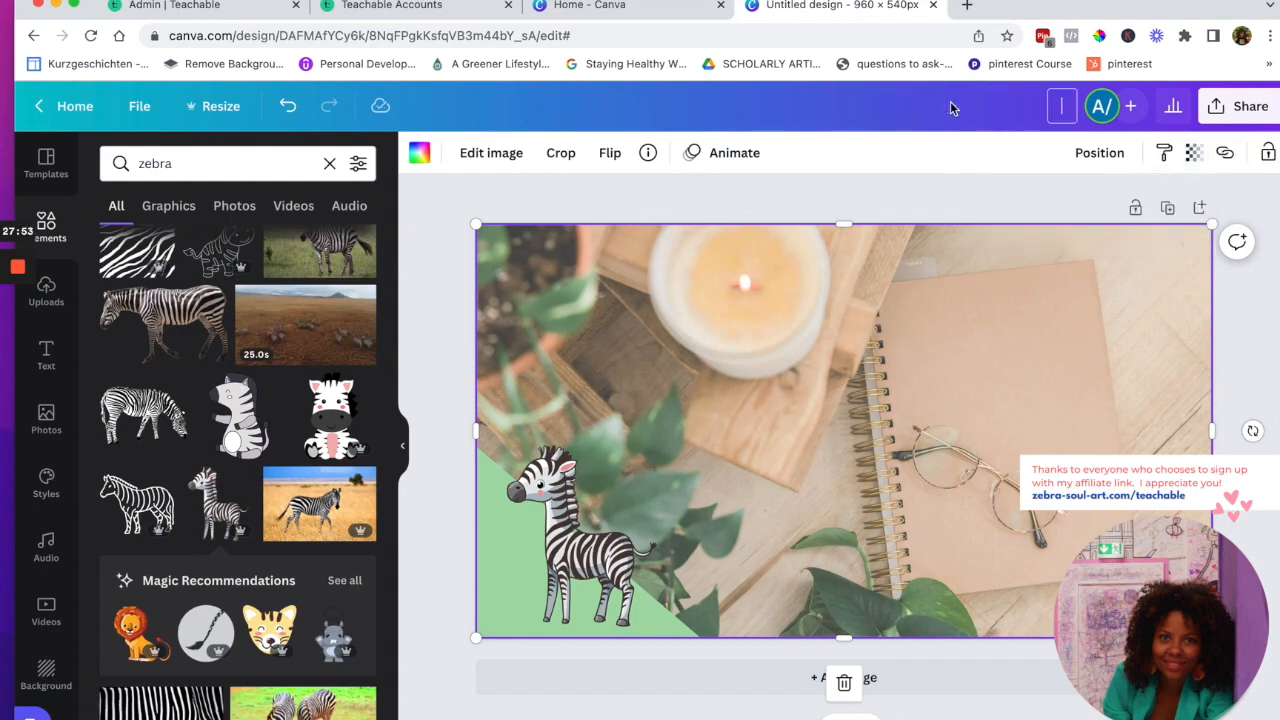
text(teachable thum)
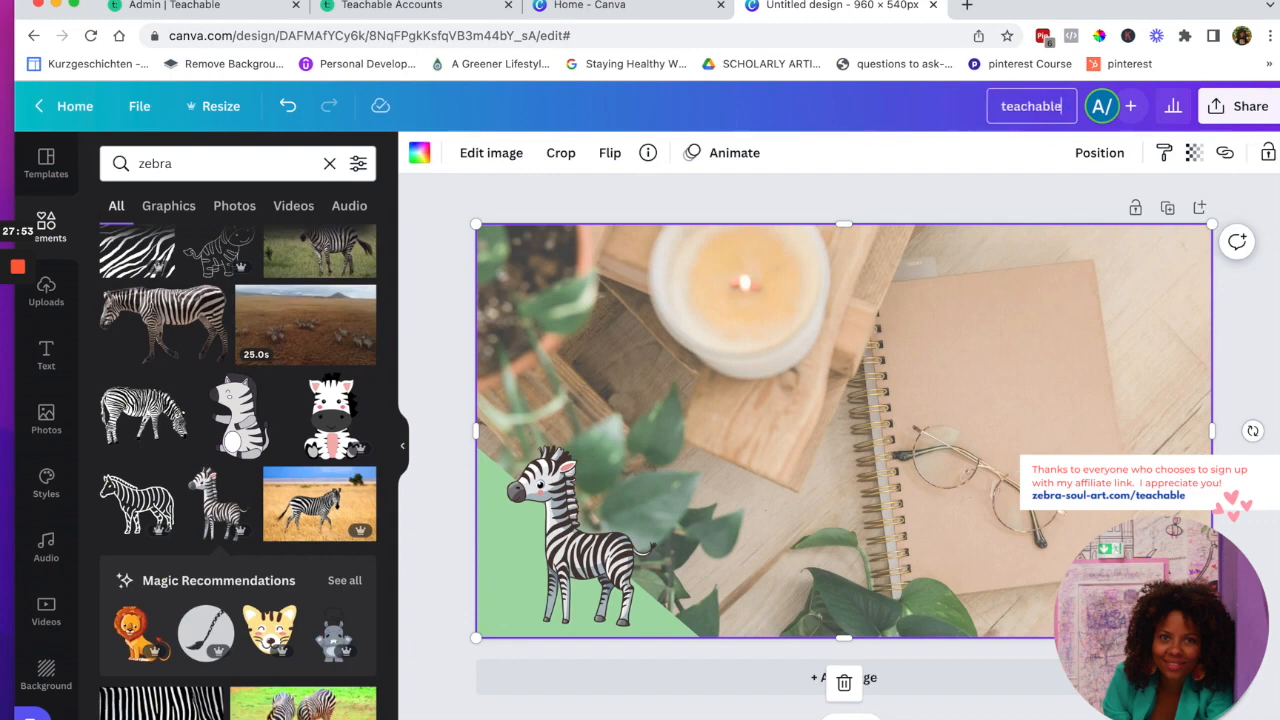
text(bnail)
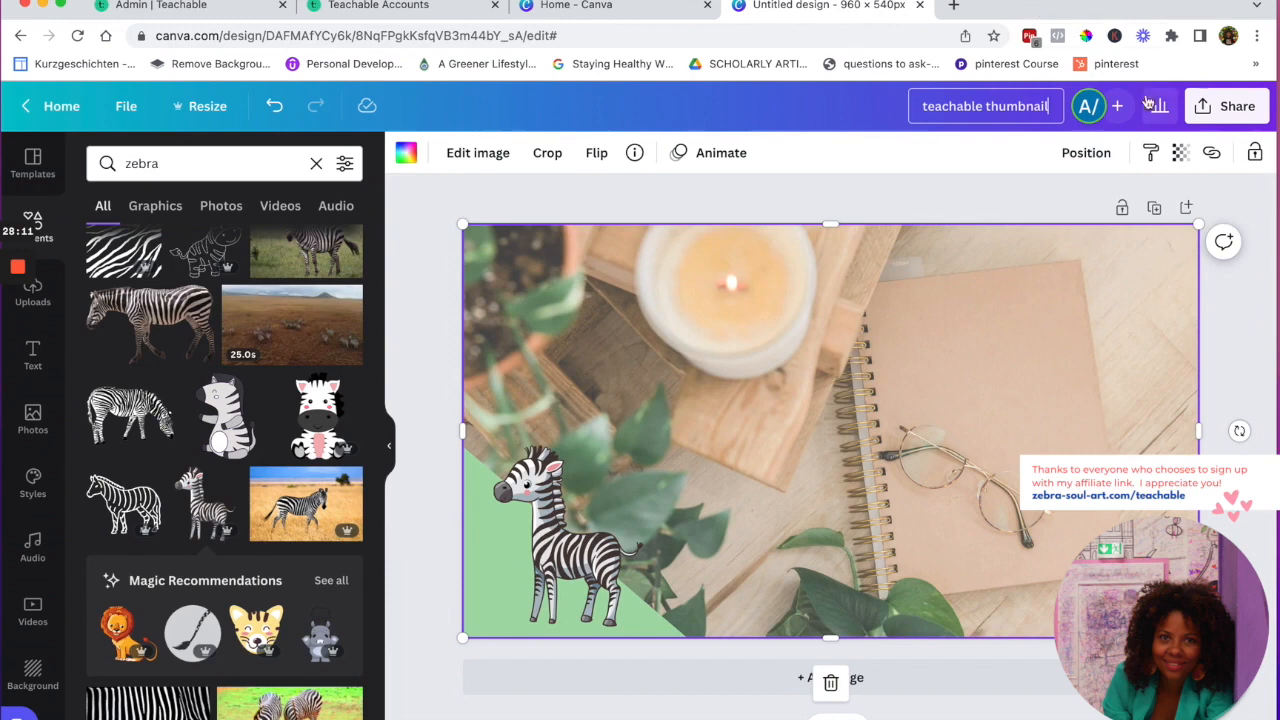
Download the thumbnail design as a PNG at 960 × 540 px
click(1210, 112)
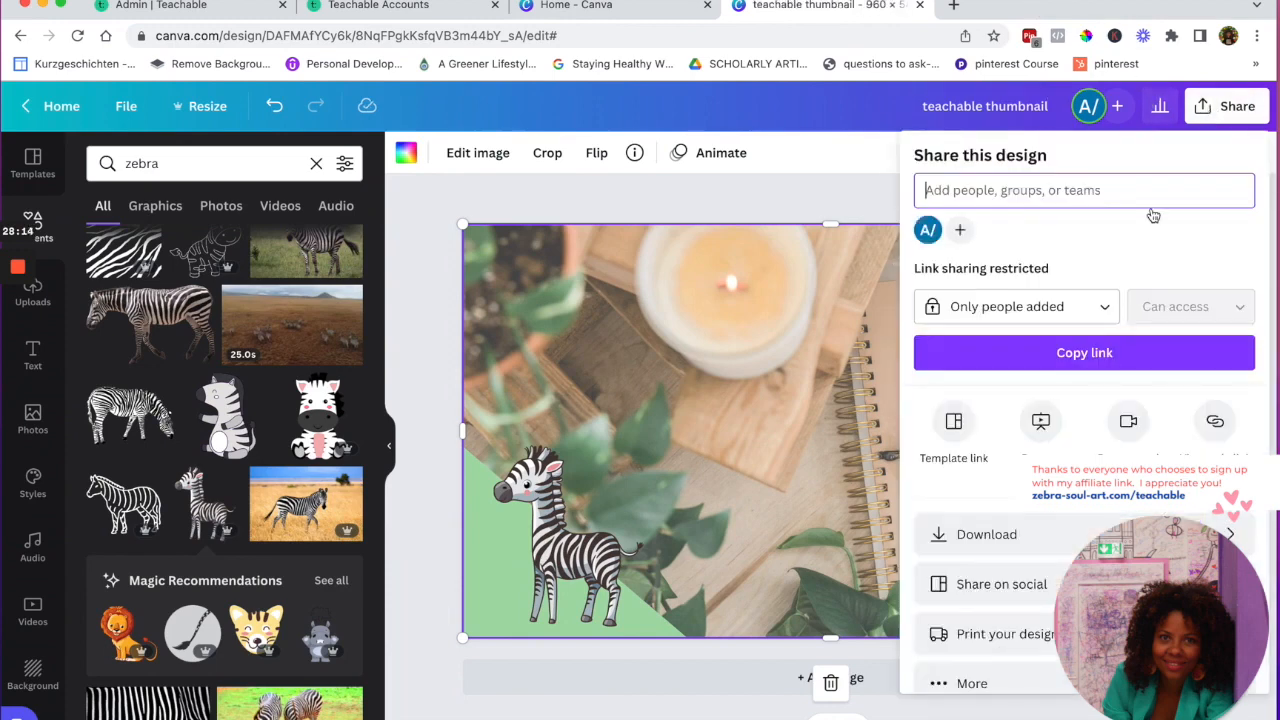
click(1040, 532)
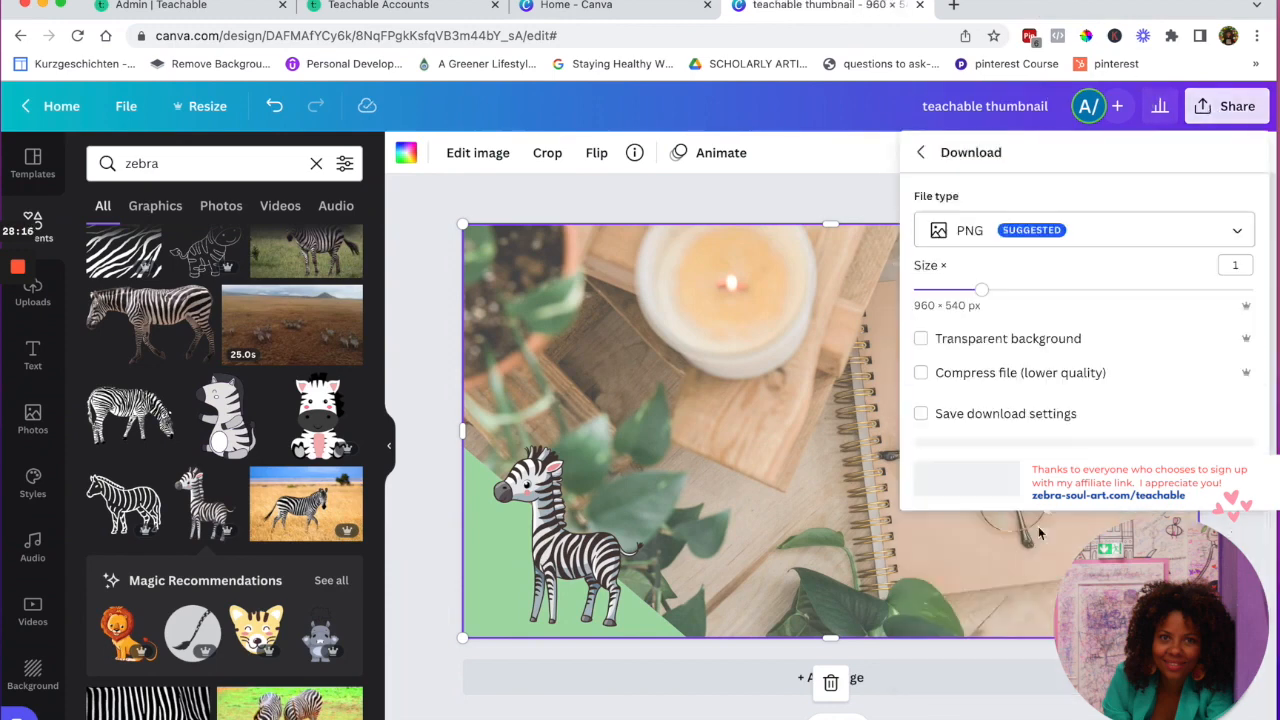
click(1002, 236)
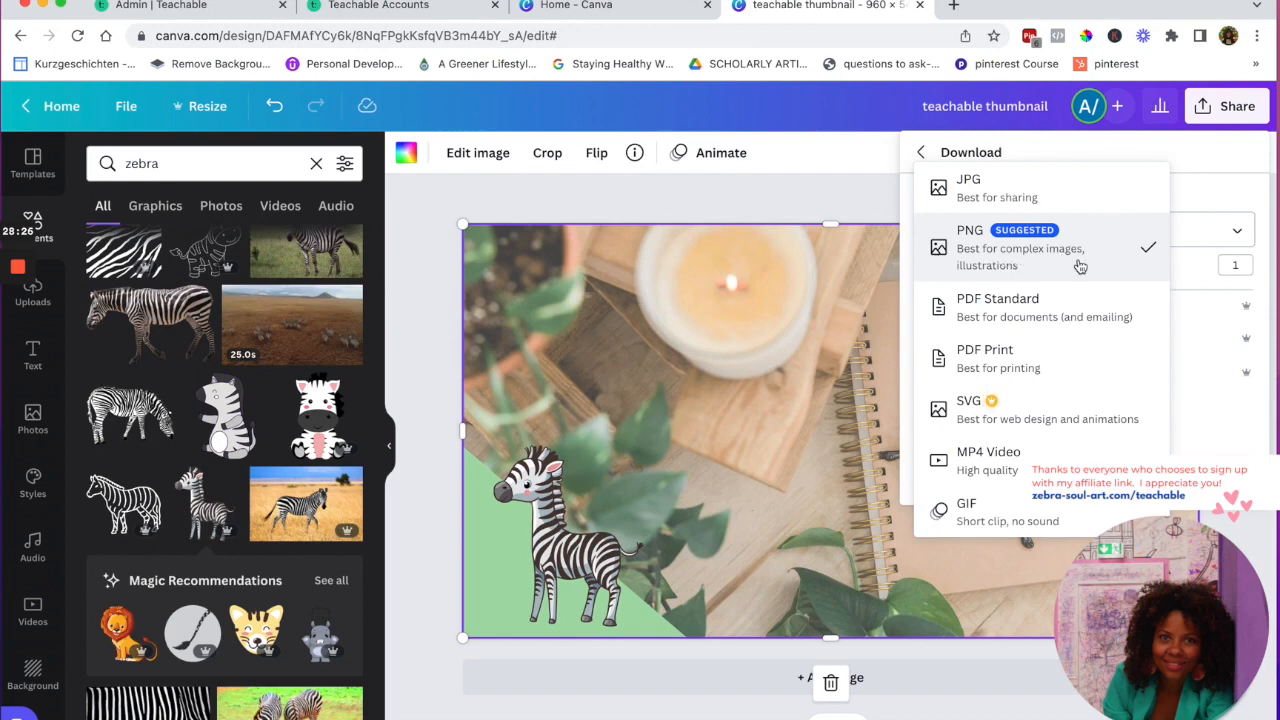
click(1203, 446)
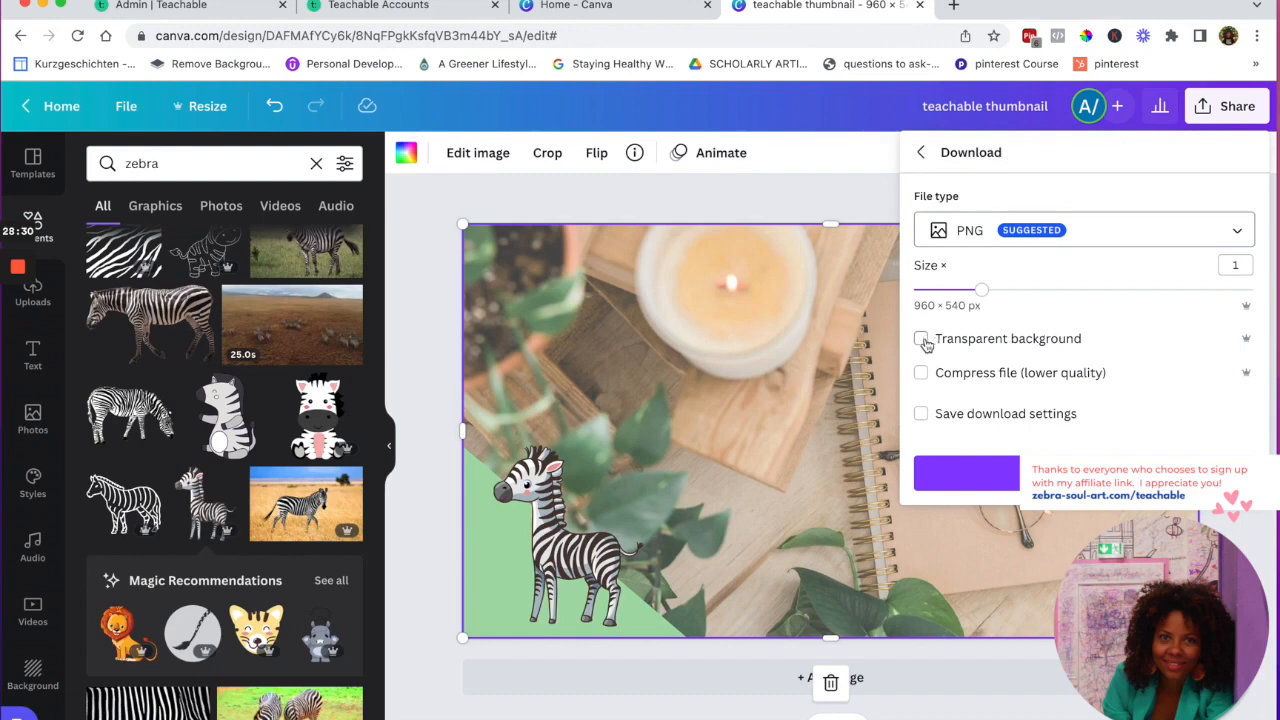
click(1008, 467)
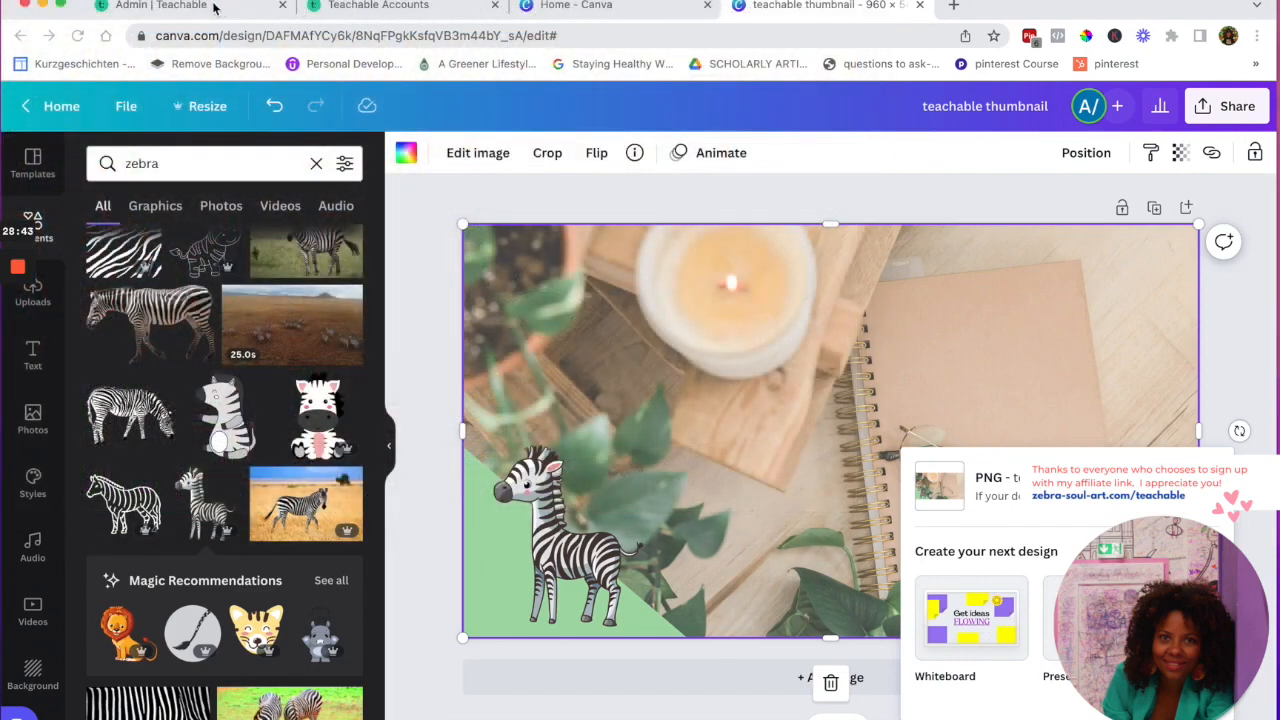
Check the recommended favicon size on Teachable's Theme page and return to Canva to start a custom-size design
click(214, 8)
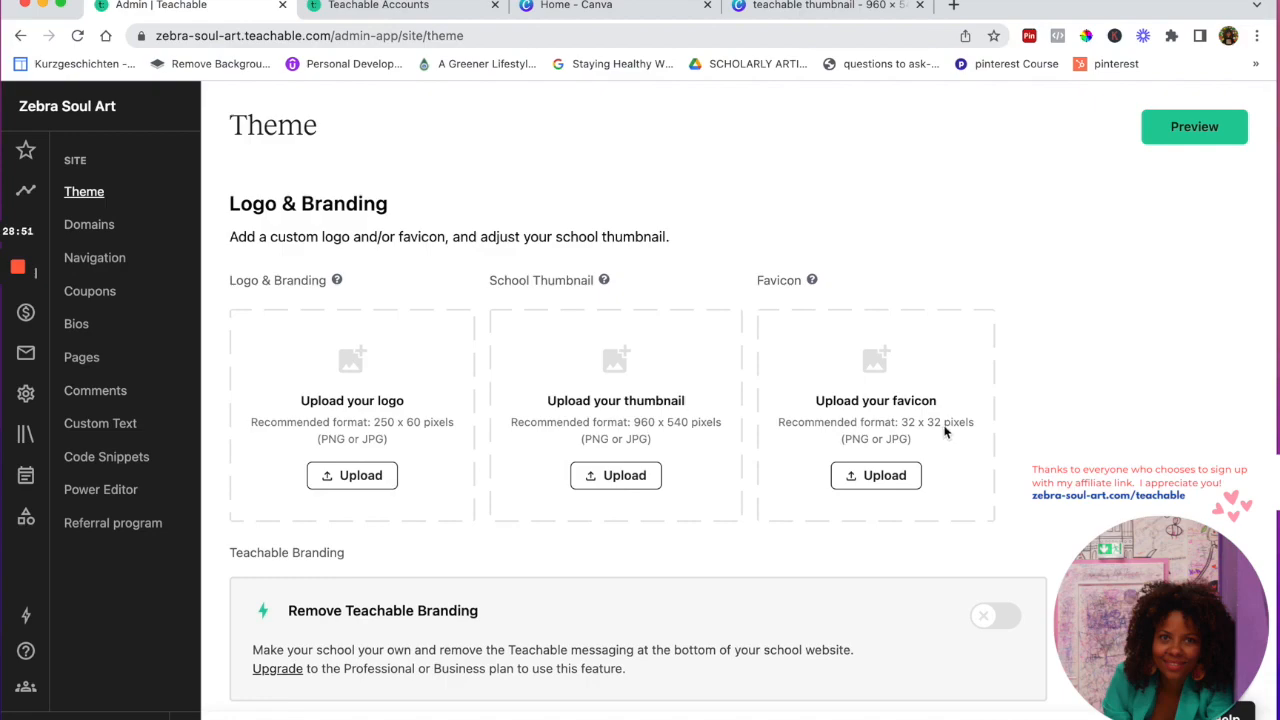
click(843, 6)
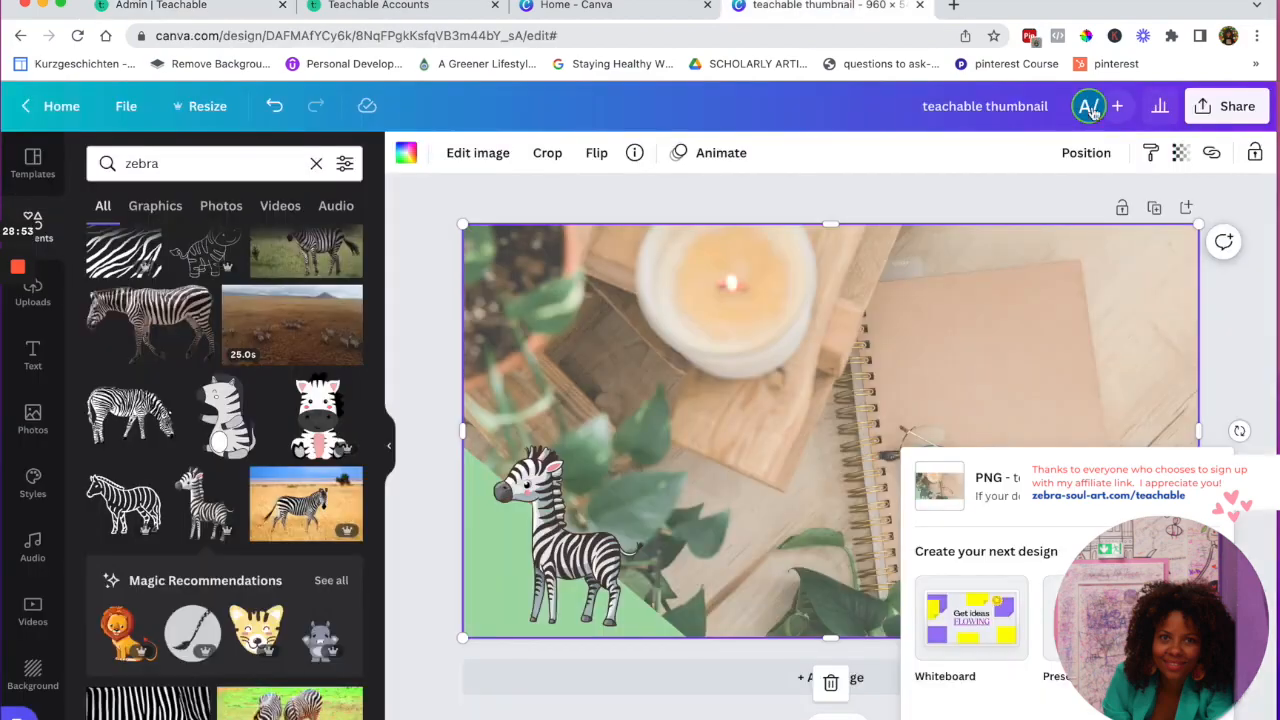
click(50, 106)
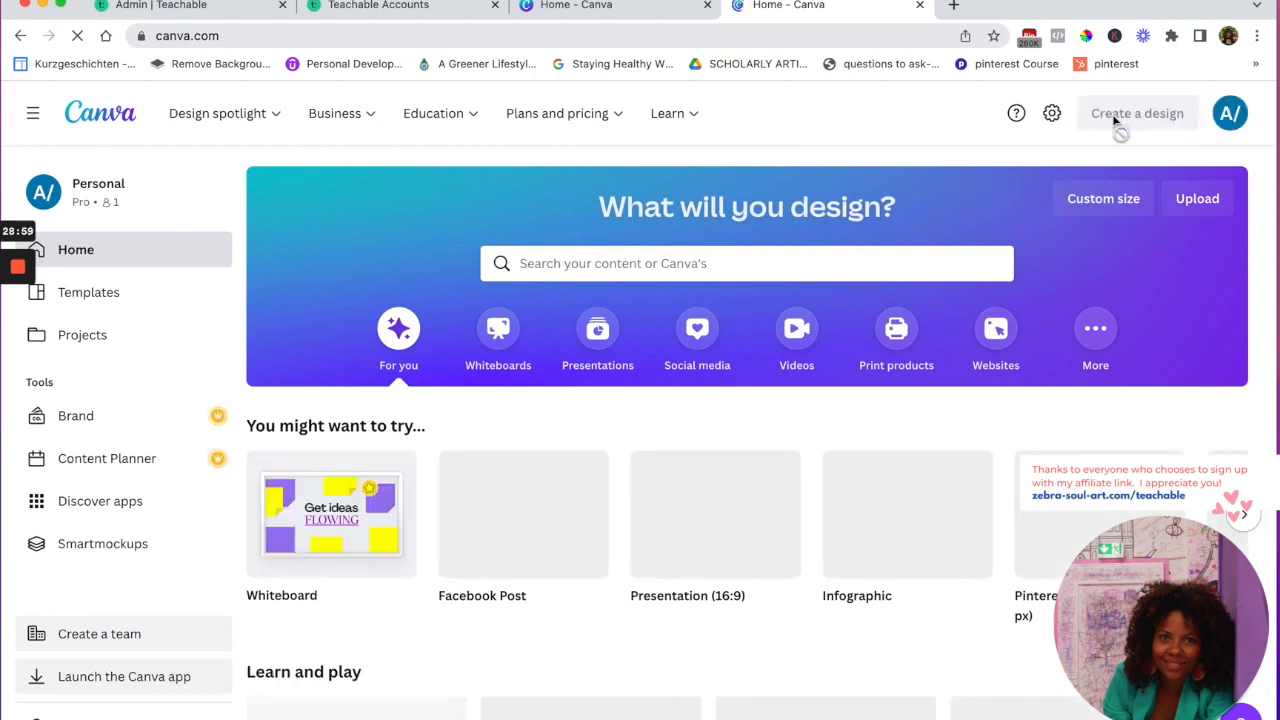
click(1116, 118)
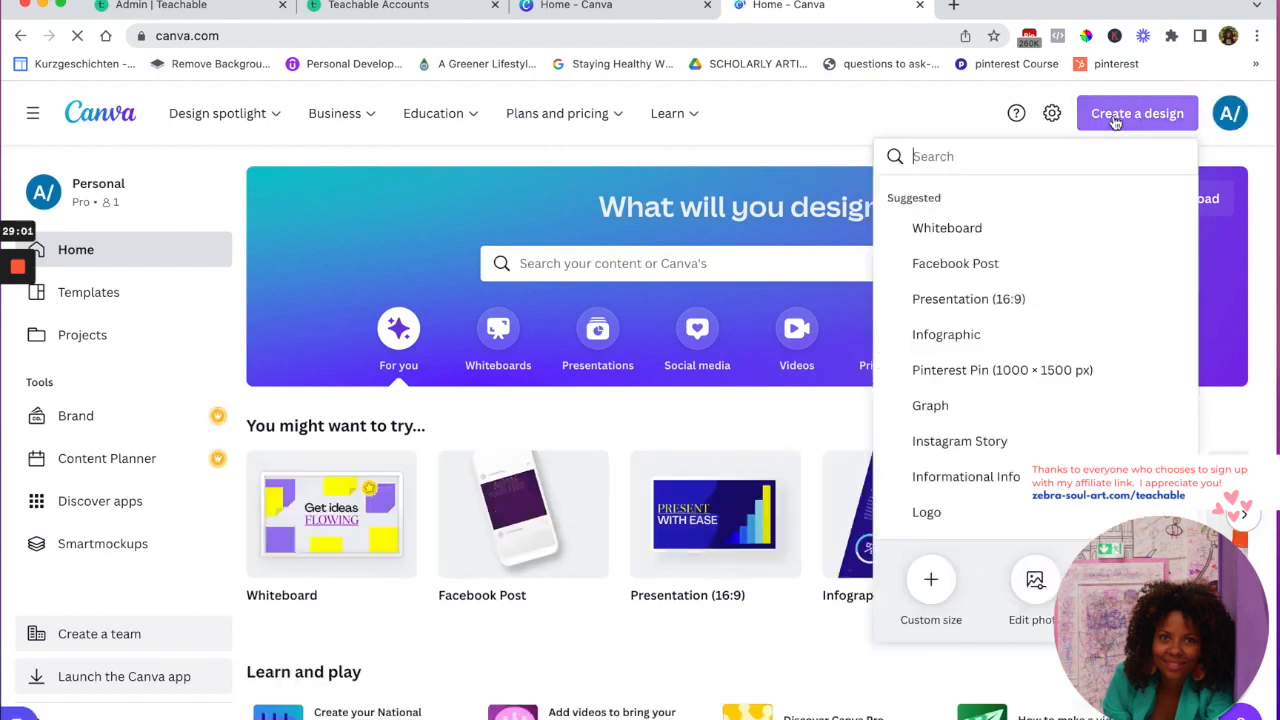
click(932, 582)
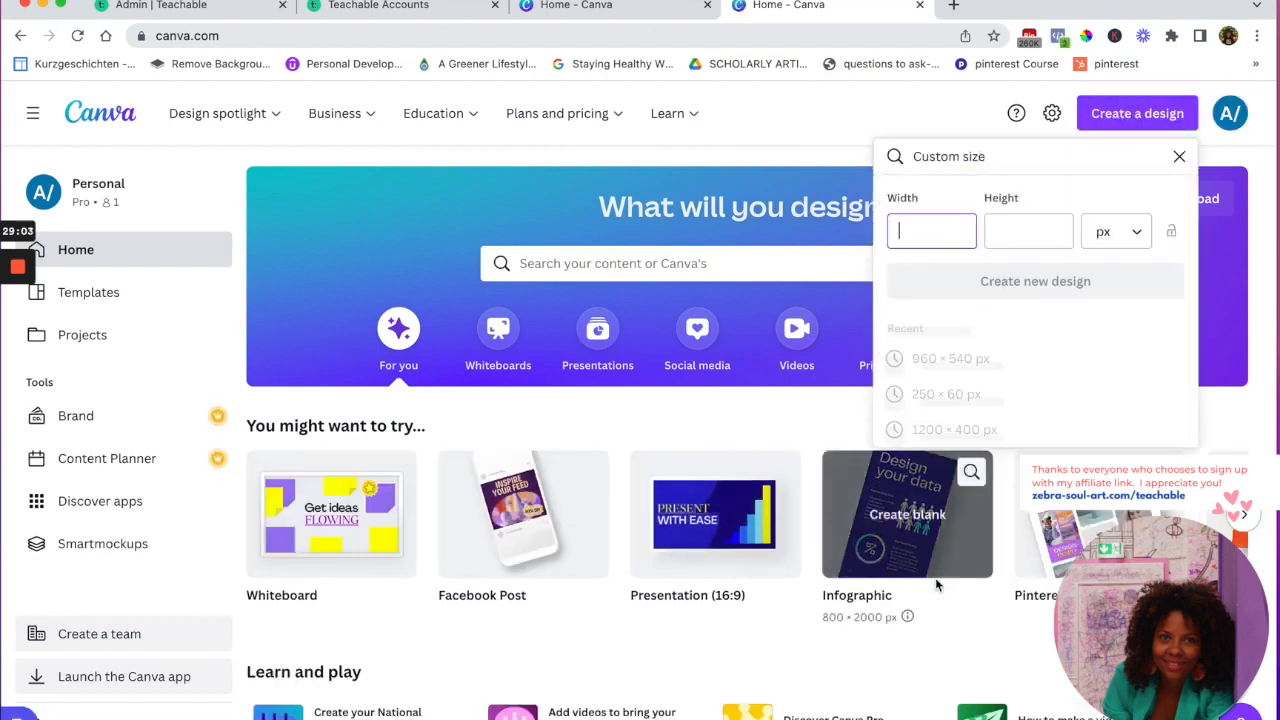
Try a custom size of 32 × 32 px for the favicon design
text(32)
click(1049, 234)
text(3)
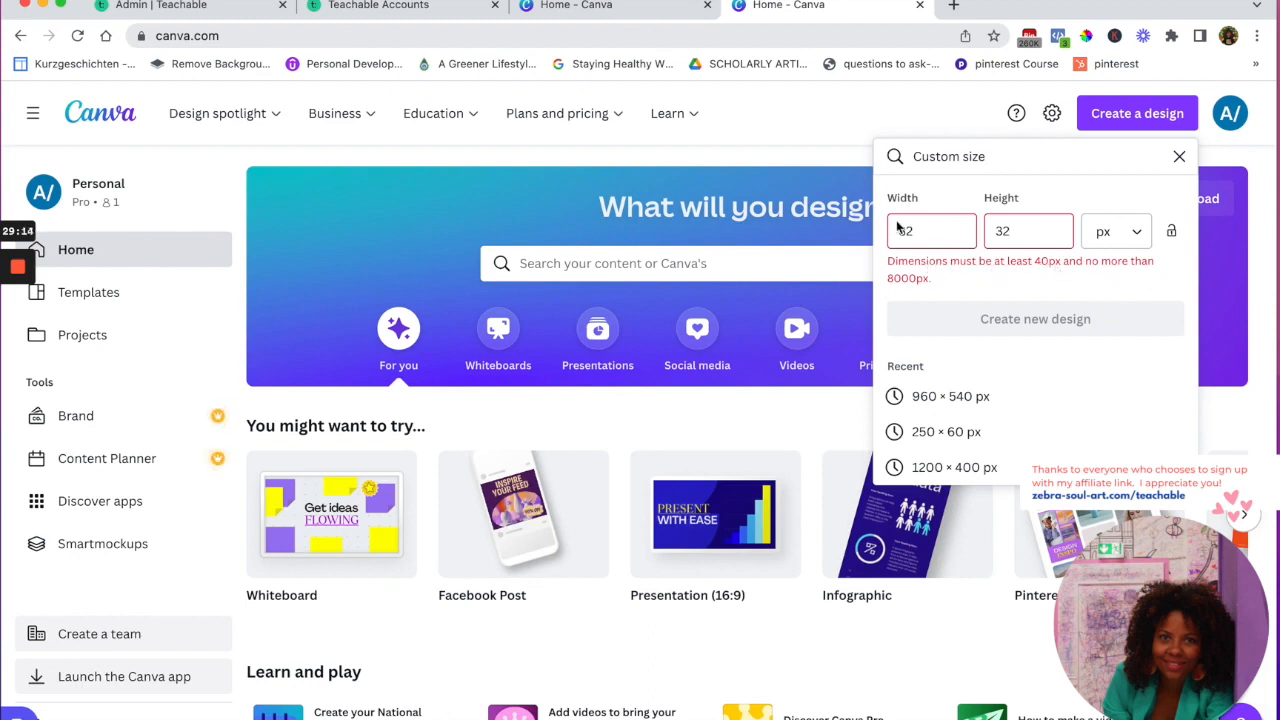
Set the favicon design's custom size to 42 × 42 px
drag(905, 231, 898, 234)
text(4)
drag(998, 231, 991, 232)
text(4)
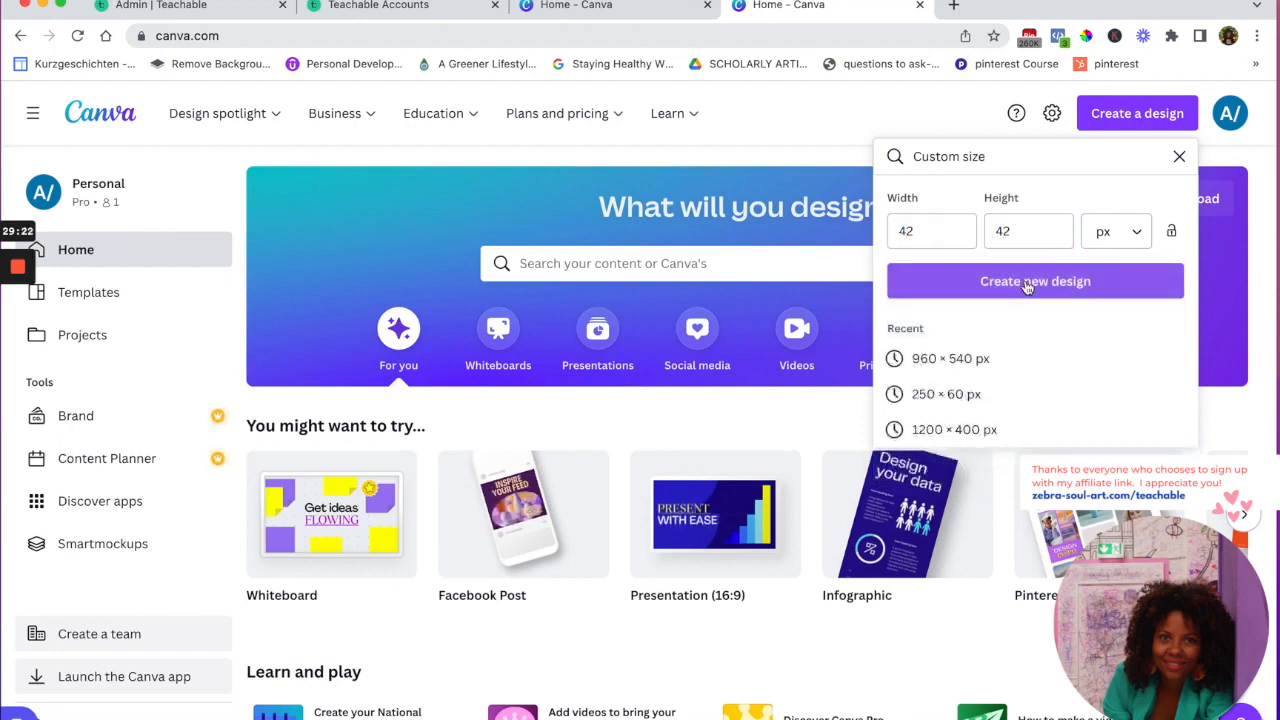
Create the 42 × 42 px design and place the recently used zebra graphic on its page
click(1028, 284)
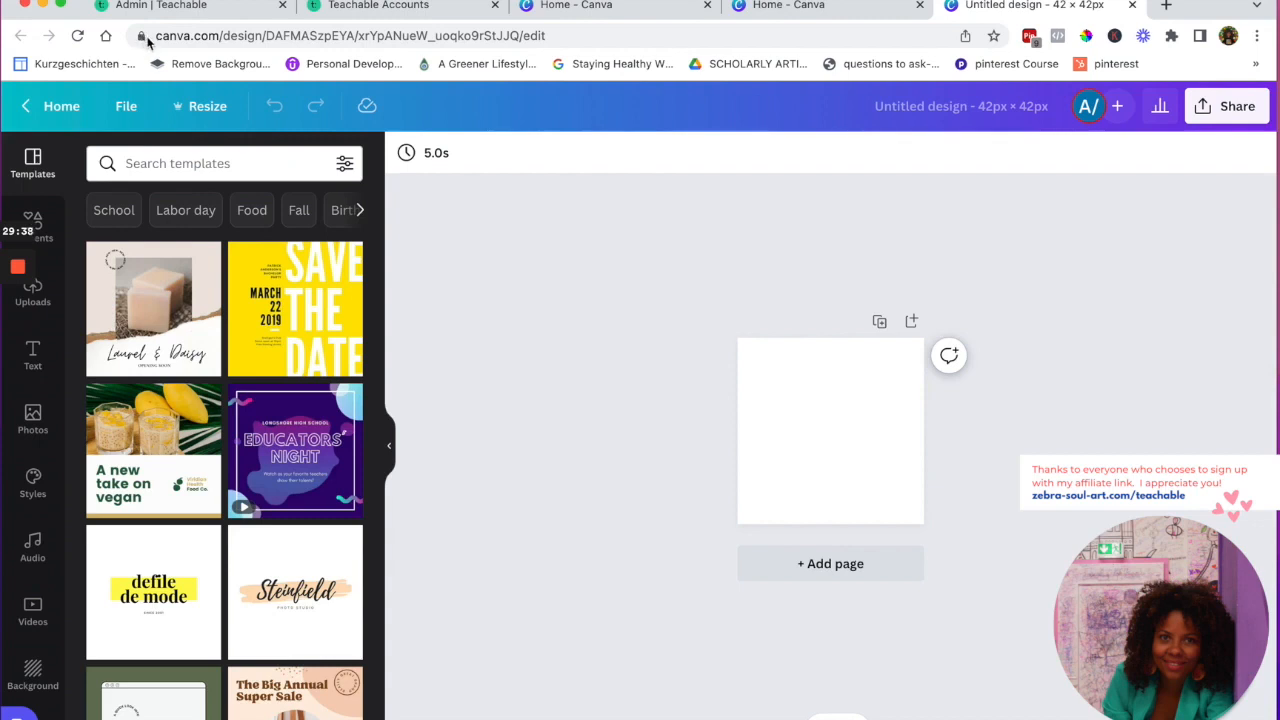
click(797, 407)
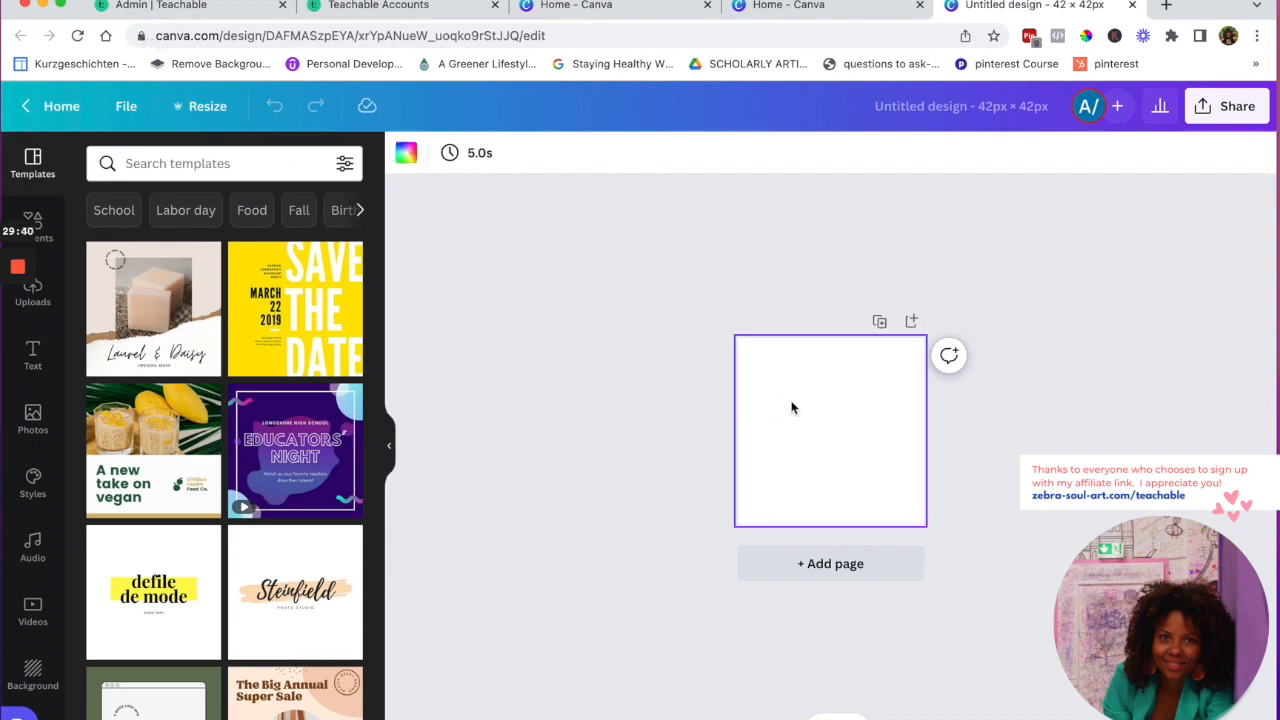
click(45, 243)
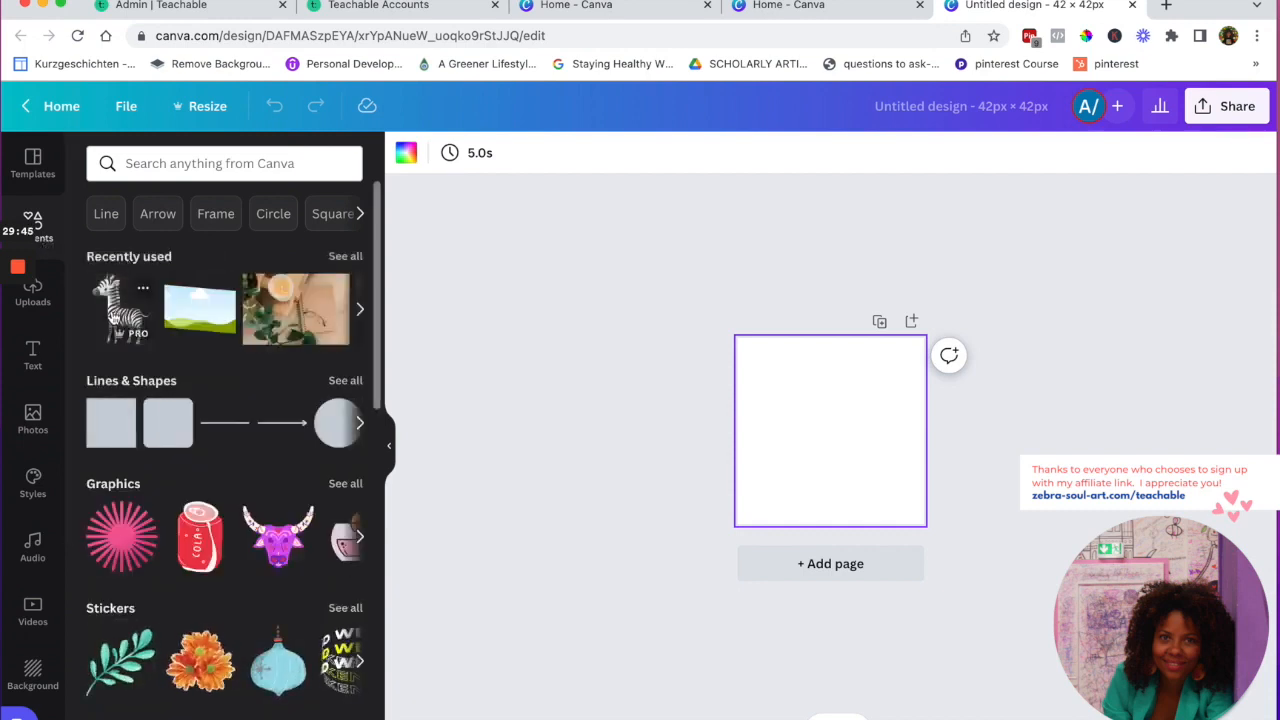
click(118, 306)
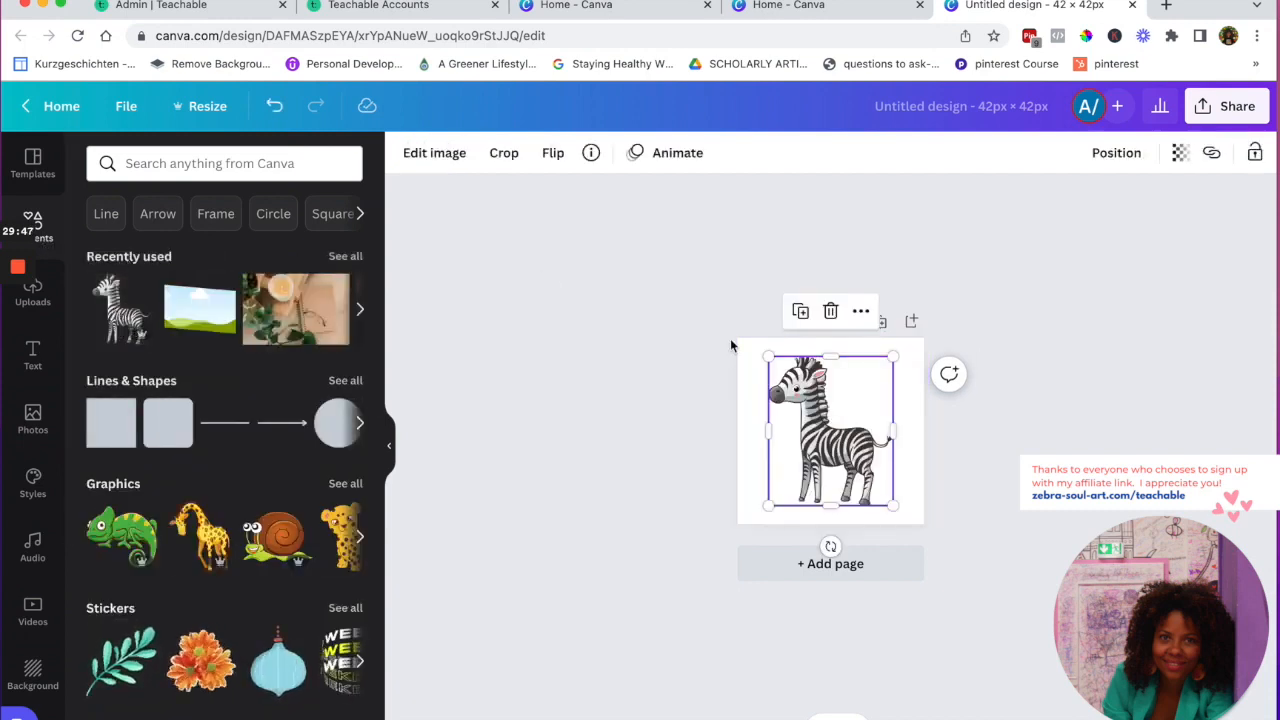
Try the brand kit's light green as the page background, and settle on Magenta #cb6ce6
click(751, 420)
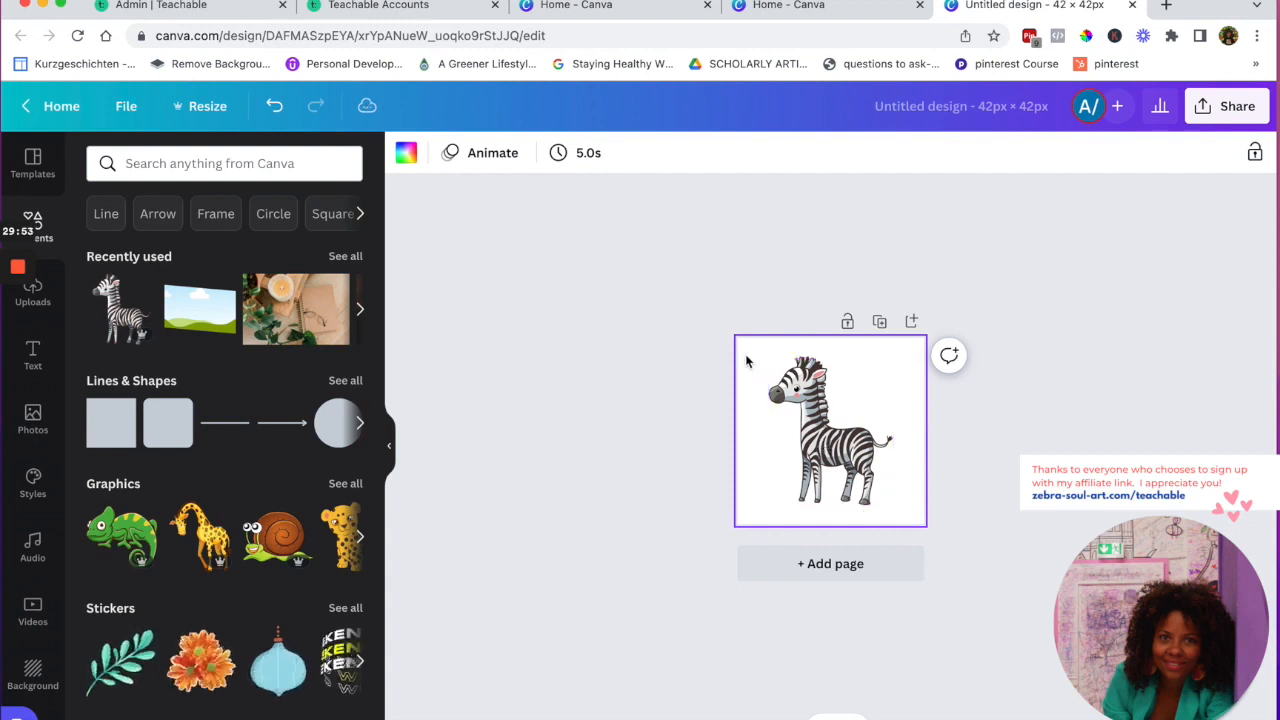
click(406, 154)
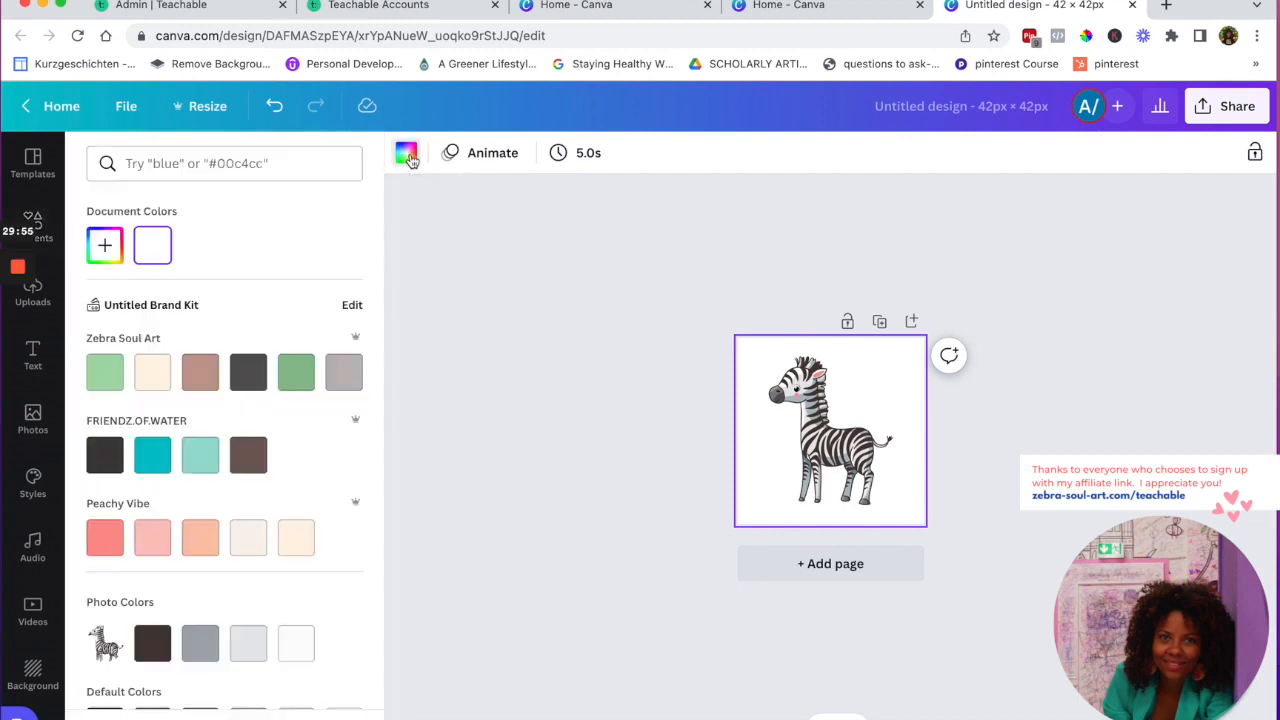
click(107, 374)
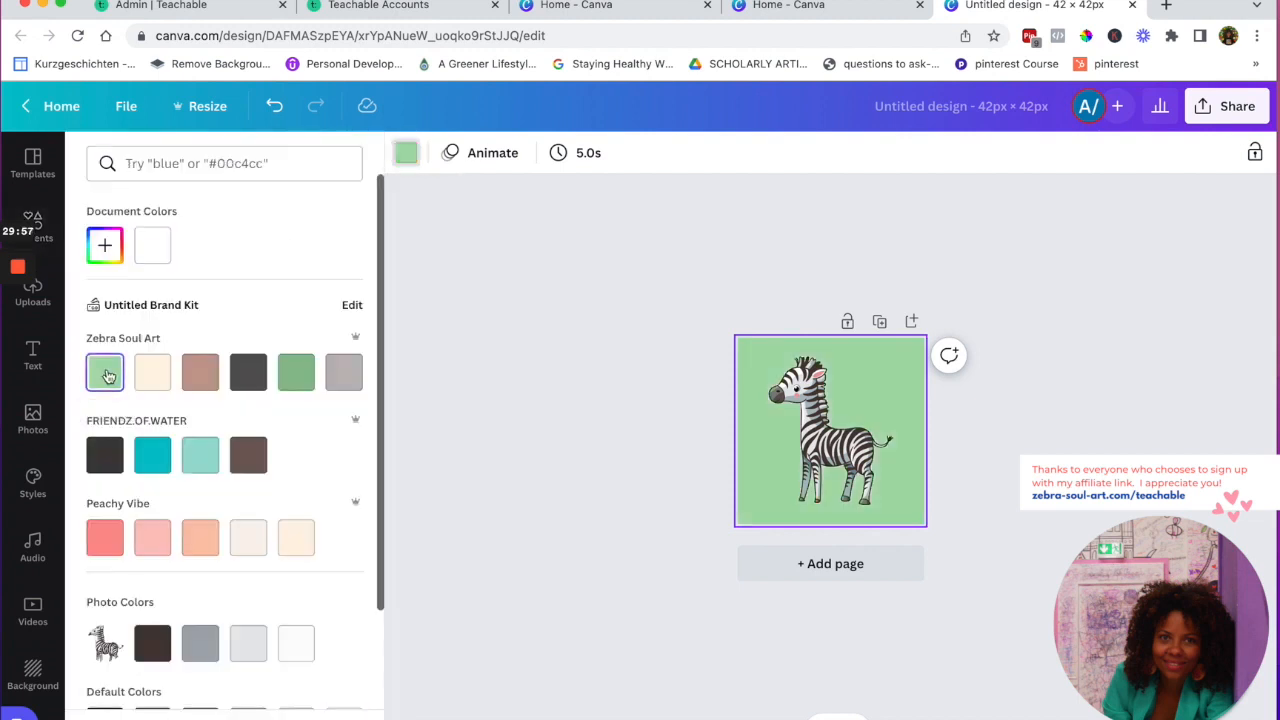
scroll(136, 420, down, 3)
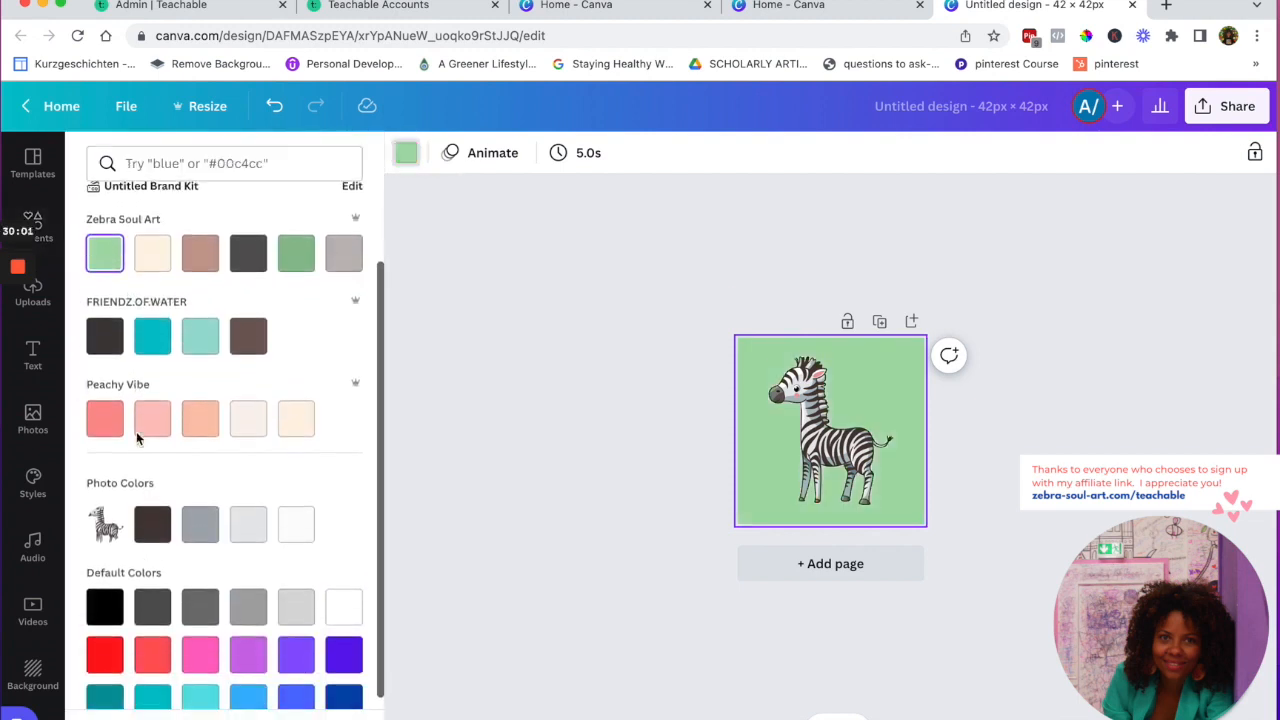
click(249, 614)
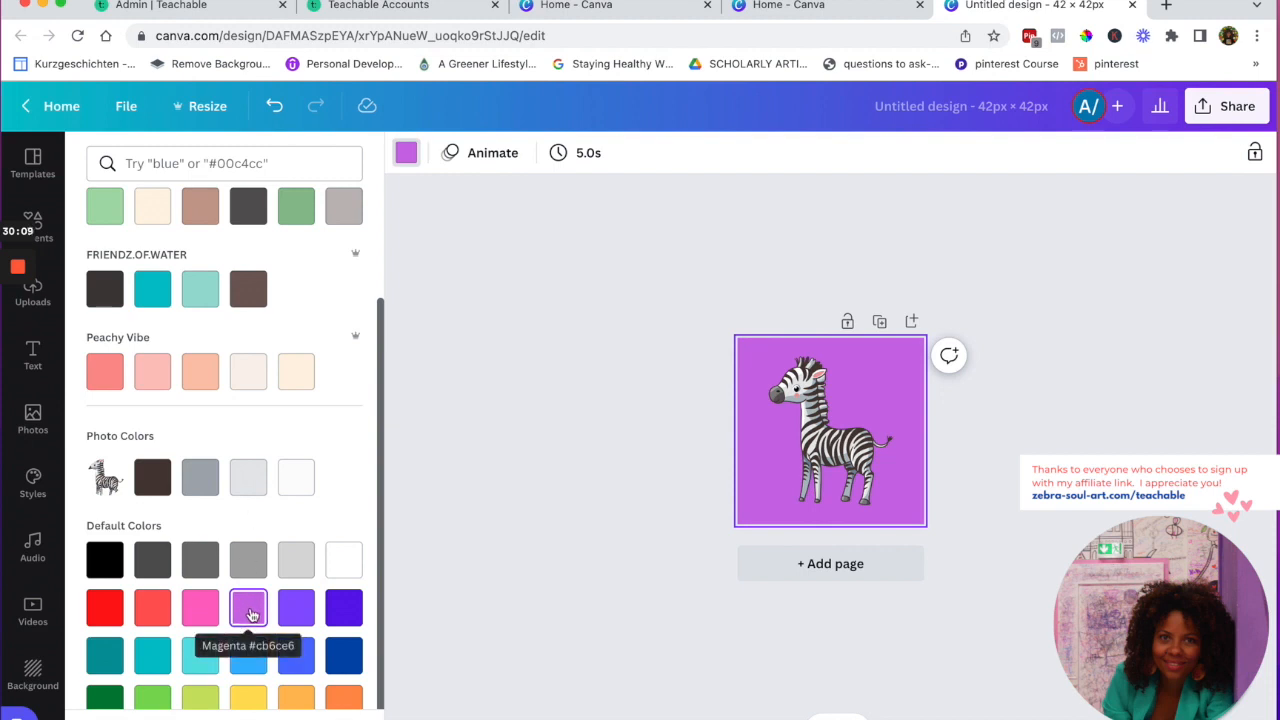
scroll(106, 310, up, 2)
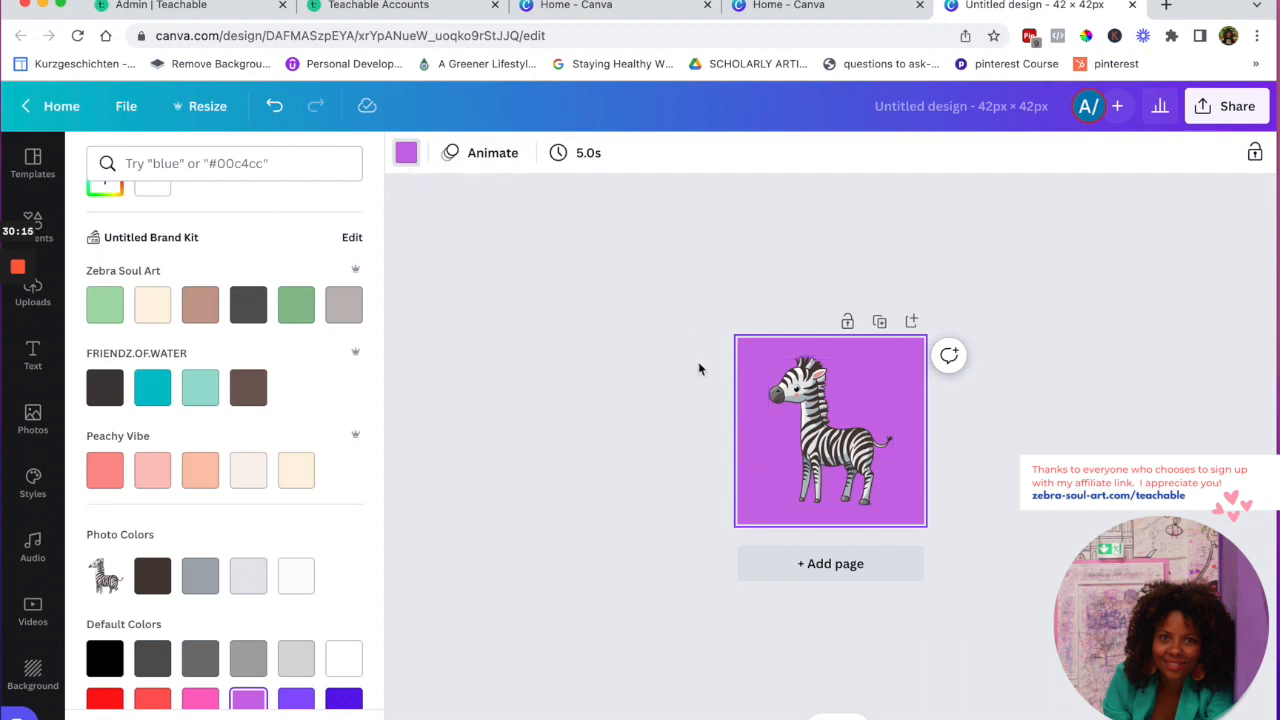
Title the design "teachable favicon" and download it as a PNG at 42 × 42 px
click(955, 106)
text(teachable favicon)
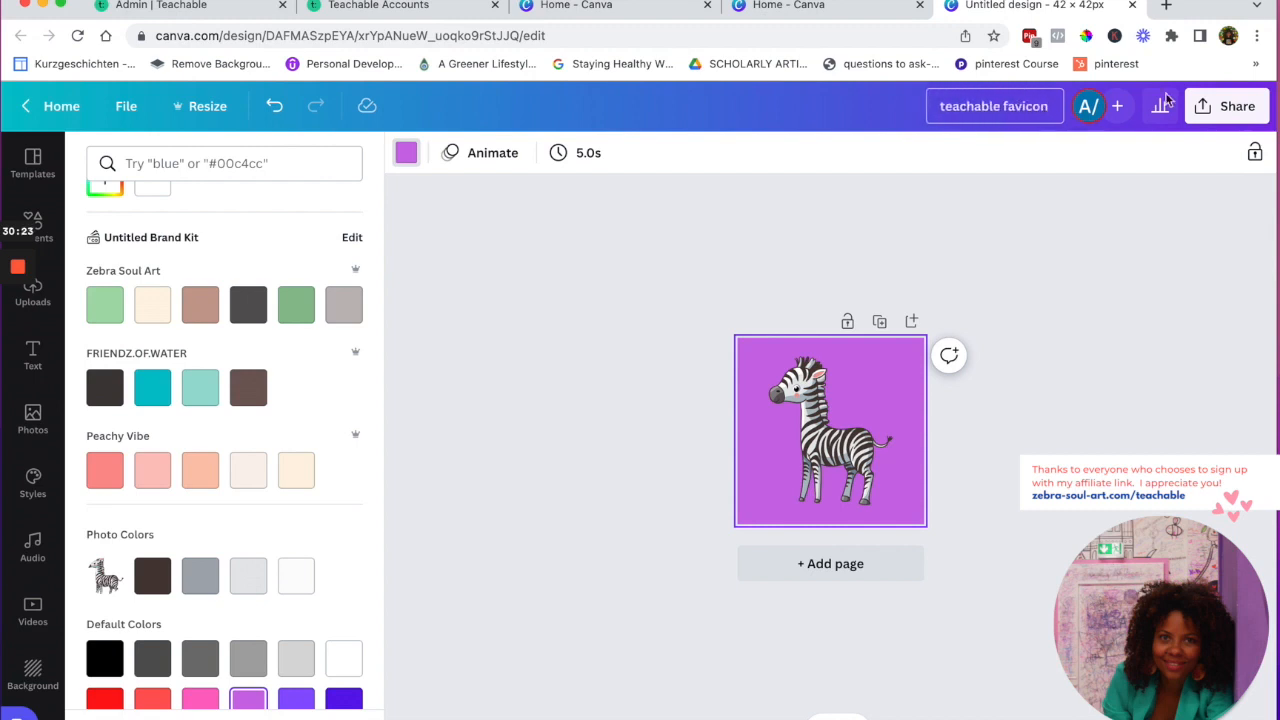
click(1205, 108)
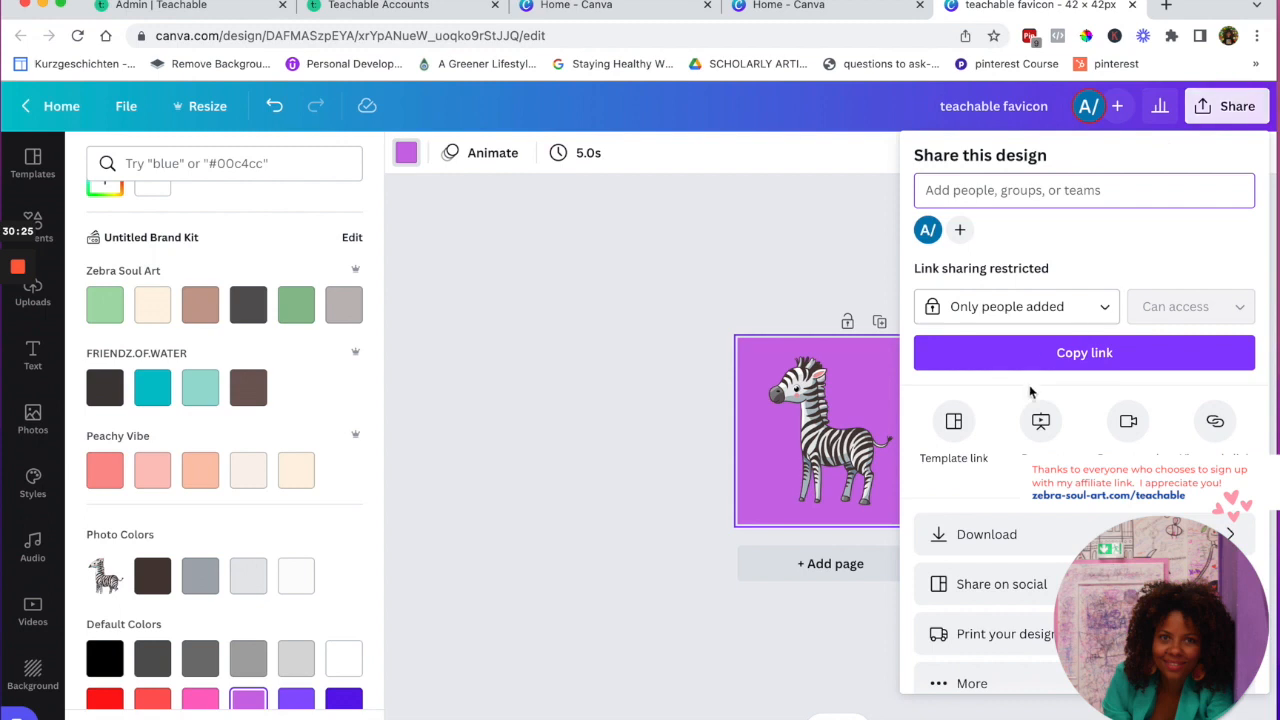
scroll(1033, 392, down, 1)
click(1038, 516)
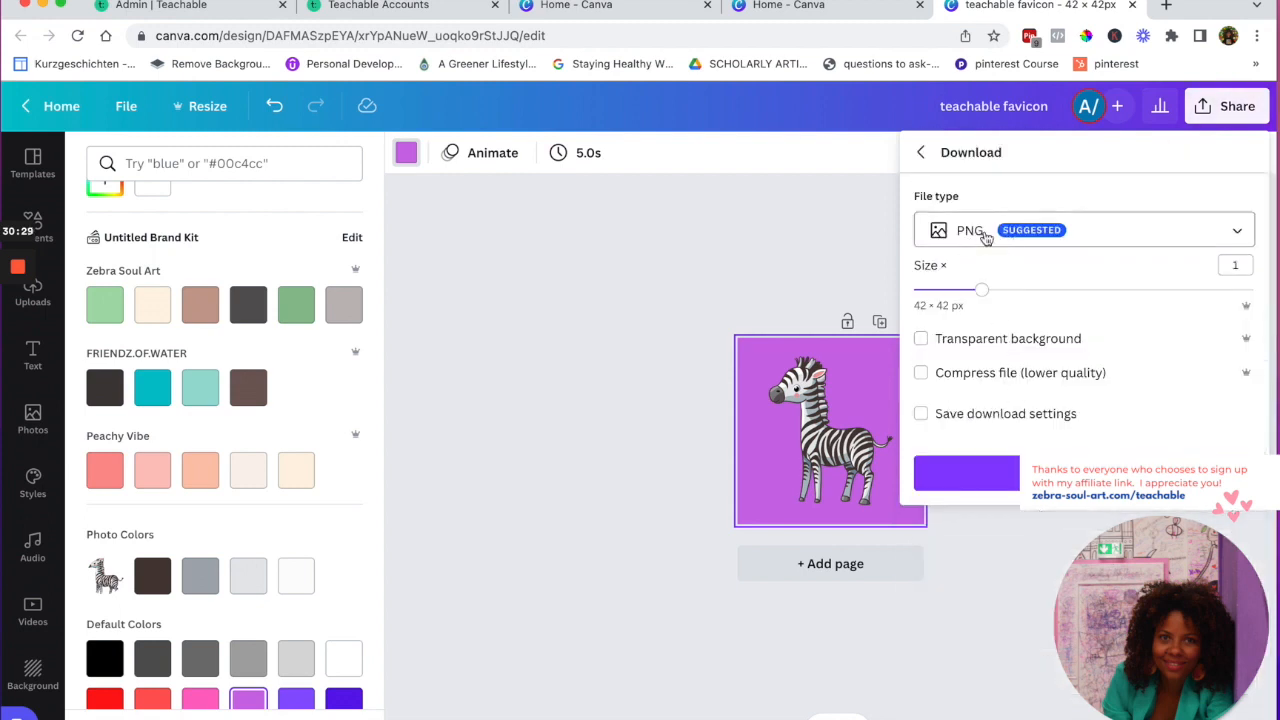
click(966, 473)
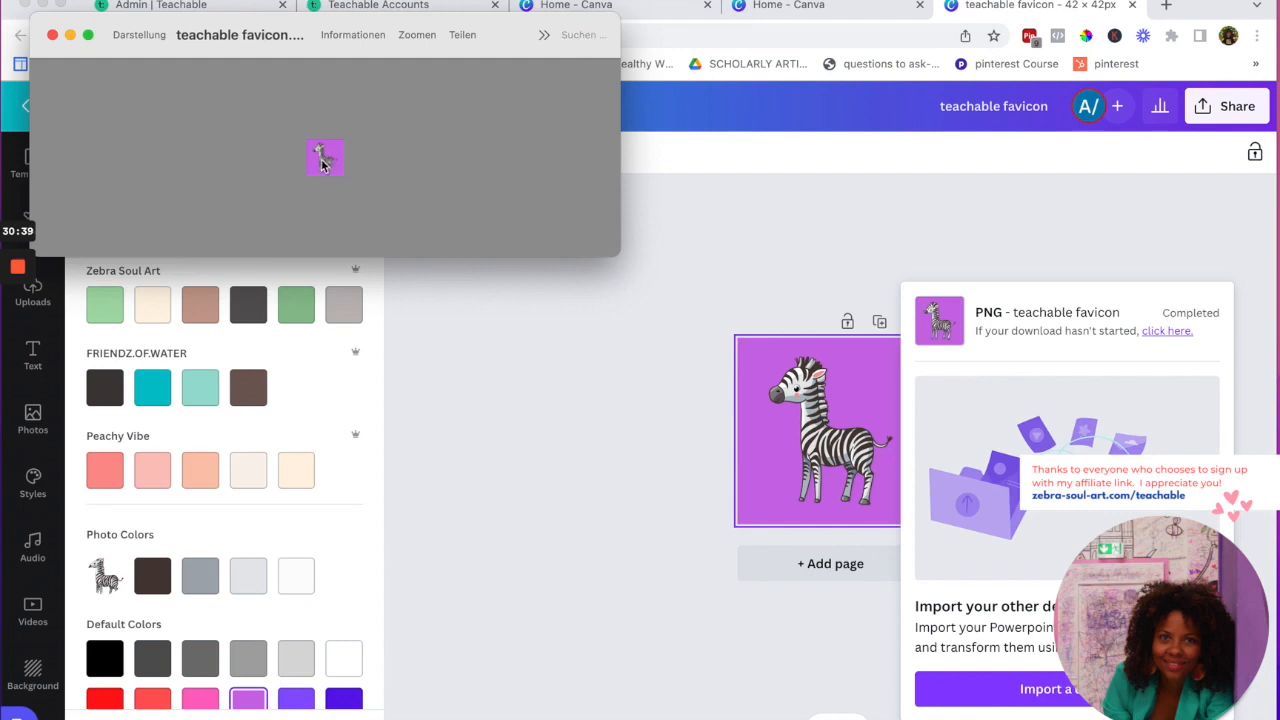
click(53, 36)
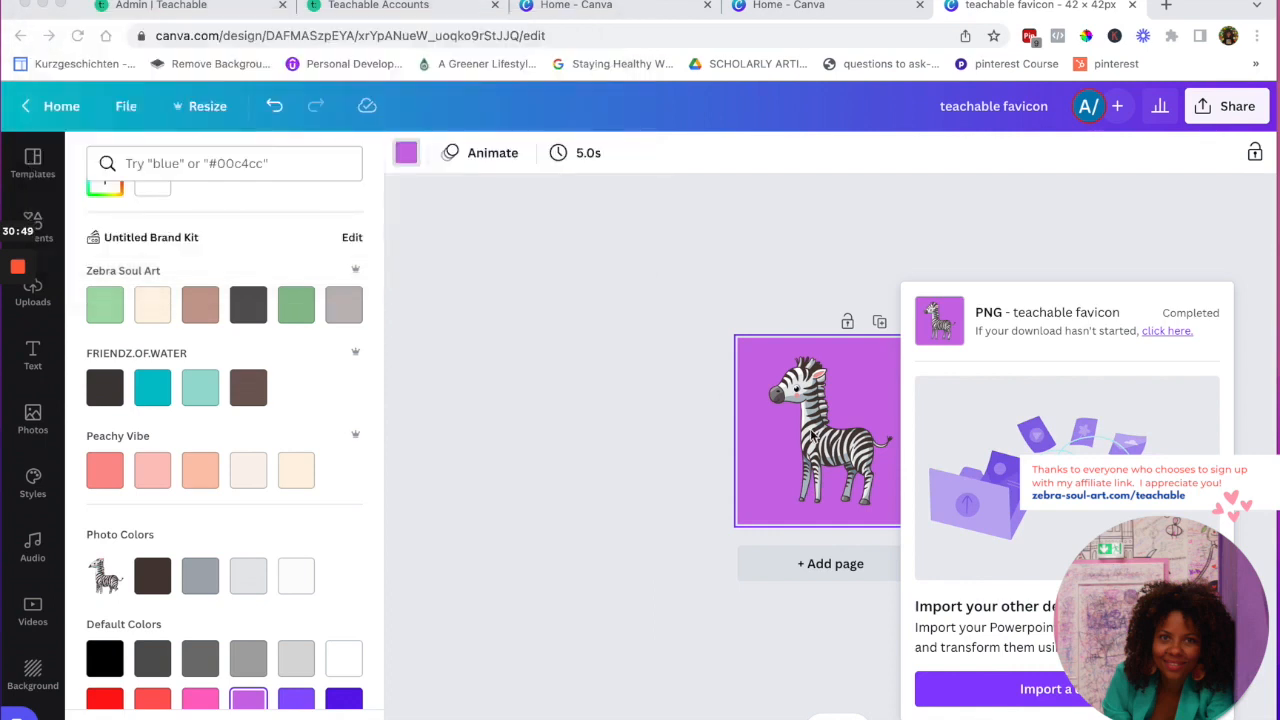
Add a second page with a heading on it and reduce the heading's font size to 6,5
click(814, 566)
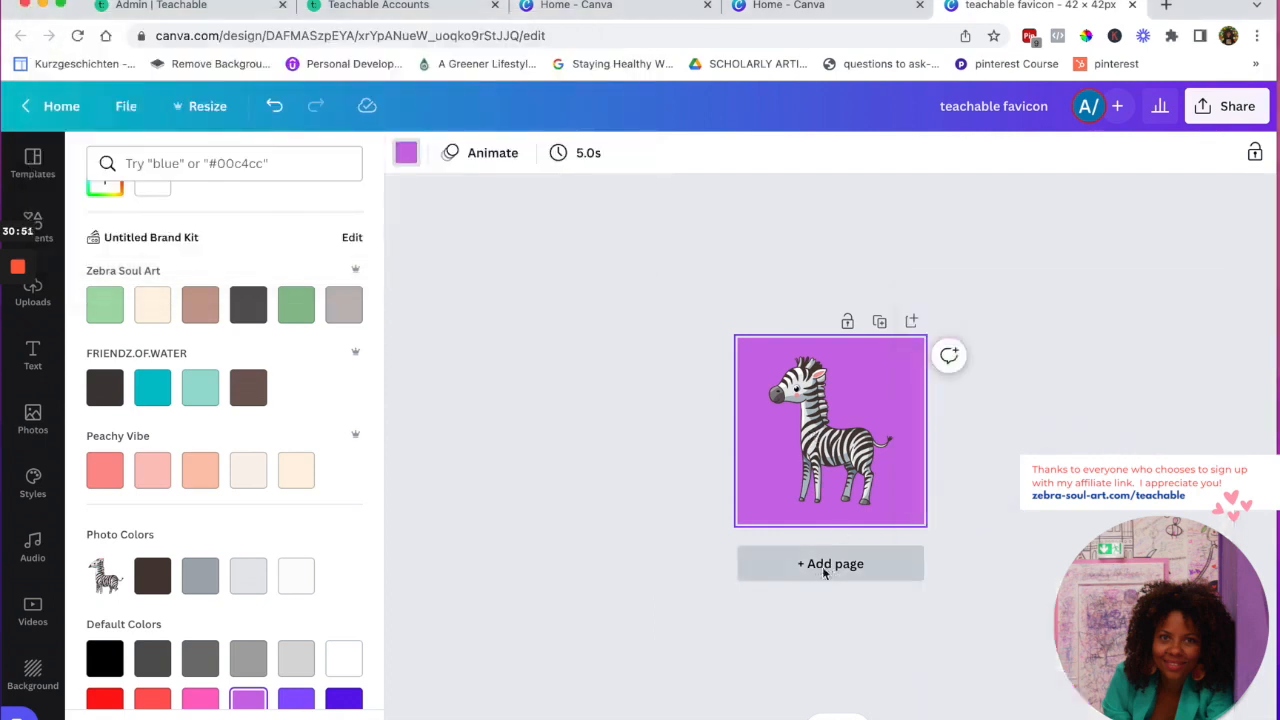
click(36, 358)
click(199, 296)
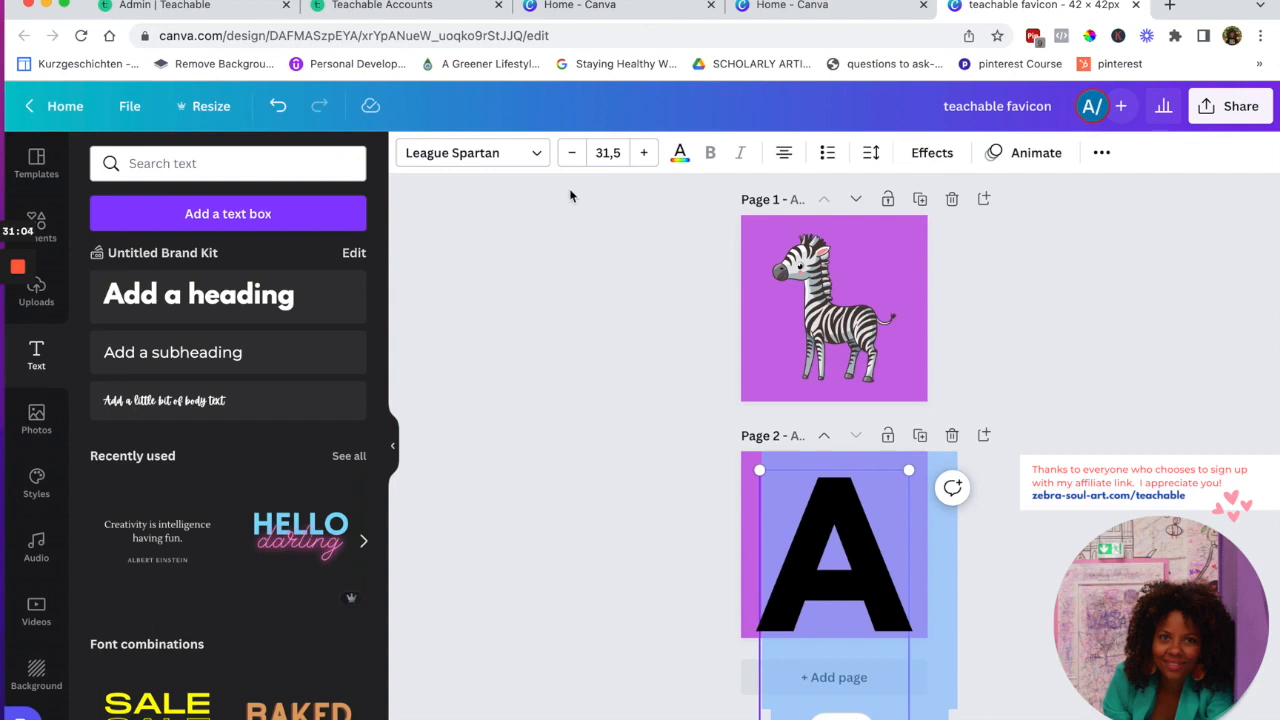
click(570, 155)
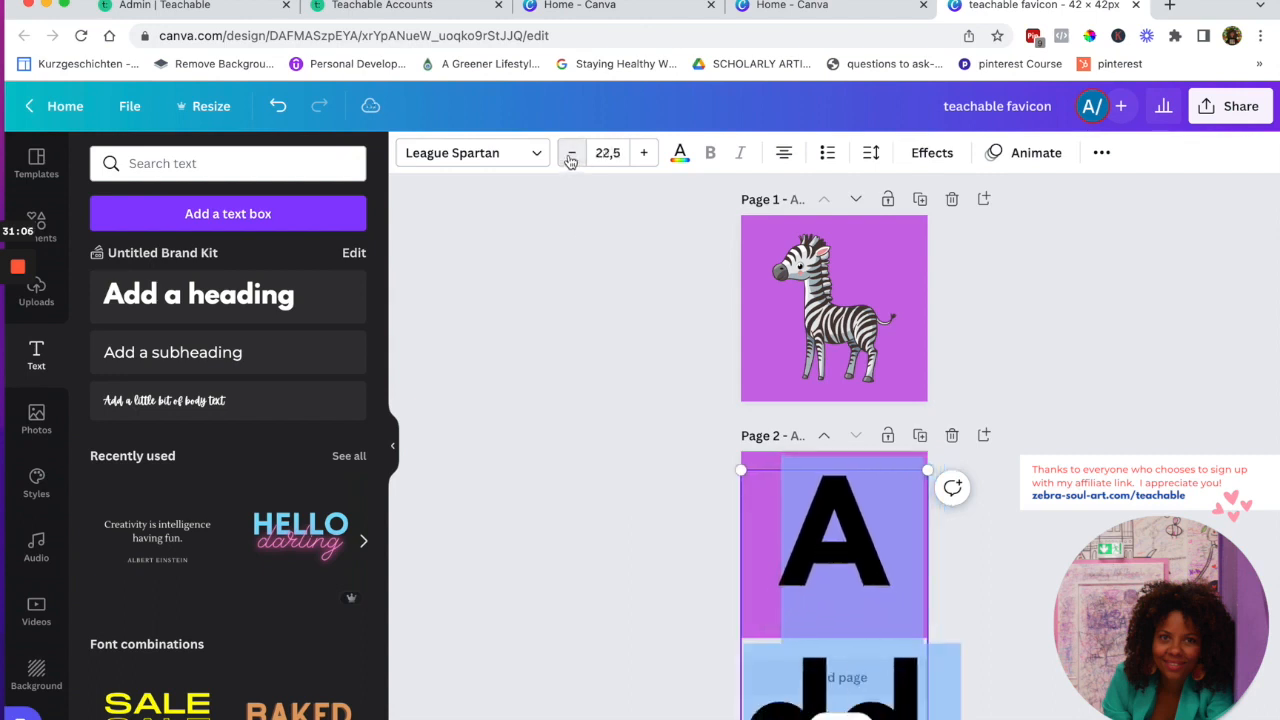
click(570, 155)
click(570, 155)
click(570, 155)
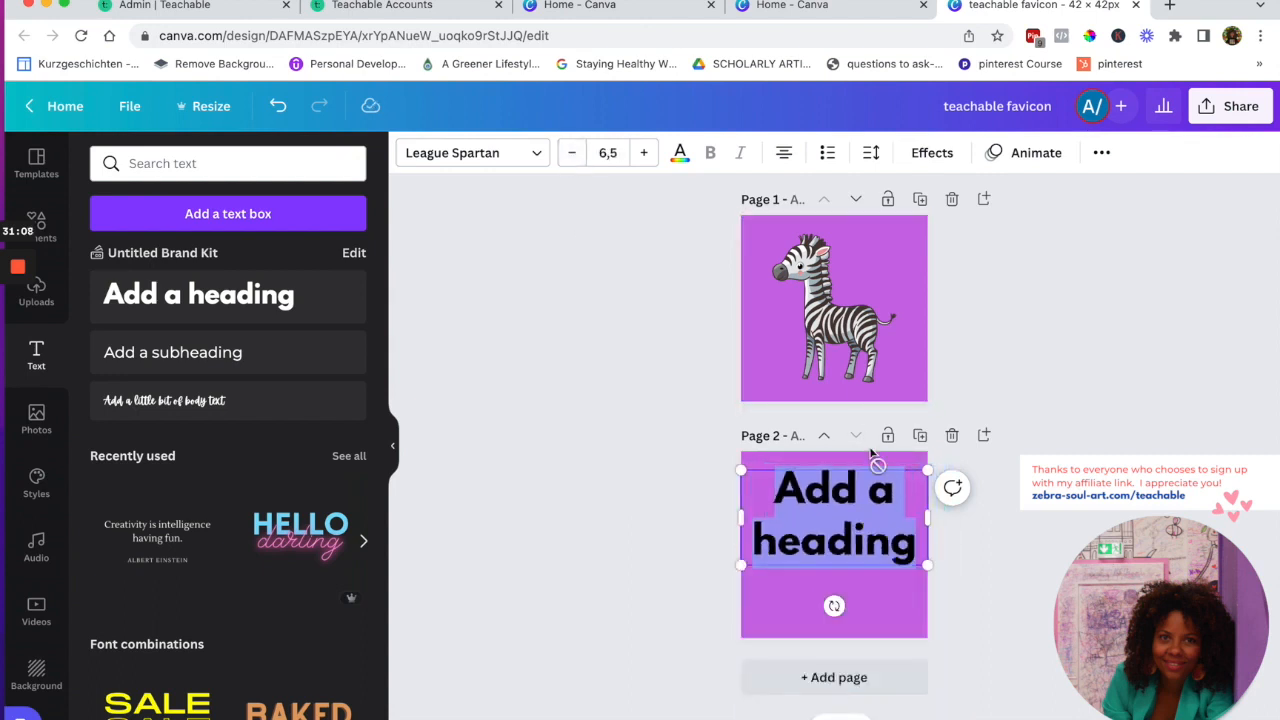
Shorten the page 2 heading to "Add" and enlarge the text to font size 12,8
click(814, 545)
drag(868, 488, 916, 543)
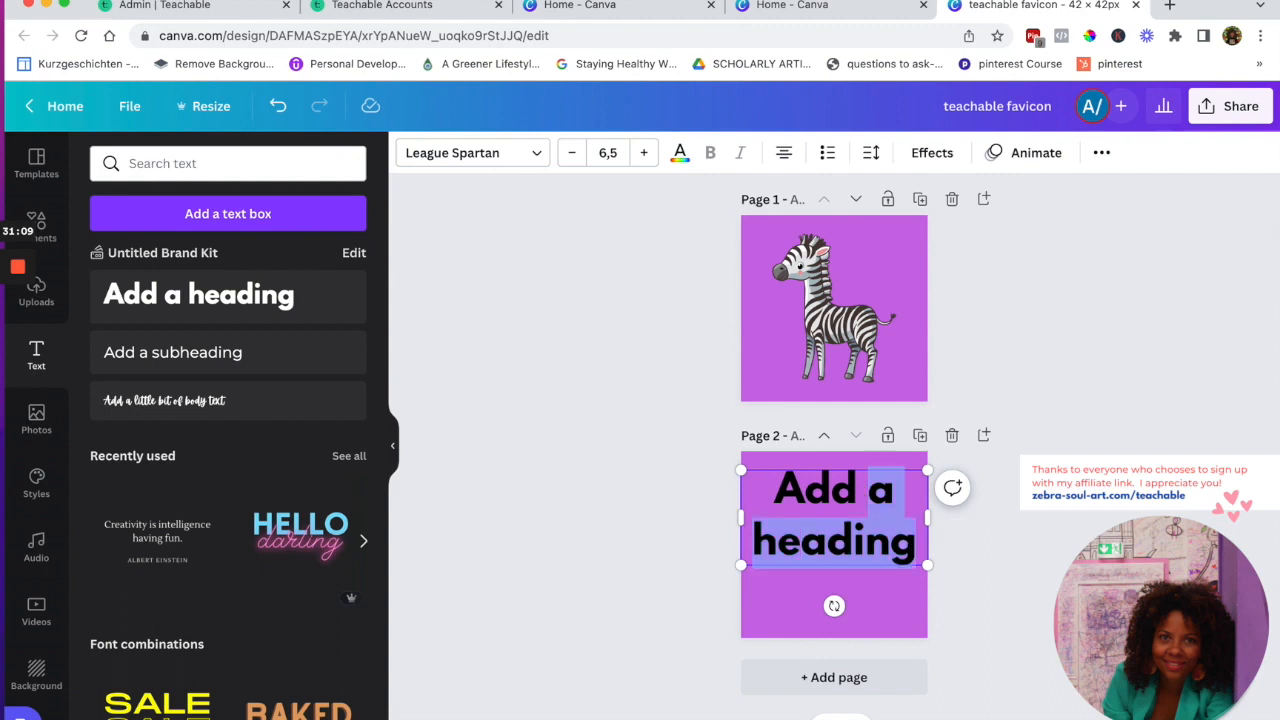
key(BackSpace)
drag(903, 570, 937, 628)
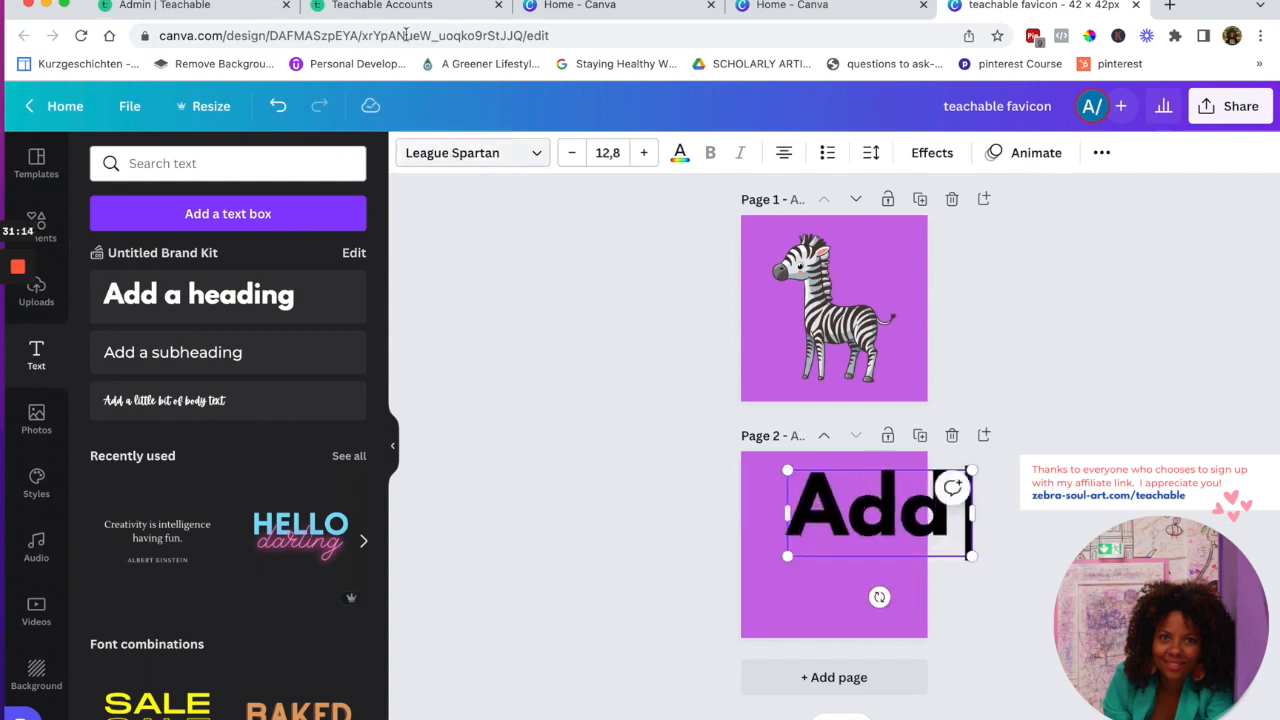
Examine the favicons of the other schools listed on the Teachable Accounts page for design ideas
click(391, 8)
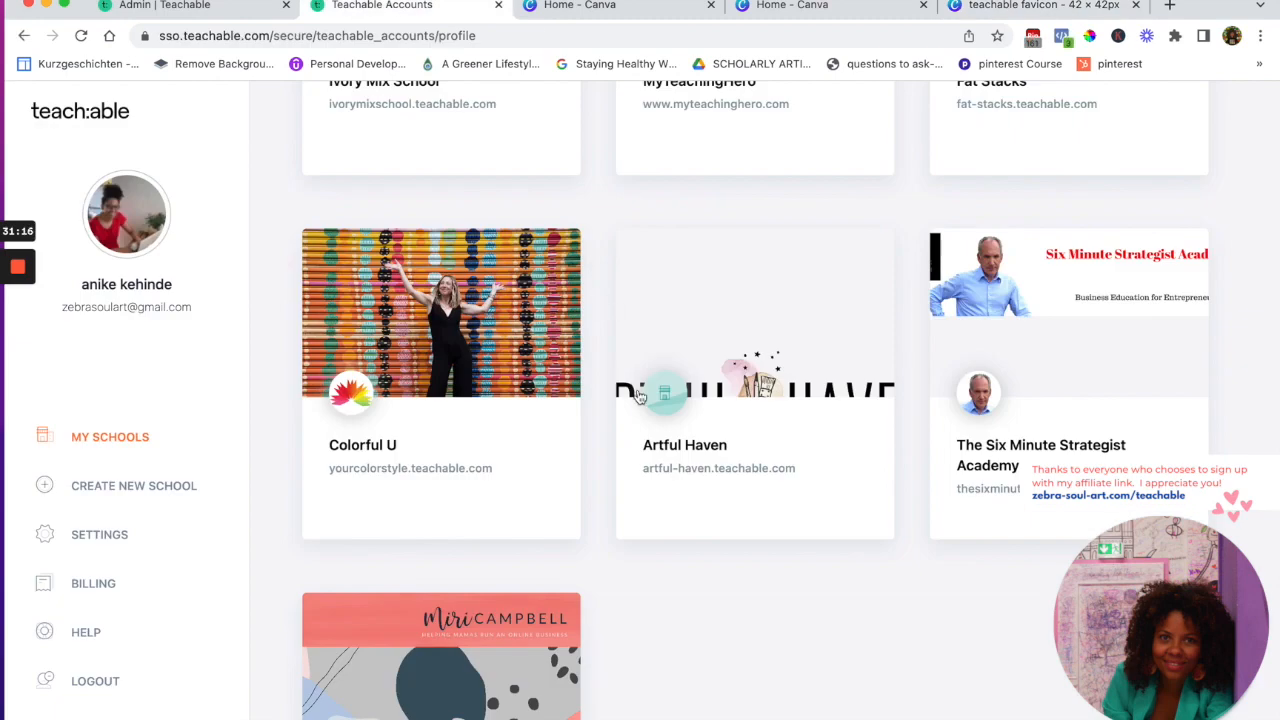
scroll(680, 283, down, 10)
scroll(574, 497, up, 1)
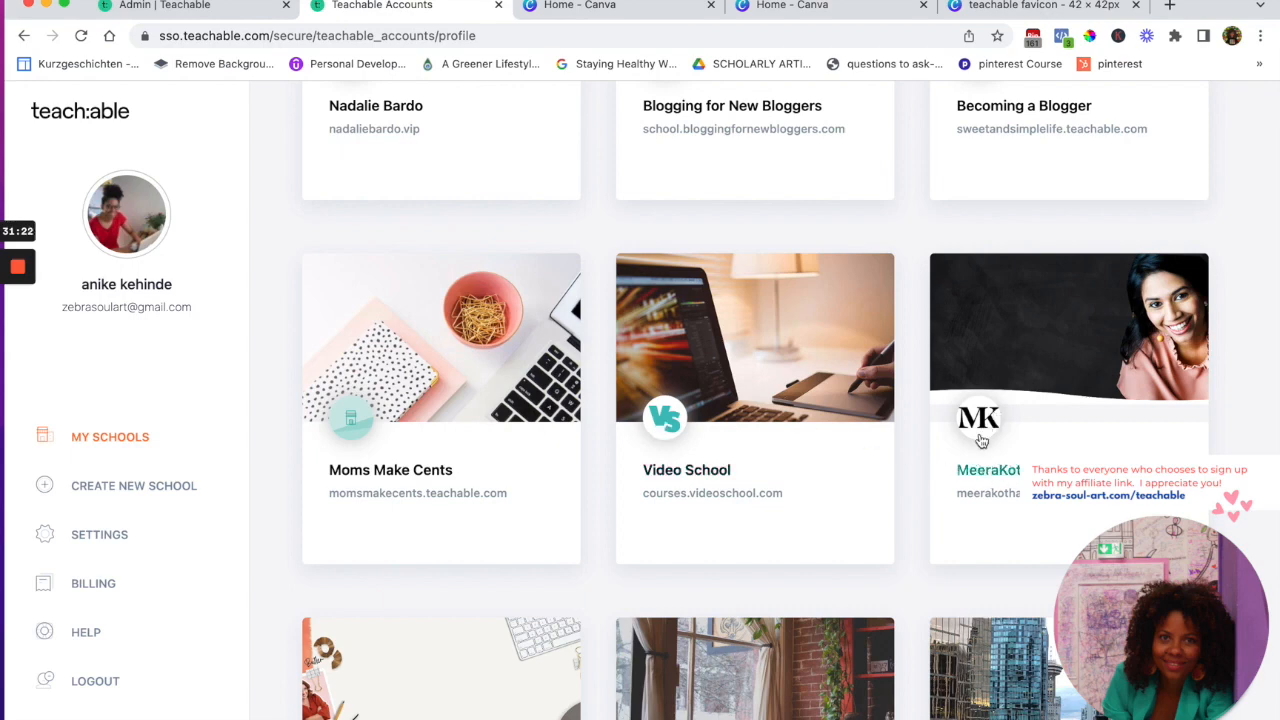
scroll(981, 430, up, 3)
scroll(981, 430, down, 2)
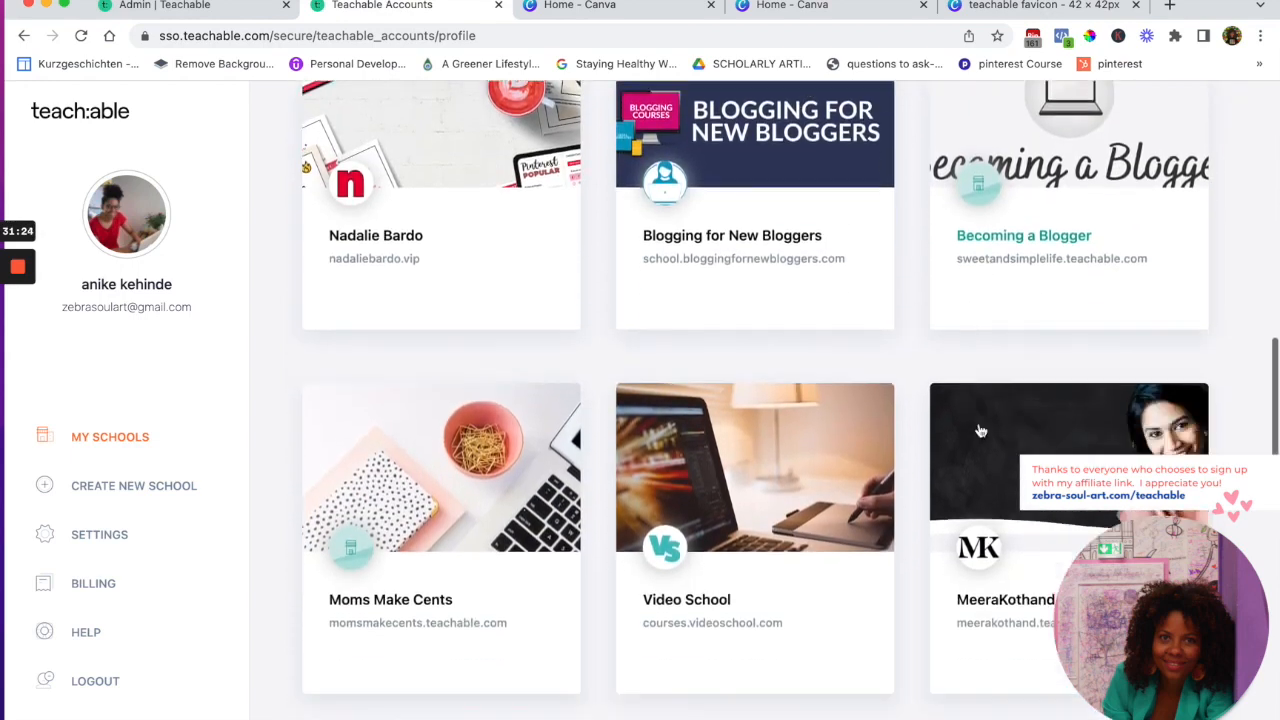
scroll(981, 430, up, 1)
scroll(368, 318, down, 7)
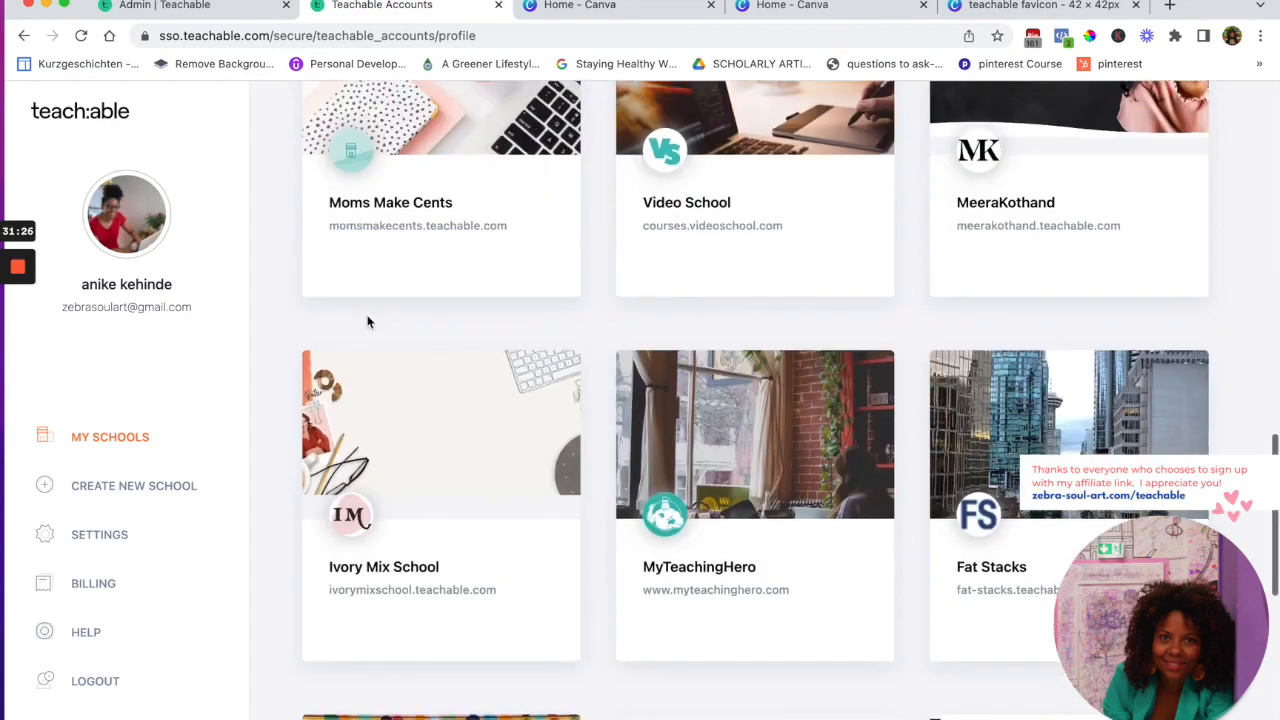
scroll(368, 320, down, 2)
scroll(363, 331, up, 2)
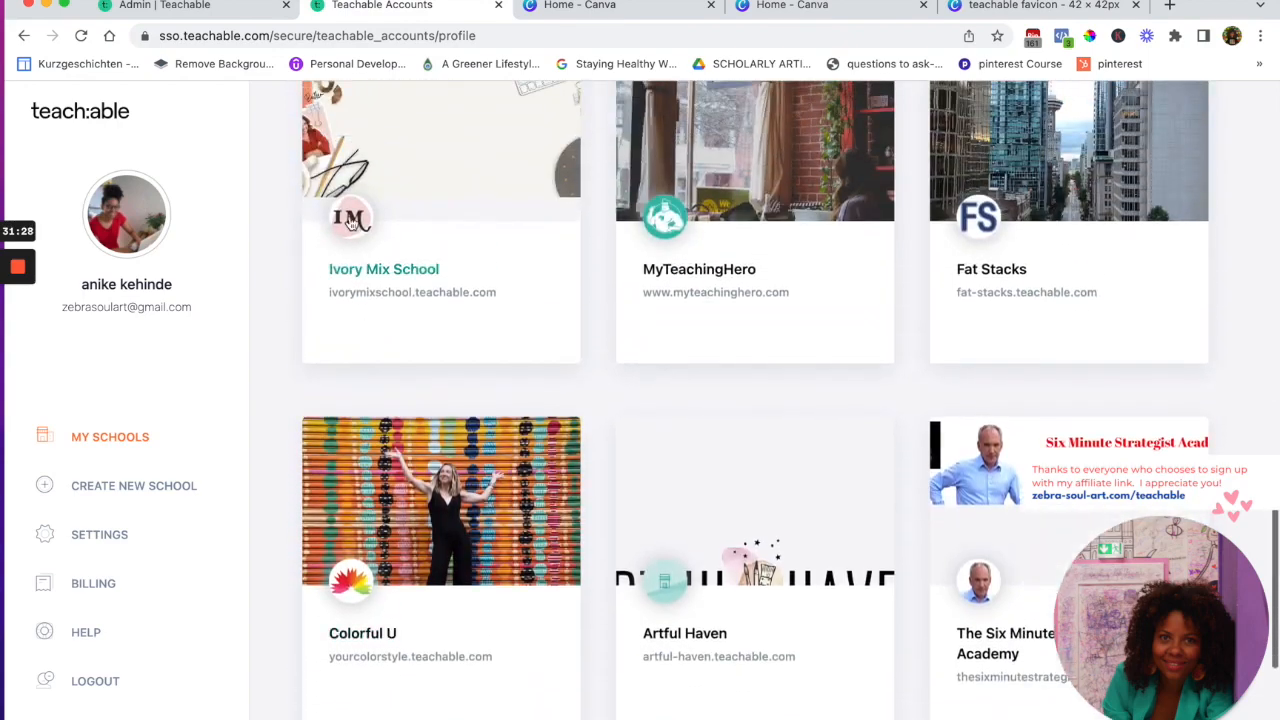
scroll(415, 425, down, 1)
scroll(415, 425, down, 2)
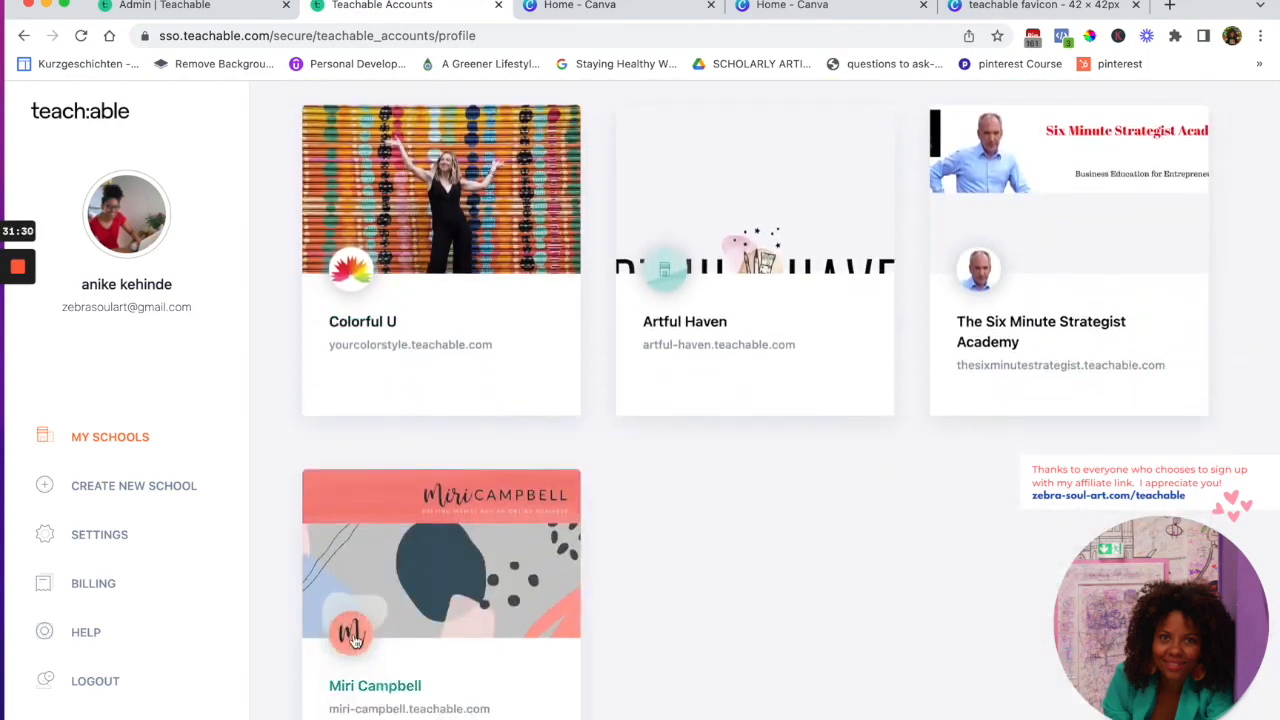
Back in the Canva favicon design, replace the page 2 heading with "ZSA" on a single line and move it to the page's middle
click(1026, 9)
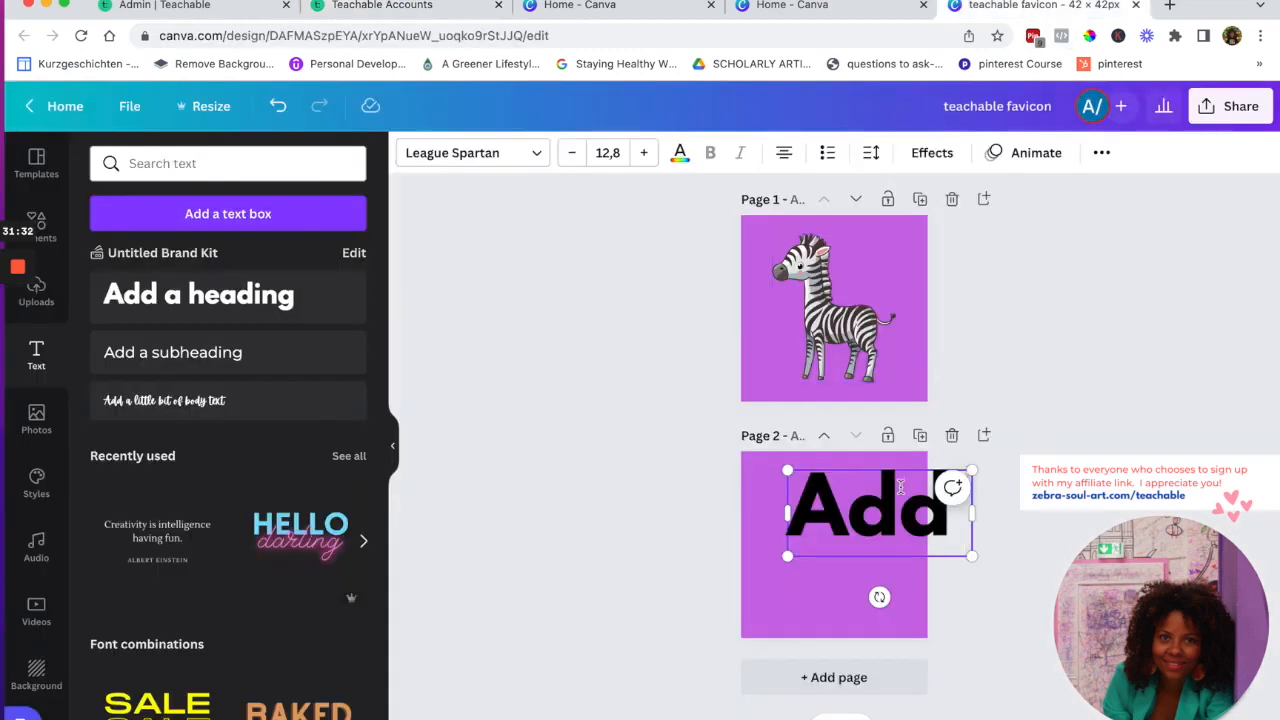
double_click(863, 517)
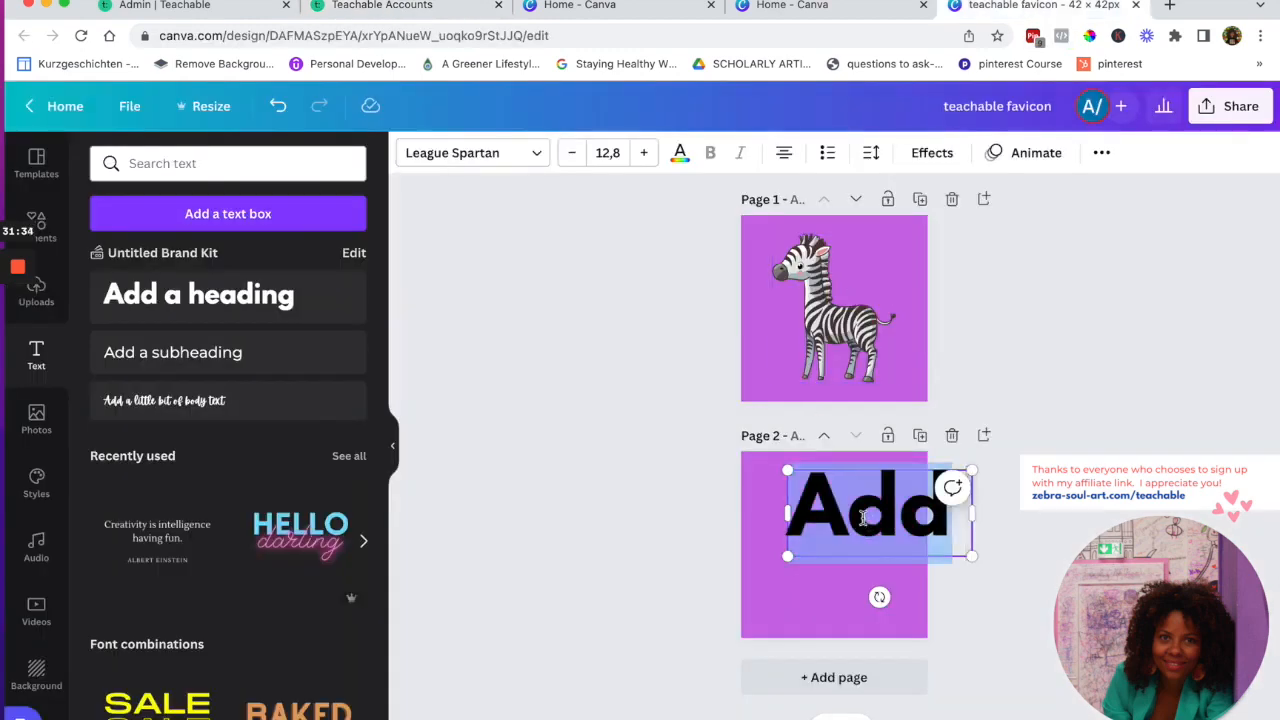
text(ZSA)
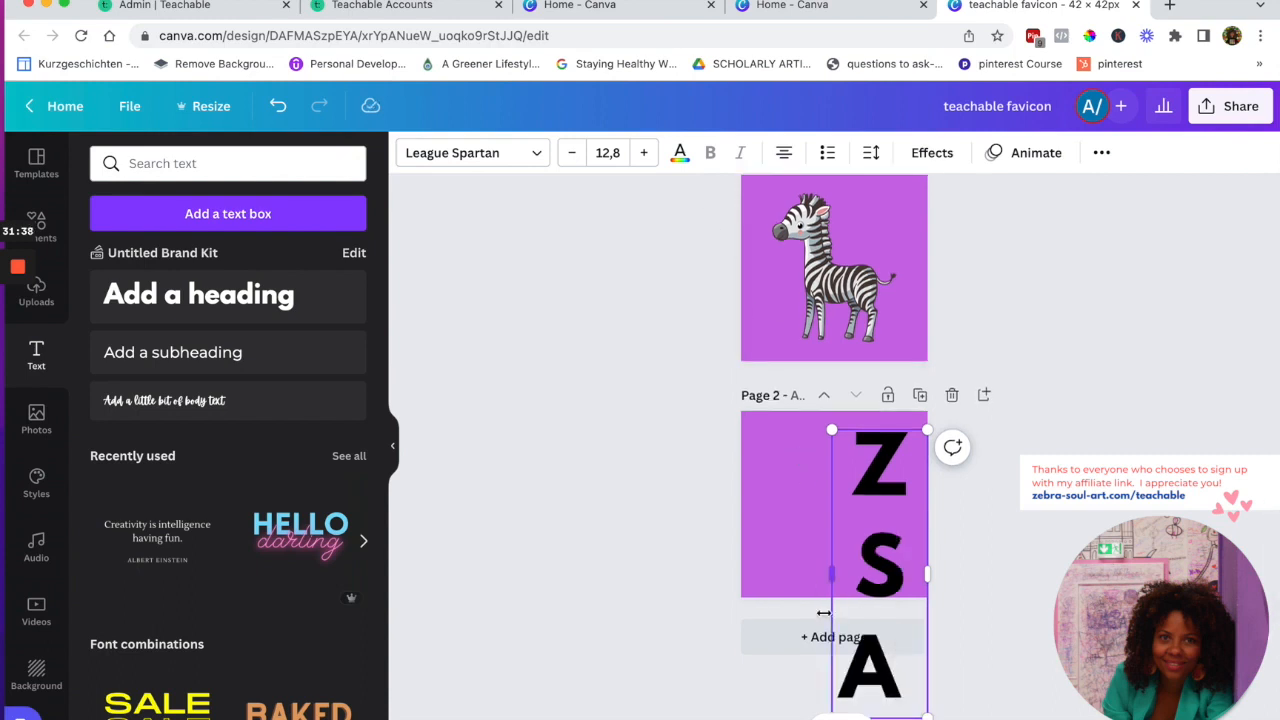
drag(831, 574, 729, 562)
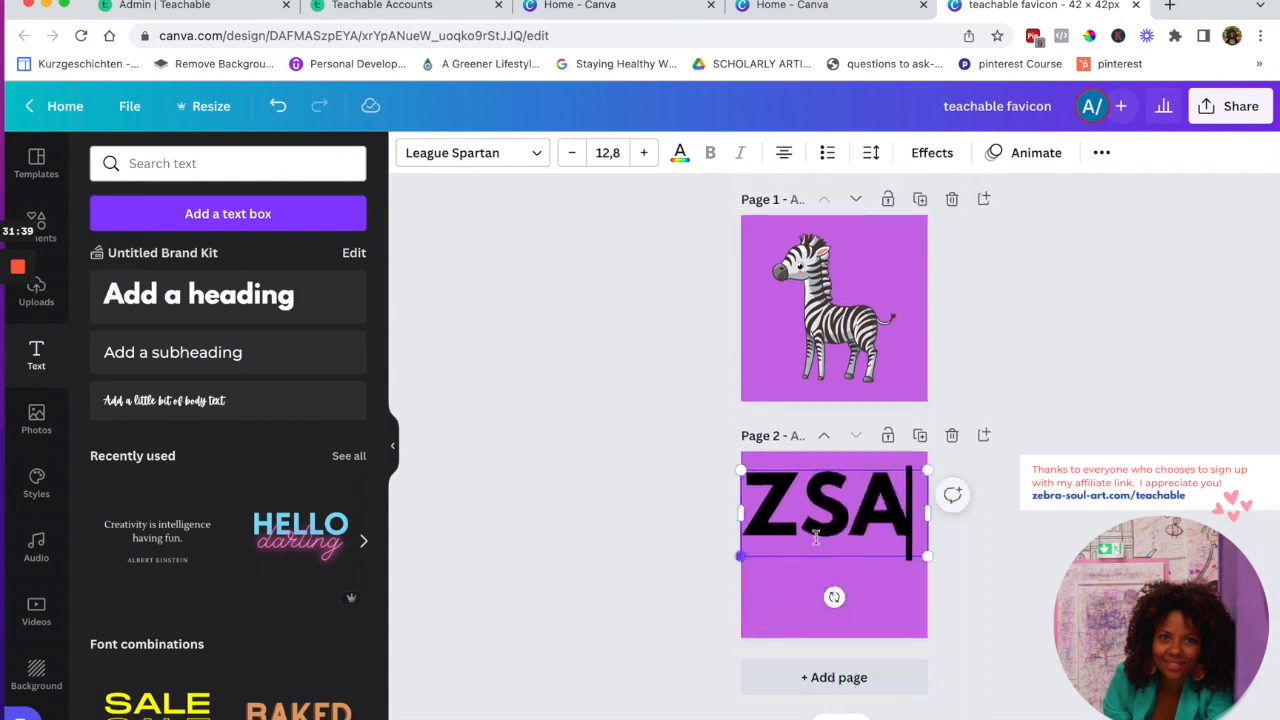
click(1047, 434)
drag(900, 489, 837, 535)
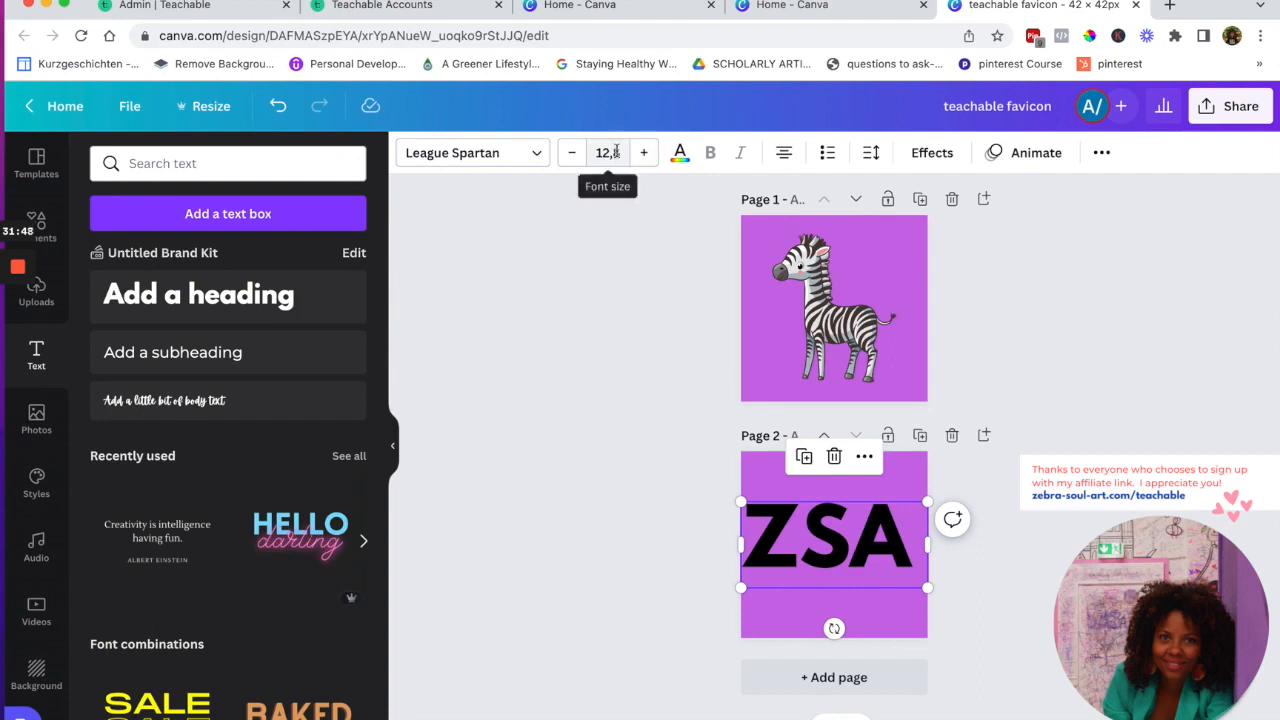
Try the Amatic SC and Apricots fonts on the ZSA text and restore League Spartan
click(448, 152)
click(117, 293)
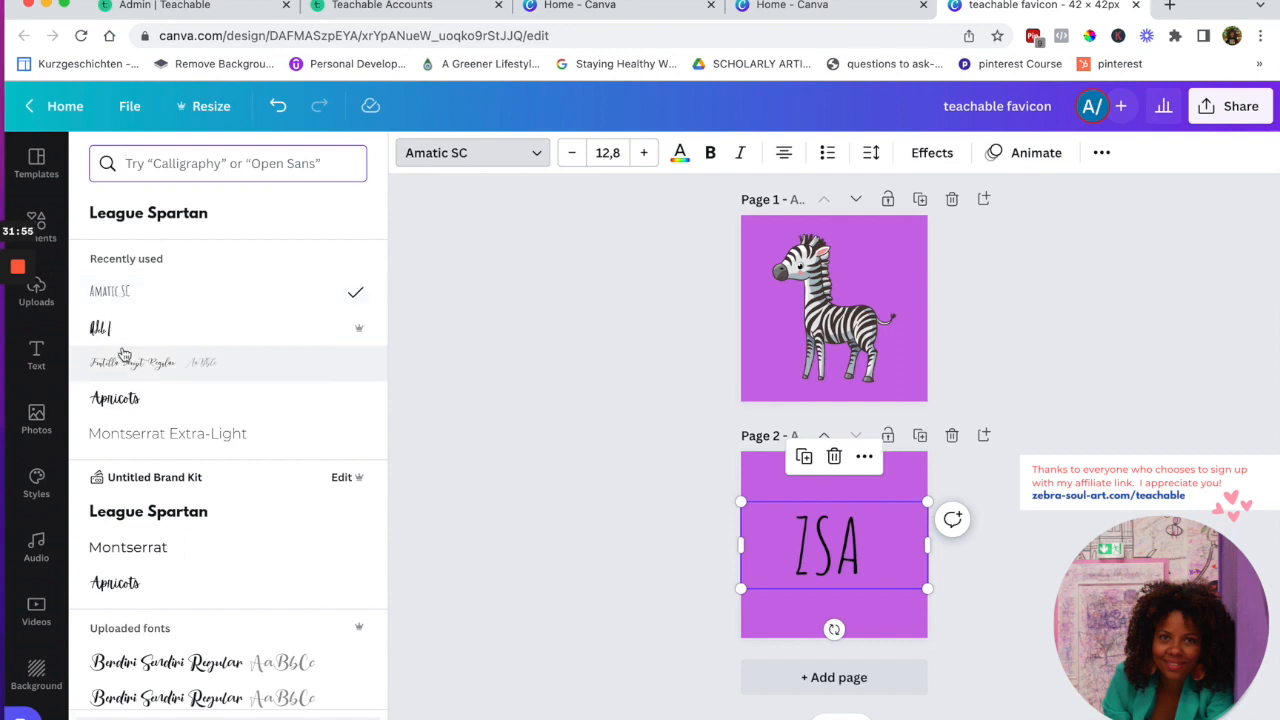
click(136, 401)
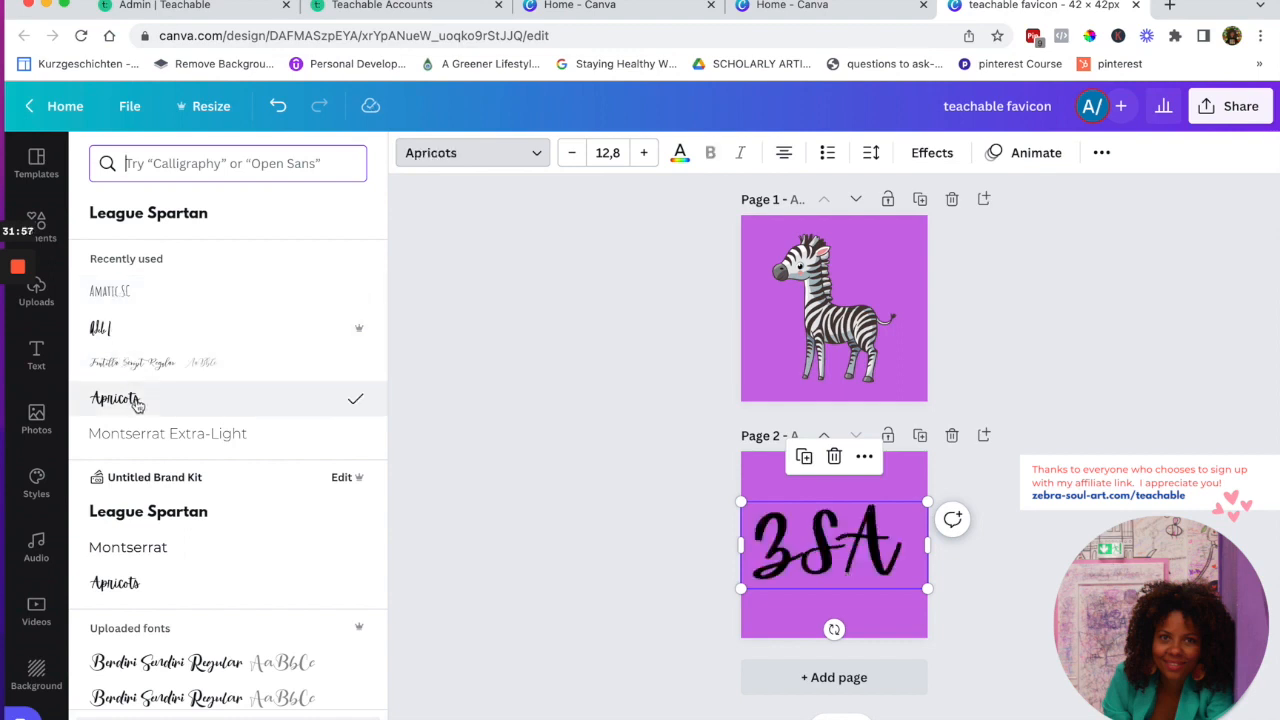
scroll(146, 484, down, 2)
click(150, 453)
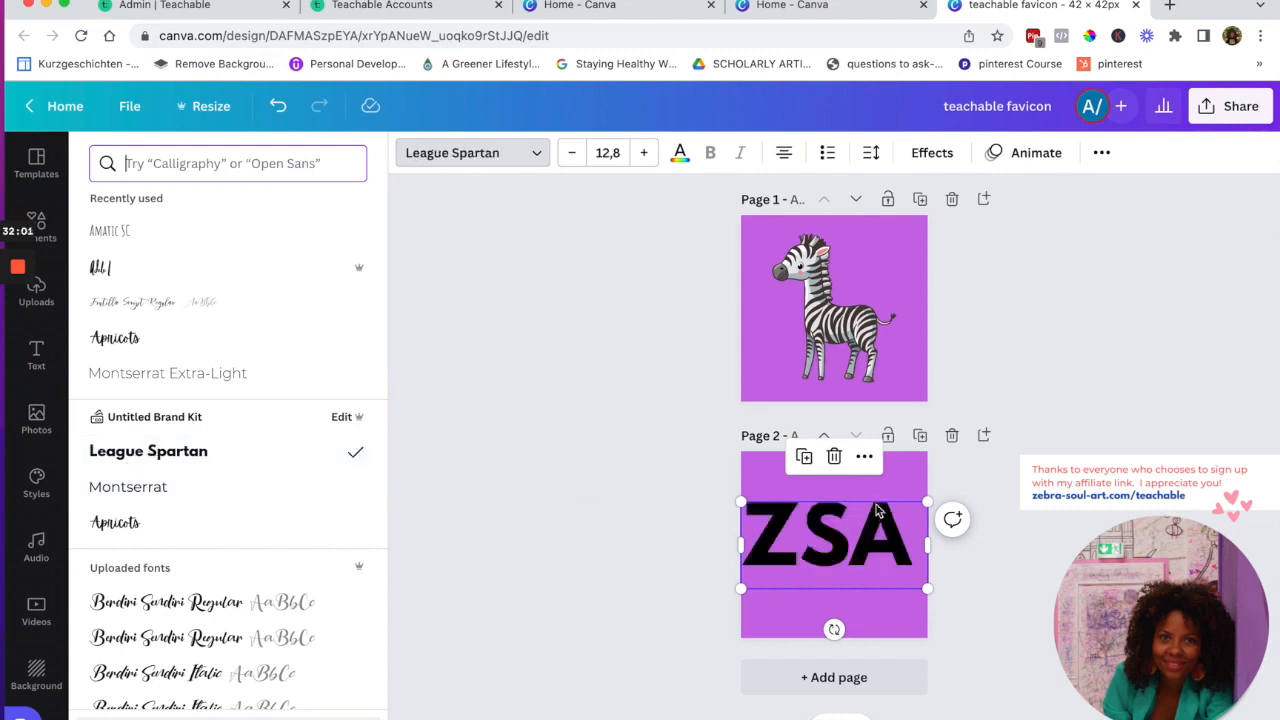
Shrink the ZSA text on page 2 to font size 11,6 and center it on the purple background
drag(928, 504, 908, 510)
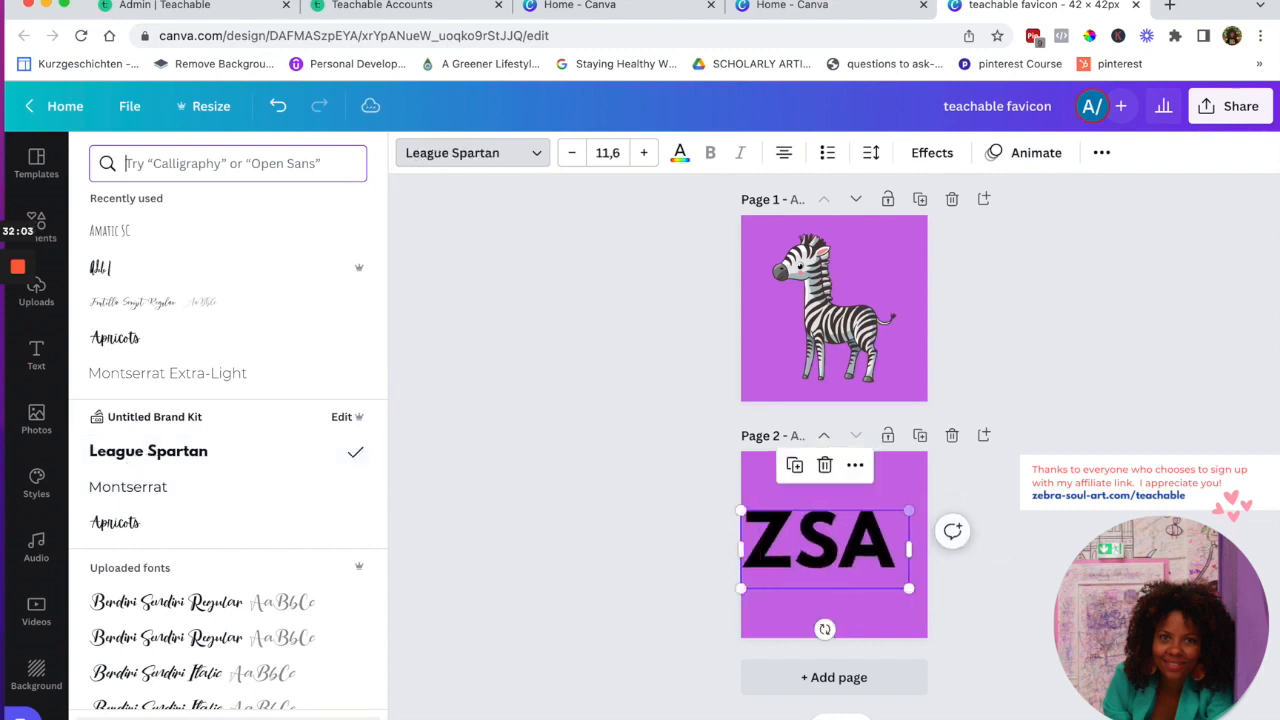
click(866, 543)
drag(836, 544, 845, 548)
Duplicate the page 1 zebra, place the copy in page 2's lower-right corner, and tilt the ZSA text upward beside it
click(845, 300)
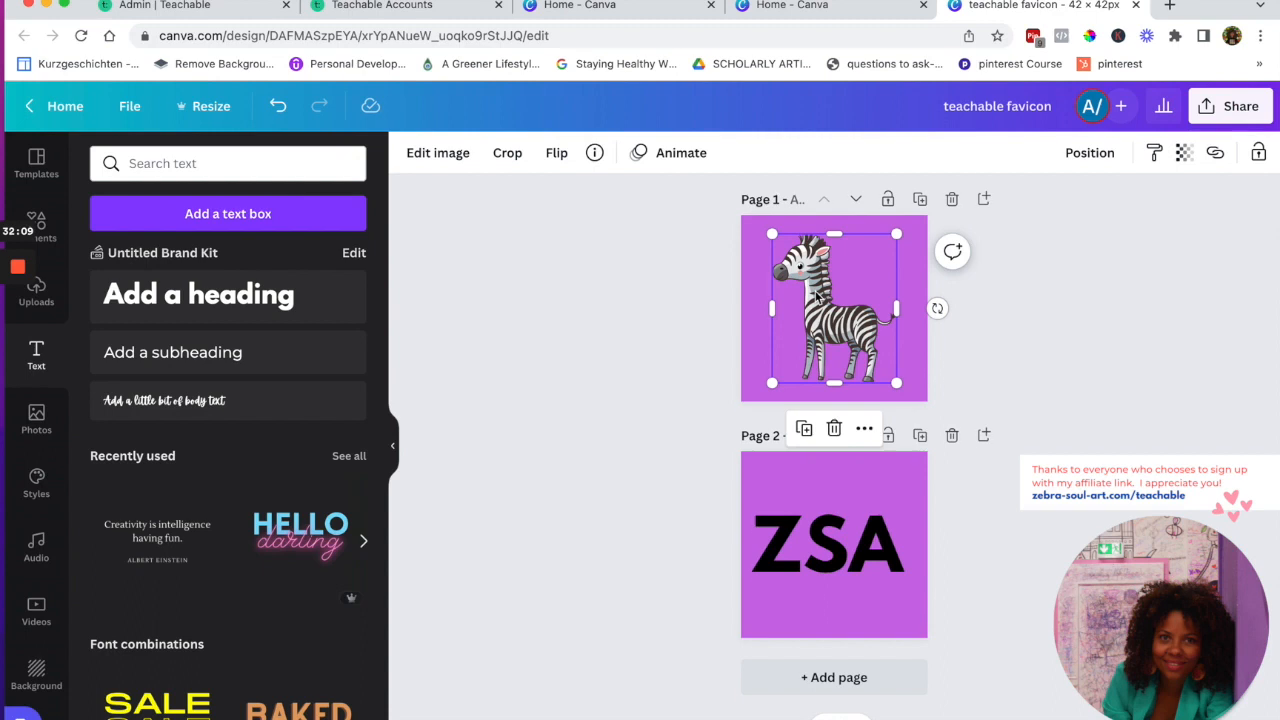
click(804, 438)
drag(884, 405, 889, 611)
scroll(862, 580, down, 1)
scroll(840, 537, up, 1)
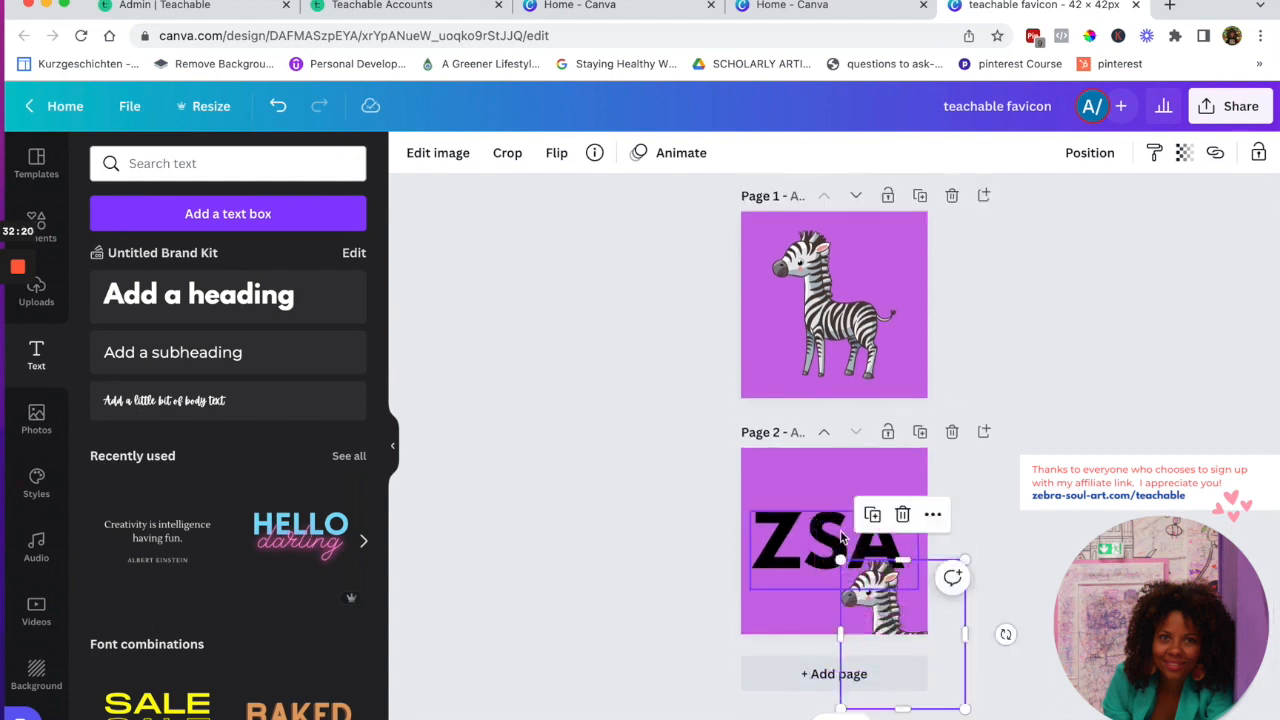
drag(826, 543, 832, 527)
click(1047, 438)
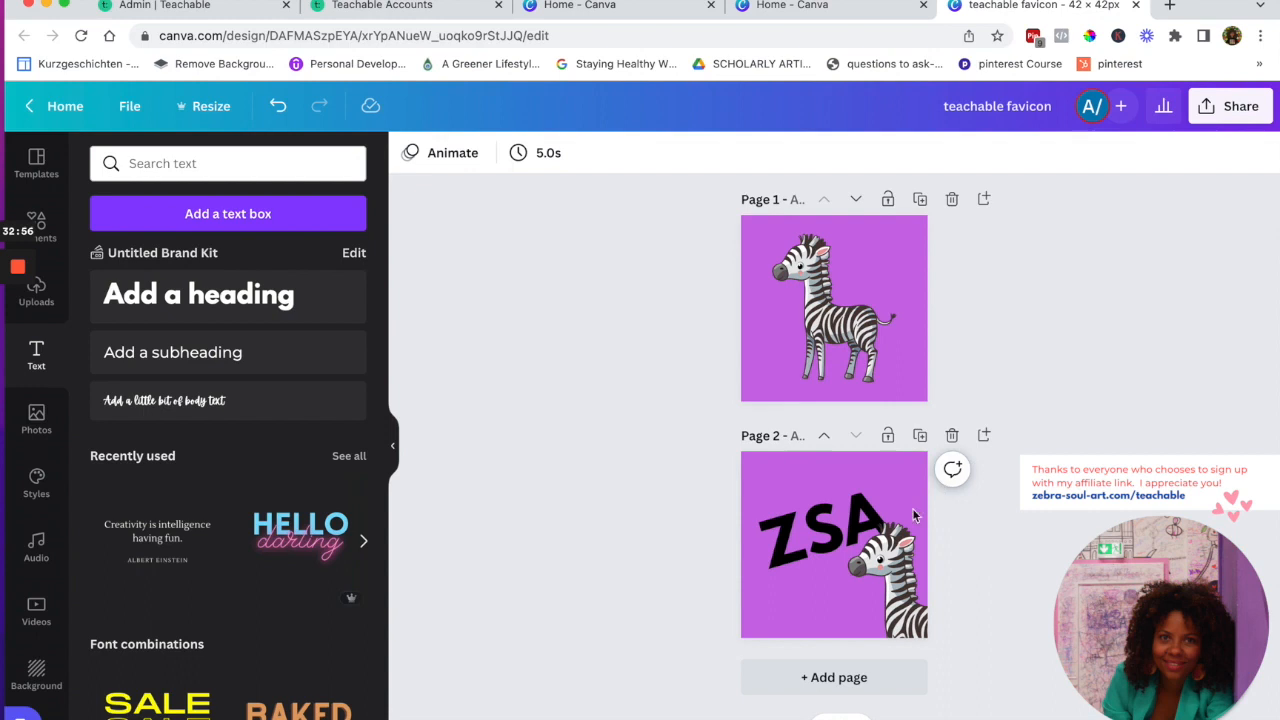
Download only page 2 of the favicon design as a PNG at size 1
scroll(912, 472, up, 1)
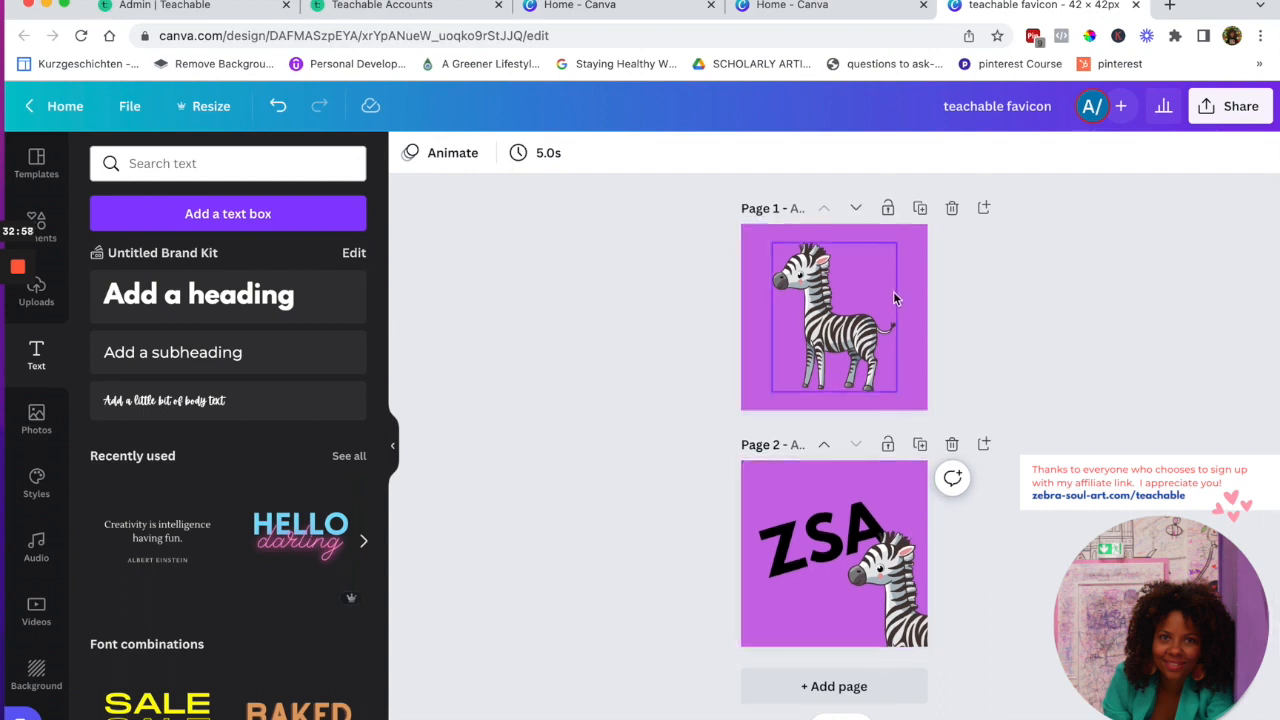
click(1208, 108)
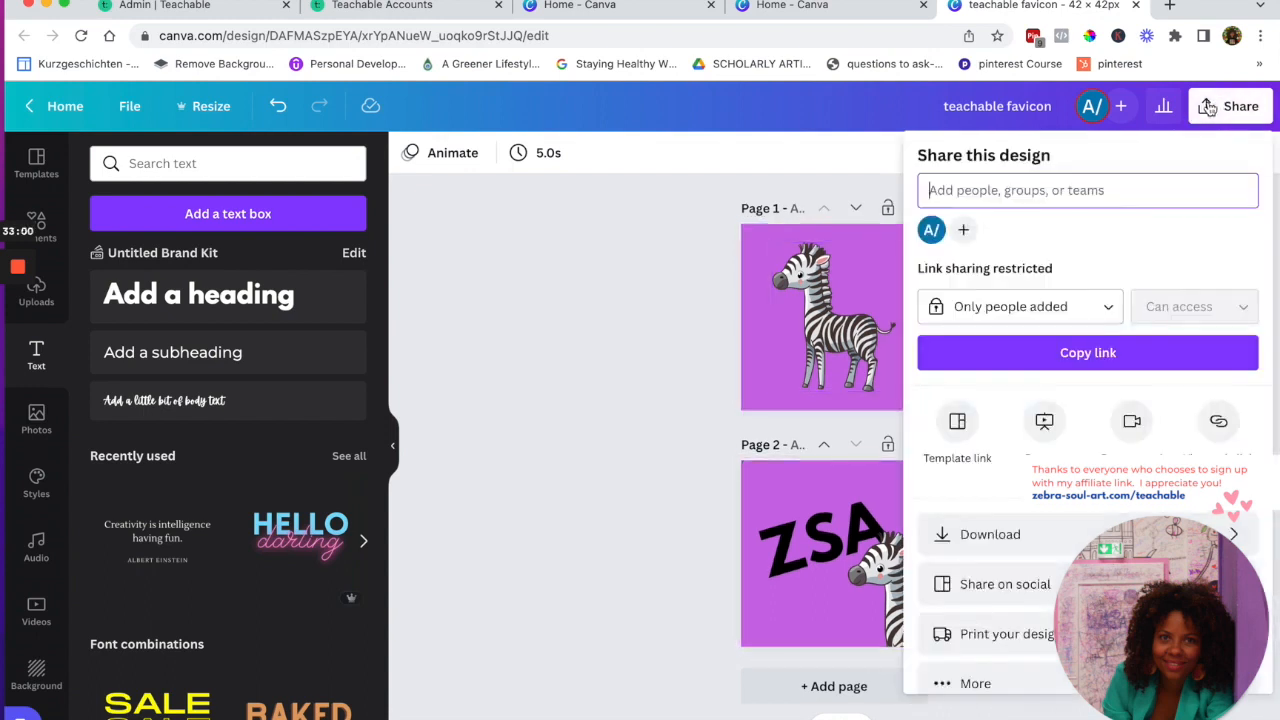
scroll(1010, 400, down, 1)
click(990, 509)
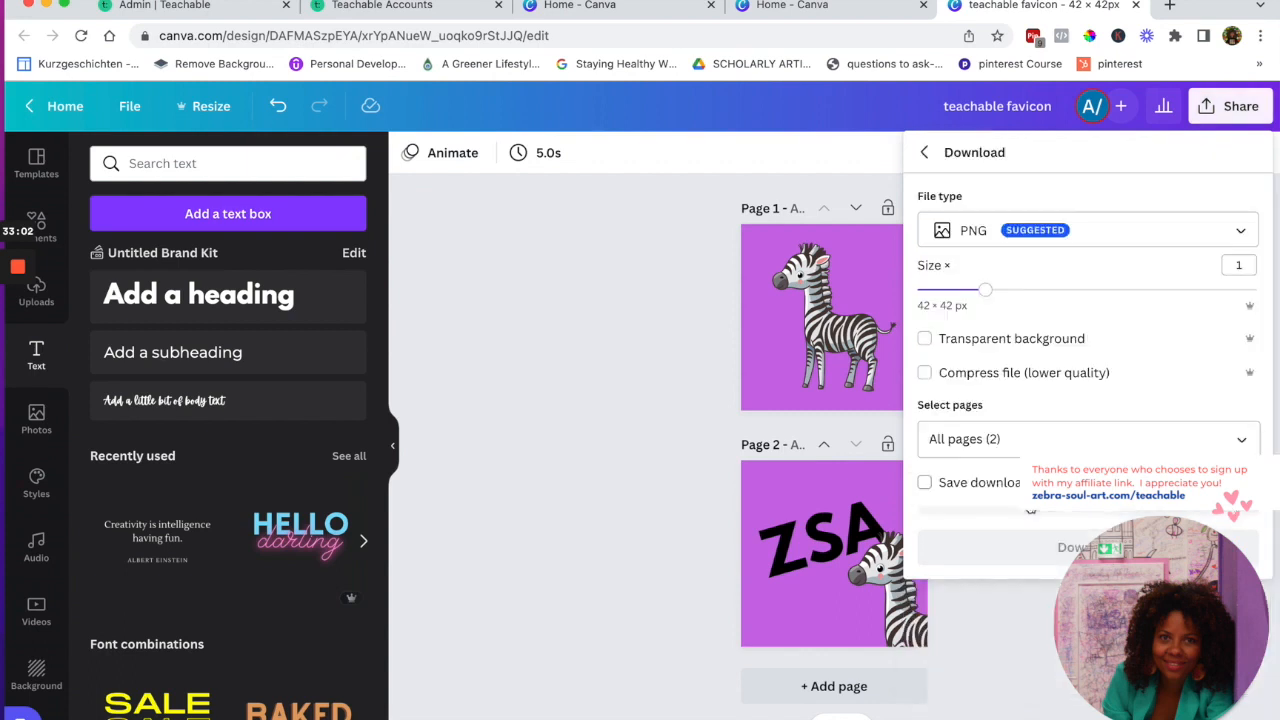
click(1240, 440)
click(1239, 490)
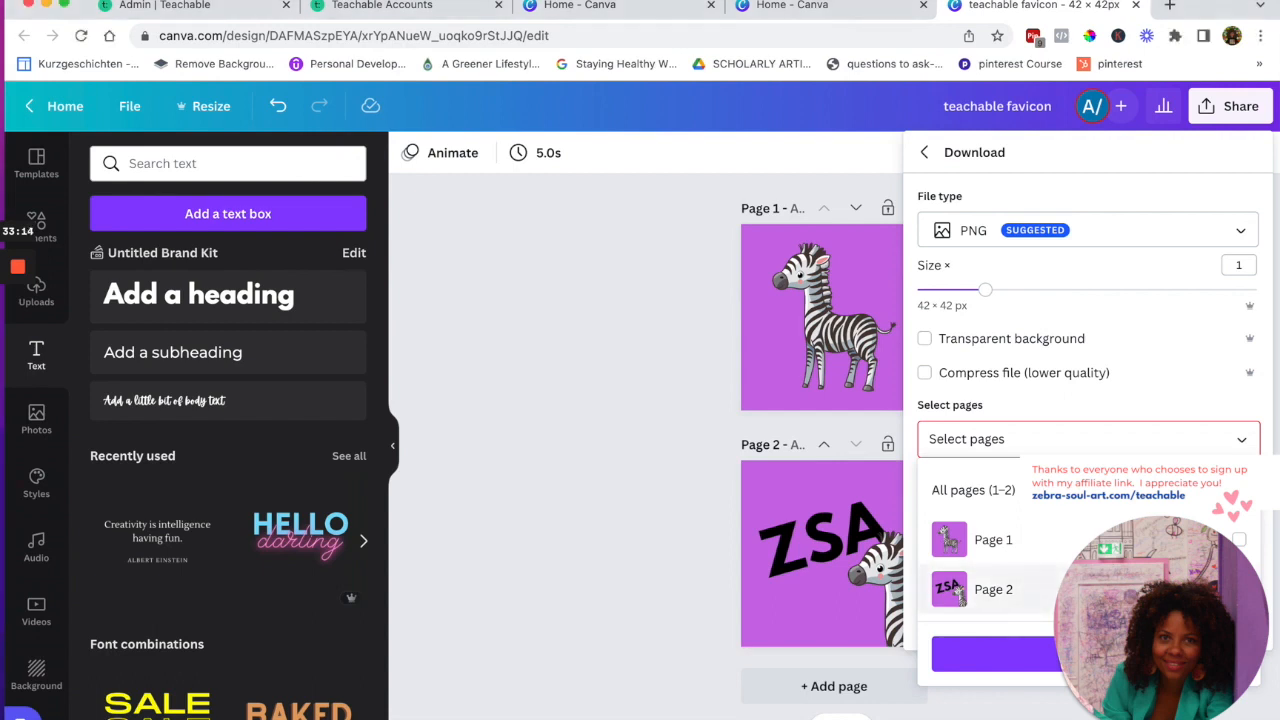
click(1027, 592)
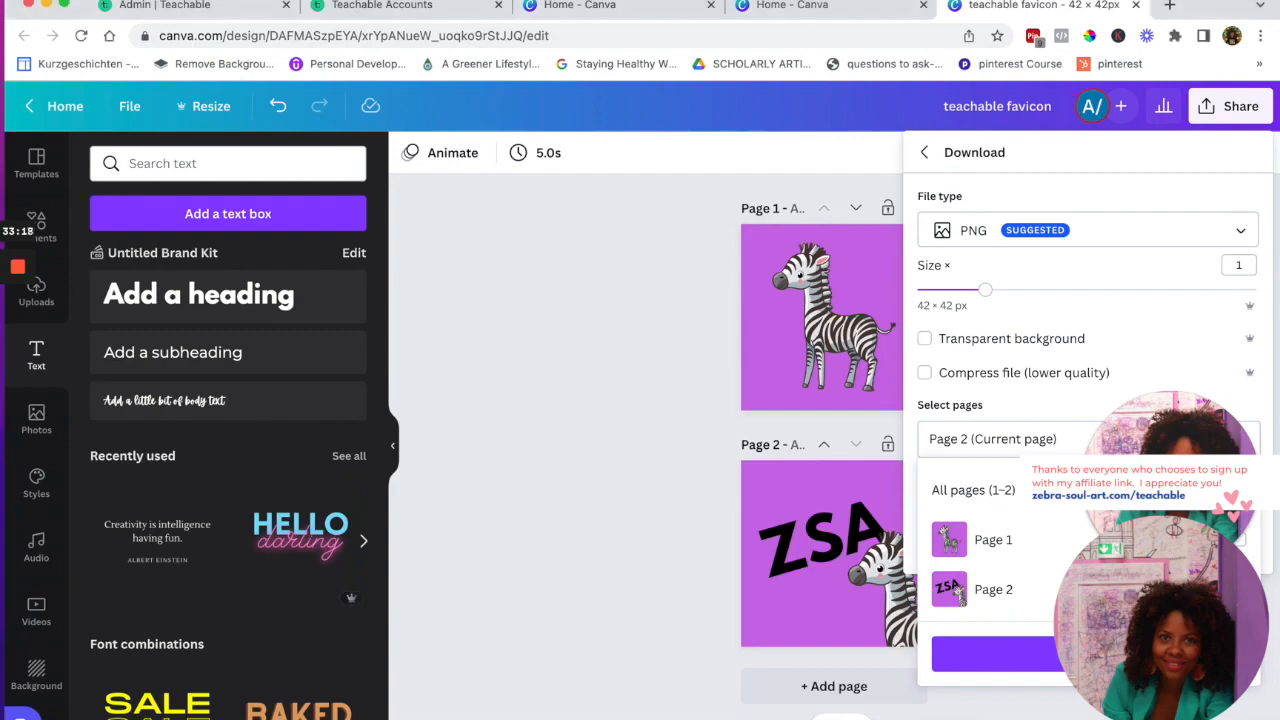
click(1088, 654)
click(1060, 541)
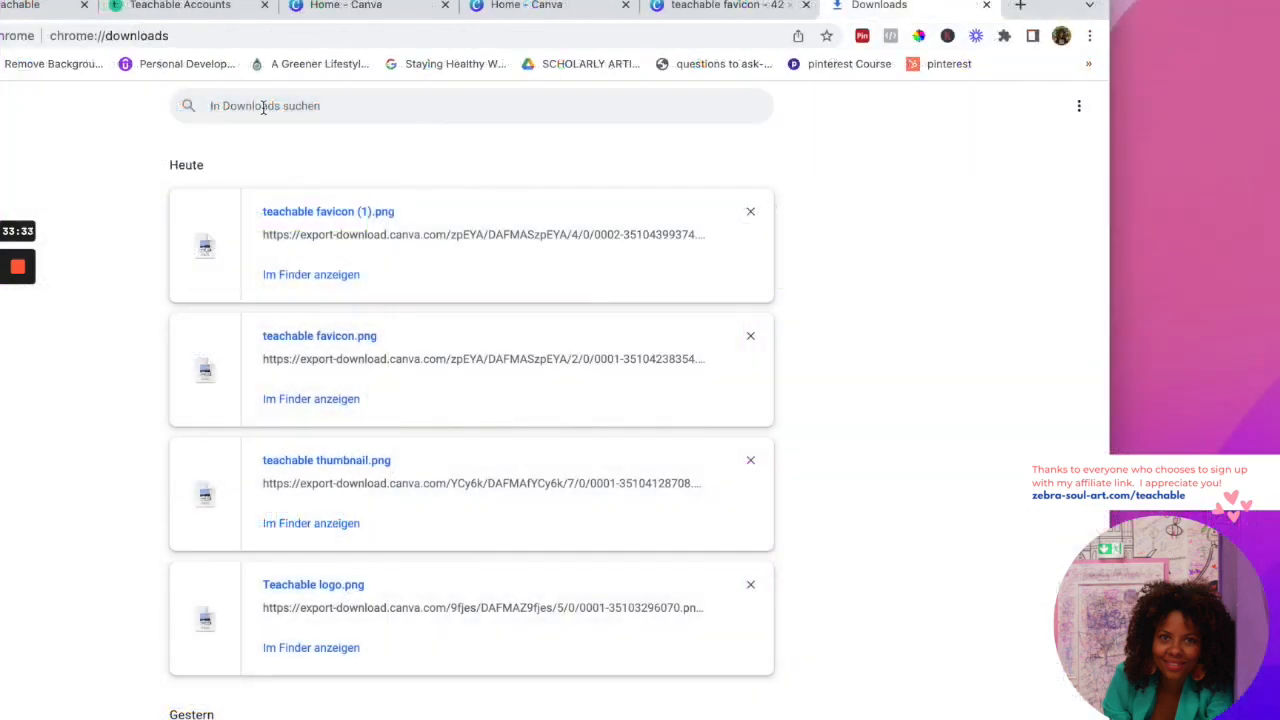
Show the downloaded favicon in Finder and move both teachable favicon files and Teachable logo.png from Downloads to the desktop
click(1090, 37)
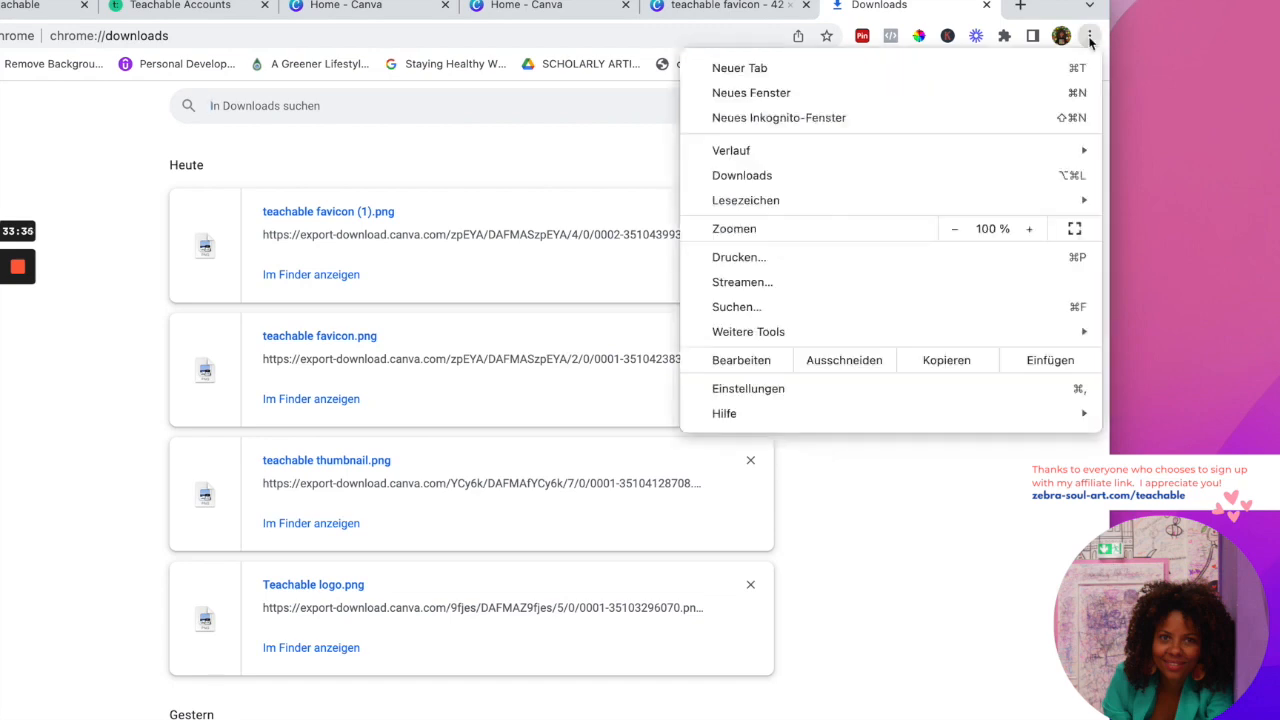
click(741, 177)
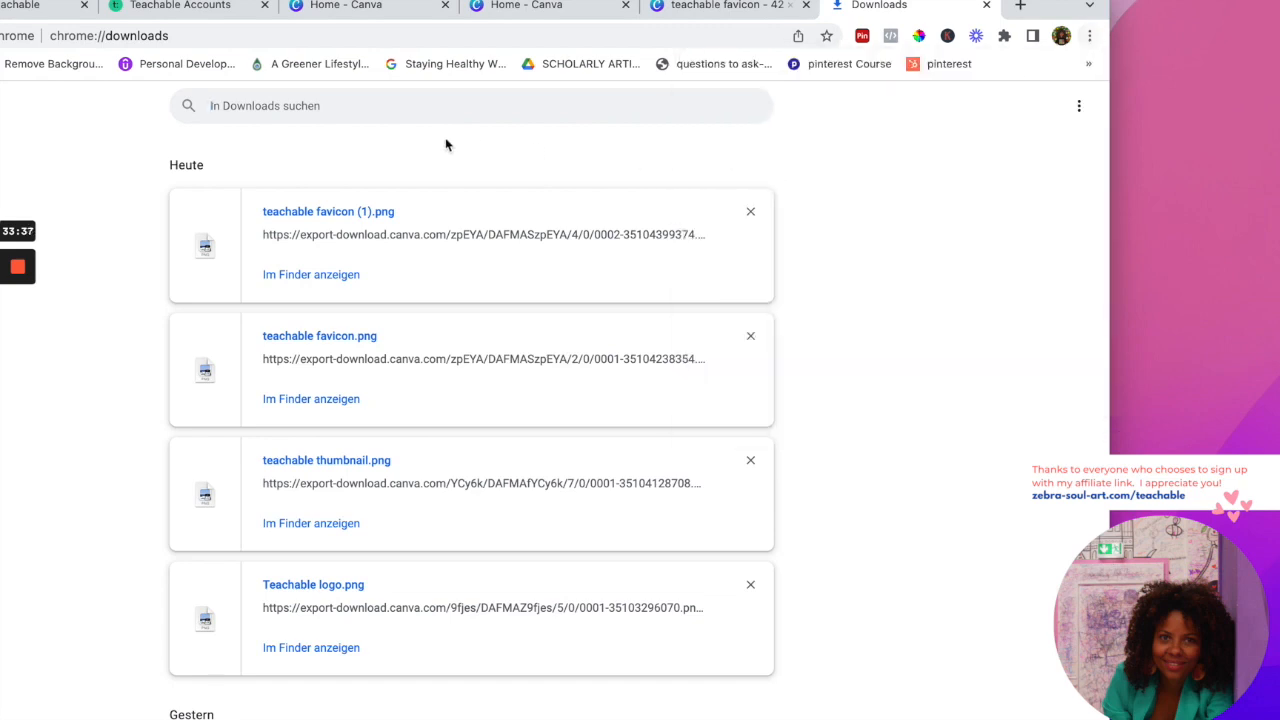
click(307, 277)
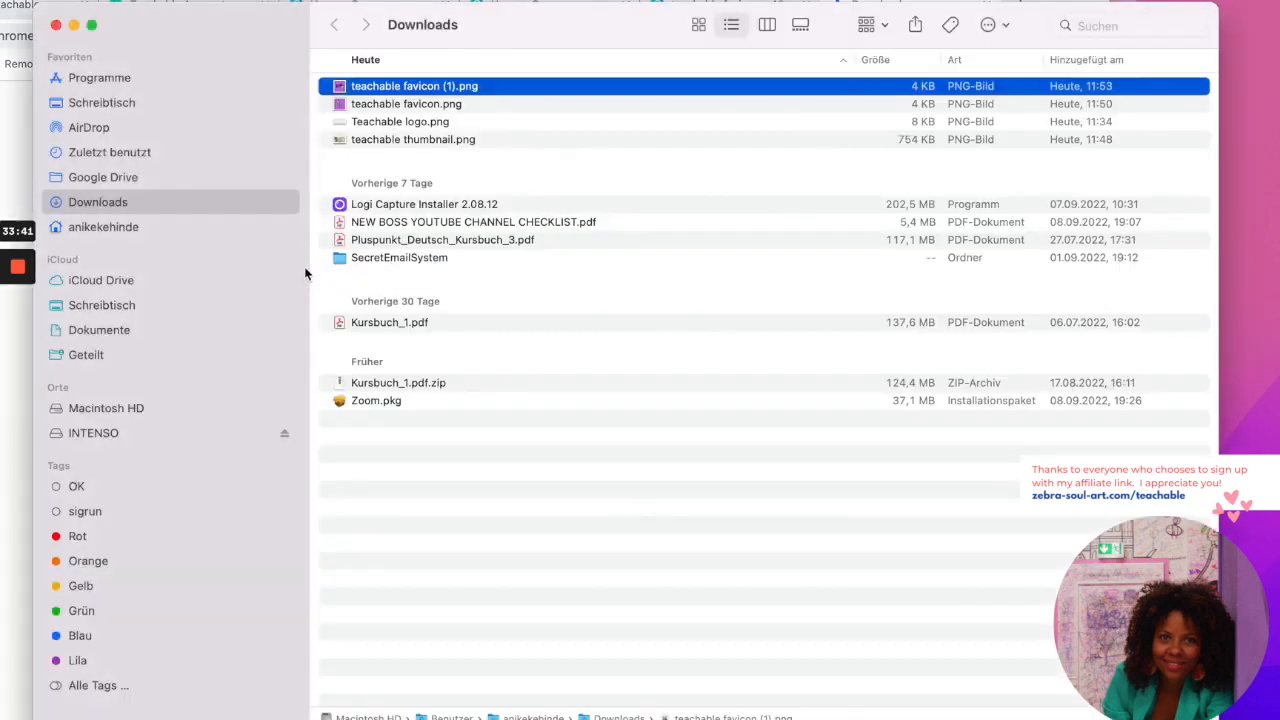
drag(323, 123, 325, 86)
drag(1148, 12, 941, 15)
drag(199, 107, 1143, 190)
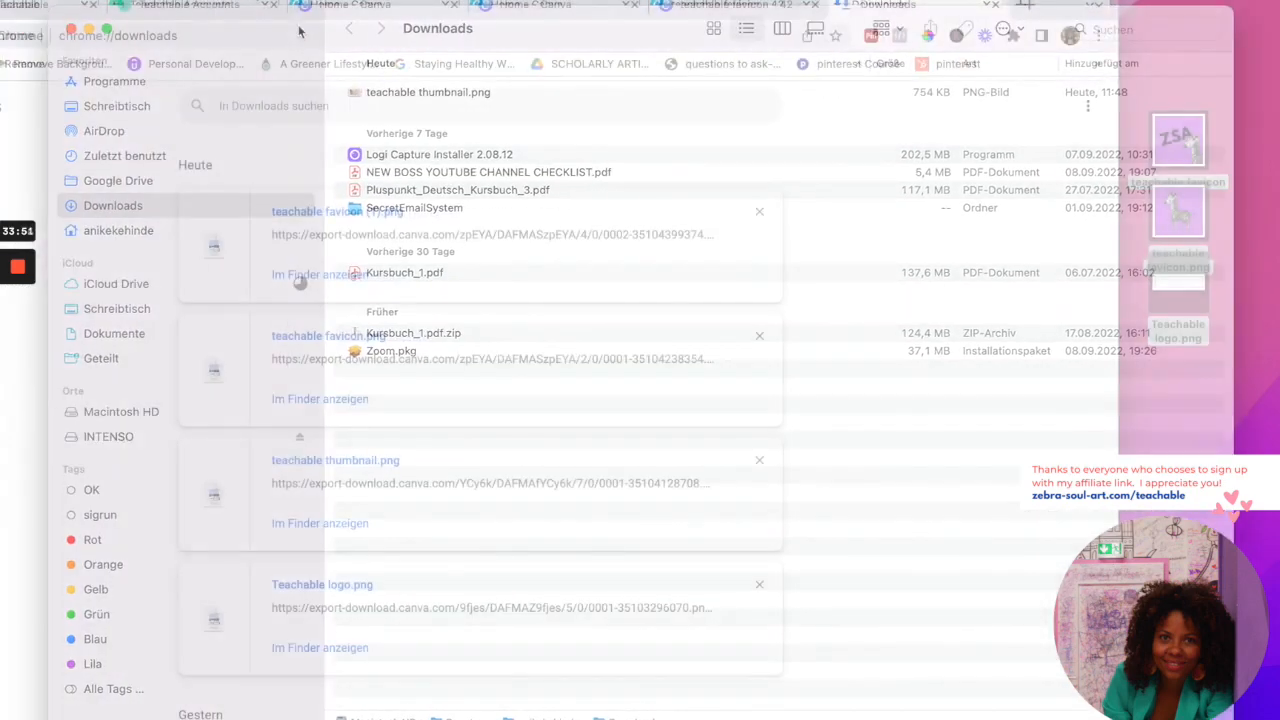
On the Teachable Theme page, upload Teachable logo.png from the desktop as the school logo
click(57, 6)
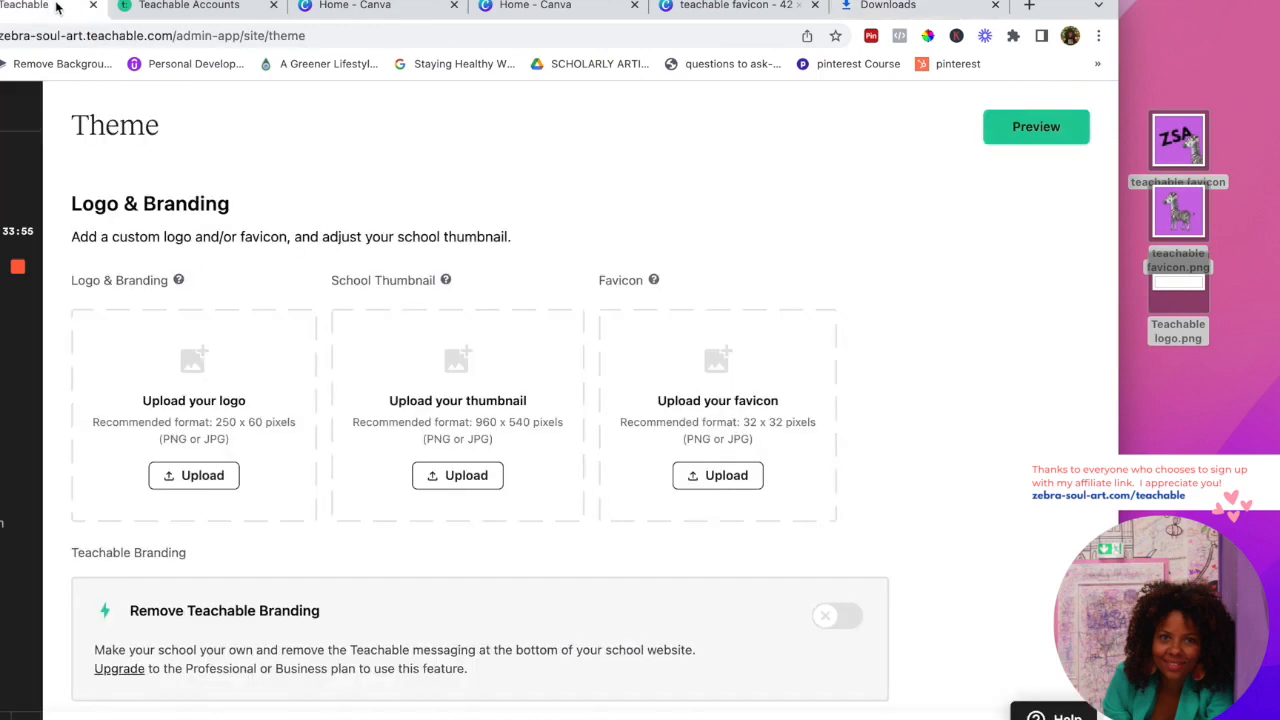
click(1258, 140)
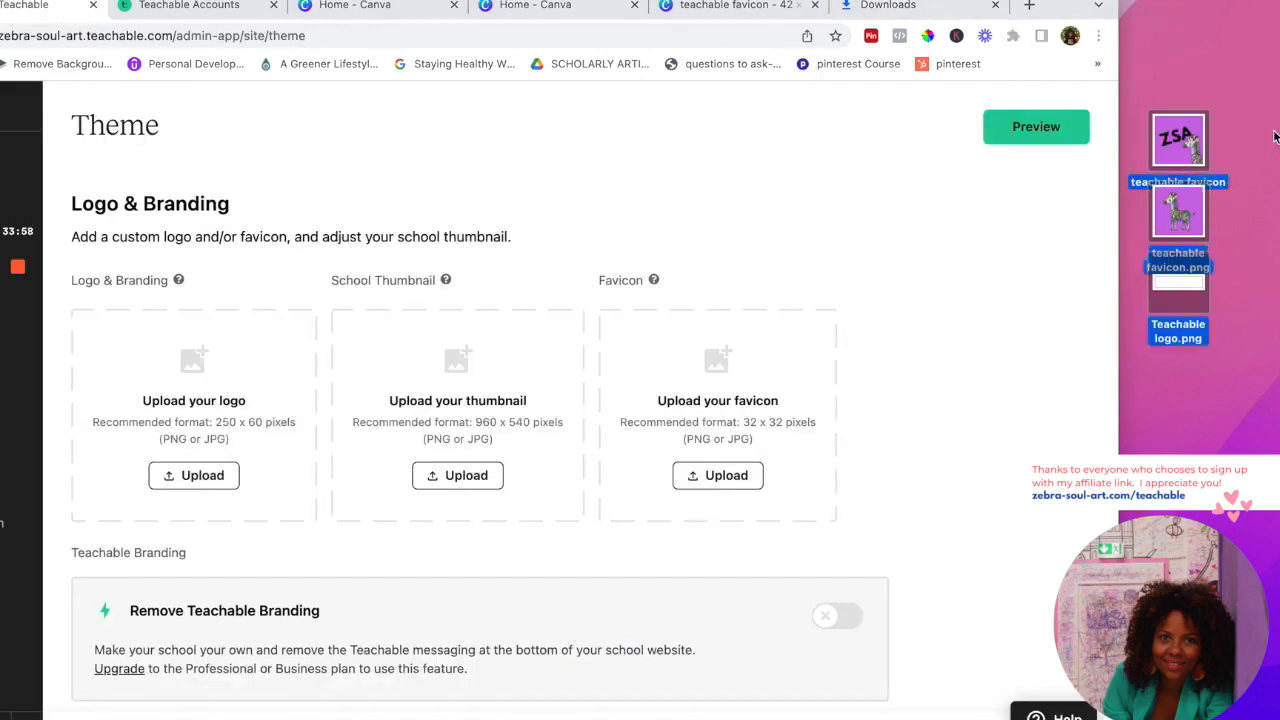
click(196, 475)
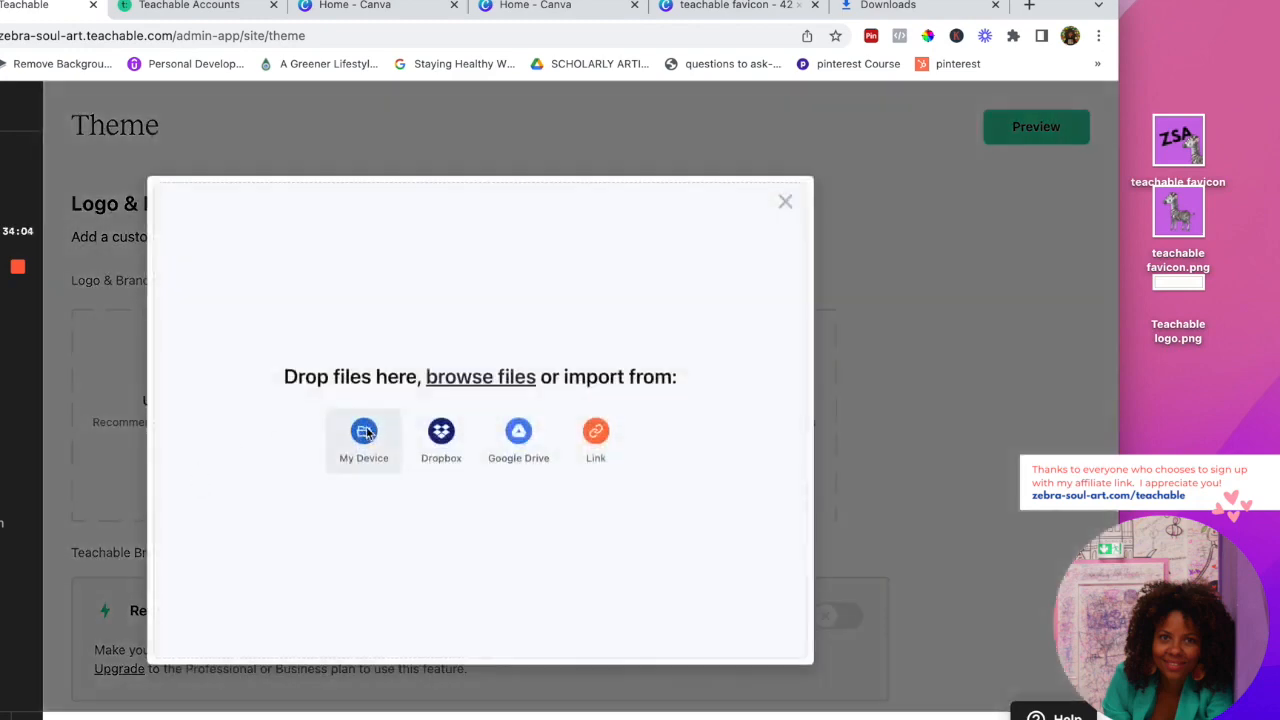
click(365, 432)
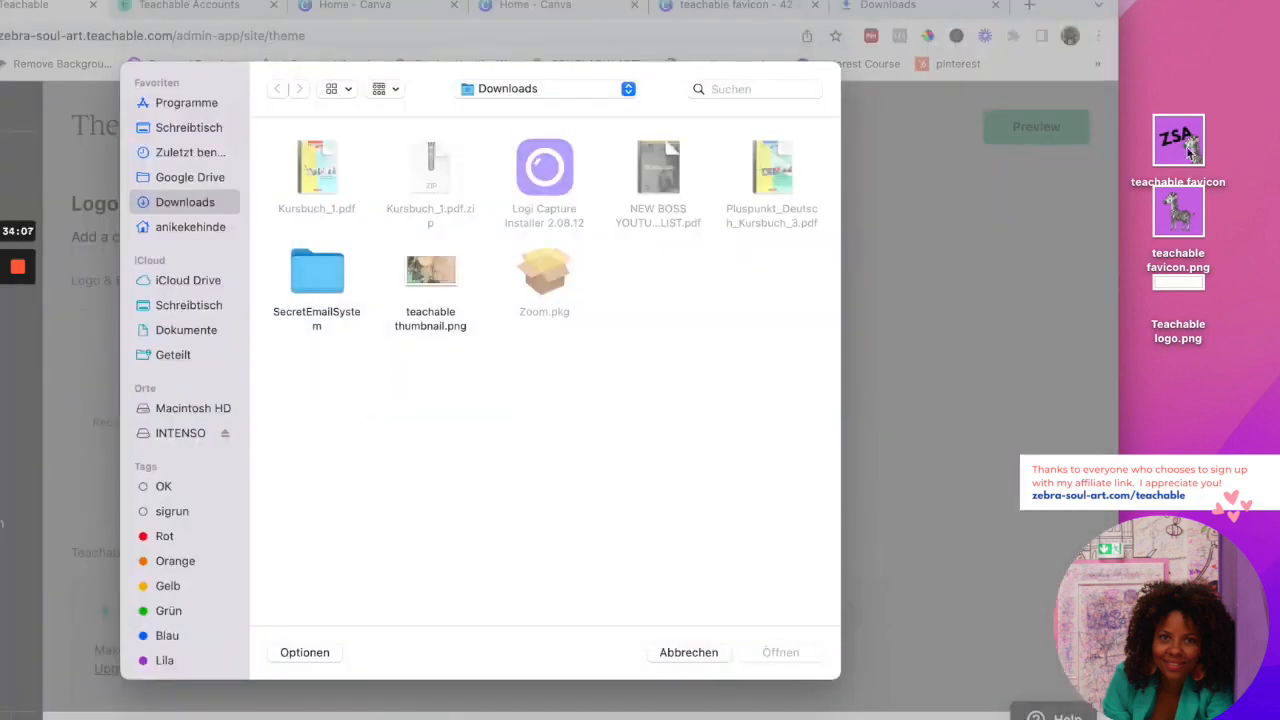
drag(1188, 152, 1190, 125)
drag(1188, 287, 373, 439)
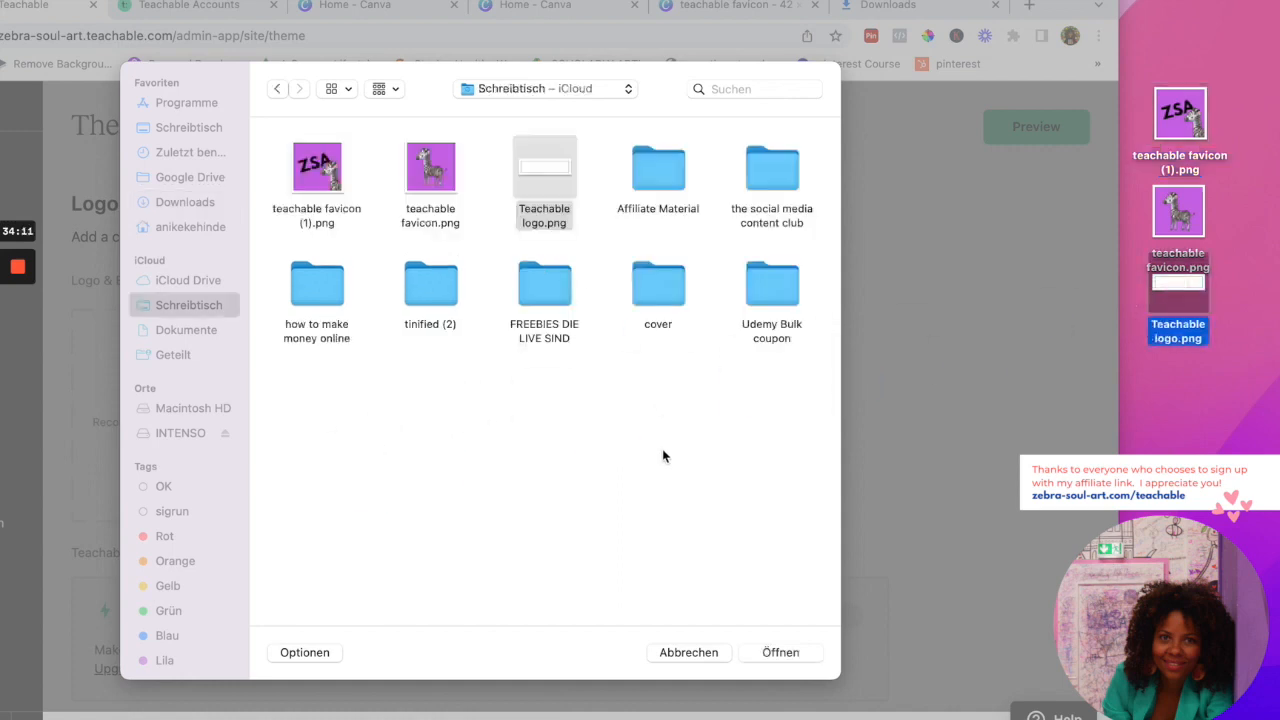
click(781, 652)
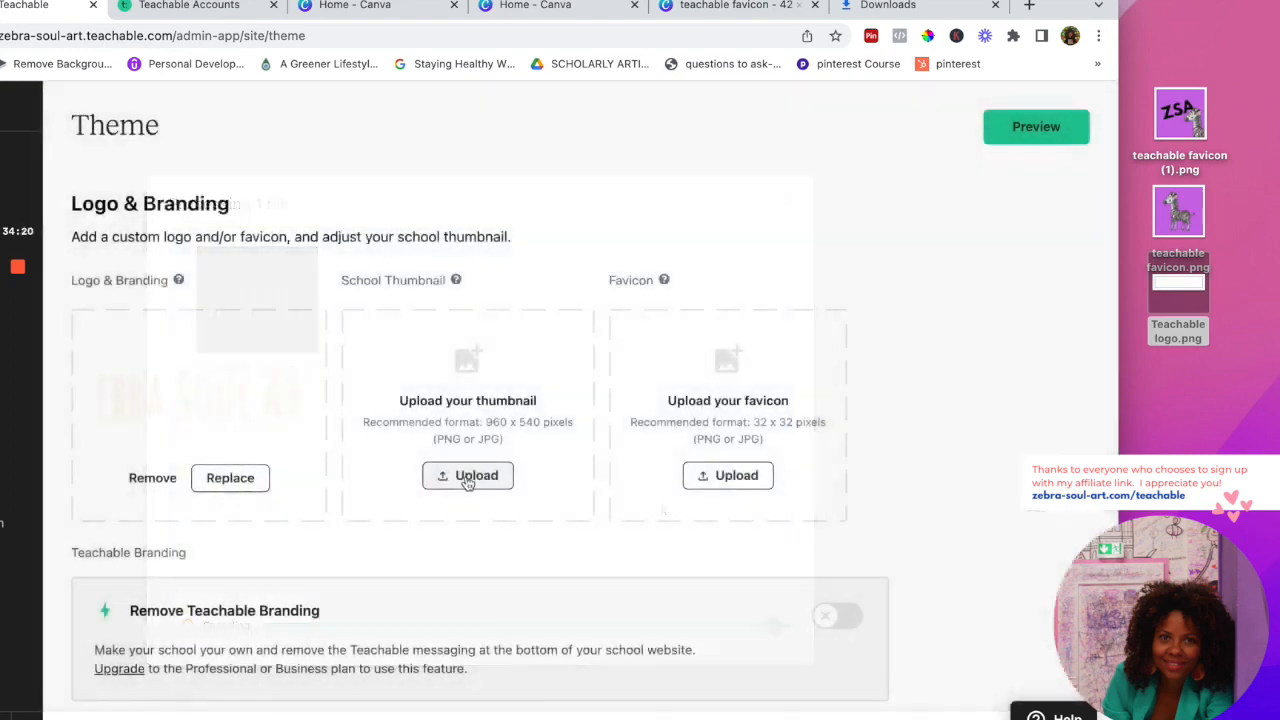
Search the device for "thumbnail" and upload teachable thumbnail.png as the school thumbnail
click(467, 476)
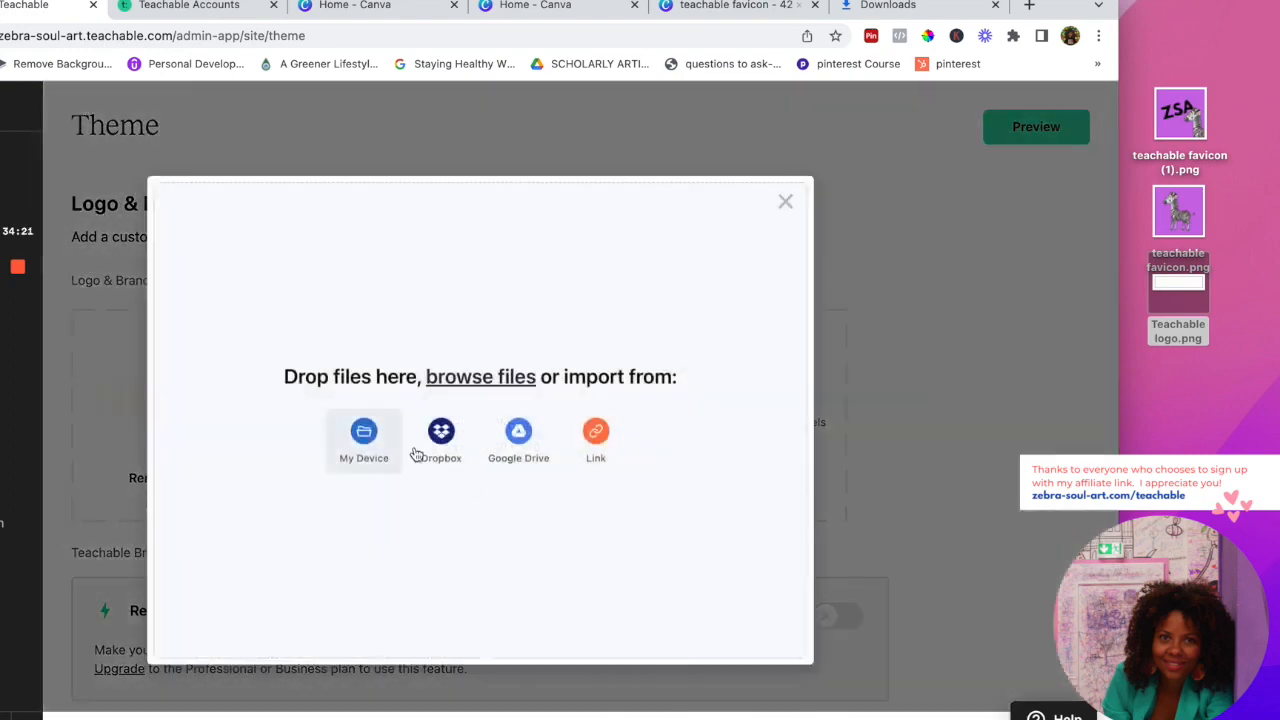
click(414, 449)
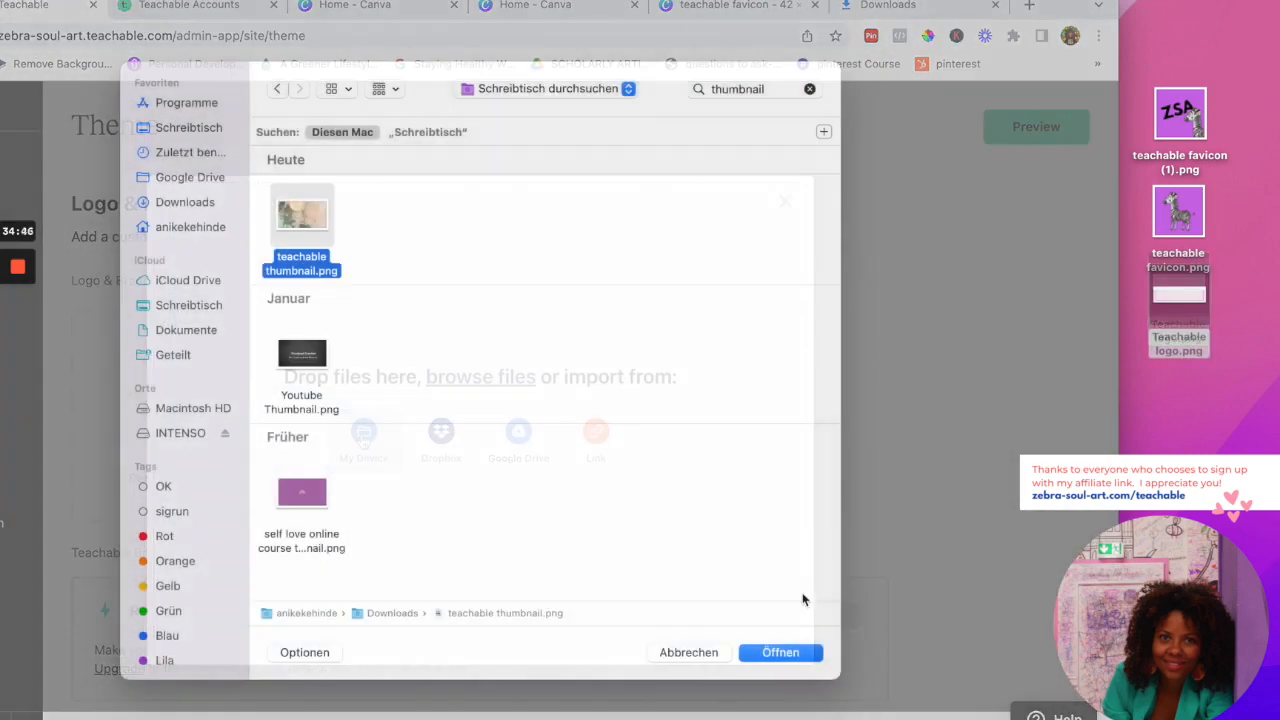
click(781, 652)
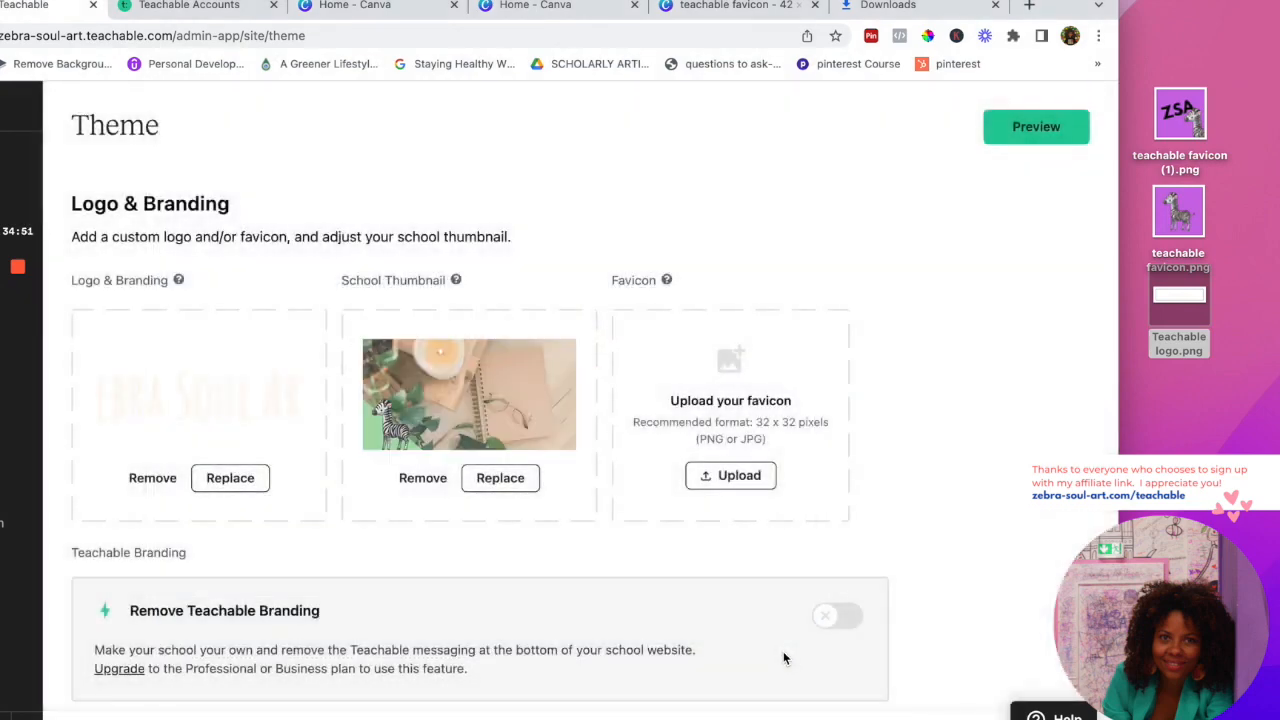
Upload teachable favicon (1).png from the desktop as the school's favicon
click(740, 477)
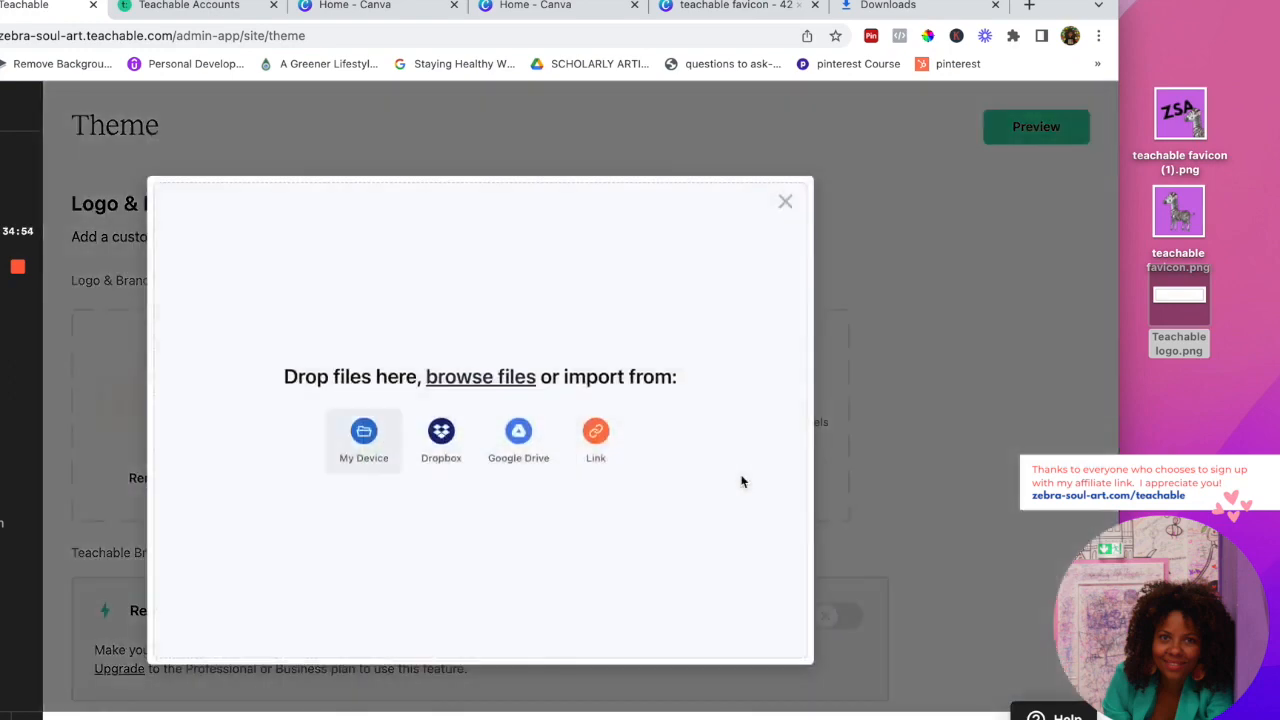
click(364, 436)
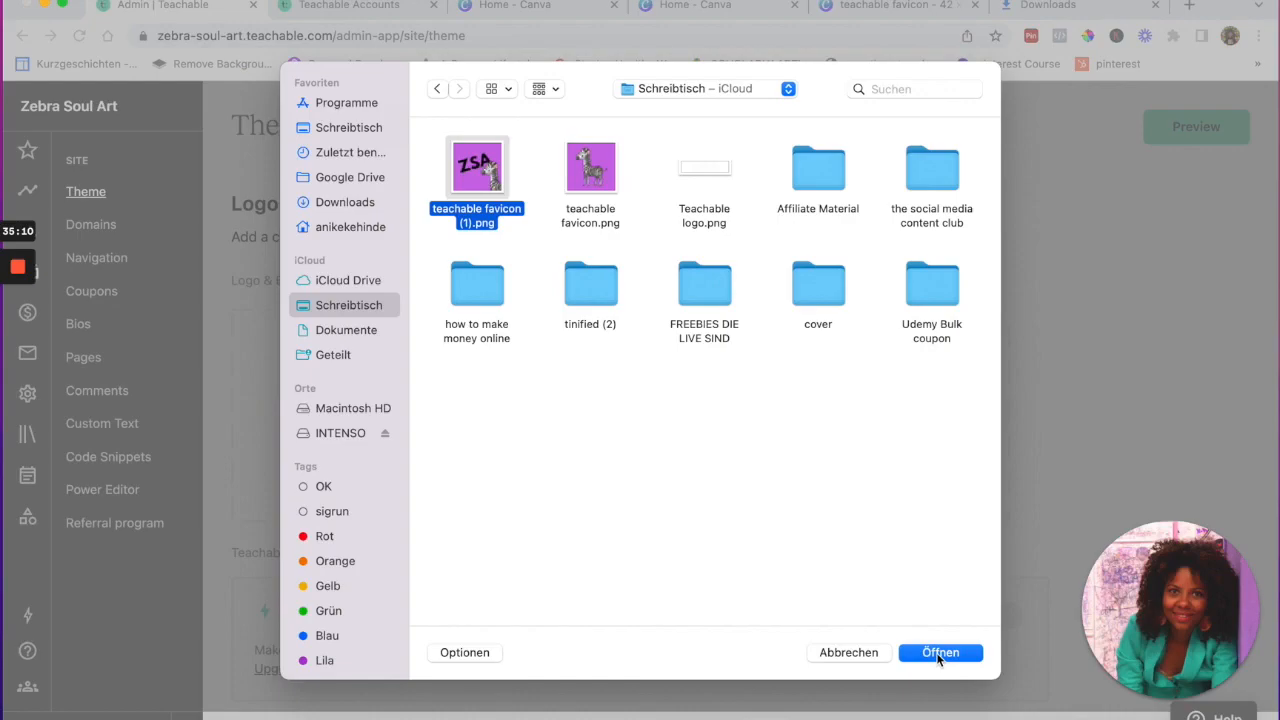
click(939, 652)
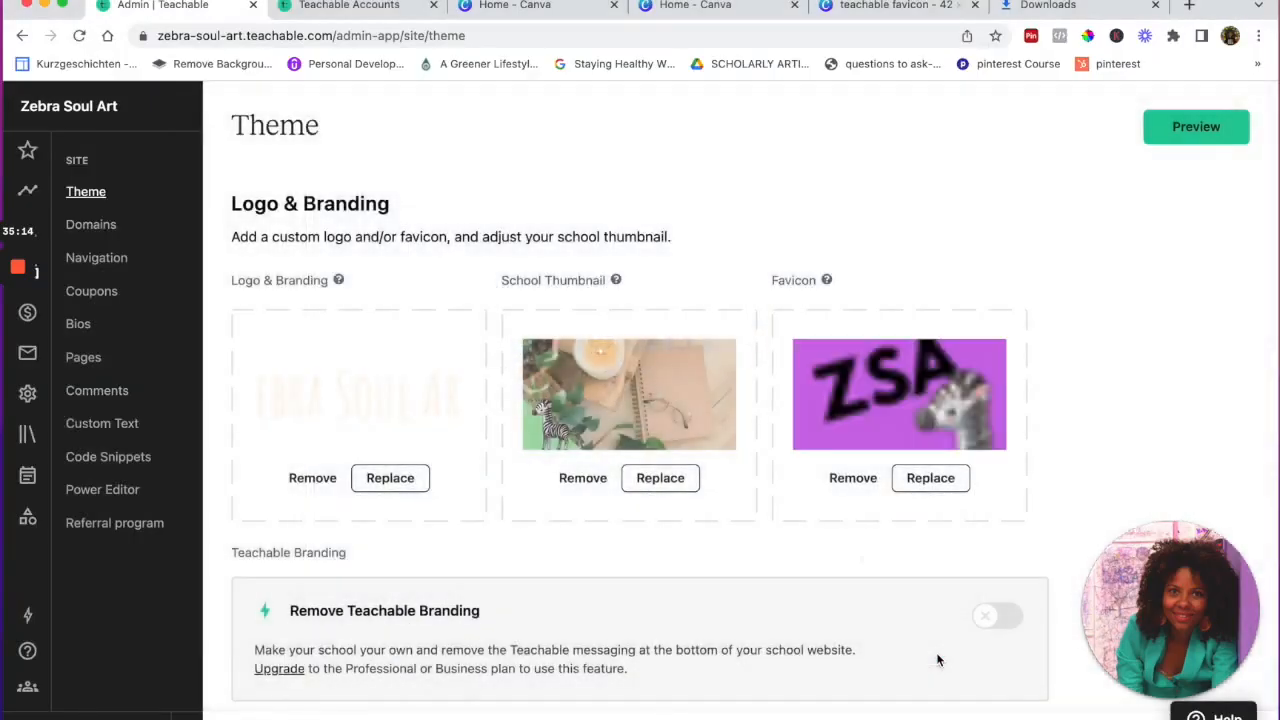
Preview the school's public homepage and examine its logo, favicon and content sections from start to end
click(1172, 128)
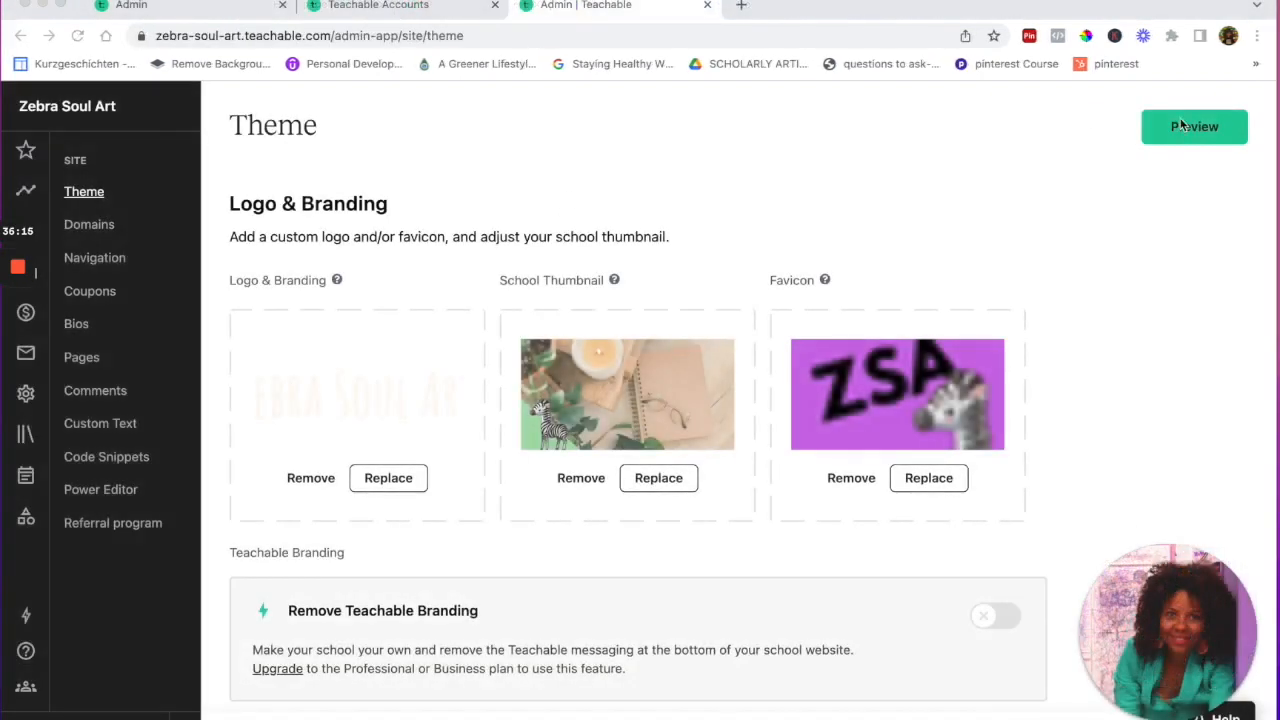
click(1190, 132)
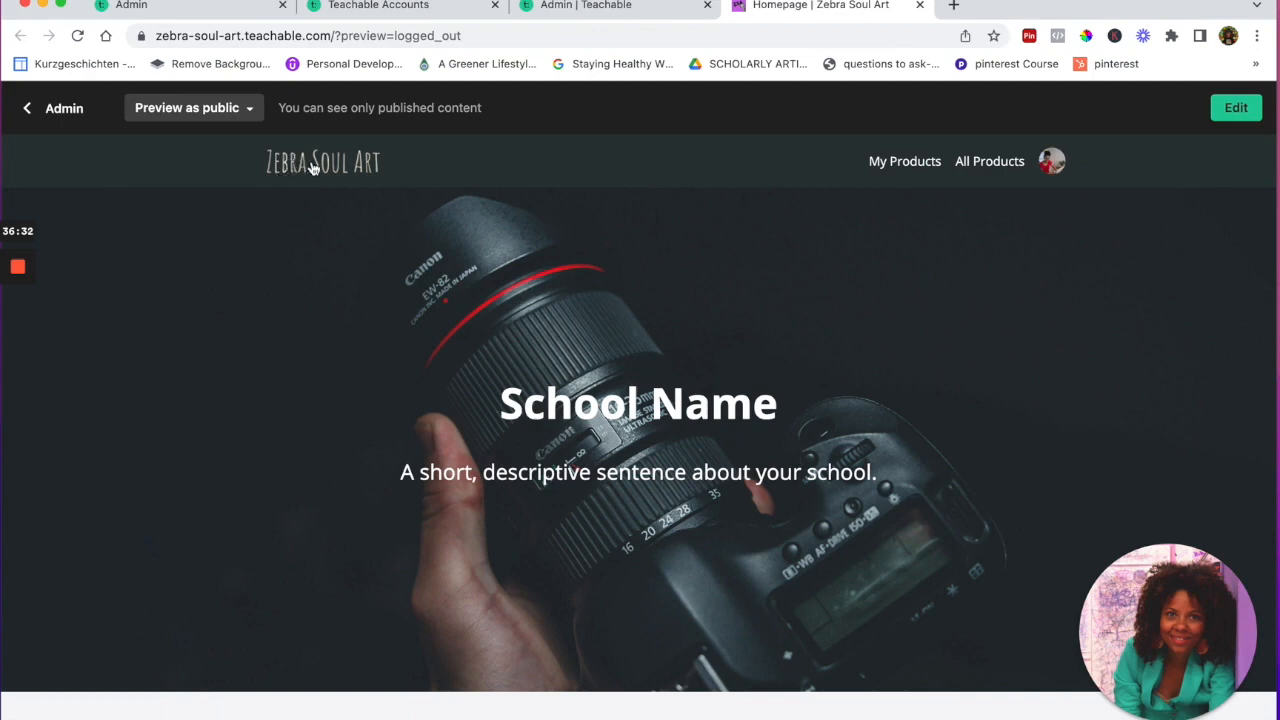
scroll(331, 197, down, 1)
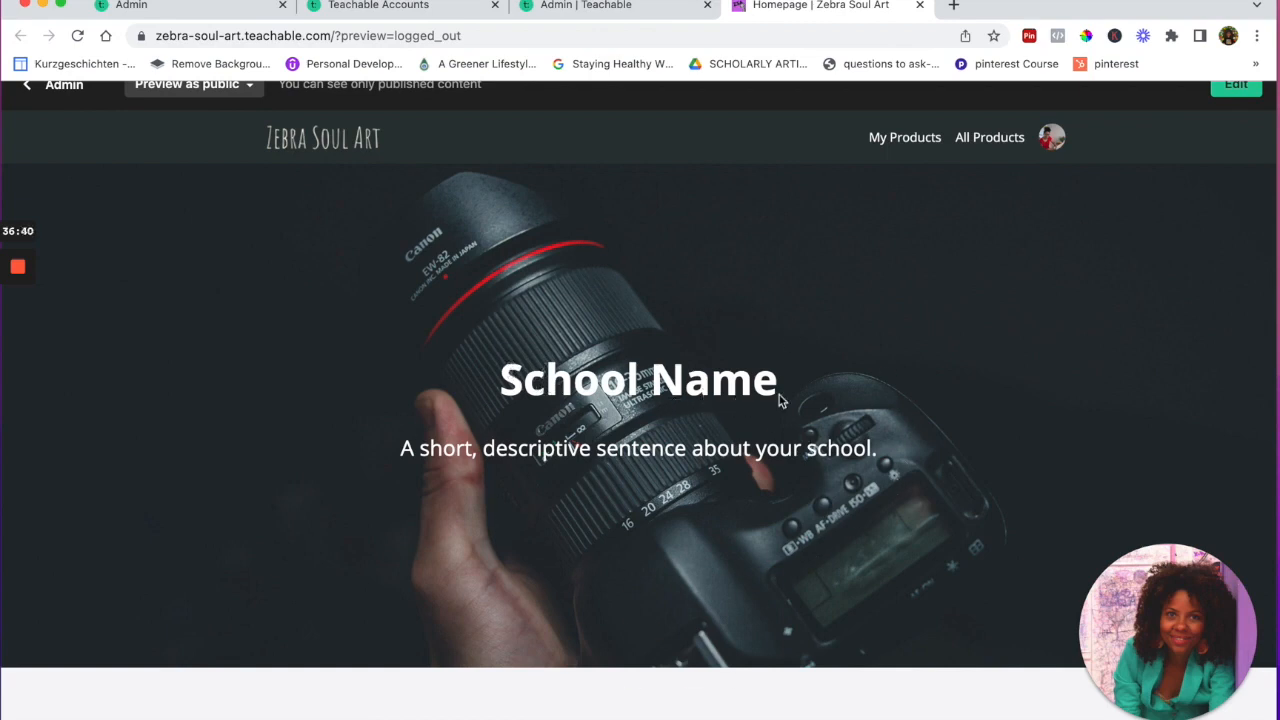
scroll(540, 492, down, 1)
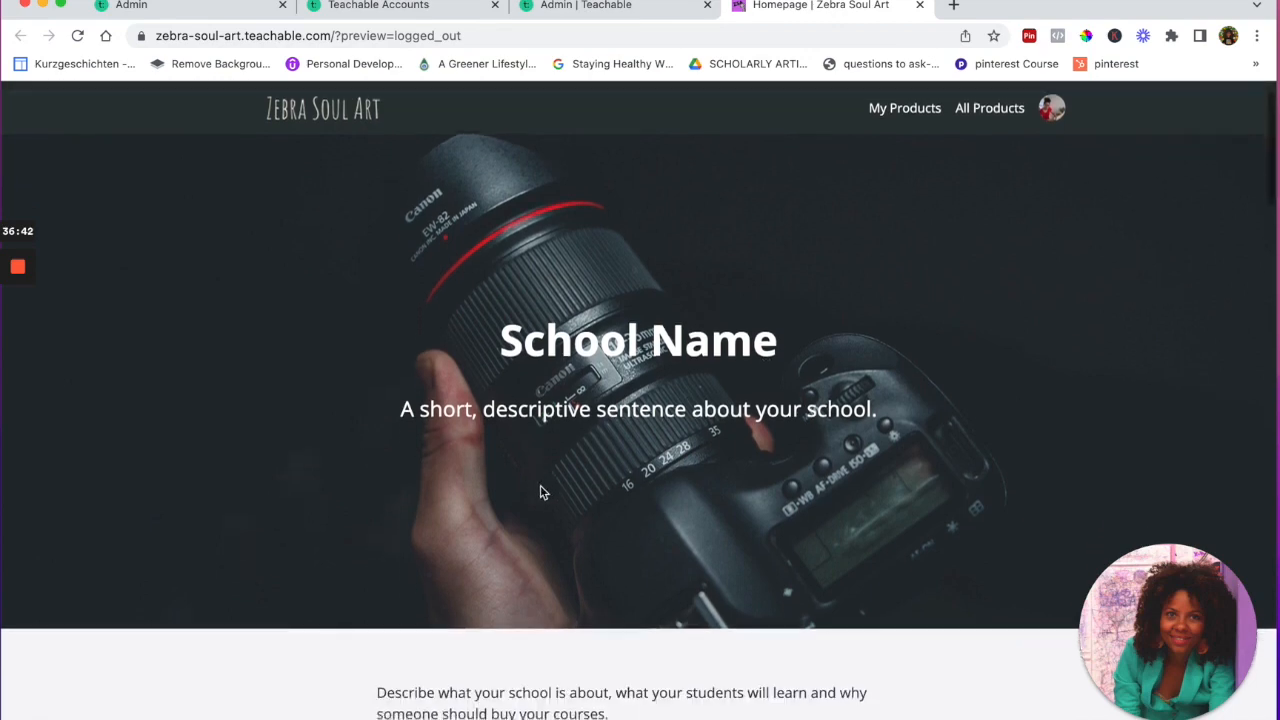
scroll(540, 492, down, 5)
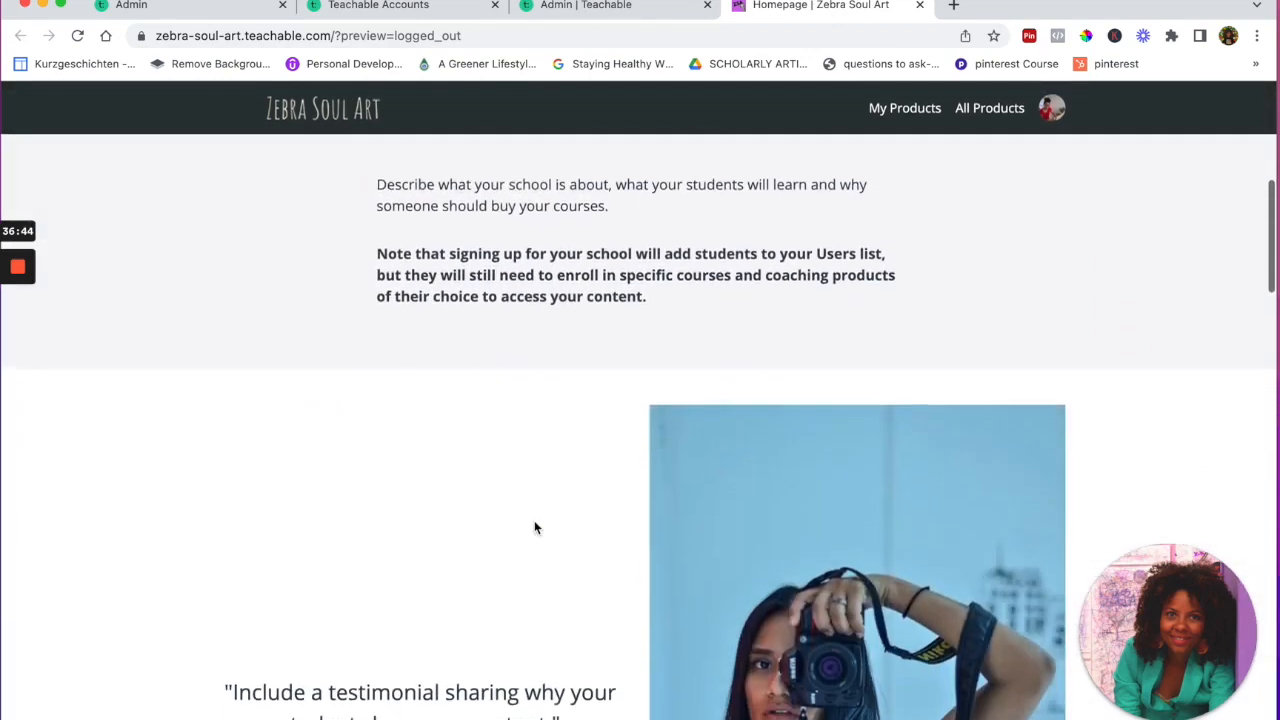
scroll(534, 520, down, 11)
scroll(534, 520, down, 9)
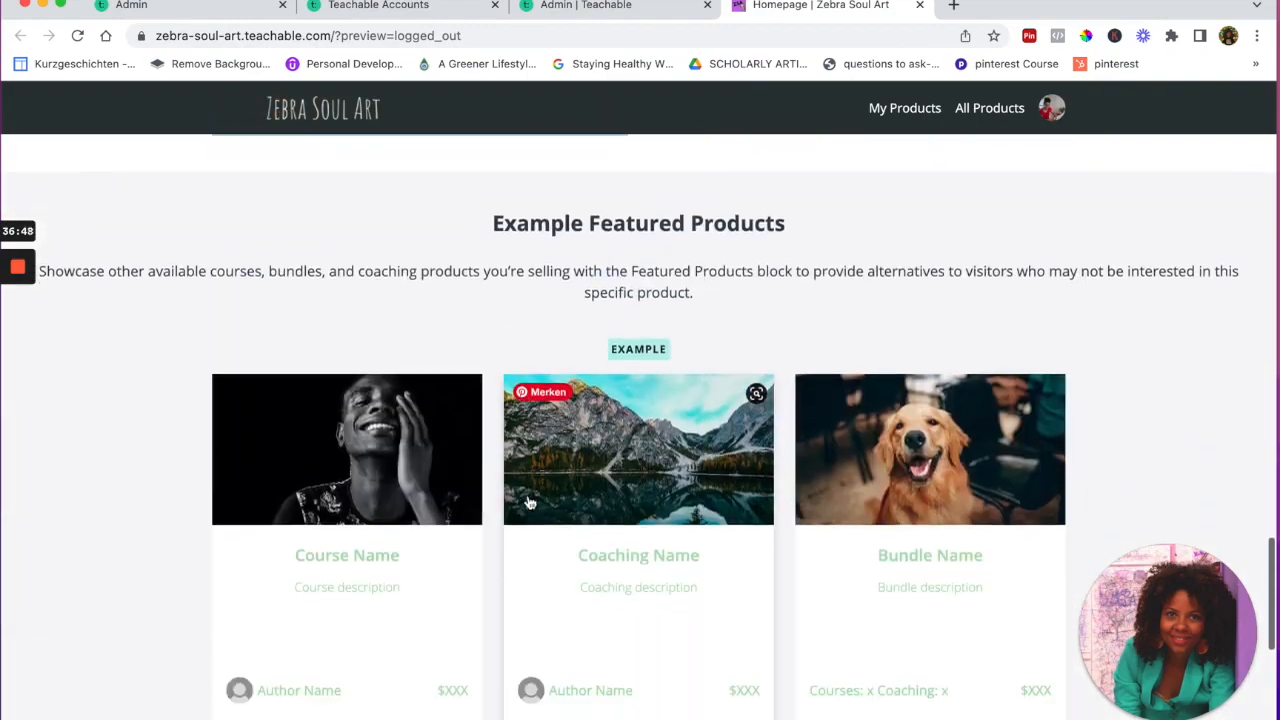
scroll(530, 503, up, 20)
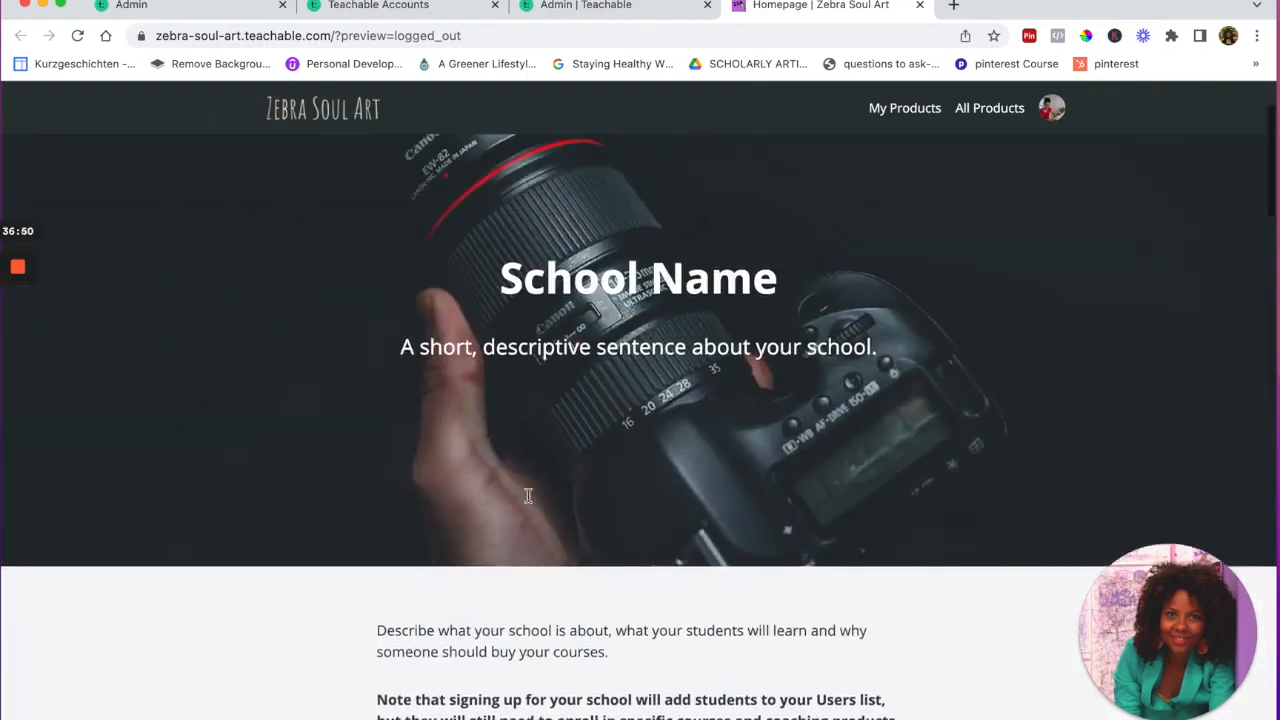
scroll(528, 495, up, 2)
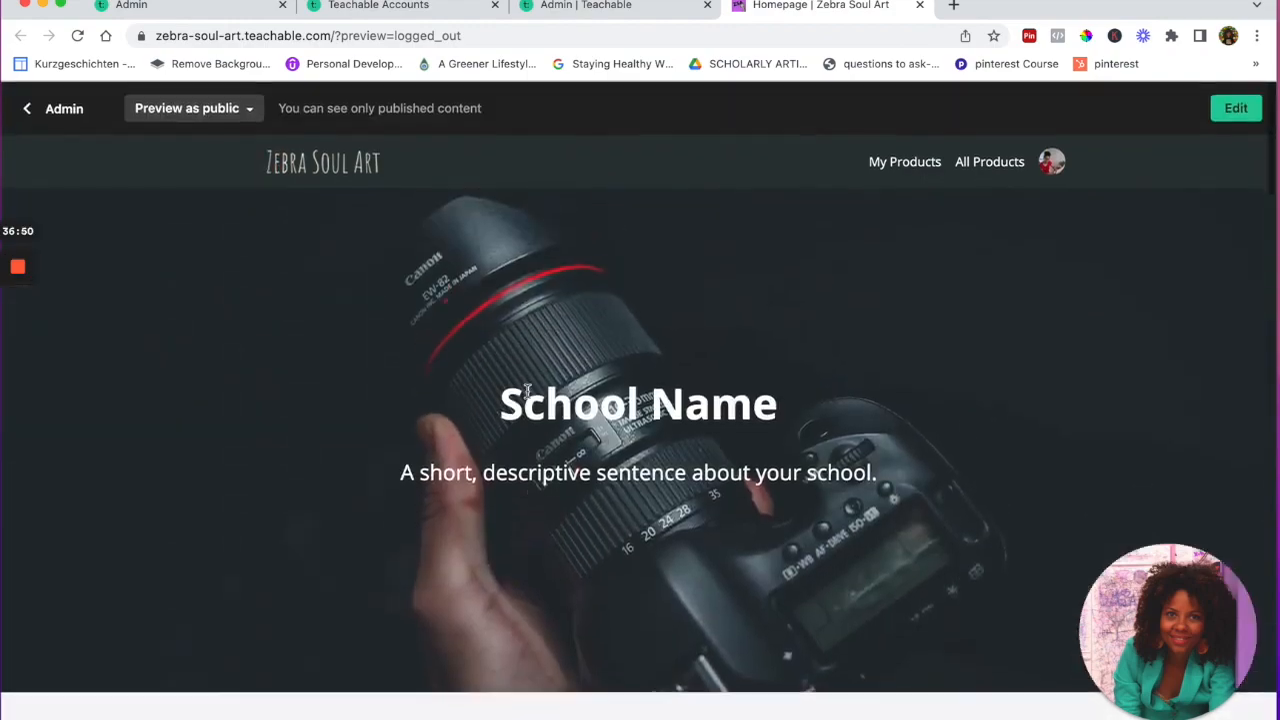
Open the previewed homepage for editing
click(1238, 108)
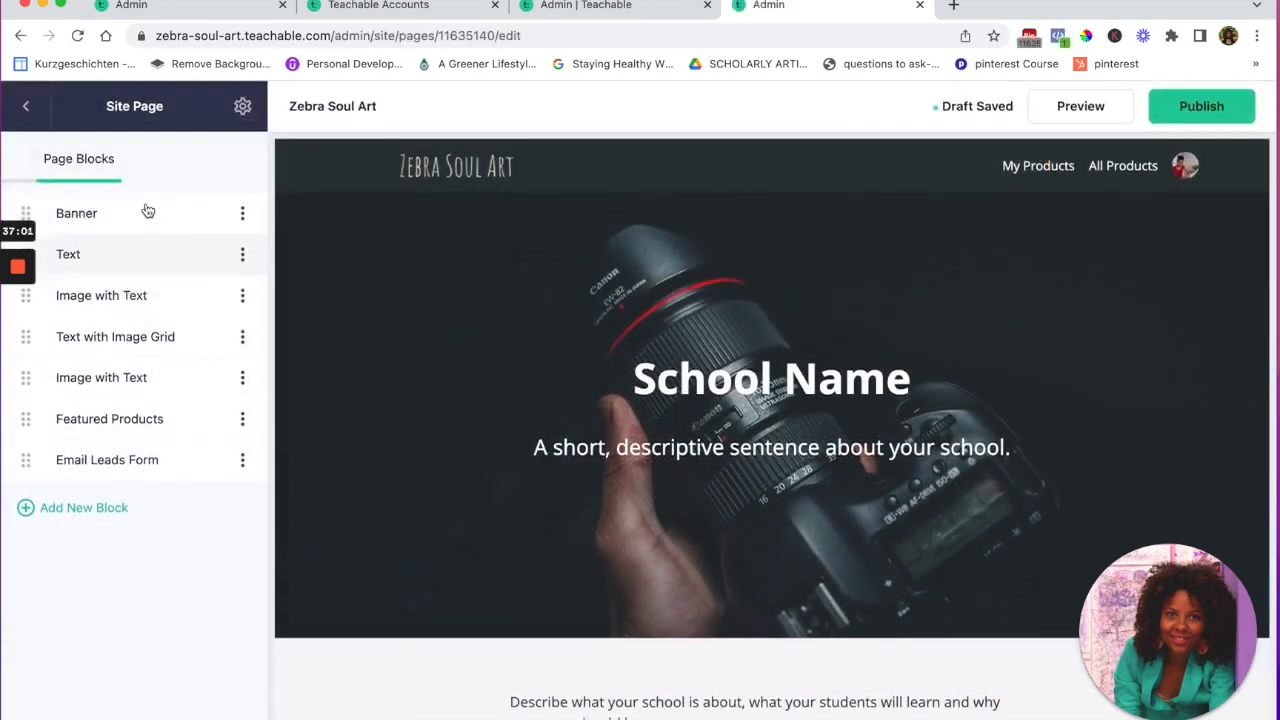
Open the homepage's Banner block for editing and bring up the replacement of its background image
click(243, 215)
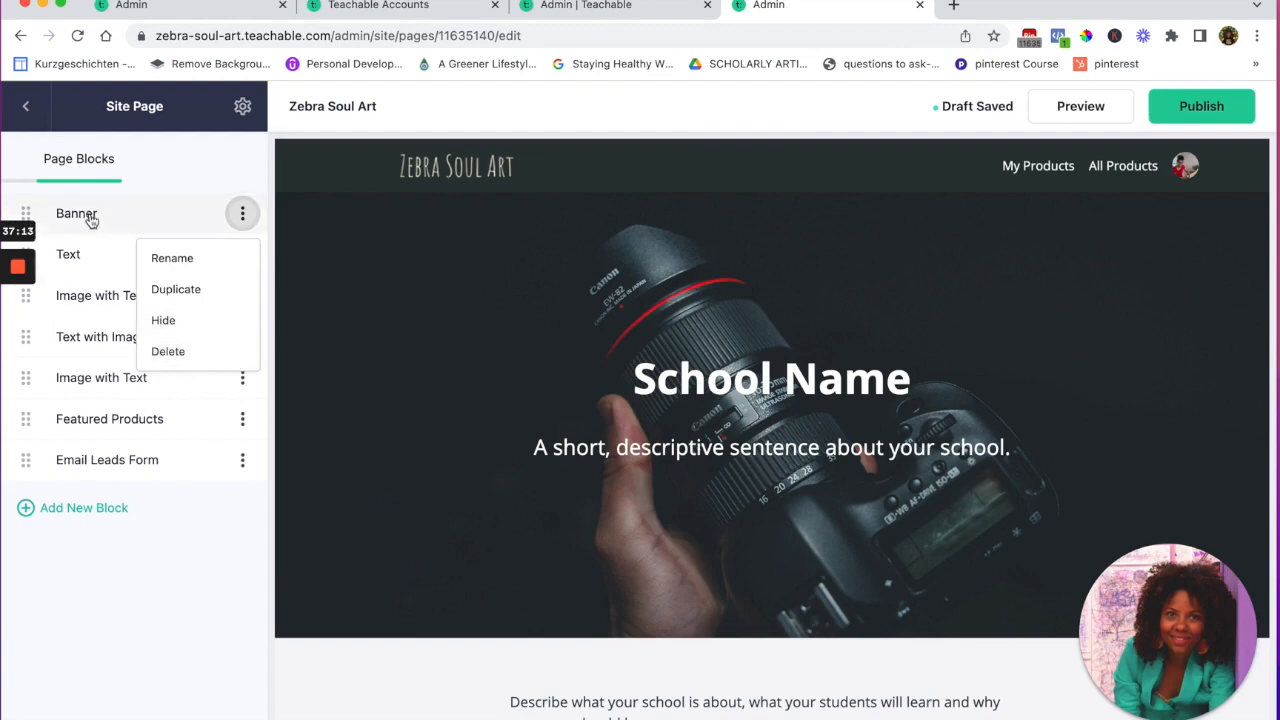
click(84, 259)
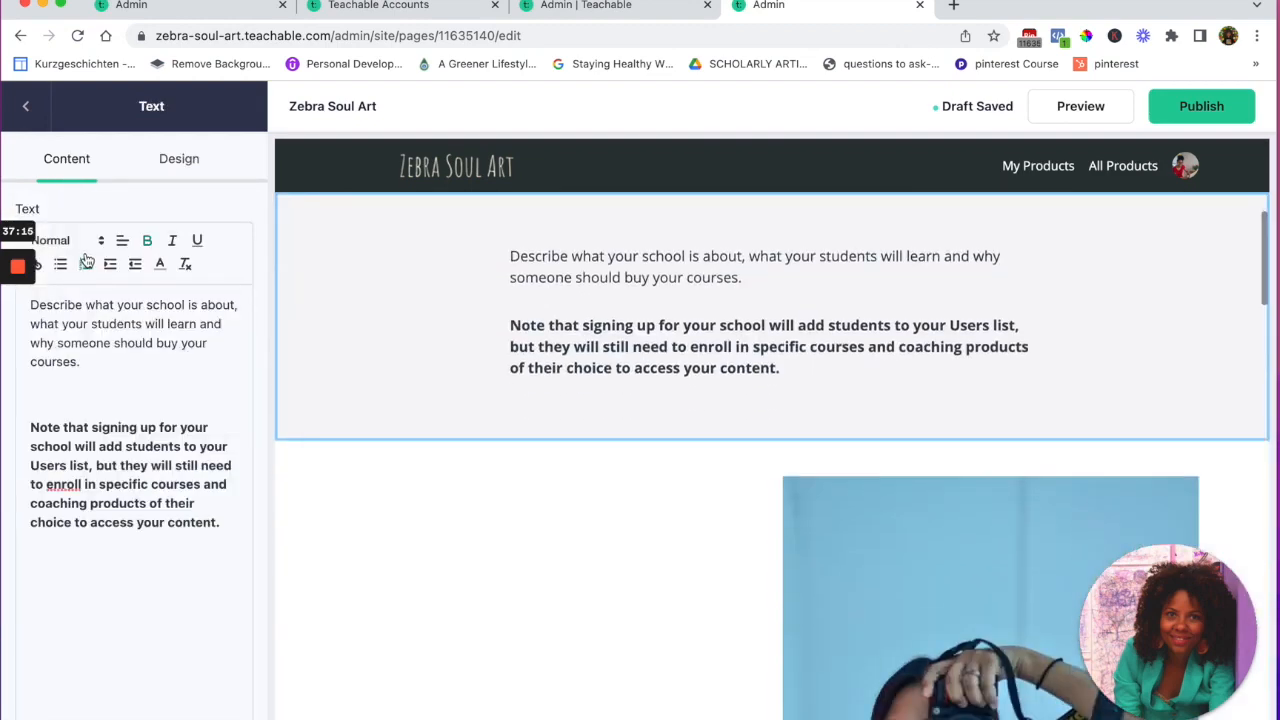
scroll(451, 331, up, 5)
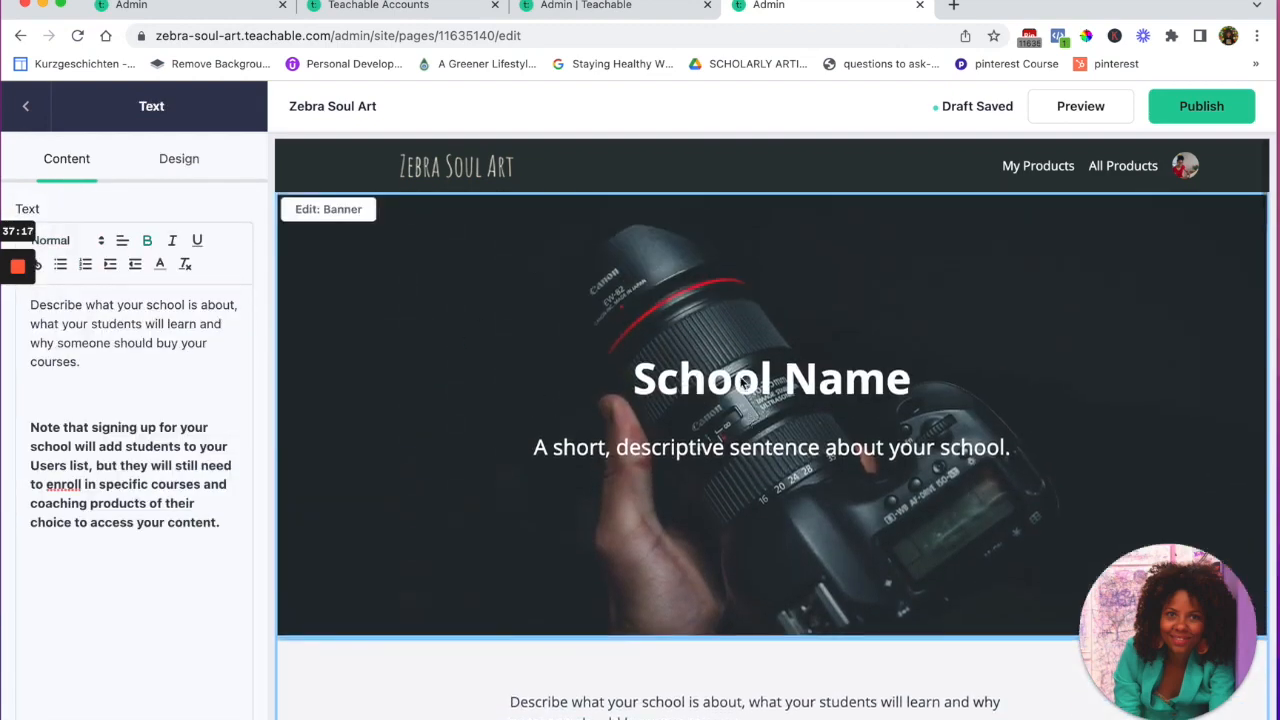
click(744, 386)
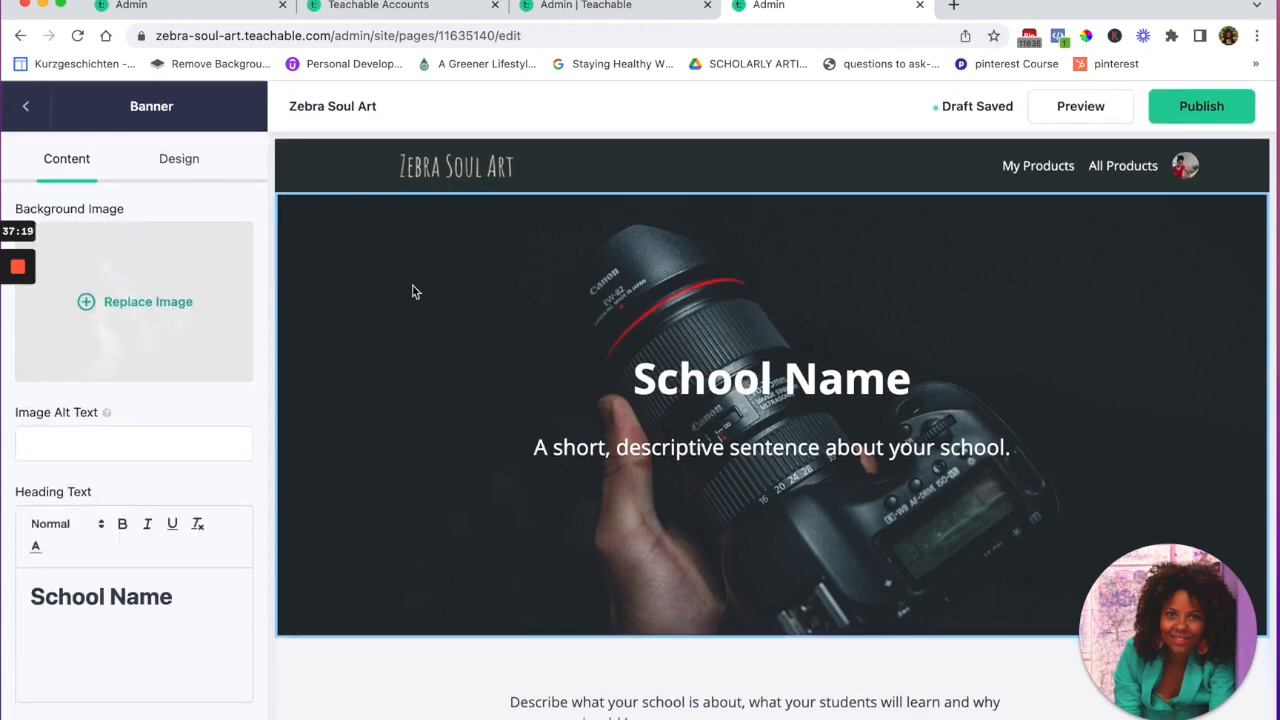
click(112, 305)
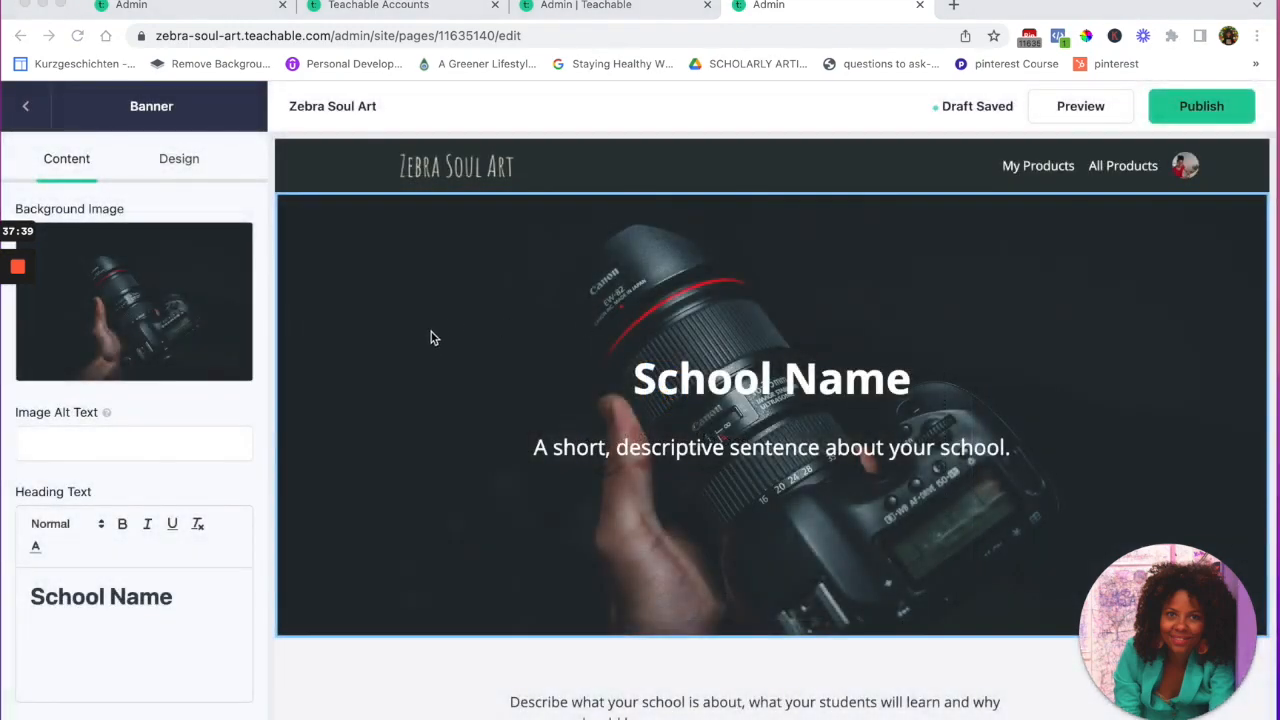
Switch to Canva at canva.com and create a new custom-size design of 1440 × 780 px
click(955, 8)
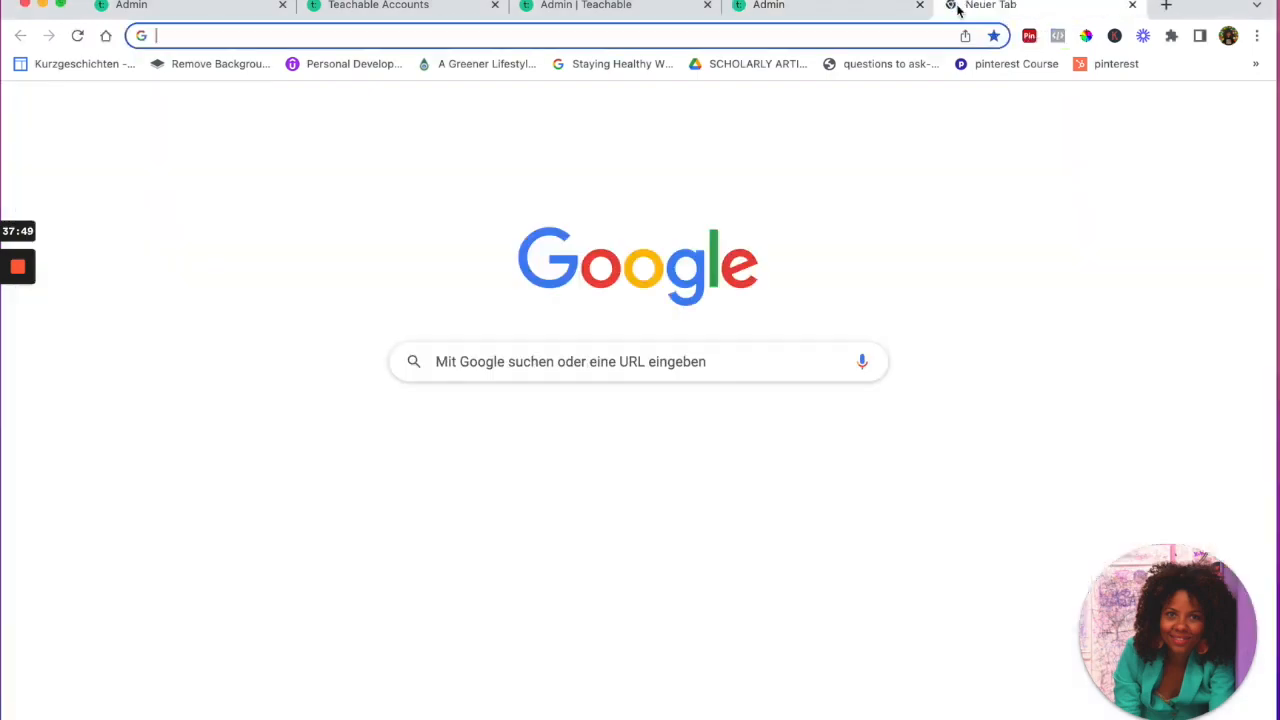
text(canva.com)
key(Return)
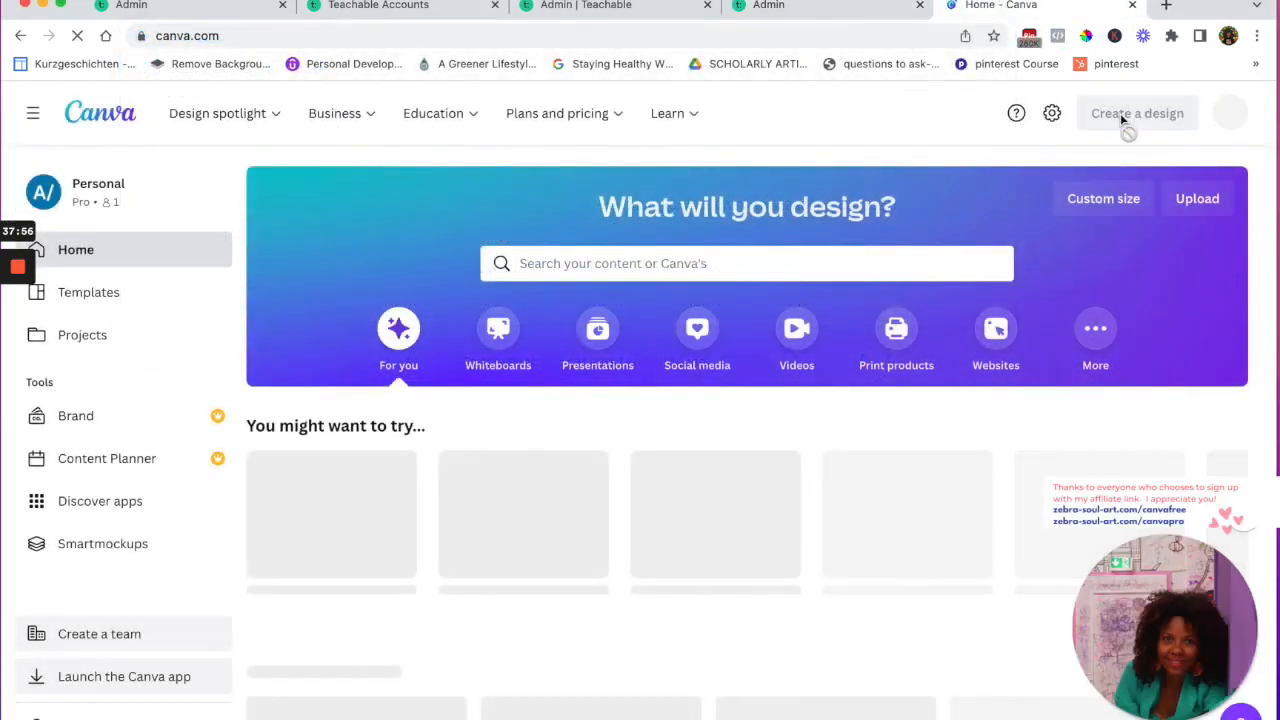
click(1120, 113)
click(931, 620)
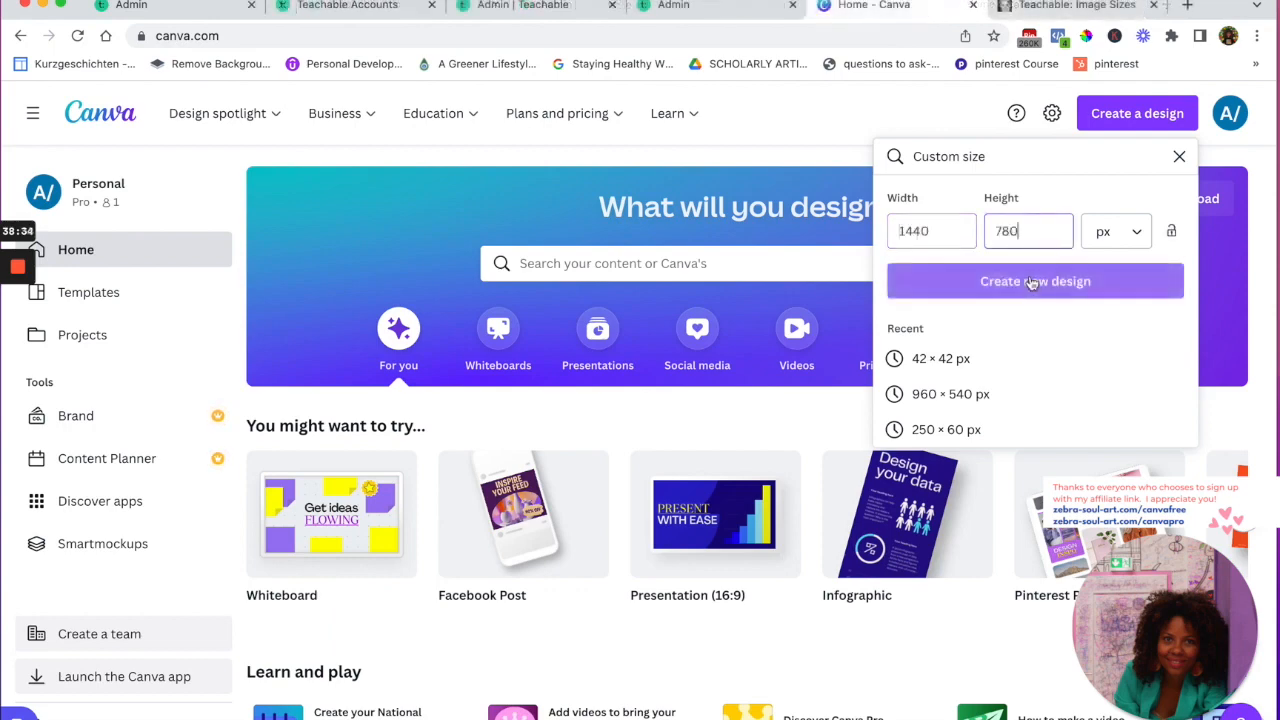
click(1031, 281)
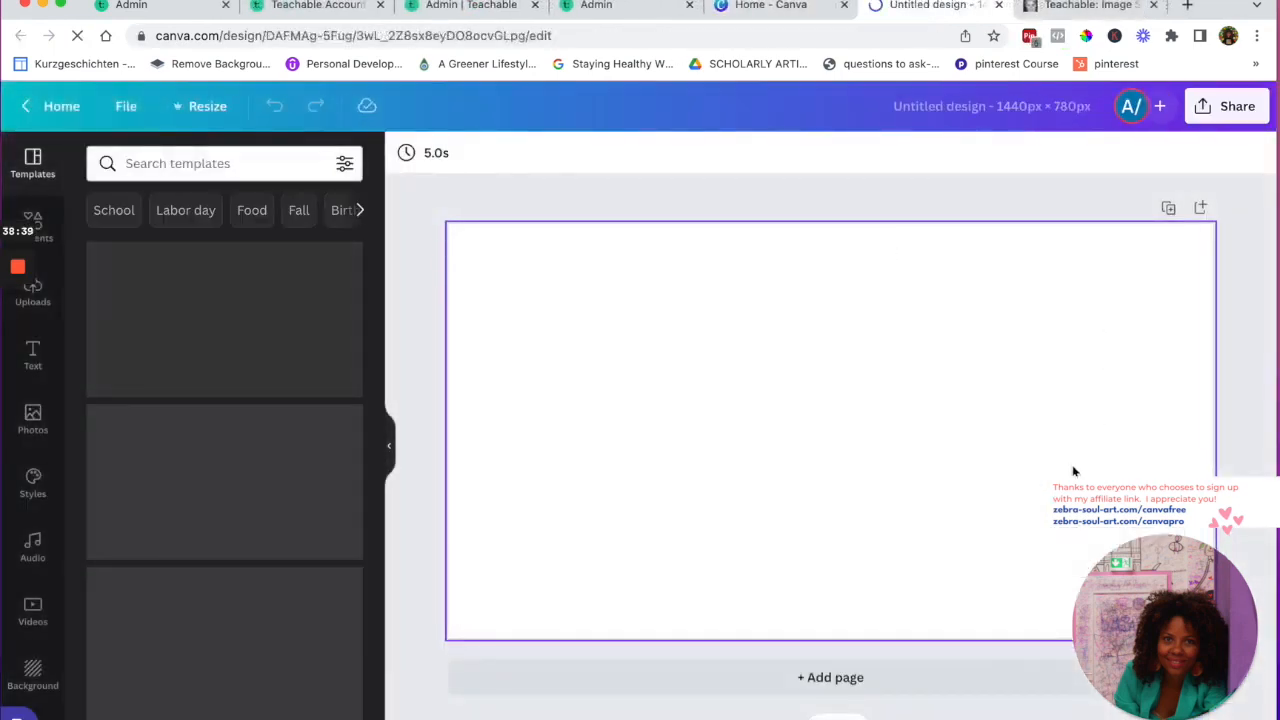
Add a single-cell grid from Canva's elements so that it fills the blank page
click(45, 240)
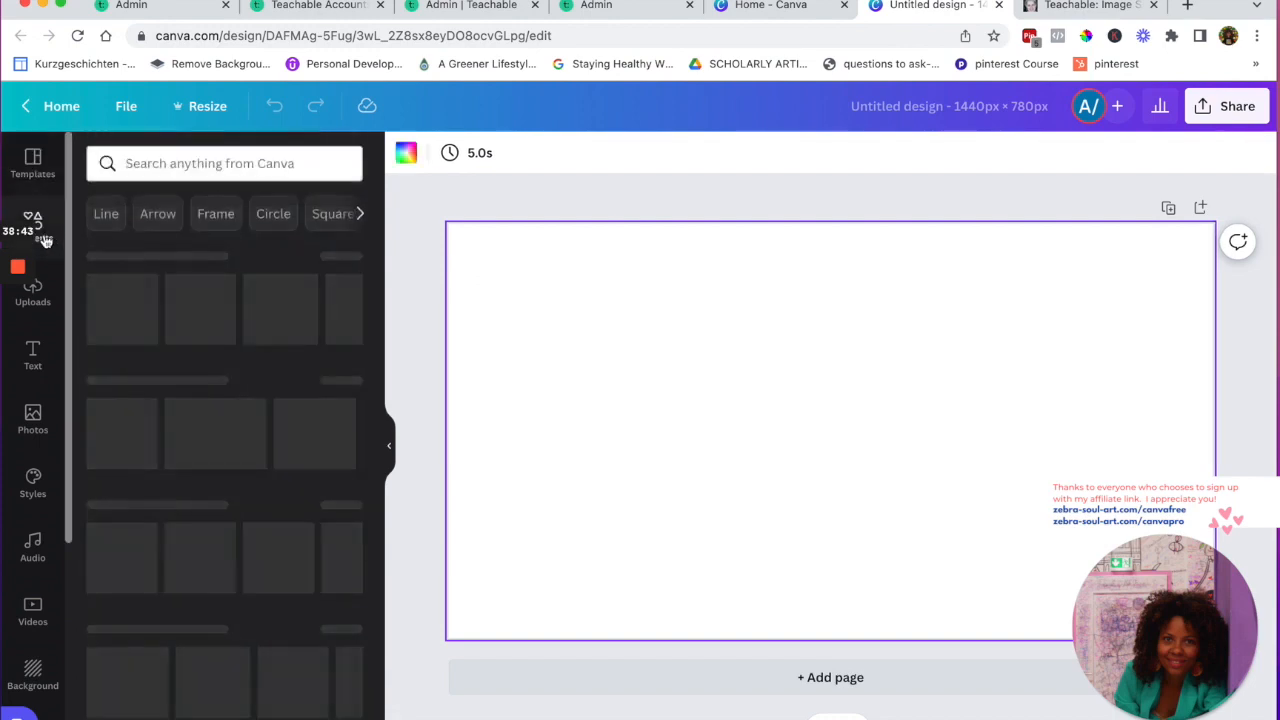
scroll(145, 505, down, 5)
scroll(145, 505, down, 1)
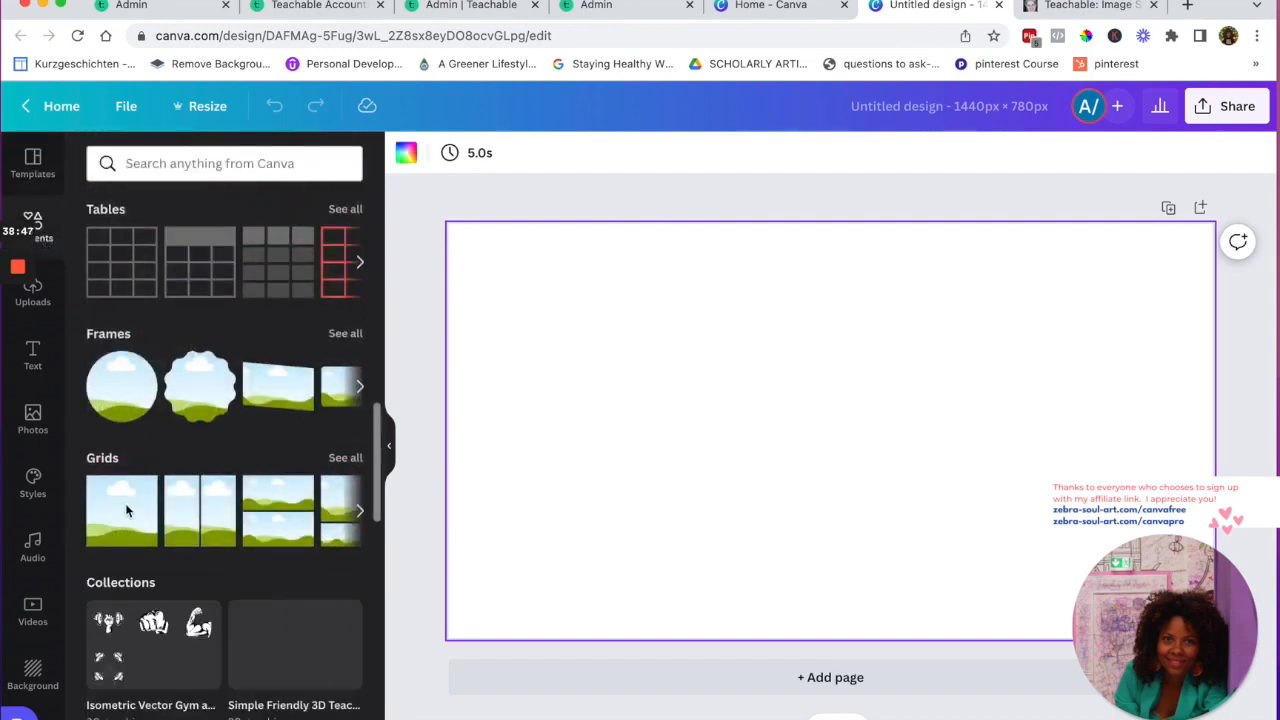
click(126, 508)
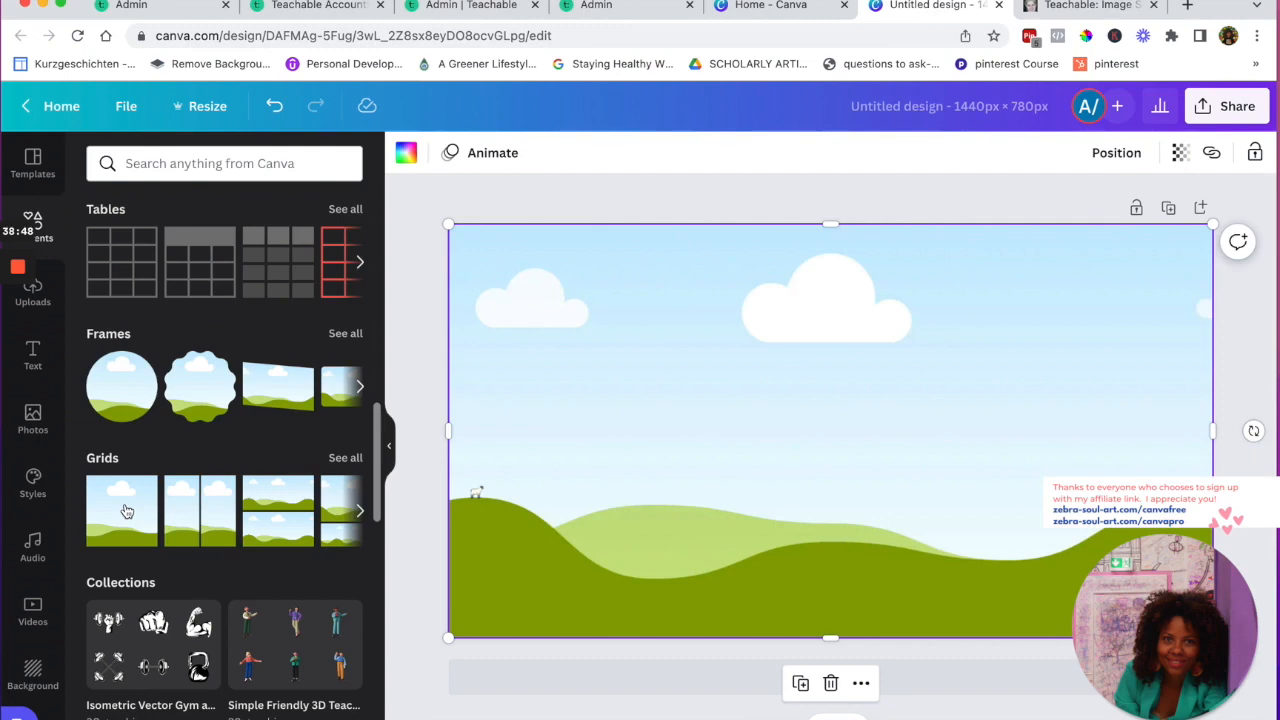
Fill the grid with the pink flower field photo from the recently used photos
click(33, 418)
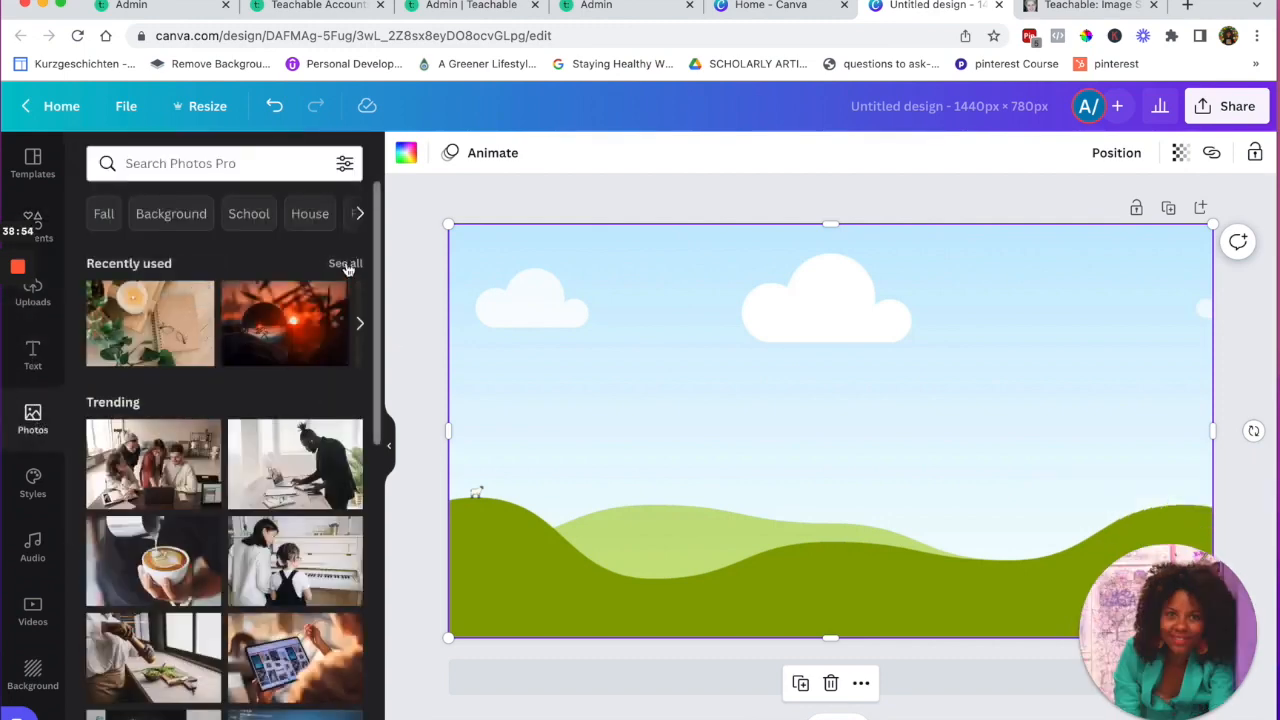
click(345, 264)
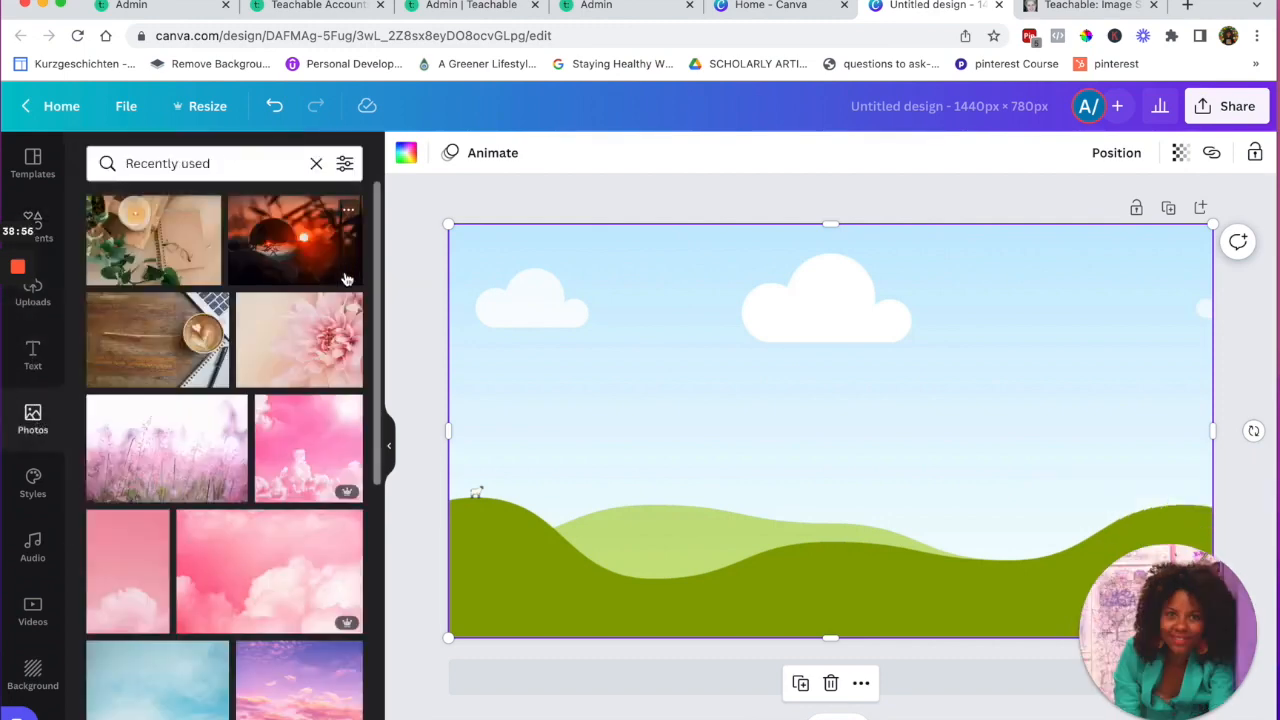
scroll(217, 466, down, 1)
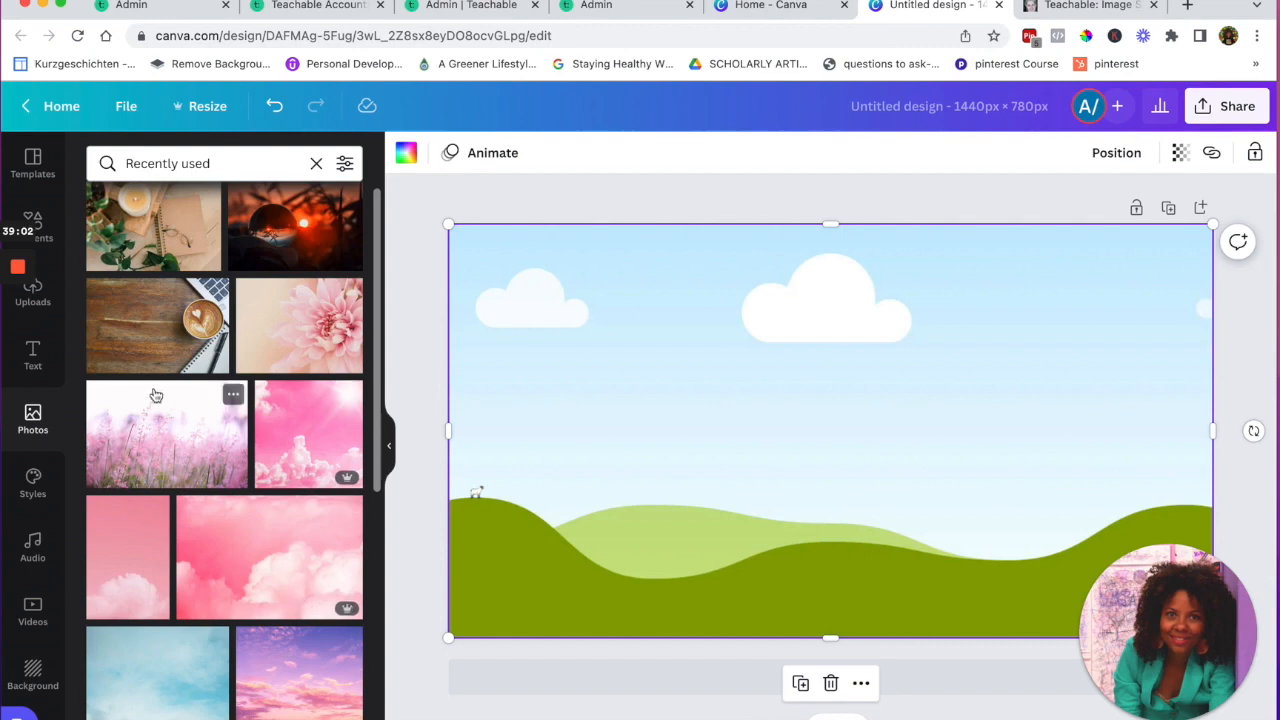
click(148, 440)
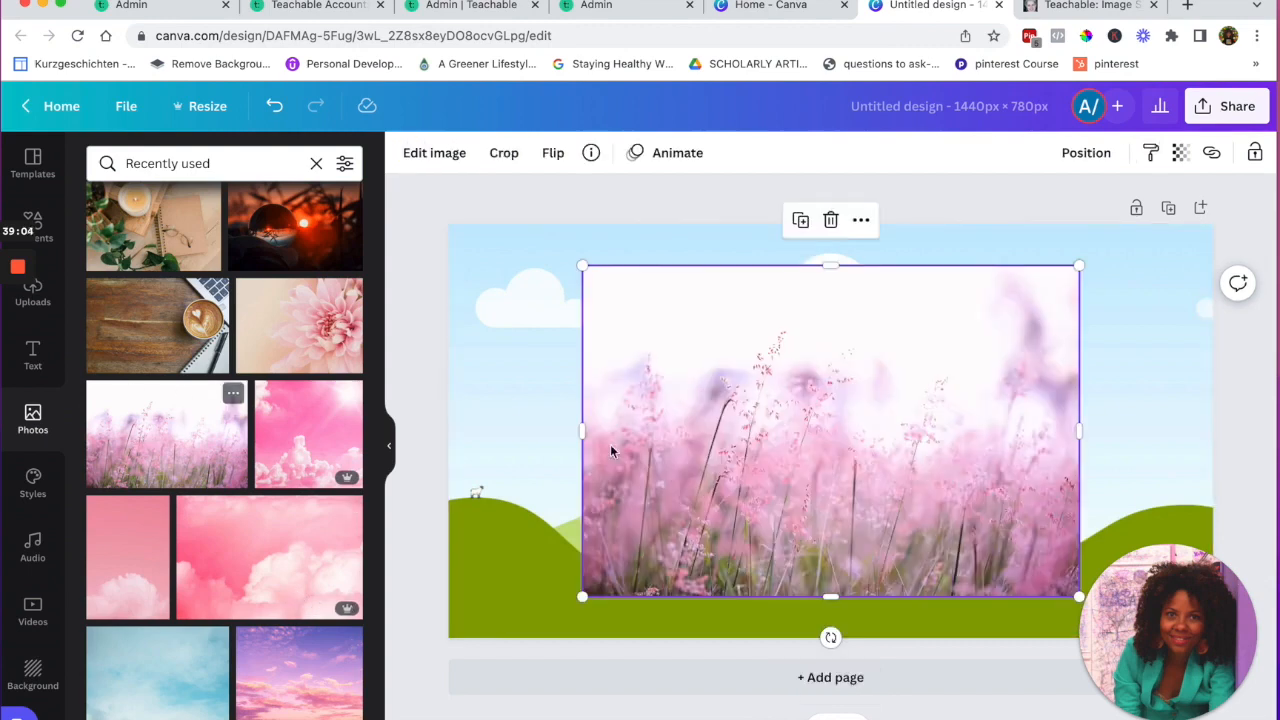
drag(610, 444, 725, 422)
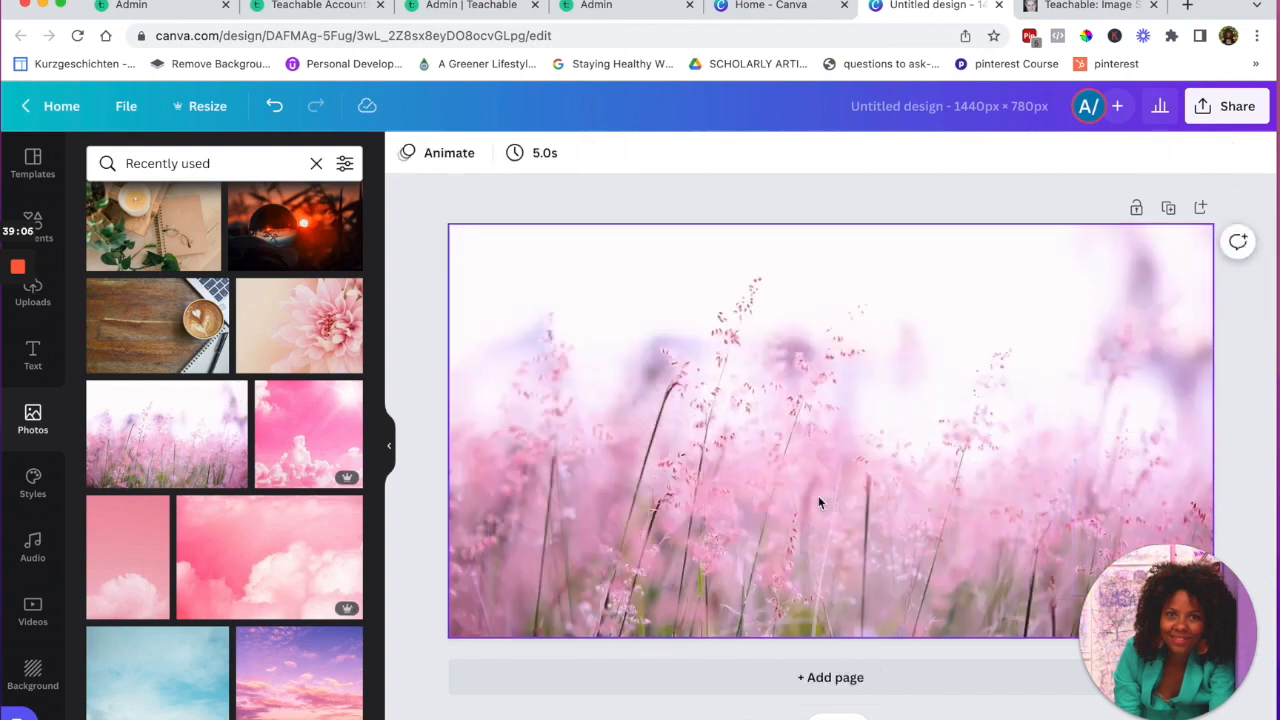
Try adjusting the transparency of the flower field photo
click(810, 468)
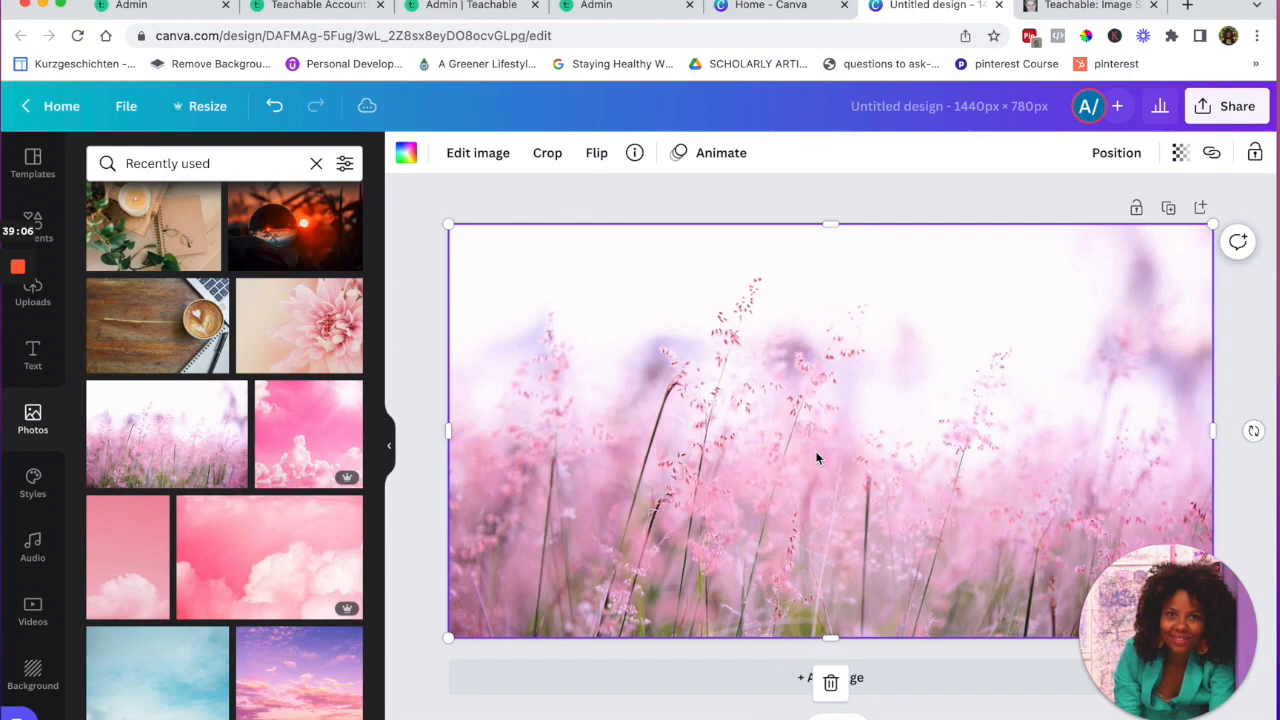
click(1180, 152)
drag(1175, 230, 1153, 244)
click(1144, 346)
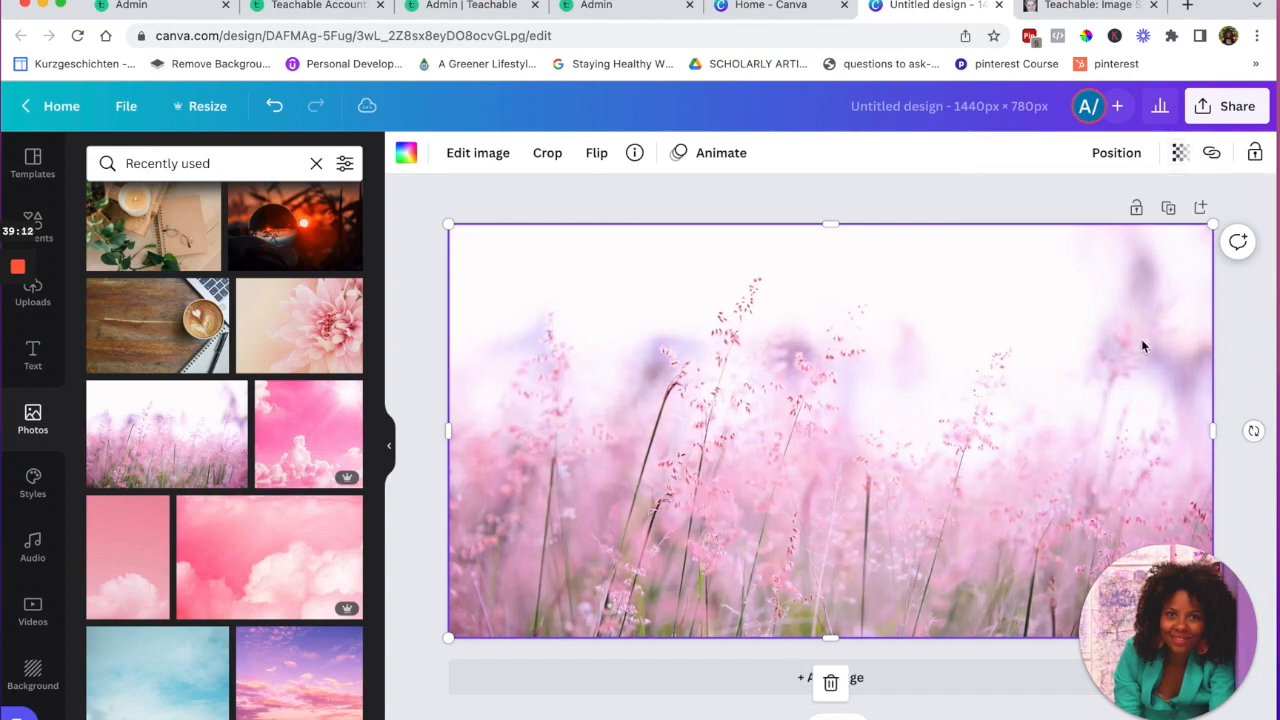
Title the design "teachable background image"
click(943, 110)
text(teac)
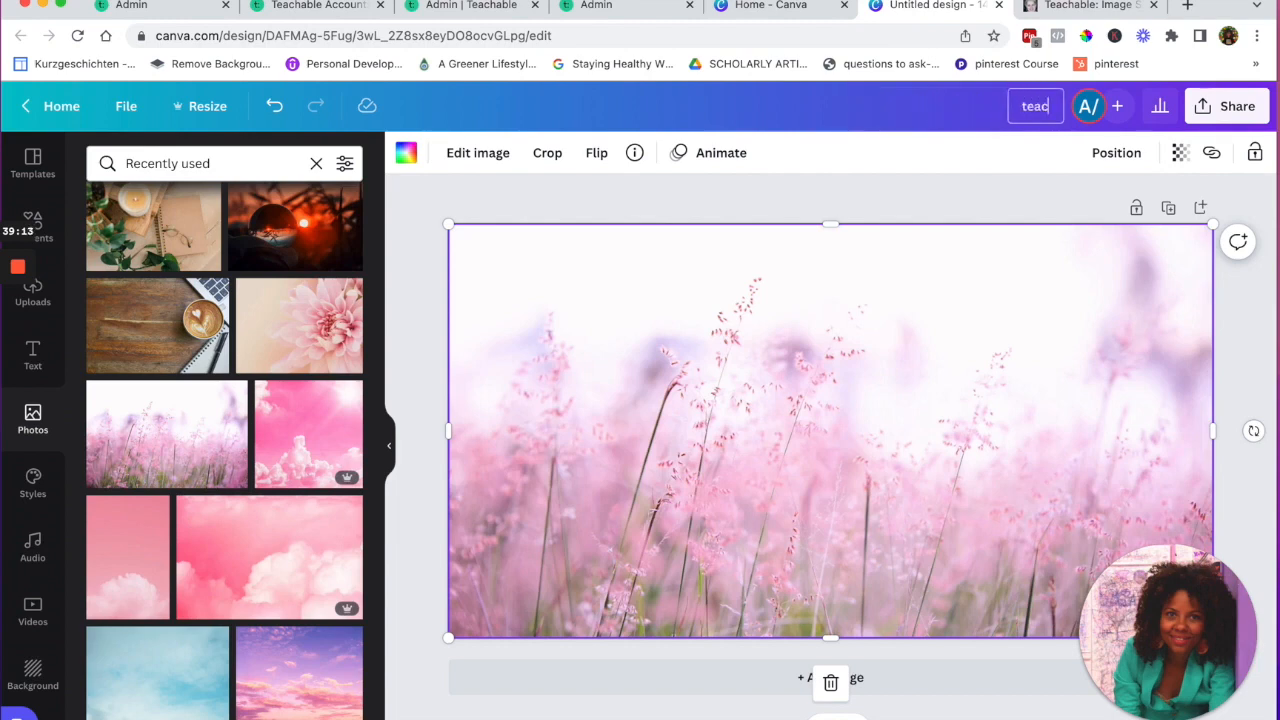
text(hable background image)
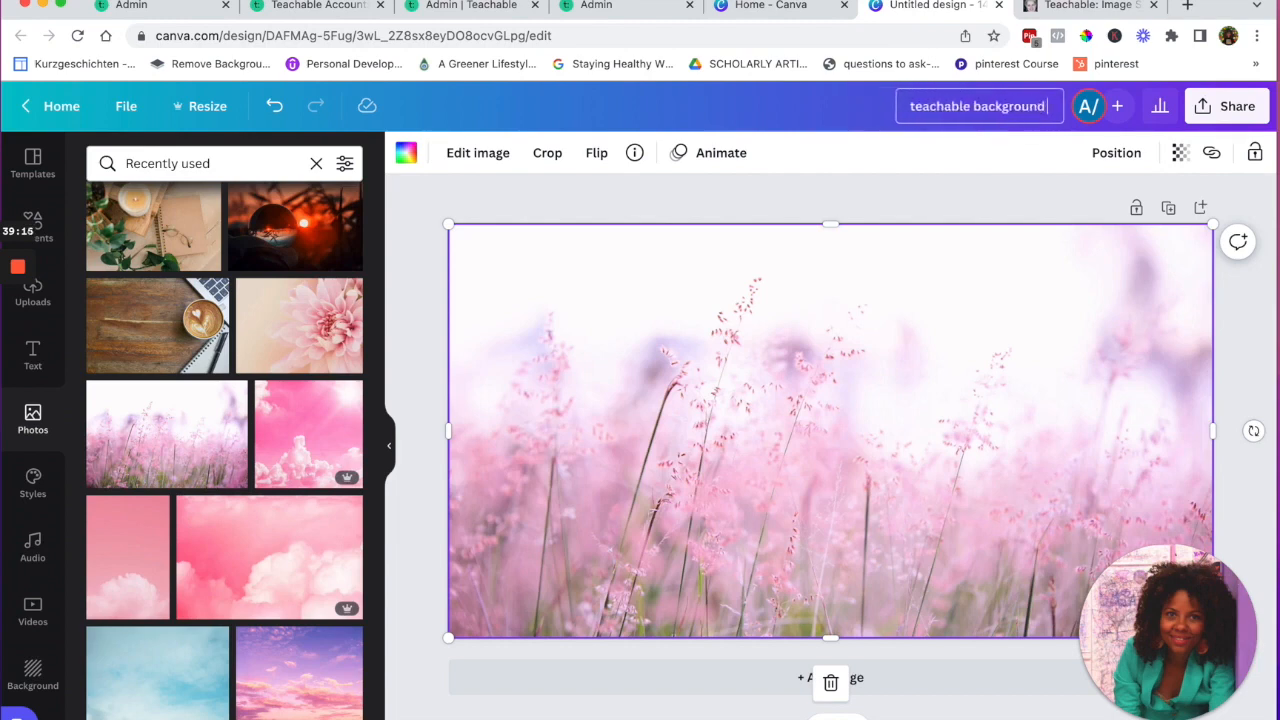
Download the design as a PNG and move teachable background image.png from the Downloads folder to the desktop
click(1203, 112)
click(986, 538)
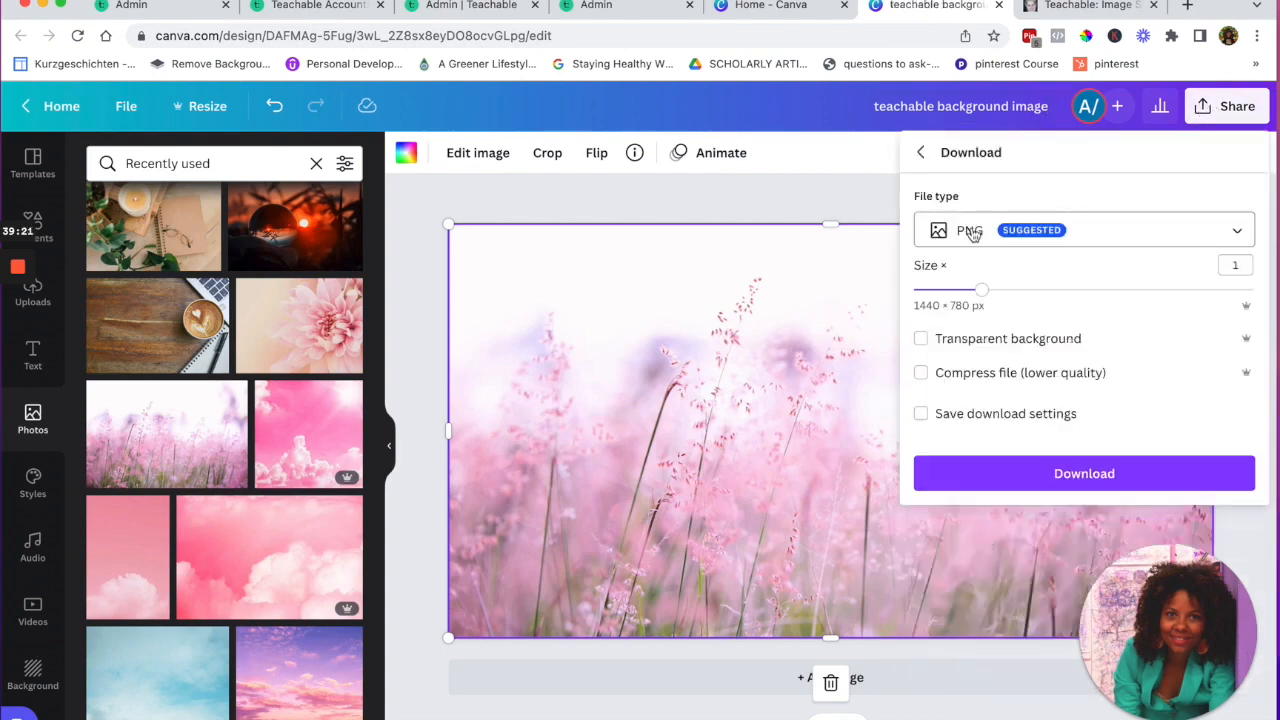
click(950, 107)
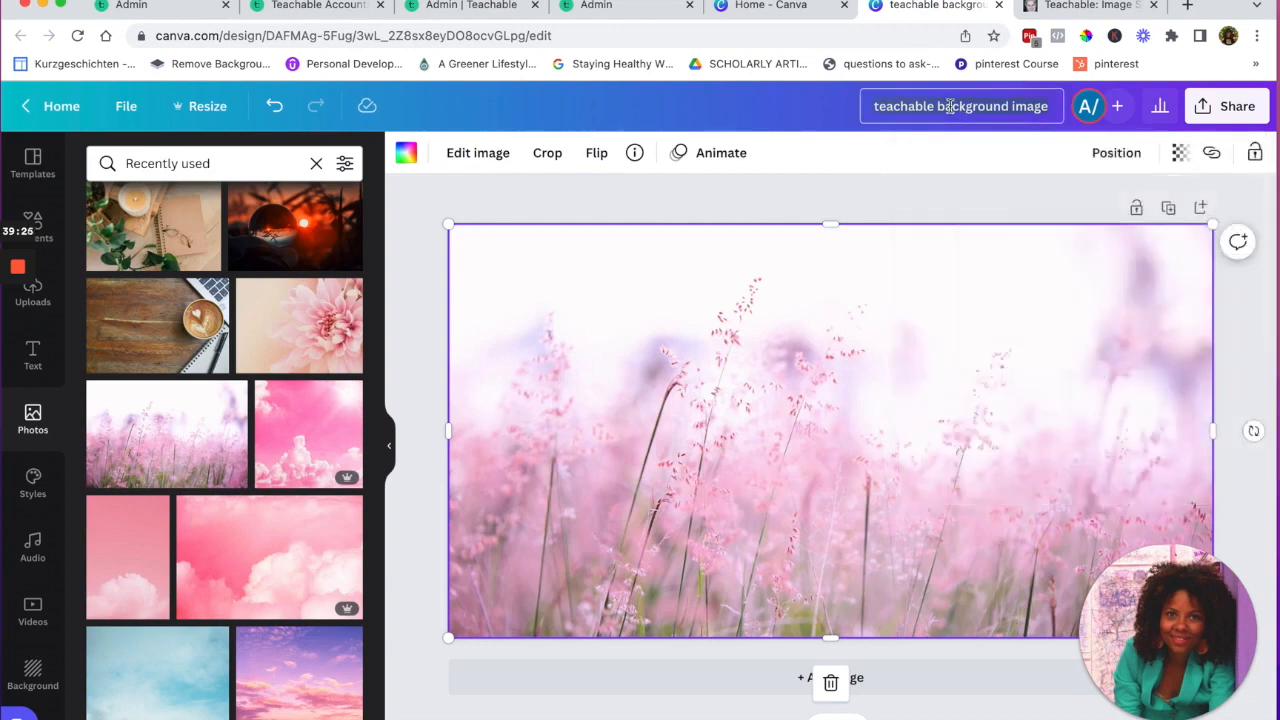
click(1225, 106)
click(986, 534)
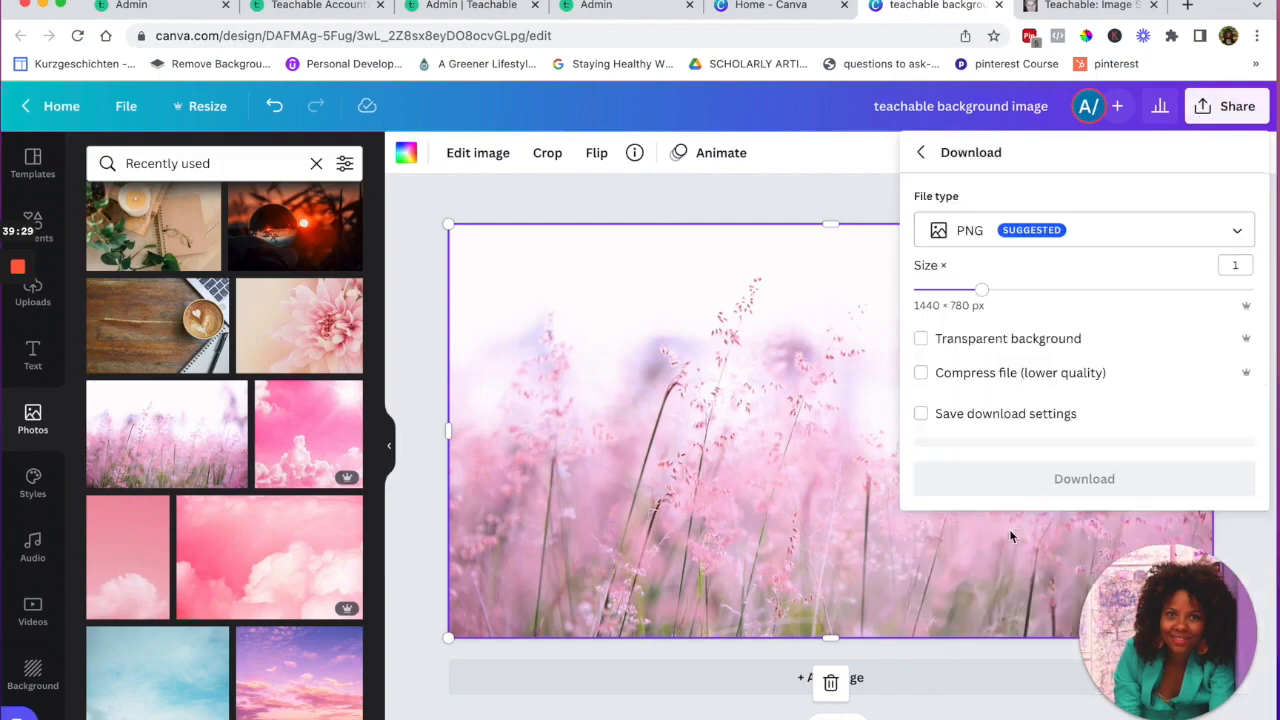
click(1084, 475)
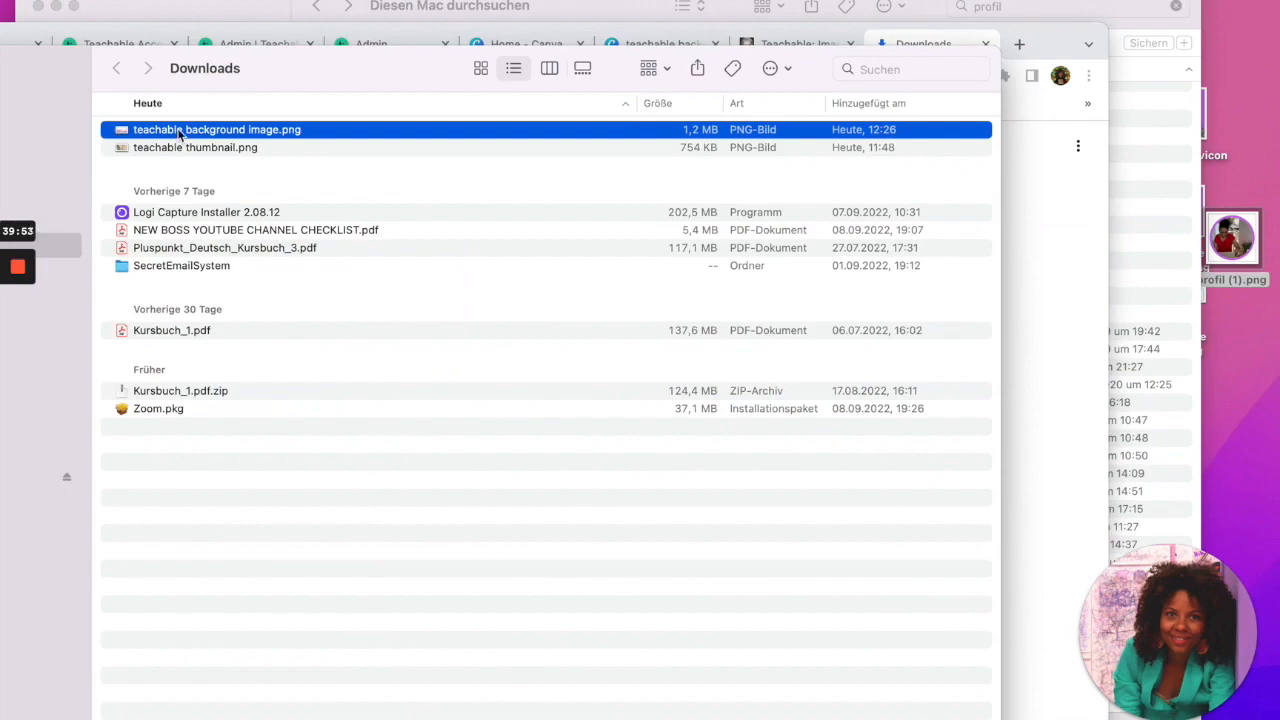
drag(180, 134, 1227, 318)
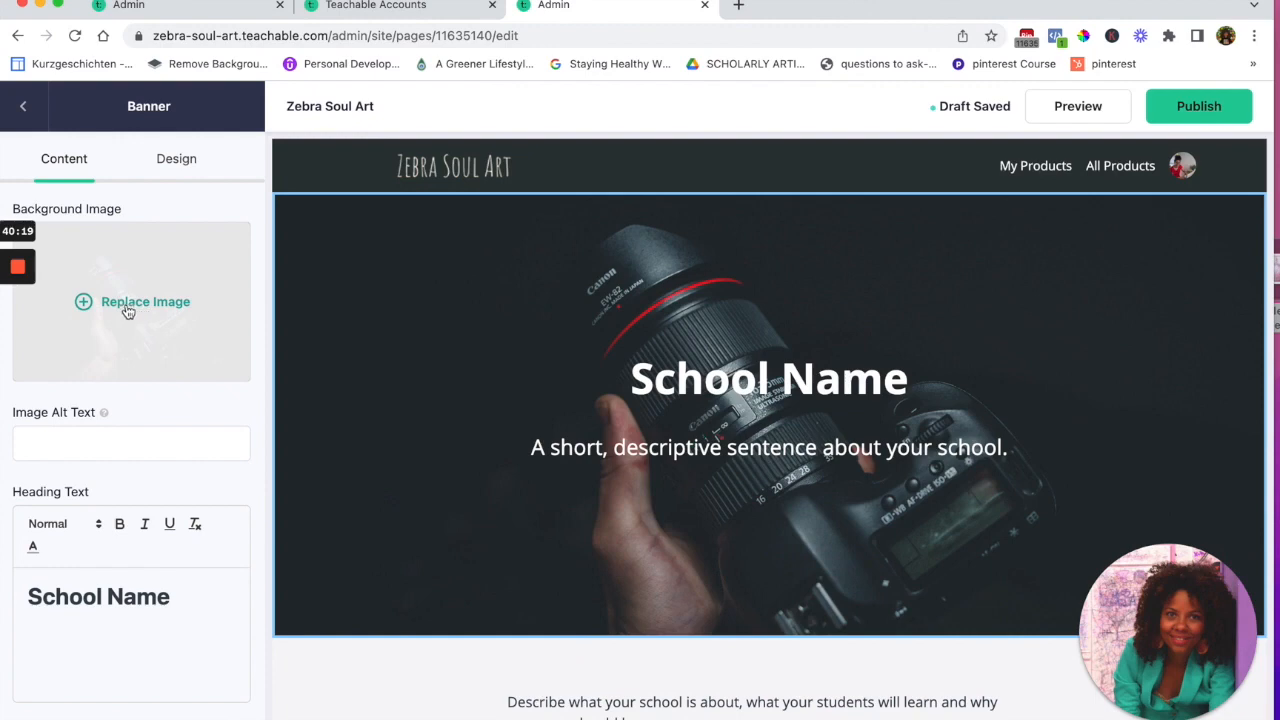
Back in Teachable, replace the banner's background image by uploading teachable background image.png from the desktop
click(128, 310)
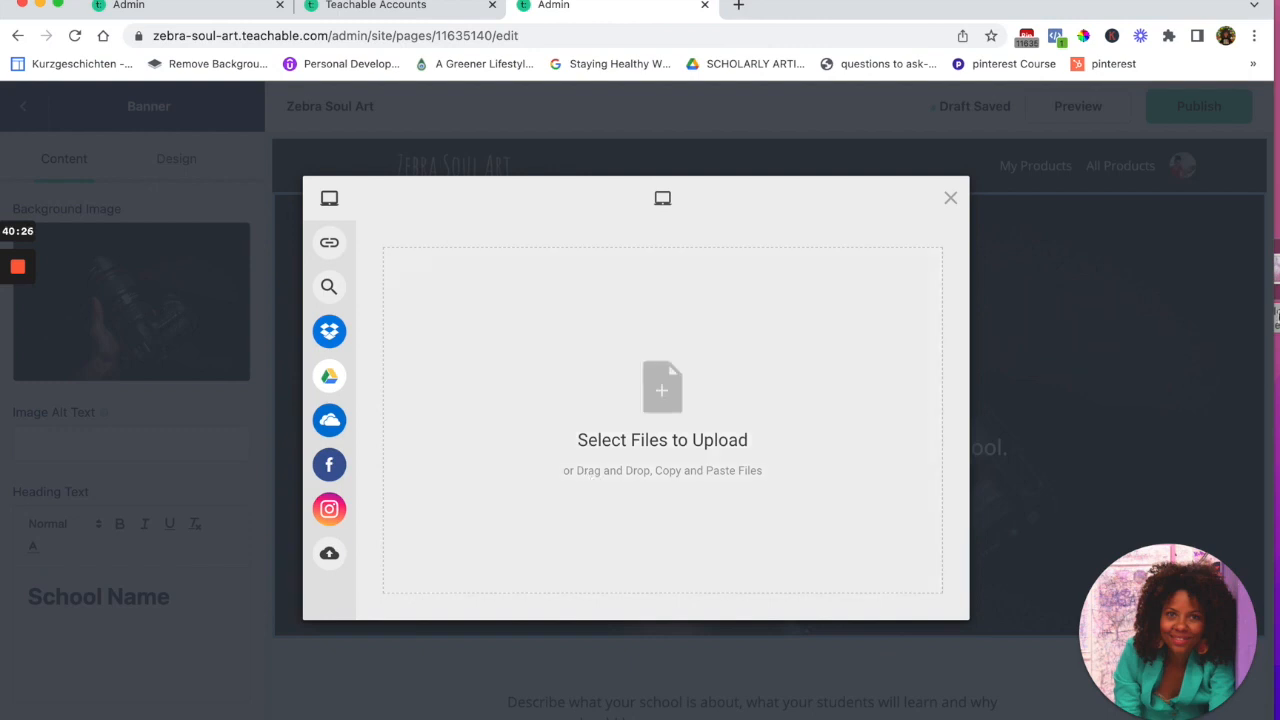
drag(1275, 313, 694, 424)
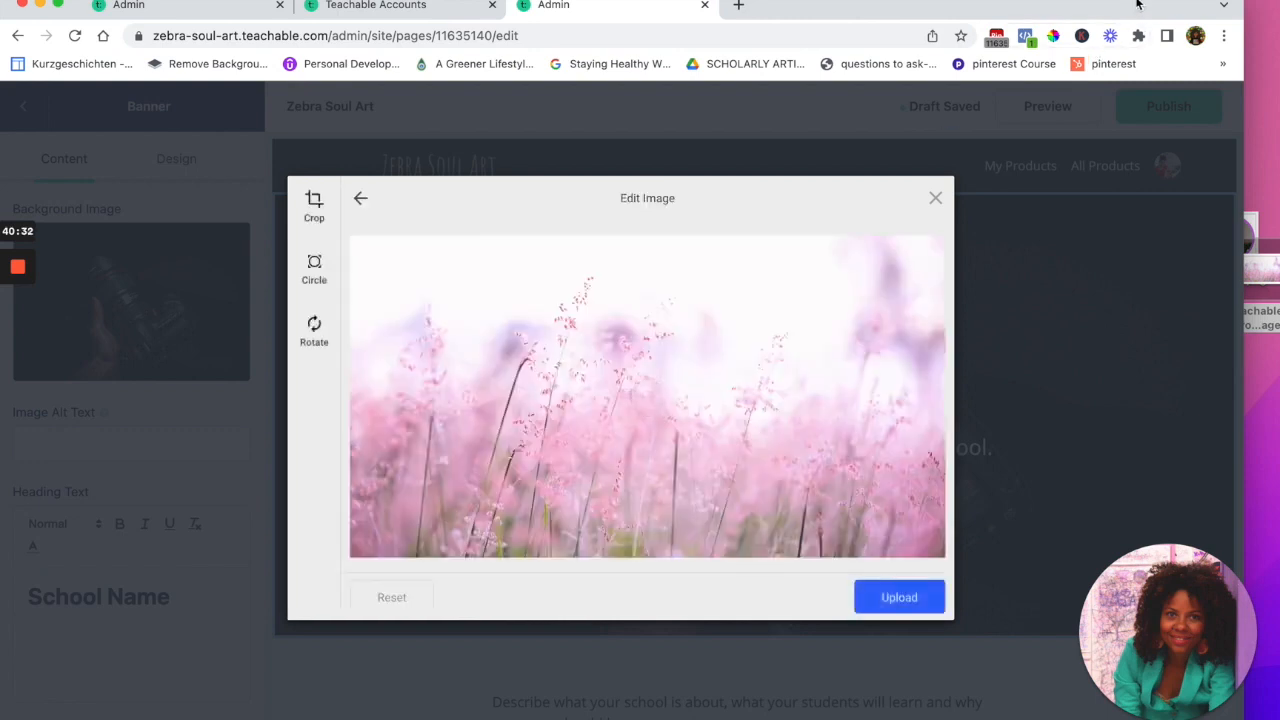
drag(1137, 6, 1172, 5)
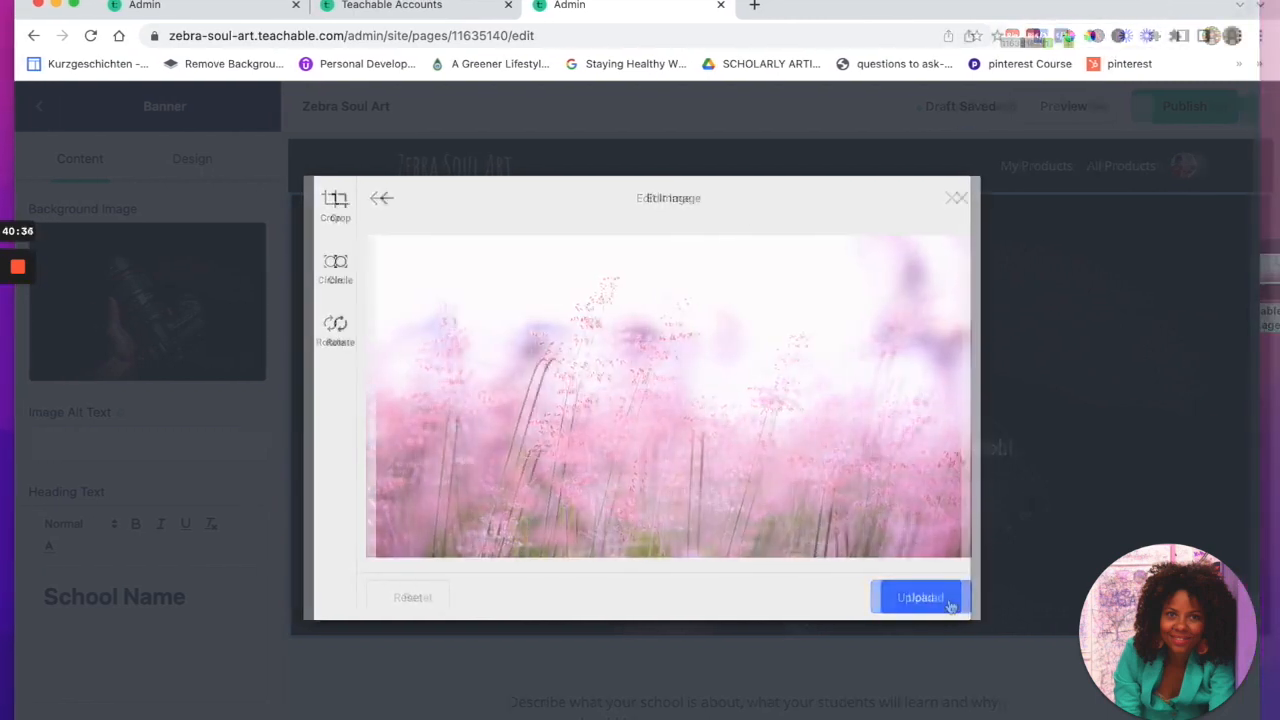
click(927, 599)
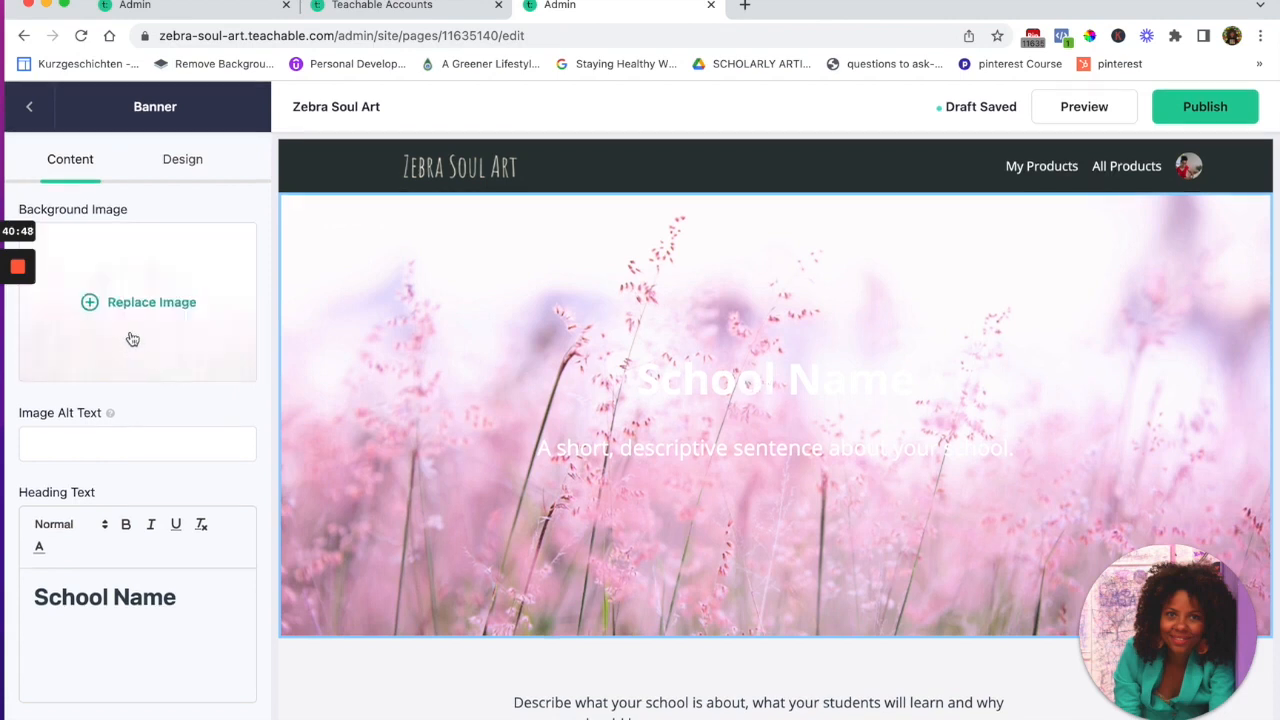
Set the banner image's alt text to "Background with pink flowers and feminine colors"
click(74, 440)
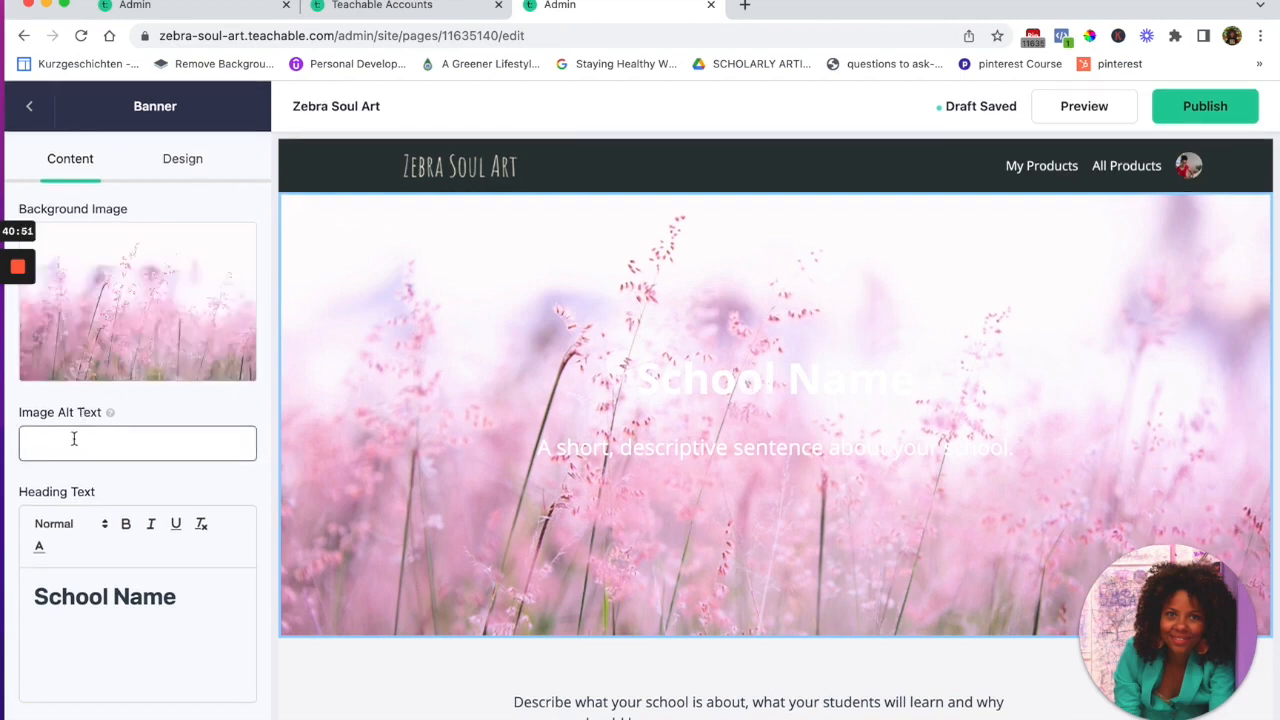
text(Background wi)
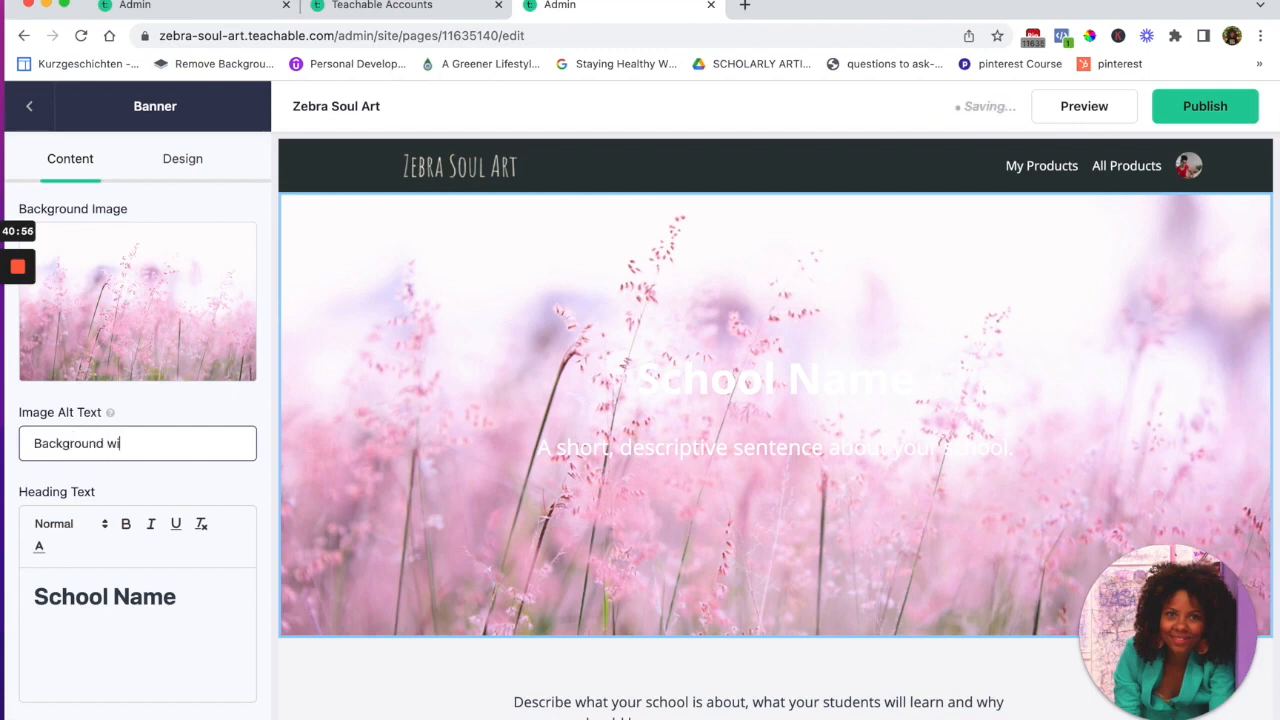
text(th pink flowers and)
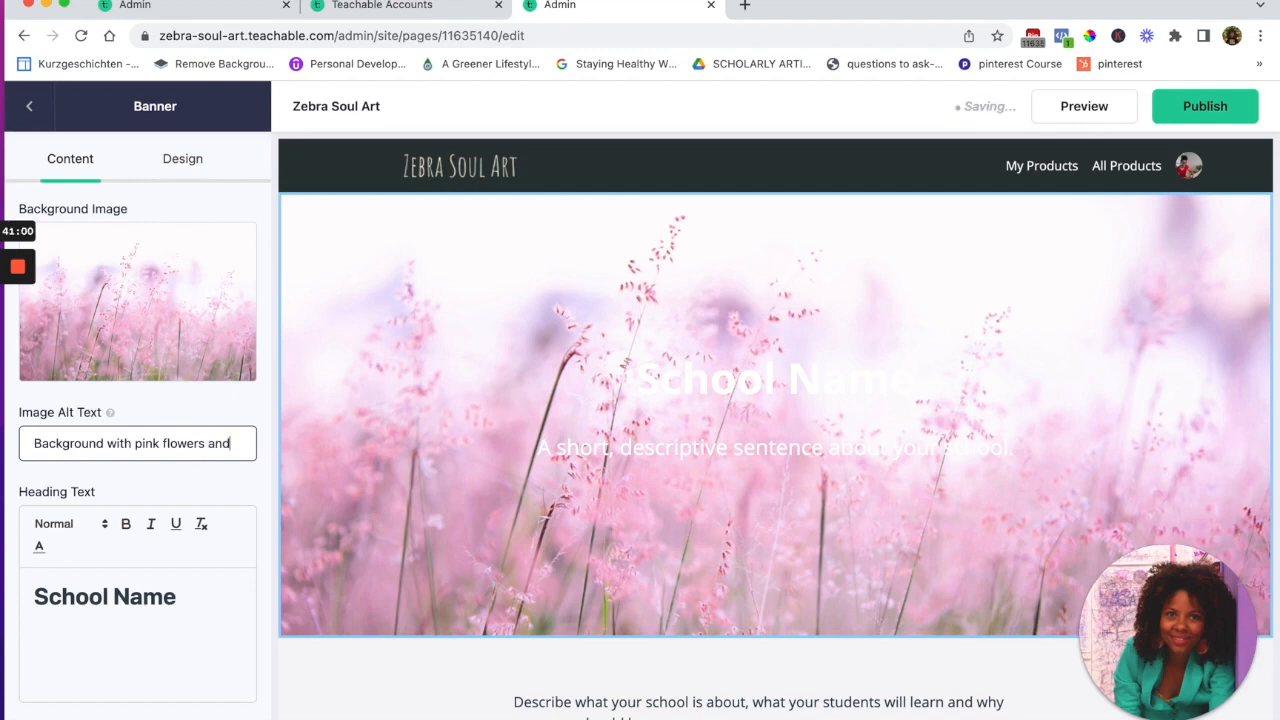
text( feminin)
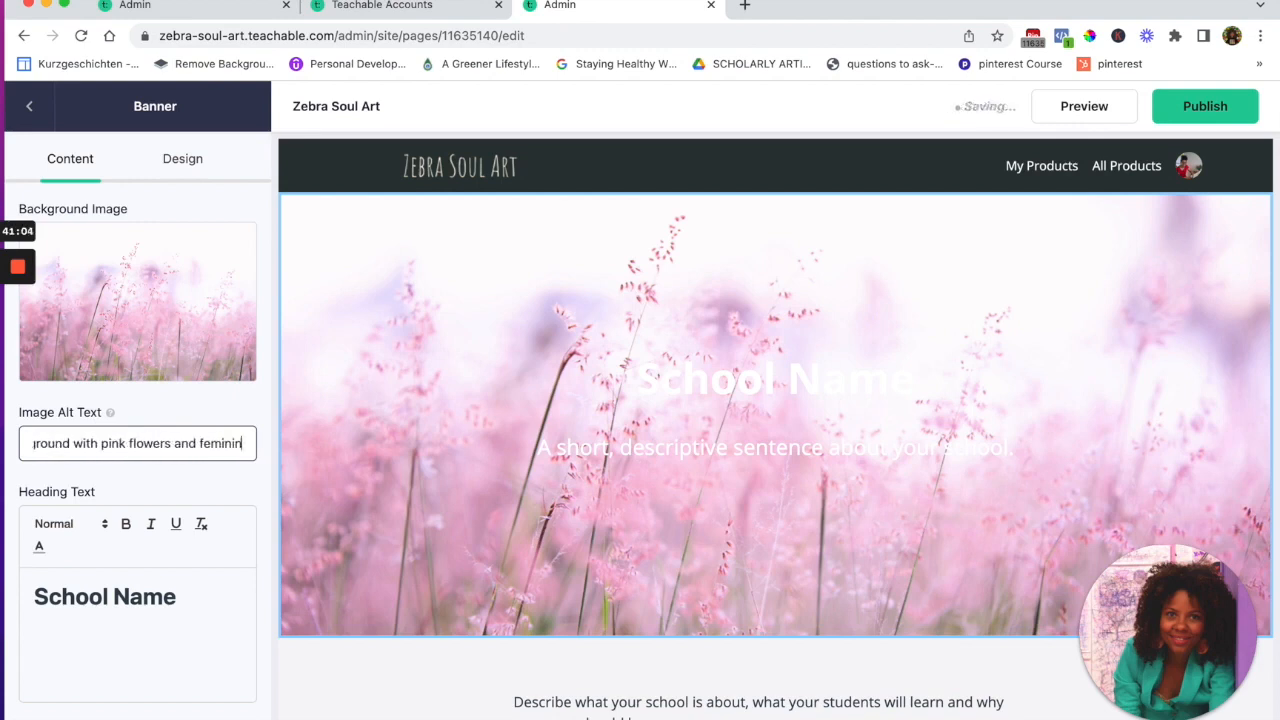
text(e colors)
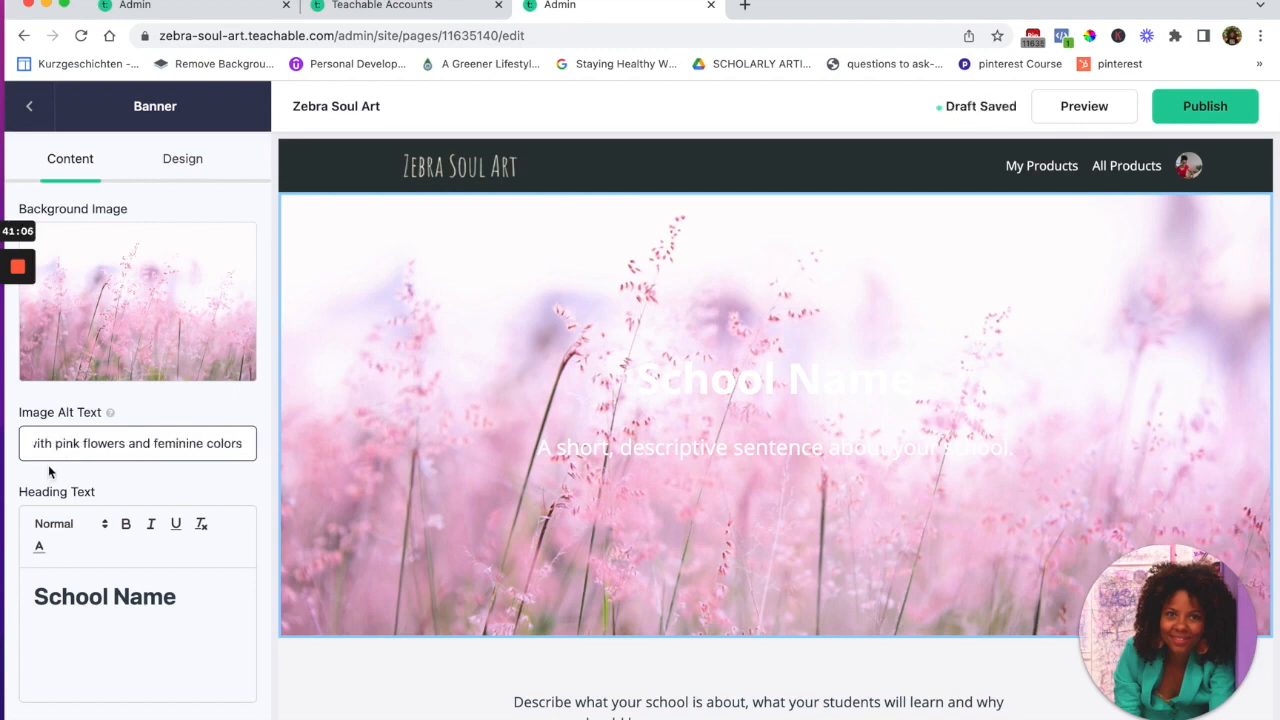
Replace the banner's placeholder heading text with "Zebra Soul Art"
scroll(50, 465, down, 1)
mouse_move(111, 396)
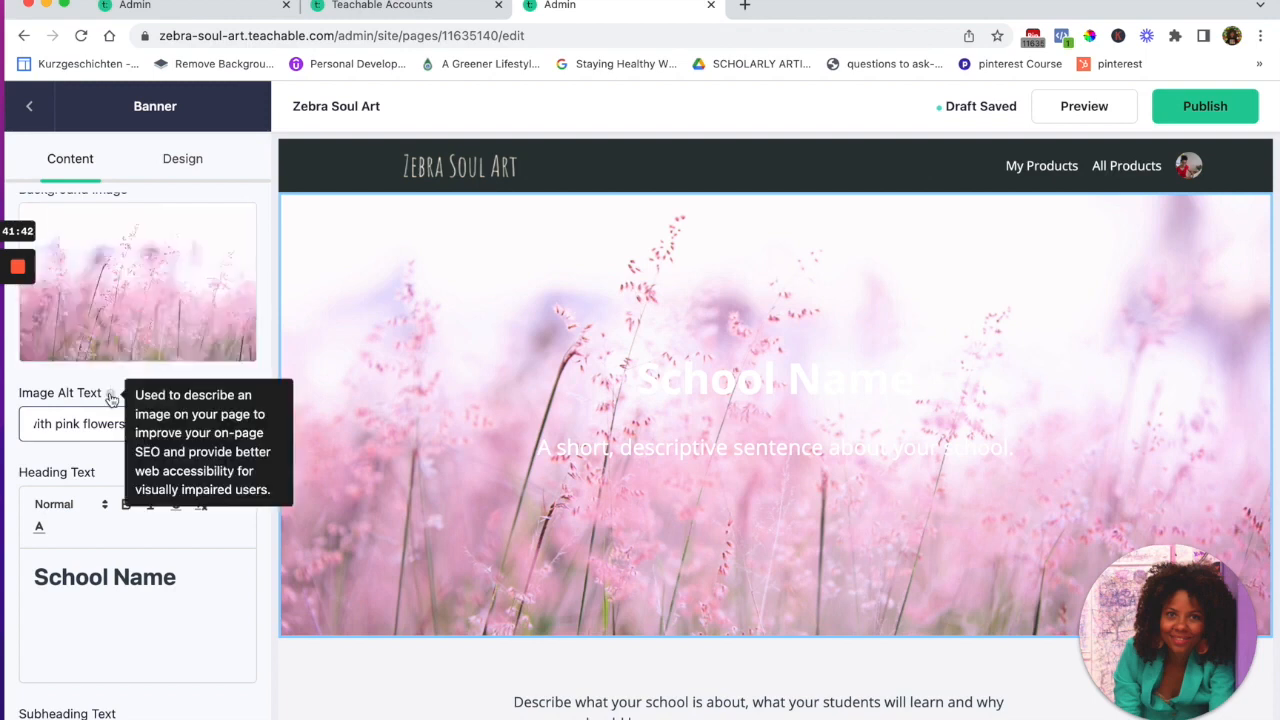
scroll(97, 452, down, 1)
drag(192, 511, 8, 500)
text(Zebra S)
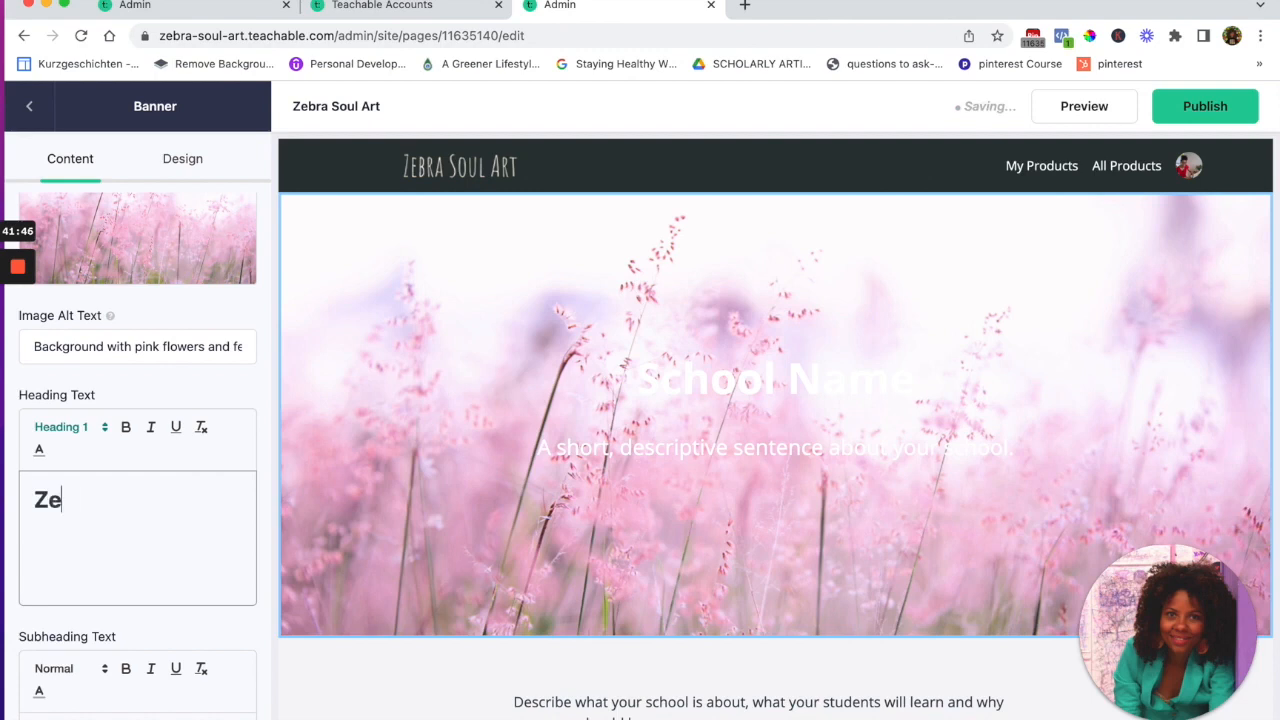
text(oul Art)
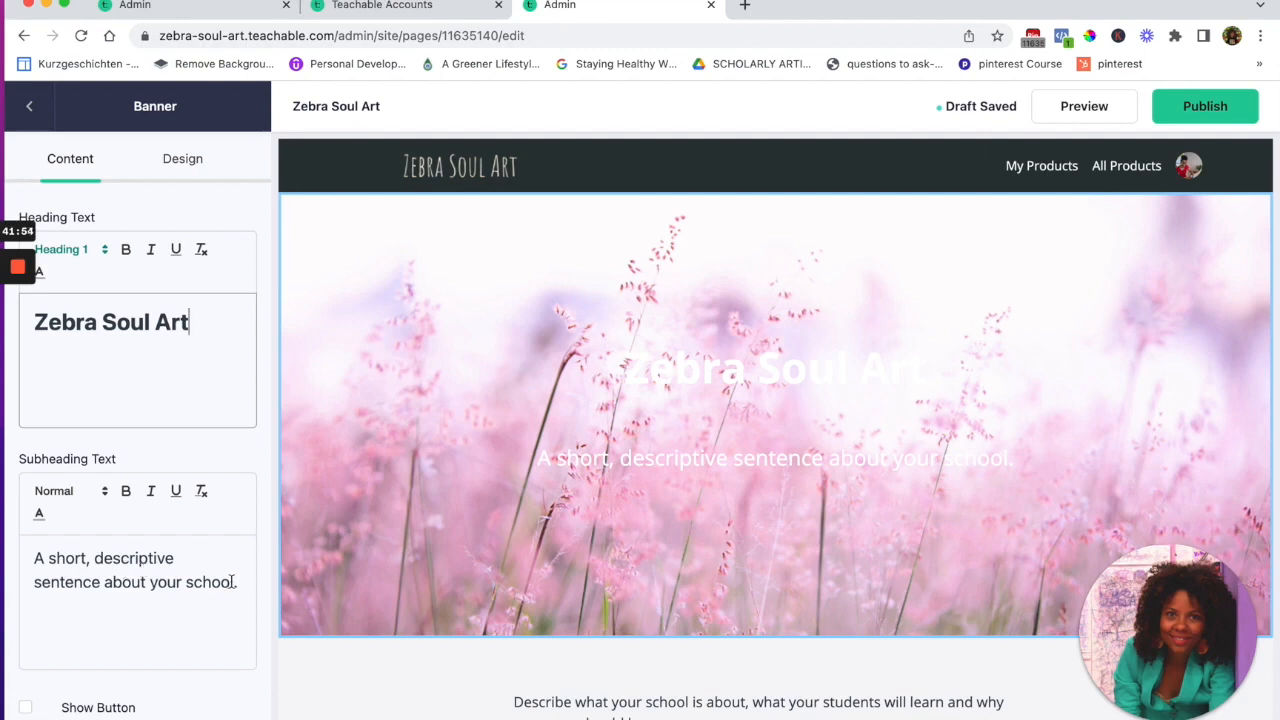
Replace the banner's subheading with "Helping you unleash your true authentic self and express yourself fully."
drag(242, 585, 32, 557)
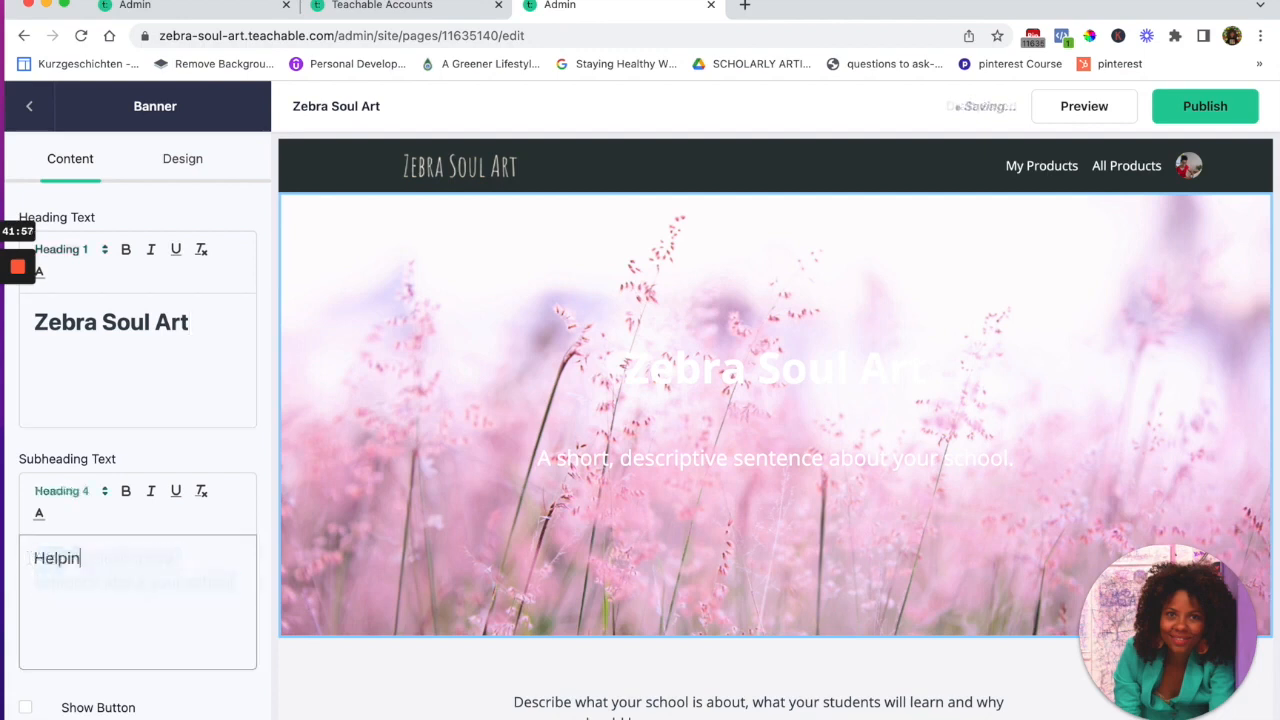
text(g you unle)
key(BackSpace)
text(leash)
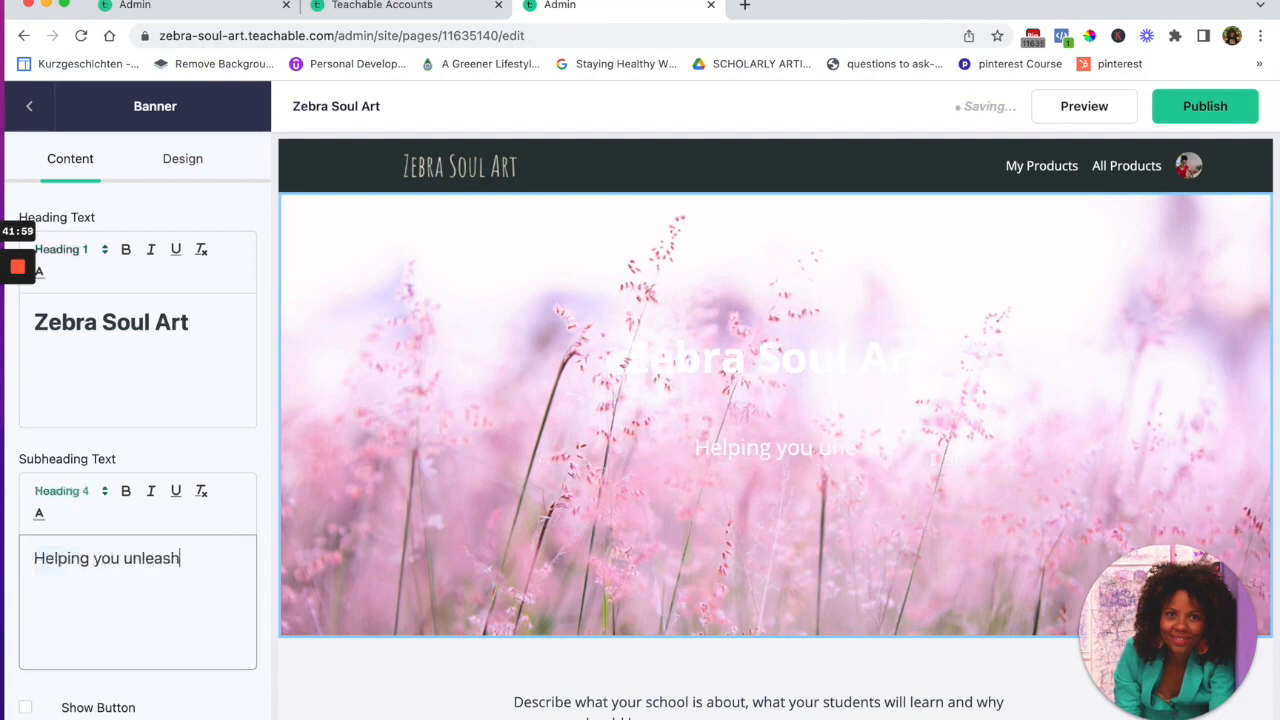
text( your true authentic)
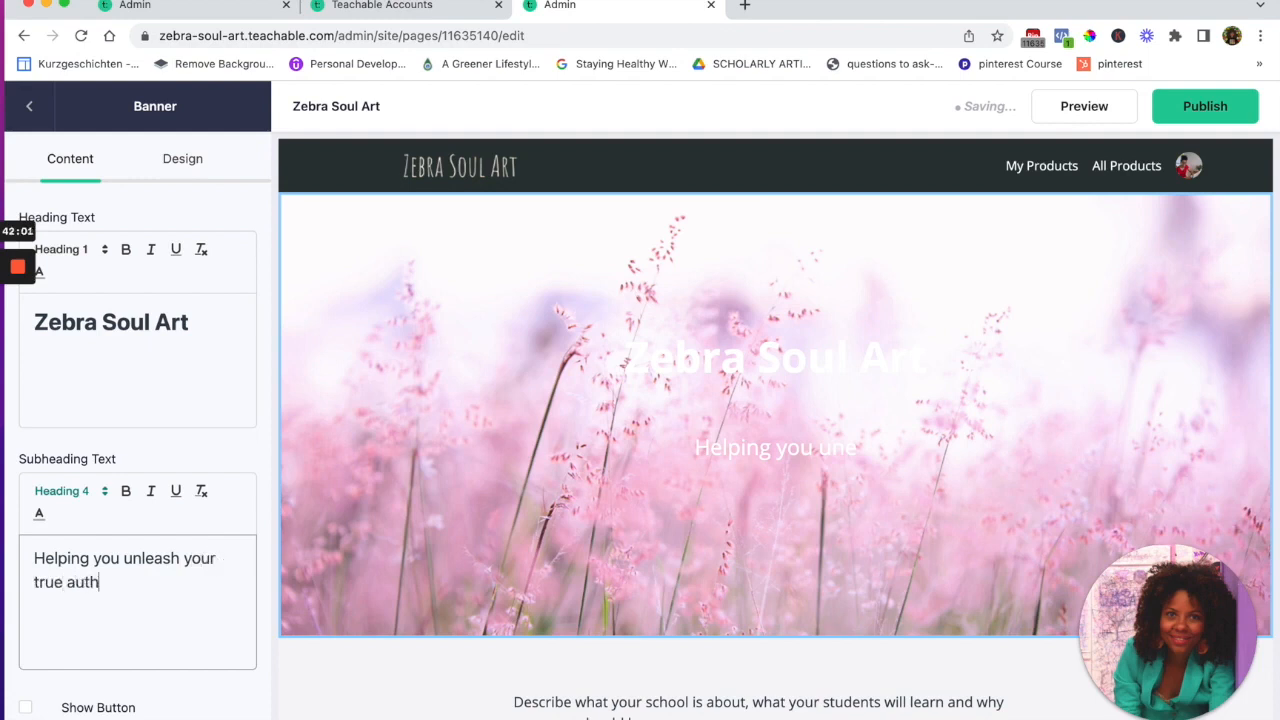
text( self and express yourself fully.)
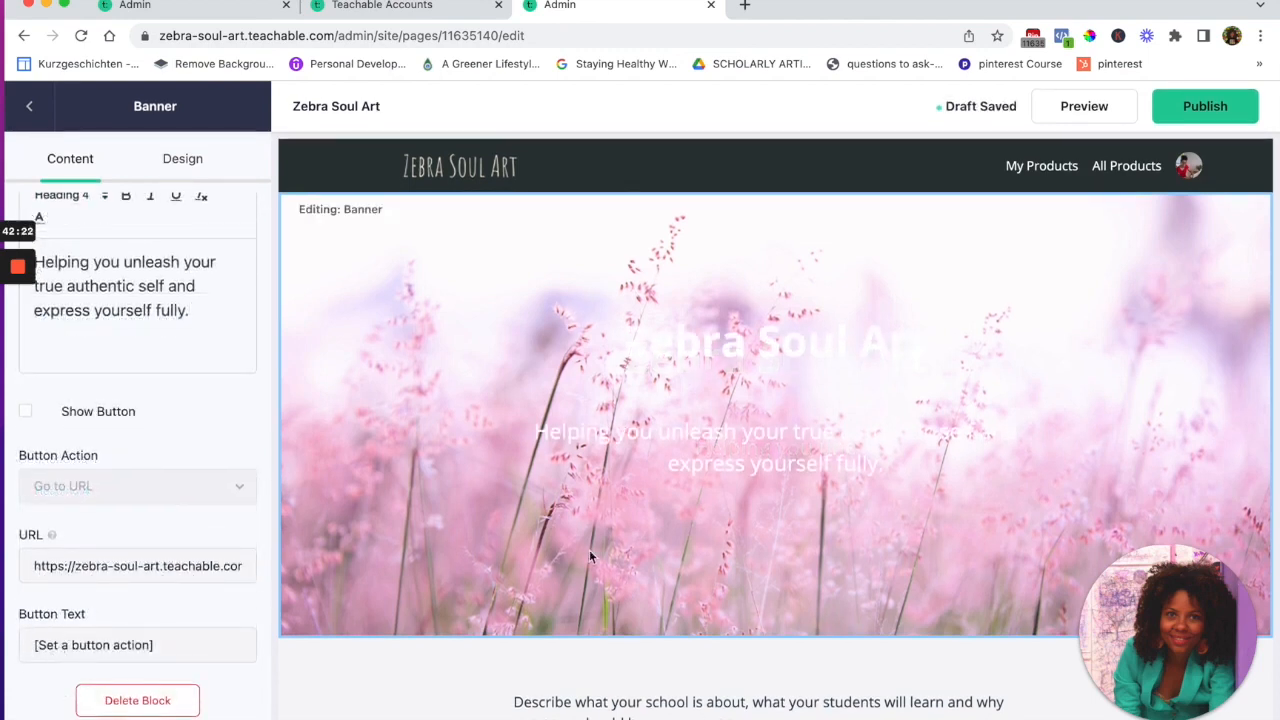
Show a call-to-action button on the banner
scroll(589, 549, down, 2)
scroll(589, 549, up, 2)
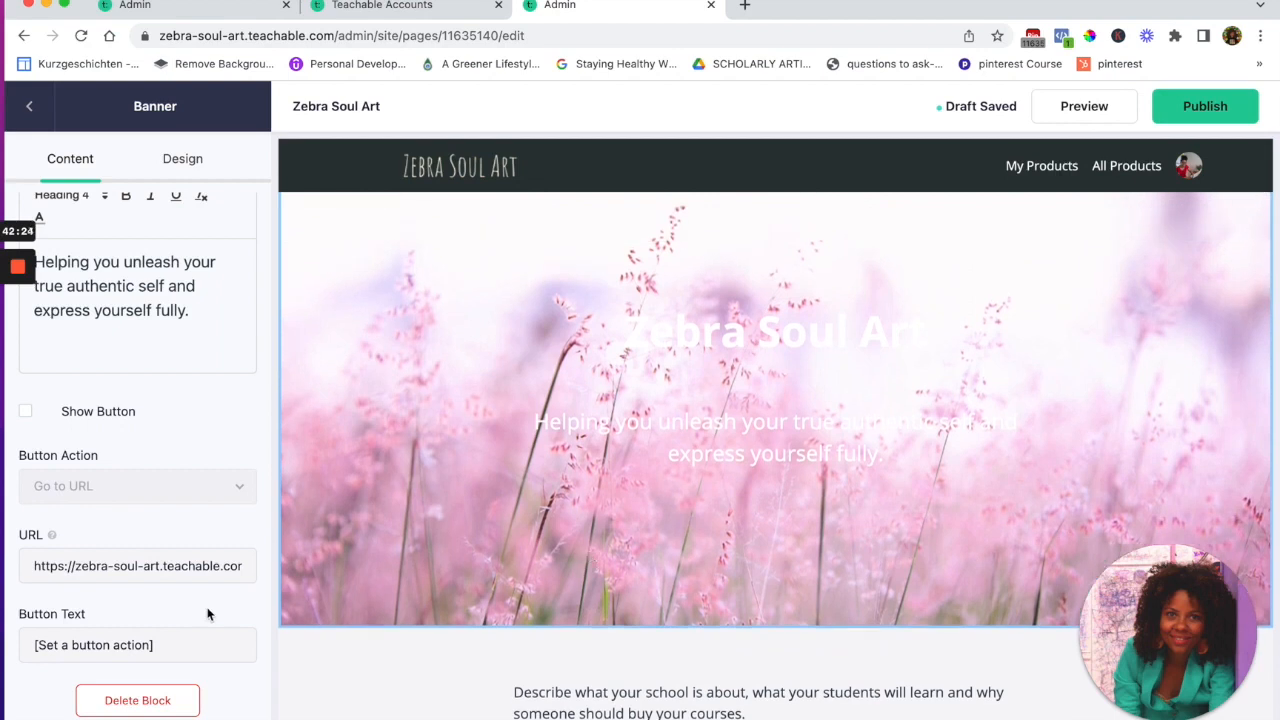
triple_click(53, 649)
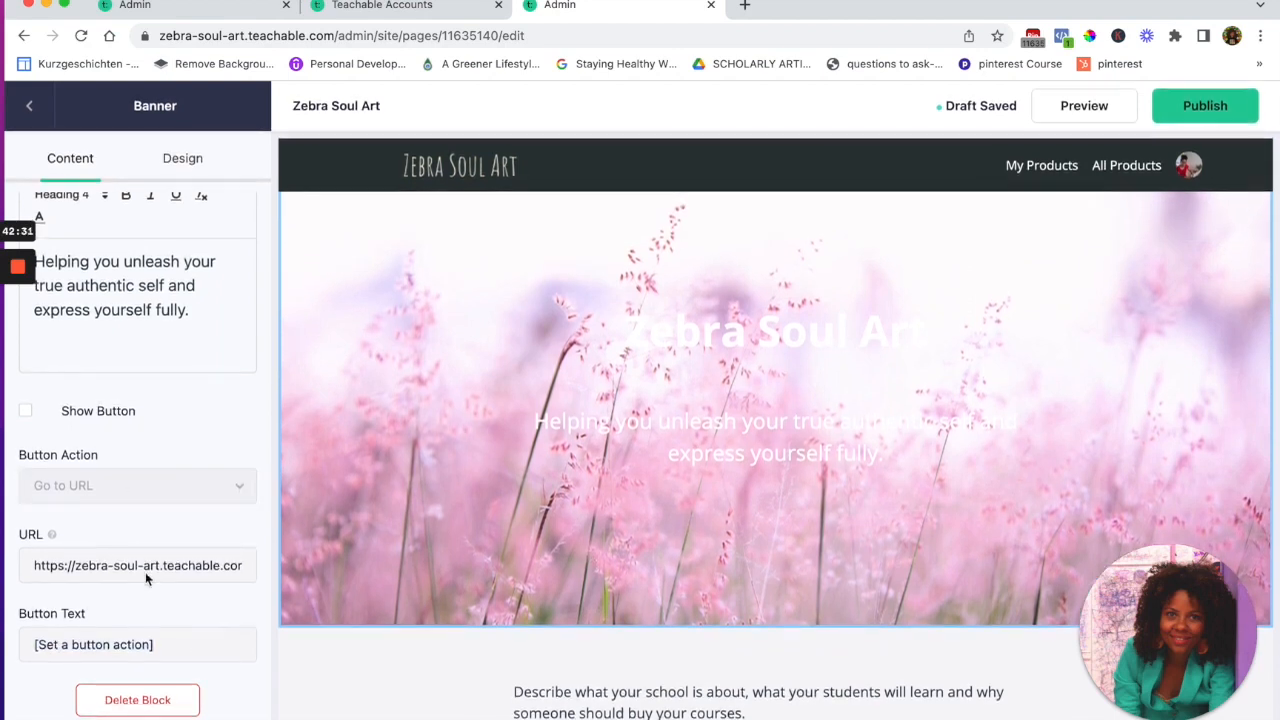
scroll(60, 646, up, 4)
click(28, 647)
scroll(84, 559, down, 1)
scroll(84, 559, down, 4)
Set the banner button's text to "Click here to enroll"
double_click(88, 645)
triple_click(81, 644)
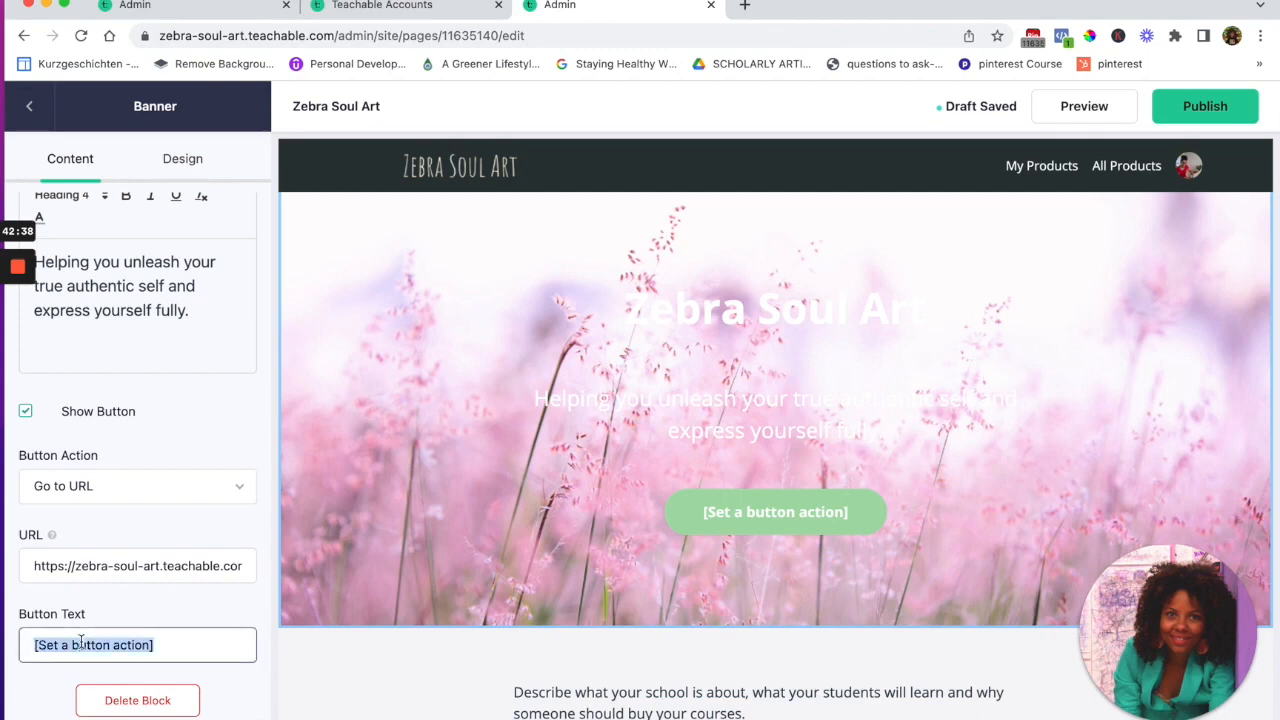
text(Cli)
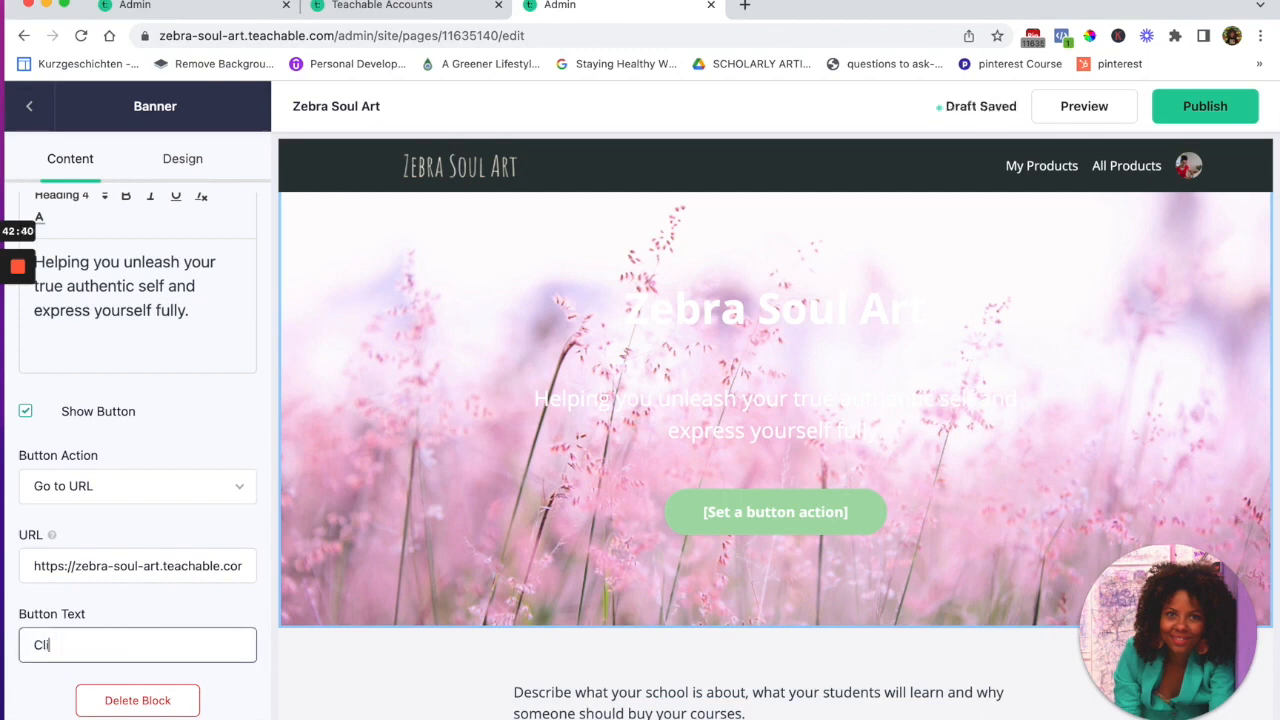
text(Cl)
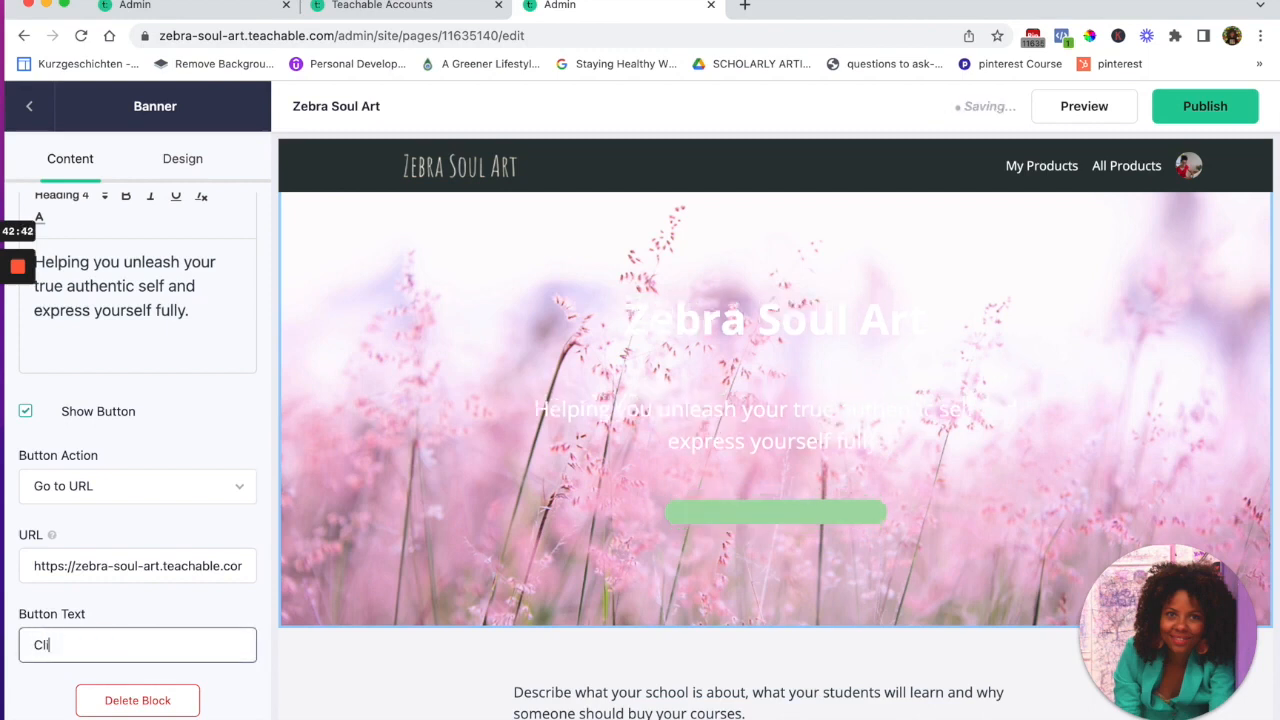
text(ick here to enroll)
Replace the banner button's text with "Yes! I need this course!"
drag(165, 645, 12, 632)
text(Y)
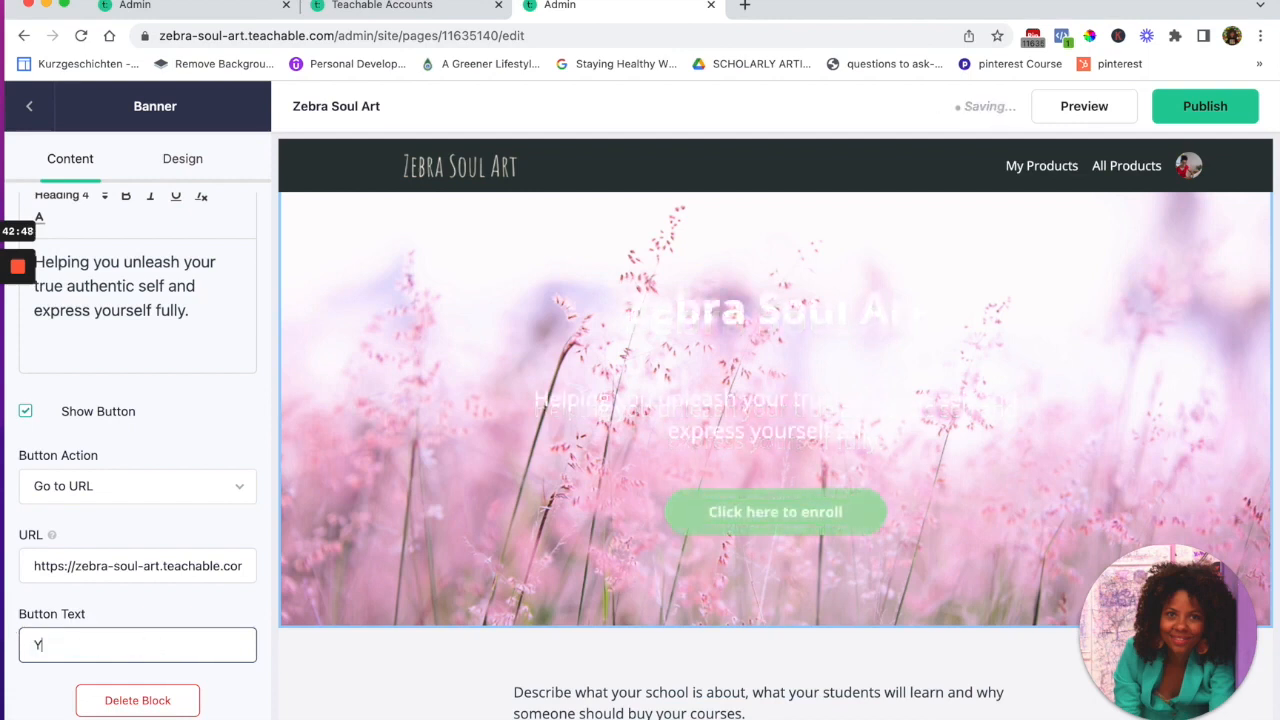
text(es!)
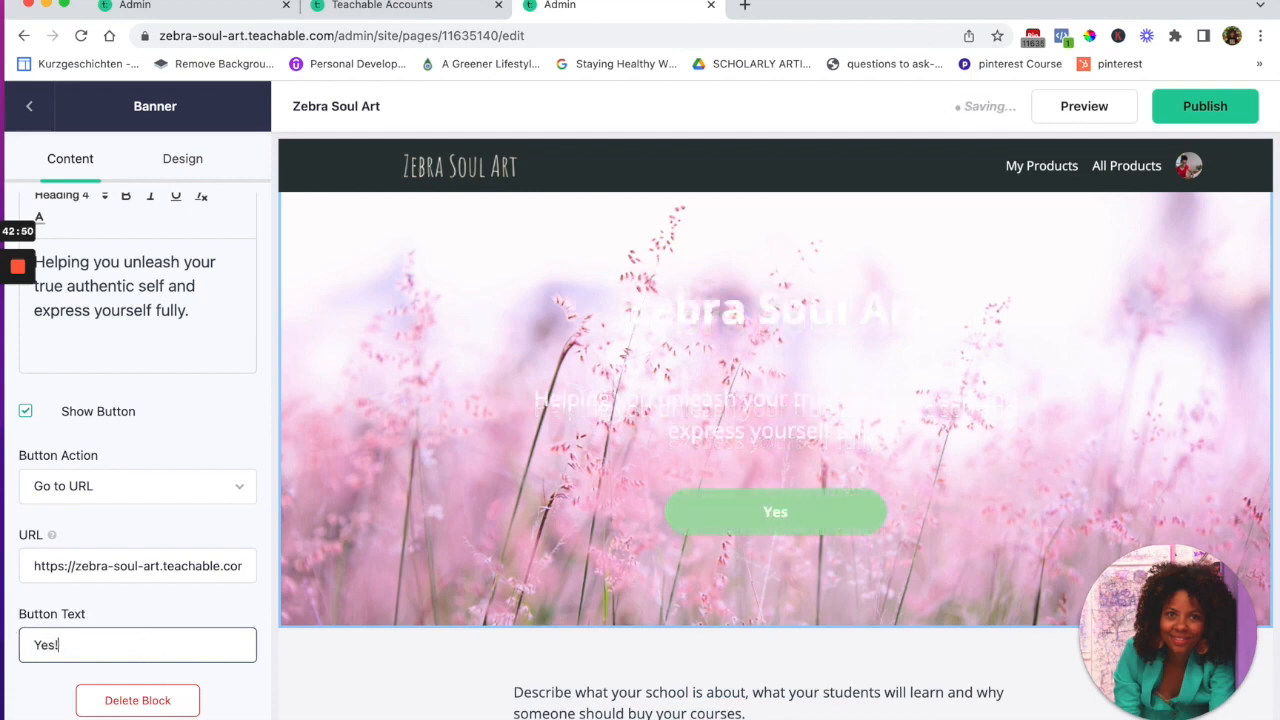
text( I need this course!)
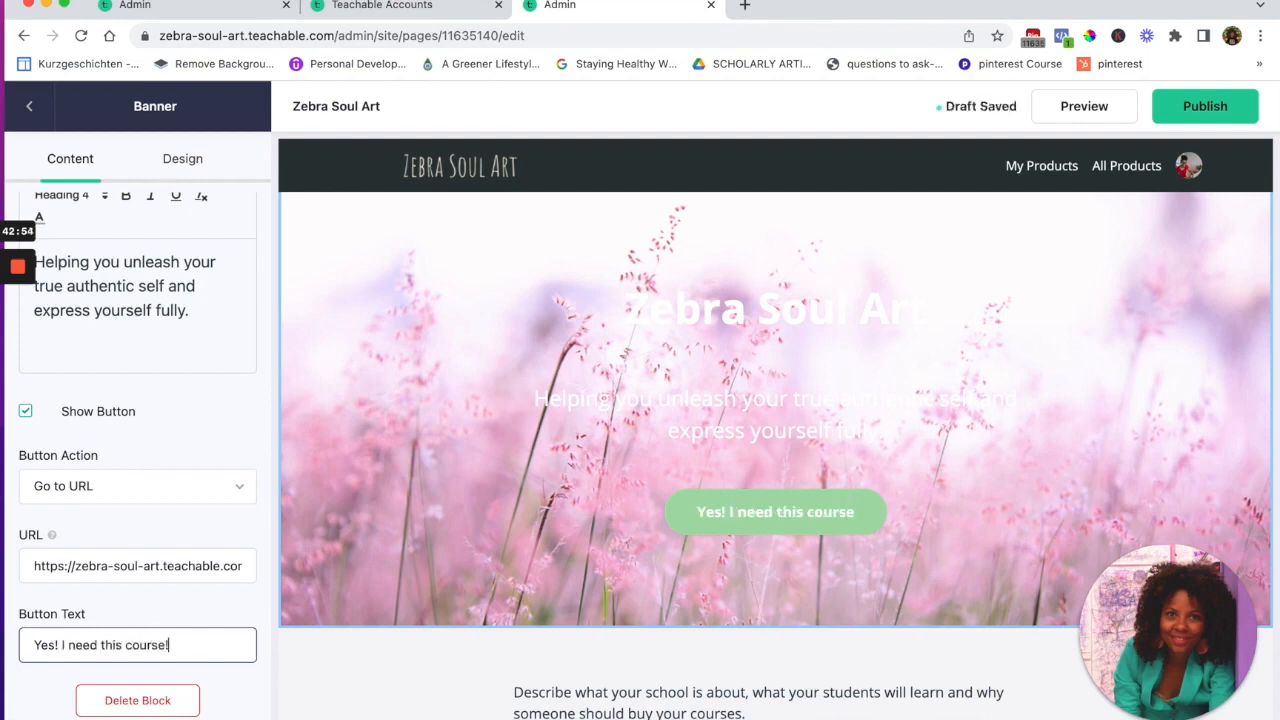
In the banner's design settings, change the block's background color to #2C2C30
scroll(150, 500, up, 5)
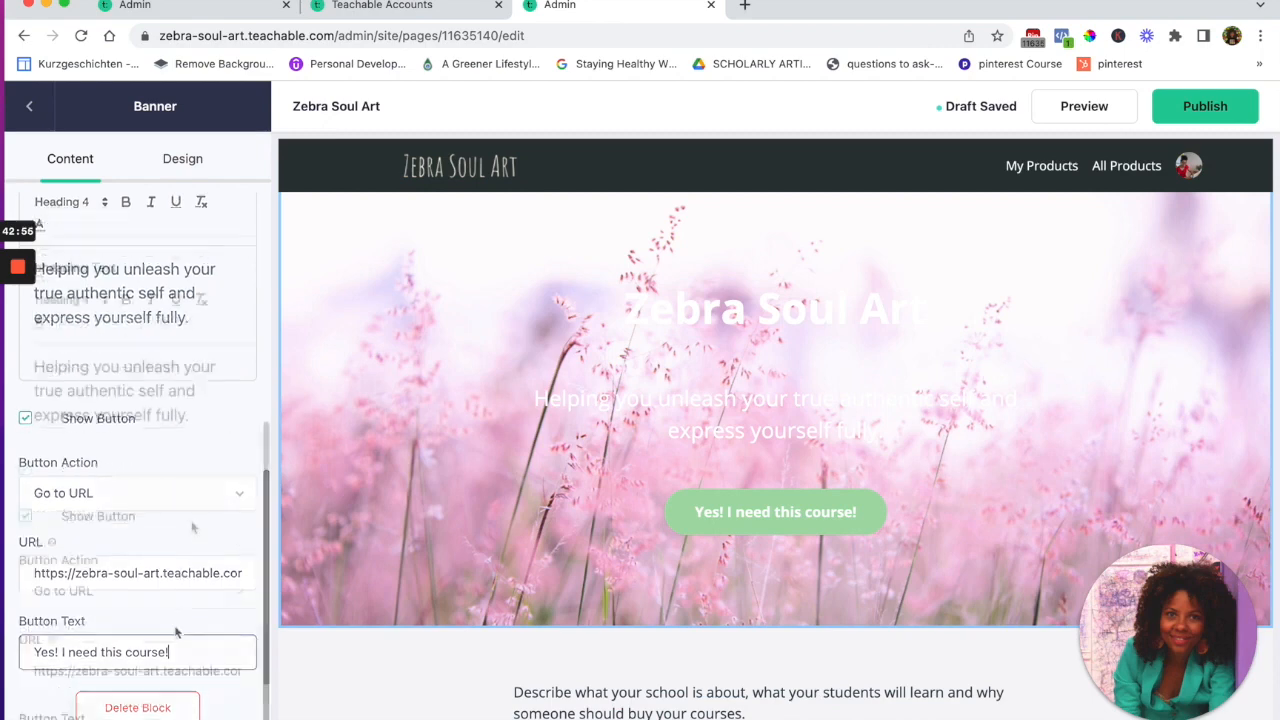
click(190, 160)
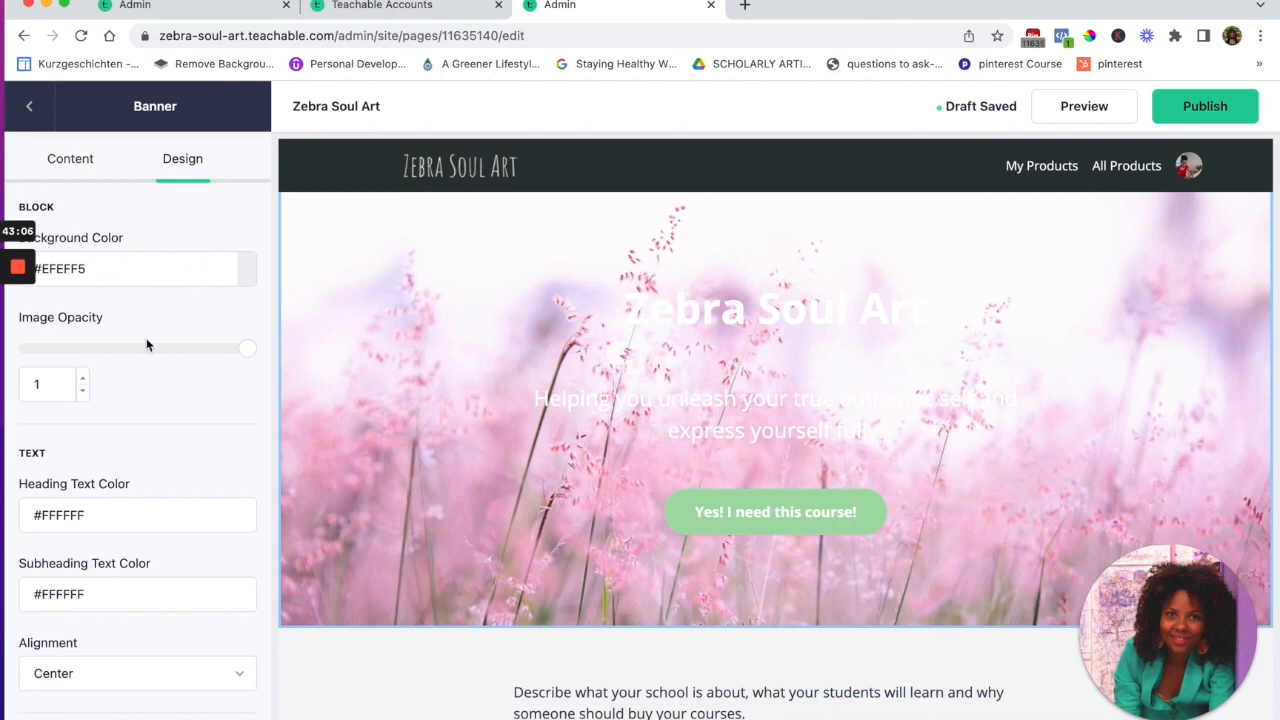
click(143, 270)
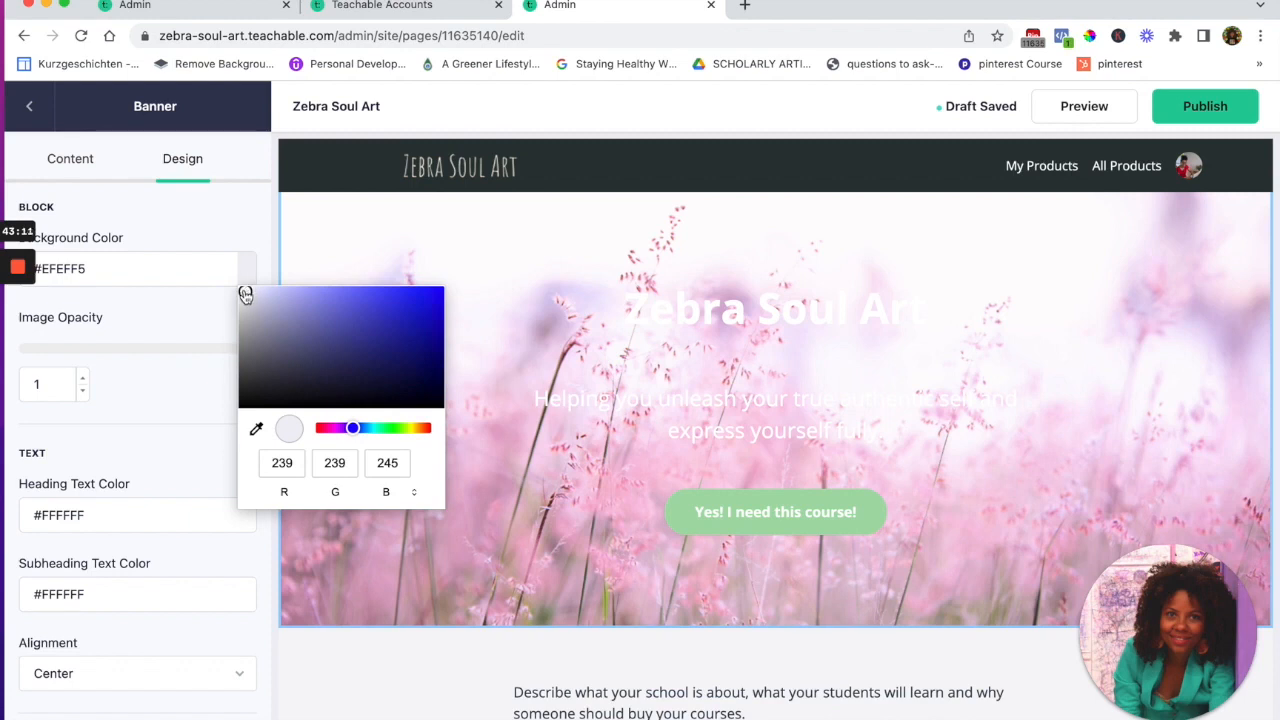
click(245, 295)
drag(245, 295, 259, 391)
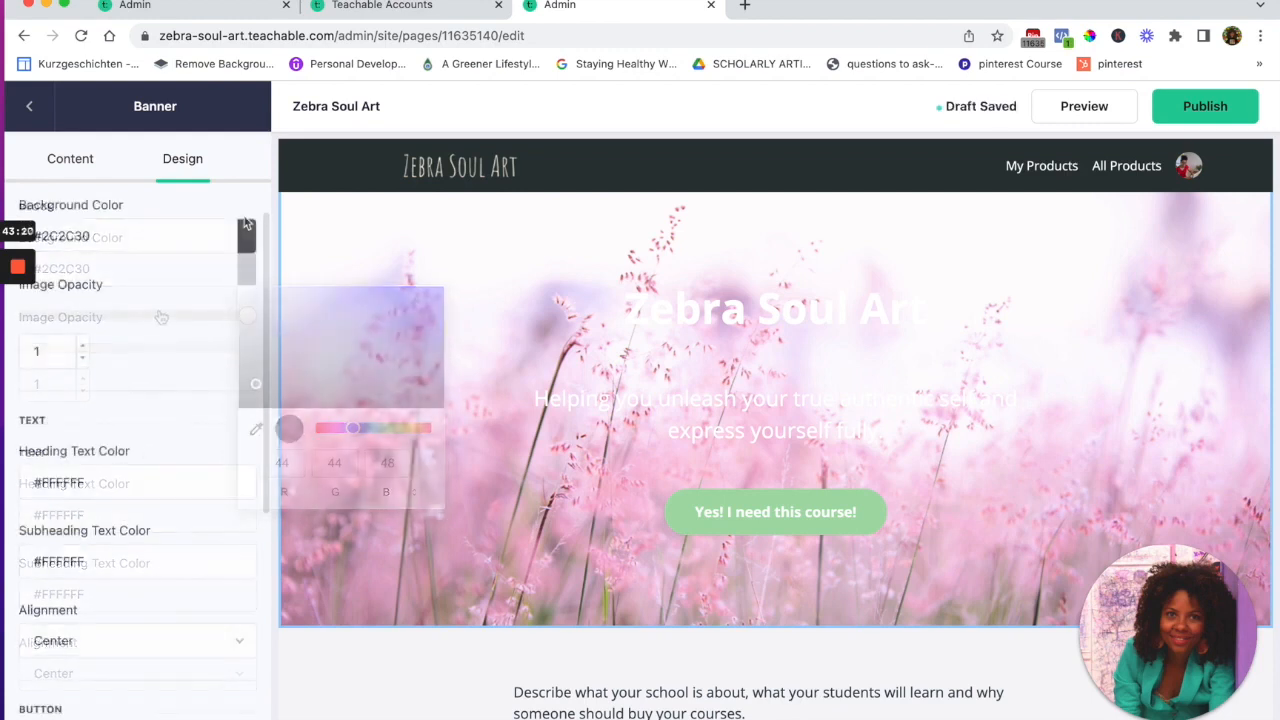
click(248, 242)
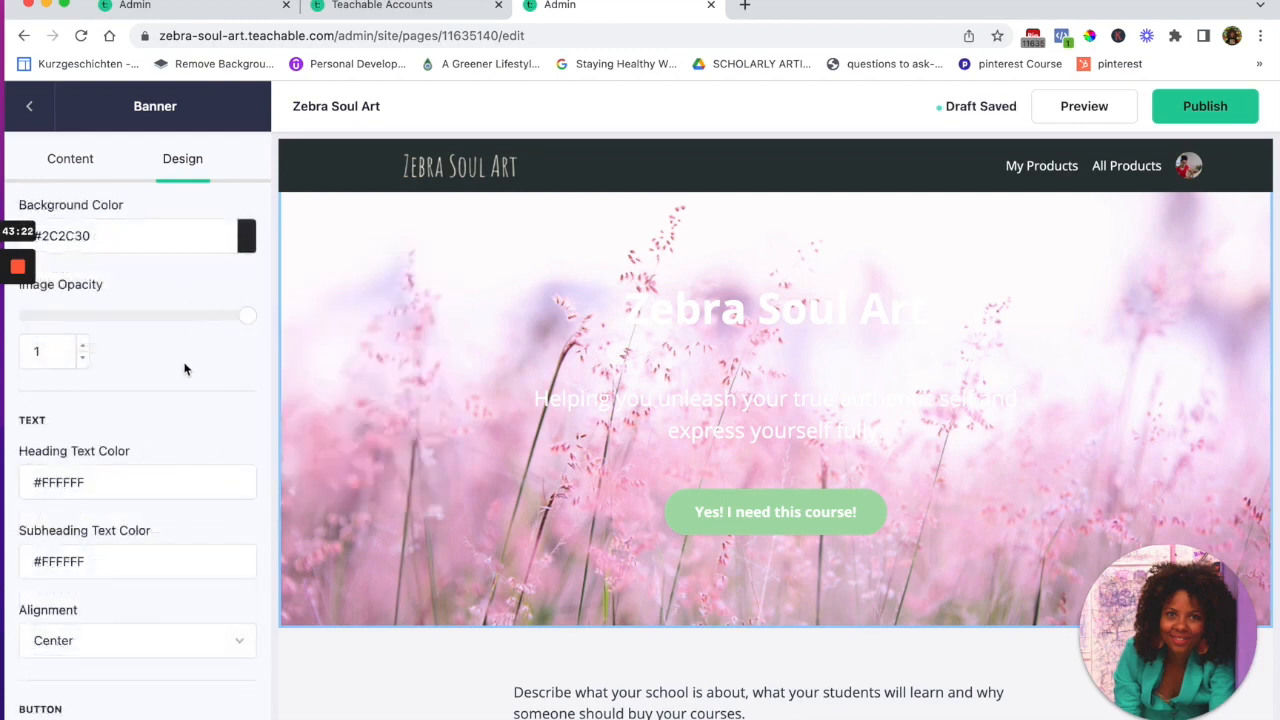
Sample the block's background color with ColorPick Eyedropper and set the banner's heading text color to #2C2C30
scroll(186, 362, down, 2)
click(92, 410)
drag(42, 413, 93, 413)
scroll(102, 413, up, 2)
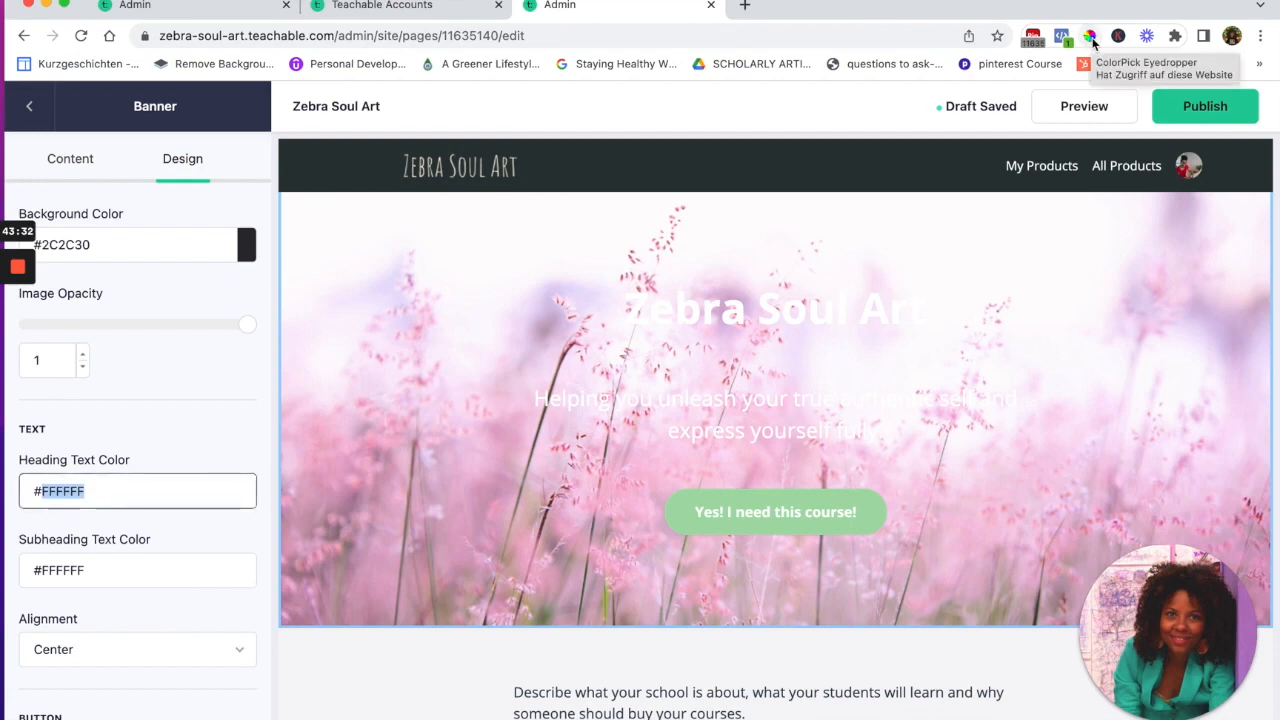
click(1091, 37)
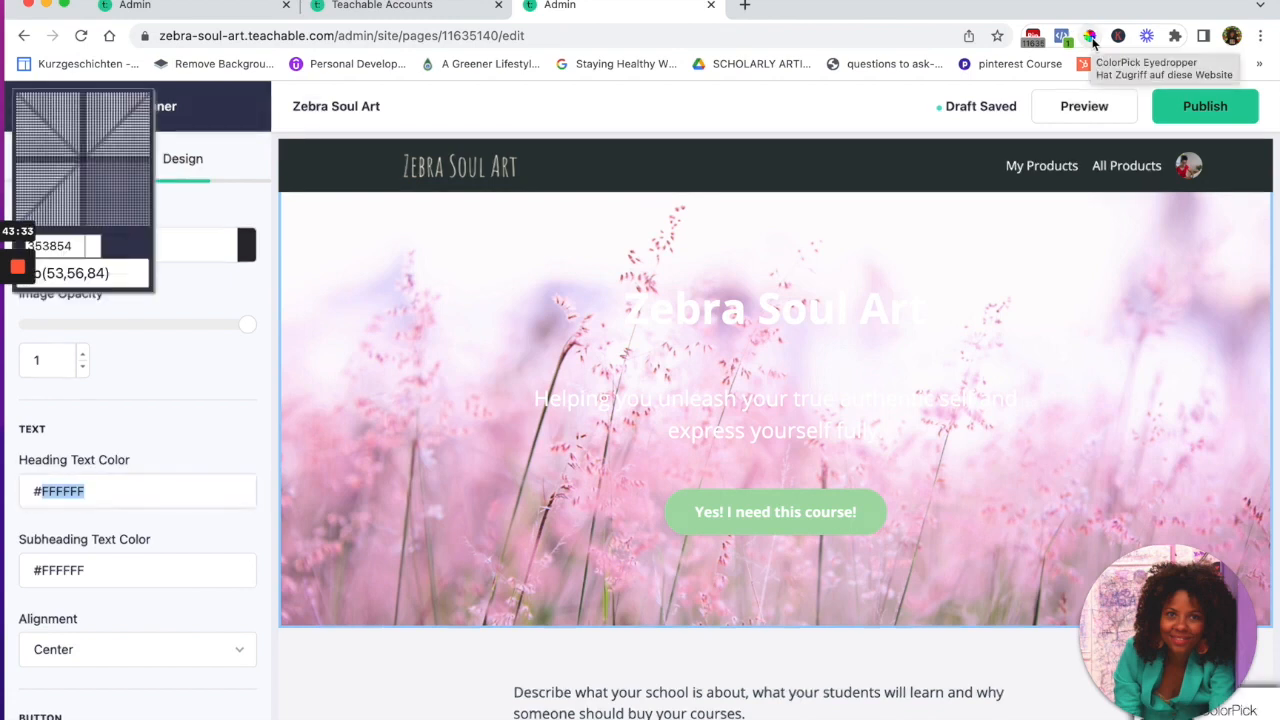
click(246, 243)
key(ctrl+c)
click(421, 277)
drag(42, 490, 123, 491)
key(ctrl+v)
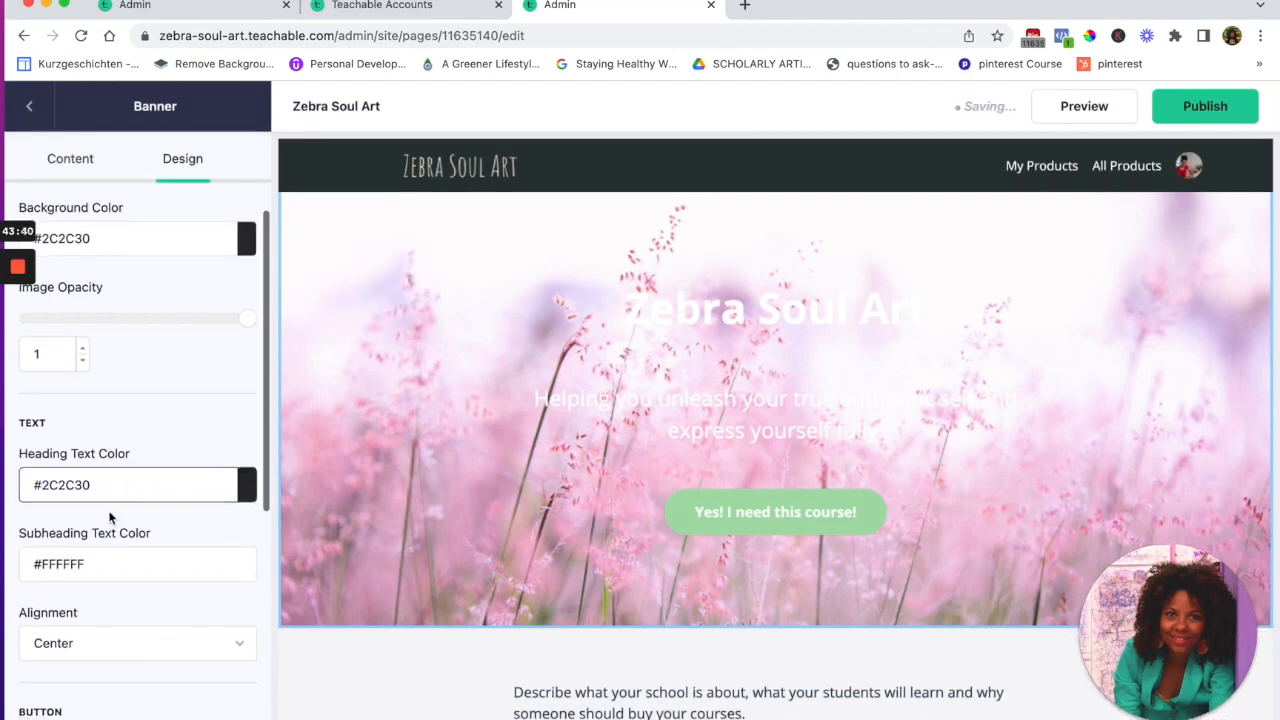
Apply the copied color #2C2C30 to the banner's subheading text
scroll(109, 515, down, 2)
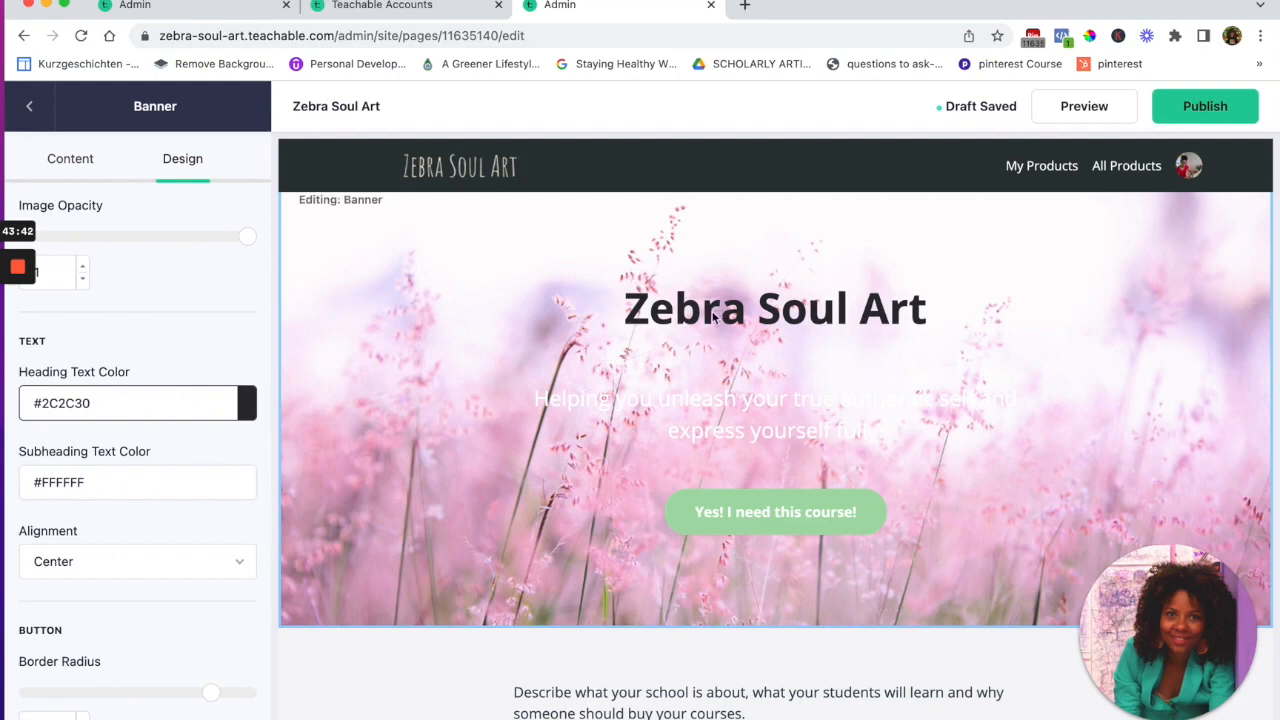
drag(40, 481, 114, 481)
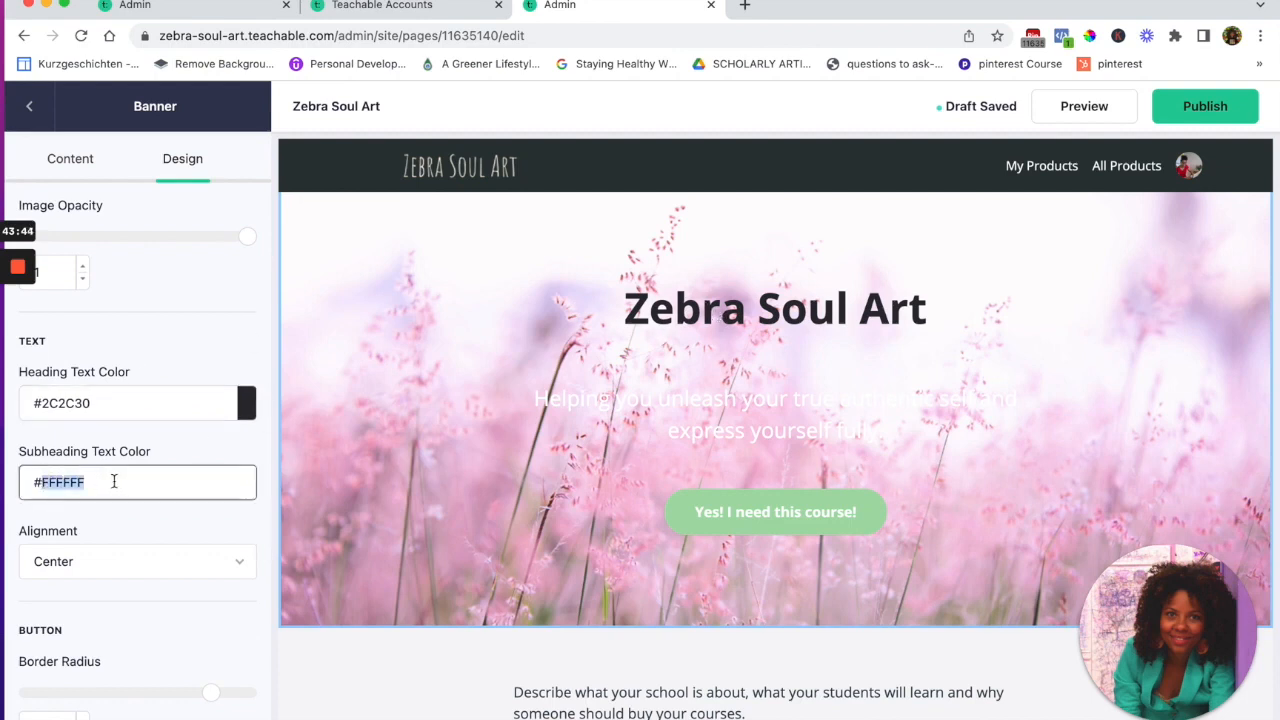
key(ctrl+v)
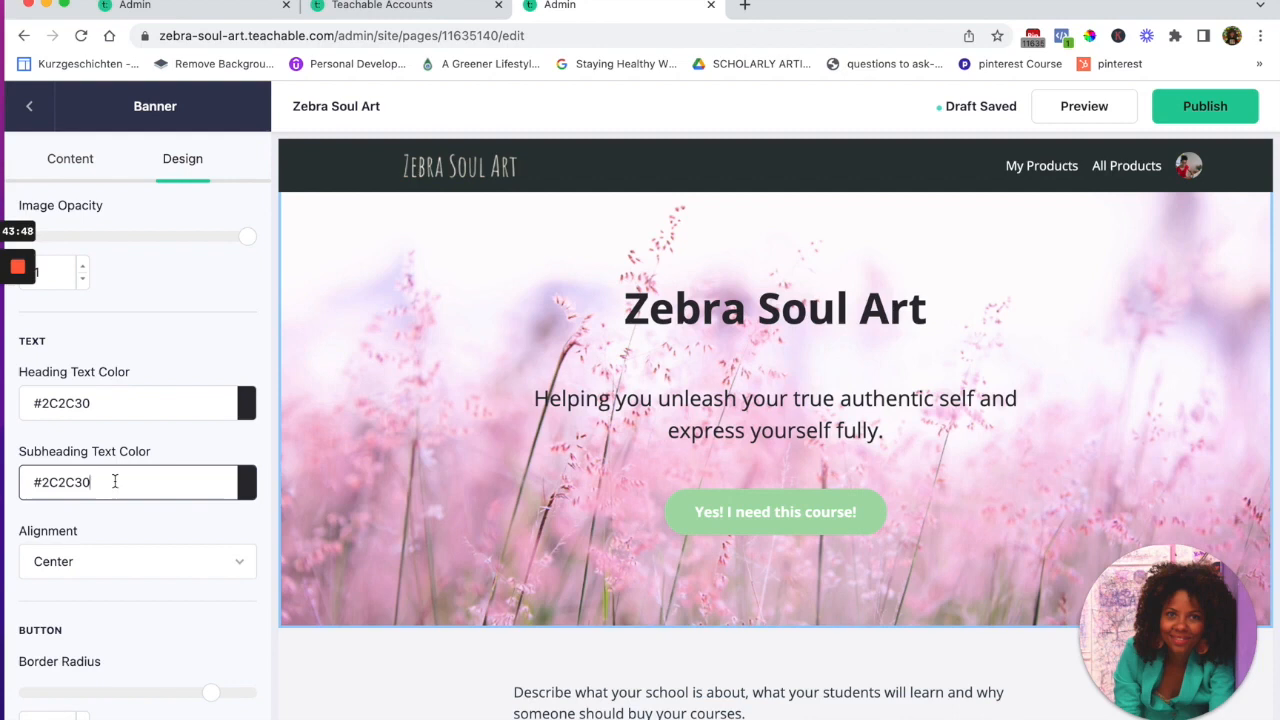
Lighten the banner's heading text color to #39393C and its subheading text color to #4A4A4F
click(248, 407)
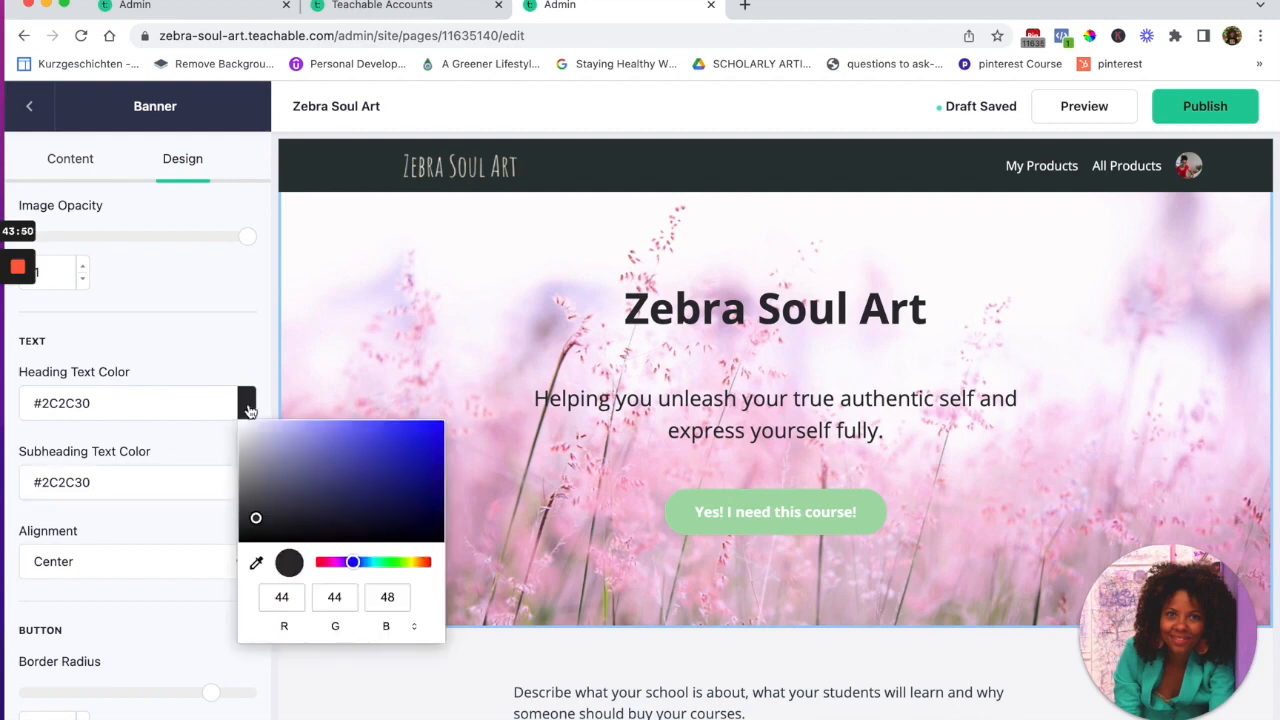
mouse_move(256, 520)
mouse_down()
mouse_move(245, 478)
mouse_move(251, 515)
mouse_up()
click(195, 333)
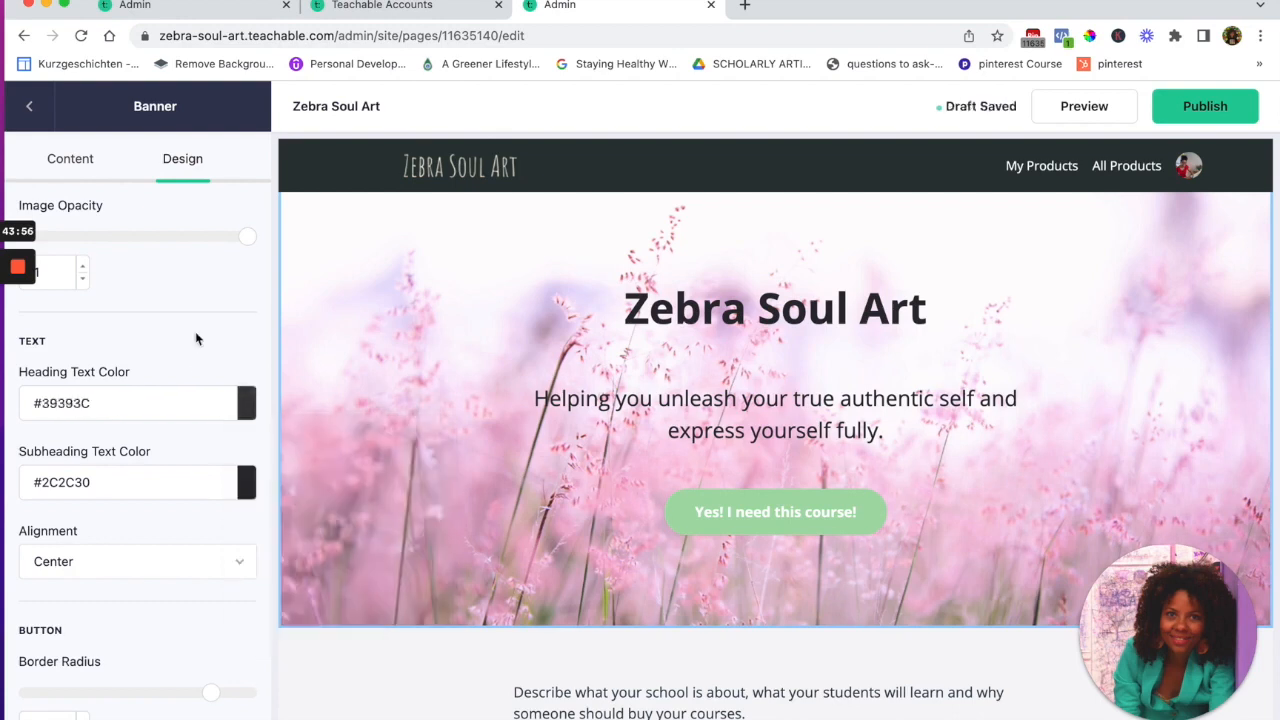
click(247, 484)
mouse_move(252, 600)
mouse_down()
mouse_move(248, 570)
mouse_move(252, 587)
mouse_up()
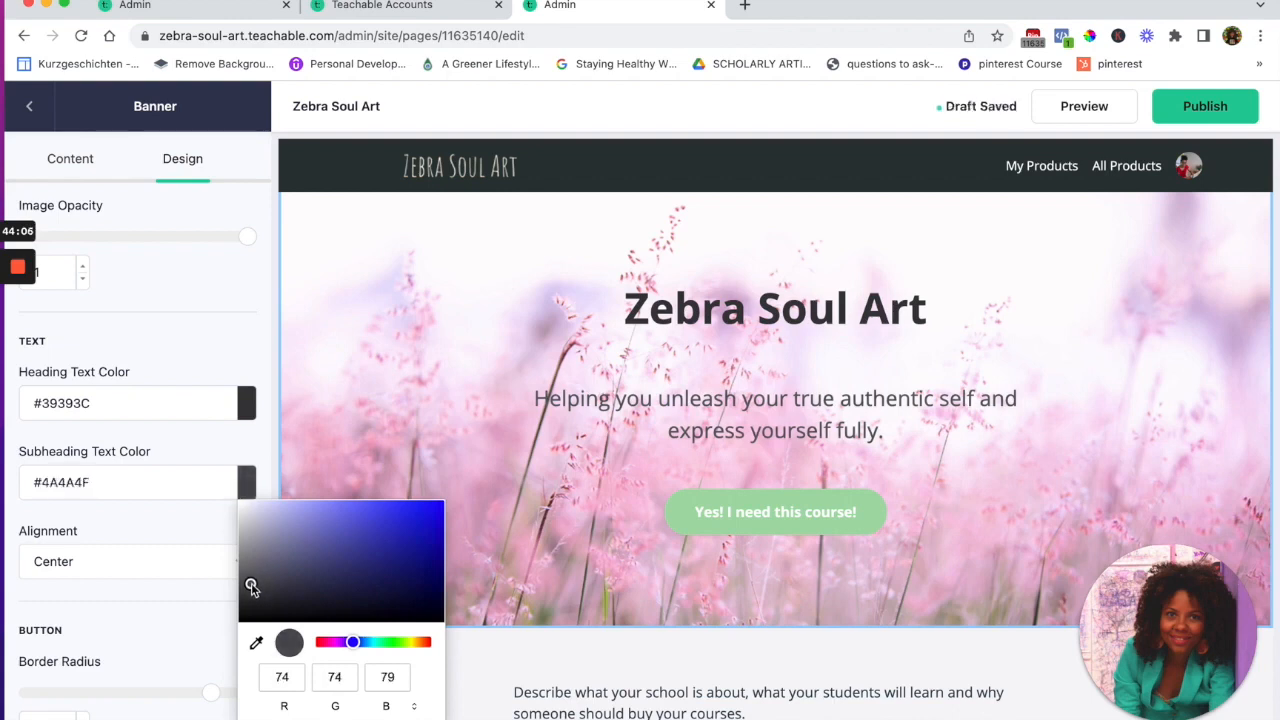
Lighten the banner's heading text color further to the gray #696969
click(246, 405)
drag(247, 515, 241, 491)
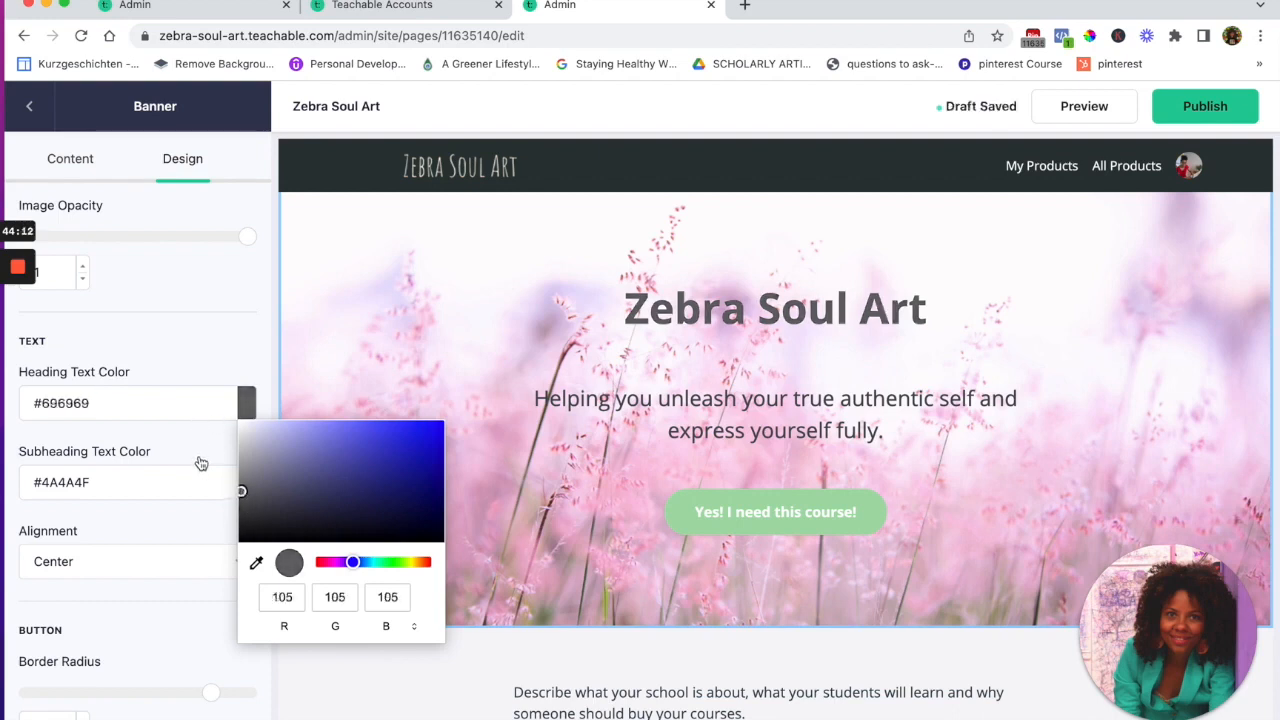
click(200, 463)
Review the banner's alignment, button, padding and content width settings, and the text block beneath the banner
scroll(200, 537, down, 2)
scroll(191, 572, down, 5)
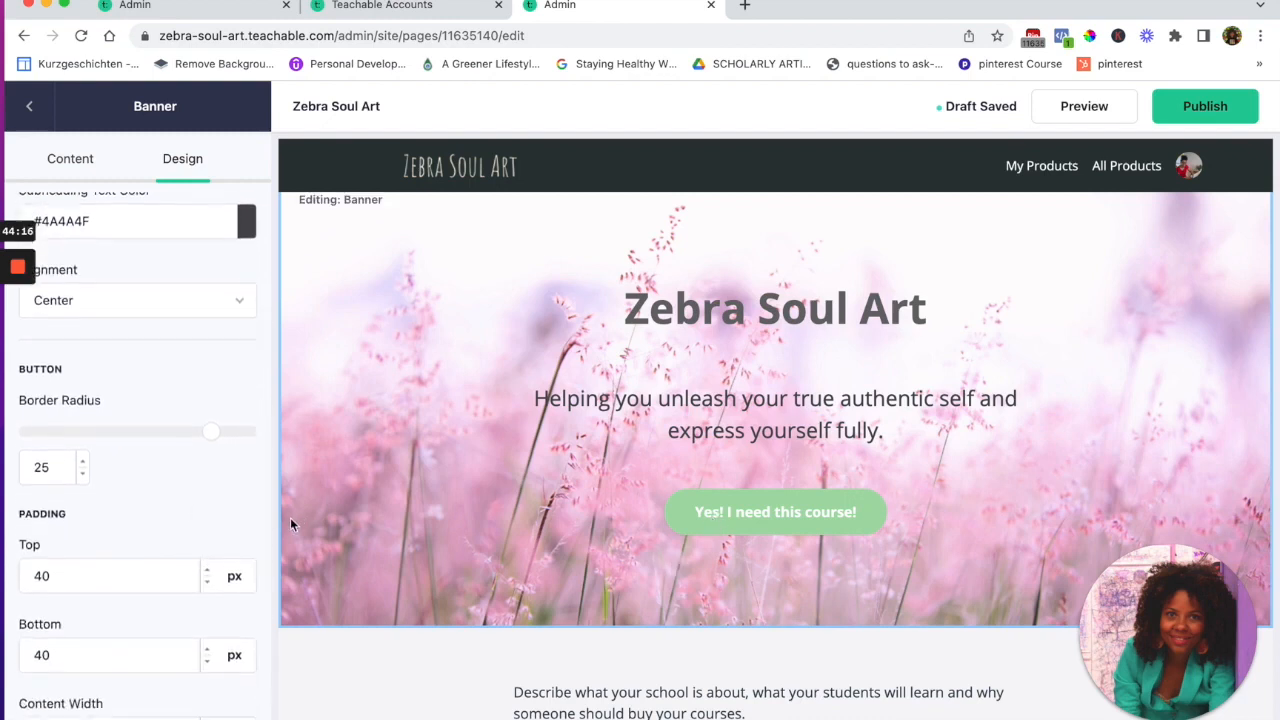
scroll(206, 575, down, 2)
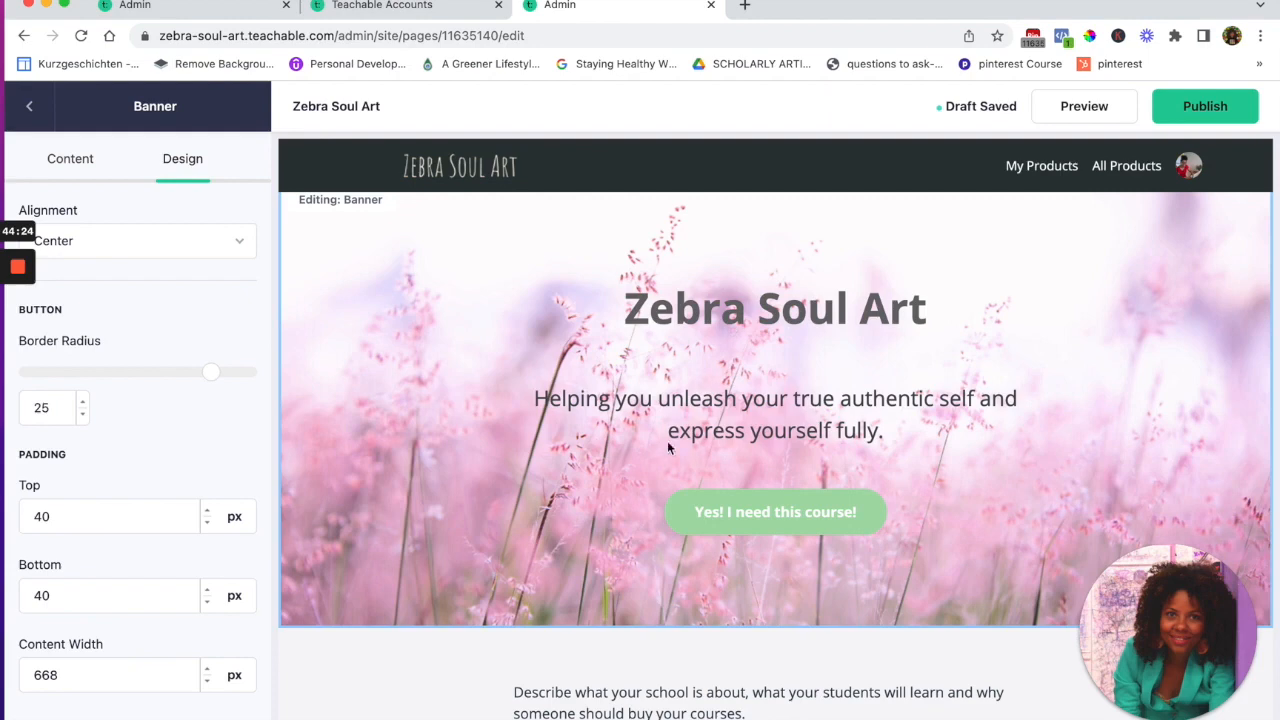
scroll(673, 489, down, 5)
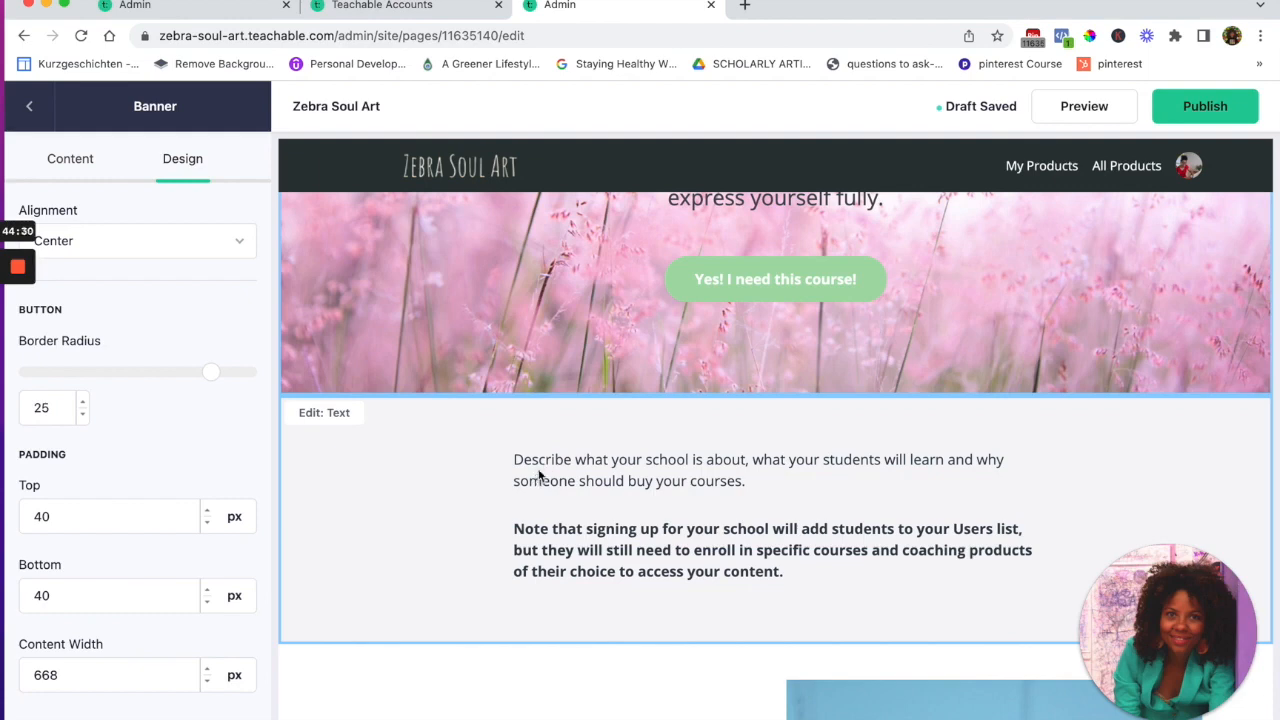
scroll(542, 490, down, 1)
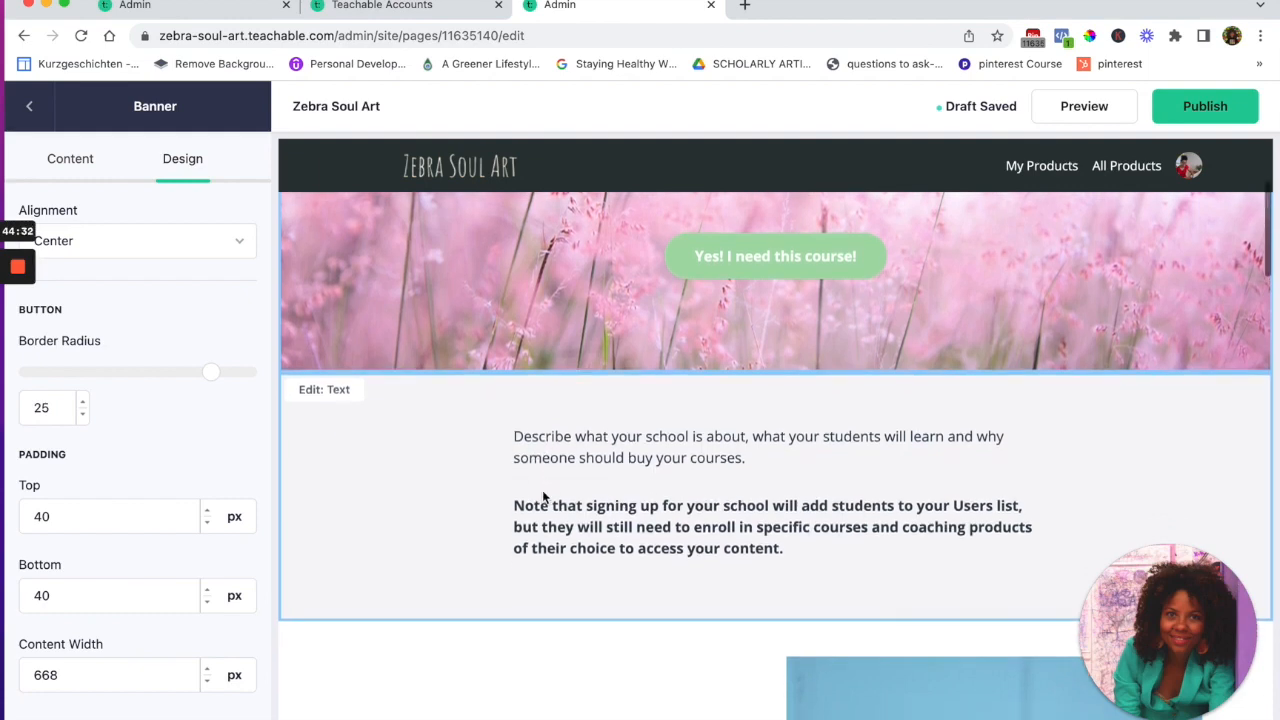
scroll(543, 496, down, 1)
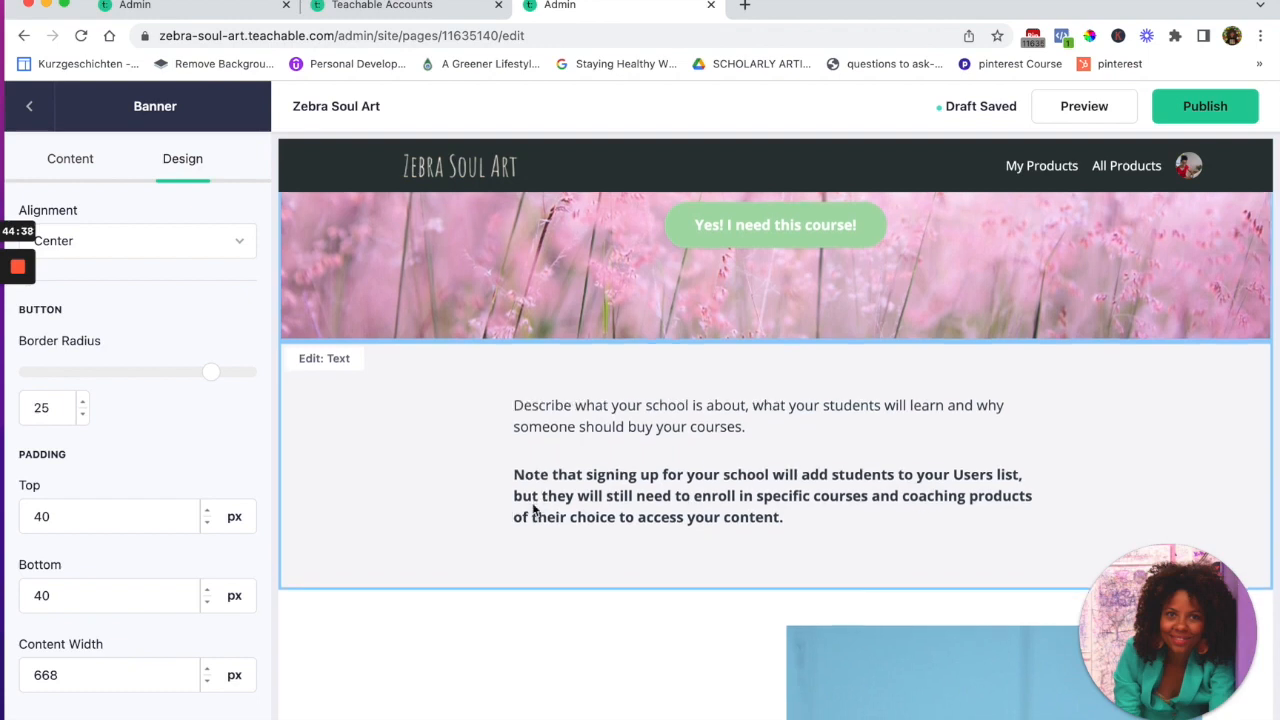
Replace the text block's placeholder with the three-paragraph school description beginning "Zebra soul art is on a mission to help you unleash your creativity"
scroll(534, 510, down, 1)
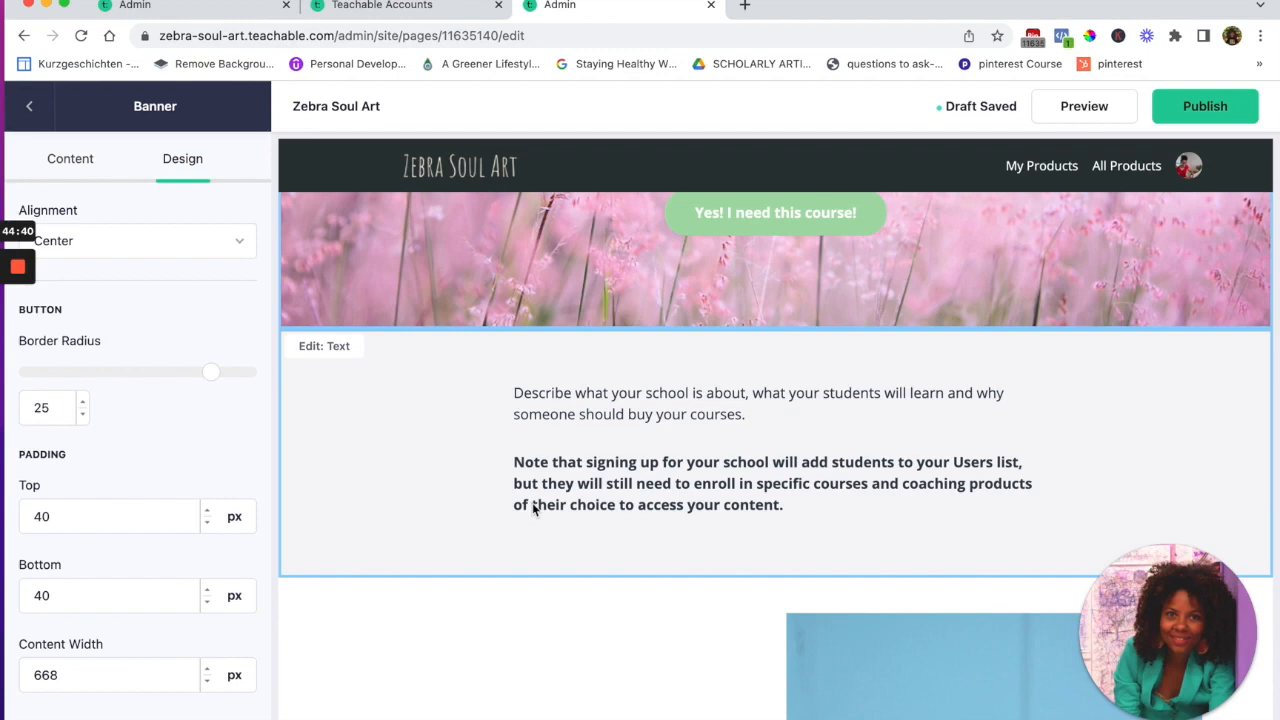
scroll(533, 508, down, 1)
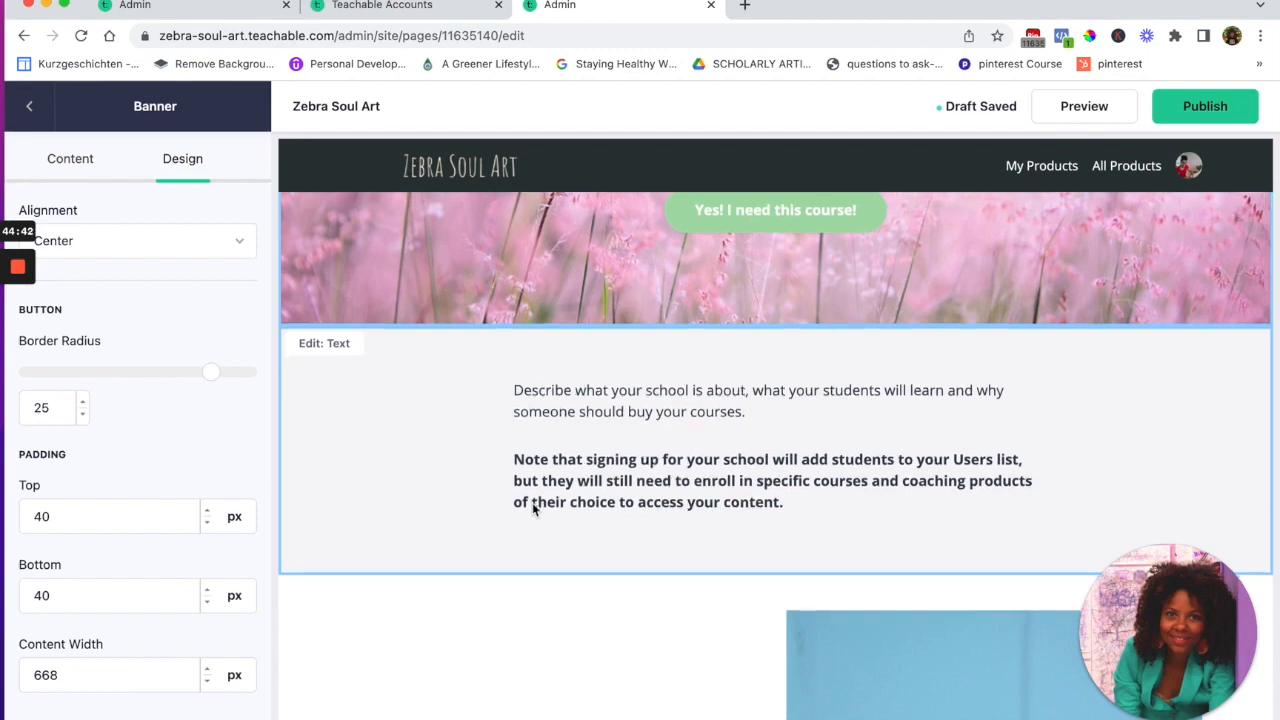
scroll(532, 508, down, 2)
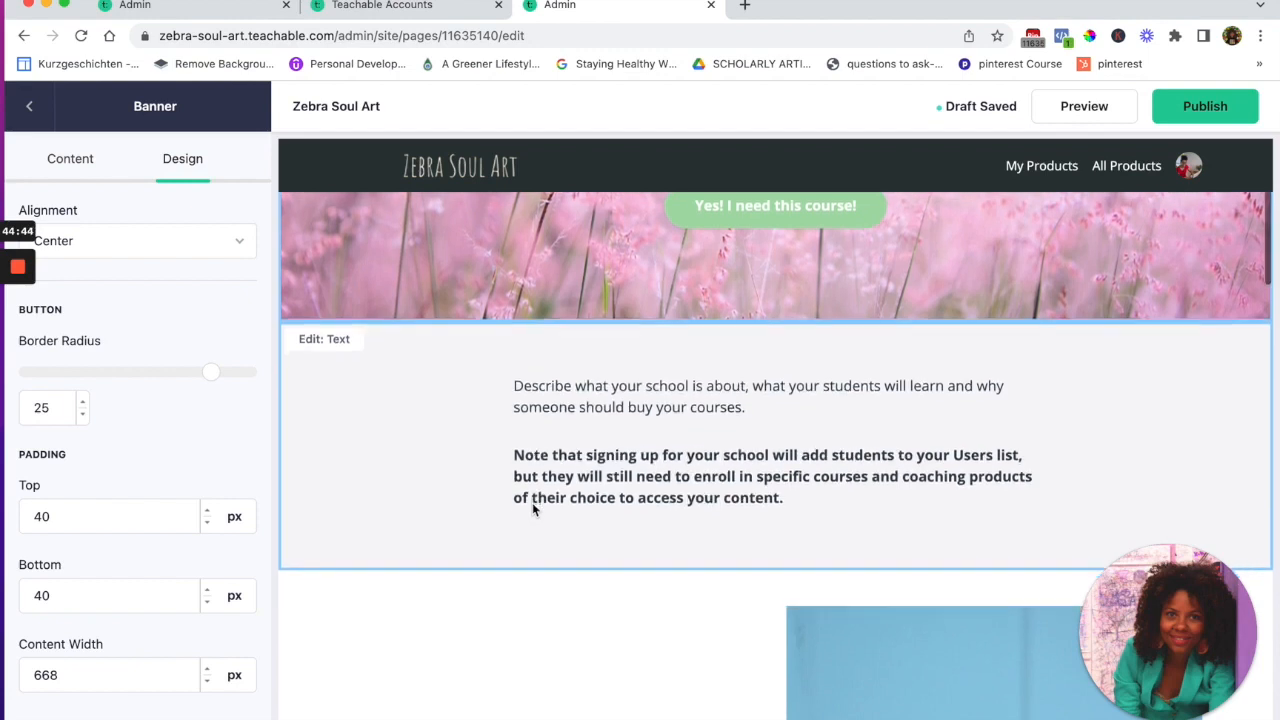
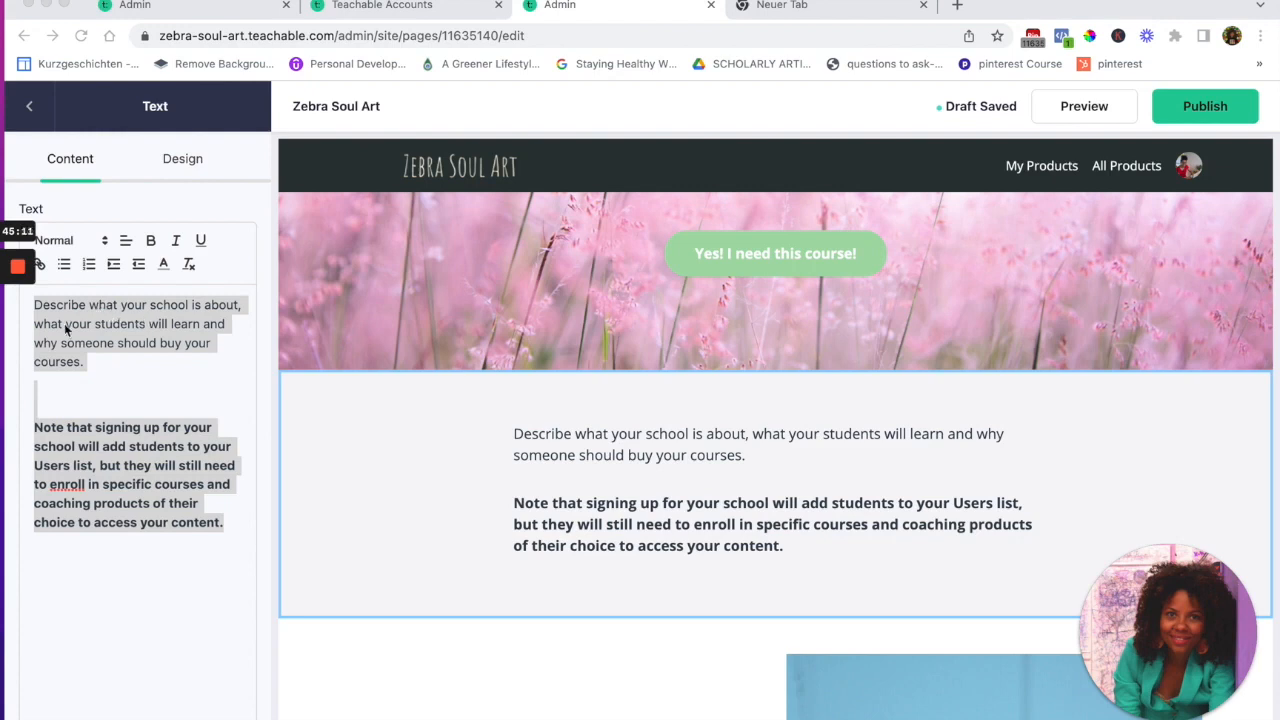
key(BackSpace)
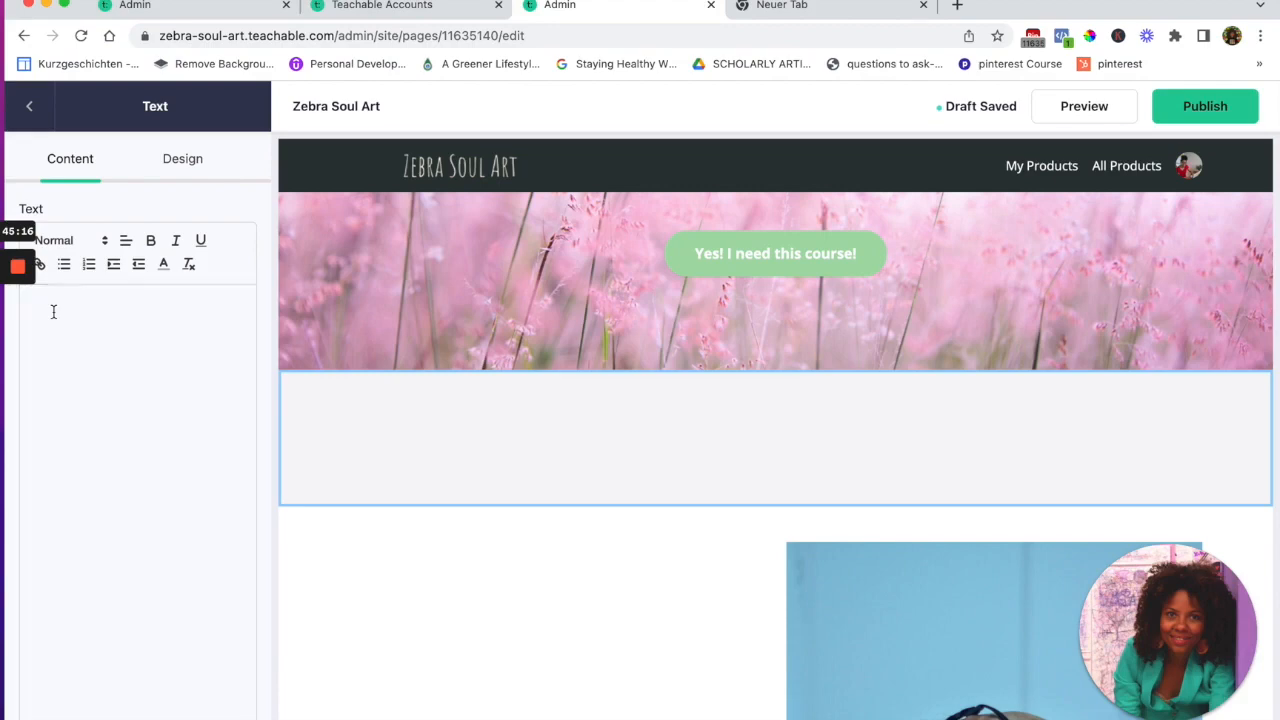
text(Zebra soul art is on a mission to help you unleash your creativity and learn to truly love yourself so that you can live life to the fullest!  My creative courses will guide you to become creatively unblocked and motivate you to discover, create, experiment and discover who you truly are. Learn how to use the healing powers of art to find out your true passions!  For those of you that aspire to become self employed, I also offer creative courses that help you to grow your online visibility, find your true voice and increase your income!)
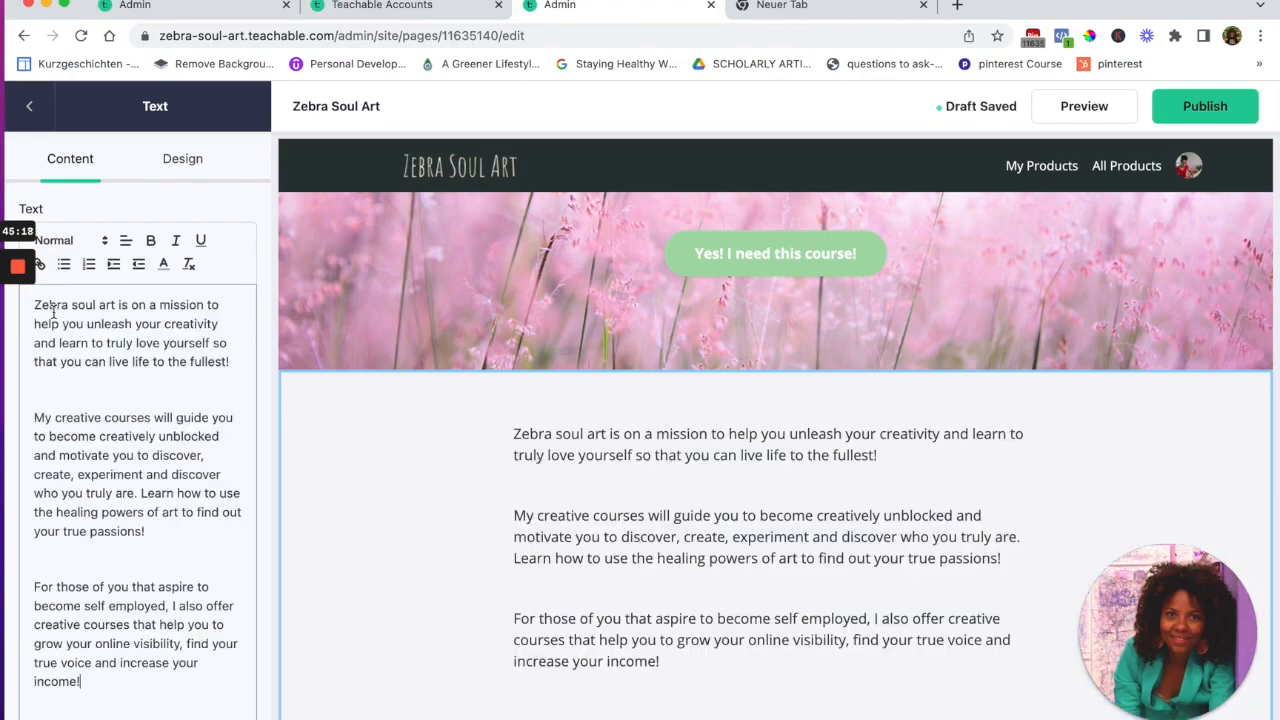
Open the Image with Text testimonial block beneath the school description for editing
scroll(349, 366, down, 5)
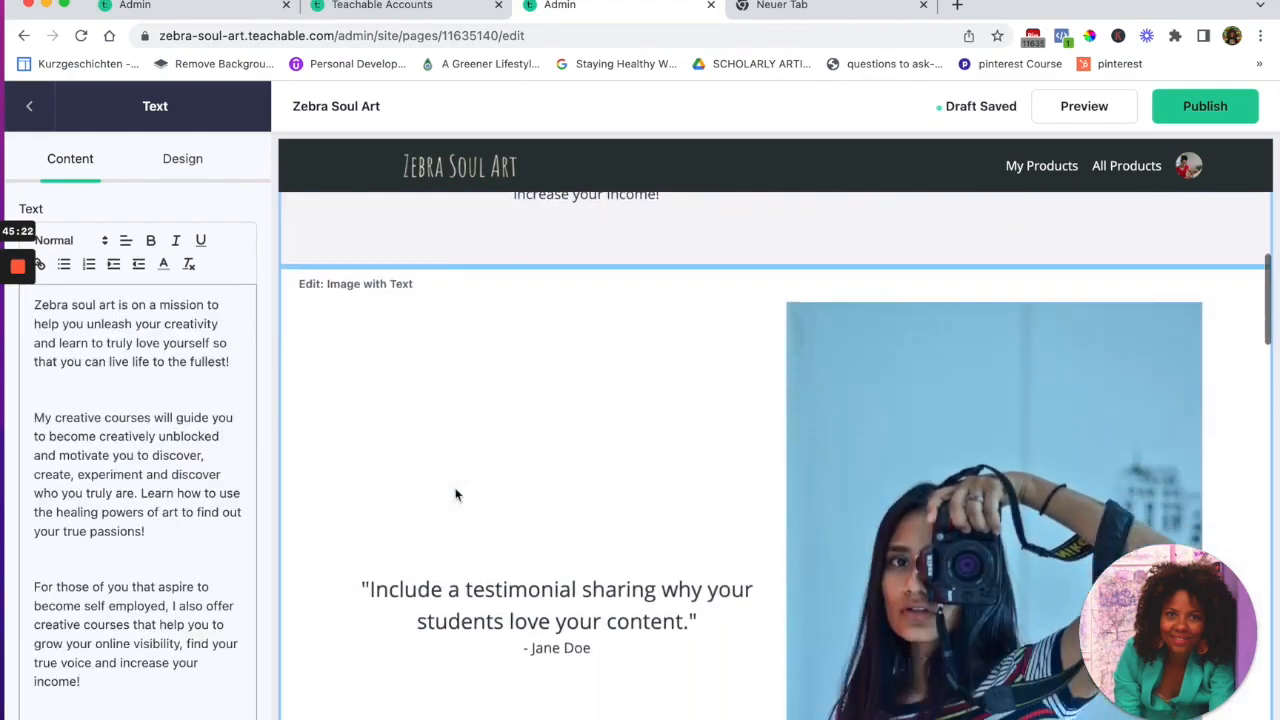
scroll(455, 494, down, 3)
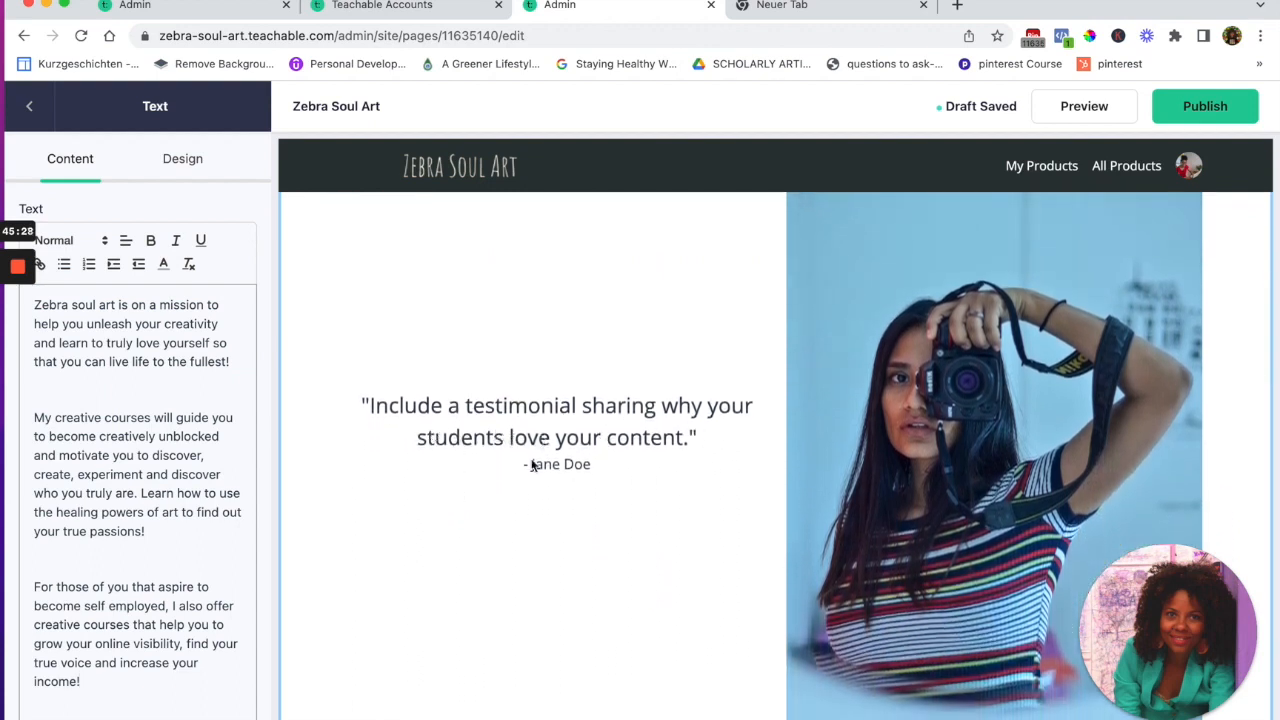
scroll(578, 476, down, 1)
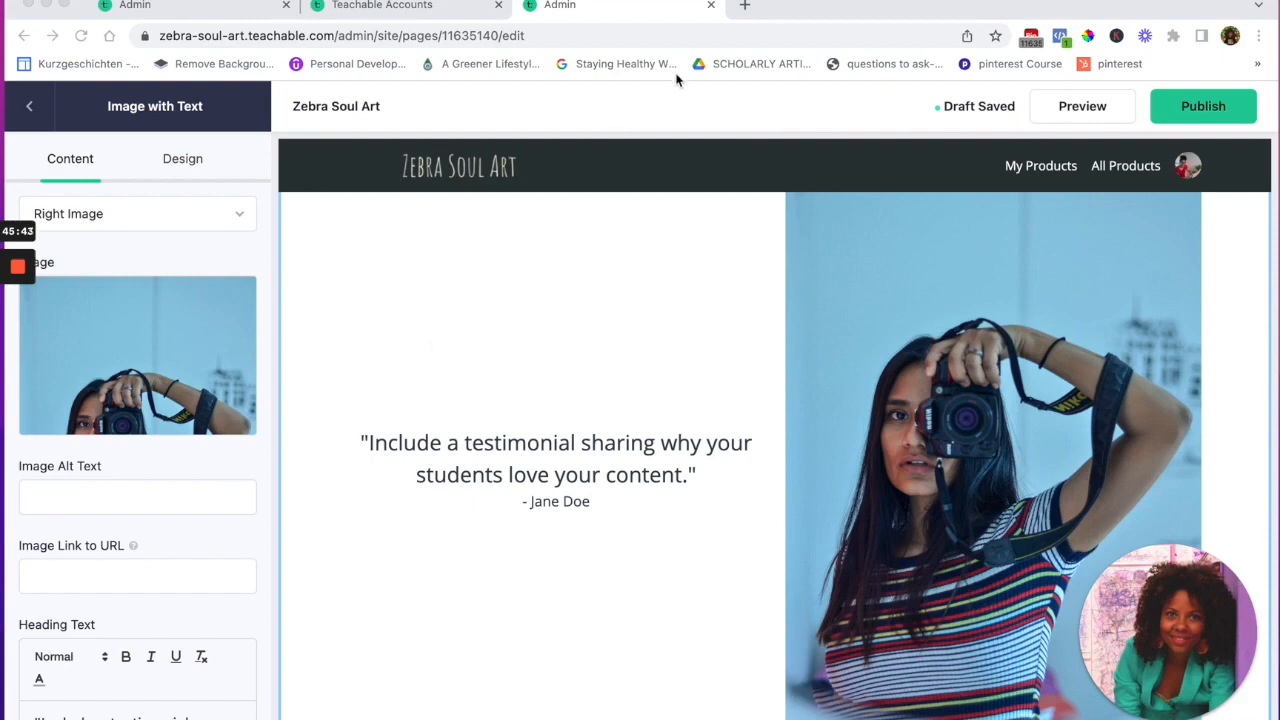
Close the Teachable Accounts page and open the Zebra Soul Art instructor profile on Udemy in a new browser tab
click(499, 8)
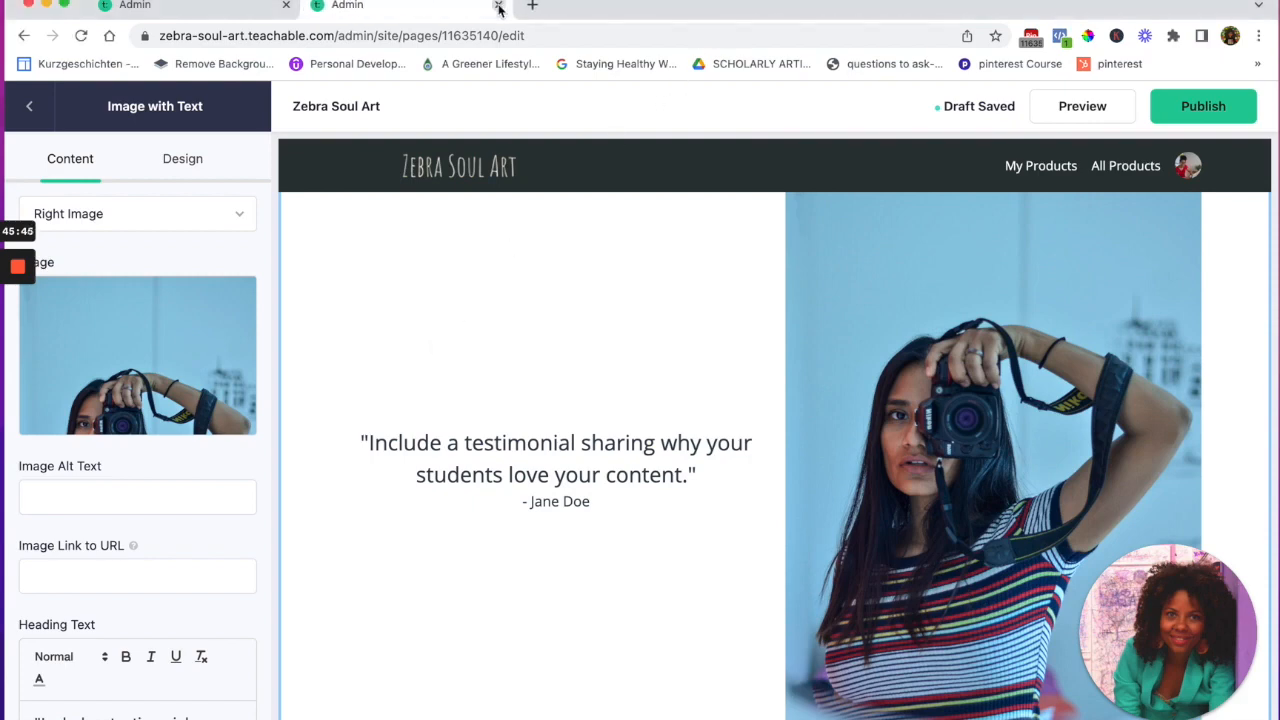
click(534, 6)
click(463, 40)
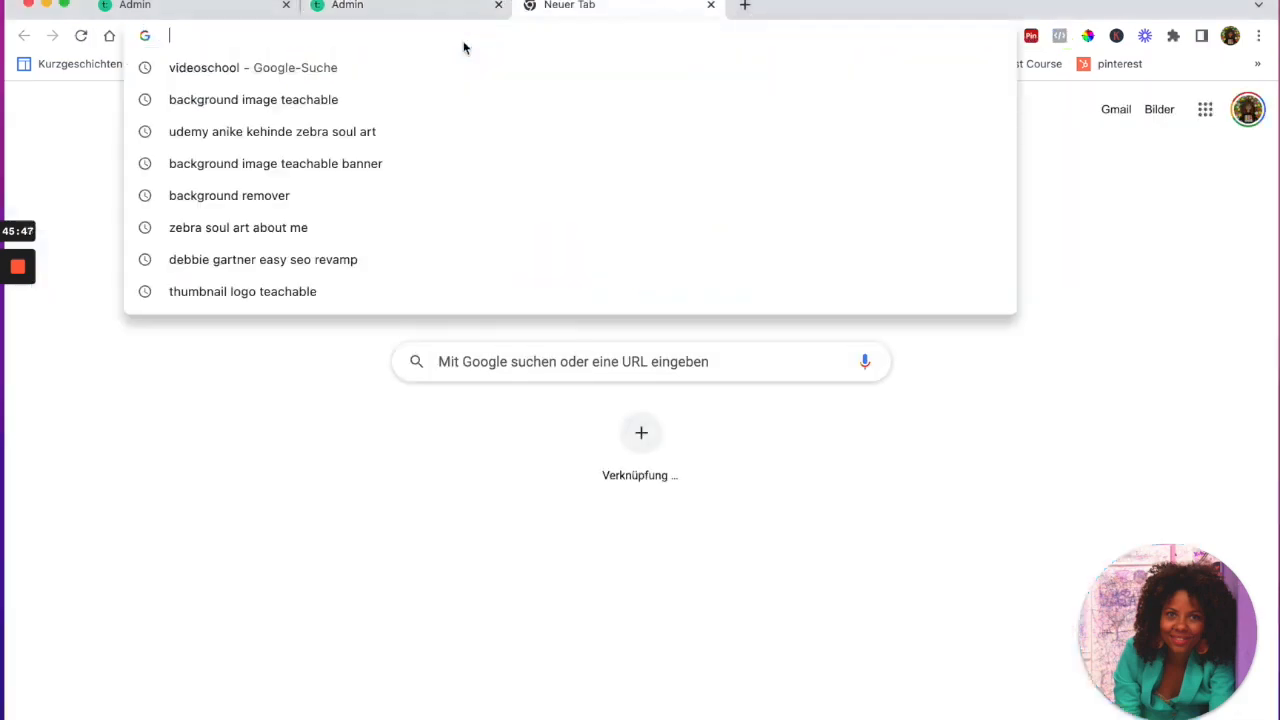
text(udemy anike kehinde zebra soul art)
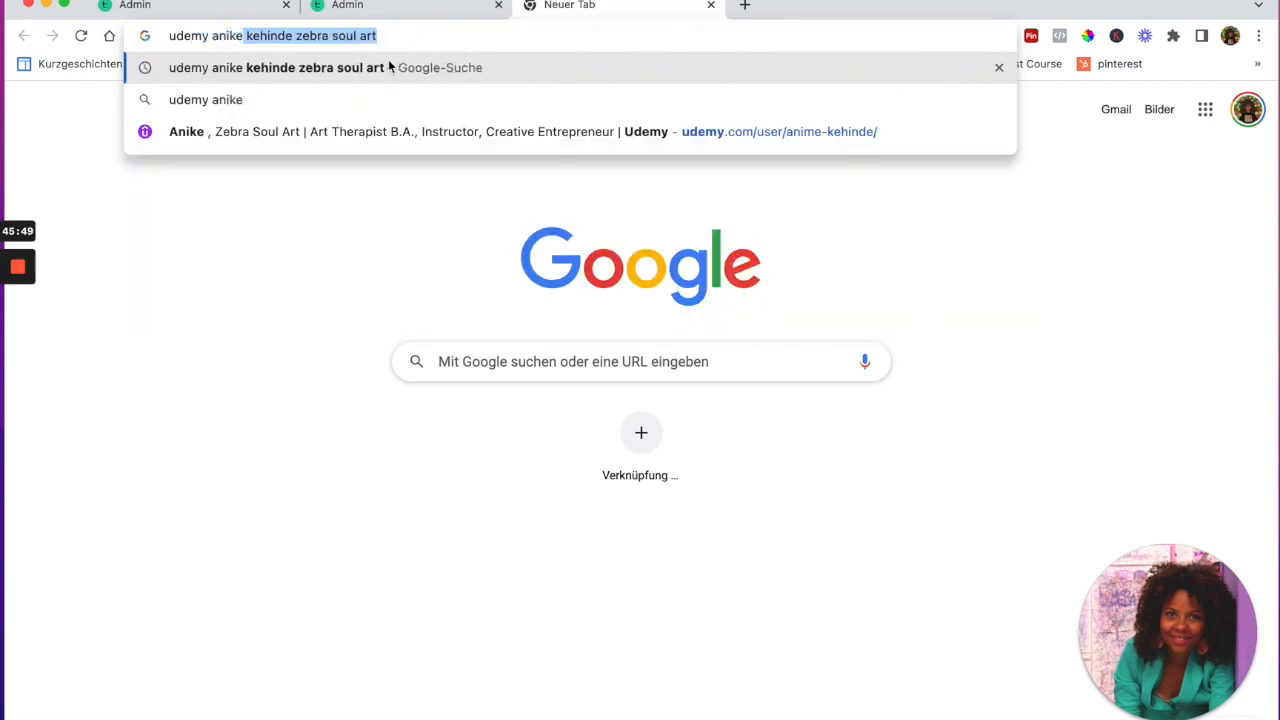
click(363, 131)
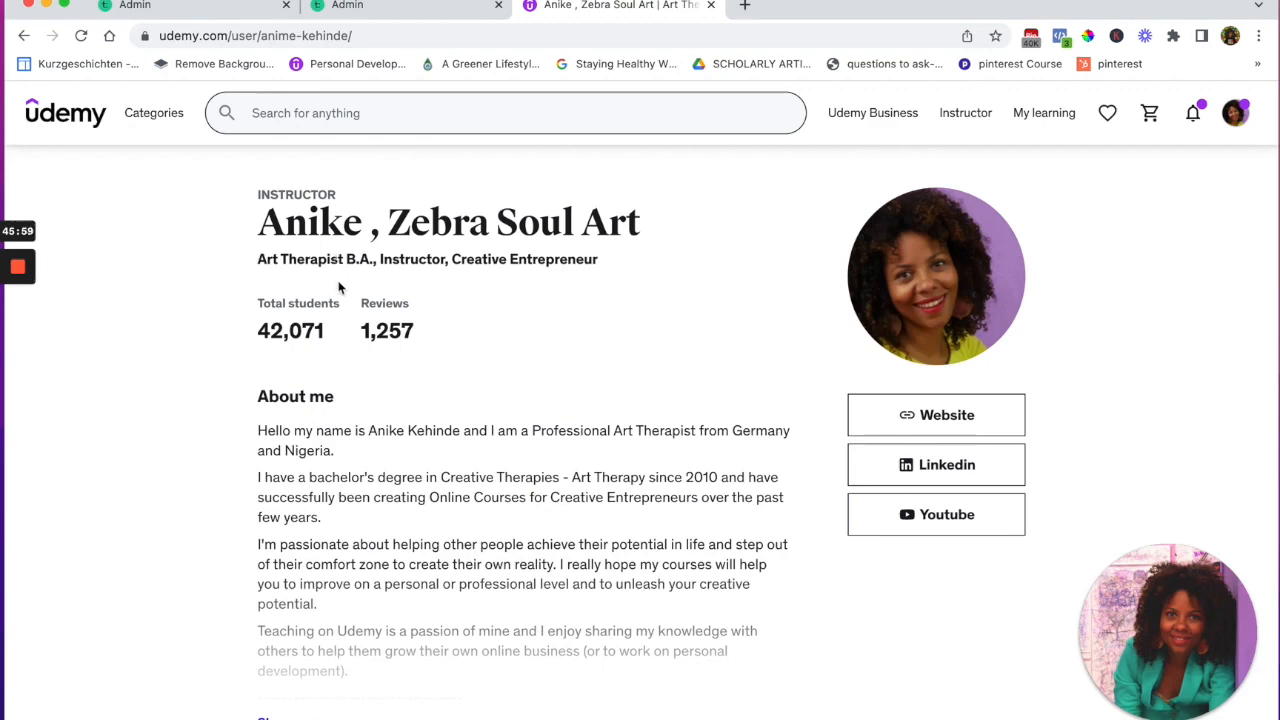
Examine the courses listed on the Udemy instructor profile and their ratings for one to take a testimonial from
scroll(339, 287, down, 3)
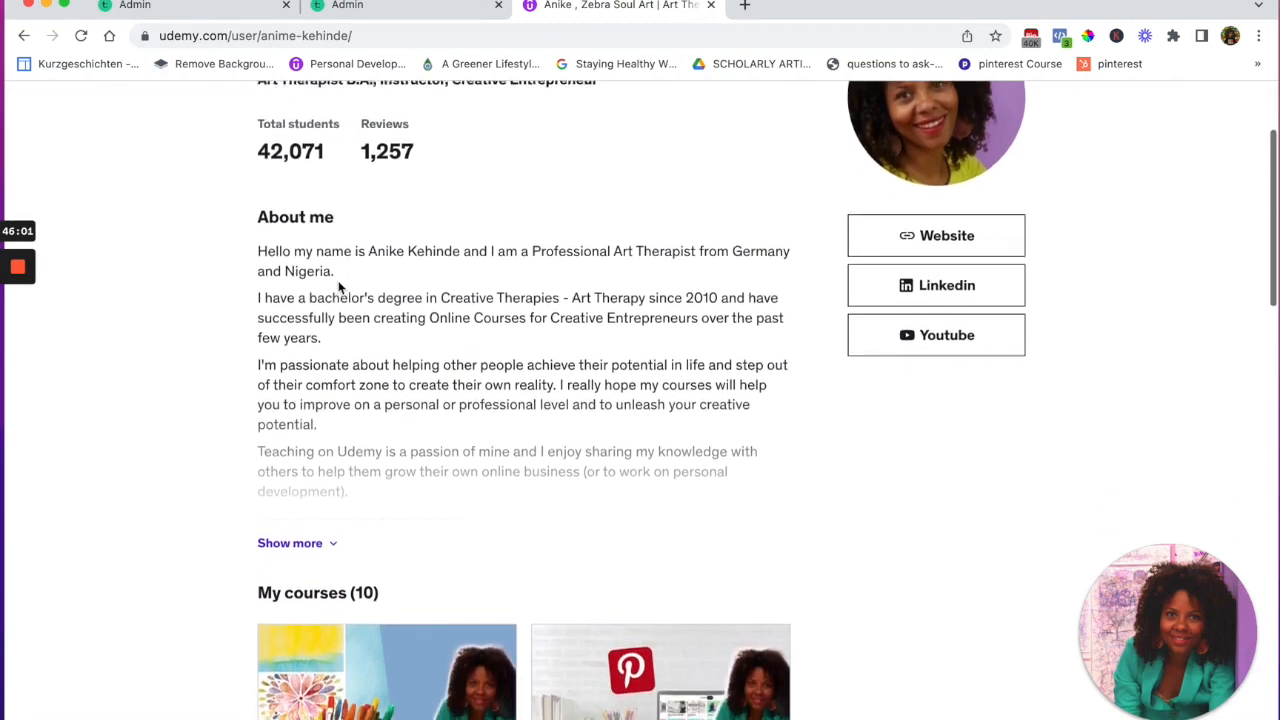
scroll(339, 287, down, 6)
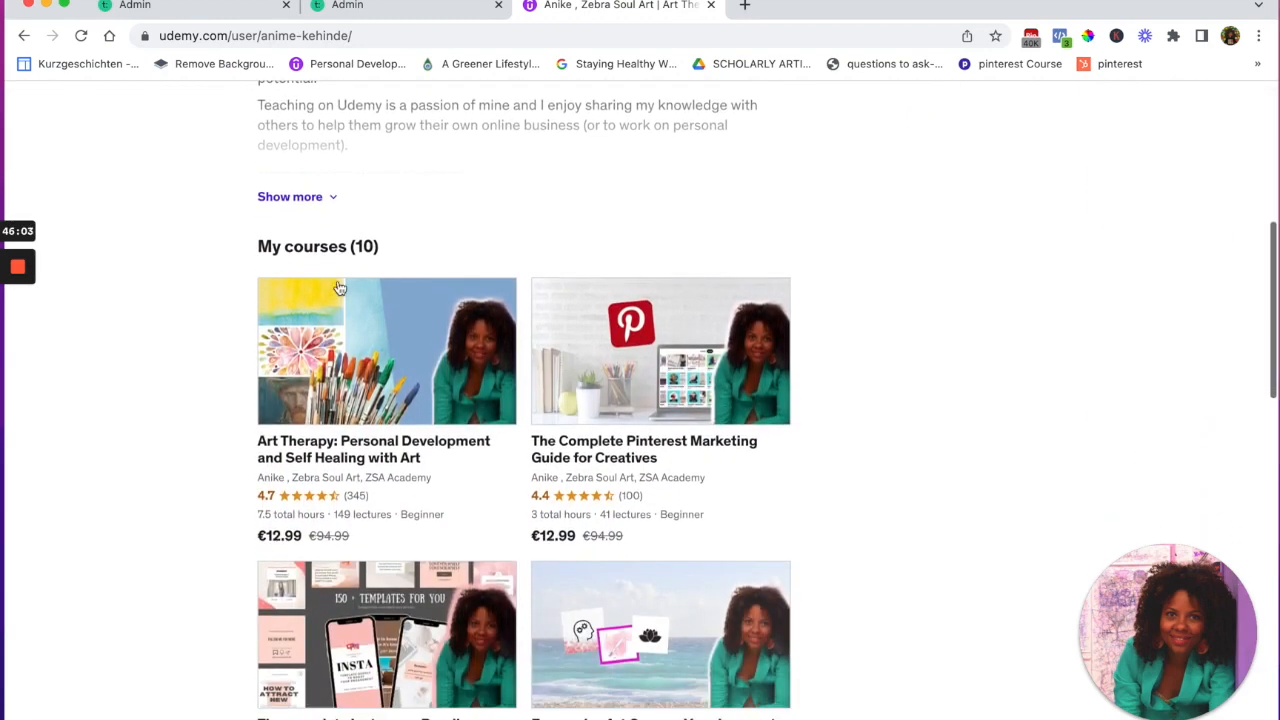
scroll(339, 287, down, 1)
scroll(339, 287, down, 1)
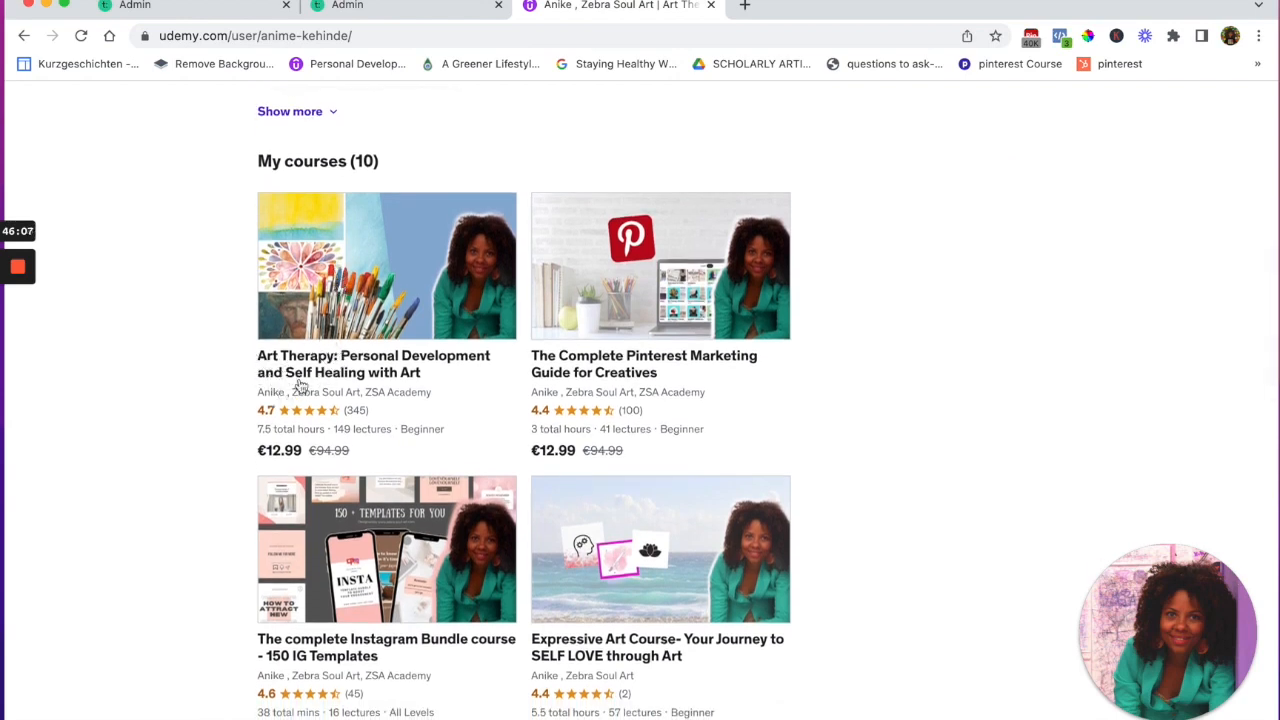
scroll(288, 397, down, 1)
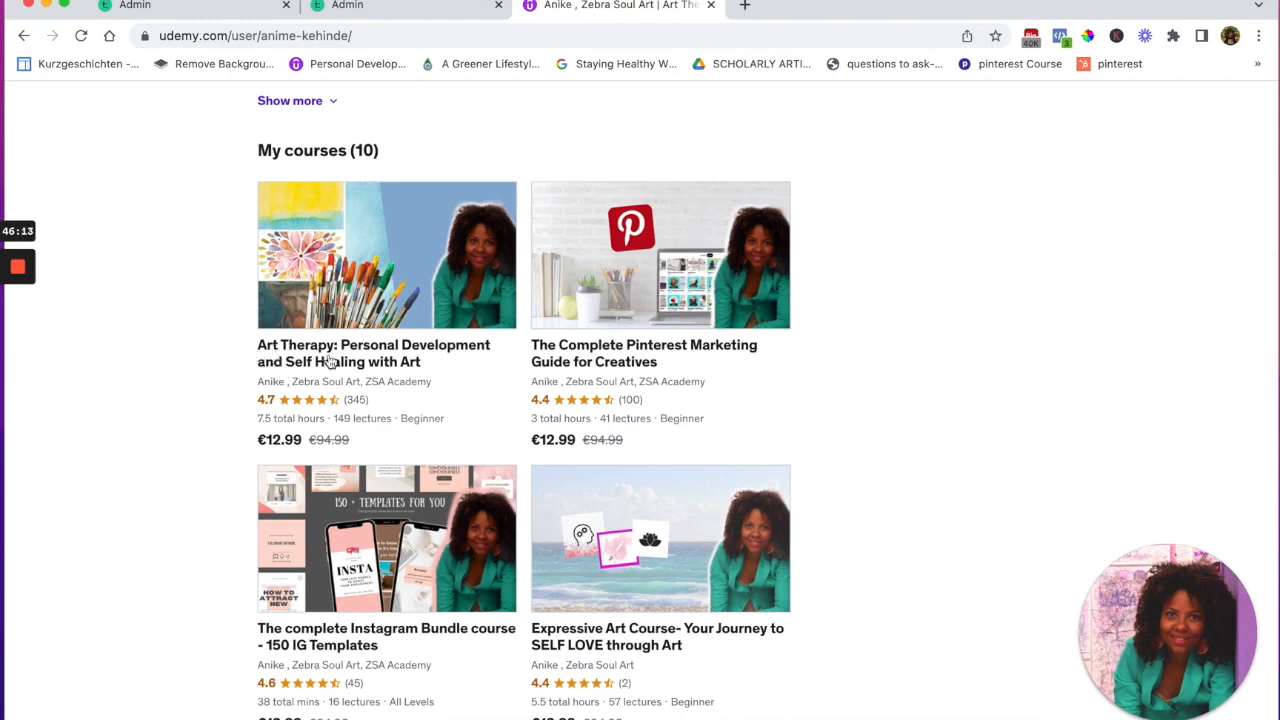
scroll(330, 373, down, 1)
scroll(330, 373, down, 2)
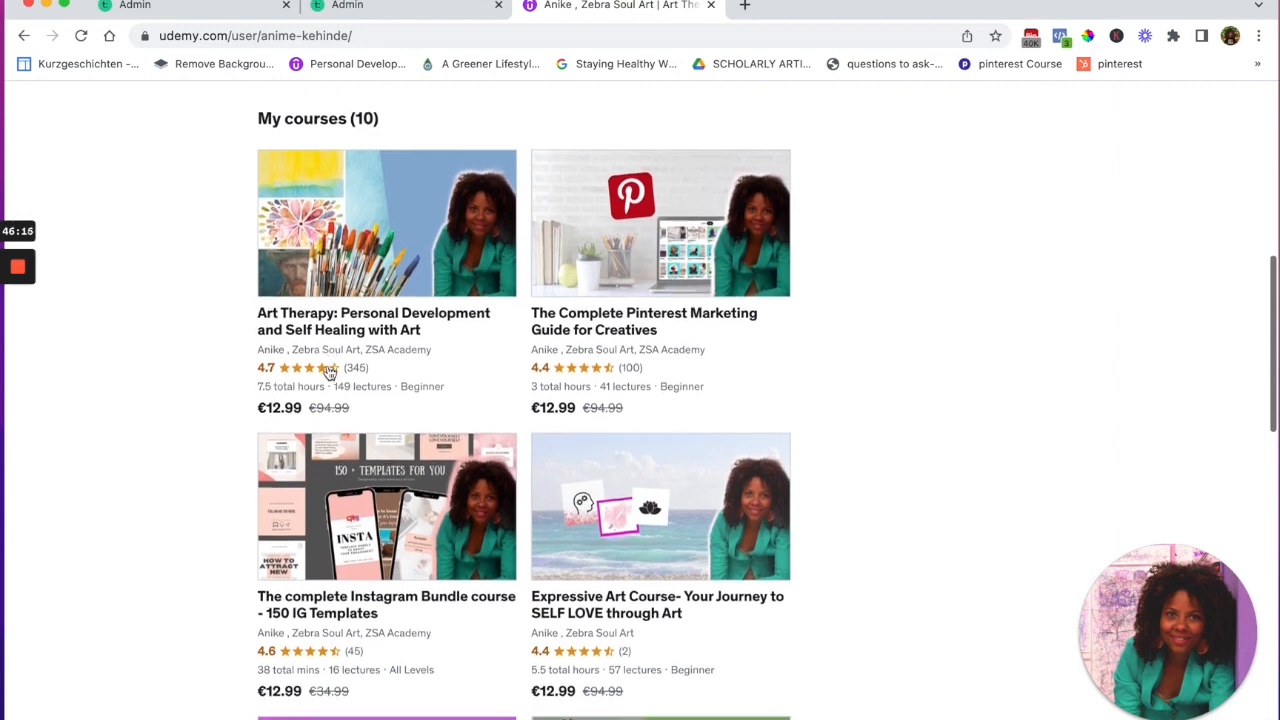
scroll(330, 370, down, 4)
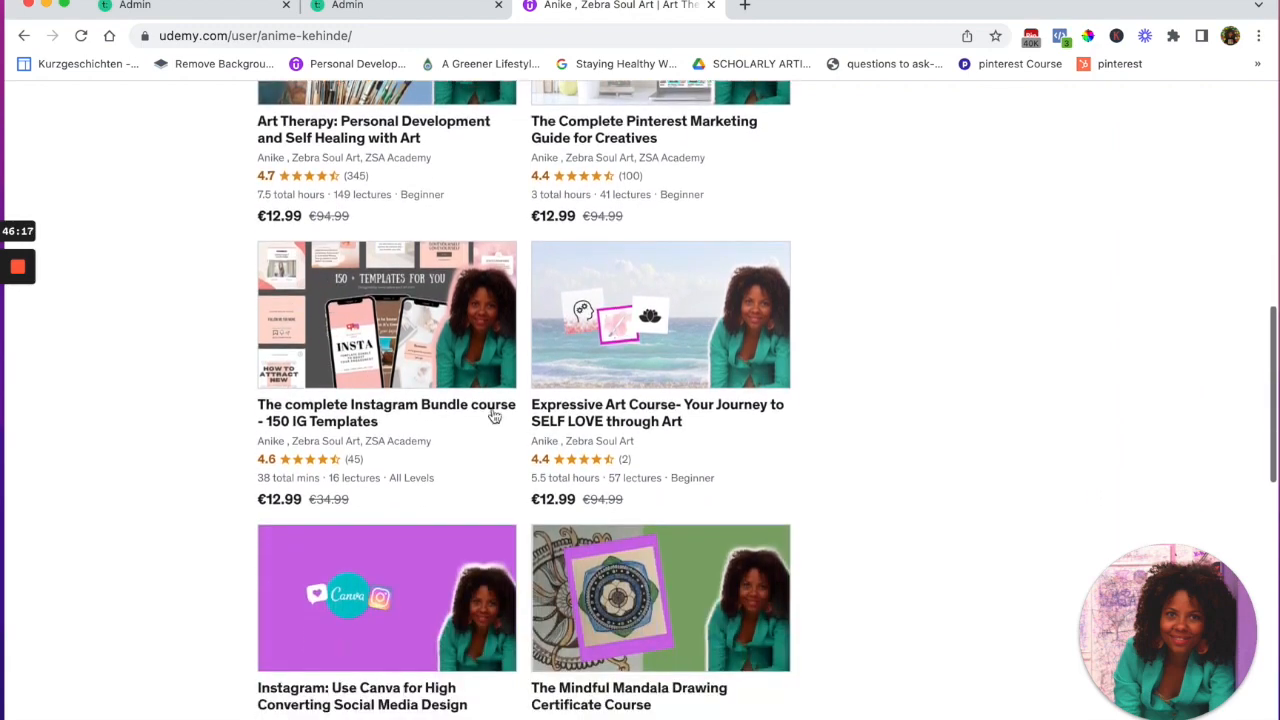
scroll(576, 418, up, 1)
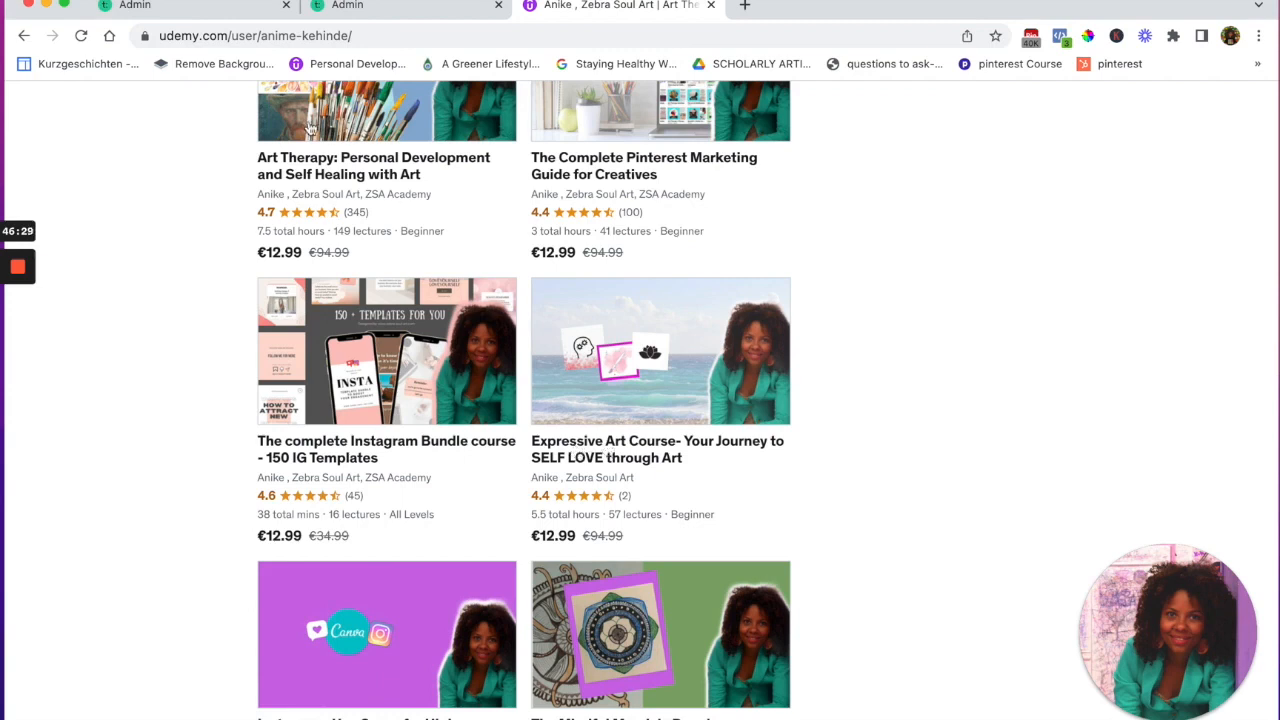
Copy the Udemy profile's address and load it in a new incognito window
click(255, 35)
key(super+c)
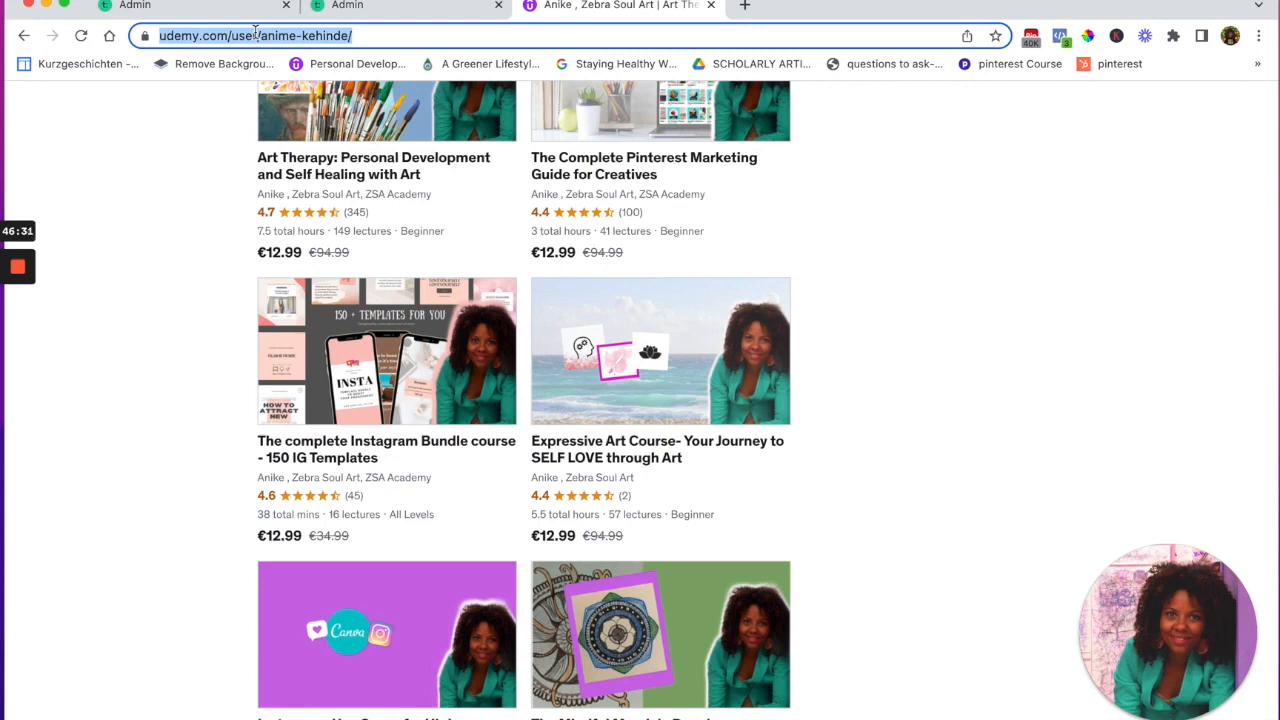
click(1260, 36)
click(997, 121)
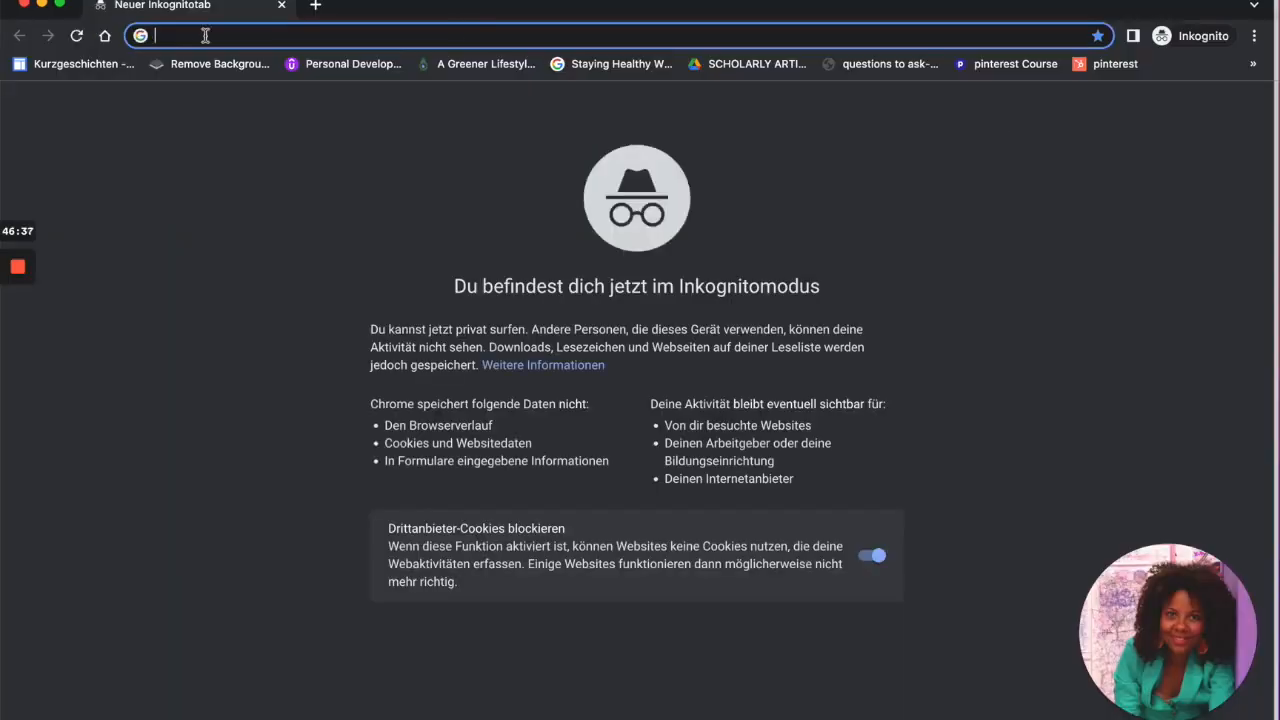
key(super+v)
key(Return)
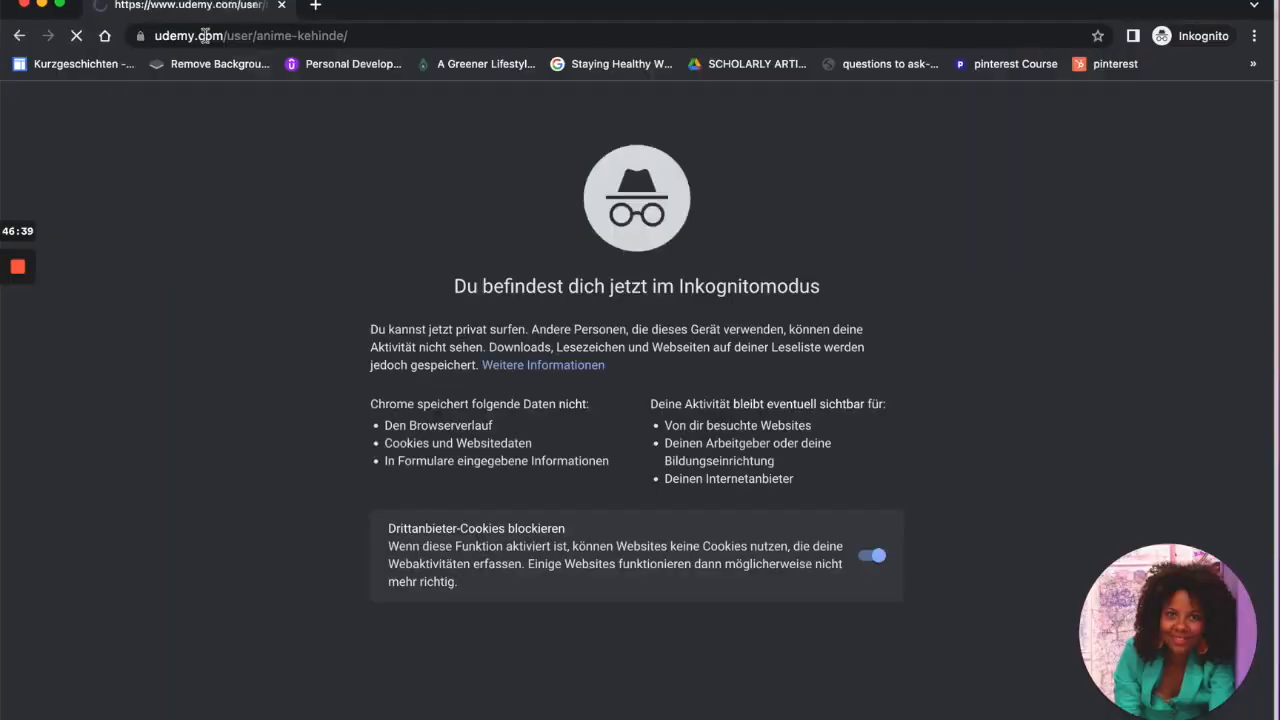
Accept the cookie notice and open the course "Expressive Art Course- Your Journey to SELF LOVE through Art"
scroll(562, 407, down, 5)
scroll(562, 407, down, 3)
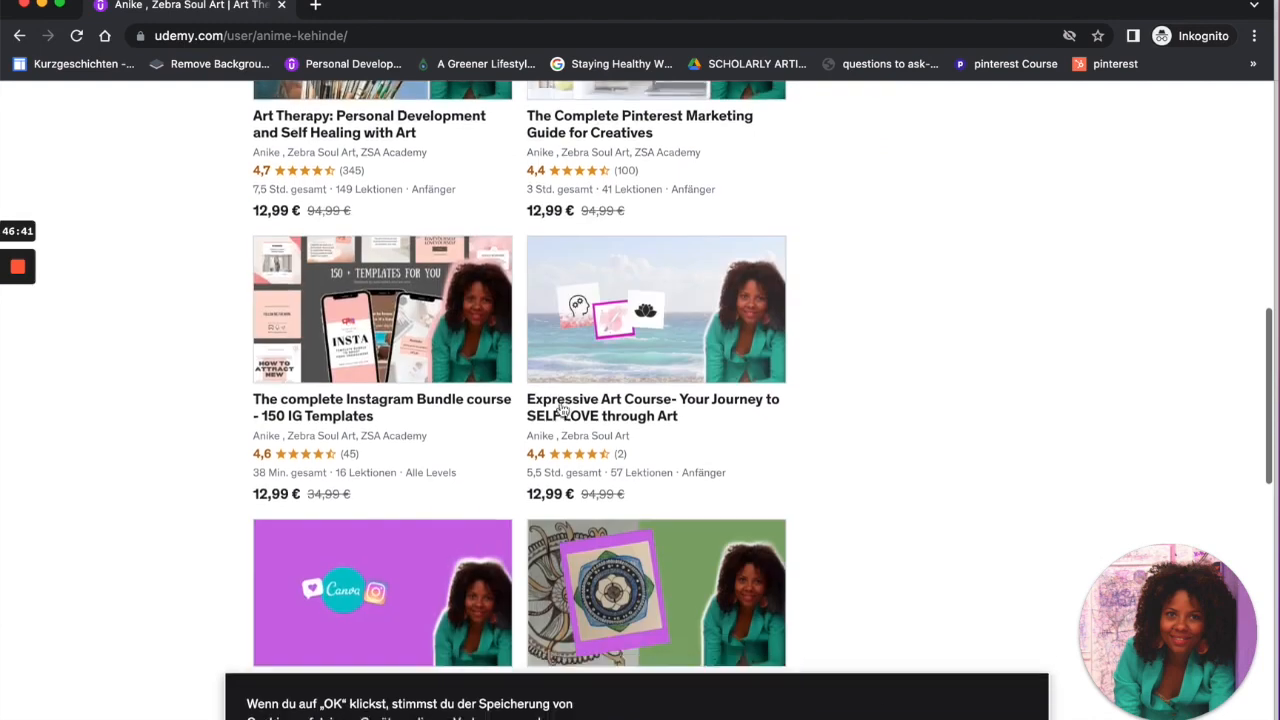
click(935, 700)
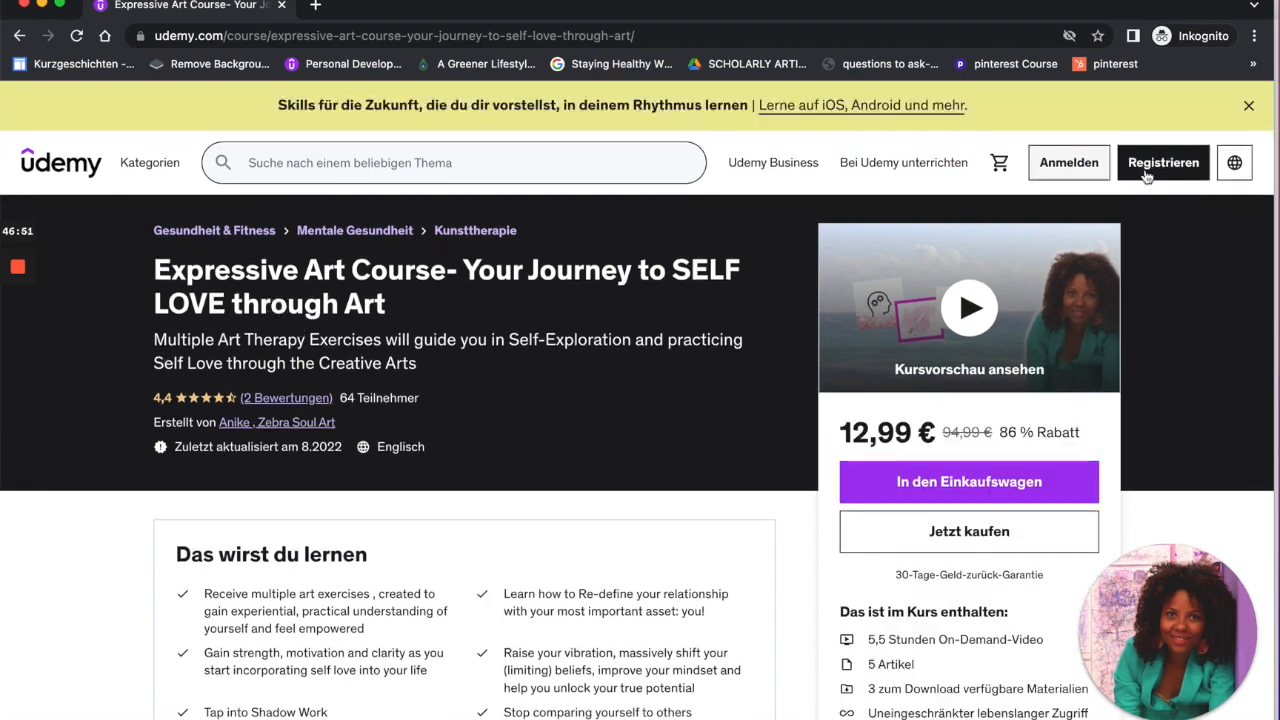
Switch the Udemy course page's language to English
scroll(414, 481, down, 1)
scroll(367, 498, down, 2)
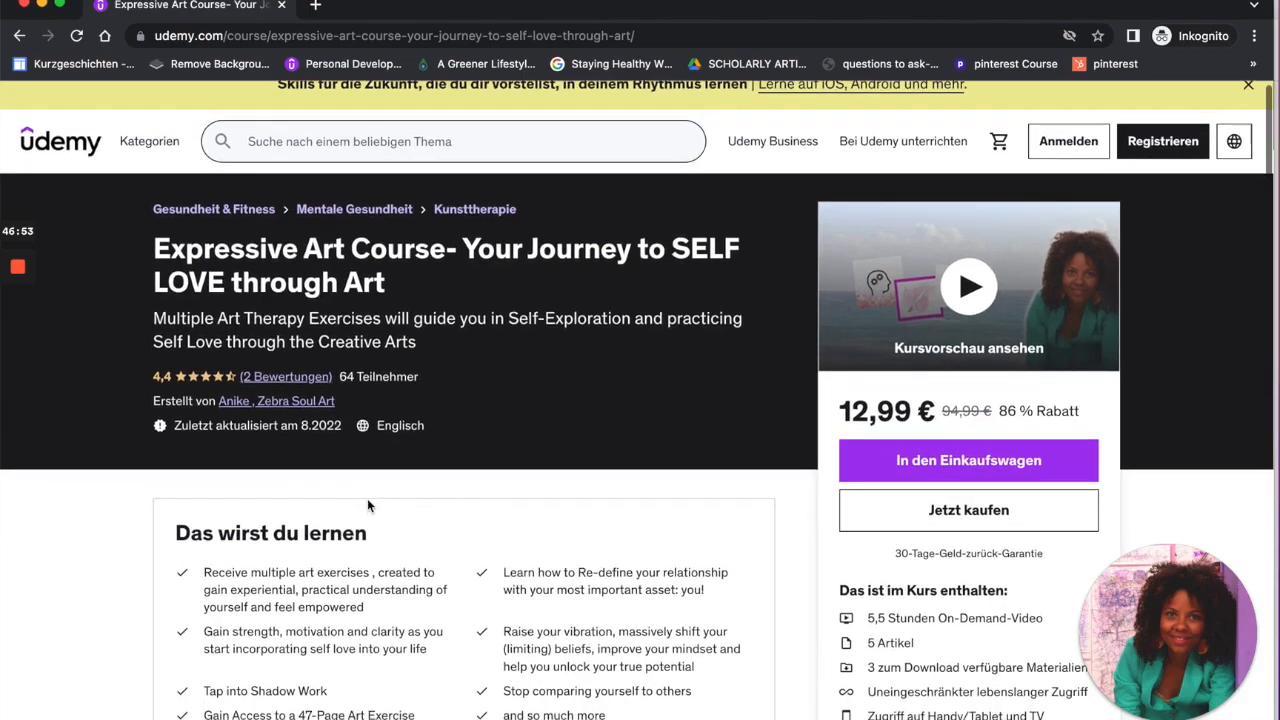
scroll(367, 498, down, 20)
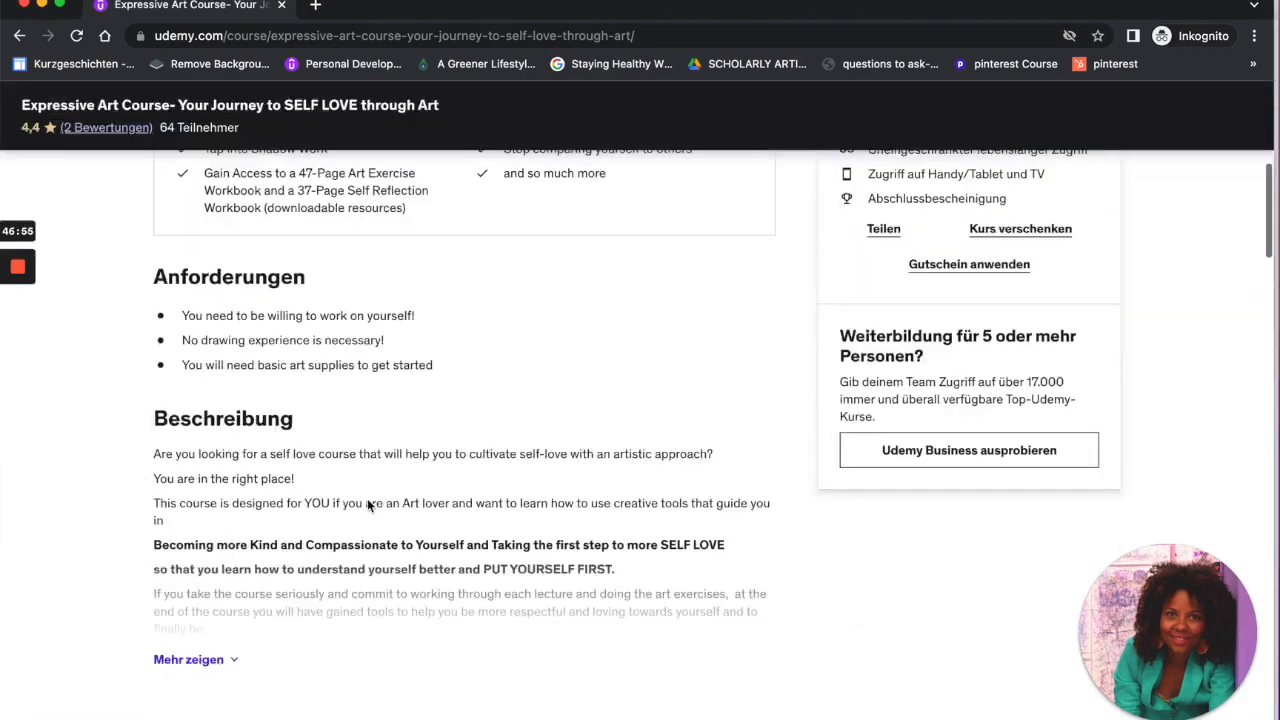
scroll(367, 498, down, 5)
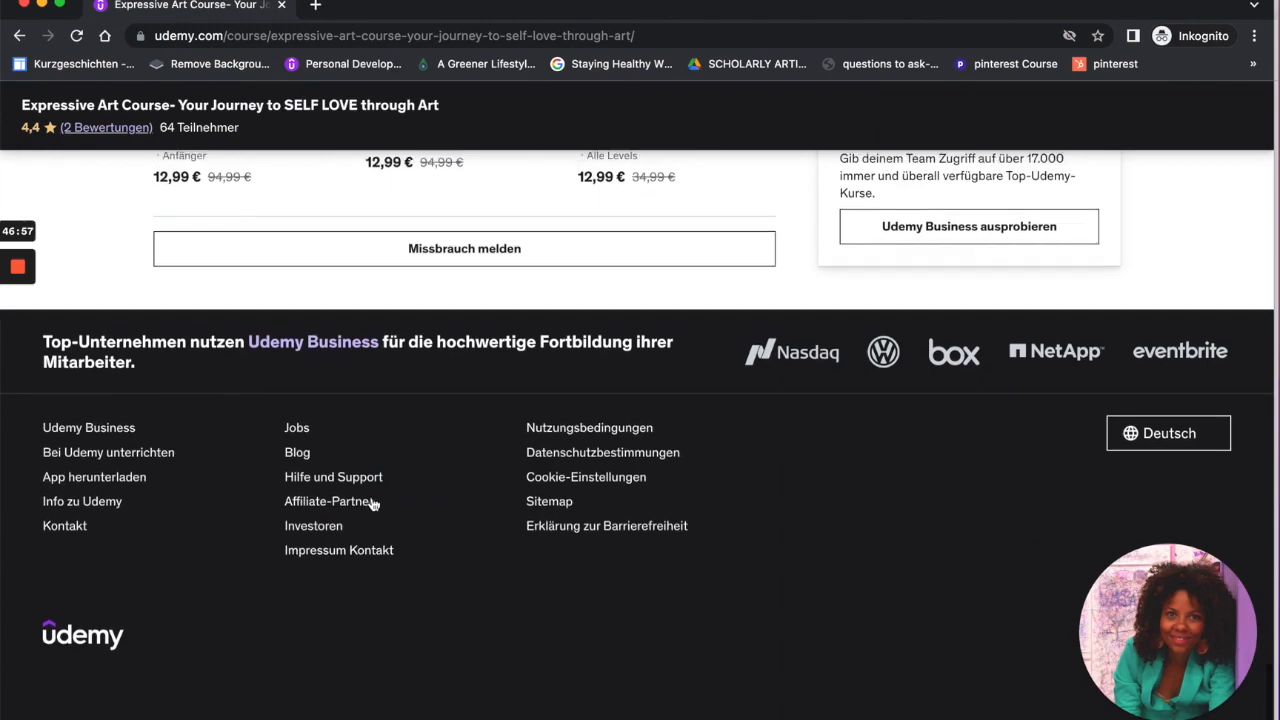
click(1172, 448)
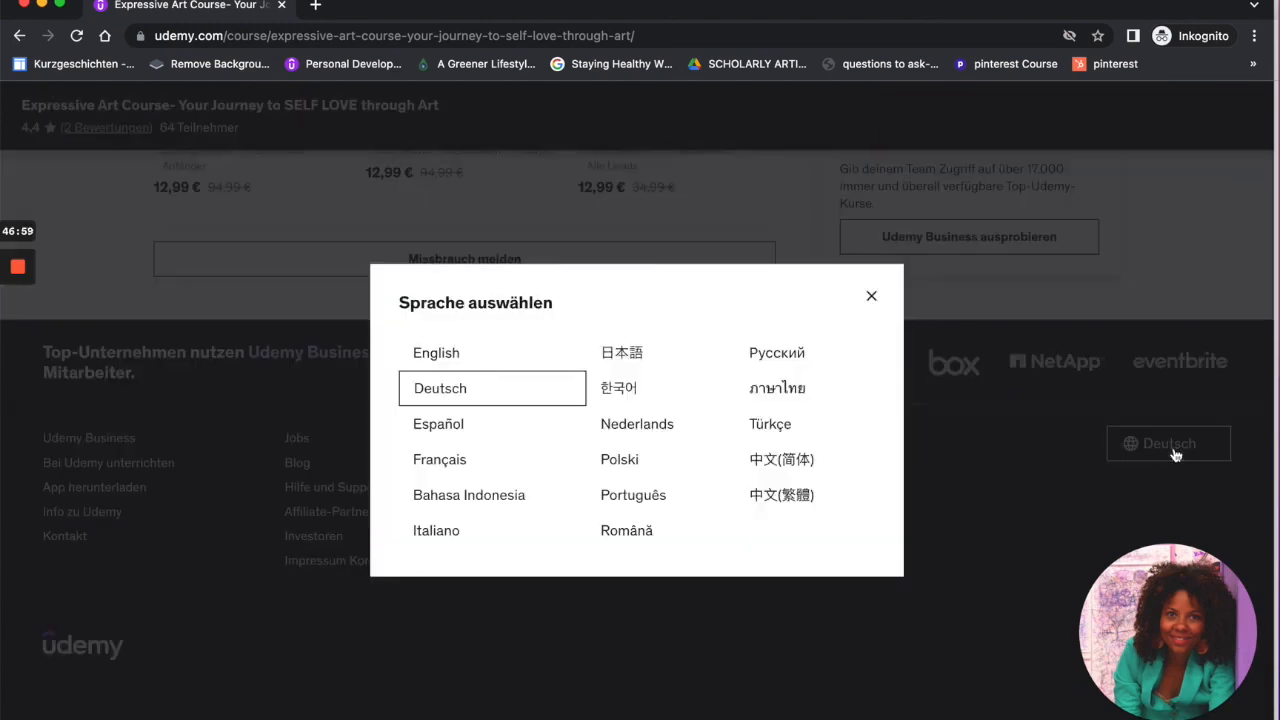
click(448, 356)
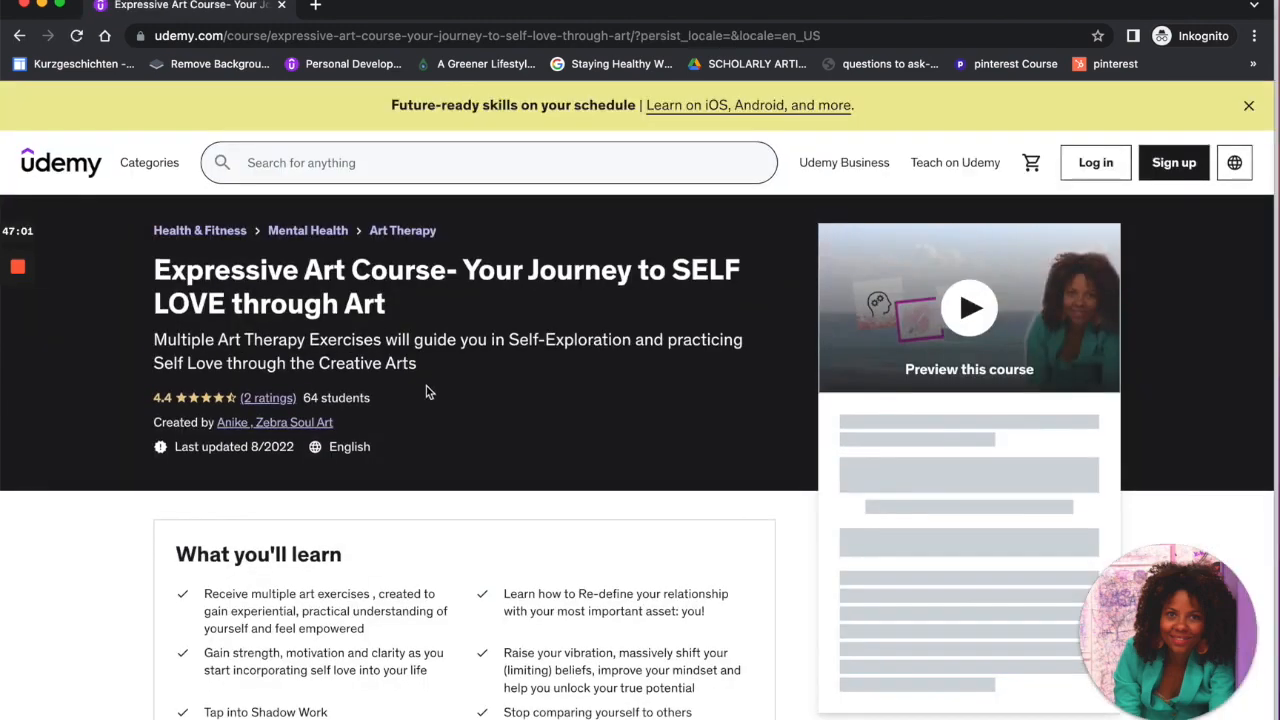
Find the student reviews on the Expressive Art Course page for use as a testimonial
scroll(424, 412, down, 3)
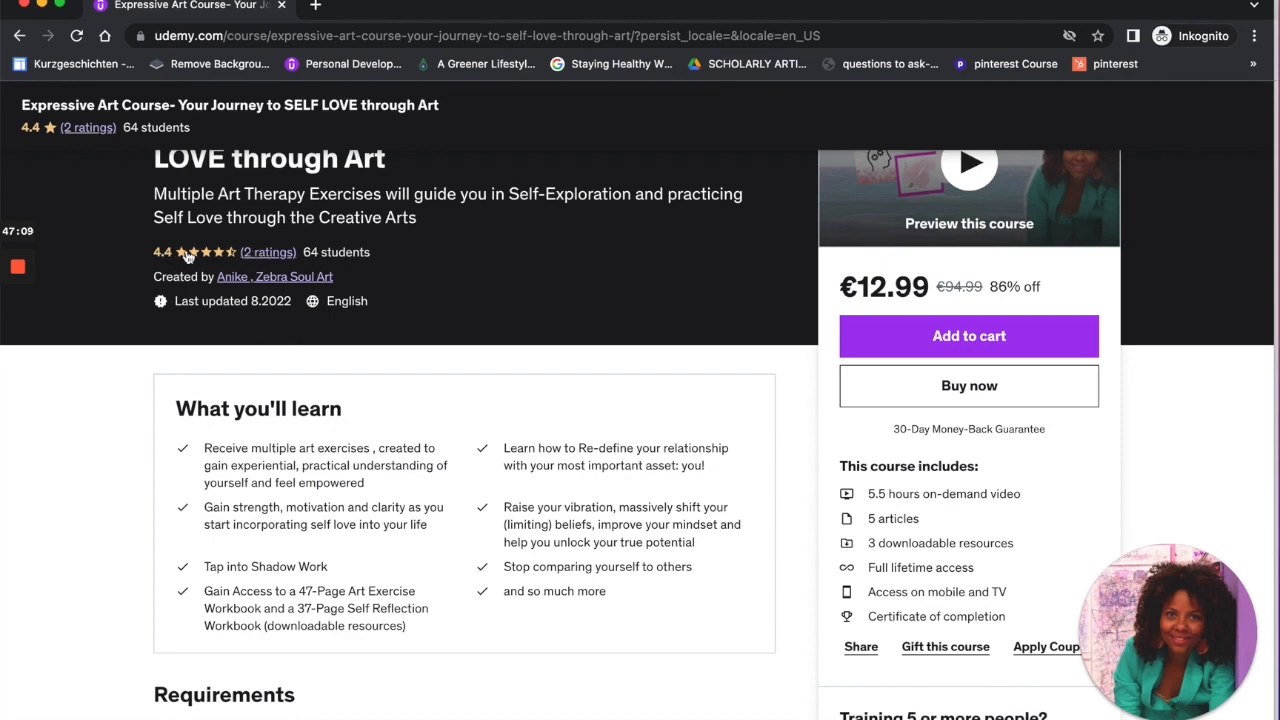
scroll(258, 309, down, 8)
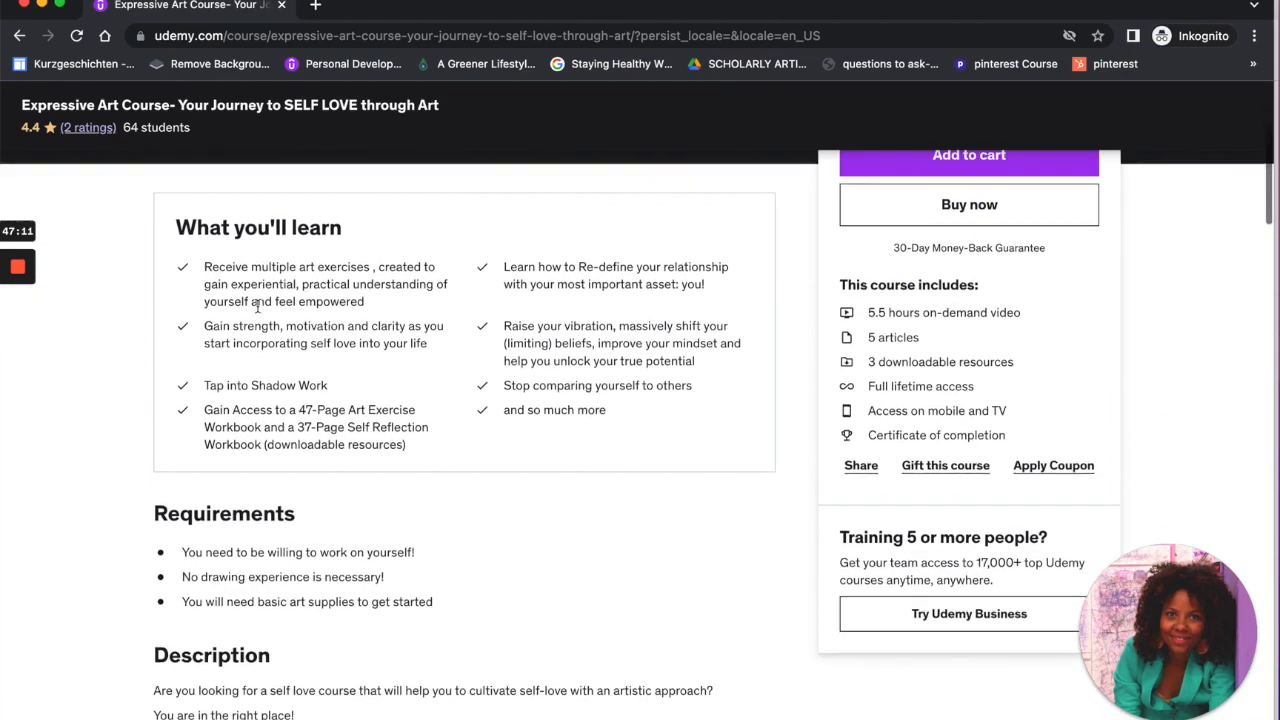
scroll(258, 313, down, 10)
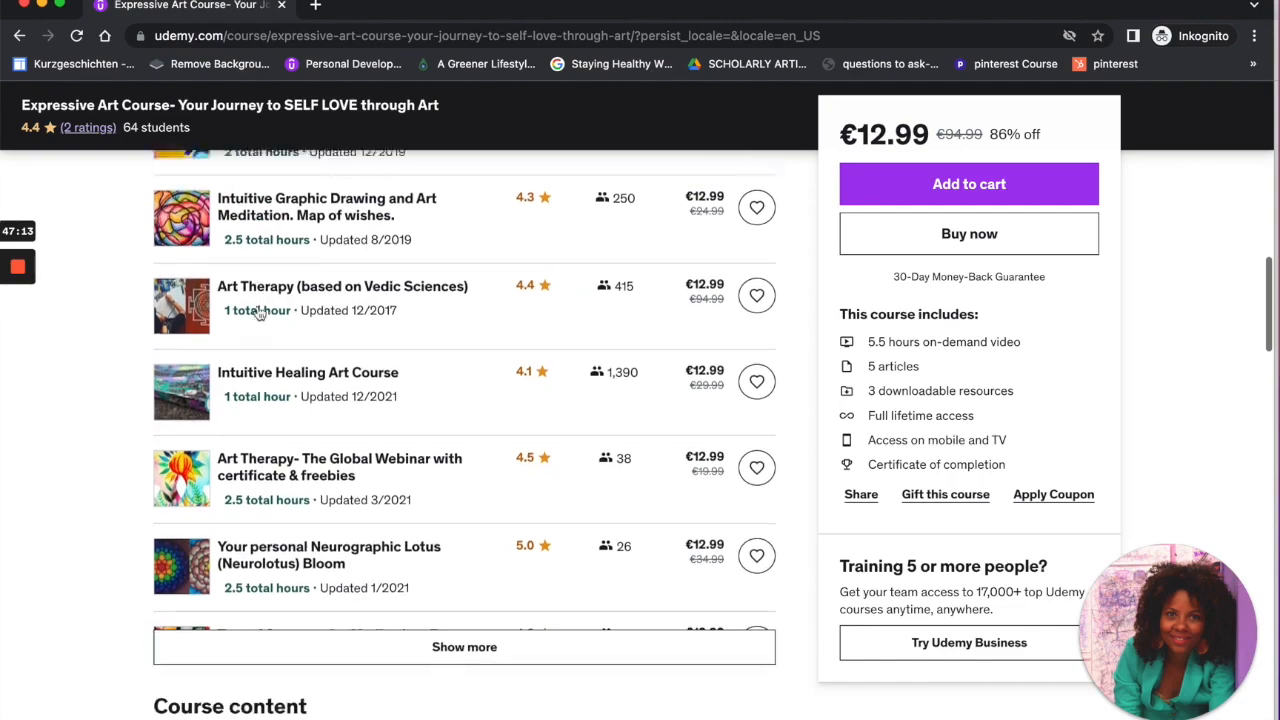
scroll(258, 313, down, 10)
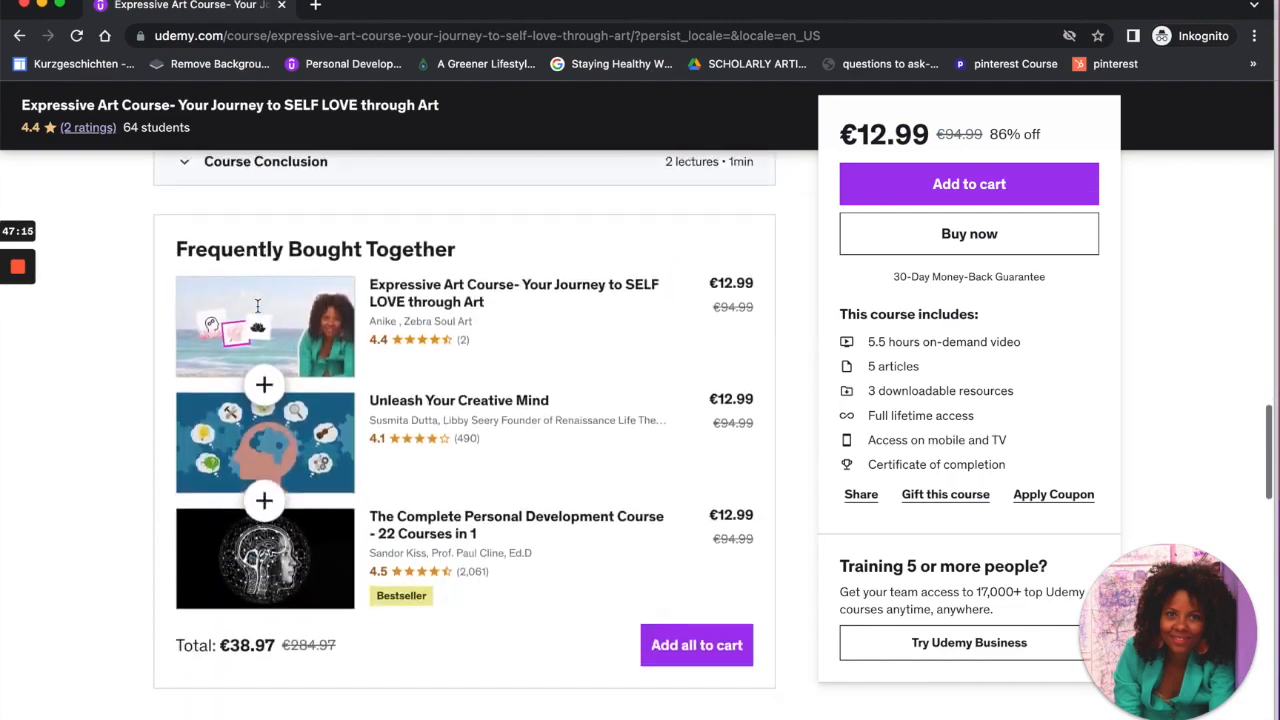
scroll(258, 313, down, 3)
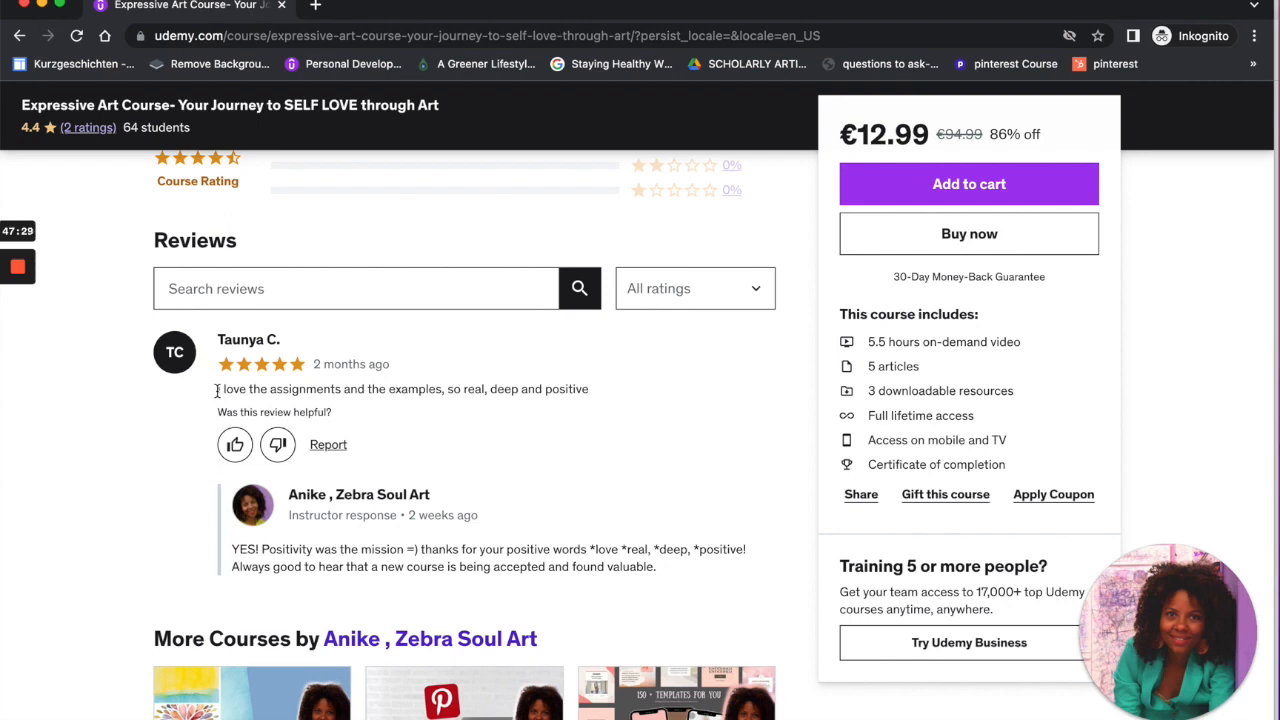
Copy the five-star student review "i love the assignments and the examples, so real, deep and positive" from the Udemy course page
drag(217, 390, 503, 405)
drag(586, 396, 601, 401)
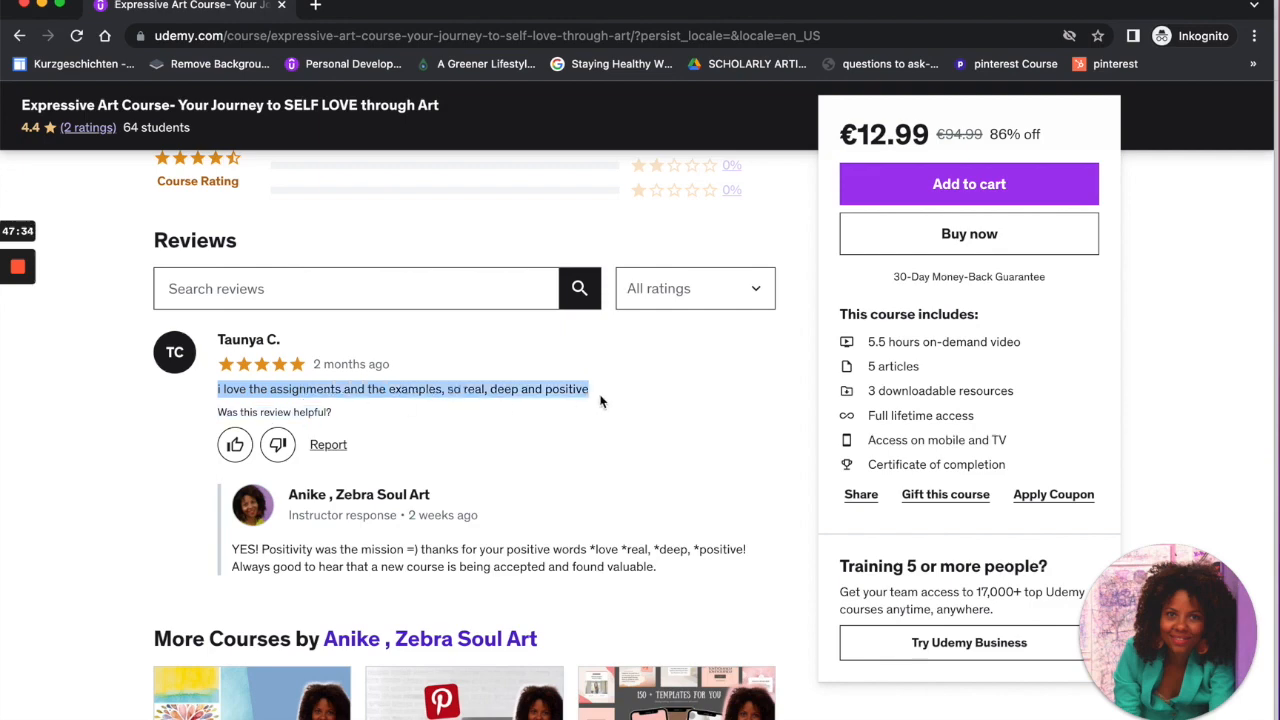
scroll(578, 451, down, 3)
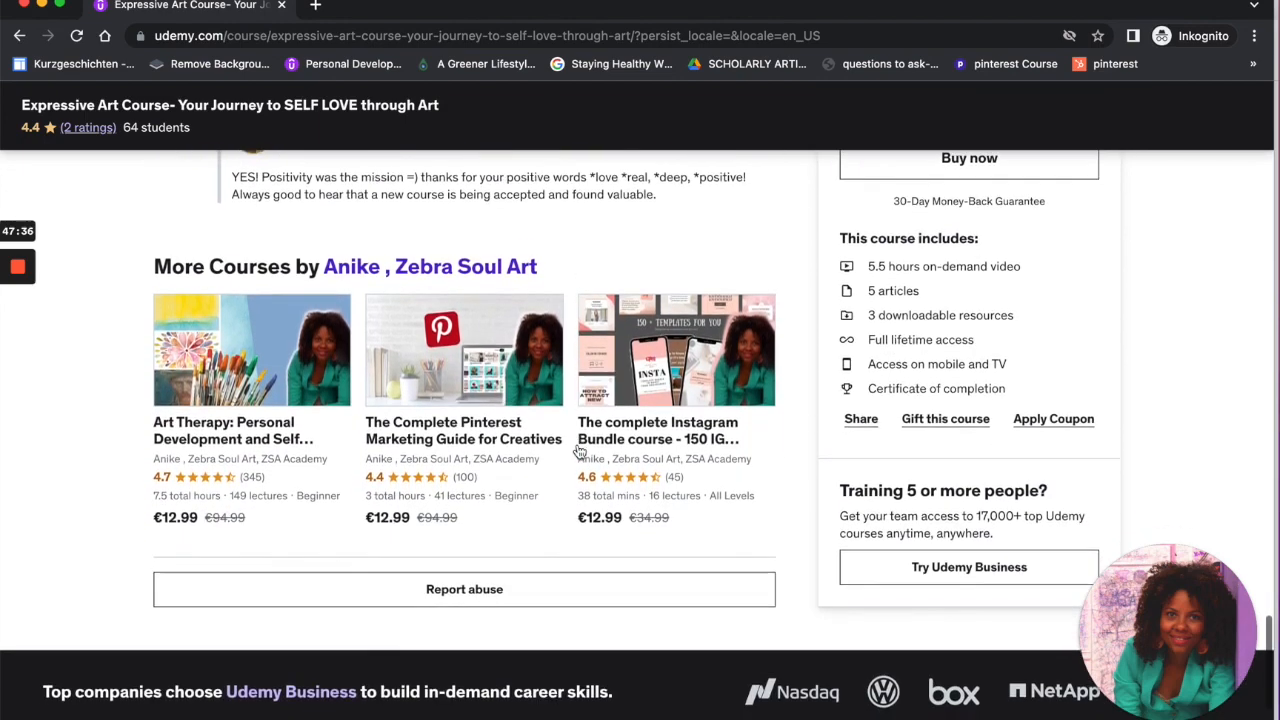
scroll(540, 412, up, 3)
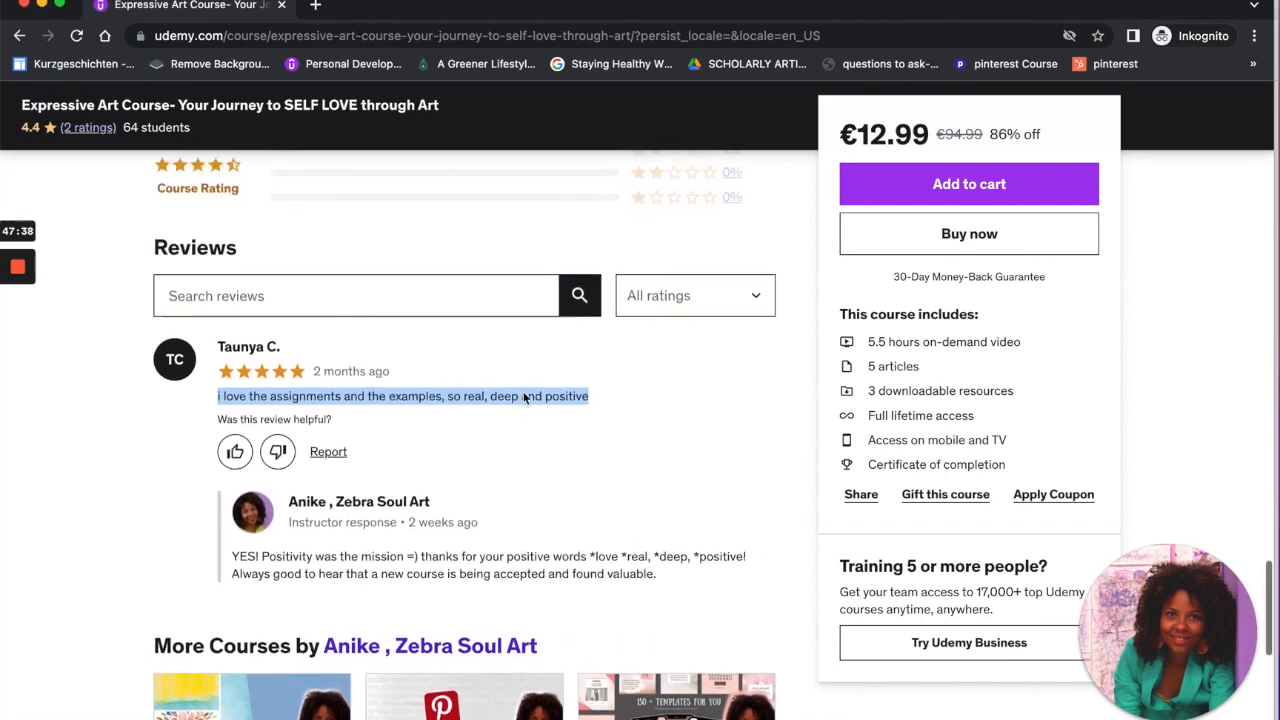
Filter the course reviews to four stars and check for further written comments
scroll(310, 404, up, 1)
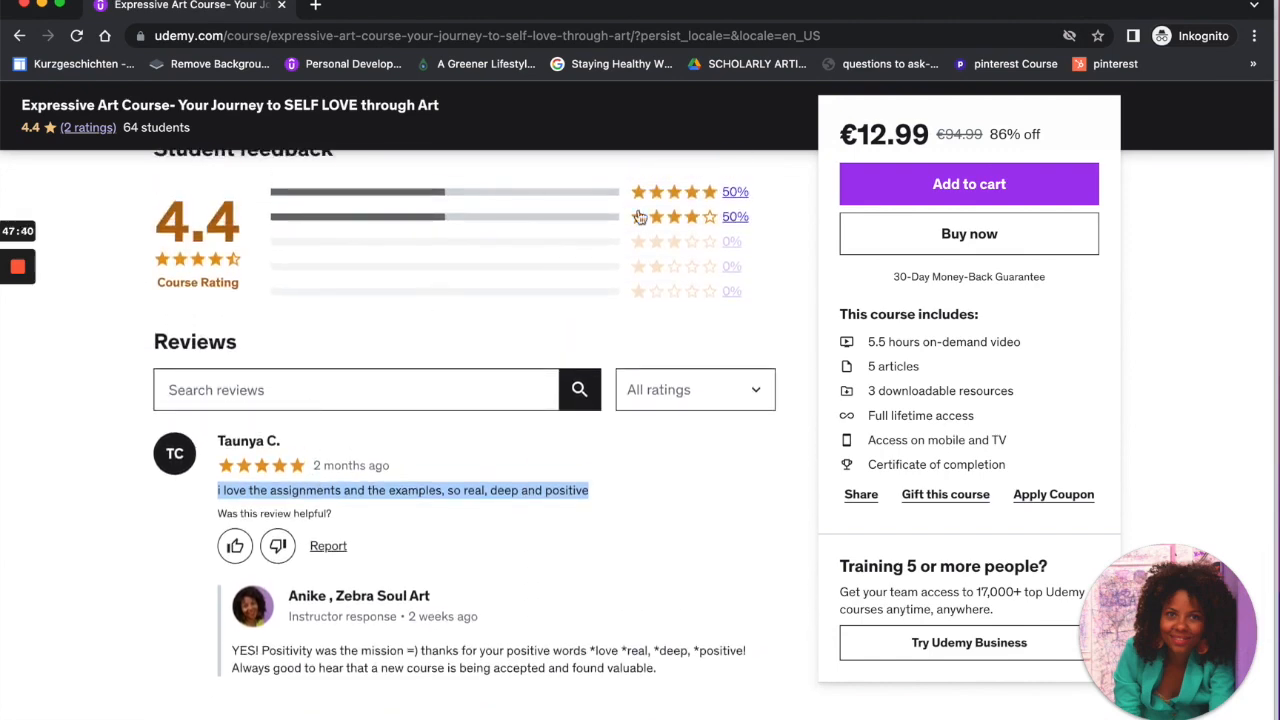
click(737, 218)
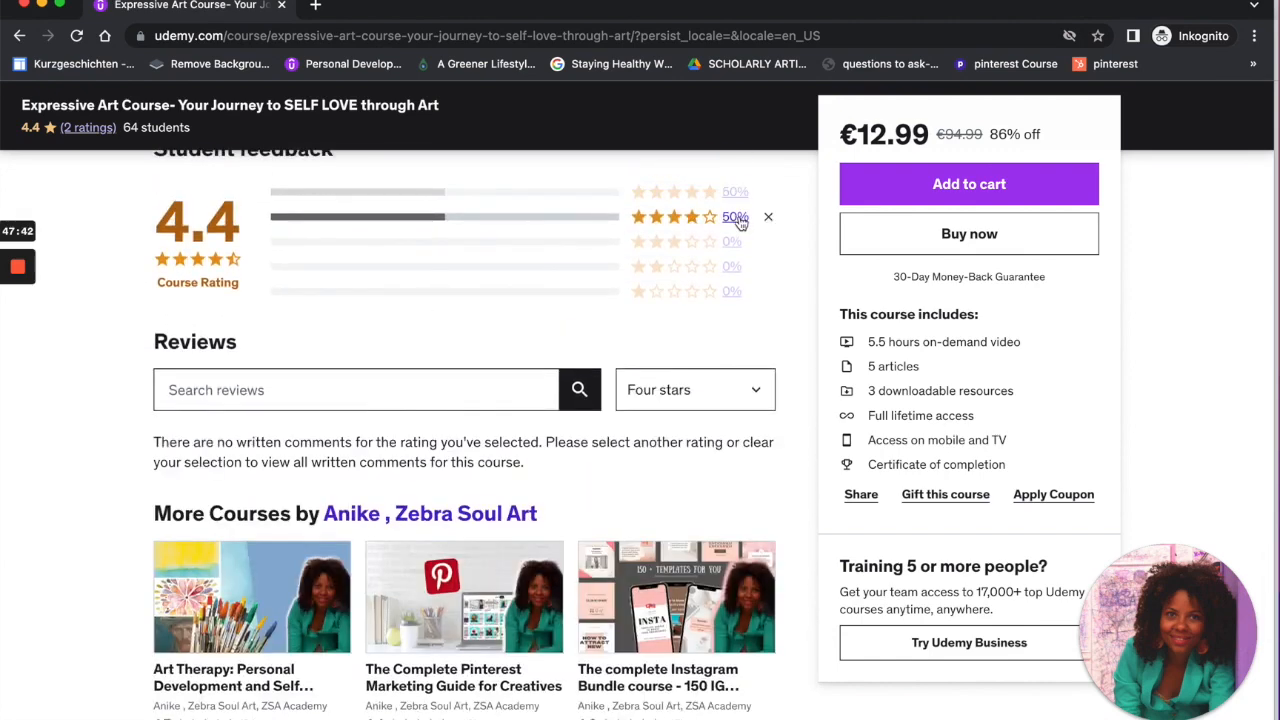
scroll(593, 308, up, 2)
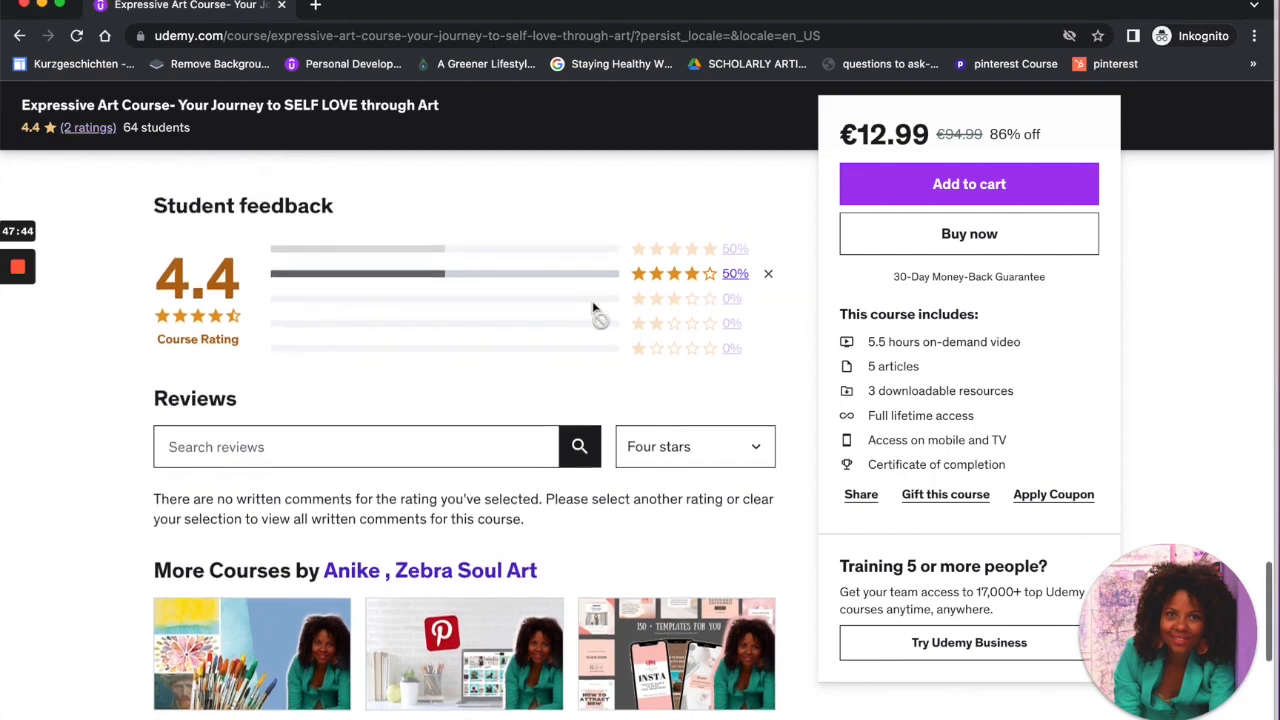
scroll(593, 308, up, 5)
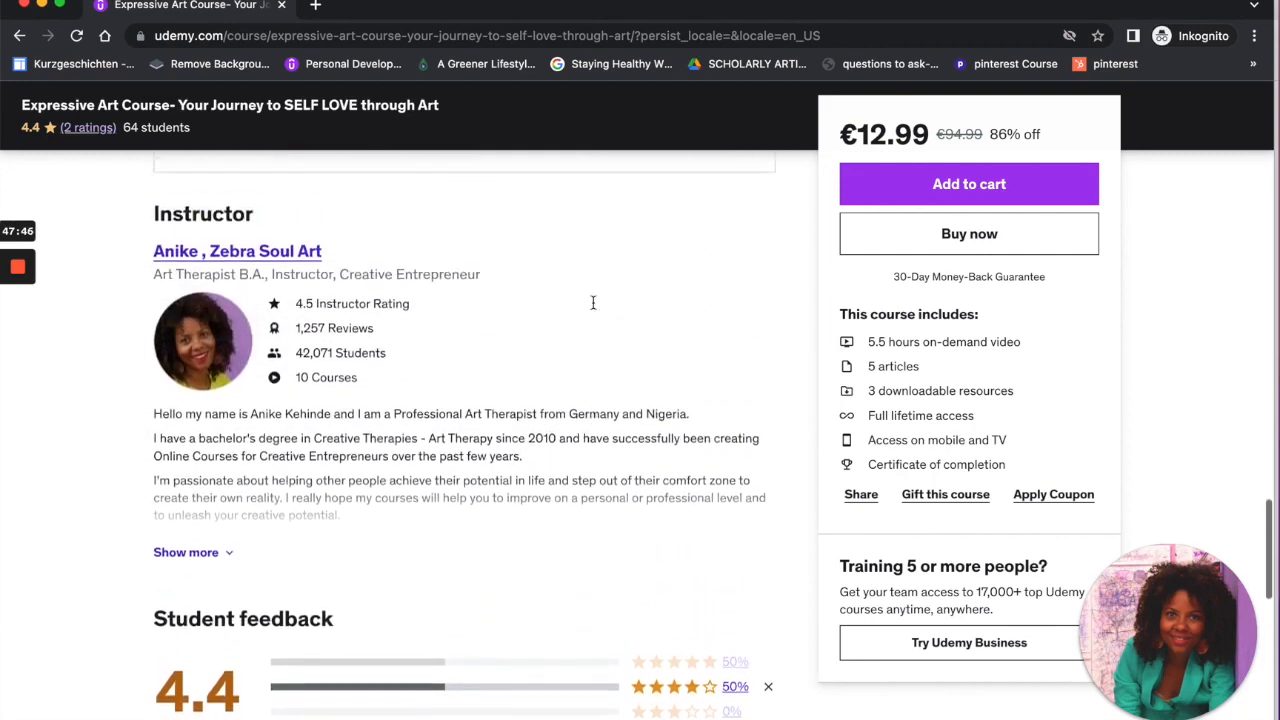
scroll(593, 309, up, 4)
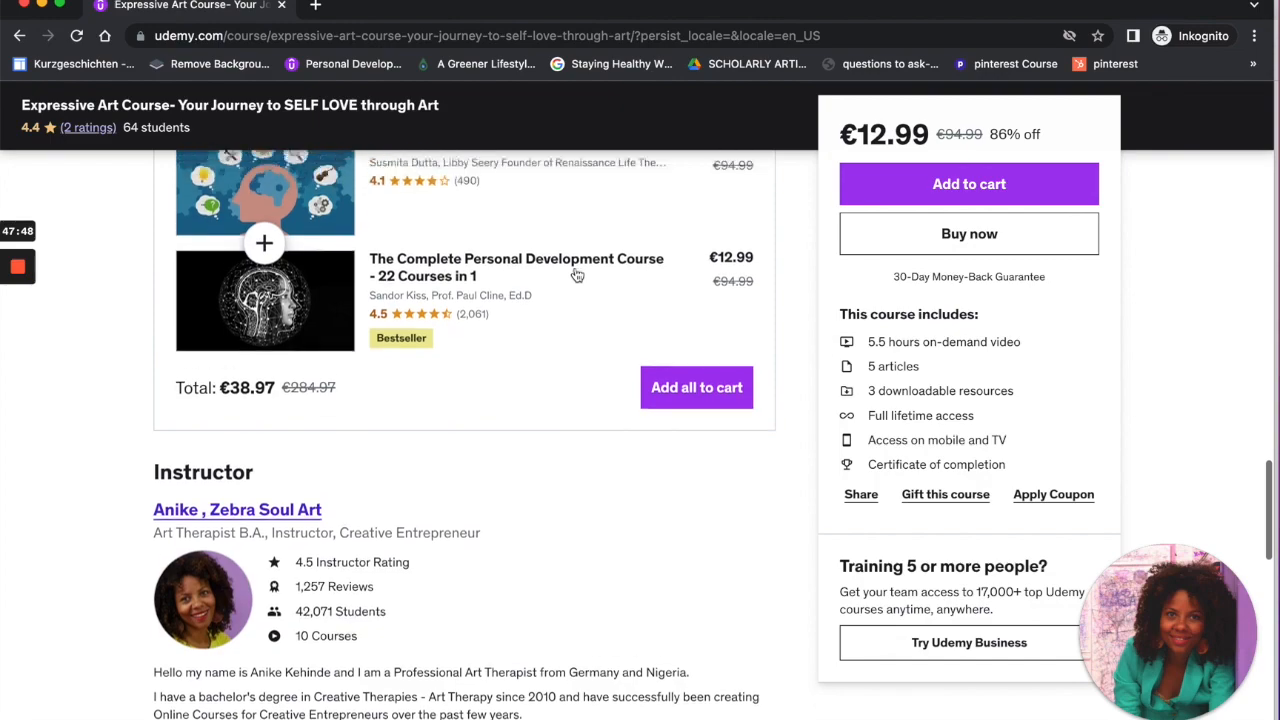
scroll(575, 268, up, 20)
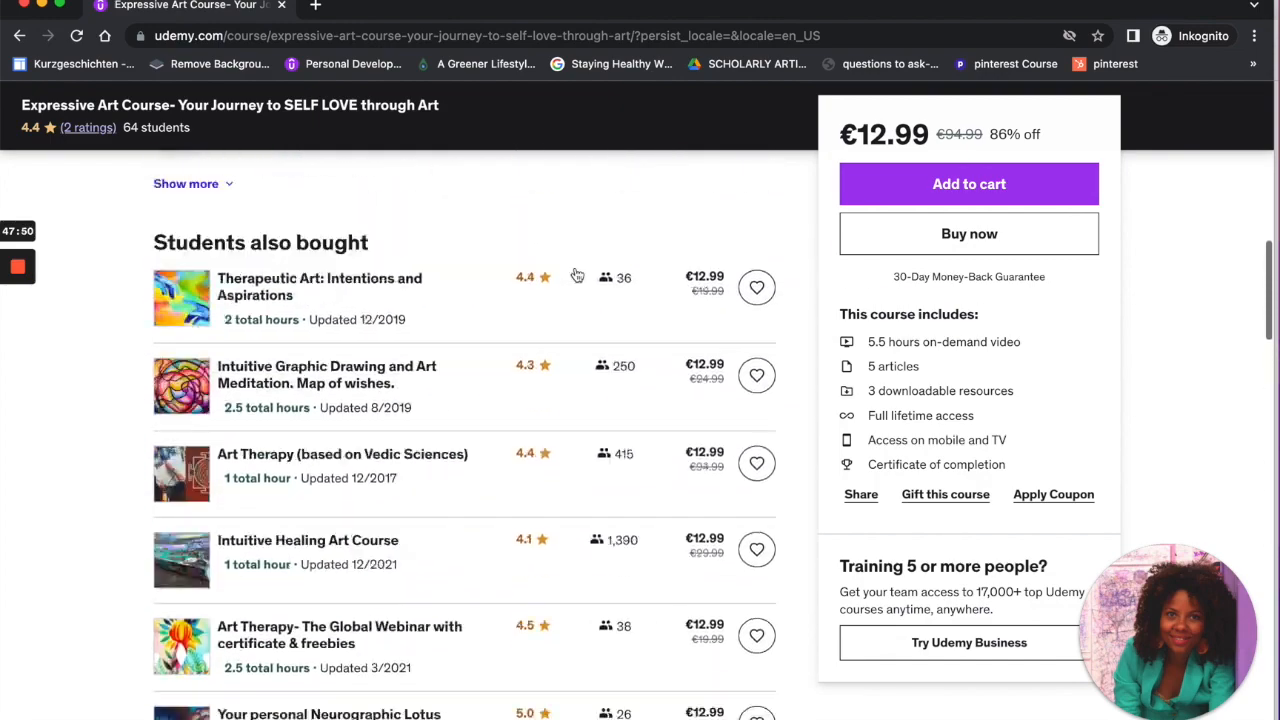
scroll(575, 267, up, 6)
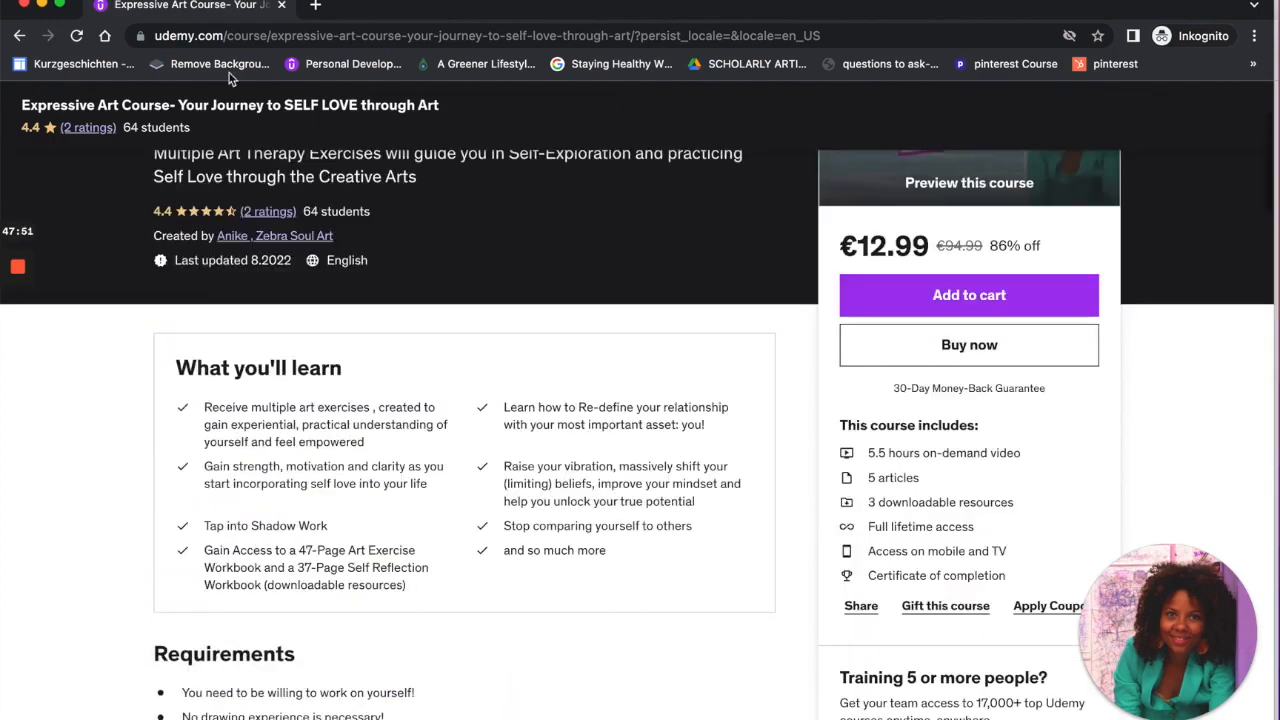
Close the incognito window and, in the Teachable editor, replace the testimonial block's image with the "5 Star Rating" Expressive Art Course graphic
click(24, 7)
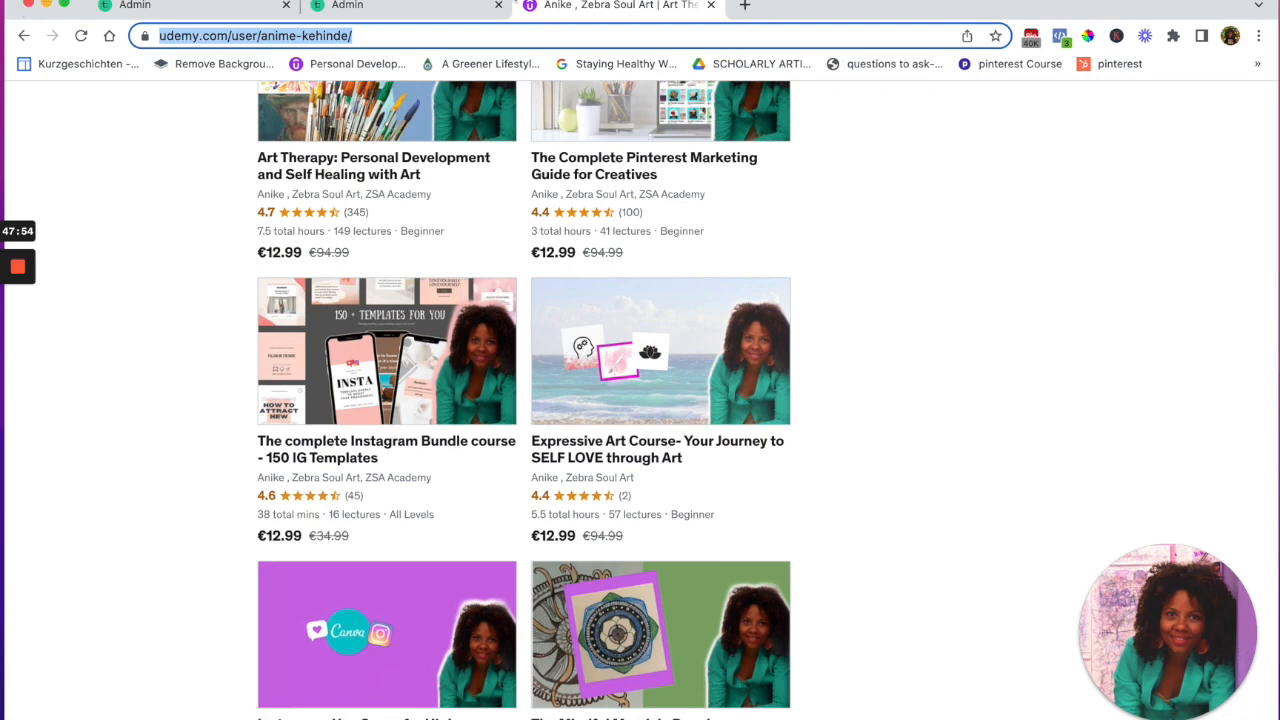
click(349, 6)
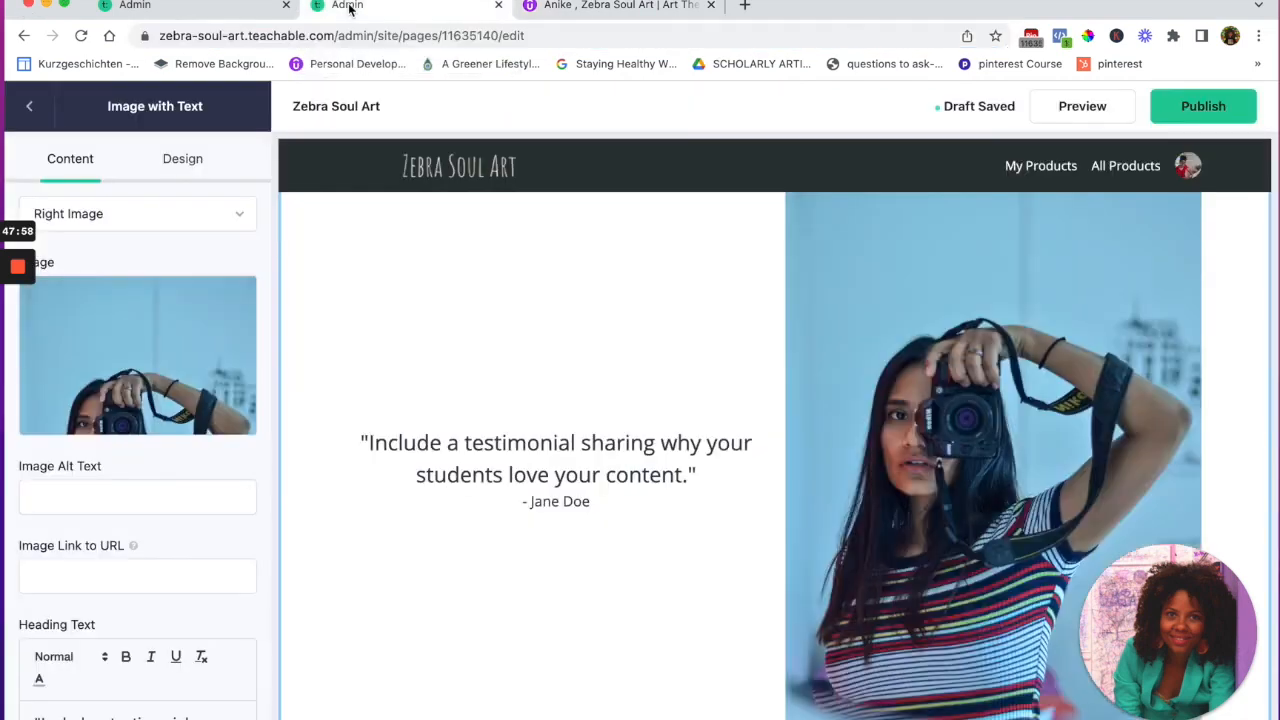
click(127, 361)
drag(1189, 3, 1075, 3)
drag(1219, 222, 558, 391)
drag(955, 5, 1071, 4)
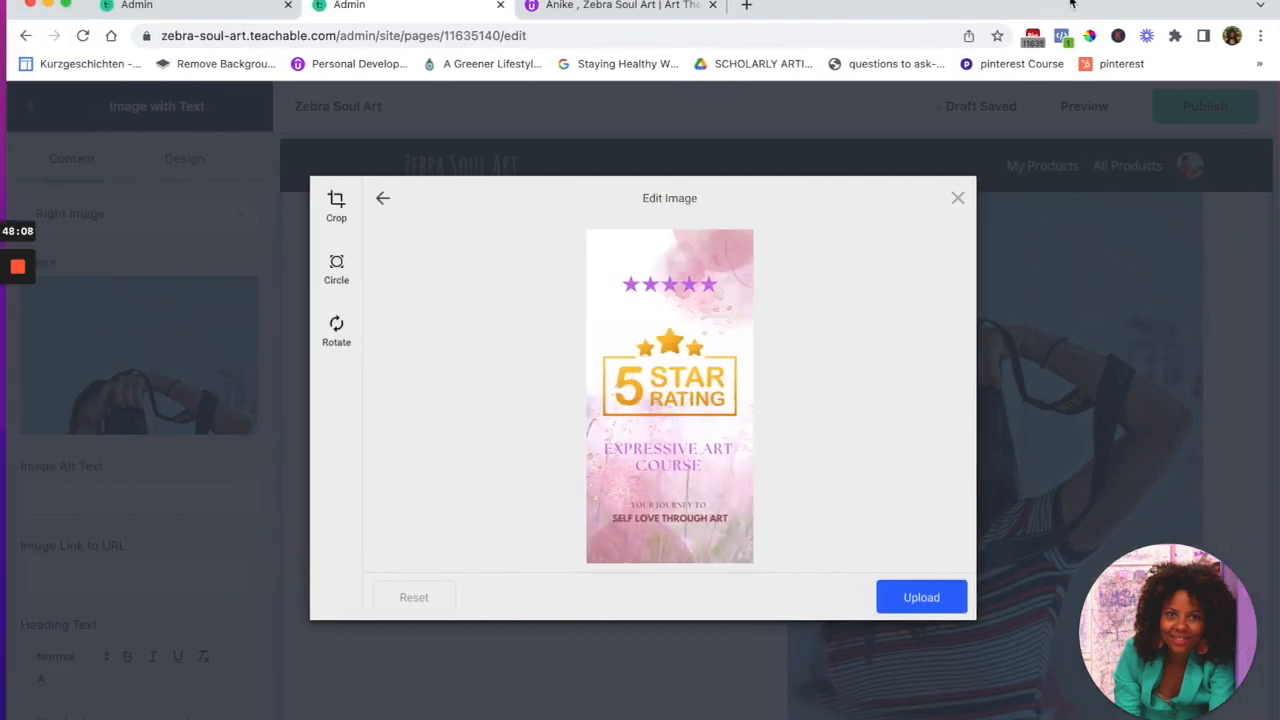
click(912, 602)
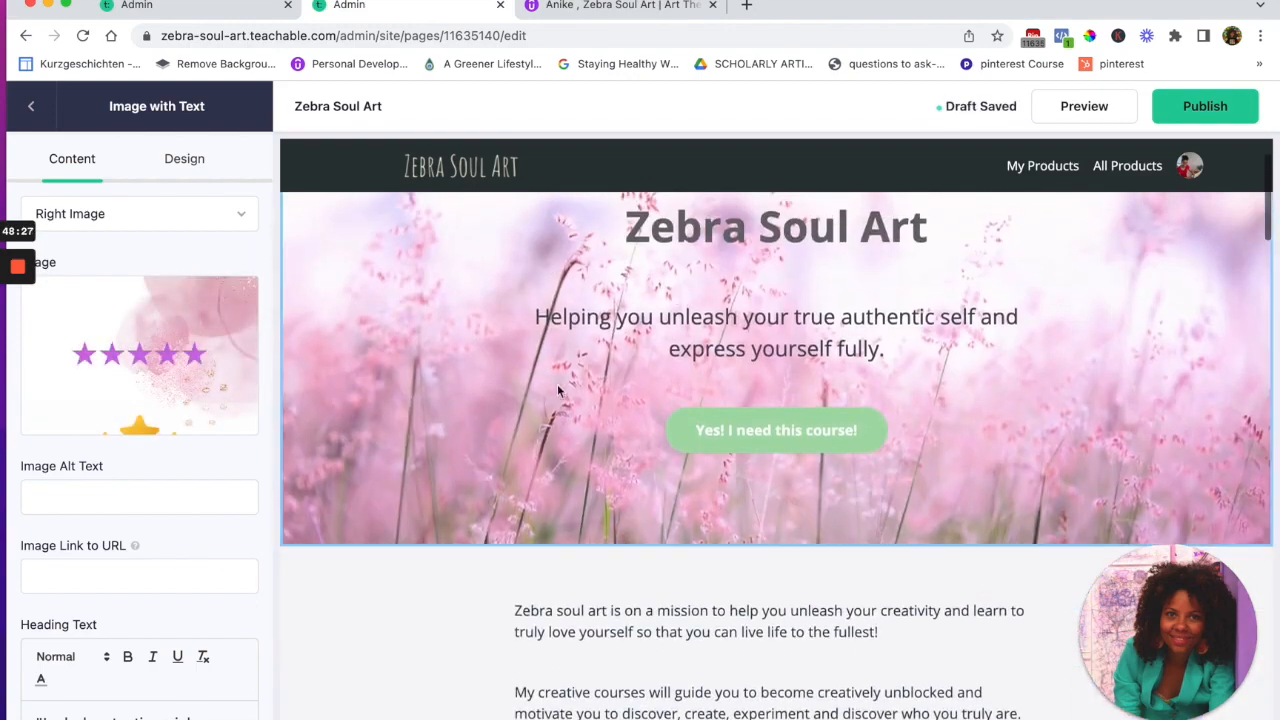
Replace the testimonial block's placeholder heading with the copied review "i love the assignments and the examples, so real, deep and positive"
scroll(560, 385, down, 5)
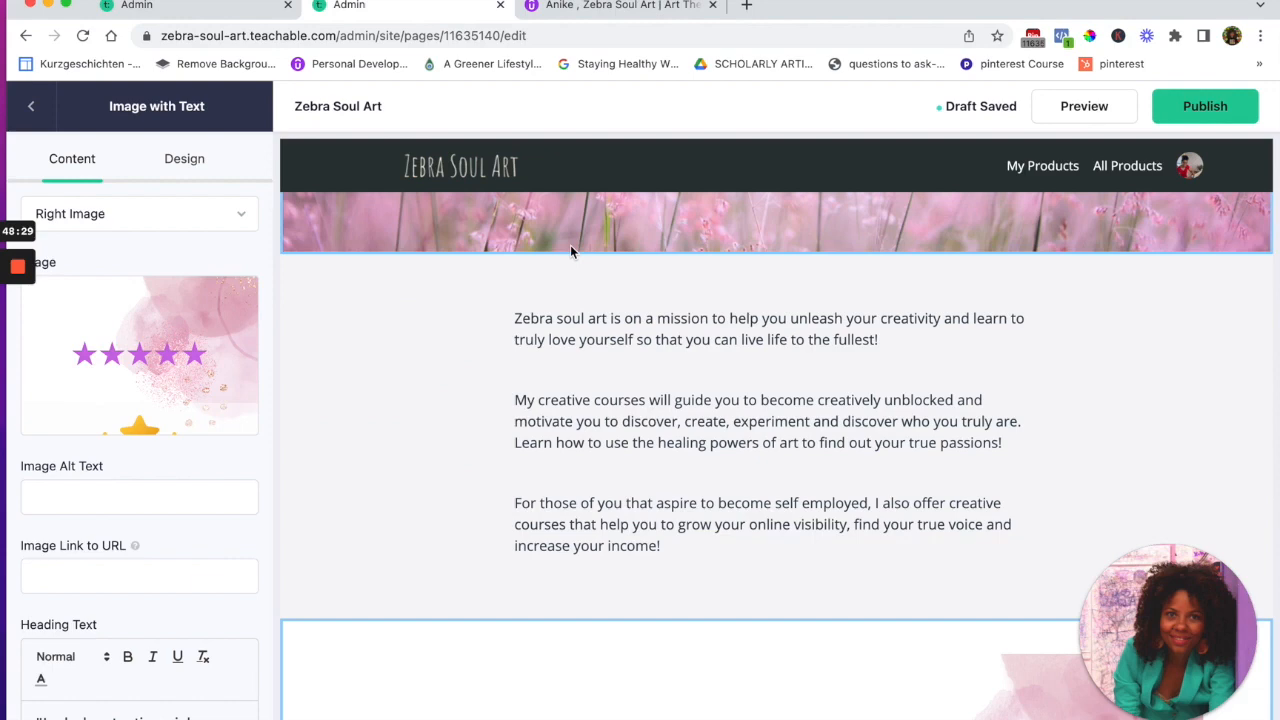
scroll(566, 248, up, 5)
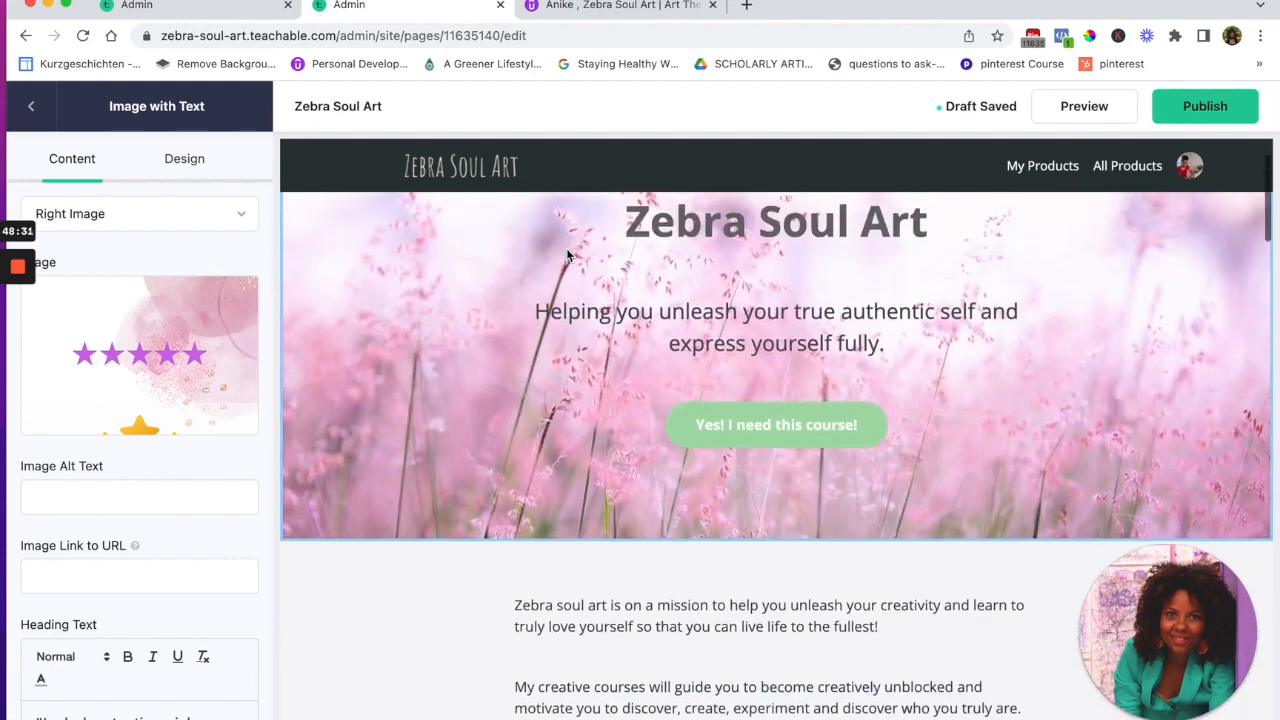
scroll(509, 366, down, 10)
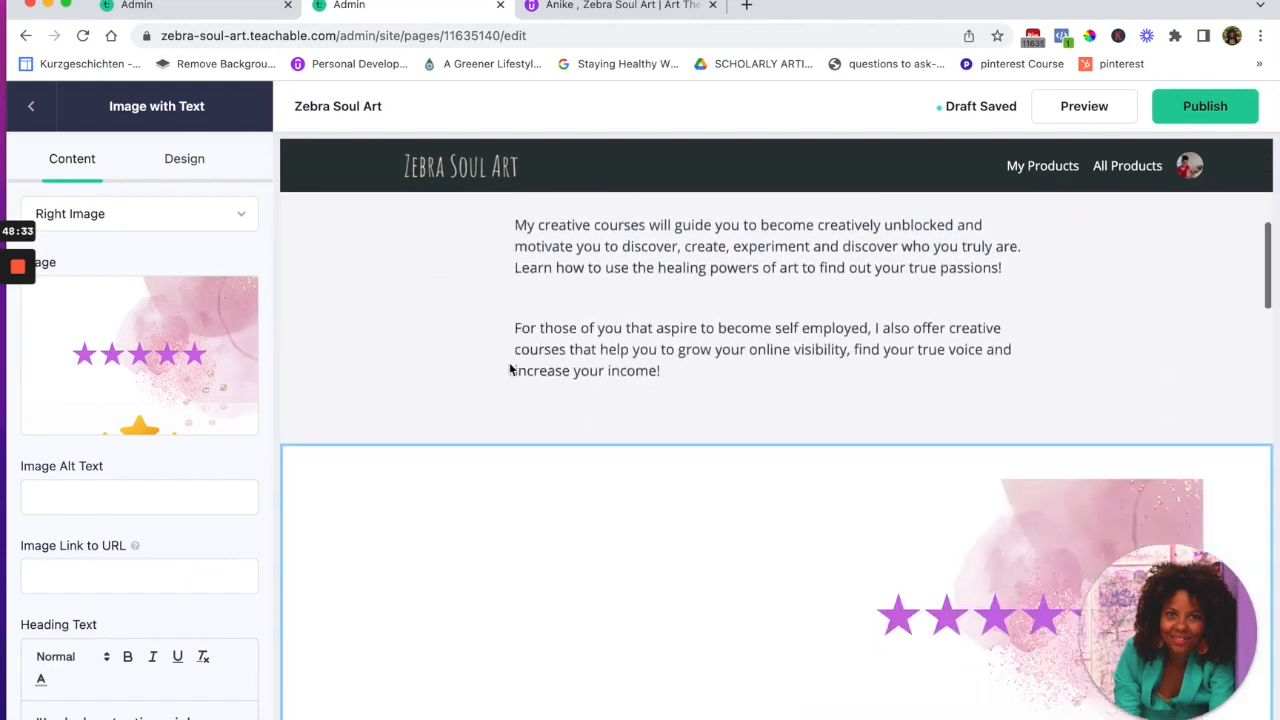
scroll(509, 366, down, 3)
scroll(949, 470, down, 2)
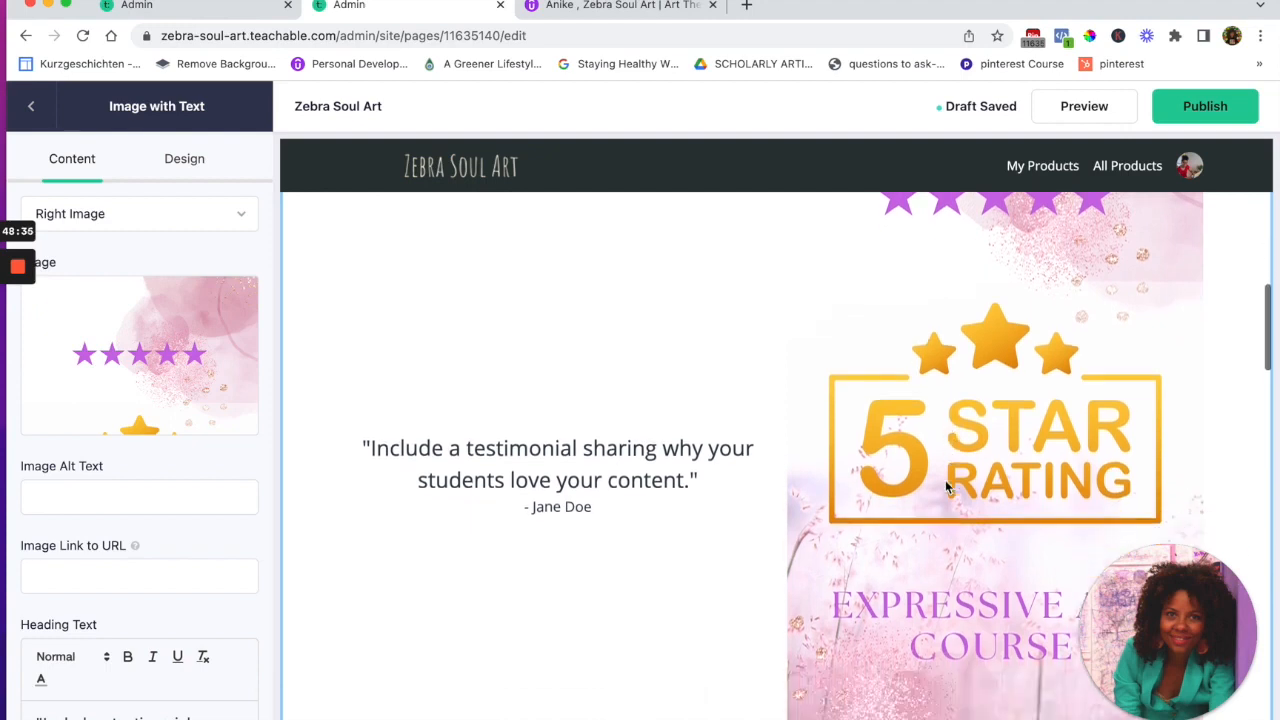
scroll(945, 478, down, 1)
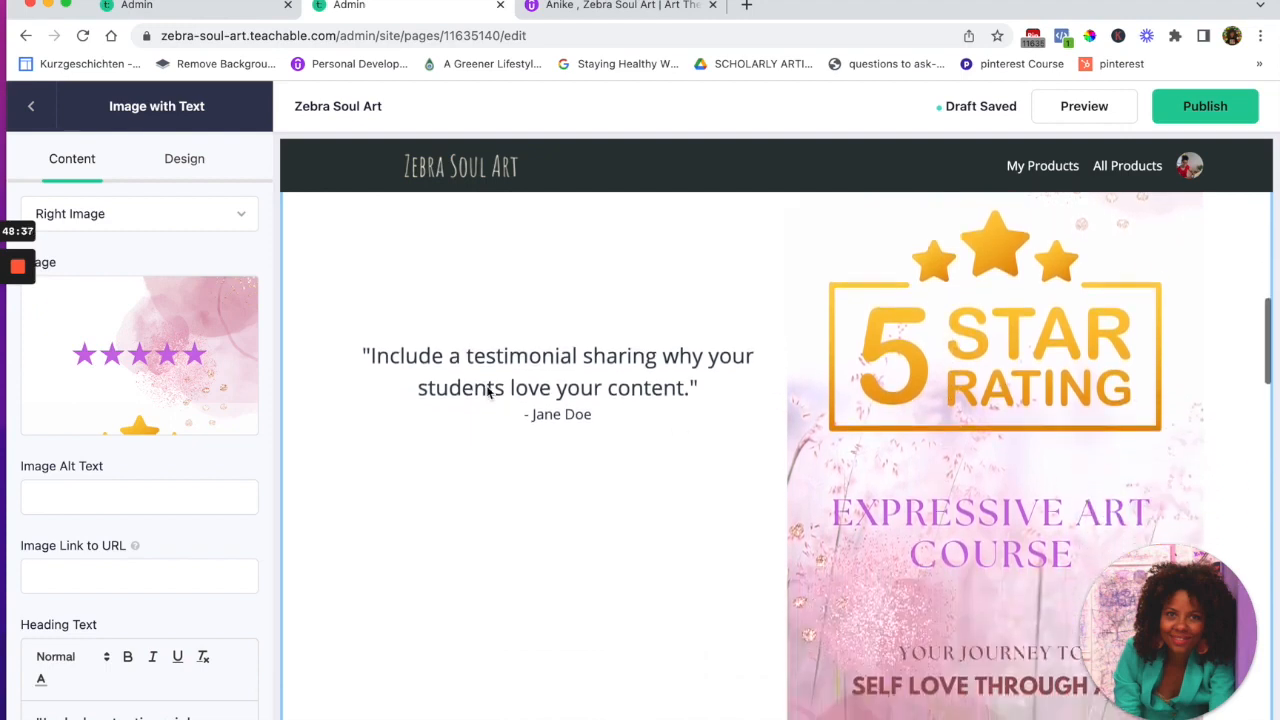
double_click(449, 361)
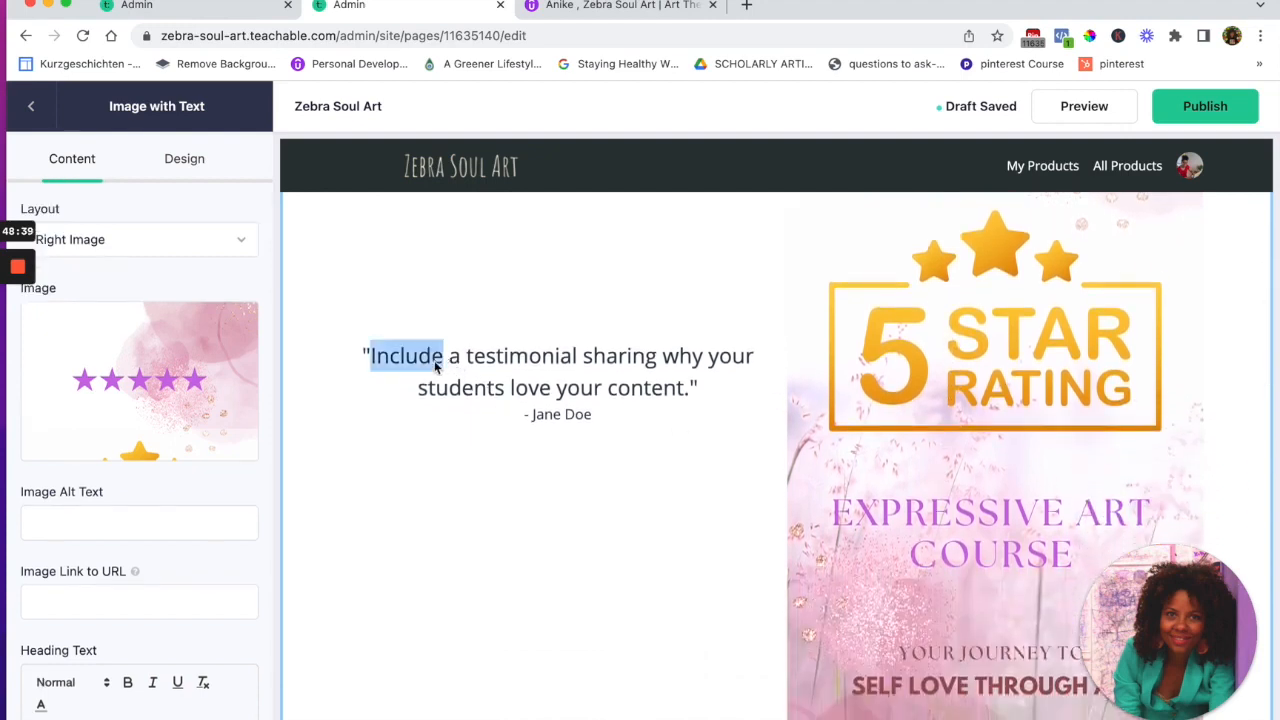
drag(364, 357, 663, 429)
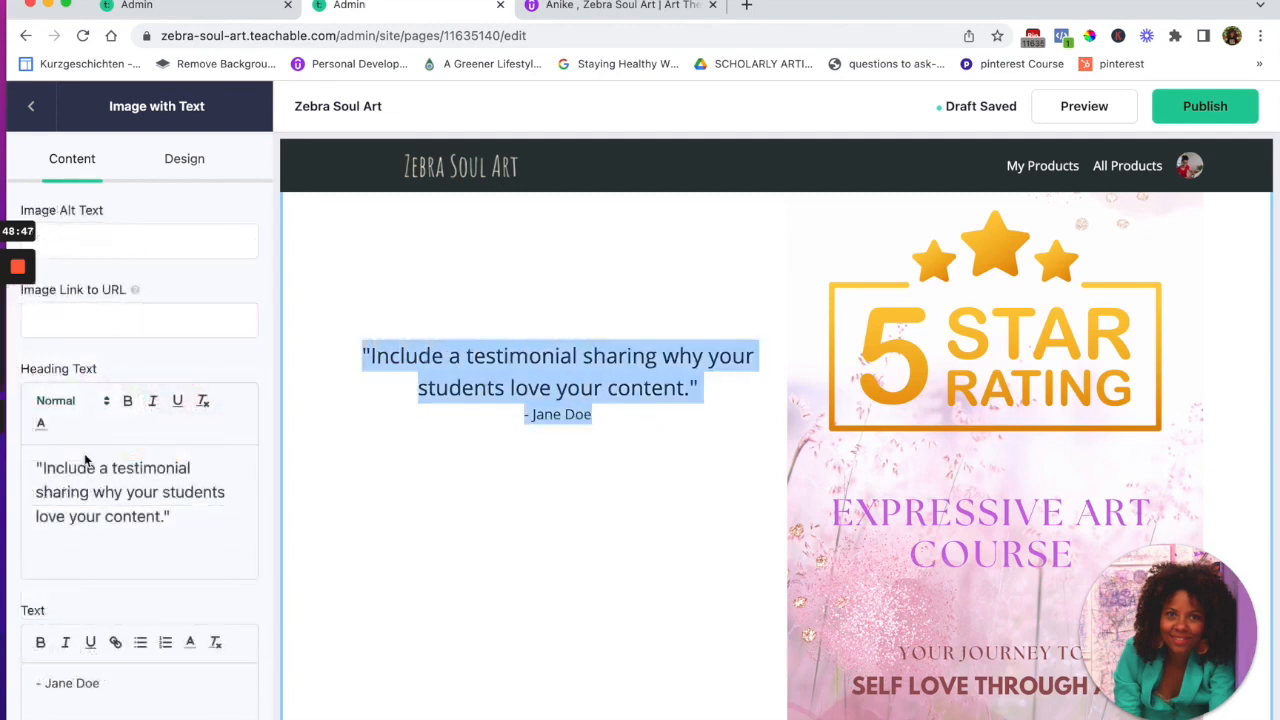
drag(36, 466, 191, 537)
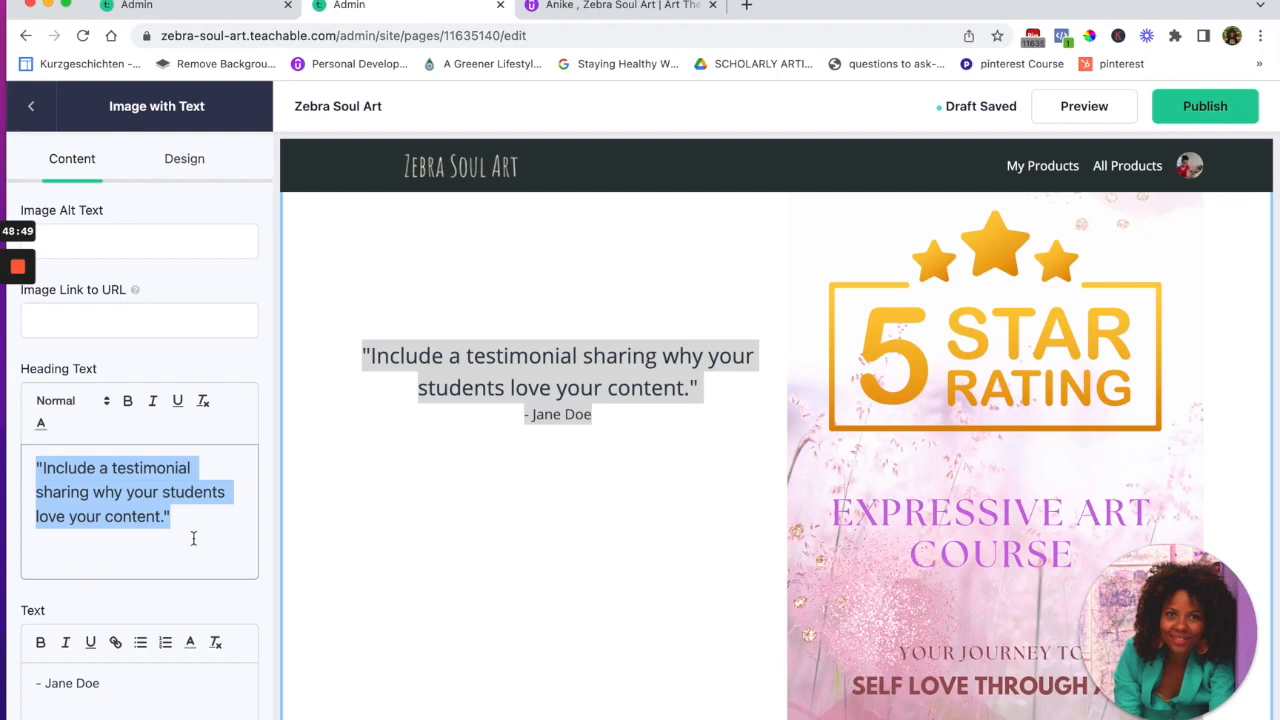
text(i love the assignments and the examples, so real, deep and positive)
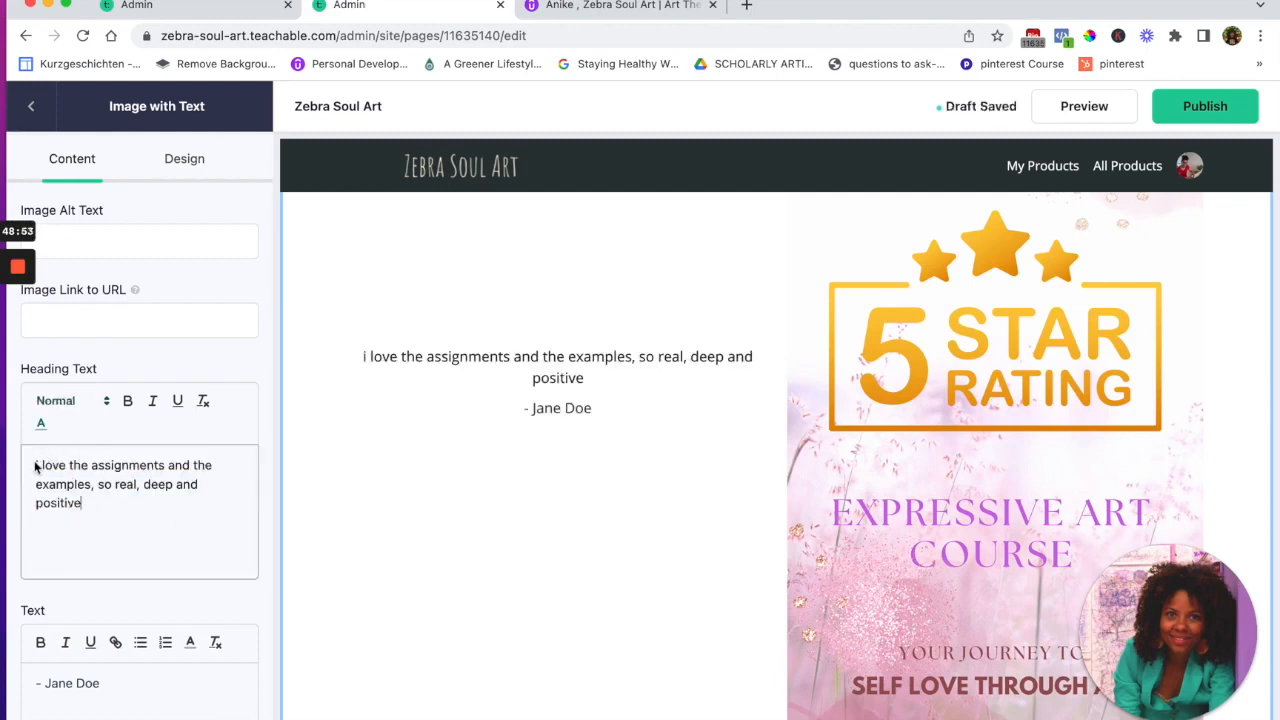
Capitalize the initial "I" of the testimonial heading and enclose the sentence in double quotation marks
text(I)
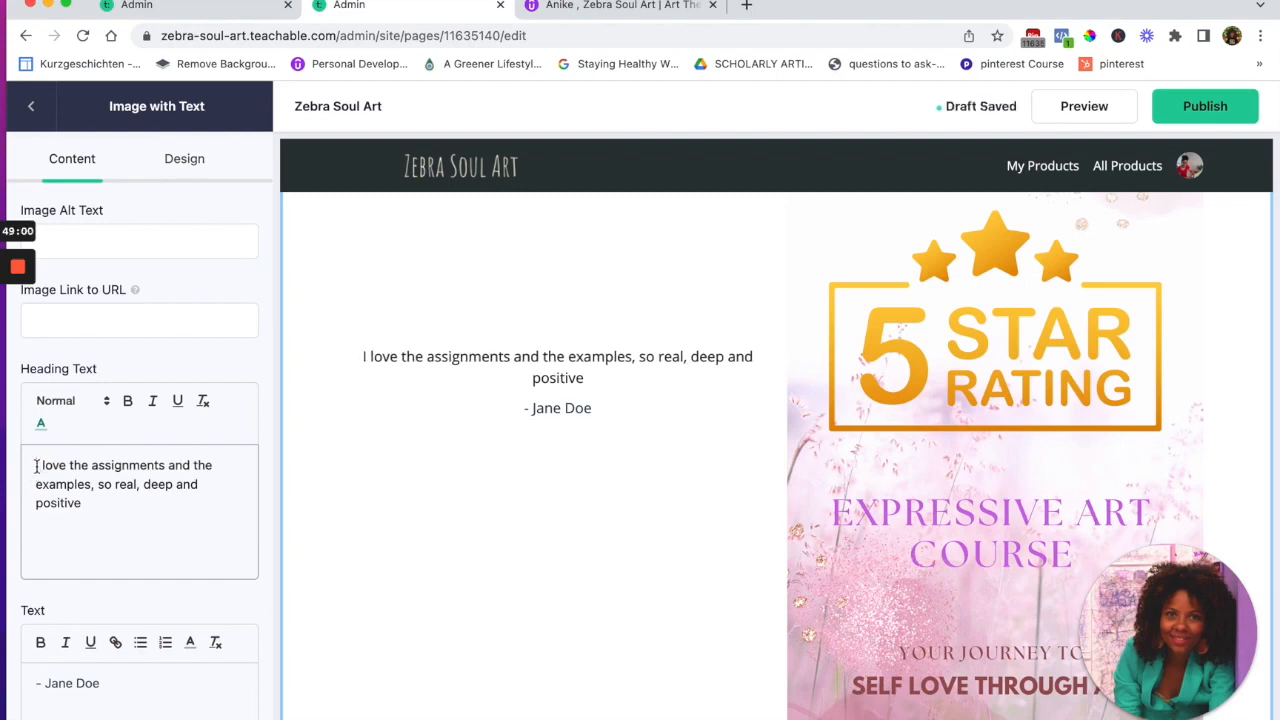
text(")
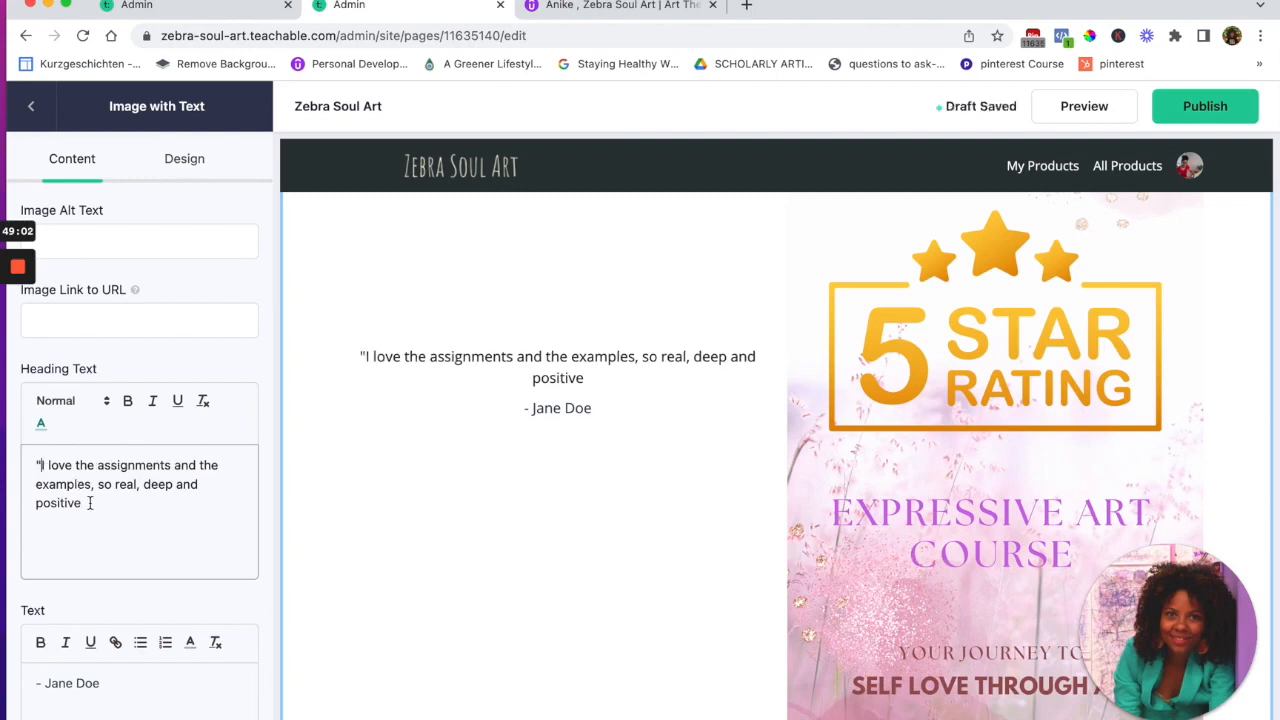
text(")
Delete the placeholder name line beneath the testimonial quote
click(546, 362)
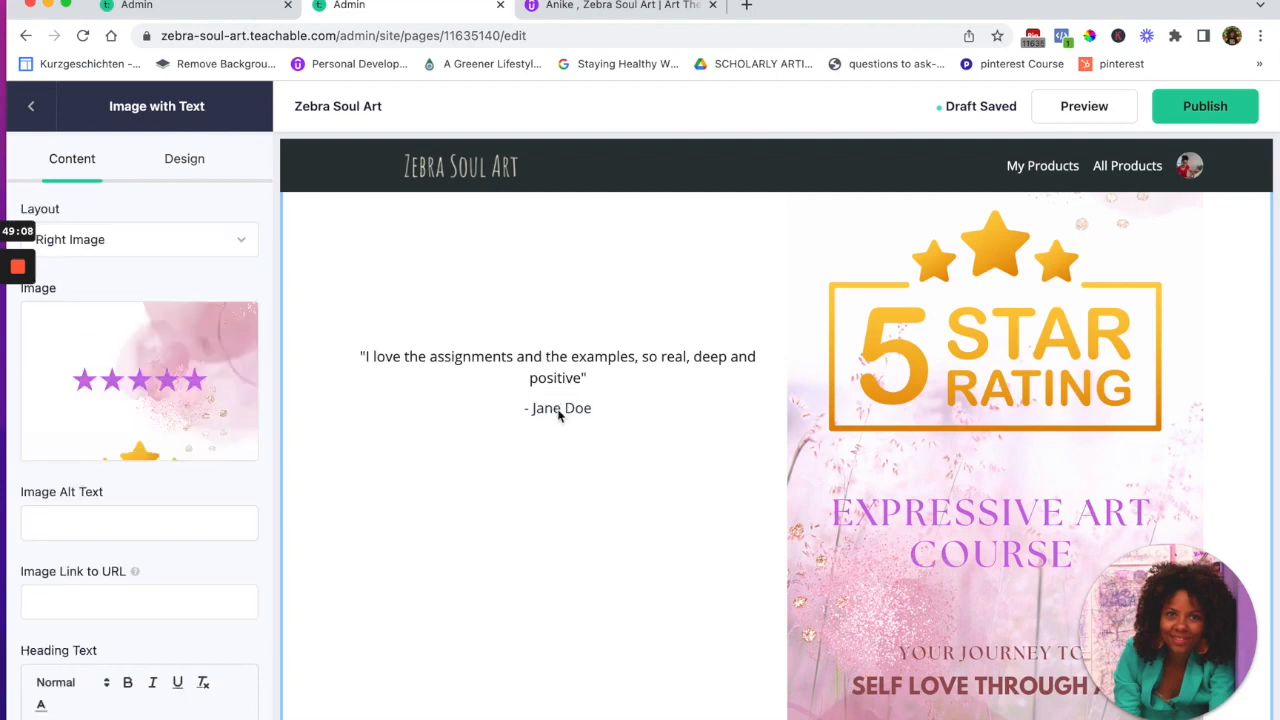
mouse_move(123, 406)
scroll(513, 390, down, 2)
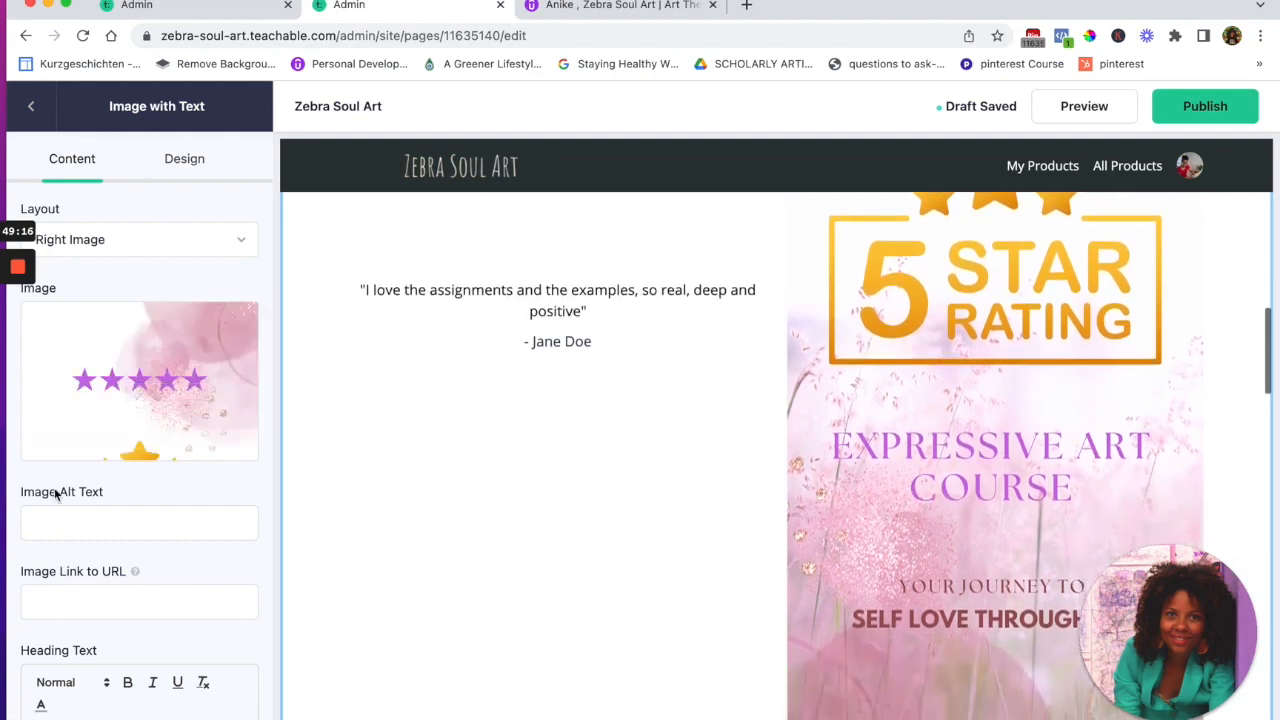
scroll(57, 494, down, 5)
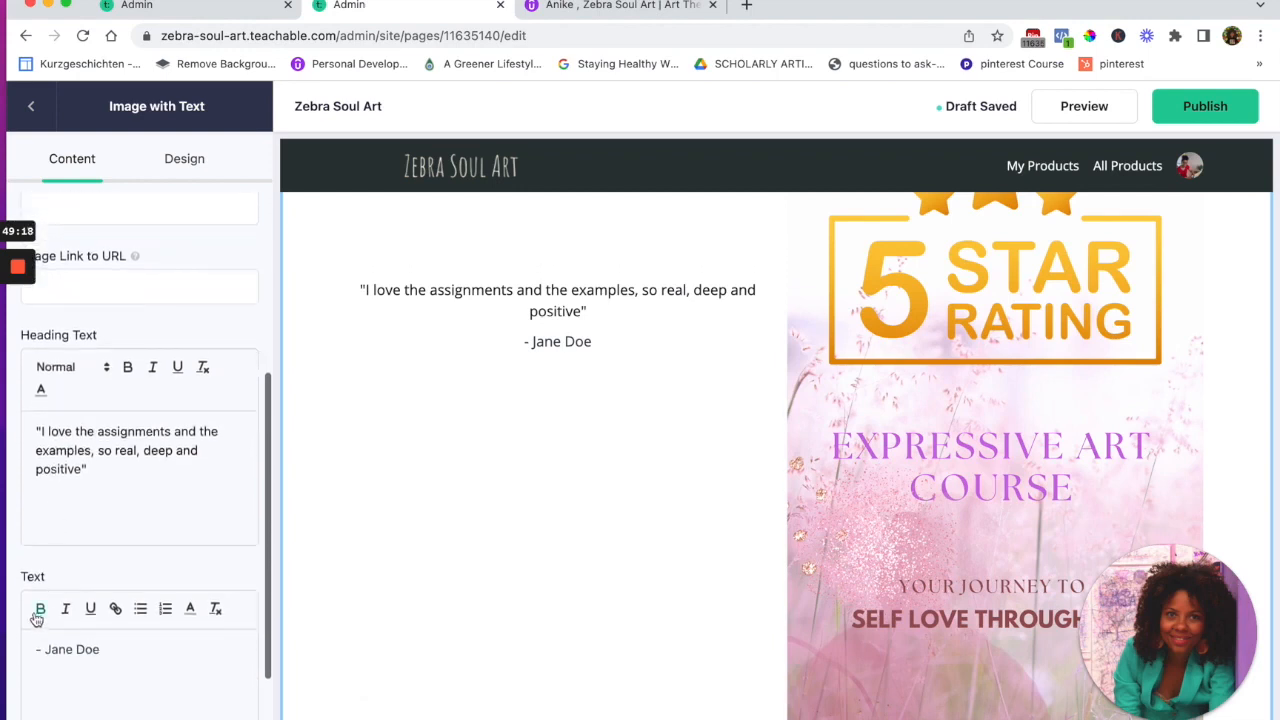
drag(108, 653, 33, 658)
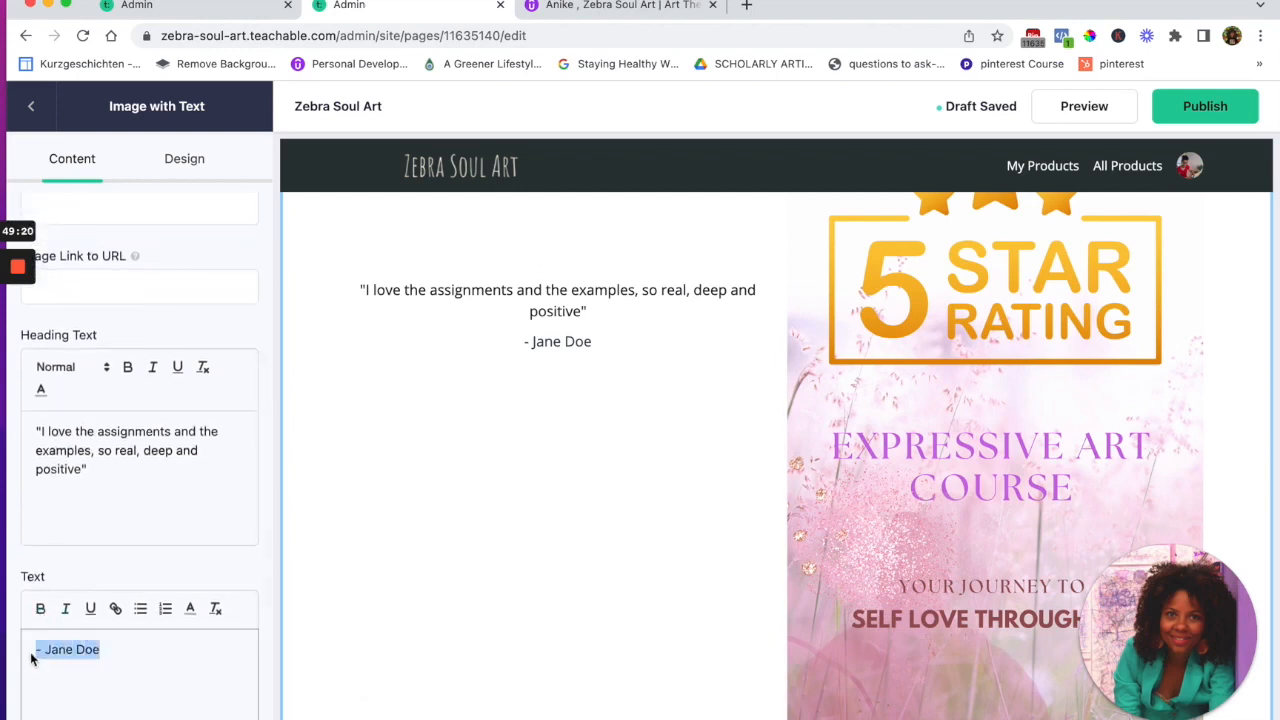
key(BackSpace)
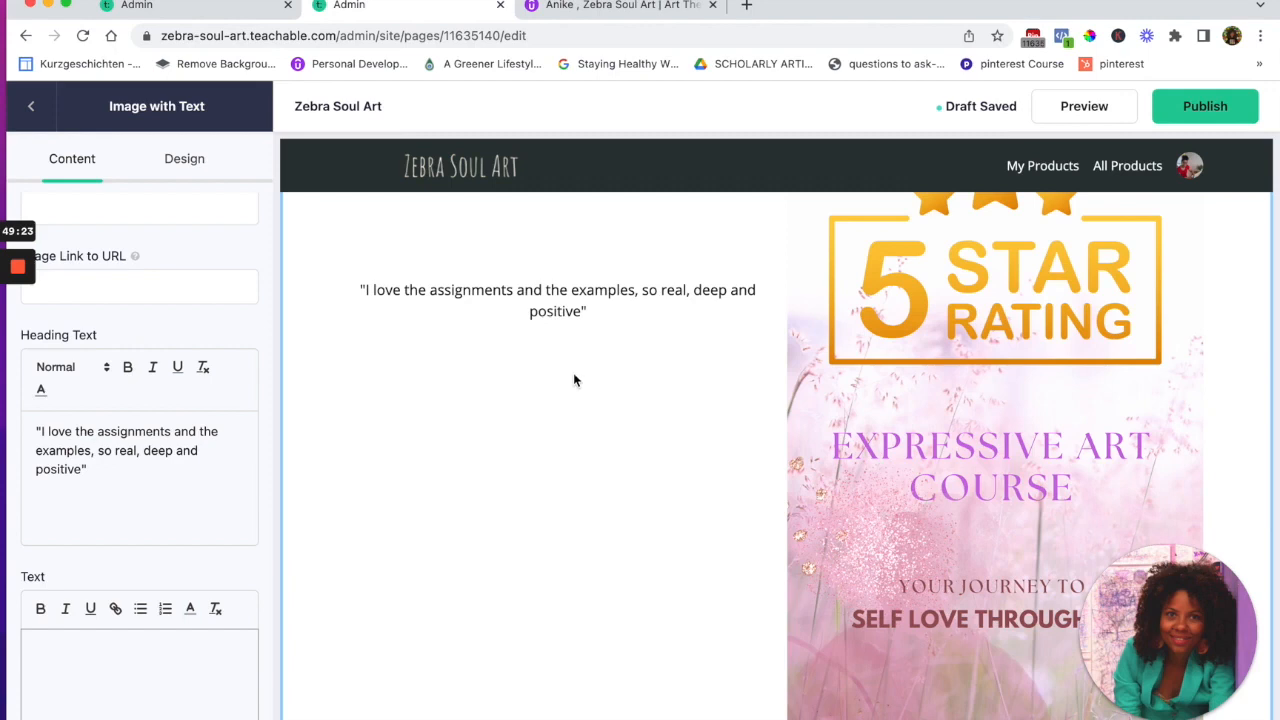
Try bold and italic on the testimonial heading and clear its formatting again
scroll(404, 378, up, 1)
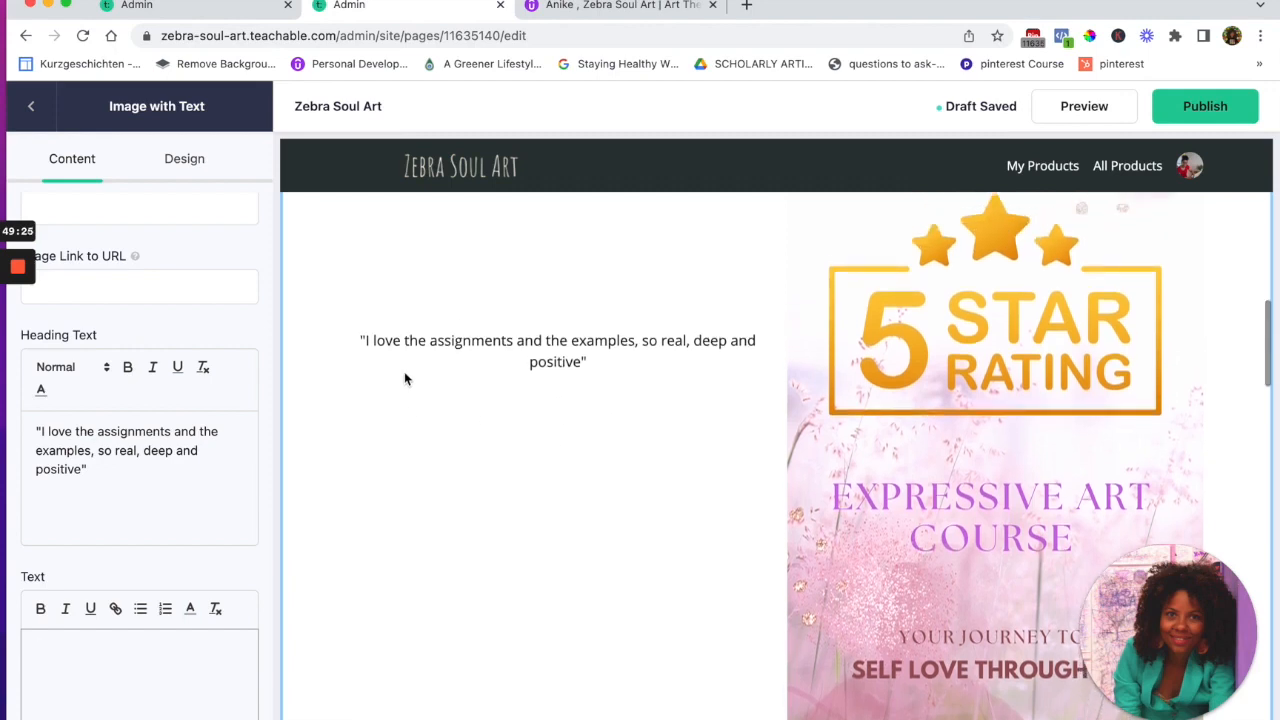
drag(94, 481, 32, 427)
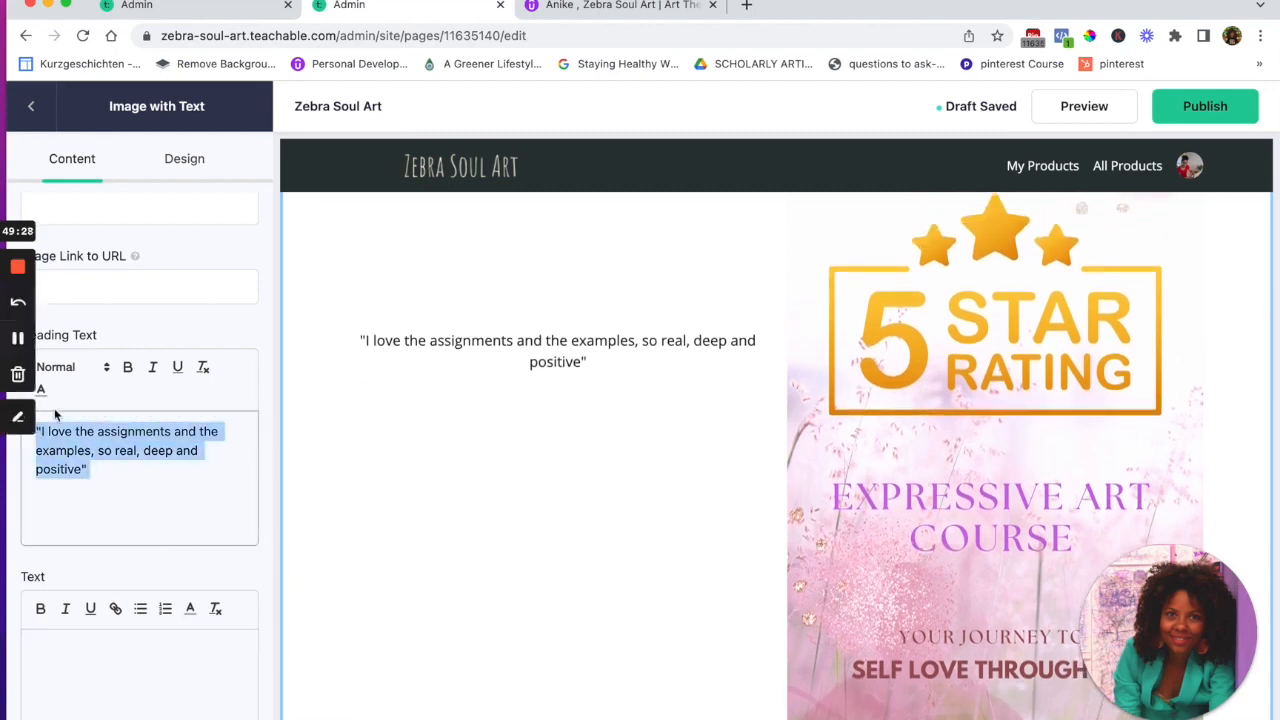
click(128, 369)
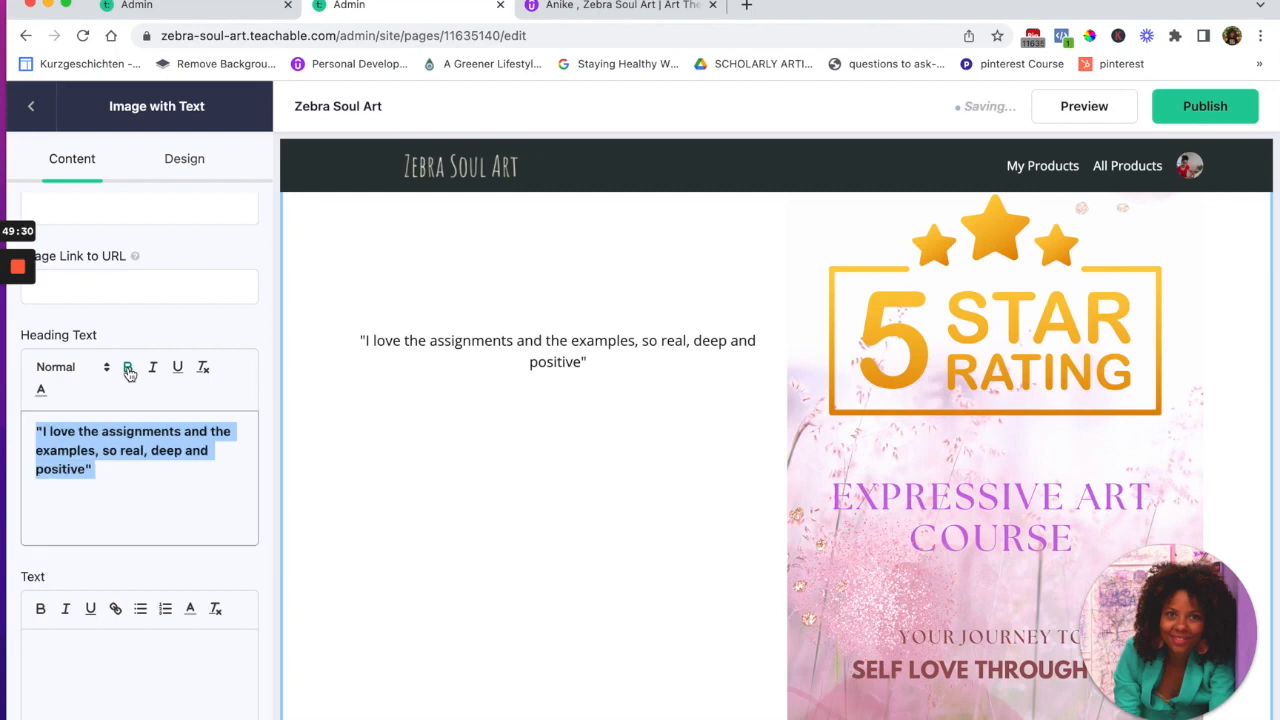
click(154, 369)
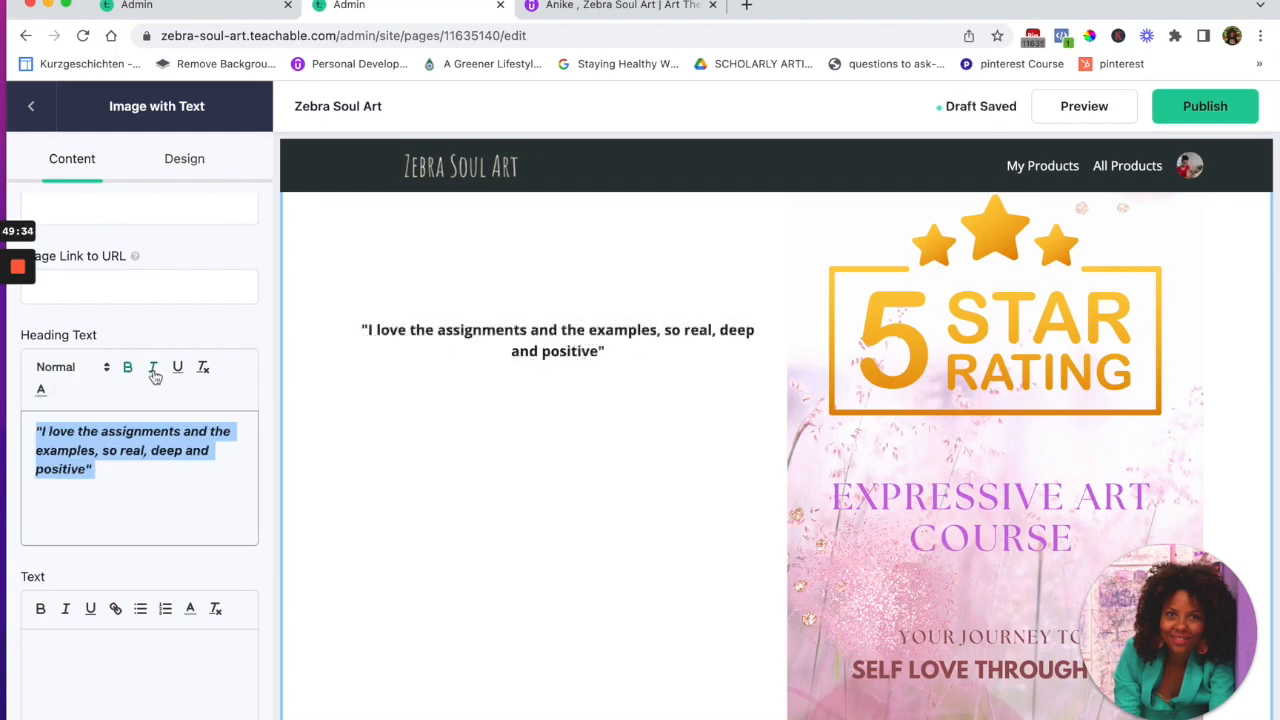
click(203, 369)
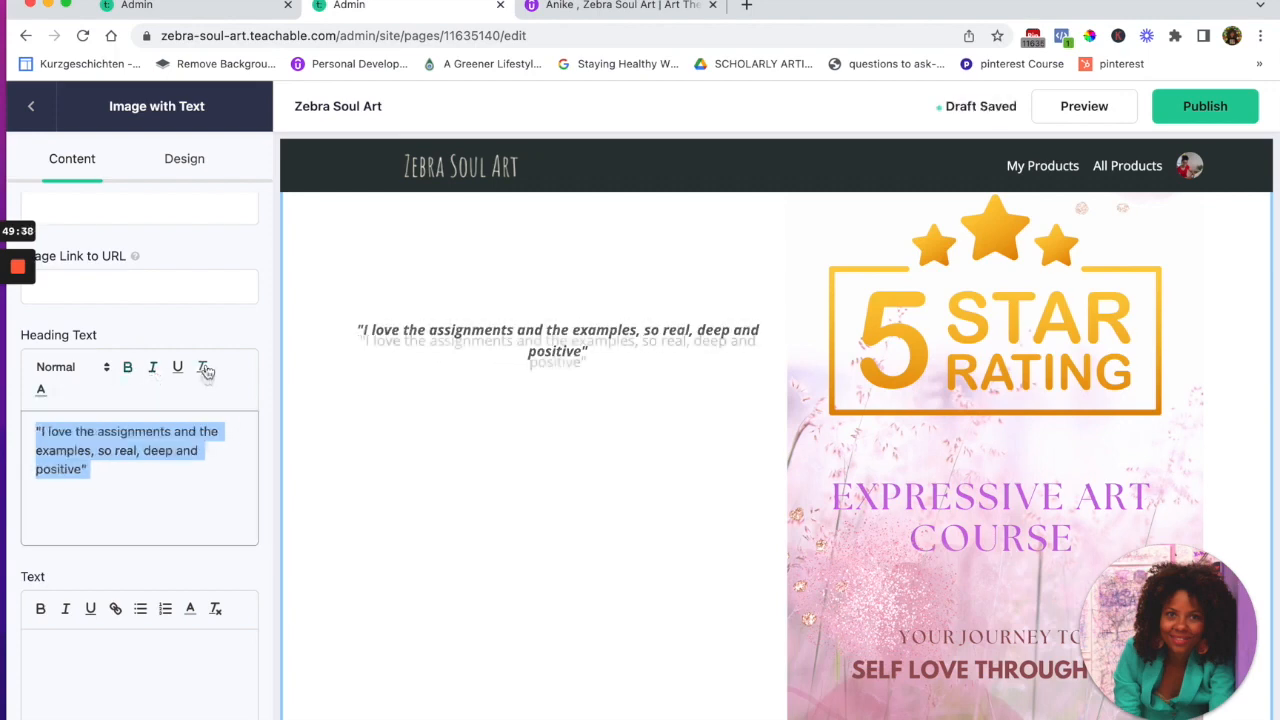
Italicize the testimonial heading and set its text color to the grey-blue RGB 89, 90, 110
click(154, 369)
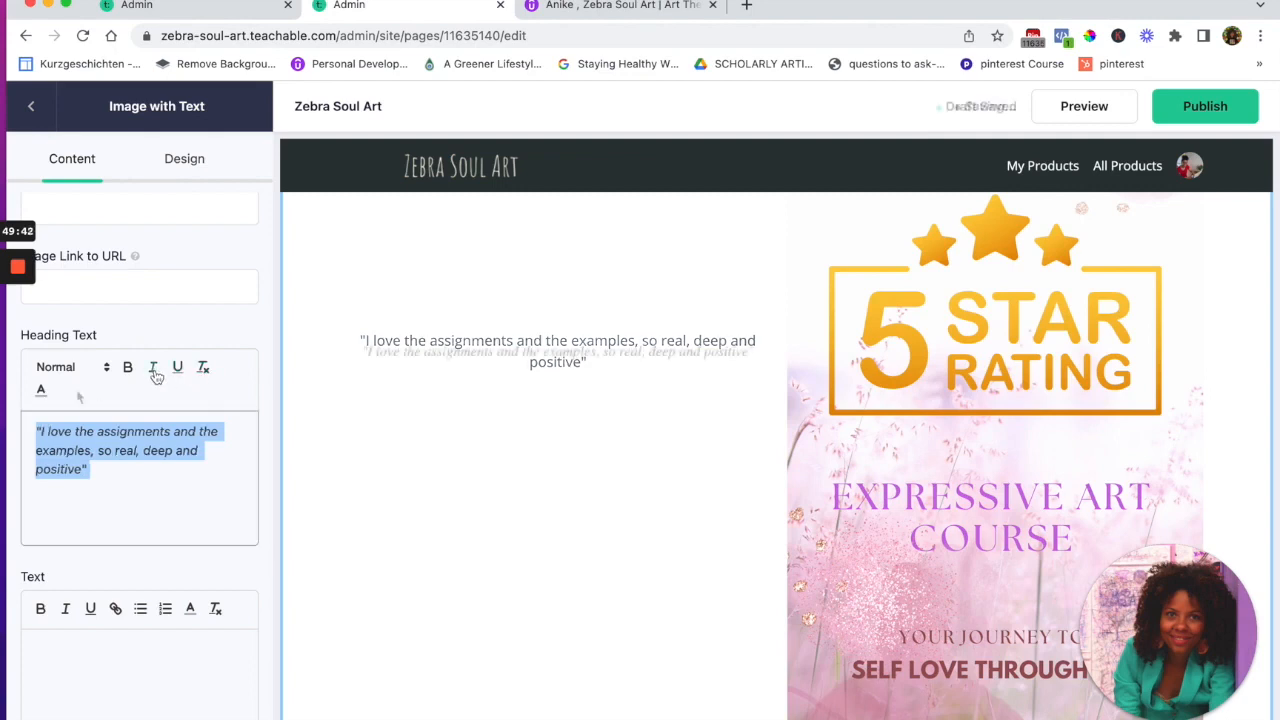
click(42, 392)
mouse_move(126, 490)
mouse_down()
mouse_move(106, 491)
mouse_move(71, 460)
mouse_move(91, 466)
mouse_move(77, 451)
mouse_move(110, 478)
mouse_up()
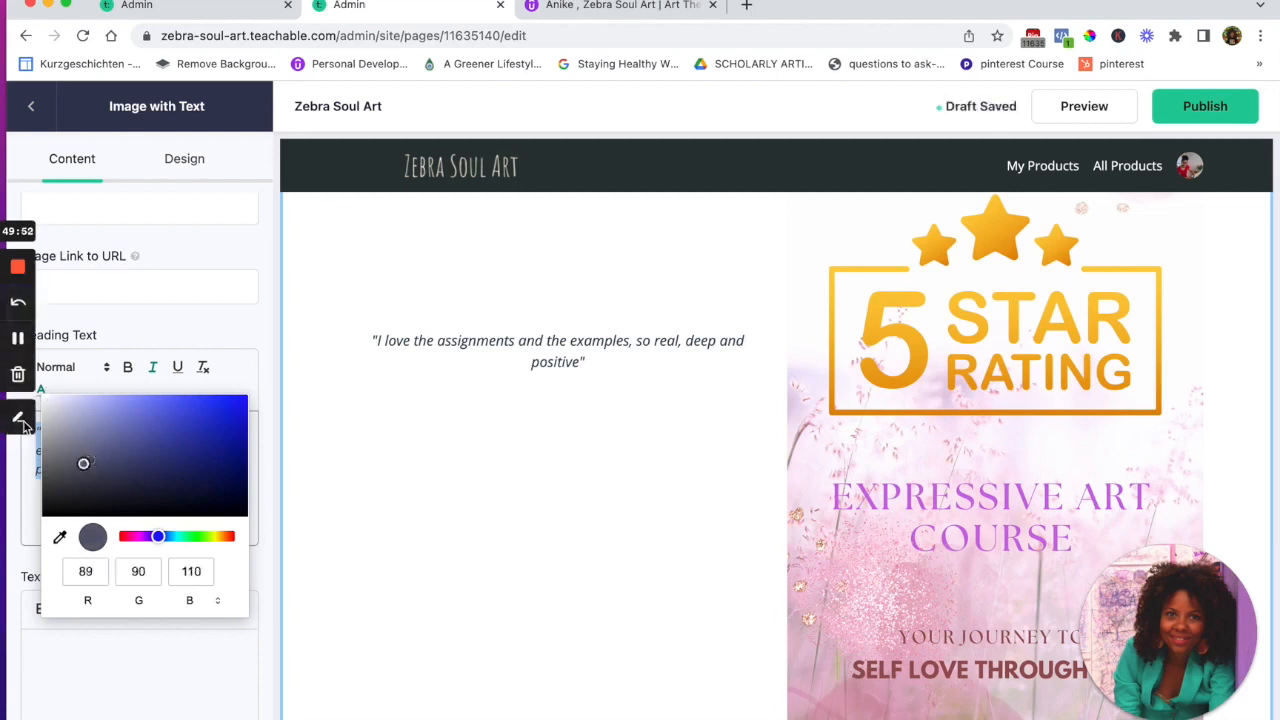
click(34, 471)
Examine the testimonial block's image alt text and image link fields, then its alignment, color, border radius and padding settings
scroll(60, 493, down, 1)
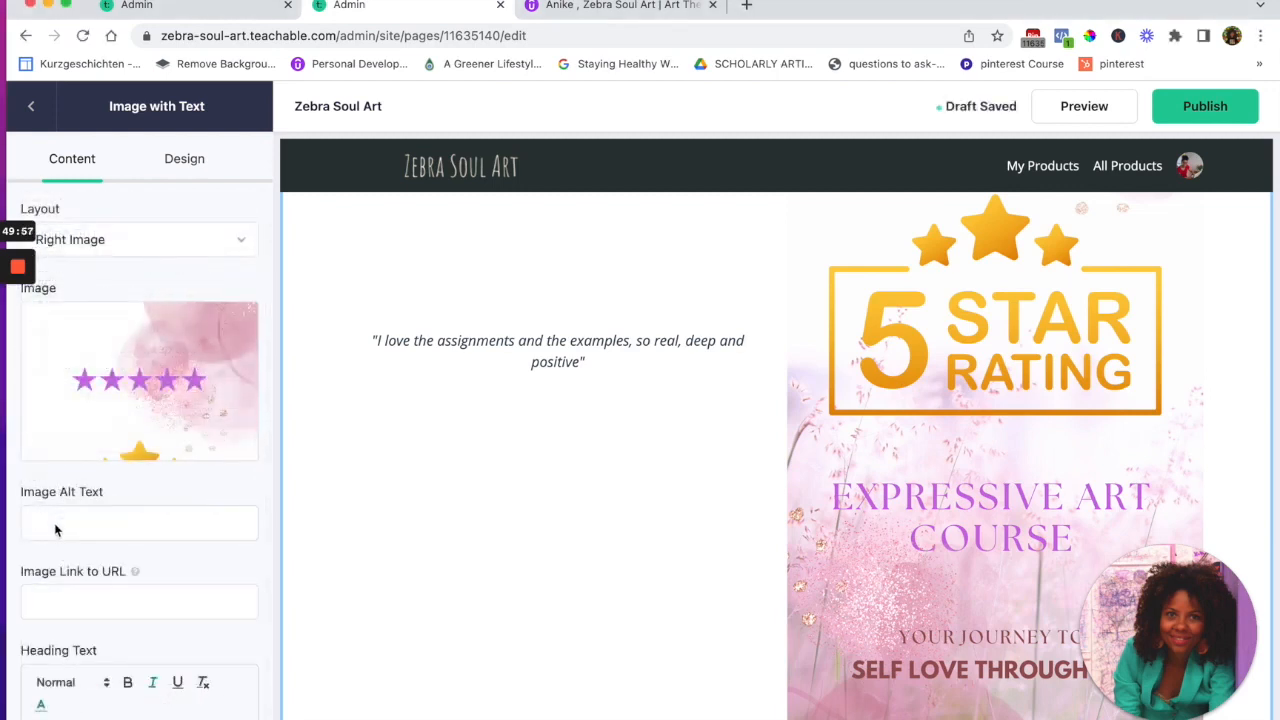
click(36, 521)
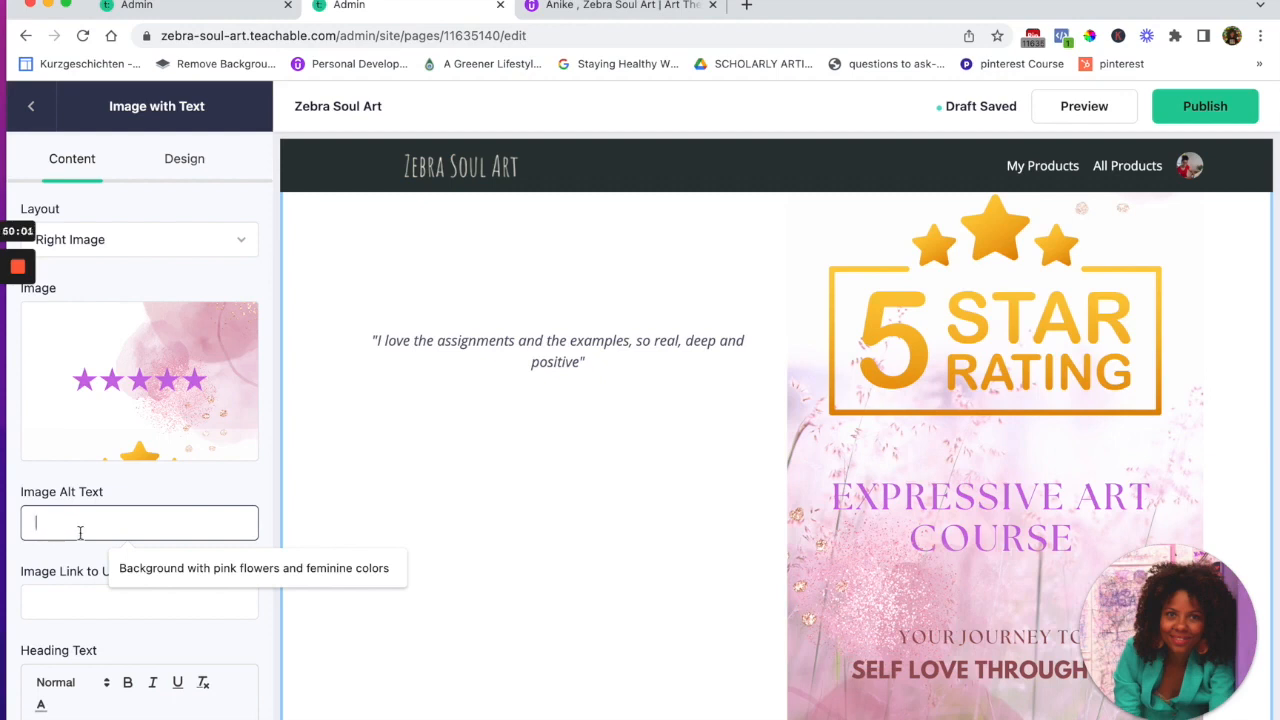
scroll(96, 517, down, 1)
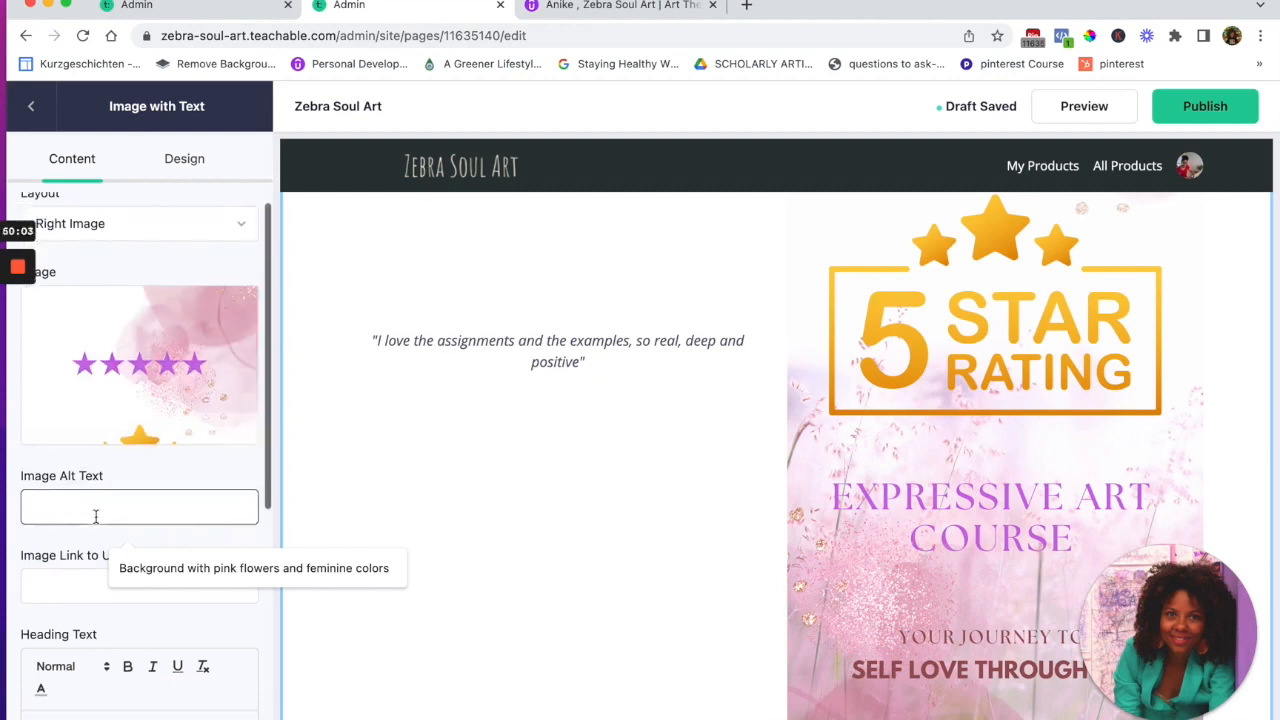
click(41, 586)
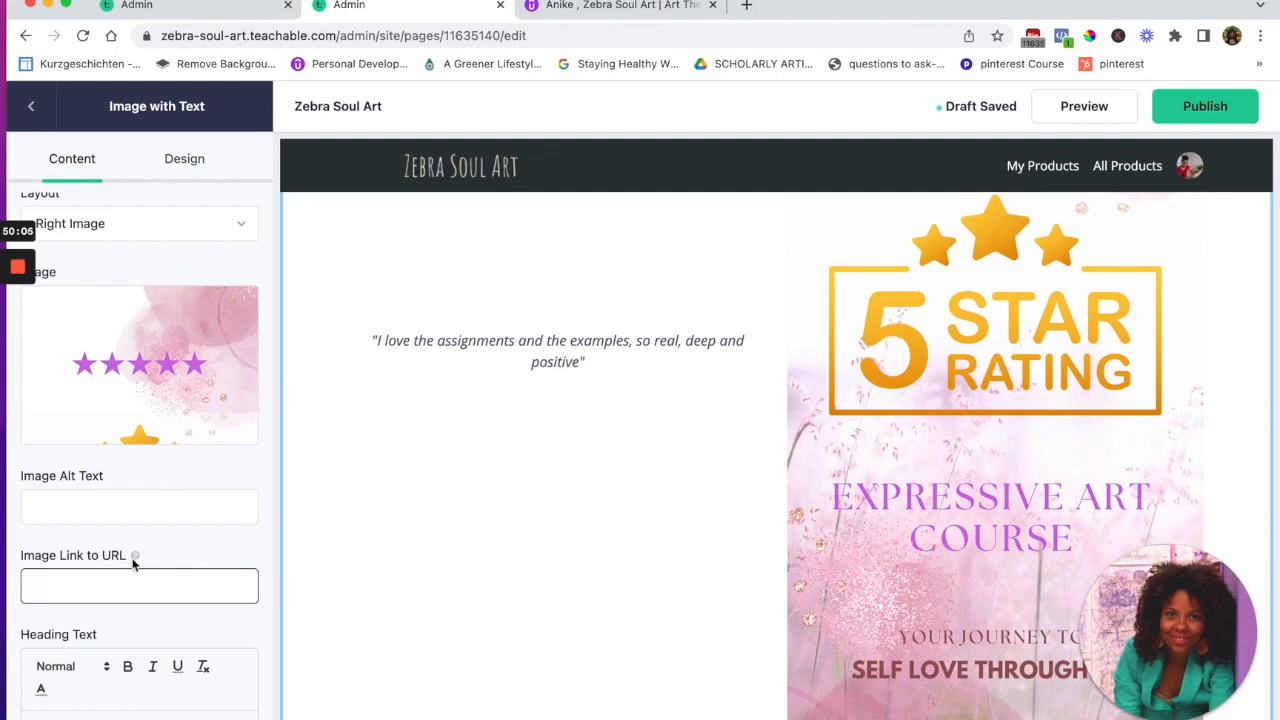
mouse_move(136, 560)
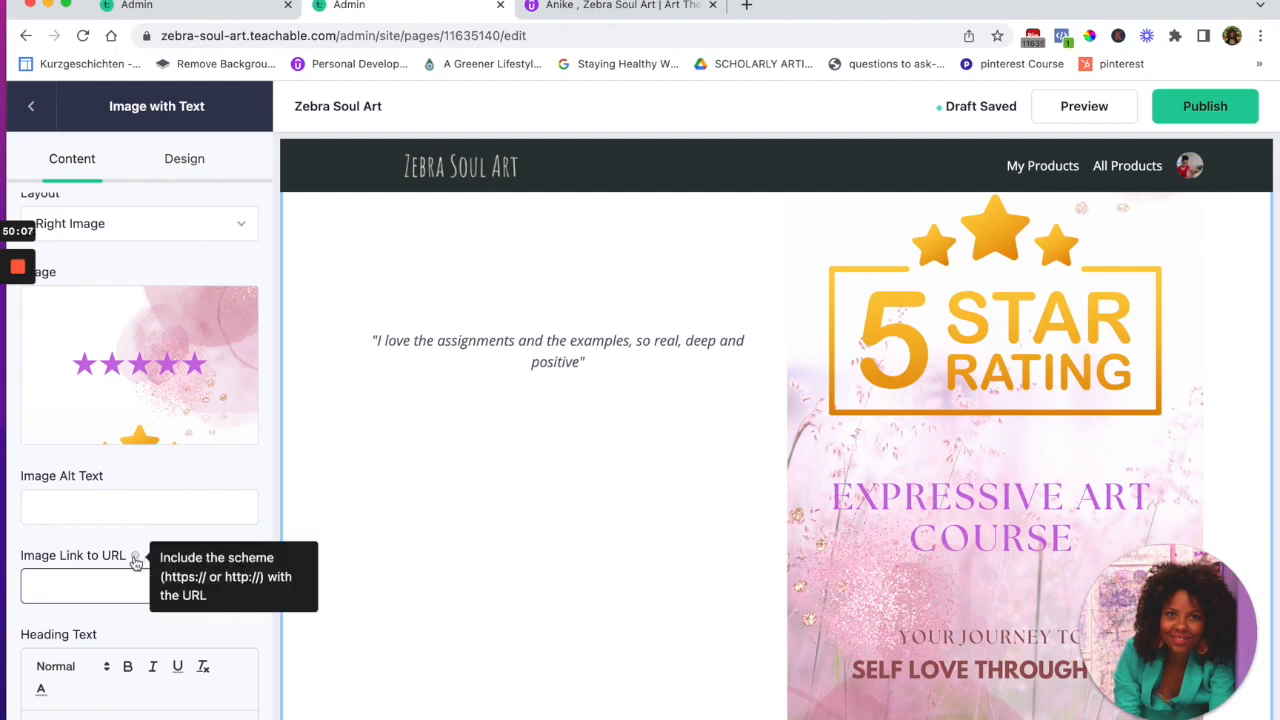
scroll(97, 534, up, 1)
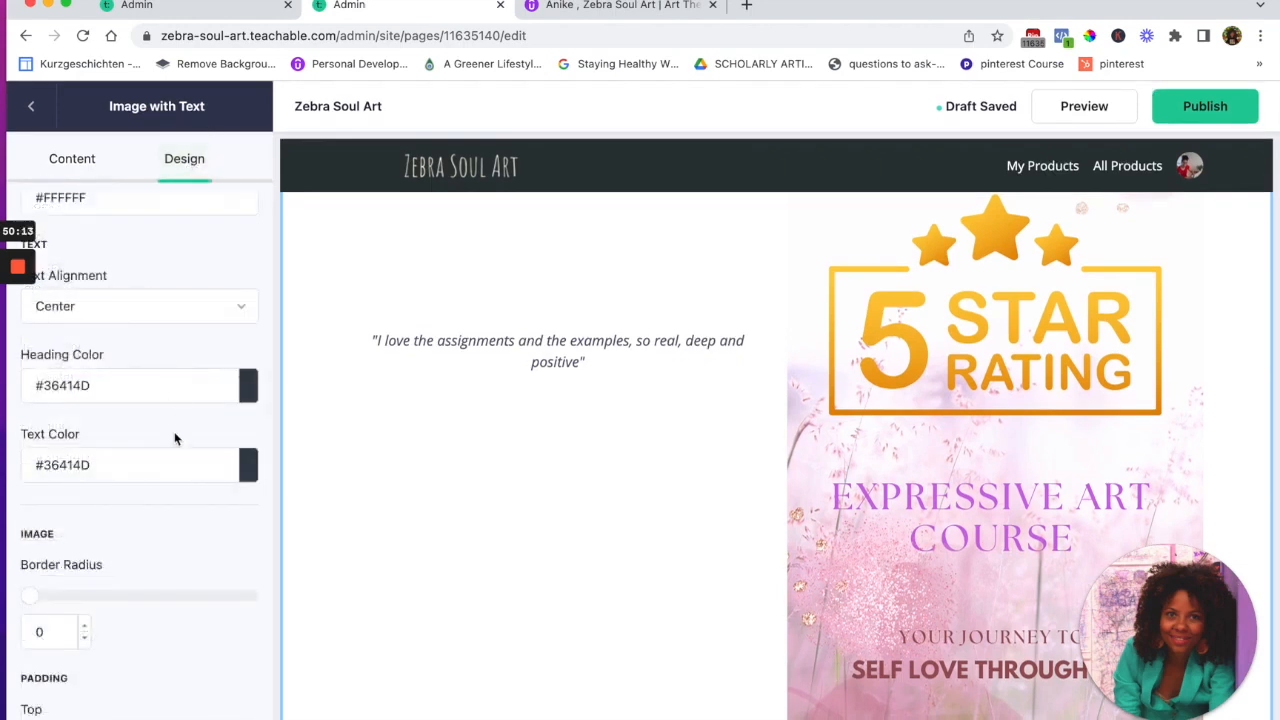
scroll(194, 479, down, 5)
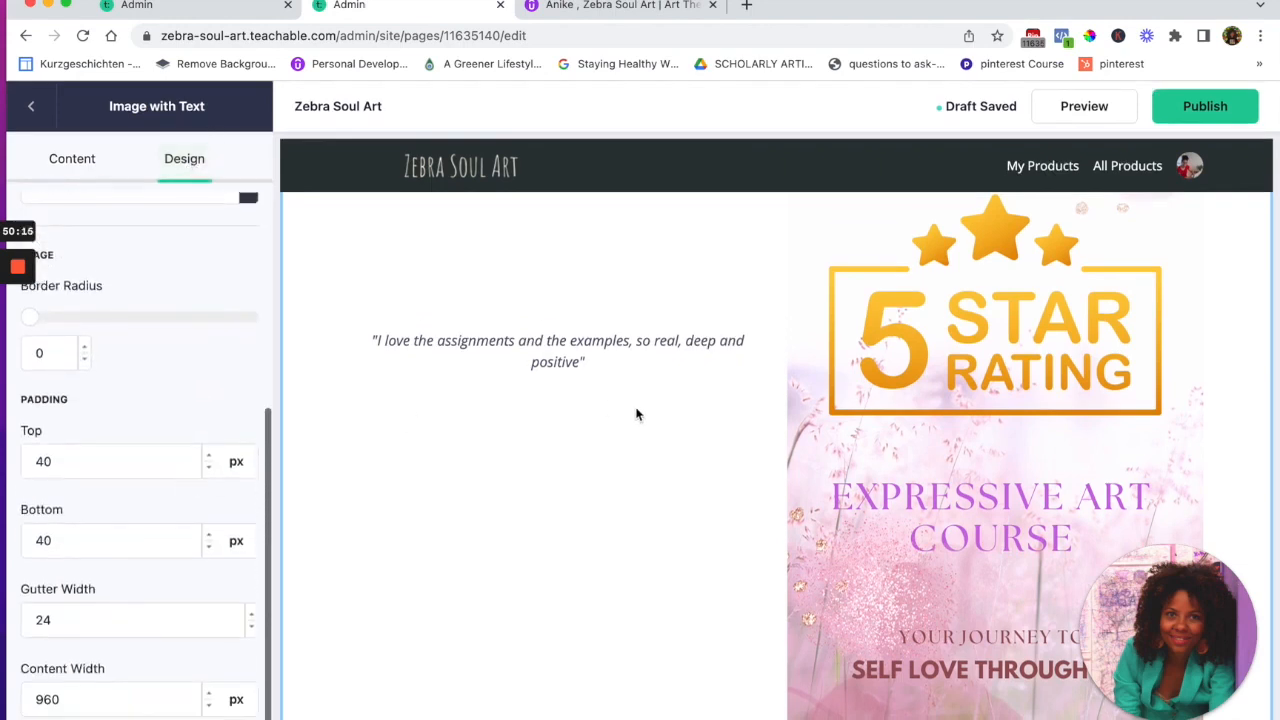
scroll(636, 414, up, 2)
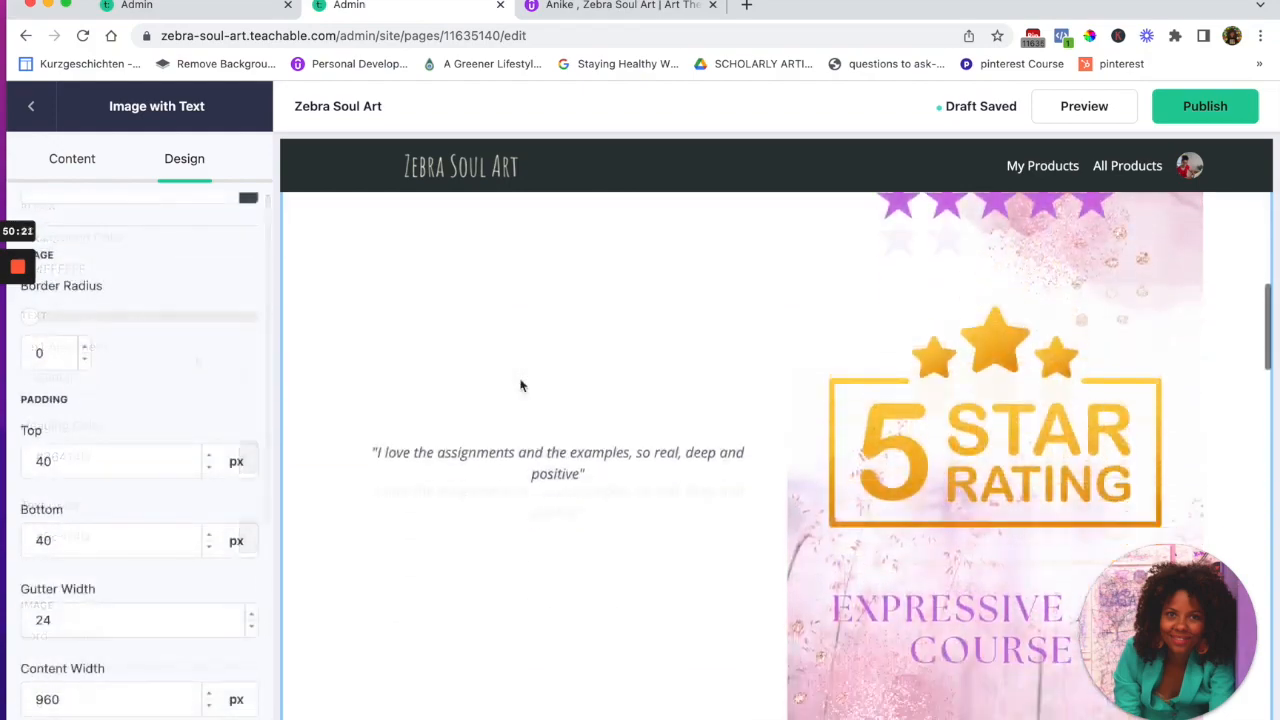
Open the settings of the Text with Image Grid block below the testimonial to view its three entries
scroll(520, 385, down, 6)
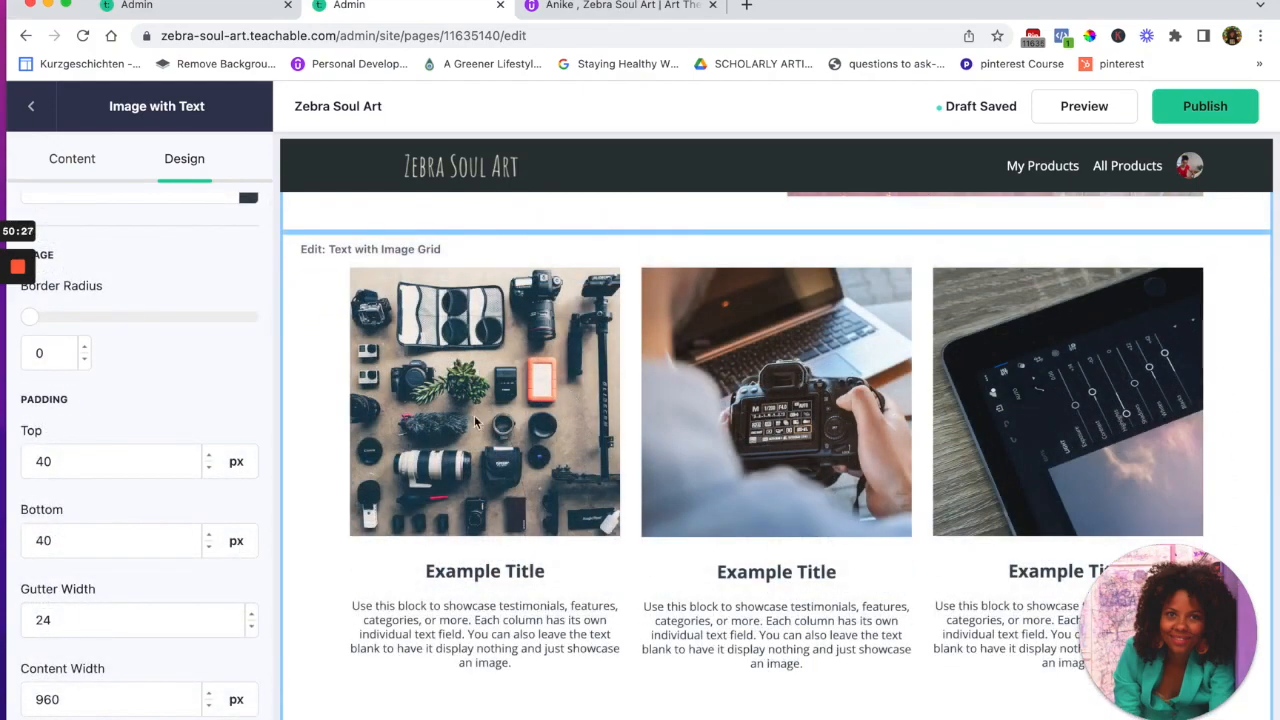
click(475, 422)
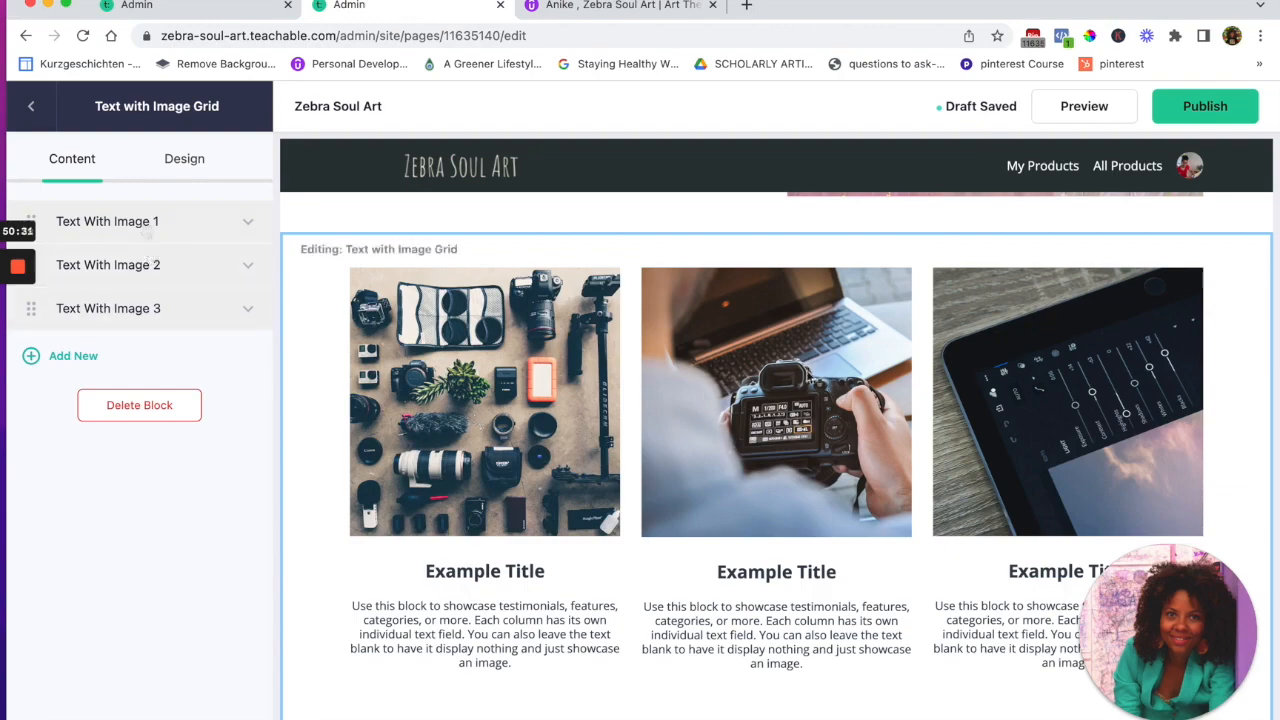
scroll(1062, 419, down, 3)
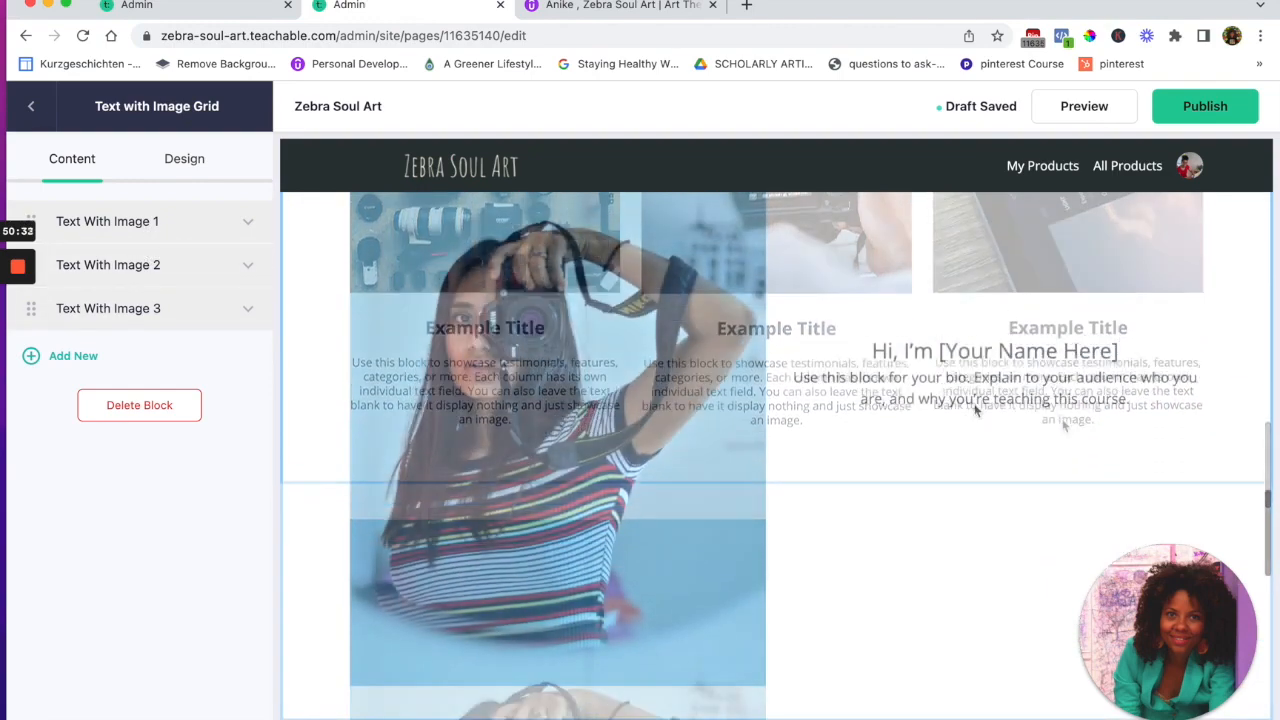
Replace the bio block's placeholder photo with profil (1).png from the desktop, uploading it without cropping
scroll(728, 400, up, 1)
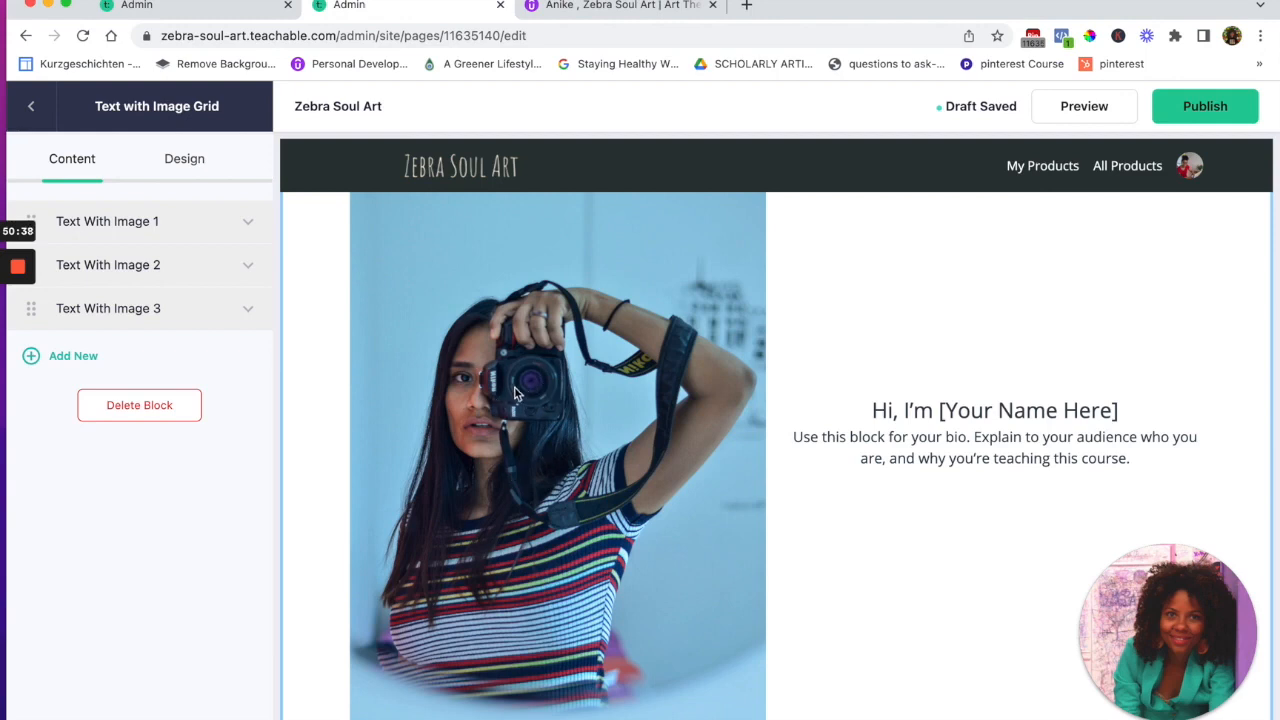
click(966, 411)
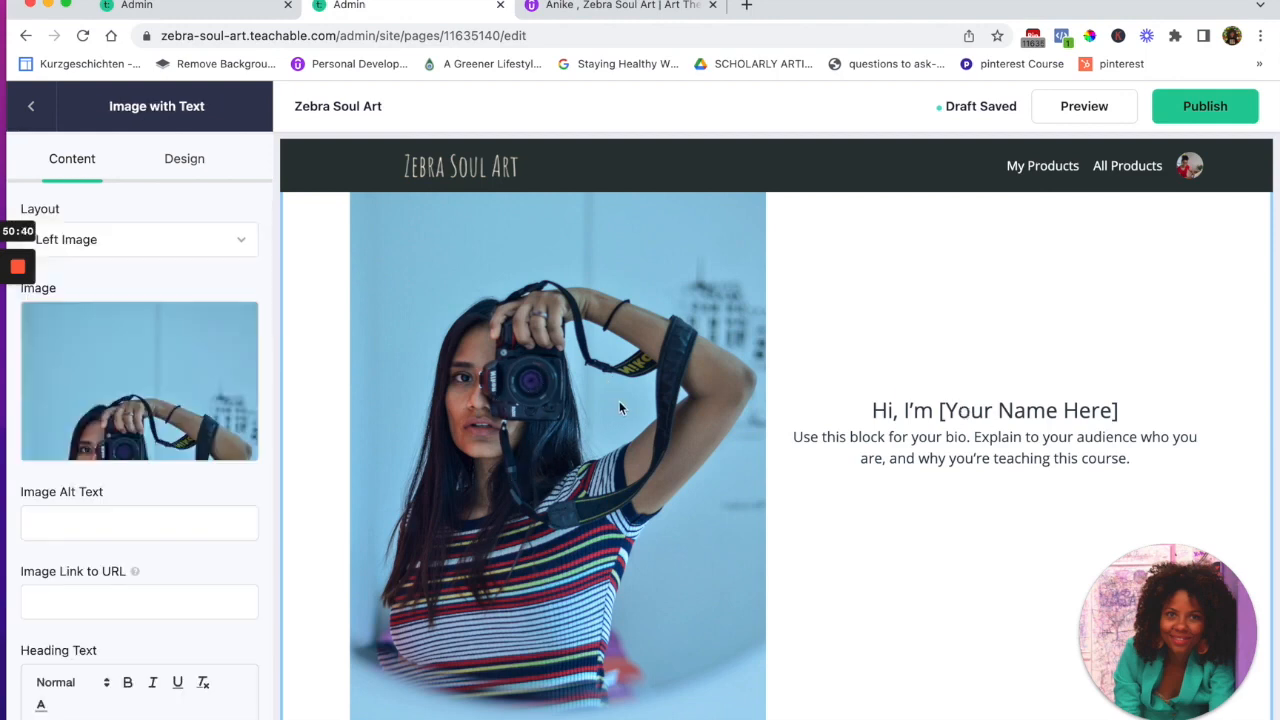
mouse_move(171, 451)
click(143, 381)
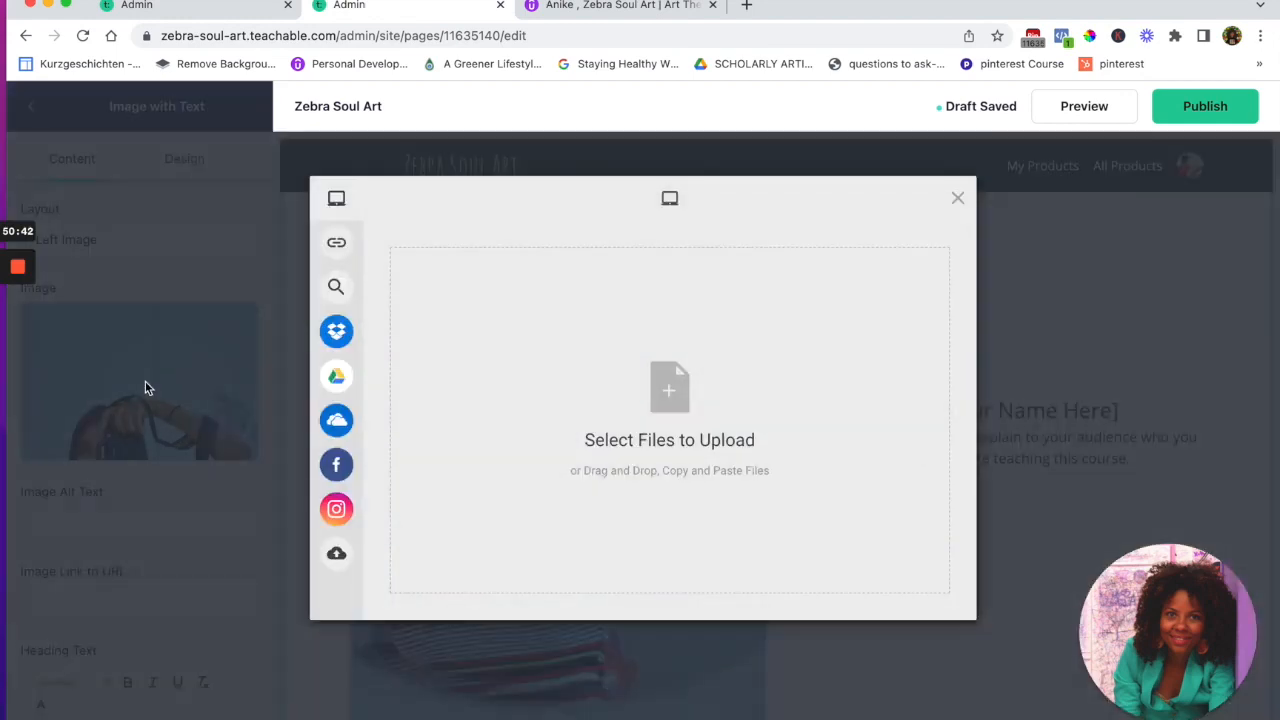
drag(1166, 6, 976, 12)
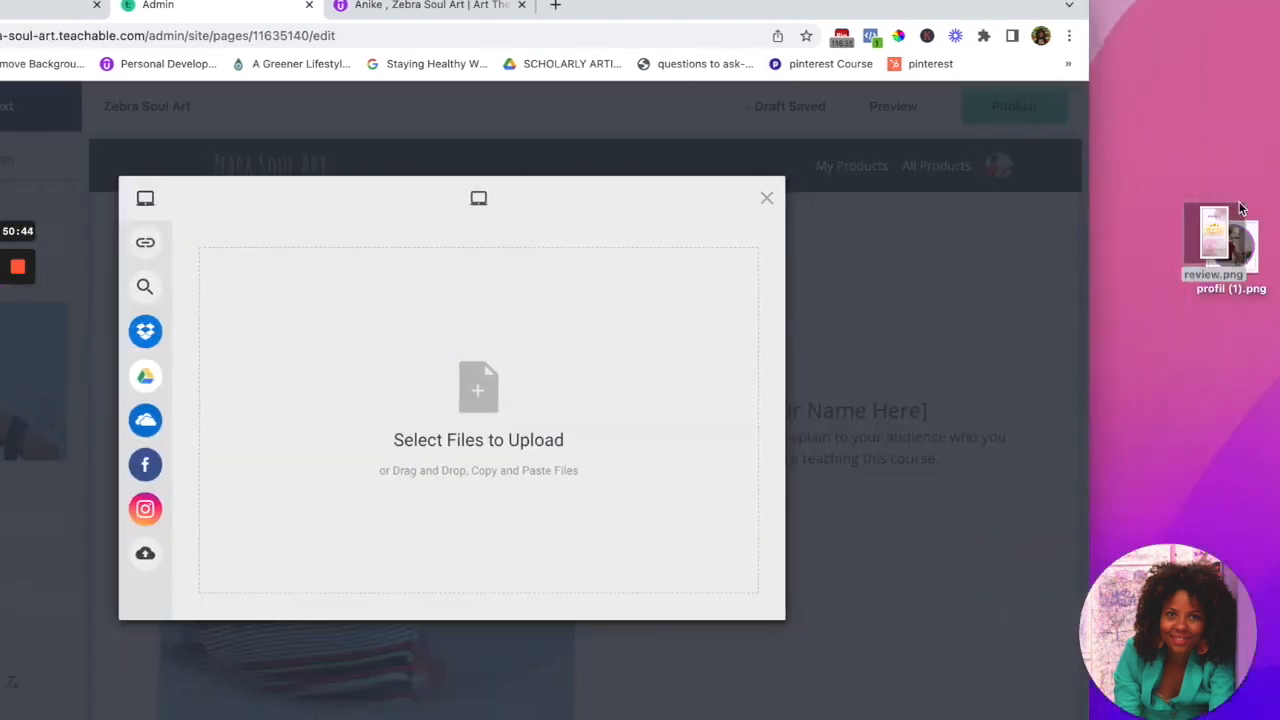
drag(1253, 260, 460, 414)
drag(1000, 8, 1176, 7)
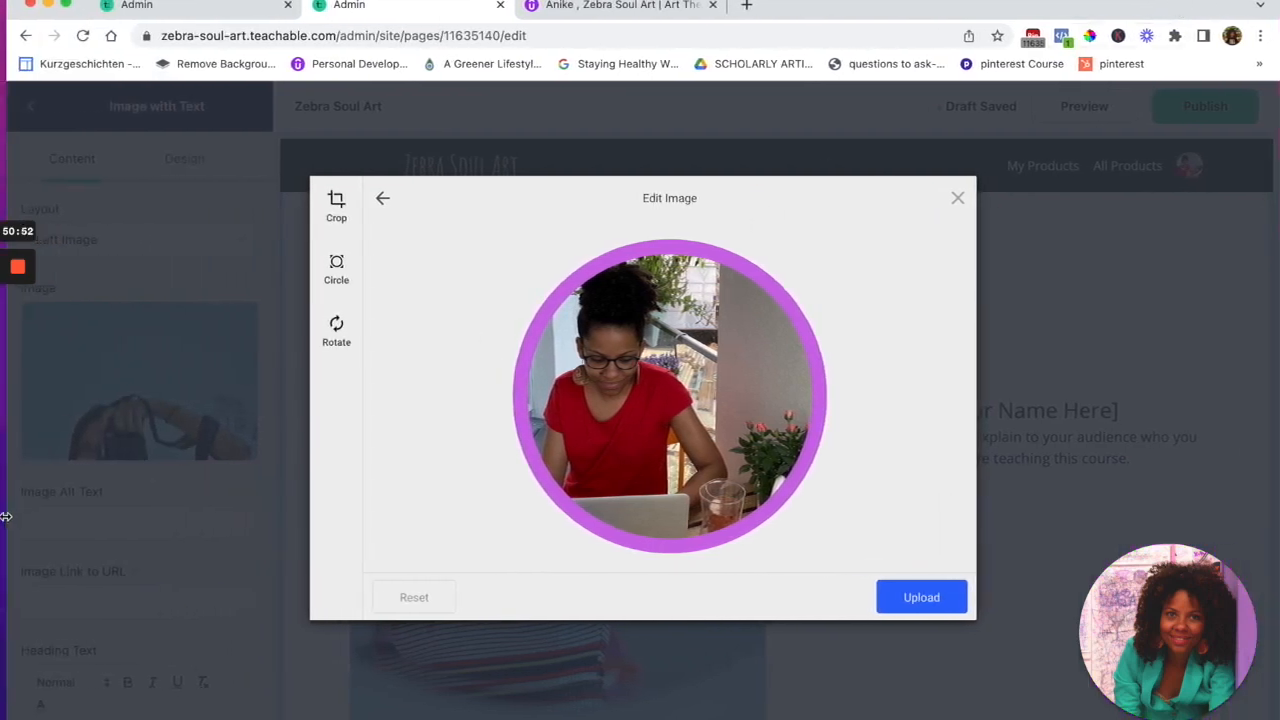
drag(5, 516, 3, 522)
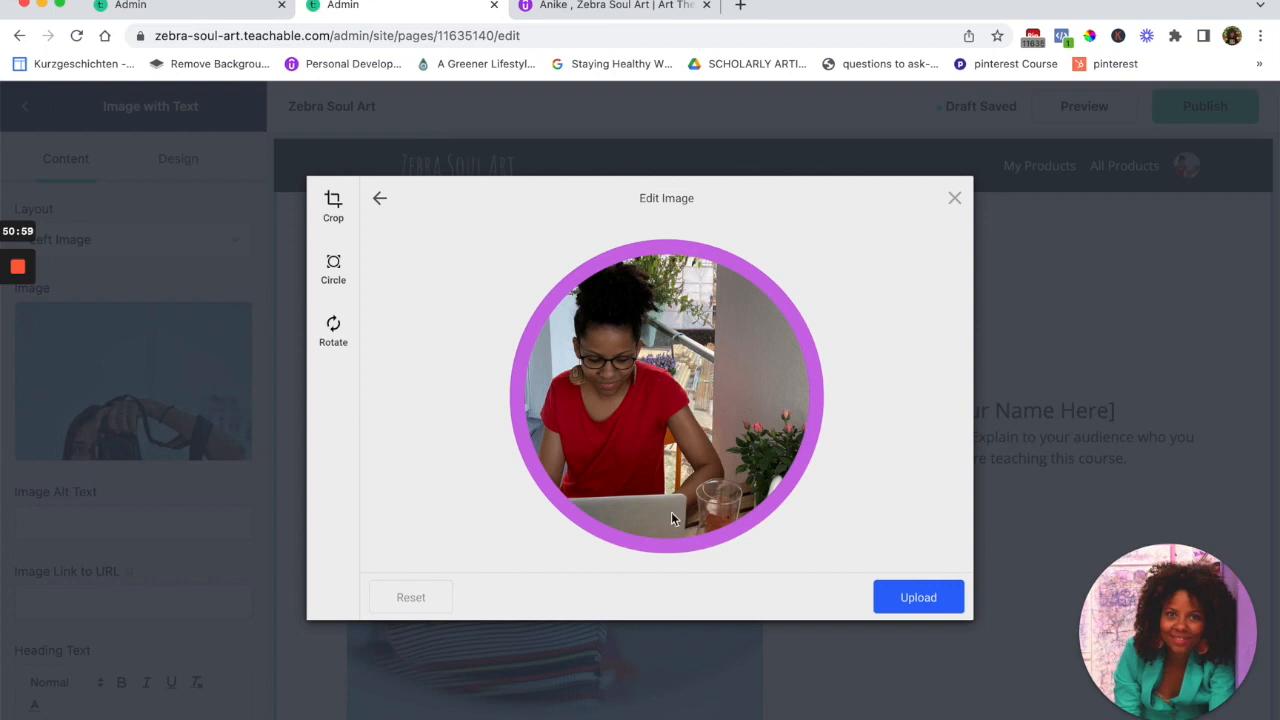
click(918, 597)
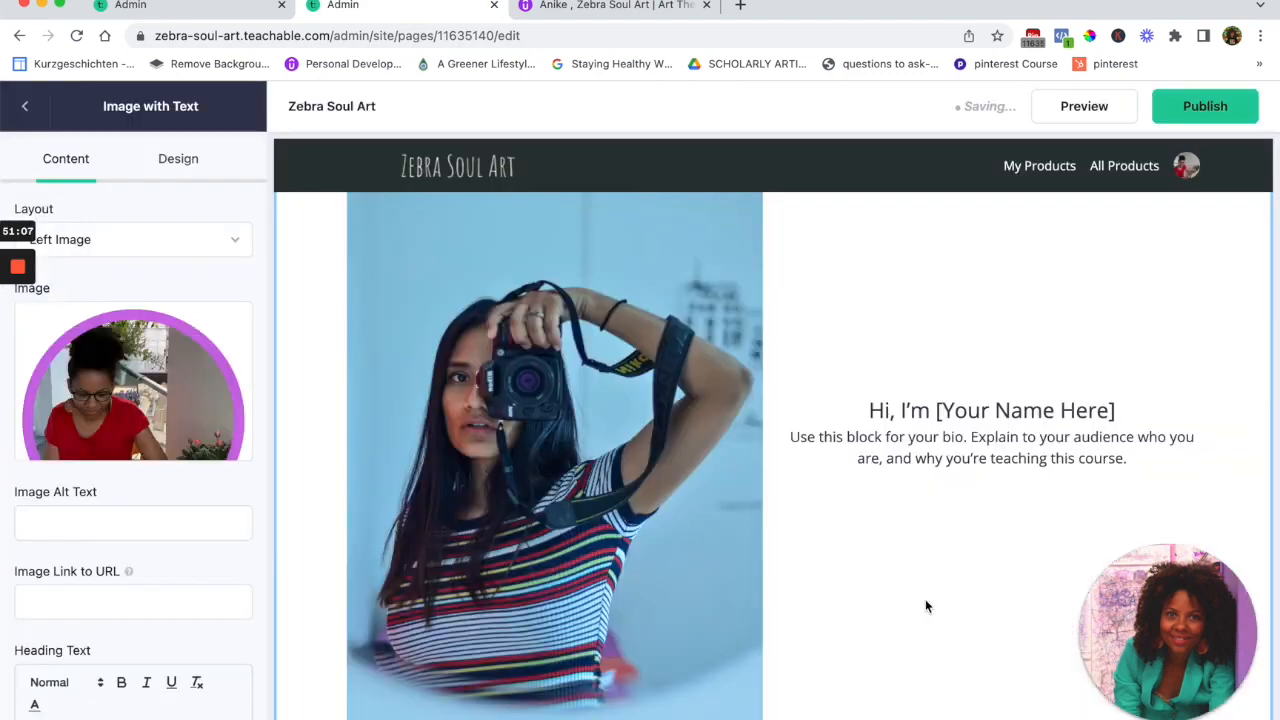
Replace the "[Your Name Here]" placeholder in the bio block's heading with the instructor's first name and an exclamation mark
double_click(910, 436)
scroll(264, 406, down, 3)
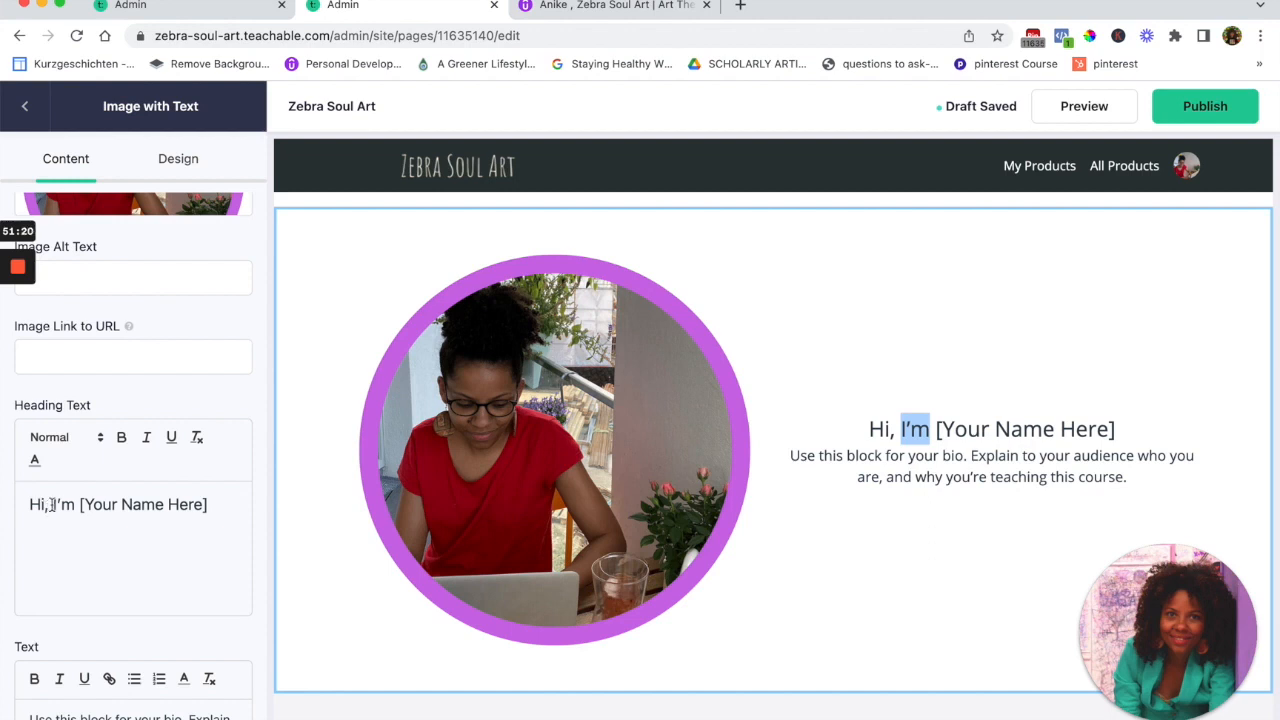
drag(80, 505, 235, 511)
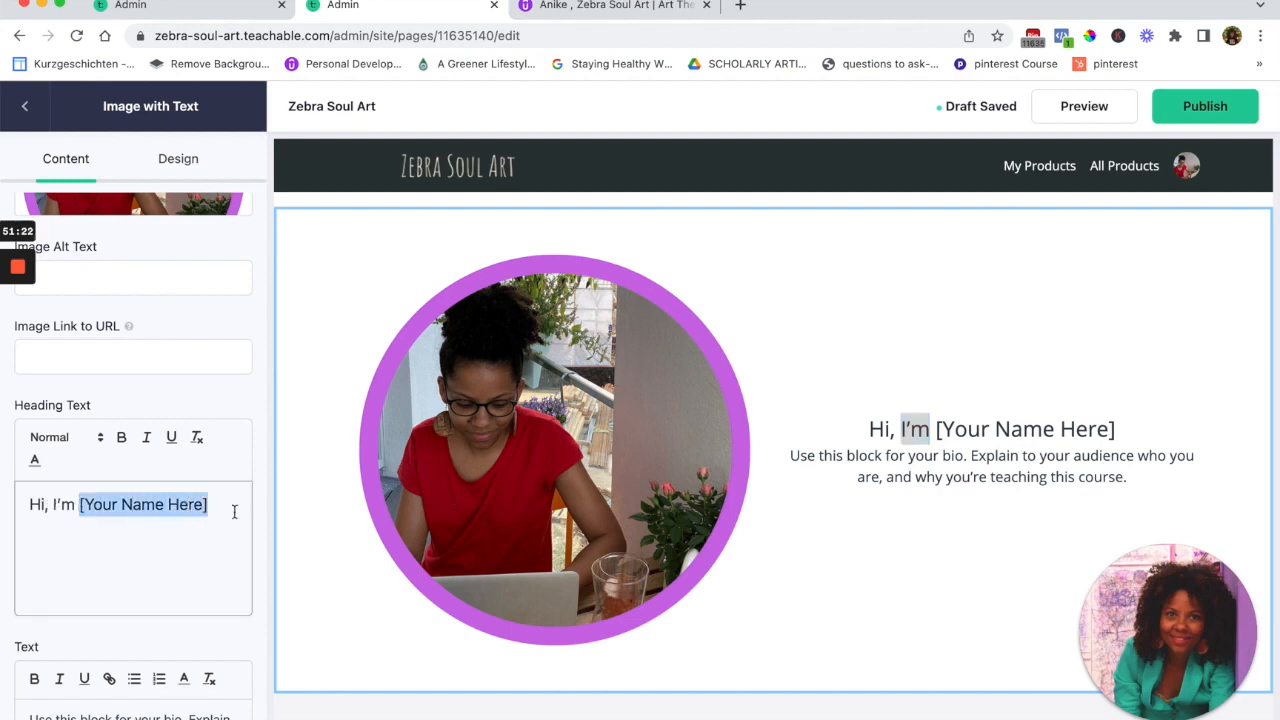
text(Anike!)
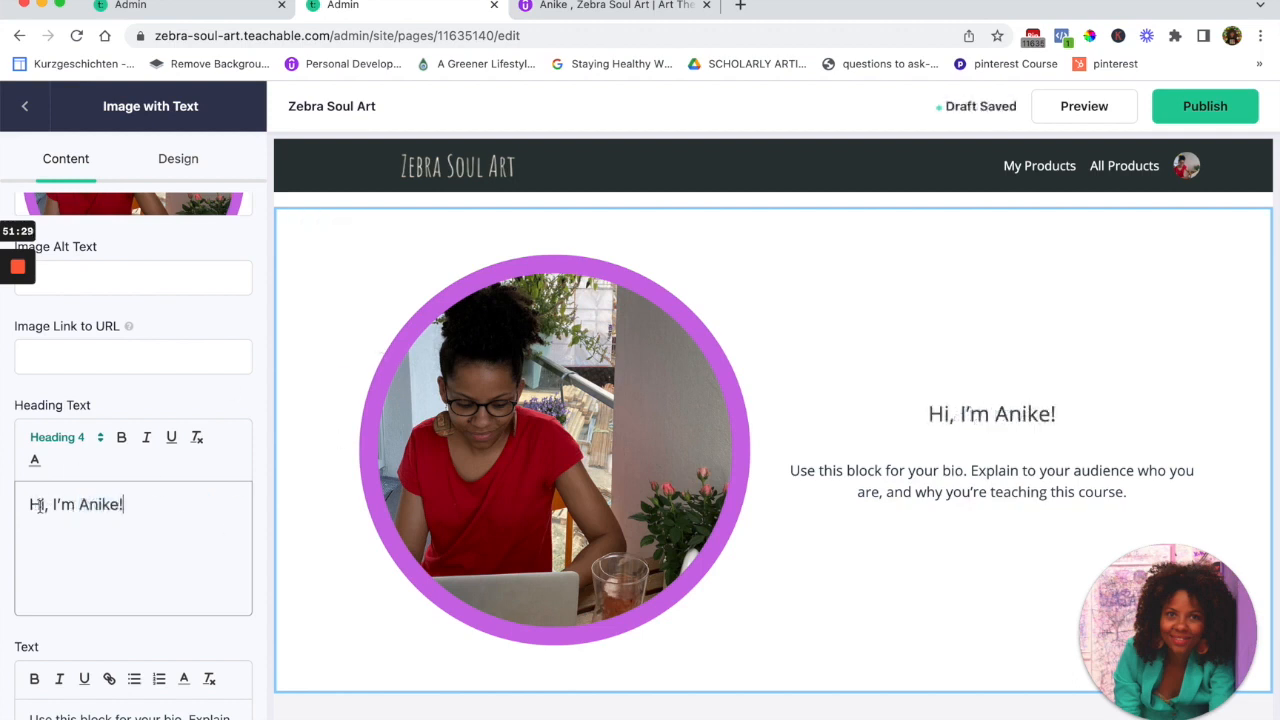
Replace the bio block's placeholder text with the copied bio beginning "and I am a Creative Entrepreneur and Business Mentor."
scroll(50, 543, down, 2)
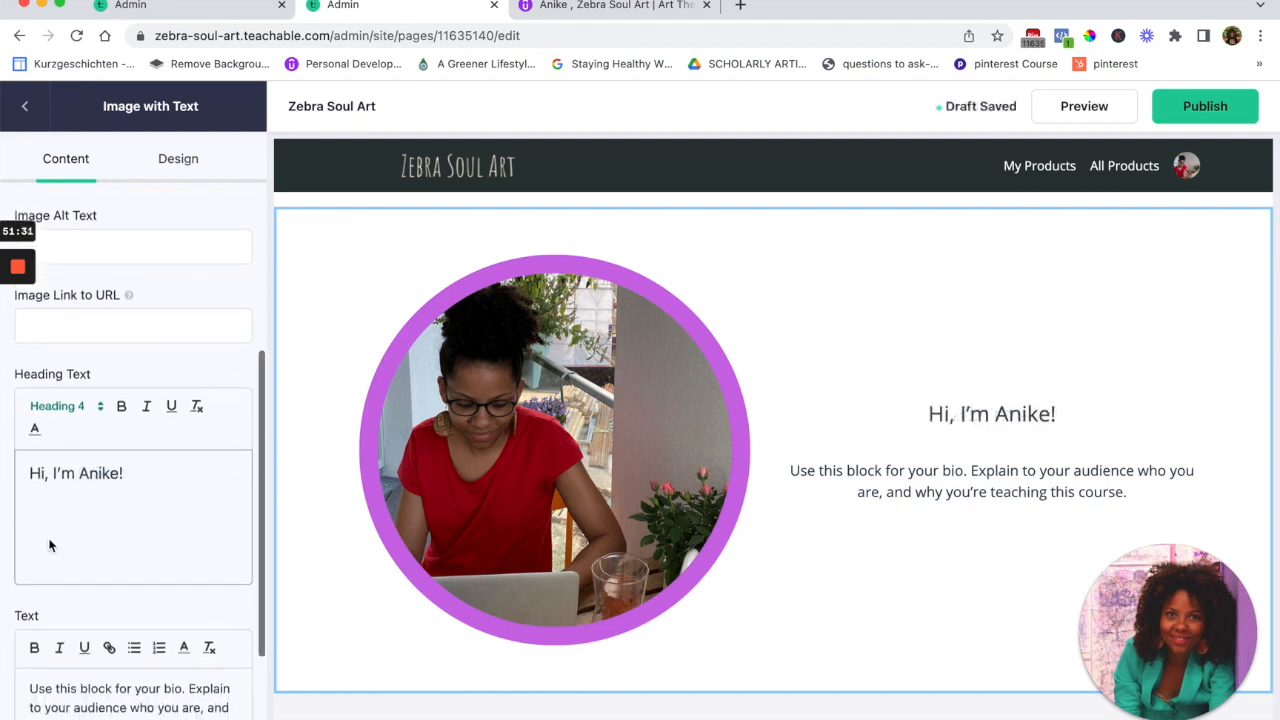
scroll(50, 545, down, 1)
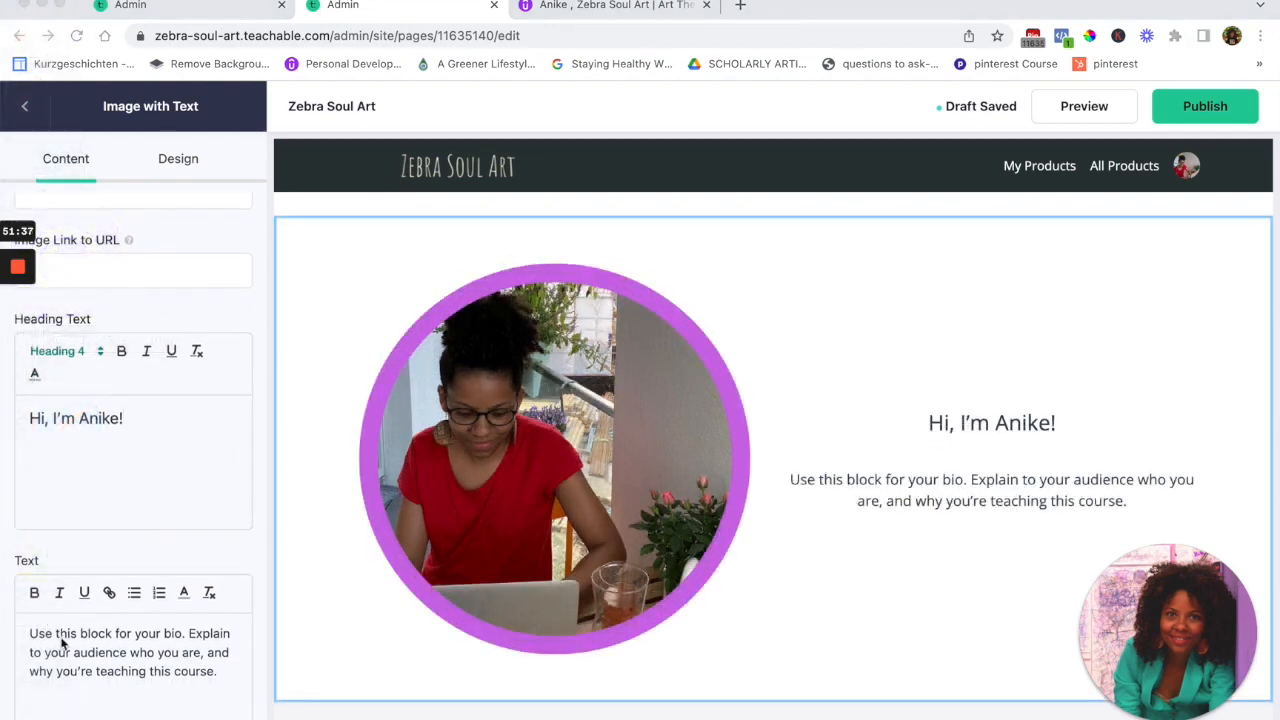
scroll(62, 645, down, 1)
scroll(62, 645, down, 1)
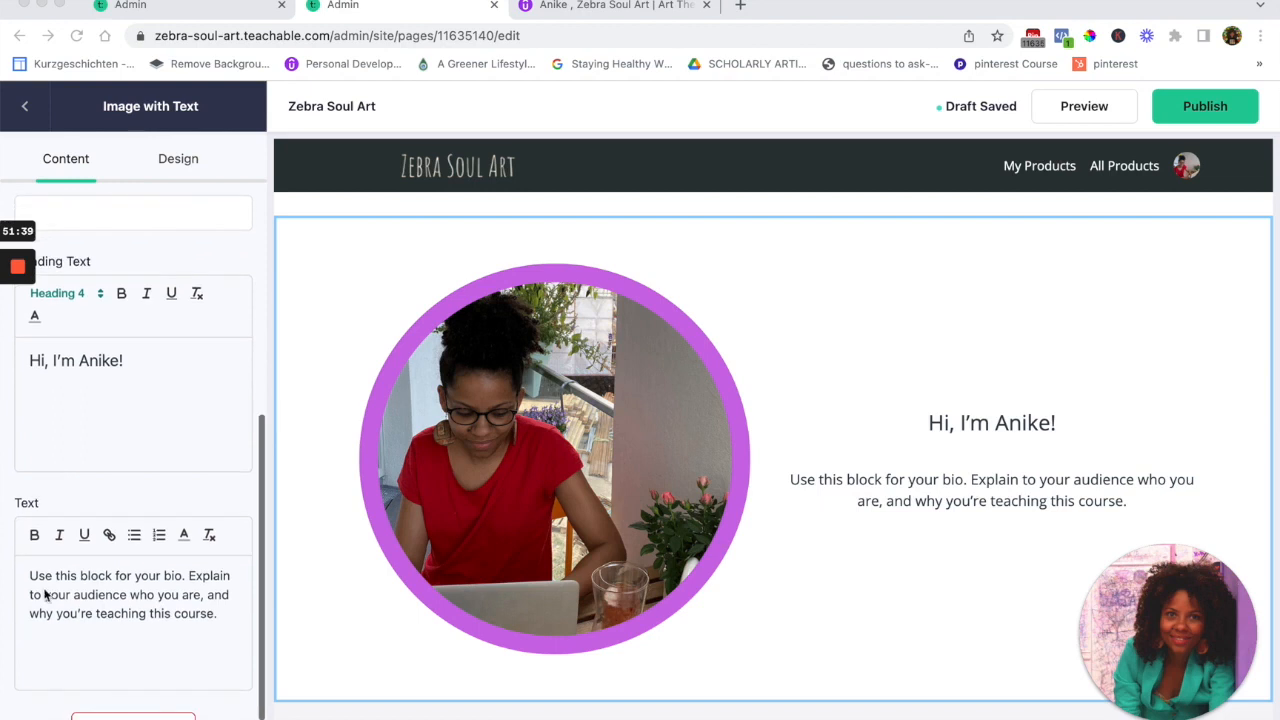
triple_click(213, 617)
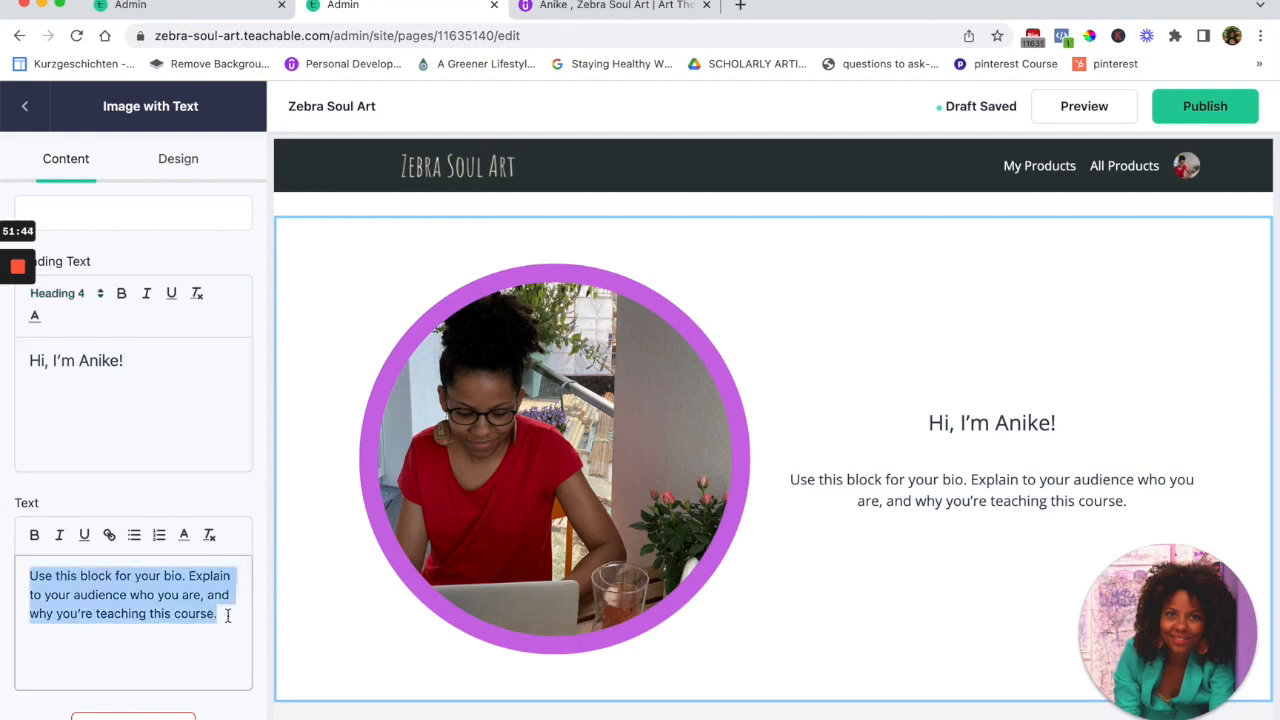
key(BackSpace)
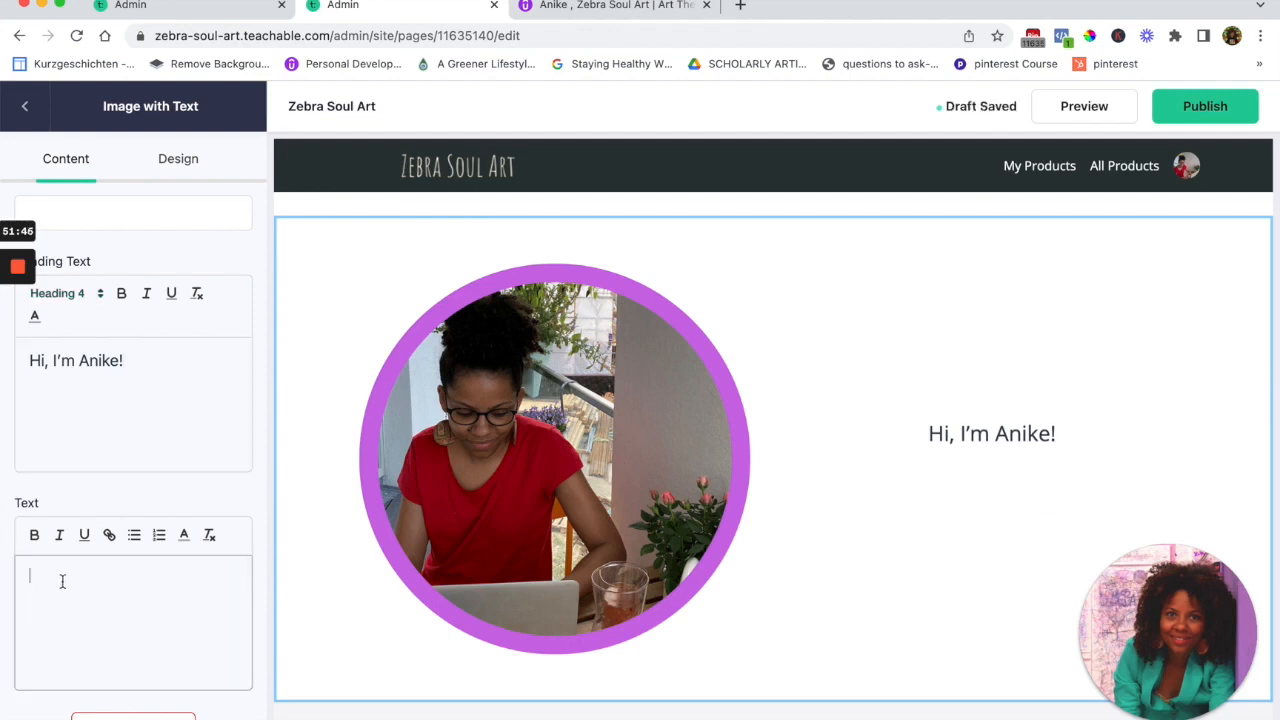
key(super+v)
Delete the leading "and" from the bio text so it starts with "I am a Creative"
scroll(62, 583, up, 3)
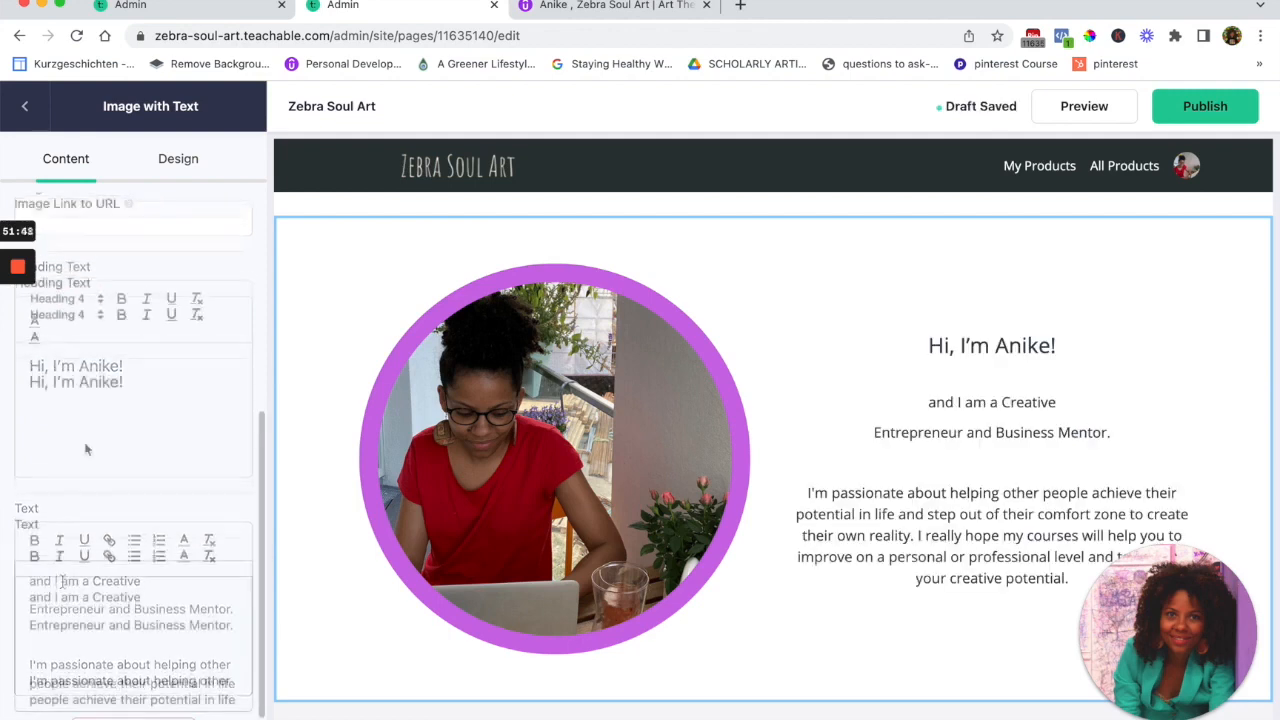
drag(56, 597, 8, 595)
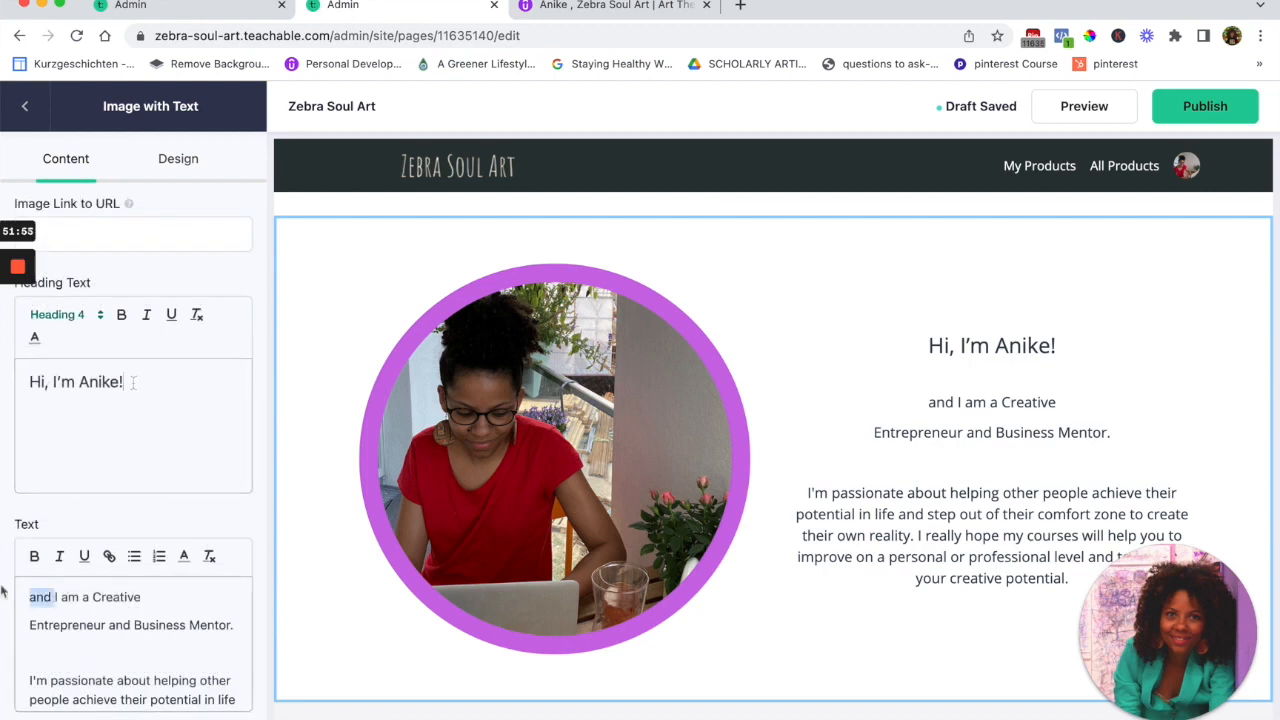
key(BackSpace)
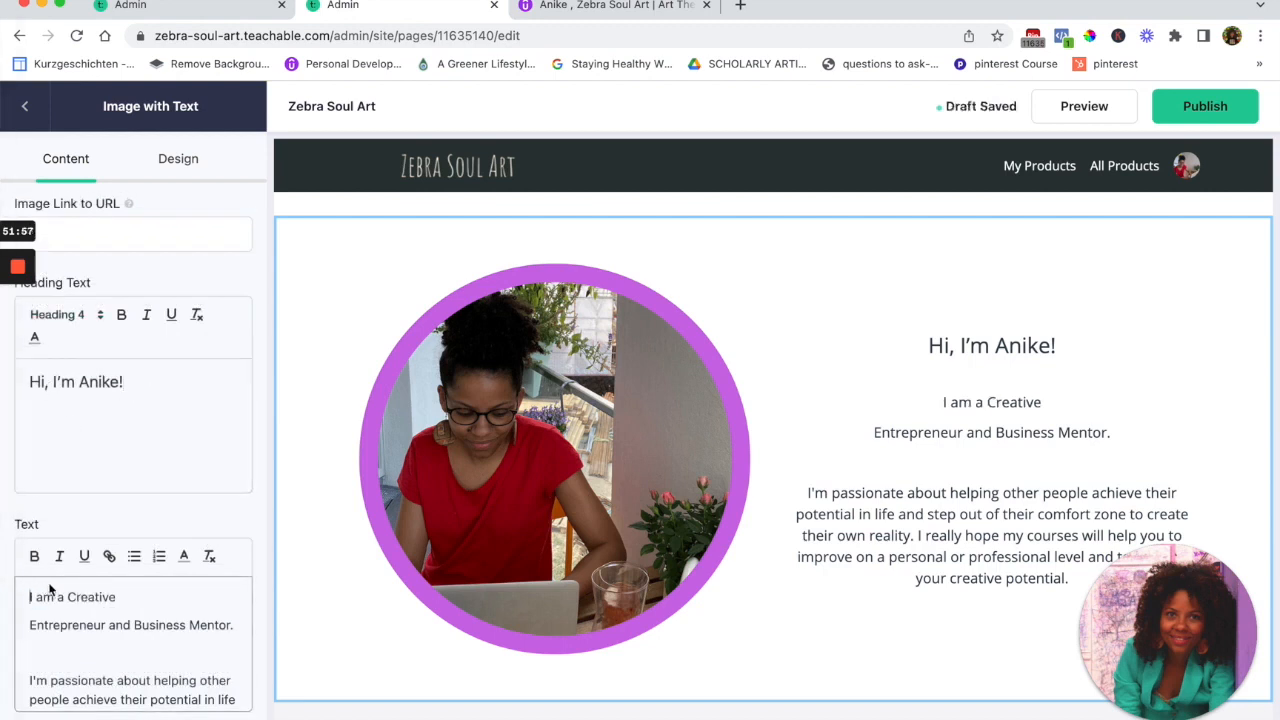
Start a new paragraph in the bio text before the sentence "I really hope my courses will help you"
scroll(78, 600, down, 3)
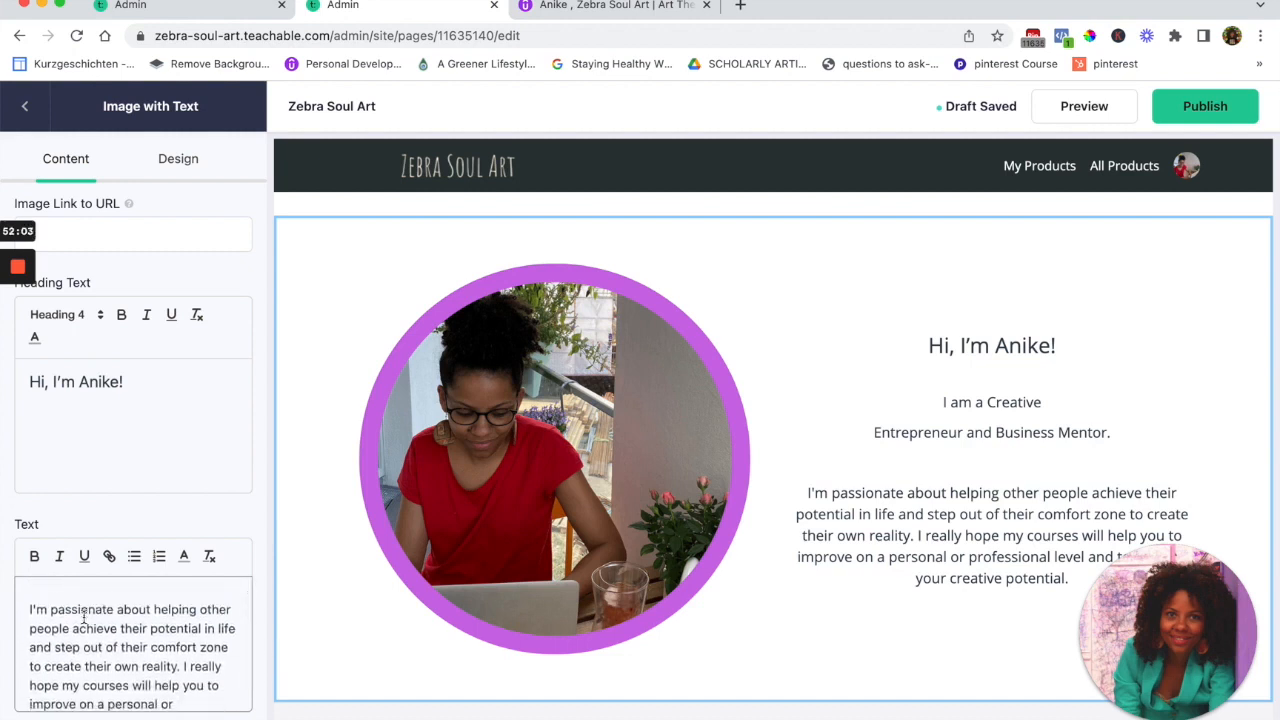
scroll(85, 620, down, 2)
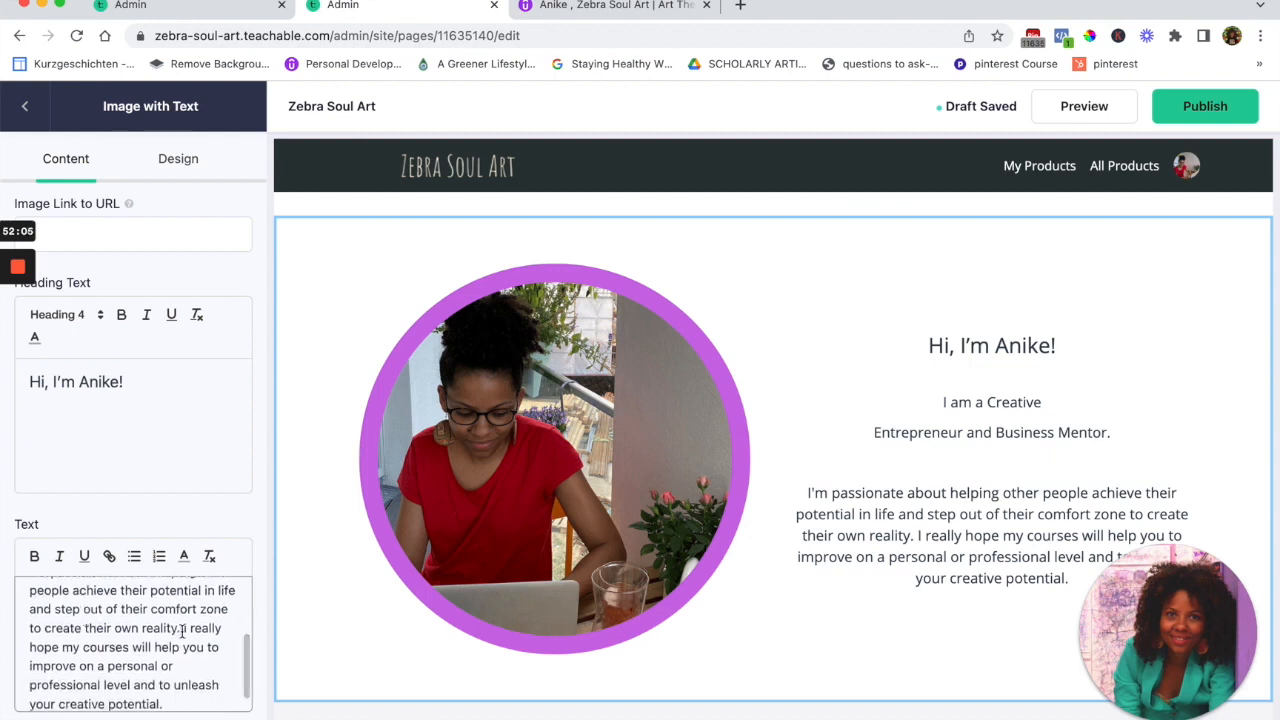
key(Return)
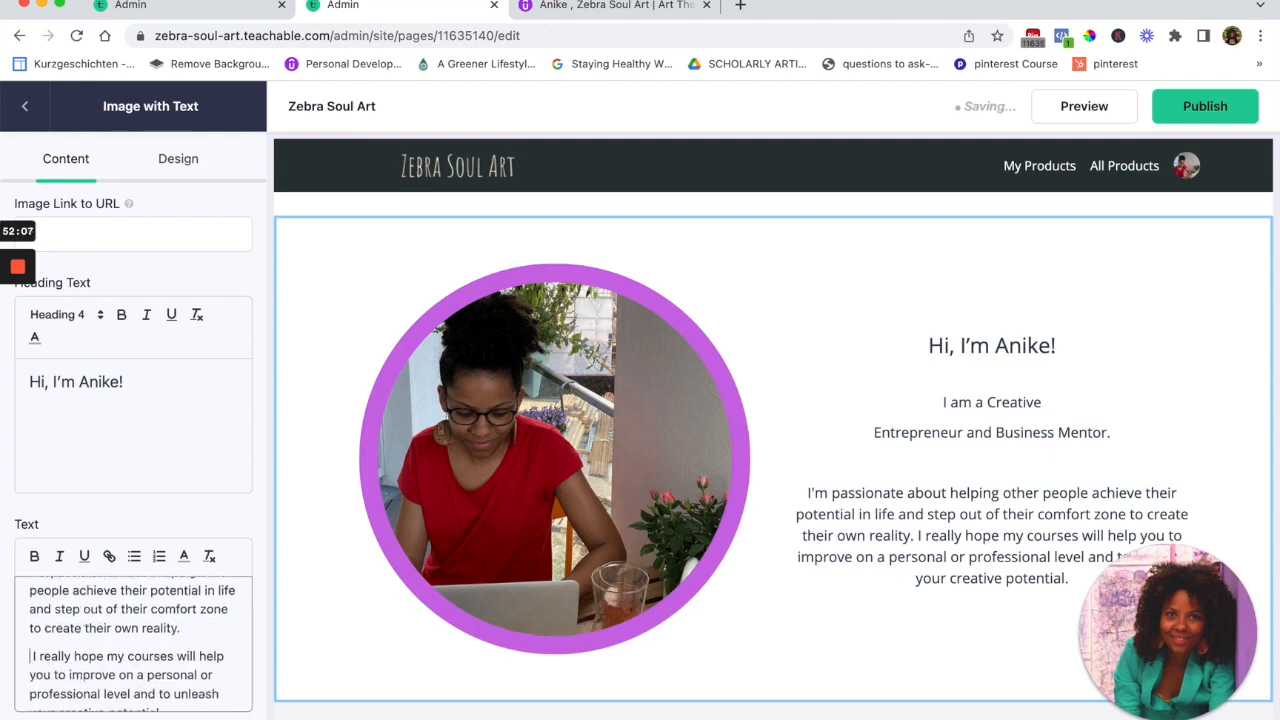
scroll(147, 652, down, 1)
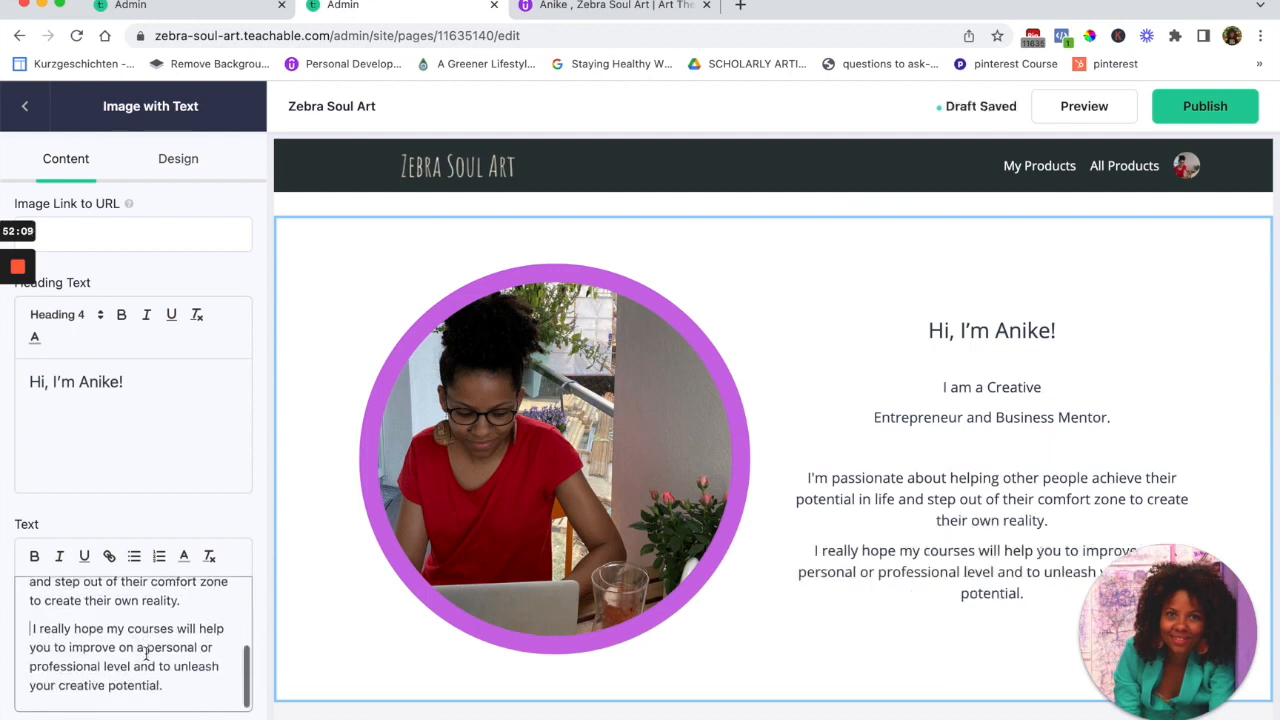
Remove the space before "I really hope" and bold "passionate about helping other people achieve their potential in life" in the bio text
key(Delete)
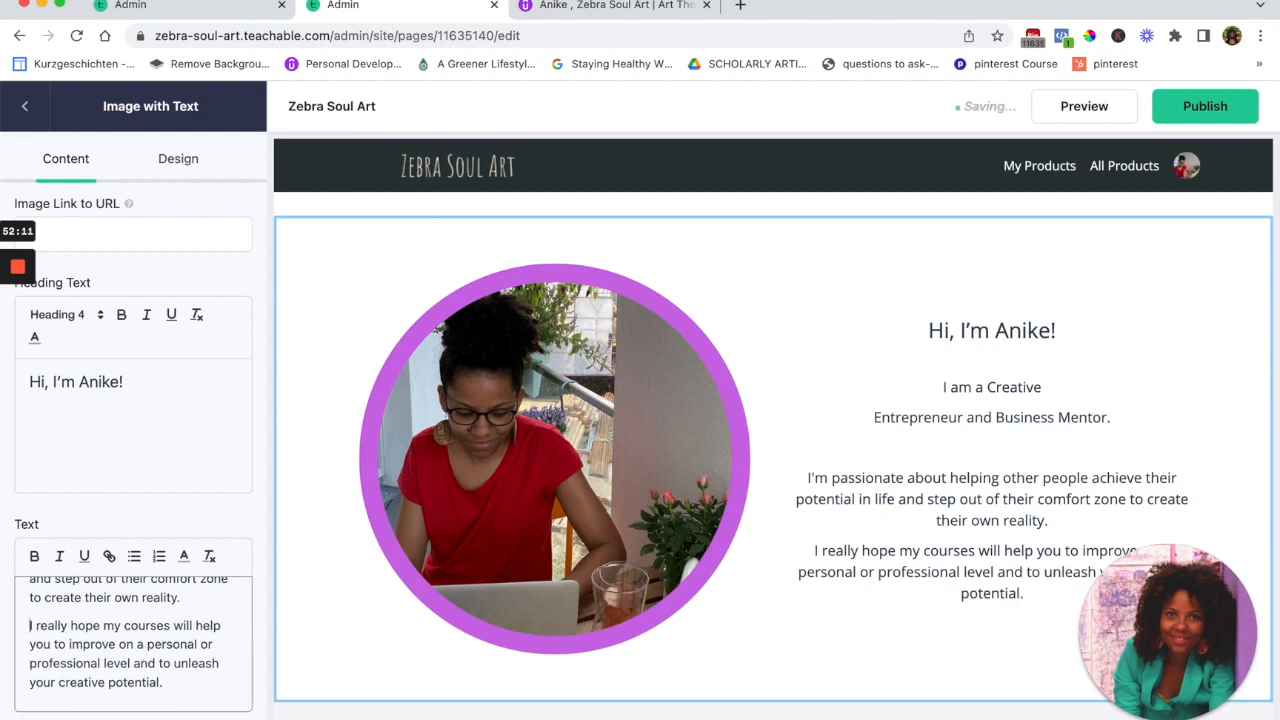
scroll(144, 660, down, 2)
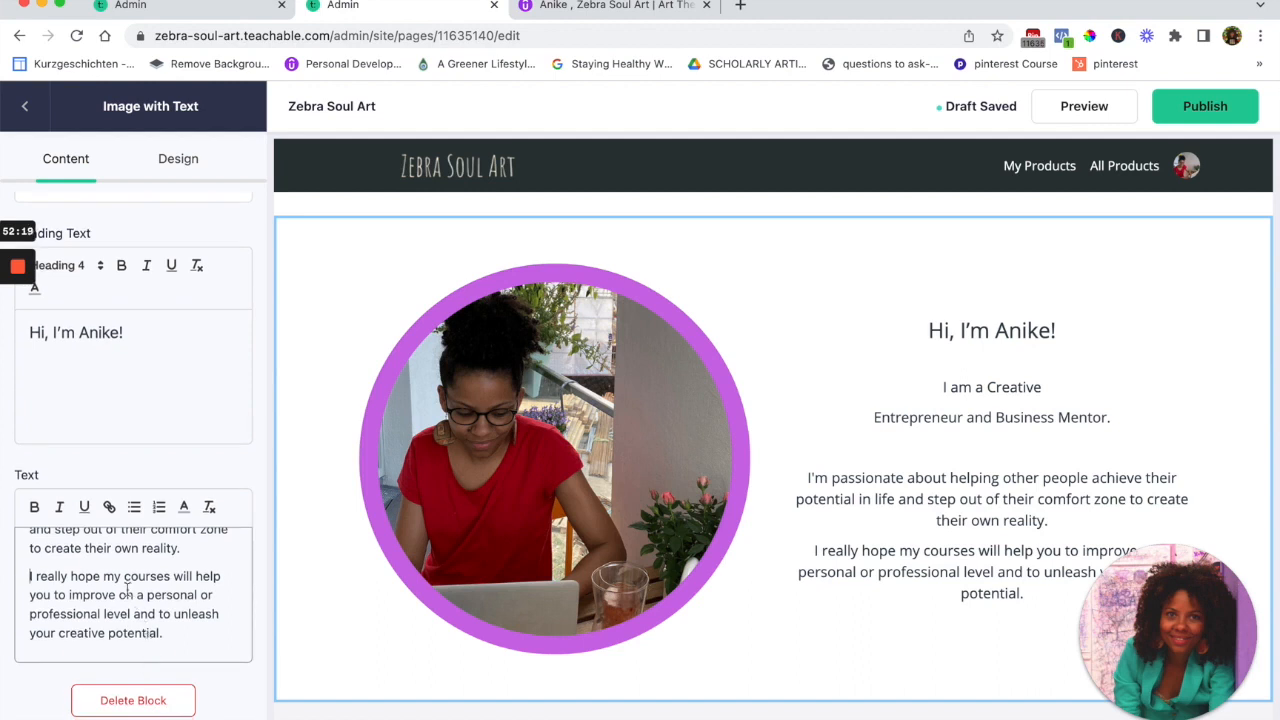
scroll(126, 590, up, 2)
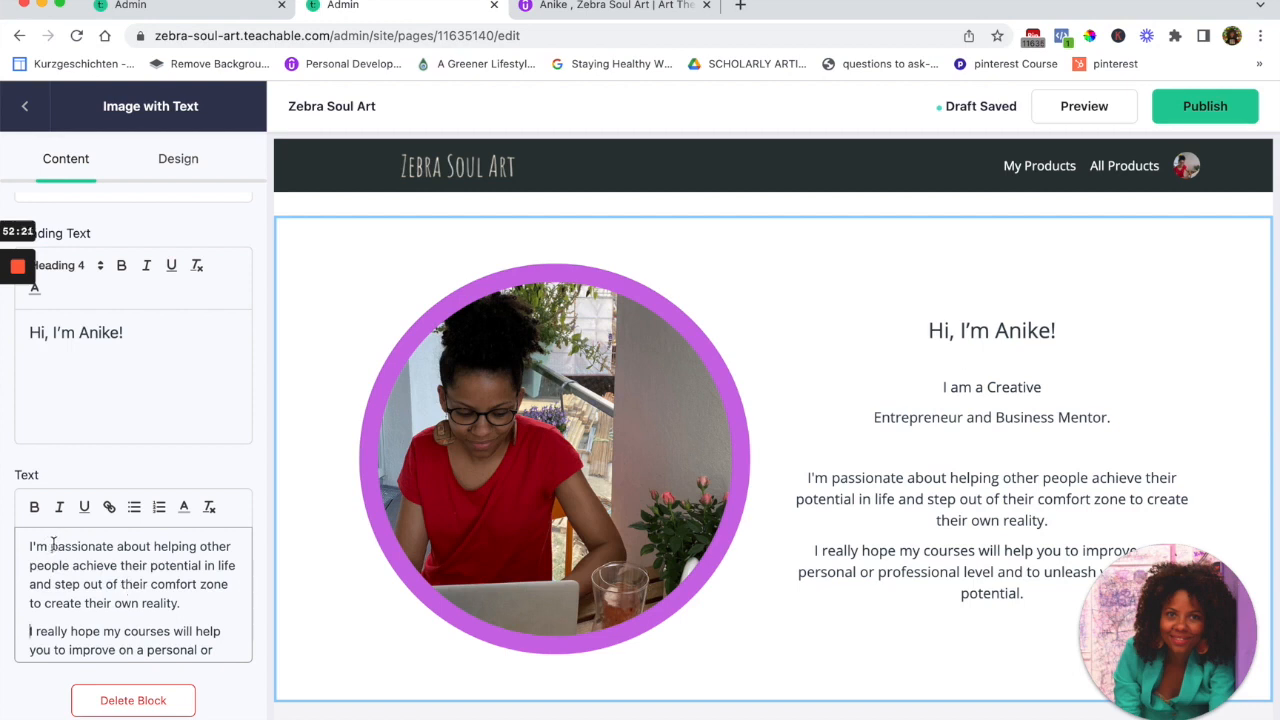
drag(93, 546, 249, 574)
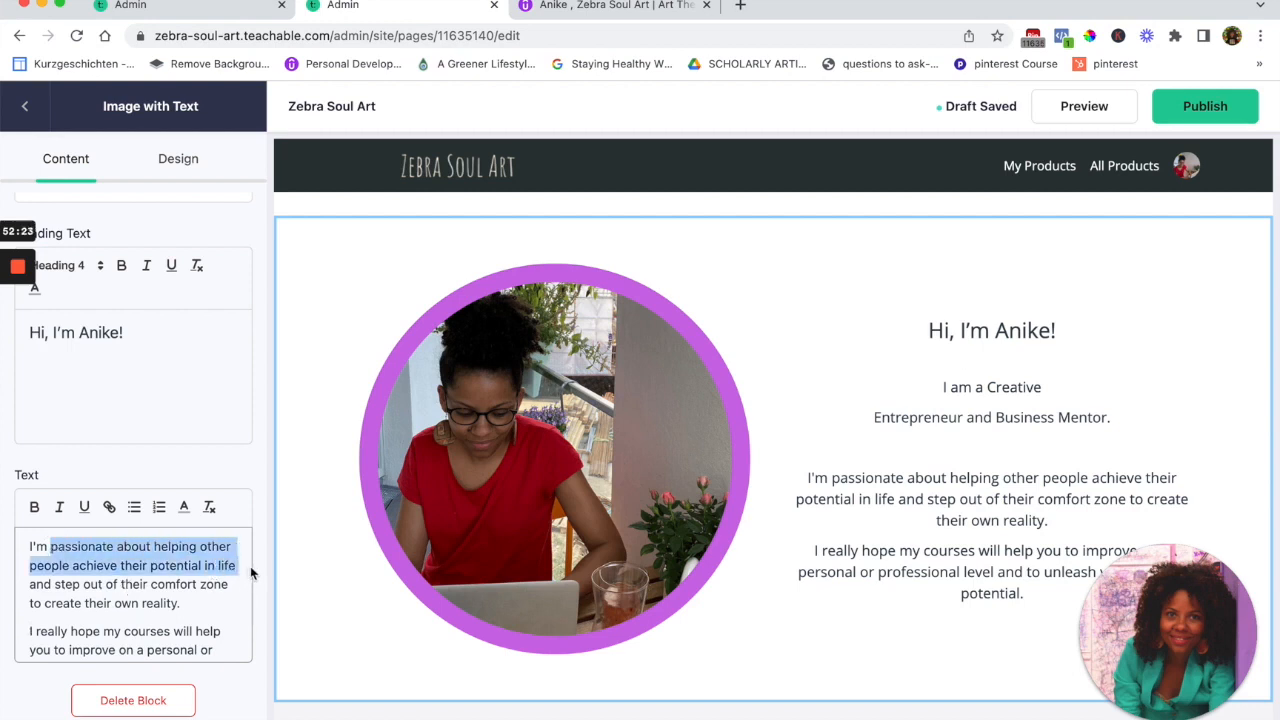
click(35, 507)
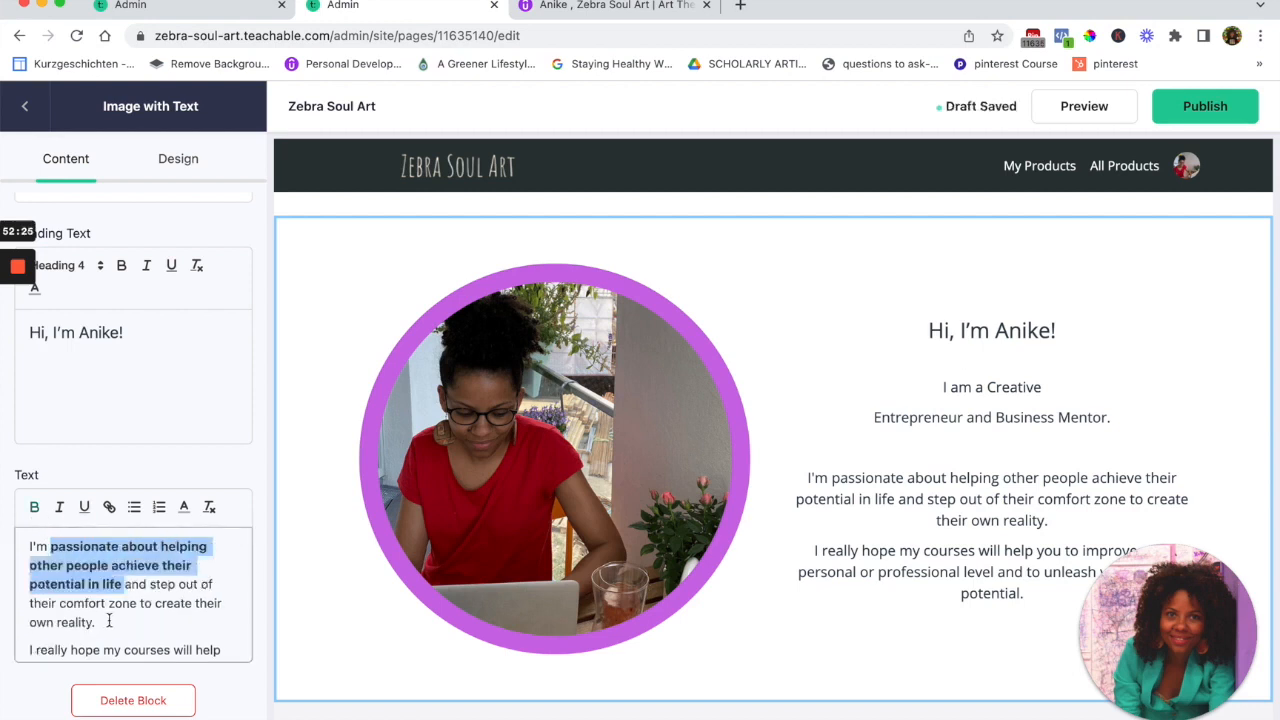
Bold the phrase "improve on a personal or professional level" in the last paragraph of the bio text
scroll(109, 620, down, 2)
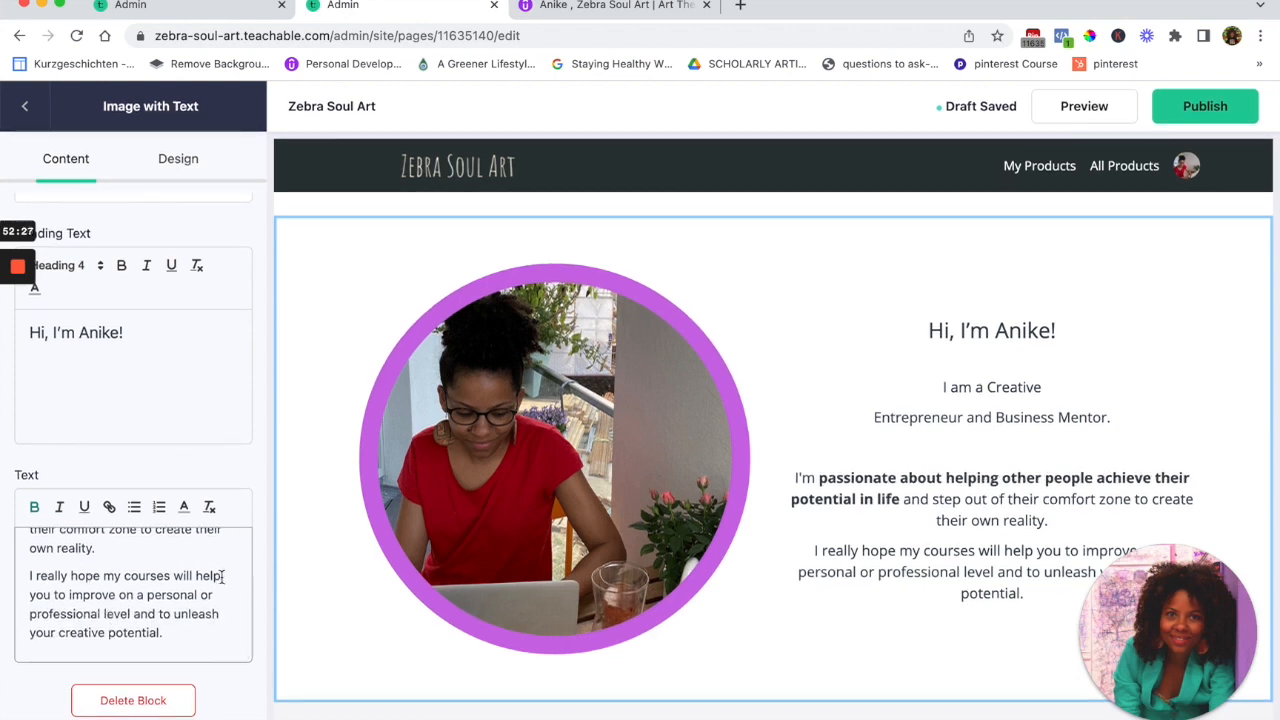
drag(71, 594, 134, 614)
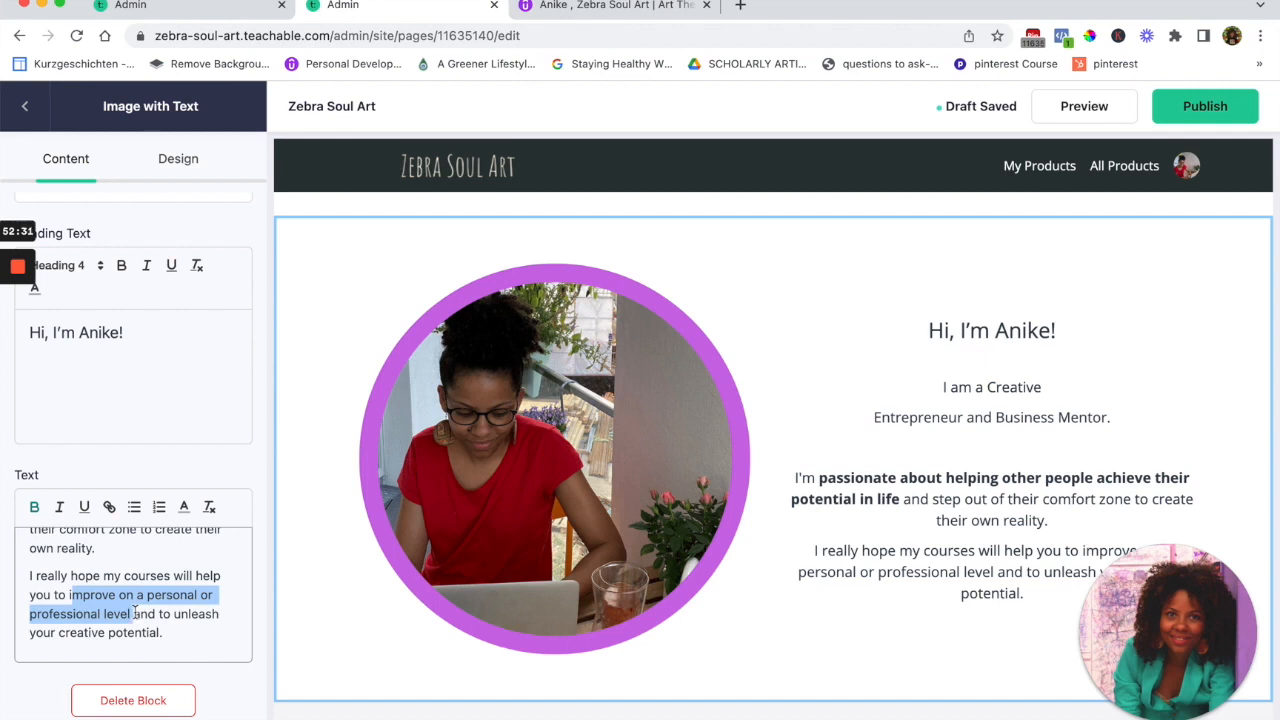
click(36, 507)
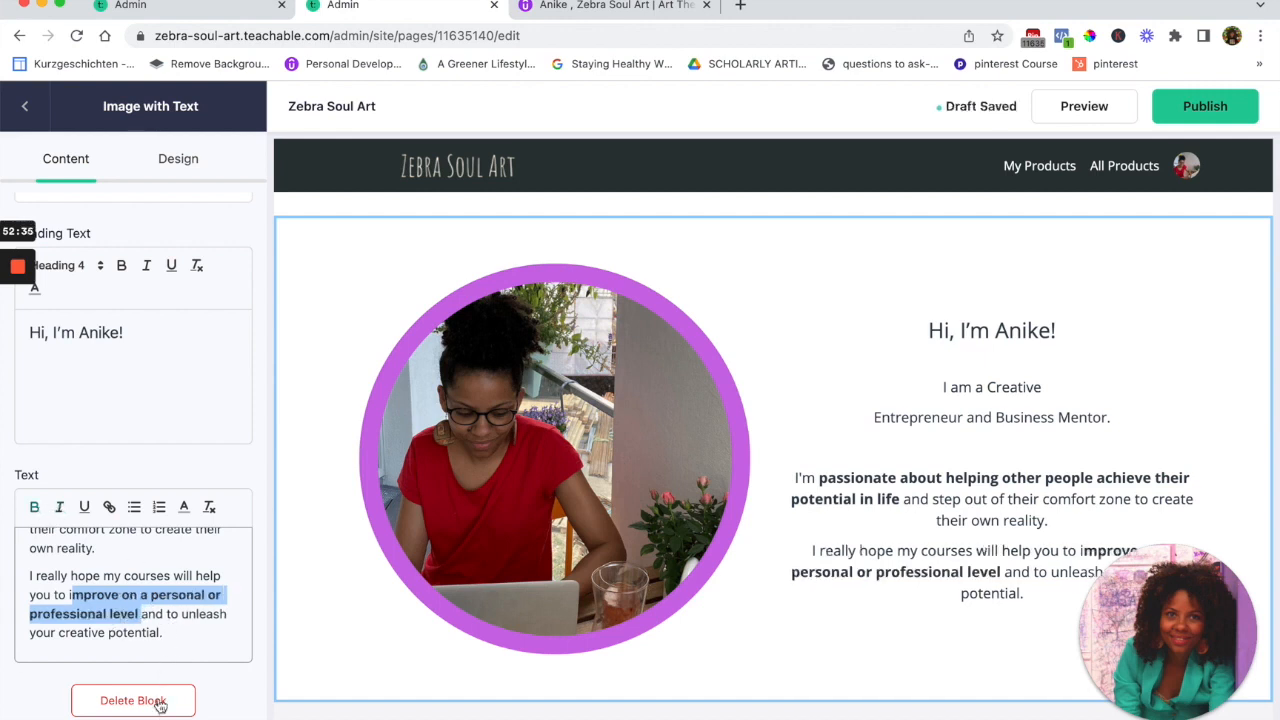
Examine the finished bio block, the example Featured Products block and the email sign-up form further down the homepage
scroll(197, 493, up, 5)
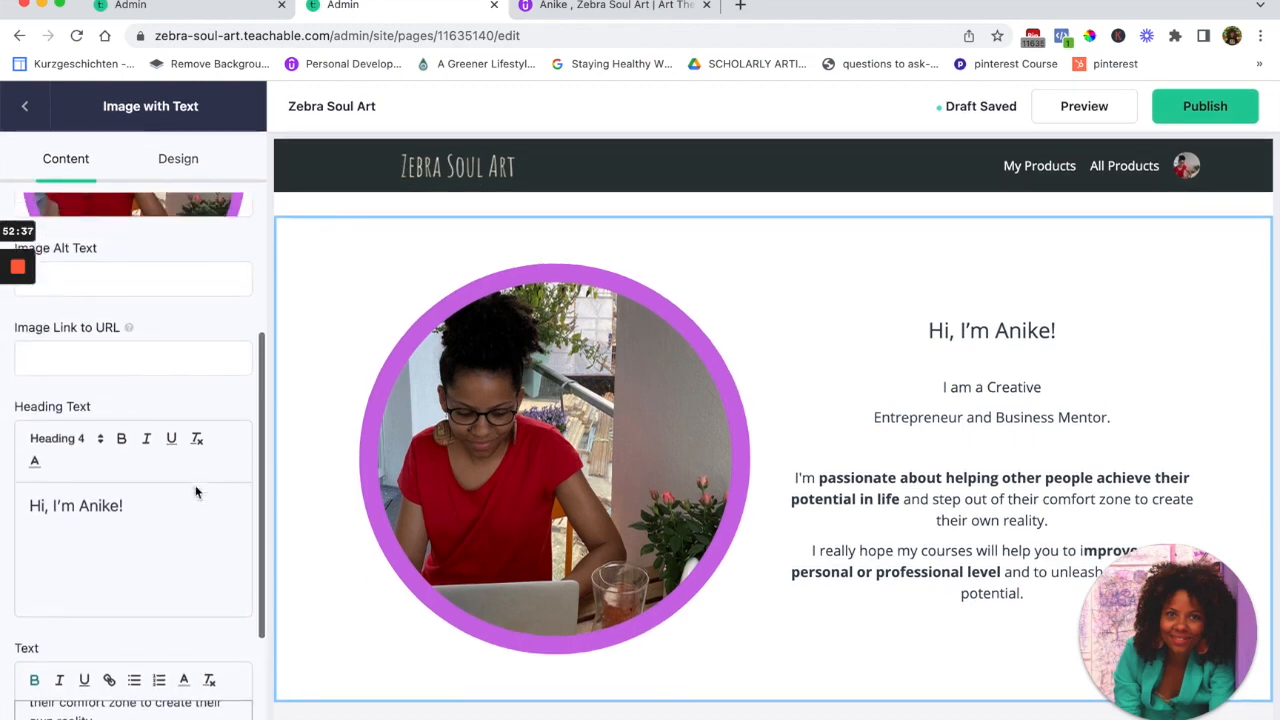
scroll(565, 497, down, 5)
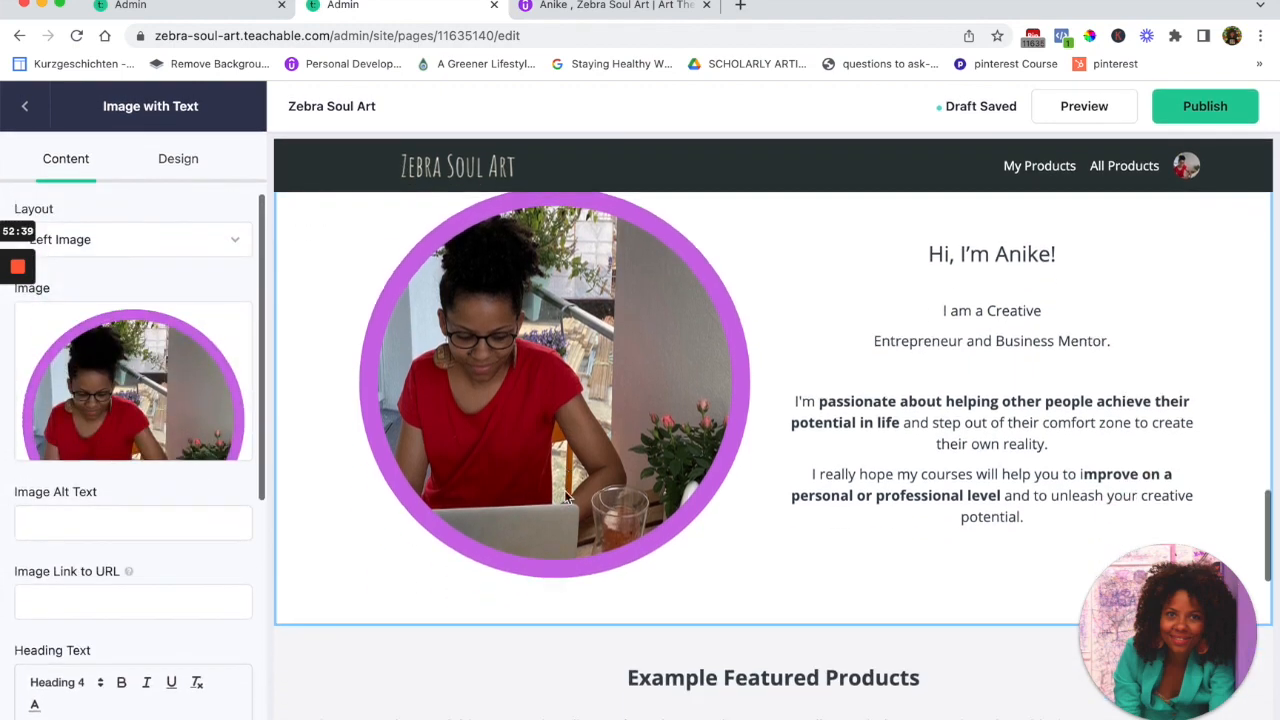
scroll(565, 497, down, 1)
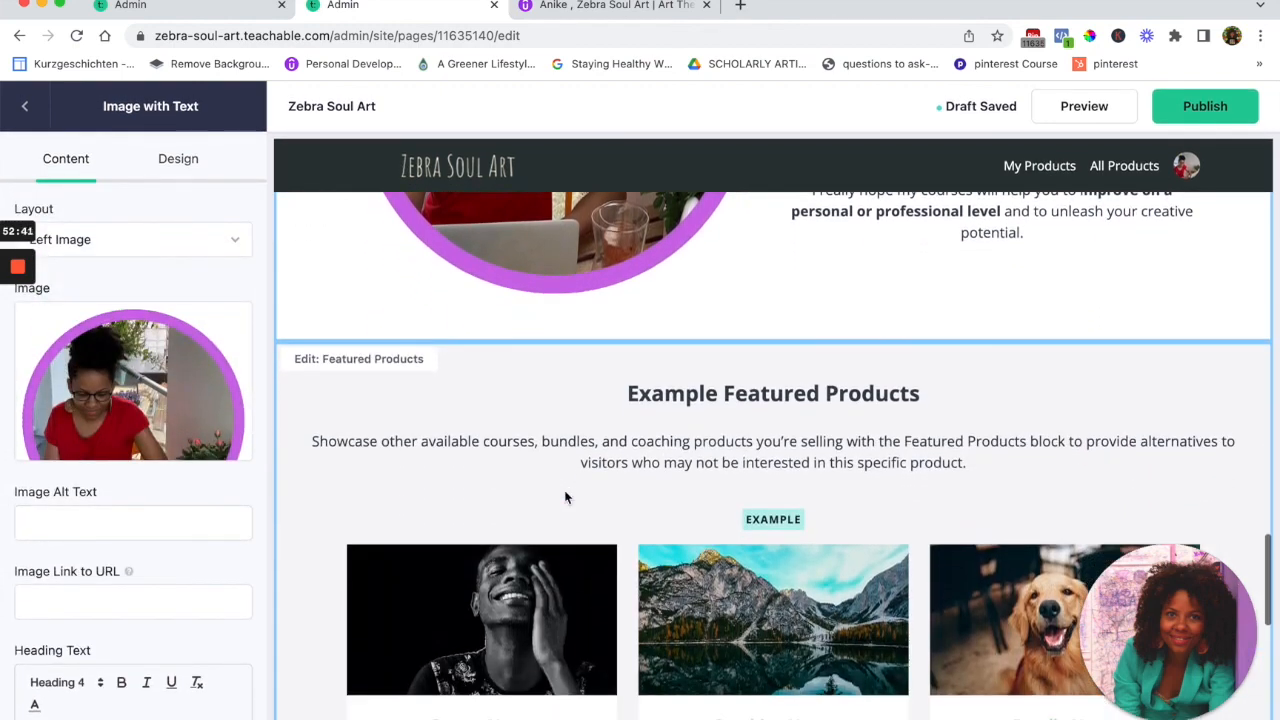
scroll(797, 403, down, 1)
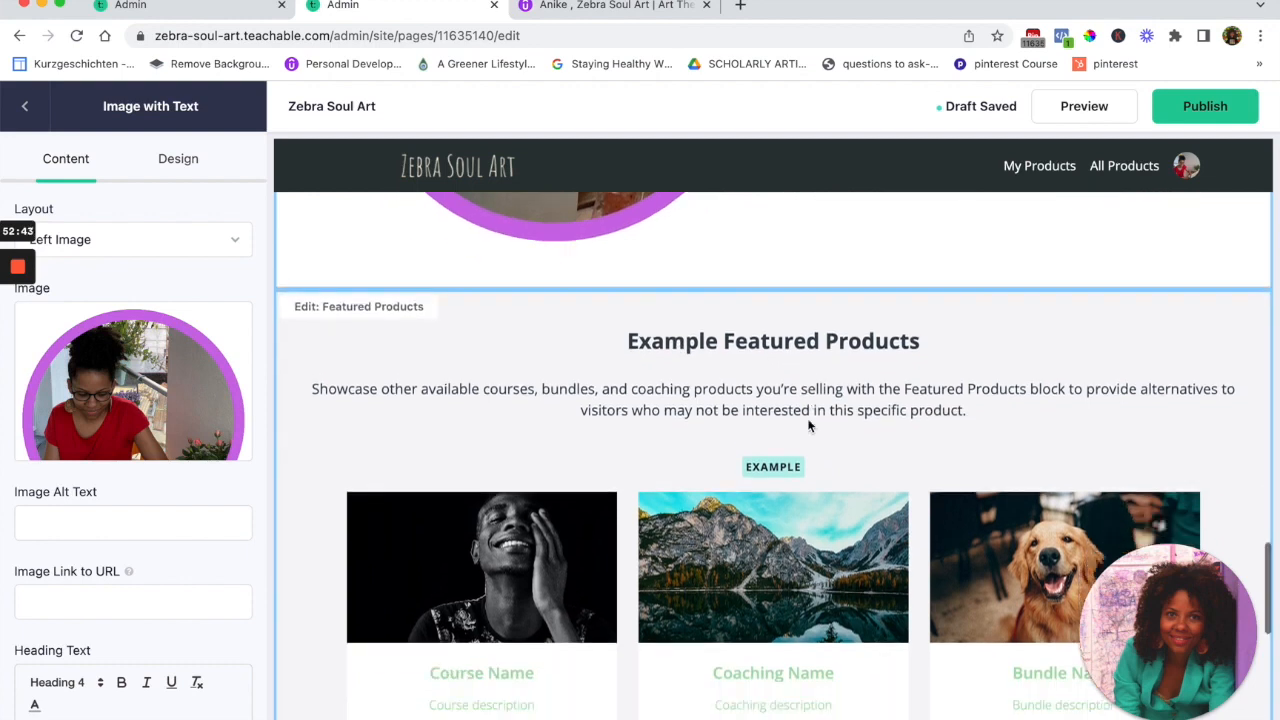
scroll(720, 425, down, 1)
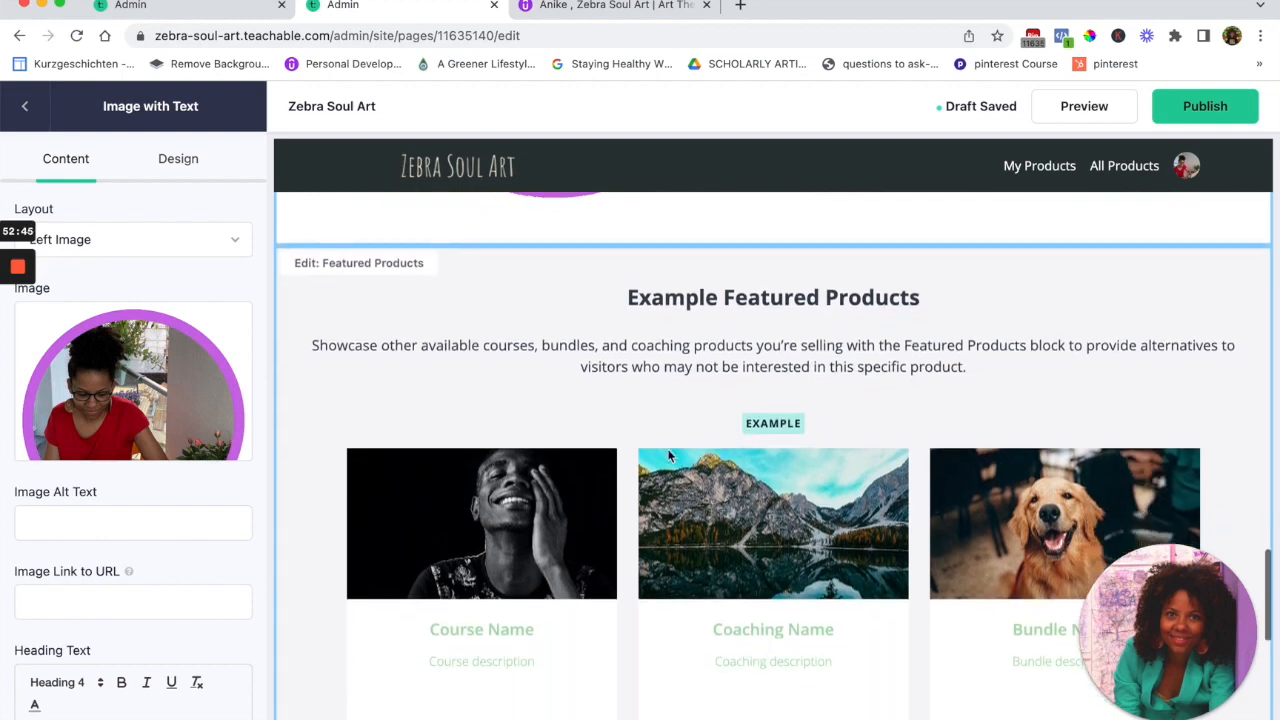
scroll(540, 460, down, 1)
scroll(587, 590, down, 5)
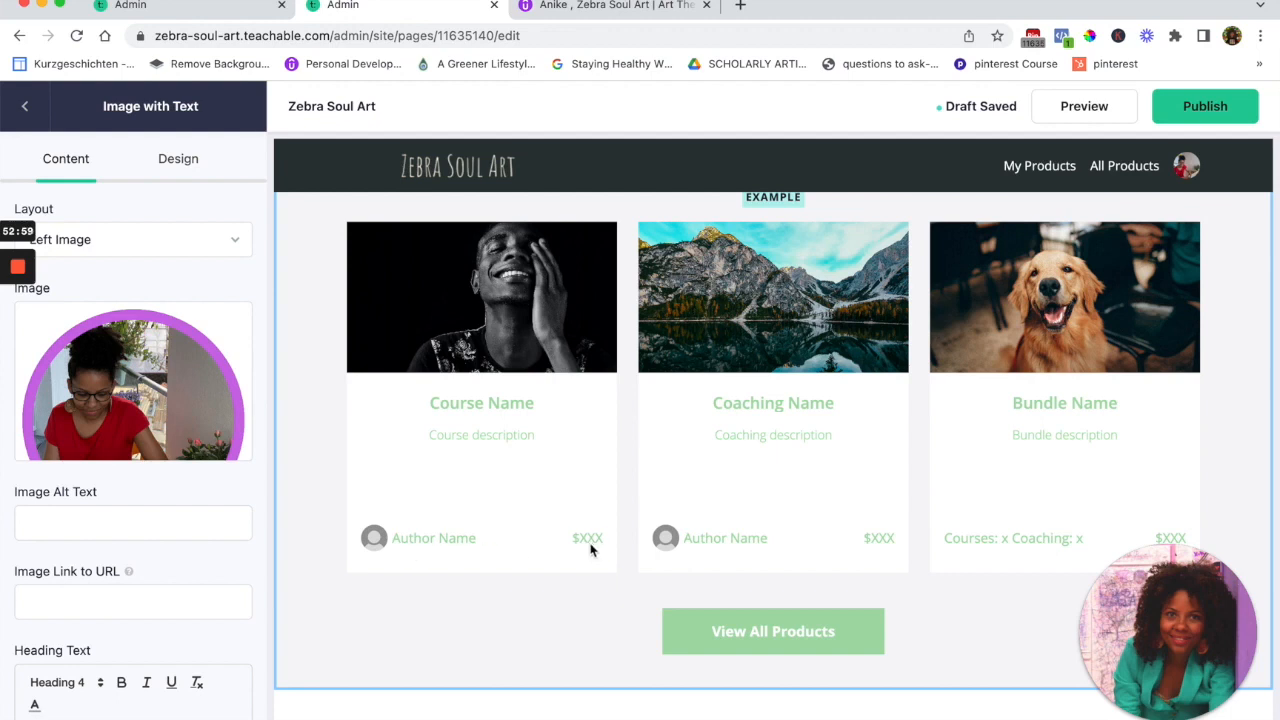
scroll(591, 551, down, 2)
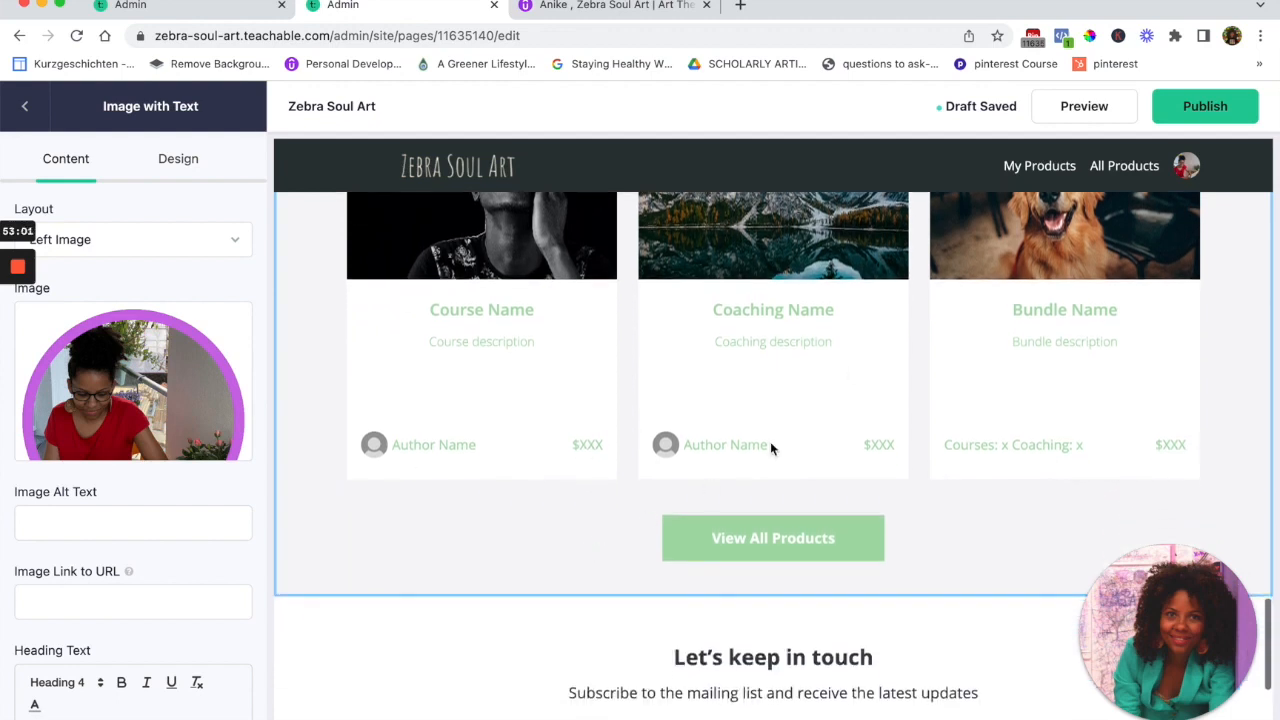
scroll(844, 360, down, 1)
scroll(844, 360, down, 3)
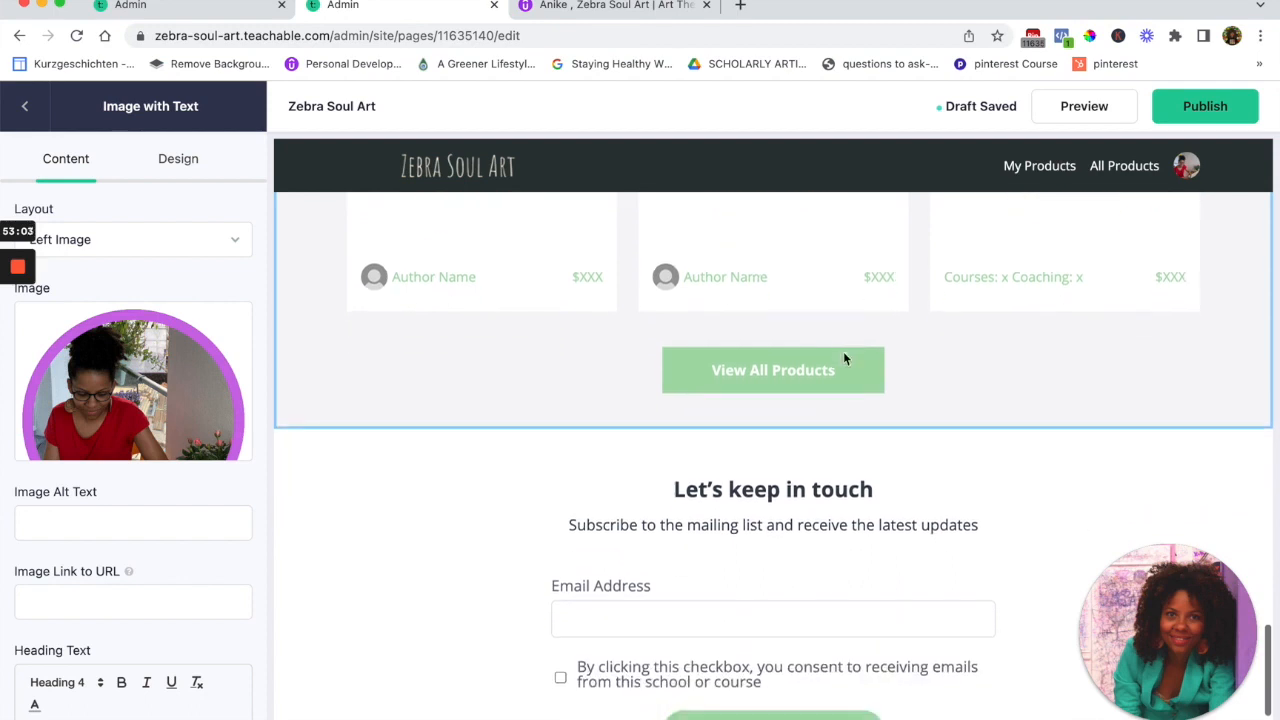
scroll(780, 435, down, 1)
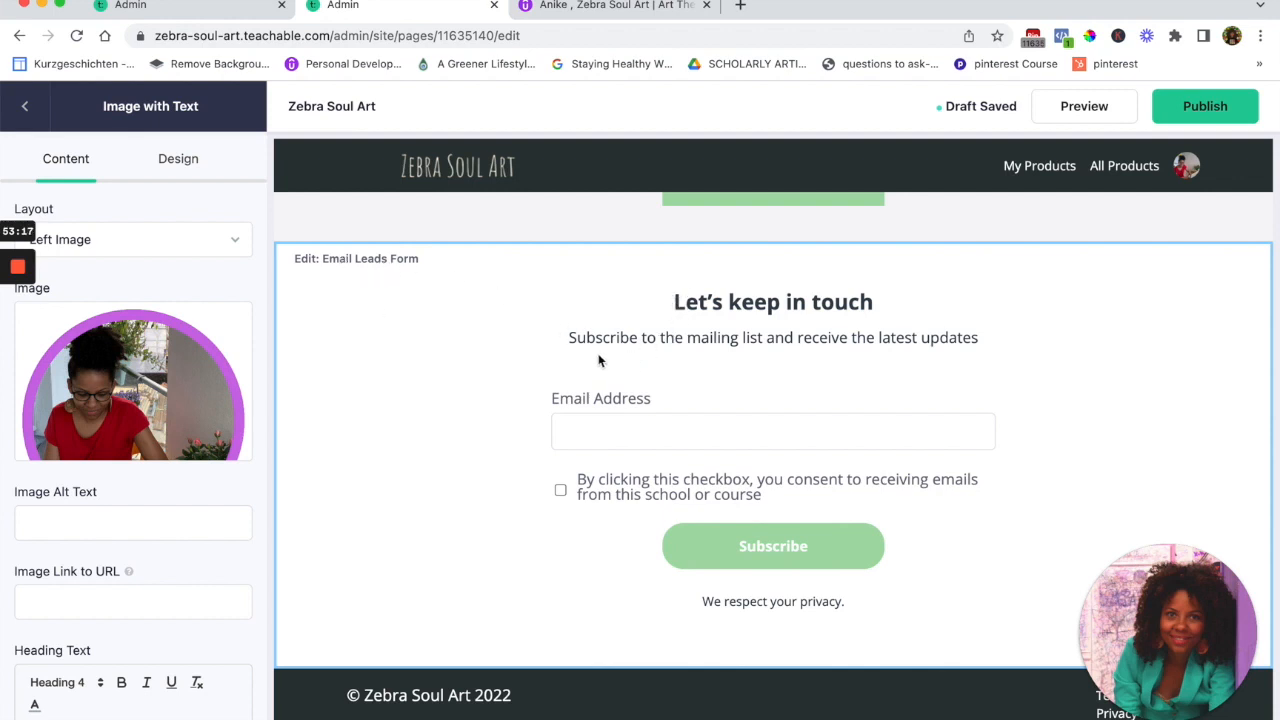
Open the Email Leads Form block for editing and look over its content settings
click(703, 347)
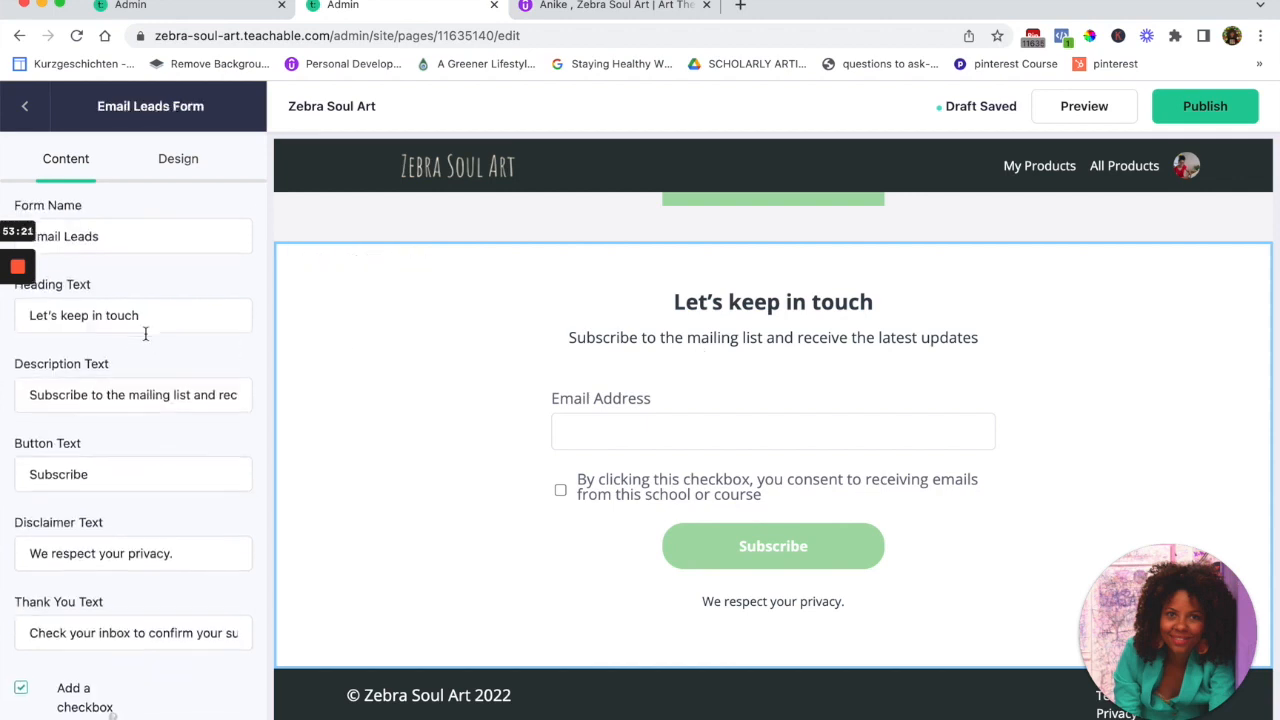
scroll(145, 333, down, 1)
scroll(145, 335, up, 1)
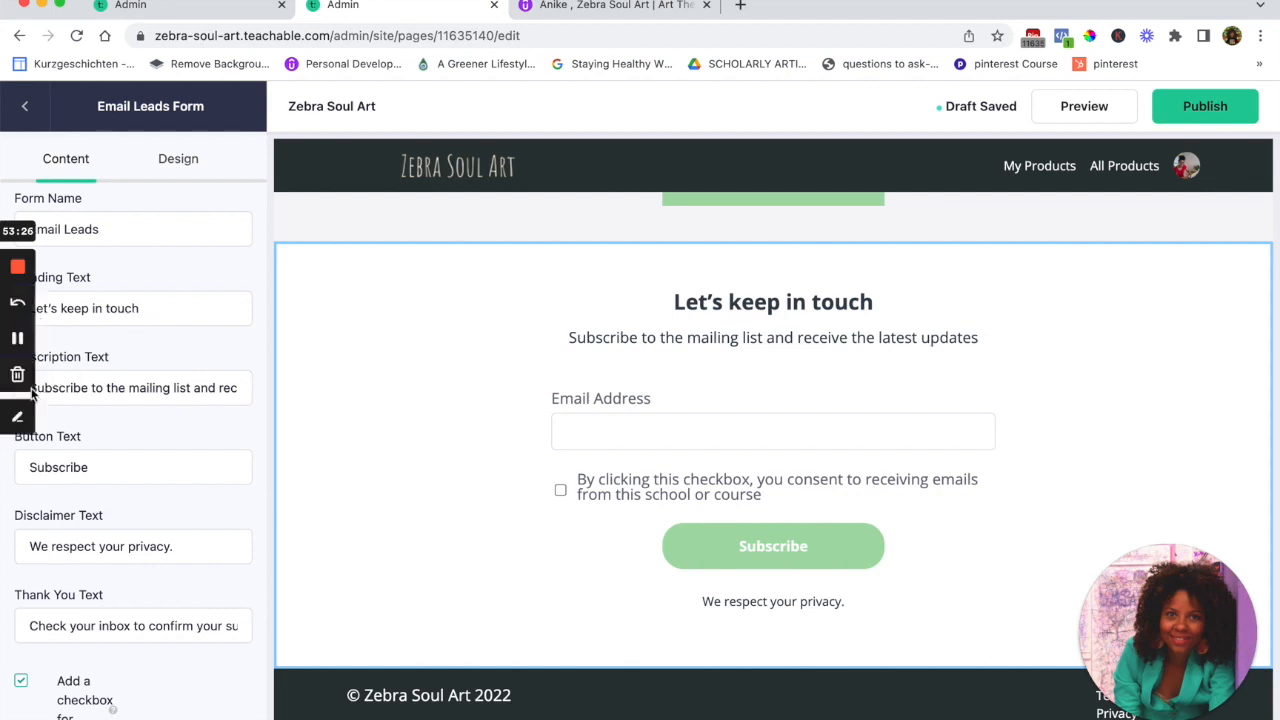
Replace "the mailing list" in the form's description with "my zebra soul art community"
drag(106, 390, 192, 393)
text(my zebra)
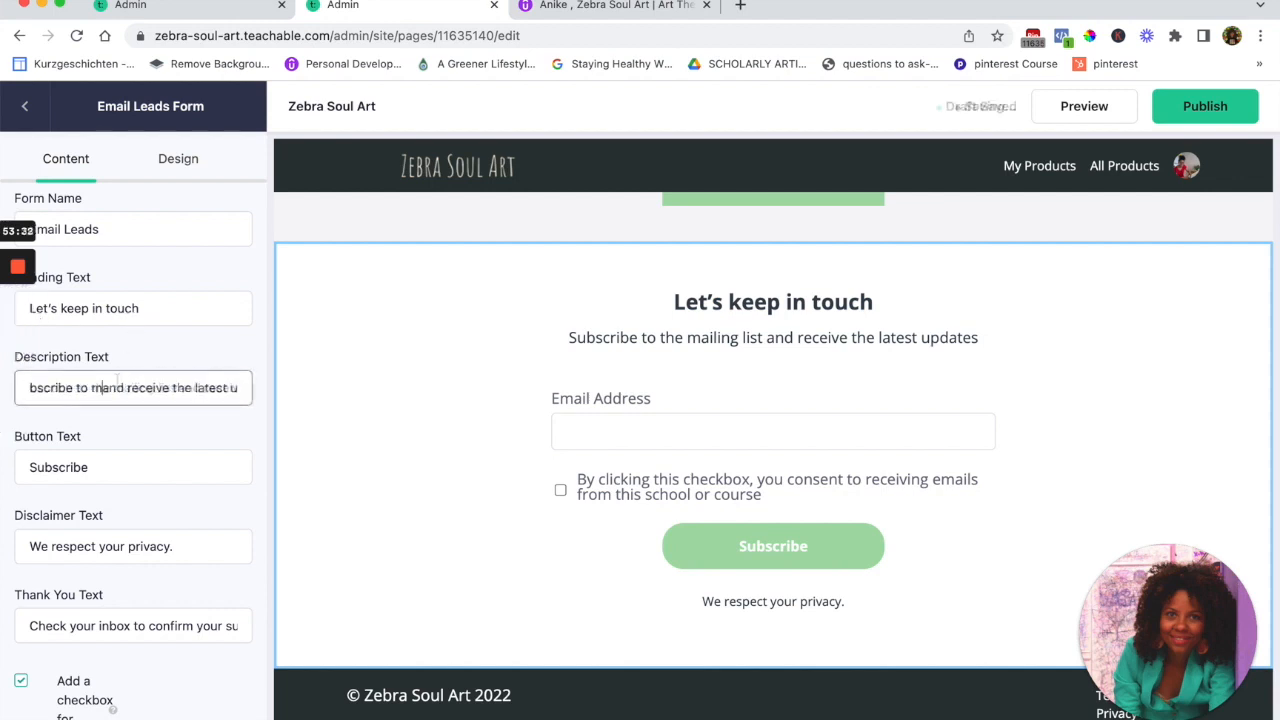
text( soul art comm)
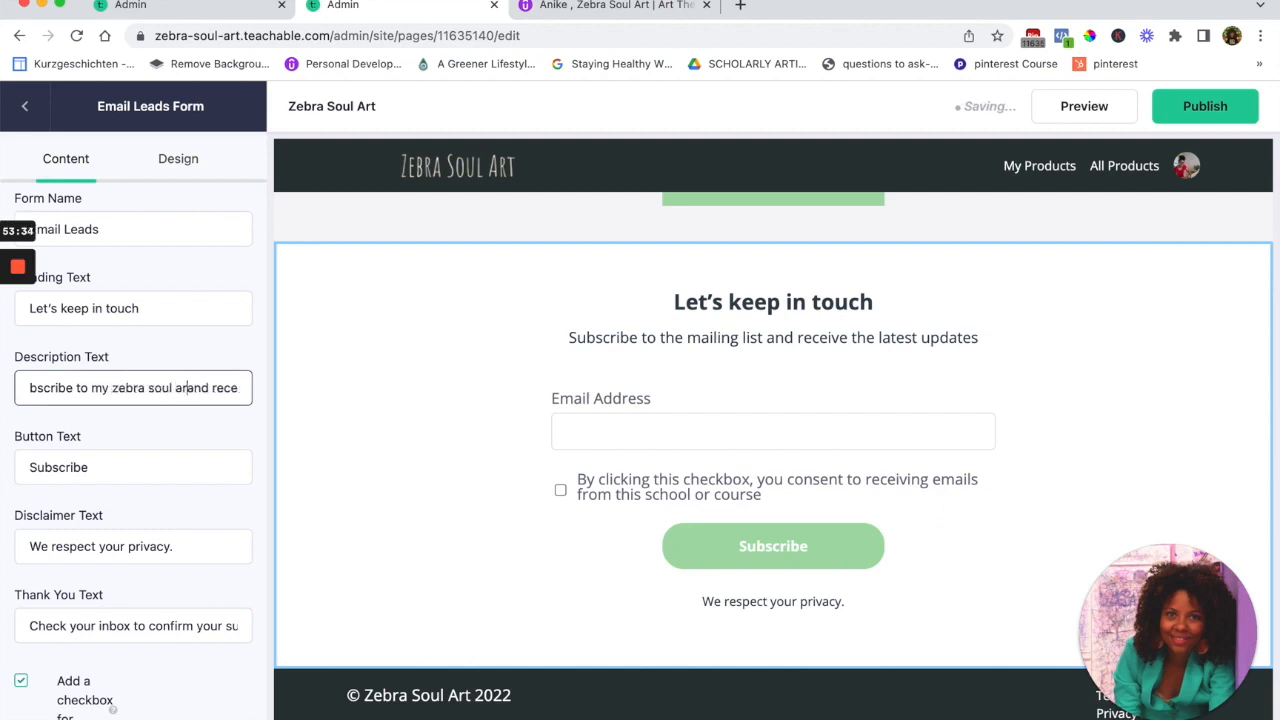
text(unity)
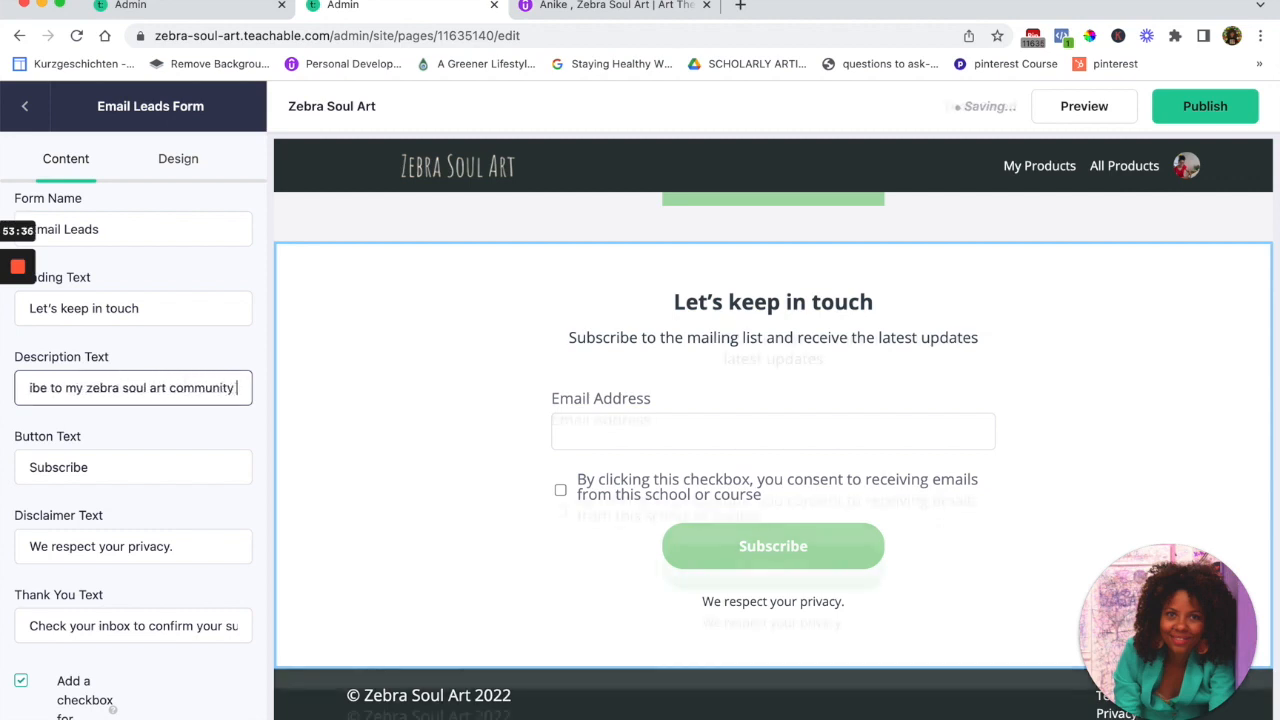
Rewrite the form's description as "Subscribe to my list to become a part of the Zebra Soul Art Community"
drag(66, 390, 240, 390)
key(BackSpace)
text(my lis)
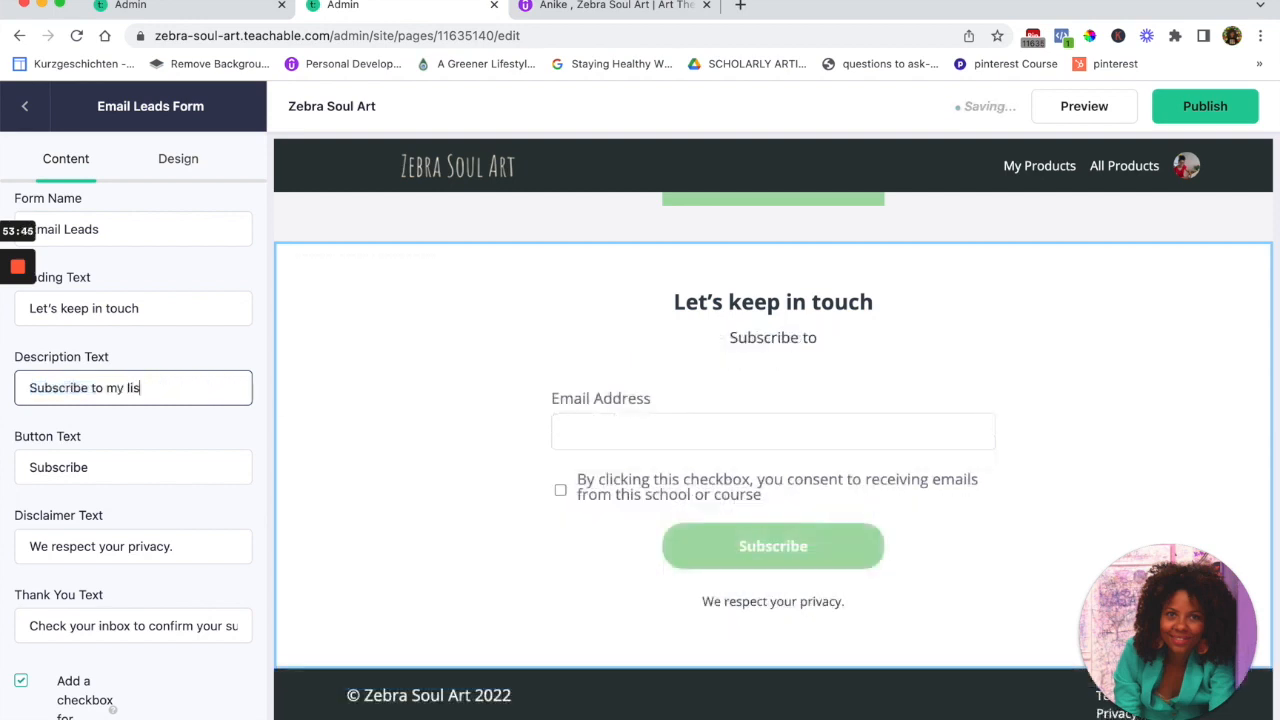
text(t to become a part of theZ)
key(BackSpace)
text(ZE)
text(ebra Soul Ar)
text(t Community)
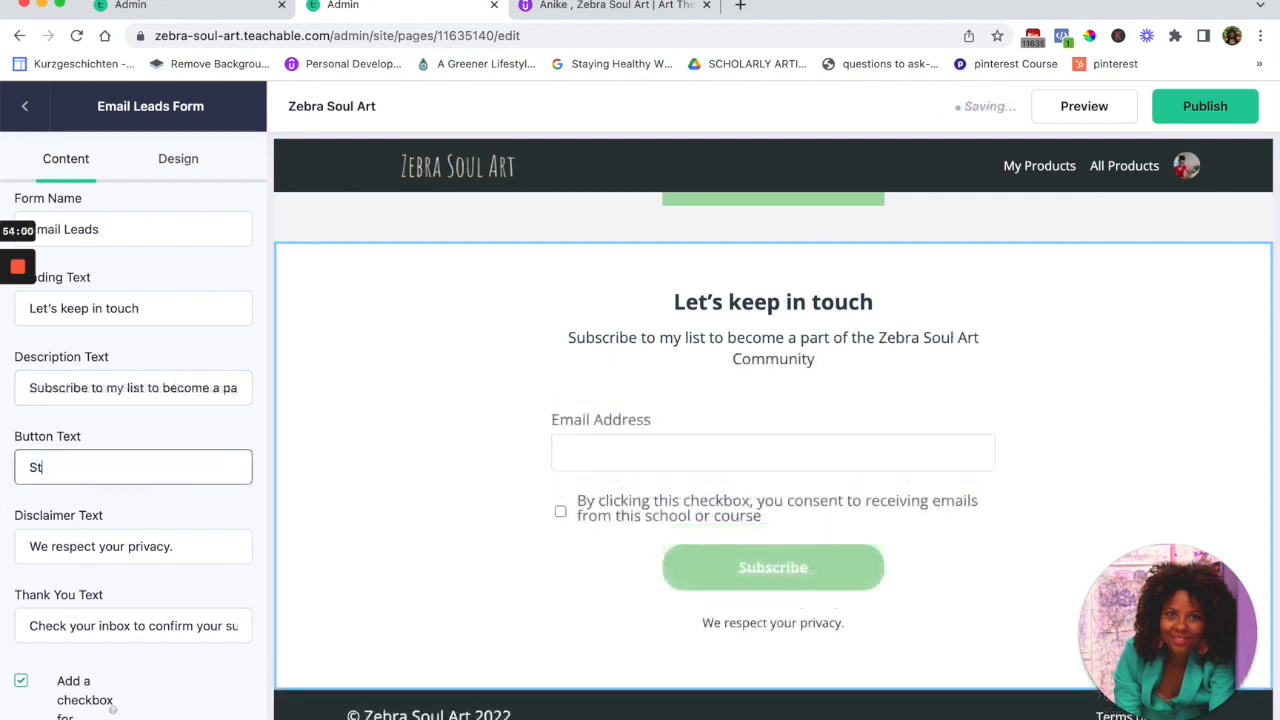
Change the email form's button text to "Stay updated and join us!"
text(tay updated)
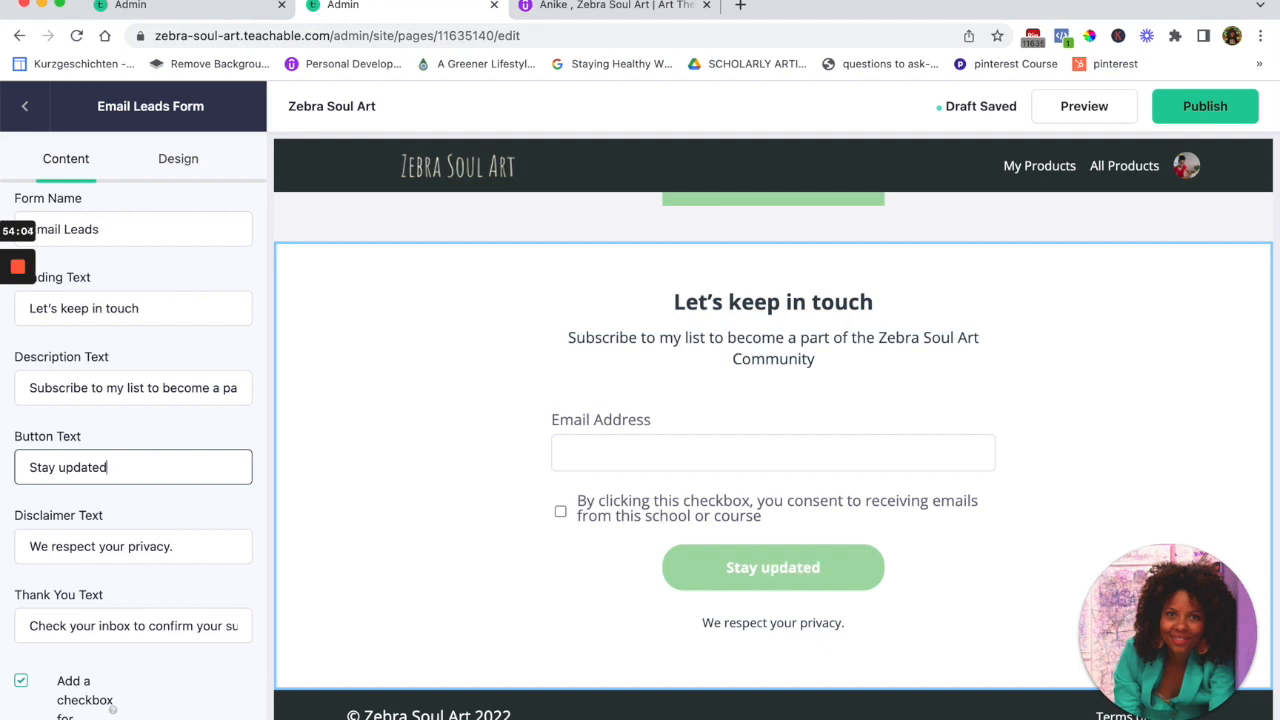
text( and join us!)
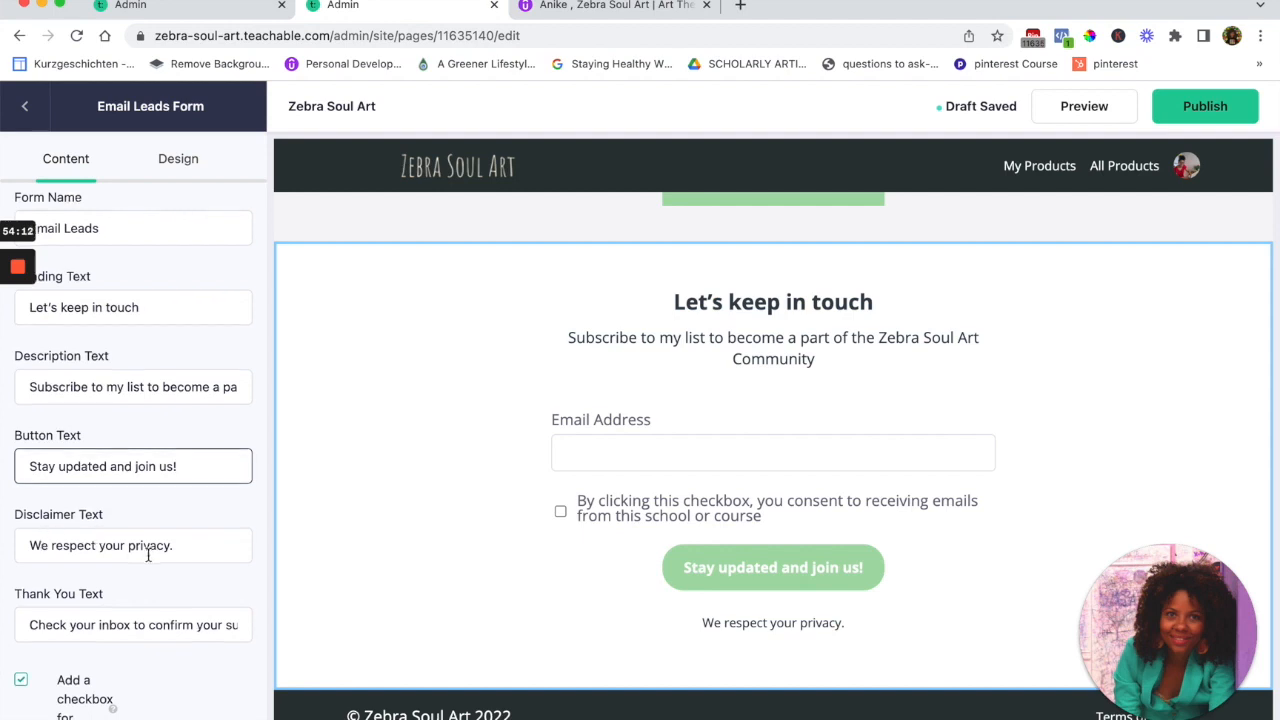
Read through the email form's thank-you text, the consent checkbox option and the full checkbox message
scroll(148, 559, down, 1)
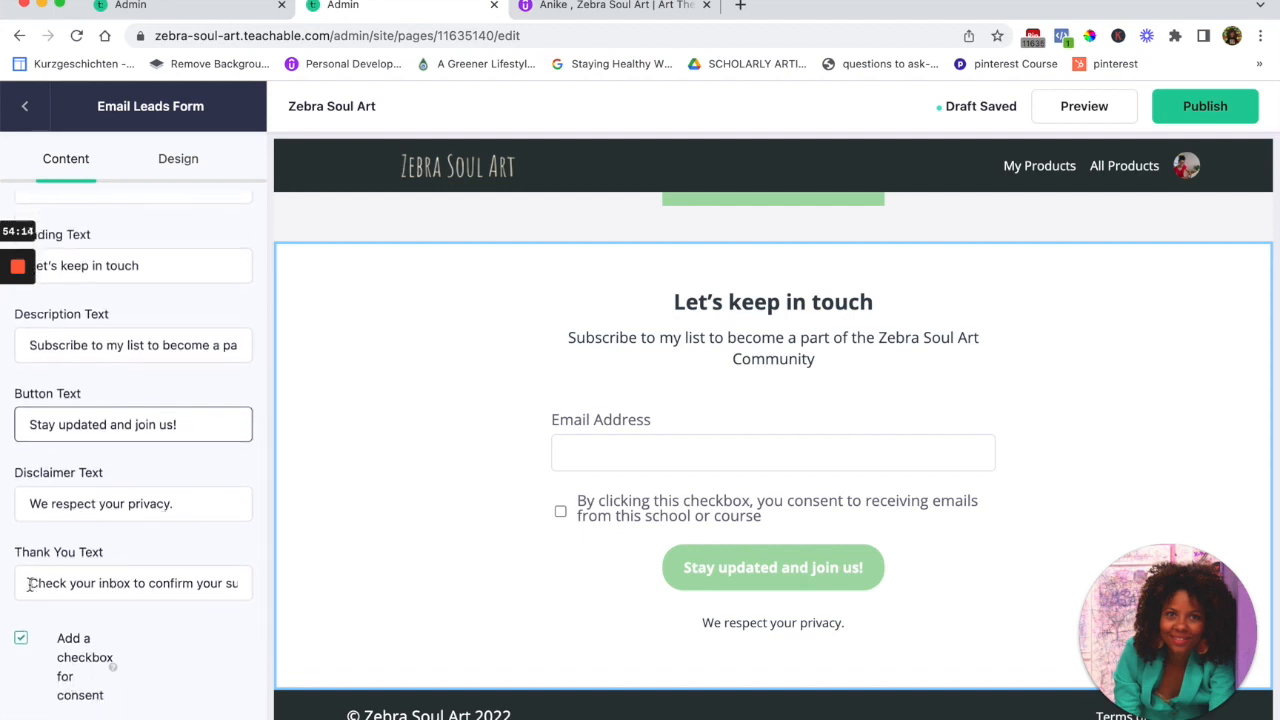
drag(30, 585, 250, 592)
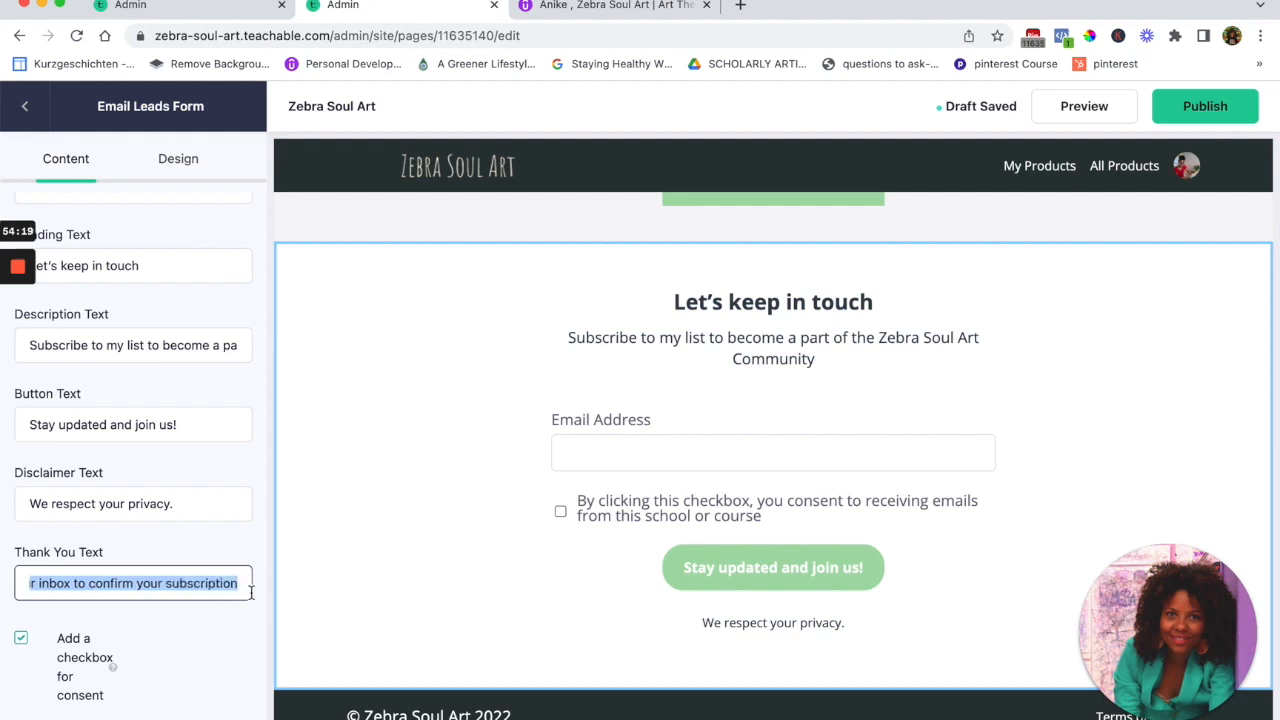
scroll(146, 630, down, 2)
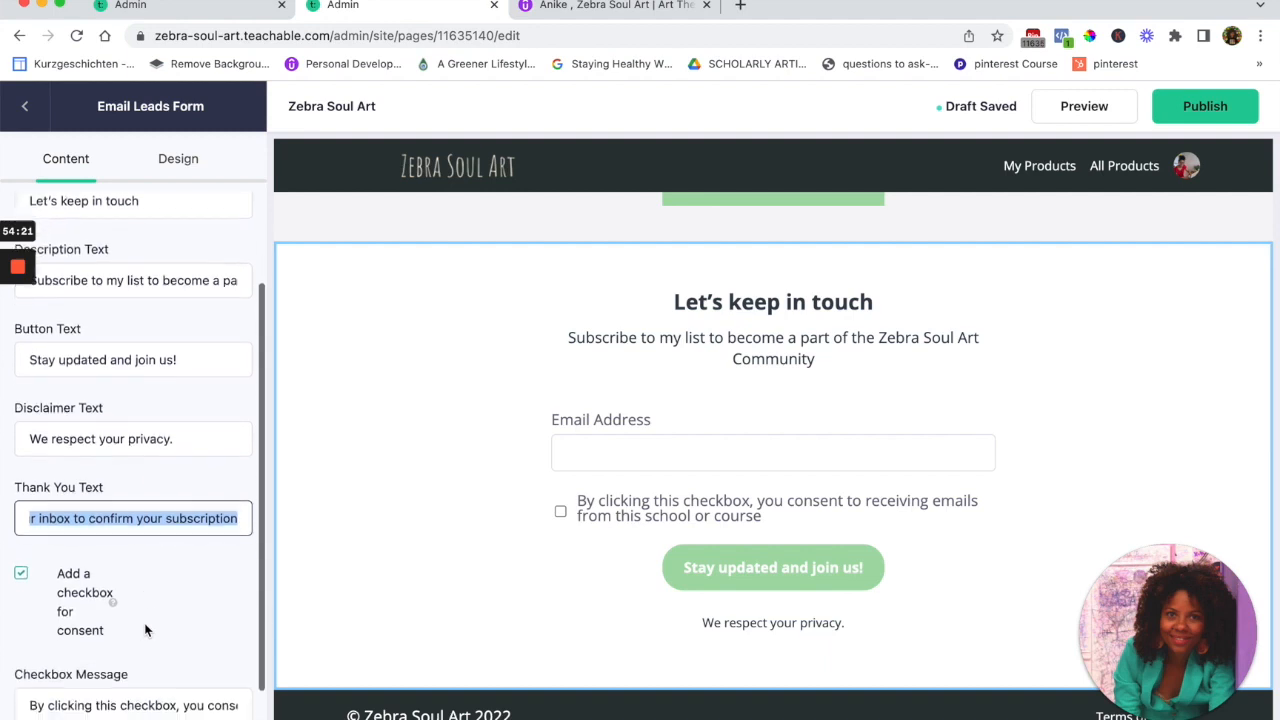
scroll(90, 624, down, 1)
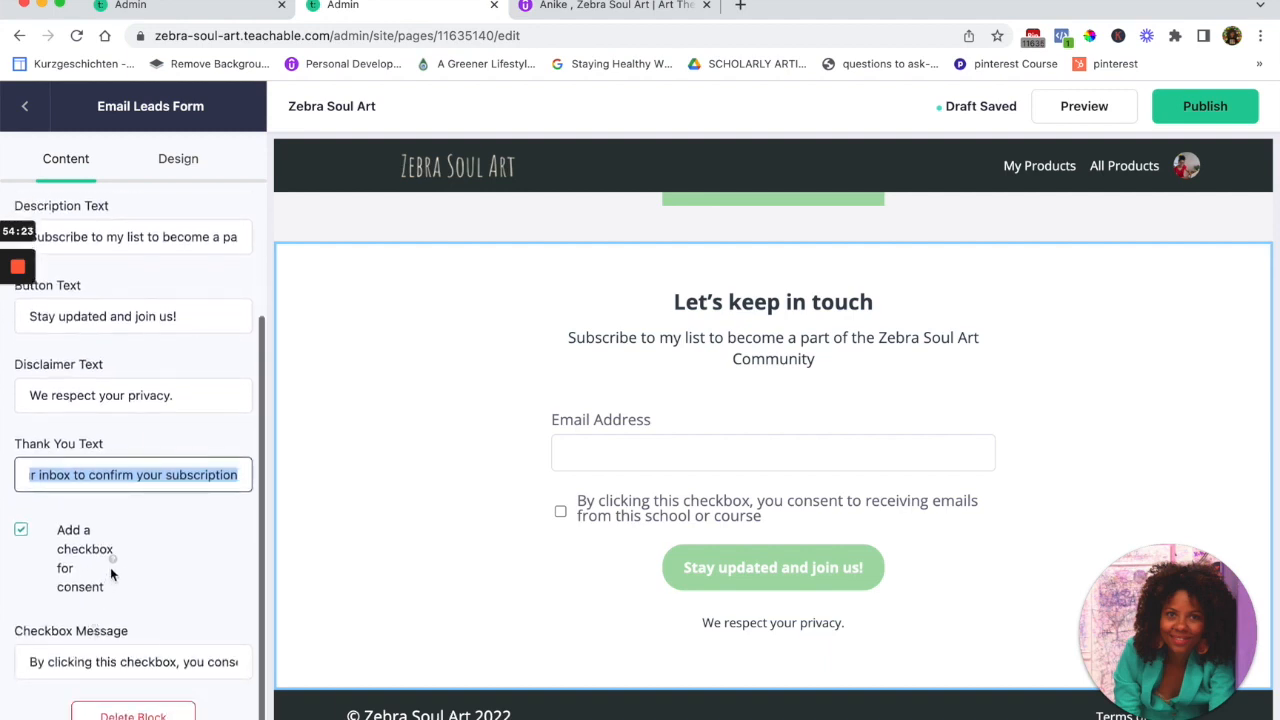
mouse_move(113, 566)
scroll(113, 566, down, 1)
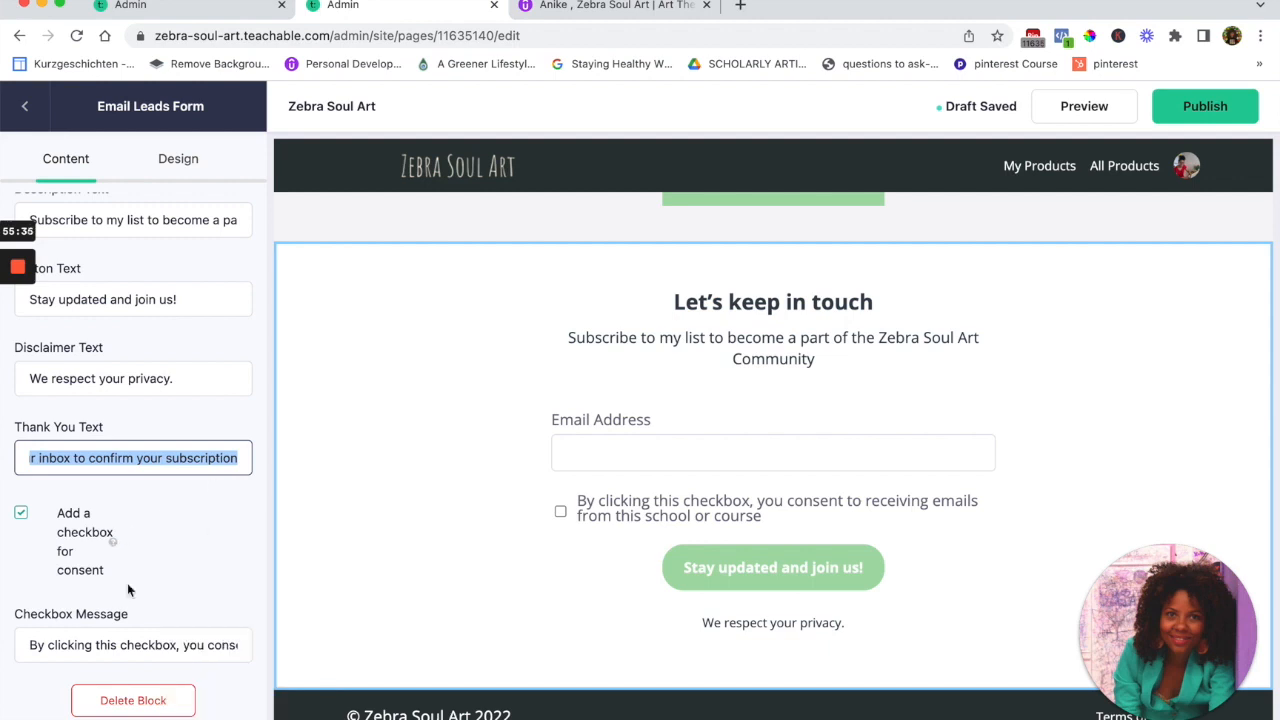
click(30, 641)
triple_click(91, 654)
drag(166, 660, 249, 653)
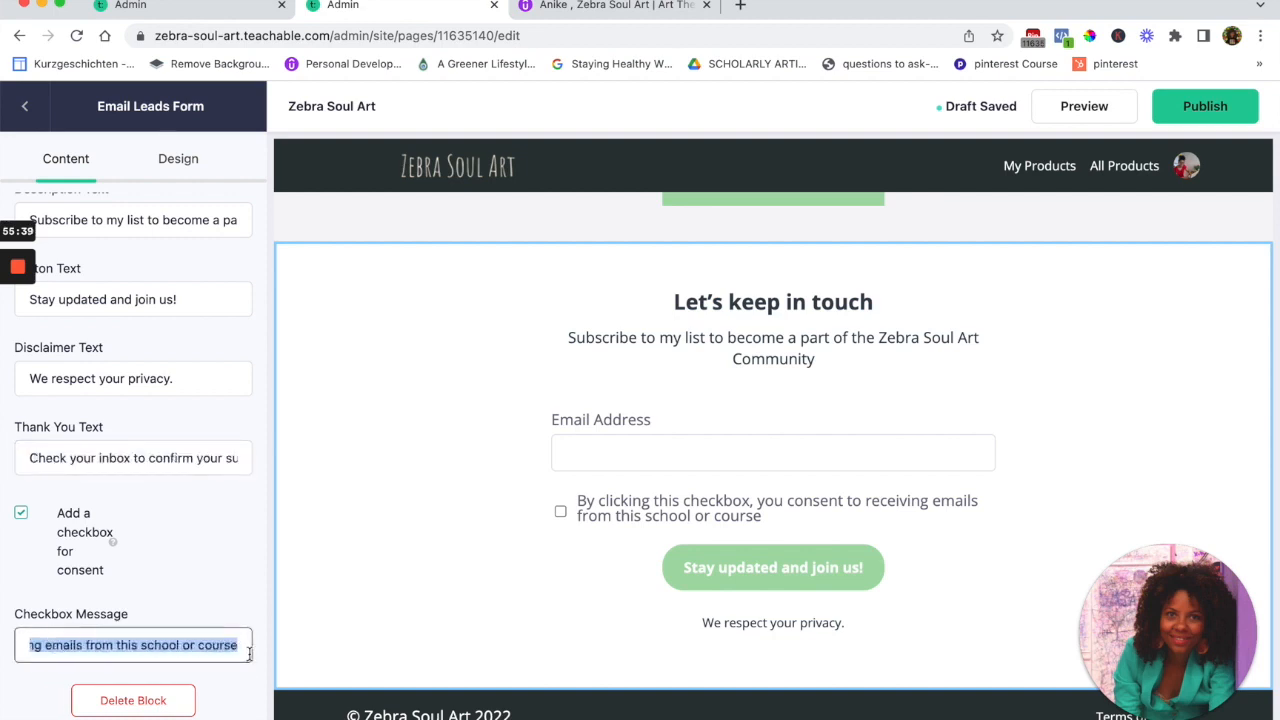
click(61, 649)
scroll(48, 646, left, 2)
scroll(48, 646, right, 5)
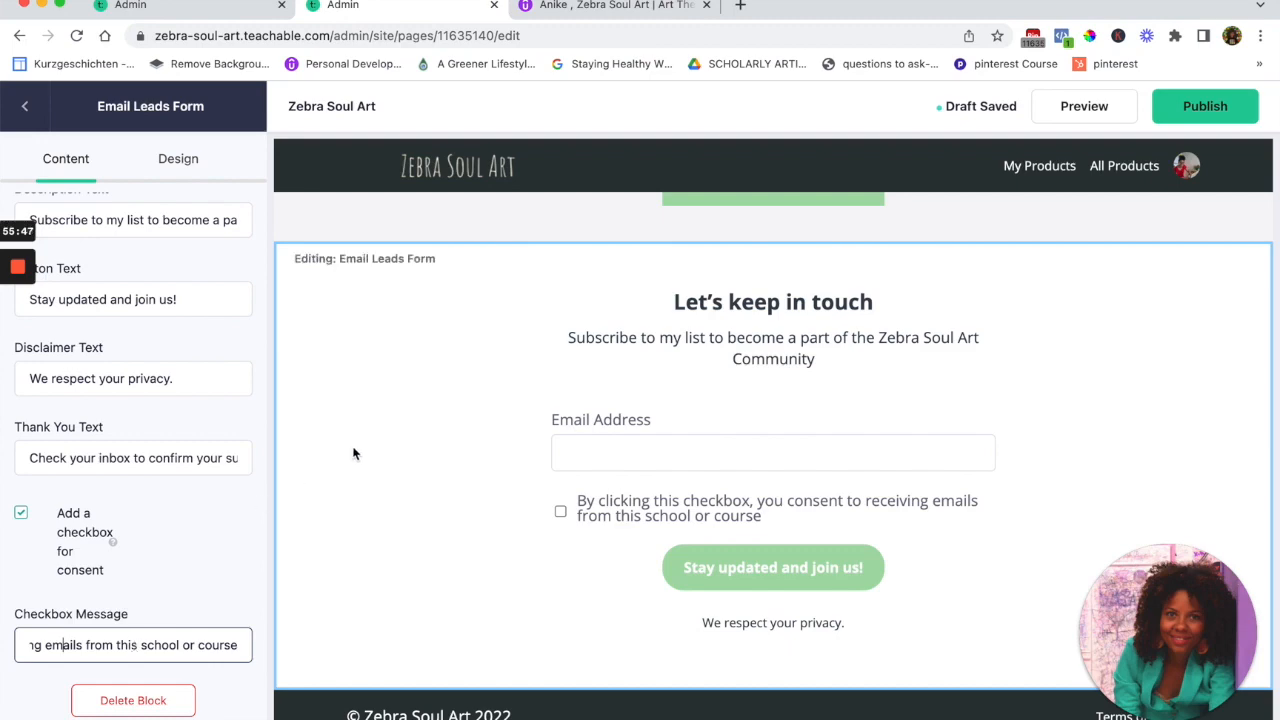
Review the homepage blocks from the email leads form up to the banner and down again to the image grid
scroll(470, 361, up, 15)
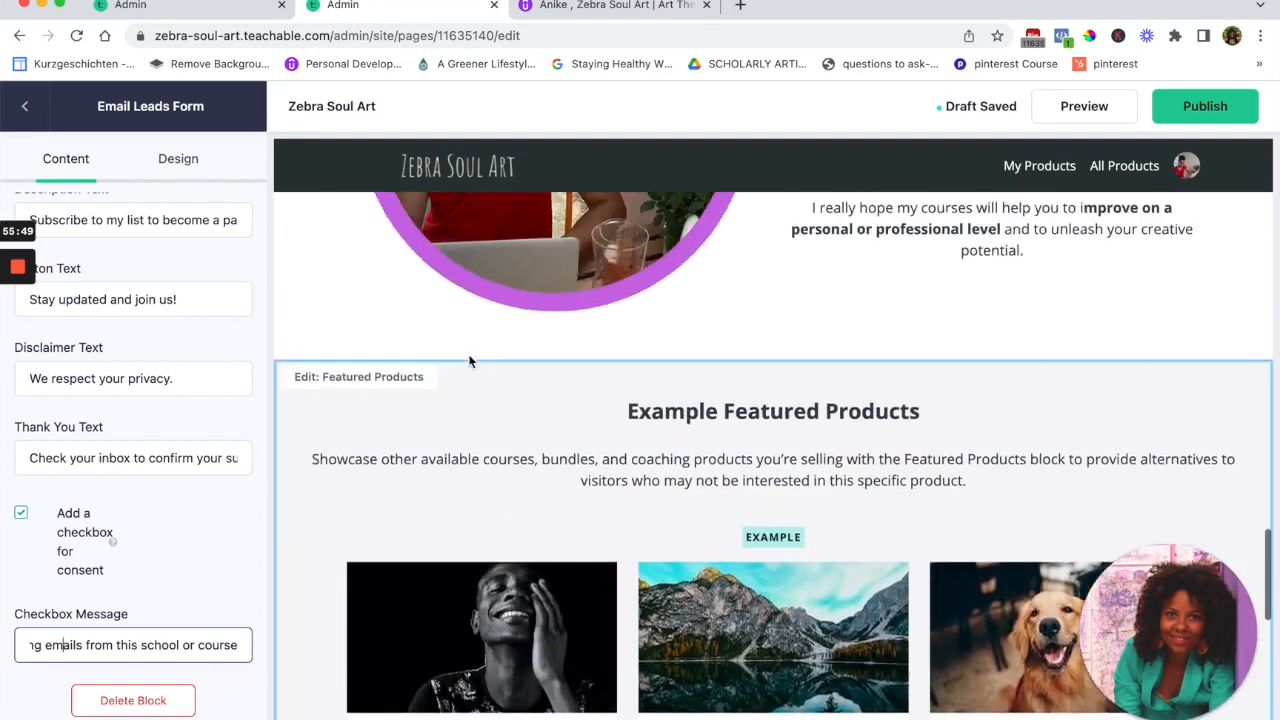
scroll(470, 361, up, 20)
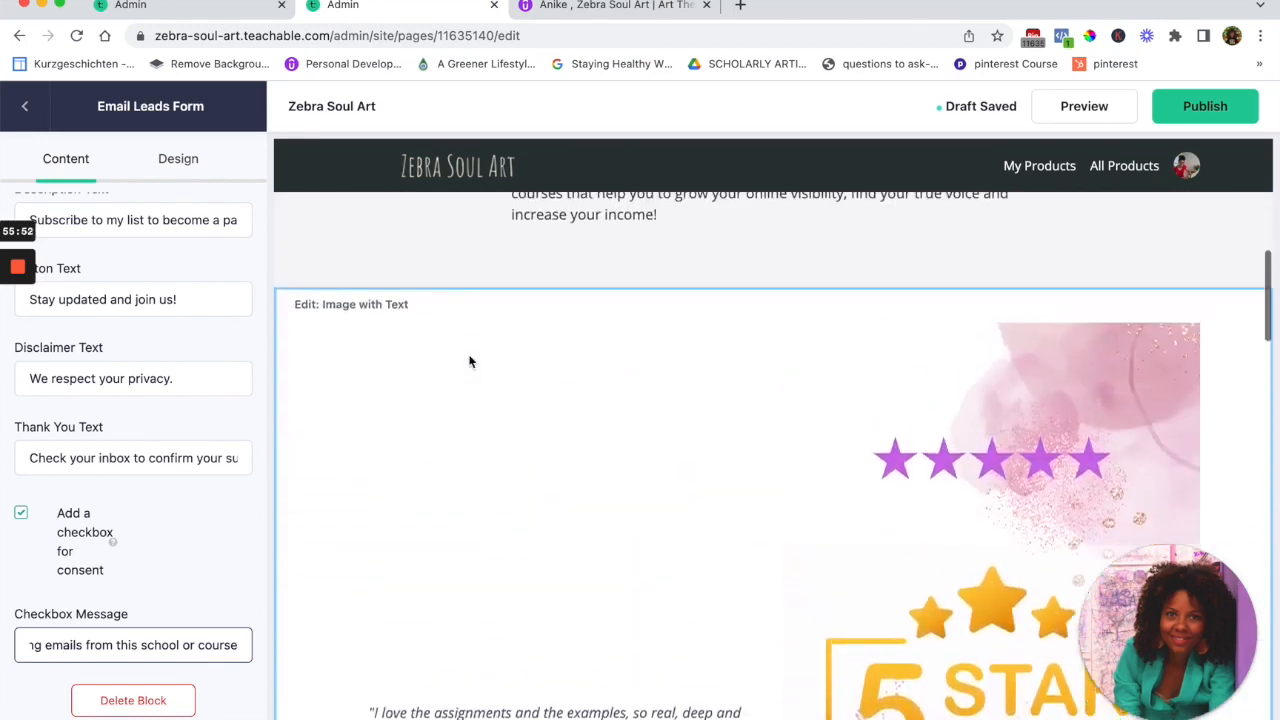
scroll(938, 343, up, 8)
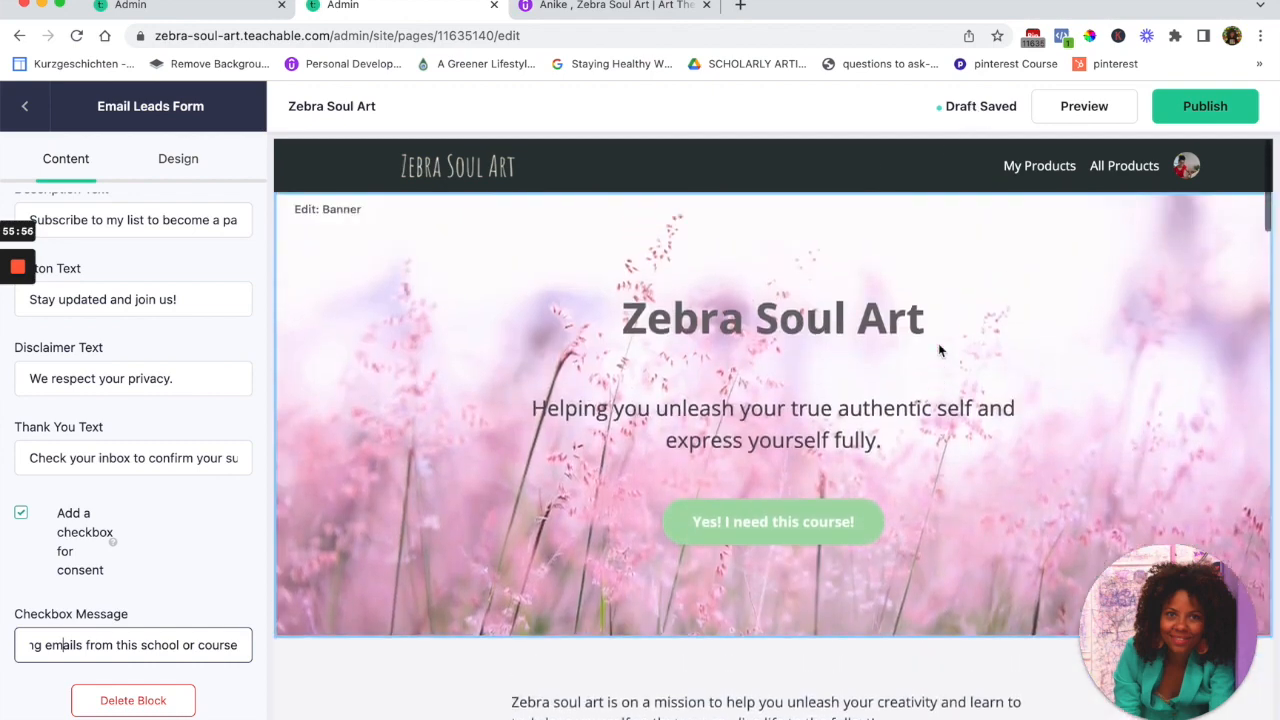
scroll(938, 343, down, 4)
scroll(938, 343, up, 3)
scroll(938, 343, down, 8)
scroll(938, 343, down, 10)
scroll(938, 343, up, 1)
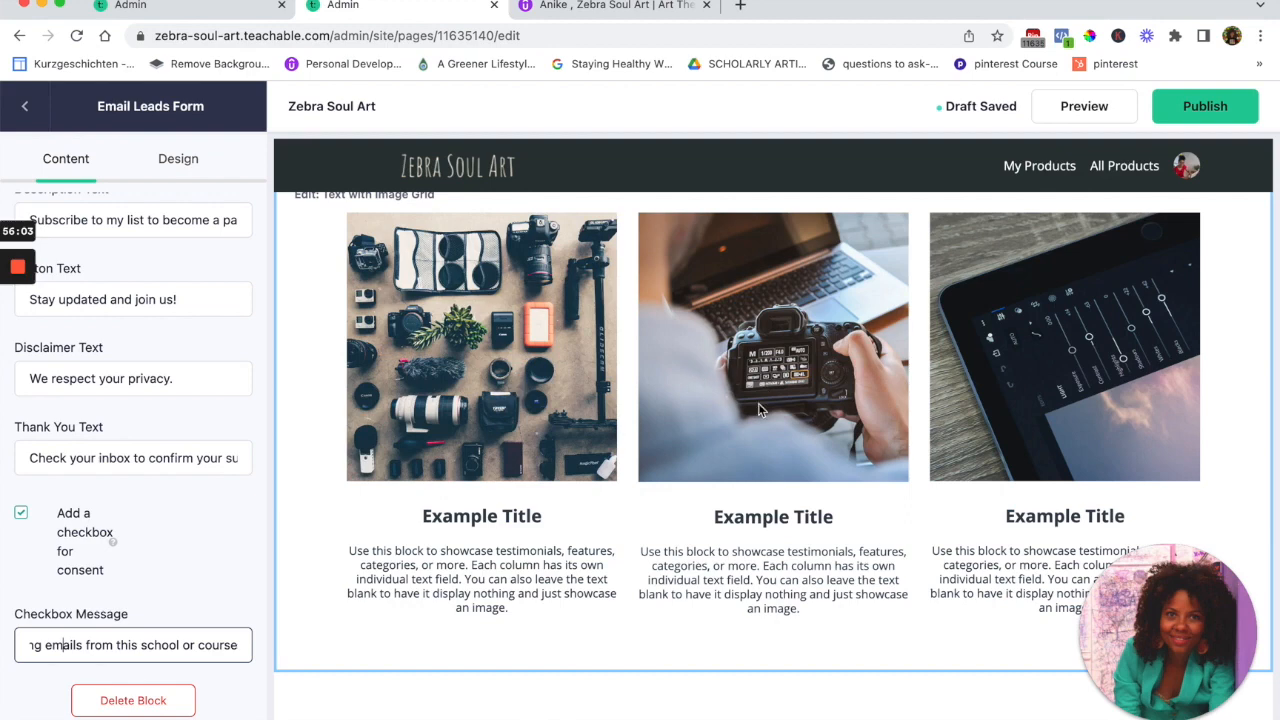
Examine the image grid's example titles and texts, then the instructor bio, featured products and email form below it
scroll(790, 445, down, 3)
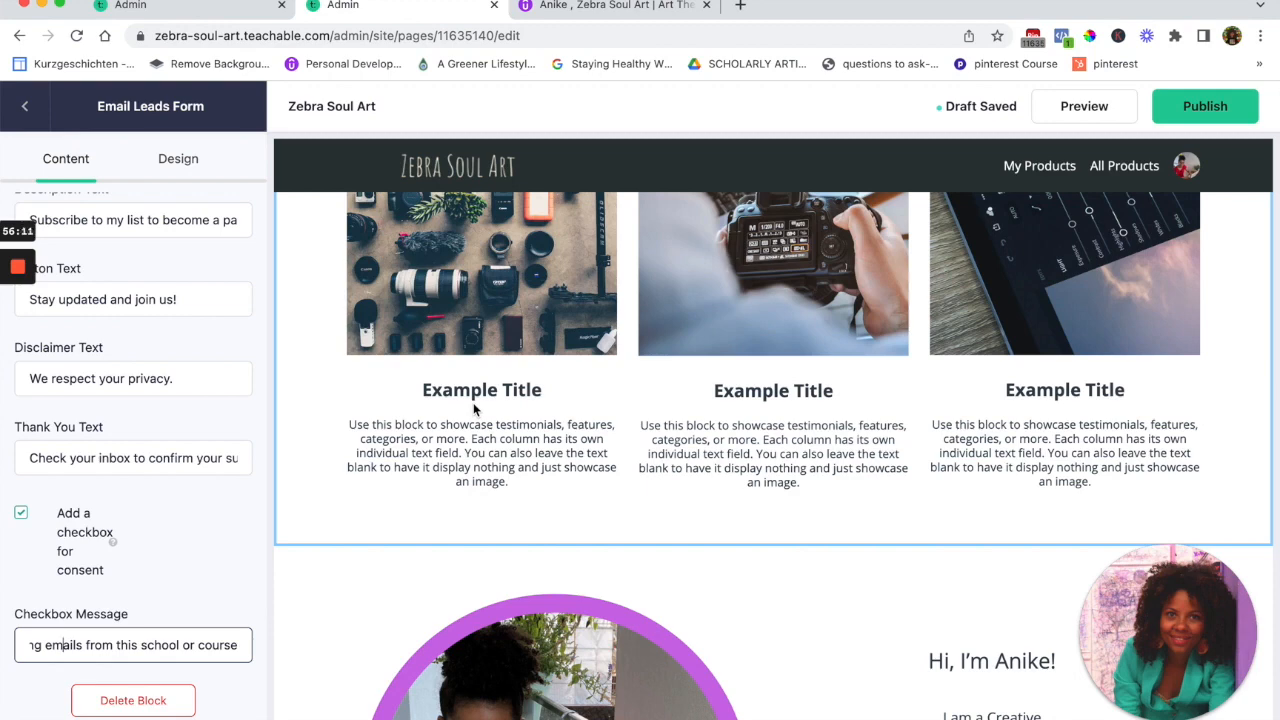
scroll(481, 441, down, 1)
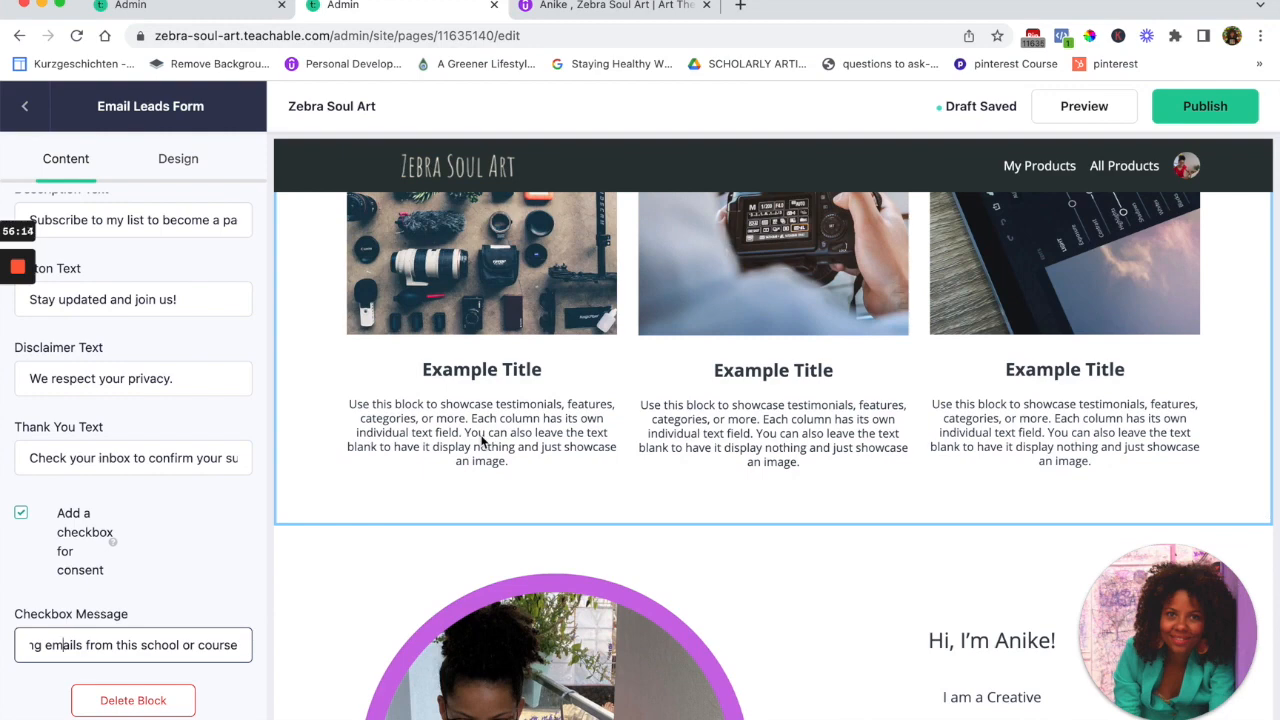
scroll(487, 440, down, 1)
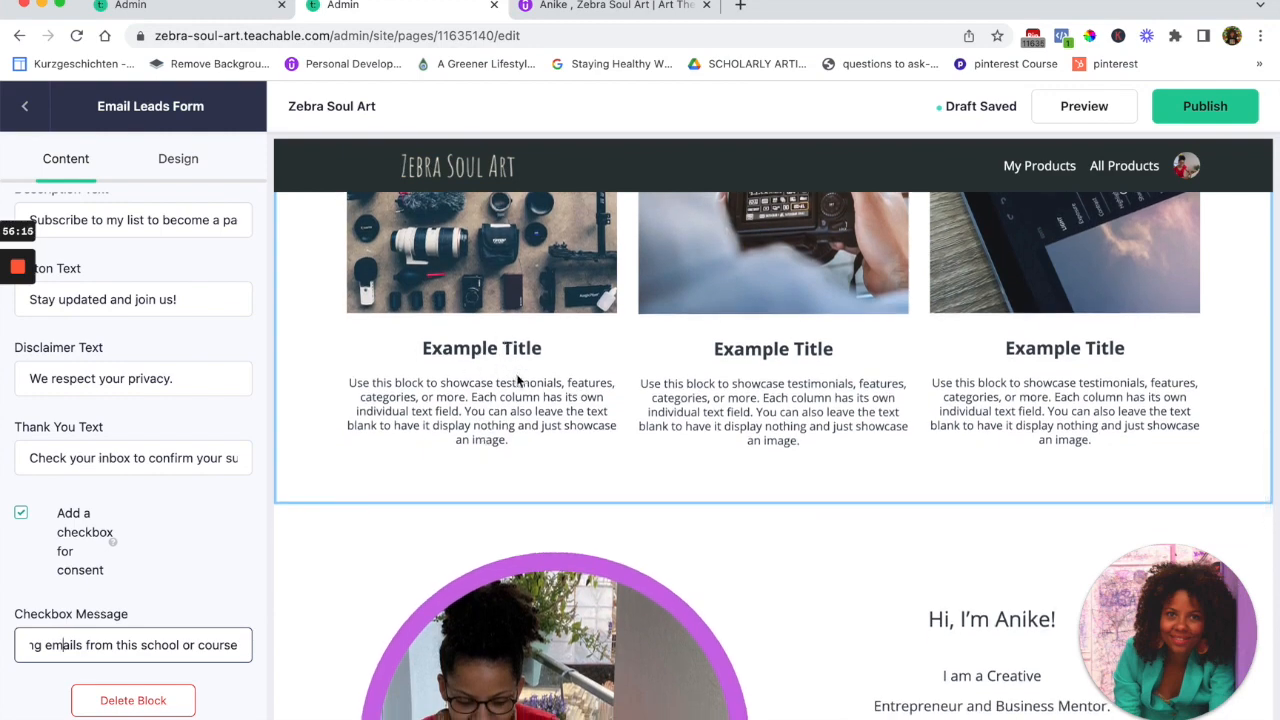
scroll(516, 393, down, 2)
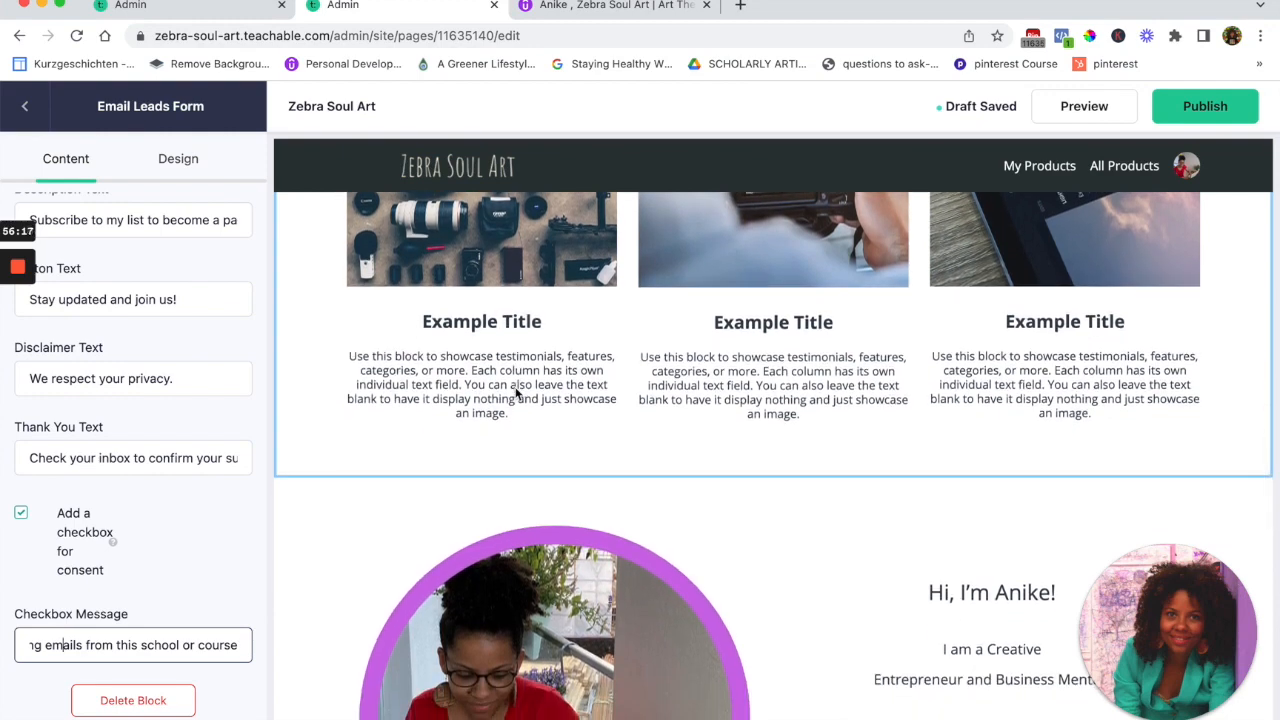
scroll(532, 368, down, 1)
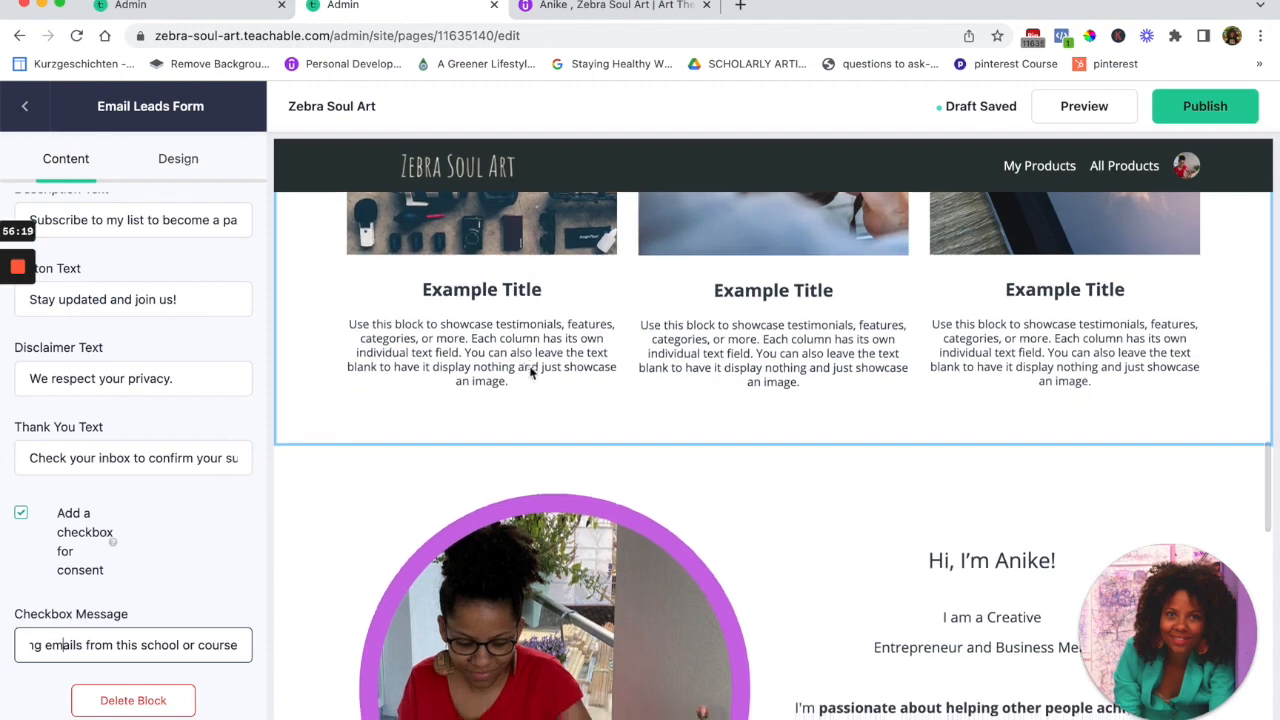
scroll(530, 372, down, 5)
scroll(530, 372, down, 3)
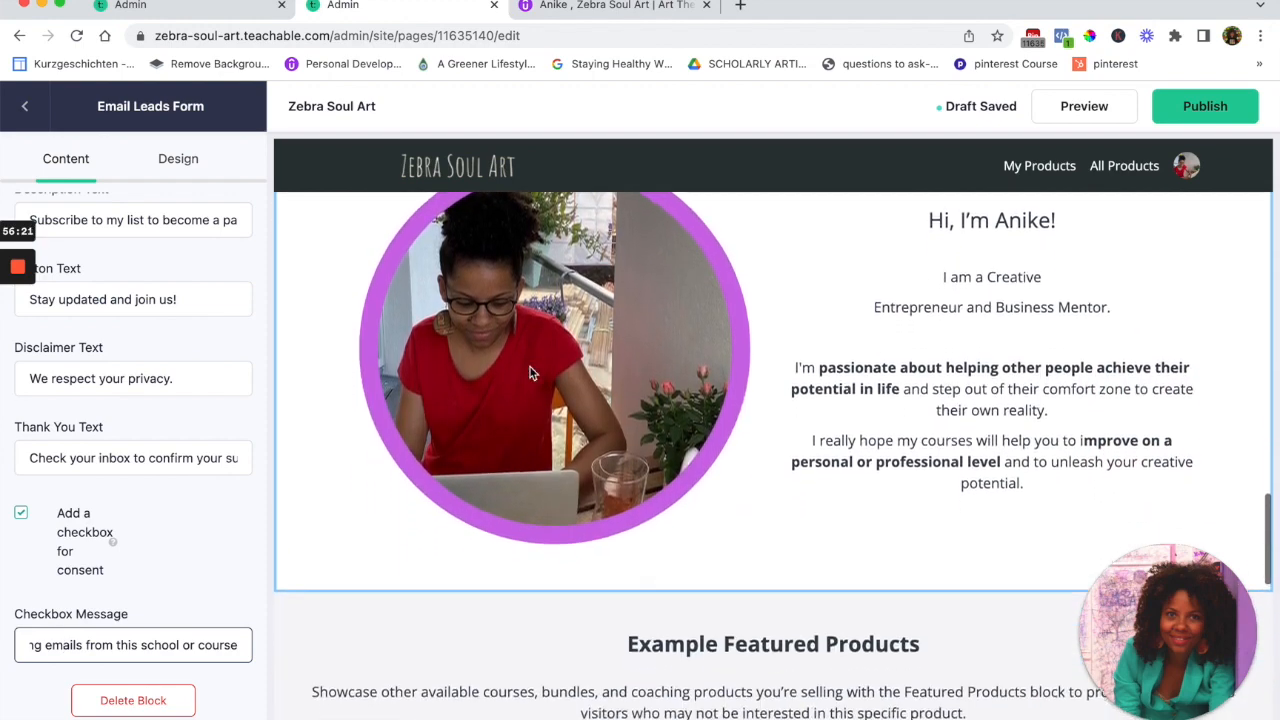
scroll(530, 372, down, 8)
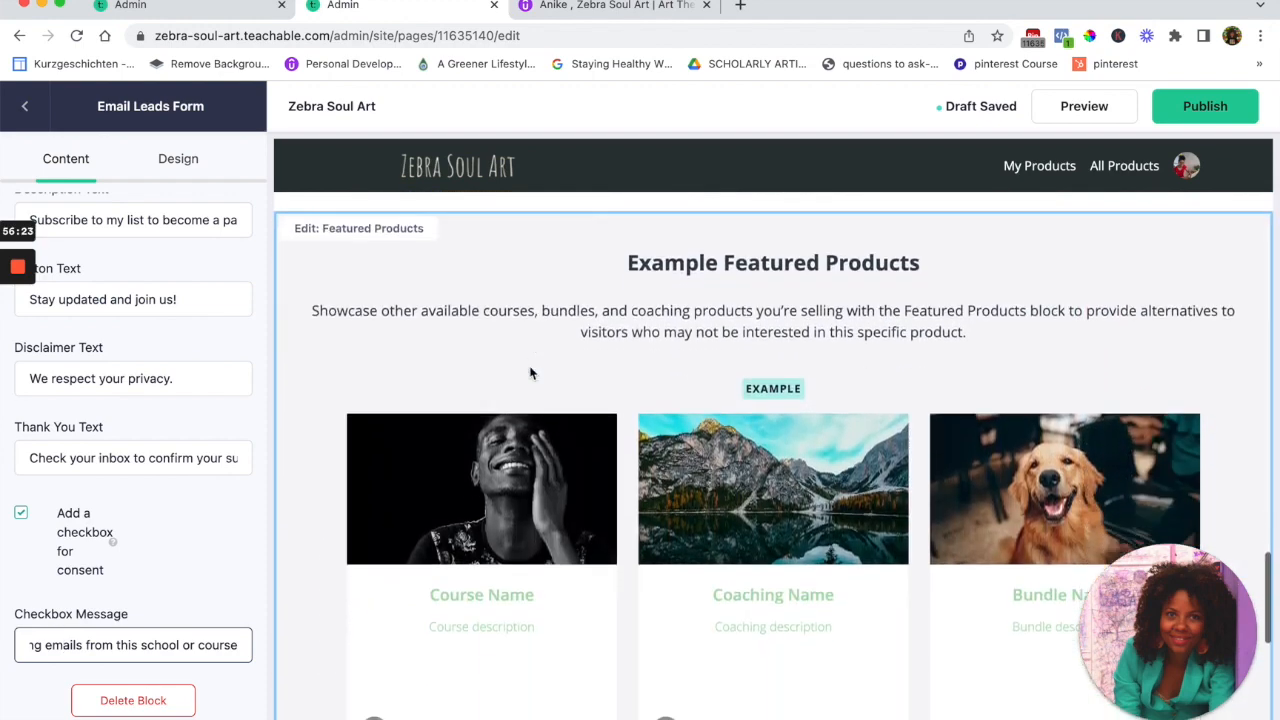
scroll(530, 372, down, 6)
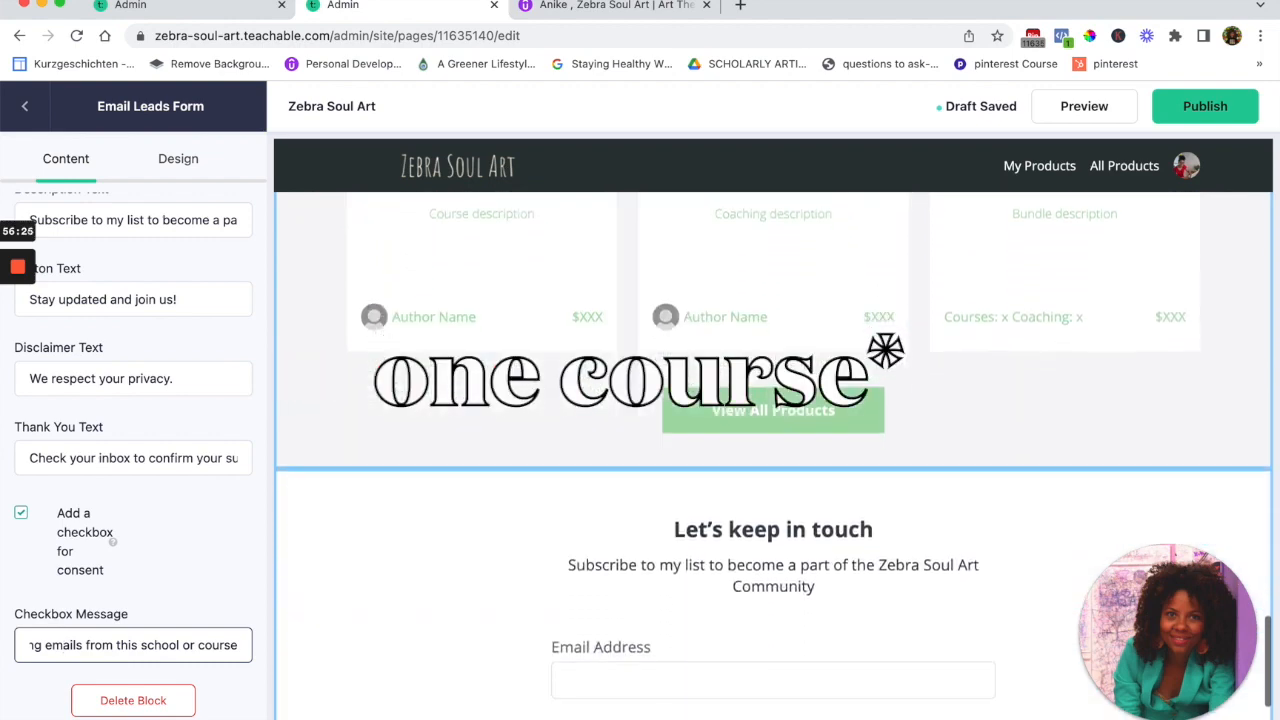
scroll(530, 372, down, 2)
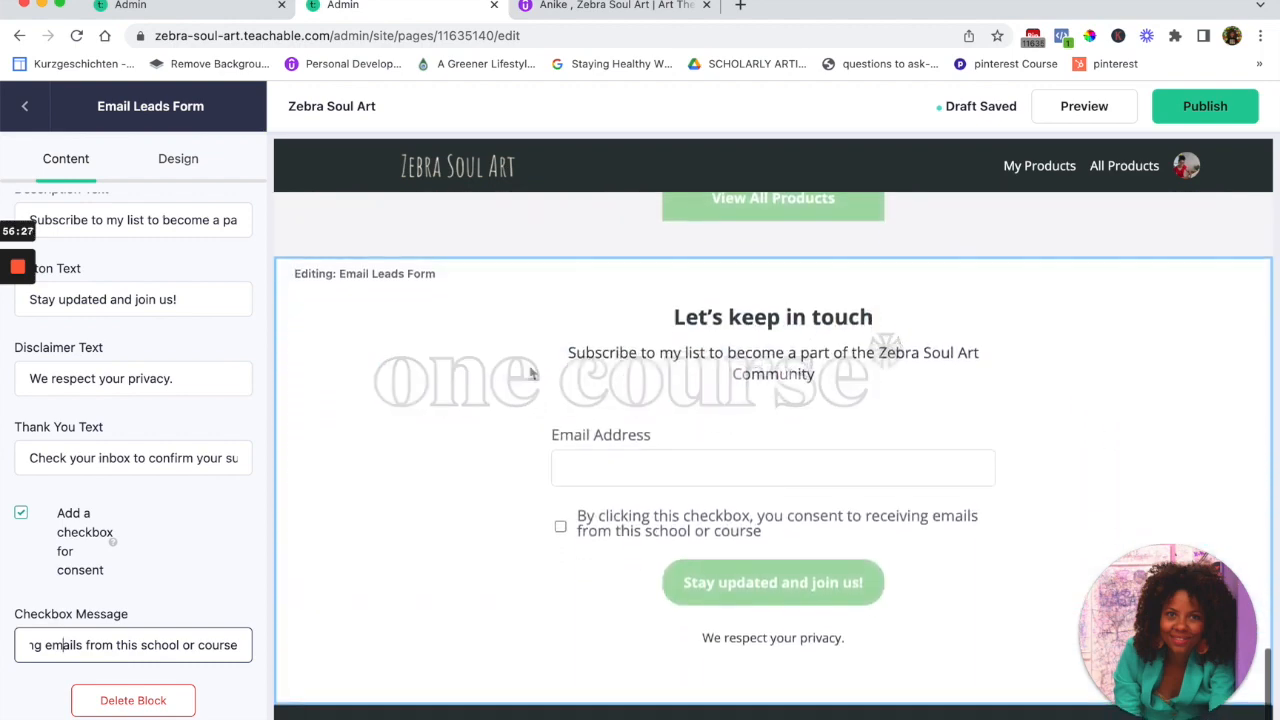
scroll(531, 373, down, 1)
scroll(531, 373, up, 1)
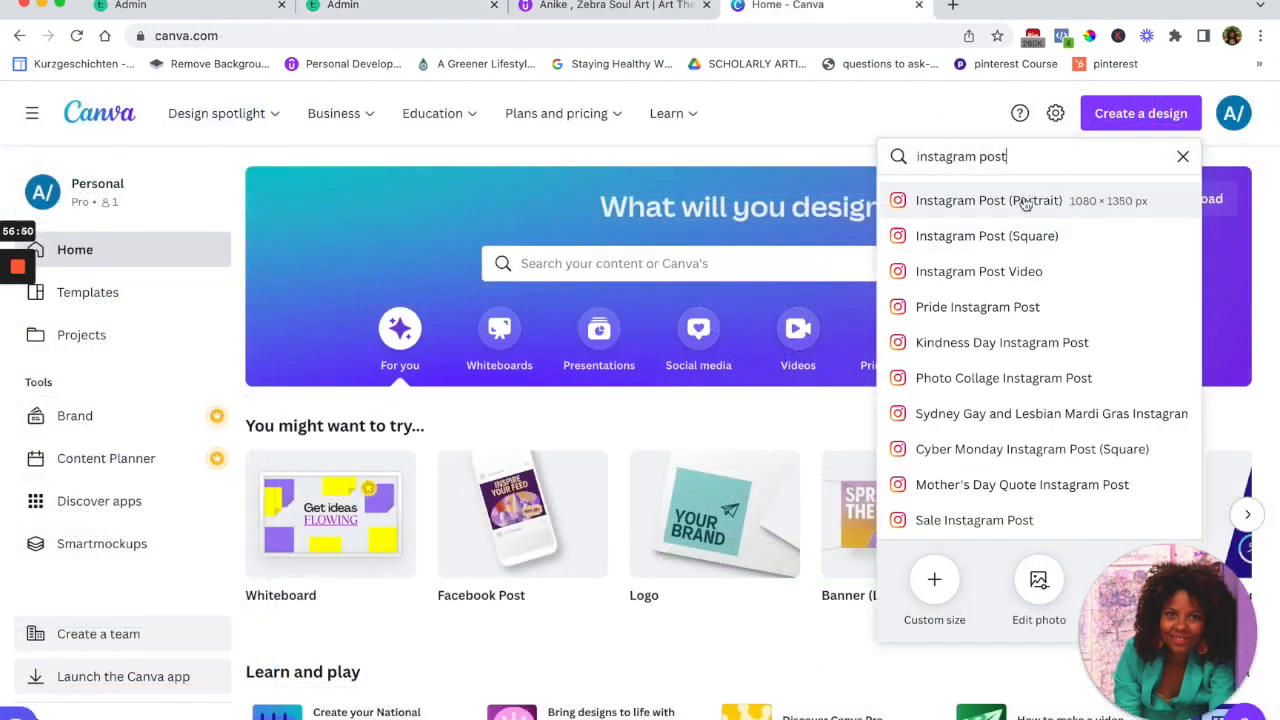
Create an Instagram post design in Canva with the art therapy photo of a girl drawing in a centred frame slightly smaller than the page
click(1025, 204)
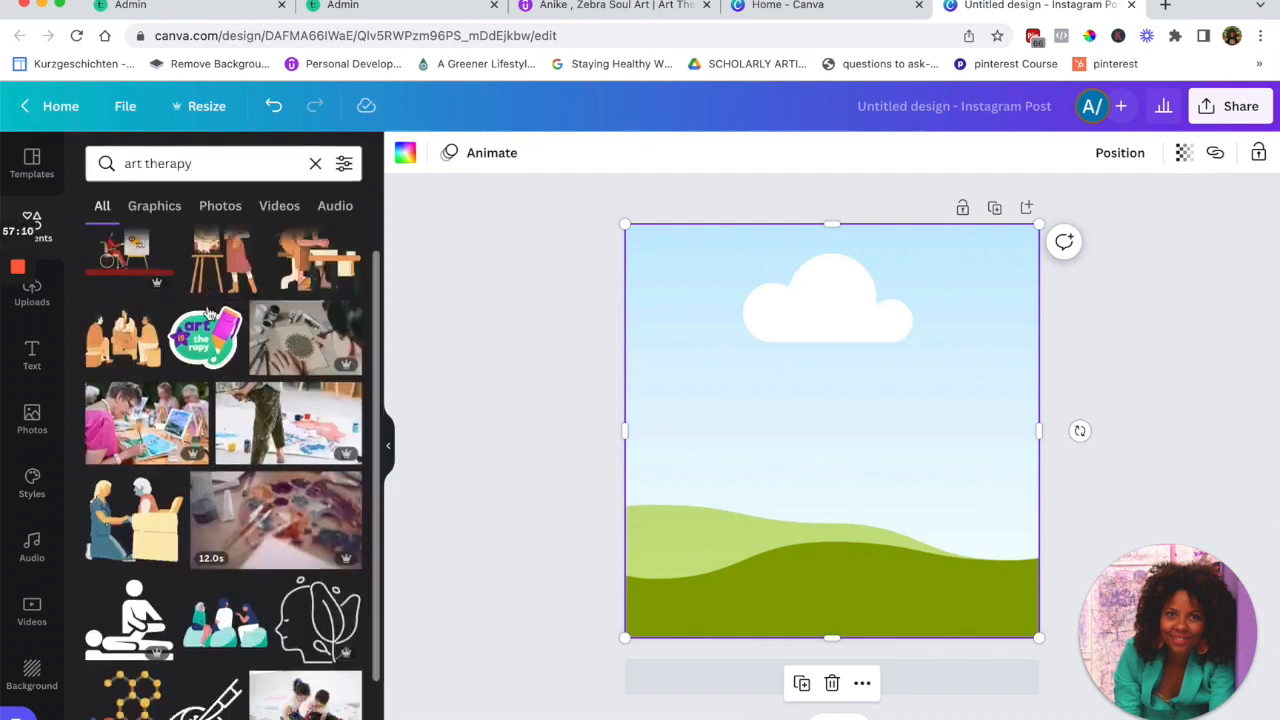
scroll(267, 366, down, 5)
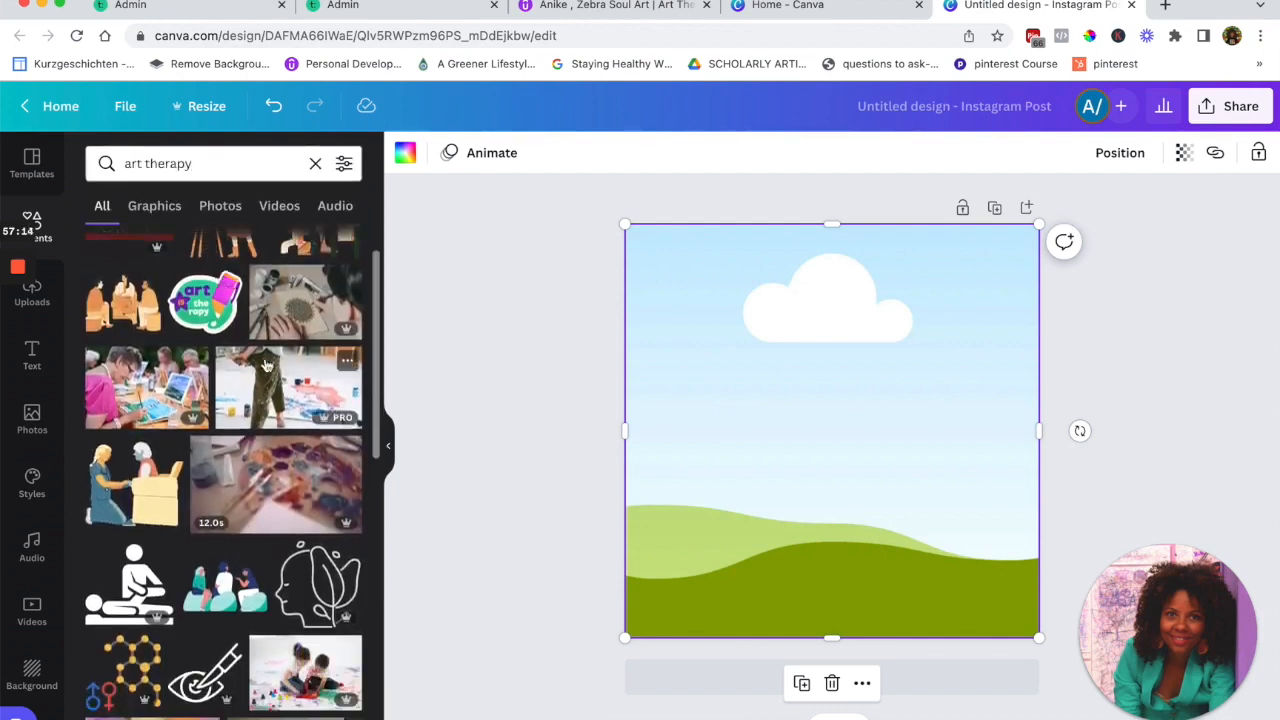
scroll(267, 366, down, 6)
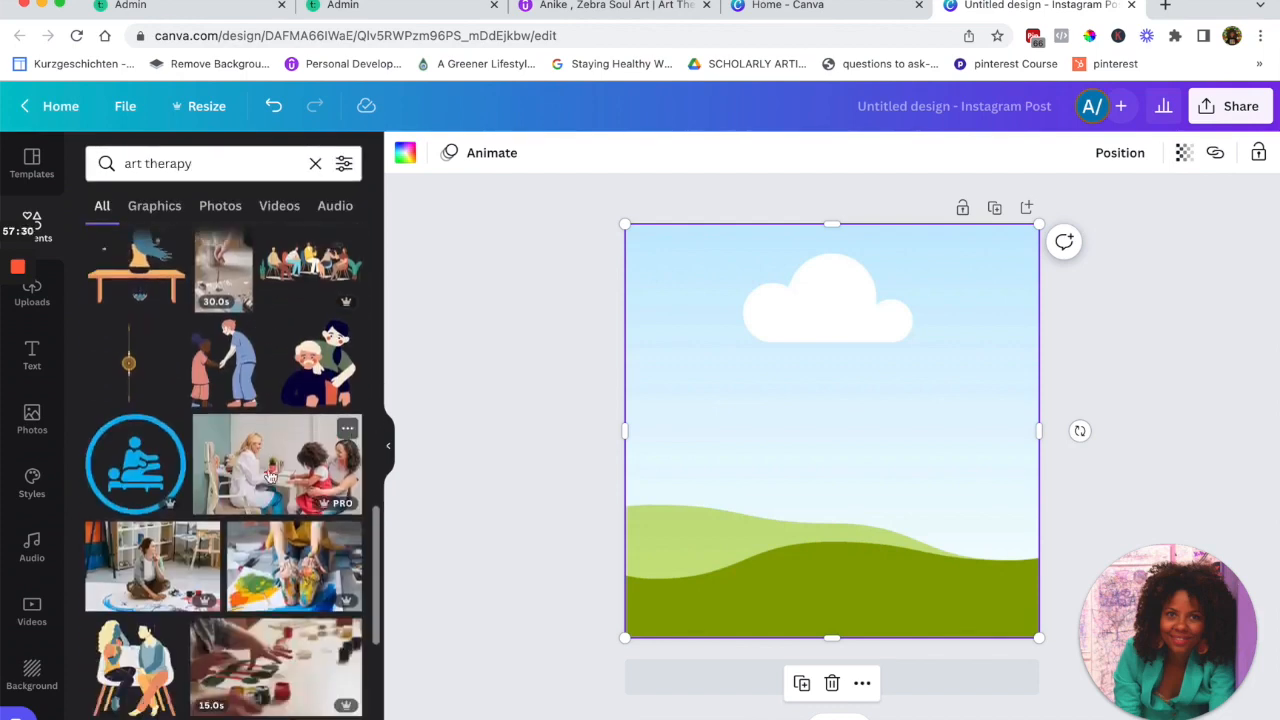
drag(277, 462, 780, 476)
click(778, 473)
drag(1039, 224, 994, 266)
drag(810, 440, 832, 420)
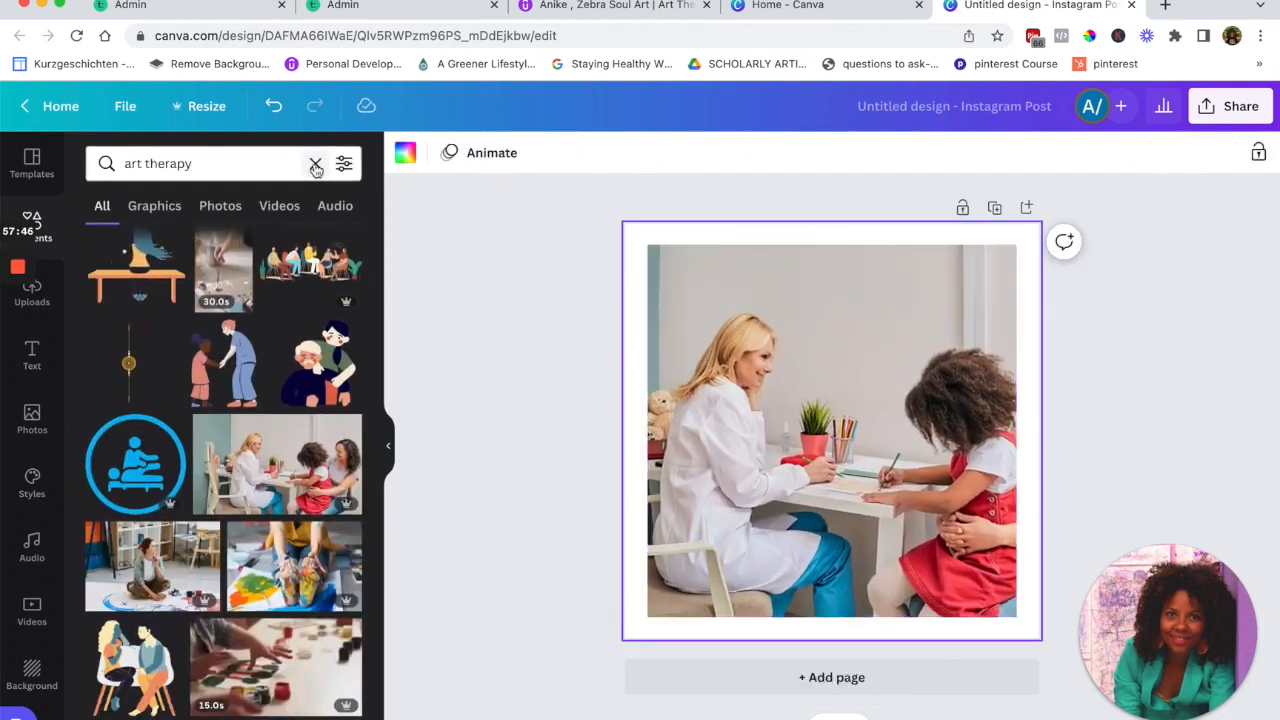
Fill a full-page frame behind the art therapy photo with the pink flower field photo
click(315, 163)
scroll(117, 638, down, 5)
click(120, 575)
click(1089, 153)
click(1036, 207)
click(32, 418)
drag(309, 326, 636, 420)
click(780, 400)
click(1184, 153)
mouse_move(1178, 224)
mouse_down()
mouse_move(1129, 224)
mouse_move(1178, 224)
mouse_up()
click(1160, 357)
click(510, 370)
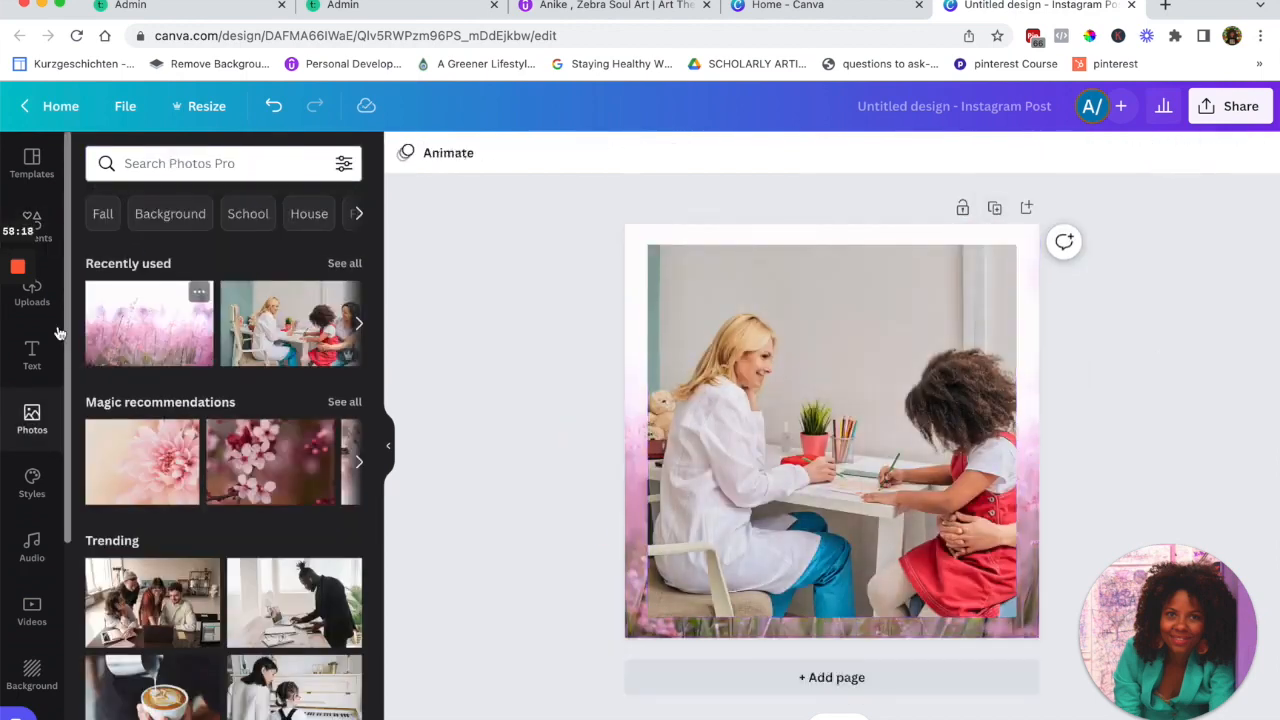
Add a tilted frame across the lower-left corner of the design and fill it with the pink flower field photo
click(32, 226)
scroll(222, 450, down, 5)
click(277, 407)
drag(832, 543, 792, 535)
drag(837, 488, 691, 693)
click(36, 426)
drag(149, 323, 717, 620)
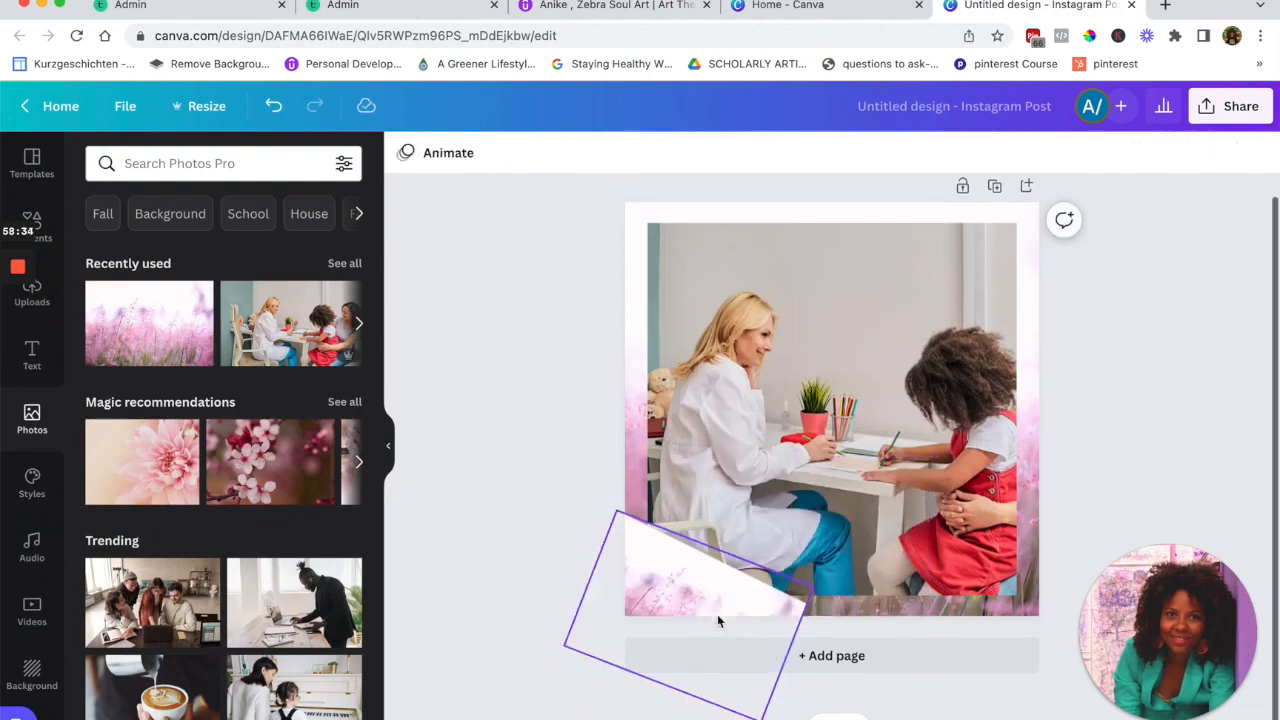
drag(826, 689, 803, 700)
drag(814, 634, 860, 622)
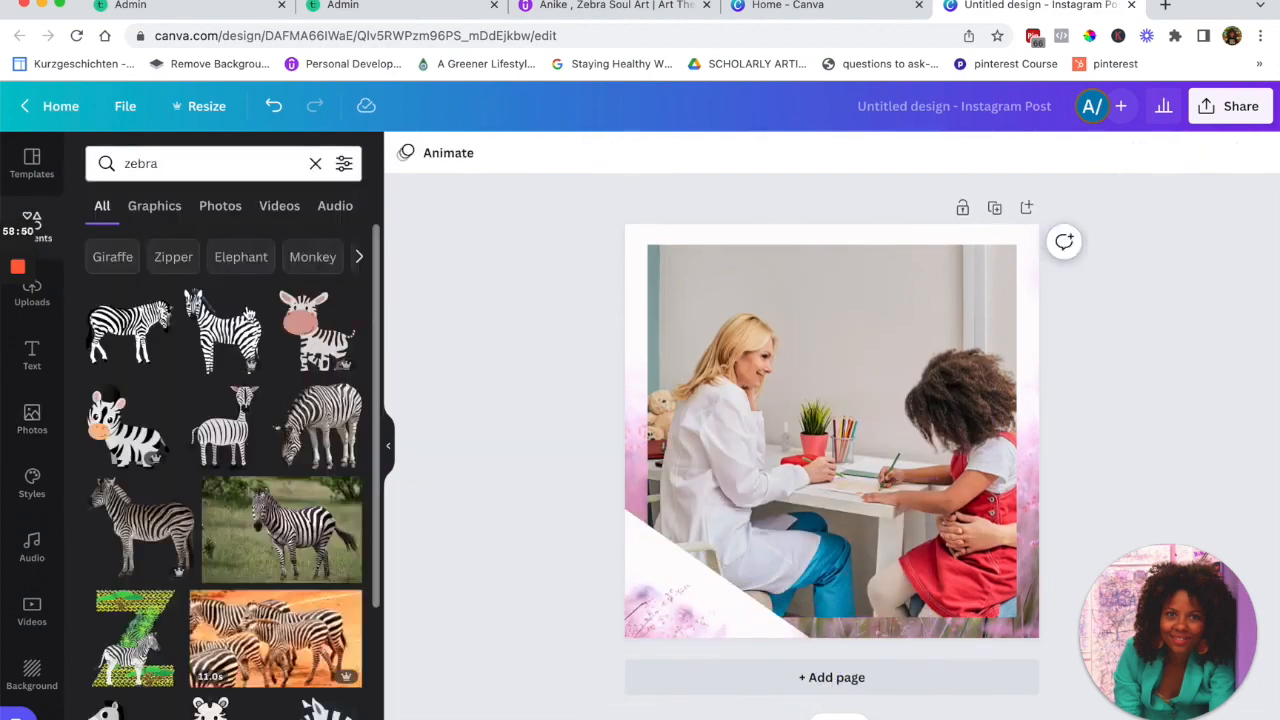
Place a standing zebra illustration from the zebra elements over the design's lower-left corner
scroll(222, 450, down, 3)
click(128, 337)
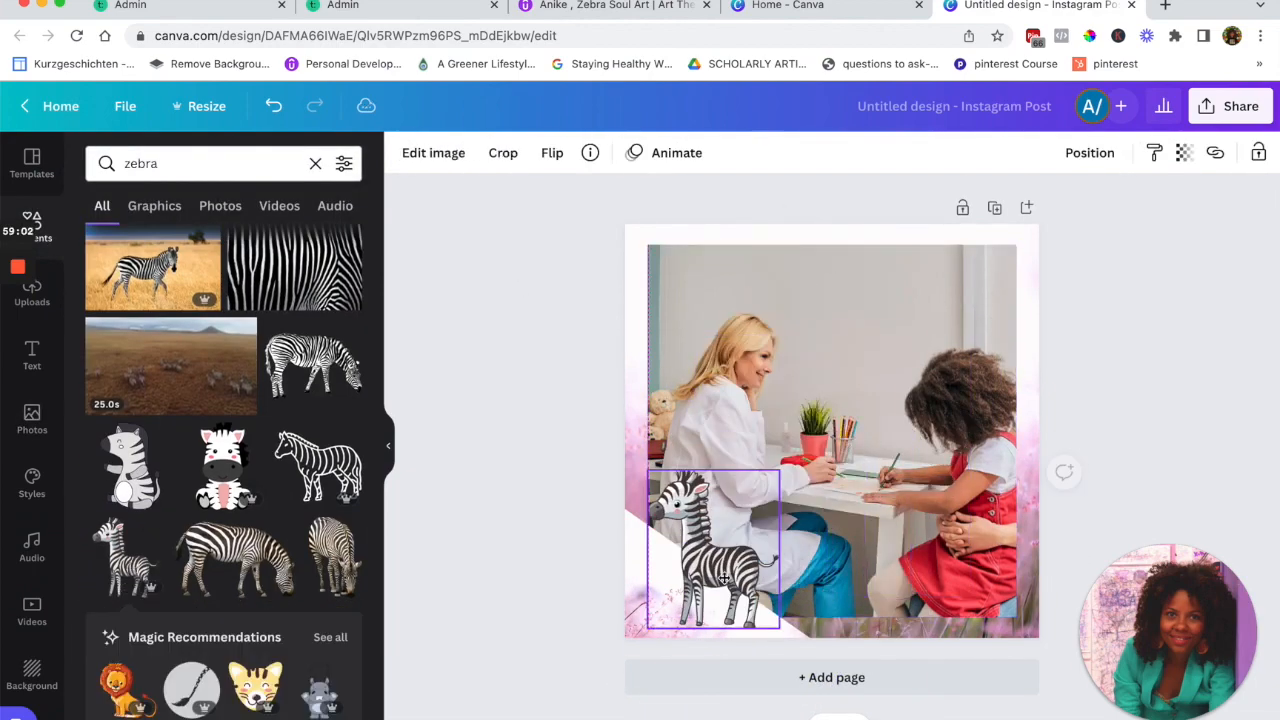
click(1245, 271)
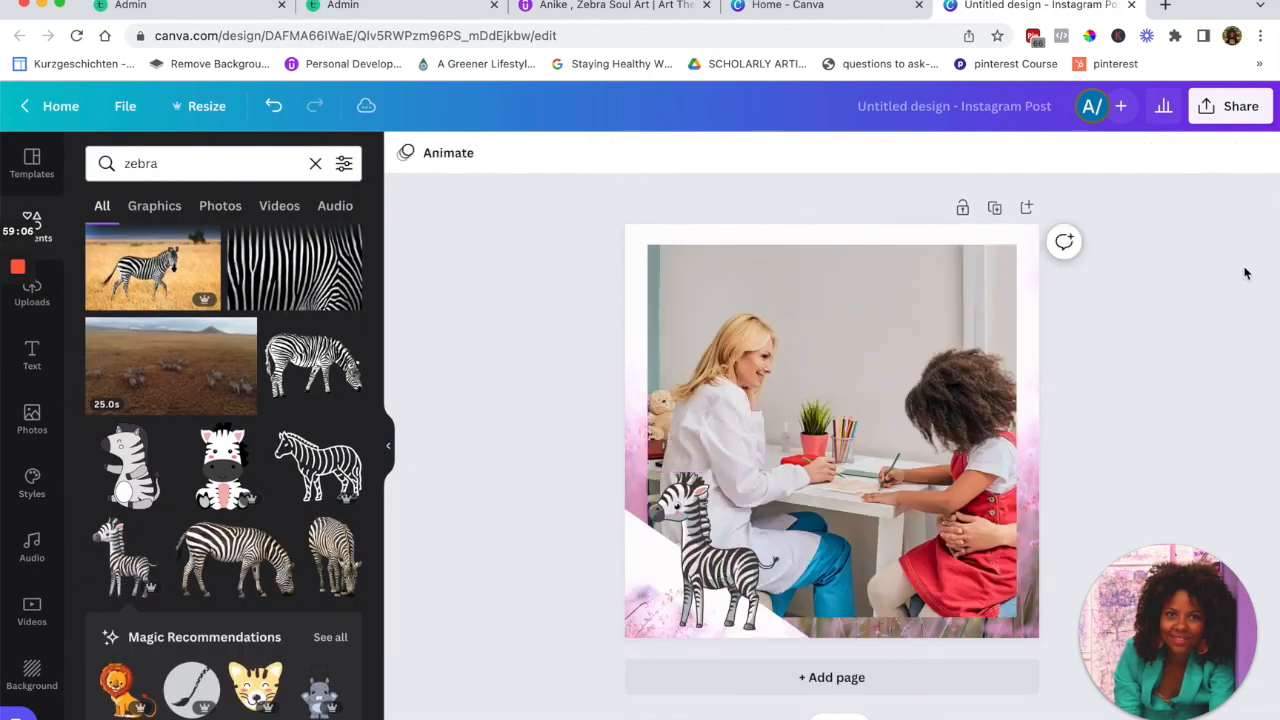
Duplicate the design page and fill the copy's main frame with an uploaded mandala drawing image
click(994, 207)
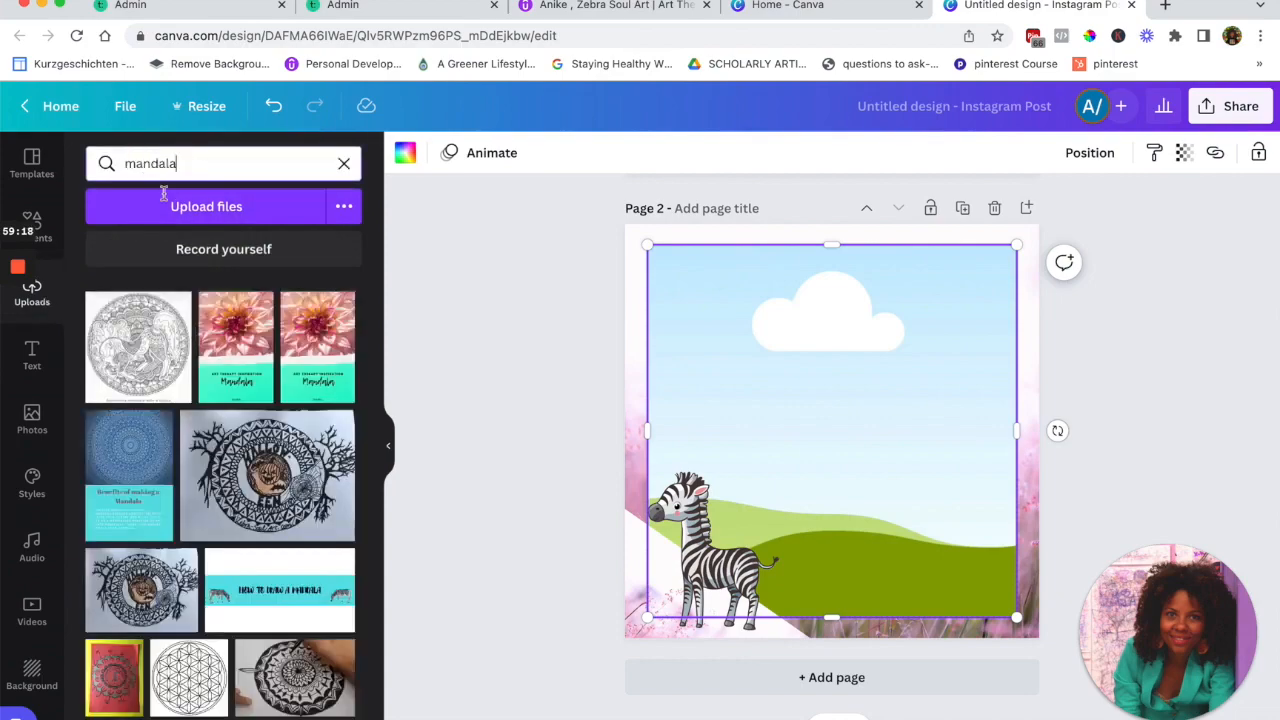
drag(271, 454, 832, 430)
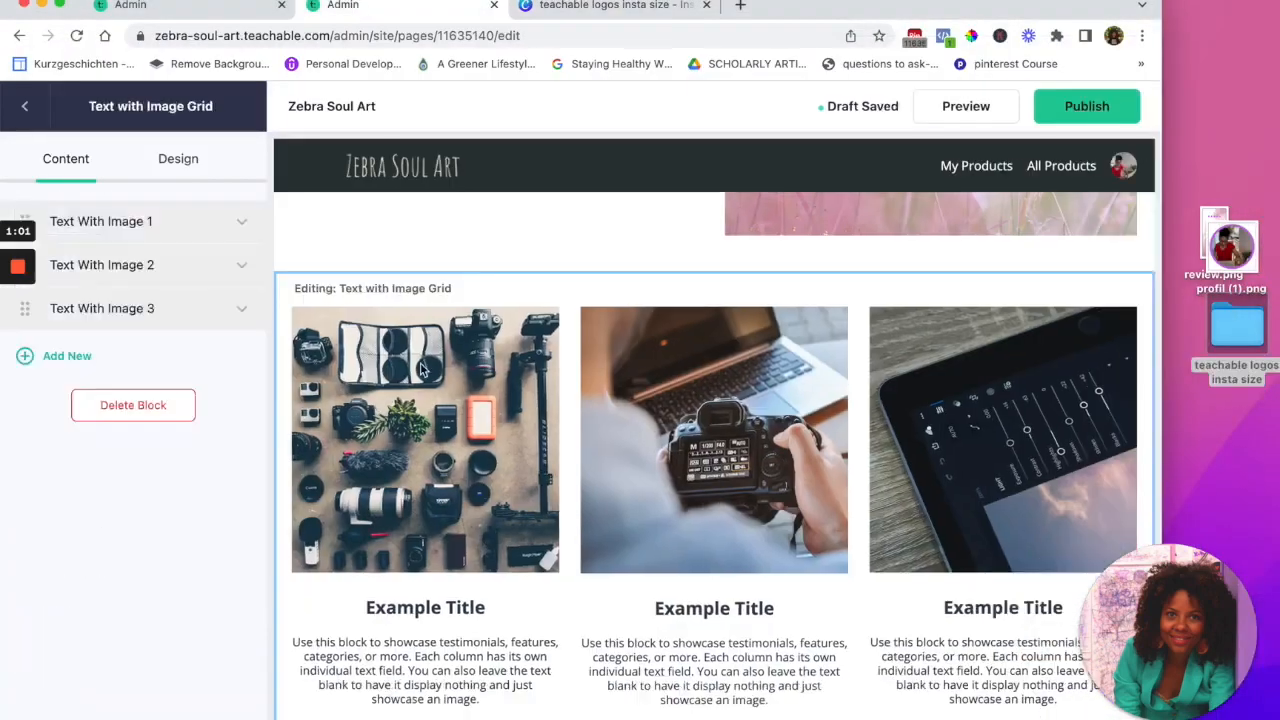
Start replacing the Teachable image grid's first image, and rename 2.png in the "teachable logos insta size" folder as "teachable mandala course"
click(177, 225)
click(118, 406)
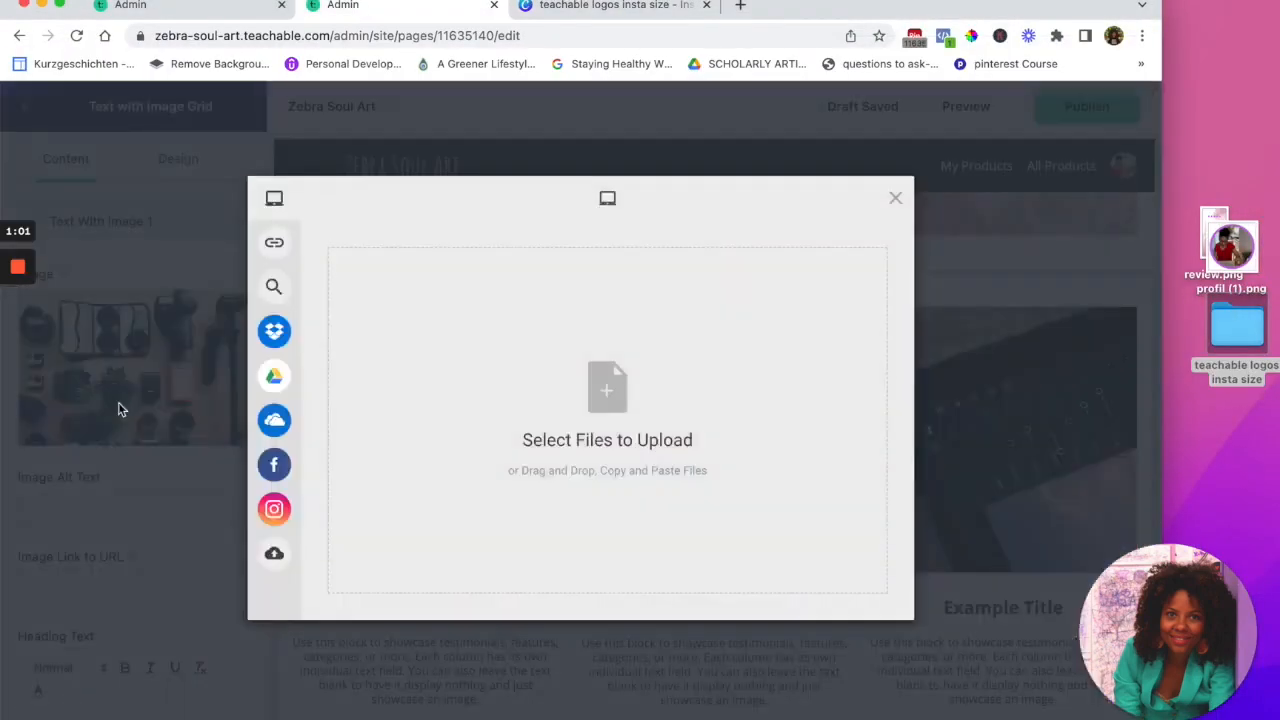
double_click(1243, 345)
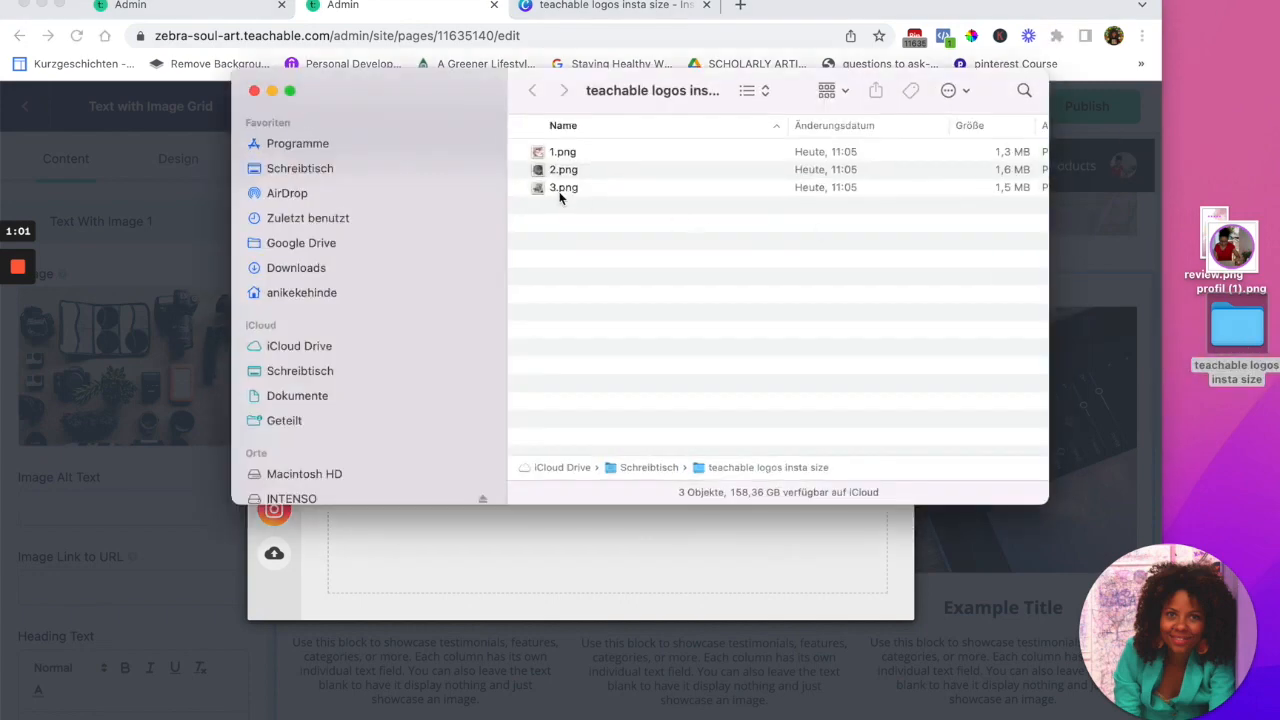
click(554, 154)
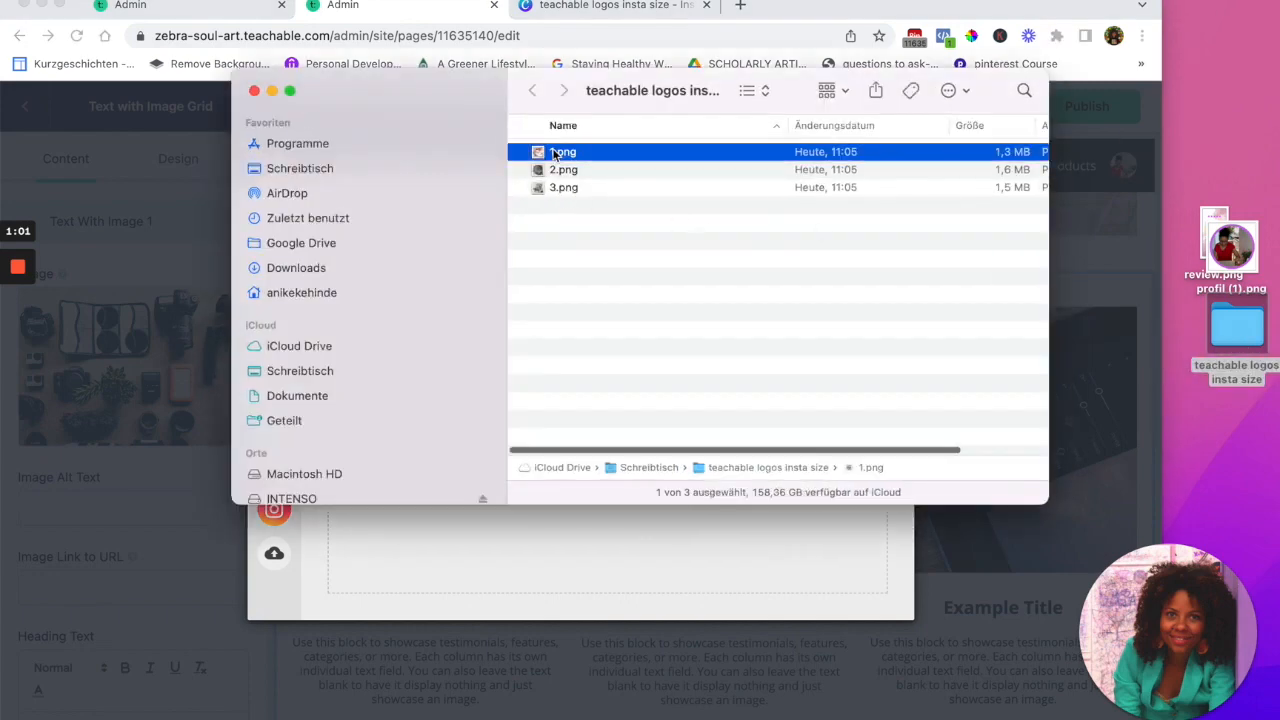
click(560, 170)
right_click(560, 170)
click(600, 300)
text(teachable mandala course)
key(Return)
Upload the teachable mandala course image as the first image of the grid, without cropping it
drag(600, 187, 434, 551)
click(860, 598)
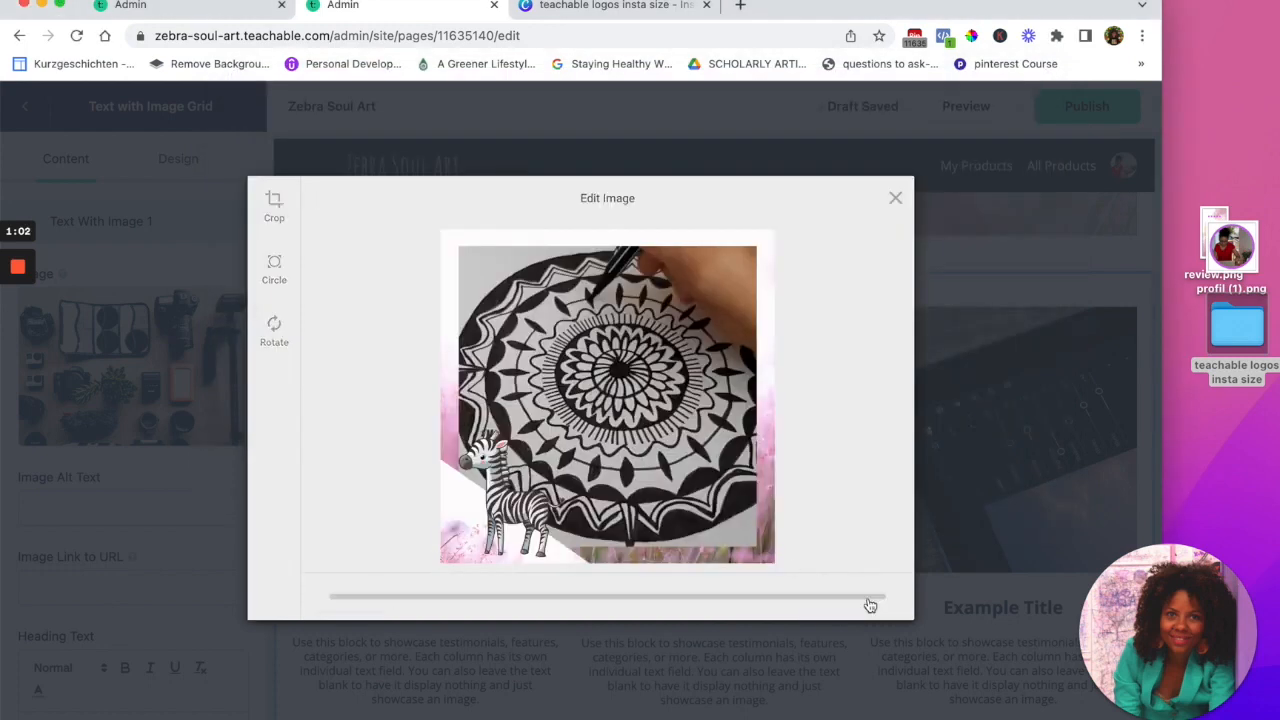
mouse_move(800, 3)
mouse_down()
mouse_move(826, 4)
mouse_move(809, 3)
mouse_up()
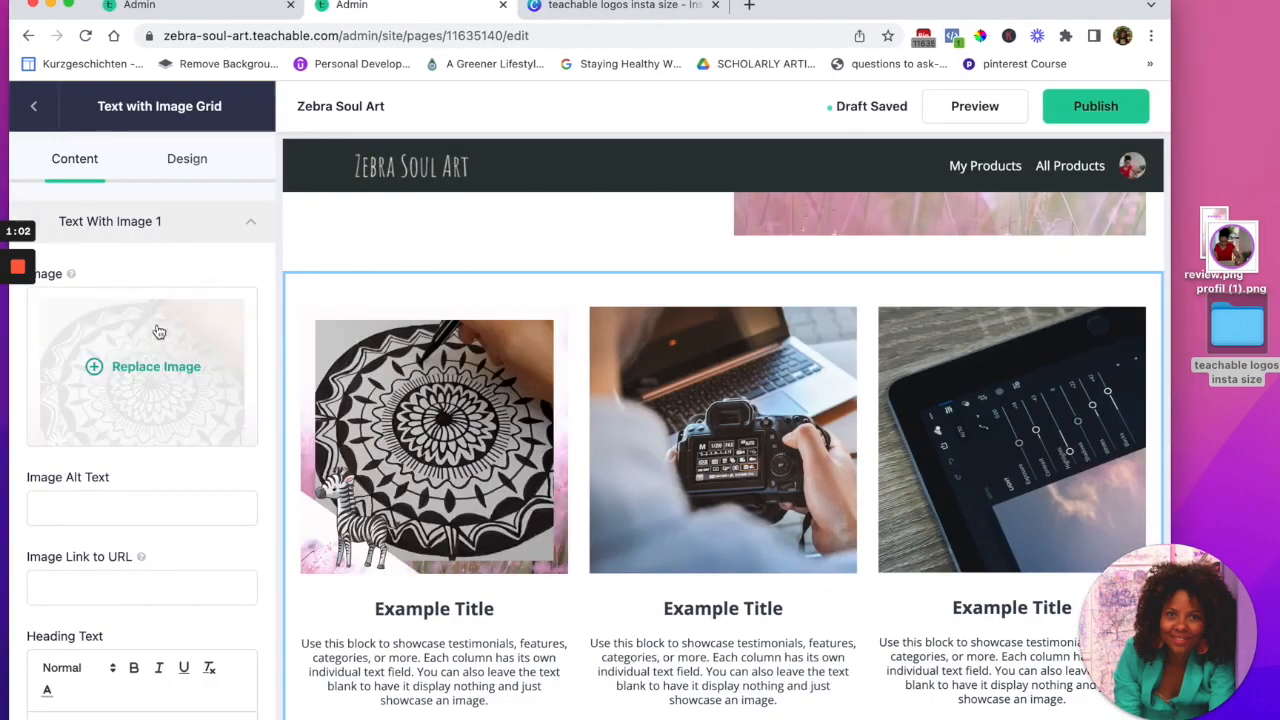
Open the grid's second text-with-image item and read through its placeholder text
scroll(157, 330, down, 10)
click(190, 572)
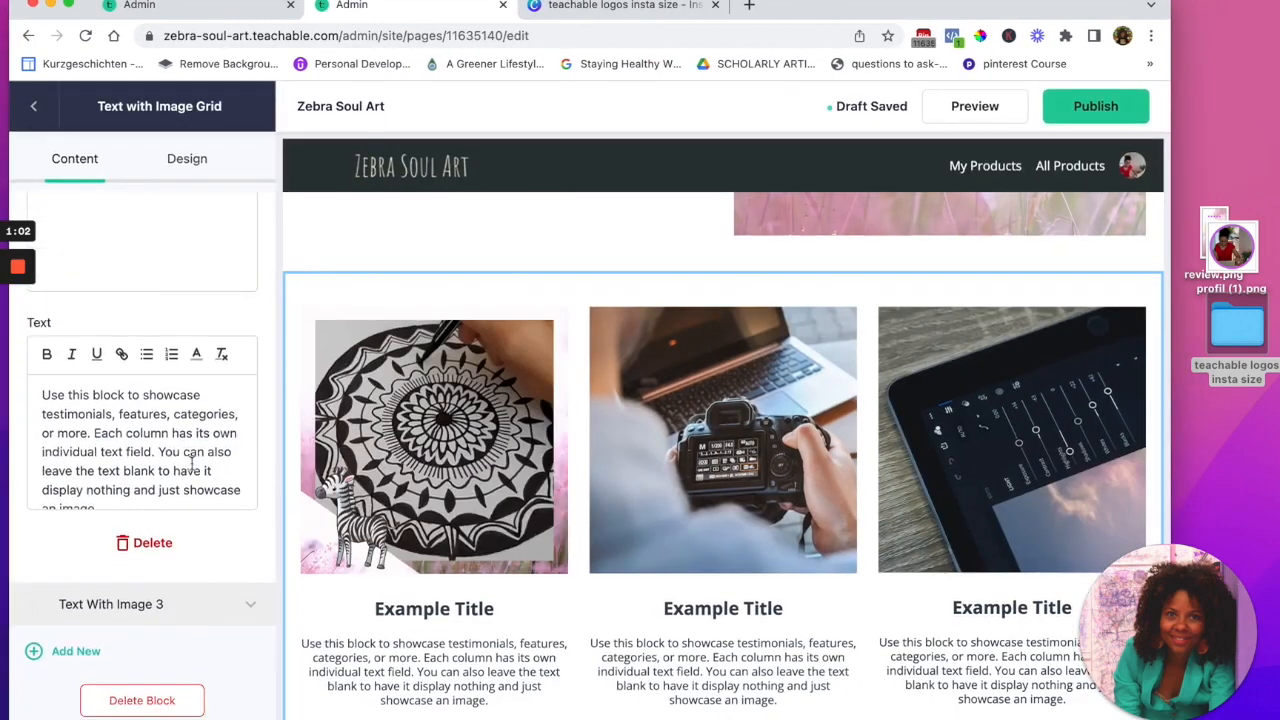
scroll(188, 328, up, 3)
scroll(157, 415, down, 3)
scroll(159, 415, down, 1)
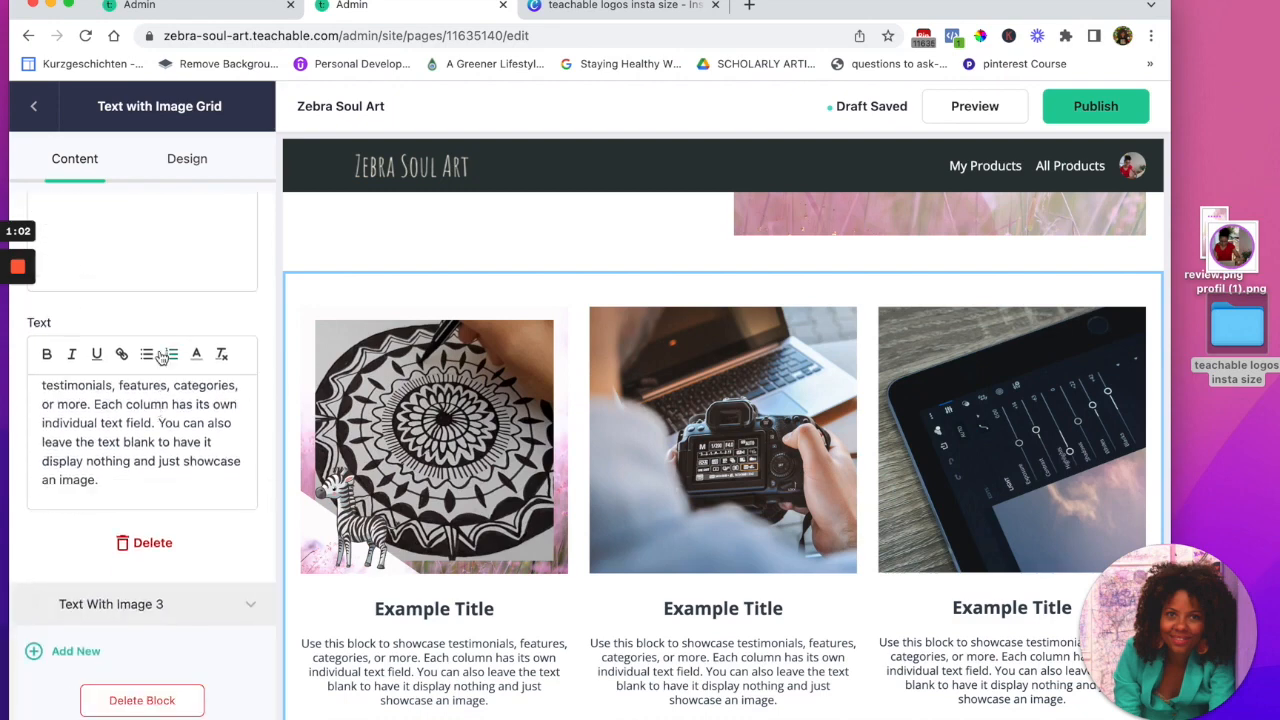
Rename 1.png in the "teachable logos insta size" folder as "teachabel art therapy course" and upload it uncropped as the grid's second image
click(676, 456)
click(181, 276)
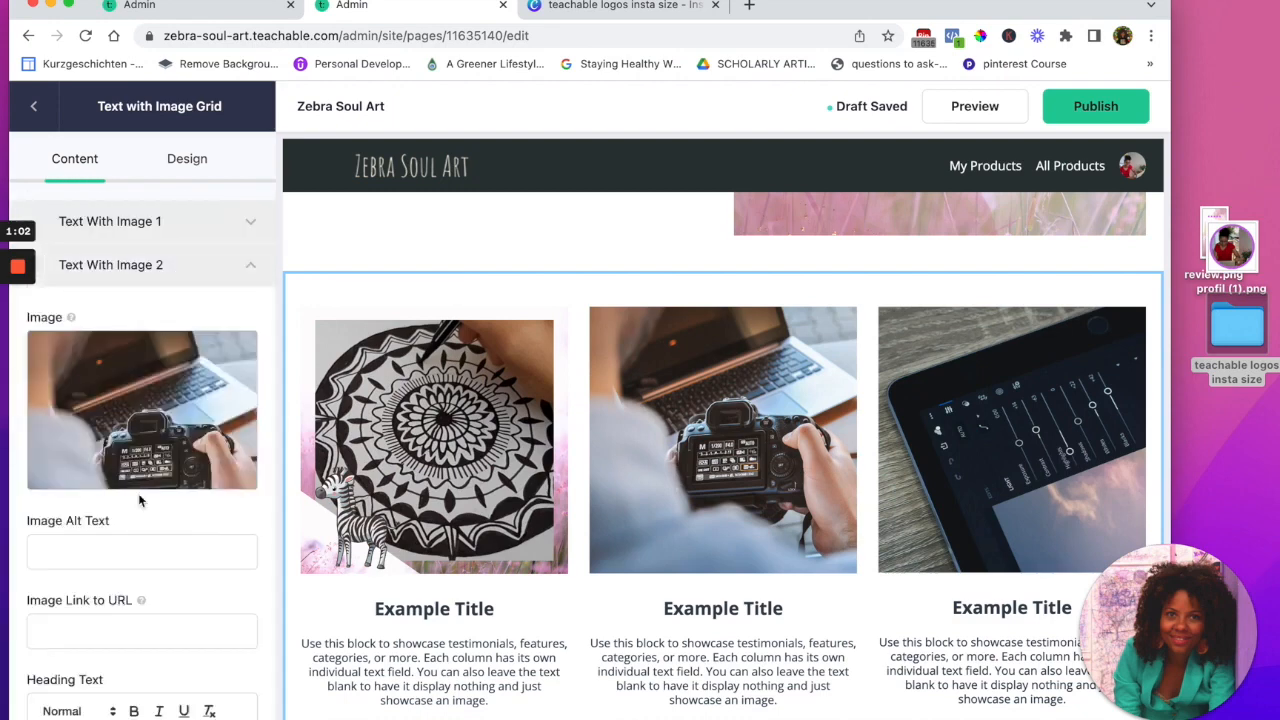
click(129, 430)
double_click(1238, 330)
click(565, 171)
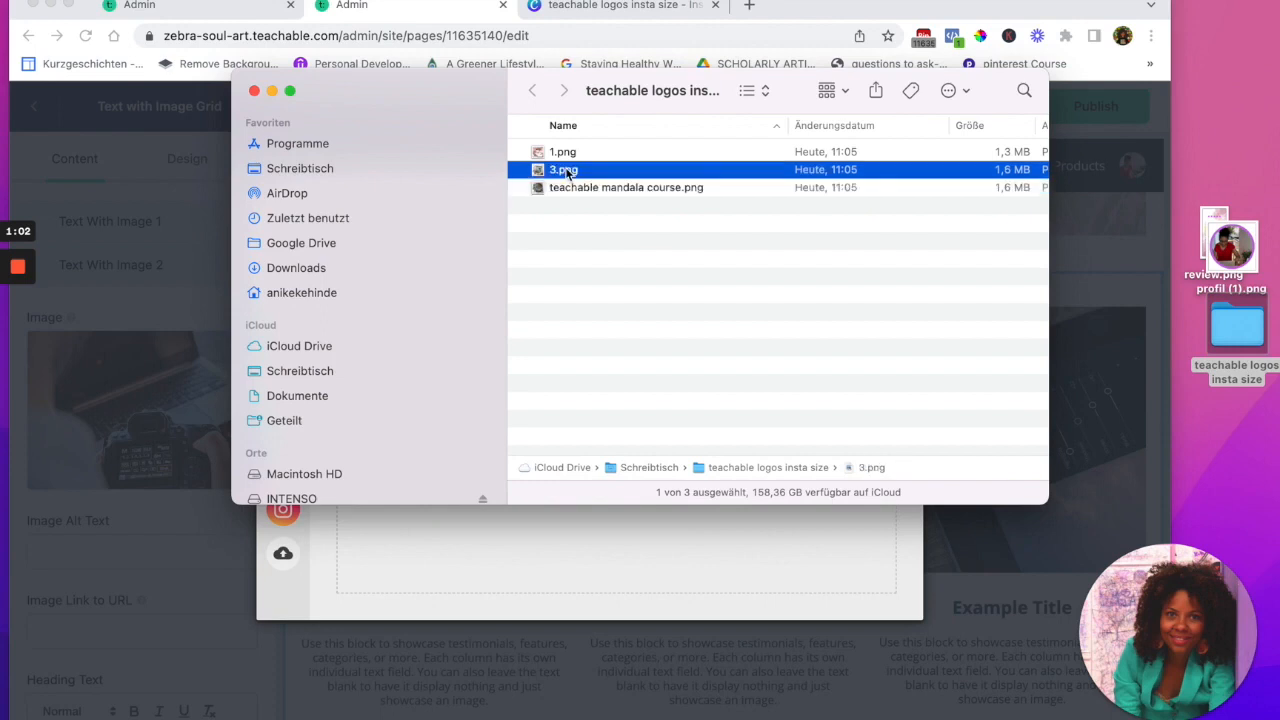
right_click(568, 152)
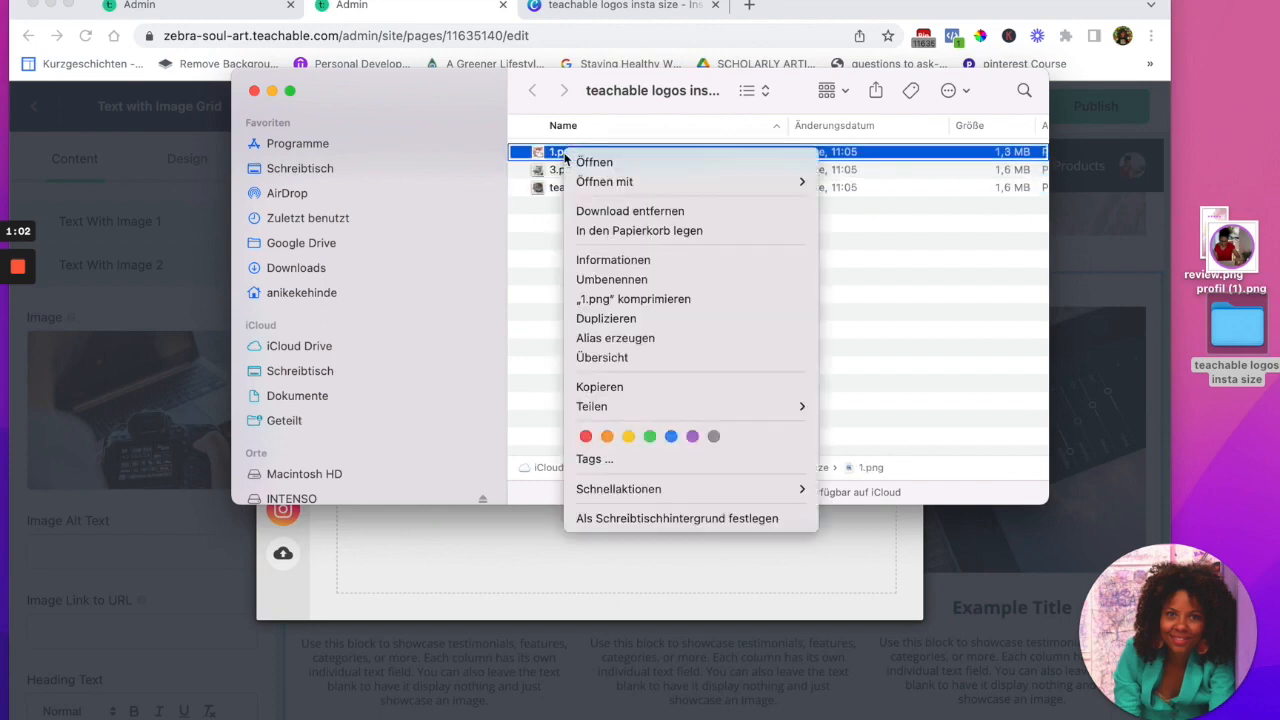
click(651, 277)
text(teachabel art therapy )
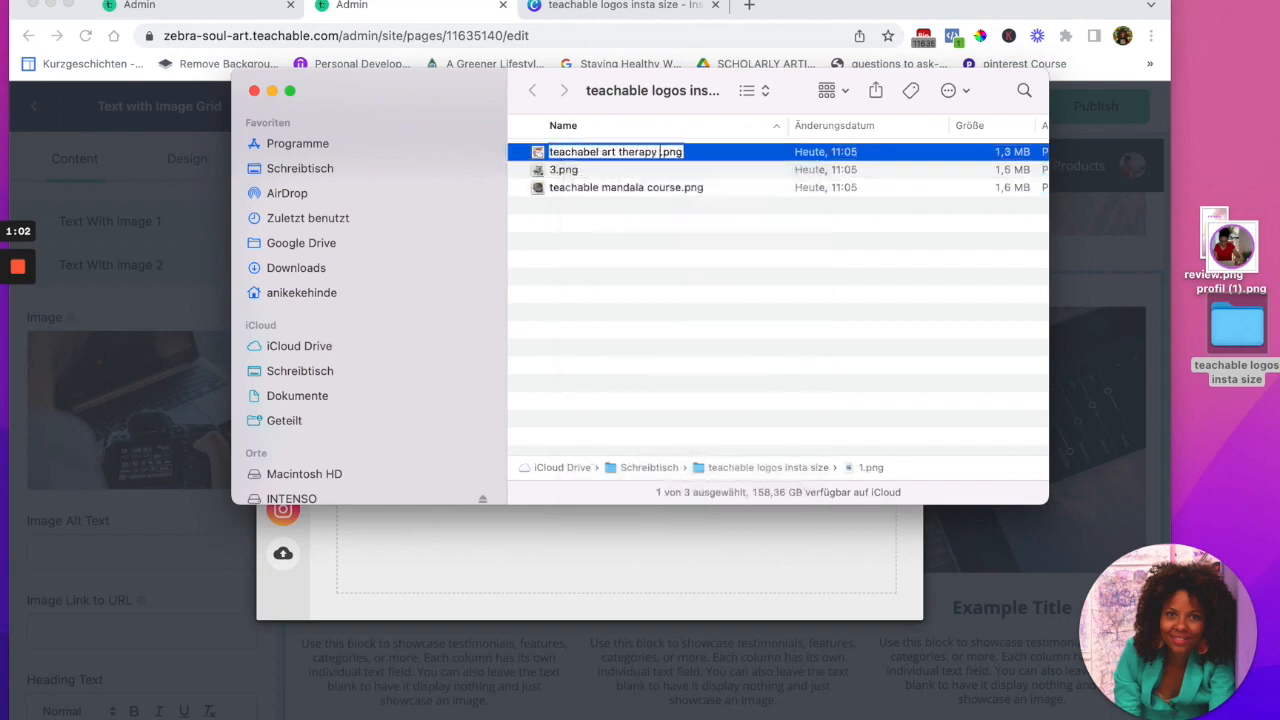
text(course)
key(Return)
drag(614, 170, 442, 573)
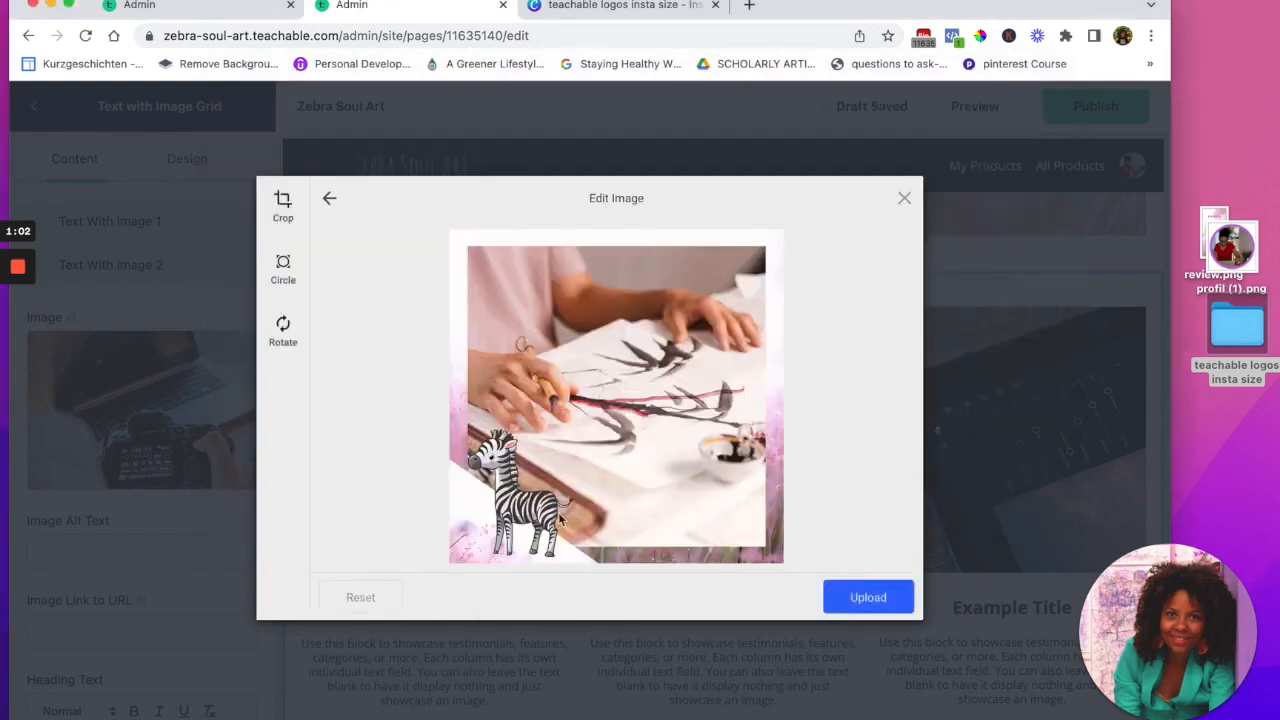
click(870, 597)
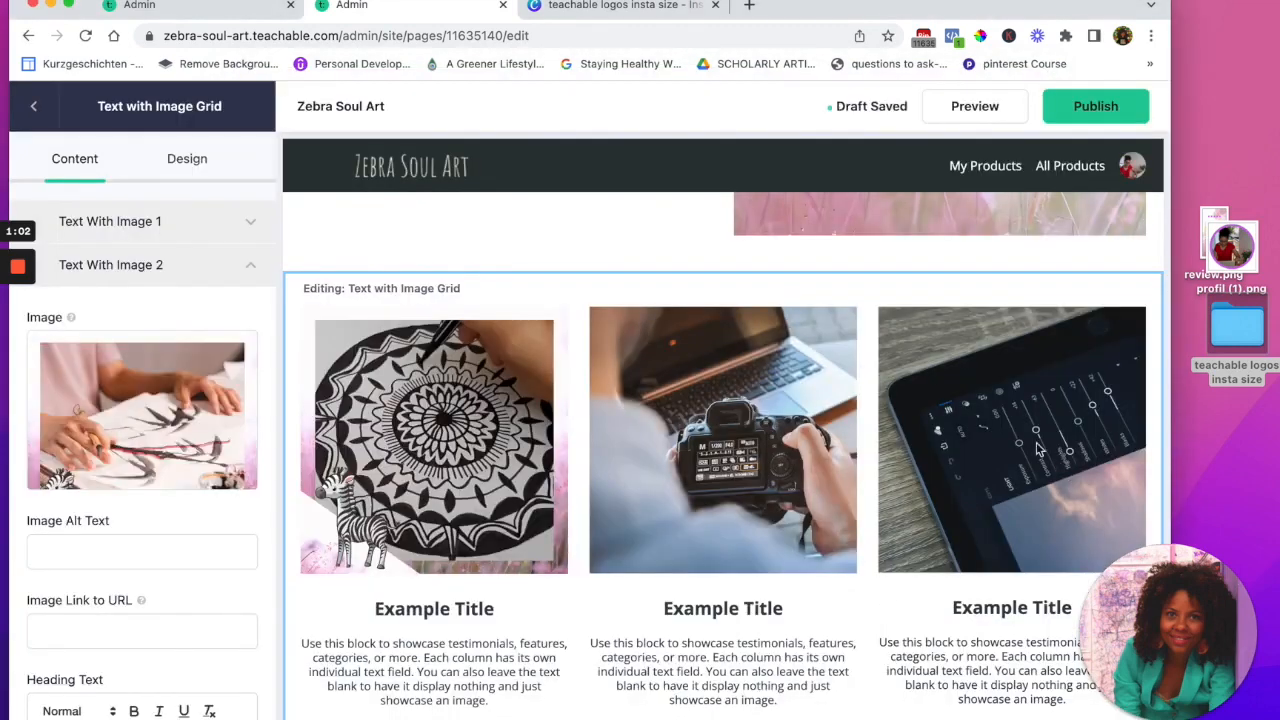
Start replacing the grid's third image, and rename 3.png in the folder as "teachable canva course"
click(248, 308)
click(166, 457)
click(630, 440)
click(562, 151)
right_click(562, 151)
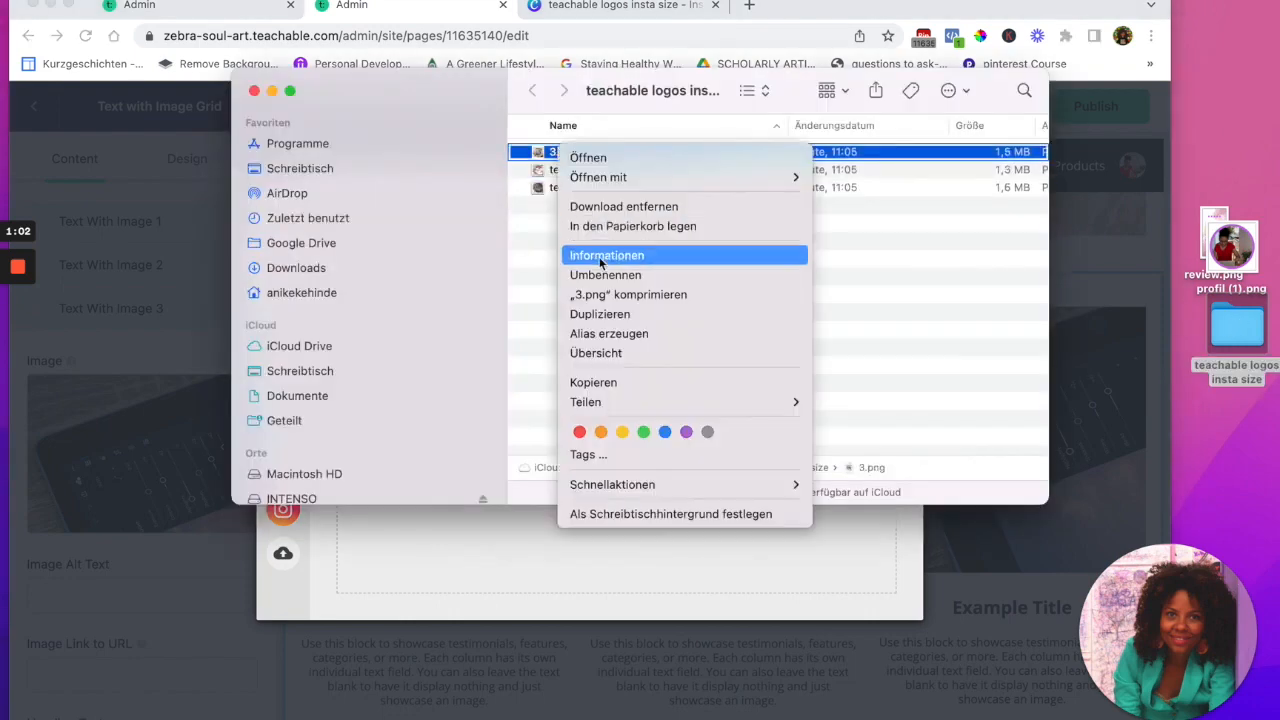
click(590, 157)
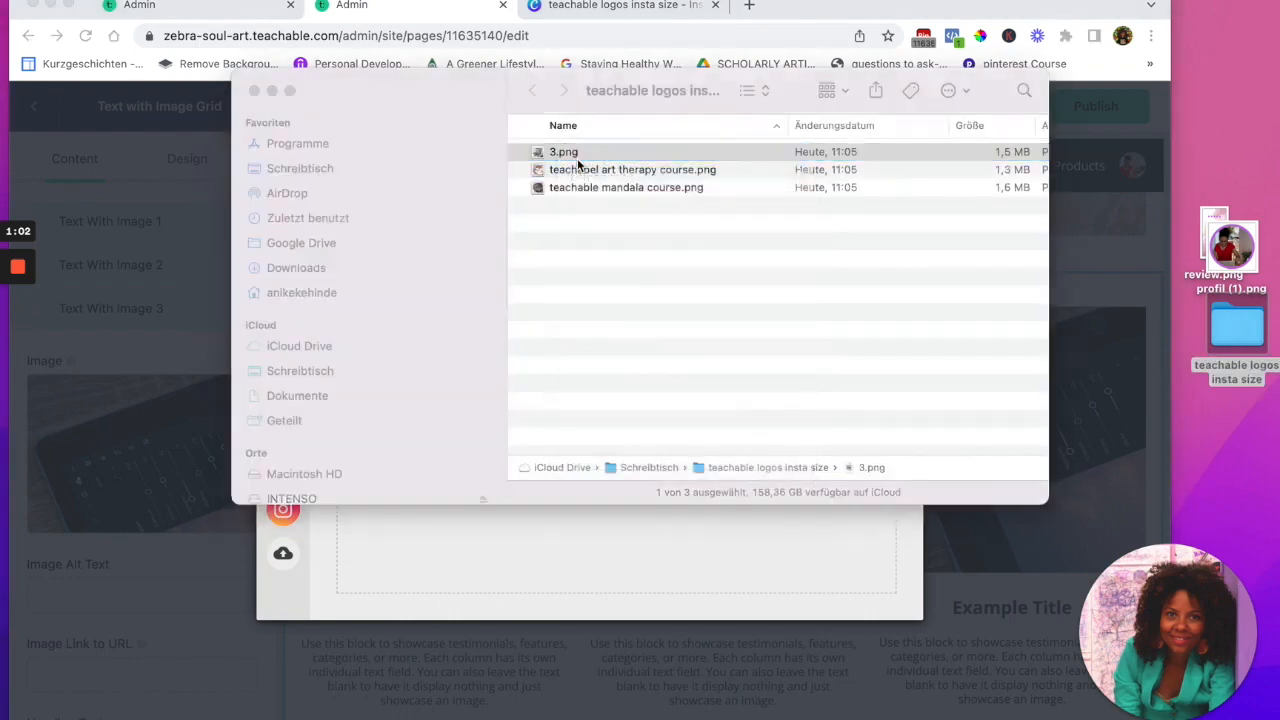
click(53, 35)
right_click(572, 152)
click(620, 274)
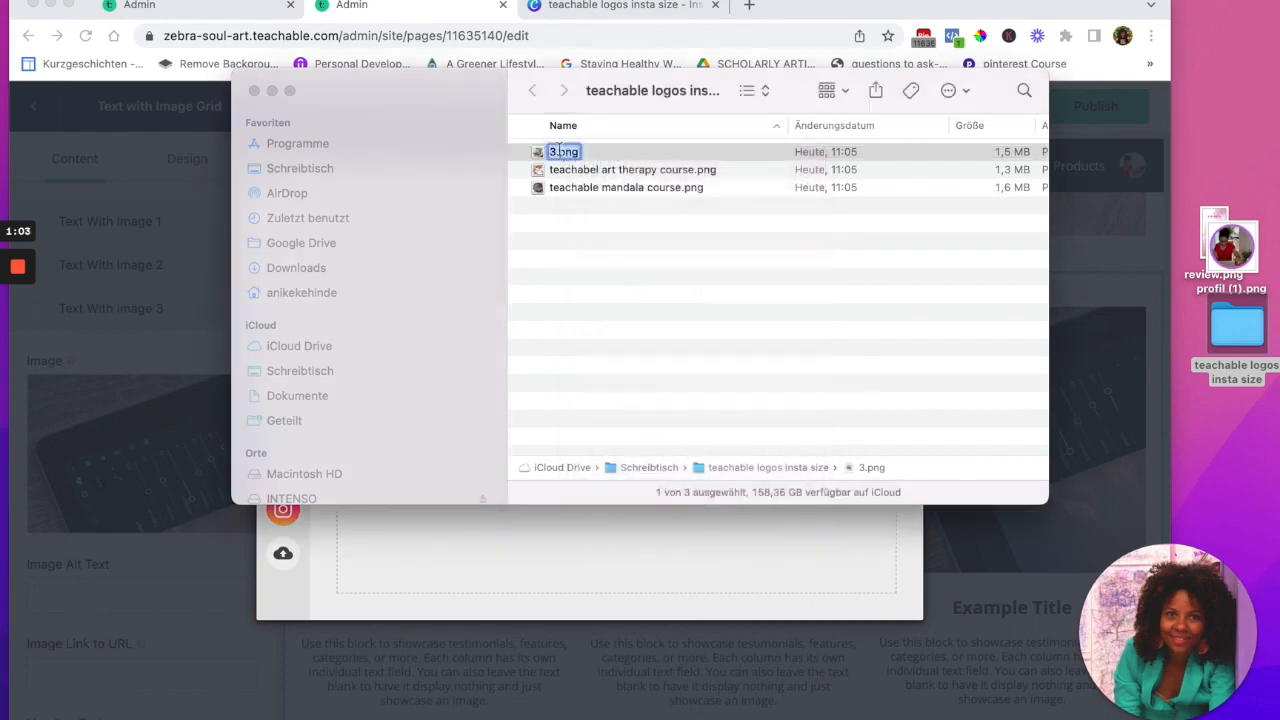
text(teachable canva course)
key(Return)
Upload the teachable canva course image as the third image of the grid, without cropping it
drag(600, 169, 494, 572)
drag(1170, 348, 1278, 350)
click(932, 597)
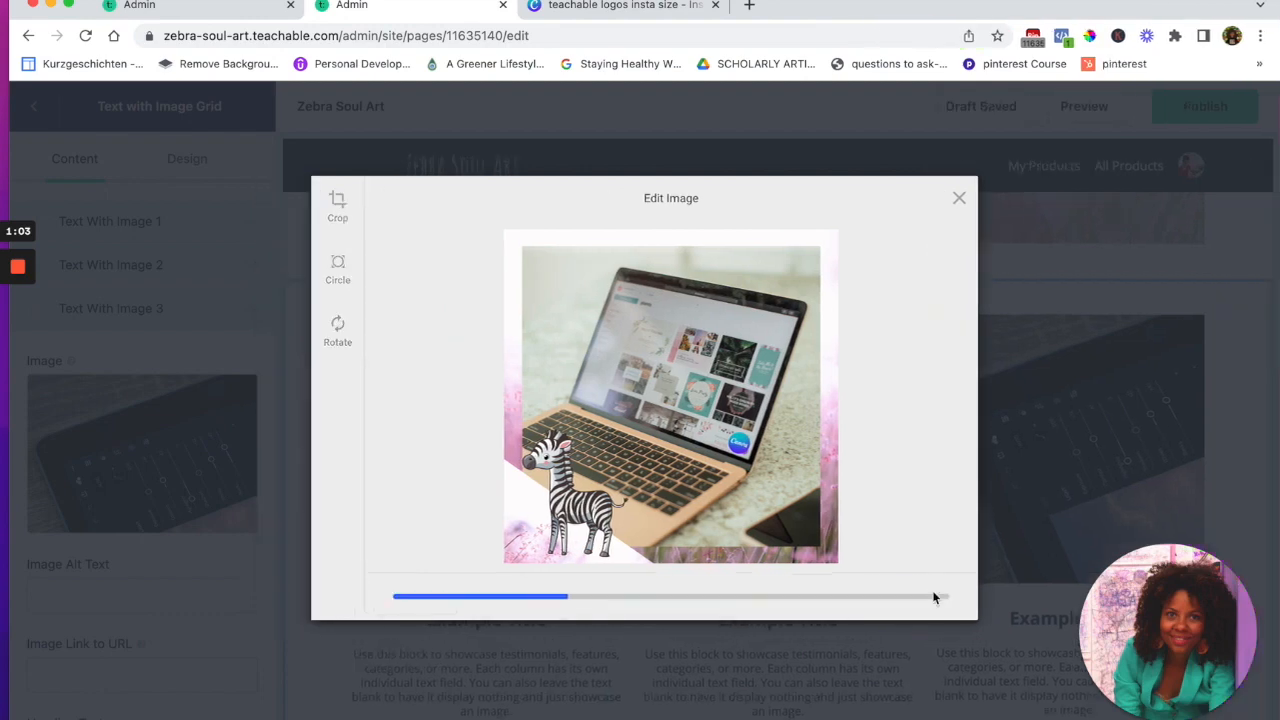
Look through the page draft from the banner to the footer and examine the three new grid images
scroll(932, 600, down, 4)
scroll(932, 600, down, 9)
scroll(932, 600, up, 4)
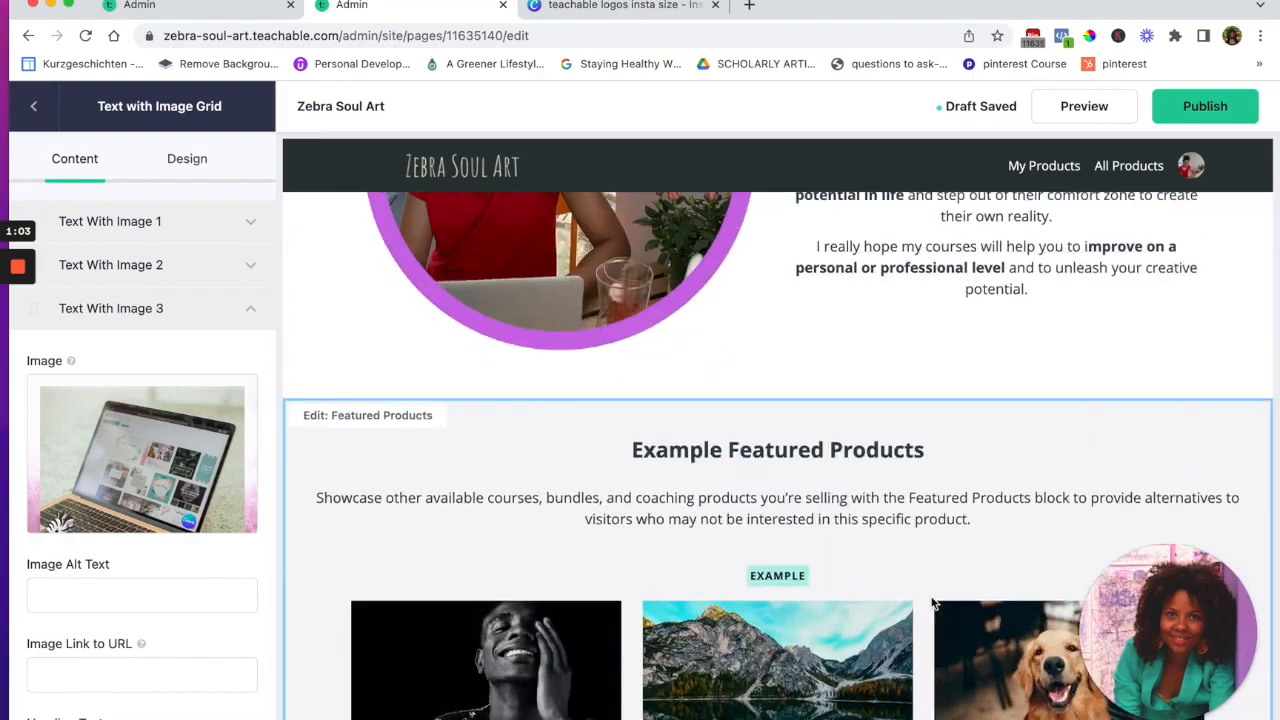
scroll(932, 603, up, 10)
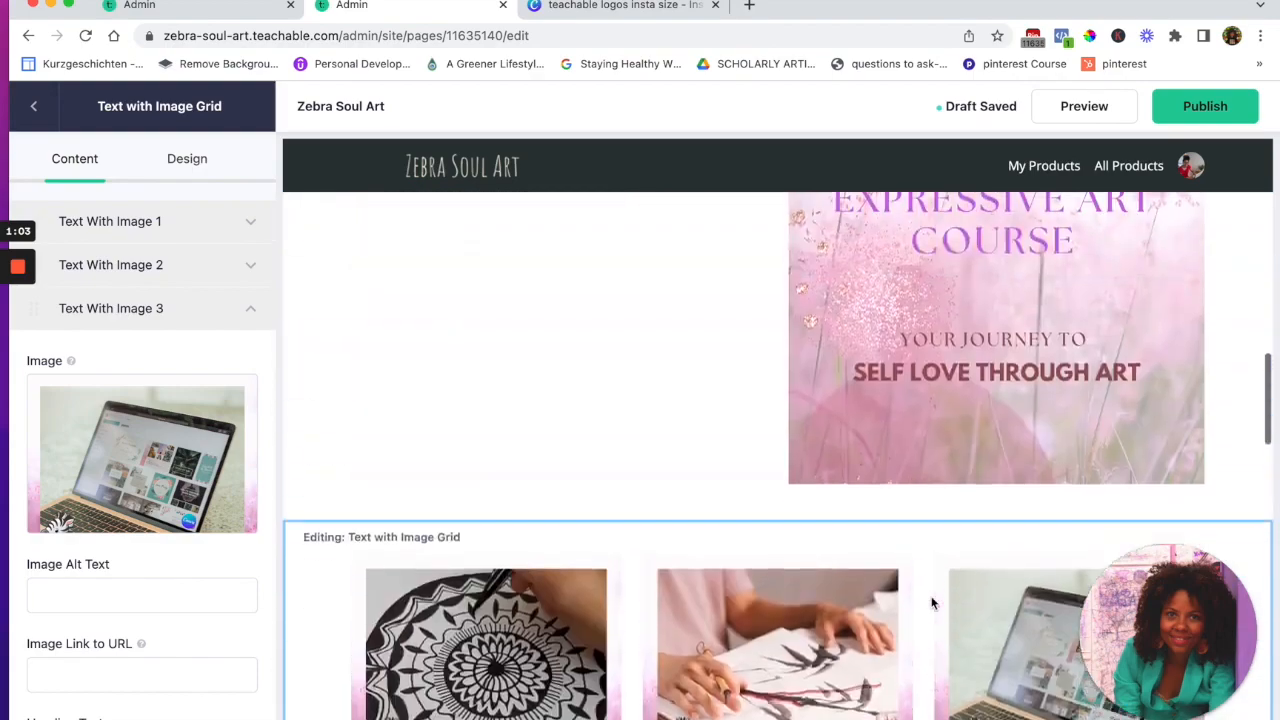
scroll(932, 603, up, 10)
scroll(931, 603, down, 20)
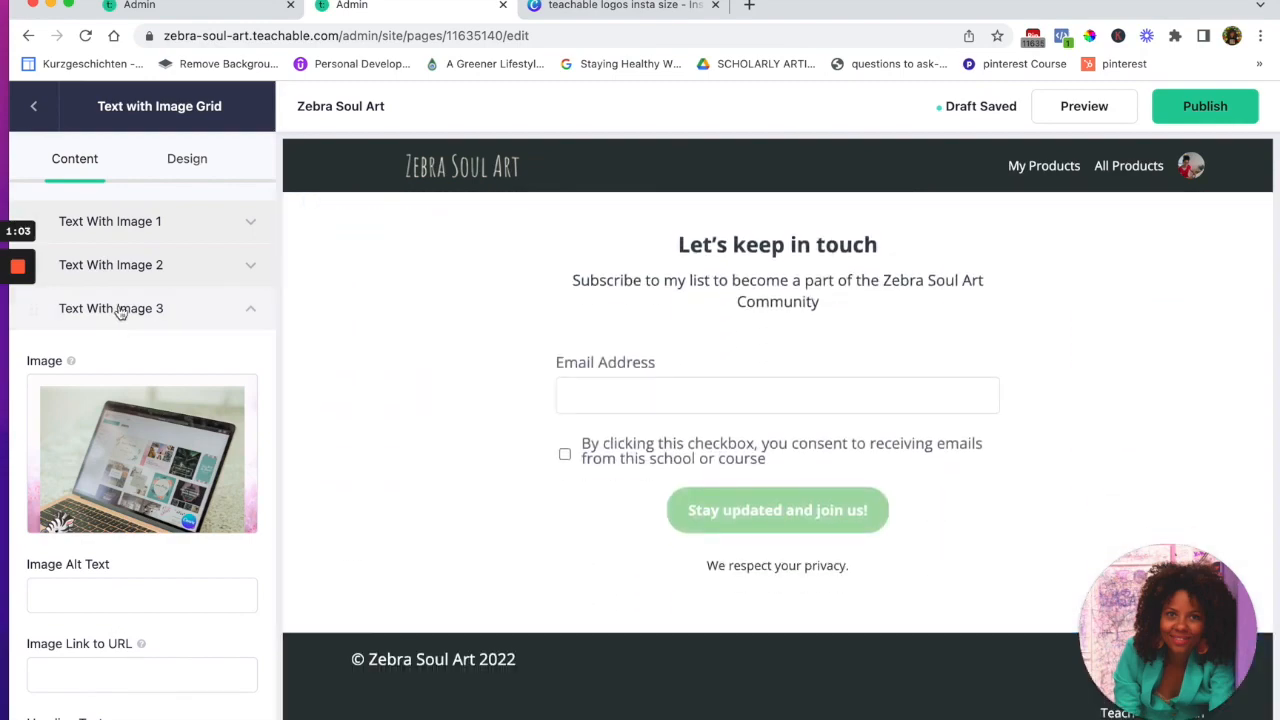
click(10, 477)
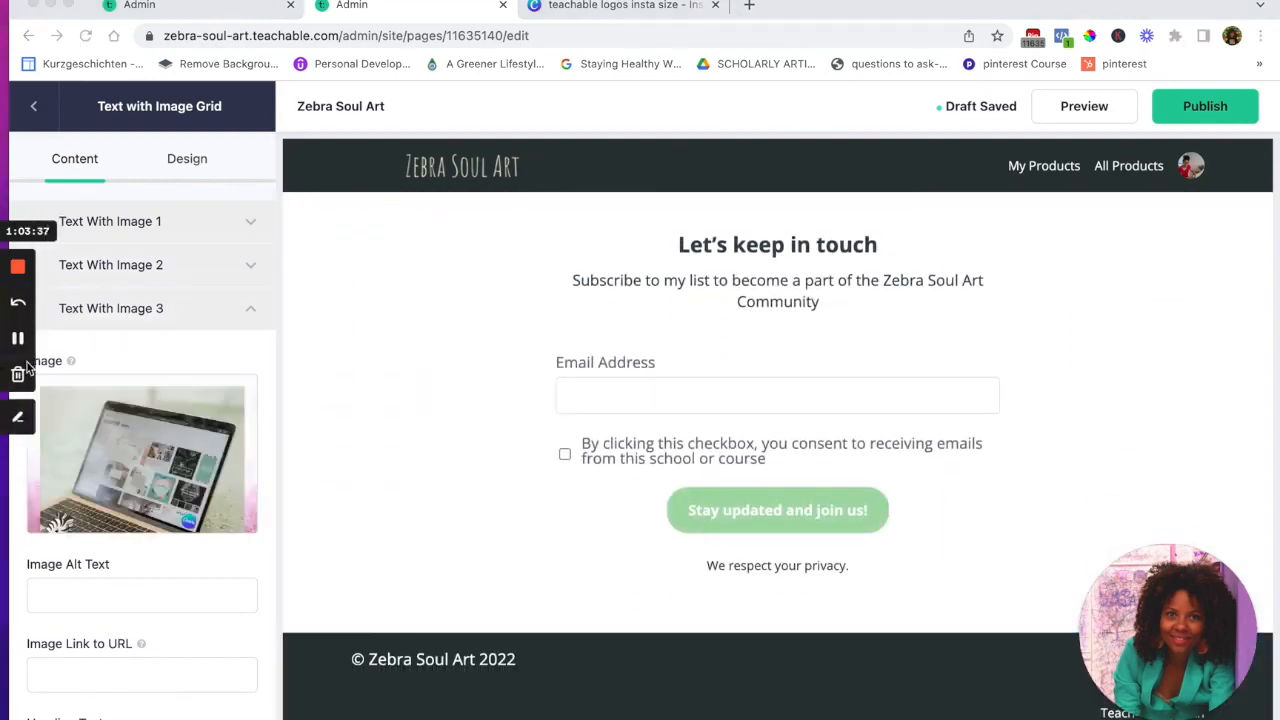
click(775, 7)
drag(775, 7, 765, 7)
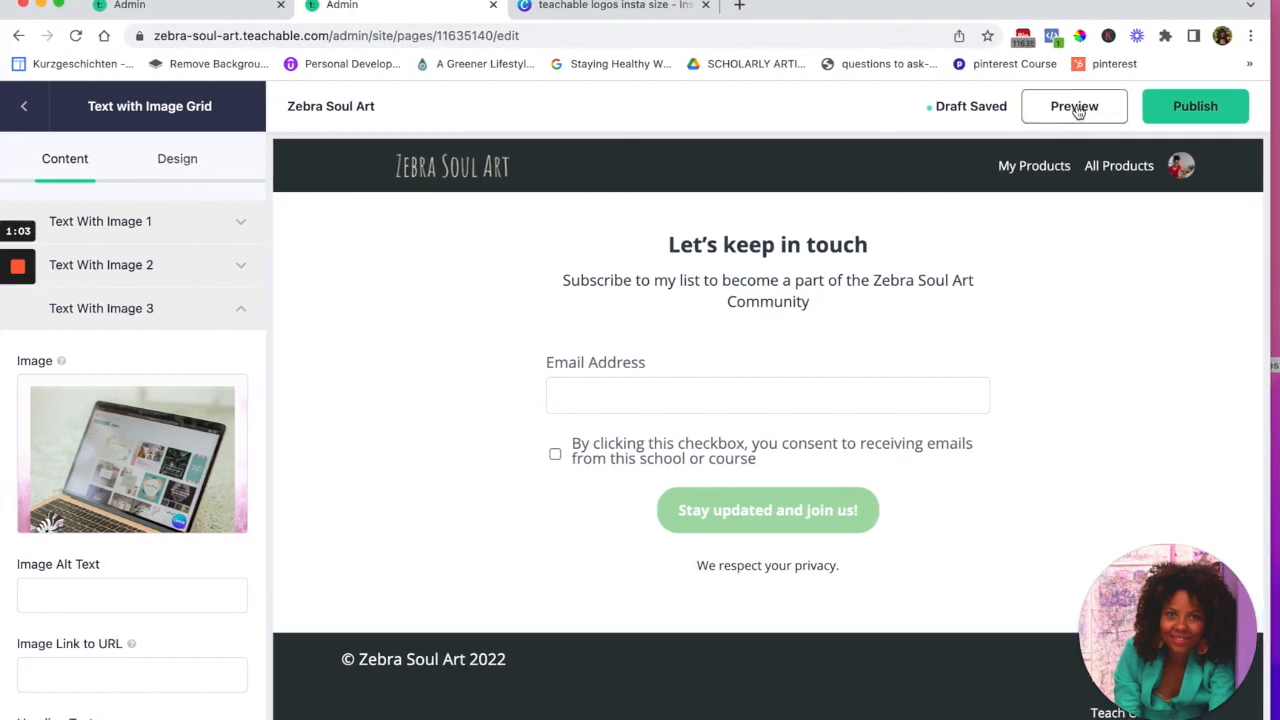
scroll(955, 345, up, 10)
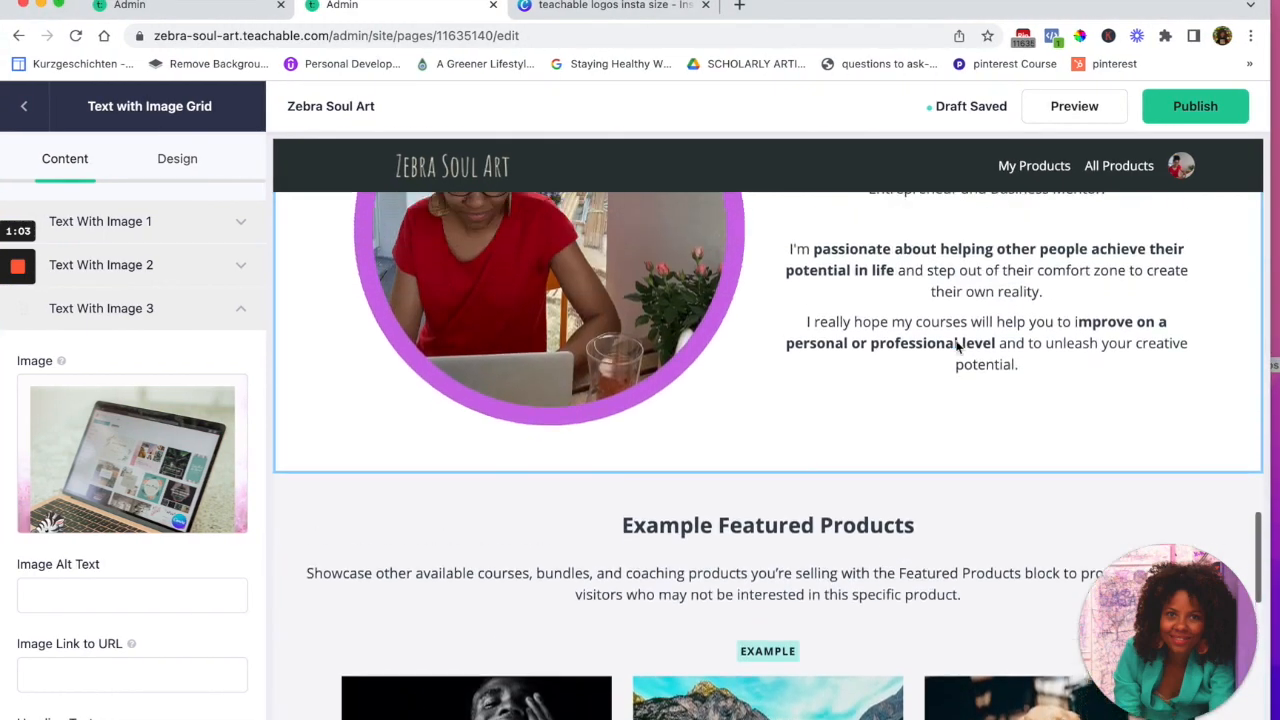
scroll(957, 345, up, 8)
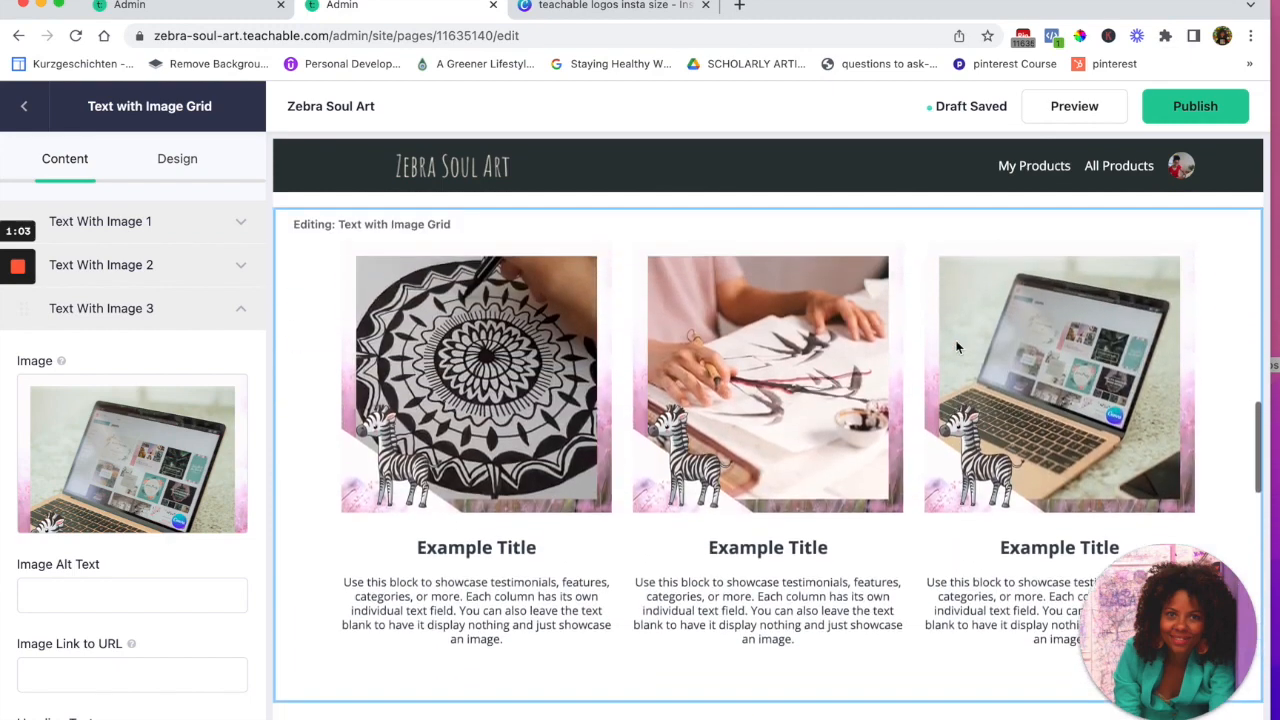
Open the homepage preview and check the banner's title, tagline and button
click(1071, 106)
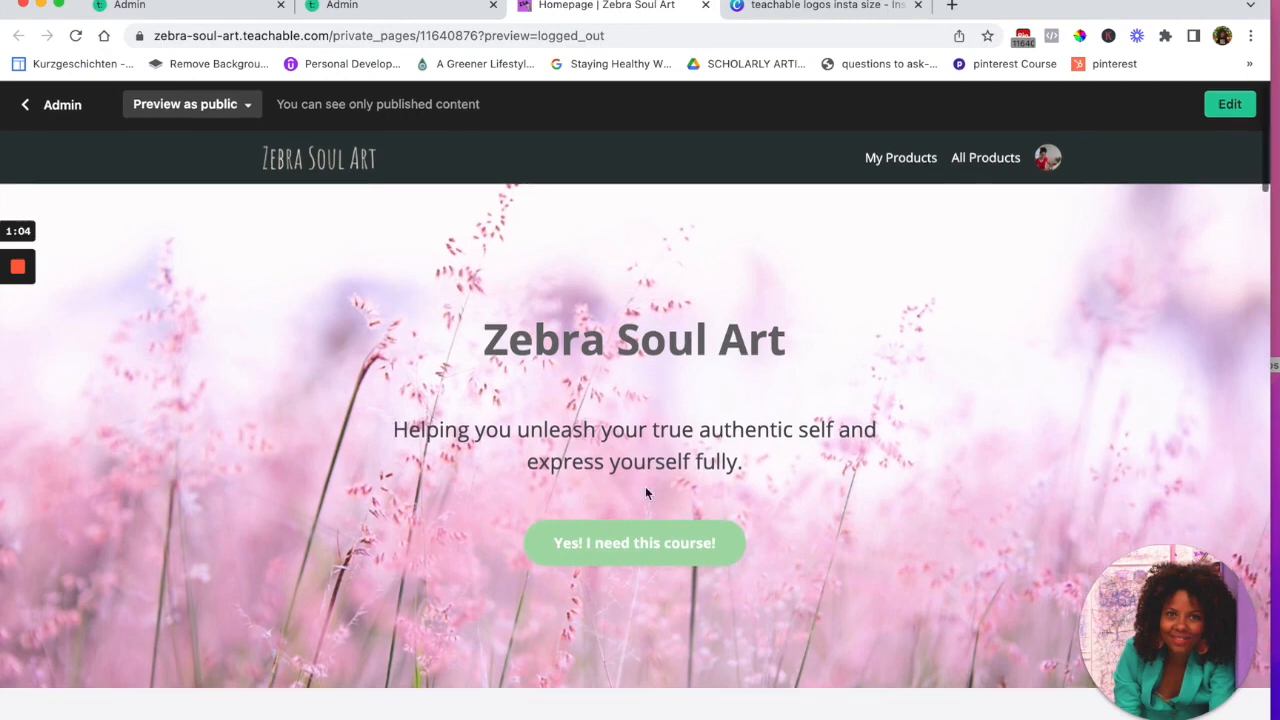
scroll(645, 486, down, 1)
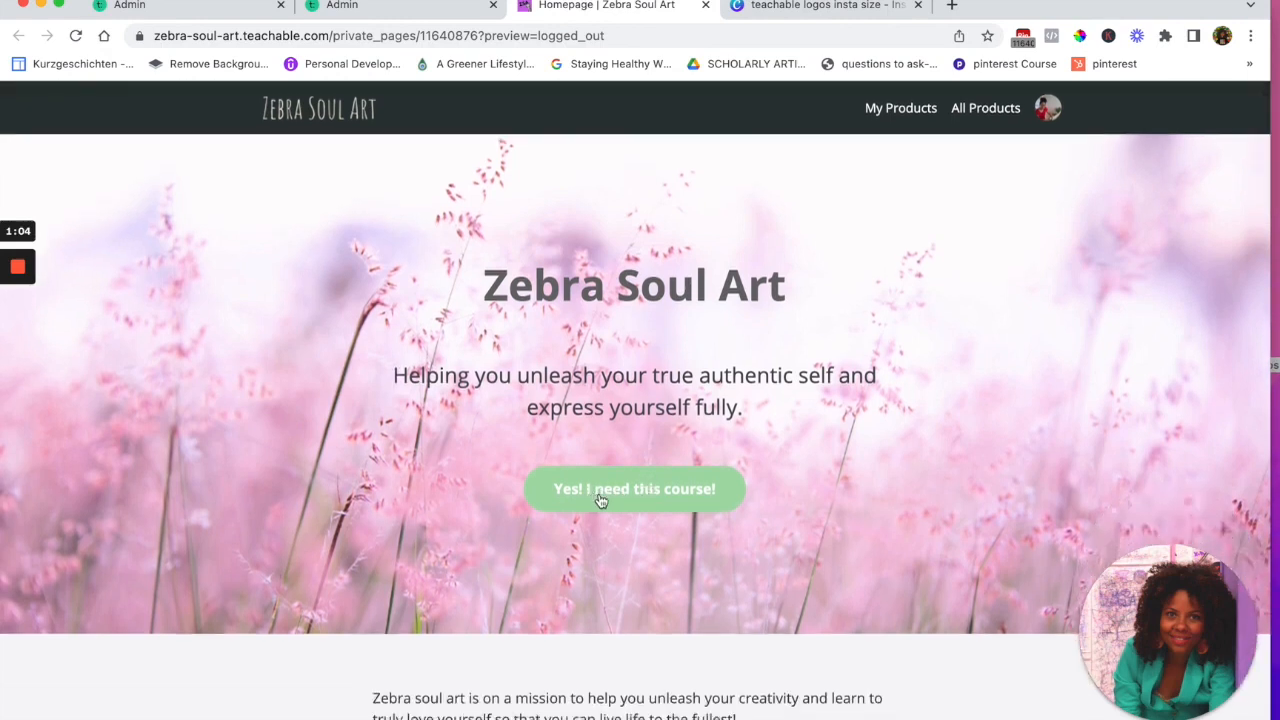
scroll(608, 432, down, 1)
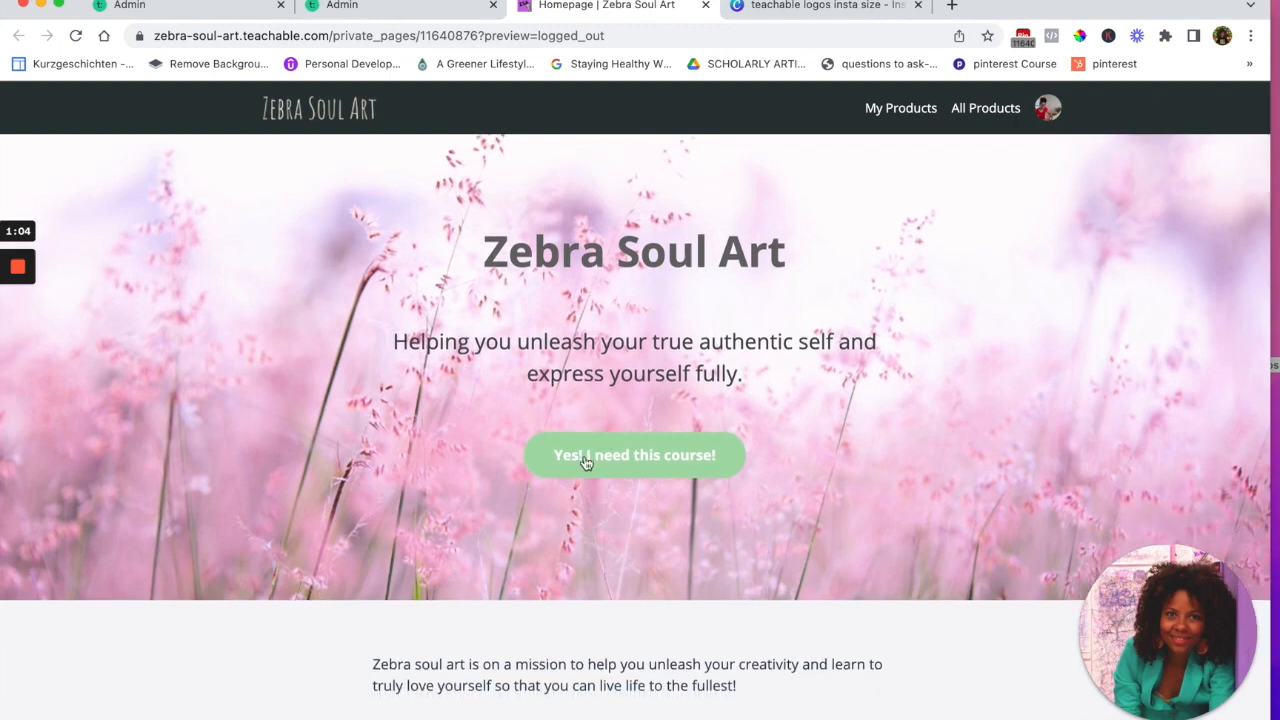
Test the banner's "Yes! I need this course!" button, look through the page it leads to, and close that page
click(587, 457)
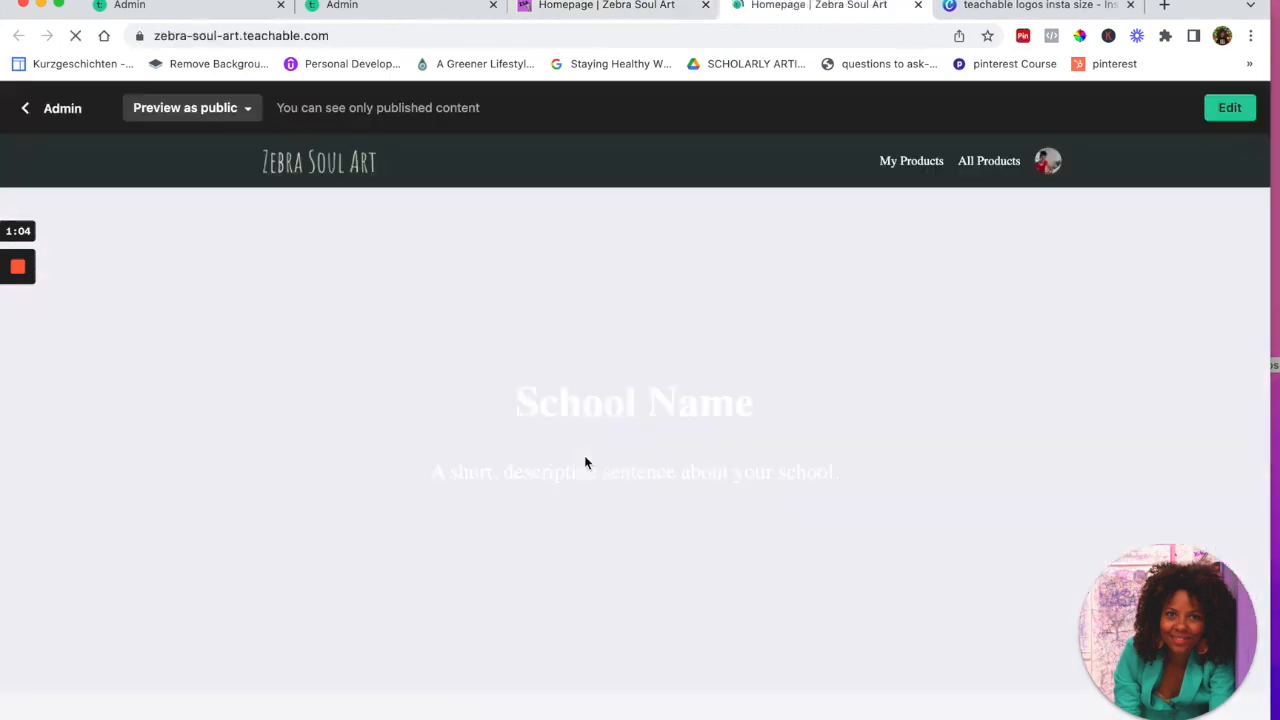
scroll(579, 475, down, 10)
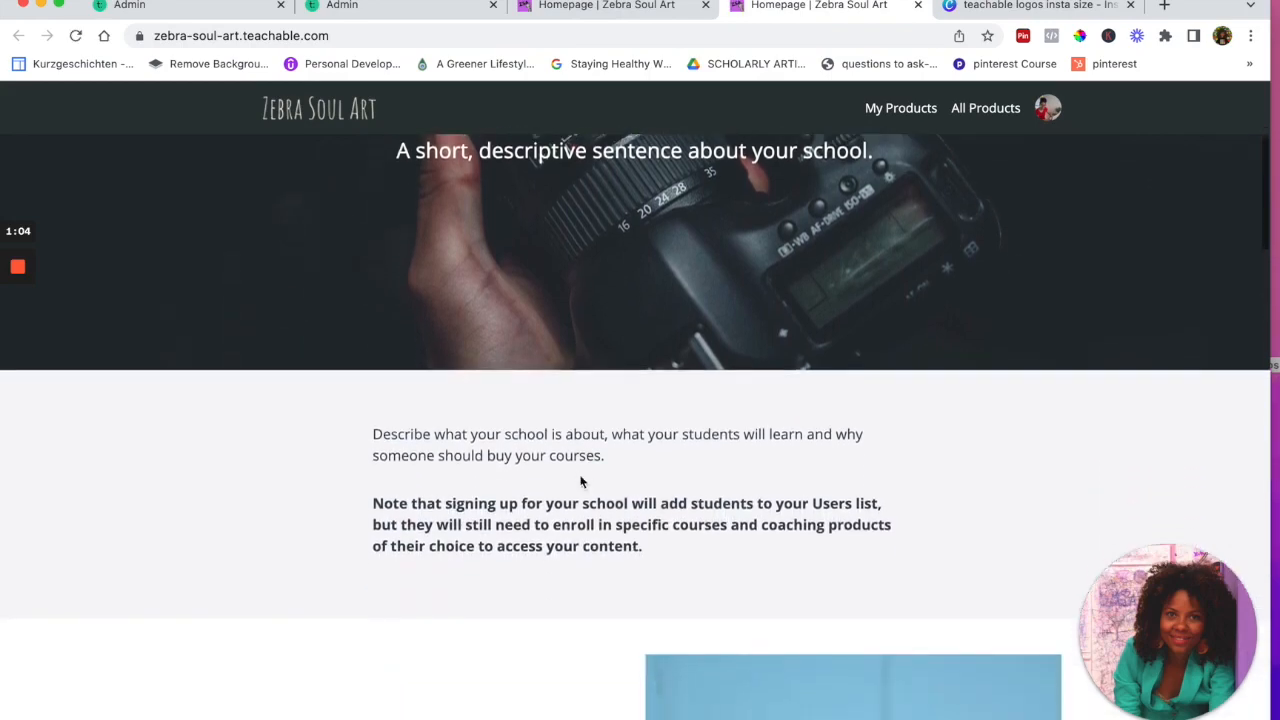
scroll(580, 482, down, 15)
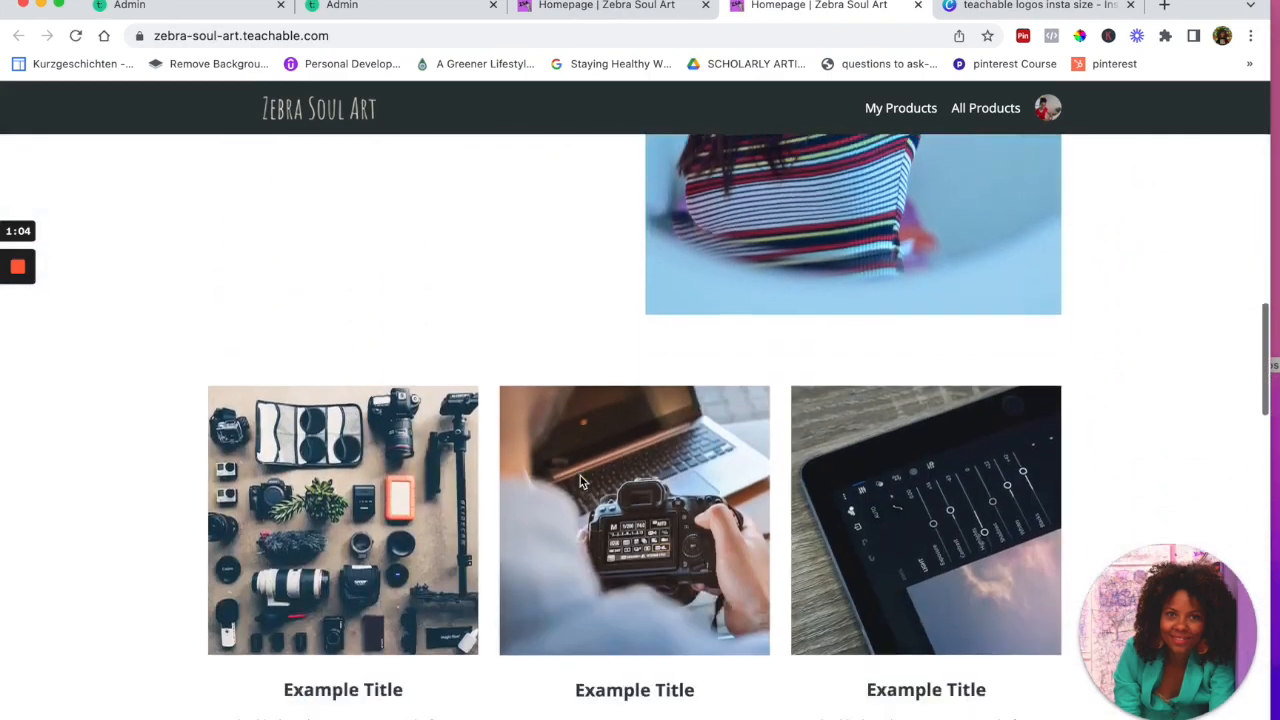
scroll(580, 482, down, 4)
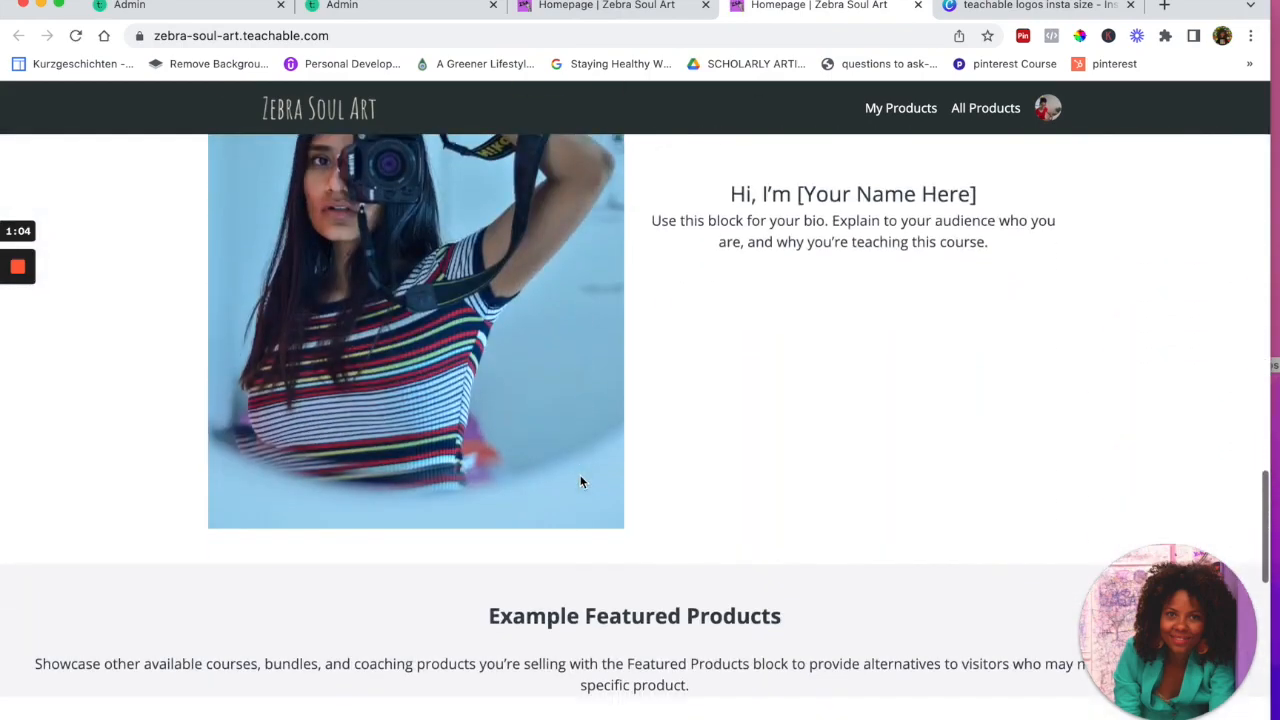
scroll(580, 475, up, 20)
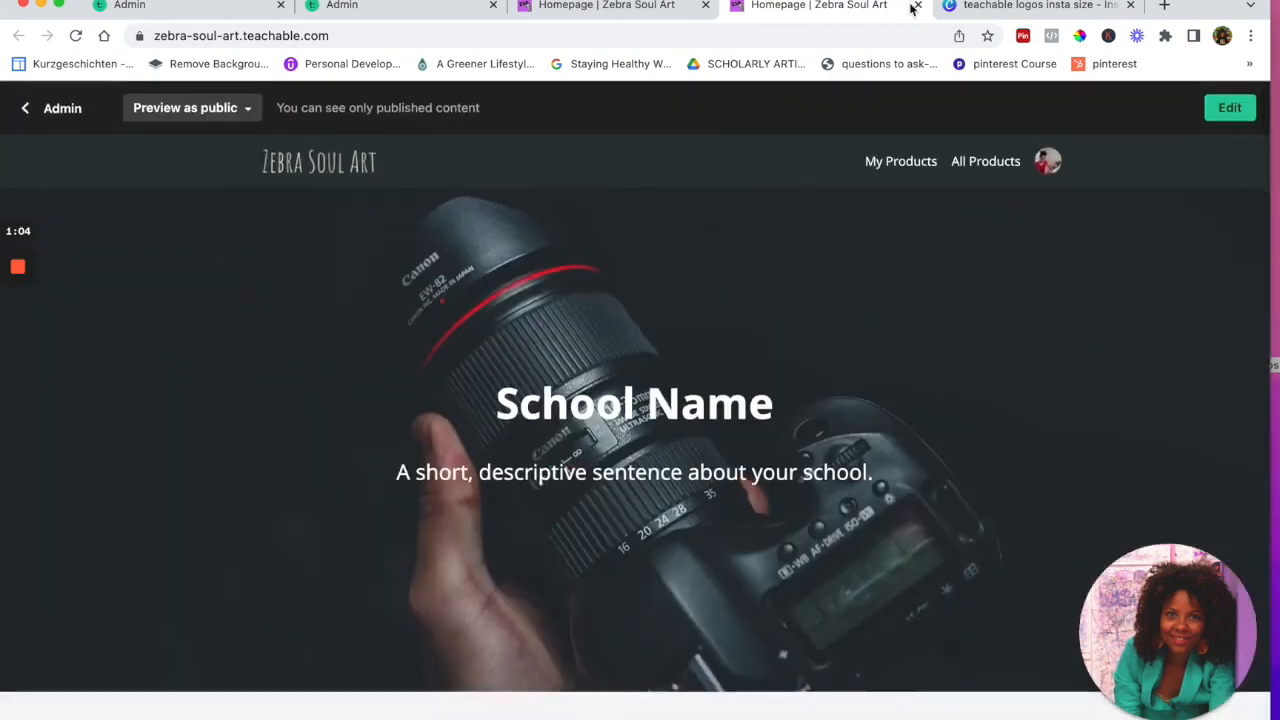
click(914, 5)
Read the school's mission text and the student review beside the 5 star rating image in the homepage preview
scroll(602, 216, down, 2)
scroll(602, 216, down, 5)
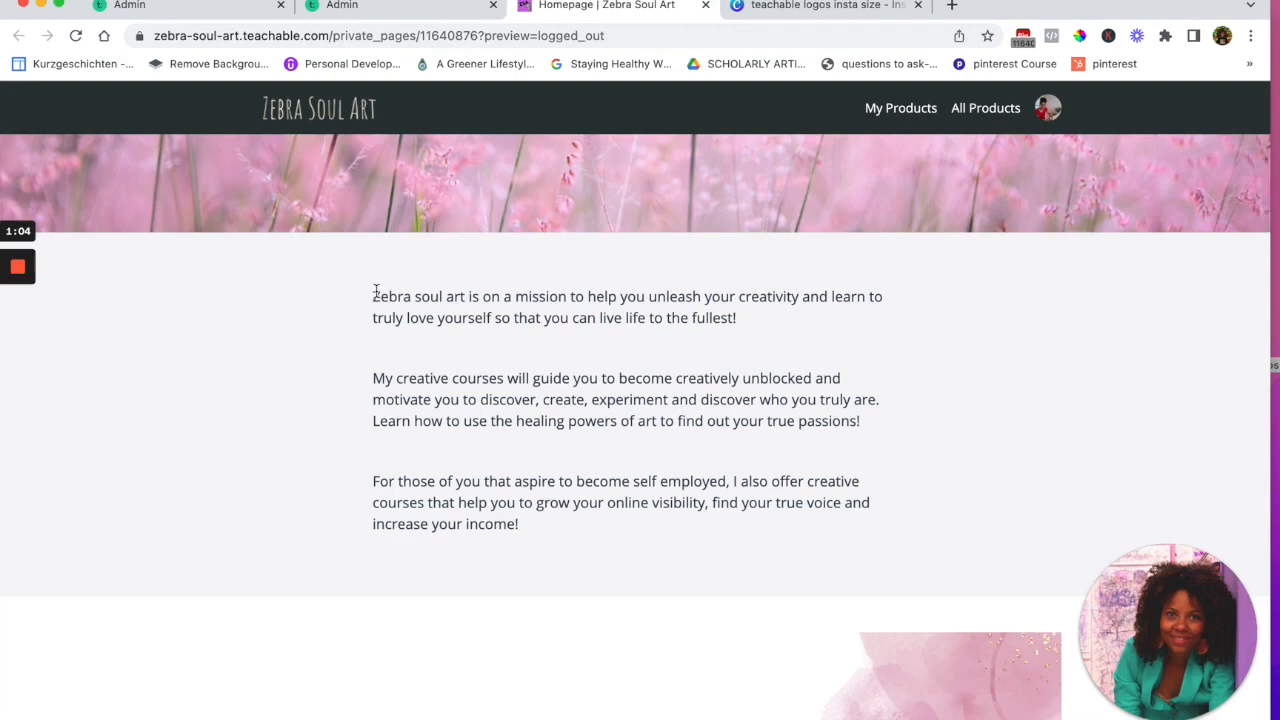
drag(374, 292, 520, 528)
scroll(540, 533, down, 3)
scroll(540, 533, down, 3)
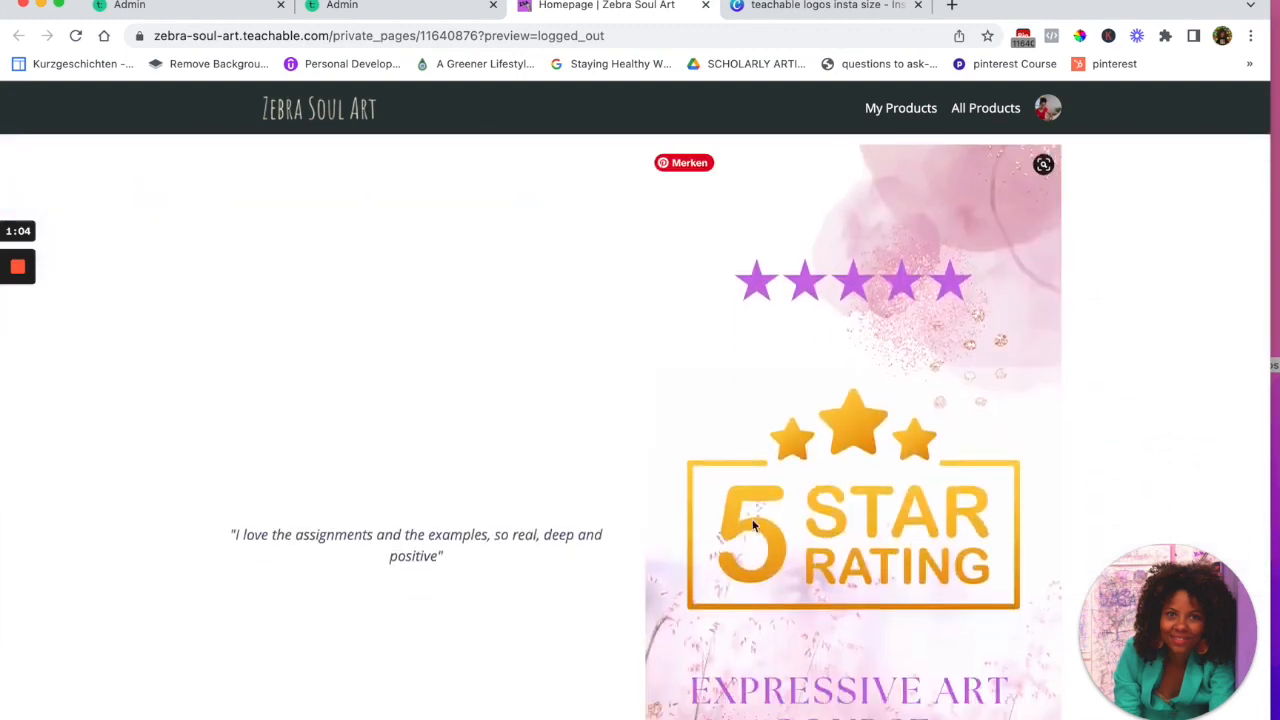
scroll(753, 525, down, 1)
scroll(885, 532, down, 2)
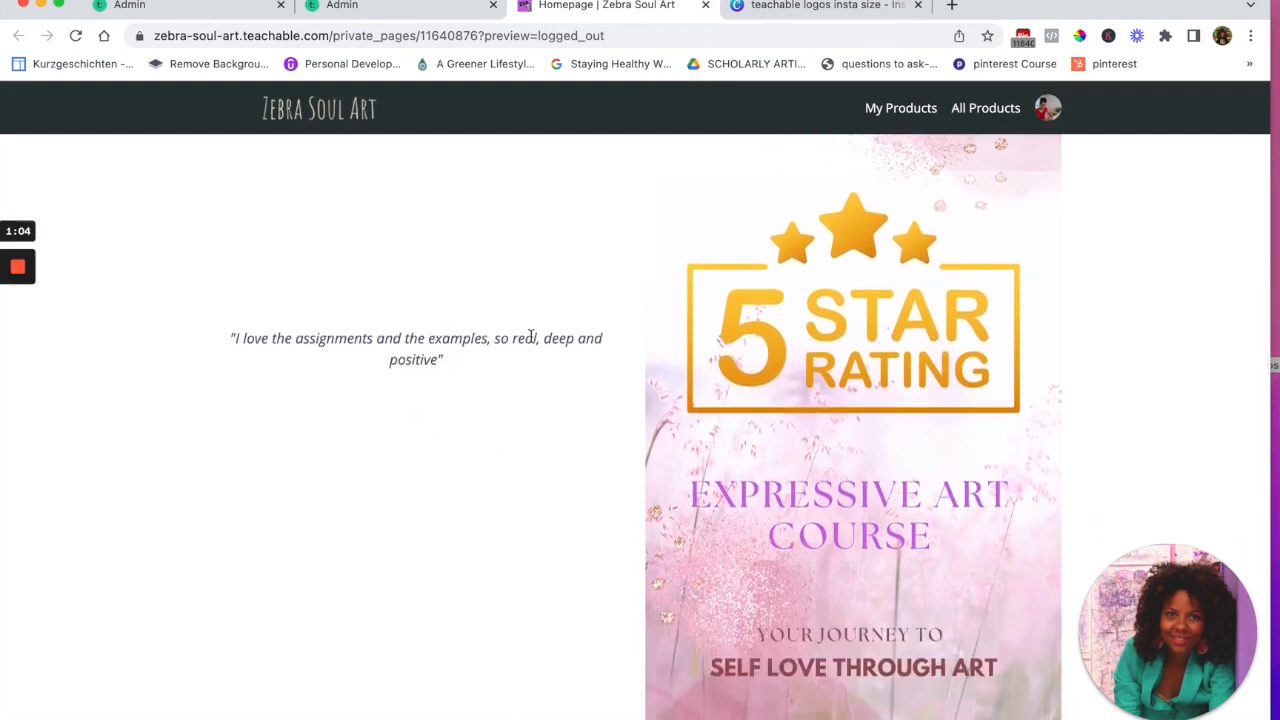
drag(512, 338, 605, 366)
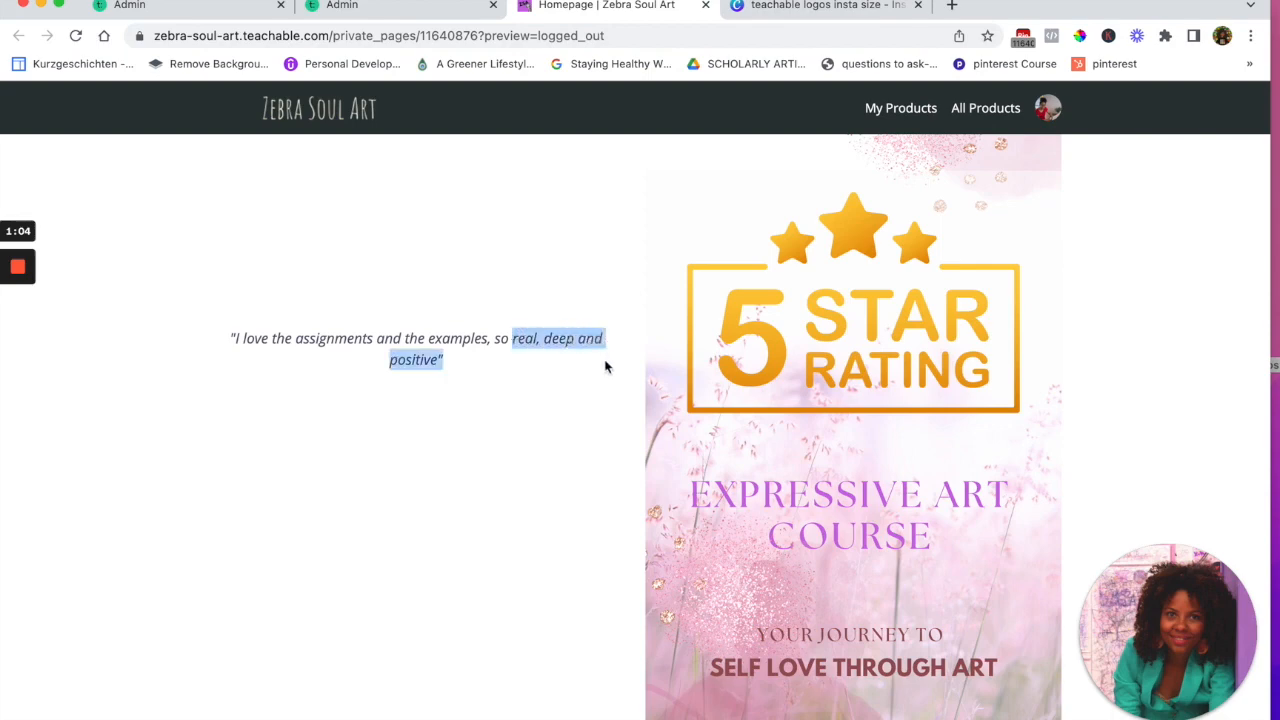
scroll(583, 400, down, 4)
scroll(583, 400, up, 2)
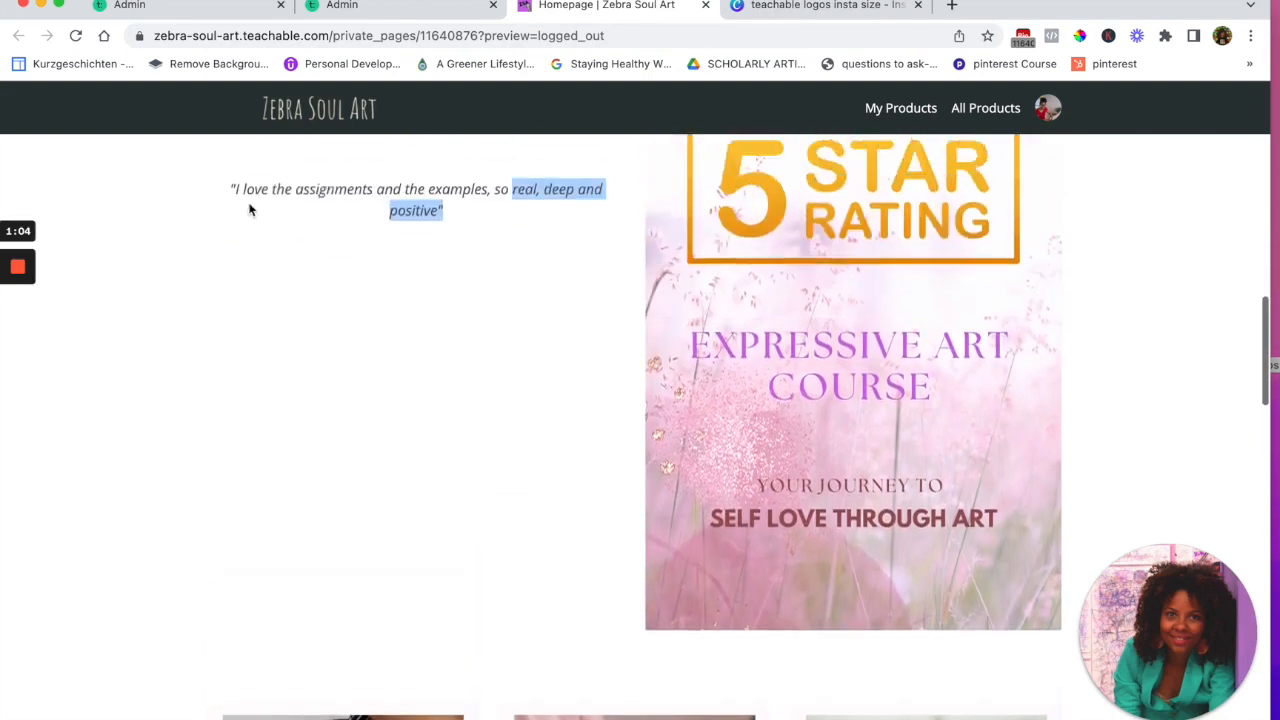
Check the course image grid, the instructor bio and the featured products block in the homepage preview
scroll(332, 328, down, 4)
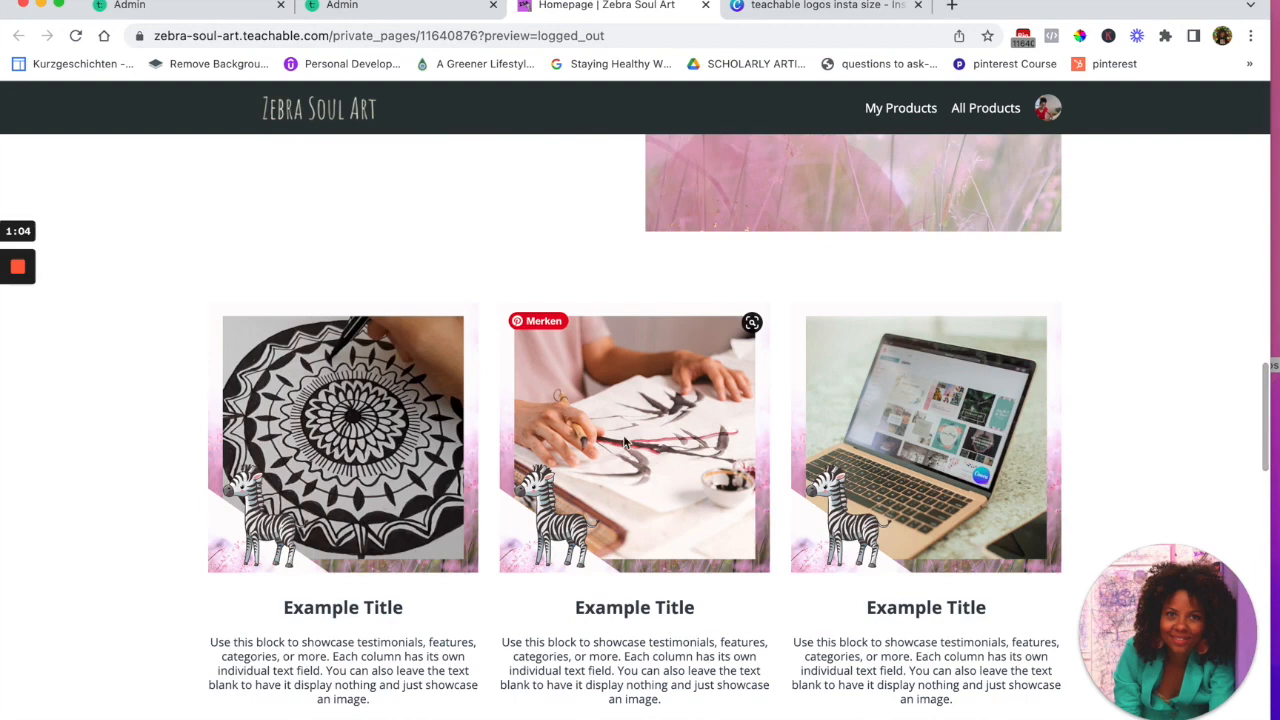
scroll(625, 442, down, 1)
scroll(688, 503, down, 1)
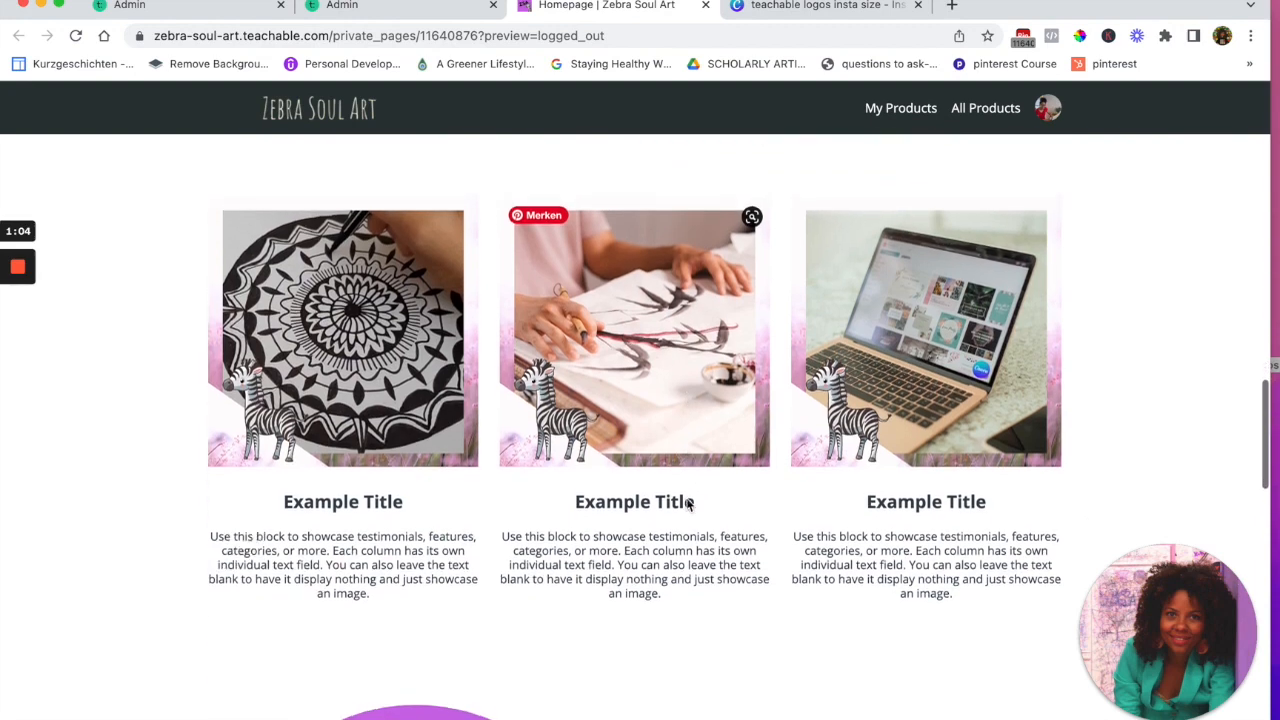
scroll(688, 503, down, 5)
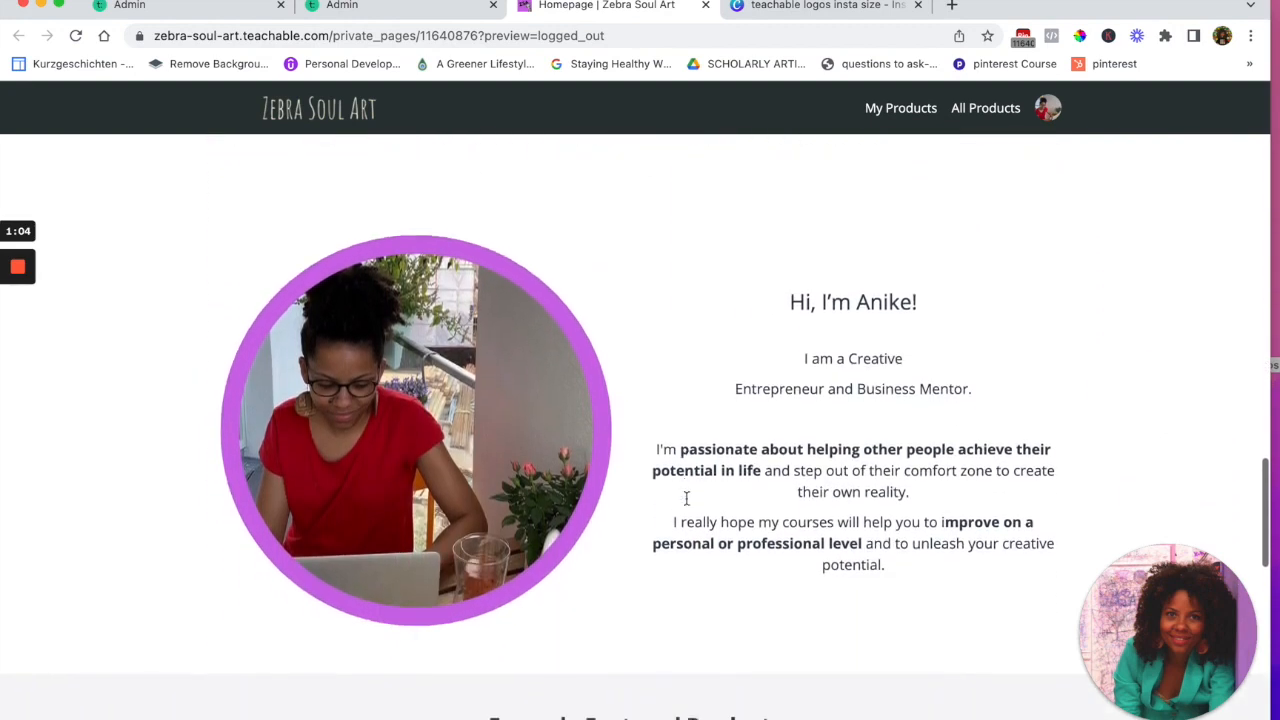
scroll(686, 500, down, 1)
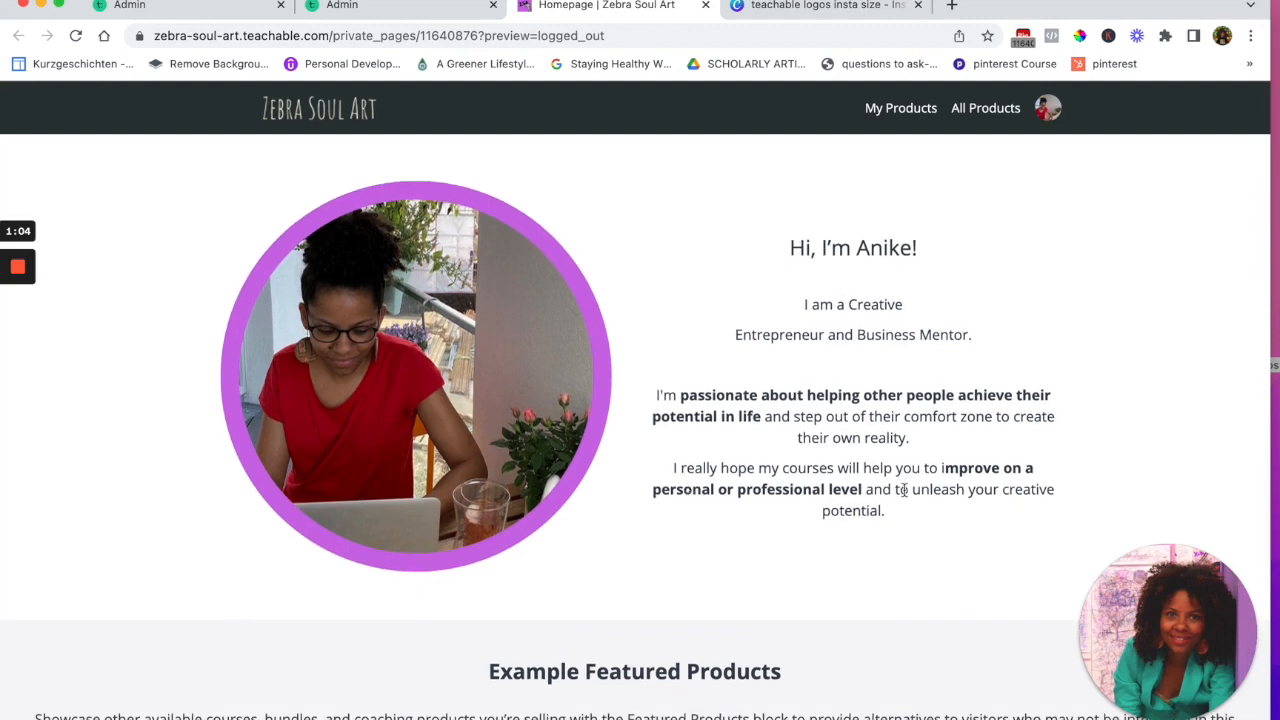
scroll(903, 489, down, 4)
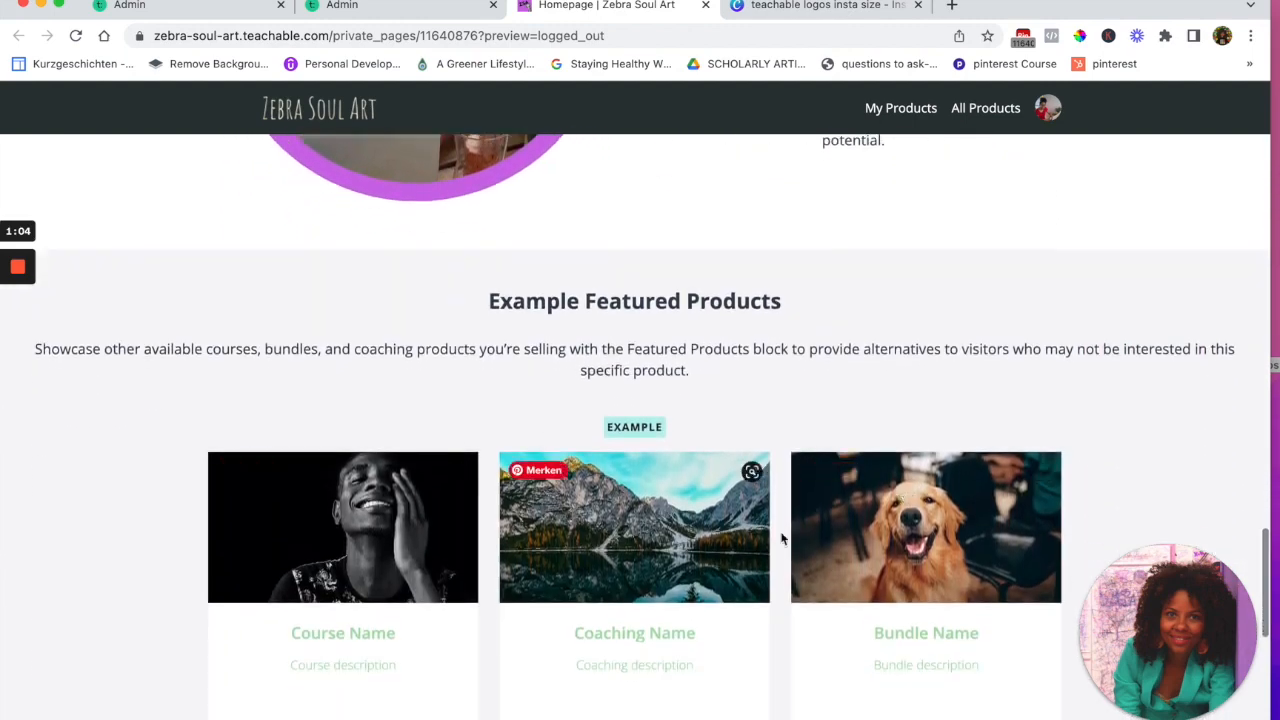
Check the featured product cards, the View All Products button and the Let's keep in touch email signup form in the homepage preview
scroll(782, 540, down, 1)
scroll(698, 640, down, 1)
scroll(698, 640, down, 3)
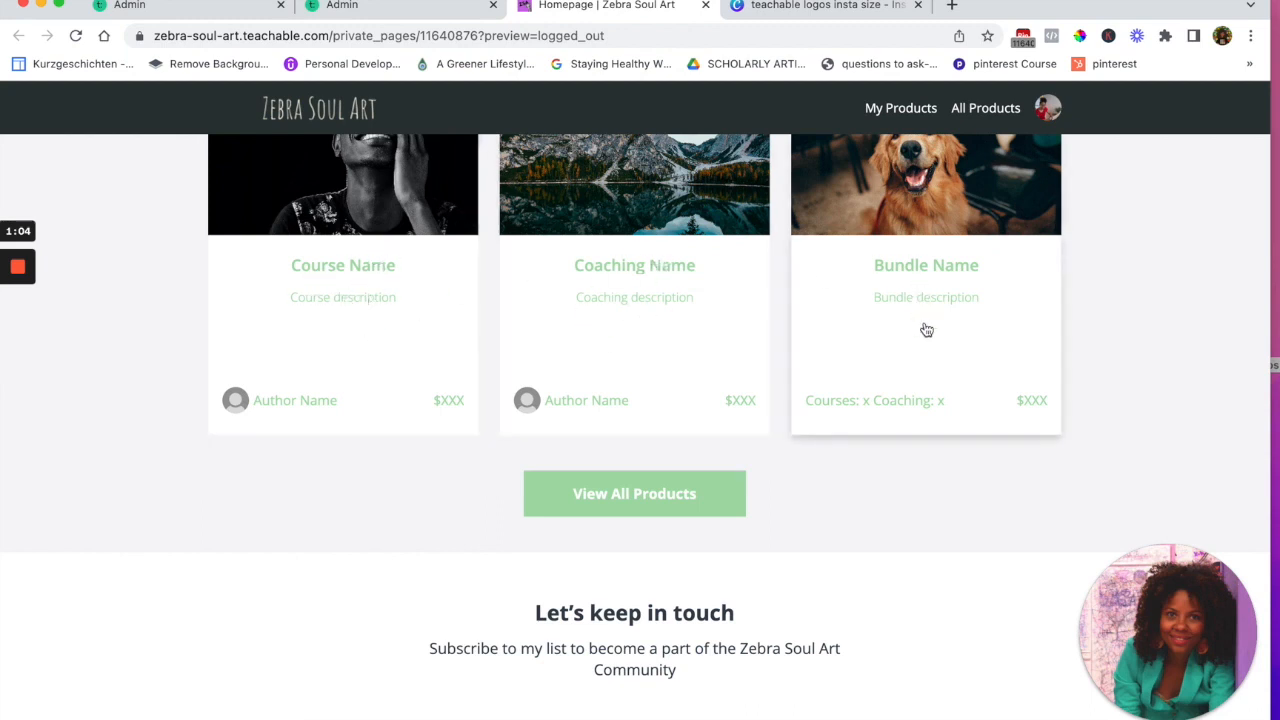
scroll(791, 423, down, 2)
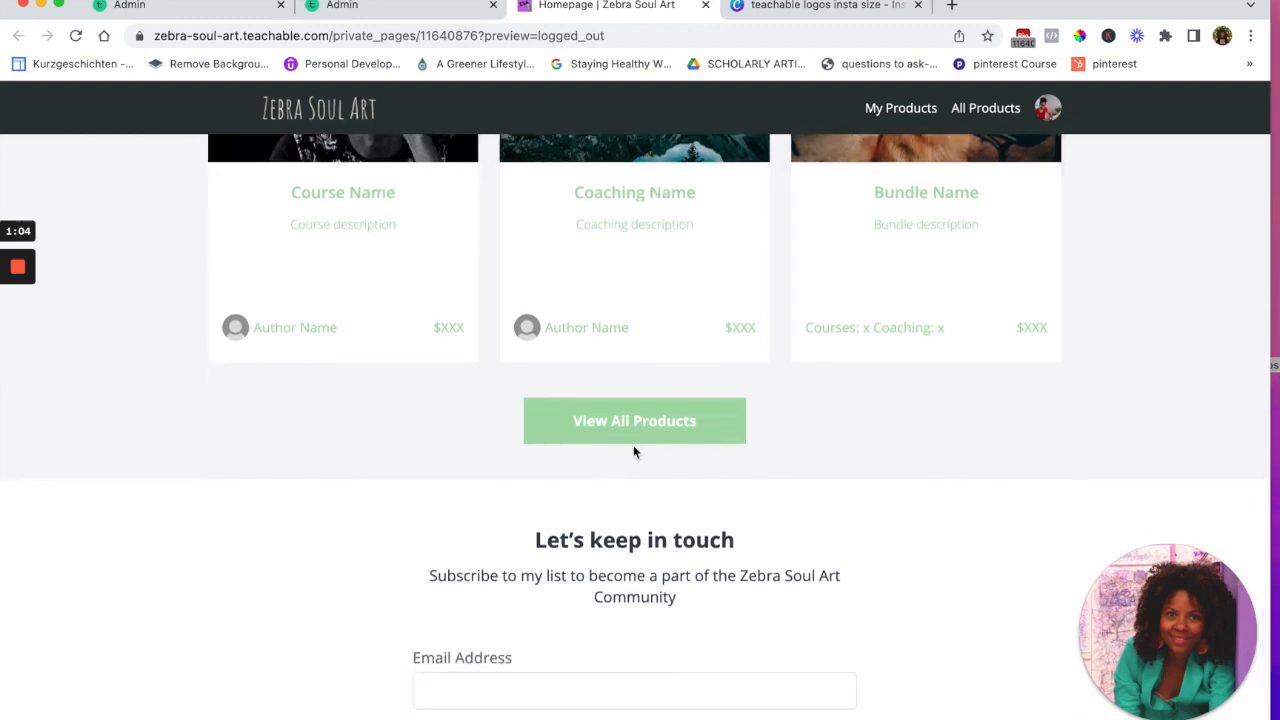
scroll(615, 490, down, 2)
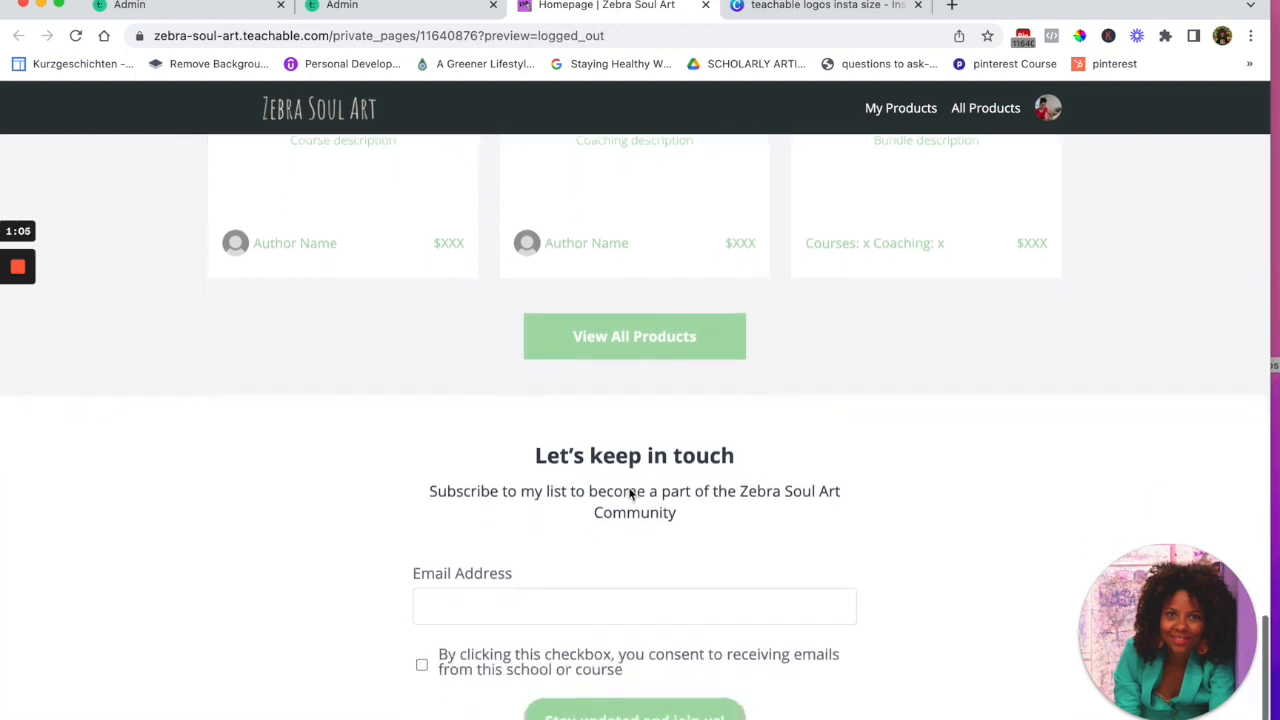
scroll(481, 620, down, 2)
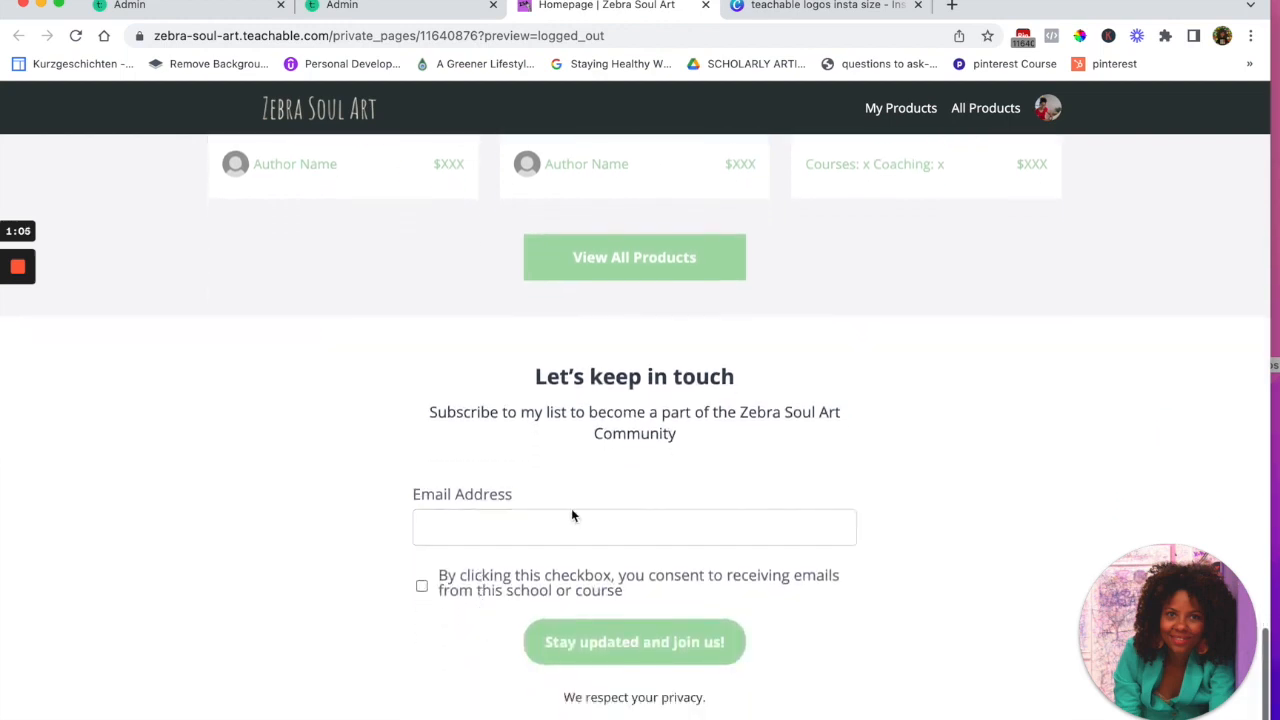
drag(428, 412, 723, 448)
scroll(725, 450, down, 1)
scroll(725, 450, down, 2)
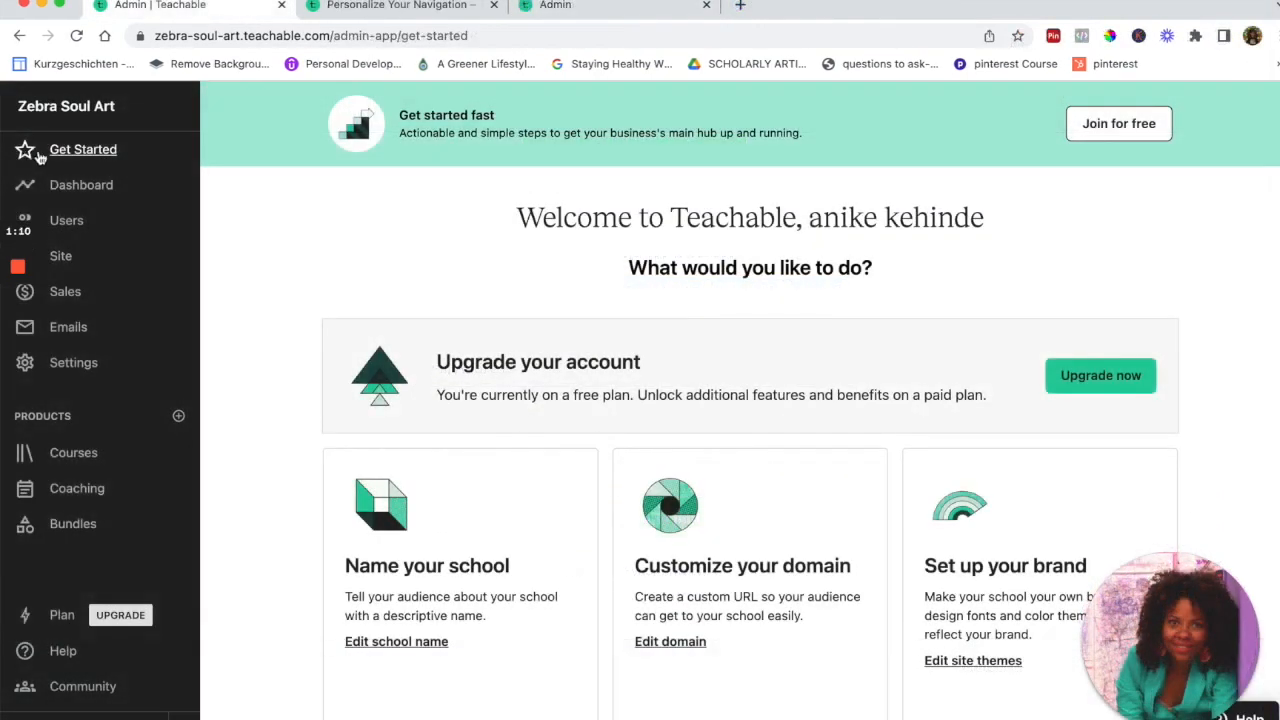
Look over the Get Started setup tasks and open the site theme settings from the brand setup task
scroll(493, 249, down, 5)
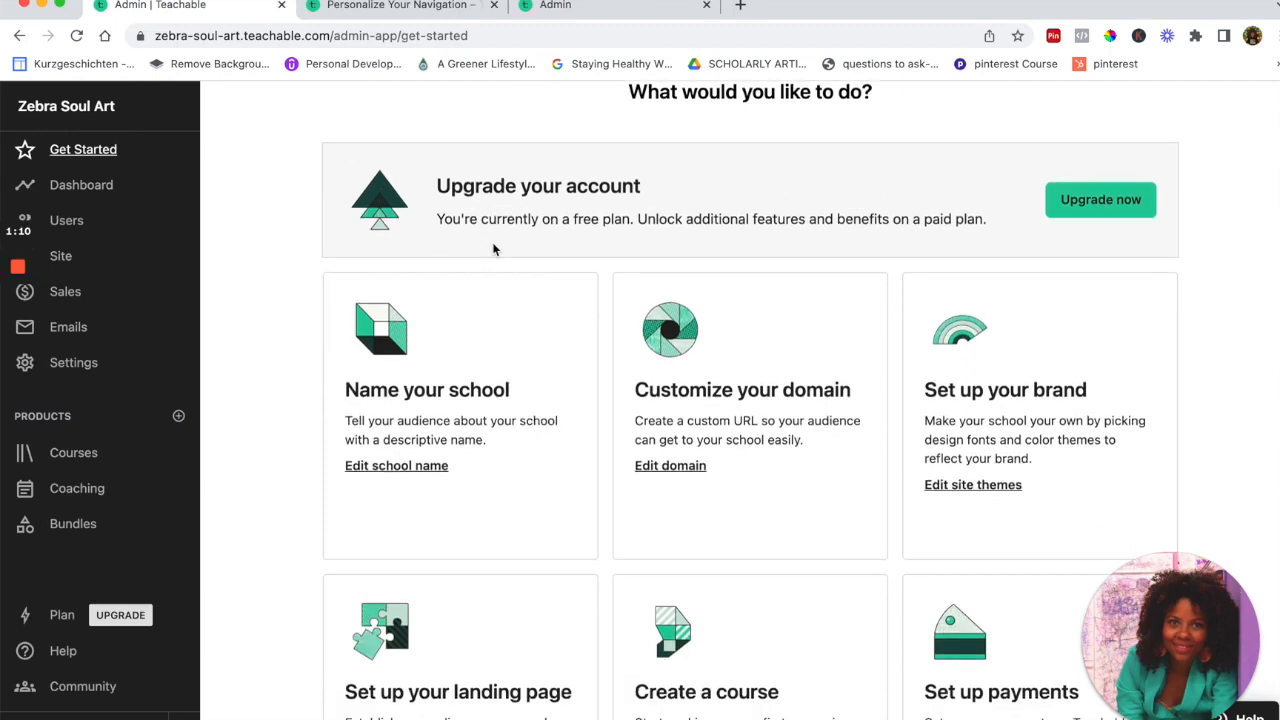
scroll(493, 249, down, 1)
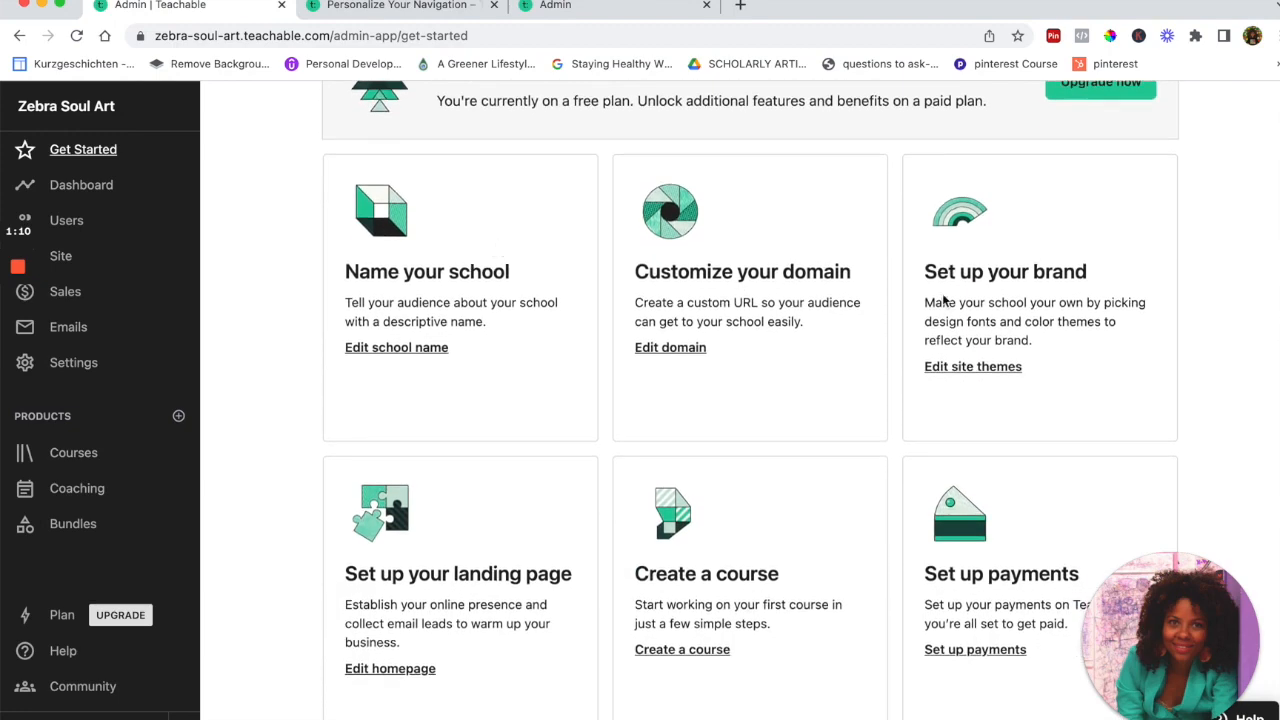
click(962, 370)
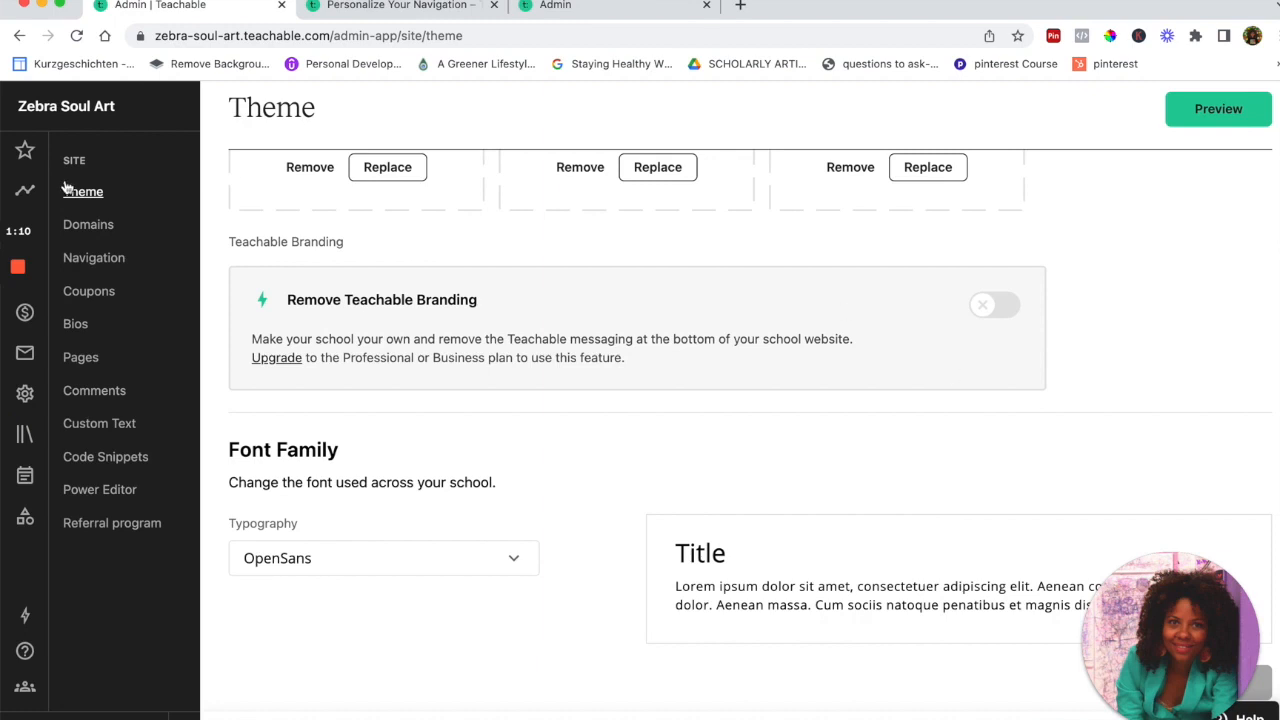
Open the form for adding a footer link in the site's navigation settings, and switch to the homepage editor's browser tab
click(92, 262)
scroll(374, 489, down, 5)
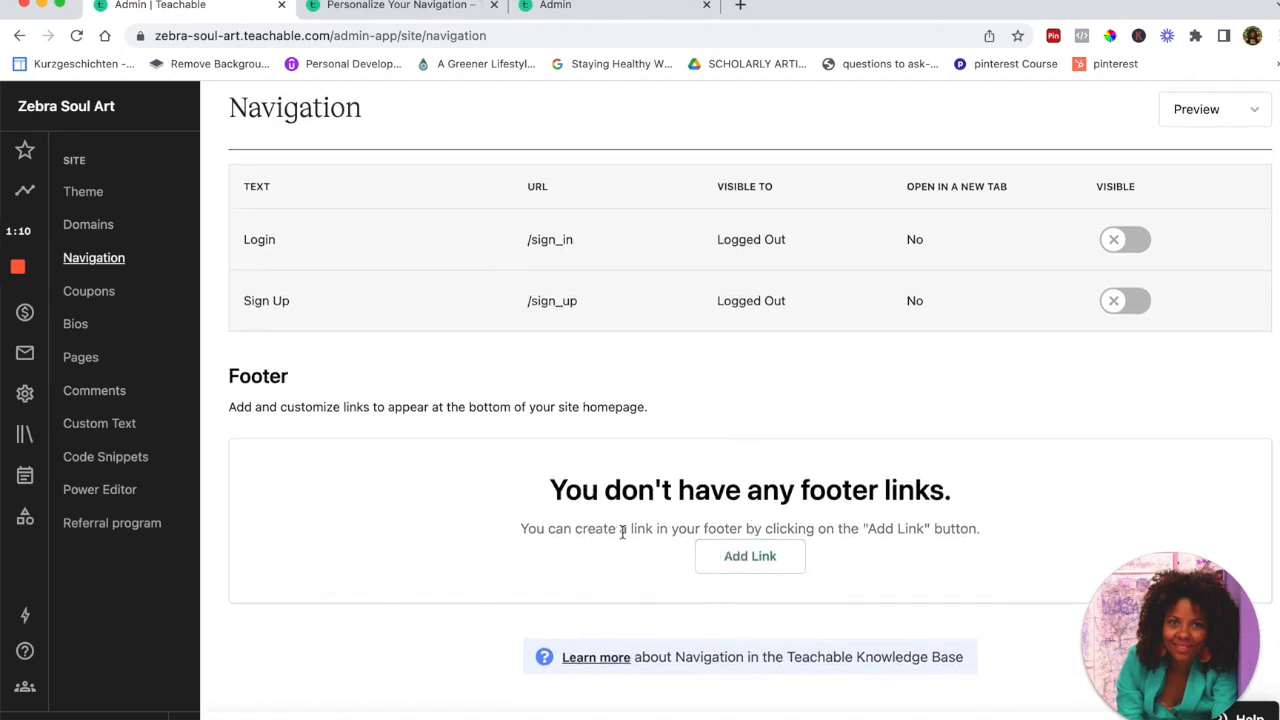
click(750, 562)
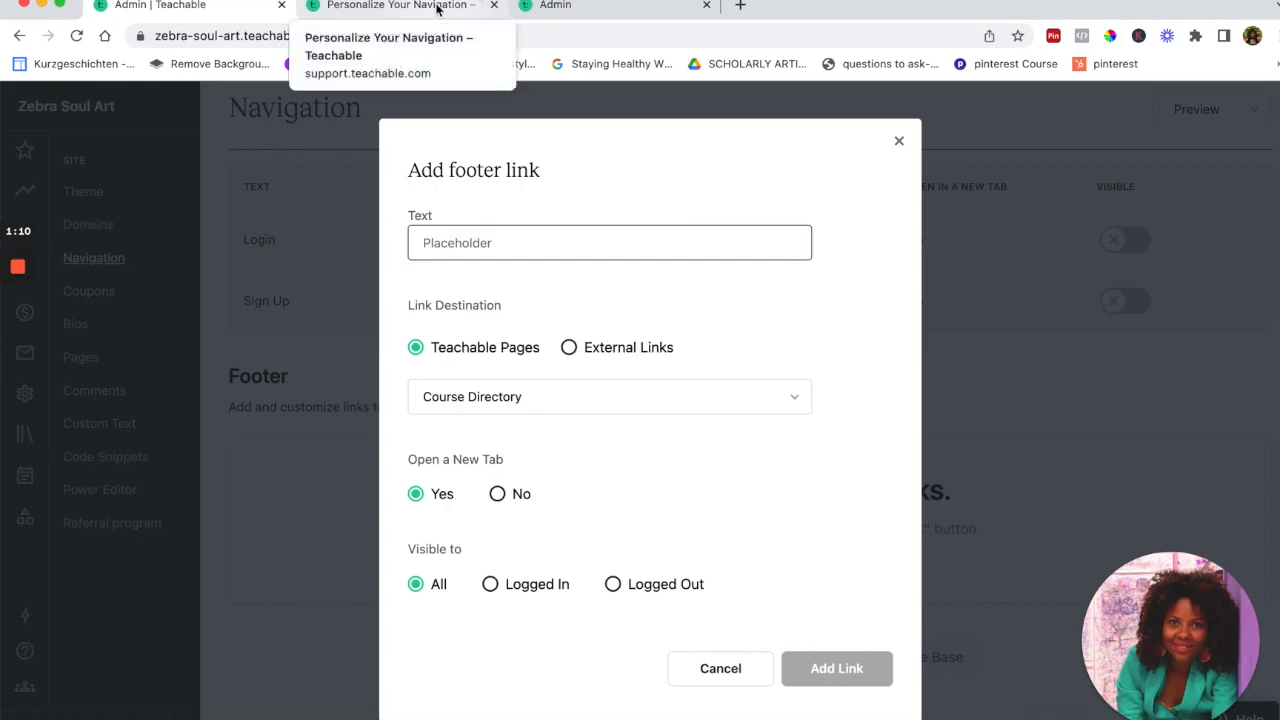
click(560, 18)
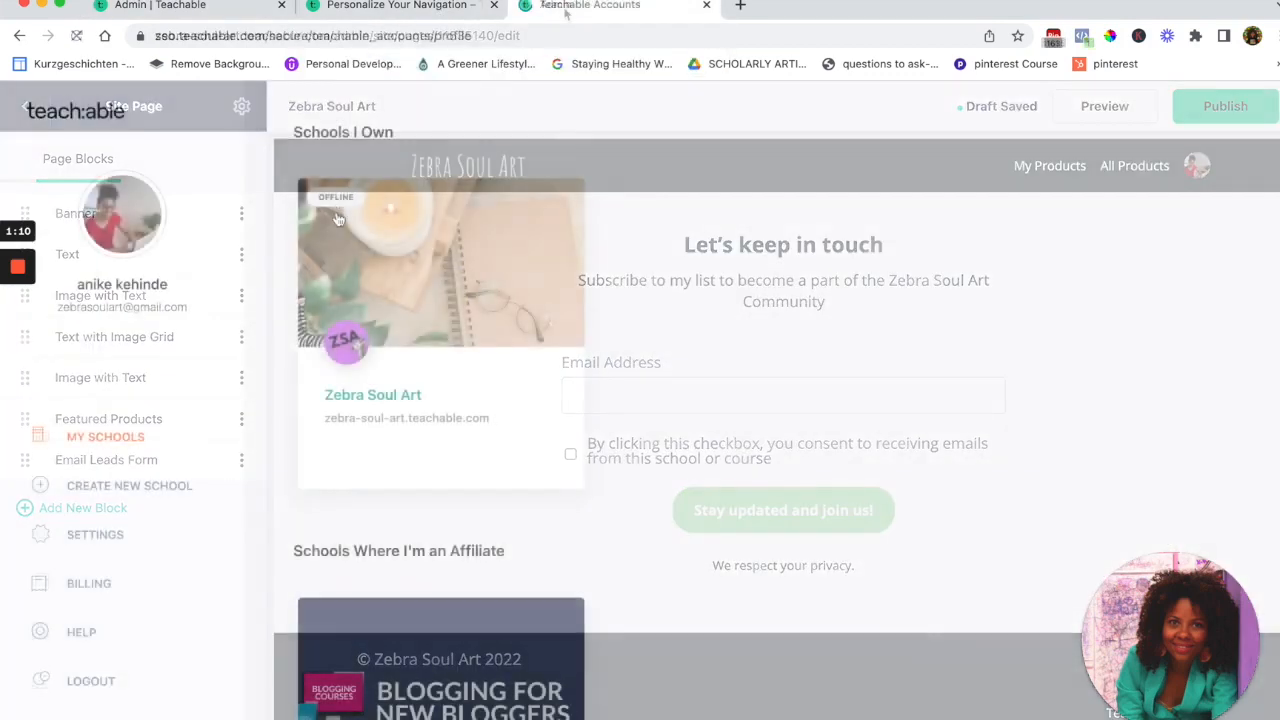
Open the Blogging for New Bloggers school and examine the links in its site footer
scroll(345, 297, down, 10)
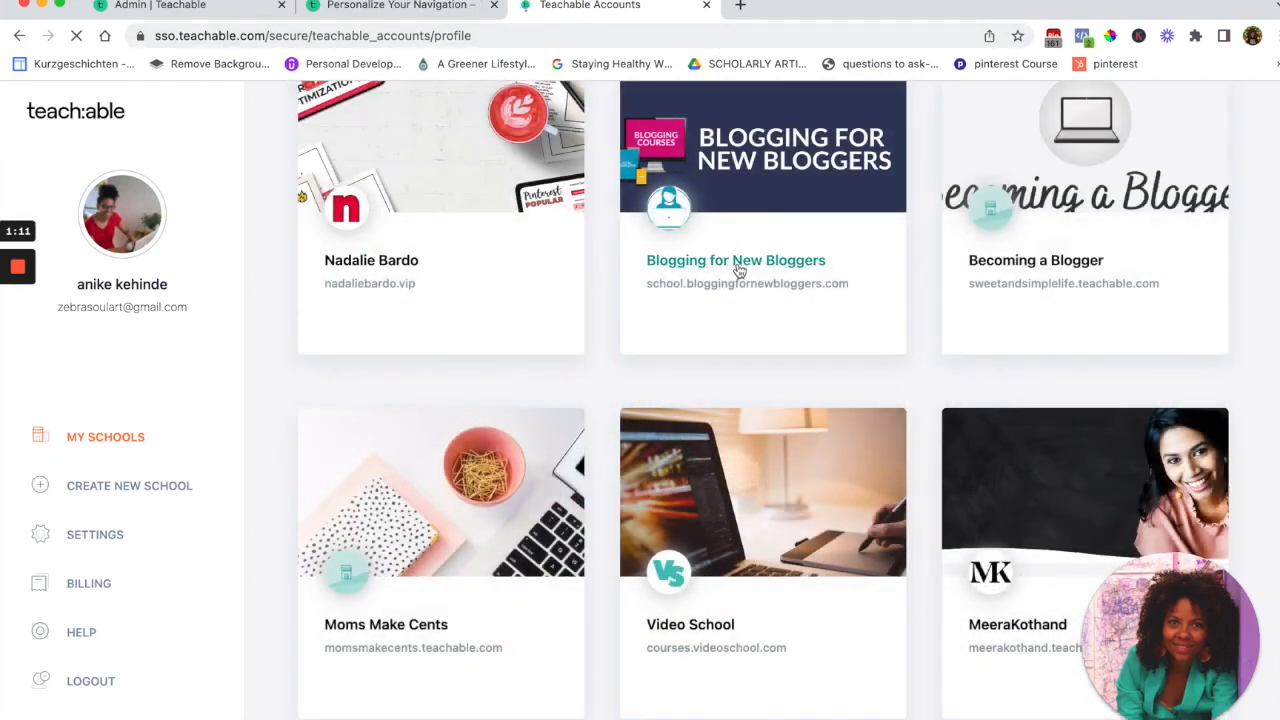
click(738, 266)
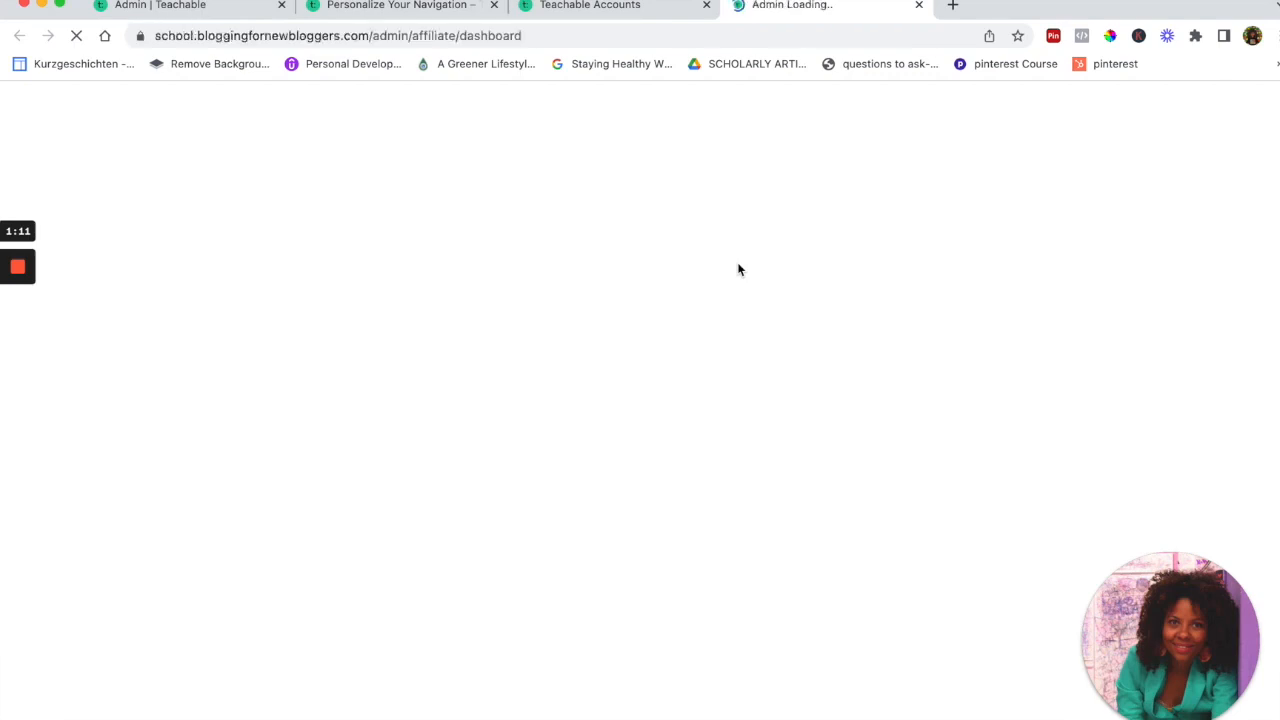
scroll(737, 266, down, 5)
click(296, 410)
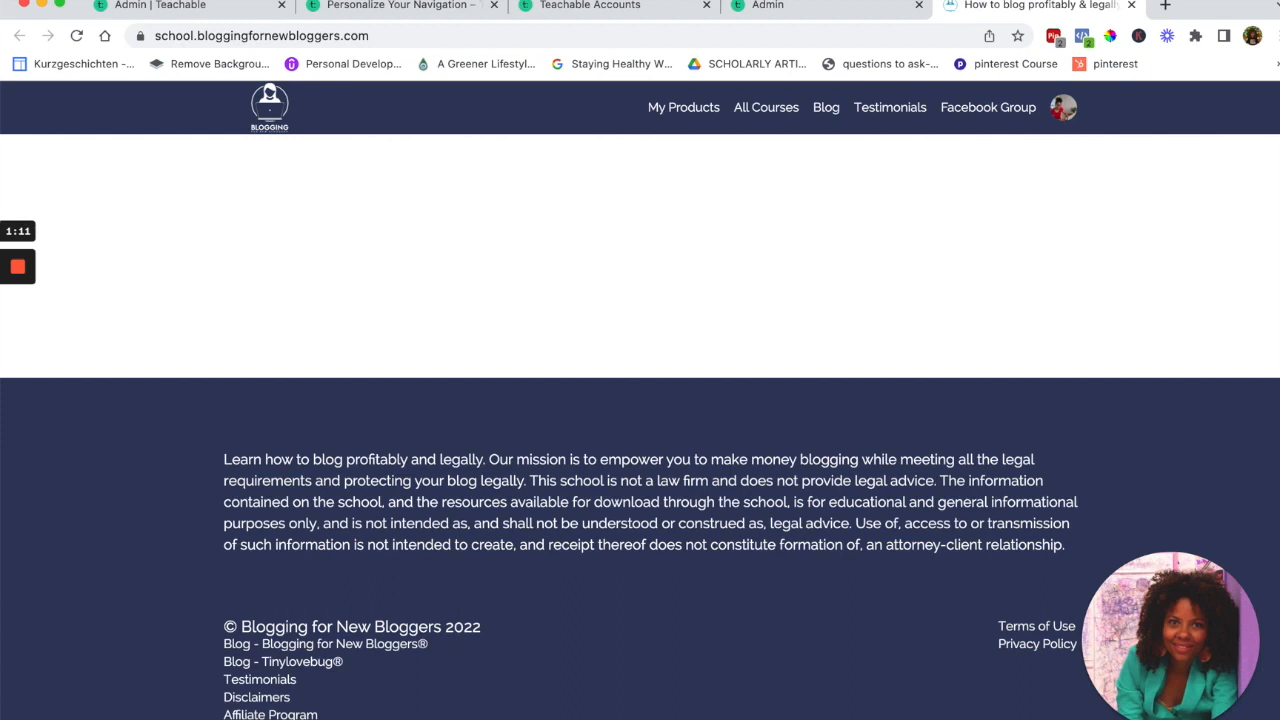
scroll(306, 606, up, 2)
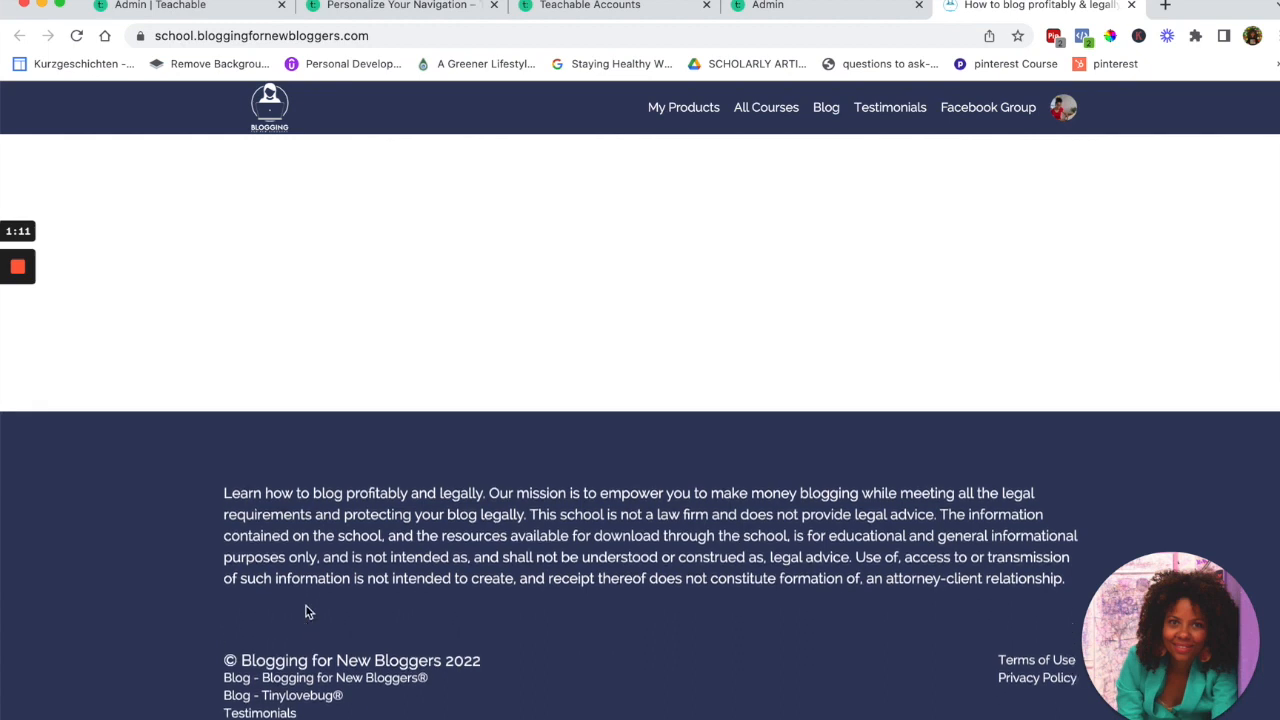
click(1133, 8)
Open the Video School site from the Teachable accounts page and examine its footer links and course catalogue
click(607, 12)
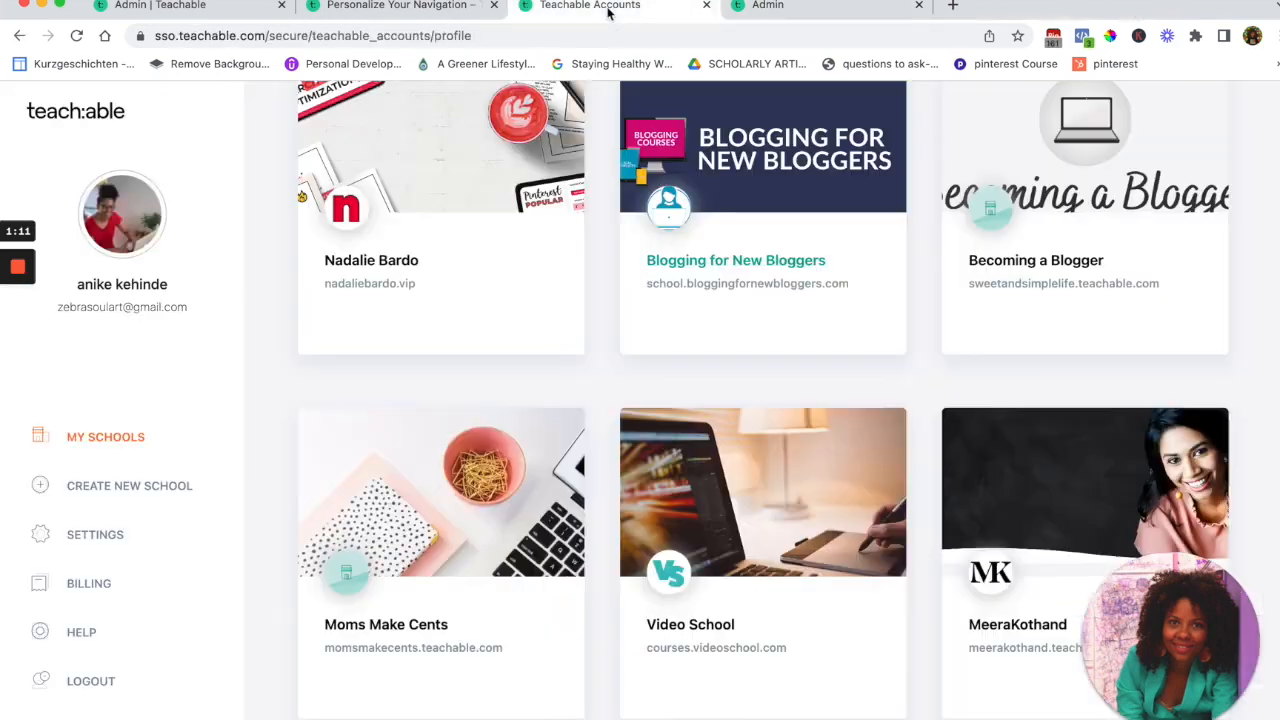
scroll(557, 294, down, 5)
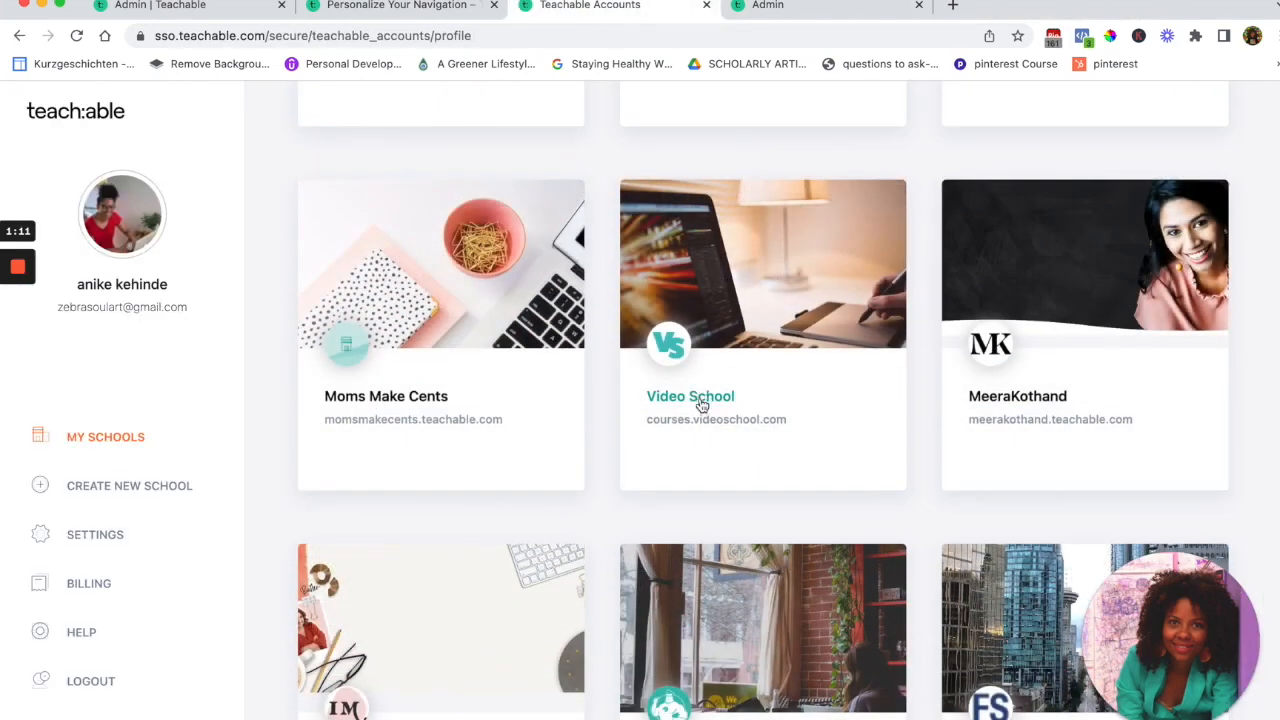
click(700, 403)
scroll(711, 520, down, 15)
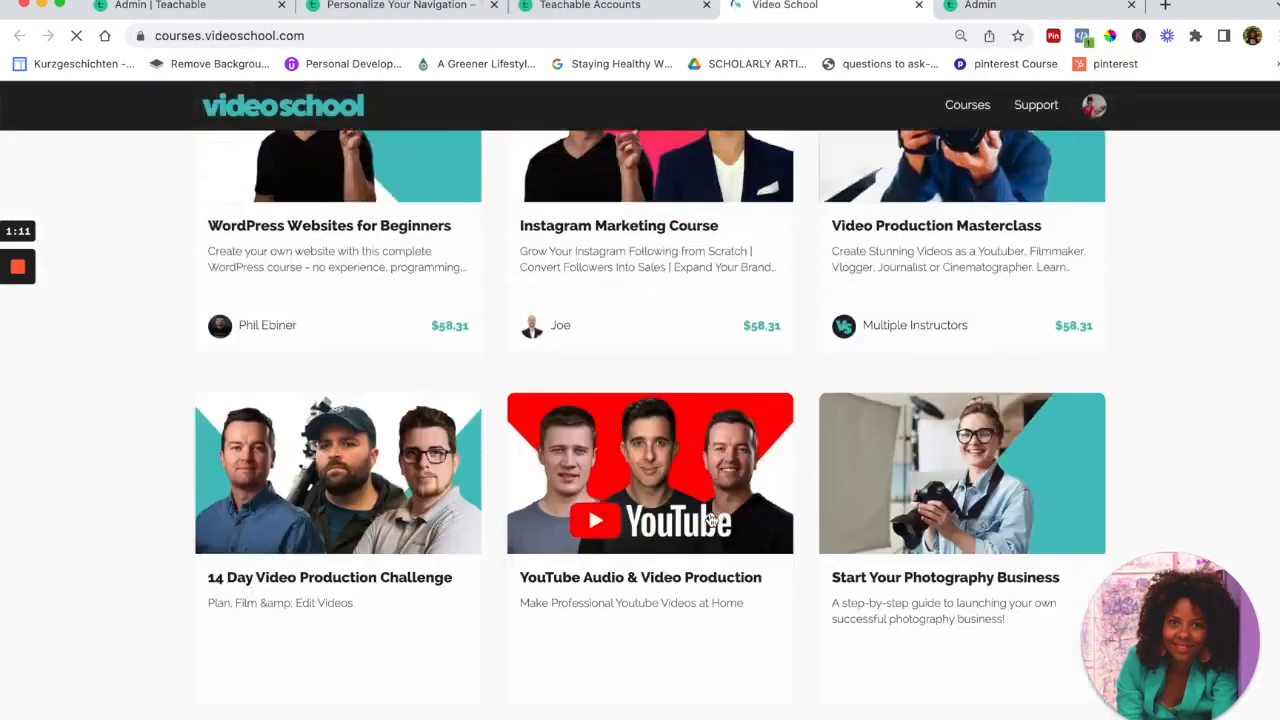
scroll(711, 520, down, 10)
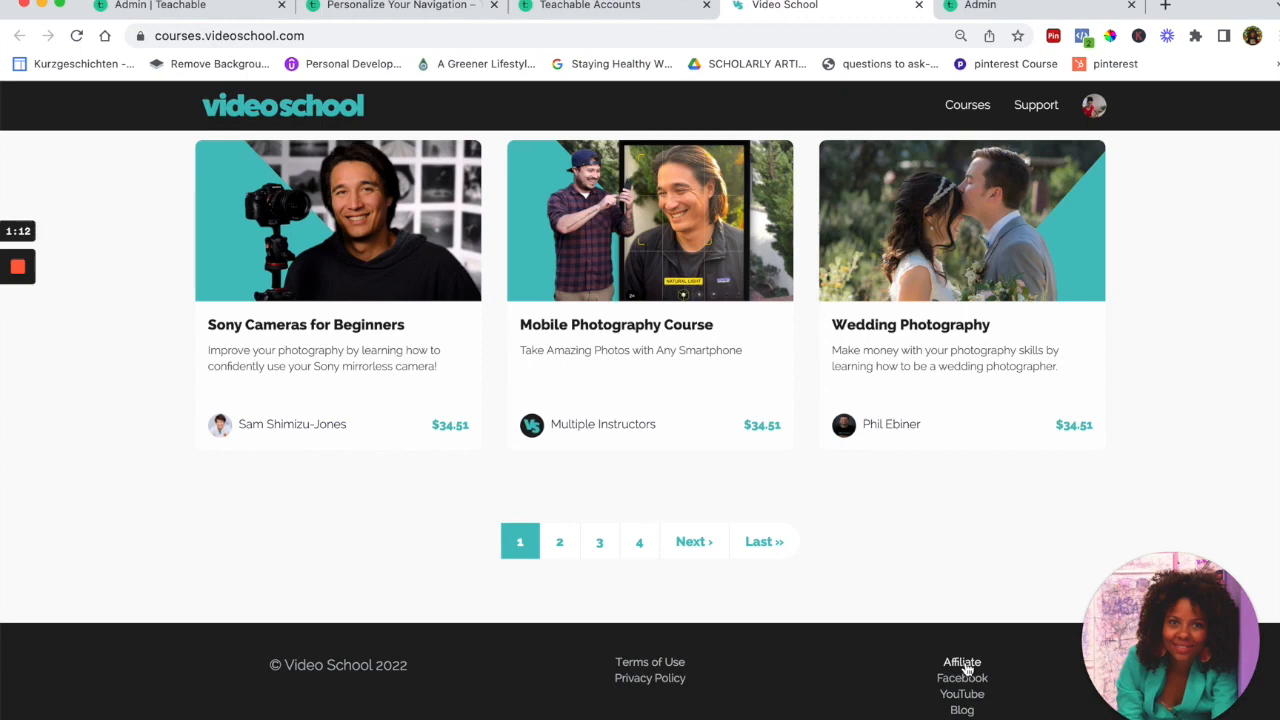
scroll(967, 562, up, 1)
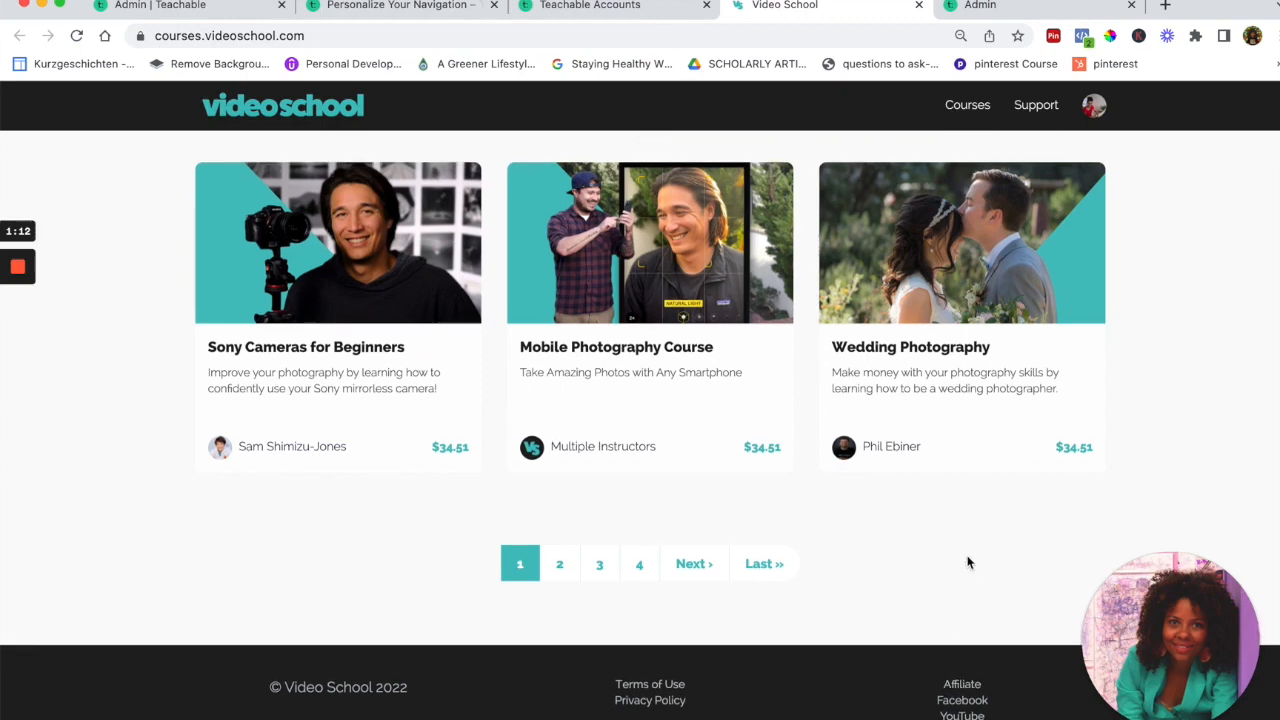
scroll(972, 480, up, 2)
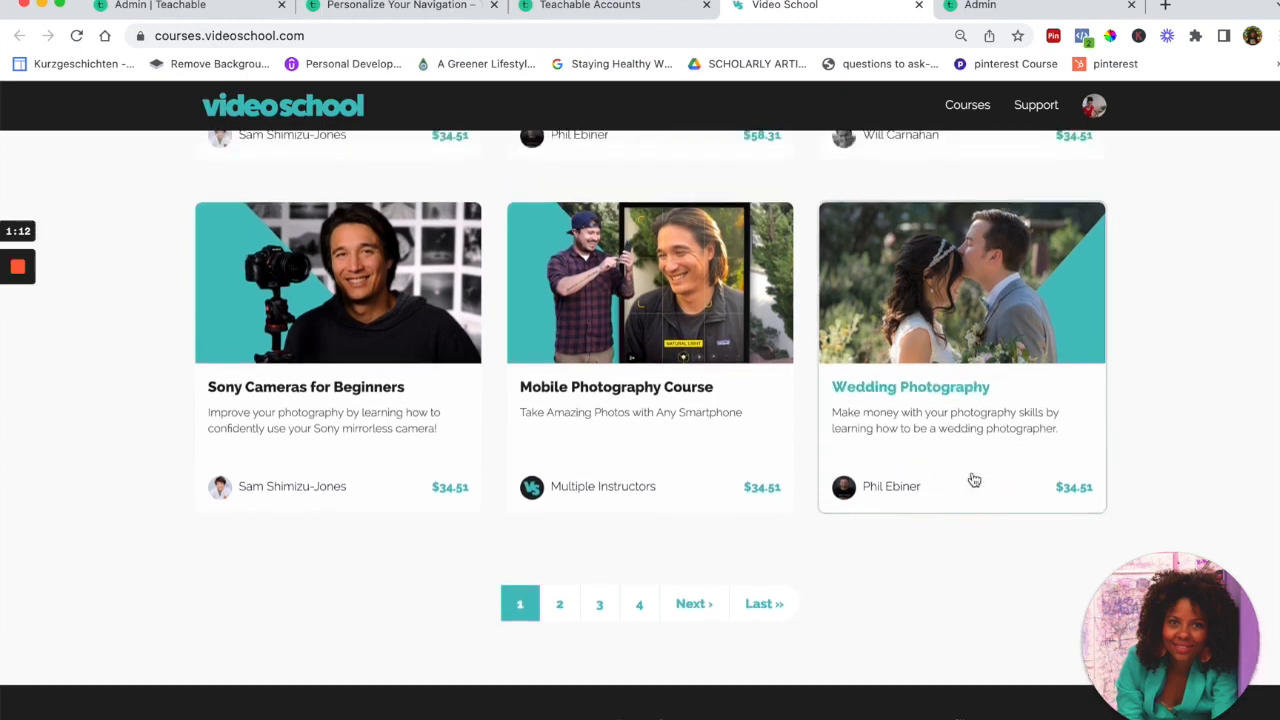
scroll(973, 481, up, 1)
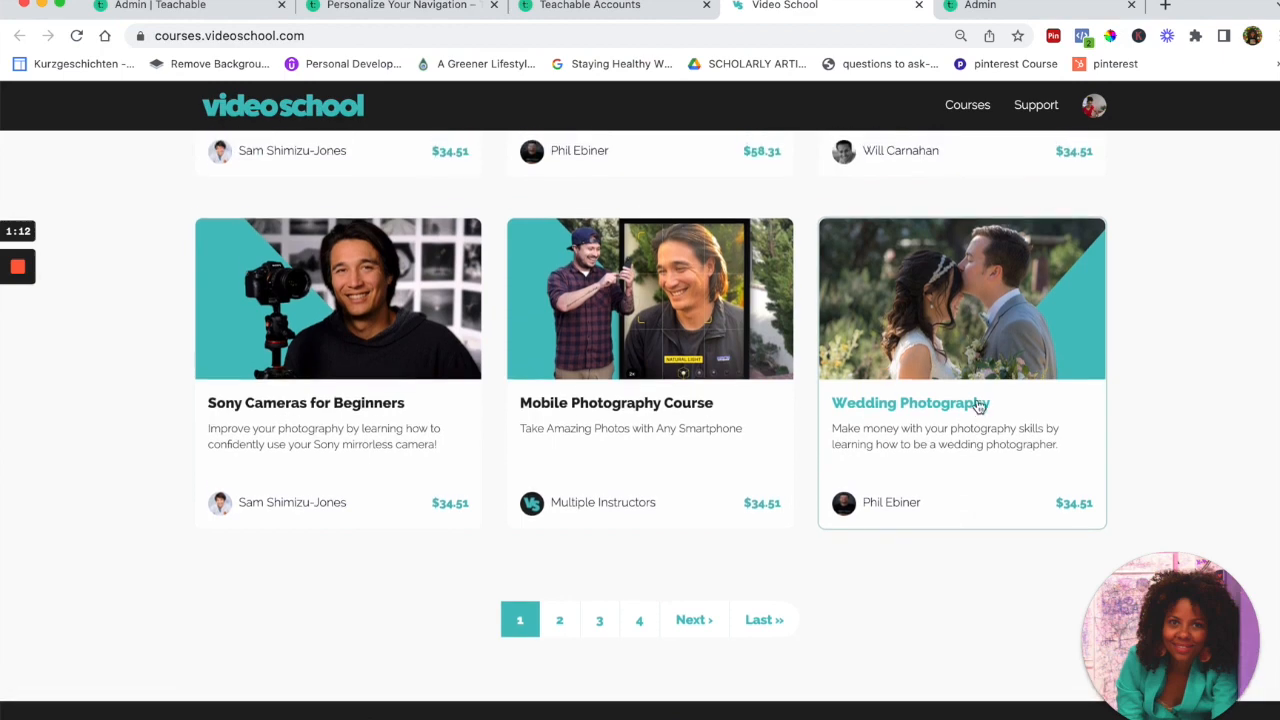
scroll(980, 402, up, 1)
scroll(980, 402, up, 5)
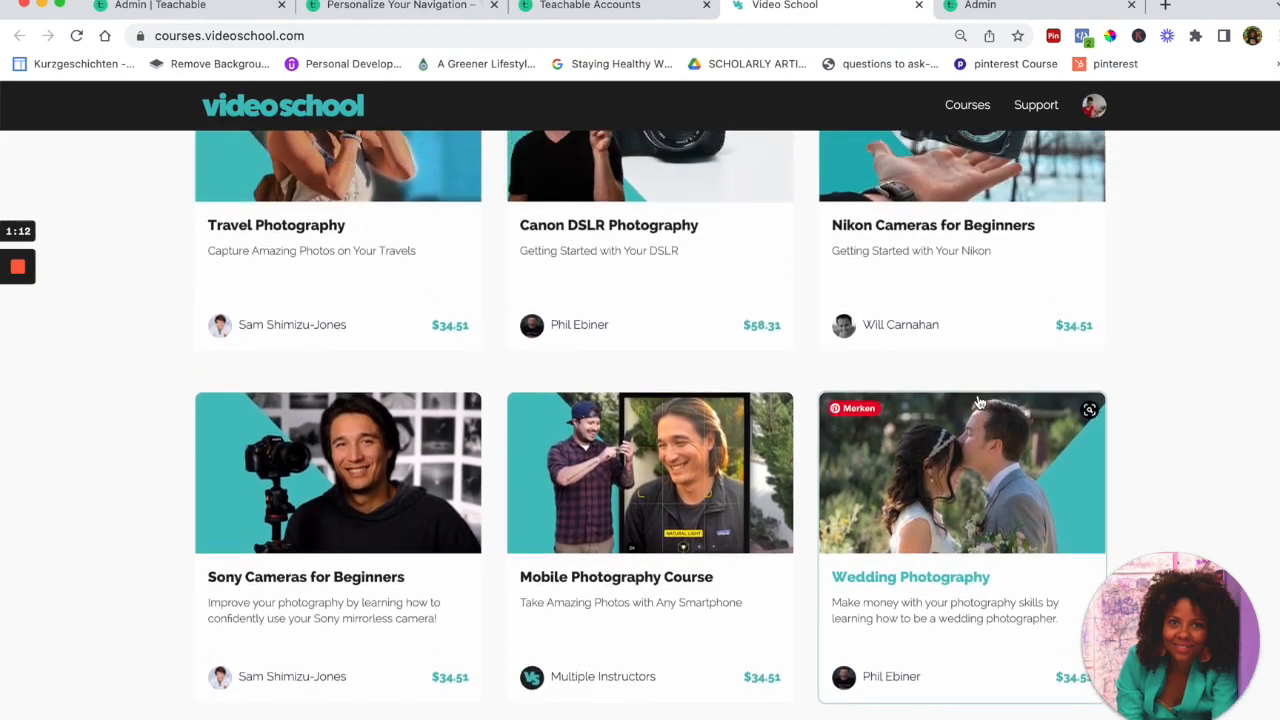
scroll(980, 402, up, 2)
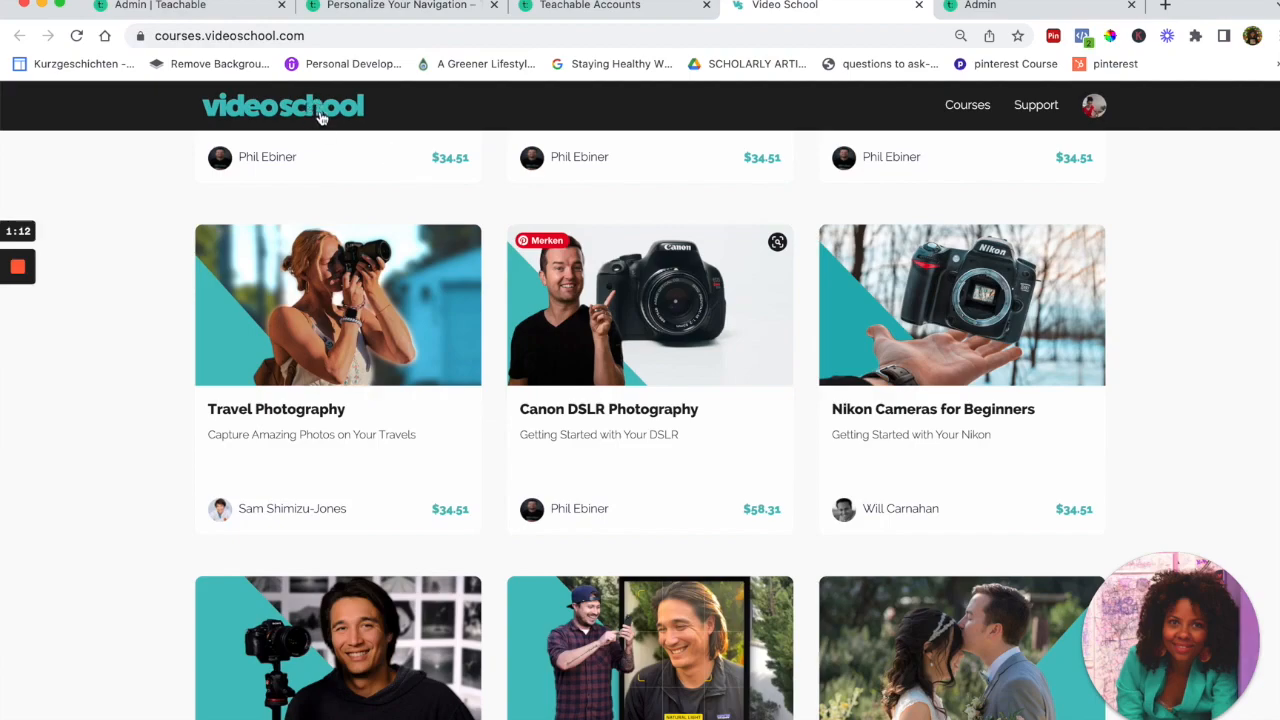
scroll(360, 284, down, 15)
scroll(360, 284, up, 10)
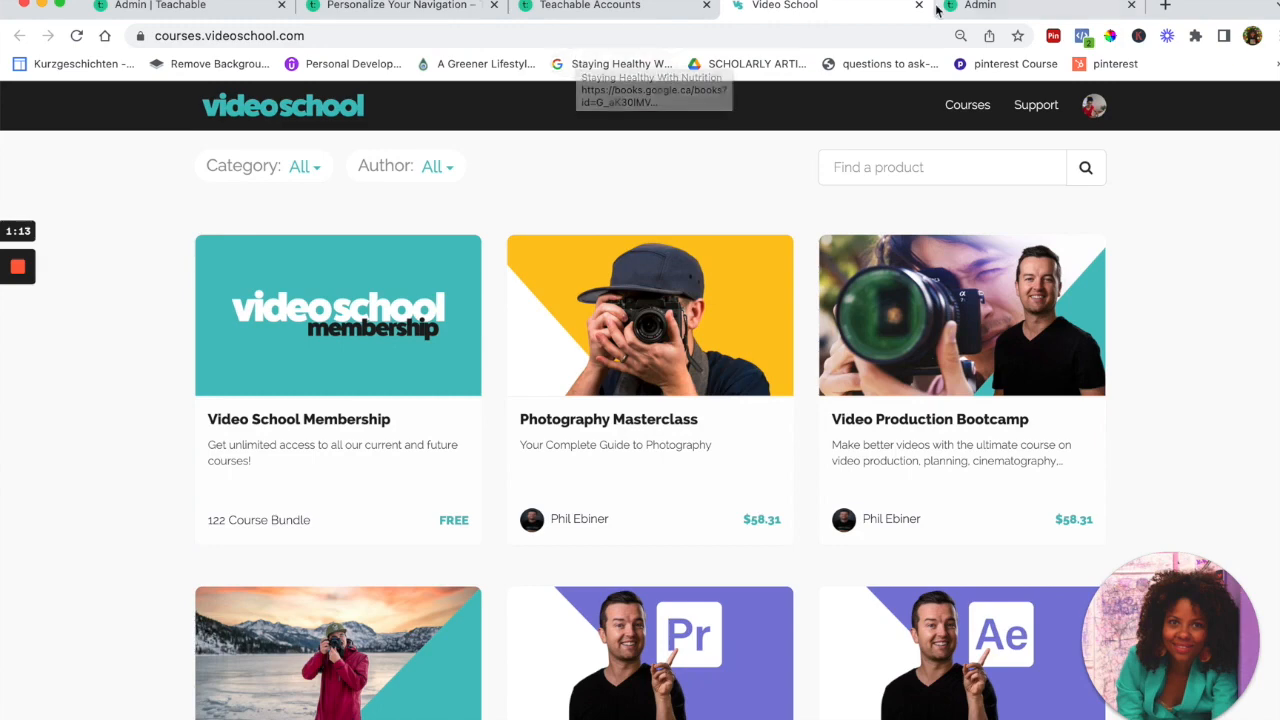
Return to the Teachable accounts page and reopen the Blogging for New Bloggers school
click(669, 12)
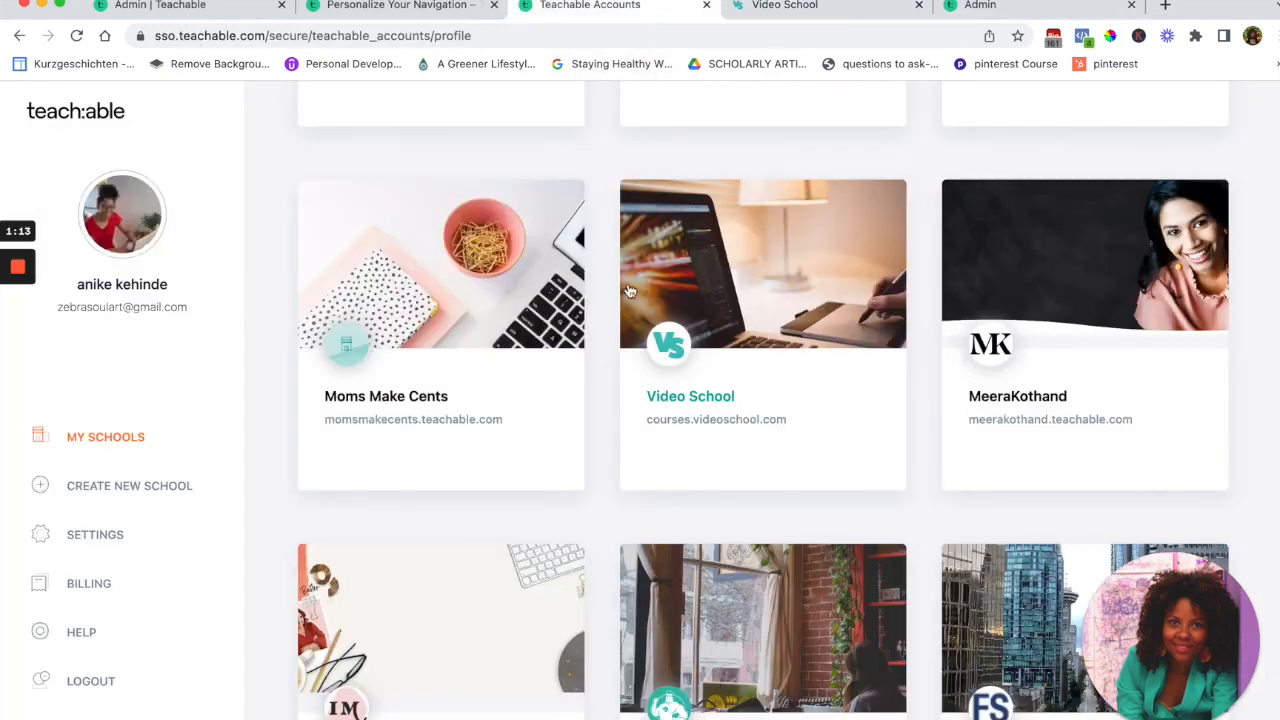
scroll(630, 291, up, 4)
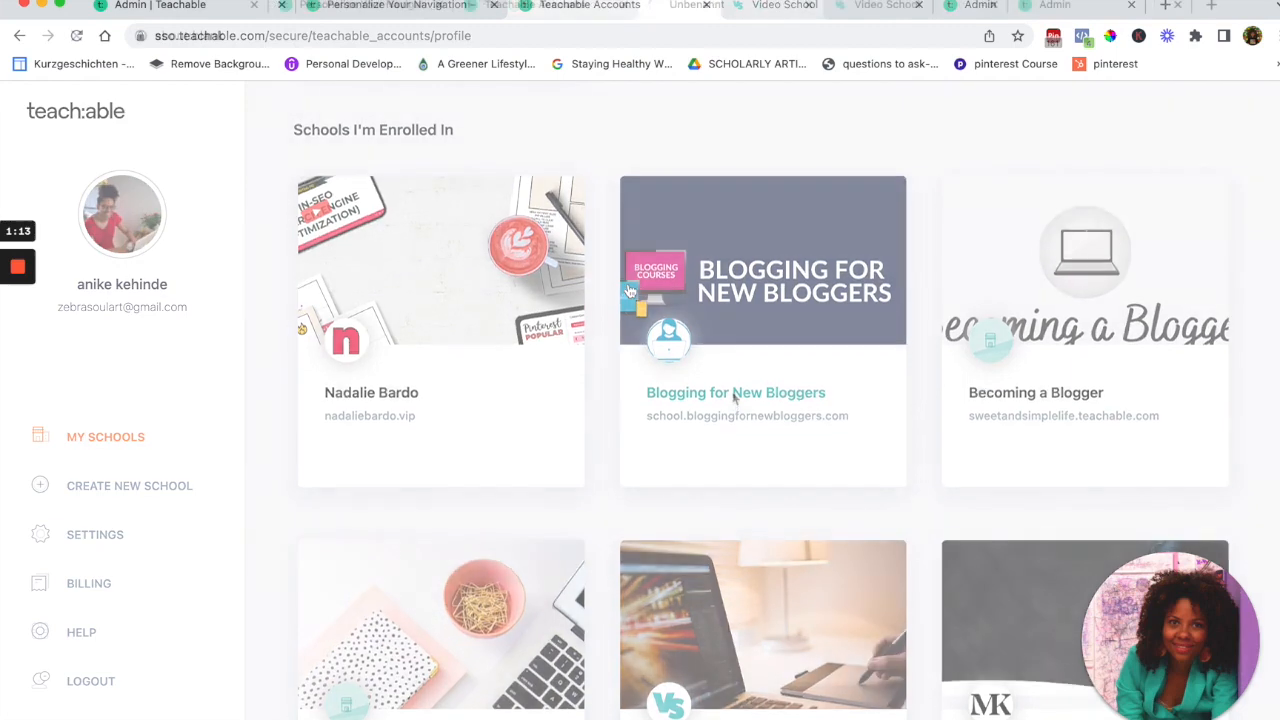
click(735, 397)
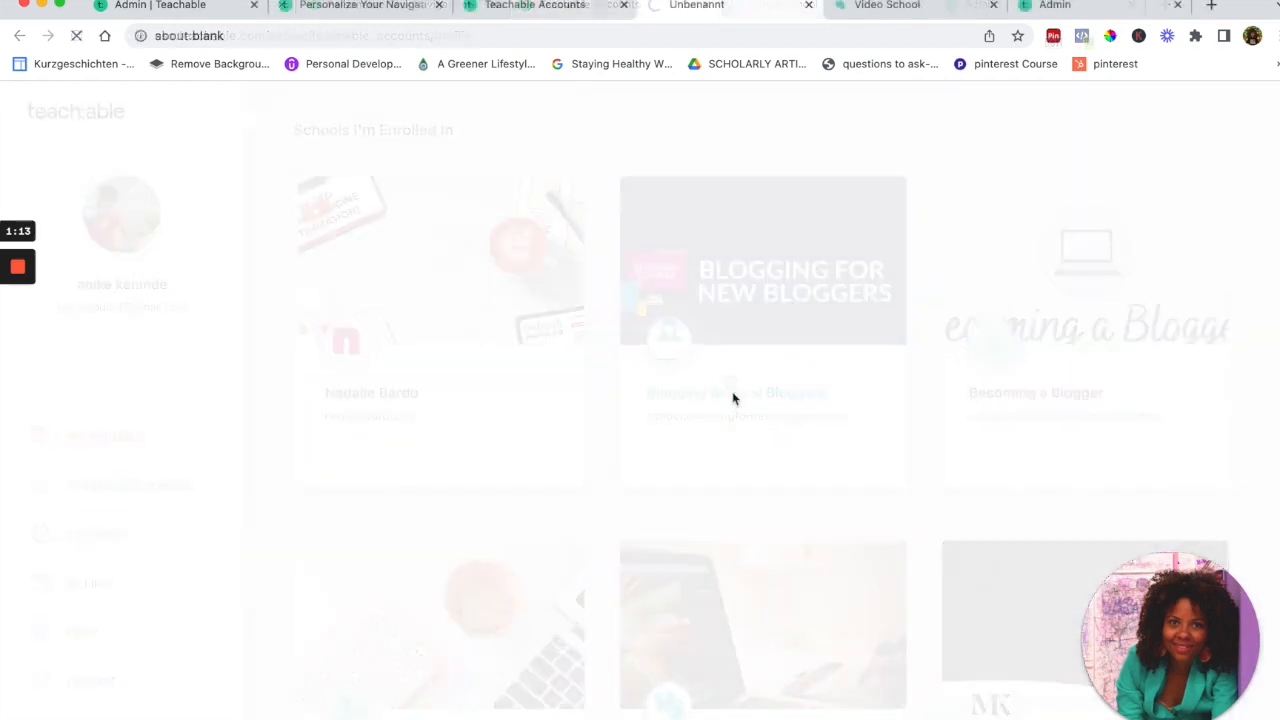
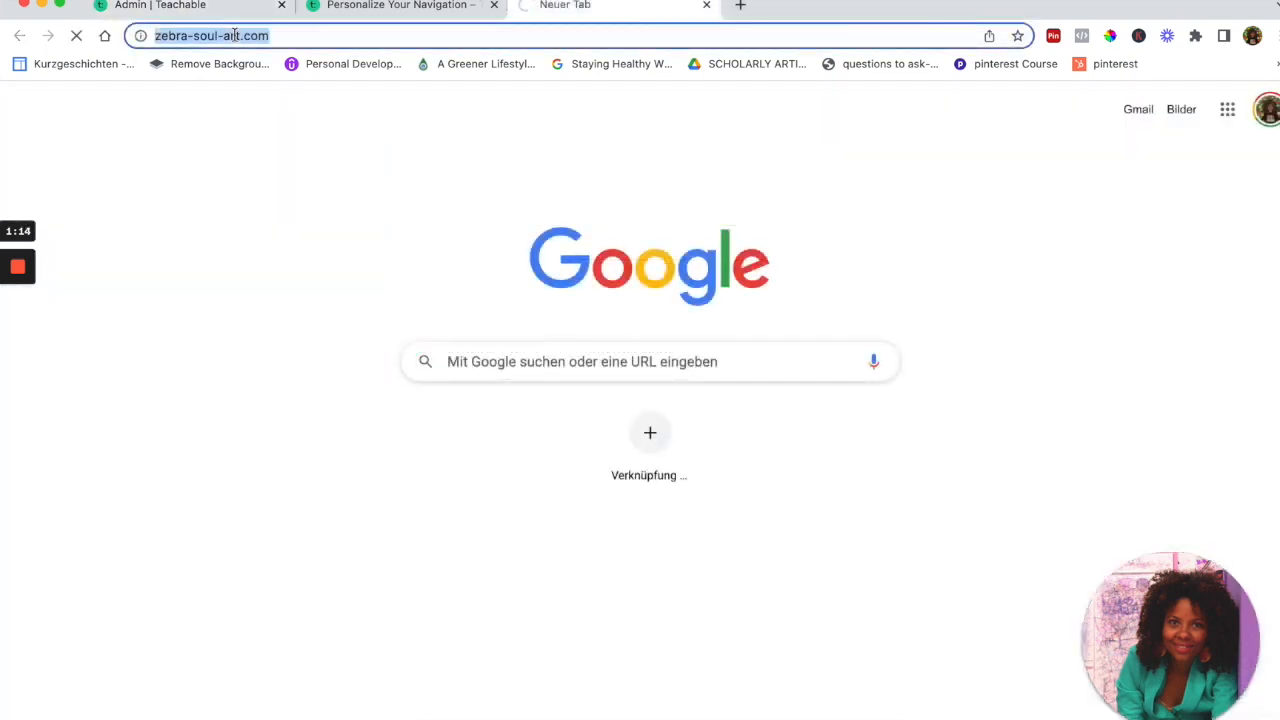
click(345, 8)
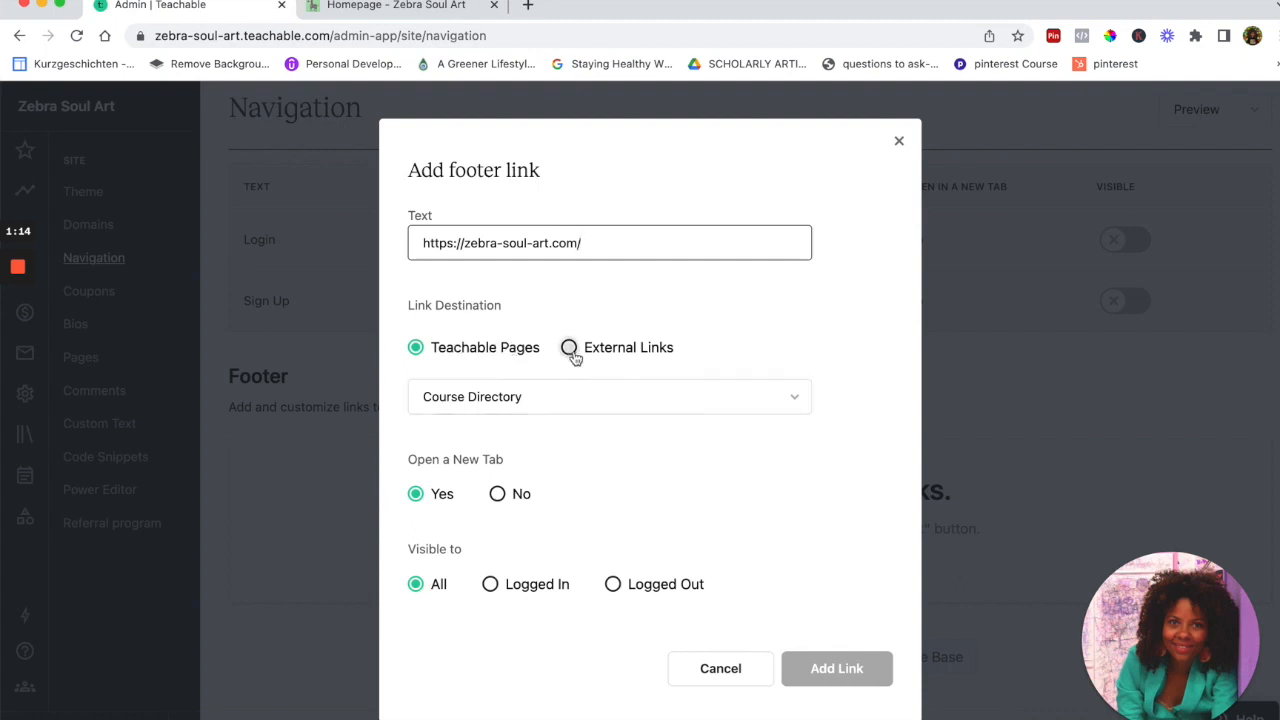
click(569, 347)
click(462, 396)
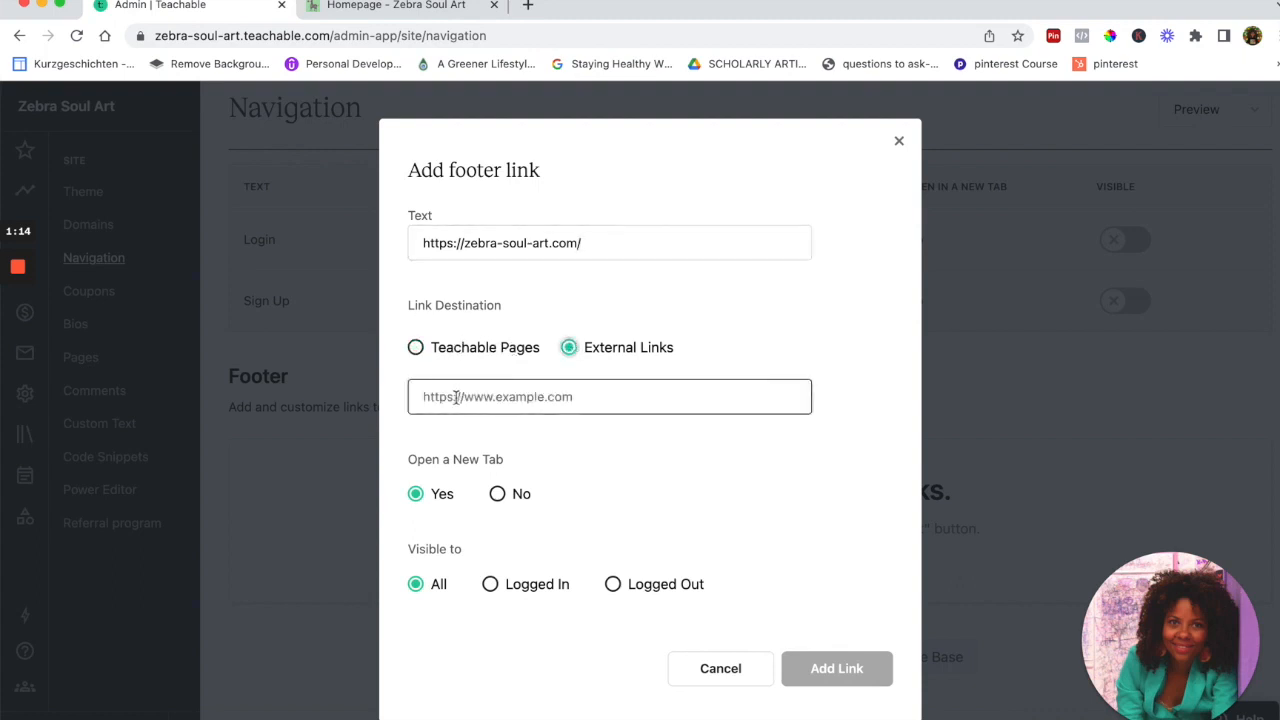
click(456, 397)
text(https://zebra-soul-art.com/)
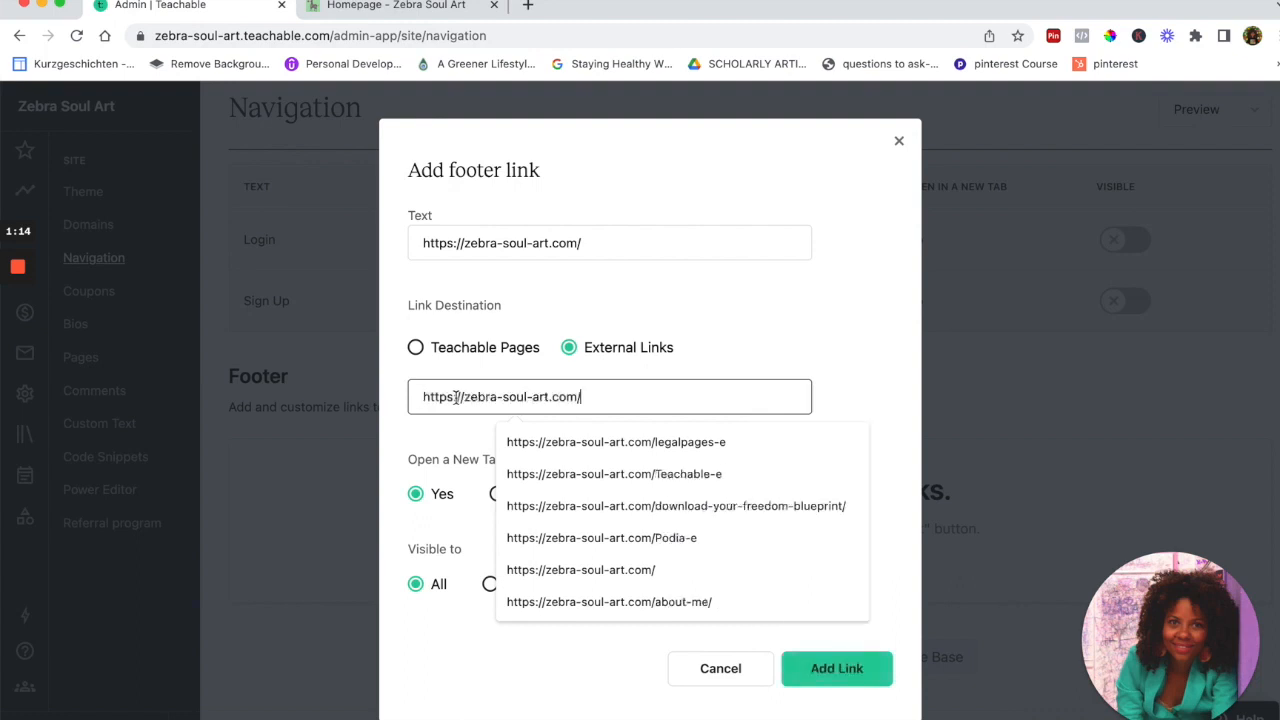
Replace the footer link's text with Zebra Soul Art and add the link to the footer
drag(606, 243, 409, 229)
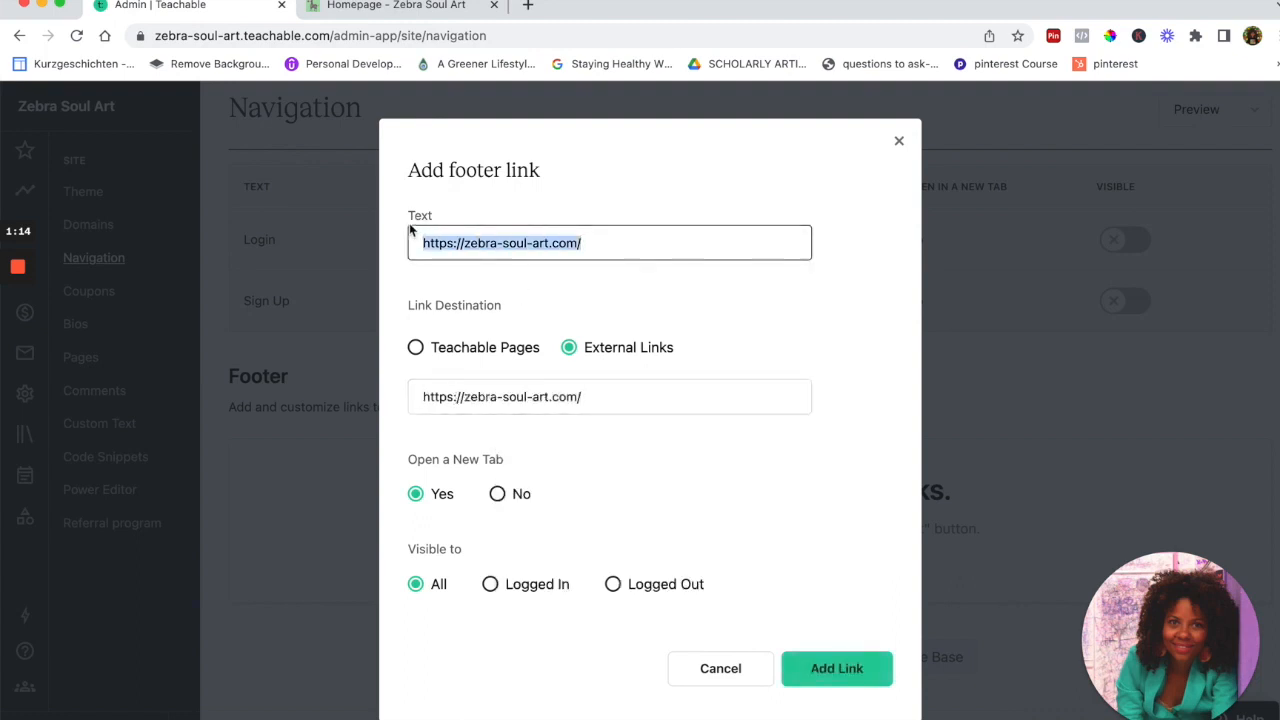
text(Zebra Soul Art)
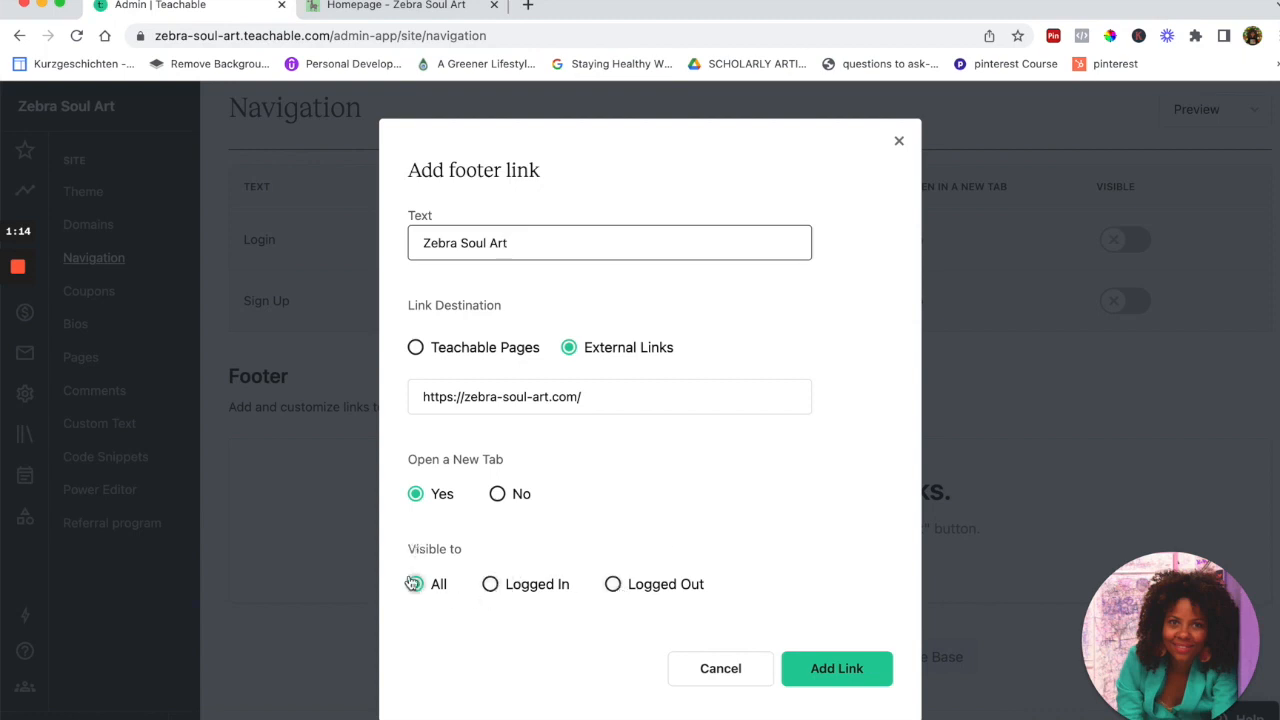
click(830, 678)
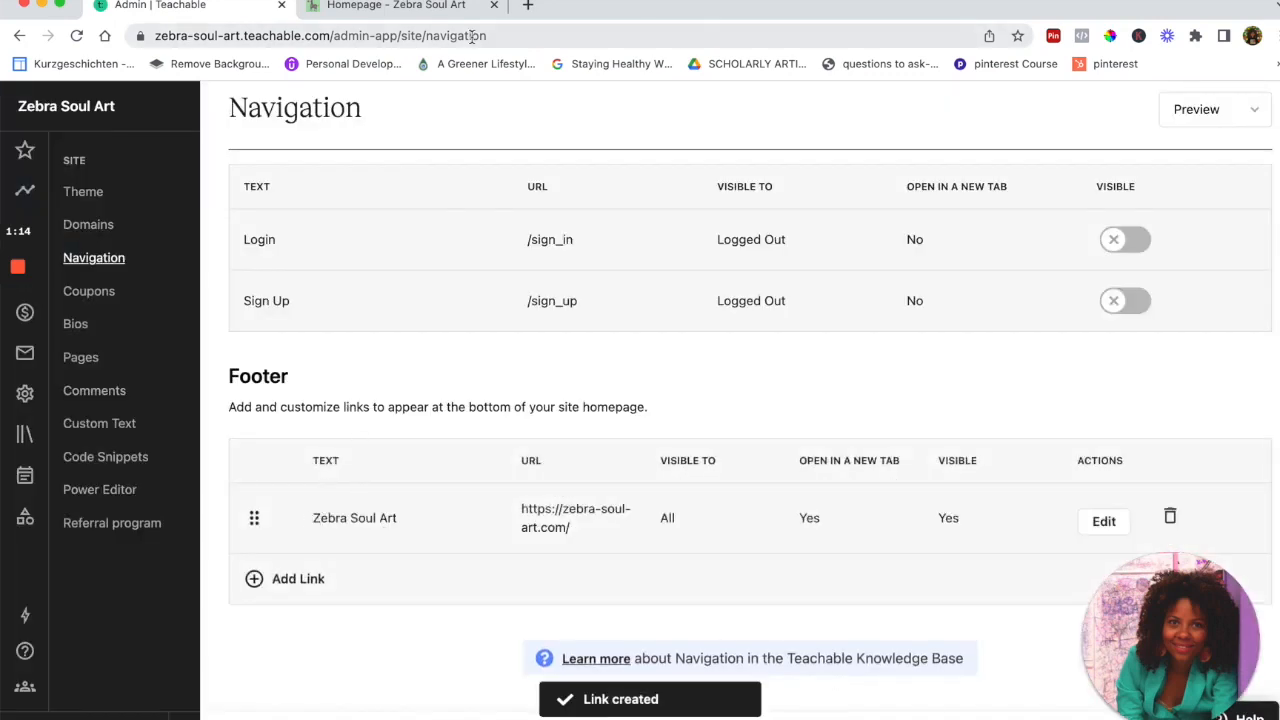
Find the Zebra Soul Art Pinterest profile in a new browser tab and copy its URL
click(528, 6)
click(436, 38)
text(pintere)
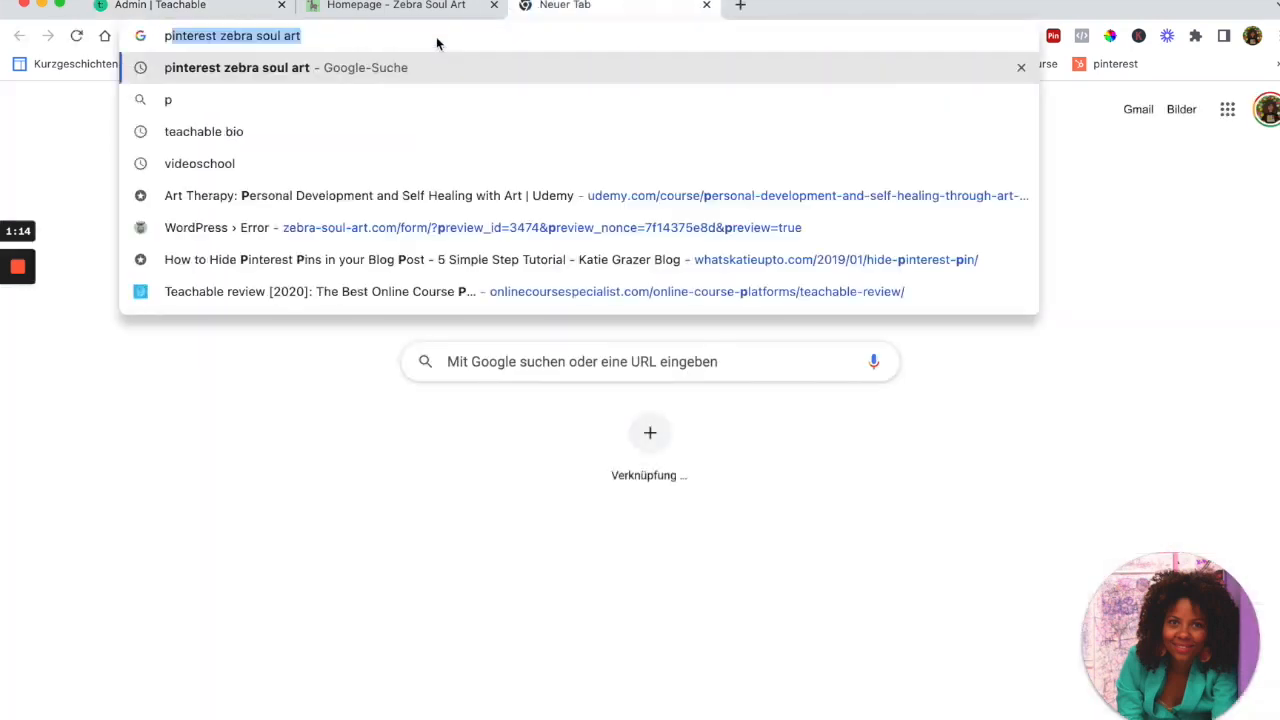
click(285, 68)
click(277, 30)
key(super+c)
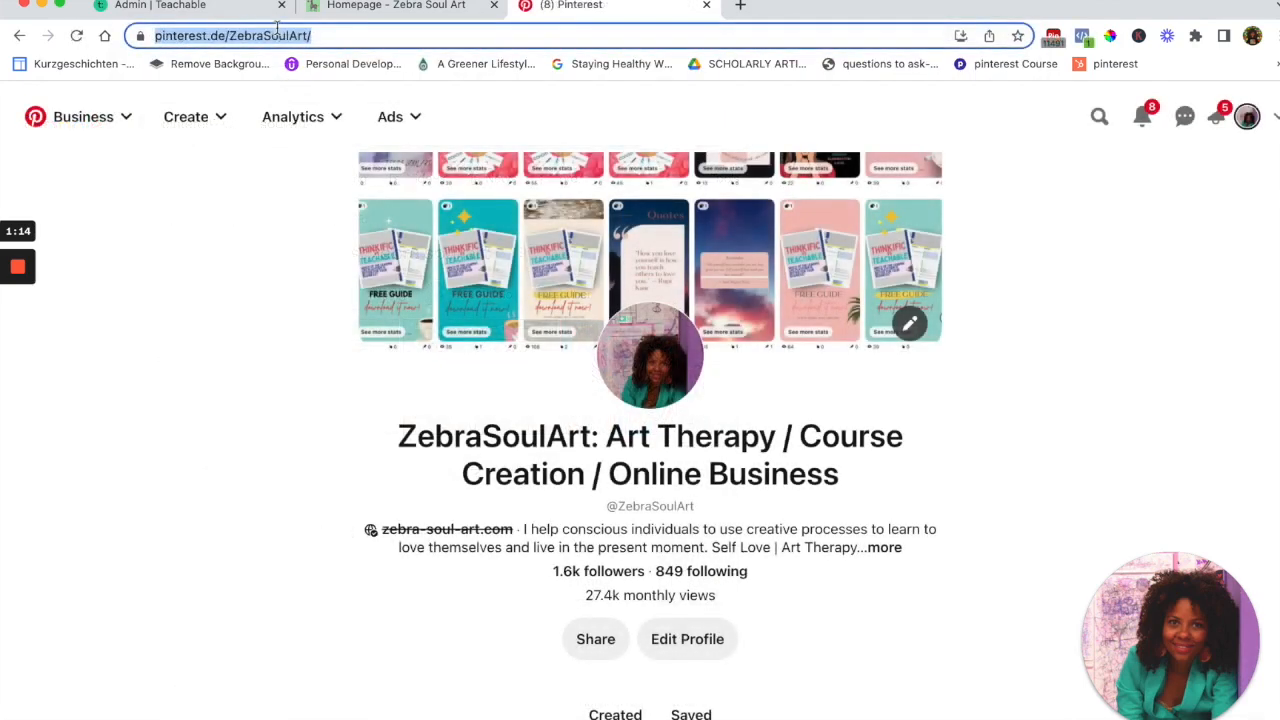
Start another footer link in the Teachable navigation settings and set its text to Pinterest
click(160, 5)
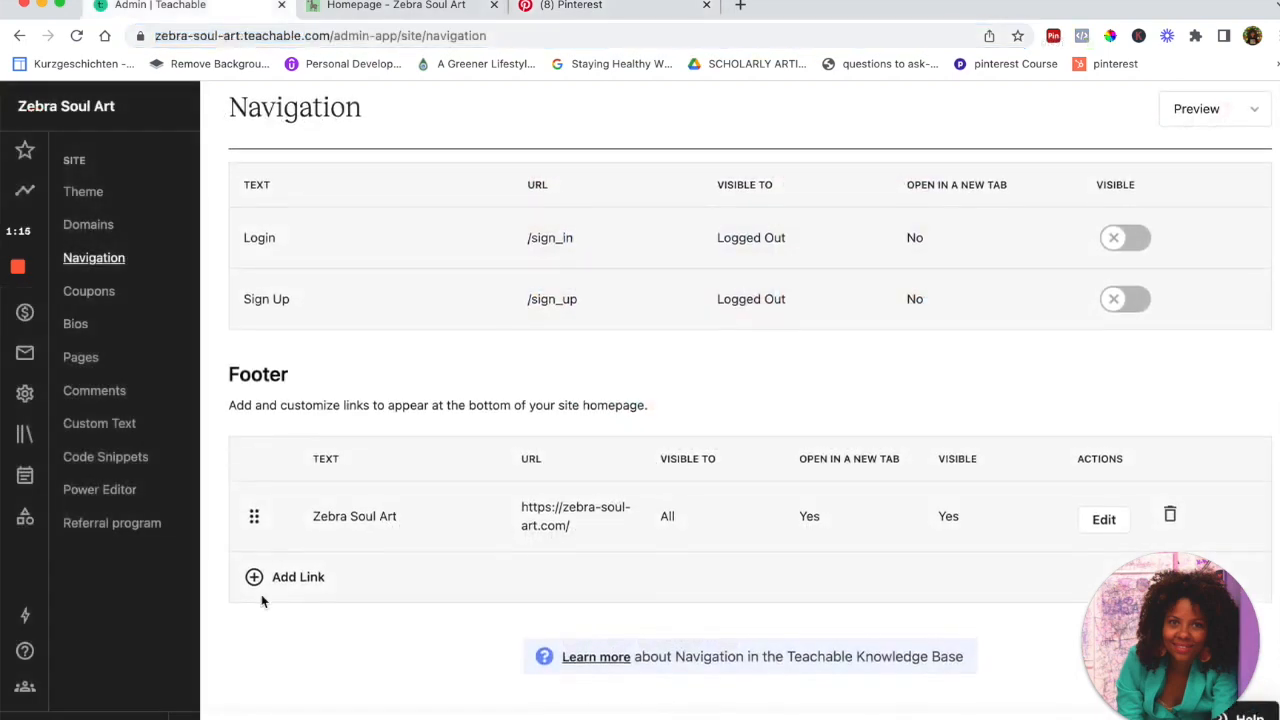
click(257, 579)
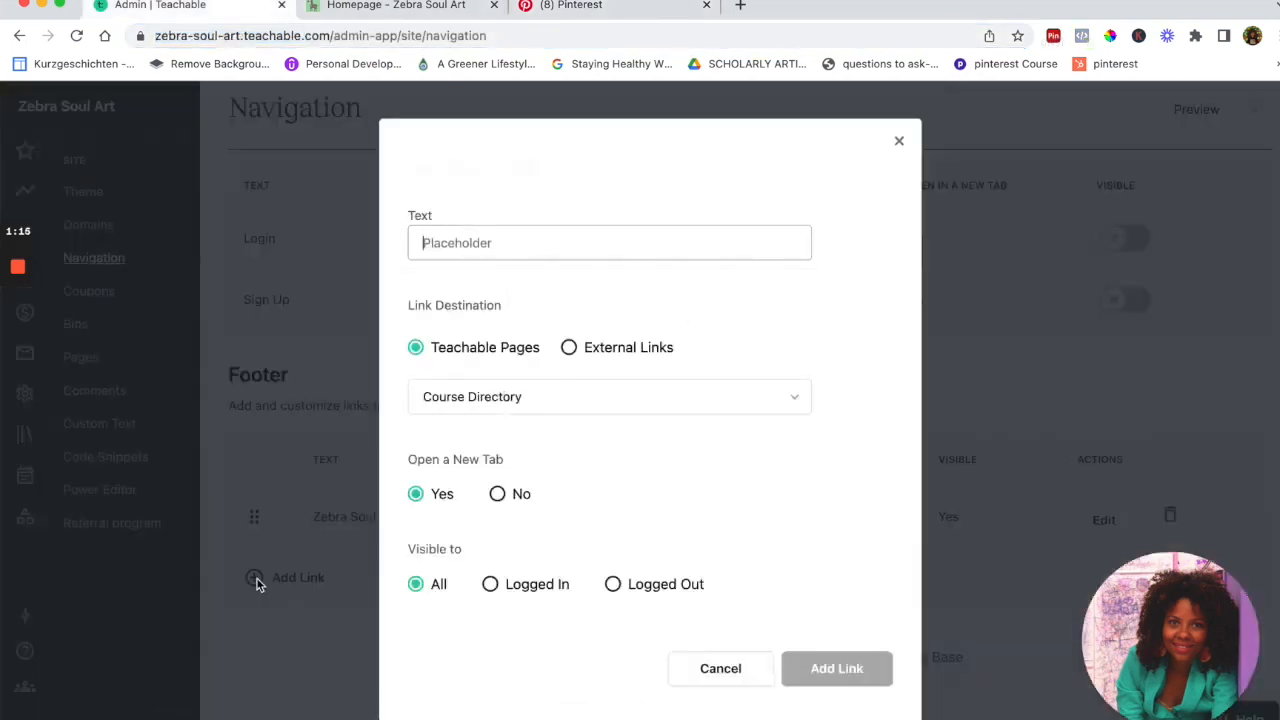
click(477, 236)
click(585, 290)
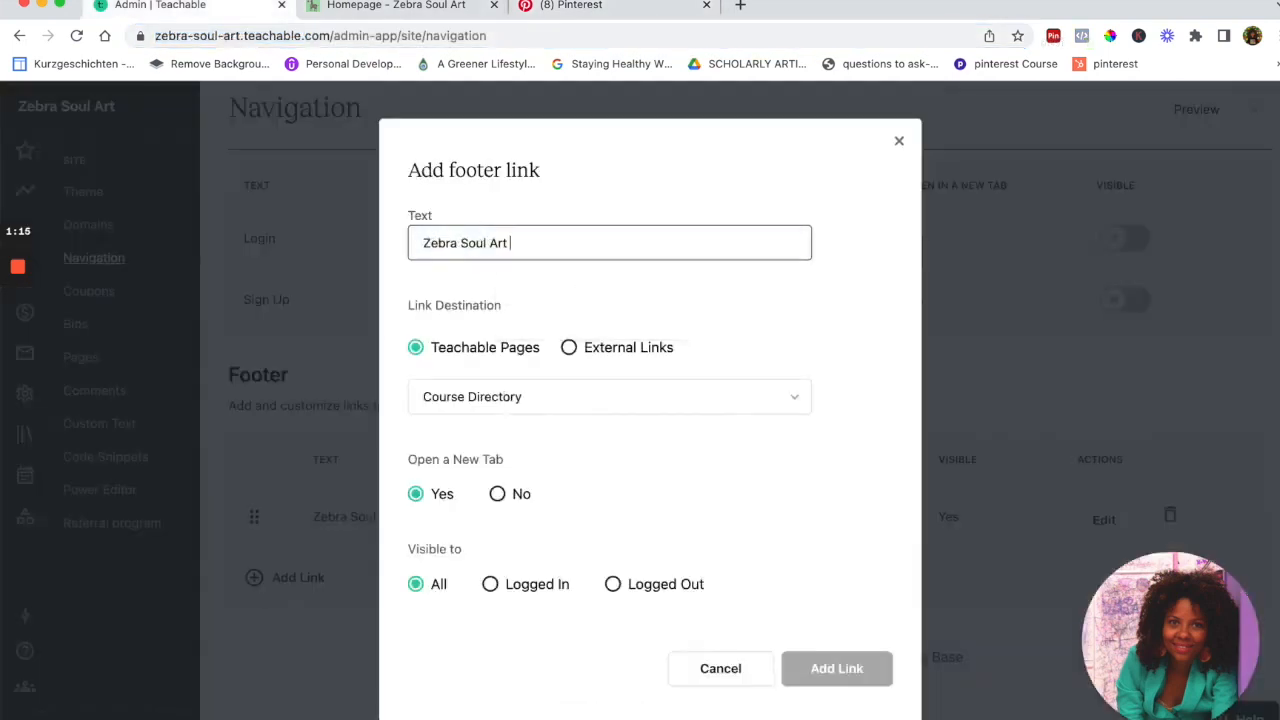
text(Pintere)
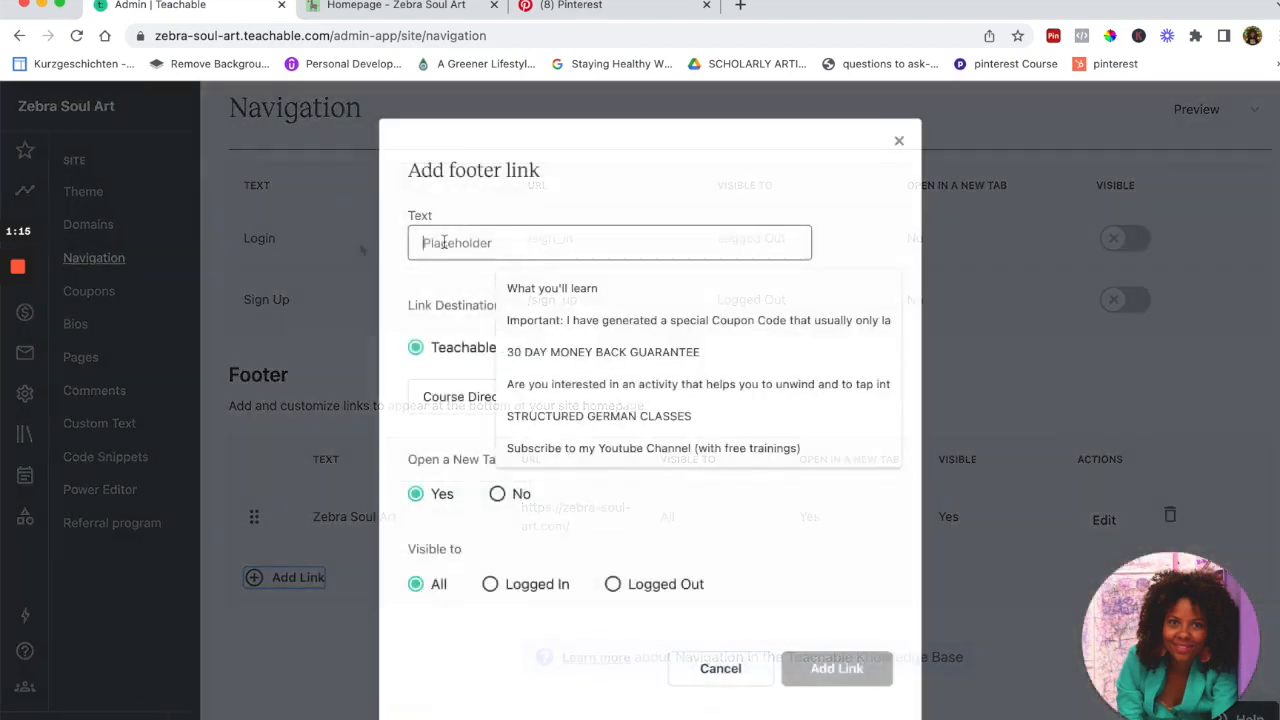
text(Pintere)
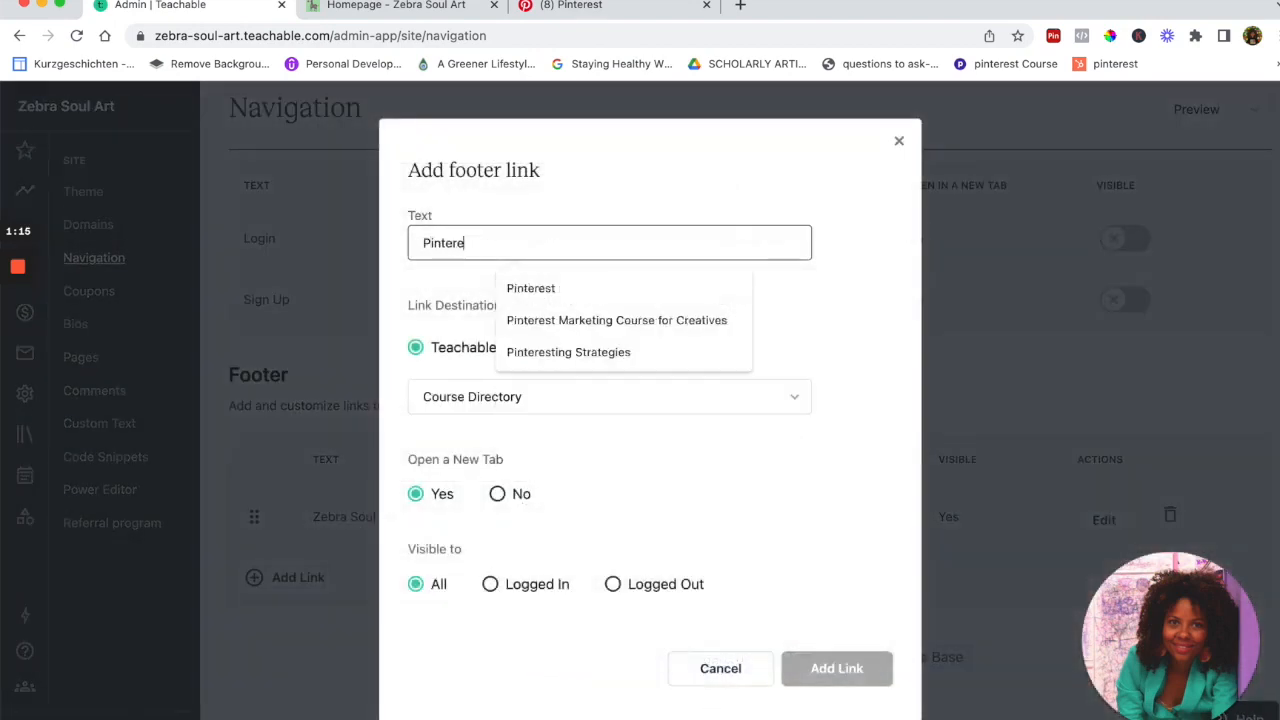
click(530, 288)
Point the Pinterest link to the copied profile URL as an external link and add it to the footer
click(568, 347)
click(537, 400)
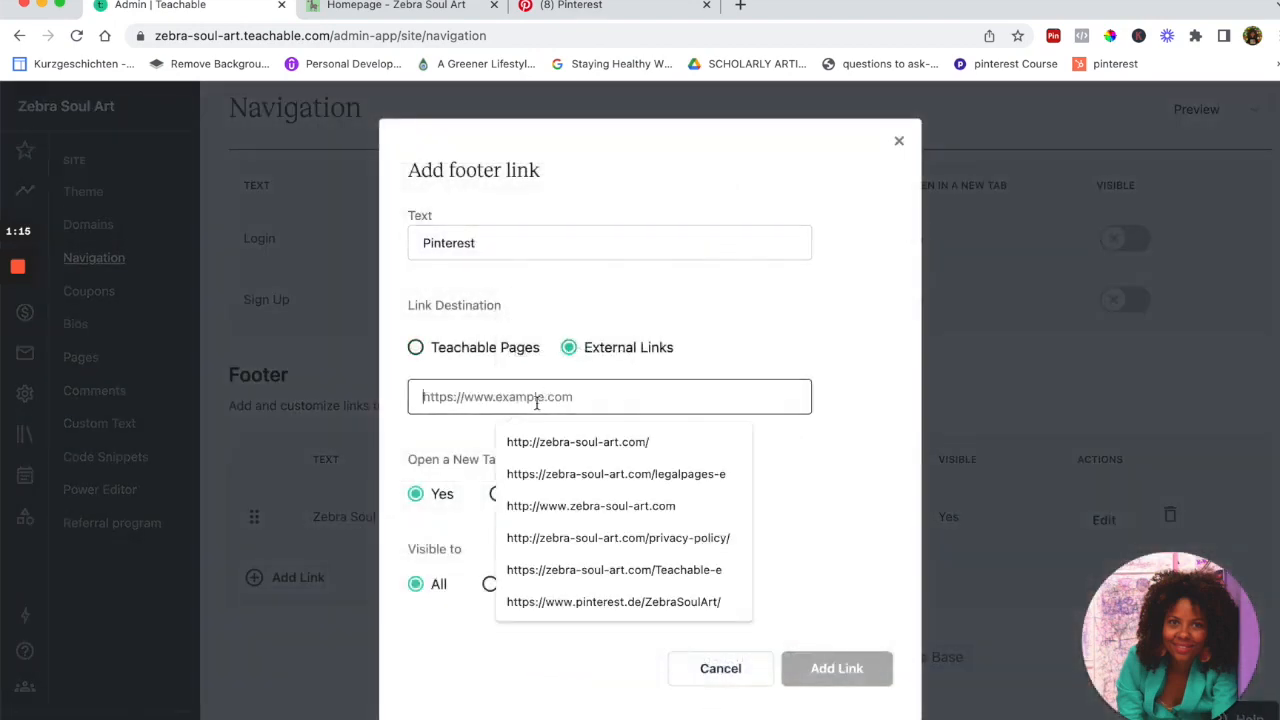
key(super+v)
click(820, 672)
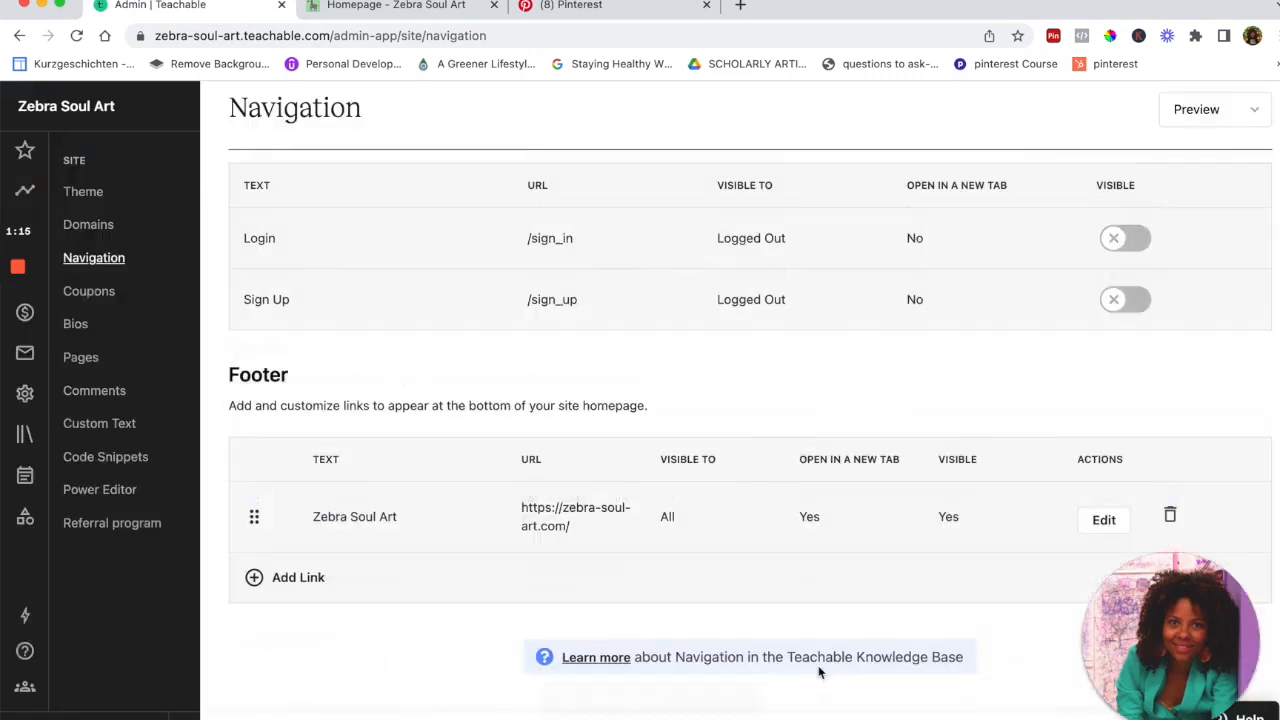
Open the Zebra Soul Art YouTube channel at youtube.com/c/ZebraSoulArt and go back to the Teachable navigation settings
click(643, 10)
click(343, 35)
text(y)
key(Return)
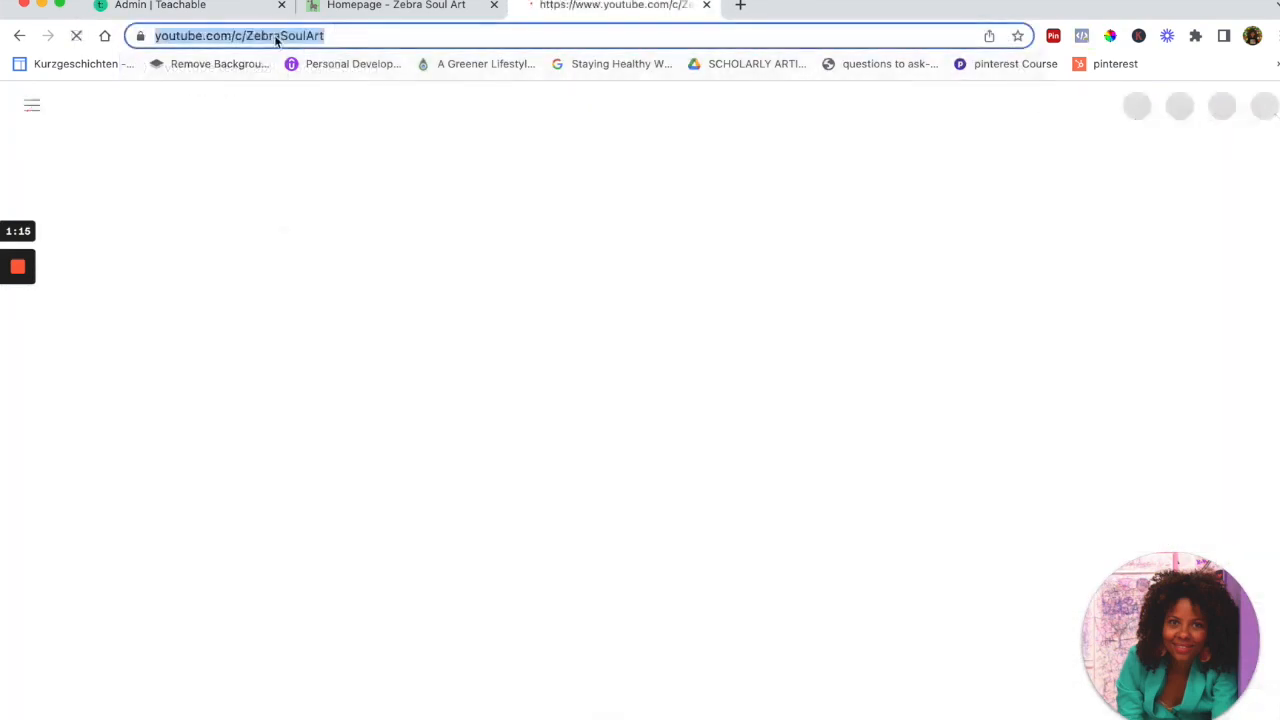
click(218, 8)
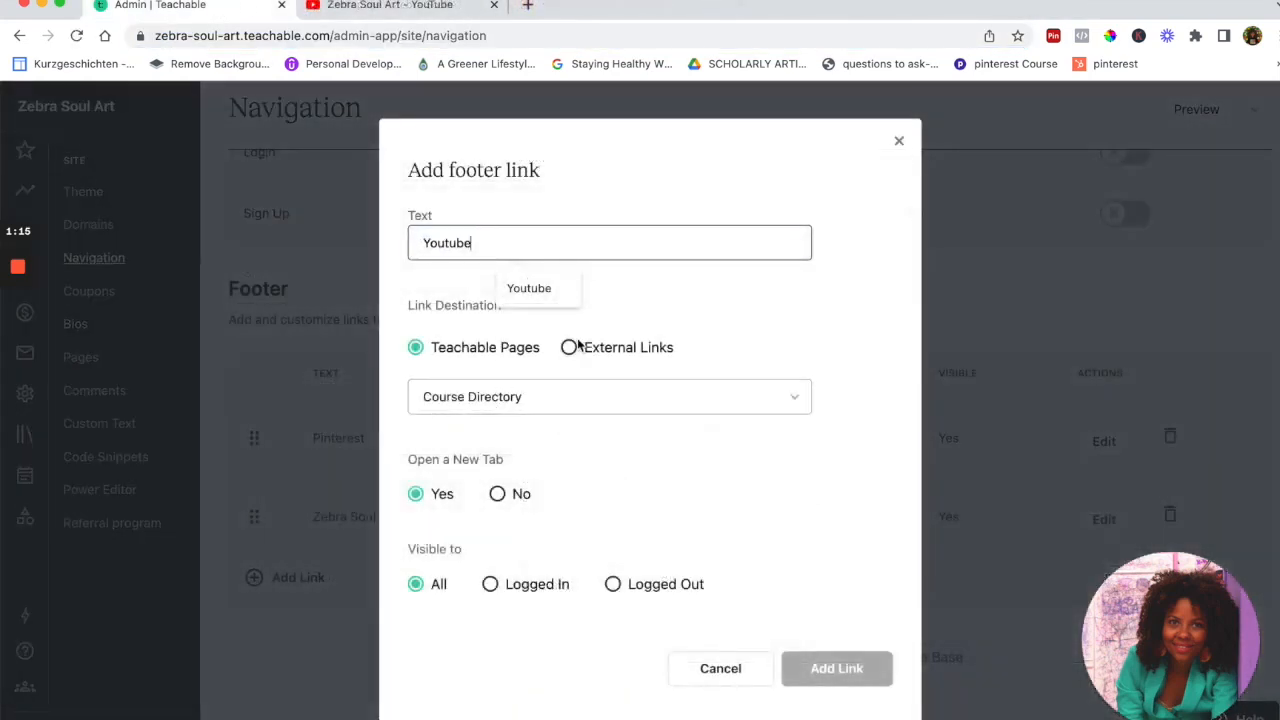
click(569, 347)
click(500, 398)
text(https://www.youtube.com/c/ZebraSoulArt)
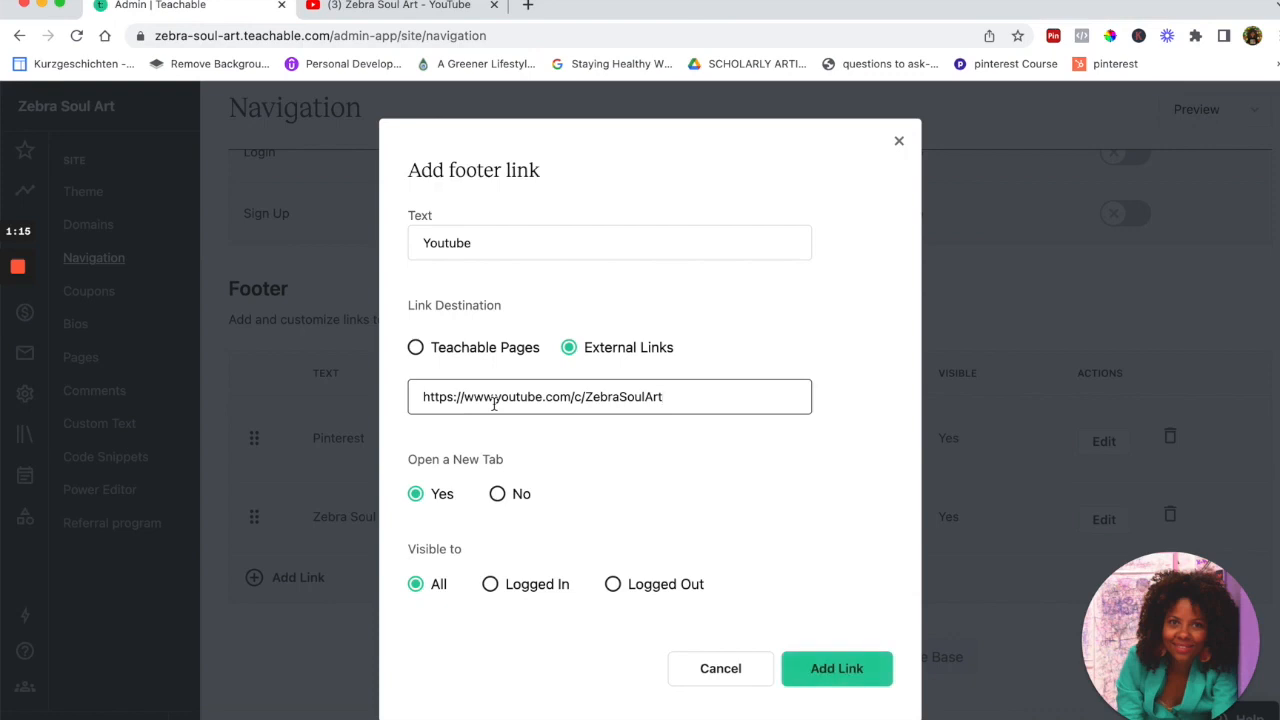
click(846, 664)
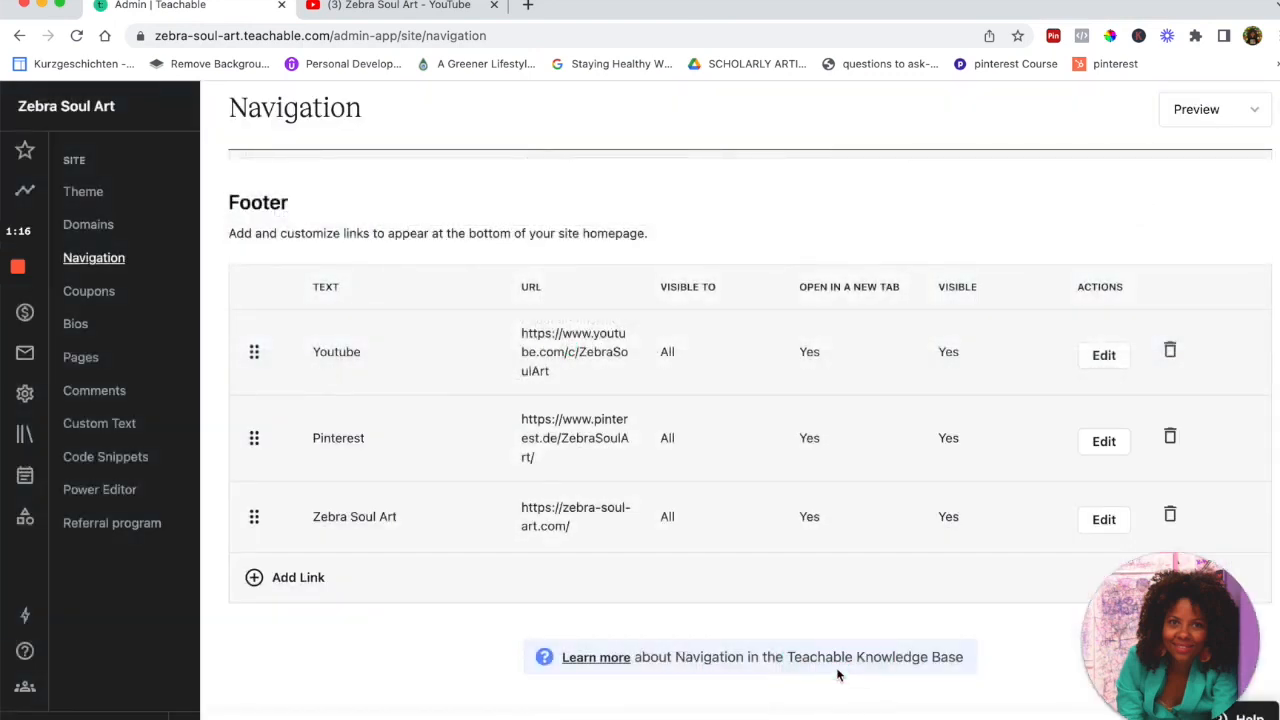
Review the navigation page's preview options and the school's Theme, Domains, Navigation and Coupons settings
scroll(832, 540, up, 2)
click(1215, 110)
click(1203, 128)
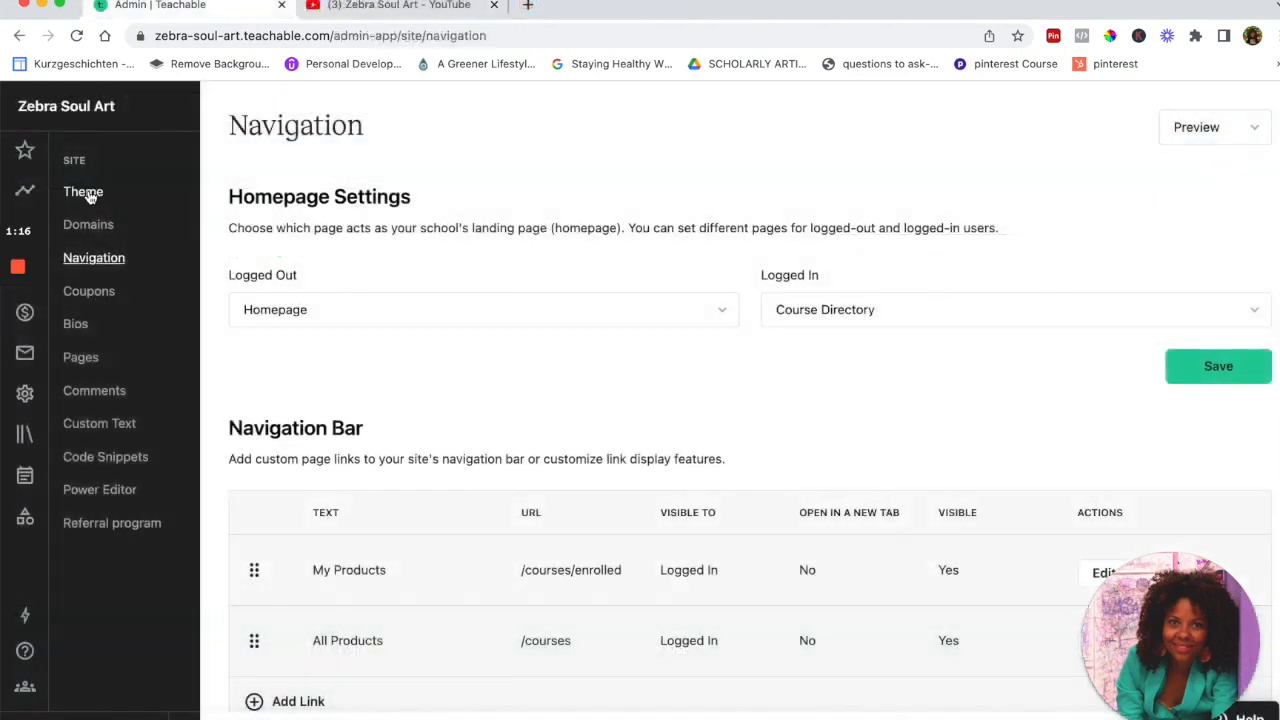
click(83, 192)
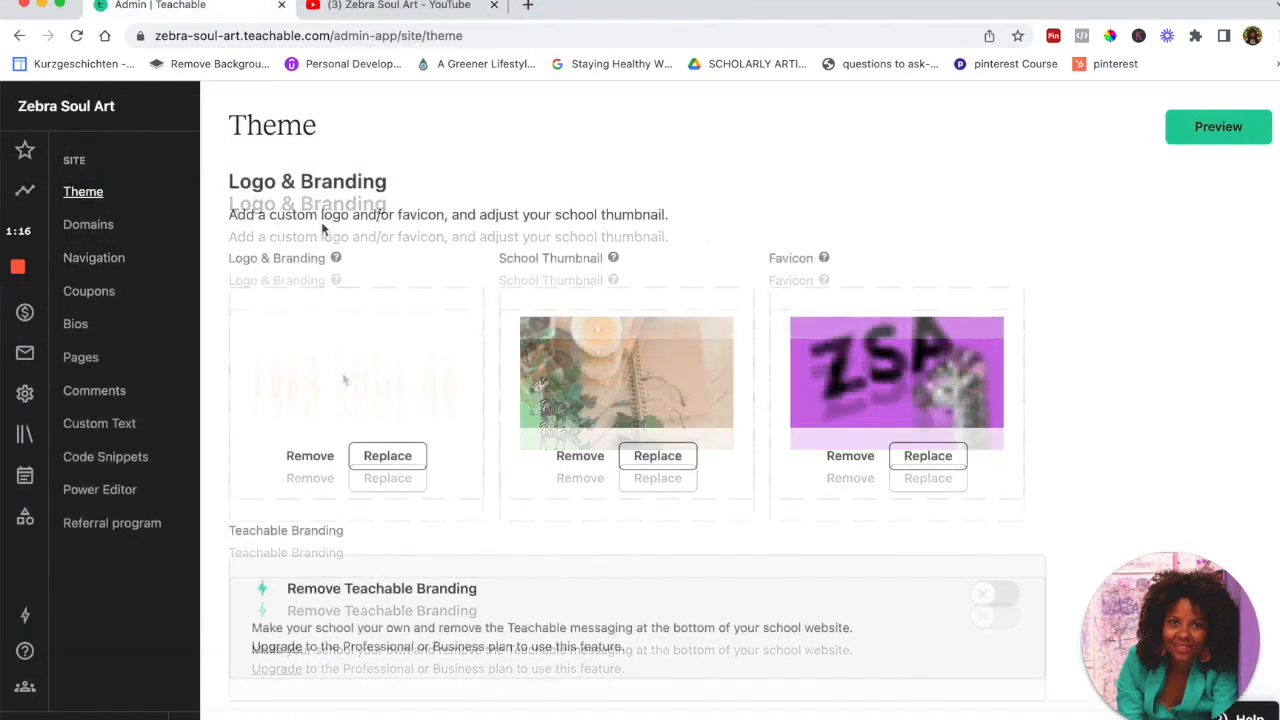
scroll(361, 364, down, 2)
scroll(361, 364, down, 10)
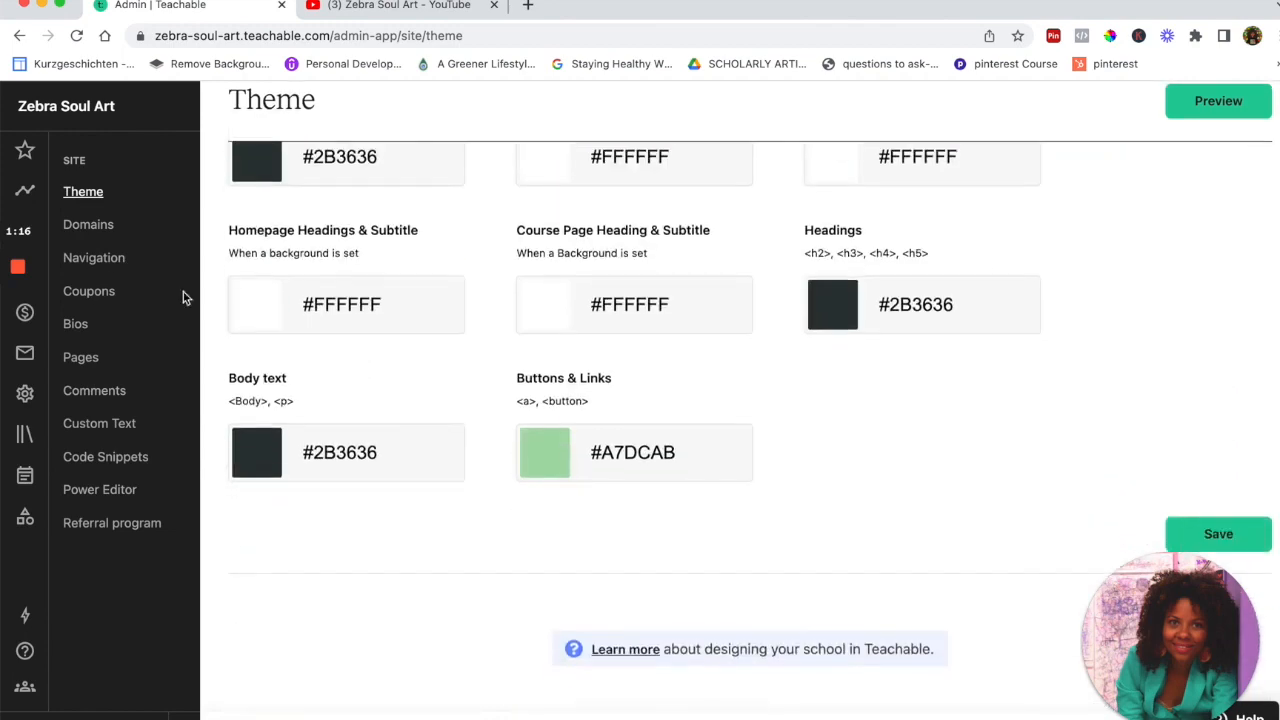
click(88, 226)
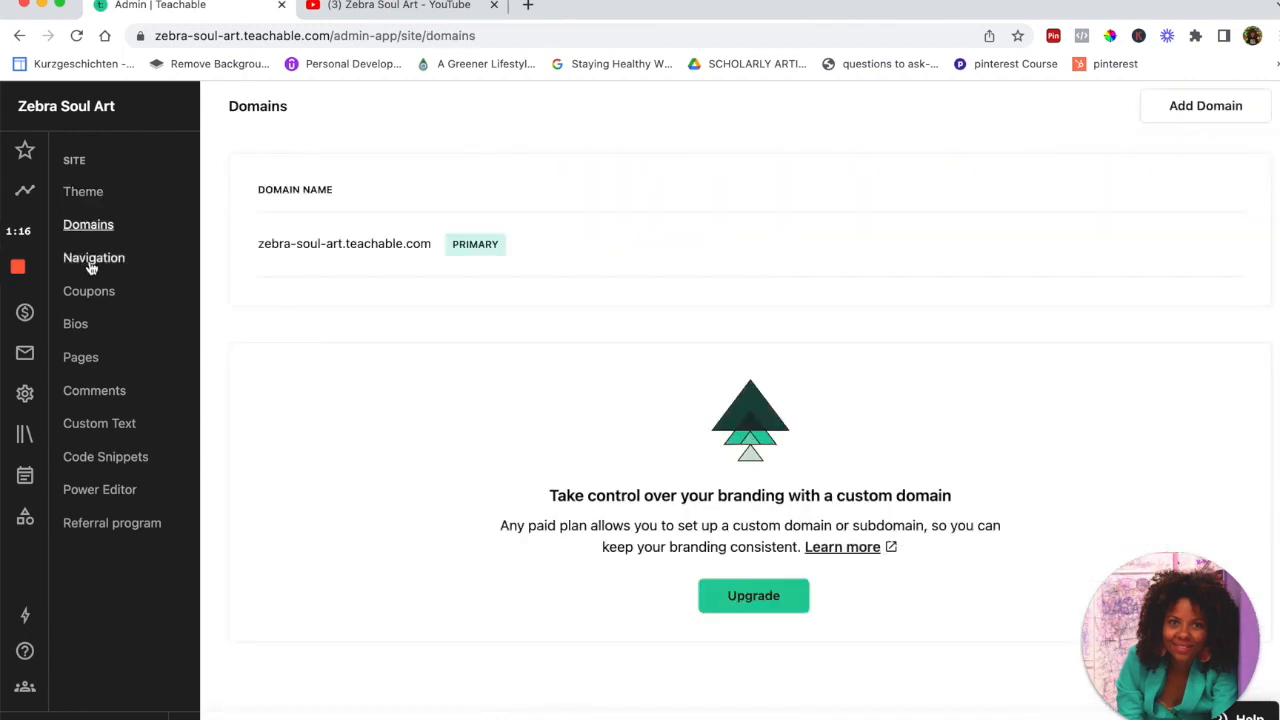
click(91, 259)
scroll(334, 434, down, 10)
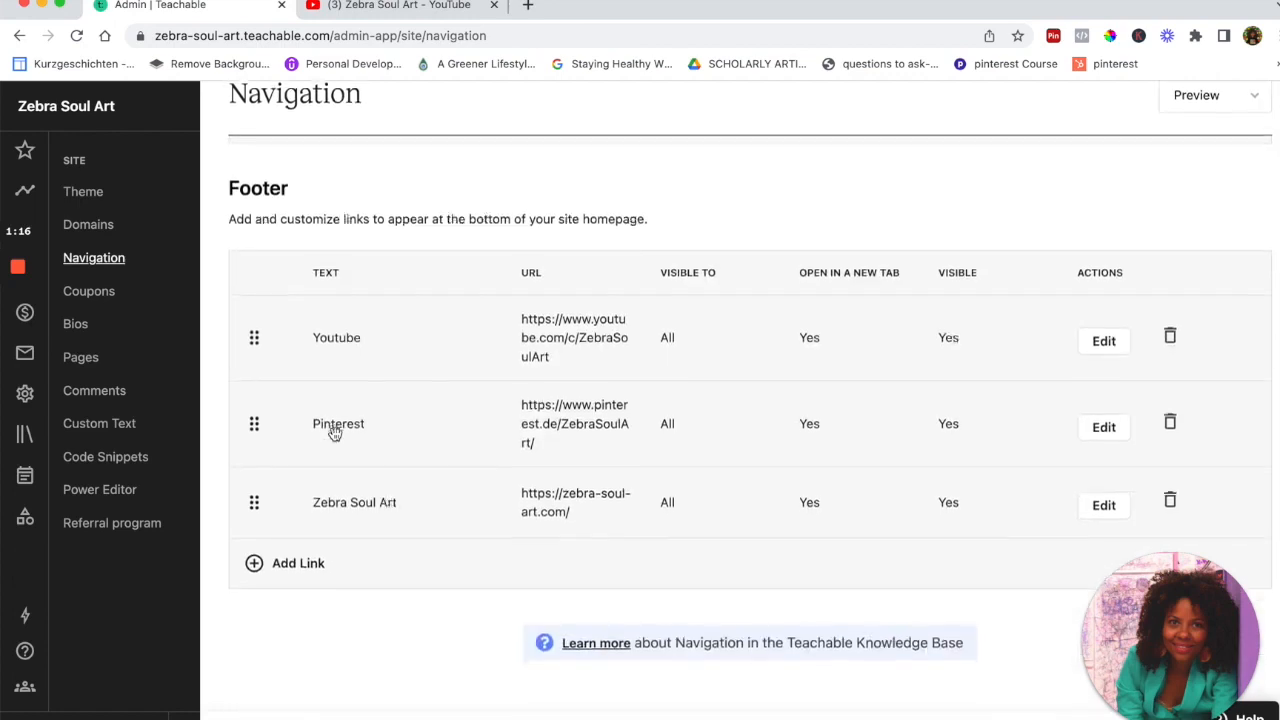
click(104, 295)
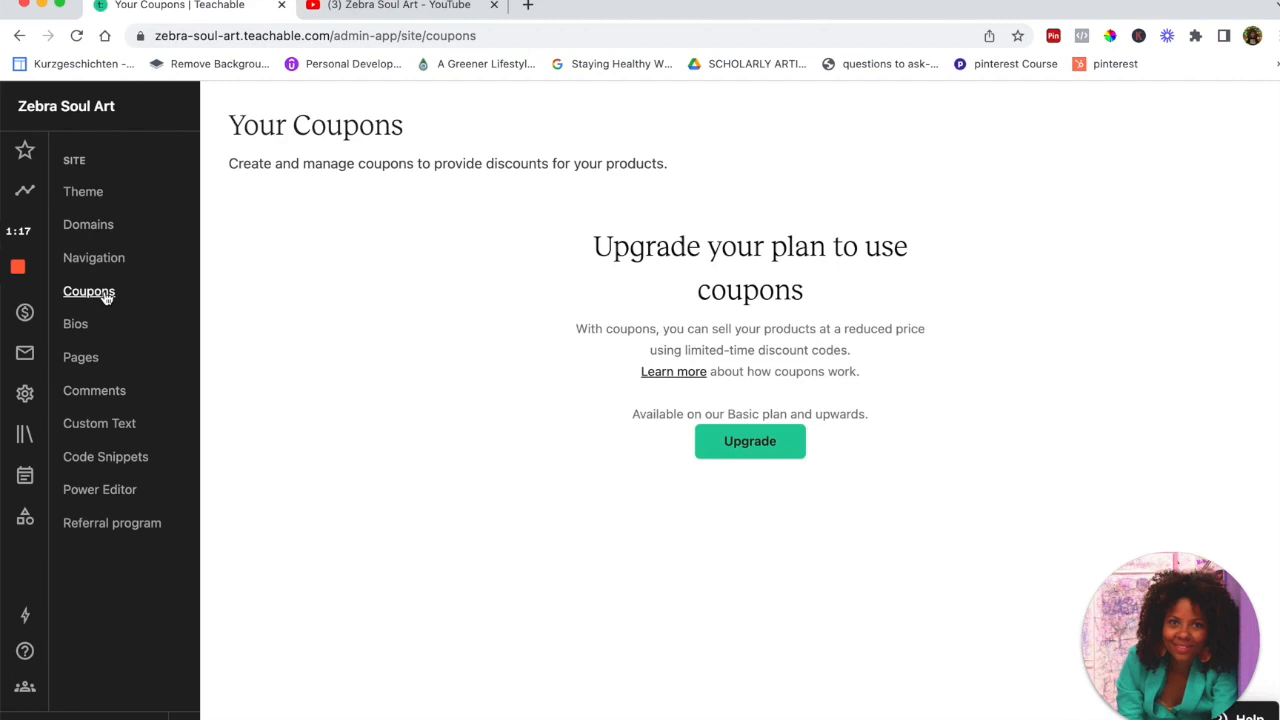
Open the existing author's entry in the site's Bios for editing and re-enter the full name with capitalised initials
click(76, 325)
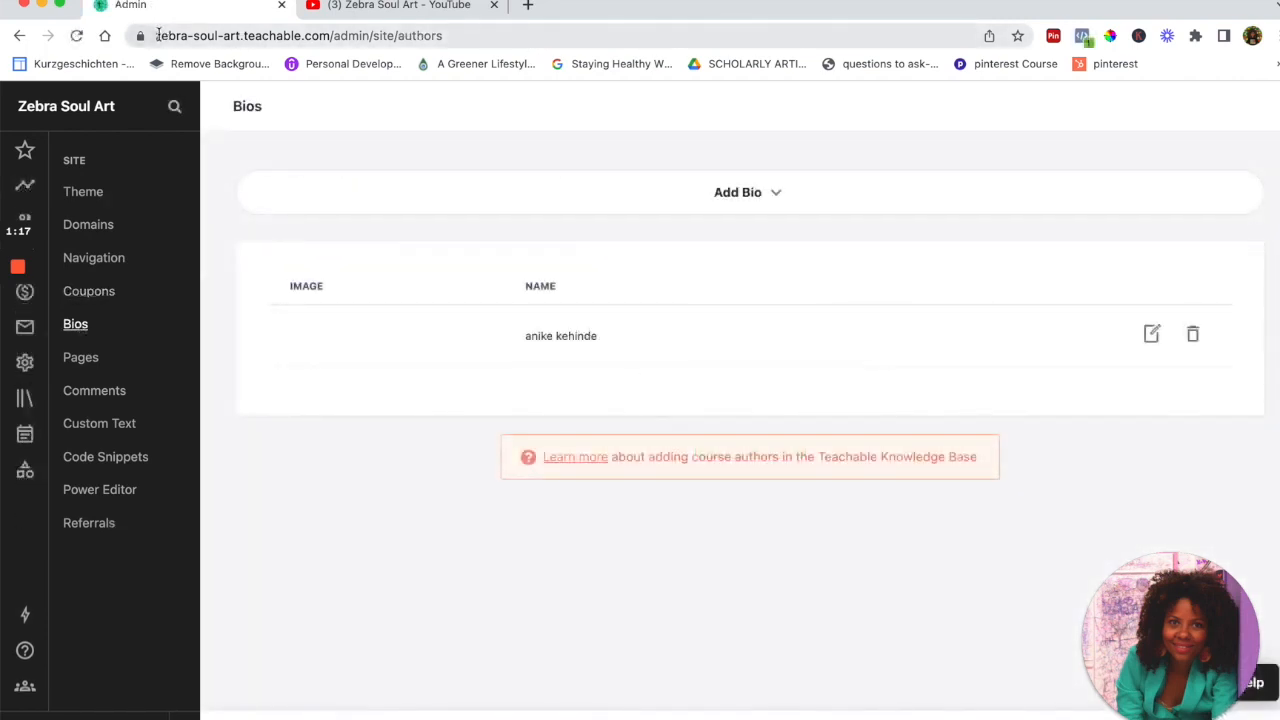
click(157, 35)
drag(347, 45, 461, 44)
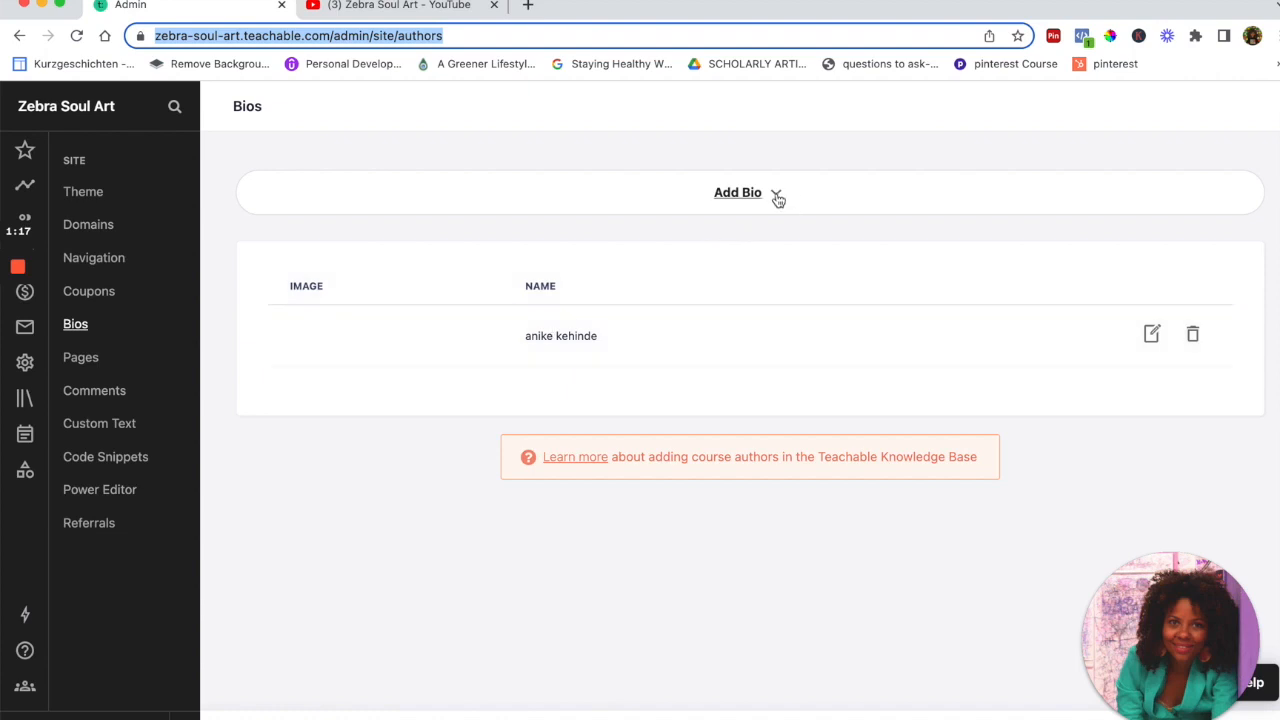
click(1152, 332)
click(310, 250)
key(BackSpace)
text(Anike Kehinde)
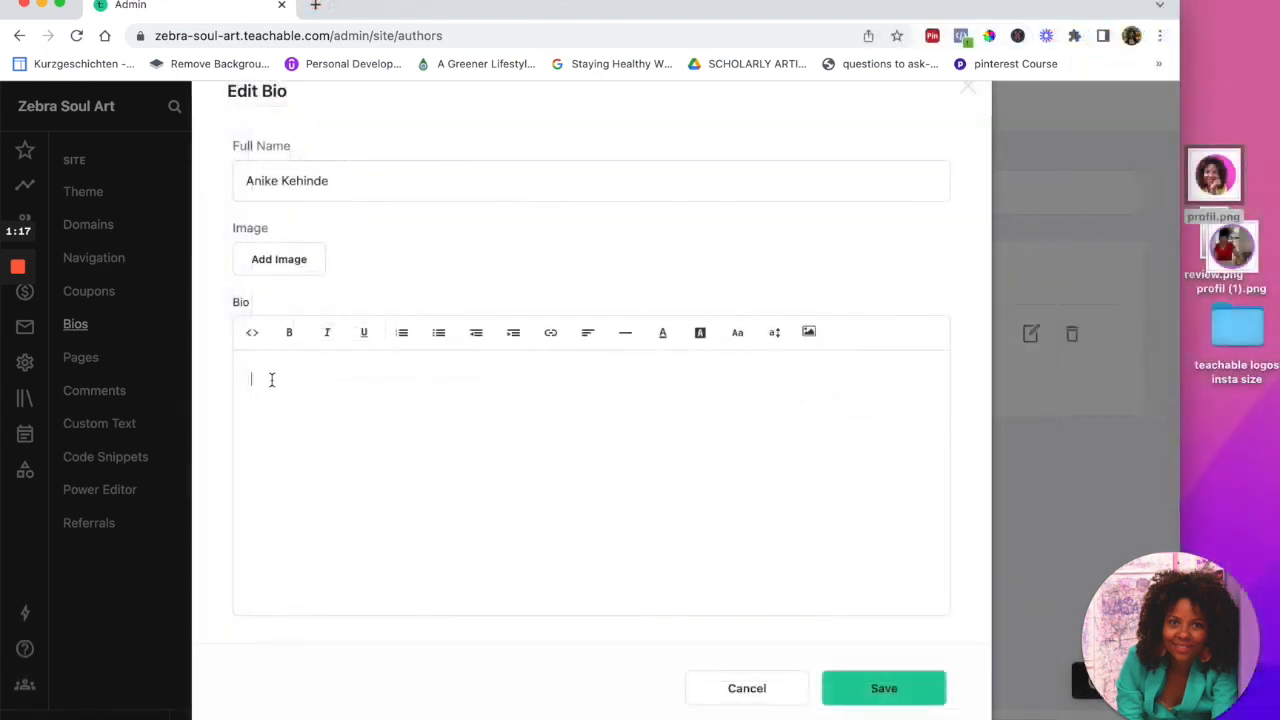
Write and copy a bio saying Zebra soul art helps you unleash your creativity and truly love yourself so you can live life to the fullest
text(Zebra soul art is on a mission to help you unleash your creativity and learn to truly love yourself so that you can live life to the fullest!)
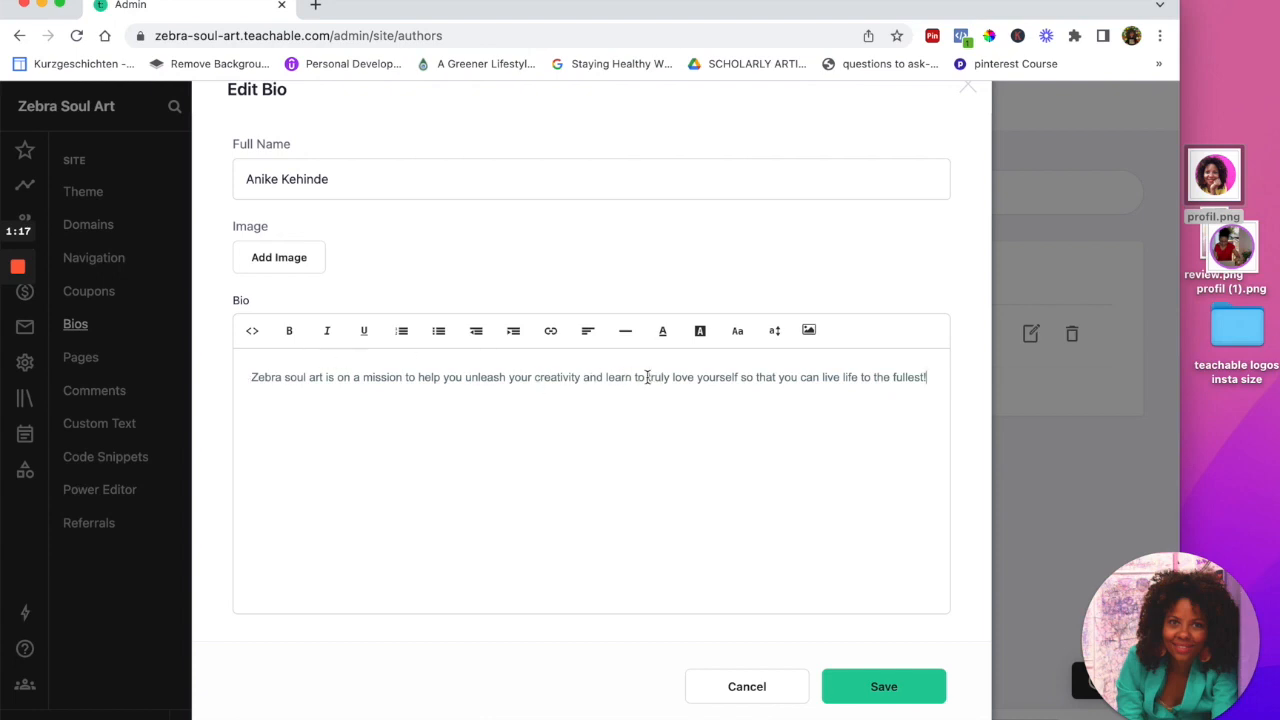
key(Return)
key(BackSpace)
drag(252, 378, 924, 391)
key(super+c)
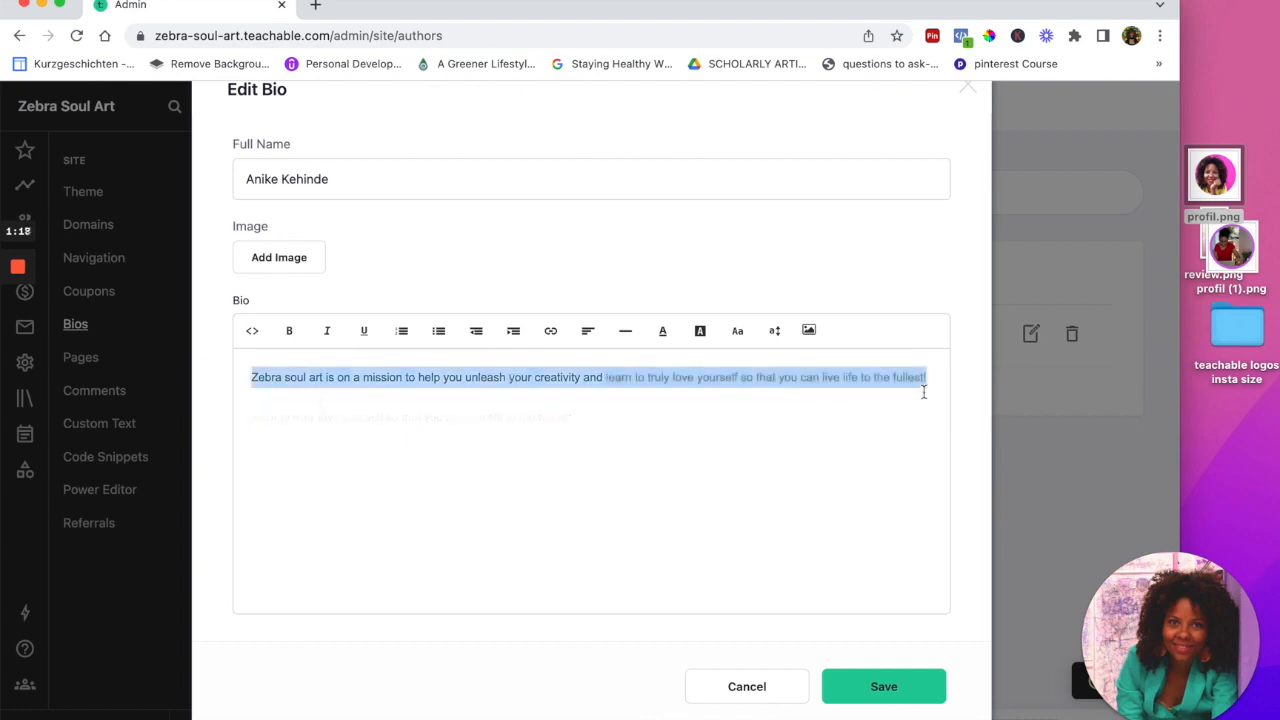
click(700, 331)
click(712, 360)
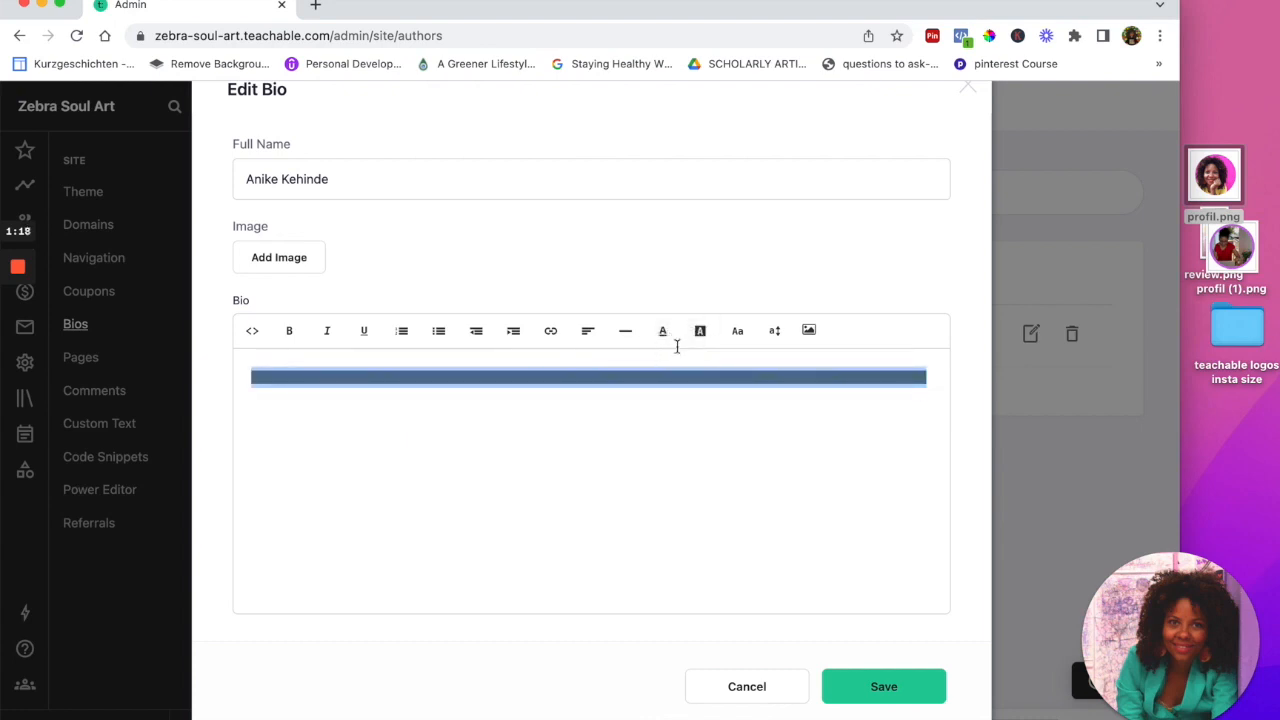
click(700, 331)
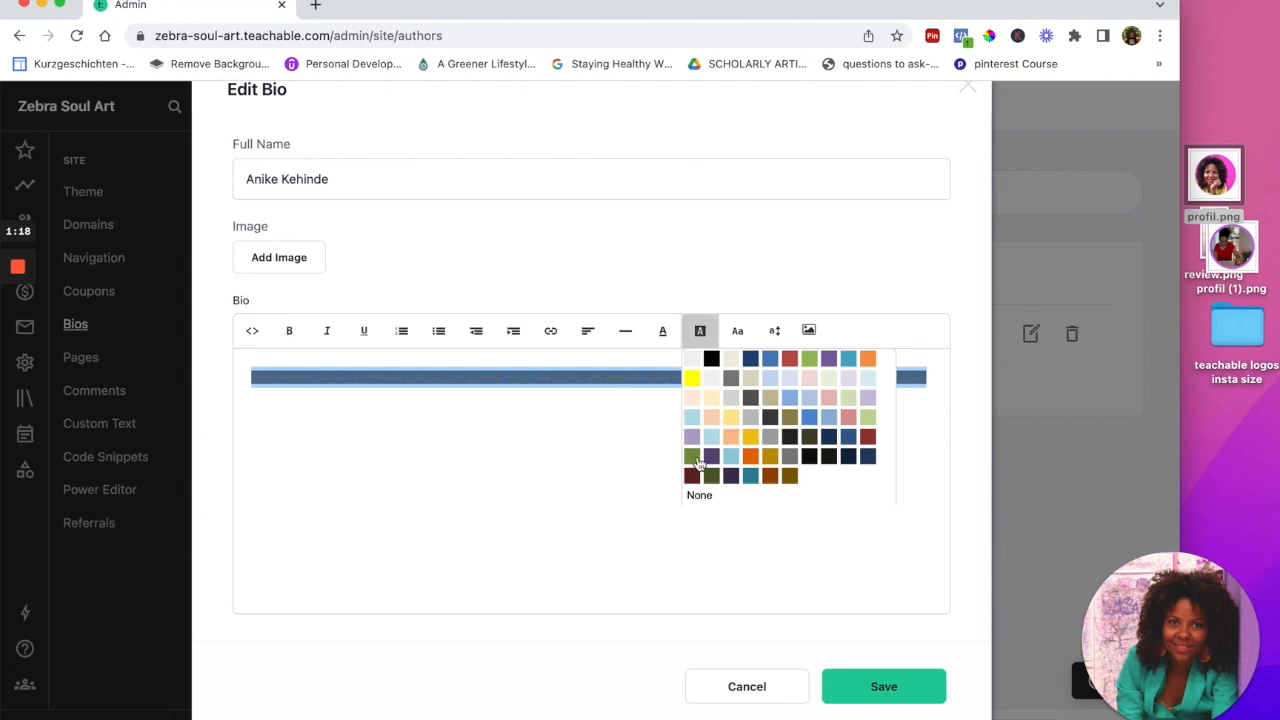
click(699, 495)
click(663, 331)
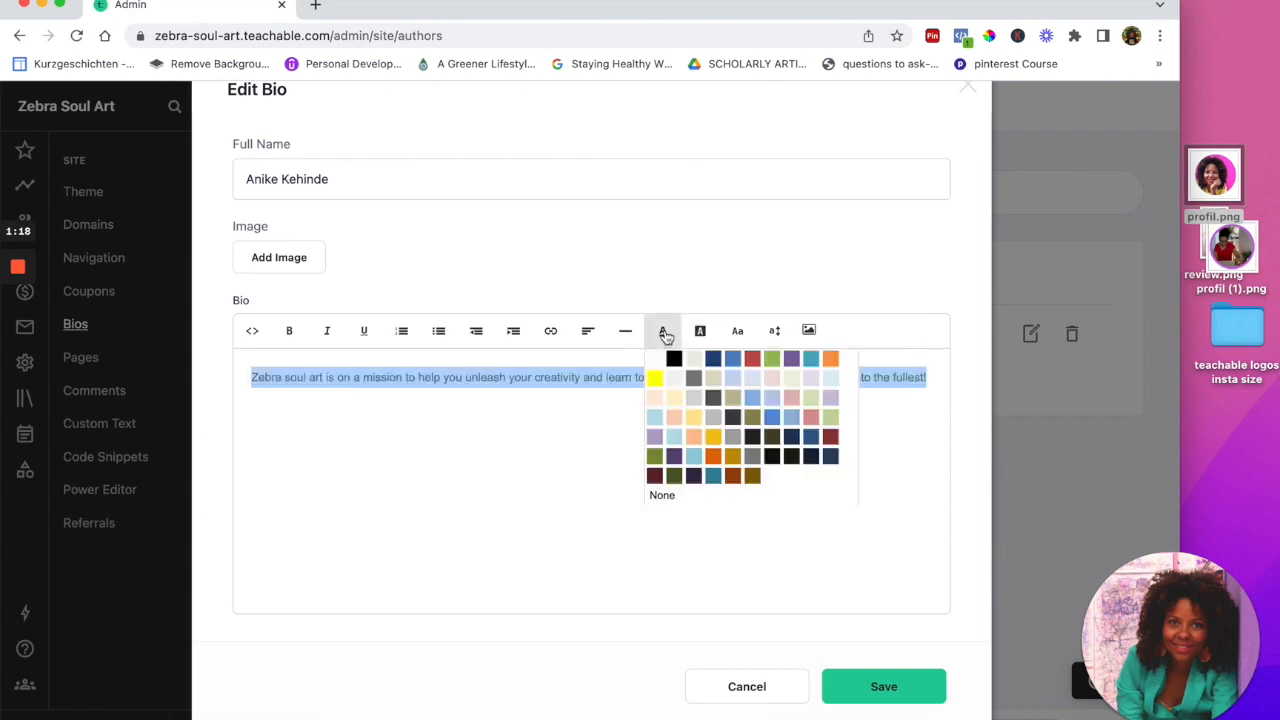
click(663, 331)
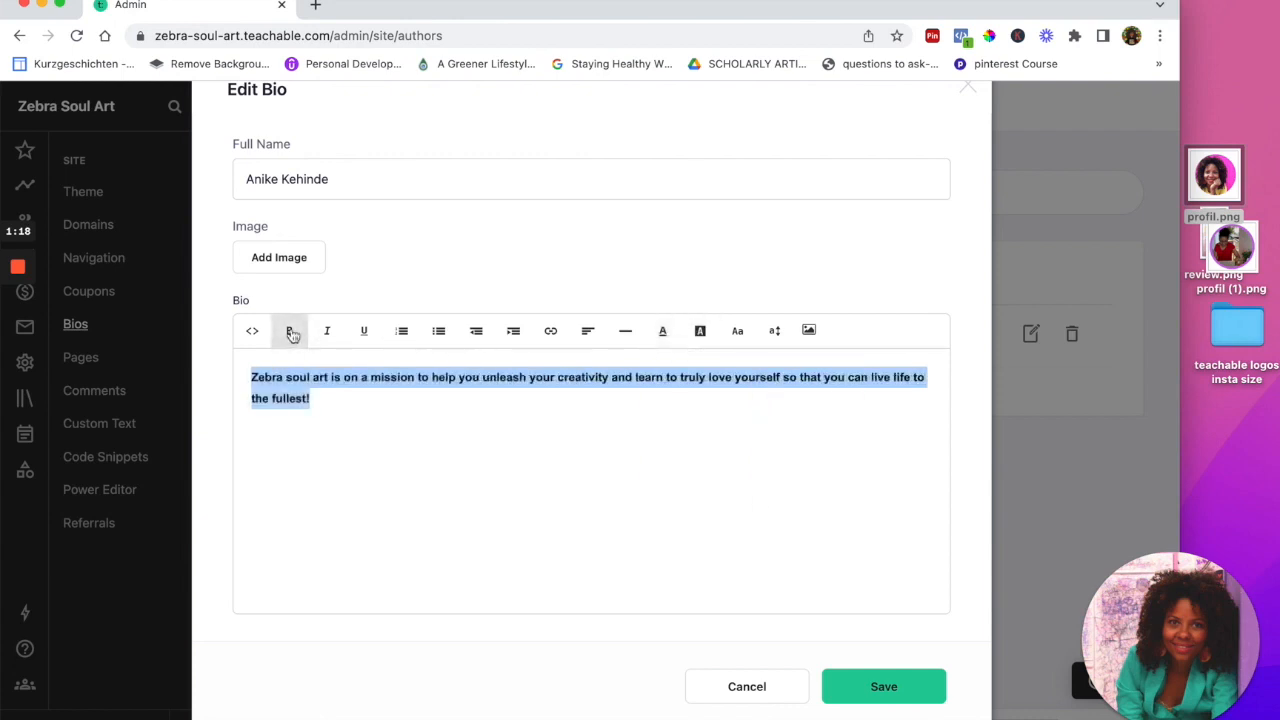
click(290, 331)
Format the bio text in the Georgia font, adjust its text size and save the edited bio
click(326, 331)
click(738, 332)
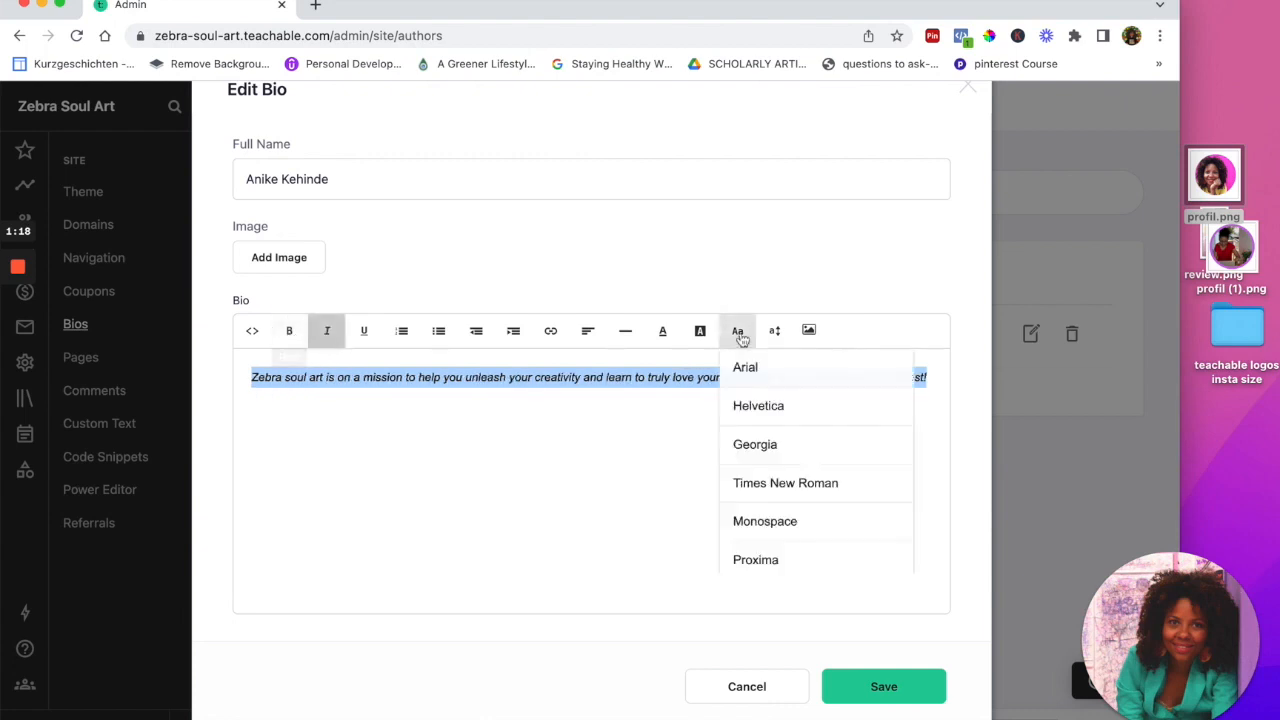
click(757, 443)
click(778, 332)
click(787, 481)
key(ctrl+i)
click(884, 688)
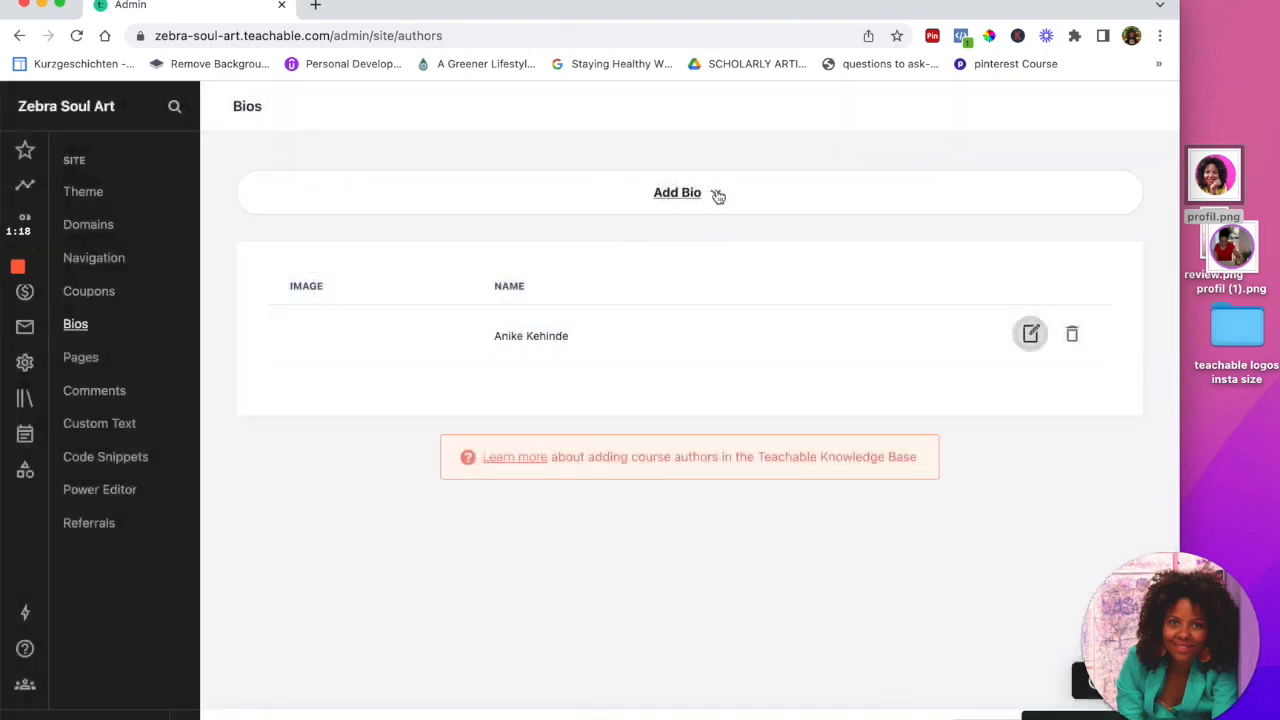
Start adding a new bio and upload profil.png from the desktop as its image
click(718, 196)
click(600, 297)
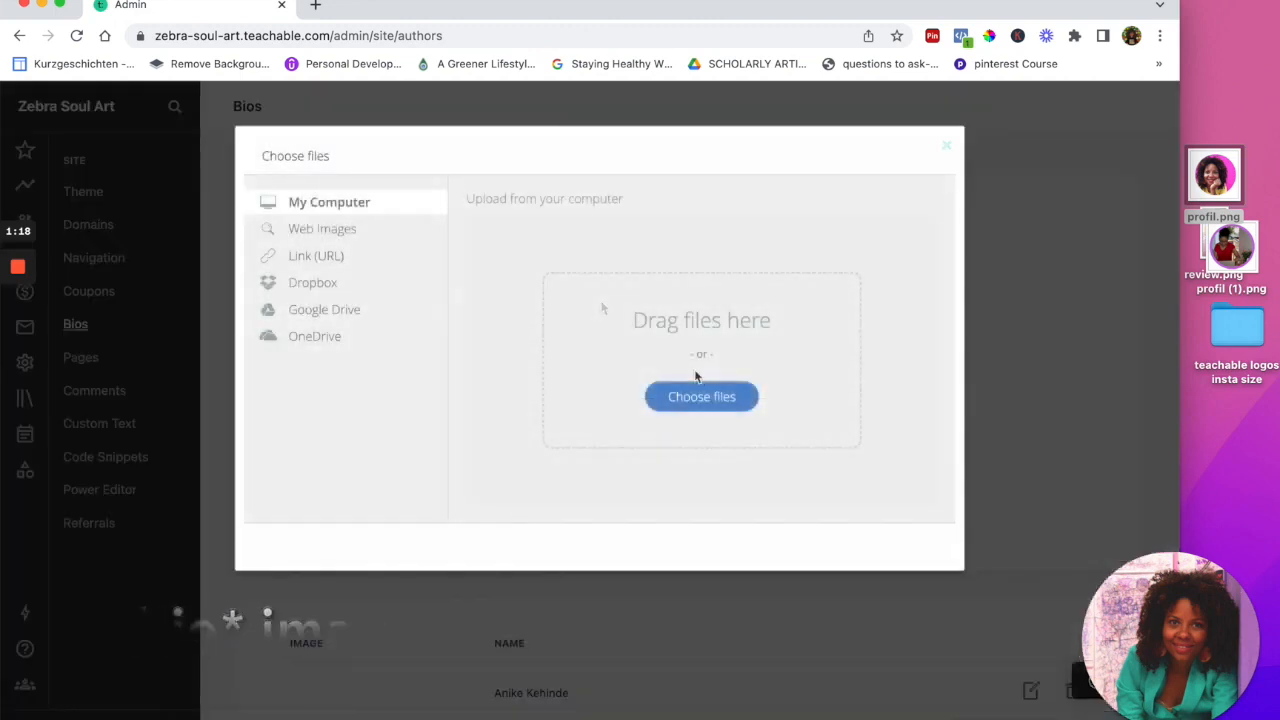
drag(1215, 190, 632, 390)
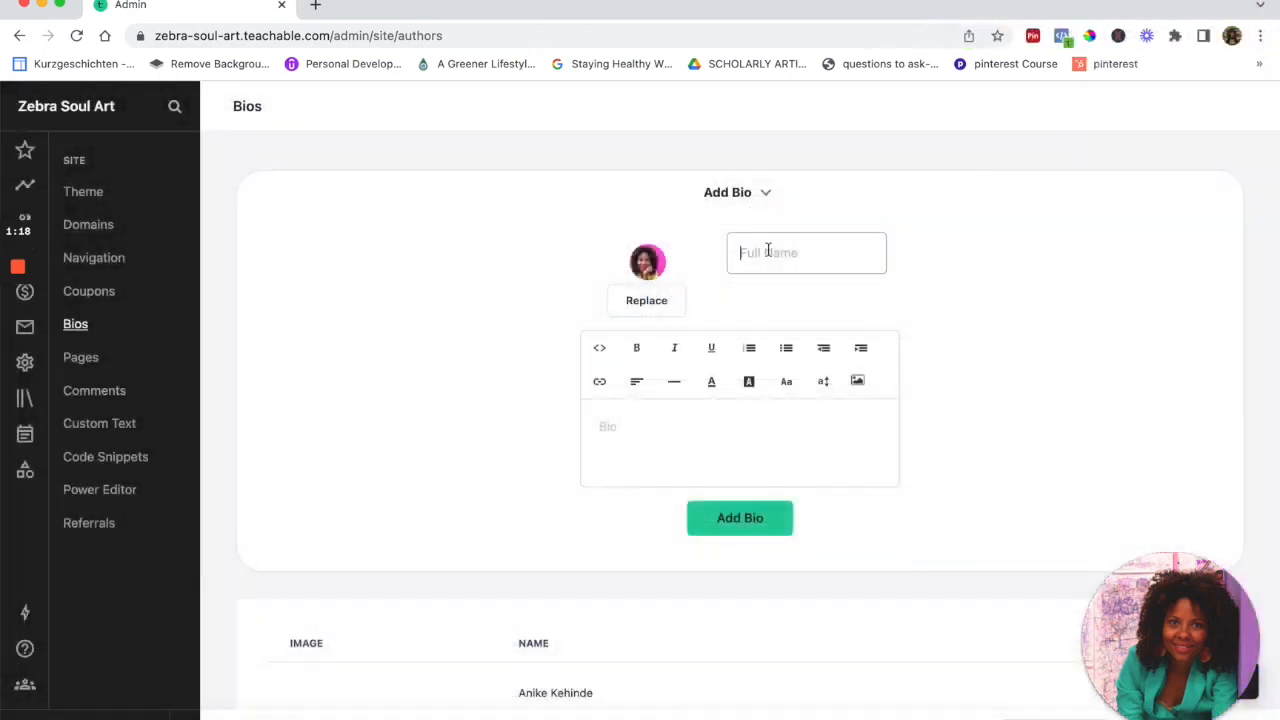
Enter the author's full name in the new bio and paste the copied mission text as its description
text(Anike Kehinde)
scroll(646, 436, down, 3)
scroll(567, 594, up, 3)
click(609, 443)
key(super+v)
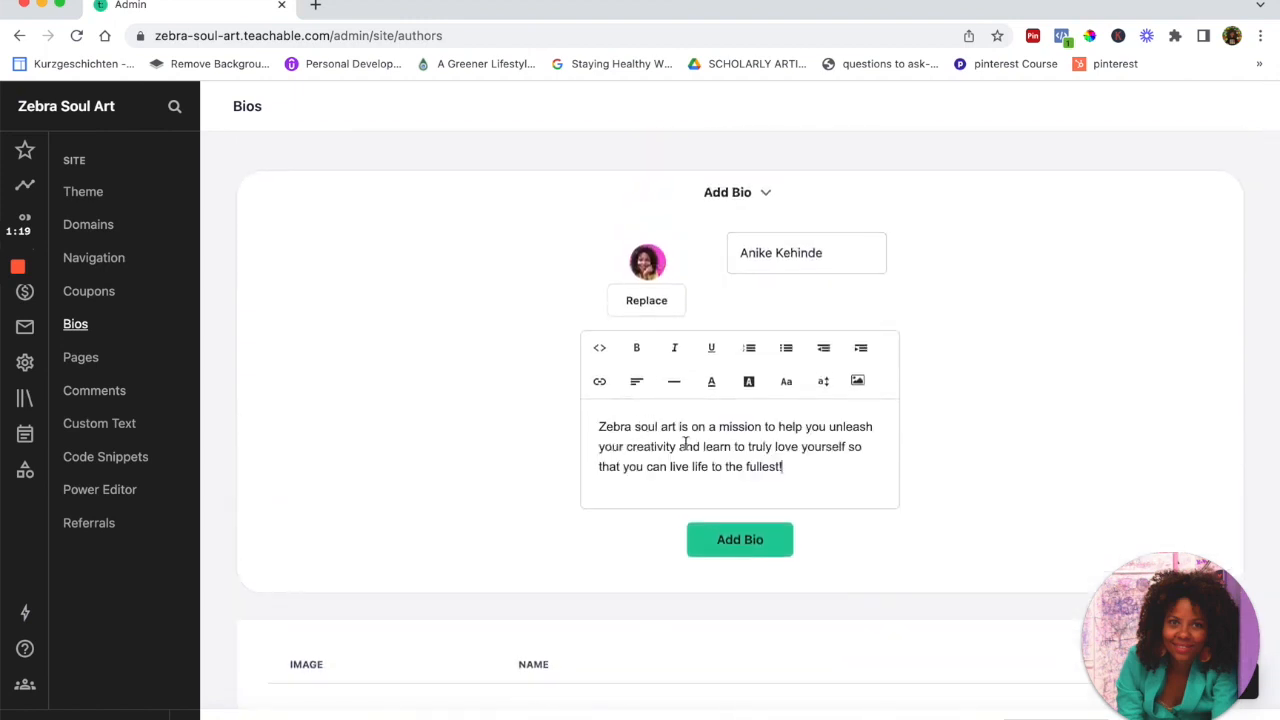
Increase the text size of the whole description in the new bio and add the bio to the school
drag(792, 481, 563, 420)
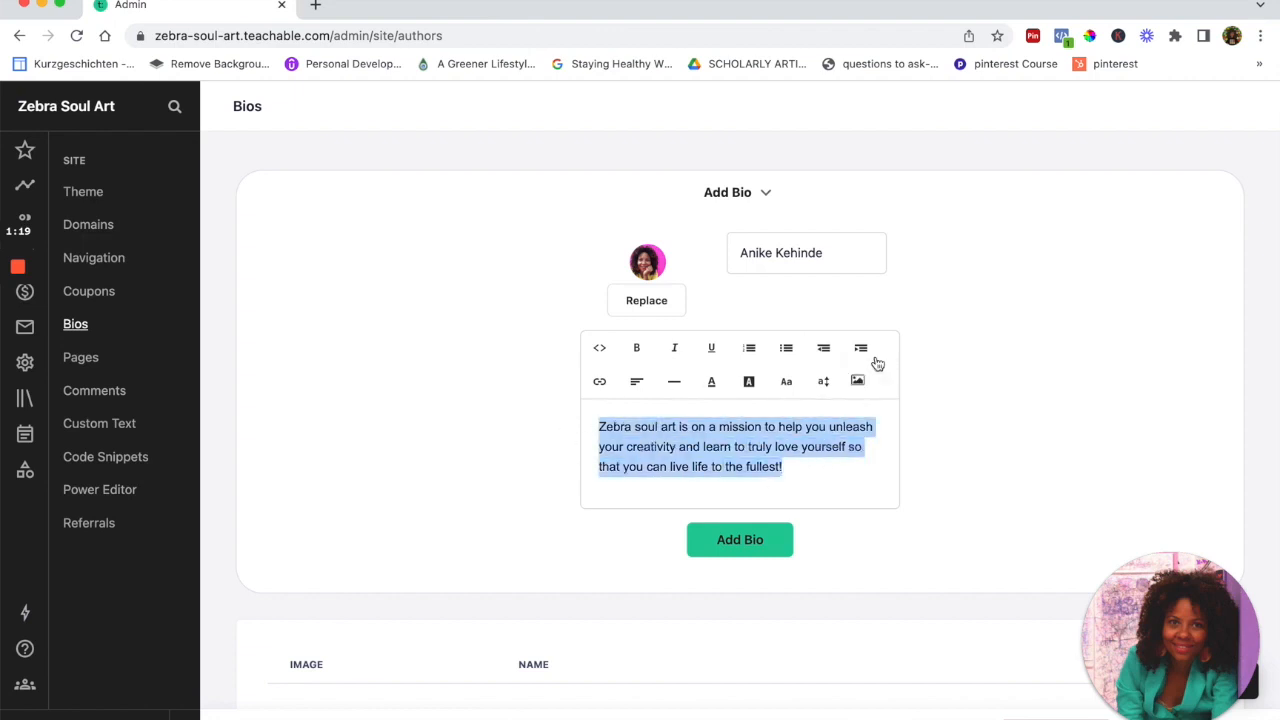
click(823, 381)
click(840, 580)
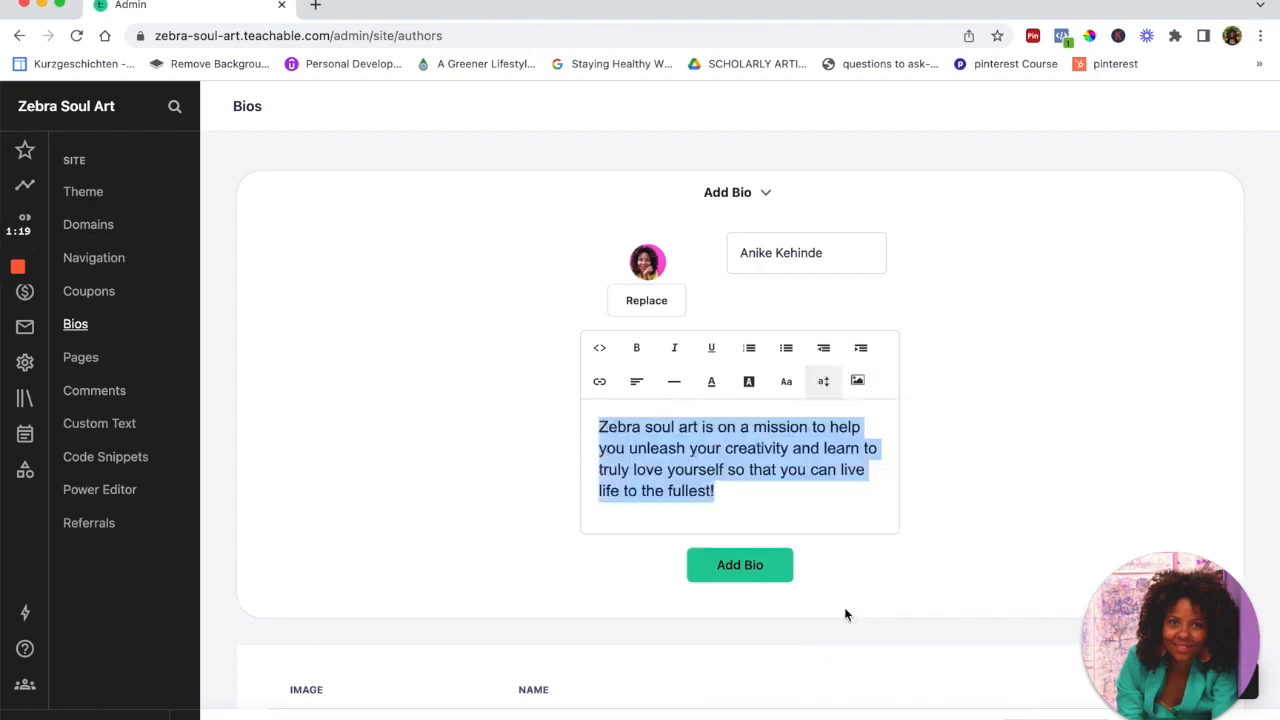
click(755, 567)
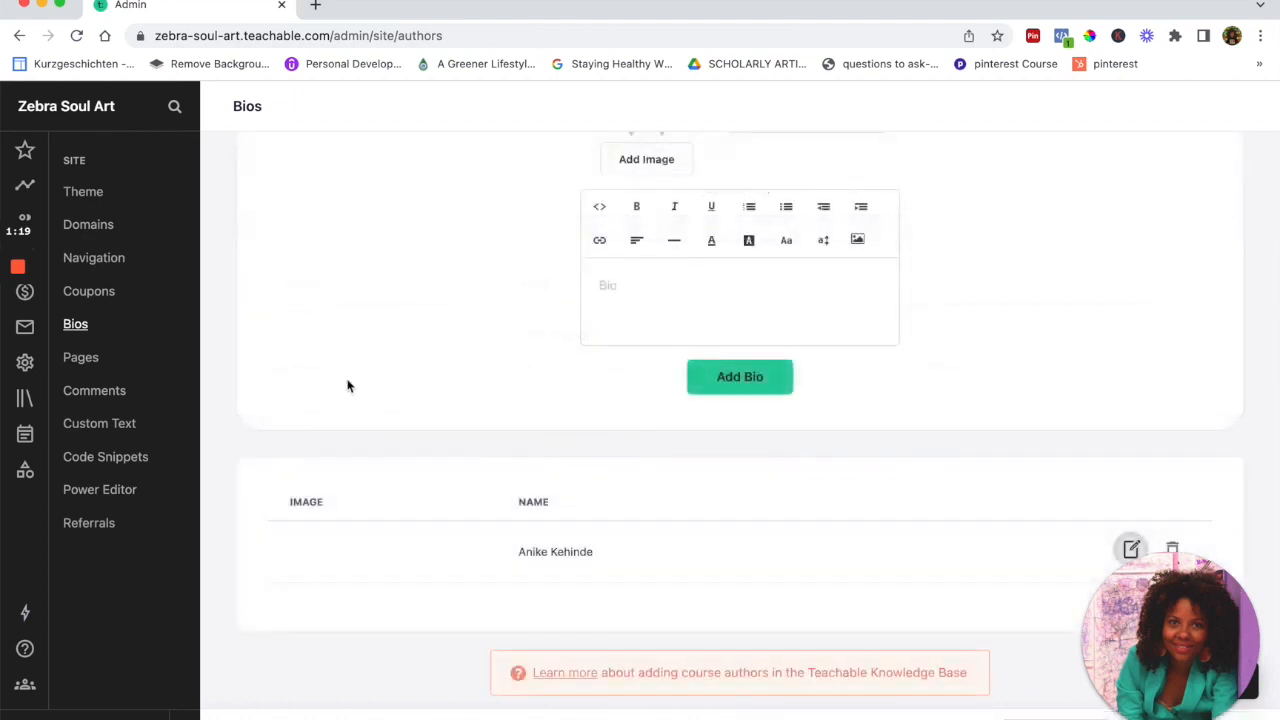
Look over the school's Pages list, the Courses list and the setup tasks on the Get Started page
click(83, 360)
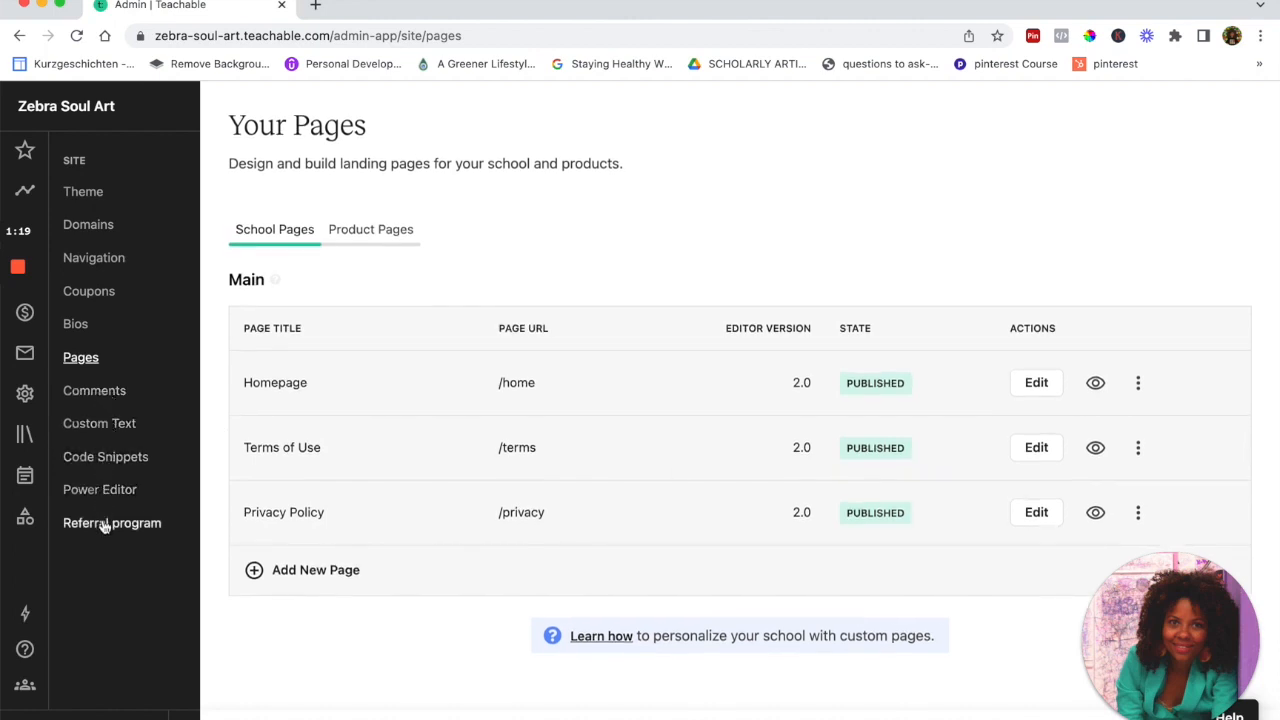
click(26, 151)
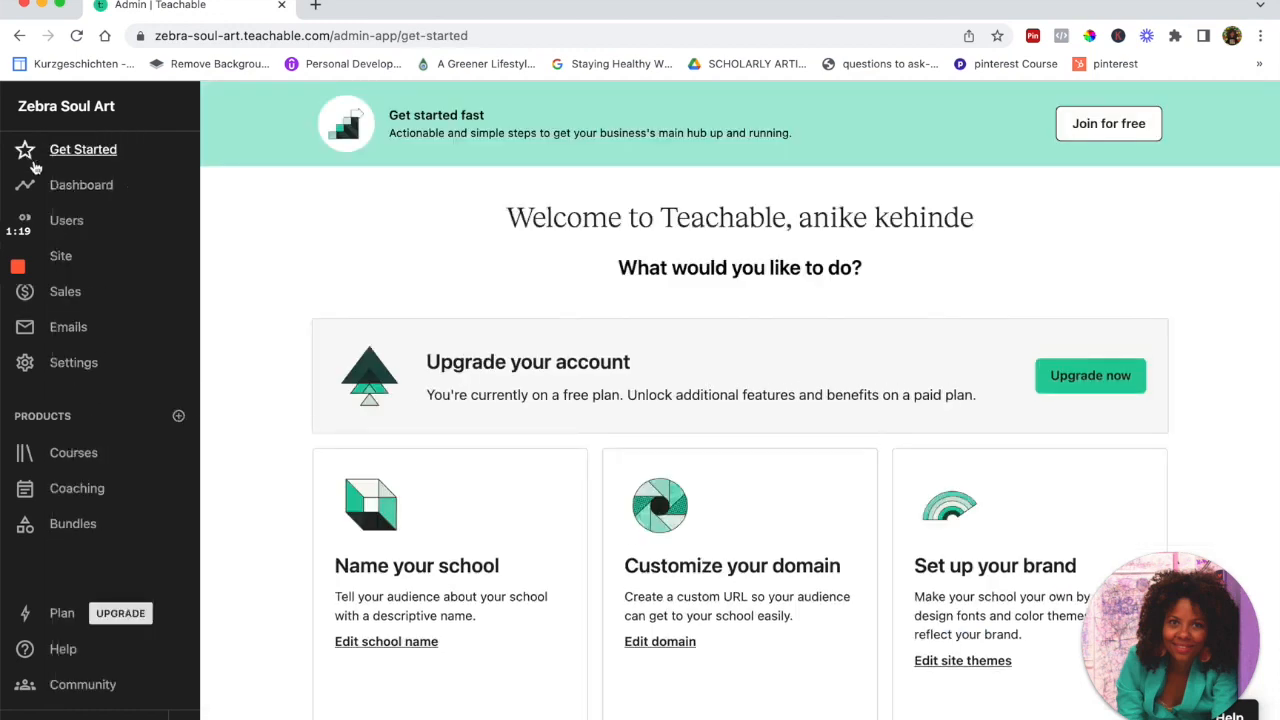
click(68, 458)
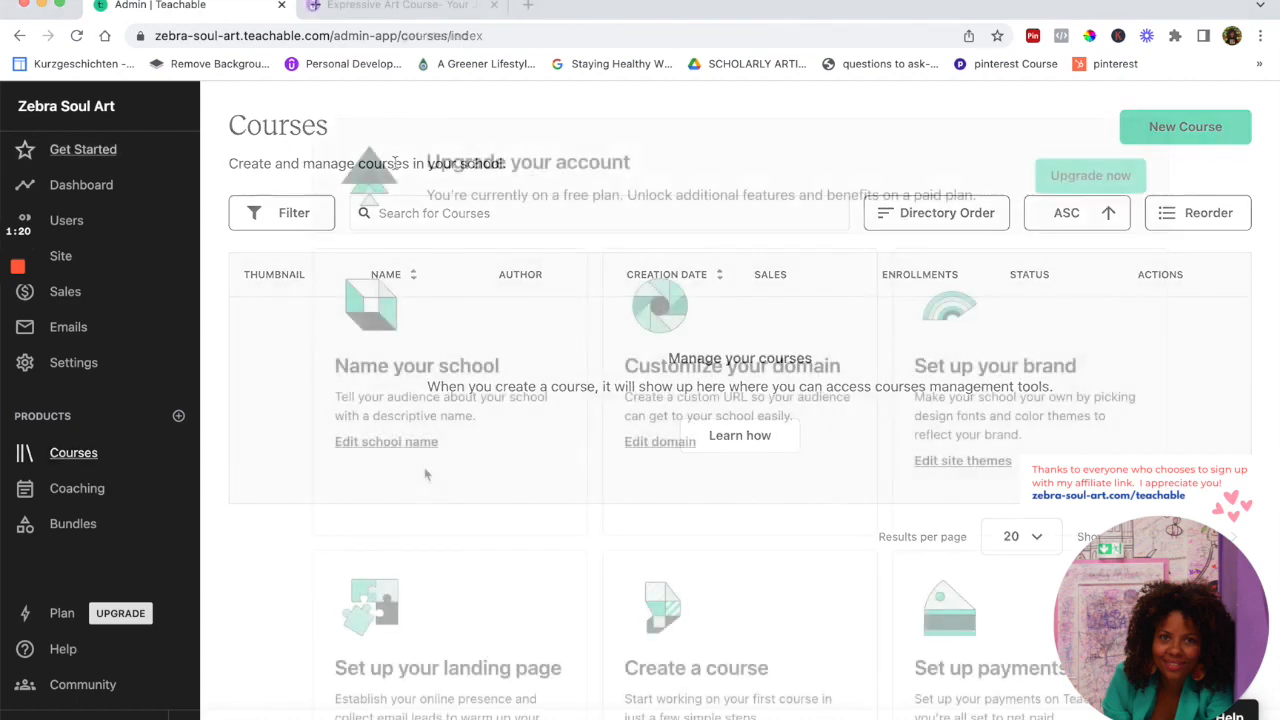
scroll(685, 610, down, 1)
scroll(685, 610, down, 1)
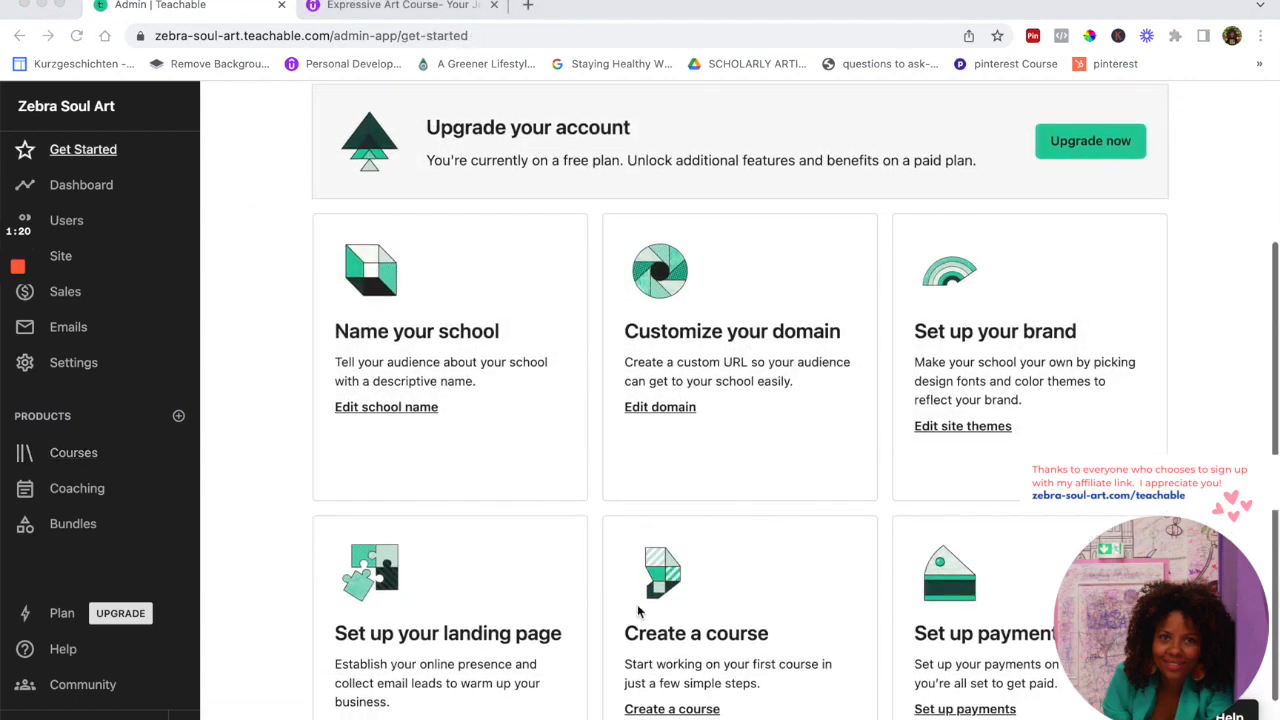
scroll(88, 175, up, 1)
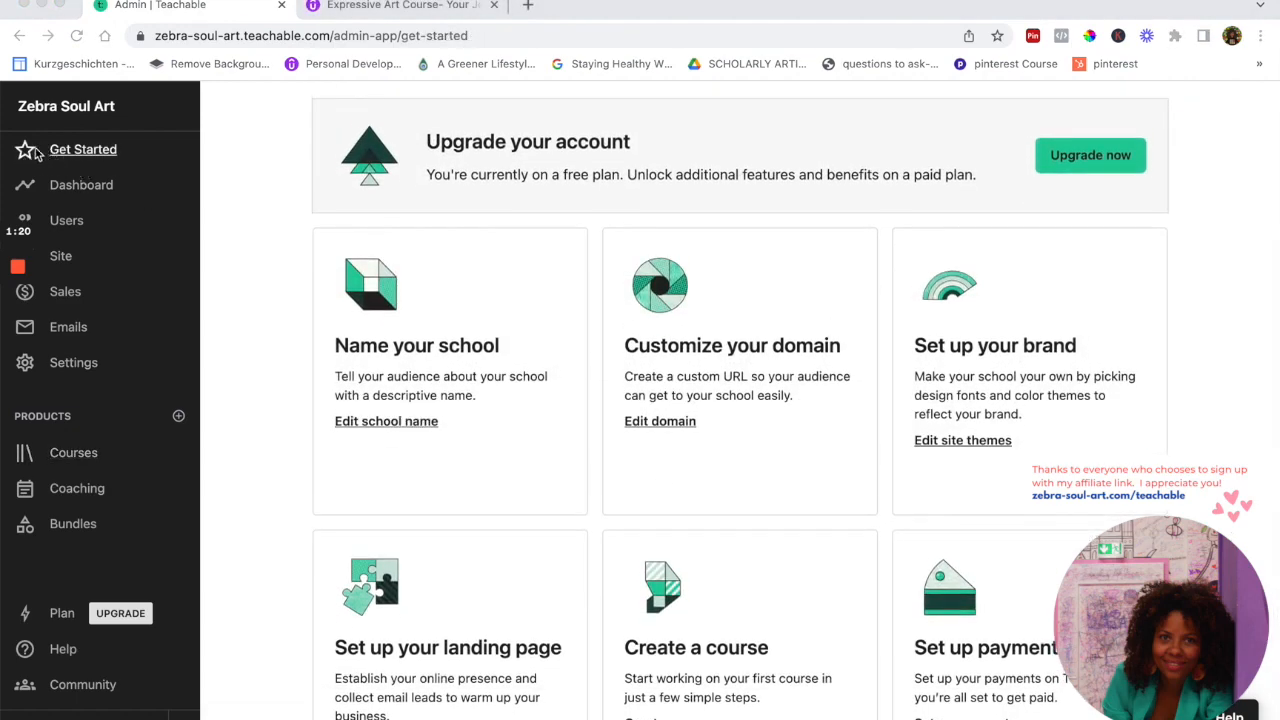
scroll(86, 183, up, 1)
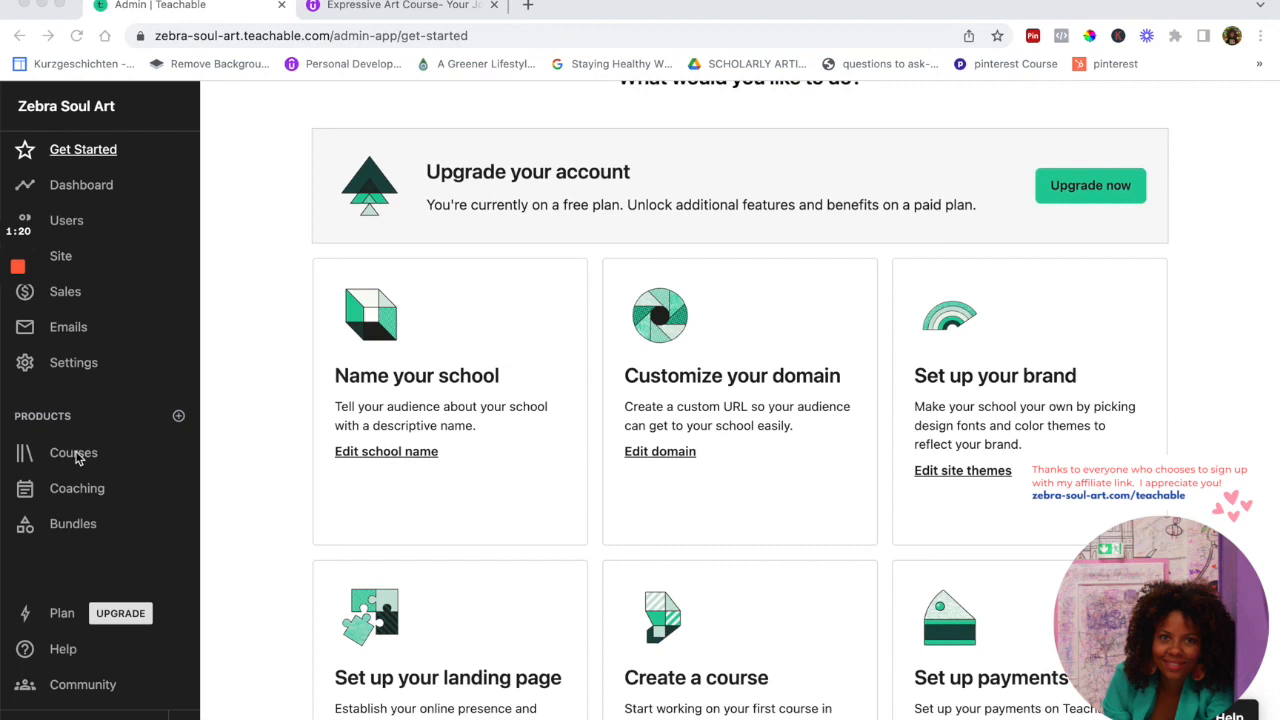
scroll(362, 390, down, 3)
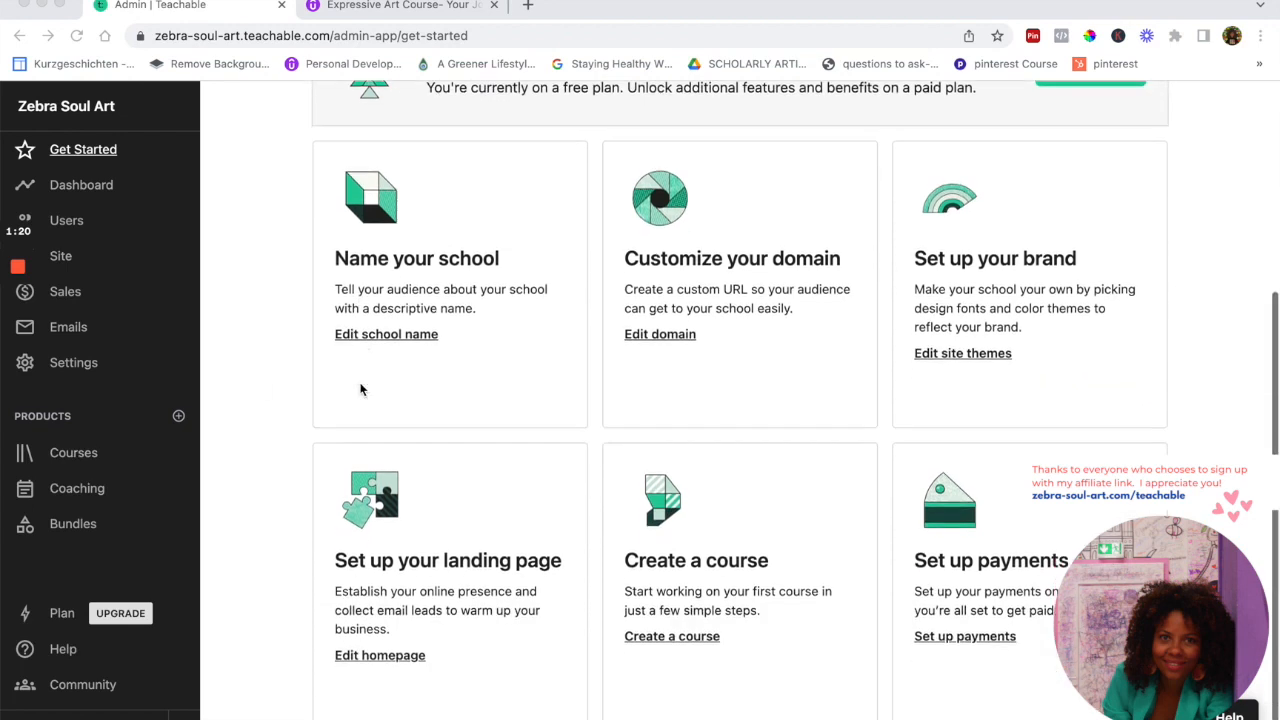
Start creating a course and set its title to "Expressive Art Course- Your Journey to Self Love"
click(671, 628)
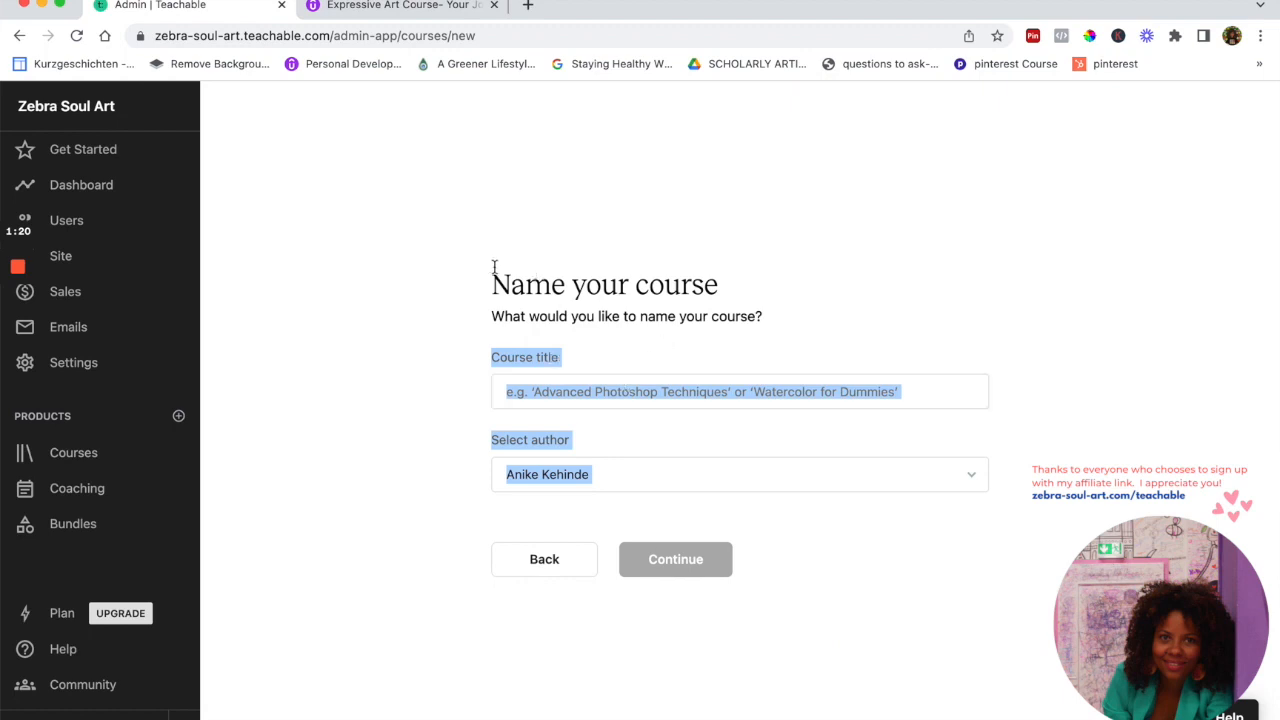
click(630, 360)
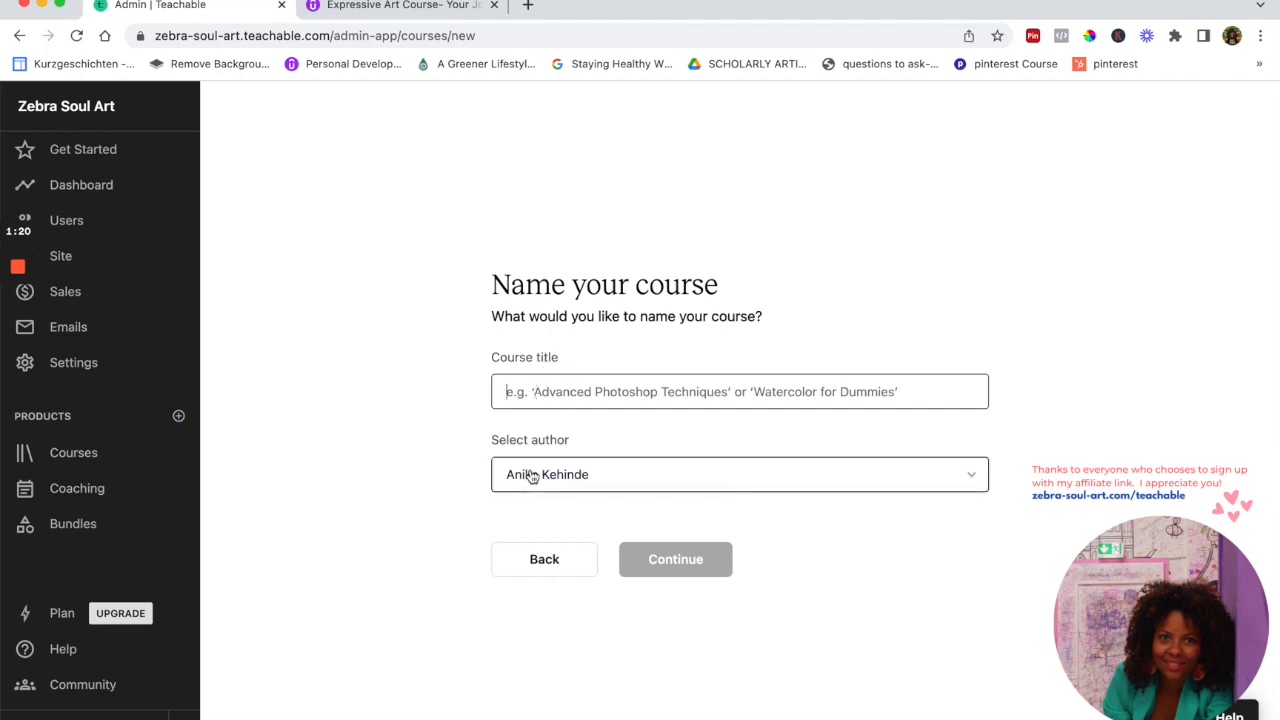
text(E)
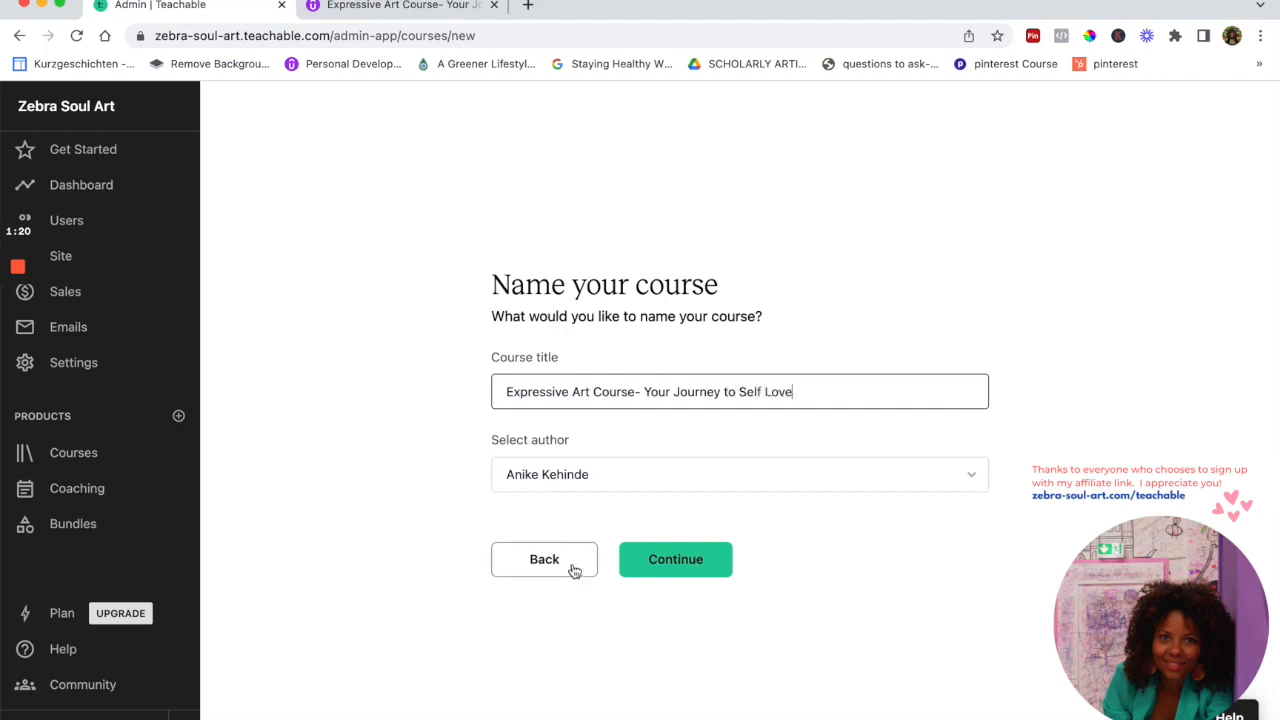
Finish creating the course with the selected author and open the title of its first curriculum section for editing
click(676, 559)
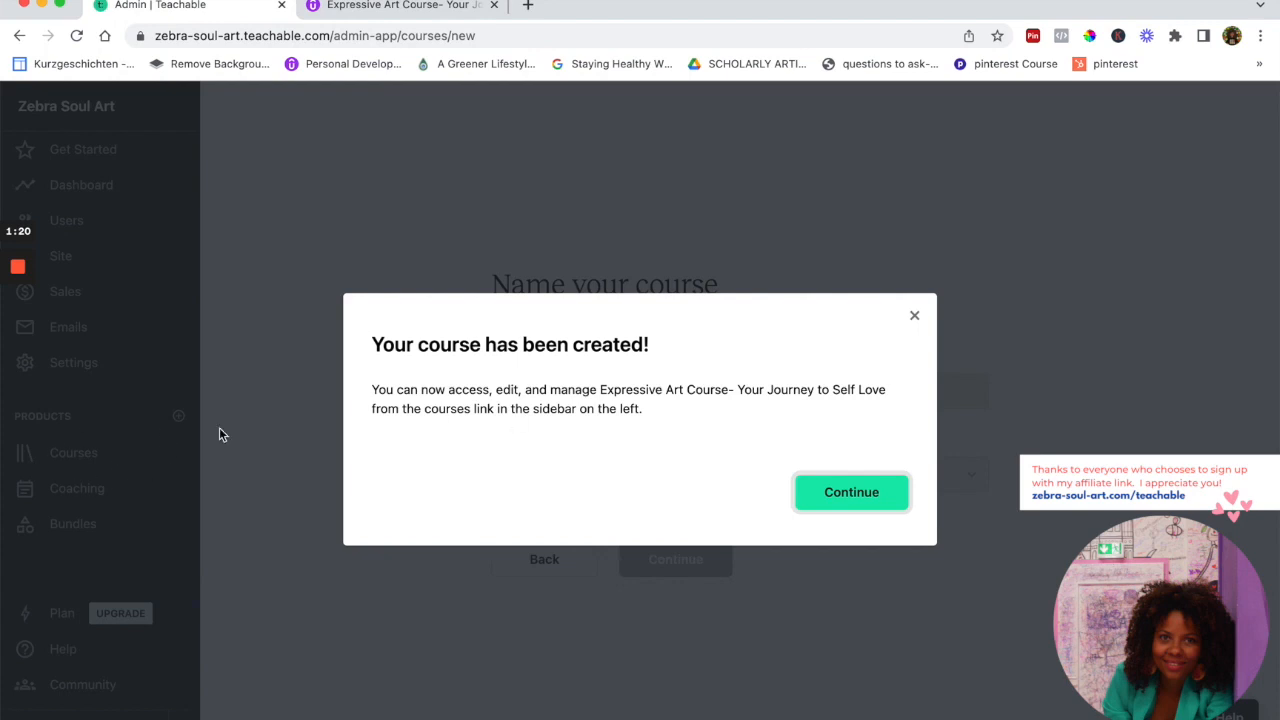
click(853, 493)
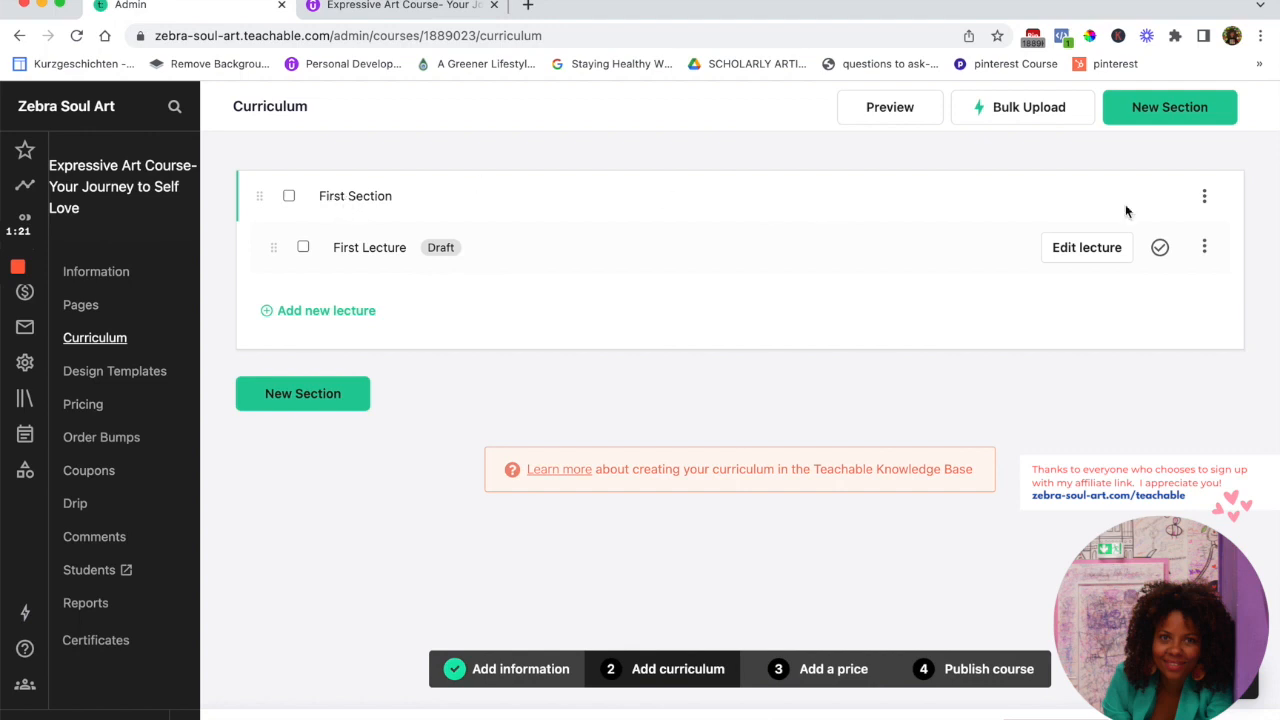
click(1205, 198)
click(1050, 250)
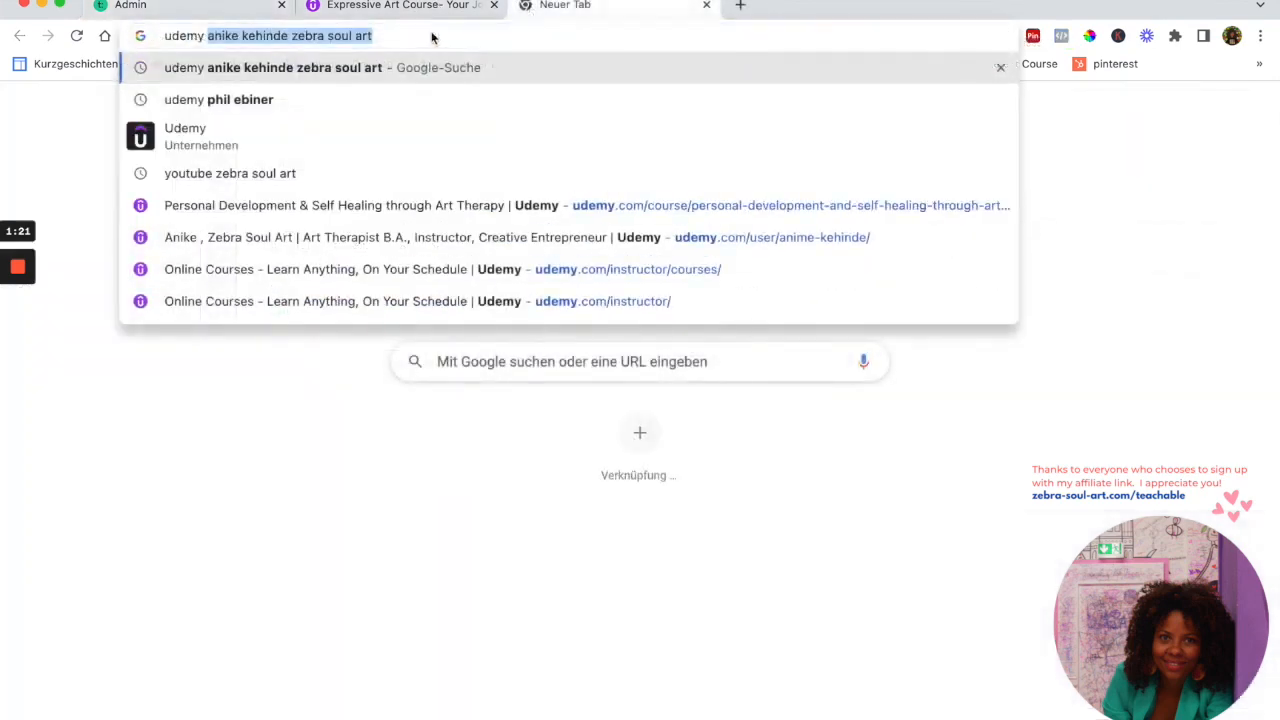
Open the instructor's public Udemy profile in a new browser tab and look through the published courses
text(anike)
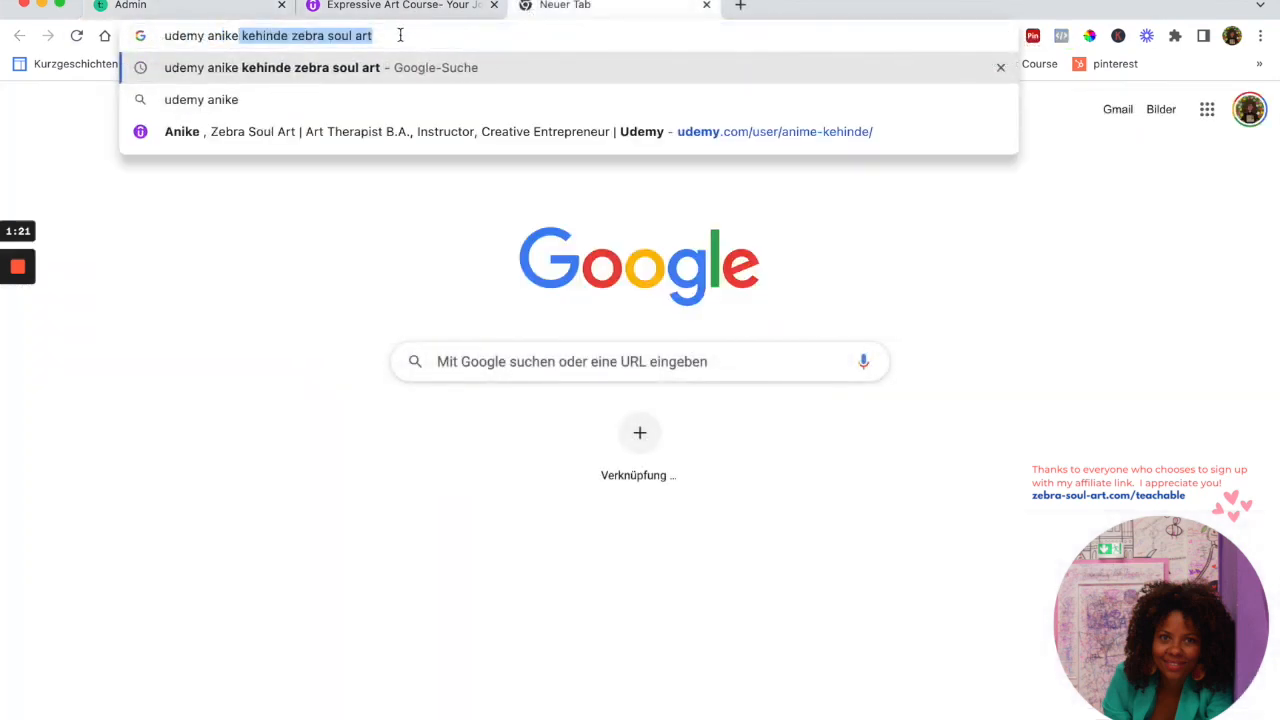
click(337, 131)
scroll(367, 303, down, 2)
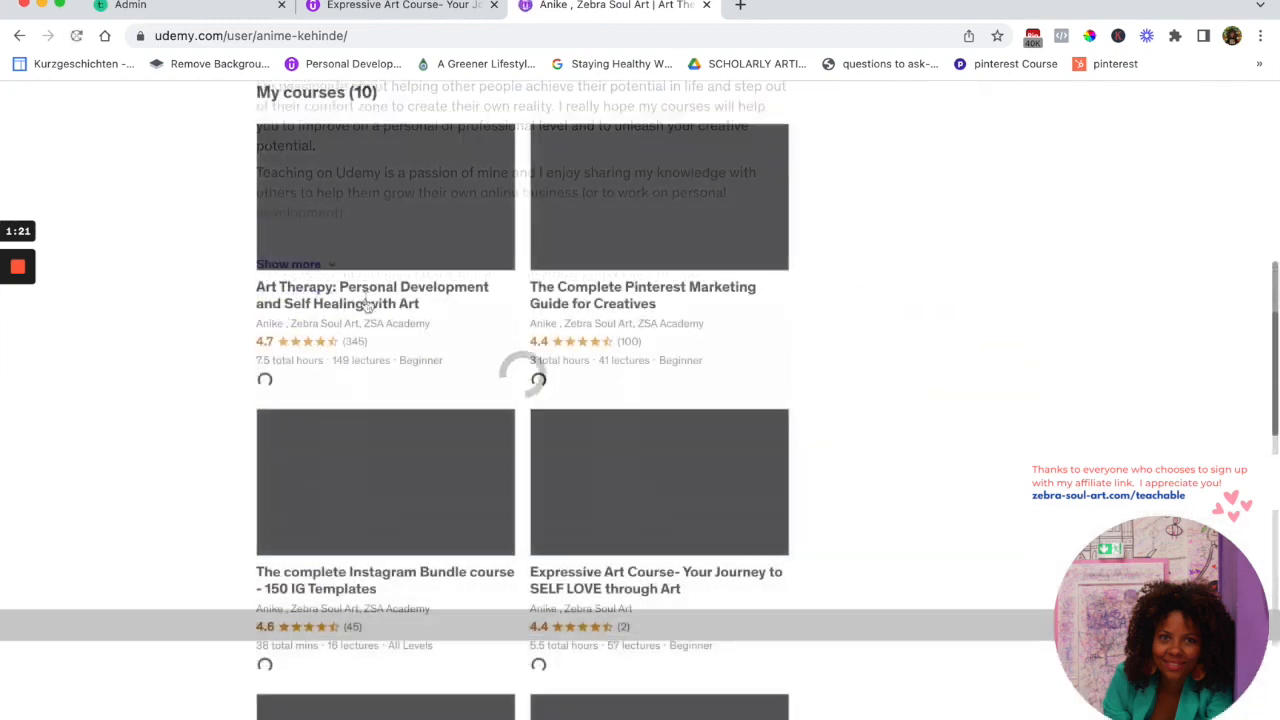
scroll(455, 370, down, 1)
scroll(465, 388, down, 1)
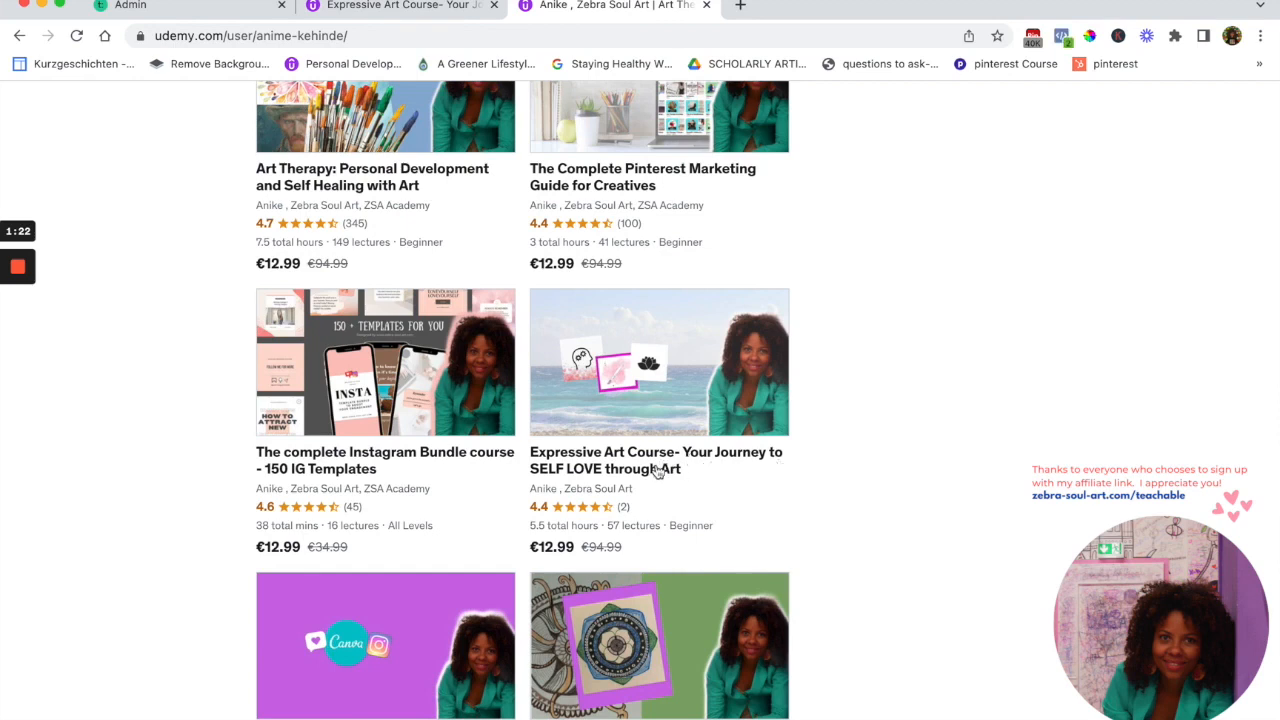
scroll(670, 476, up, 1)
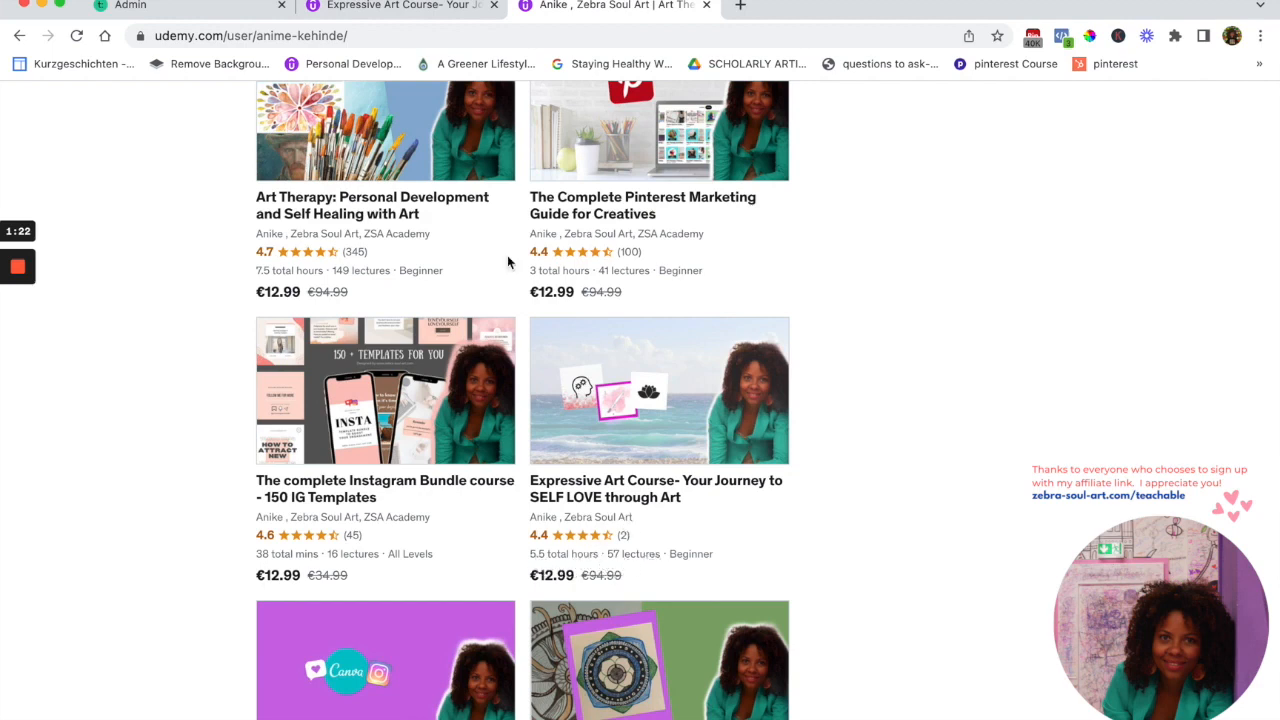
In the Udemy course editor, open the Expressive Art course's curriculum and copy the Section 1 title text after "Introduction :"
click(427, 9)
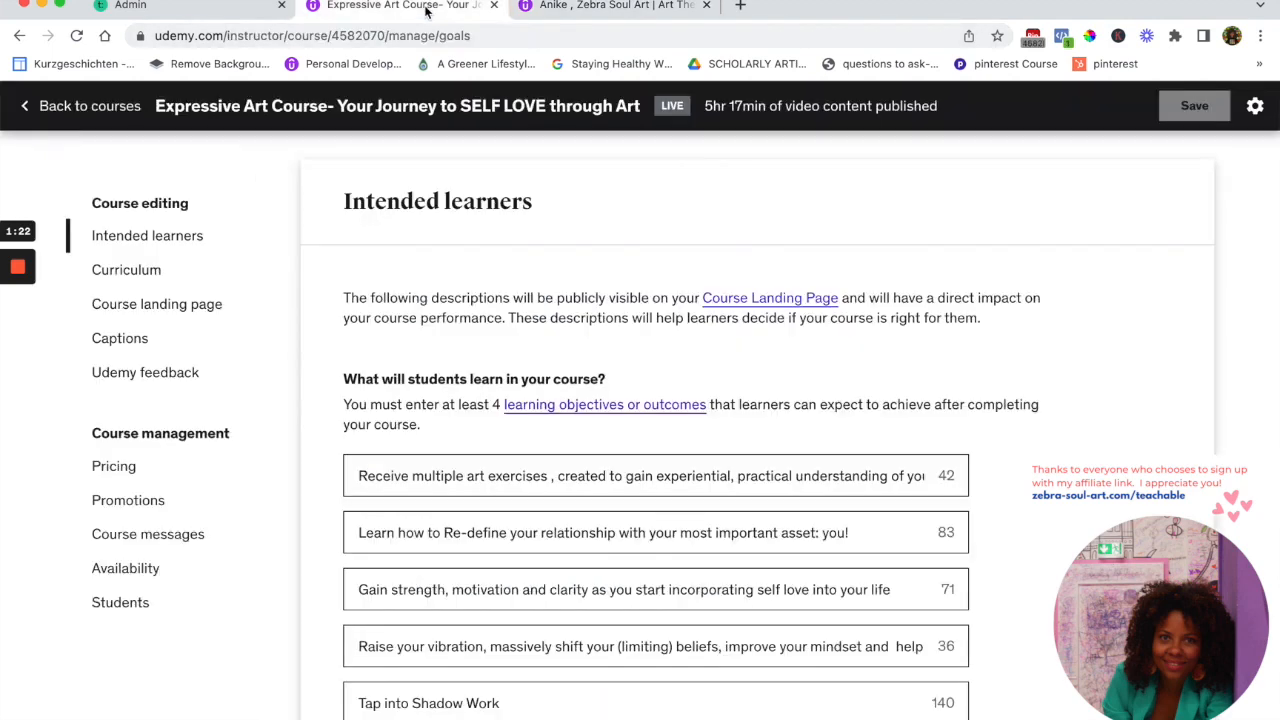
click(139, 276)
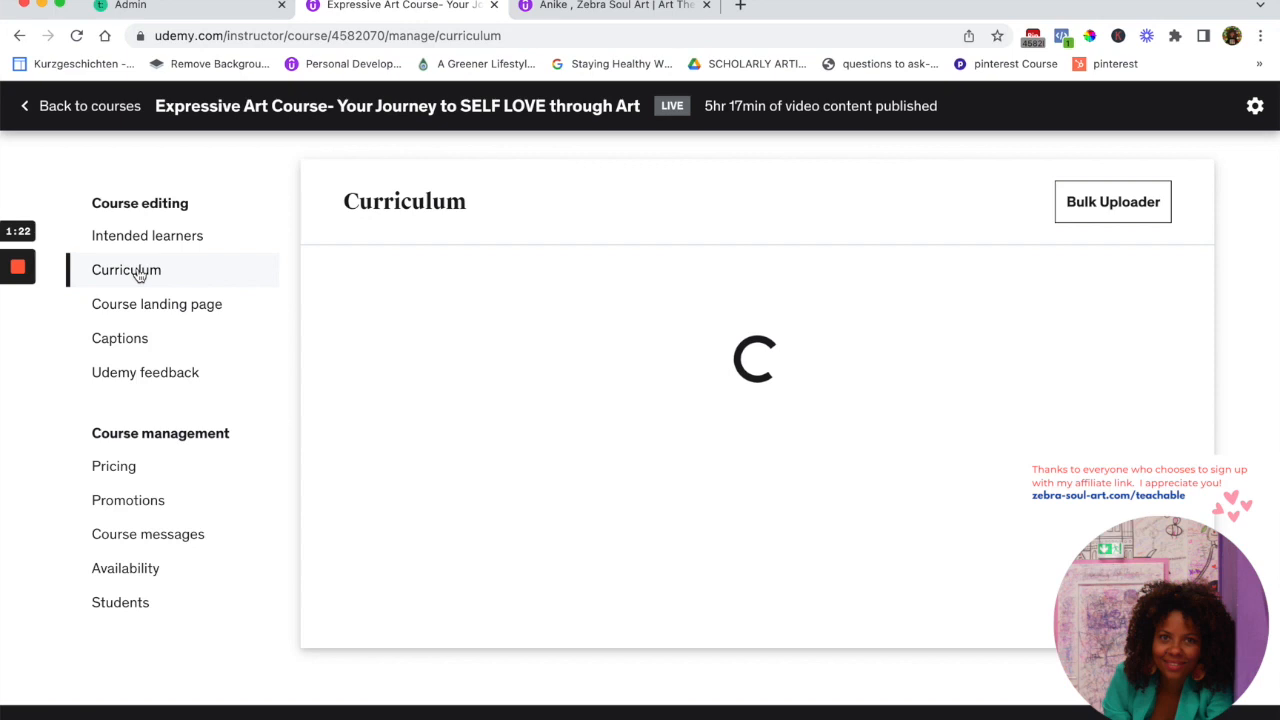
scroll(354, 350, down, 1)
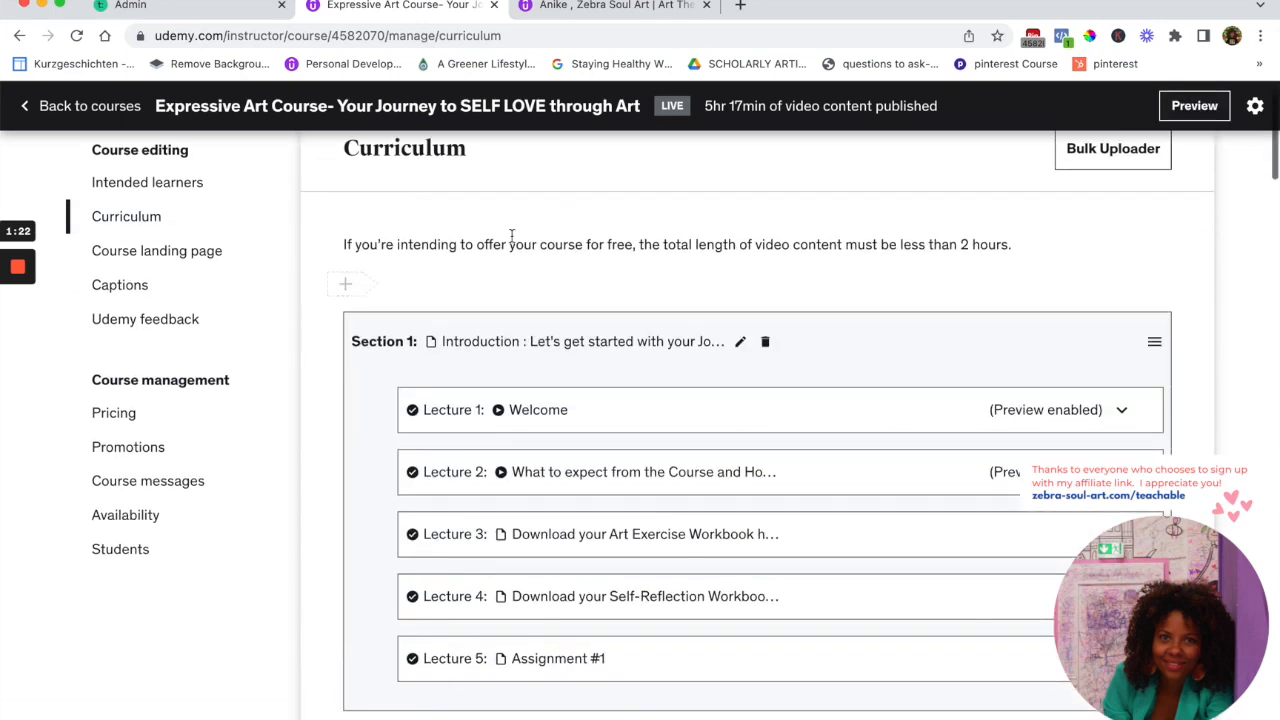
click(740, 342)
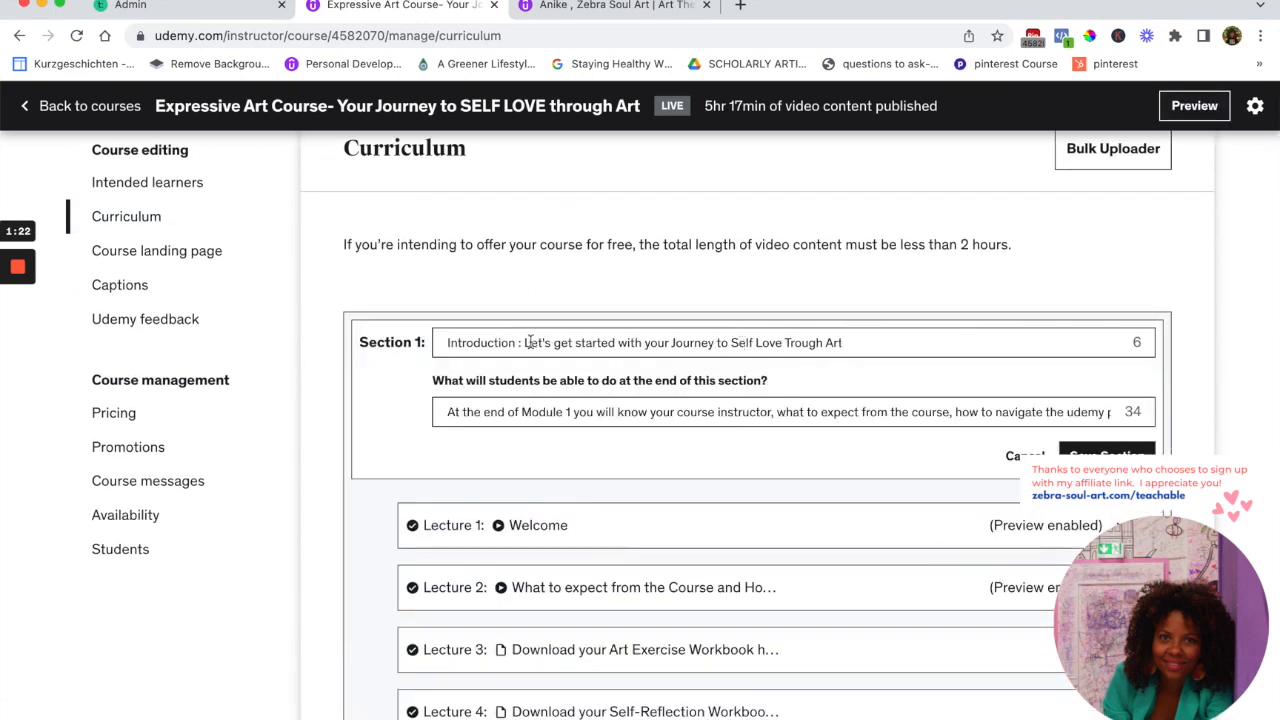
drag(524, 342, 872, 344)
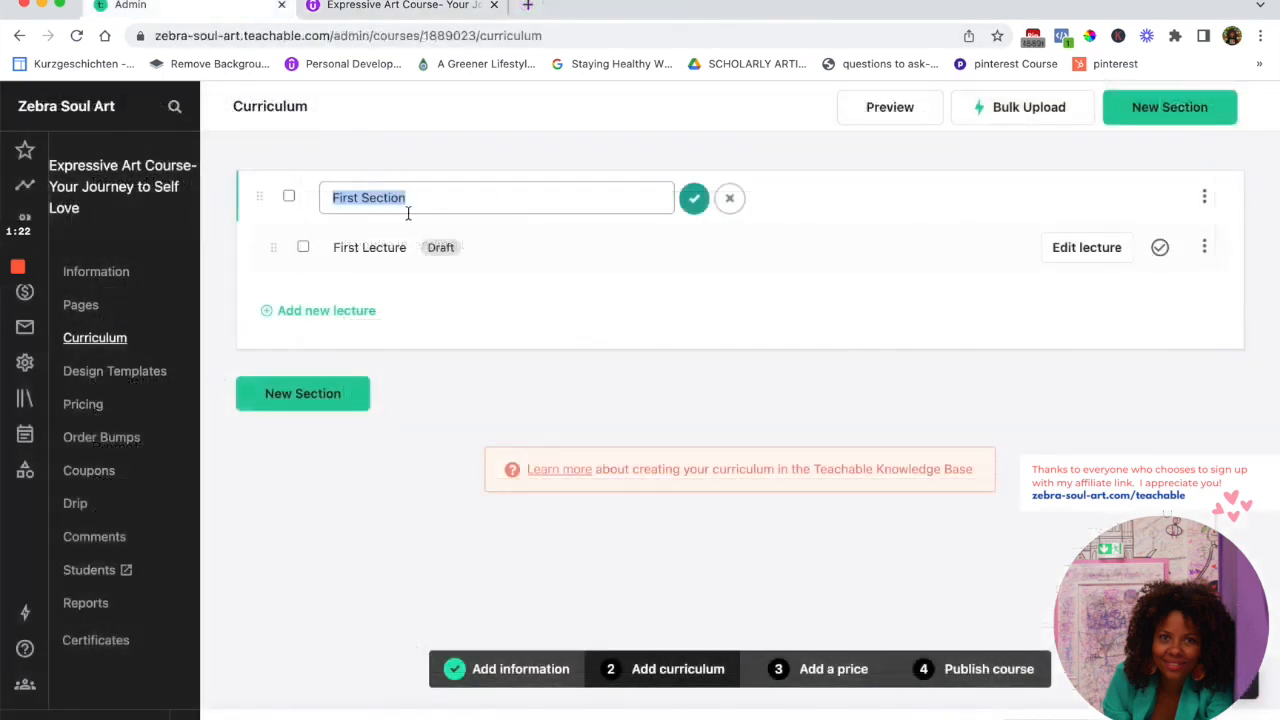
Back in Teachable, rename the first section as "Module 1: Let's get started with your Journey to Self Love Trough Art"
text(Let's get started with your Journey to Self Love Trough Art)
drag(668, 198, 255, 200)
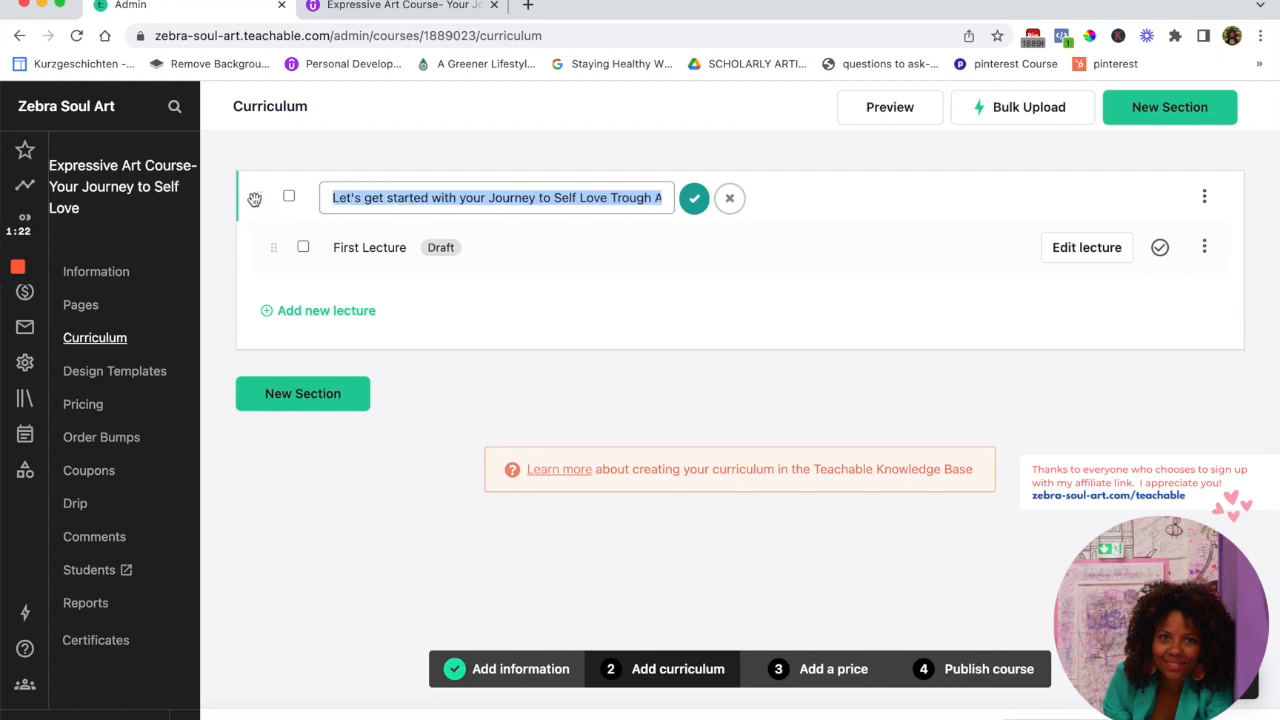
click(333, 197)
text(Module 1)
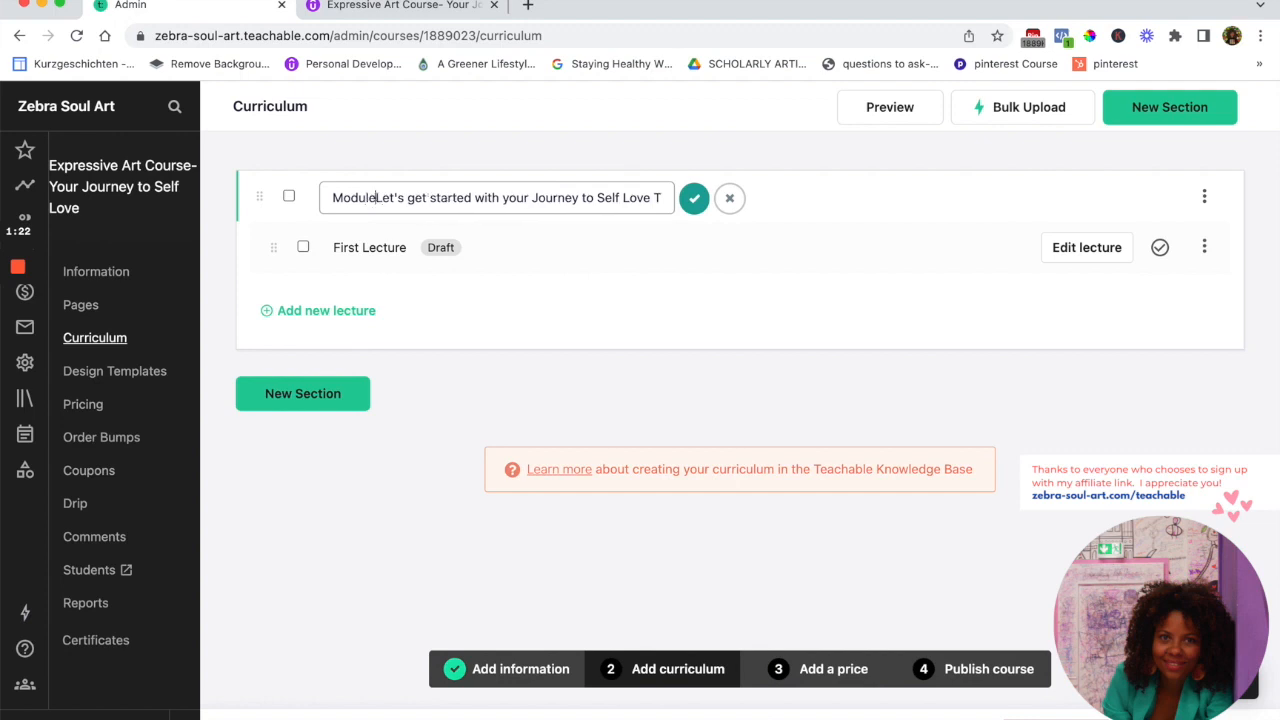
text(:)
click(694, 205)
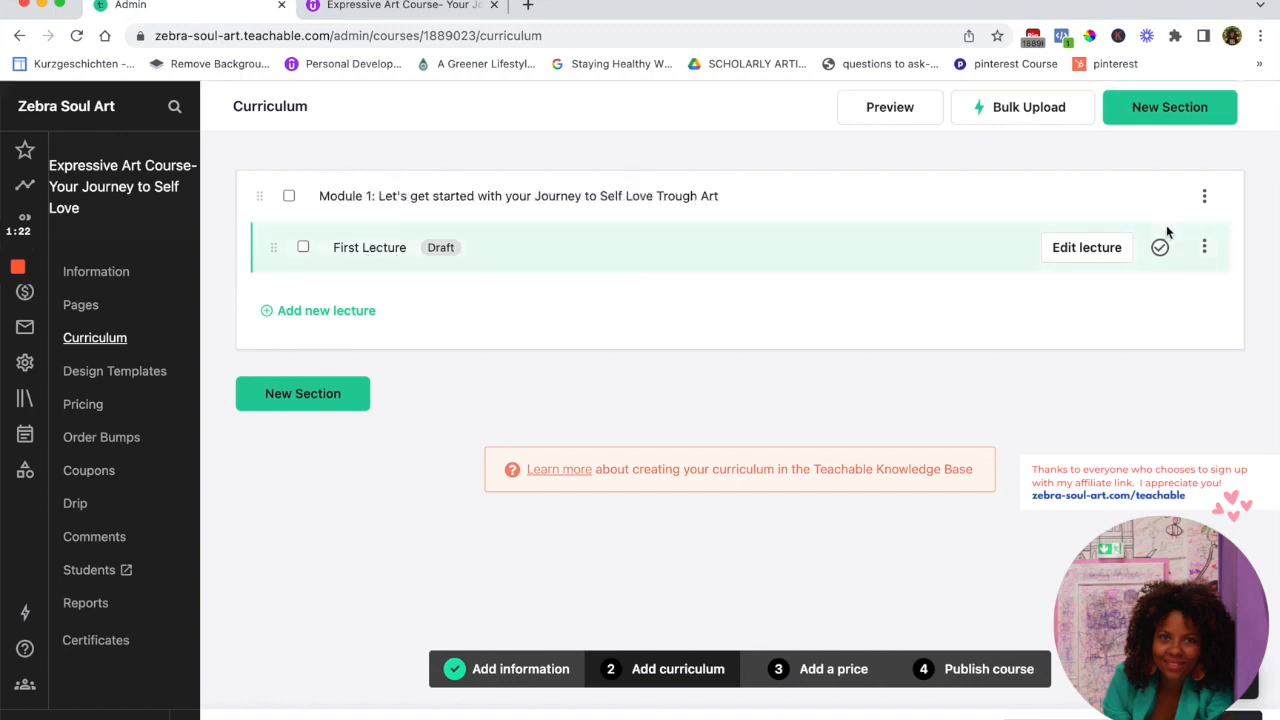
Rename the first lecture of Module 1 as "Welcome instructor"
click(1208, 251)
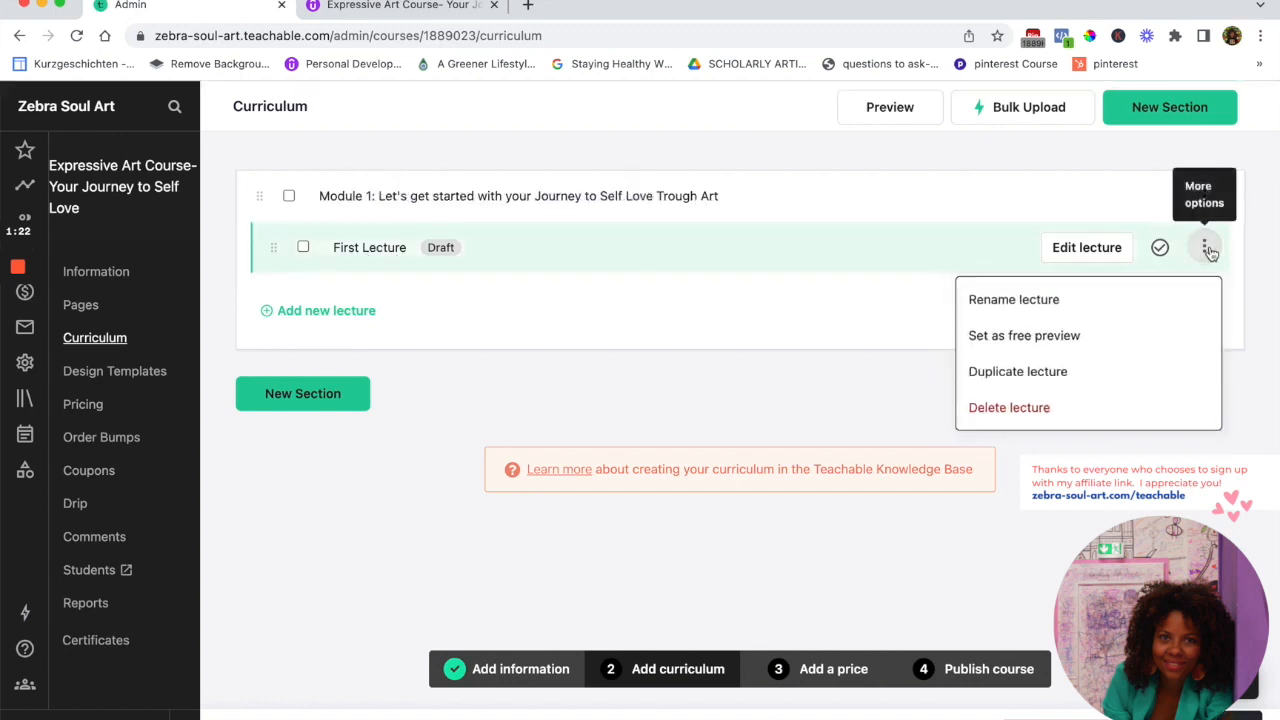
click(1097, 299)
text(W)
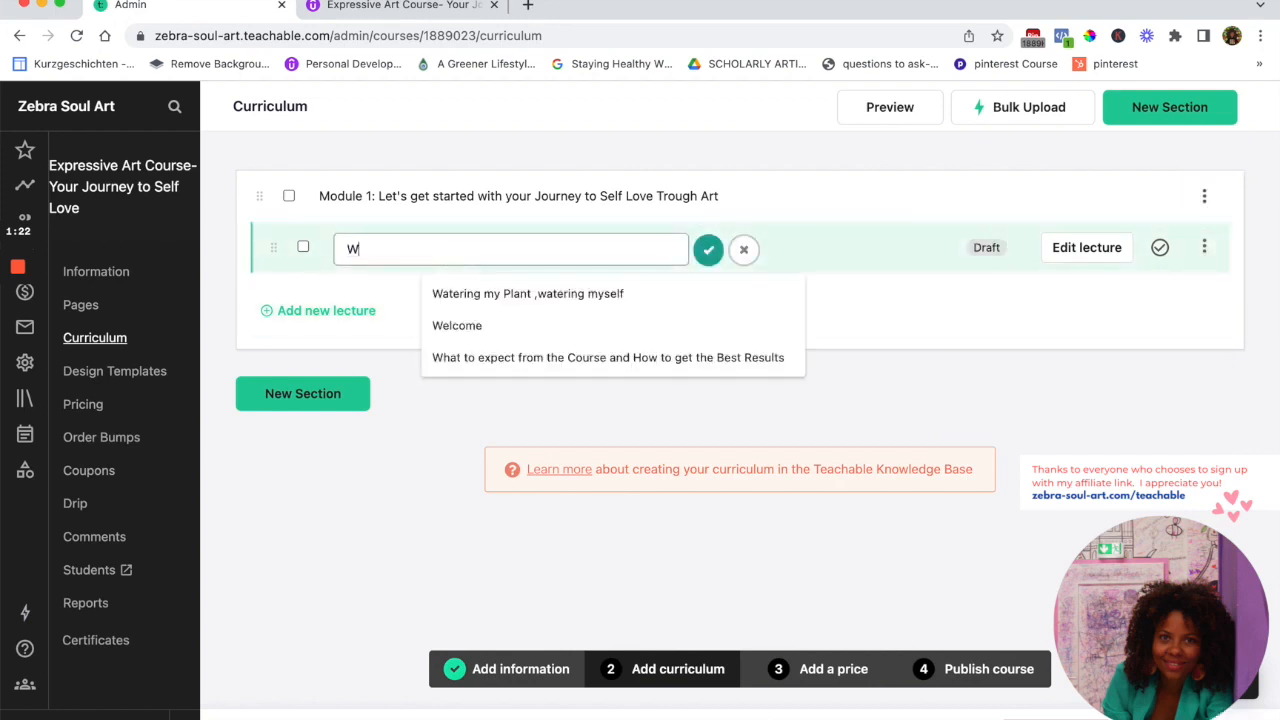
text(elcome)
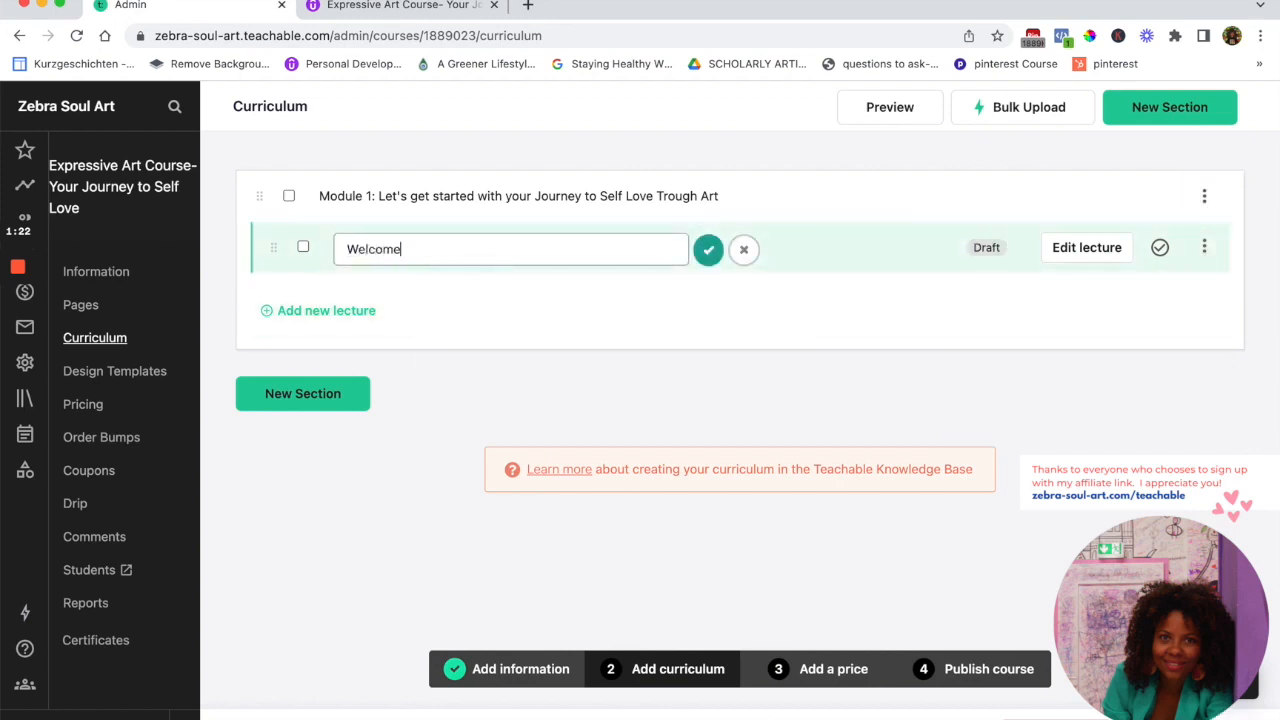
text( instructor)
key(Return)
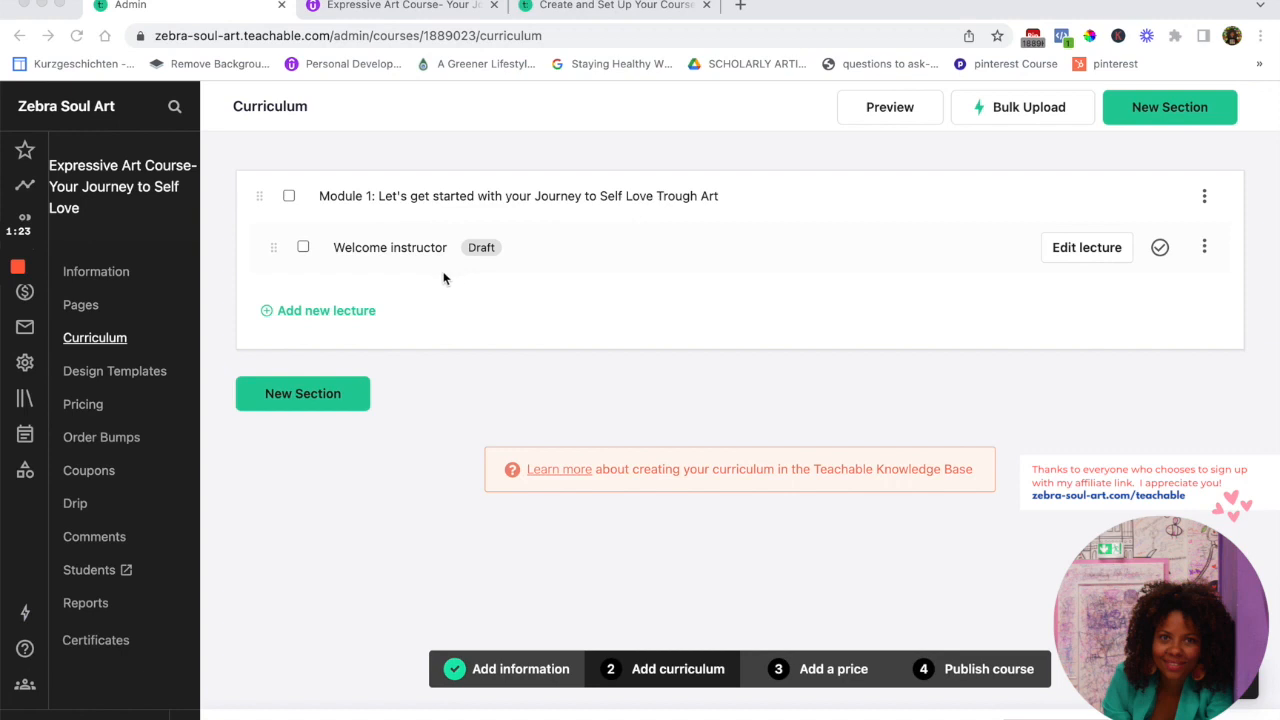
Add a second lecture to Module 1 named "What to expect from the Course and How to get the Best Results"
click(290, 313)
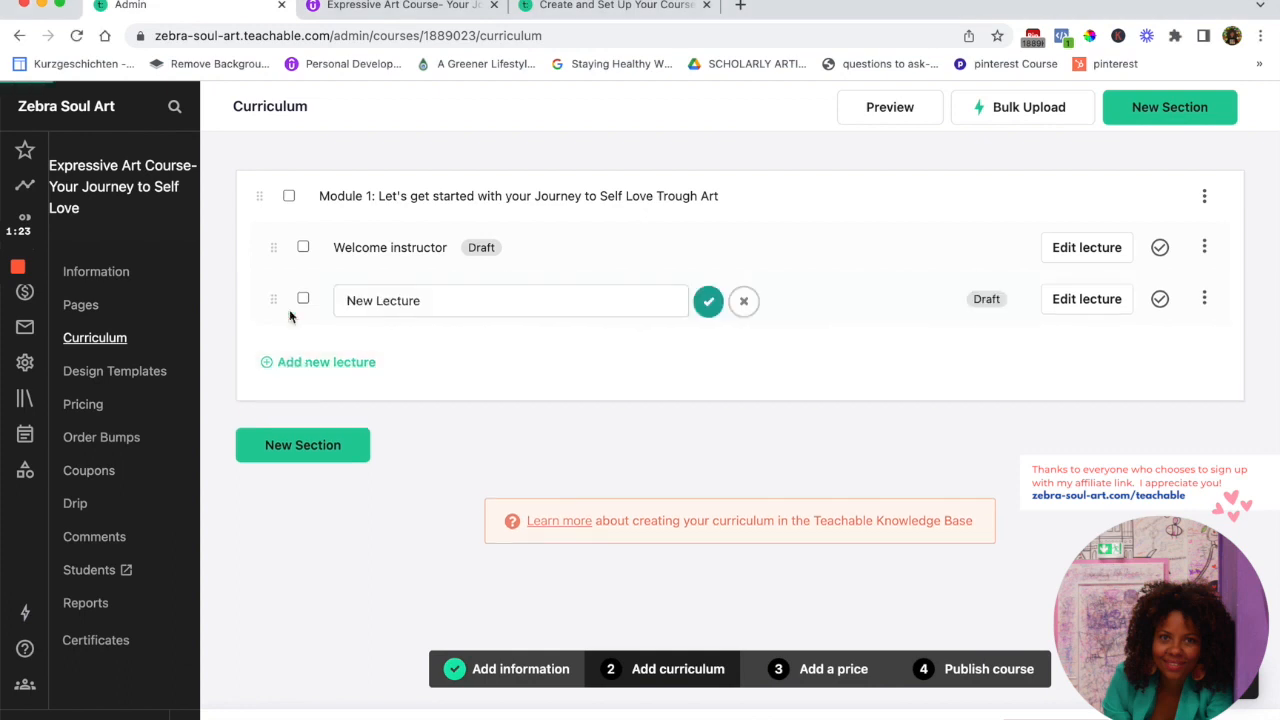
text(What to expect from the Course and How to get the Best Results)
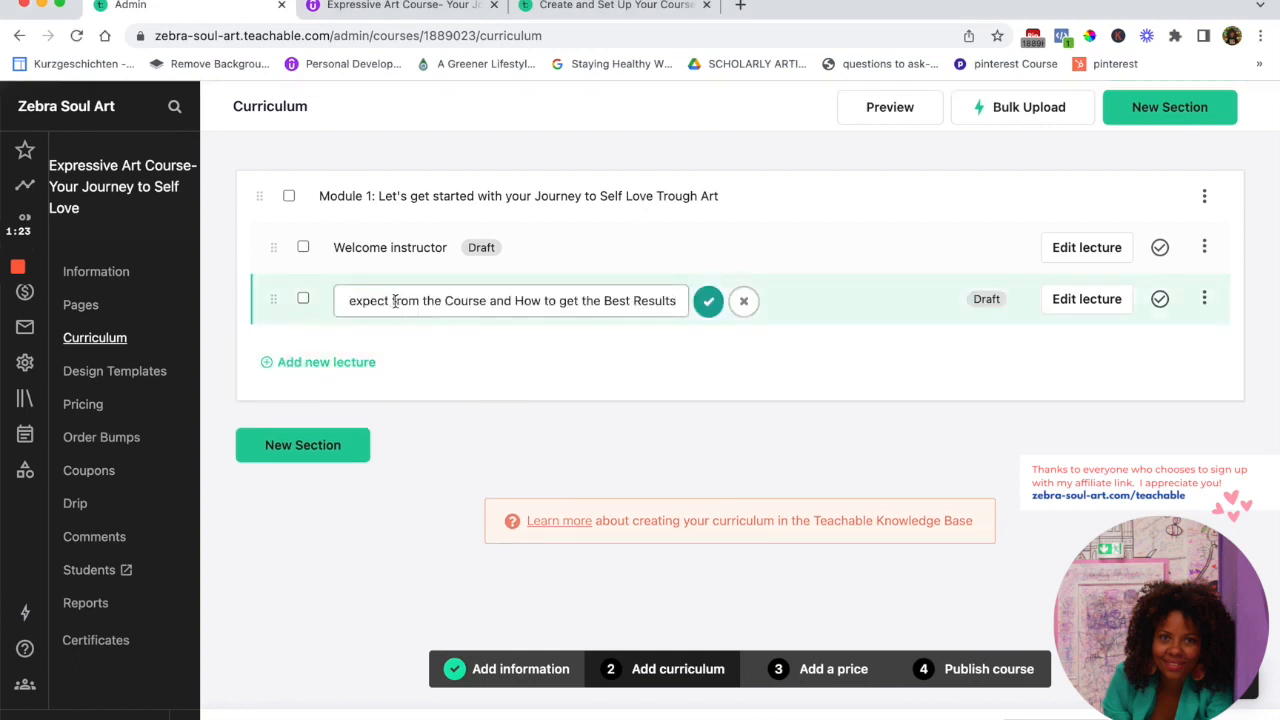
drag(385, 300, 271, 289)
scroll(485, 307, right, 1)
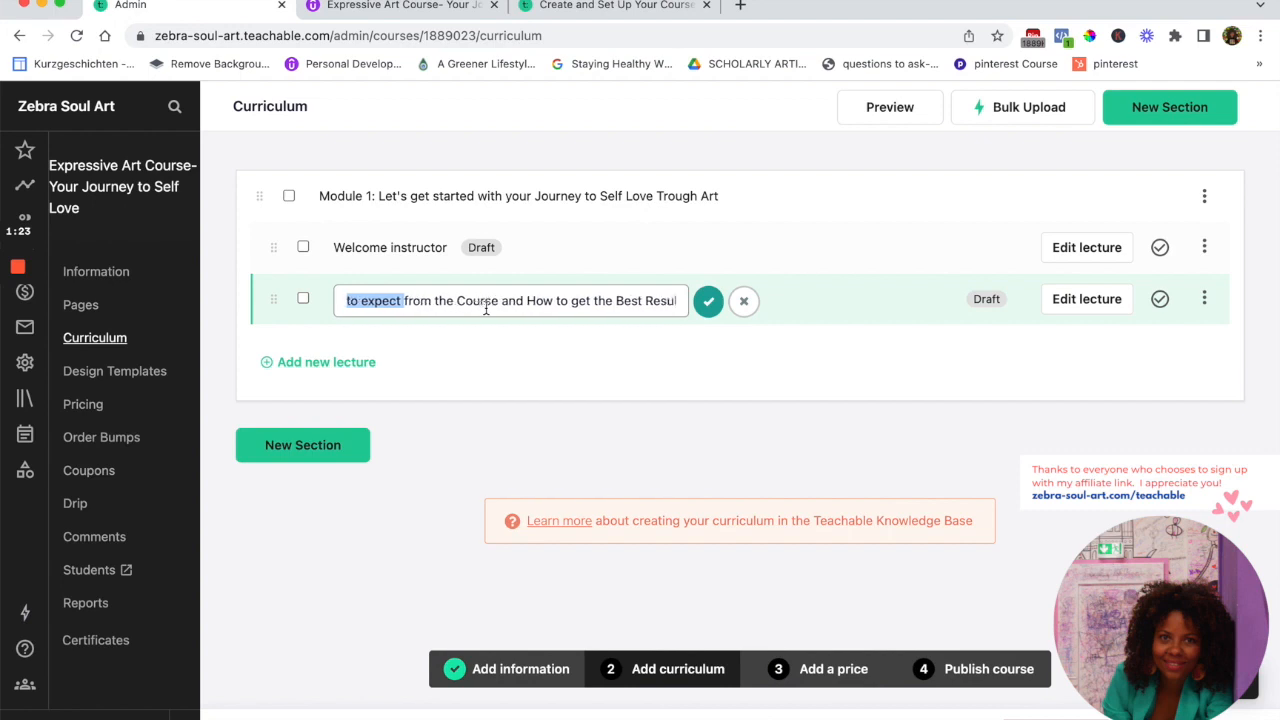
click(709, 302)
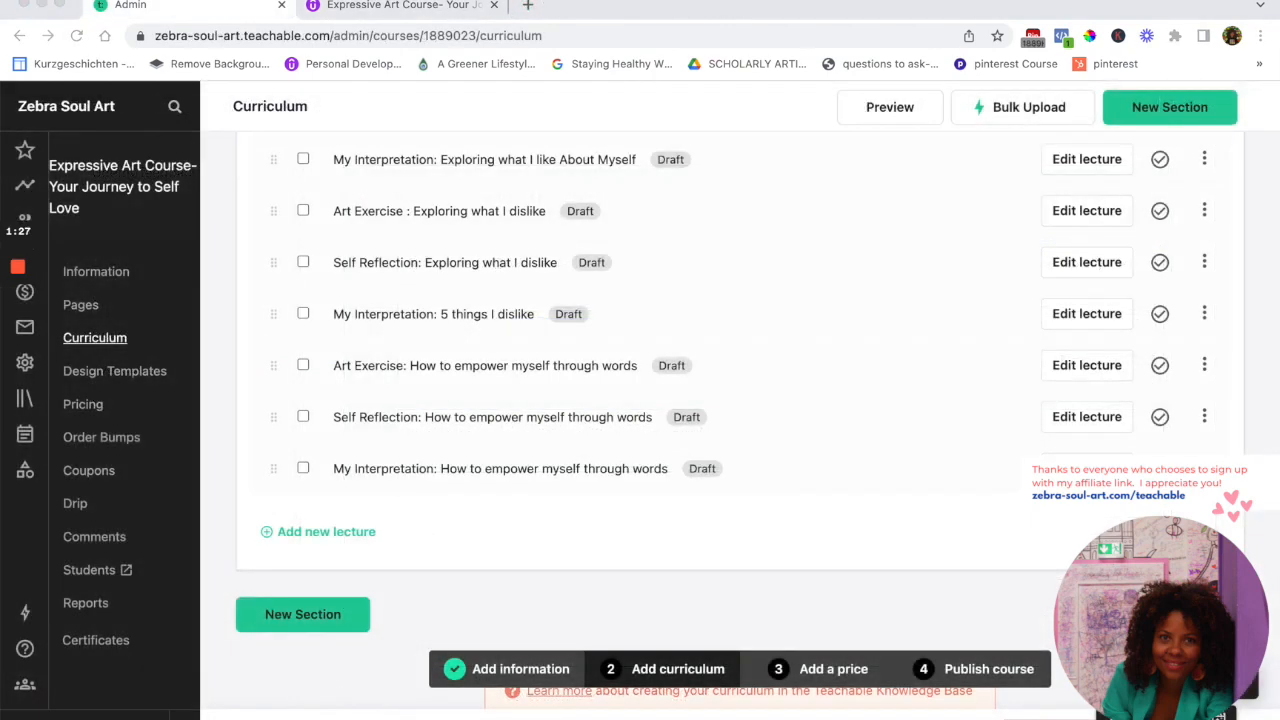
Look through the art exercise, self reflection and interpretation lectures in the course curriculum
scroll(610, 403, up, 4)
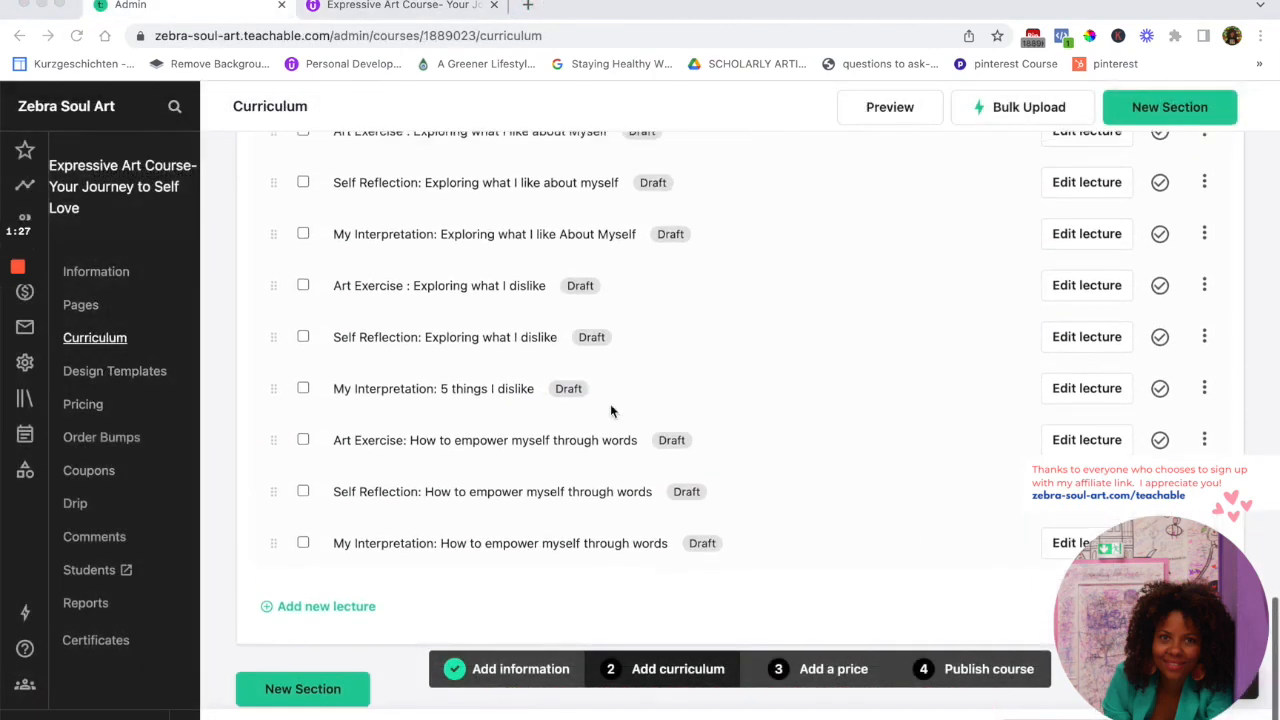
scroll(556, 420, up, 14)
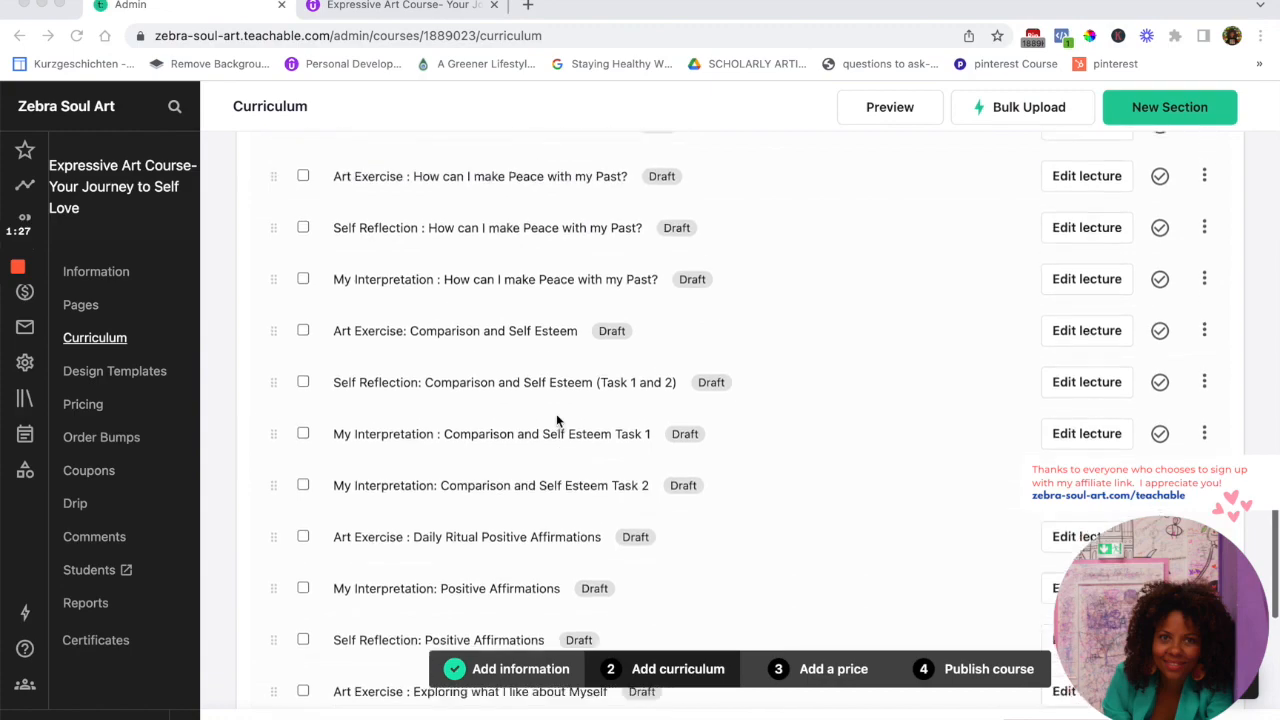
scroll(557, 420, up, 10)
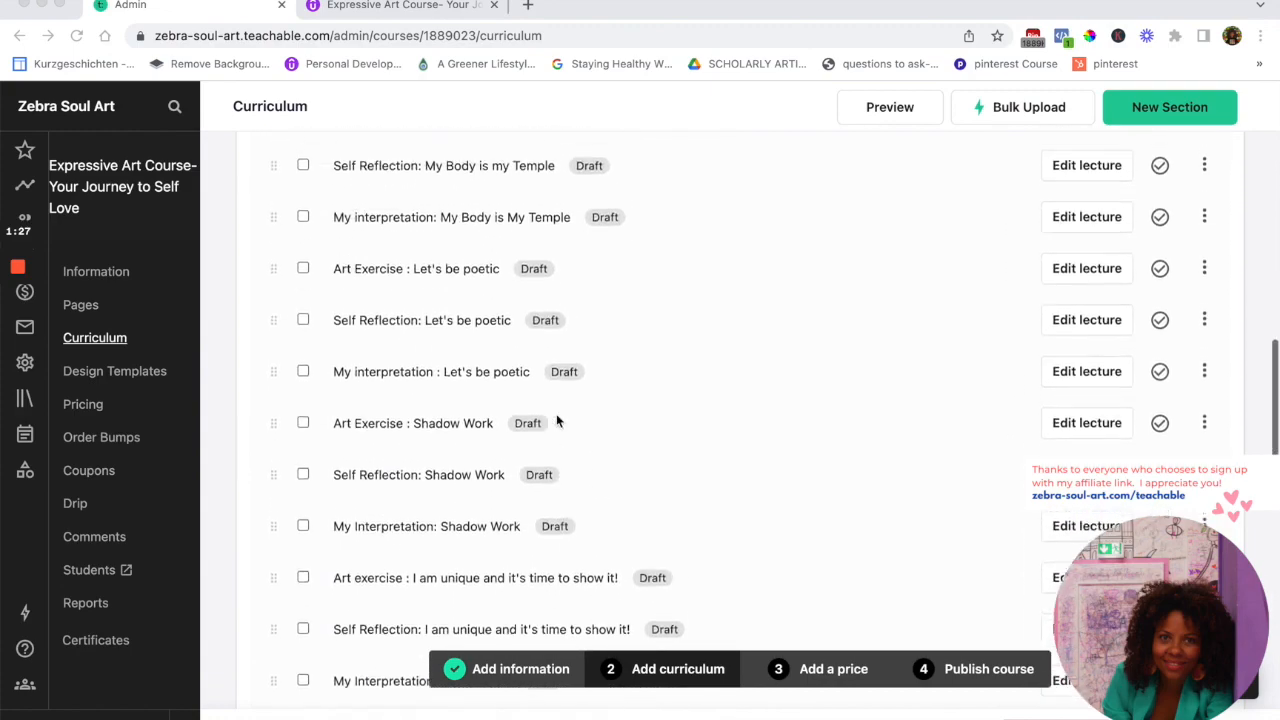
scroll(569, 365, up, 12)
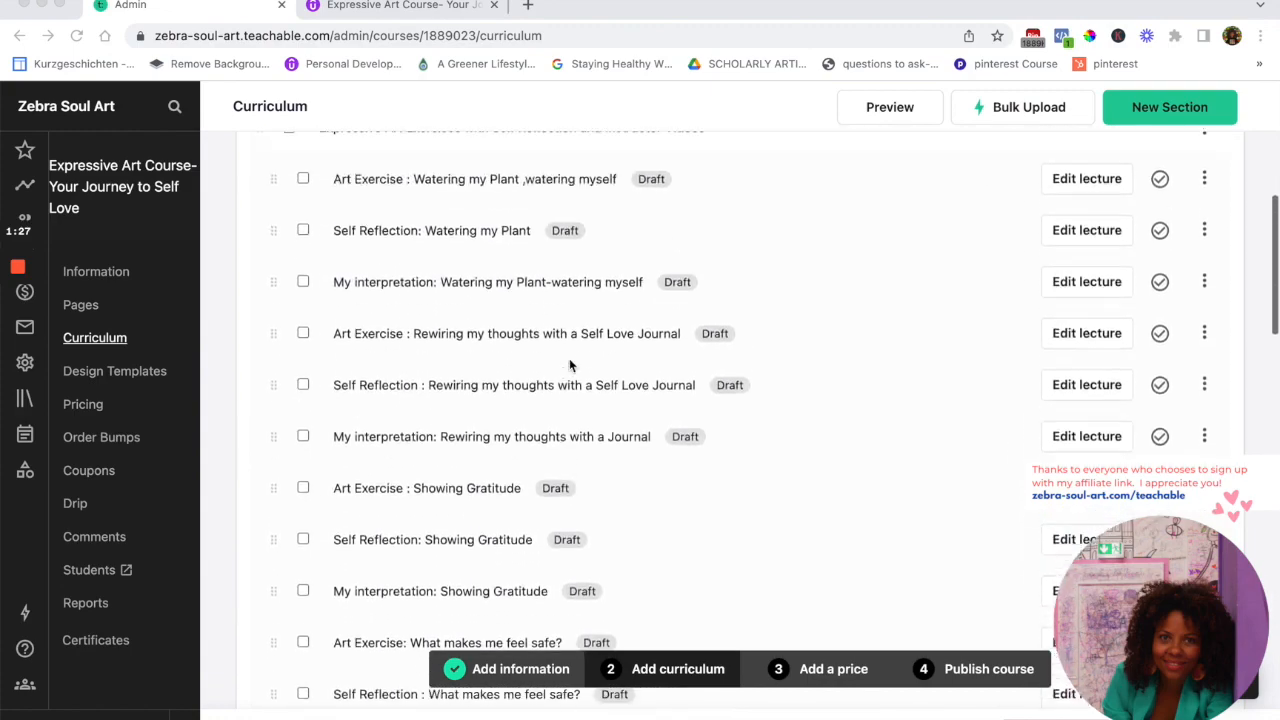
scroll(569, 364, up, 4)
scroll(569, 364, down, 14)
scroll(569, 364, down, 20)
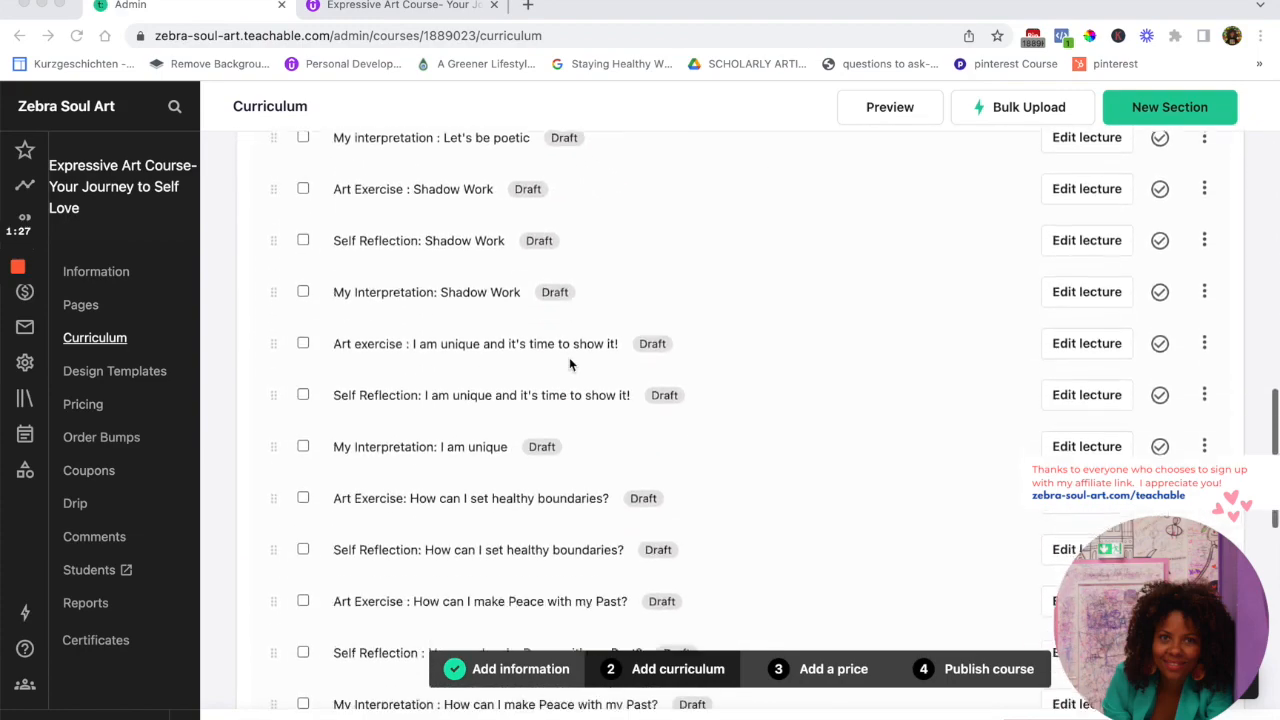
scroll(569, 364, down, 10)
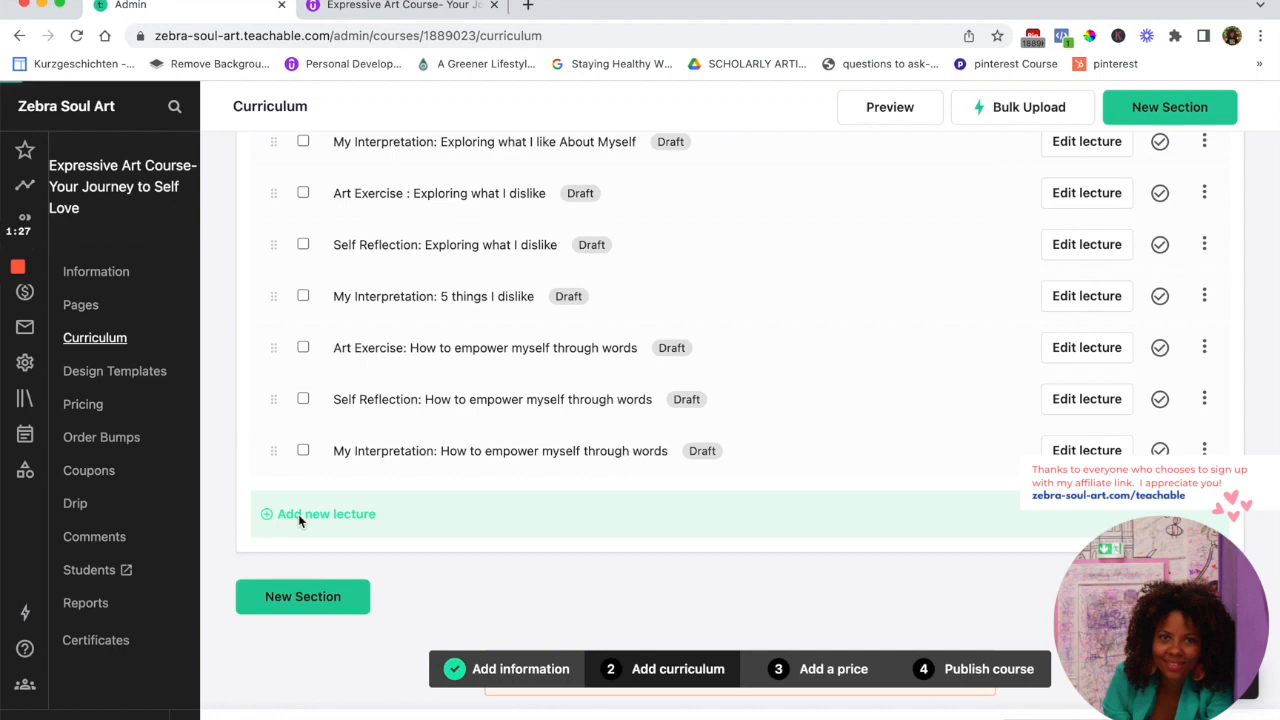
Add a lecture named "Assignment #2" at the end of the art exercises section
click(298, 514)
text(Assignment #2)
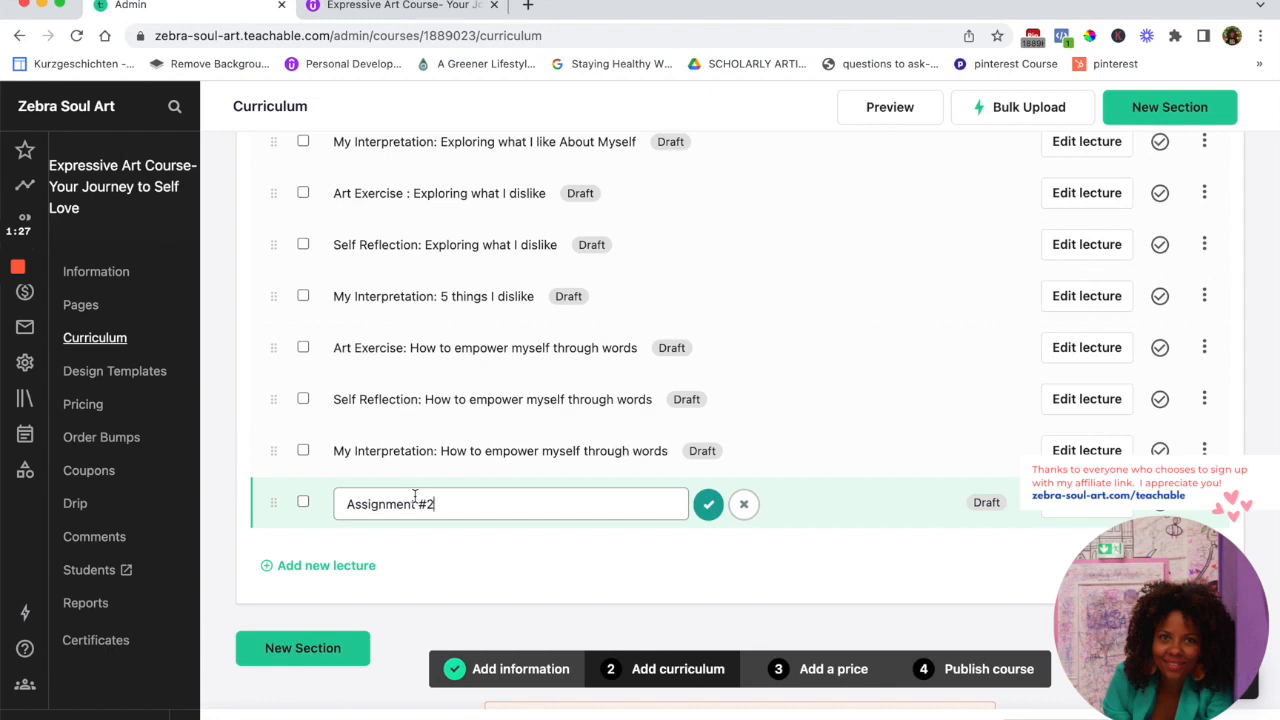
click(709, 506)
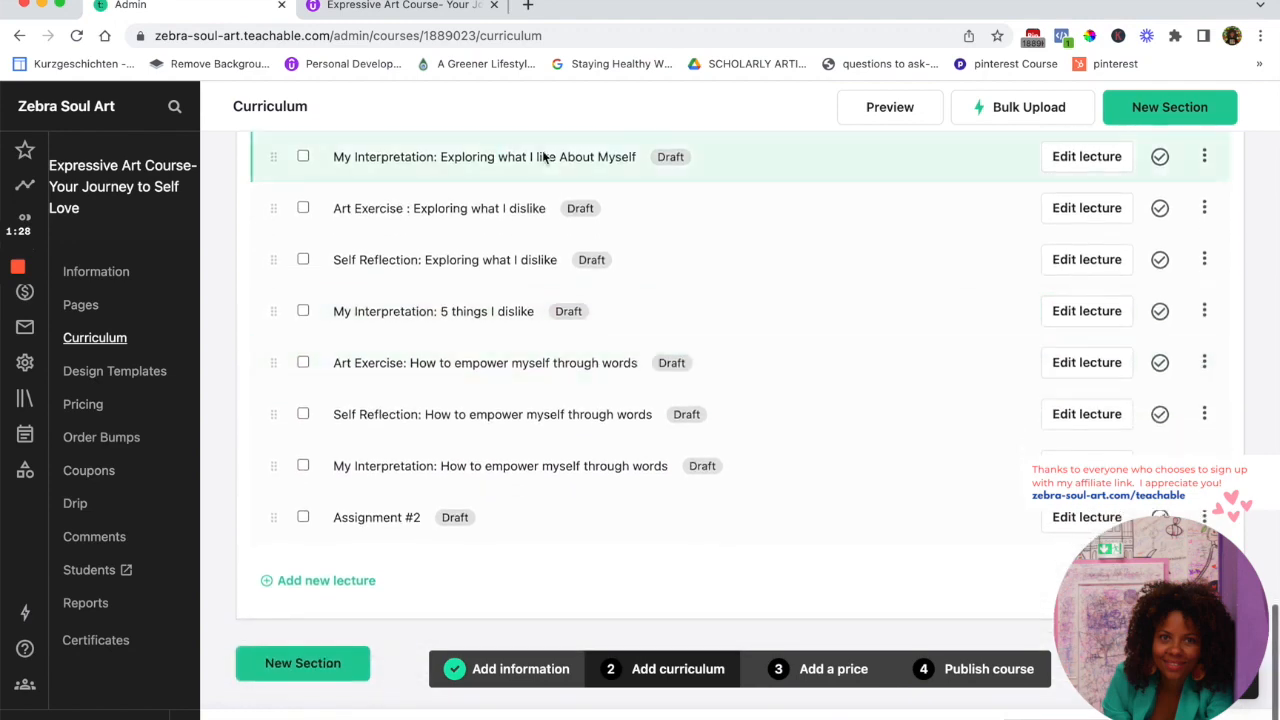
Review the last art exercise lectures and the section with the guided meditation audios
scroll(528, 163, up, 2)
scroll(528, 163, down, 1)
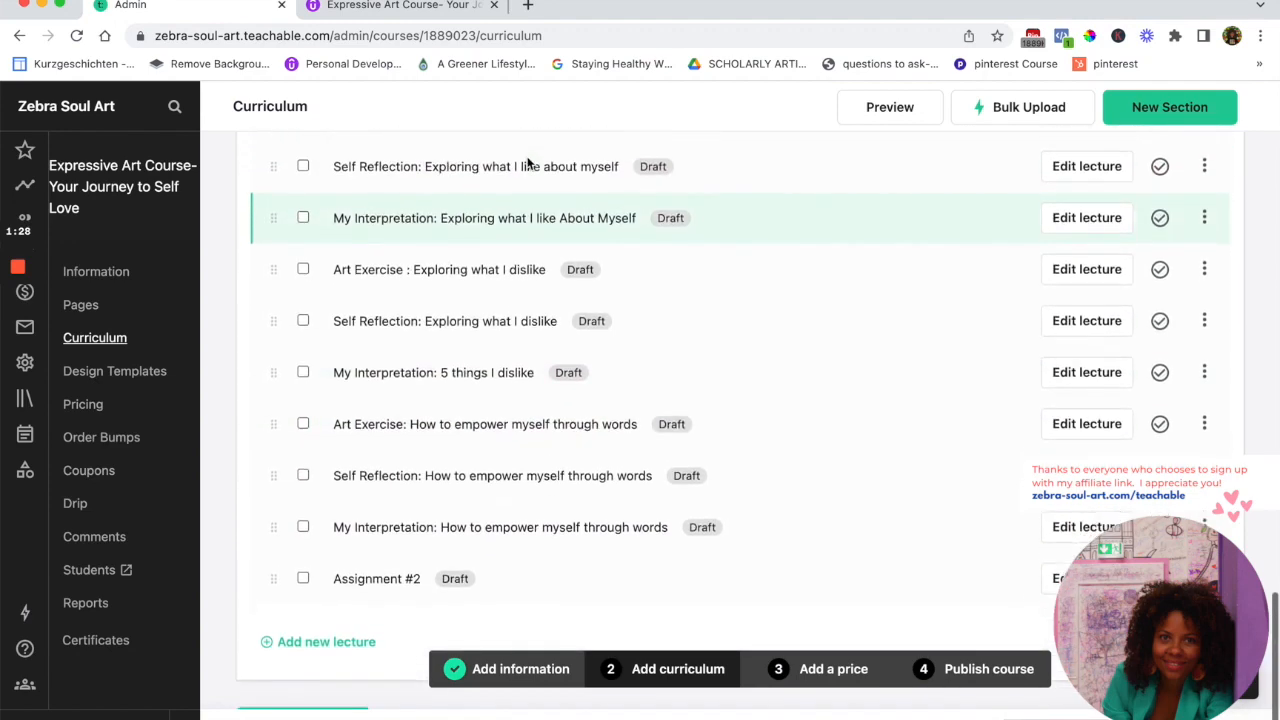
scroll(447, 347, down, 1)
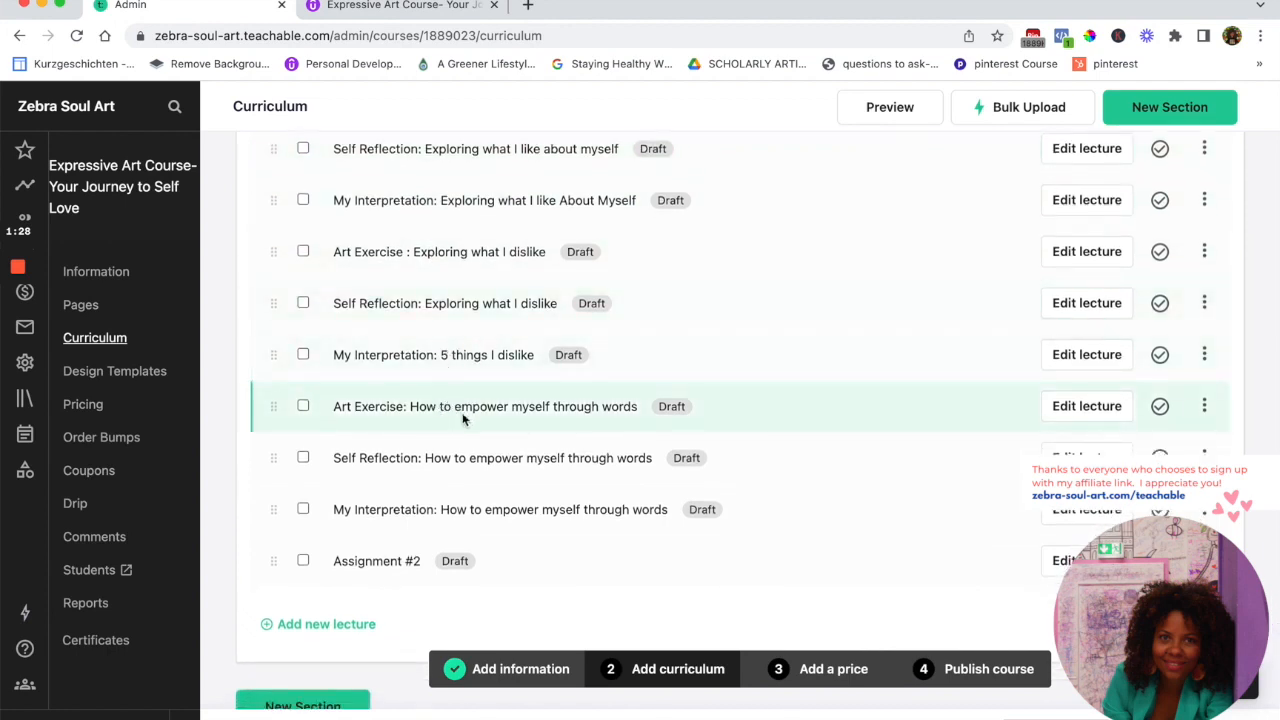
scroll(495, 433, down, 5)
scroll(495, 445, down, 1)
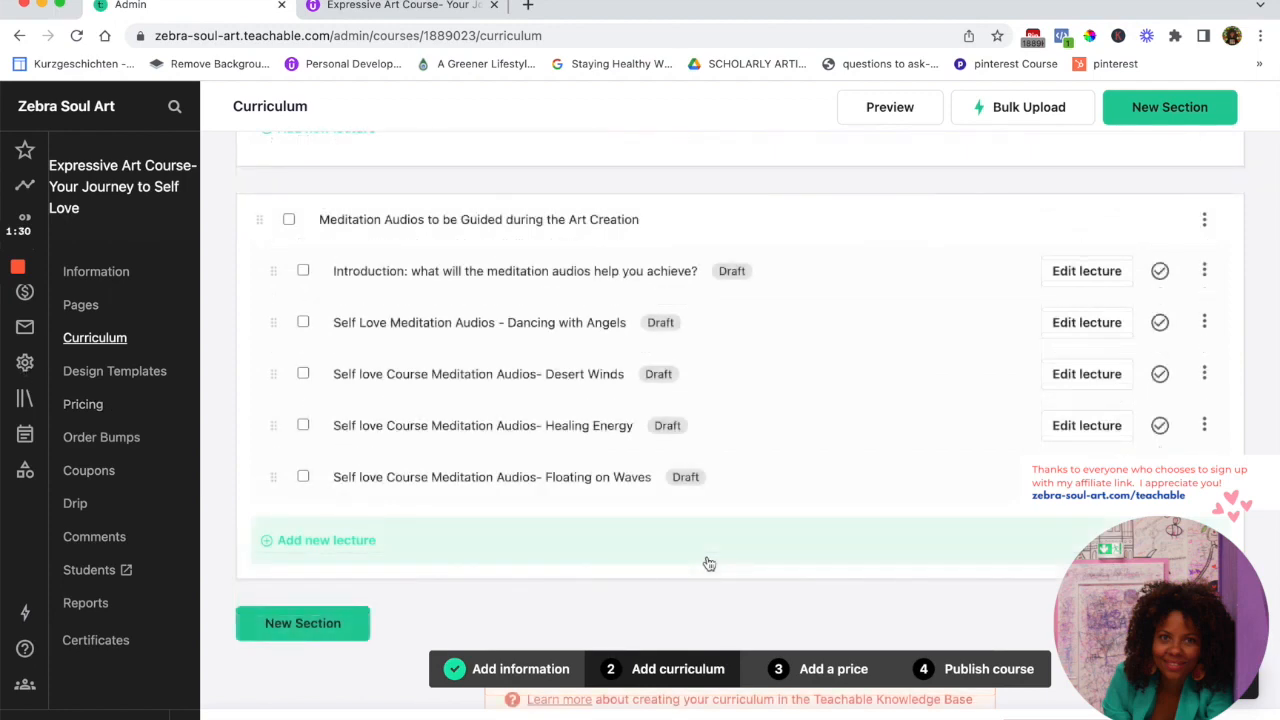
scroll(709, 463, up, 1)
scroll(710, 461, down, 1)
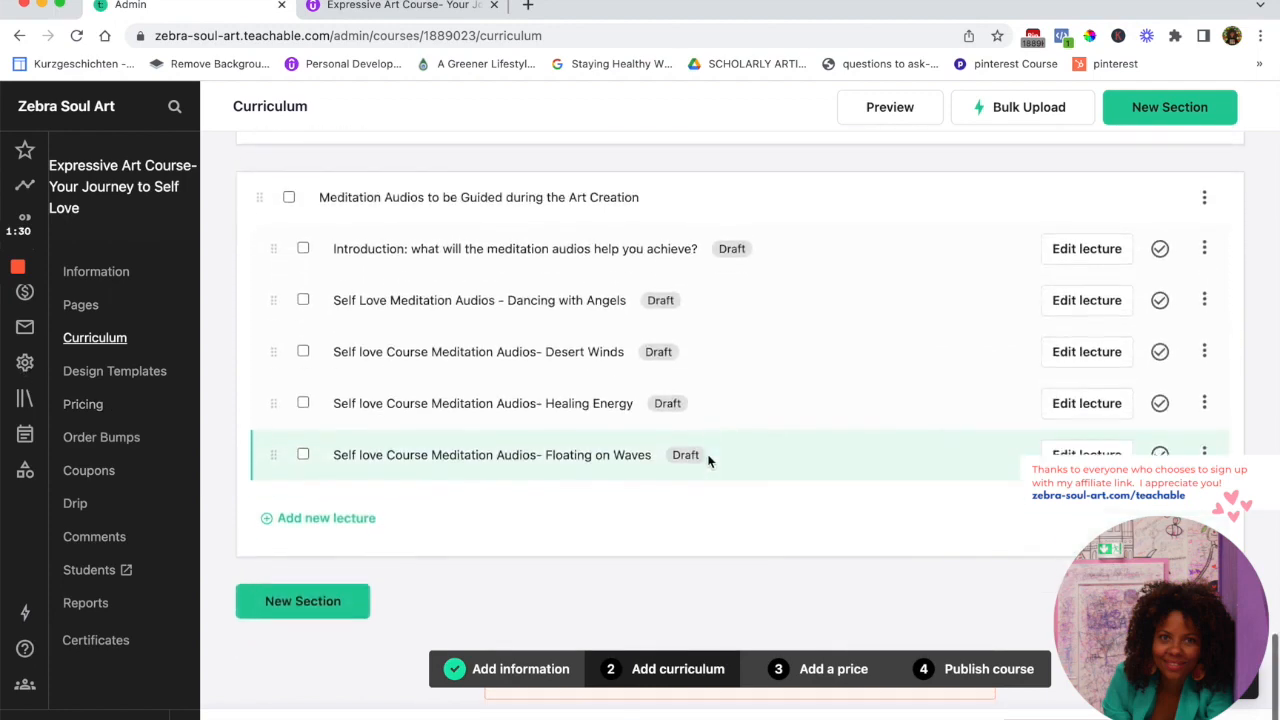
Create a new curriculum section named "Wrapping up the Course" after the meditation audios section
click(296, 606)
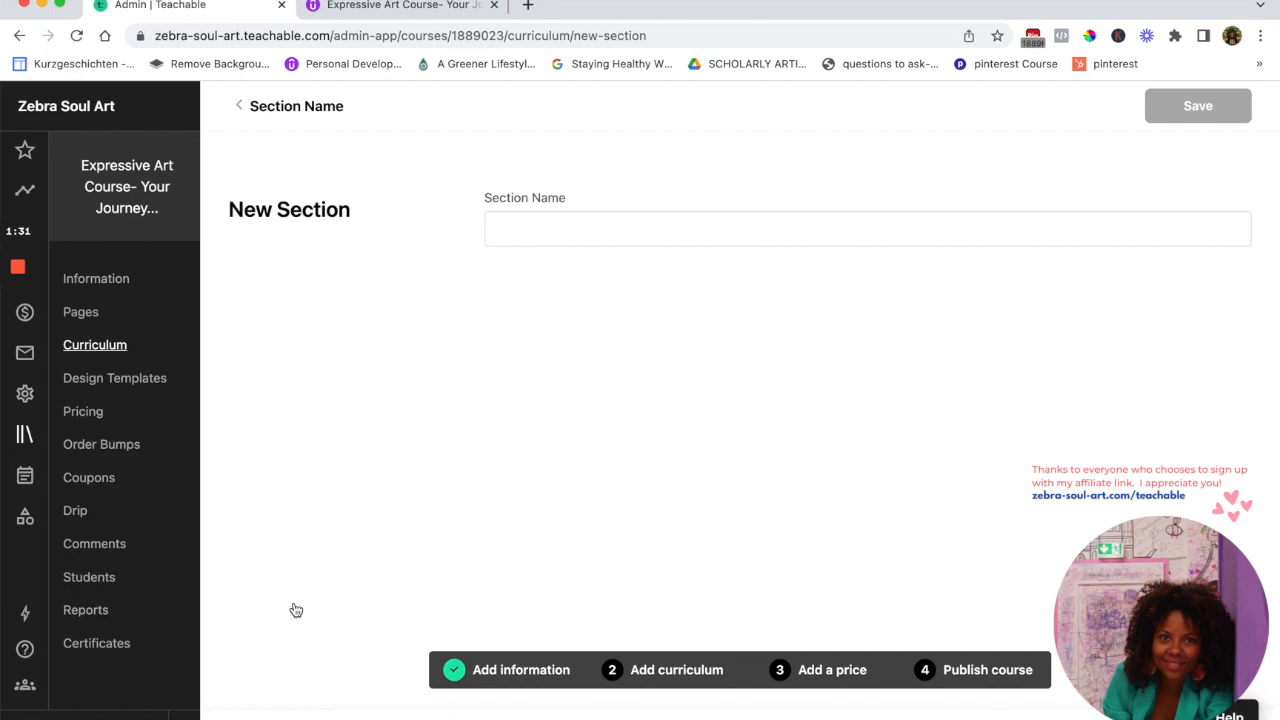
click(566, 240)
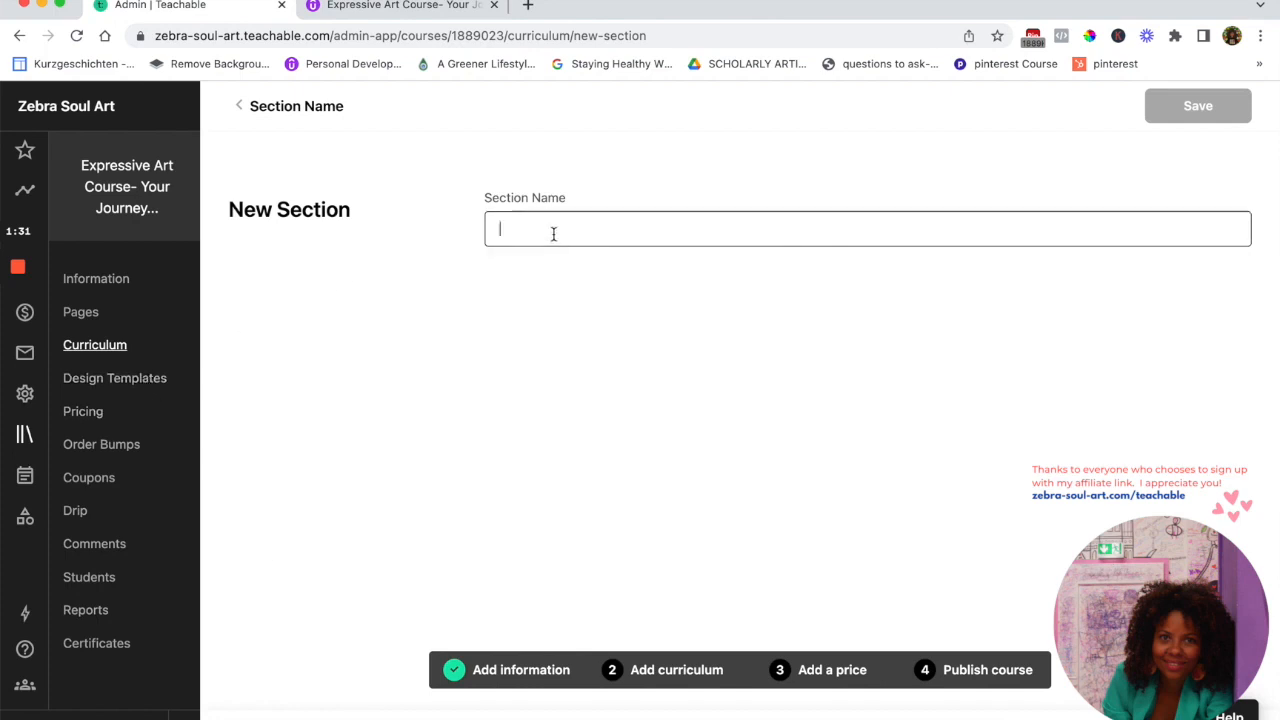
text(Wrapp)
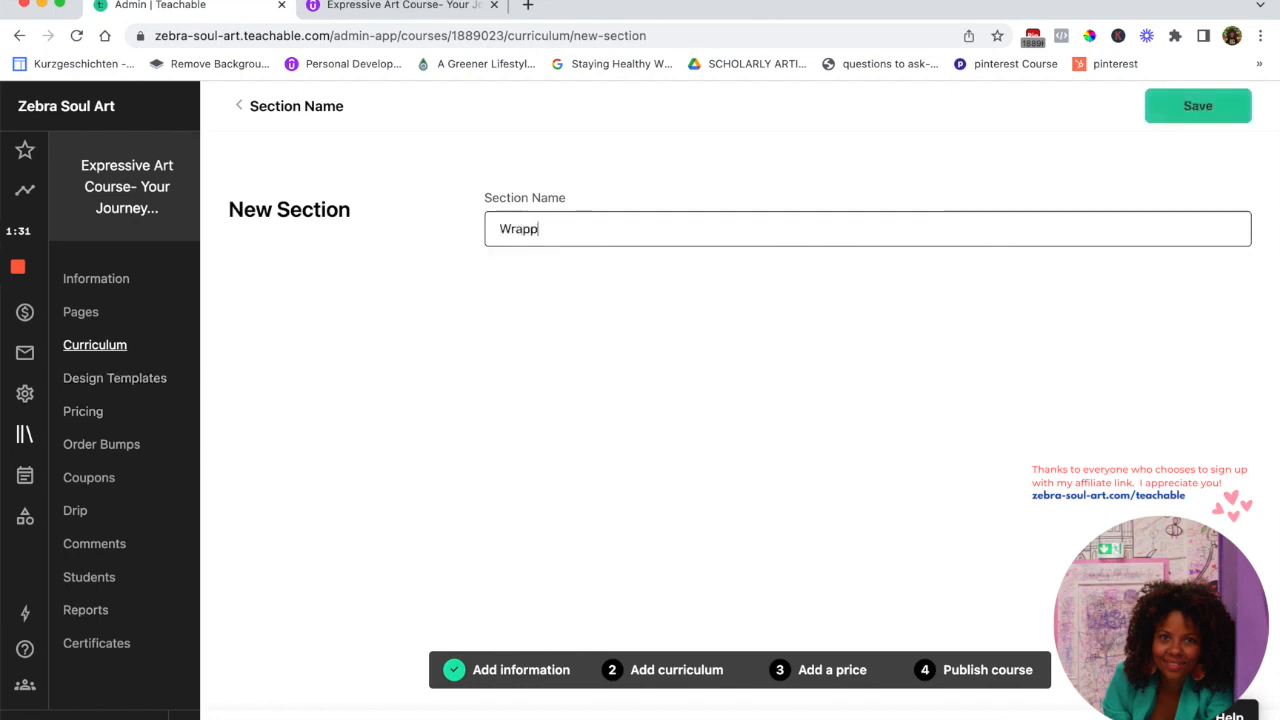
text(ing up the Course)
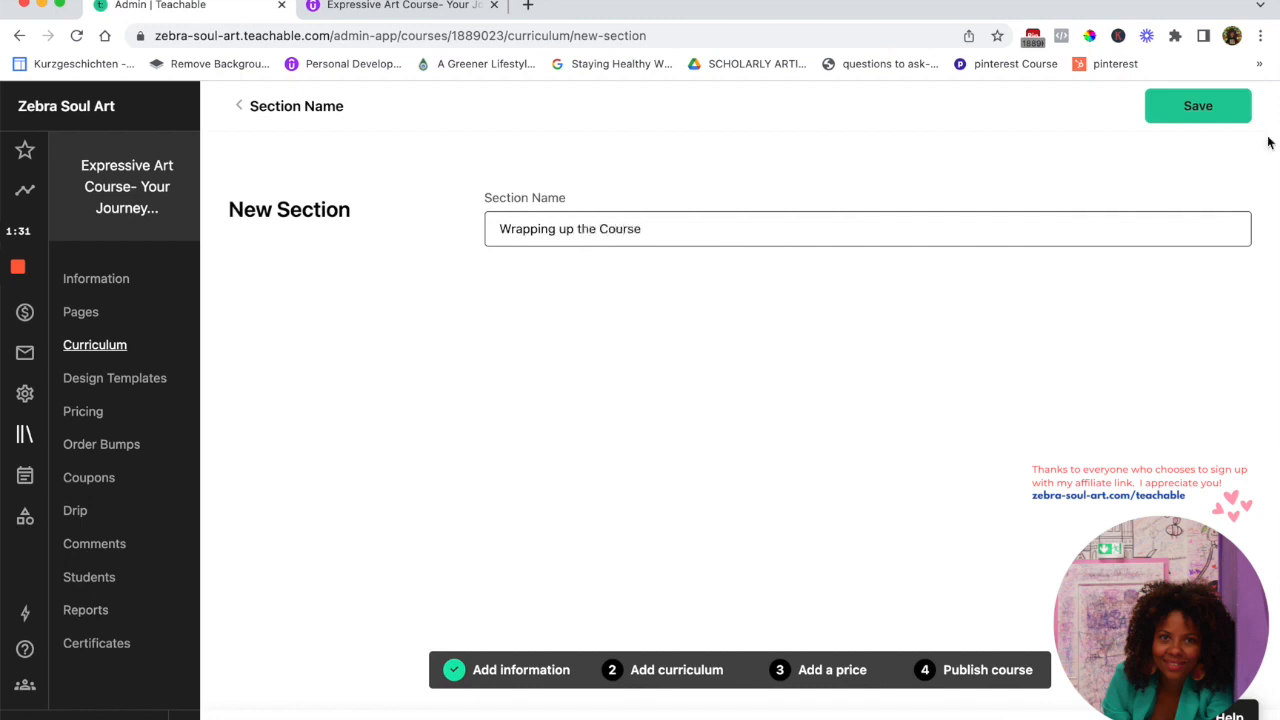
click(1211, 112)
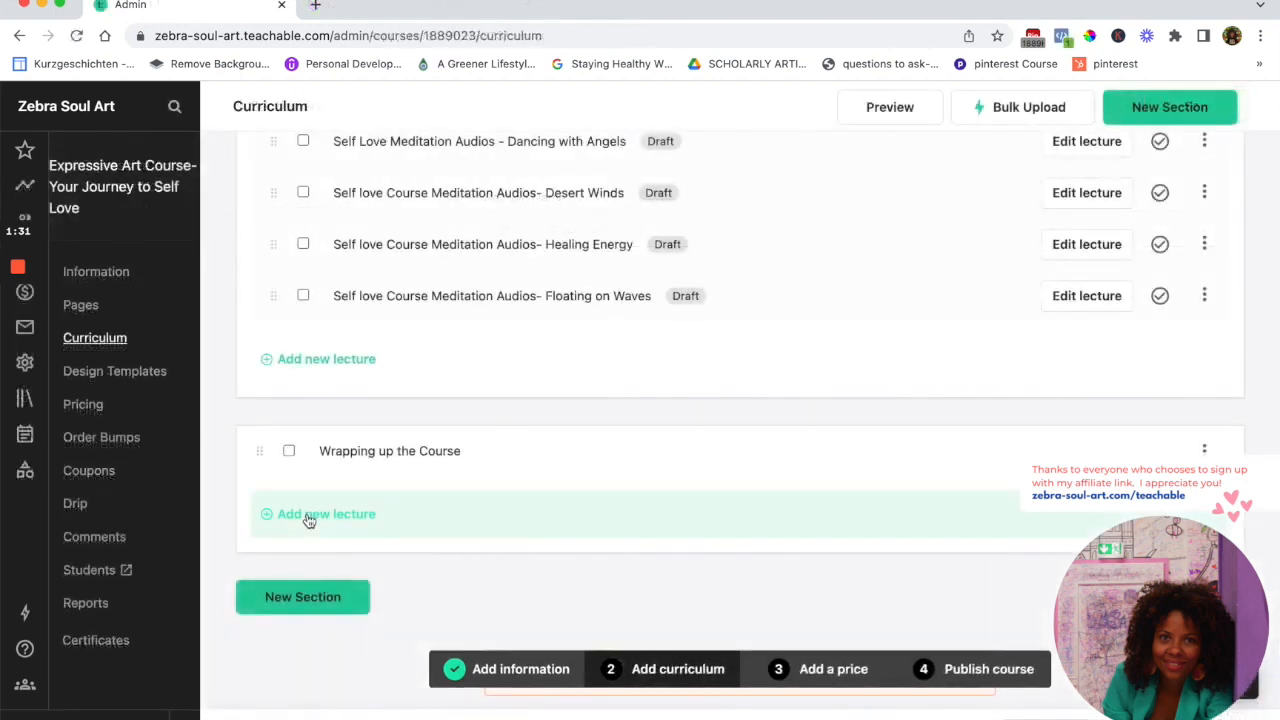
Add a lecture named "Thank you" to the "Wrapping up the Course" section
click(310, 519)
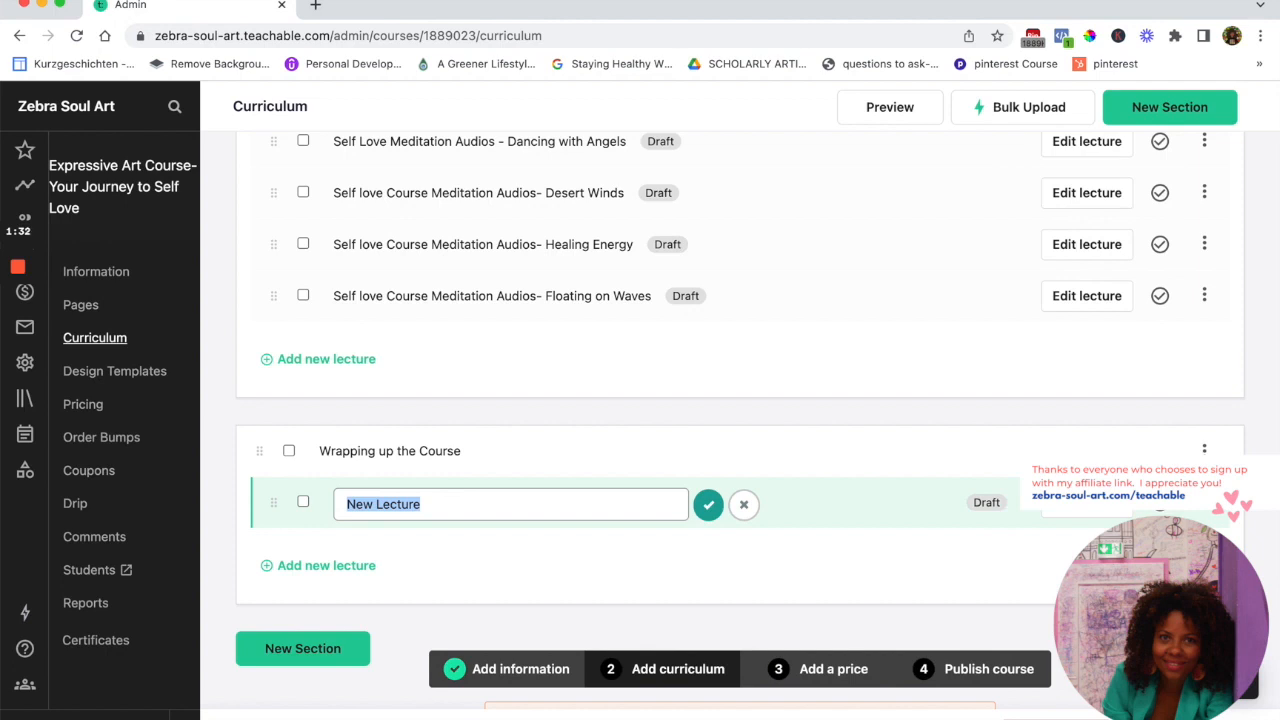
text(Thank you)
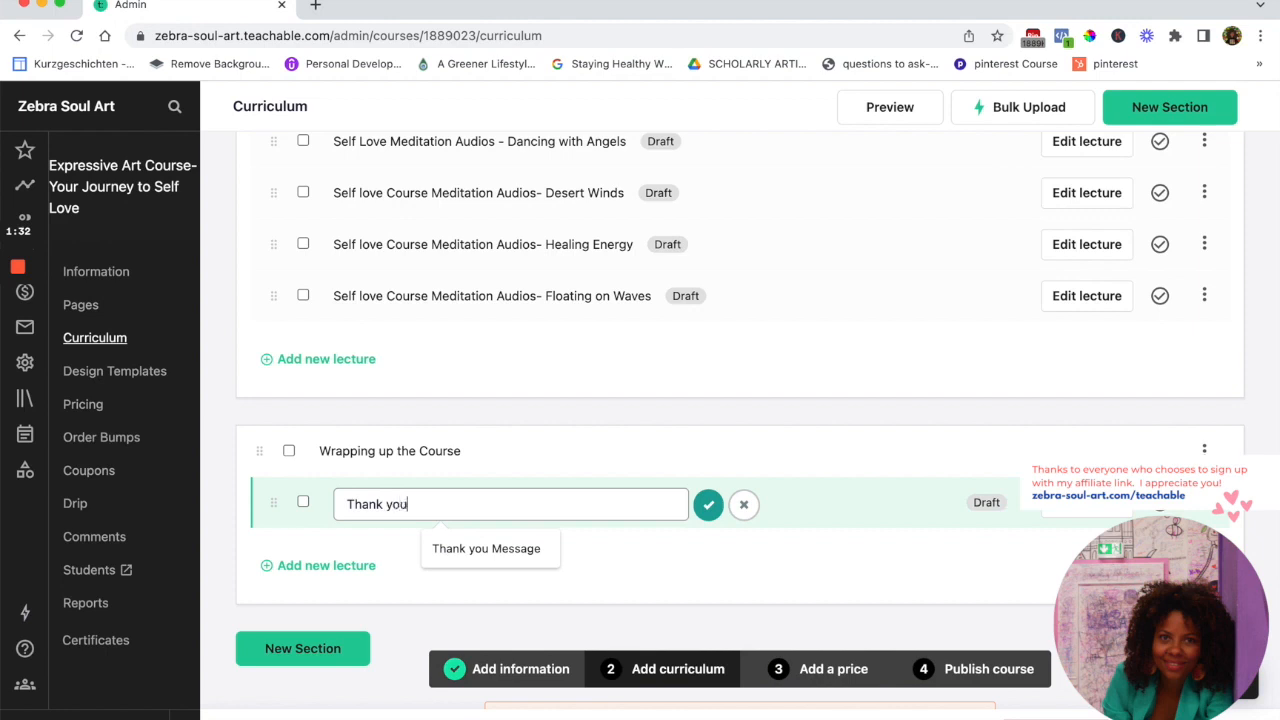
click(708, 506)
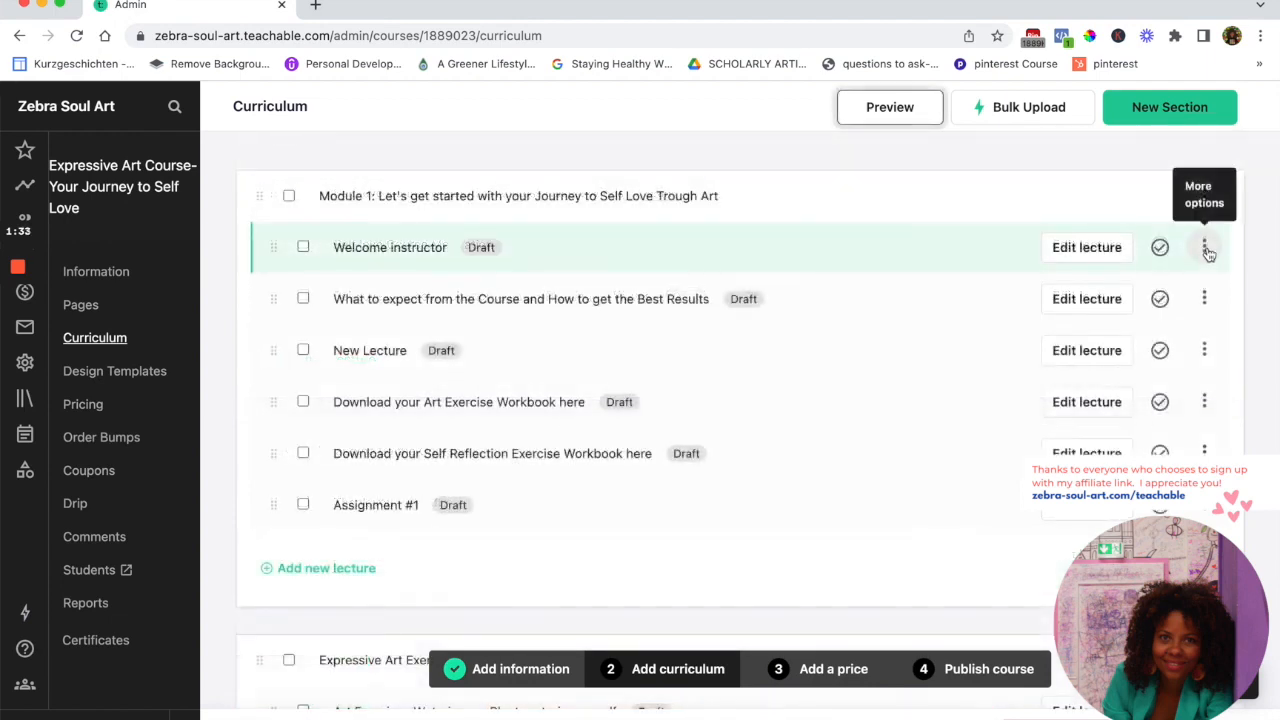
Set the Module 1 lectures "Welcome instructor" and "What to expect from the Course and How to get the Best Results" as free previews
click(1205, 248)
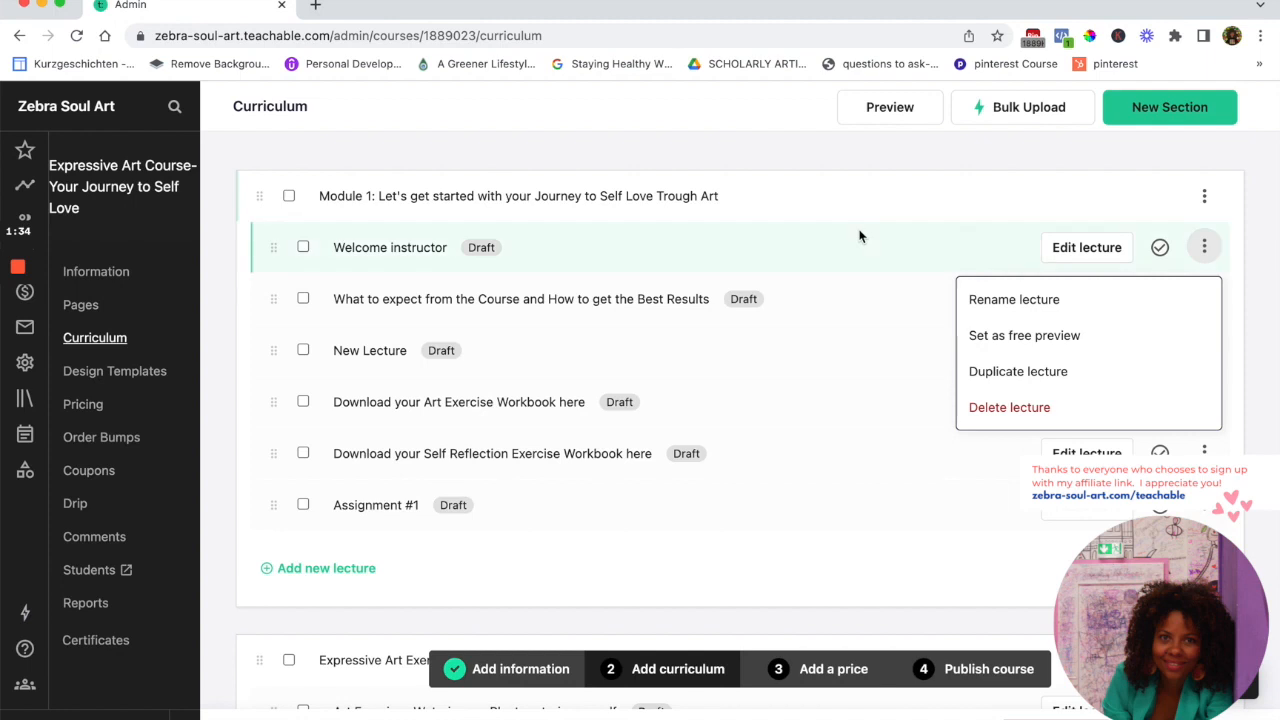
click(1009, 337)
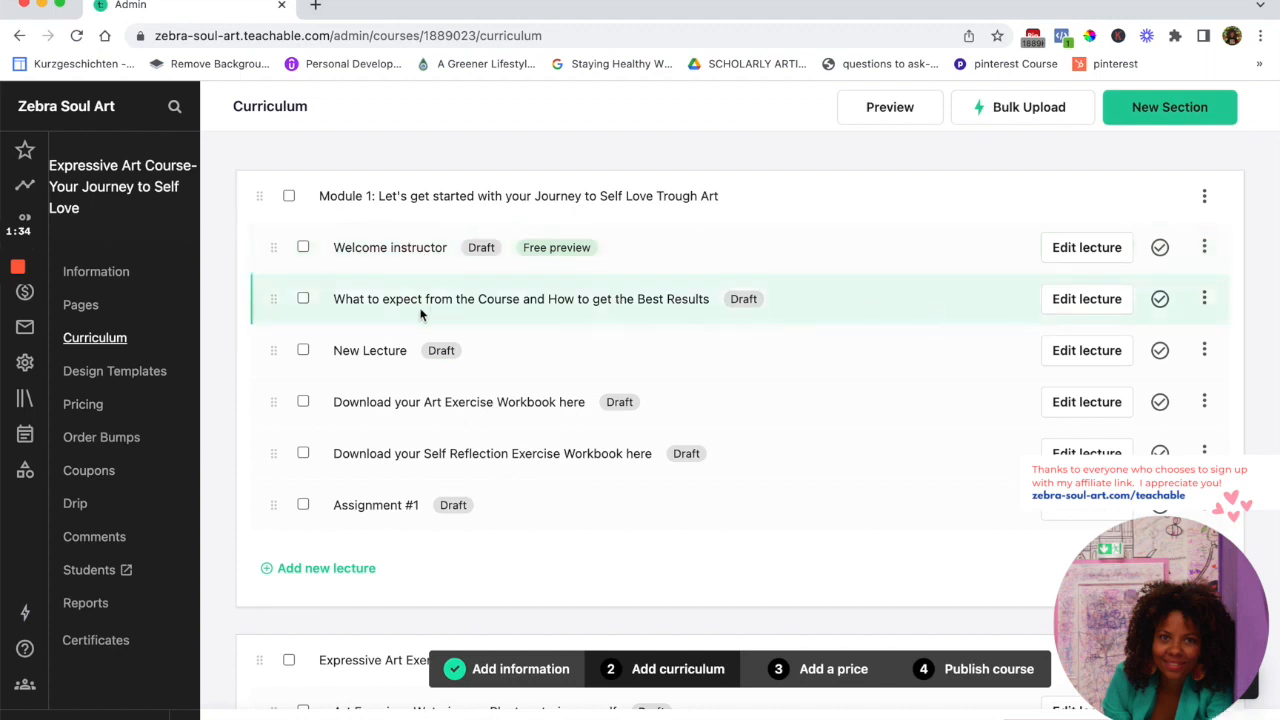
click(1204, 298)
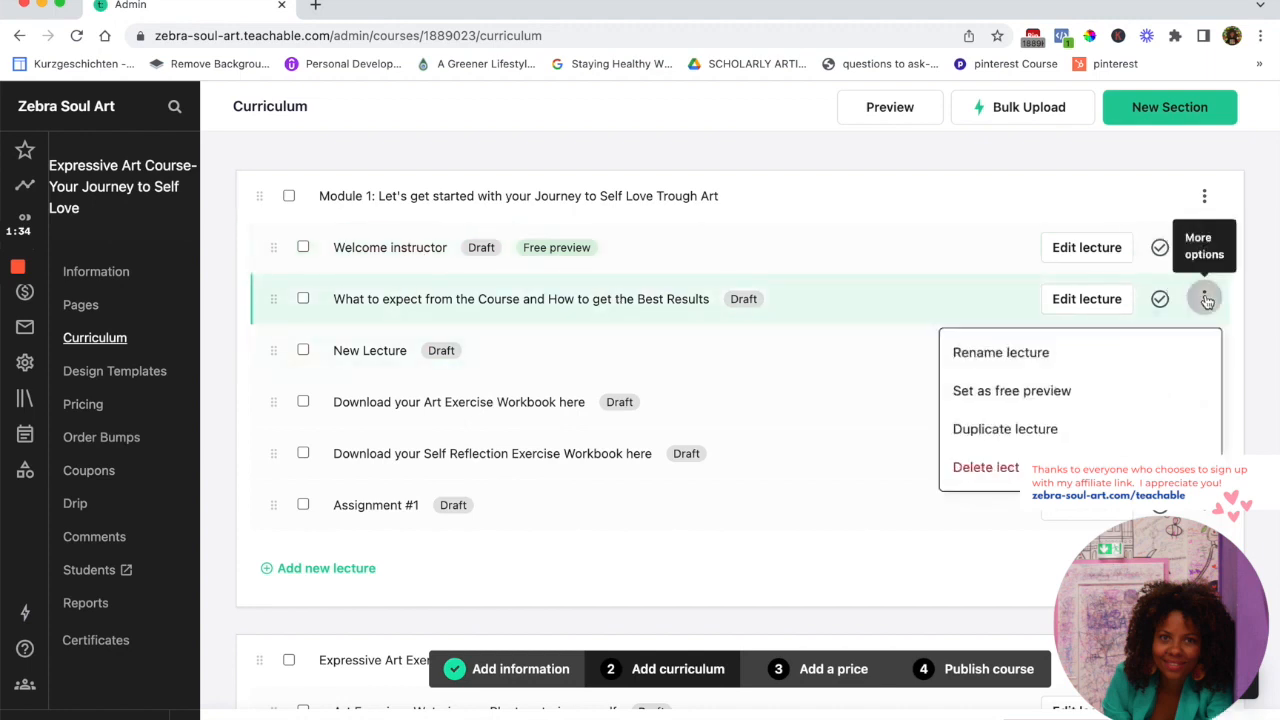
click(1111, 389)
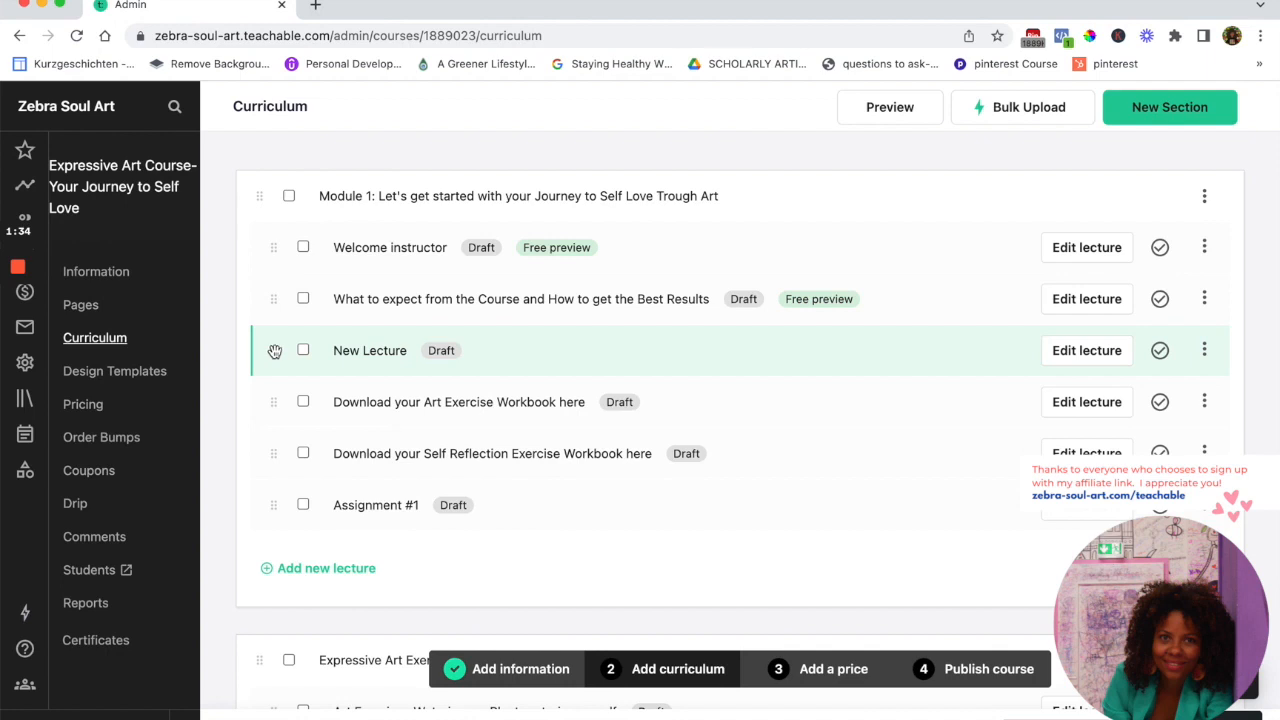
Delete the unused lecture called "New Lecture" from Module 1
click(1204, 352)
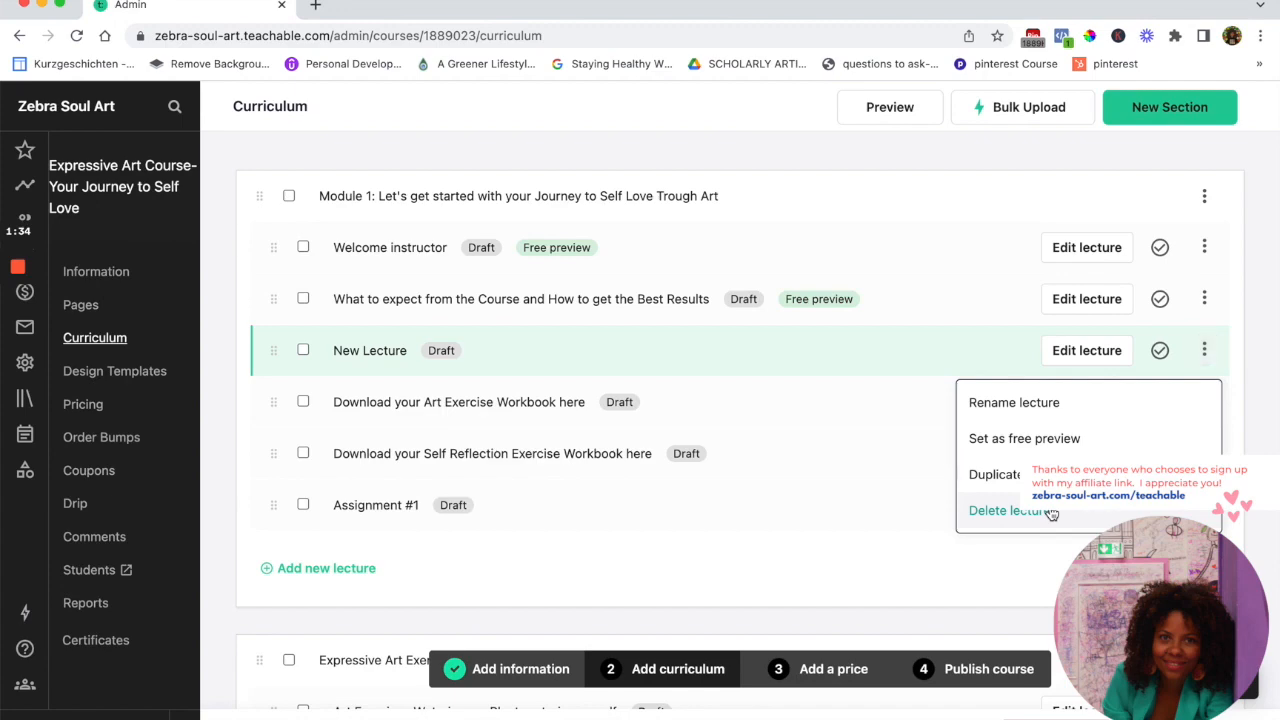
click(1005, 510)
click(712, 466)
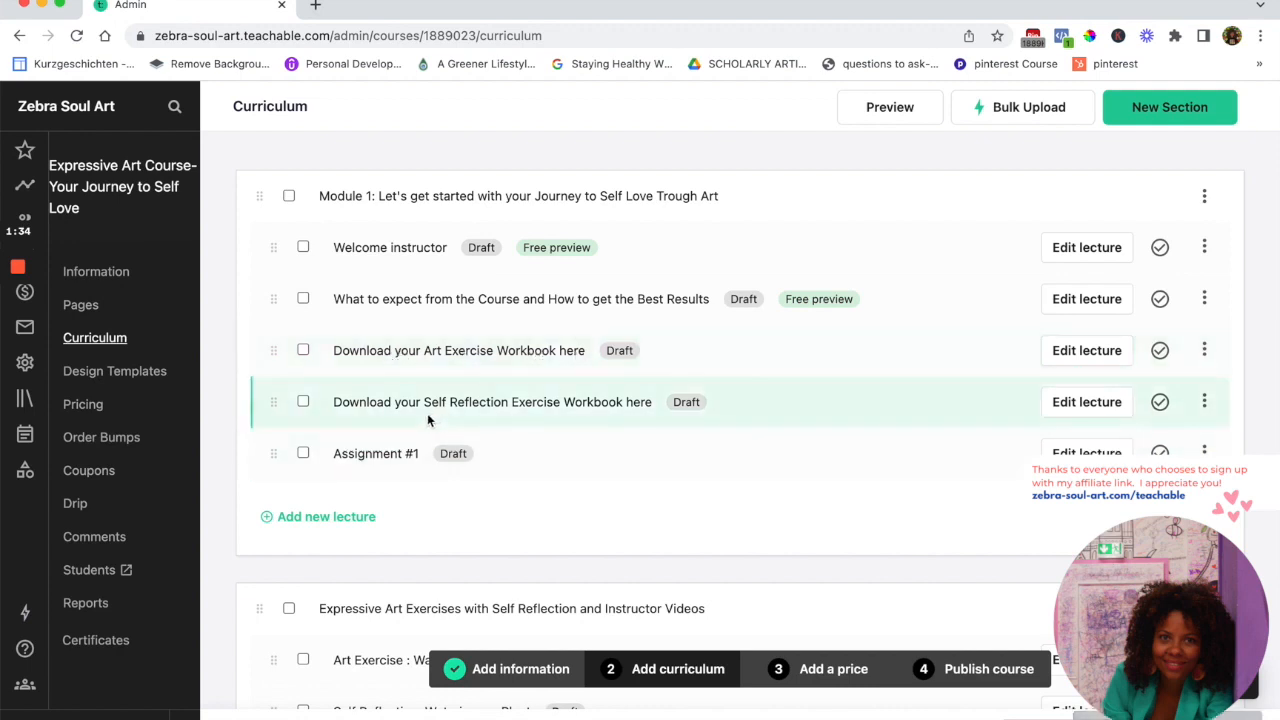
click(1205, 350)
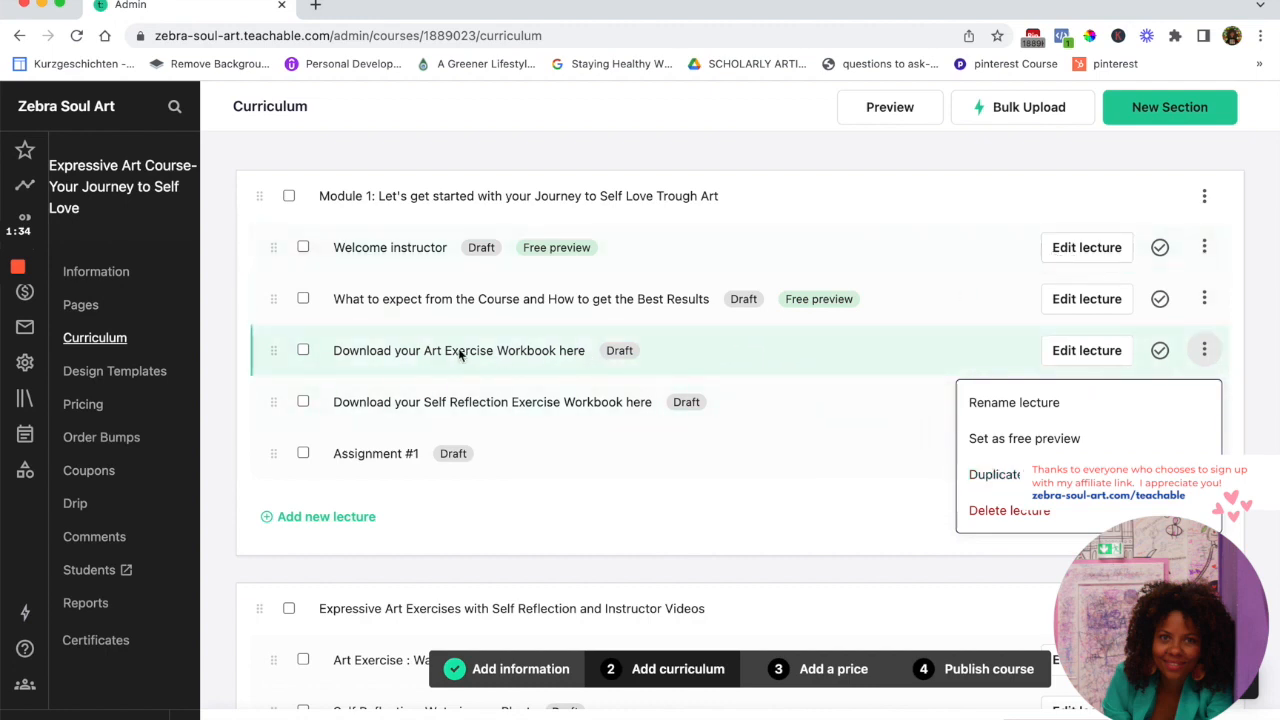
click(676, 351)
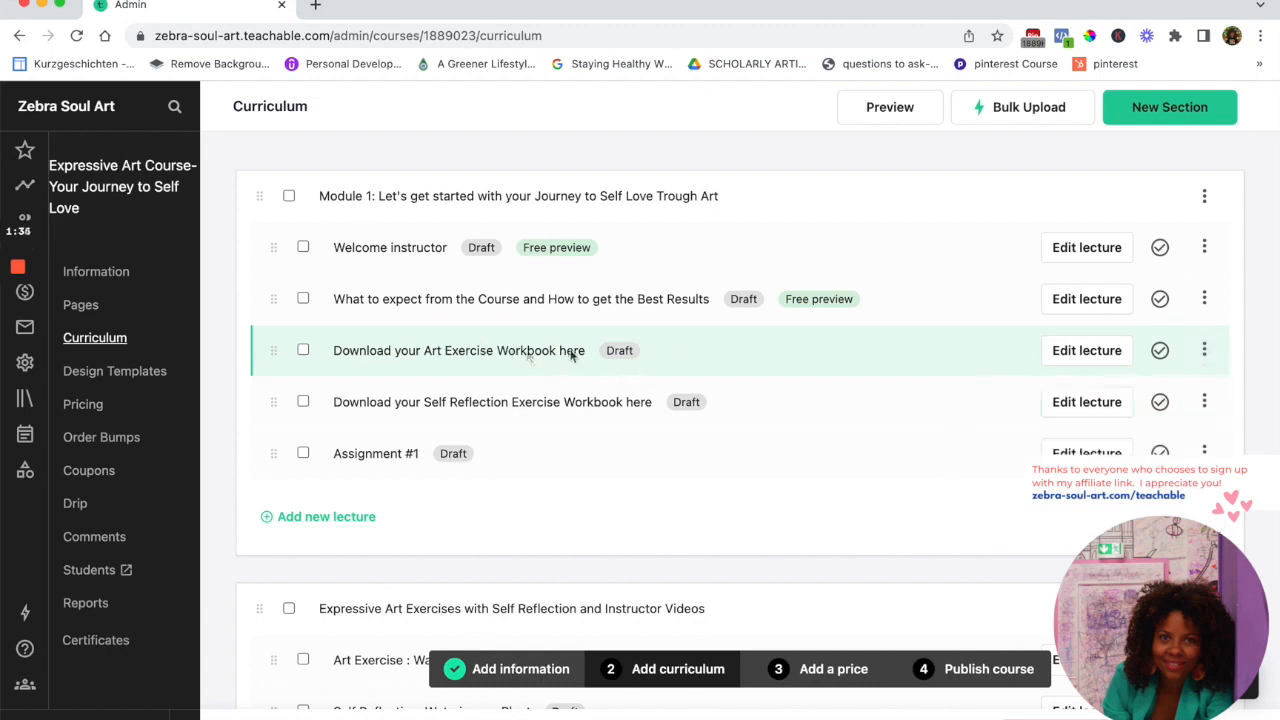
Set the "Watering my Plant" art exercise and self reflection lectures as free previews in the Expressive Art Exercises section
scroll(753, 387, down, 3)
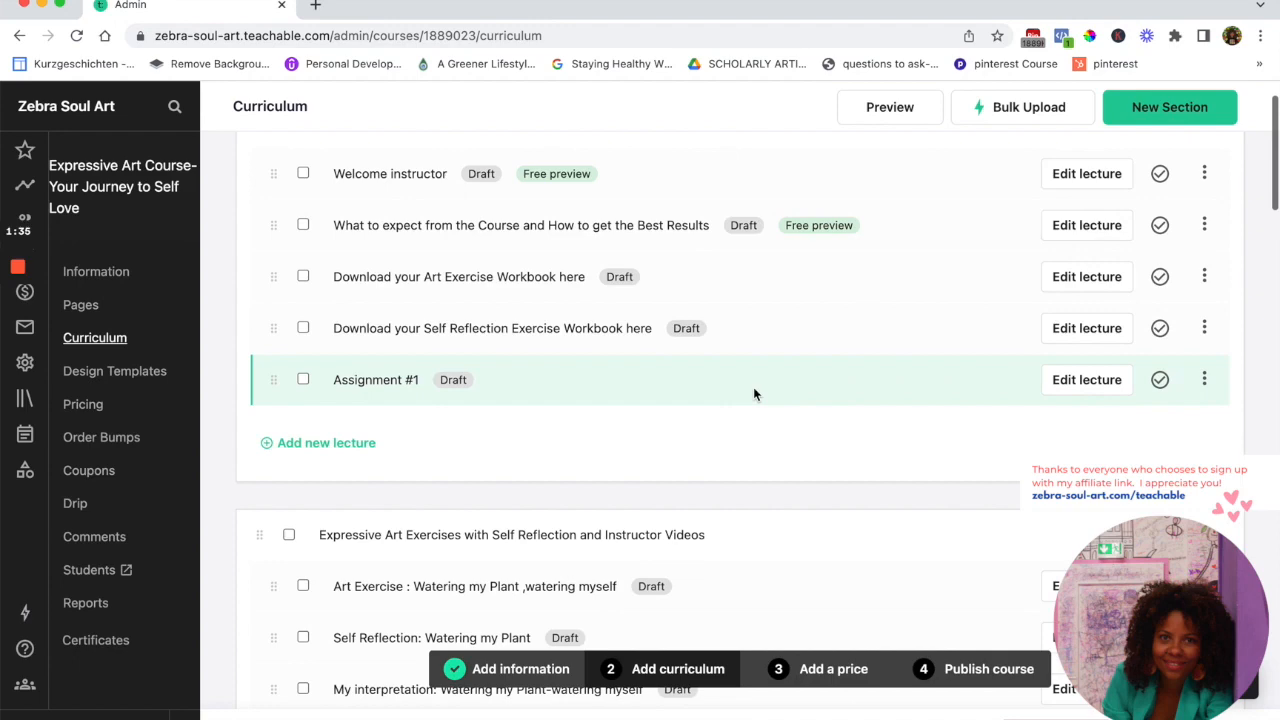
scroll(654, 549, down, 2)
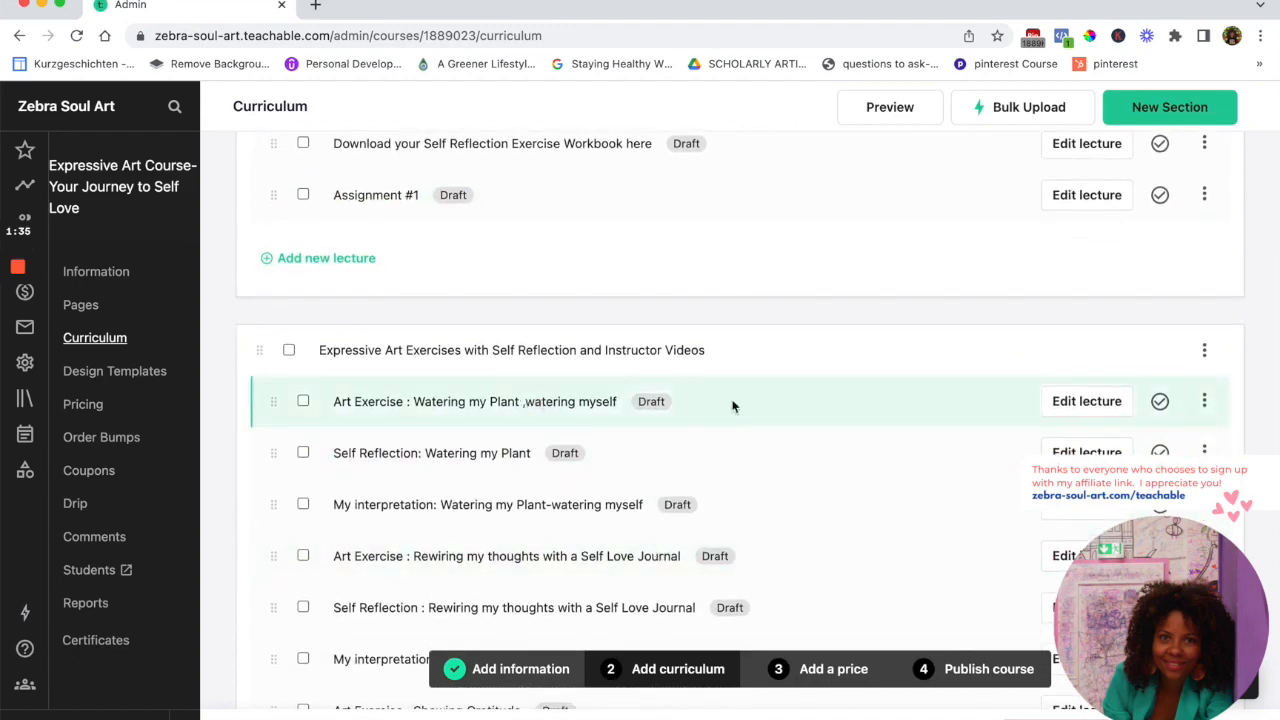
click(1204, 401)
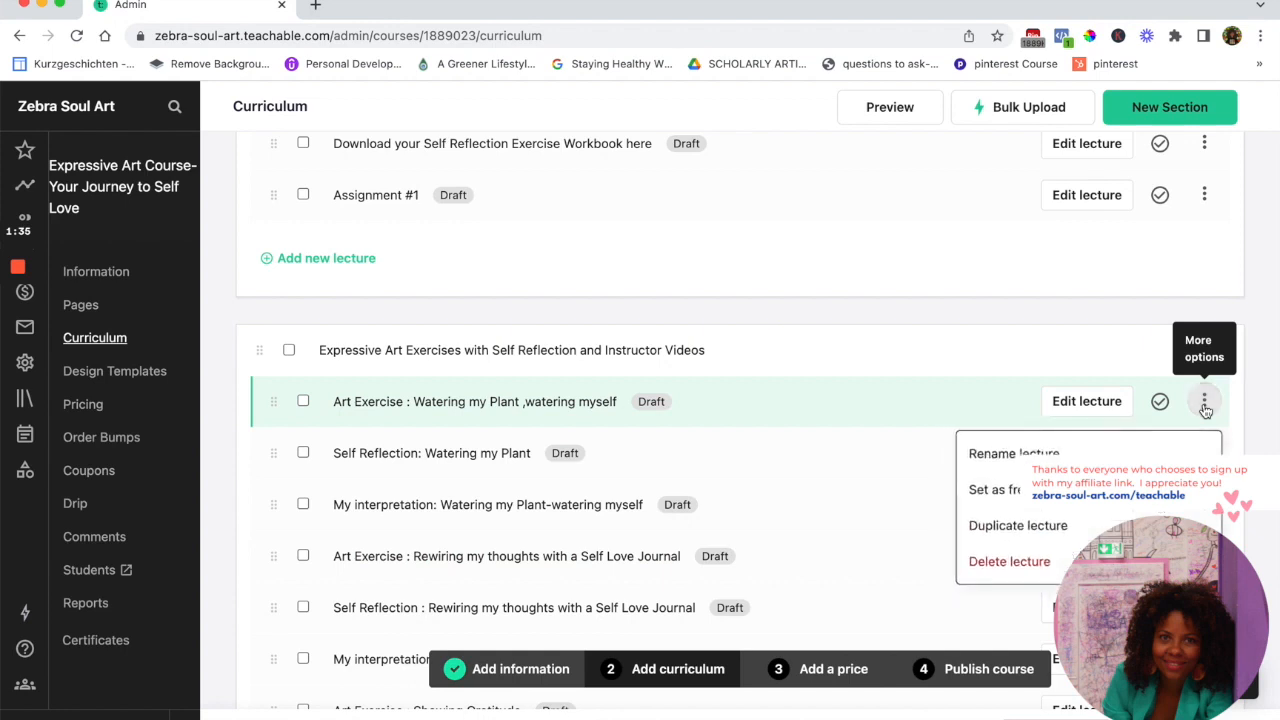
click(990, 489)
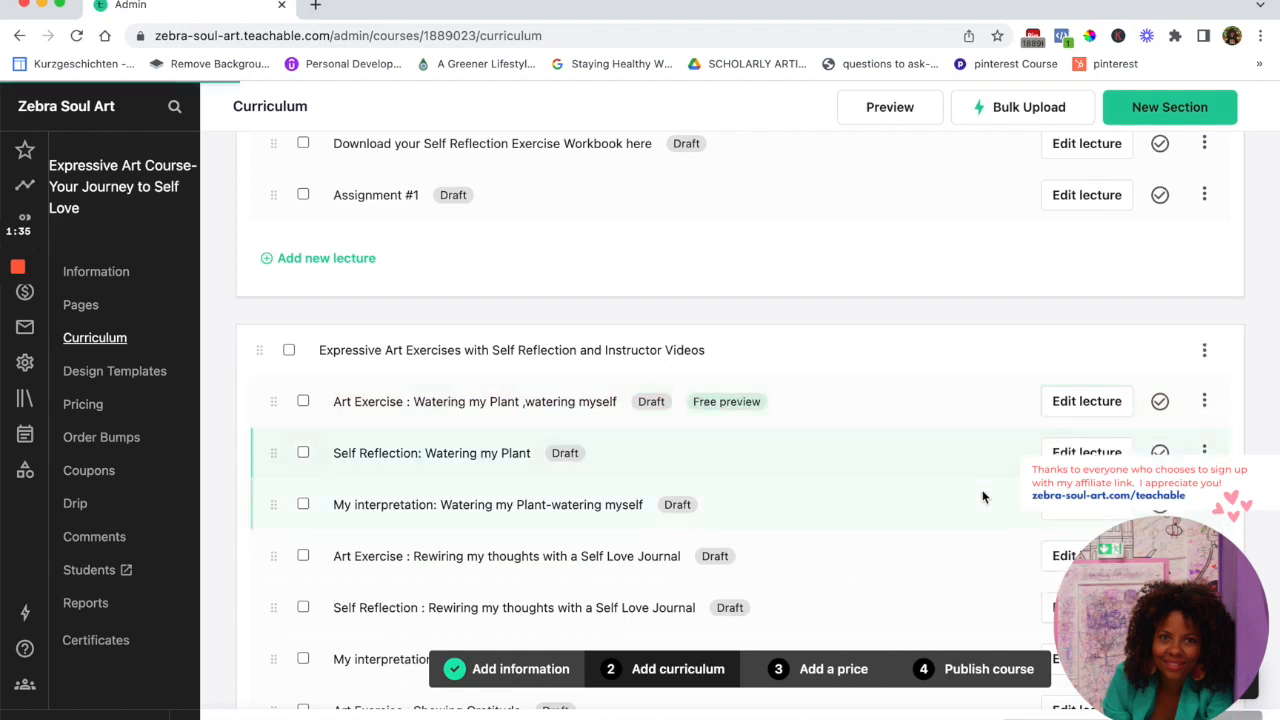
scroll(814, 441, down, 1)
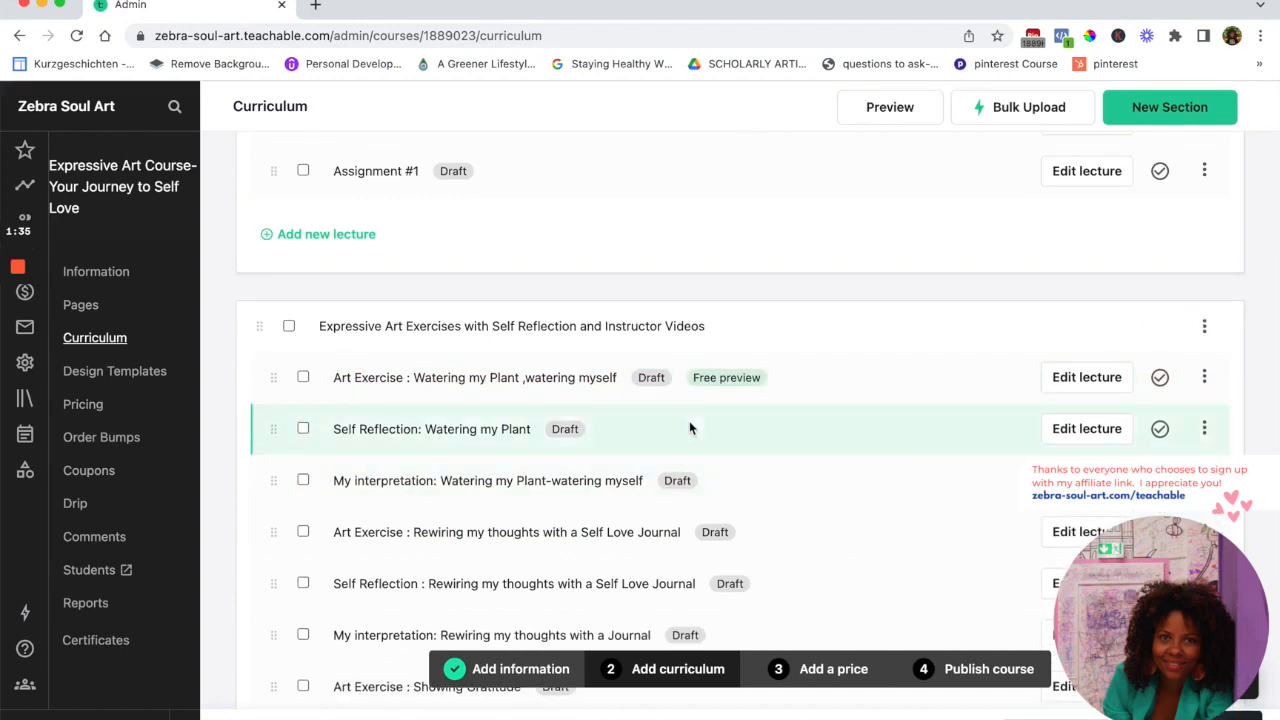
scroll(672, 426, down, 1)
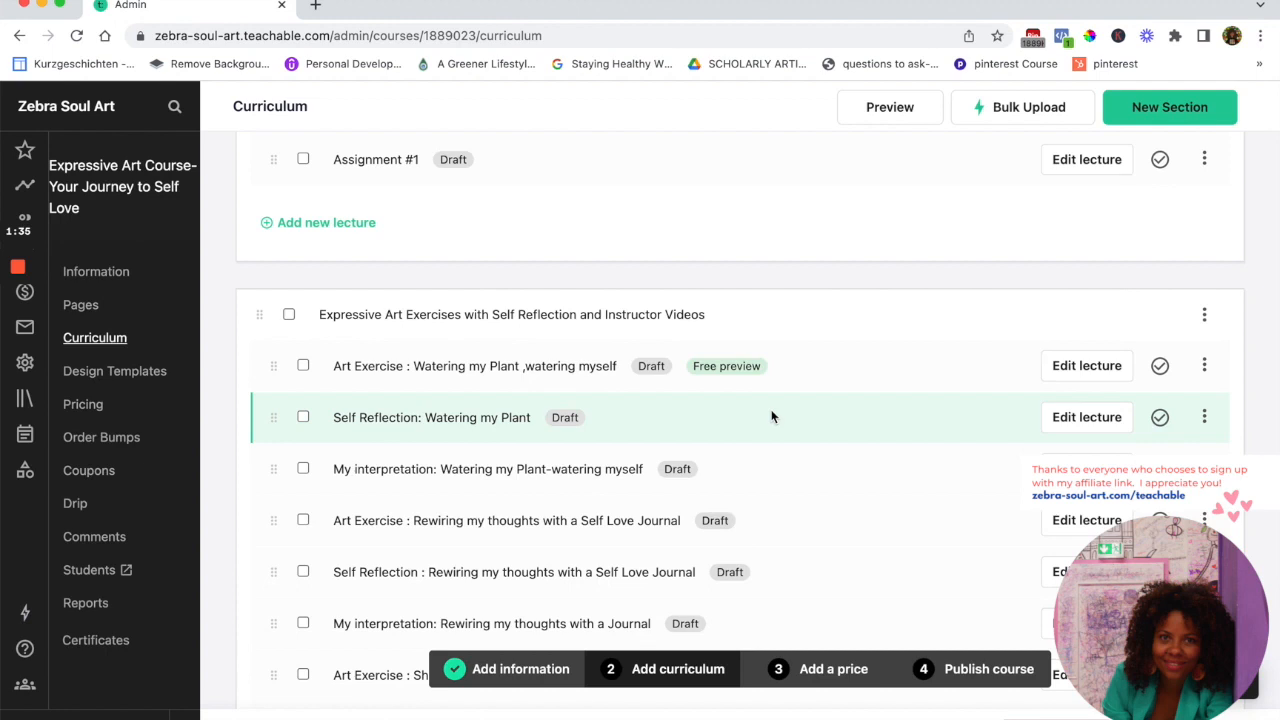
scroll(840, 398, down, 1)
click(1204, 410)
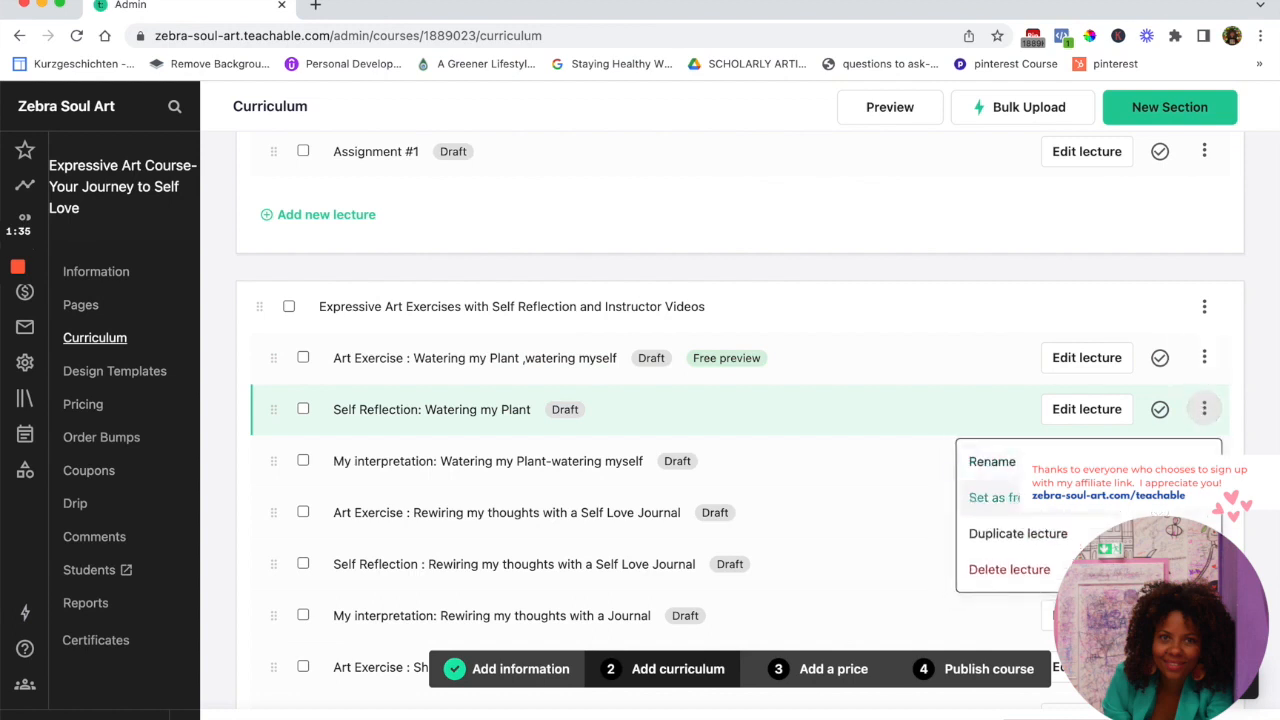
click(995, 497)
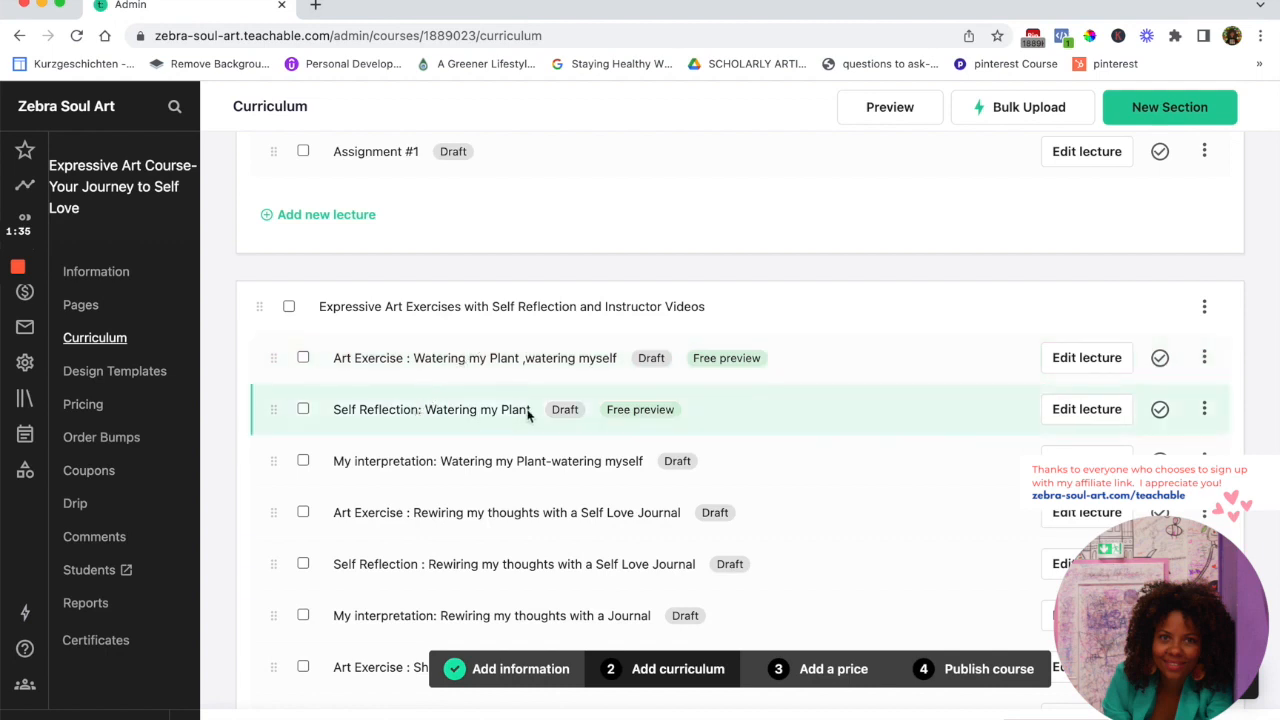
Make the lecture "My interpretation: Watering my Plant-watering myself" a free preview
scroll(529, 410, down, 1)
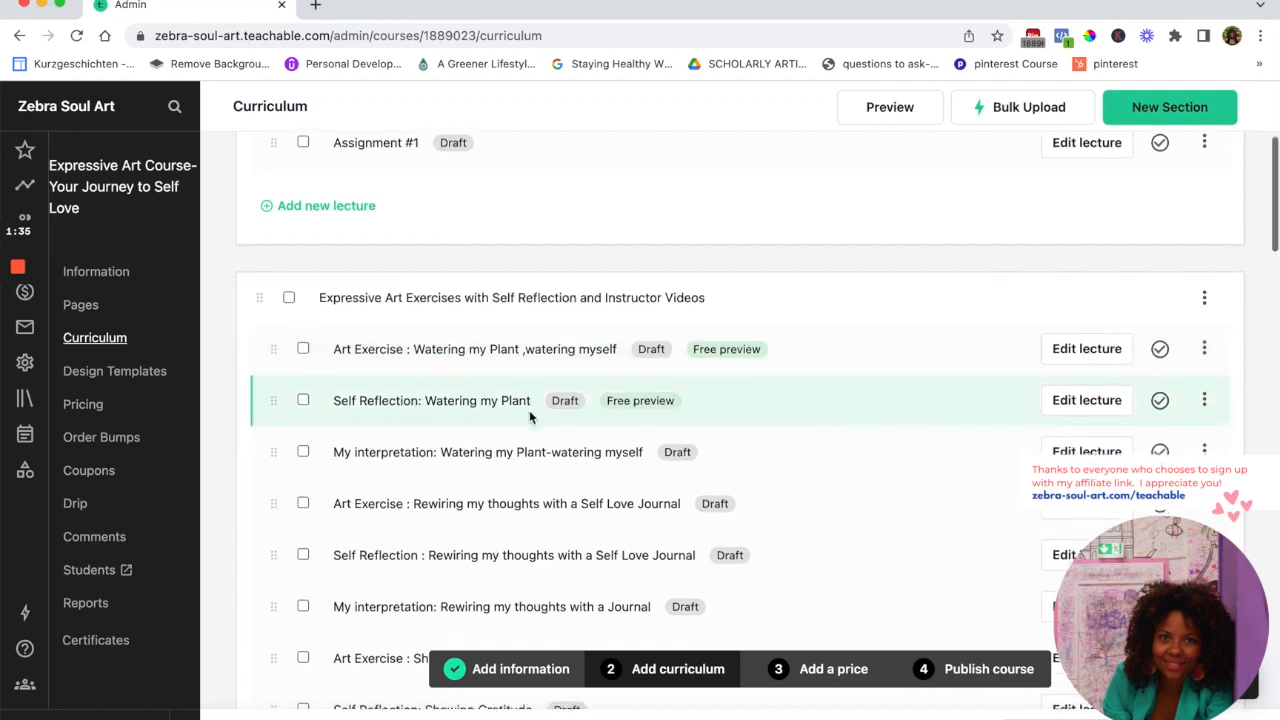
scroll(529, 410, up, 1)
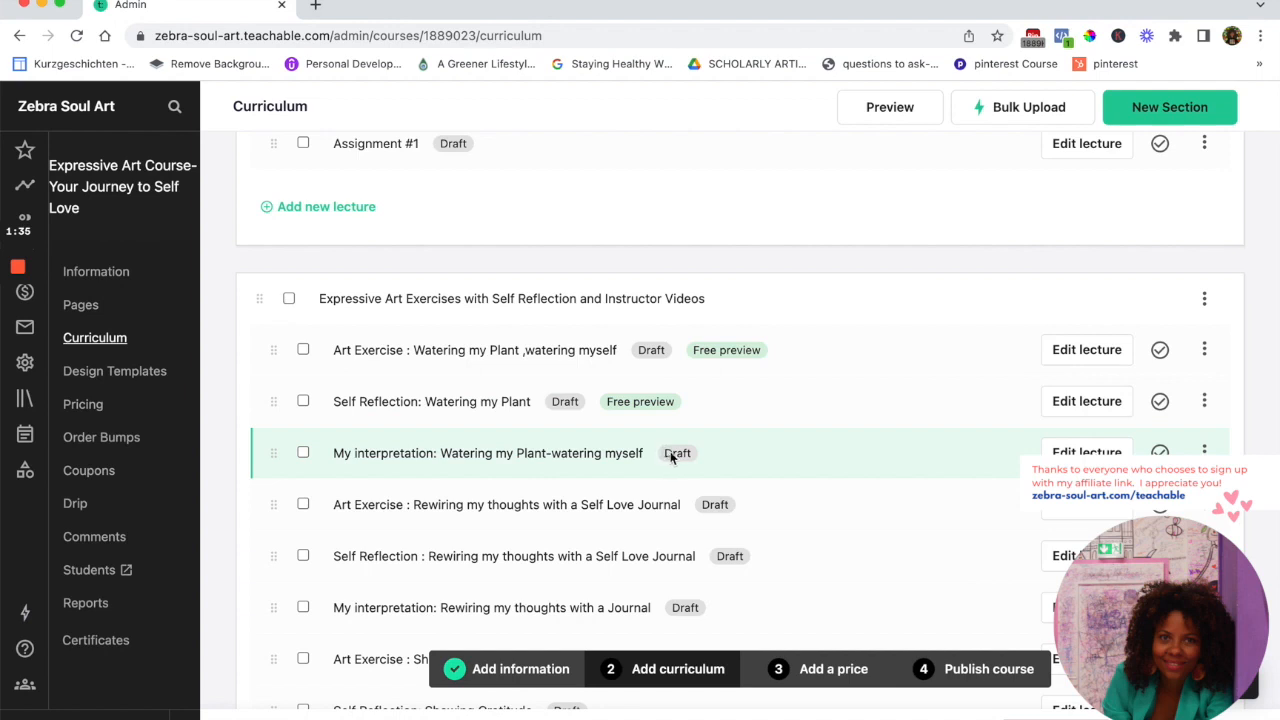
click(1204, 452)
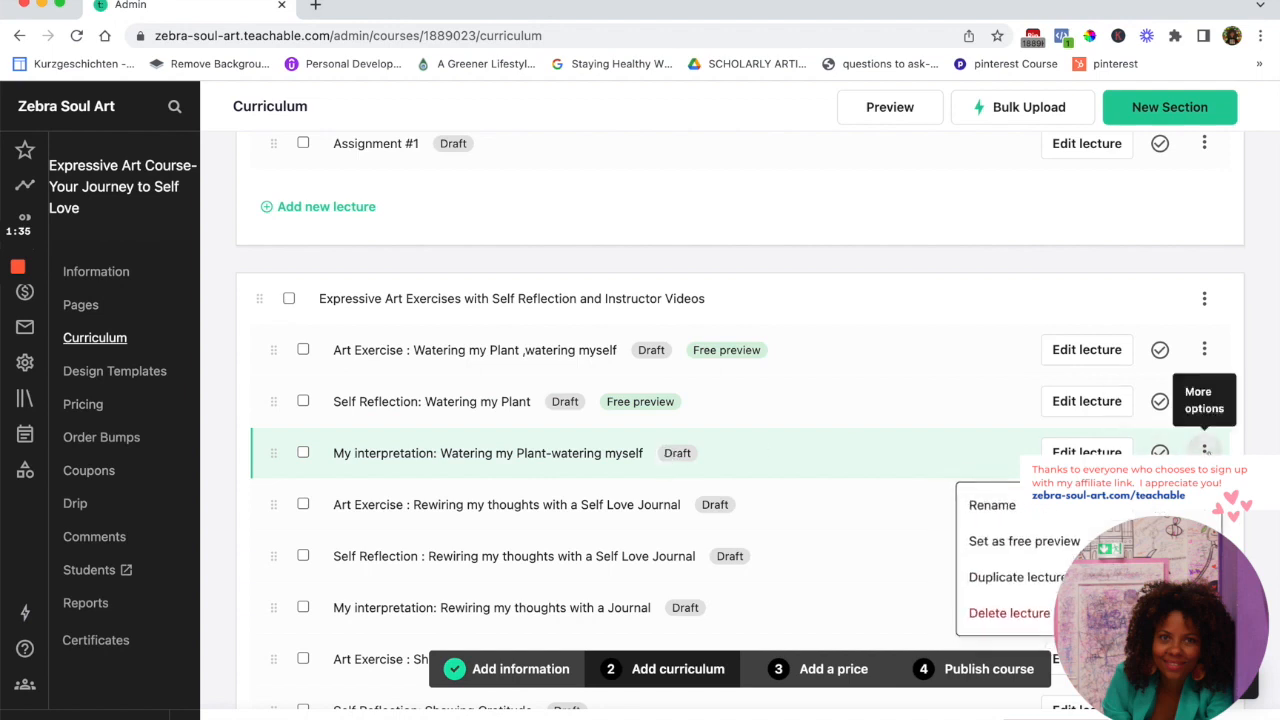
click(1079, 544)
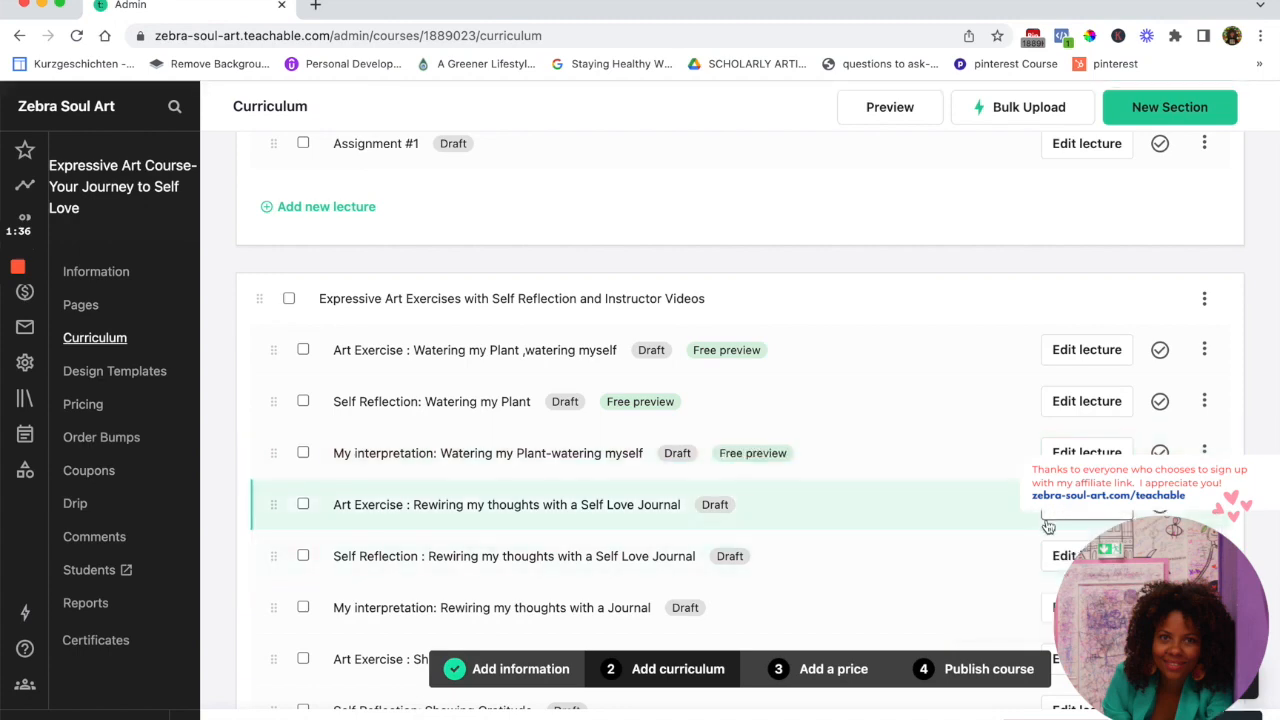
Review the course curriculum from the Expressive Art Exercises section through Wrapping up the Course and back to Module 1
scroll(1048, 527, down, 5)
scroll(1048, 527, down, 10)
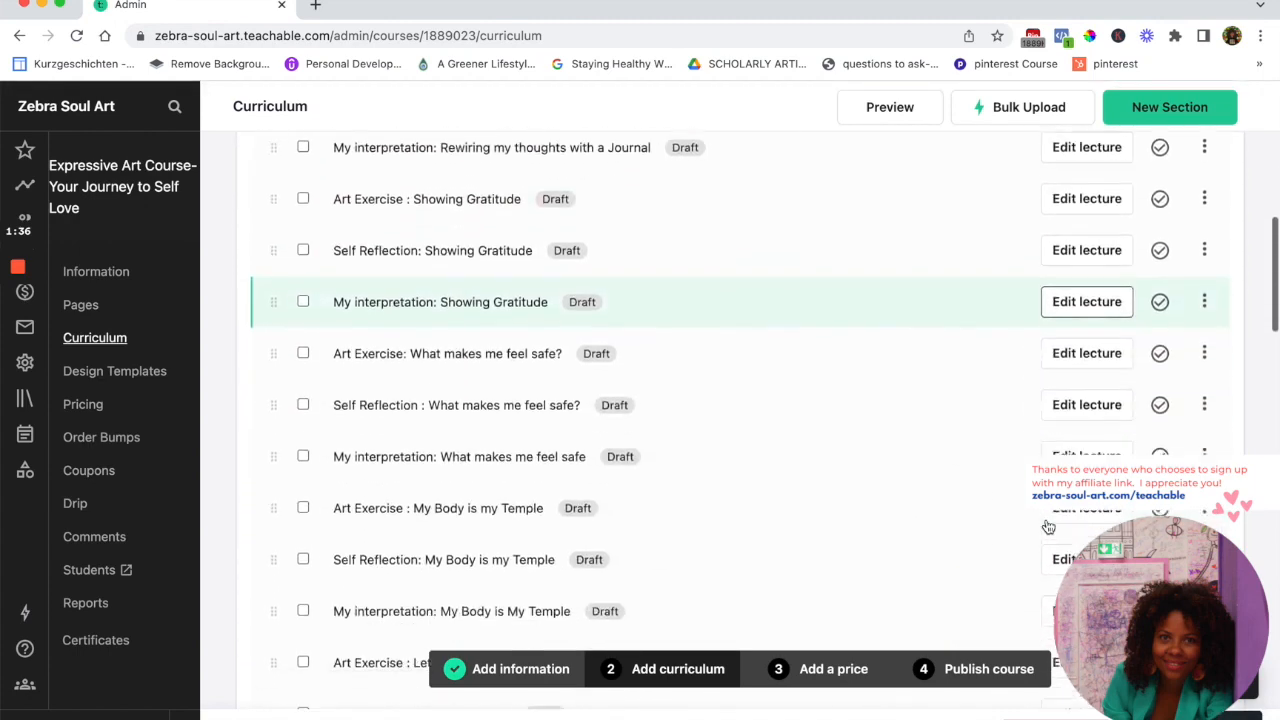
scroll(1048, 527, down, 11)
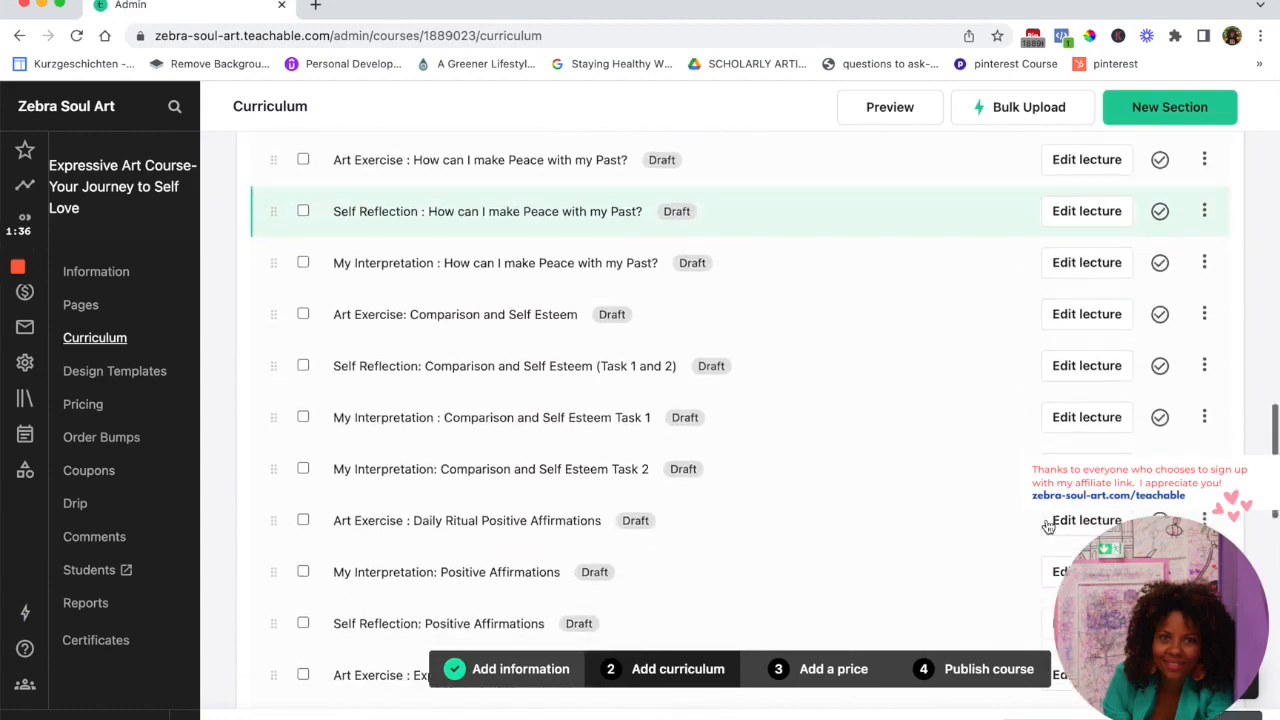
scroll(1048, 527, down, 6)
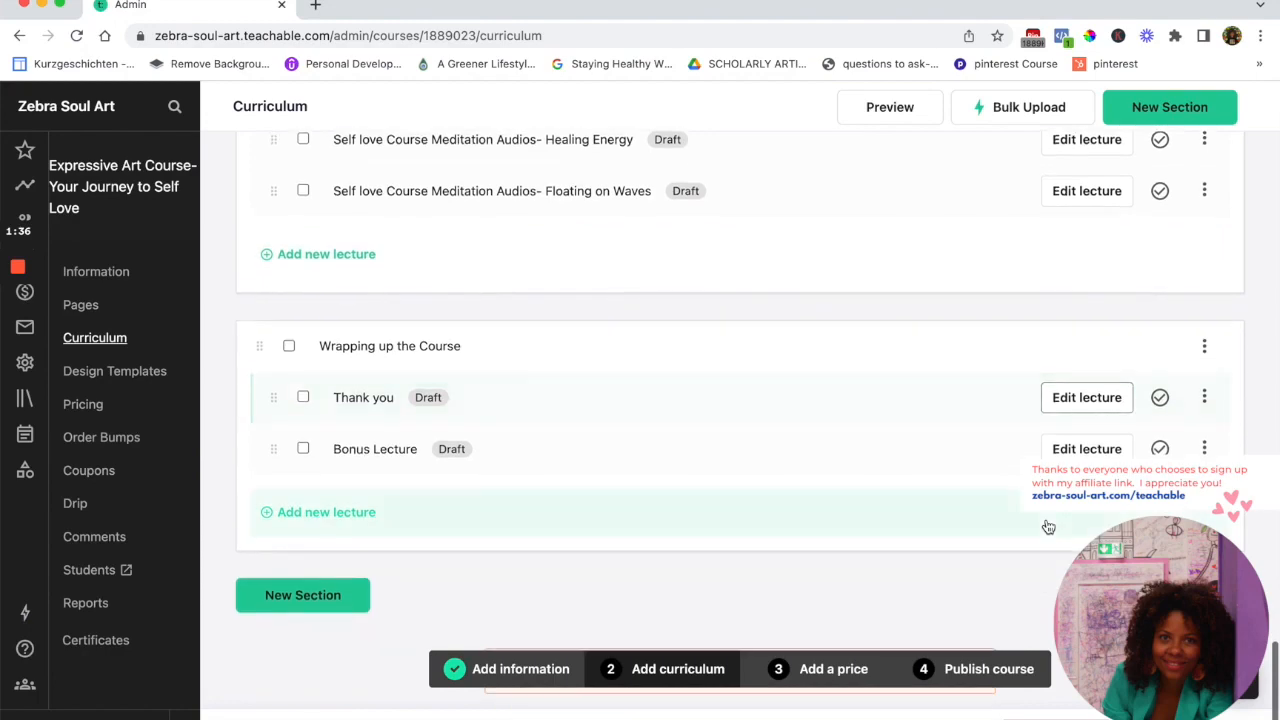
scroll(1048, 527, up, 17)
scroll(1078, 394, up, 15)
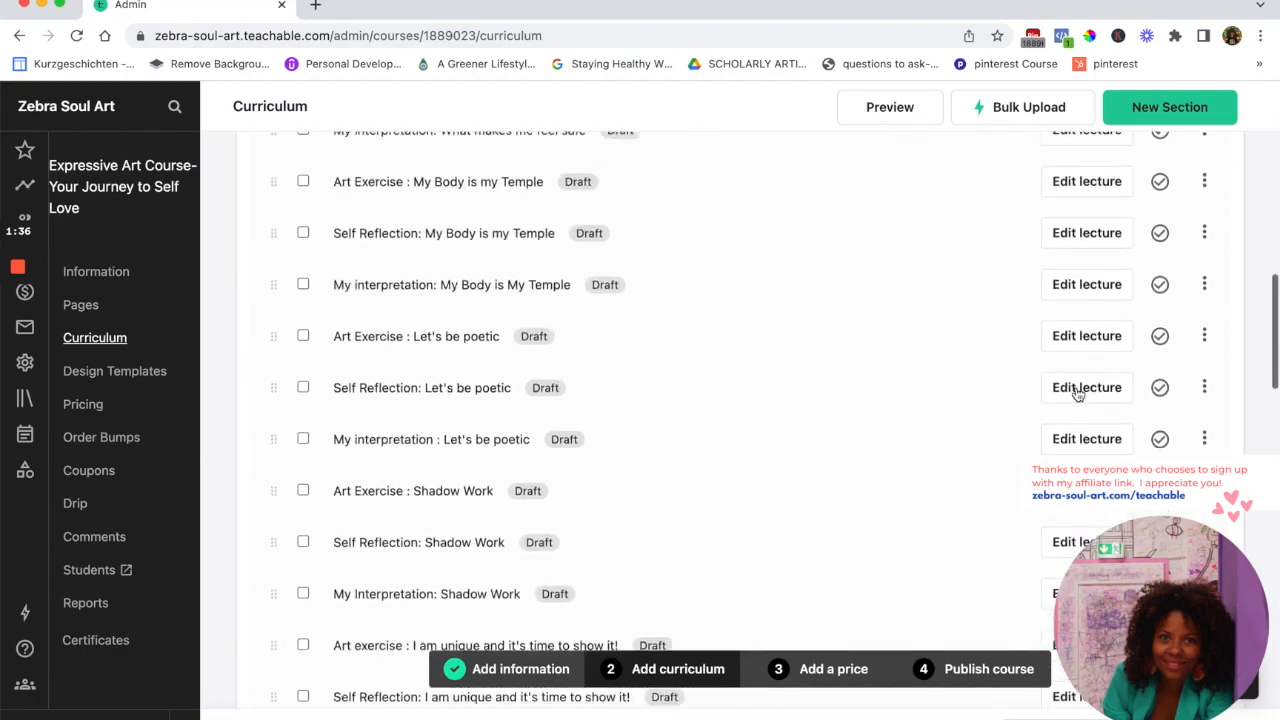
scroll(1085, 326, up, 5)
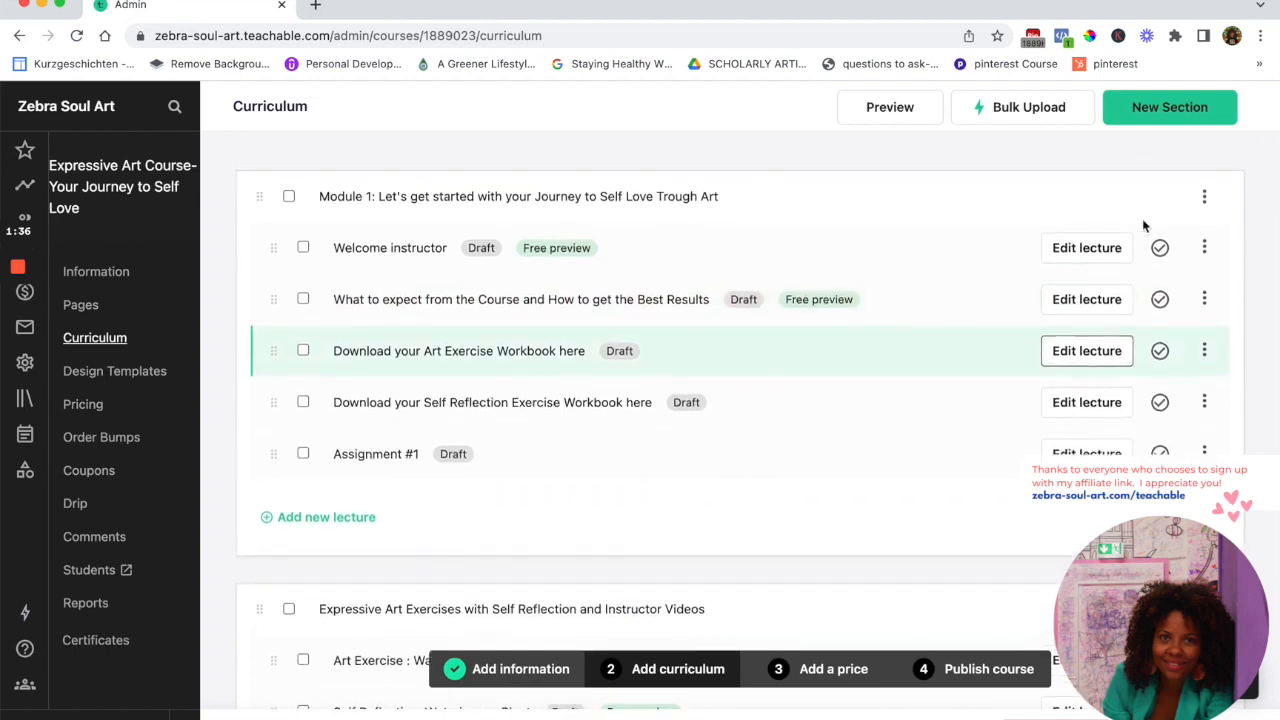
Upload the video "udemy self love journey-watering my plant exercise 1.mp4" to the "Welcome instructor" lecture
click(1099, 252)
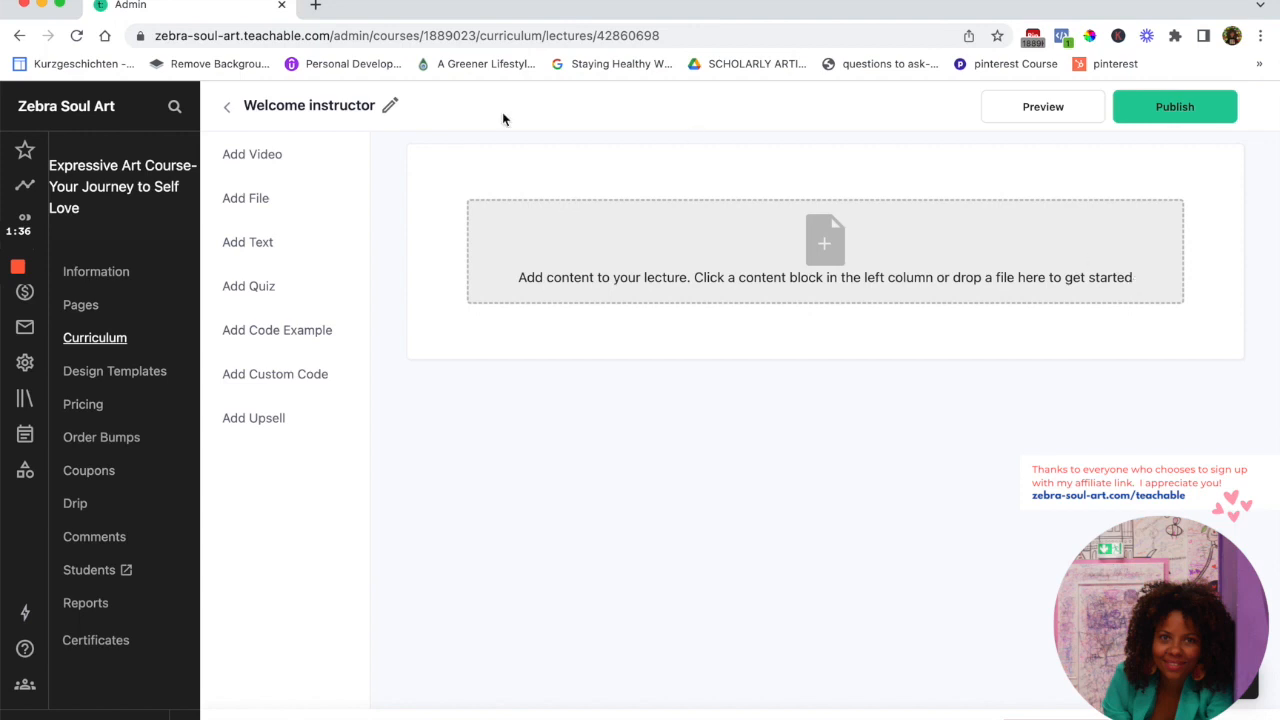
click(282, 162)
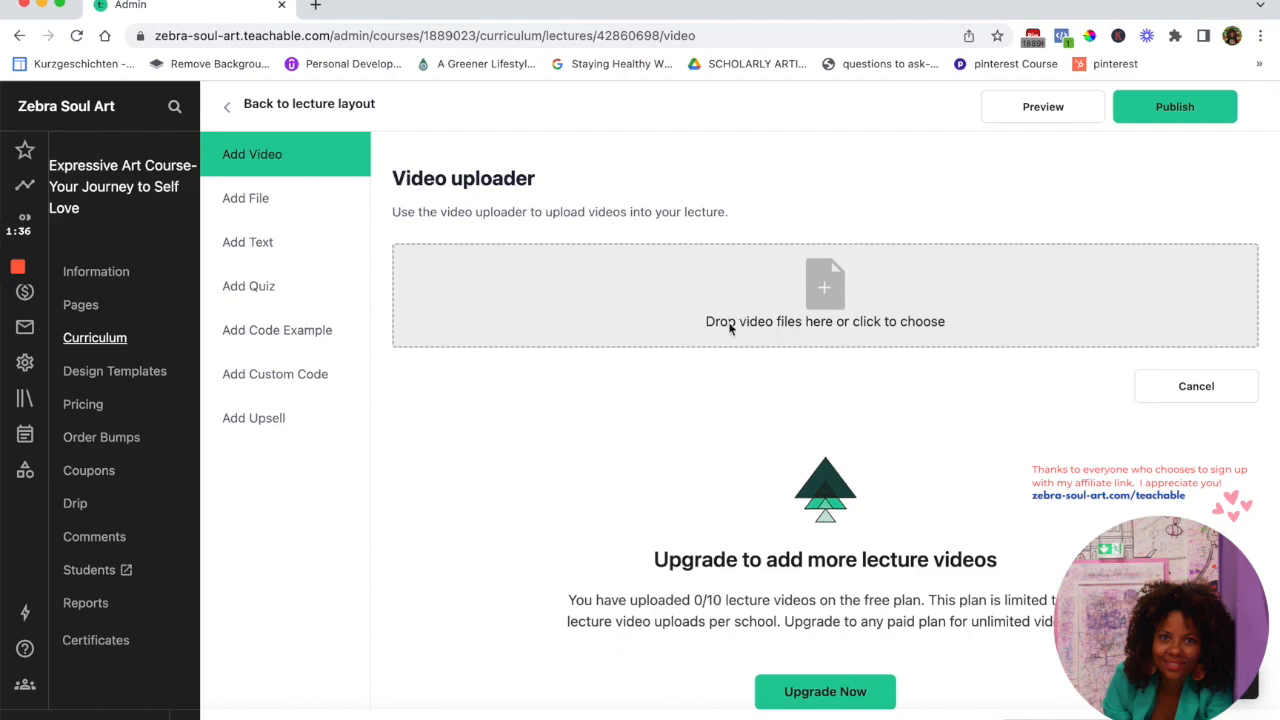
click(773, 325)
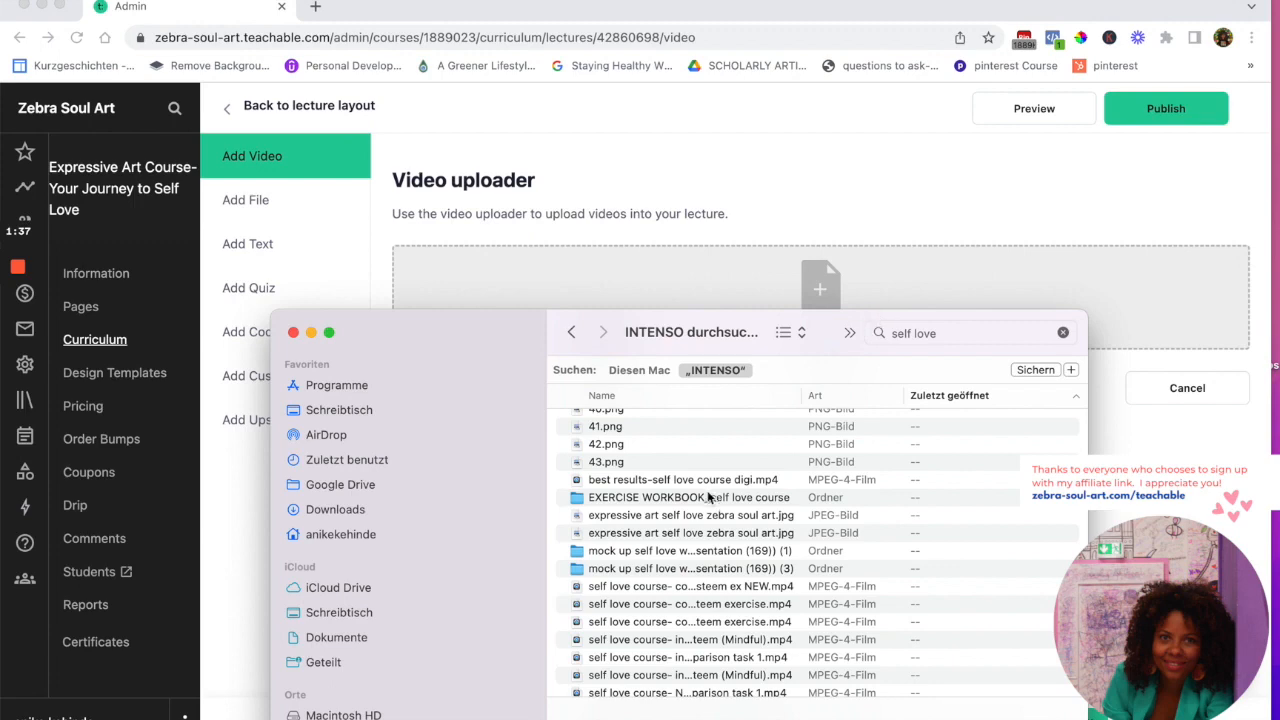
scroll(679, 500, down, 10)
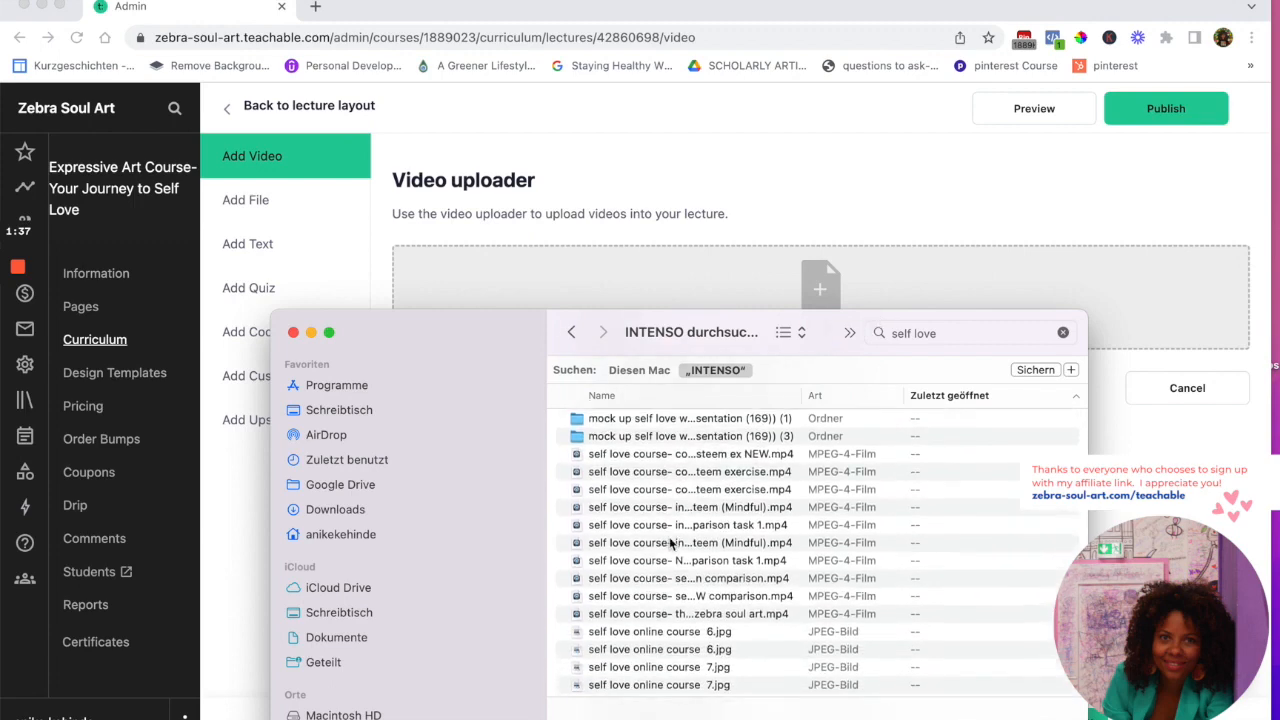
scroll(670, 540, down, 3)
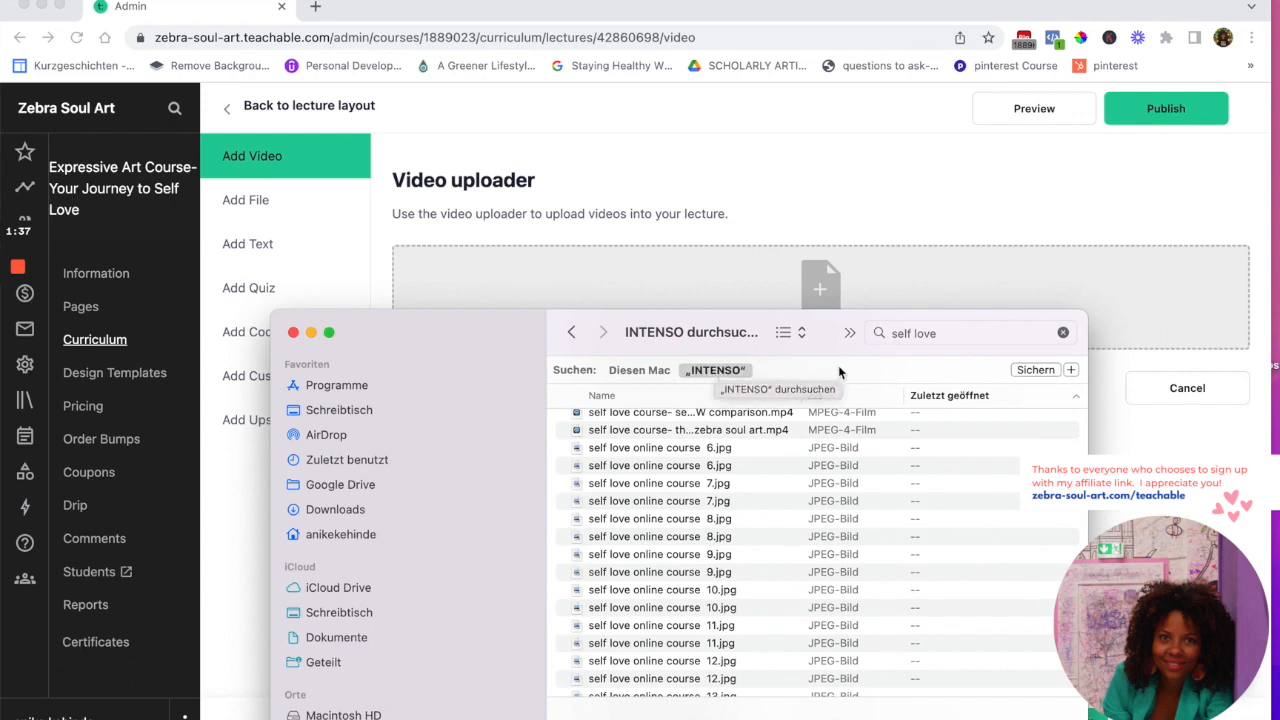
scroll(757, 447, down, 10)
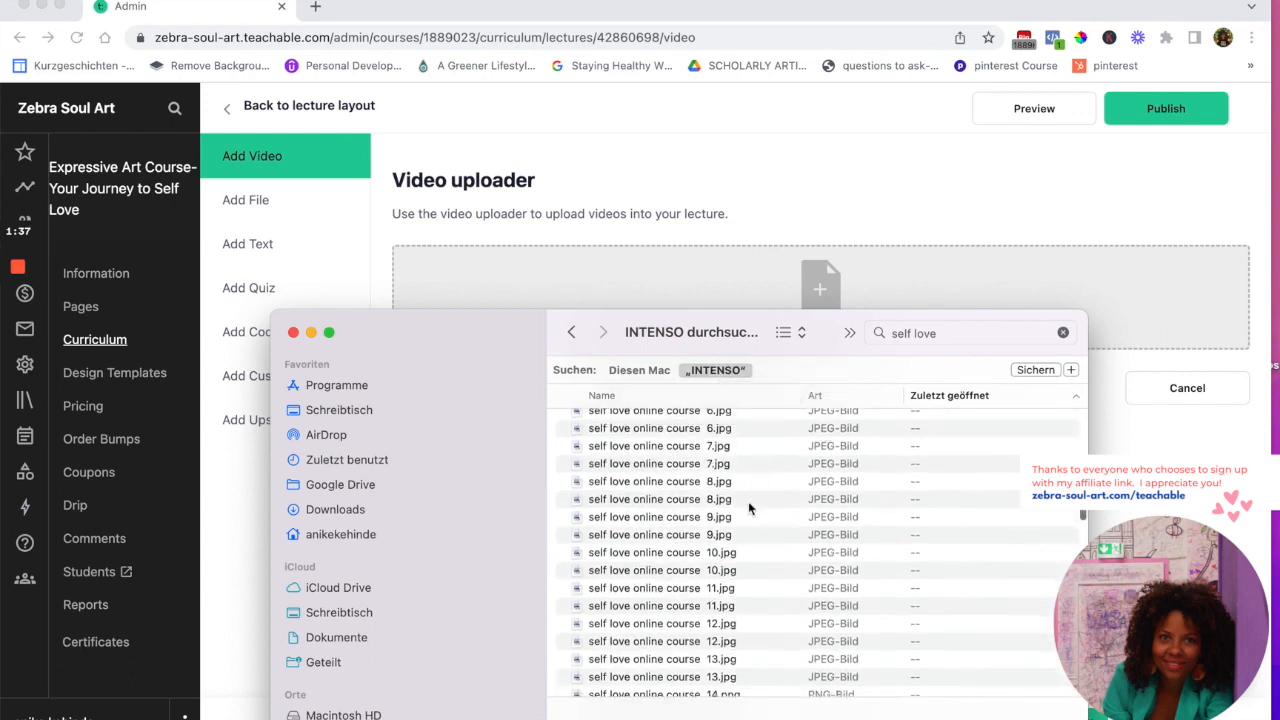
scroll(738, 500, down, 3)
scroll(795, 470, down, 5)
scroll(771, 589, down, 1)
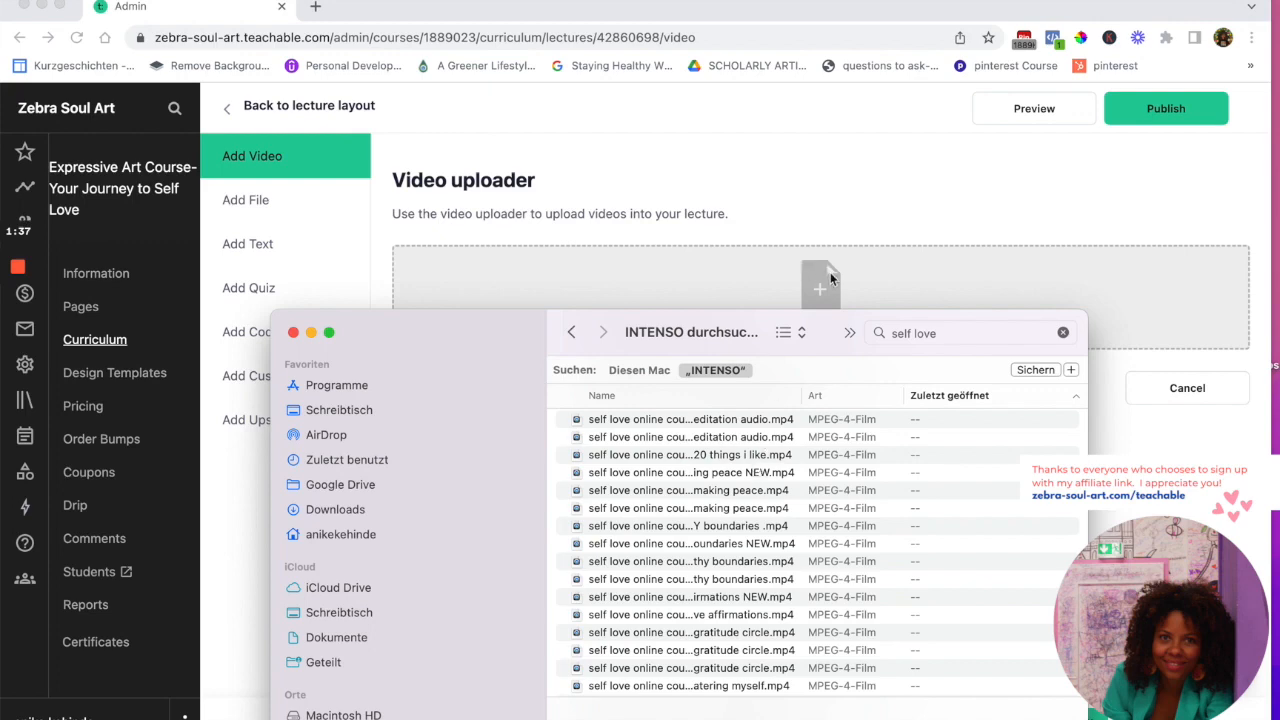
drag(824, 269, 824, 269)
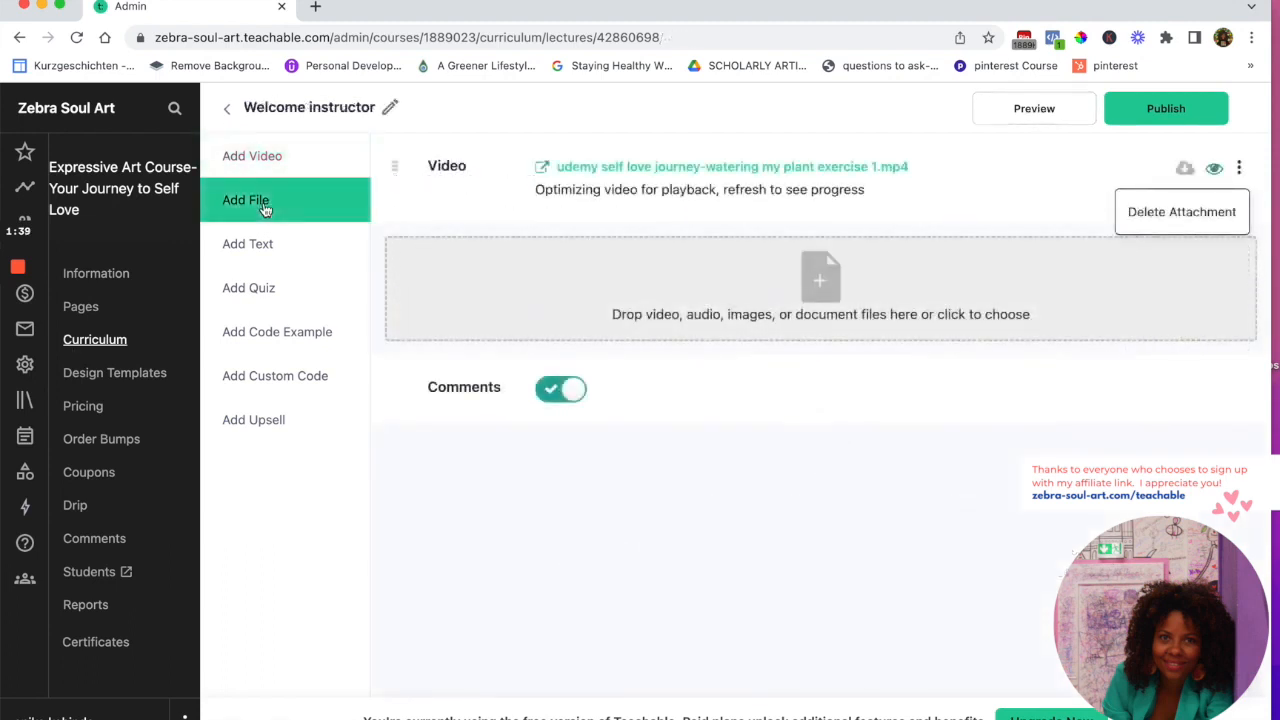
Examine the text editor and quiz creator for the "Welcome instructor" lecture without adding content, and return to the course curriculum
click(258, 250)
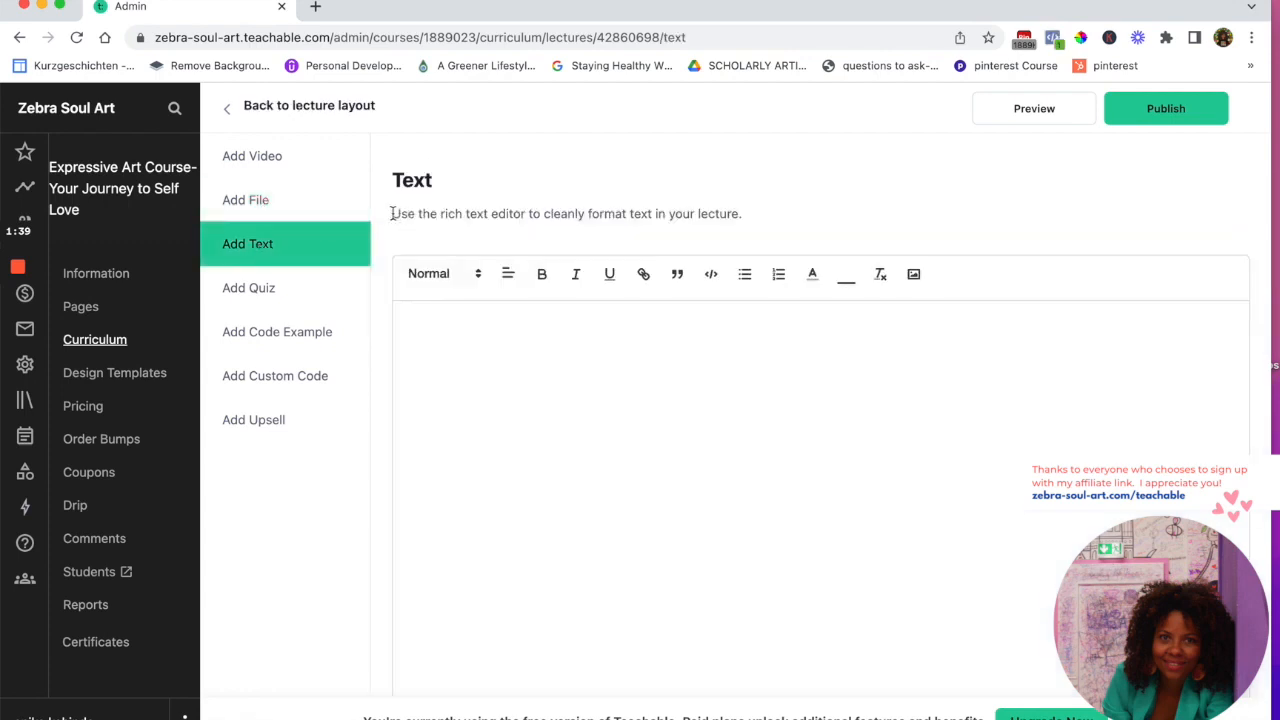
scroll(568, 228, down, 5)
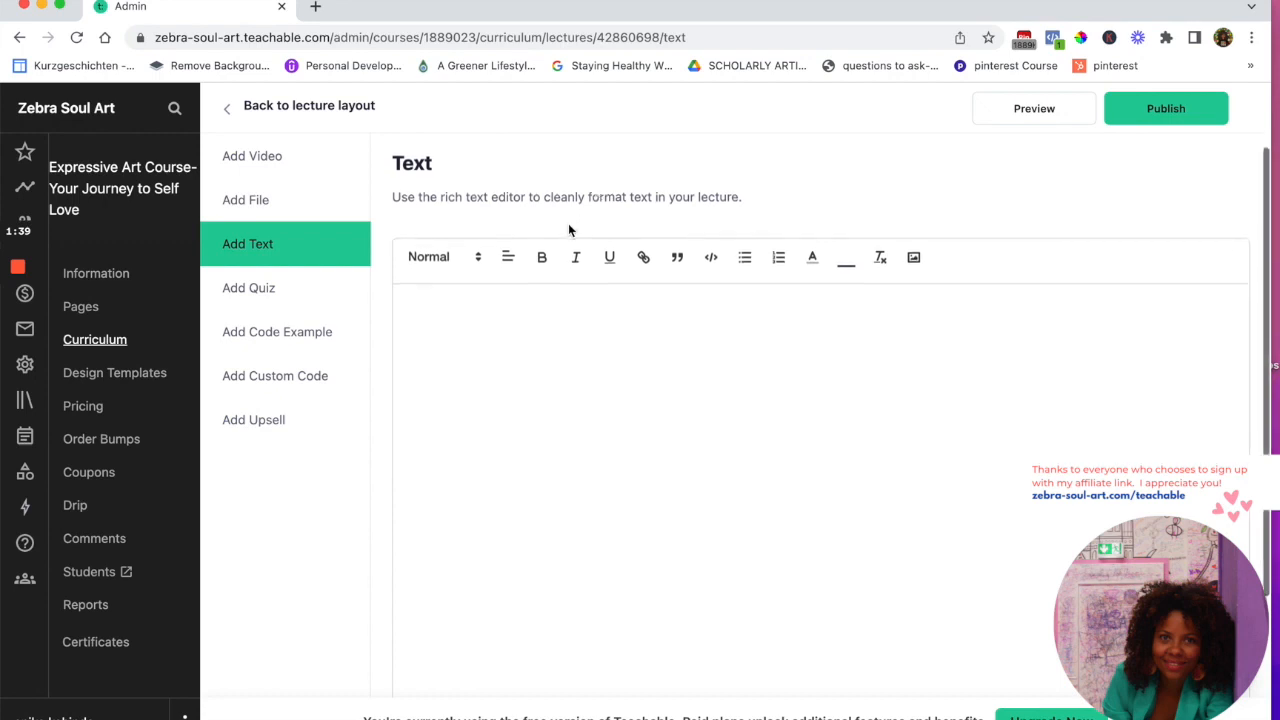
scroll(568, 224, up, 5)
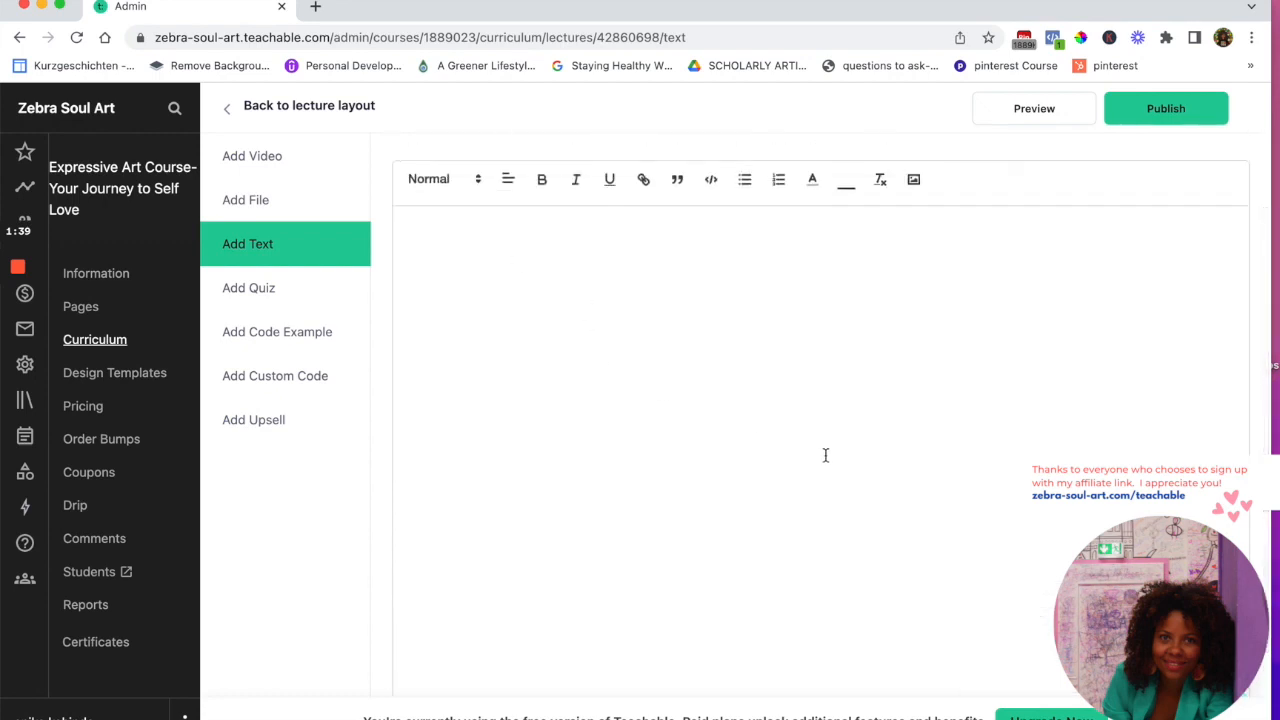
scroll(825, 455, down, 3)
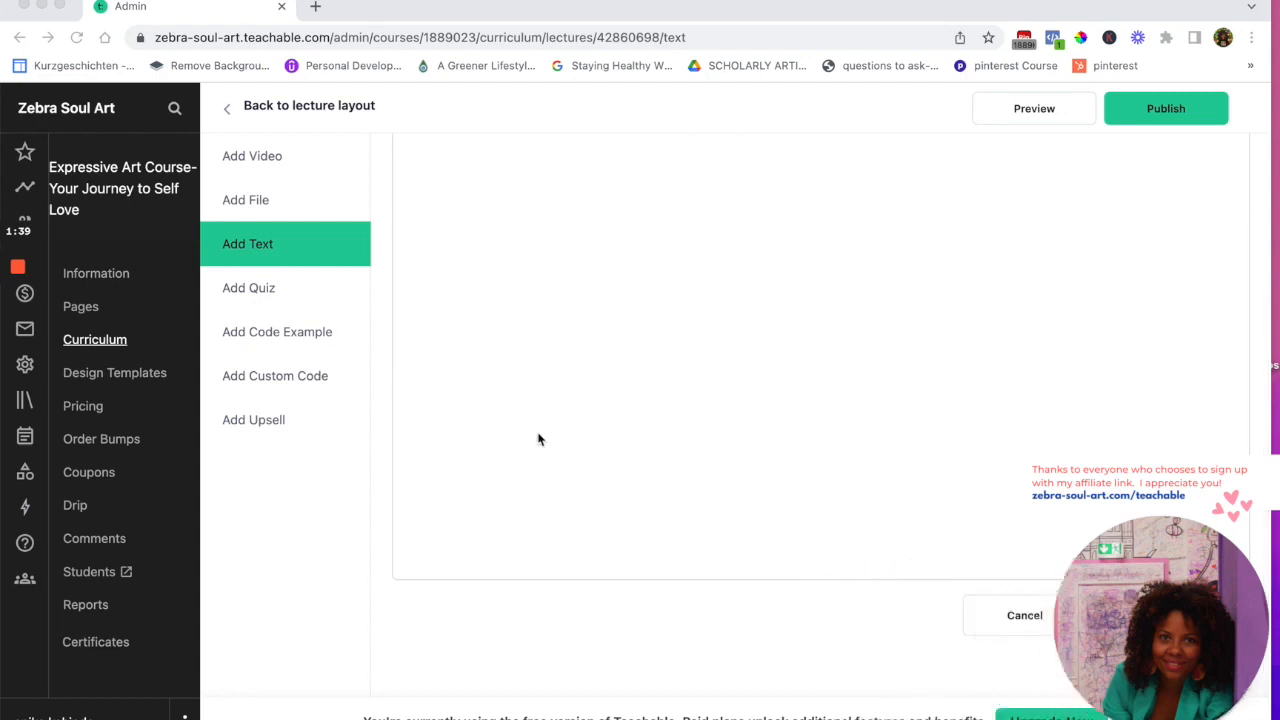
click(246, 290)
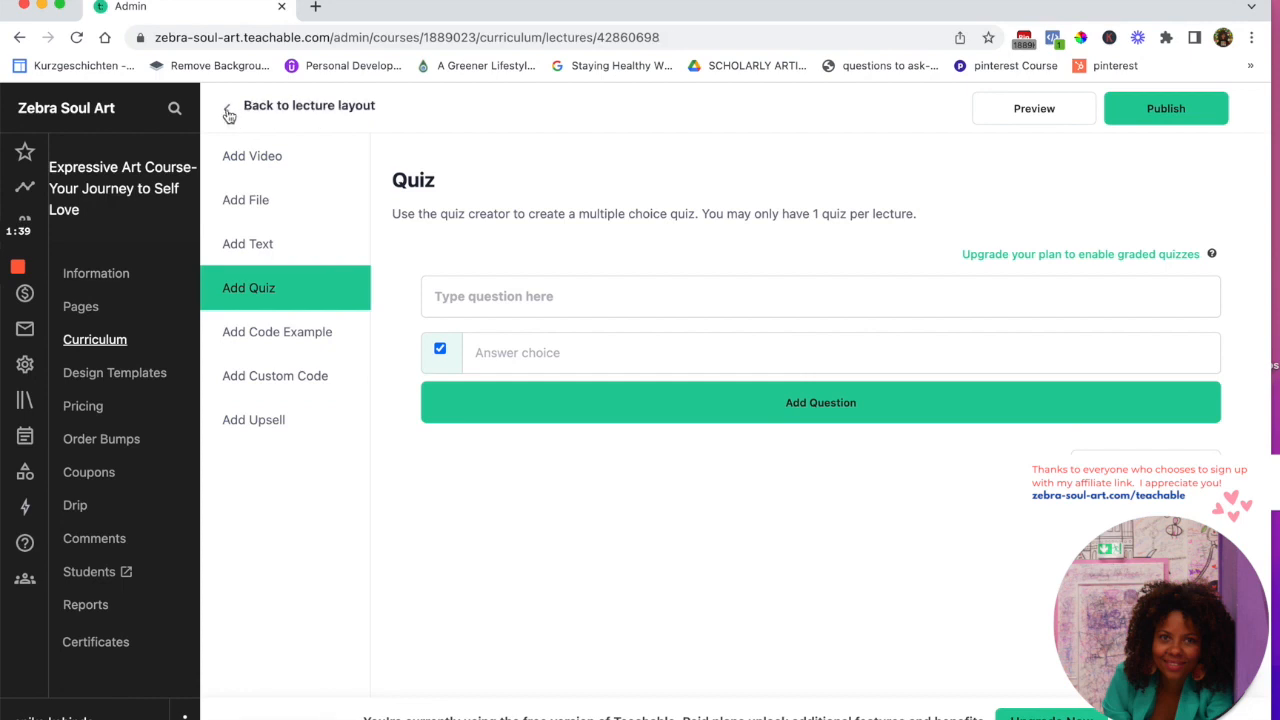
click(229, 114)
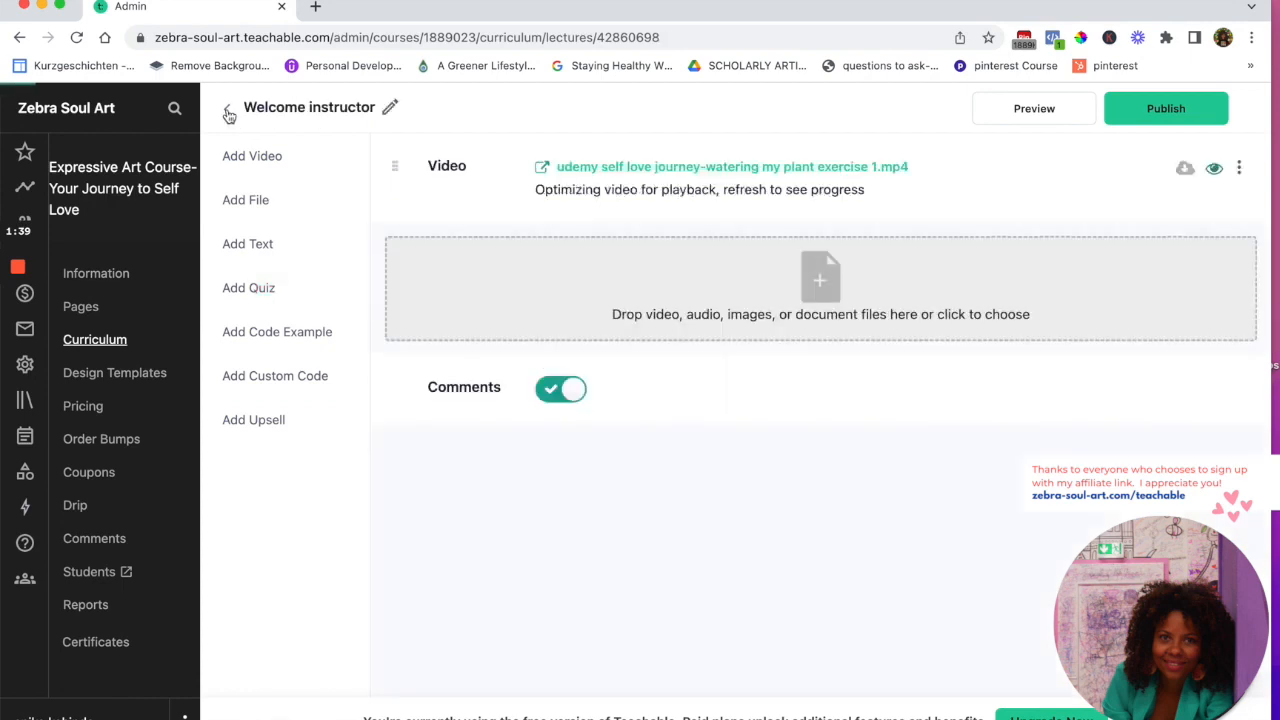
click(229, 114)
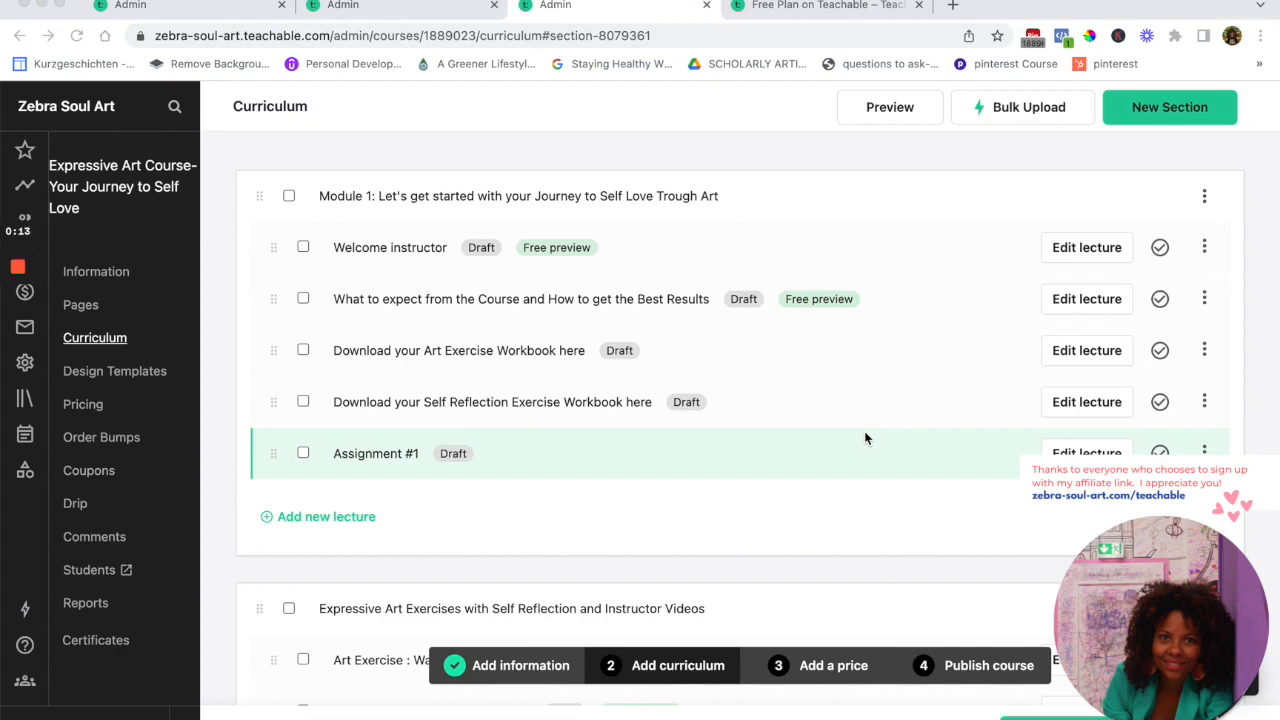
Look over the lectures in every curriculum section, from Module 1 to the end of the course and back
scroll(710, 468, down, 4)
scroll(710, 470, down, 15)
scroll(709, 464, down, 10)
scroll(709, 467, down, 5)
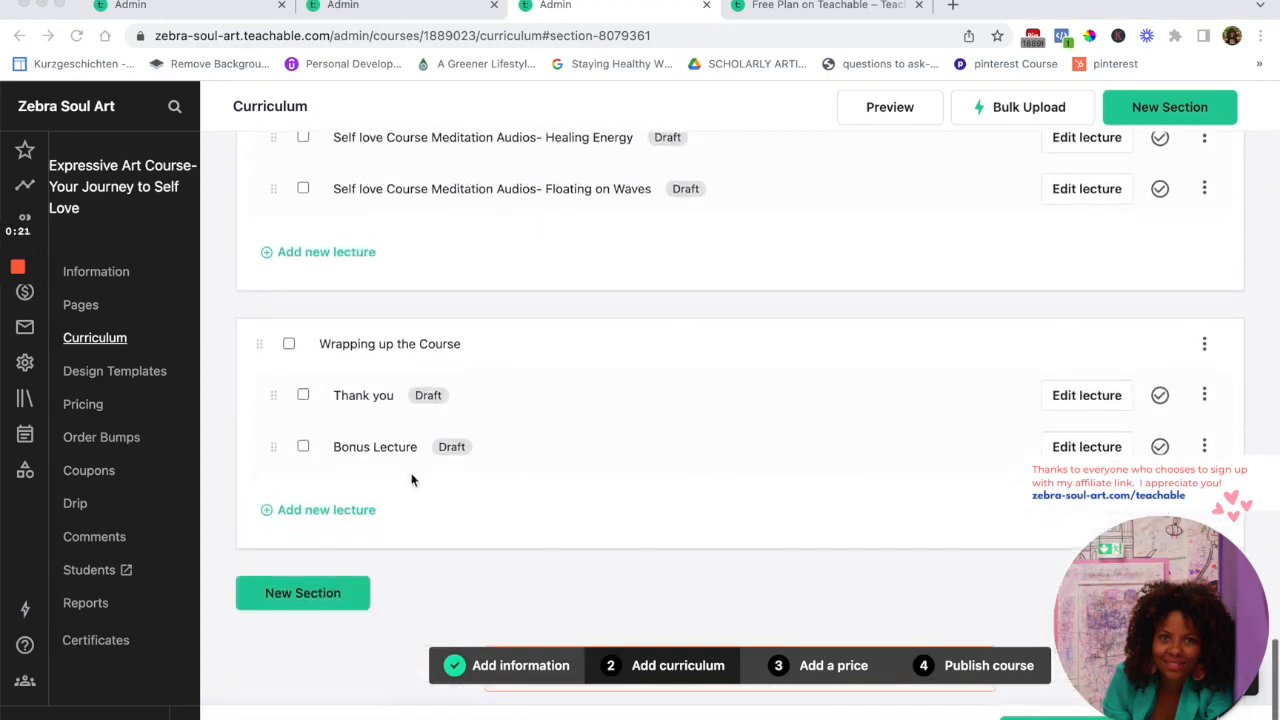
scroll(276, 452, up, 2)
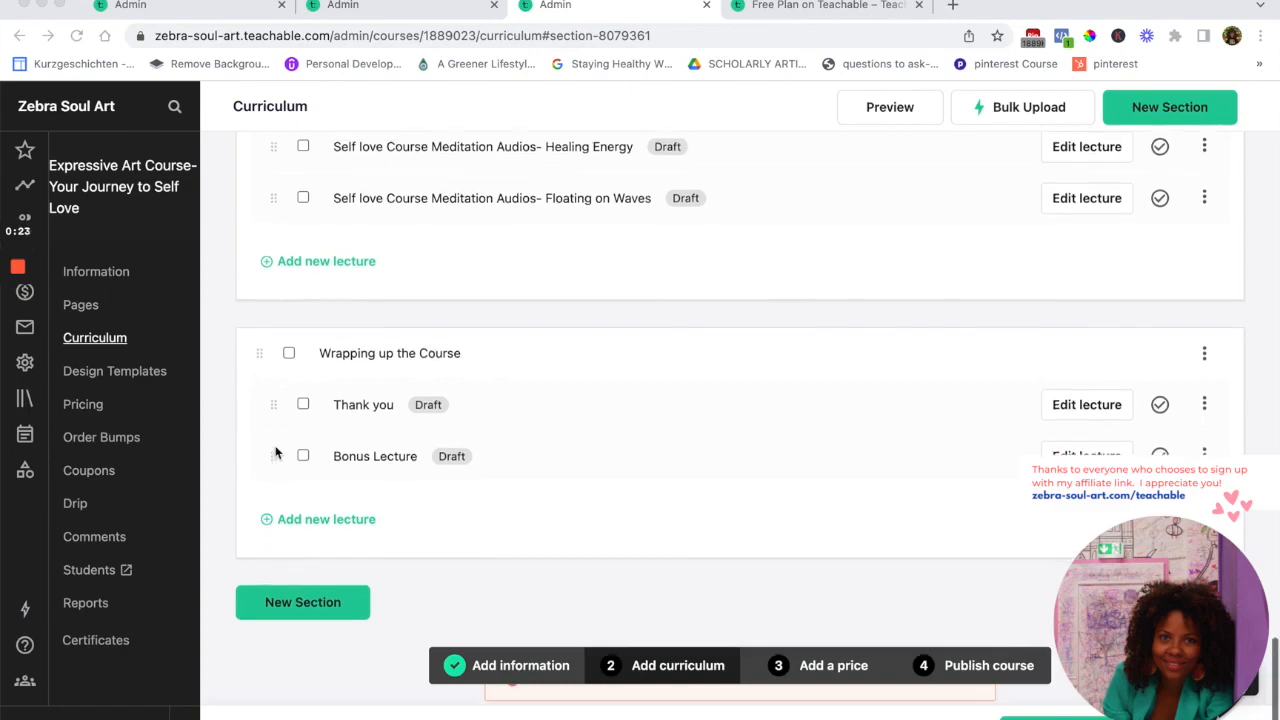
scroll(305, 320, up, 10)
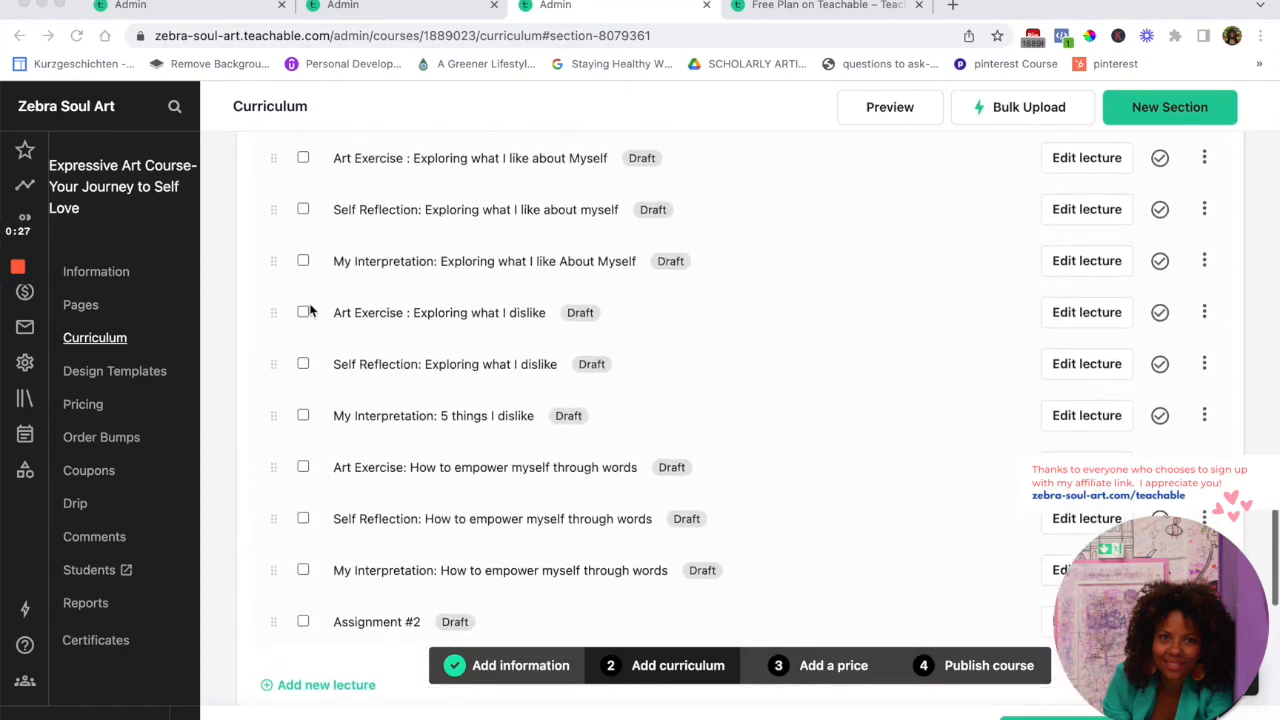
scroll(317, 258, up, 15)
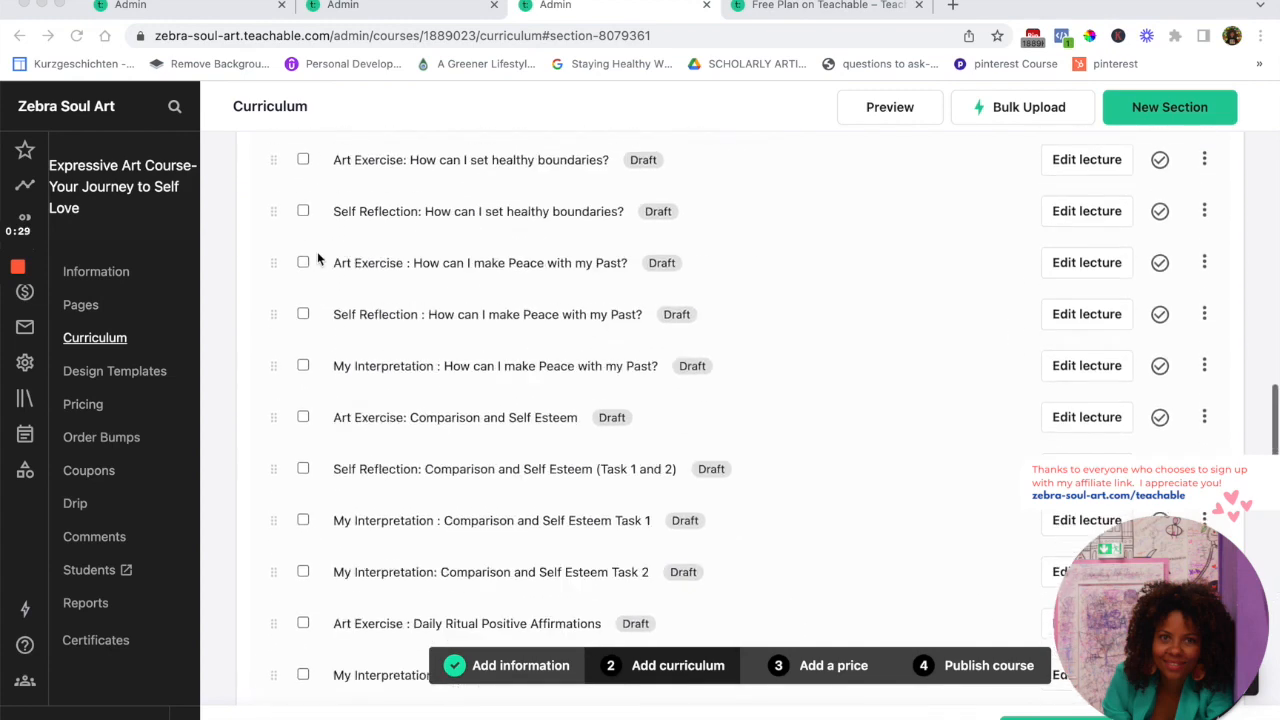
scroll(318, 258, up, 9)
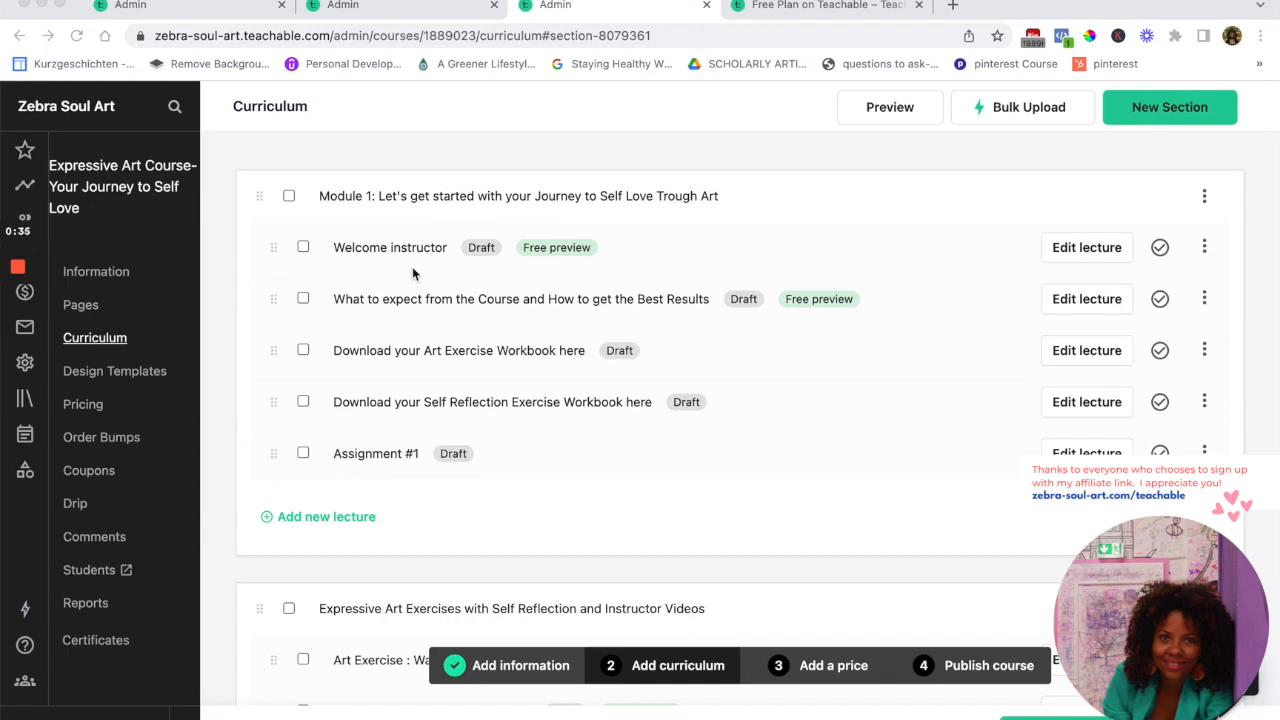
scroll(416, 328, down, 1)
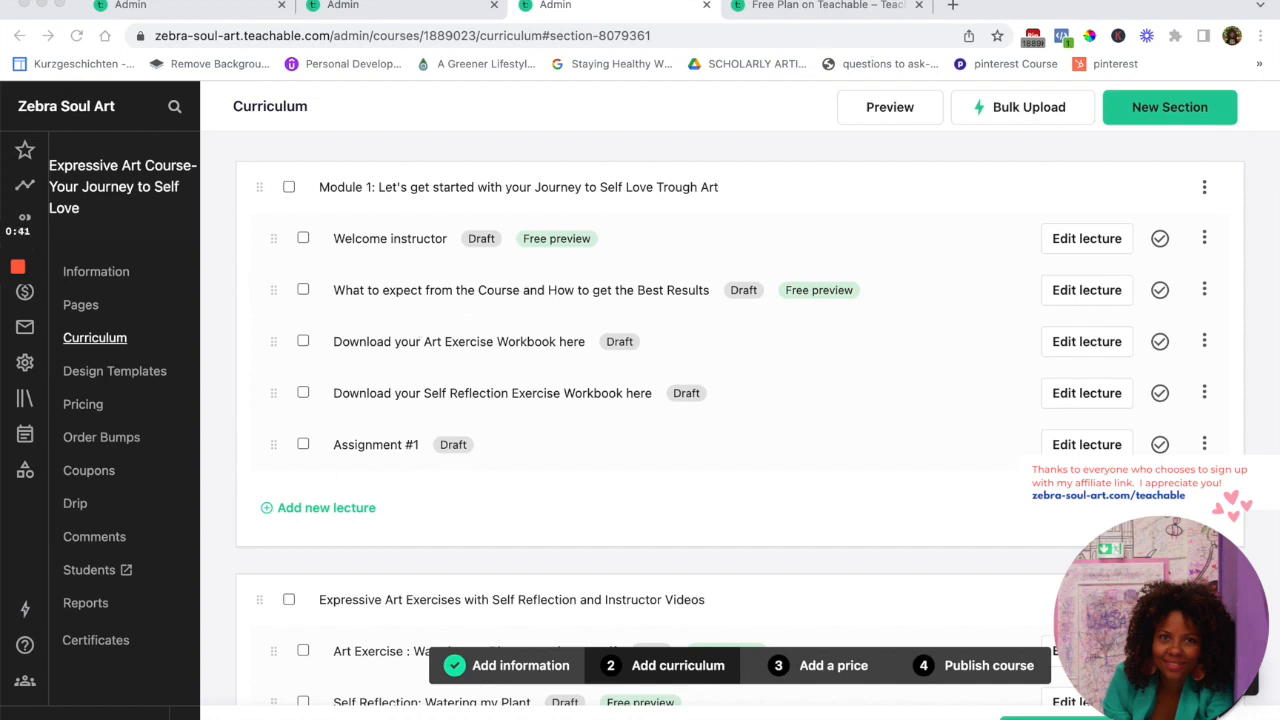
Switch to the browser tab with the "My Interpretation: Showing Gratitude" lecture and open Teachable's pricing page there by searching "teachable pricing"
click(383, 7)
click(265, 40)
text(t)
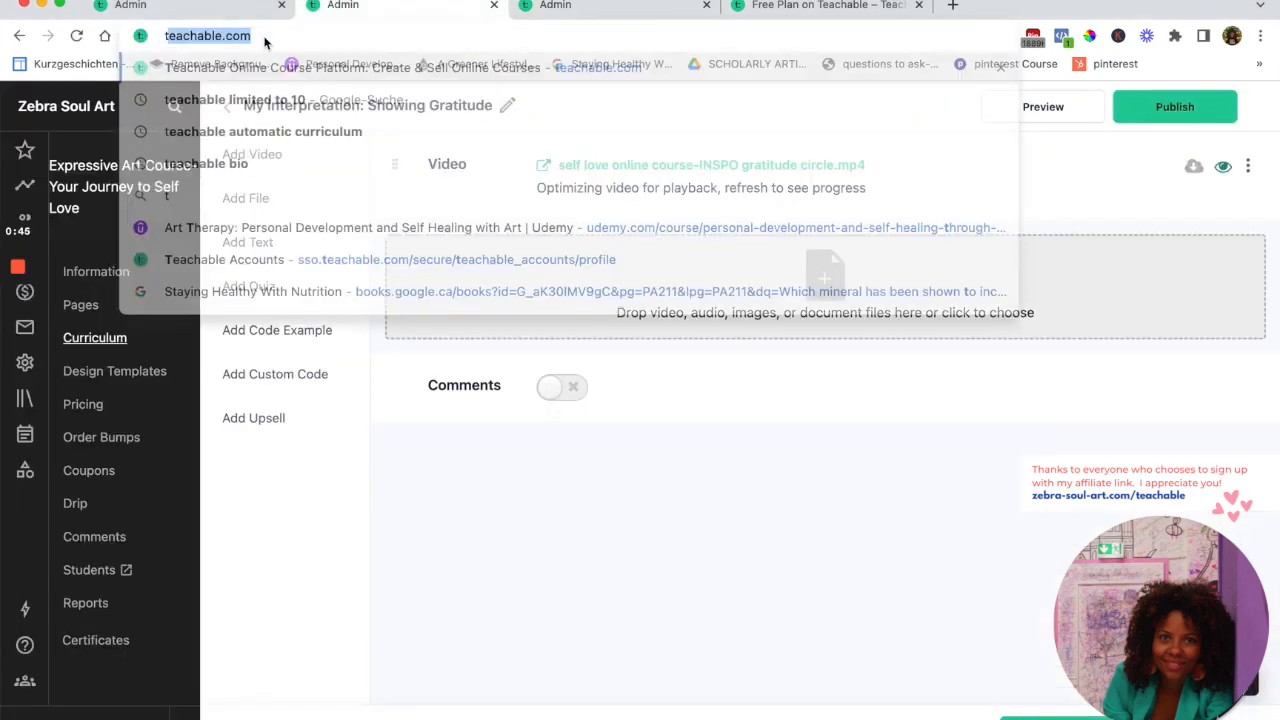
text(eachable pricing)
click(241, 232)
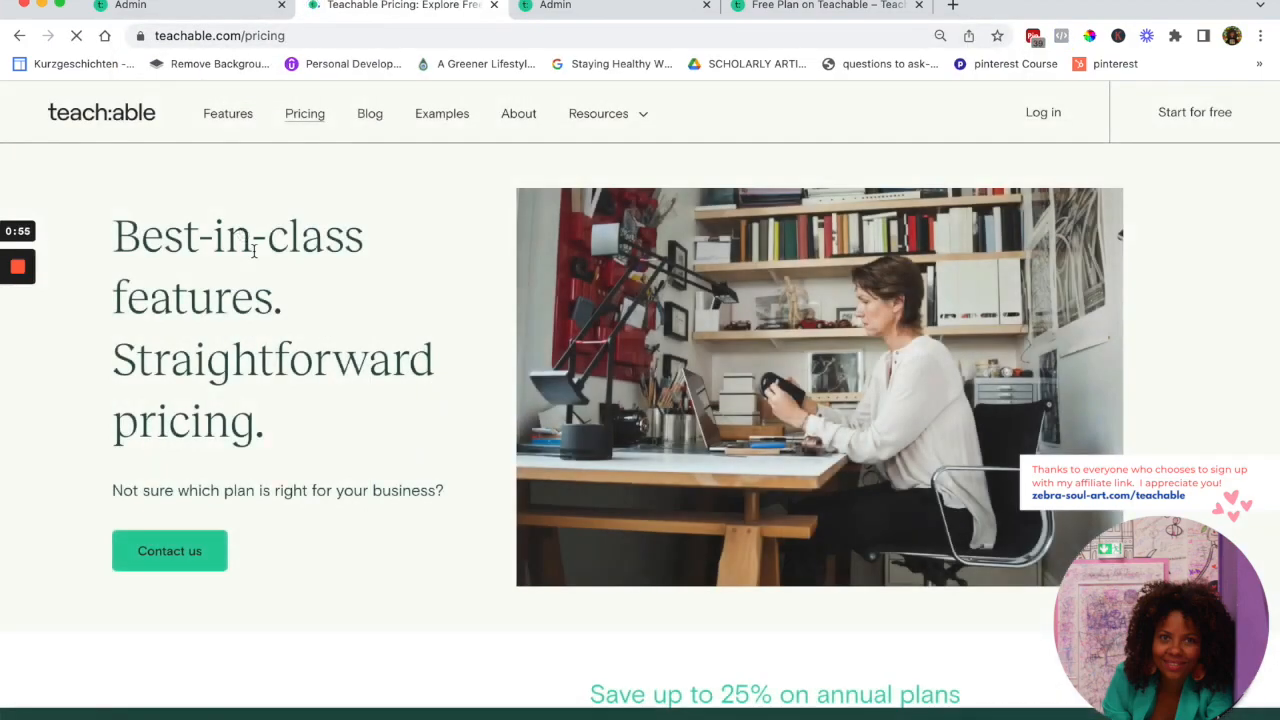
Compare the Free, Basic, Pro and Business plans by annual price, transaction fees, admin users and number of courses
scroll(254, 258, down, 4)
scroll(254, 258, down, 3)
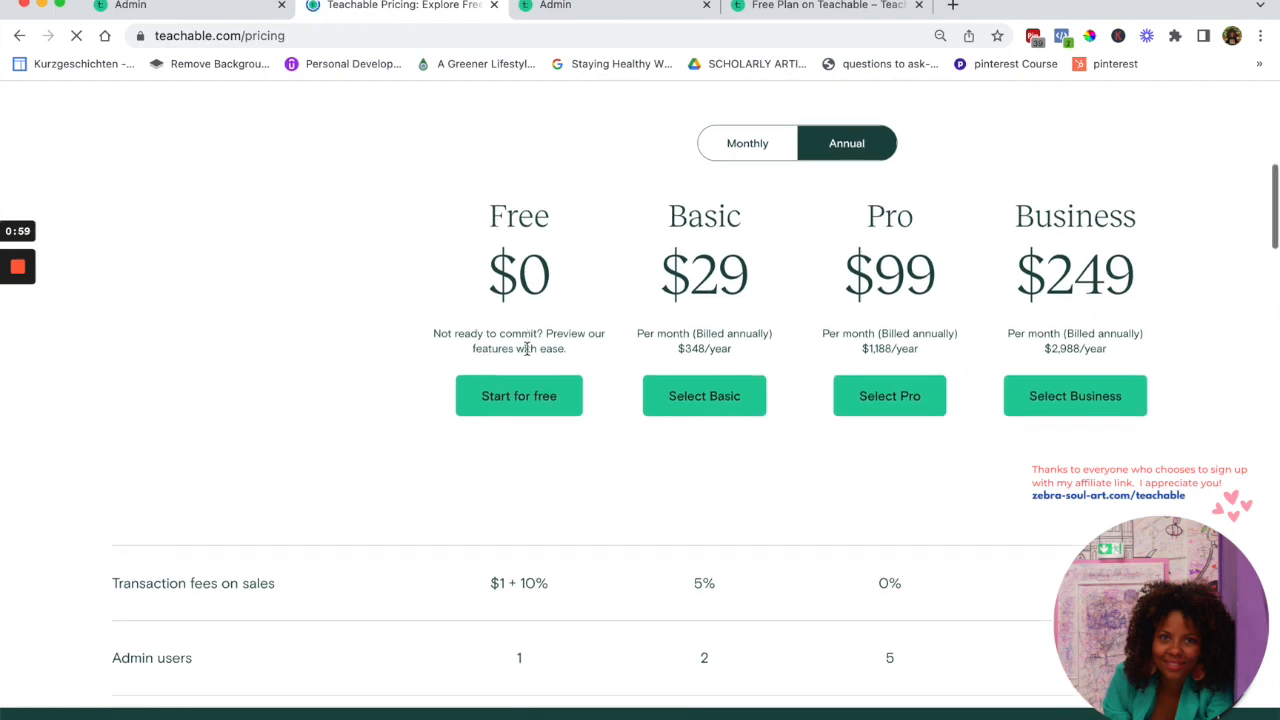
scroll(524, 250, up, 1)
scroll(543, 322, down, 2)
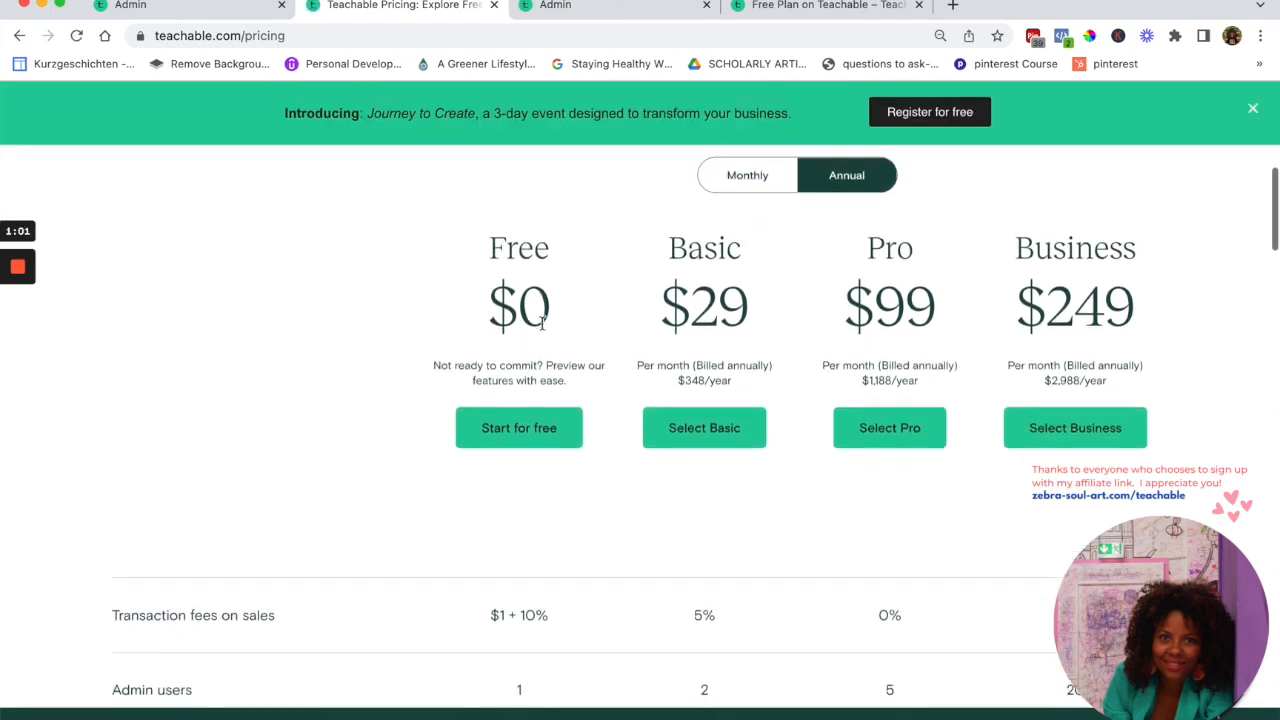
scroll(543, 329, down, 3)
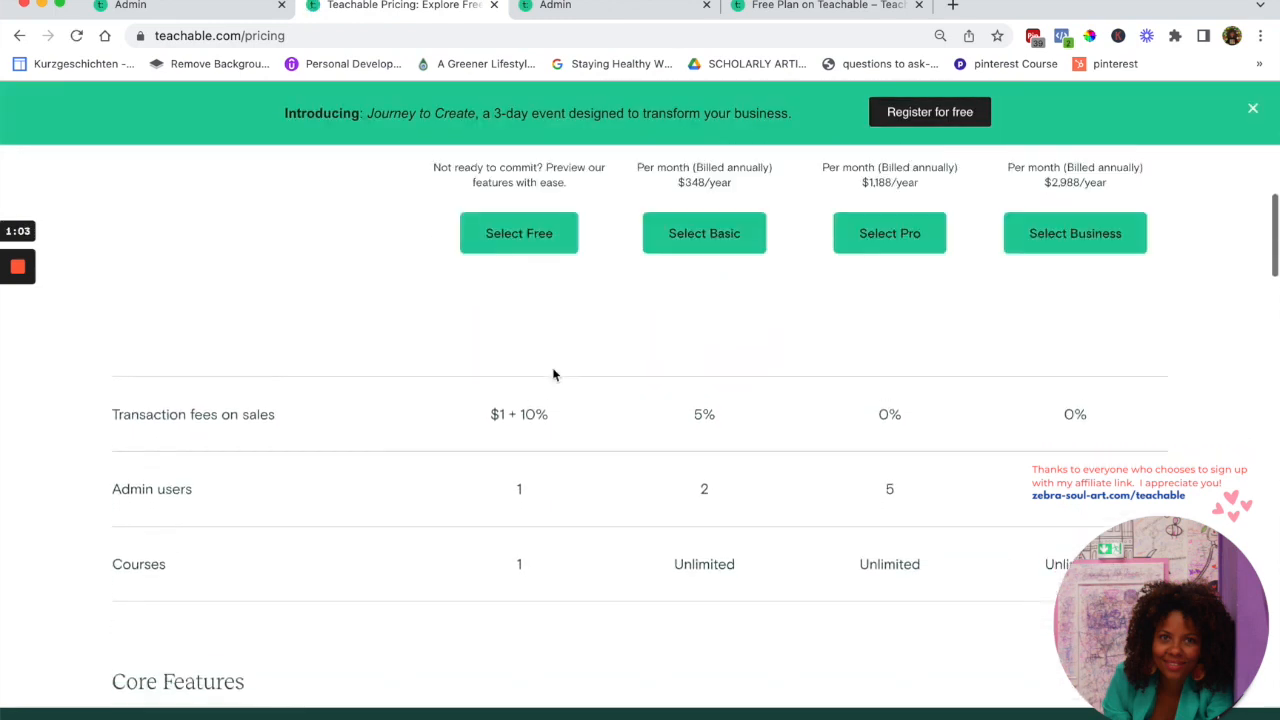
scroll(556, 406, down, 2)
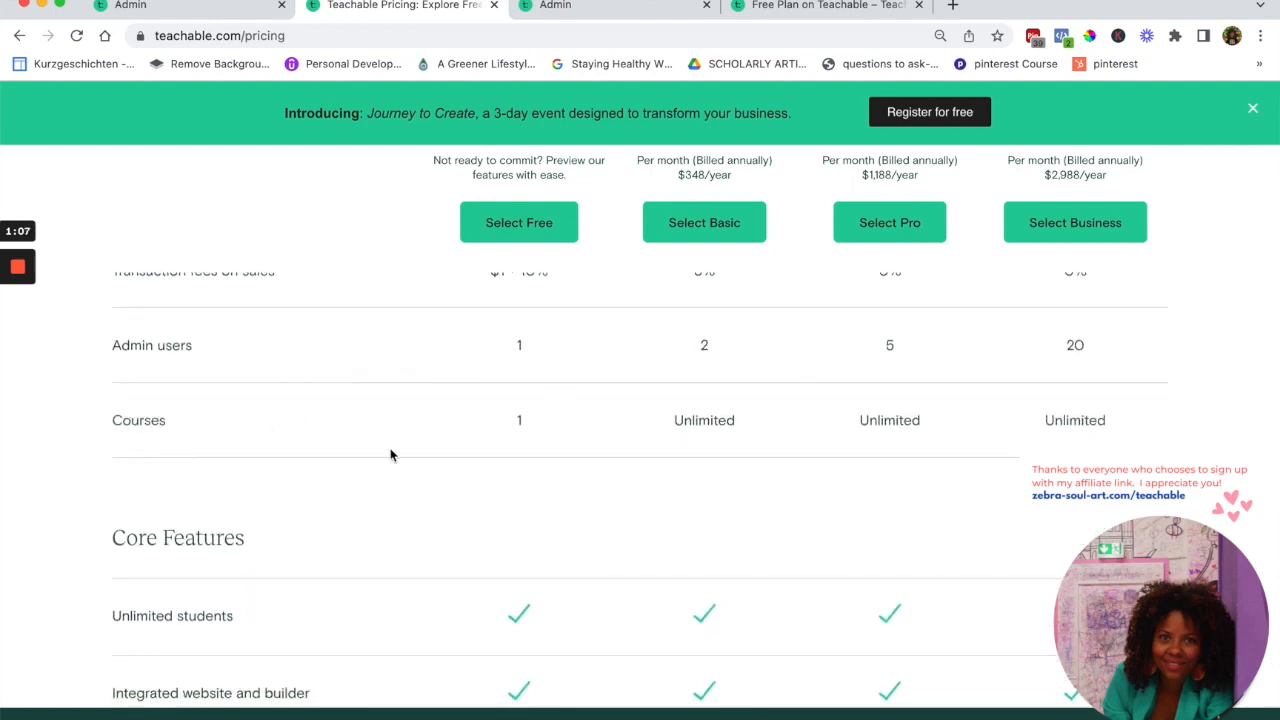
double_click(519, 418)
Compare the four plans' core features, sales and marketing tools, and learning and support options on the pricing page
scroll(509, 477, down, 2)
scroll(487, 540, down, 1)
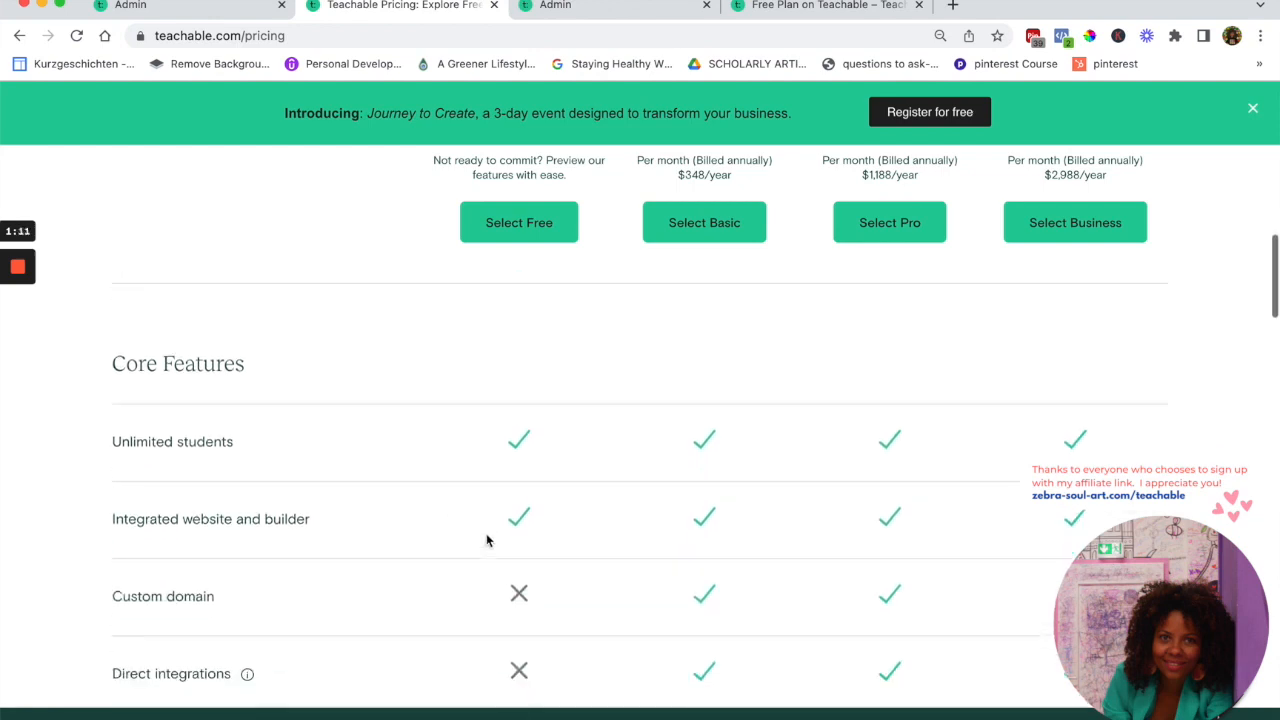
scroll(274, 543, down, 1)
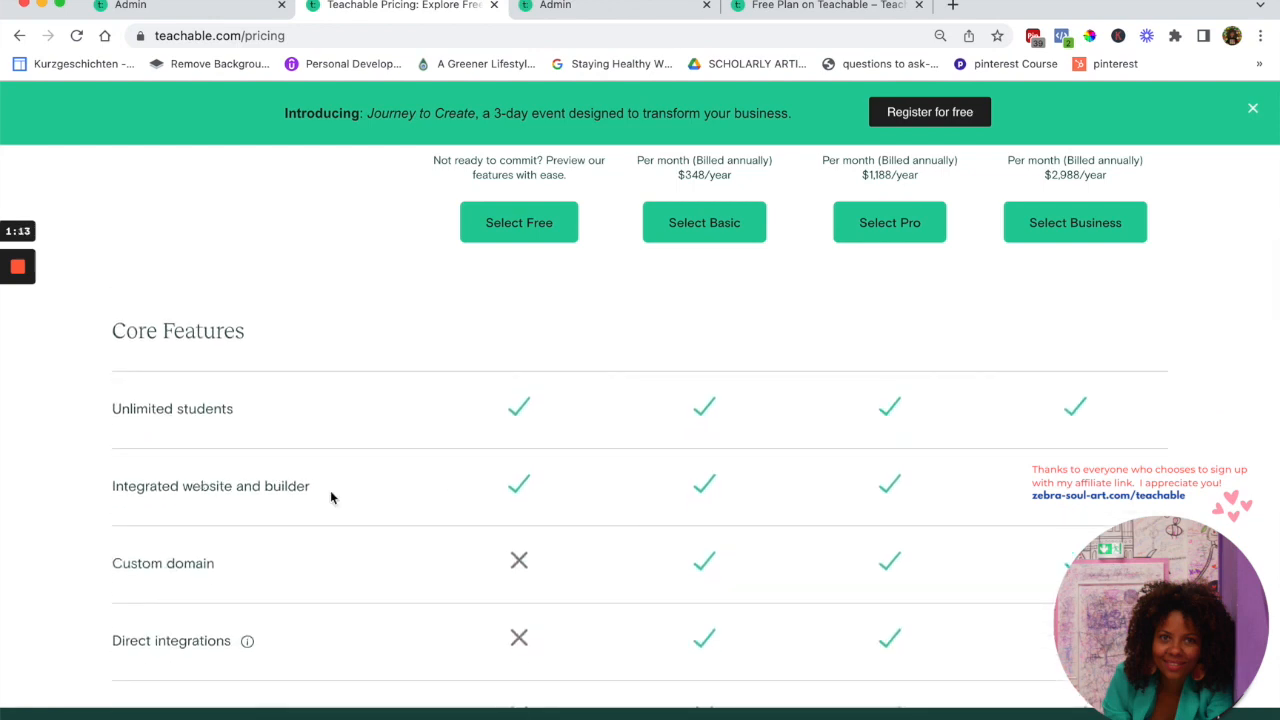
scroll(340, 500, down, 1)
scroll(485, 565, down, 1)
scroll(486, 569, down, 4)
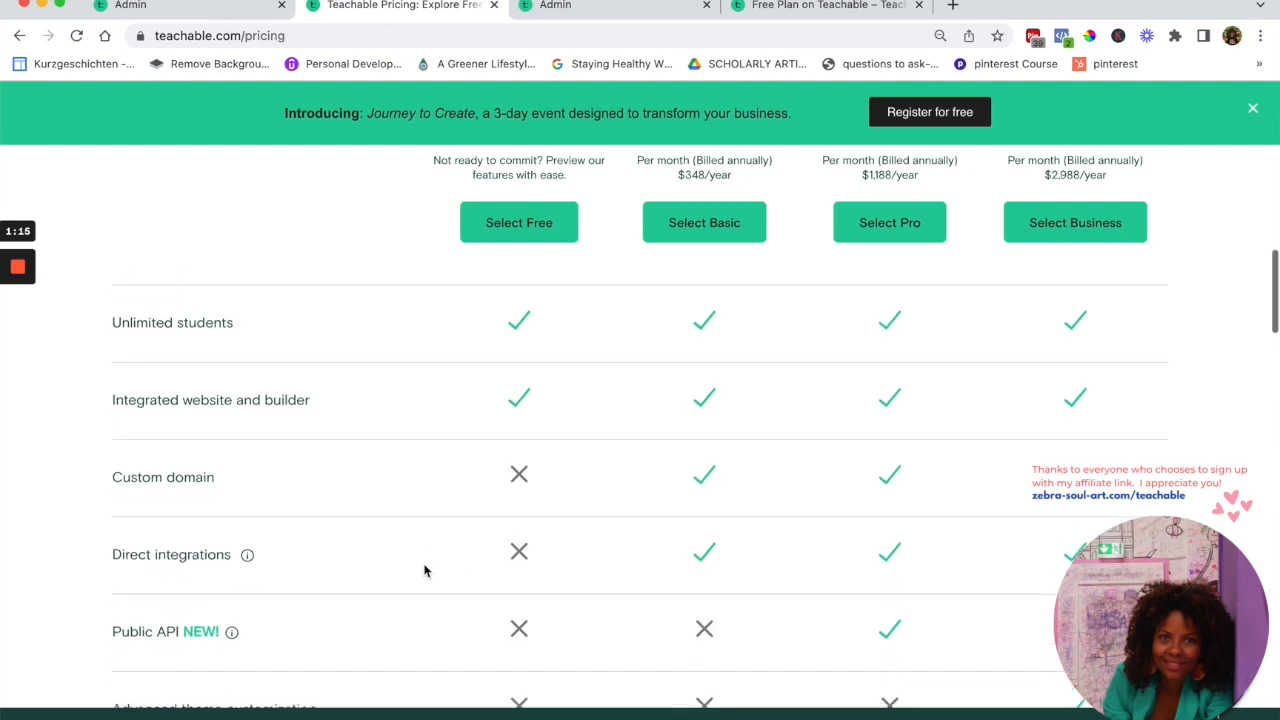
scroll(483, 570, down, 6)
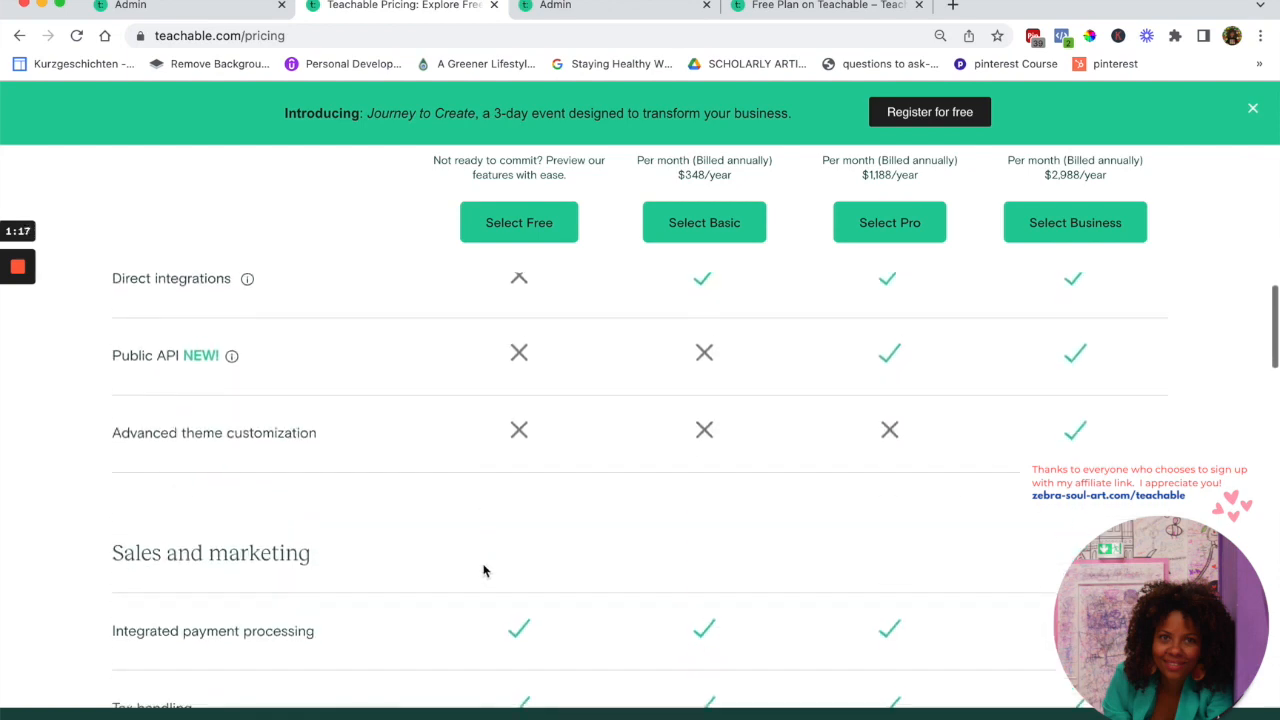
scroll(483, 570, down, 5)
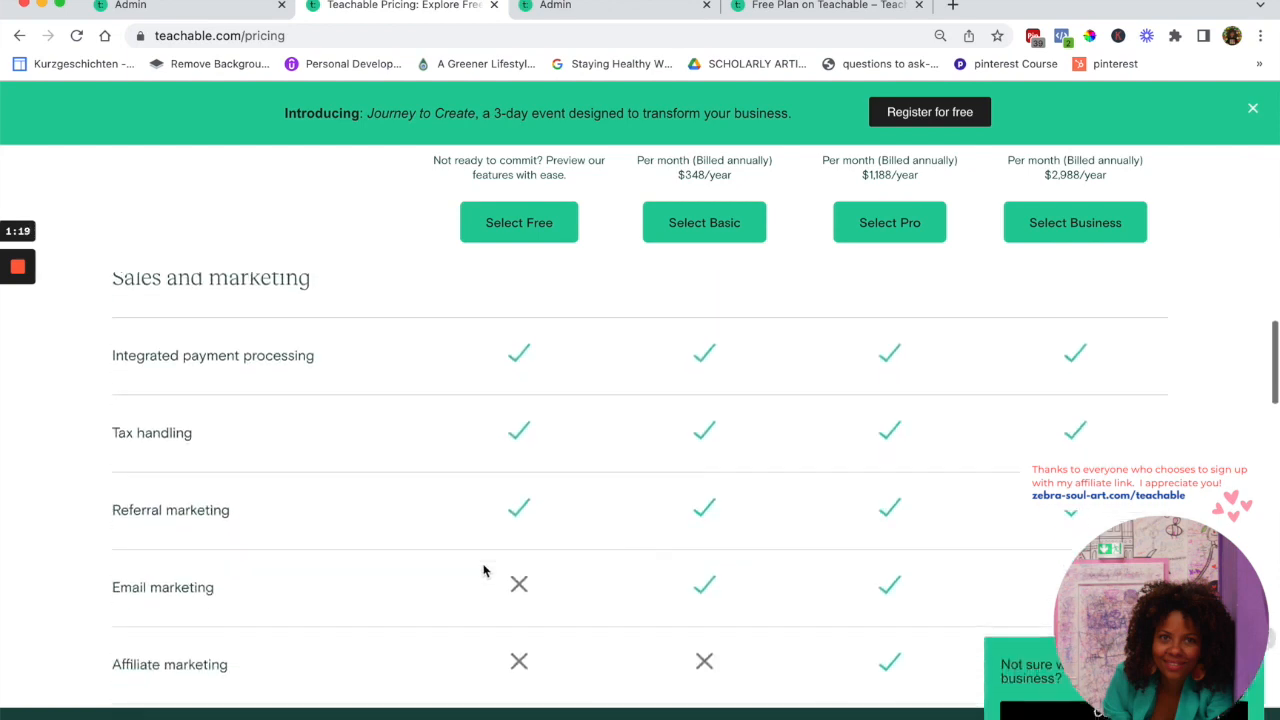
scroll(483, 570, down, 6)
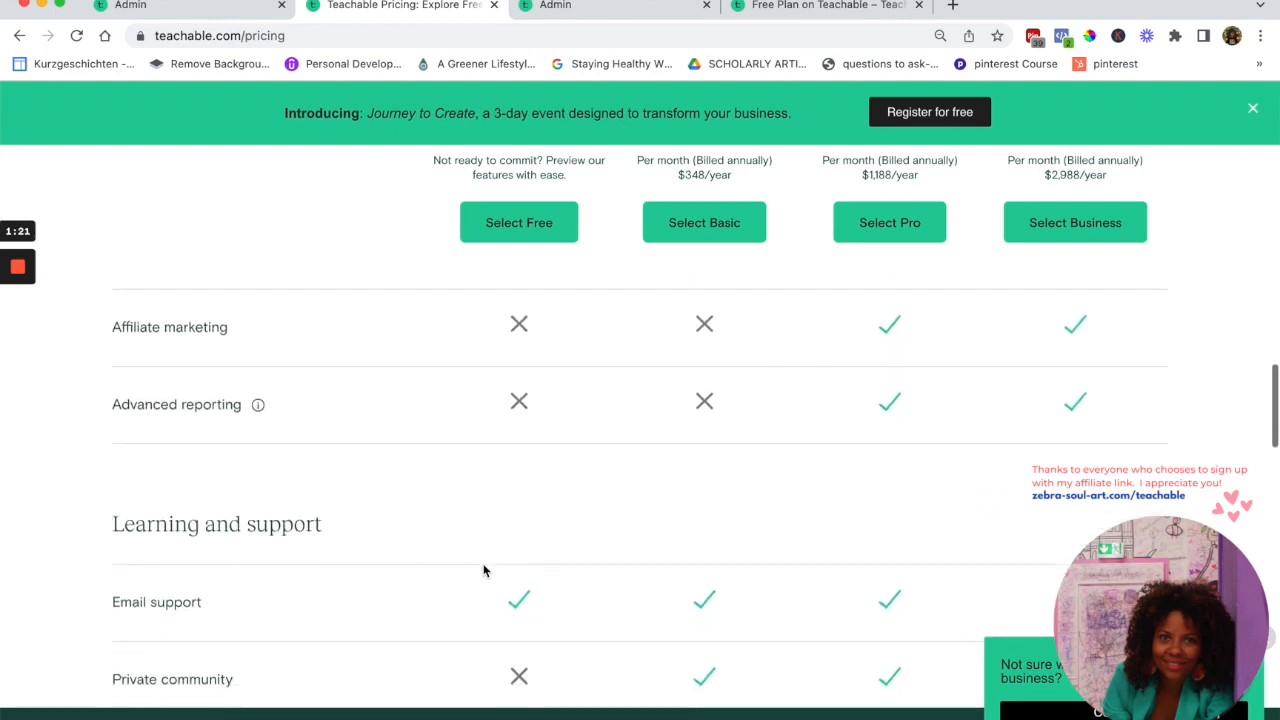
scroll(483, 570, down, 5)
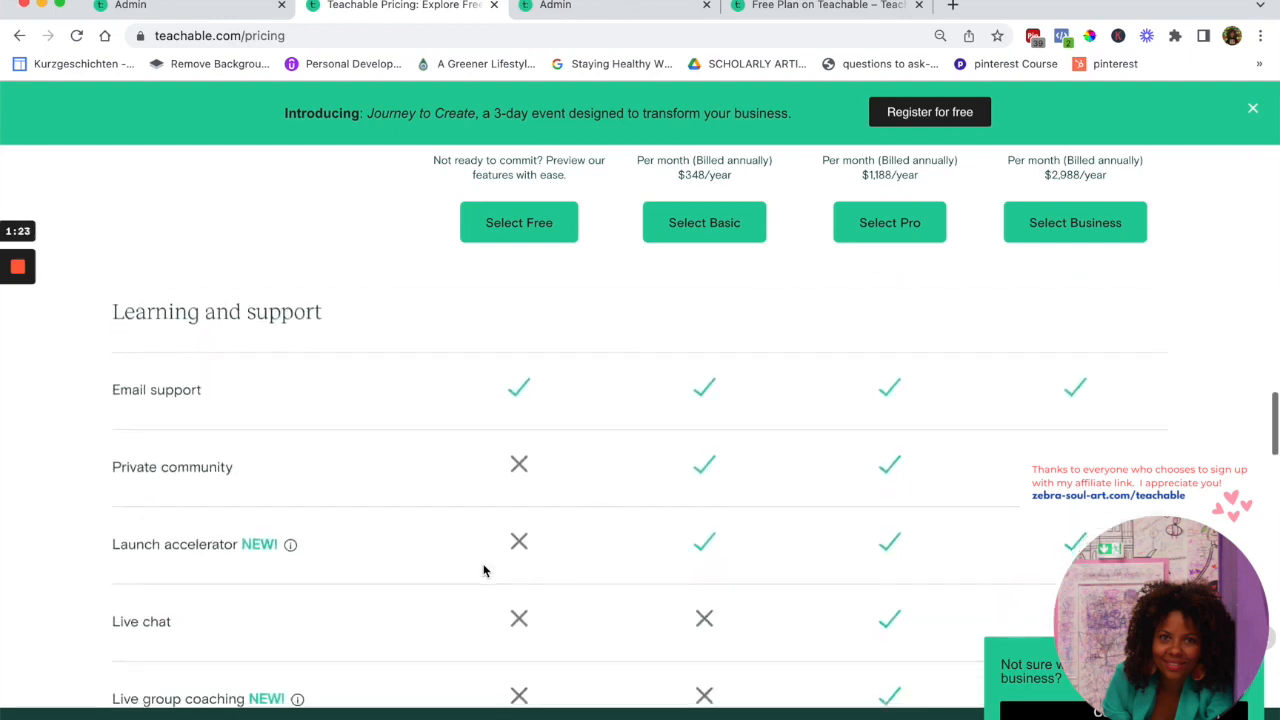
scroll(483, 570, down, 1)
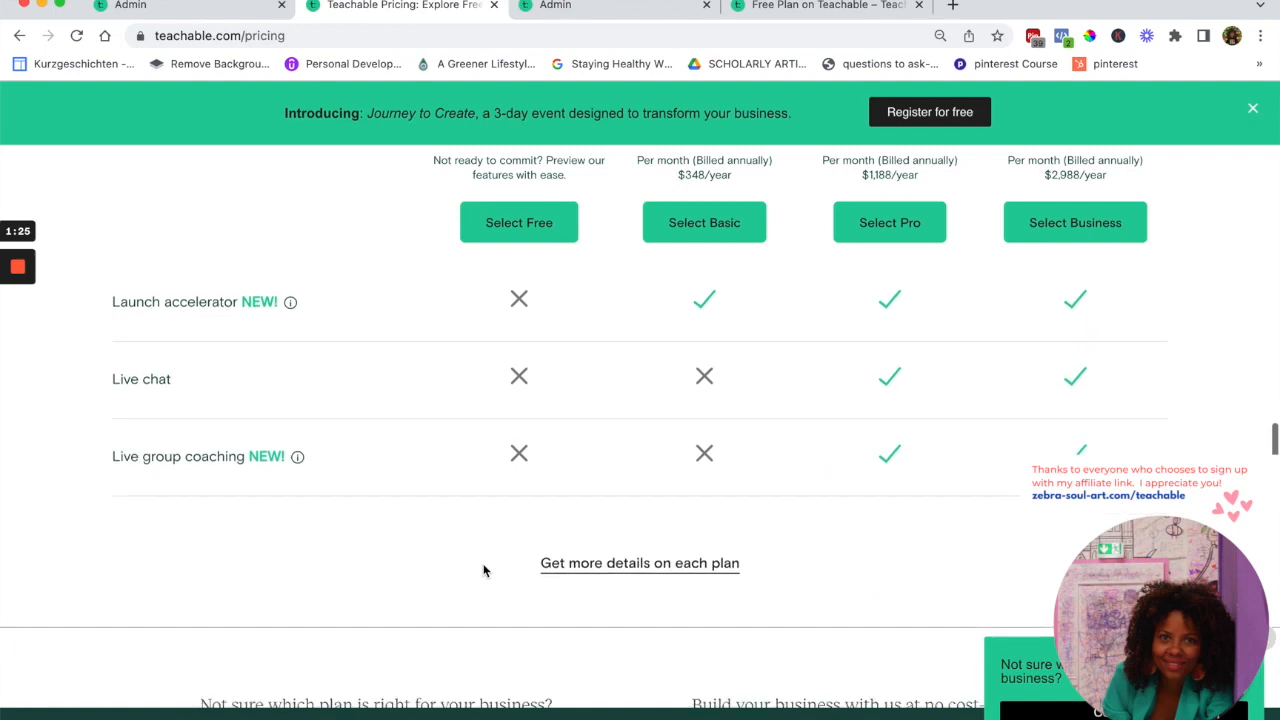
Open the detailed comparison of all plan features and review the payment processing fees, payouts and usage limits
click(595, 567)
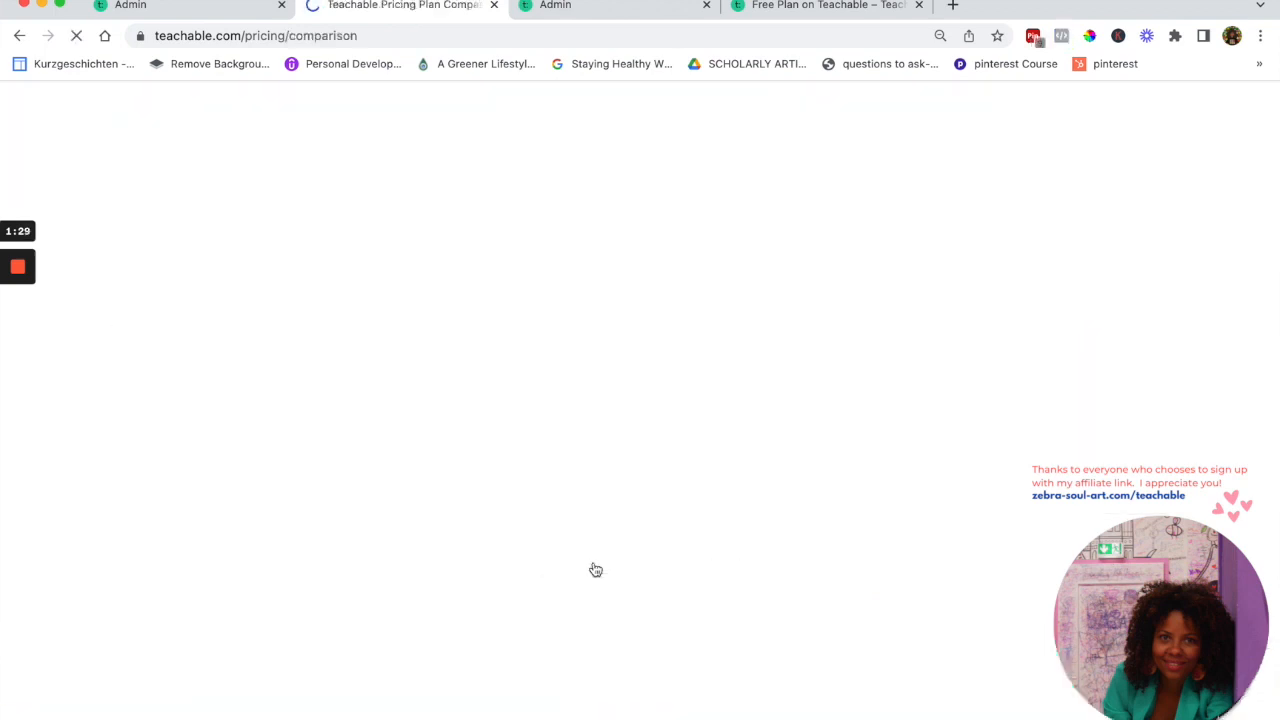
scroll(595, 568, down, 10)
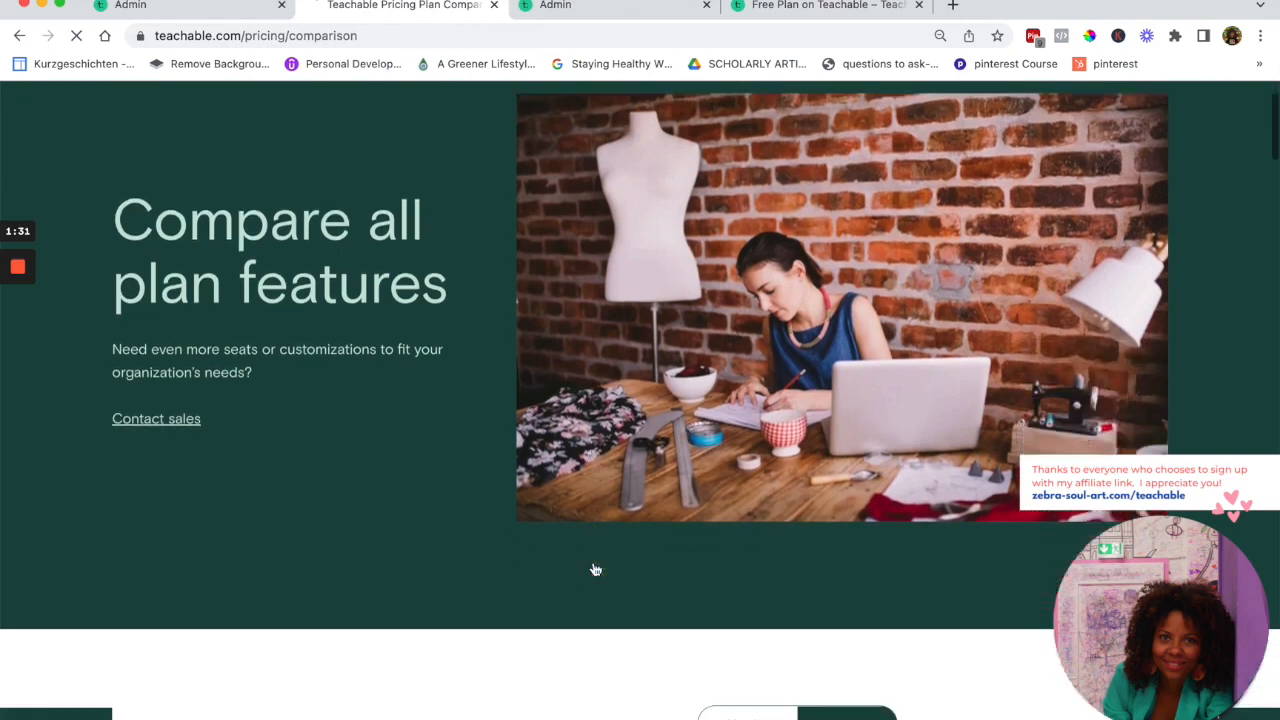
scroll(595, 569, down, 5)
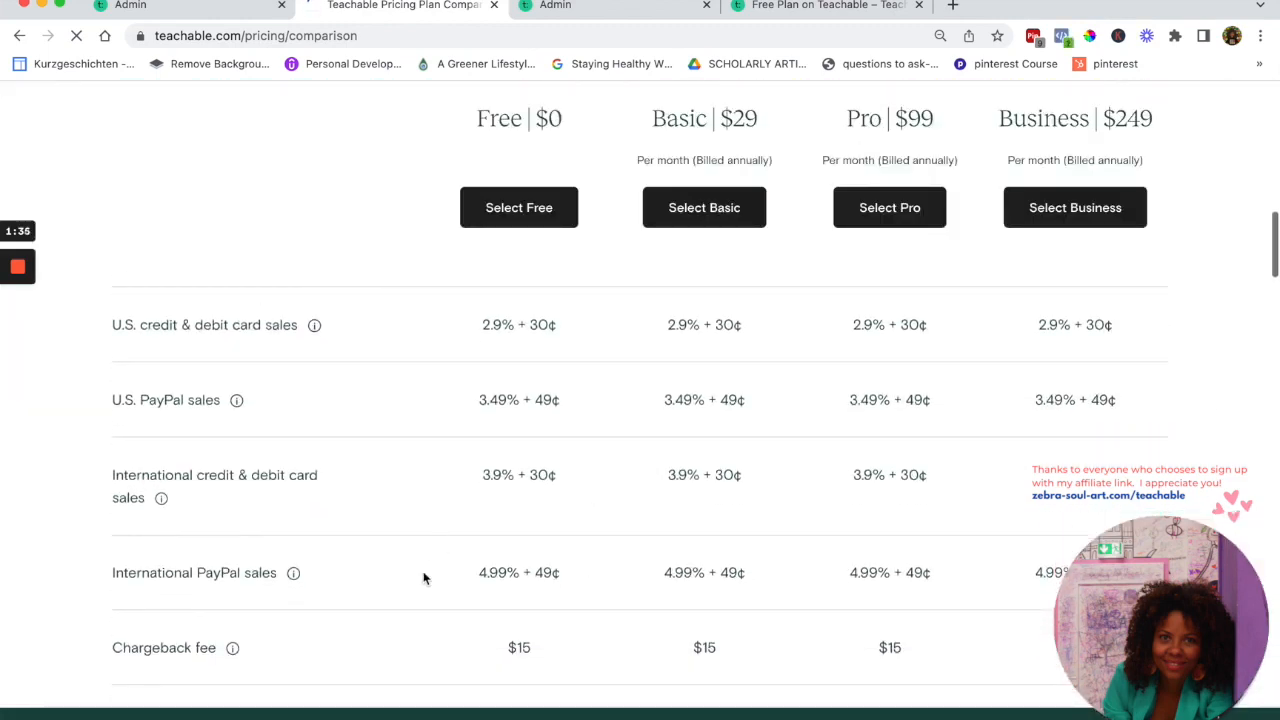
scroll(423, 575, down, 3)
scroll(423, 578, down, 4)
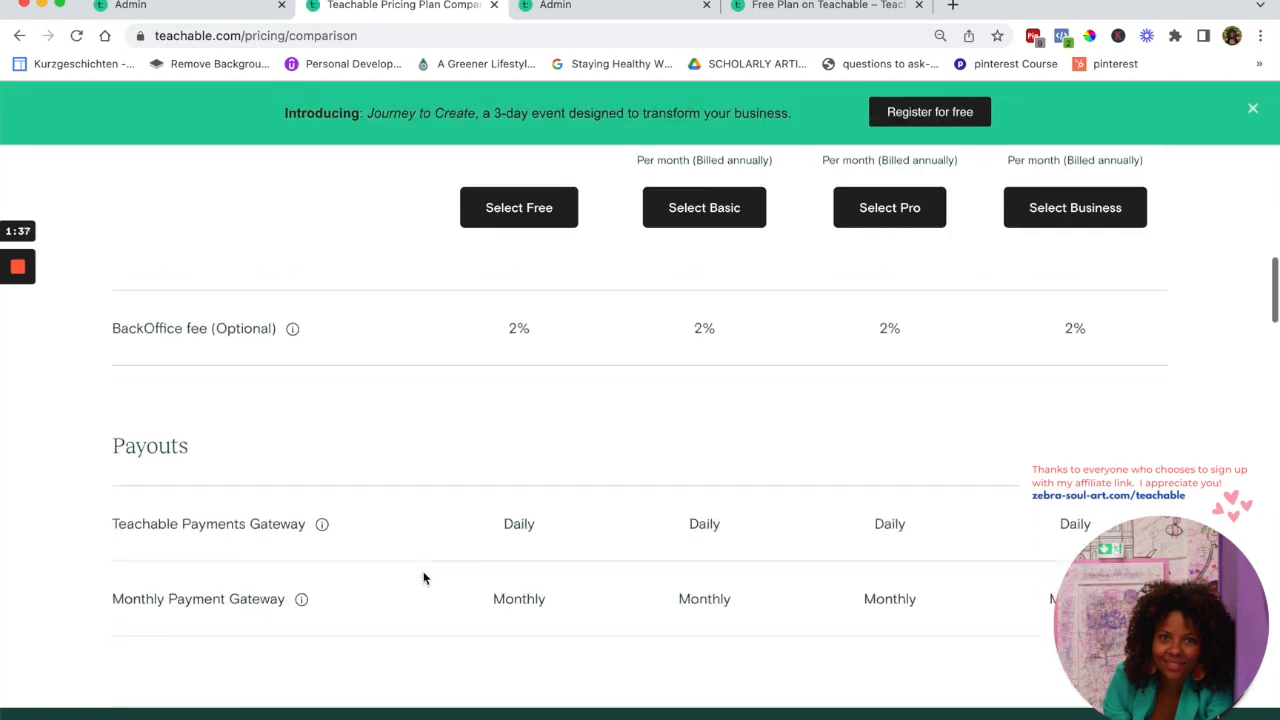
scroll(423, 578, down, 3)
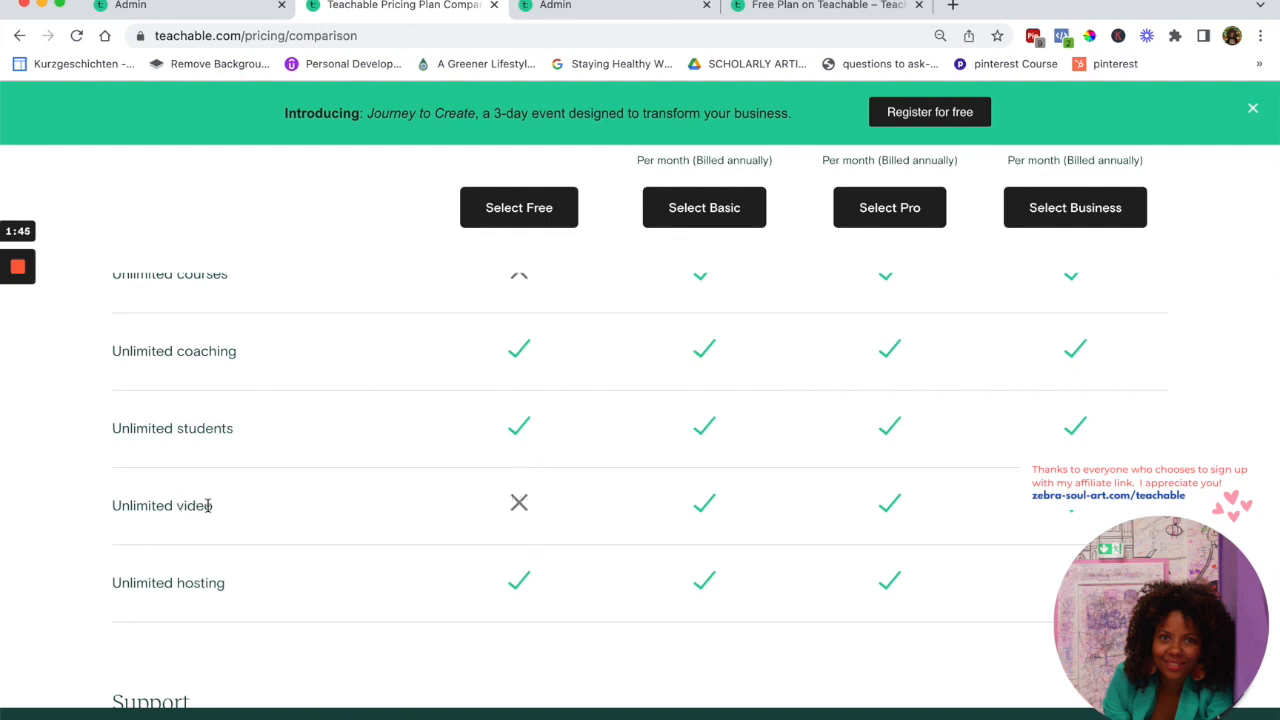
scroll(518, 518, down, 8)
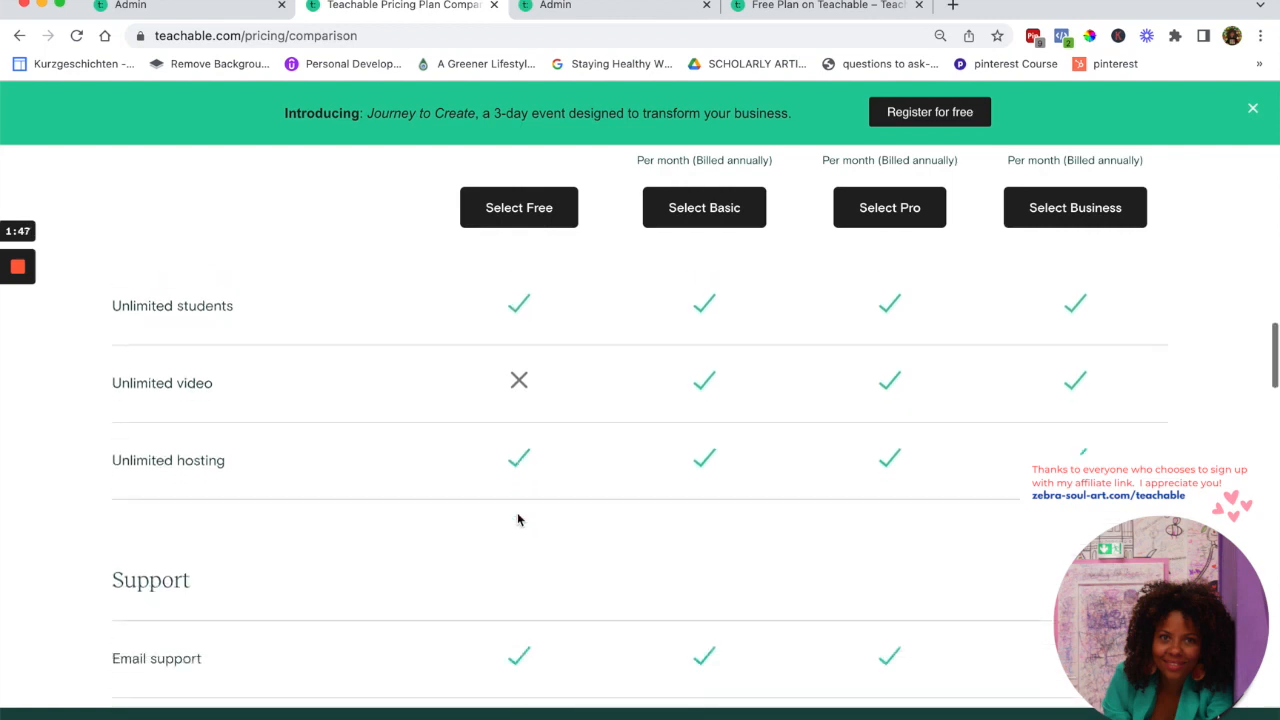
Examine the Support and Features rows of the detailed plan comparison, down to coupon codes, drip course content and integrated email marketing
scroll(518, 518, down, 6)
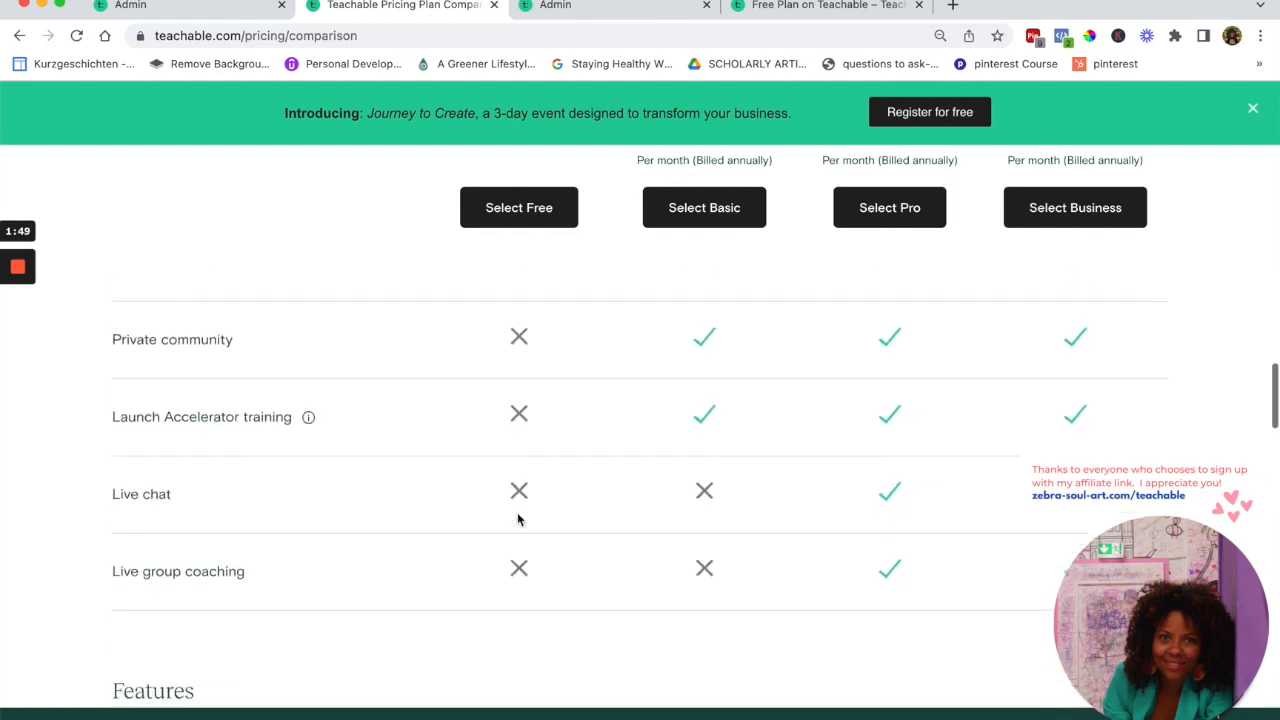
scroll(518, 518, down, 4)
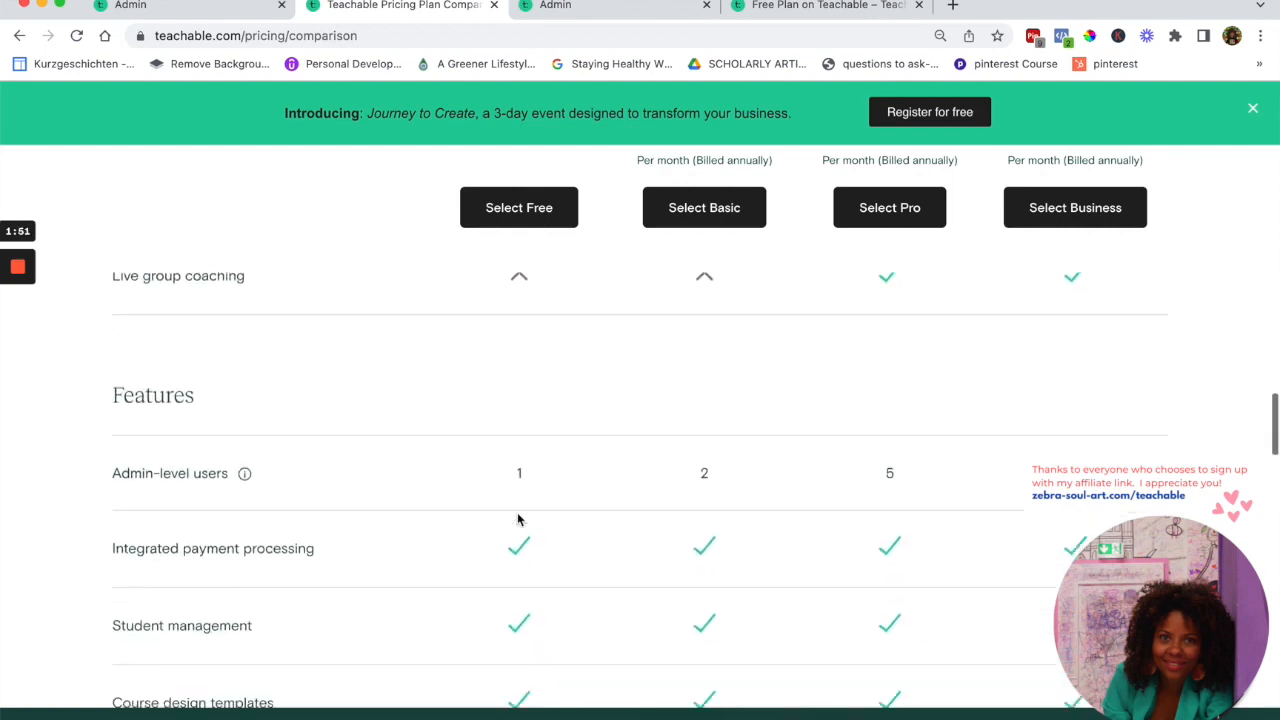
scroll(518, 518, down, 2)
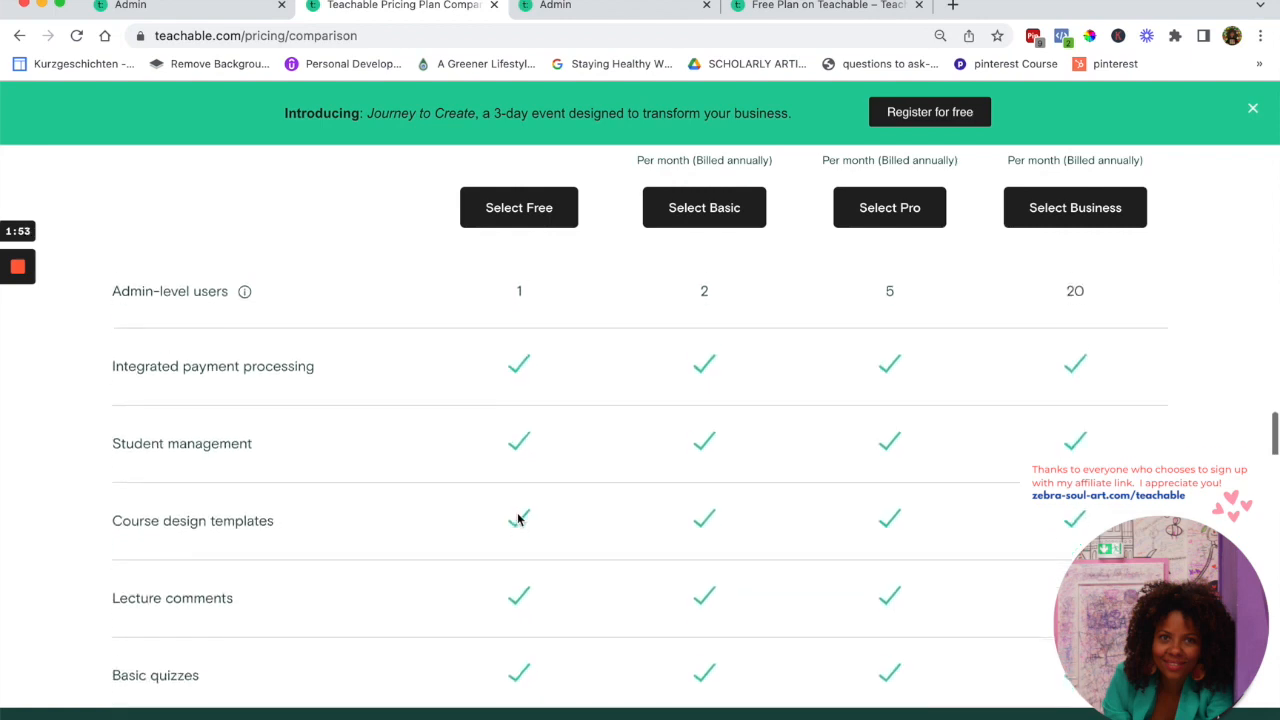
scroll(518, 518, down, 3)
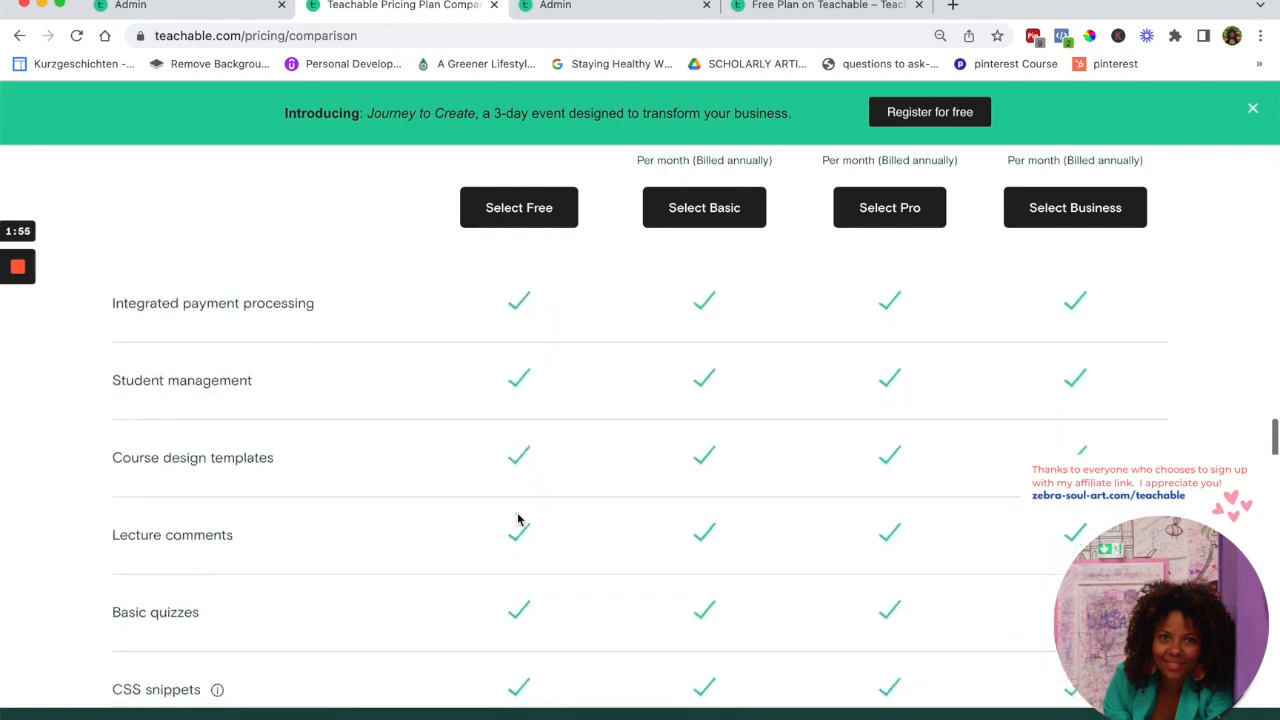
scroll(518, 518, down, 4)
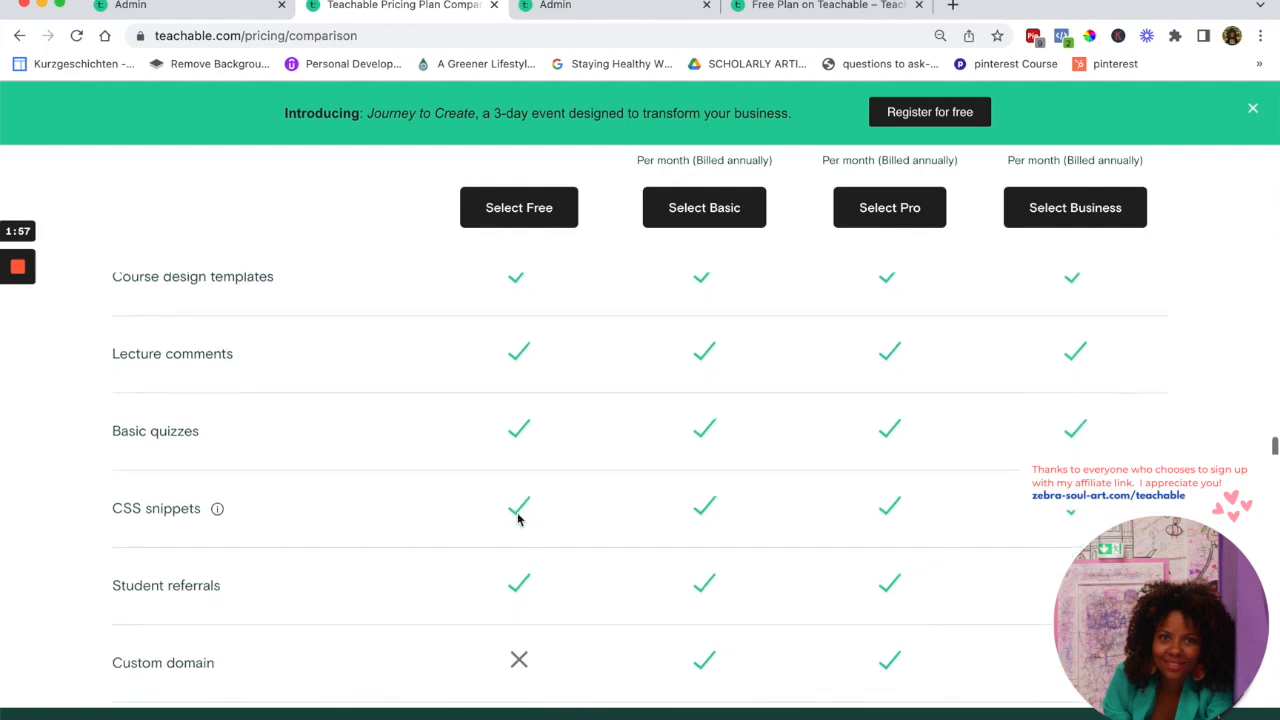
scroll(518, 518, down, 3)
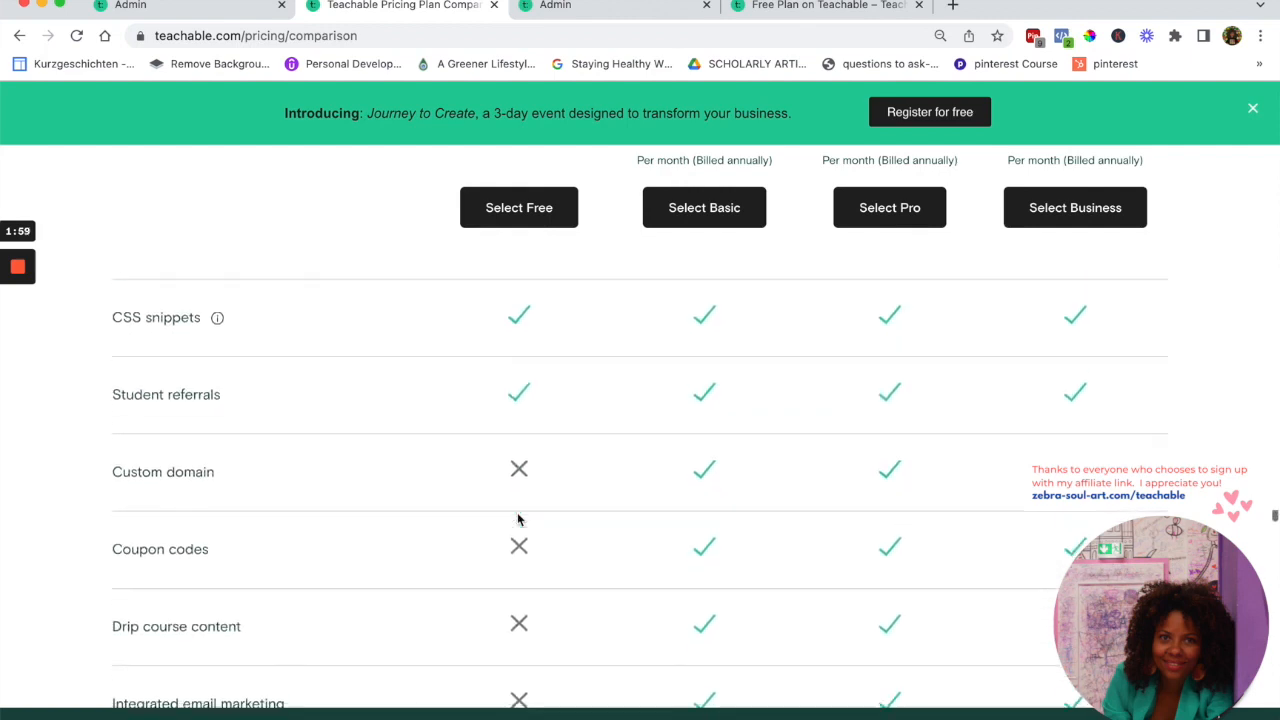
scroll(518, 518, up, 10)
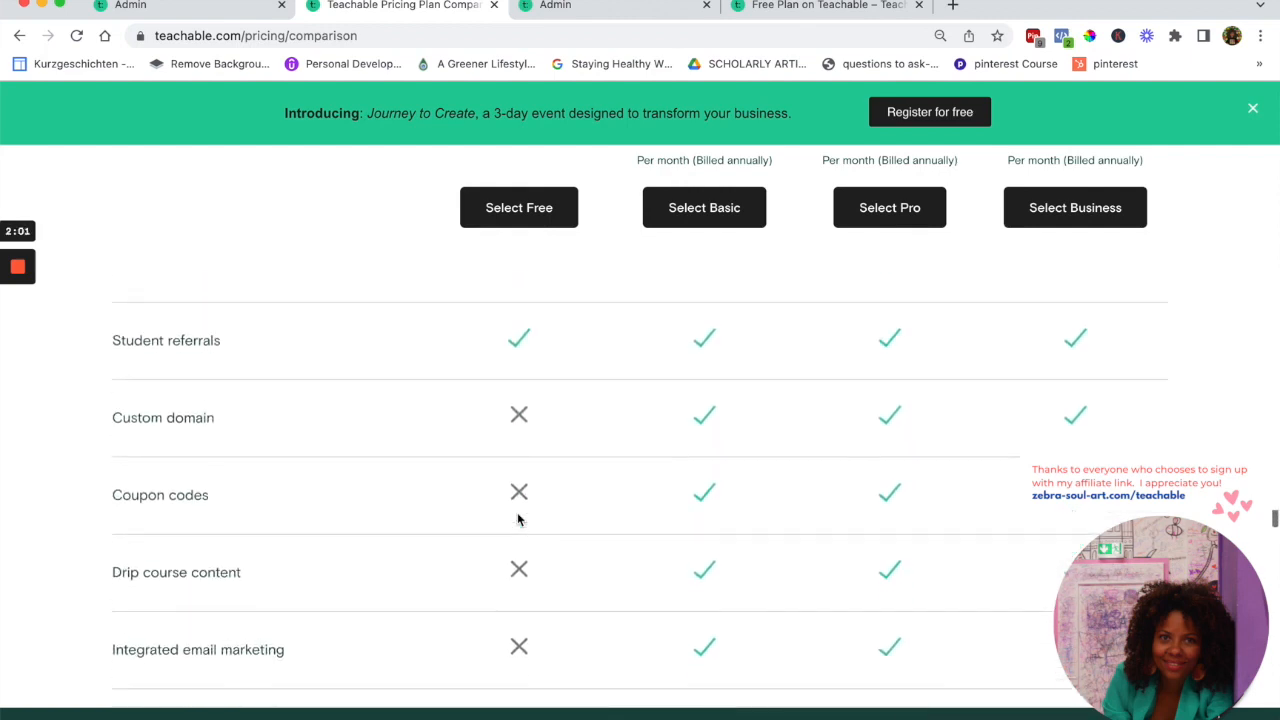
Go back to the Usage section of the plan comparison and review the course, coaching, student, video and hosting limits
scroll(518, 519, down, 20)
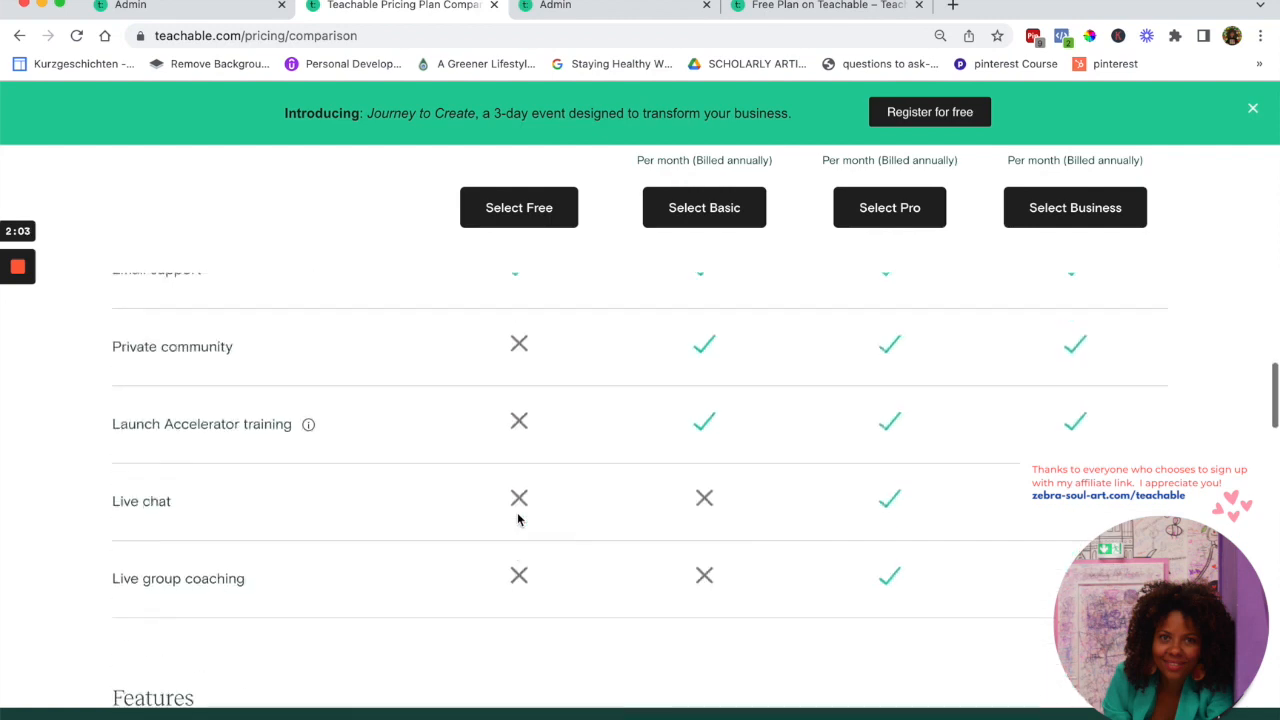
scroll(517, 517, up, 6)
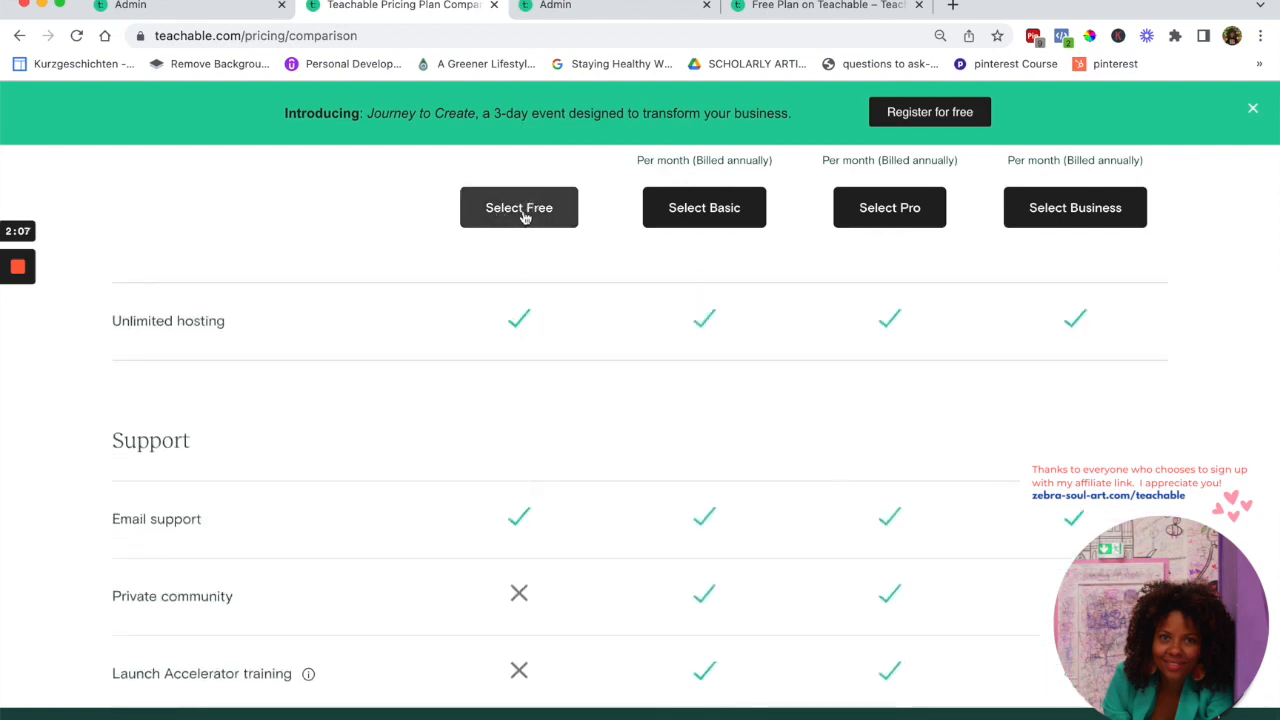
scroll(643, 303, up, 2)
scroll(643, 303, up, 3)
scroll(643, 300, up, 1)
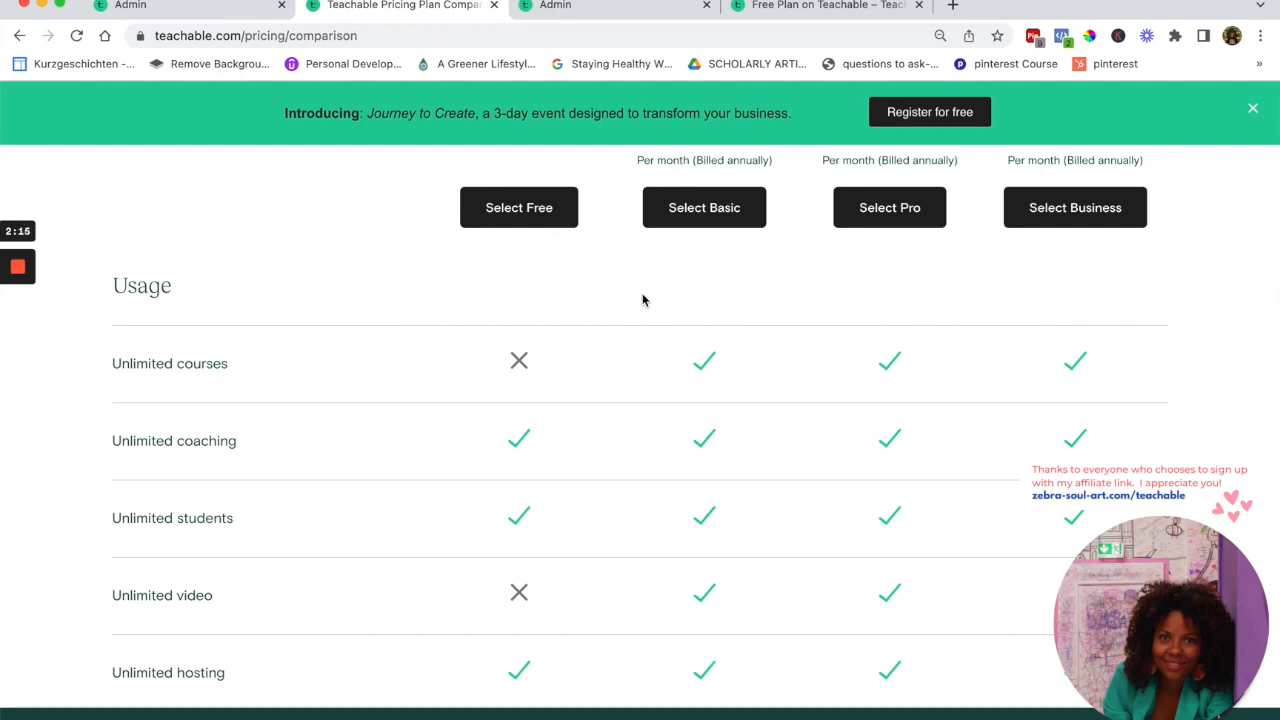
scroll(643, 300, up, 1)
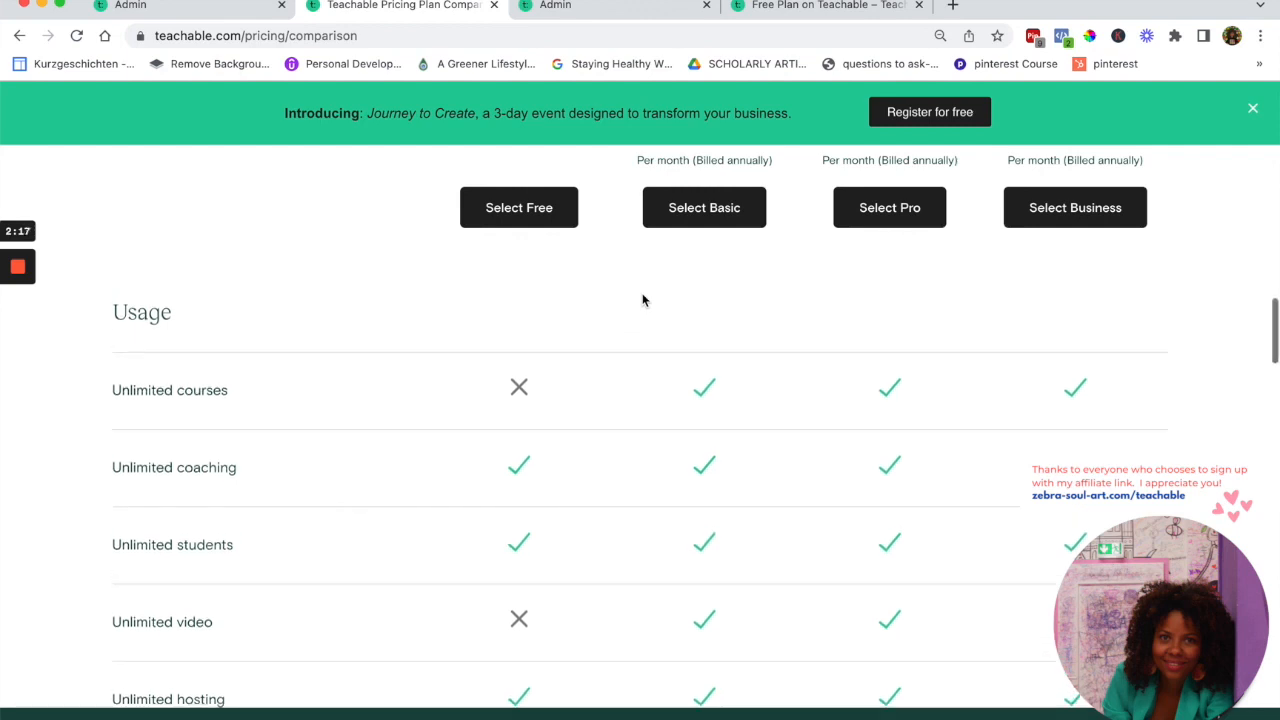
scroll(642, 300, up, 2)
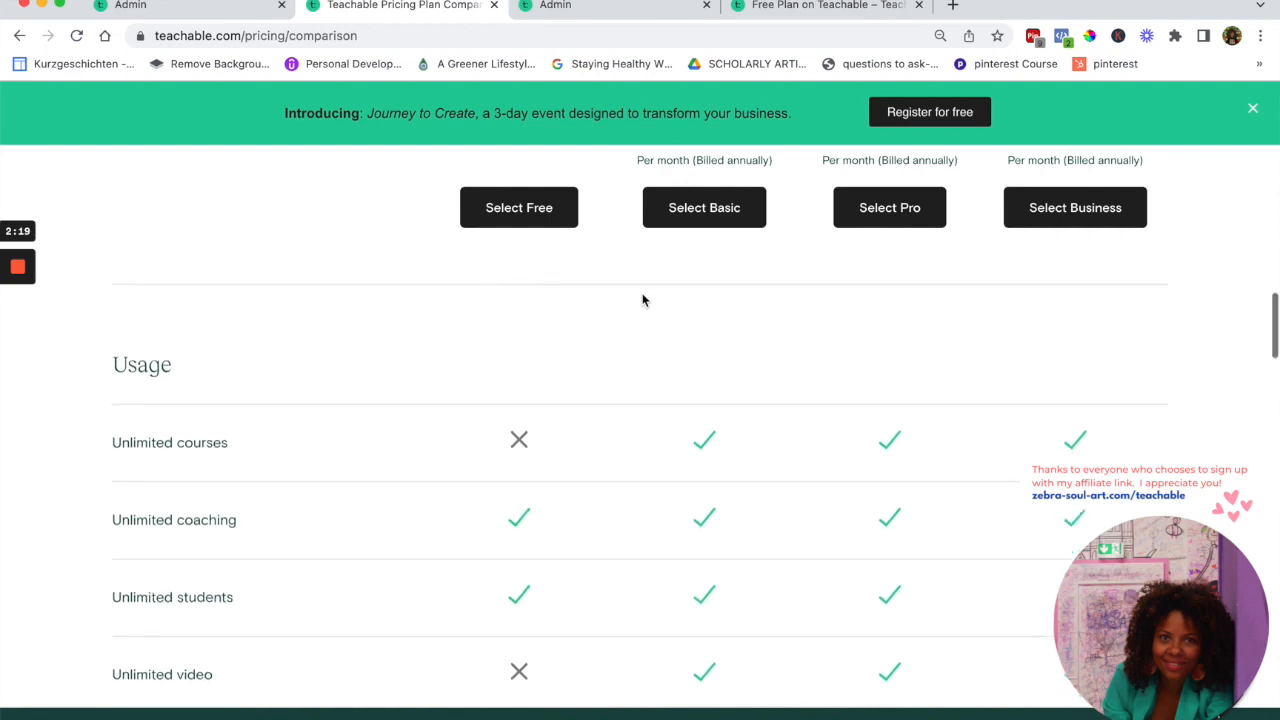
scroll(643, 300, up, 1)
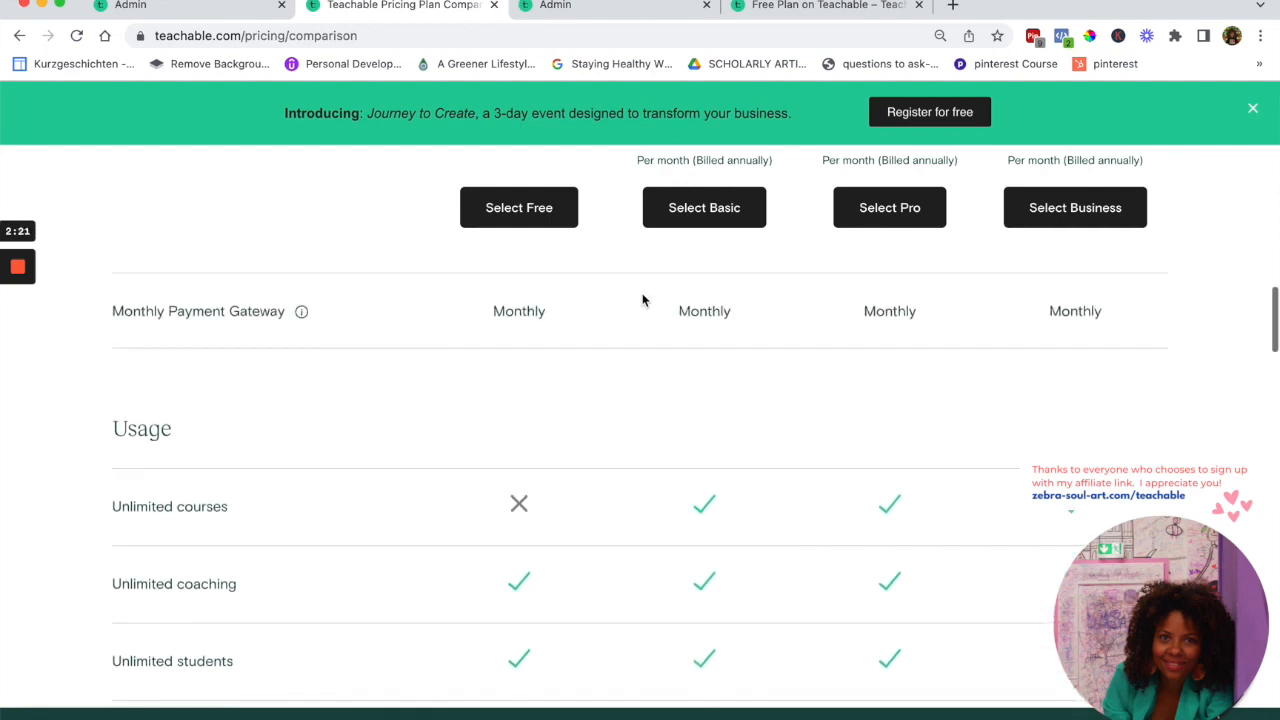
scroll(643, 300, up, 1)
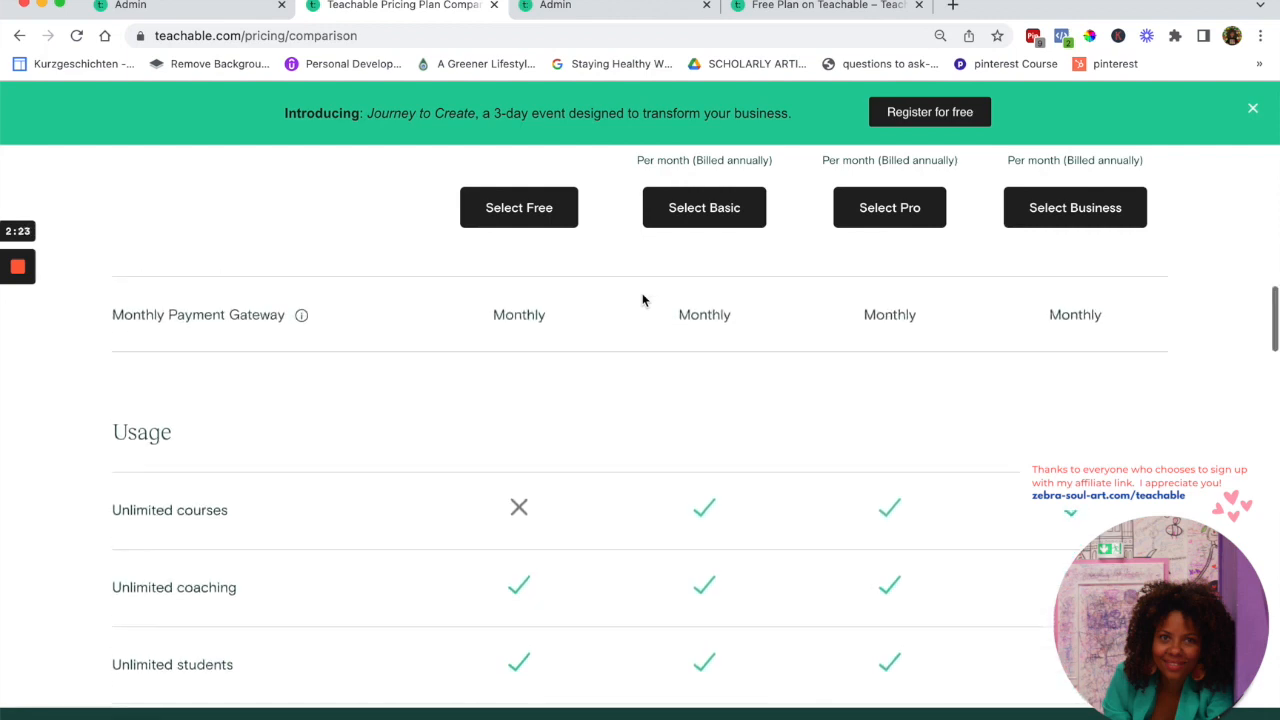
Switch to the "Free Plan on Teachable" support article and read how the plan works and its benefits and limitations
click(805, 8)
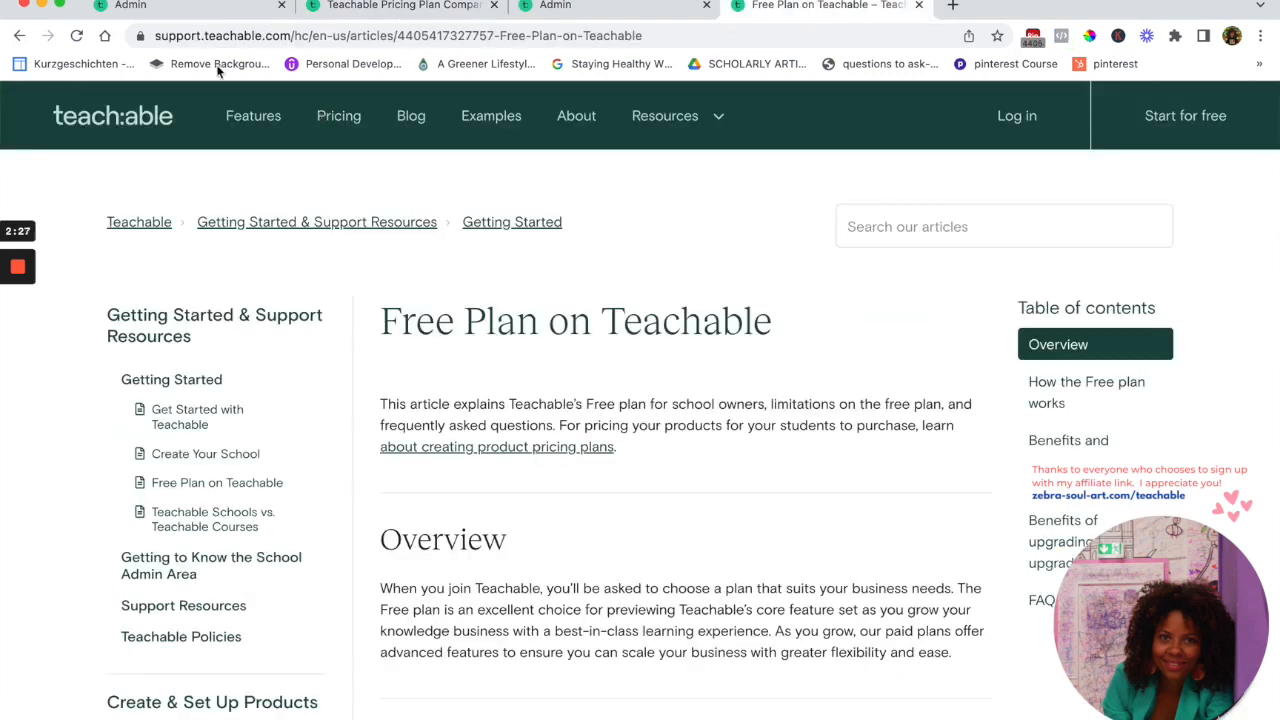
scroll(400, 431, down, 5)
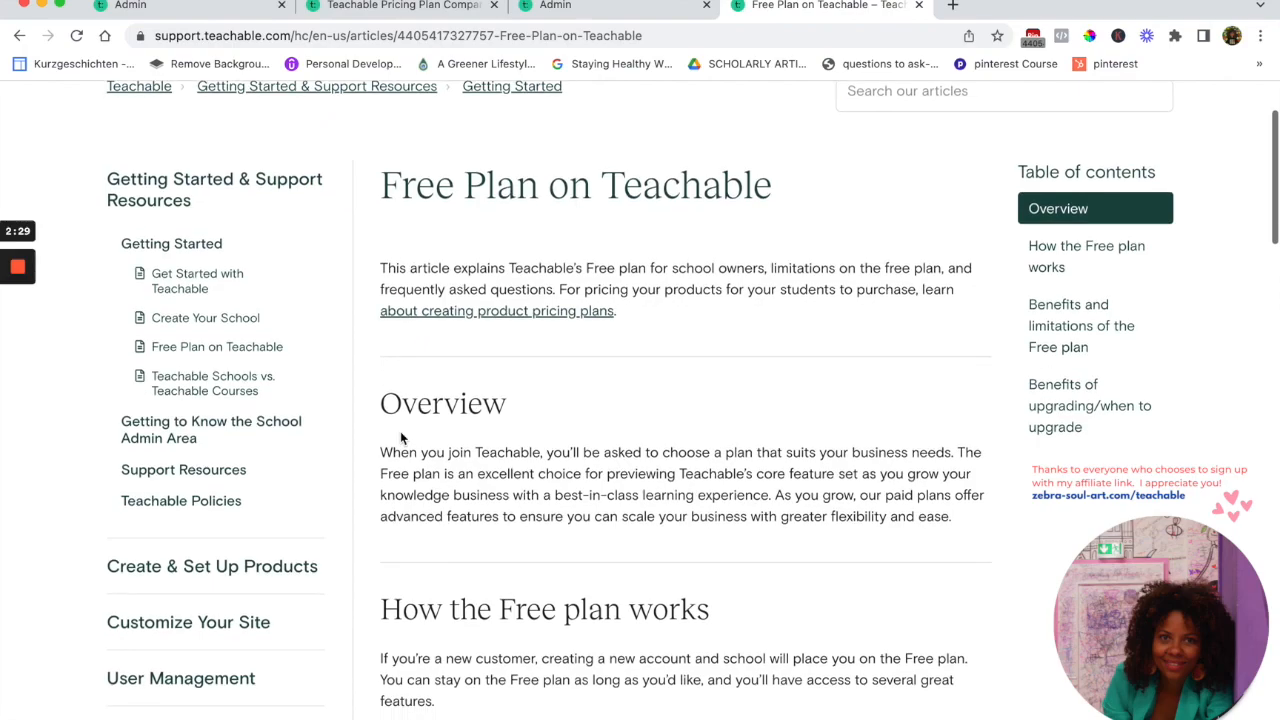
scroll(400, 431, down, 3)
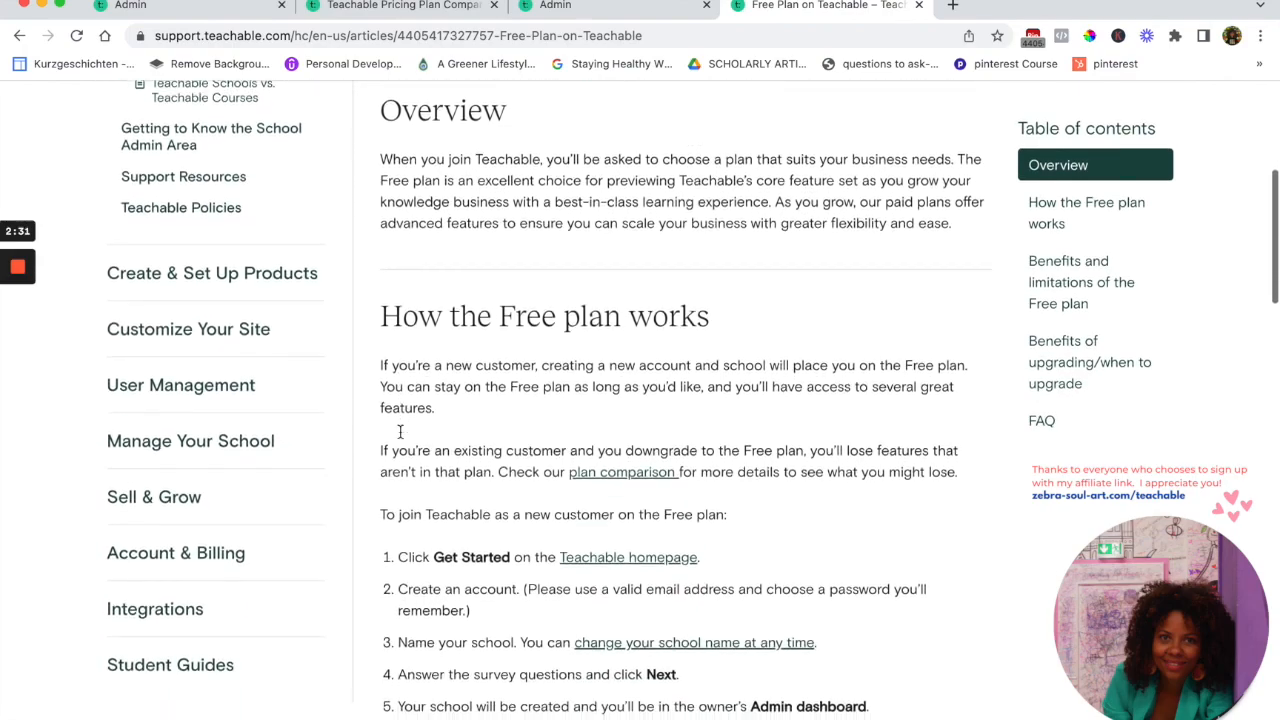
scroll(401, 437, down, 4)
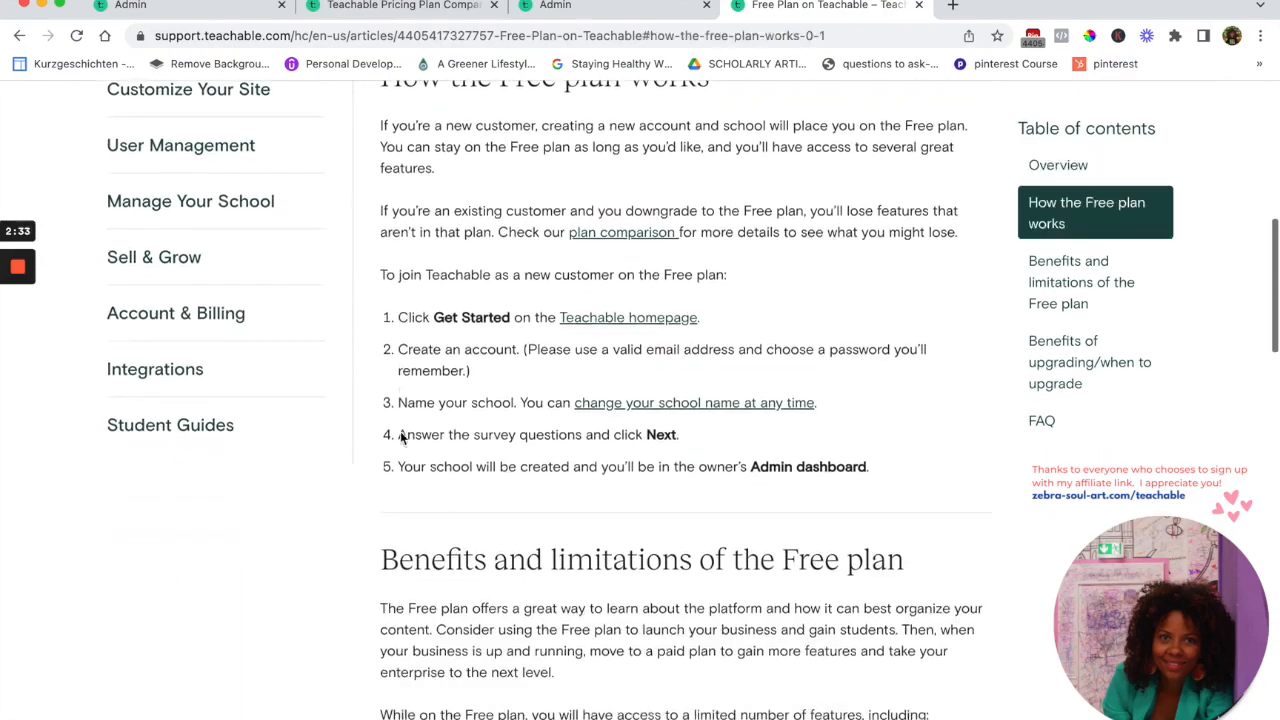
scroll(401, 437, down, 4)
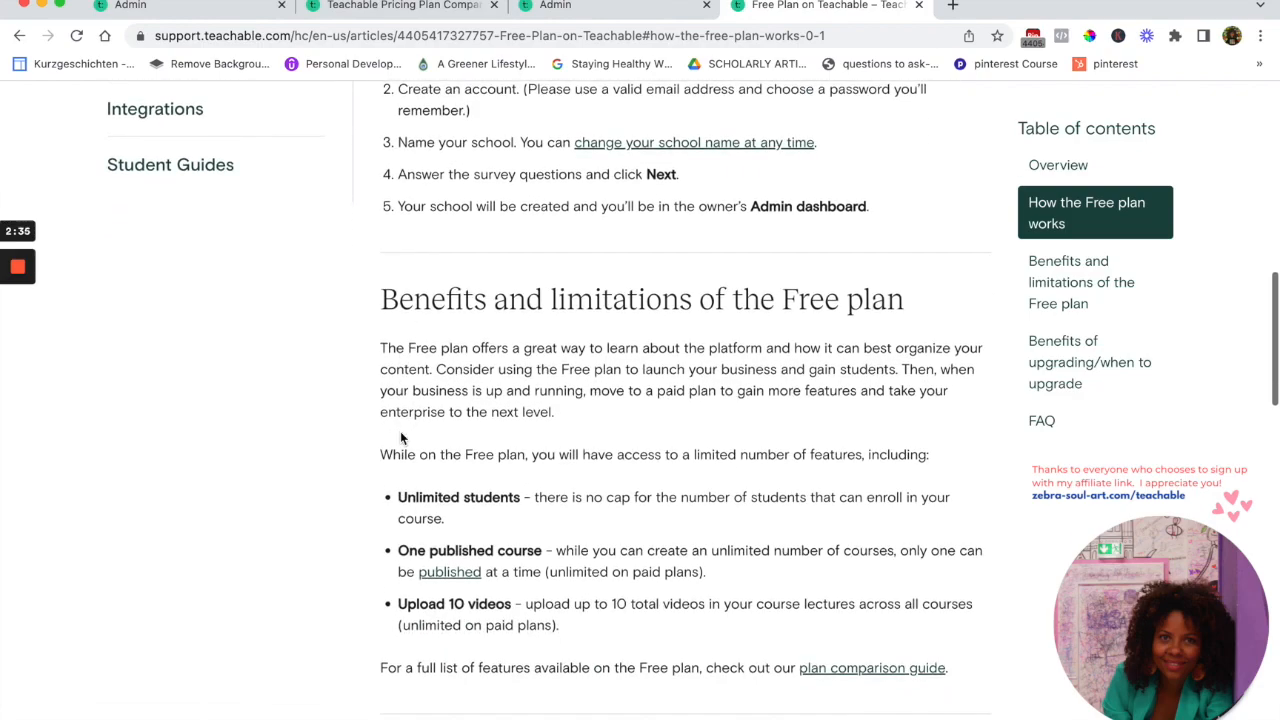
scroll(400, 437, down, 3)
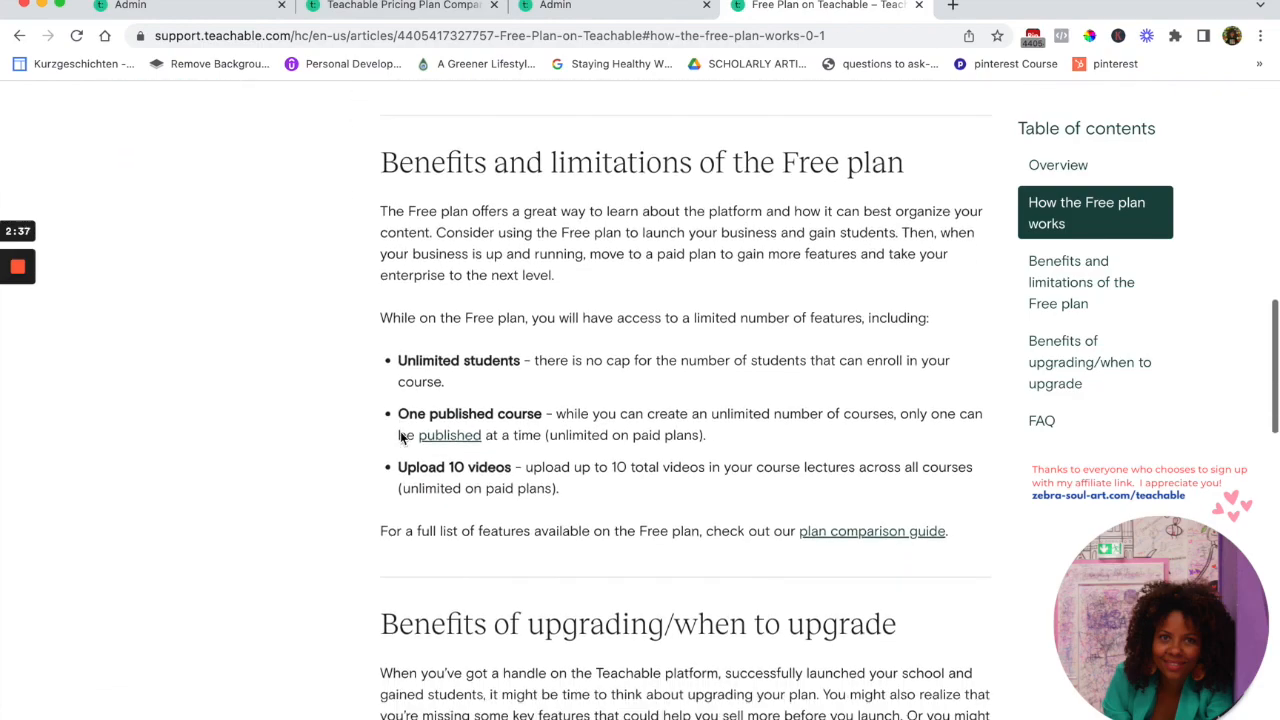
scroll(400, 432, down, 3)
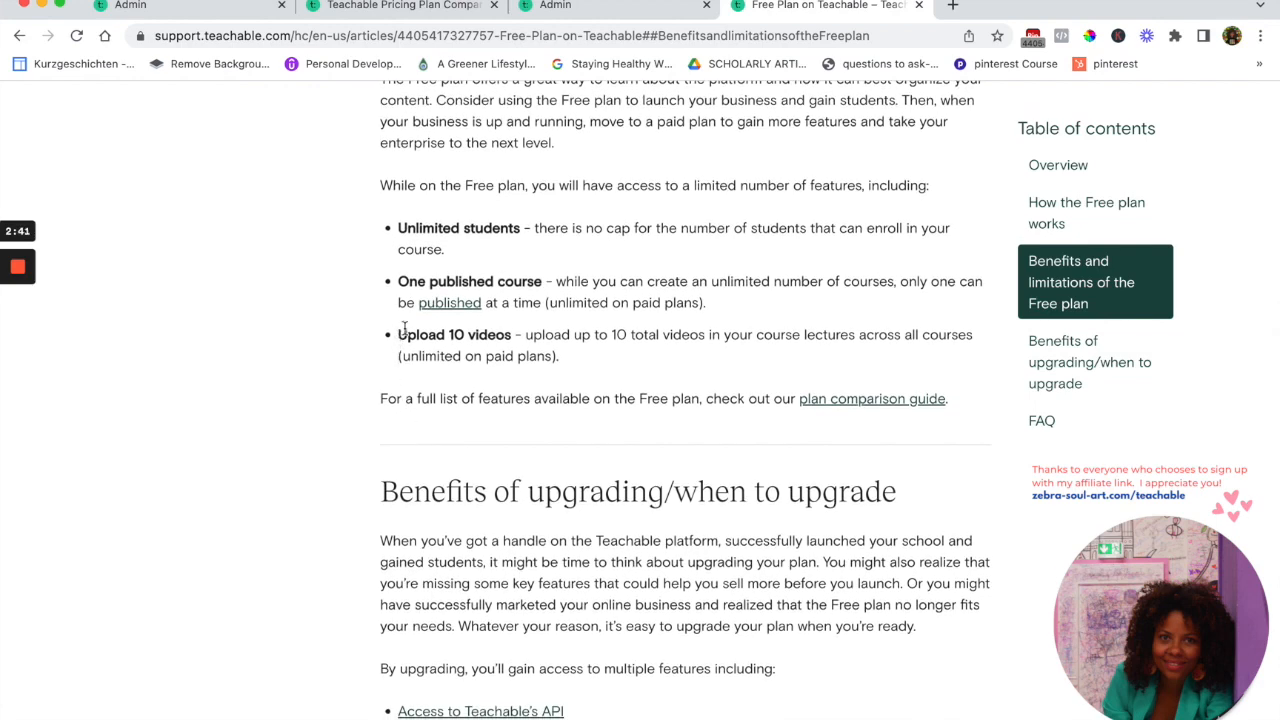
Read the Free plan's 10-video upload limit and the benefits of upgrading, and go back to the article's overview
drag(401, 333, 582, 360)
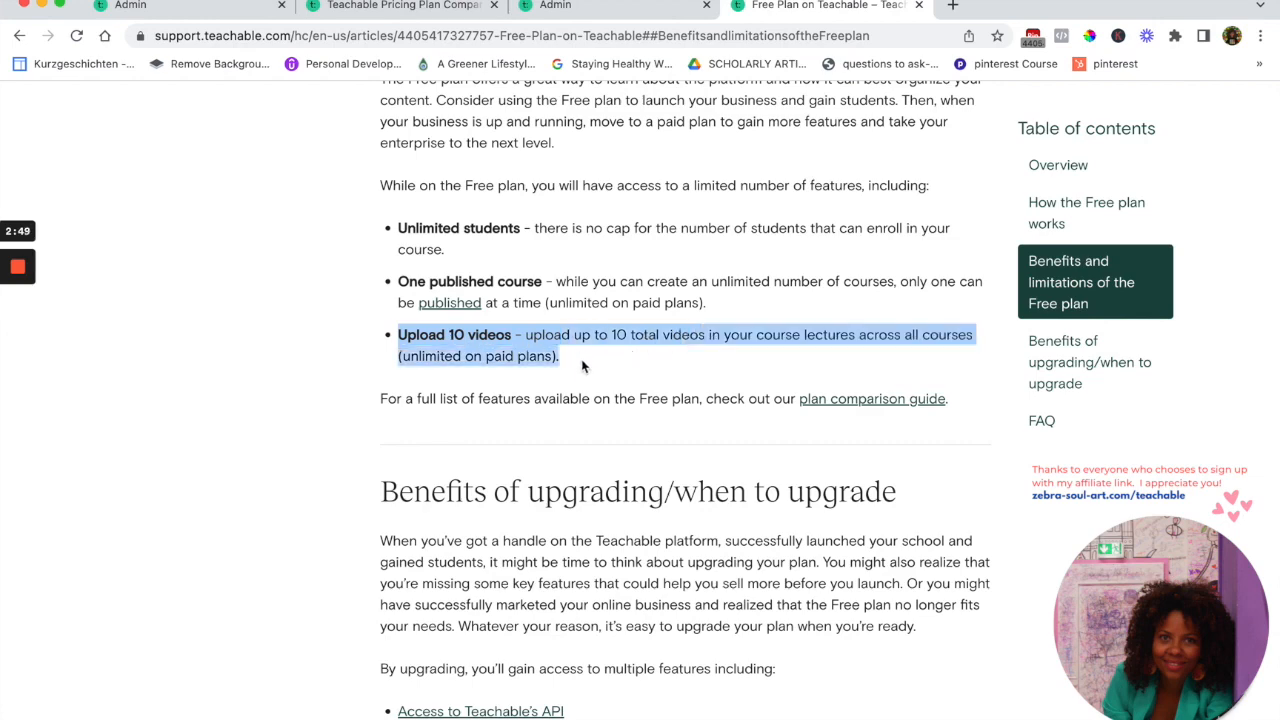
scroll(586, 363, down, 3)
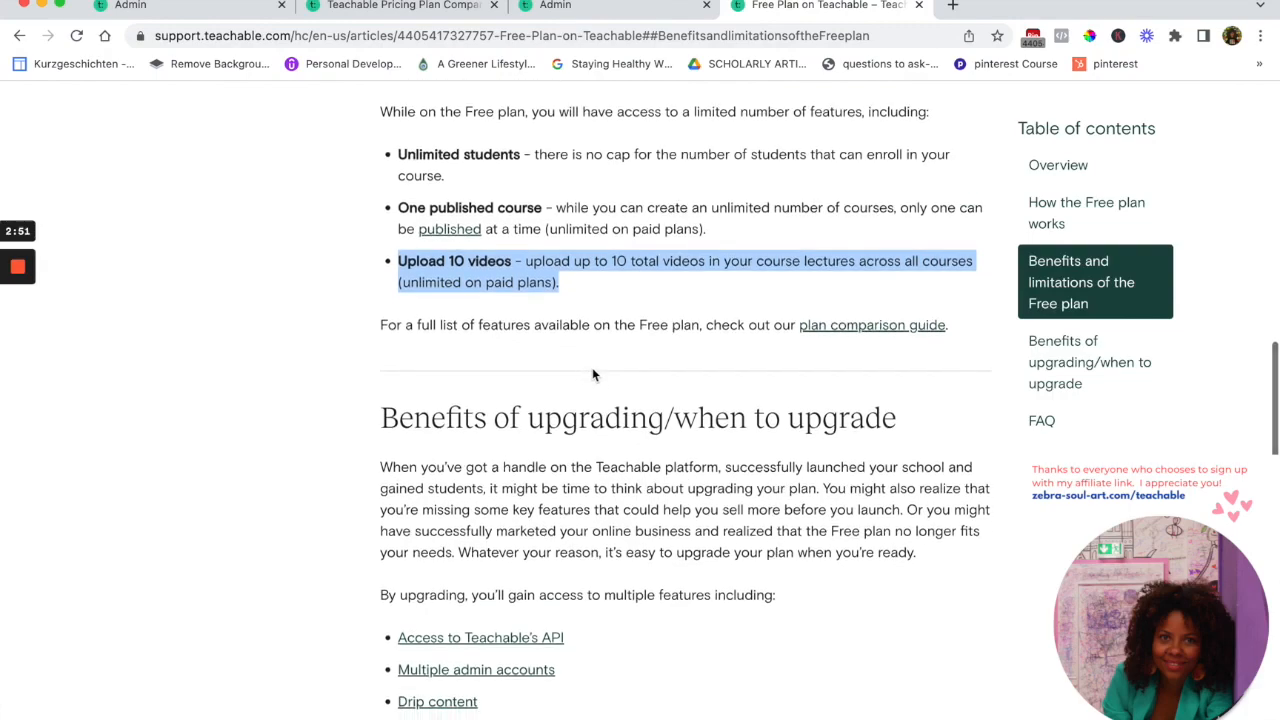
scroll(592, 374, down, 1)
scroll(592, 368, down, 2)
scroll(592, 370, up, 15)
scroll(592, 367, up, 5)
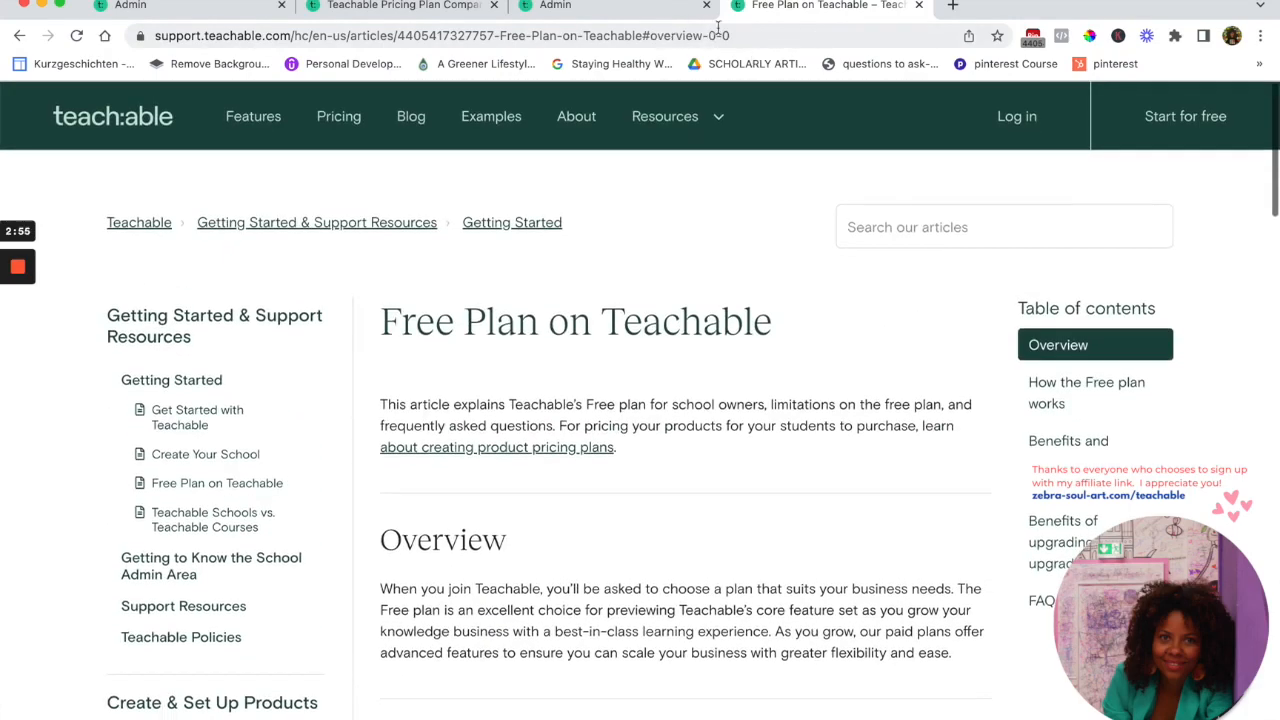
Close the extra Admin and Free Plan article tabs and return to the Expressive Art Course curriculum
click(708, 6)
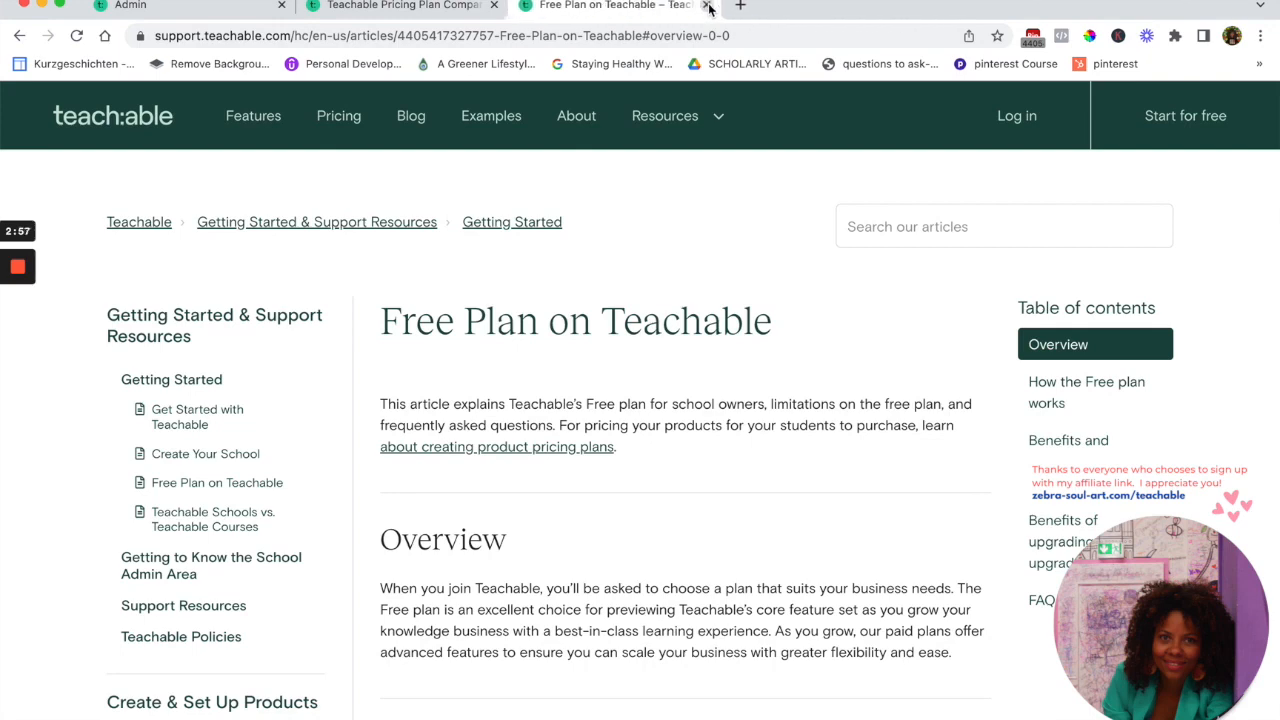
click(708, 6)
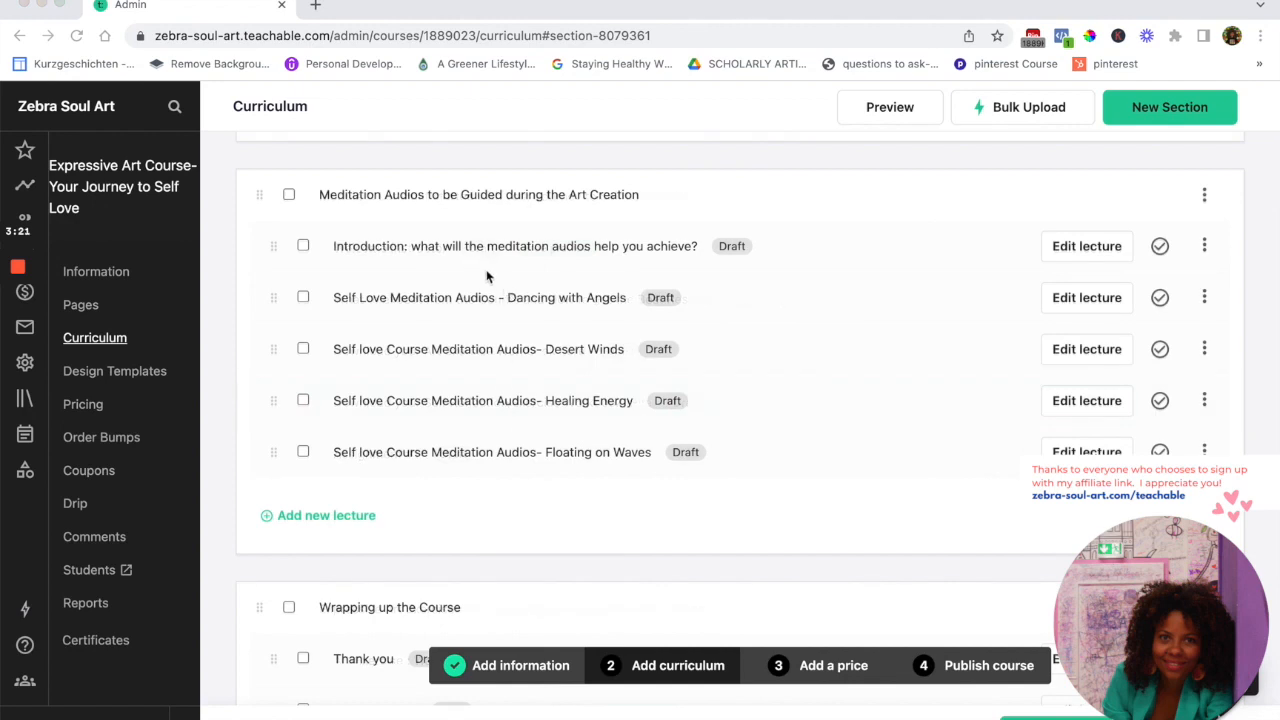
scroll(501, 266, down, 1)
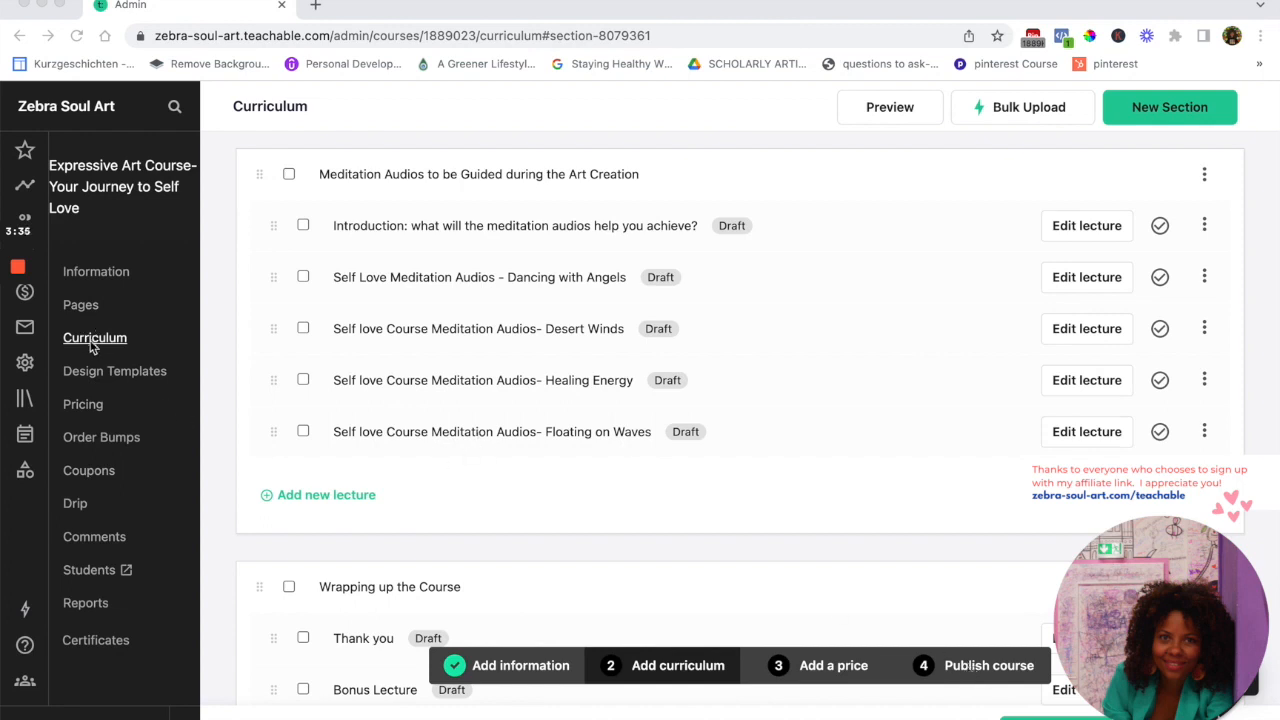
Start a one-time purchase pricing plan for the Expressive Art Course and set its price to 57 USD
click(80, 411)
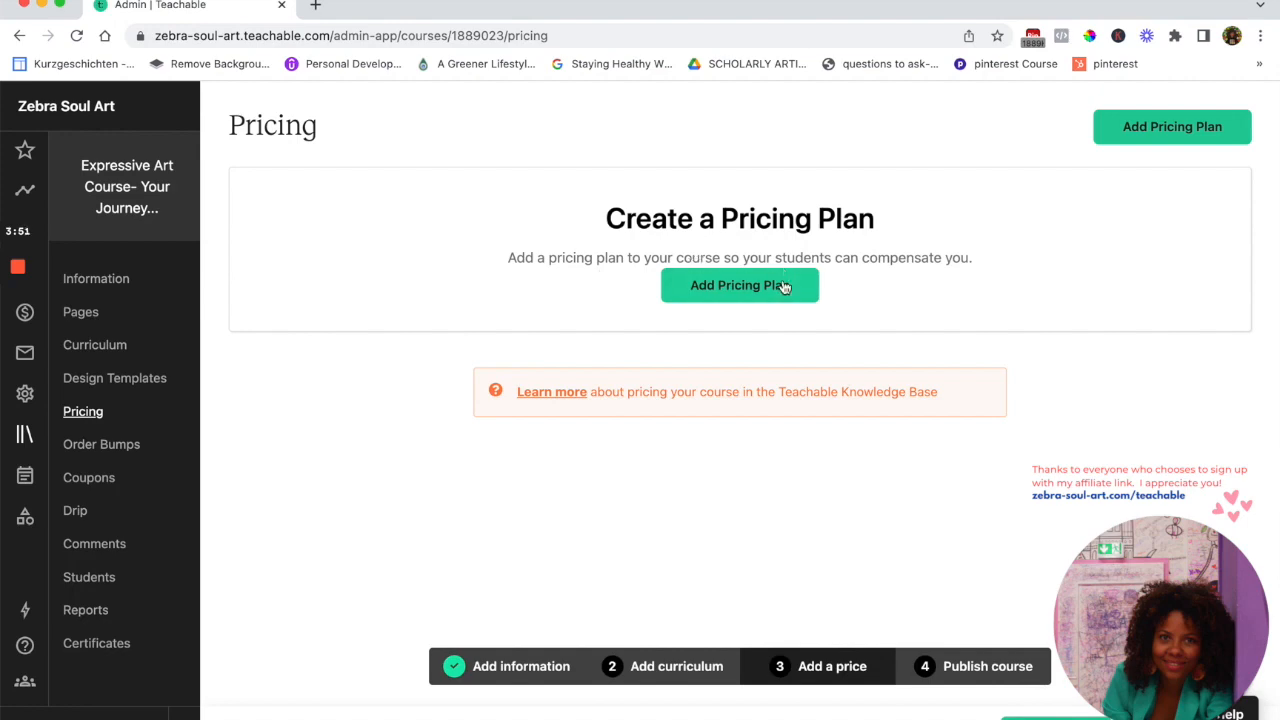
click(771, 289)
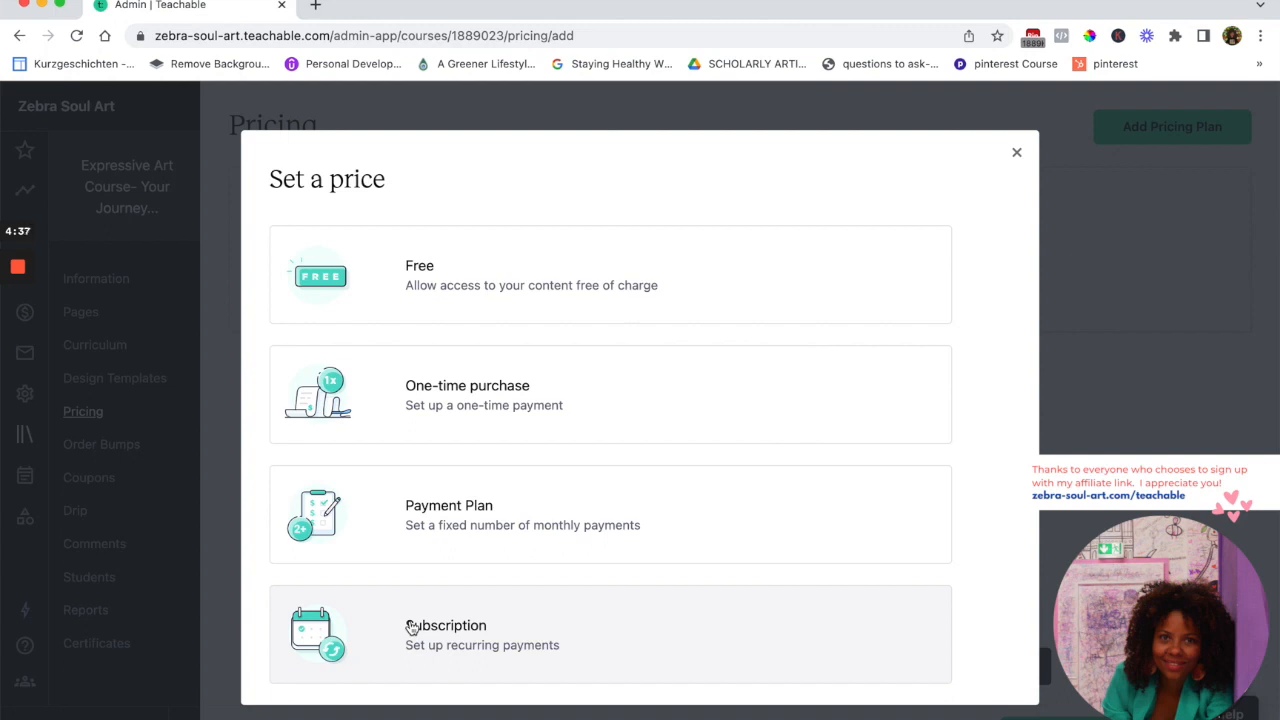
click(451, 391)
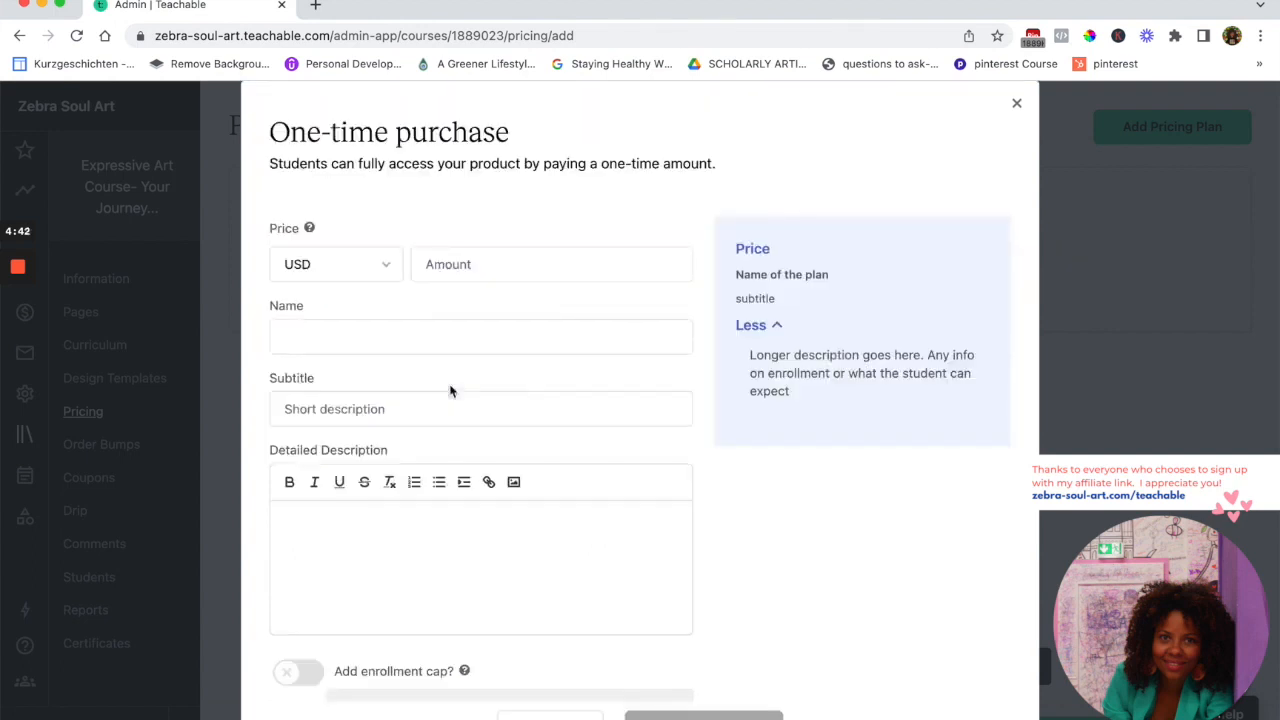
mouse_move(310, 229)
click(443, 262)
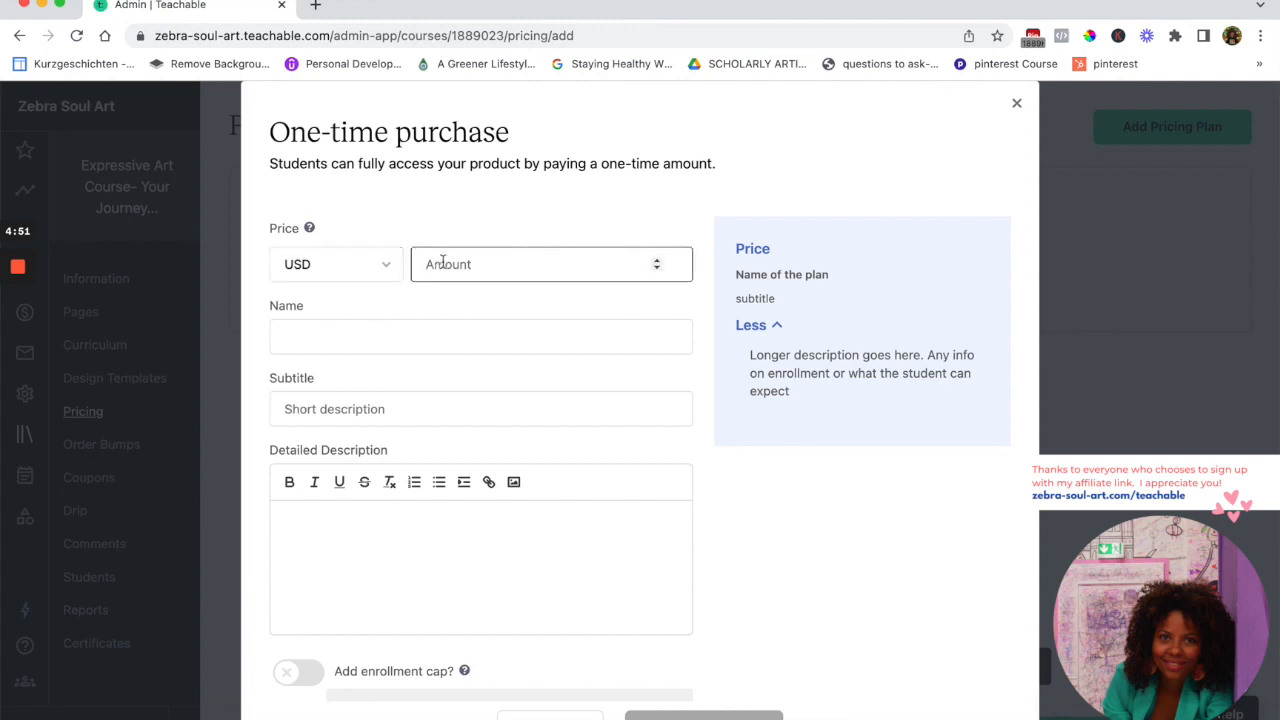
text(57)
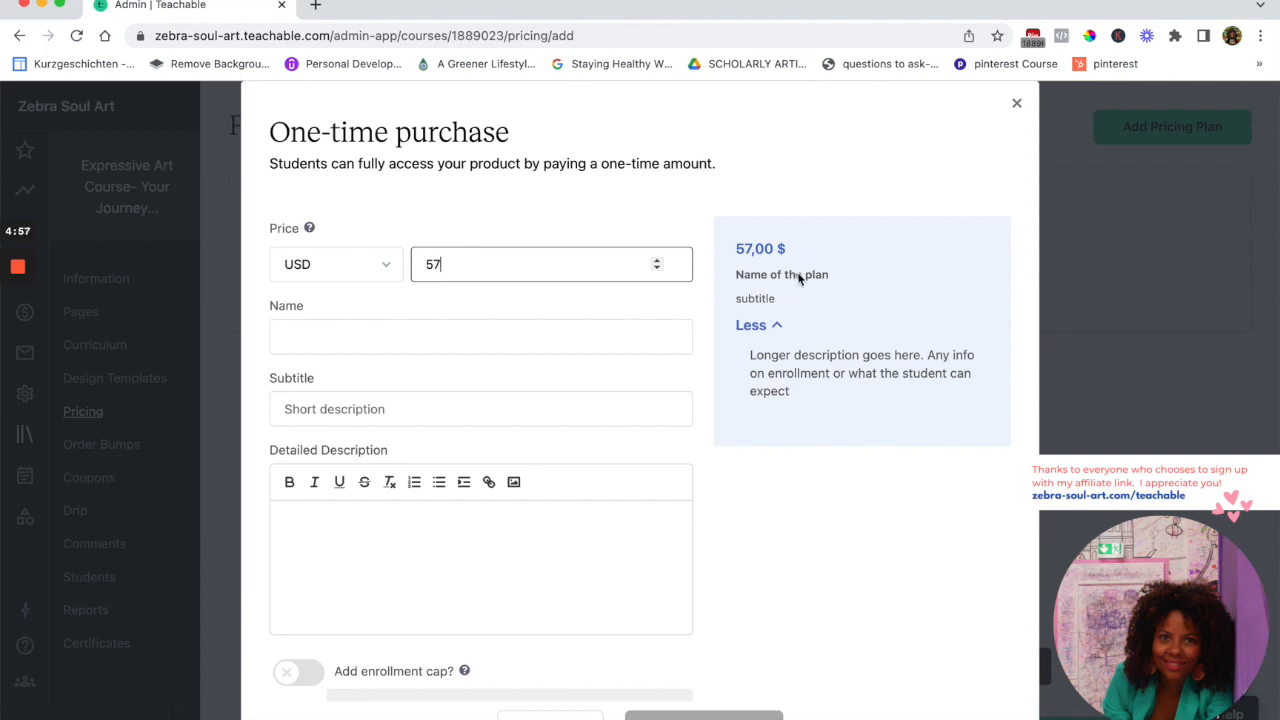
Name the pricing plan "One time payment", leave its descriptions empty, and add it to the course
click(298, 337)
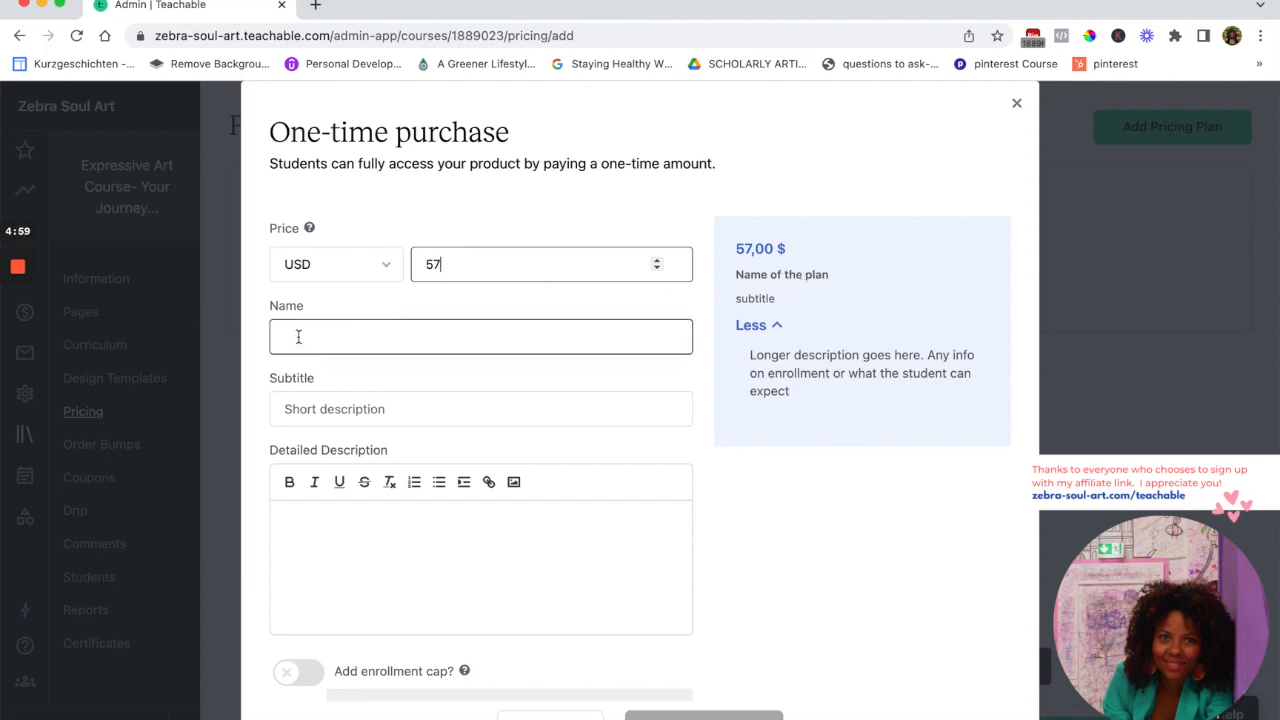
click(298, 337)
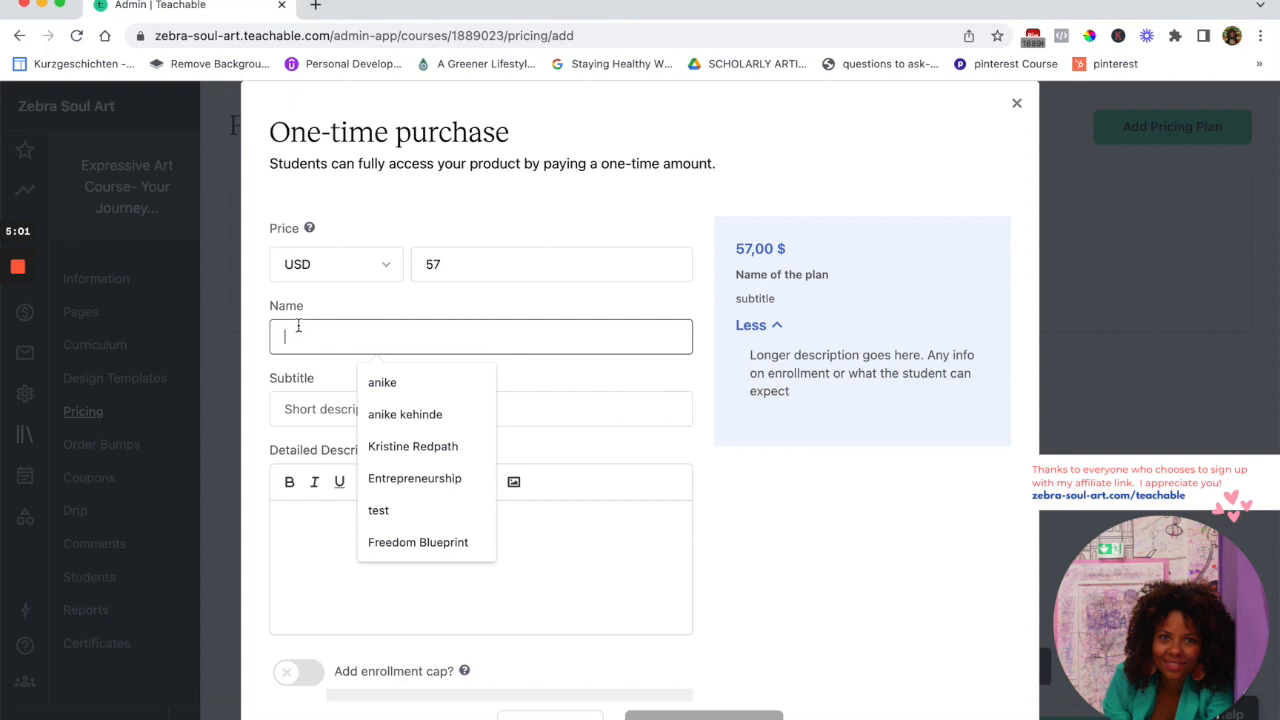
click(330, 303)
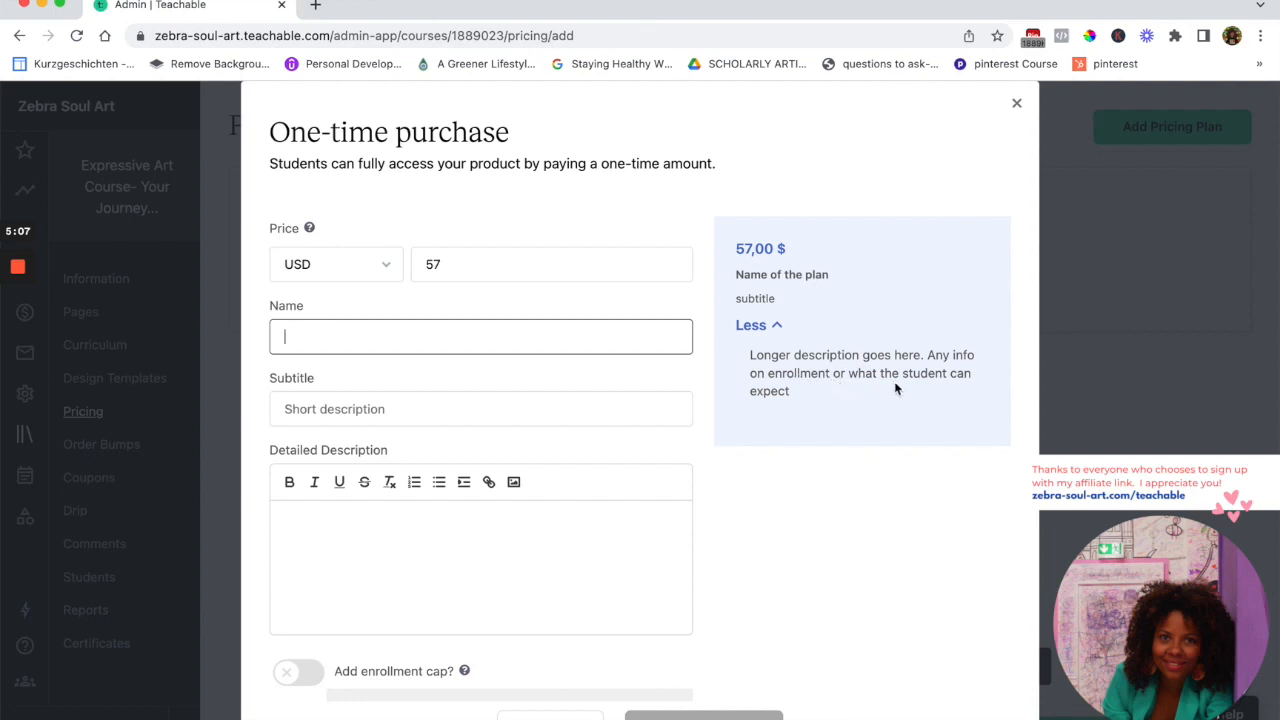
scroll(913, 414, down, 1)
text(ime payment)
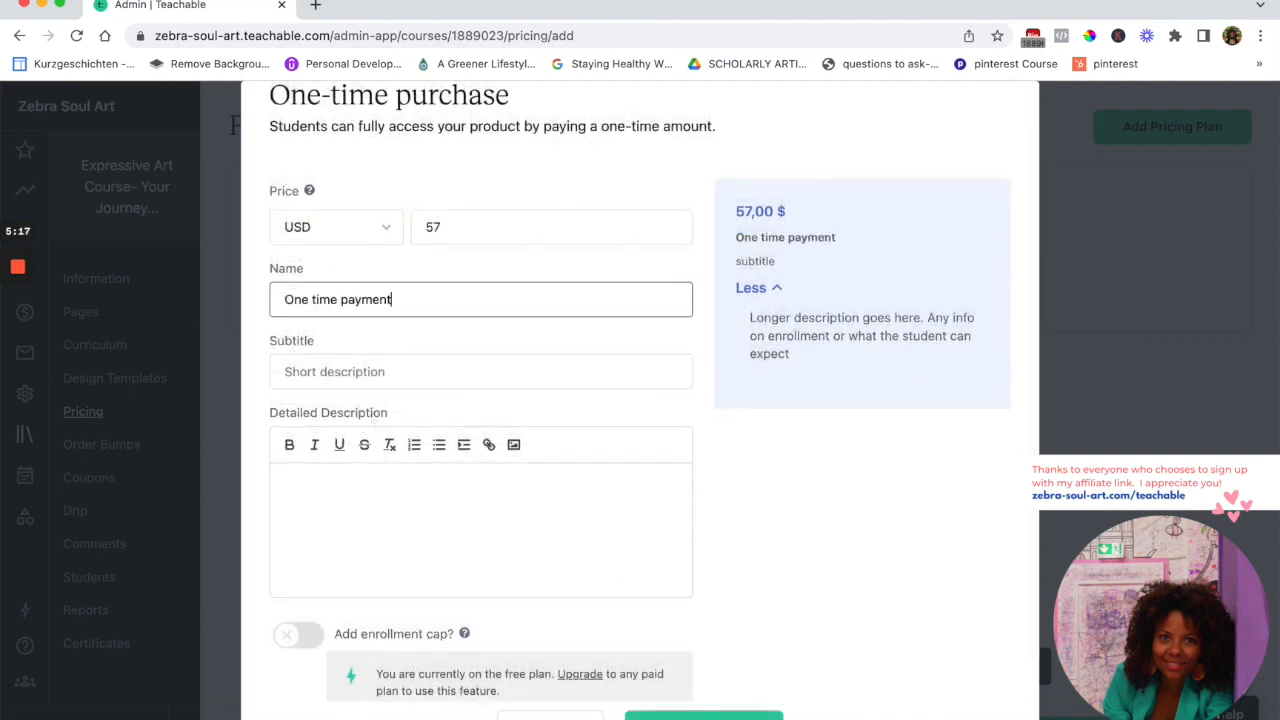
scroll(309, 354, down, 1)
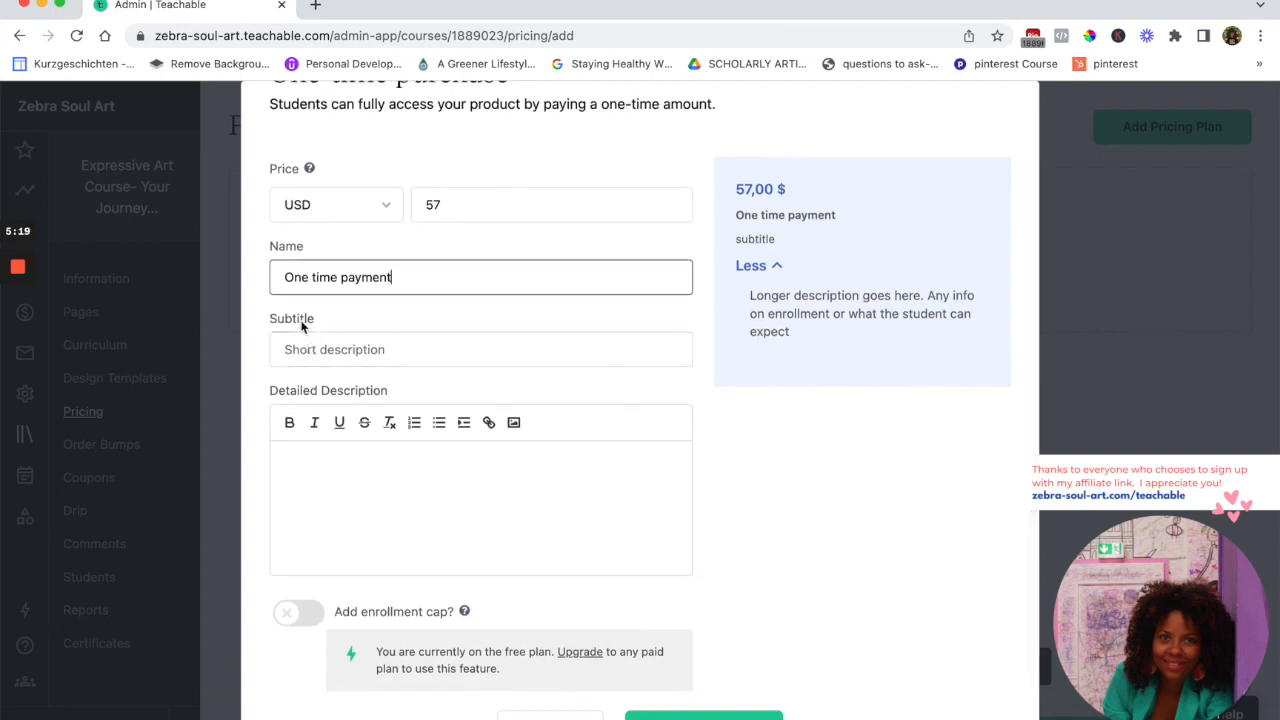
scroll(296, 350, down, 1)
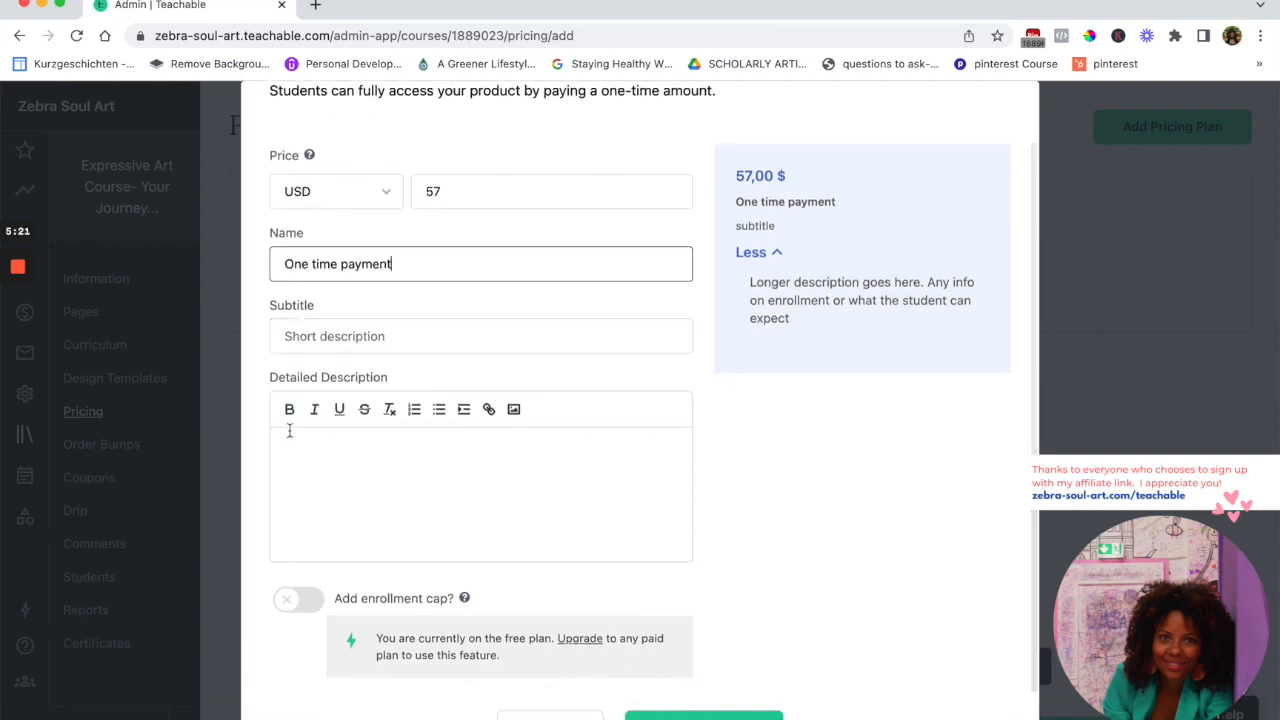
scroll(294, 451, down, 3)
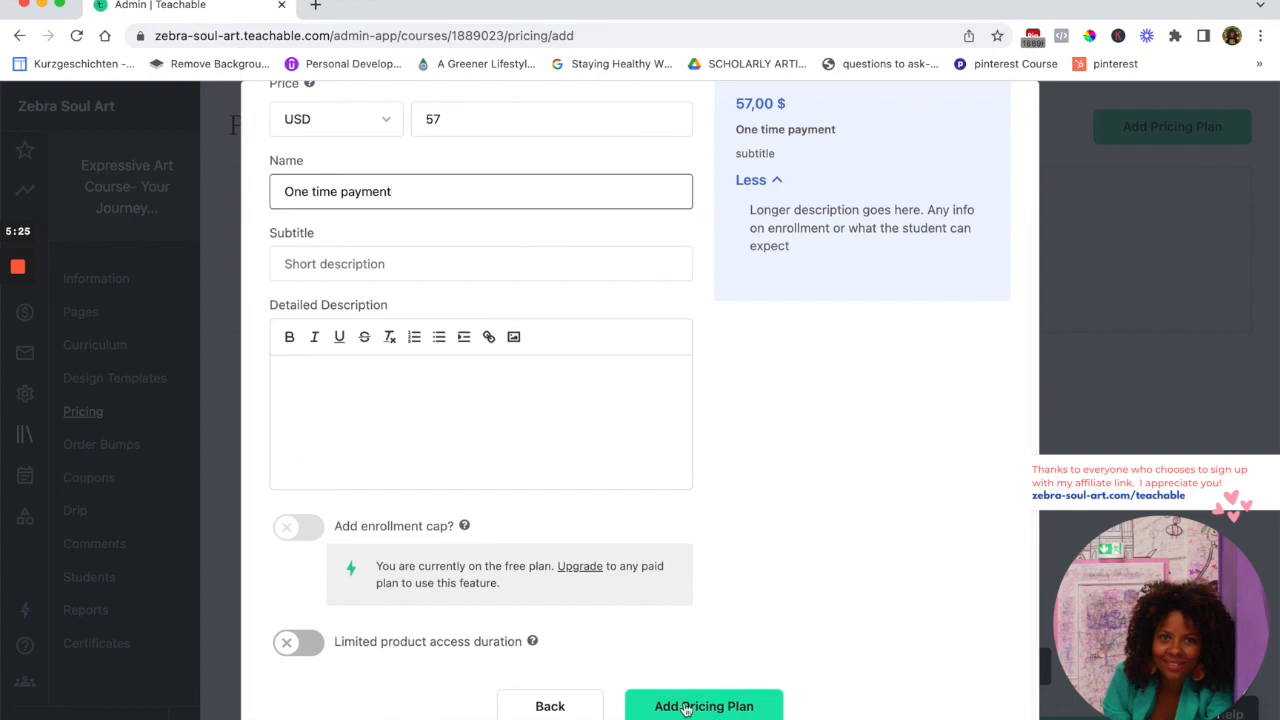
click(686, 706)
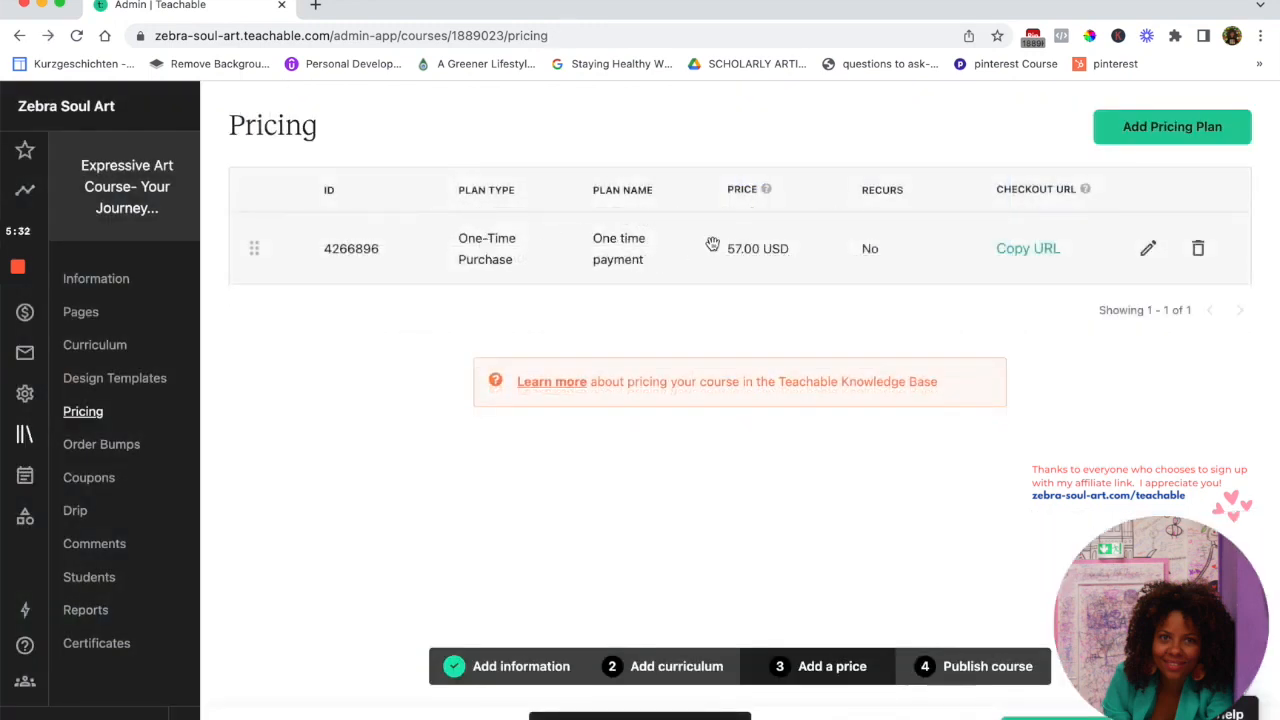
View the new plan's checkout page and review the order summary, estimated tax, contact and payment sections
mouse_move(1090, 193)
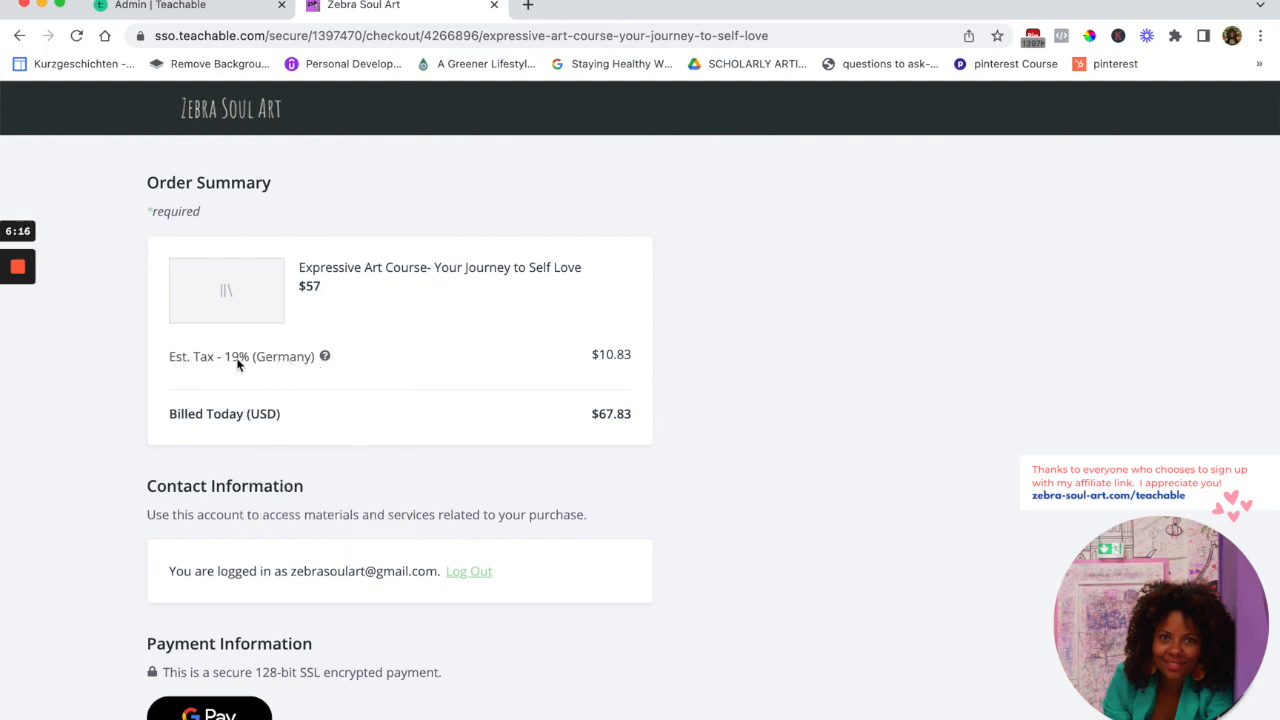
mouse_move(325, 360)
scroll(629, 444, down, 1)
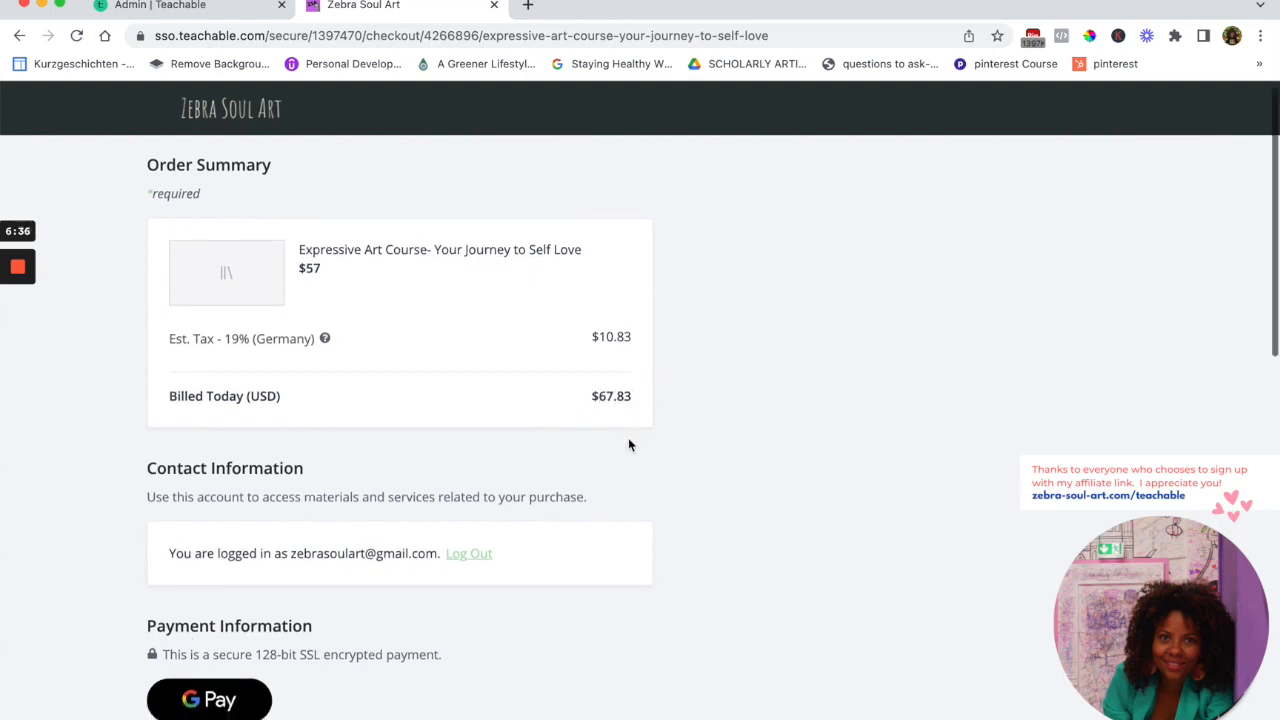
scroll(629, 411, up, 1)
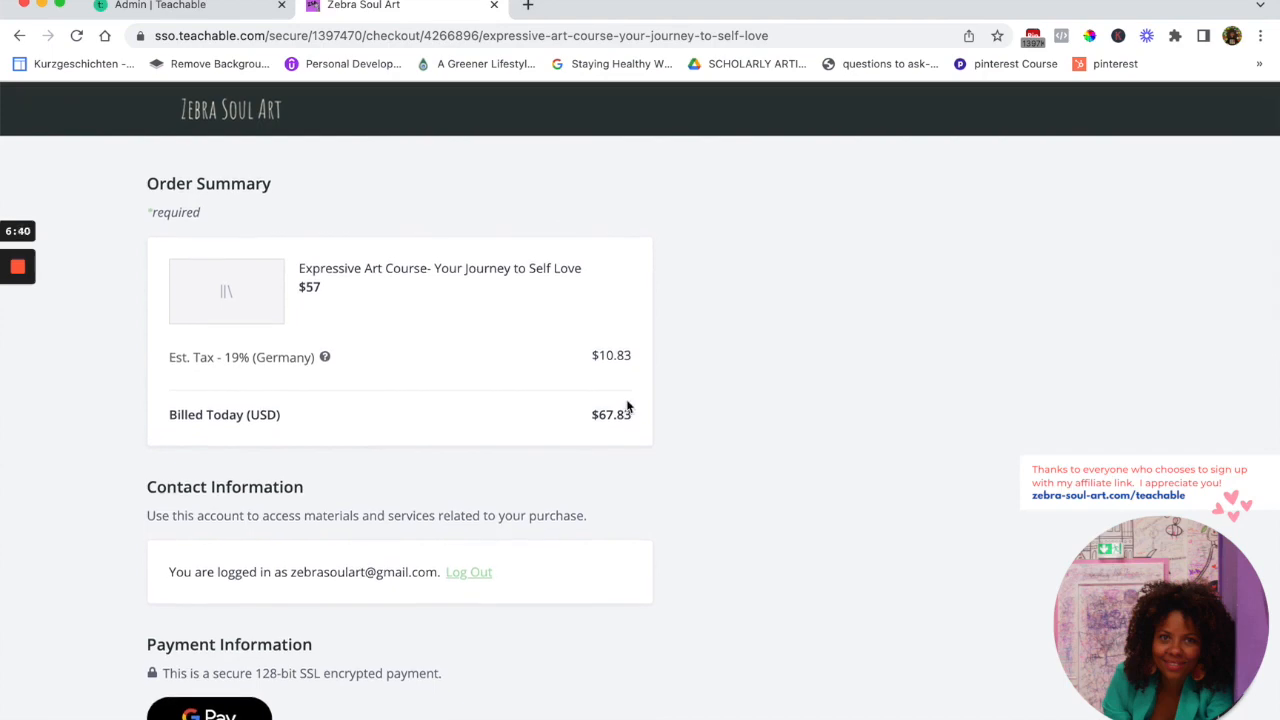
scroll(576, 465, down, 2)
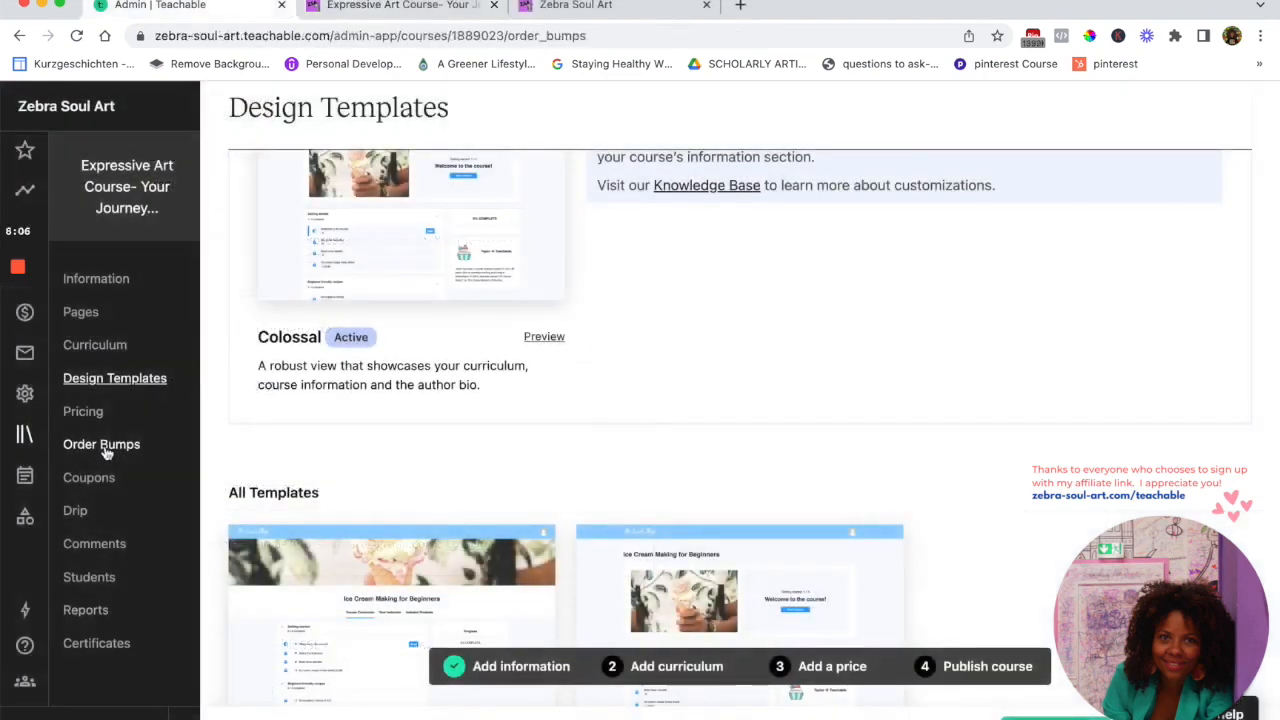
Review the course's Order Bumps and Coupons pages
click(108, 445)
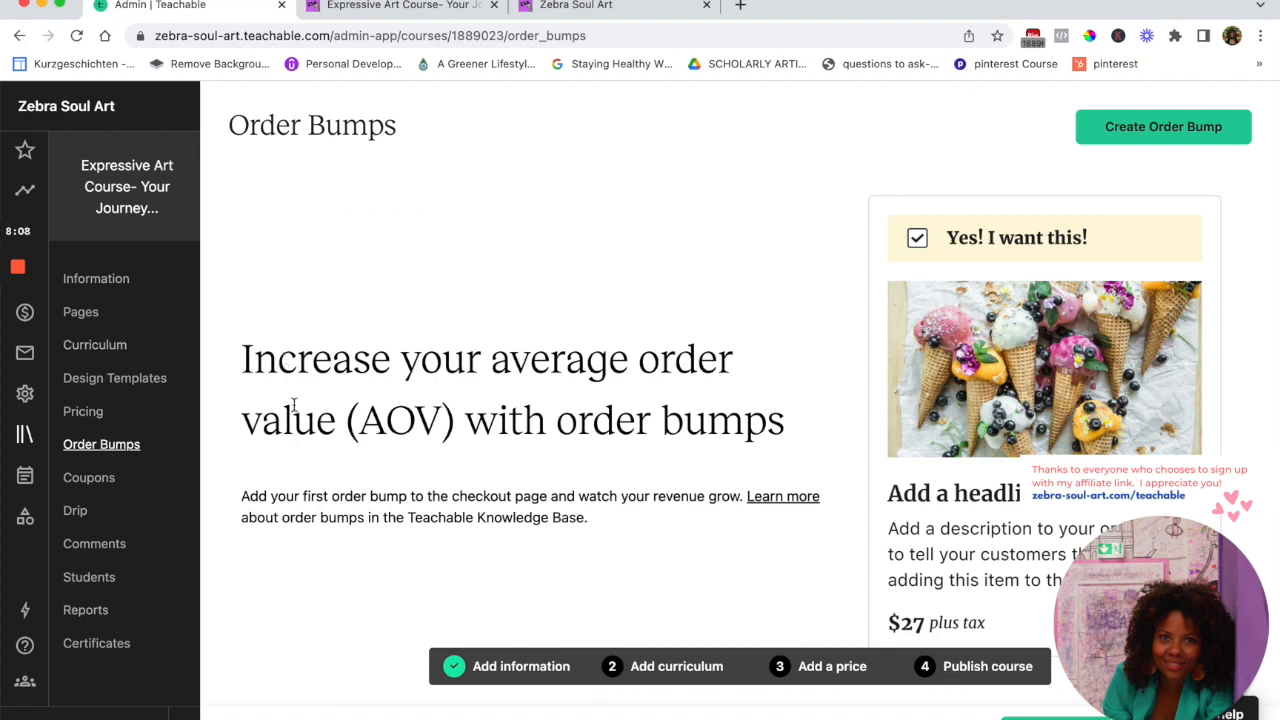
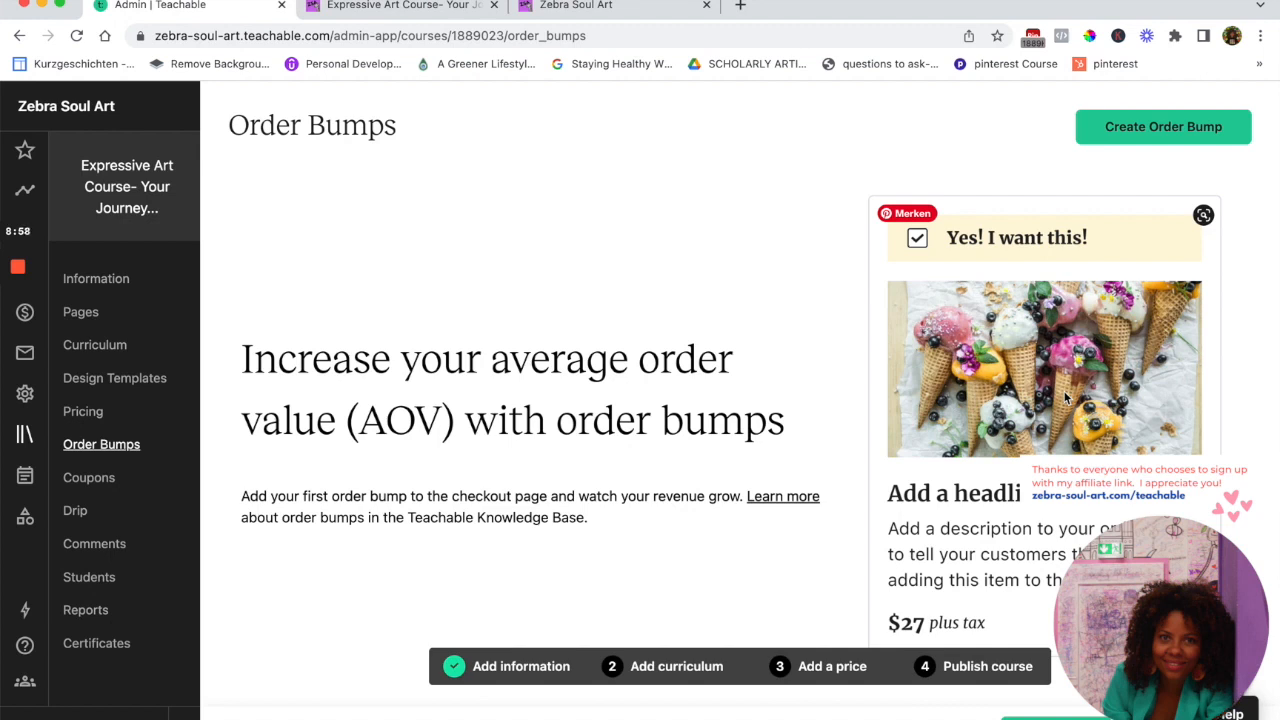
click(89, 478)
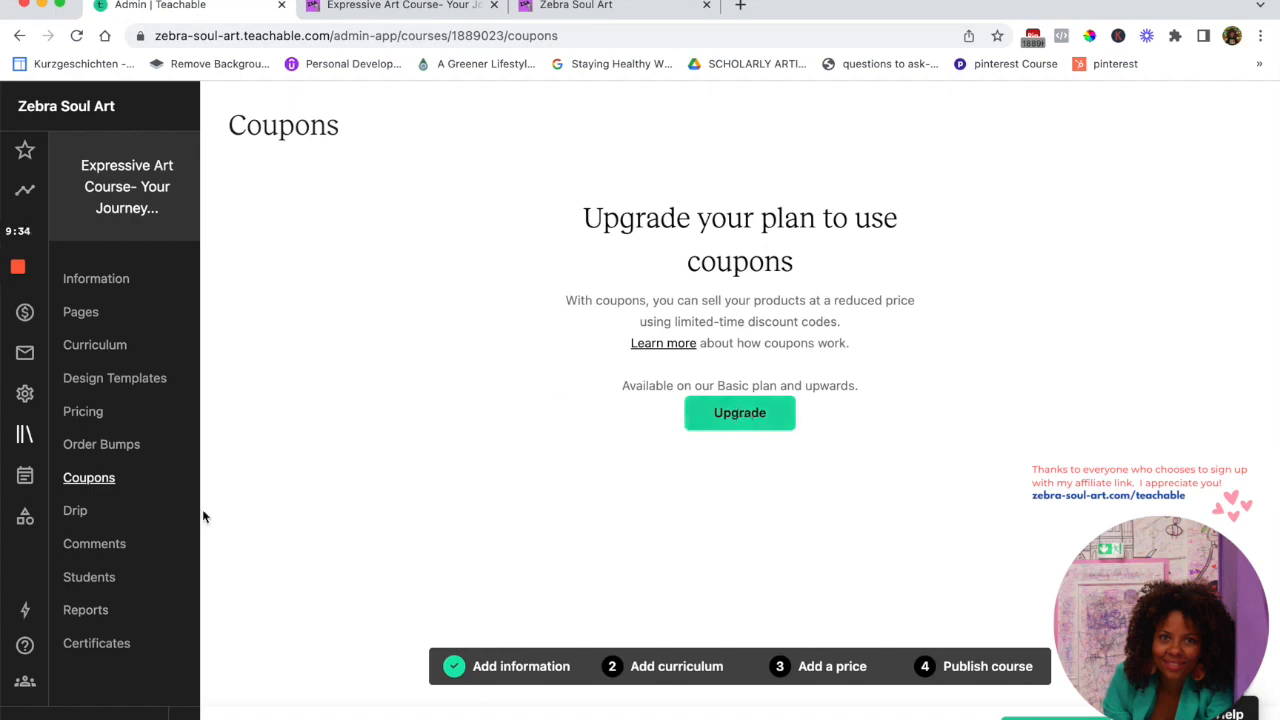
Look at the course's Drip page and read what the drip feature does and which plans include it
click(80, 515)
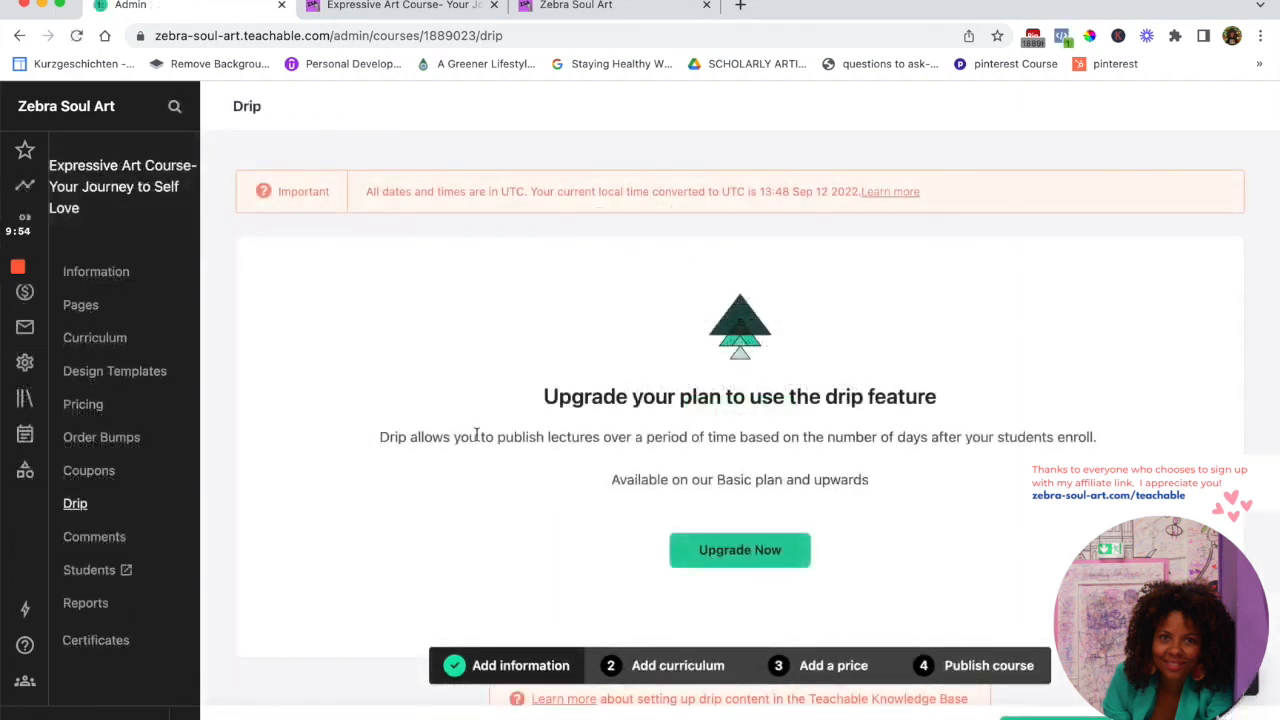
drag(379, 437, 1100, 485)
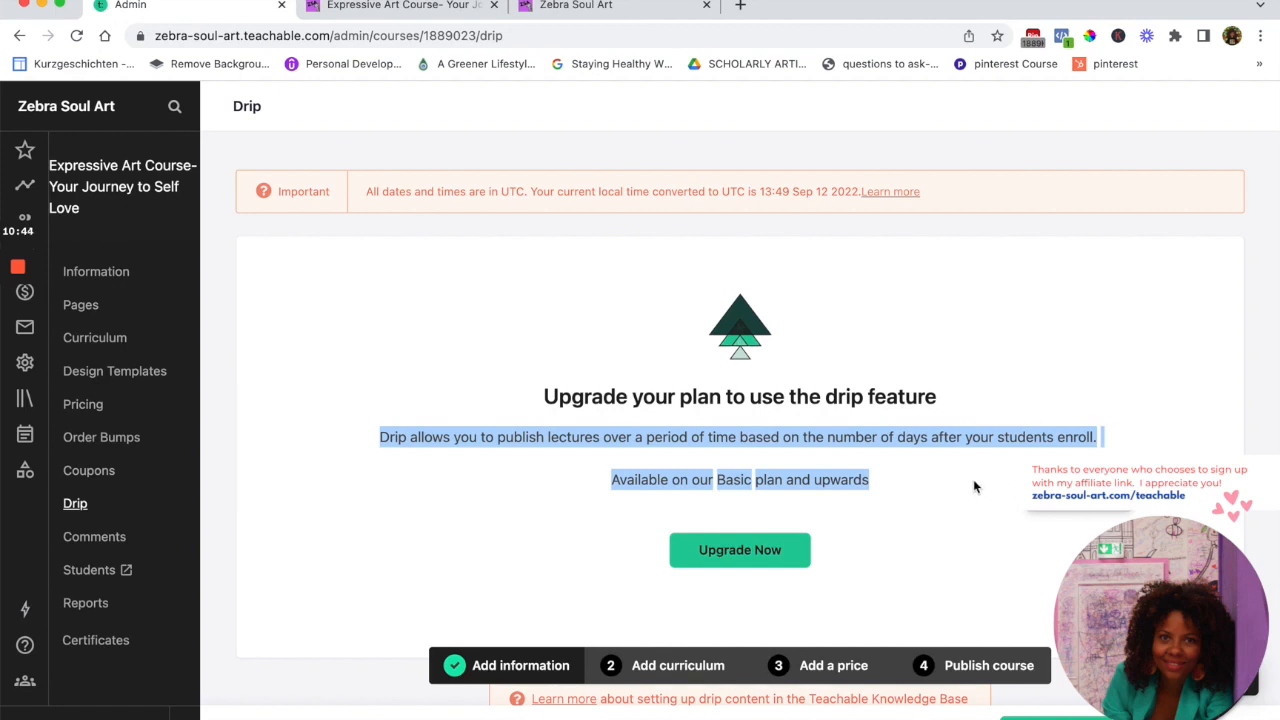
scroll(973, 479, down, 1)
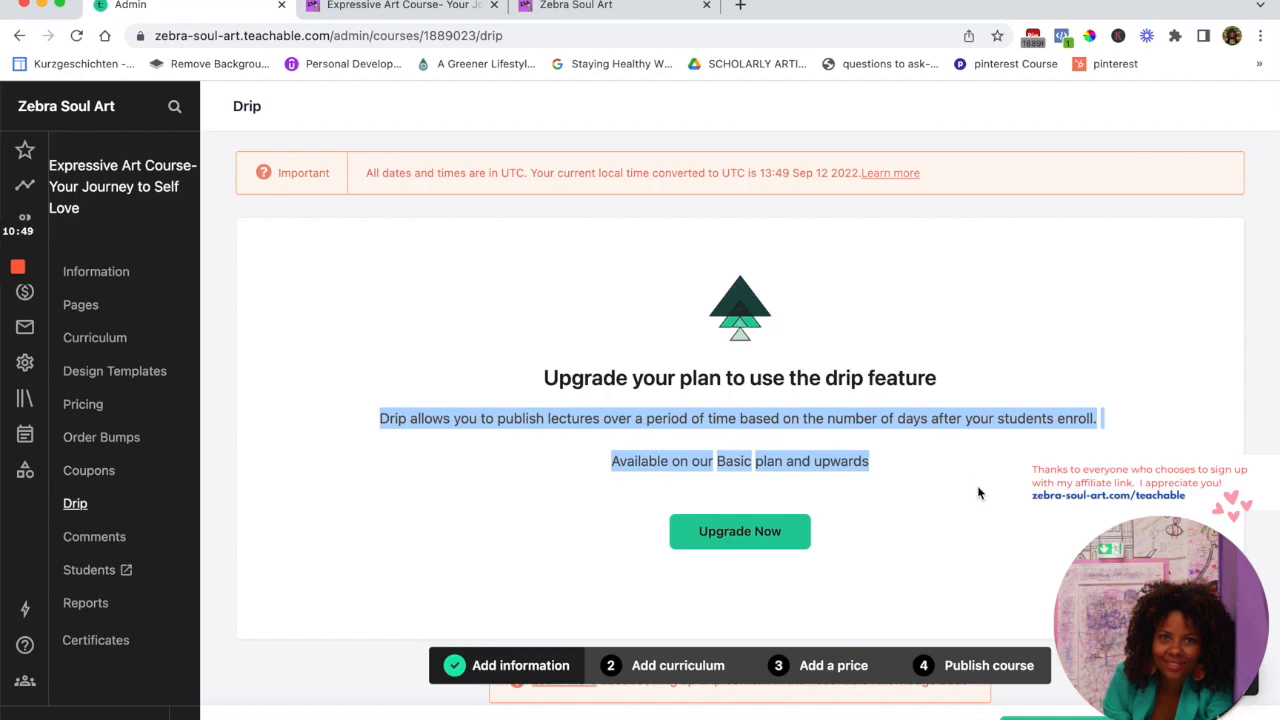
scroll(975, 487, down, 1)
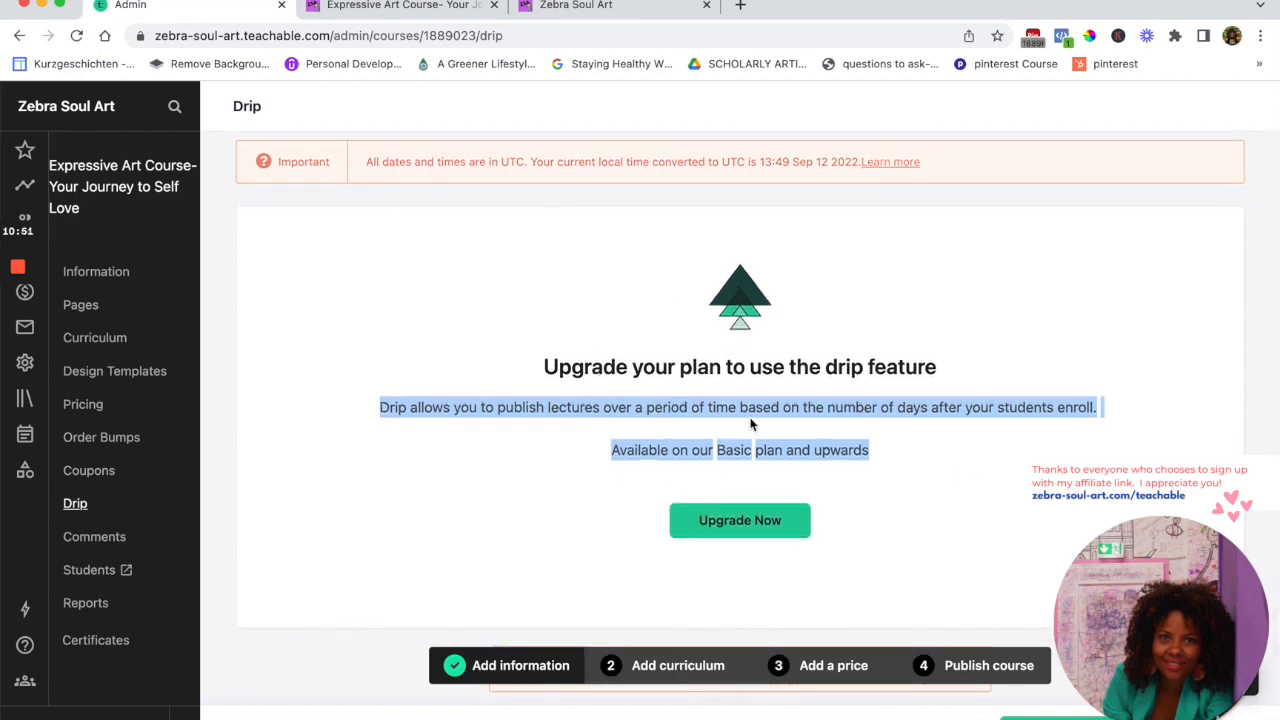
Look at the course's Comments page and read the note about enabling comments on lectures
click(112, 543)
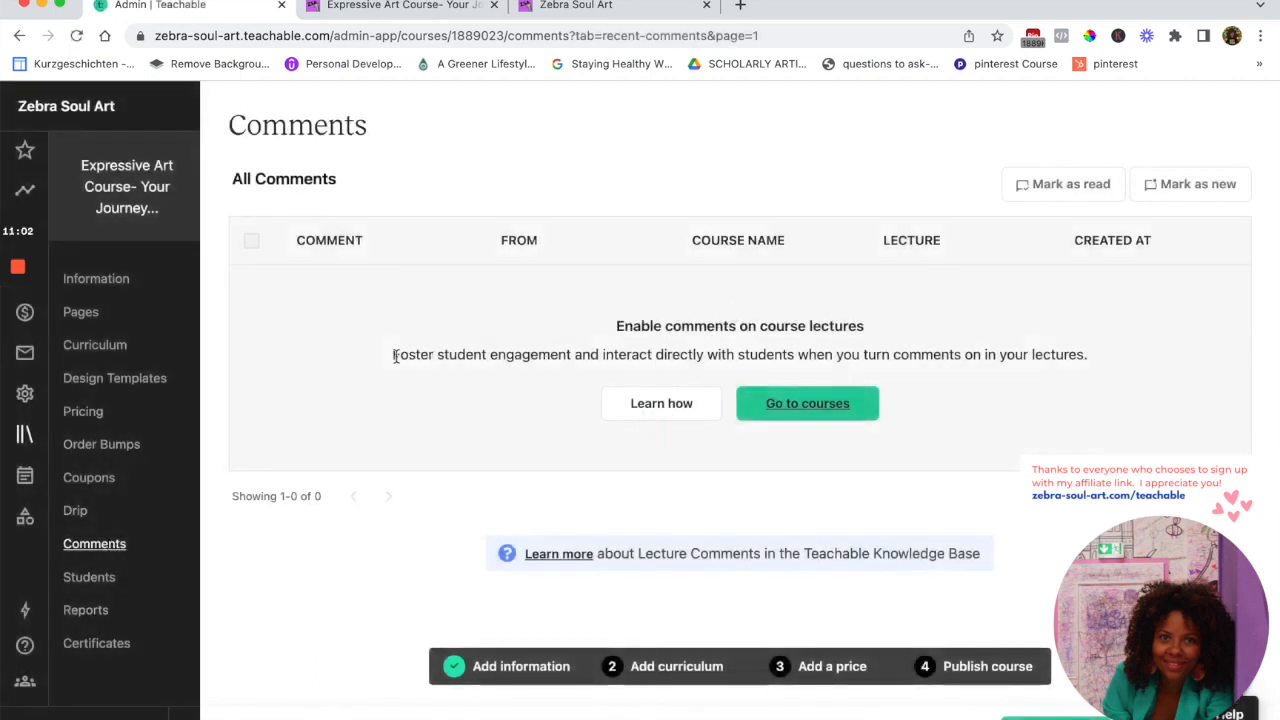
drag(393, 356, 579, 363)
drag(677, 363, 1088, 354)
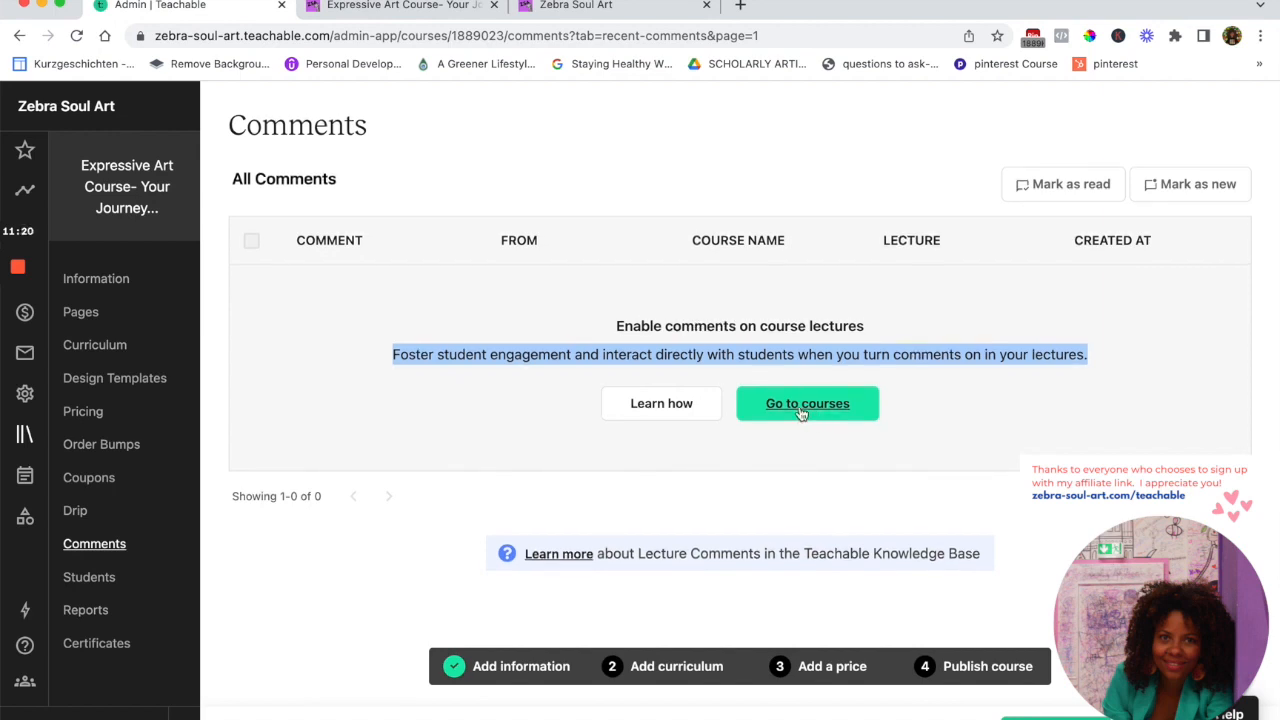
Look at the course's Students list, including its user search and course enrollment filter
click(89, 580)
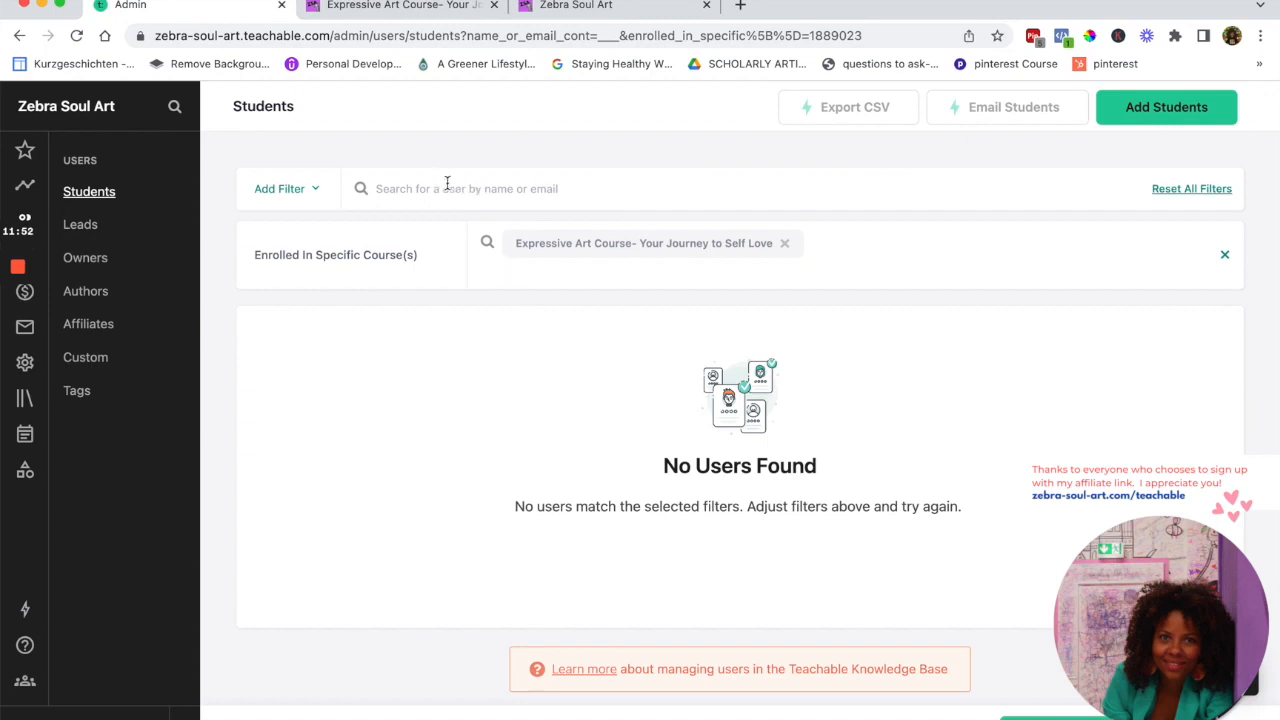
click(512, 192)
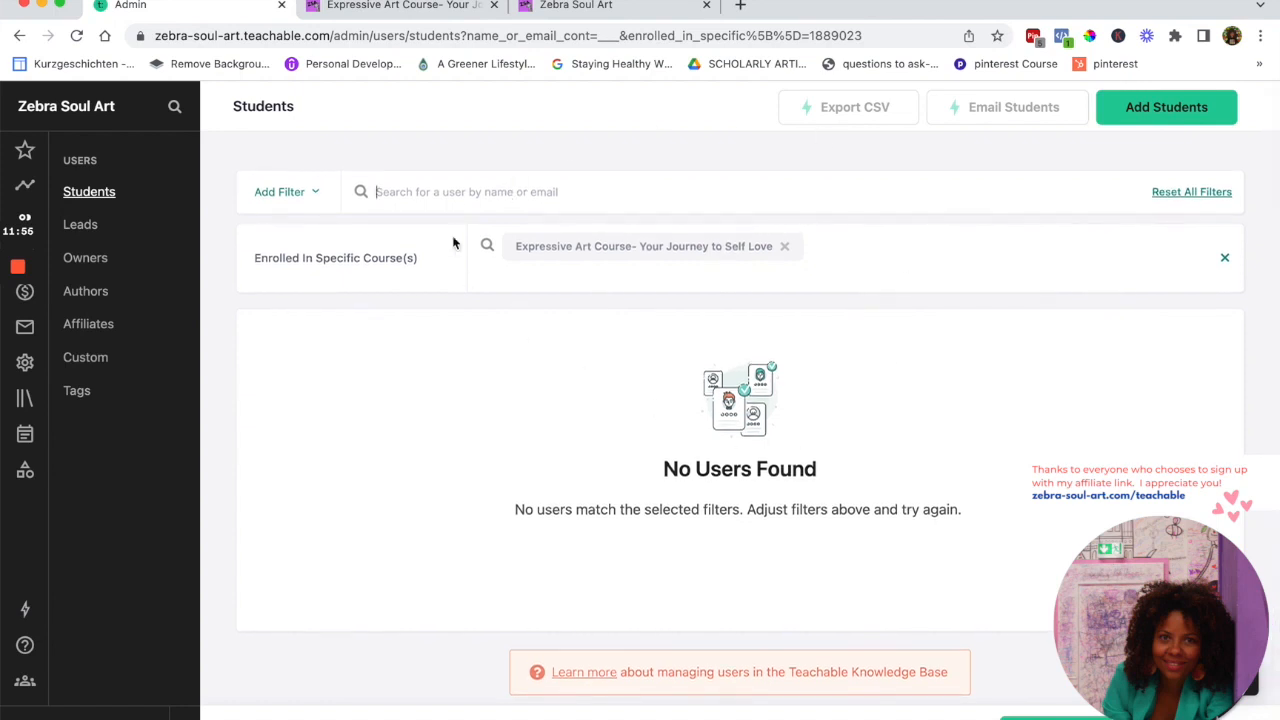
scroll(489, 374, down, 1)
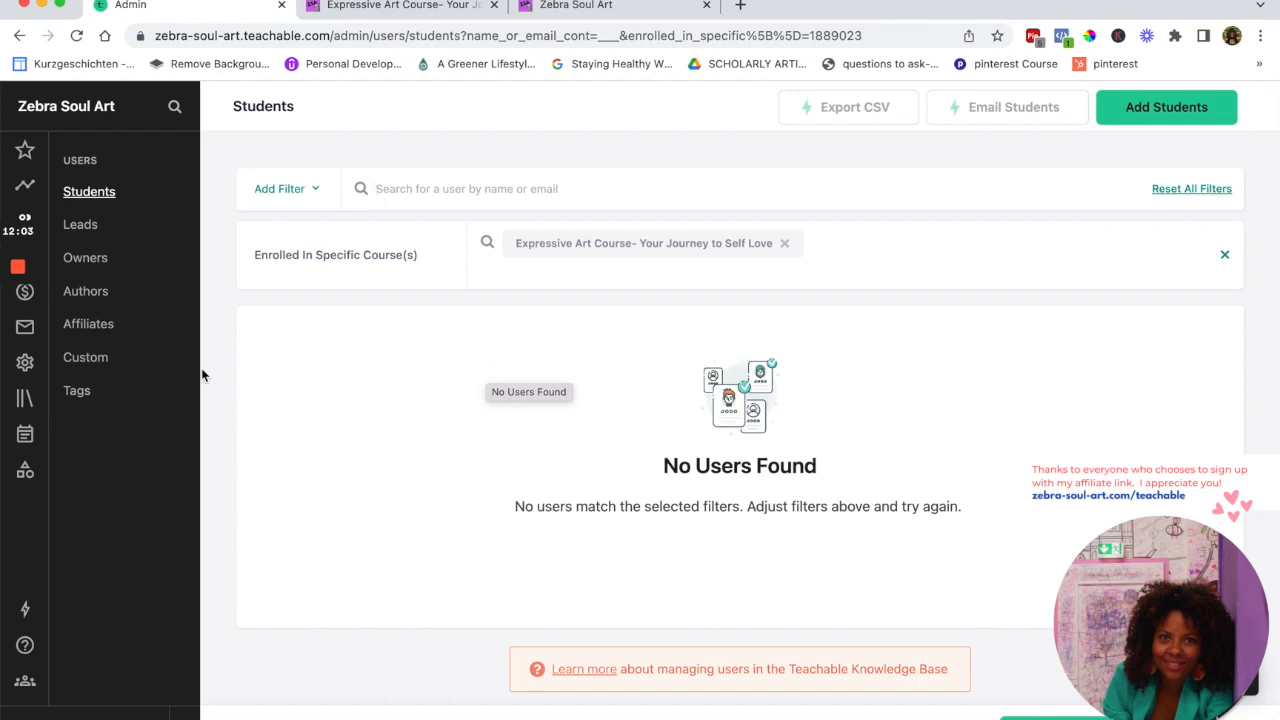
Look at the course's Reports page and read what advanced course reports include and which plans offer them
click(21, 40)
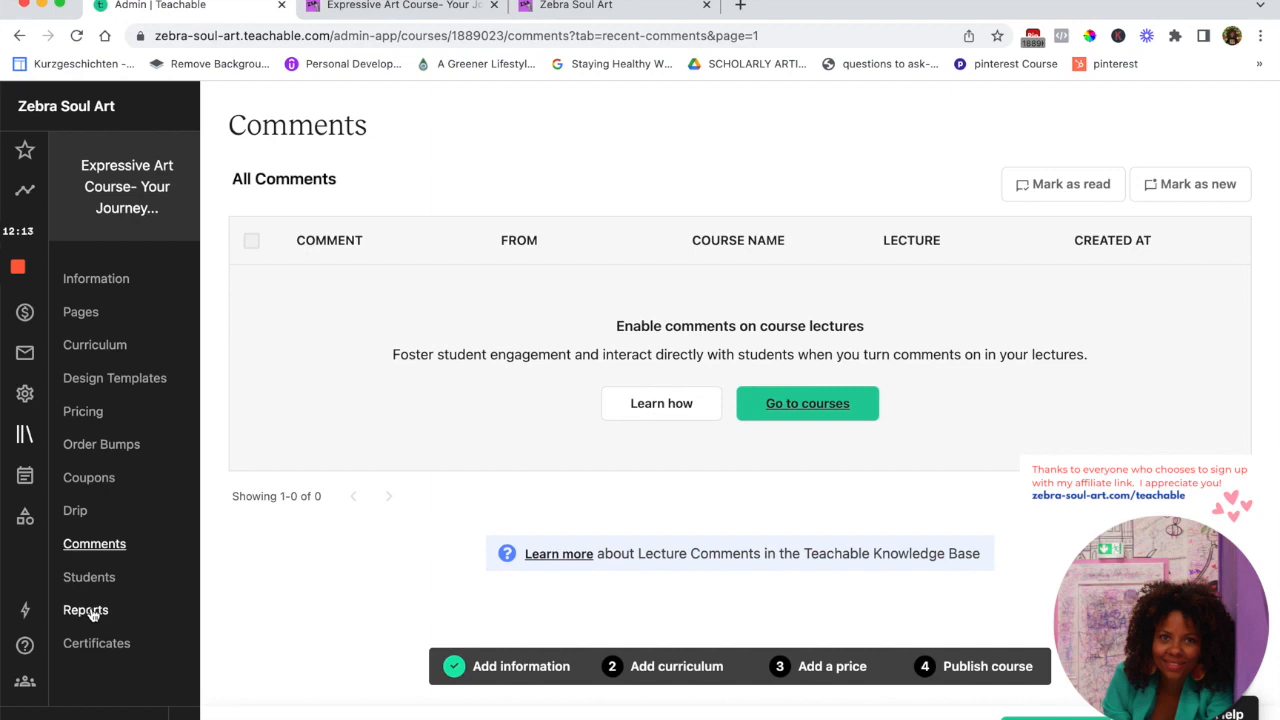
click(86, 610)
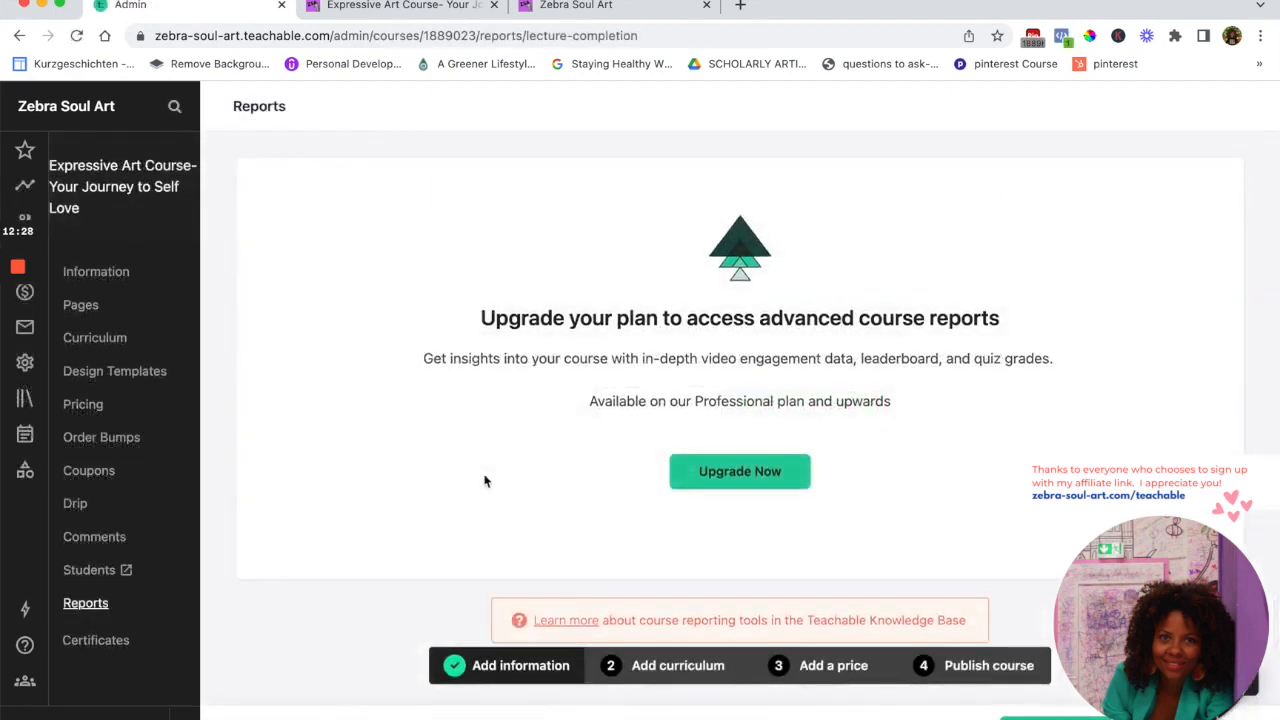
drag(426, 358, 1061, 368)
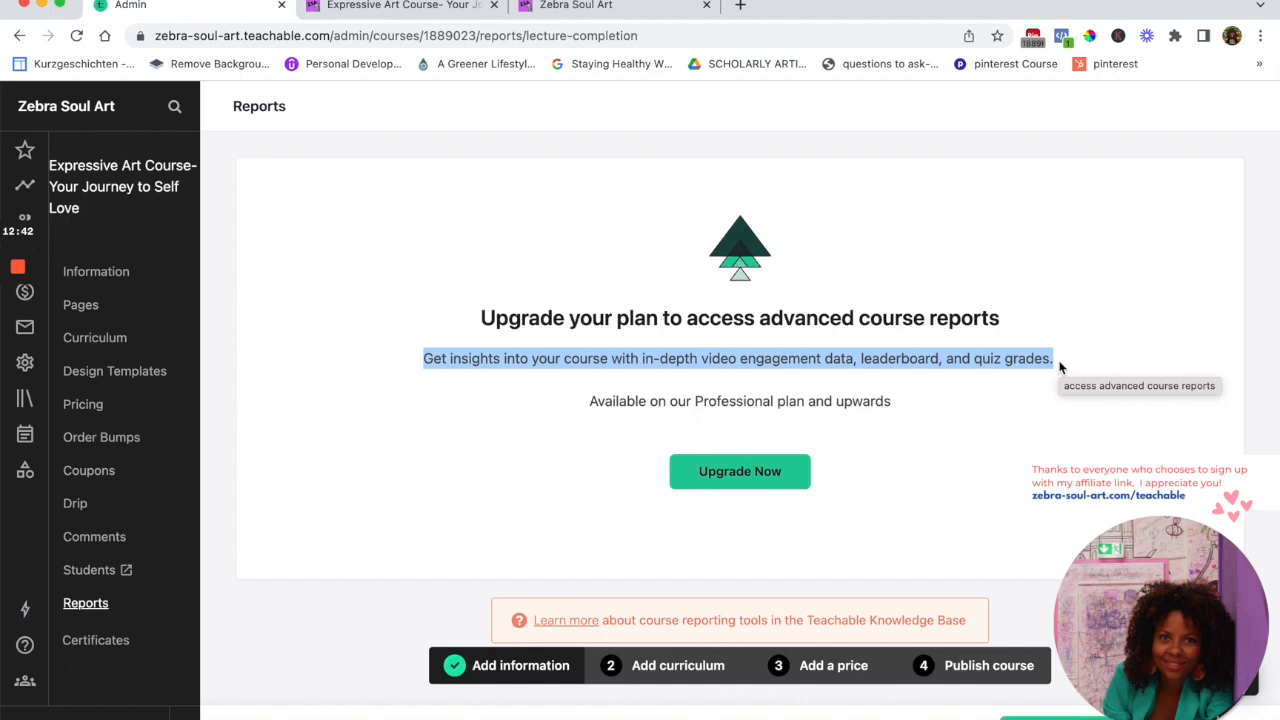
drag(974, 358, 1060, 366)
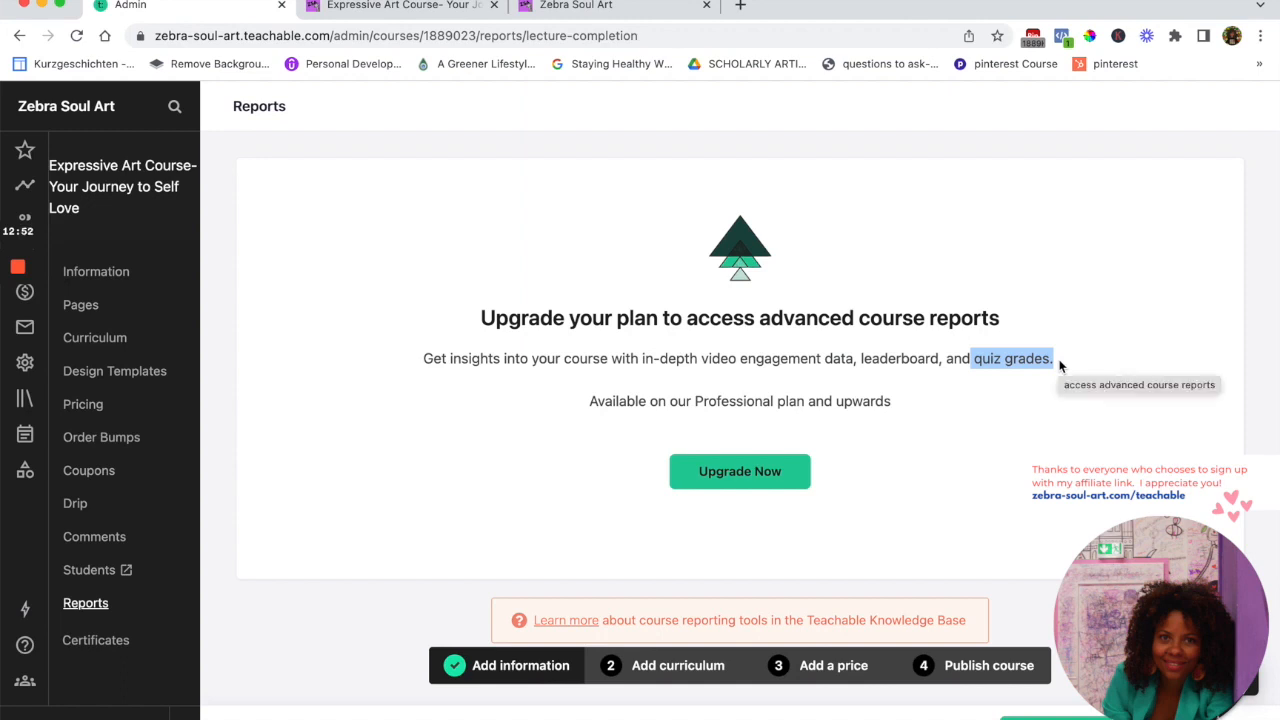
drag(590, 401, 897, 406)
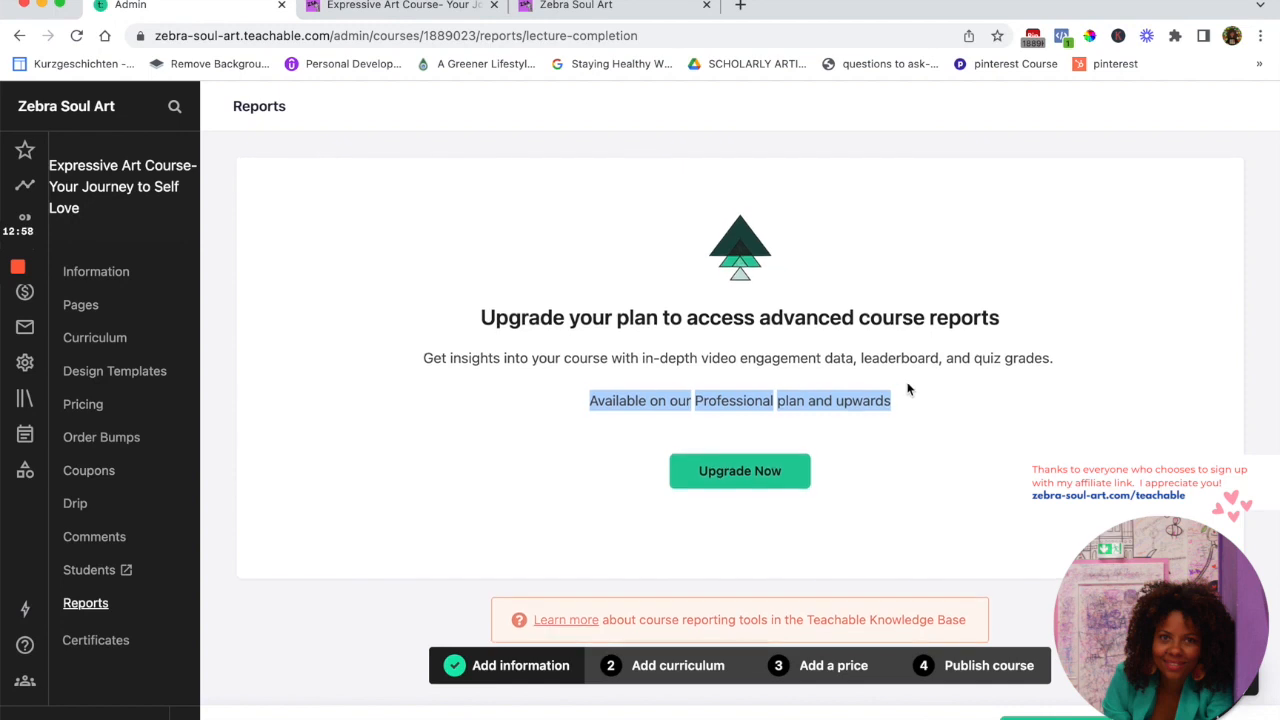
scroll(909, 390, up, 1)
scroll(909, 388, down, 1)
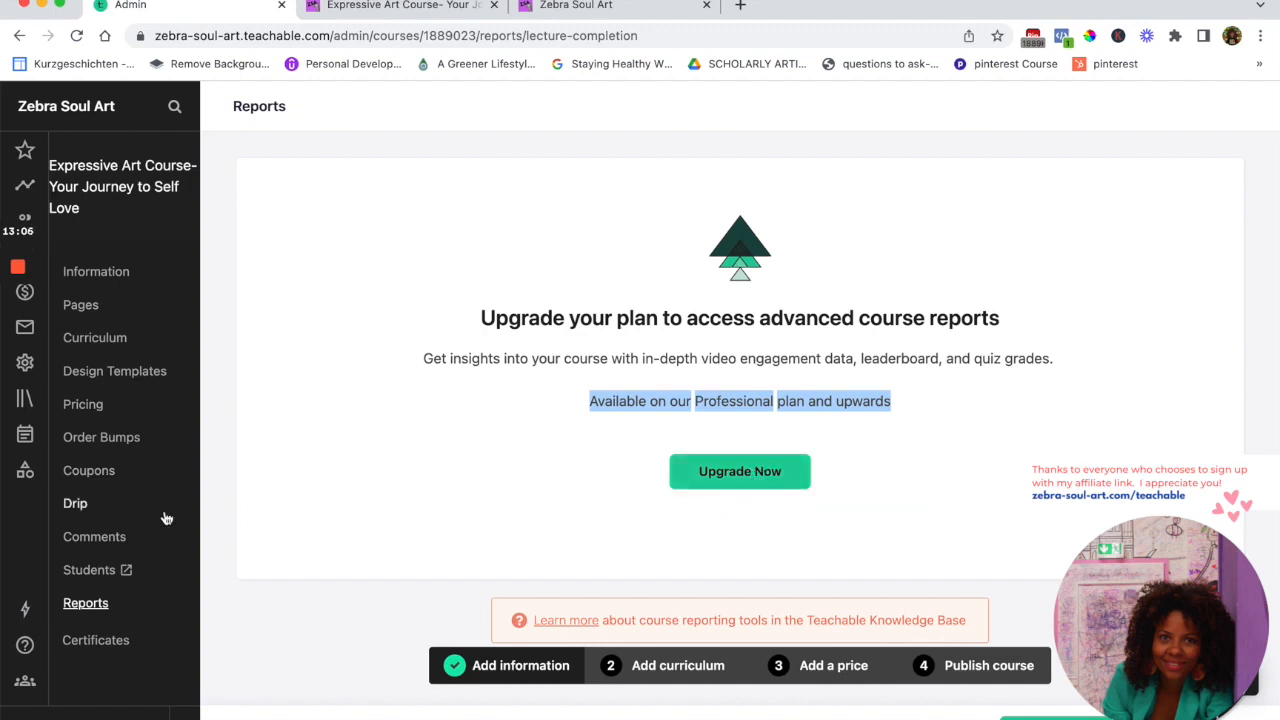
Look at the course's Certificates page and read what the certificate feature does and which plans include it
click(95, 642)
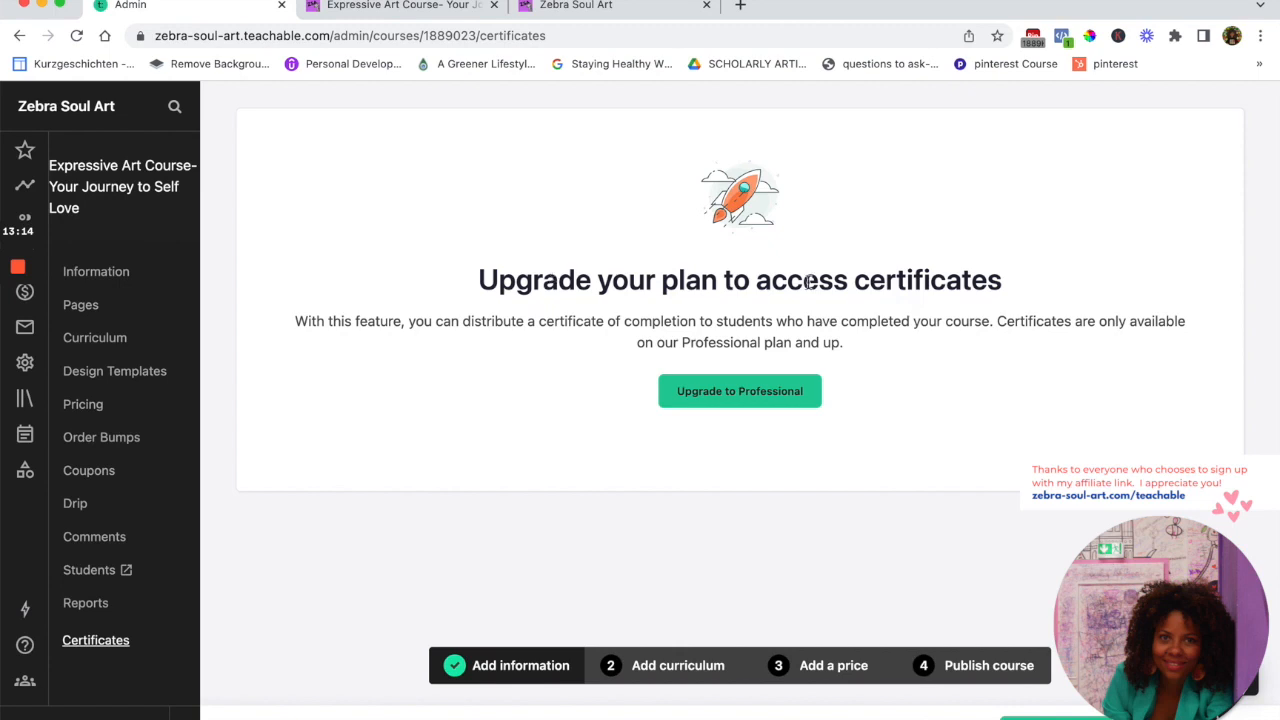
drag(477, 280, 1010, 286)
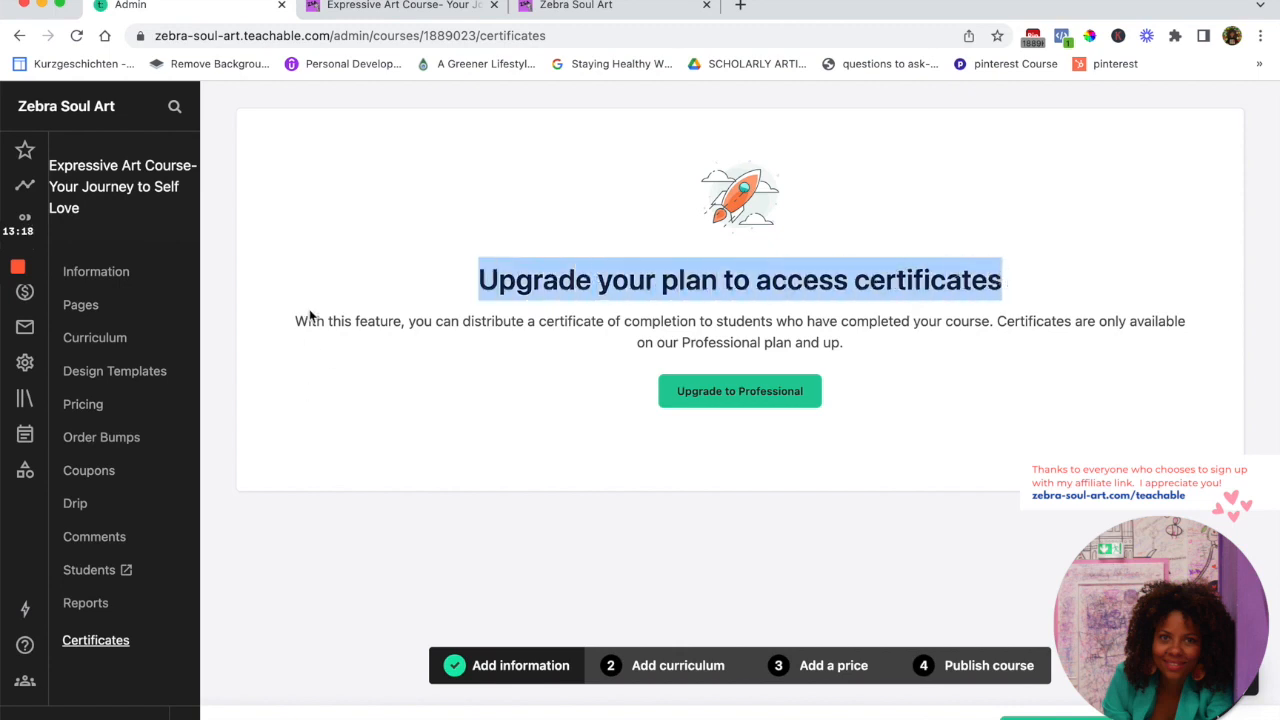
drag(297, 320, 847, 328)
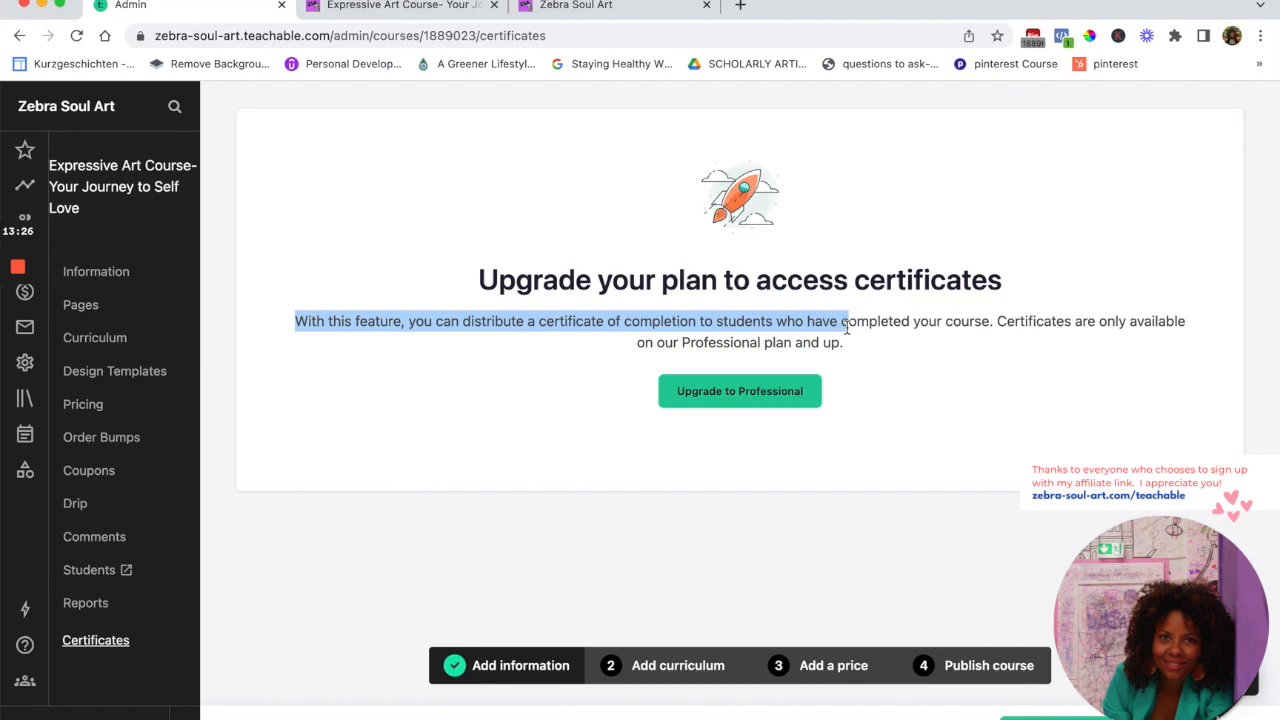
drag(847, 328, 1021, 360)
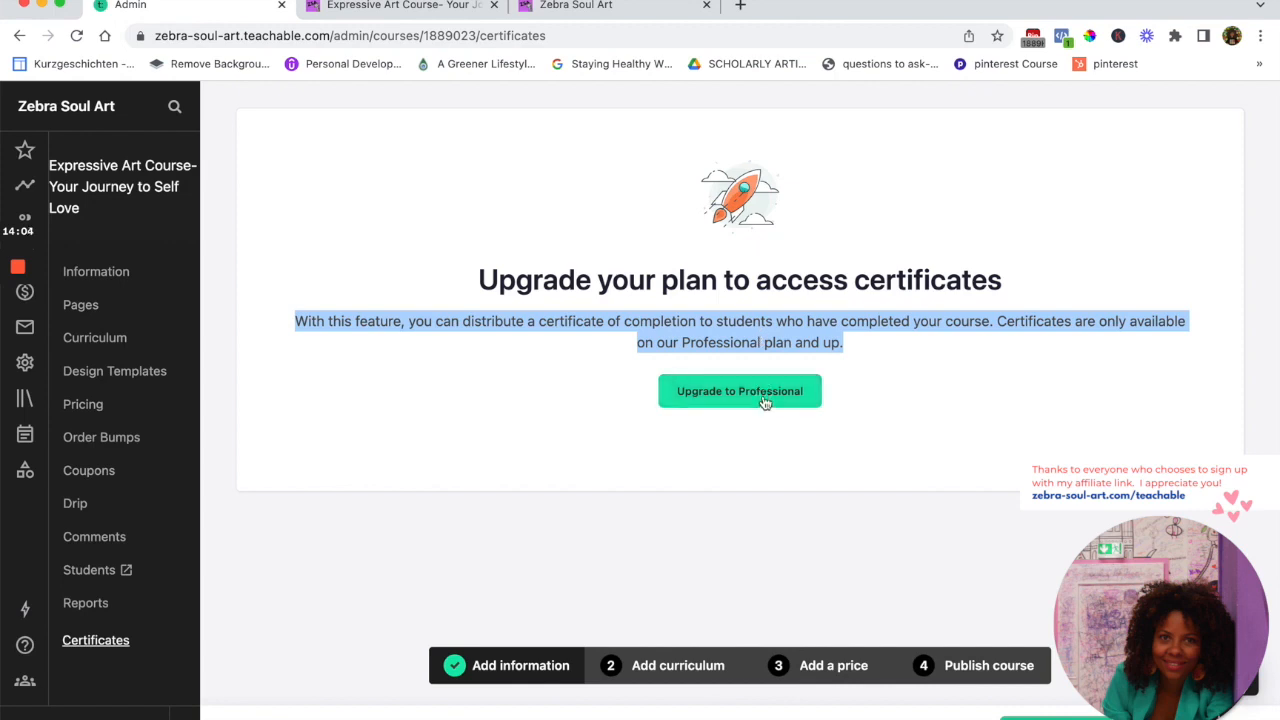
click(996, 321)
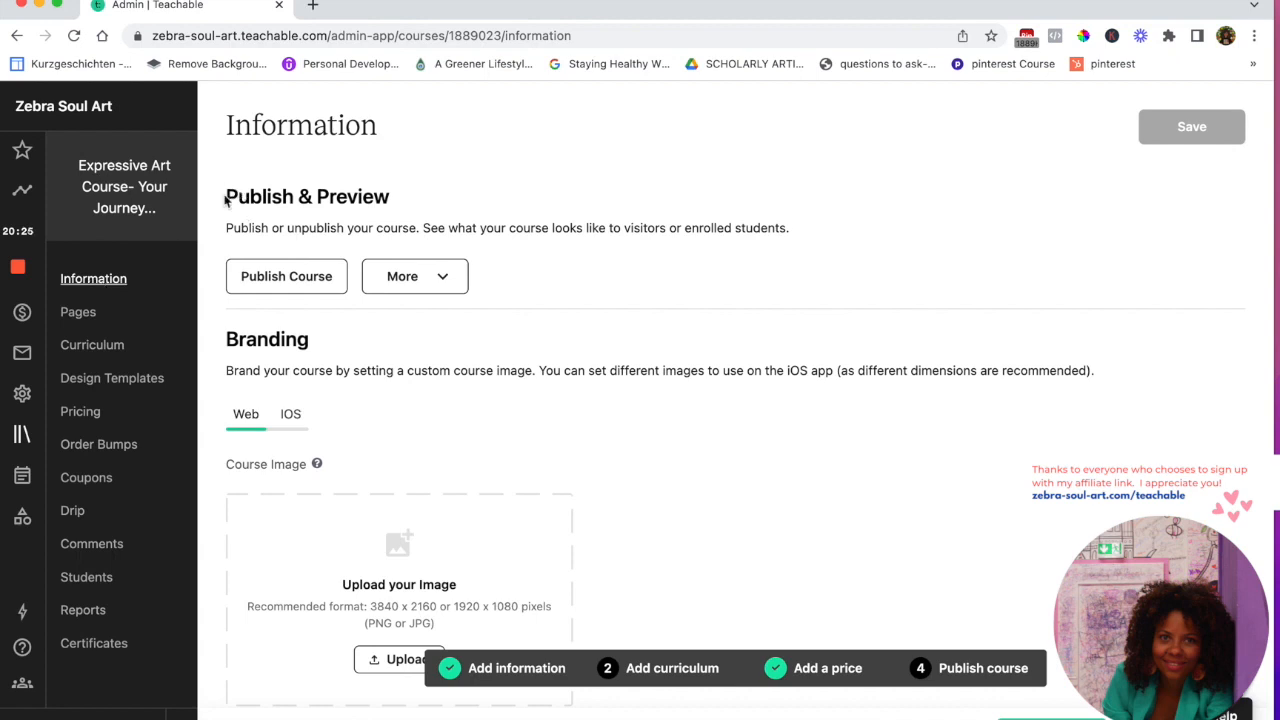
Review the Publish & Preview and Branding sections of the course's Information page, including the recommended course image format
drag(225, 197, 797, 229)
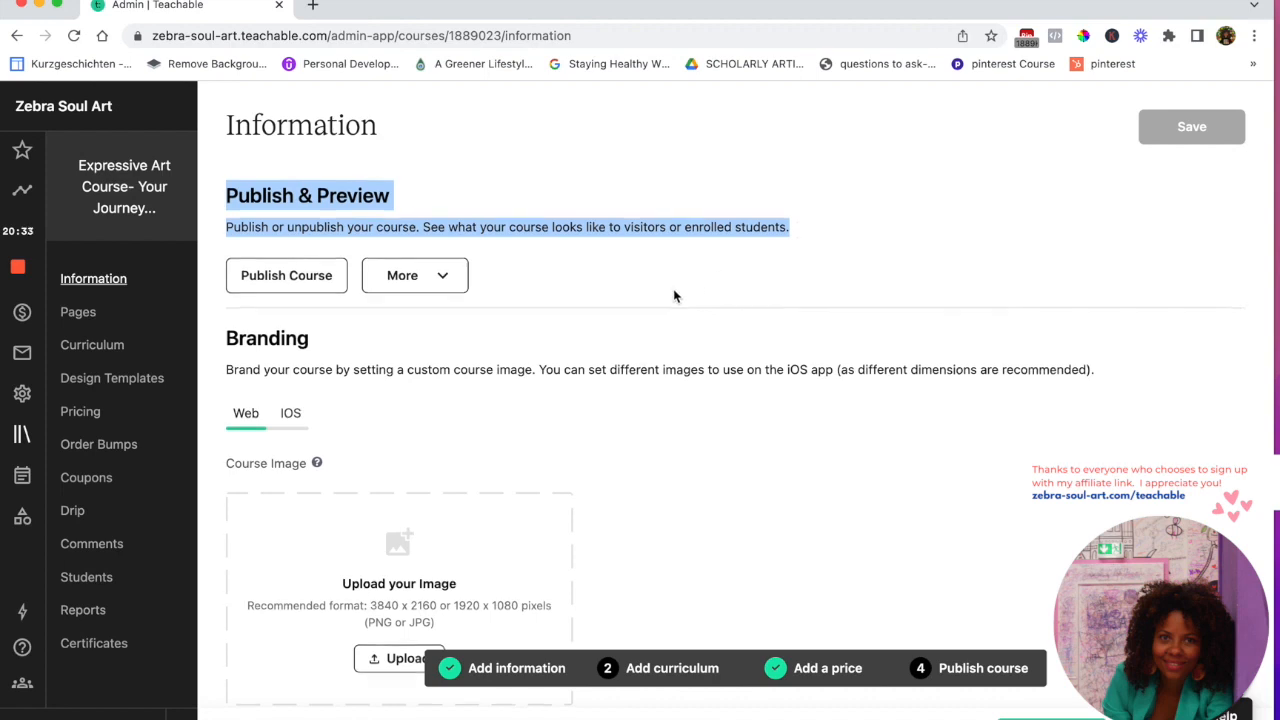
scroll(674, 296, down, 1)
scroll(350, 300, down, 2)
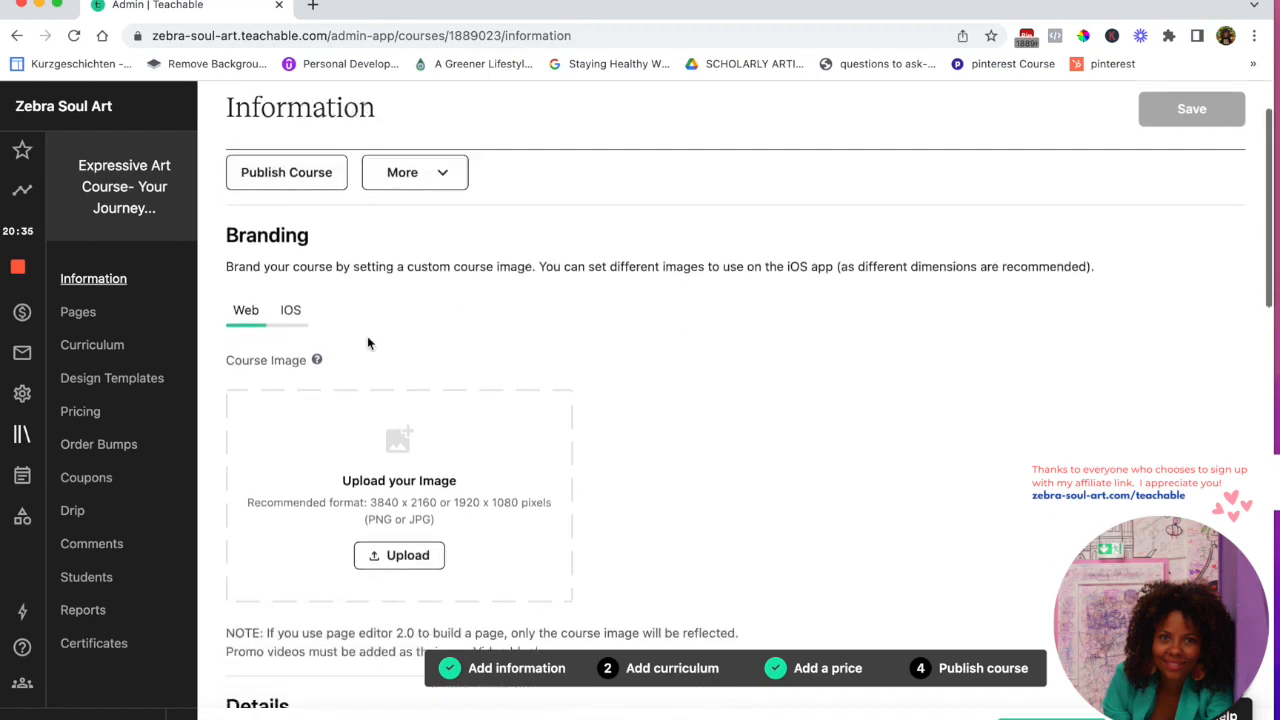
scroll(367, 343, down, 1)
mouse_move(317, 323)
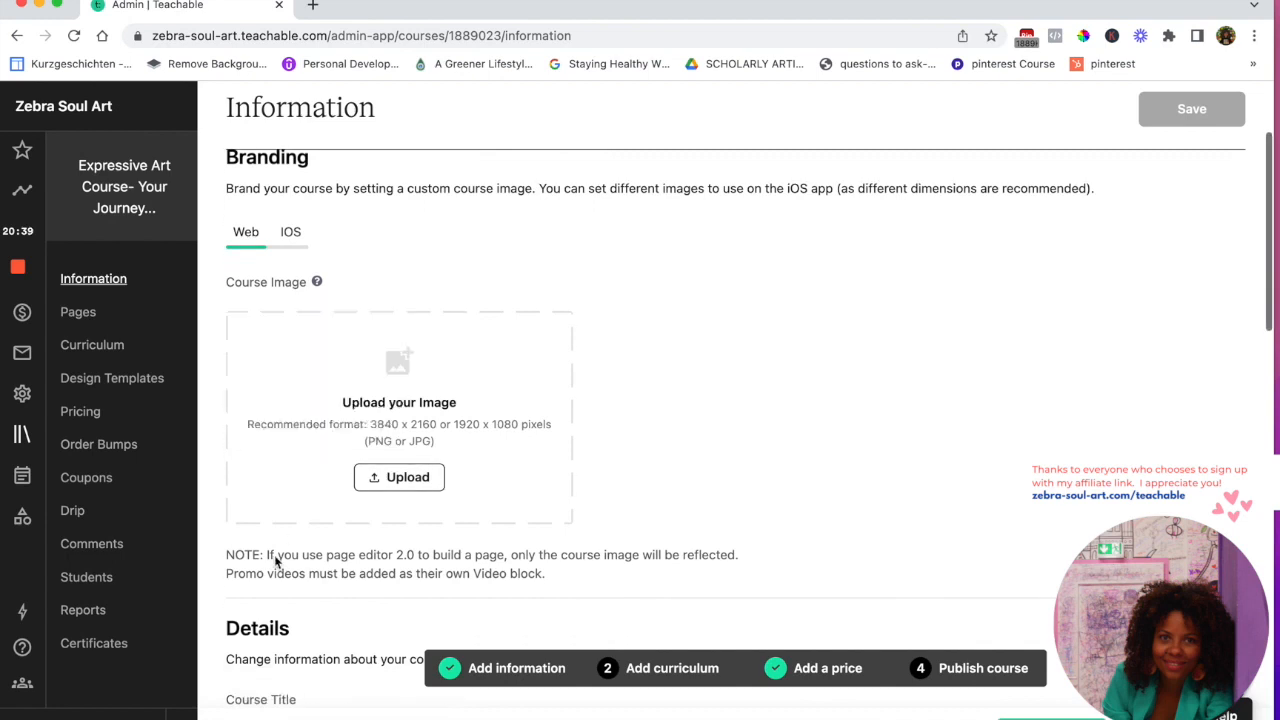
scroll(284, 488, down, 1)
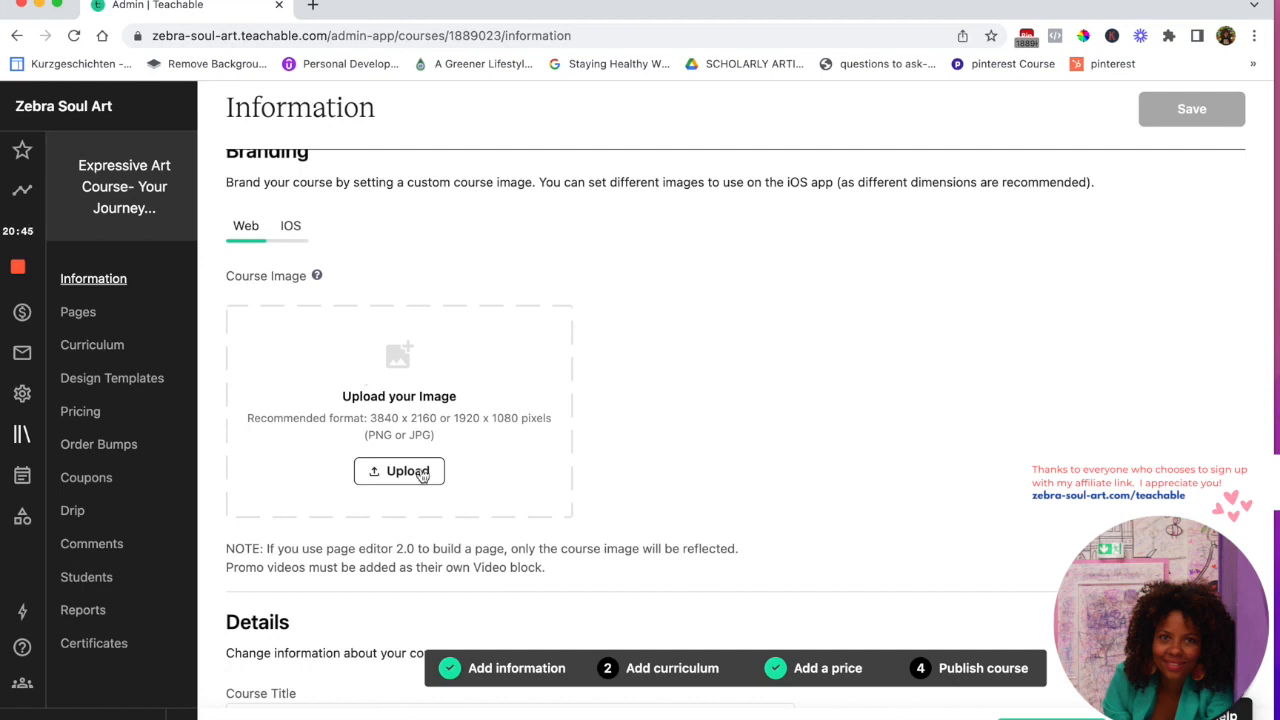
drag(373, 420, 548, 420)
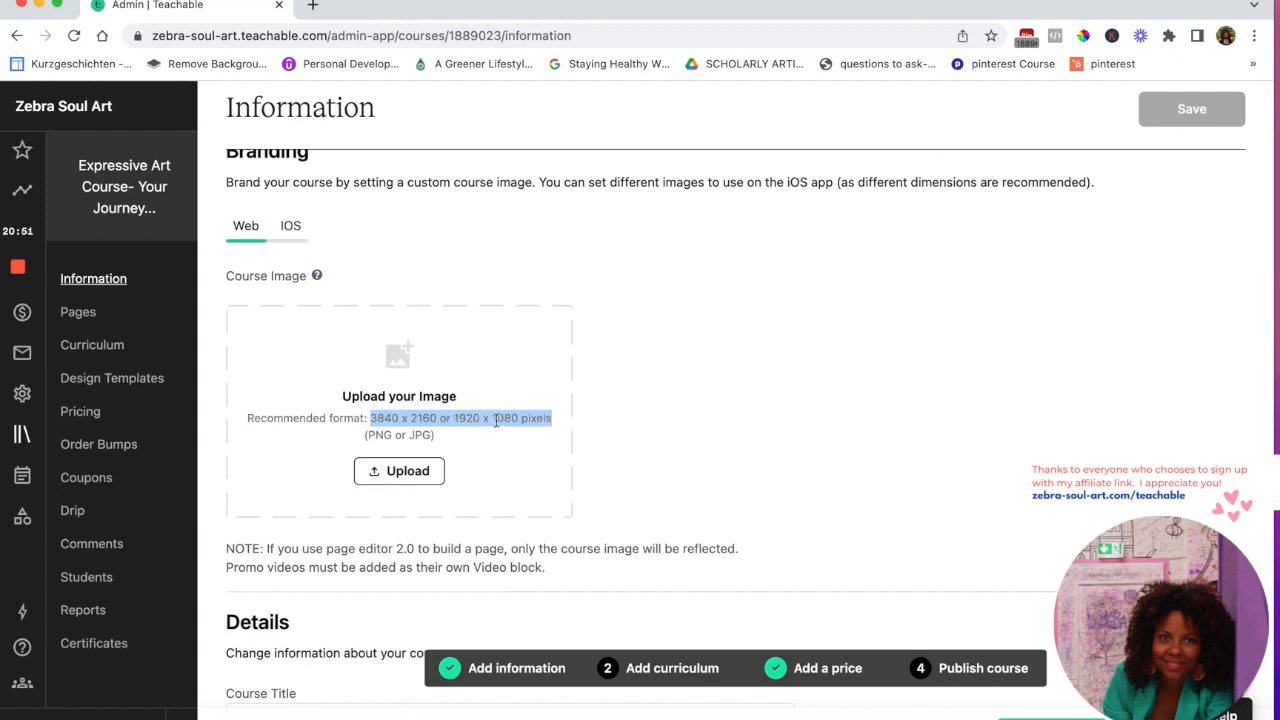
click(527, 417)
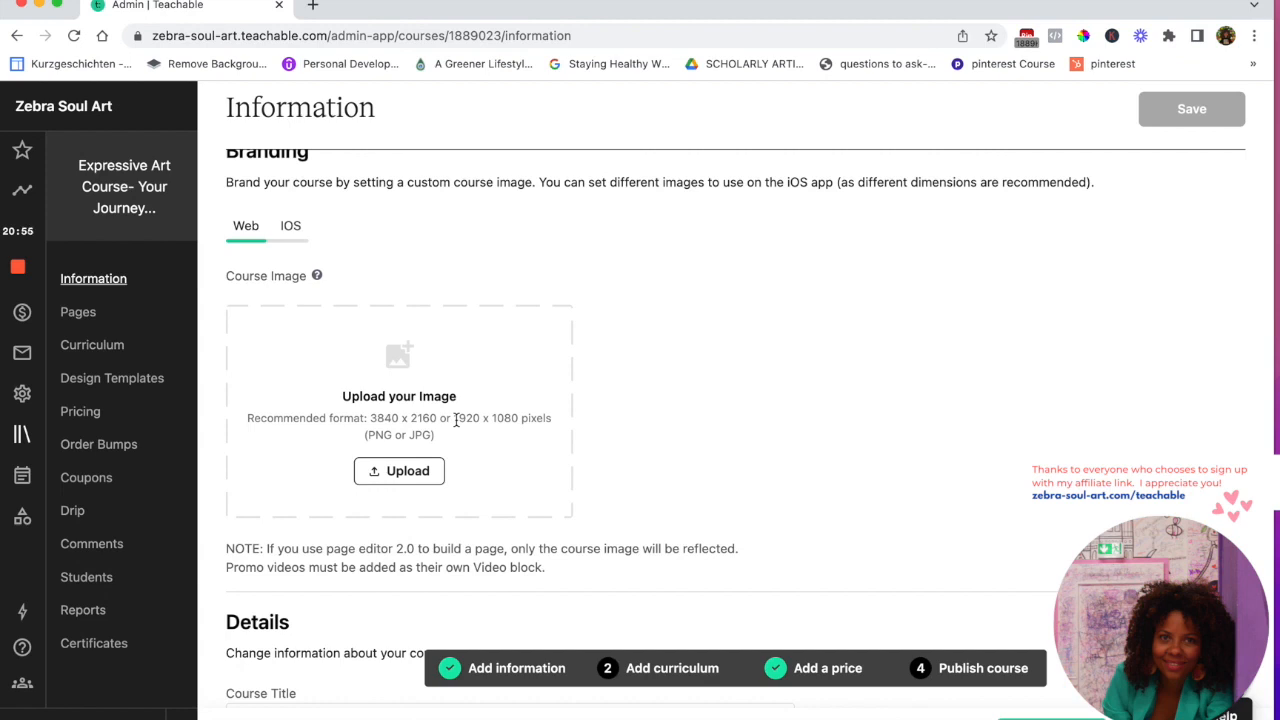
Upload the pink course mockup picture with books, laptop and CD as the web course image
click(420, 476)
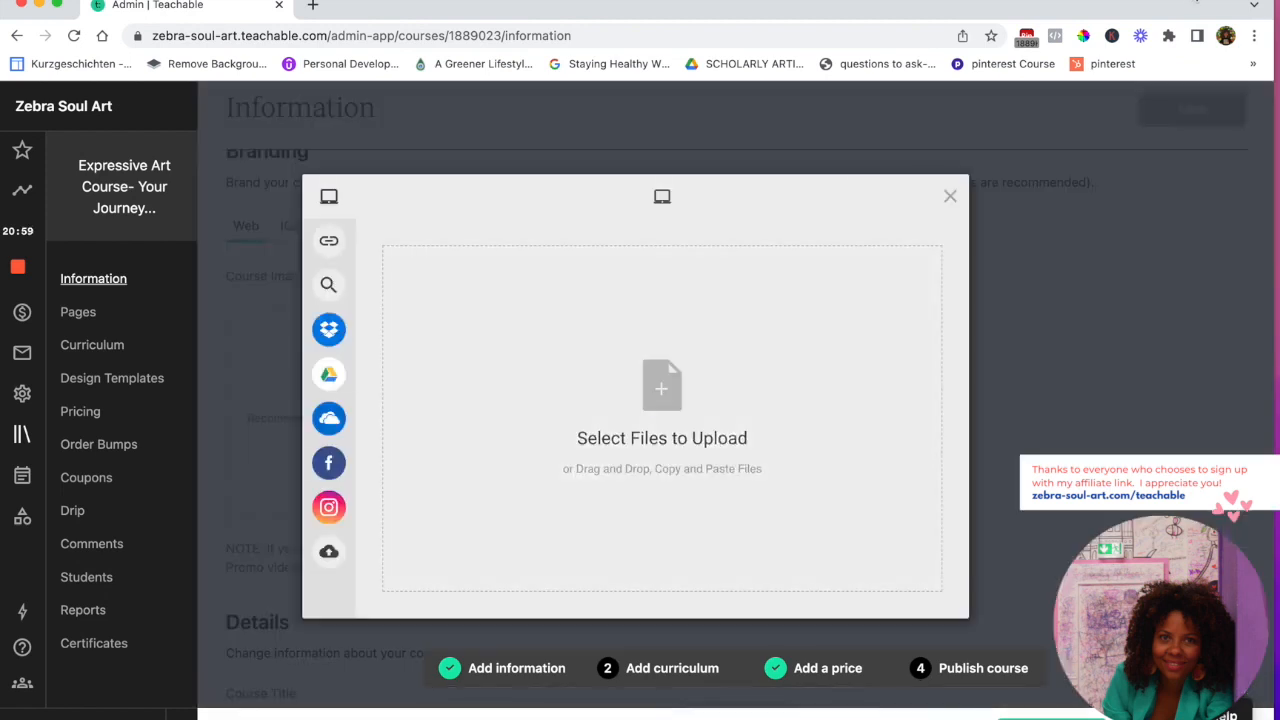
drag(1222, 490, 920, 460)
drag(1263, 540, 770, 430)
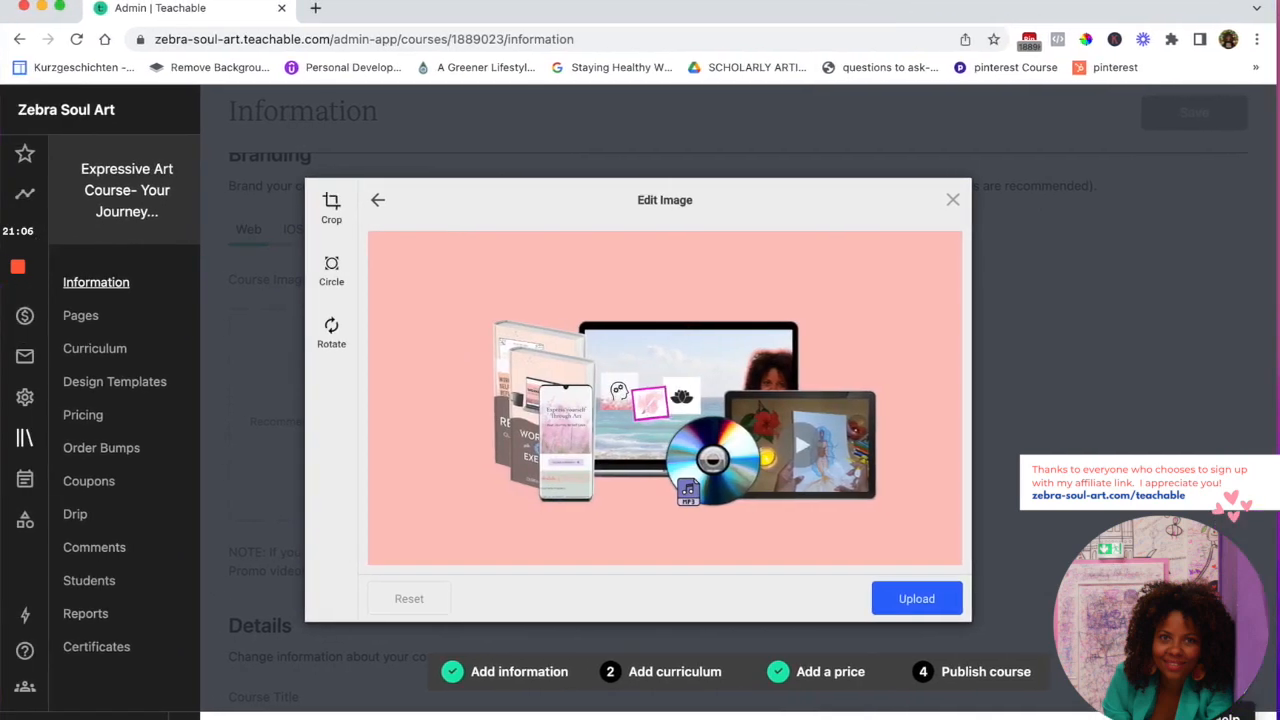
click(918, 600)
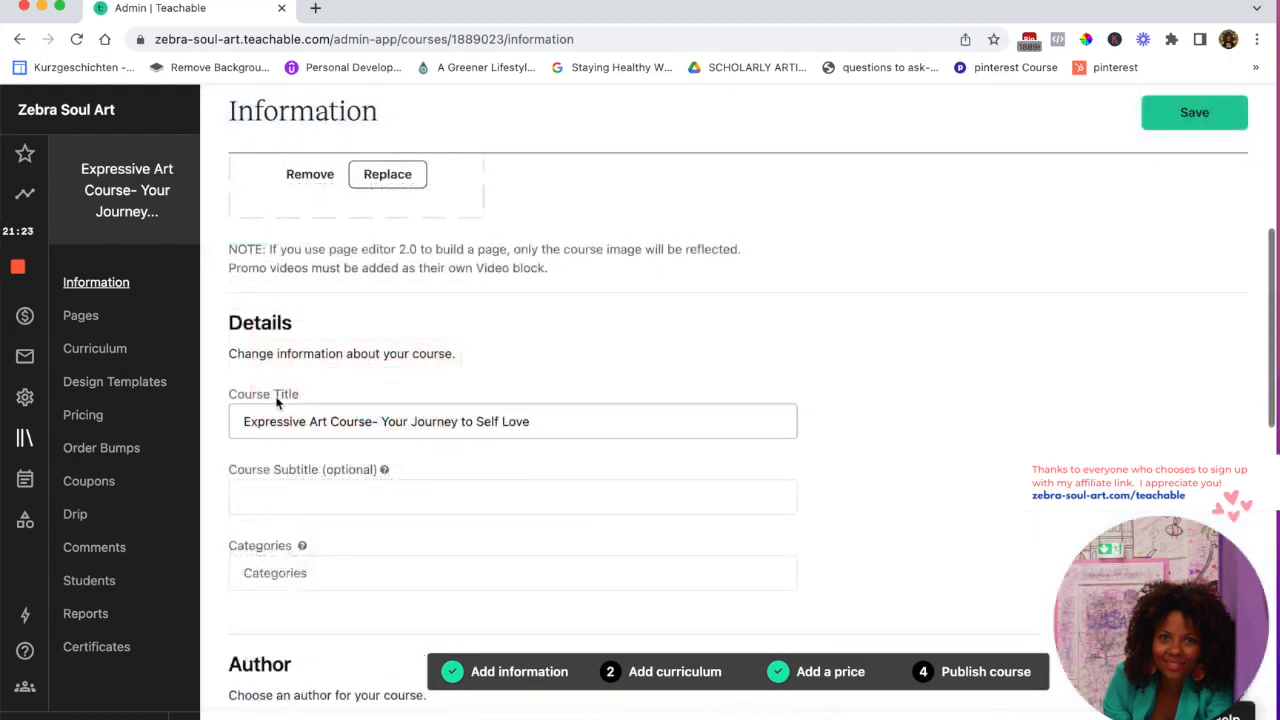
Set the course subtitle to "Multiple Art Therapy Exercises will guide you in Self-Exploration and practicing Self Love through the Creative Arts"
click(246, 421)
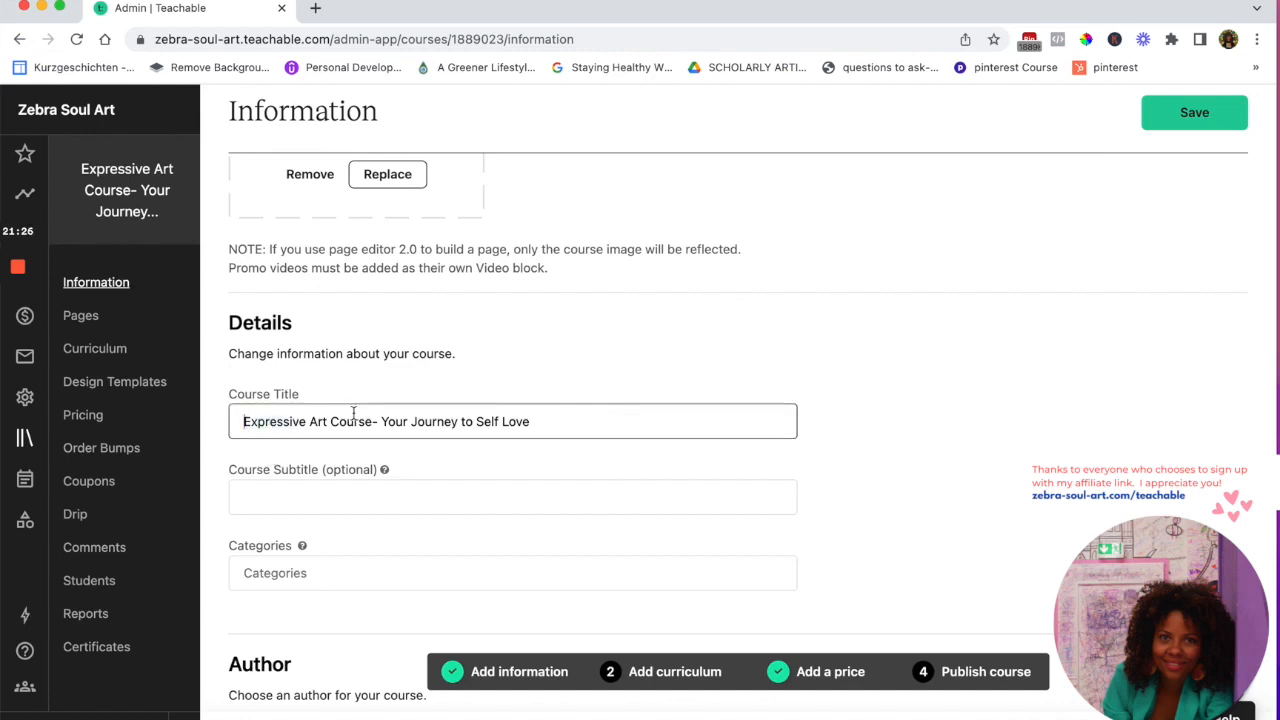
triple_click(435, 420)
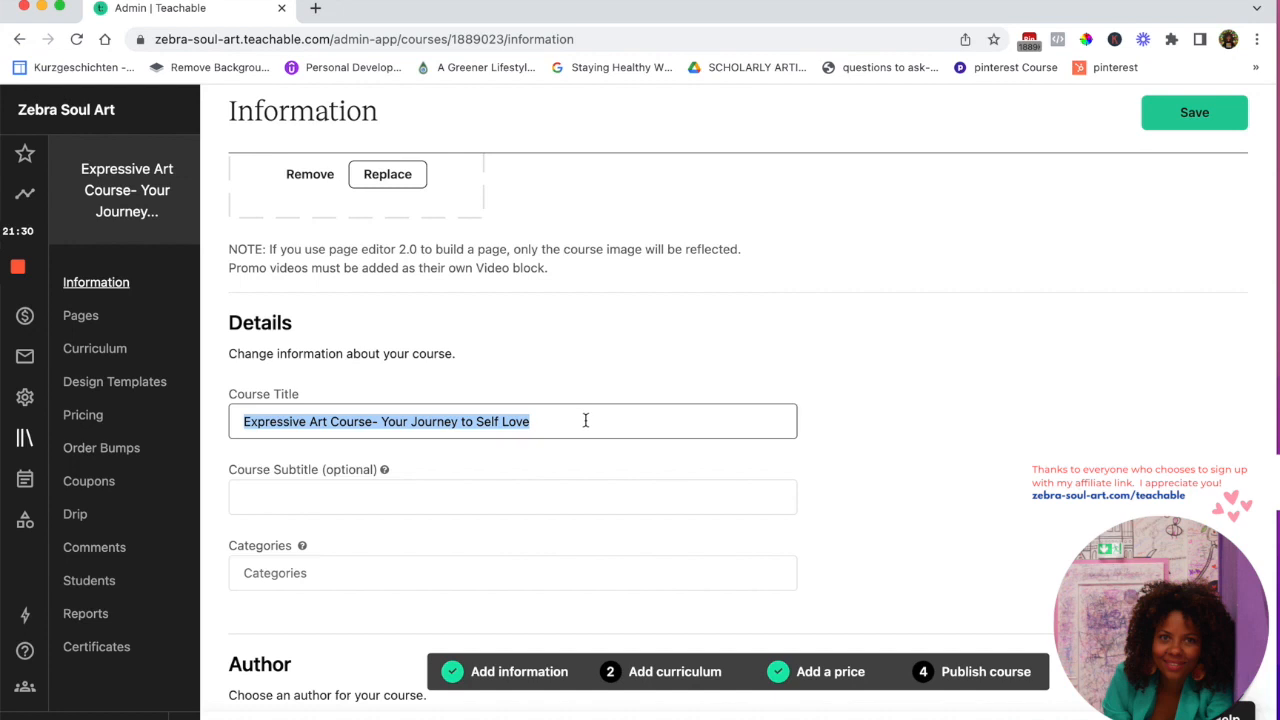
click(283, 500)
text(Exercises will guide you in Self-Exploration and practicing Self Love through the Creative Arts)
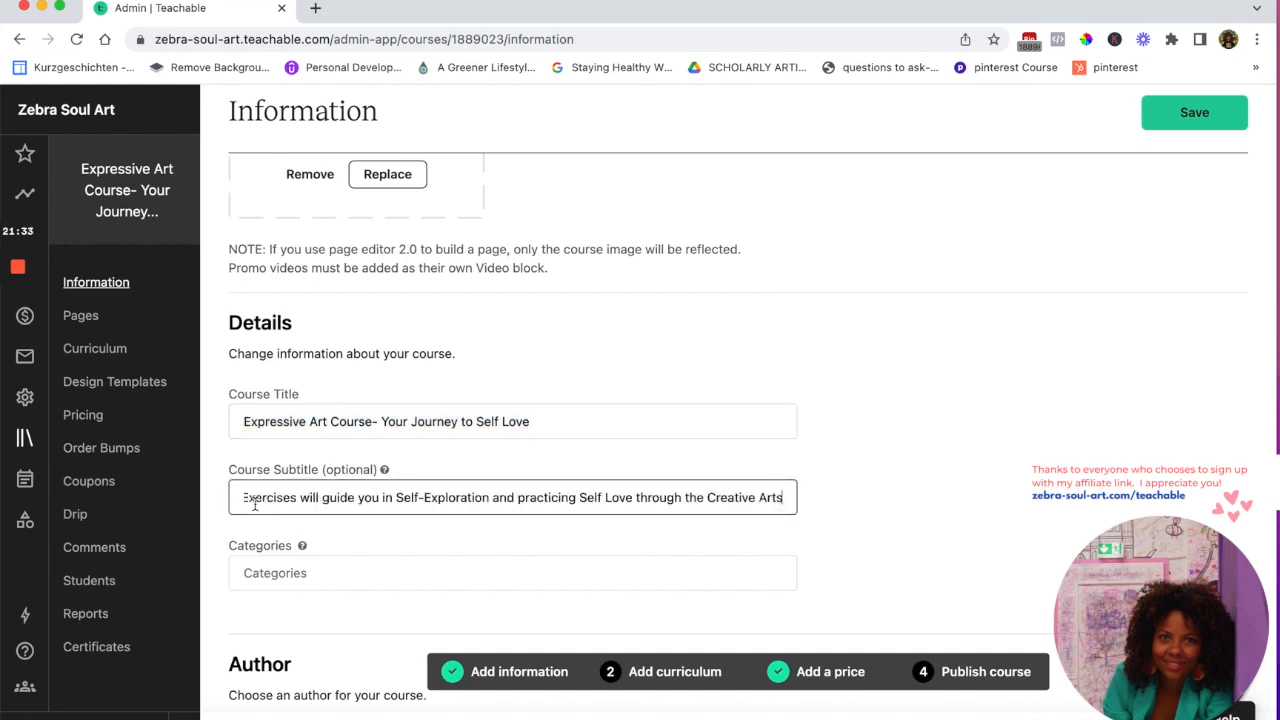
drag(299, 497, 821, 517)
click(255, 500)
scroll(821, 517, down, 1)
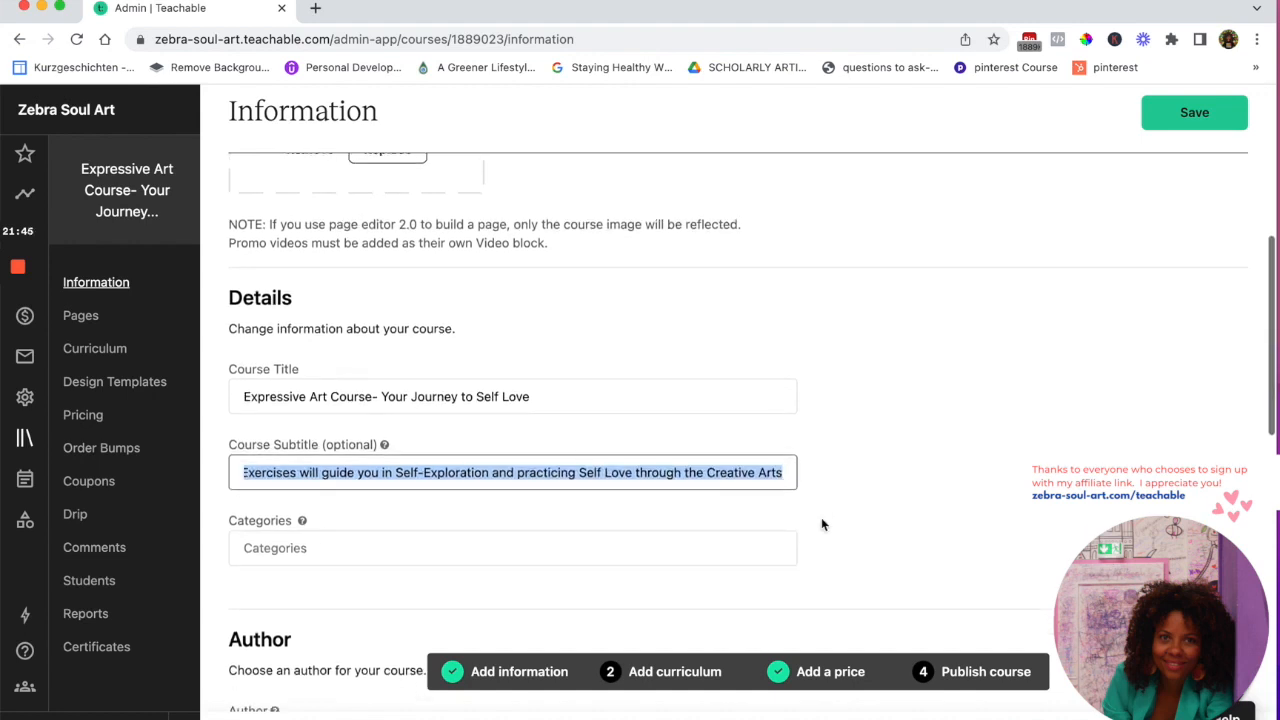
drag(245, 397, 542, 399)
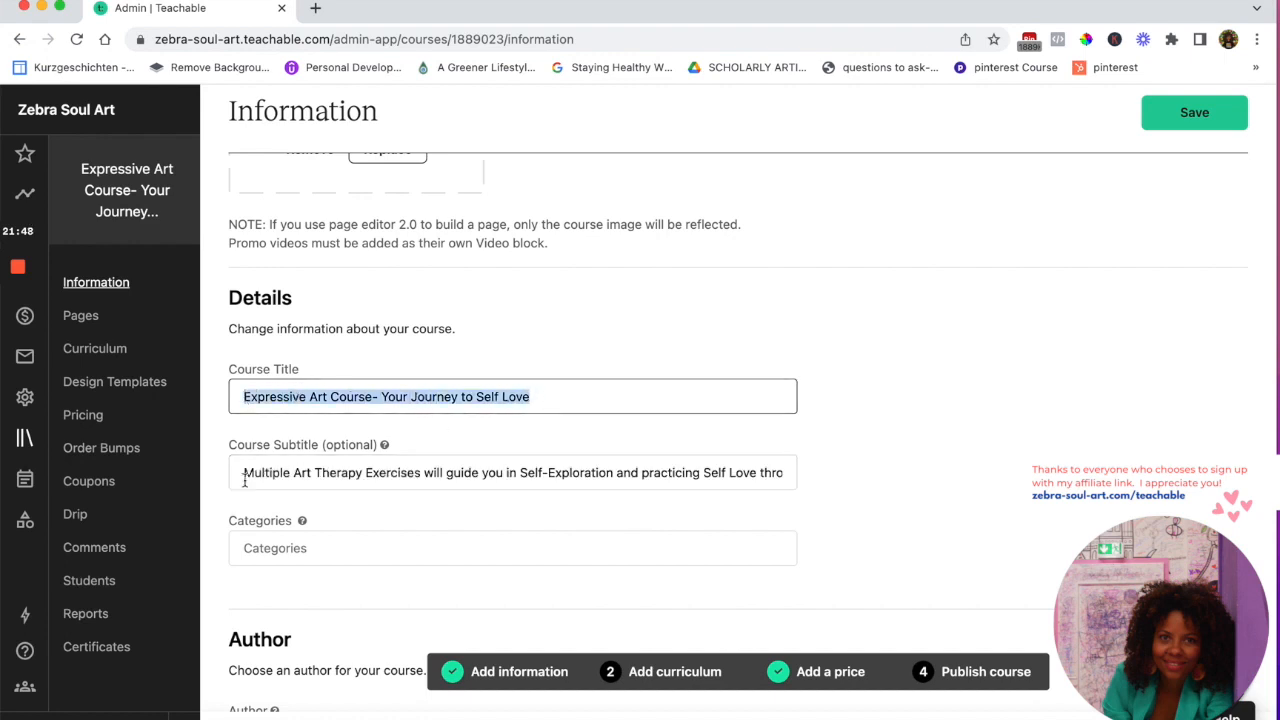
drag(245, 472, 821, 494)
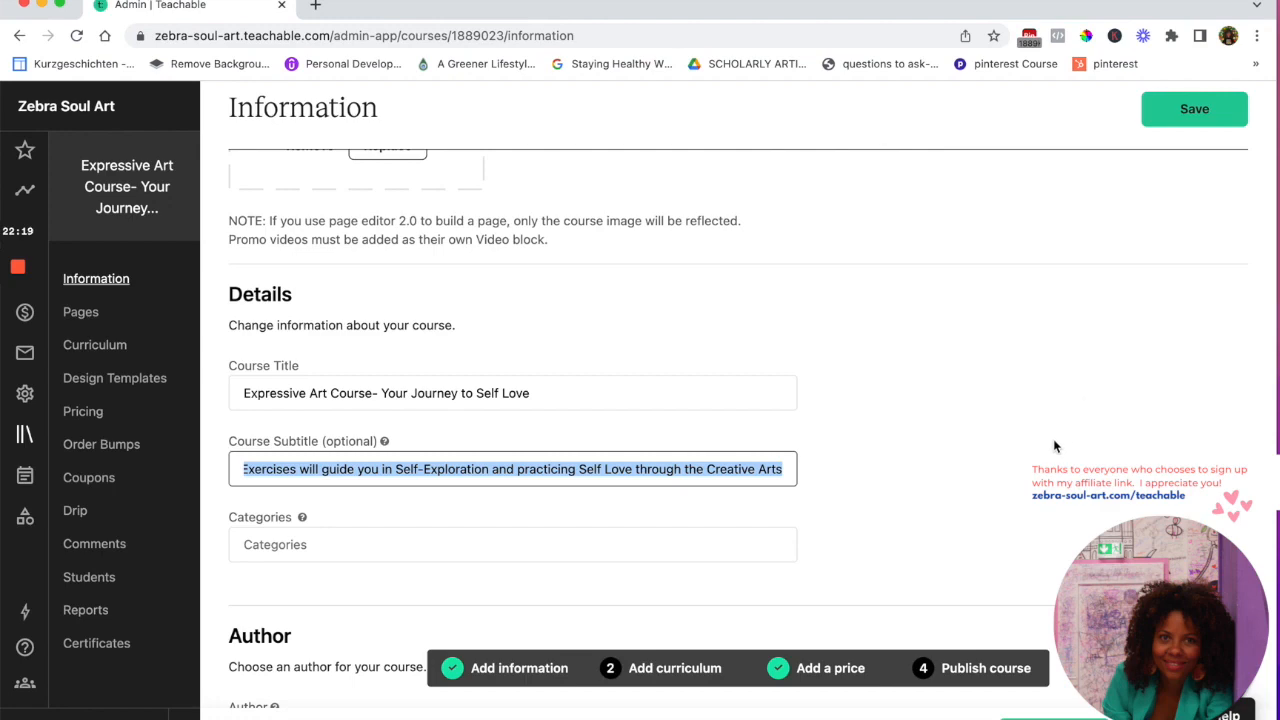
Enter "Creative Art Courses" as a new category for the course
scroll(988, 463, down, 1)
scroll(988, 463, down, 3)
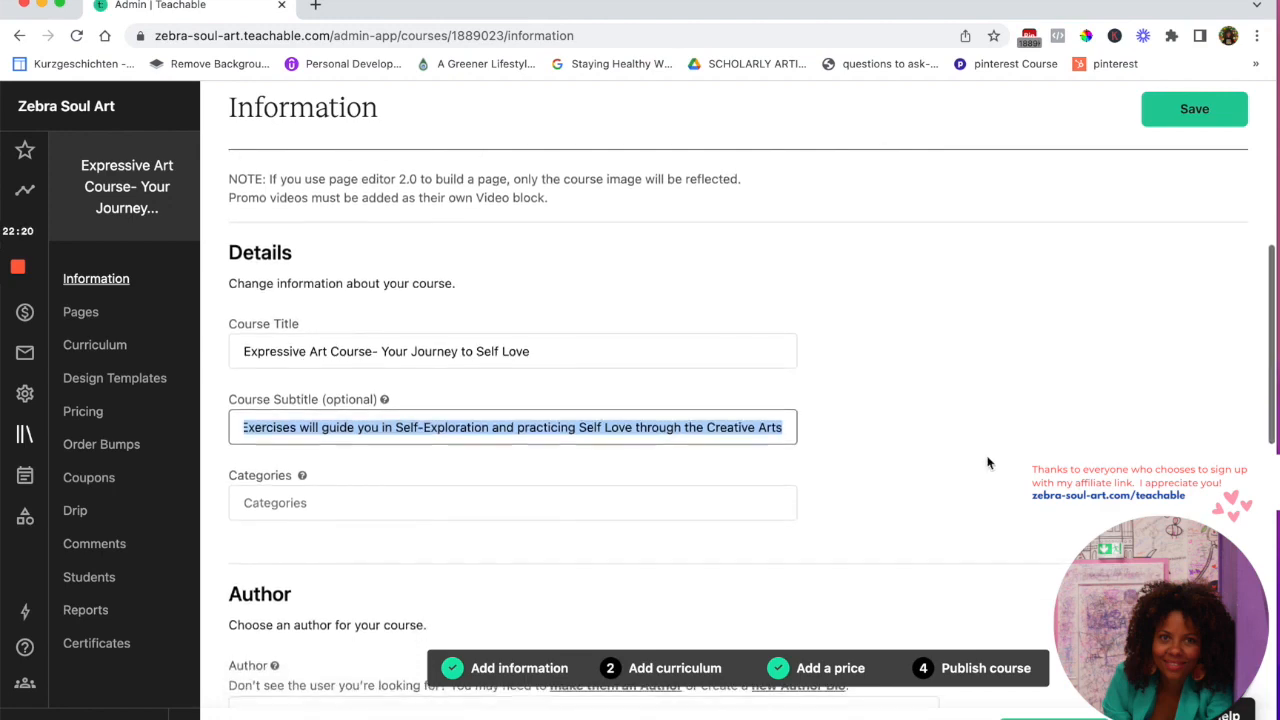
mouse_move(301, 406)
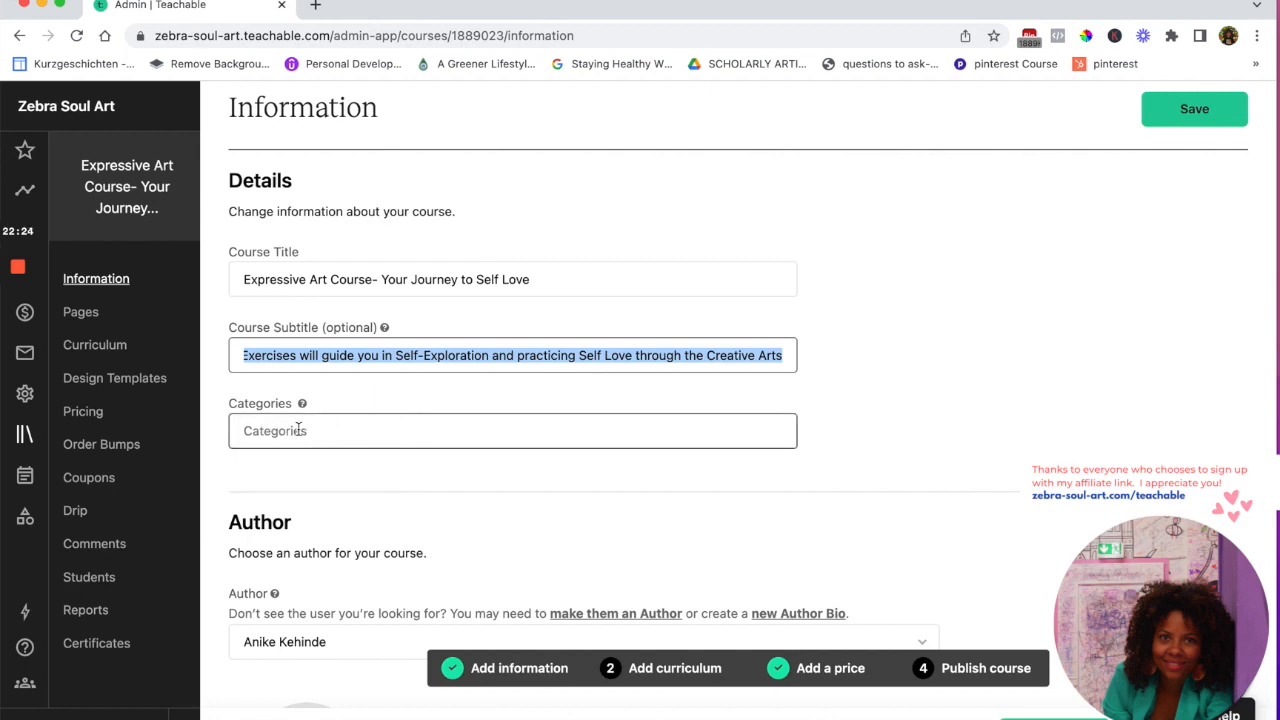
click(290, 430)
text(Creative Art Courses)
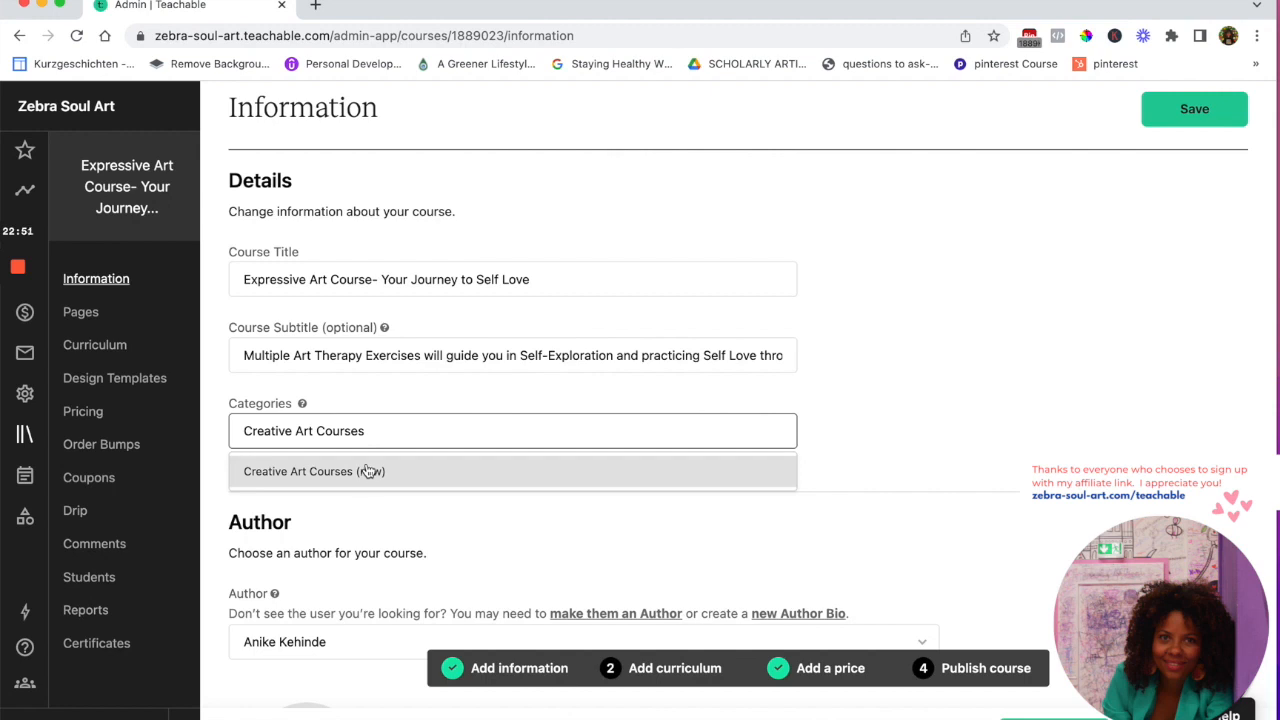
Review the Author section with its author selection and bio preview, down to the Course Compliance options
scroll(368, 470, down, 1)
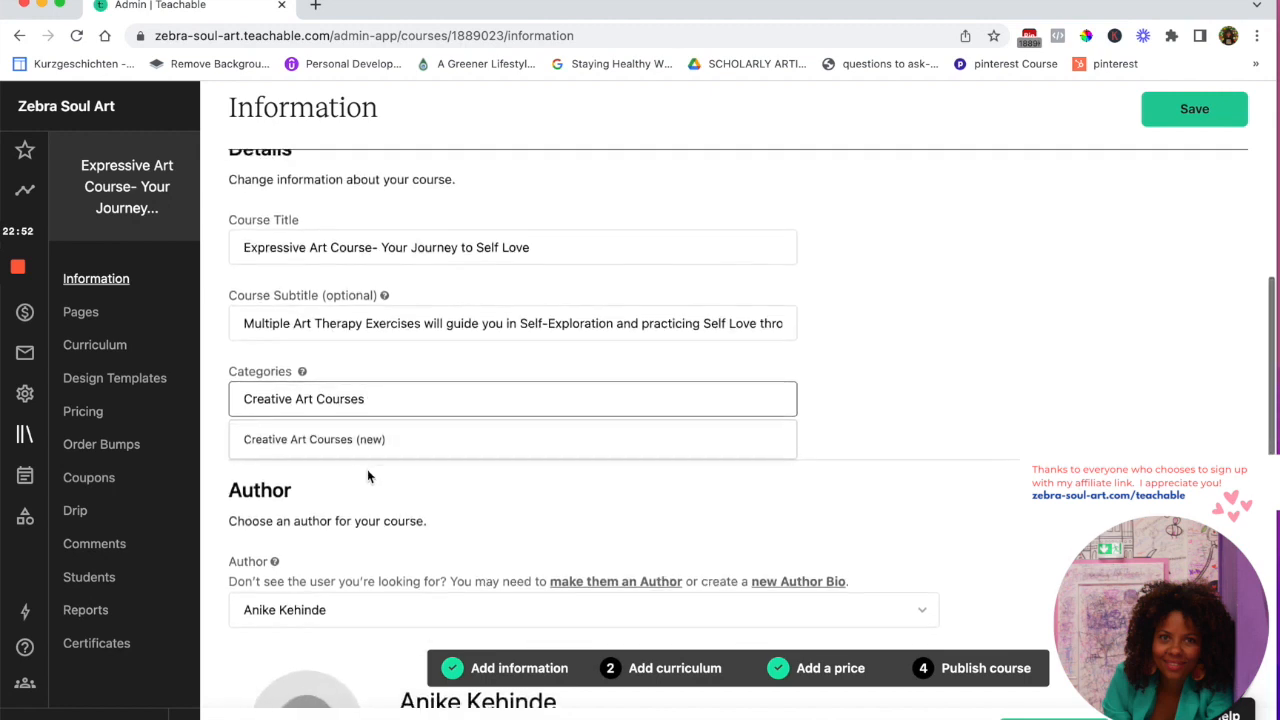
scroll(367, 470, down, 1)
scroll(367, 469, down, 1)
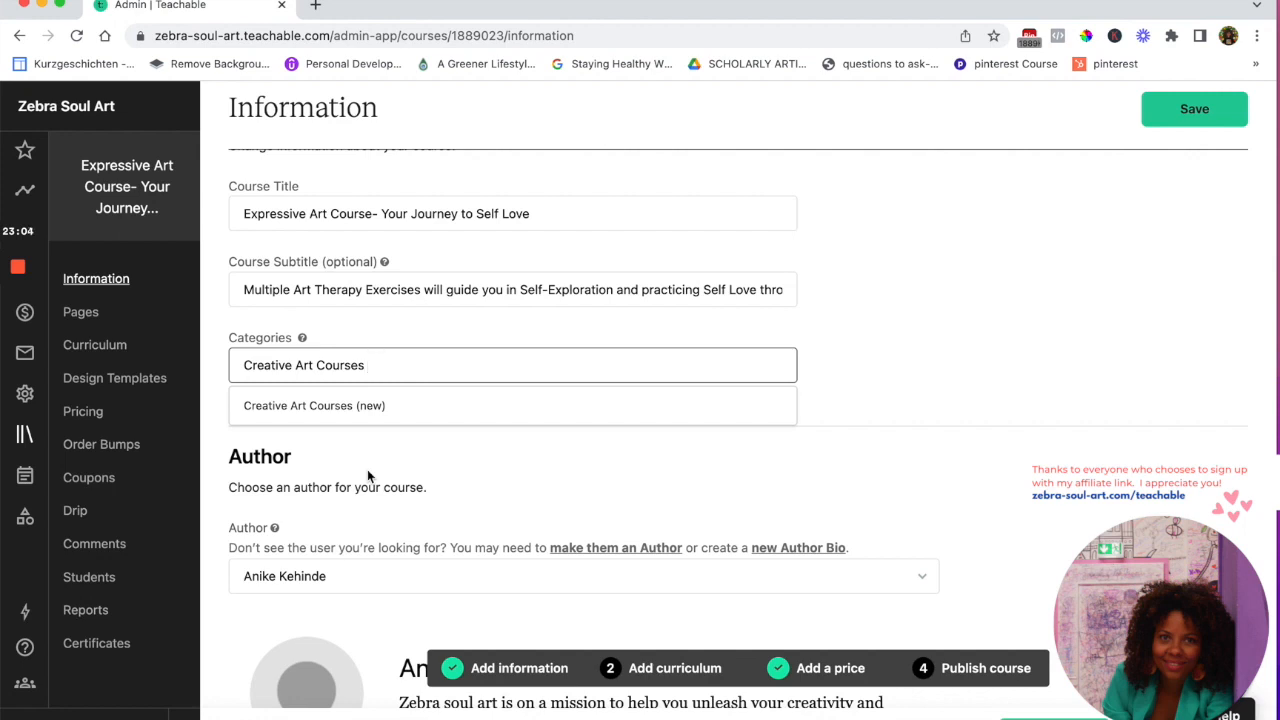
scroll(367, 469, down, 1)
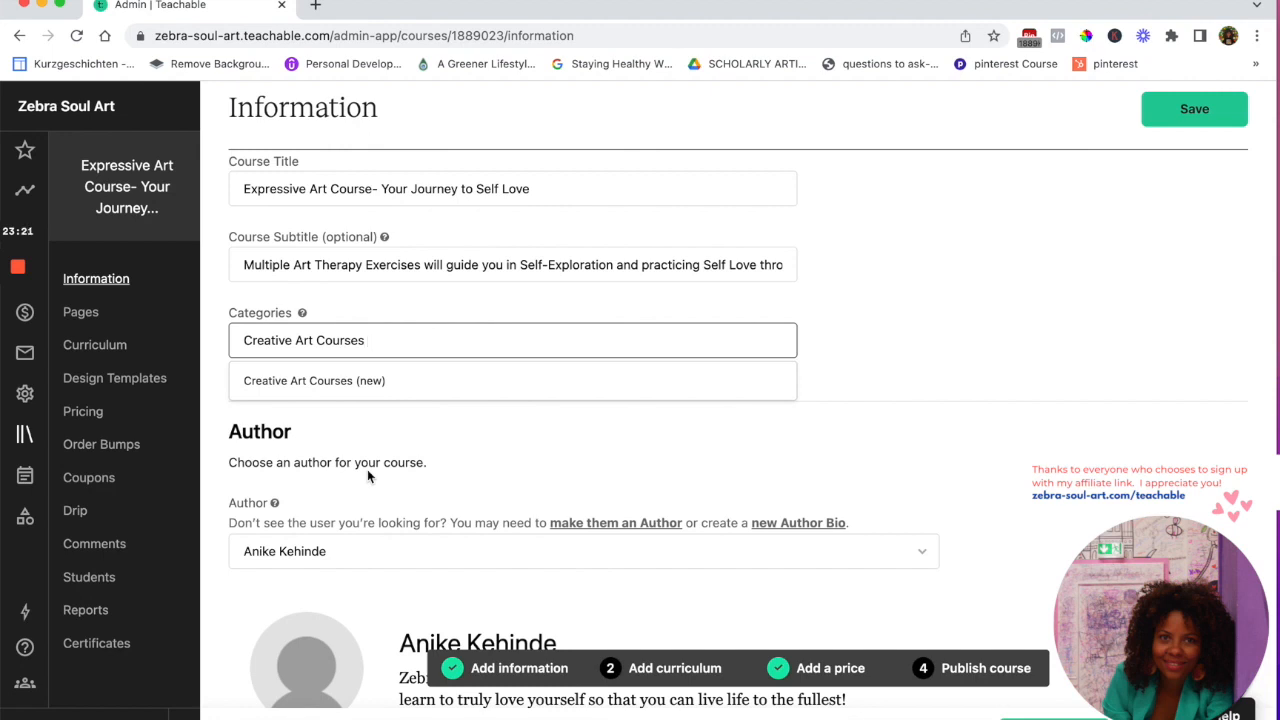
scroll(382, 497, down, 1)
scroll(381, 498, down, 2)
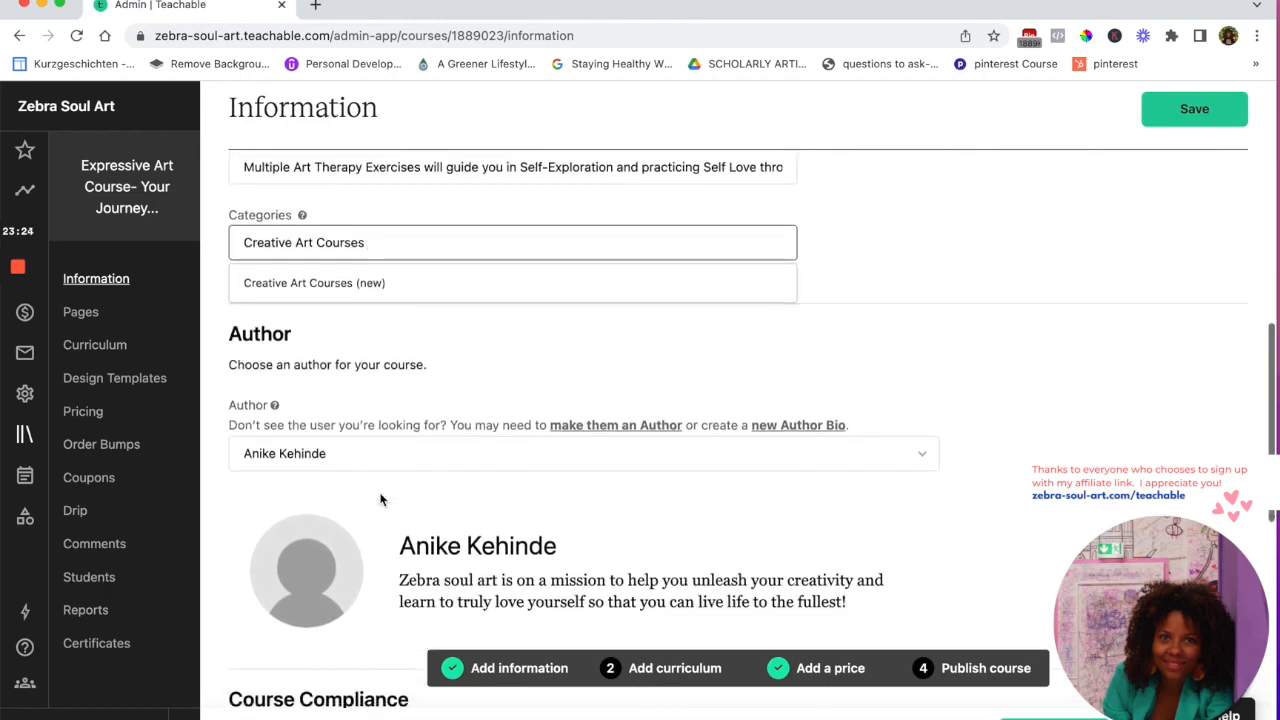
scroll(380, 499, down, 4)
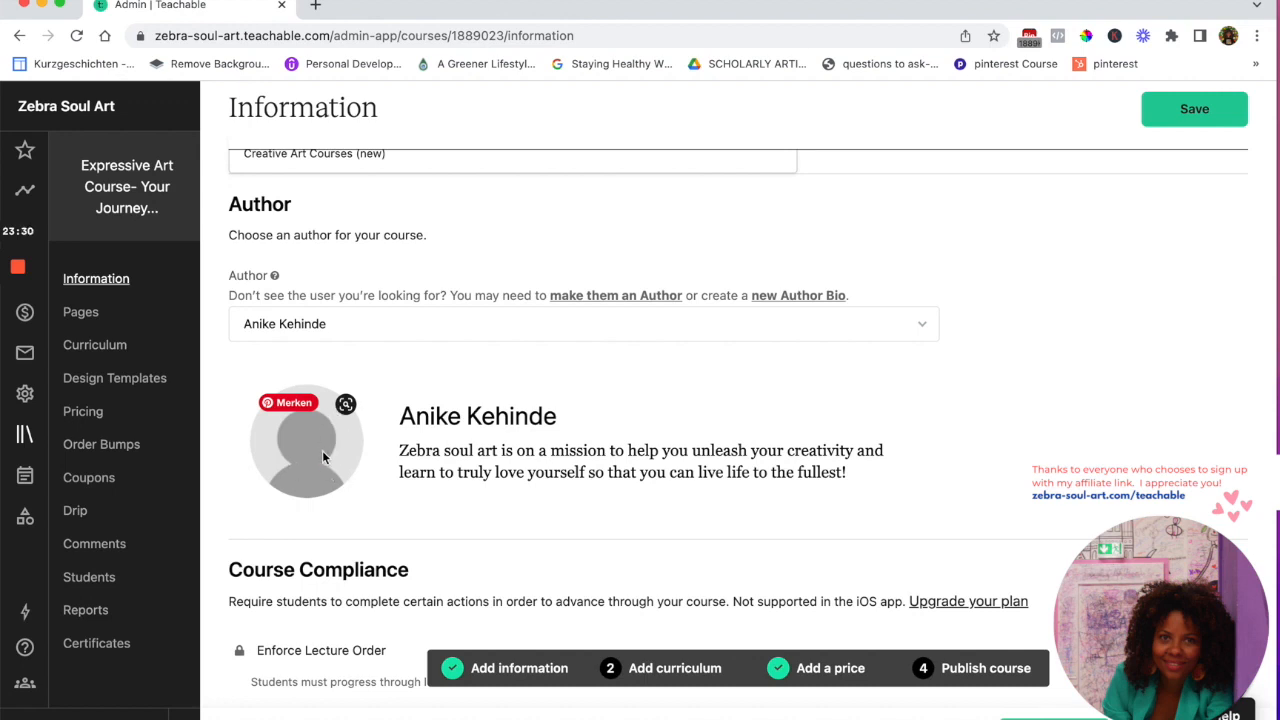
scroll(322, 455, down, 1)
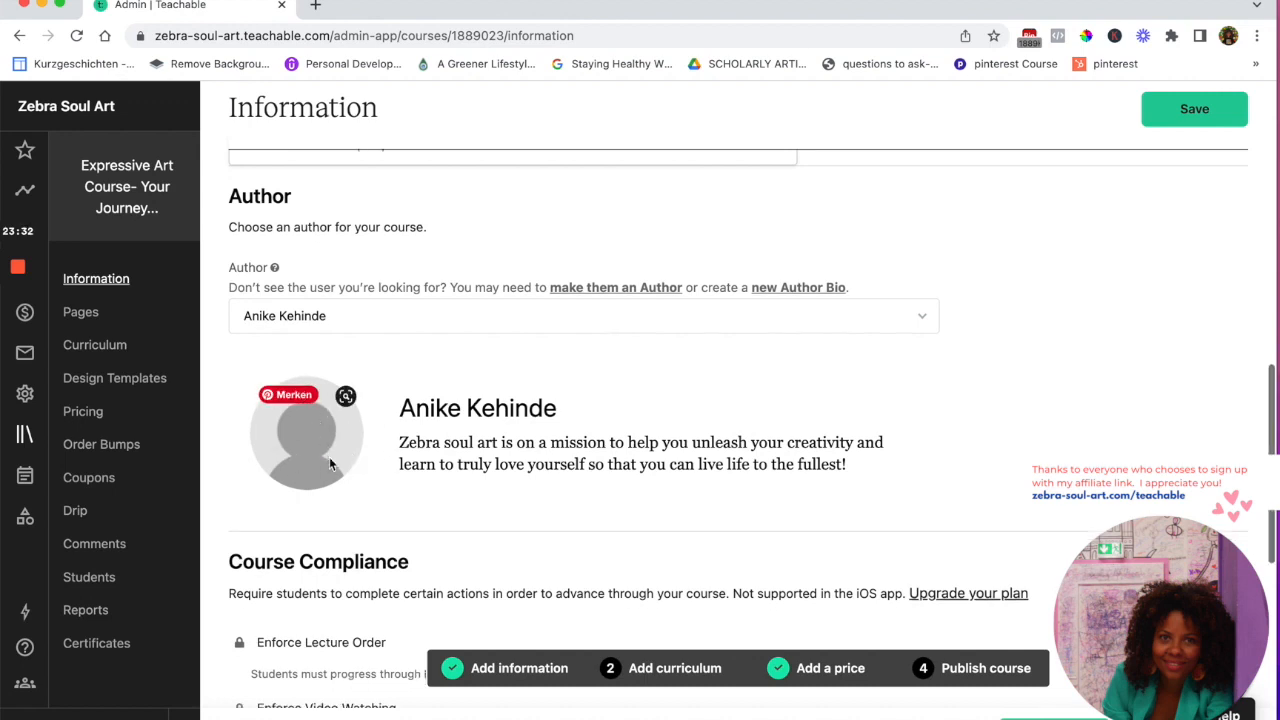
Review the Course Compliance options for lecture order, video watching and graded quiz completion
scroll(314, 463, down, 3)
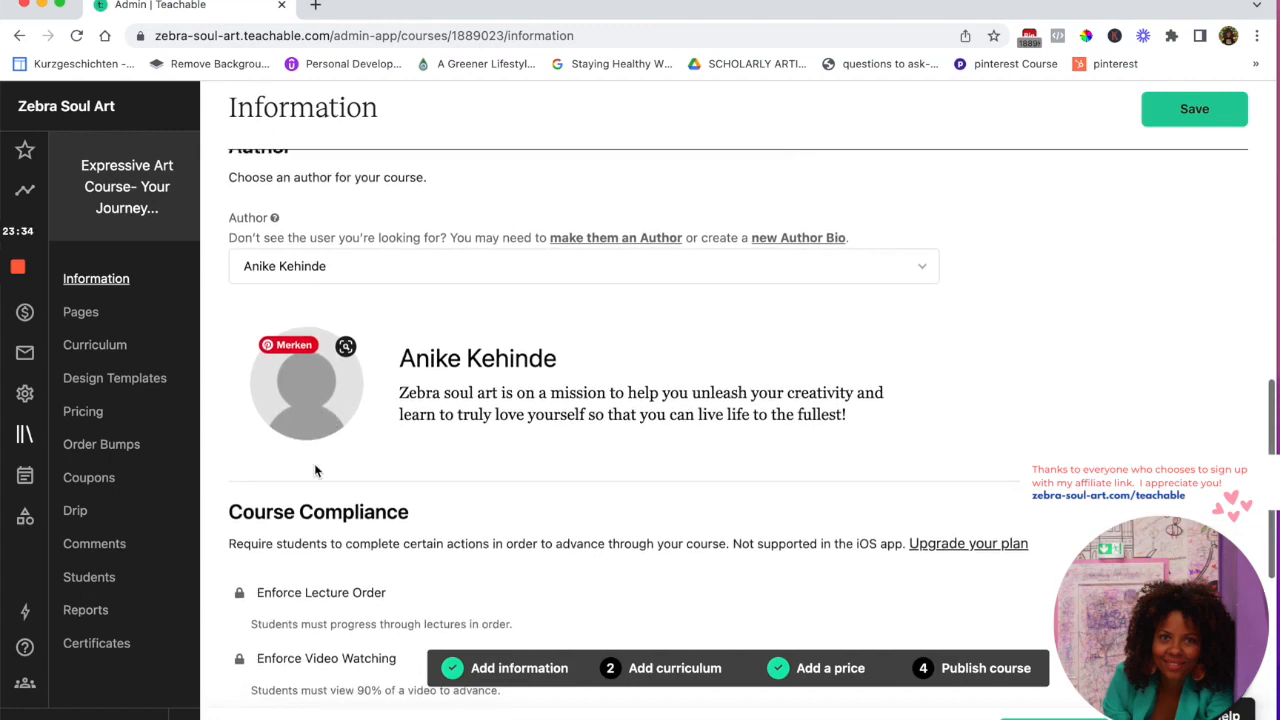
scroll(314, 470, down, 5)
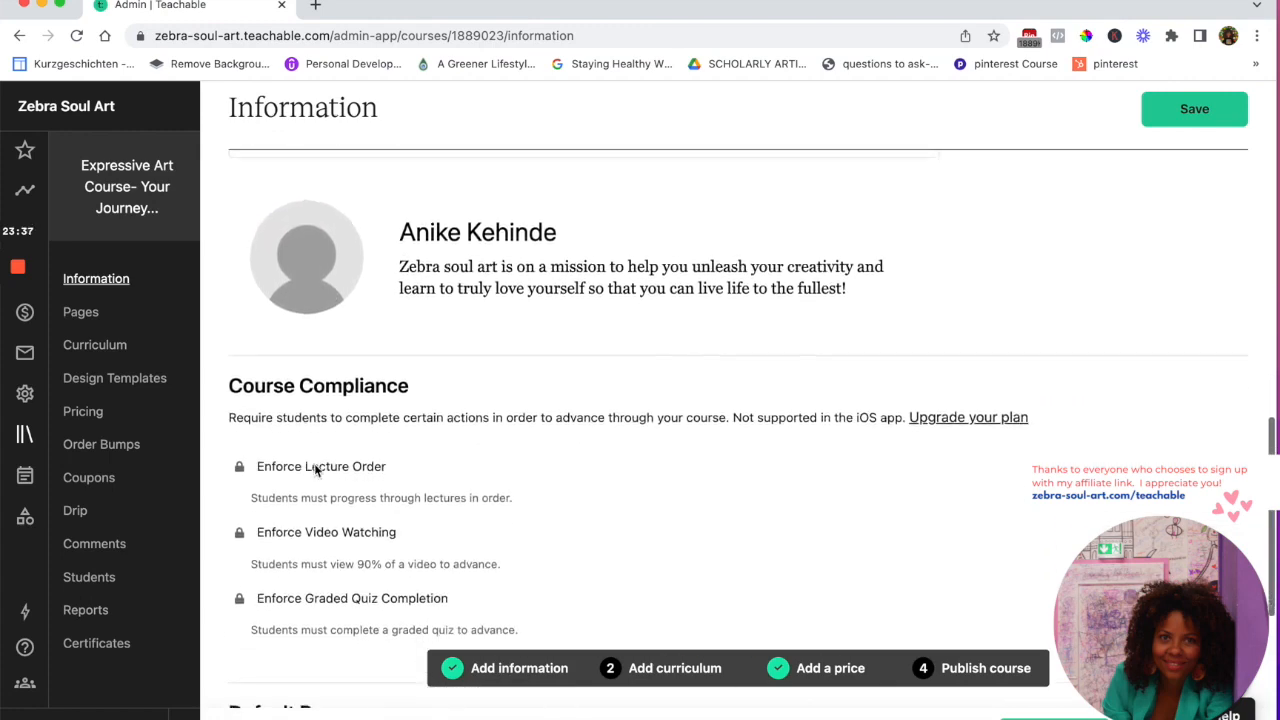
scroll(314, 470, down, 5)
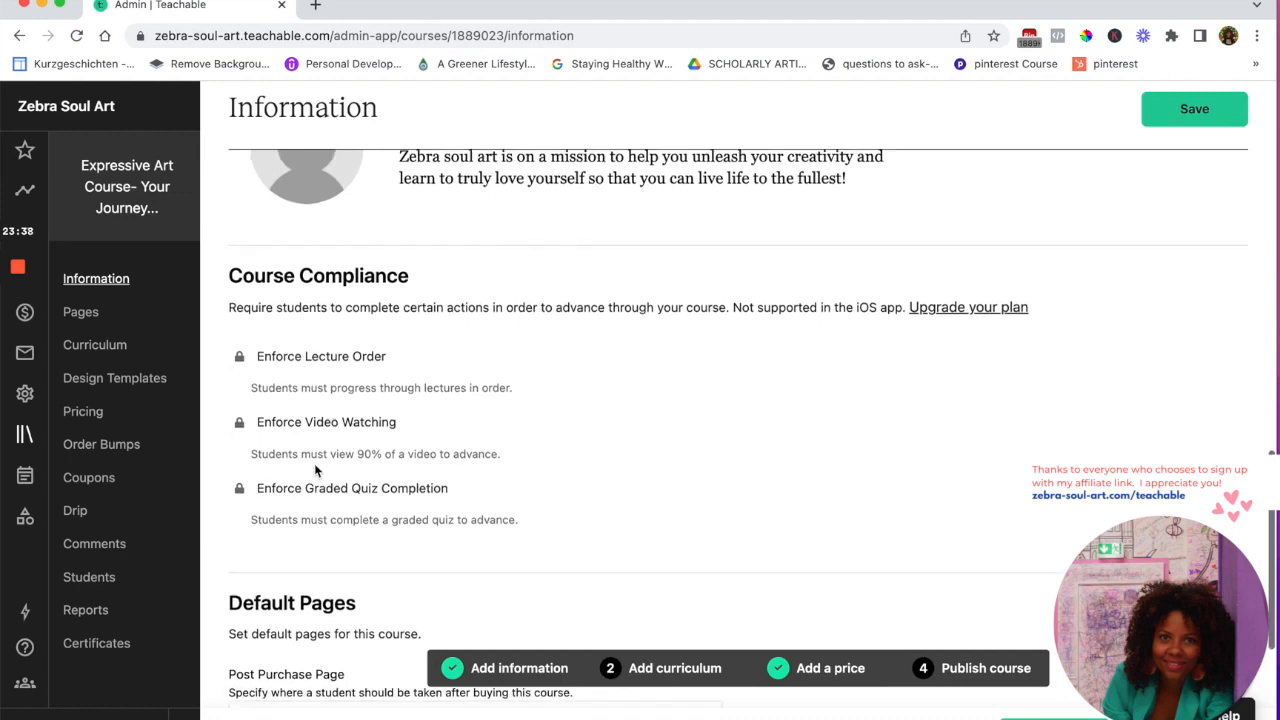
scroll(322, 487, down, 1)
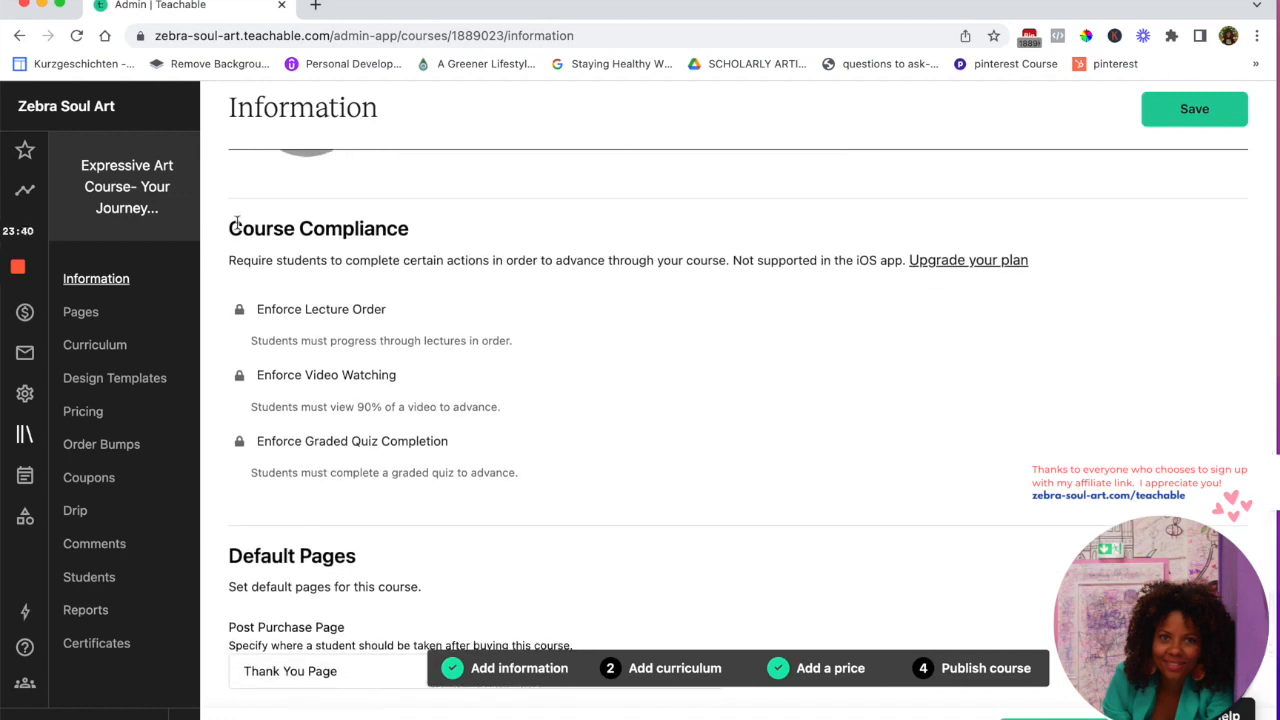
drag(230, 229, 431, 234)
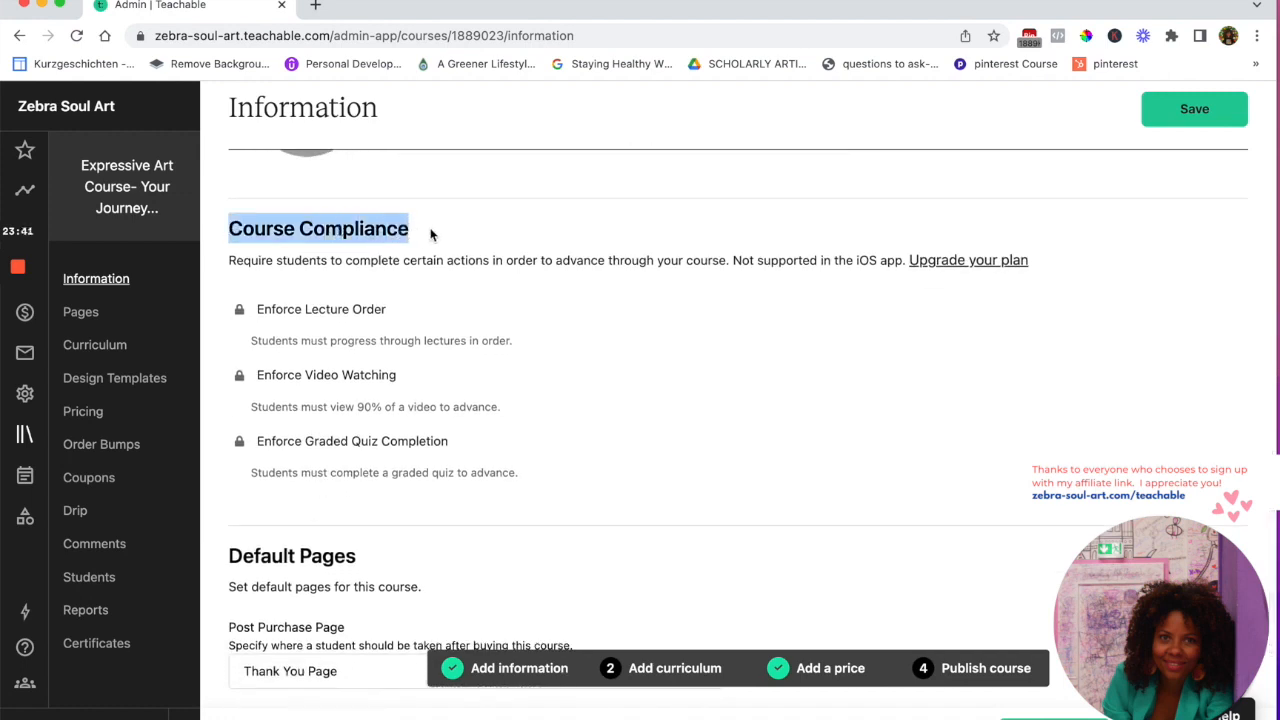
scroll(440, 305, down, 1)
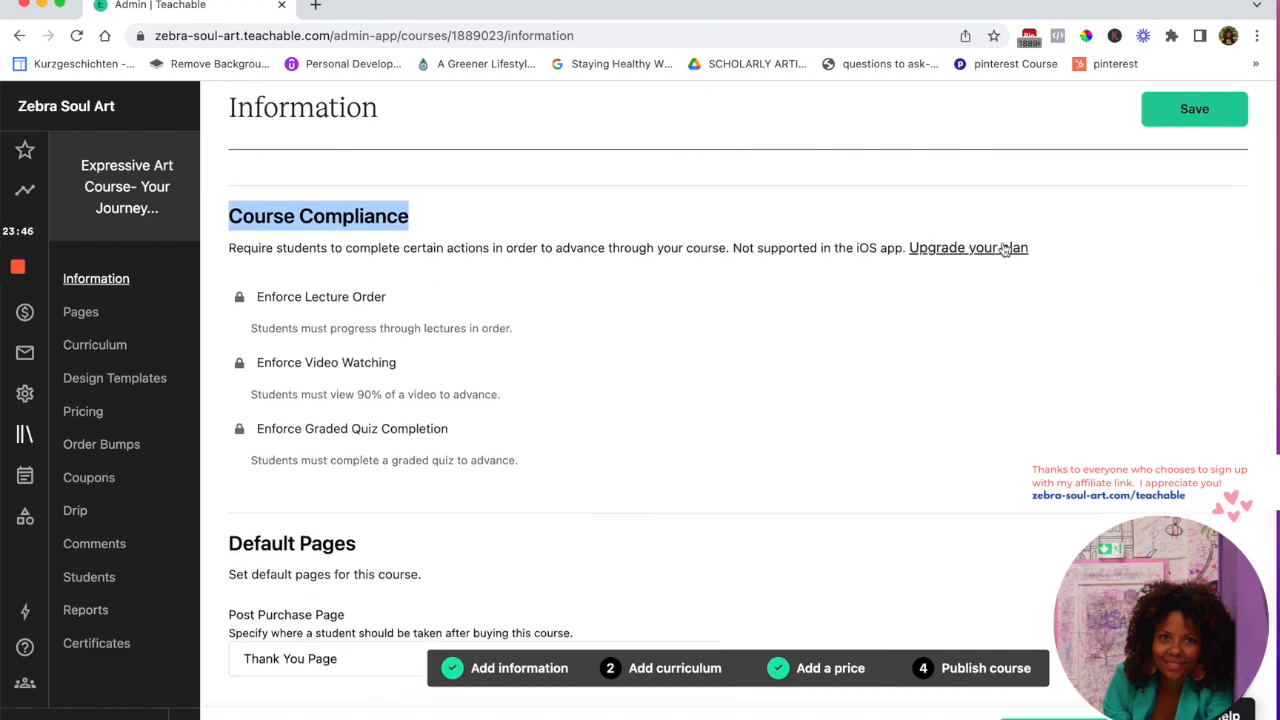
scroll(923, 359, down, 3)
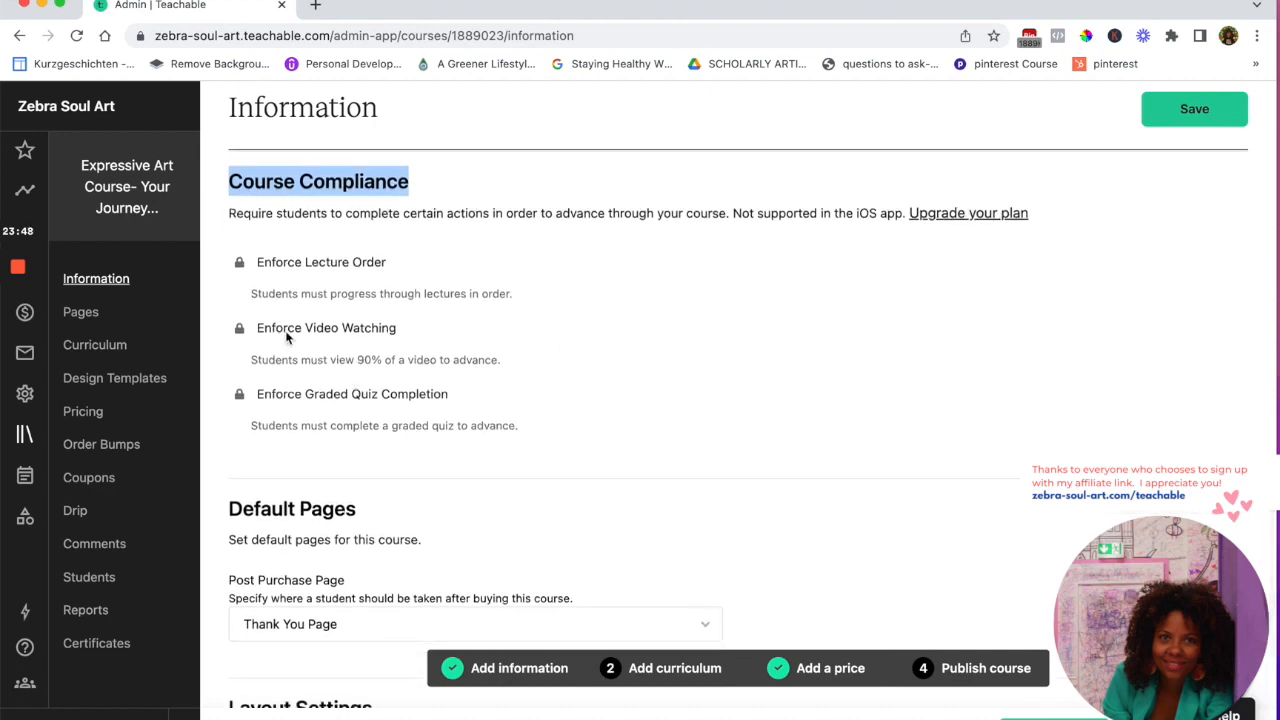
scroll(316, 400, down, 1)
Examine the Default Pages section and the available Post Purchase Page choices, keeping Thank You Page selected
scroll(316, 400, down, 5)
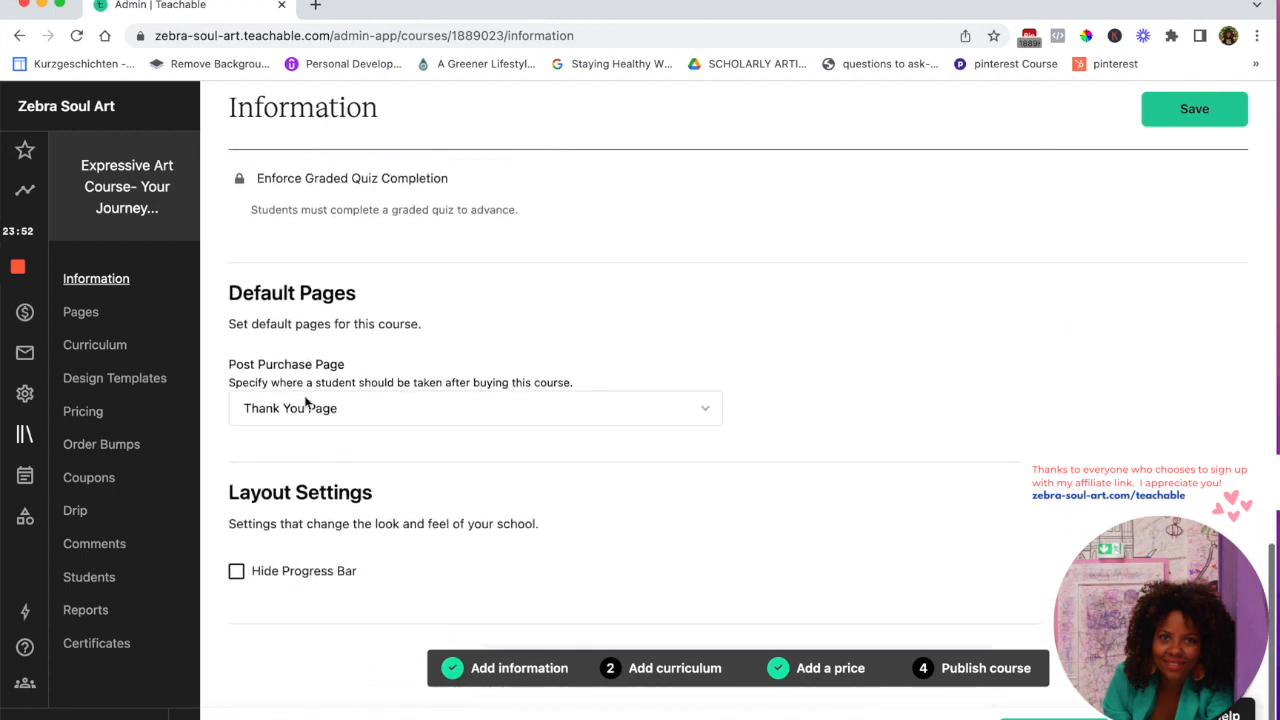
drag(228, 292, 371, 303)
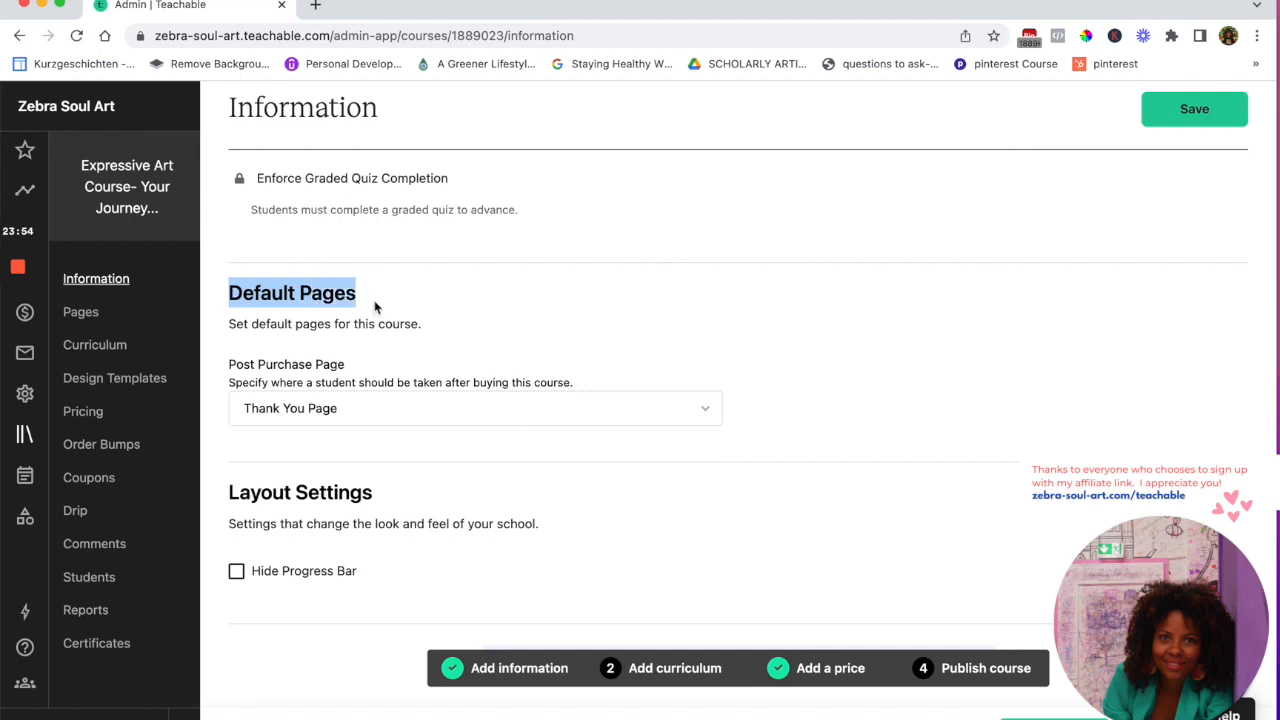
drag(229, 324, 436, 329)
scroll(430, 345, down, 1)
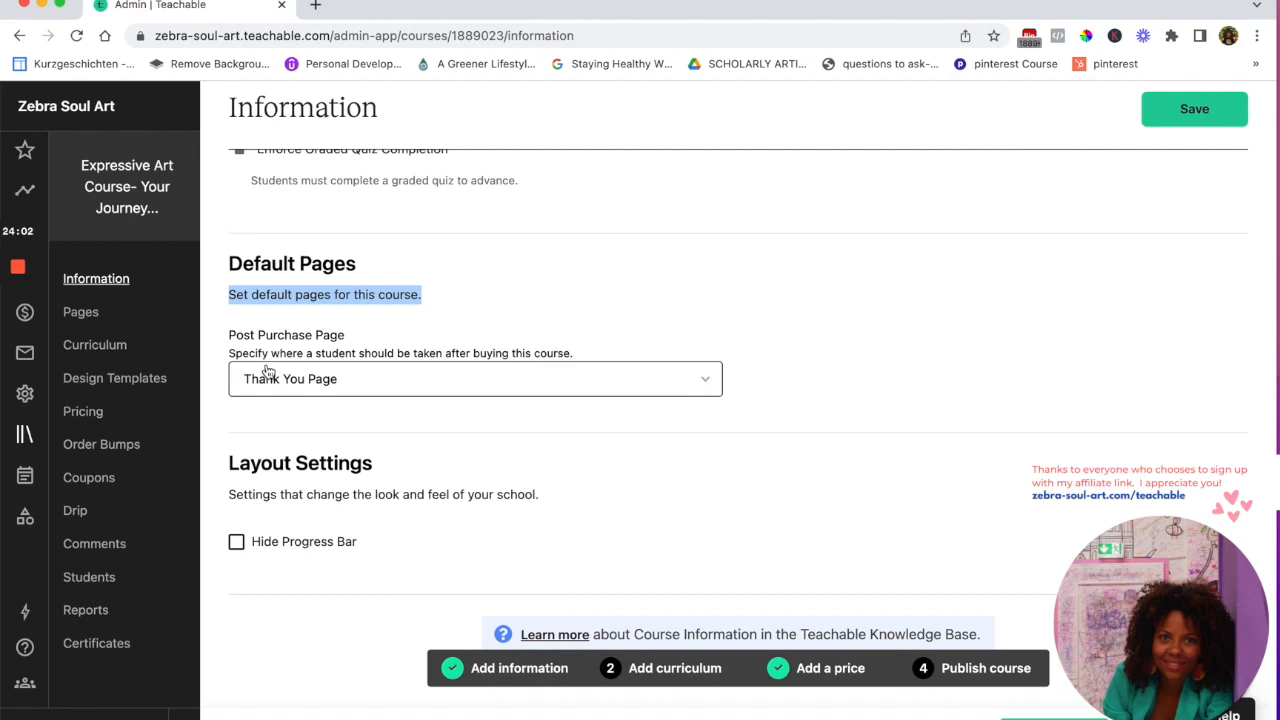
scroll(275, 385, down, 1)
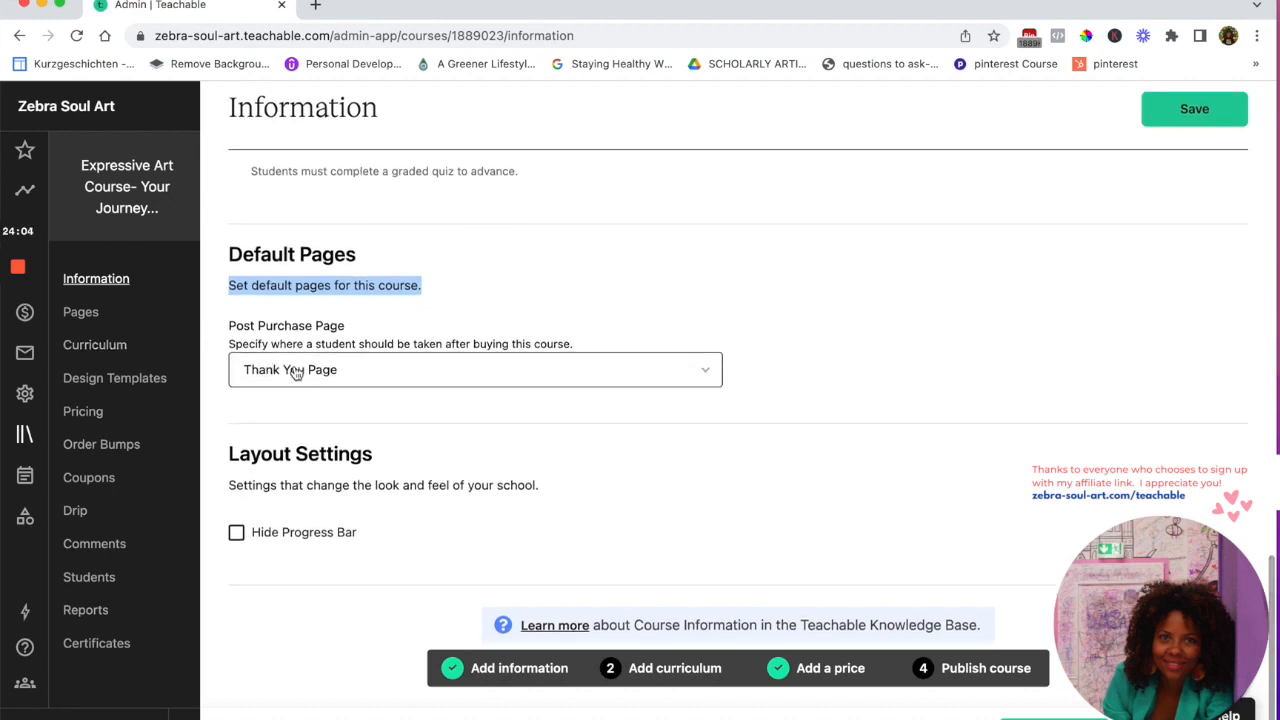
click(296, 373)
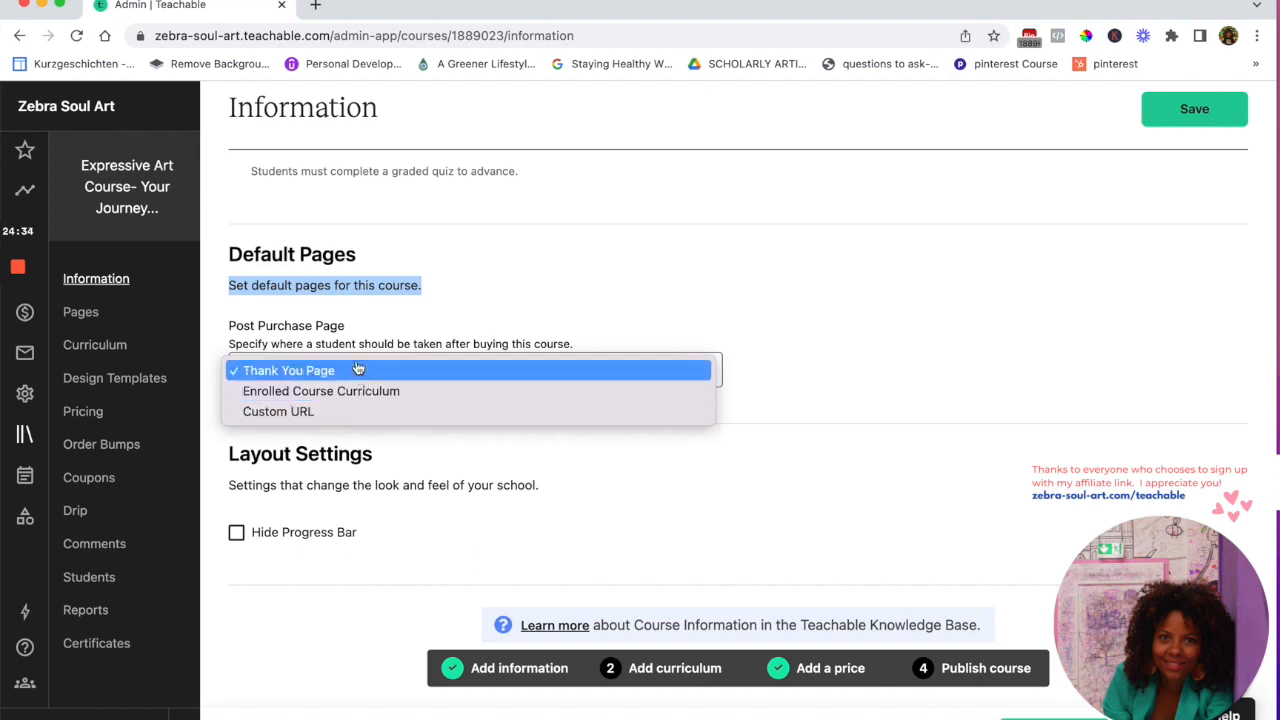
click(375, 462)
Save the changes made to the course information
scroll(390, 460, up, 5)
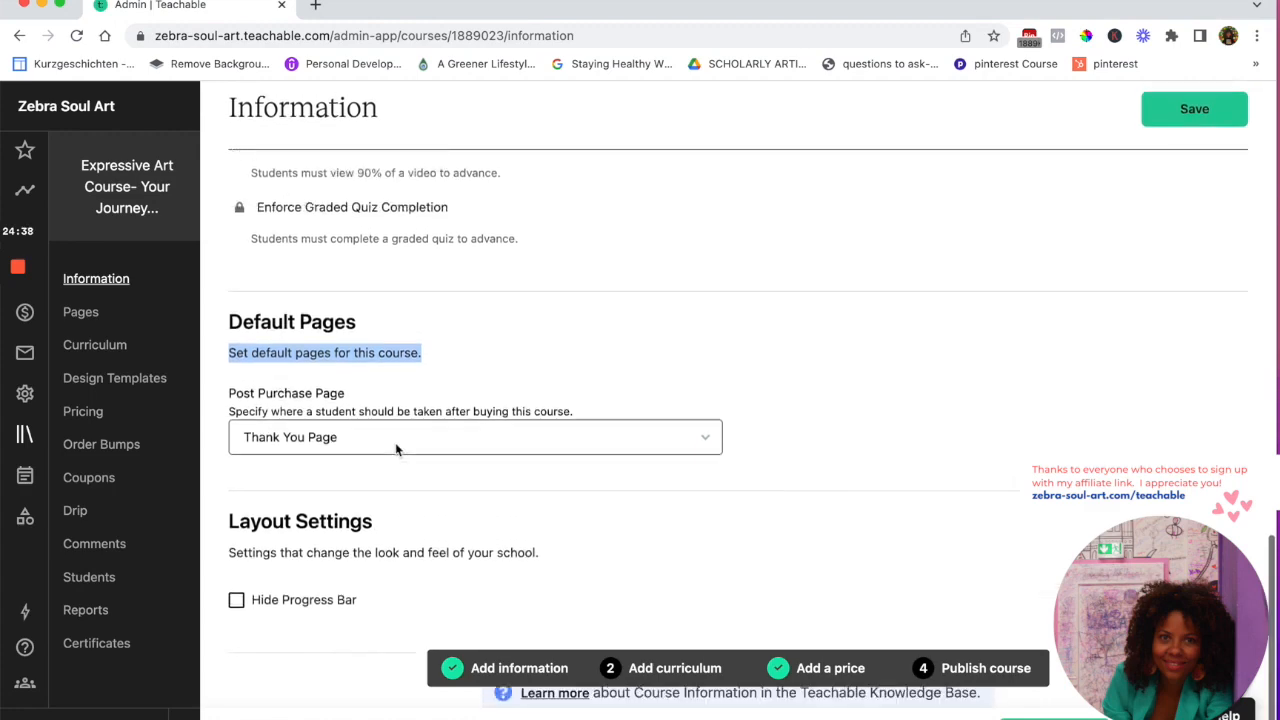
scroll(401, 365, up, 10)
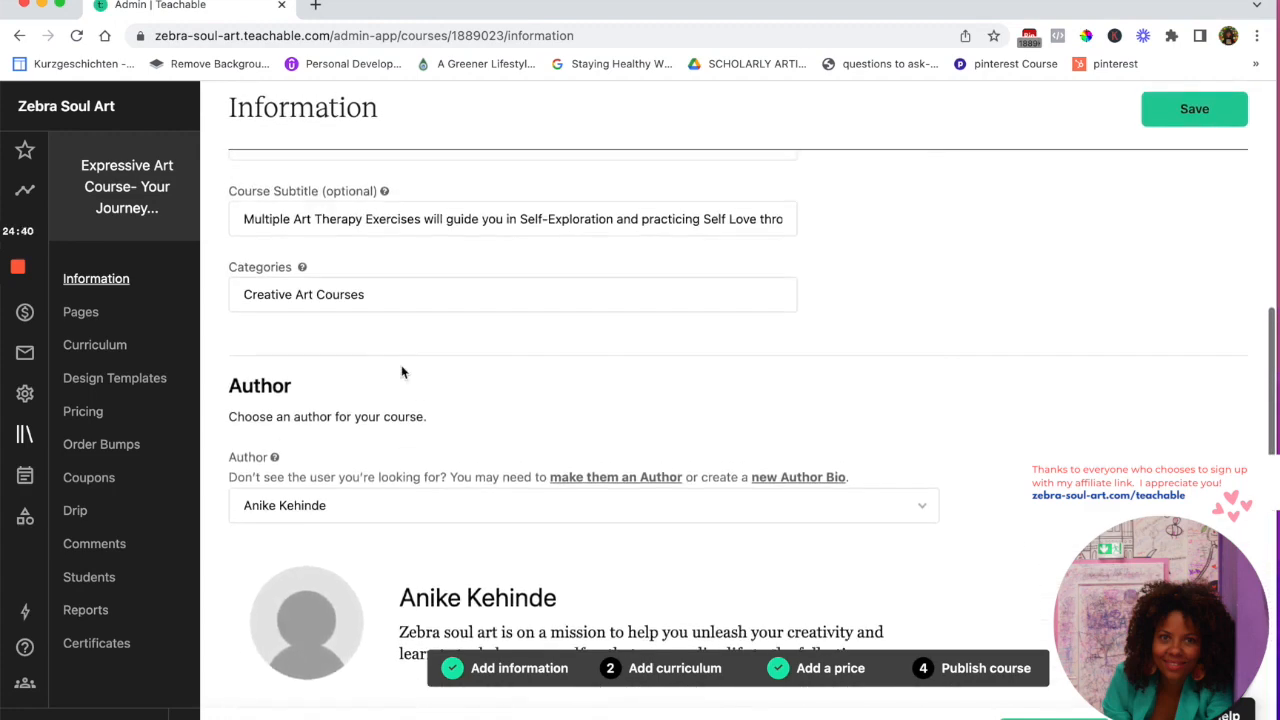
scroll(401, 365, up, 5)
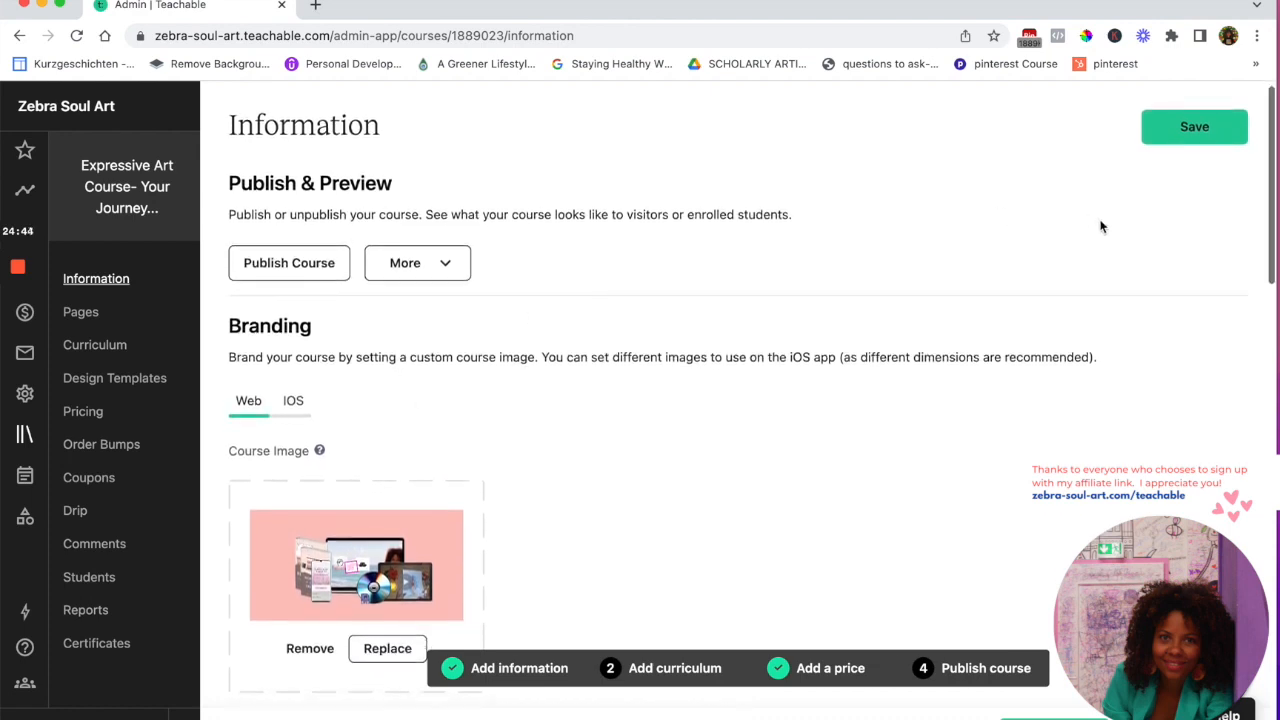
click(1201, 128)
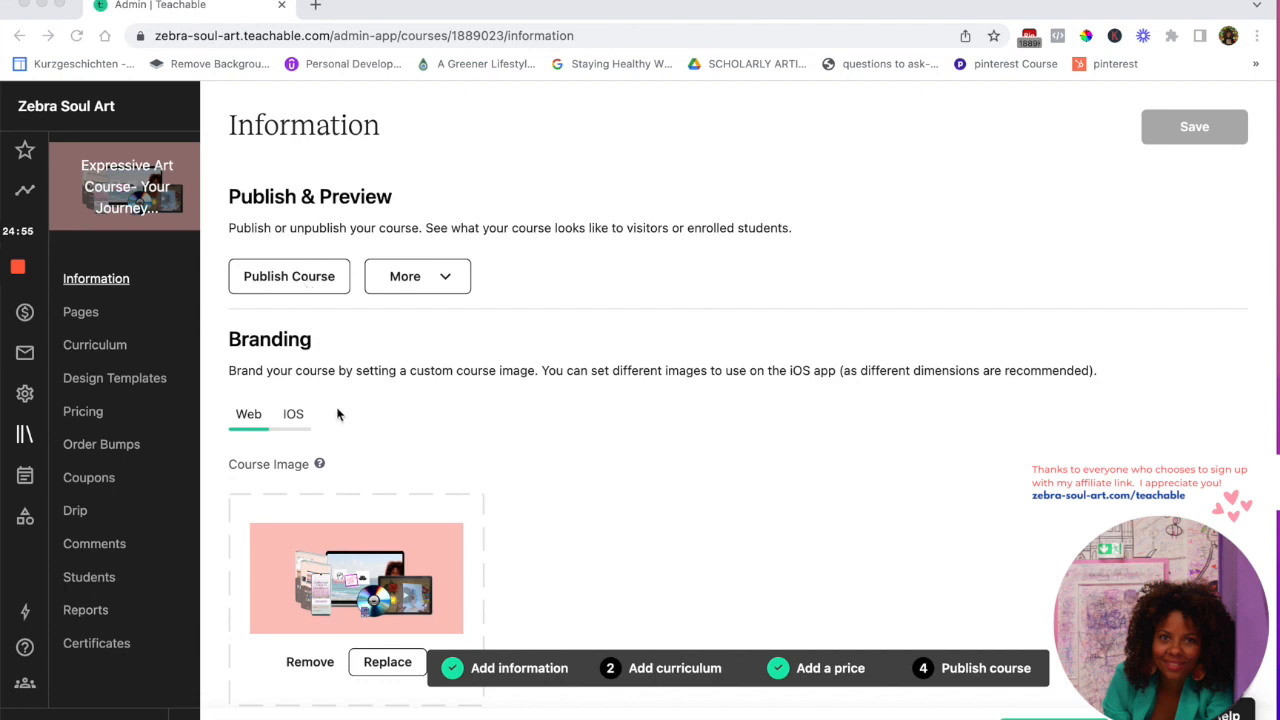
Enter "Creative Art Course" as the course category in the Details section
scroll(337, 414, down, 2)
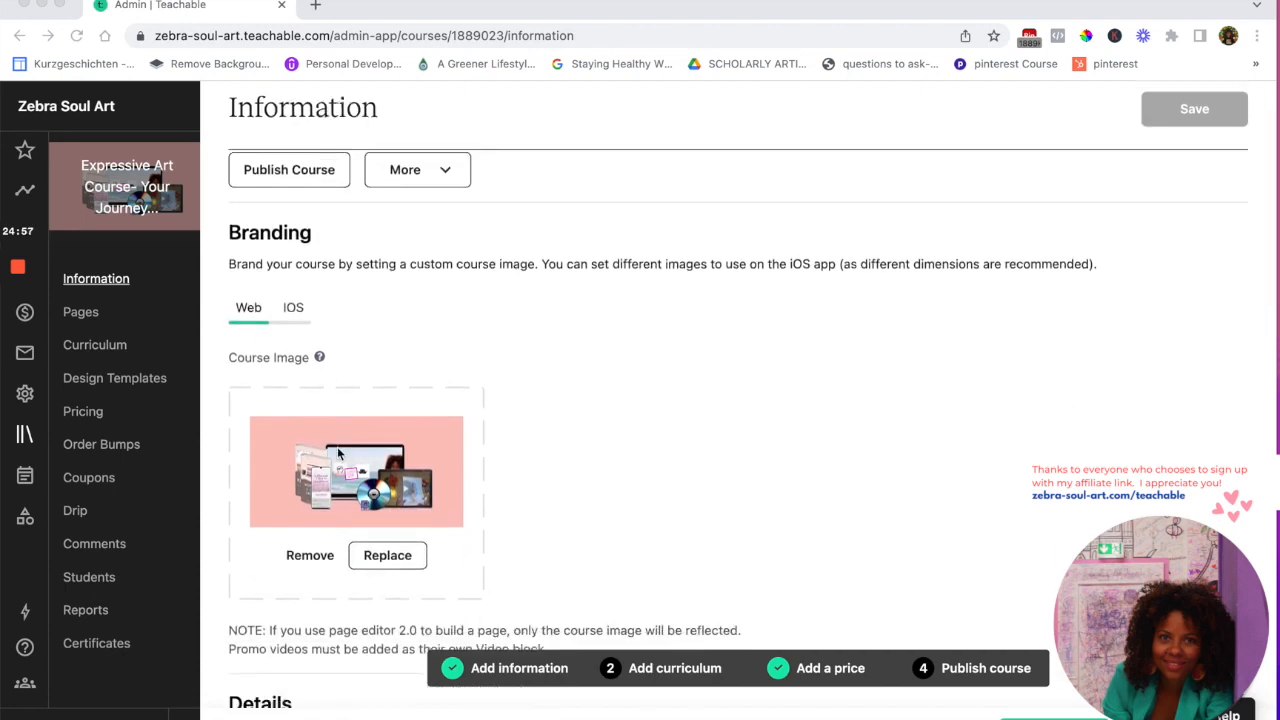
scroll(358, 486, down, 8)
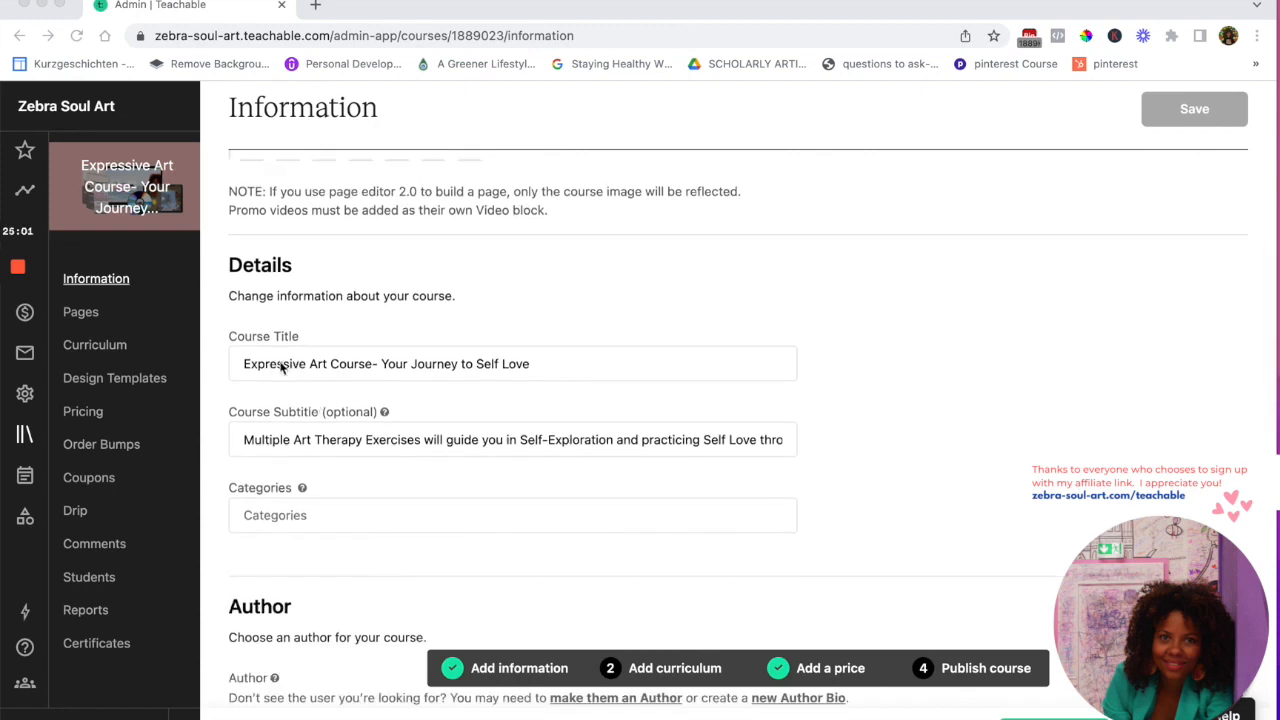
scroll(305, 432, down, 2)
click(272, 405)
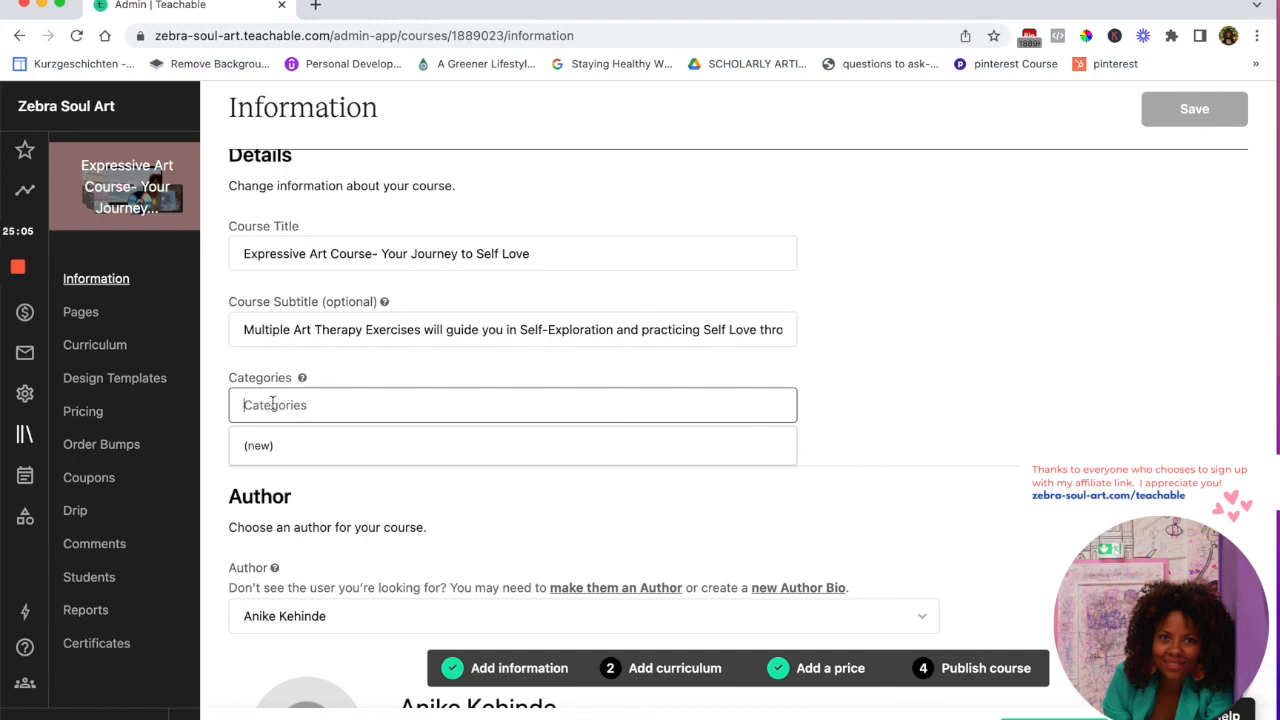
text(Creati)
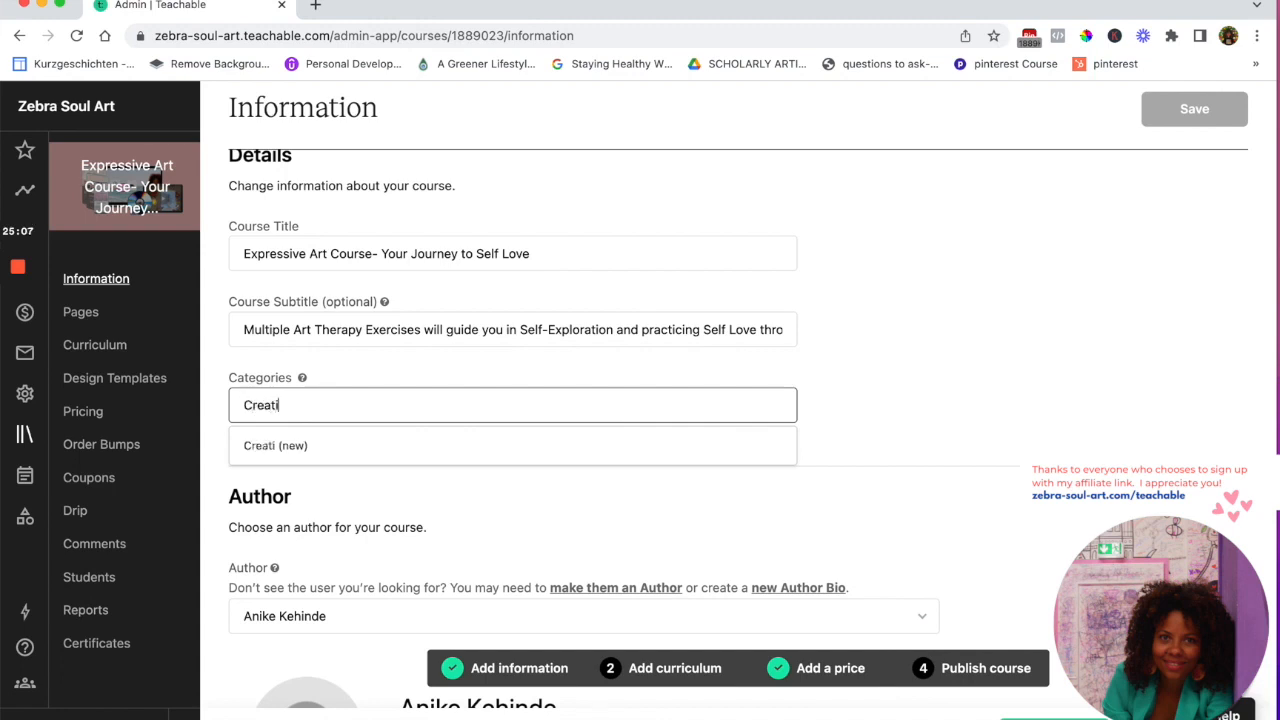
text(ve Art Course)
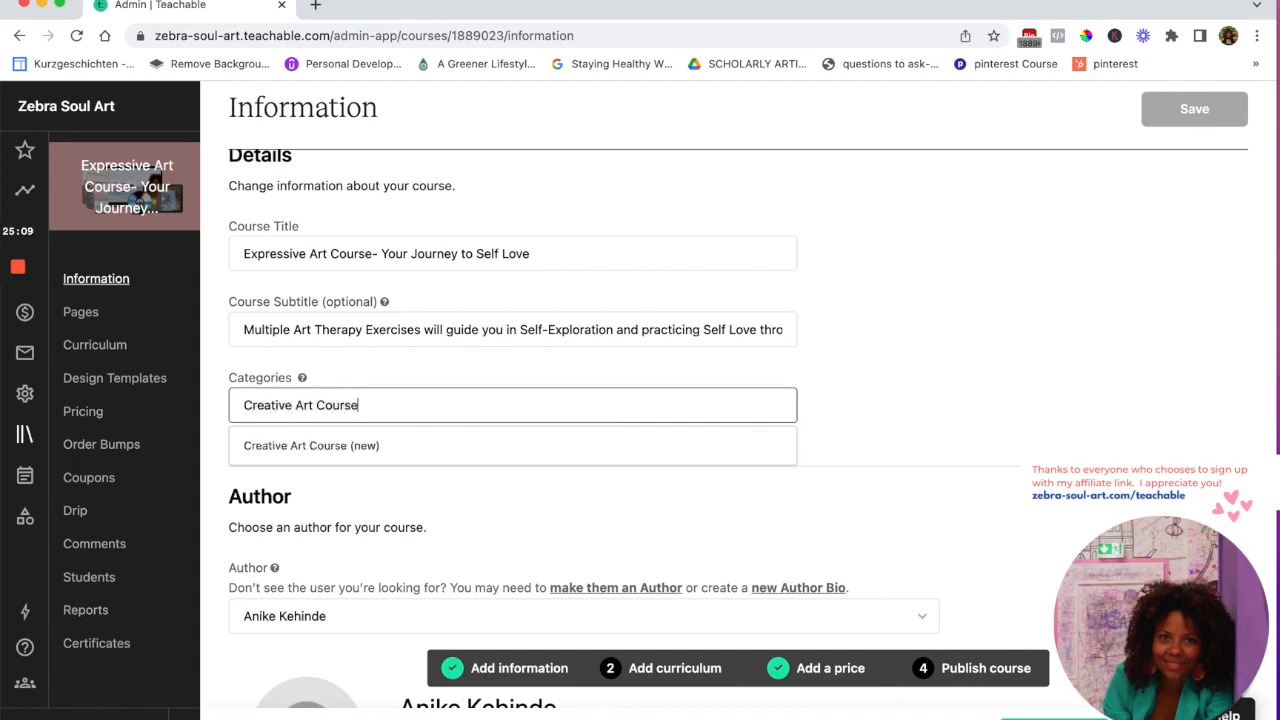
click(878, 368)
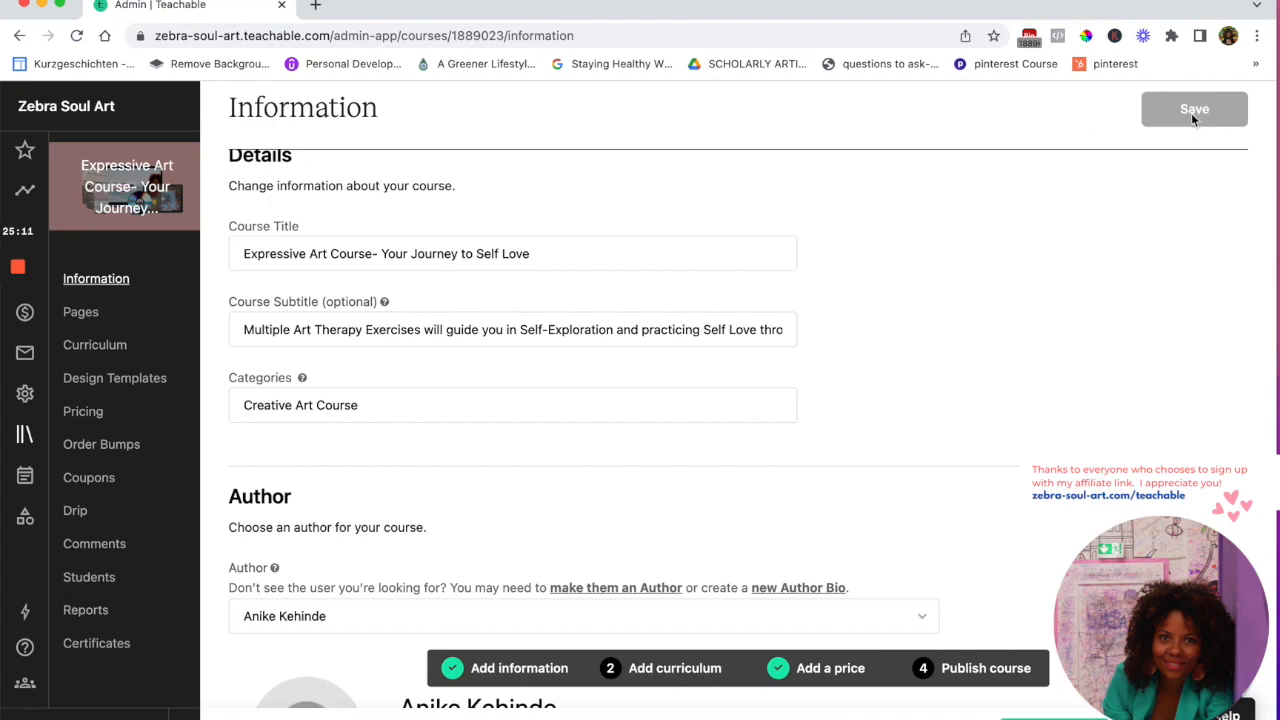
Switch Hide Progress Bar on and off again under Layout Settings, and save the course information
scroll(848, 351, down, 3)
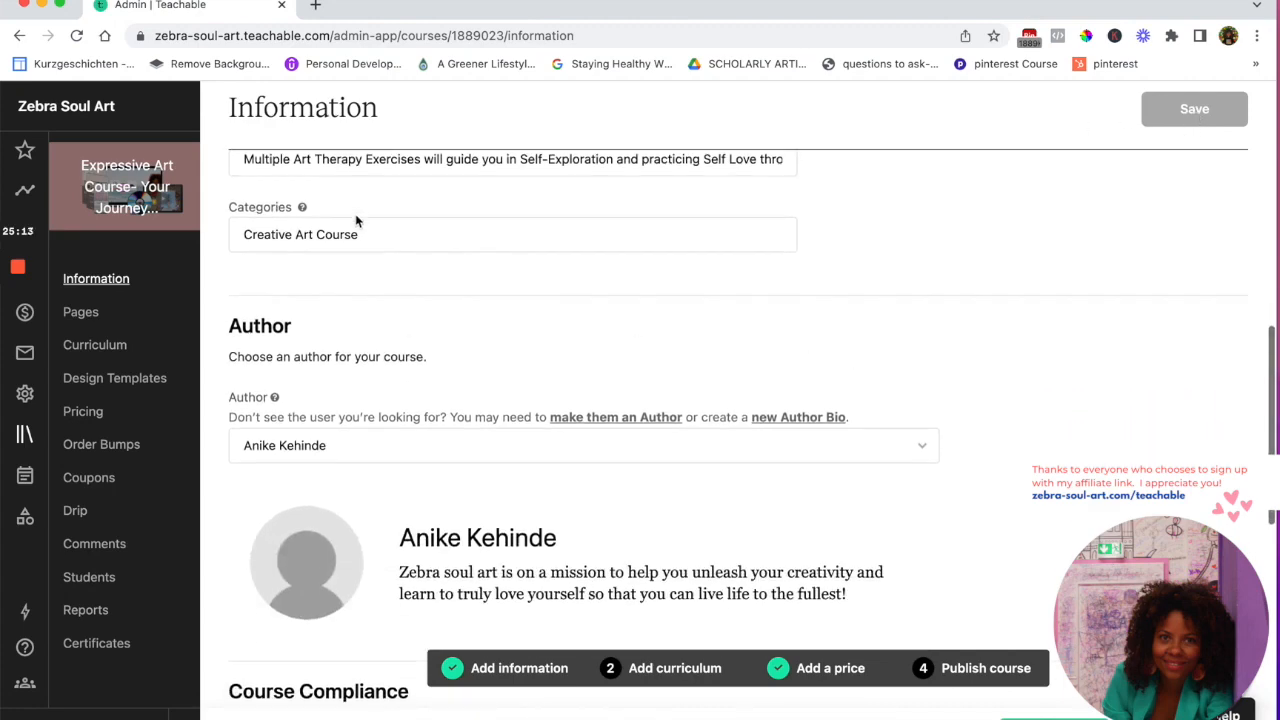
click(358, 222)
scroll(364, 280, down, 2)
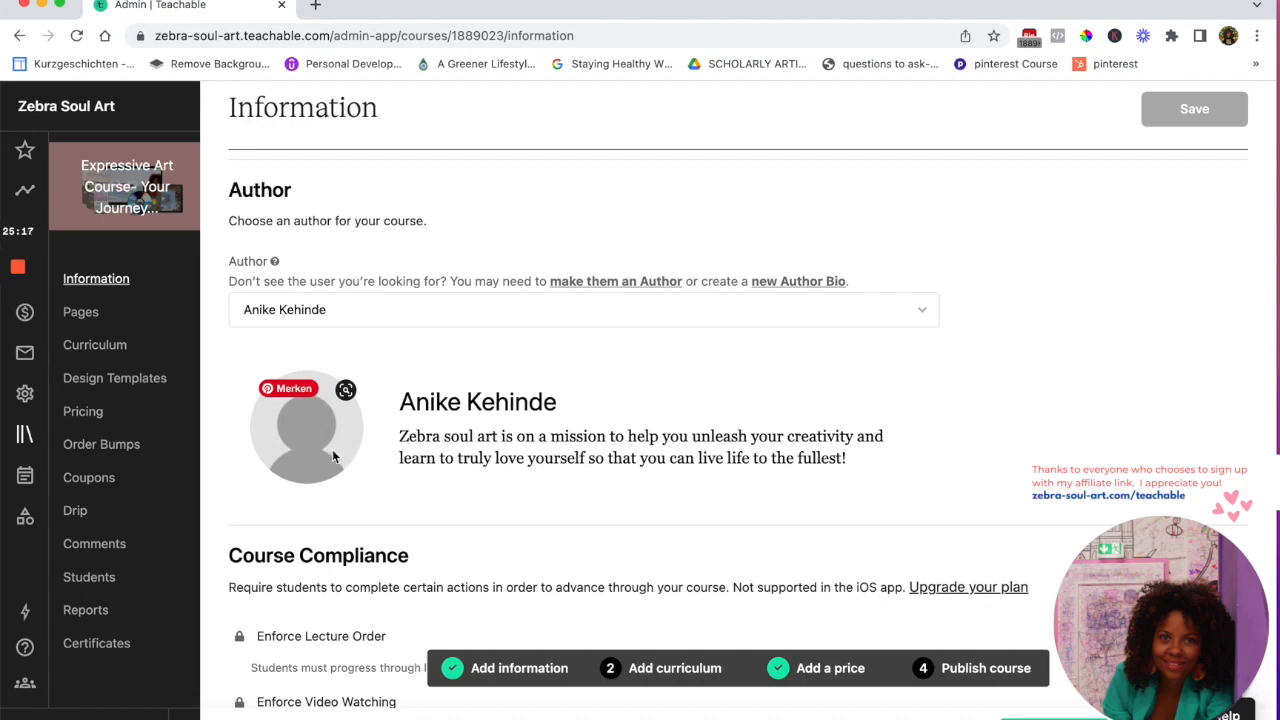
scroll(334, 456, down, 6)
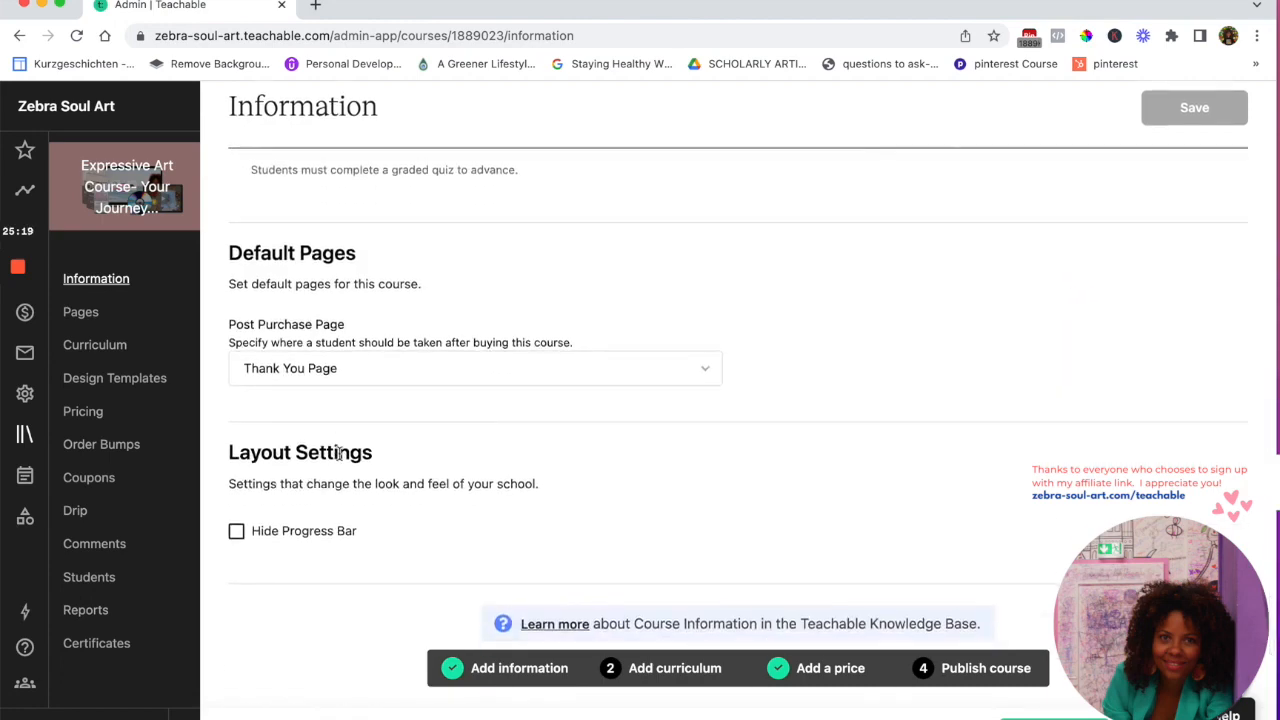
click(236, 538)
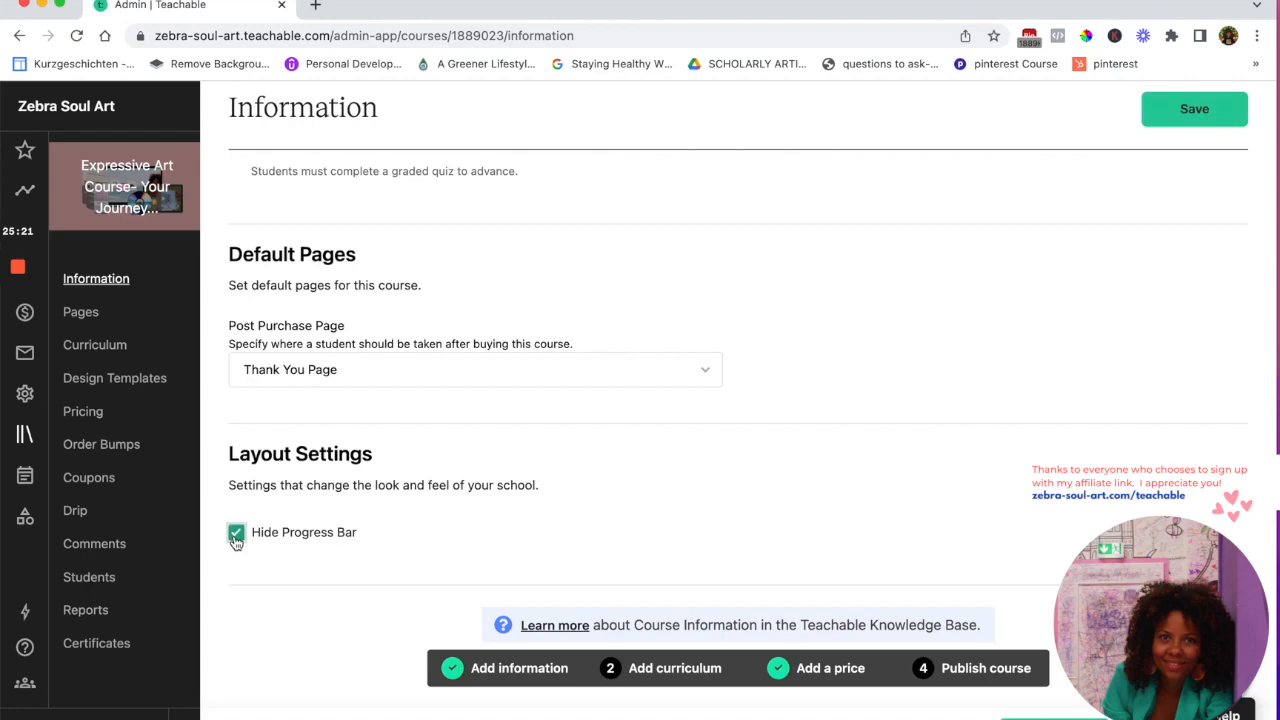
scroll(240, 505, up, 4)
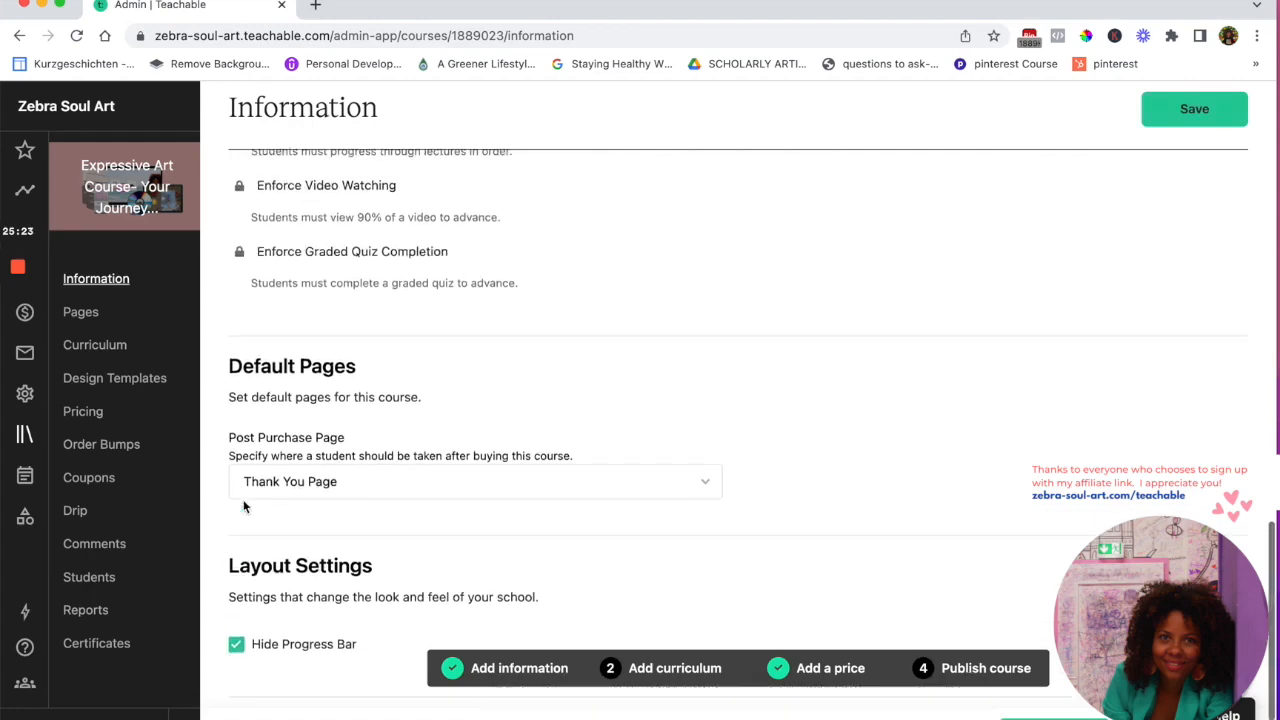
scroll(244, 507, down, 4)
click(236, 533)
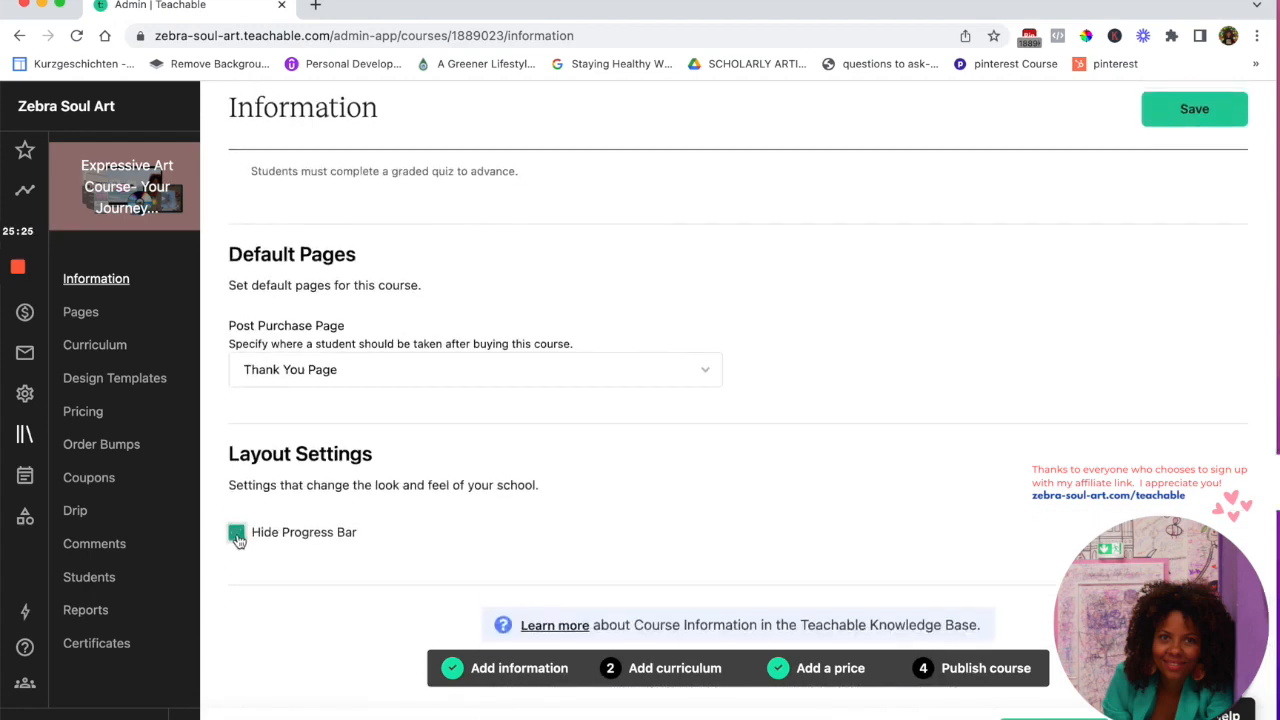
scroll(1192, 242, up, 5)
scroll(1192, 249, up, 3)
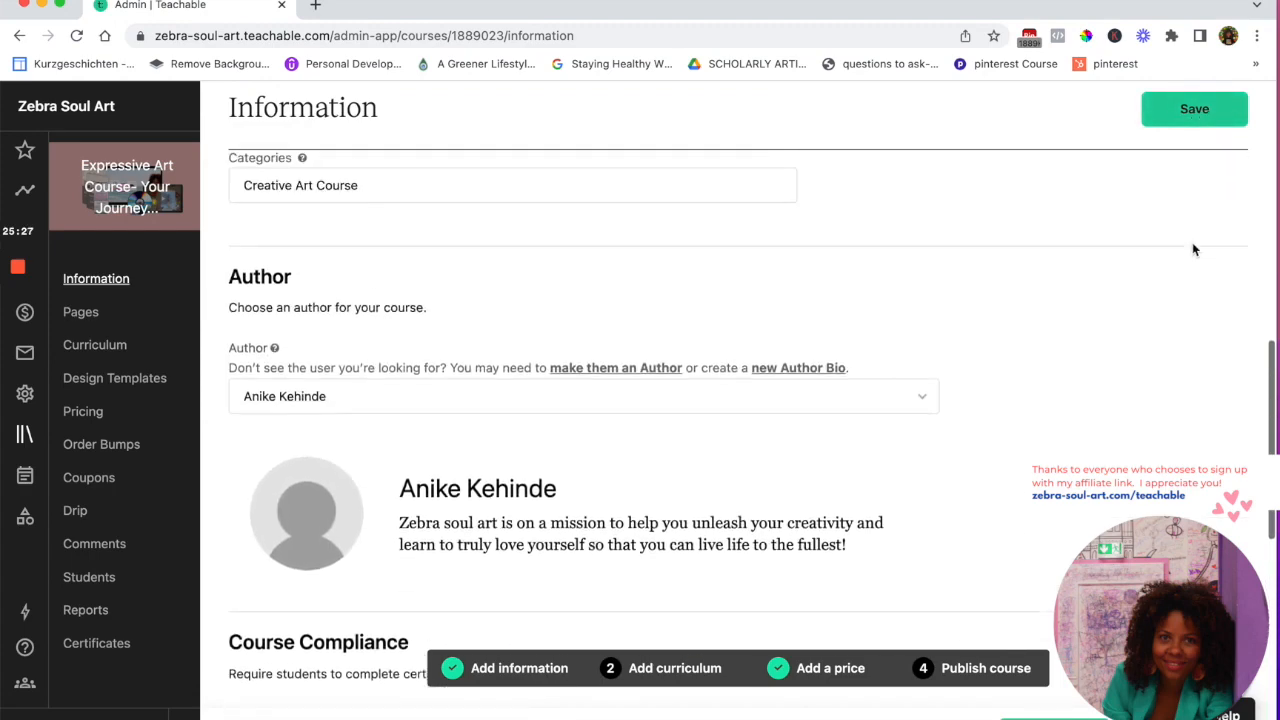
click(1194, 110)
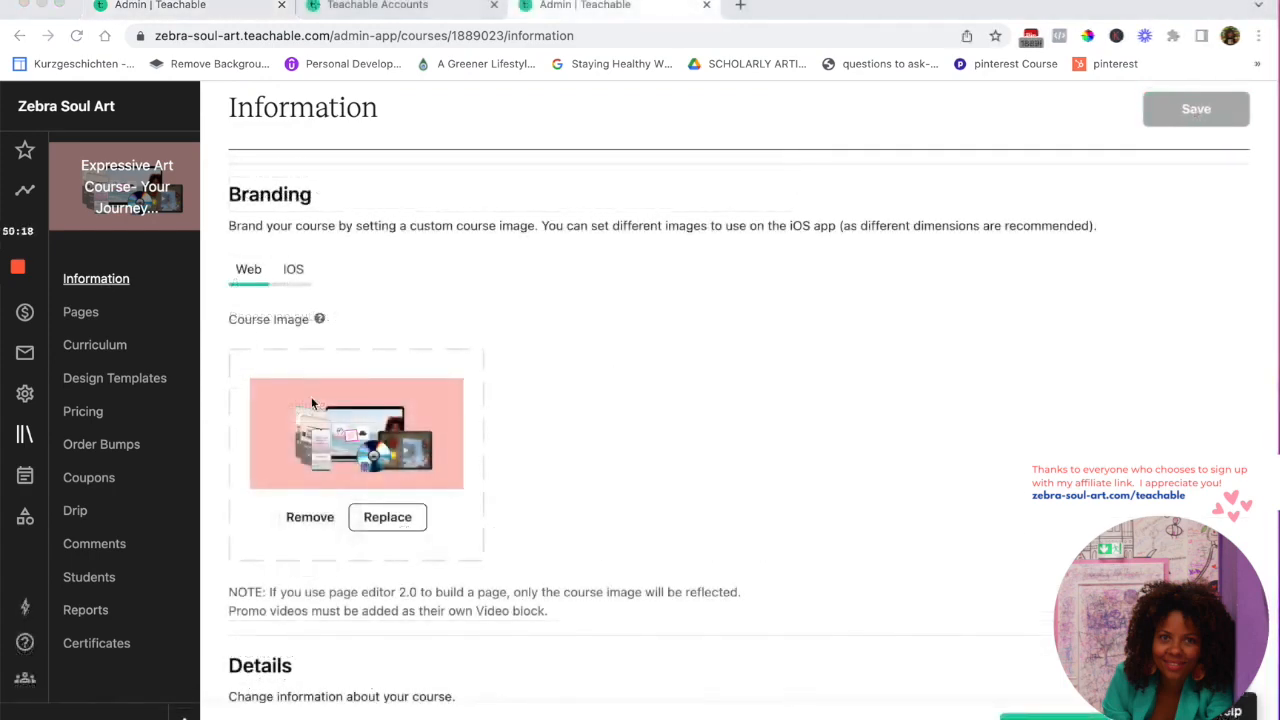
Change the course author to the entry listed under Bios without Authors
scroll(312, 404, down, 2)
scroll(312, 404, down, 6)
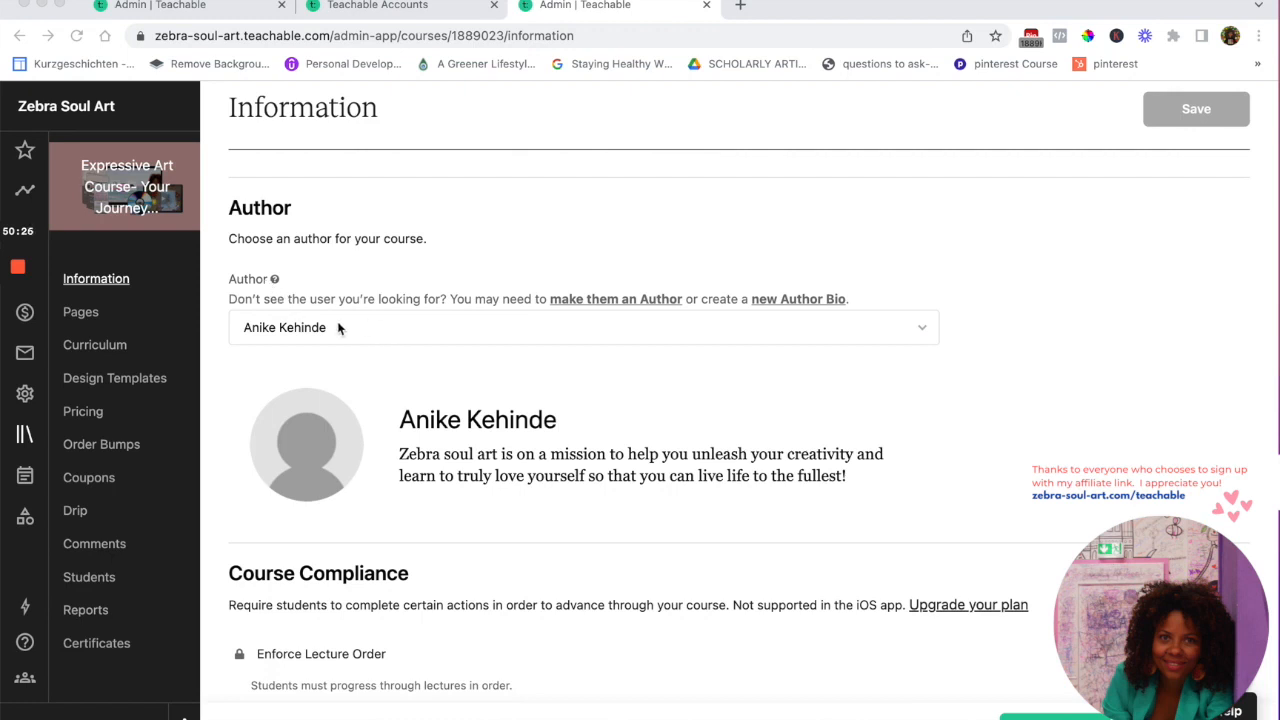
click(922, 335)
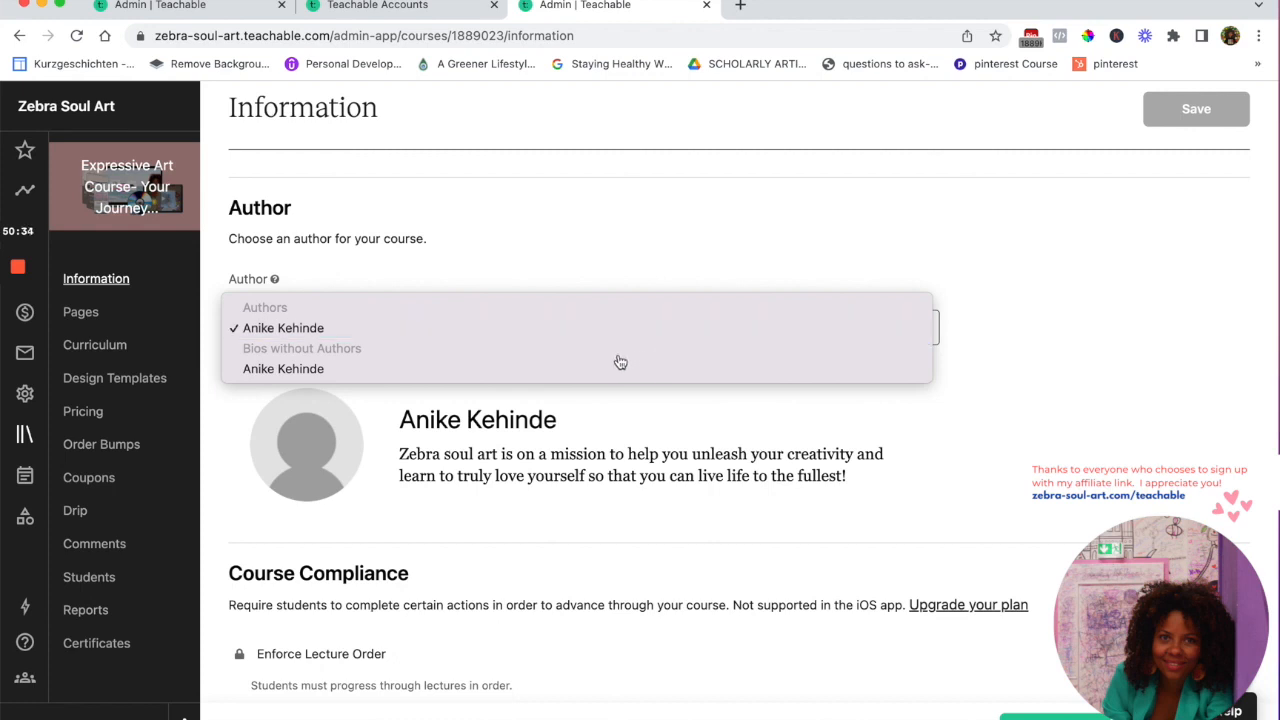
click(305, 371)
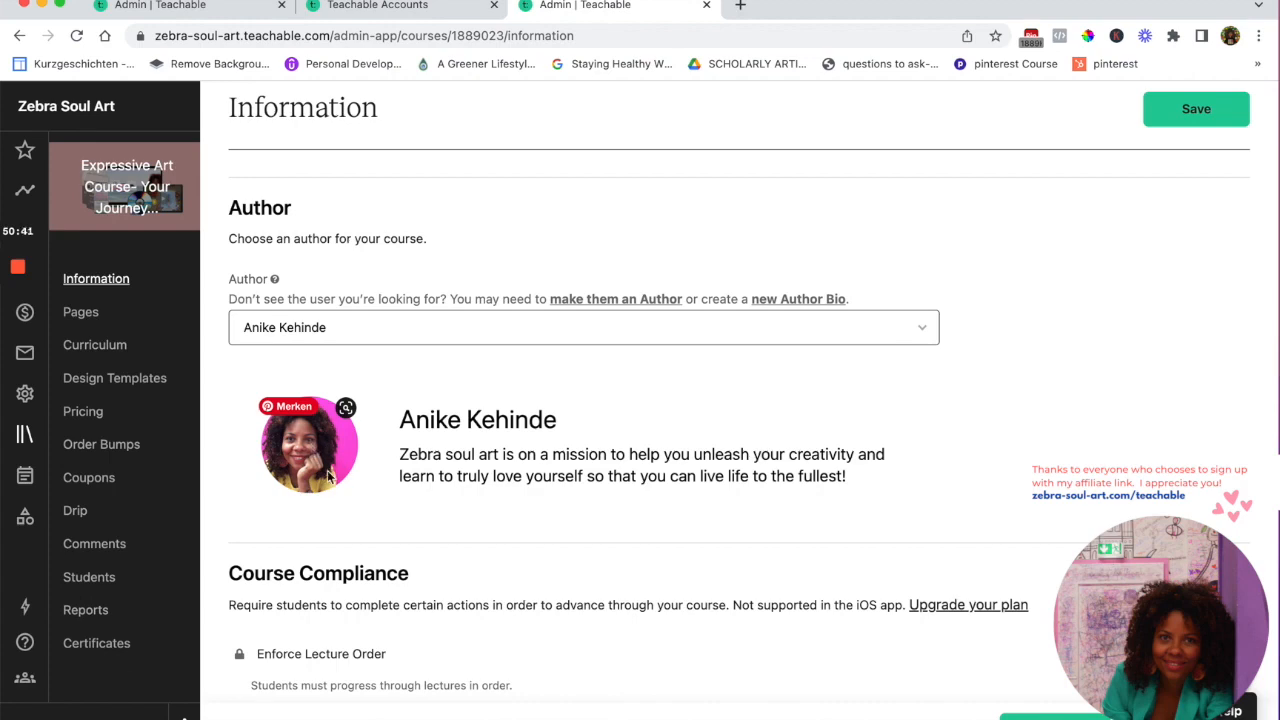
scroll(334, 474, down, 2)
scroll(334, 470, down, 5)
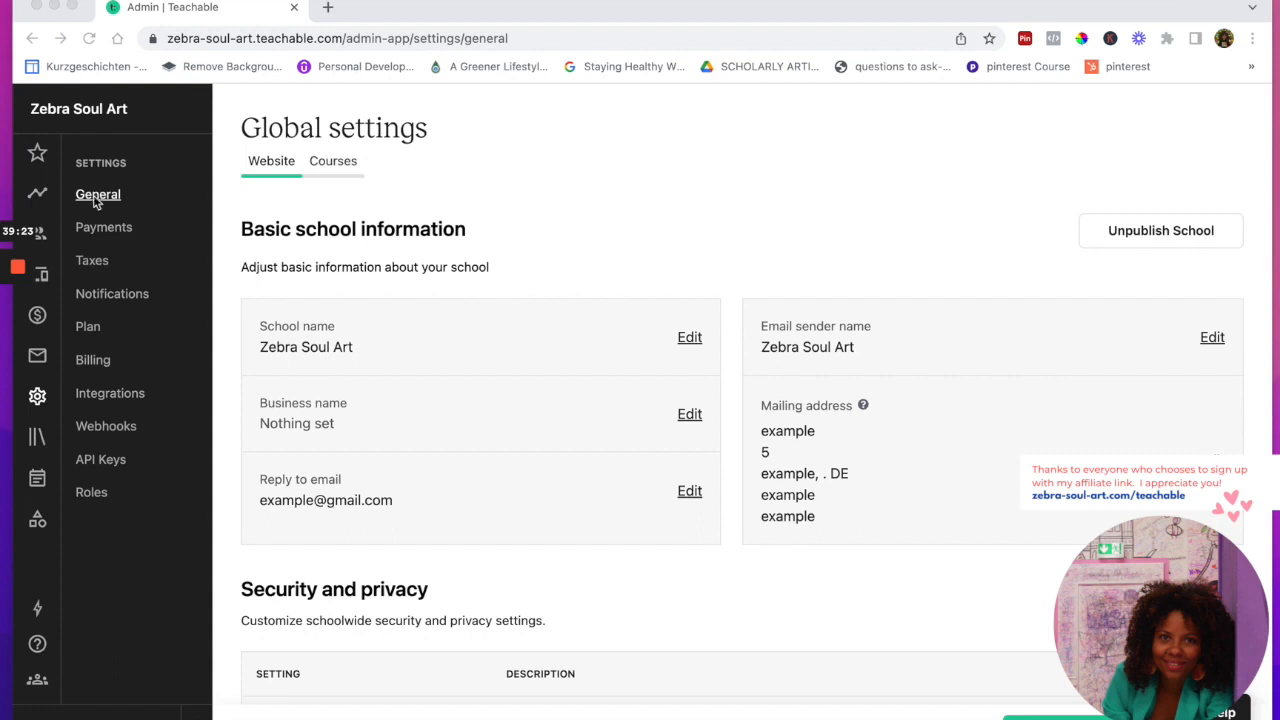
Review the school's general settings, covering basic school information, security and privacy, and login and signup settings
scroll(354, 271, down, 1)
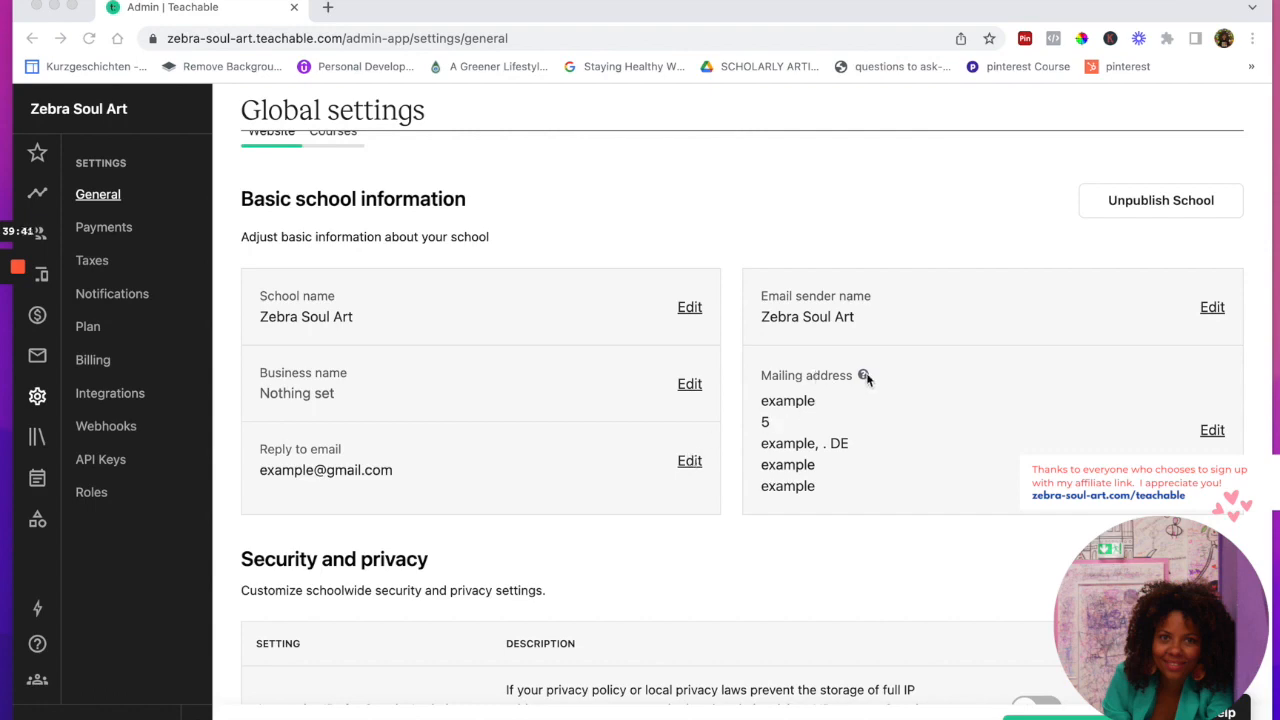
scroll(863, 400, down, 3)
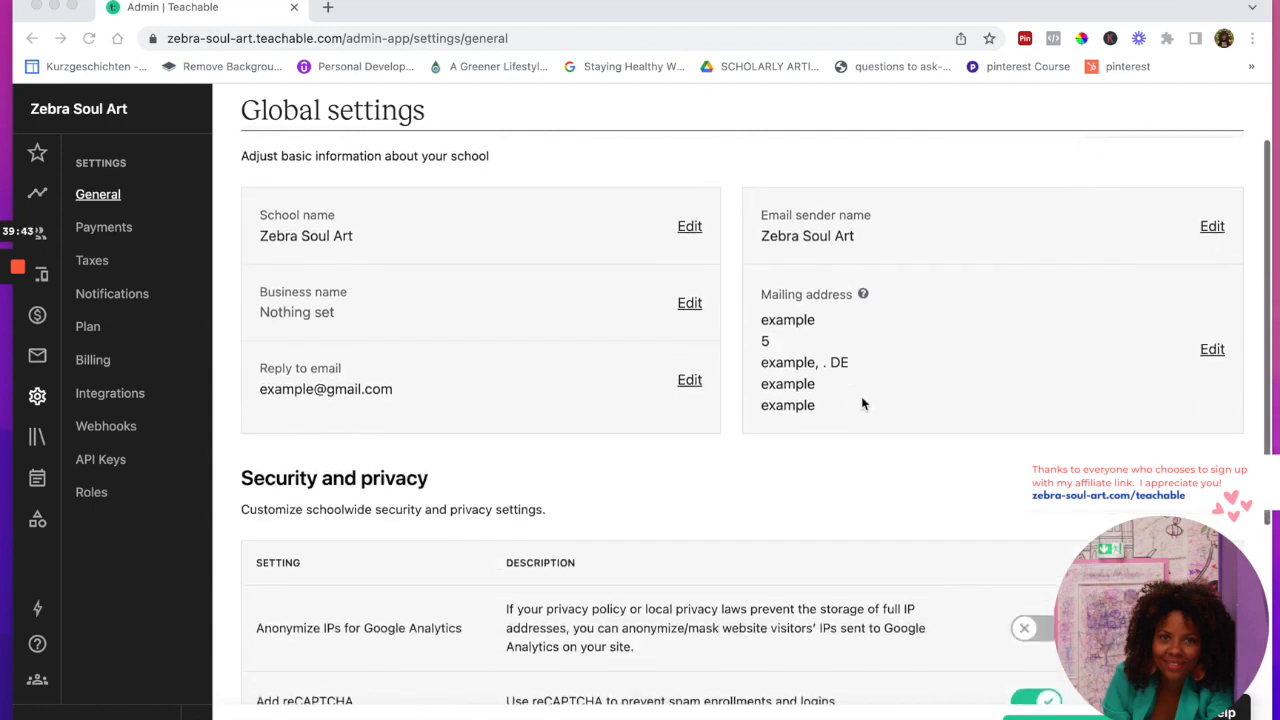
scroll(863, 403, down, 3)
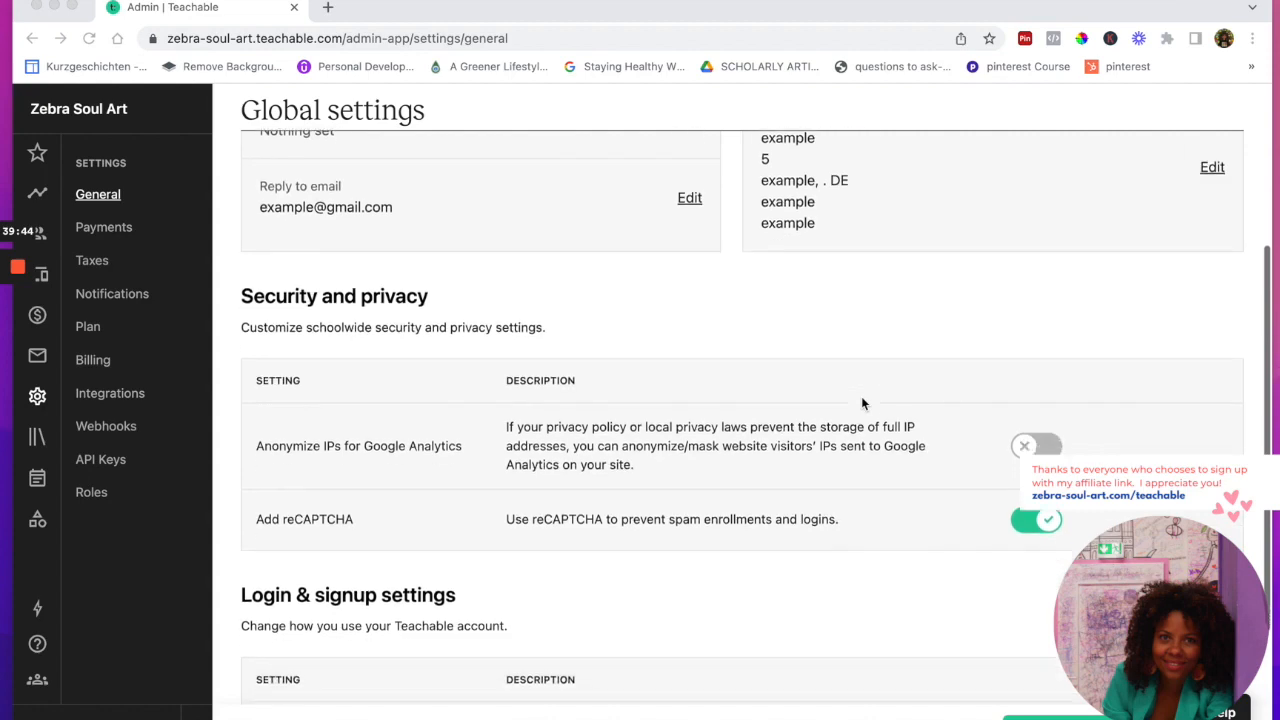
scroll(863, 402, down, 2)
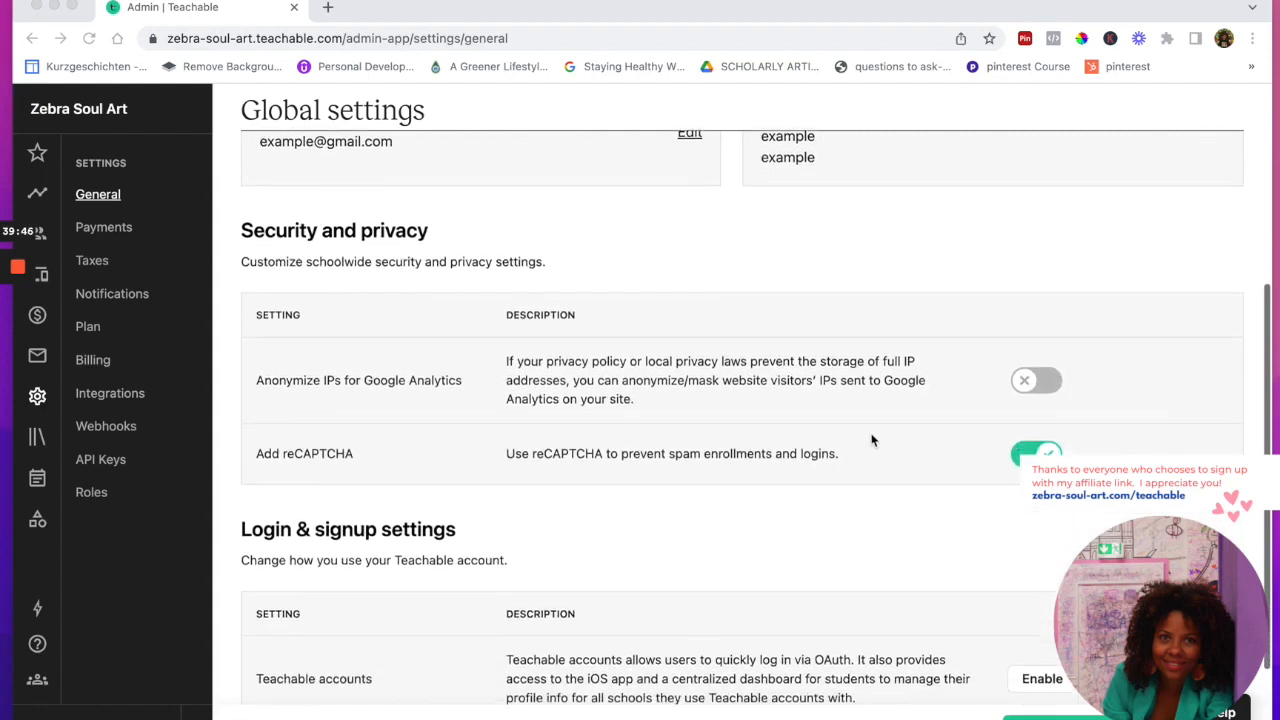
scroll(872, 440, down, 3)
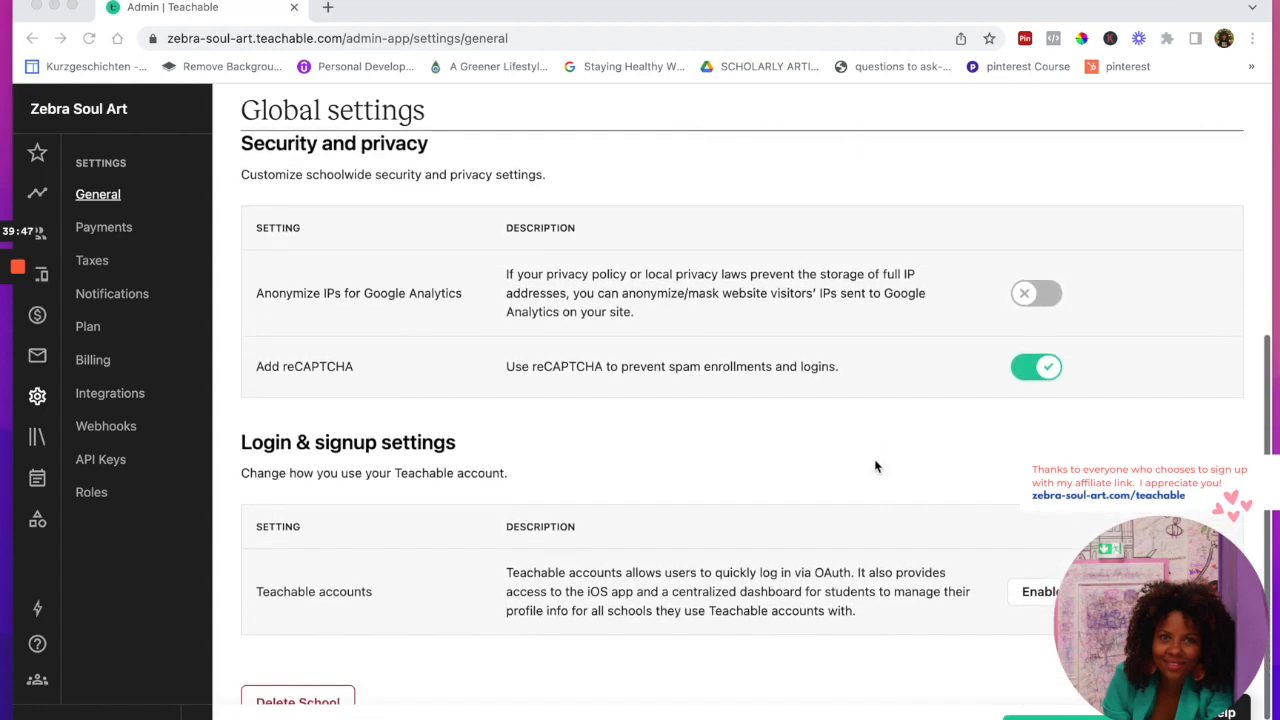
scroll(875, 466, down, 1)
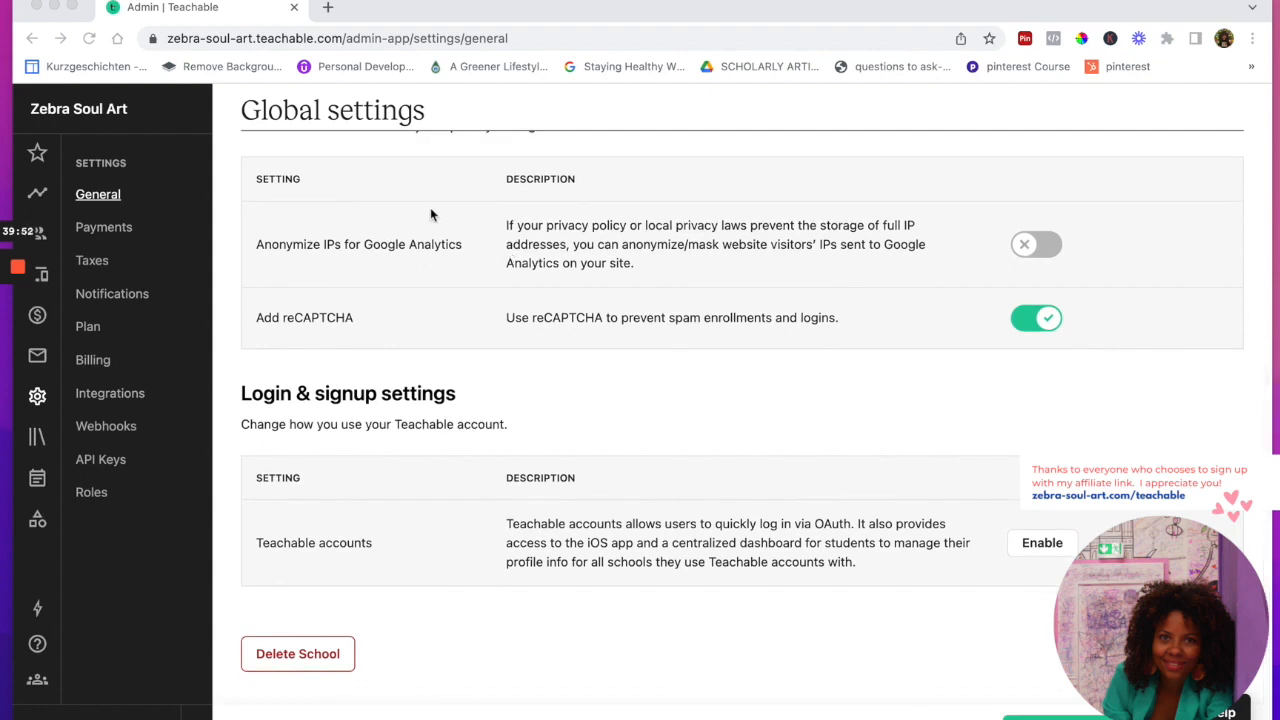
scroll(808, 470, down, 1)
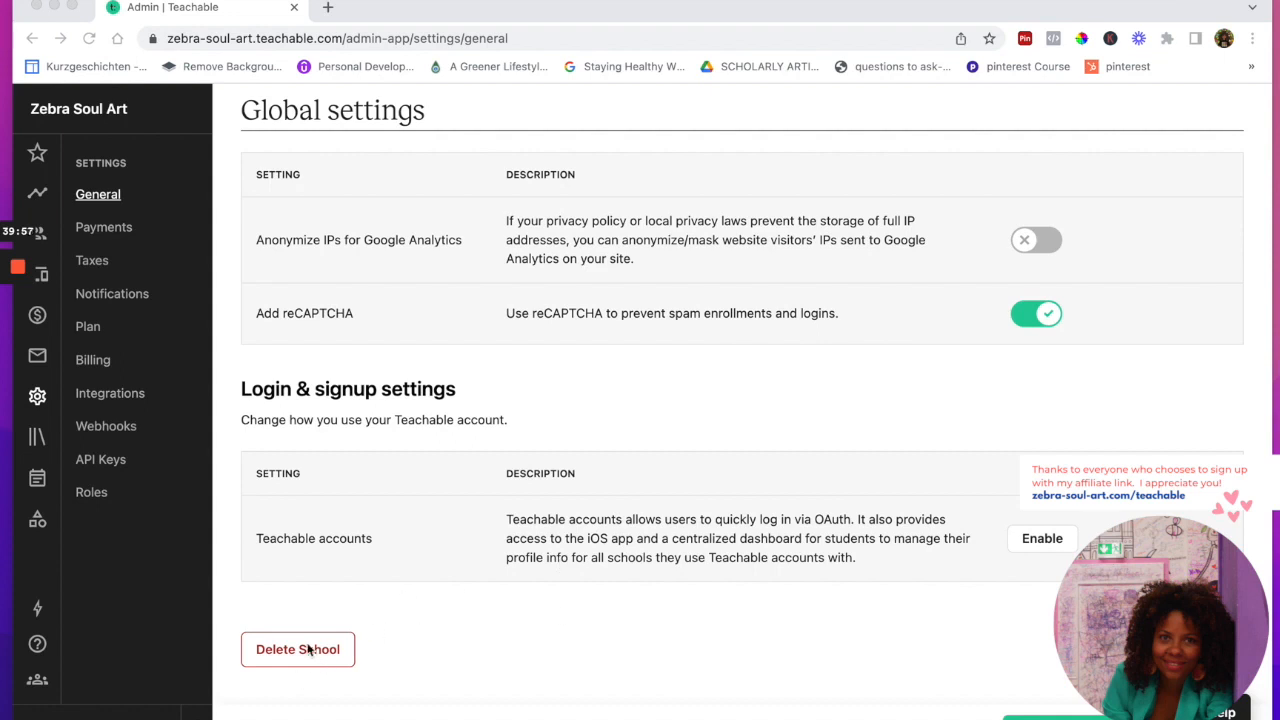
View the school's payment gateway setup and open the Knowledge Base article about setting up payments
click(94, 236)
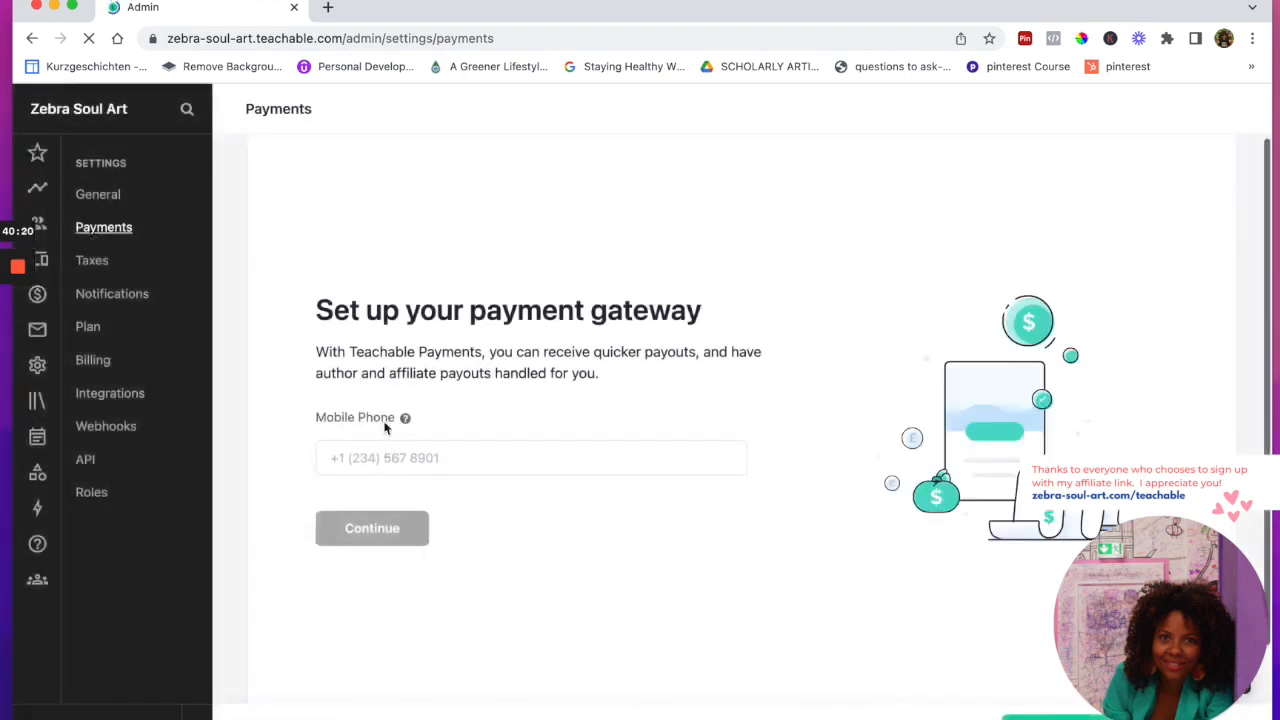
scroll(384, 427, down, 1)
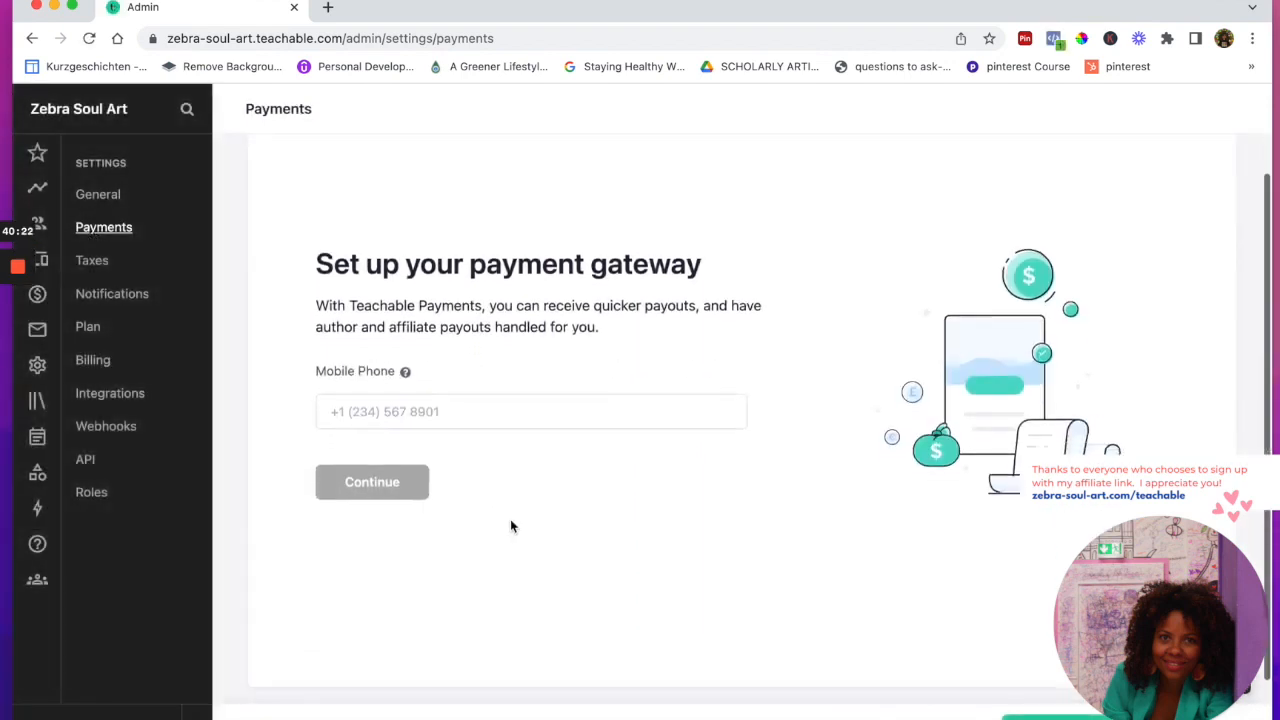
scroll(510, 527, down, 2)
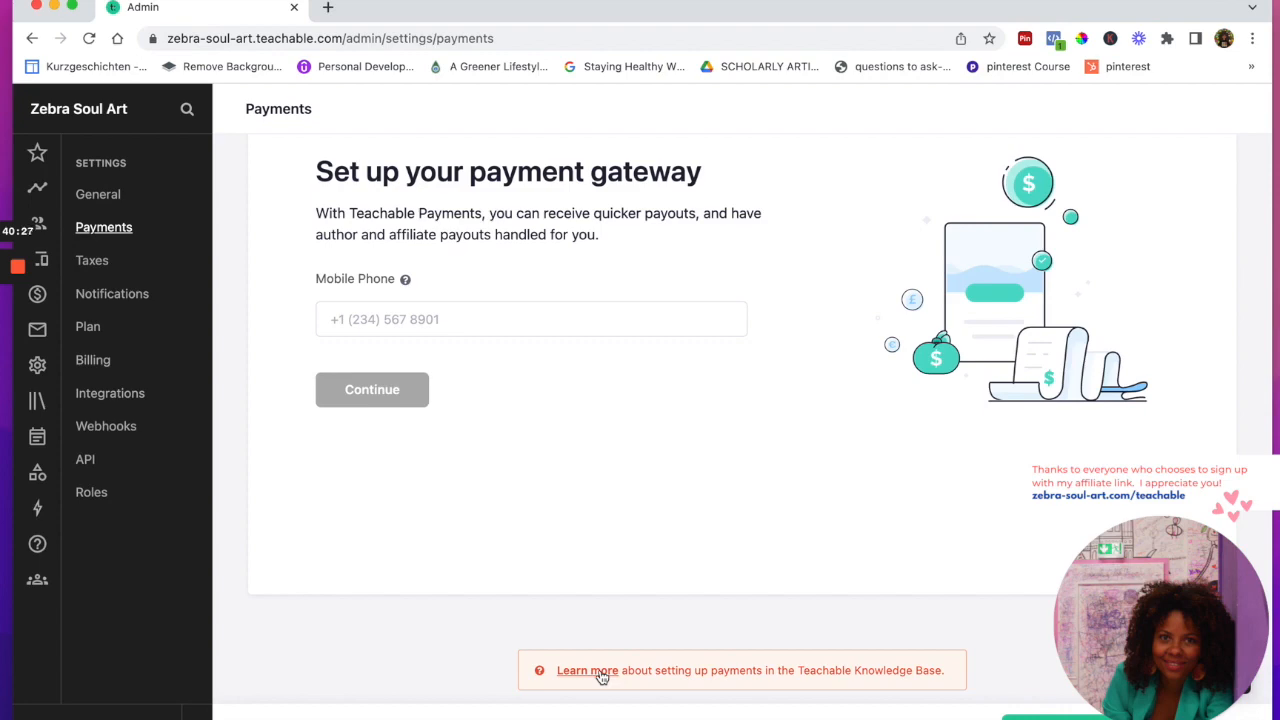
click(601, 678)
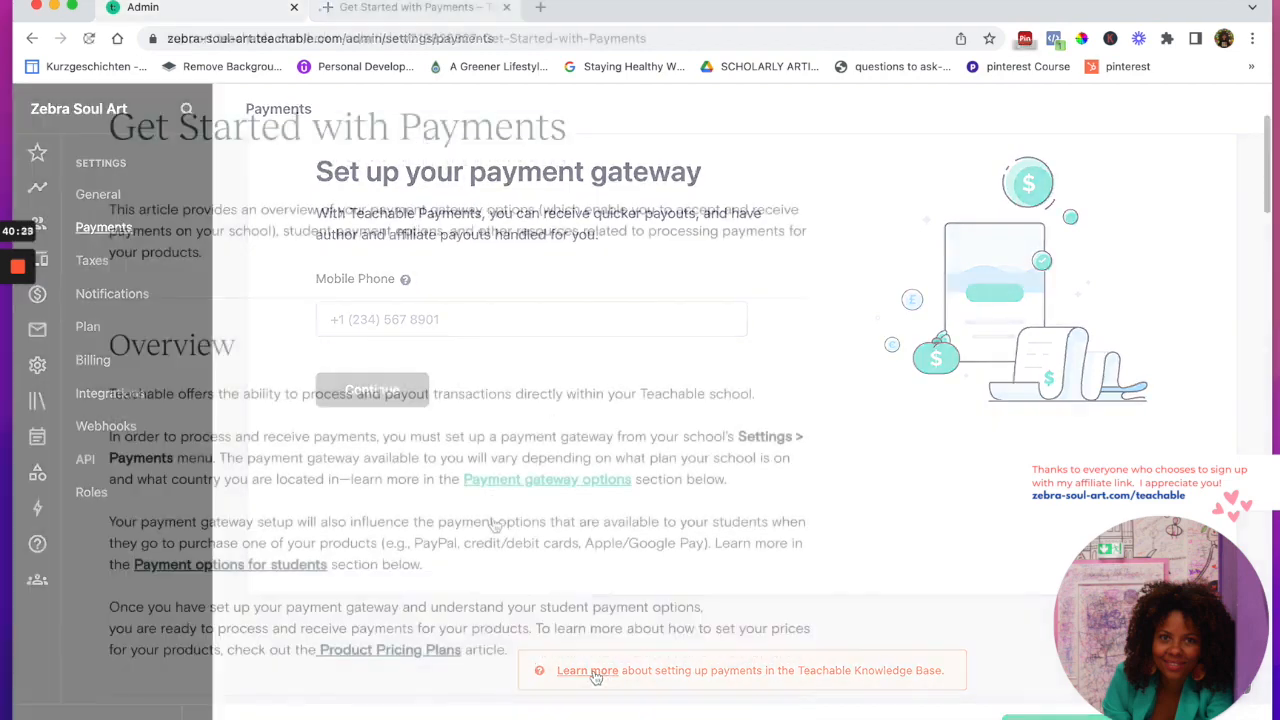
Read the article's Overview section, highlighting the examples of payment options available to students
scroll(271, 505, down, 1)
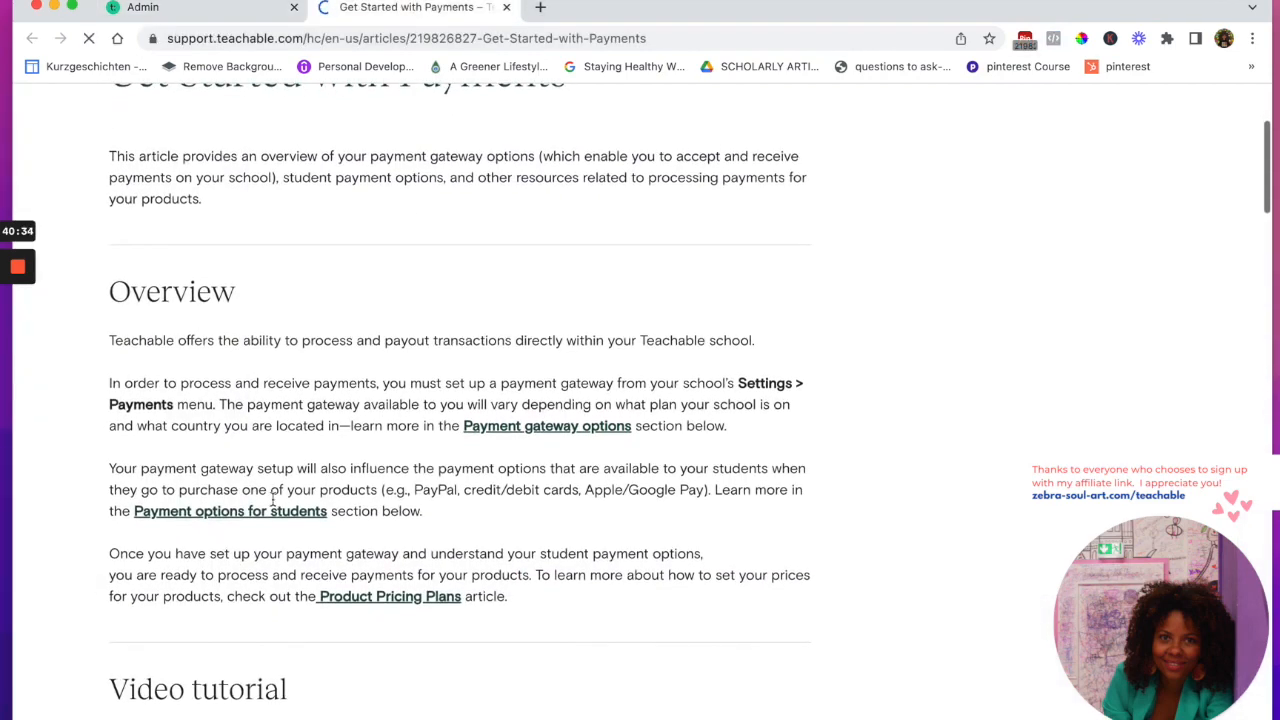
scroll(271, 502, down, 2)
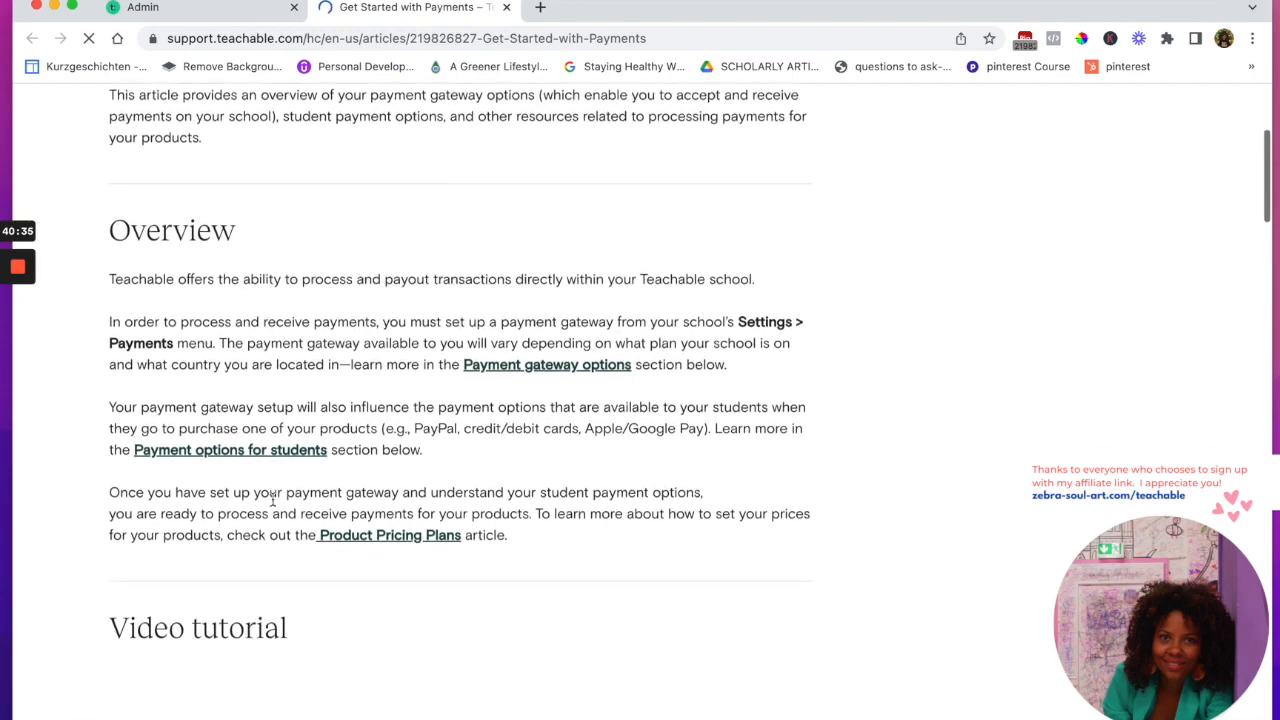
scroll(271, 502, down, 1)
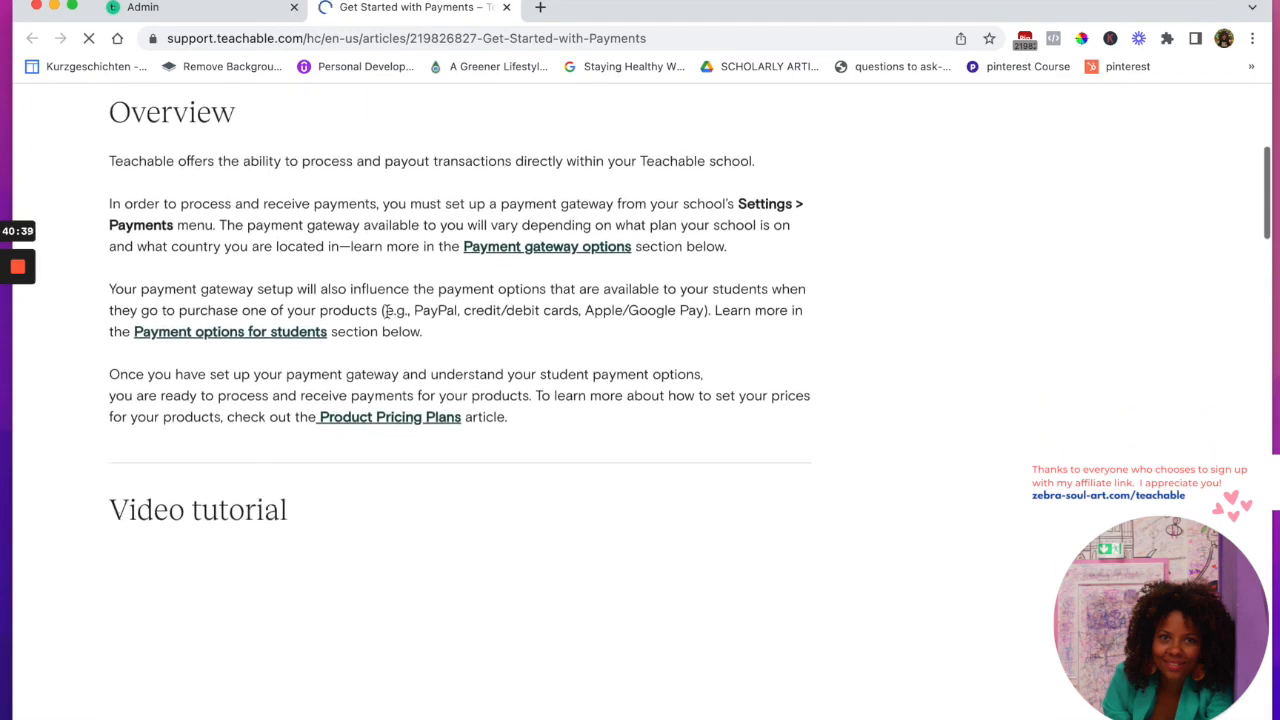
drag(110, 289, 376, 302)
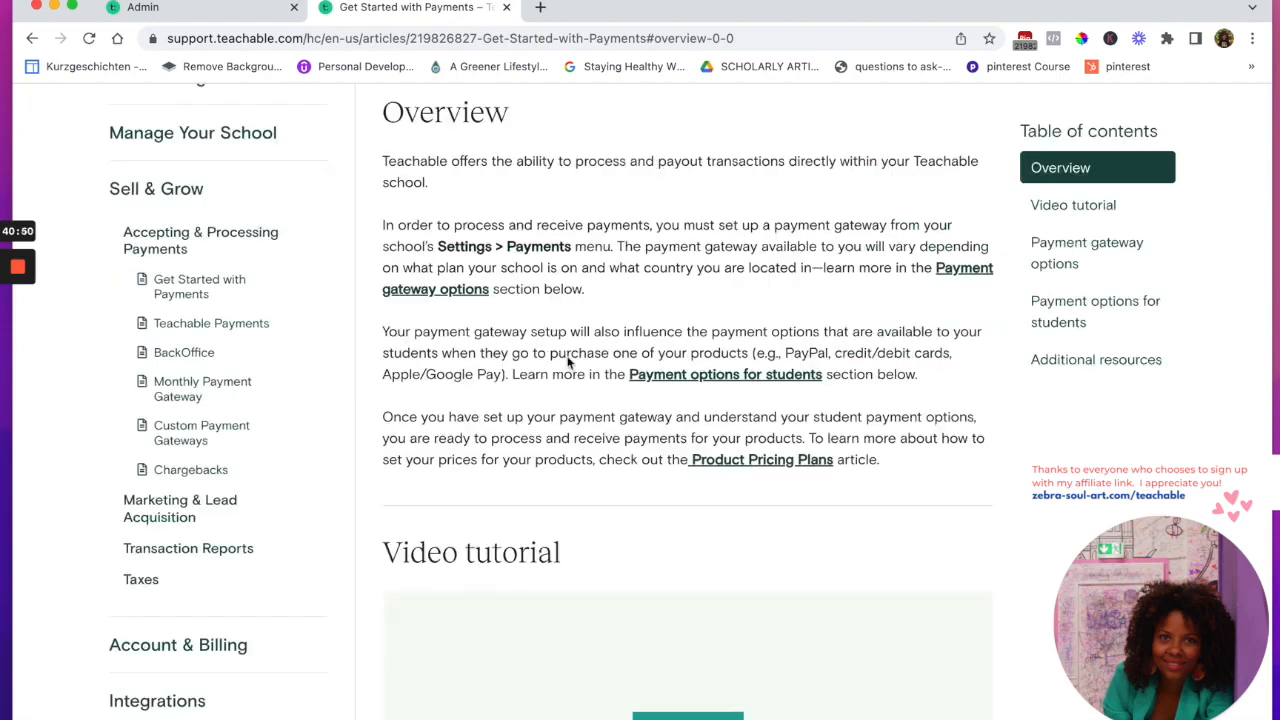
scroll(703, 342, down, 1)
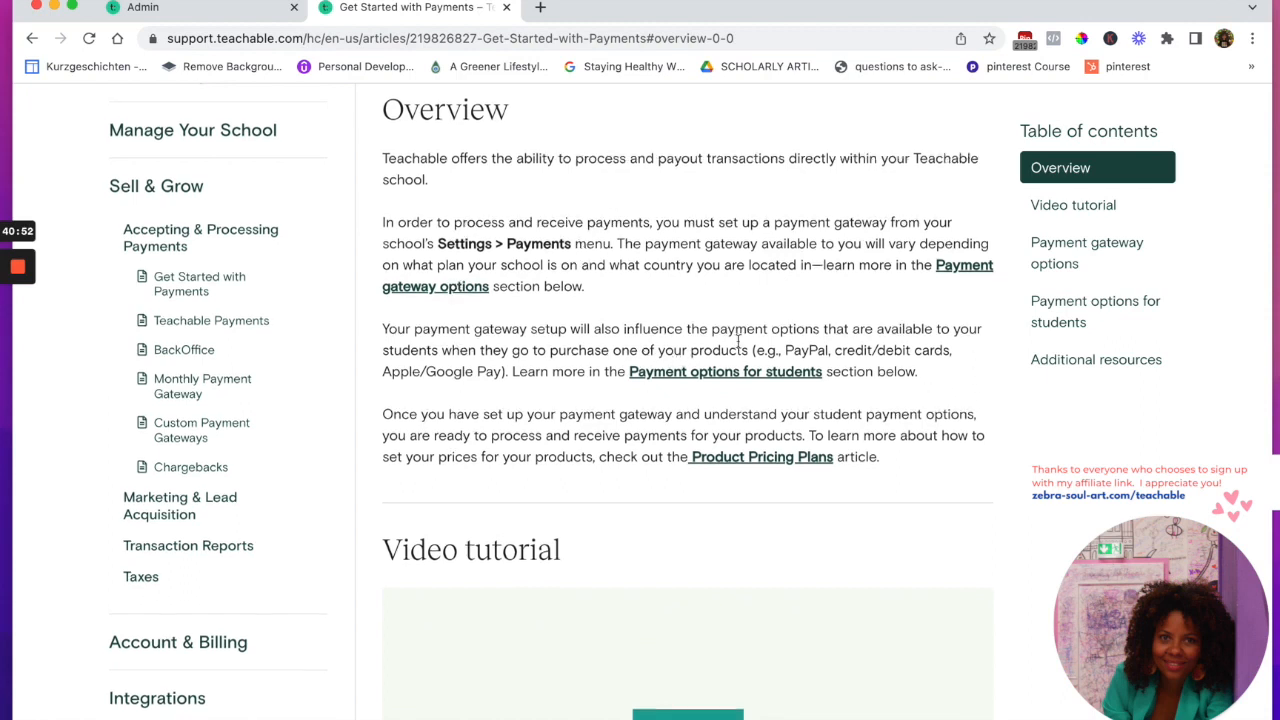
drag(756, 350, 882, 396)
drag(557, 395, 509, 374)
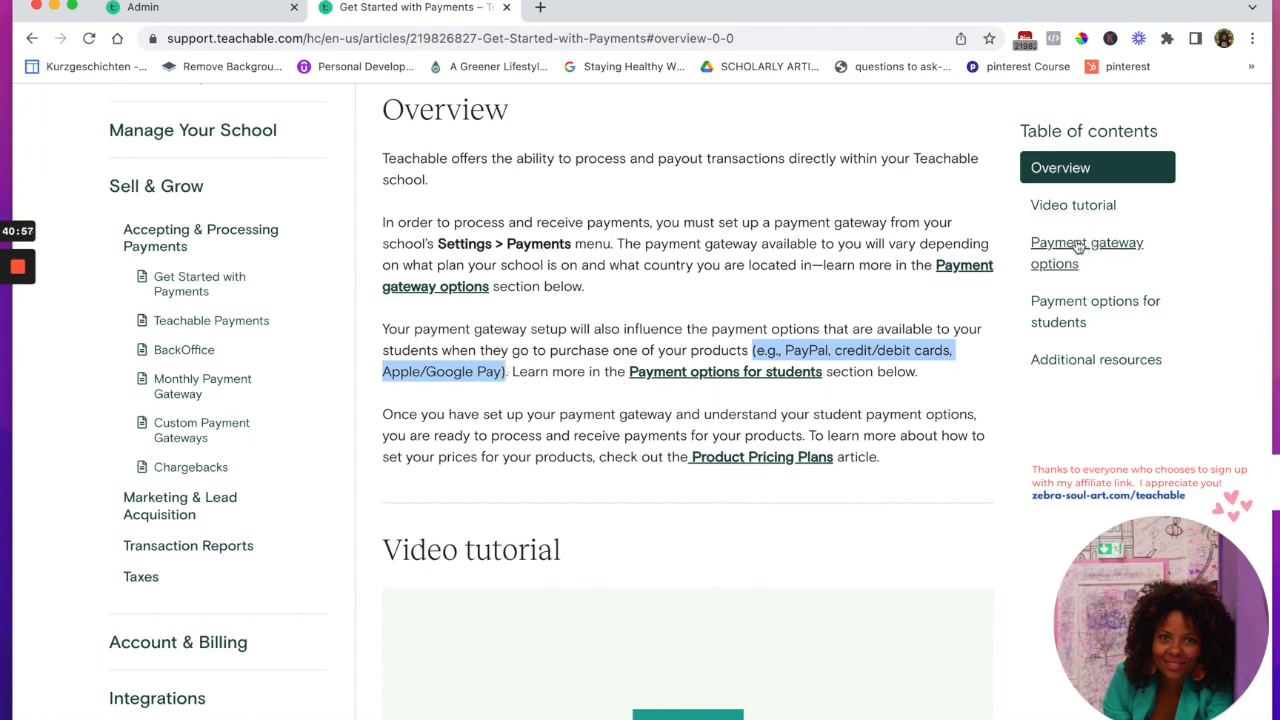
Examine the article's Payment gateway options section, including the eligibility flowchart and the gateway comparison table
click(1079, 249)
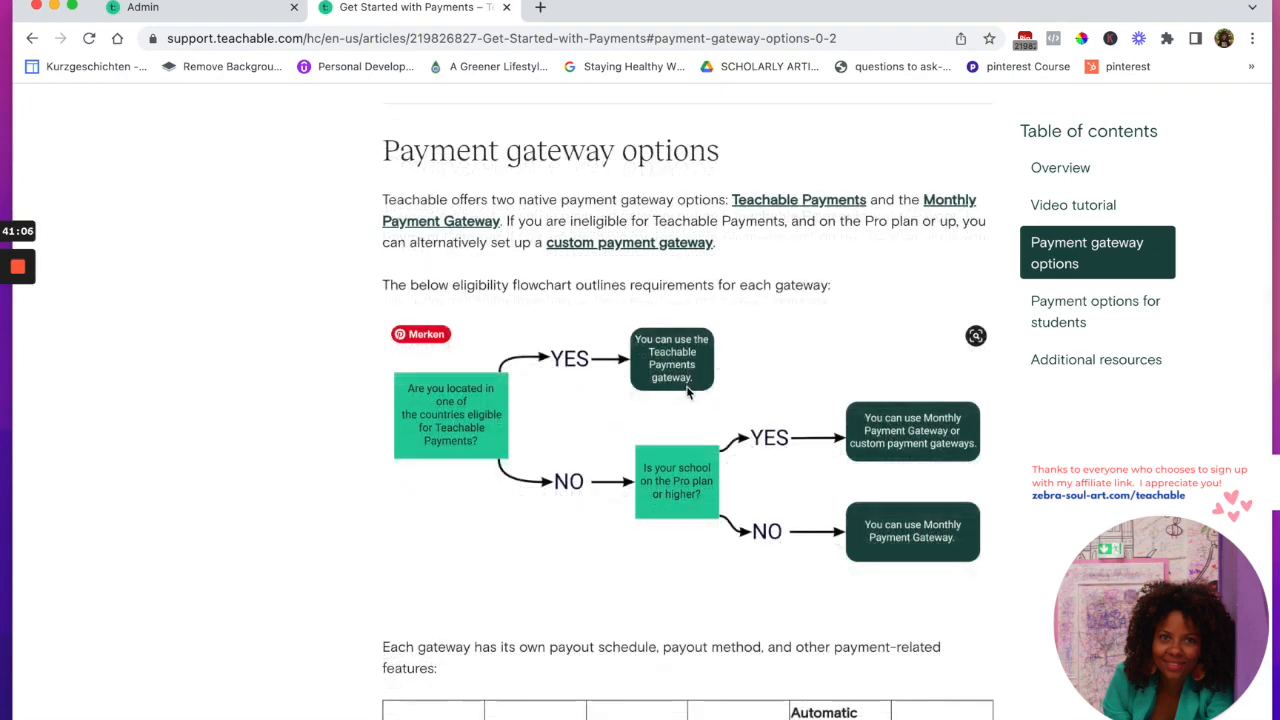
scroll(920, 225, down, 4)
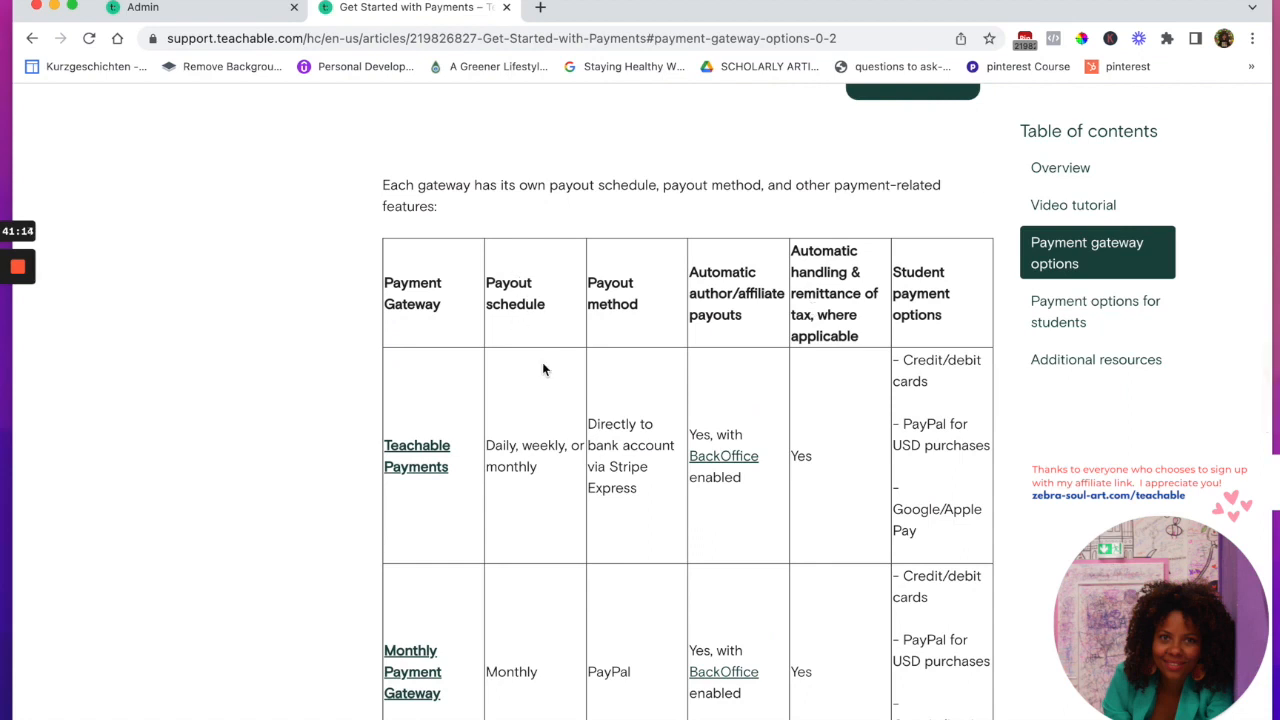
scroll(551, 466, down, 1)
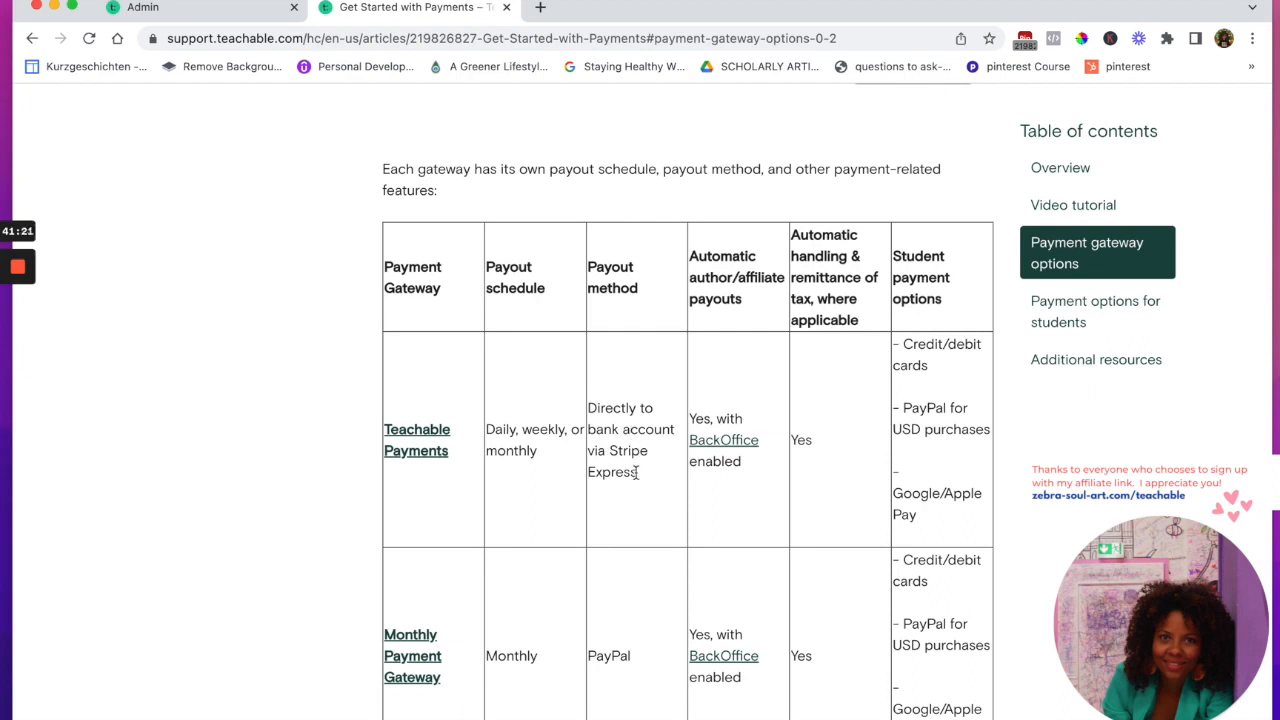
scroll(646, 477, down, 1)
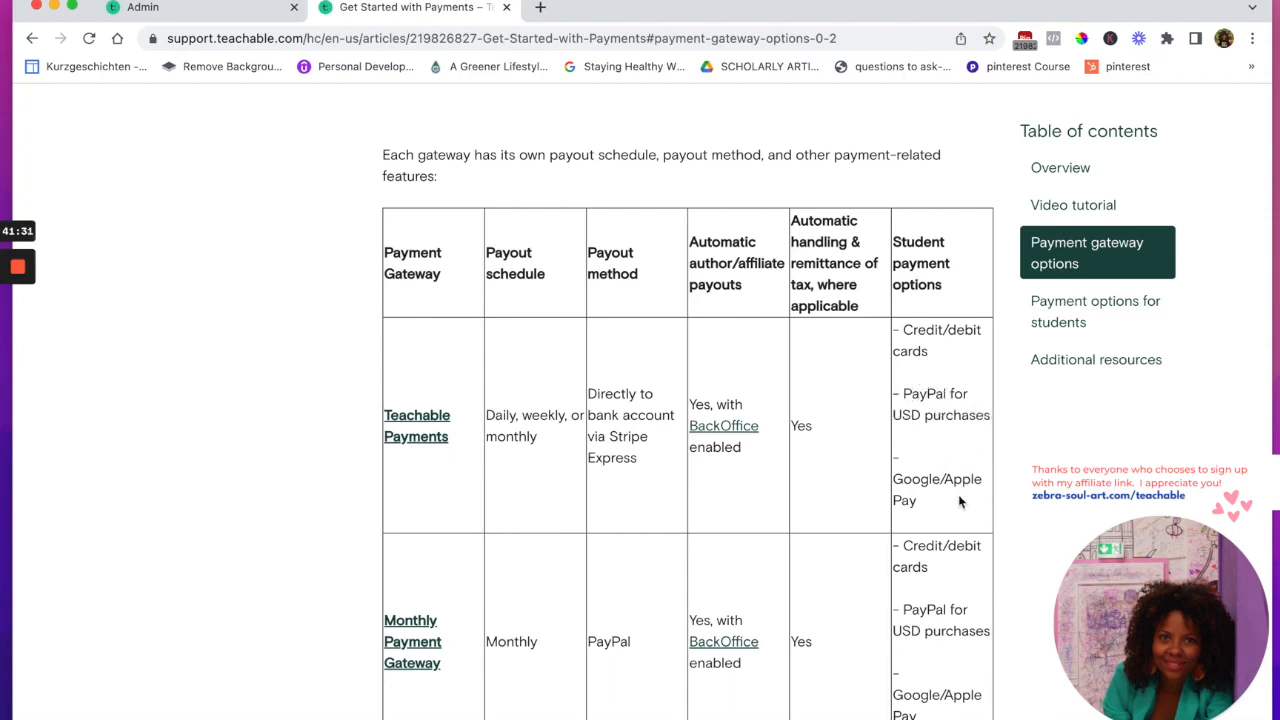
scroll(960, 500, down, 3)
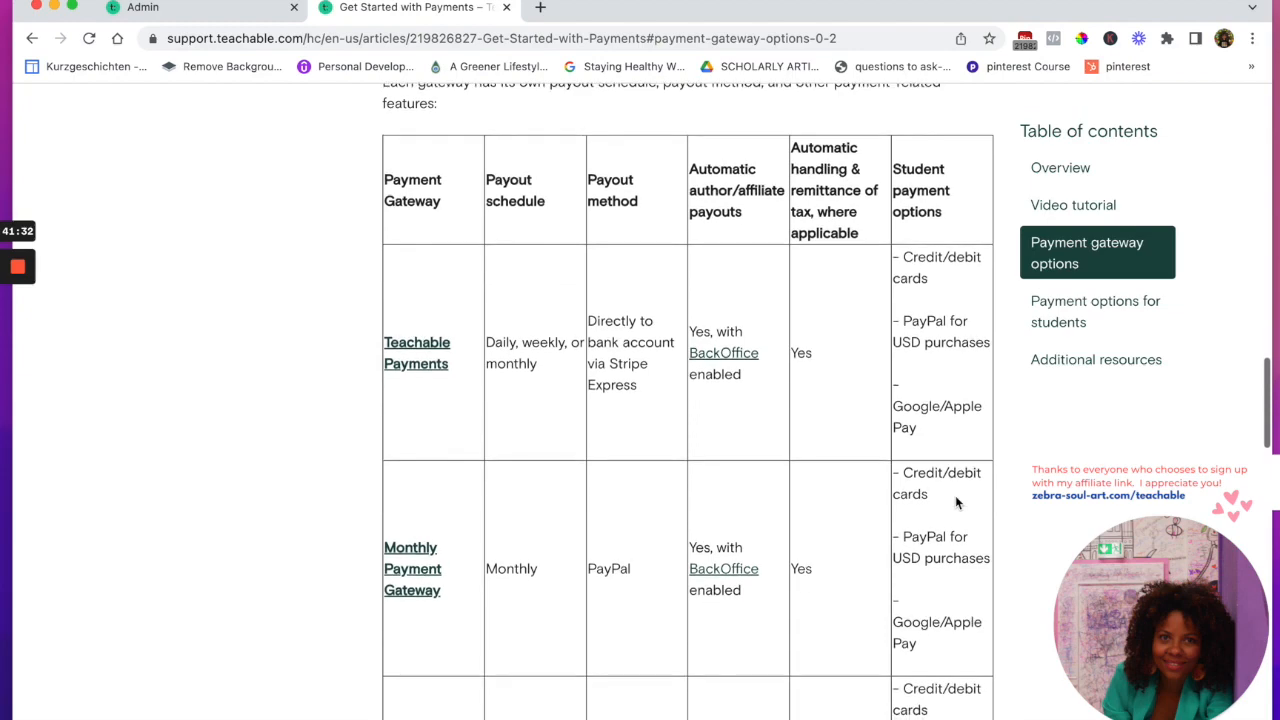
scroll(956, 503, down, 5)
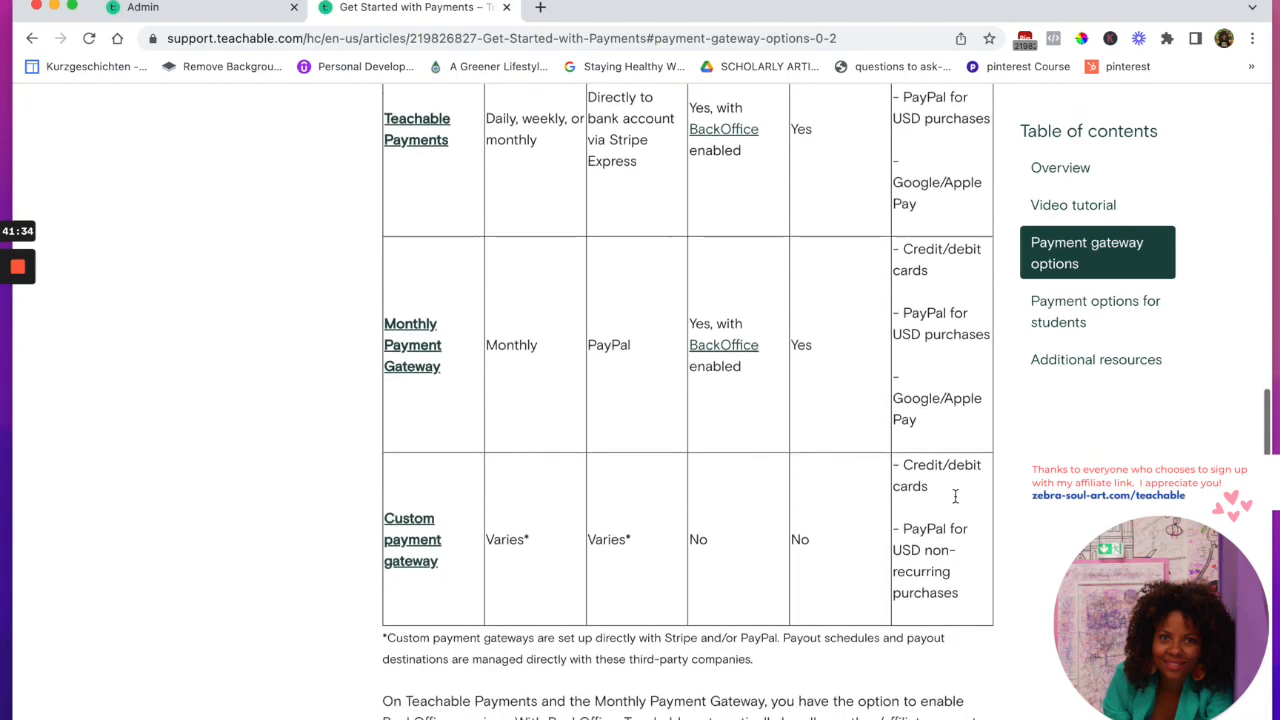
scroll(955, 495, down, 5)
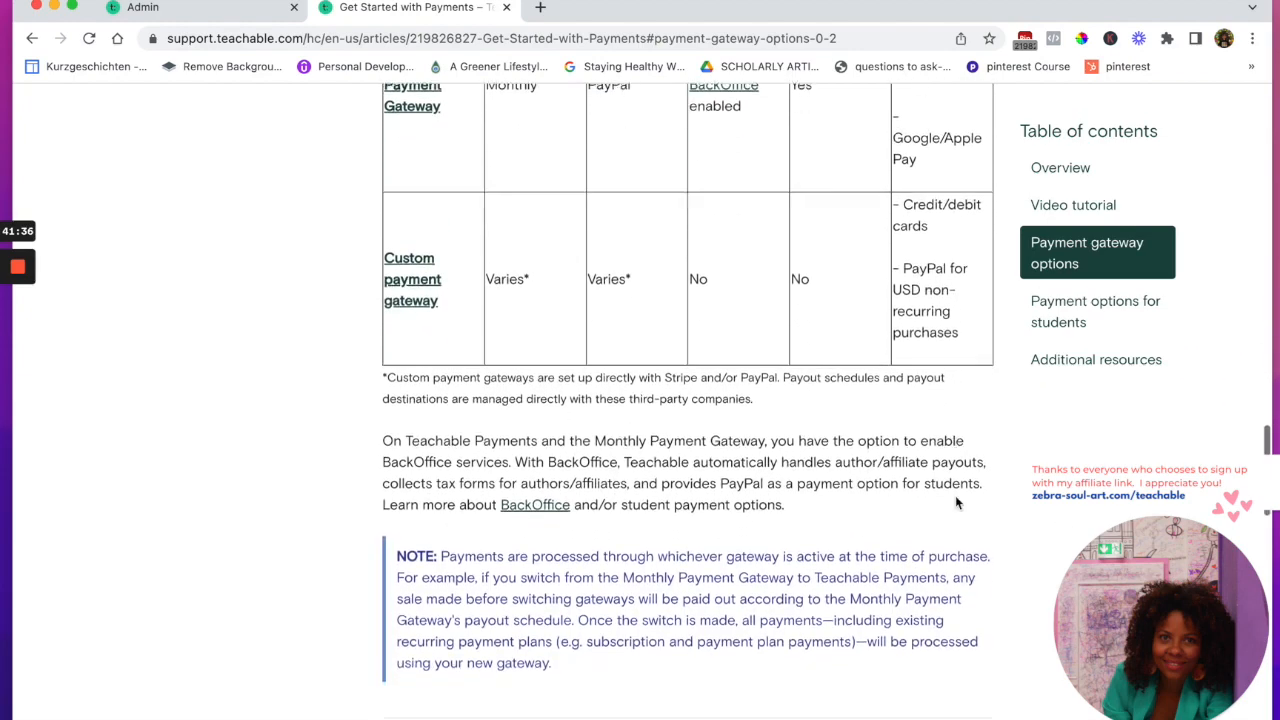
Read the article's Payment options for students section and look over its additional resources
scroll(955, 495, down, 10)
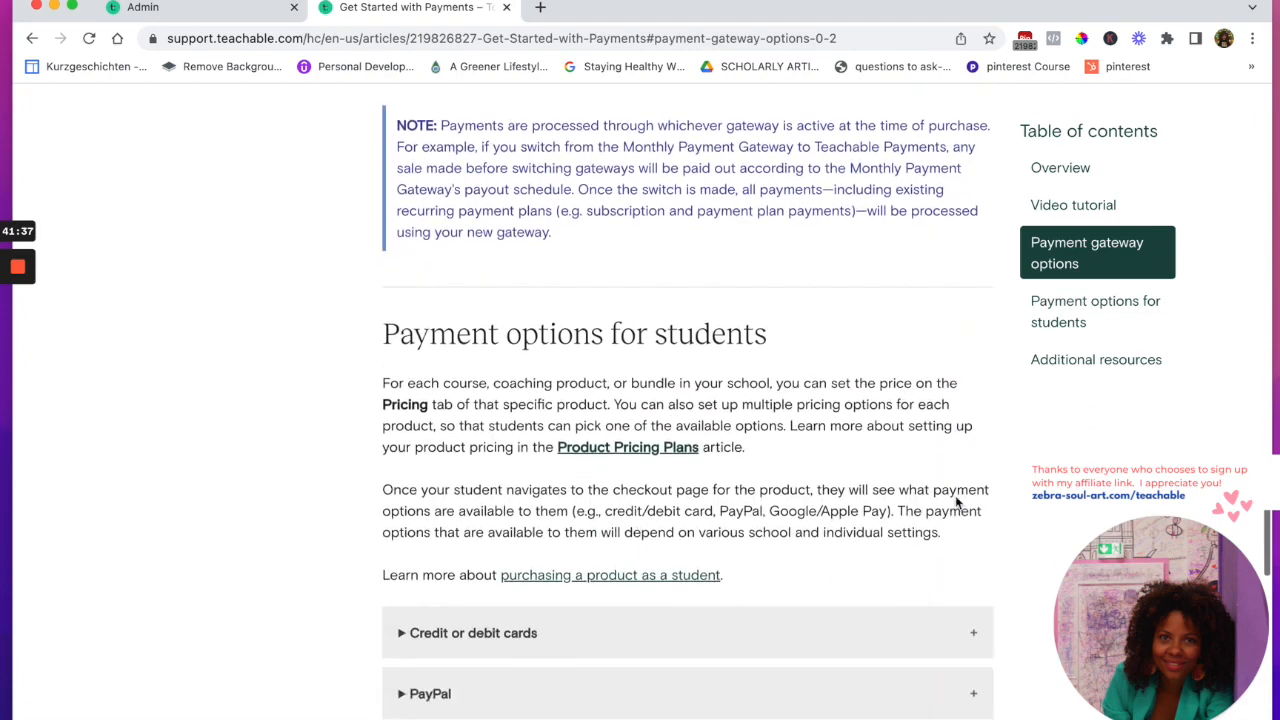
scroll(955, 495, down, 2)
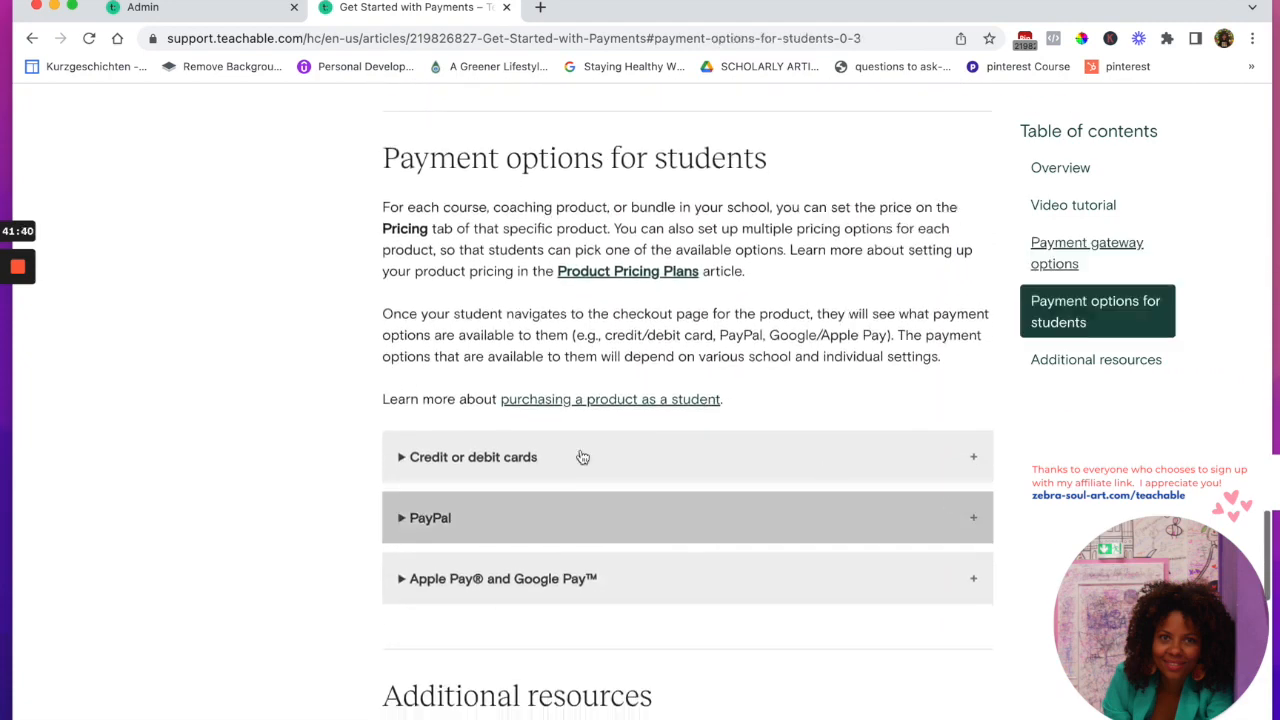
drag(381, 401, 731, 407)
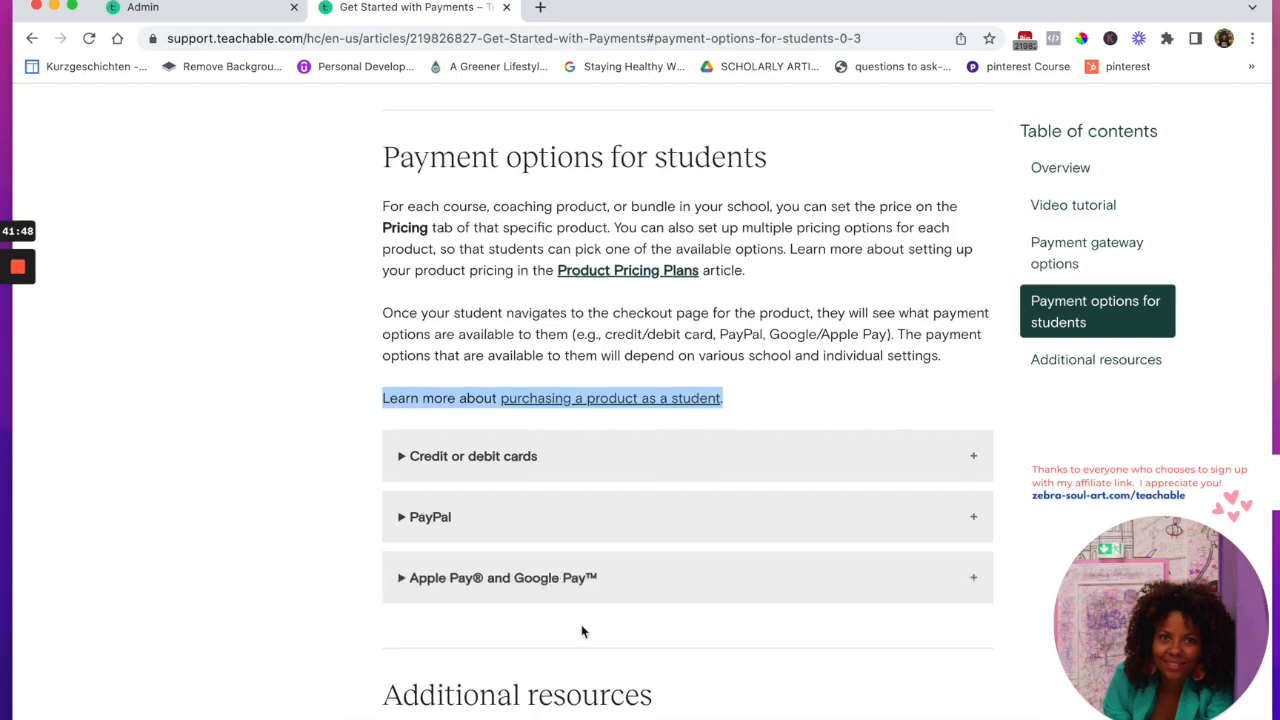
scroll(581, 624, down, 3)
scroll(581, 624, down, 2)
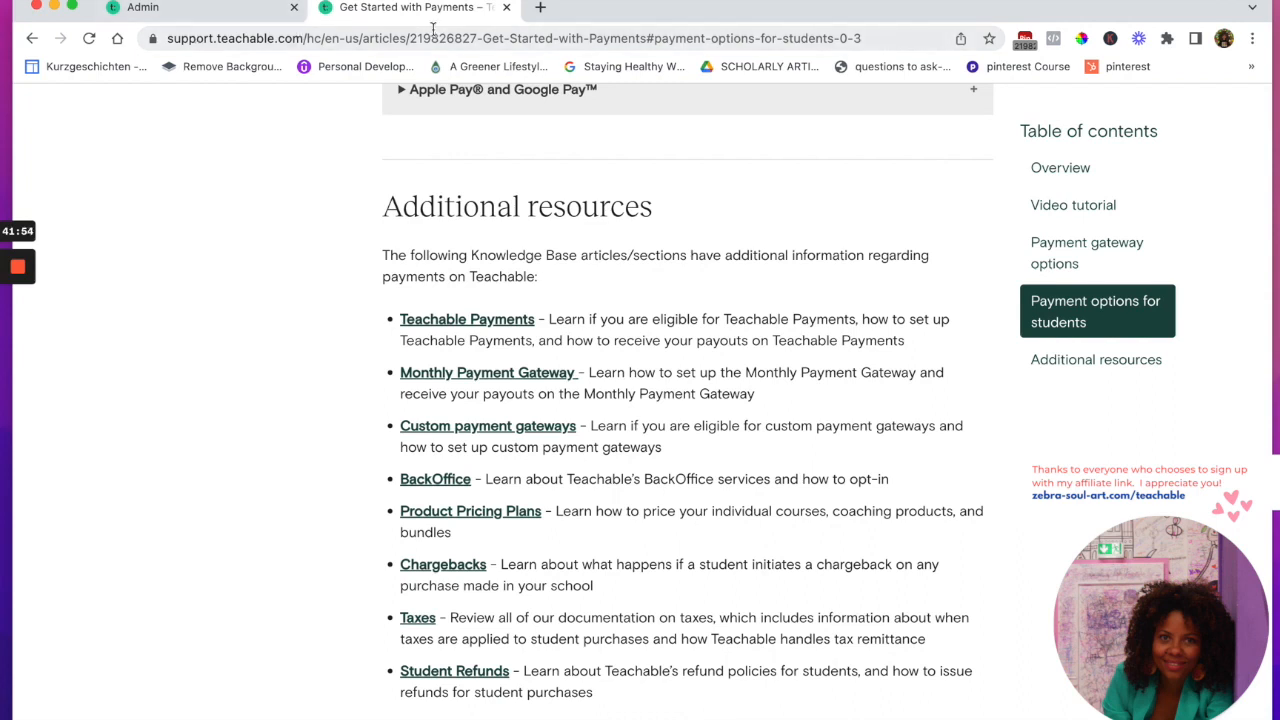
Return to the school admin and review the Tax ID and EU VAT Tax Collection details in the tax settings
click(234, 11)
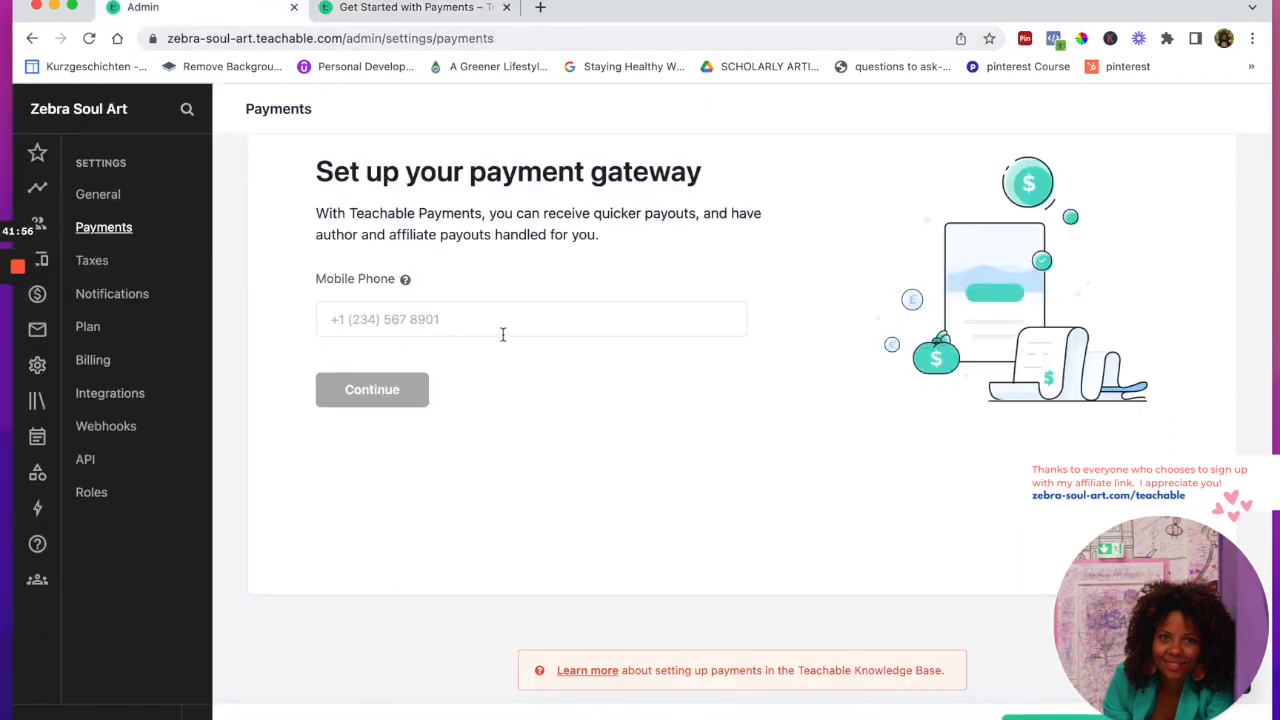
click(95, 262)
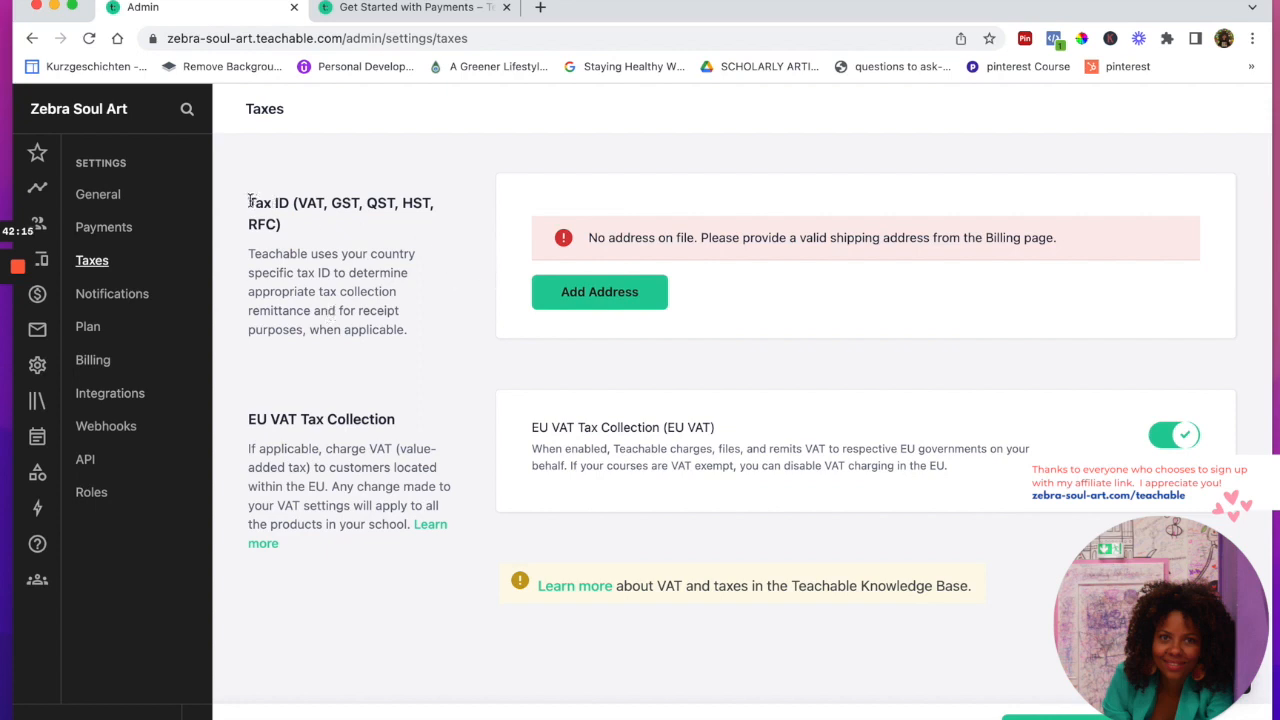
drag(250, 201, 289, 223)
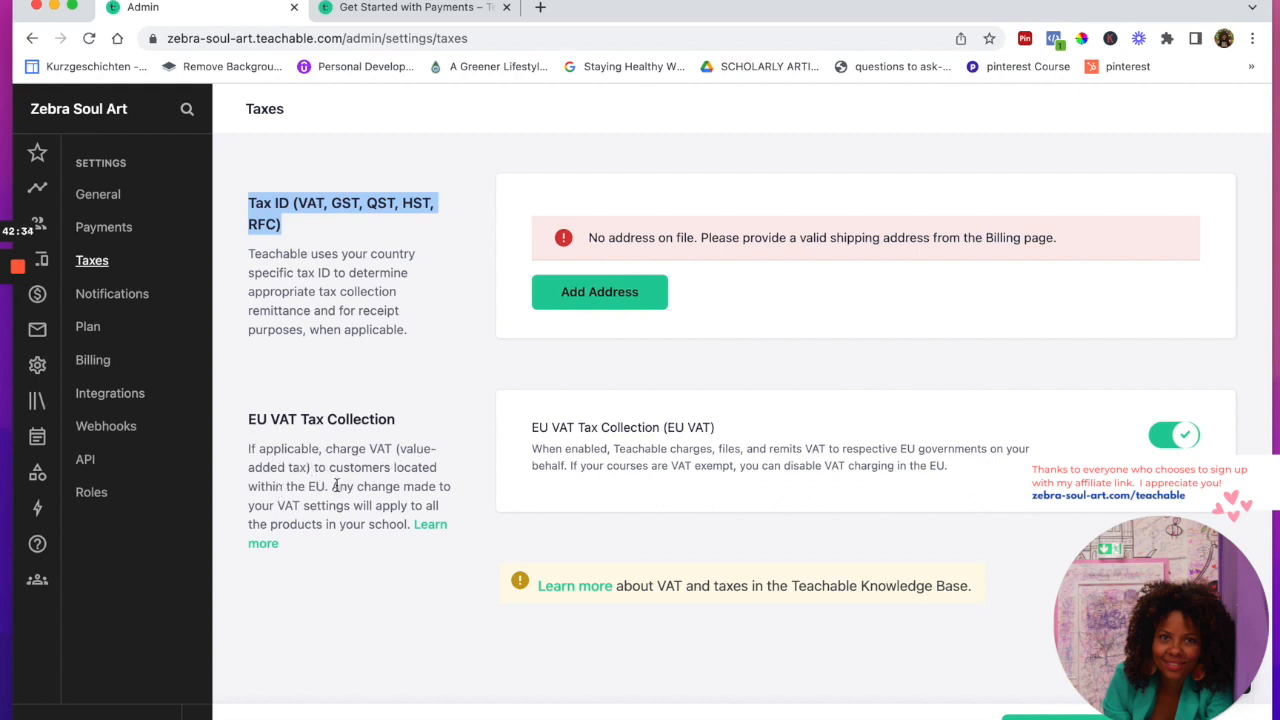
drag(331, 486, 413, 522)
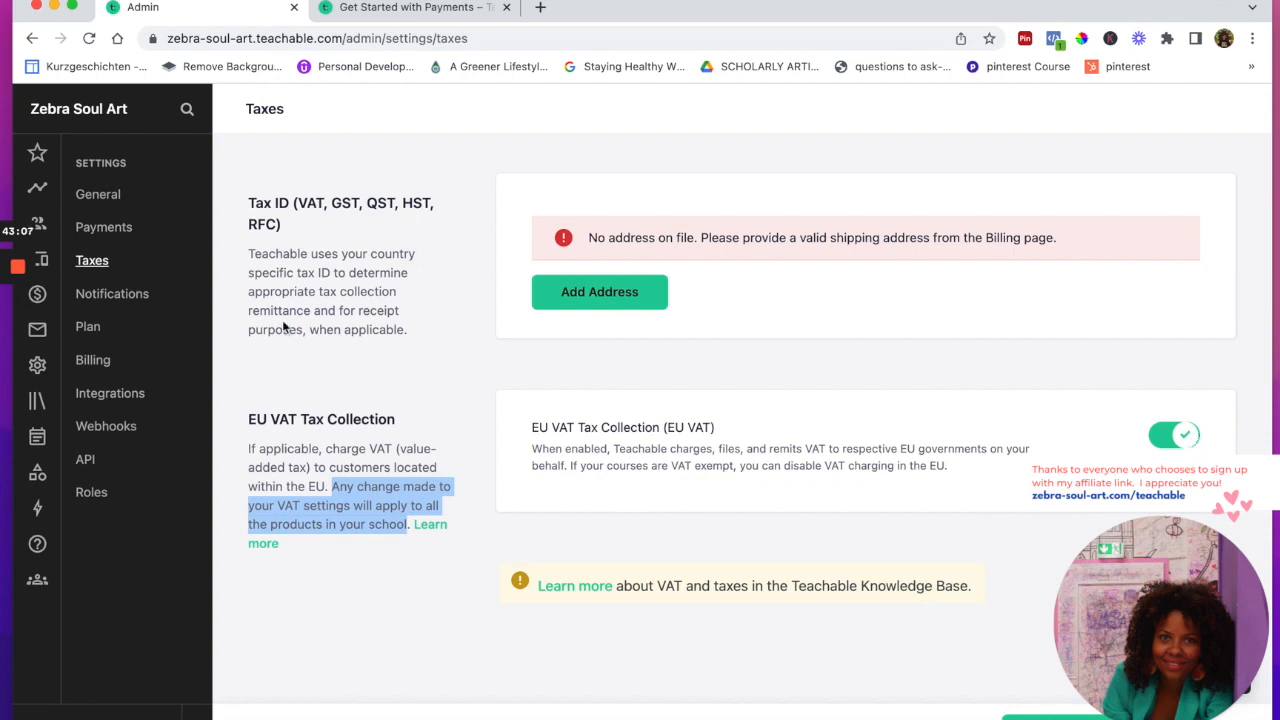
In the notification settings, turn off all three enrollment emails: new student joins, paid course enrollment and free course enrollment
click(112, 294)
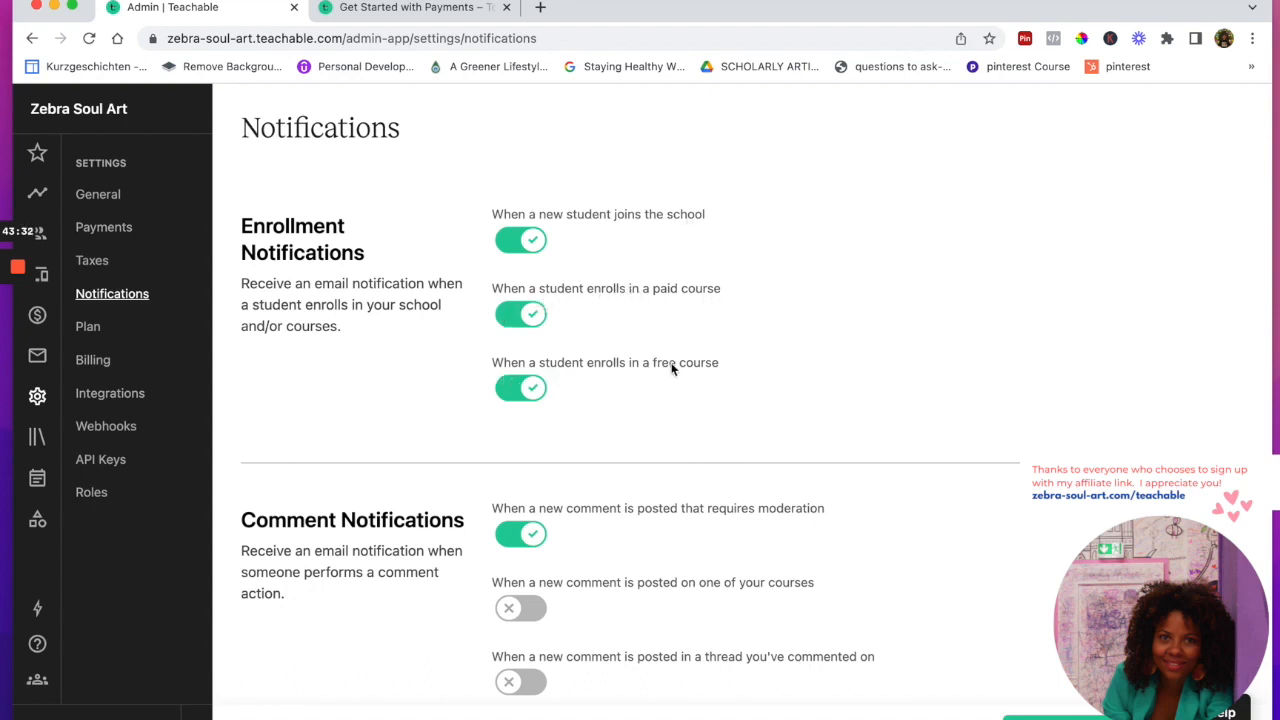
scroll(689, 372, down, 1)
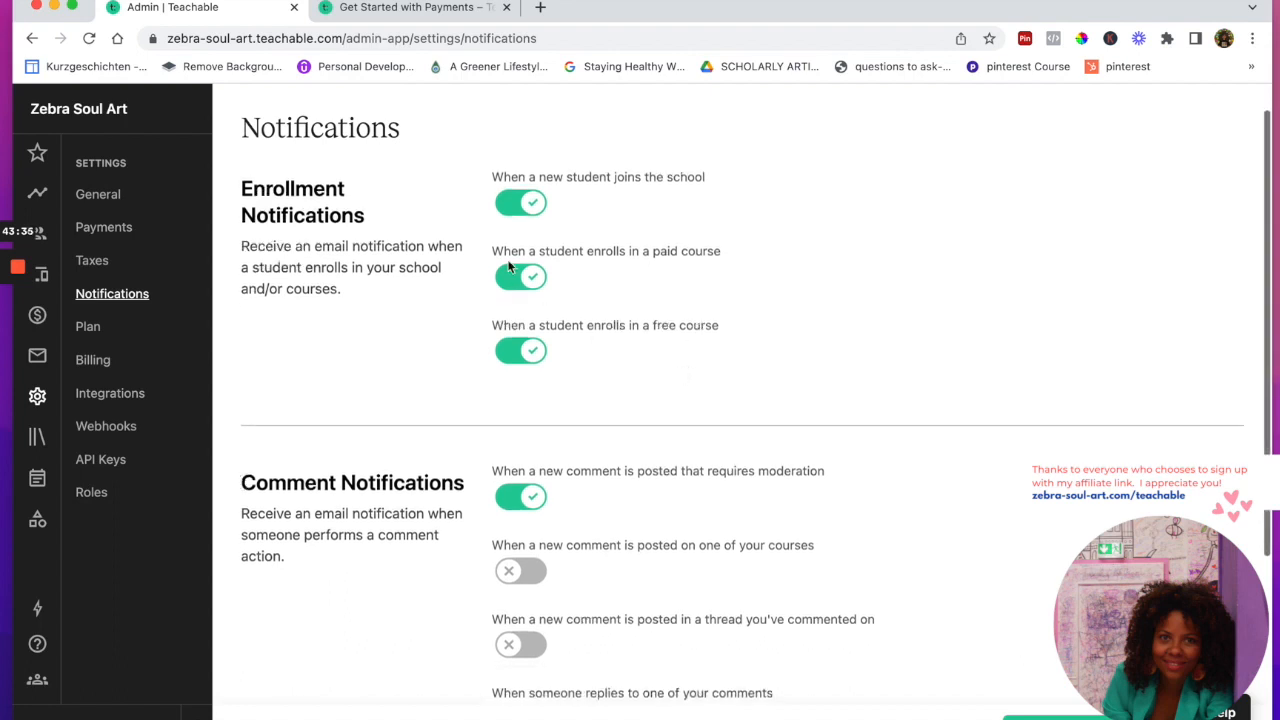
click(505, 207)
click(505, 285)
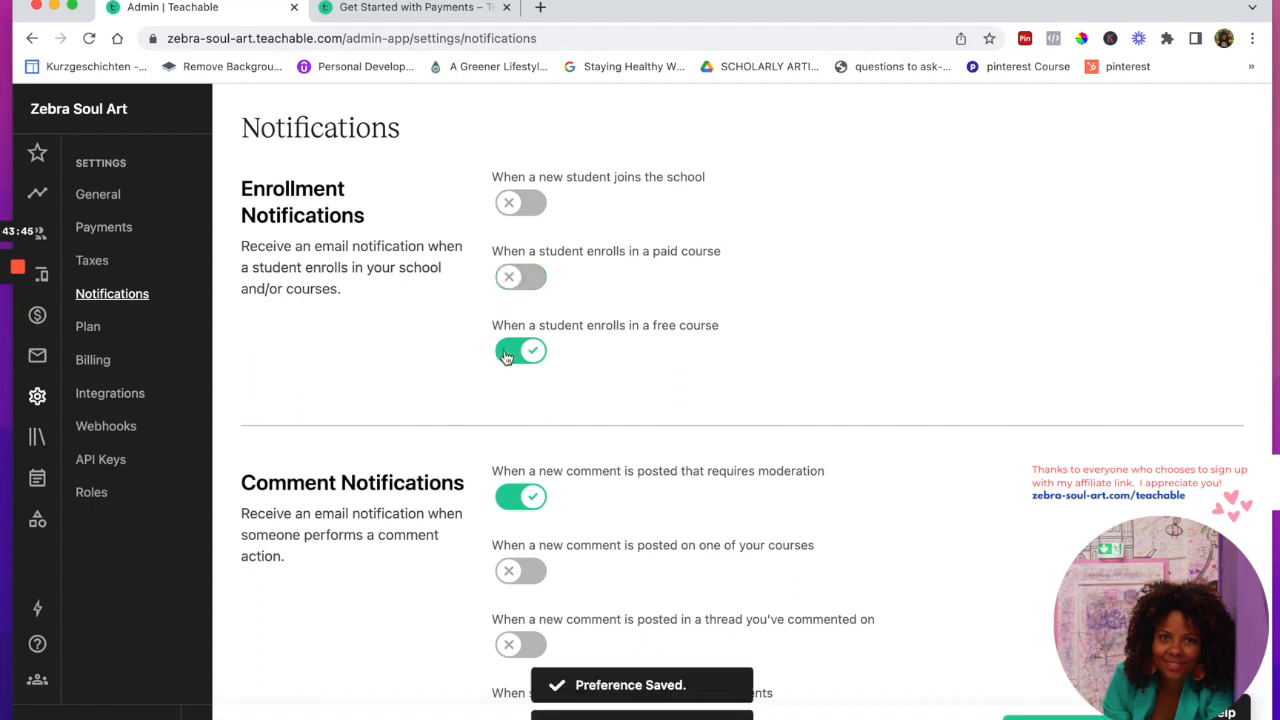
click(506, 353)
Review the Comment Notifications and Subscription Notifications options in the notification settings
scroll(470, 405, down, 3)
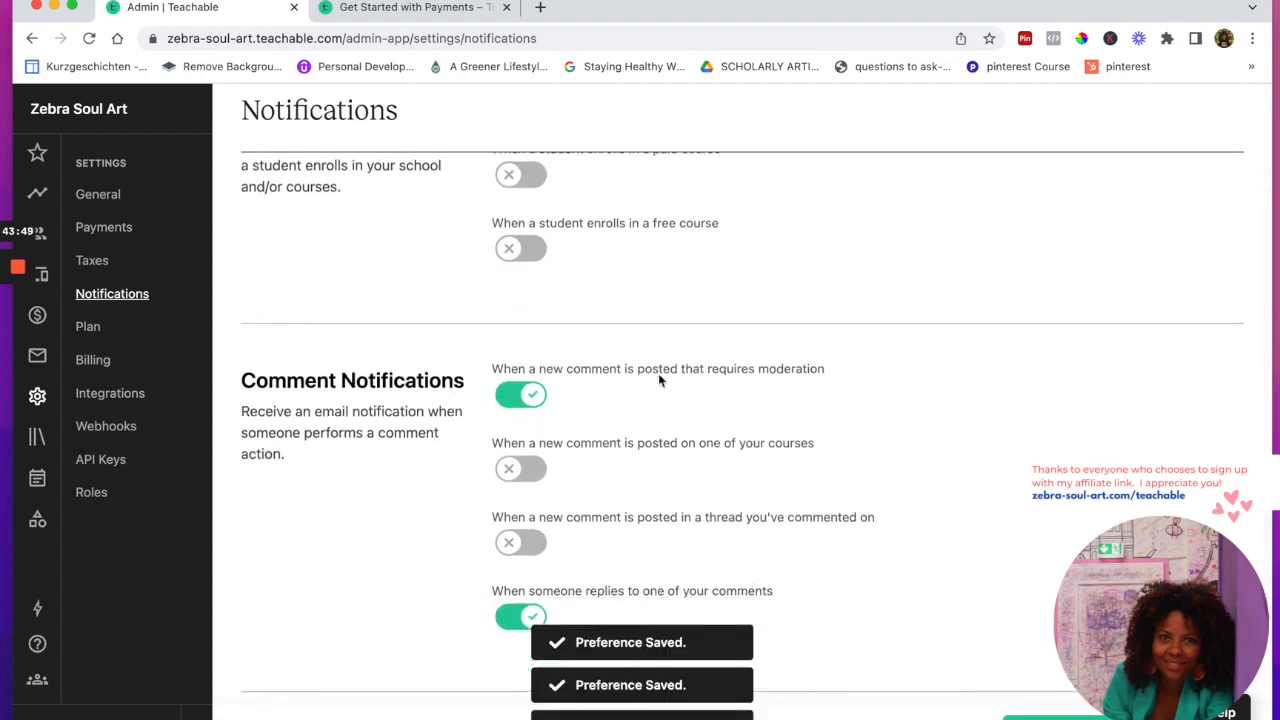
scroll(800, 398, down, 1)
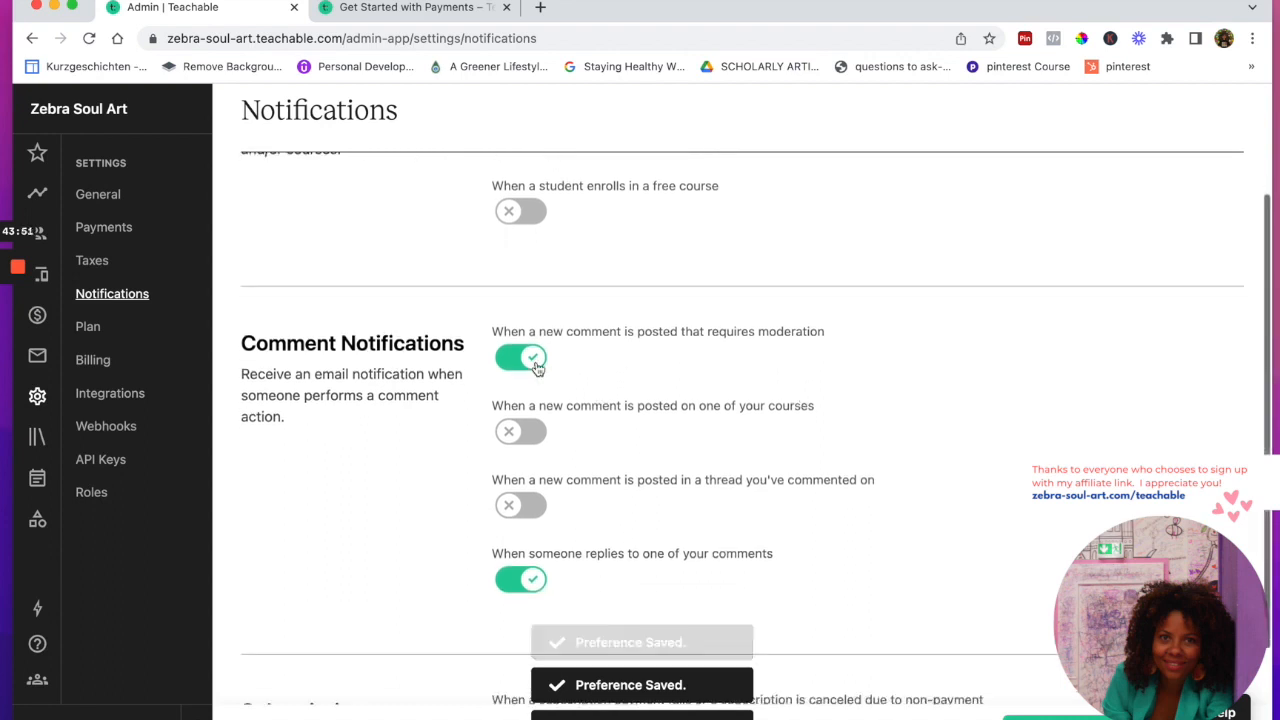
scroll(545, 402, down, 1)
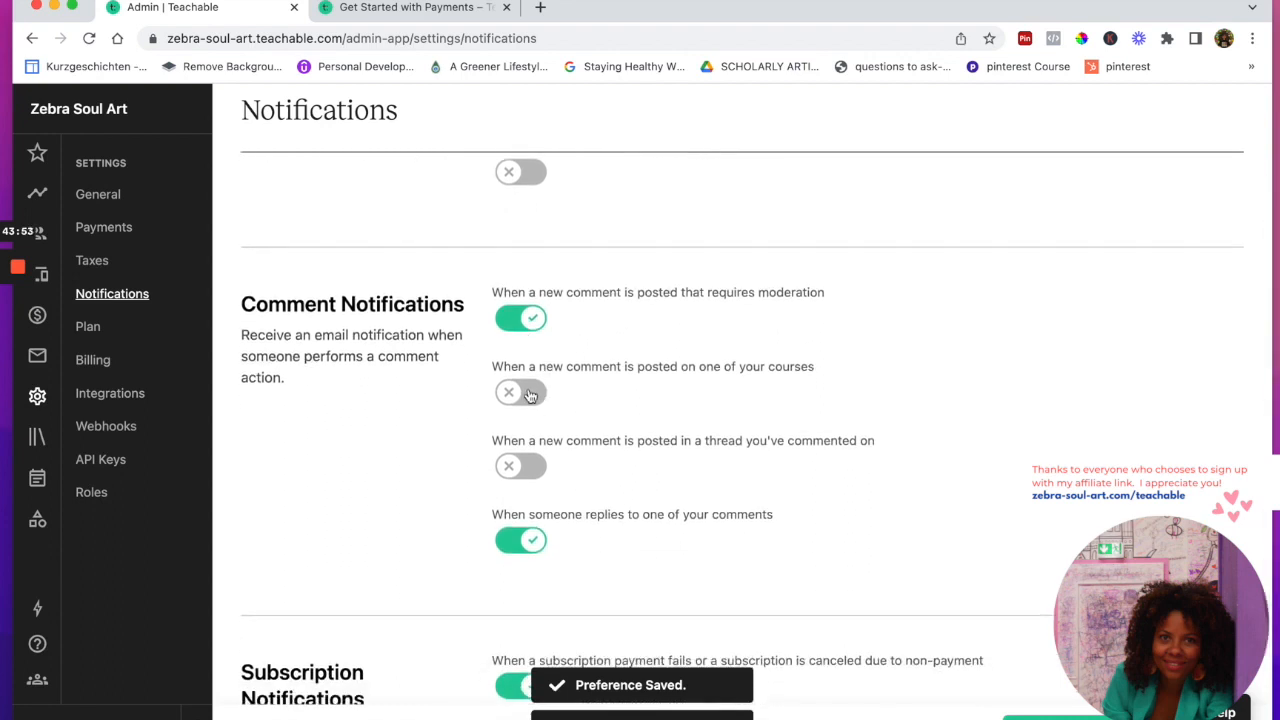
scroll(528, 391, down, 1)
scroll(530, 396, down, 3)
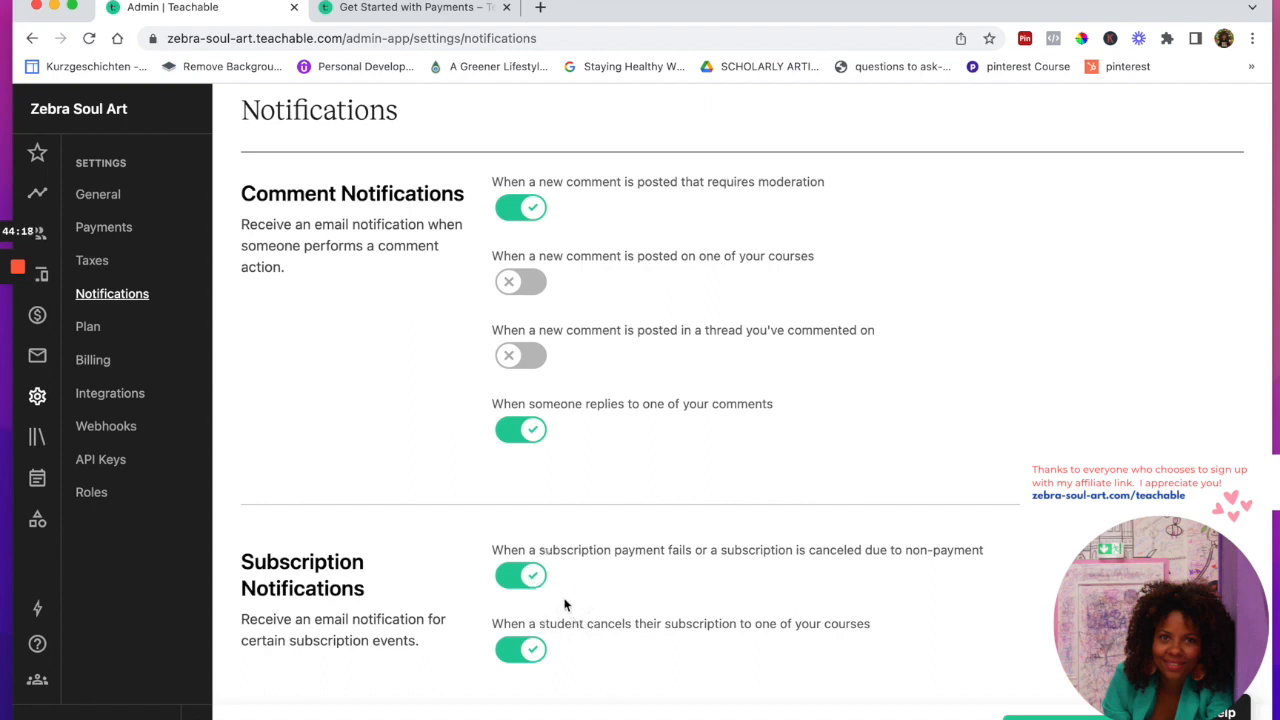
Open the school's plan settings and compare the annual pricing and transaction fees of the Basic, Professional and Business plans
click(88, 328)
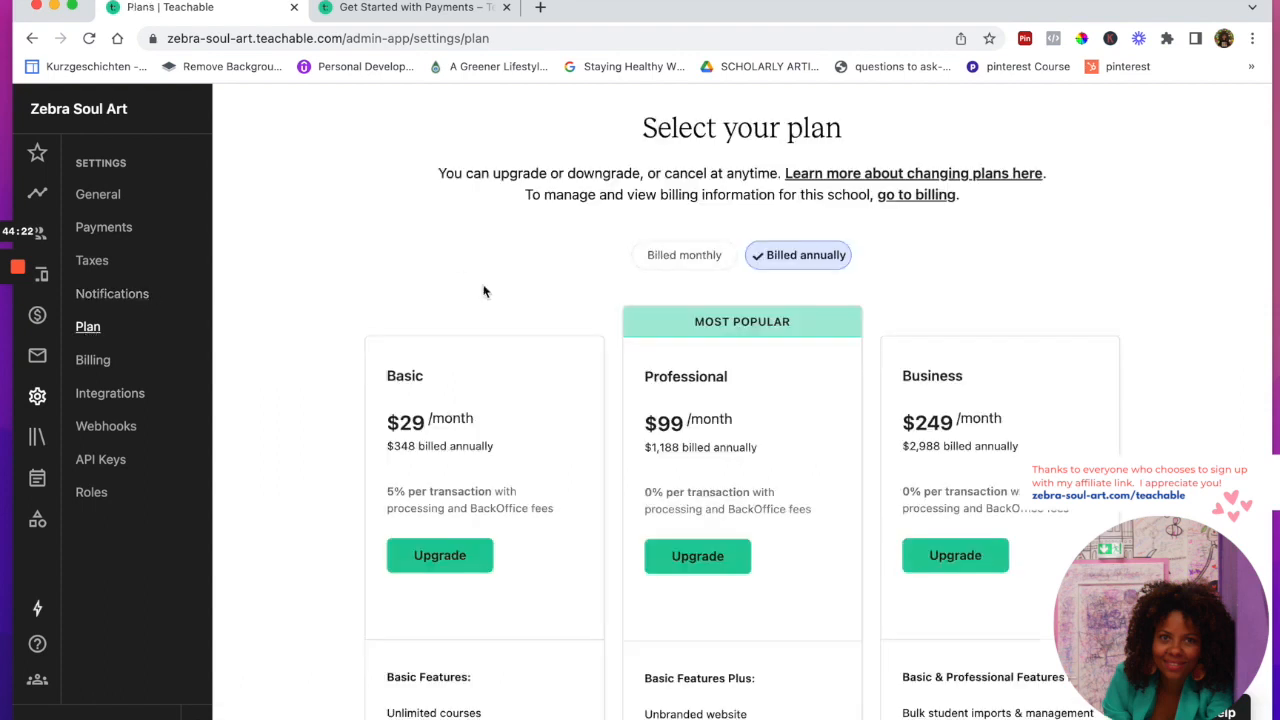
scroll(765, 155, down, 1)
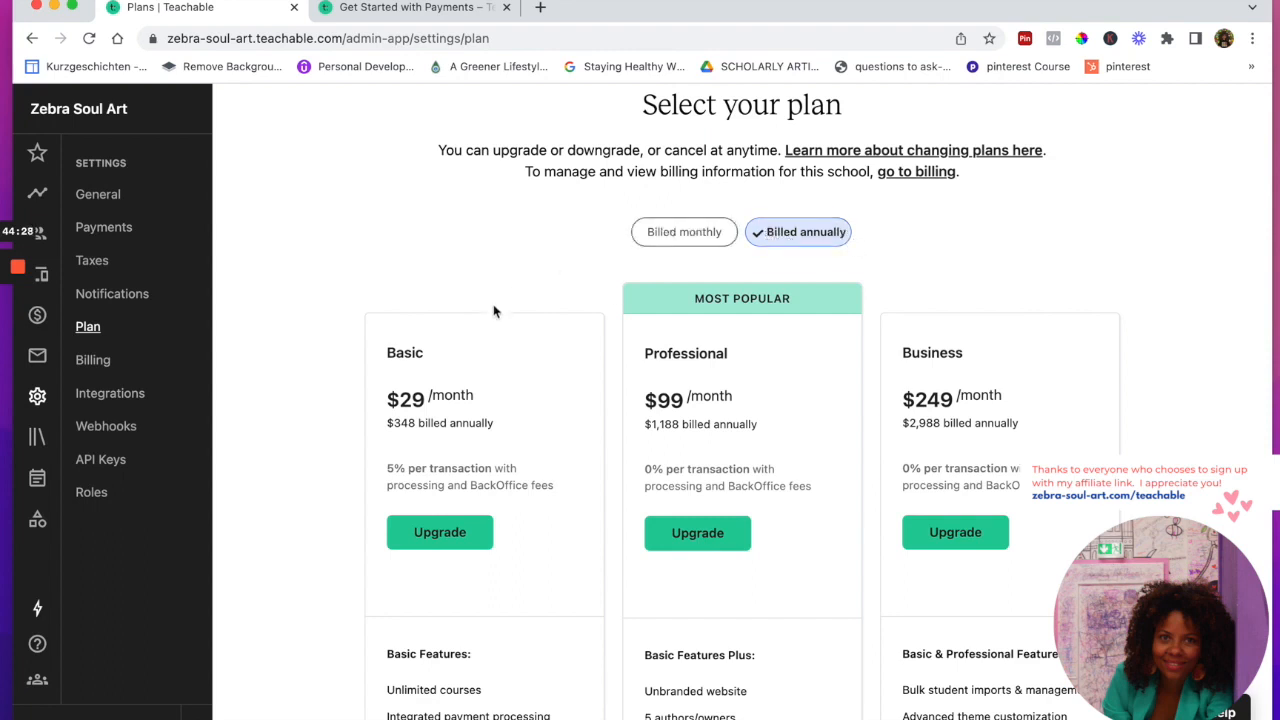
scroll(495, 305, down, 2)
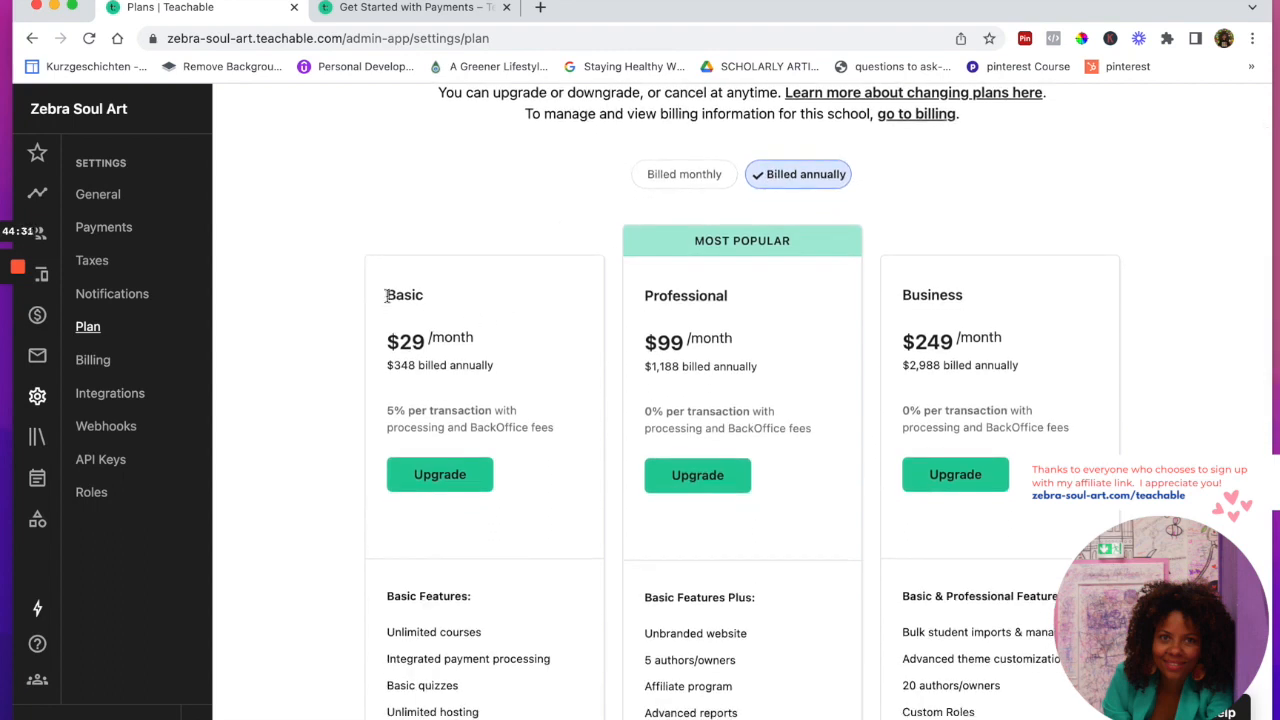
drag(391, 296, 455, 355)
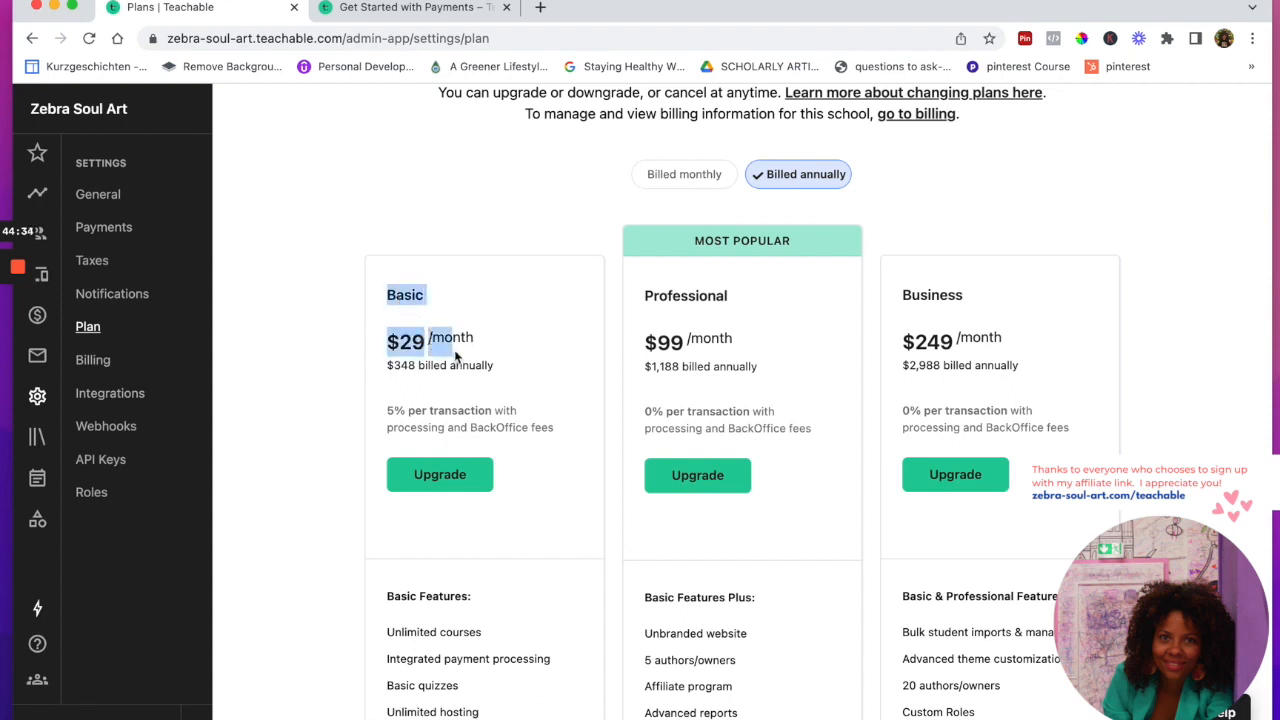
drag(389, 408, 404, 406)
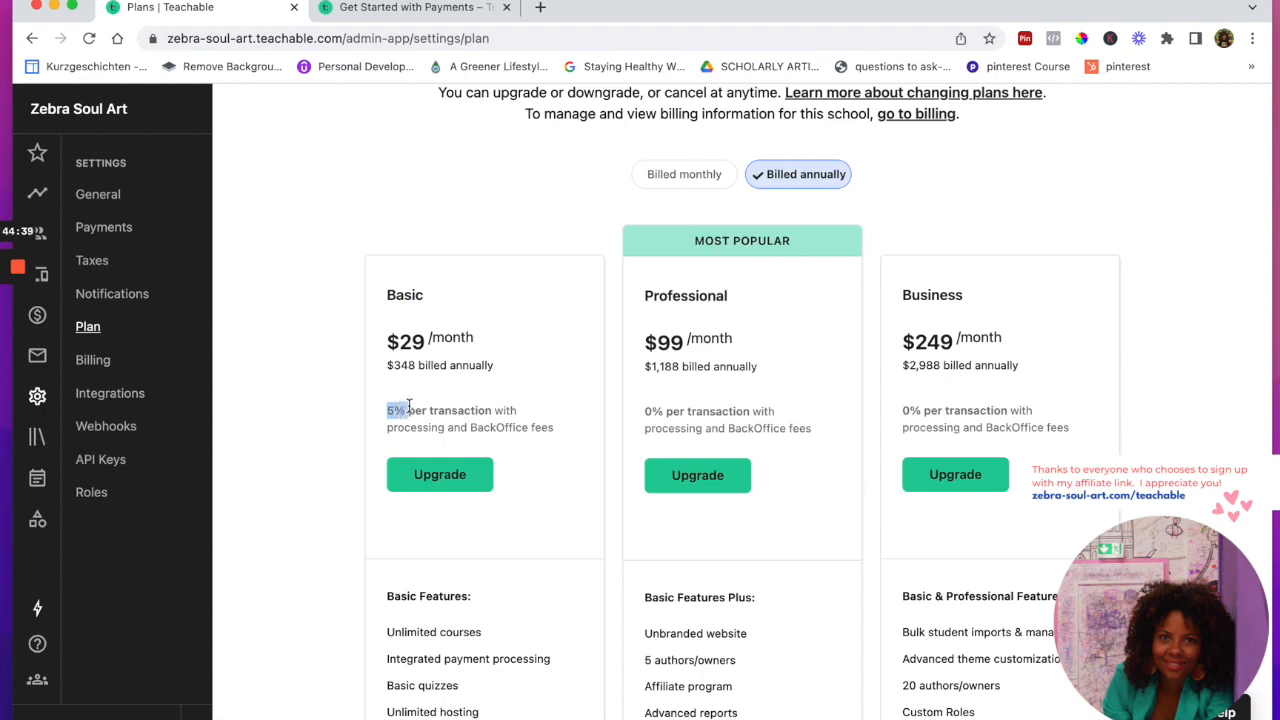
scroll(409, 405, down, 1)
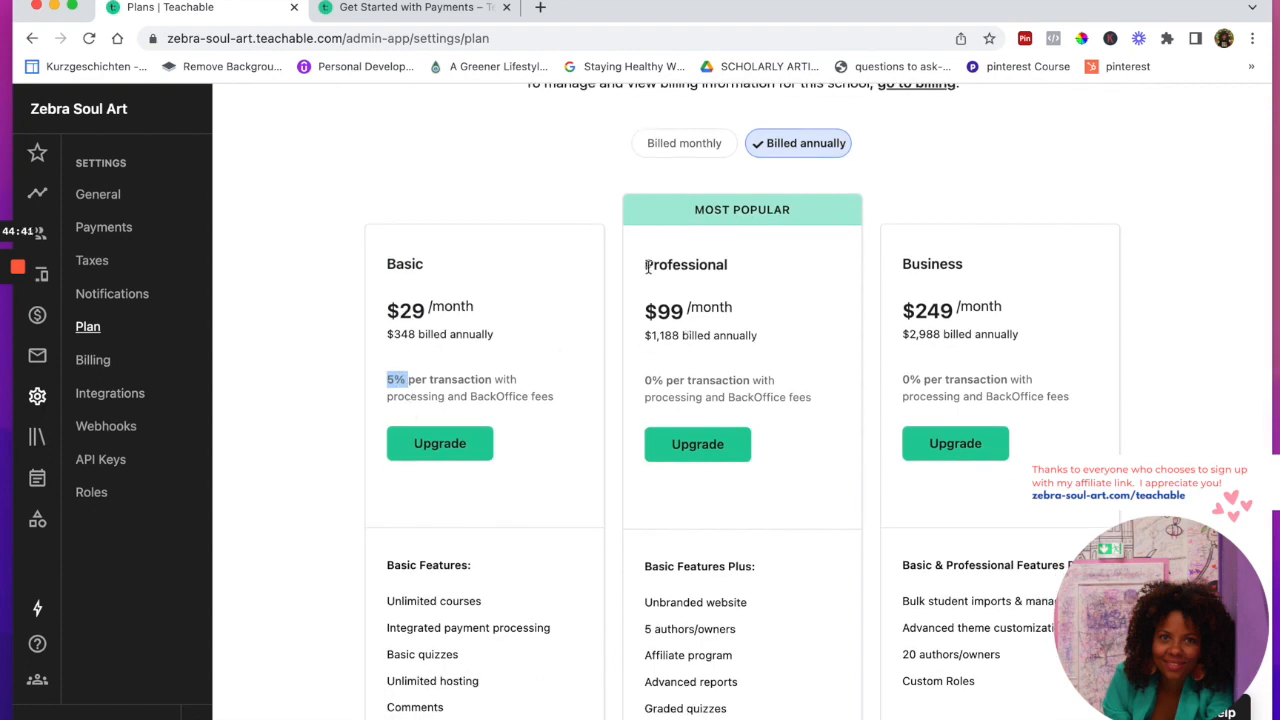
drag(643, 265, 723, 320)
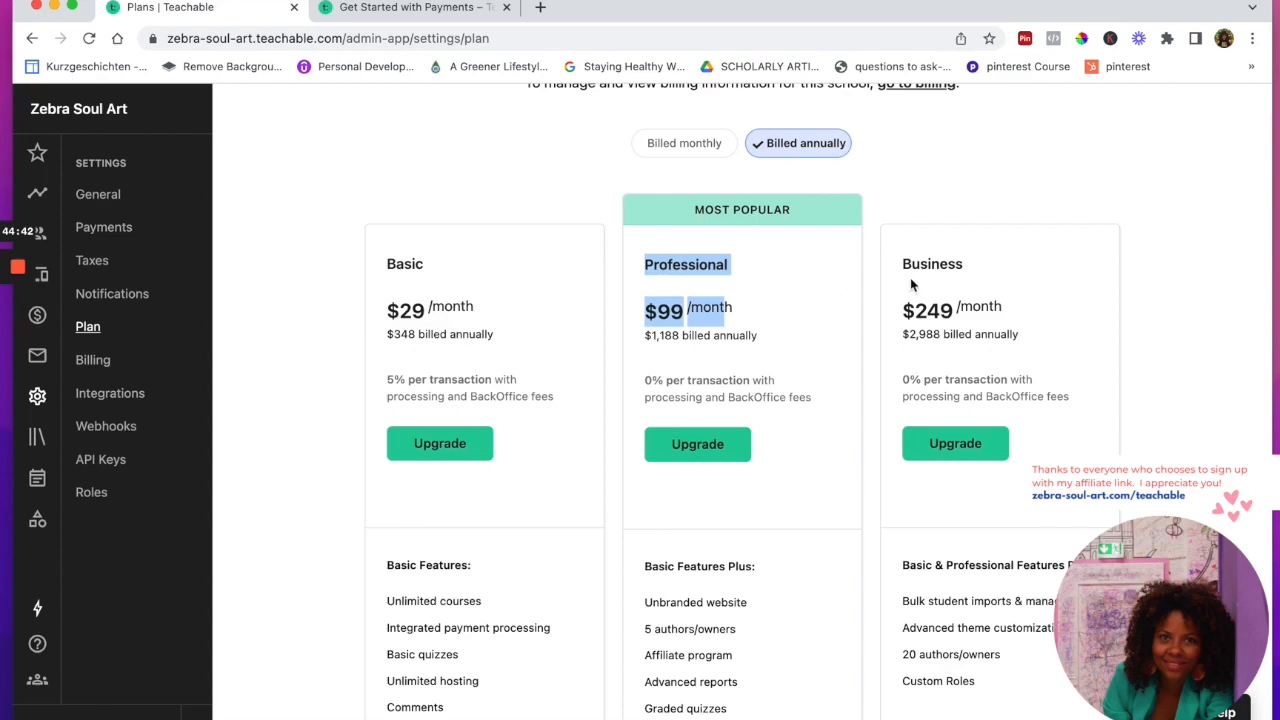
drag(903, 264, 970, 320)
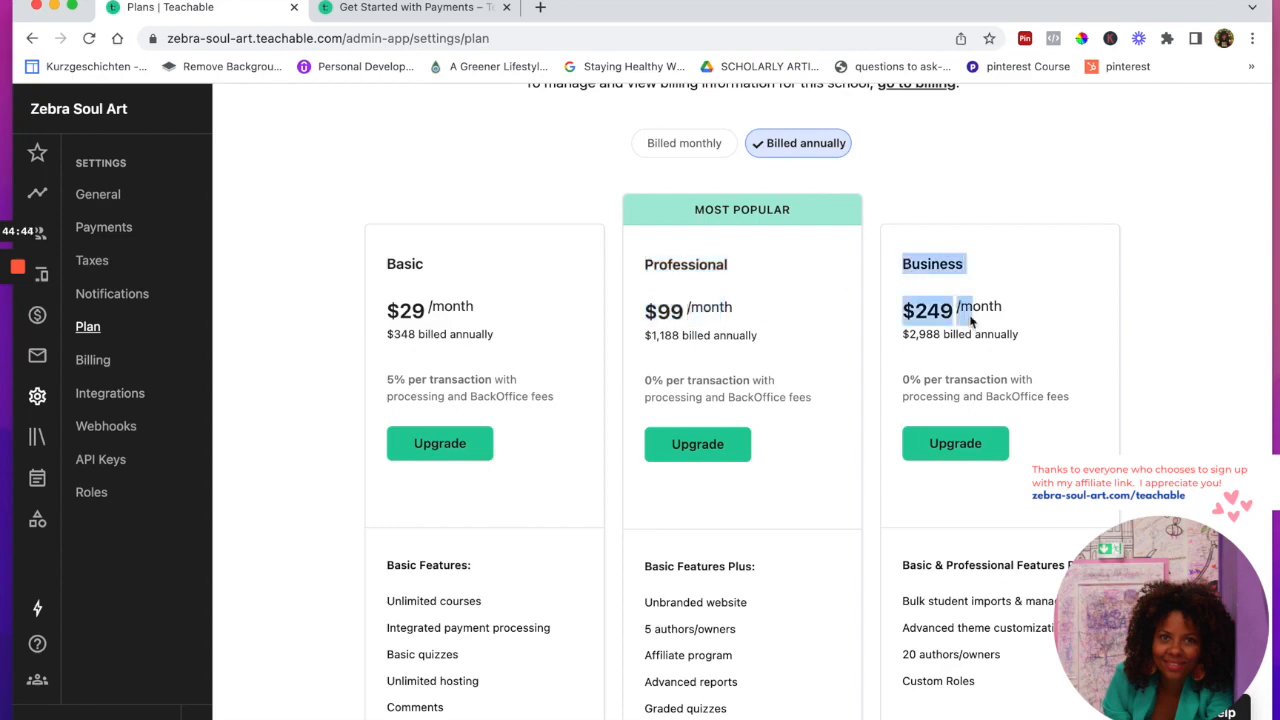
Examine the feature lists of the Basic, Professional and Business plans and the Free plan's core features
scroll(777, 364, down, 5)
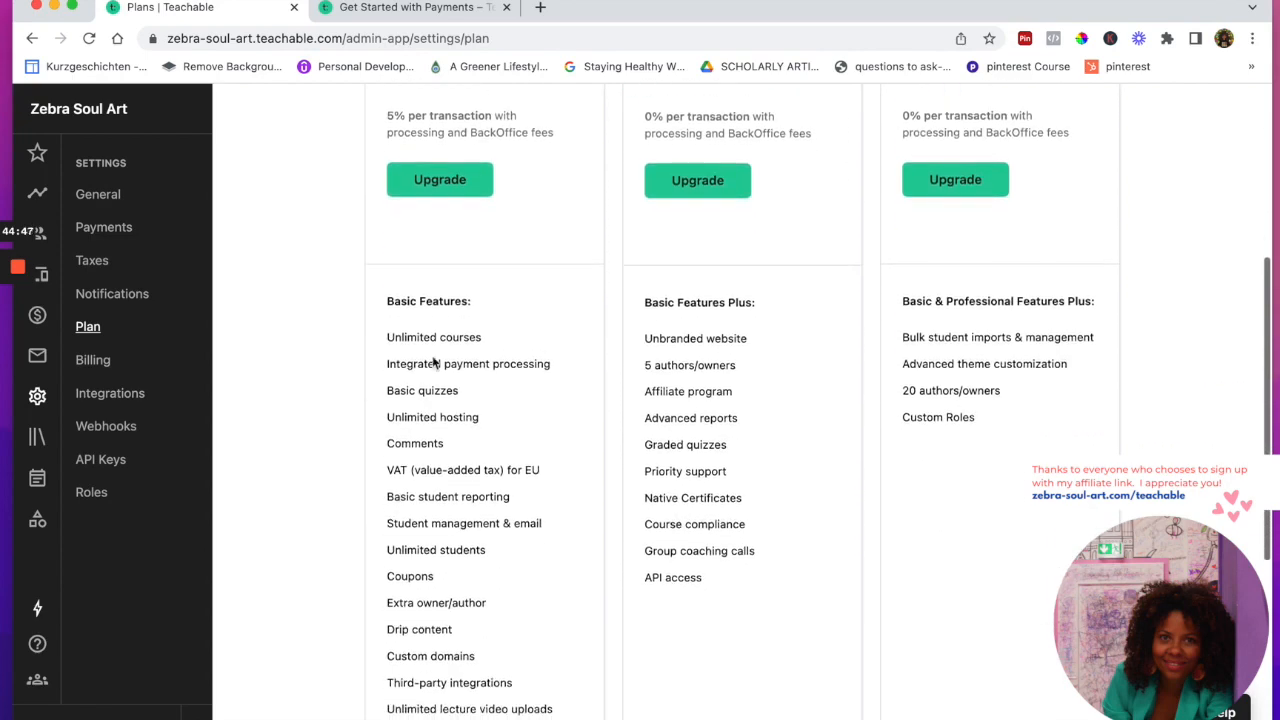
scroll(400, 330, down, 2)
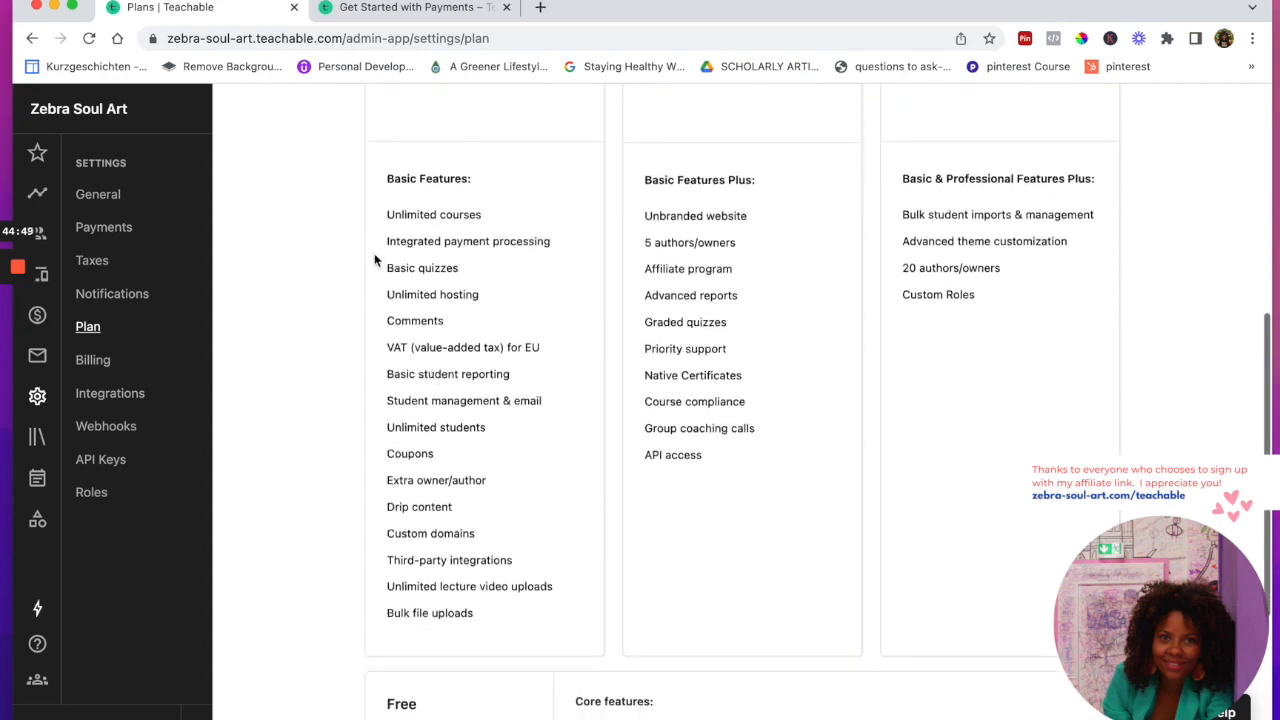
scroll(420, 293, down, 1)
scroll(422, 298, down, 2)
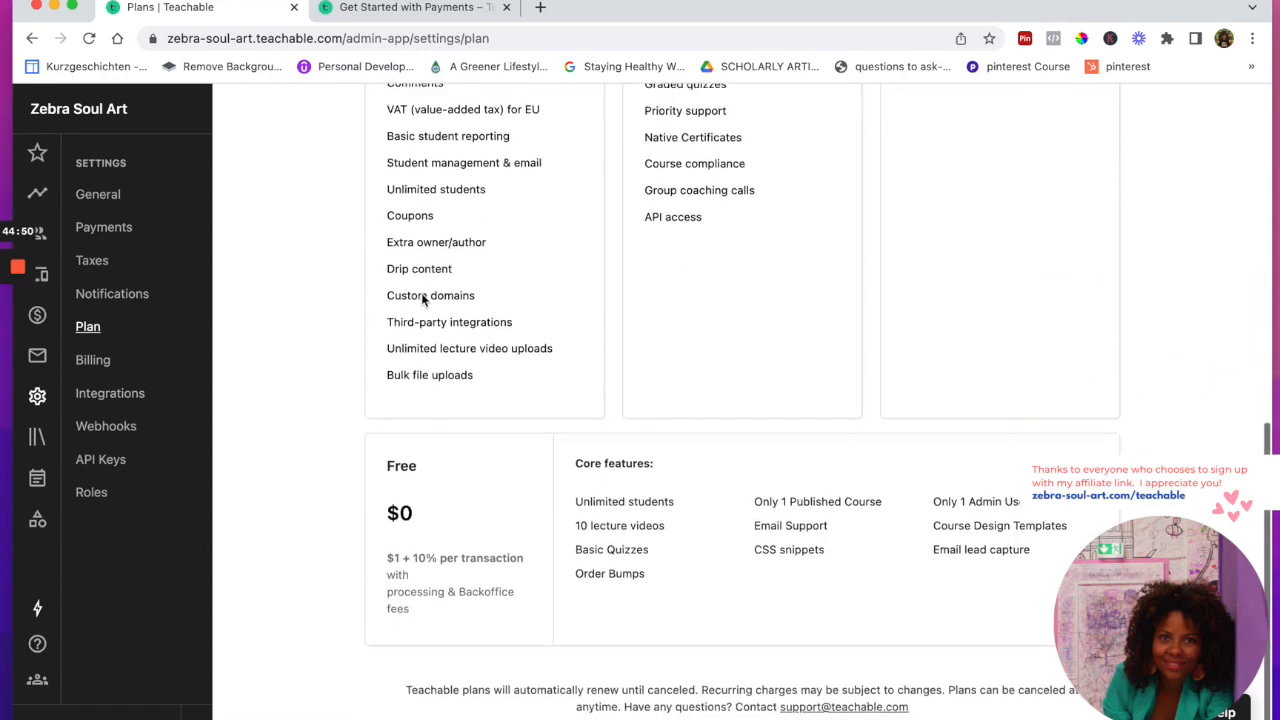
scroll(422, 298, up, 5)
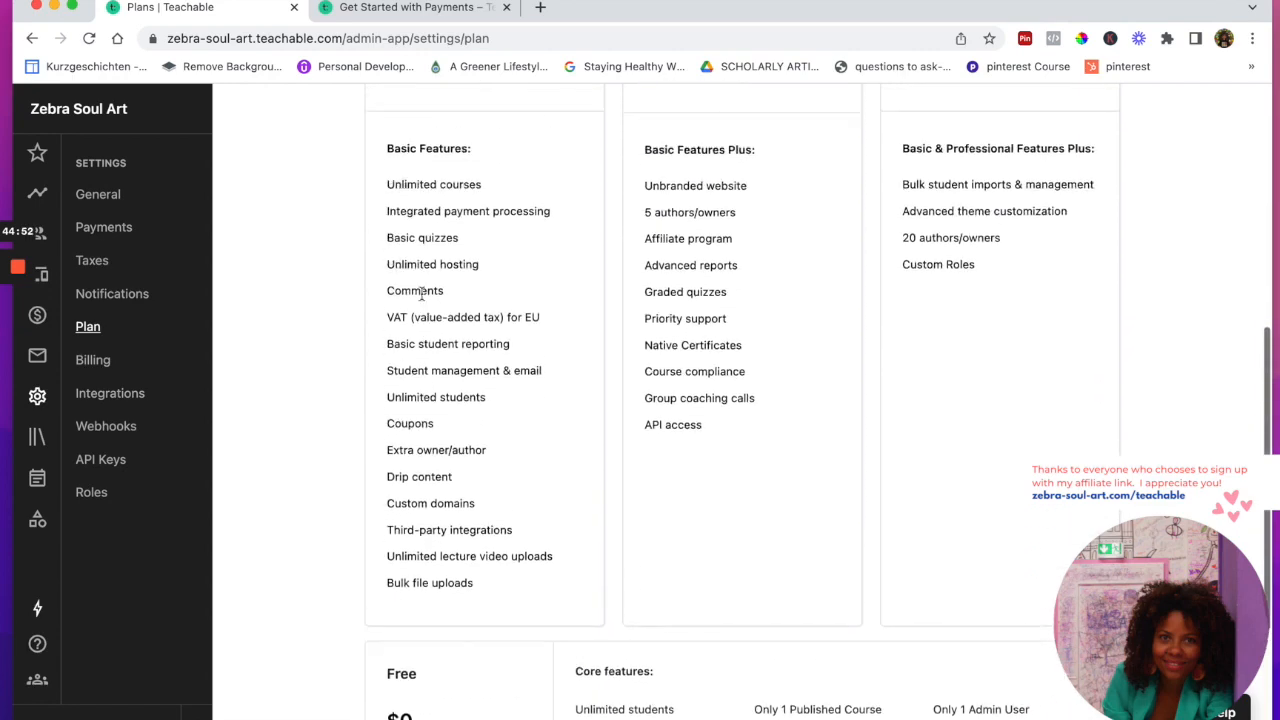
Open the billing settings and review the credit card, billing address and Billing History sections
click(93, 368)
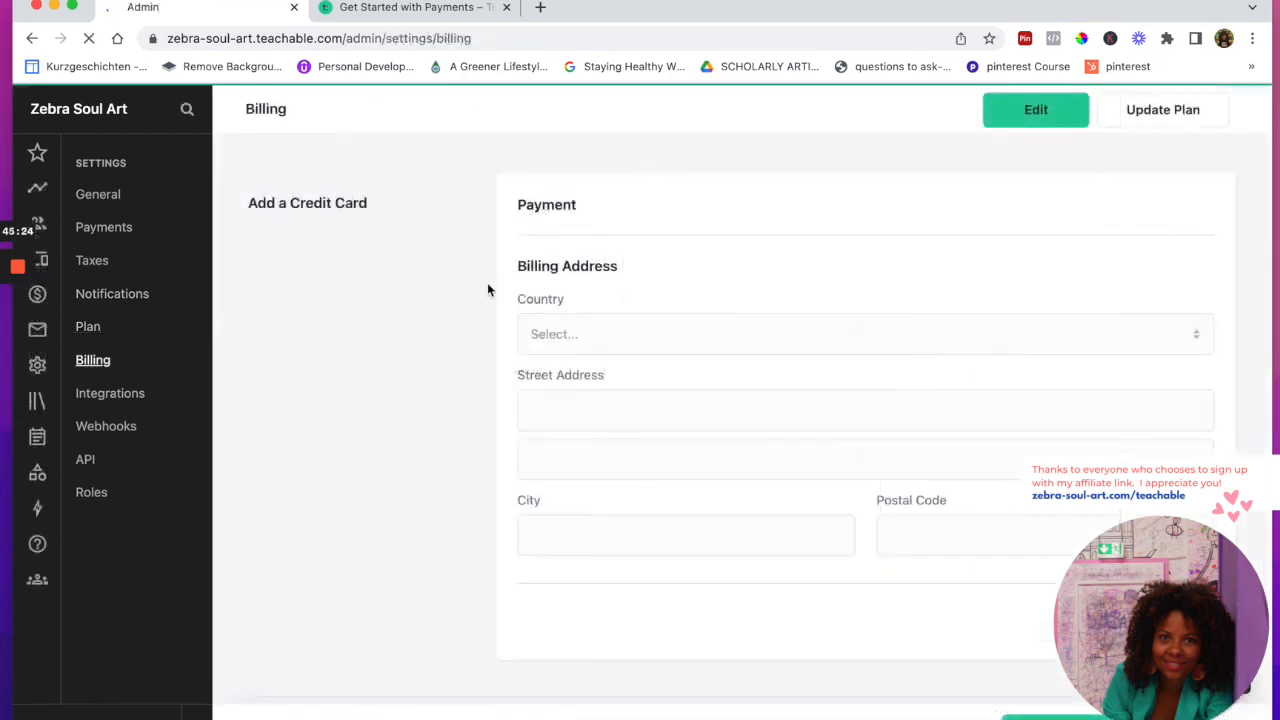
scroll(489, 284, down, 3)
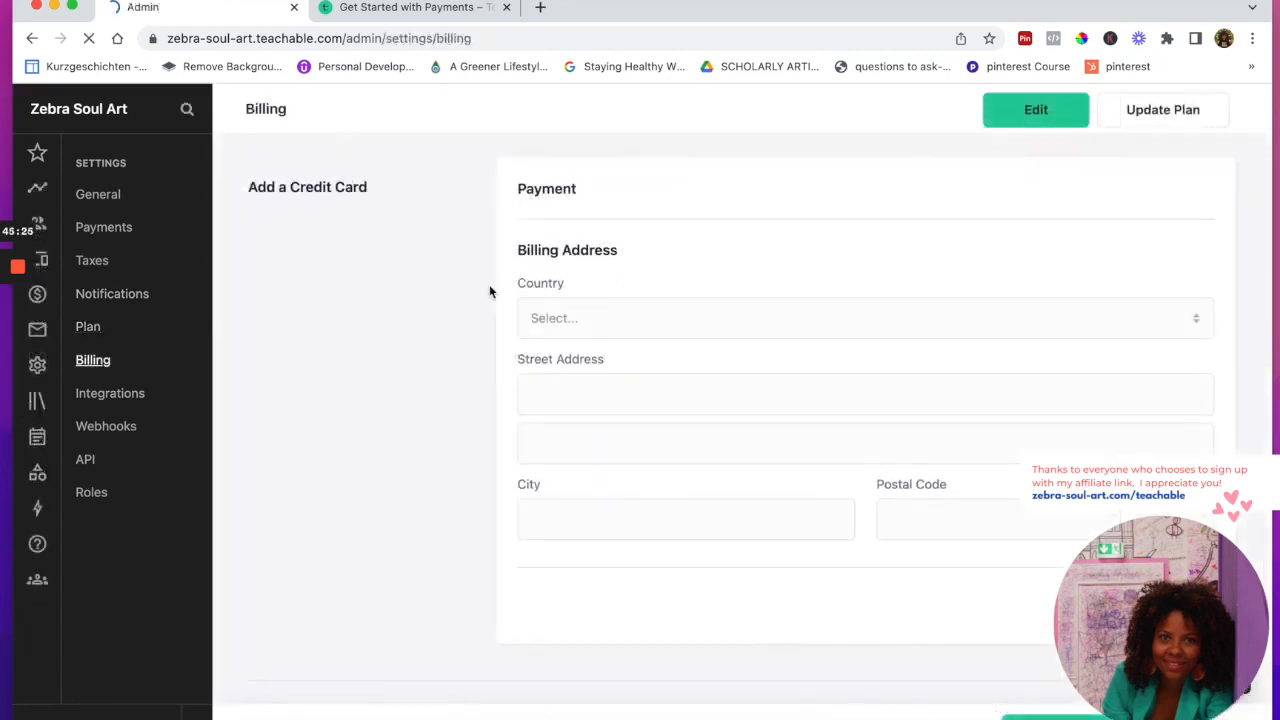
scroll(516, 349, down, 3)
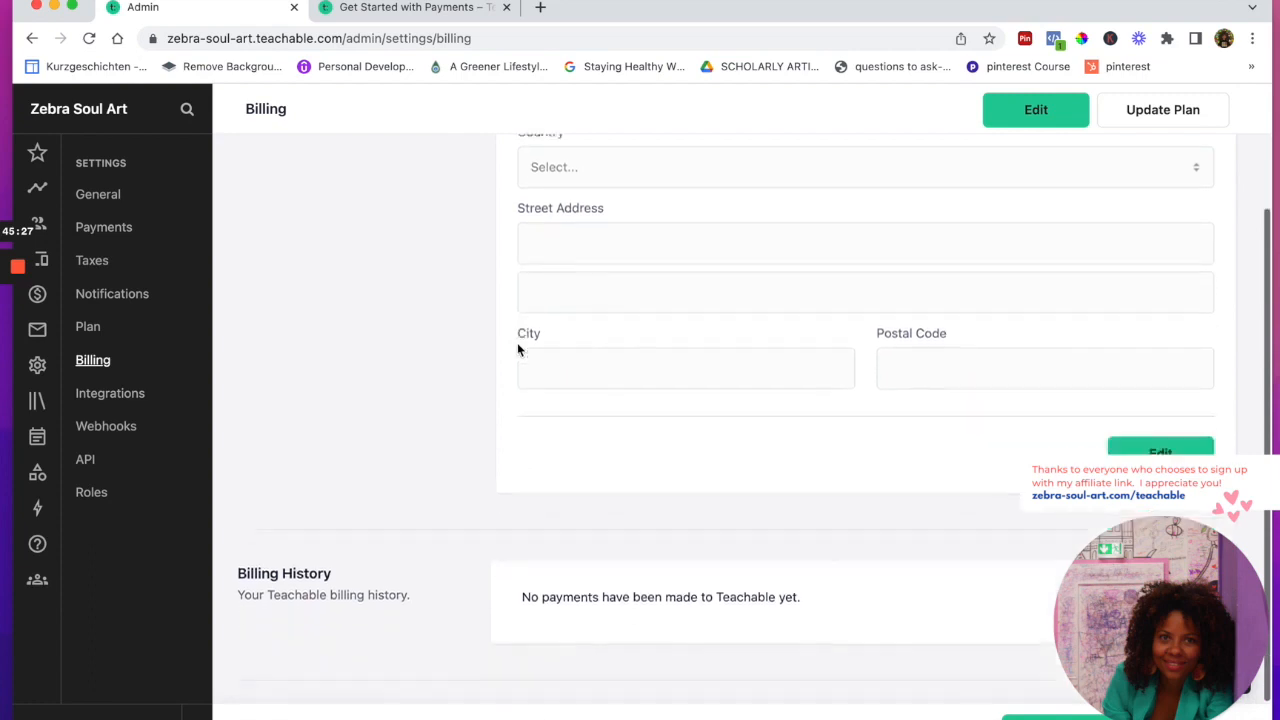
scroll(508, 351, up, 2)
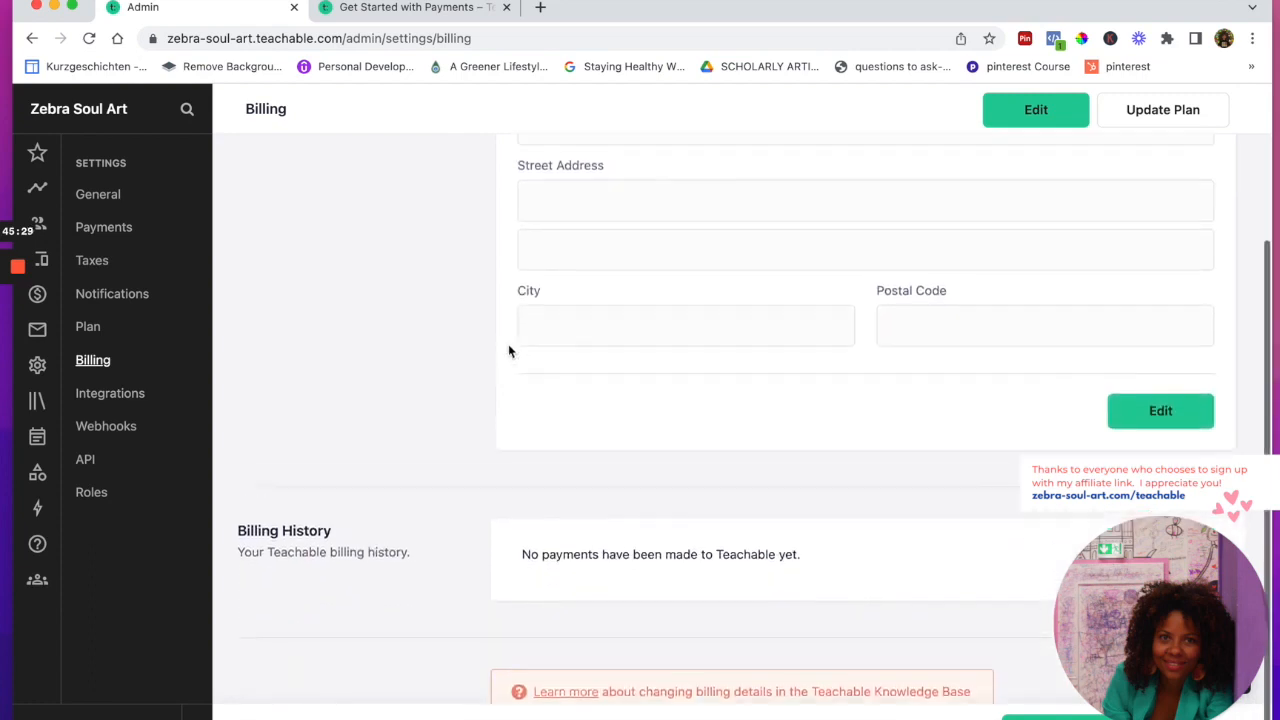
scroll(529, 324, up, 1)
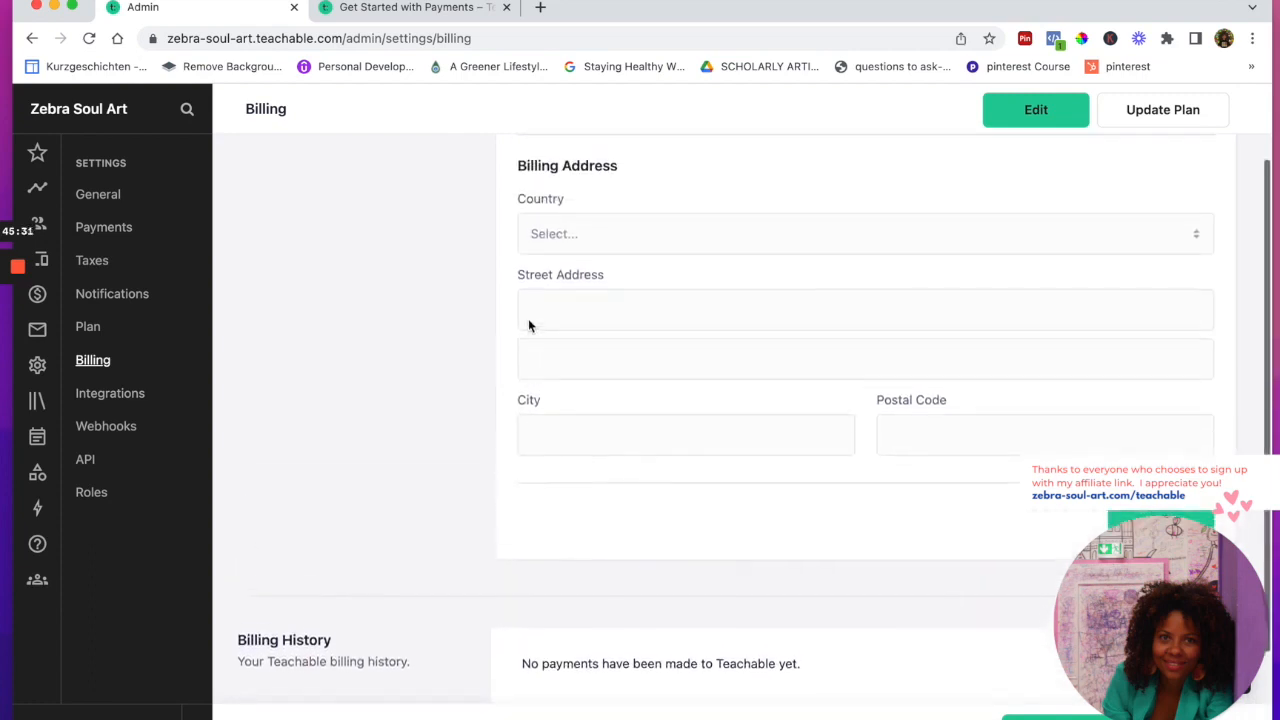
scroll(585, 570, up, 2)
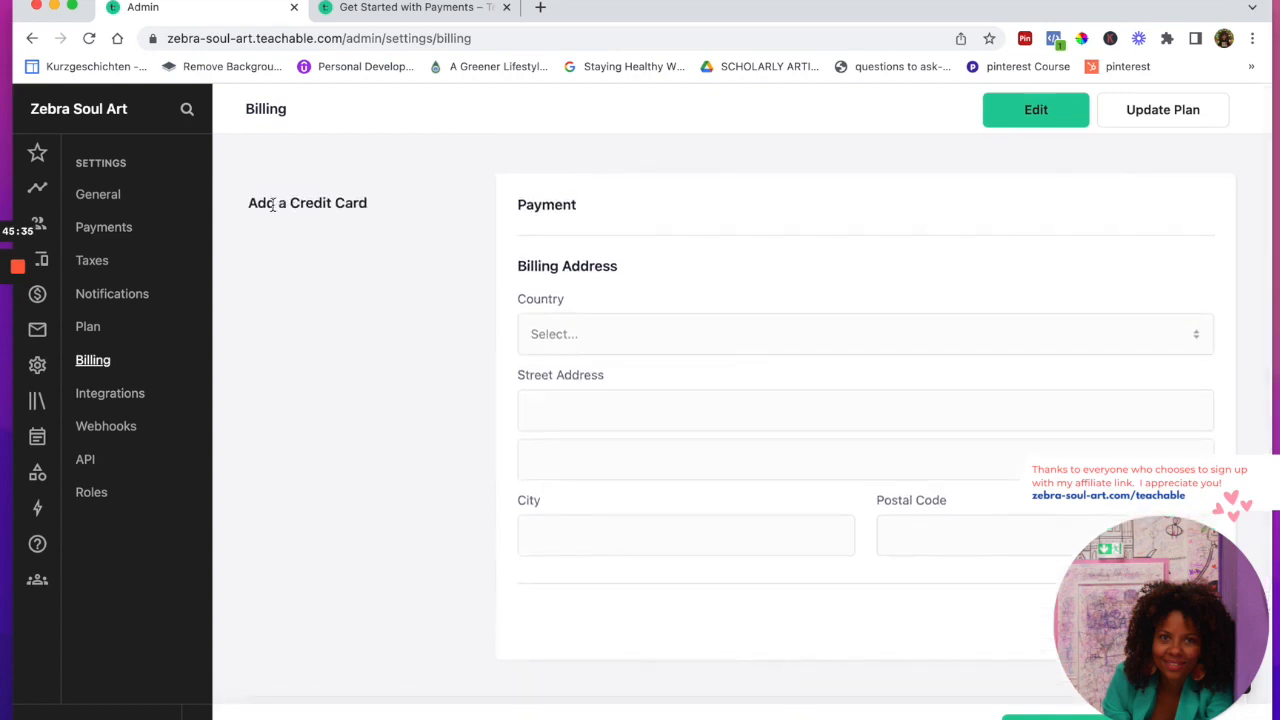
scroll(590, 334, down, 2)
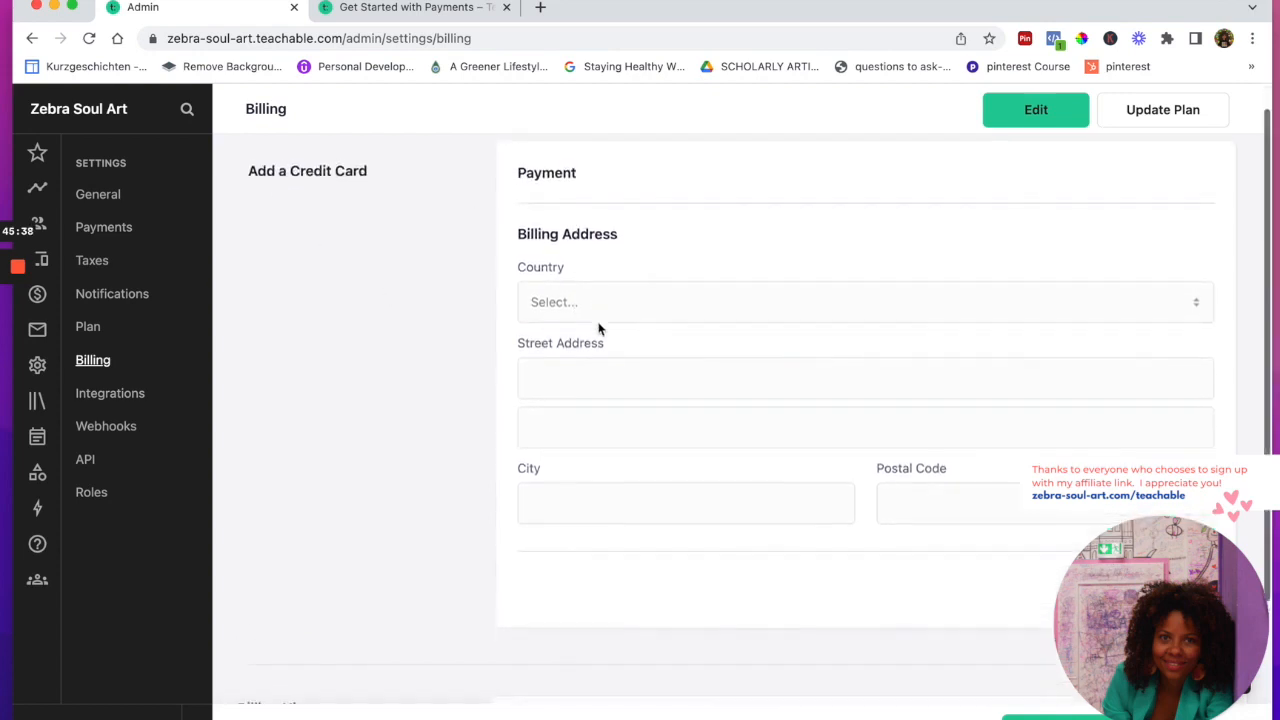
scroll(600, 329, up, 1)
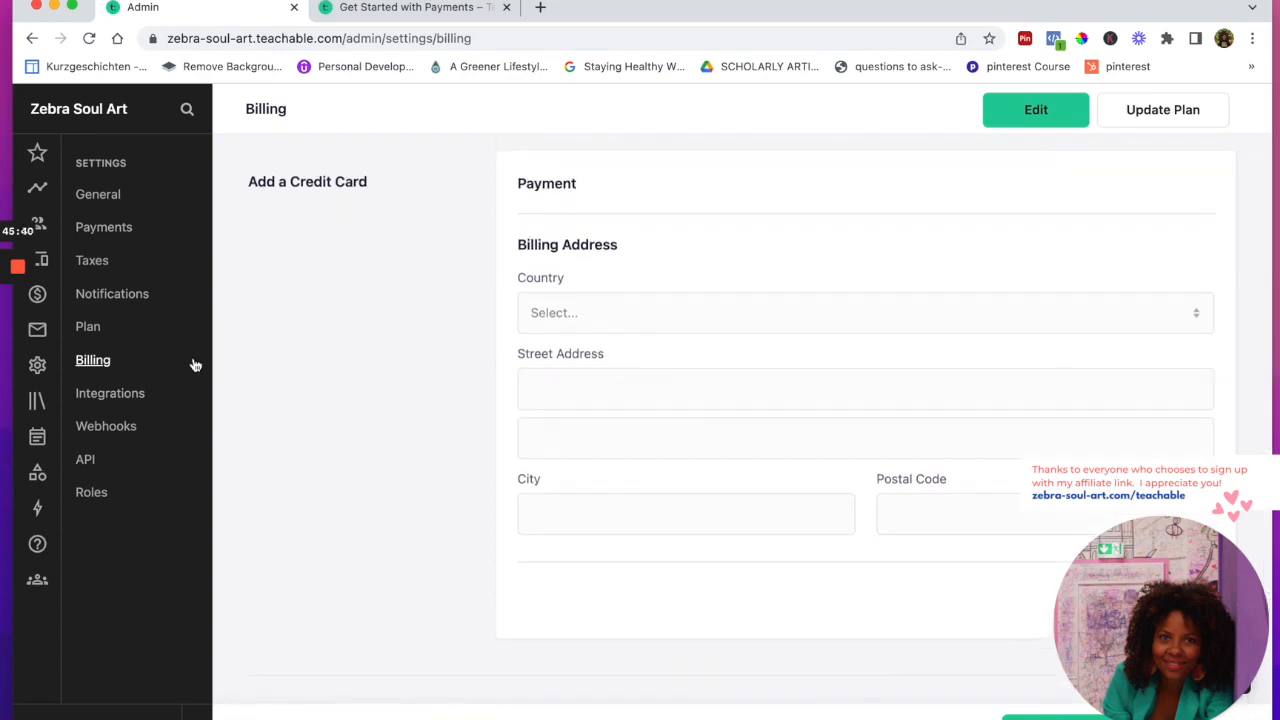
Open the integrations settings and look over the paid-plan upgrade offer and the All integrations list
click(112, 394)
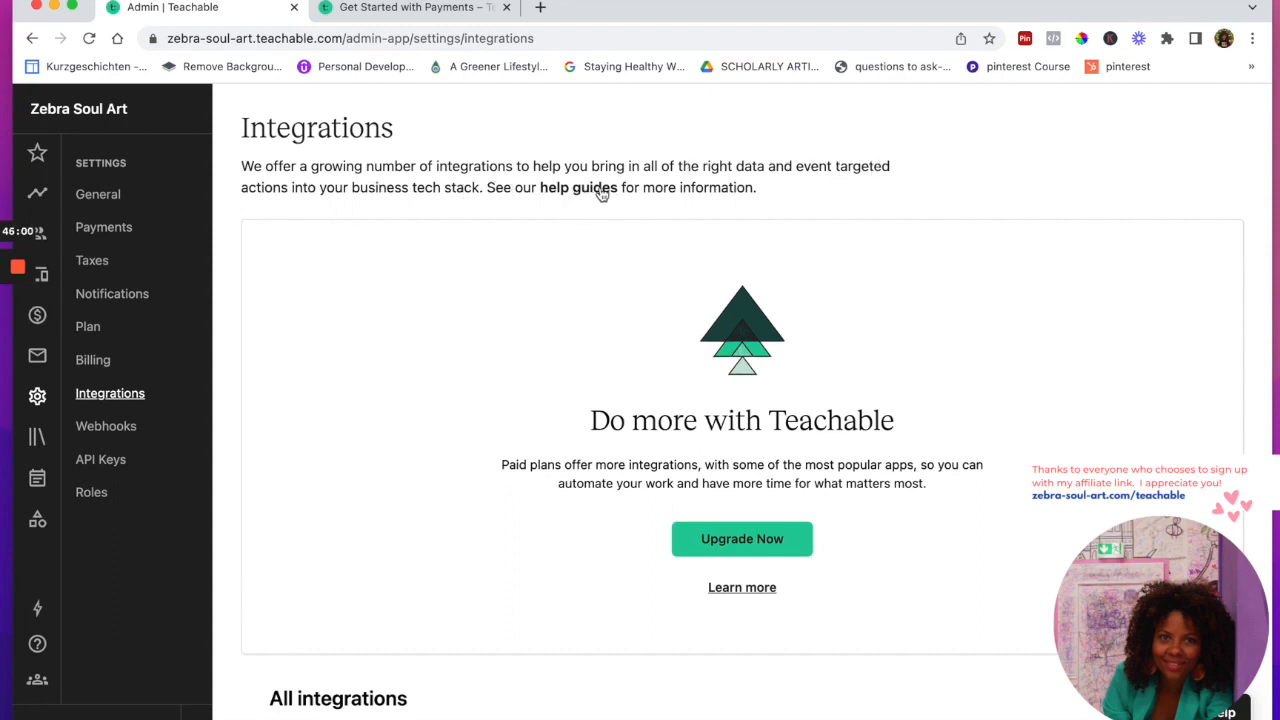
scroll(672, 238, down, 1)
scroll(672, 238, down, 3)
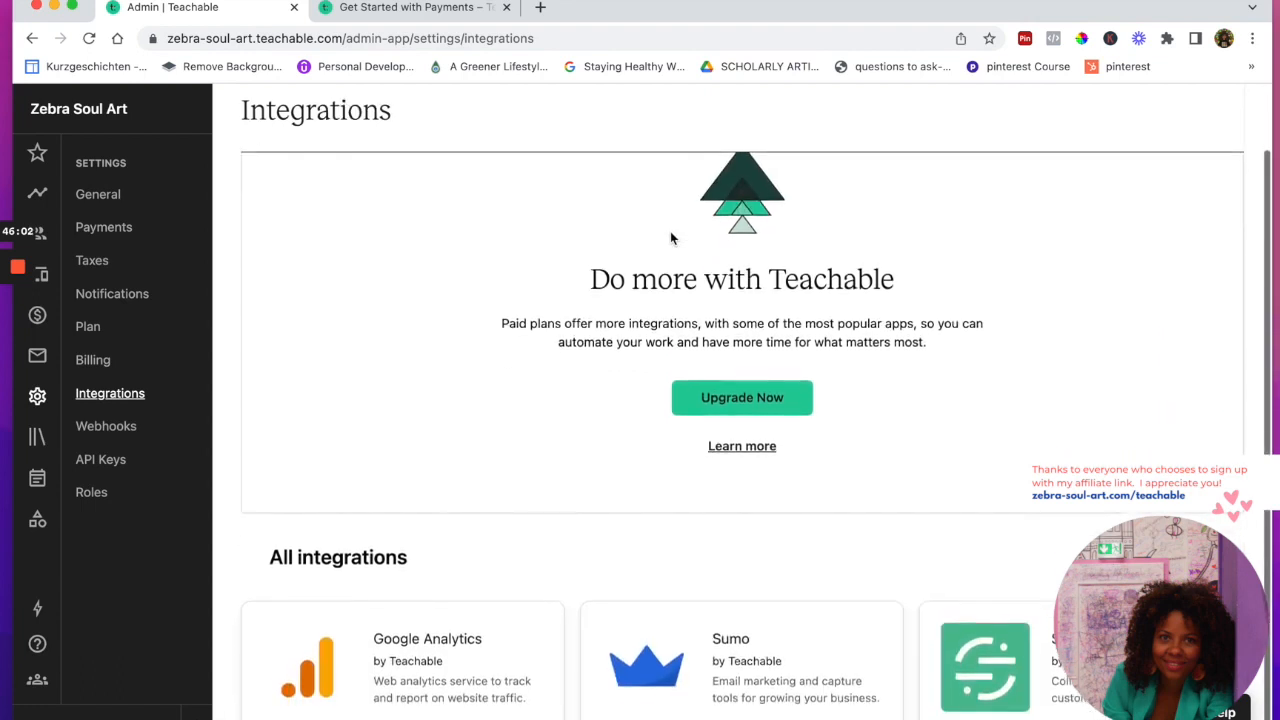
scroll(628, 322, down, 1)
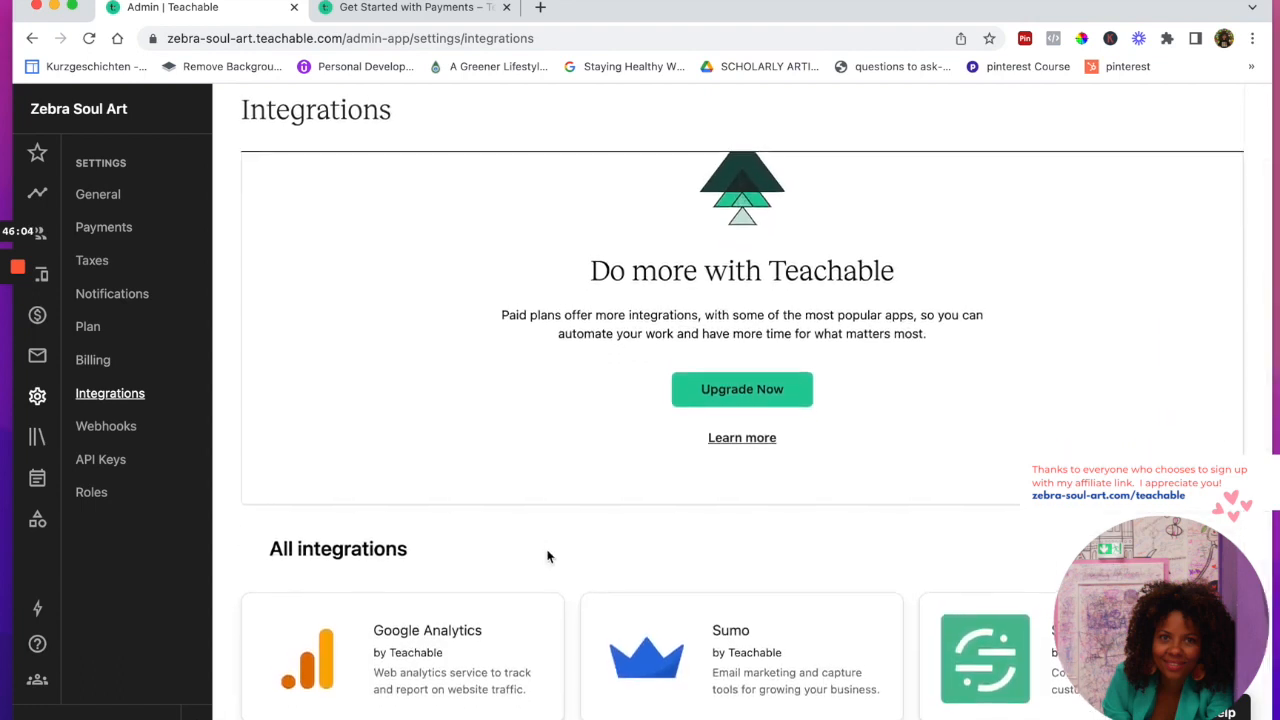
scroll(540, 670, right, 1)
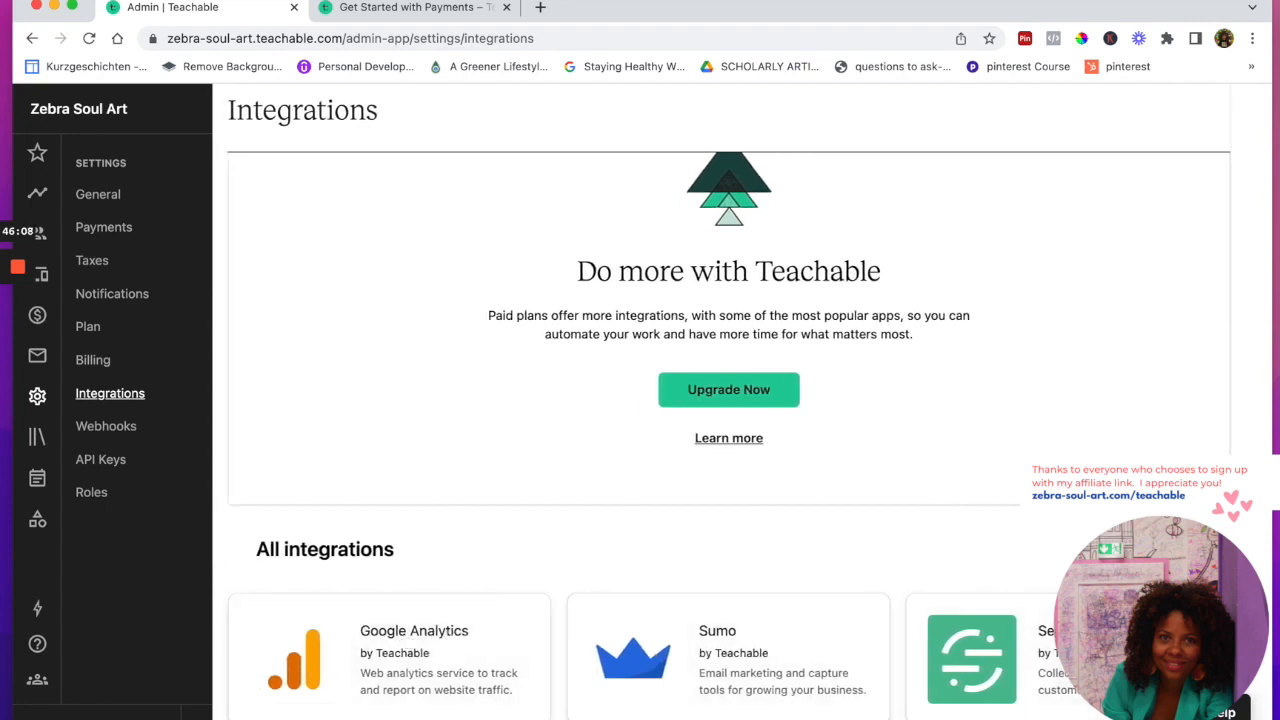
Open the Integrations Overview help article from the integrations settings and read its Overview section
drag(1160, 628, 1166, 494)
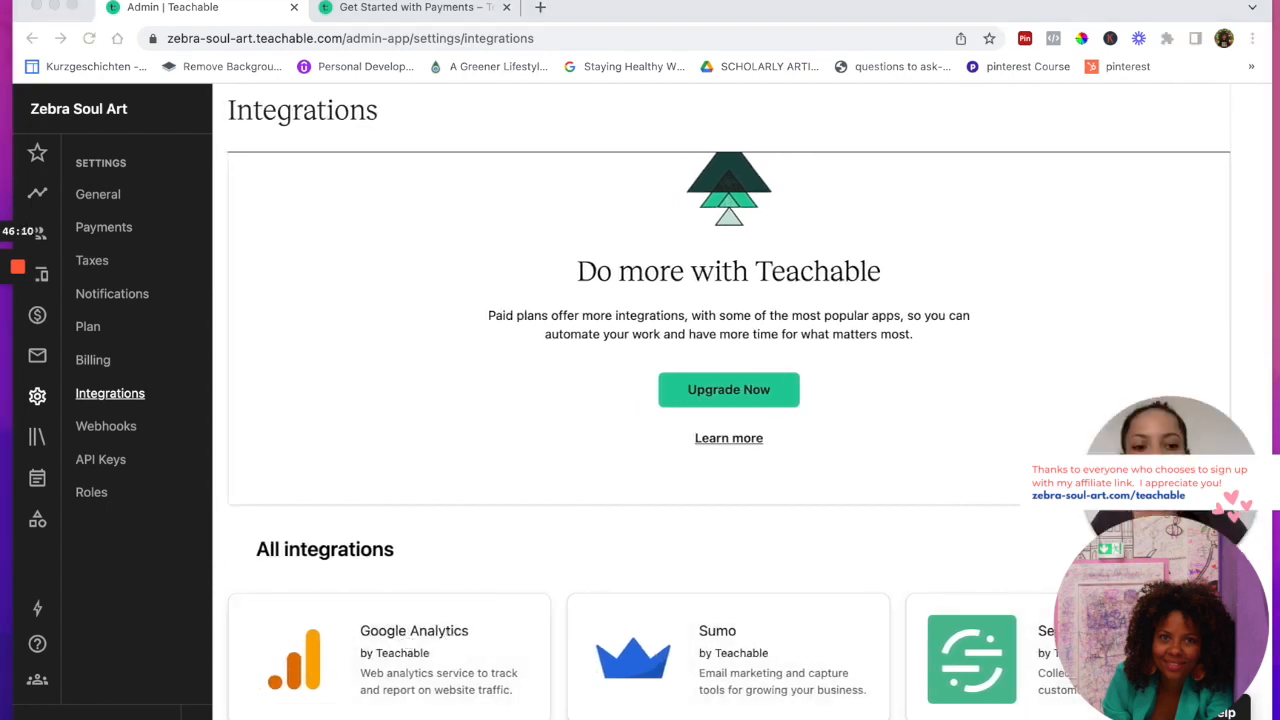
click(713, 445)
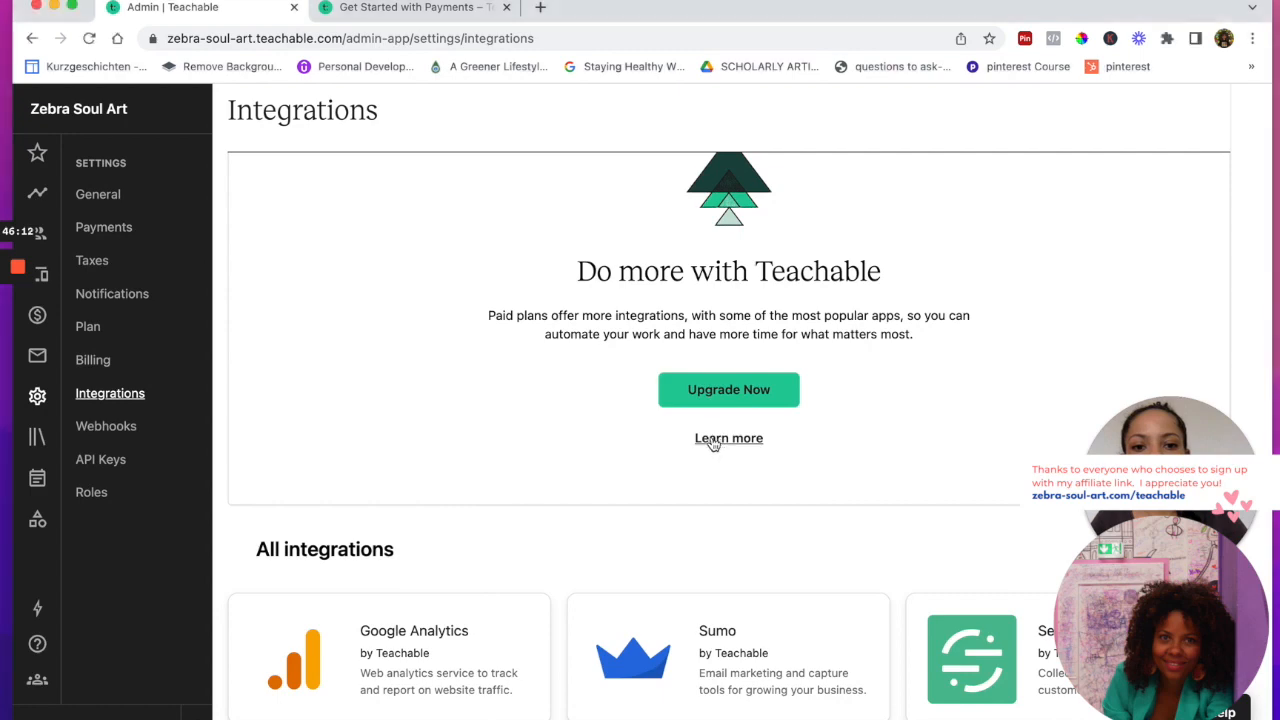
click(728, 438)
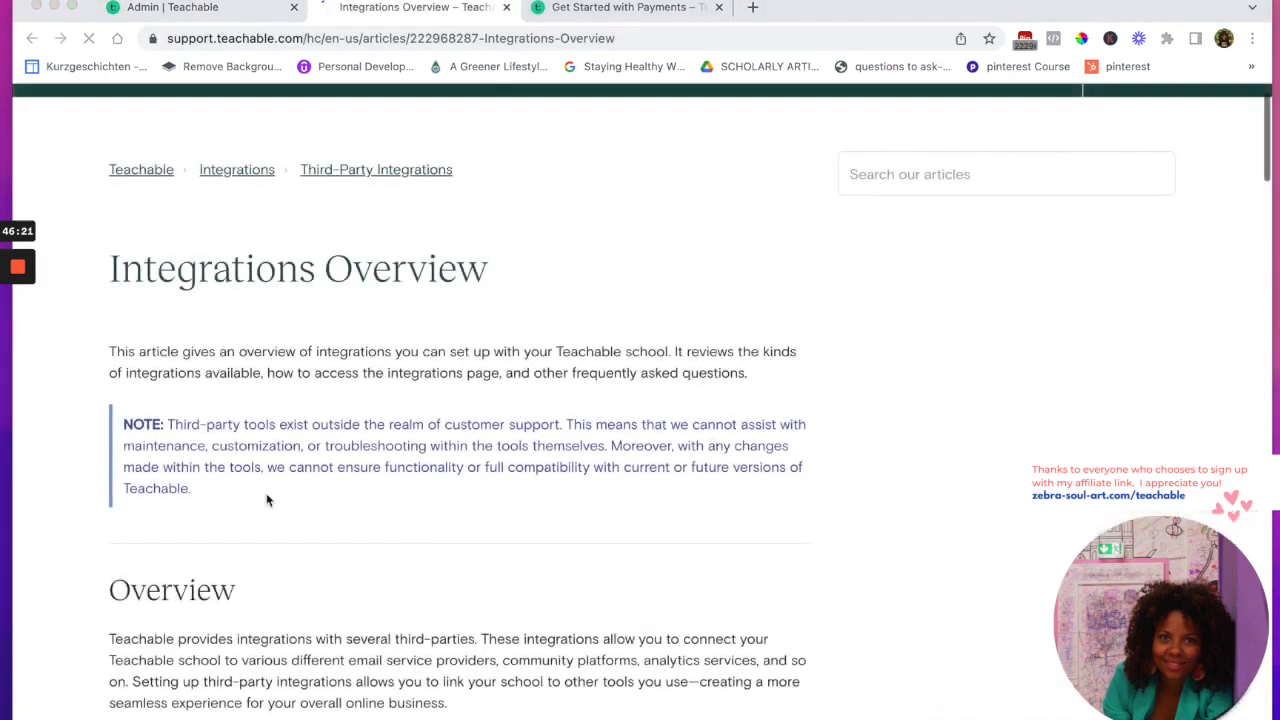
scroll(245, 524, down, 5)
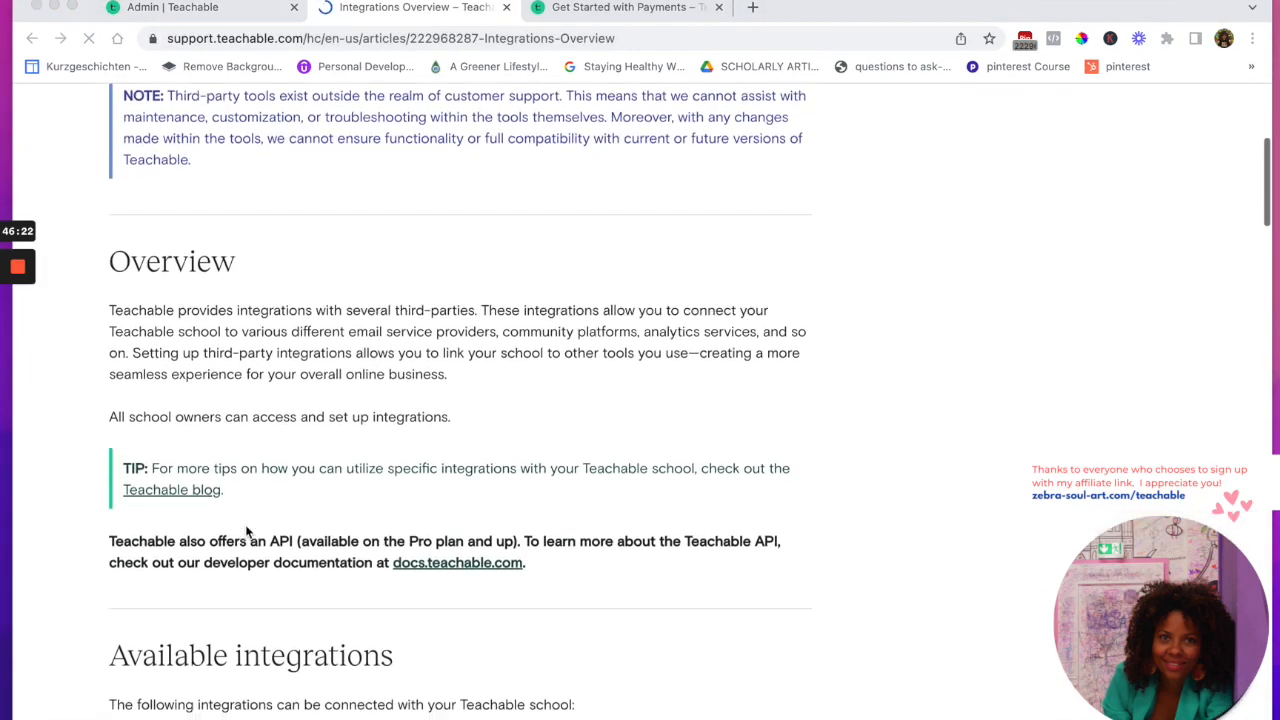
scroll(247, 532, down, 5)
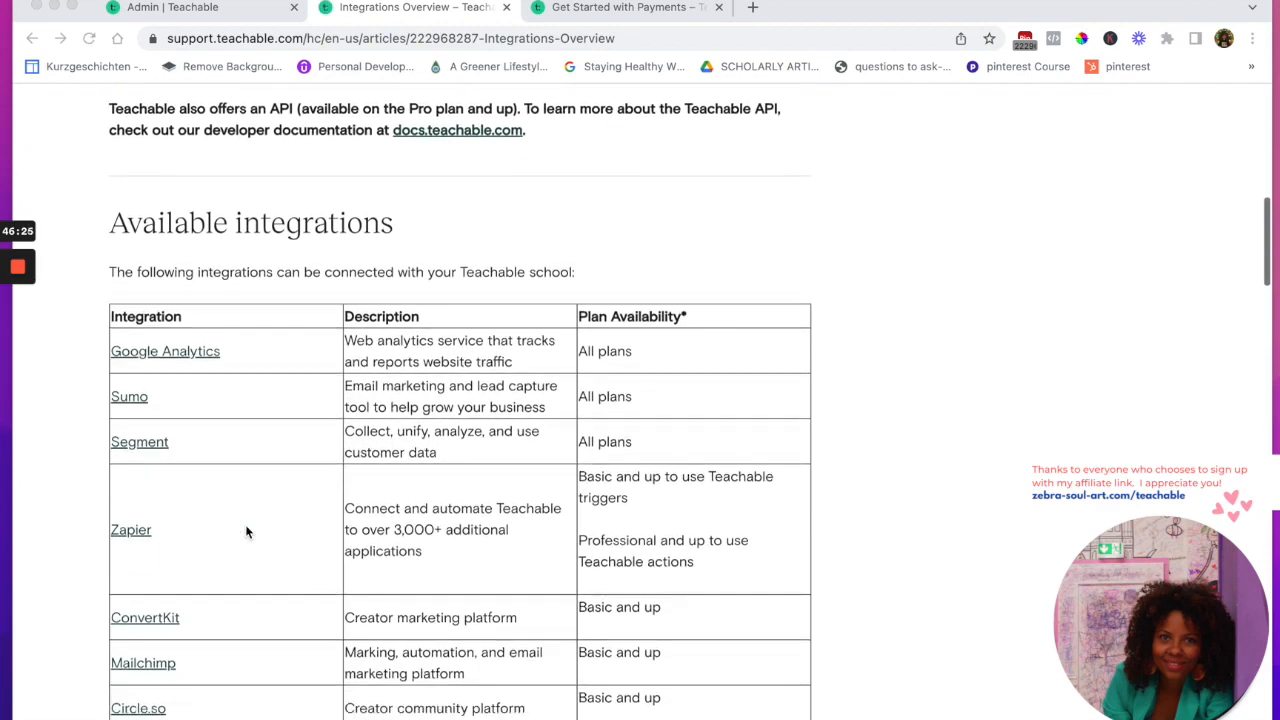
Examine the Available integrations table for each tool's description and plan availability
scroll(247, 532, down, 1)
click(241, 183)
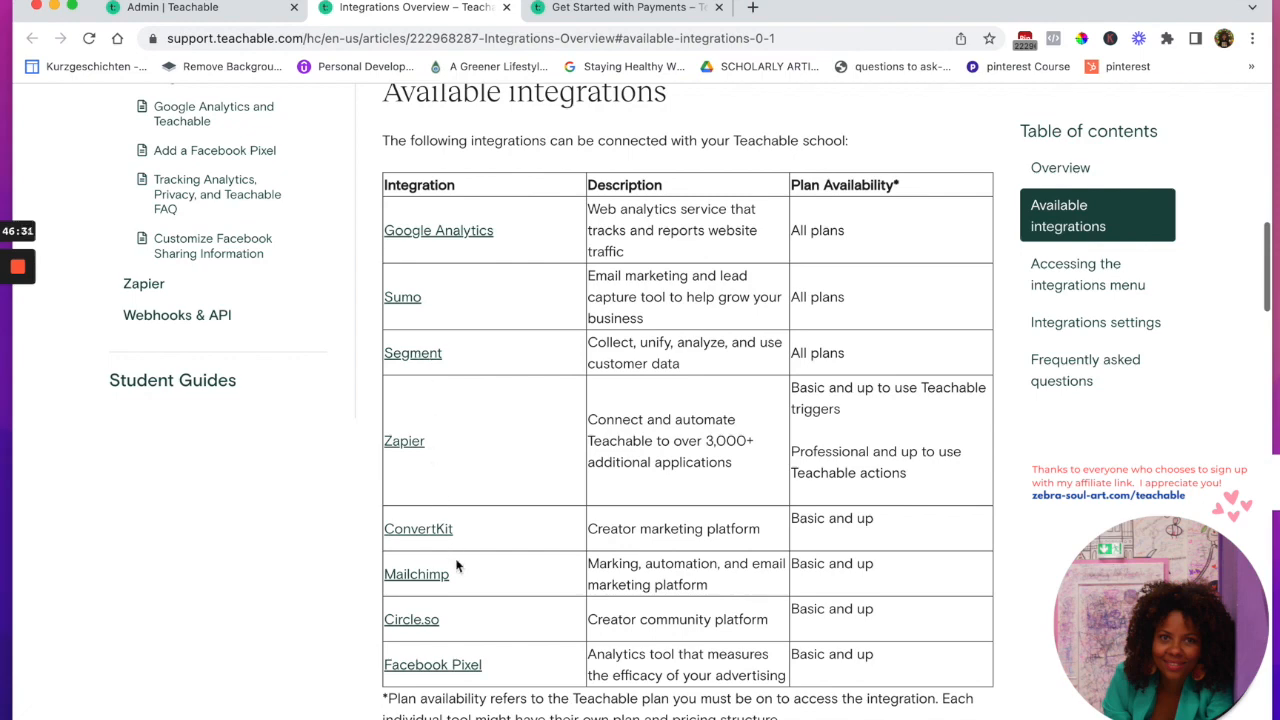
scroll(457, 566, down, 1)
drag(460, 98, 462, 356)
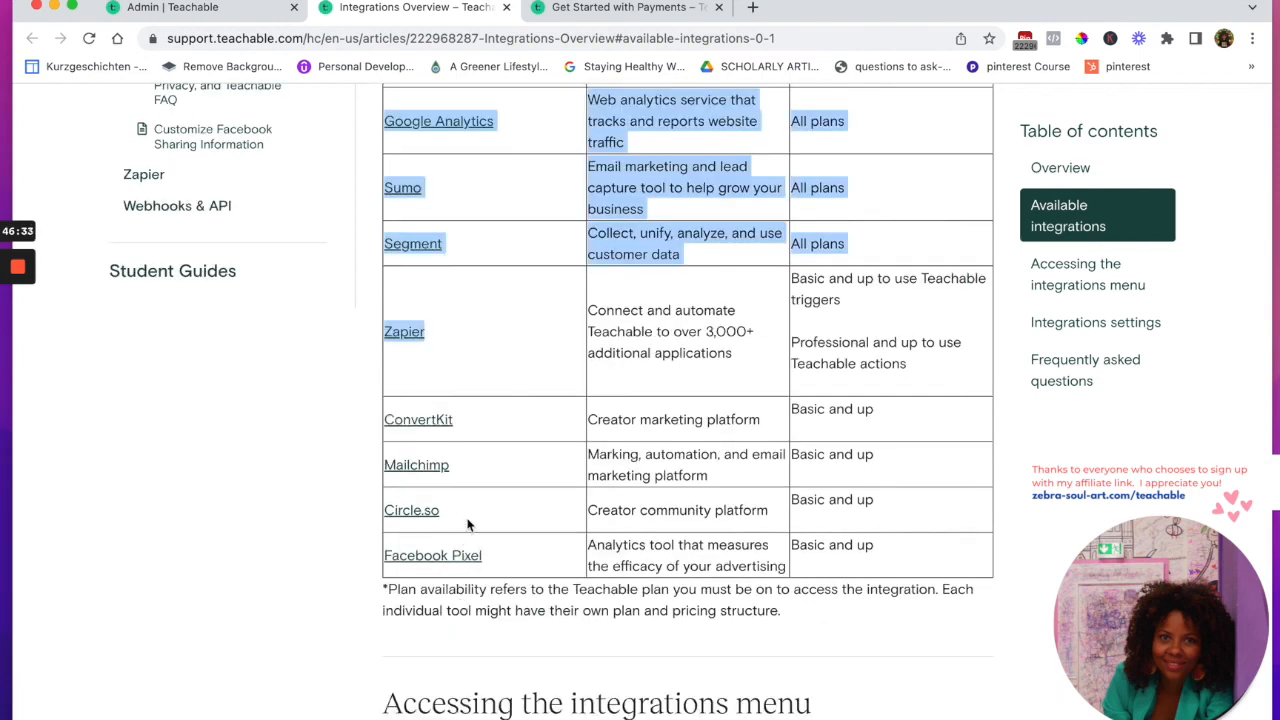
scroll(440, 567, down, 2)
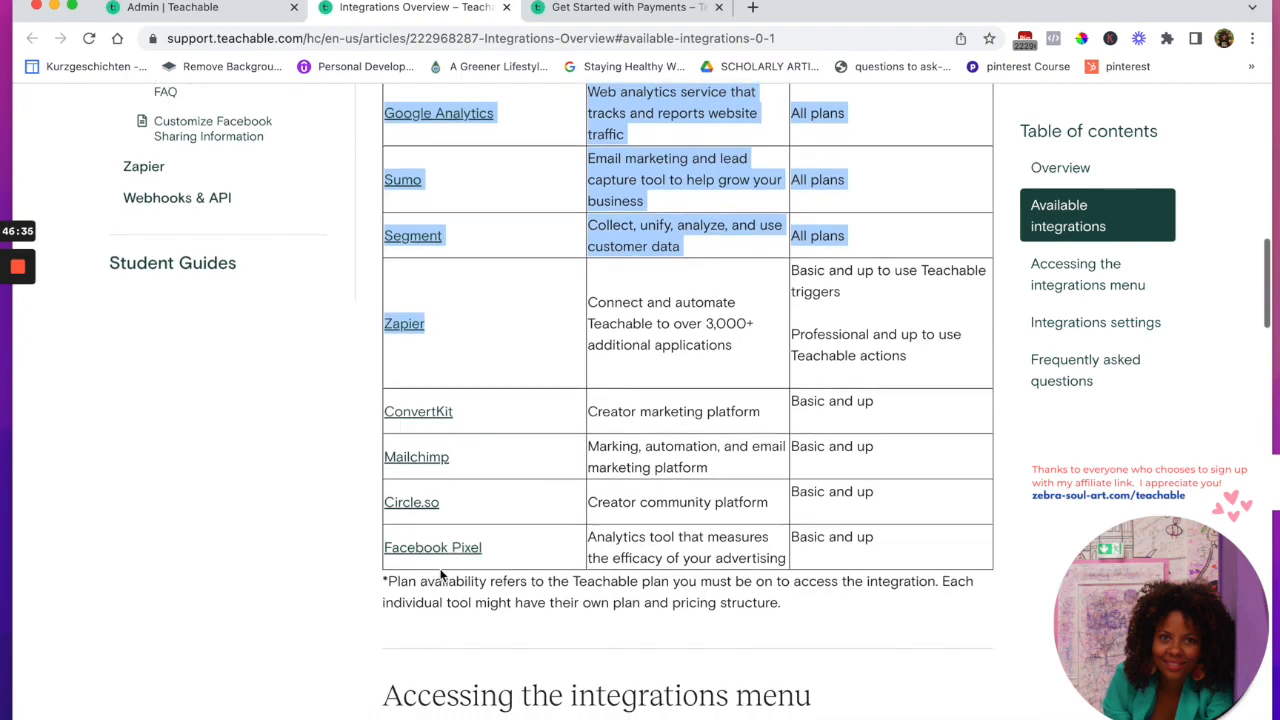
Read the article's sections on accessing the integrations menu, integrations settings and frequently asked questions
scroll(440, 567, down, 4)
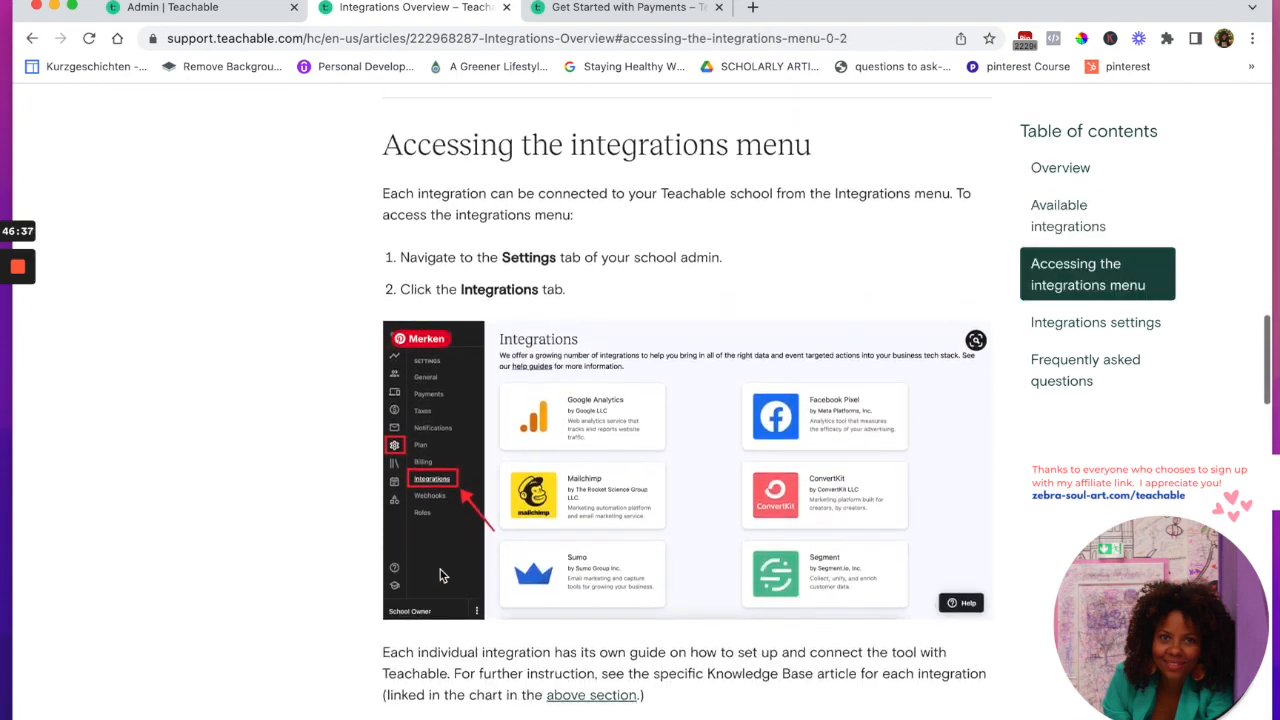
scroll(700, 640, down, 2)
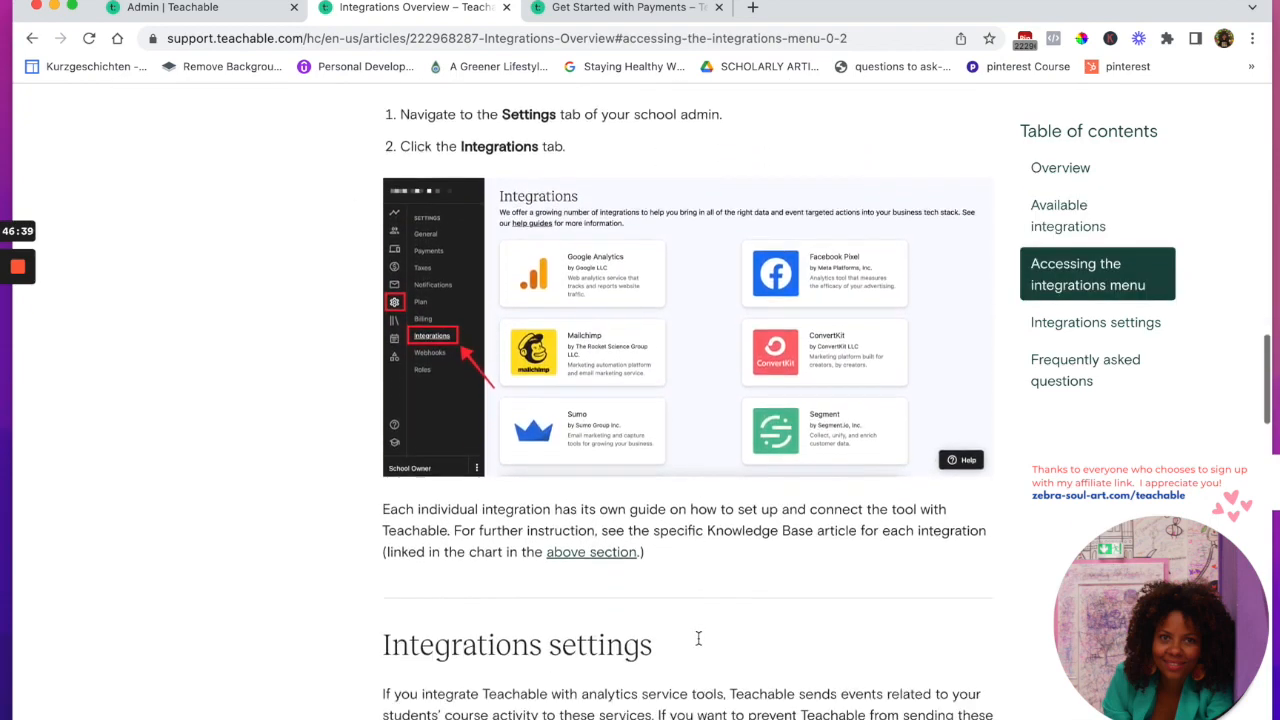
scroll(698, 640, down, 5)
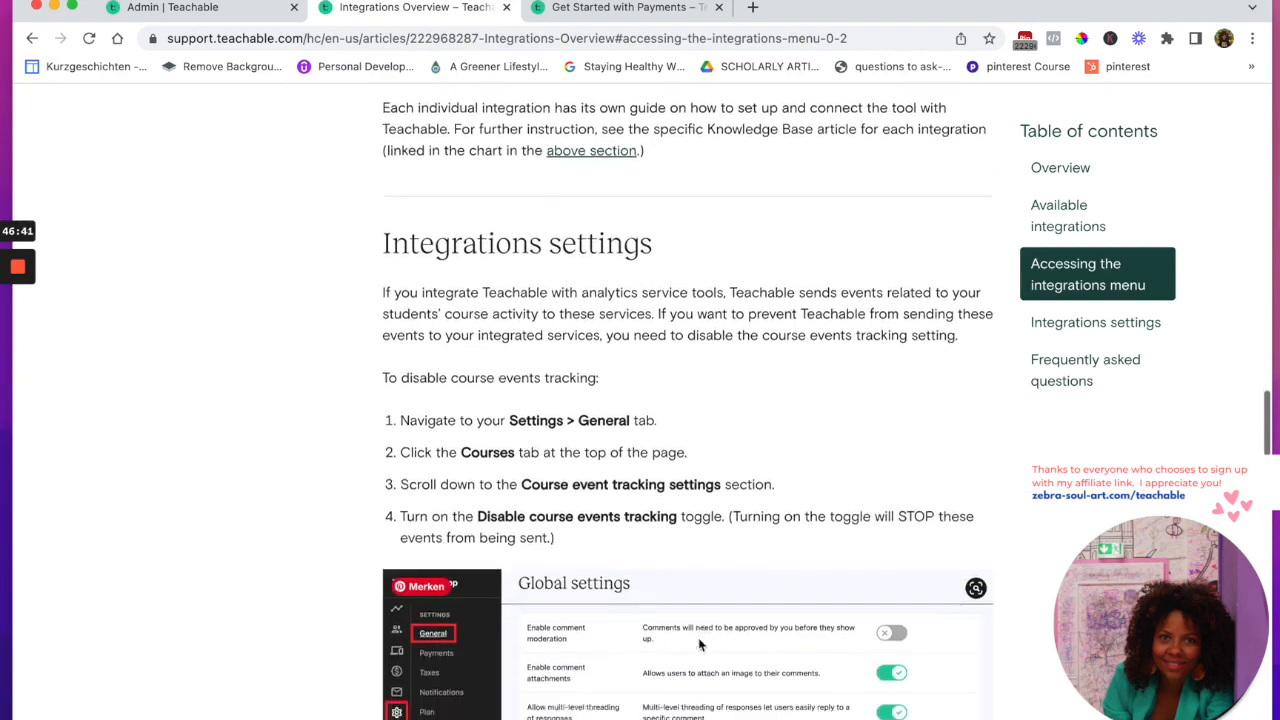
scroll(698, 645, down, 5)
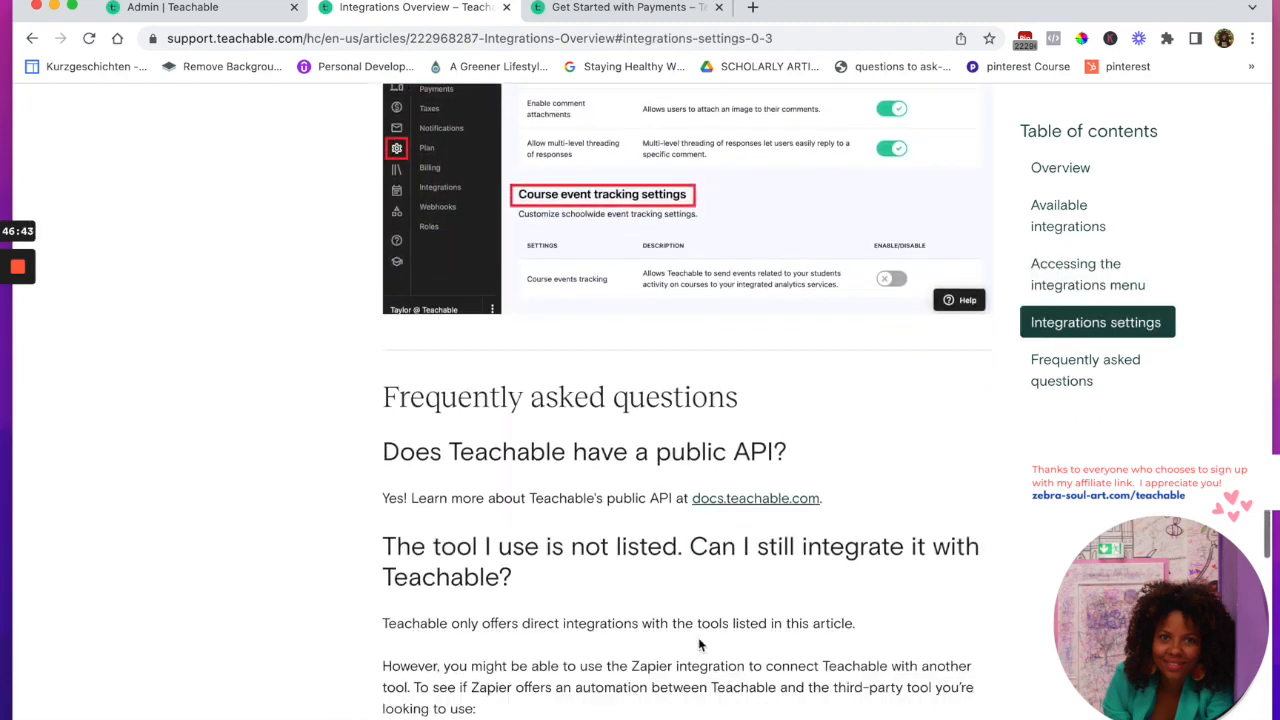
scroll(700, 645, down, 4)
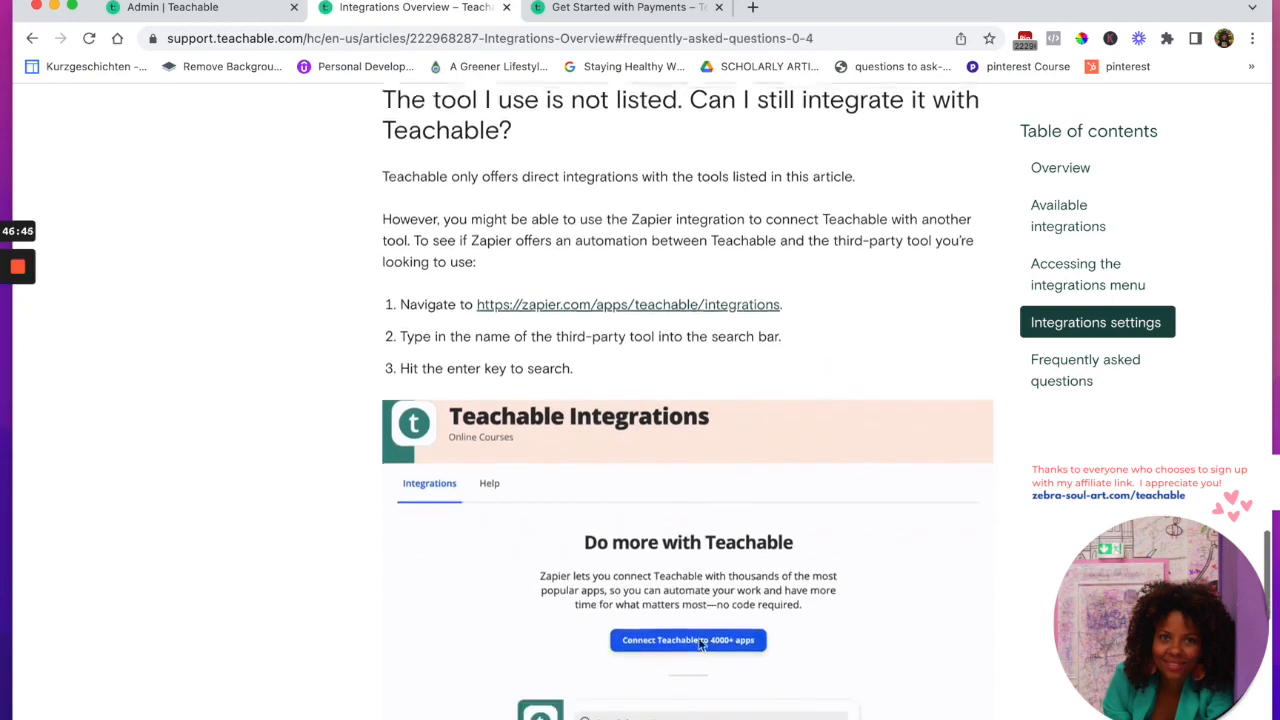
scroll(699, 644, down, 4)
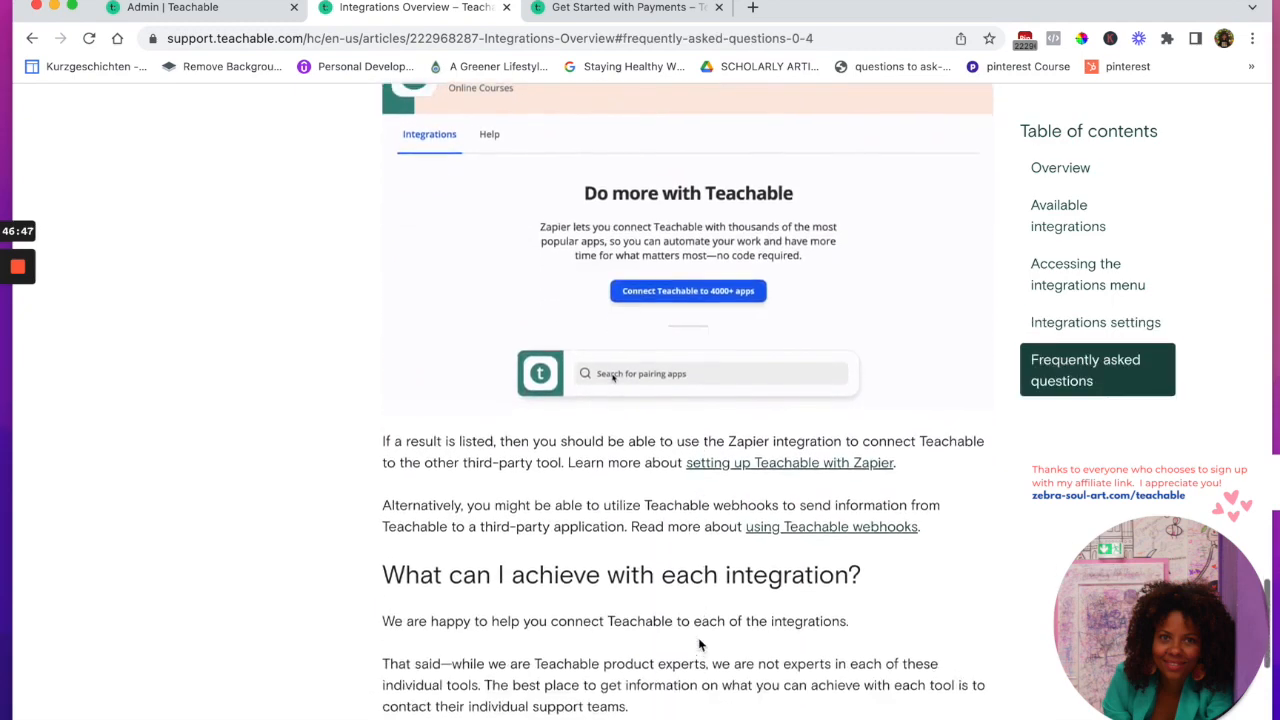
scroll(698, 645, down, 1)
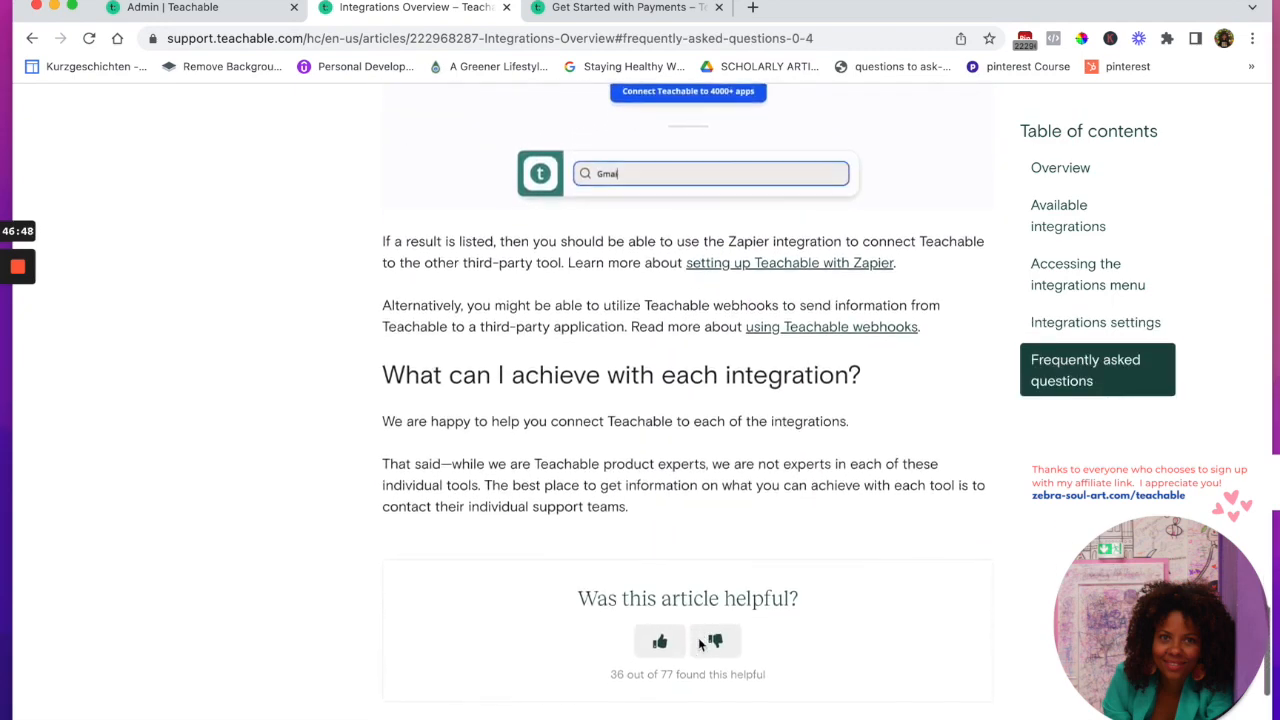
scroll(698, 645, up, 1)
scroll(698, 644, up, 5)
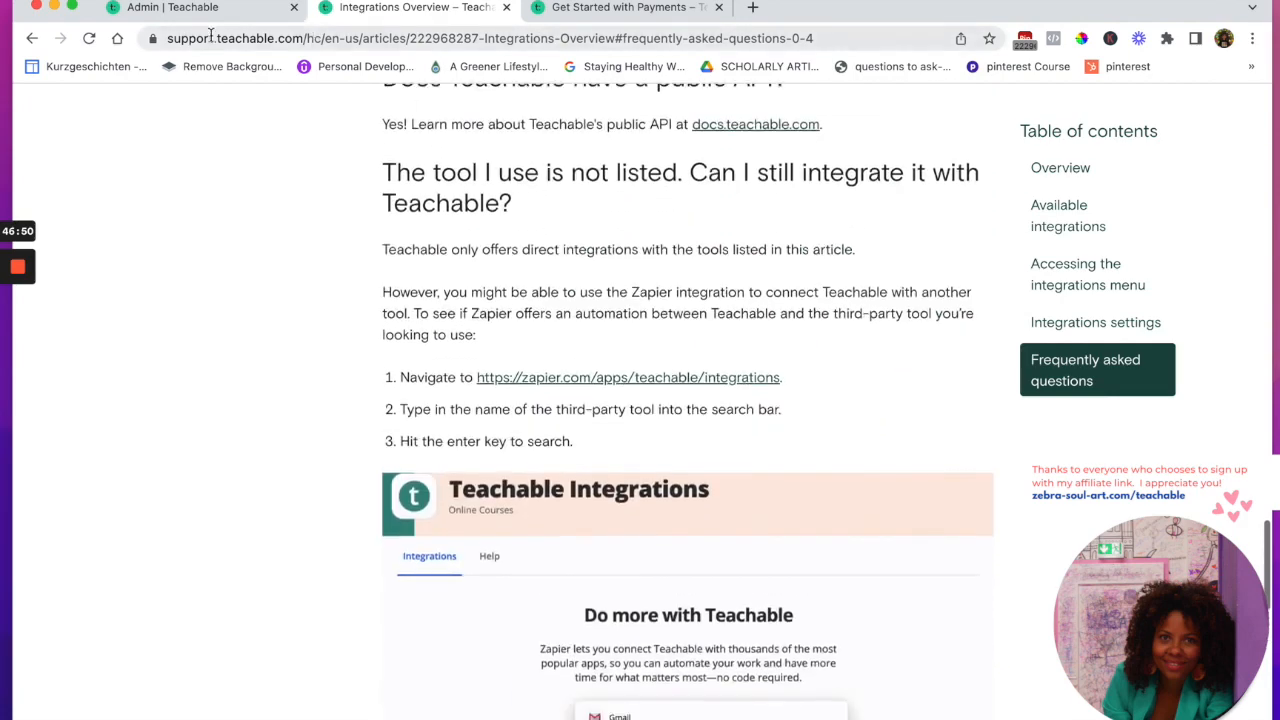
Return to the school admin, closing the help articles, and read the descriptions in the Webhooks and API Keys settings
drag(306, 38, 160, 37)
drag(160, 37, 152, 37)
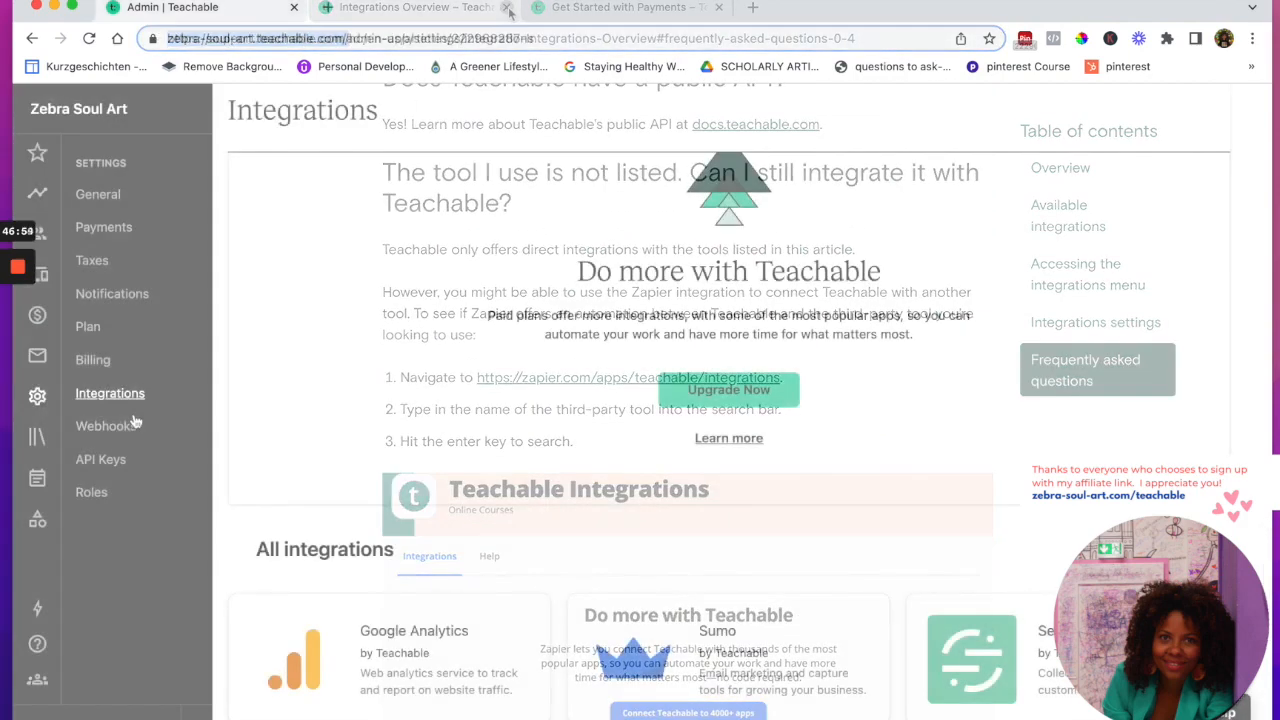
click(110, 427)
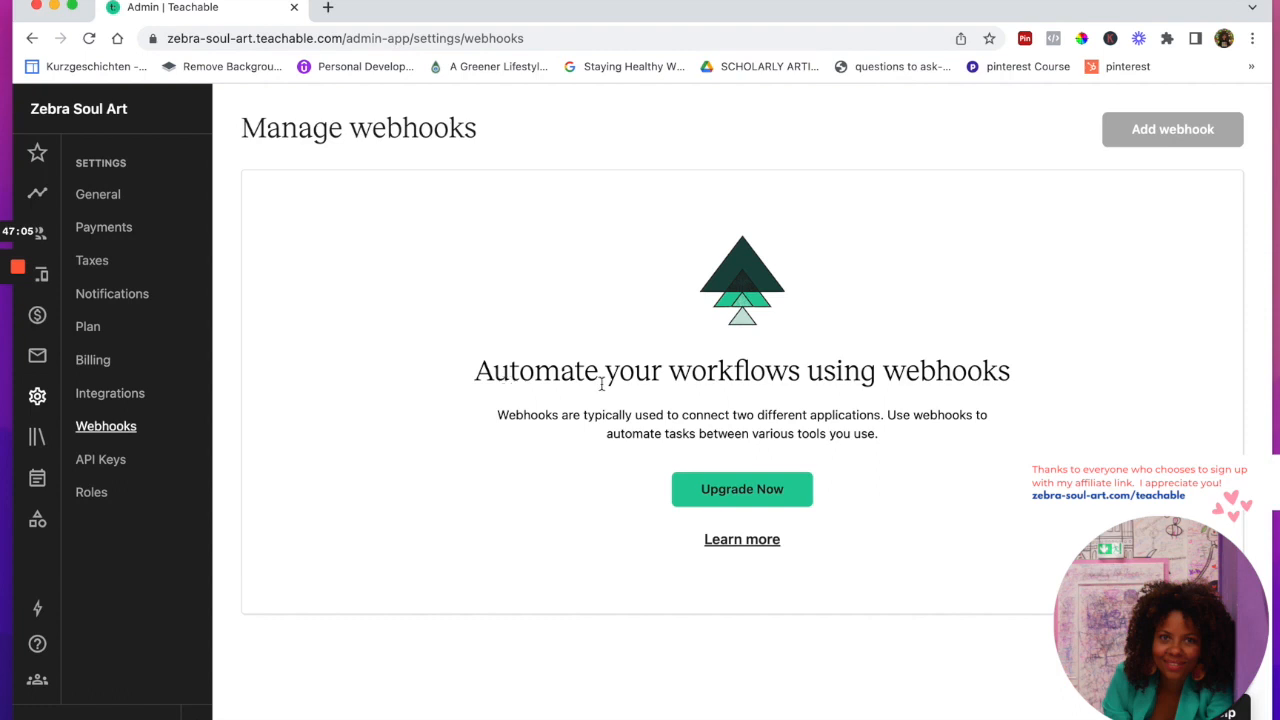
drag(499, 414, 869, 430)
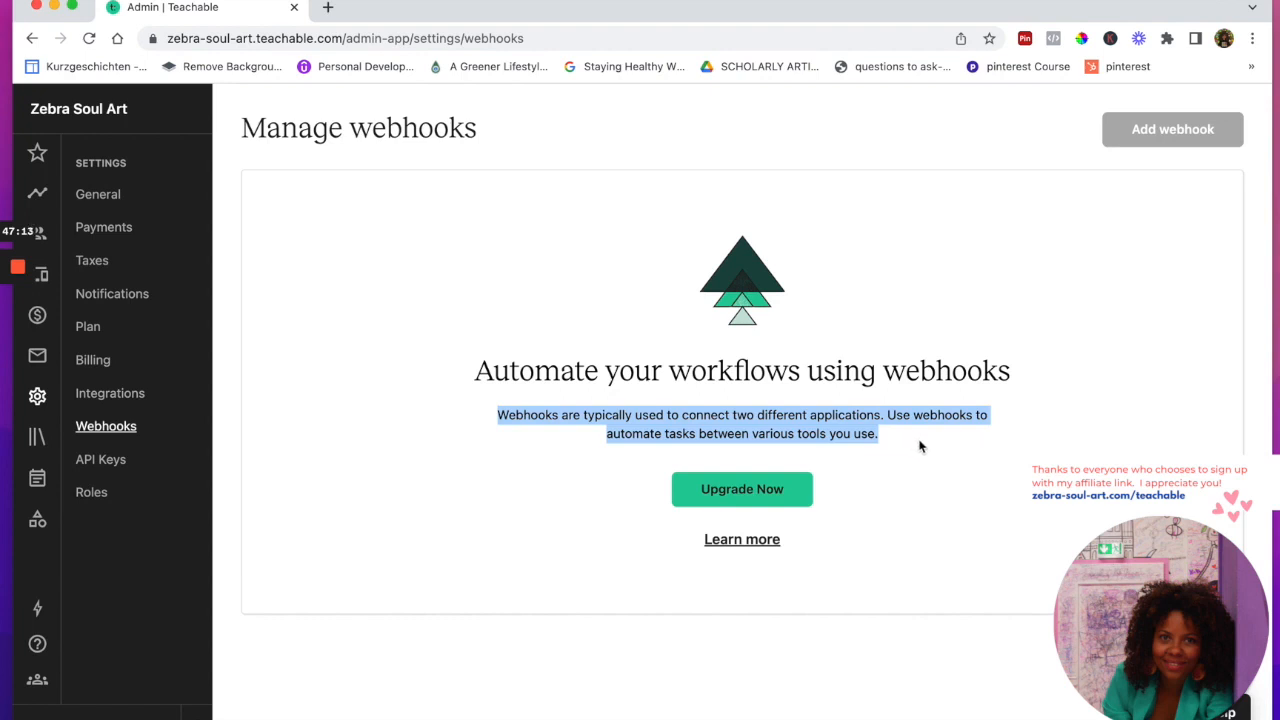
click(98, 464)
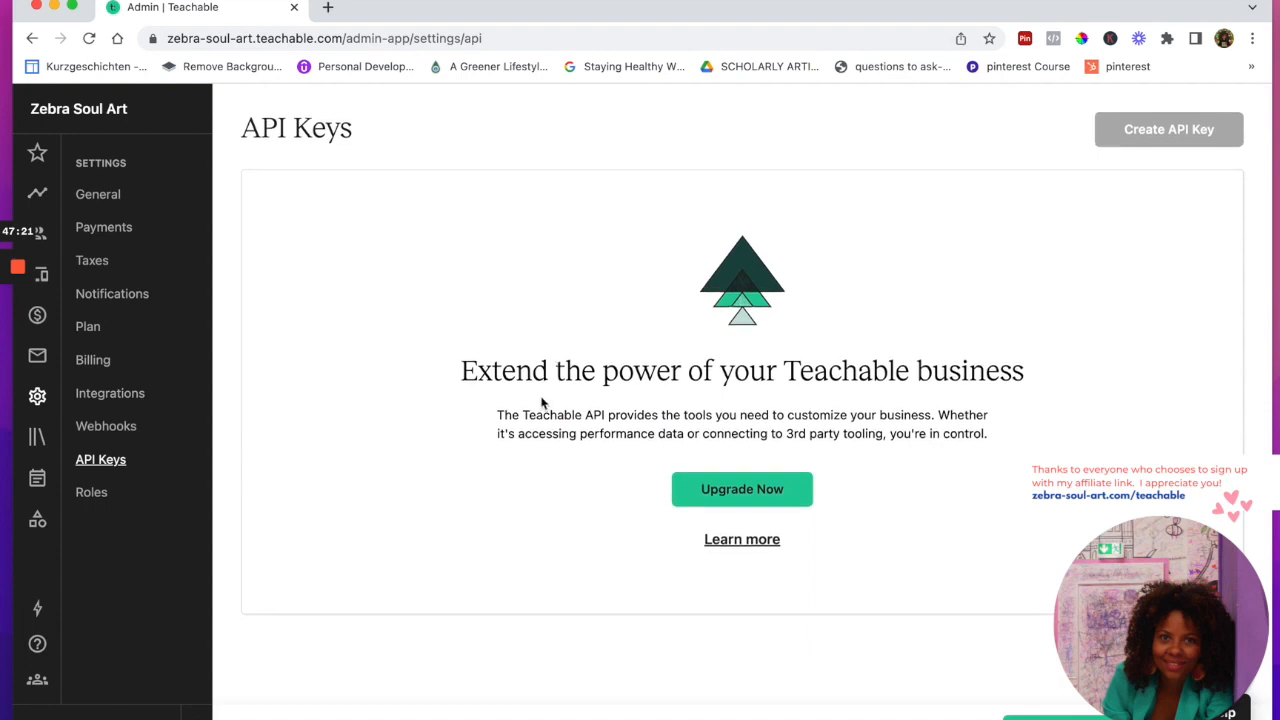
drag(499, 414, 995, 436)
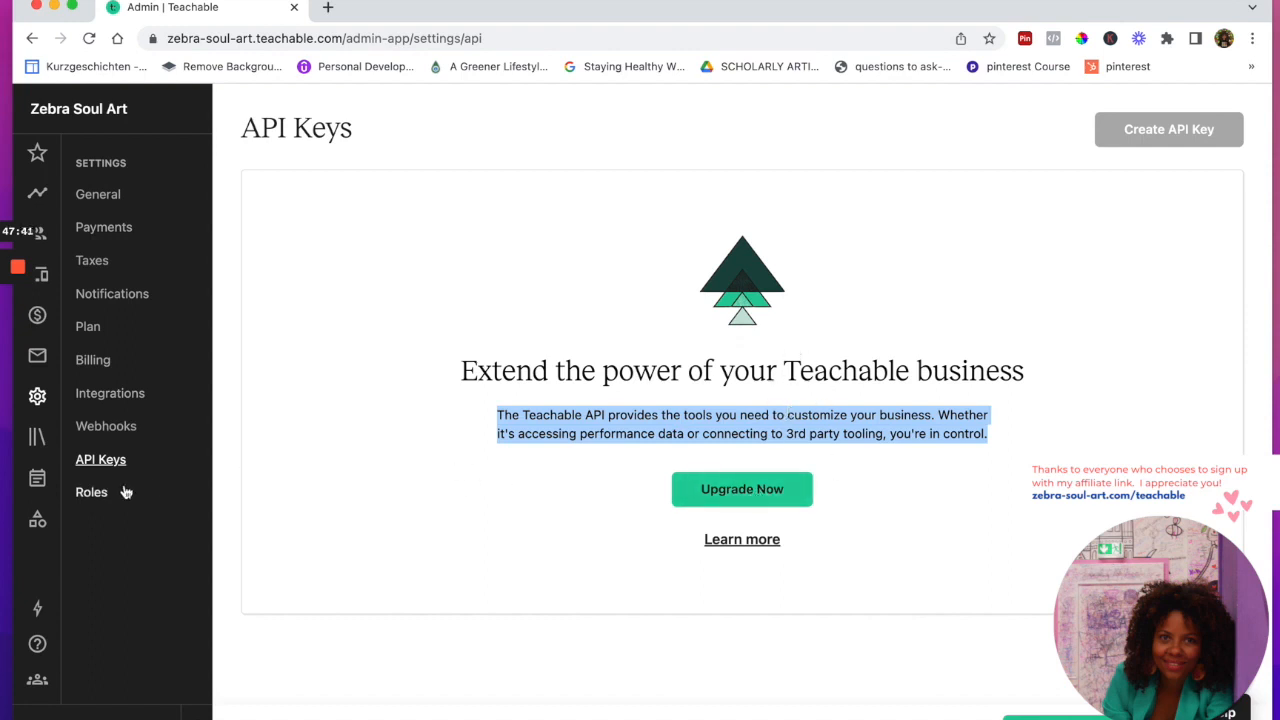
Open the Roles settings and review the default admin user roles with their access levels and assigned users
click(92, 495)
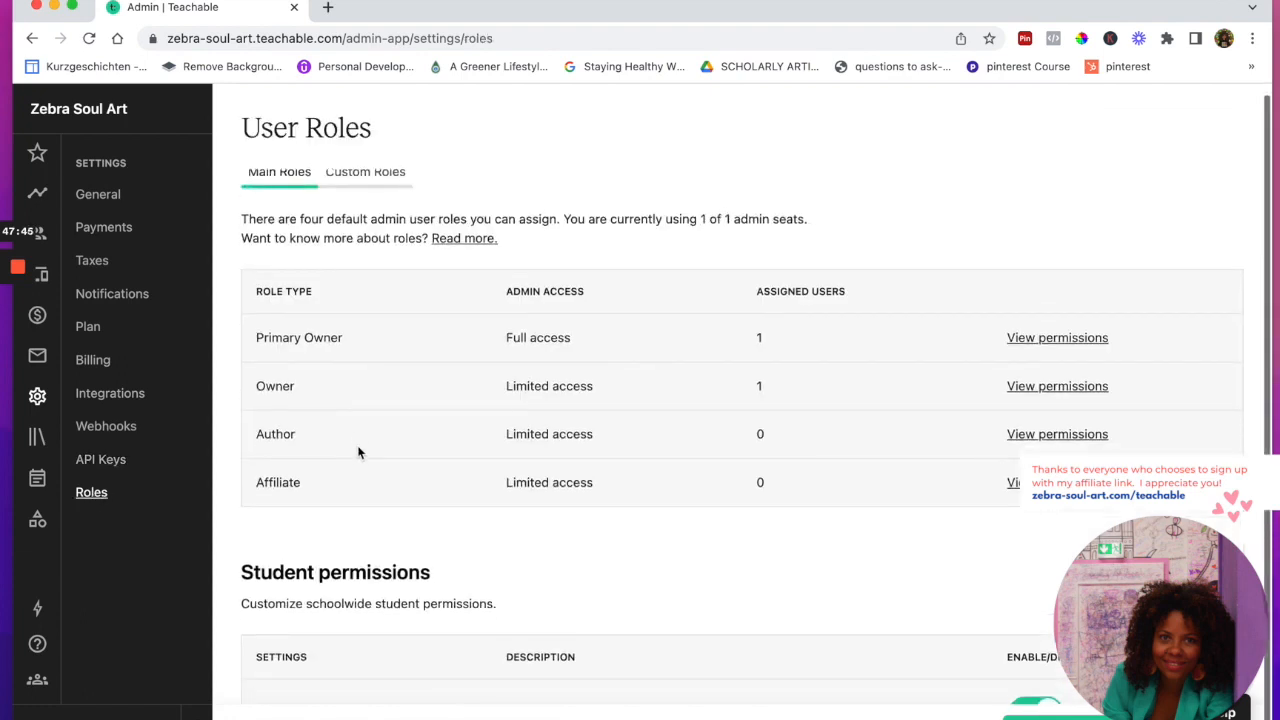
drag(242, 228, 425, 232)
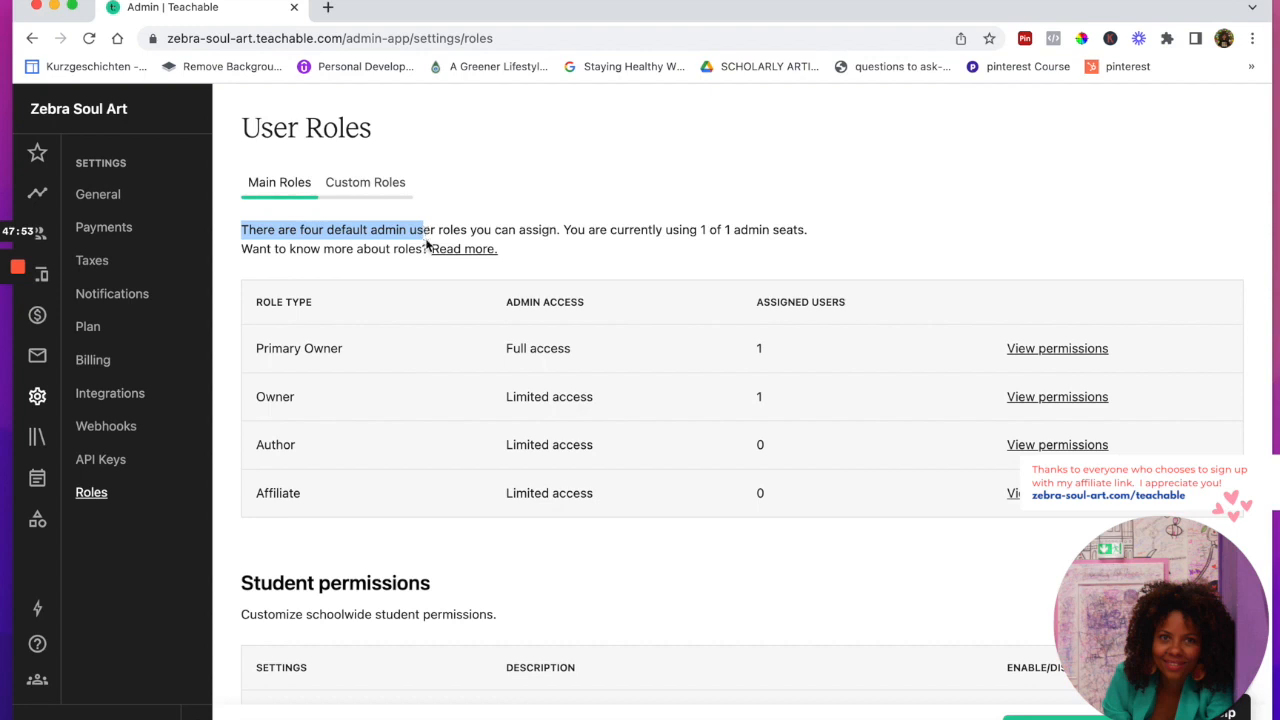
drag(426, 241, 426, 248)
scroll(445, 335, down, 1)
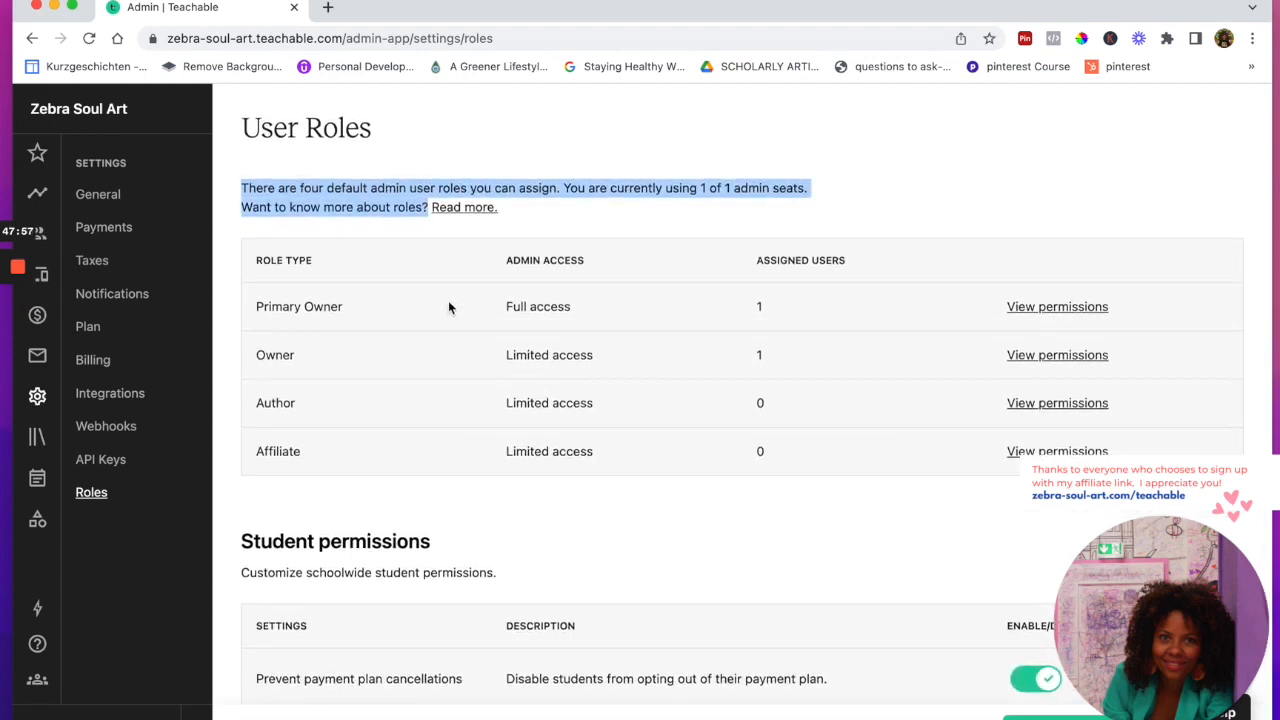
scroll(448, 307, up, 1)
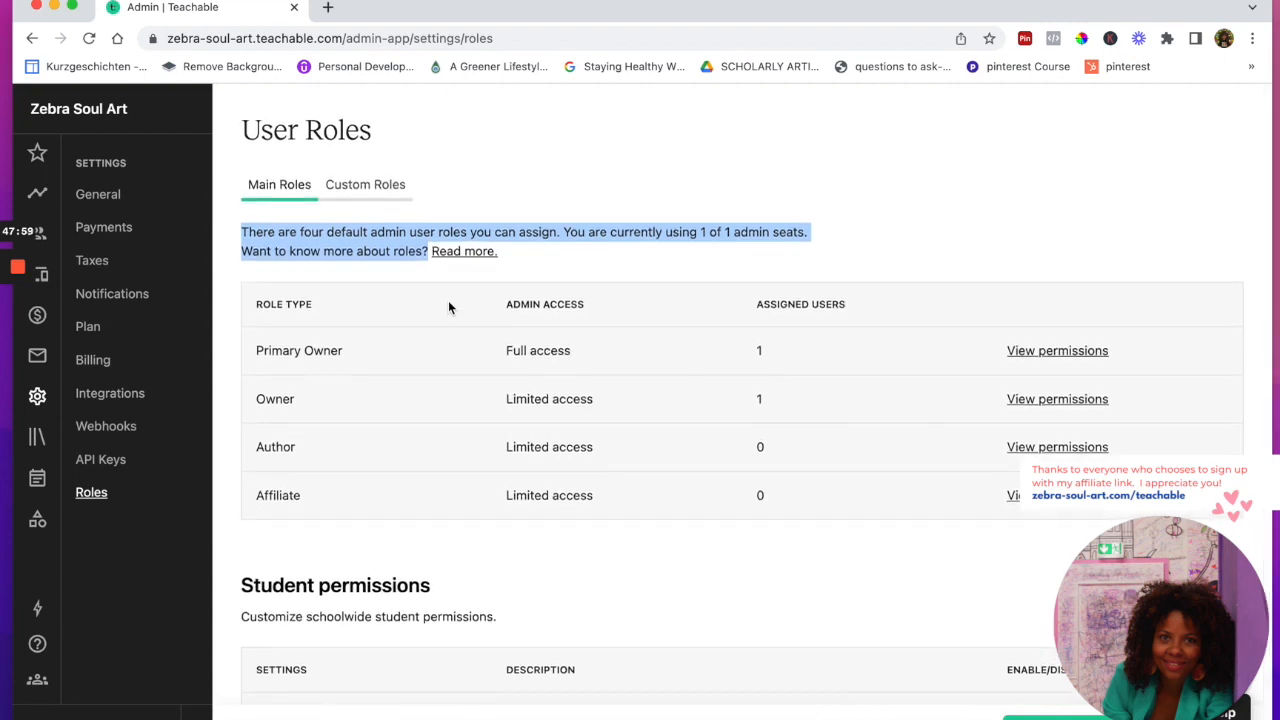
Open the Coaching products page and read its introduction to one-on-one coaching
scroll(450, 308, down, 1)
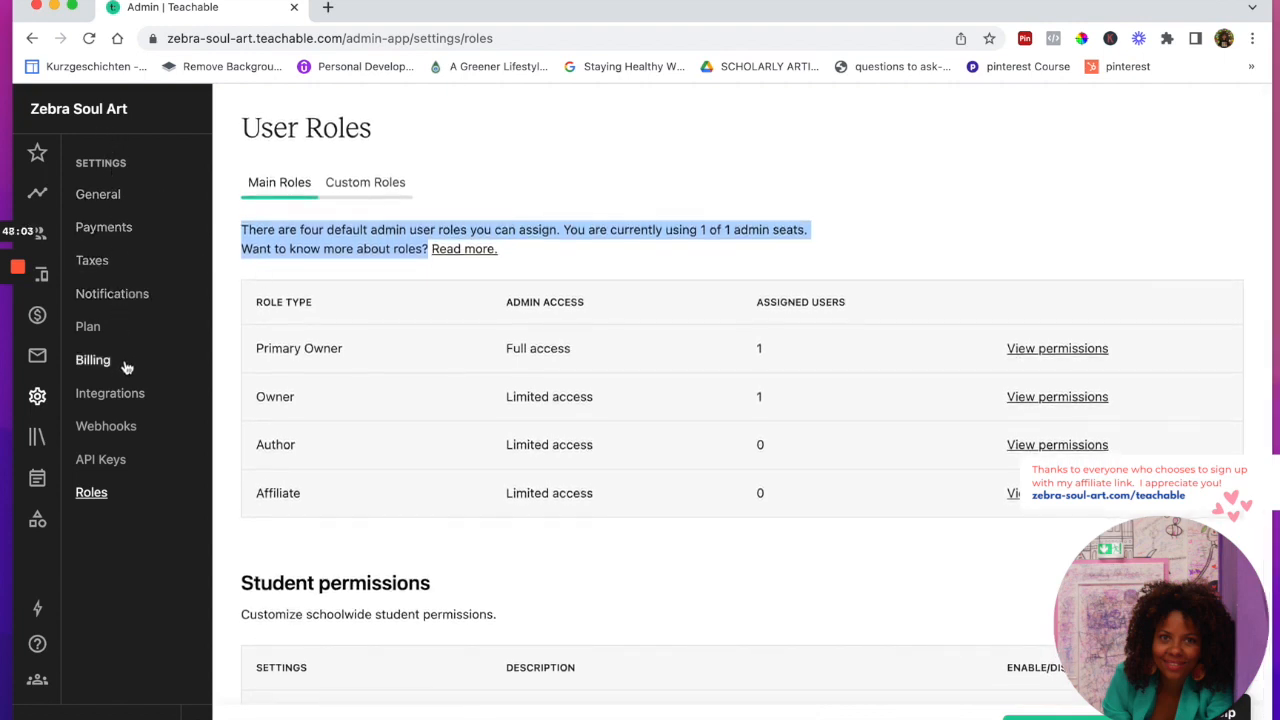
click(37, 480)
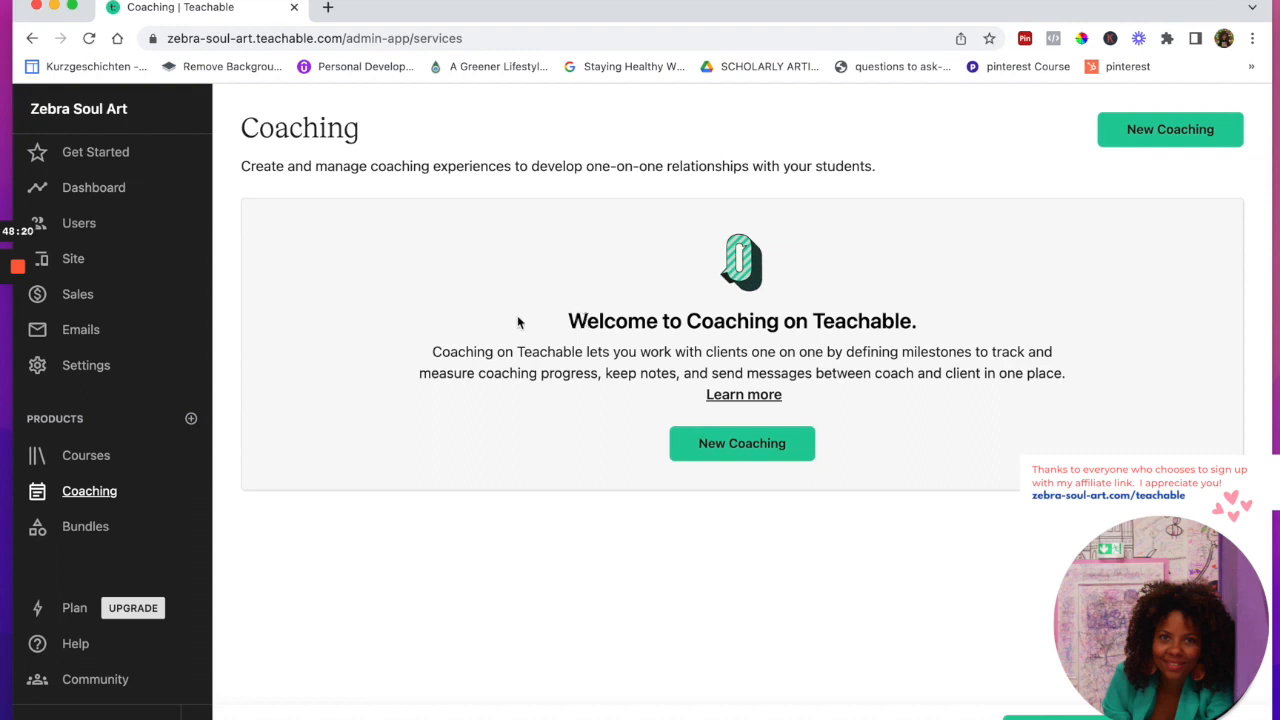
drag(432, 351, 1077, 380)
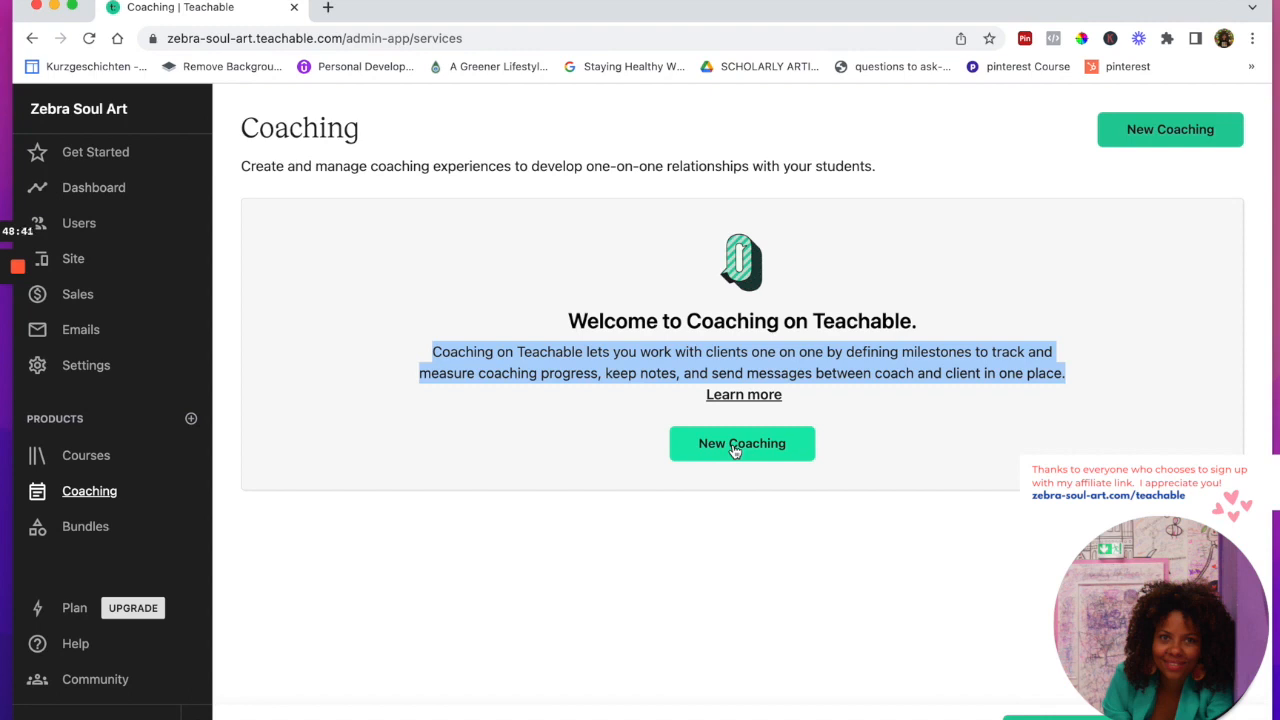
Open the Bundles products page and read how courses and coaching can be packaged together at a single price
click(86, 530)
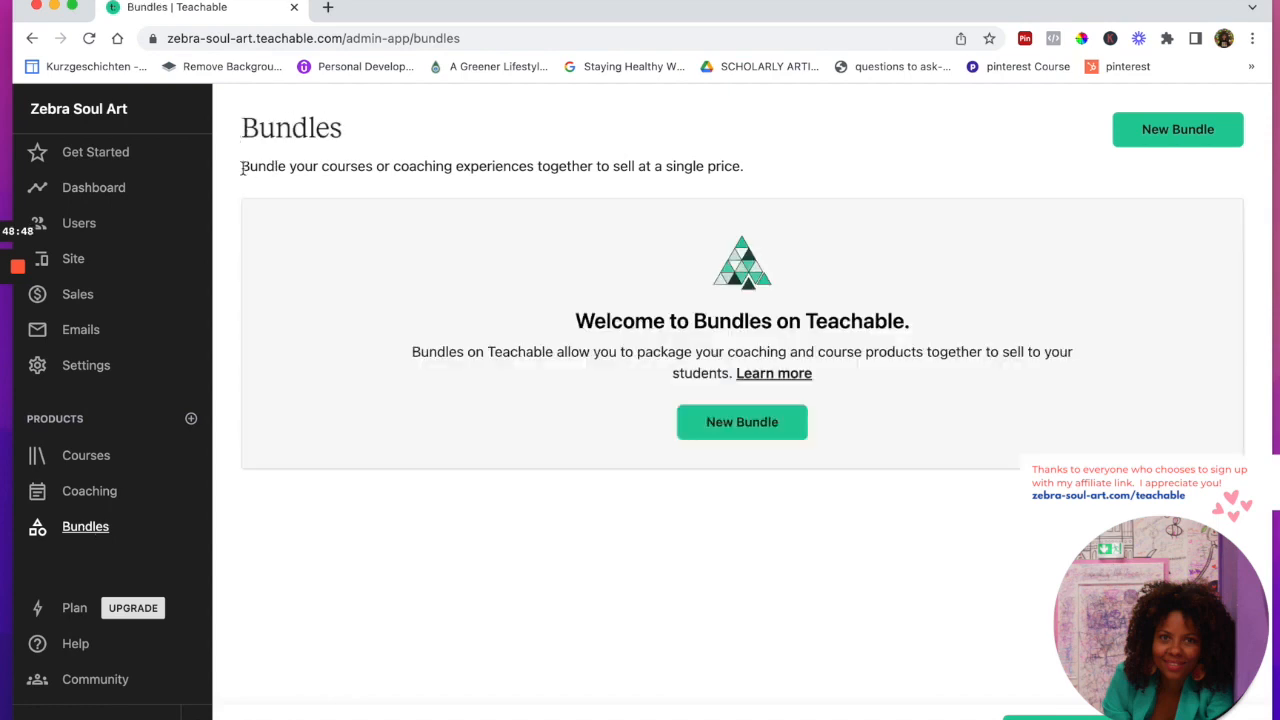
drag(241, 166, 748, 170)
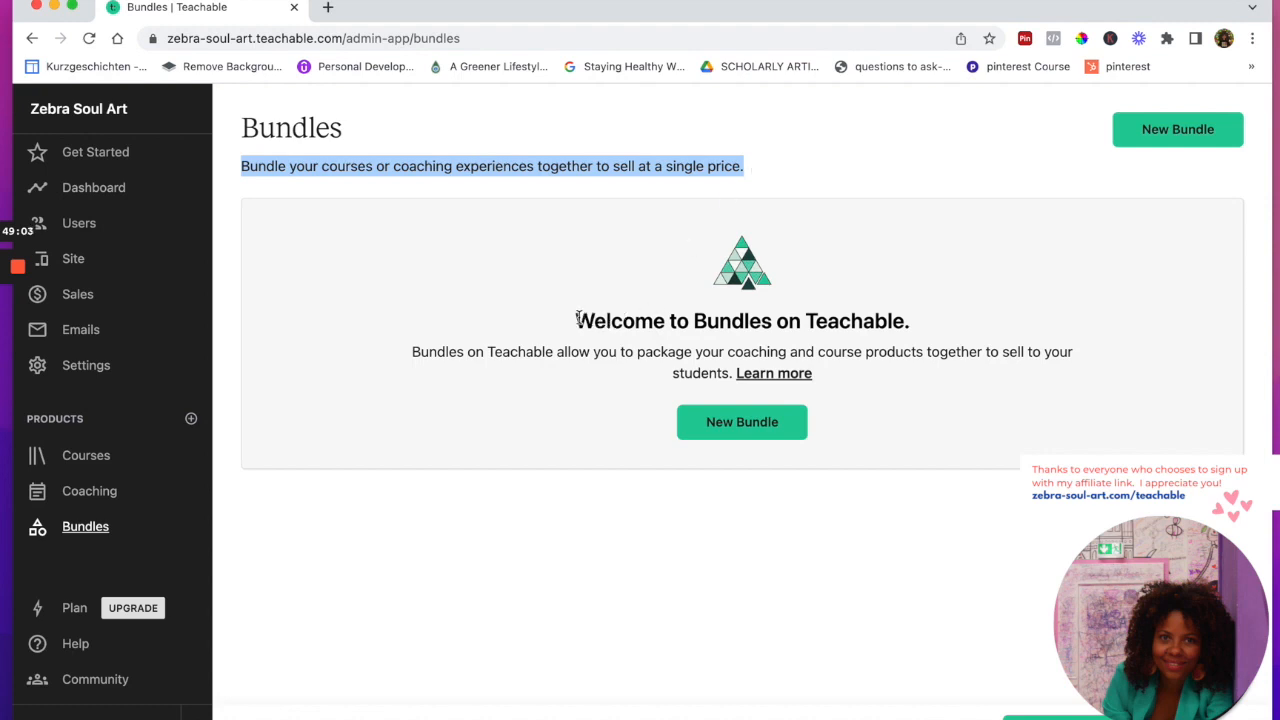
drag(577, 319, 707, 313)
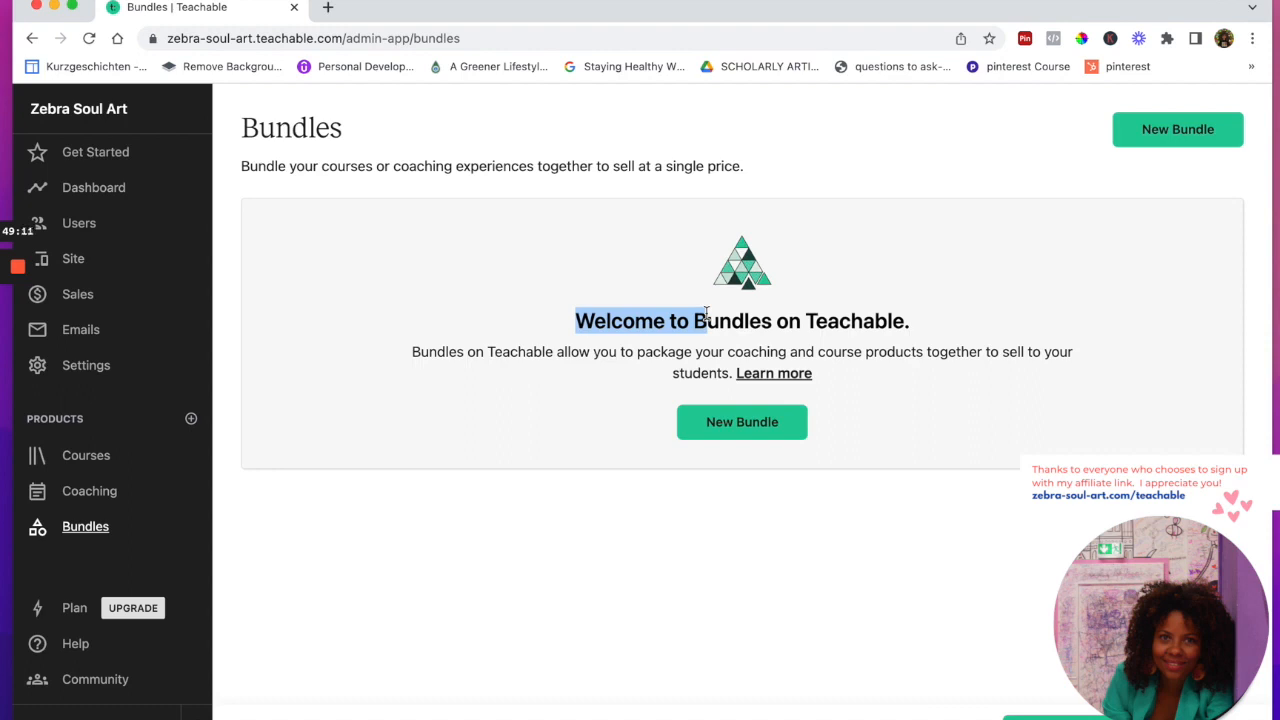
drag(707, 313, 830, 380)
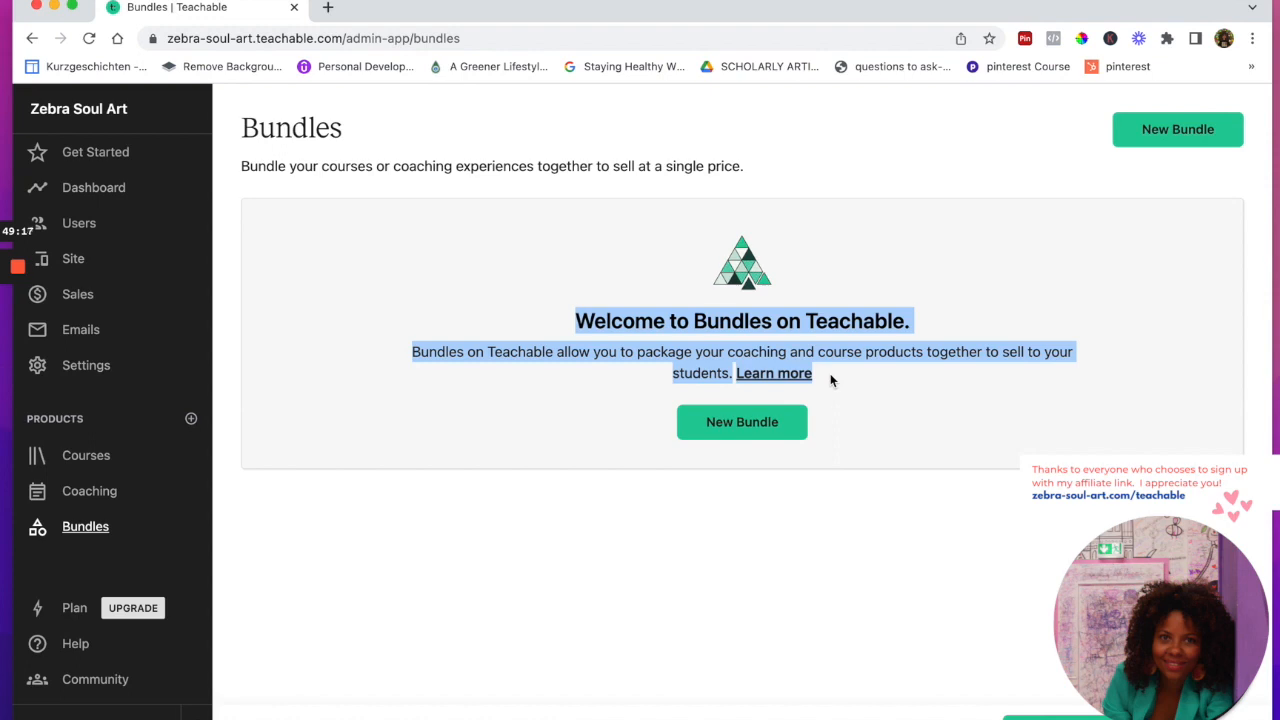
click(415, 353)
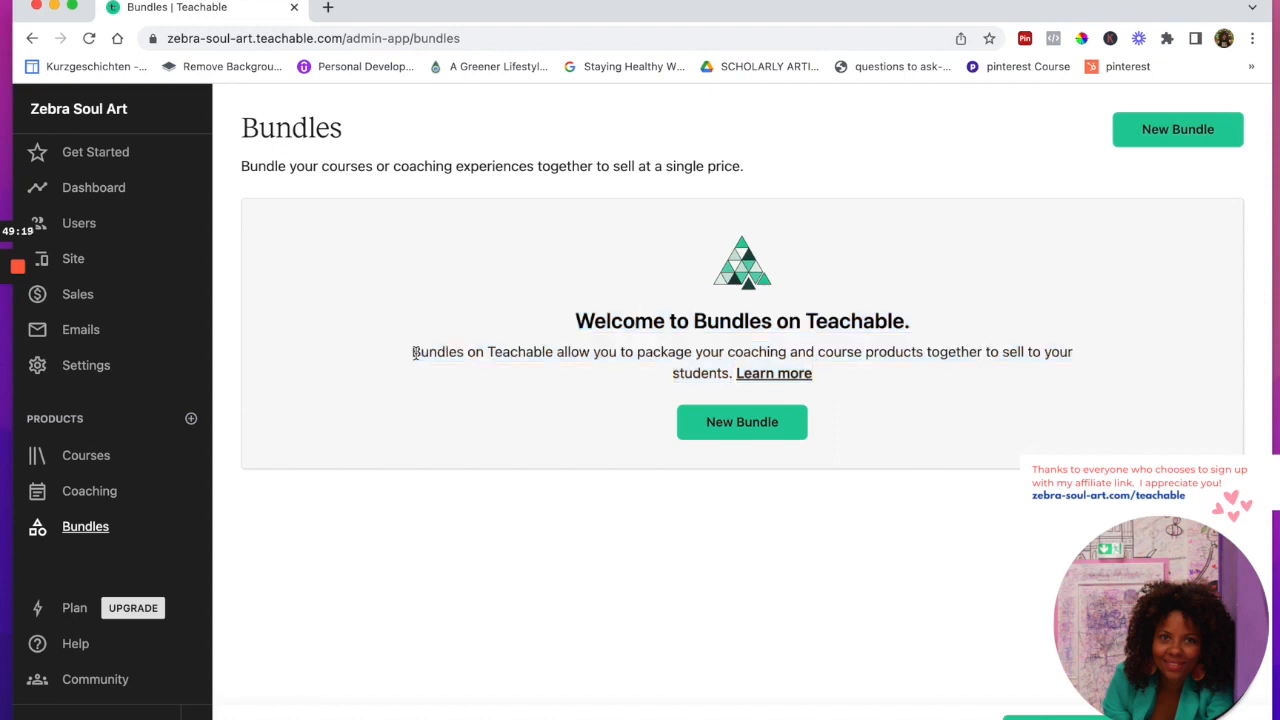
drag(414, 352, 821, 376)
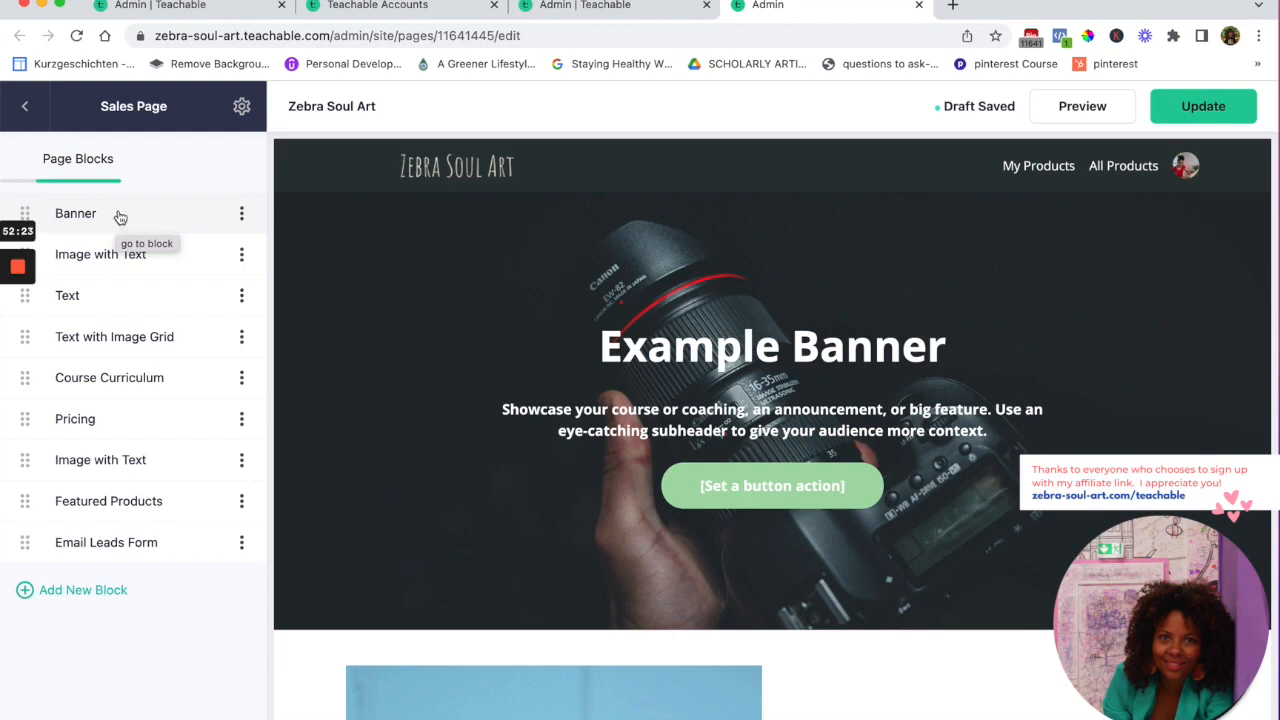
Replace the sales page banner's background image with the pink course mockup image from the desktop
click(243, 214)
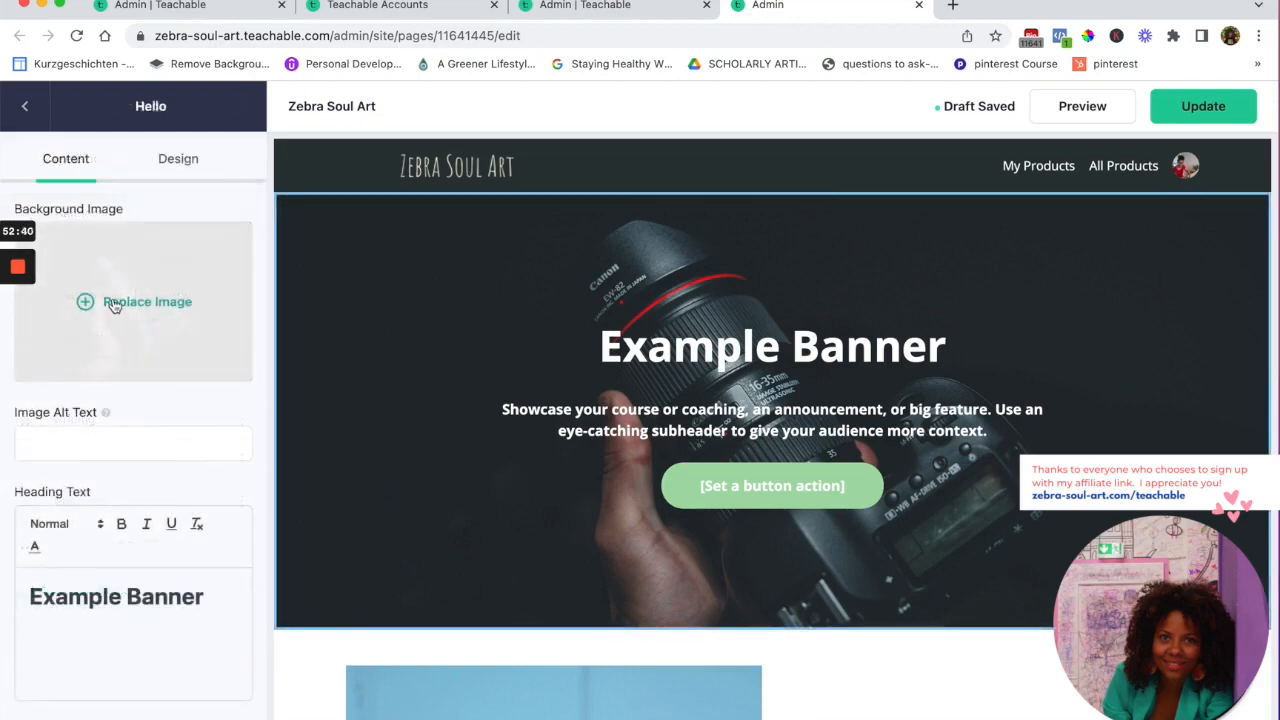
click(118, 309)
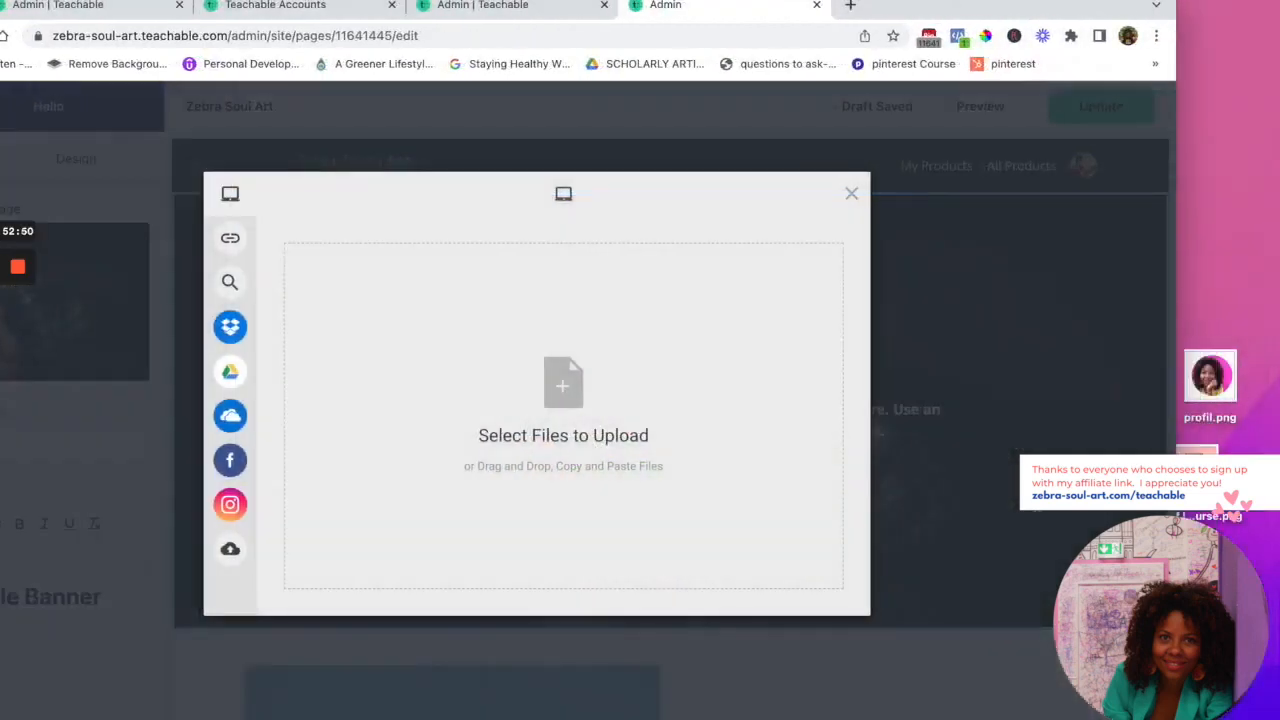
drag(1200, 455, 571, 377)
drag(1012, 14, 1117, 13)
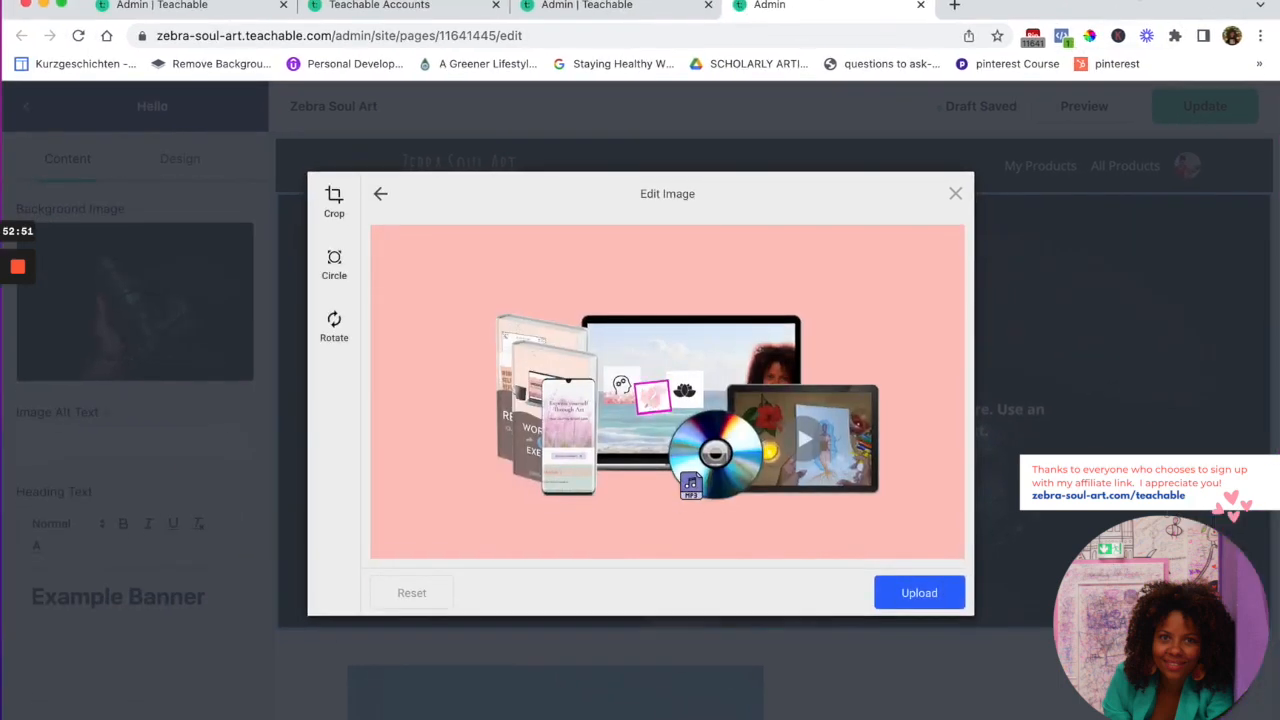
click(919, 593)
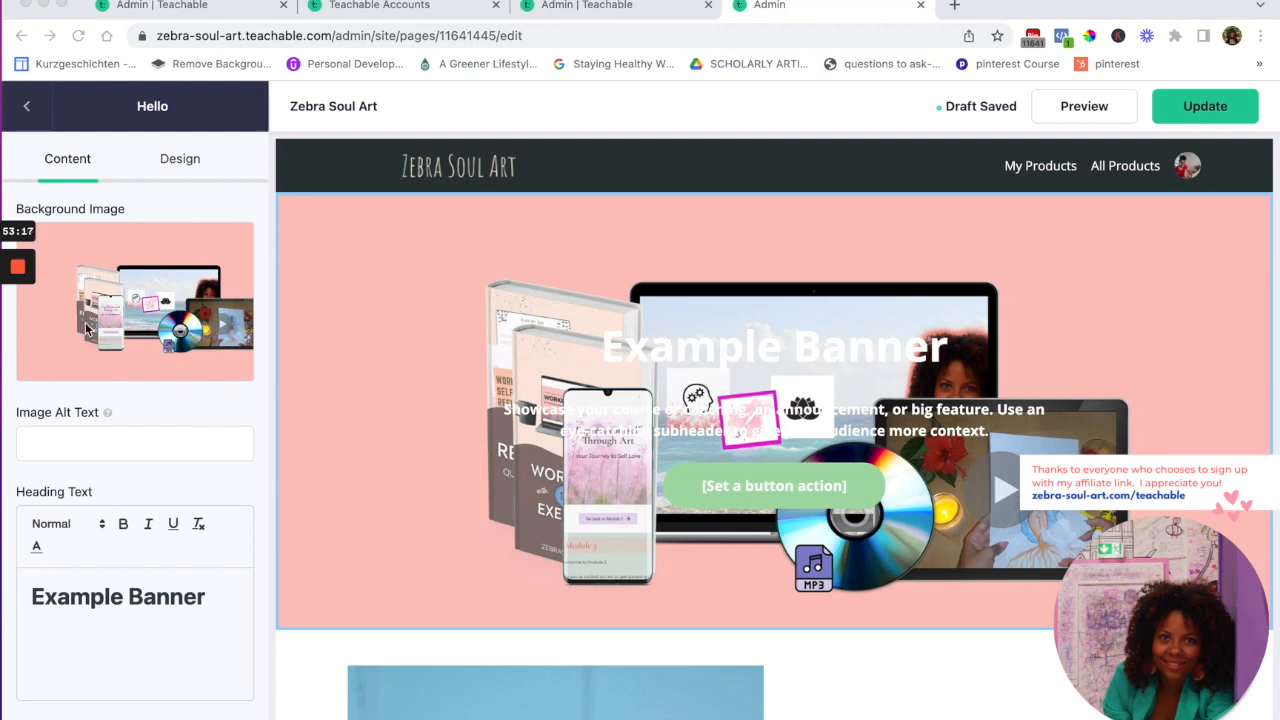
mouse_move(49, 325)
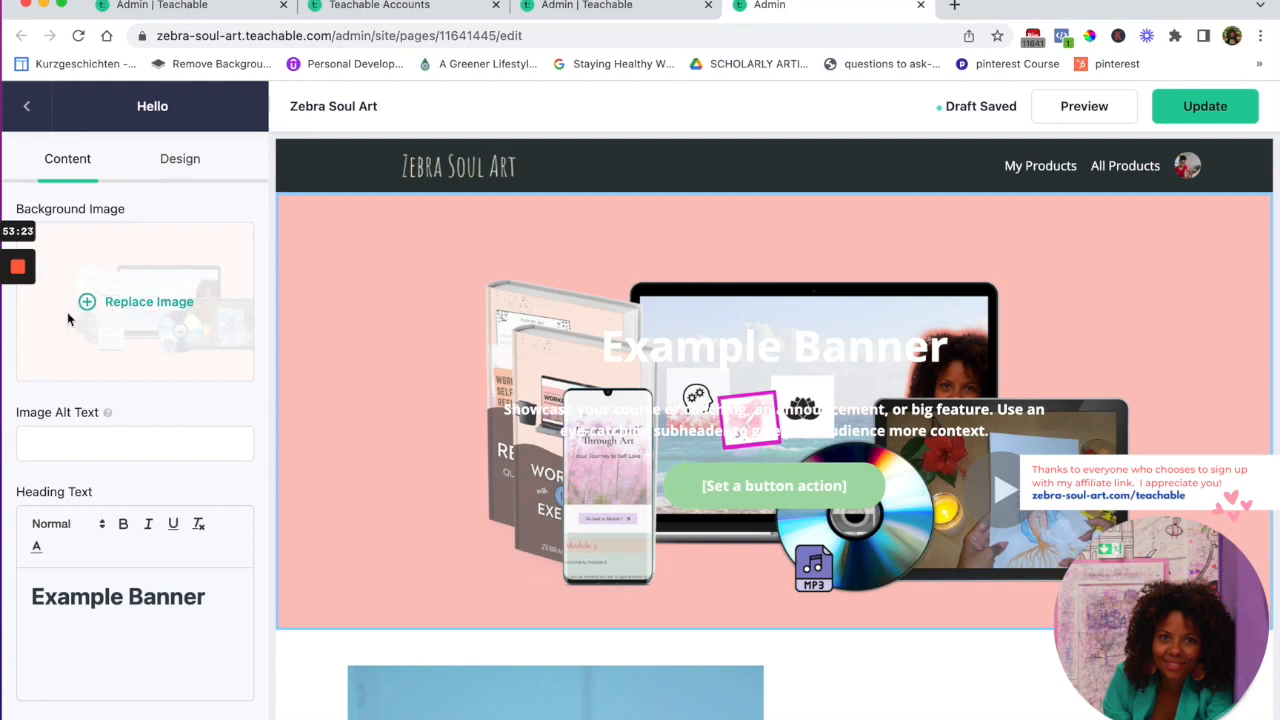
Switch to Canva and create a blank Presentation (16:9) design
click(955, 10)
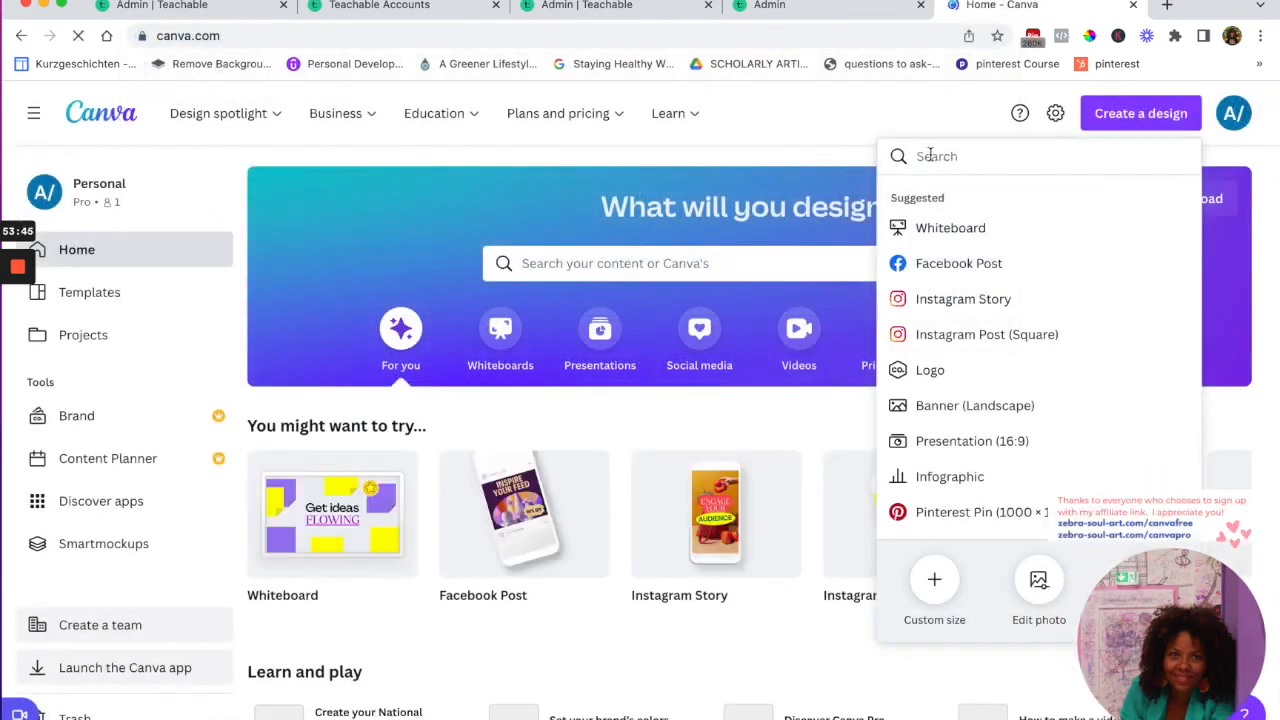
text(video)
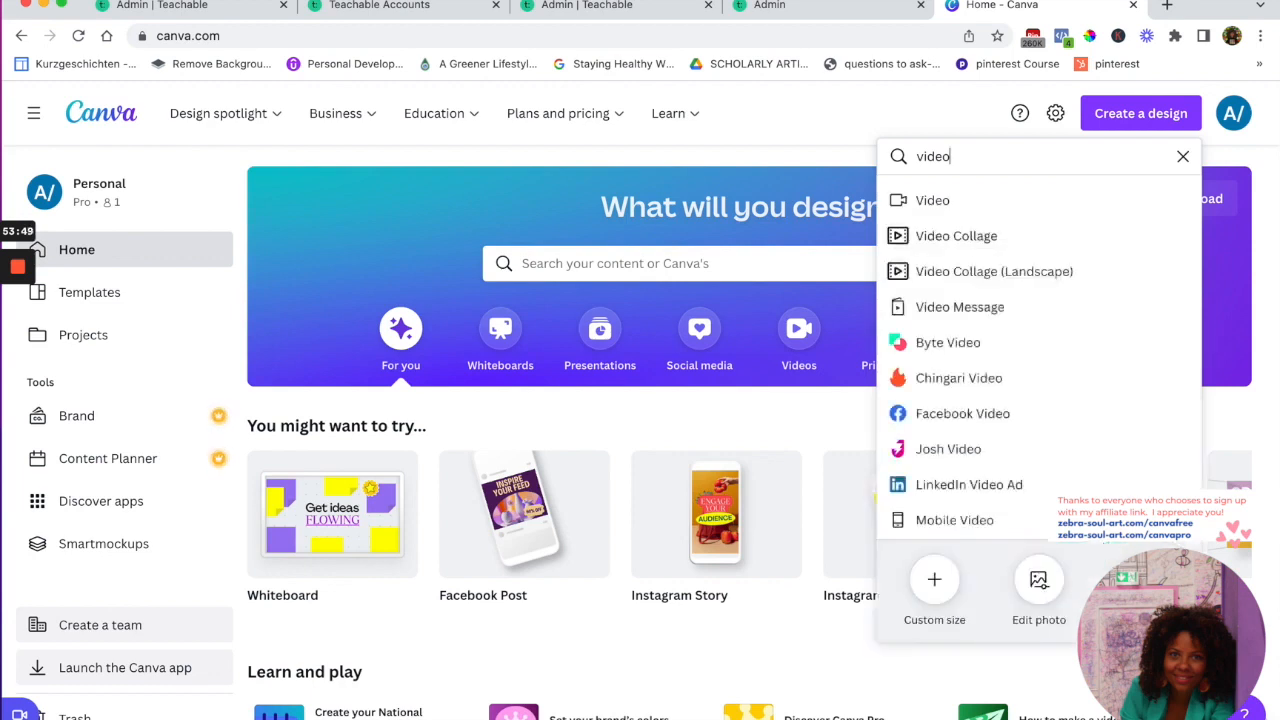
double_click(930, 156)
text(p)
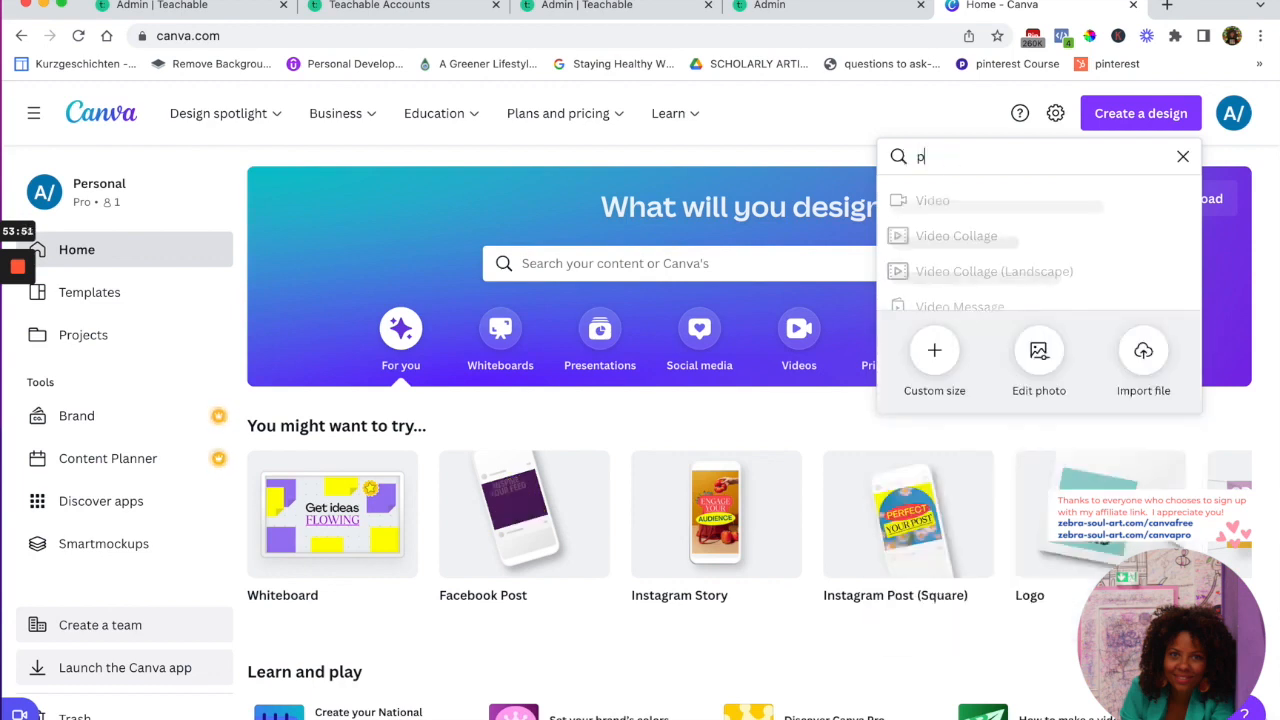
text(resentation)
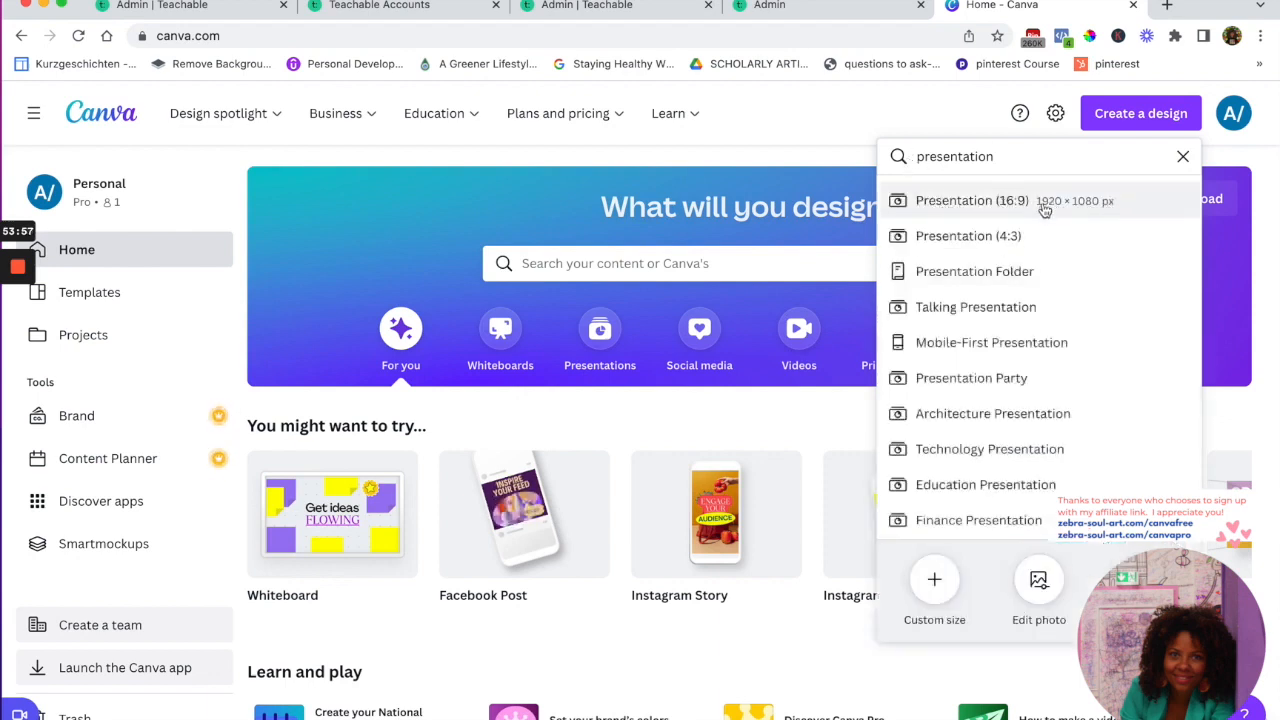
click(969, 202)
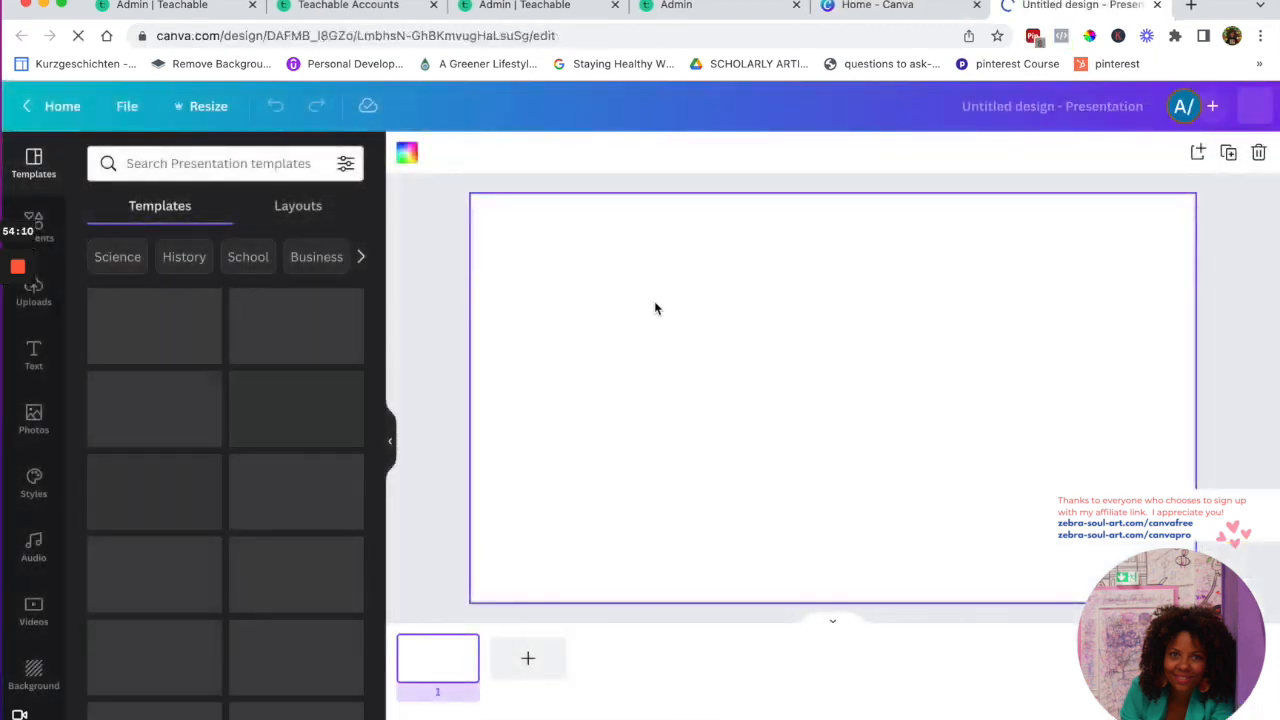
Add a single-image grid that fills the whole presentation page
click(40, 230)
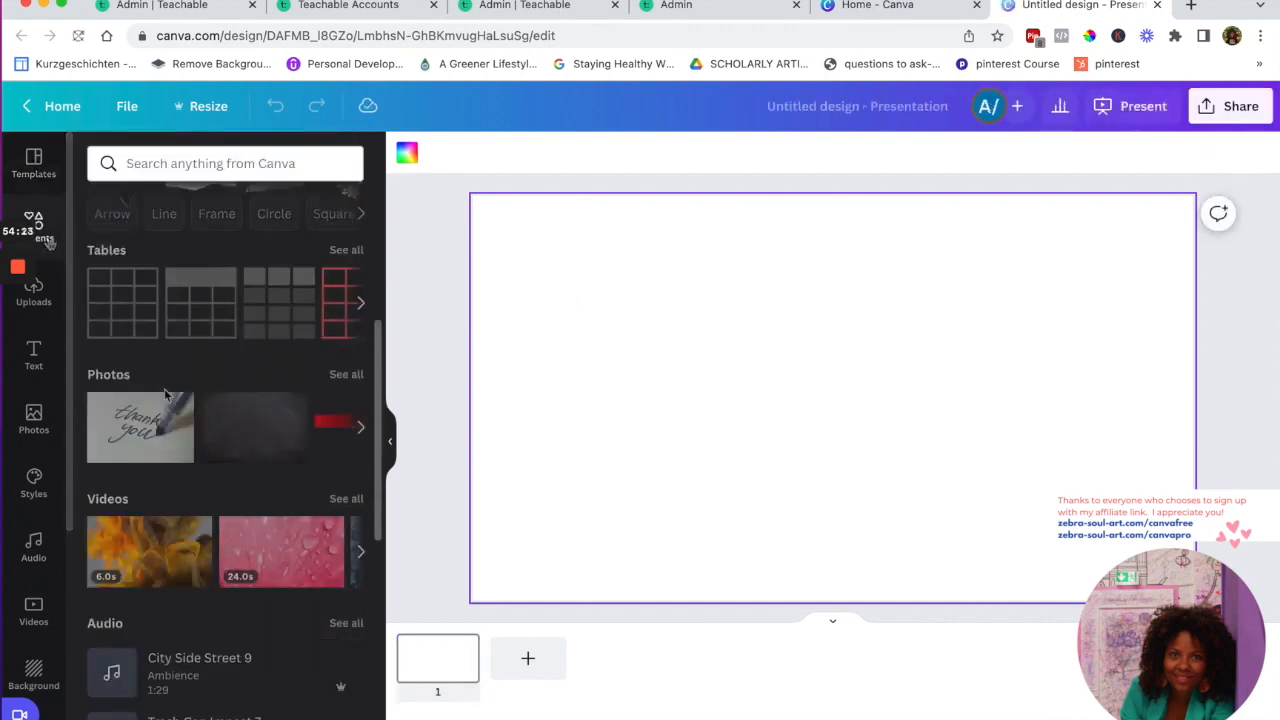
scroll(170, 416, down, 2)
scroll(170, 416, down, 10)
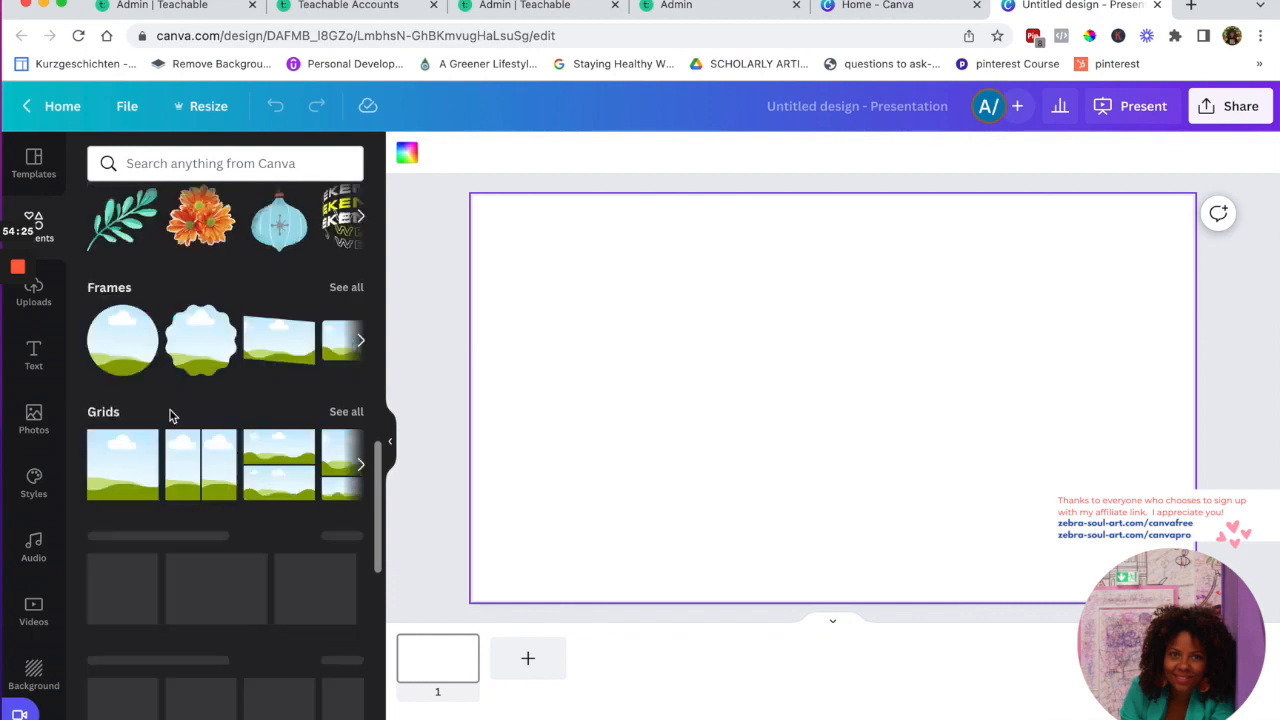
click(112, 452)
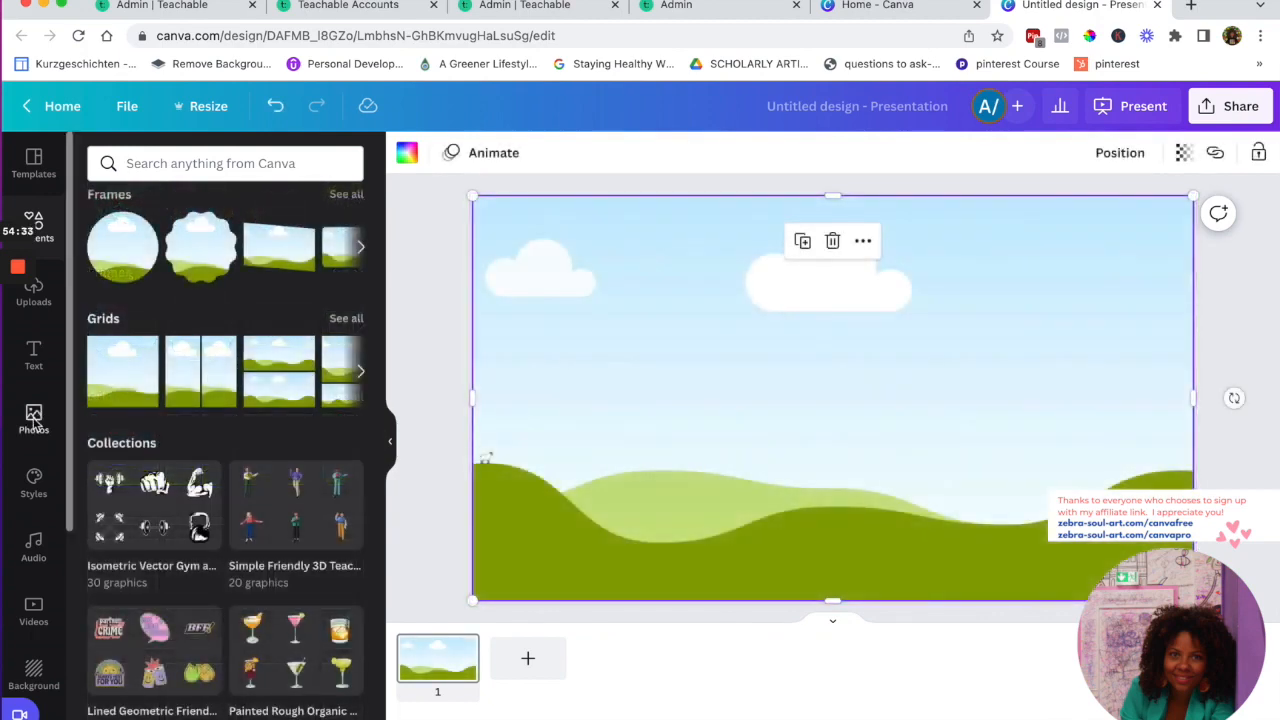
Browse the recently used photos and search the photo library for "sky pink"
mouse_move(33, 423)
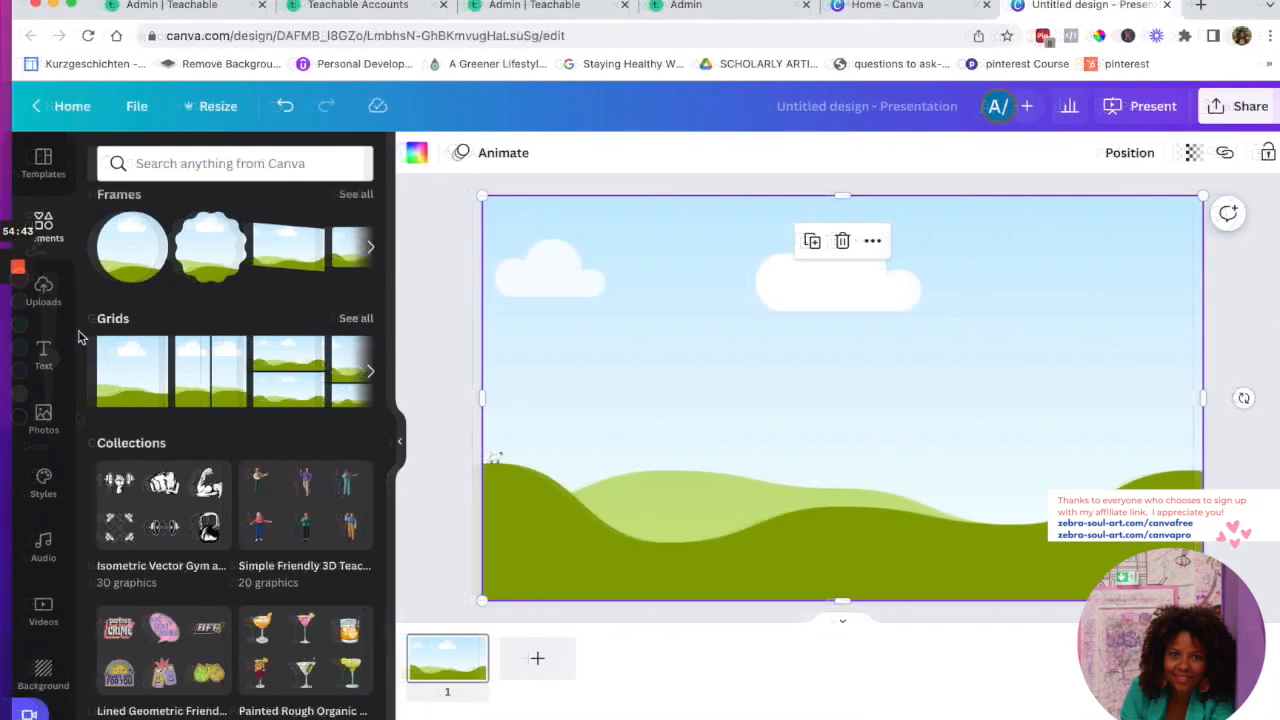
click(44, 418)
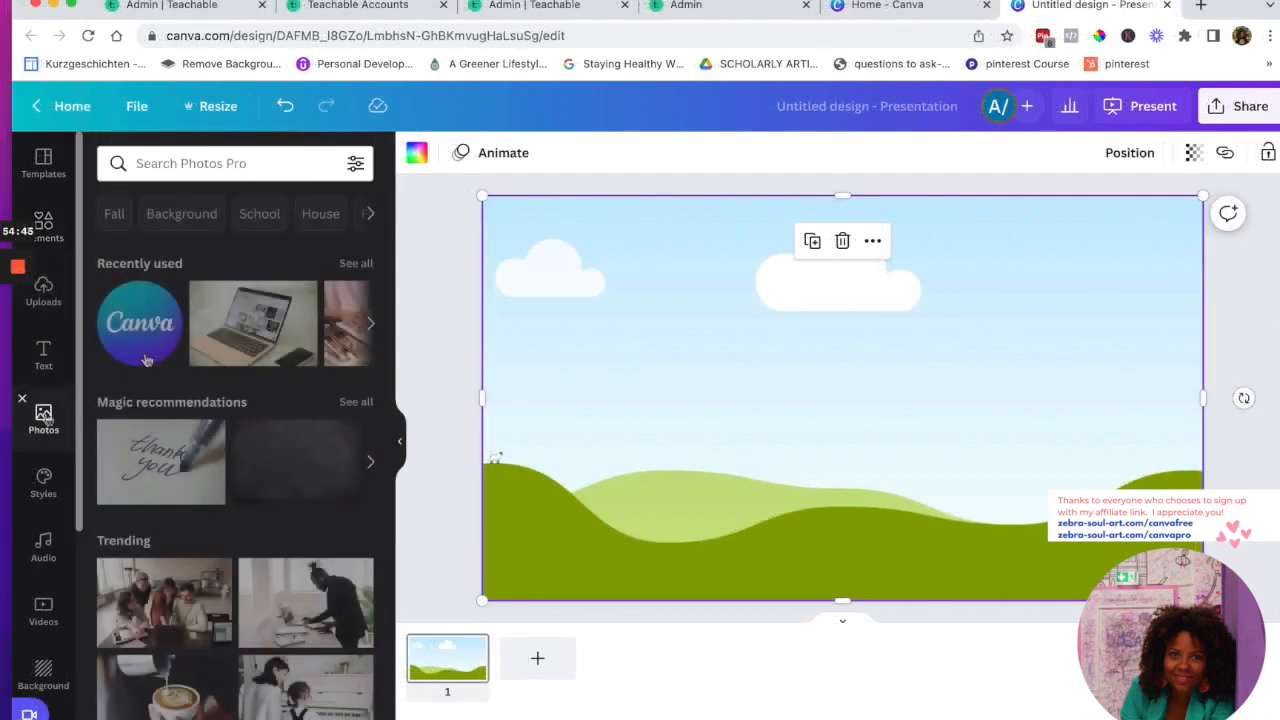
scroll(225, 358, right, 3)
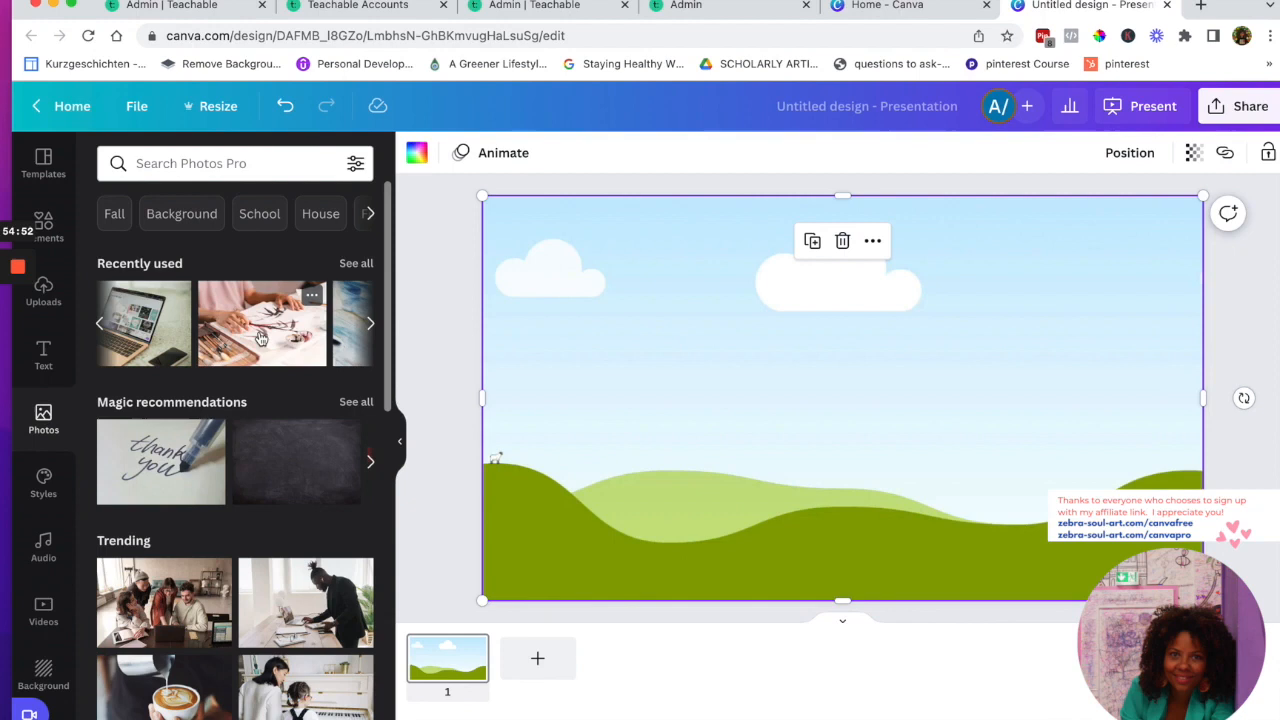
scroll(258, 338, right, 2)
scroll(258, 338, right, 5)
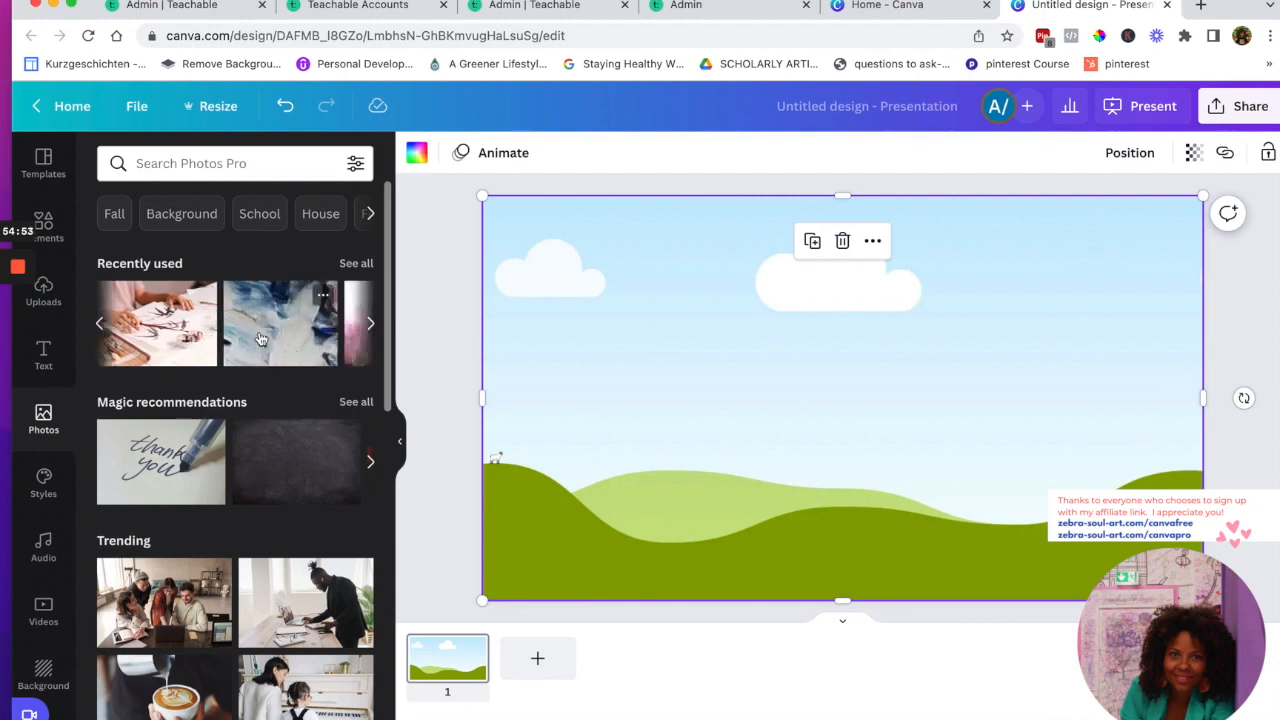
scroll(258, 338, right, 2)
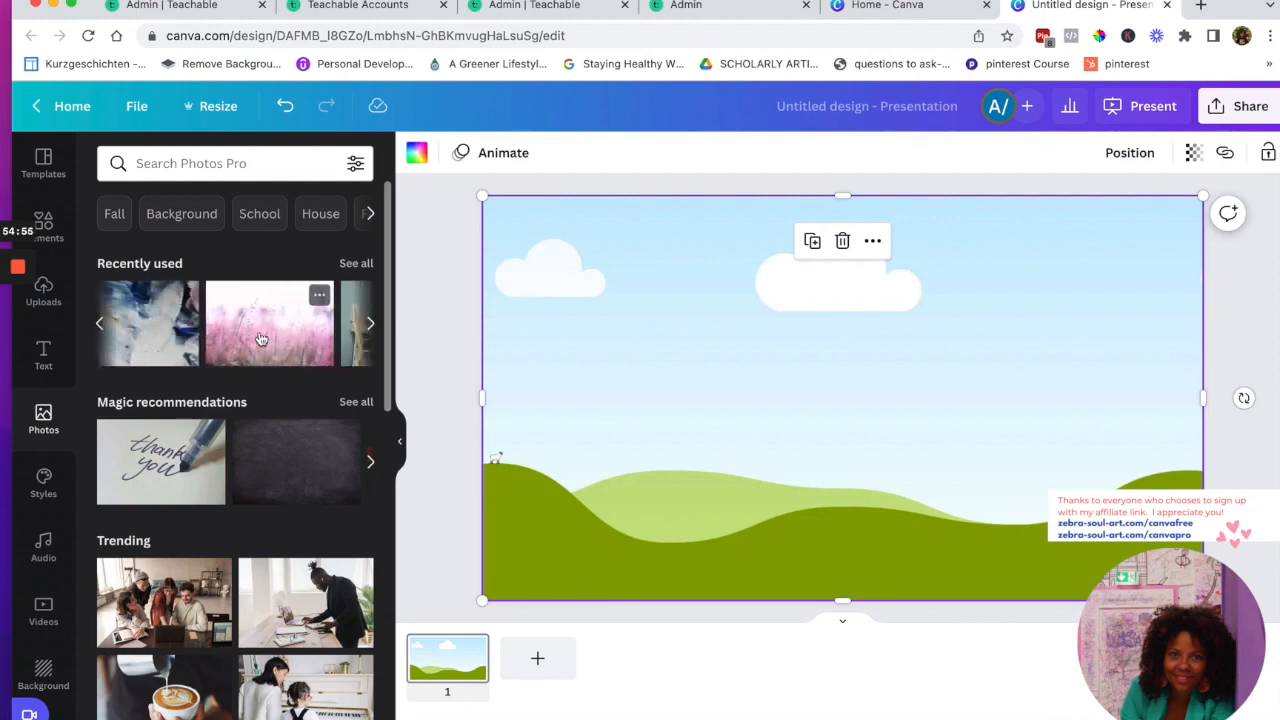
click(149, 166)
text(sky)
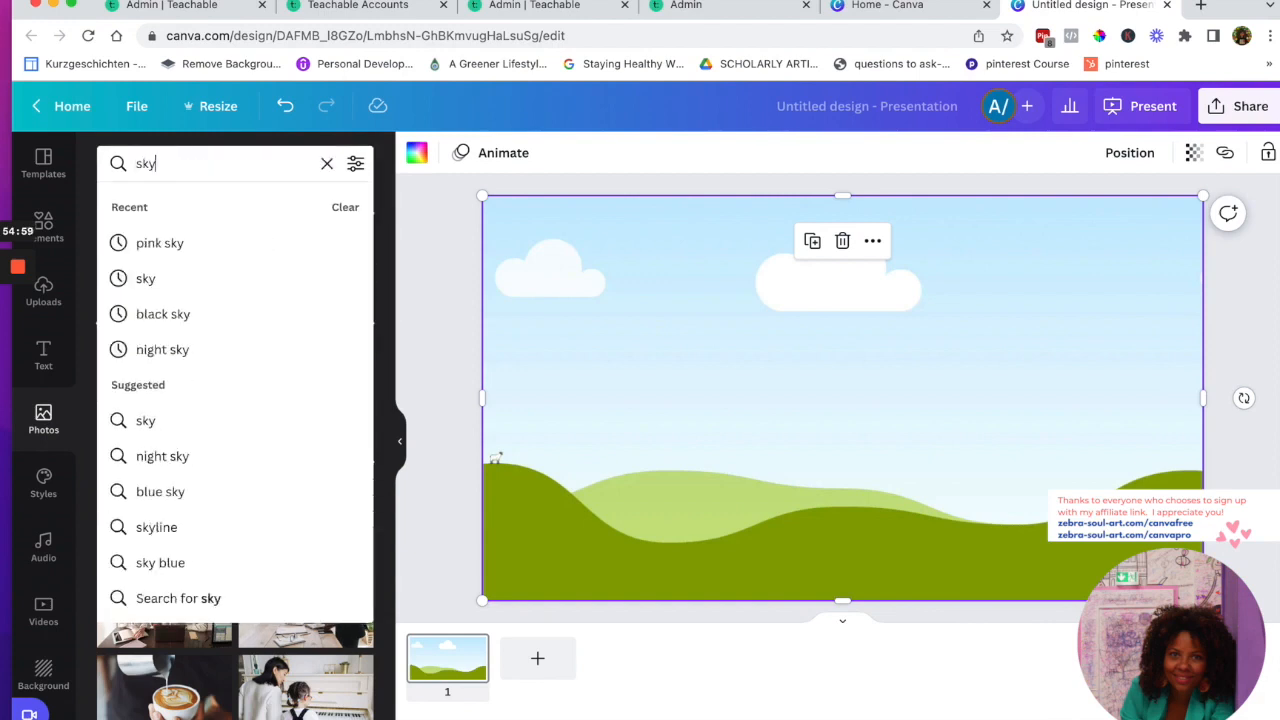
text( pink)
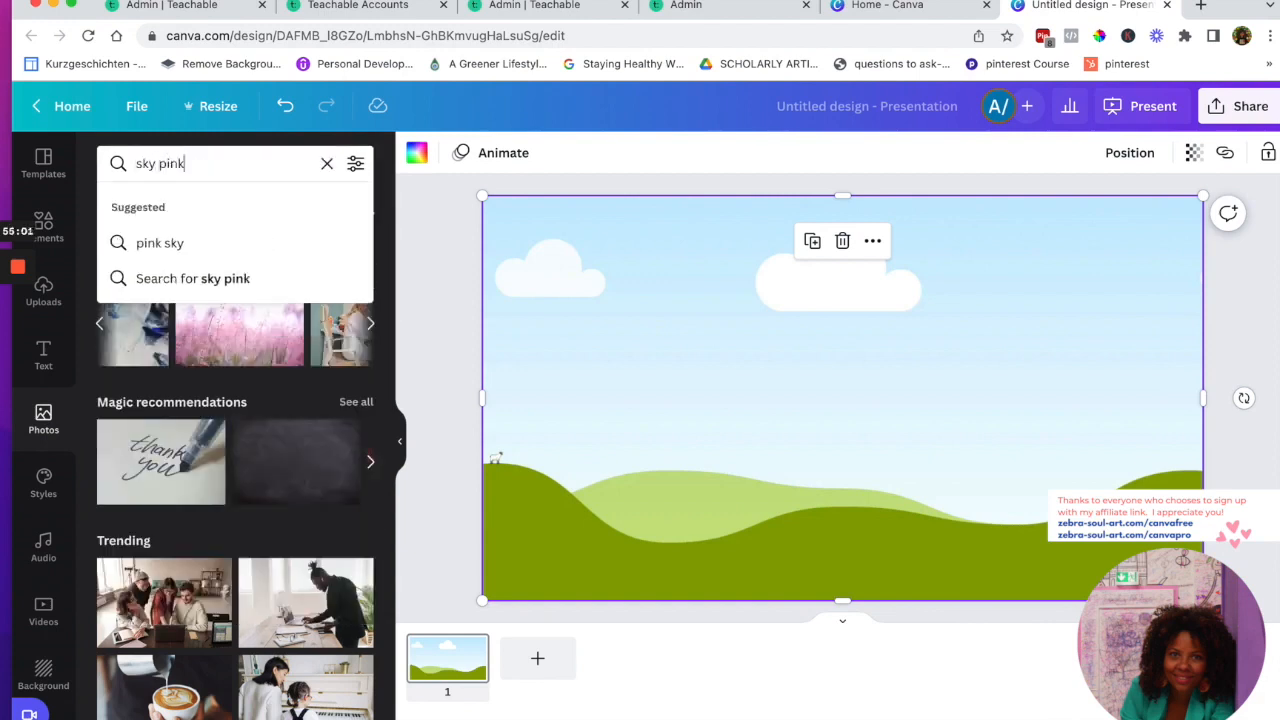
key(Return)
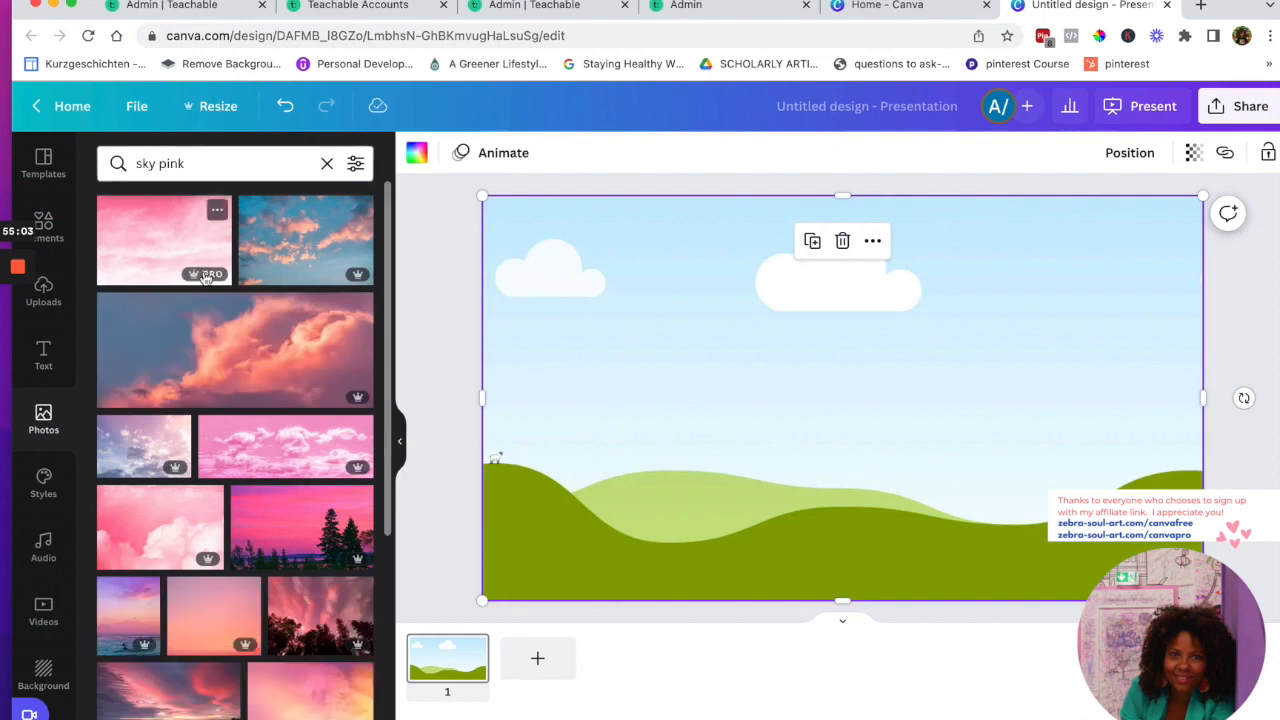
Fill the page grid with the first result, the pale pink cloudy sky photo
scroll(195, 323, down, 1)
scroll(195, 323, up, 1)
click(152, 251)
drag(801, 419, 747, 432)
Replace the grid's photo with the upright purple and pink sunset sky photo
scroll(300, 480, down, 5)
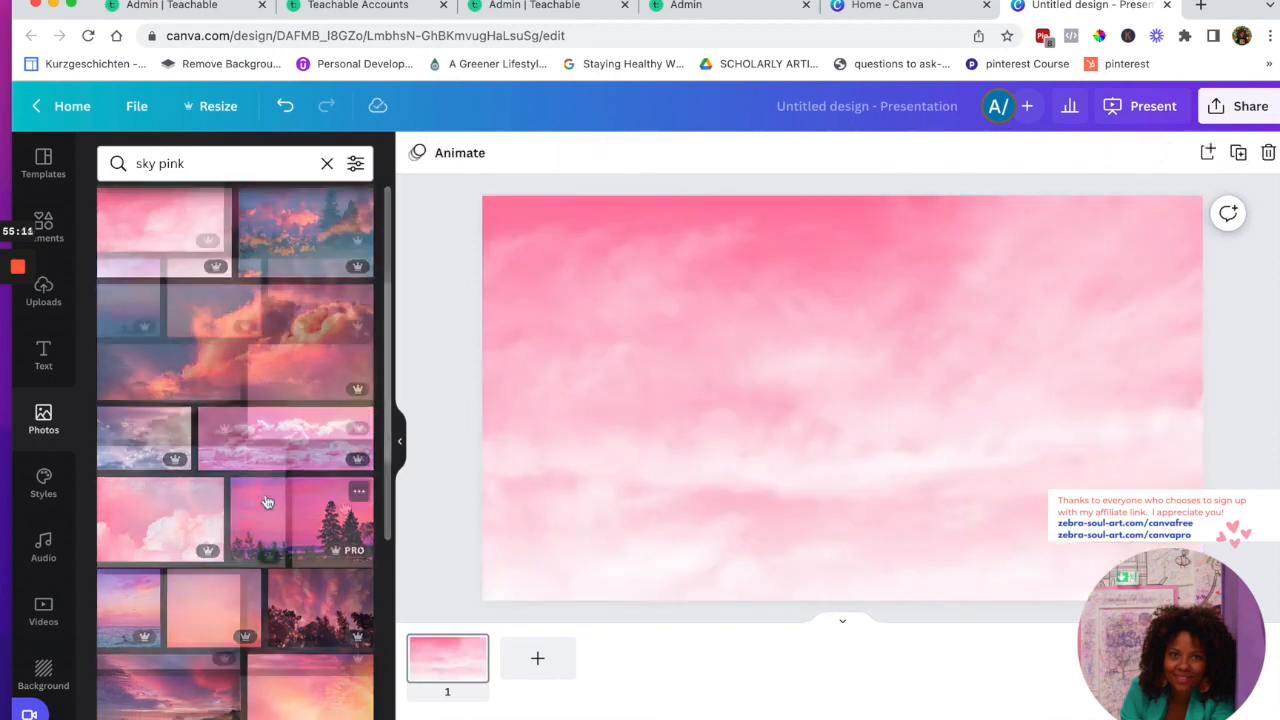
click(344, 509)
drag(794, 434, 514, 416)
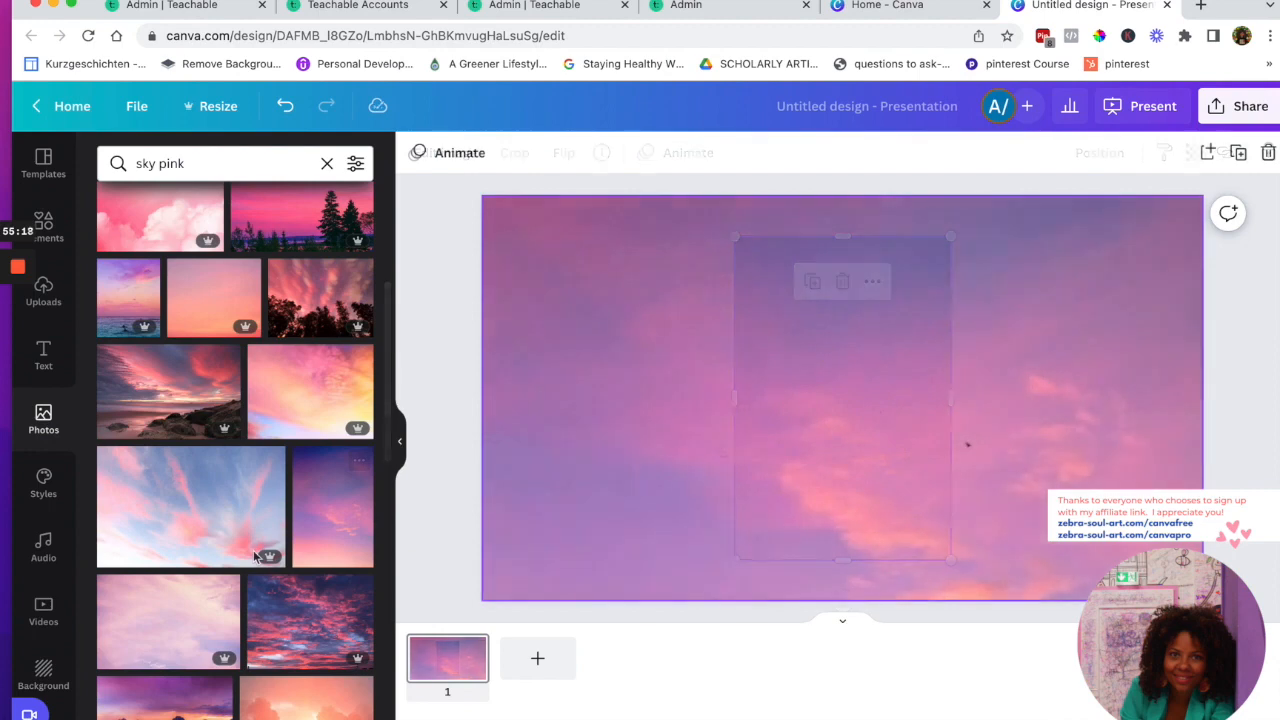
Fill the grid with the photo of pink clouds against a light blue sky
scroll(253, 556, down, 5)
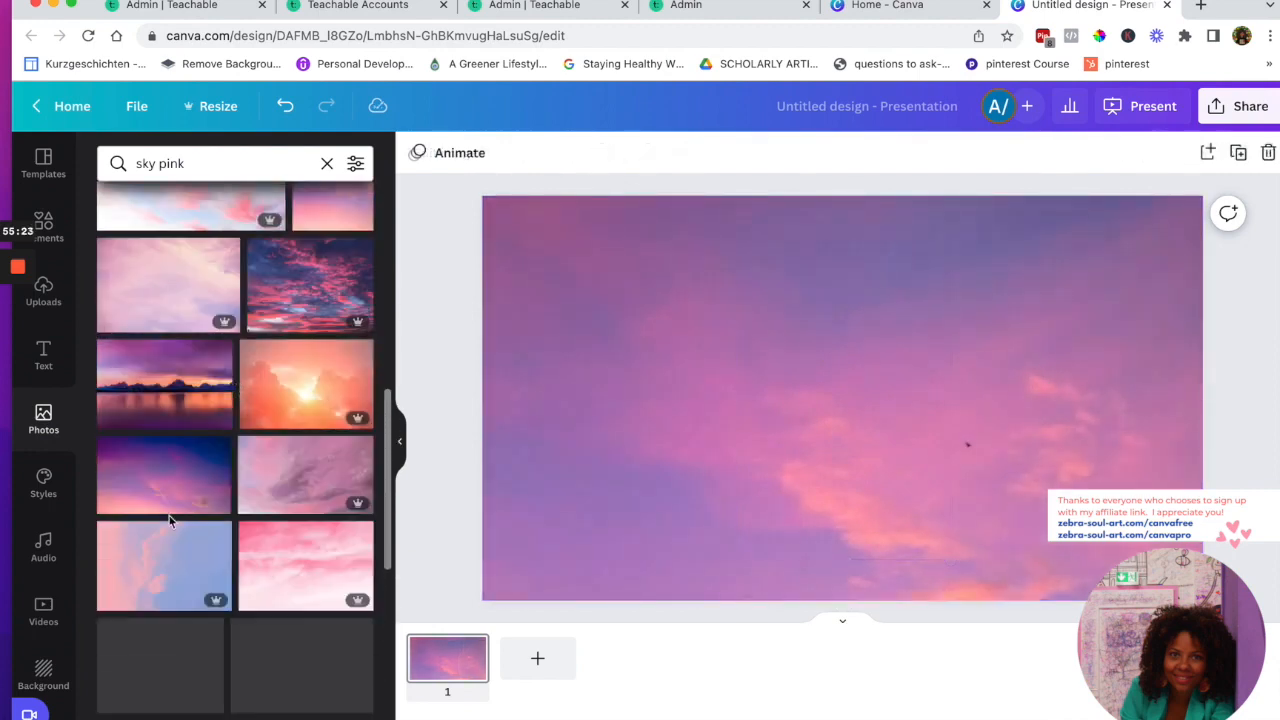
click(133, 564)
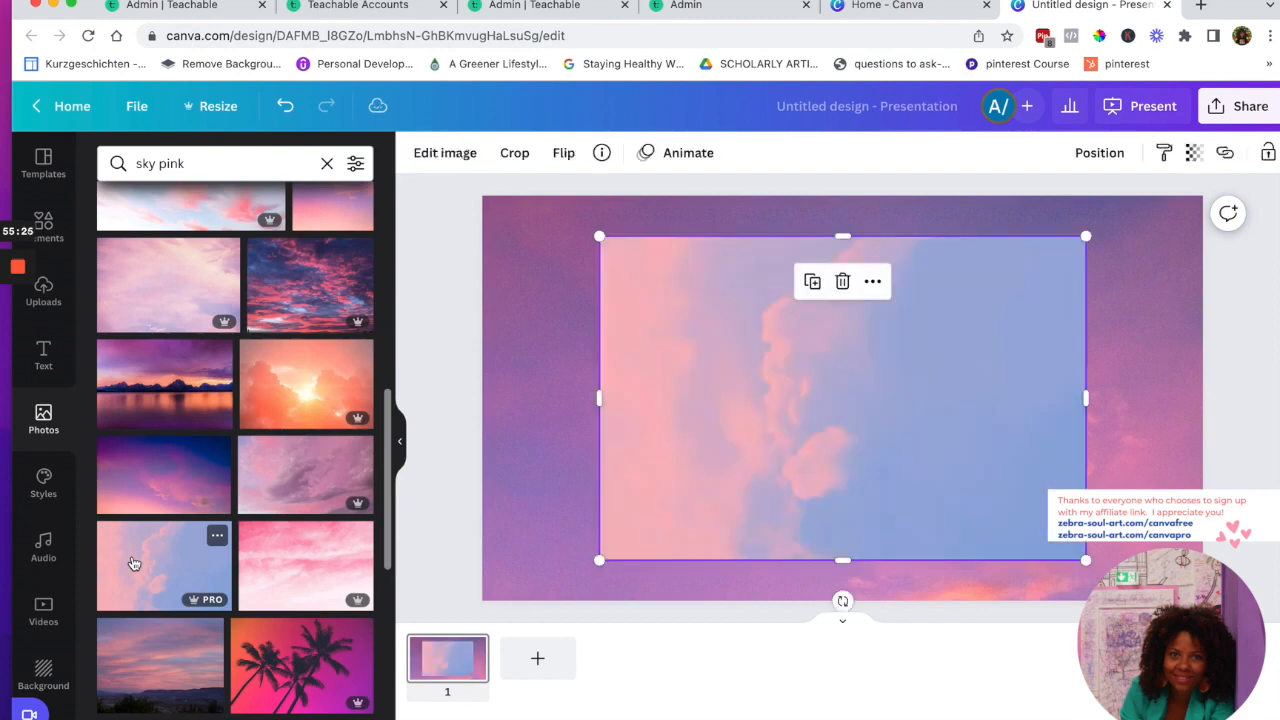
drag(667, 441, 631, 450)
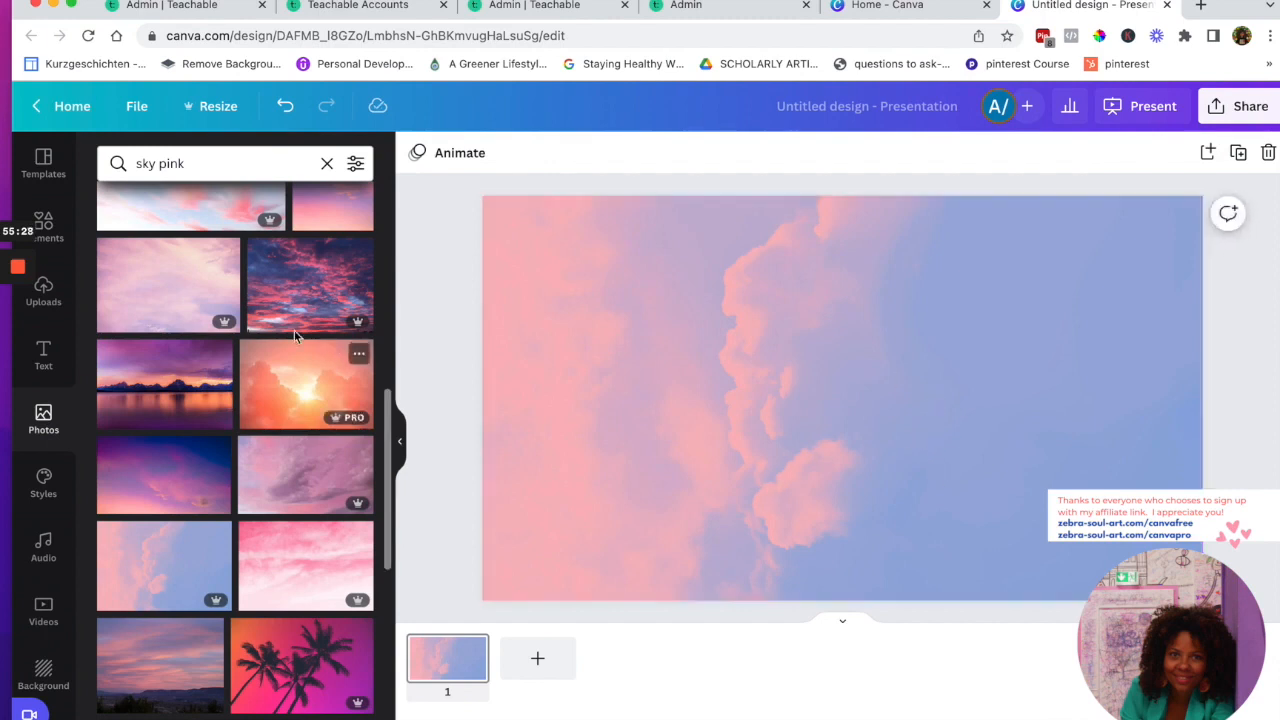
Fill the page's grid with the pastel blue and pink textured sky photo and duplicate the page
scroll(228, 422, down, 1)
scroll(228, 422, down, 3)
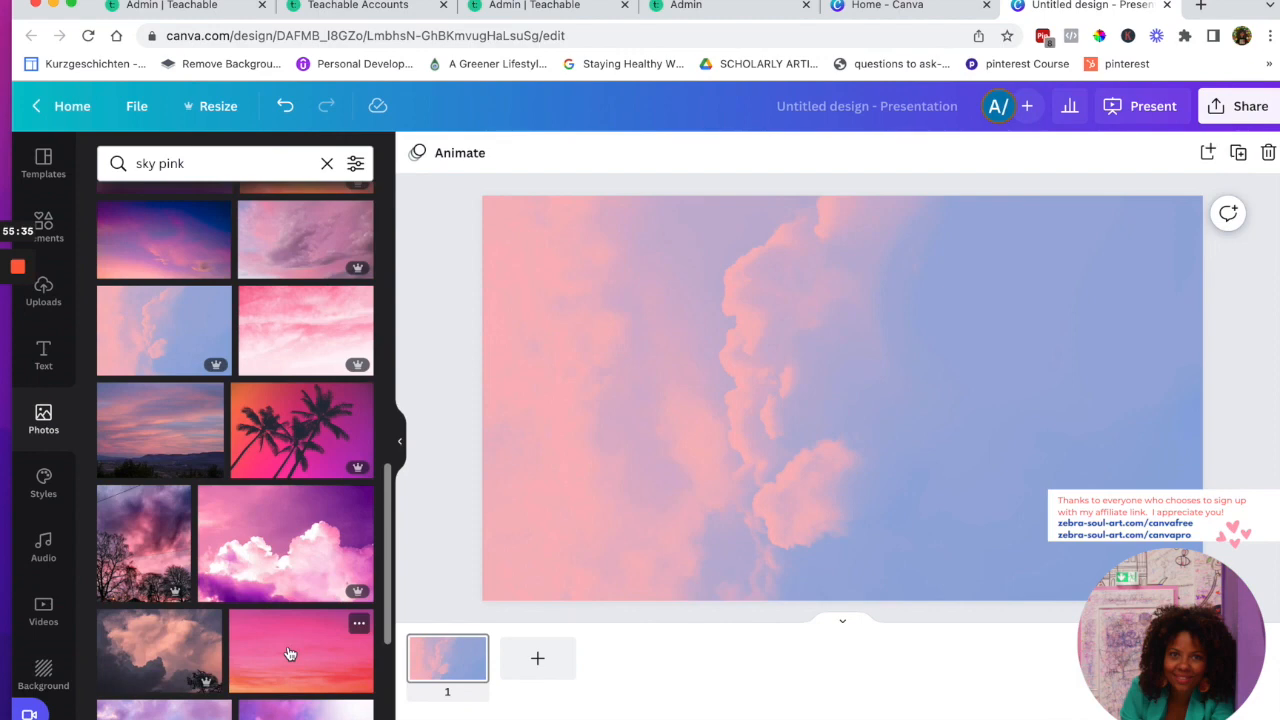
click(290, 654)
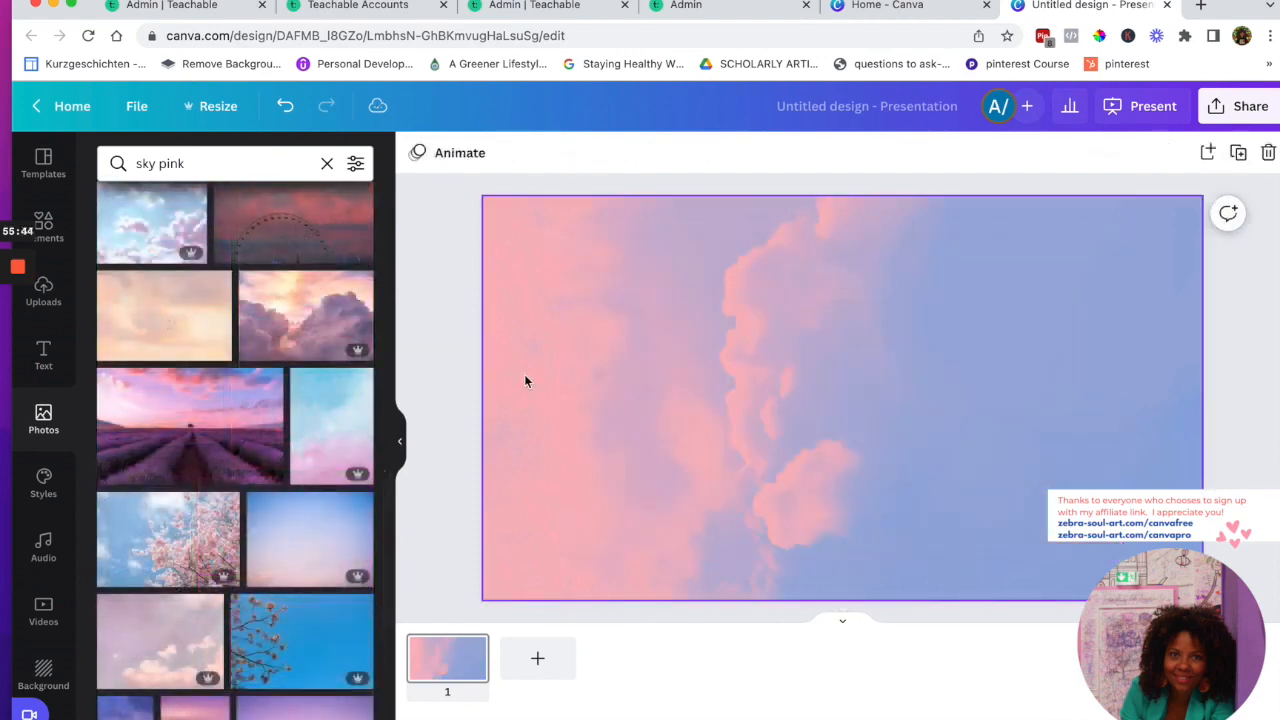
click(328, 418)
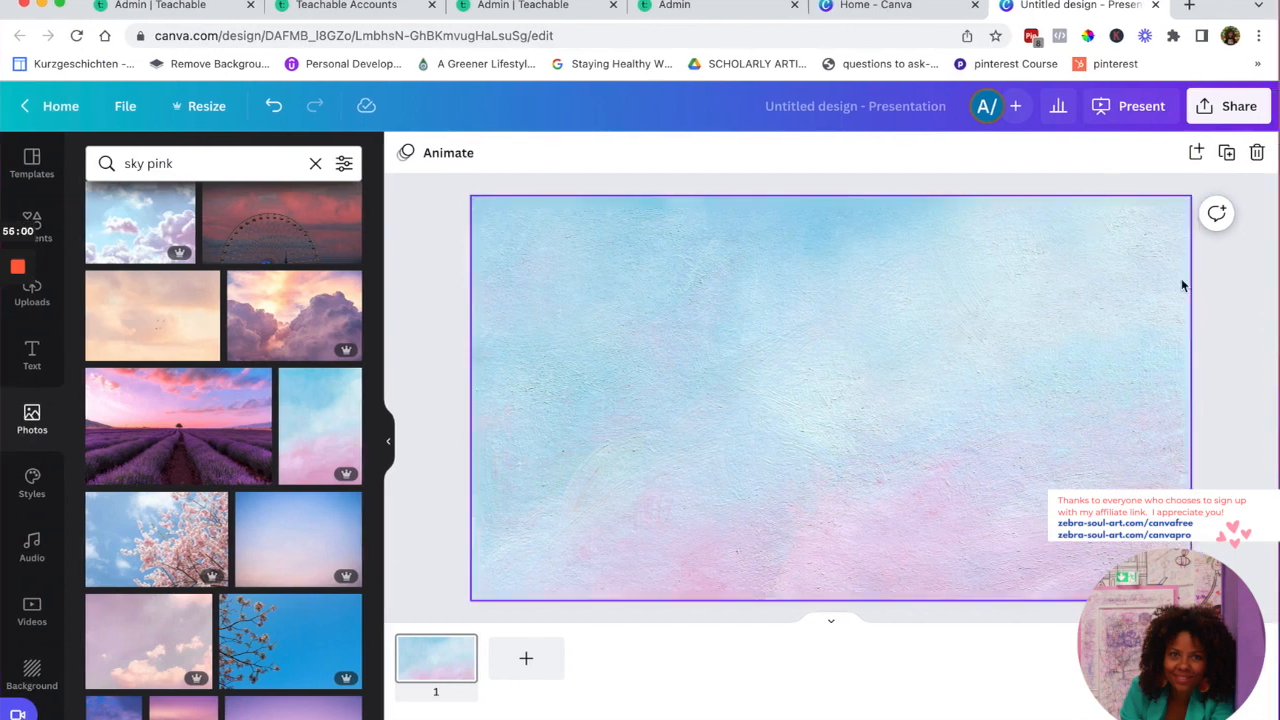
click(1228, 155)
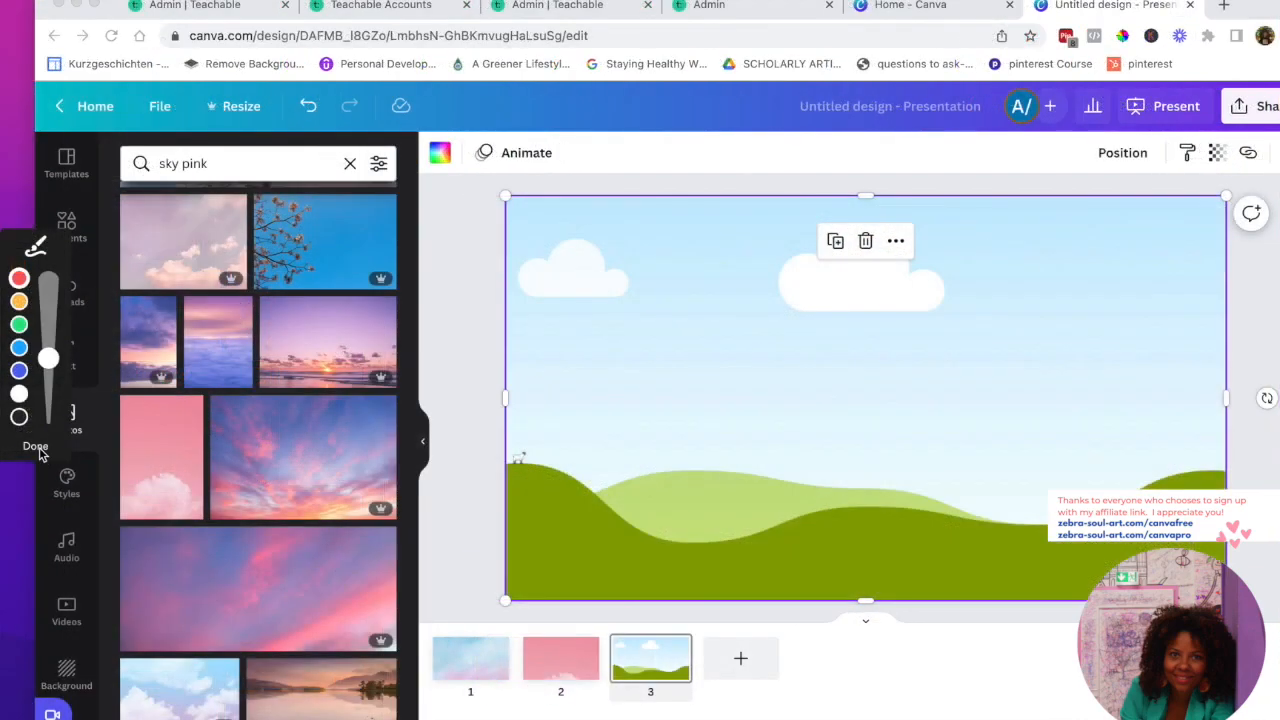
Search the photo library for "pik flowers" and look through the results for a suitable background
click(36, 447)
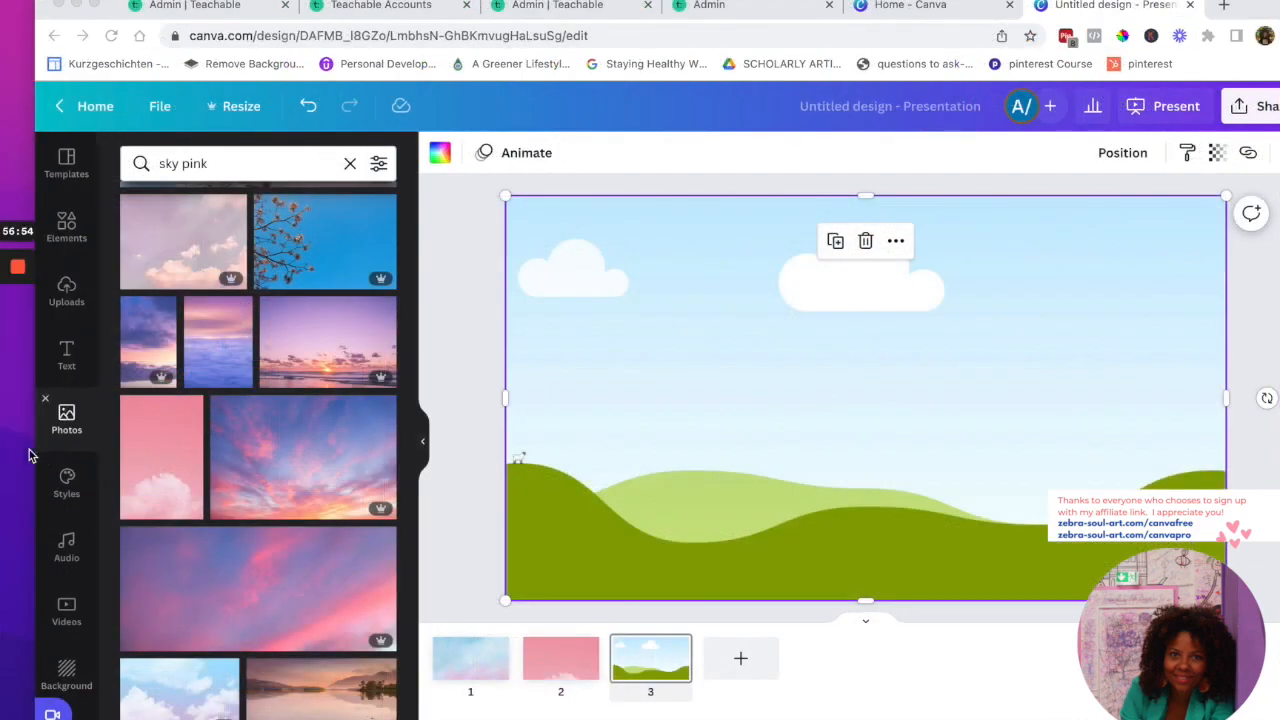
triple_click(184, 163)
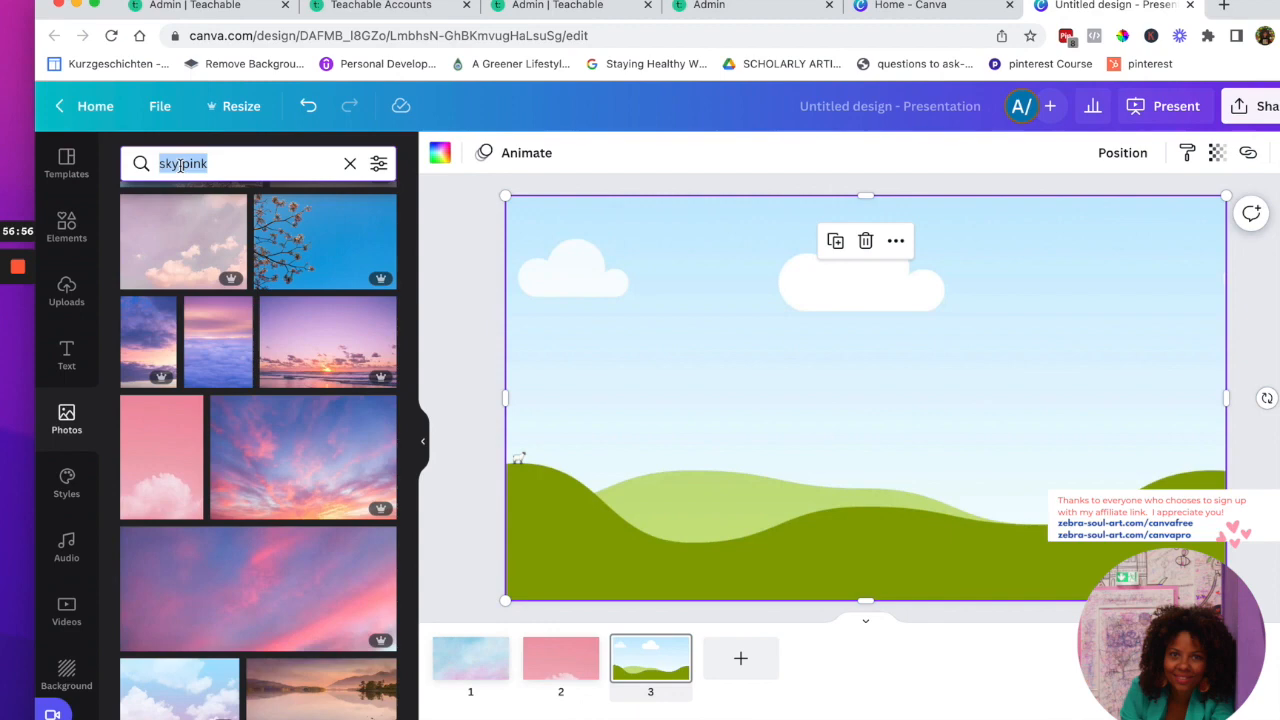
text(pik flowers)
key(Return)
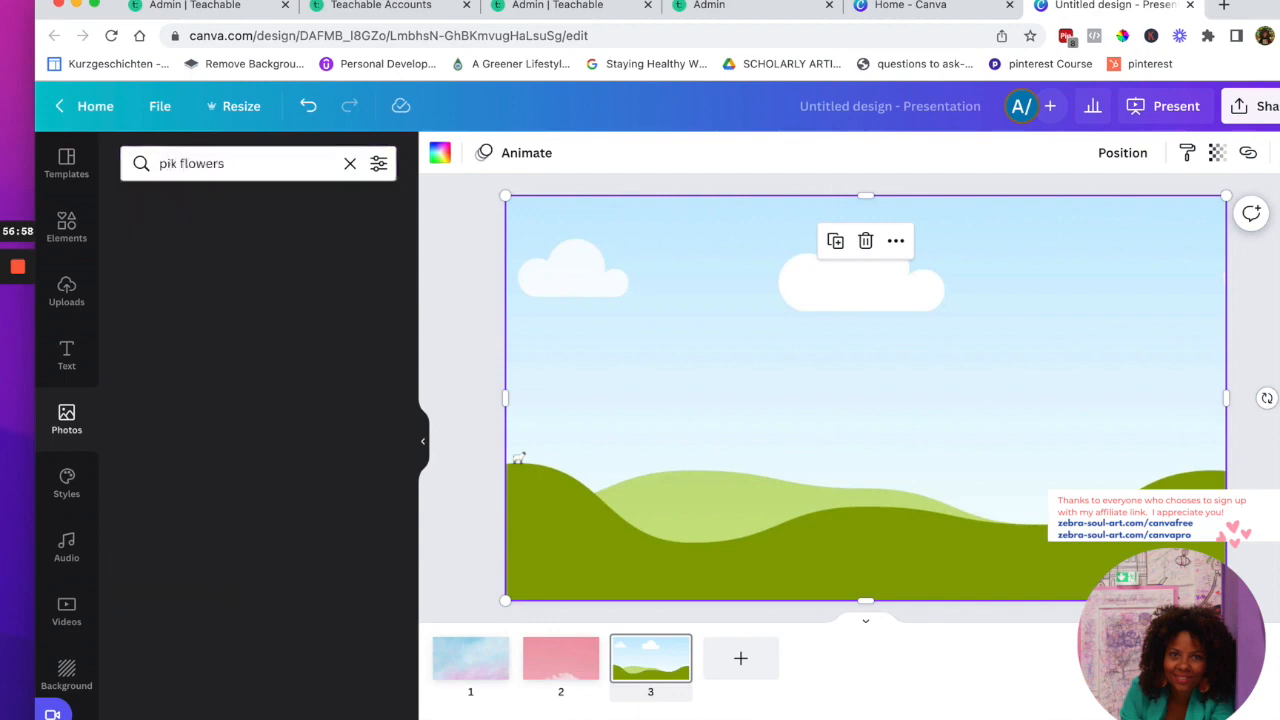
scroll(281, 410, down, 5)
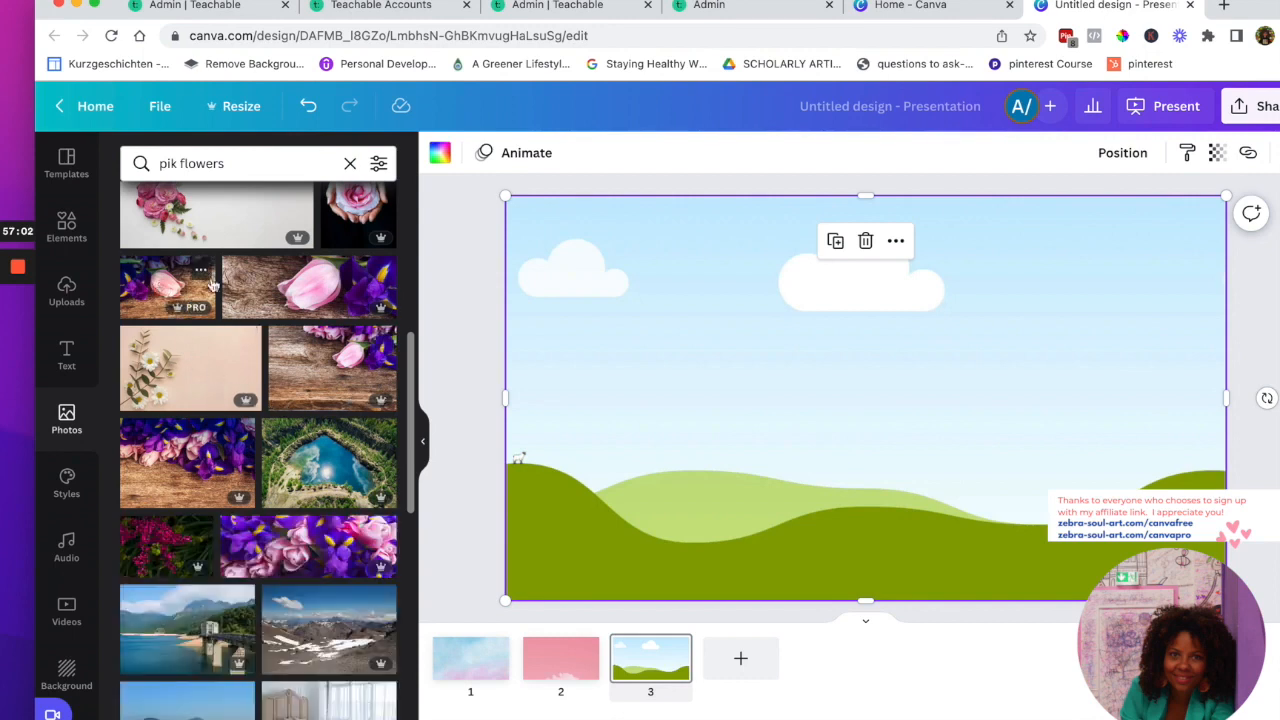
scroll(236, 437, down, 10)
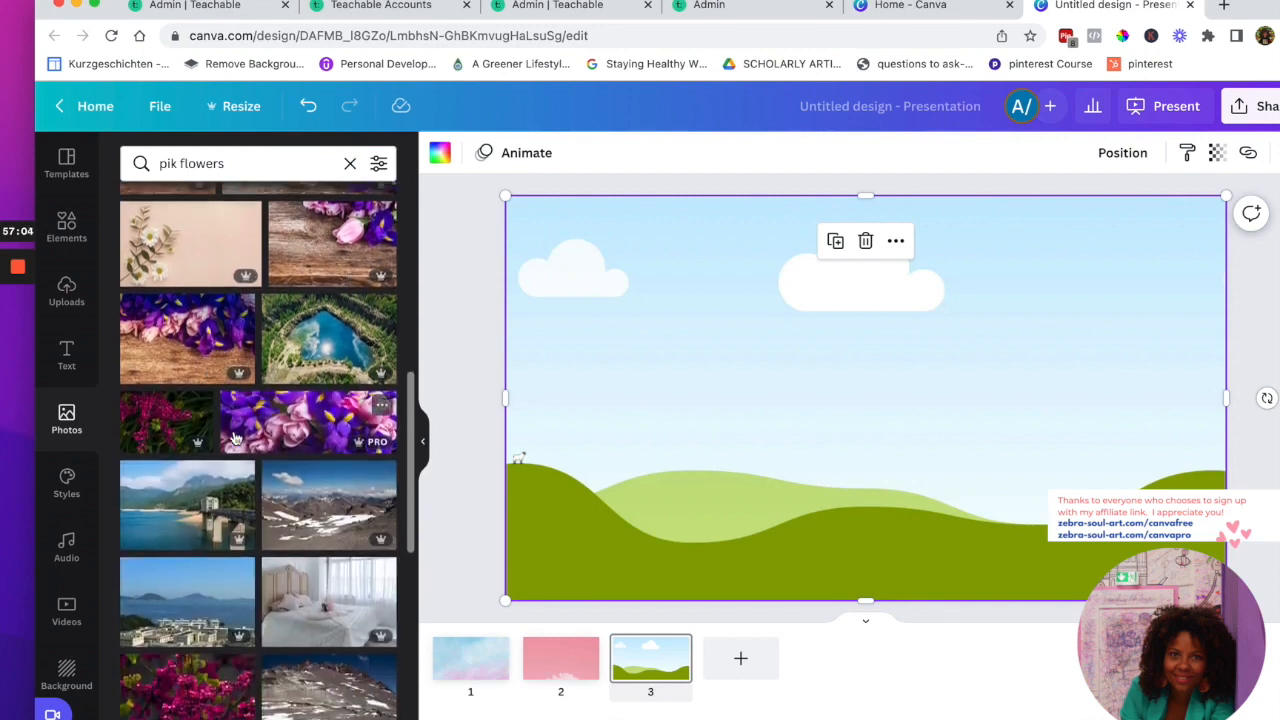
scroll(236, 437, down, 5)
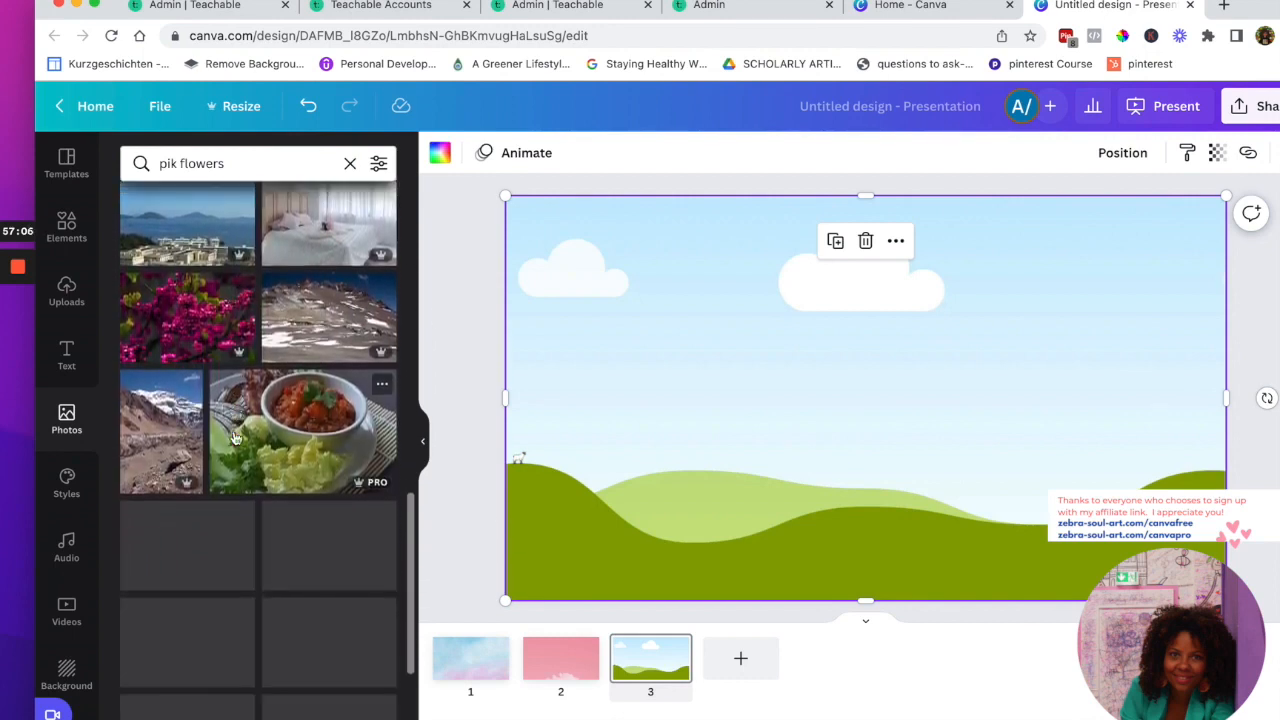
Correct the photo library search to "pink flowers"
click(181, 162)
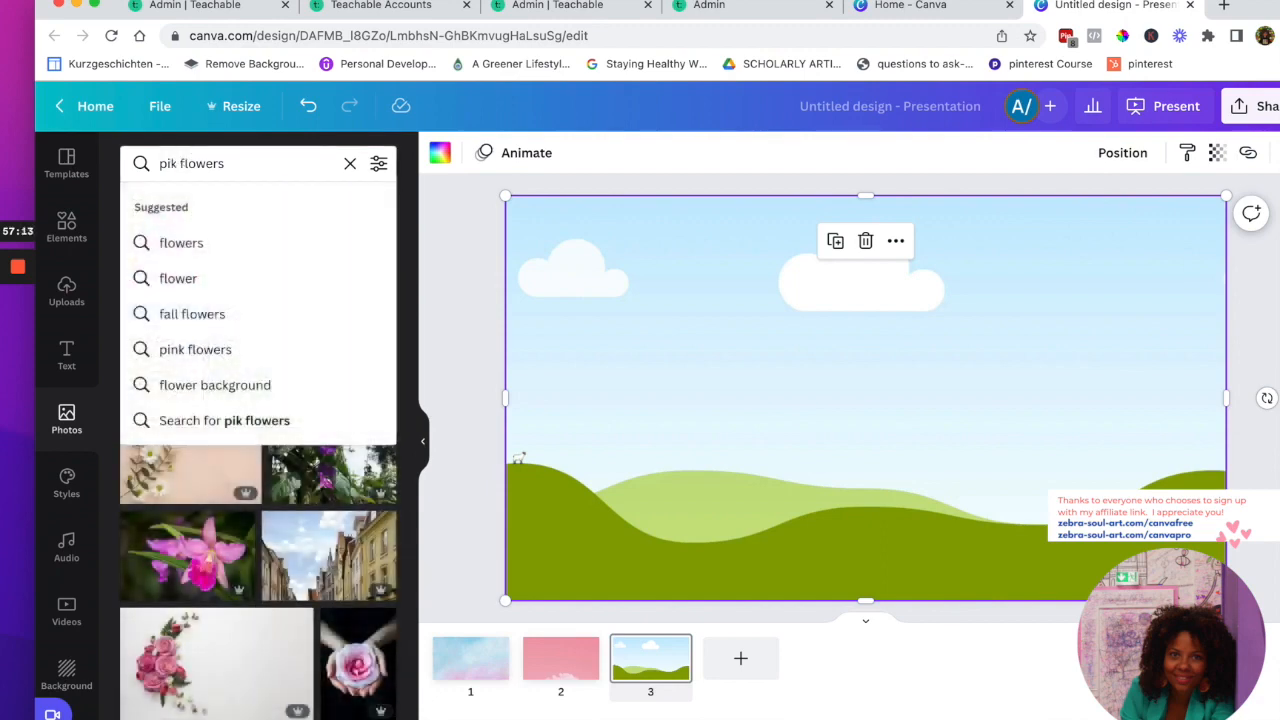
text(n)
click(253, 312)
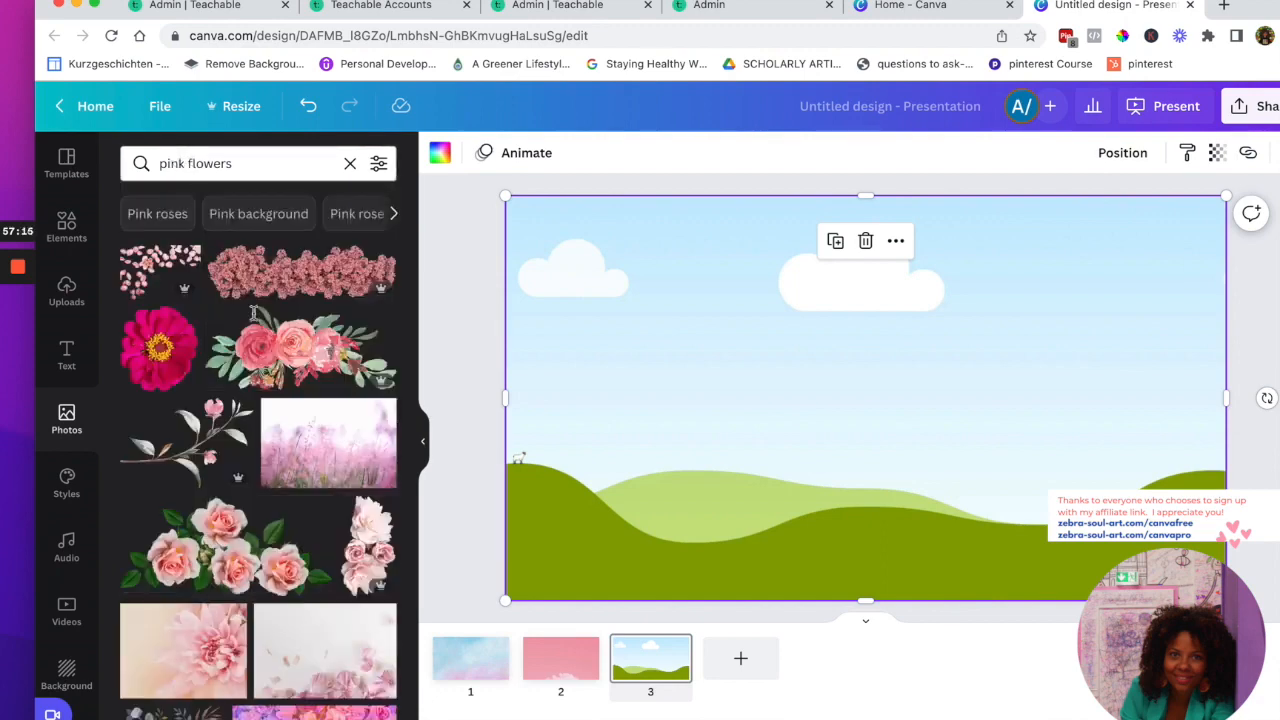
Fill page 3's grid with the white falling-petals photo and replace it with the pale pink blurred blossom photo
scroll(253, 312, down, 5)
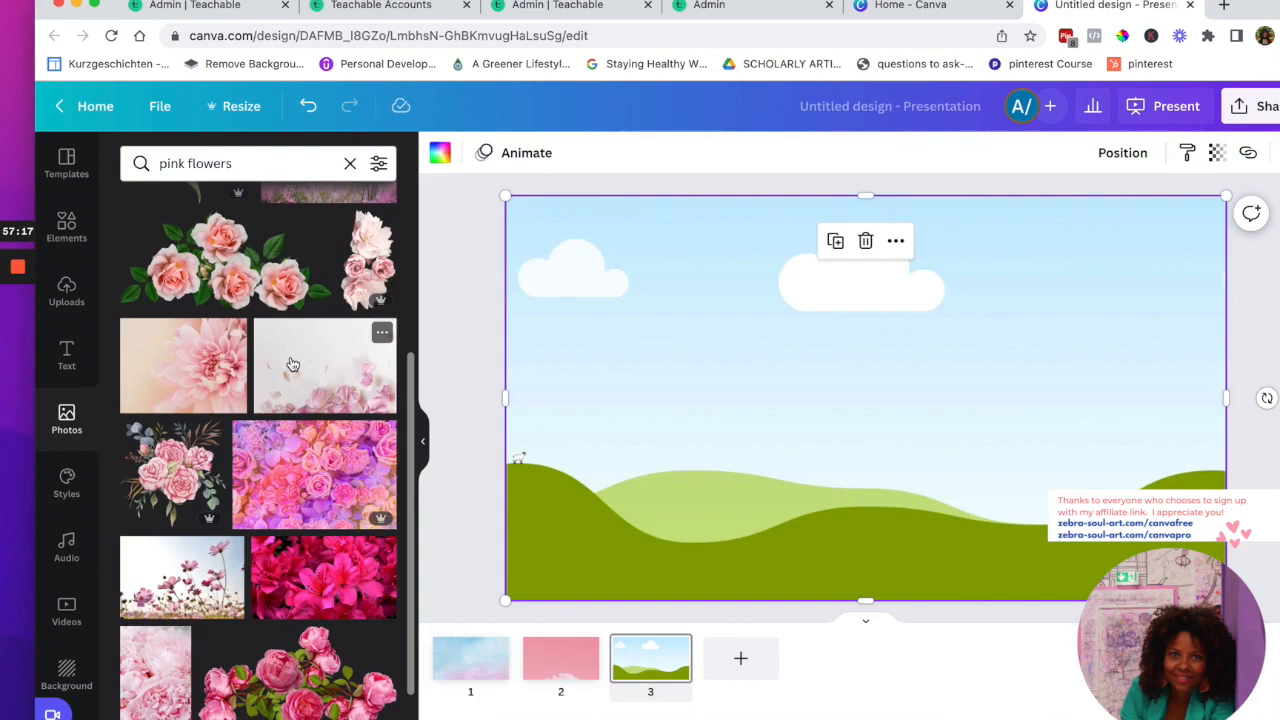
drag(292, 365, 655, 404)
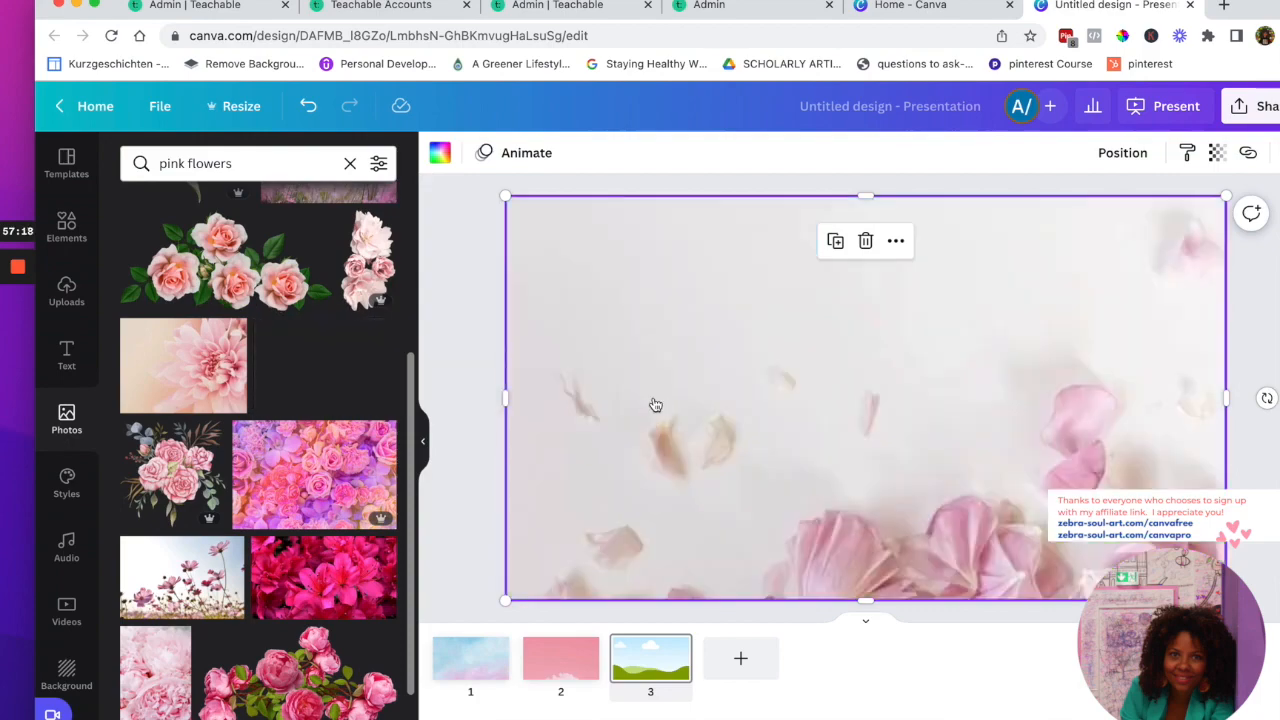
scroll(300, 480, down, 8)
drag(330, 610, 667, 405)
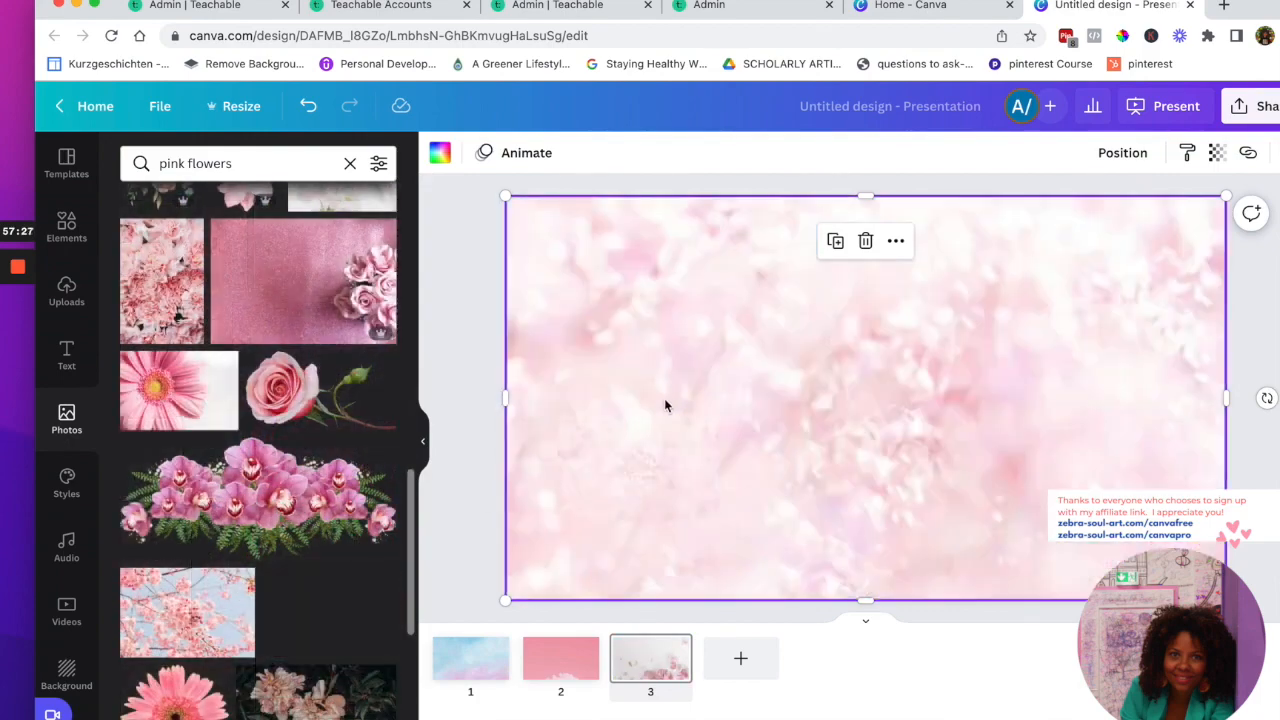
click(1254, 309)
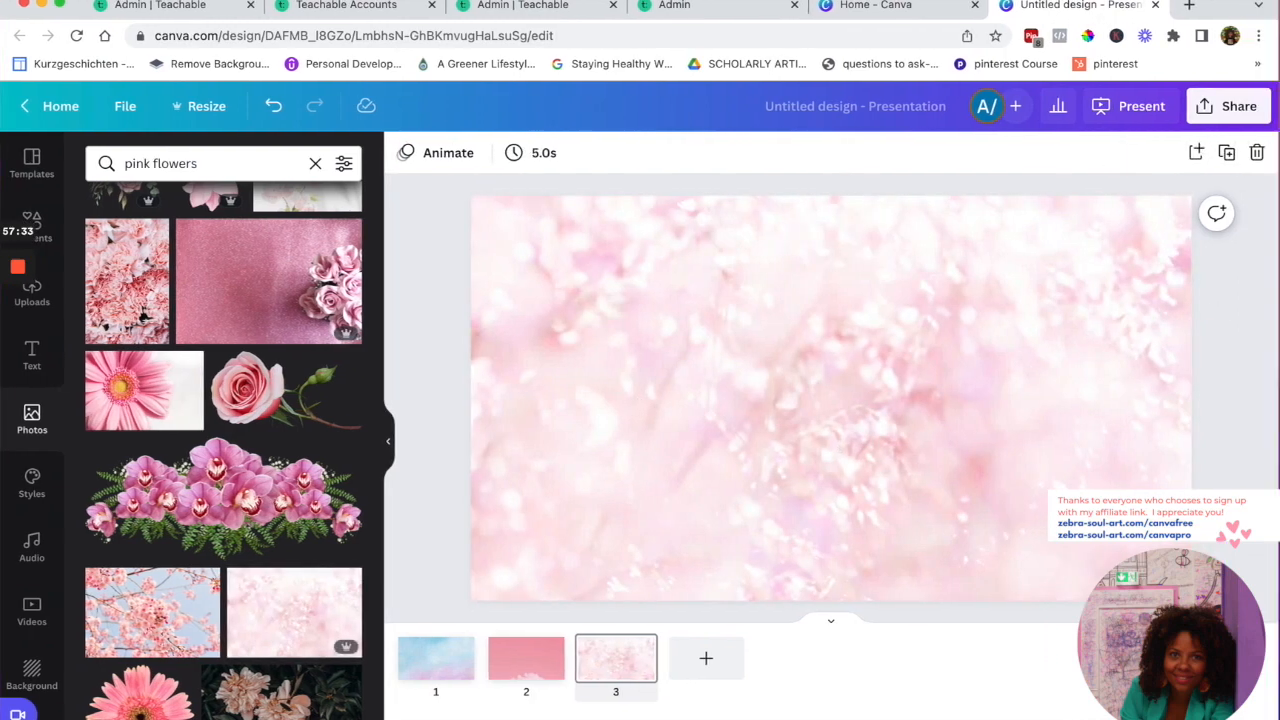
Download all three pages of the design as PNG files
click(1216, 110)
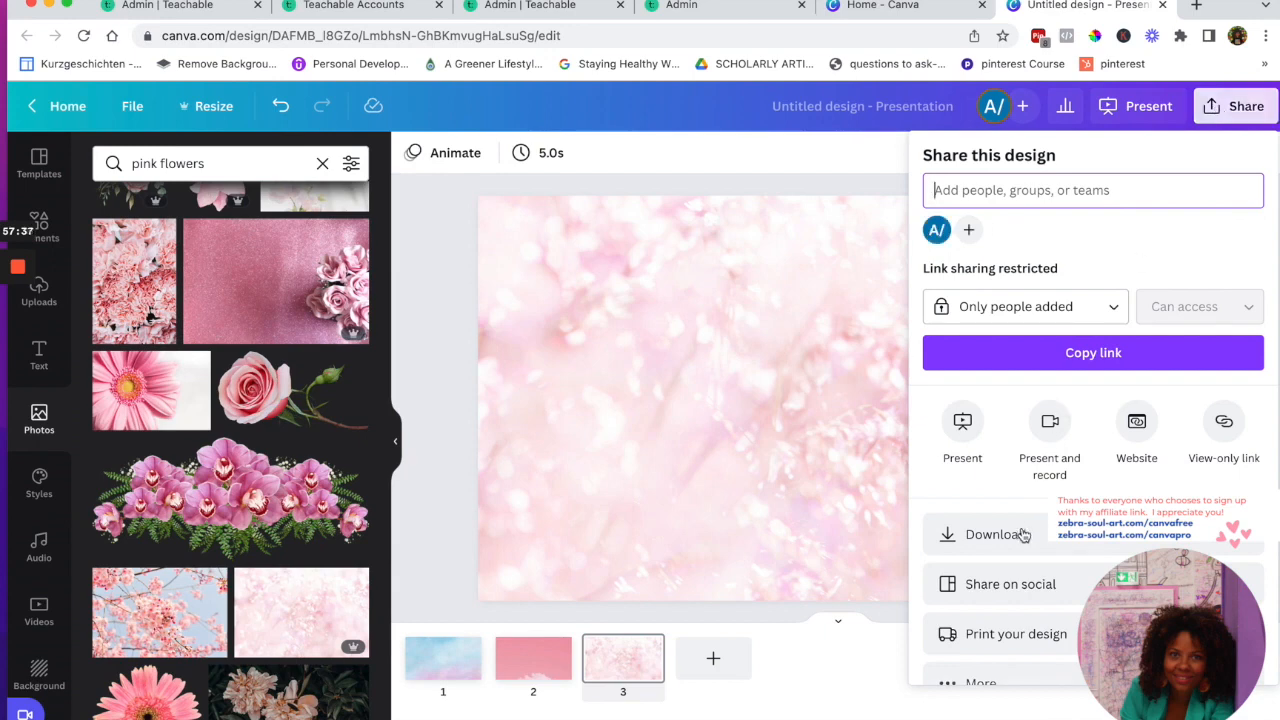
click(1022, 535)
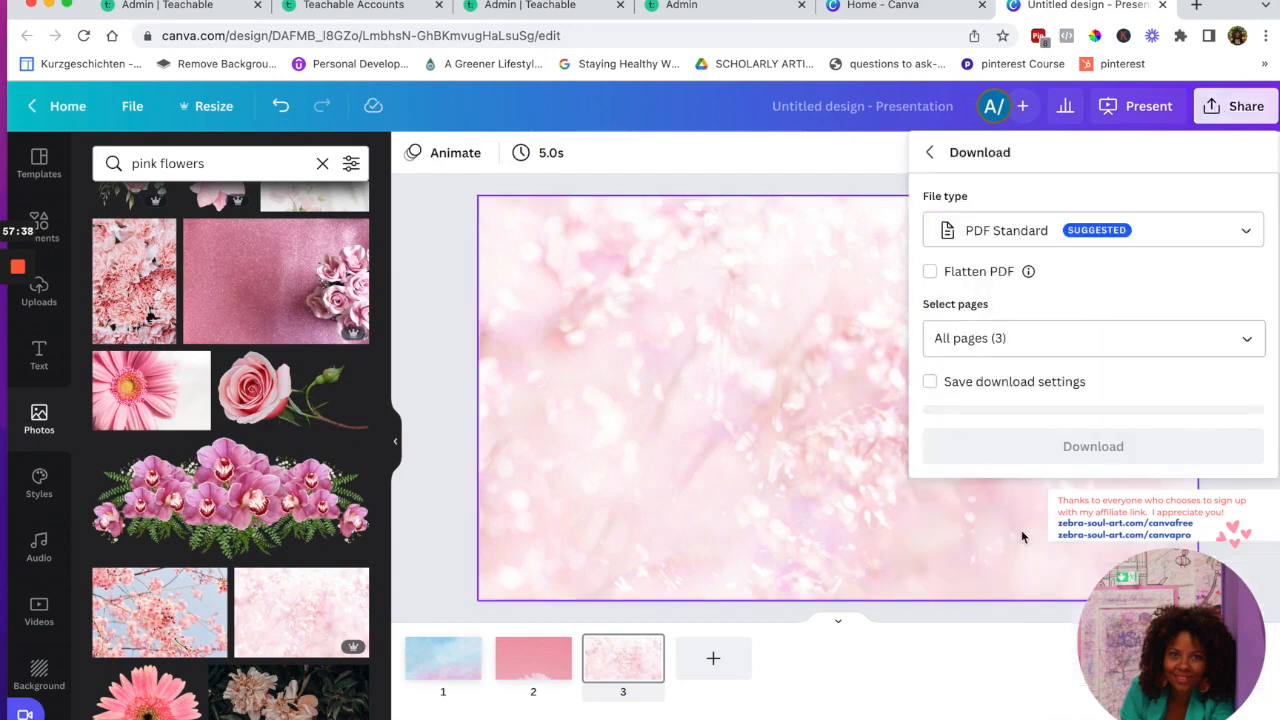
click(1009, 230)
click(990, 166)
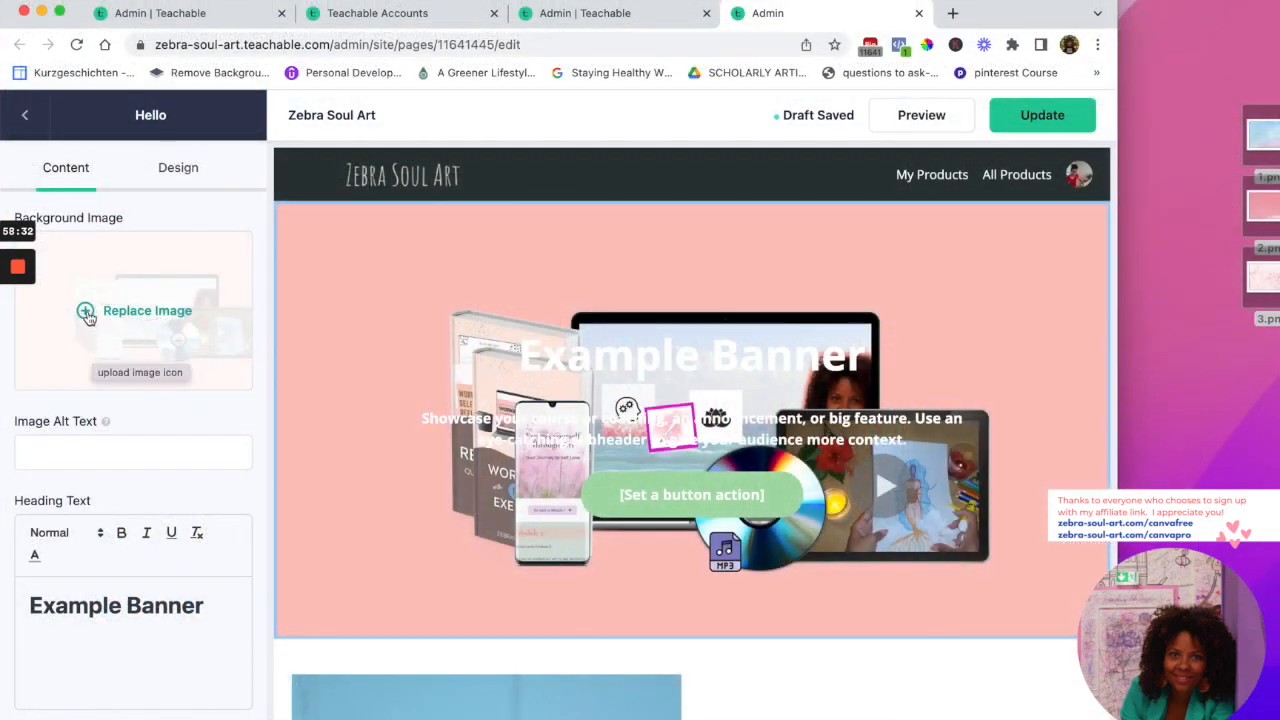
In Teachable's page editor, replace the banner's background image by uploading 3.png from the desktop
click(86, 313)
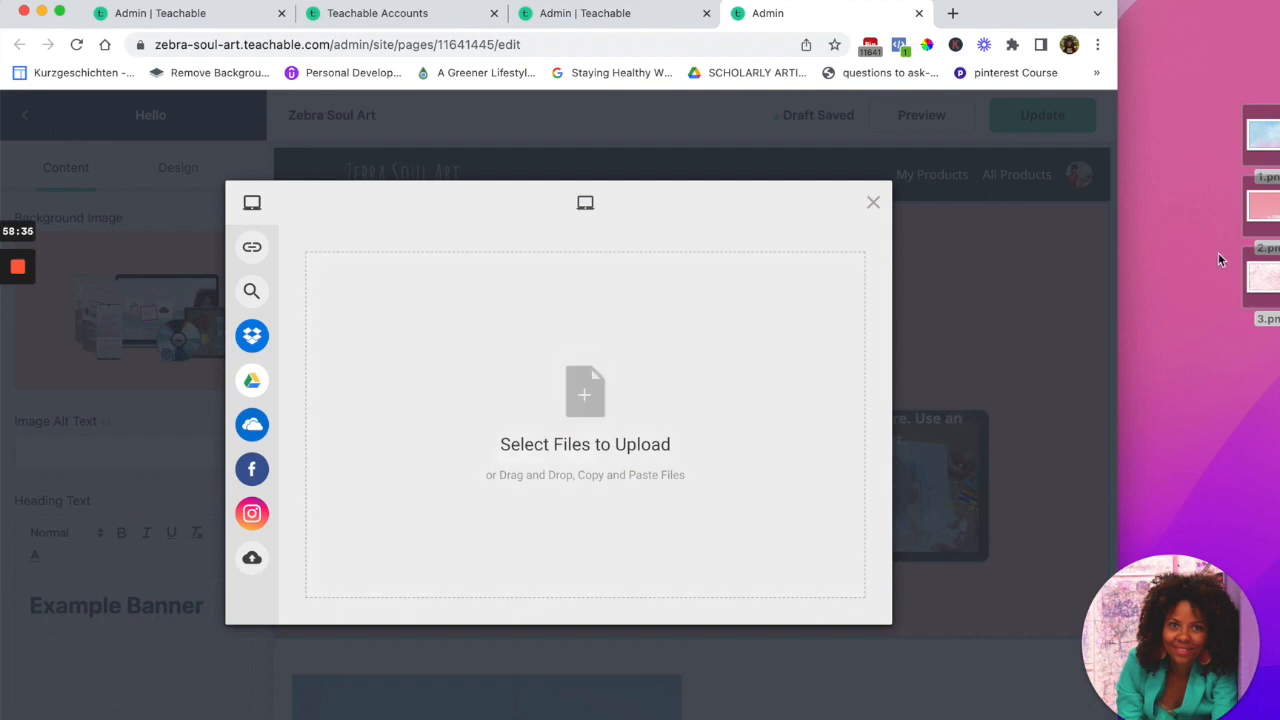
click(1266, 228)
drag(1271, 286, 531, 408)
click(1230, 326)
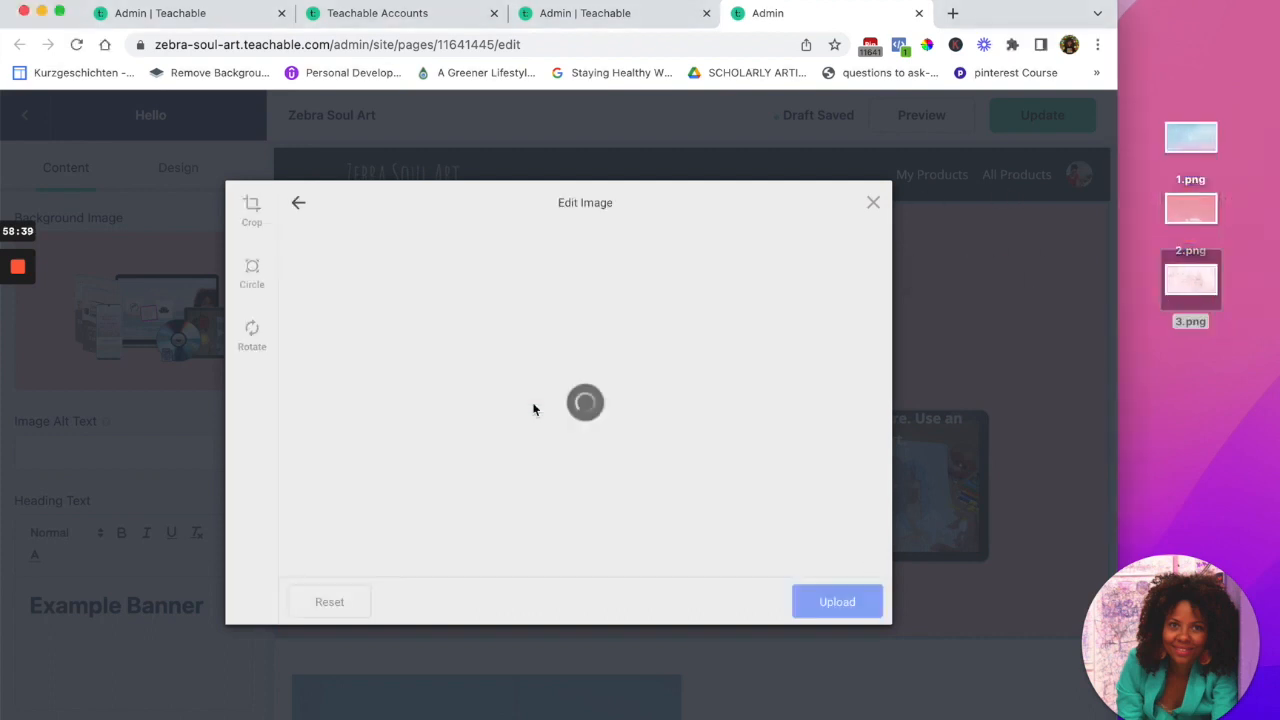
click(827, 606)
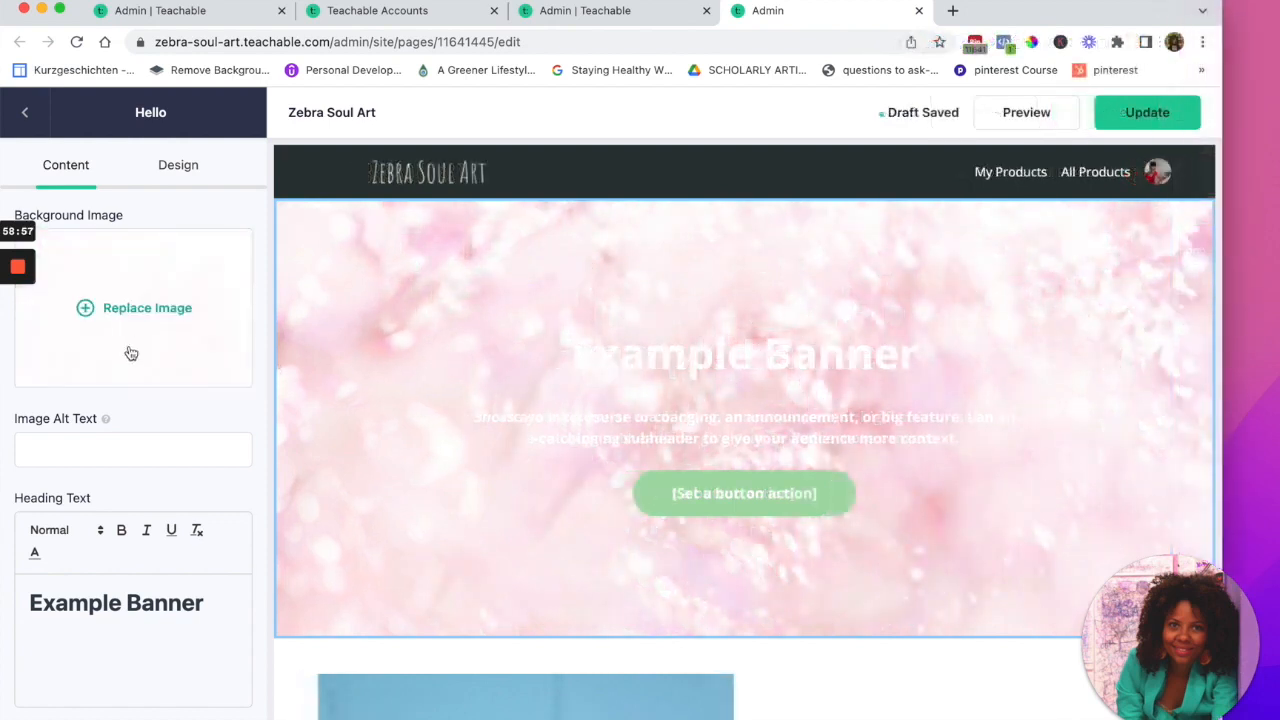
Set the banner's heading to "Expressive Art Course" and its subheading to "Your Journey to Self Love"
scroll(136, 278, down, 2)
scroll(136, 278, down, 3)
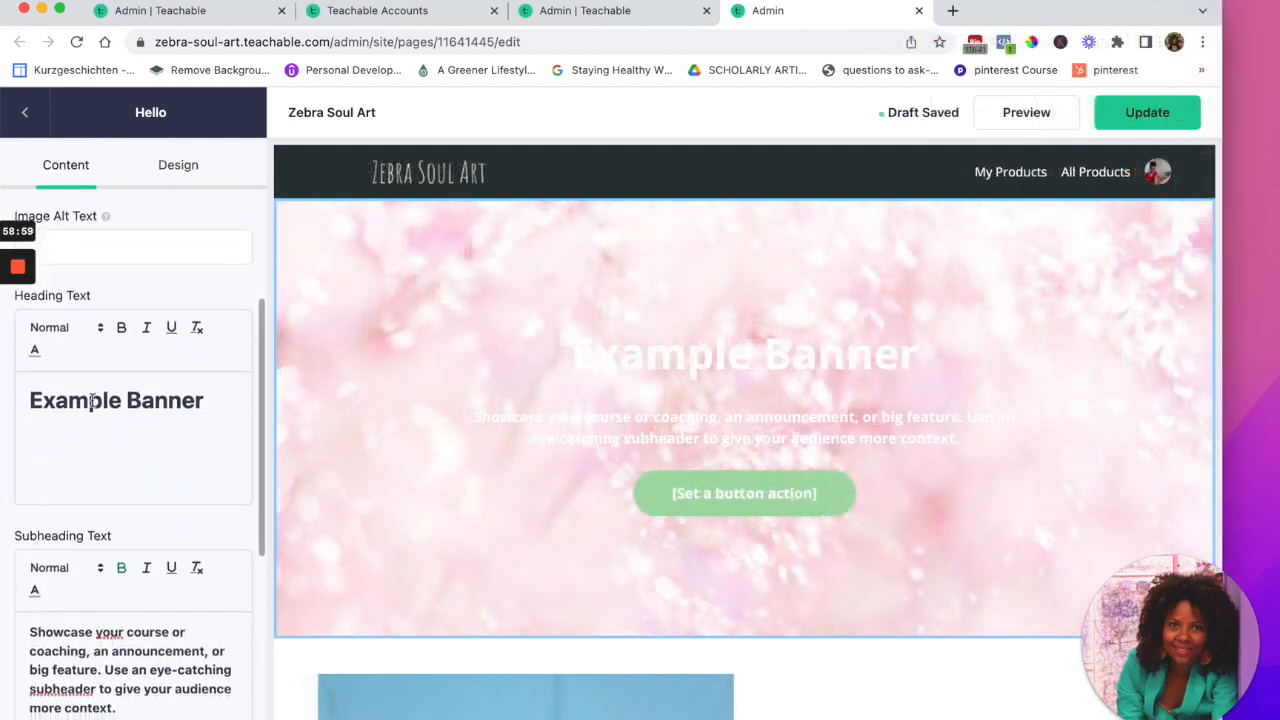
triple_click(92, 400)
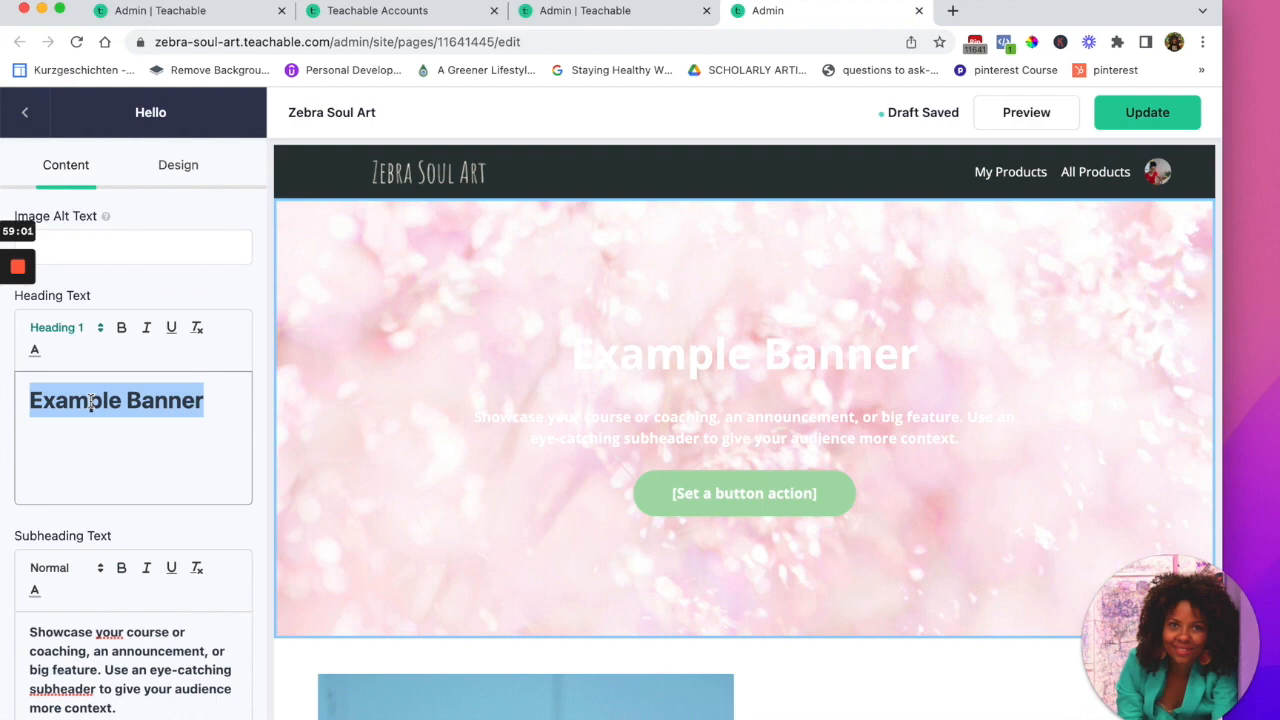
text(Expre)
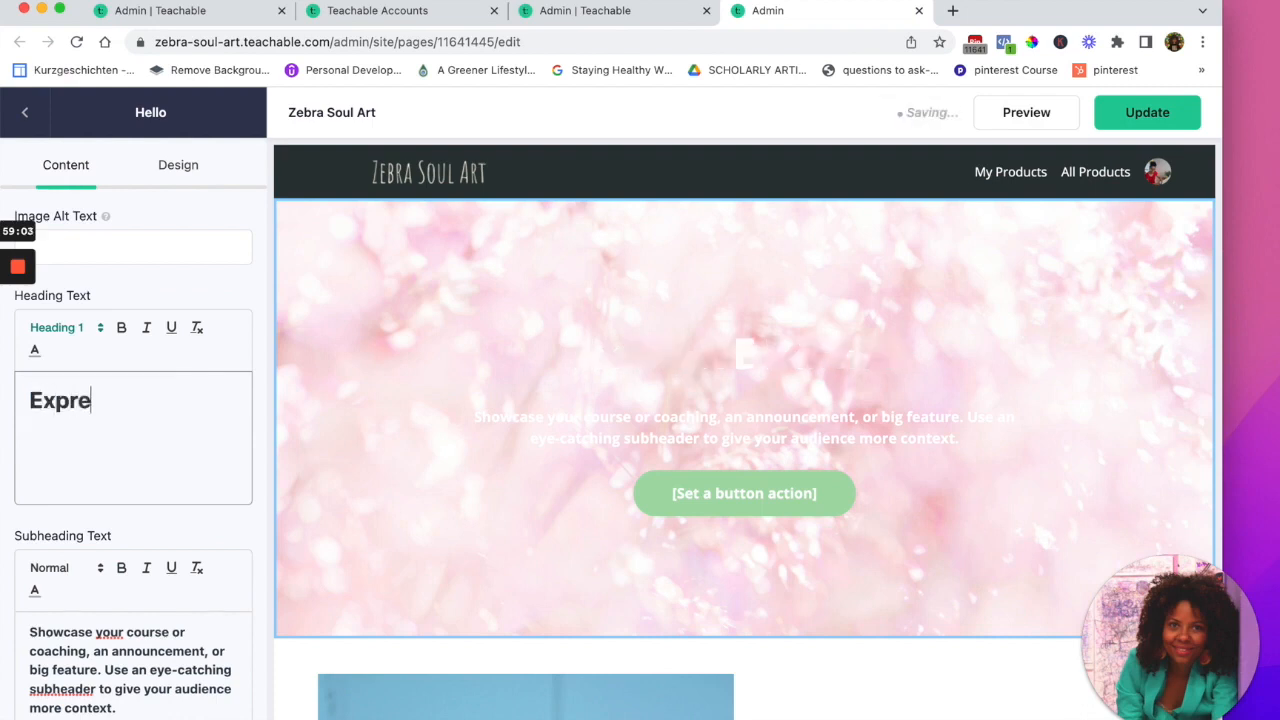
text(ssive Ar)
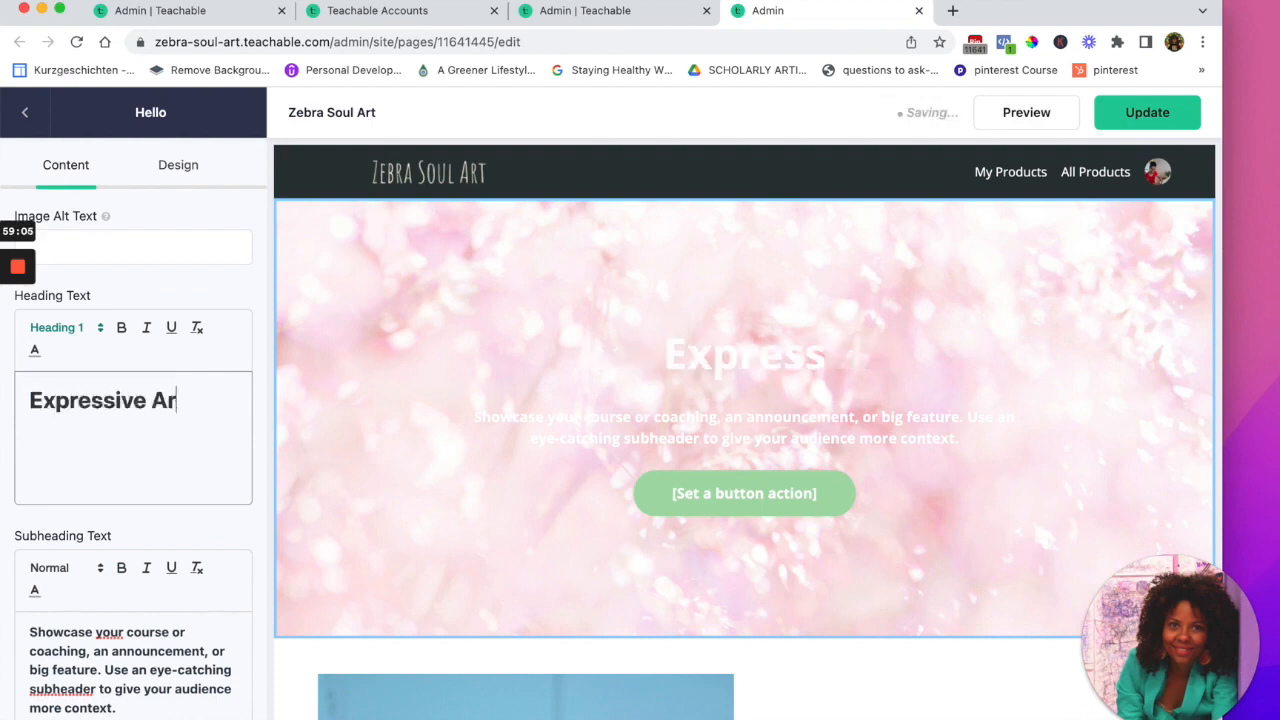
text(t Course)
scroll(104, 570, down, 3)
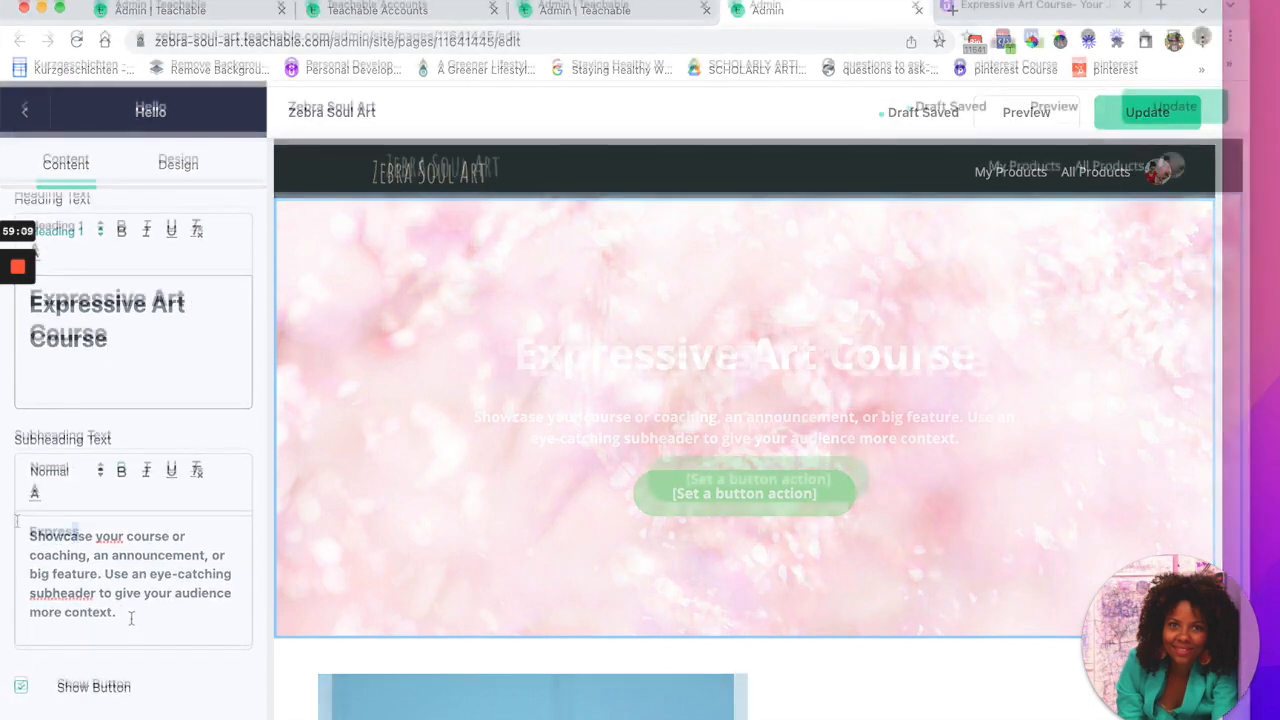
text(Your Journey to Self Love)
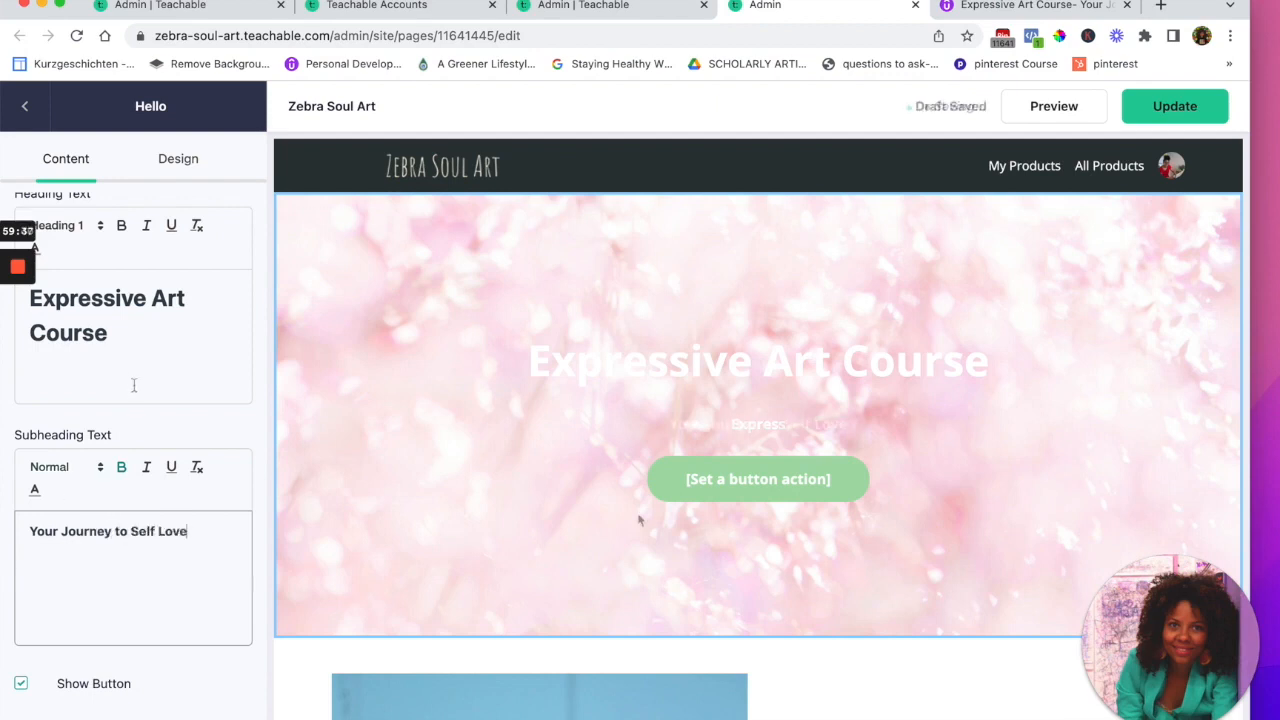
Set the banner's heading text color to dark grey #373434
scroll(133, 385, up, 3)
click(175, 162)
scroll(210, 330, down, 1)
click(236, 431)
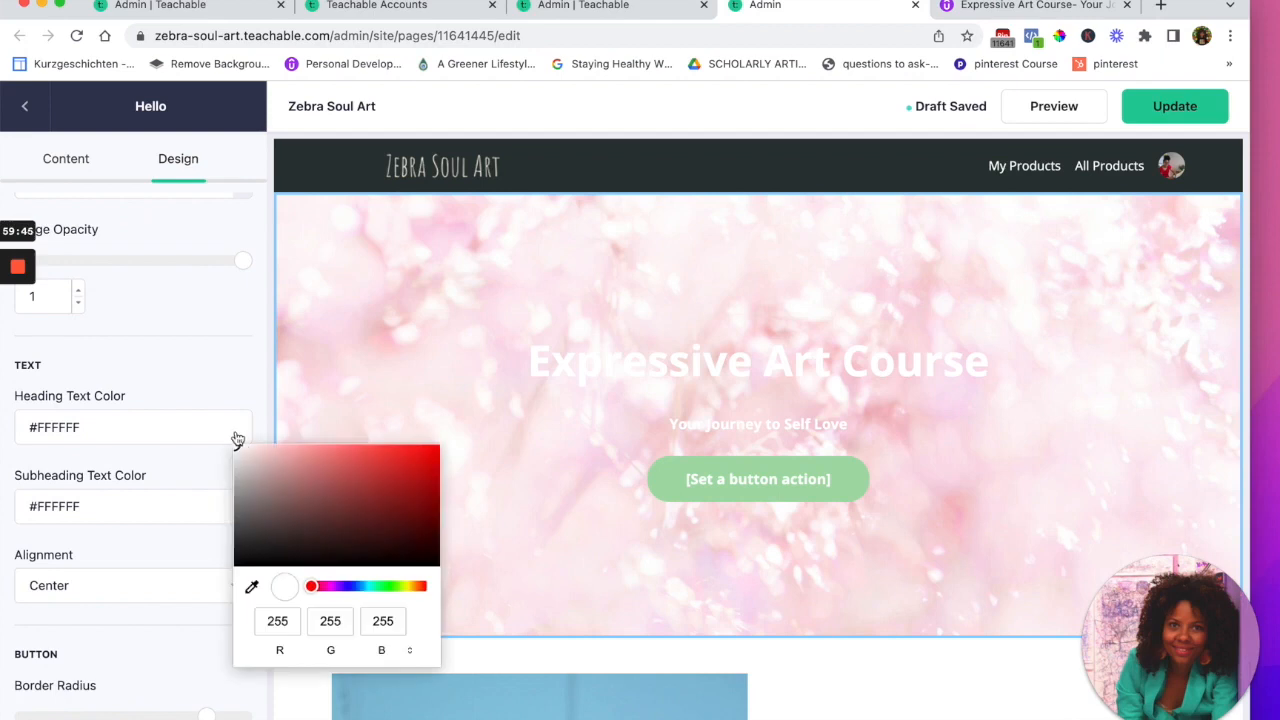
drag(238, 455, 255, 537)
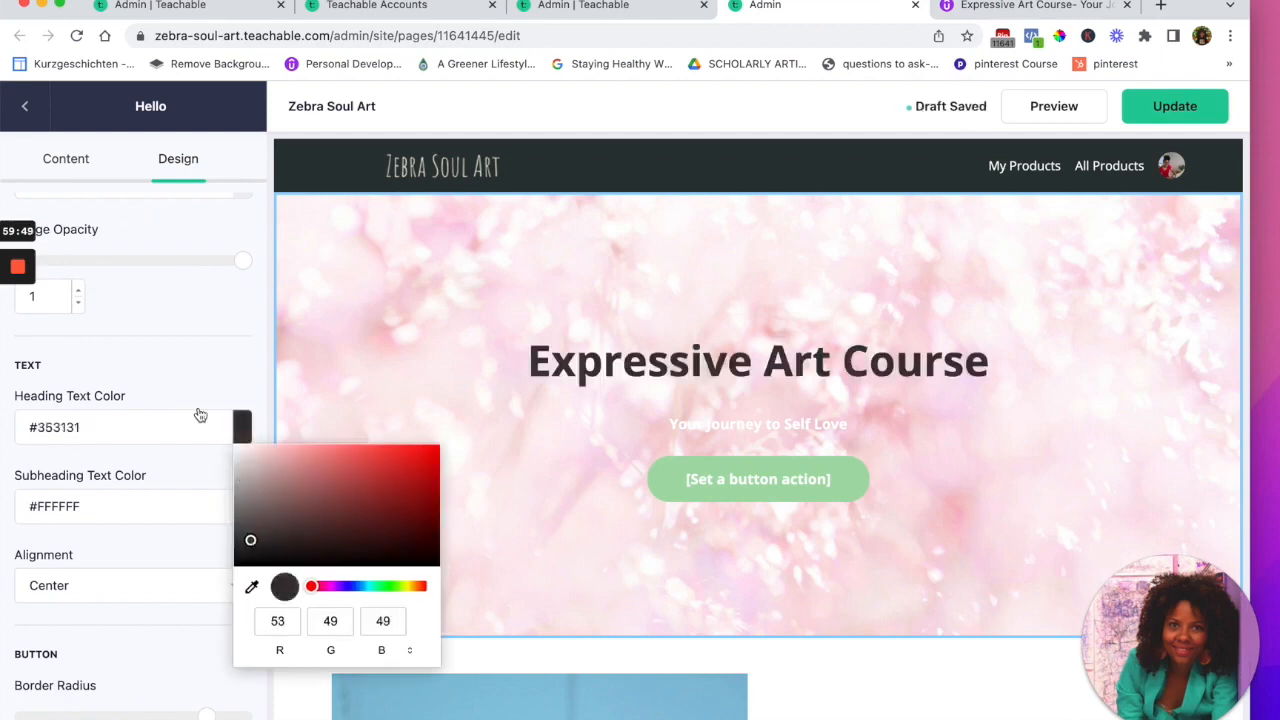
mouse_move(251, 541)
mouse_down()
mouse_move(240, 487)
mouse_move(337, 506)
mouse_move(304, 569)
mouse_move(249, 537)
mouse_up()
click(115, 371)
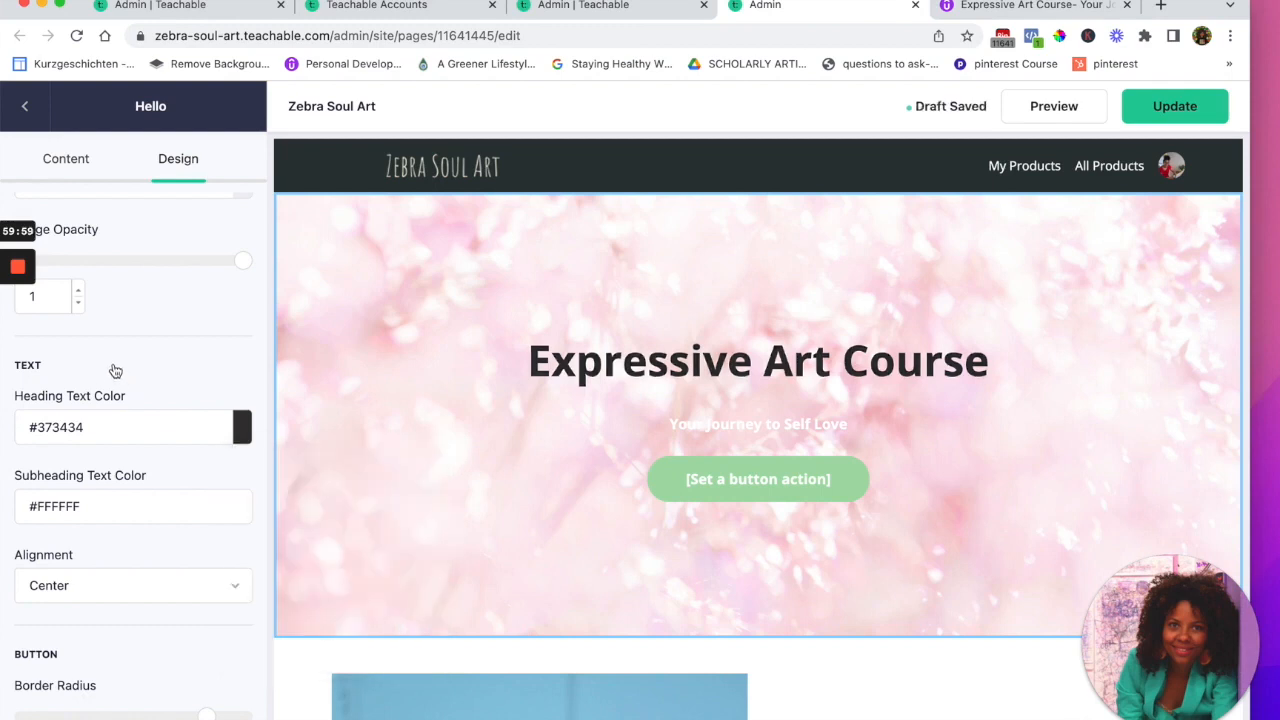
Set the banner's subheading text color to grey #635F5F
click(241, 516)
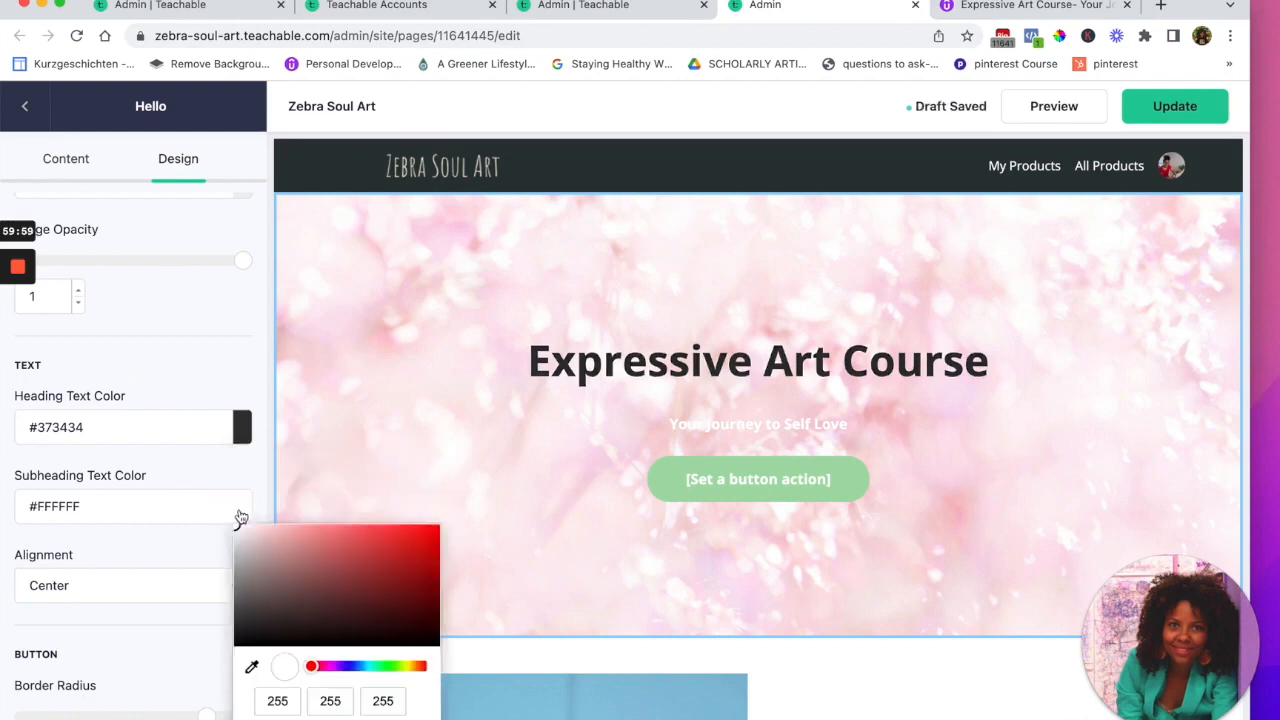
mouse_move(240, 535)
mouse_down()
mouse_move(253, 624)
mouse_move(245, 601)
mouse_up()
click(217, 374)
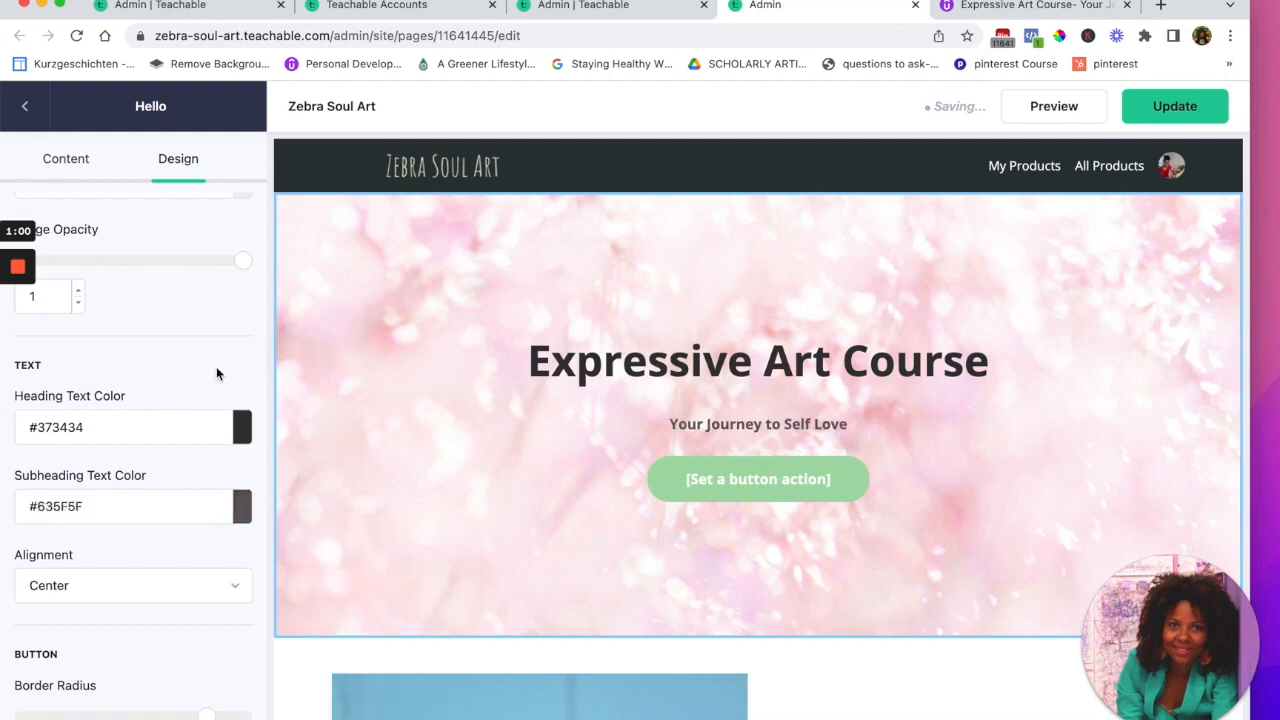
Set the banner button's border radius to 26
scroll(206, 462, down, 4)
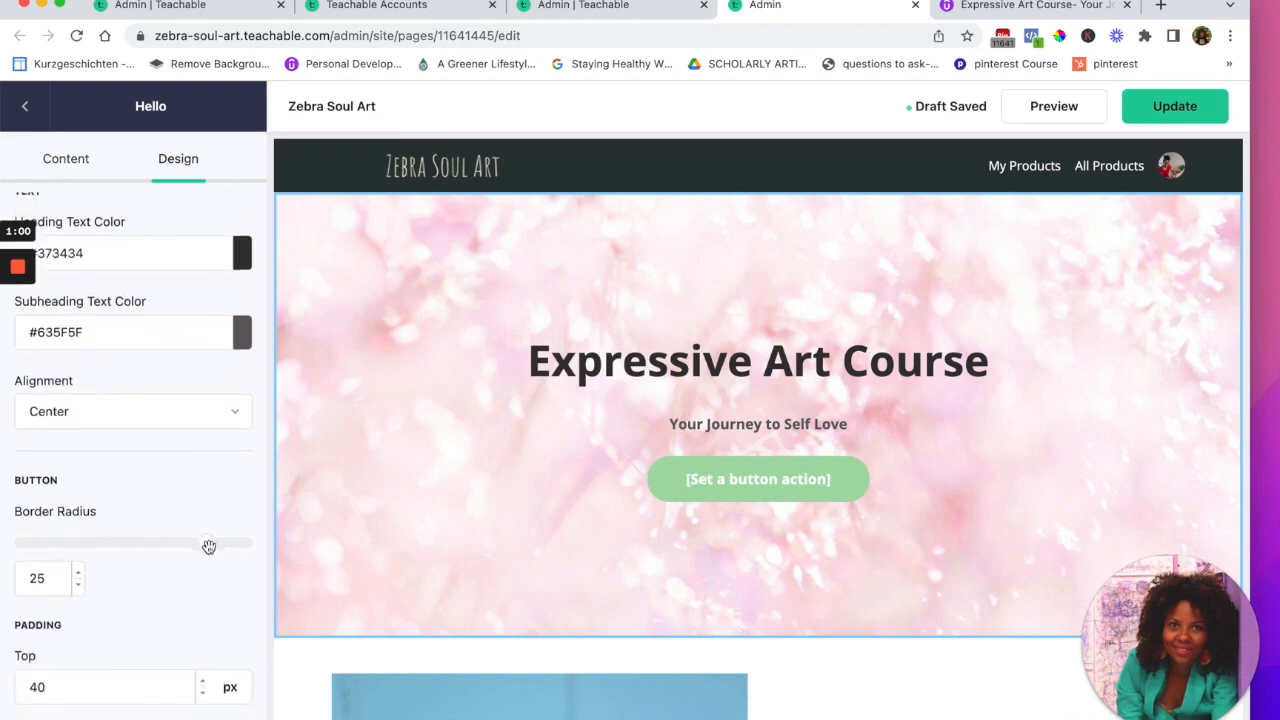
drag(214, 548, 222, 550)
scroll(189, 451, down, 4)
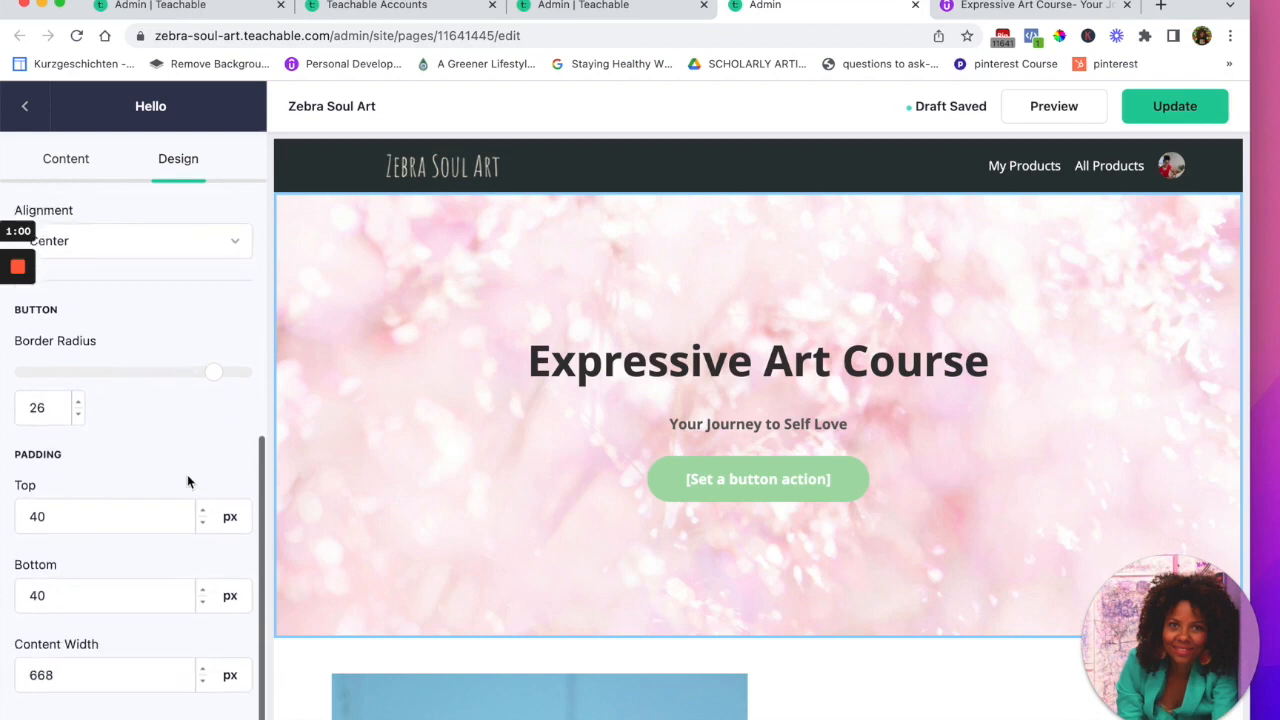
scroll(187, 457, up, 10)
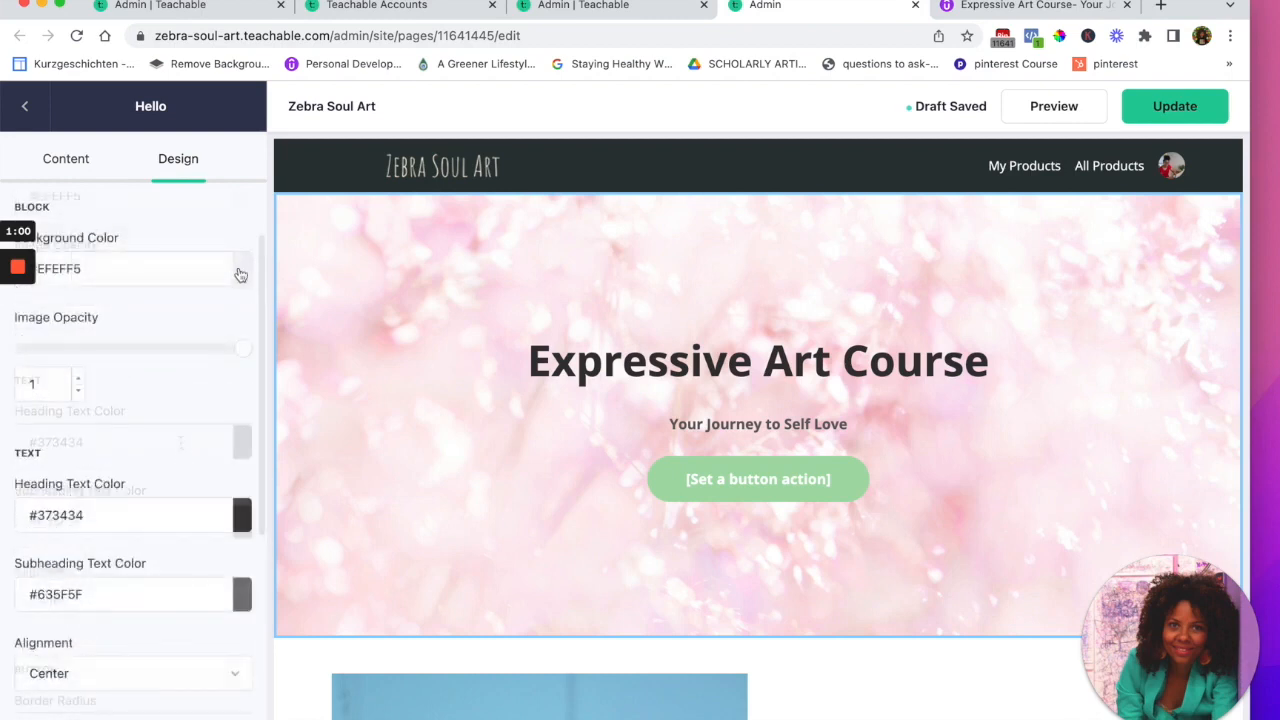
scroll(171, 462, down, 1)
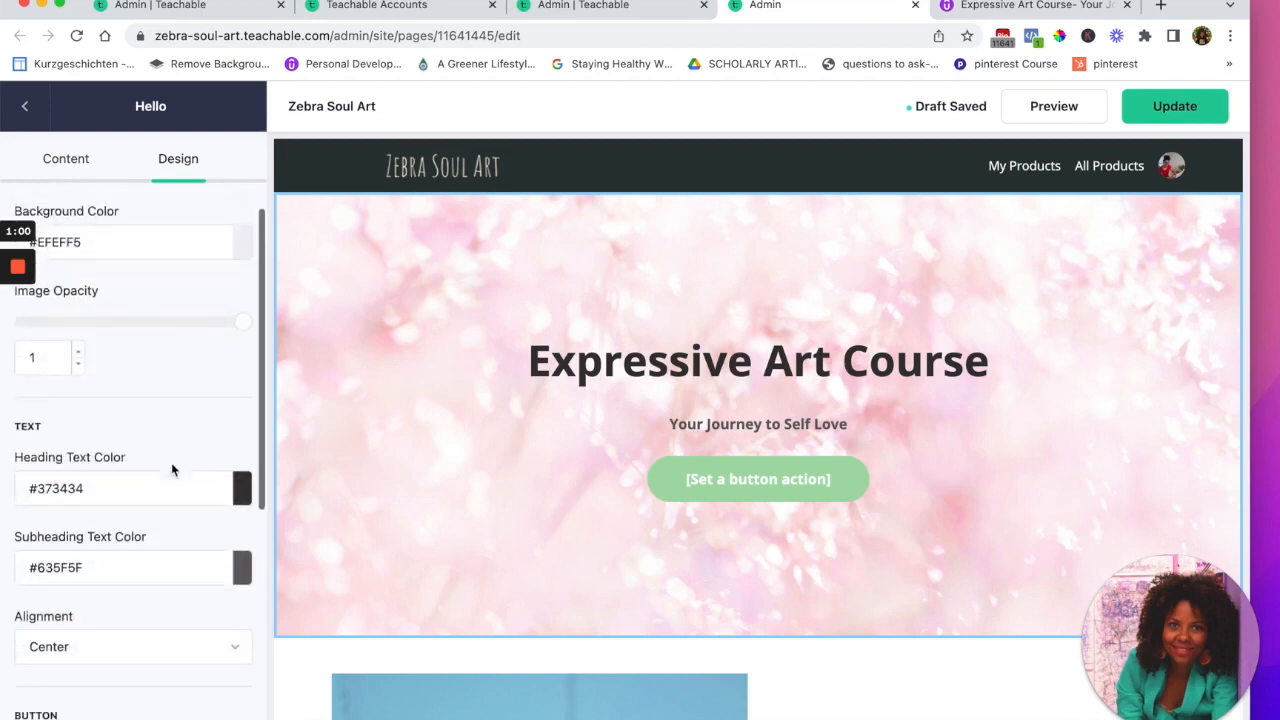
scroll(238, 575, down, 2)
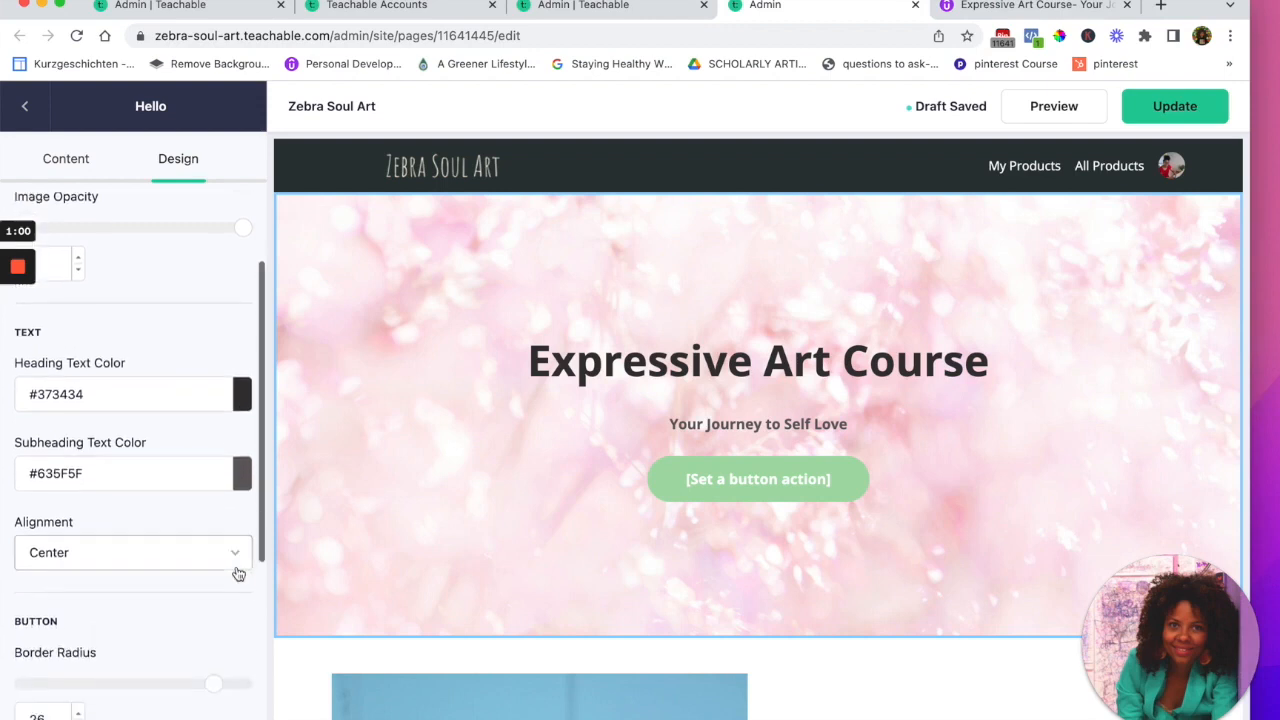
scroll(237, 570, down, 6)
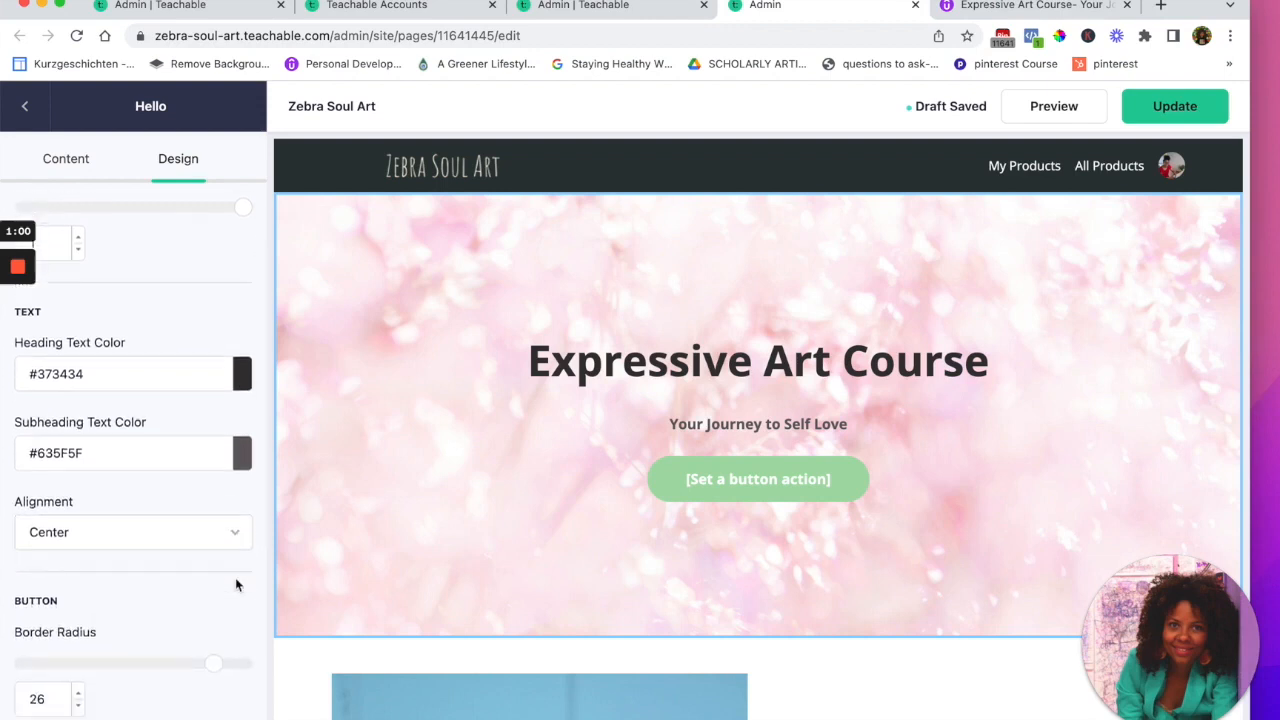
drag(1202, 5, 1217, 5)
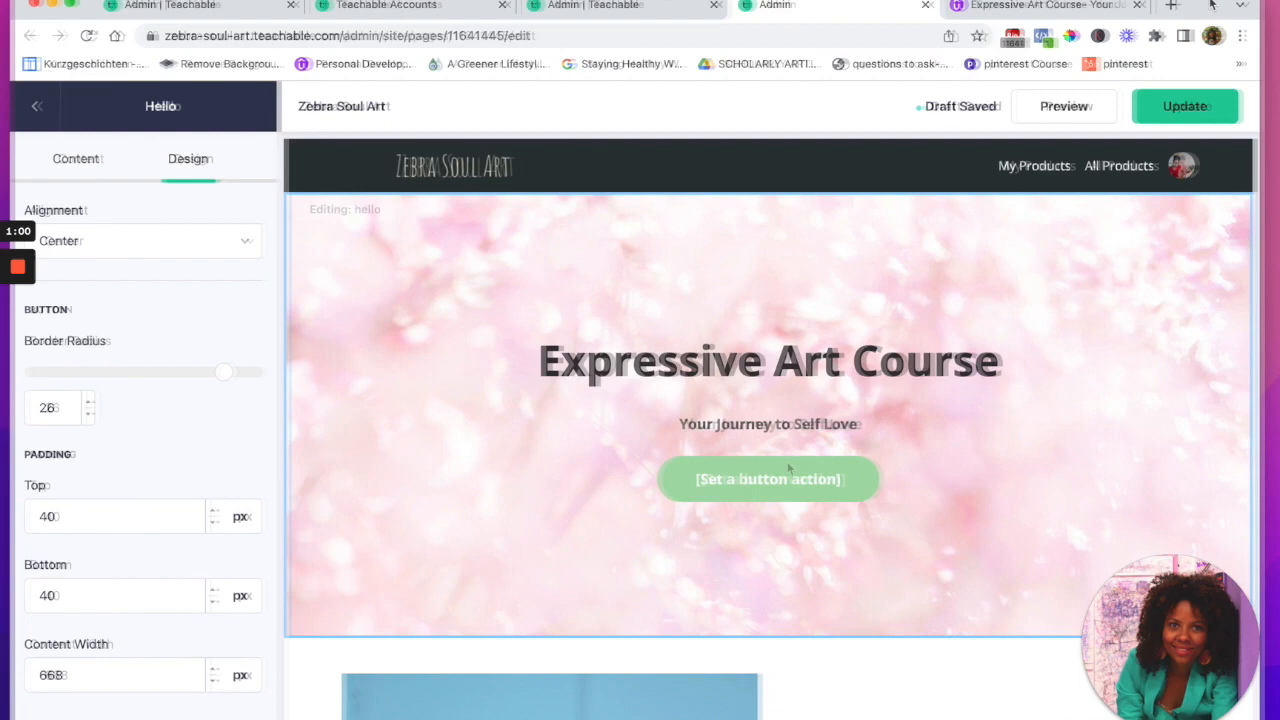
Change the banner button's action to Go to Checkout page
click(95, 160)
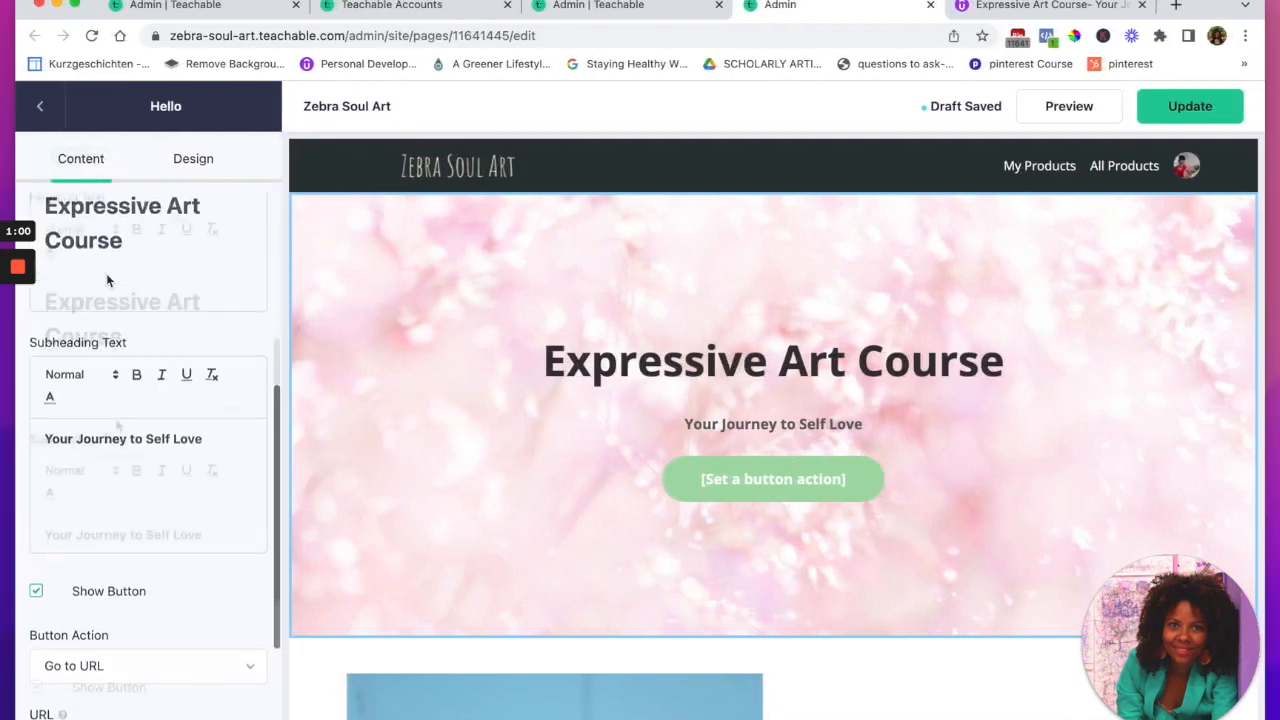
scroll(56, 628, down, 1)
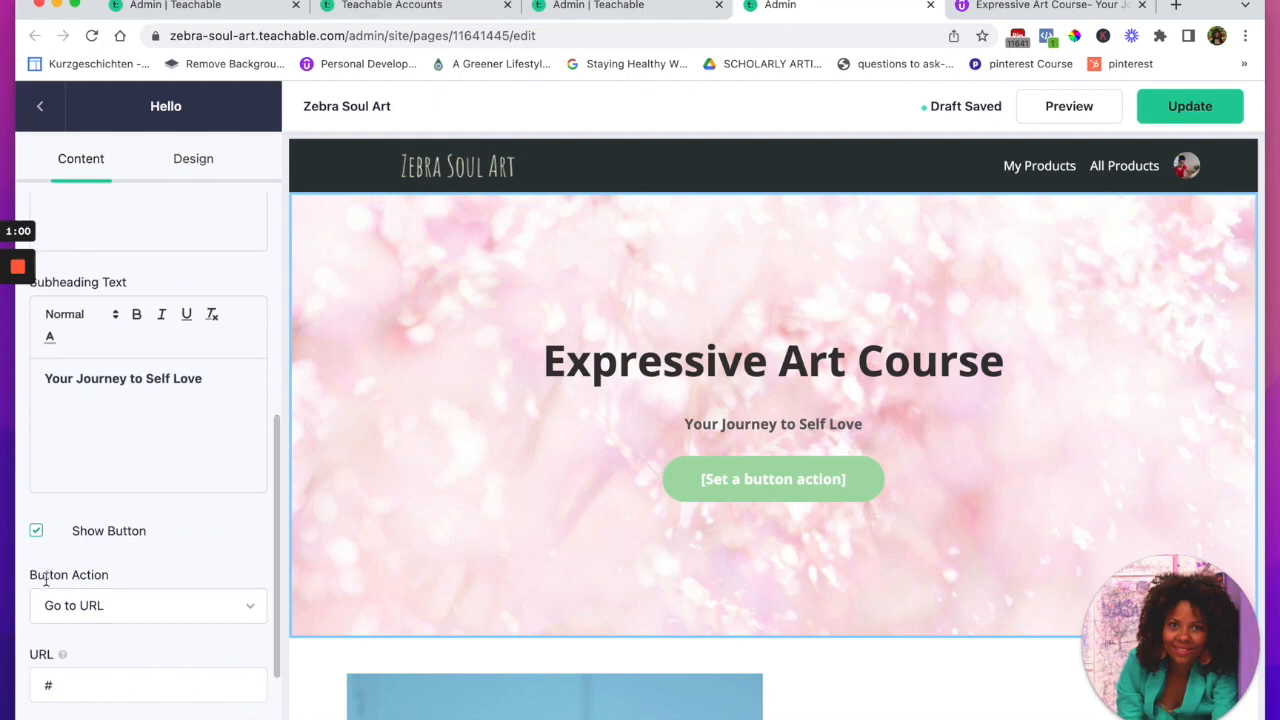
click(92, 606)
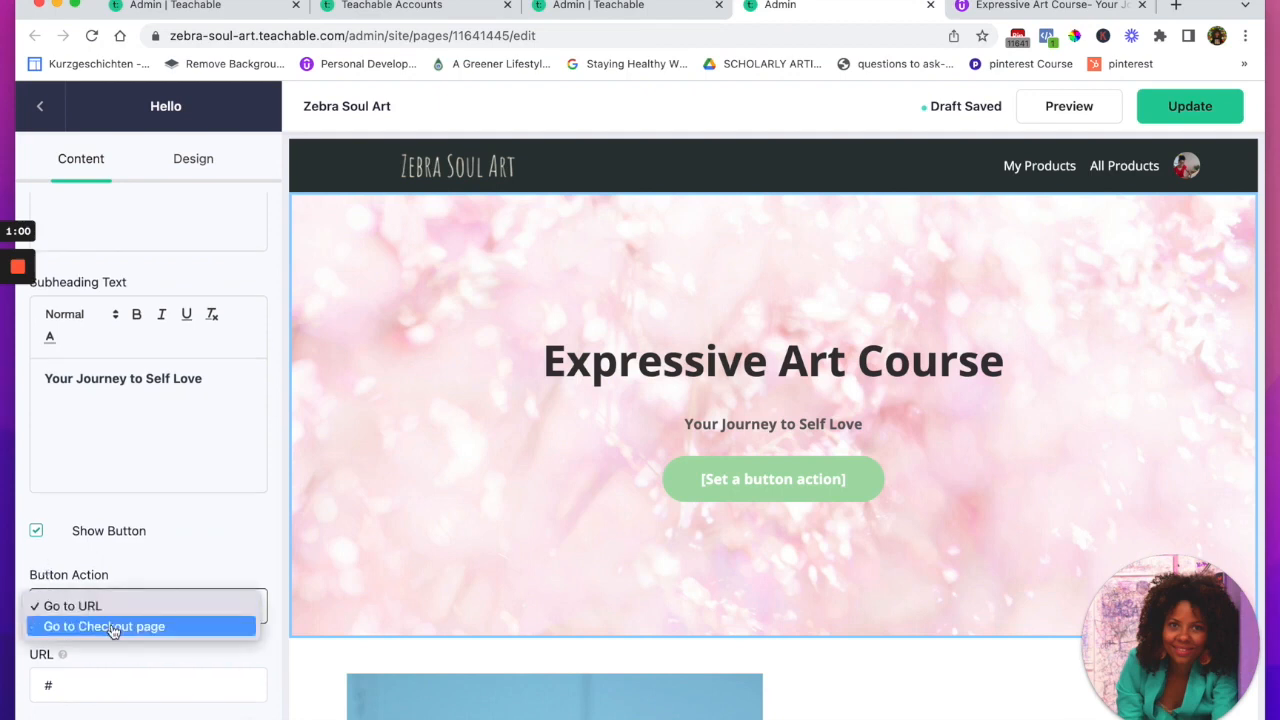
click(113, 627)
Replace the banner button's placeholder text with "Yes! I need this course!"
scroll(157, 572, down, 2)
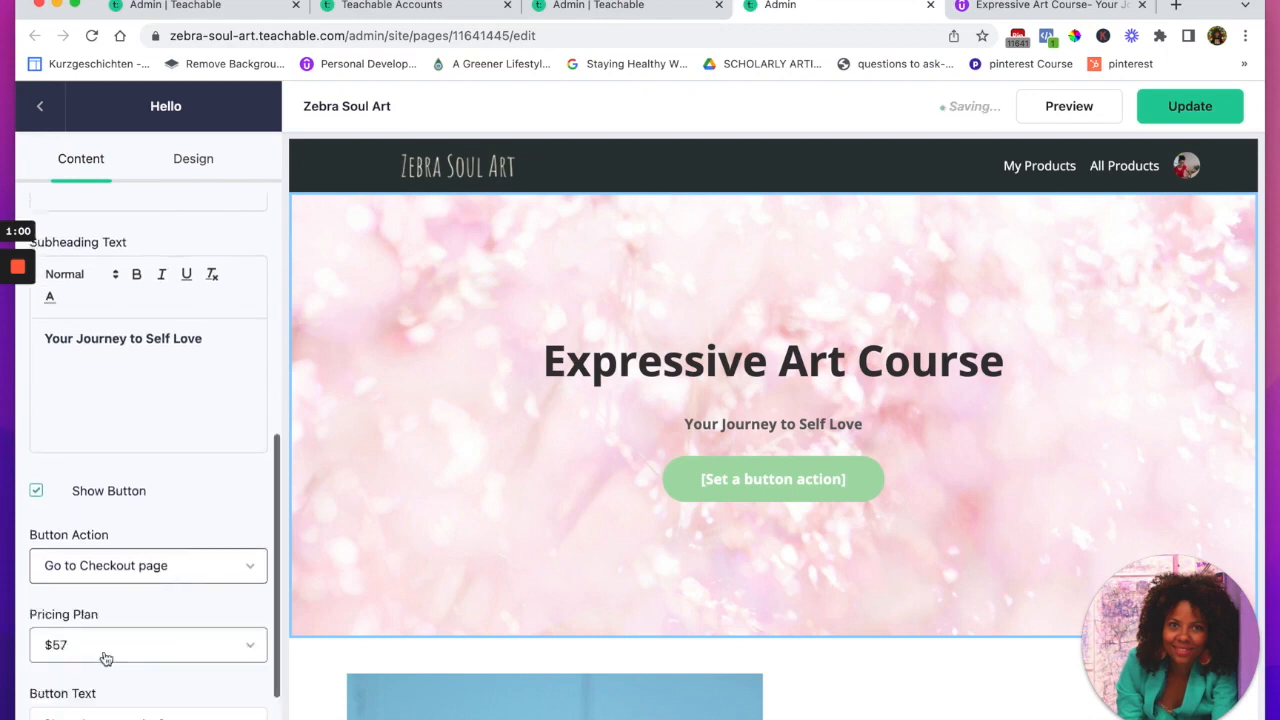
scroll(105, 658, down, 2)
scroll(106, 660, down, 2)
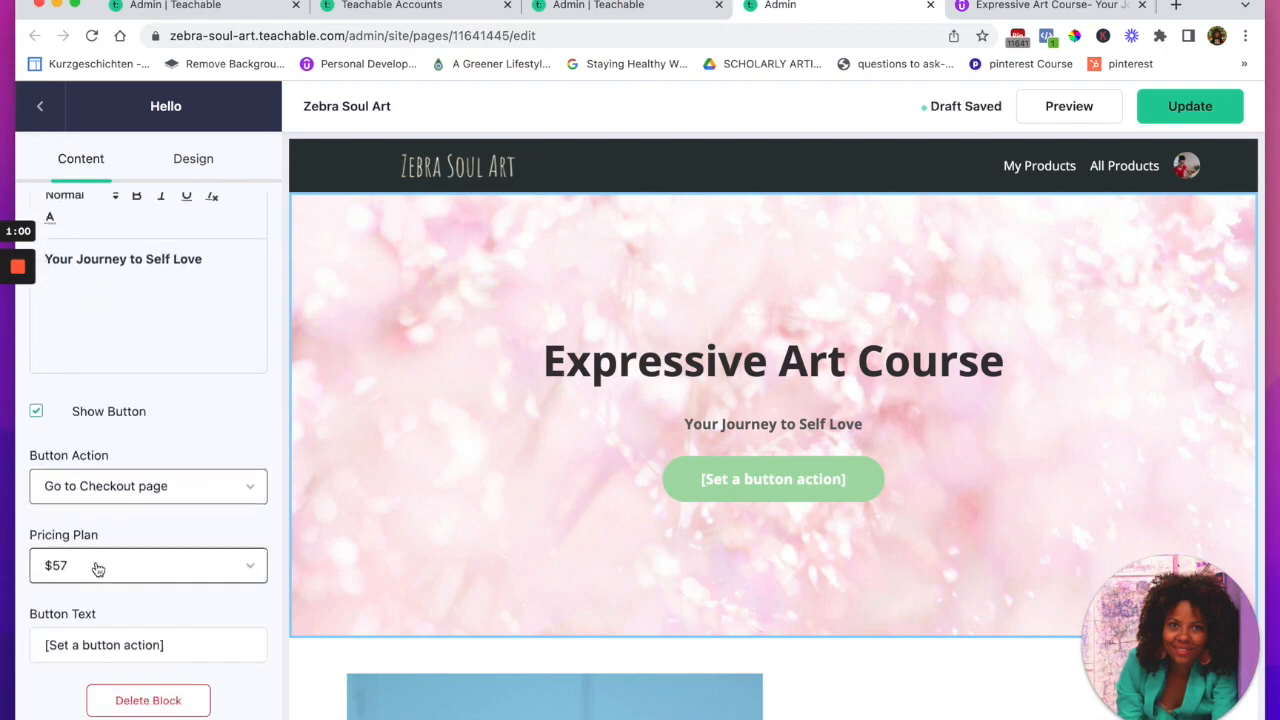
click(100, 643)
drag(182, 645, 33, 630)
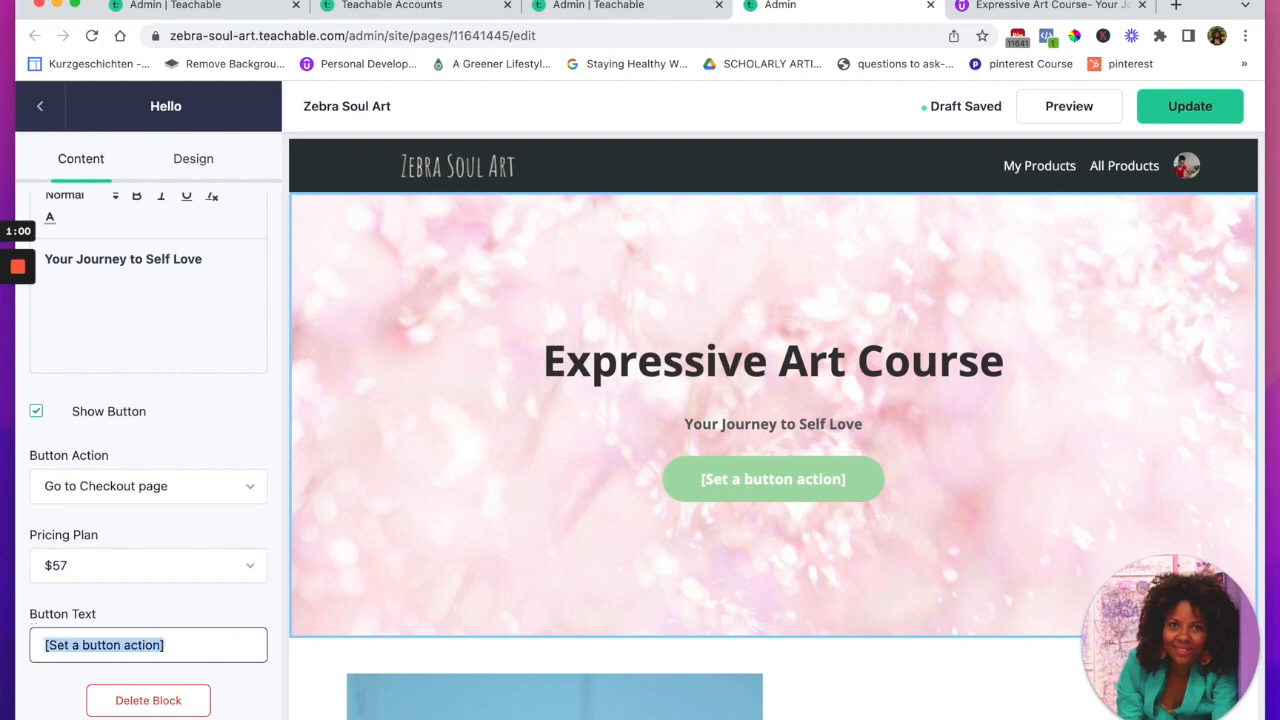
text(Yes)
click(167, 692)
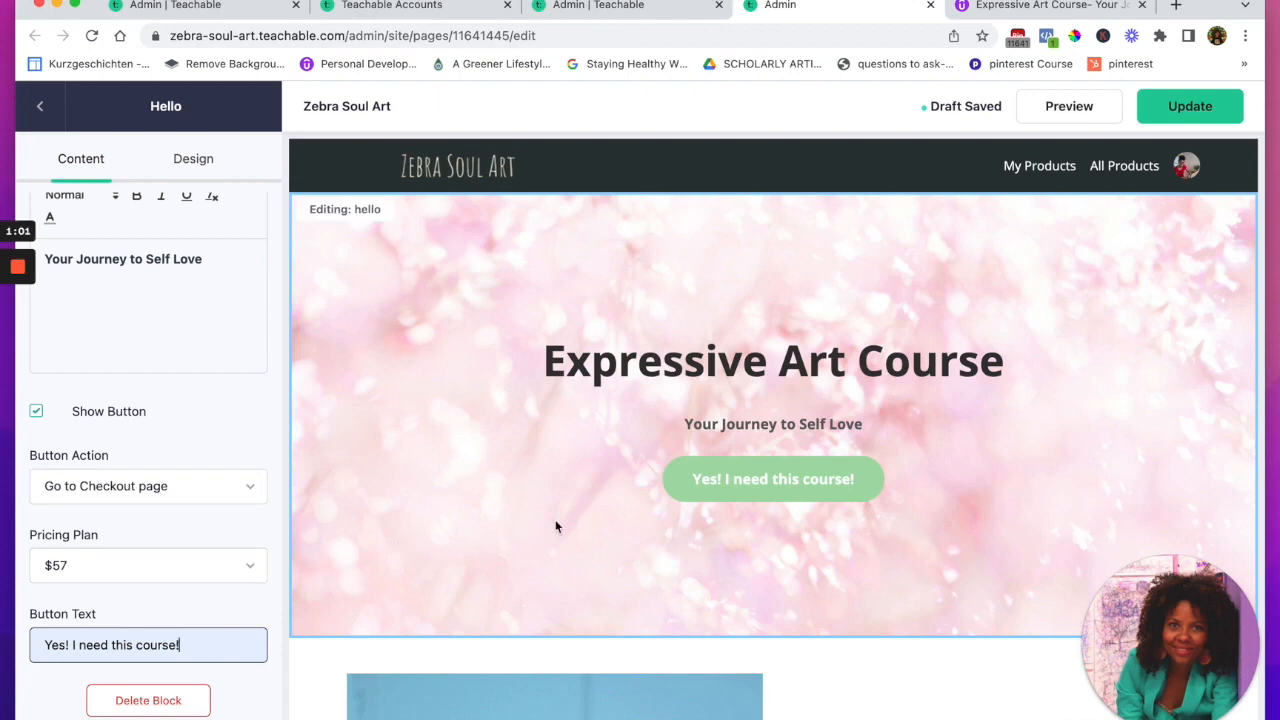
Open the Image with Text block below the banner for editing
scroll(557, 527, down, 1)
scroll(733, 329, up, 1)
scroll(731, 426, down, 10)
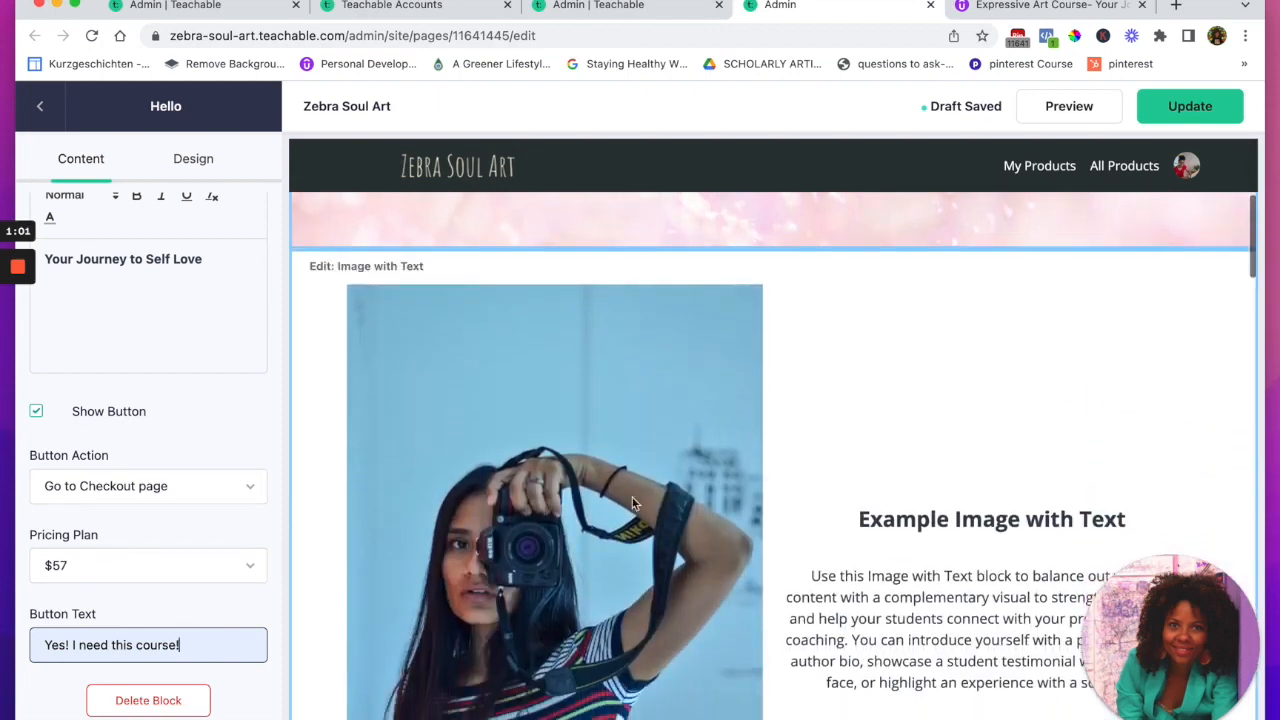
scroll(581, 470, down, 1)
click(565, 555)
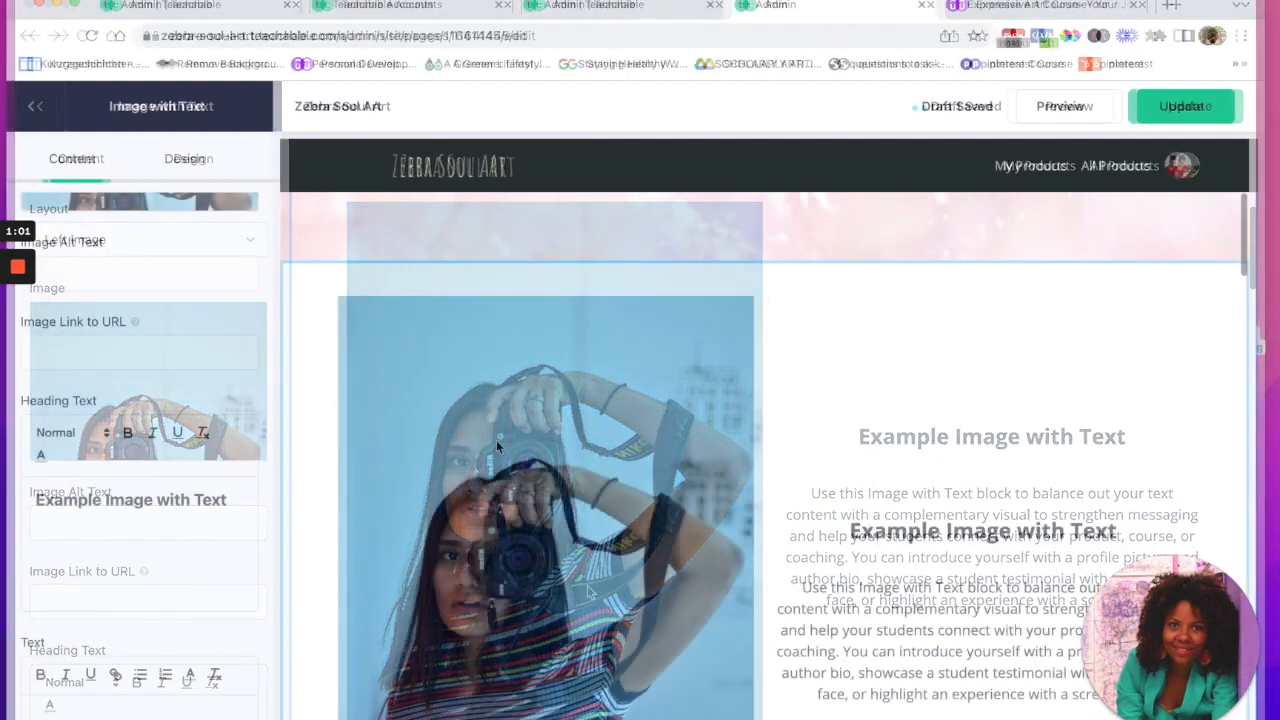
Replace the Image with Text block's sample photo by uploading the course mockup image with the pink background
scroll(443, 488, down, 1)
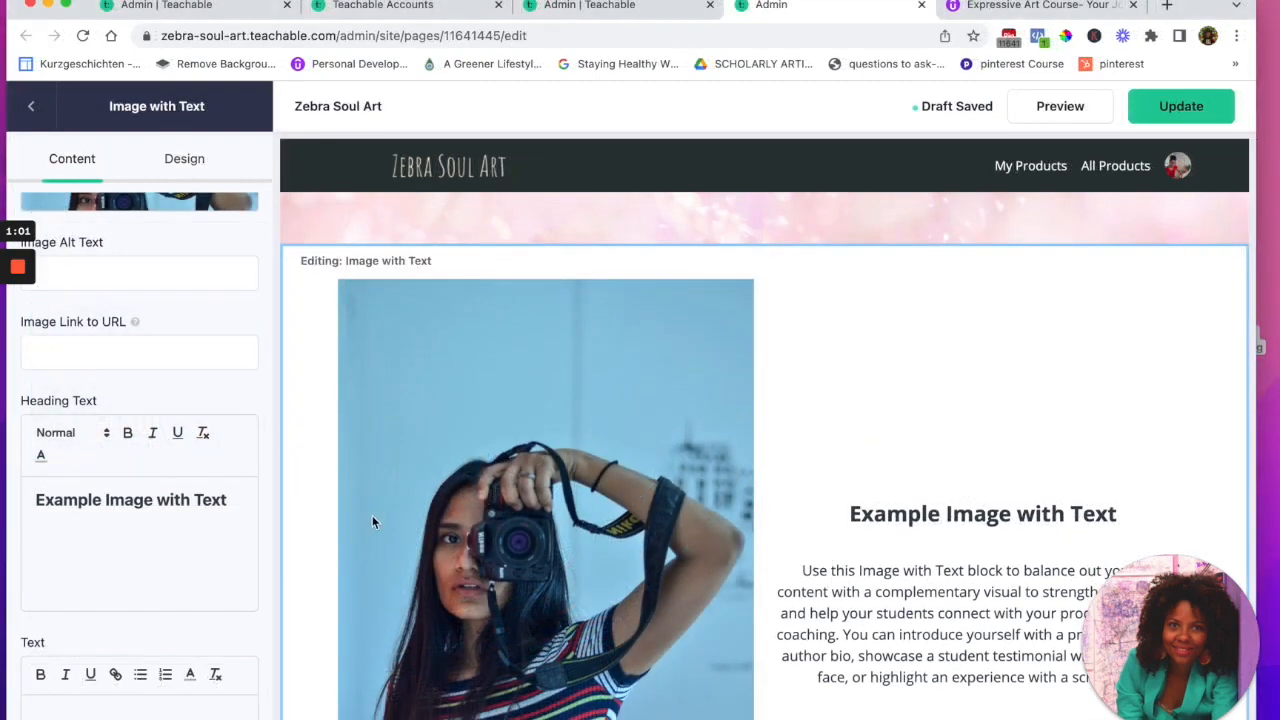
scroll(384, 482, down, 1)
scroll(163, 560, down, 3)
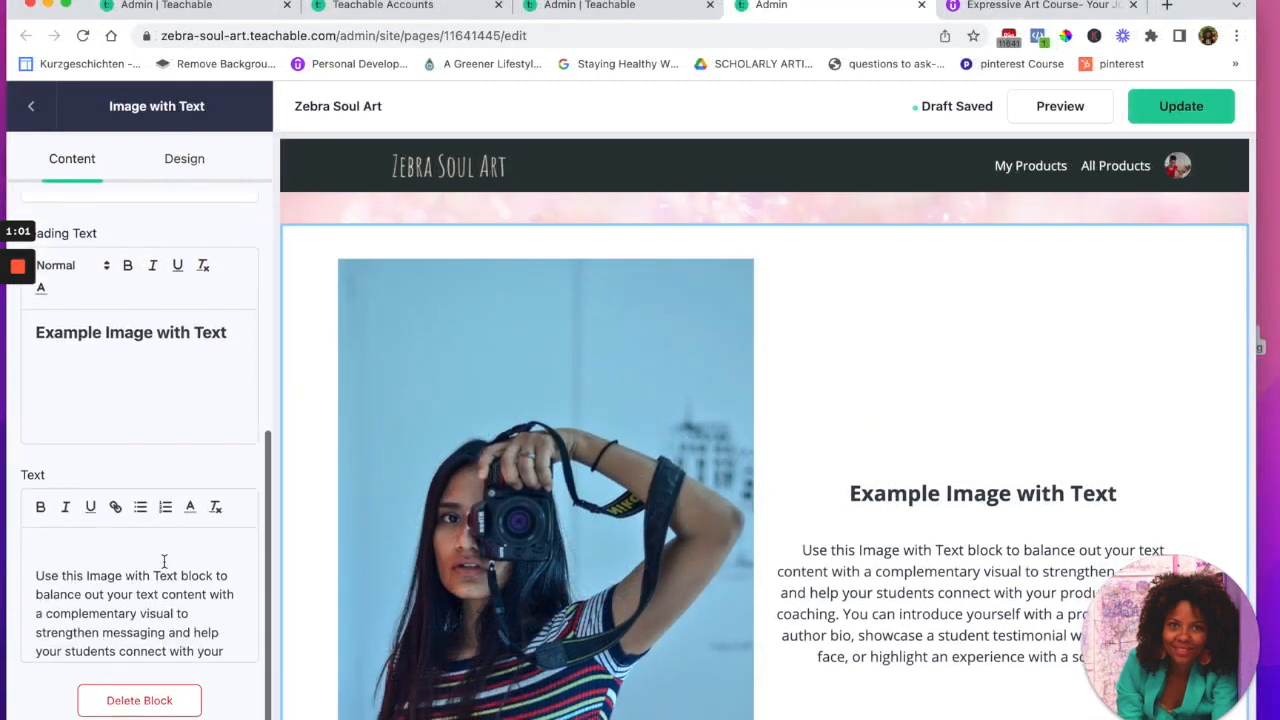
scroll(153, 437, up, 8)
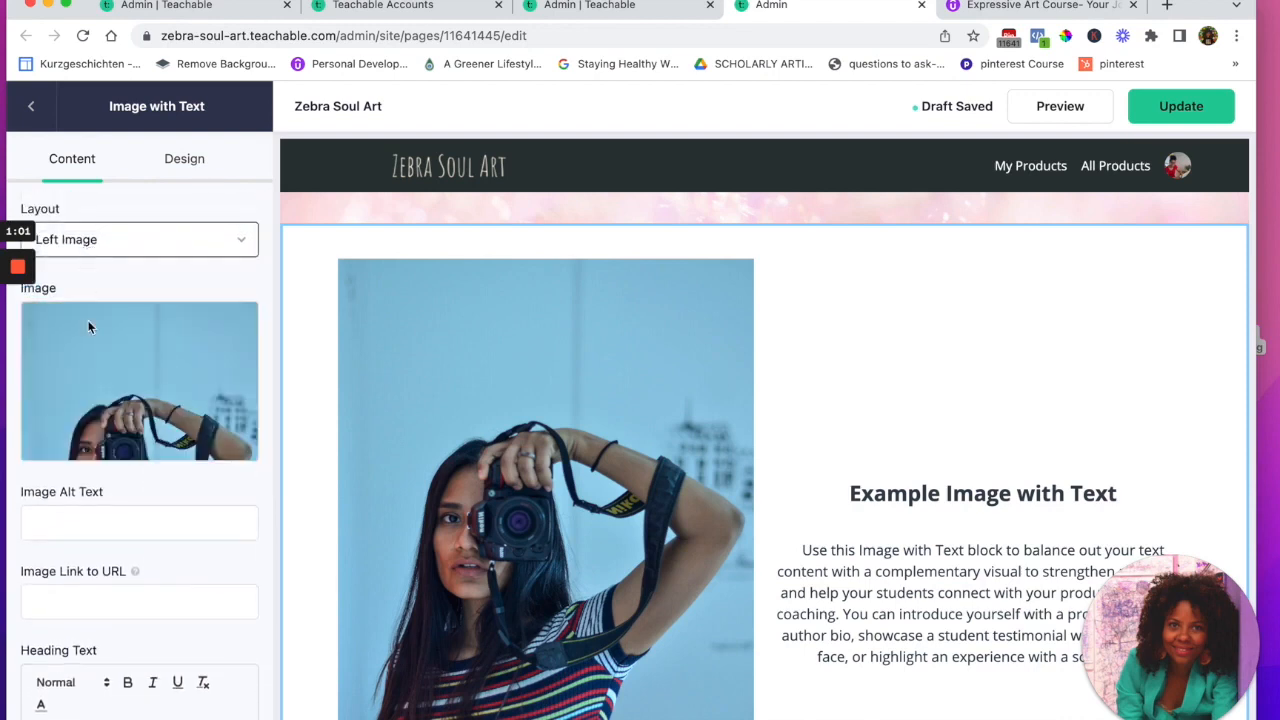
click(100, 399)
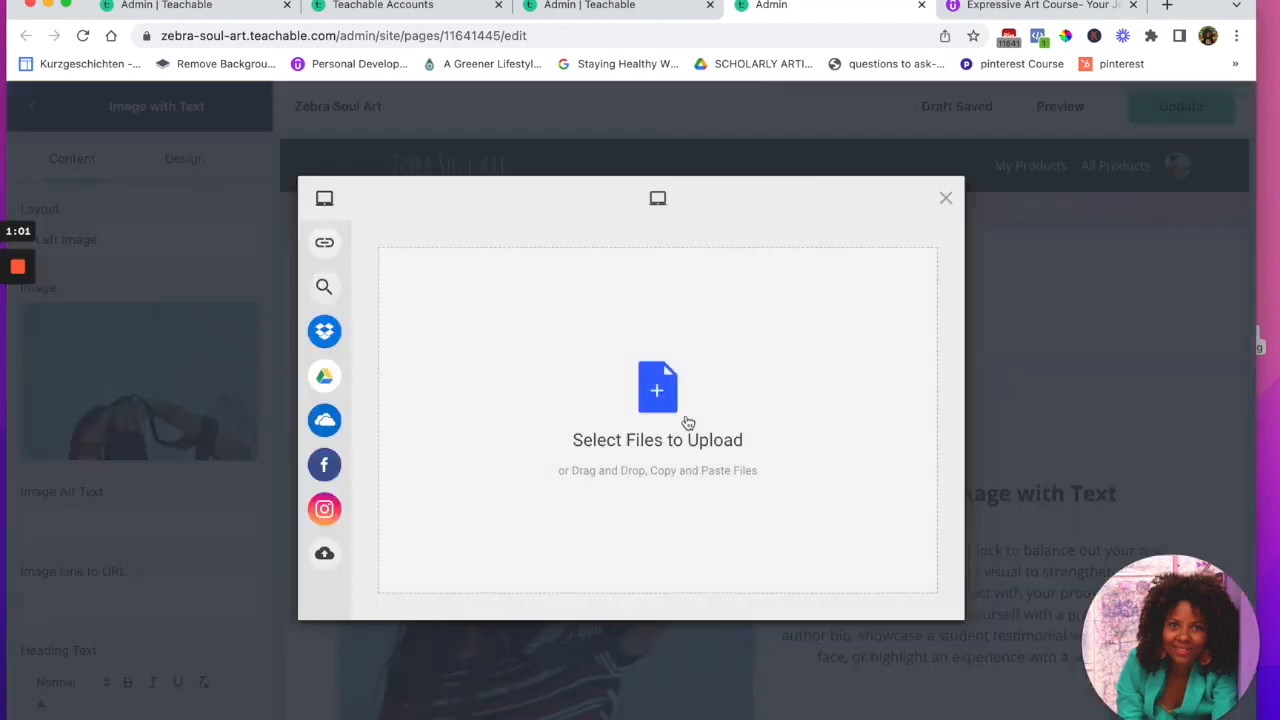
click(674, 397)
drag(1262, 341, 659, 430)
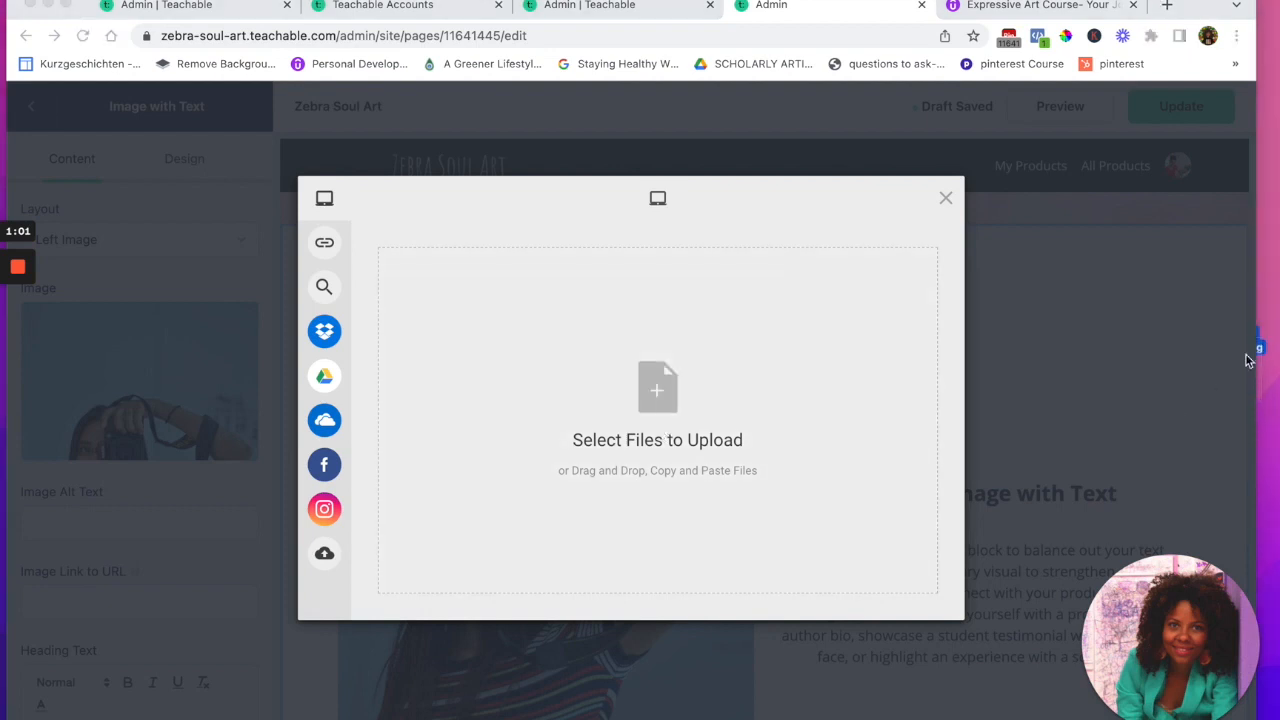
drag(1262, 352, 640, 469)
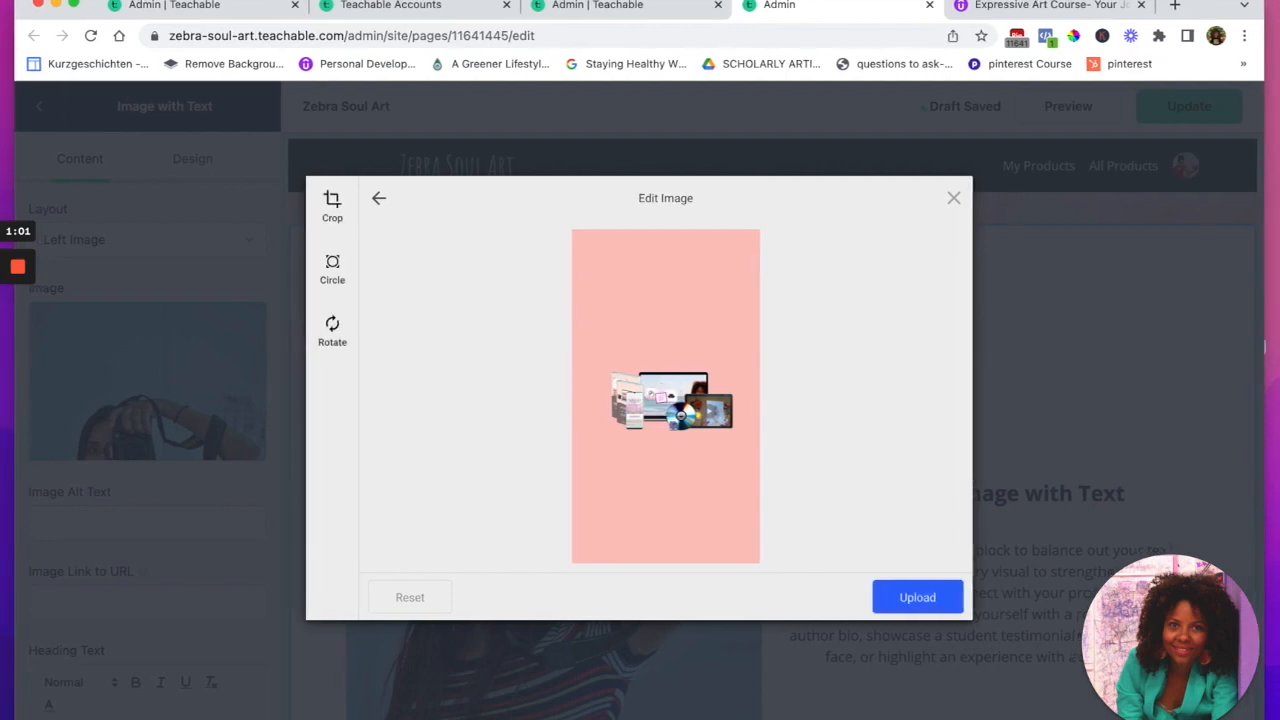
drag(1264, 347, 1279, 346)
click(925, 597)
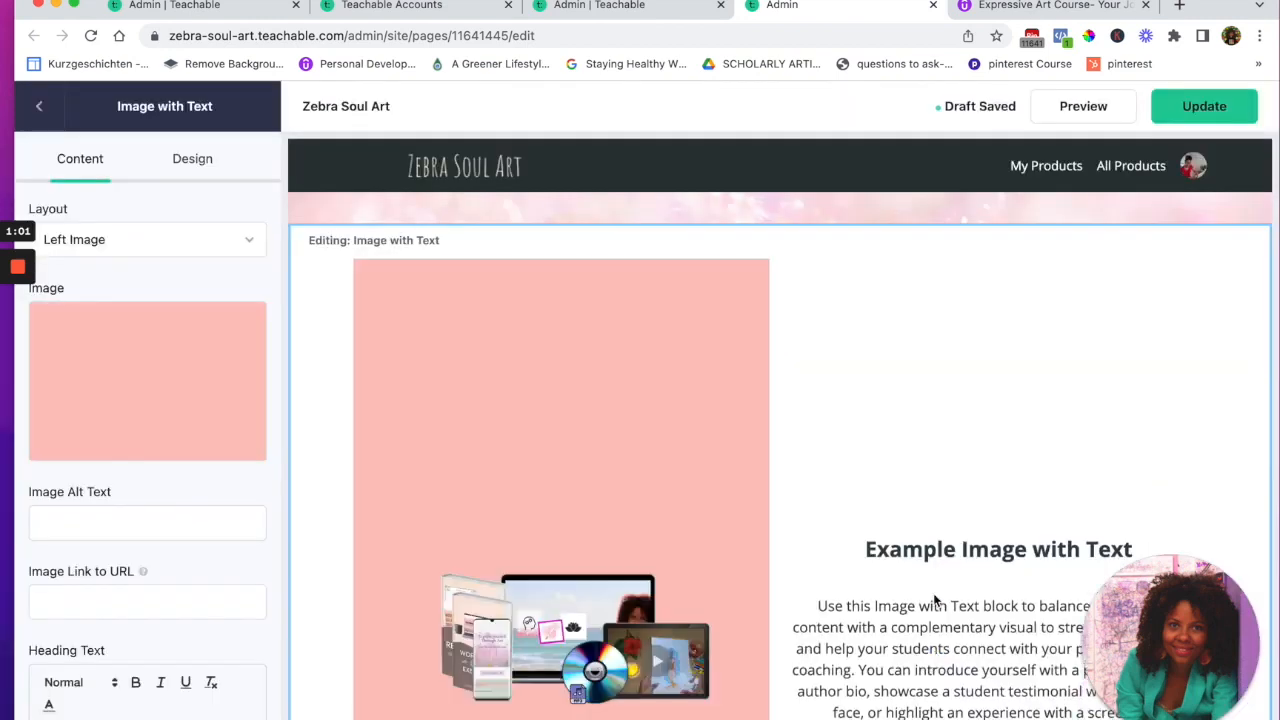
Set the Image with Text block's heading to "Express yourself through Art"
scroll(403, 586, down, 5)
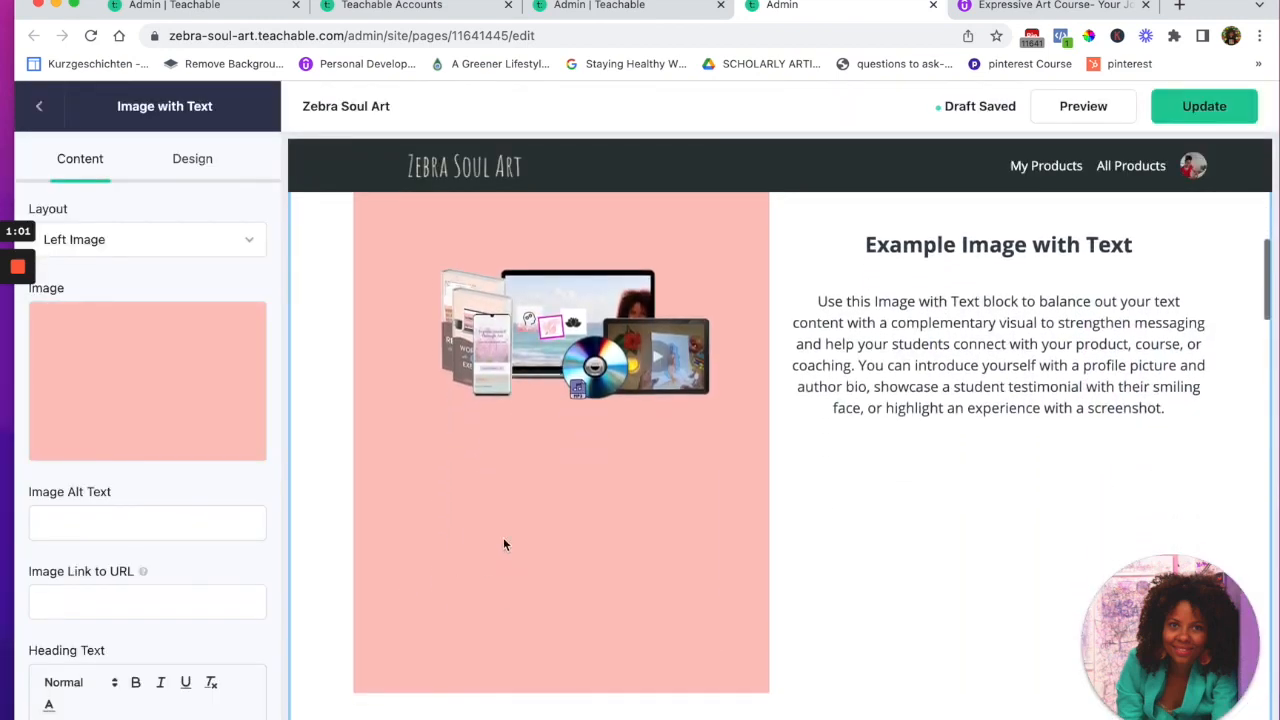
scroll(500, 471, up, 5)
scroll(500, 471, down, 2)
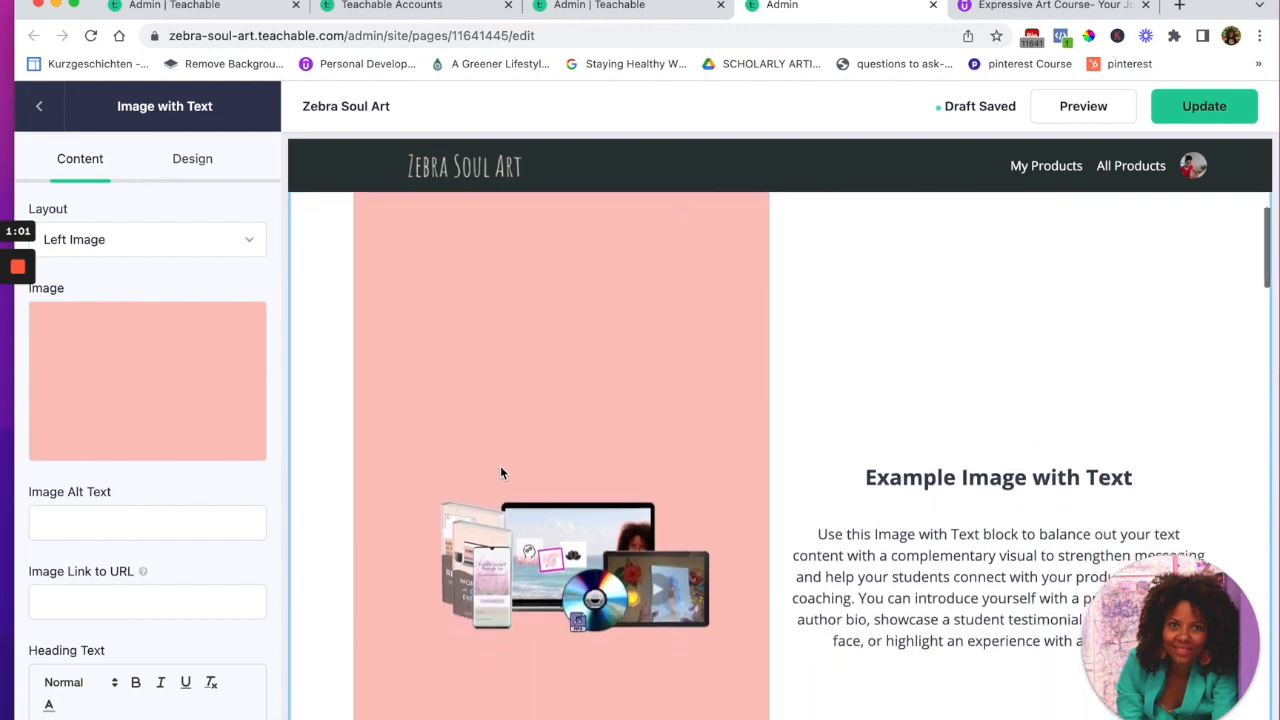
scroll(502, 473, down, 2)
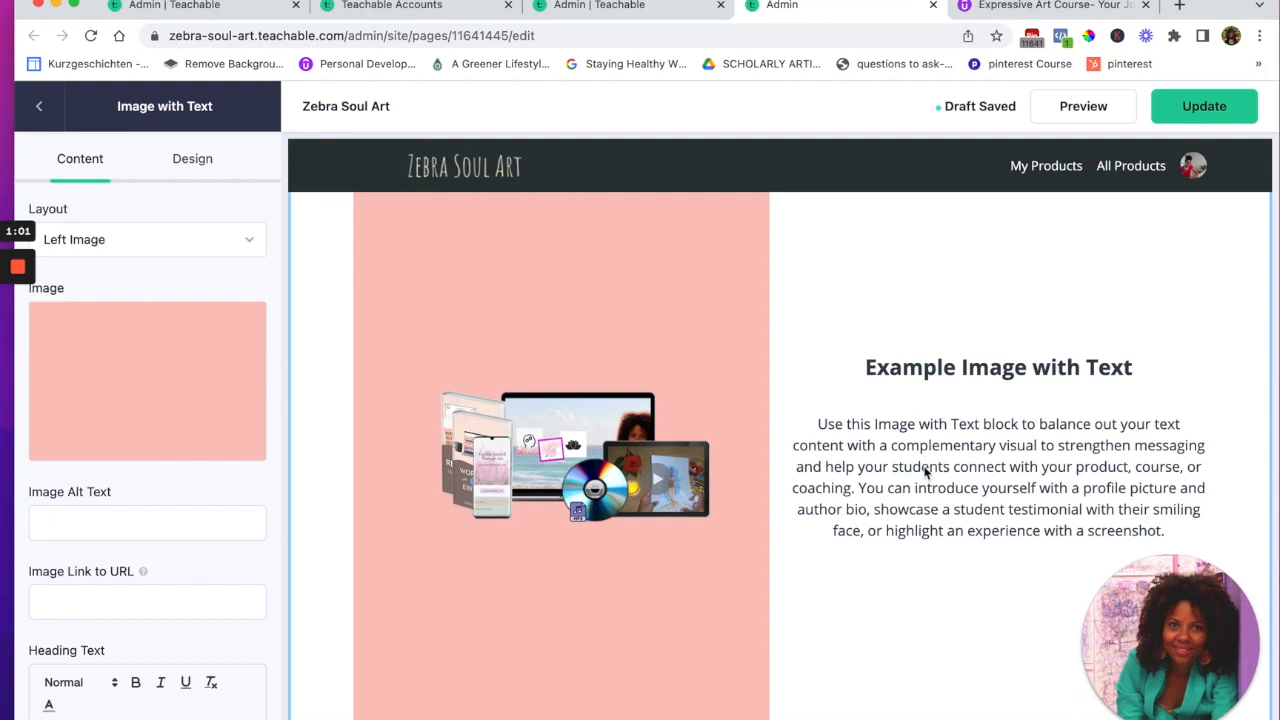
scroll(84, 461, down, 5)
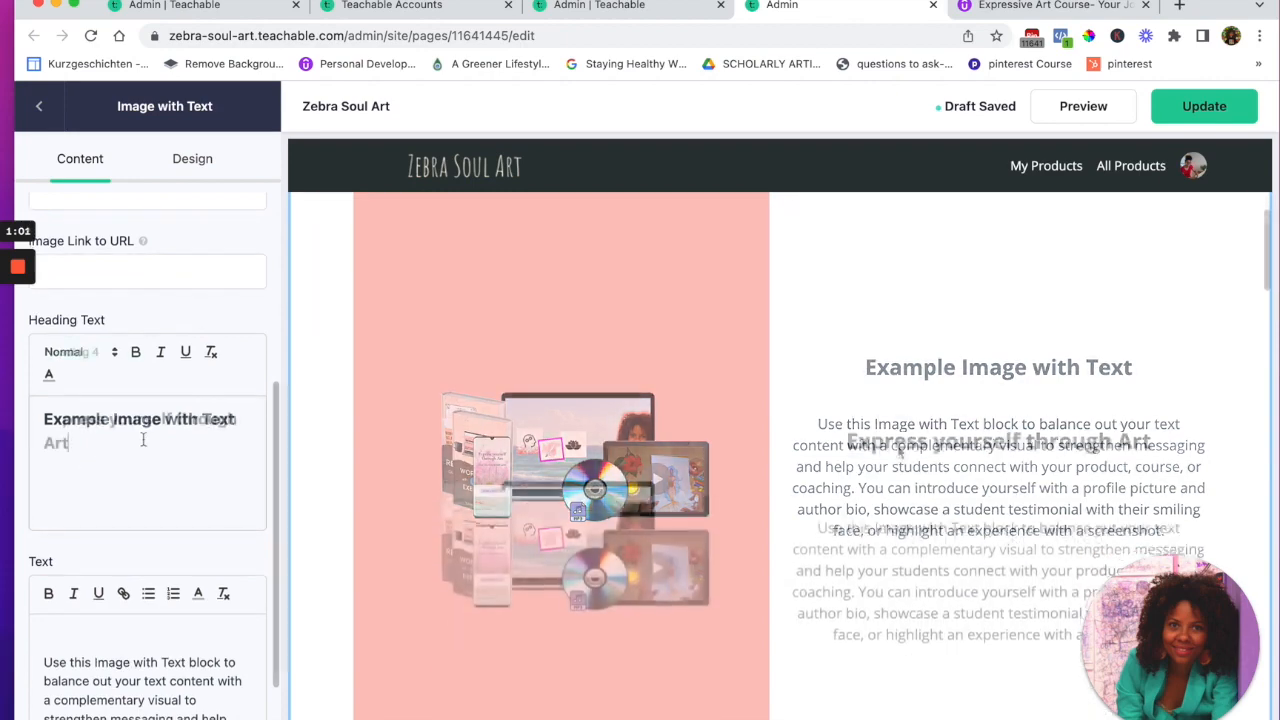
Read through the placeholder body text of the Image with Text block
scroll(194, 550, down, 2)
scroll(194, 555, down, 3)
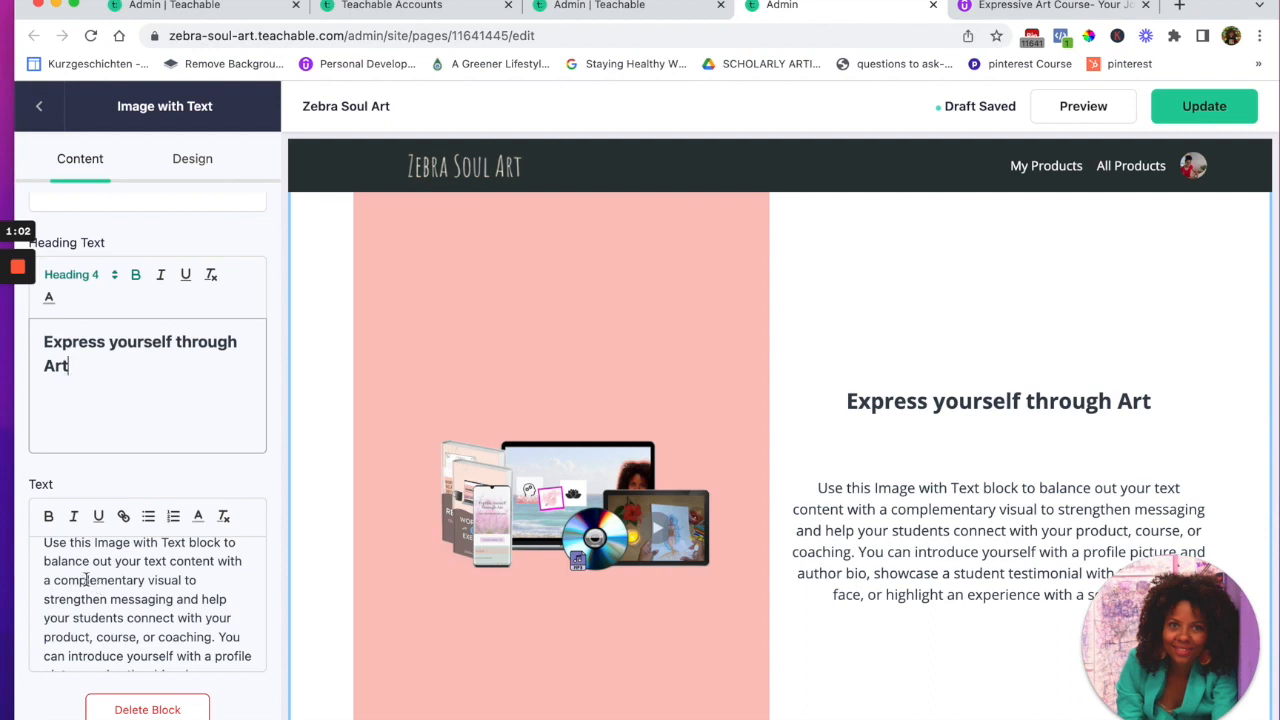
scroll(87, 580, down, 2)
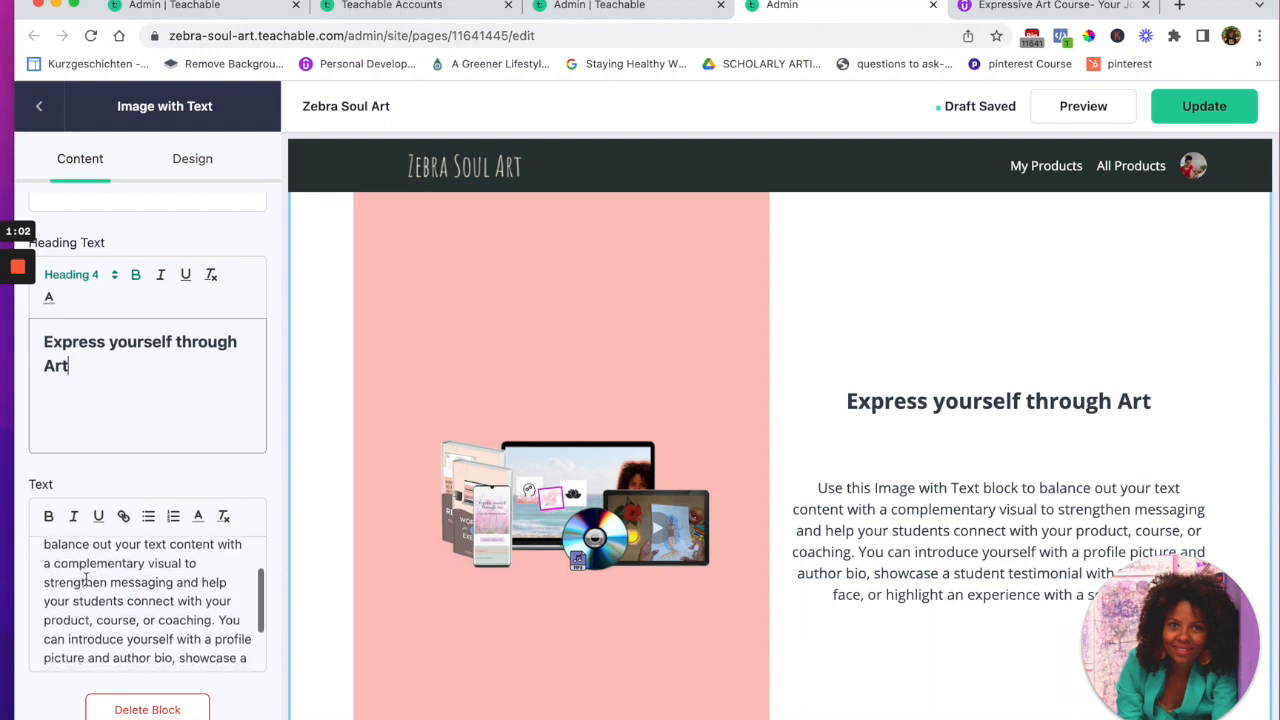
scroll(87, 580, down, 3)
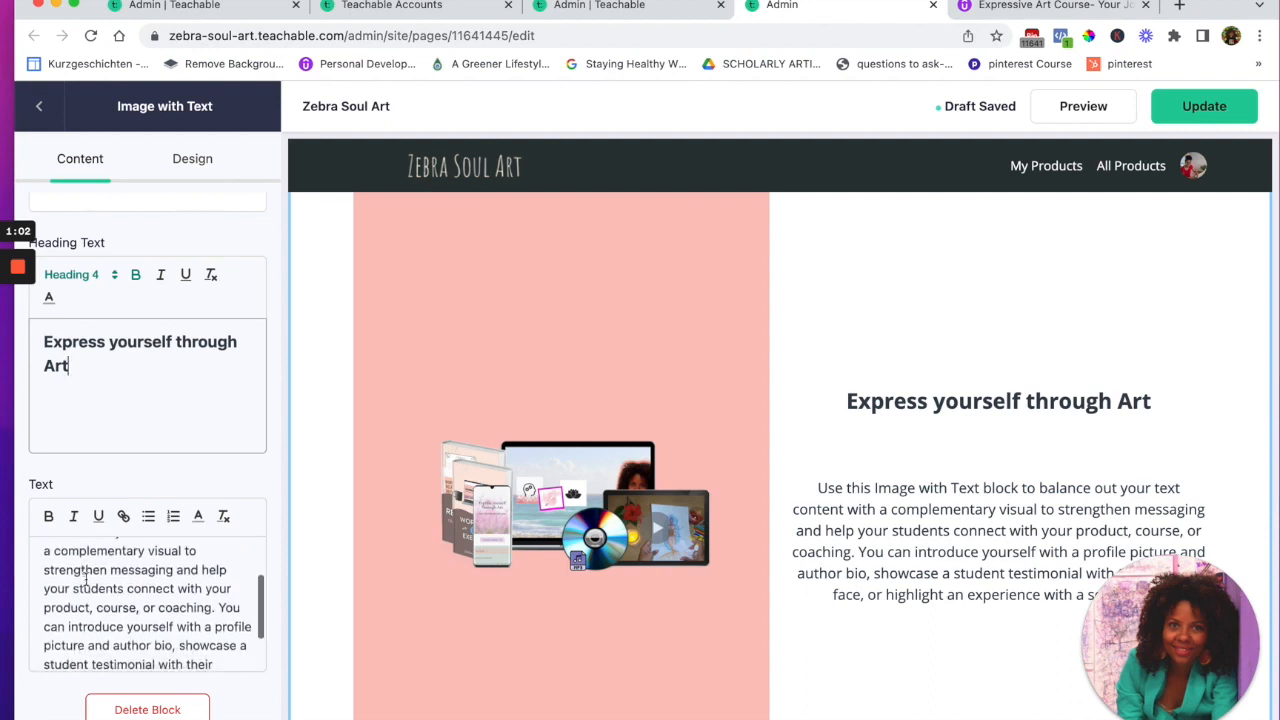
scroll(87, 580, down, 3)
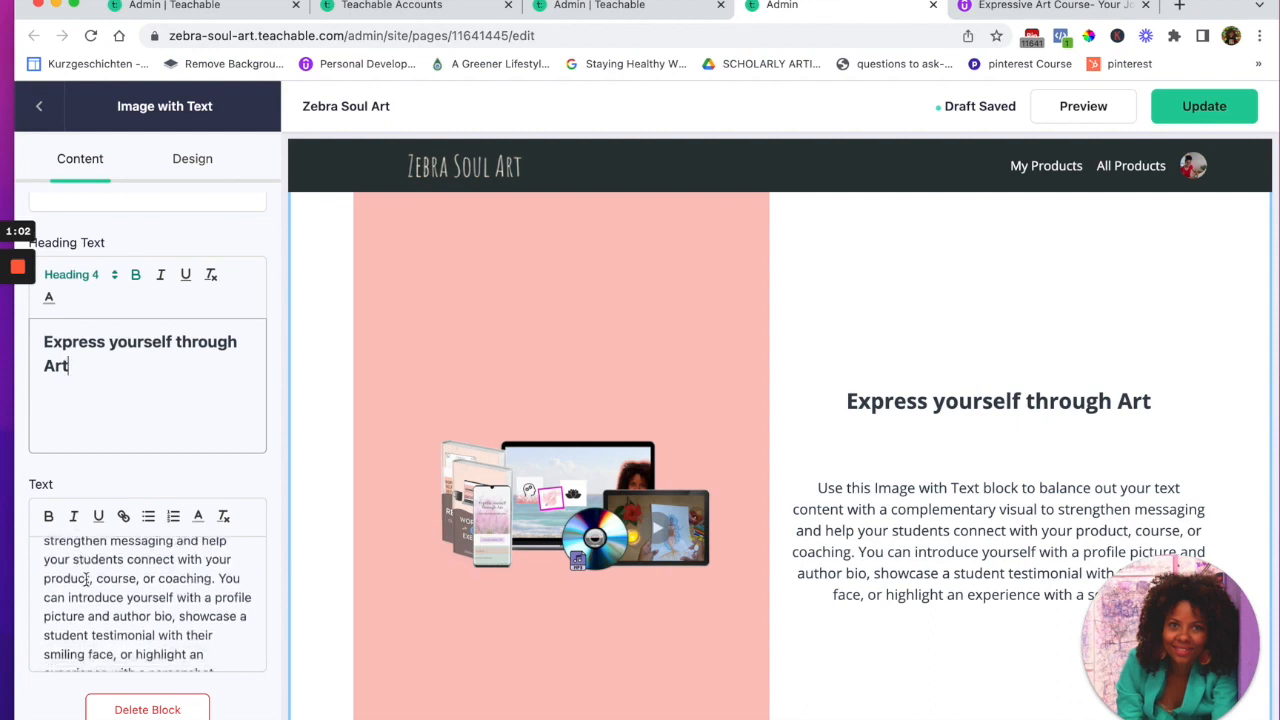
scroll(87, 580, down, 1)
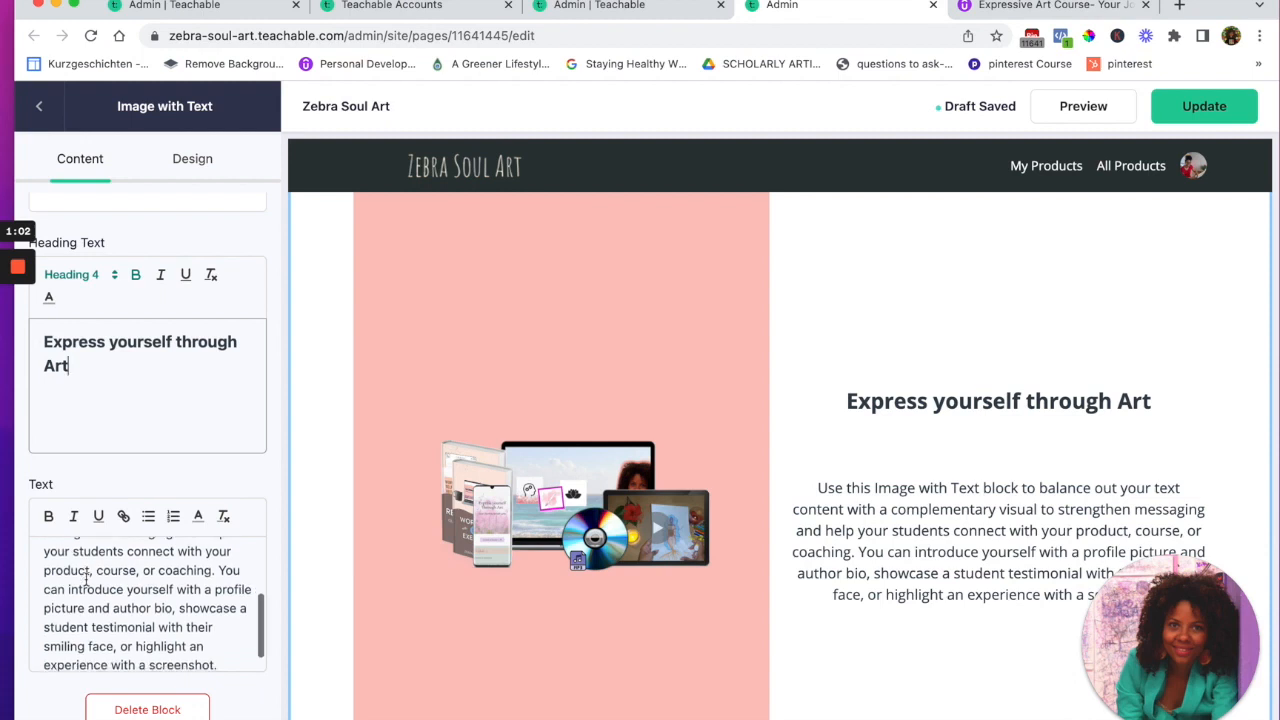
scroll(87, 580, down, 2)
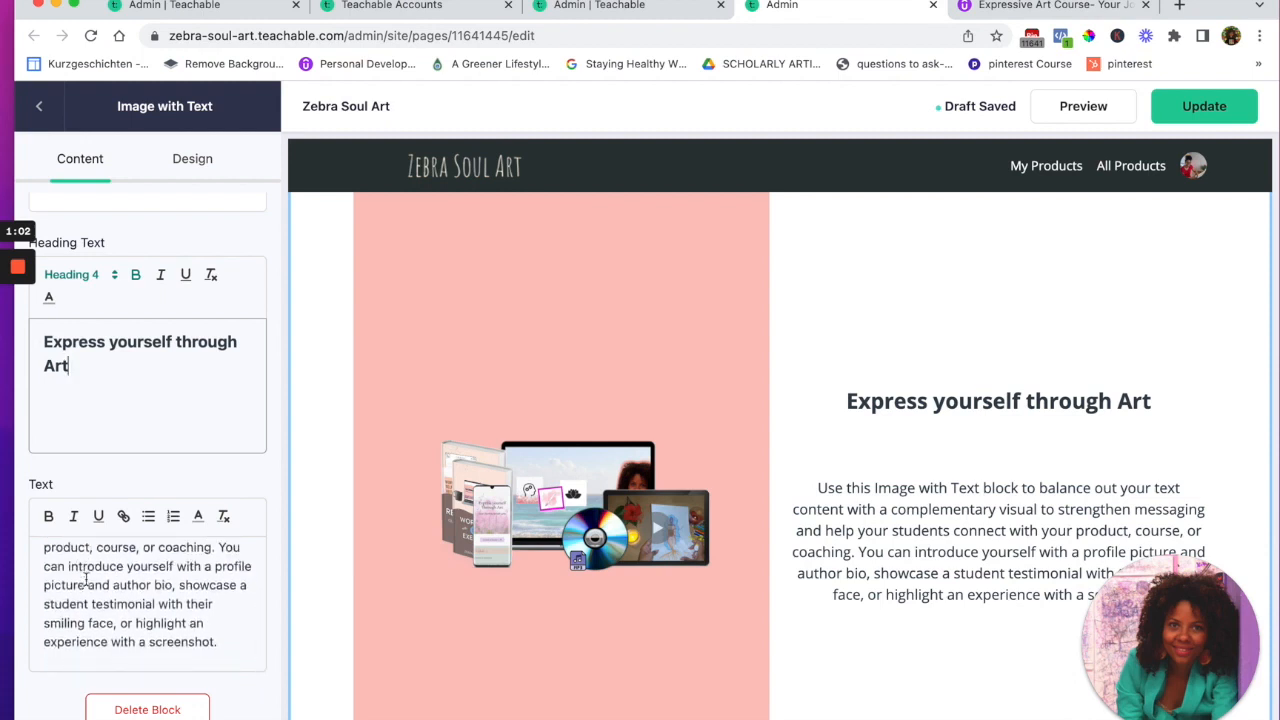
Replace the example content of the Text block below with the full course description, including expectations, downloadable materials and exclusive bonuses, and review it
scroll(863, 536, down, 5)
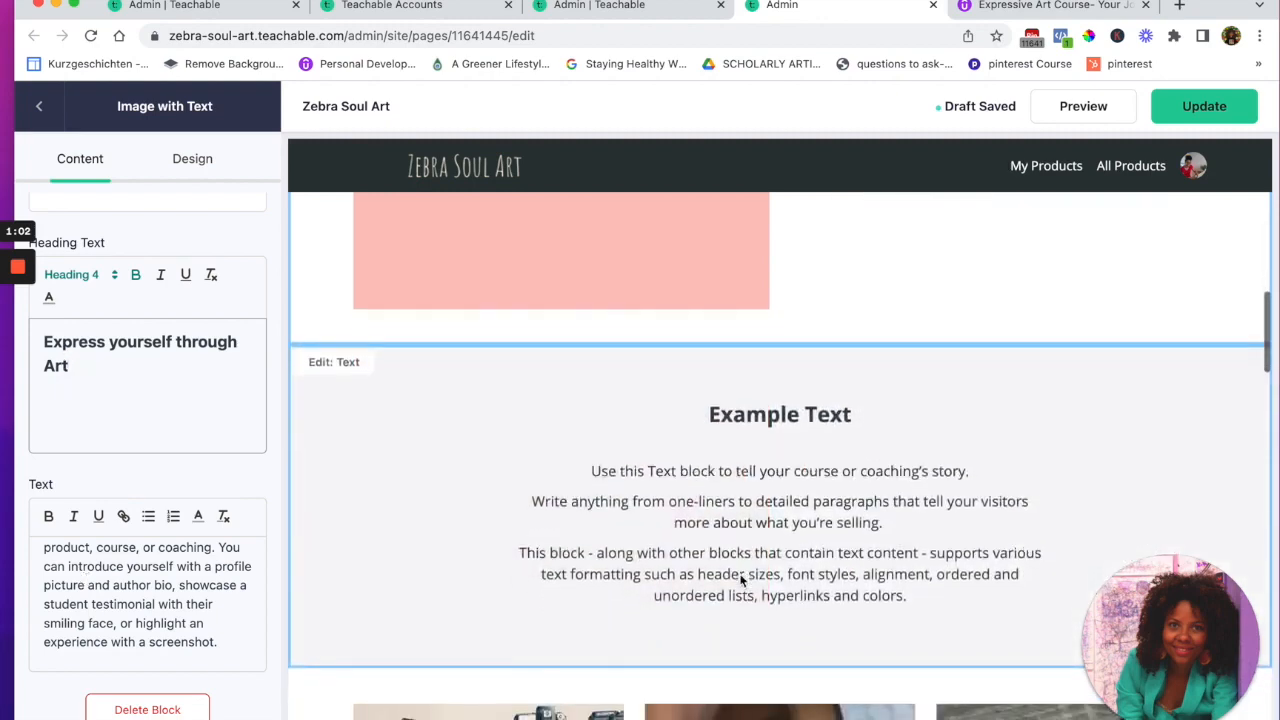
click(757, 418)
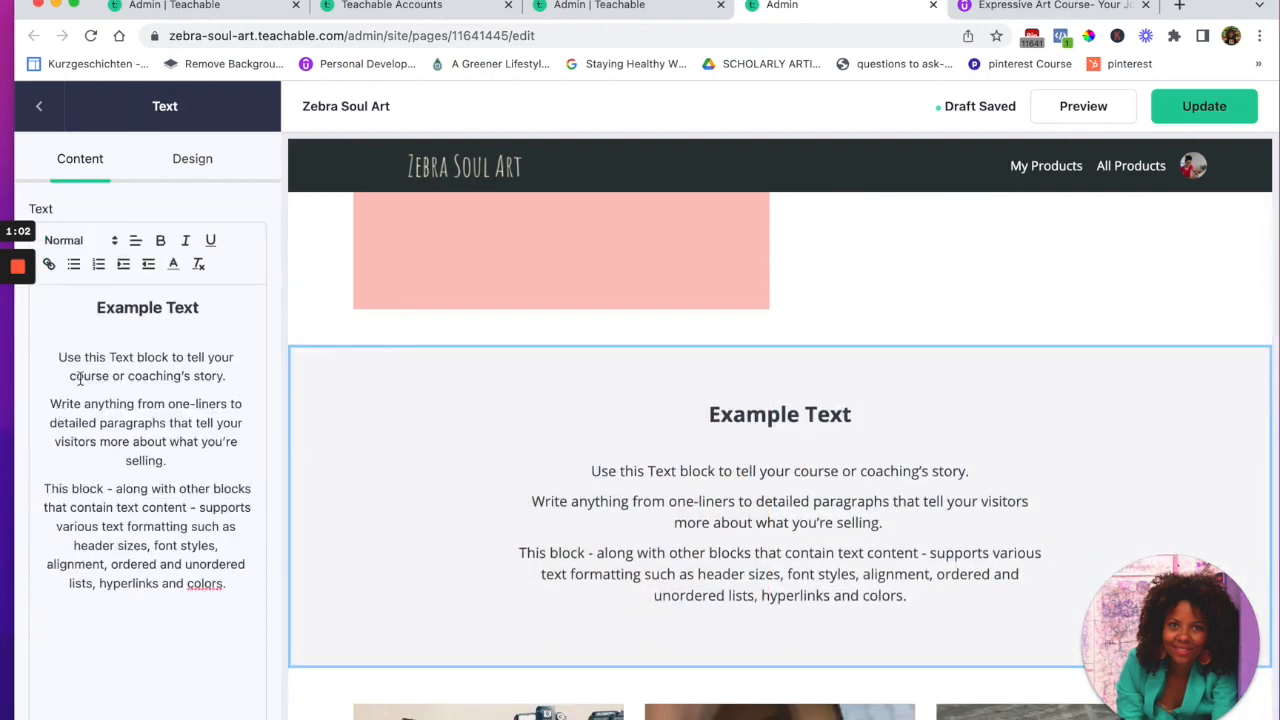
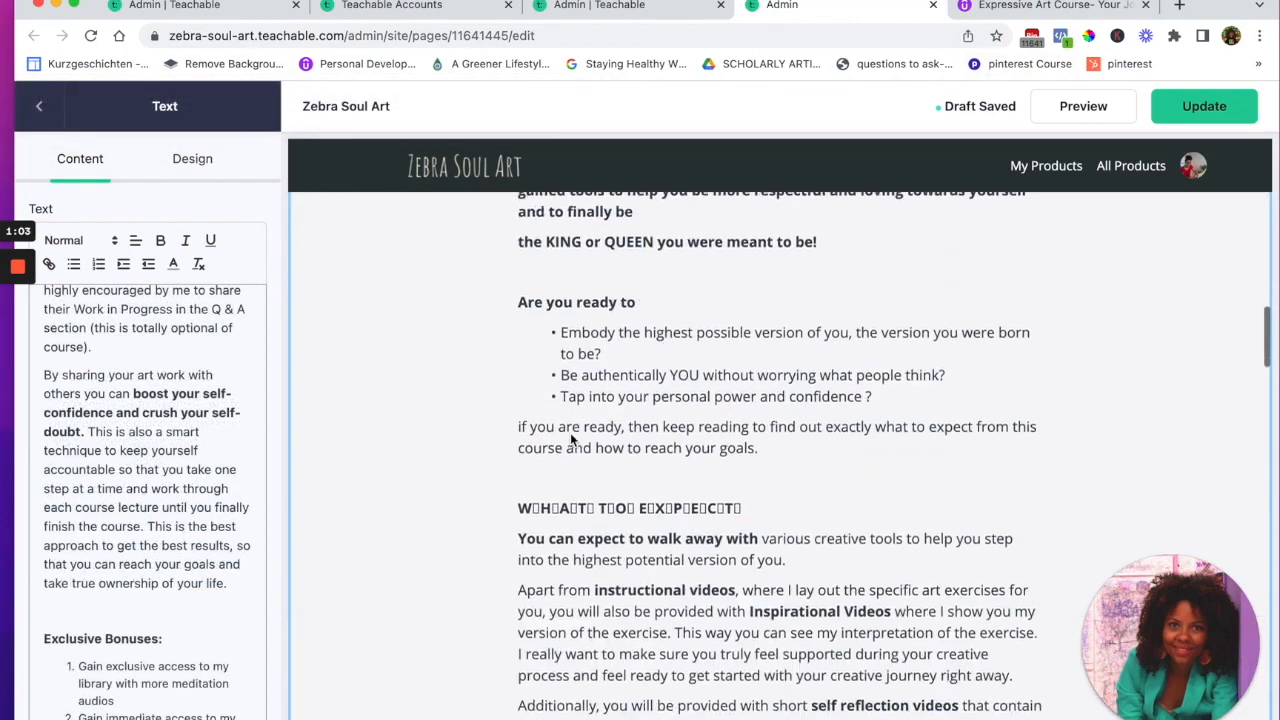
scroll(571, 438, down, 10)
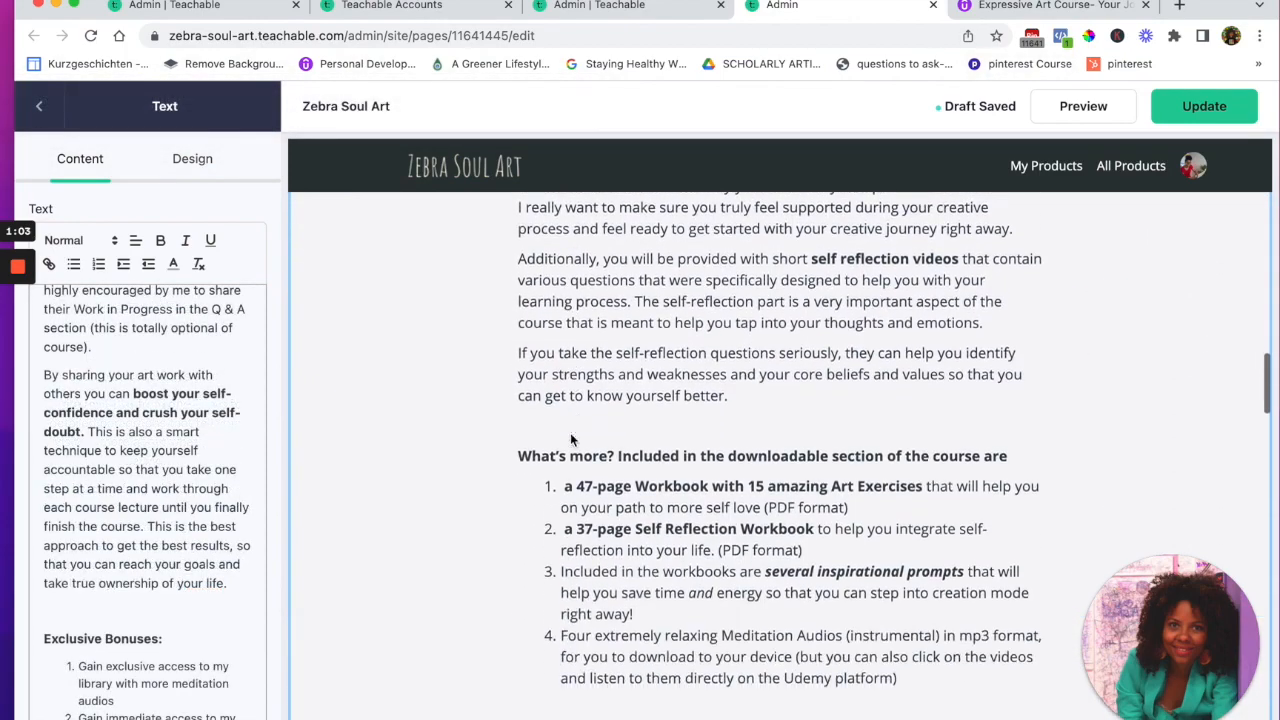
Review the Text block's course description in the page preview, from the downloadable materials through the community paragraphs to the Exclusive Bonuses list
scroll(570, 440, down, 2)
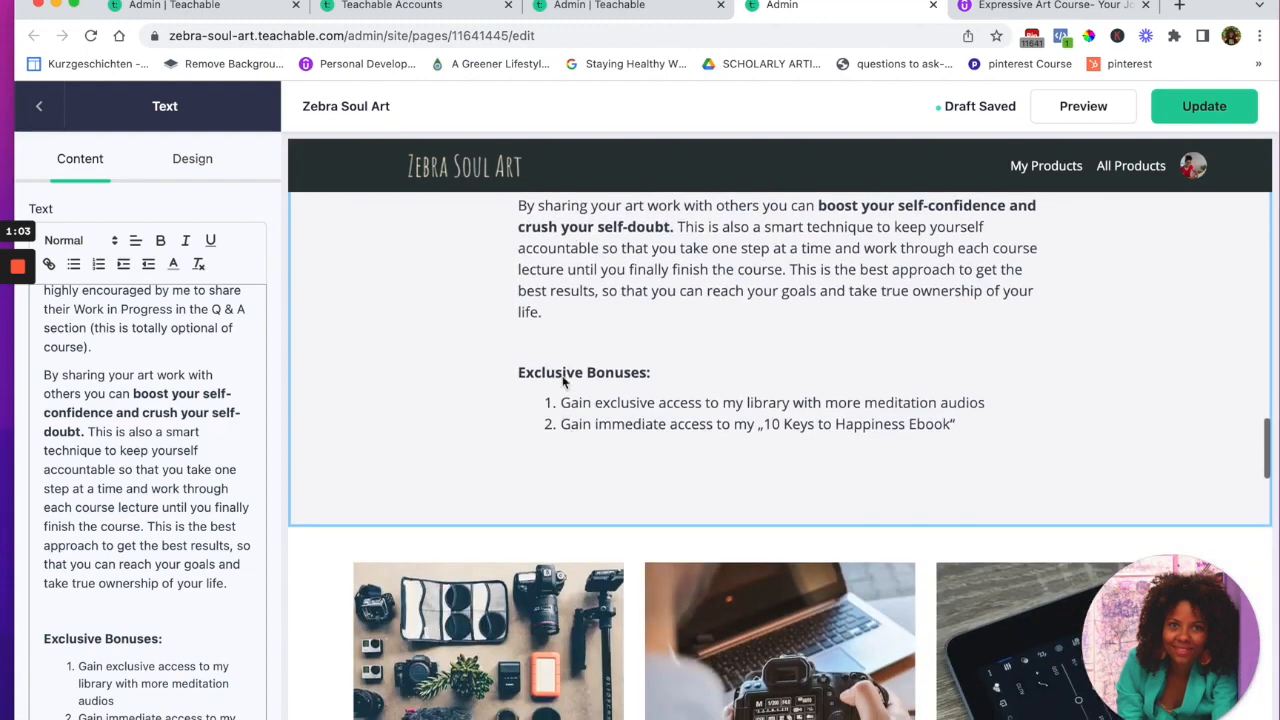
scroll(158, 363, down, 1)
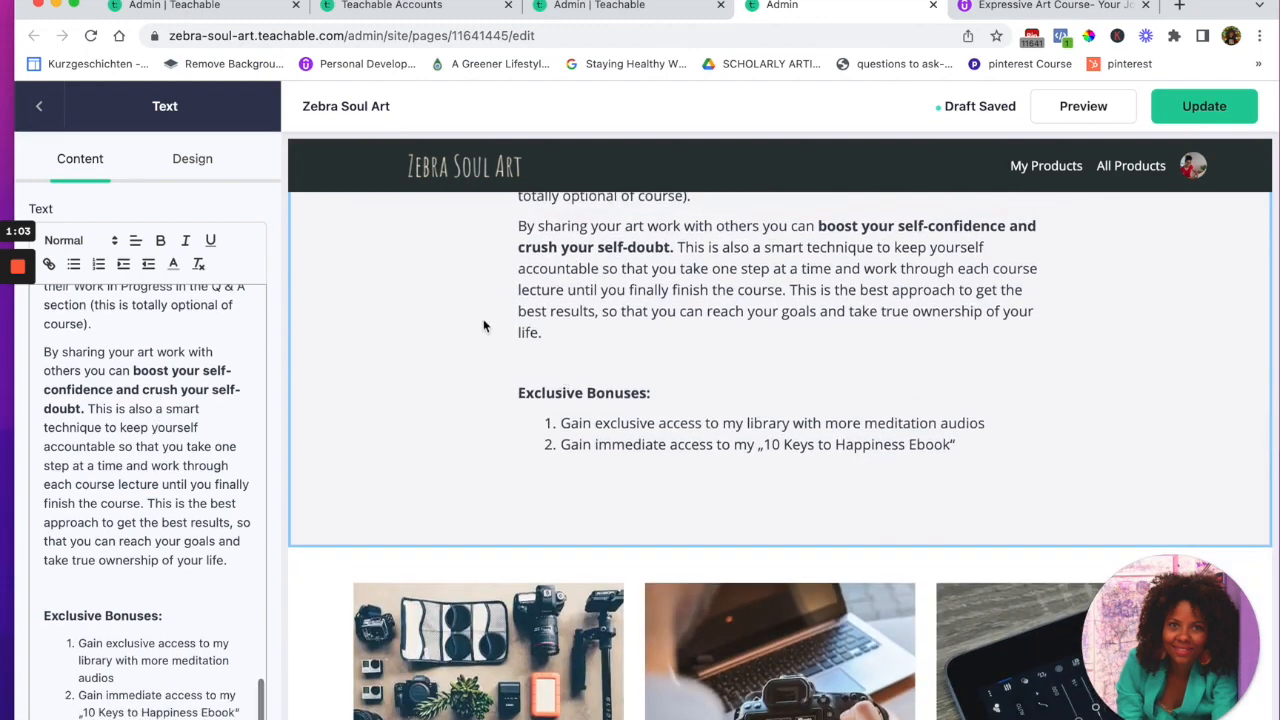
scroll(483, 323, up, 3)
scroll(483, 323, down, 3)
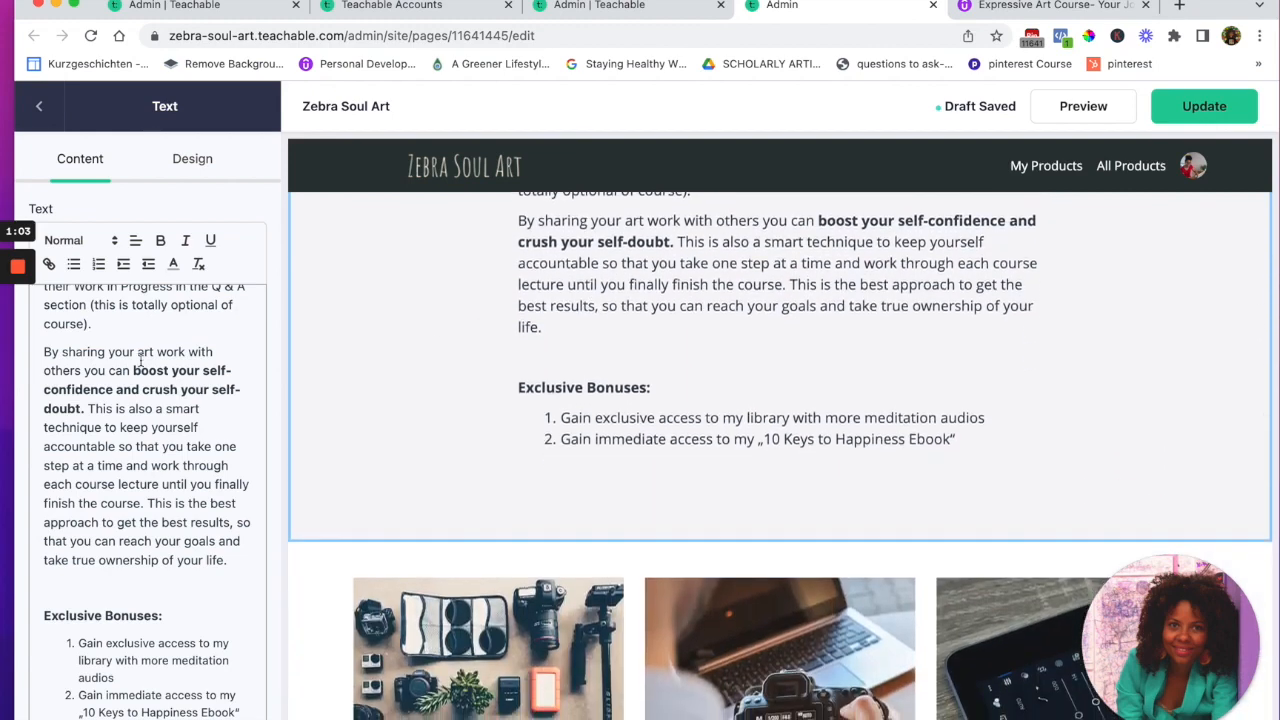
scroll(133, 360, up, 1)
scroll(150, 380, up, 1)
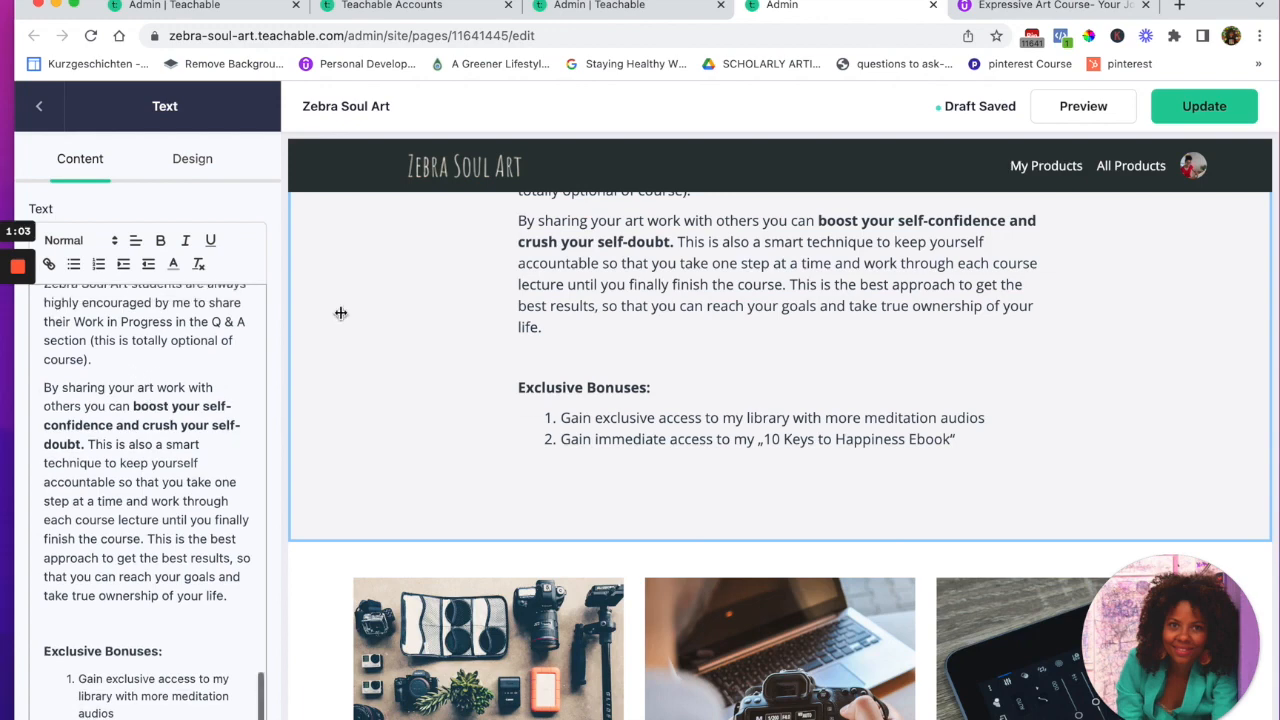
scroll(538, 276, up, 1)
scroll(538, 276, up, 3)
scroll(538, 276, down, 3)
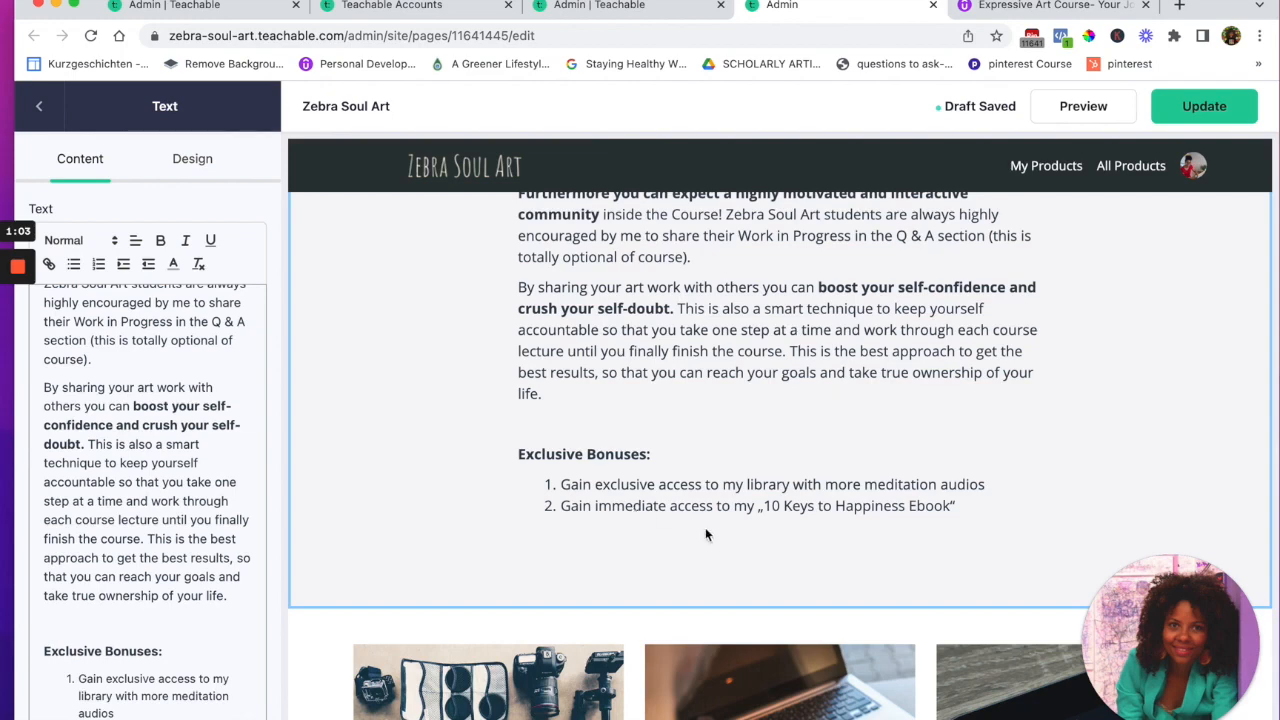
Replace the first sample image in the Text with Image Grid block by uploading the workbook mockup, and check it on the page
scroll(855, 513, down, 5)
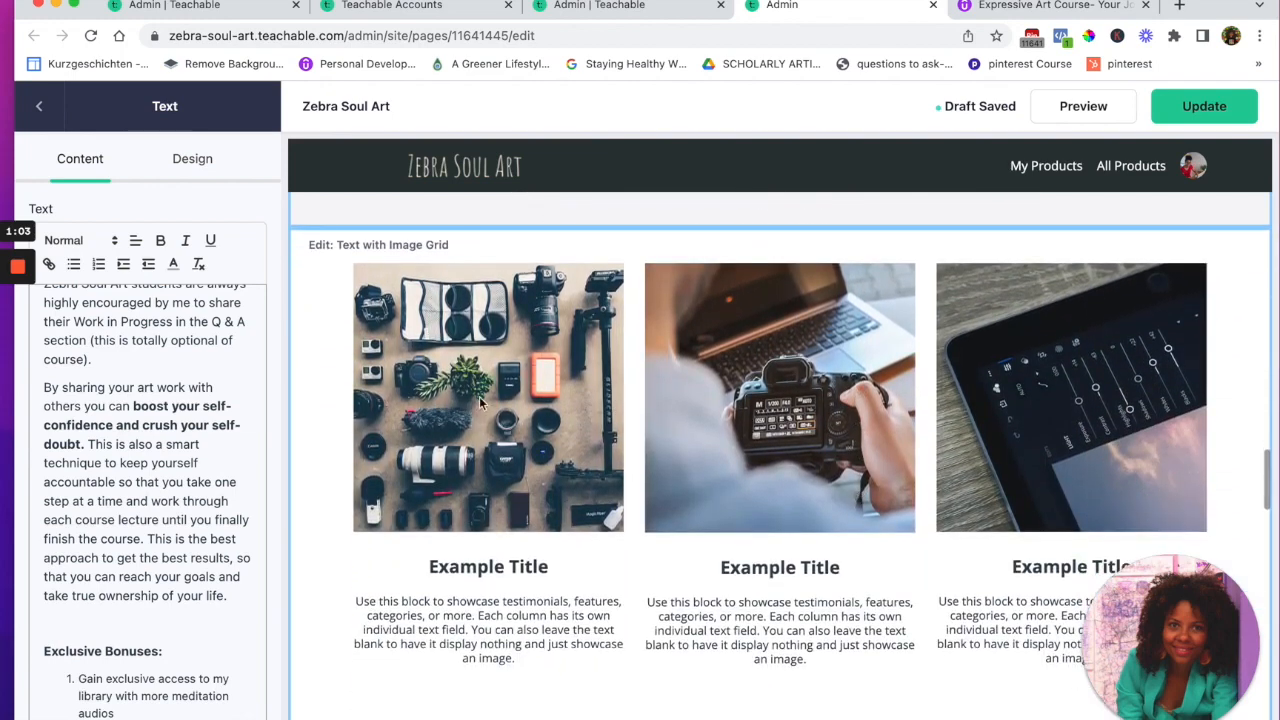
click(479, 400)
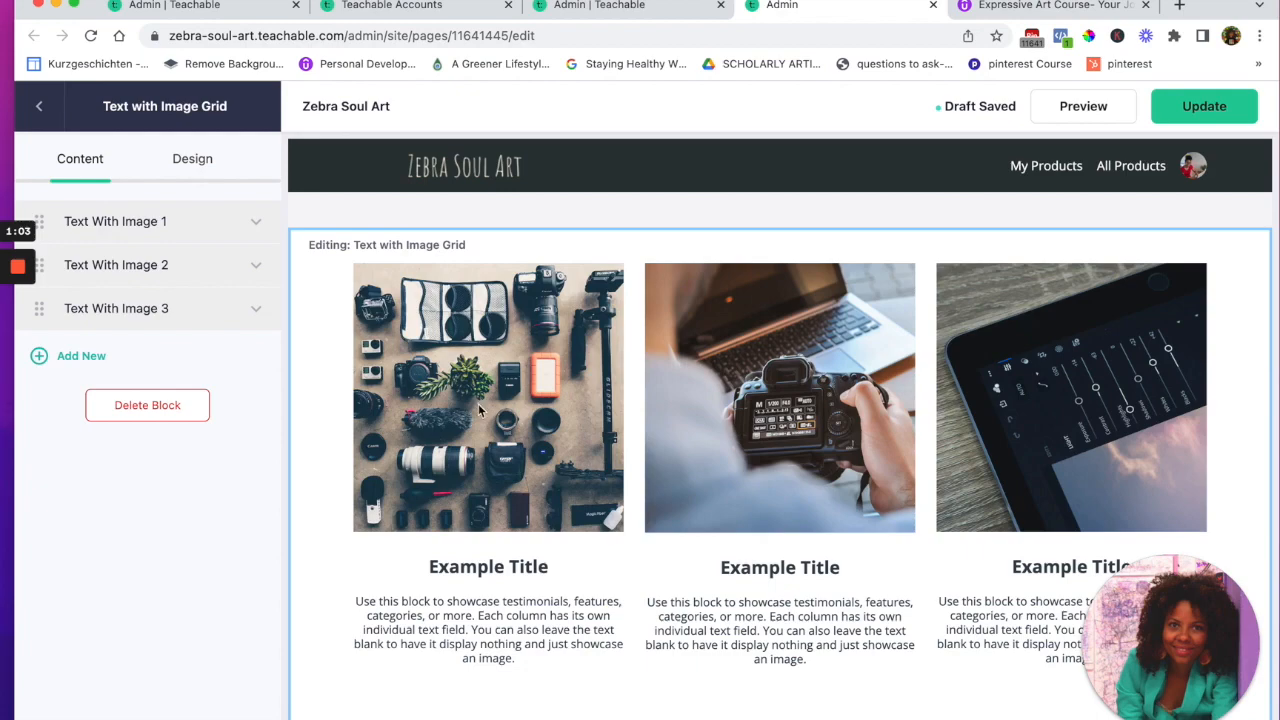
scroll(478, 403, down, 2)
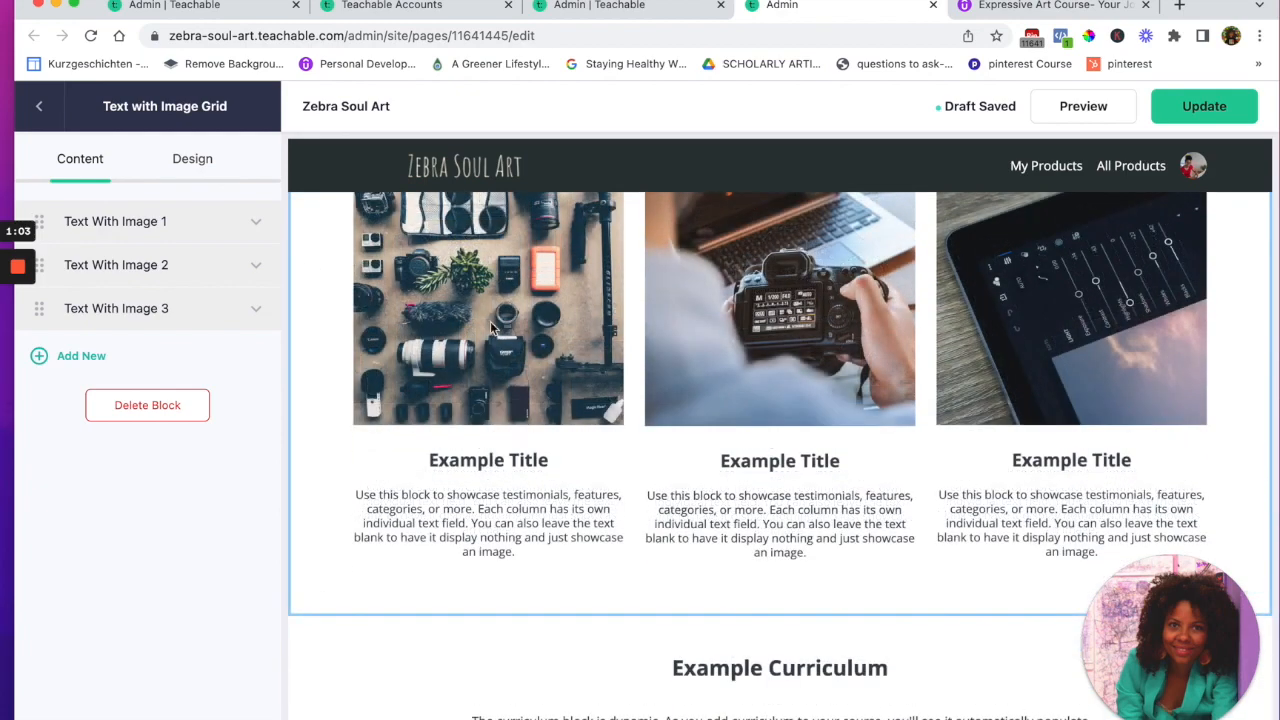
scroll(511, 372, down, 3)
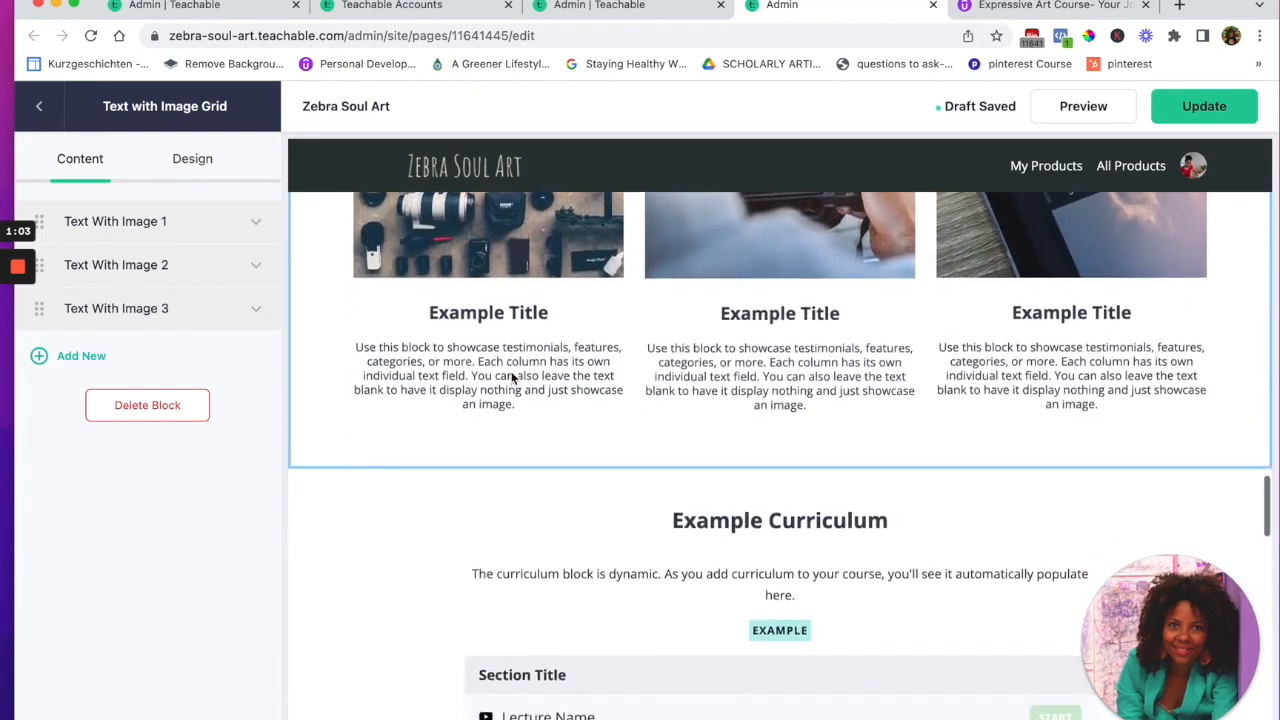
scroll(709, 516, down, 5)
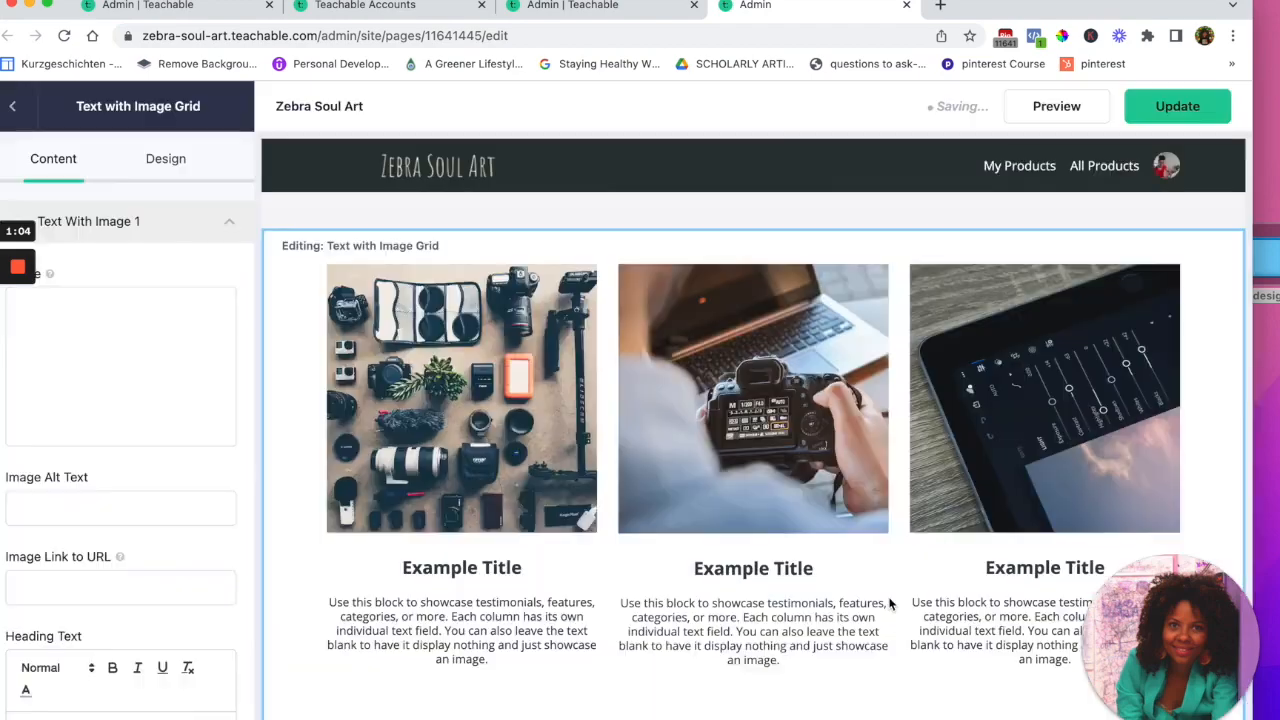
scroll(380, 445, down, 1)
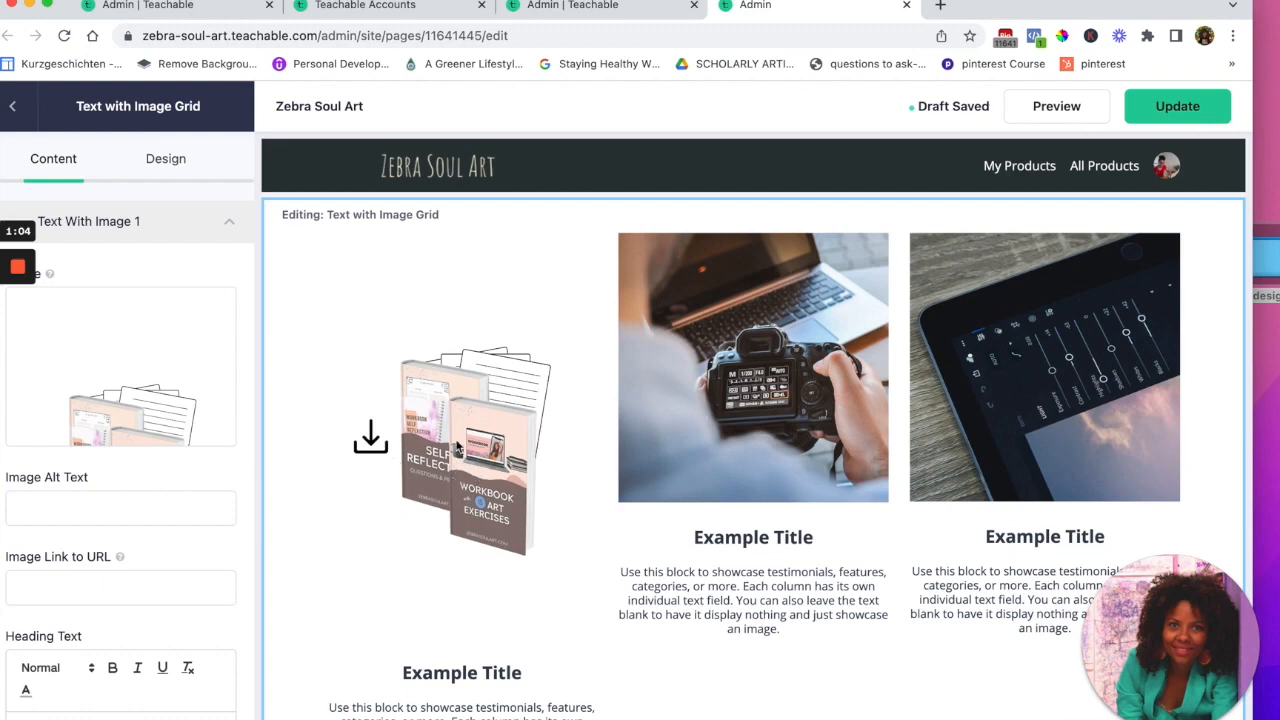
scroll(462, 450, down, 1)
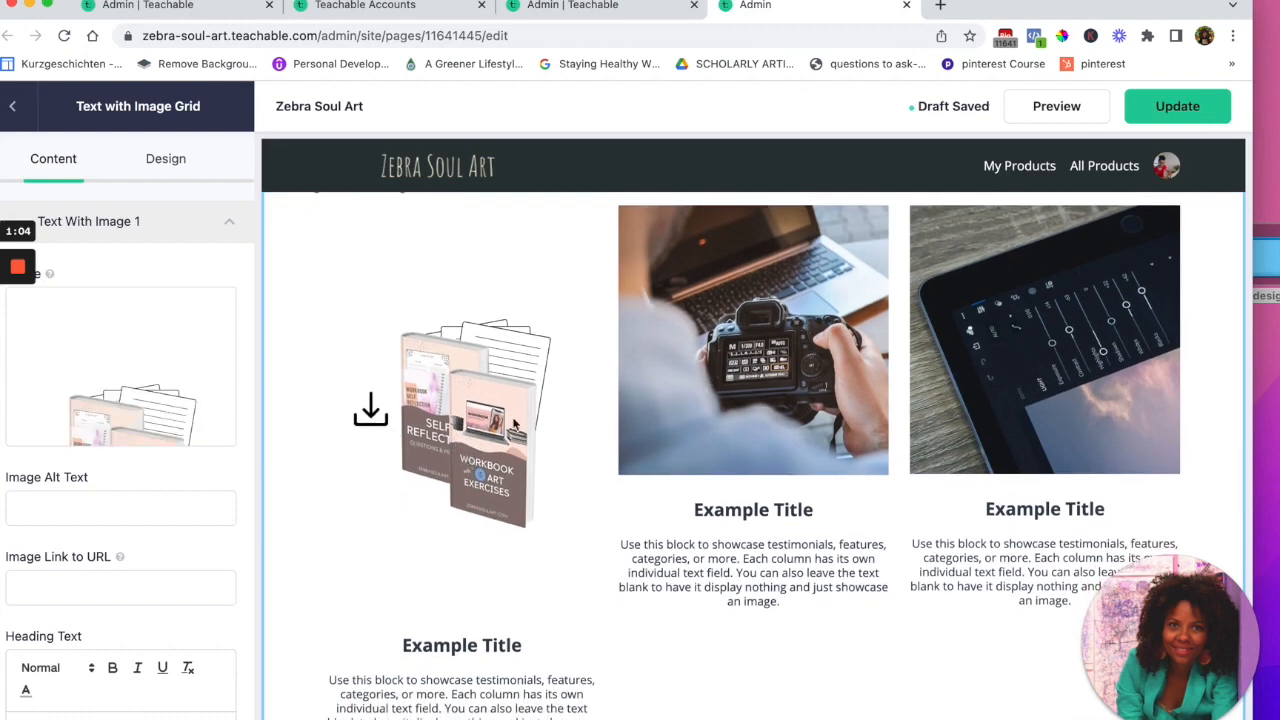
Replace the second sample image in the Text with Image Grid block by uploading 2.png from the Untitled design (1) folder
click(735, 354)
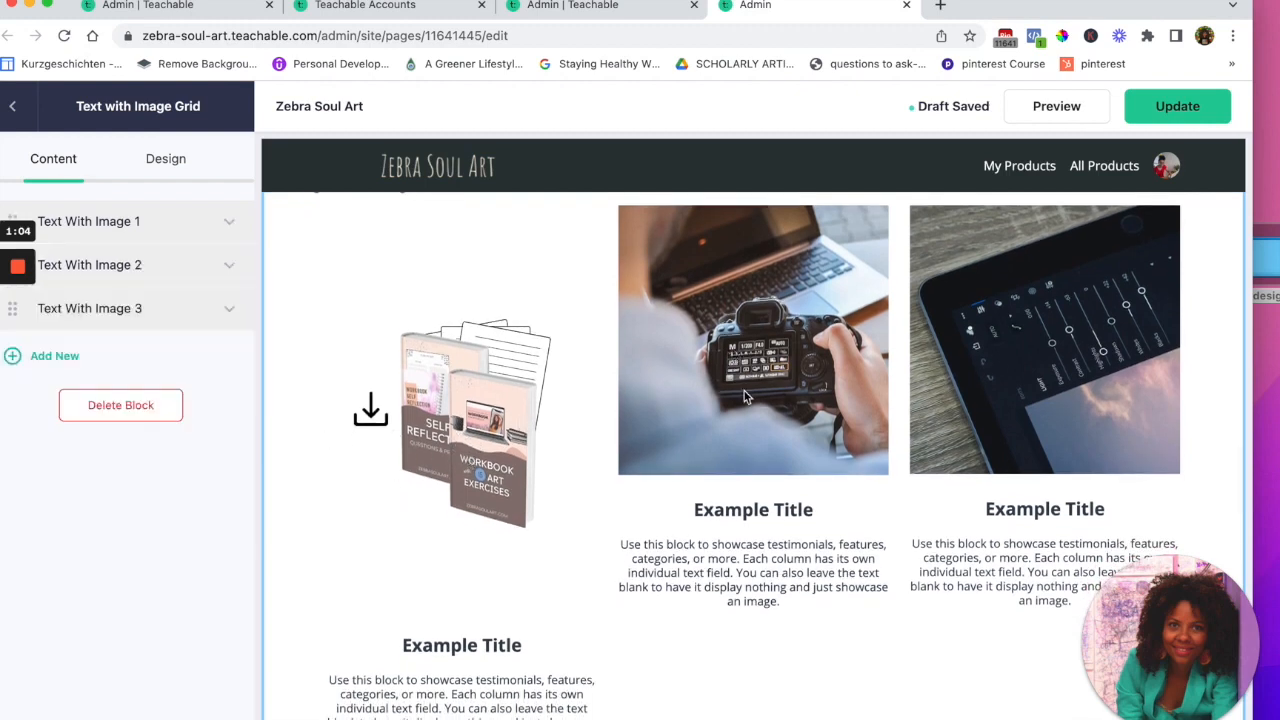
click(229, 268)
click(118, 450)
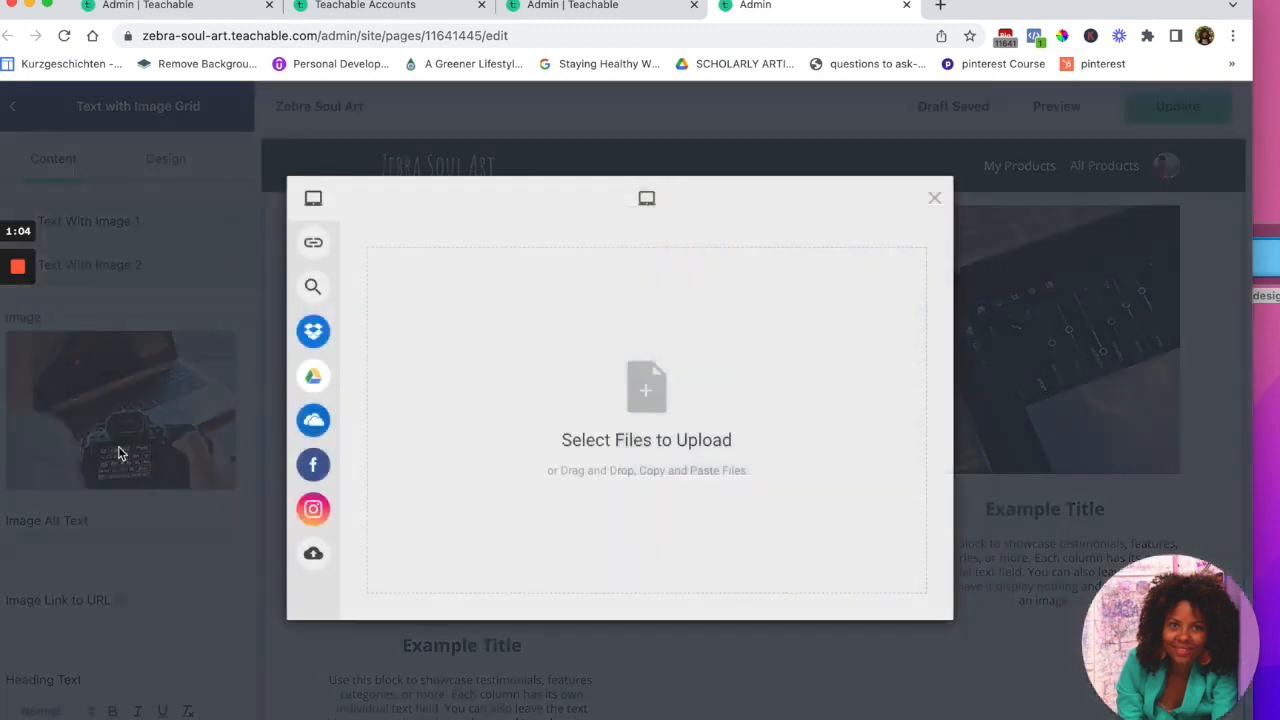
double_click(1269, 258)
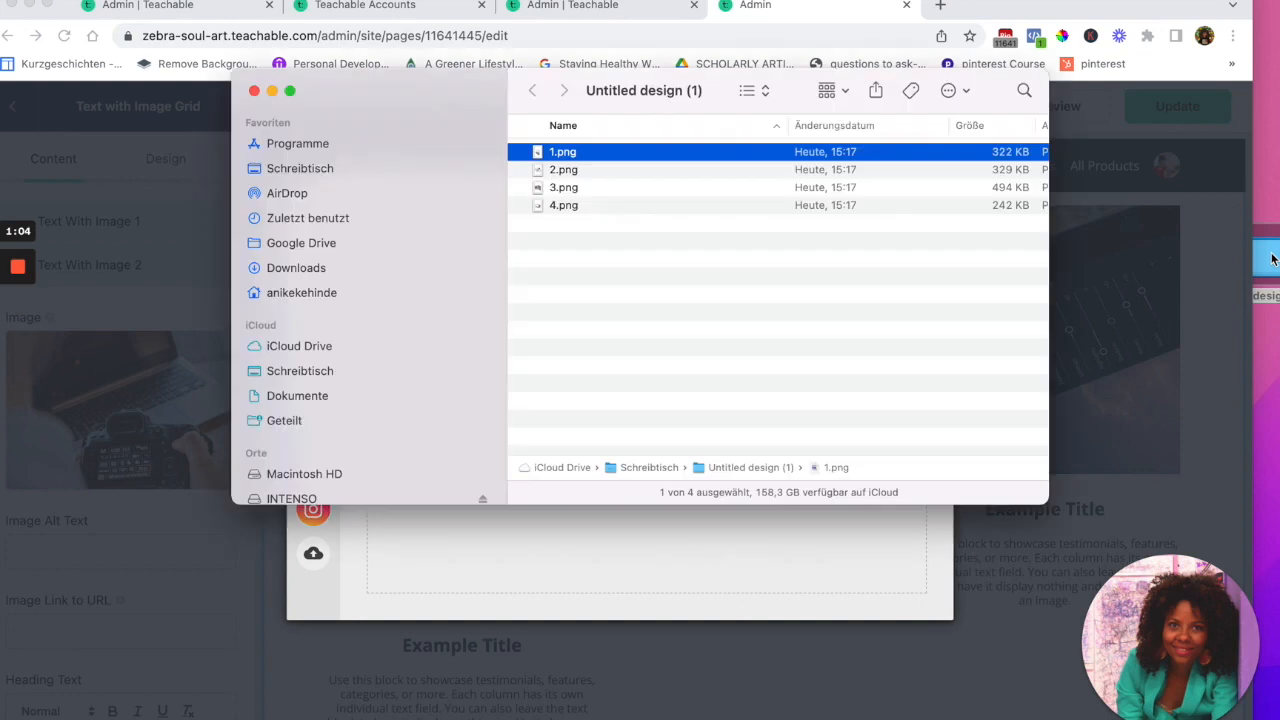
click(552, 170)
drag(545, 177, 482, 578)
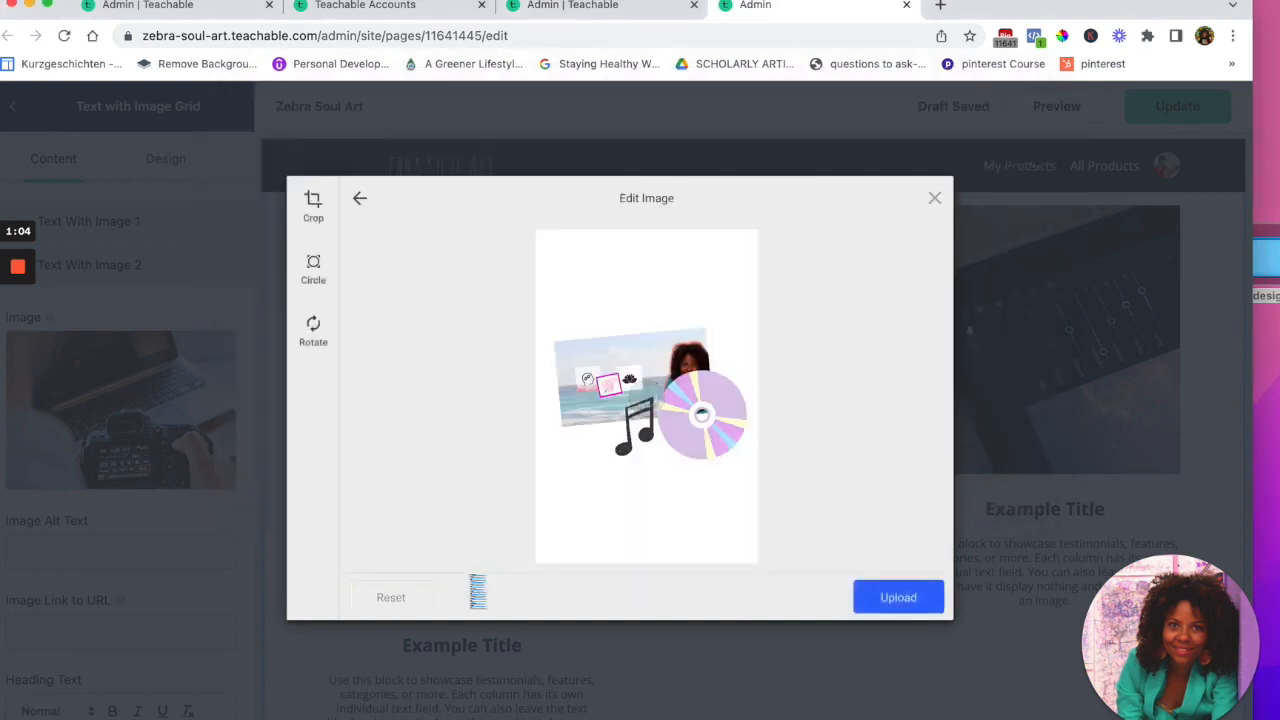
click(894, 603)
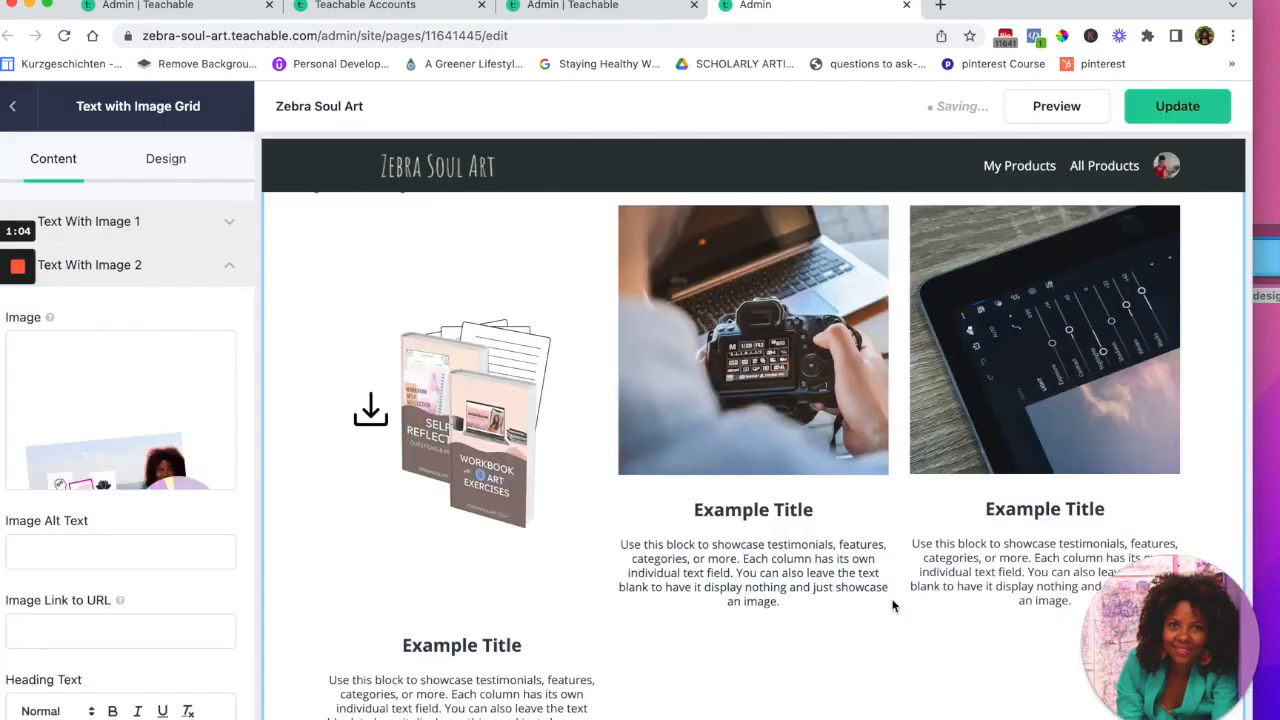
scroll(784, 482, up, 1)
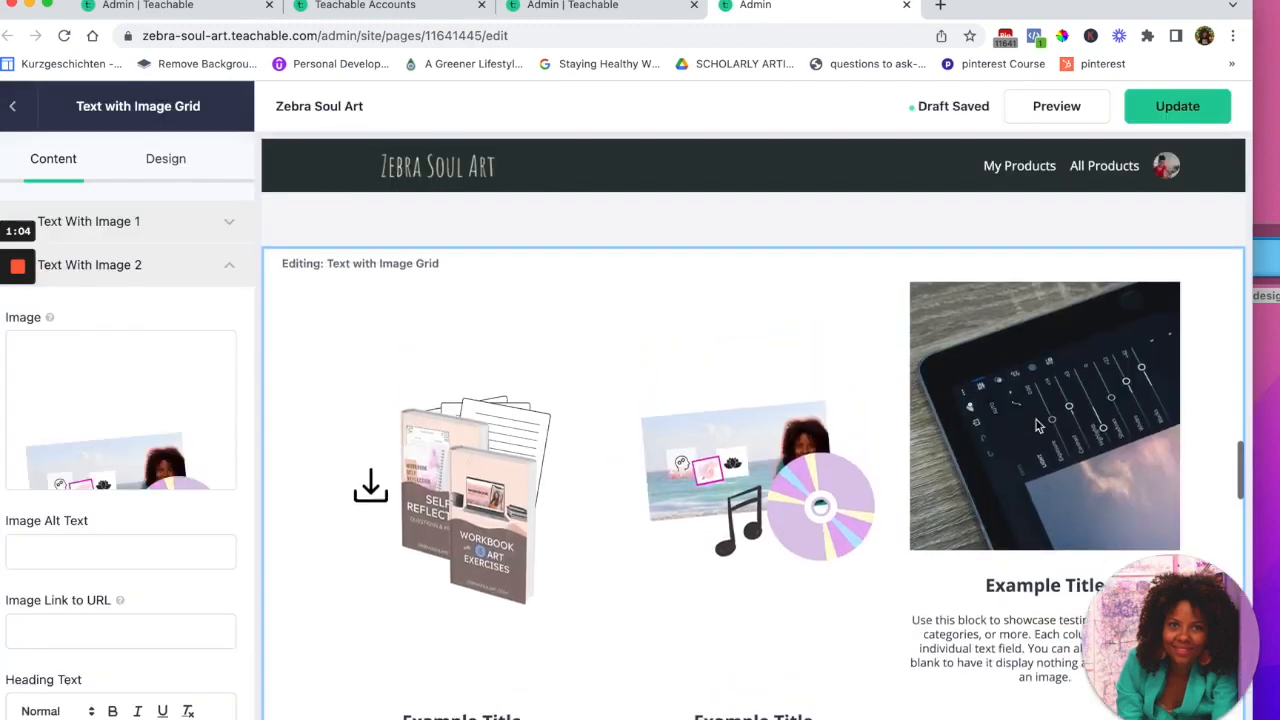
Replace the third sample image in the Text with Image Grid block by uploading 3.png from the Untitled design (1) folder
scroll(1020, 468, down, 1)
click(1018, 393)
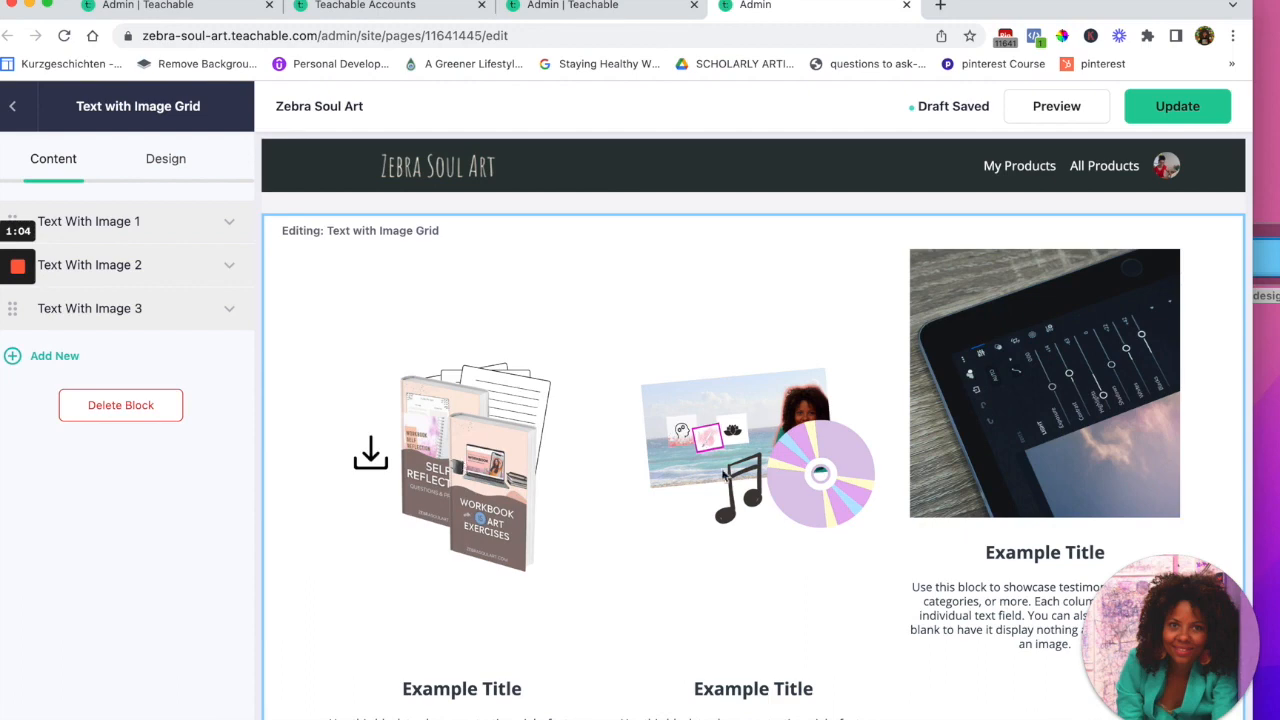
click(229, 309)
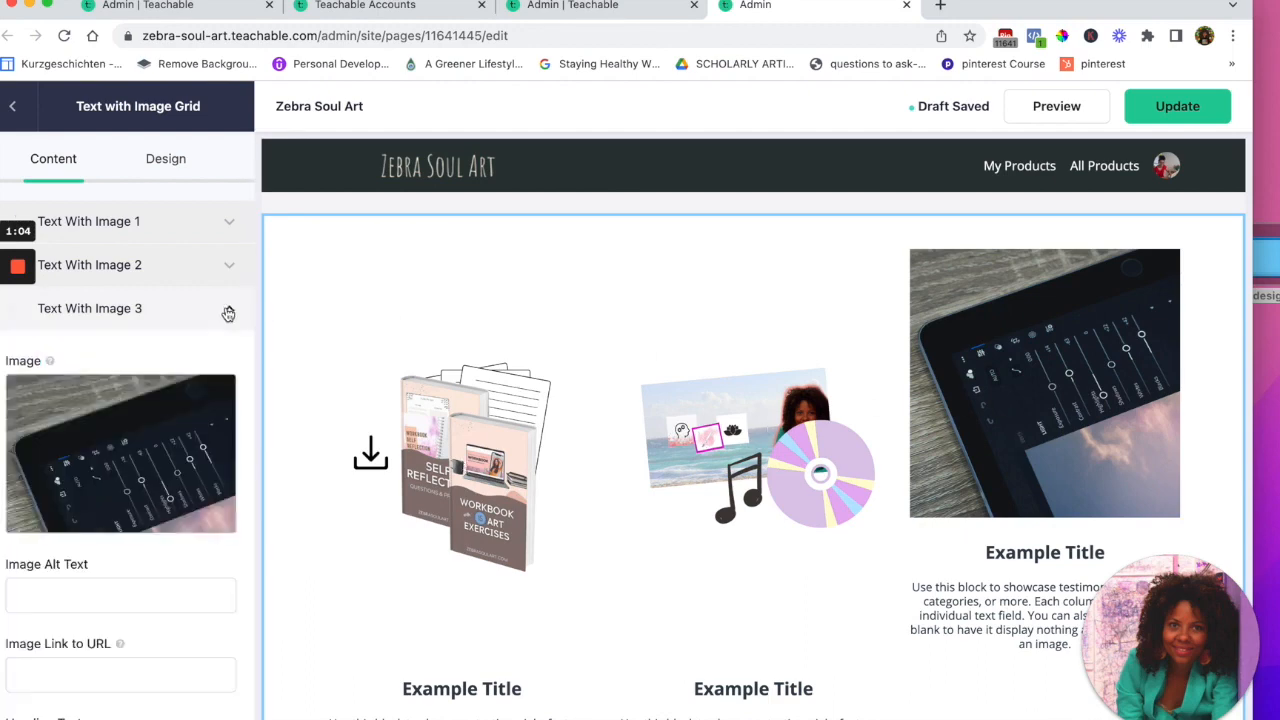
click(96, 463)
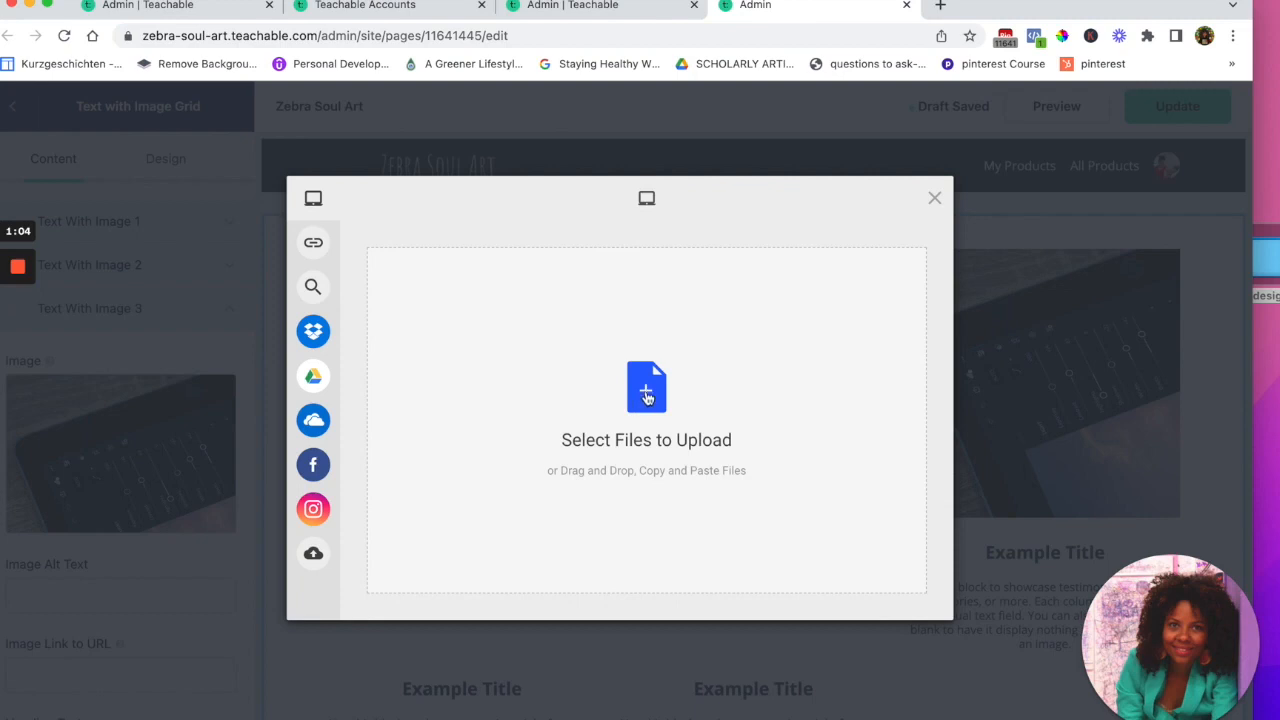
click(646, 396)
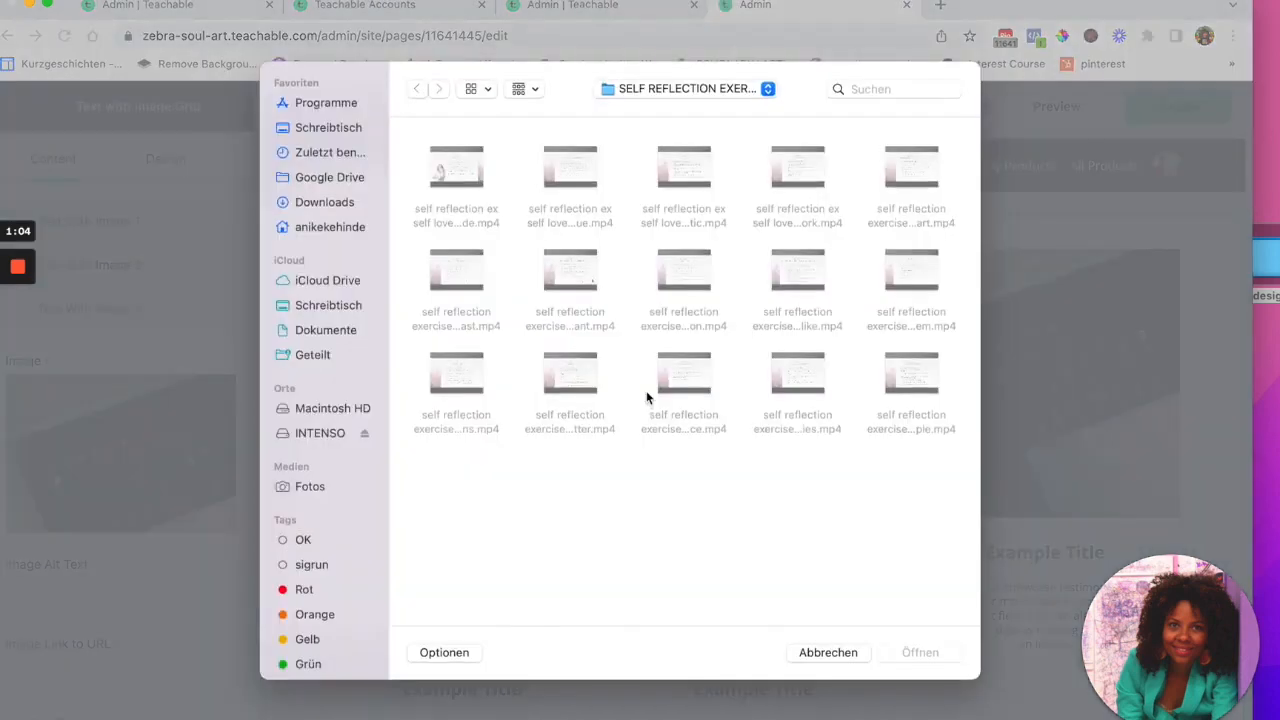
click(810, 652)
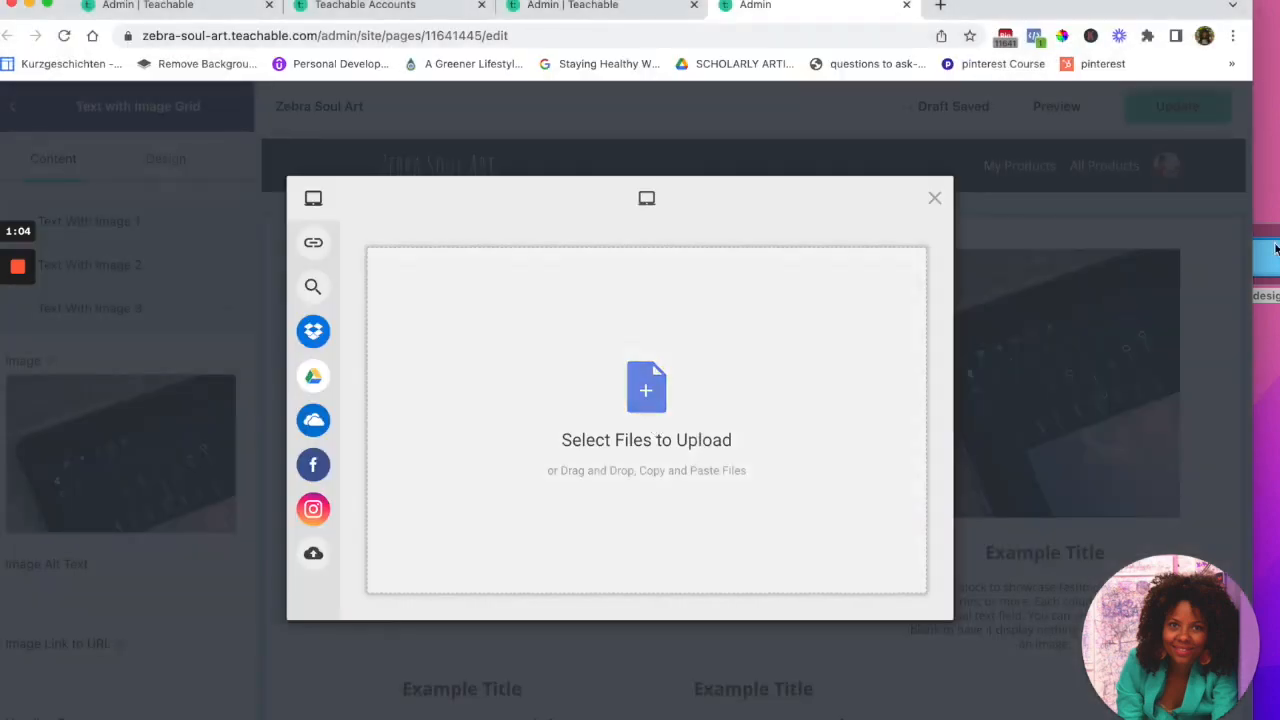
double_click(1275, 262)
click(562, 190)
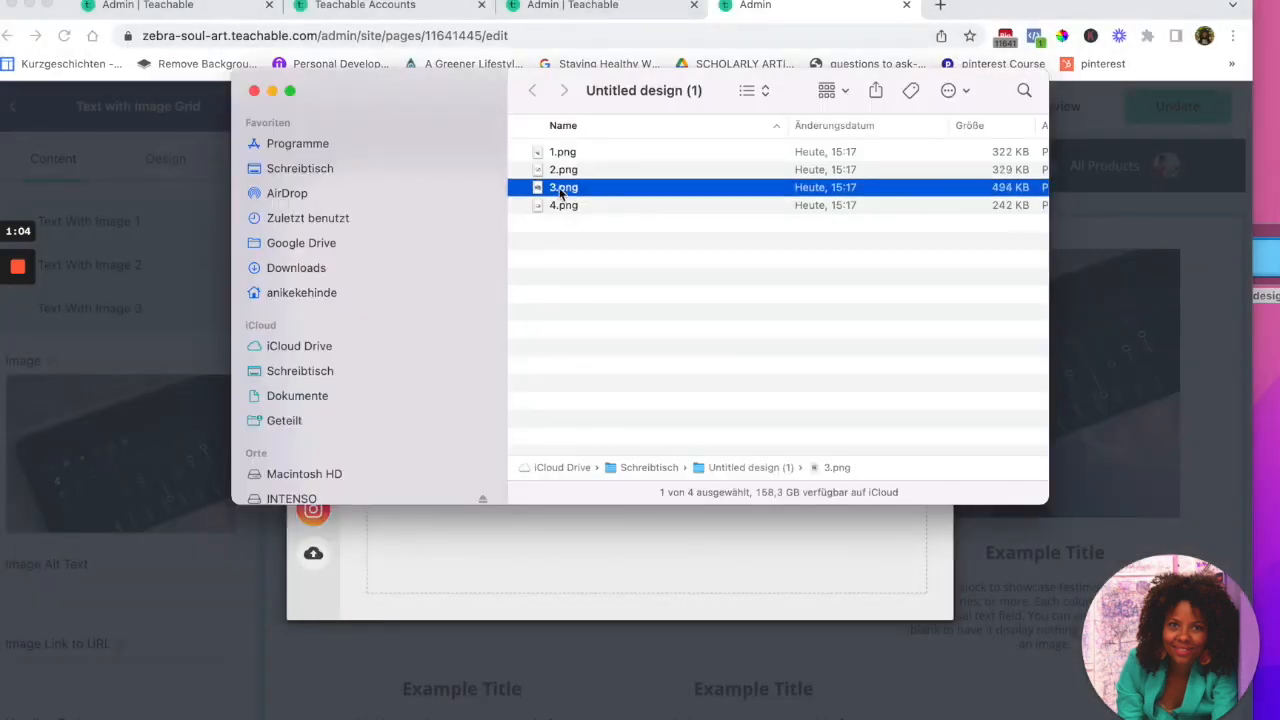
drag(552, 193, 477, 569)
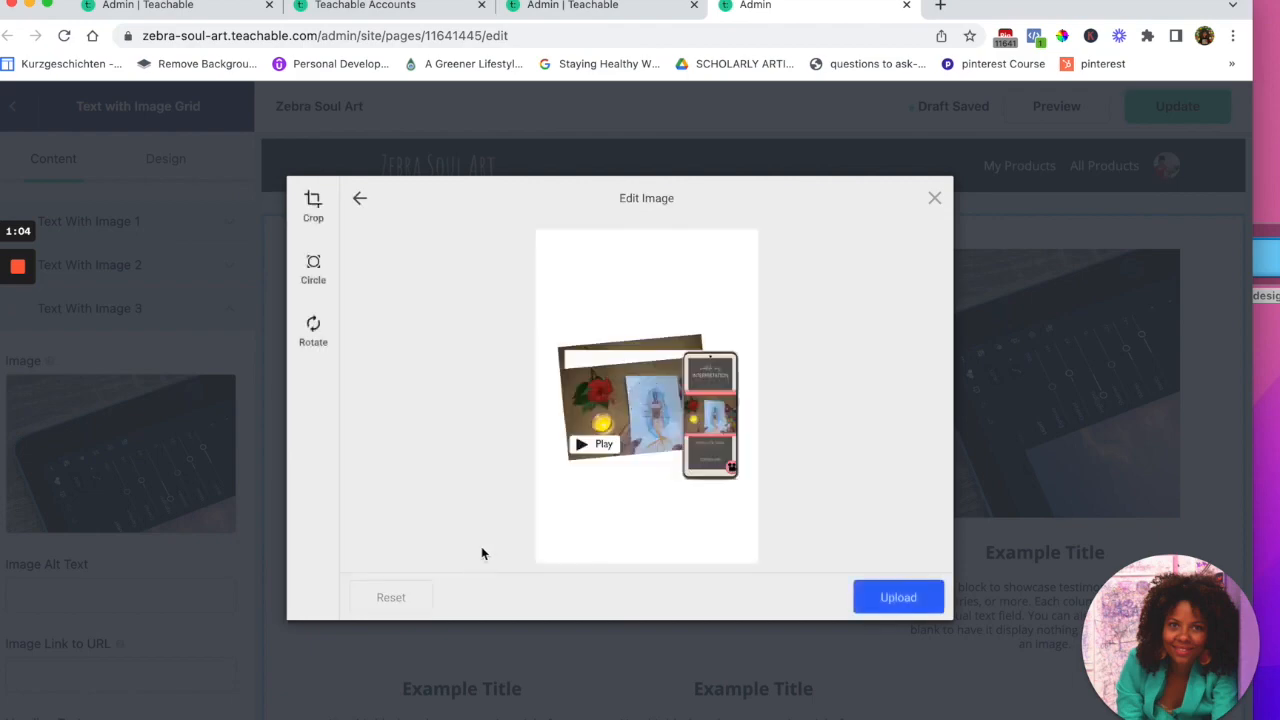
click(894, 606)
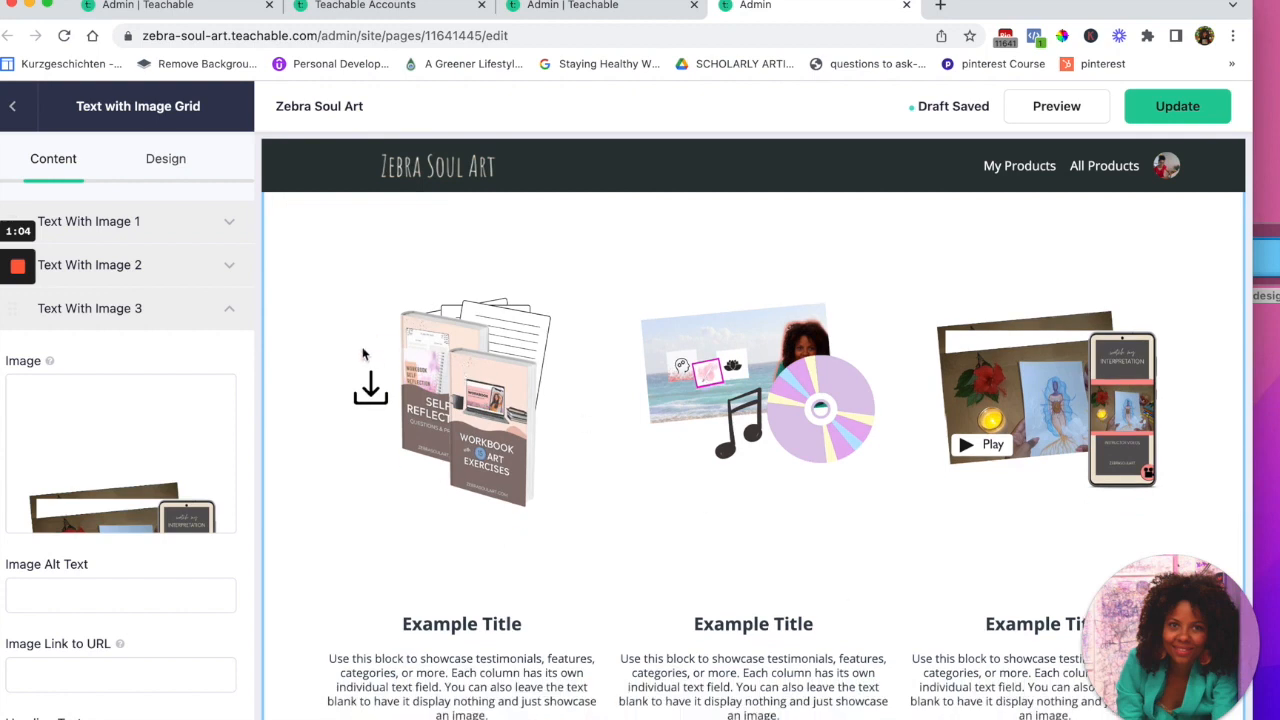
scroll(470, 440, down, 1)
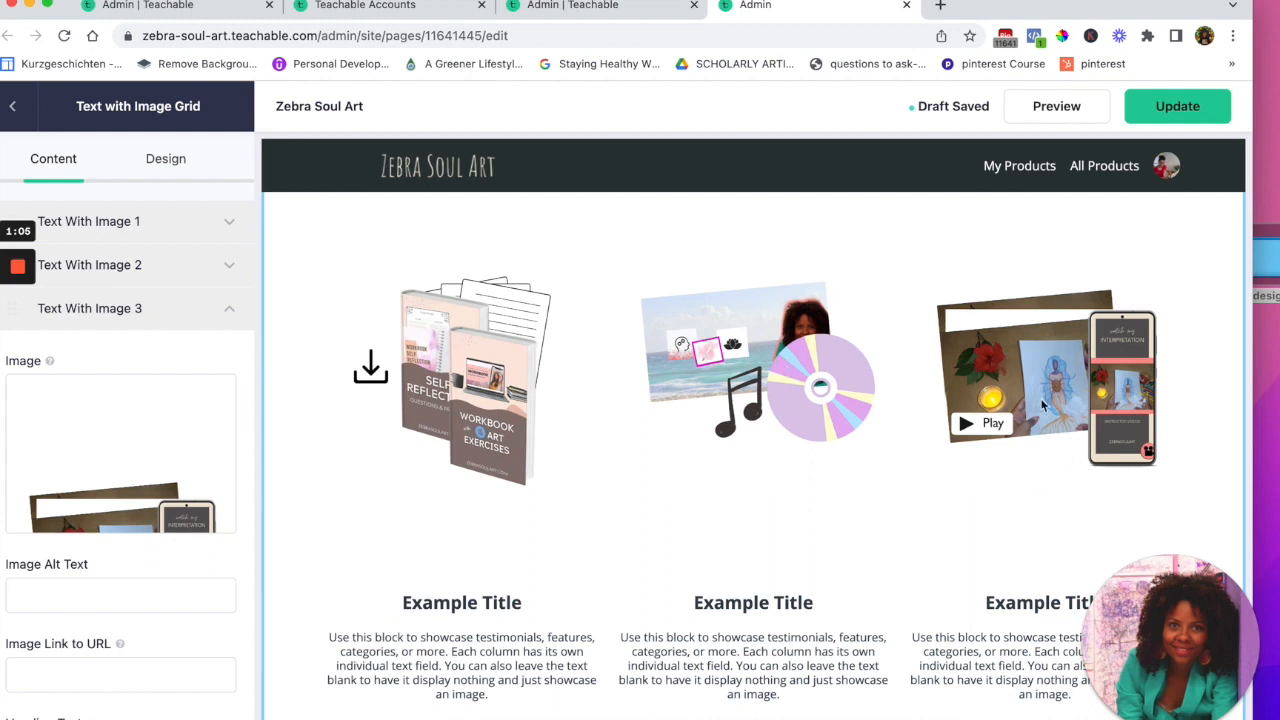
scroll(1043, 410, down, 1)
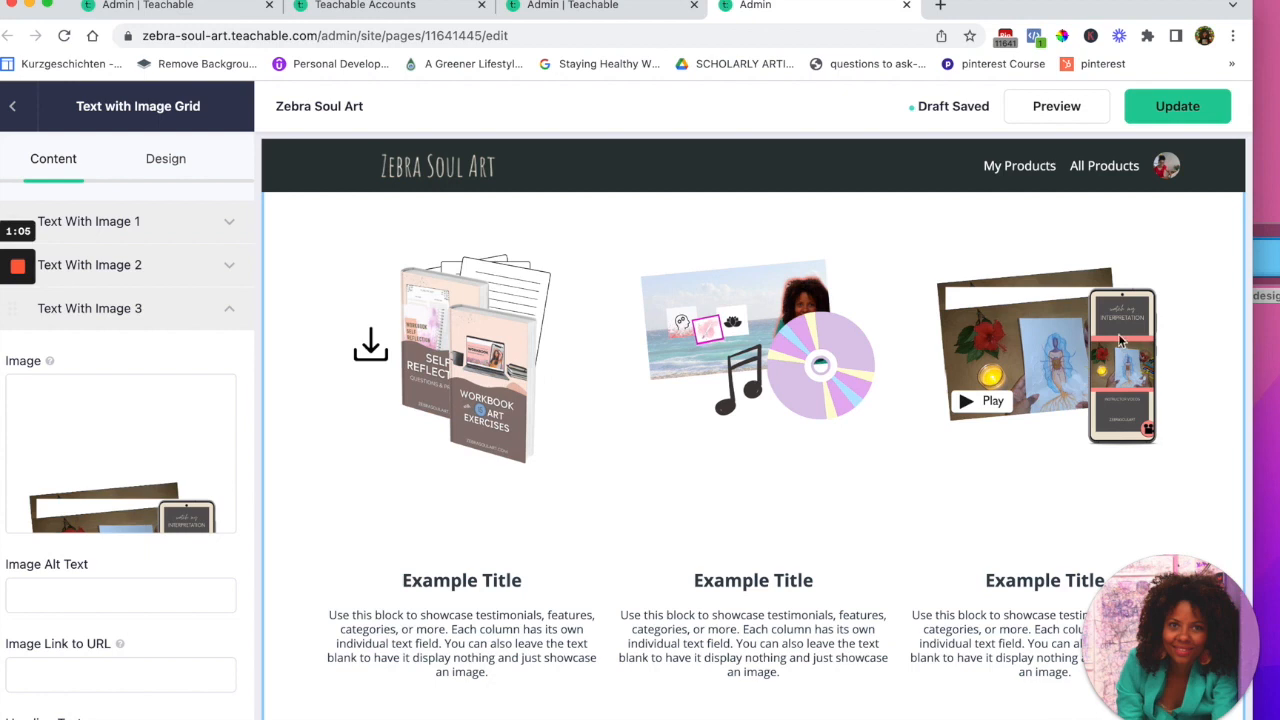
Open the first item of the Text with Image Grid block and enter alt text for its workbook image
drag(1077, 5, 1099, 5)
click(474, 589)
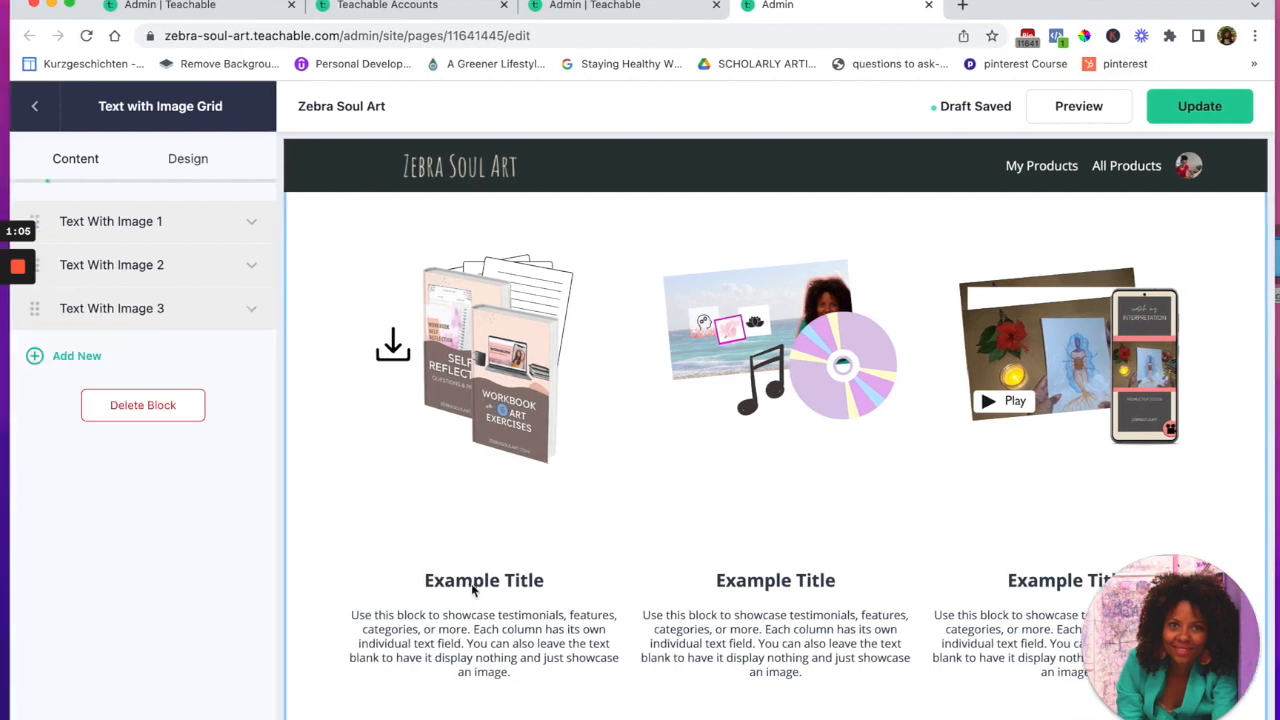
click(251, 227)
scroll(196, 363, down, 2)
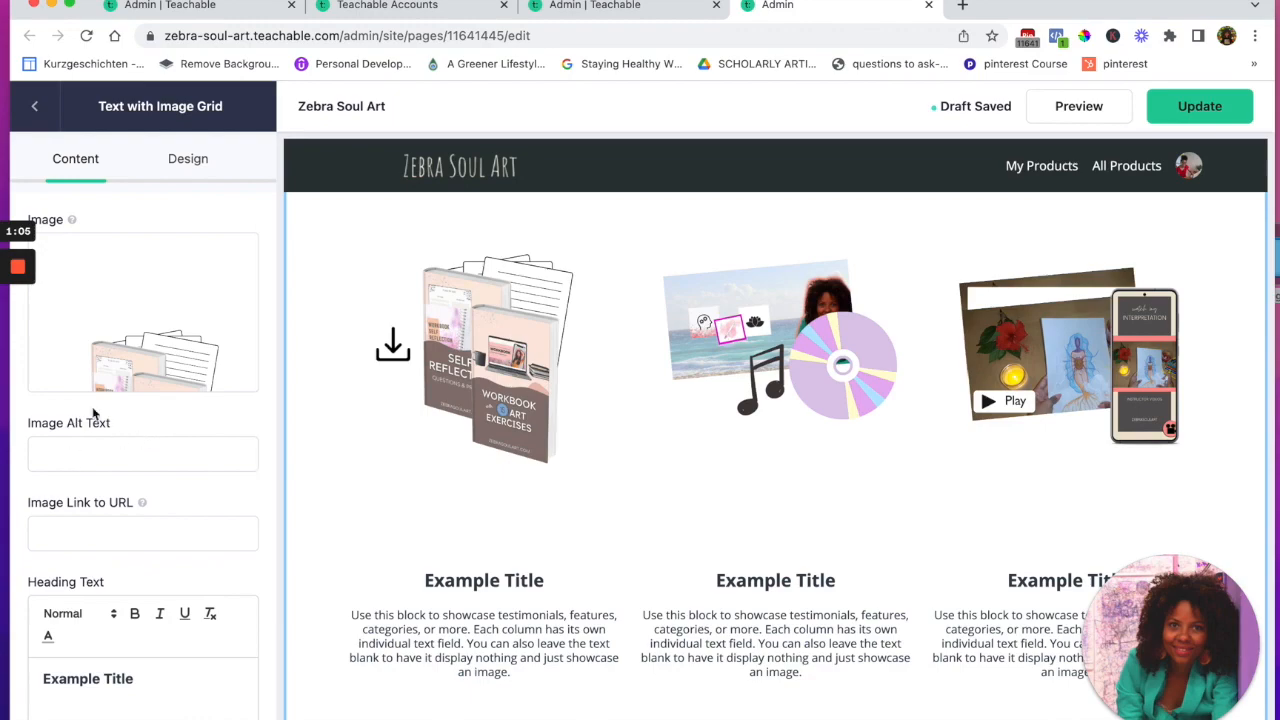
click(78, 461)
text(H)
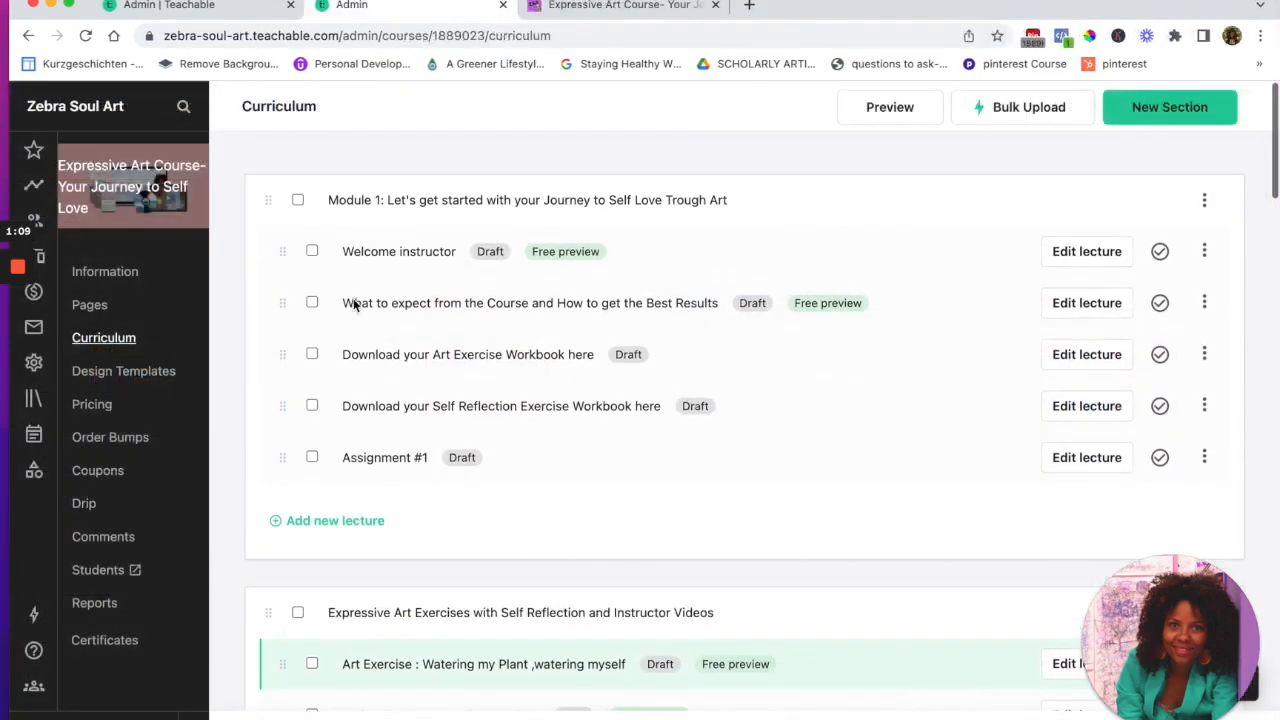
Examine the banner and Image with Text sections in the course sales page's public preview, and return to the course curriculum
click(638, 7)
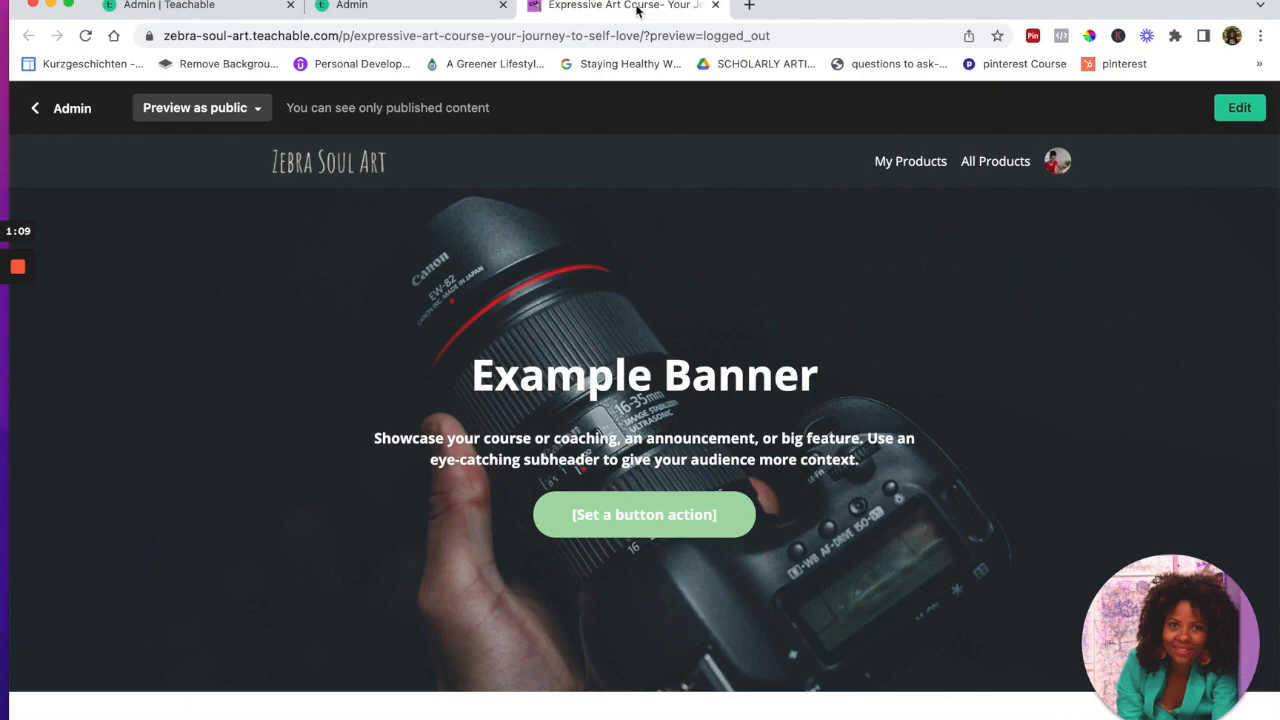
scroll(565, 430, down, 10)
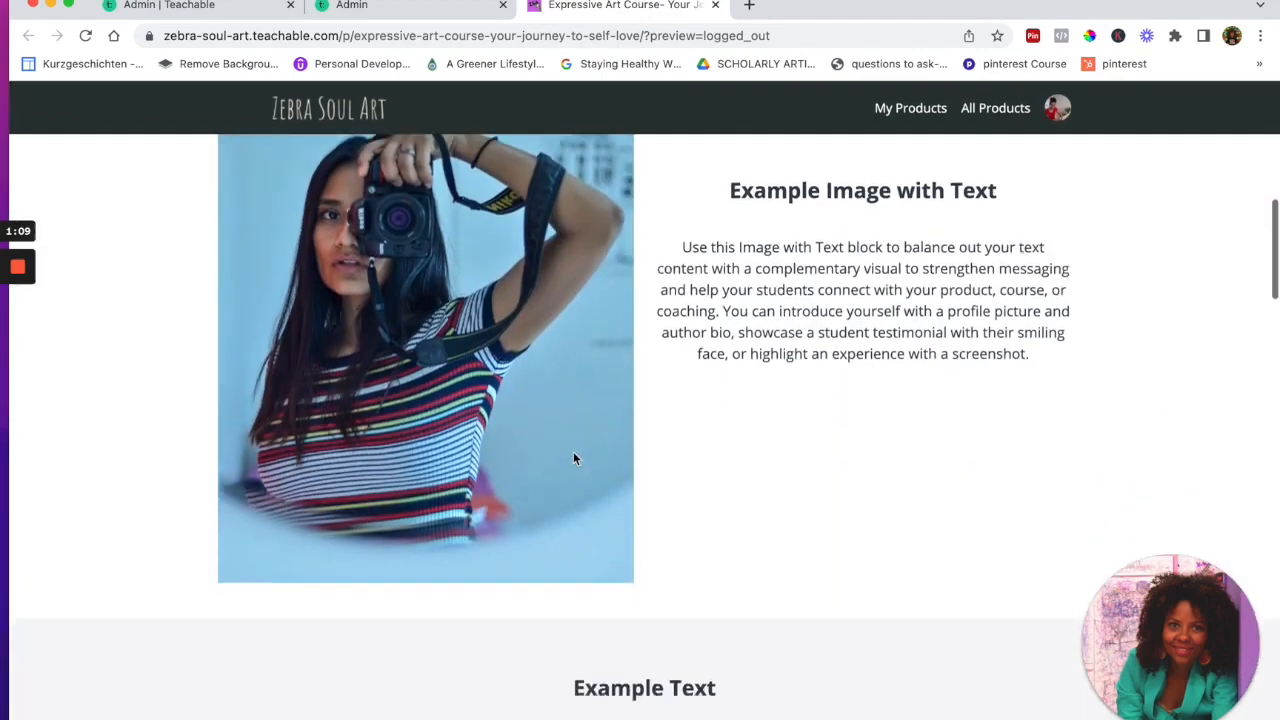
scroll(573, 451, up, 10)
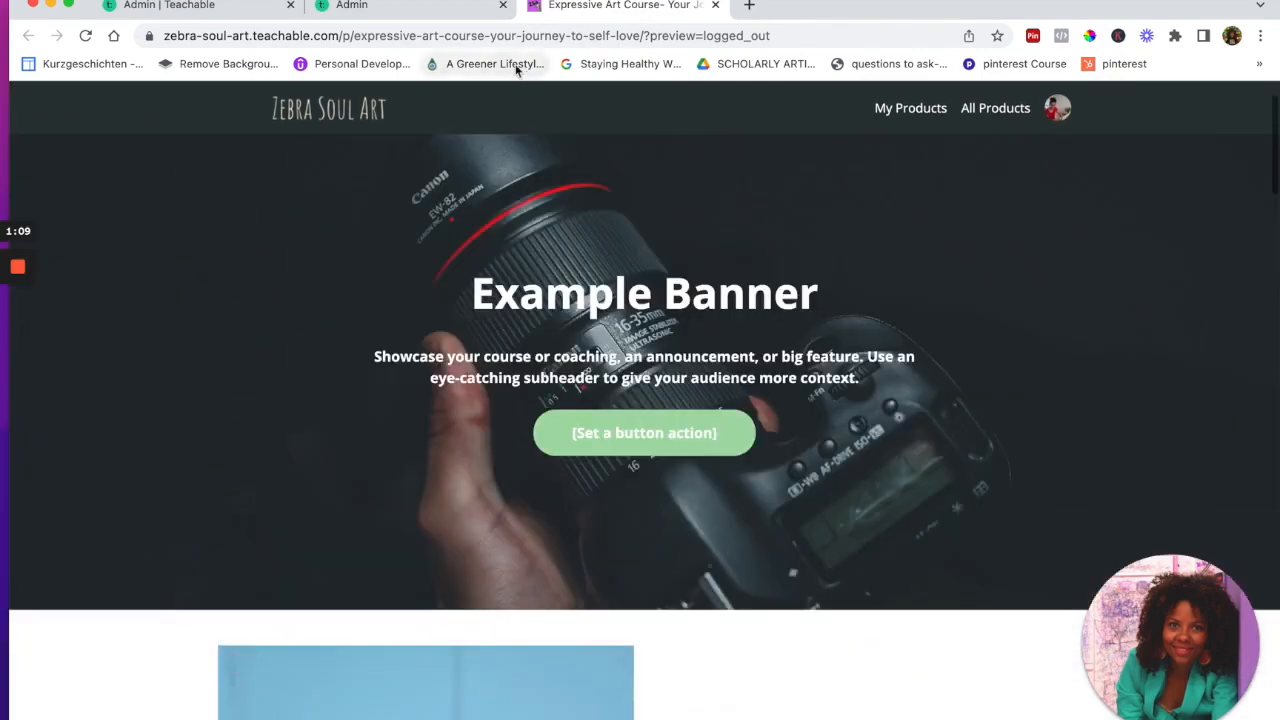
click(420, 8)
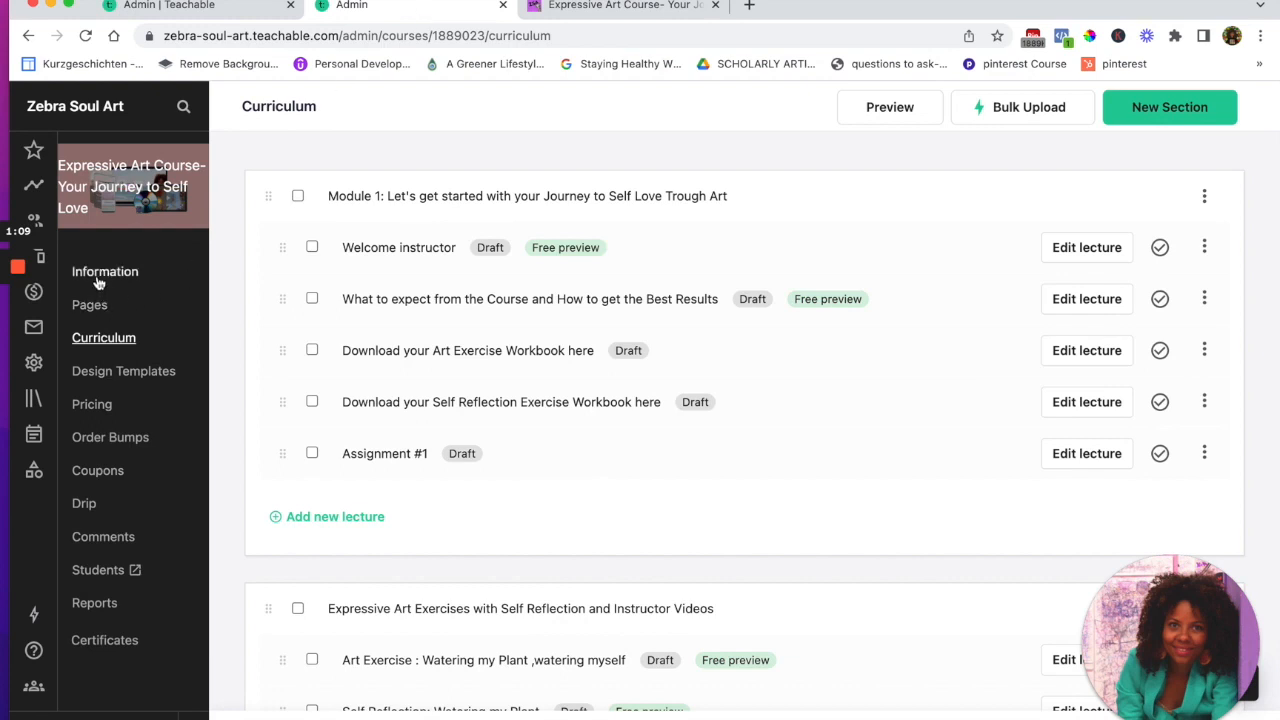
Open the course's pages list, go to the site-wide pages, and show the product pages
click(89, 306)
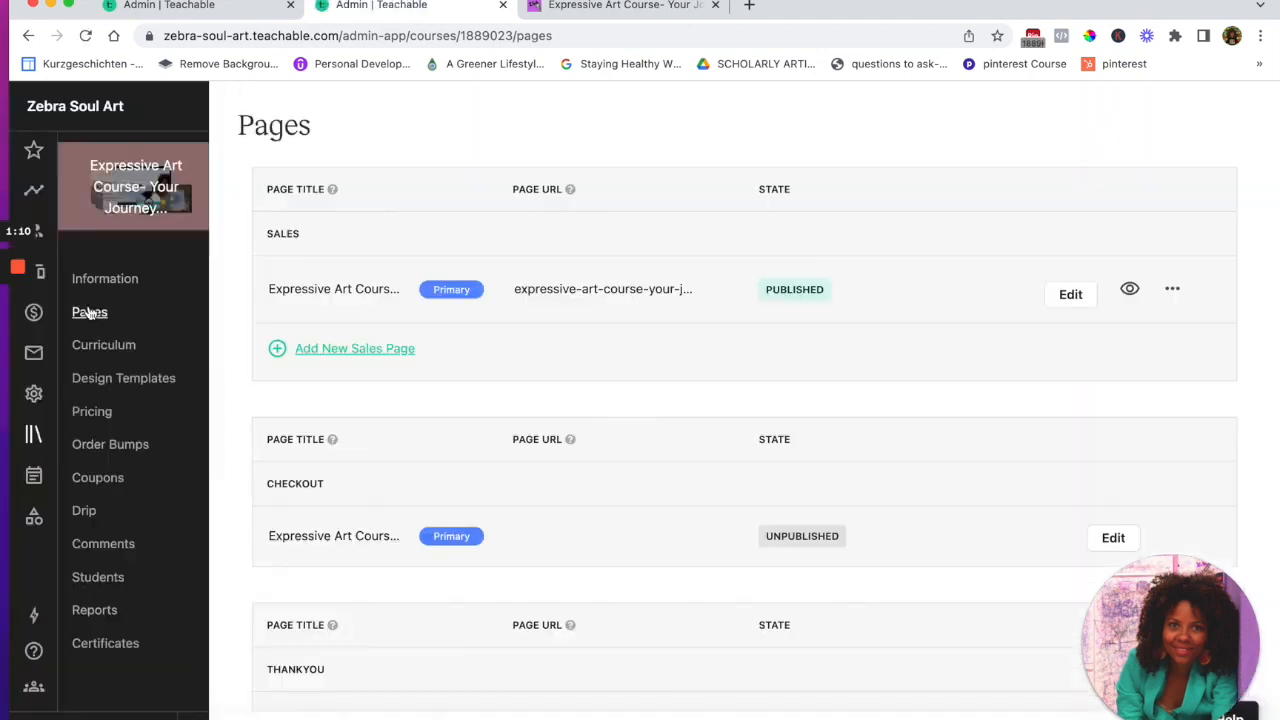
scroll(420, 372, down, 5)
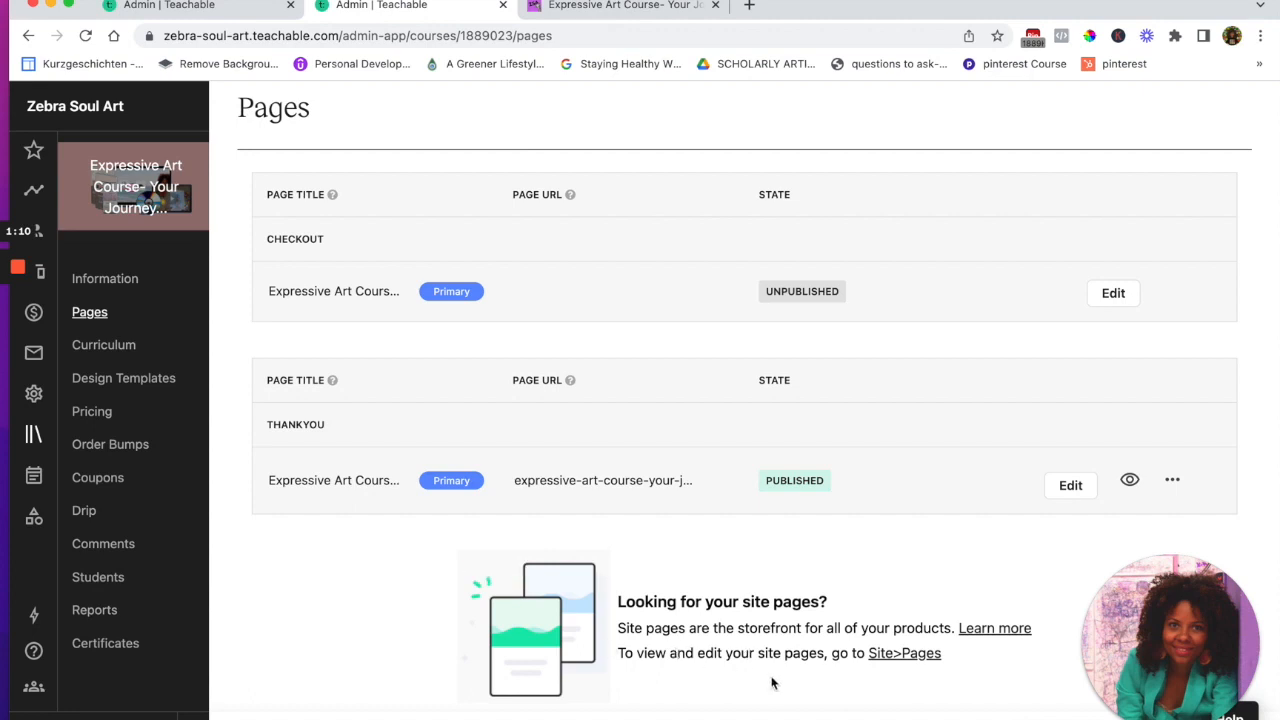
click(903, 656)
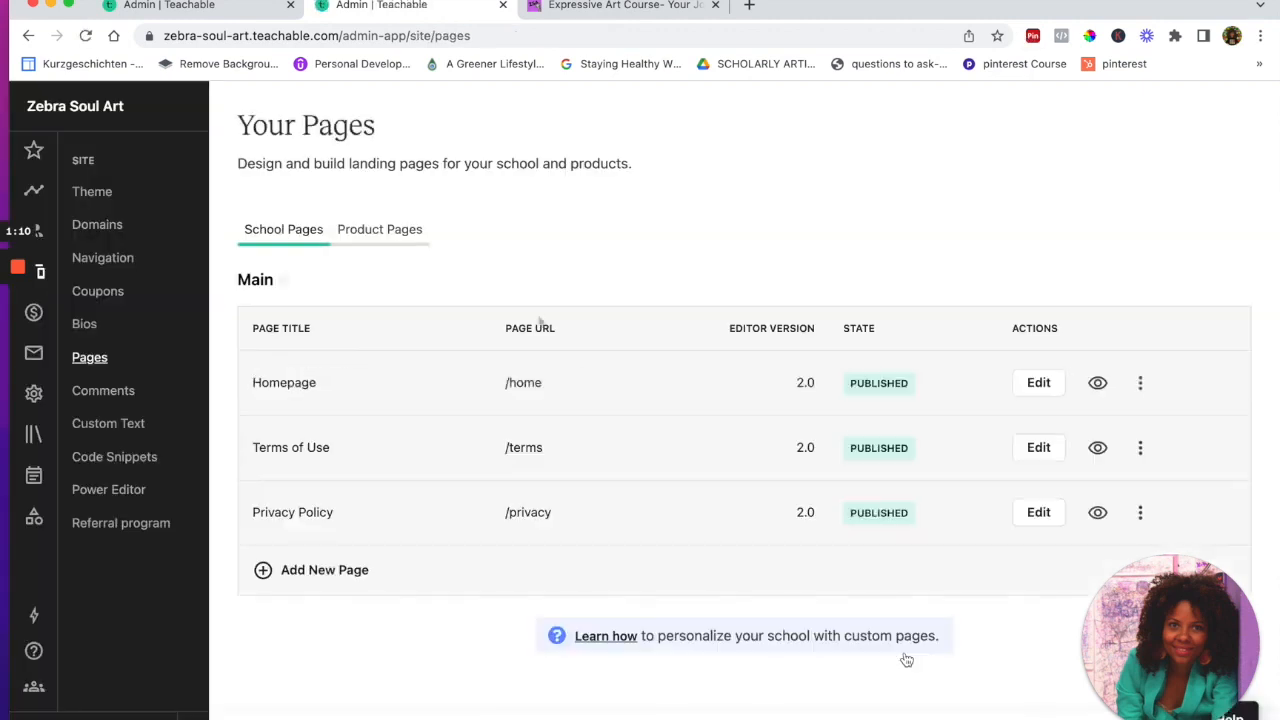
click(382, 232)
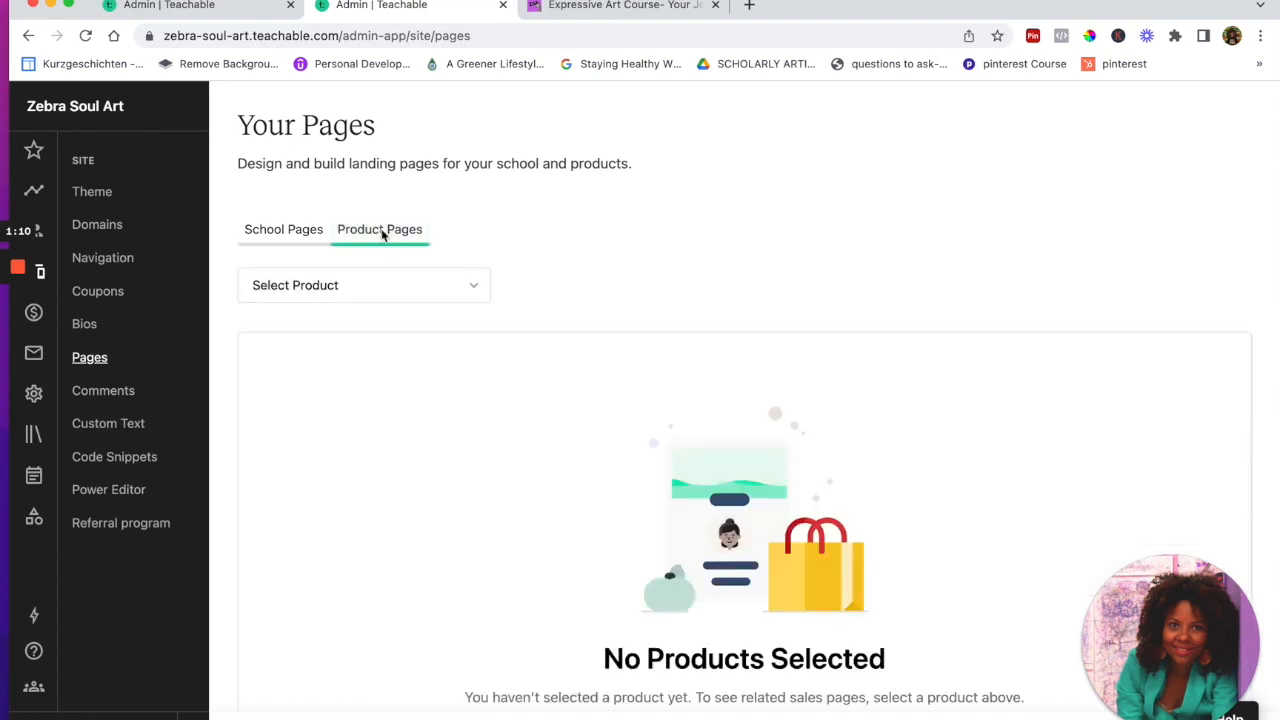
Select the Expressive Art Course as the product and review its sales, checkout and thank you pages
scroll(406, 424, down, 1)
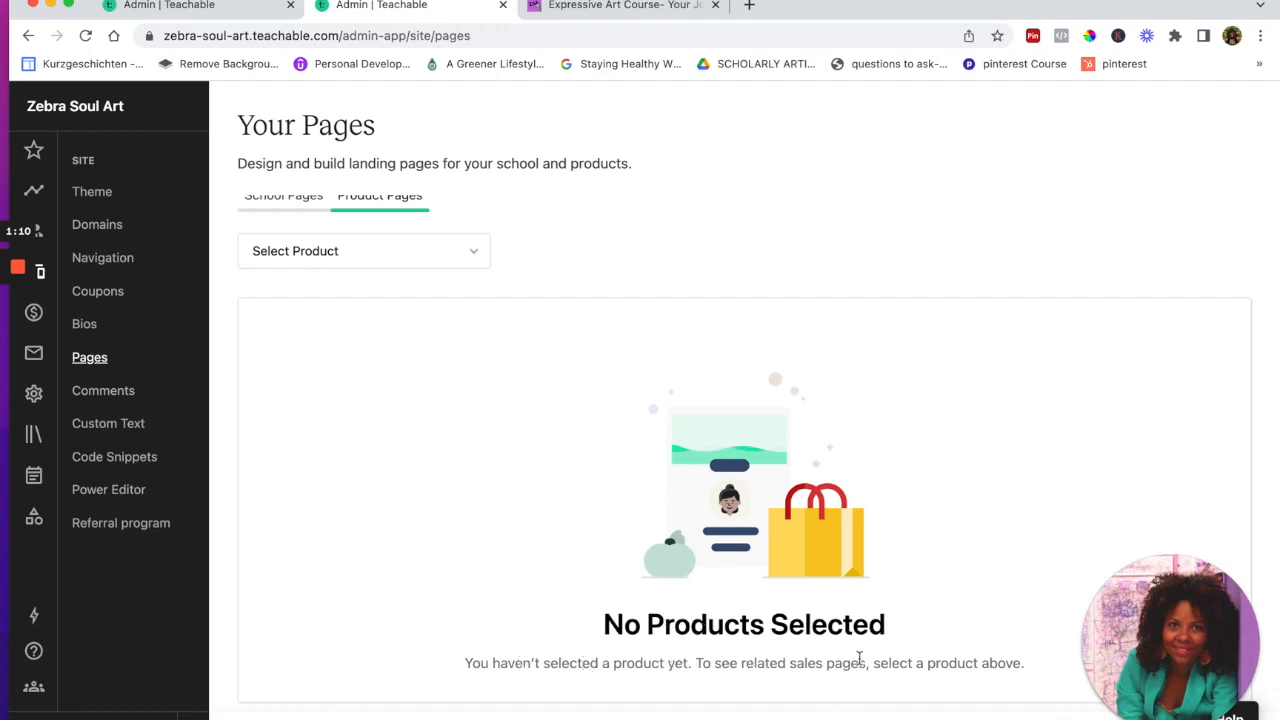
scroll(411, 266, up, 1)
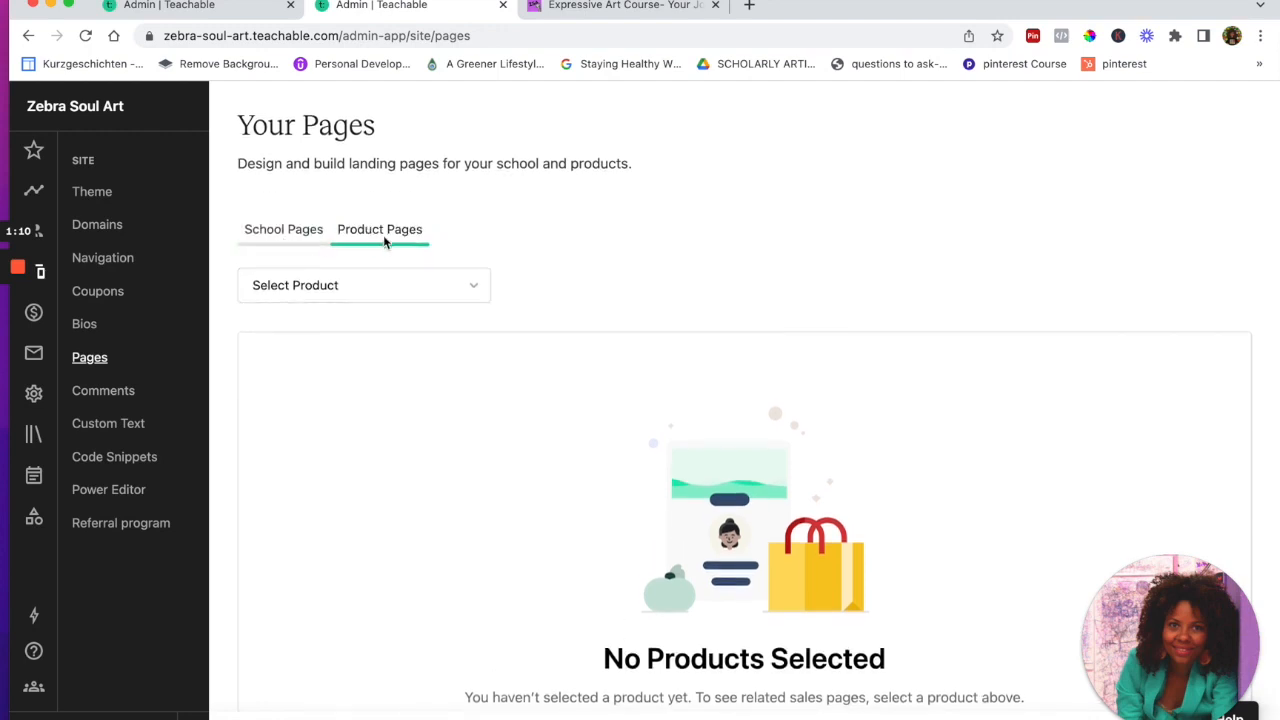
click(475, 290)
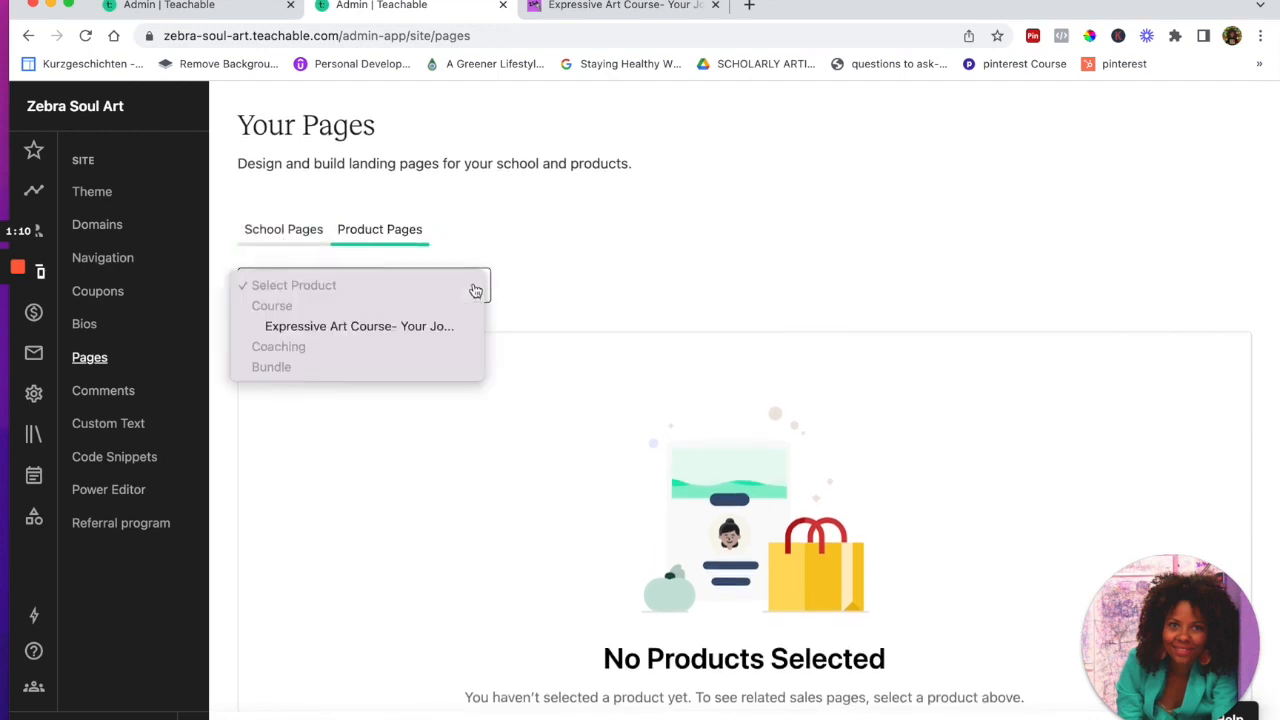
click(423, 329)
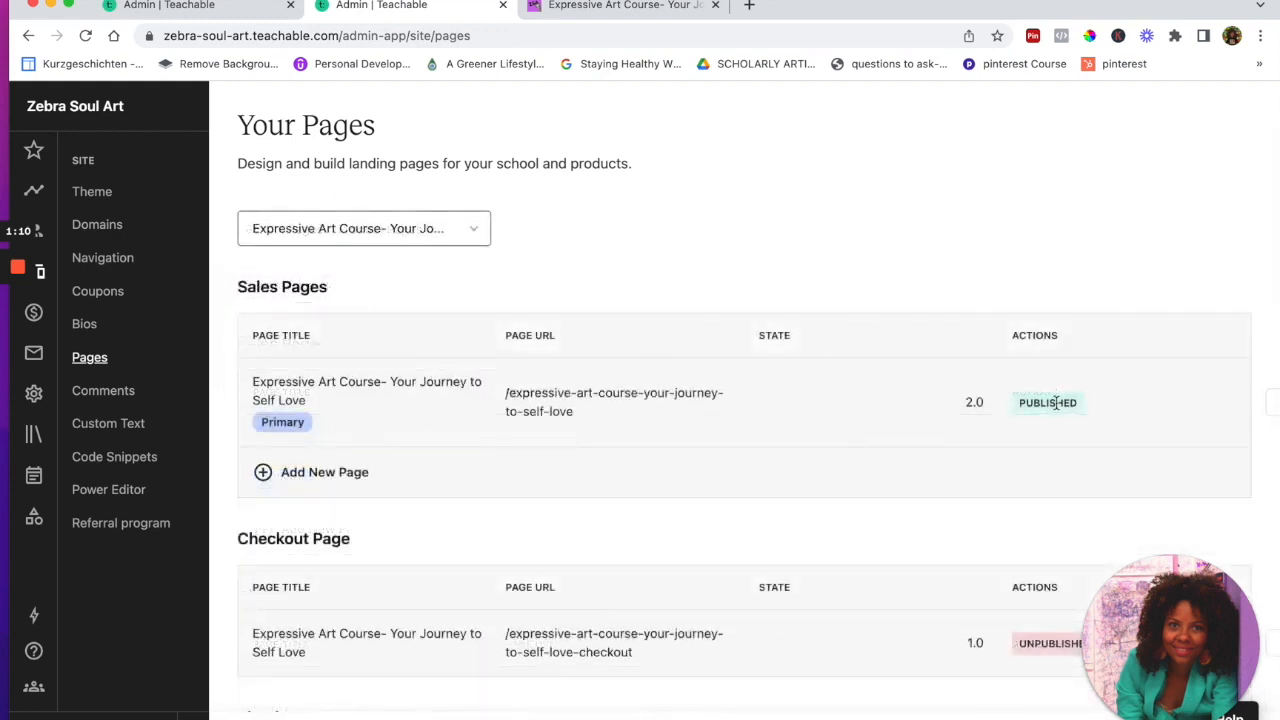
scroll(338, 466, down, 3)
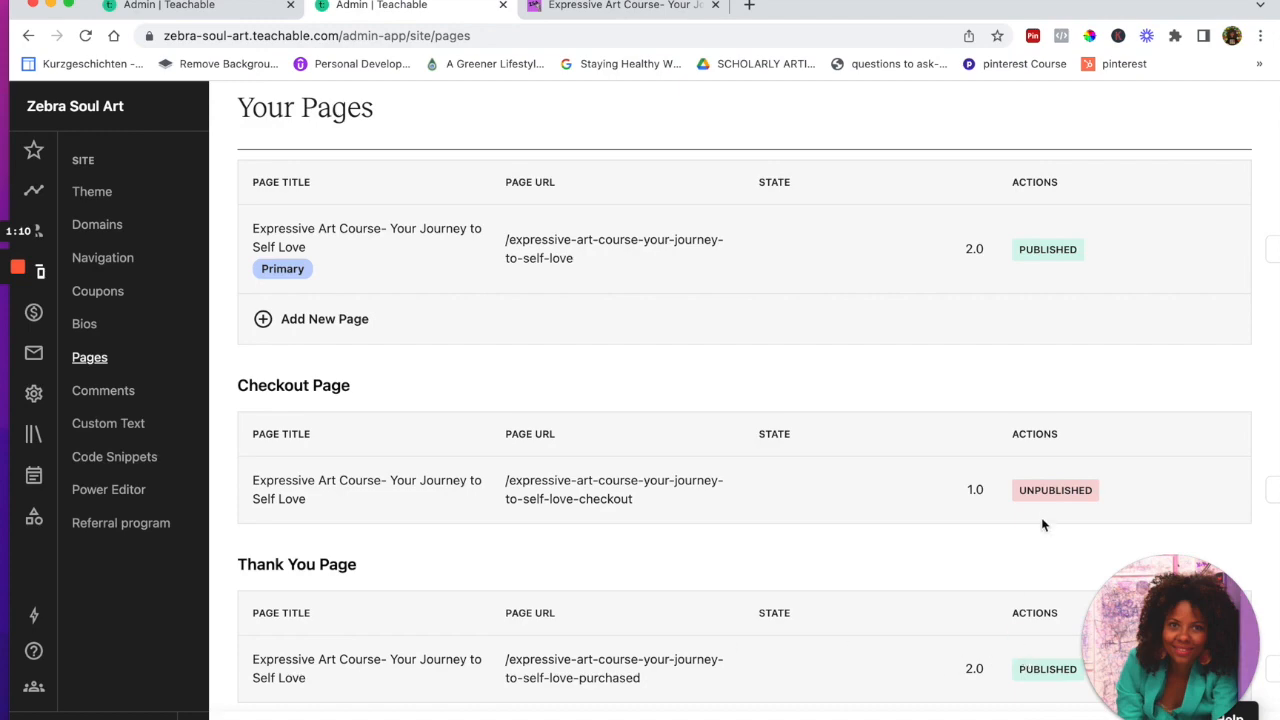
scroll(466, 400, down, 3)
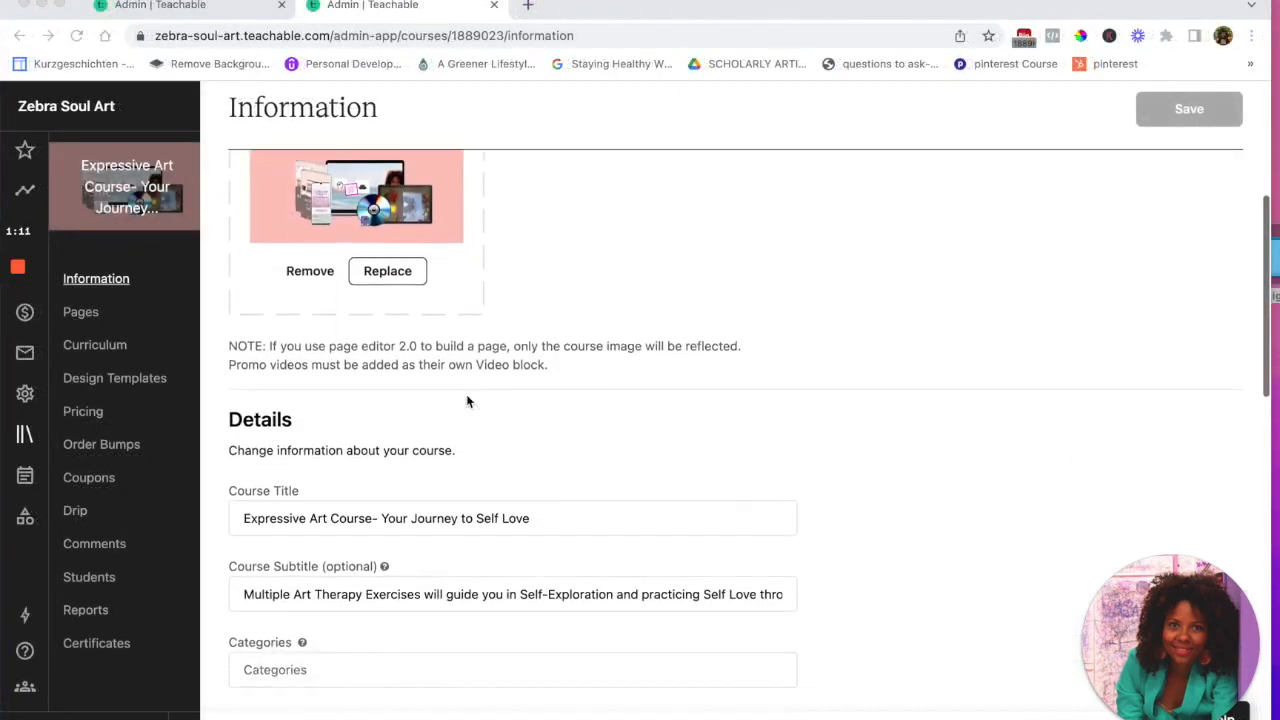
Open the course curriculum and delete the Assignment #1 lecture from Module 1
scroll(466, 400, down, 2)
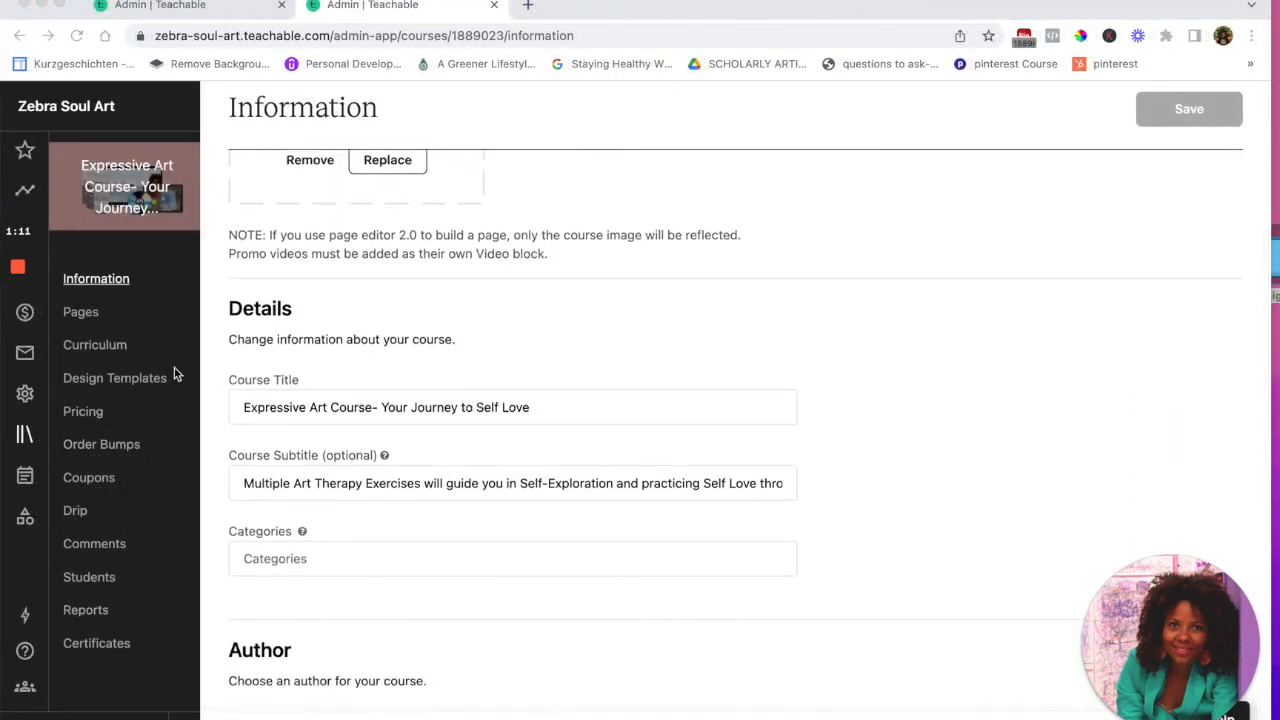
click(77, 350)
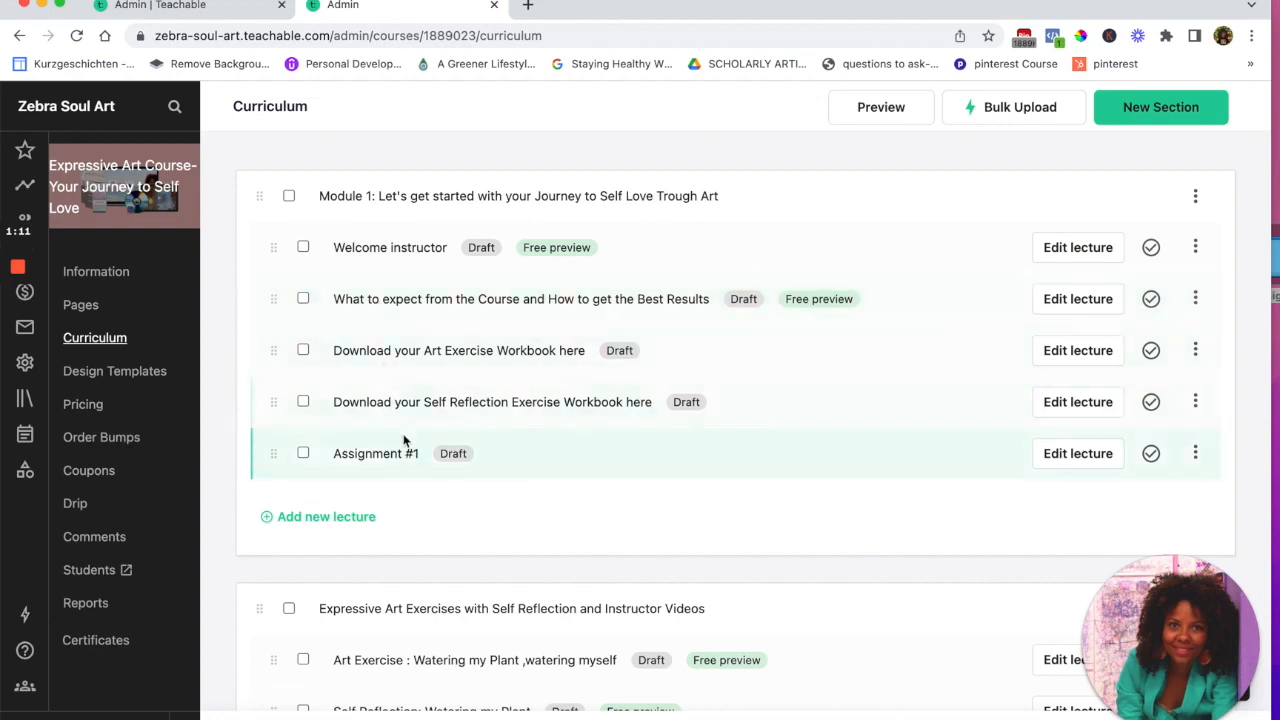
scroll(400, 445, down, 1)
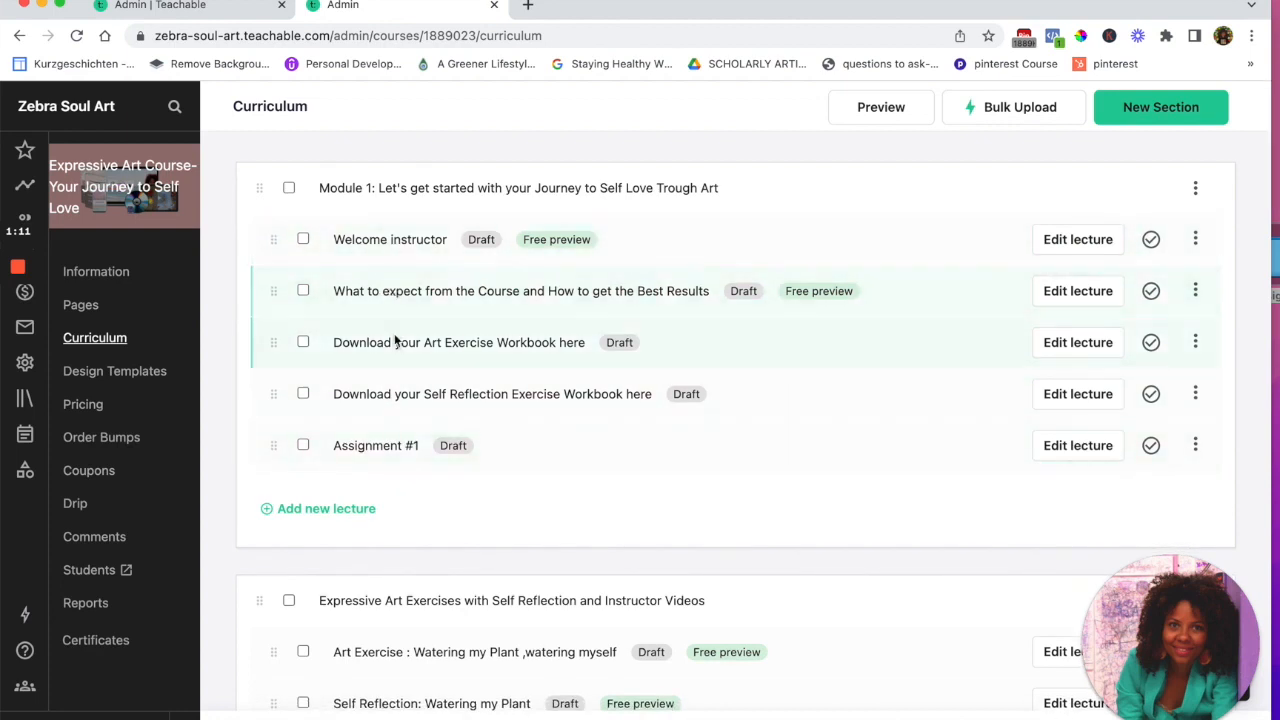
scroll(428, 449, down, 1)
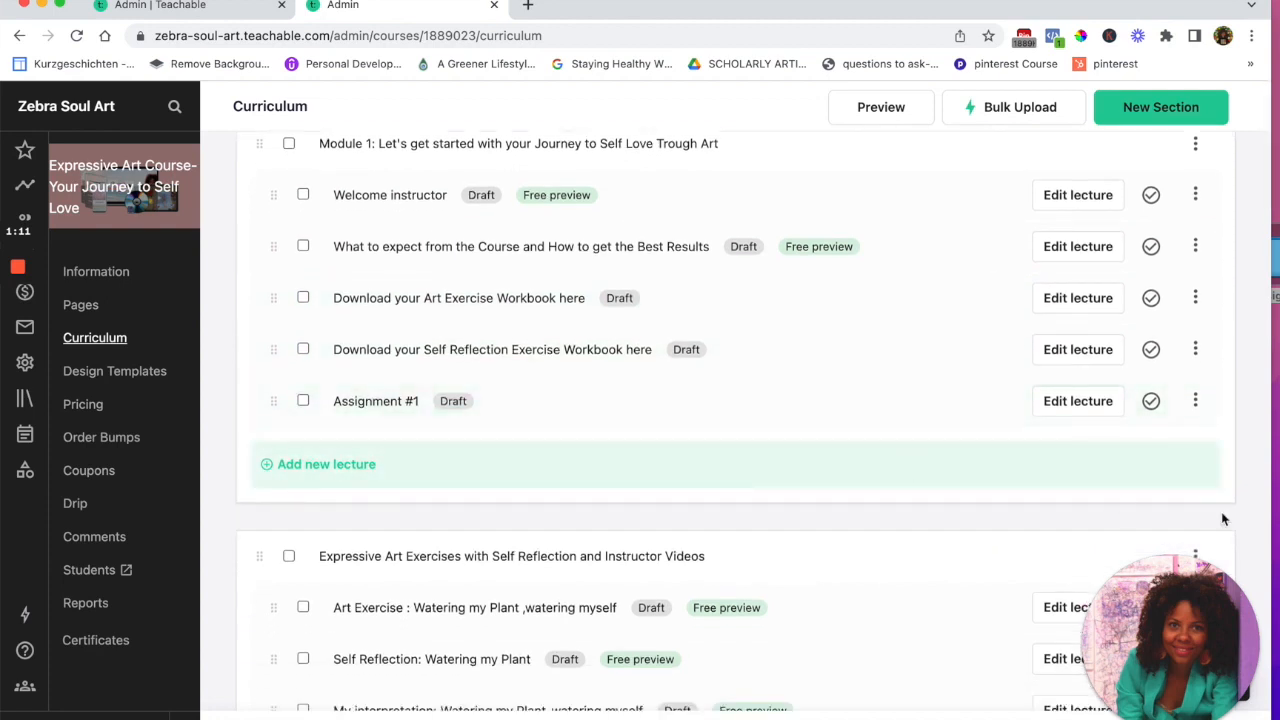
click(1195, 402)
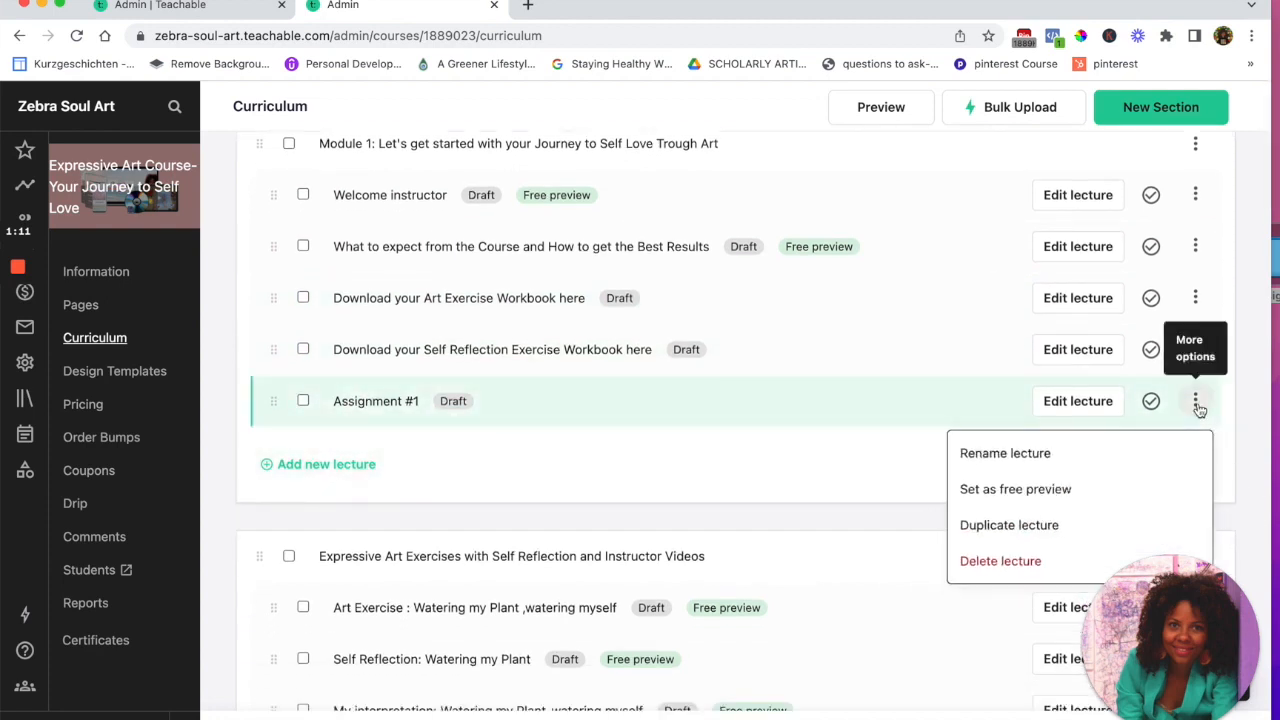
click(1023, 565)
click(697, 471)
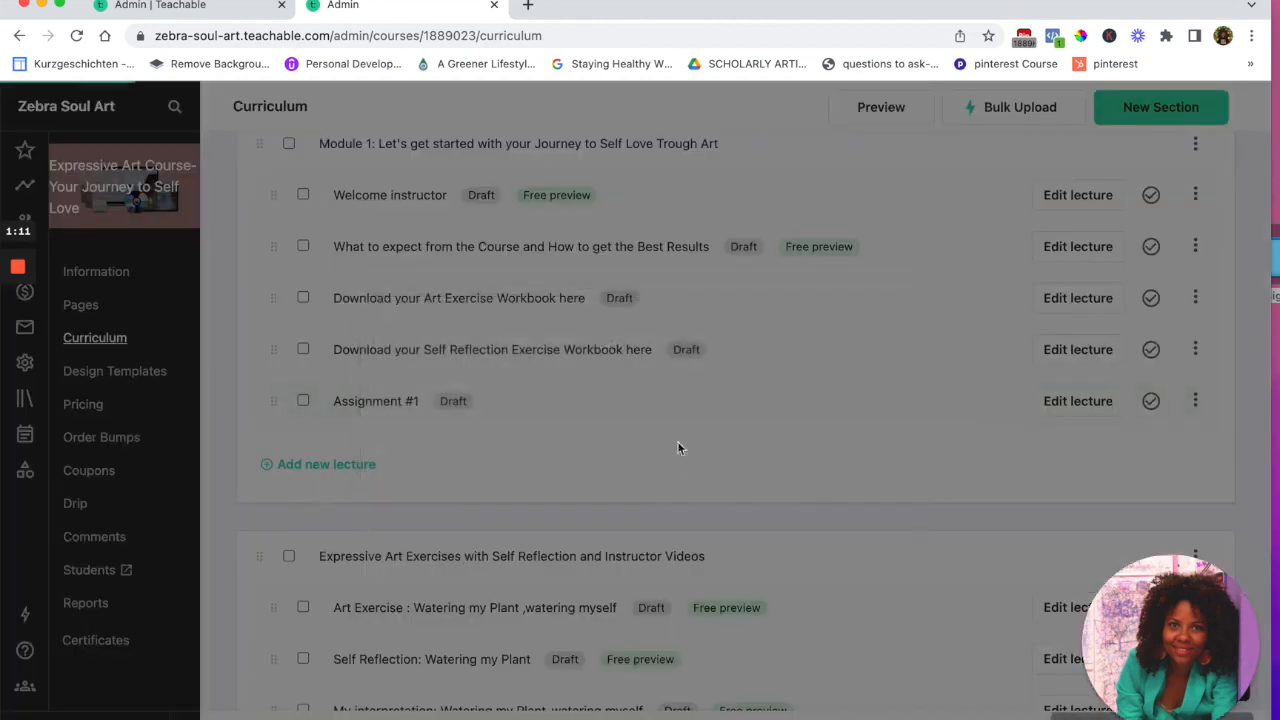
Delete the "Art Exercise : Showing Gratitude" lecture from the Expressive Art Exercises section
scroll(432, 358, down, 5)
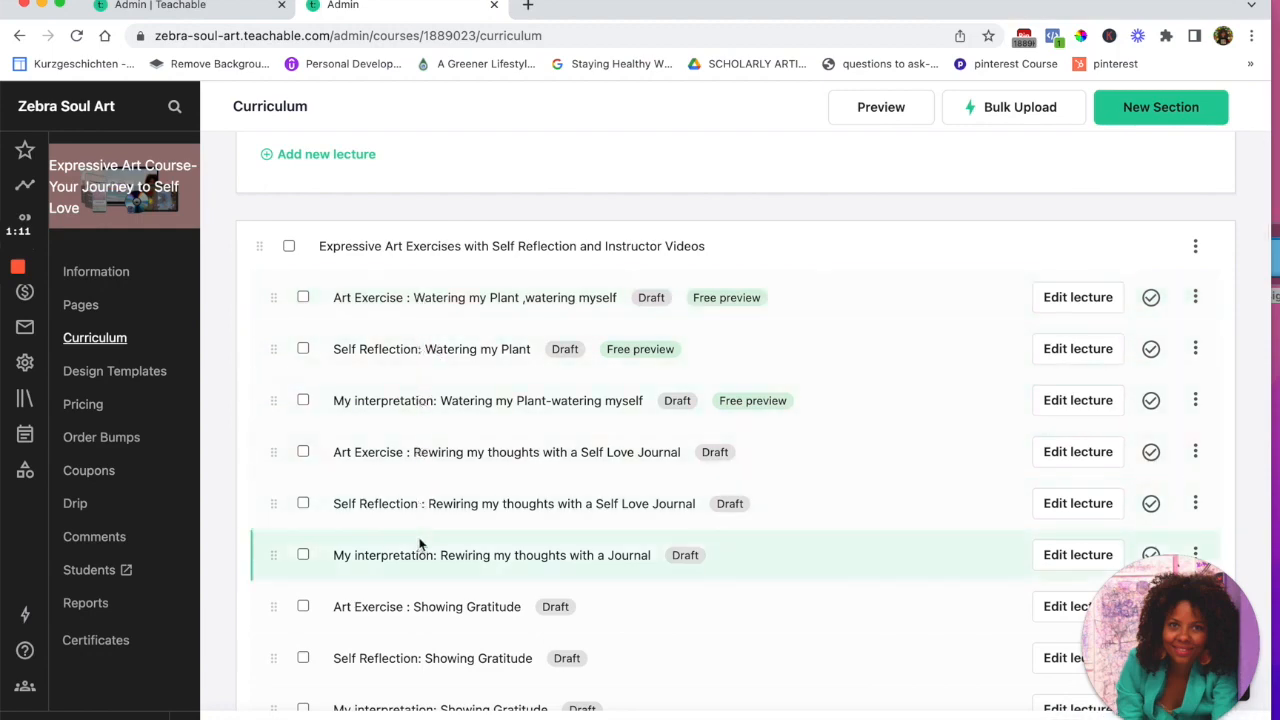
scroll(420, 545, down, 5)
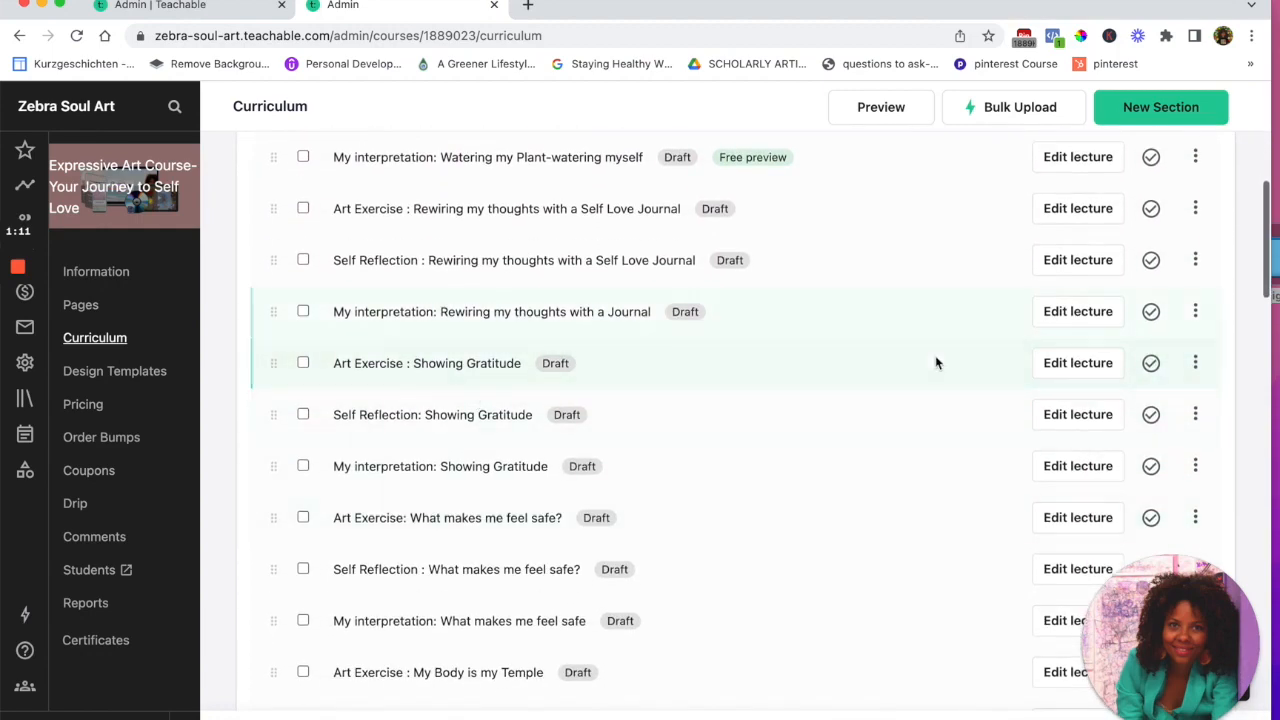
click(1195, 366)
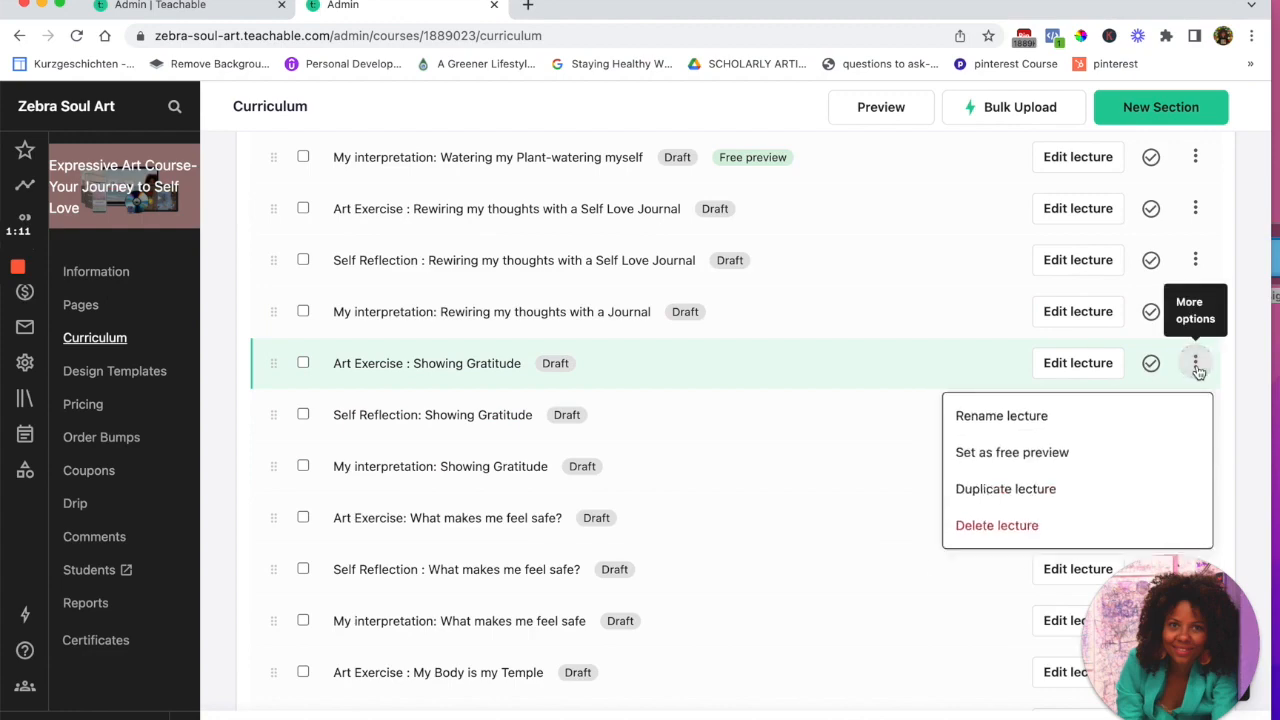
click(1069, 529)
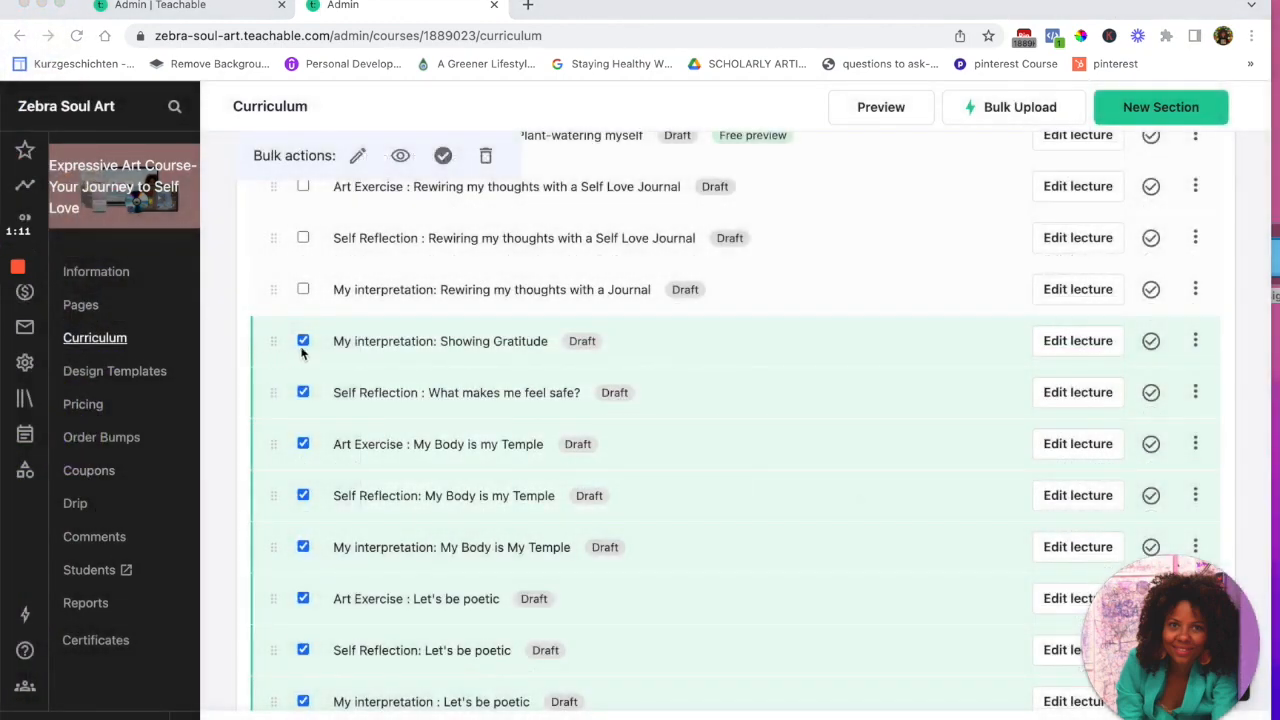
Bulk-delete the selected lectures, starting with "My interpretation: Showing Gratitude", and confirm the deletion
right_click(273, 347)
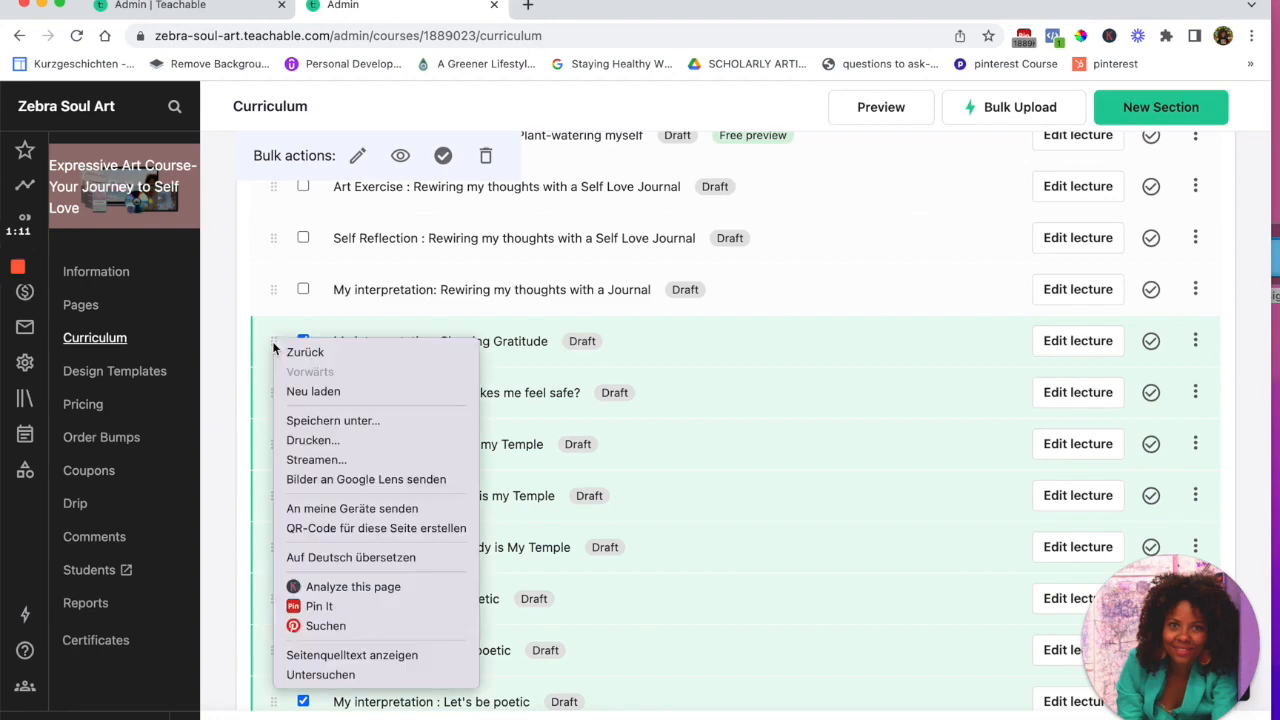
click(486, 160)
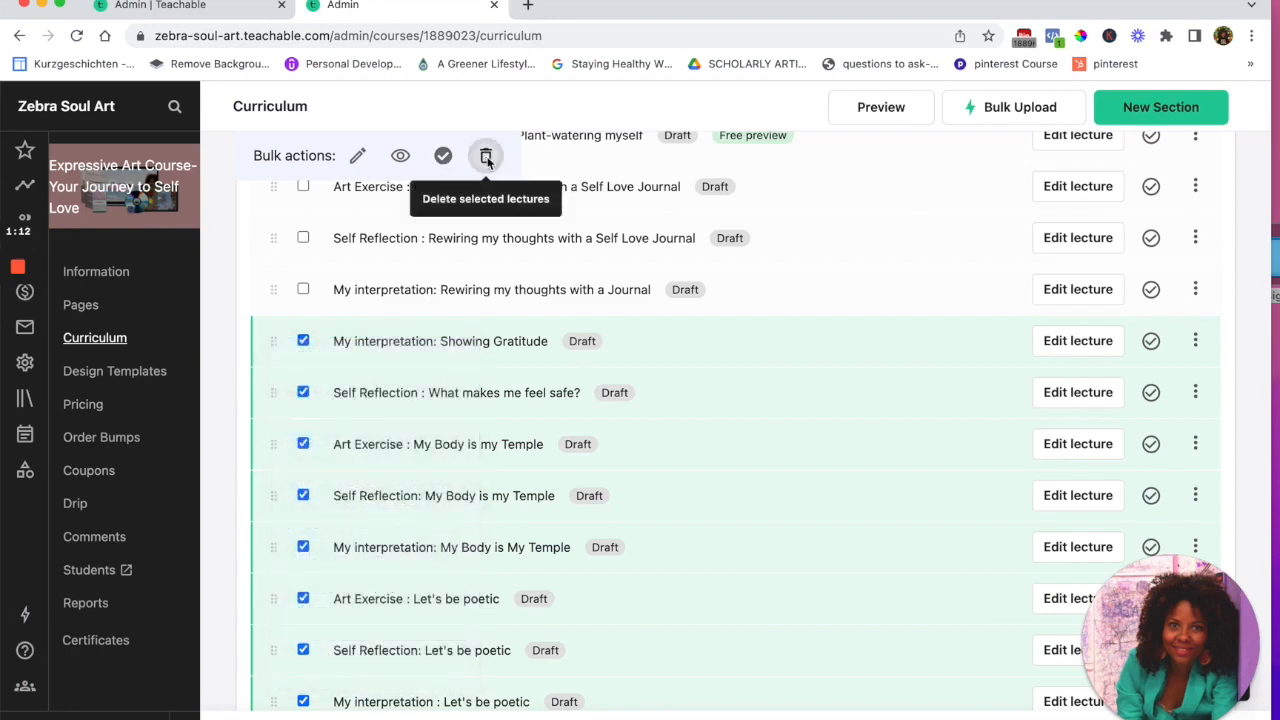
click(486, 160)
click(700, 470)
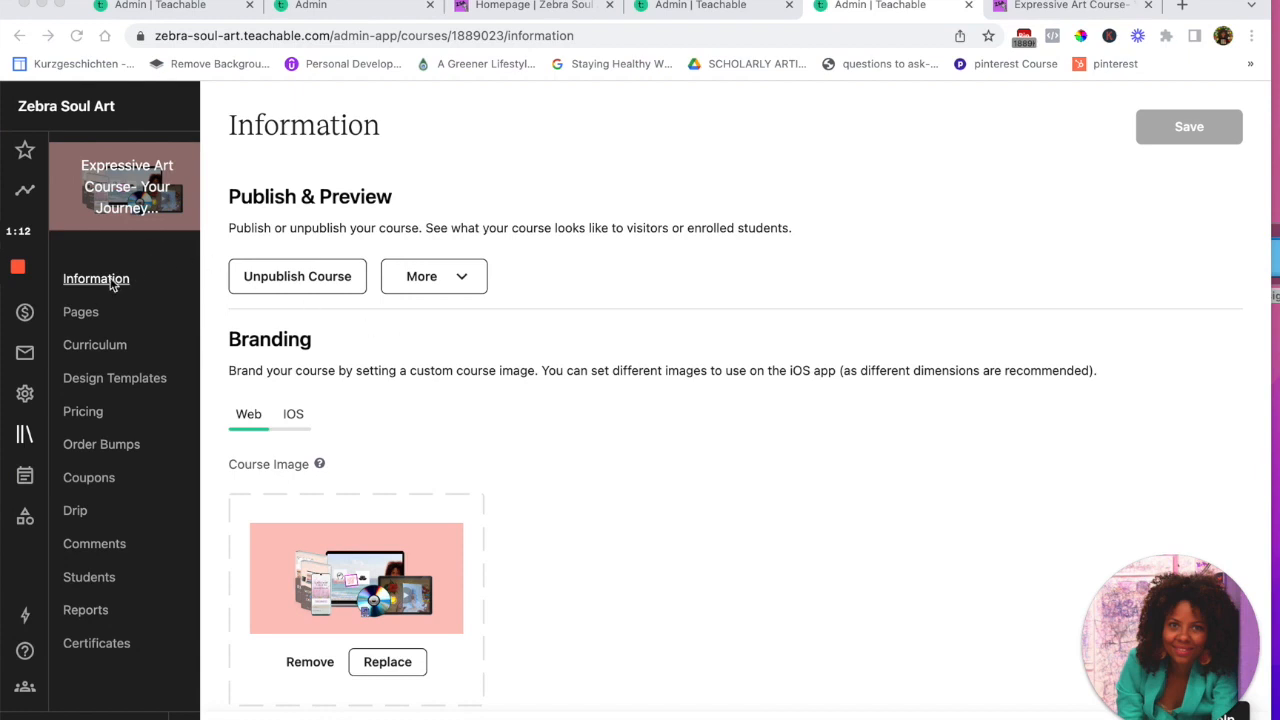
Review the course's information page and its list of sales, checkout and thank you pages
scroll(410, 280, down, 5)
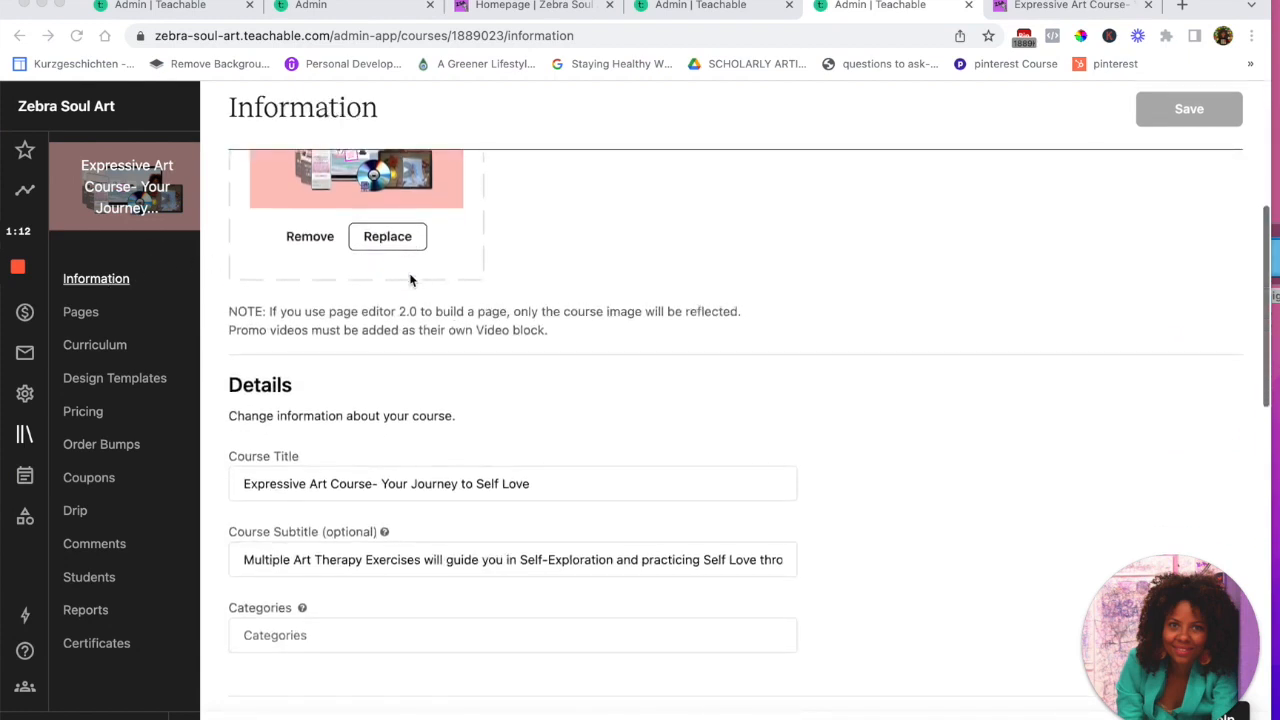
click(76, 316)
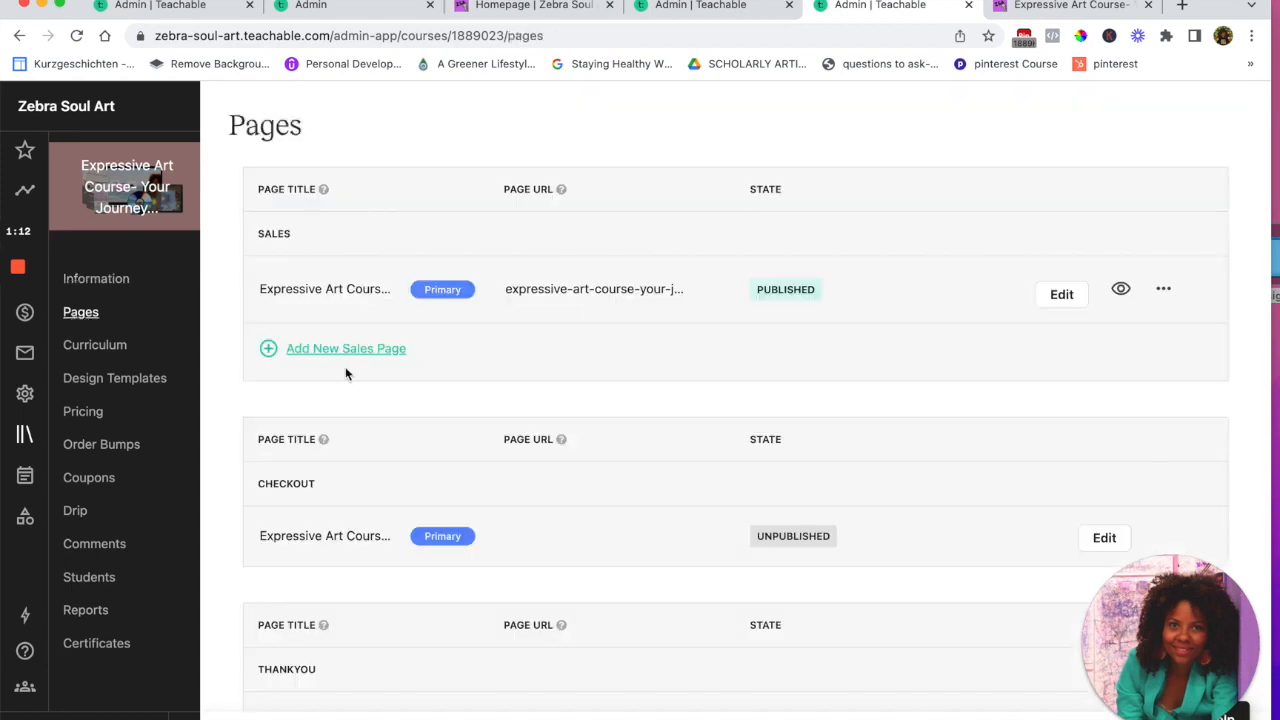
scroll(346, 374, down, 2)
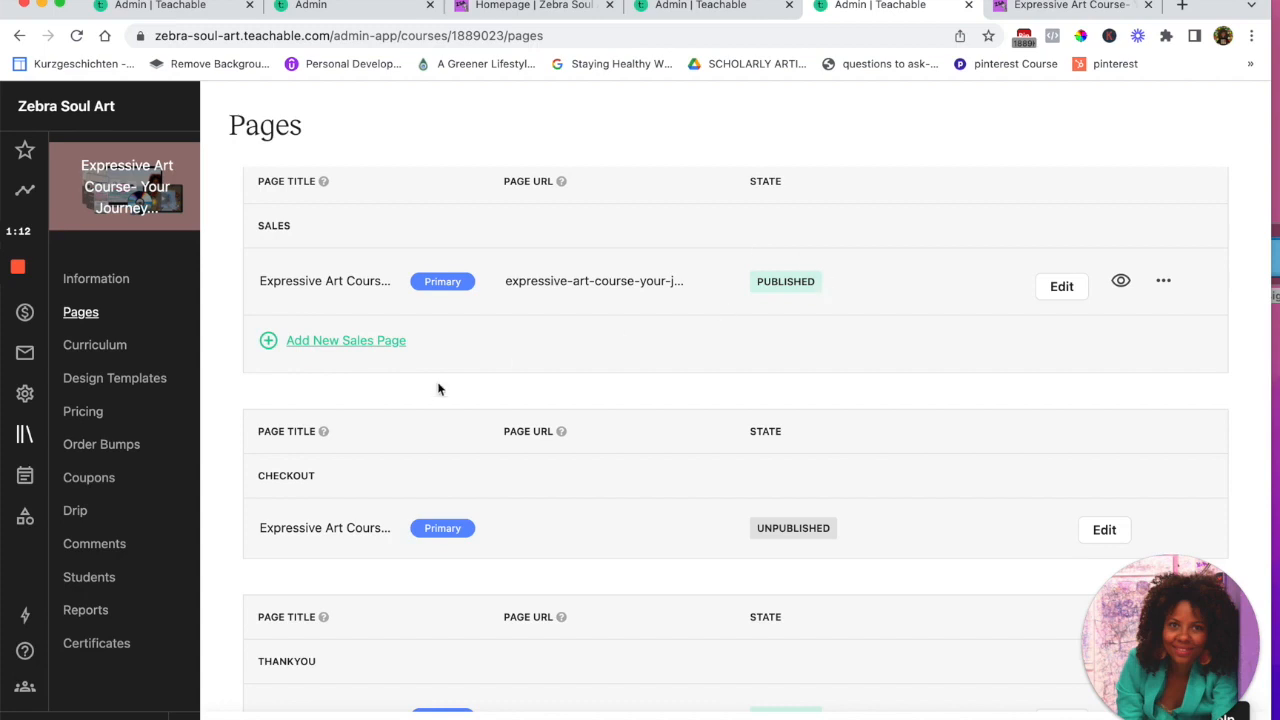
scroll(420, 394, down, 1)
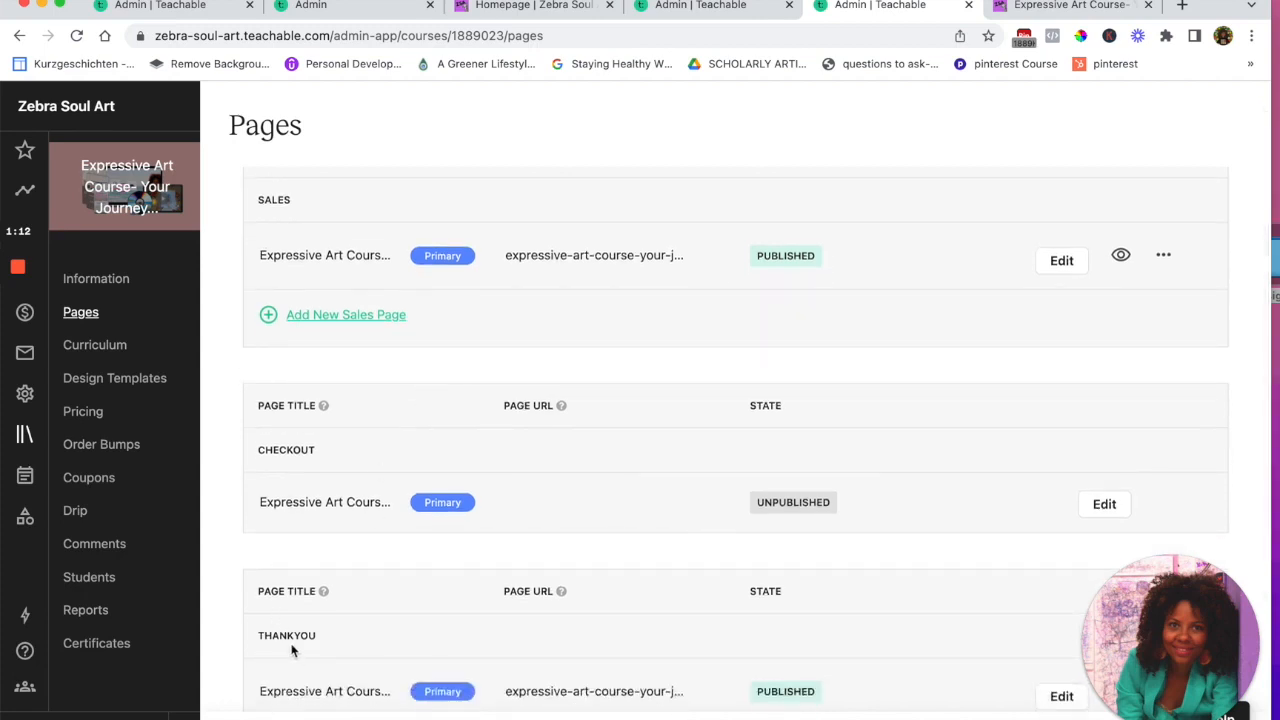
scroll(287, 642, down, 1)
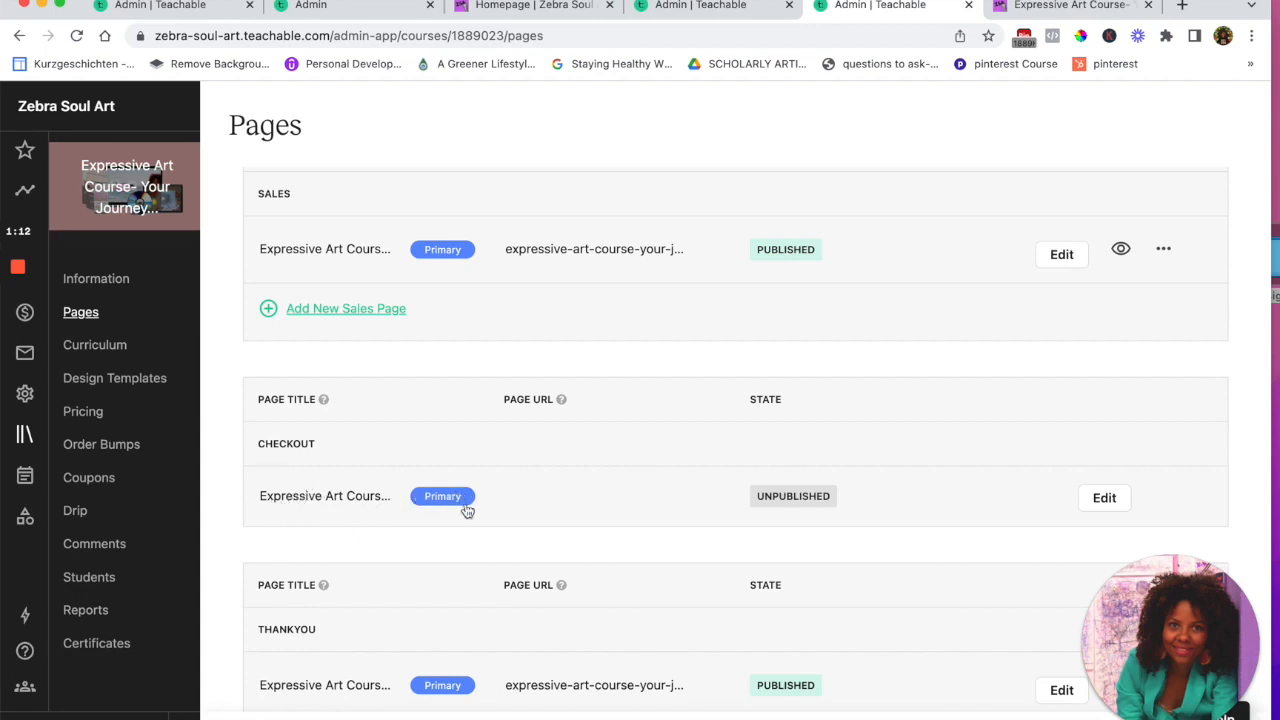
scroll(966, 540, down, 1)
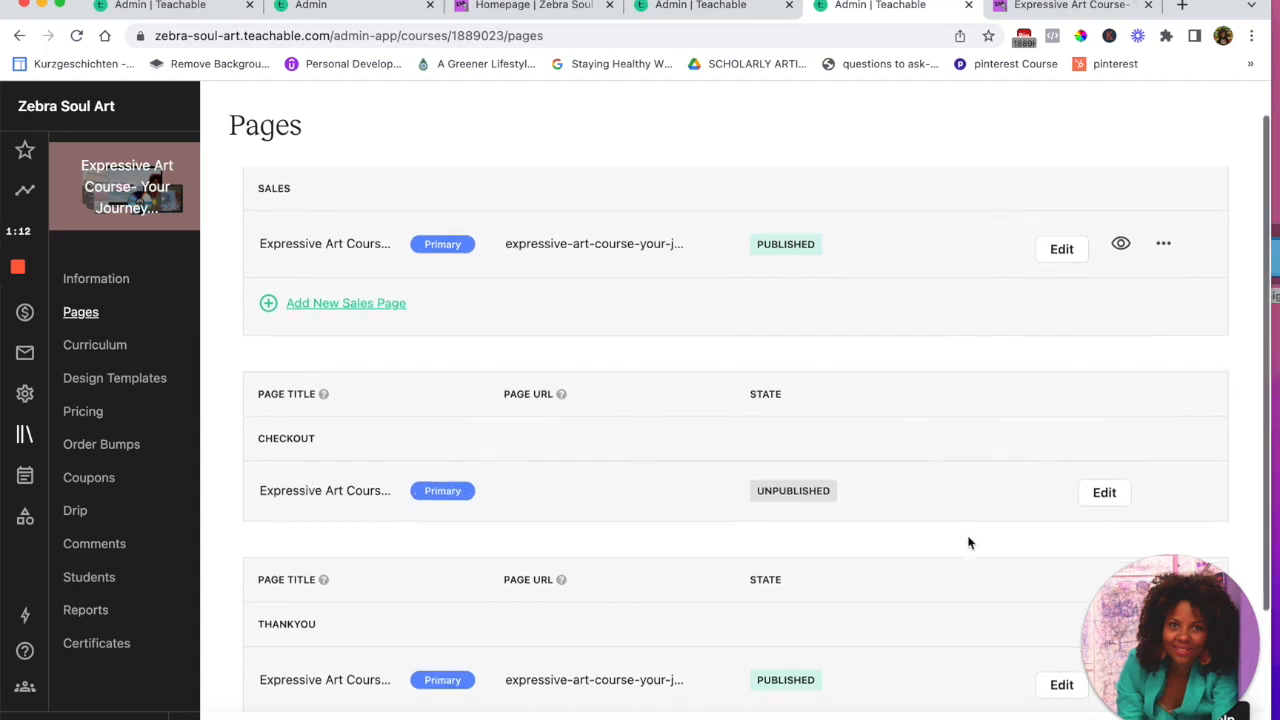
Open the course's checkout page for editing and examine its Testimonials and Bullet Points sections
click(1104, 493)
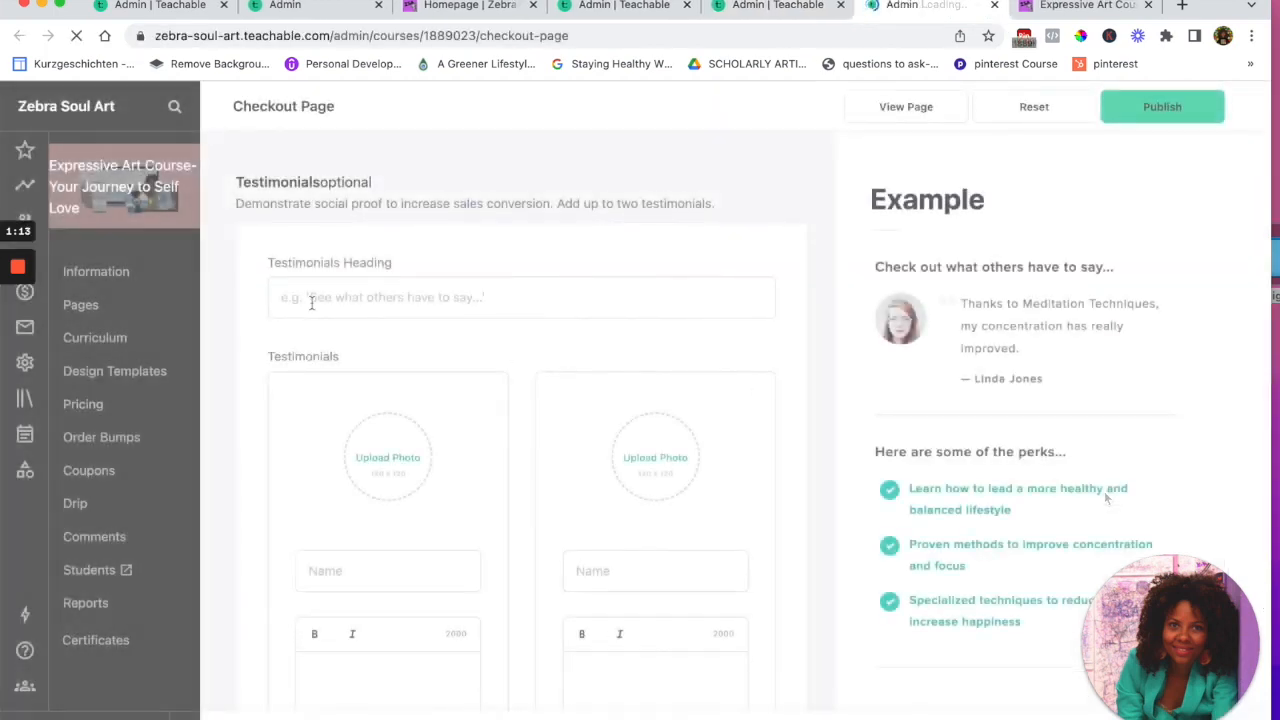
scroll(351, 300, down, 3)
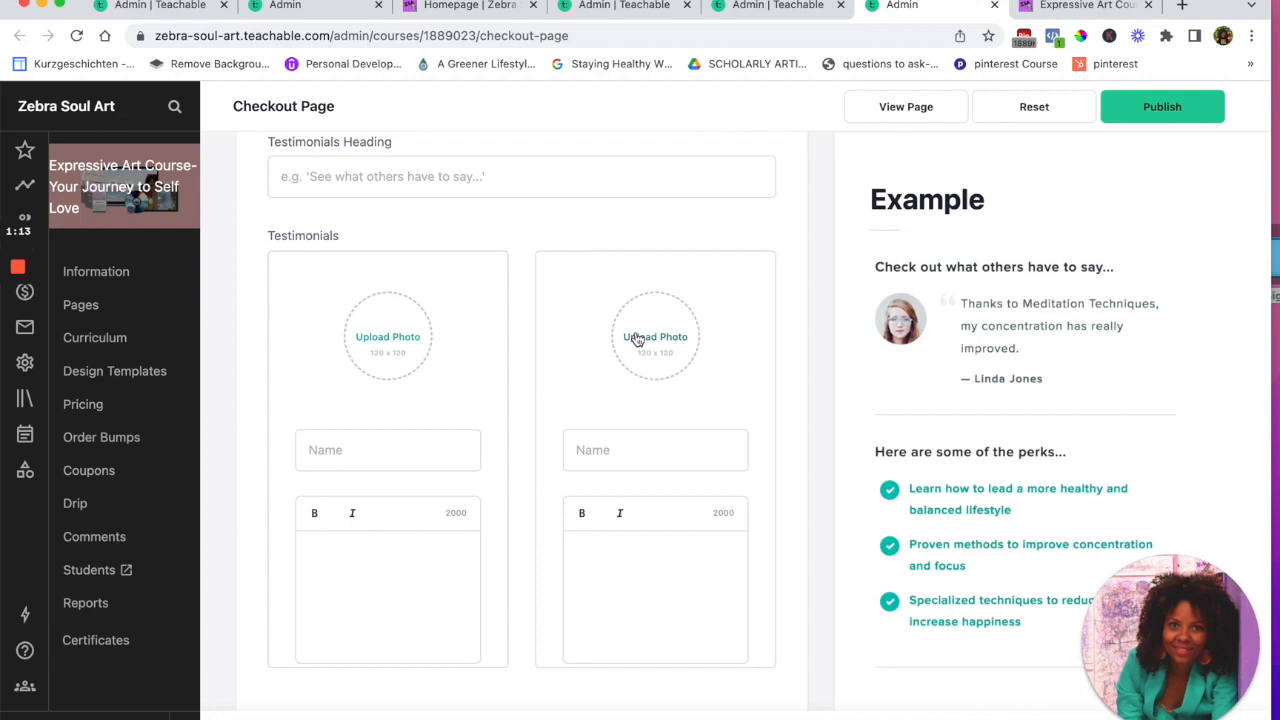
scroll(630, 370, down, 2)
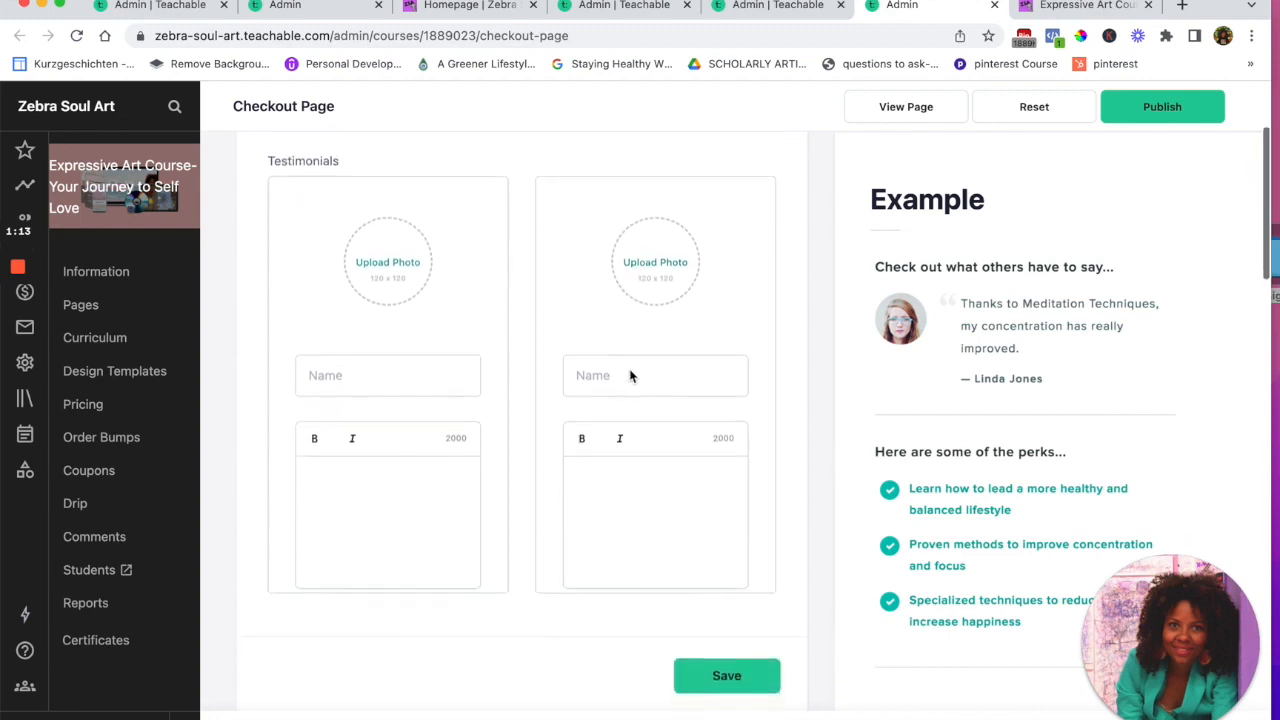
scroll(390, 316, down, 5)
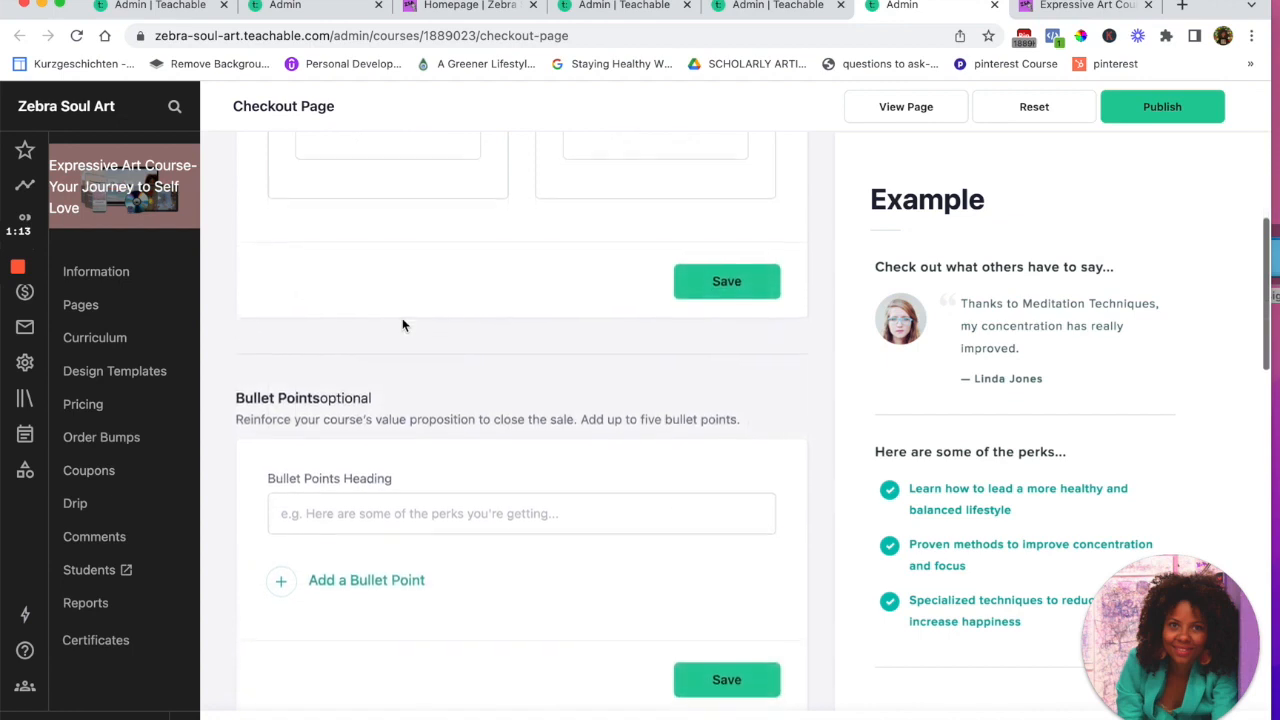
scroll(402, 325, down, 2)
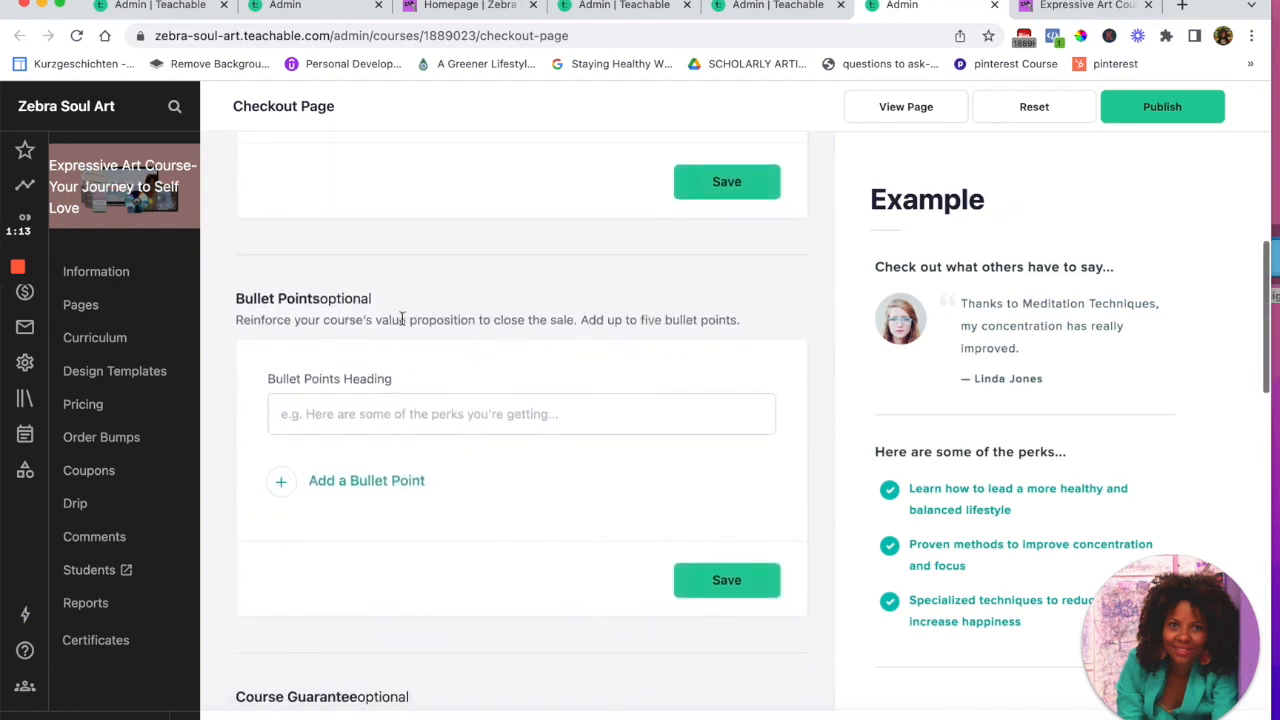
drag(238, 314, 736, 316)
scroll(762, 318, down, 3)
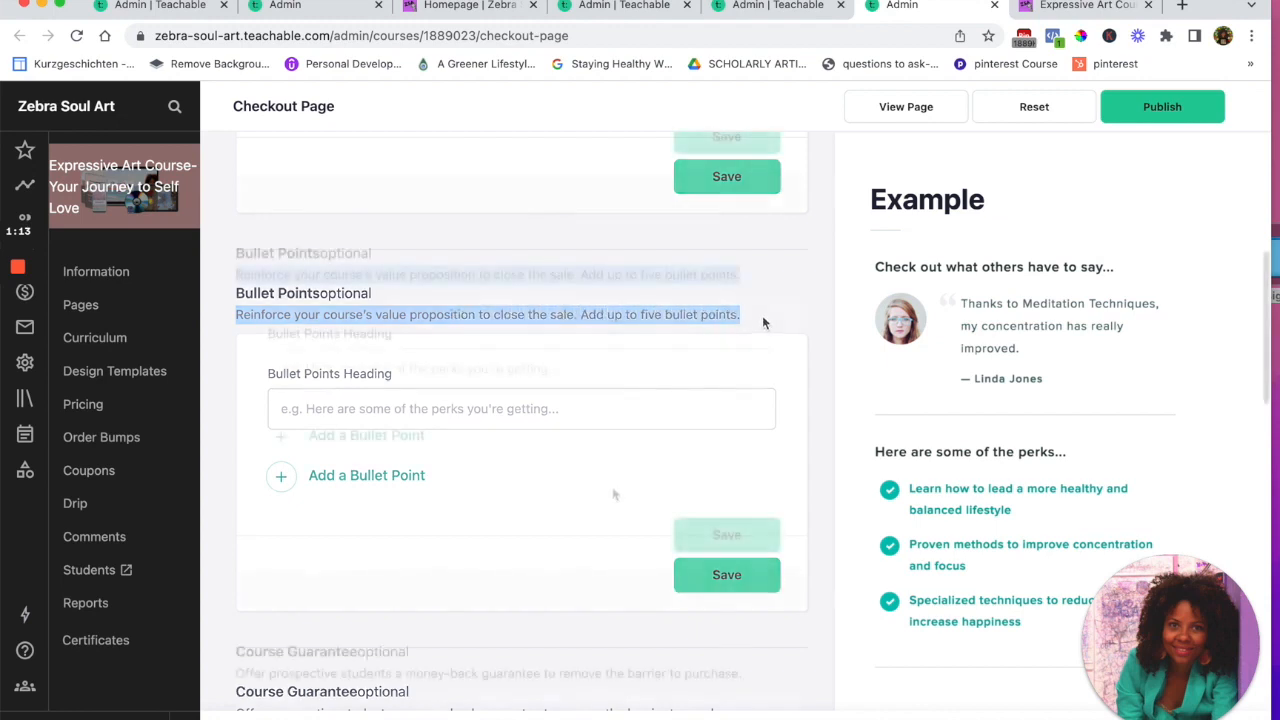
Choose the "30 Days Satisfaction Guaranteed" badge with the pink receipt and stars as the checkout page's Course Guarantee and save the section
scroll(614, 495, down, 2)
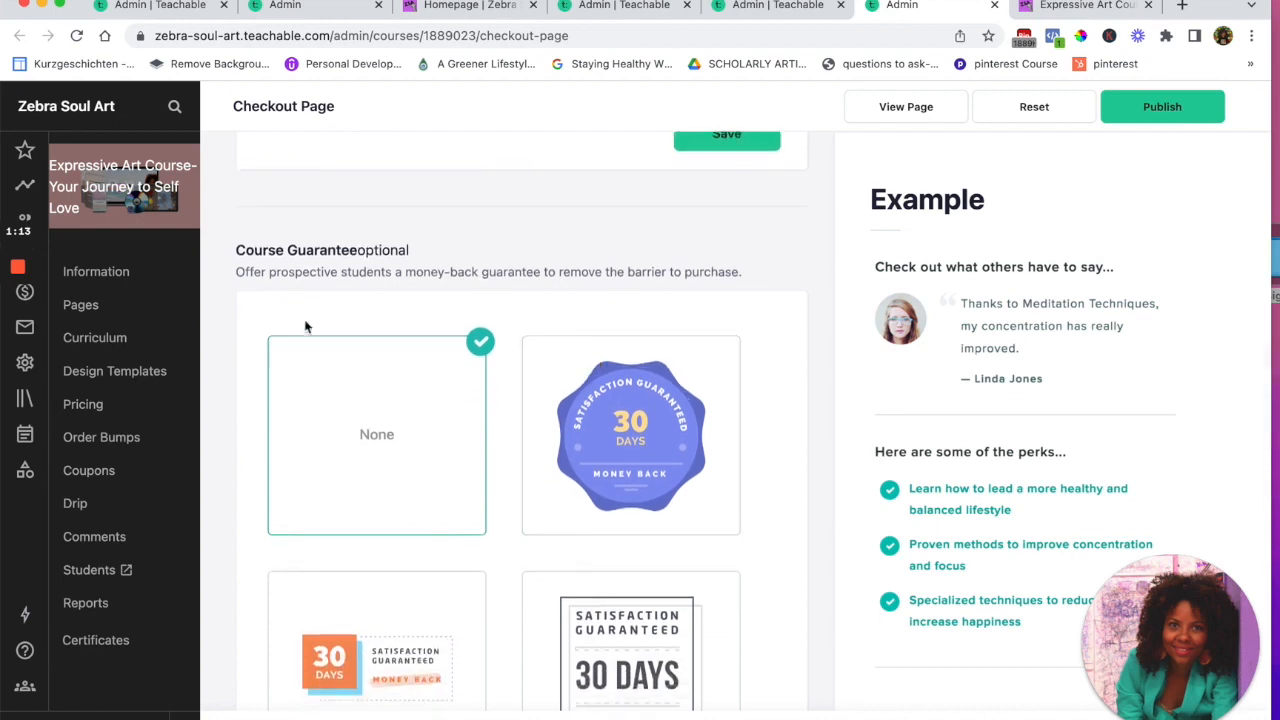
drag(236, 271, 750, 281)
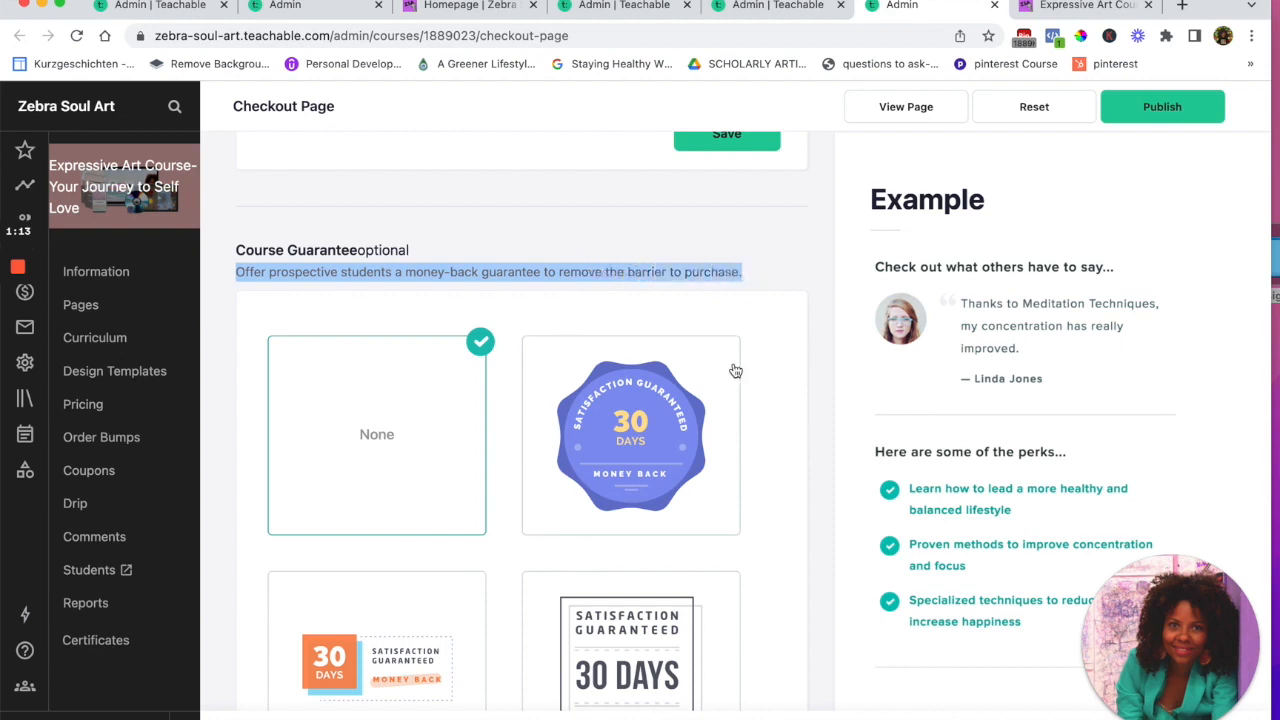
scroll(735, 371, down, 3)
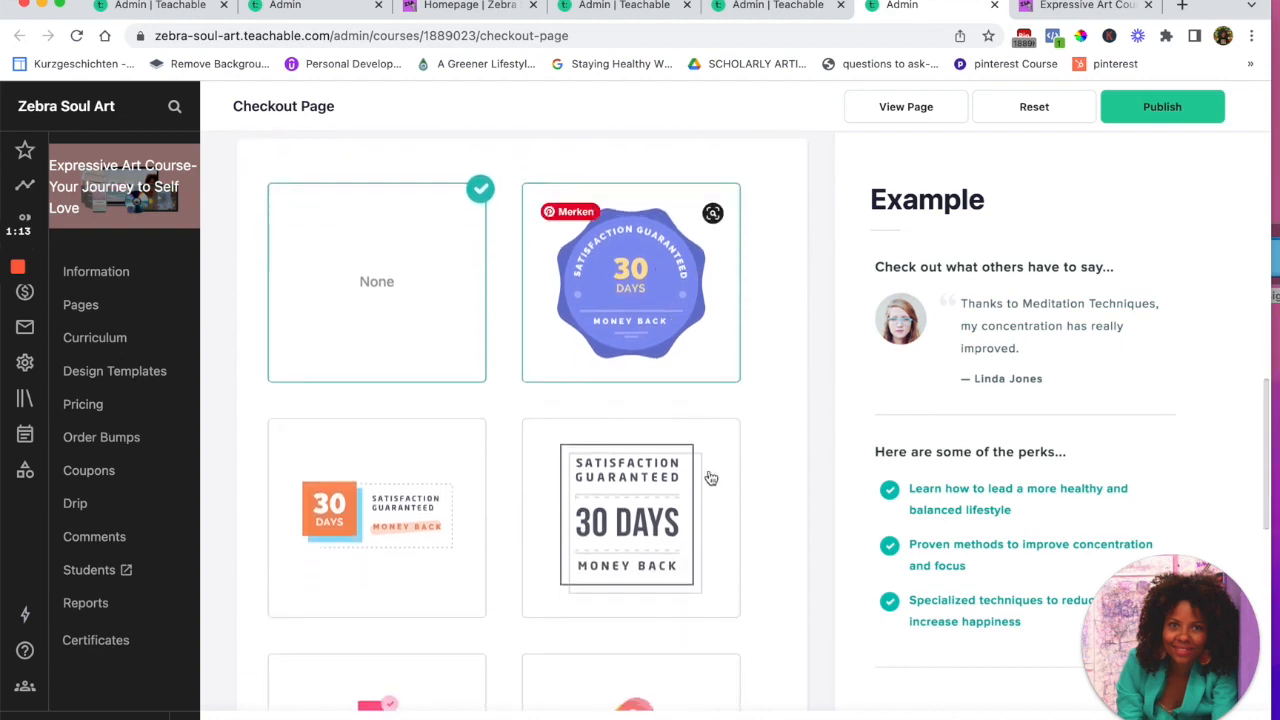
scroll(710, 485, down, 2)
scroll(680, 550, down, 1)
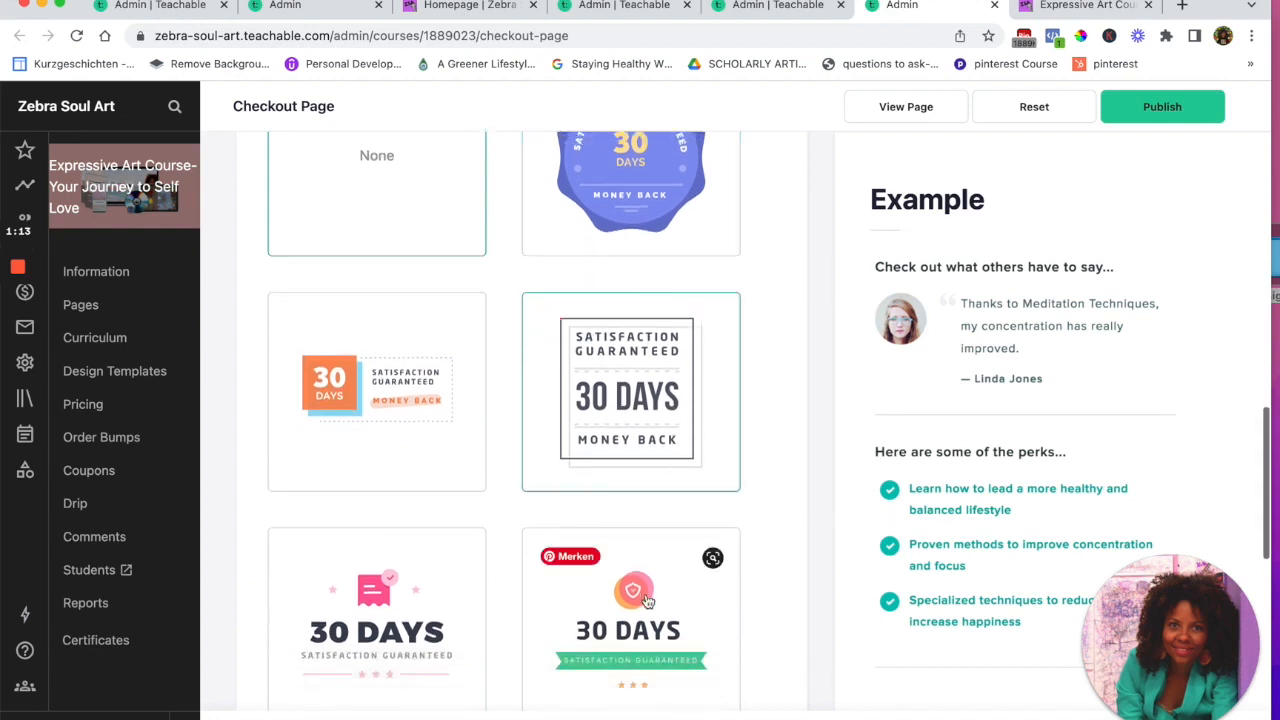
scroll(650, 590, down, 8)
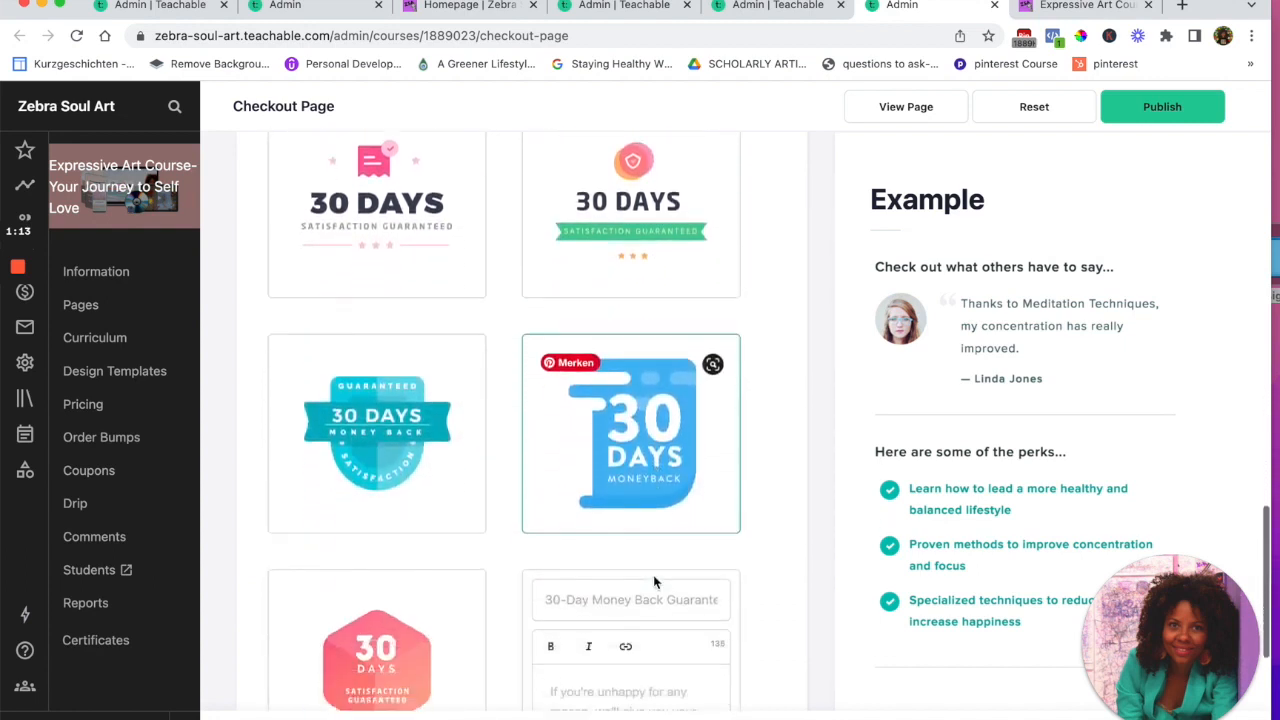
scroll(655, 582, down, 8)
scroll(652, 540, up, 5)
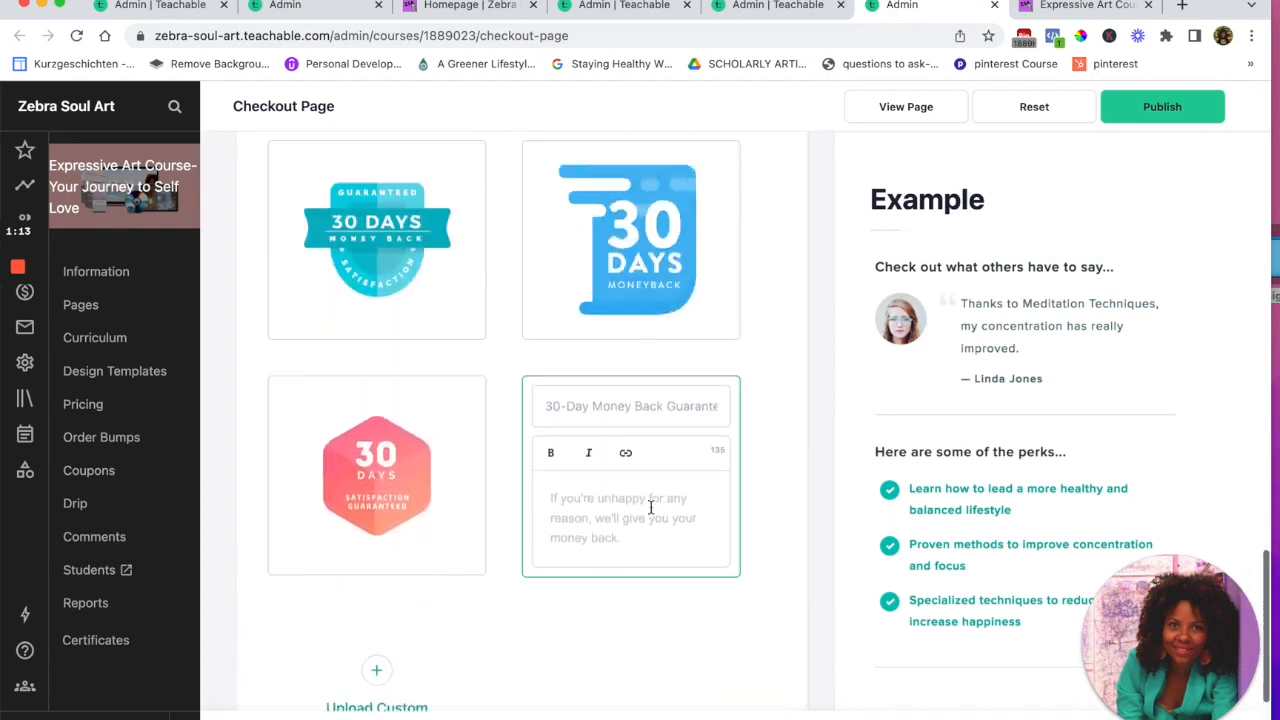
scroll(650, 507, up, 9)
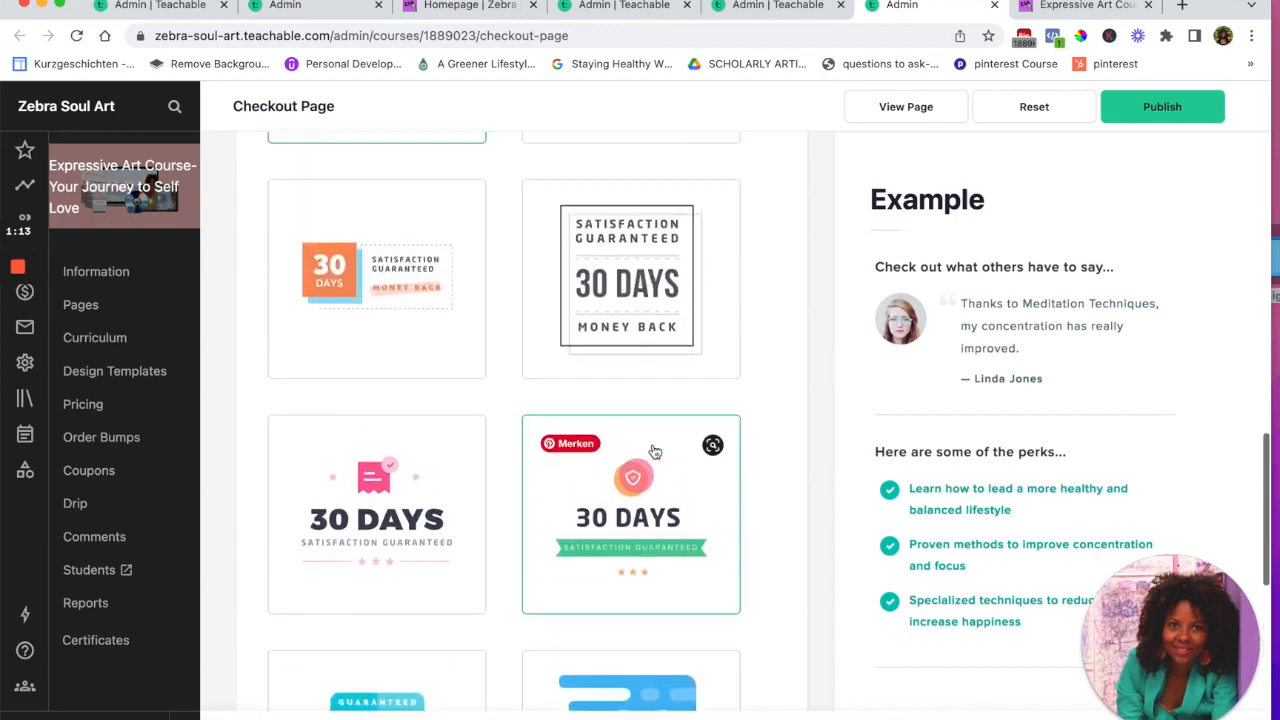
scroll(655, 451, up, 1)
click(354, 497)
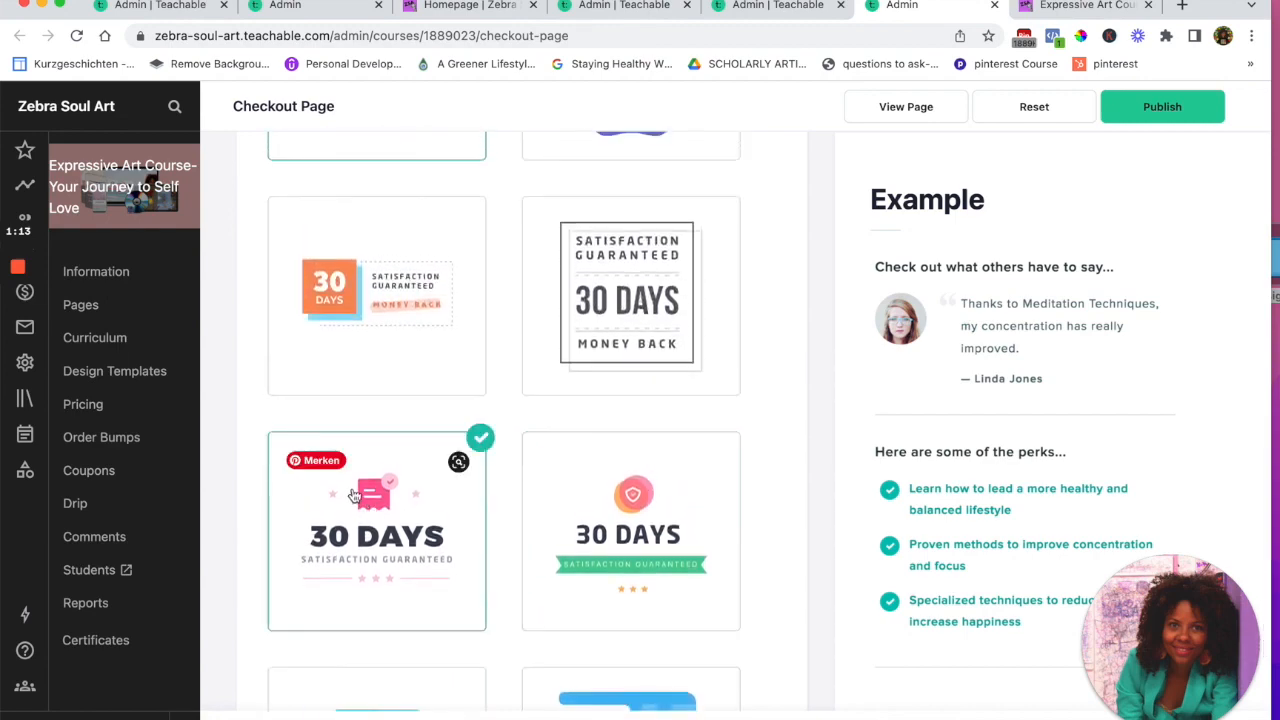
scroll(388, 535, down, 8)
scroll(388, 530, down, 1)
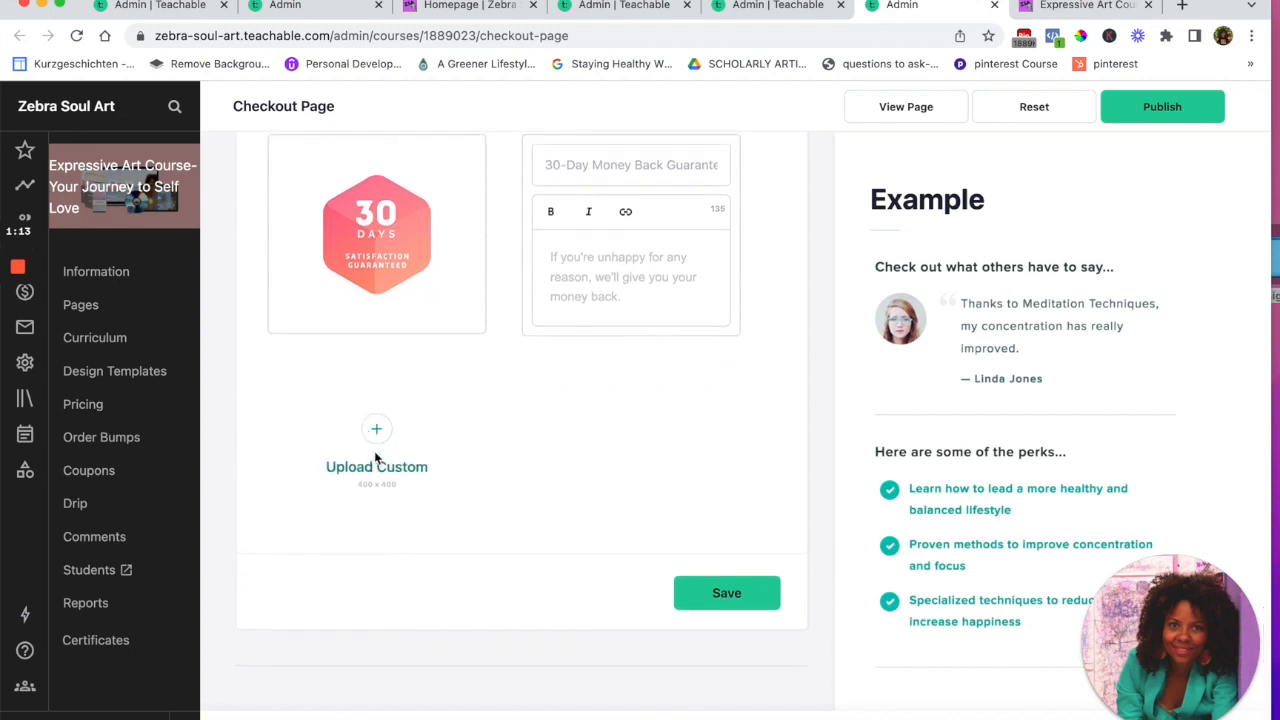
scroll(393, 443, up, 1)
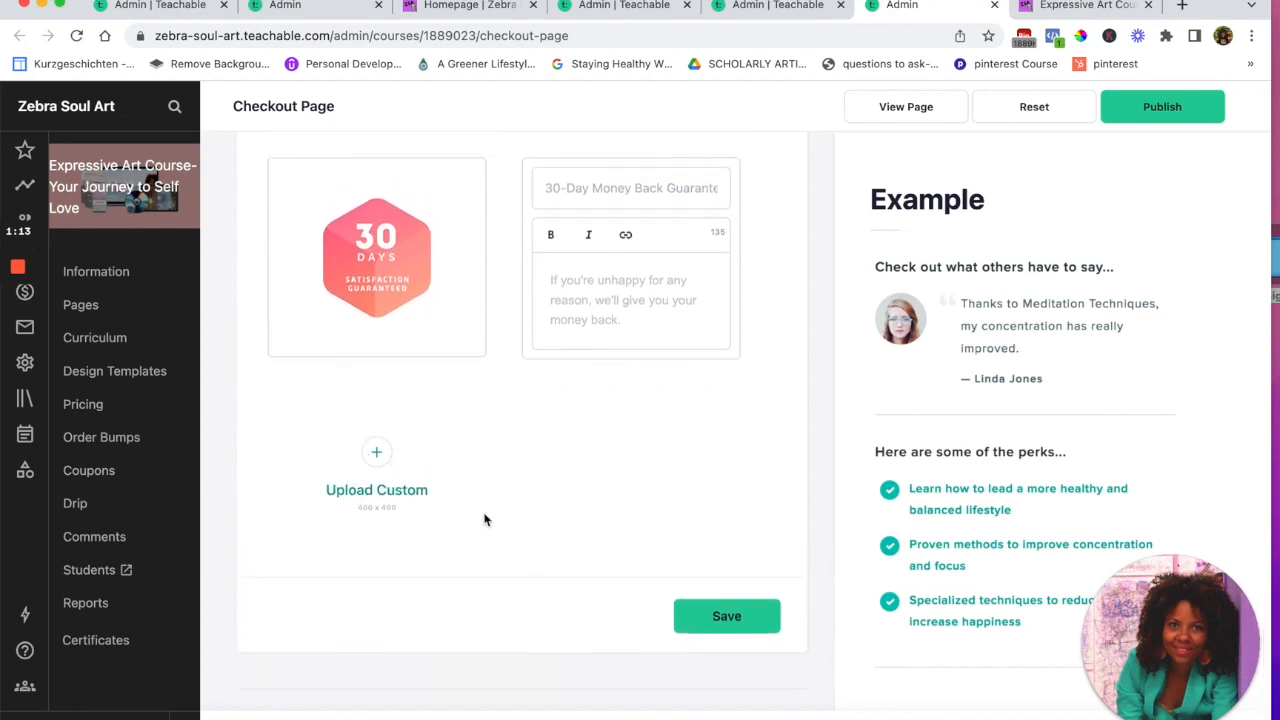
click(727, 624)
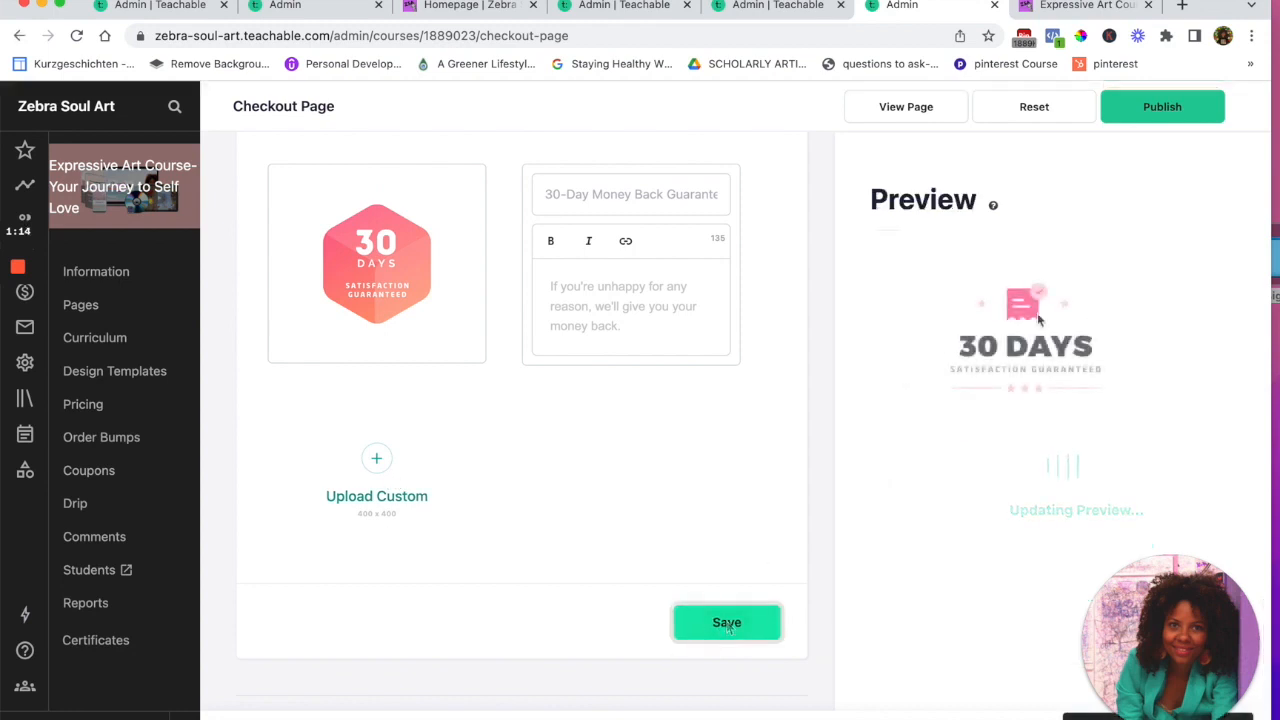
Check the guarantee badge preview against the other checkout sections and publish the checkout page
scroll(1039, 364, down, 3)
scroll(1031, 262, up, 5)
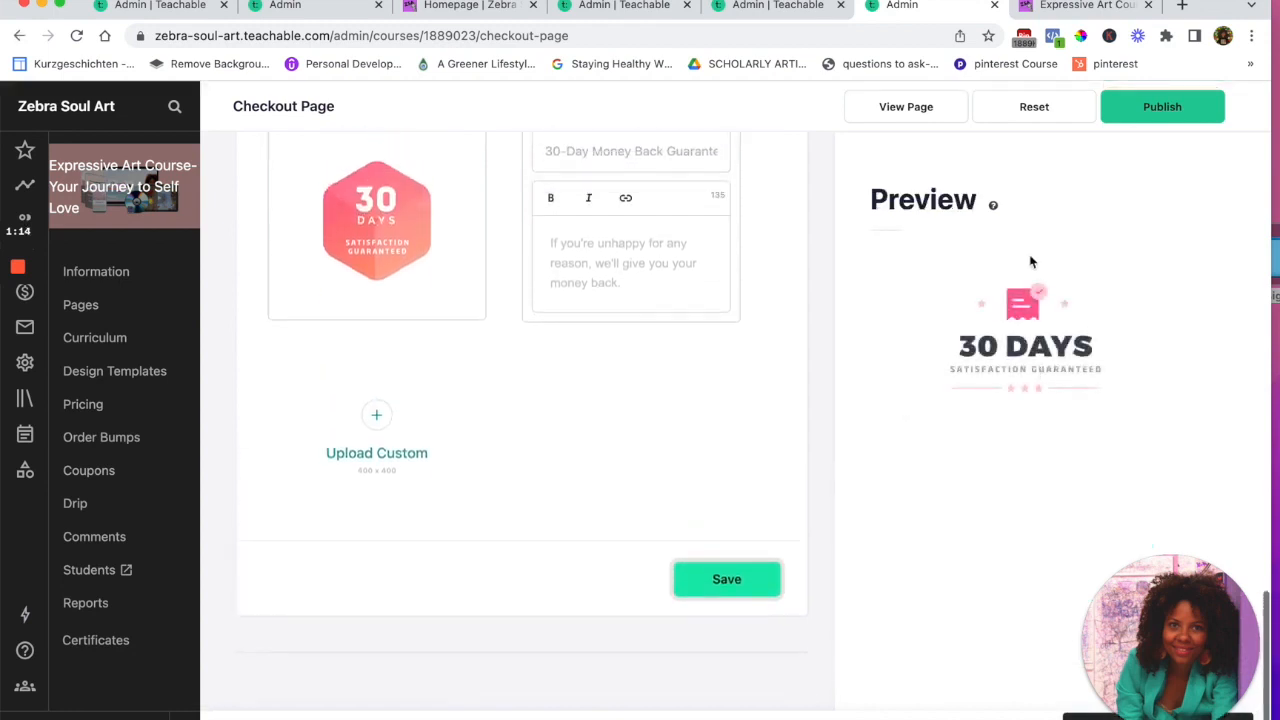
scroll(1031, 262, up, 10)
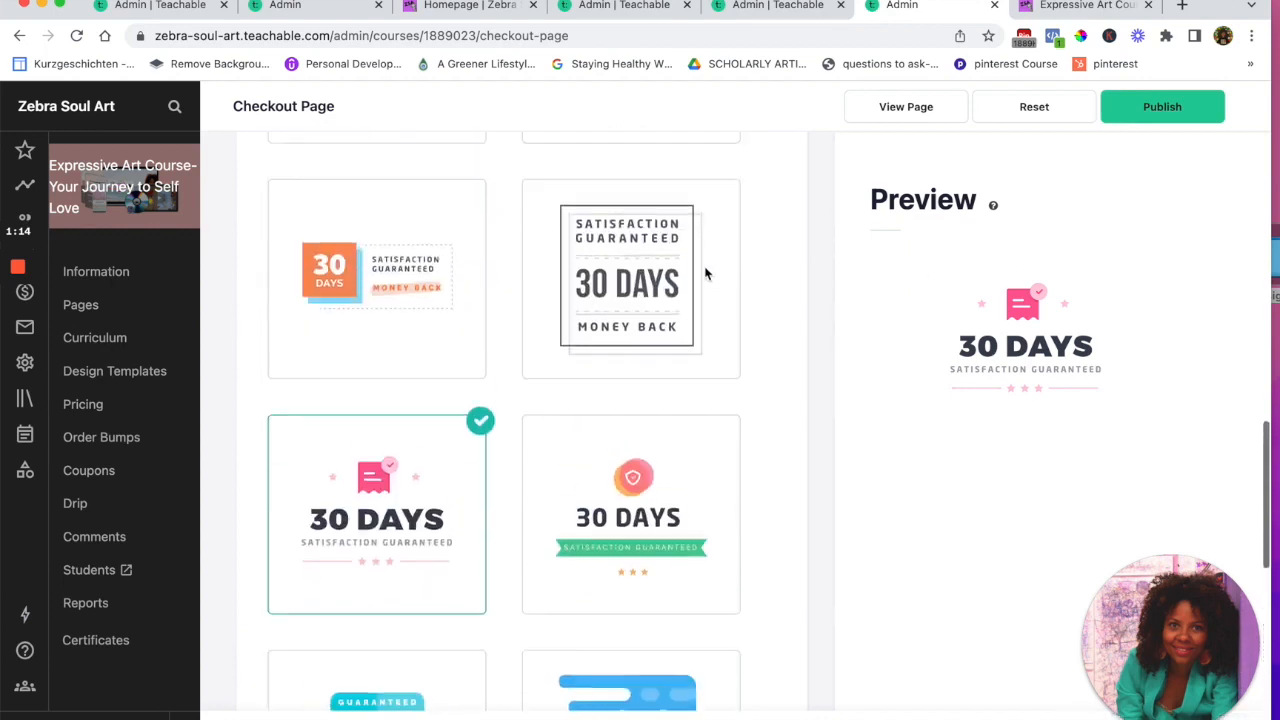
scroll(706, 273, up, 10)
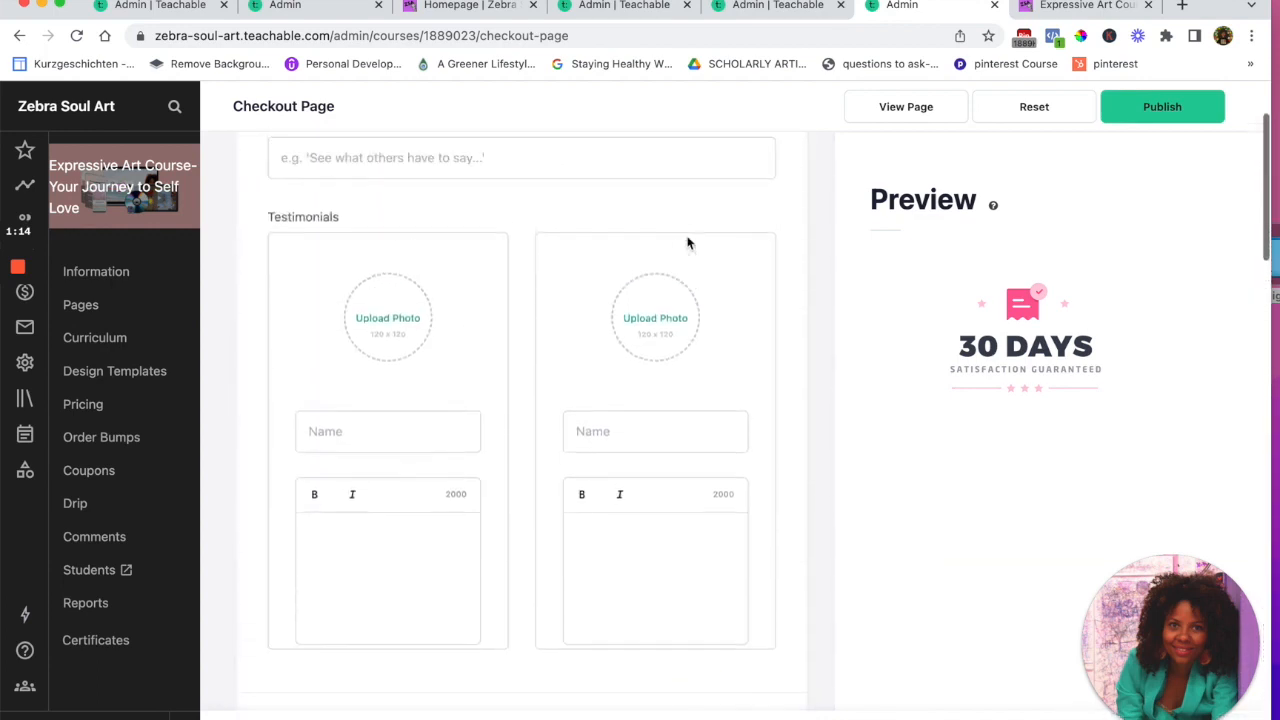
click(1164, 107)
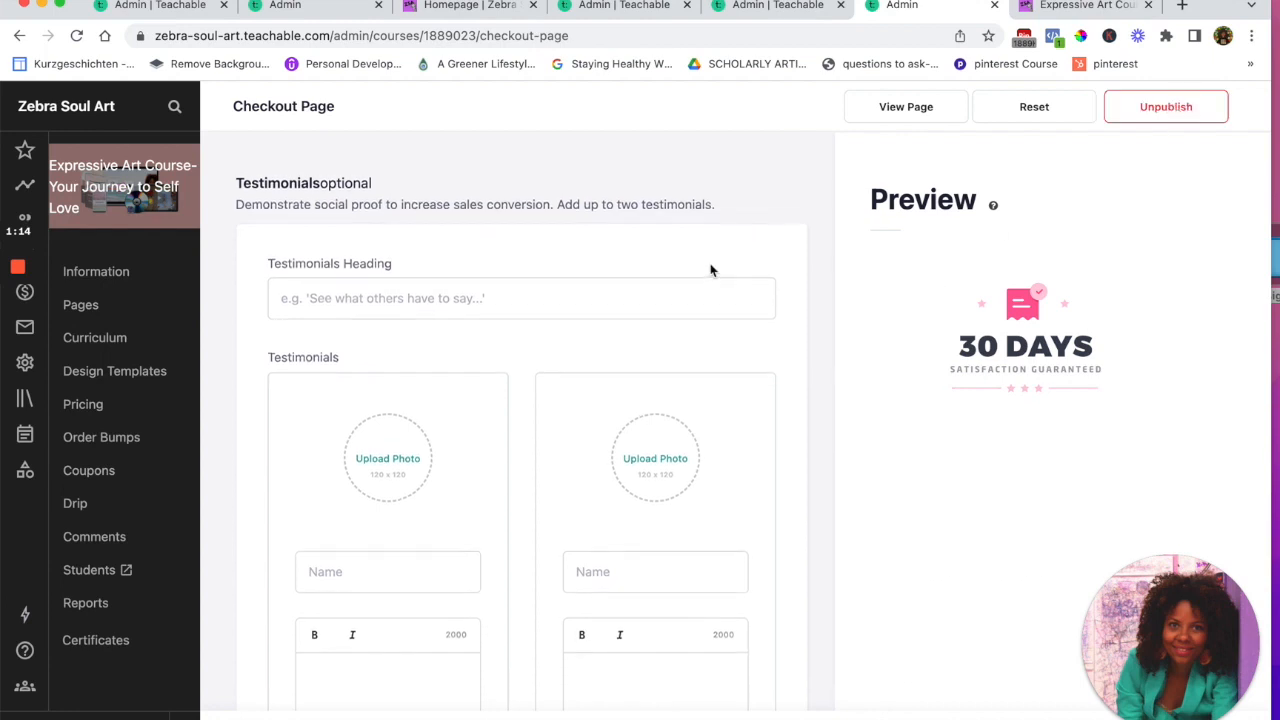
Copy the course checkout page URL and open the live checkout page in a new incognito window
click(902, 107)
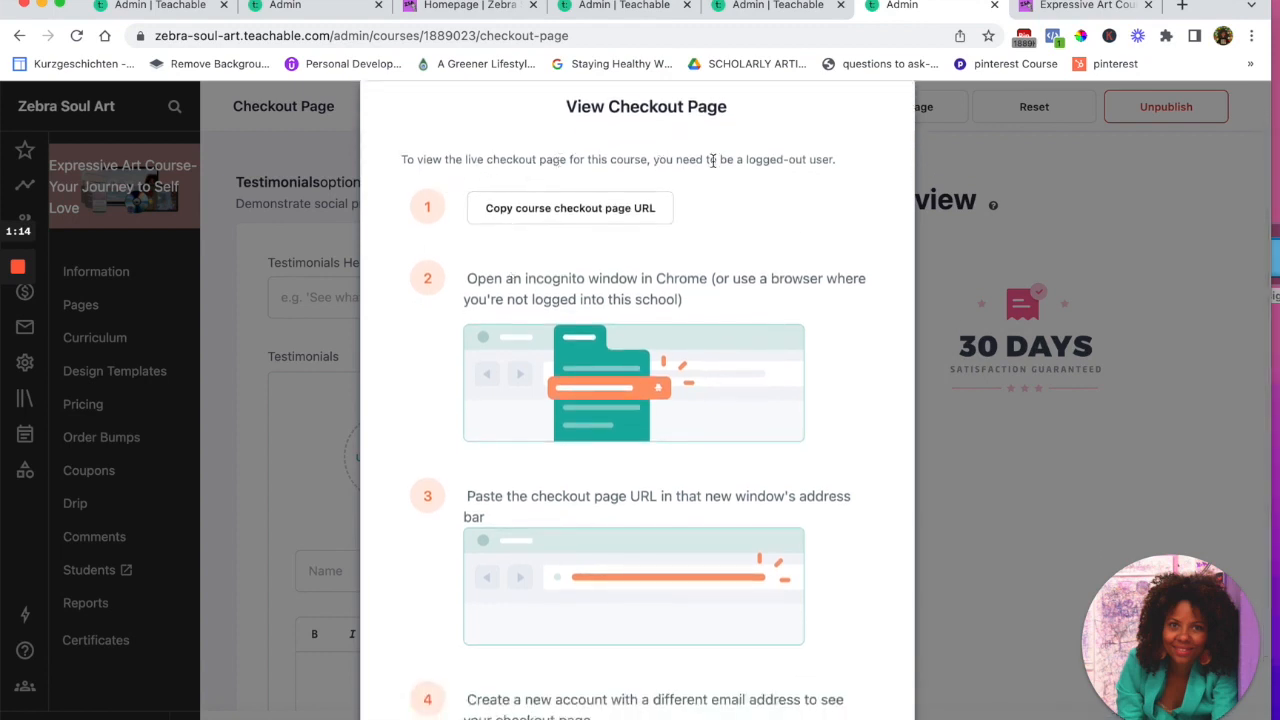
scroll(791, 231, down, 1)
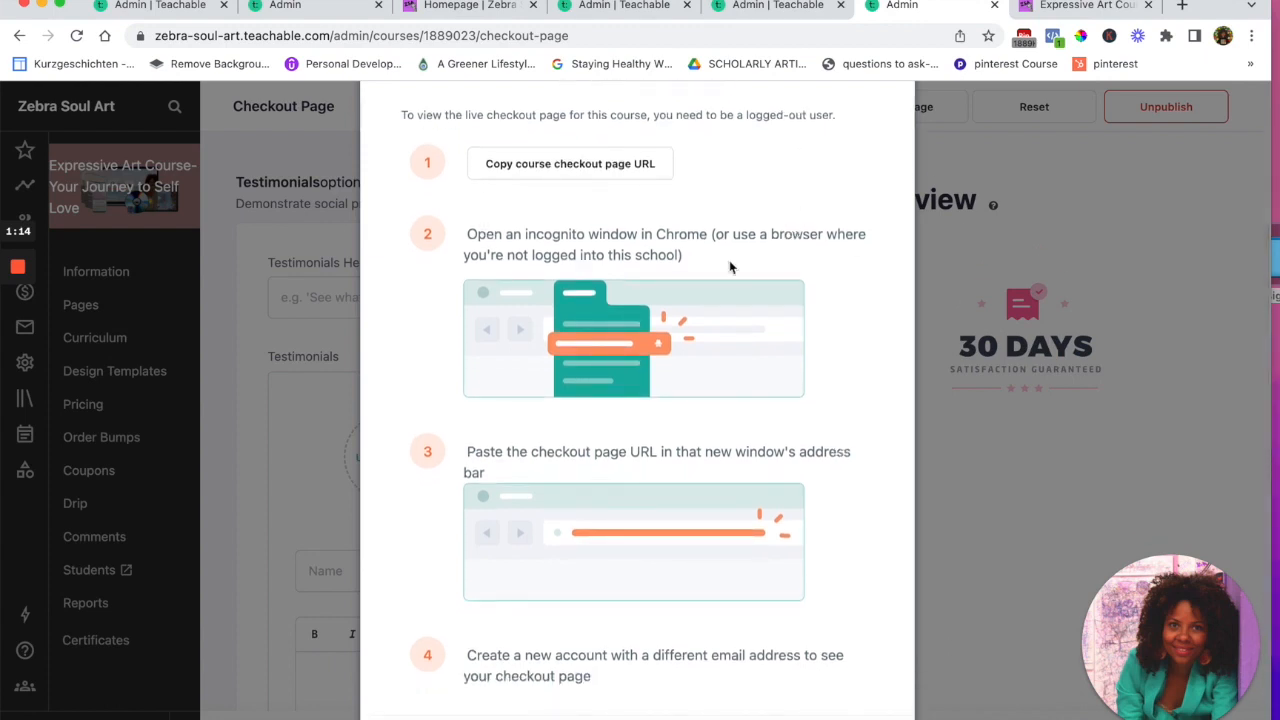
click(547, 168)
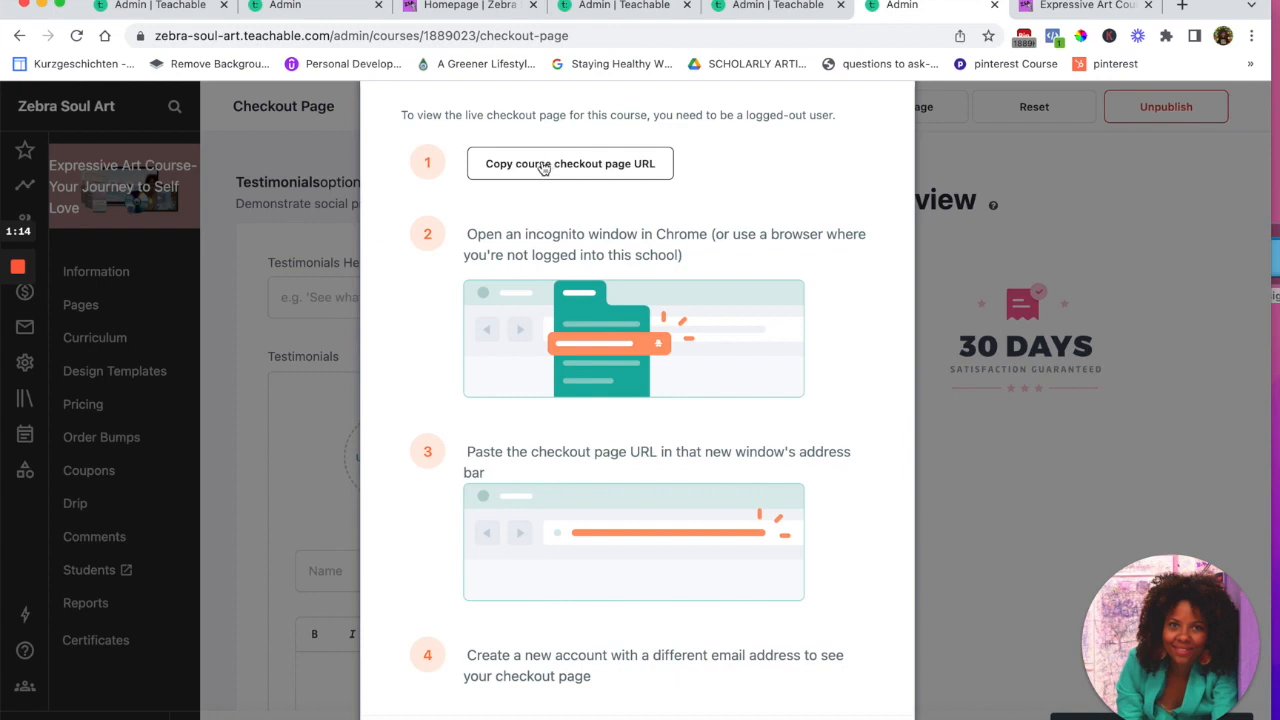
click(1253, 38)
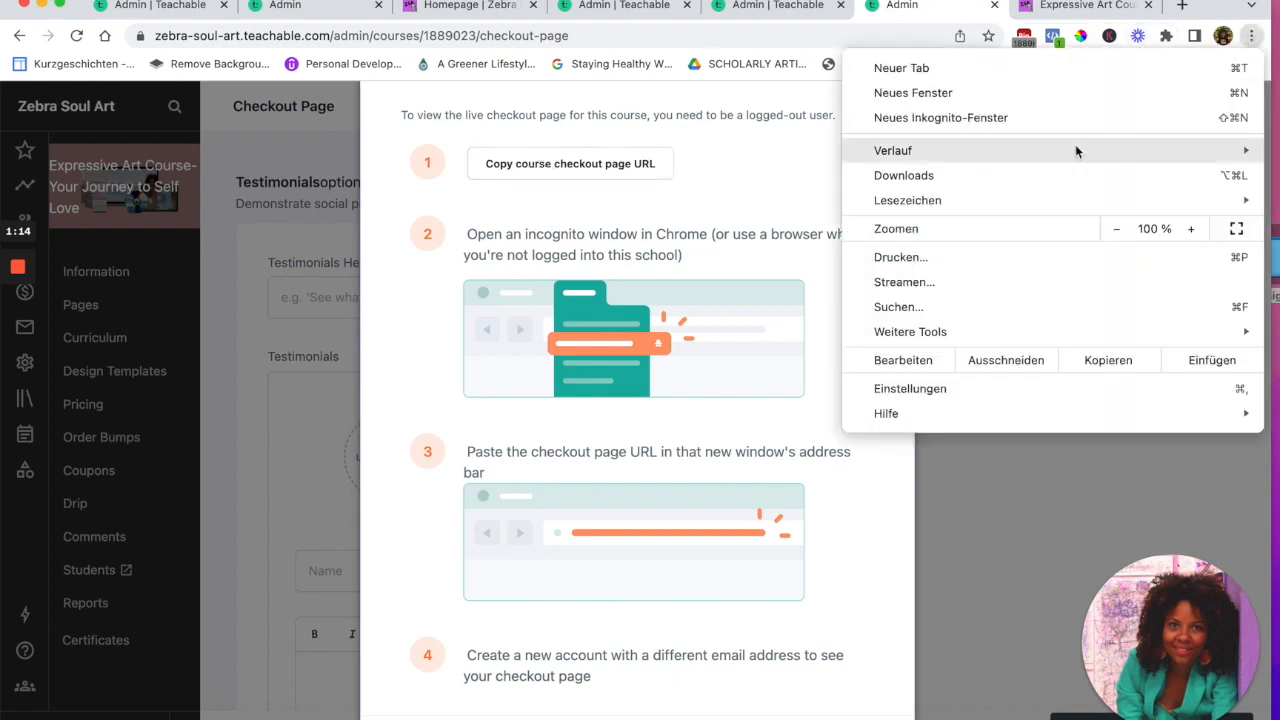
click(1070, 119)
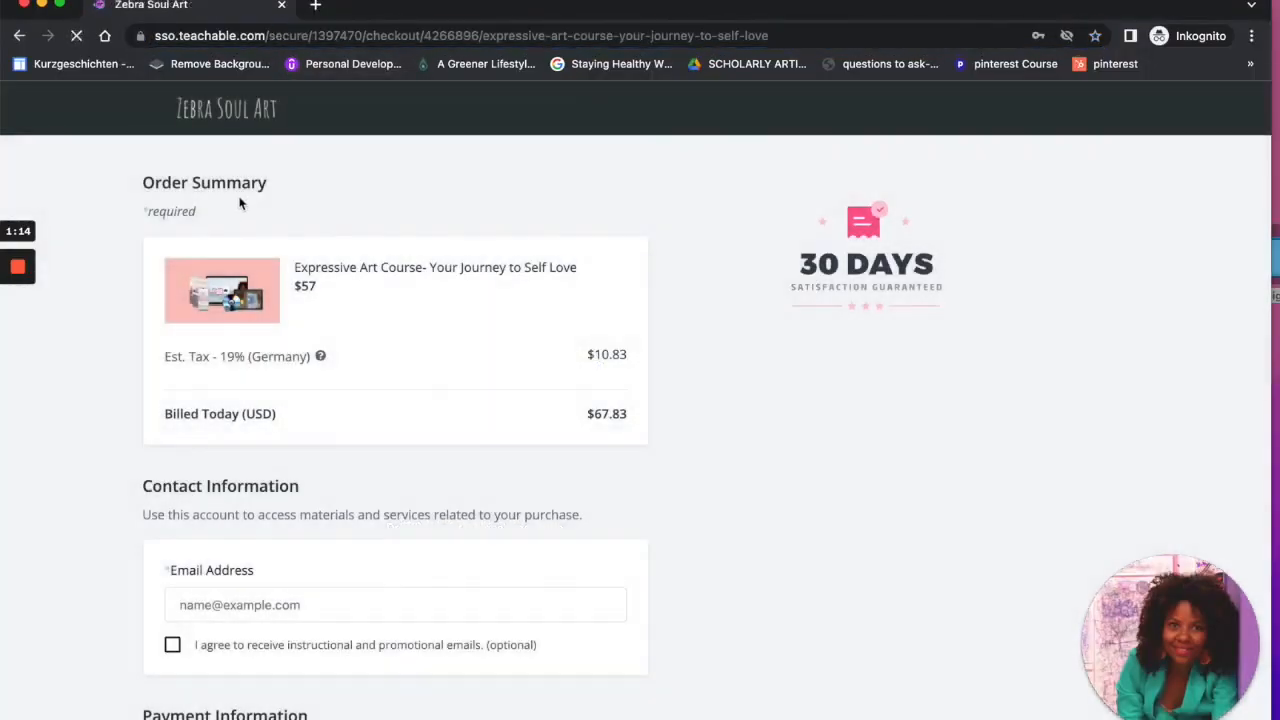
Examine the live checkout page's order summary, contact, payment and billing address sections and its guarantee badge
scroll(240, 204, down, 1)
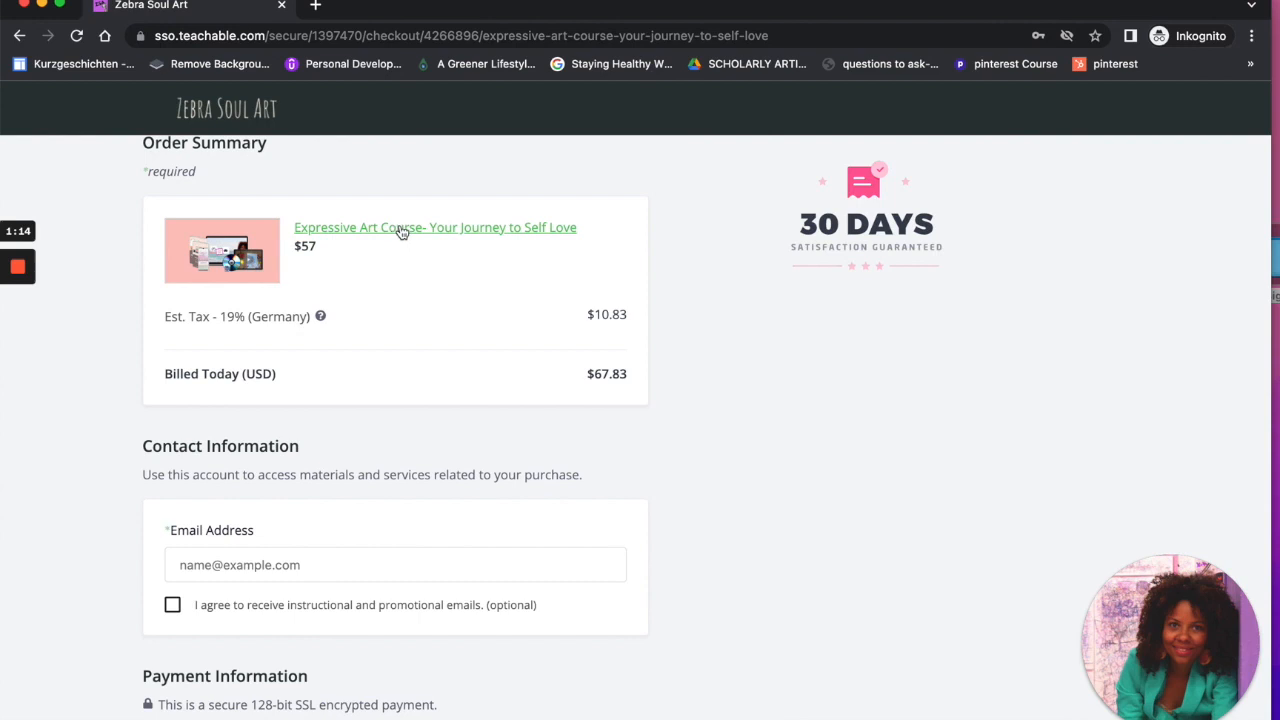
scroll(414, 297, down, 1)
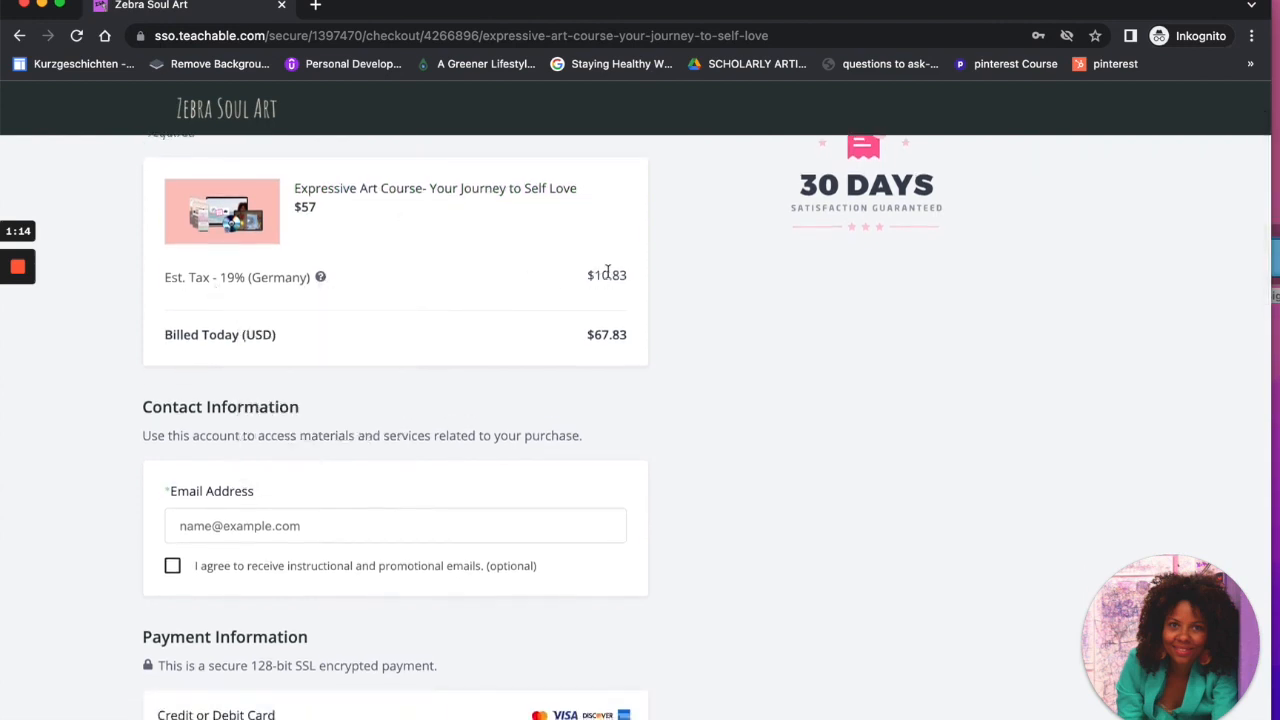
scroll(603, 334, down, 3)
scroll(391, 345, up, 1)
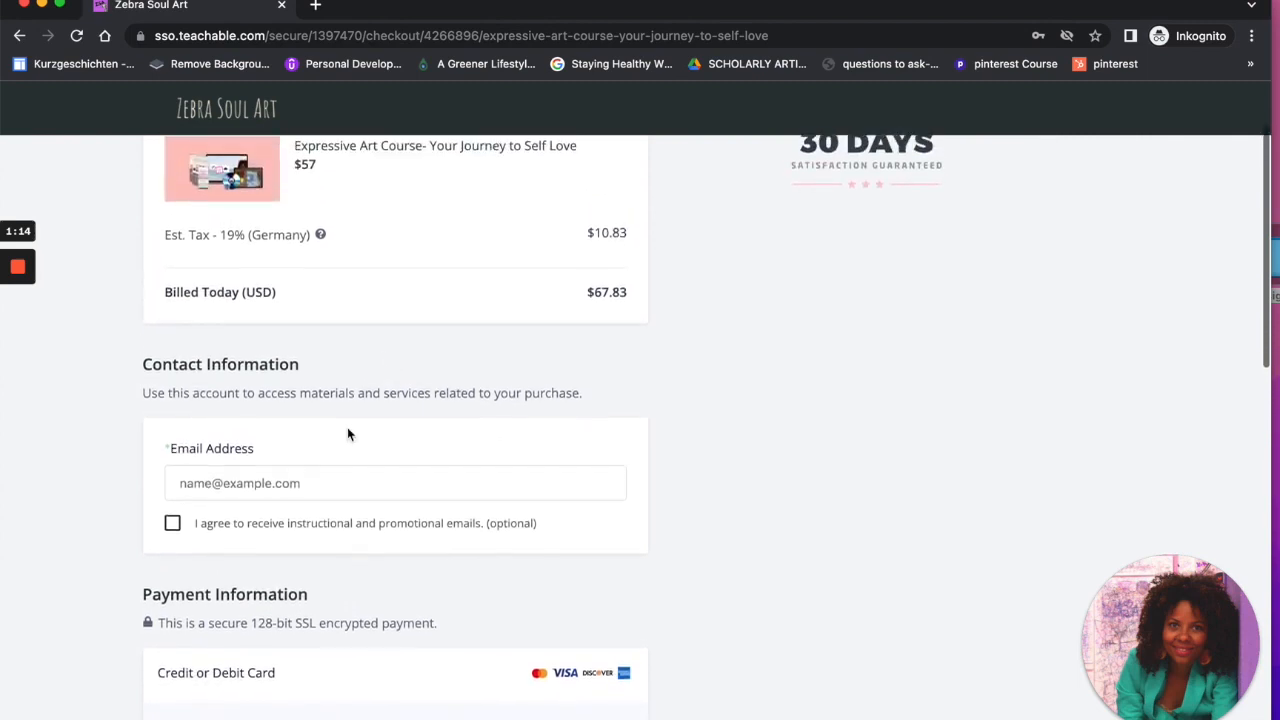
scroll(349, 431, down, 5)
scroll(300, 400, down, 10)
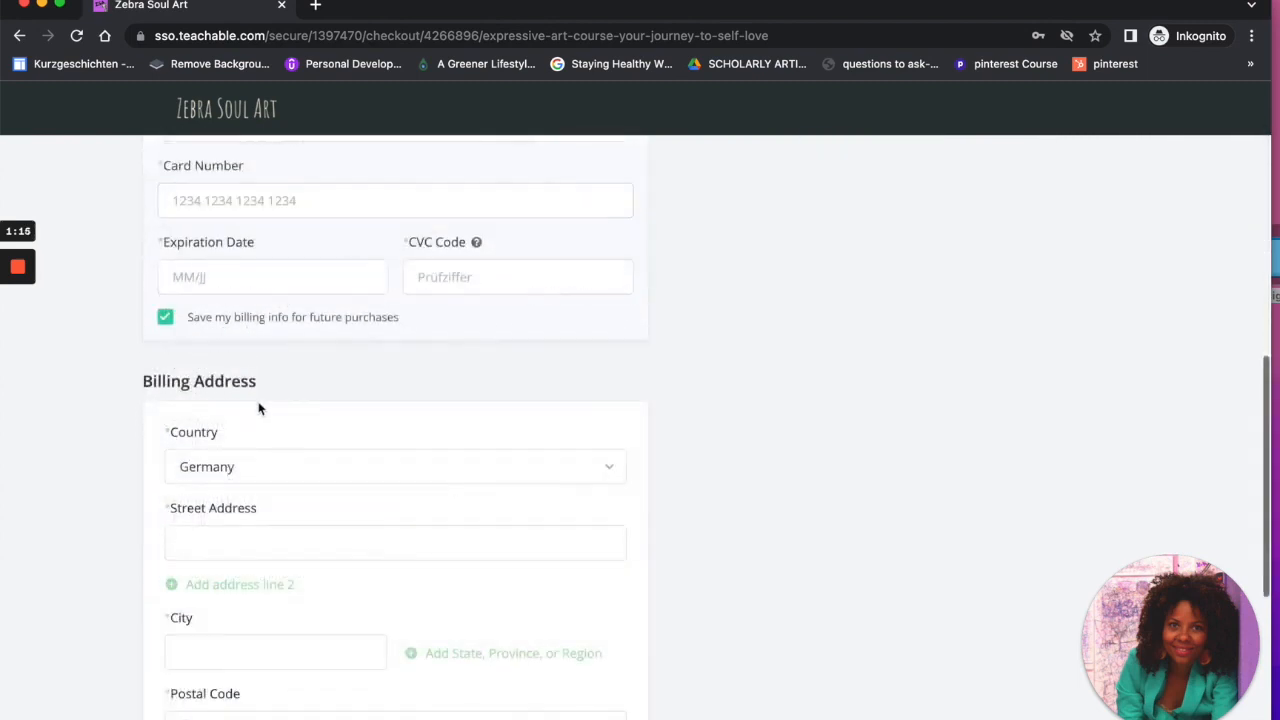
scroll(258, 404, down, 4)
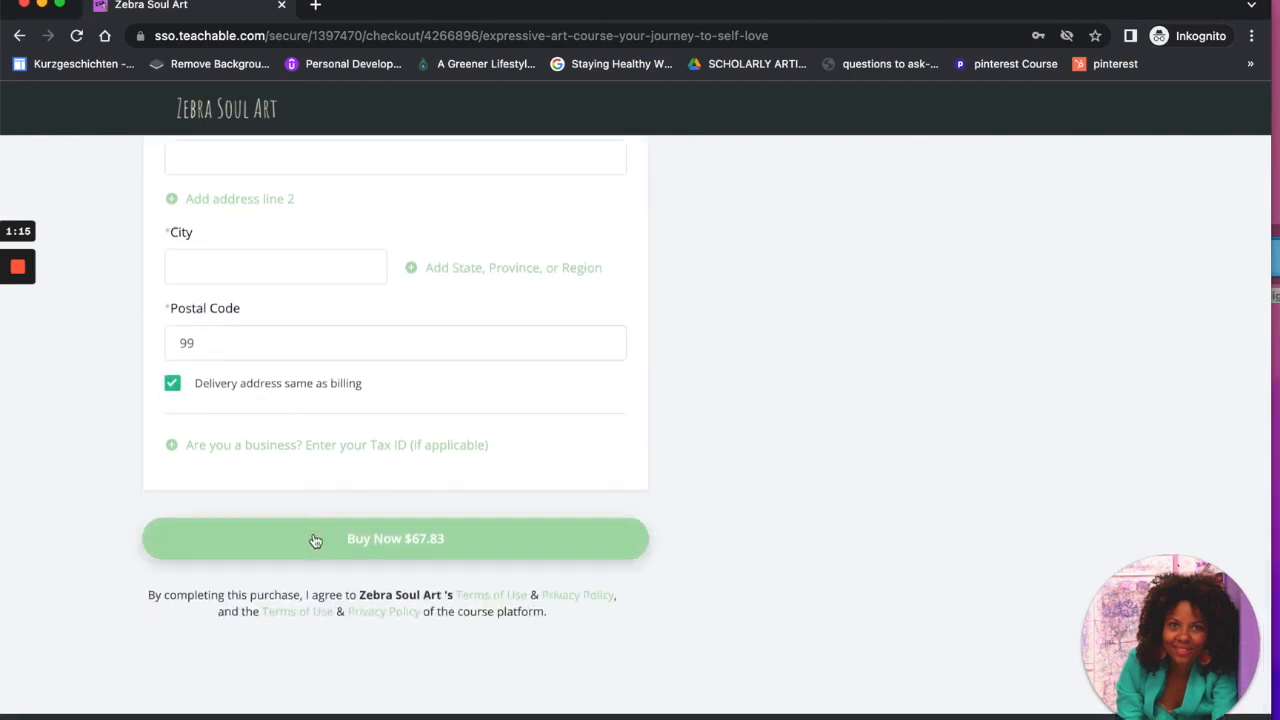
scroll(316, 555, down, 2)
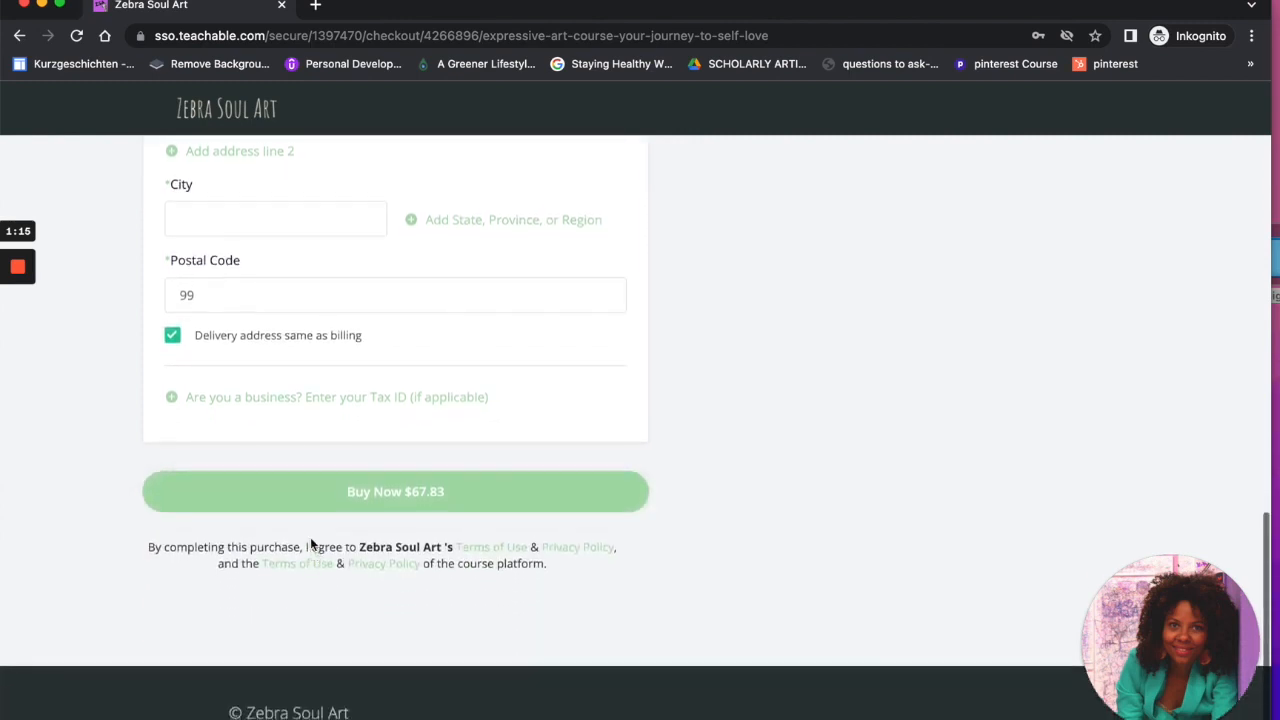
scroll(322, 648, up, 20)
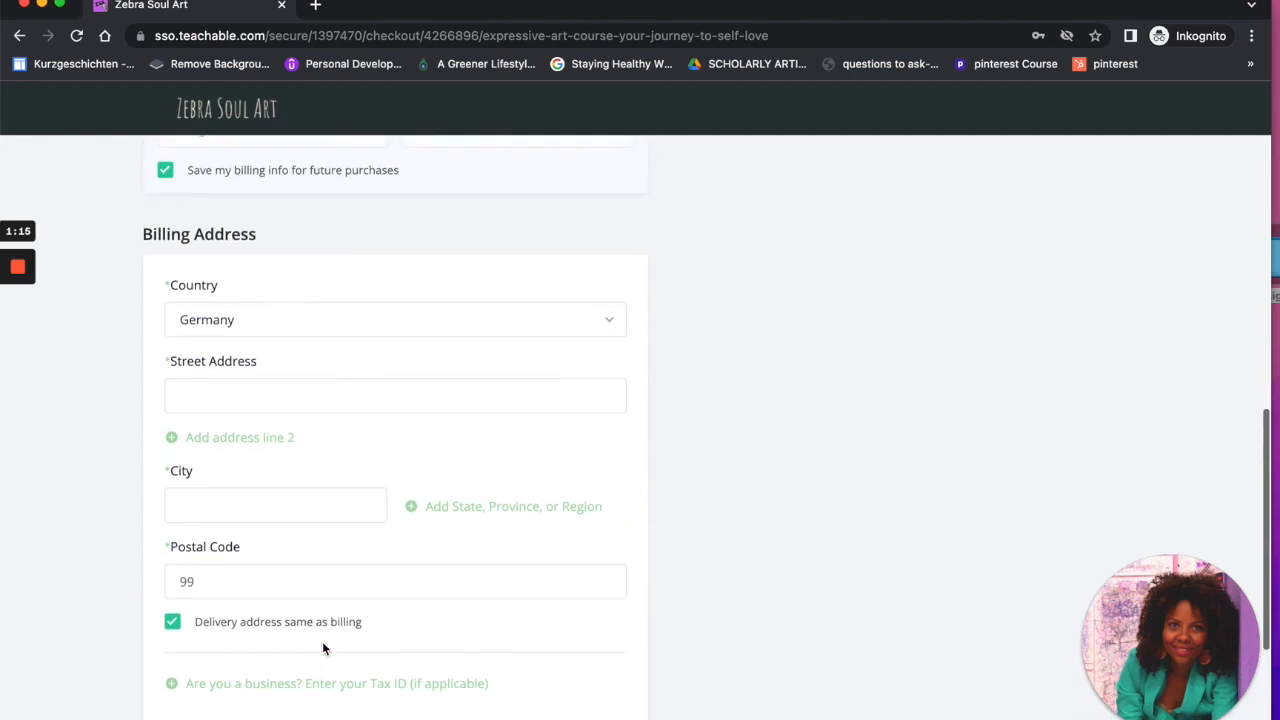
scroll(322, 650, up, 2)
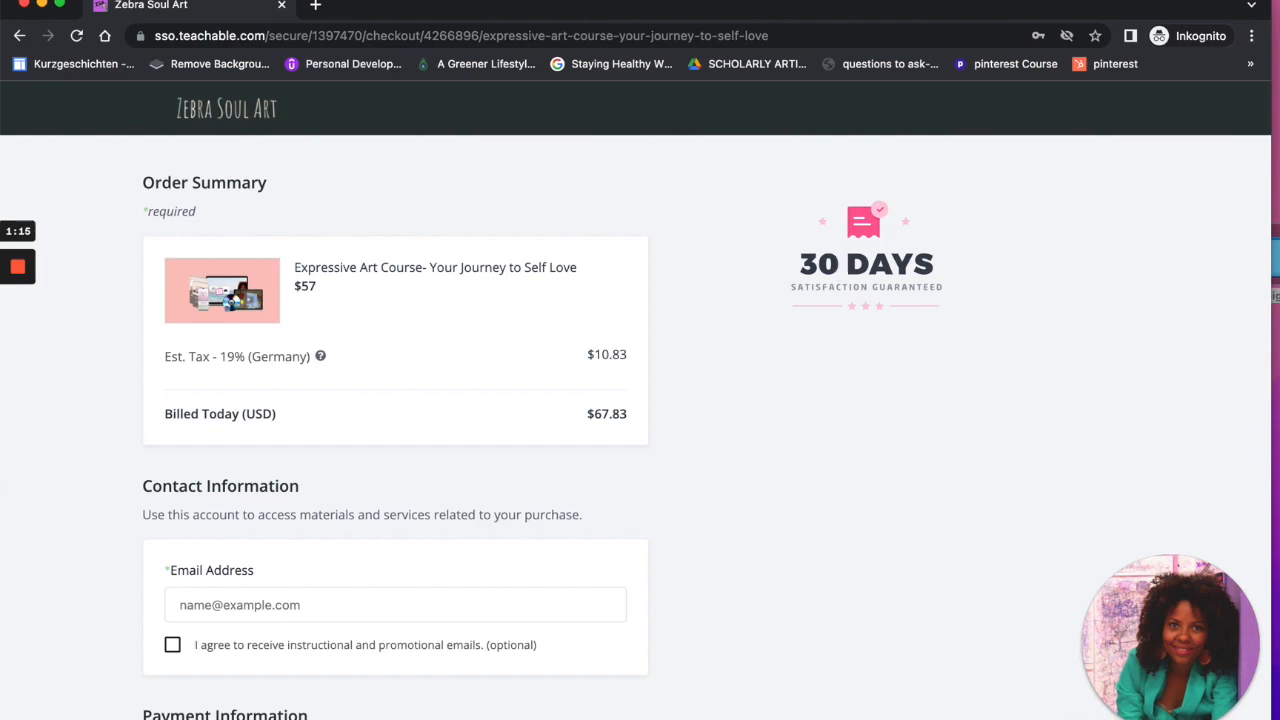
Close the incognito window and review the course's pages list and its curriculum sections in the admin area
click(25, 6)
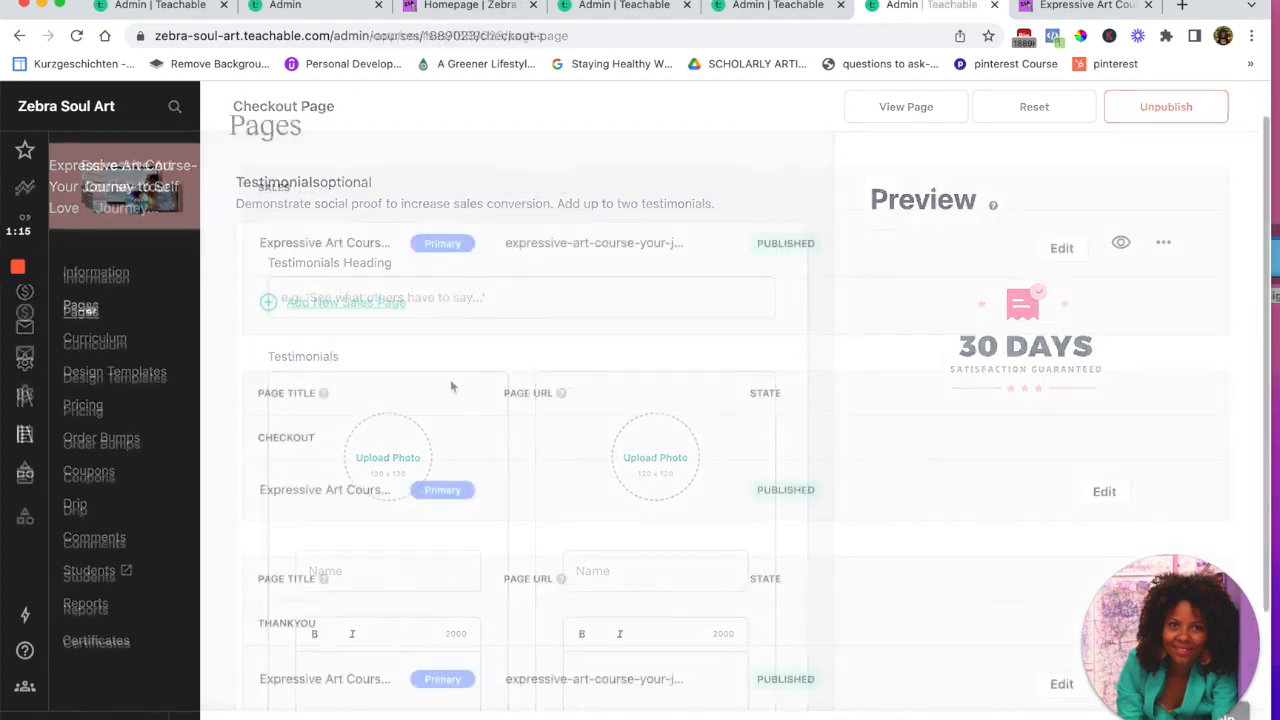
scroll(810, 425, down, 3)
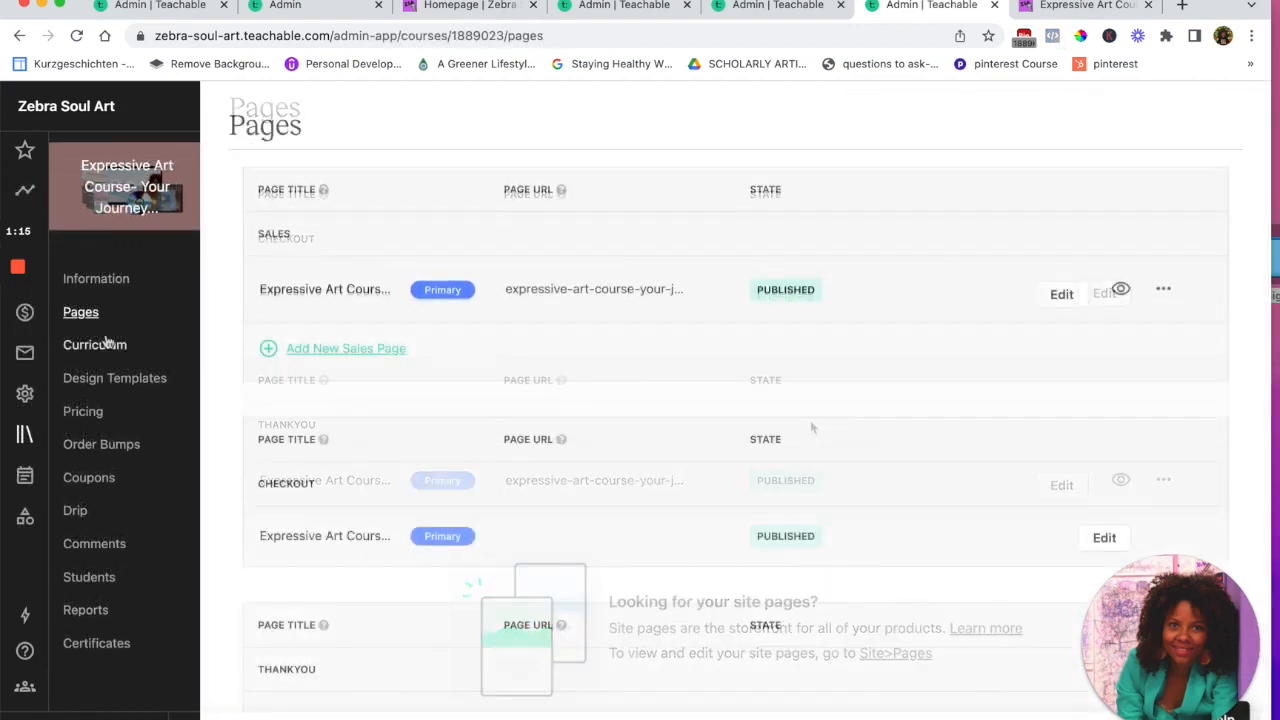
click(100, 346)
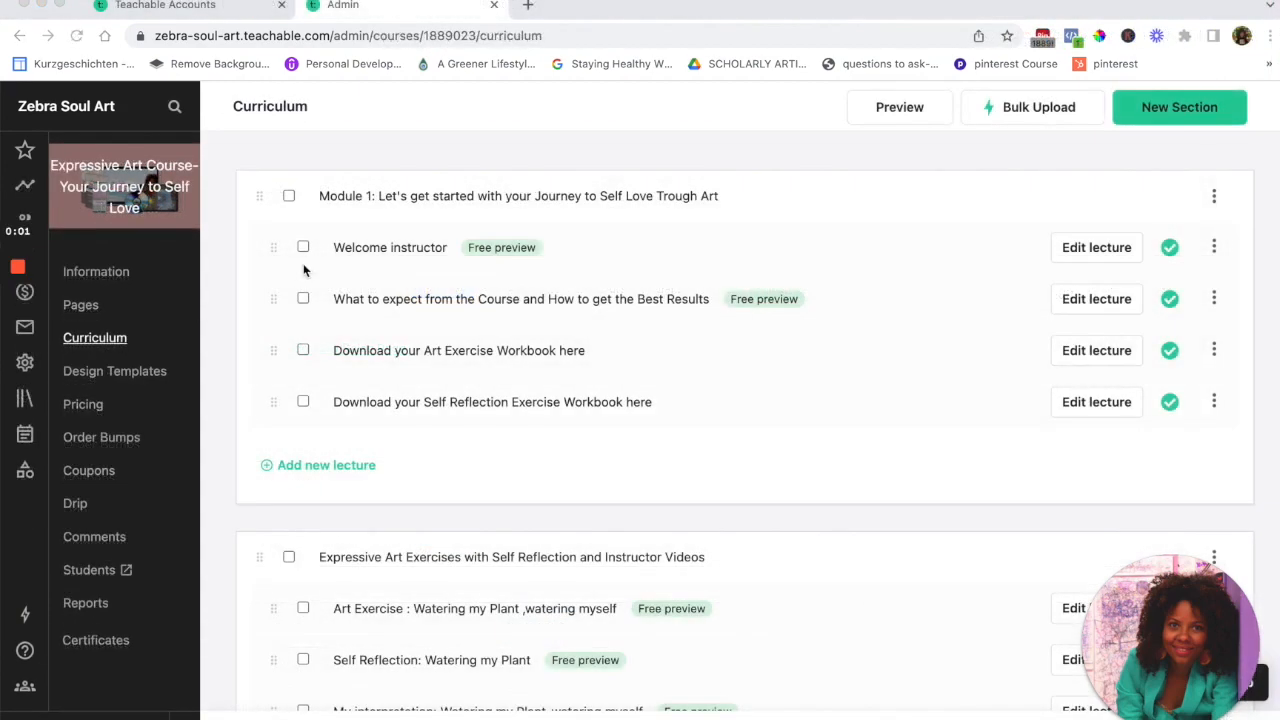
scroll(306, 346, down, 5)
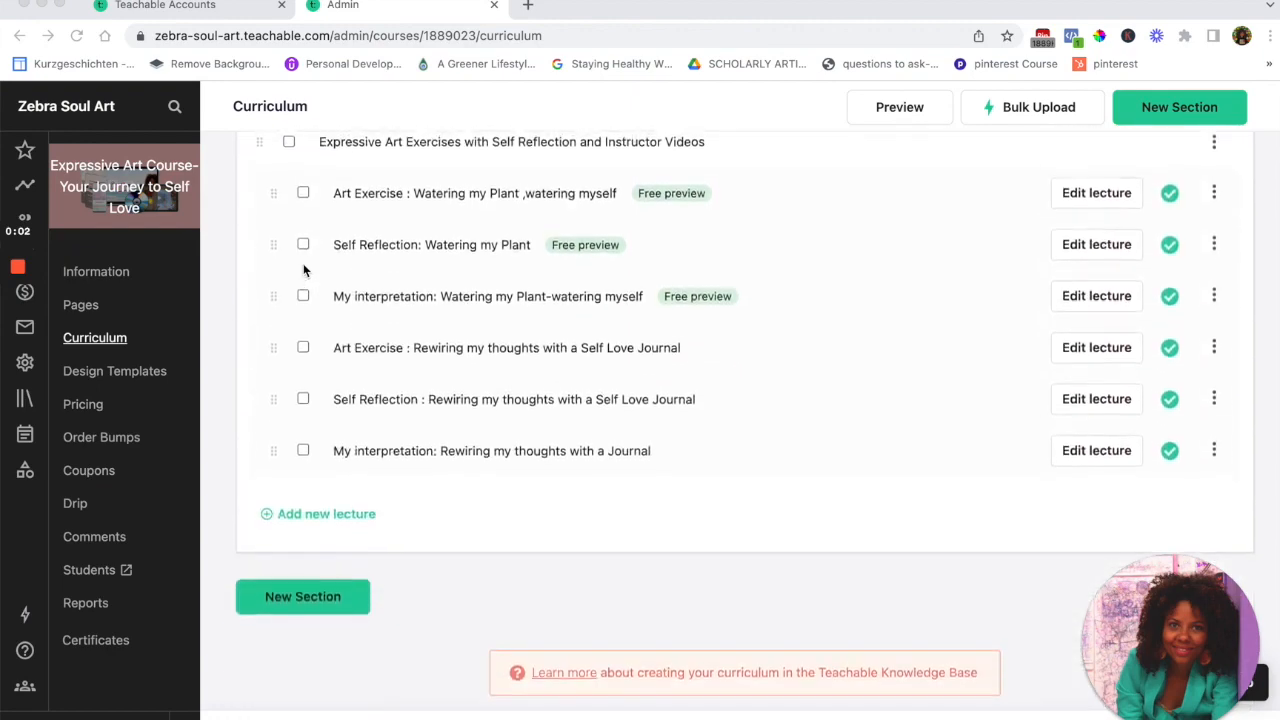
scroll(303, 268, up, 5)
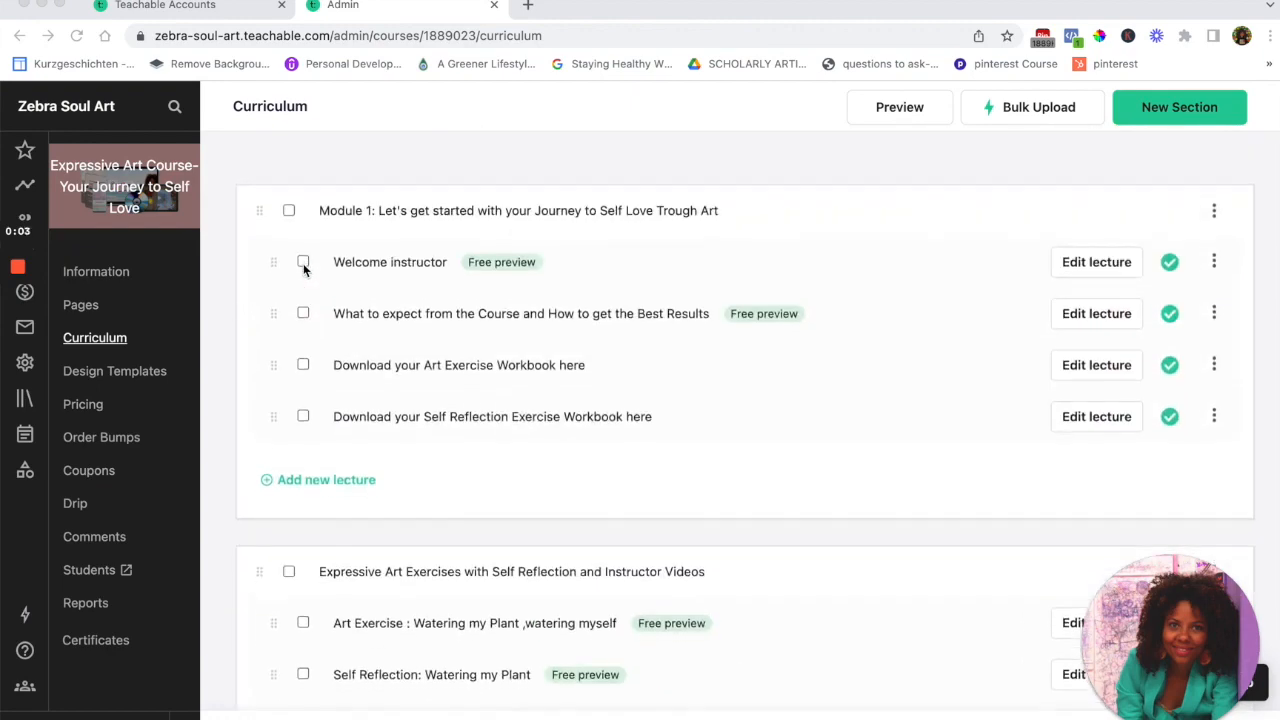
Preview the course from the curriculum and examine the overview page with the Module 1 lessons
click(900, 110)
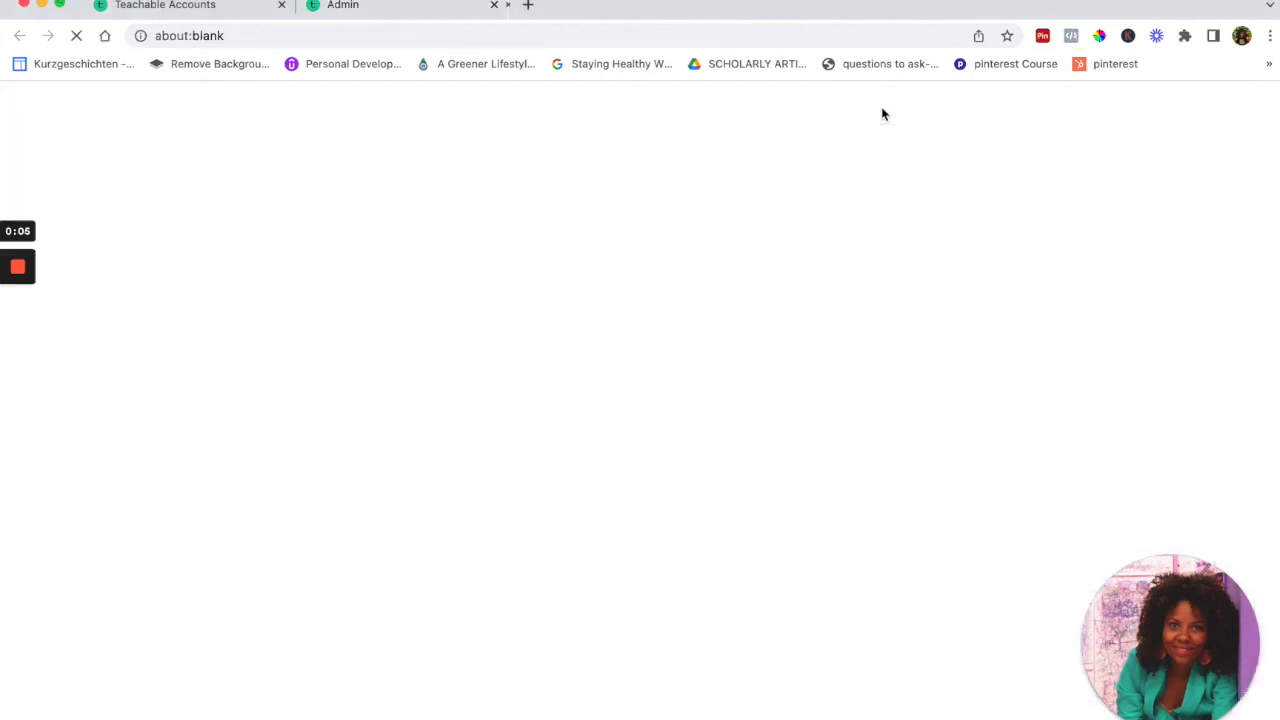
scroll(714, 318, down, 1)
scroll(714, 318, down, 2)
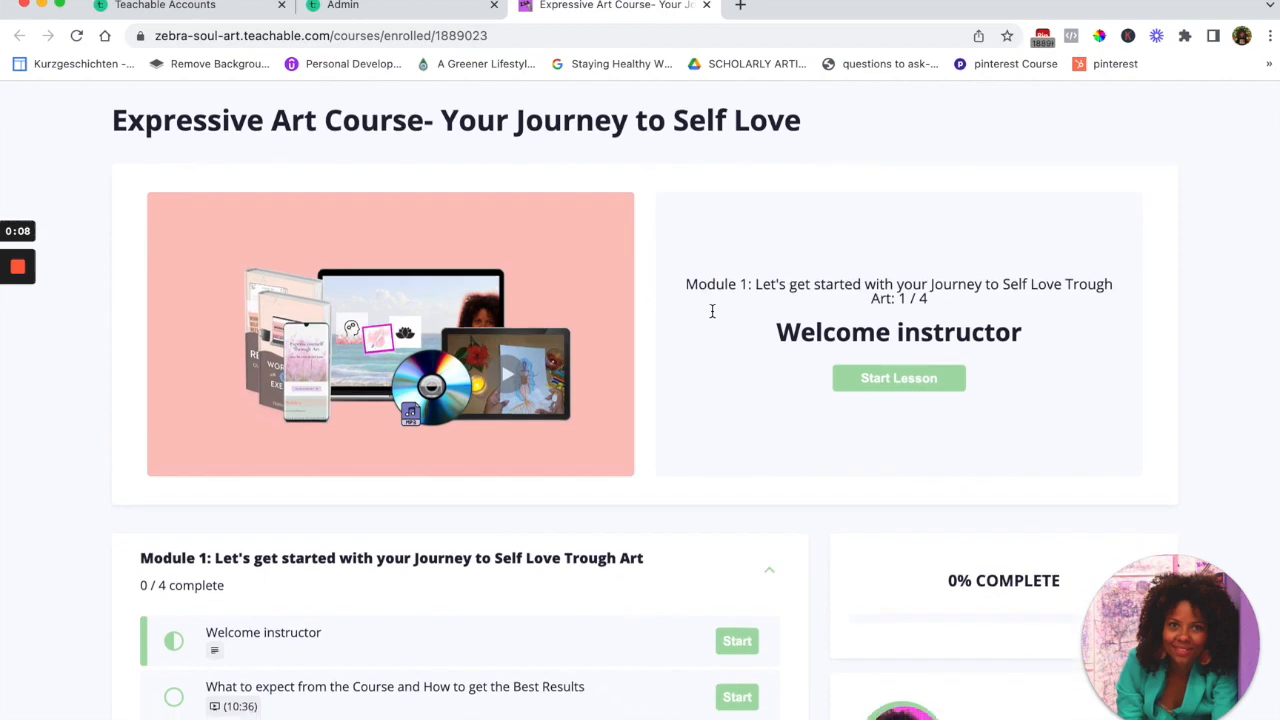
Examine the enrolled course page, covering both sections' lesson lists, the progress box and the author bio
scroll(713, 318, down, 1)
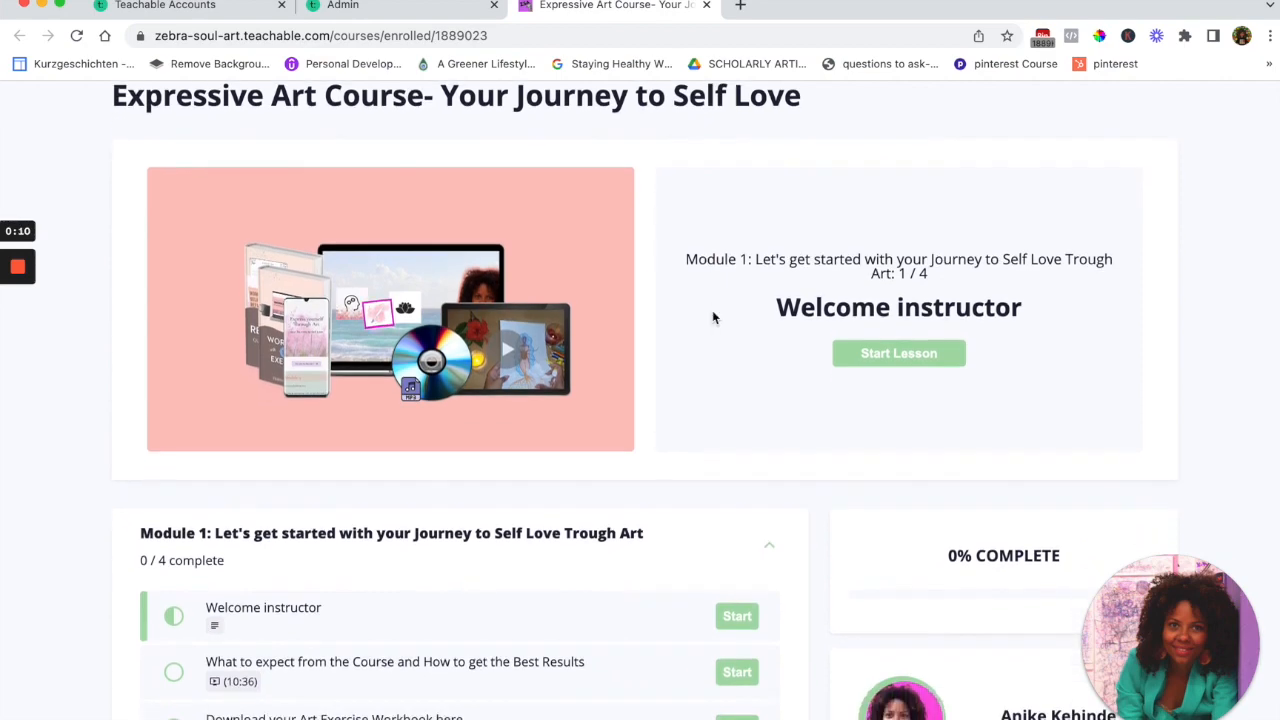
scroll(714, 368, down, 4)
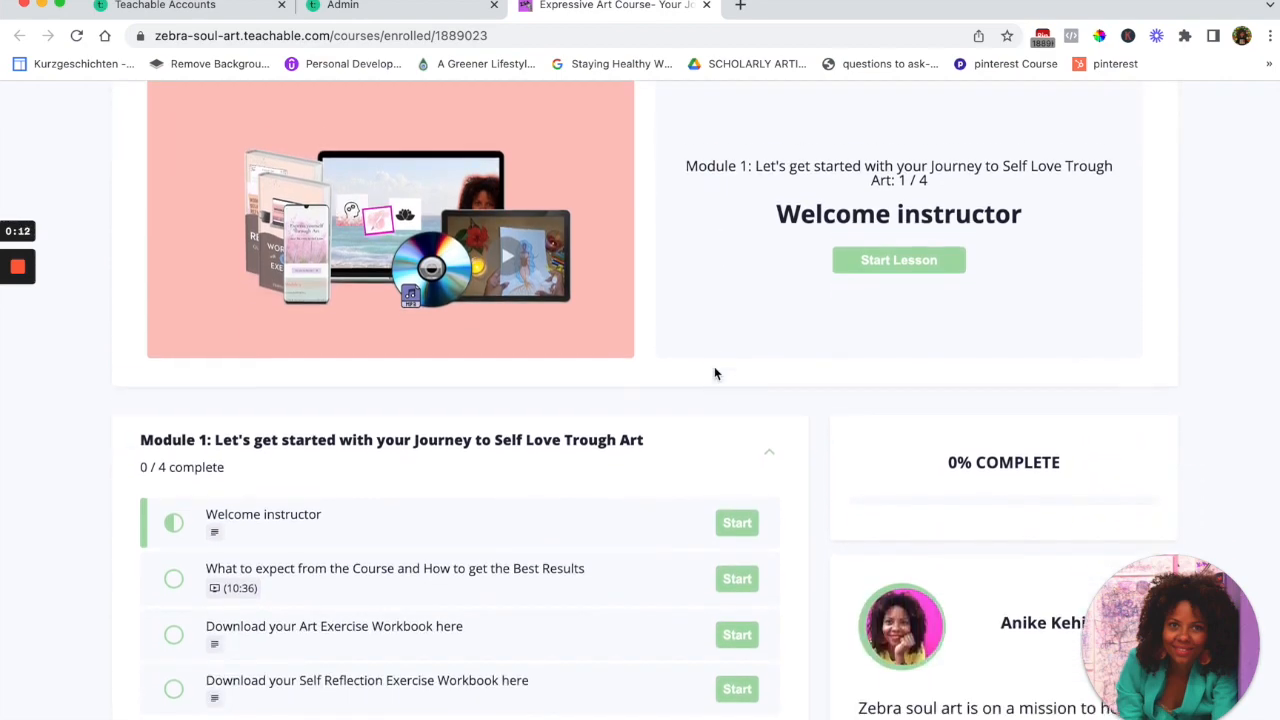
scroll(714, 370, down, 7)
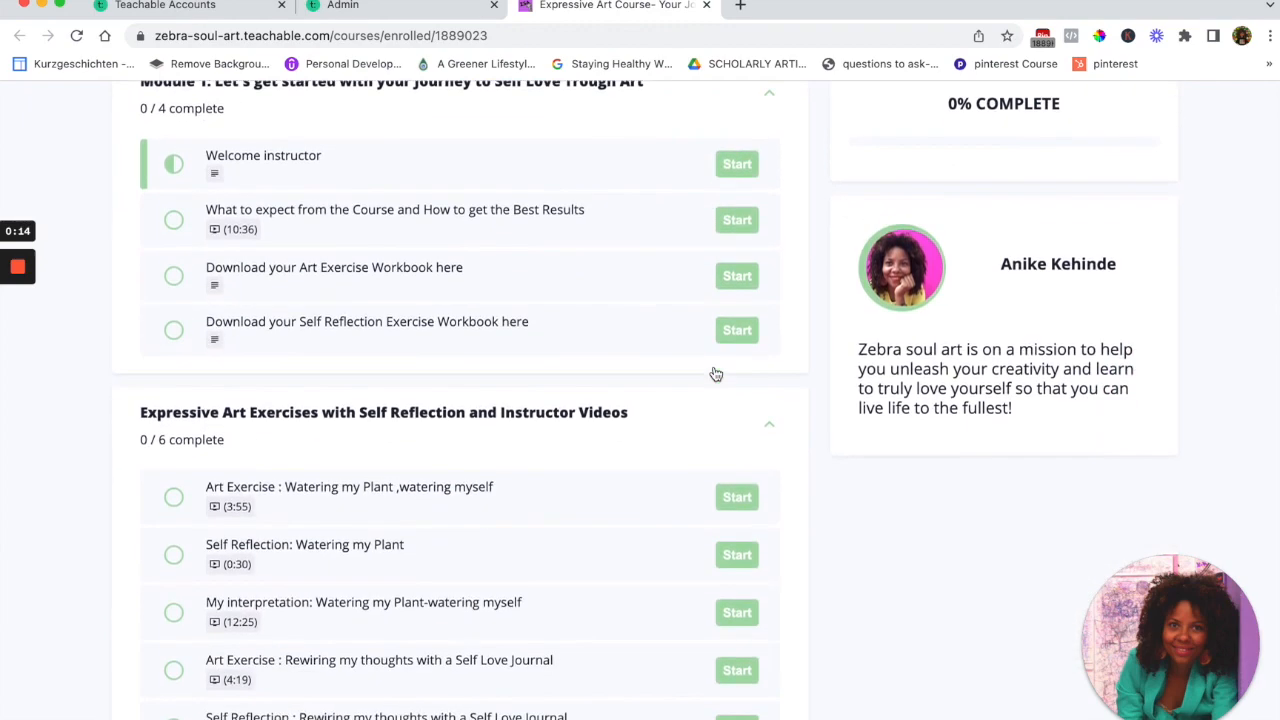
scroll(714, 373, down, 4)
scroll(716, 374, up, 2)
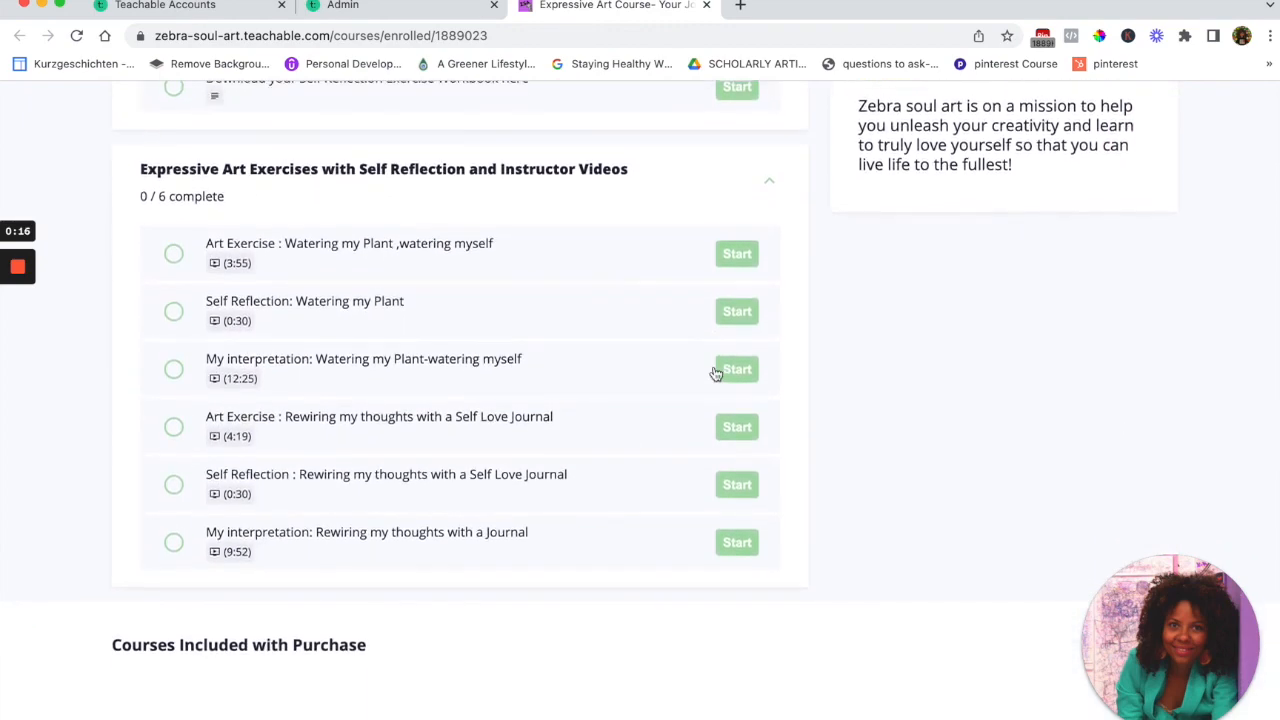
scroll(740, 300, up, 12)
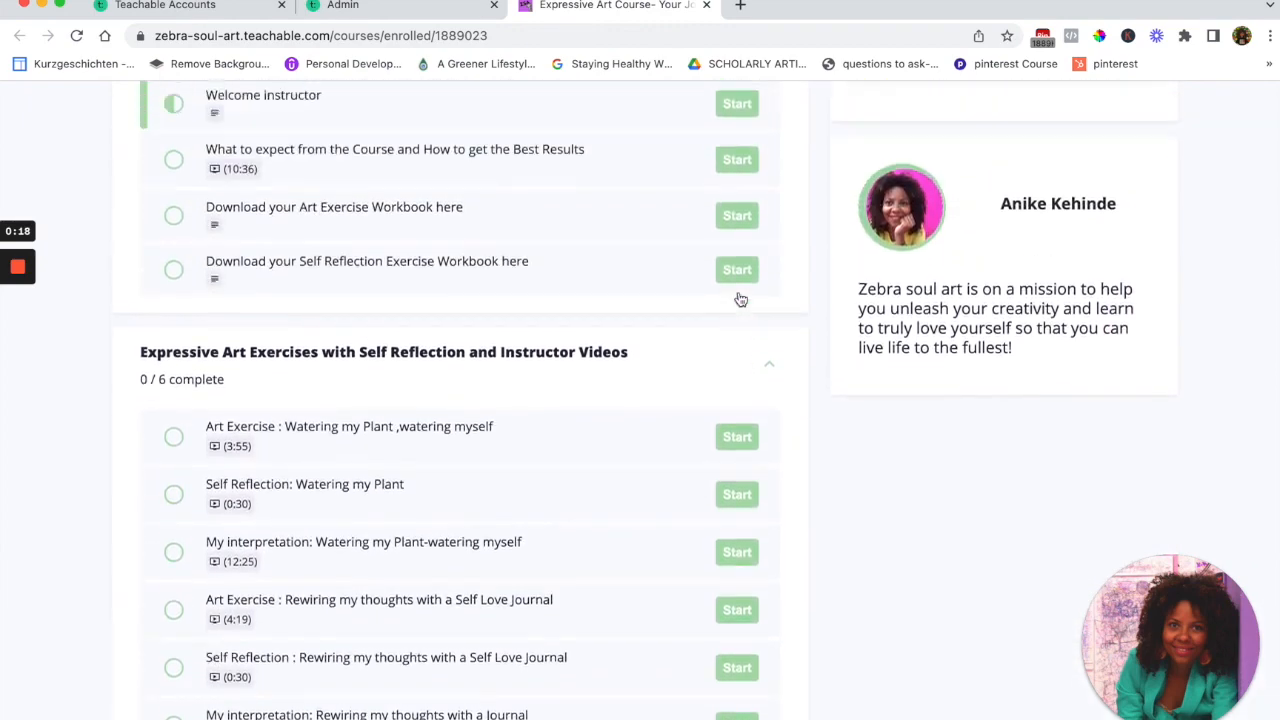
scroll(725, 295, up, 2)
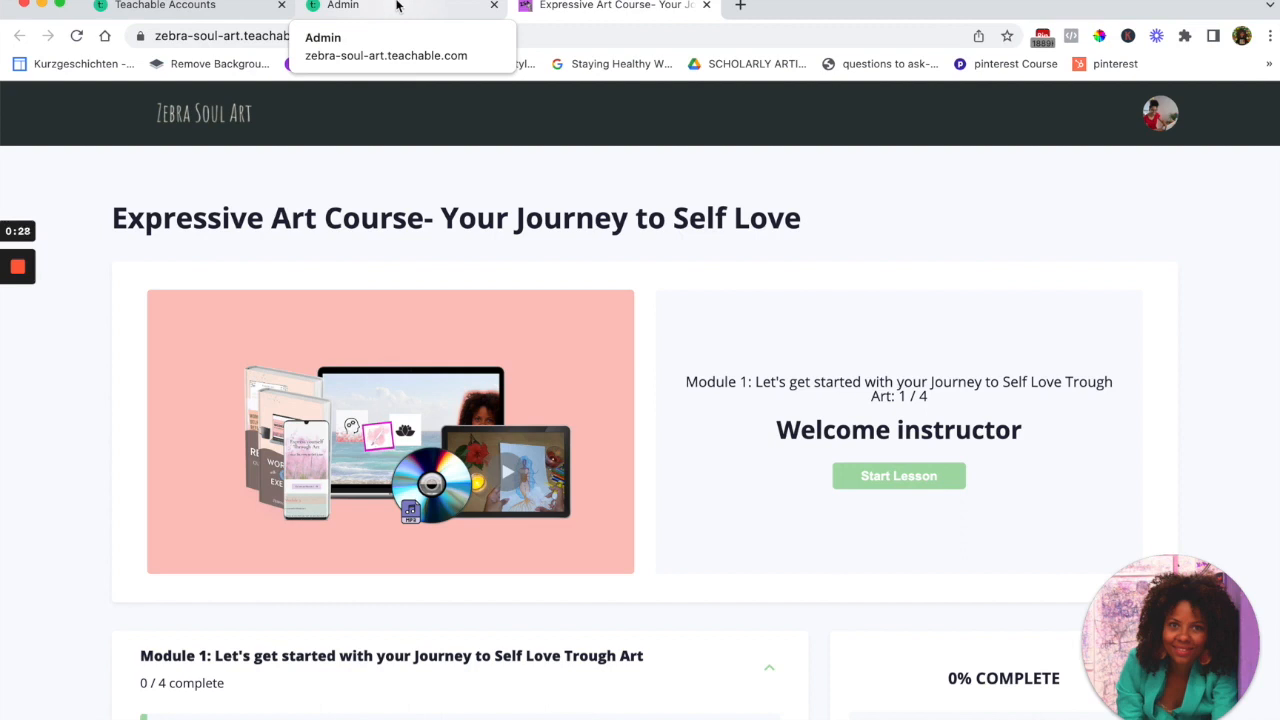
Open the Zebra Soul Art school from the Teachable accounts page and view its public site from the dashboard
click(208, 5)
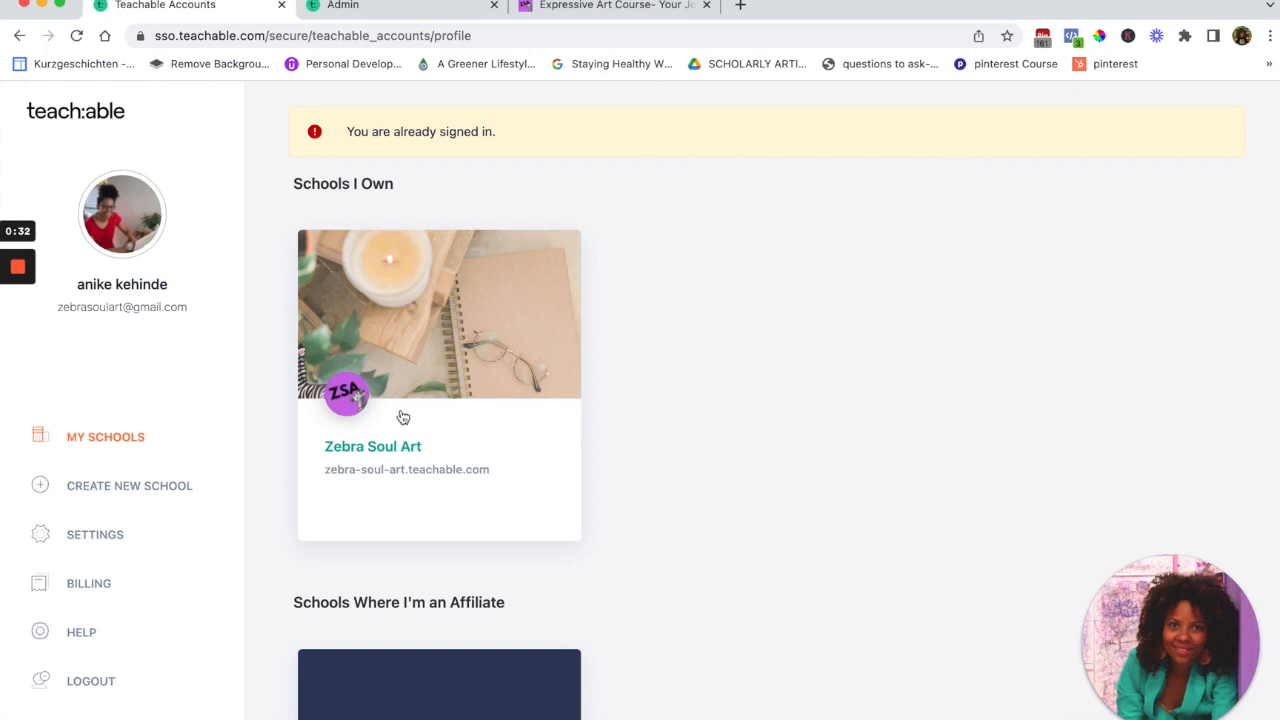
click(371, 447)
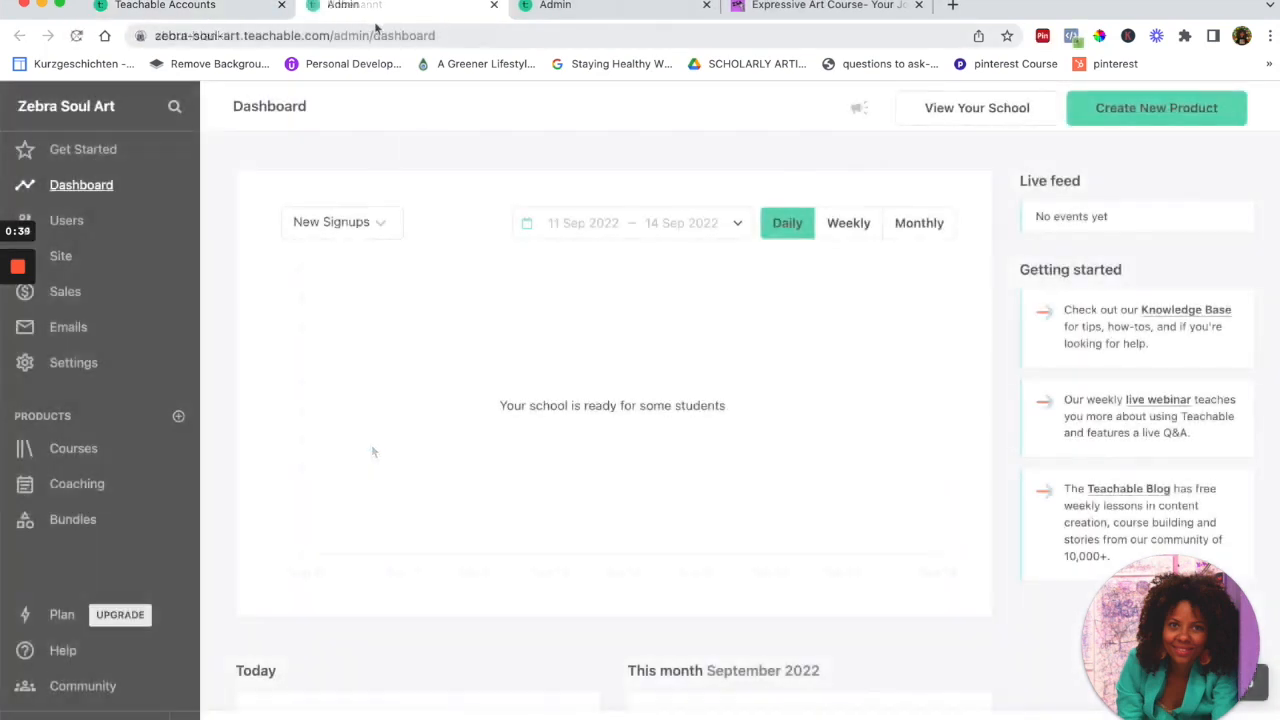
drag(332, 36, 491, 36)
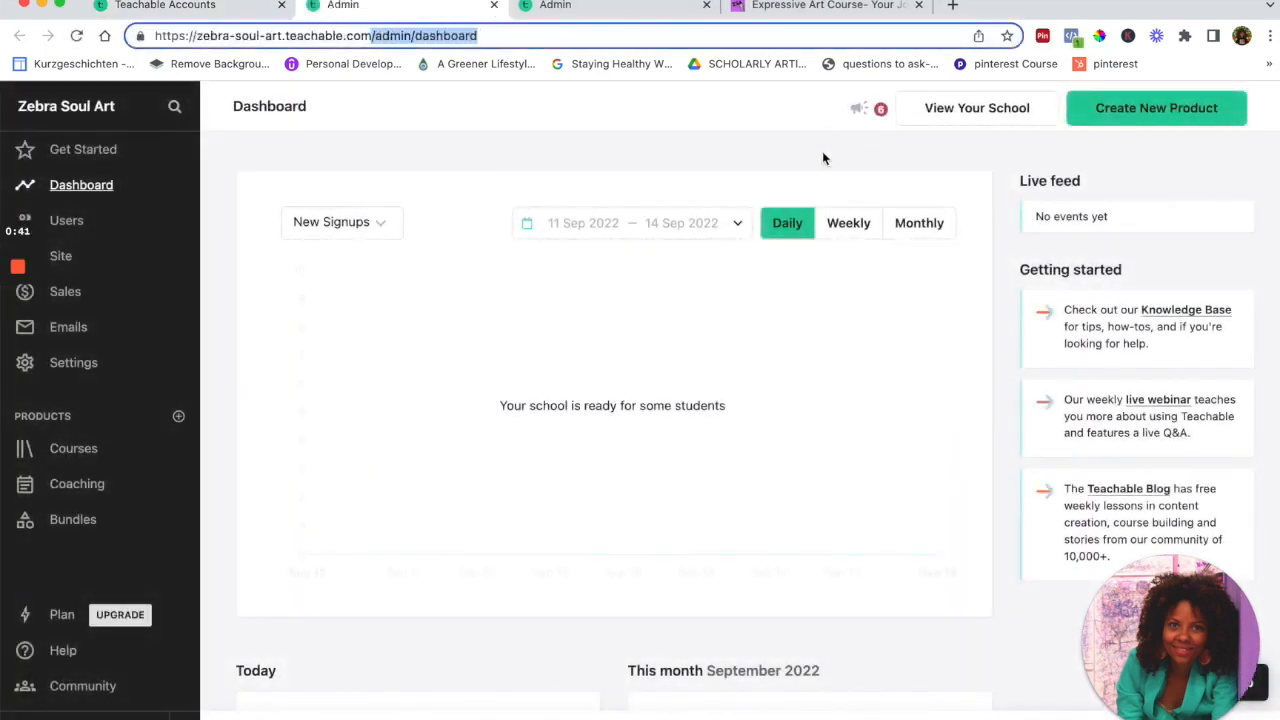
click(983, 110)
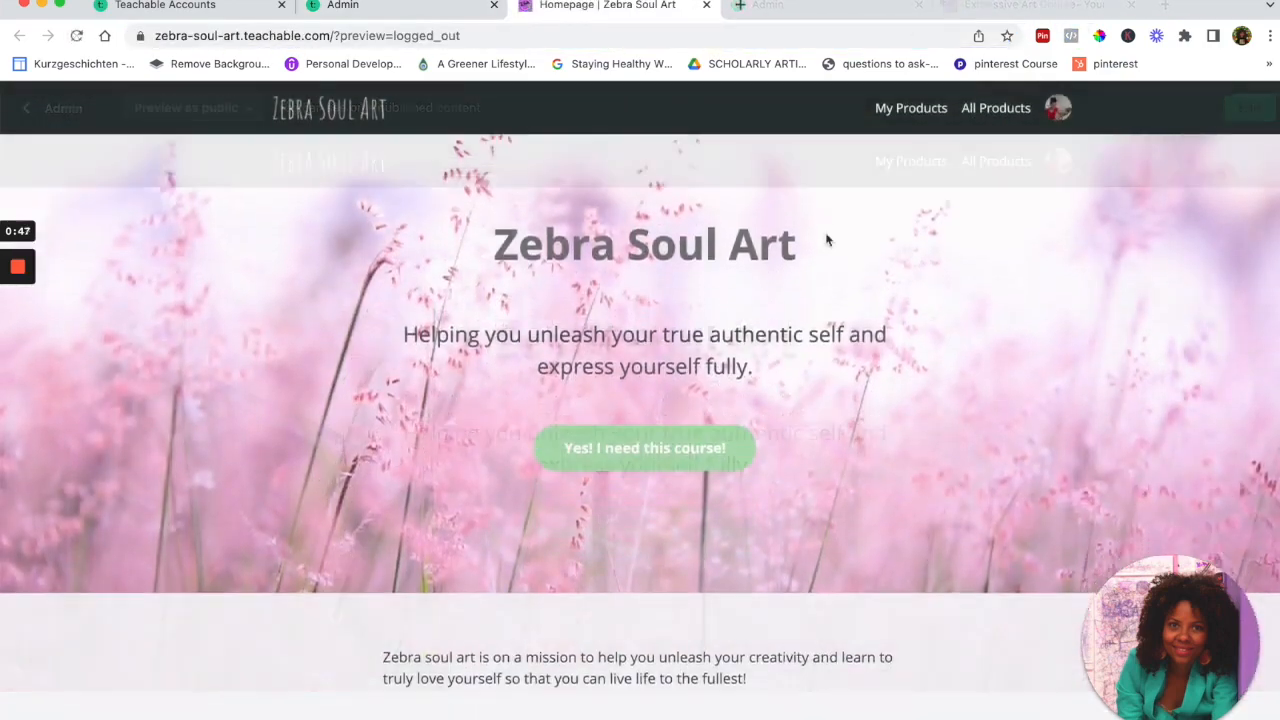
Examine the school homepage in public preview, from the banner through the image columns and product listing to the email signup form
scroll(827, 240, down, 5)
scroll(827, 240, down, 10)
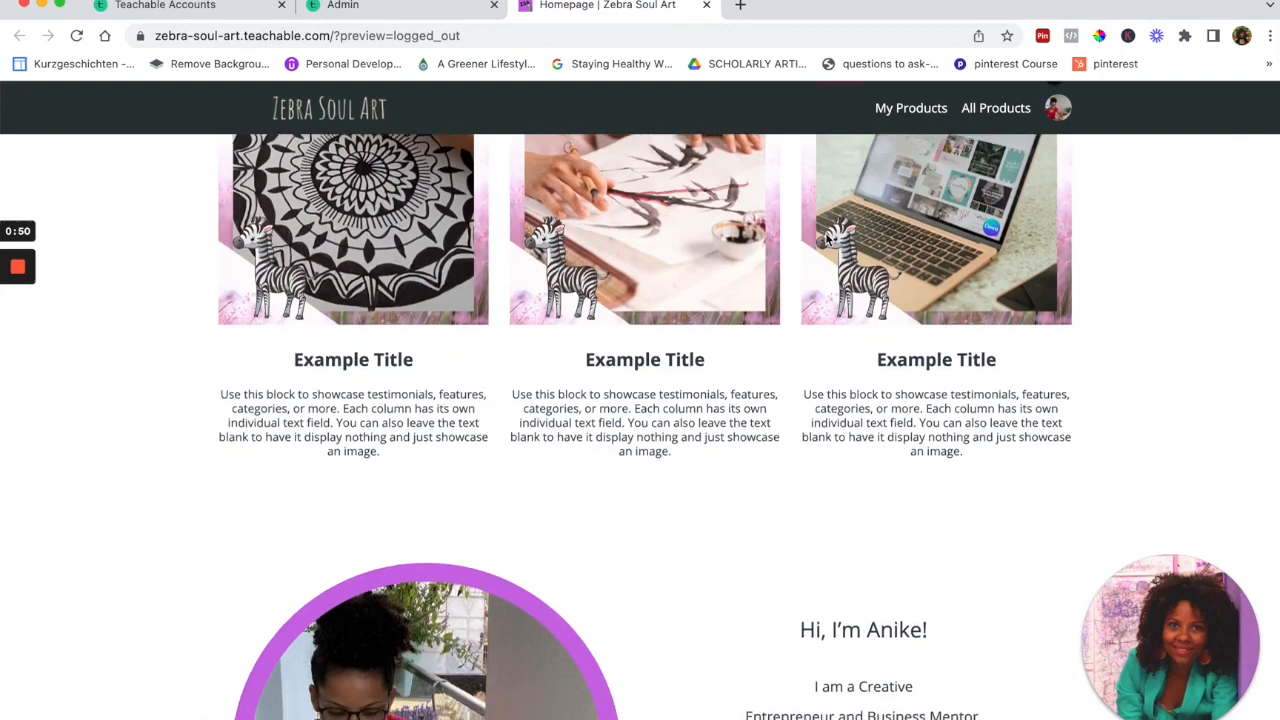
scroll(827, 240, down, 8)
scroll(826, 240, down, 7)
scroll(826, 240, up, 2)
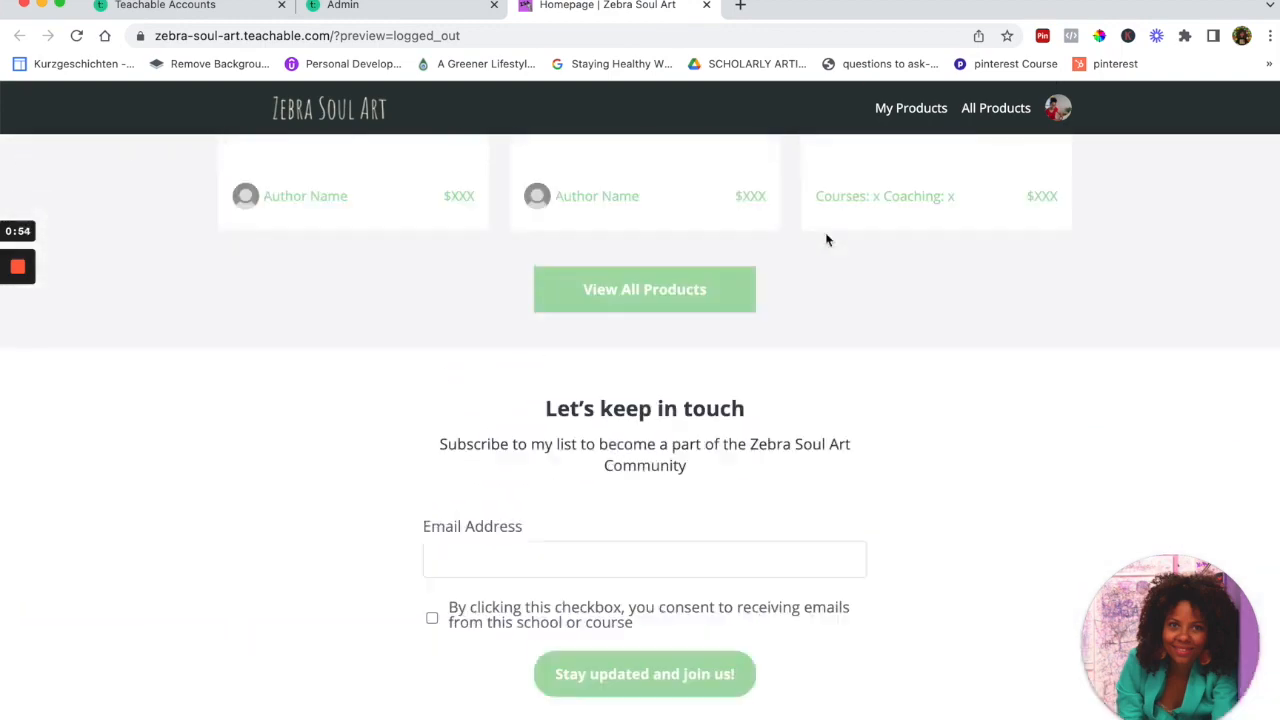
scroll(826, 240, up, 10)
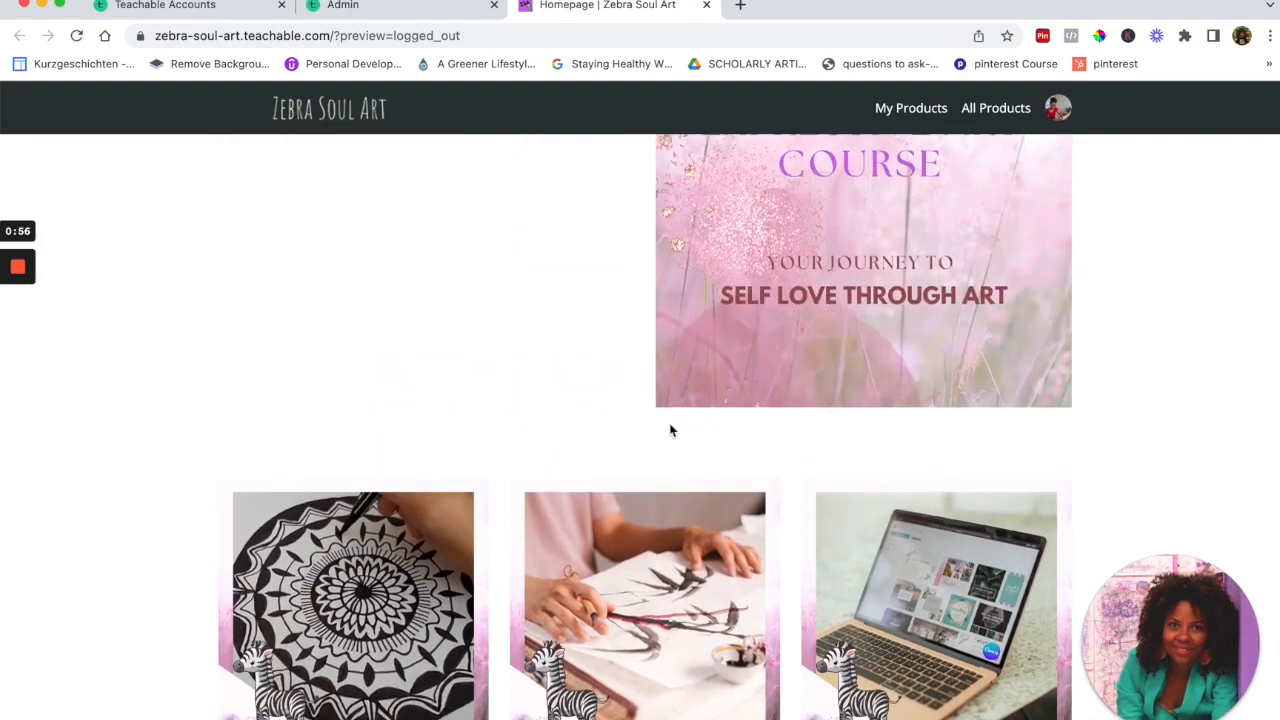
scroll(764, 317, down, 3)
scroll(742, 475, up, 8)
scroll(742, 475, up, 5)
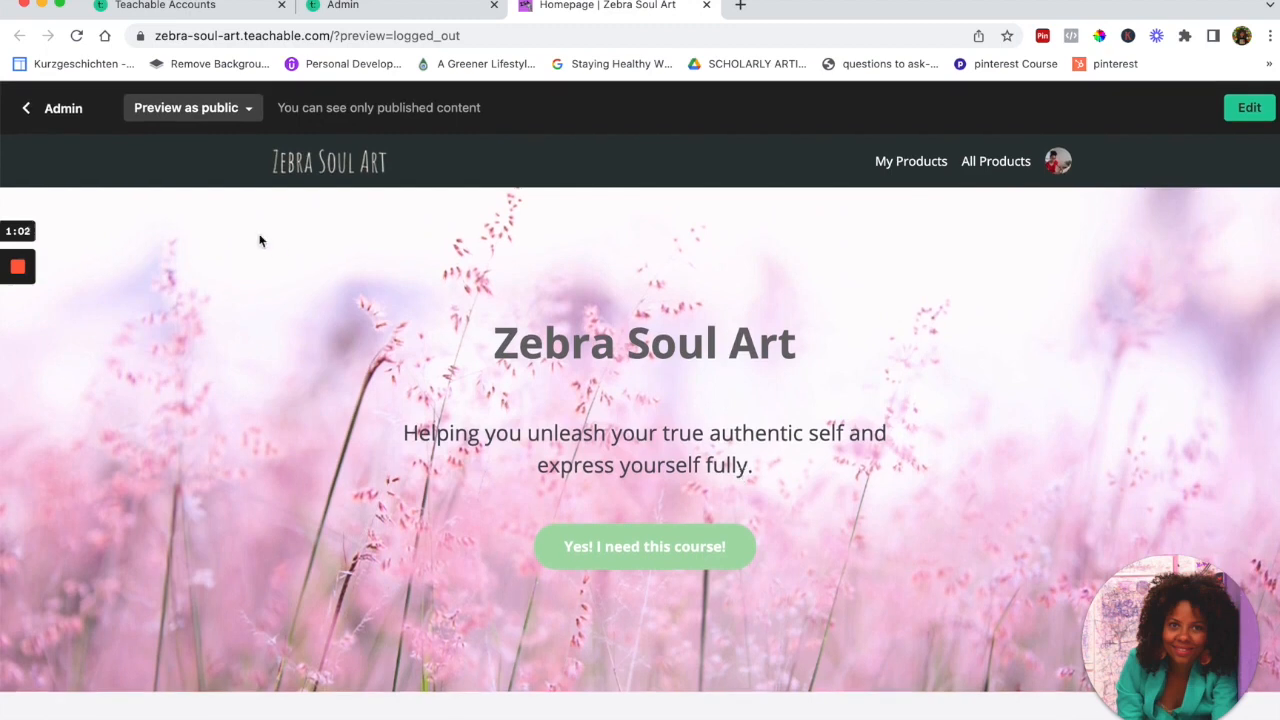
Switch the site preview to student view and open the Expressive Art Course- Your Journey to Self Love product page
click(251, 113)
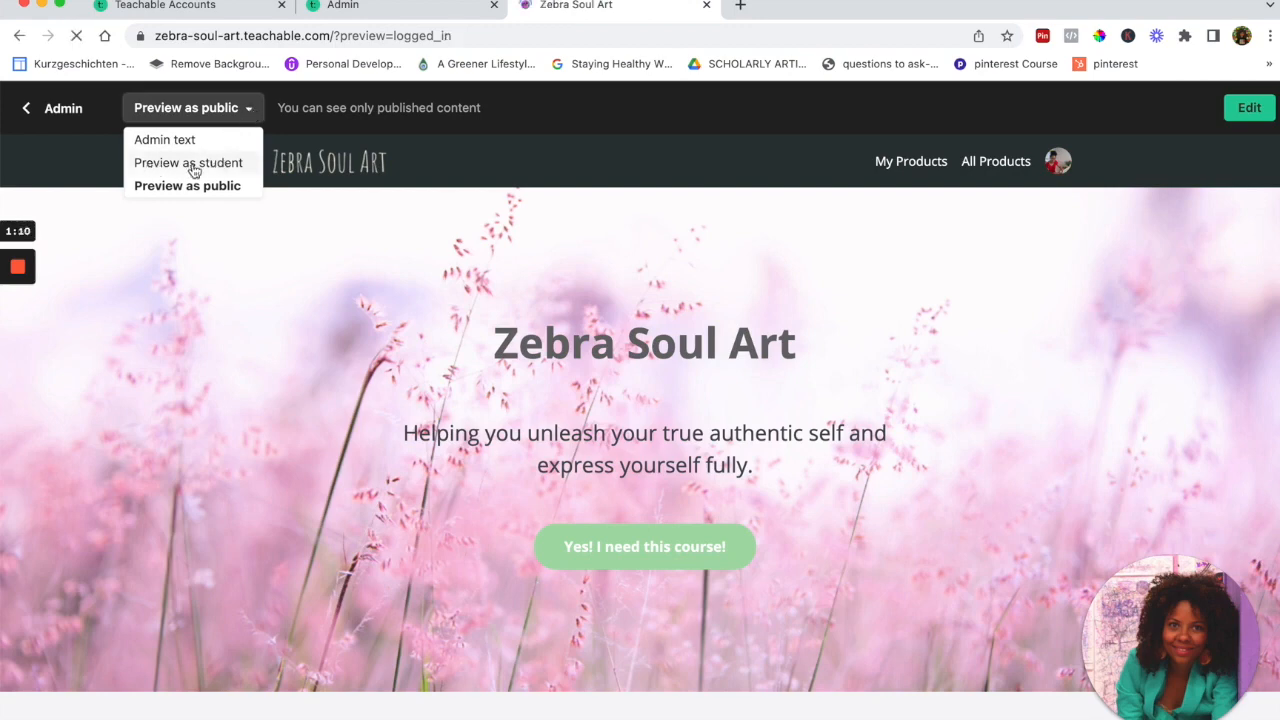
click(194, 170)
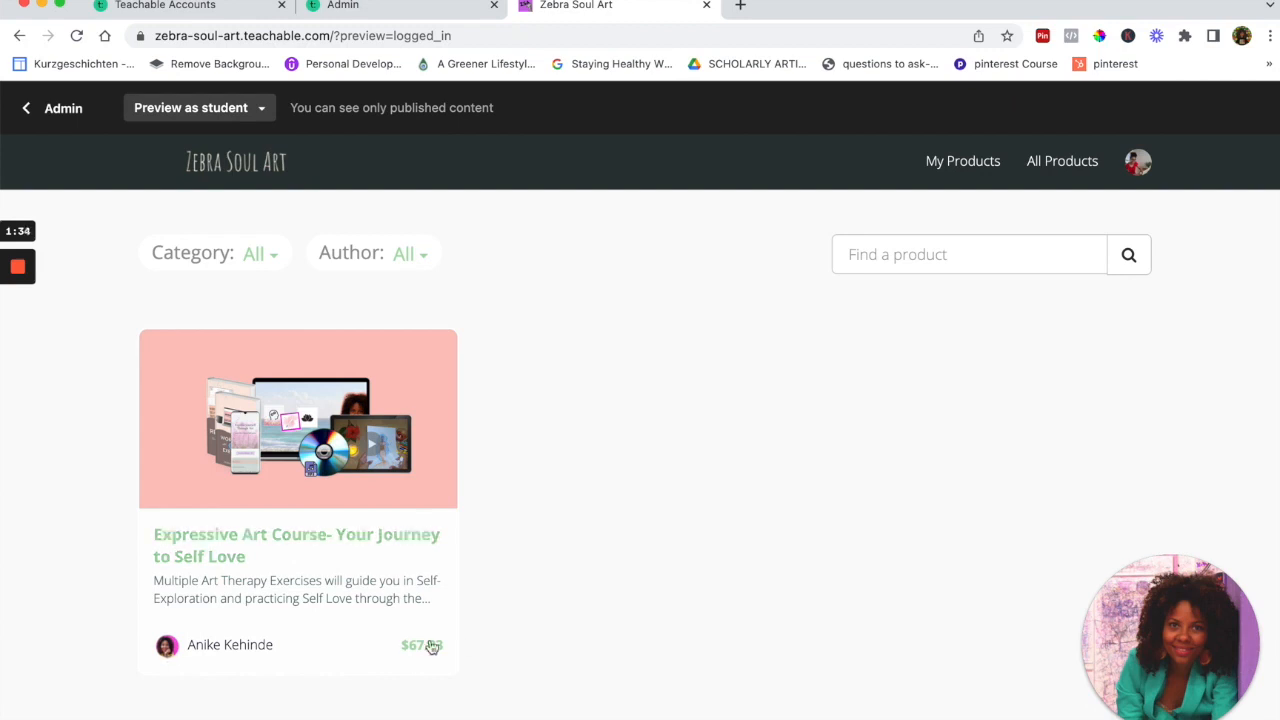
click(257, 540)
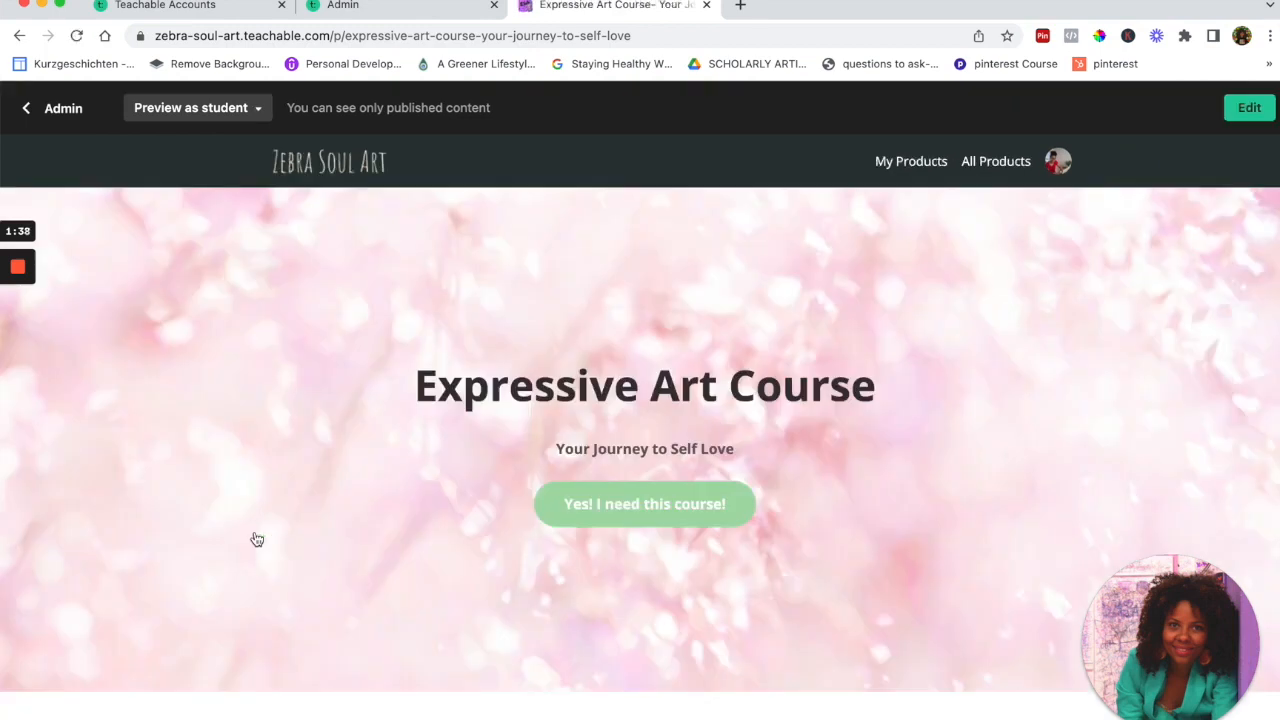
Examine the course sales page's banner, image with text block, course description and the workbook, meditation audio and video feature columns
scroll(260, 564, down, 2)
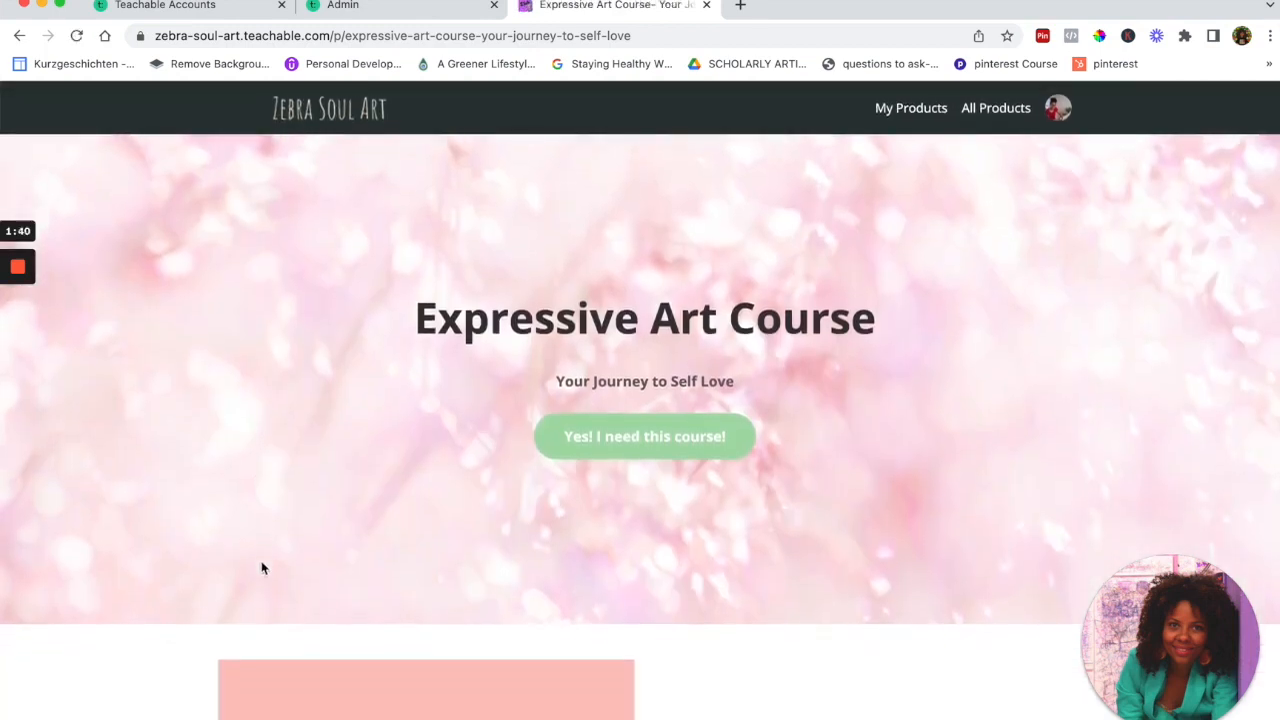
scroll(258, 558, down, 1)
scroll(567, 458, down, 15)
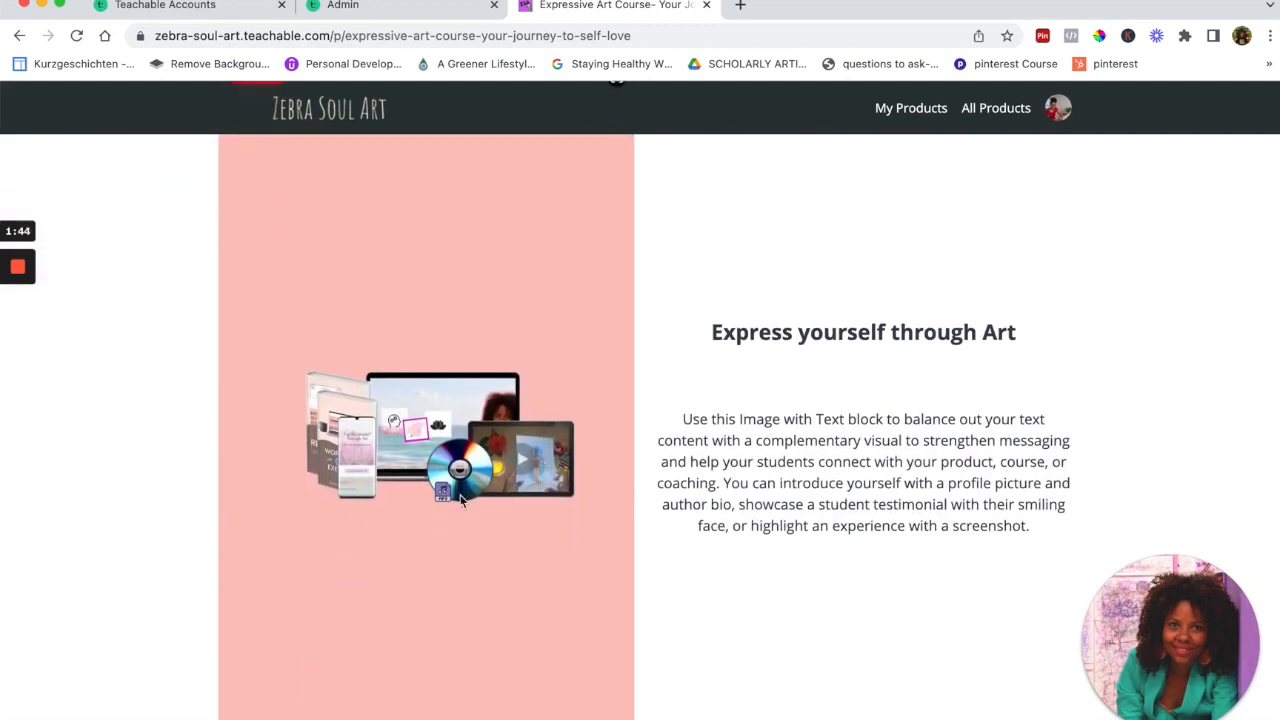
scroll(529, 534, down, 2)
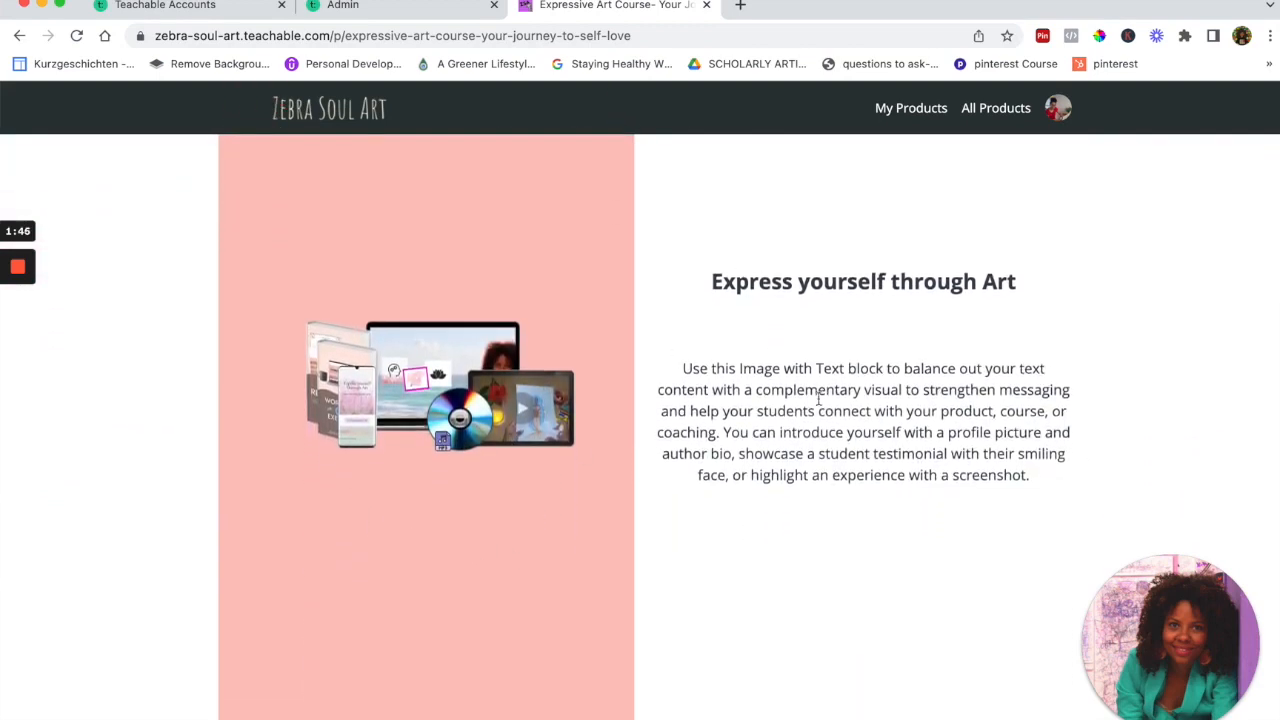
scroll(818, 392, down, 14)
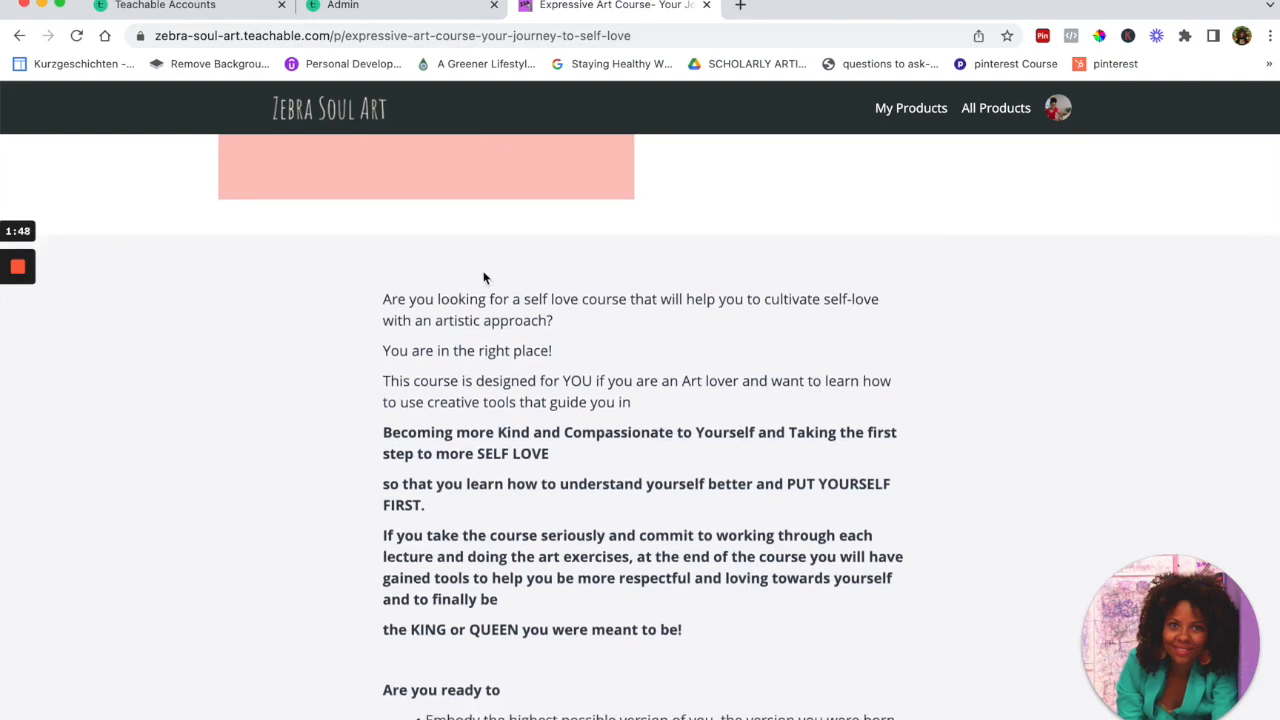
drag(382, 298, 602, 543)
scroll(582, 552, down, 5)
scroll(585, 559, down, 20)
scroll(583, 558, down, 10)
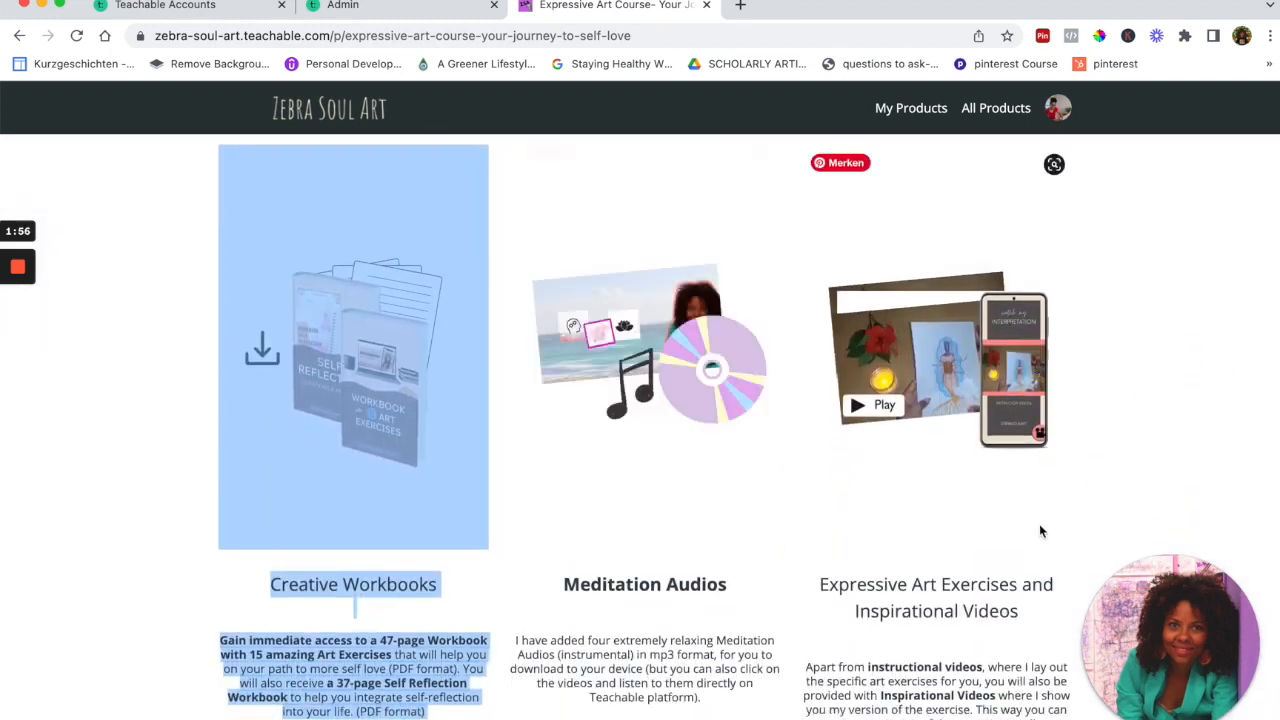
click(136, 455)
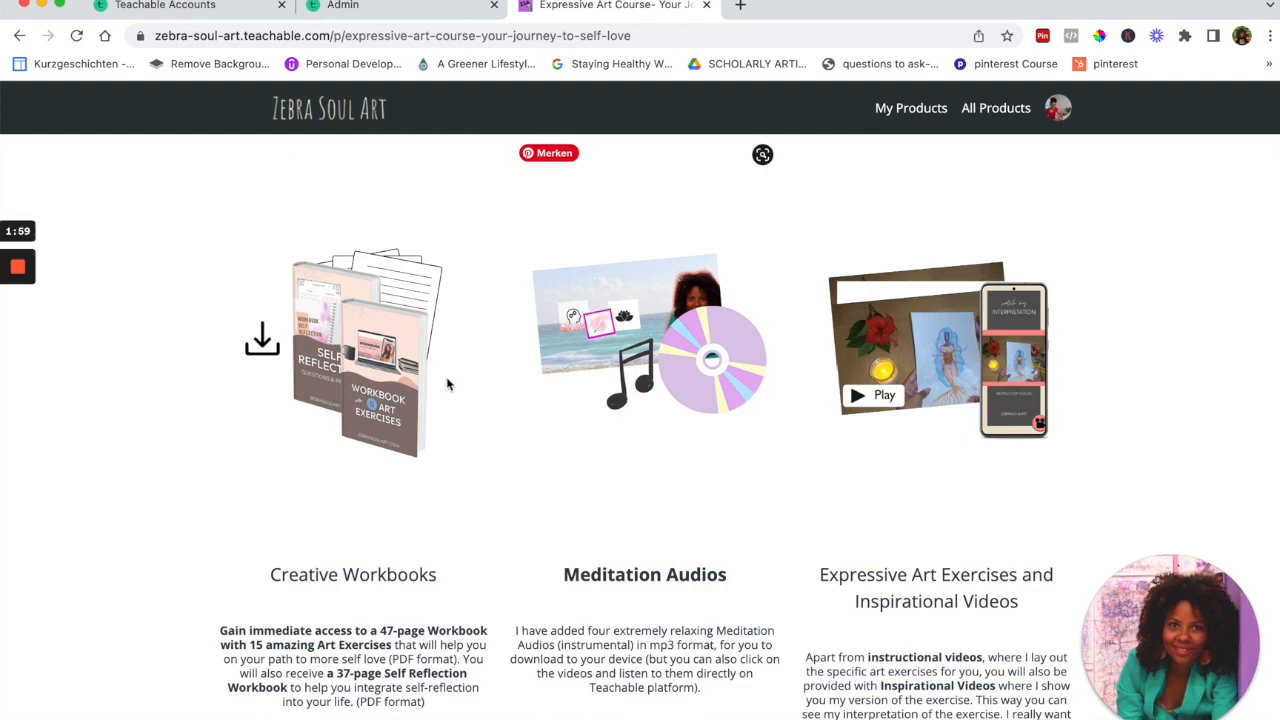
scroll(665, 430, down, 1)
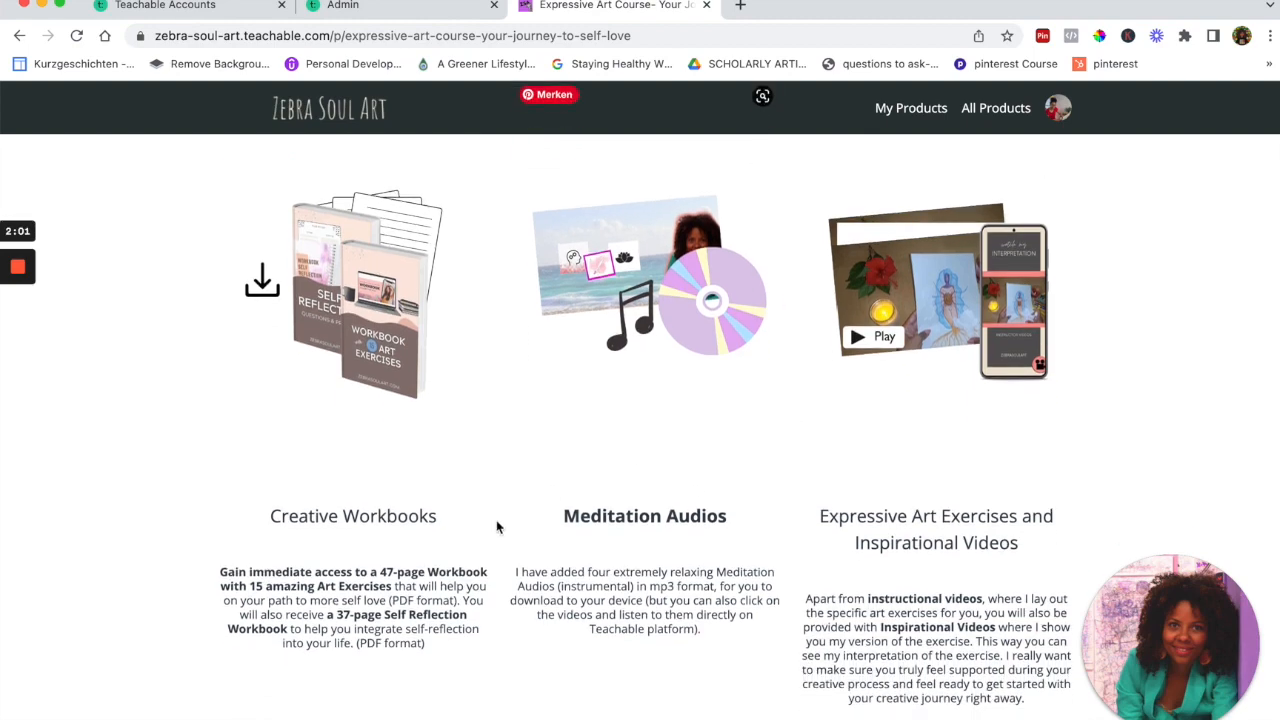
scroll(497, 528, down, 1)
scroll(497, 535, down, 5)
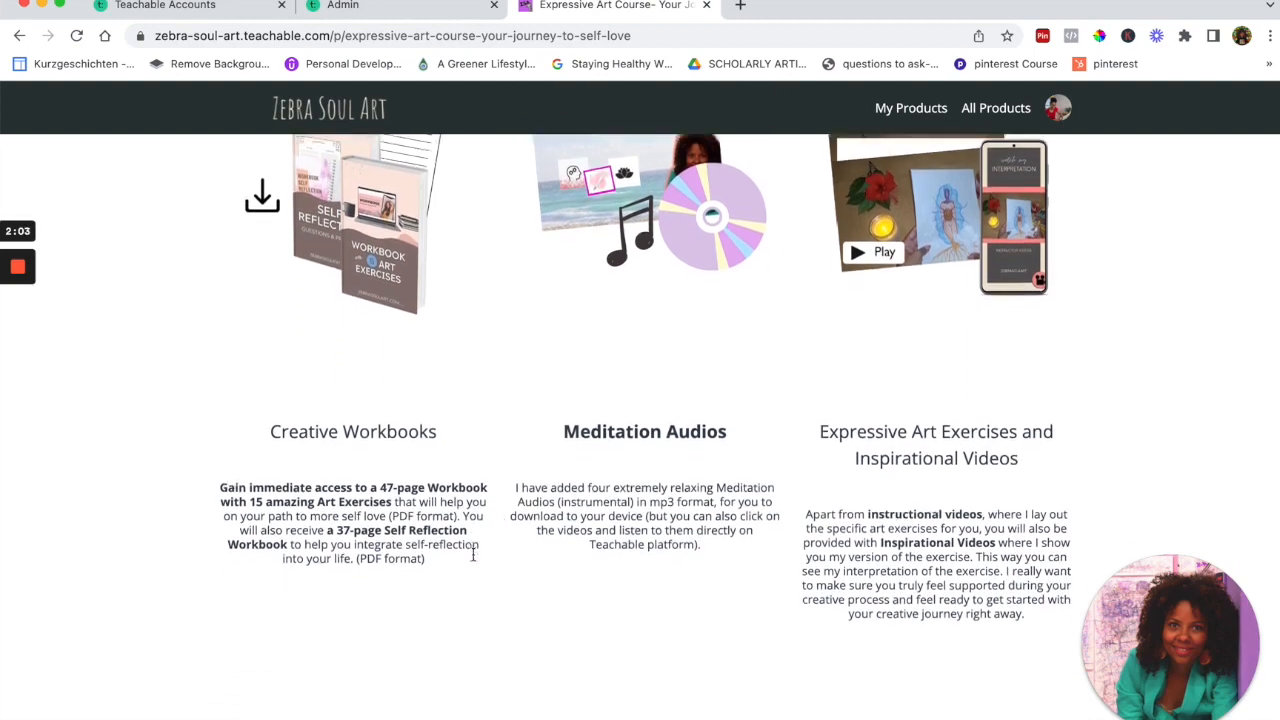
Examine the sales page's Course Curriculum, comparing which lessons in both sections offer a preview and which only offer a start option
scroll(475, 561, down, 2)
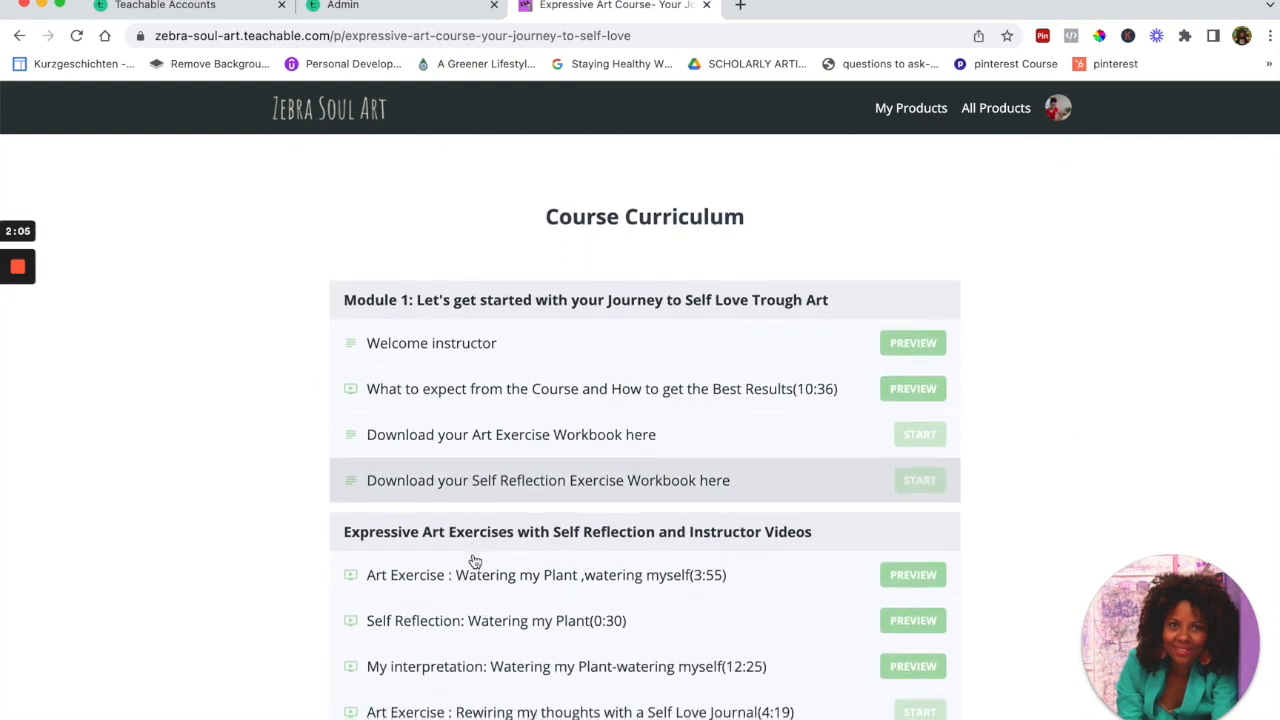
scroll(475, 561, down, 1)
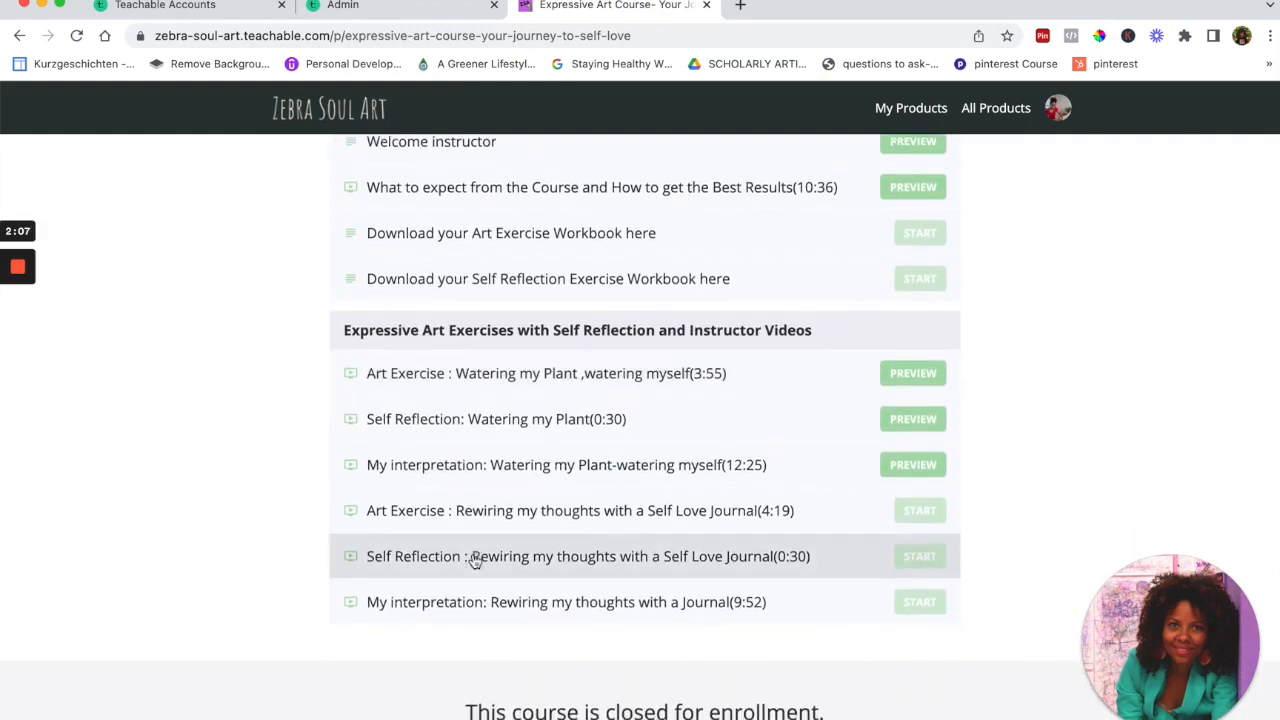
scroll(477, 560, up, 1)
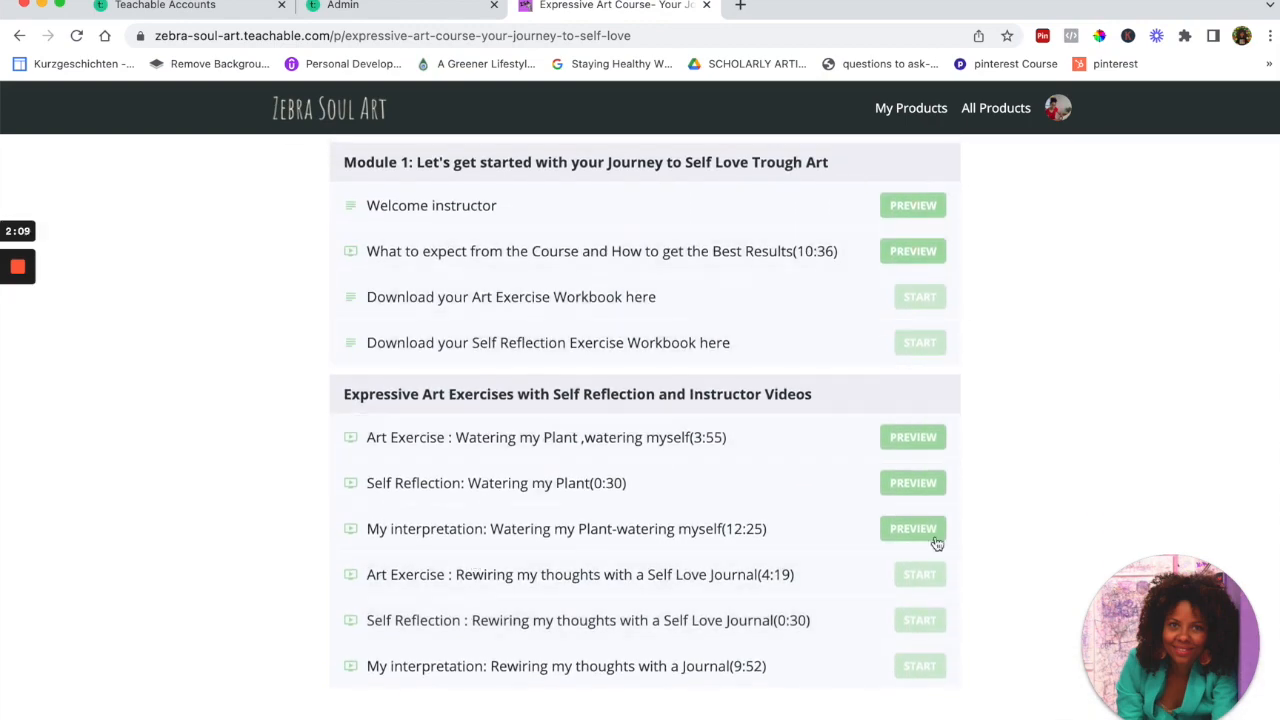
scroll(826, 510, up, 1)
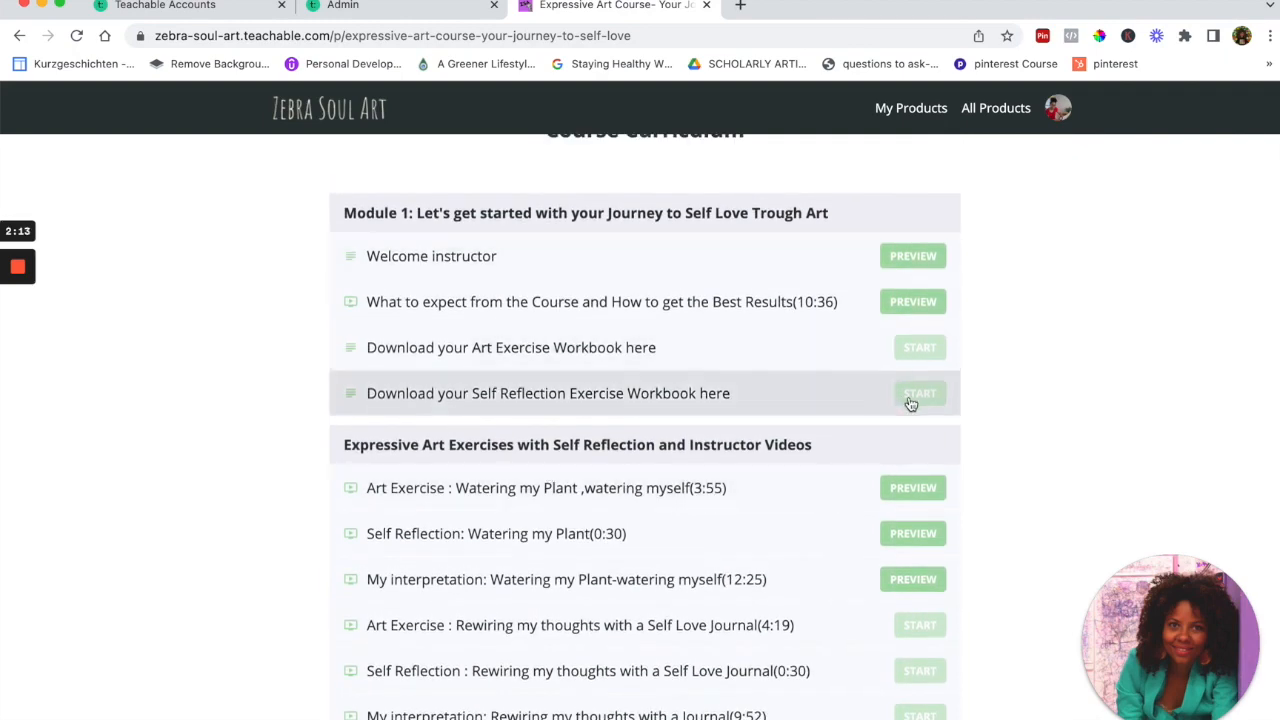
scroll(862, 551, down, 1)
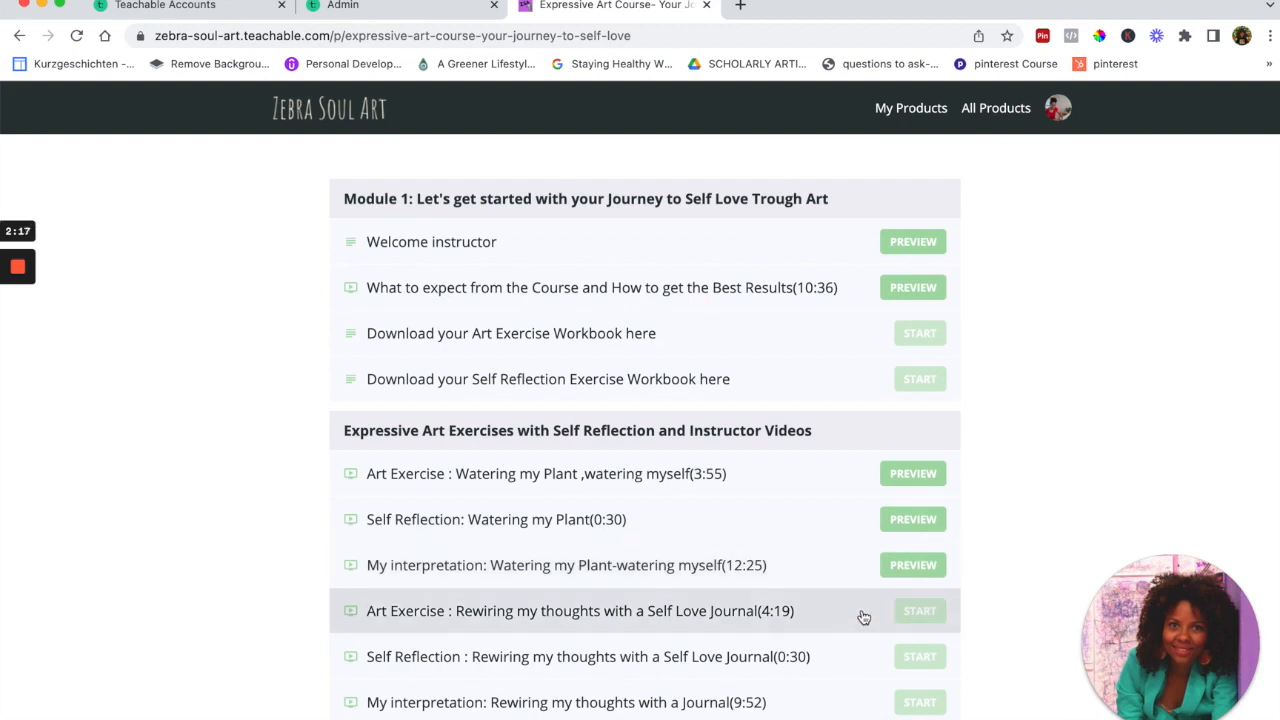
scroll(860, 614, up, 1)
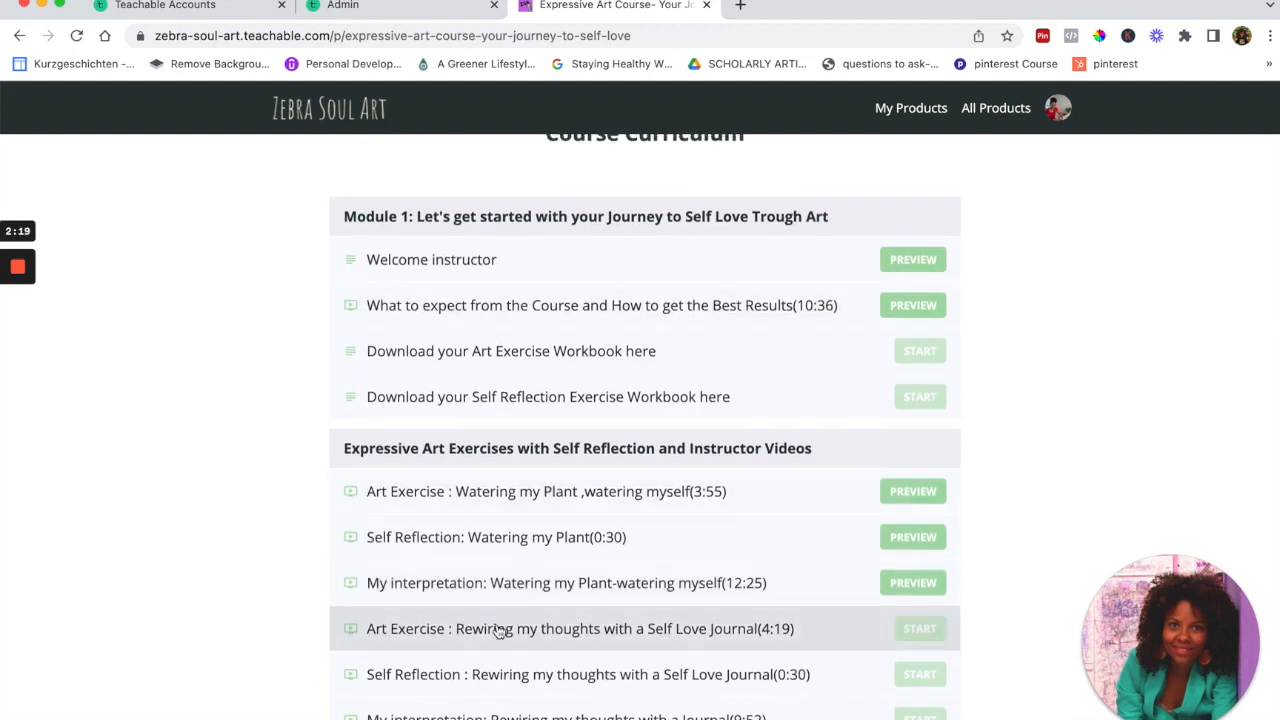
scroll(675, 676, down, 1)
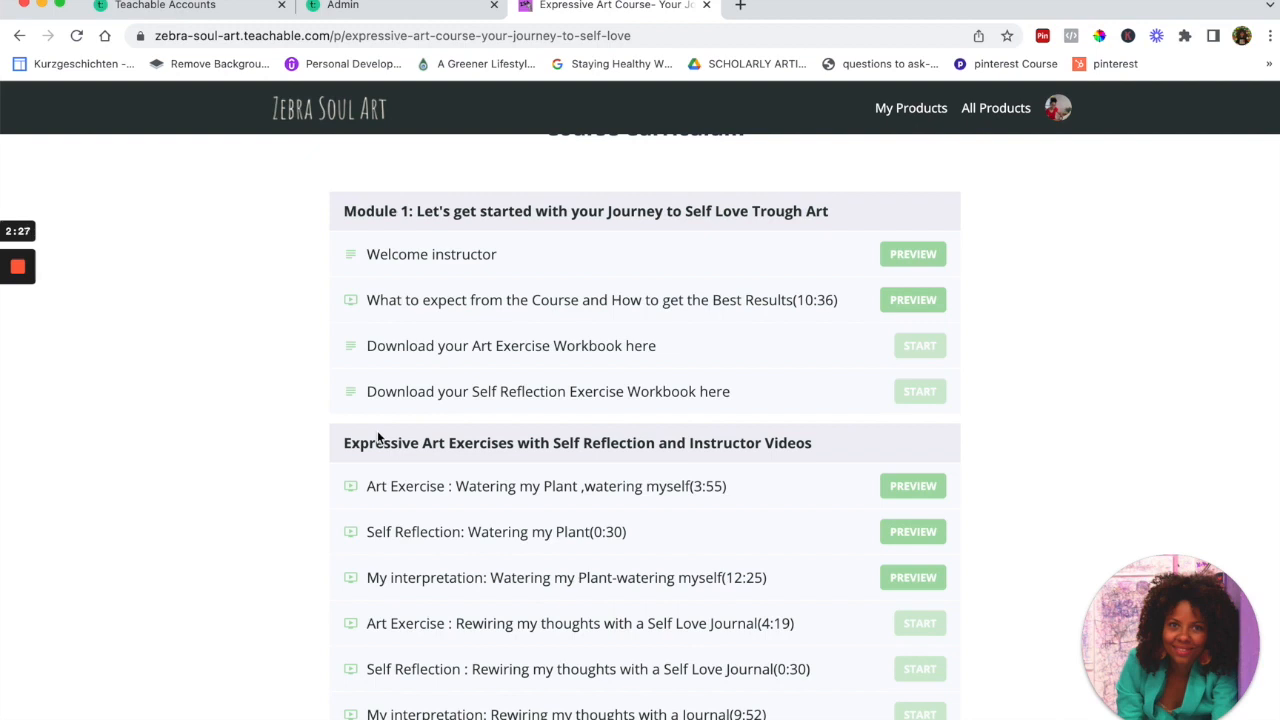
scroll(379, 445, down, 1)
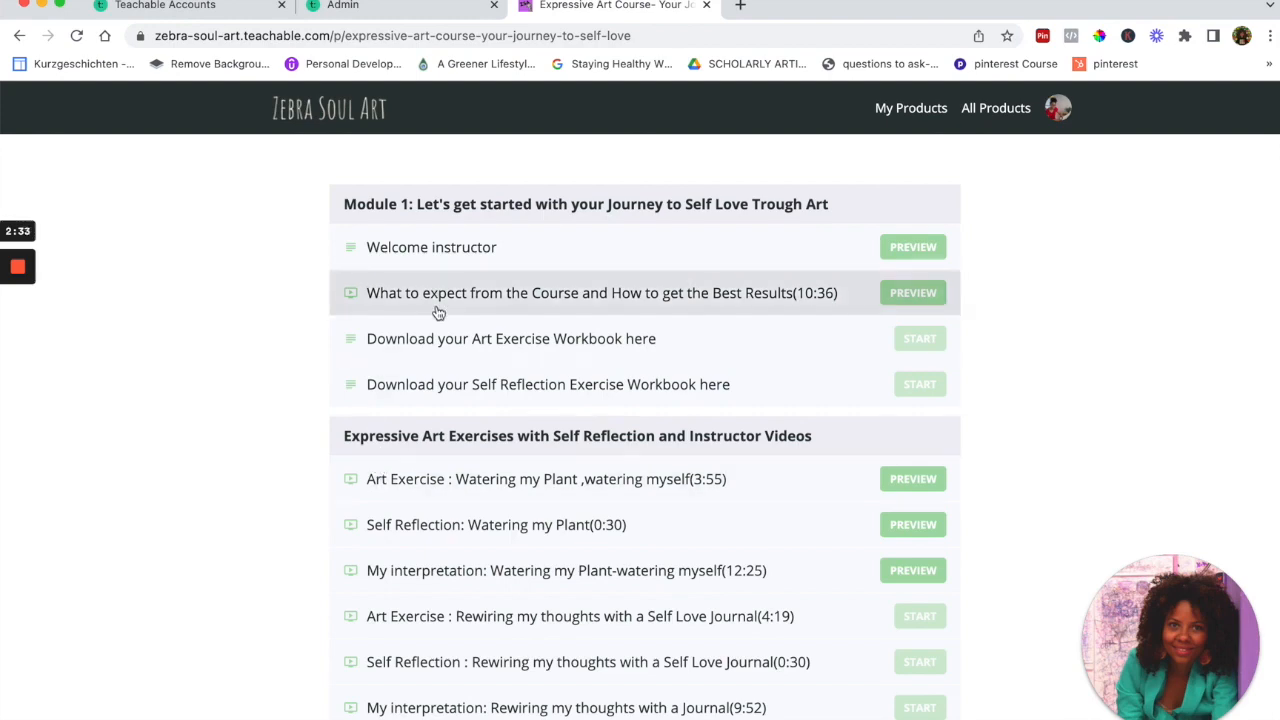
scroll(434, 314, up, 1)
scroll(428, 382, down, 1)
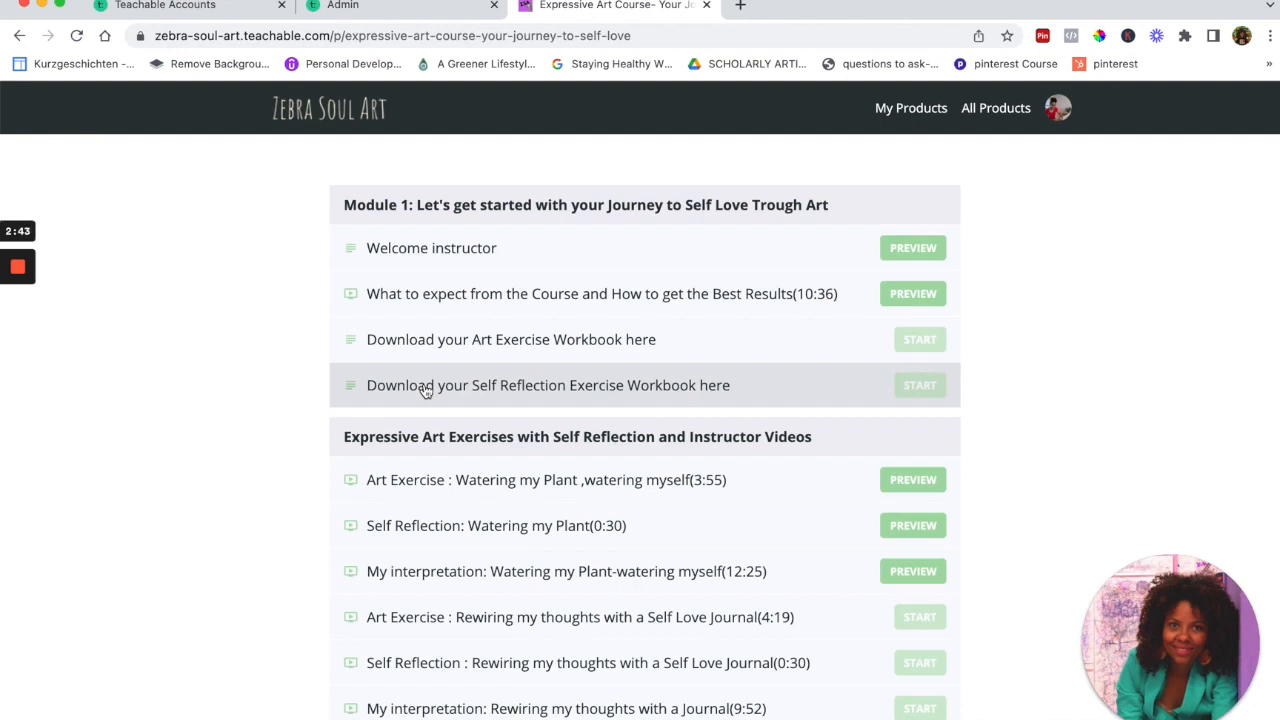
scroll(463, 484, down, 1)
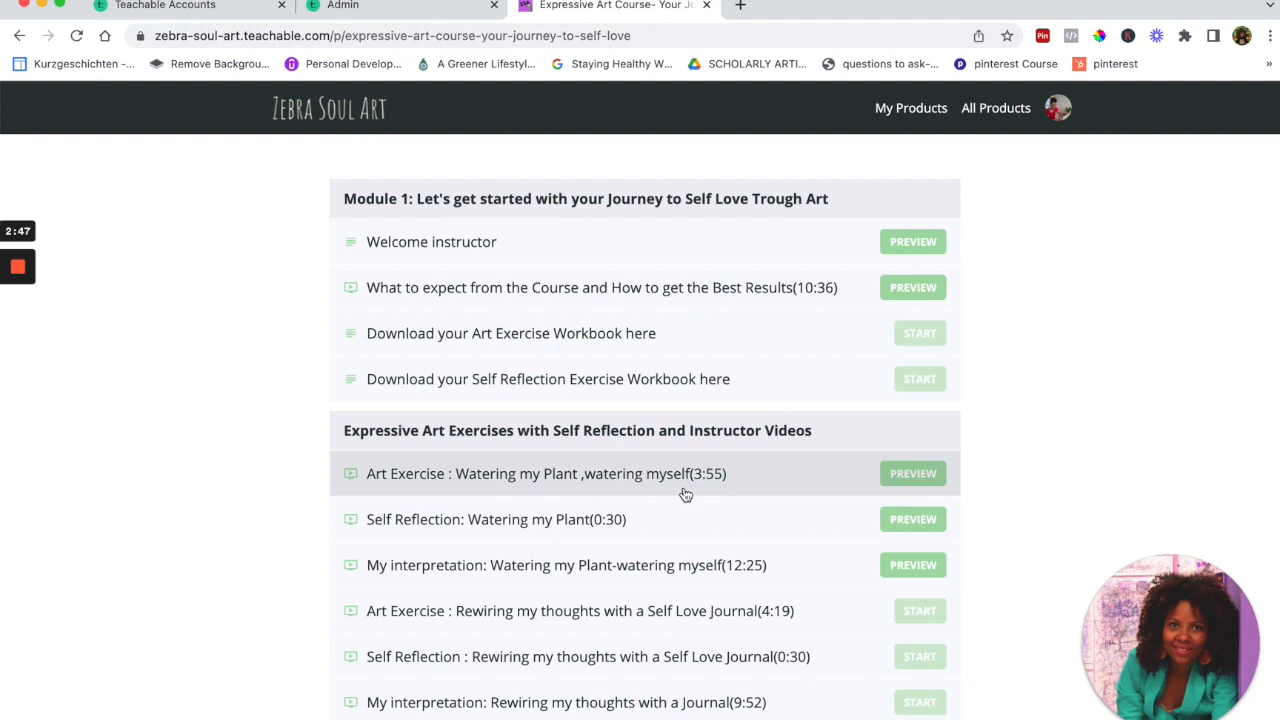
Examine the rest of the course sales page, from the curriculum through the enrollment notice and Meet your Instructor section to the featured products
scroll(683, 491, down, 1)
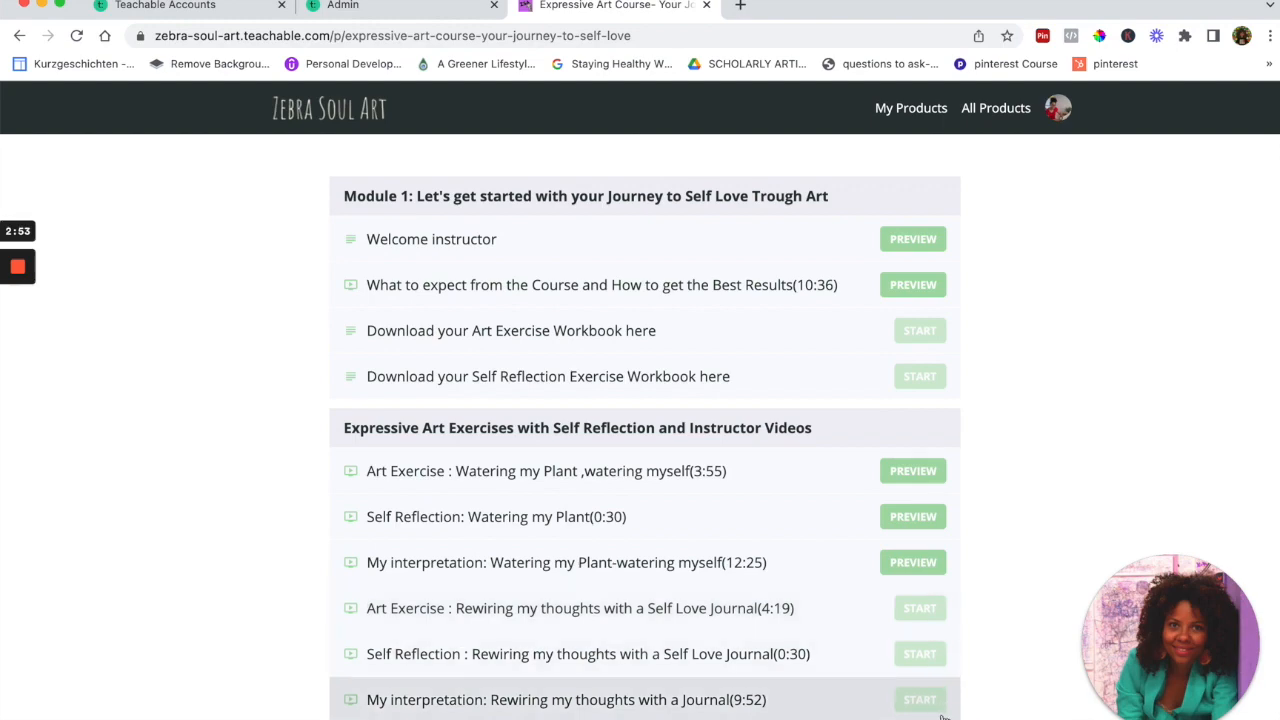
scroll(923, 702, down, 3)
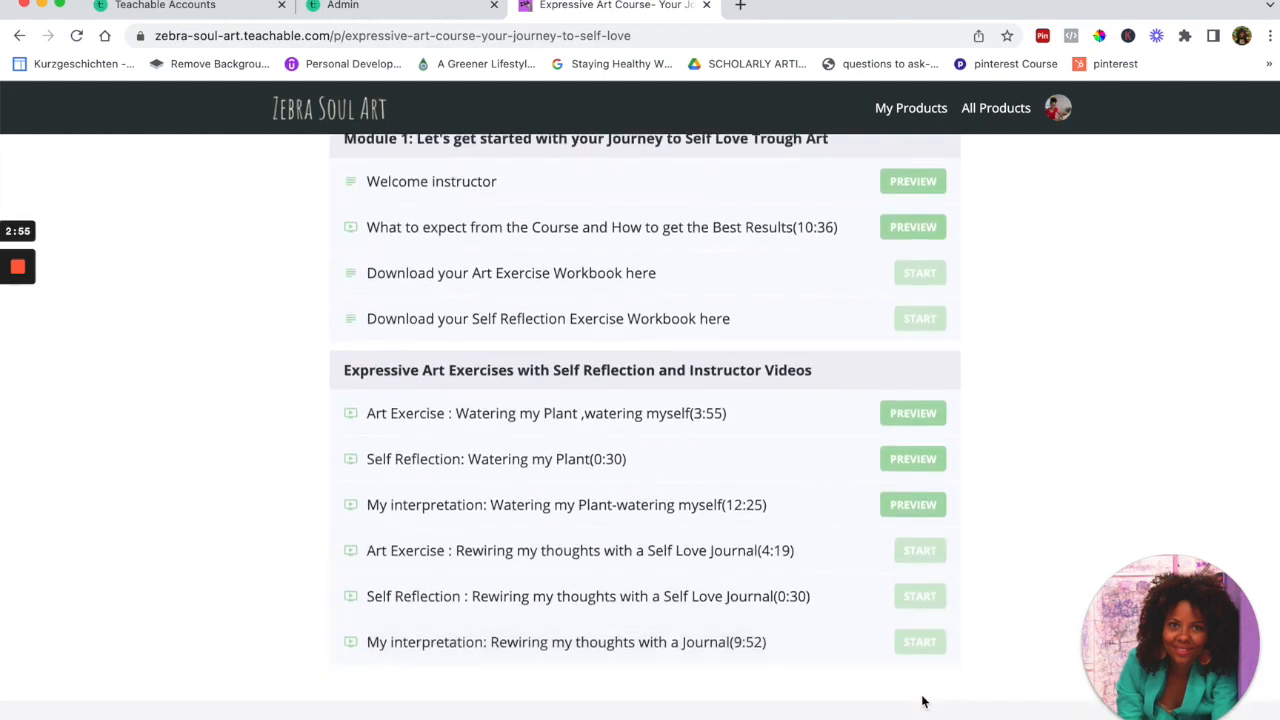
scroll(923, 702, down, 8)
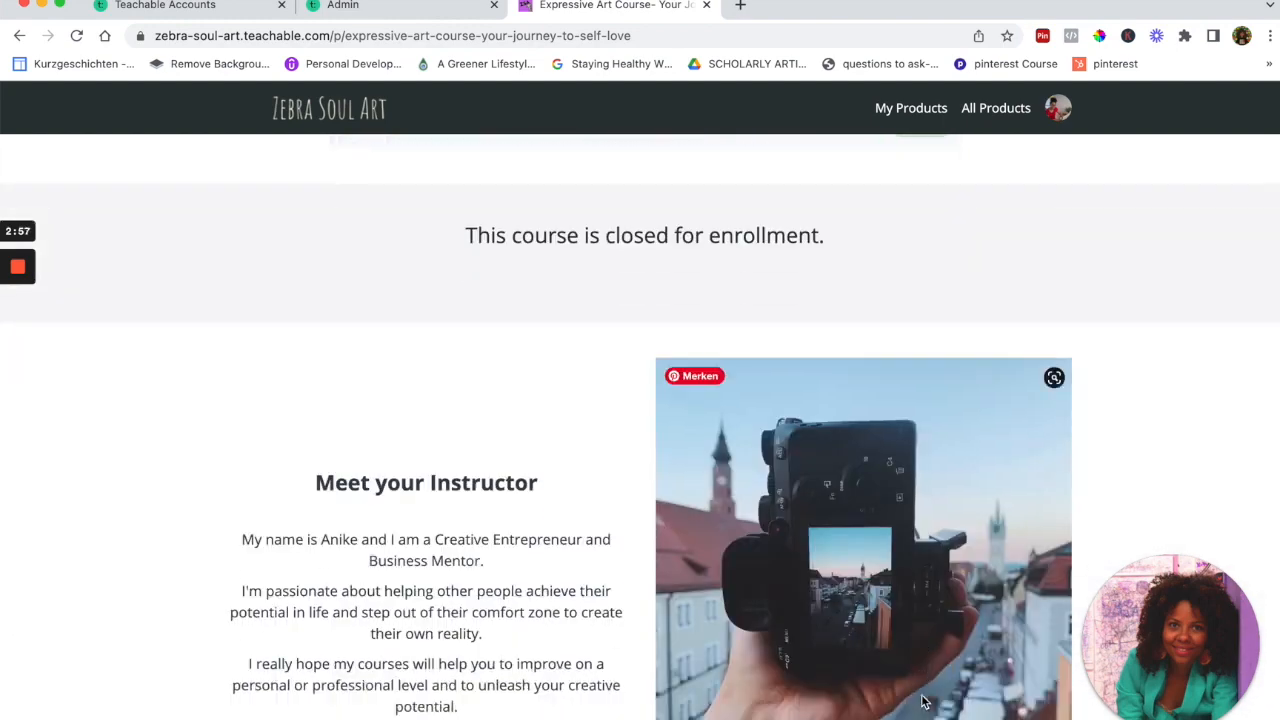
scroll(923, 702, down, 8)
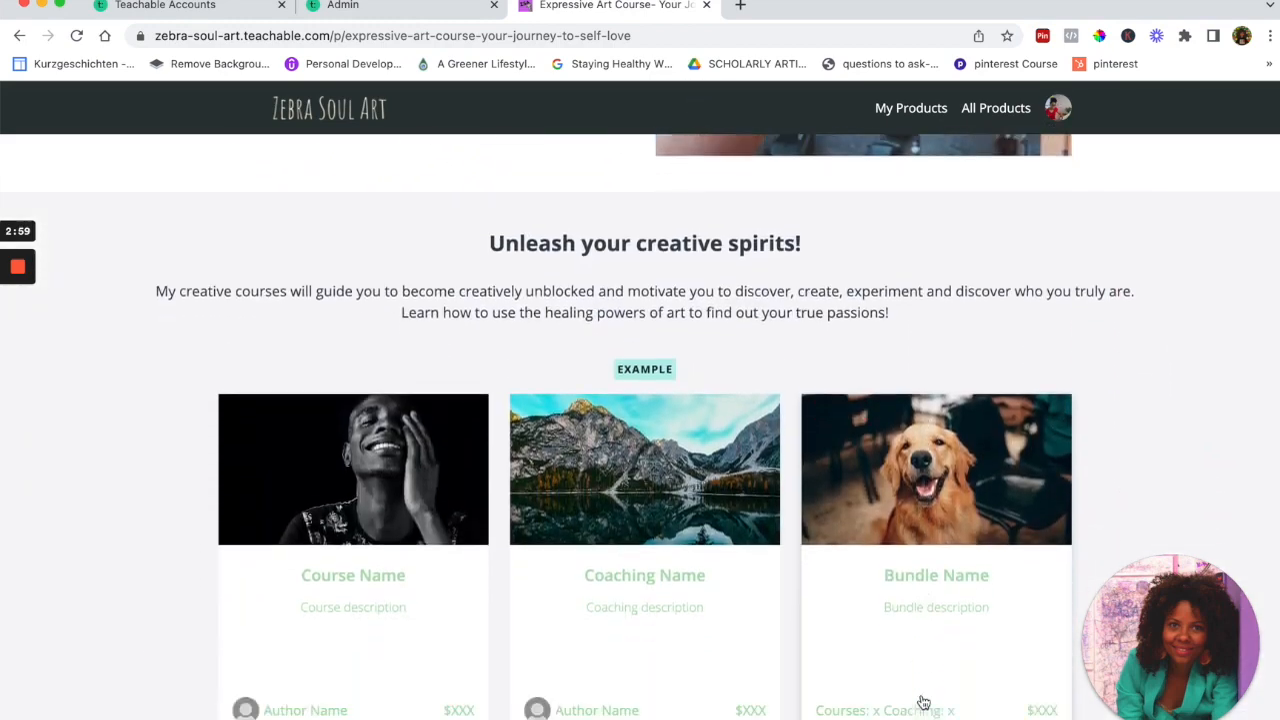
scroll(923, 700, up, 10)
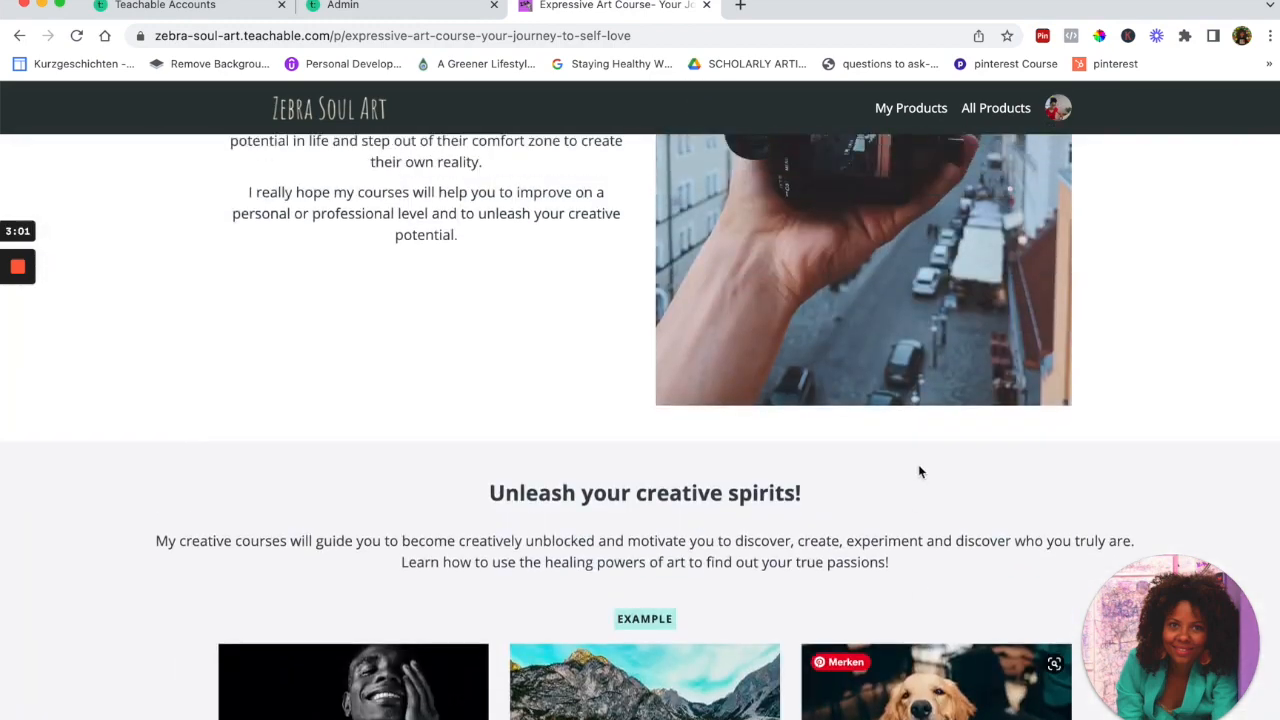
scroll(918, 463, down, 2)
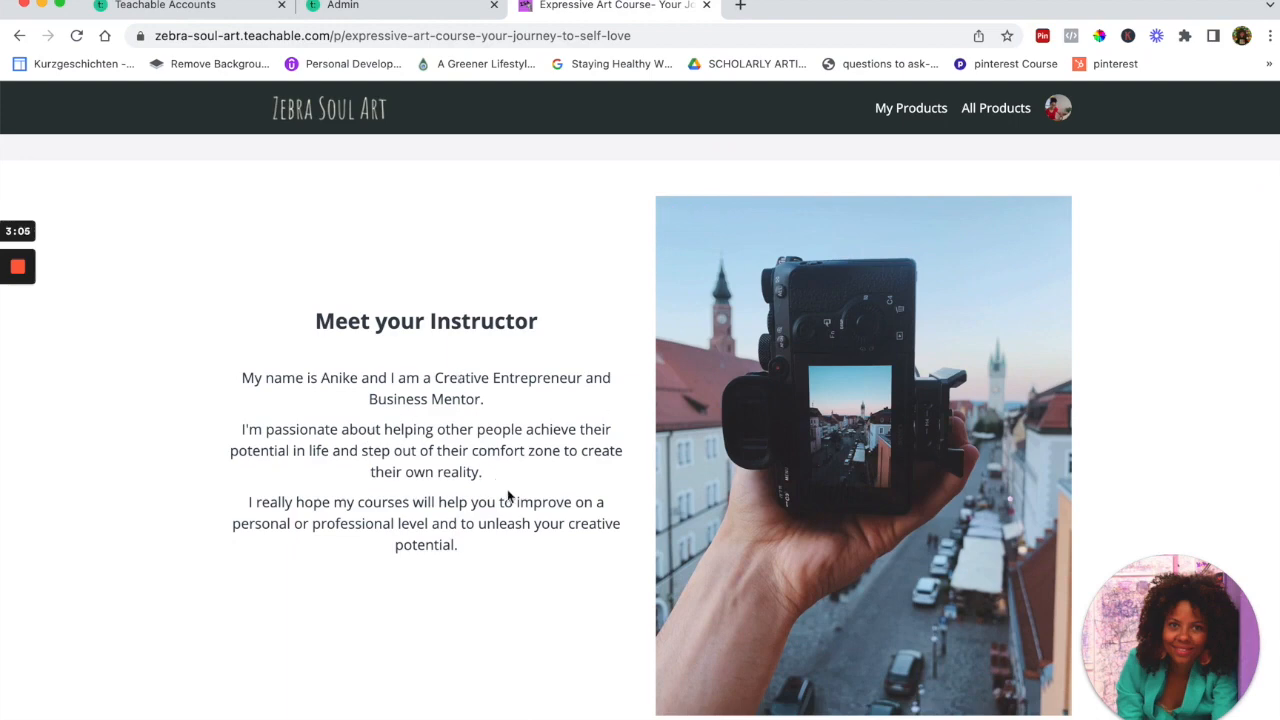
scroll(772, 537, down, 9)
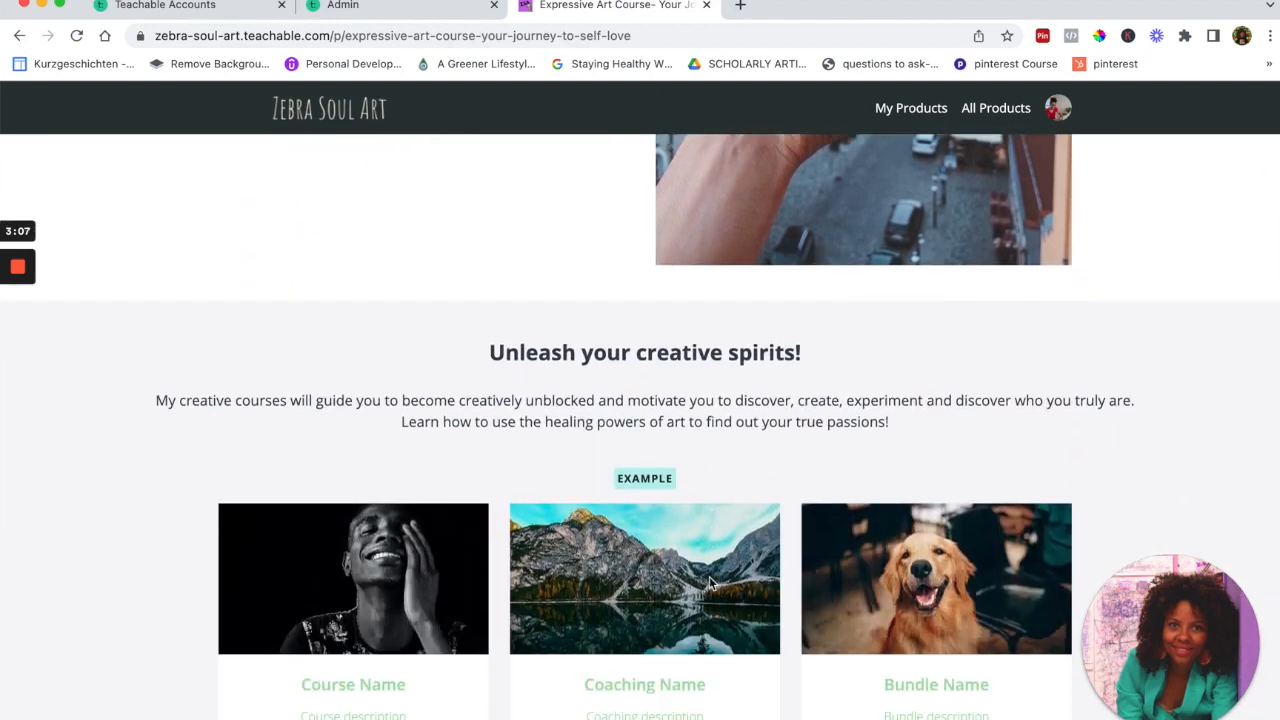
scroll(709, 583, down, 9)
scroll(709, 583, up, 13)
scroll(709, 583, up, 17)
scroll(775, 360, down, 8)
scroll(571, 594, down, 2)
scroll(735, 383, up, 10)
scroll(735, 383, up, 20)
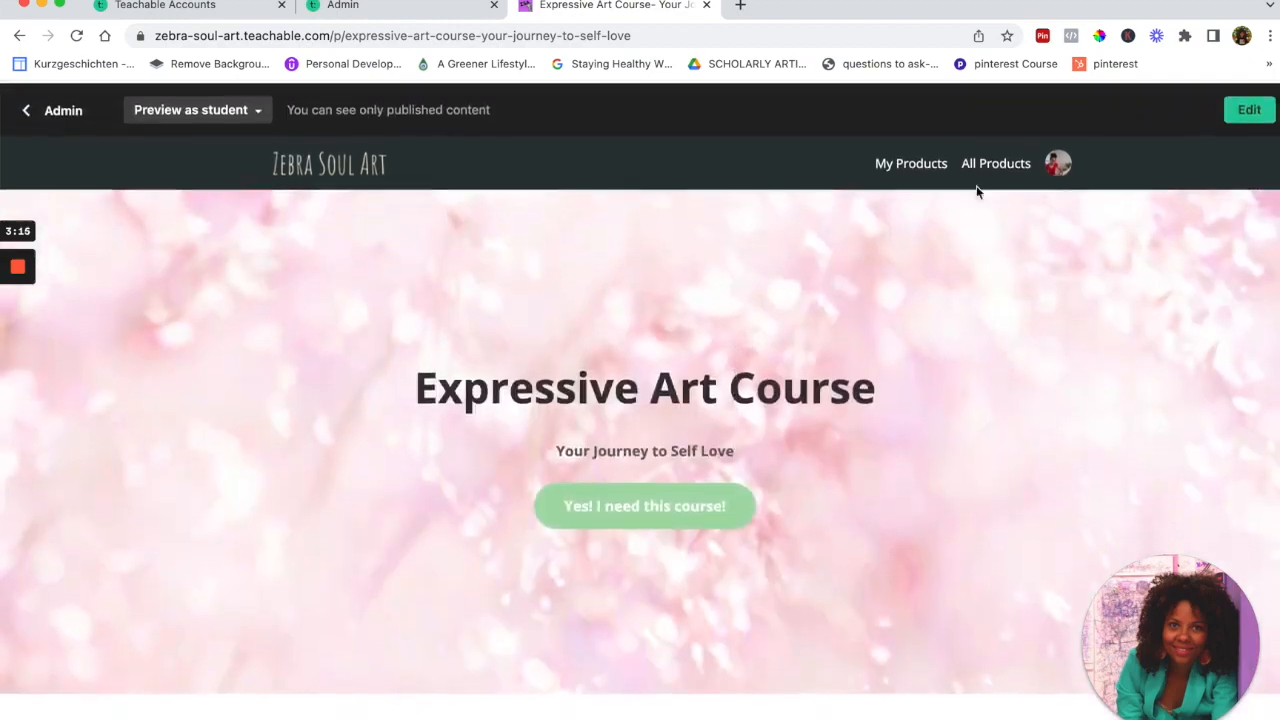
Open the sales page for editing and replace the camera photo in the Image with Text block below Pricing with the purple-ringed circular portrait
click(1249, 110)
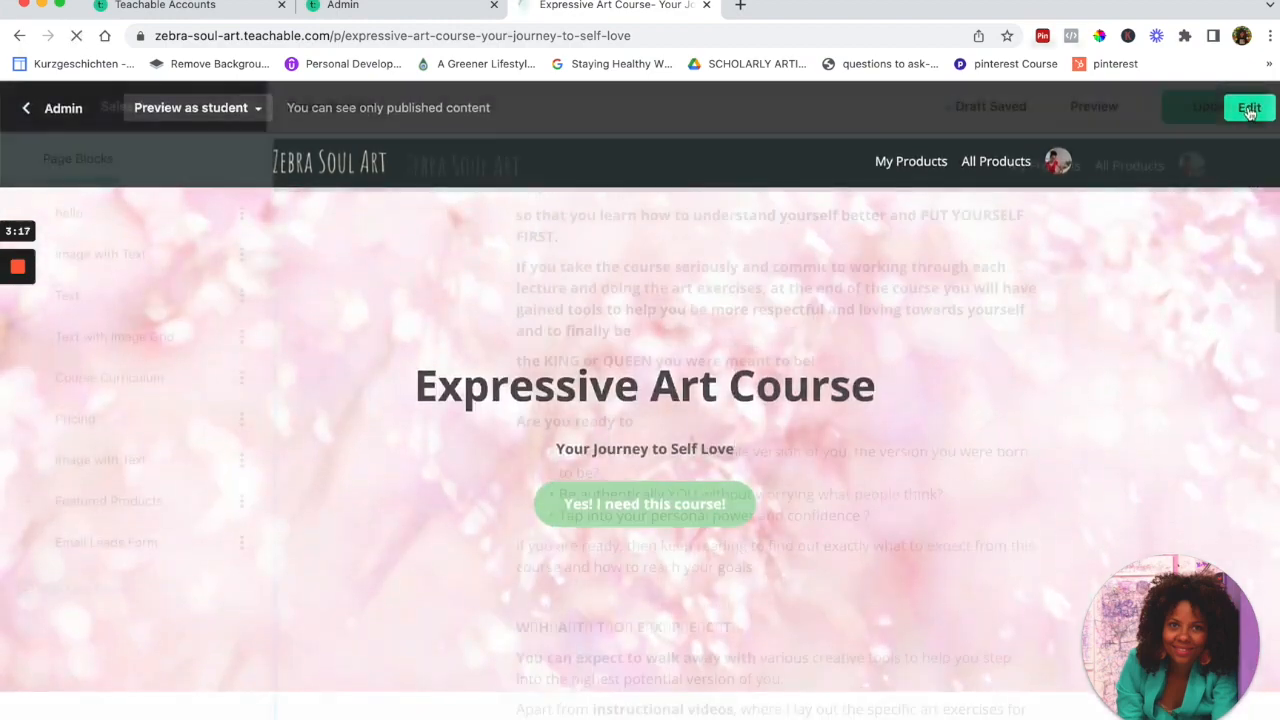
scroll(689, 440, down, 5)
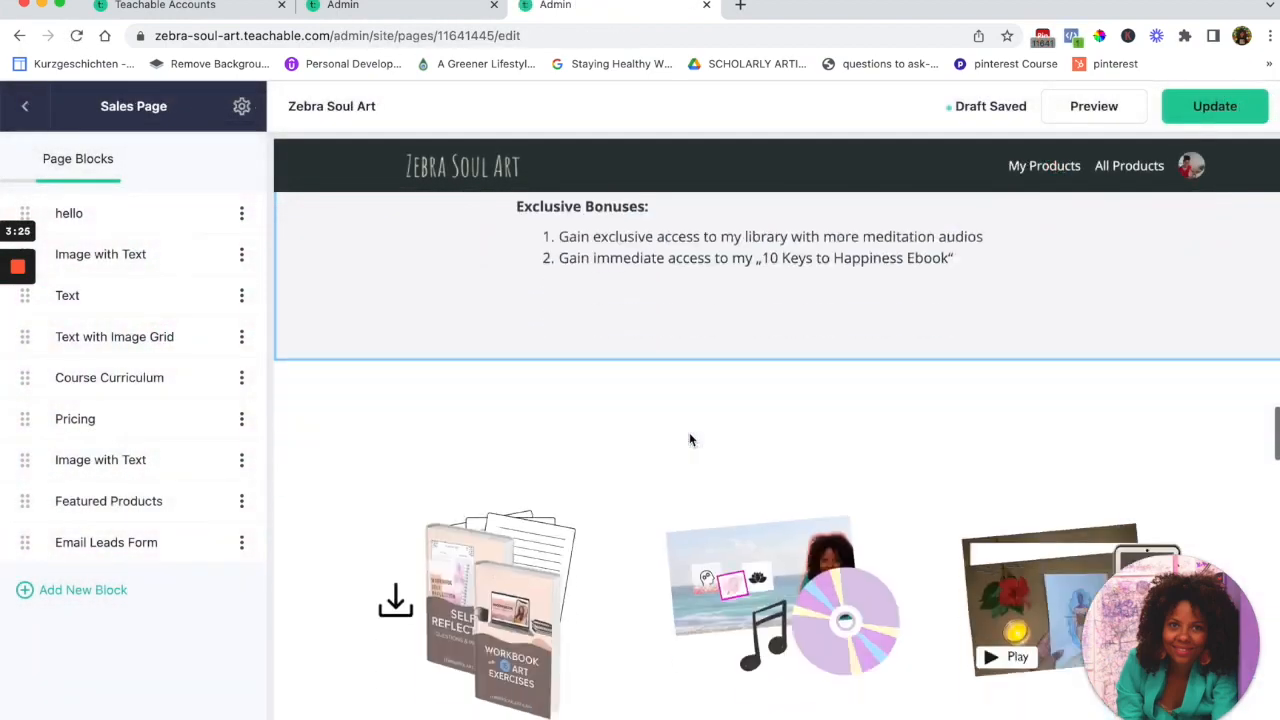
scroll(689, 438, down, 20)
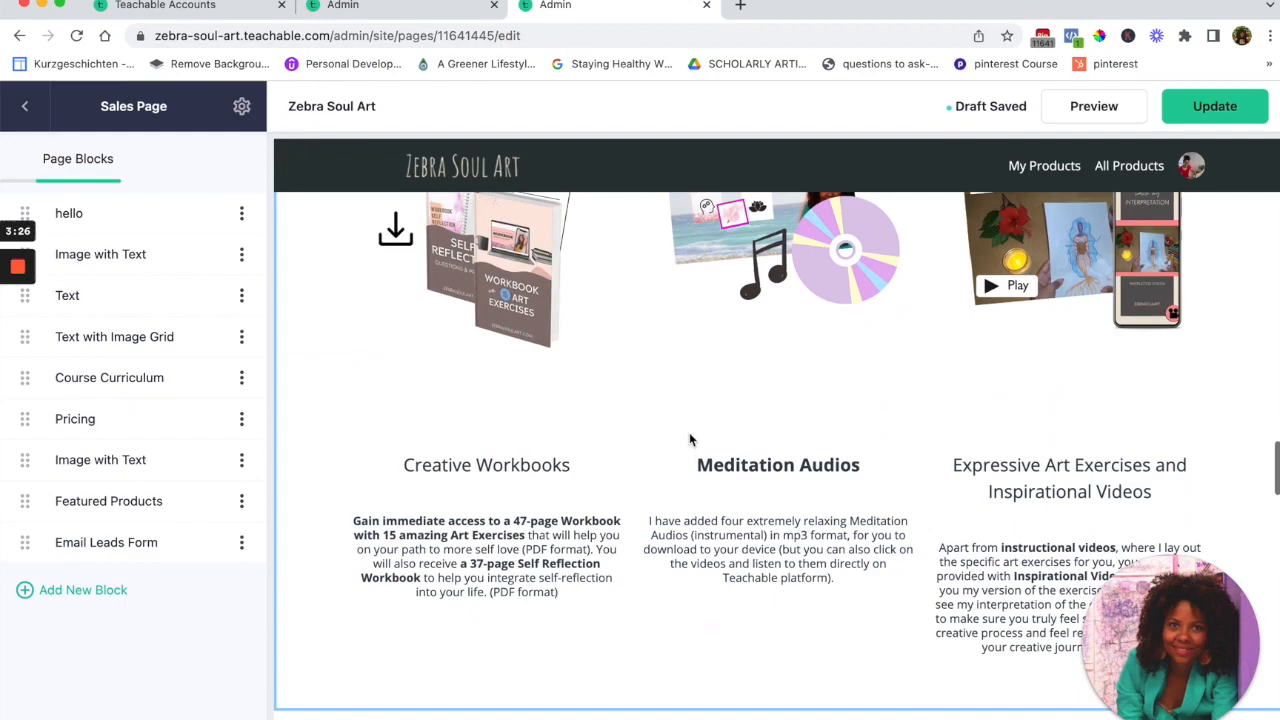
scroll(689, 434, up, 3)
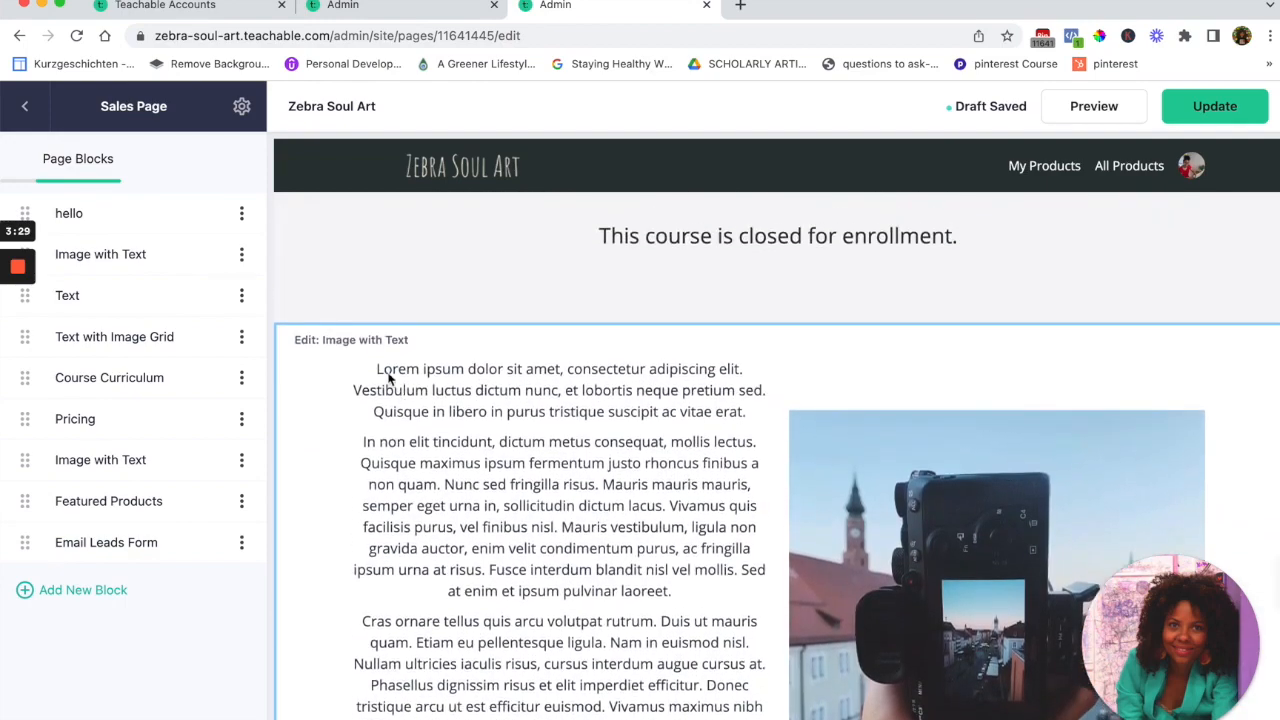
click(390, 376)
mouse_move(94, 423)
scroll(94, 423, down, 5)
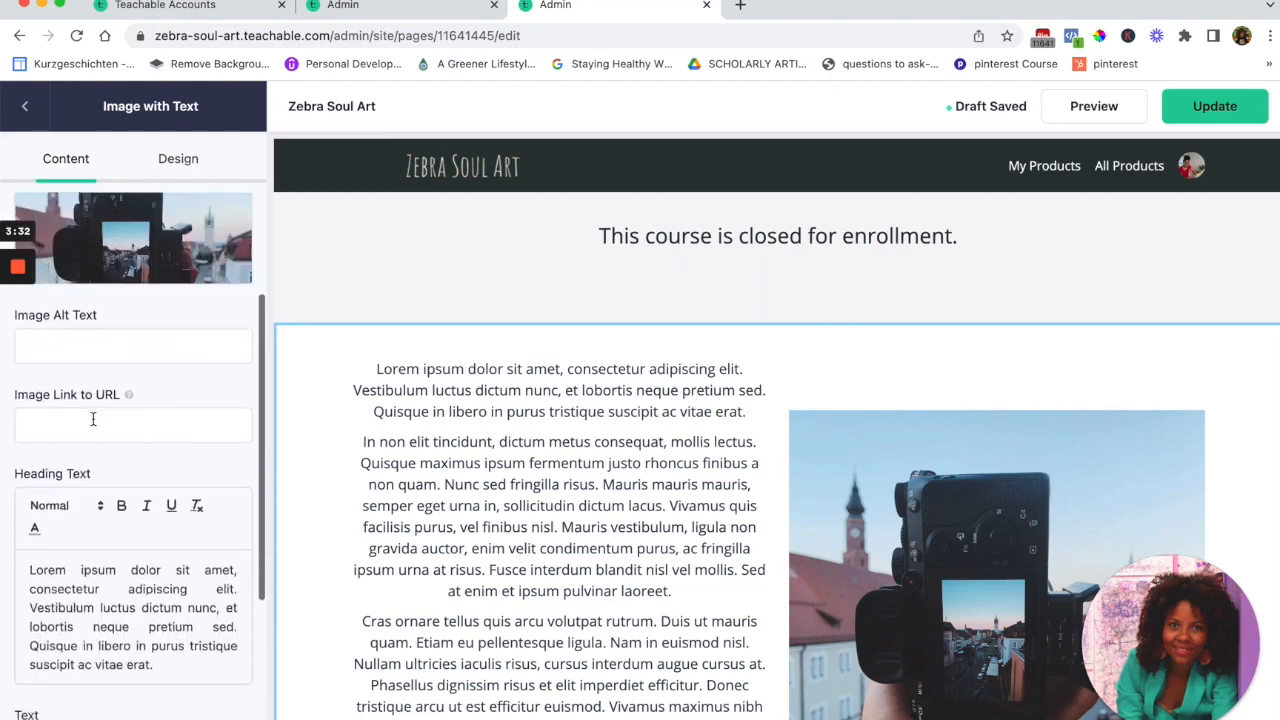
scroll(94, 426, up, 5)
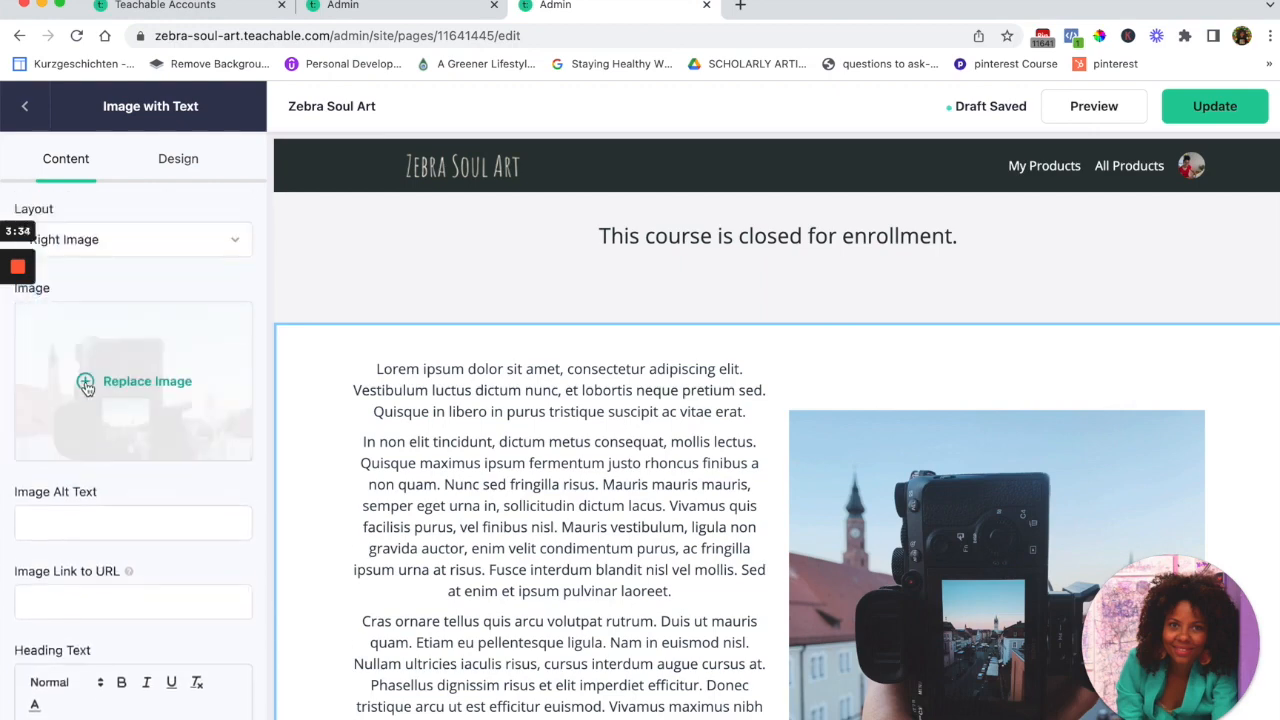
click(86, 388)
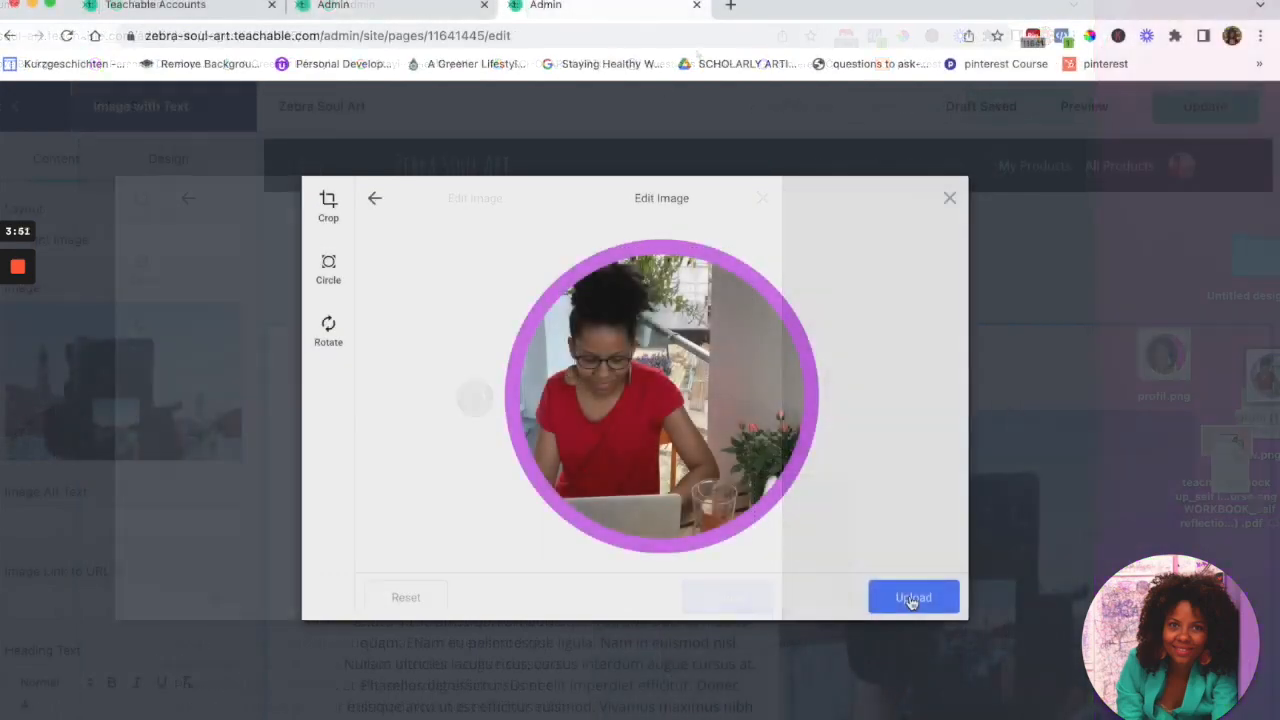
click(911, 598)
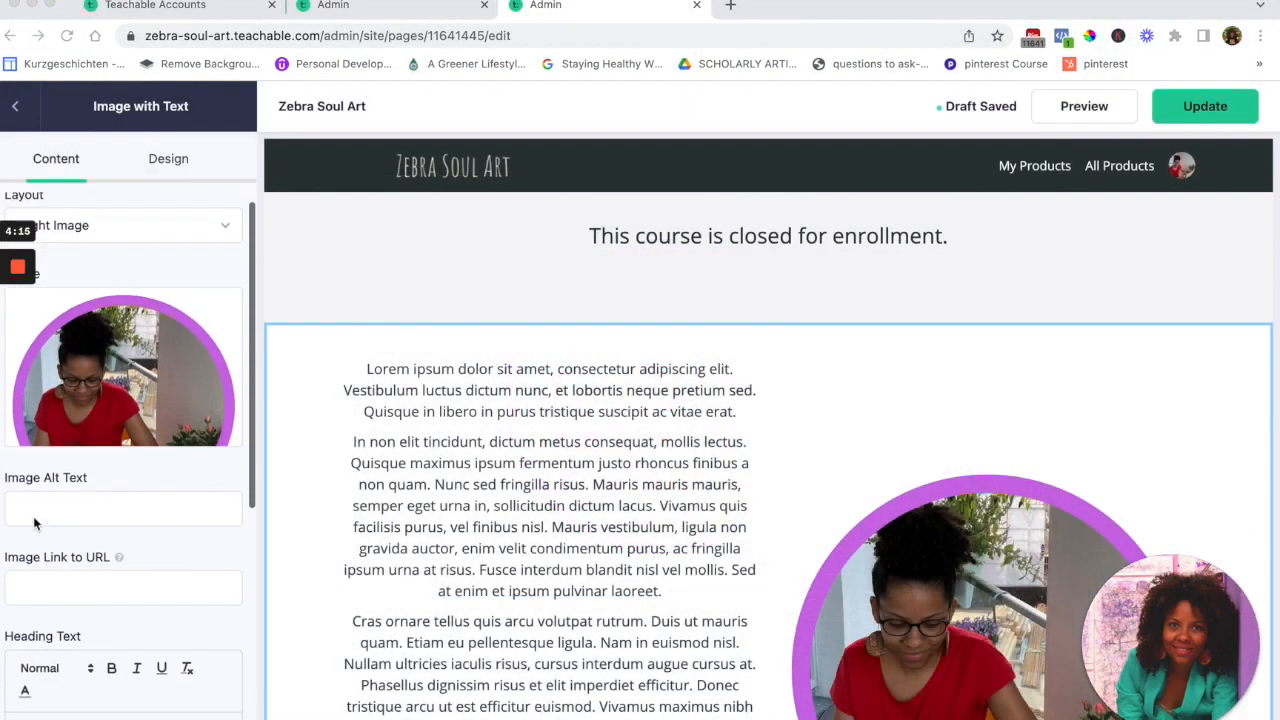
Replace the block's placeholder heading text with the one-sentence instructor introduction as a Creative Entrepreneur and Business Mentor, without line breaks or further paragraphs
click(32, 505)
mouse_move(90, 420)
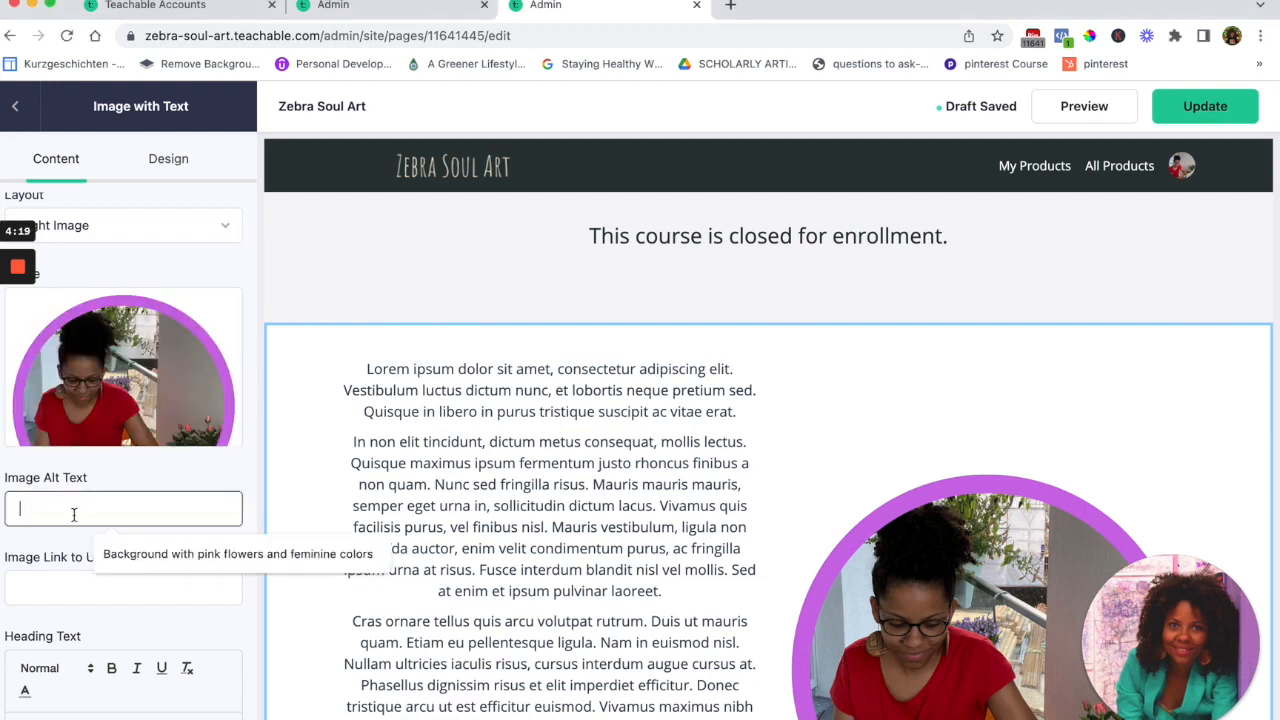
scroll(55, 566, down, 4)
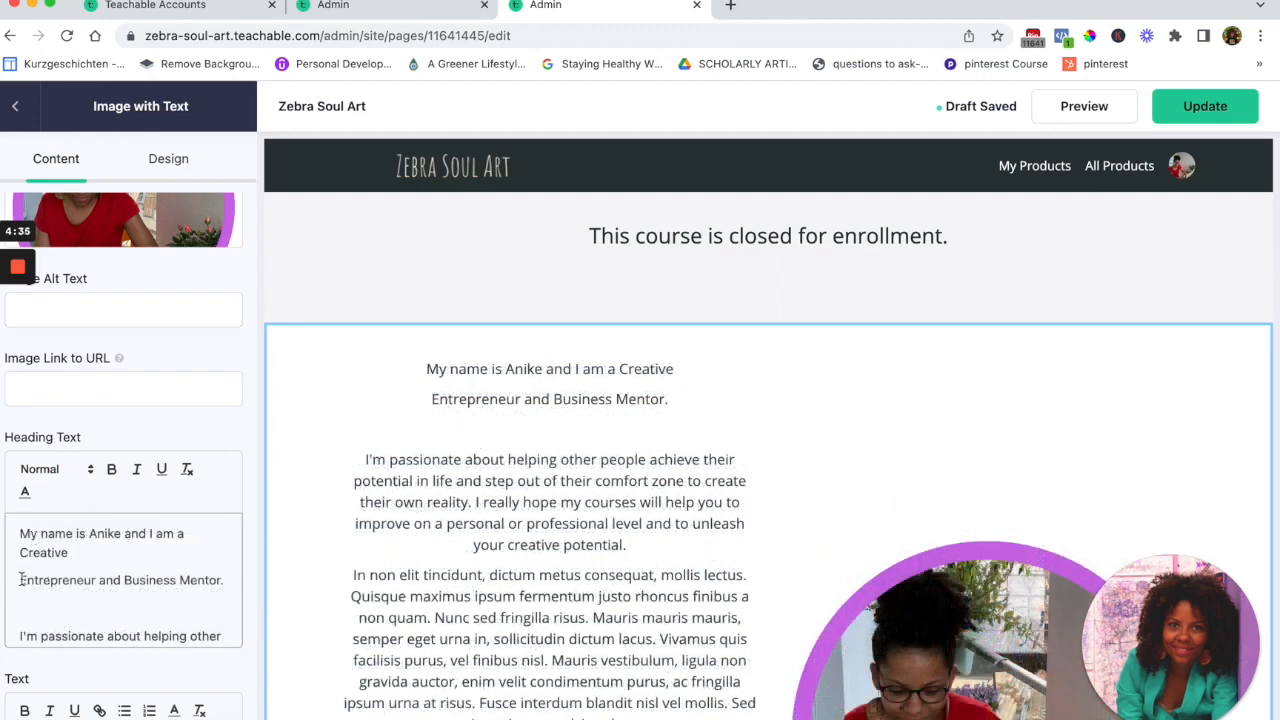
click(20, 580)
key(BackSpace)
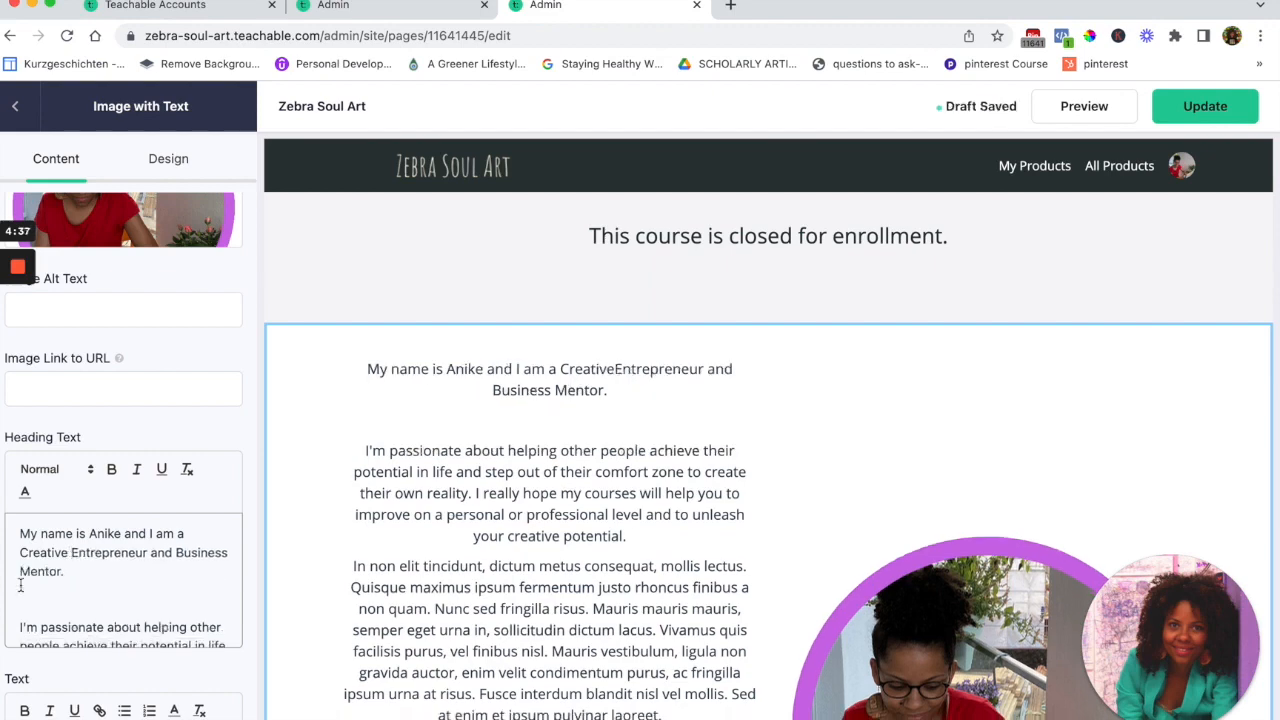
drag(19, 626, 204, 668)
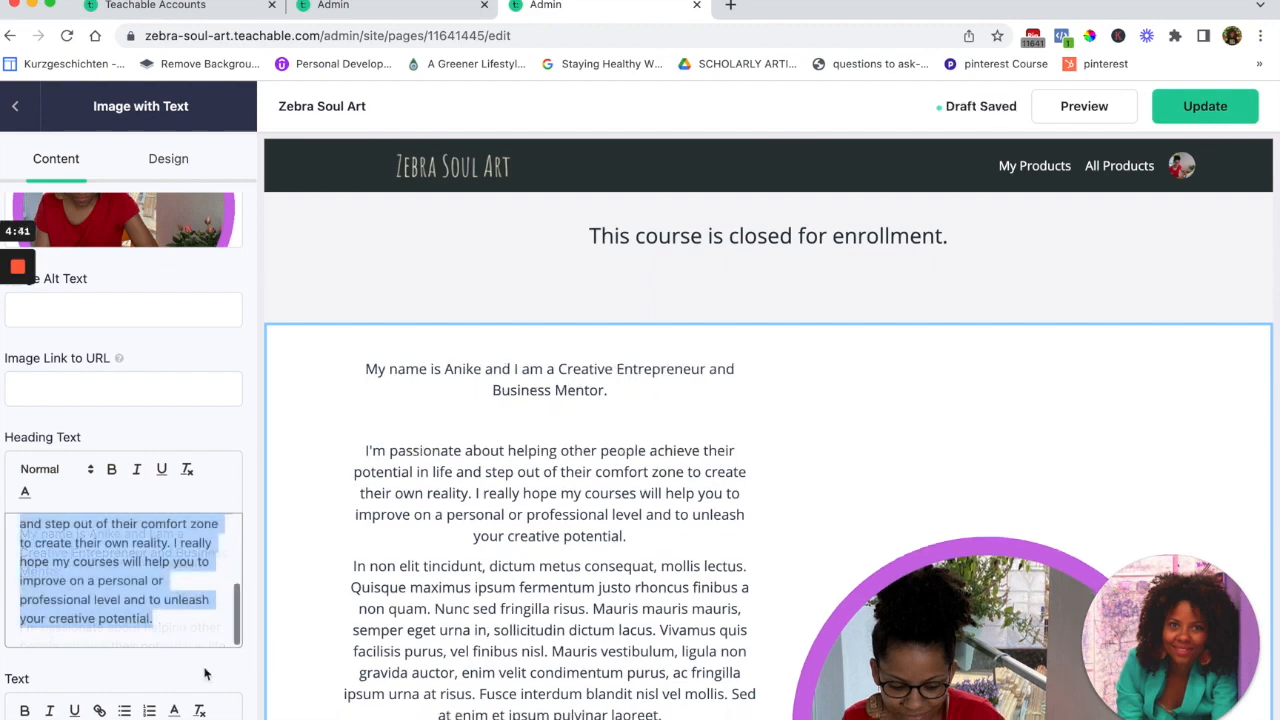
key(BackSpace)
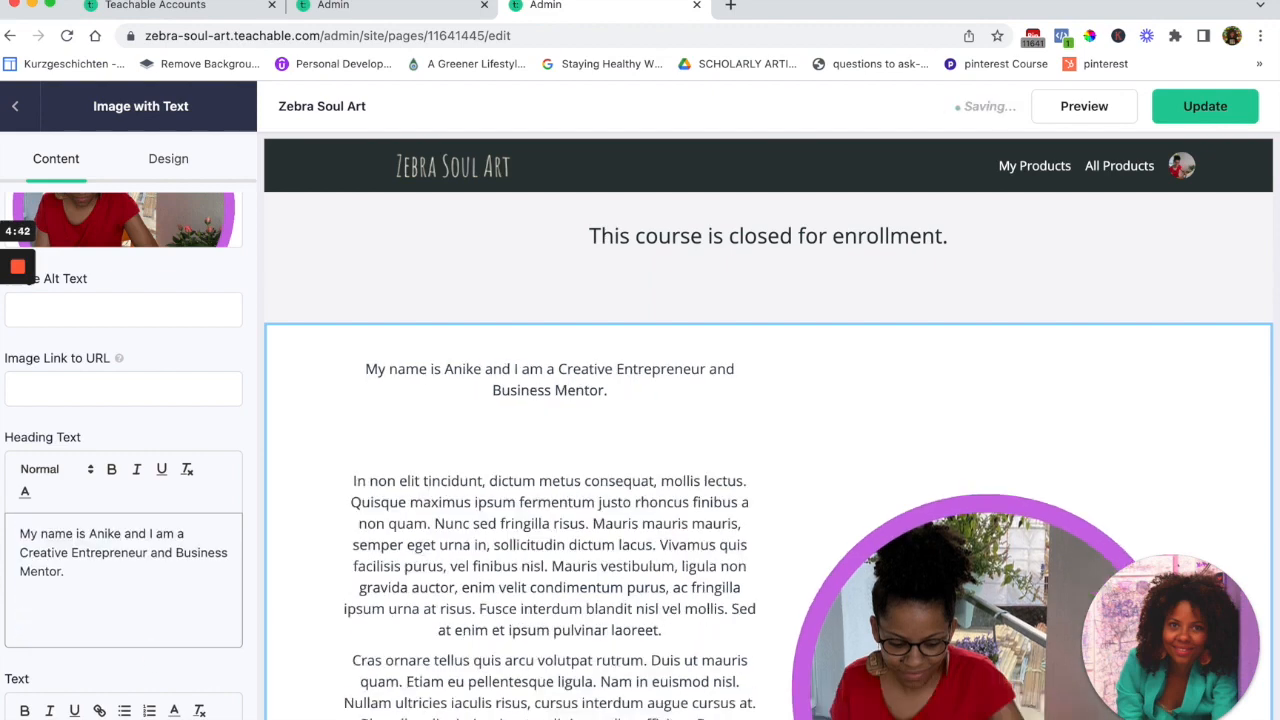
Replace the block's placeholder body text with the two paragraphs starting "I'm passionate about helping other people" and "I really hope my courses will help you"
scroll(160, 586, down, 3)
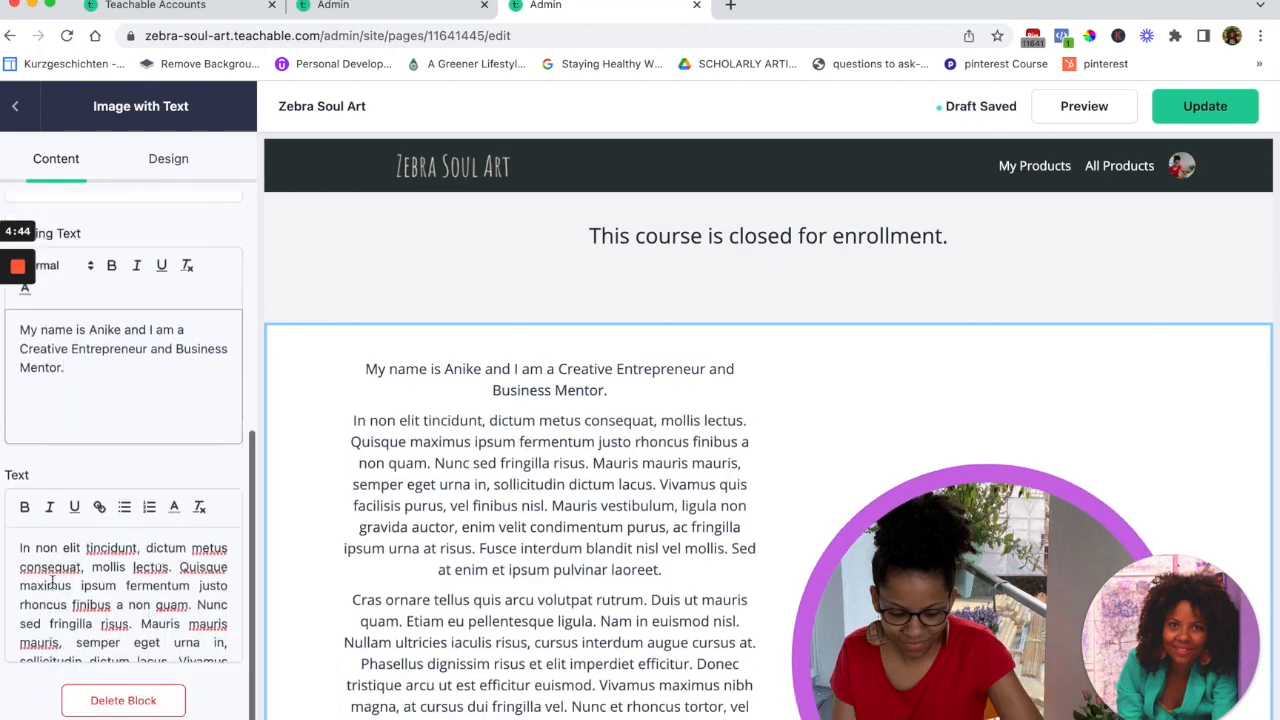
drag(22, 547, 229, 705)
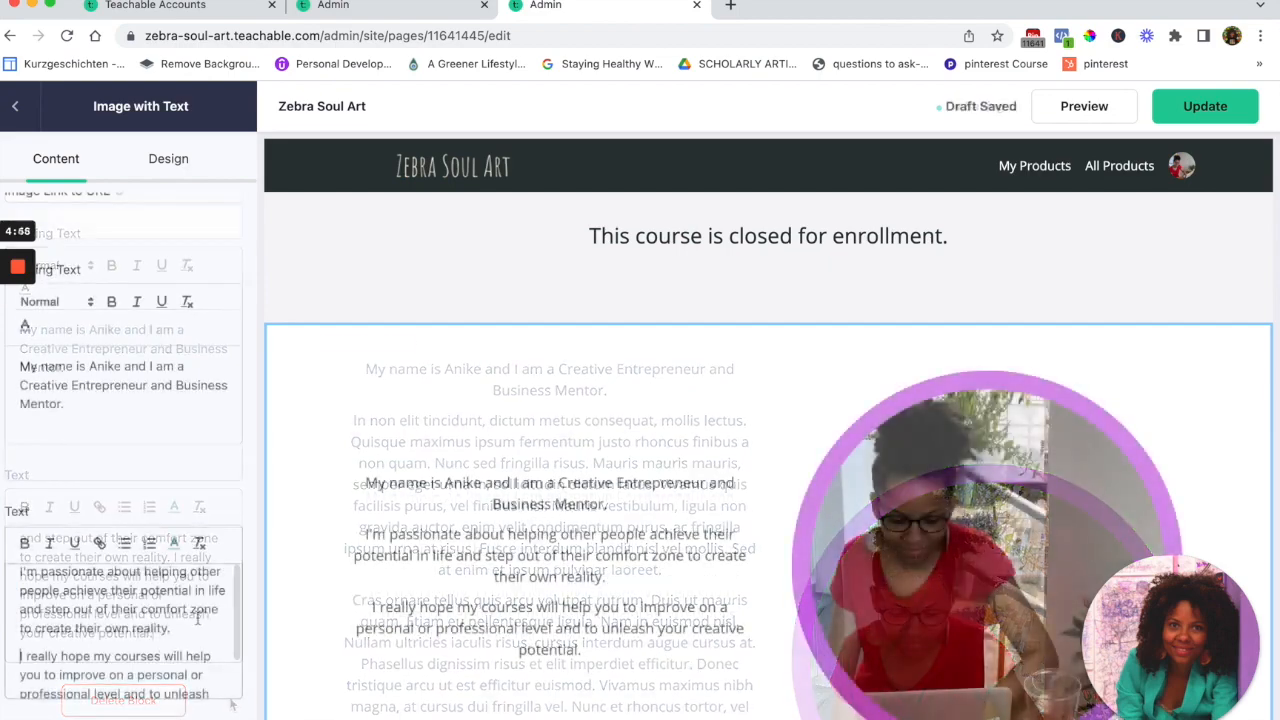
scroll(839, 499, down, 4)
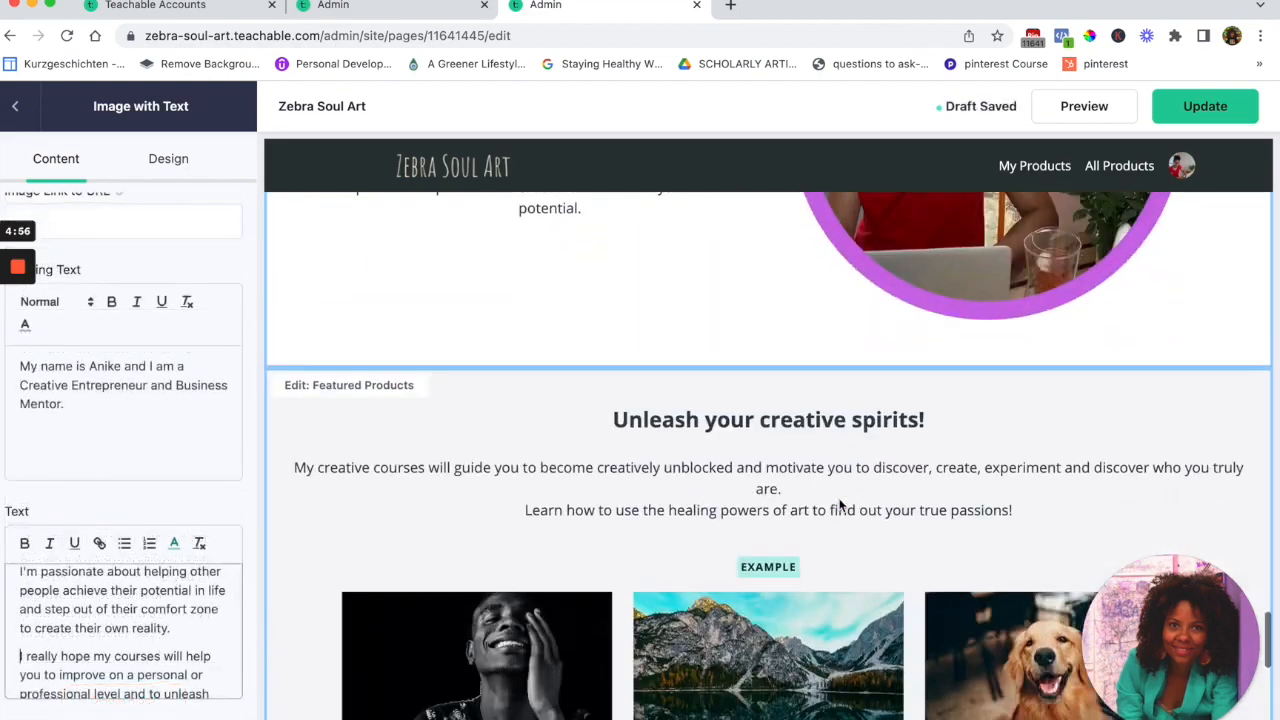
Open the Featured Products block's settings and view which courses are available to add
scroll(841, 503, down, 1)
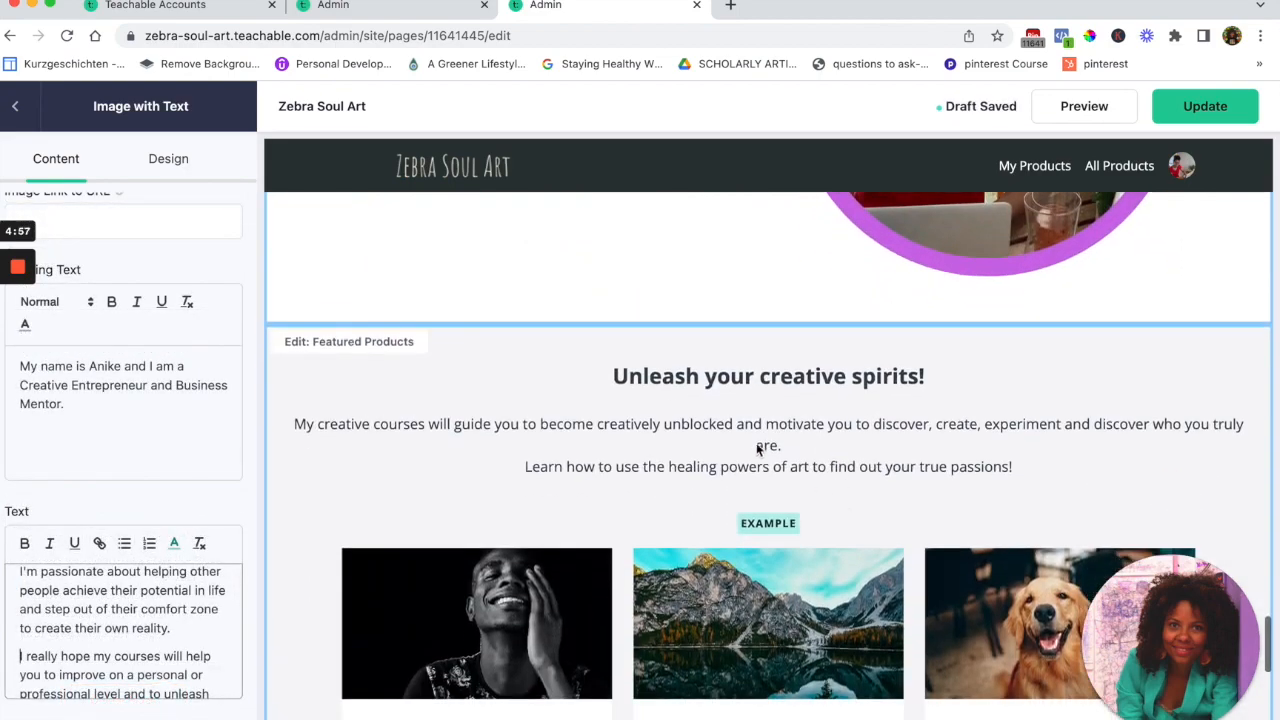
scroll(660, 430, down, 4)
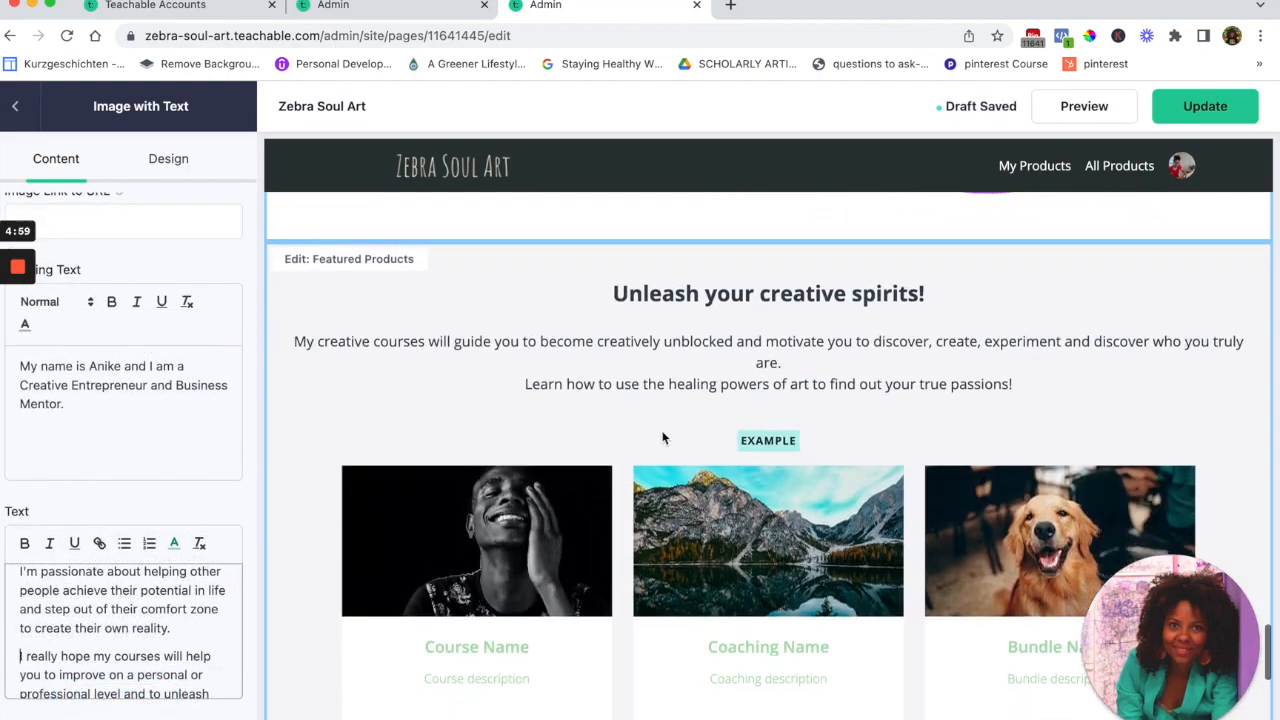
scroll(560, 510, down, 1)
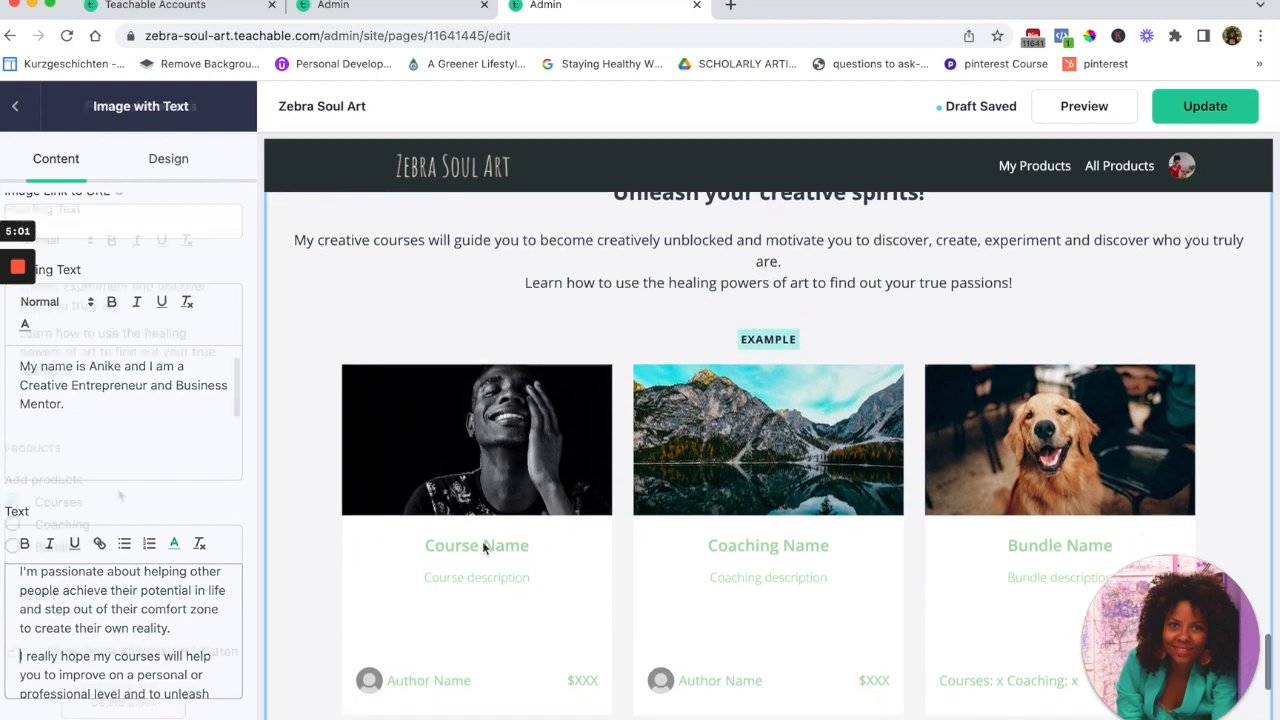
click(482, 543)
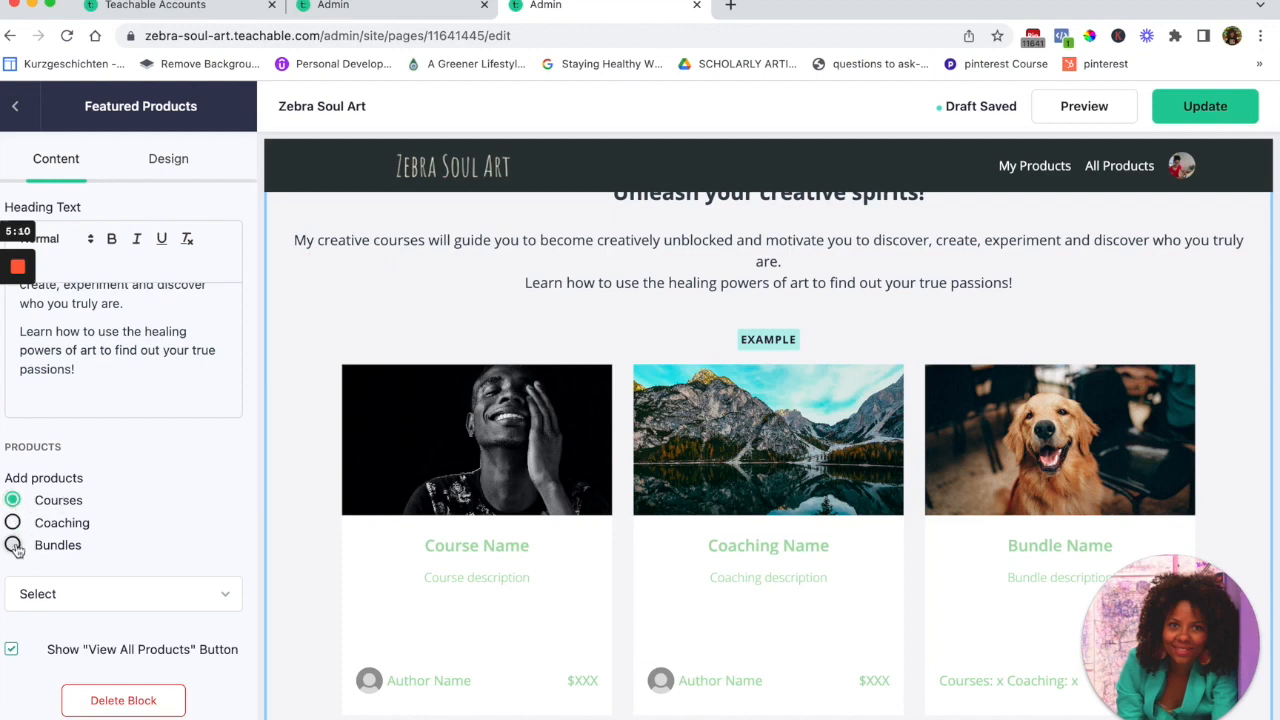
click(112, 600)
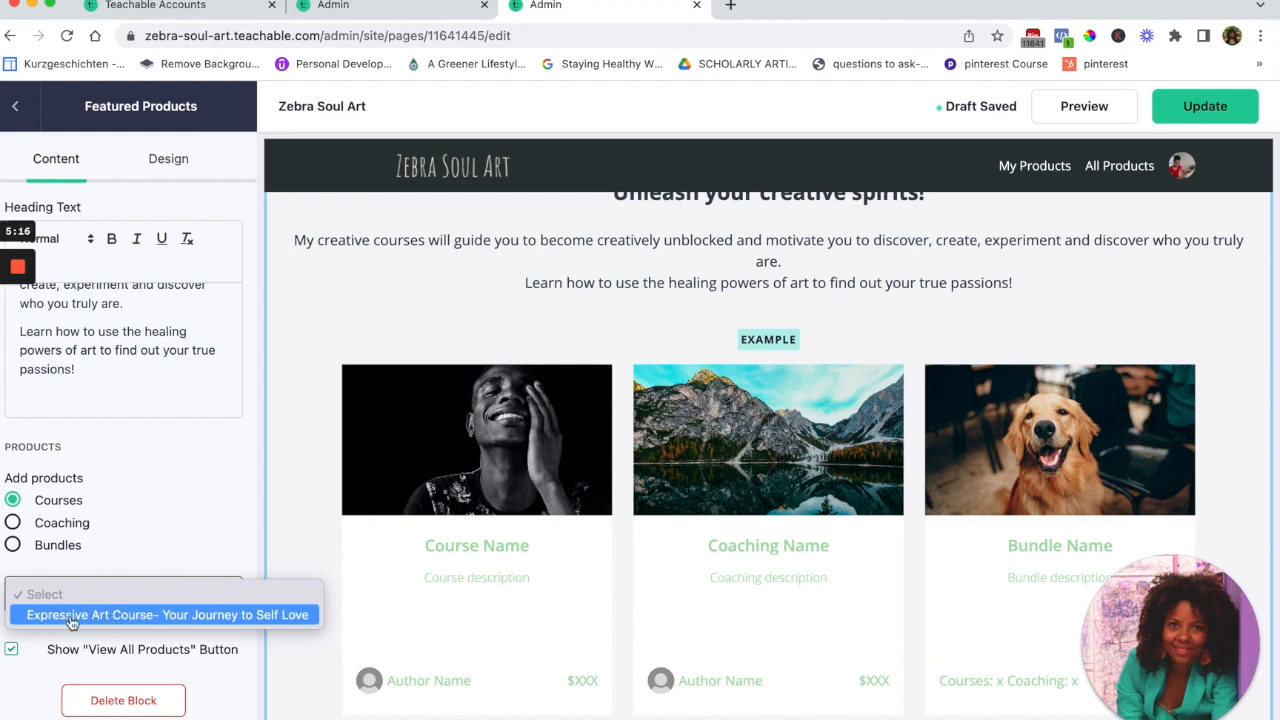
click(134, 526)
Review the edited sales page from the email signup form back up to the banner and publish the update
scroll(824, 546, down, 5)
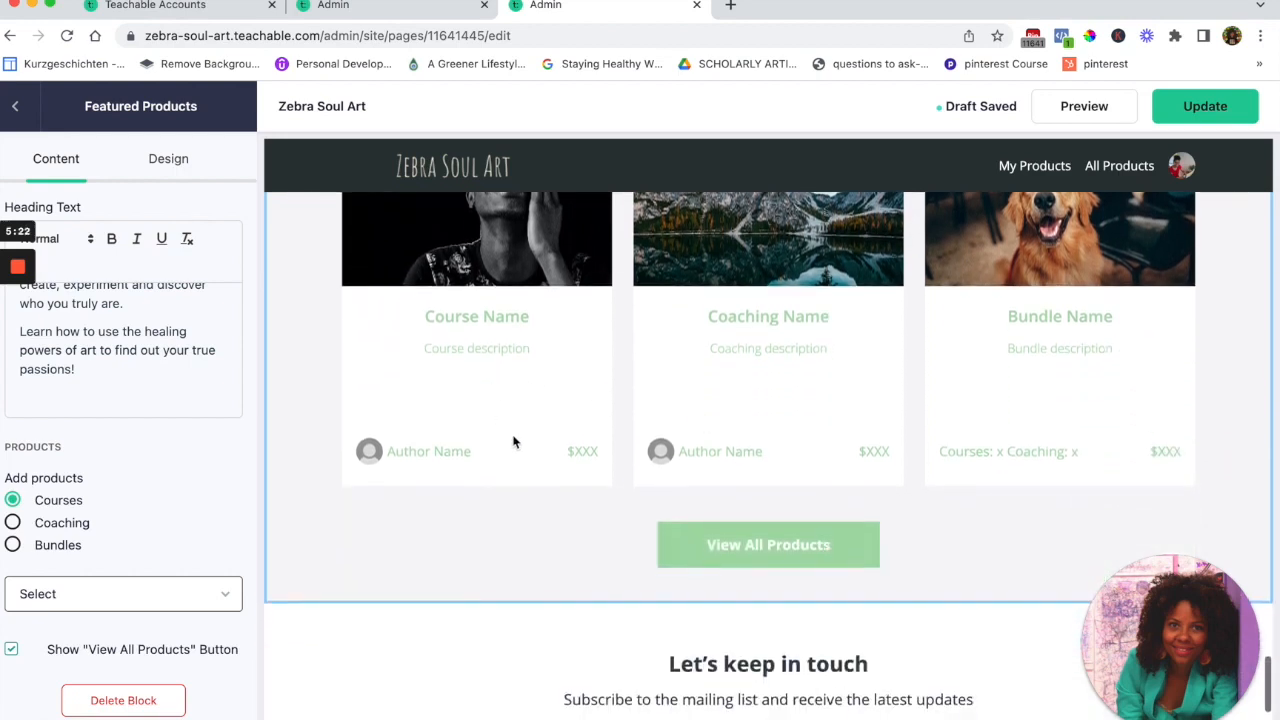
scroll(514, 437, up, 2)
scroll(515, 485, down, 4)
scroll(729, 543, down, 4)
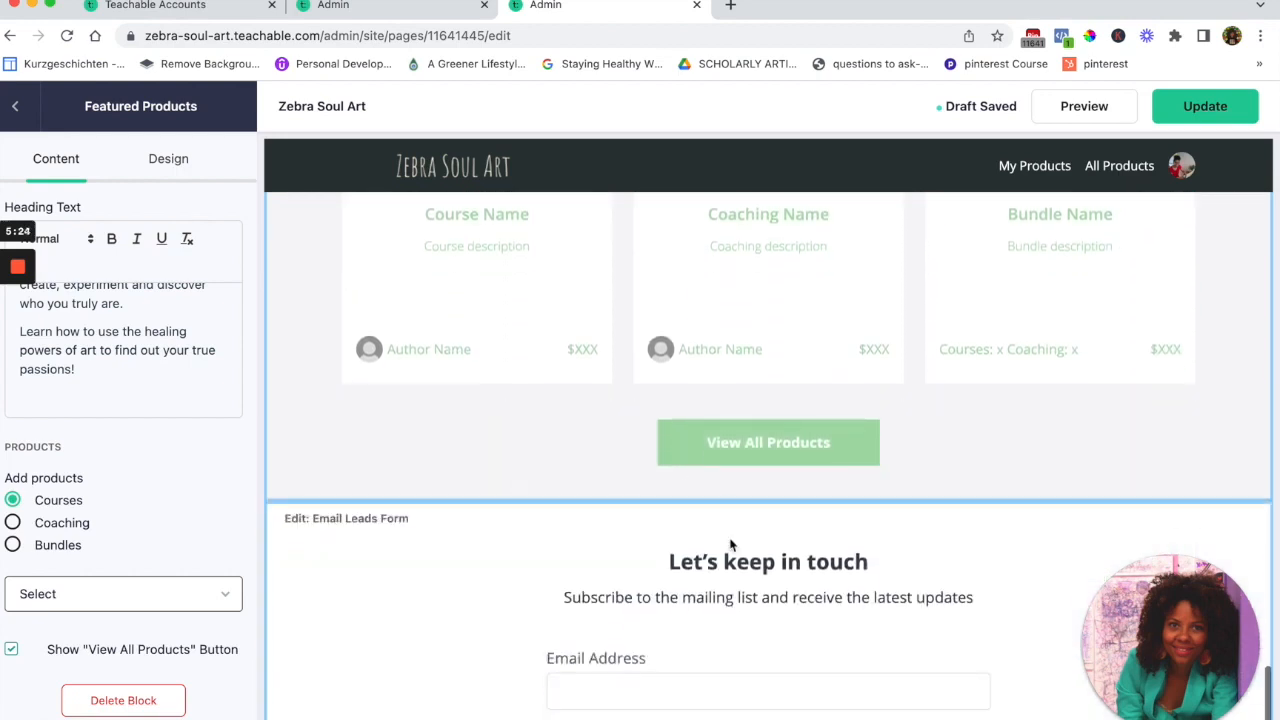
scroll(730, 543, up, 10)
scroll(730, 543, up, 6)
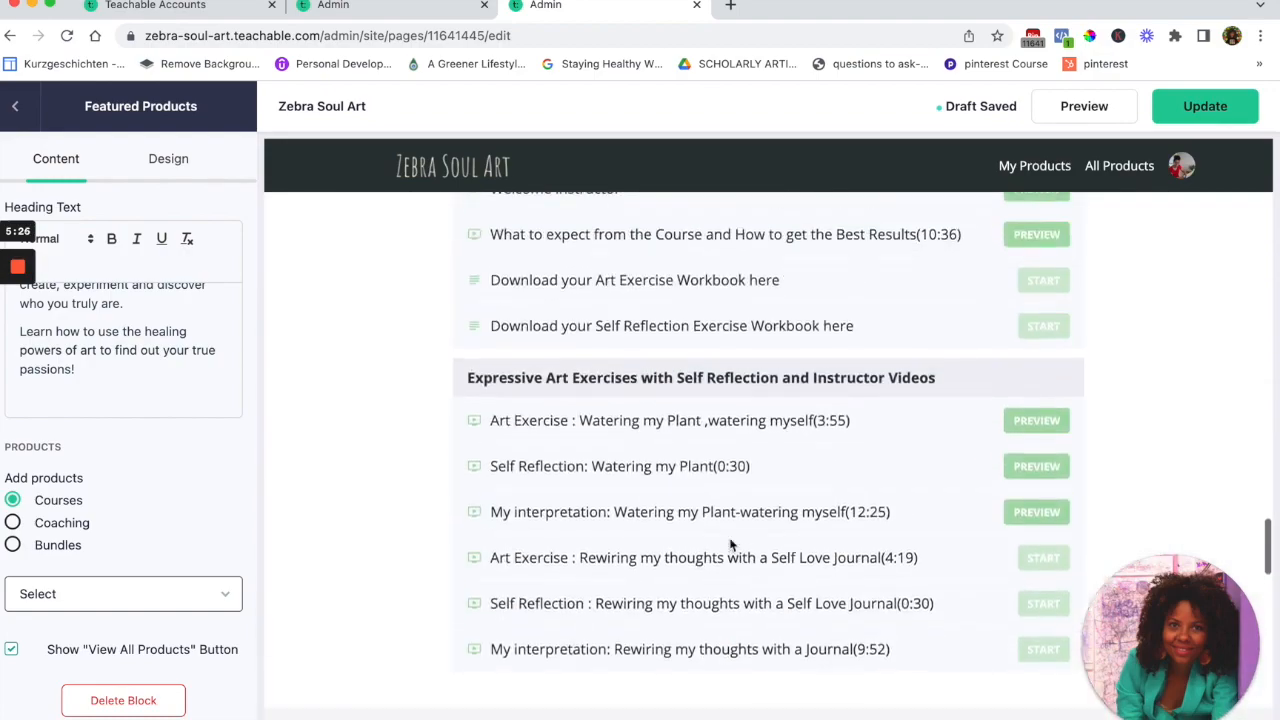
scroll(730, 543, down, 3)
scroll(730, 544, up, 5)
scroll(730, 543, up, 15)
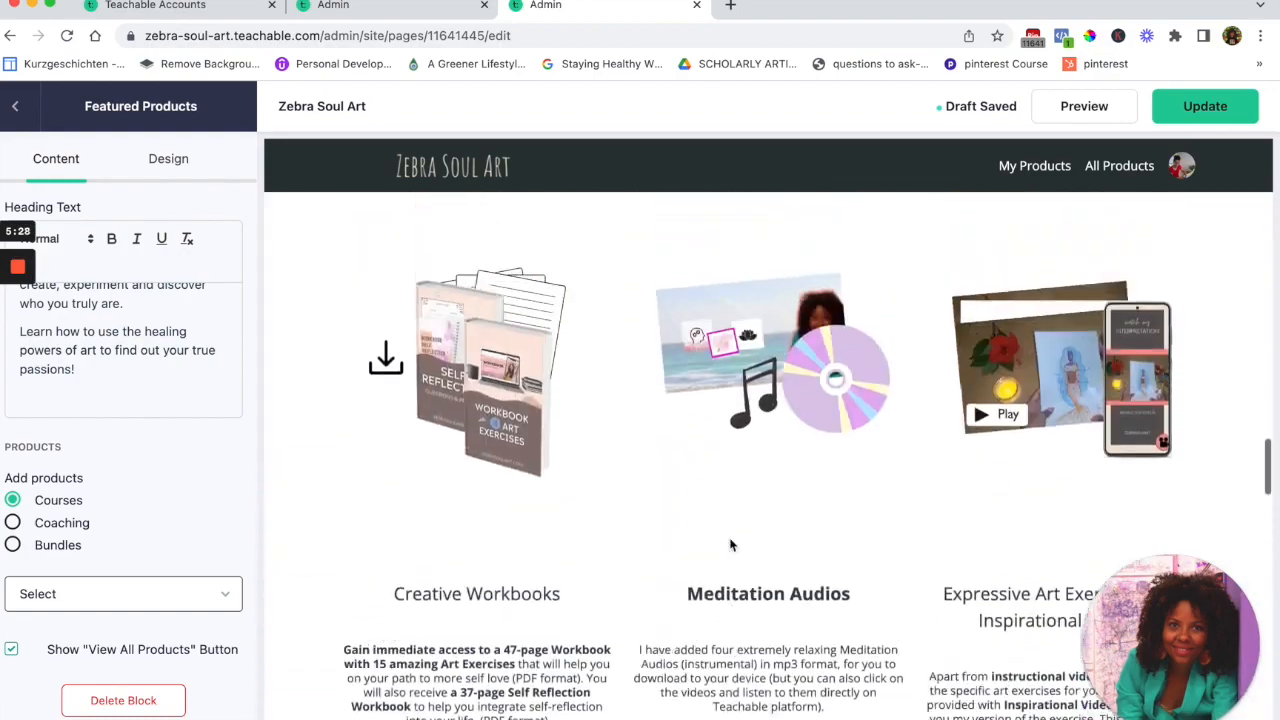
scroll(730, 543, up, 15)
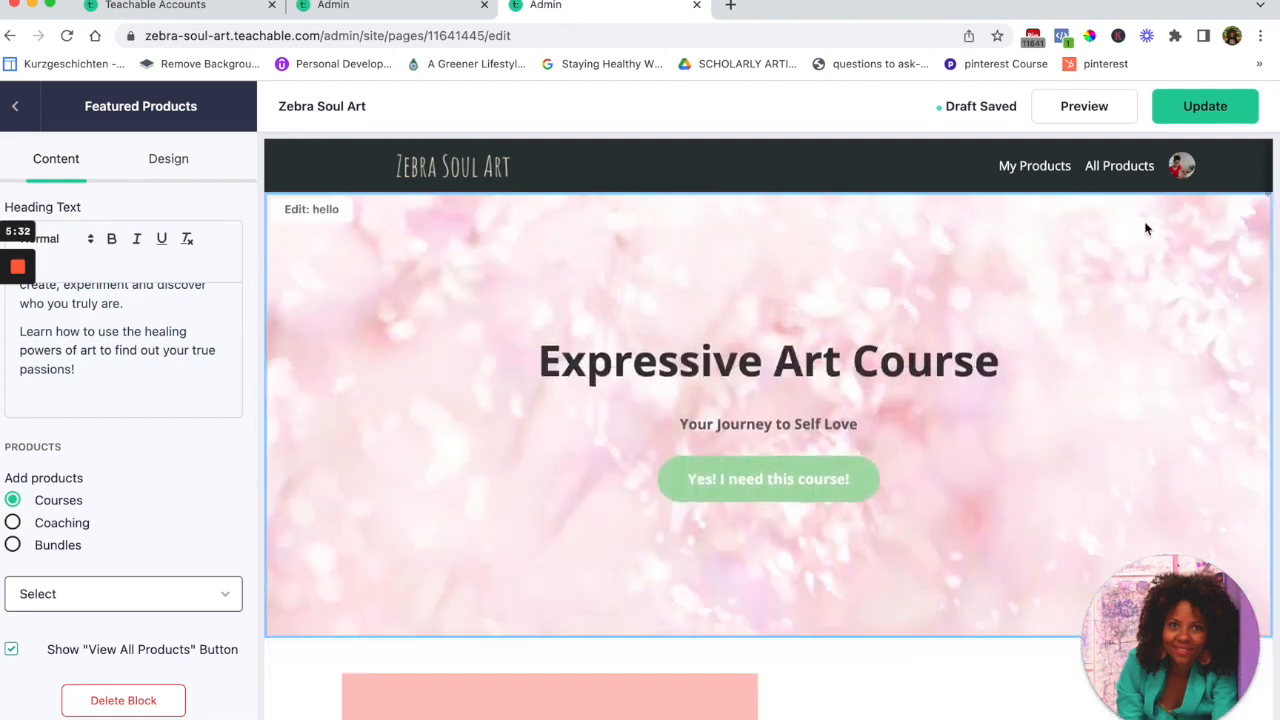
click(1207, 110)
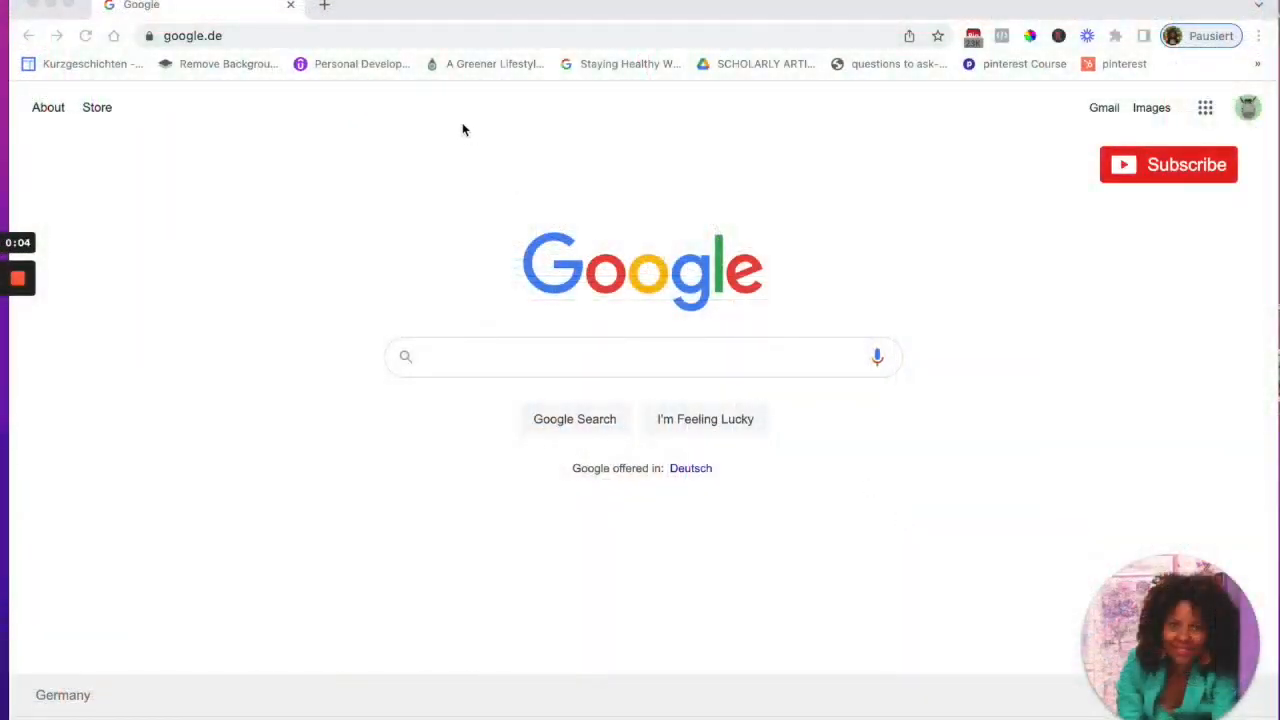
Search the web for the Teachable privacy policy and open the Creator Terms and Privacy Guidance article
click(182, 36)
text(teachab)
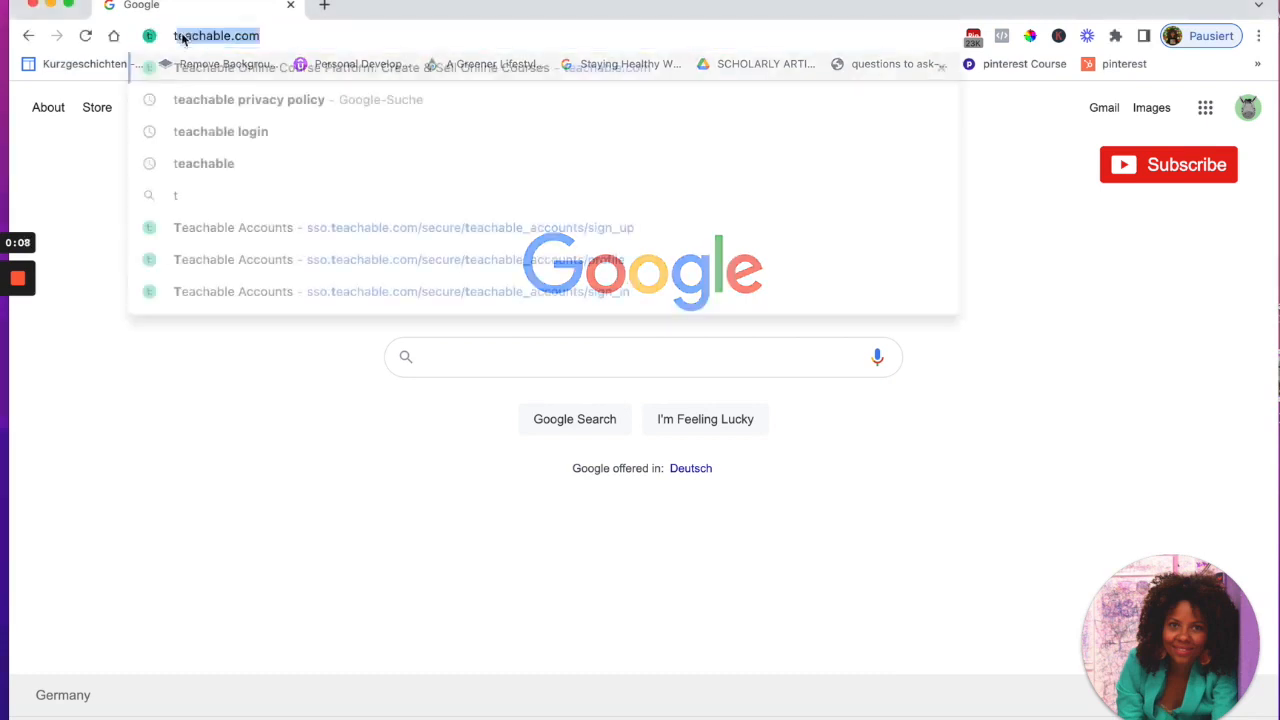
text(le pri)
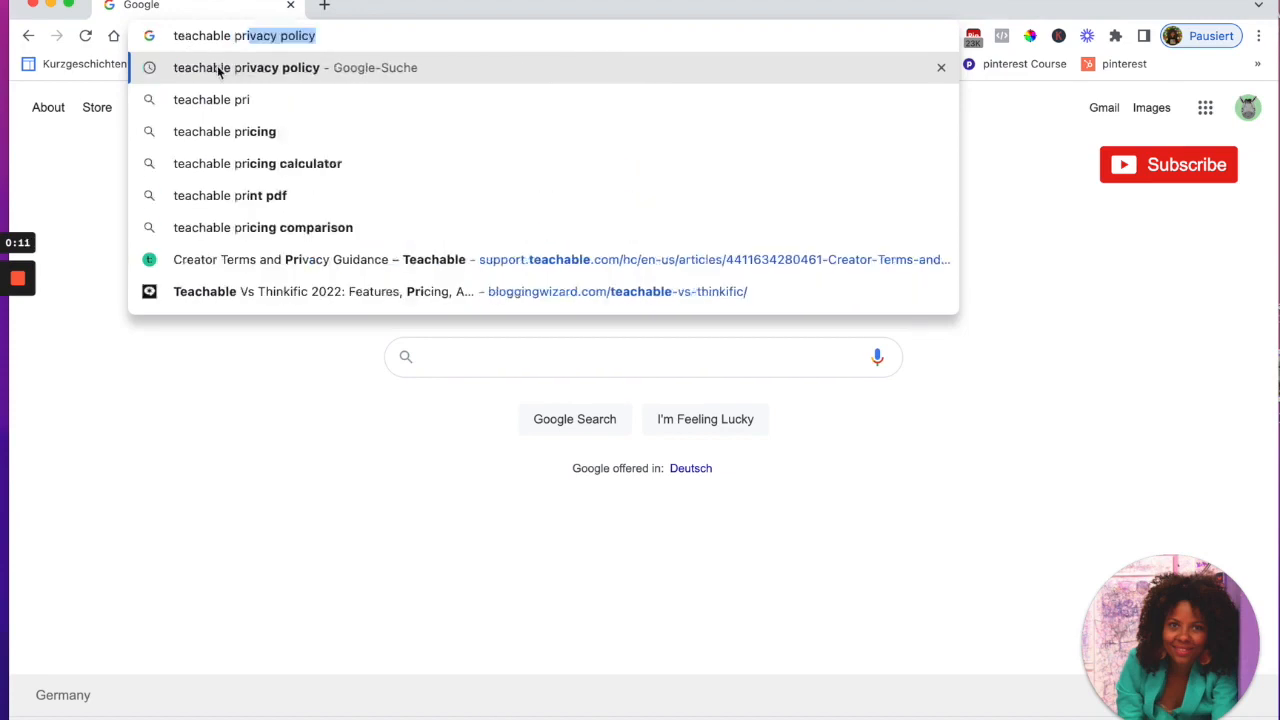
click(218, 68)
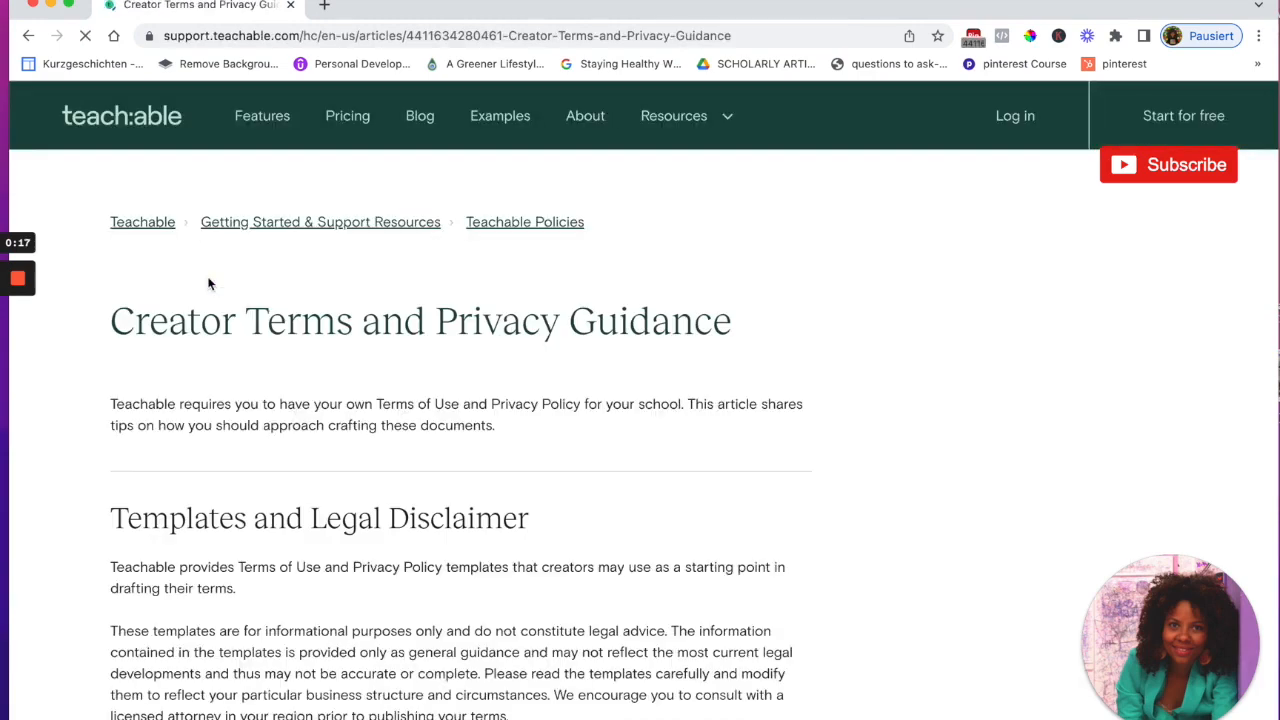
Examine the article's opening paragraph about schools needing their own Terms of Use and Privacy Policy, highlighting it in full
scroll(214, 380, down, 3)
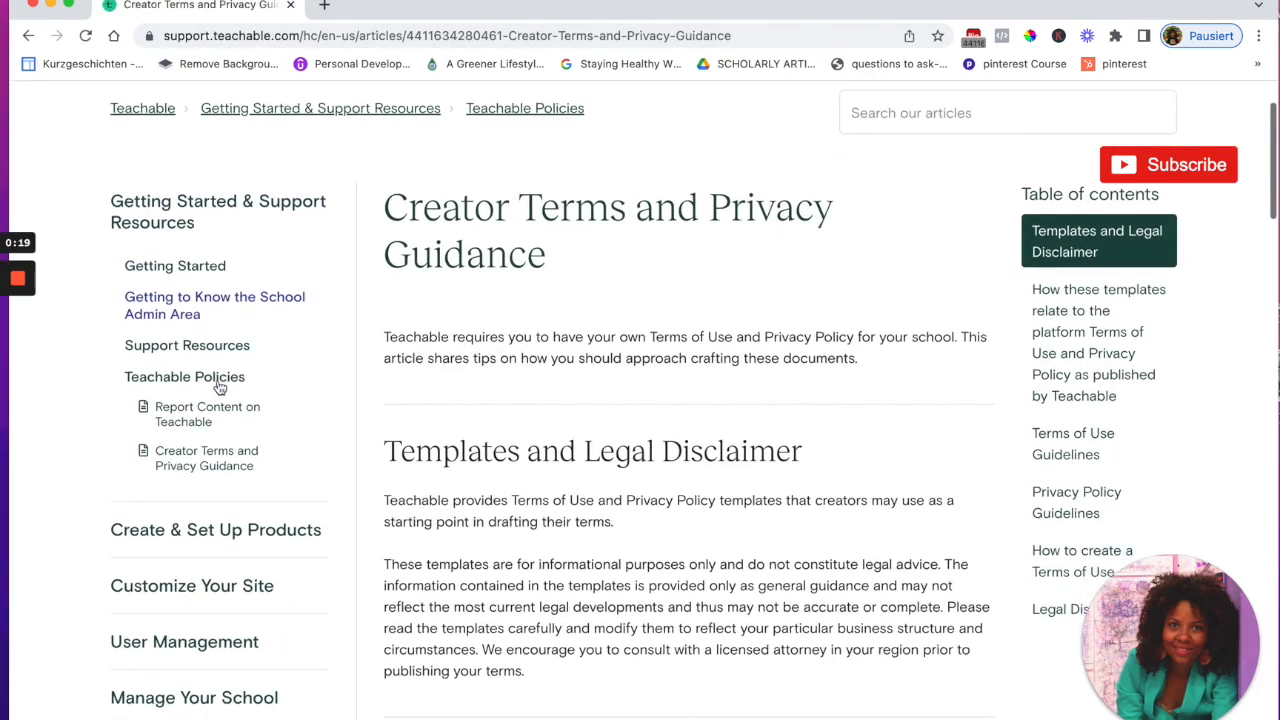
scroll(220, 388, down, 1)
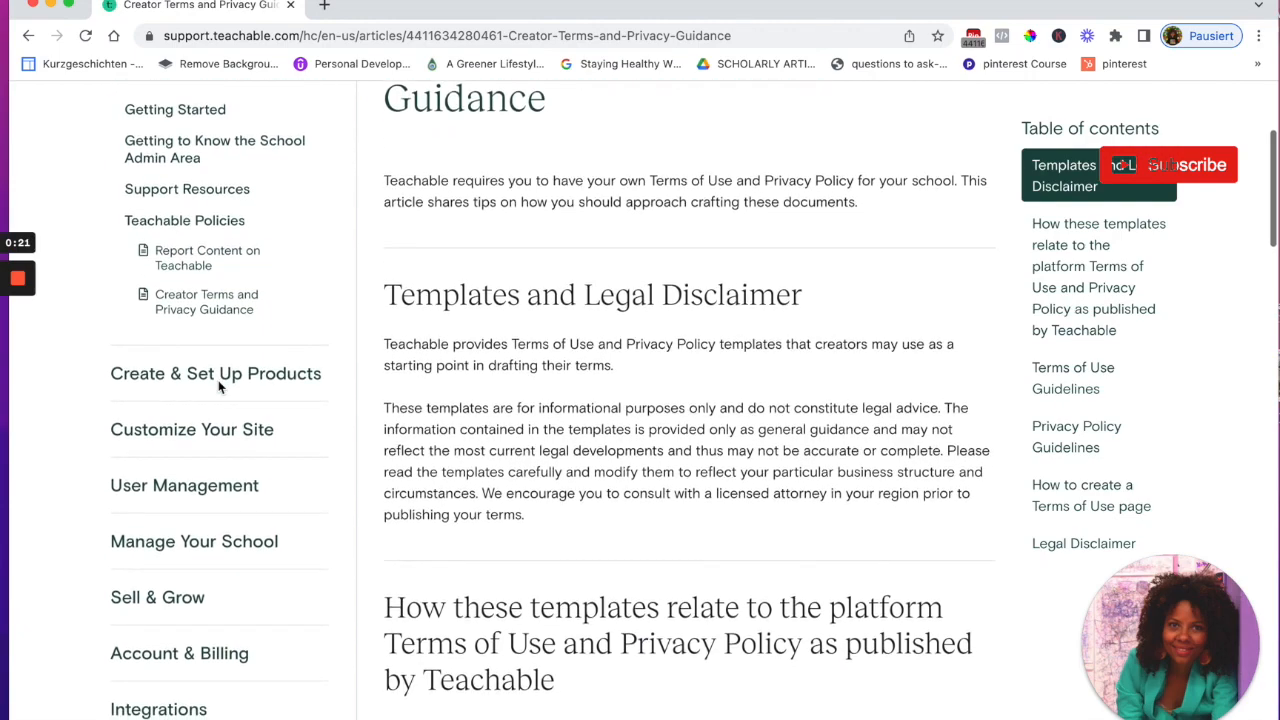
scroll(220, 387, up, 1)
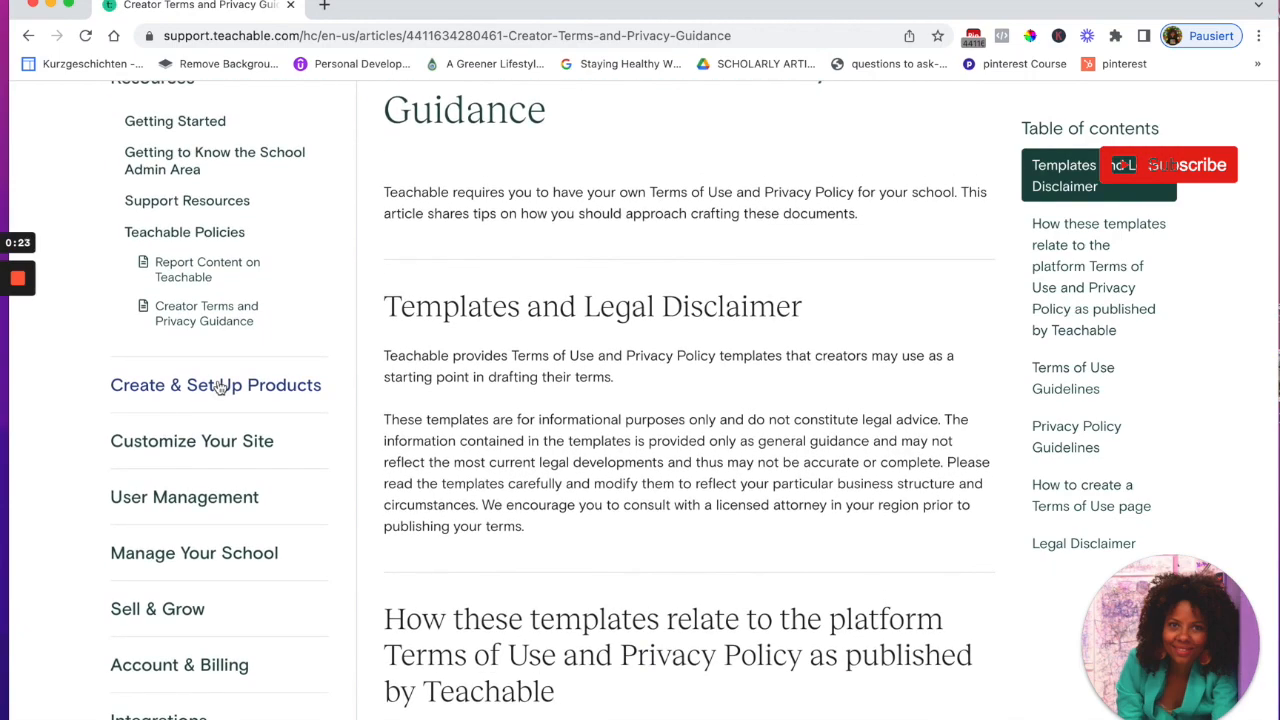
scroll(392, 416, up, 1)
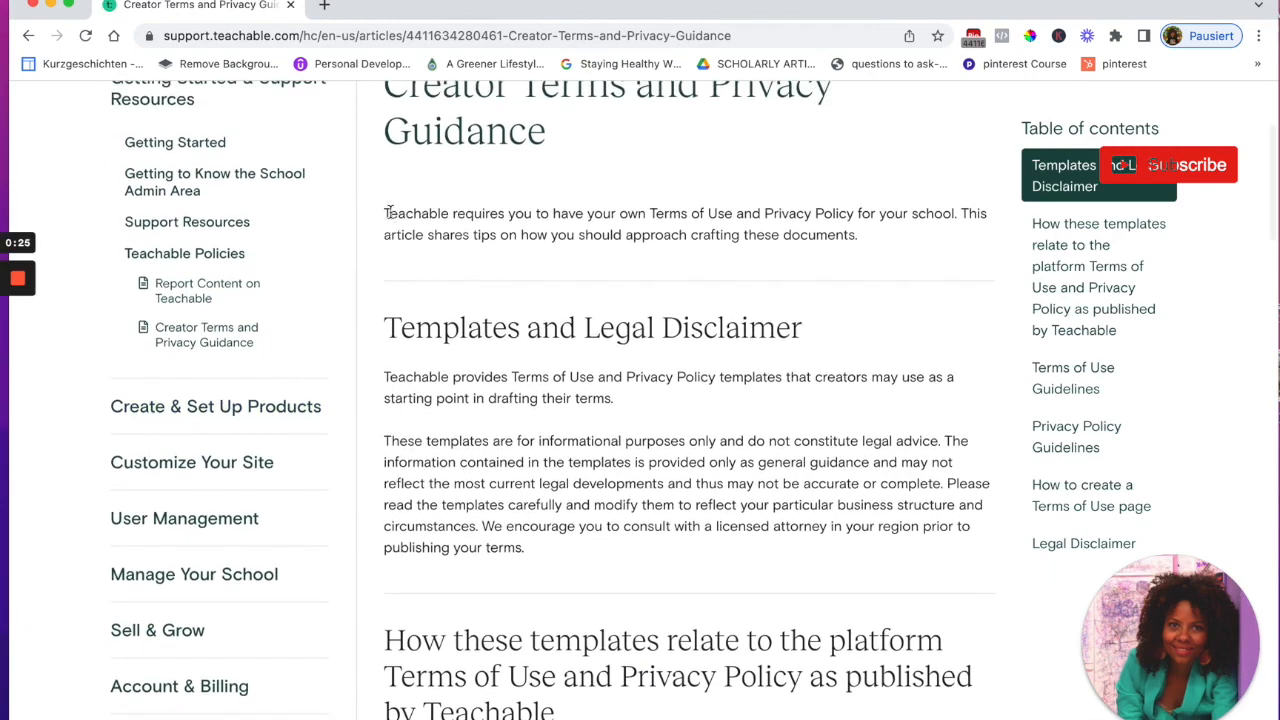
scroll(389, 220, up, 2)
drag(386, 282, 953, 287)
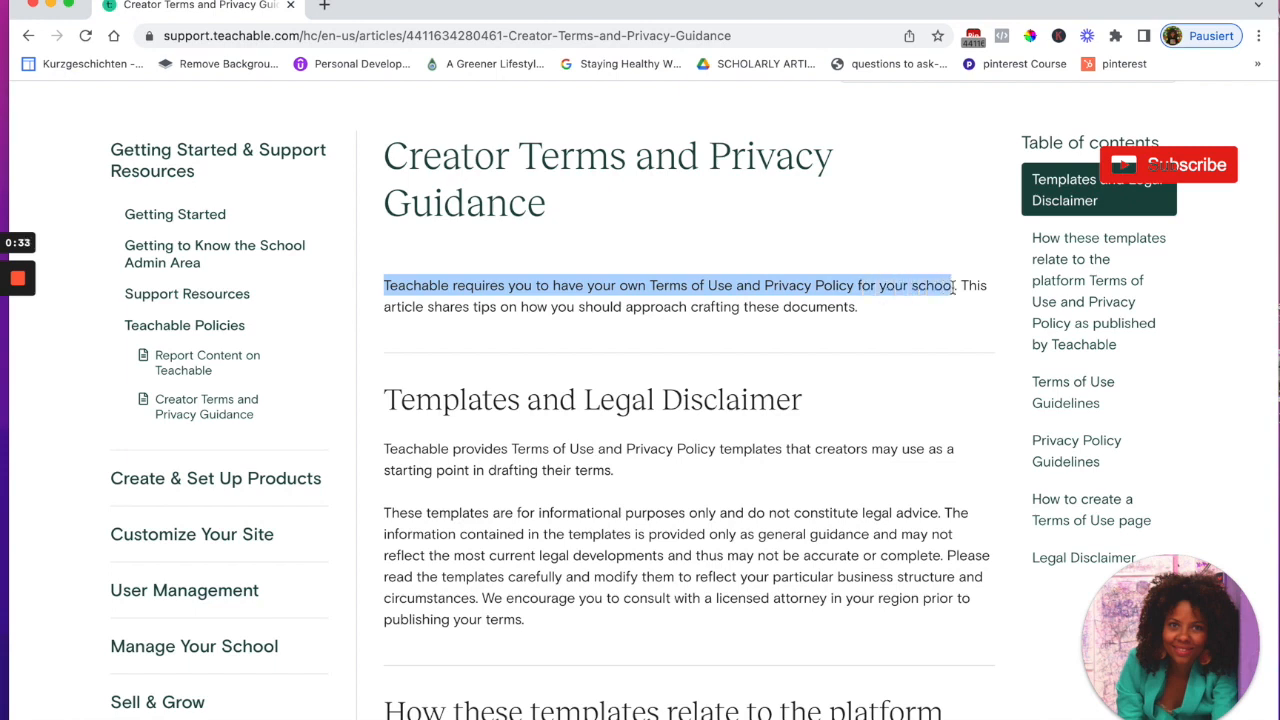
drag(950, 291, 939, 318)
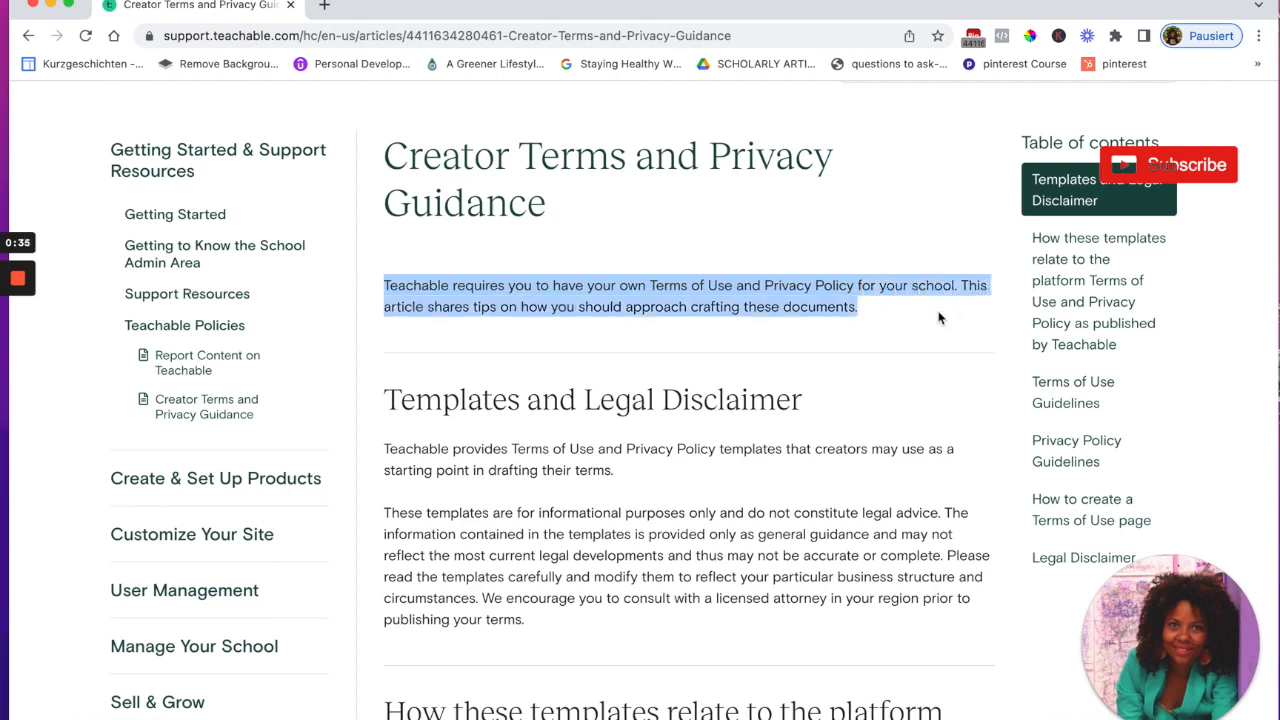
Read the Templates and Legal Disclaimer section, highlighting the sentences on the provided templates and their use as general guidance
scroll(921, 389, down, 3)
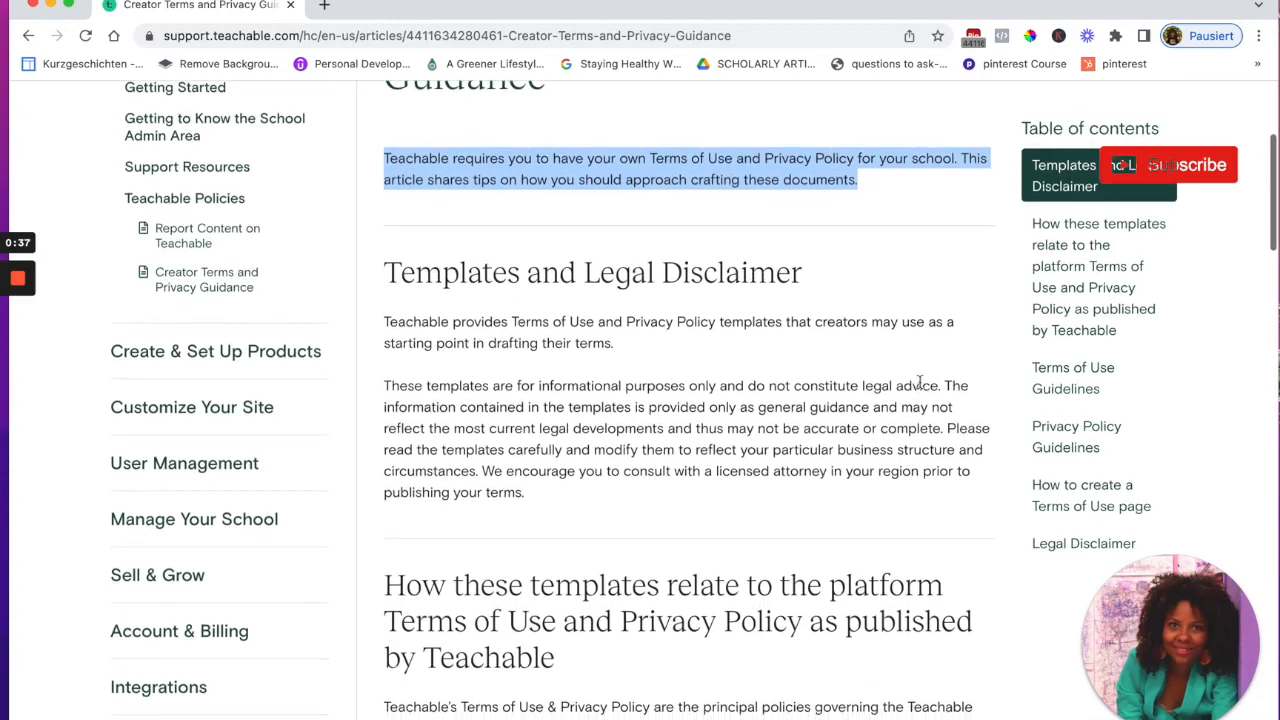
scroll(500, 223, down, 1)
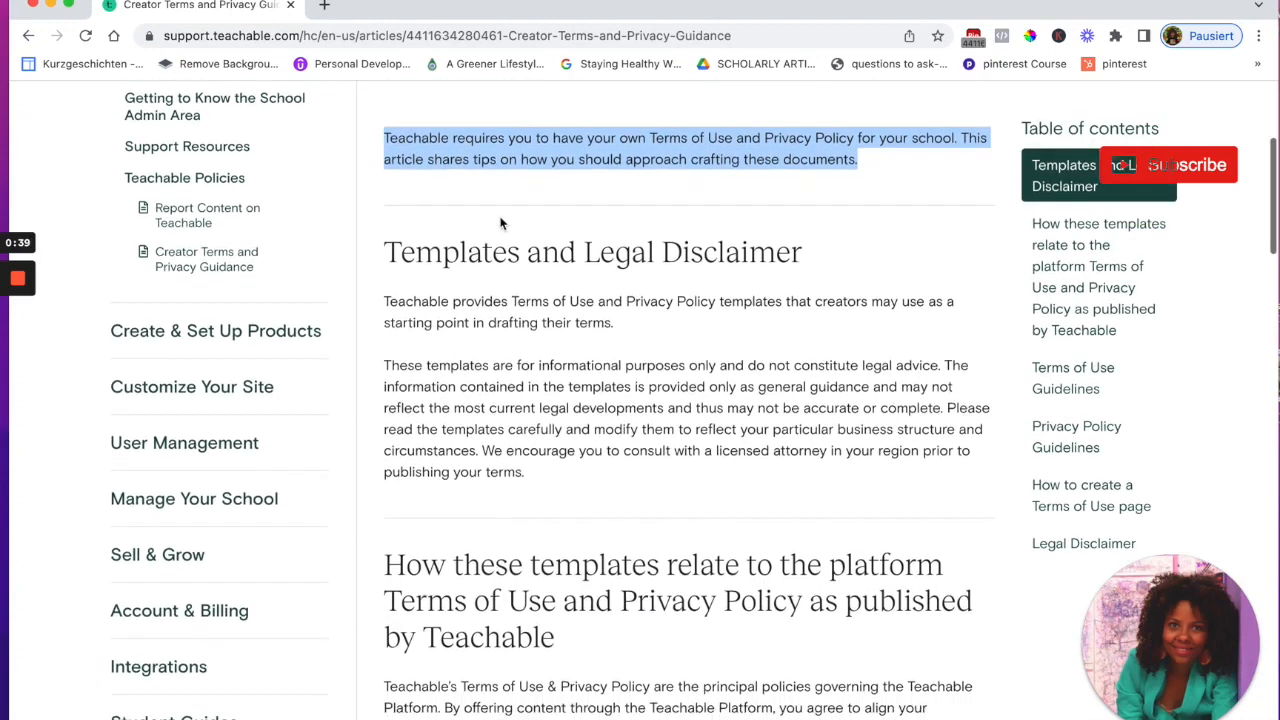
click(386, 291)
drag(509, 290, 625, 321)
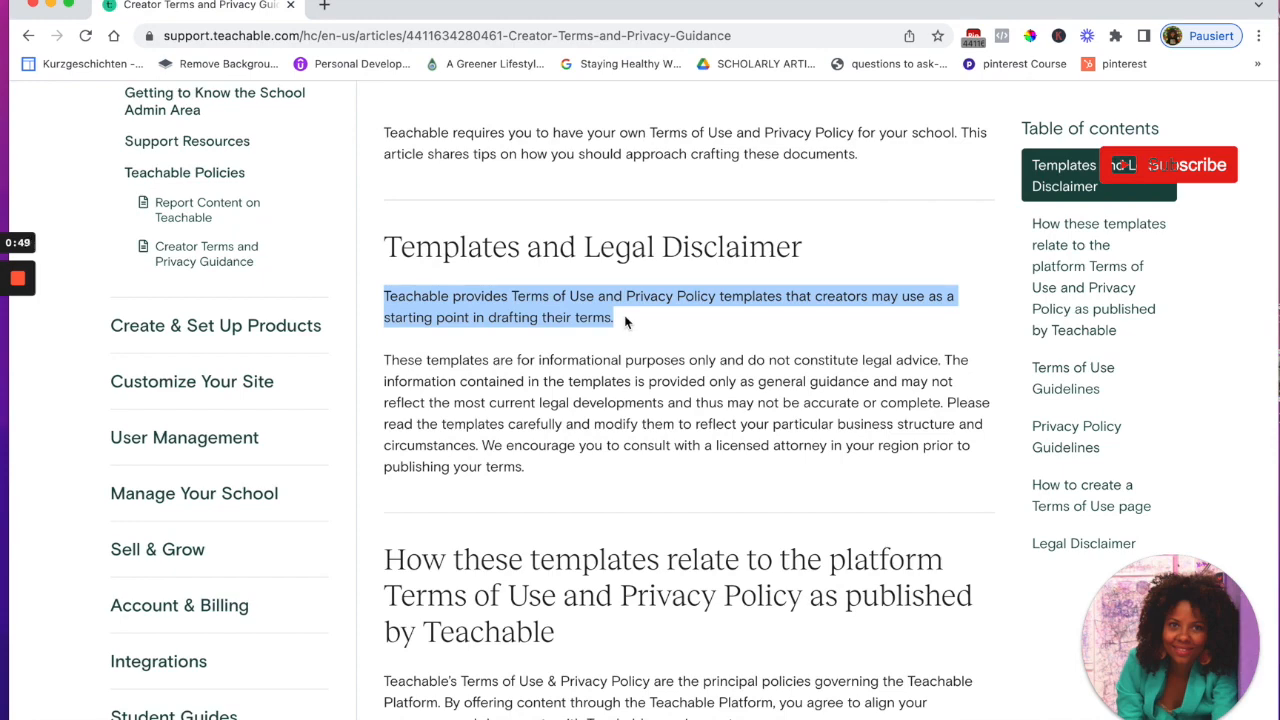
scroll(625, 321, down, 2)
drag(625, 321, 625, 321)
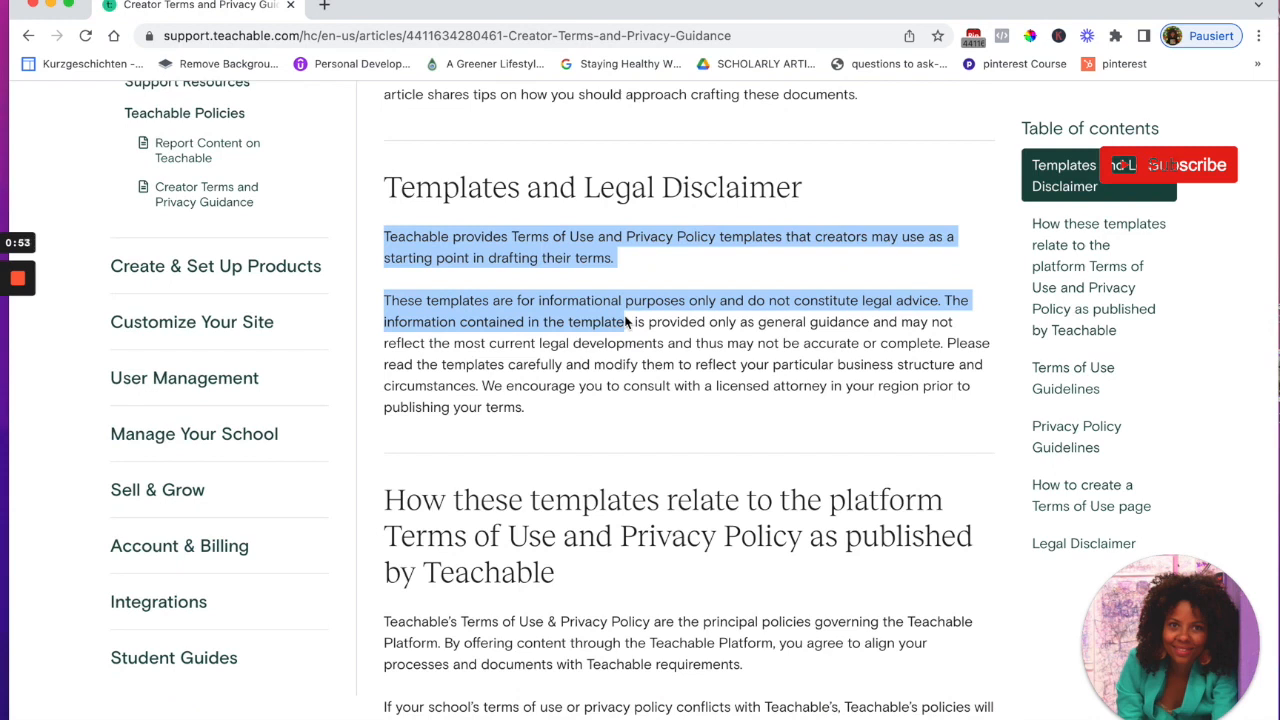
click(467, 346)
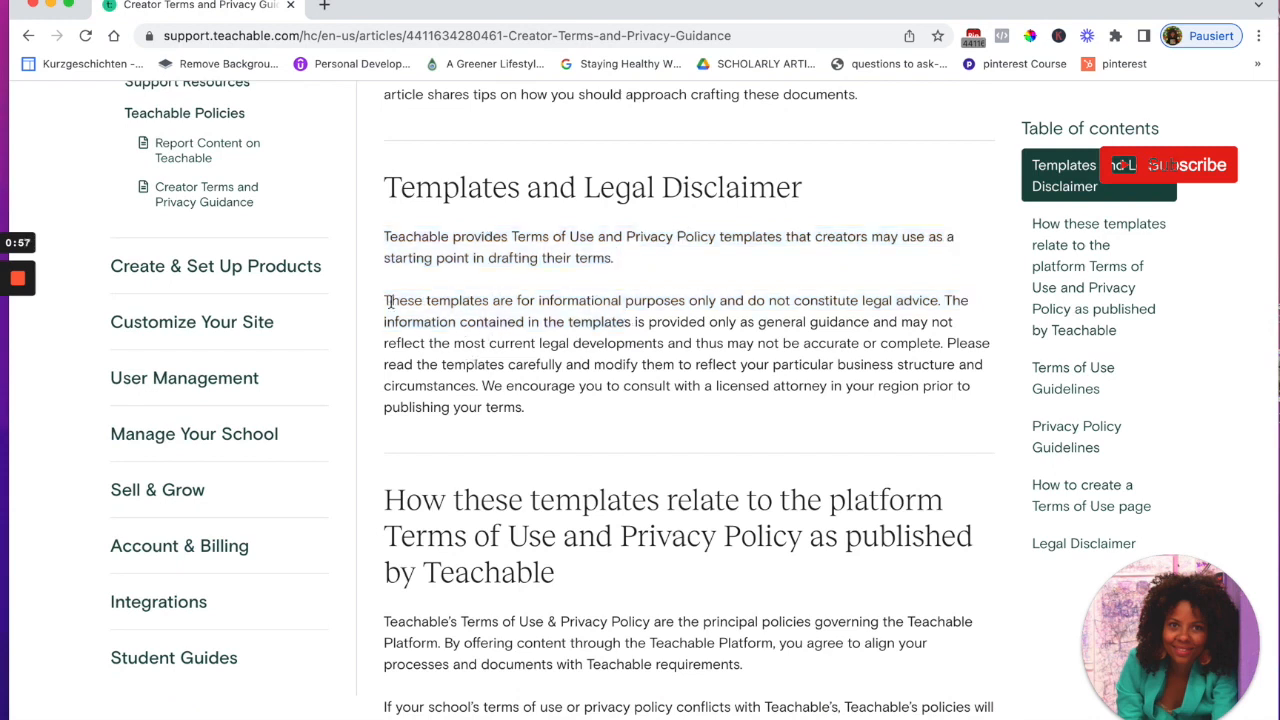
drag(385, 300, 963, 315)
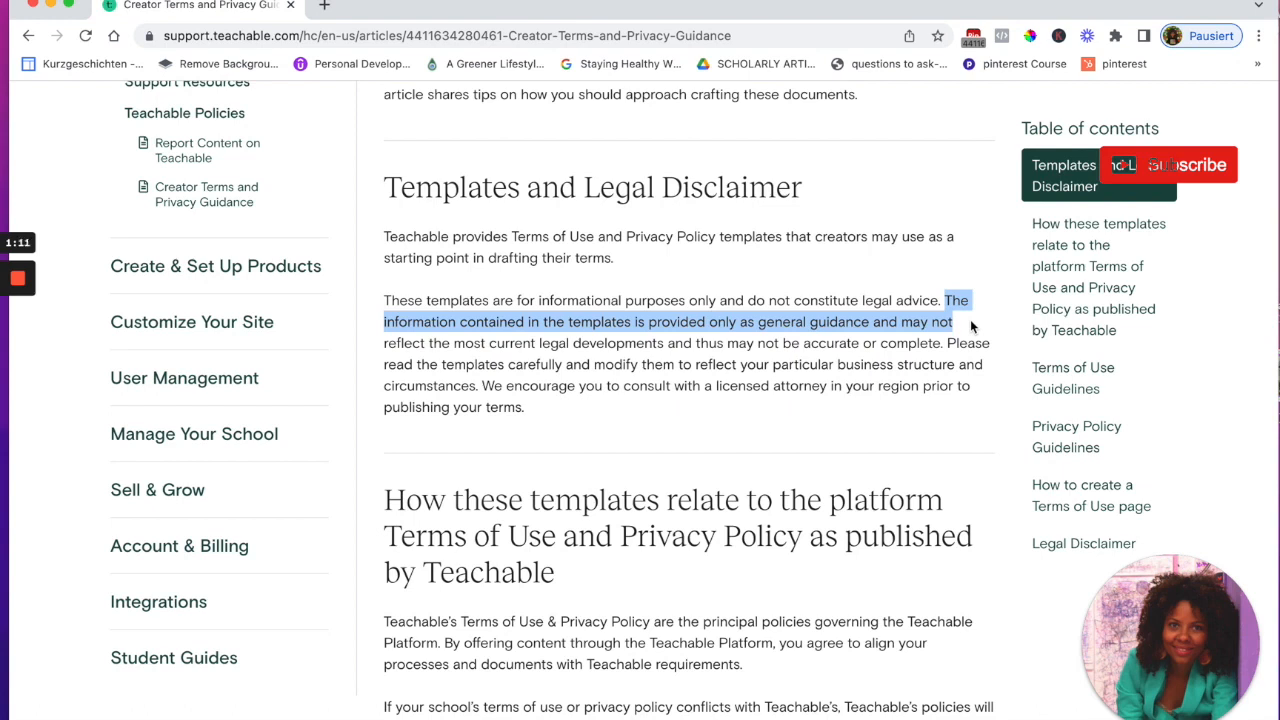
drag(971, 326, 942, 341)
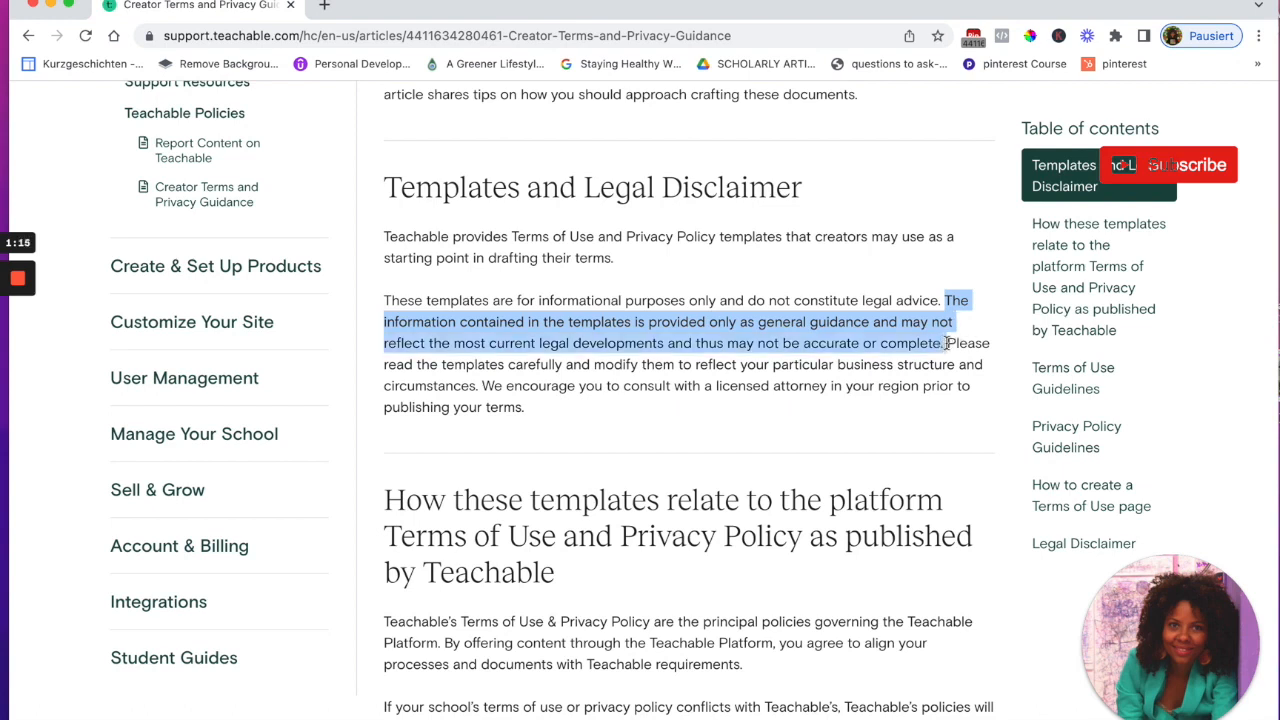
Skim the article through the Privacy Policy Guidelines to the Terms of Use page instructions and return to its beginning
scroll(893, 384, down, 6)
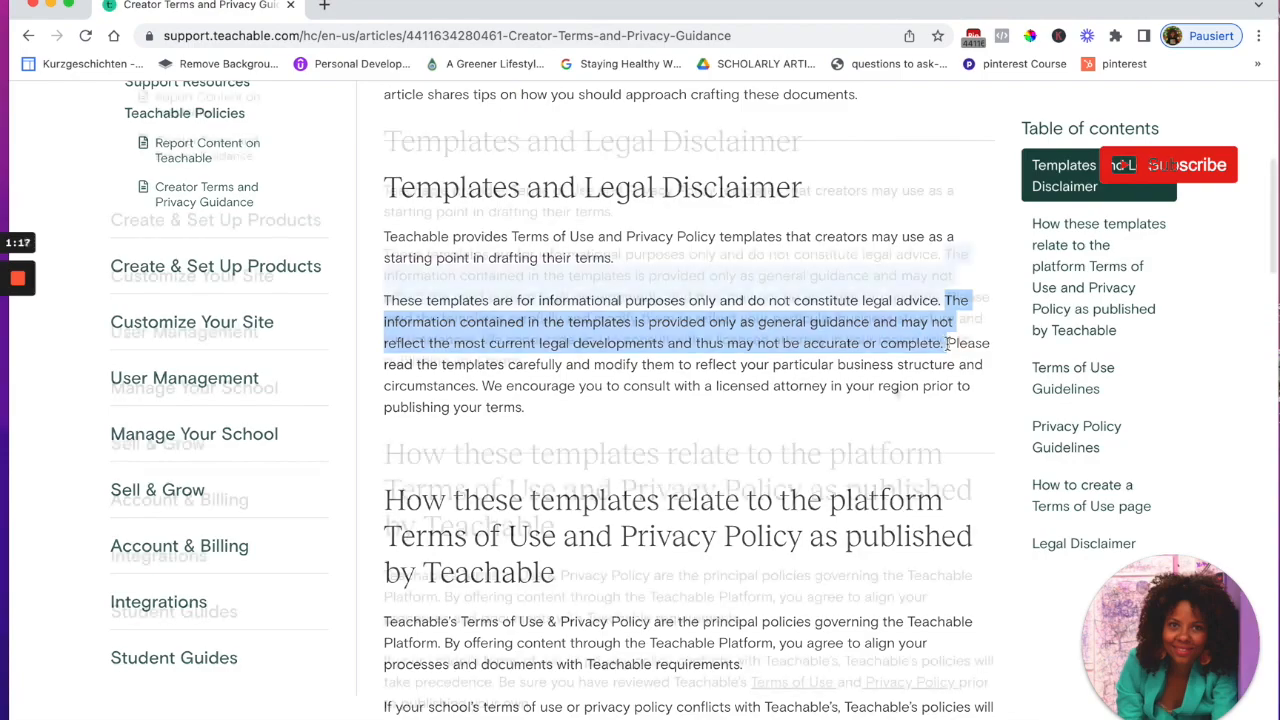
scroll(893, 385, down, 5)
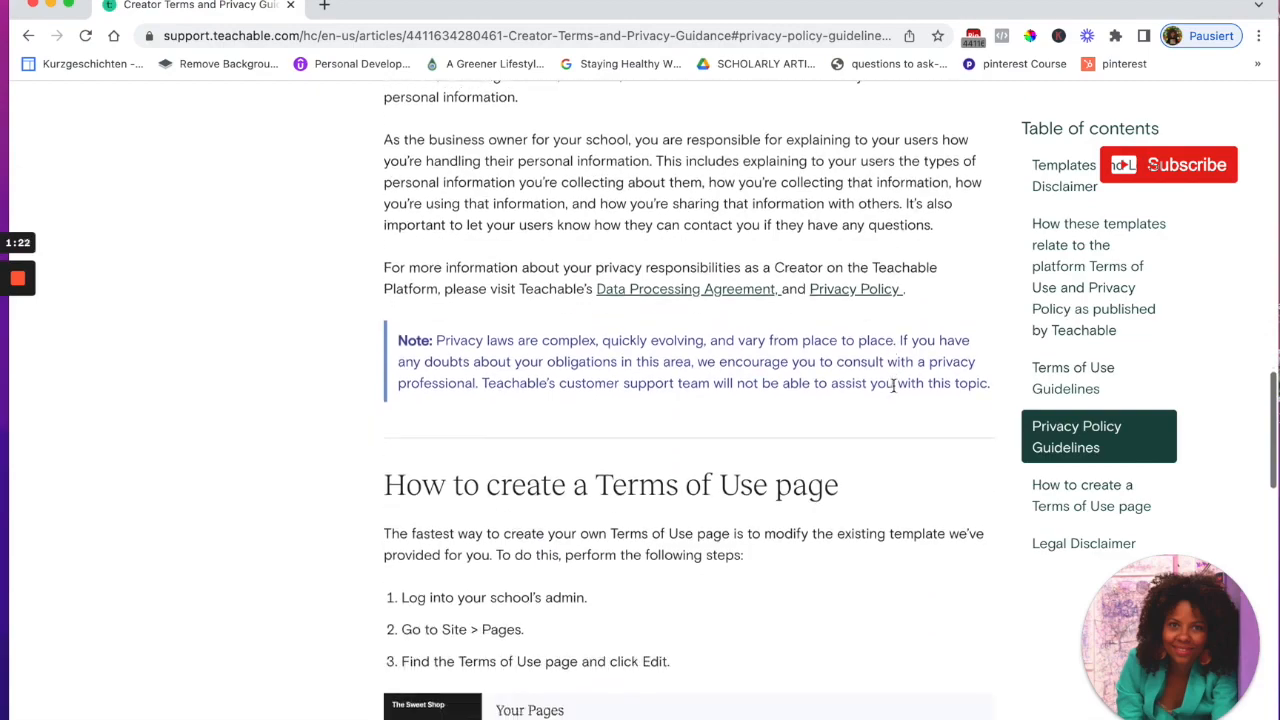
scroll(893, 385, up, 12)
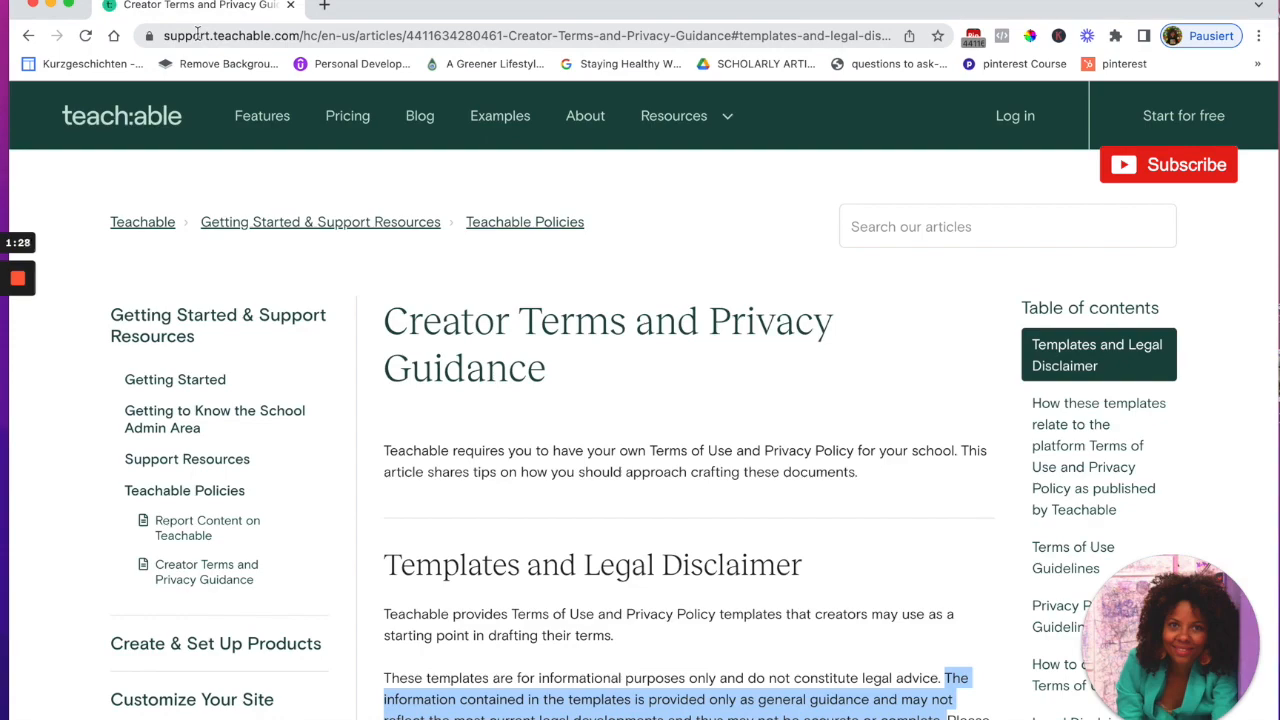
Go to teachable.com and log in to reach the account's list of schools
click(197, 33)
text(teachable.com)
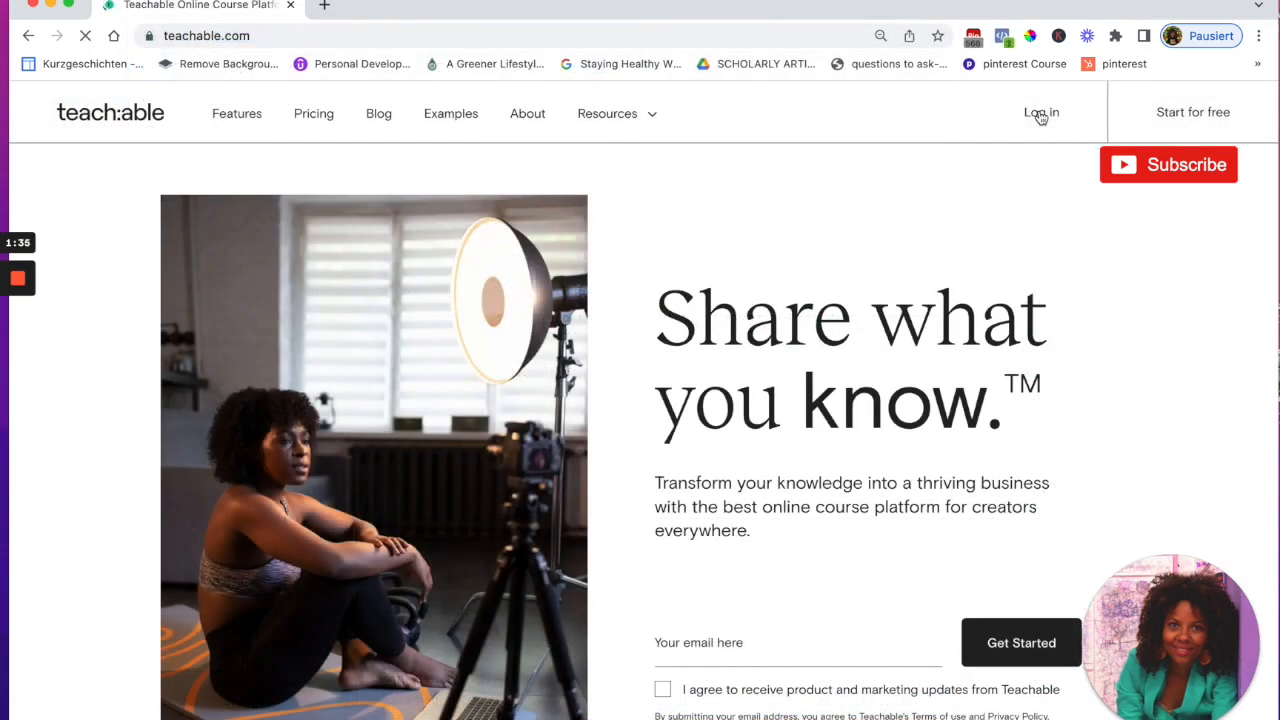
click(1041, 116)
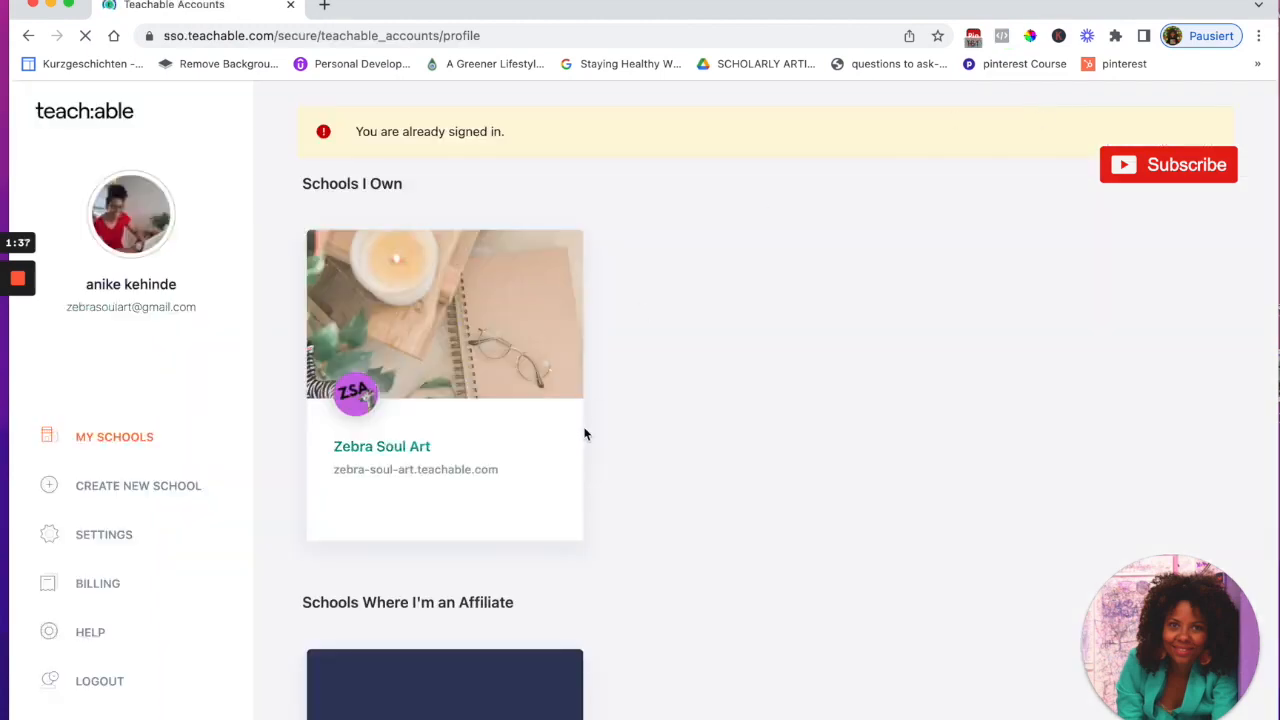
Look through the schools the account is enrolled in and open Video School as an example
scroll(586, 434, down, 4)
scroll(586, 434, down, 7)
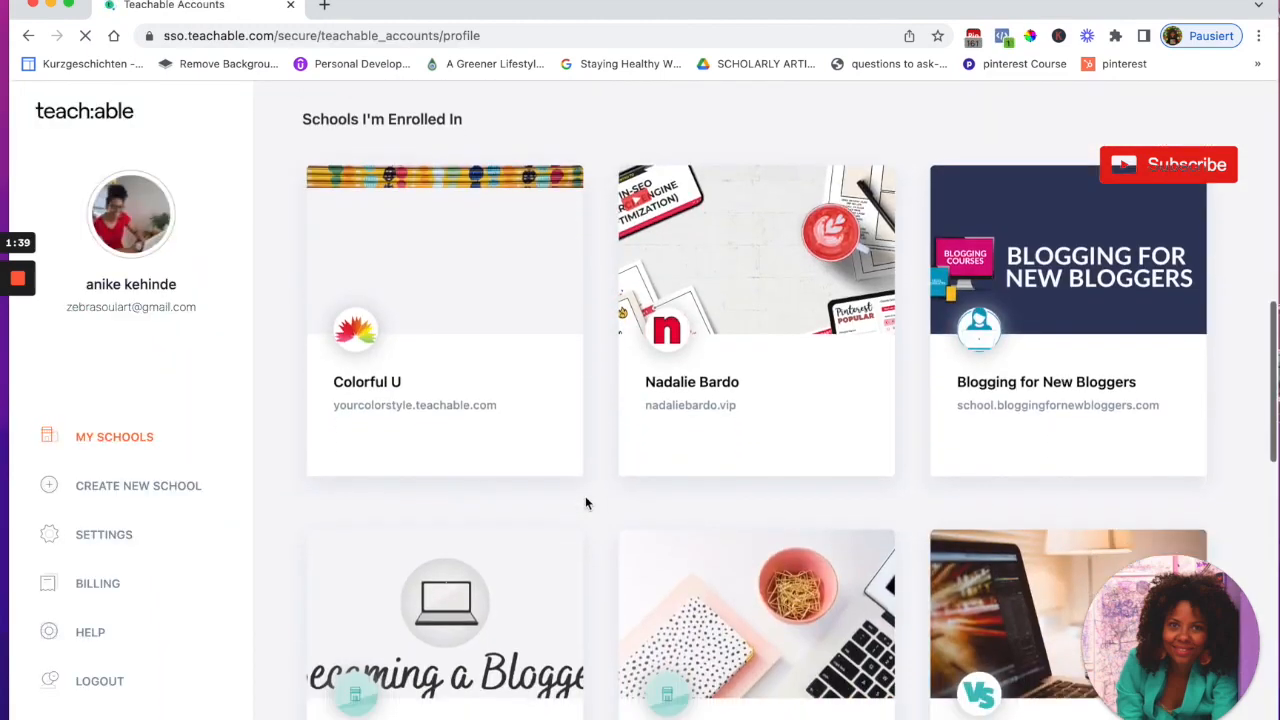
scroll(586, 502, down, 5)
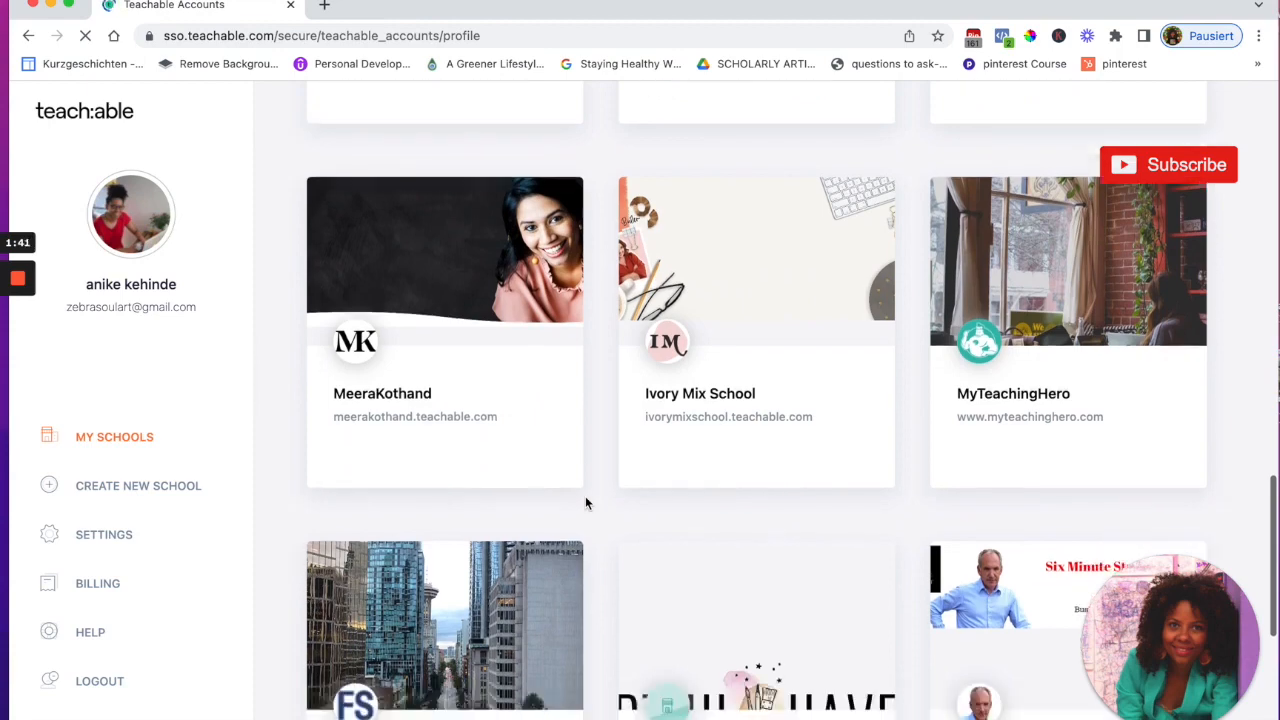
scroll(586, 500, down, 8)
scroll(586, 500, up, 10)
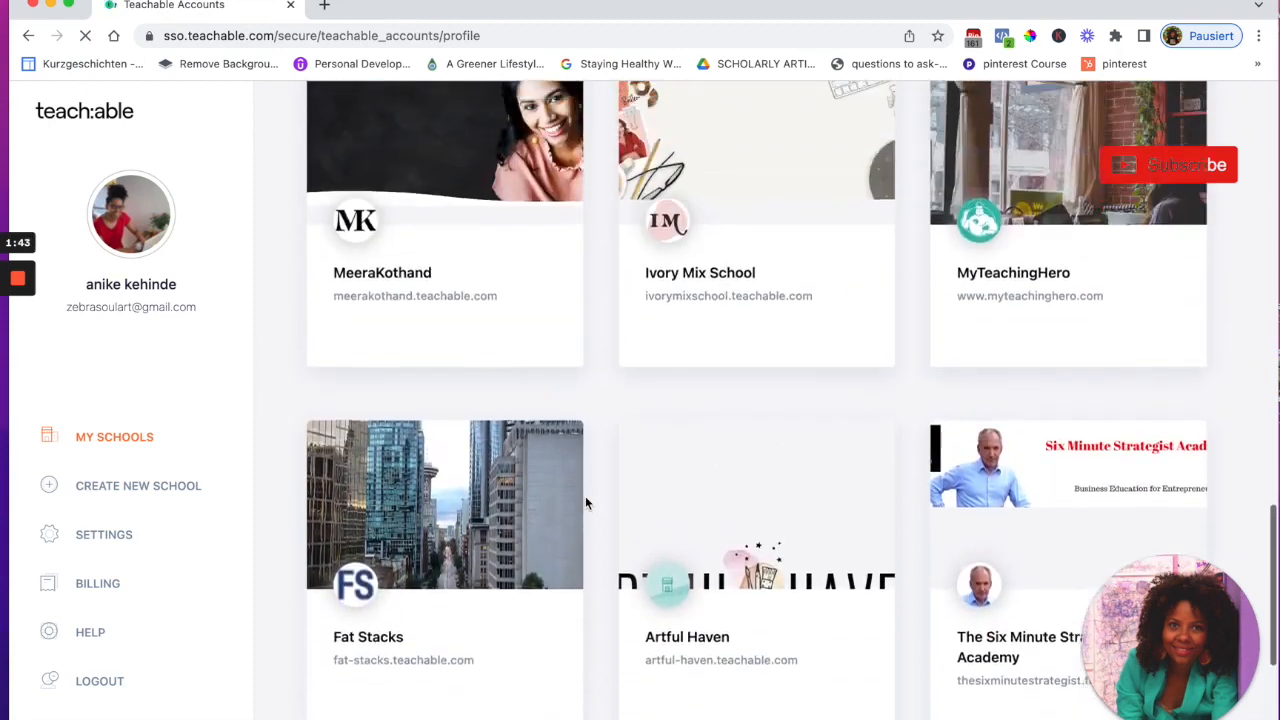
scroll(586, 503, up, 4)
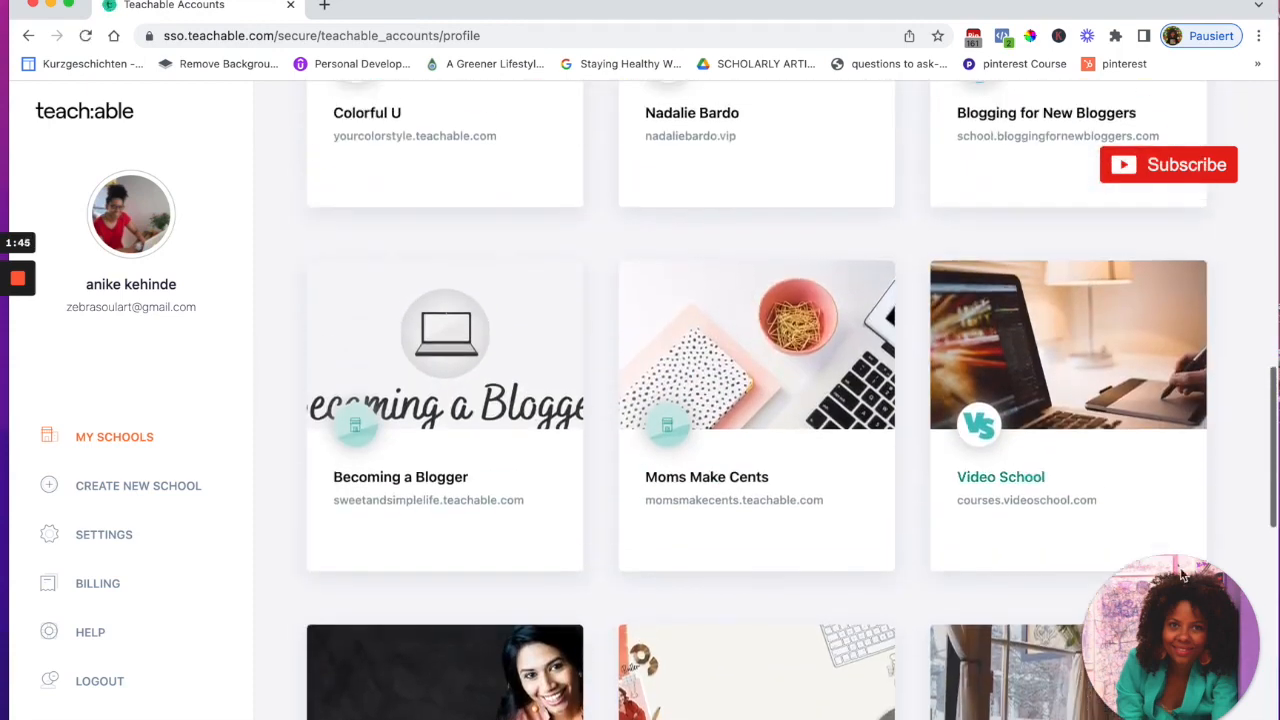
click(1001, 479)
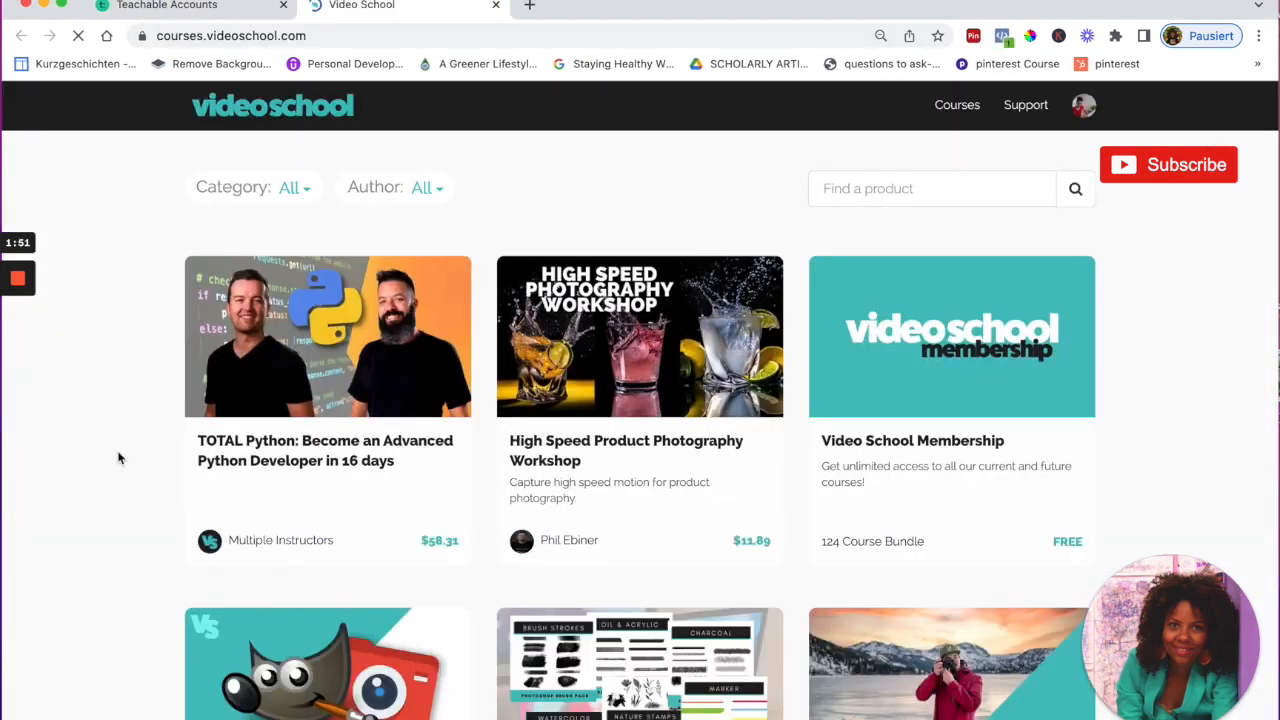
Look through Video School's course catalogue down to the footer and open its Privacy Policy
scroll(185, 451, down, 2)
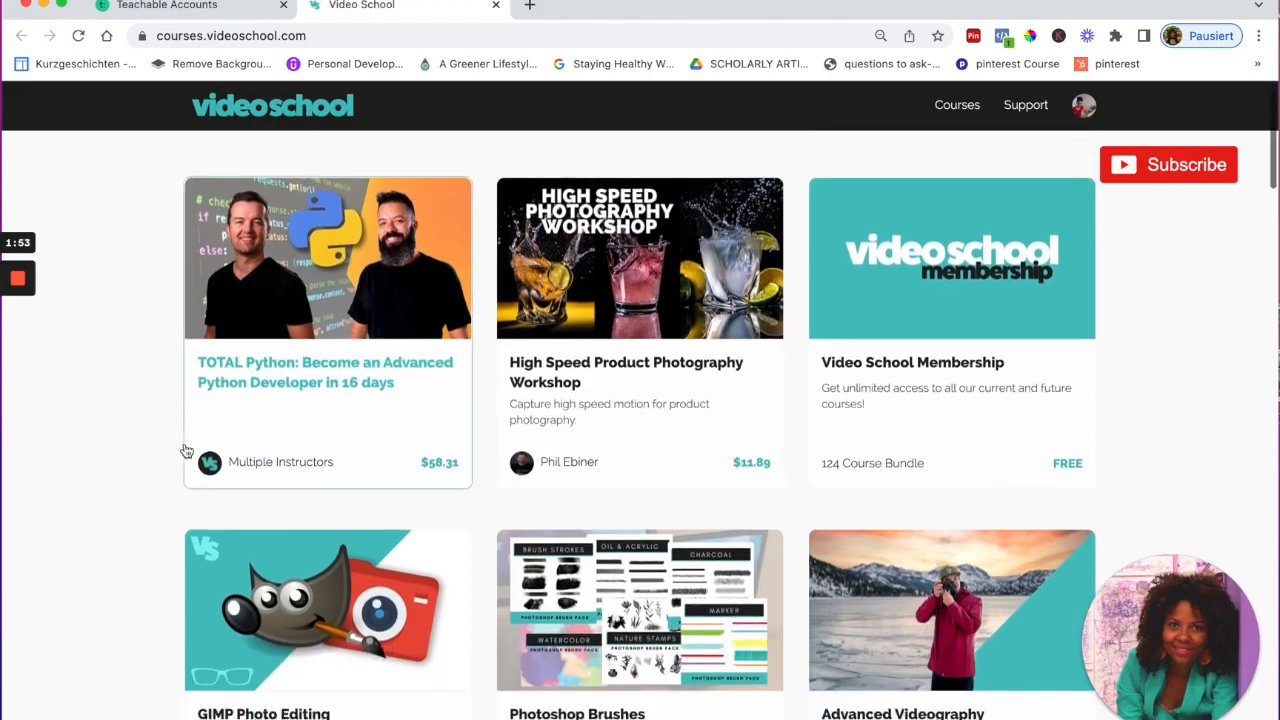
scroll(190, 455, down, 6)
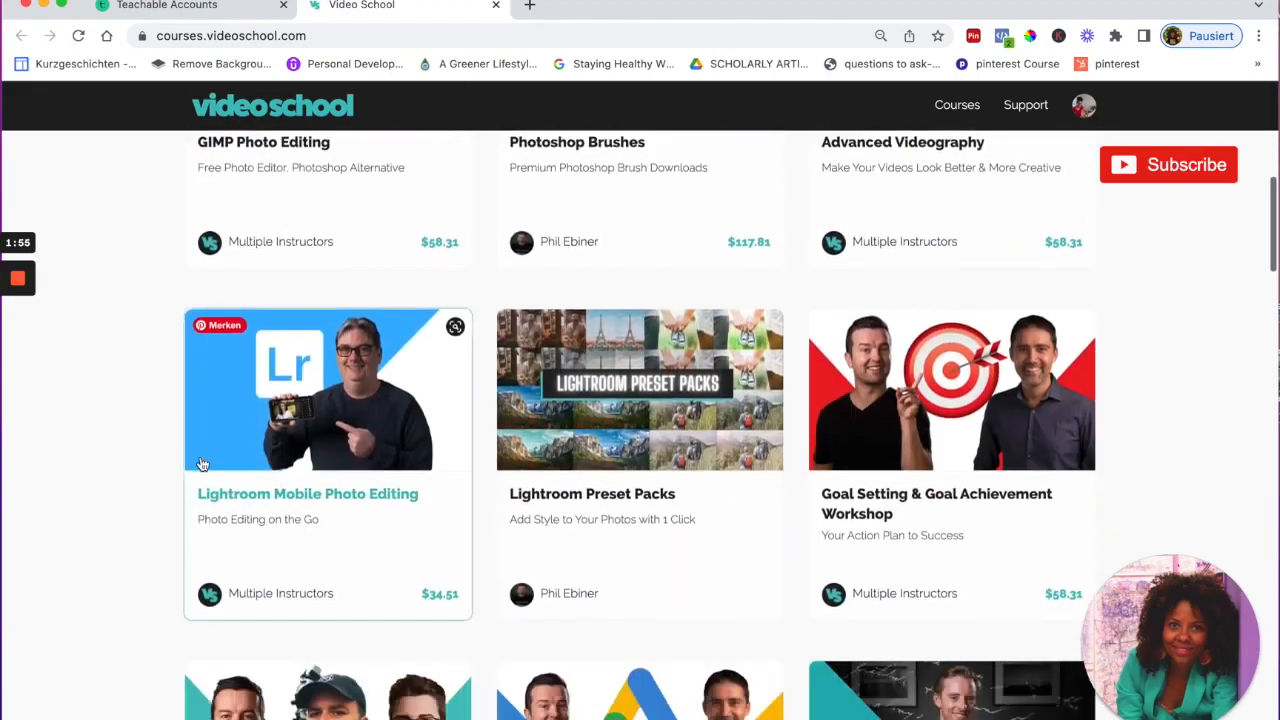
scroll(201, 464, down, 20)
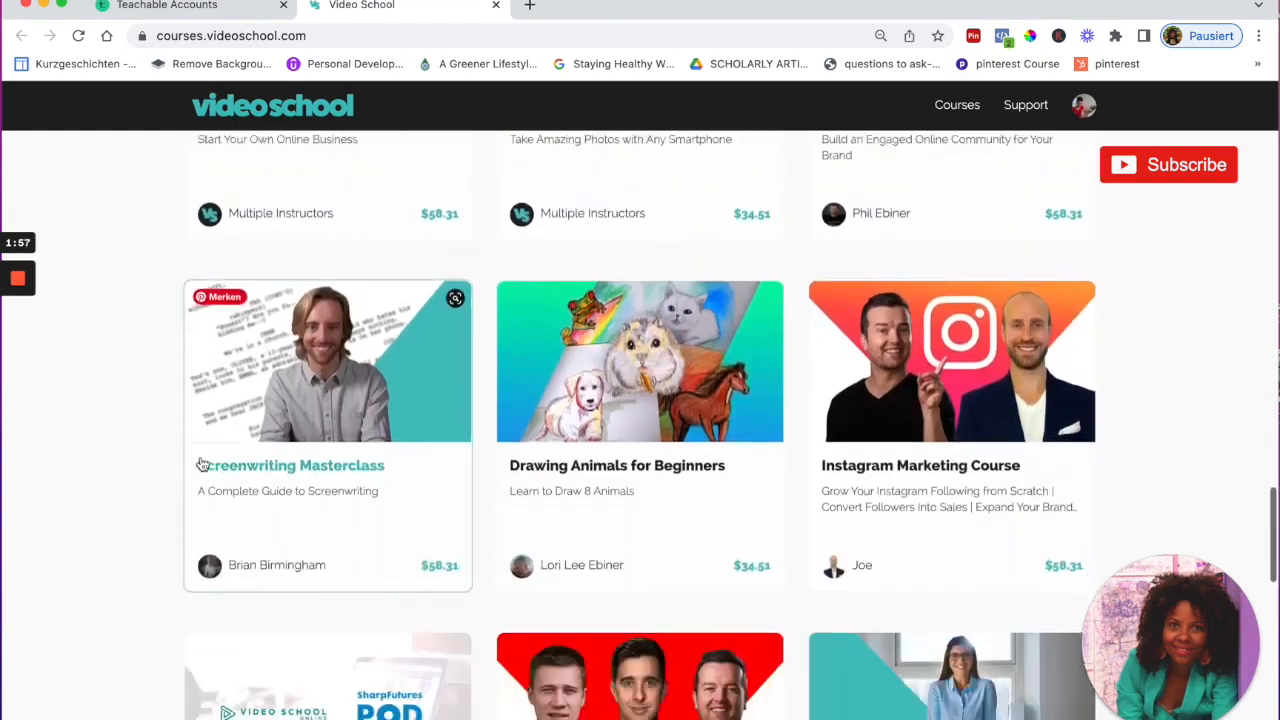
scroll(201, 464, down, 12)
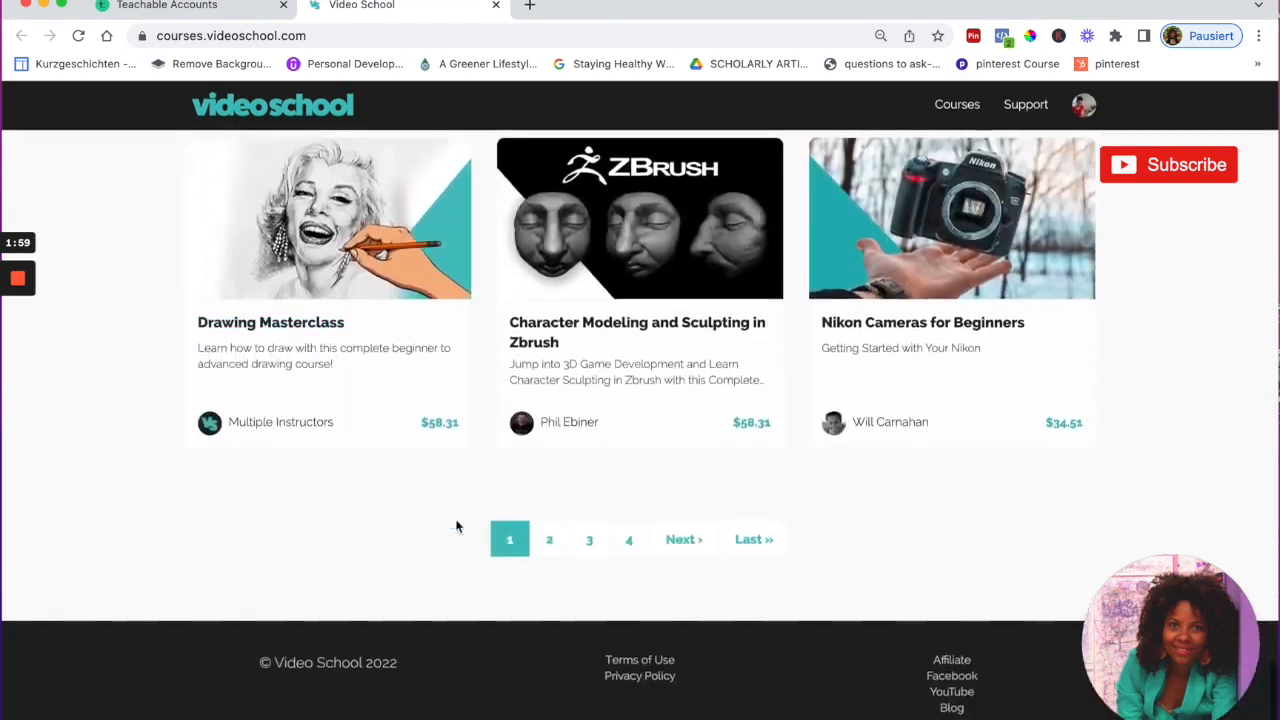
click(630, 678)
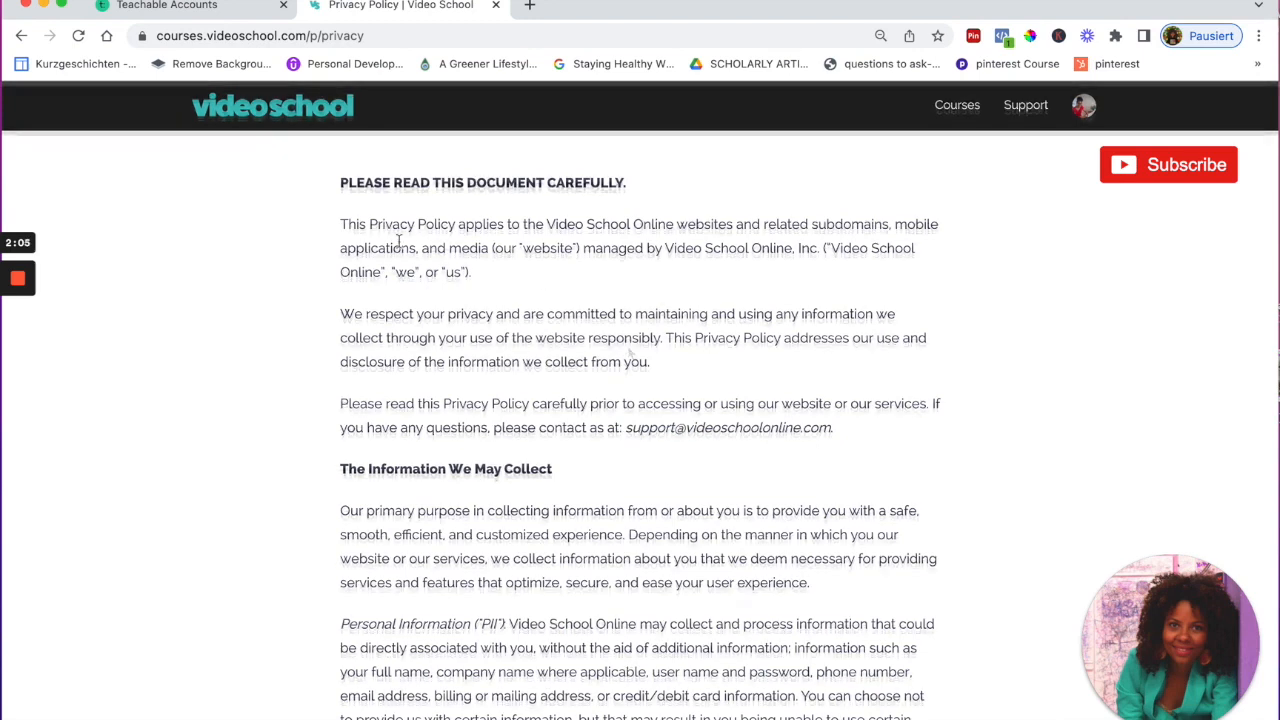
Read the opening of Video School's privacy policy, highlighting where the website and the managing company are named
drag(548, 220, 742, 219)
drag(665, 248, 822, 249)
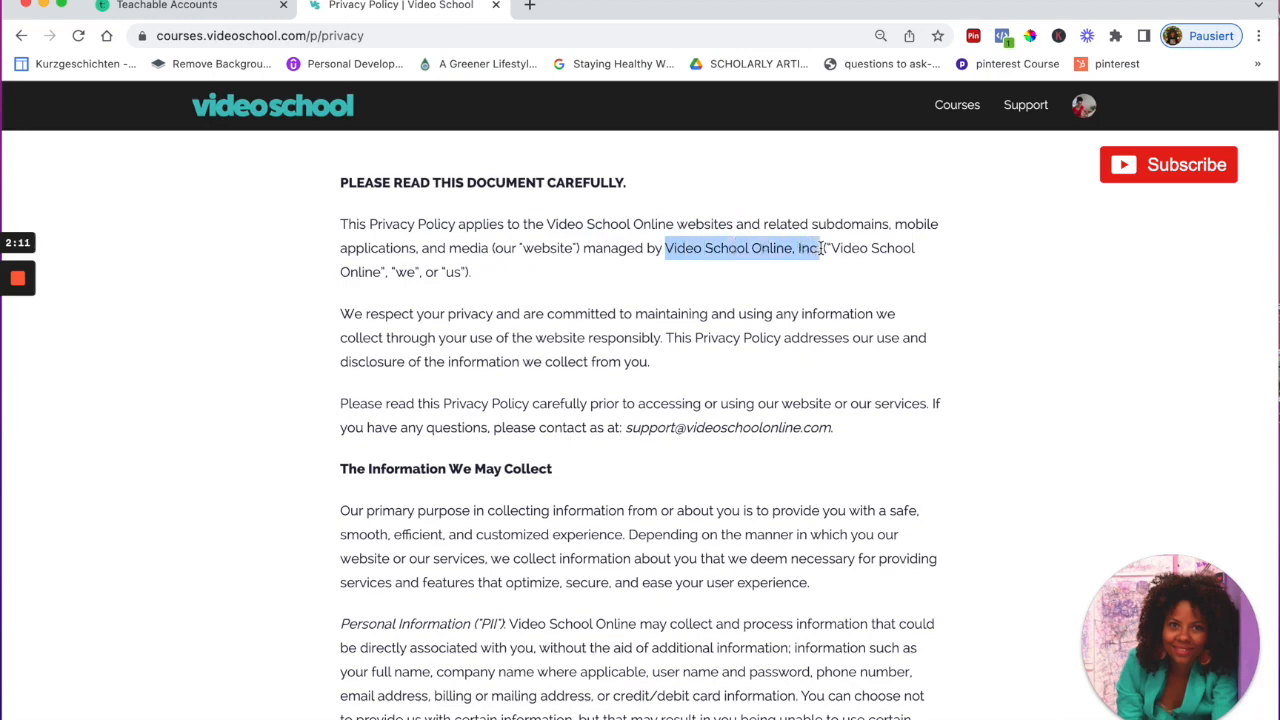
scroll(808, 284, down, 1)
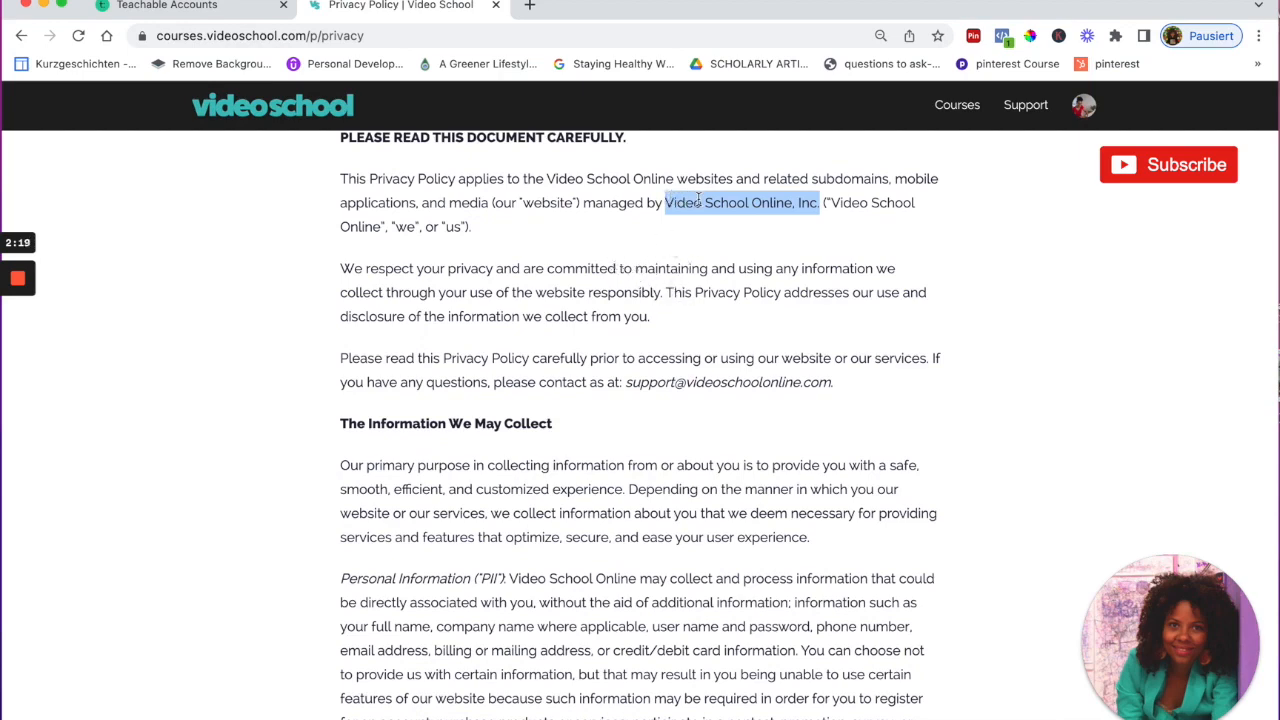
scroll(684, 292, down, 2)
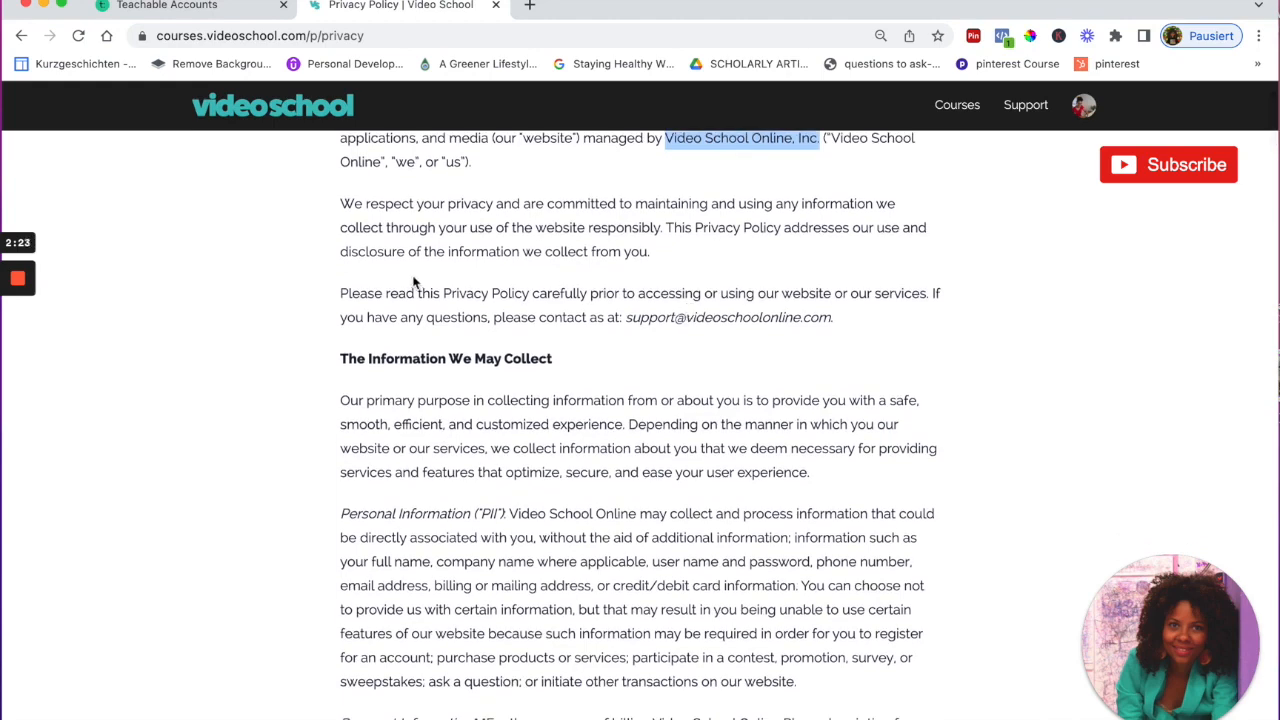
scroll(420, 290, up, 1)
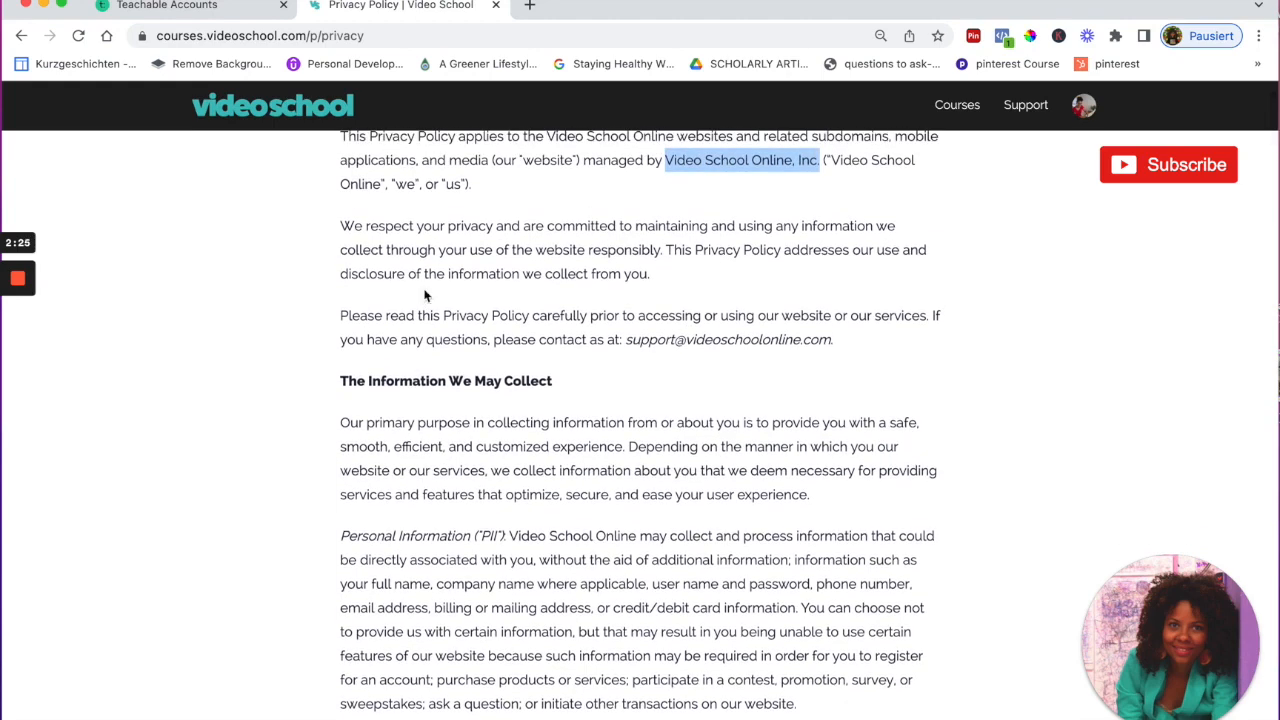
Read the section on the information the school may collect, highlighting the Personal Information and Payment Information paragraphs
scroll(433, 321, down, 3)
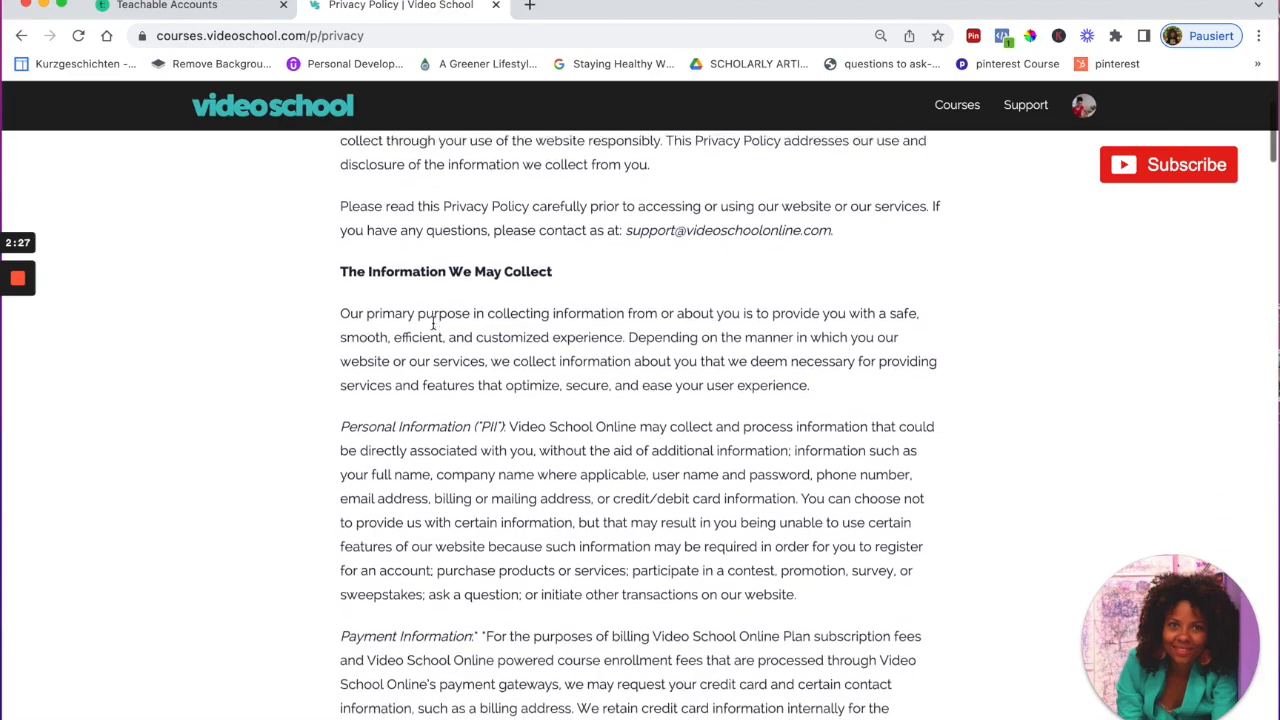
scroll(430, 322, down, 2)
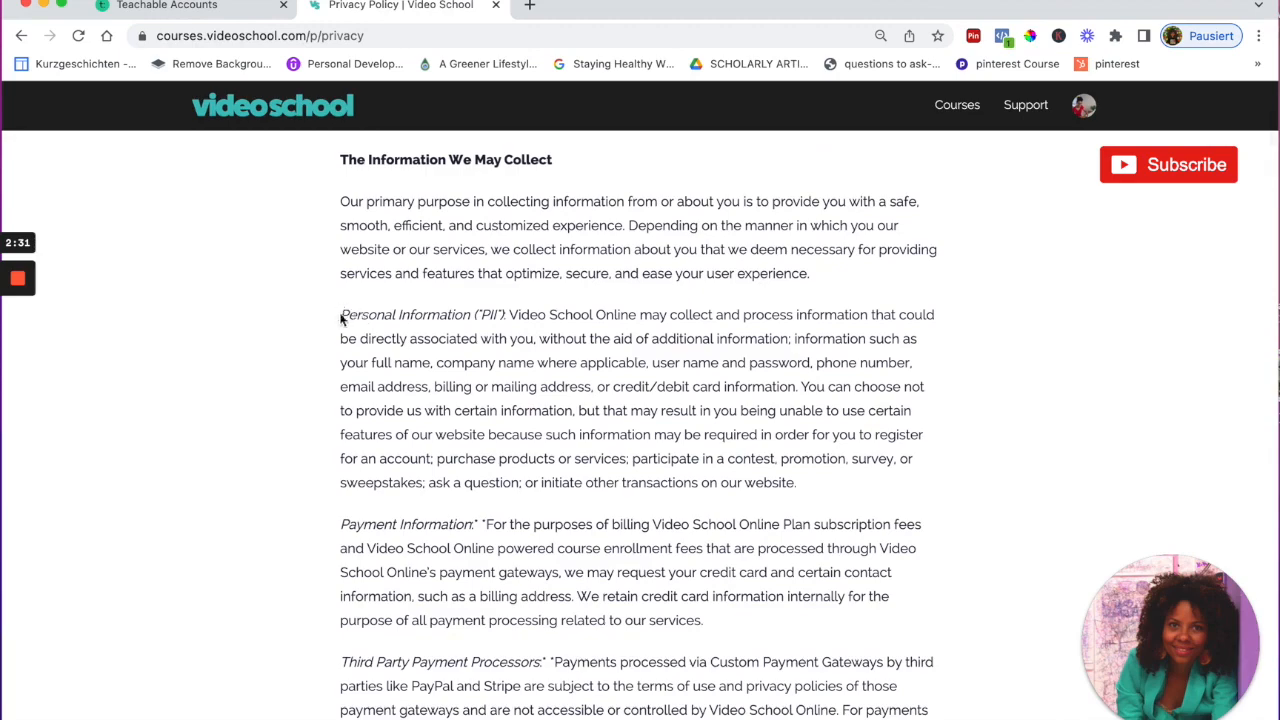
drag(342, 314, 700, 421)
scroll(700, 418, down, 1)
scroll(702, 457, down, 5)
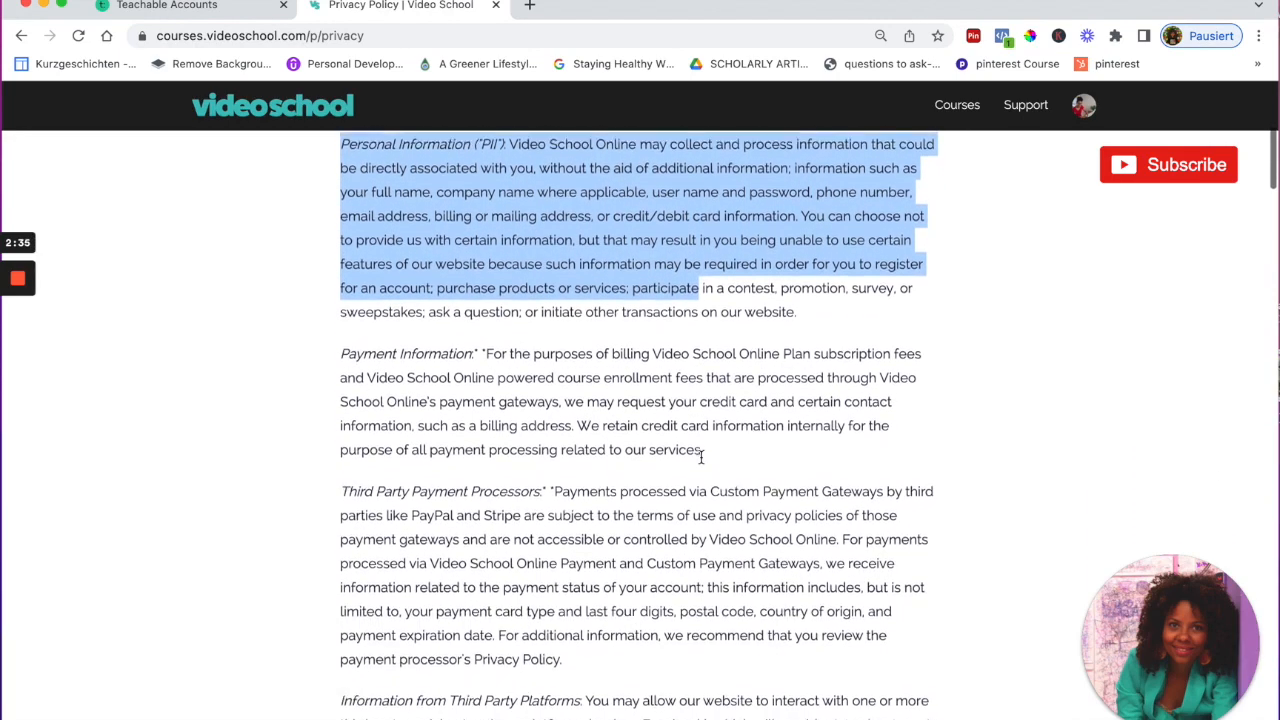
scroll(702, 457, down, 1)
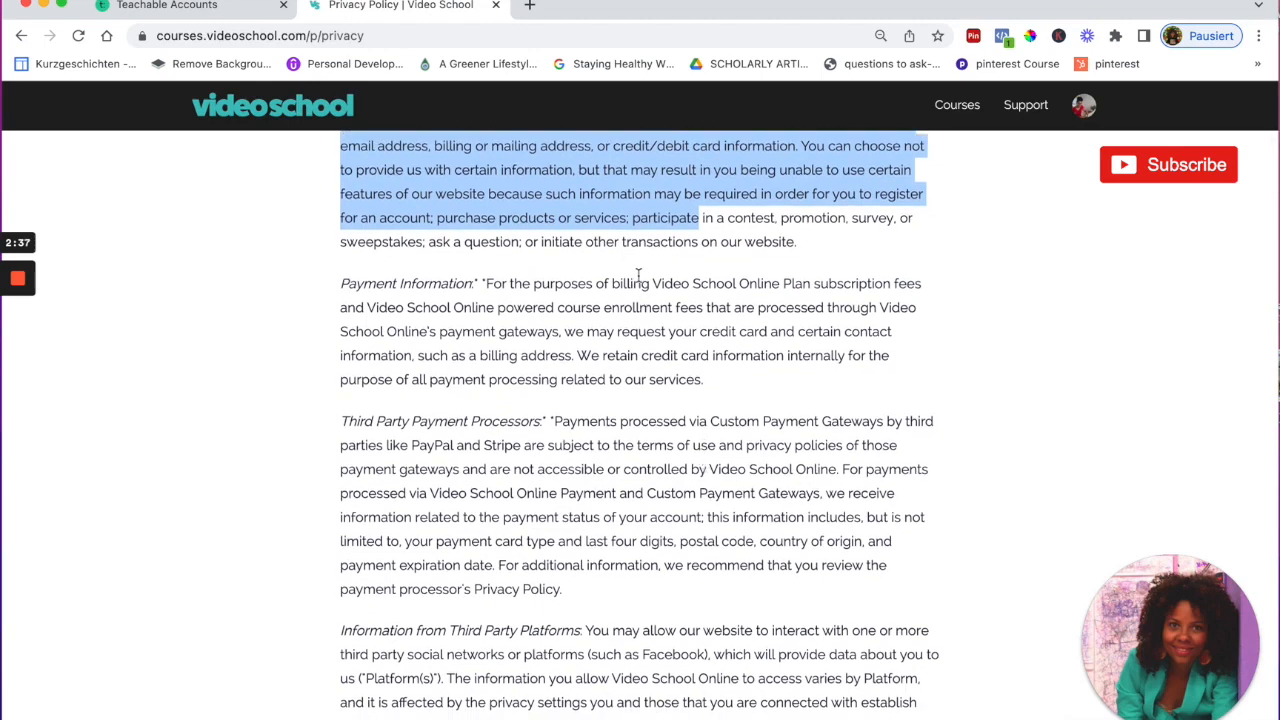
click(614, 280)
drag(614, 280, 740, 379)
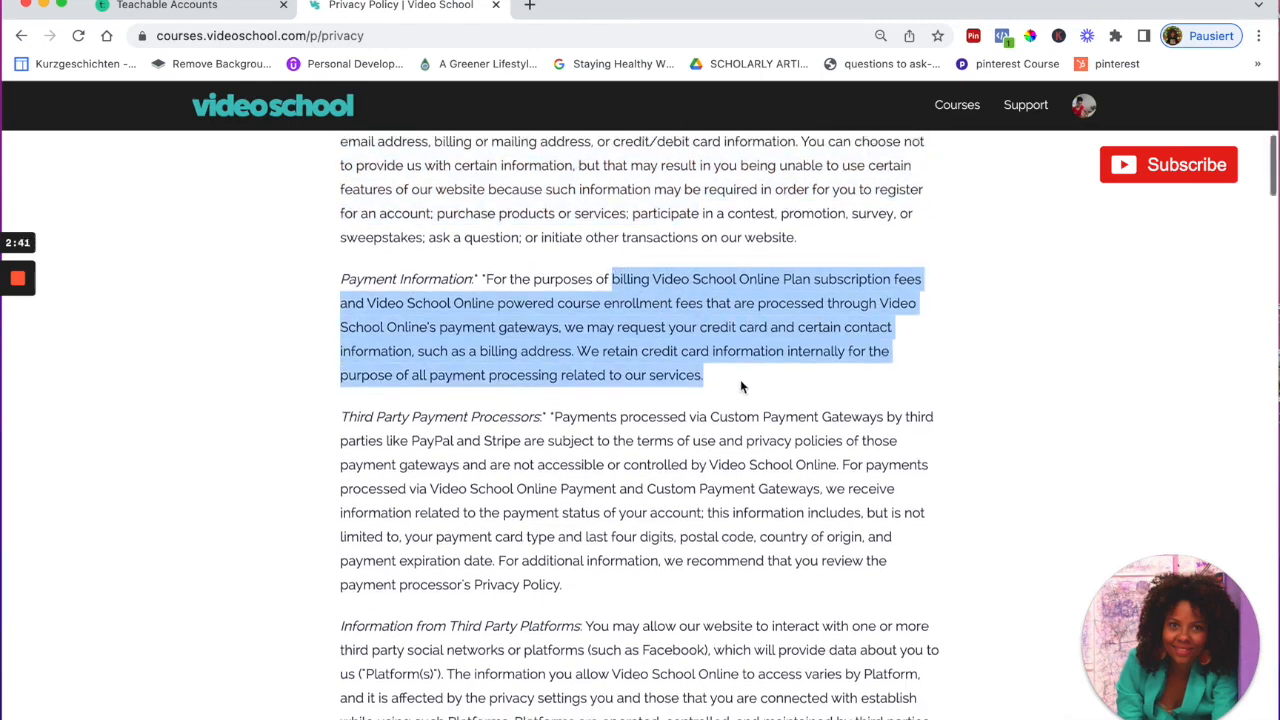
Read on past the third-party platforms paragraph and highlight the opening of Demographic and Usage Data (Non-Personal Information)
scroll(740, 379, down, 3)
scroll(692, 455, down, 10)
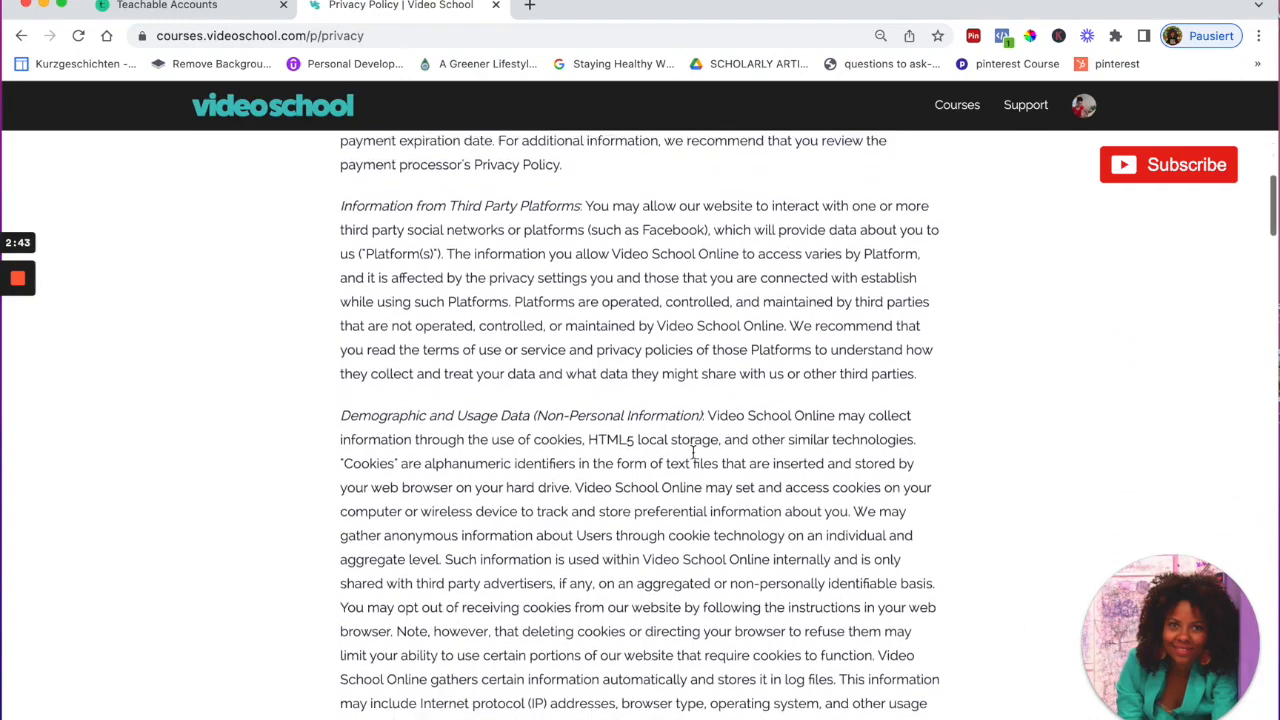
scroll(692, 452, down, 3)
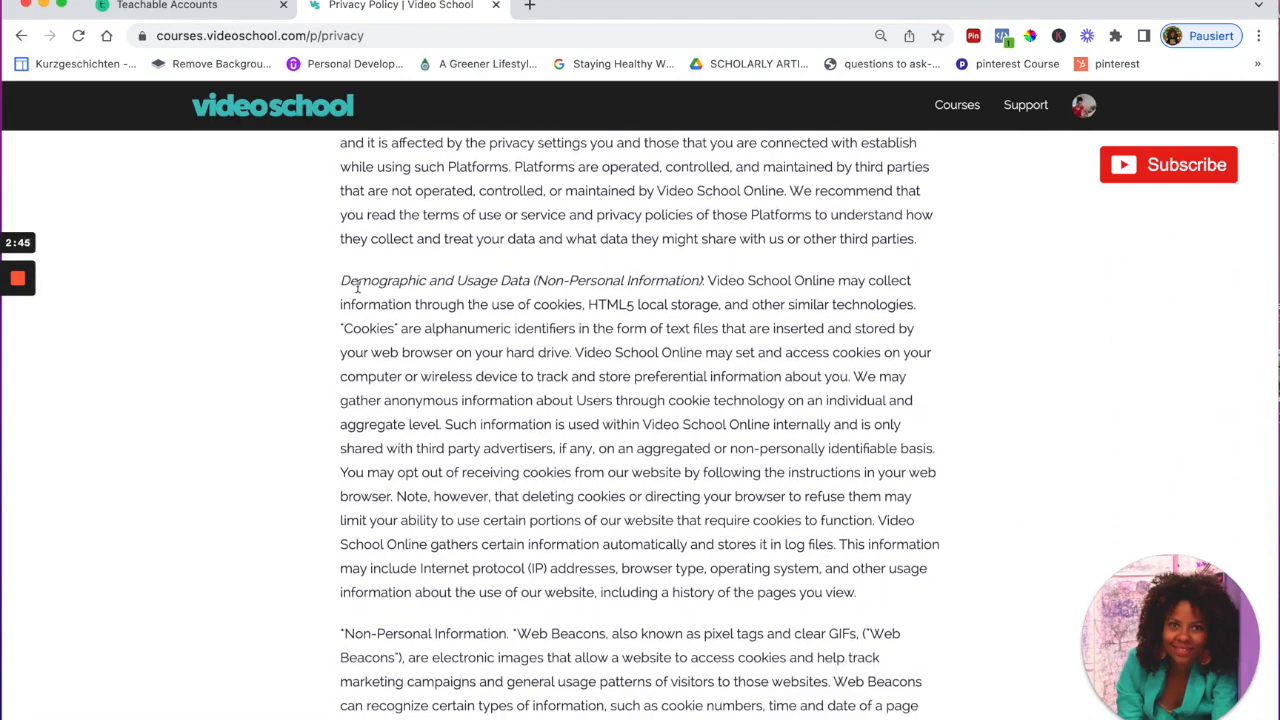
drag(342, 281, 734, 362)
scroll(734, 364, down, 7)
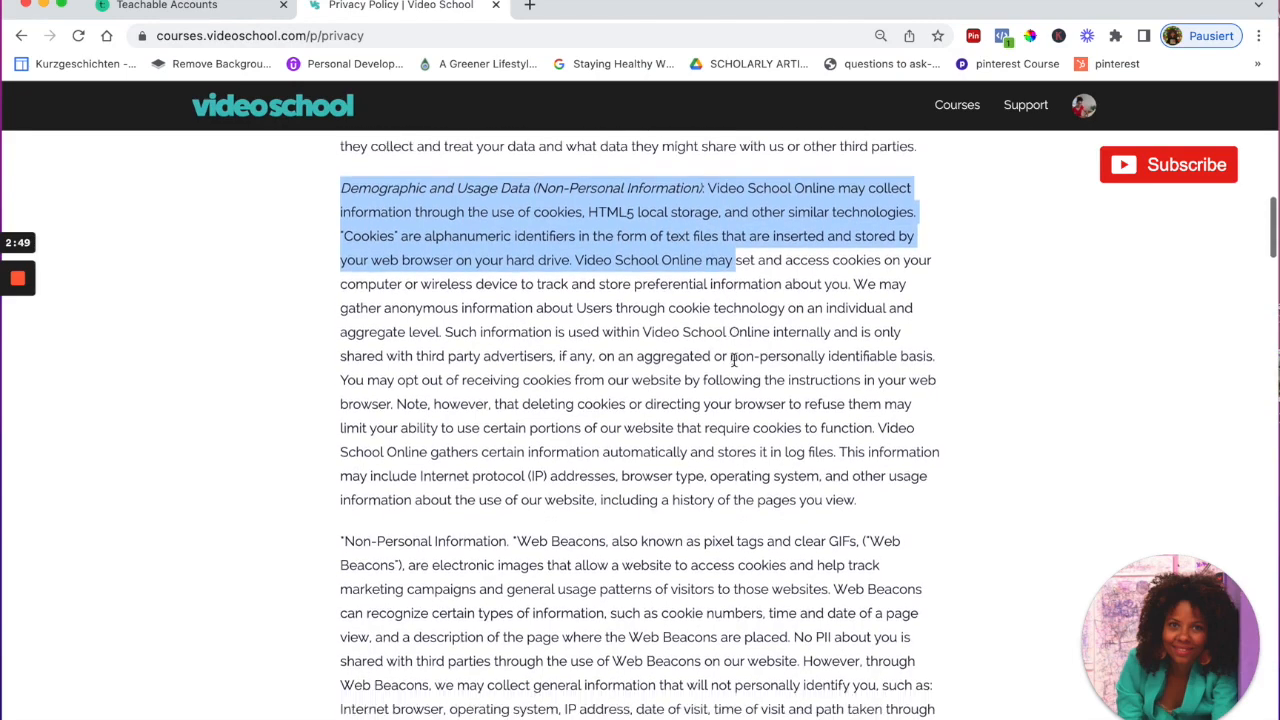
scroll(734, 364, down, 2)
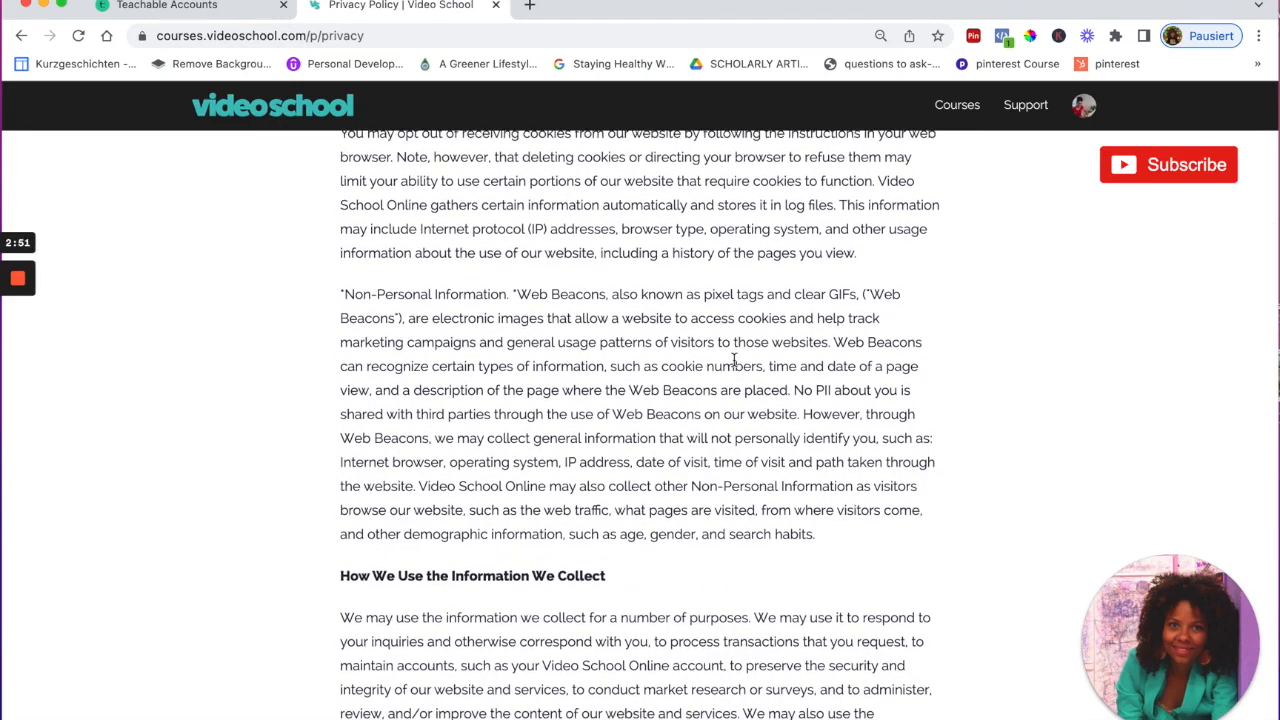
Examine how the policy says collected information is used and disclosed, highlighting the starts of disclosure situations 6, 5 and 4
scroll(740, 384, down, 12)
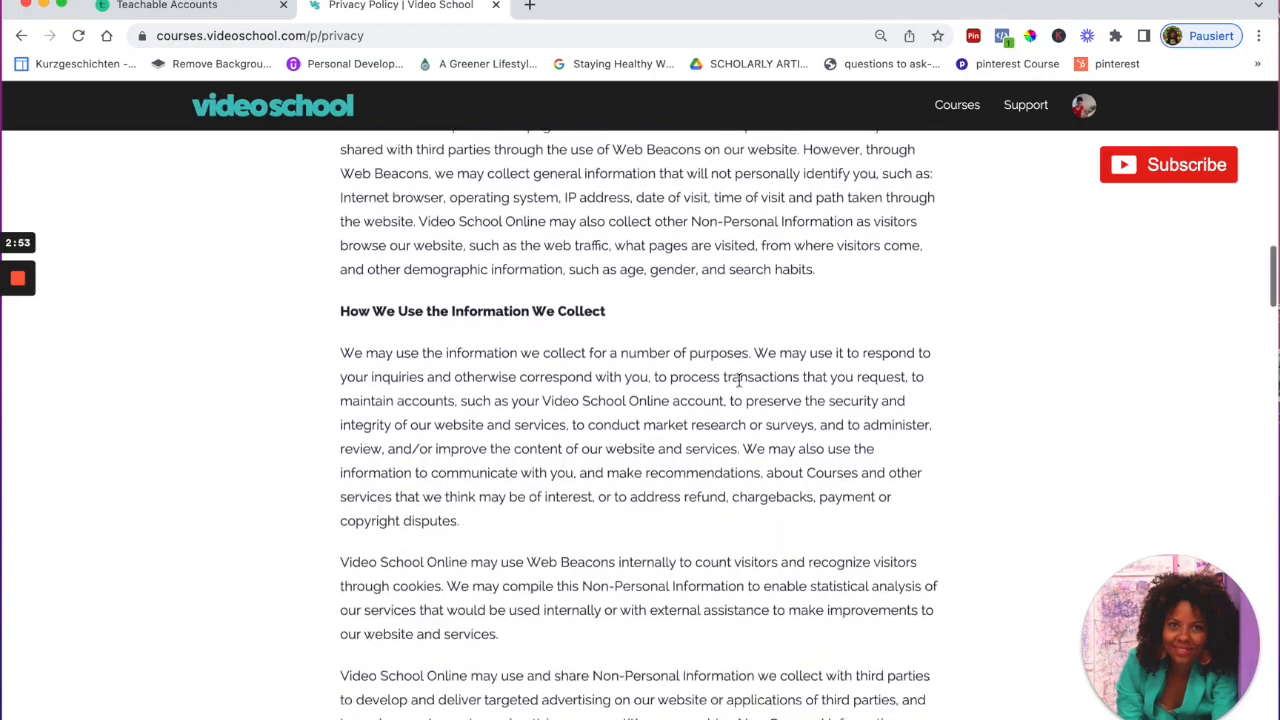
scroll(740, 384, down, 19)
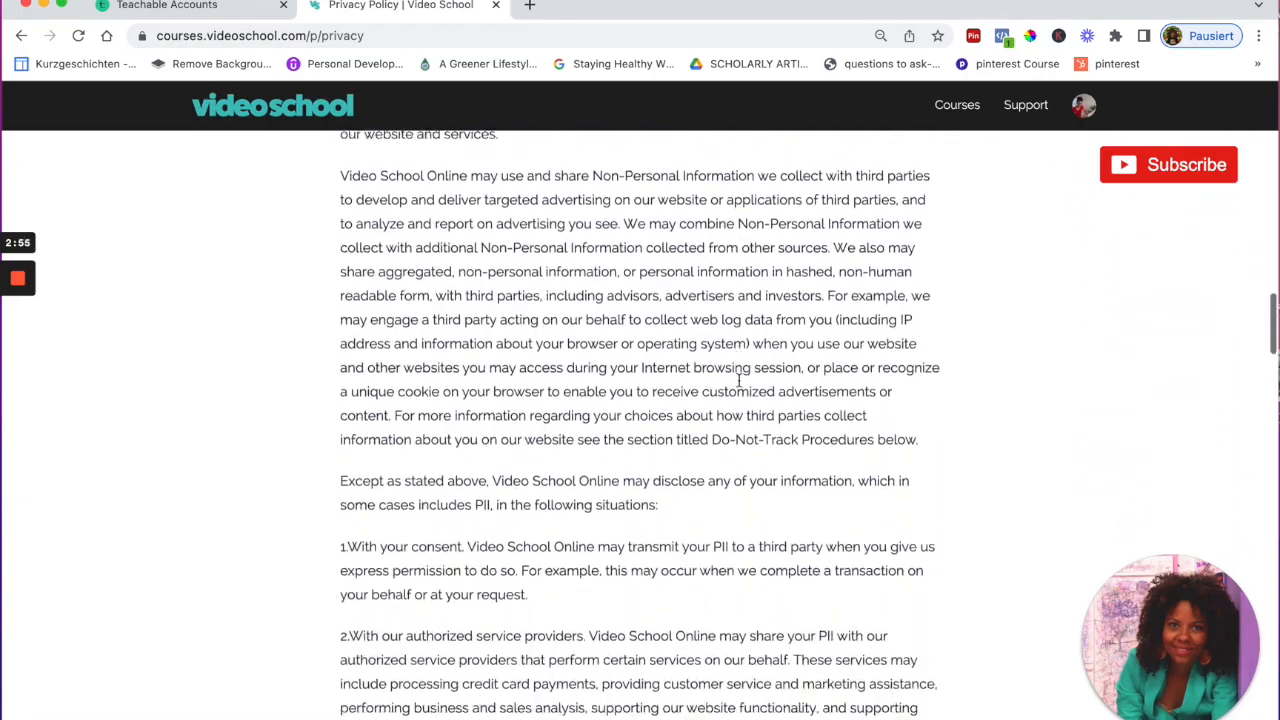
scroll(740, 384, down, 10)
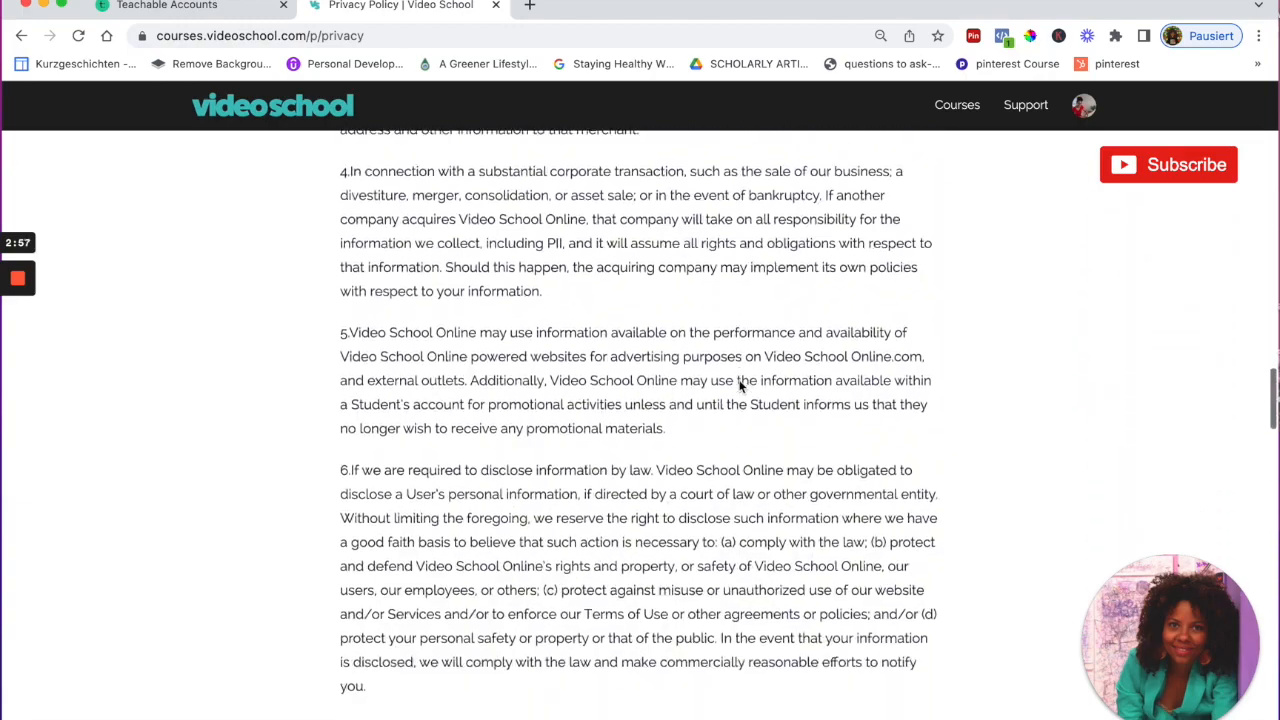
scroll(740, 387, down, 3)
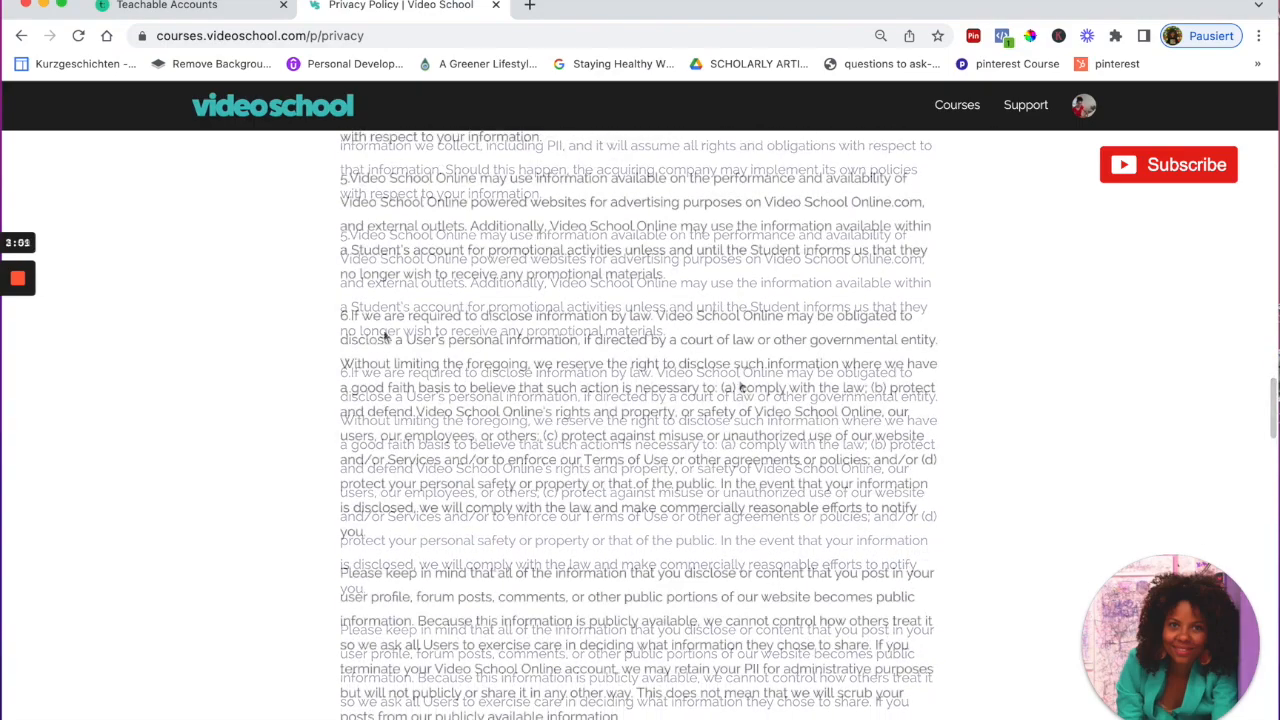
drag(342, 315, 444, 317)
scroll(423, 366, up, 3)
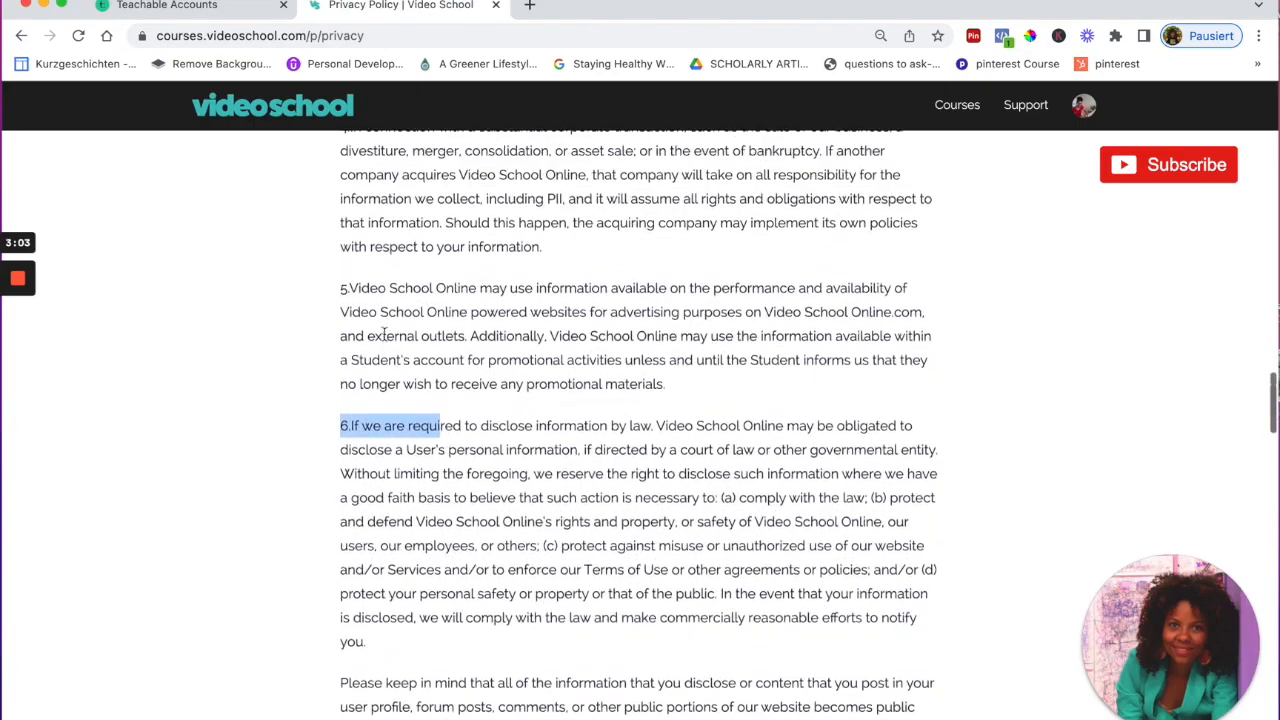
drag(340, 288, 470, 295)
scroll(470, 300, up, 5)
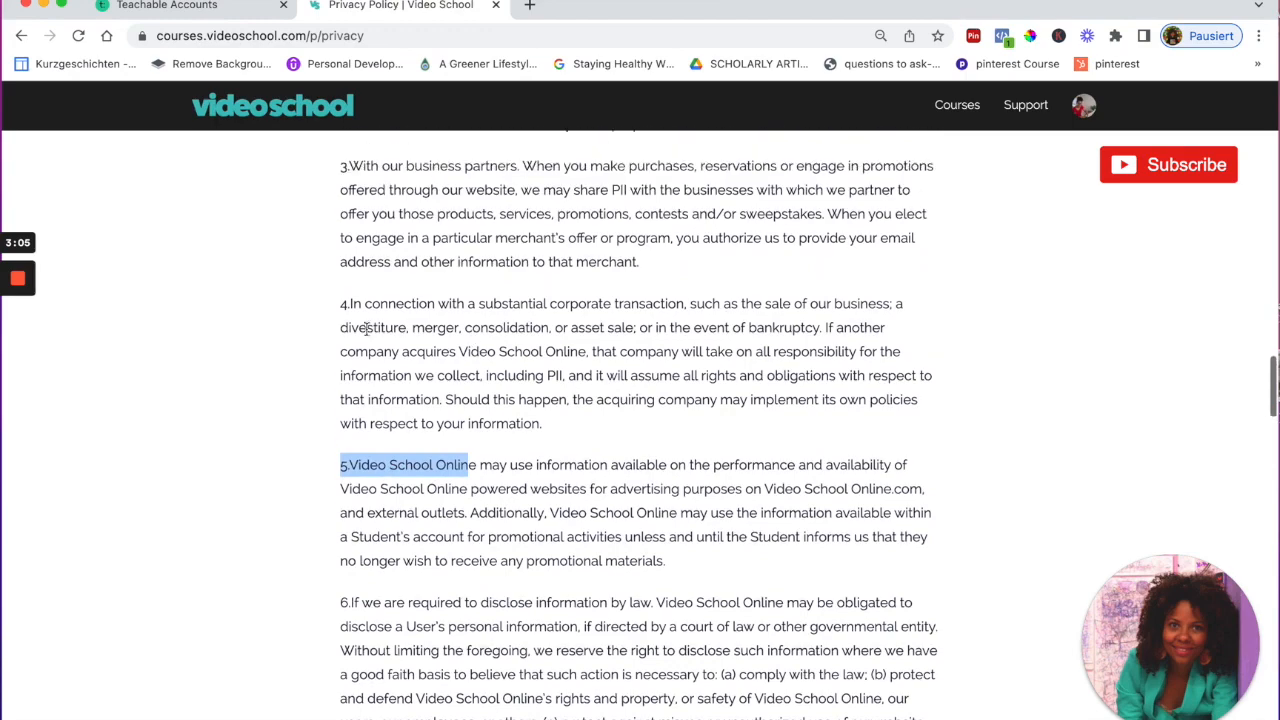
drag(340, 304, 459, 313)
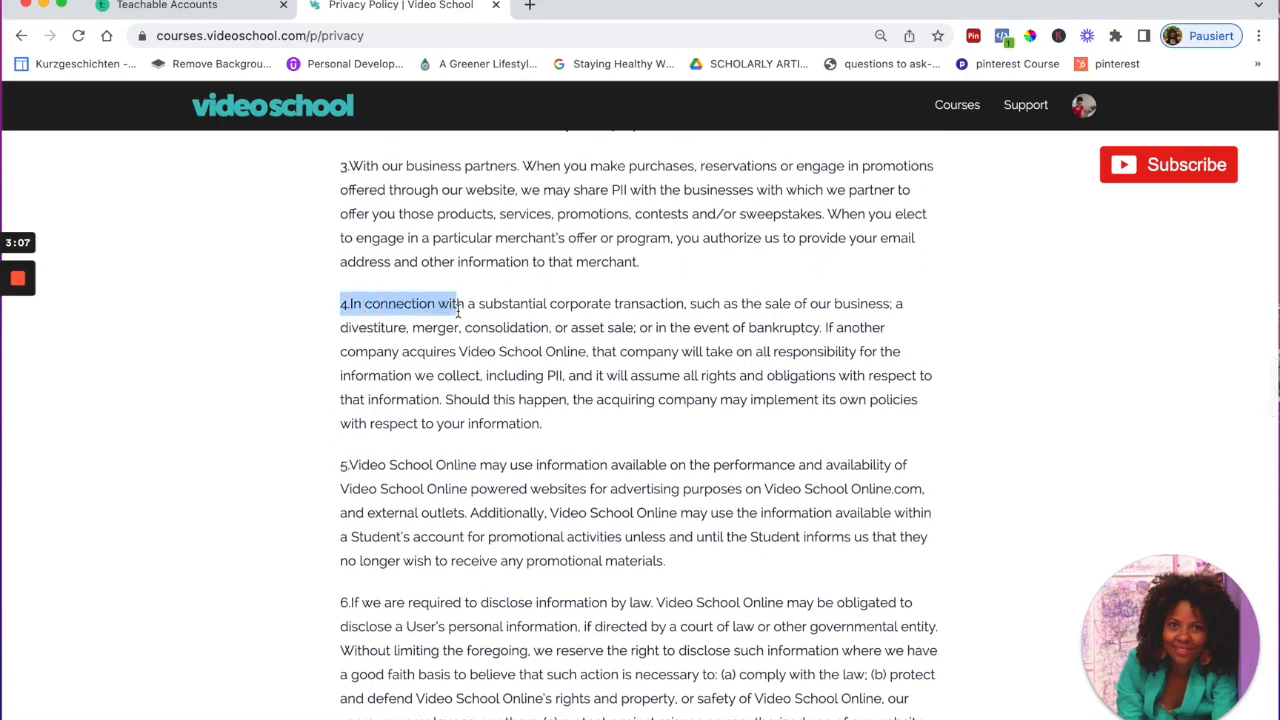
Skim the remaining policy sections, including Securing Your Information, down to the California Civil Code section
scroll(466, 371, down, 6)
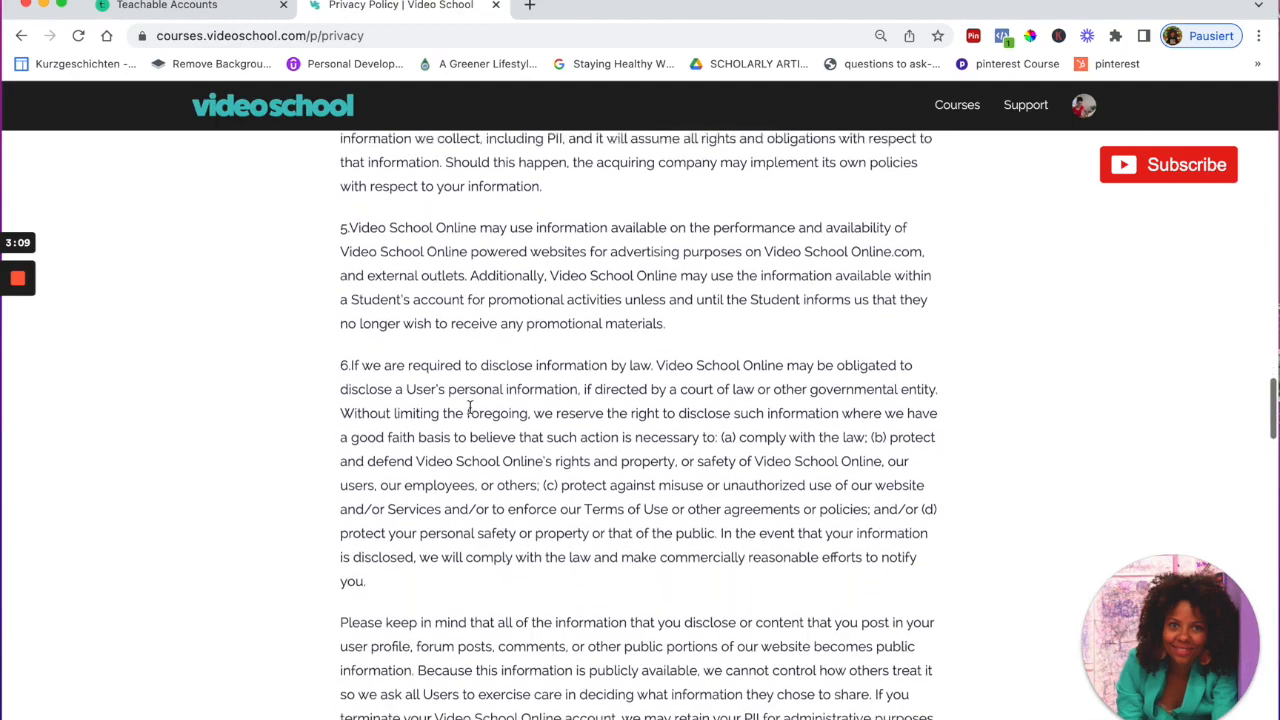
scroll(469, 406, down, 11)
scroll(469, 406, down, 16)
scroll(469, 408, down, 12)
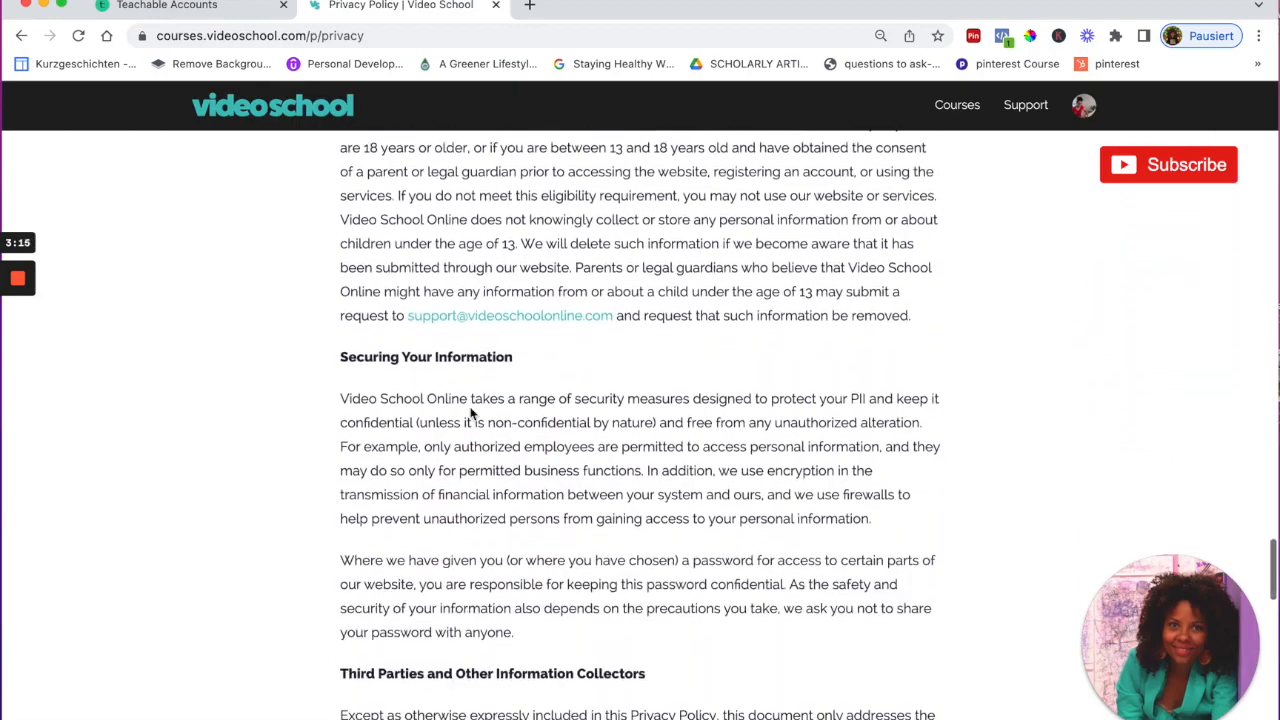
scroll(500, 385, down, 10)
scroll(507, 395, down, 13)
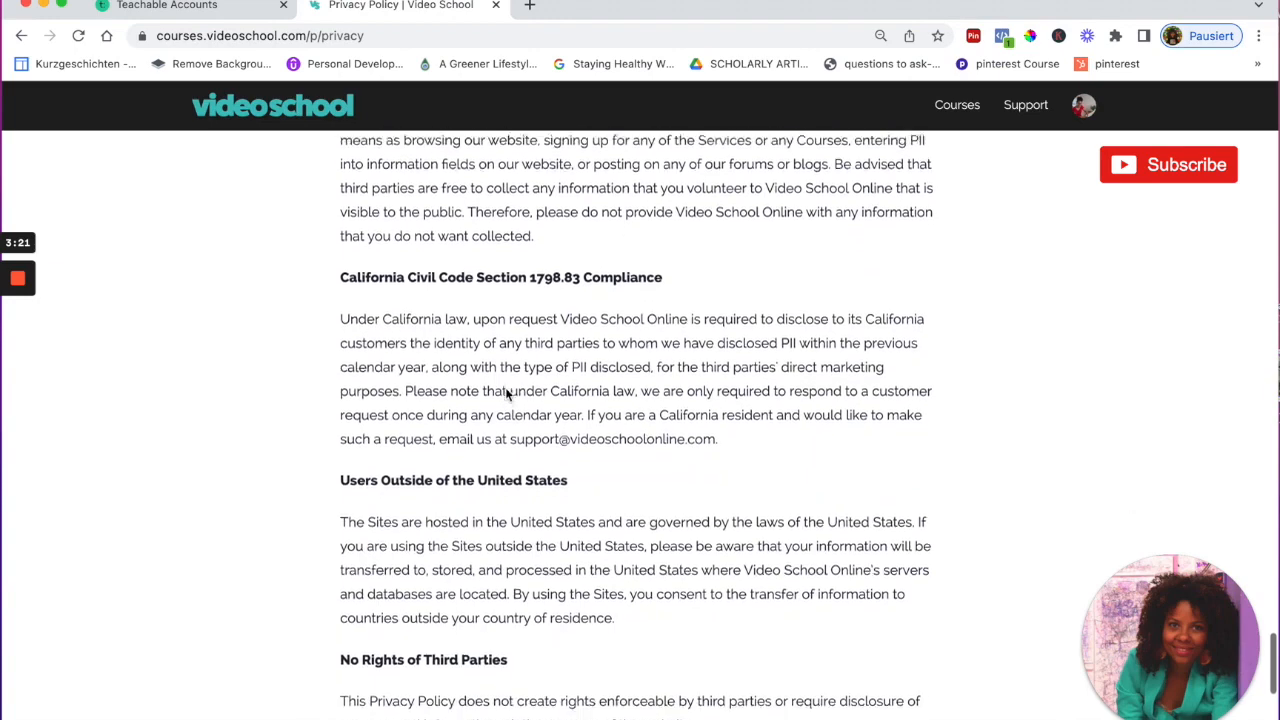
Highlight the California Civil Code Section 1798.83 Compliance and Users Outside of the United States headings while reading those sections
scroll(506, 393, down, 1)
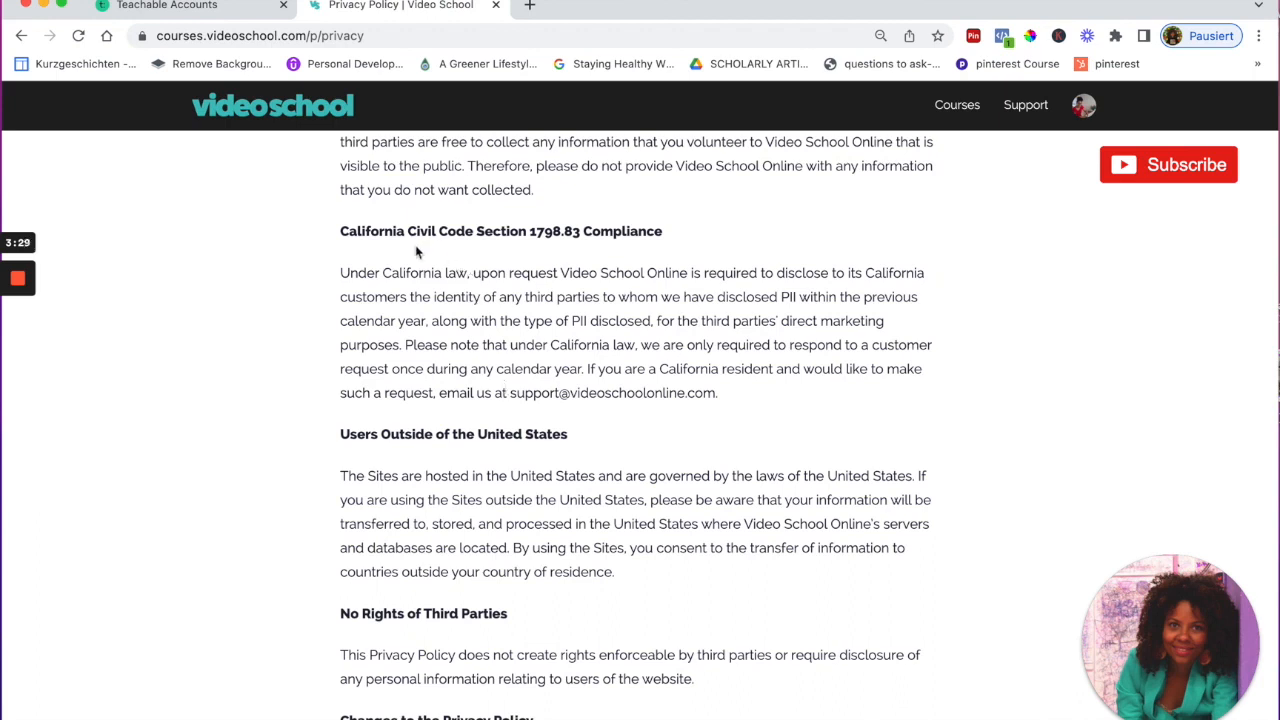
drag(340, 231, 443, 249)
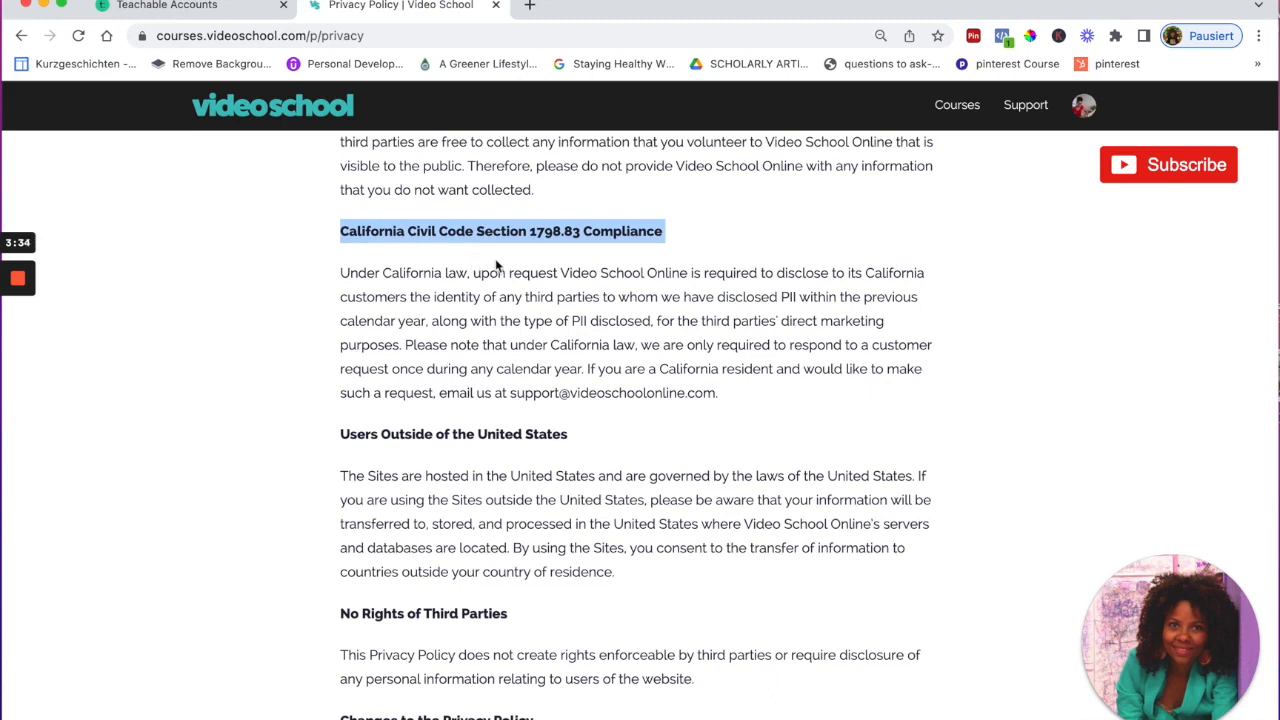
drag(497, 265, 553, 283)
scroll(553, 287, down, 2)
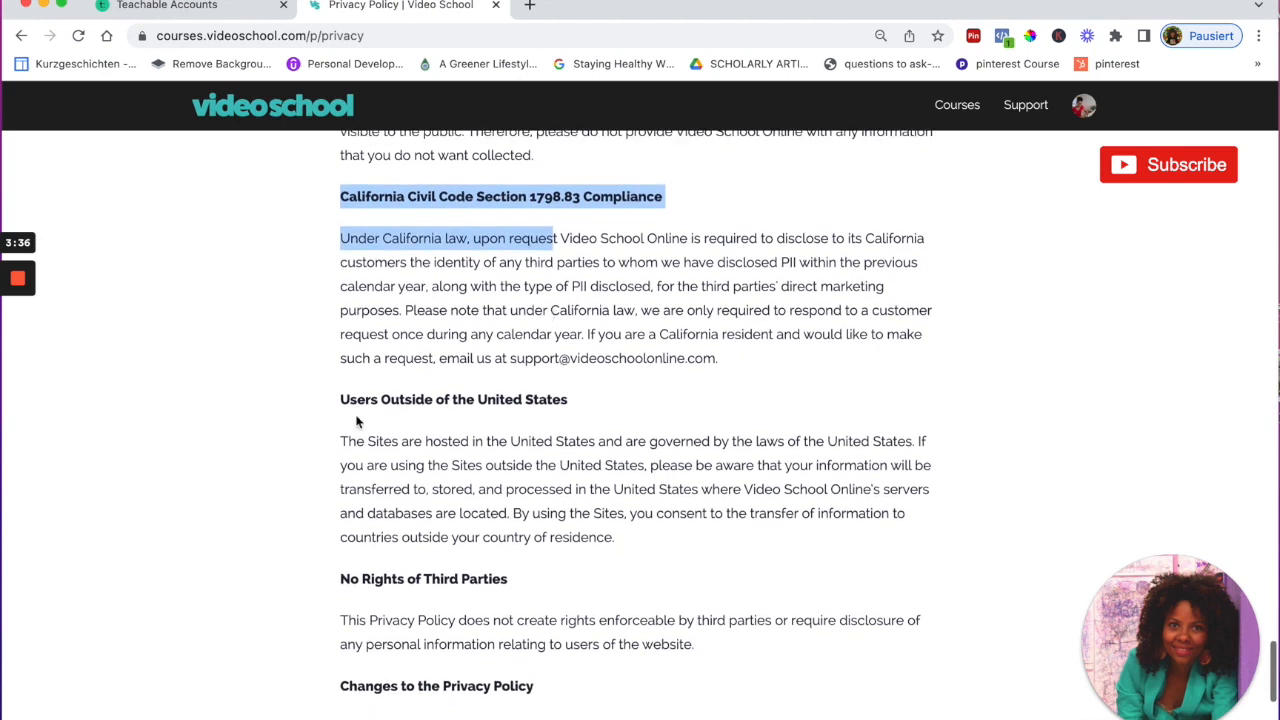
drag(340, 400, 569, 405)
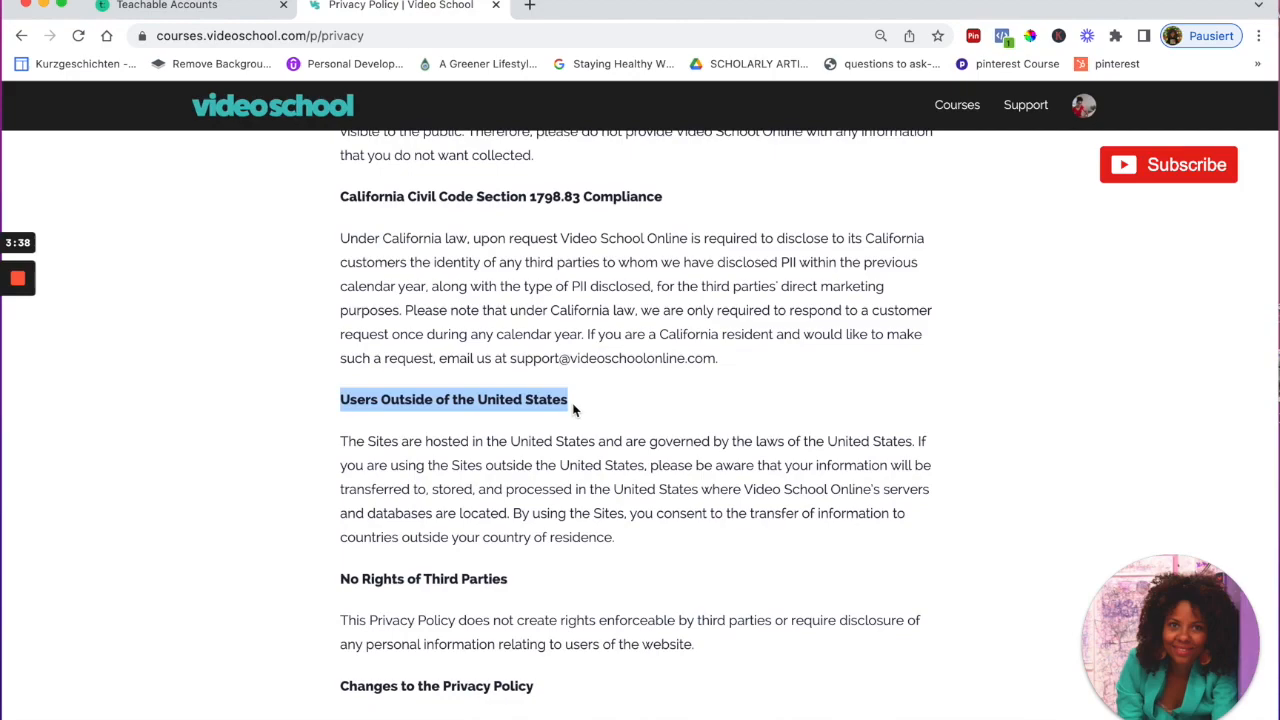
Review the policy's closing sections on third-party rights, policy changes and contact details down to the footer
scroll(571, 406, down, 2)
scroll(560, 477, down, 3)
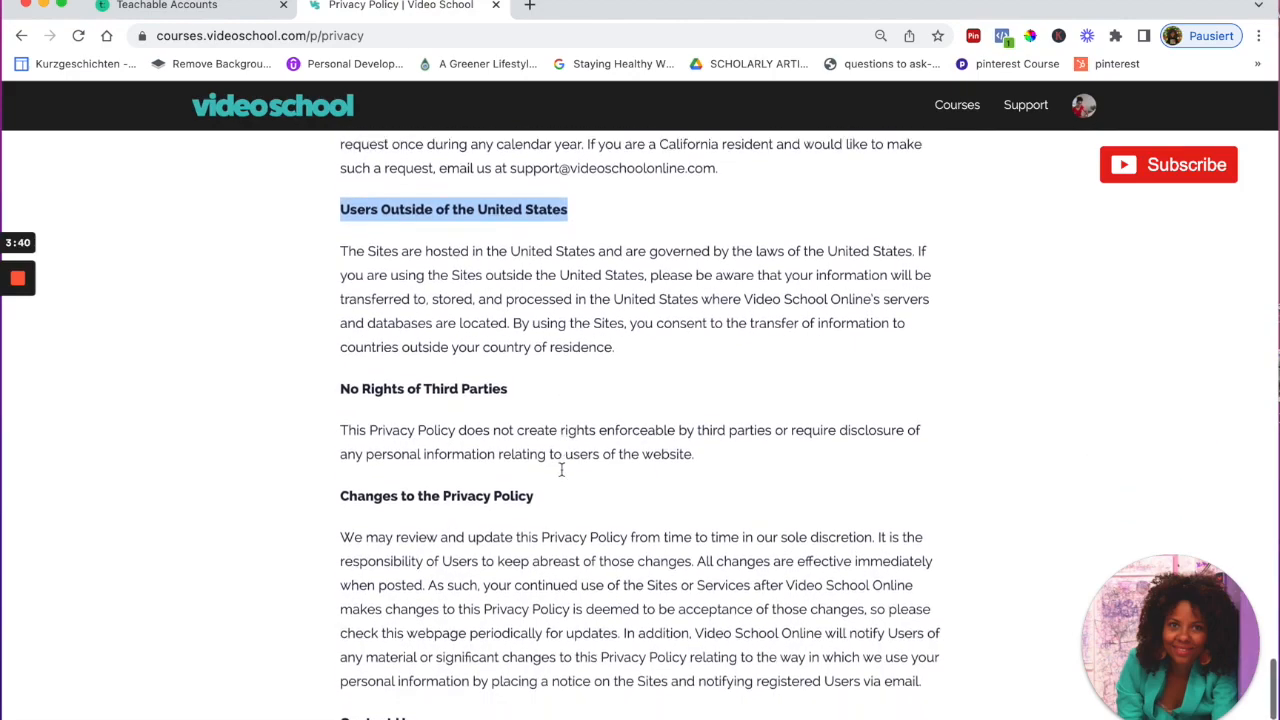
scroll(353, 370, down, 3)
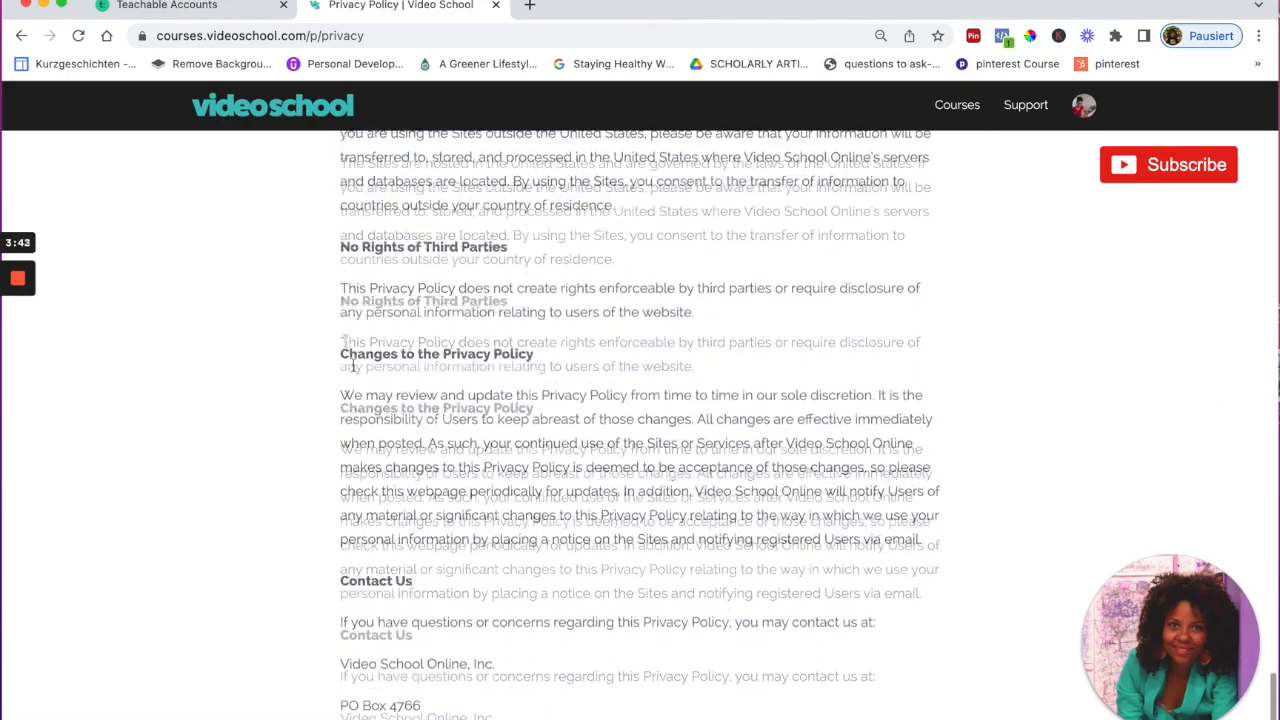
scroll(353, 370, down, 3)
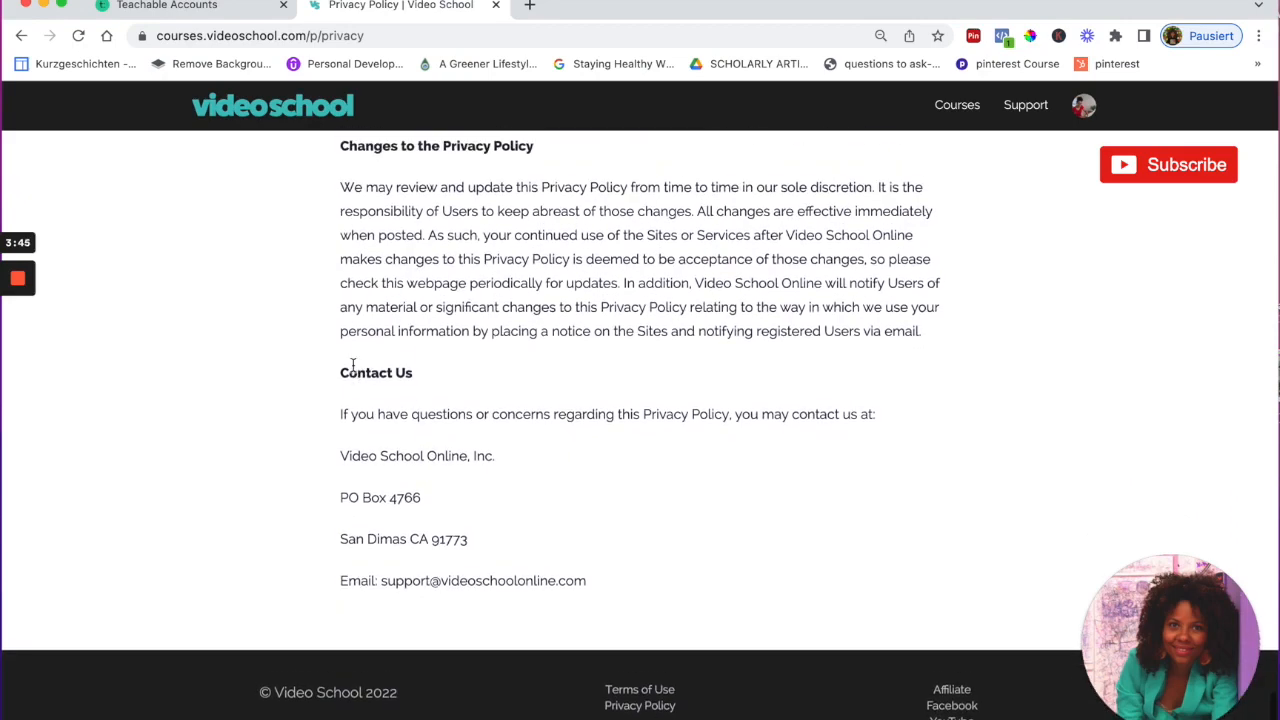
scroll(386, 402, up, 3)
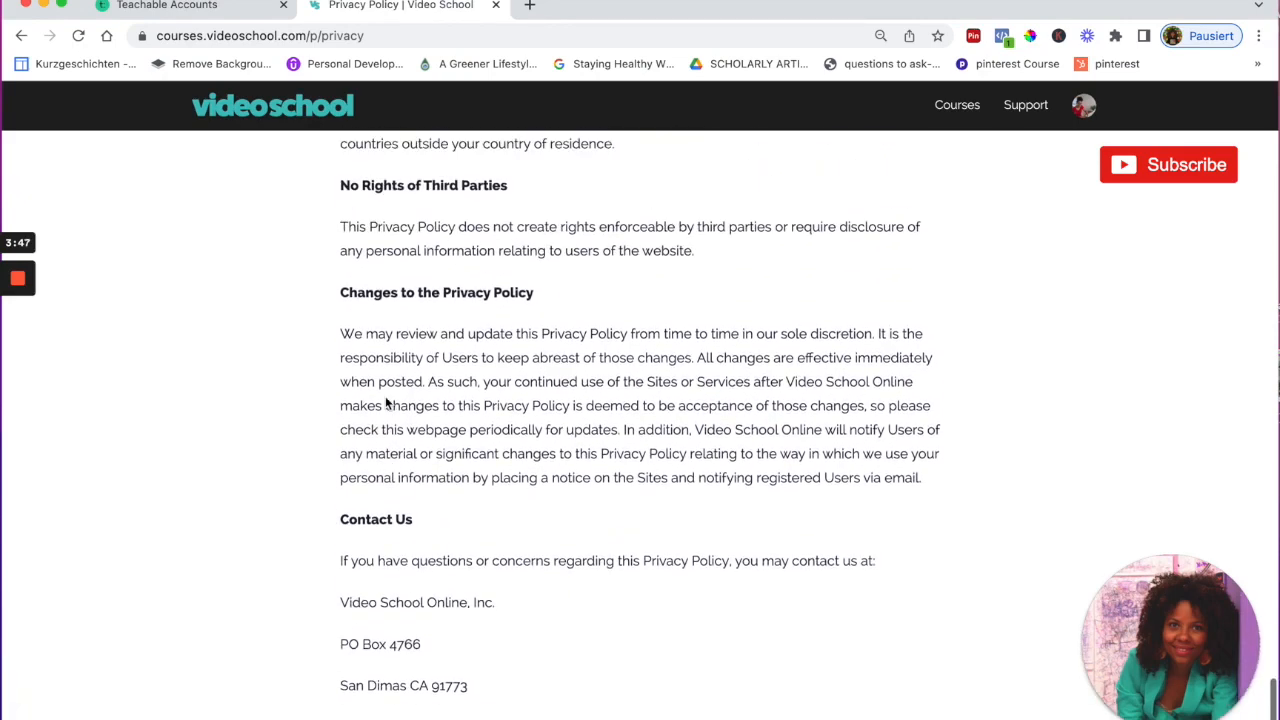
scroll(386, 402, up, 10)
scroll(397, 330, down, 1)
scroll(396, 329, down, 12)
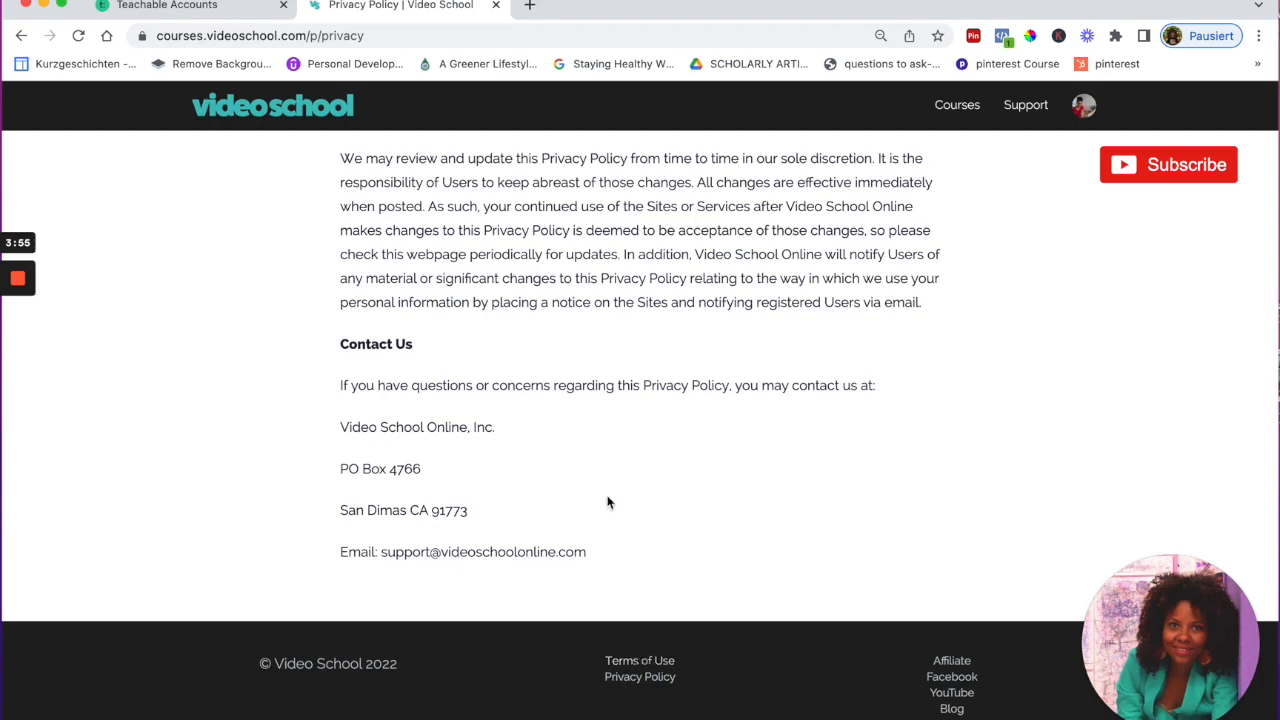
scroll(586, 400, up, 3)
scroll(586, 400, up, 1)
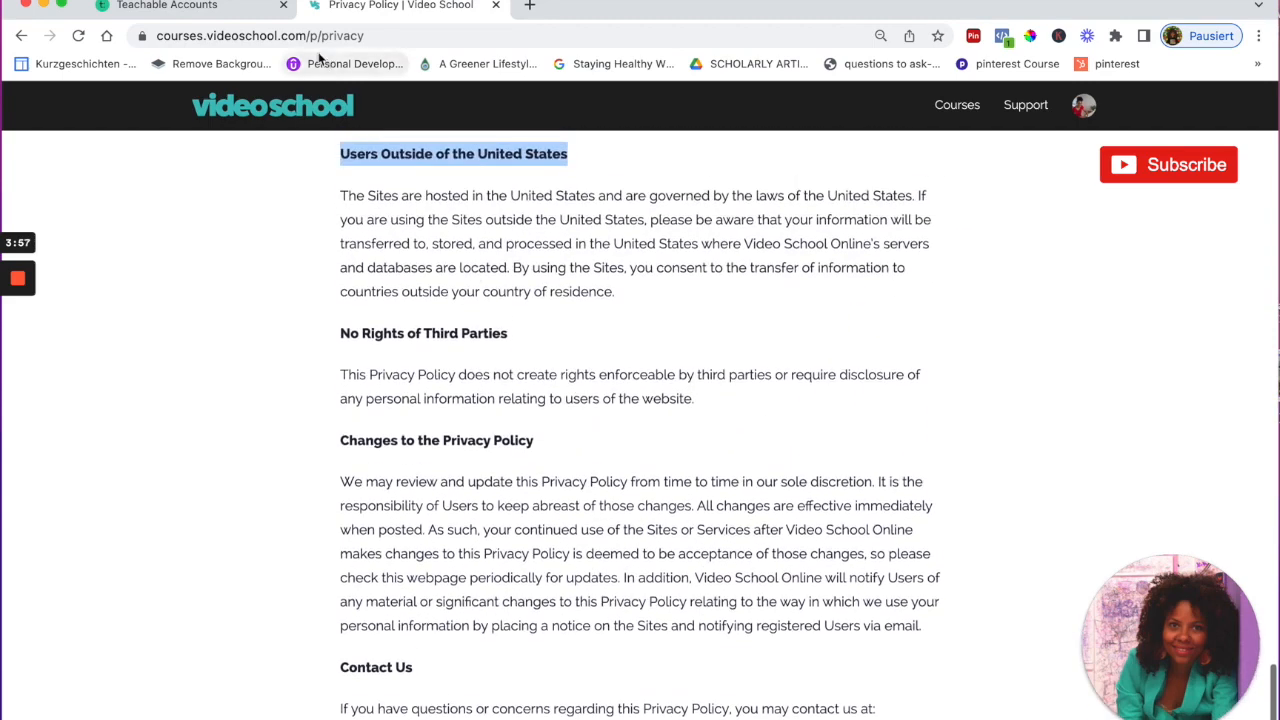
Go to zebra-soul-art.com/legalbundle and look at the introduction of the legal templates page
click(270, 34)
text(z)
drag(272, 34, 902, 35)
text(le)
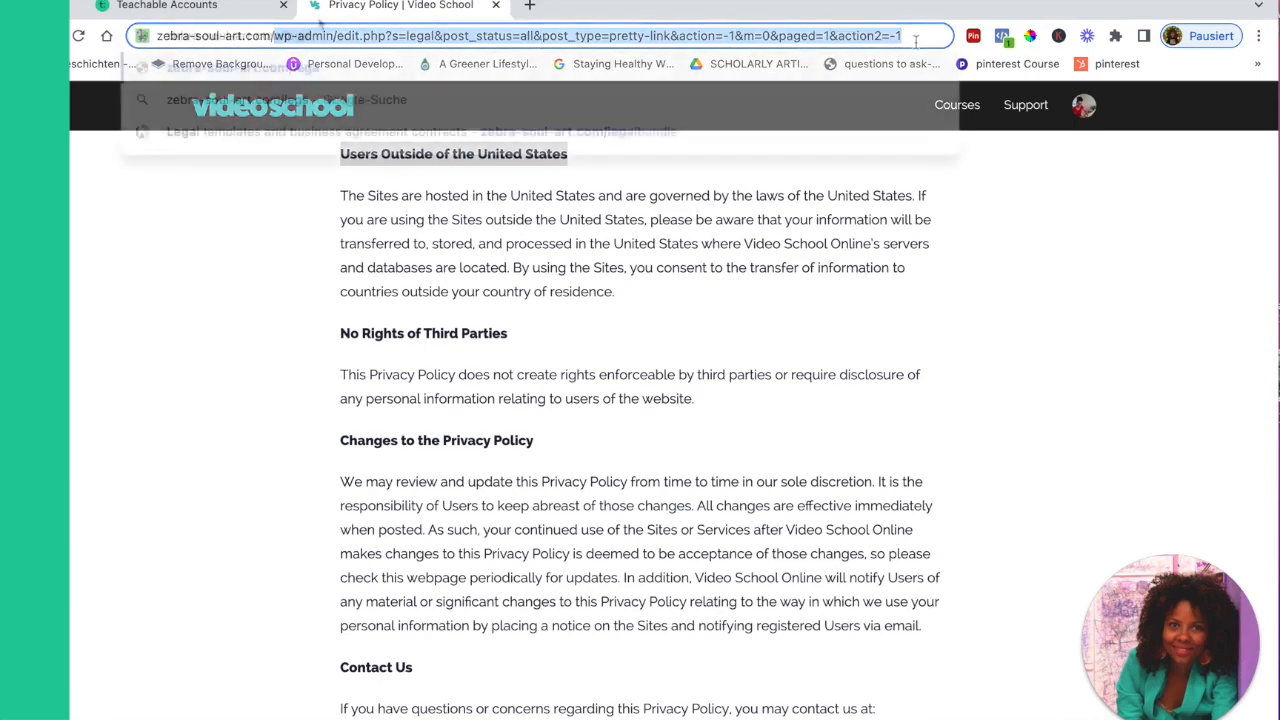
text(galbundle)
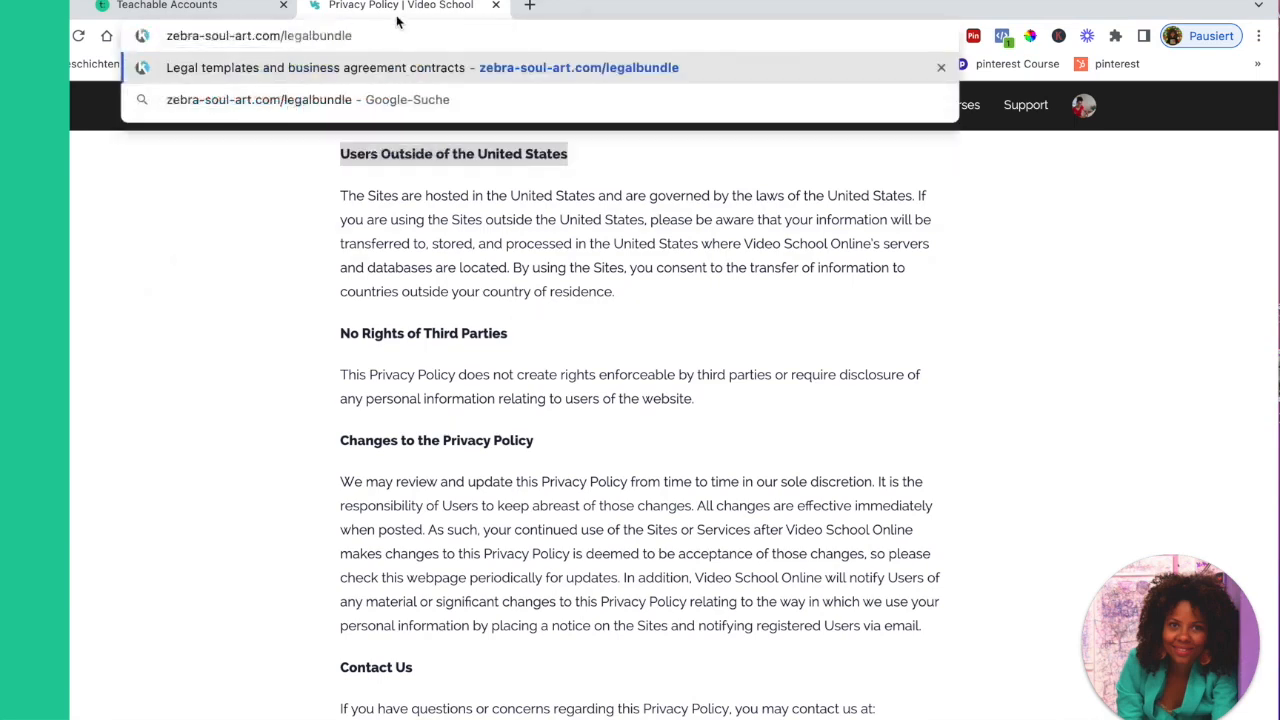
key(Return)
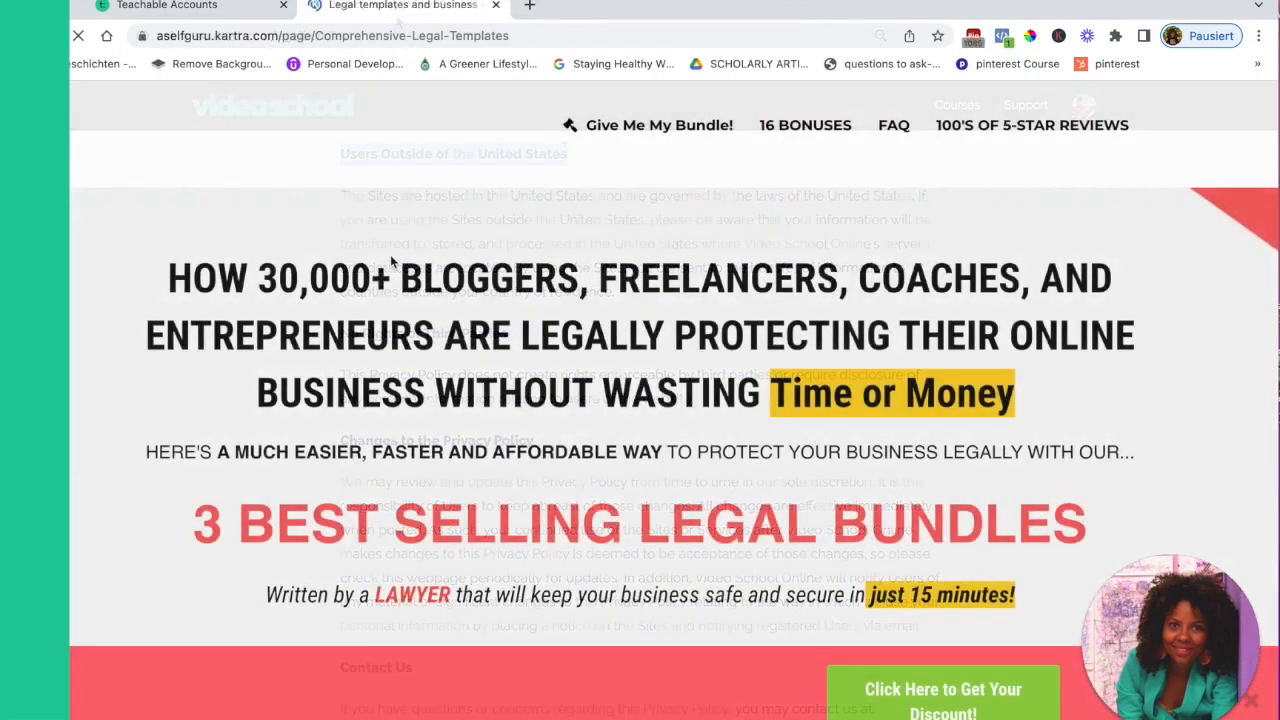
scroll(412, 313, down, 1)
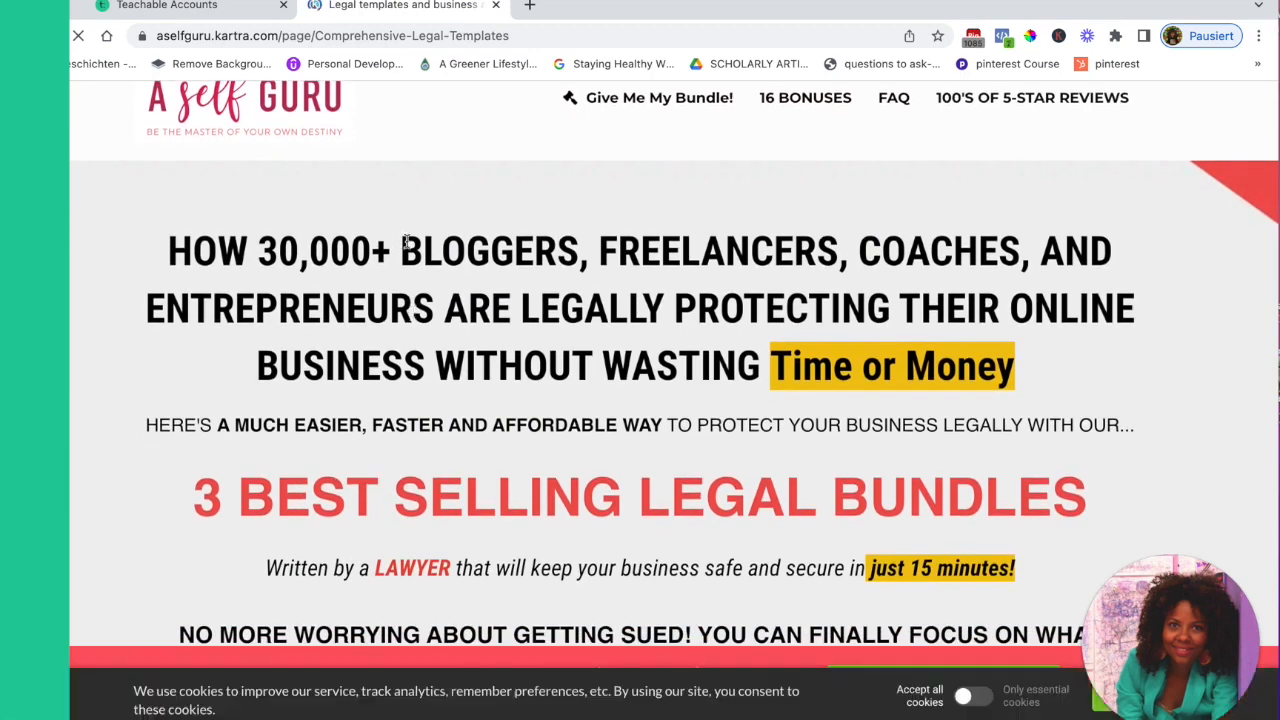
scroll(414, 248, down, 1)
scroll(415, 250, up, 1)
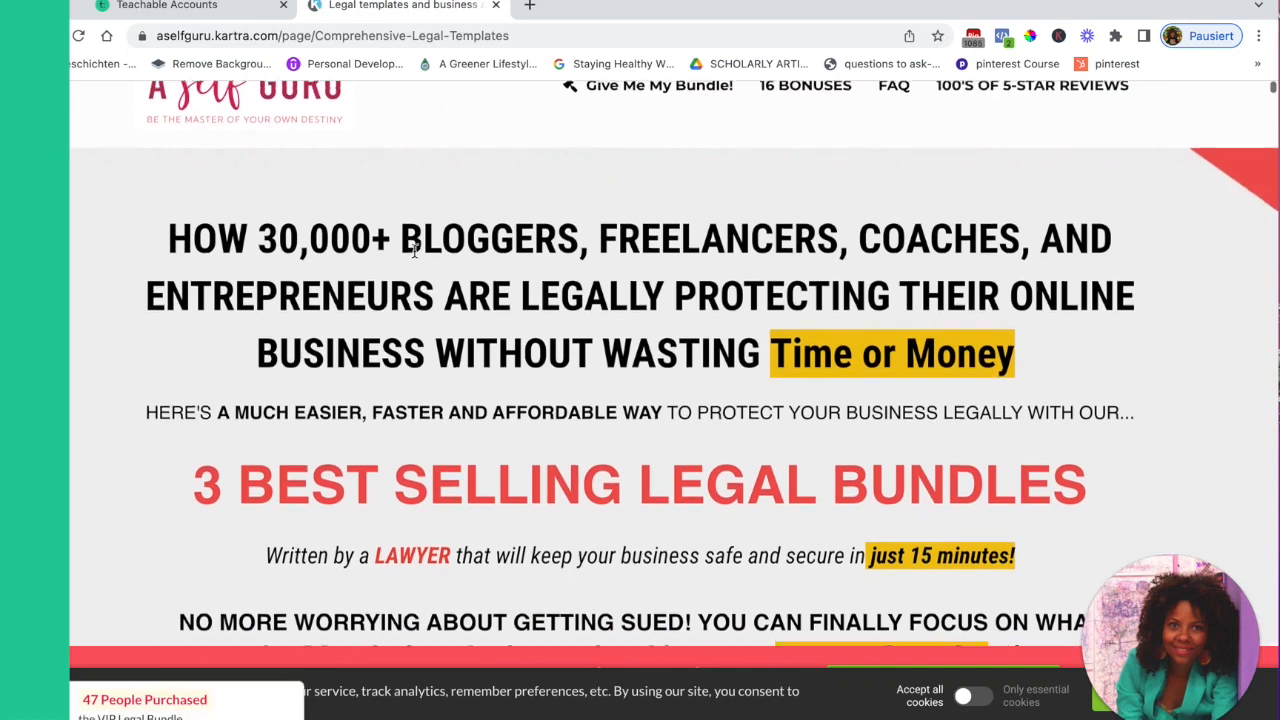
scroll(414, 250, up, 1)
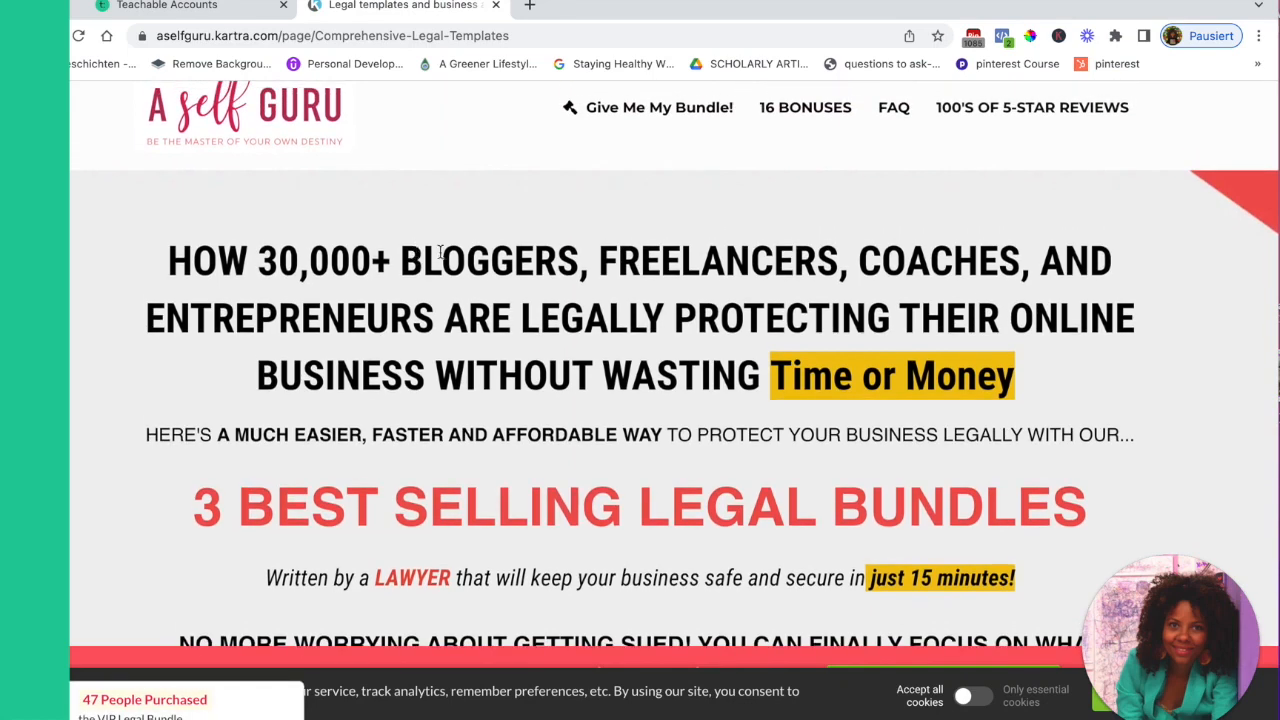
Jump to the legal bundle comparison on the templates page and look at the Starter, Premium and VIP bundles
scroll(440, 252, down, 1)
scroll(440, 252, up, 1)
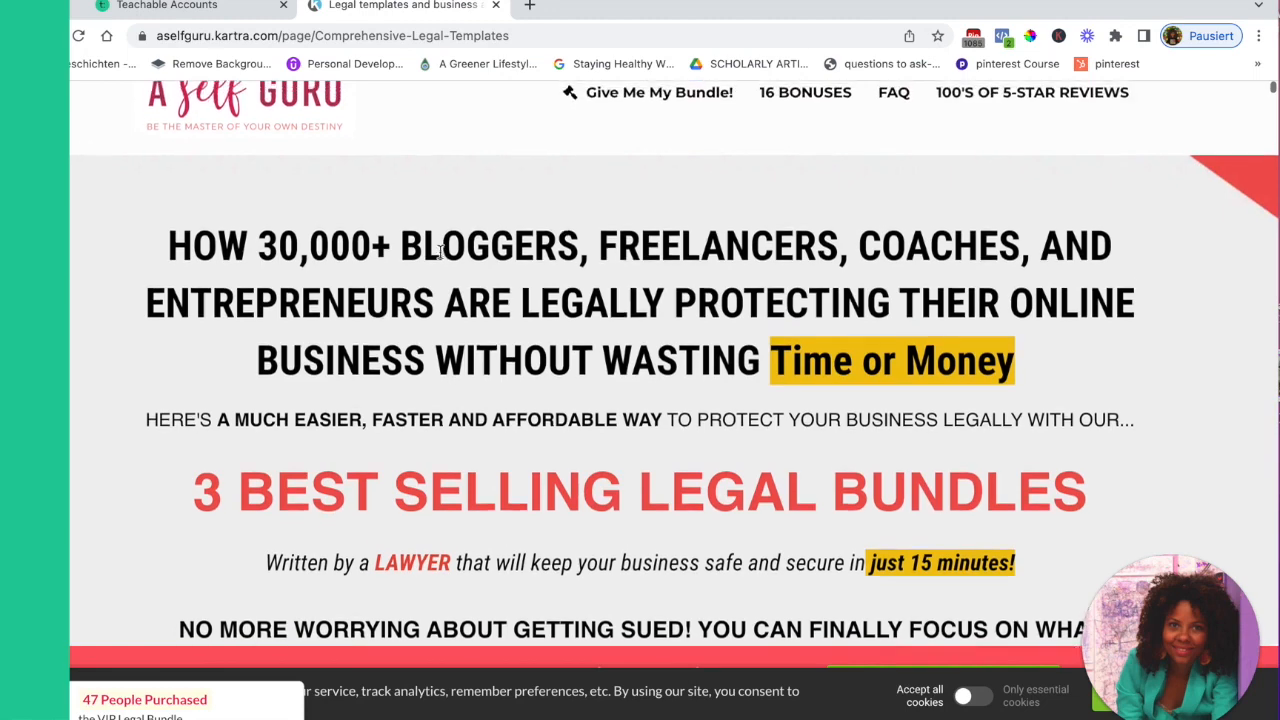
click(632, 104)
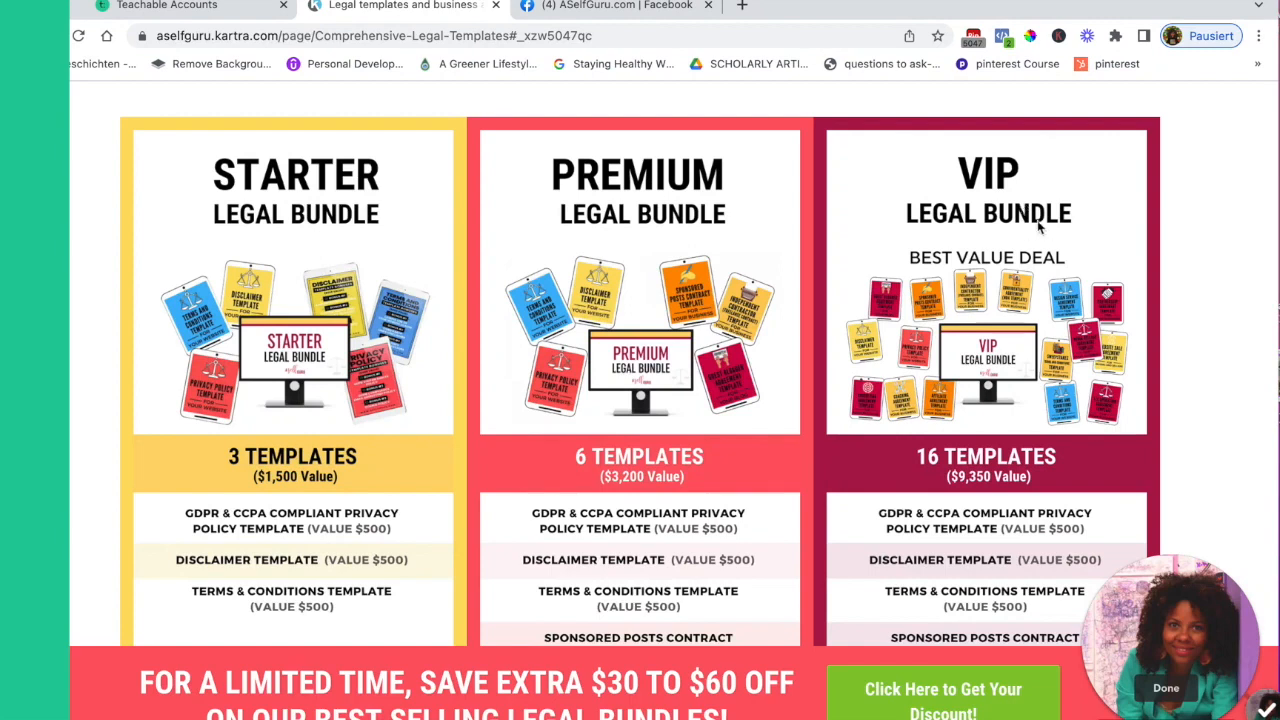
scroll(1005, 305, down, 1)
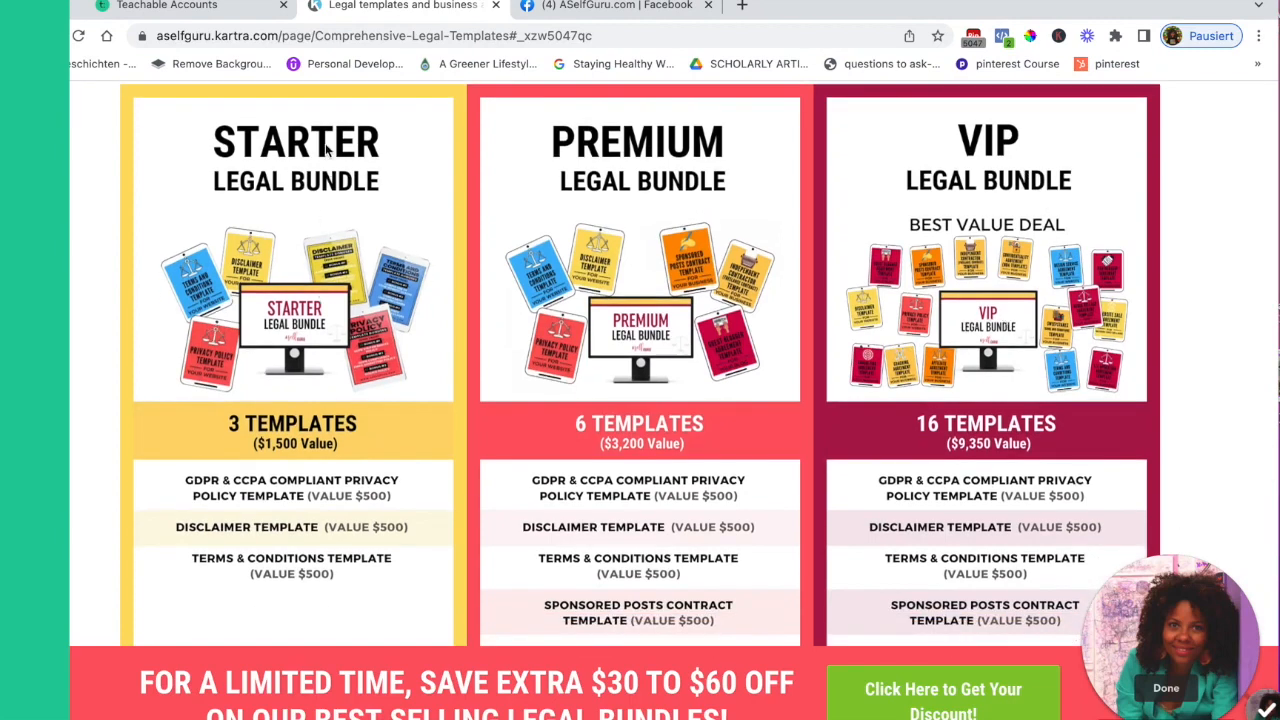
scroll(283, 307, down, 1)
scroll(283, 308, up, 1)
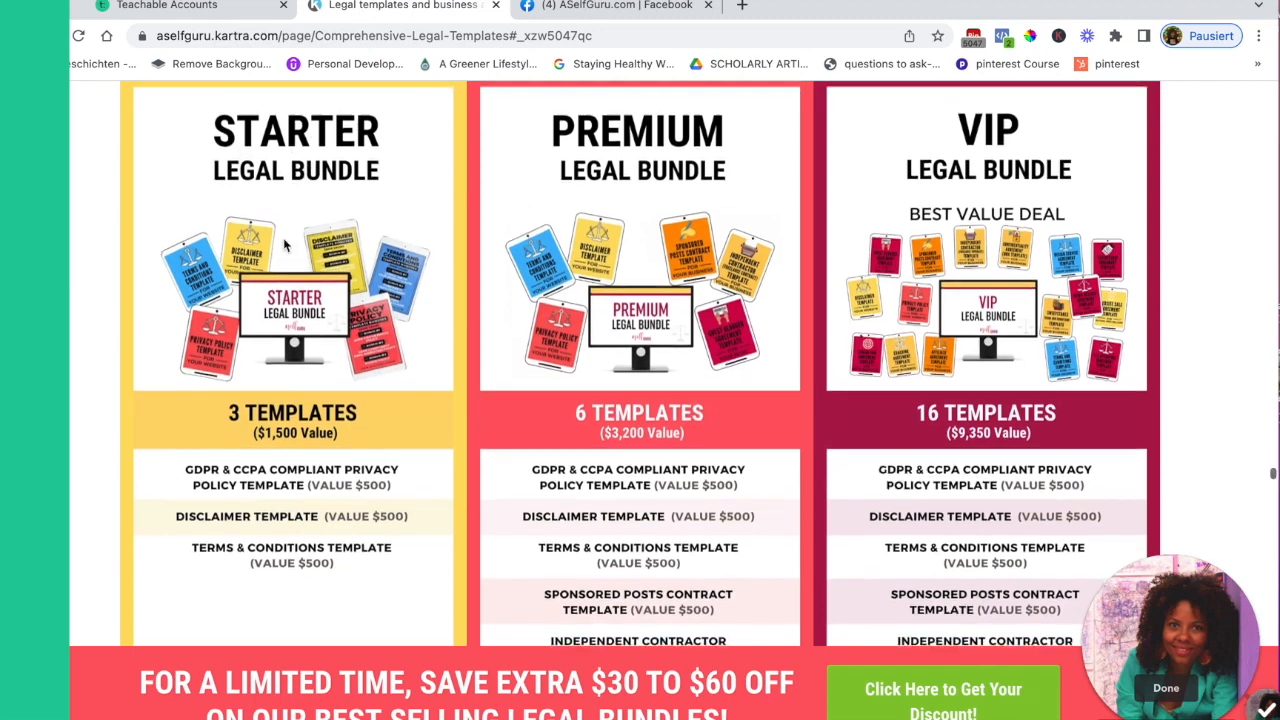
Review the templates included in each bundle, from the privacy policy, disclaimer and terms templates to the VIP-only agreements
scroll(285, 245, down, 2)
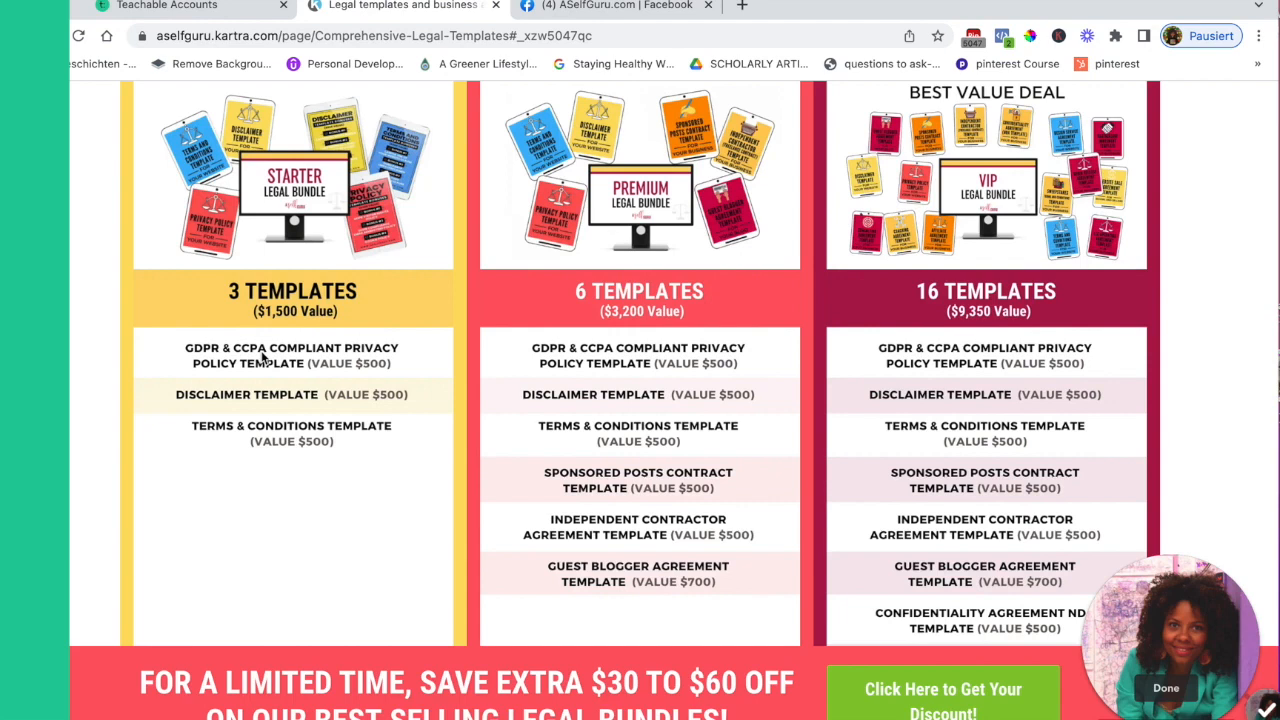
scroll(228, 385, down, 1)
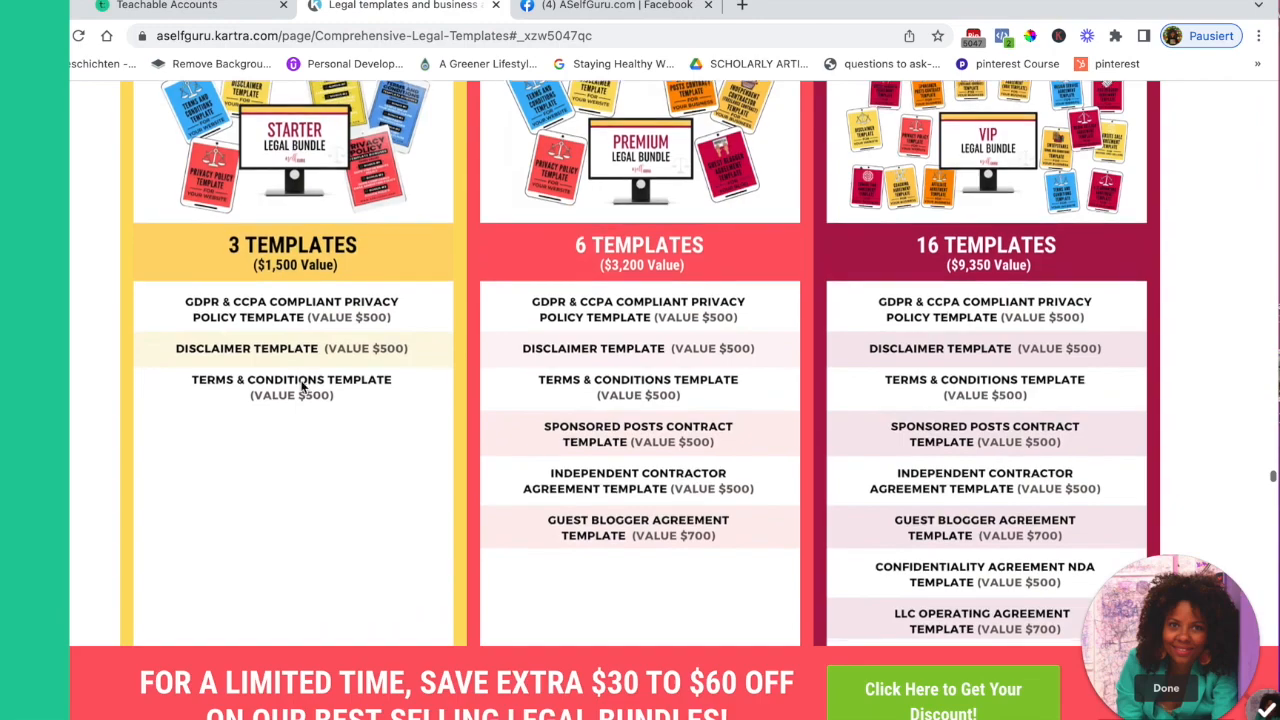
scroll(288, 415, down, 2)
scroll(292, 442, down, 6)
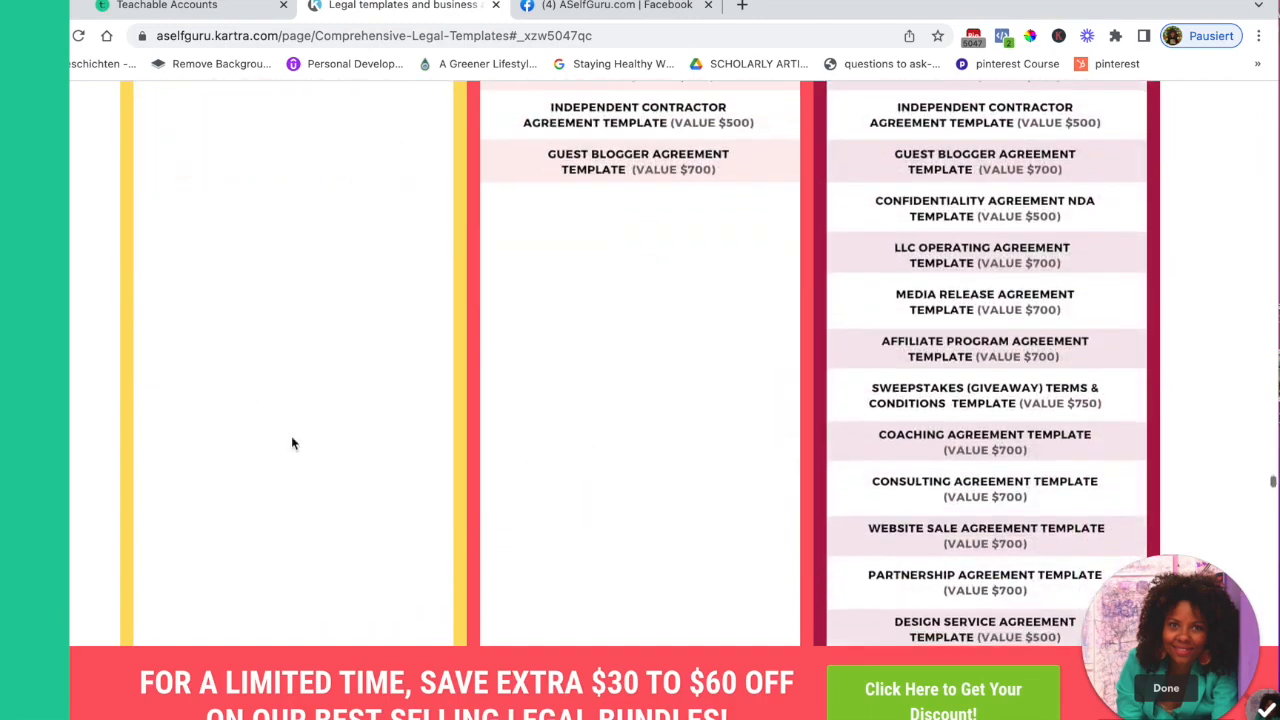
Read through the bonuses included in each legal bundle, from the GDPR policies down to the private membership access
scroll(293, 443, down, 1)
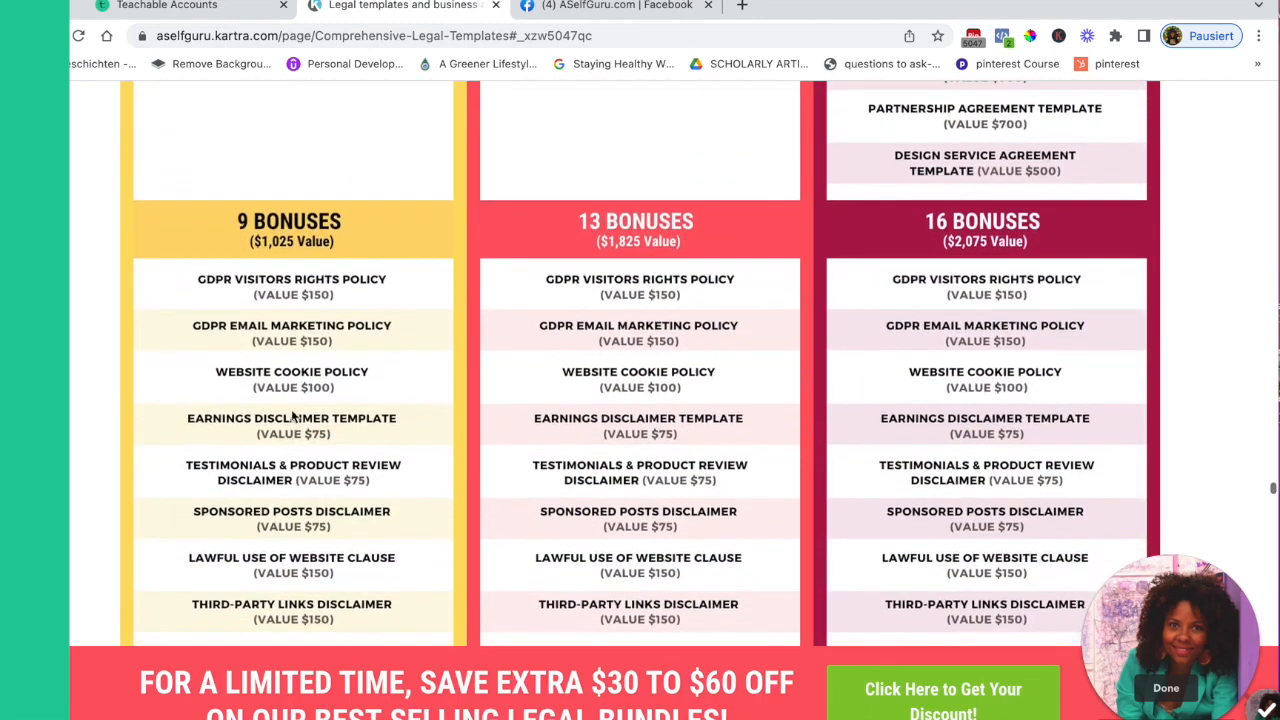
scroll(285, 293, down, 1)
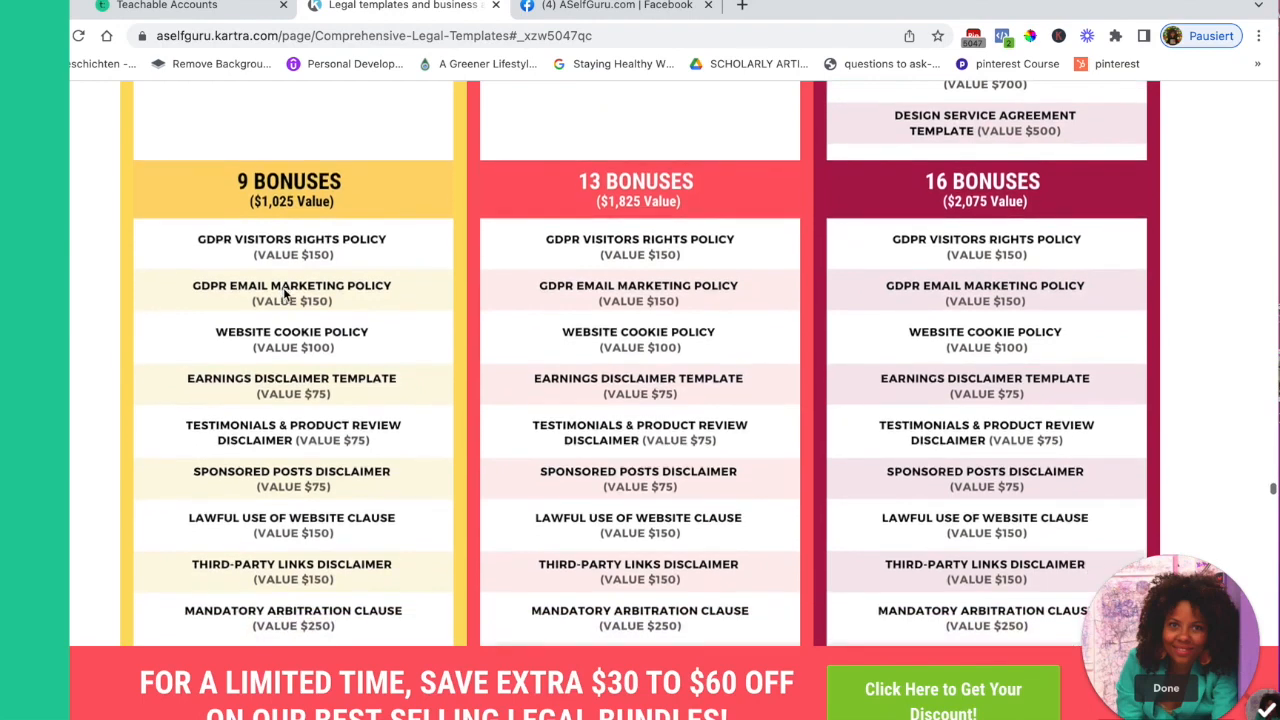
scroll(284, 292, down, 1)
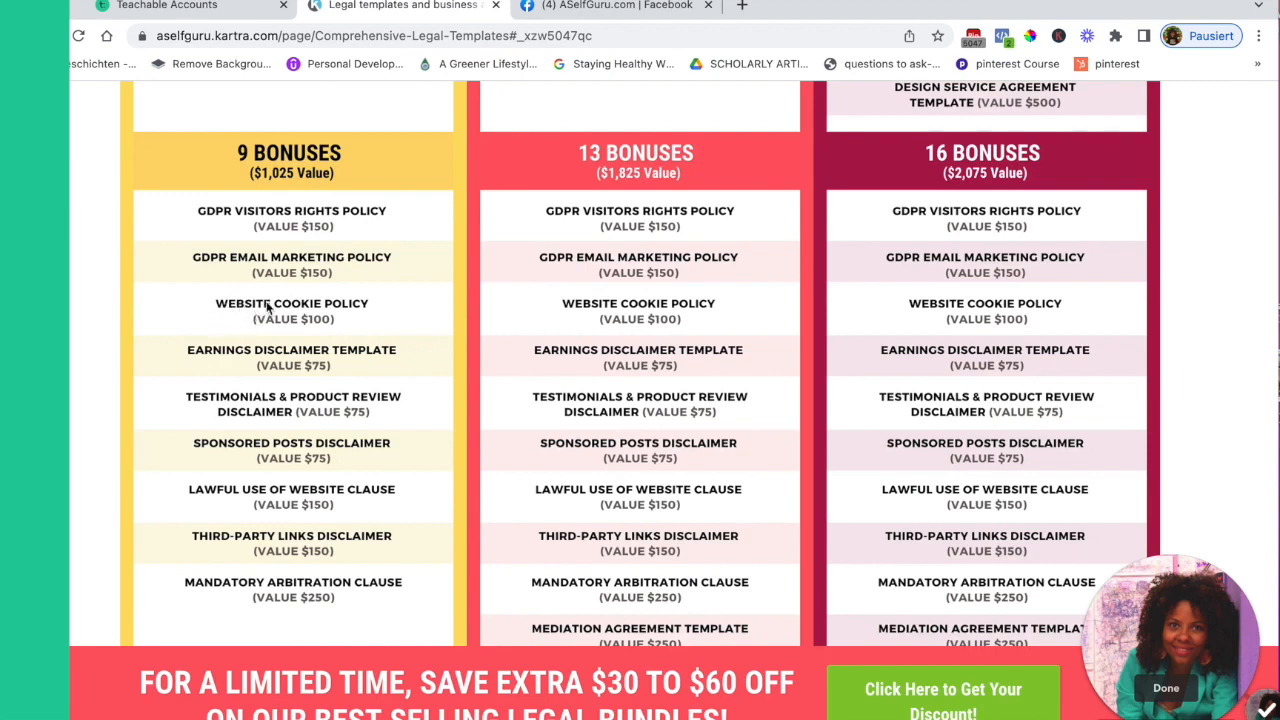
scroll(343, 342, down, 2)
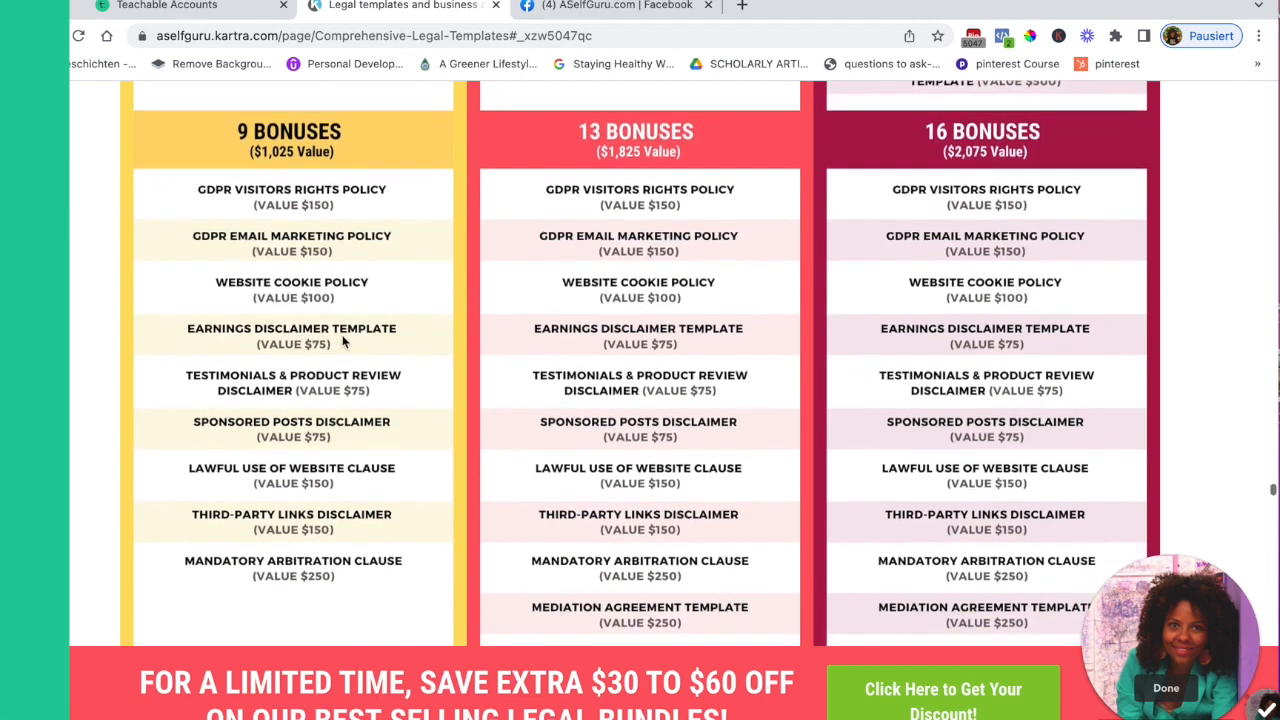
scroll(325, 372, down, 2)
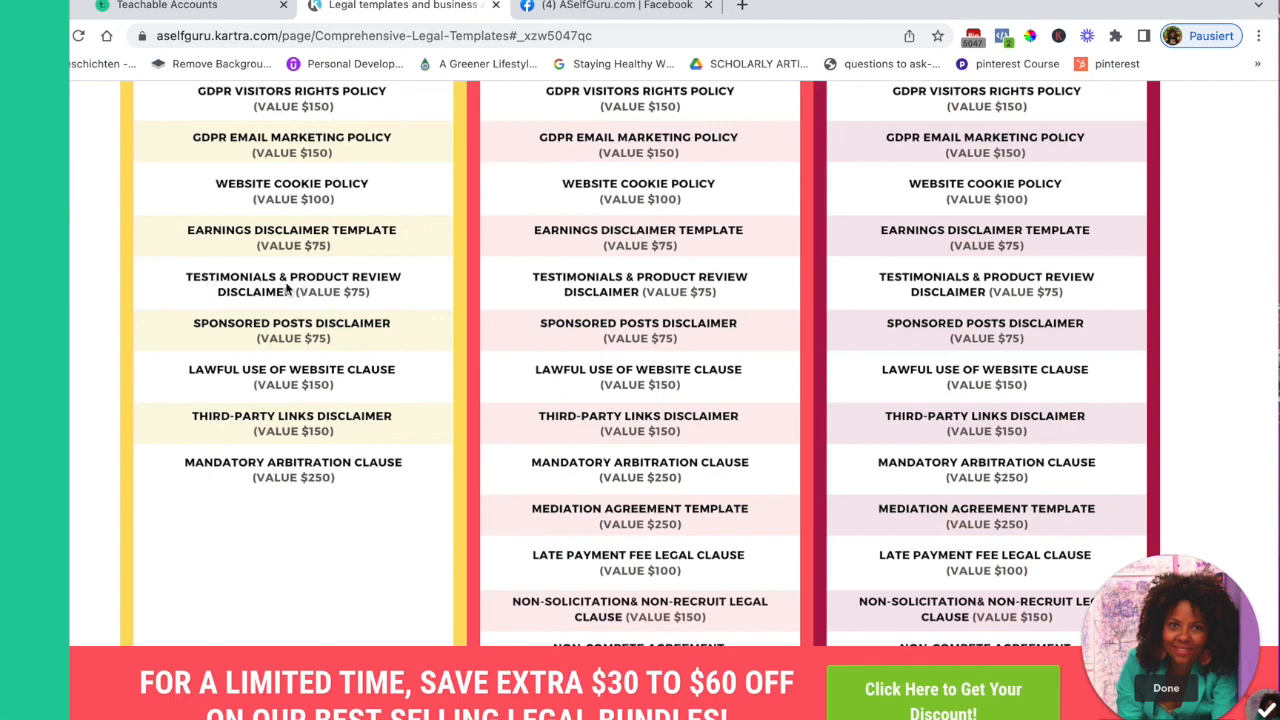
scroll(322, 318, down, 1)
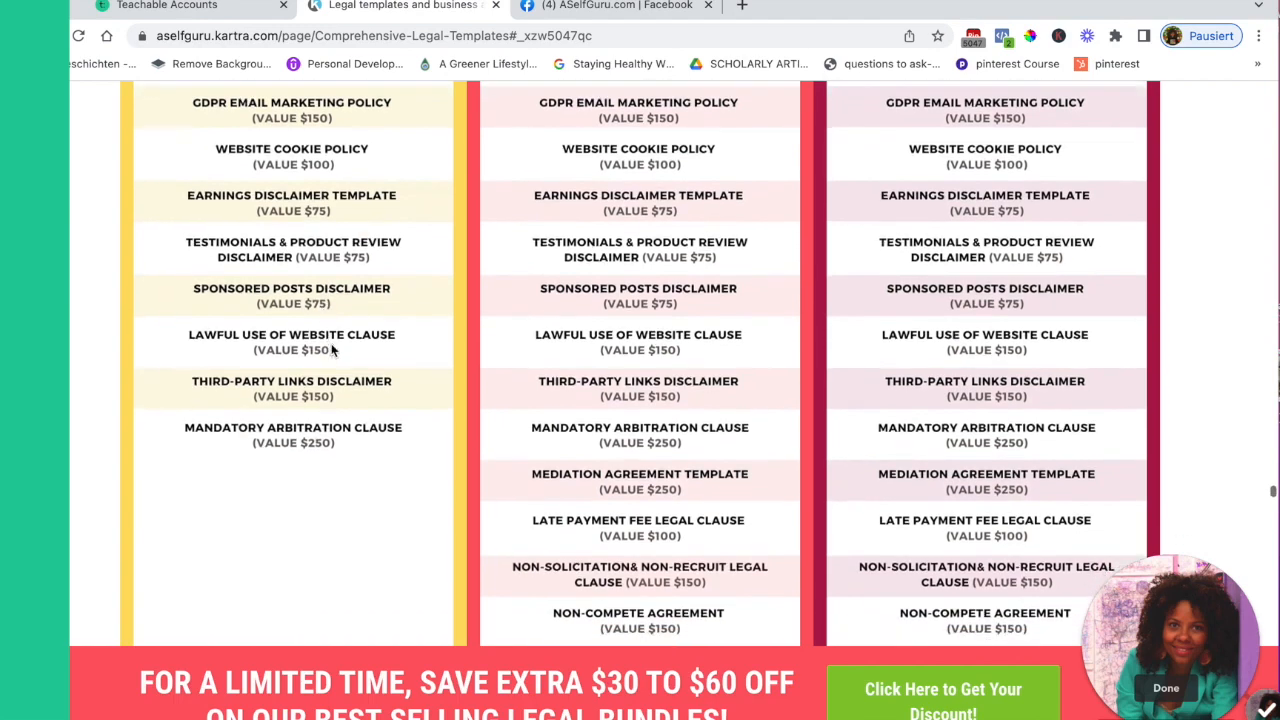
scroll(333, 350, down, 1)
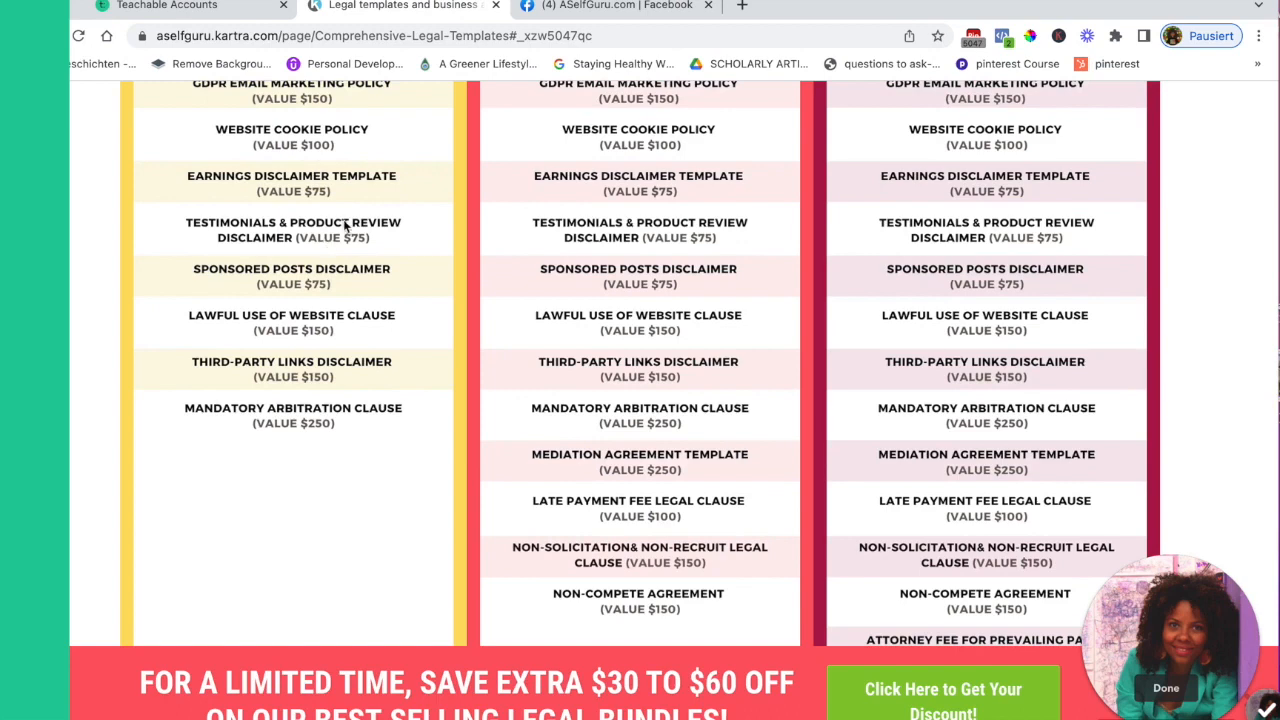
scroll(401, 258, down, 1)
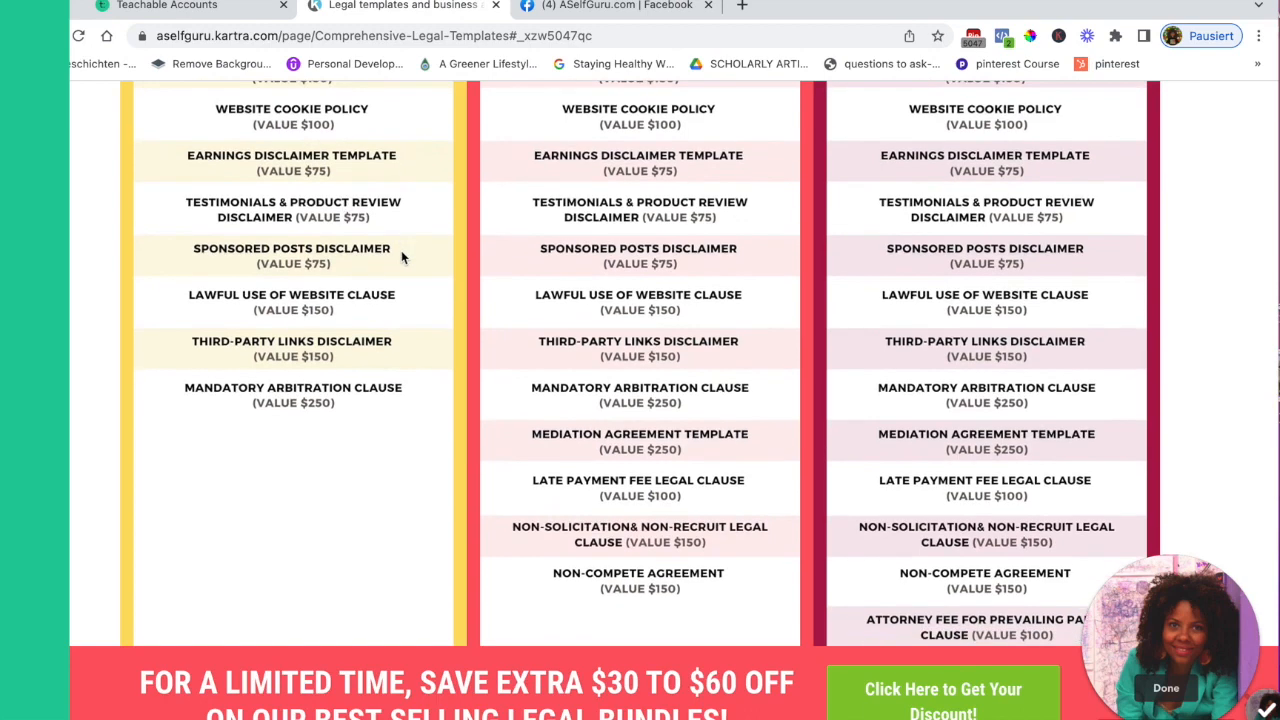
scroll(375, 223, down, 1)
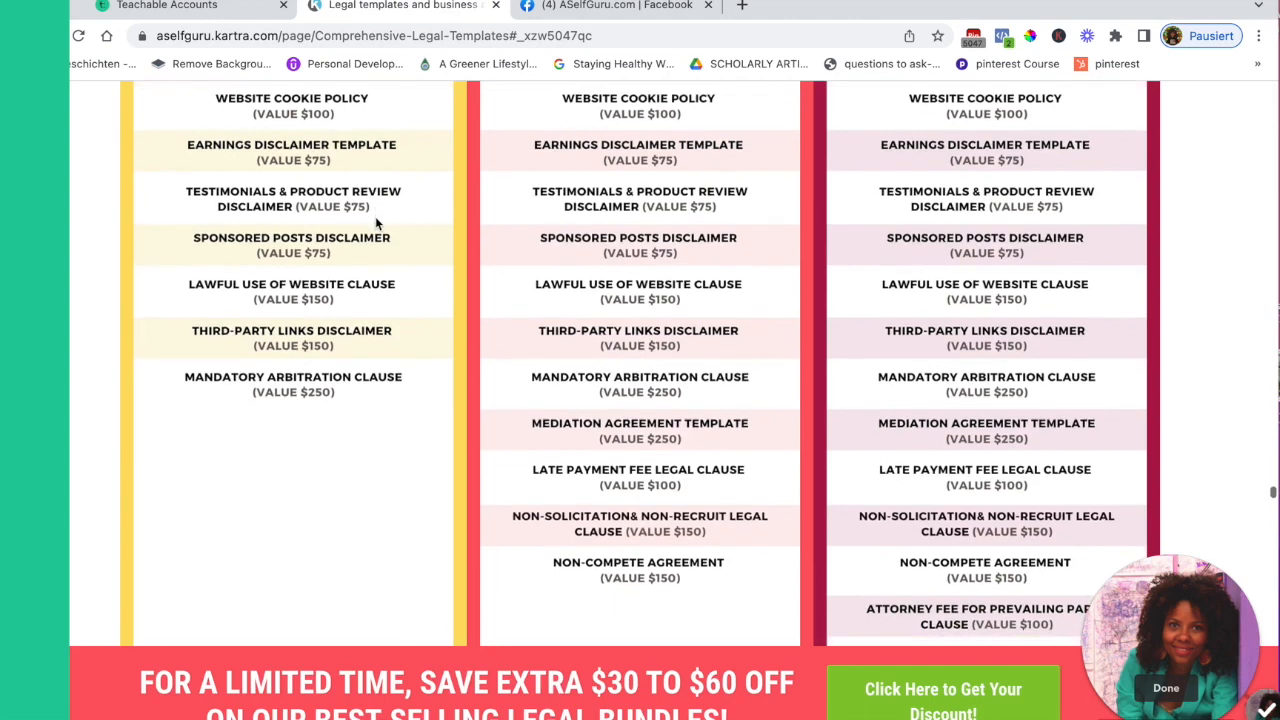
scroll(375, 228, down, 1)
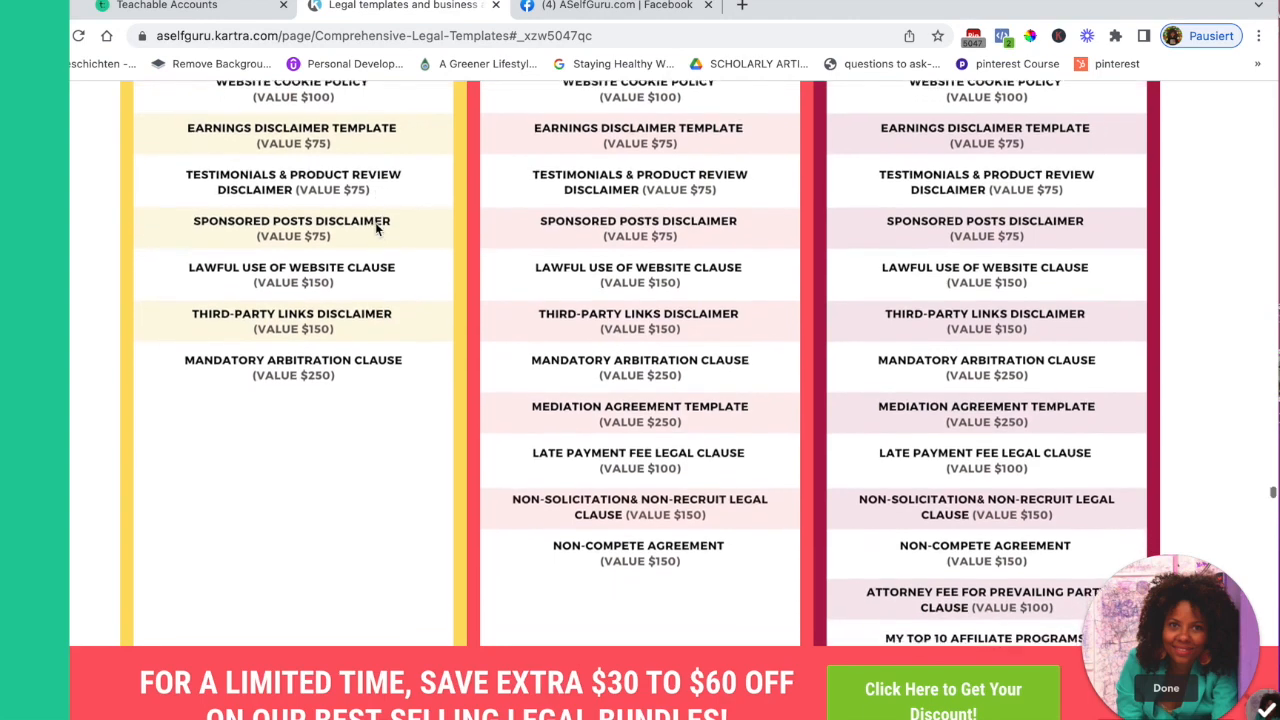
scroll(307, 247, down, 1)
scroll(307, 247, down, 5)
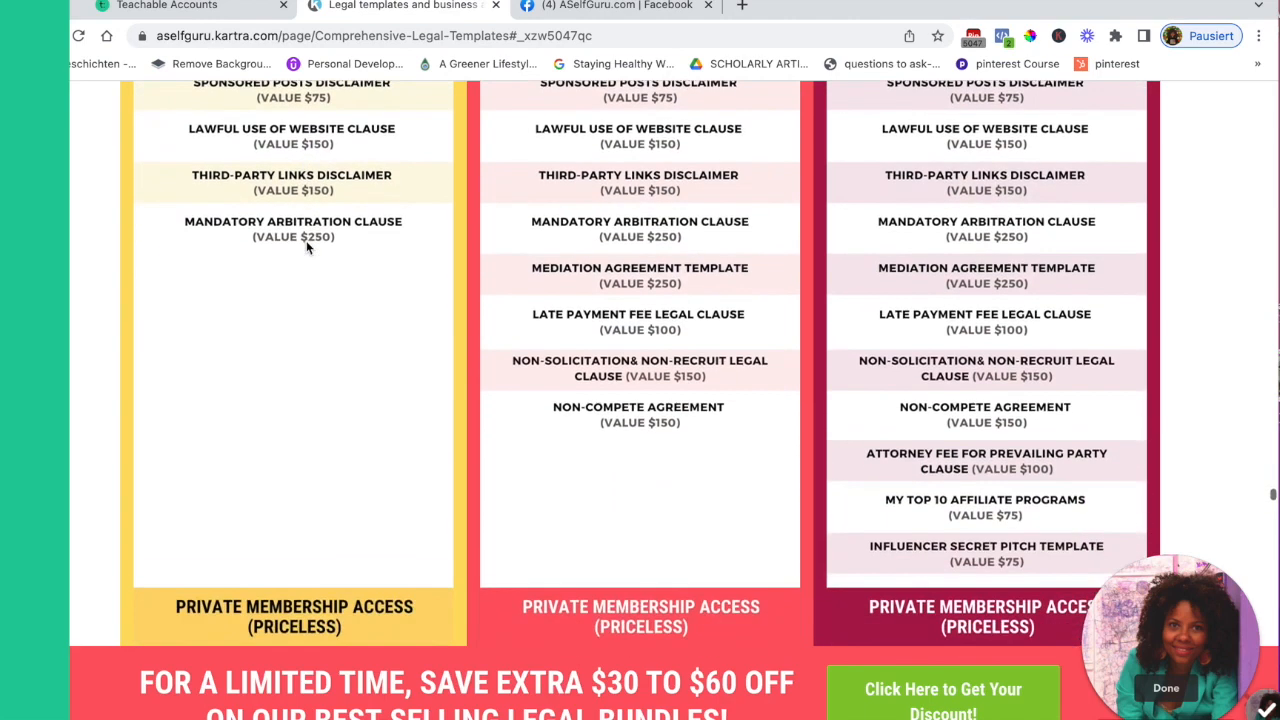
Compare the total values and special deal prices of the Starter, Premium and VIP bundles down to their purchase options
scroll(307, 247, down, 2)
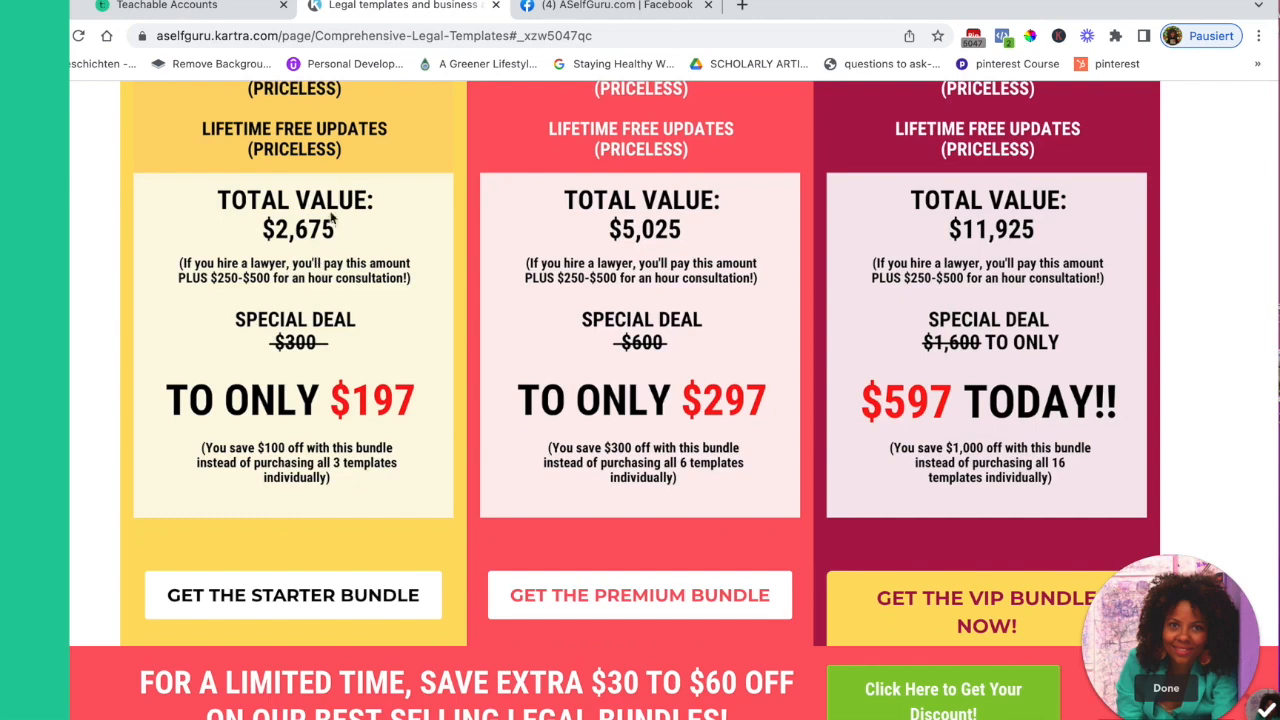
scroll(317, 266, down, 1)
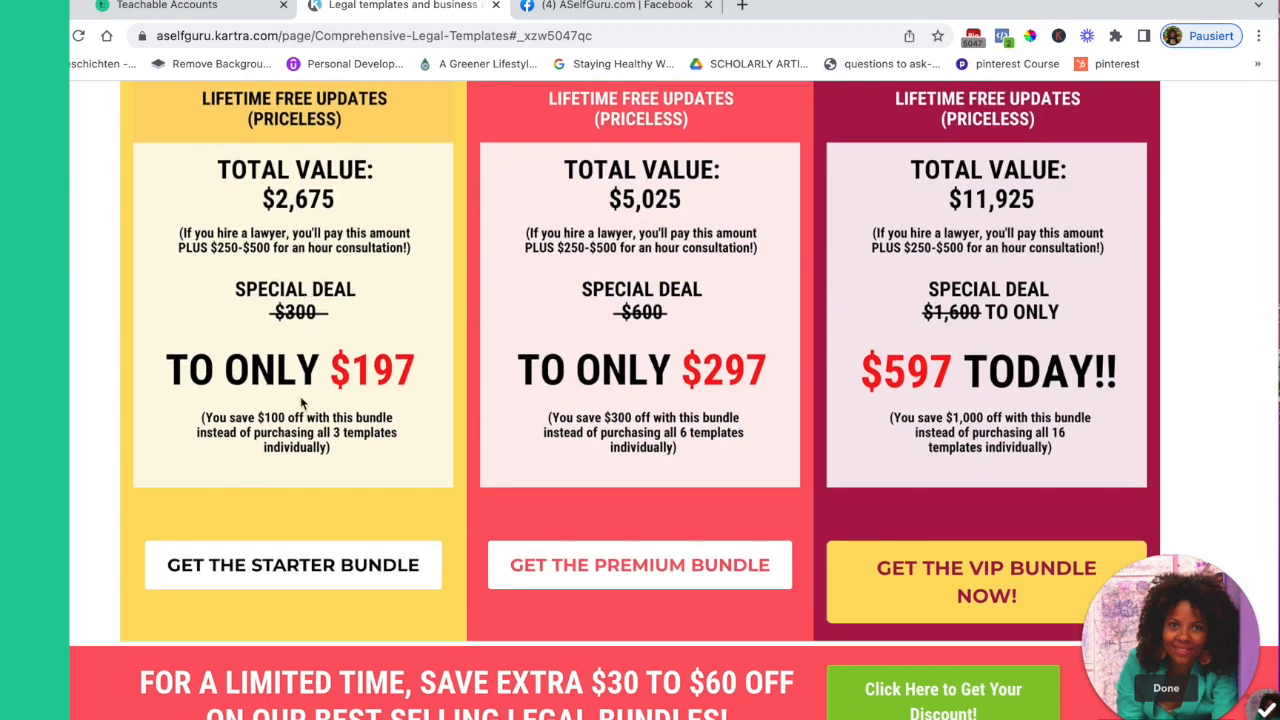
scroll(302, 402, down, 2)
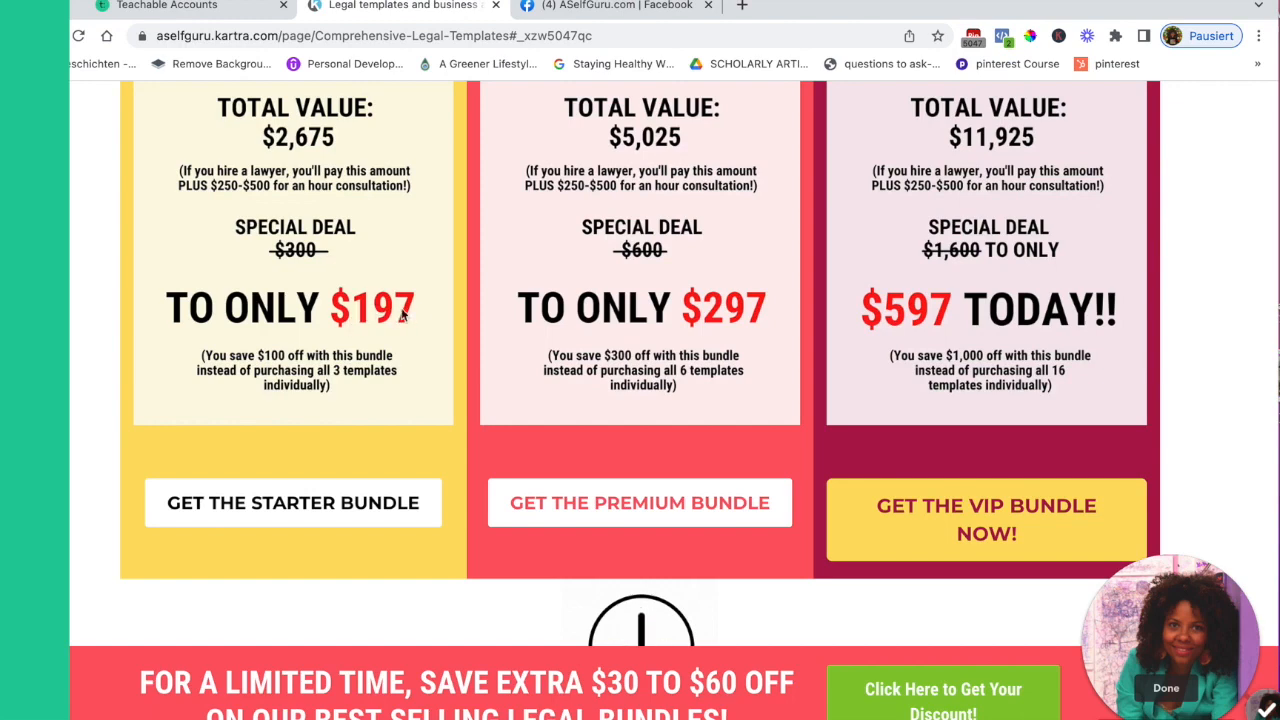
scroll(377, 371, down, 1)
scroll(376, 370, down, 1)
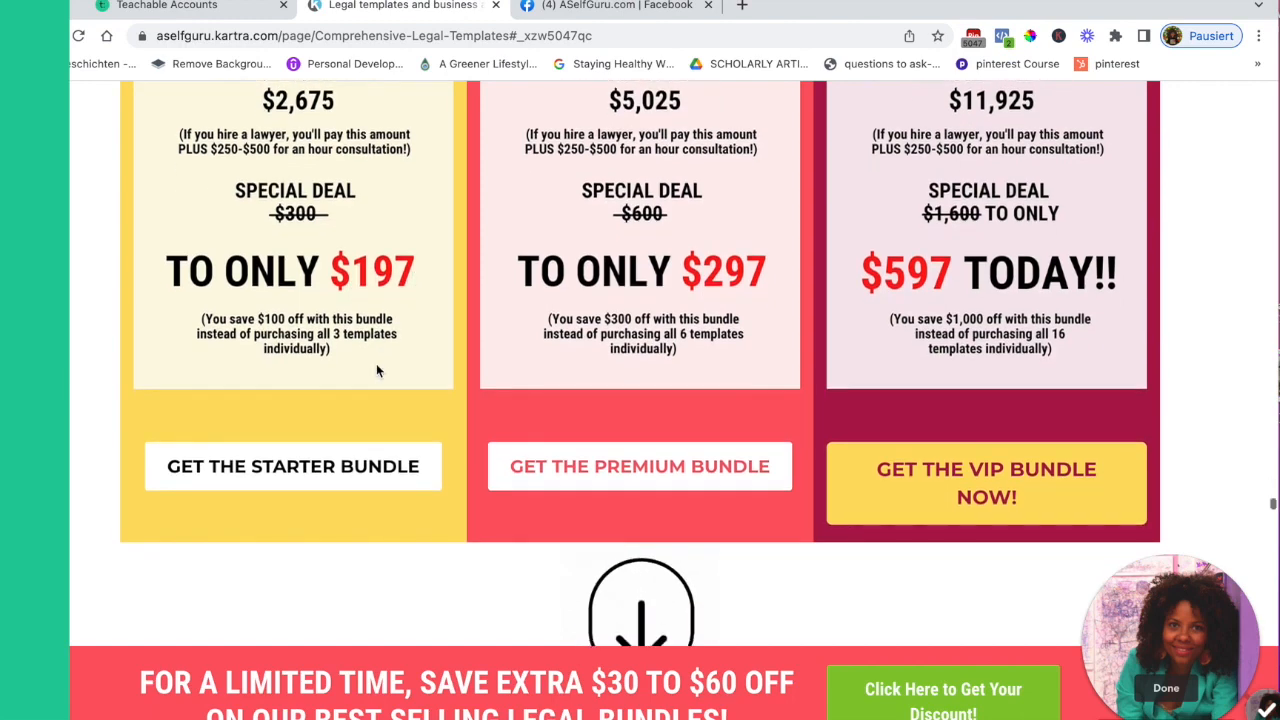
scroll(346, 403, down, 2)
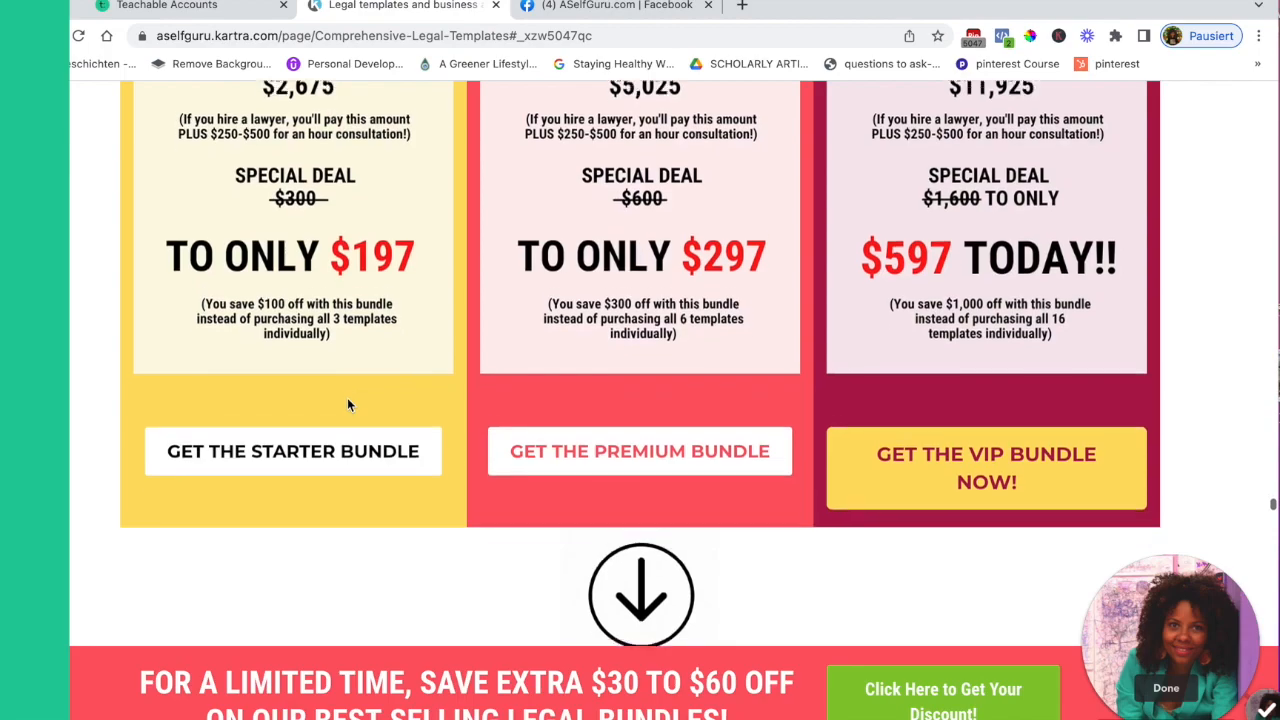
scroll(350, 410, down, 5)
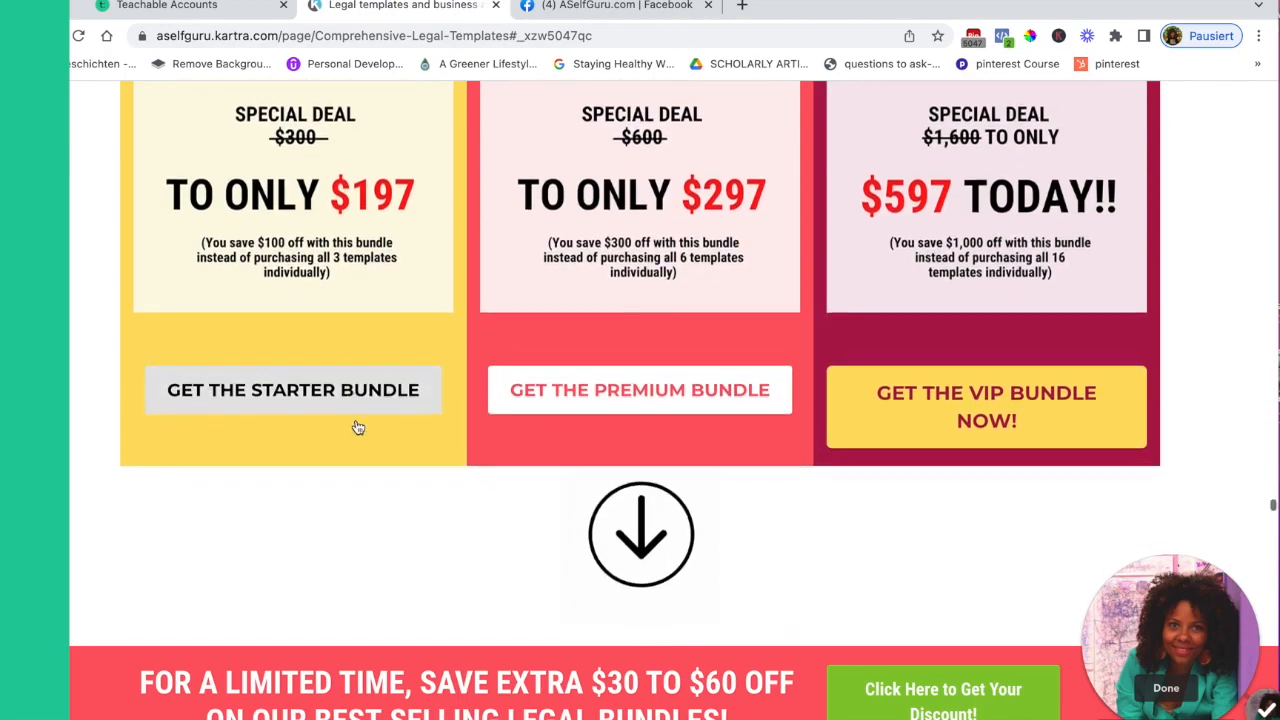
Skim the customer reviews and video testimonials below the bundle pricing
scroll(356, 420, down, 10)
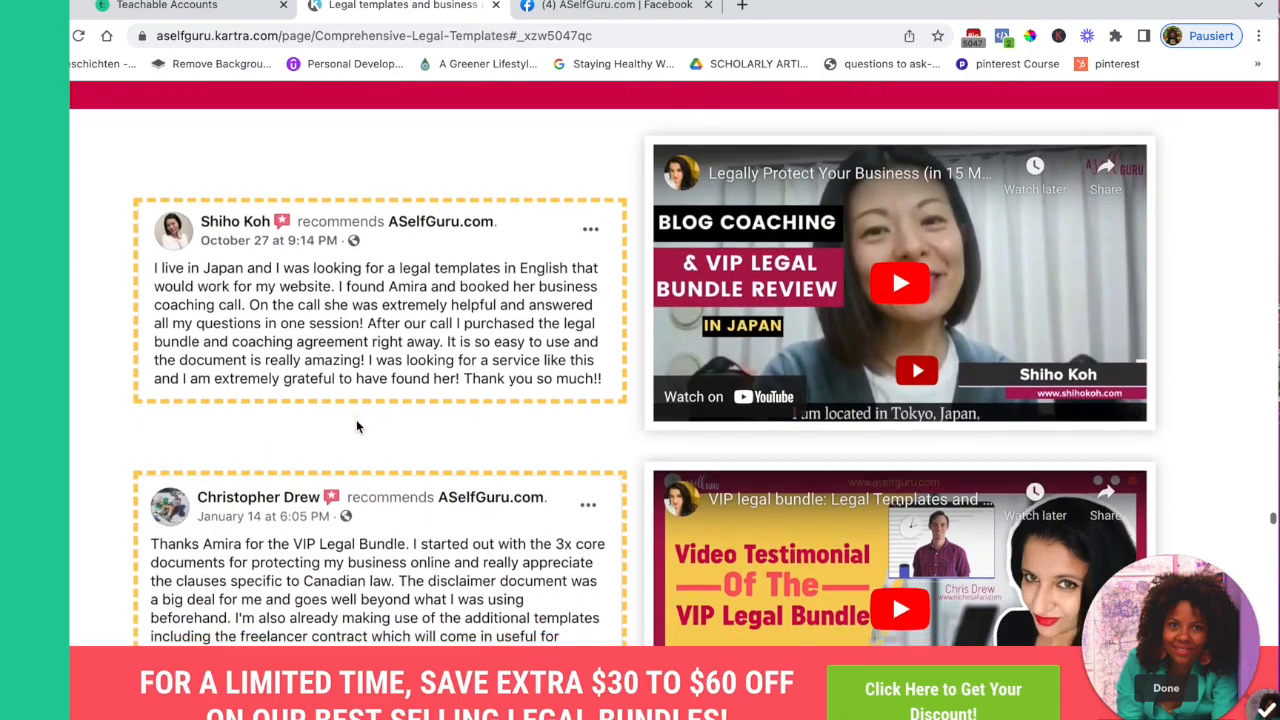
scroll(358, 425, down, 1)
scroll(362, 437, down, 8)
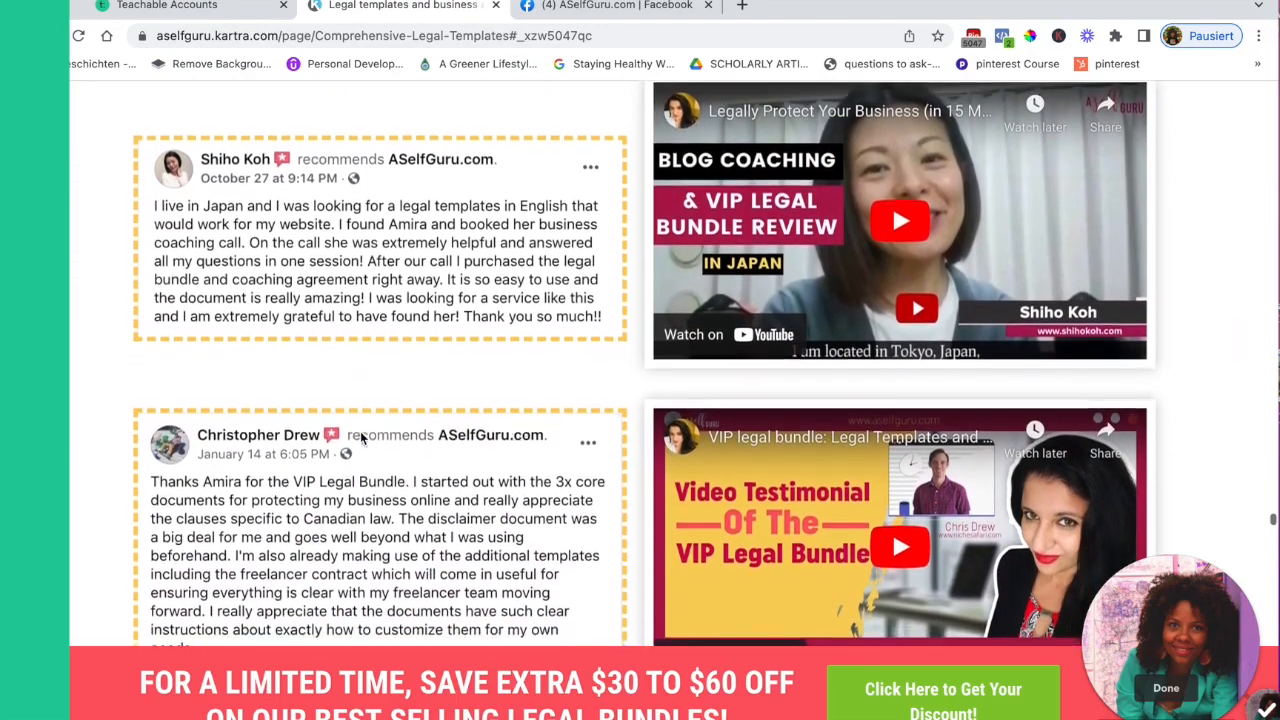
scroll(362, 438, down, 20)
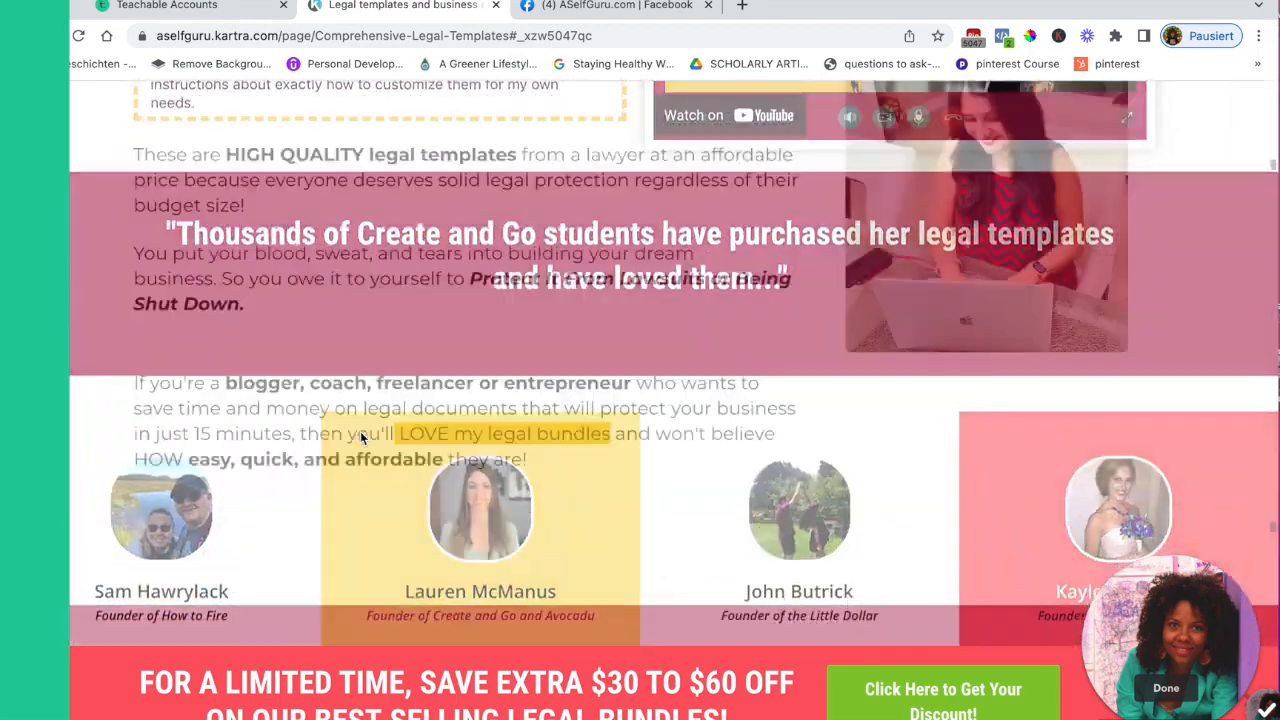
Return to the start of the legal templates page and highlight the full headline about bloggers, freelancers, coaches and entrepreneurs
scroll(370, 378, up, 20)
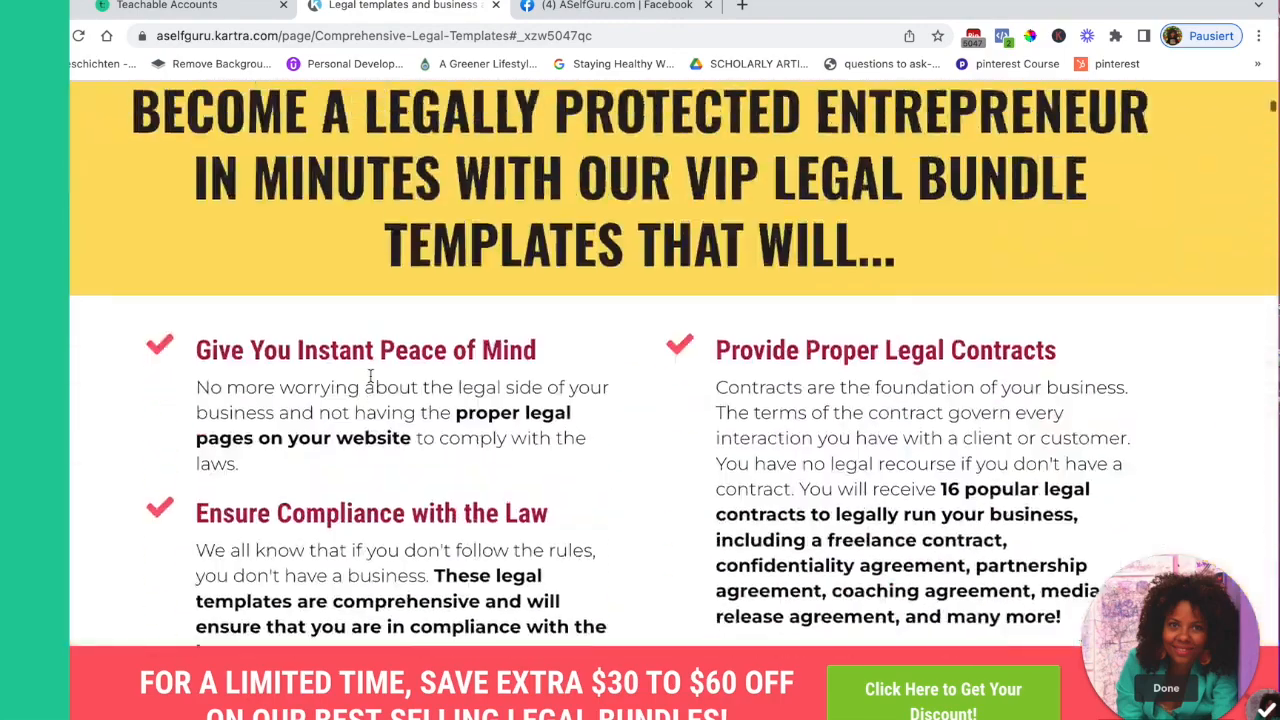
scroll(371, 451, down, 2)
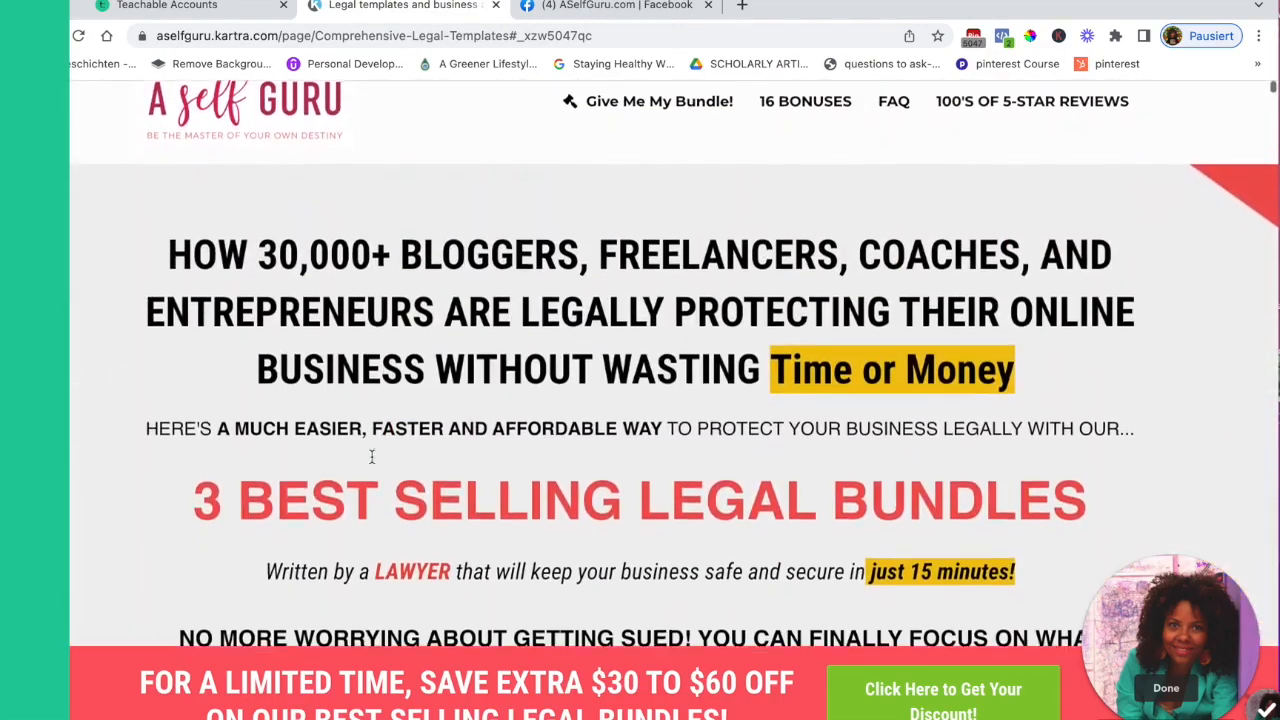
scroll(371, 456, down, 1)
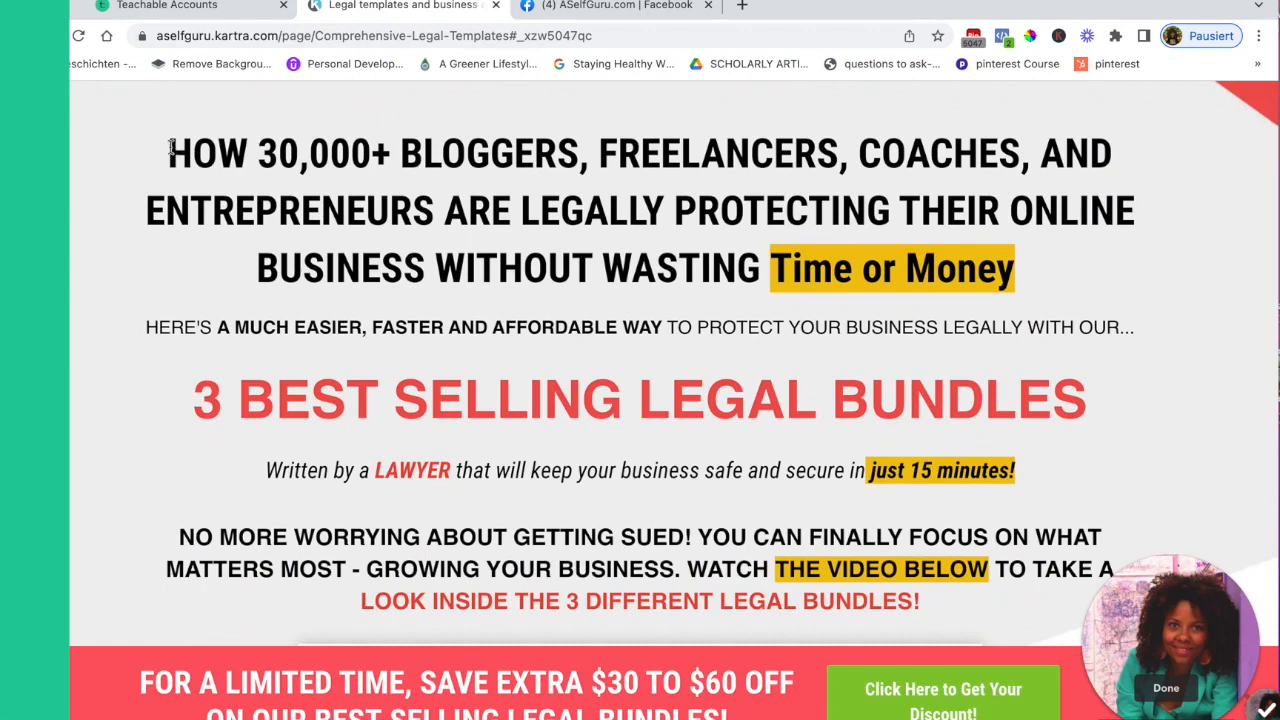
drag(171, 148, 1112, 175)
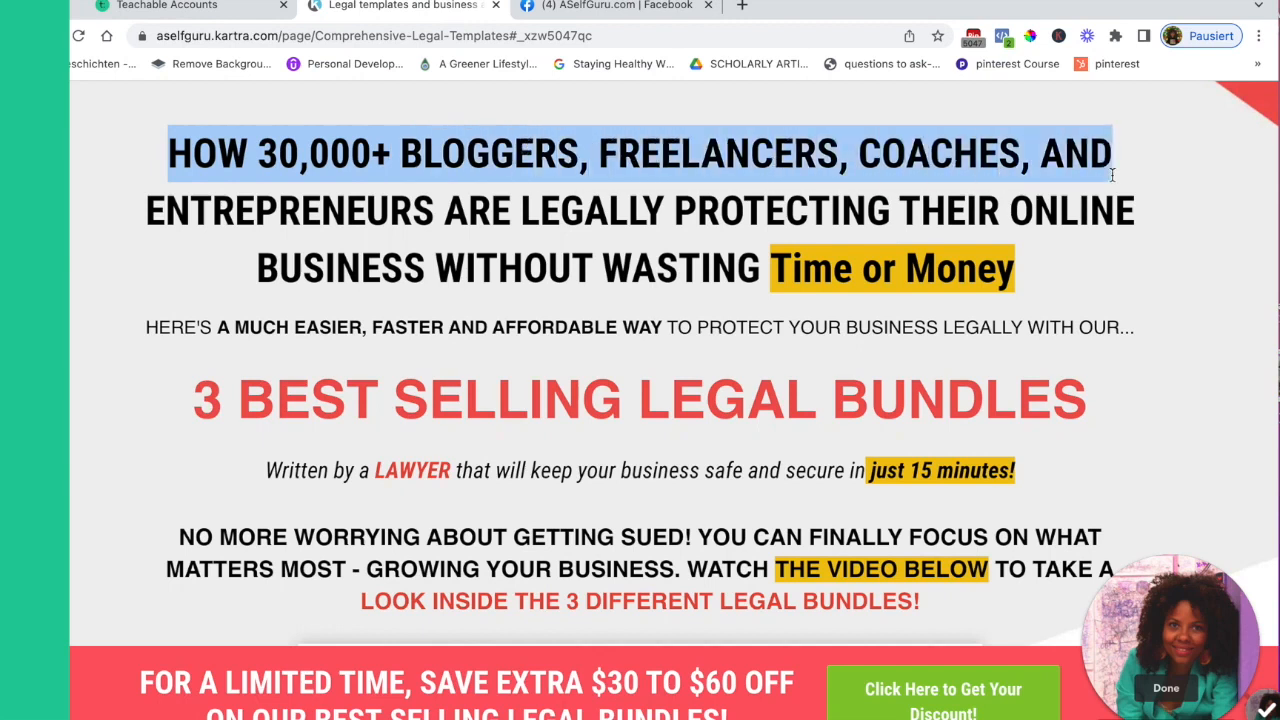
drag(1112, 175, 1049, 267)
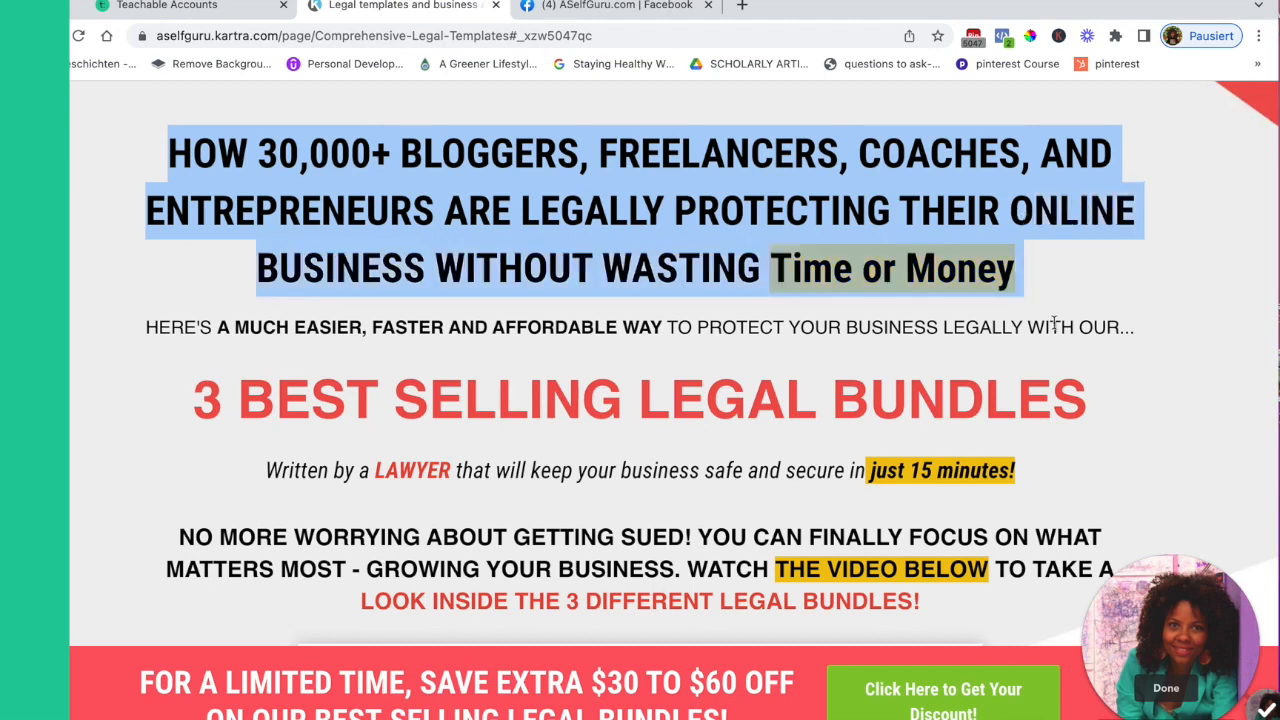
Highlight the line saying the bundles are written by a lawyer and look at the introduction video below it
scroll(1054, 322, down, 3)
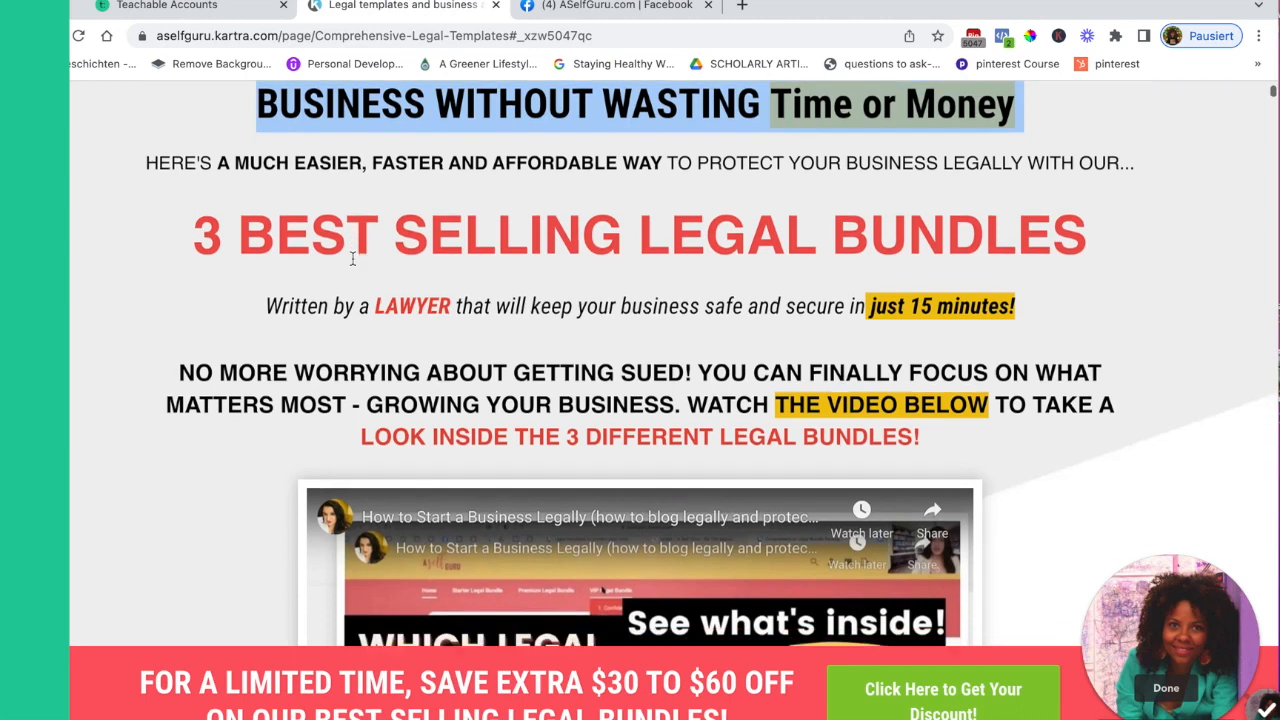
scroll(650, 245, down, 2)
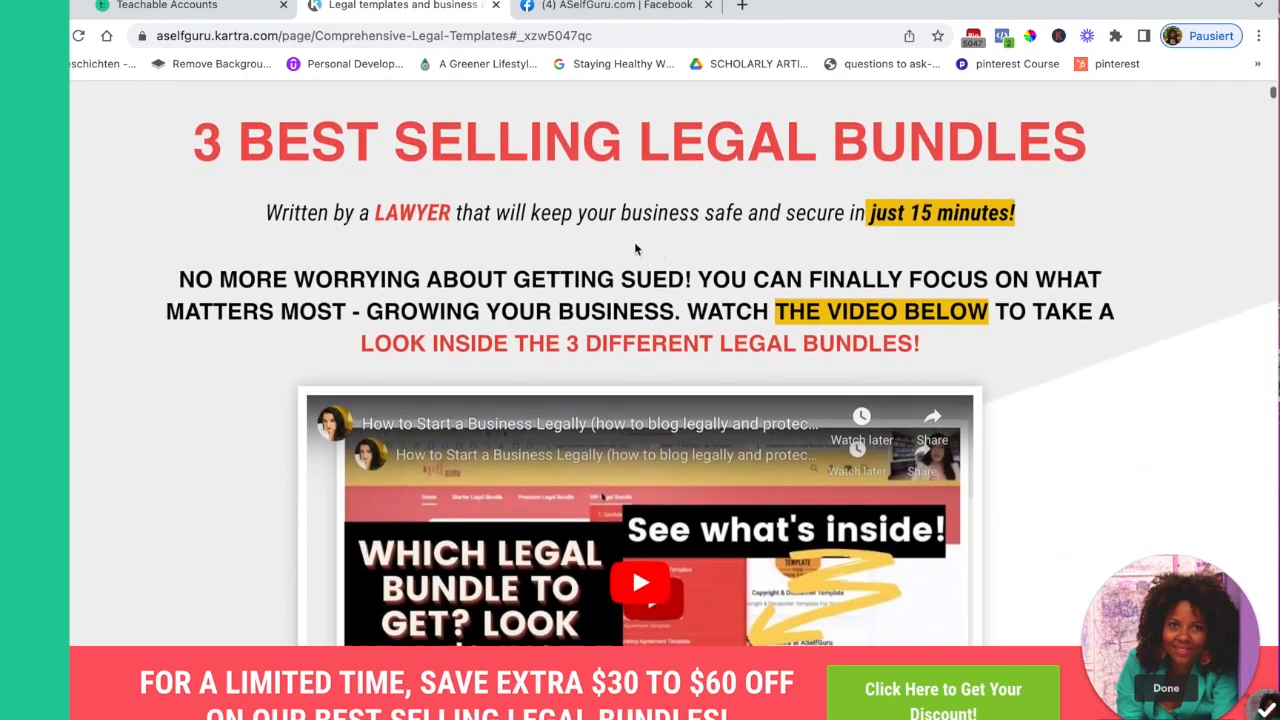
drag(268, 213, 1032, 221)
scroll(1030, 260, down, 2)
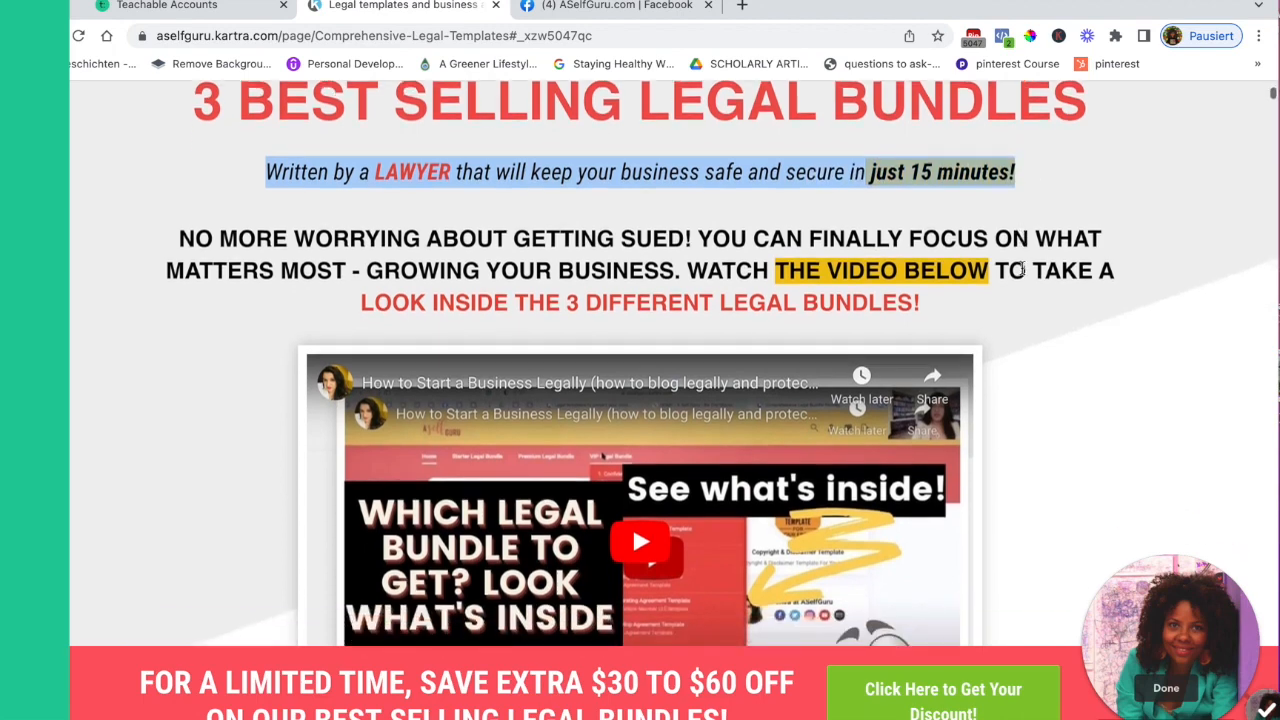
Examine the embedded "How to Start a Business Legally" video section offering a look inside the three legal bundles
scroll(1028, 290, down, 1)
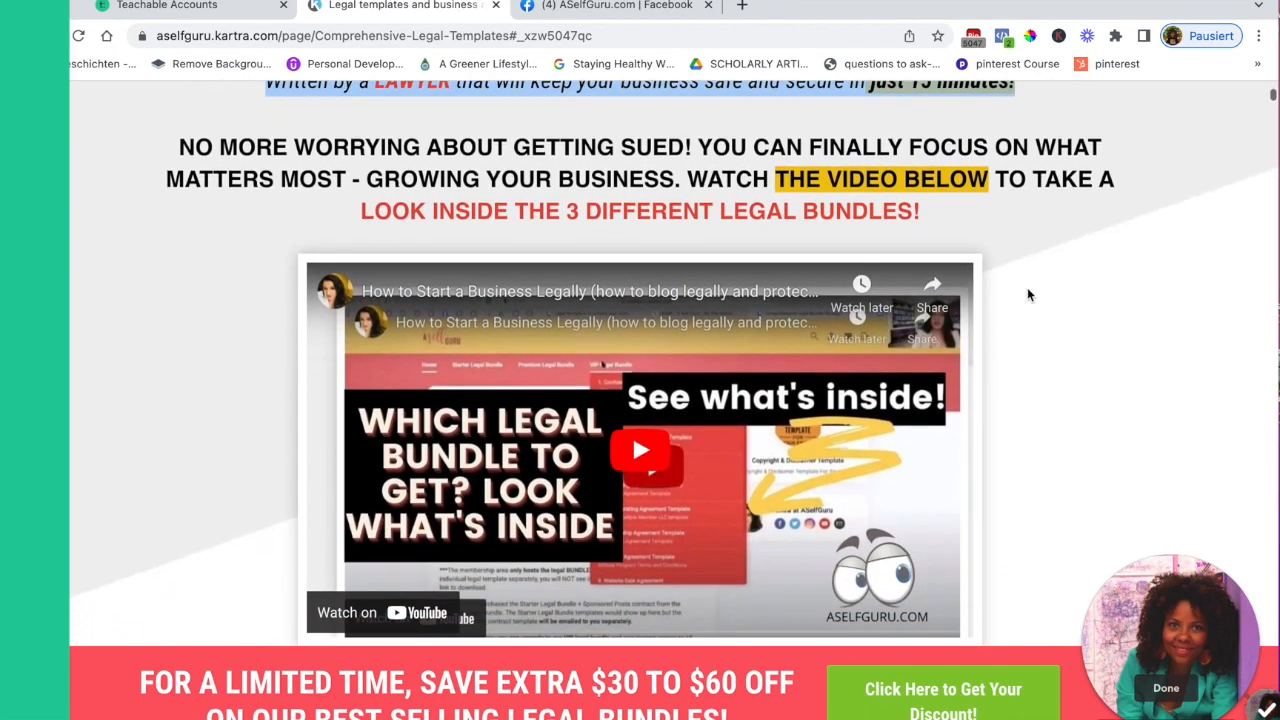
scroll(1040, 320, down, 1)
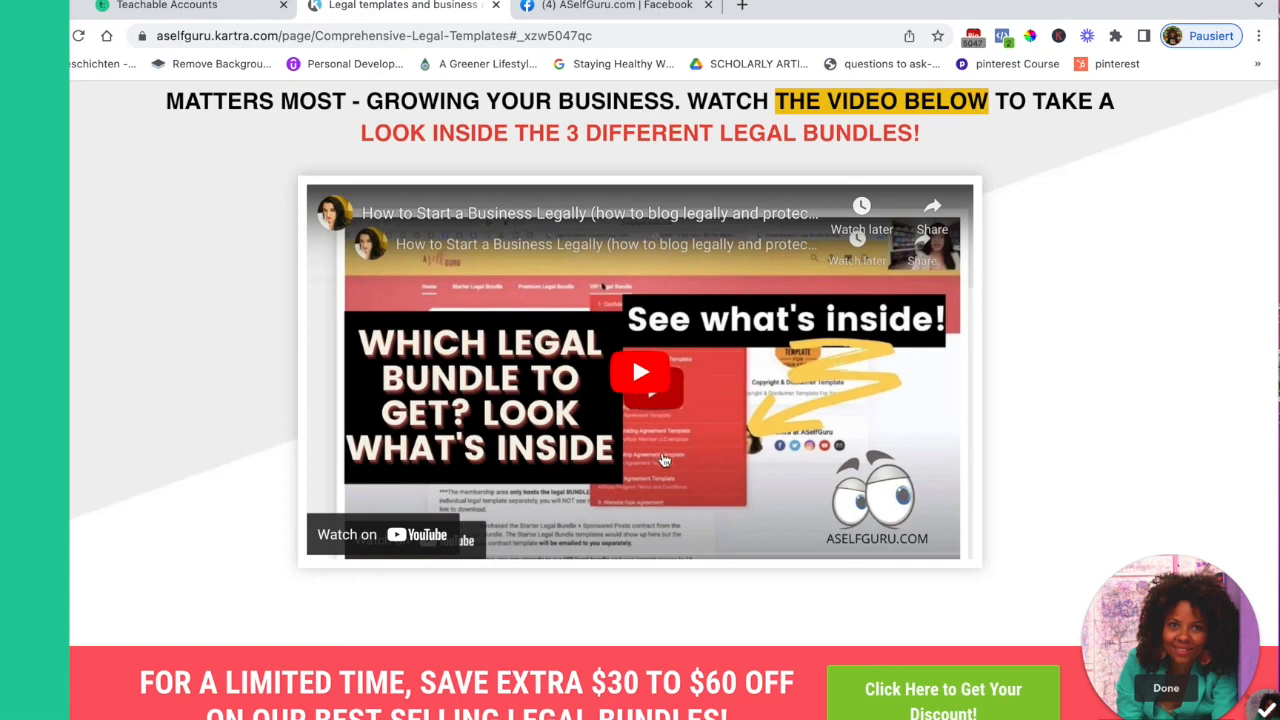
scroll(665, 461, down, 1)
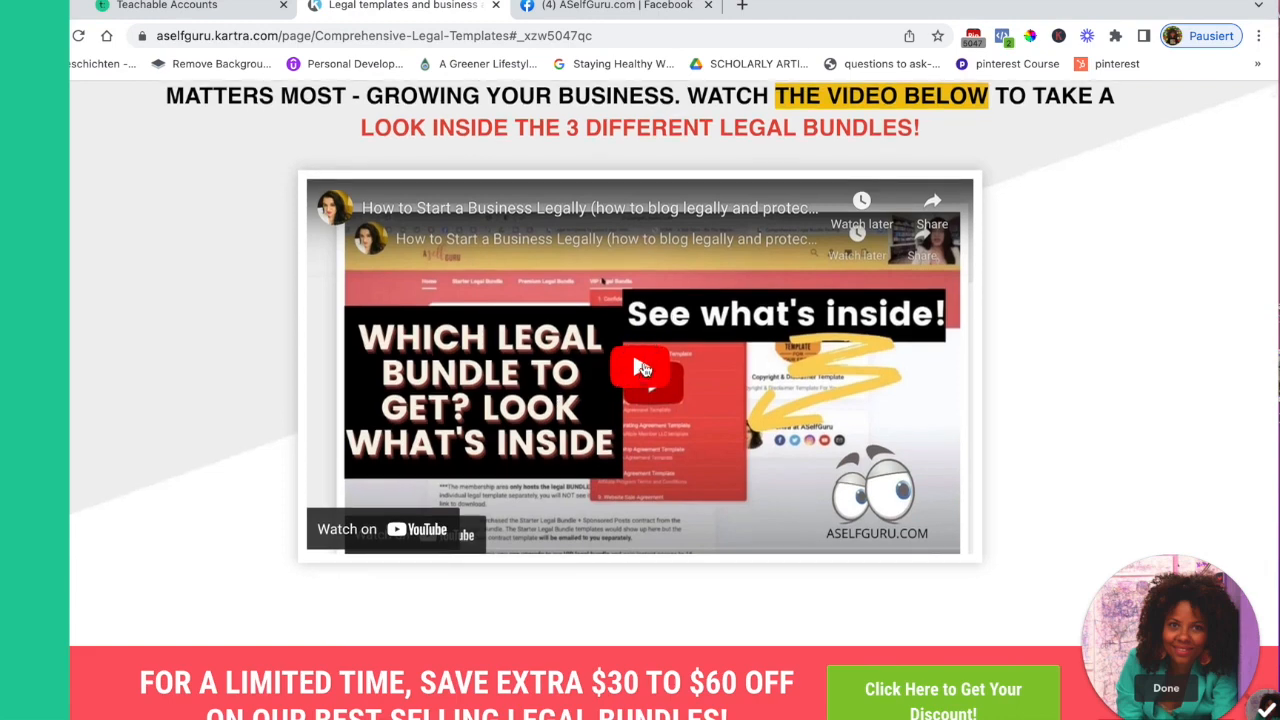
scroll(625, 472, down, 2)
scroll(625, 472, up, 1)
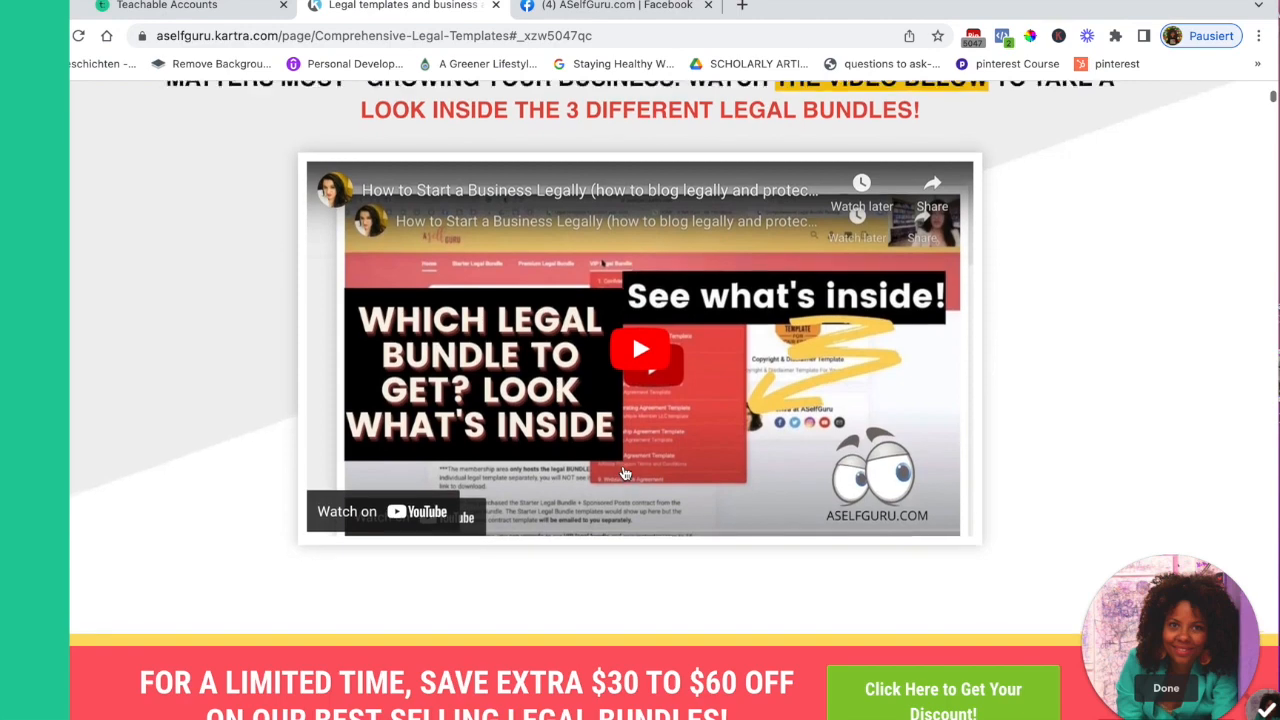
scroll(625, 472, down, 1)
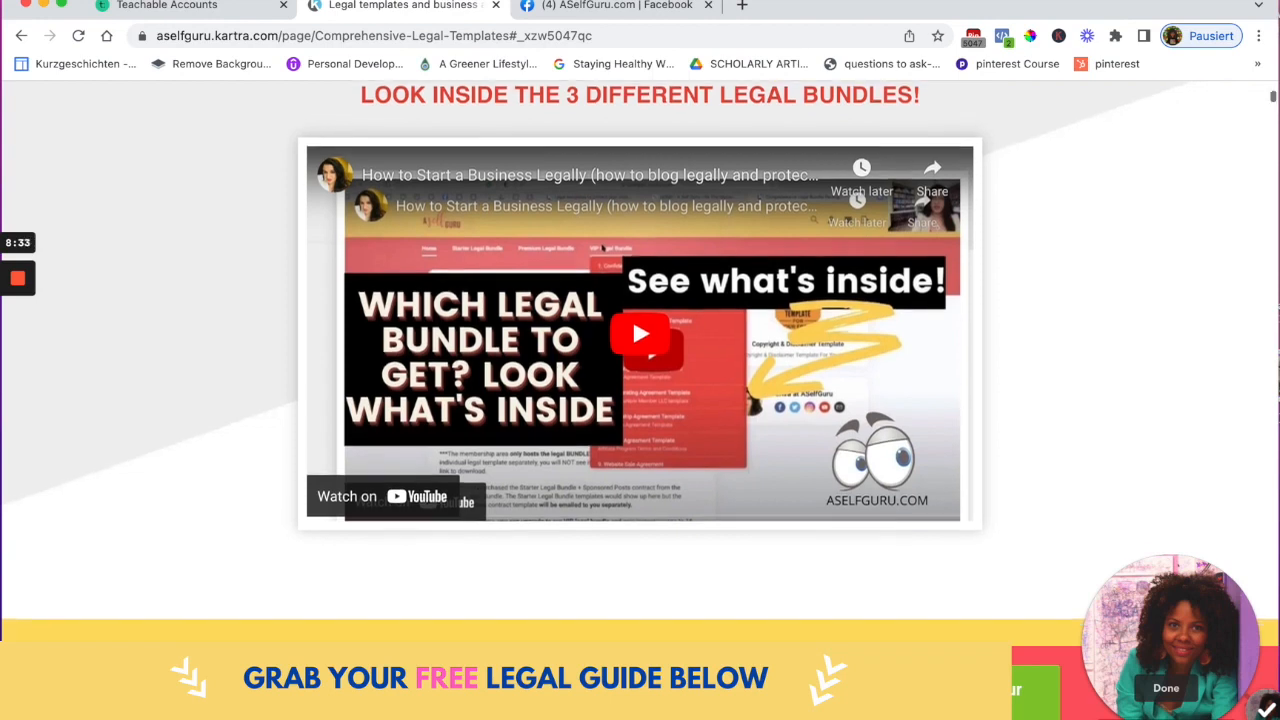
scroll(640, 350, down, 1)
scroll(640, 350, up, 1)
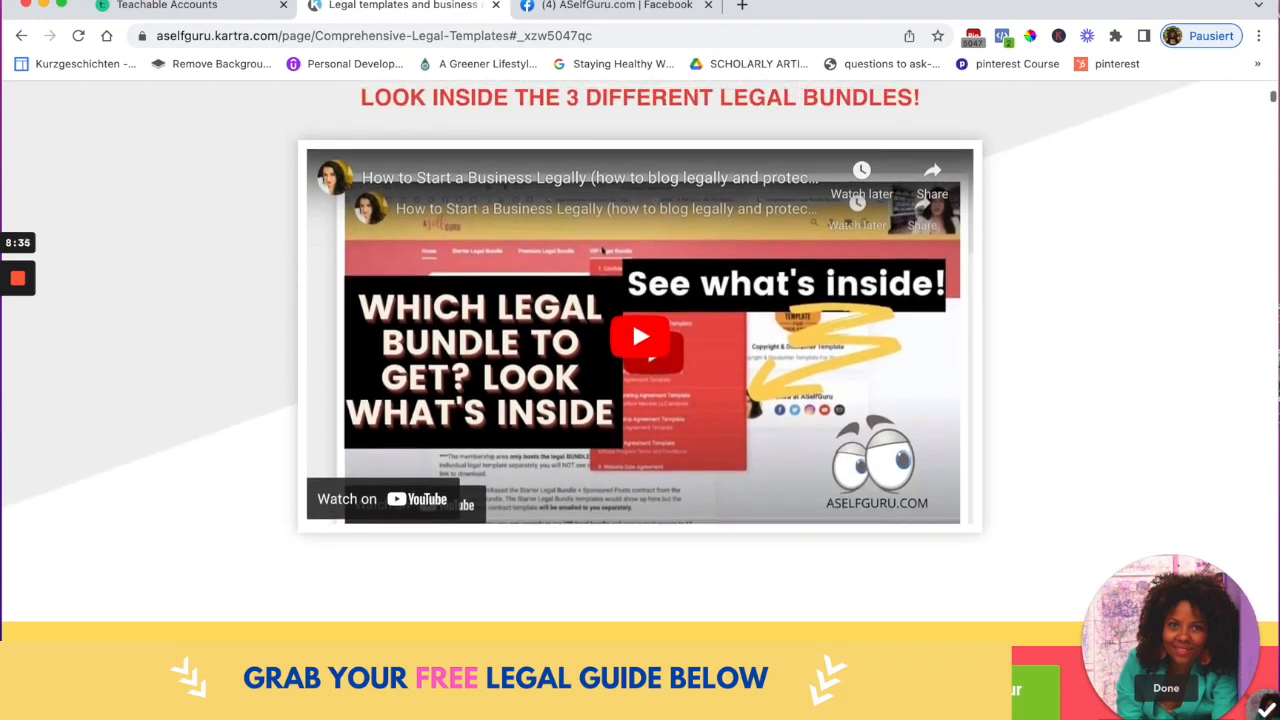
scroll(590, 638, up, 2)
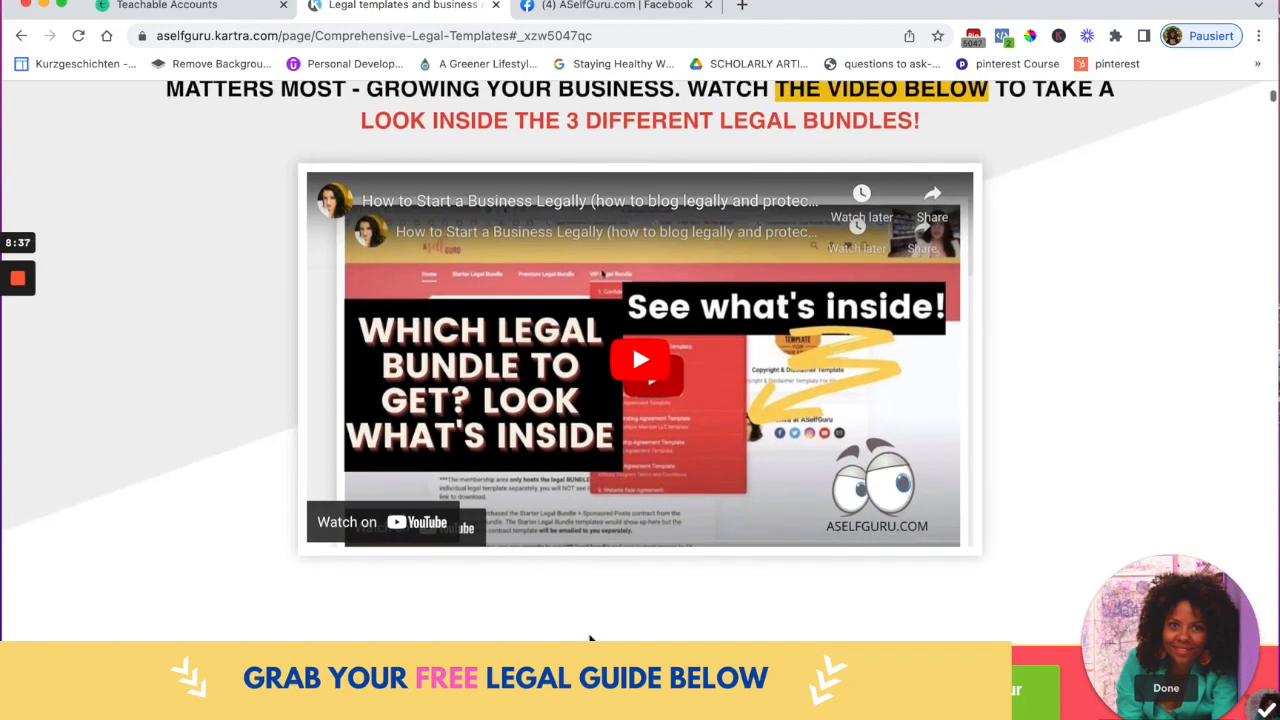